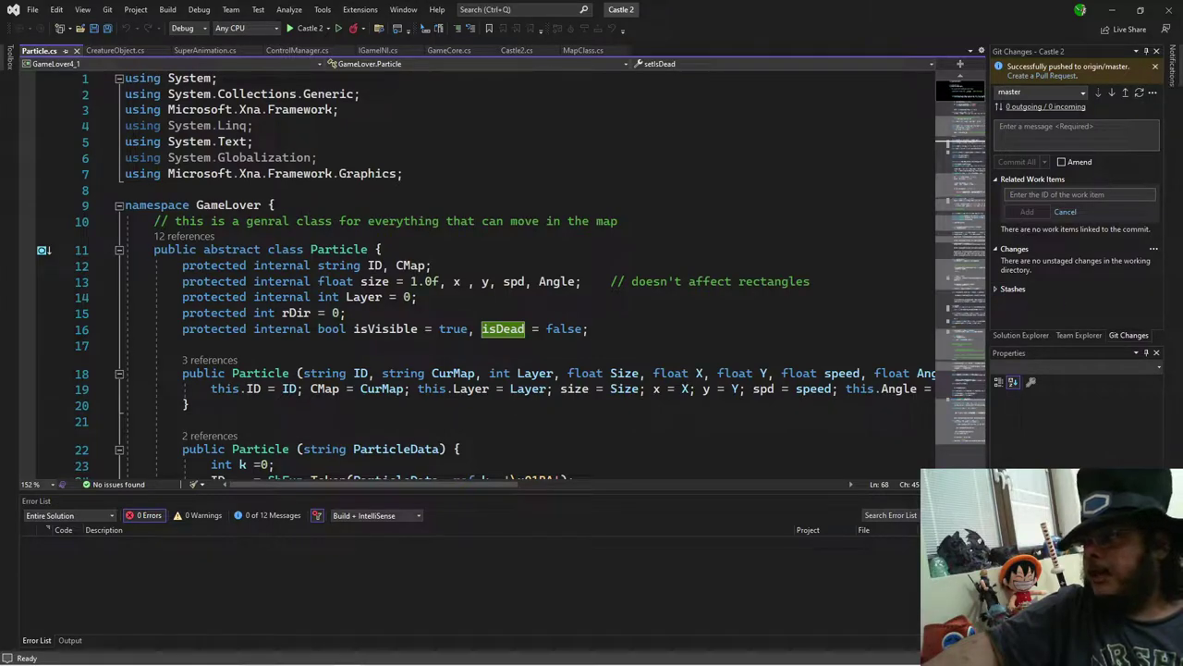
# Step: Examine the Animation and CollisionAnimation classes in SuperAnimation.cs, including their constructors and their Save and Draw methods
pyautogui.click(1066, 334)
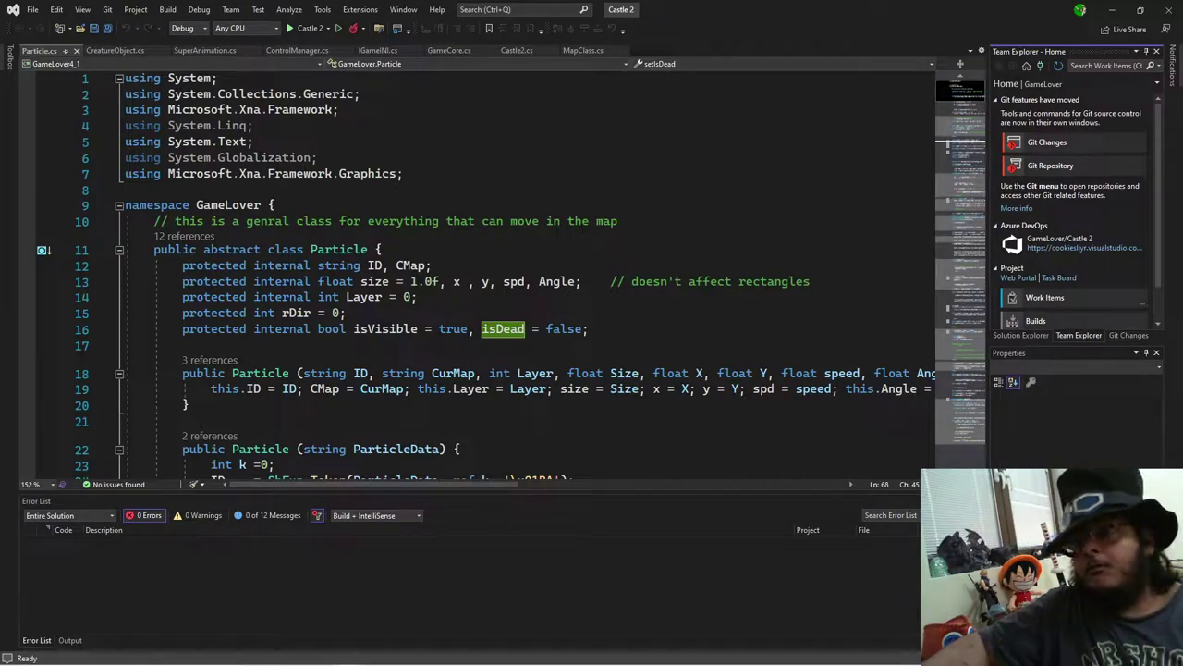
pyautogui.click(207, 50)
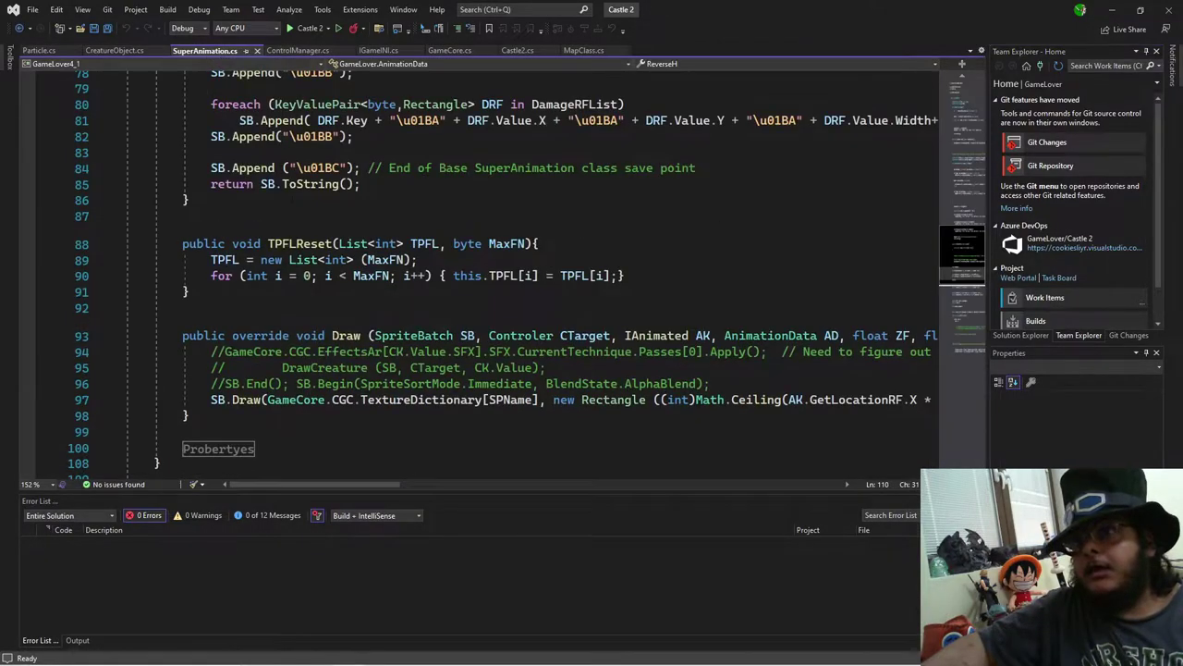
pyautogui.scroll(10, 462, 277)
pyautogui.scroll(6, 462, 278)
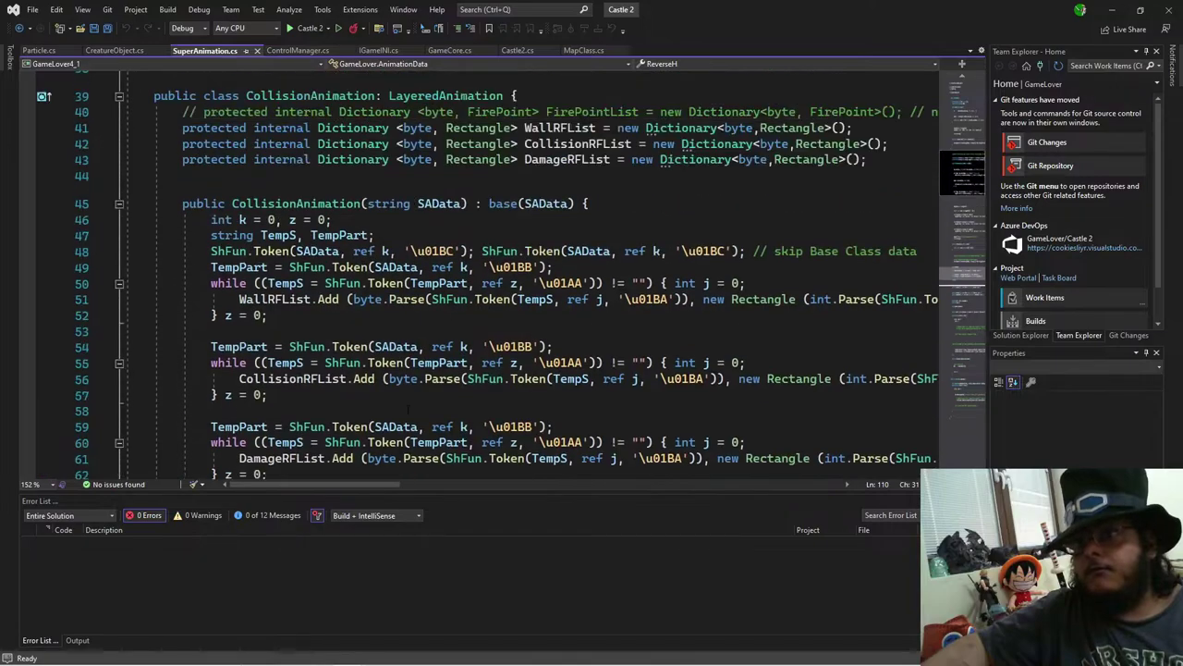
pyautogui.scroll(10, 462, 277)
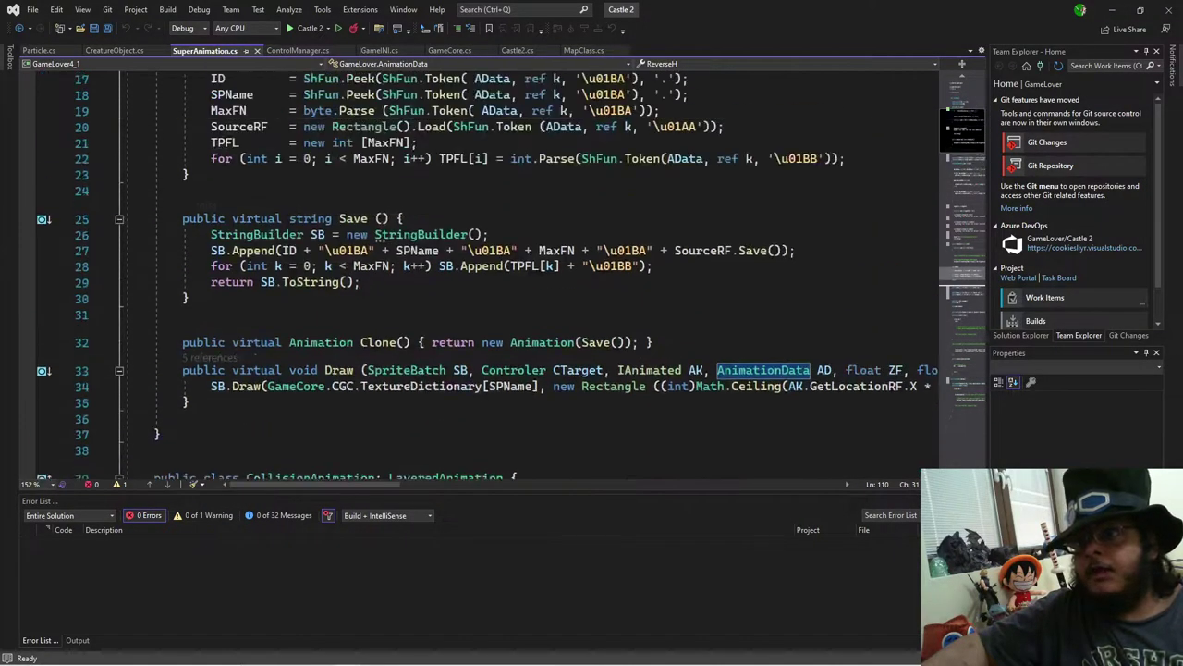
pyautogui.scroll(-2, 462, 277)
pyautogui.scroll(-6, 463, 277)
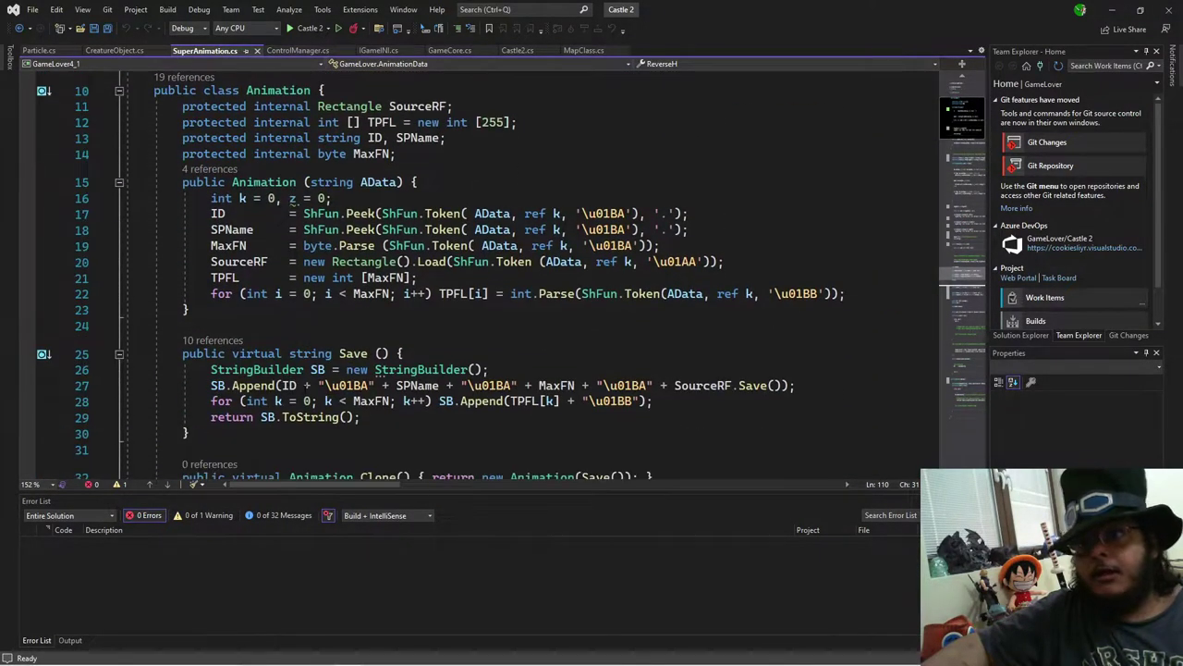
pyautogui.scroll(-3, 463, 277)
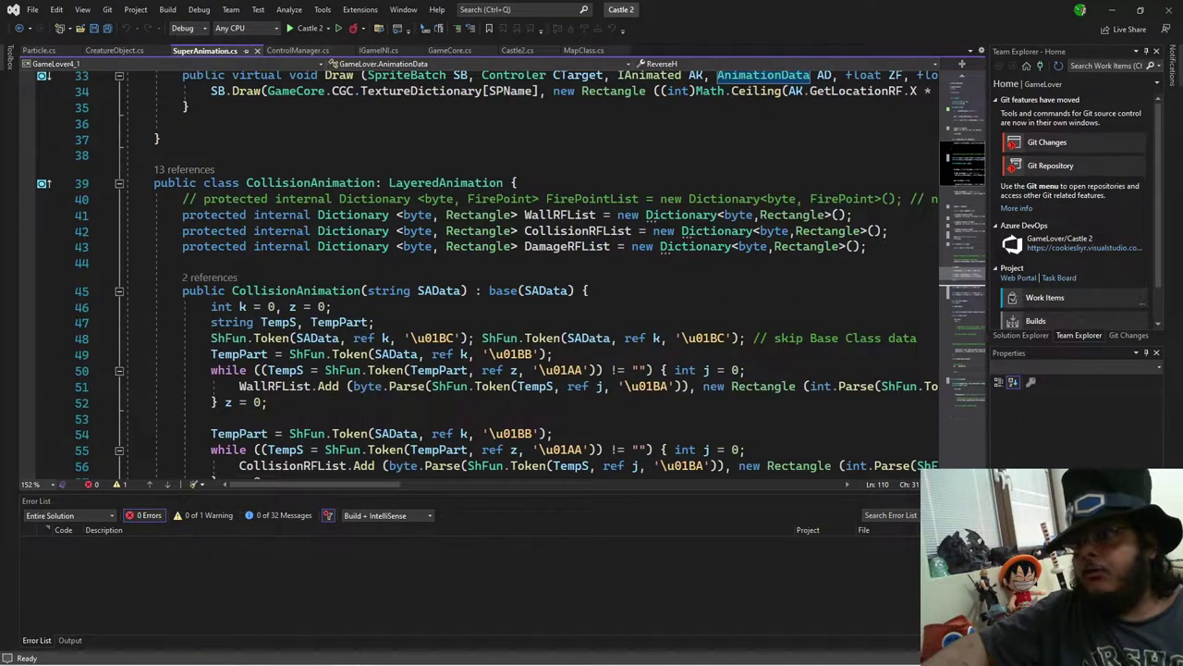
pyautogui.scroll(3, 462, 277)
pyautogui.scroll(-12, 462, 277)
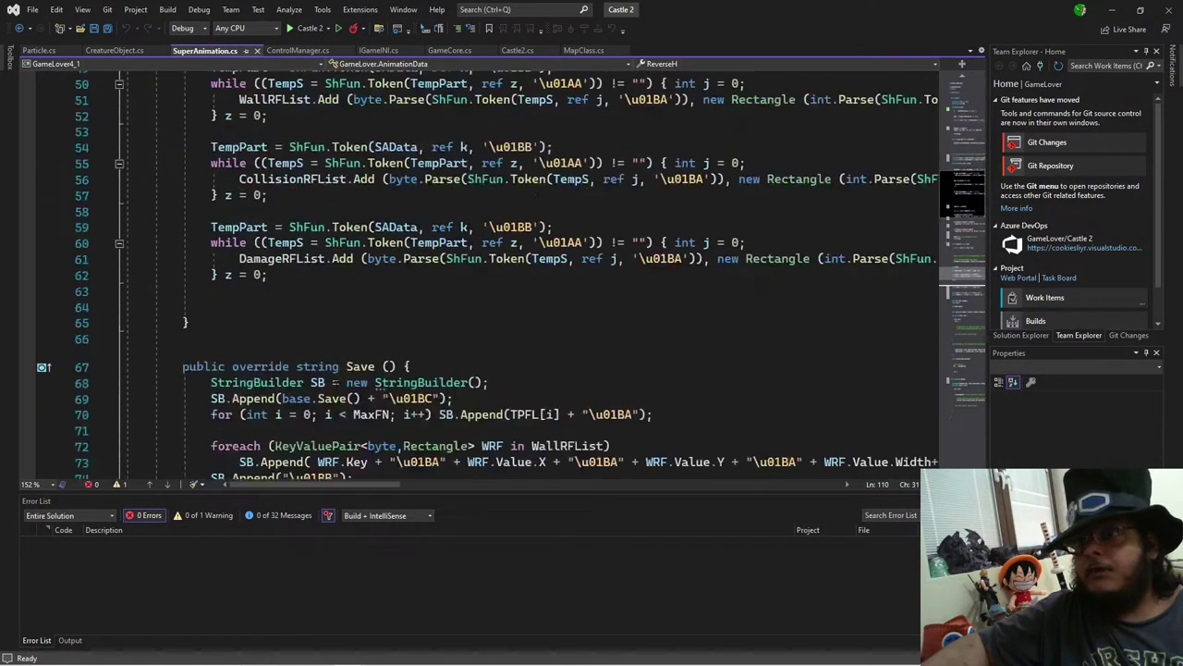
pyautogui.scroll(-7, 463, 277)
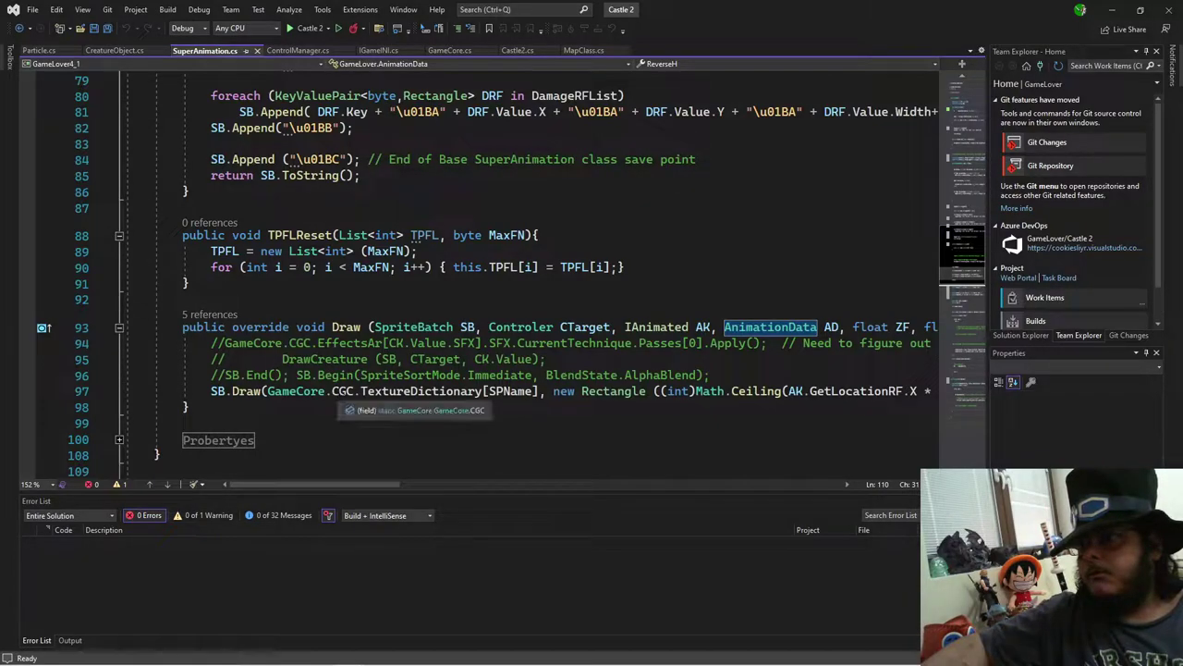
pyautogui.moveTo(372, 484)
pyautogui.mouseDown()
pyautogui.moveTo(429, 490)
pyautogui.moveTo(369, 495)
pyautogui.mouseUp()
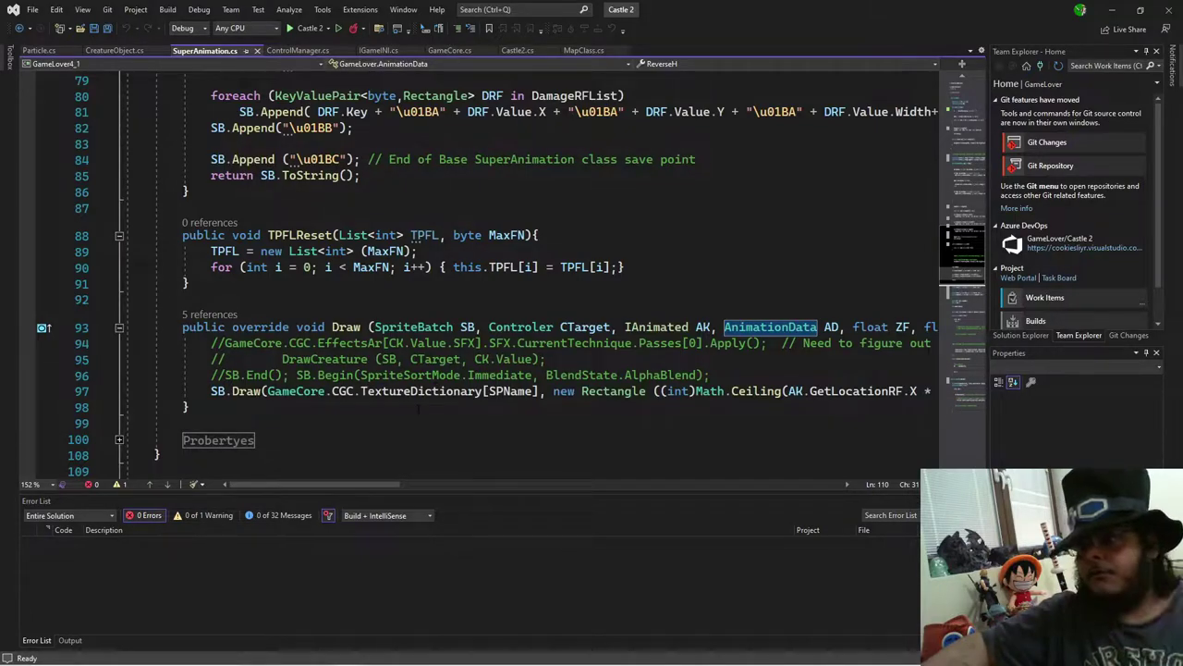
# Step: Switch to the desktop, open the countdown timer program, set its minutes to 360 and move its window off the screen
pyautogui.click(1112, 15)
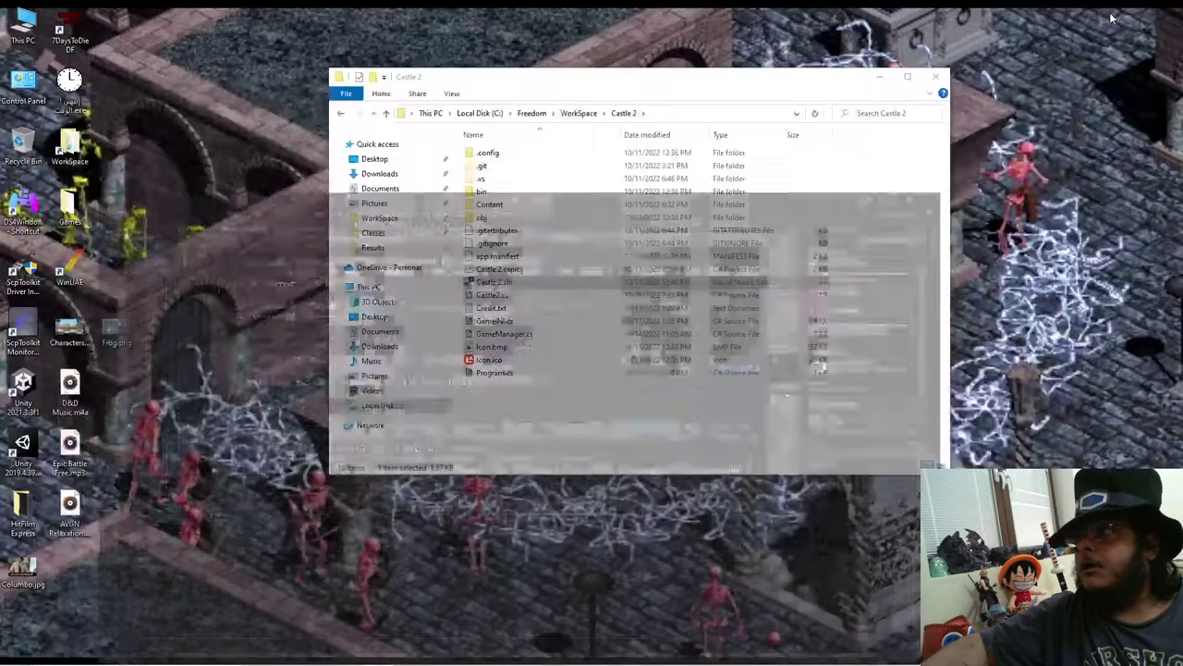
pyautogui.doubleClick(69, 81)
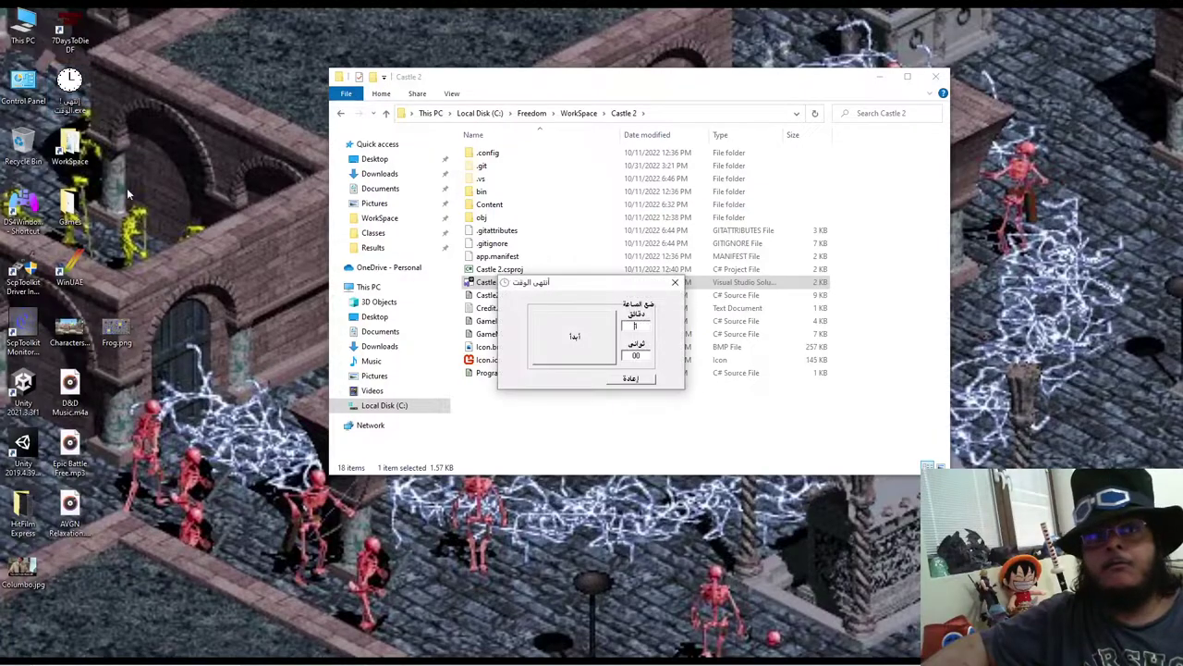
pyautogui.moveTo(620, 289); pyautogui.dragTo(569, 265)
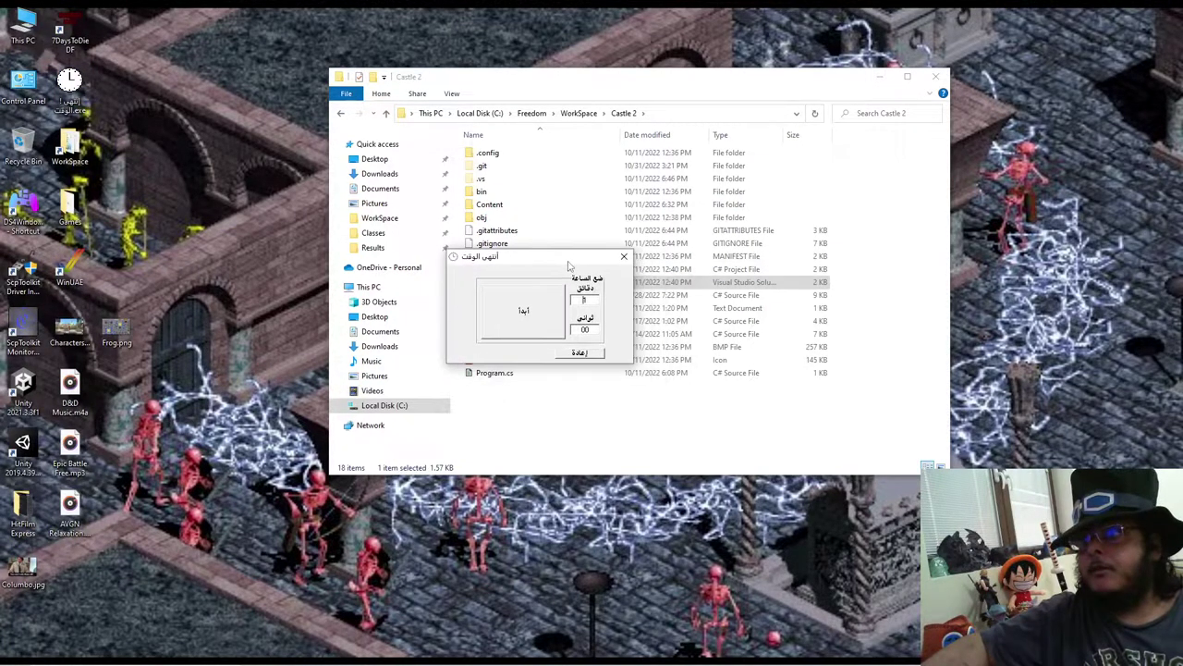
pyautogui.click(591, 299)
pyautogui.write('300')
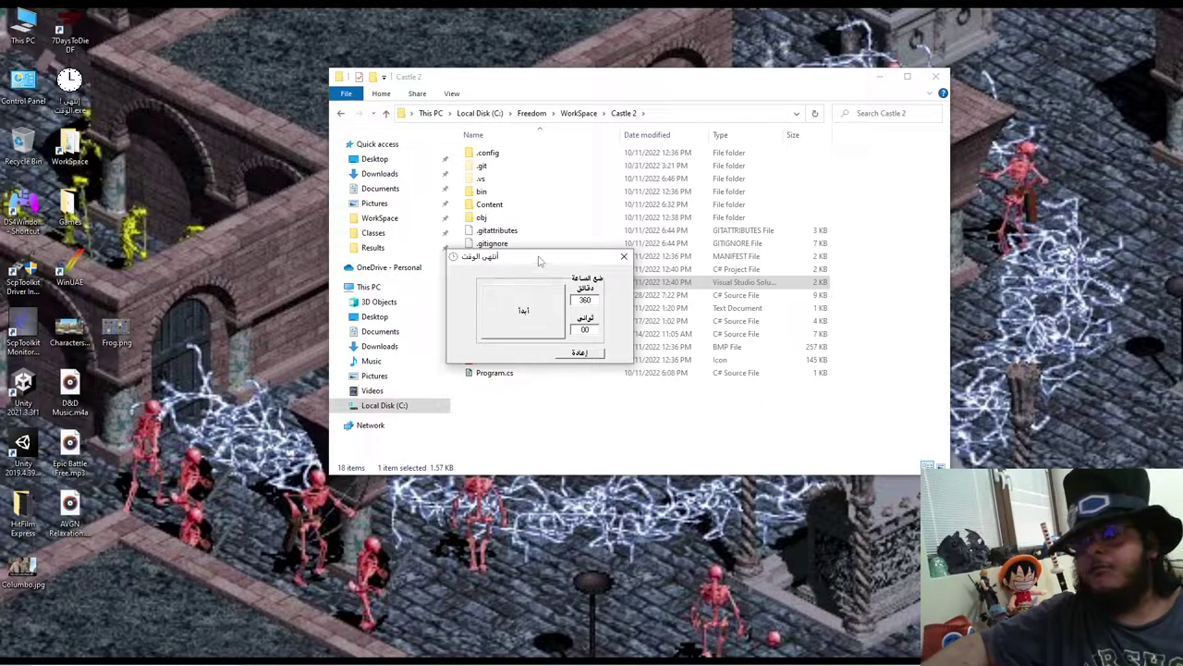
pyautogui.moveTo(540, 261); pyautogui.dragTo(0, 190)
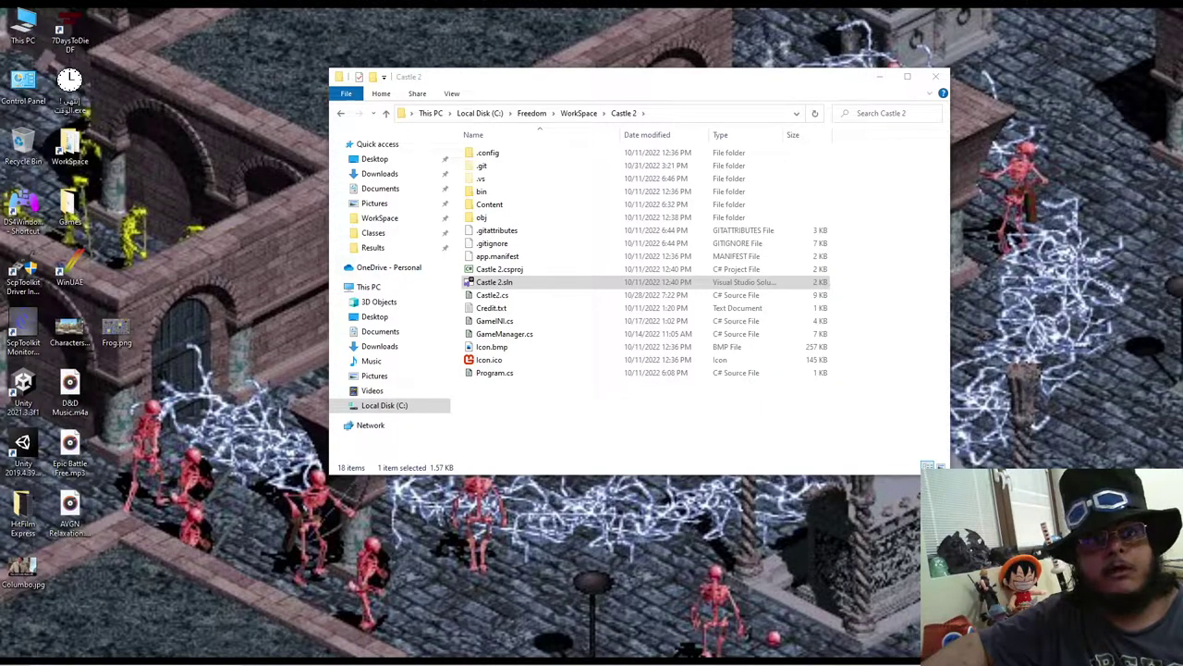
# Step: Return to Visual Studio and delete the two empty lines at the end of the CollisionAnimation constructor in SuperAnimation.cs
pyautogui.moveTo(707, 656)
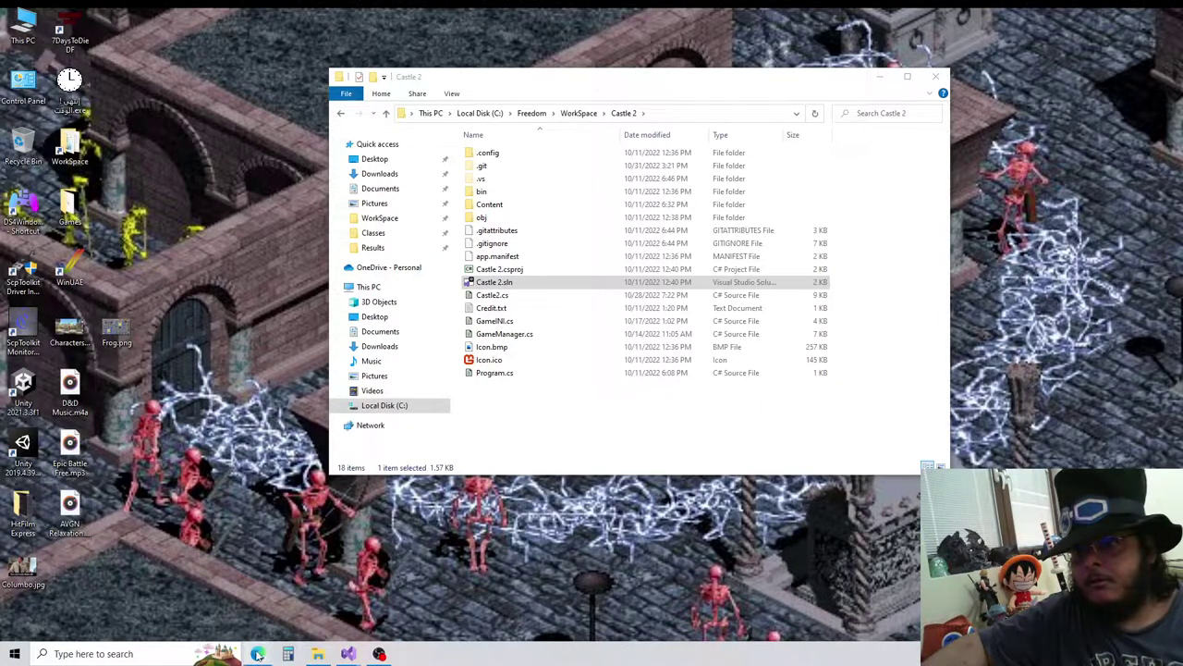
pyautogui.moveTo(257, 654)
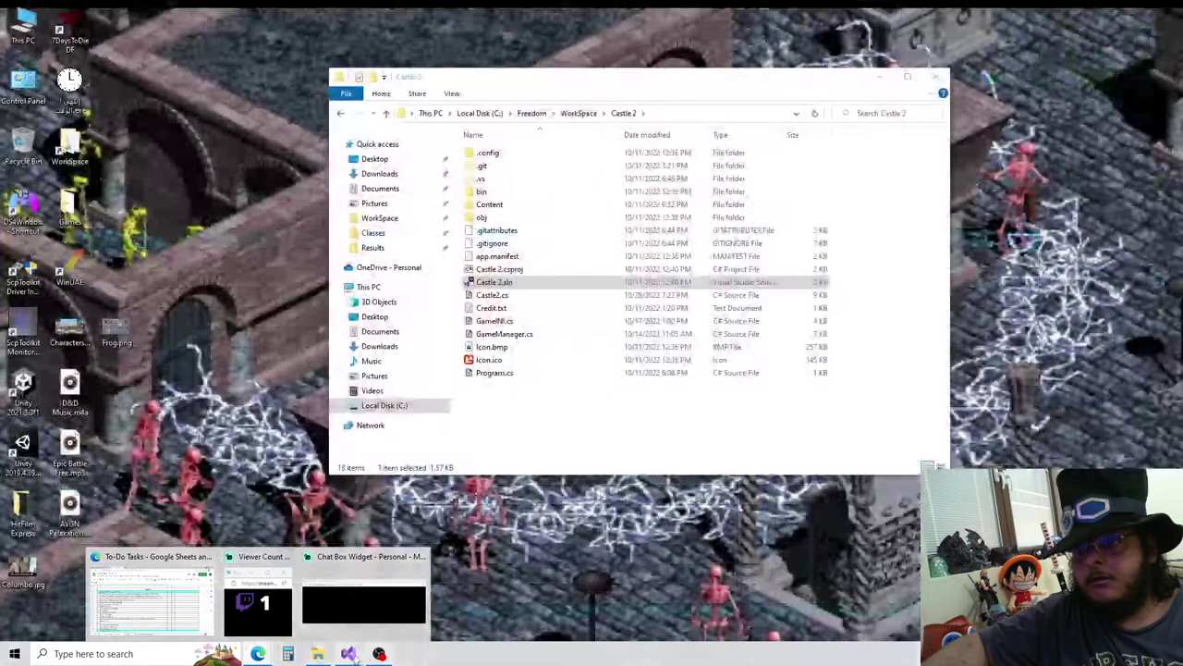
pyautogui.click(412, 592)
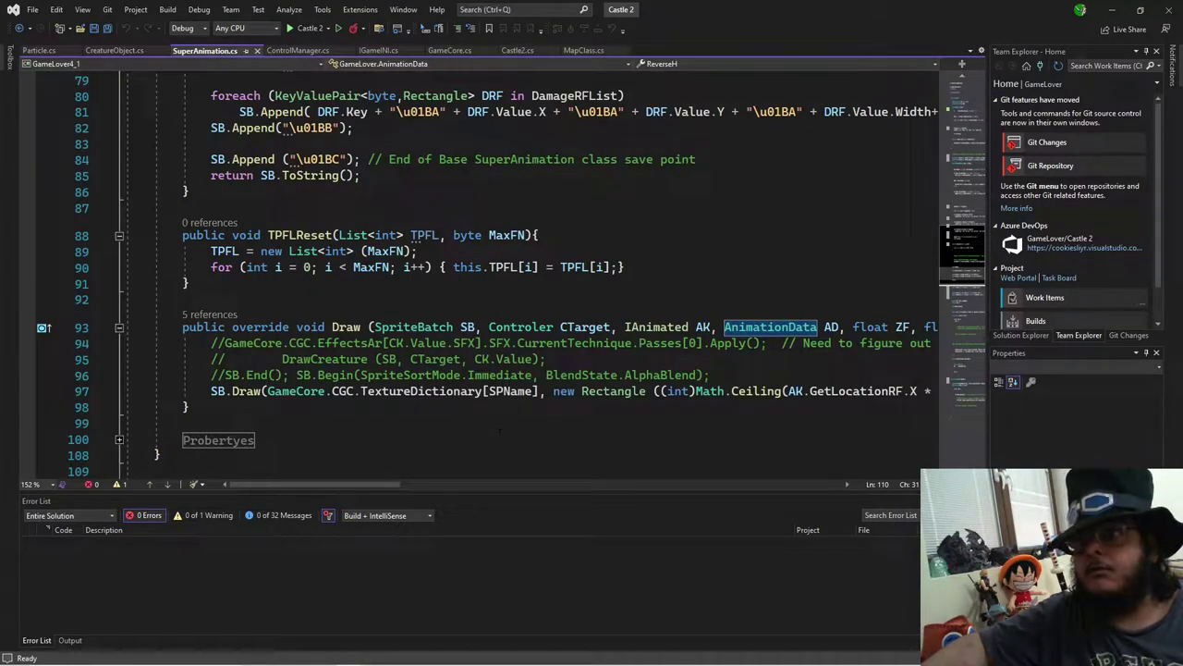
pyautogui.scroll(1, 482, 425)
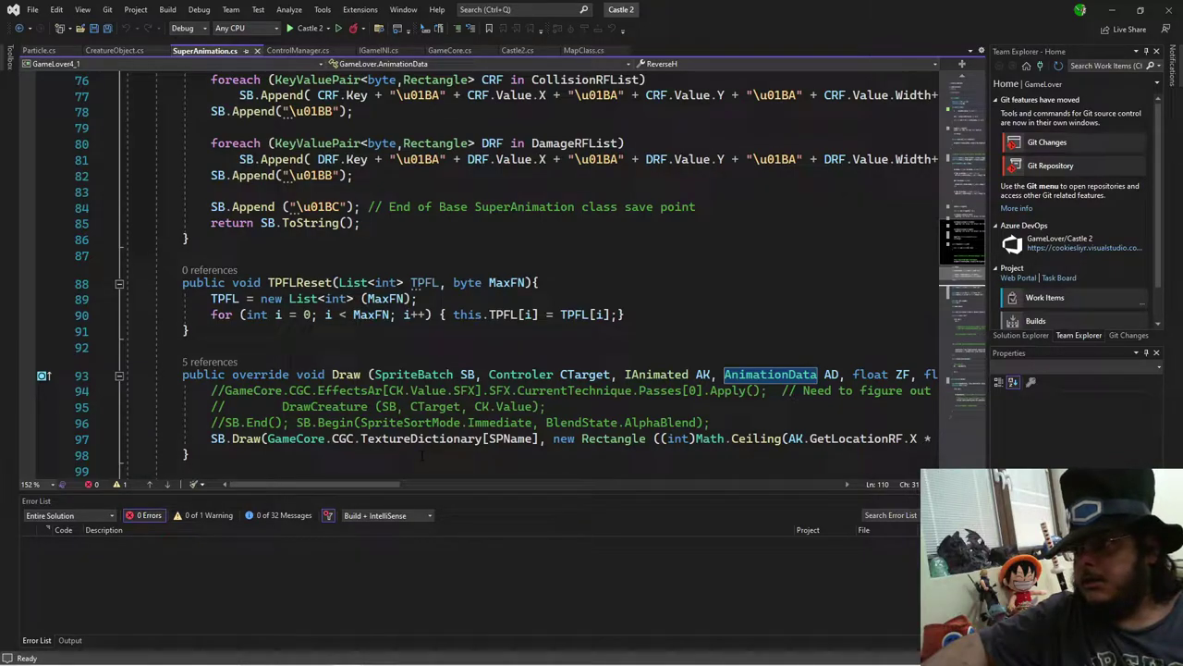
pyautogui.scroll(5, 422, 454)
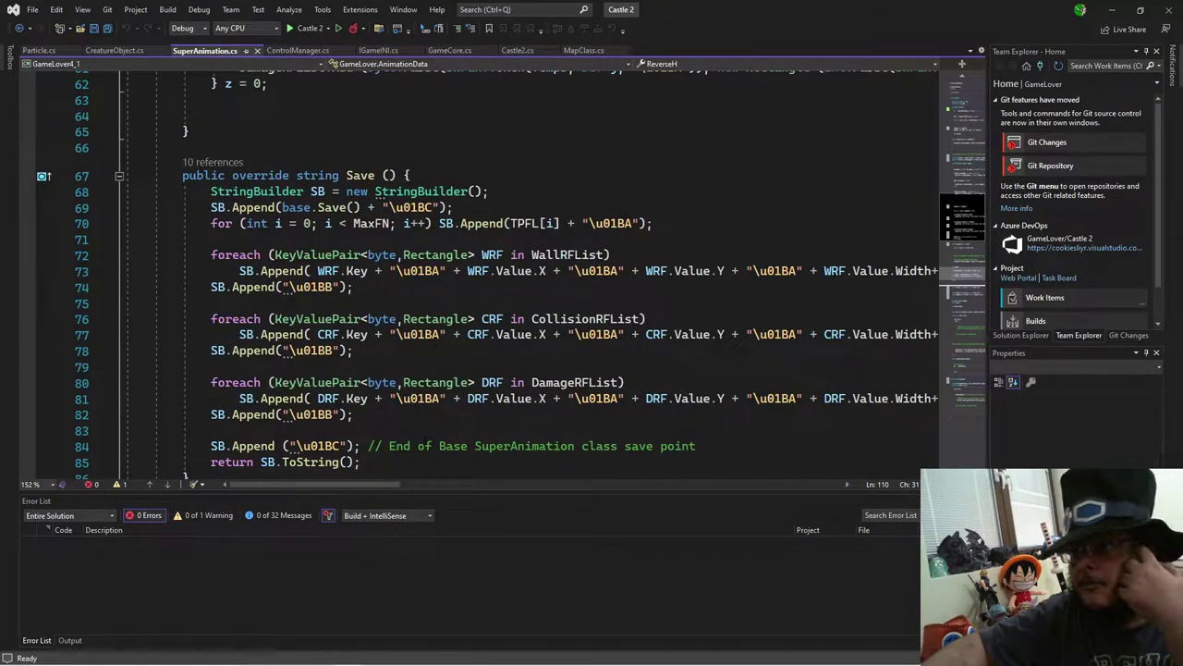
pyautogui.scroll(5, 421, 428)
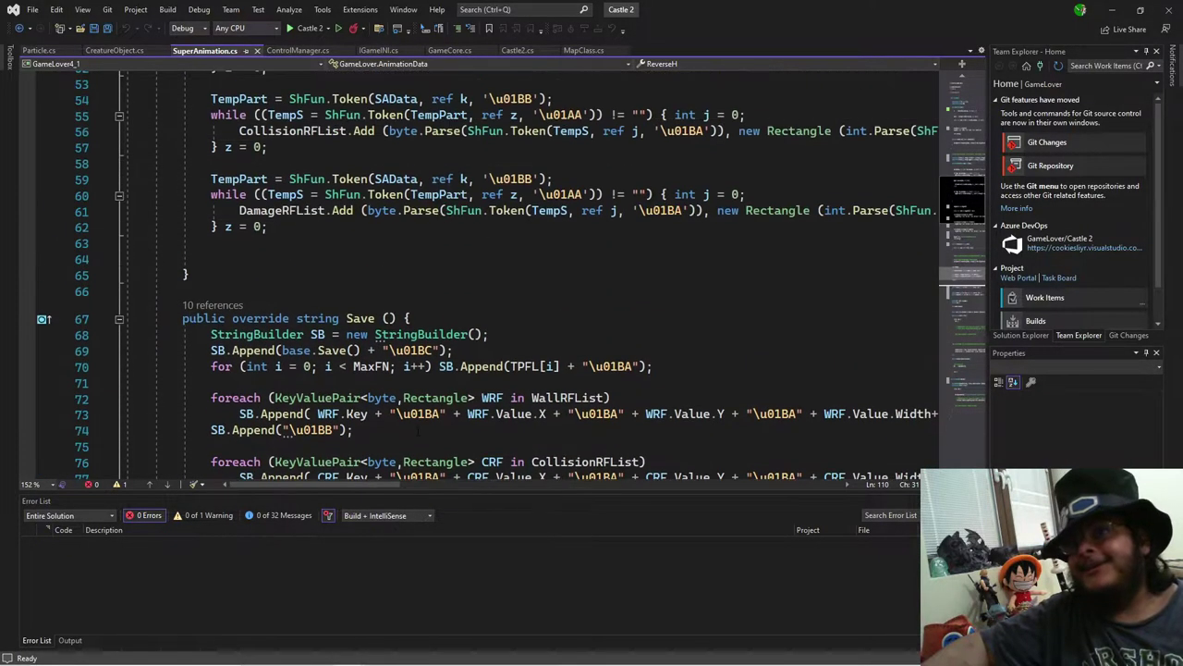
pyautogui.click(125, 355)
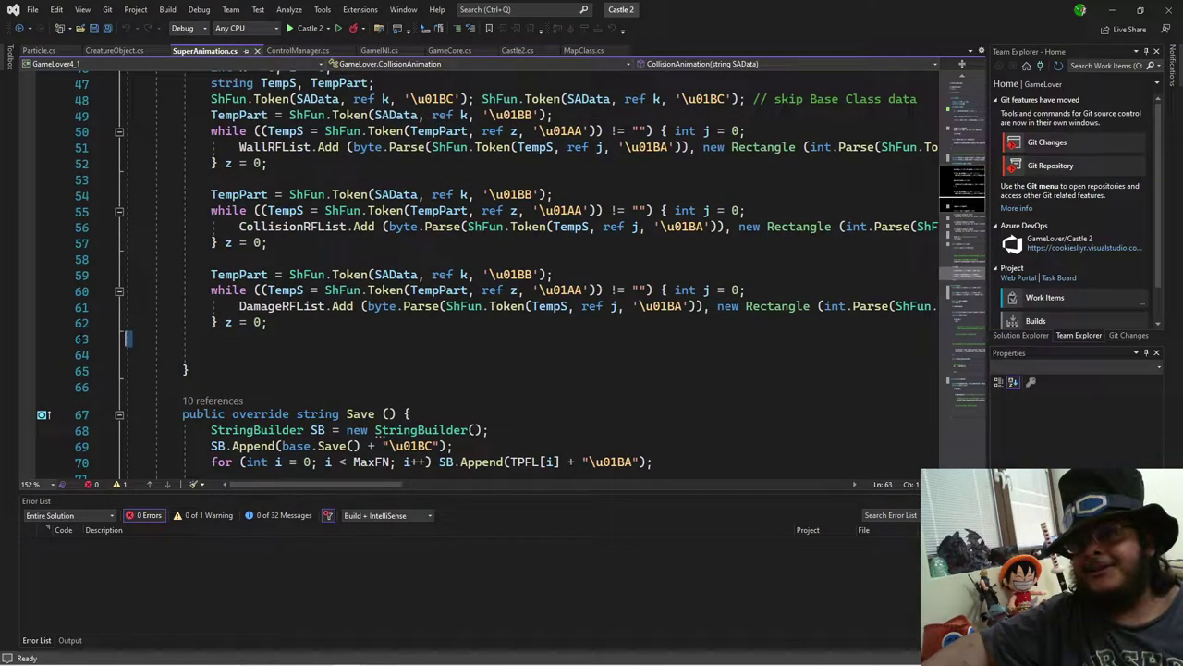
pyautogui.press('BackSpace')
pyautogui.press('BackSpace')
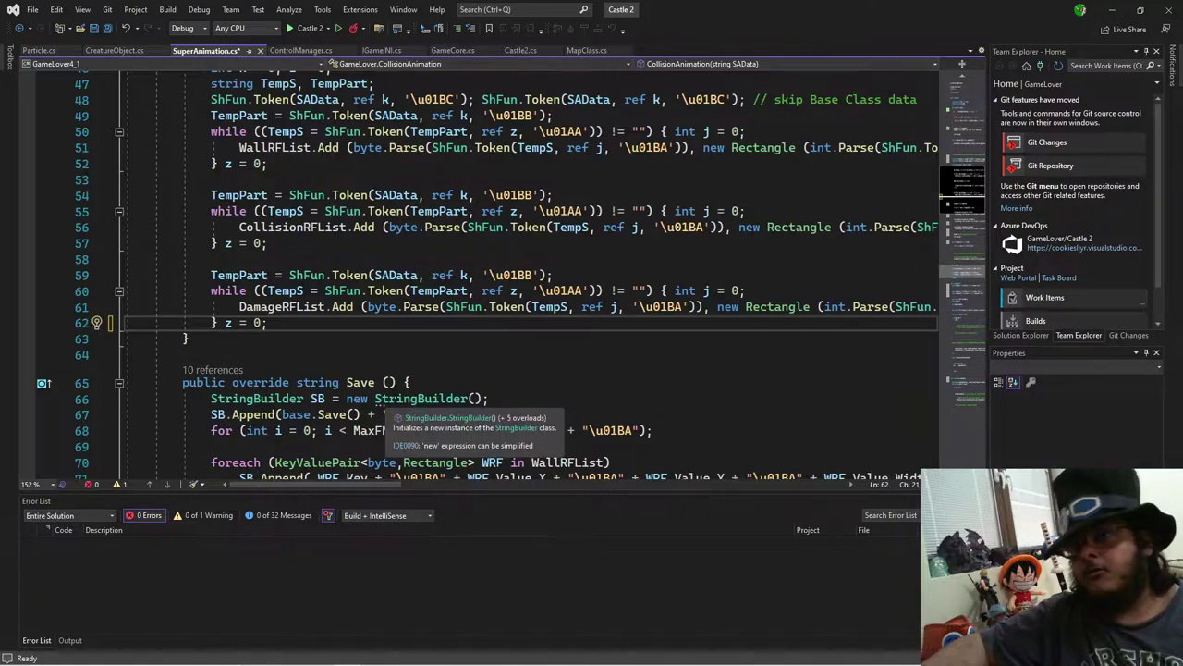
# Step: Review the base Animation class's fields and methods and the dictionary declarations of CollisionAnimation
pyautogui.scroll(2, 388, 406)
pyautogui.scroll(3, 508, 277)
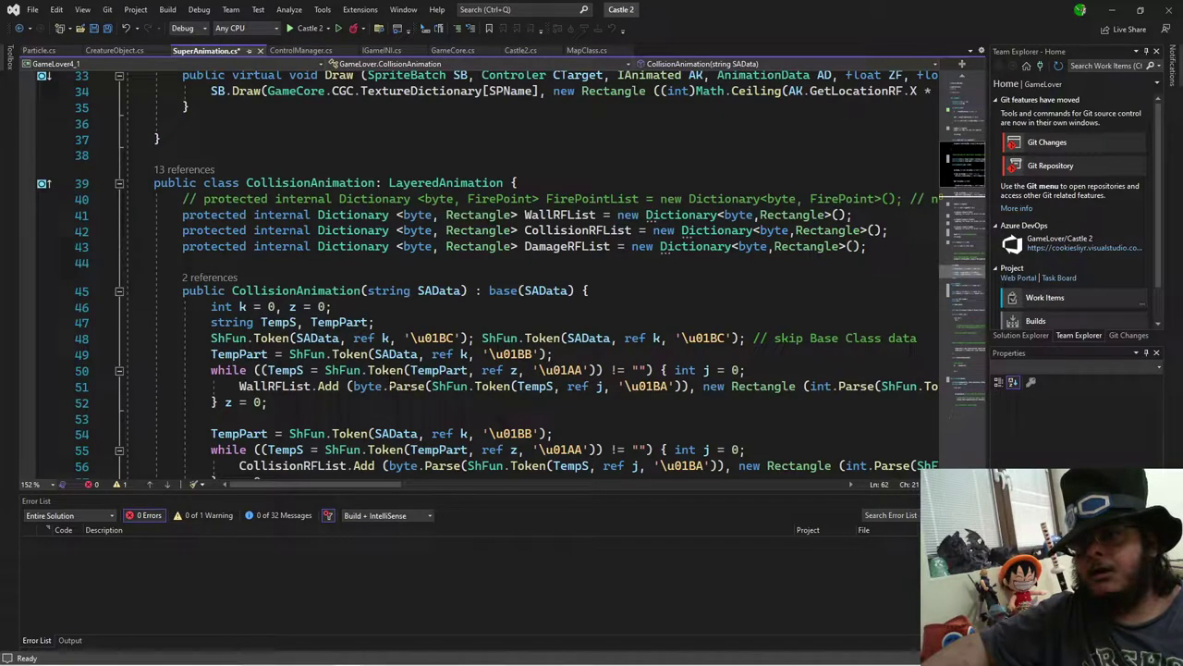
pyautogui.scroll(5, 509, 277)
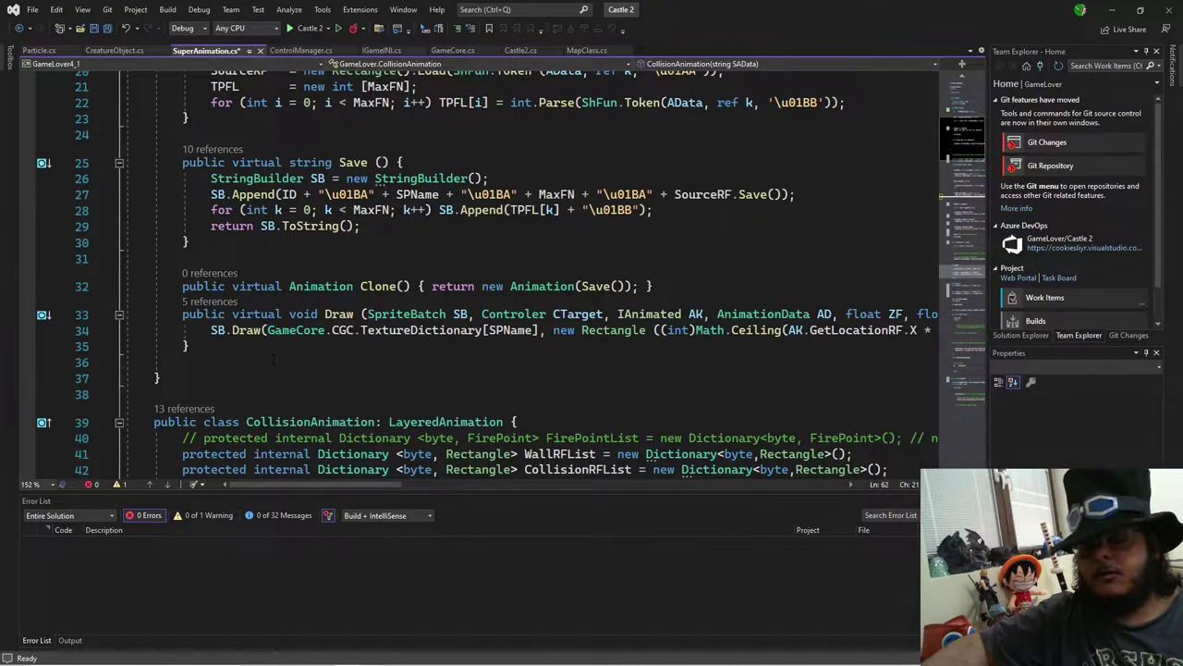
pyautogui.scroll(3, 292, 151)
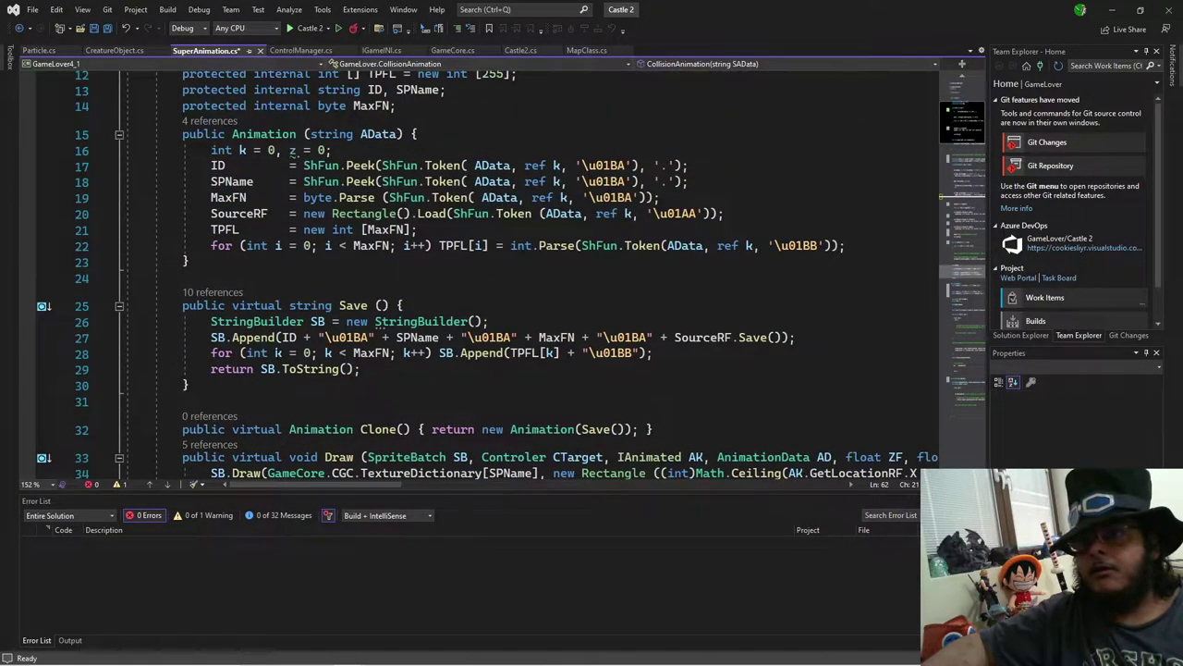
pyautogui.scroll(4, 292, 151)
pyautogui.scroll(-2, 277, 354)
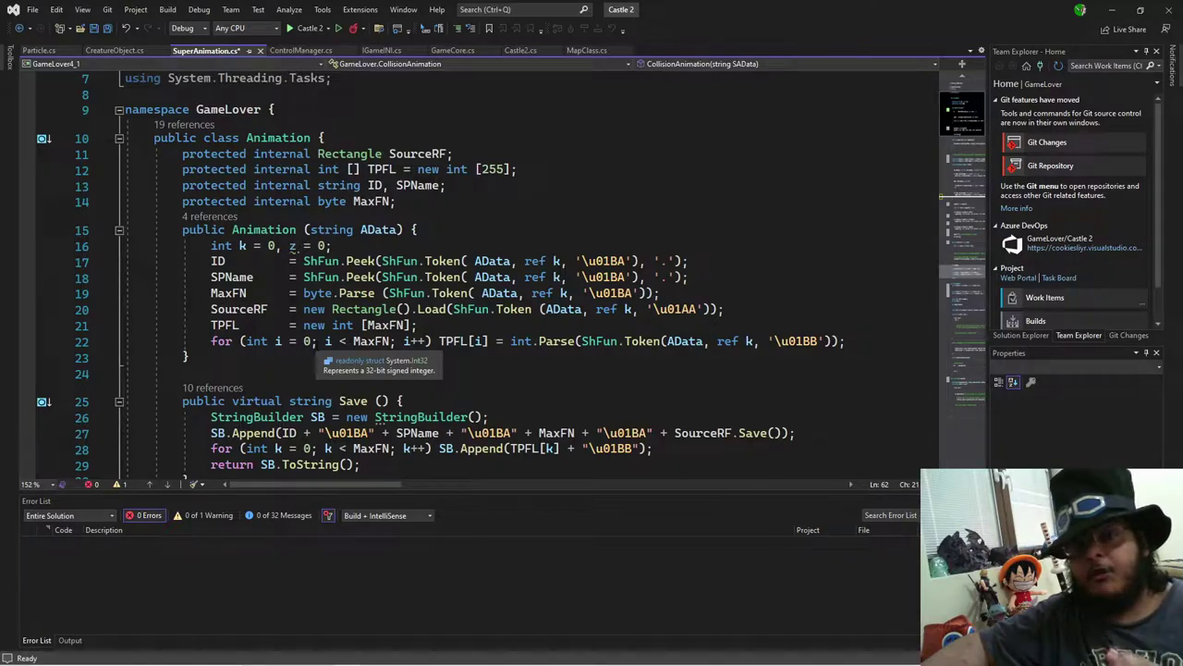
pyautogui.scroll(-4, 509, 278)
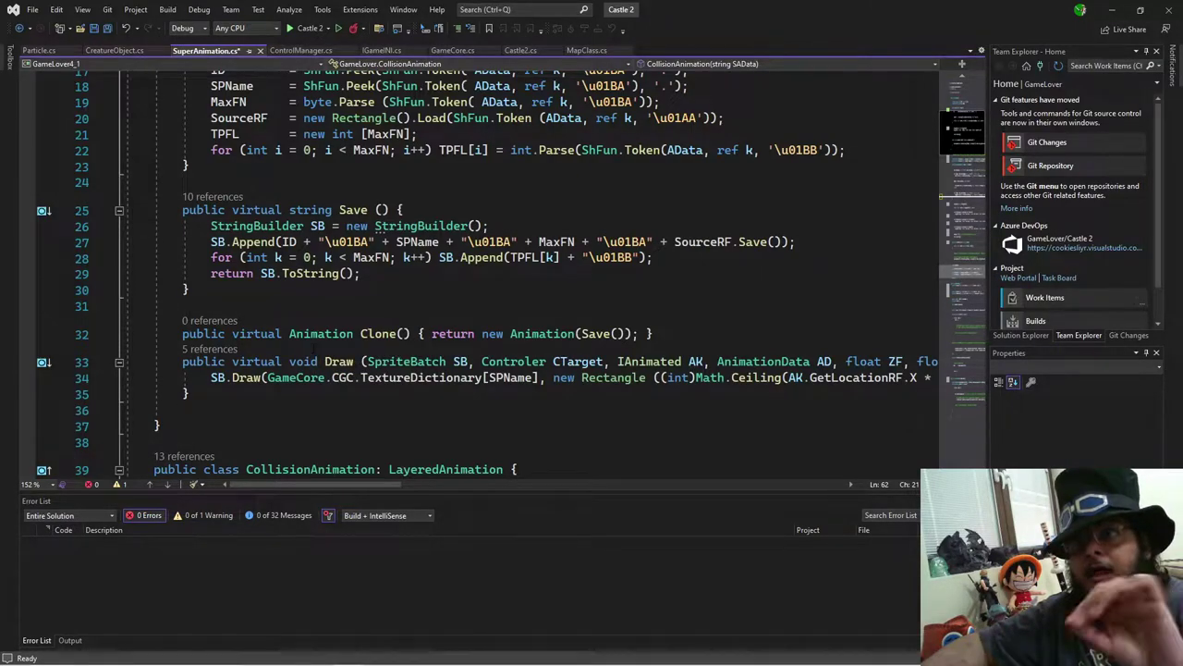
pyautogui.scroll(-1, 315, 367)
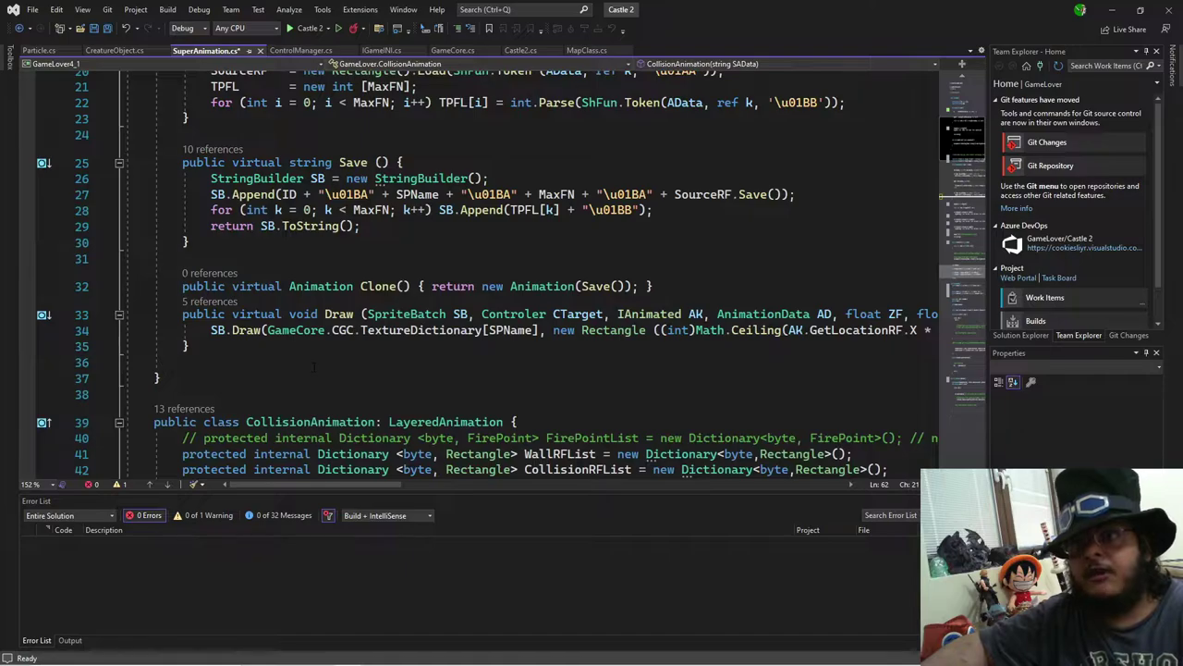
pyautogui.scroll(-3, 314, 367)
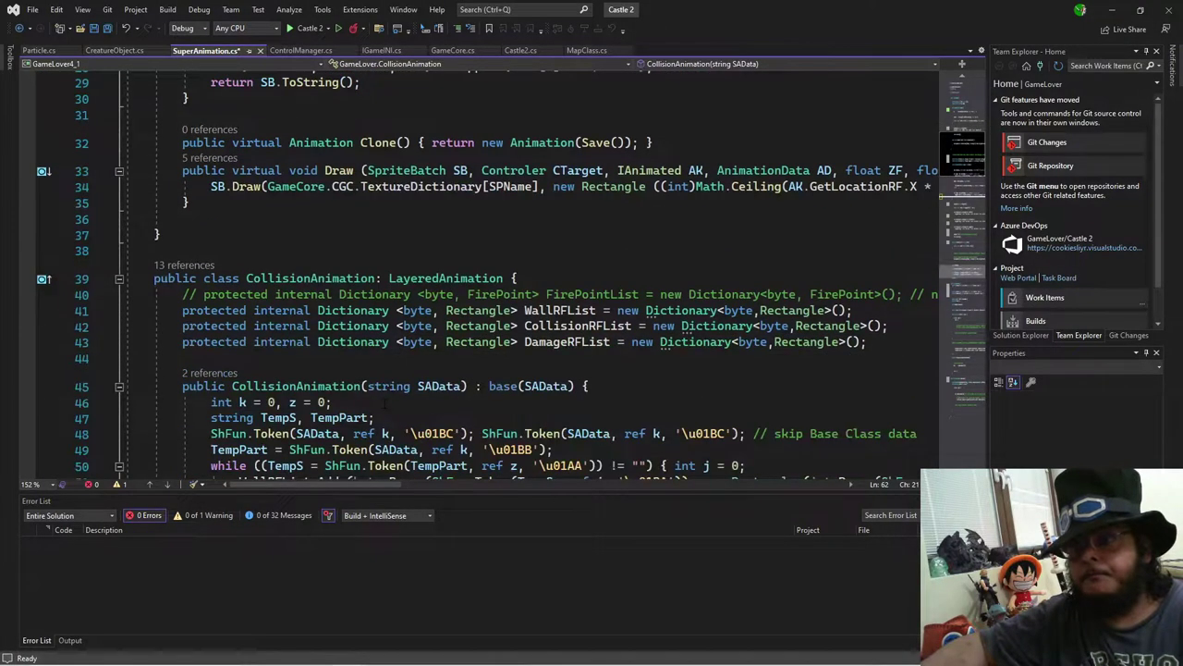
pyautogui.scroll(-1, 376, 407)
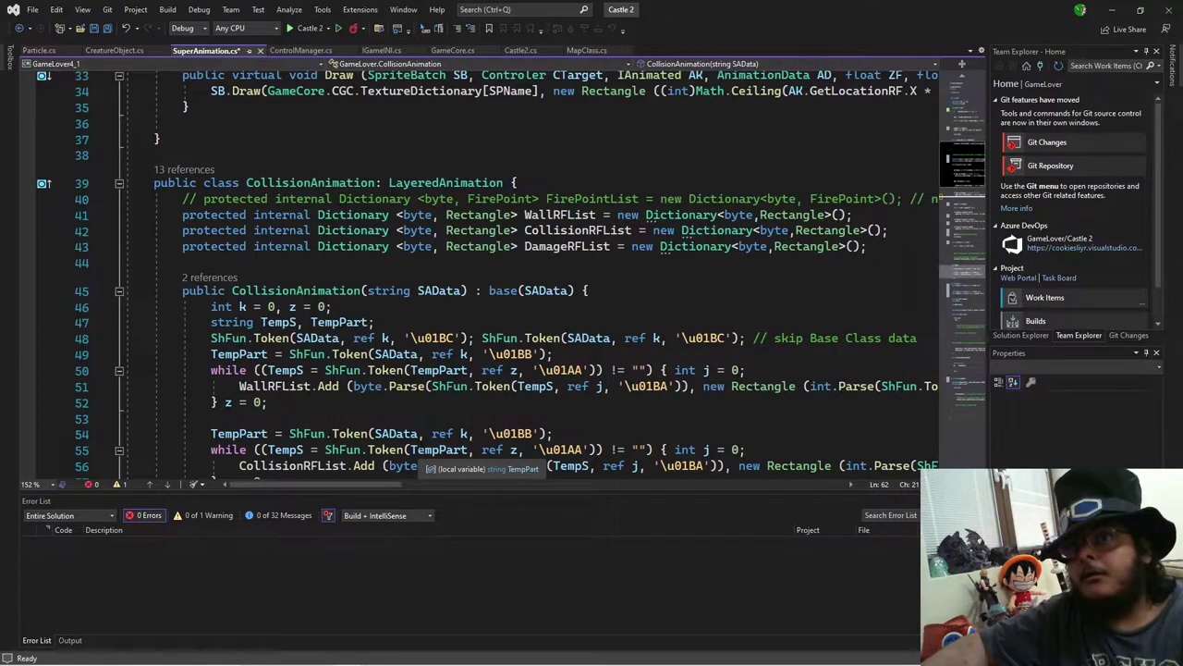
# Step: Examine the AnimatedParticle class declaration in Particle.cs and select its AnimationData field ADResult
pyautogui.click(39, 50)
pyautogui.scroll(-4, 369, 398)
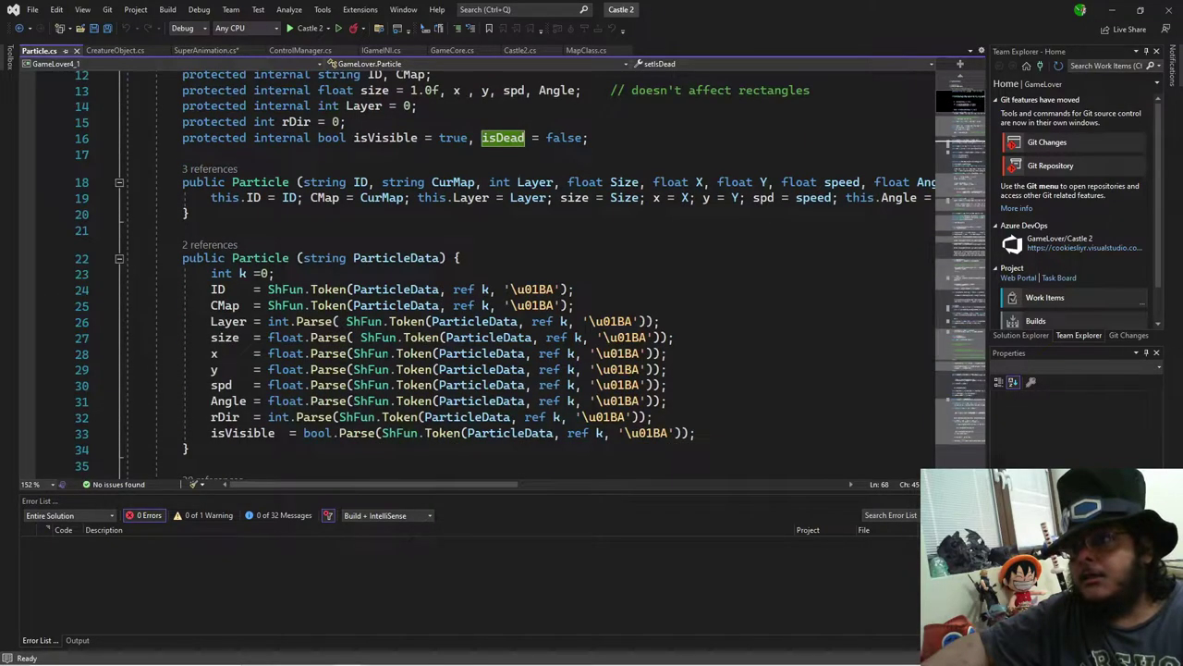
pyautogui.scroll(-5, 370, 398)
pyautogui.scroll(-10, 370, 398)
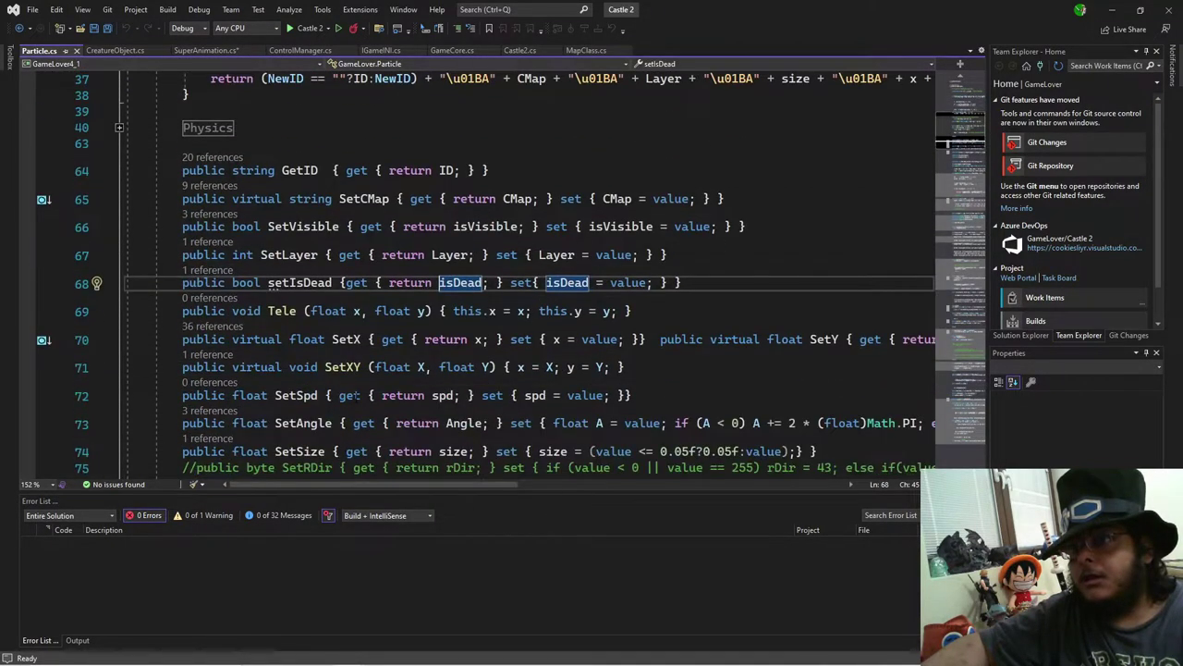
pyautogui.scroll(1, 351, 398)
pyautogui.click(407, 126)
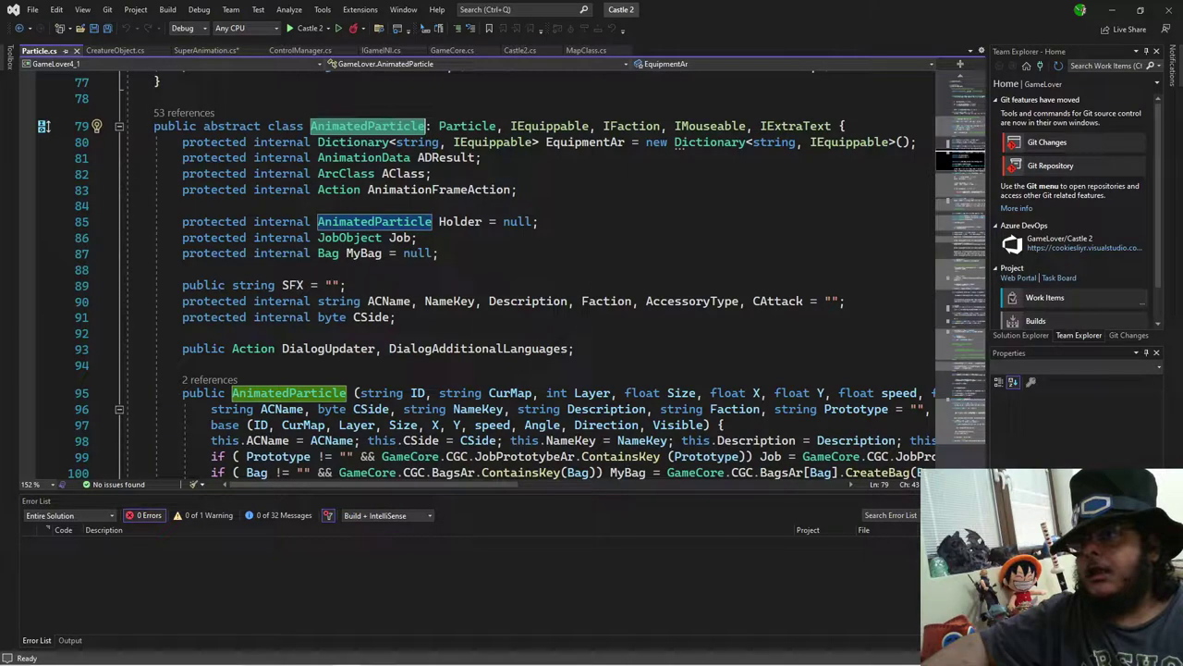
pyautogui.click(370, 158)
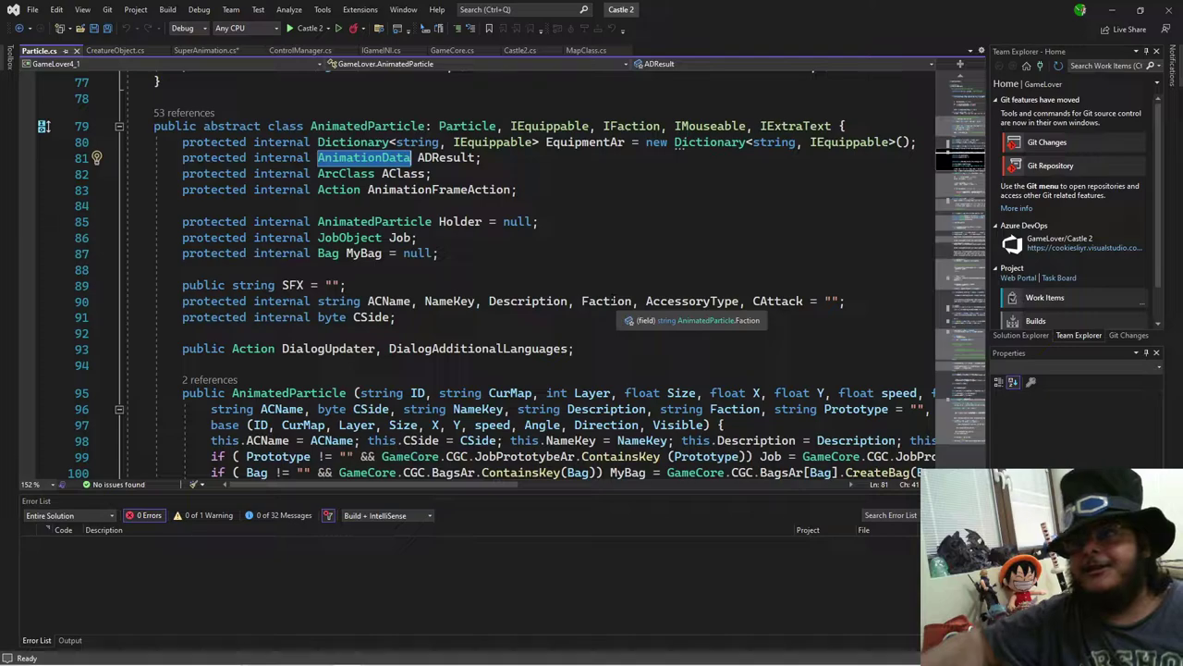
pyautogui.doubleClick(446, 157)
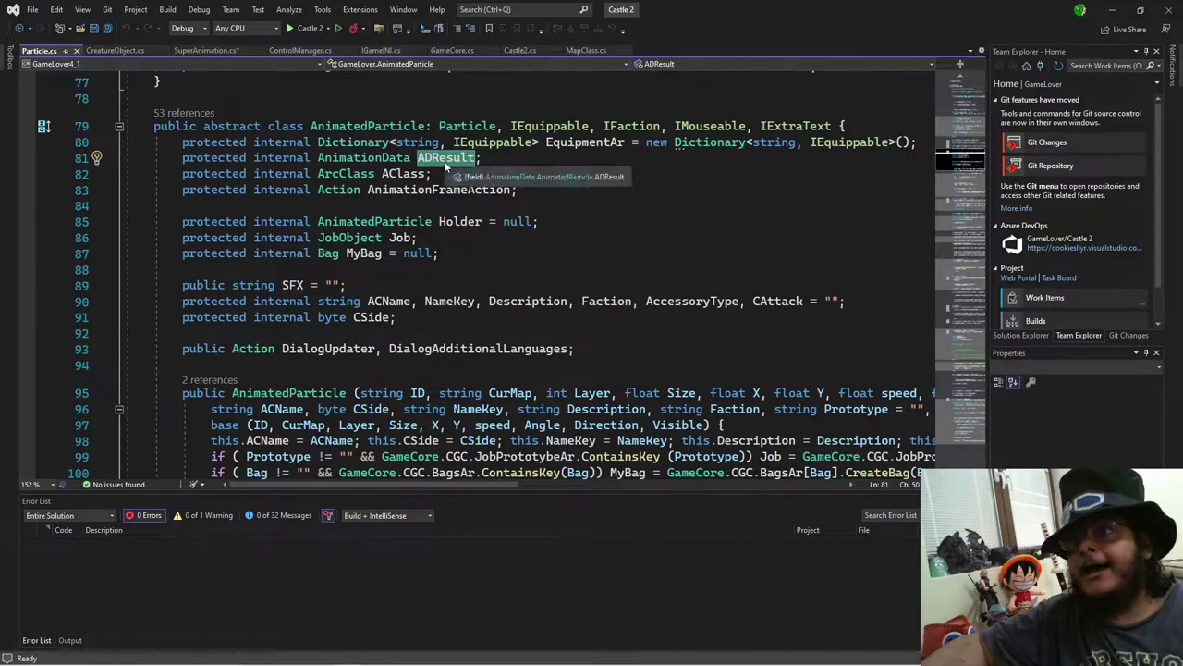
pyautogui.scroll(-1, 444, 165)
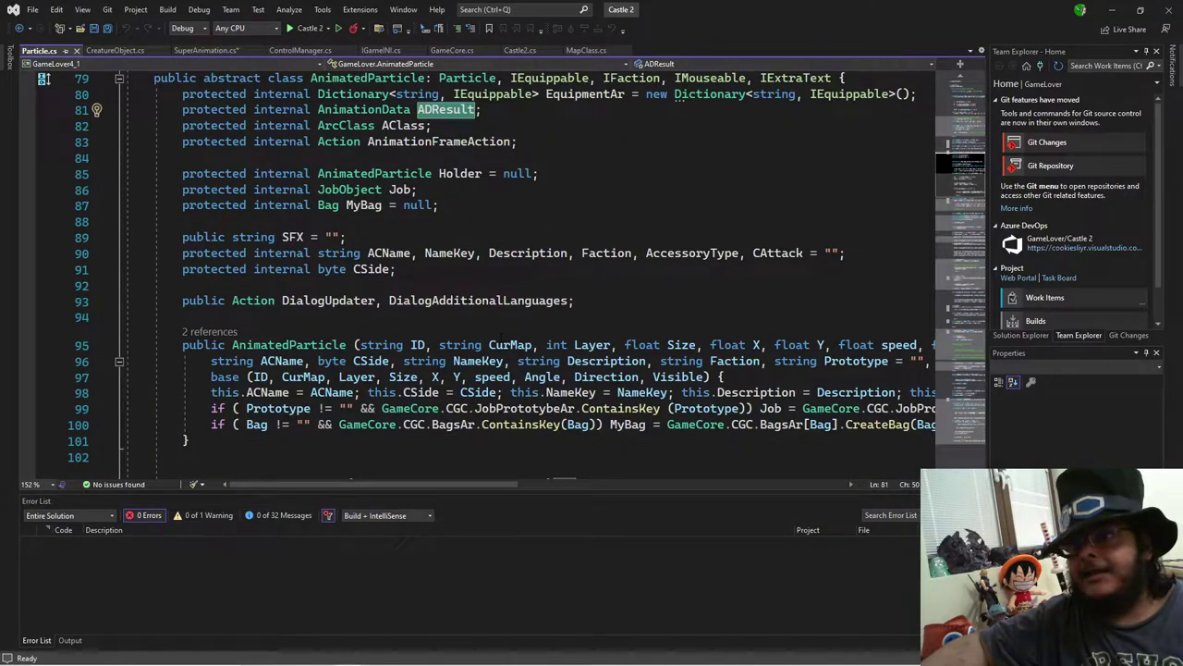
pyautogui.scroll(-2, 502, 336)
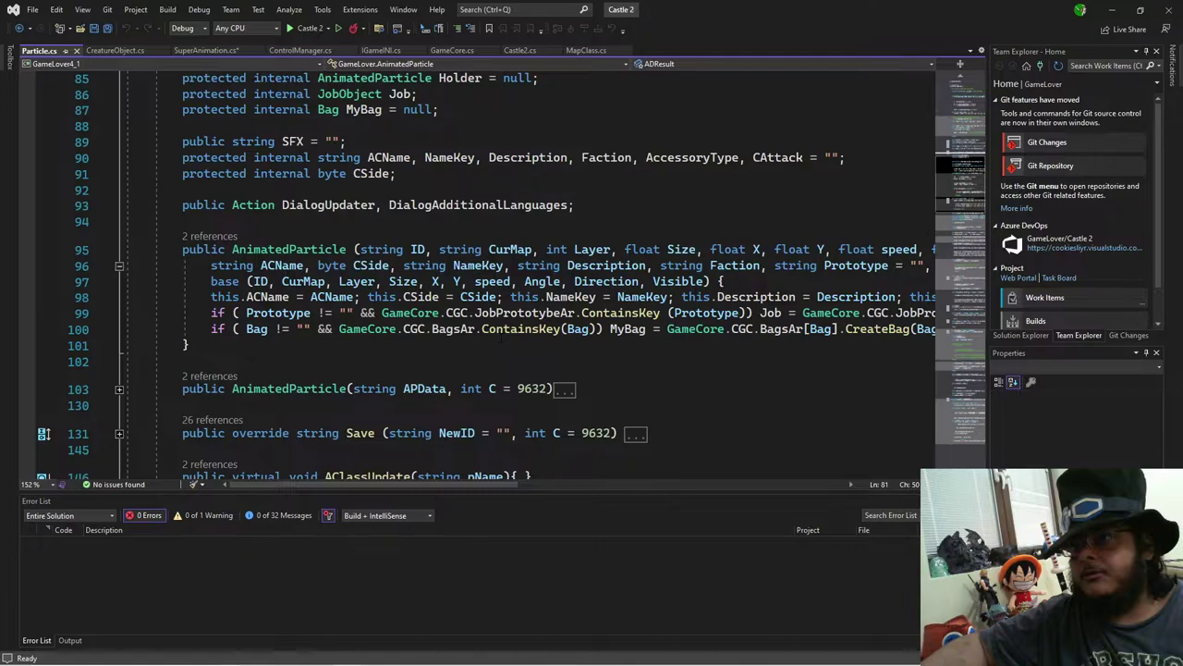
pyautogui.scroll(3, 502, 337)
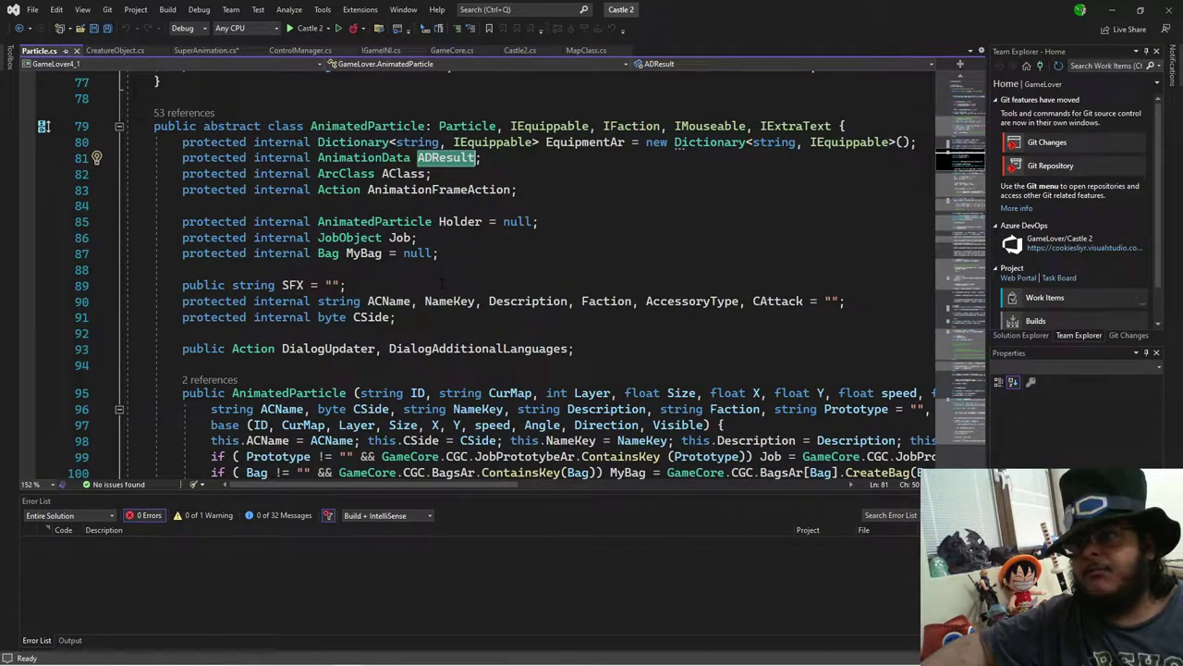
pyautogui.click(443, 317)
pyautogui.write('??')
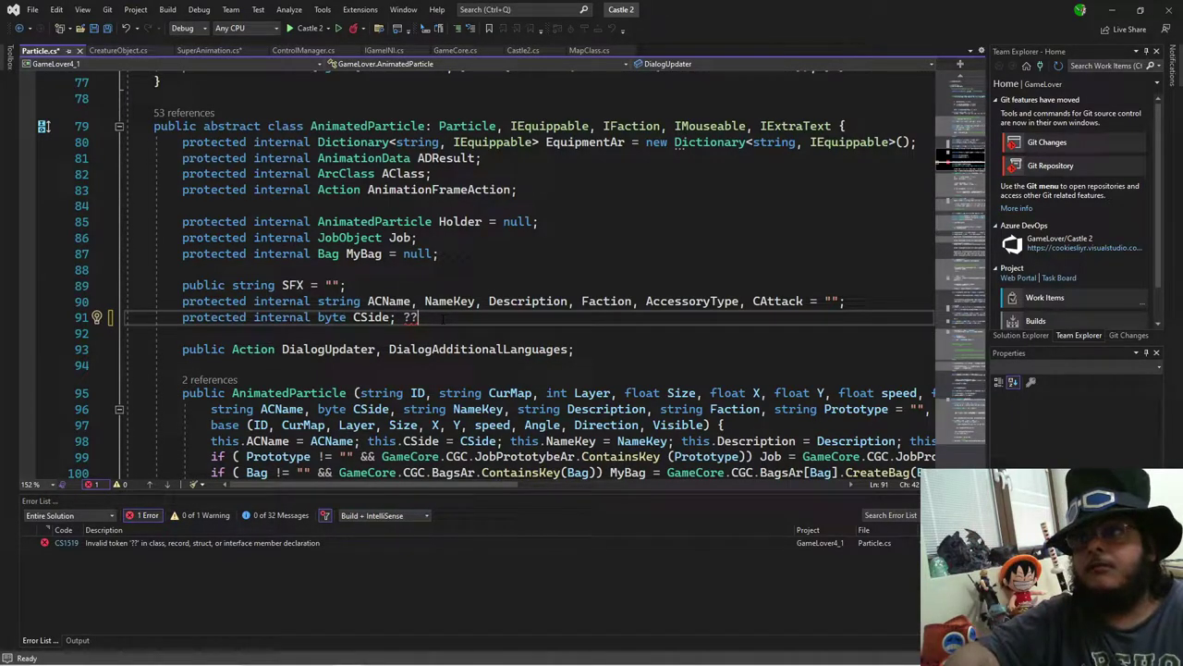
pyautogui.press('BackSpace')
pyautogui.press('BackSpace')
pyautogui.press('BackSpace')
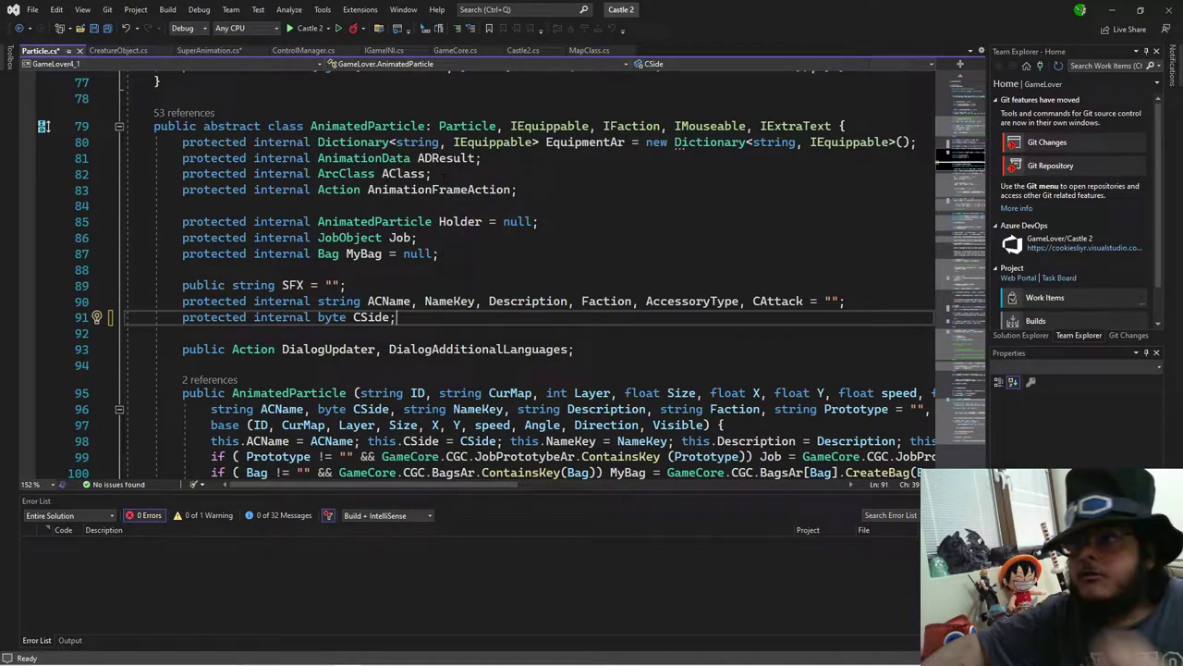
# Step: Expand the AnimatedParticle constructor that takes APData and add an empty line before its closing brace
pyautogui.scroll(-4, 509, 278)
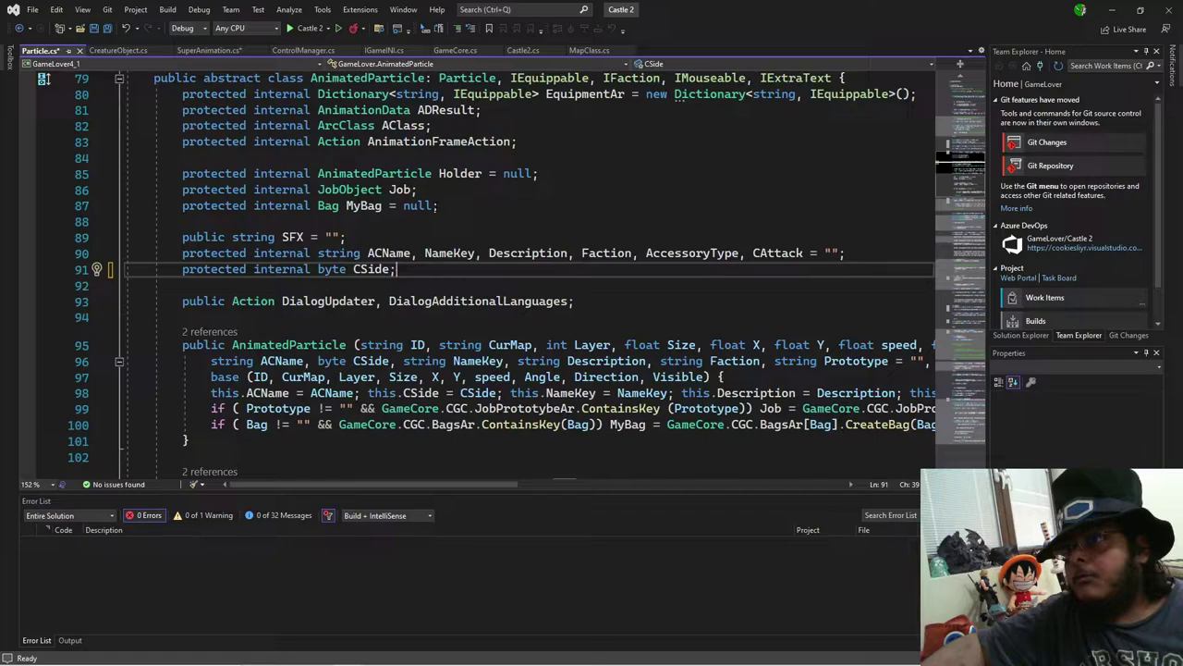
pyautogui.scroll(-2, 397, 370)
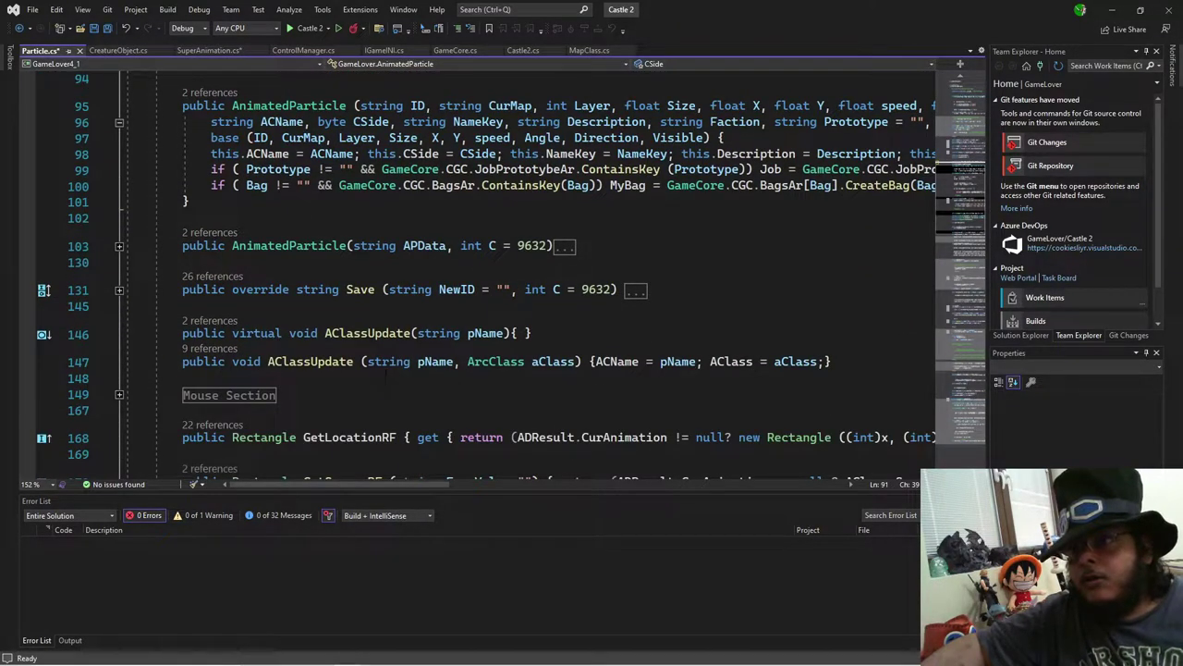
pyautogui.scroll(4, 381, 395)
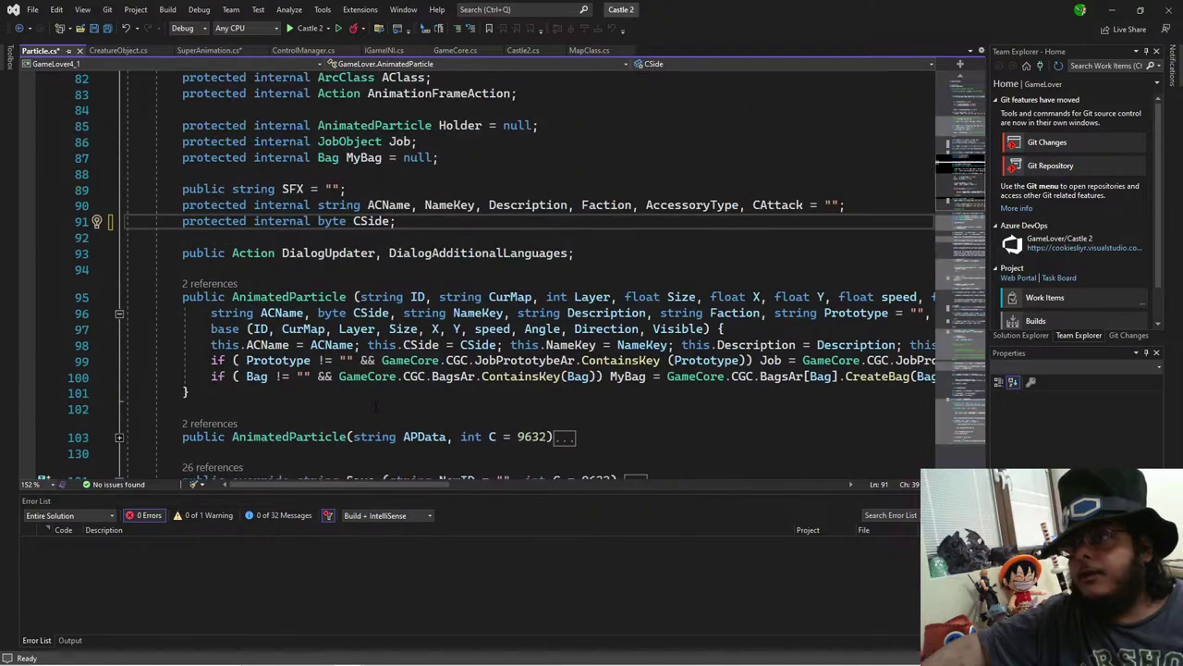
pyautogui.scroll(-2, 373, 421)
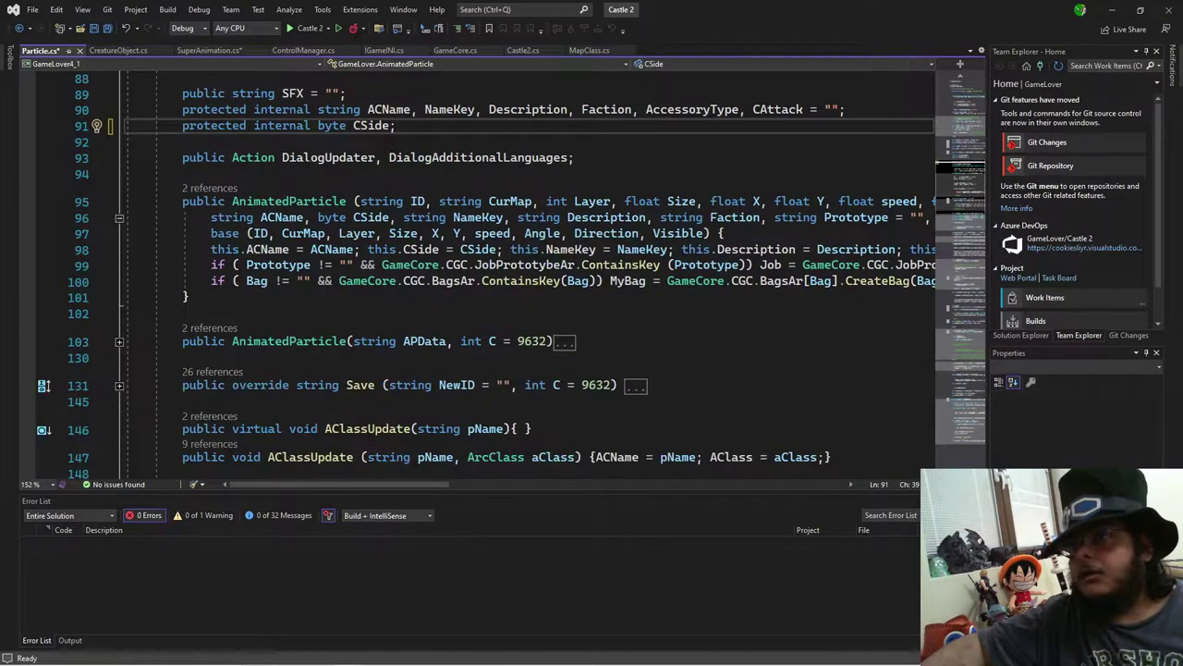
pyautogui.scroll(-2, 555, 277)
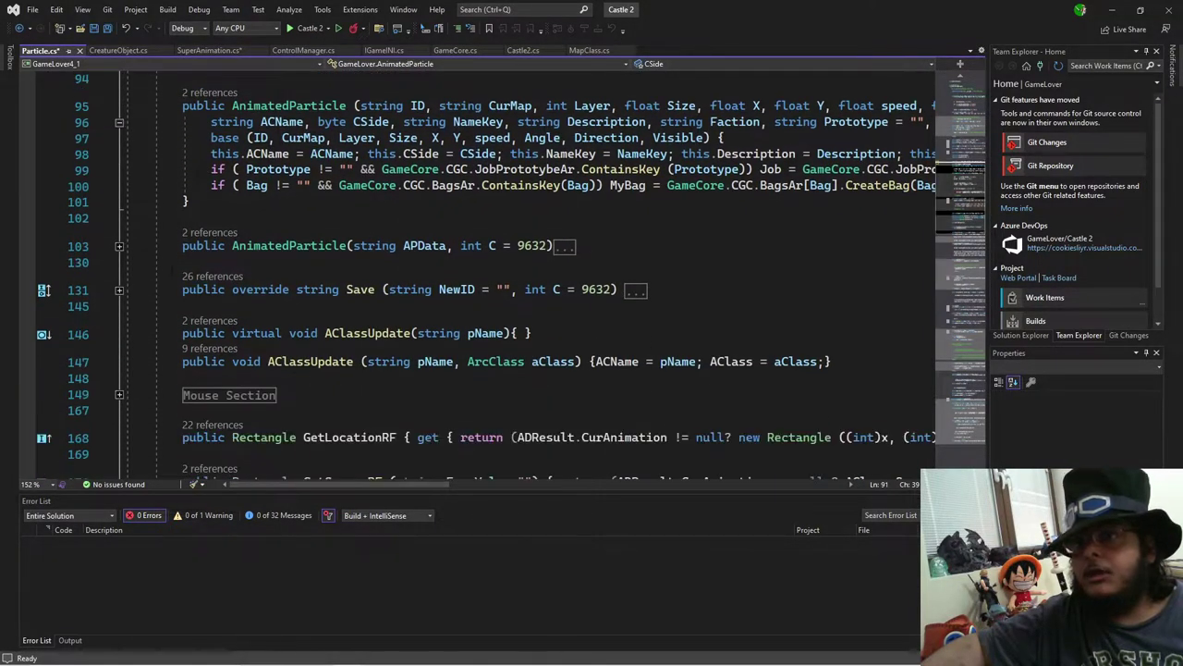
pyautogui.click(118, 246)
pyautogui.scroll(-4, 116, 248)
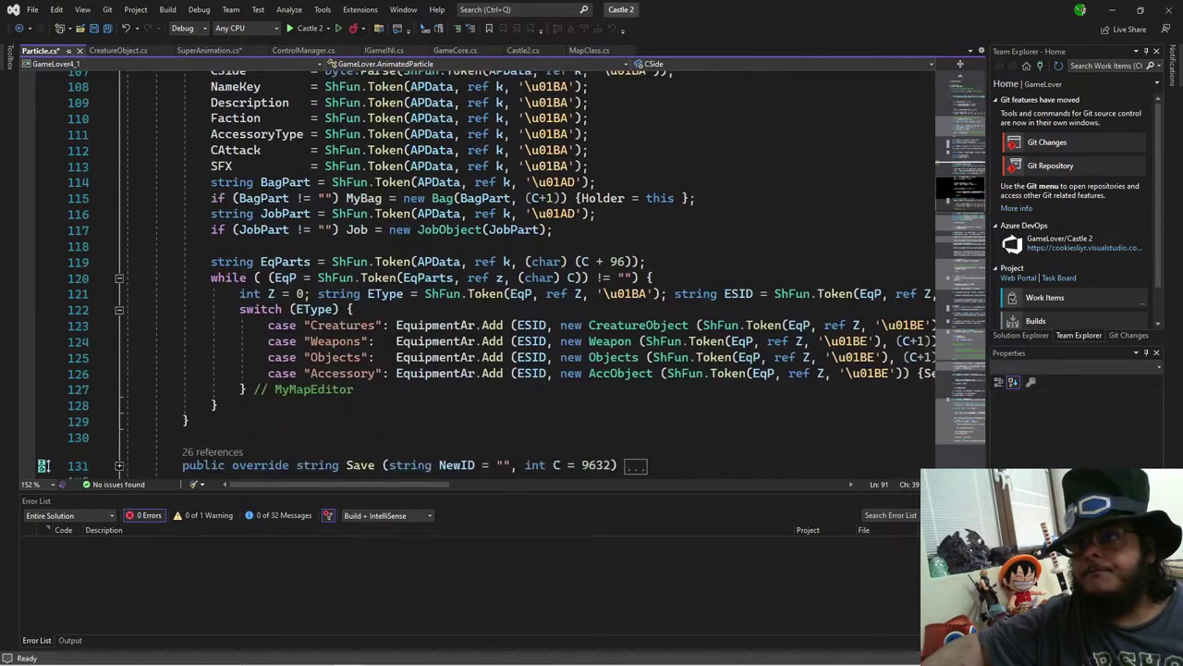
pyautogui.click(226, 405)
pyautogui.scroll(4, 225, 405)
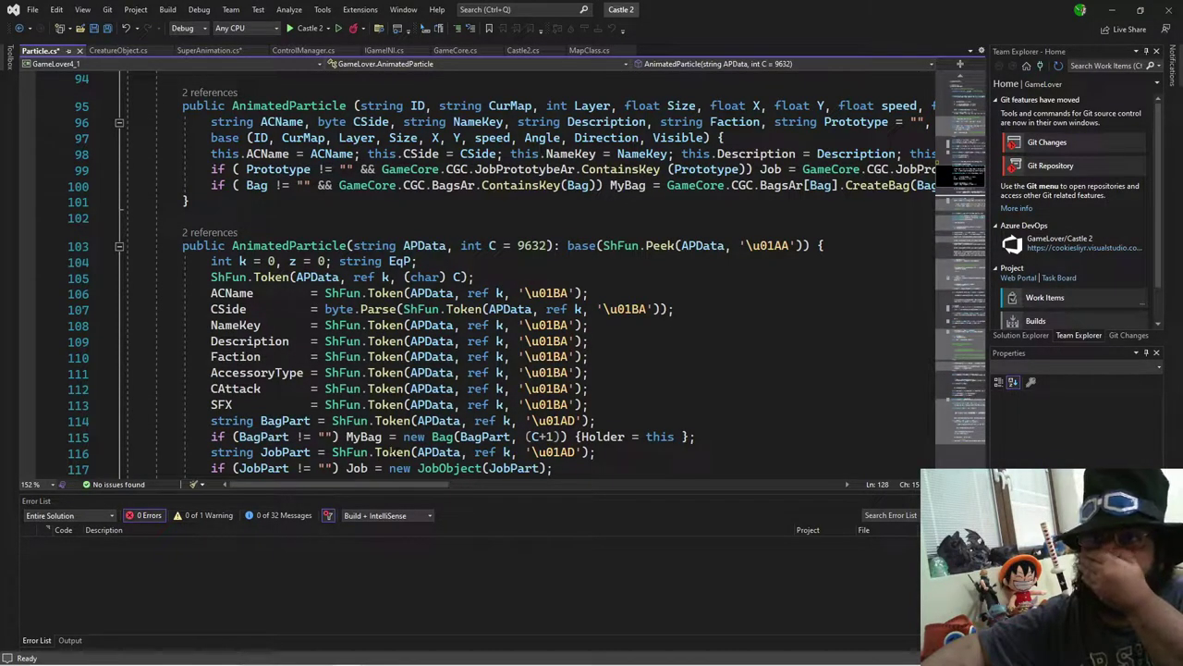
pyautogui.scroll(-5, 389, 443)
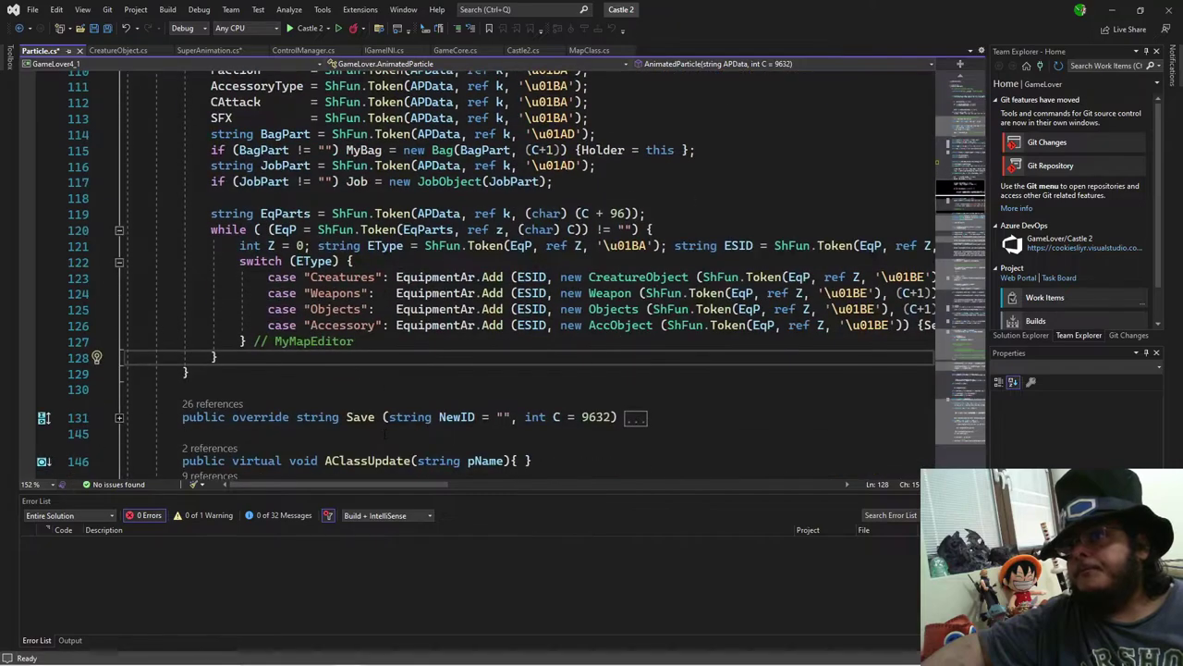
pyautogui.scroll(-2, 384, 433)
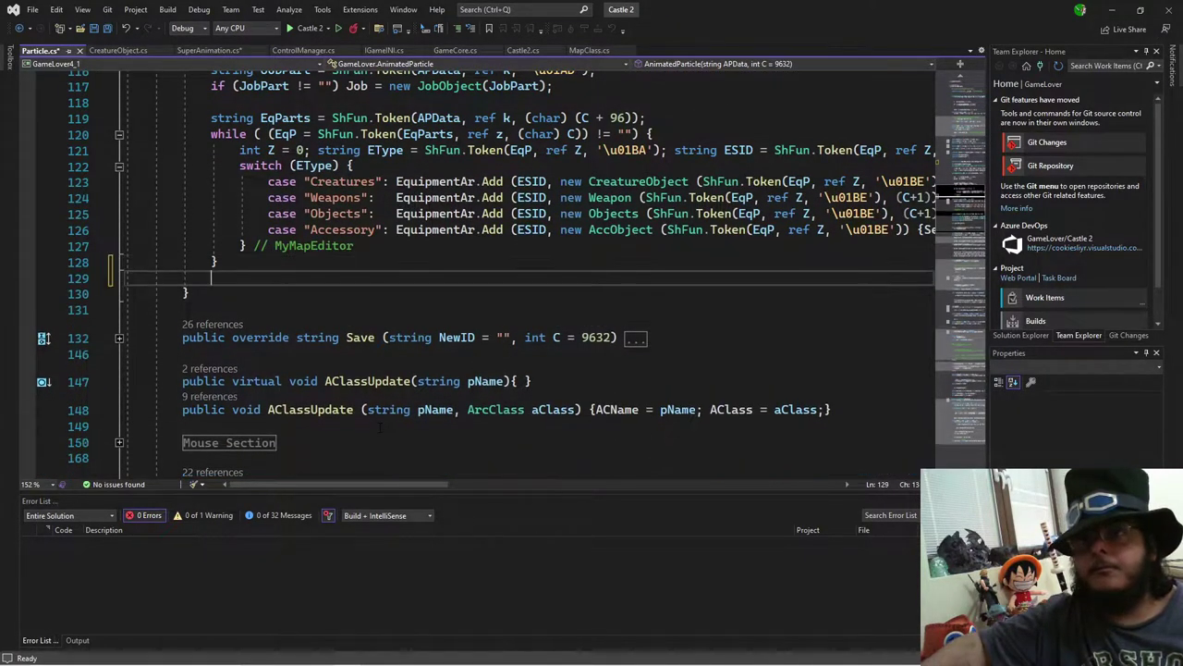
# Step: Add an empty line before the closing brace of the first AnimatedParticle constructor, the one that takes individual parameters
pyautogui.scroll(9, 380, 427)
pyautogui.click(176, 297)
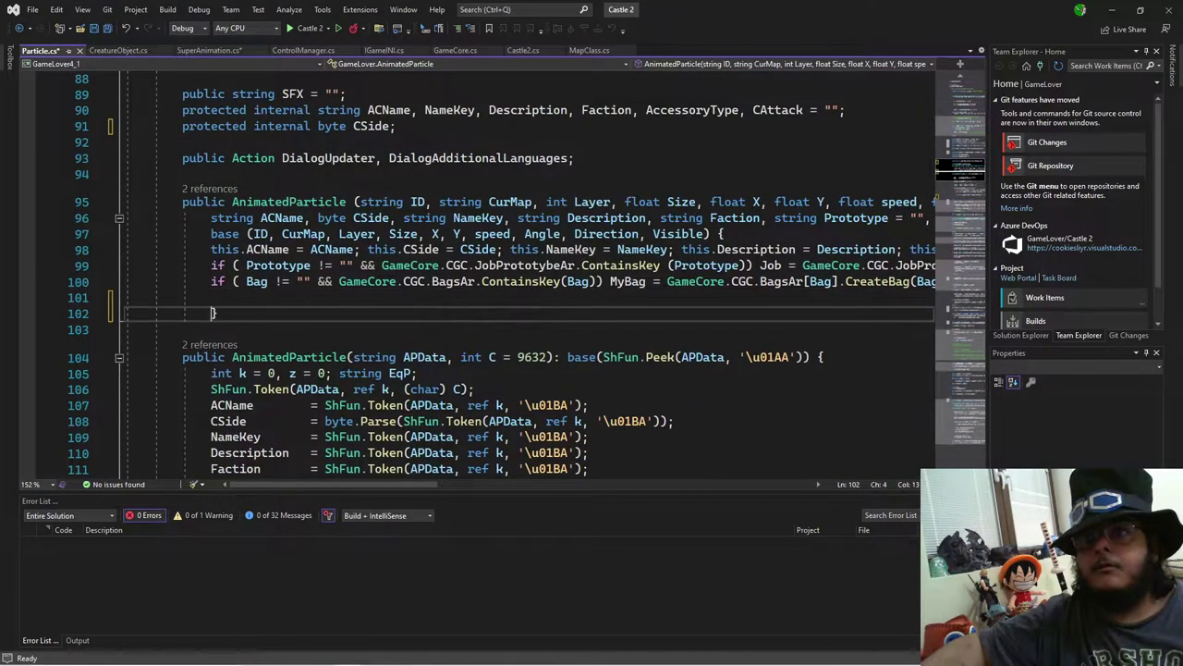
pyautogui.press('Return')
pyautogui.click(249, 297)
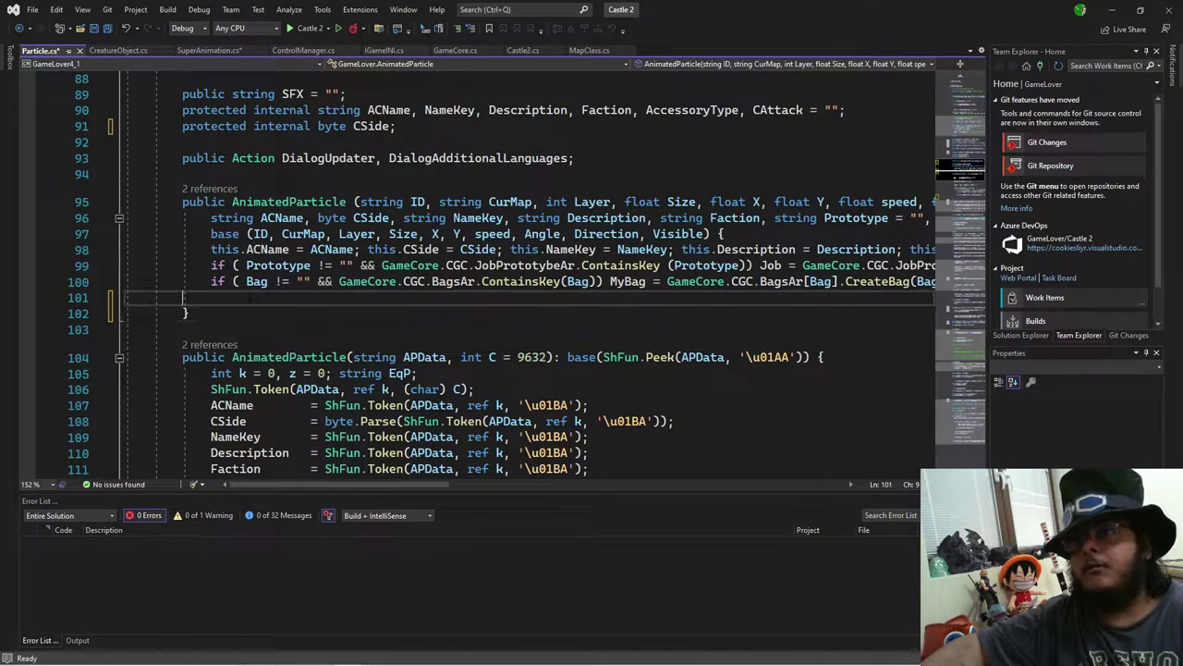
# Step: Trace the first AnimatedParticle constructor's references to the Weapon constructor in Weapon.cs and on to CreateWeapon in WeaponClass.cs
pyautogui.click(229, 195)
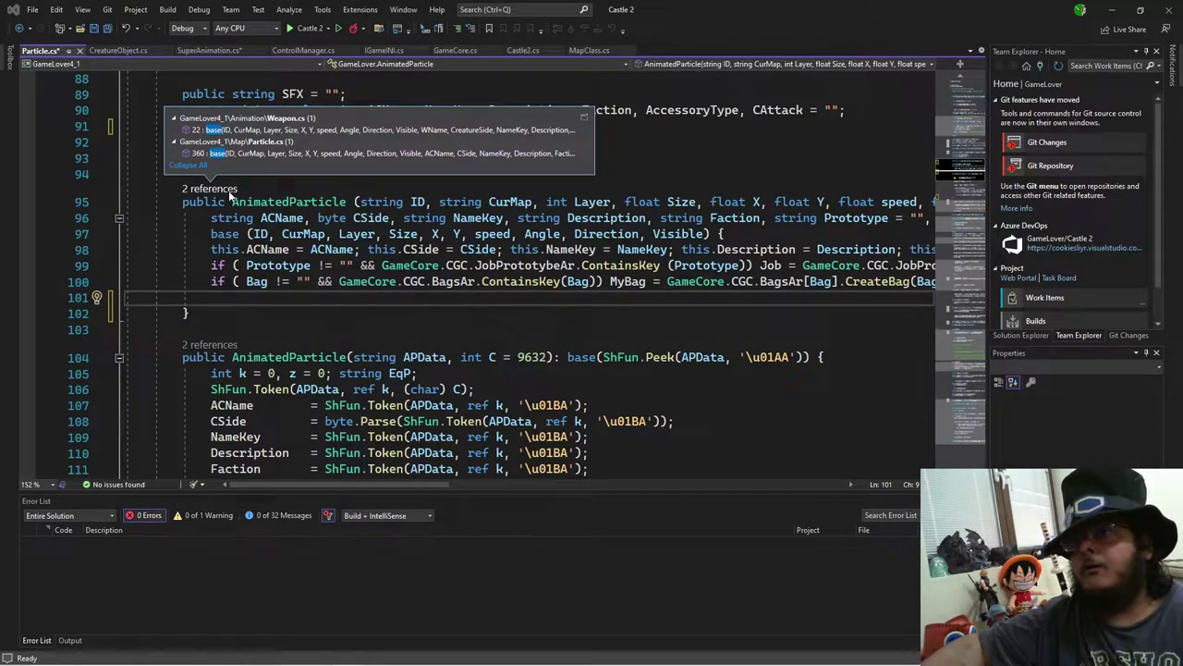
pyautogui.doubleClick(379, 130)
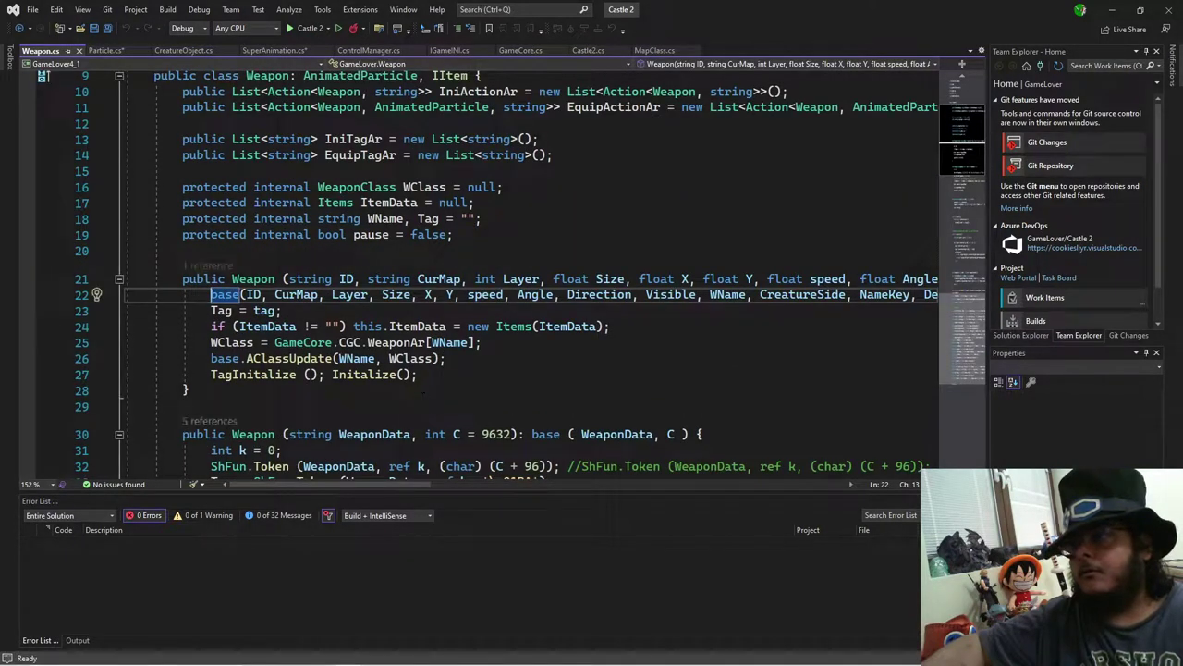
pyautogui.click(207, 266)
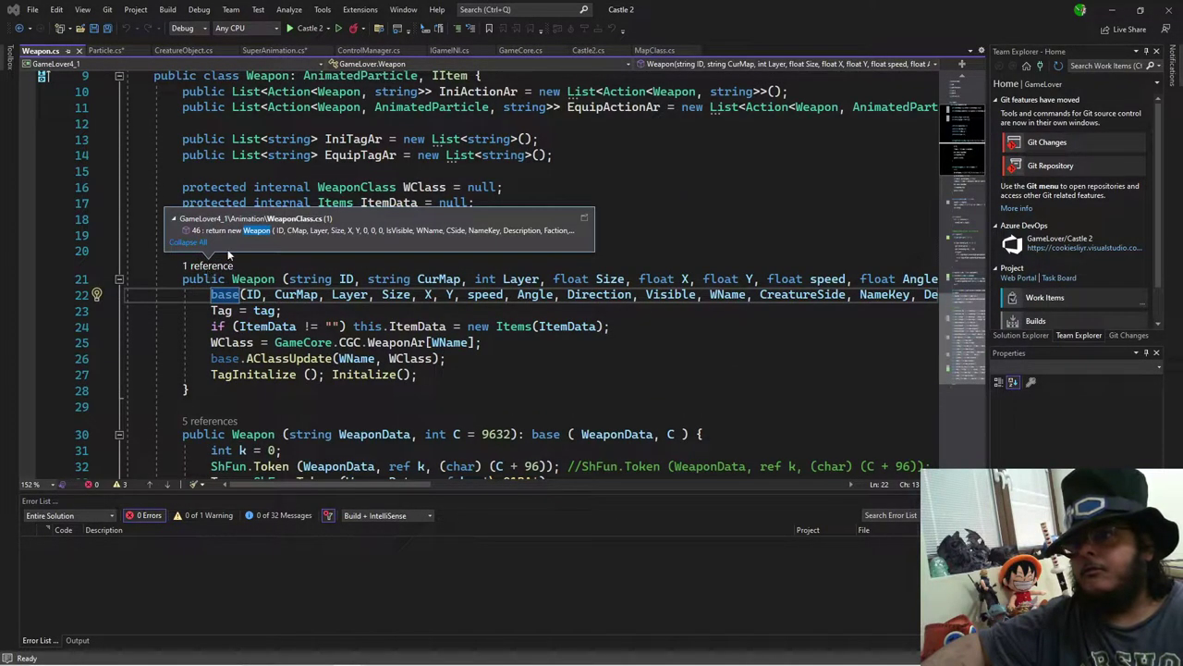
pyautogui.doubleClick(252, 233)
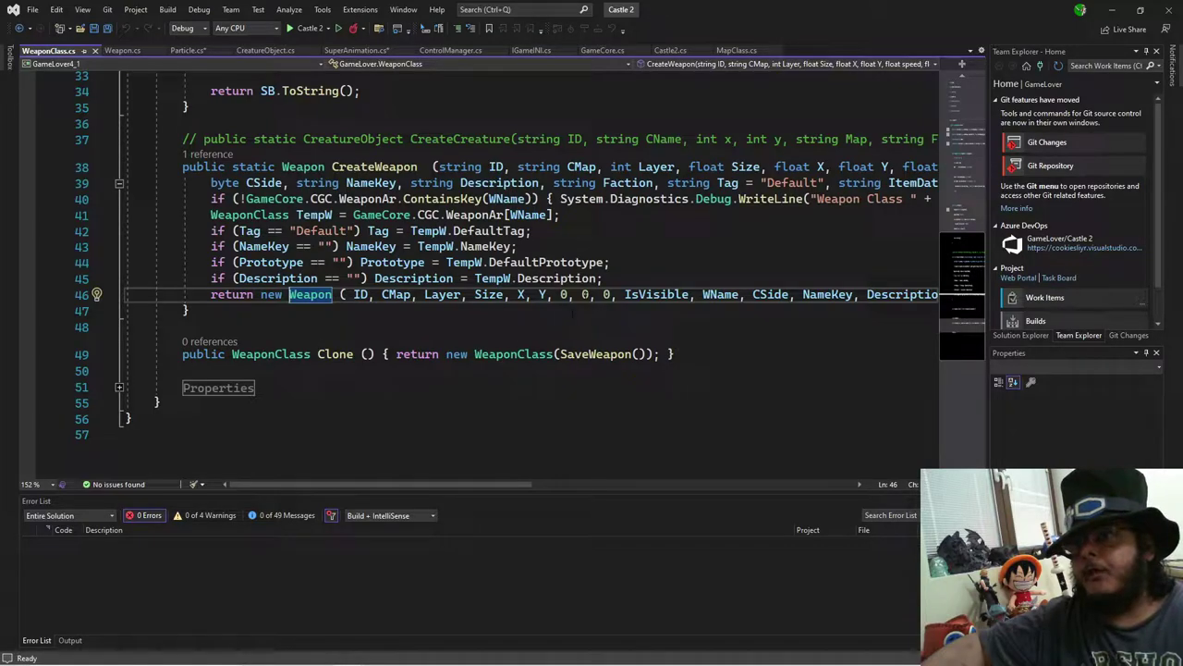
pyautogui.scroll(1, 201, 198)
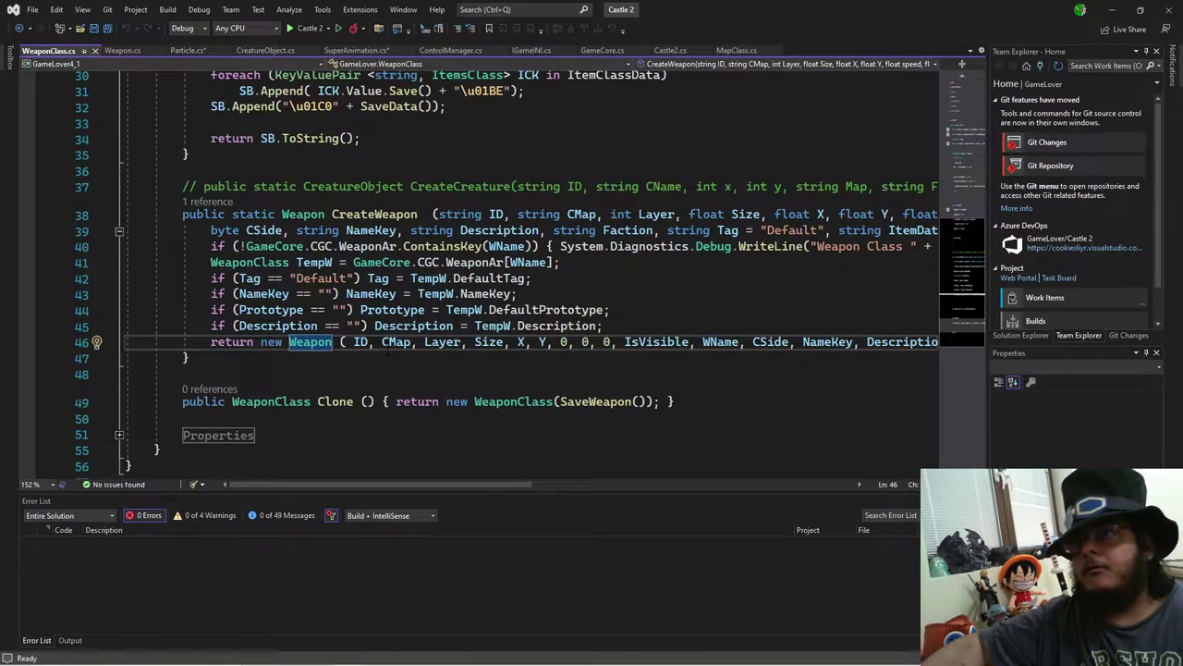
# Step: Follow the CreateWeapon reference to CreateItem in ItemsClass.cs and on to its call in the ItemsToBag method of MapClass.cs
pyautogui.click(201, 200)
pyautogui.doubleClick(288, 168)
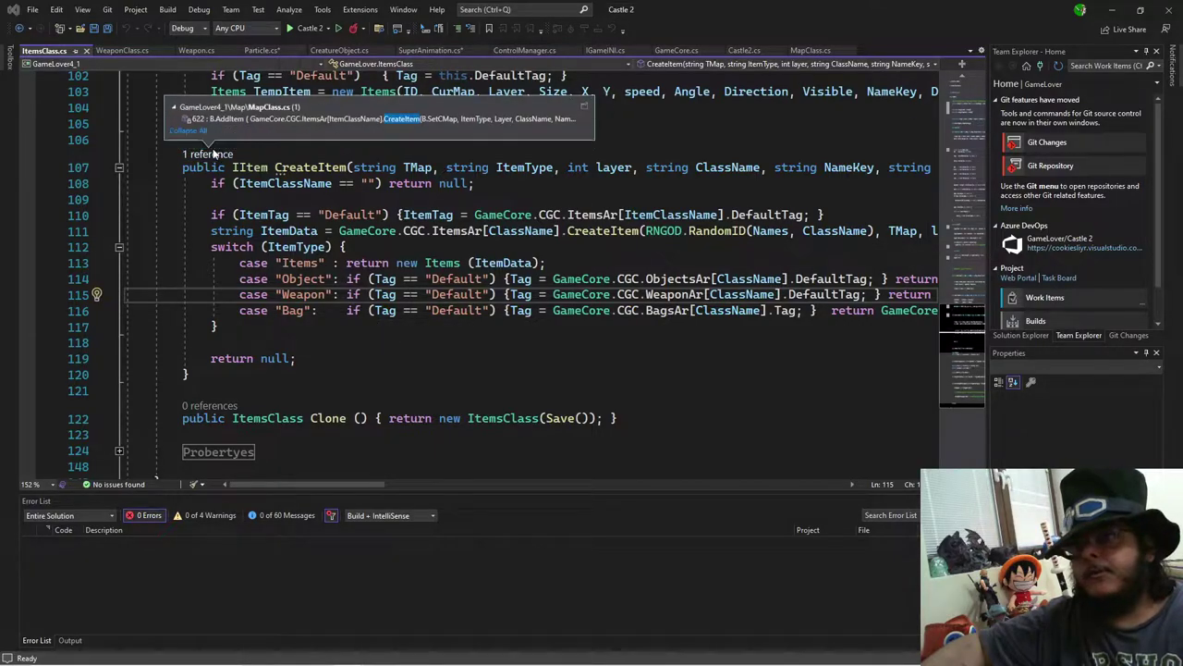
pyautogui.hotkey('ctrl', '-')
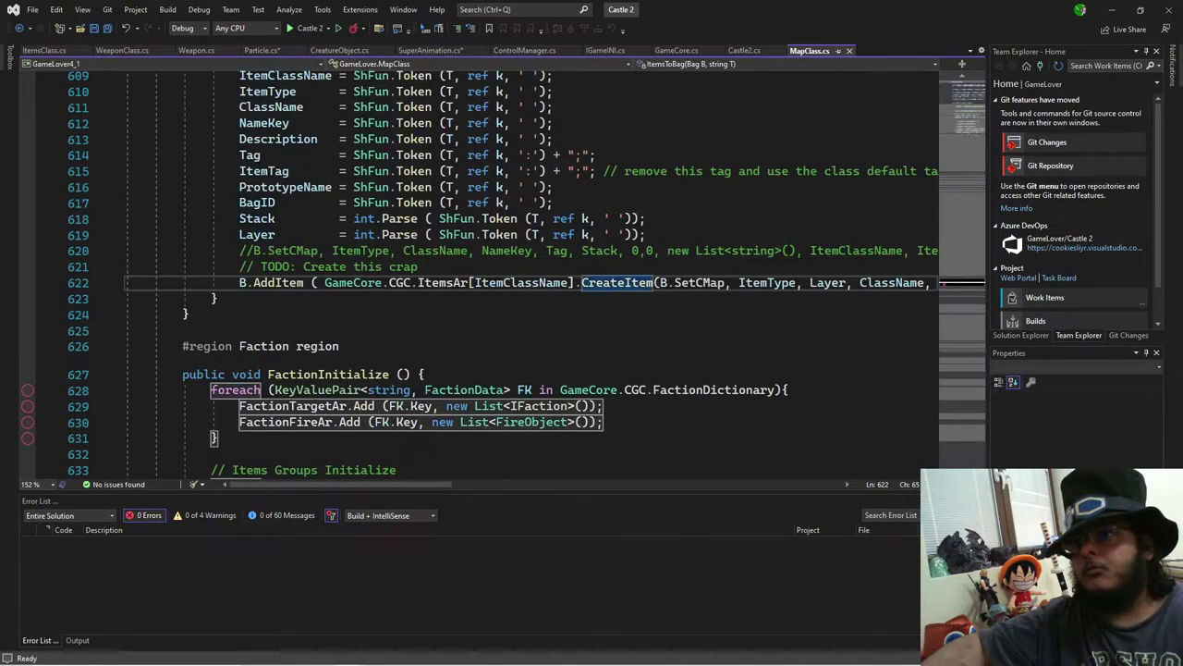
pyautogui.scroll(2, 532, 277)
pyautogui.scroll(2, 531, 278)
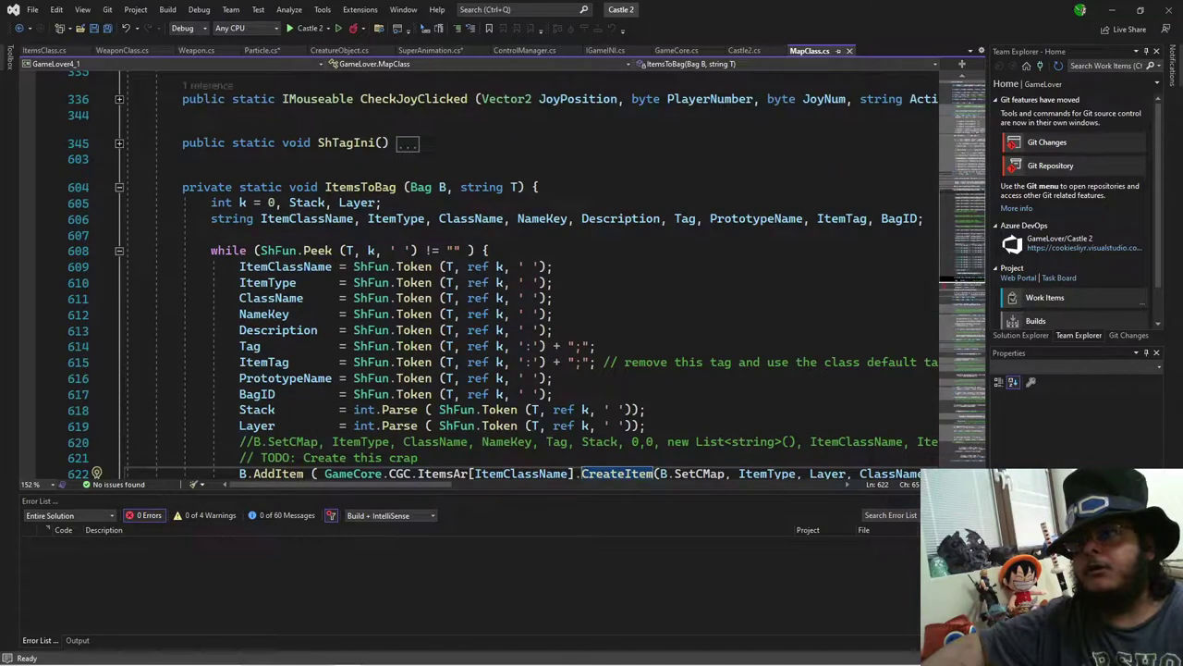
pyautogui.scroll(-1, 532, 277)
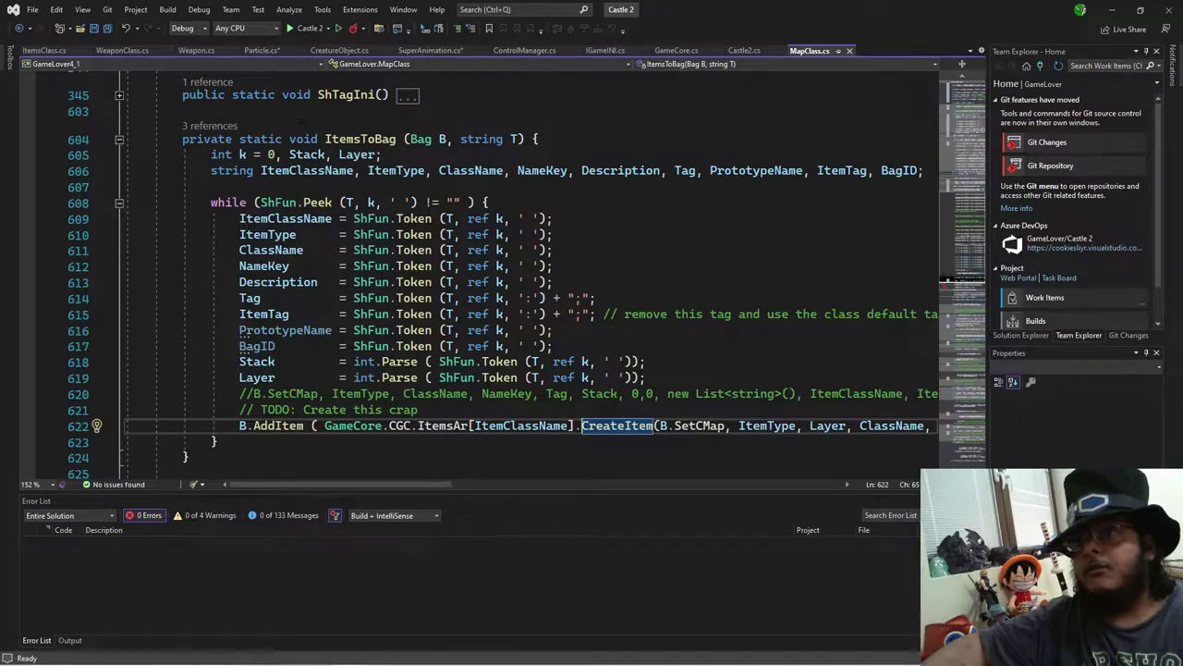
# Step: Close MapClass.cs, ItemsClass.cs, WeaponClass.cs, Weapon.cs and CreatureObject.cs, and save Particle.cs
pyautogui.click(848, 51)
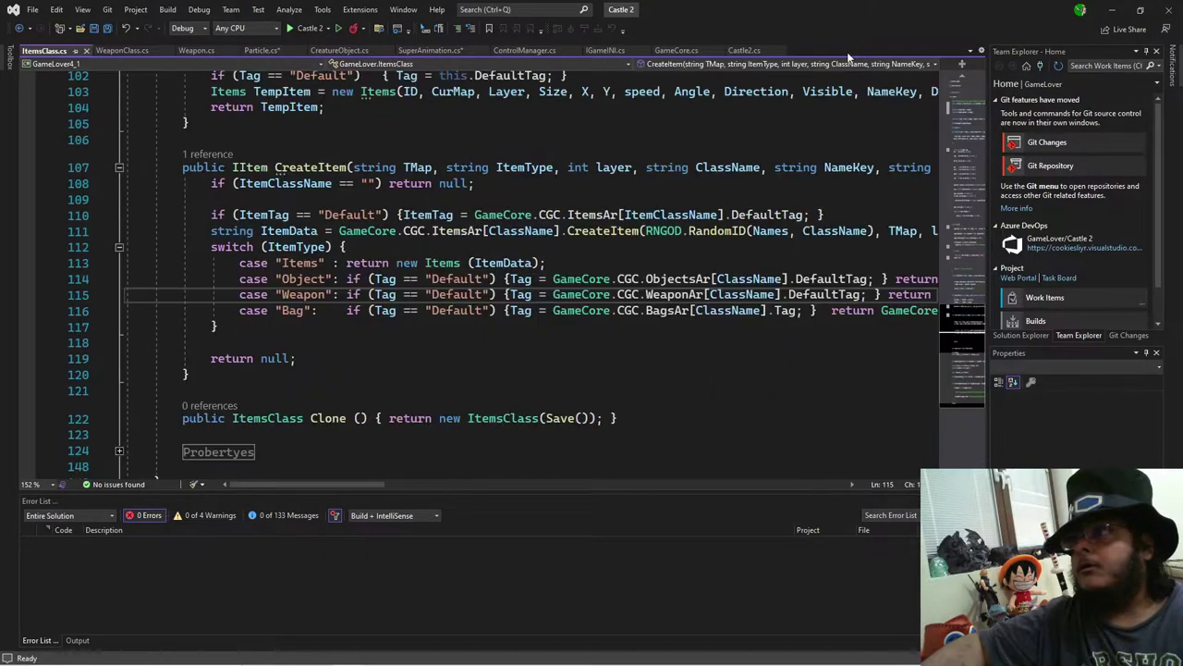
pyautogui.click(86, 51)
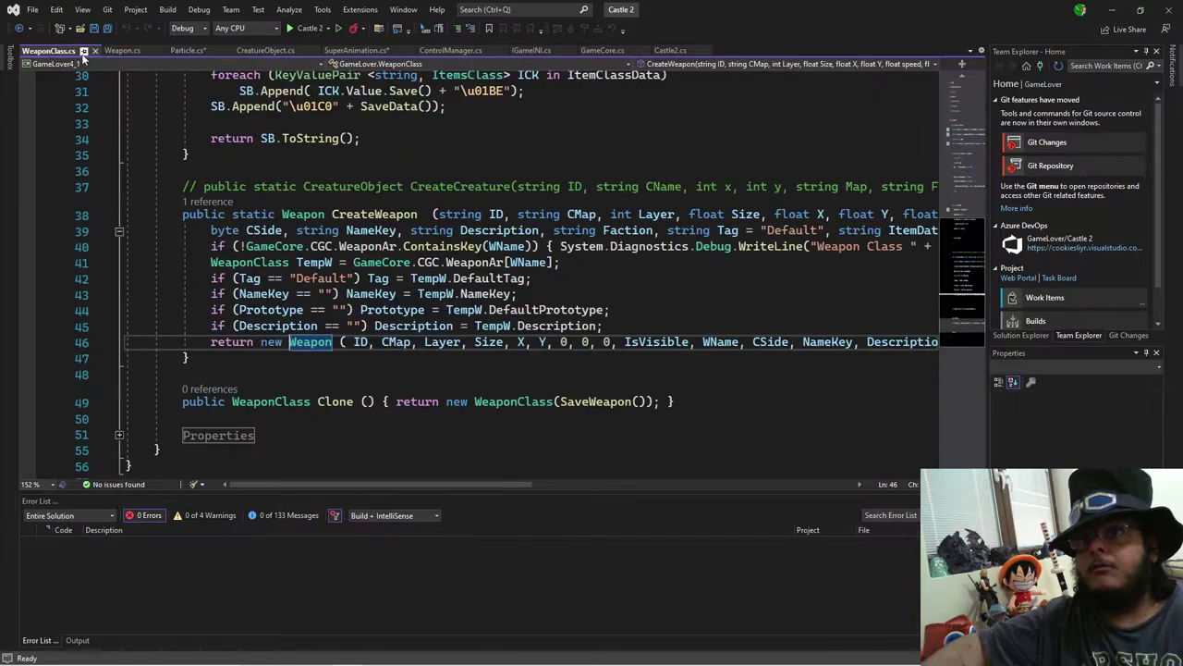
pyautogui.click(92, 50)
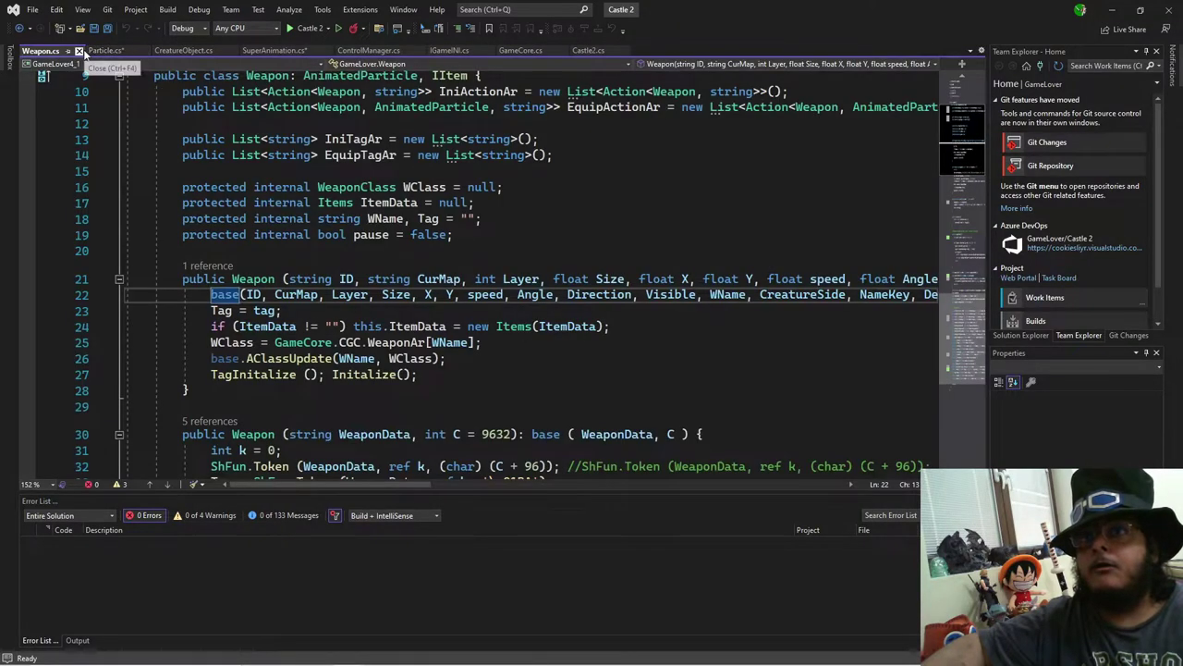
pyautogui.click(79, 51)
pyautogui.click(98, 28)
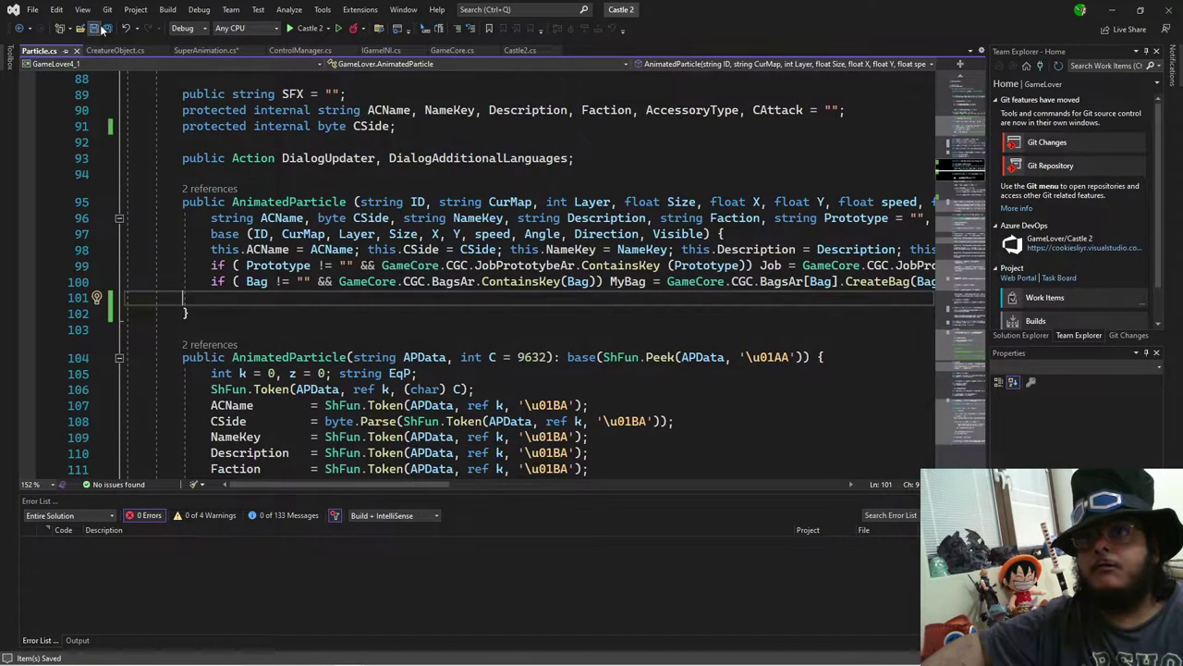
pyautogui.click(163, 51)
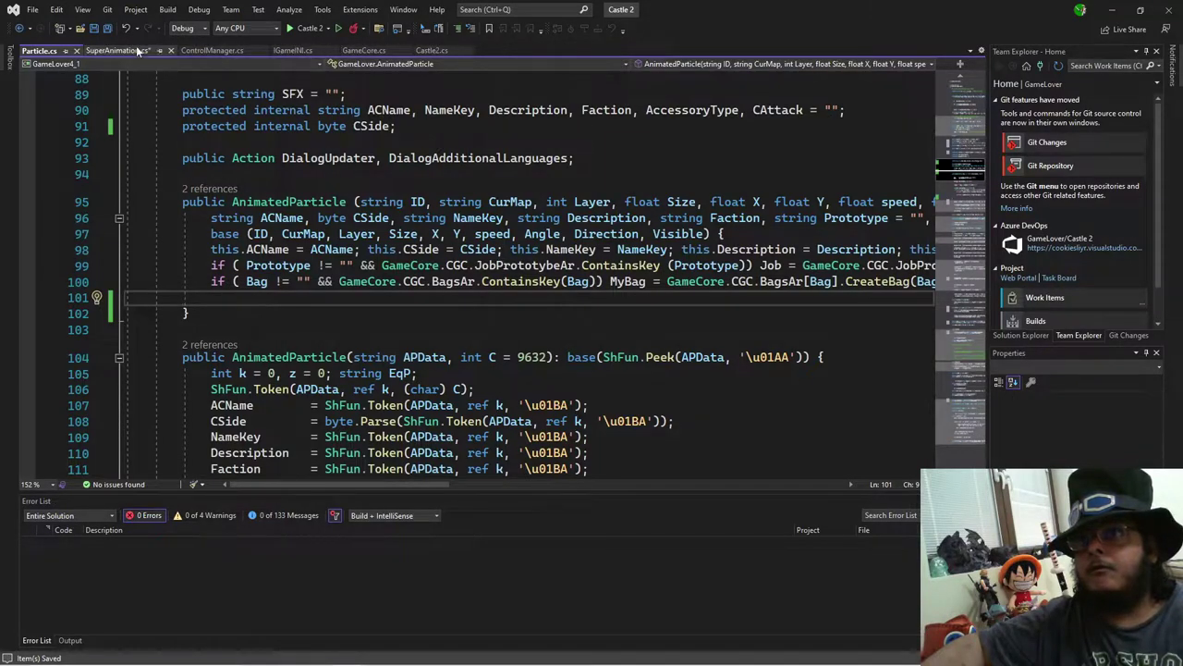
# Step: Save SuperAnimation.cs and review the dictionaries, constructor and Save method of its CollisionAnimation class
pyautogui.click(117, 51)
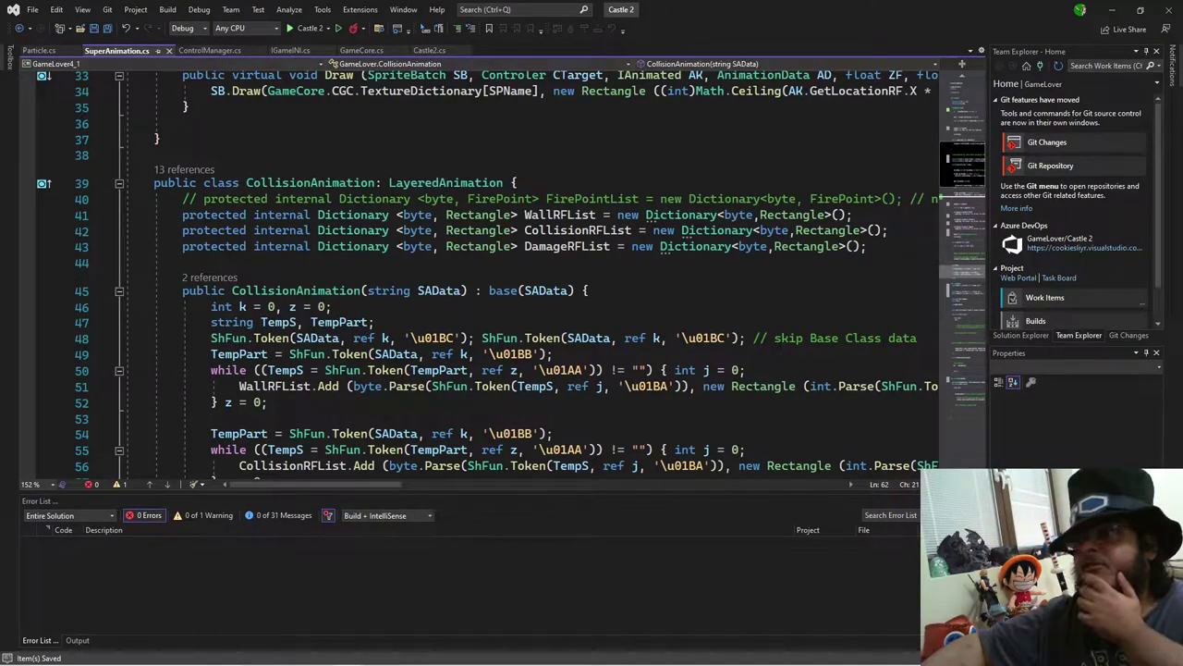
pyautogui.moveTo(353, 246)
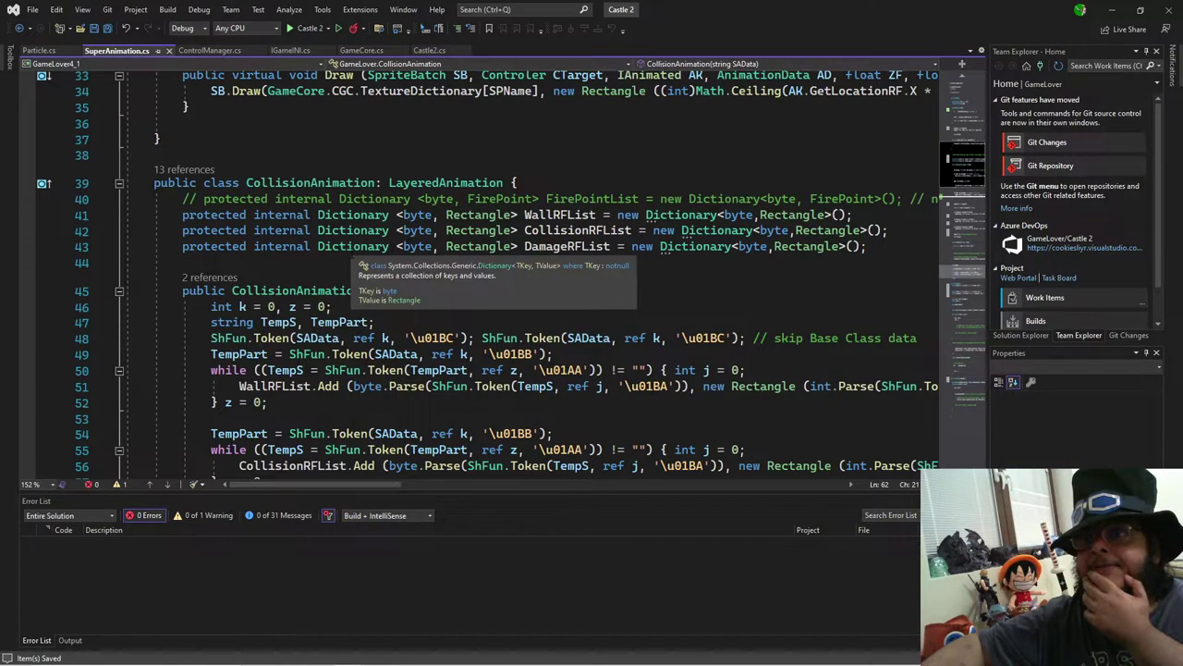
pyautogui.scroll(-4, 398, 407)
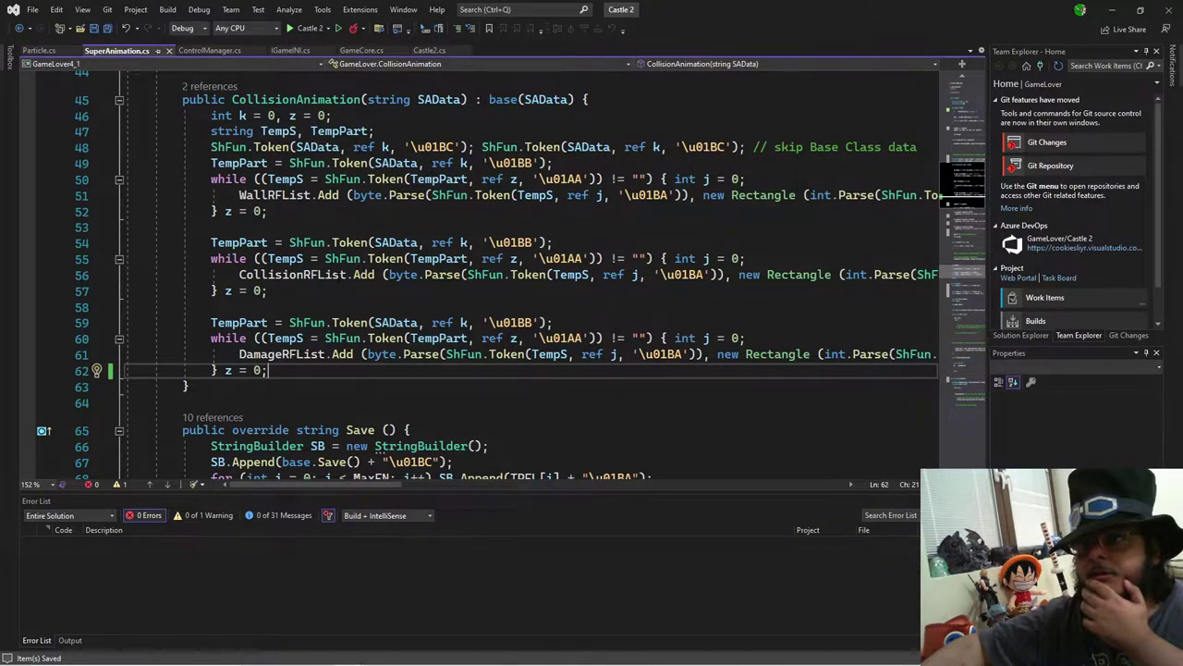
pyautogui.scroll(2, 488, 277)
pyautogui.scroll(1, 488, 278)
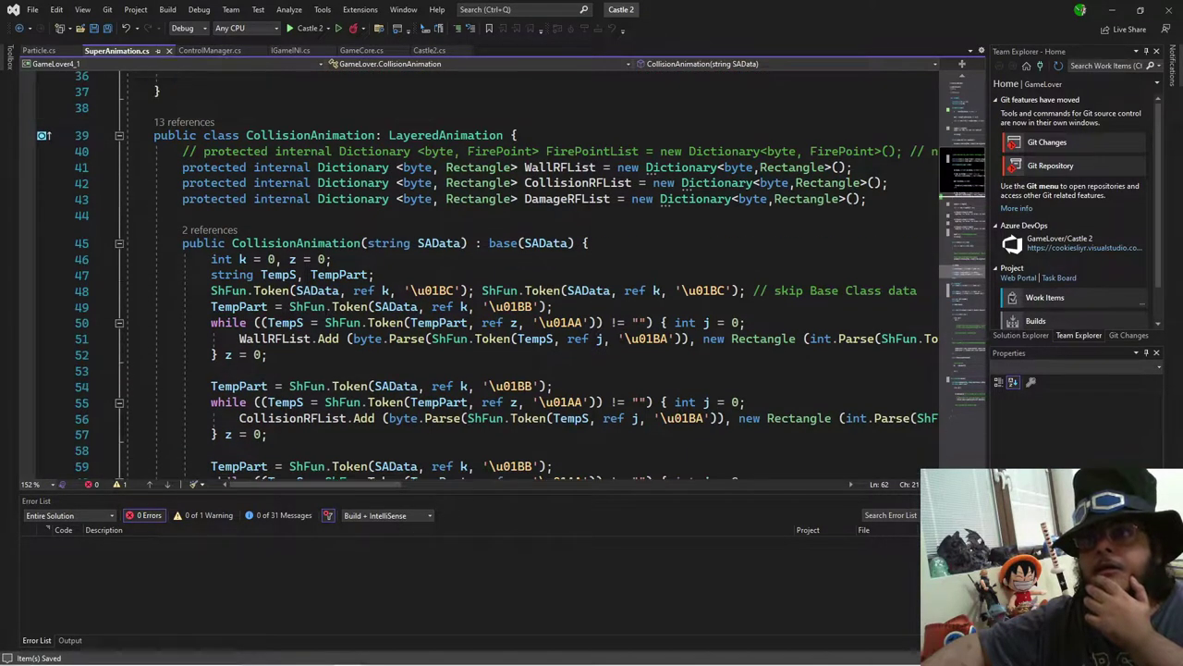
pyautogui.scroll(-8, 325, 319)
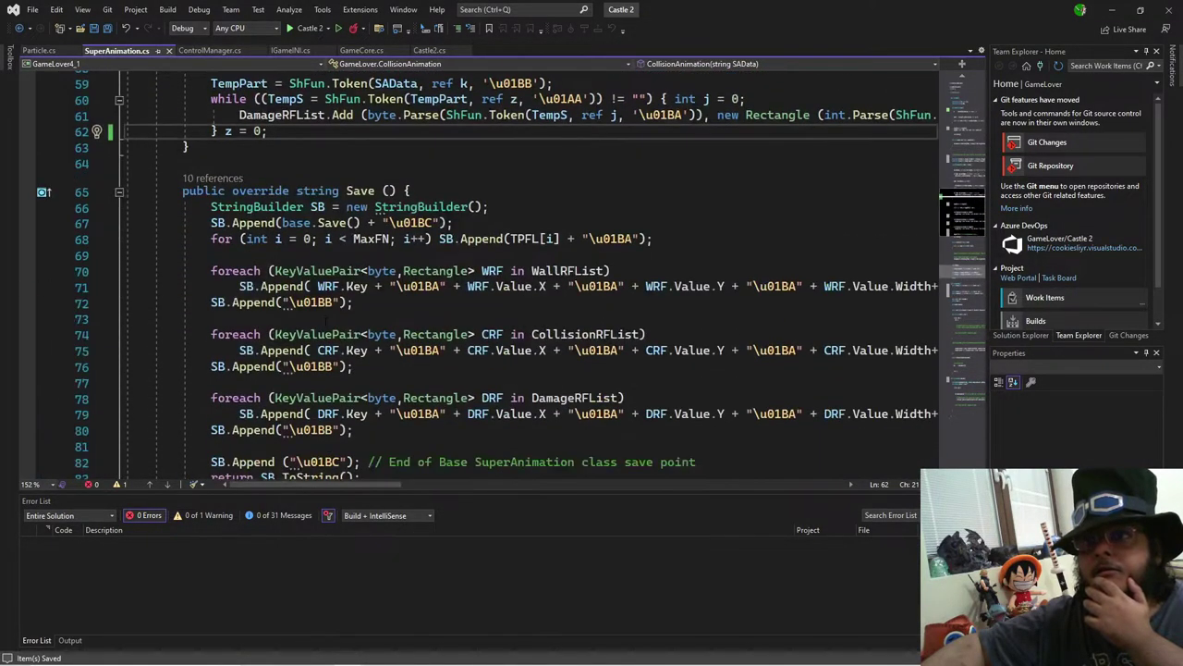
# Step: Review the fields, constructor, Save and Draw methods of the Animation class against the CollisionAnimation class in SuperAnimation.cs
pyautogui.scroll(8, 326, 319)
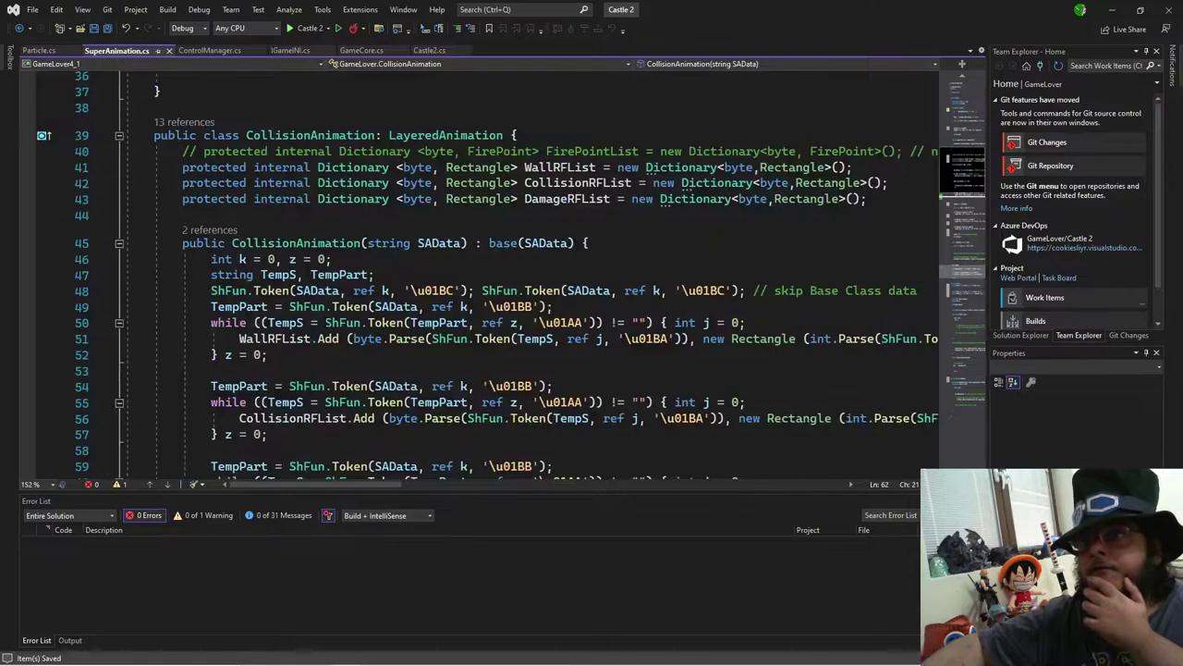
pyautogui.scroll(11, 294, 296)
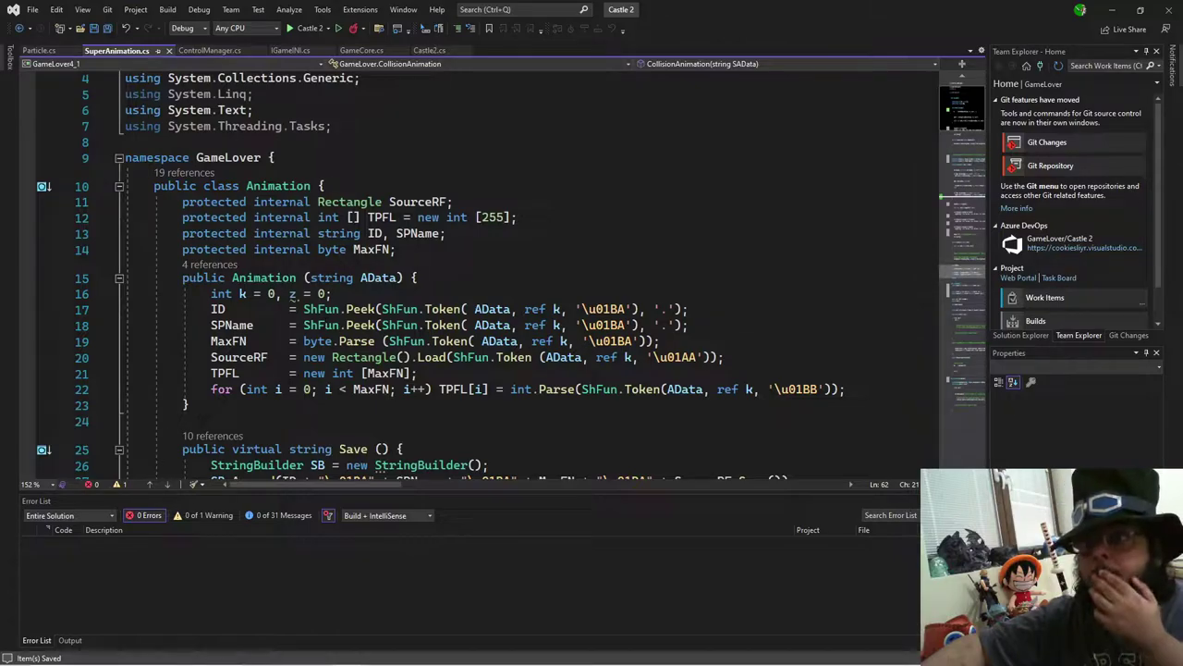
pyautogui.scroll(-10, 292, 296)
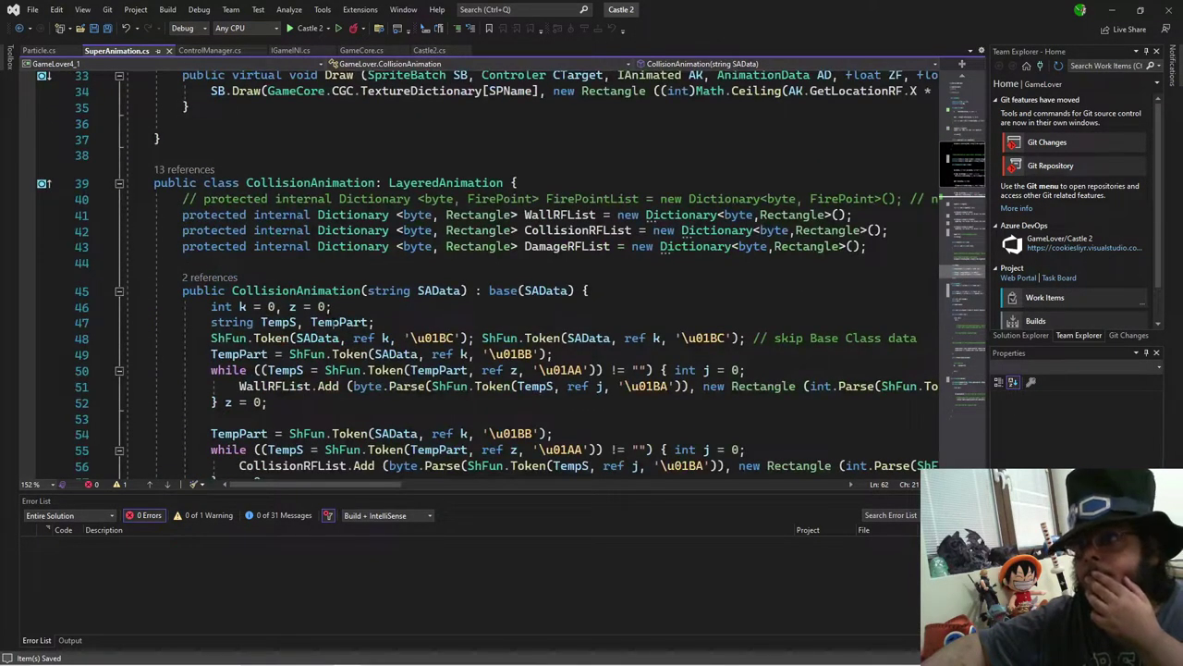
pyautogui.scroll(-7, 334, 321)
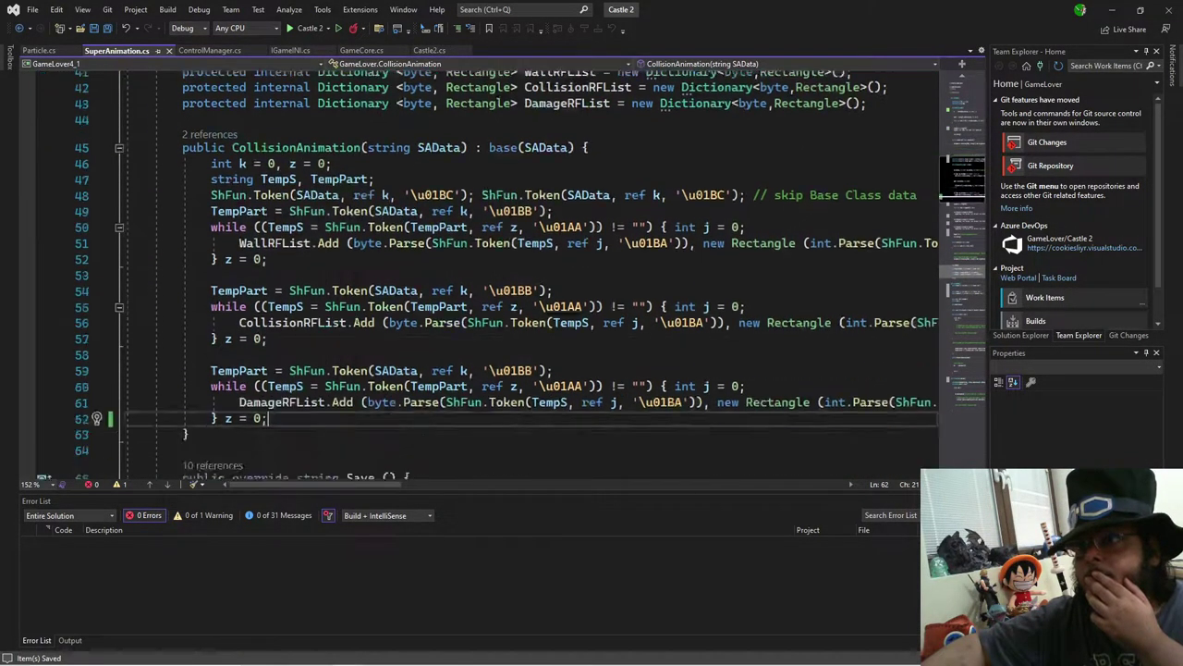
pyautogui.scroll(7, 334, 322)
pyautogui.scroll(6, 292, 246)
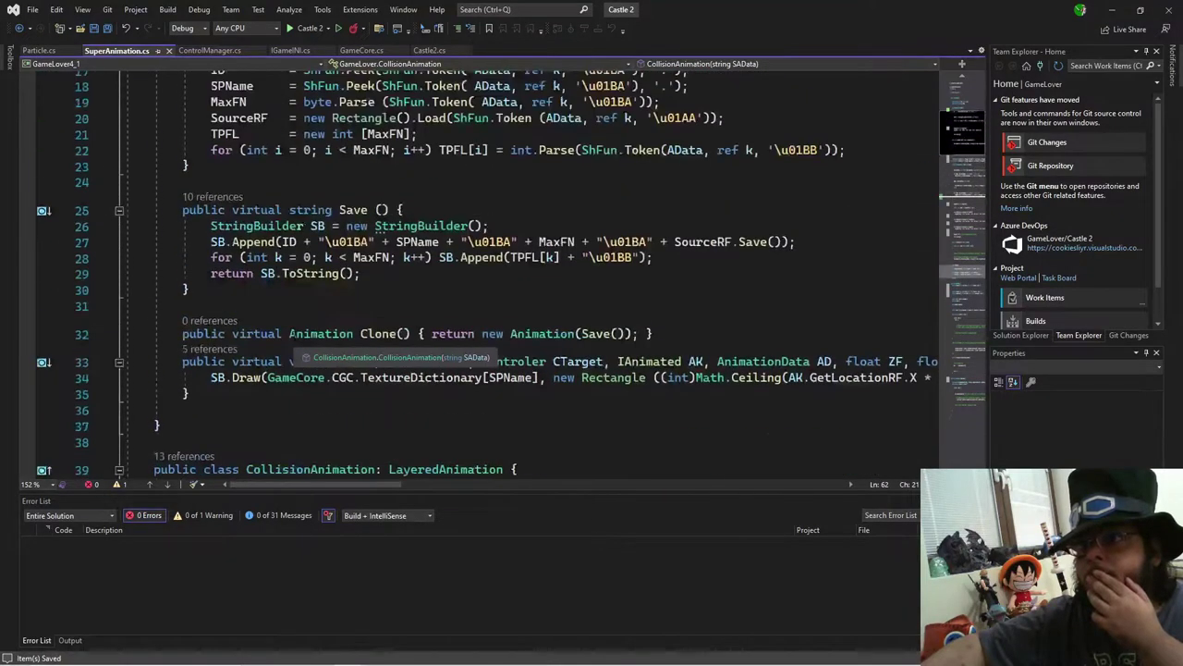
pyautogui.scroll(2, 292, 245)
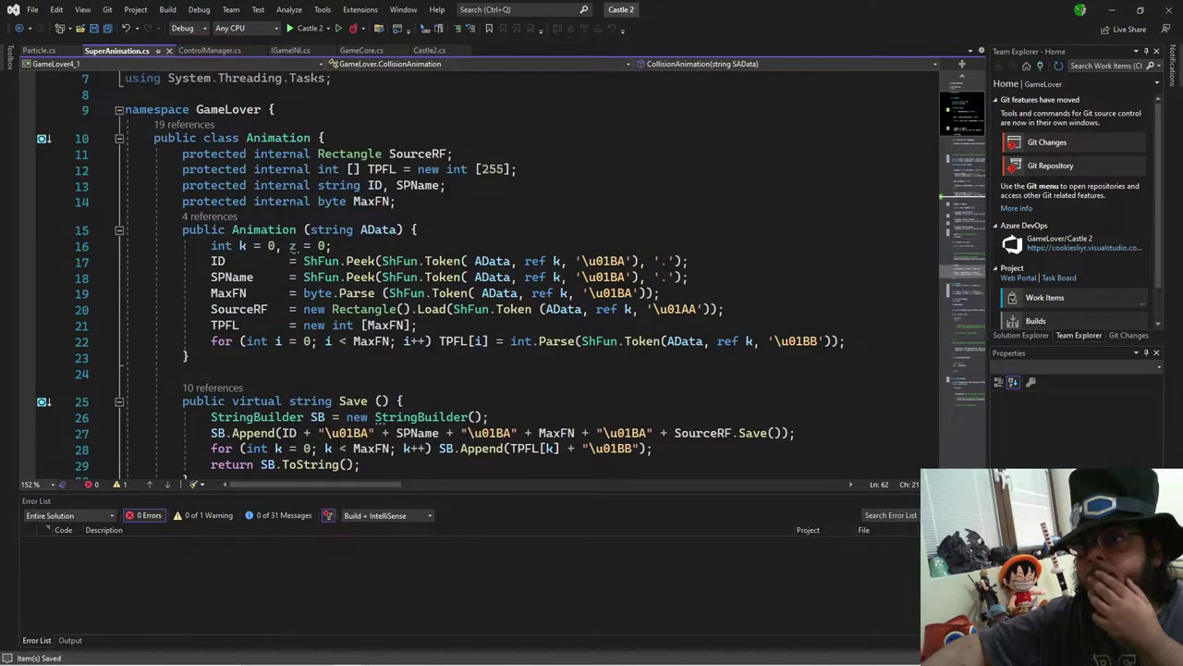
pyautogui.scroll(-8, 292, 246)
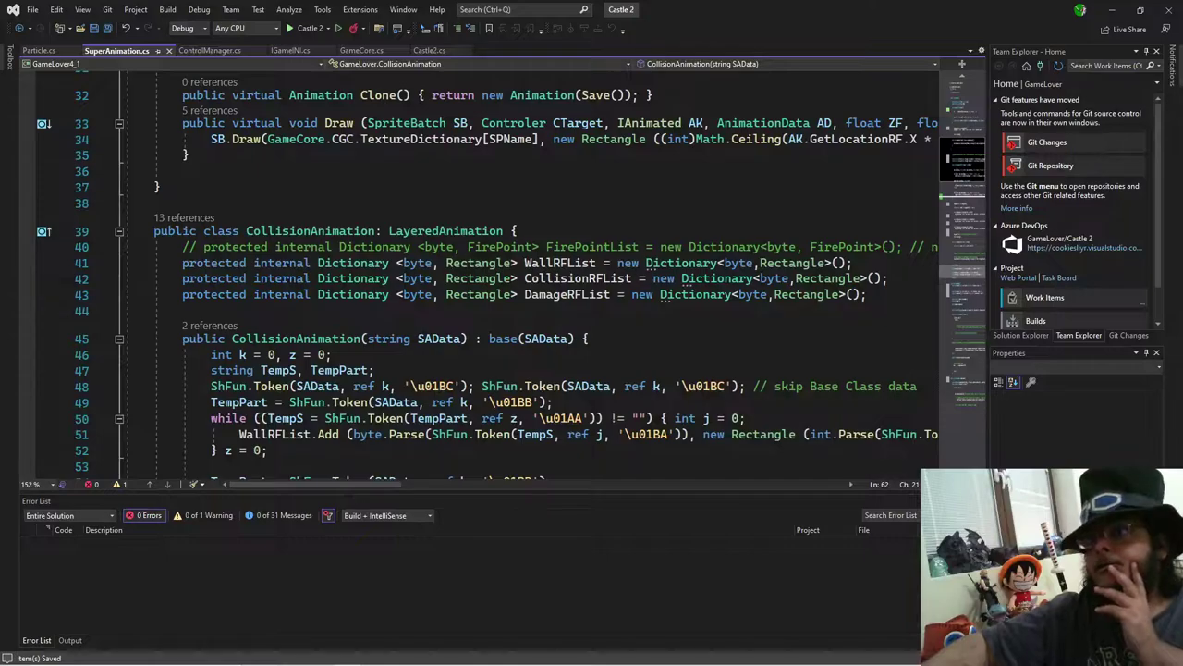
# Step: Highlight the LayeredAnimation base class of CollisionAnimation, show the solution's files, and recheck the CollisionAnimation constructor and Save method
pyautogui.doubleClick(446, 231)
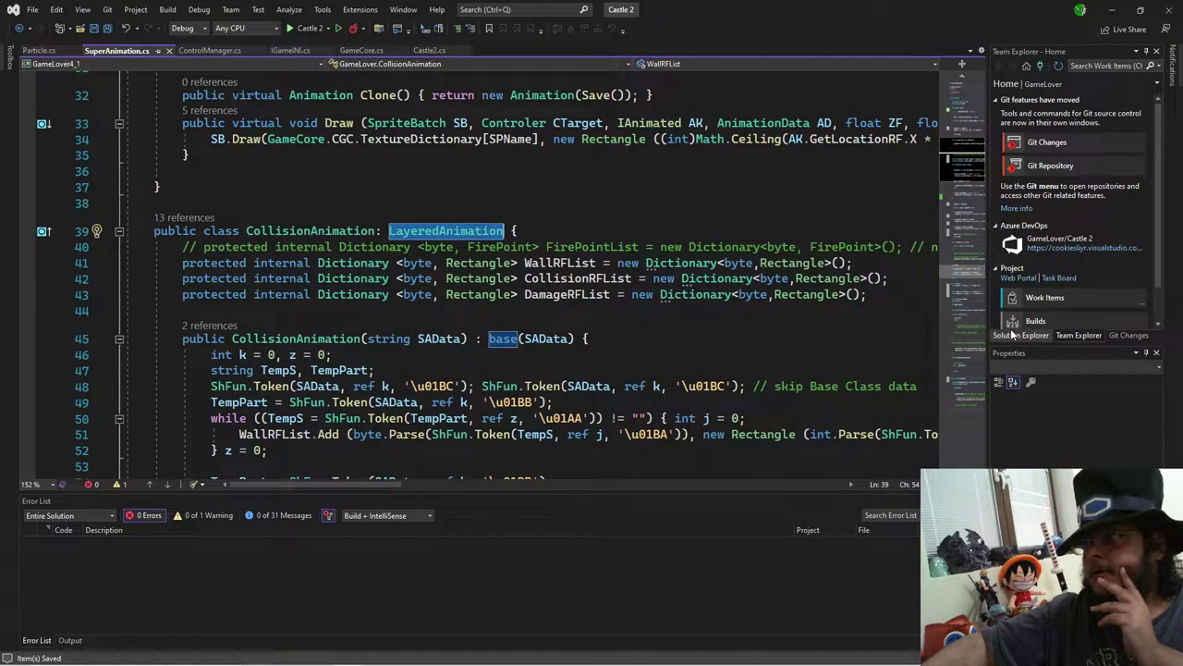
pyautogui.click(1011, 331)
pyautogui.scroll(-2, 511, 273)
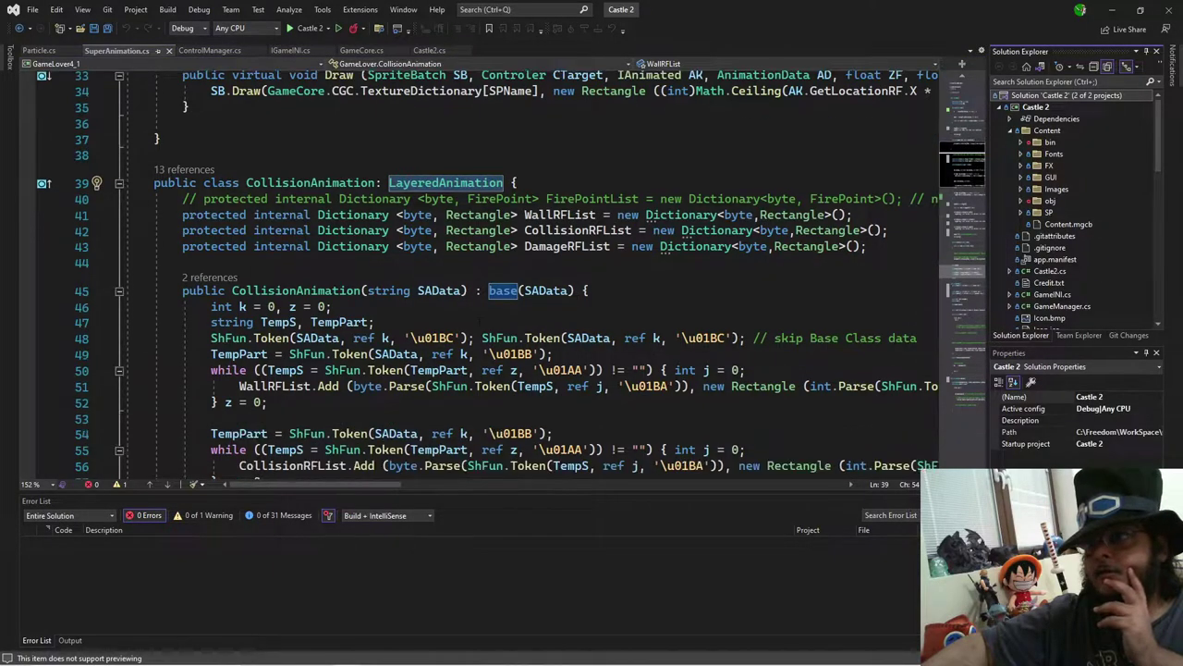
pyautogui.scroll(-1, 480, 371)
pyautogui.scroll(-3, 480, 371)
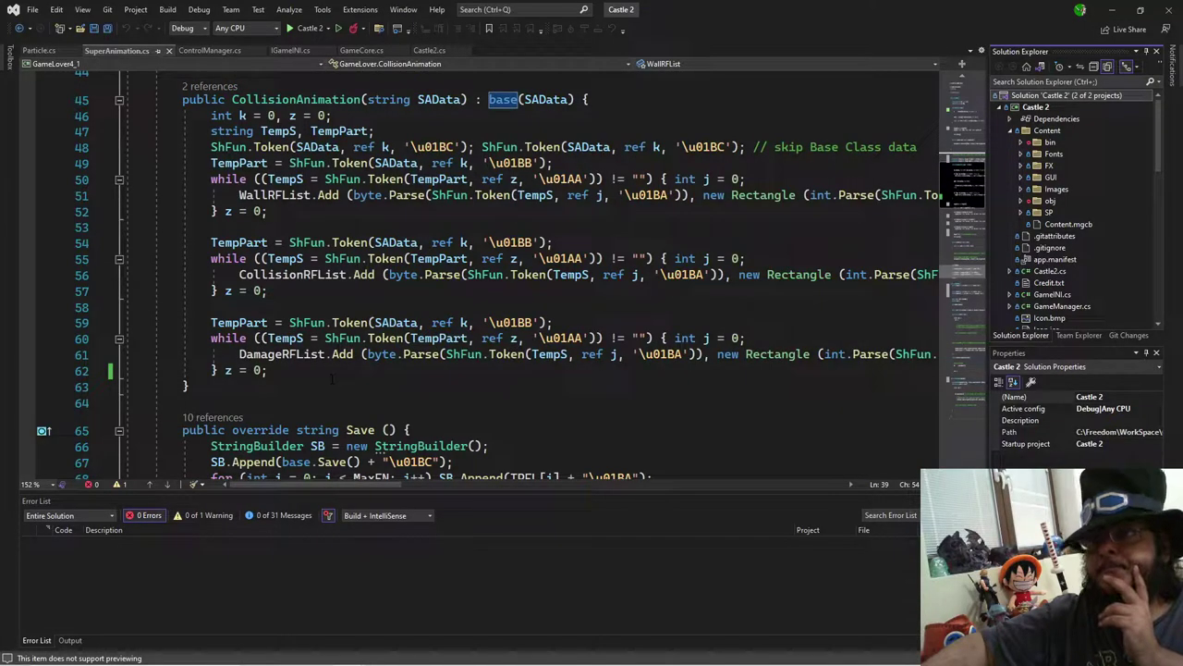
pyautogui.scroll(-7, 331, 377)
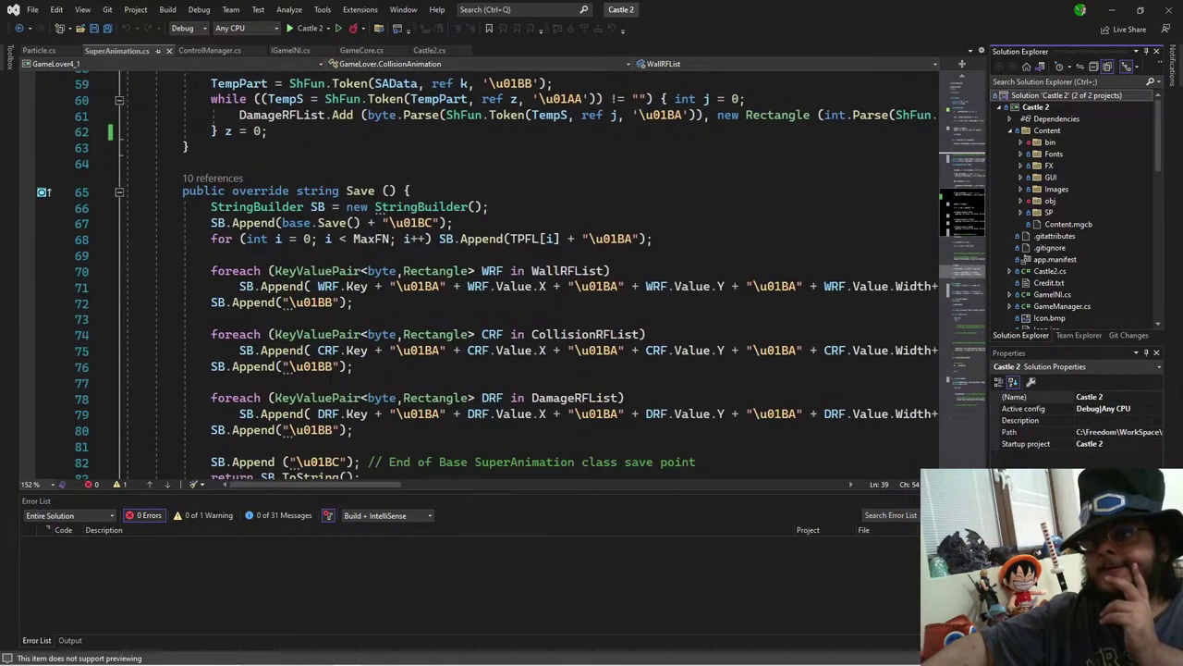
pyautogui.scroll(9, 330, 377)
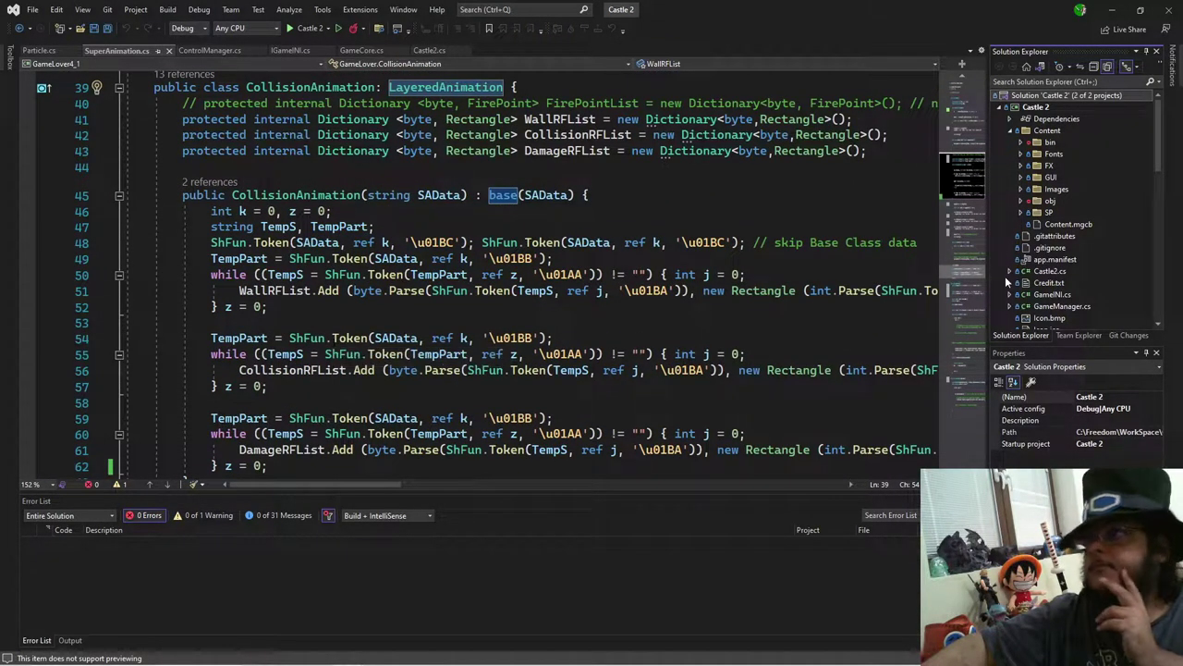
pyautogui.scroll(9, 292, 154)
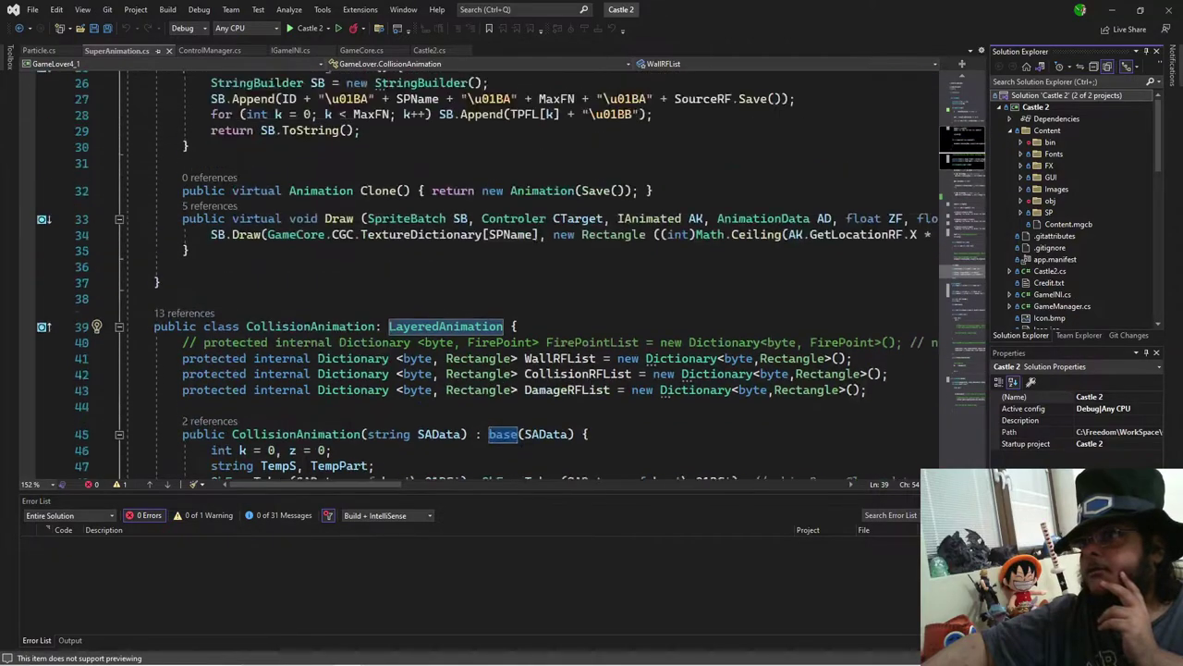
pyautogui.scroll(4, 292, 153)
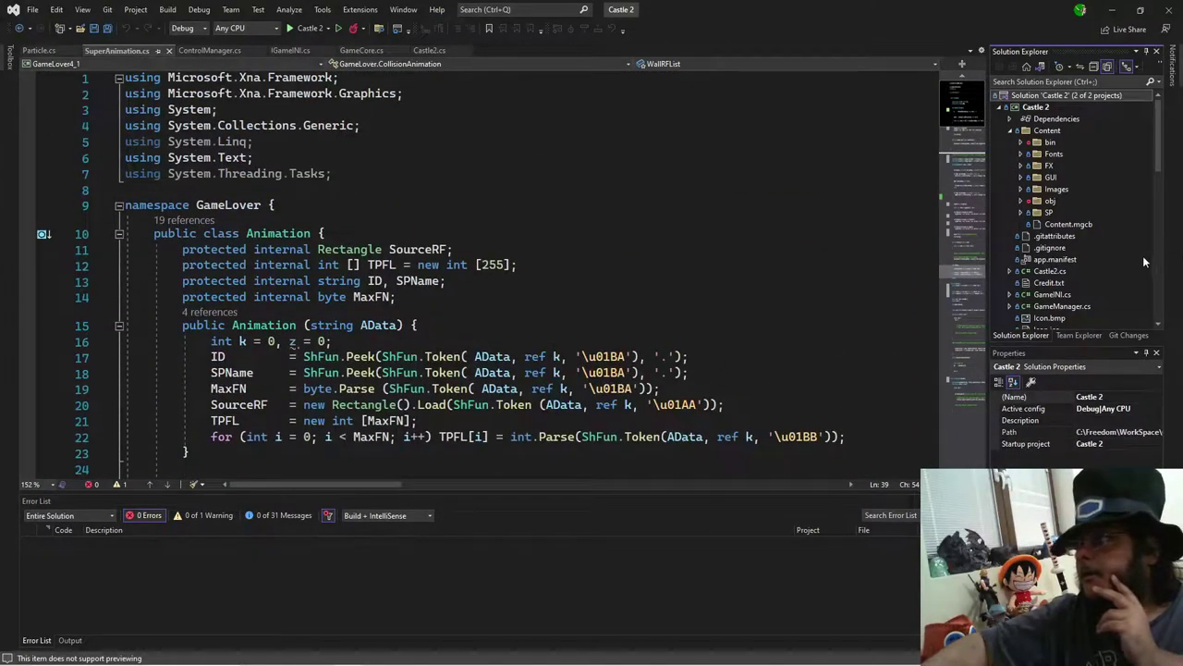
# Step: Collapse the GUI folder of the GameLover4_1 project, expand its Map folder and open Particle.cs
pyautogui.scroll(-1, 1082, 282)
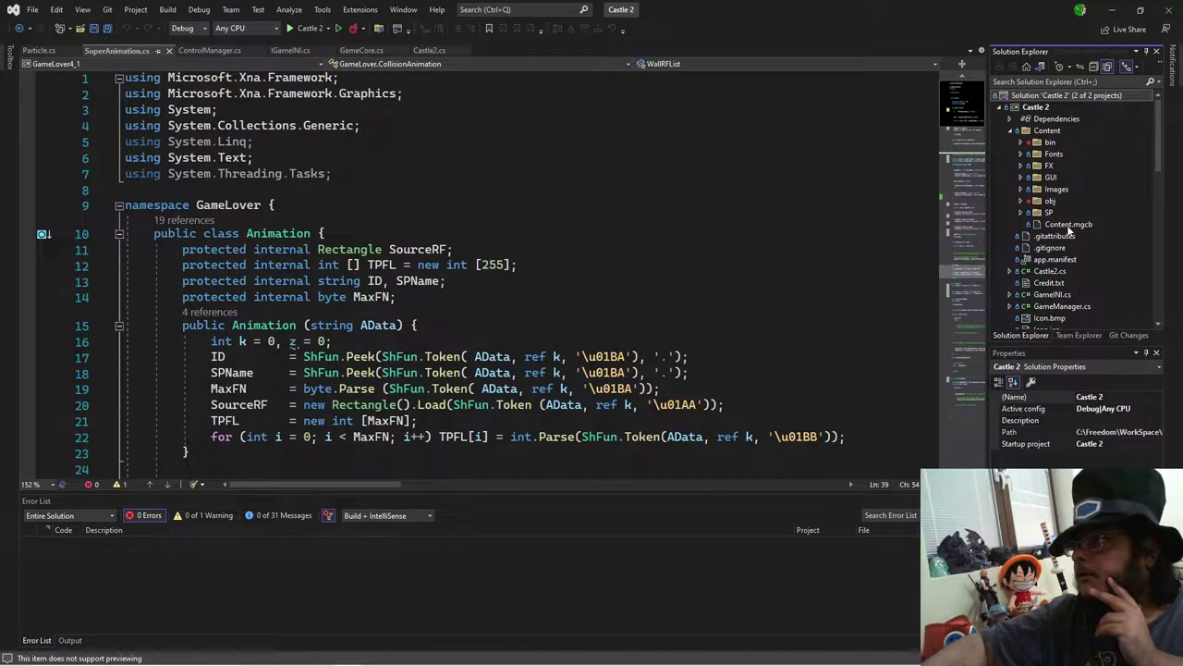
pyautogui.scroll(-6, 1035, 242)
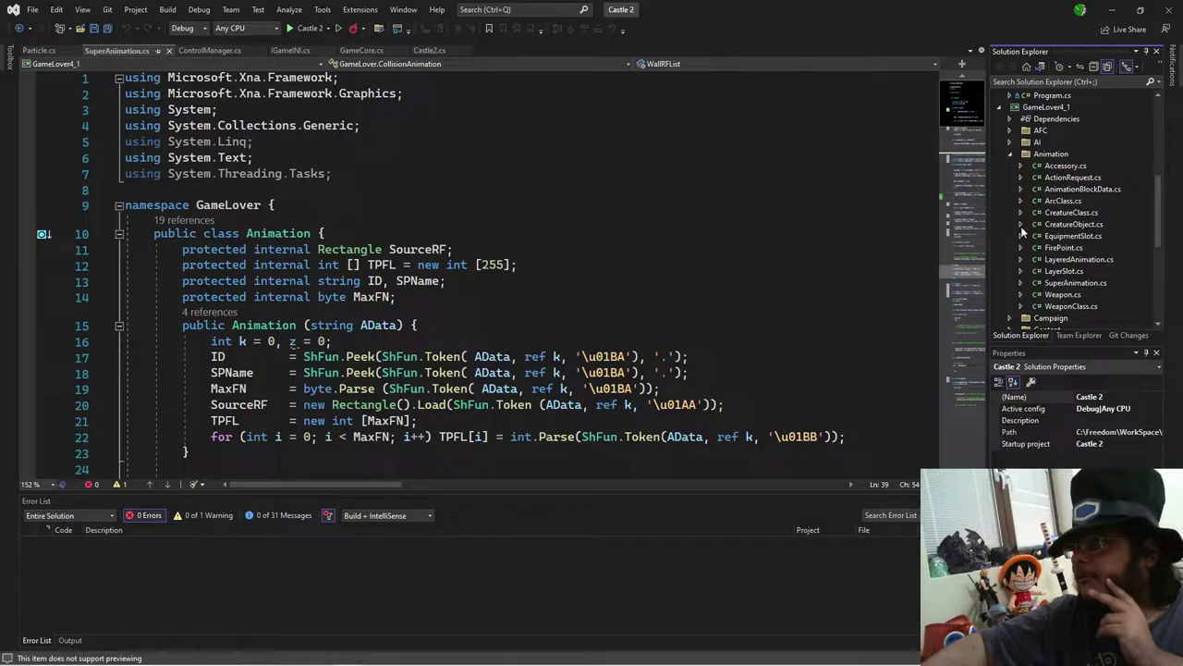
pyautogui.scroll(-5, 1022, 231)
pyautogui.scroll(5, 1020, 236)
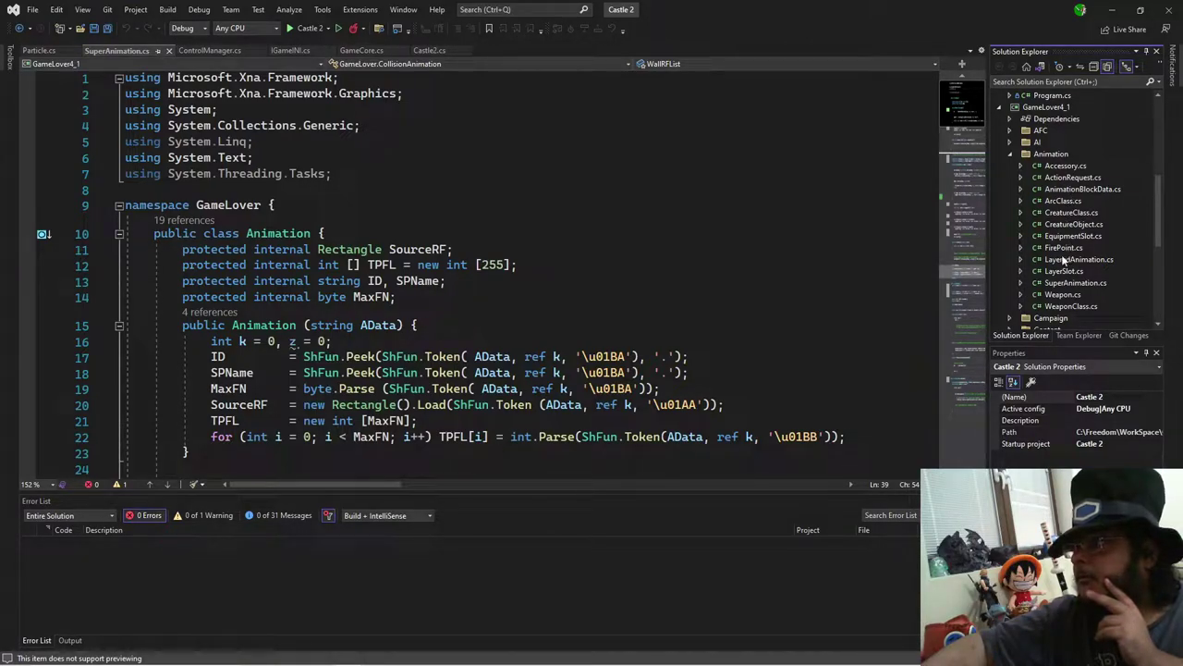
pyautogui.scroll(-1, 1064, 262)
pyautogui.scroll(-2, 1063, 261)
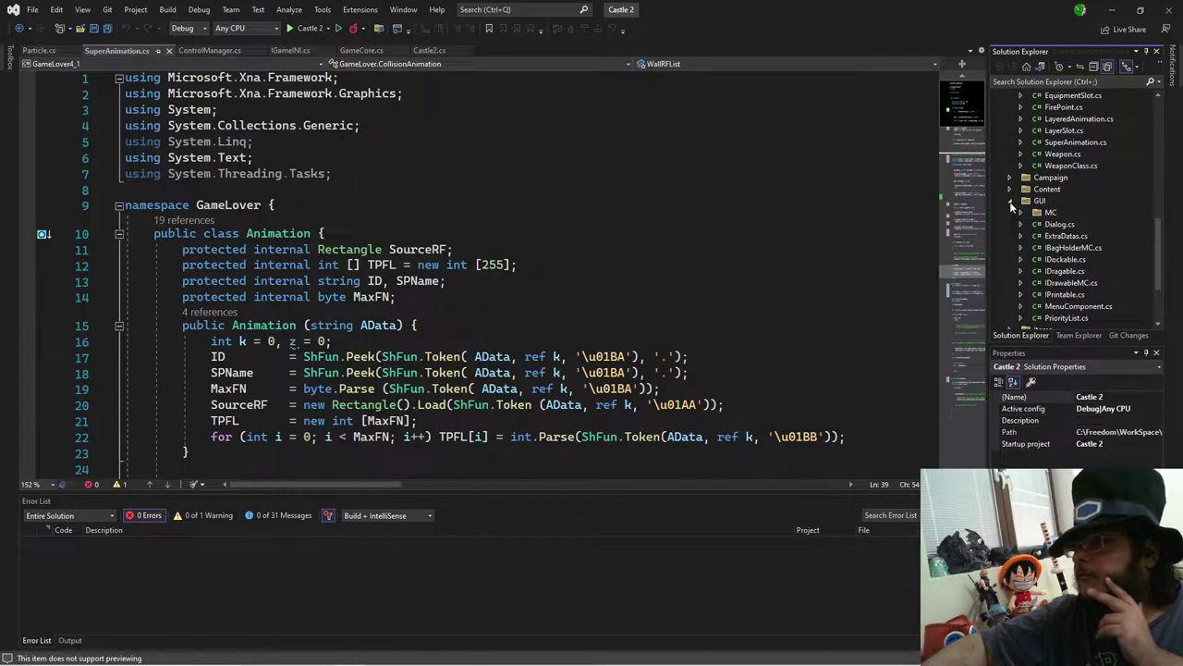
pyautogui.click(1011, 224)
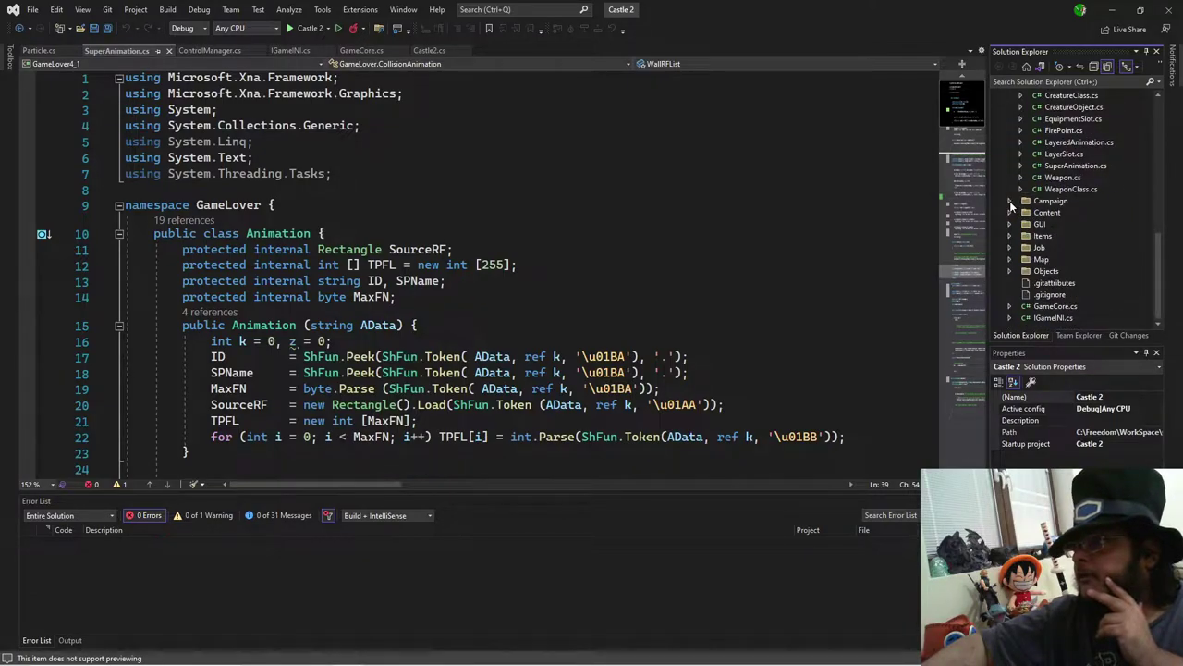
pyautogui.click(1010, 260)
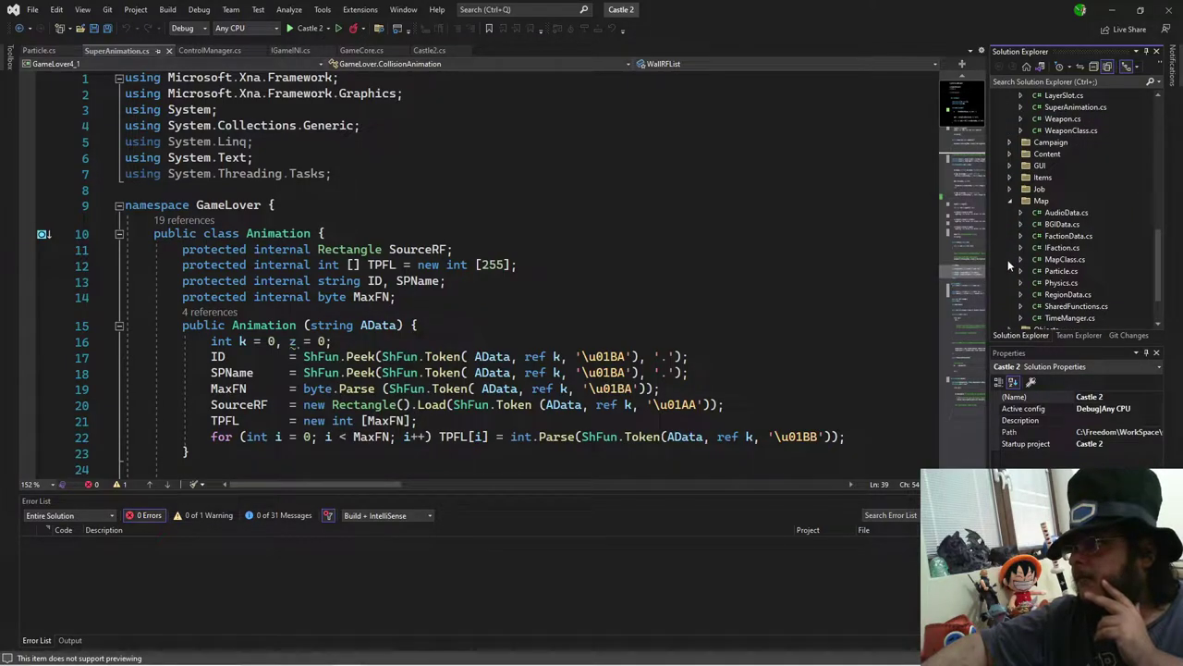
pyautogui.doubleClick(1064, 272)
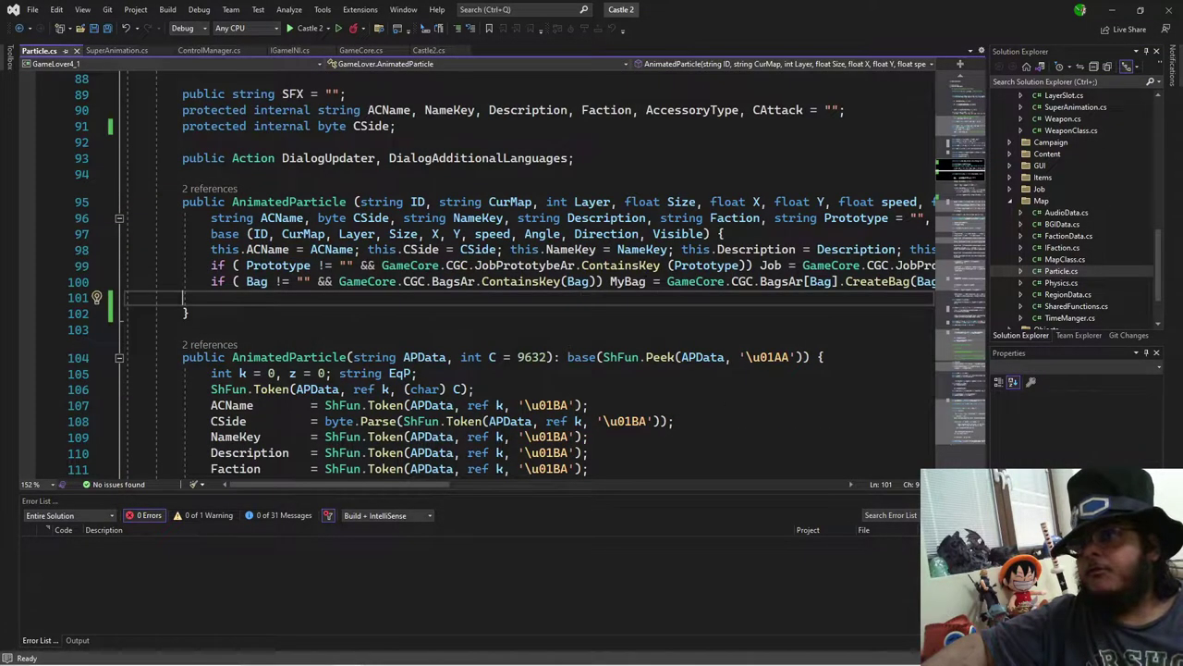
# Step: Start the statement "ADResult = new AnimationData(0," on the empty last line of the first AnimatedParticle constructor
pyautogui.scroll(5, 527, 278)
pyautogui.scroll(-5, 527, 277)
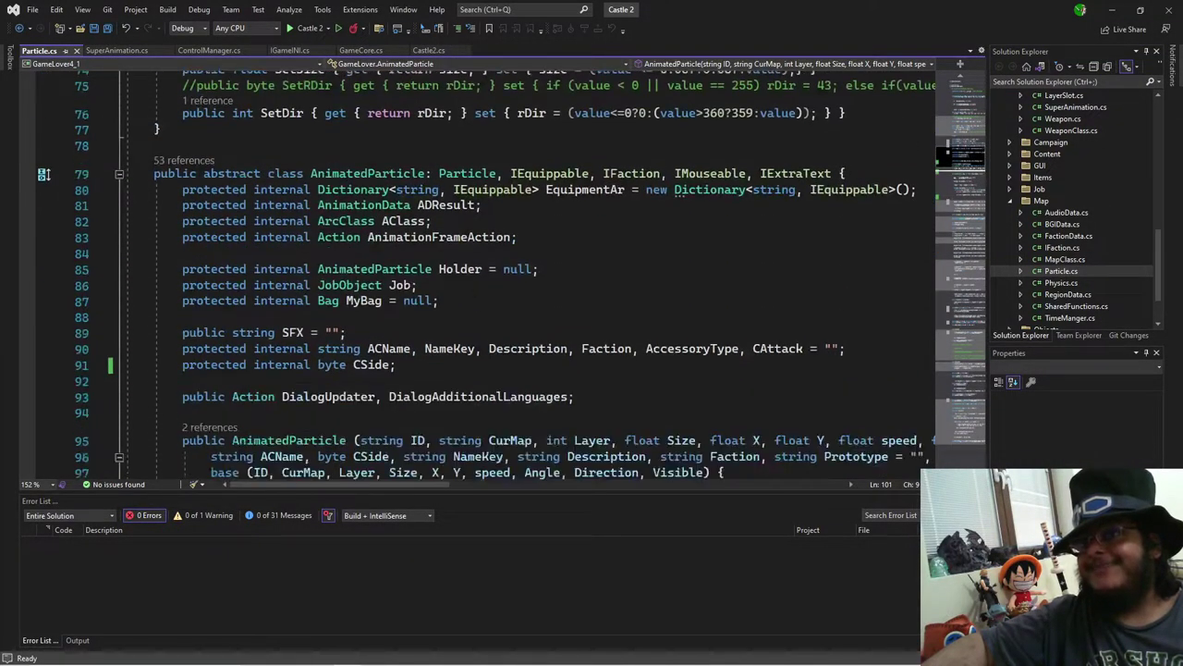
pyautogui.scroll(-5, 527, 277)
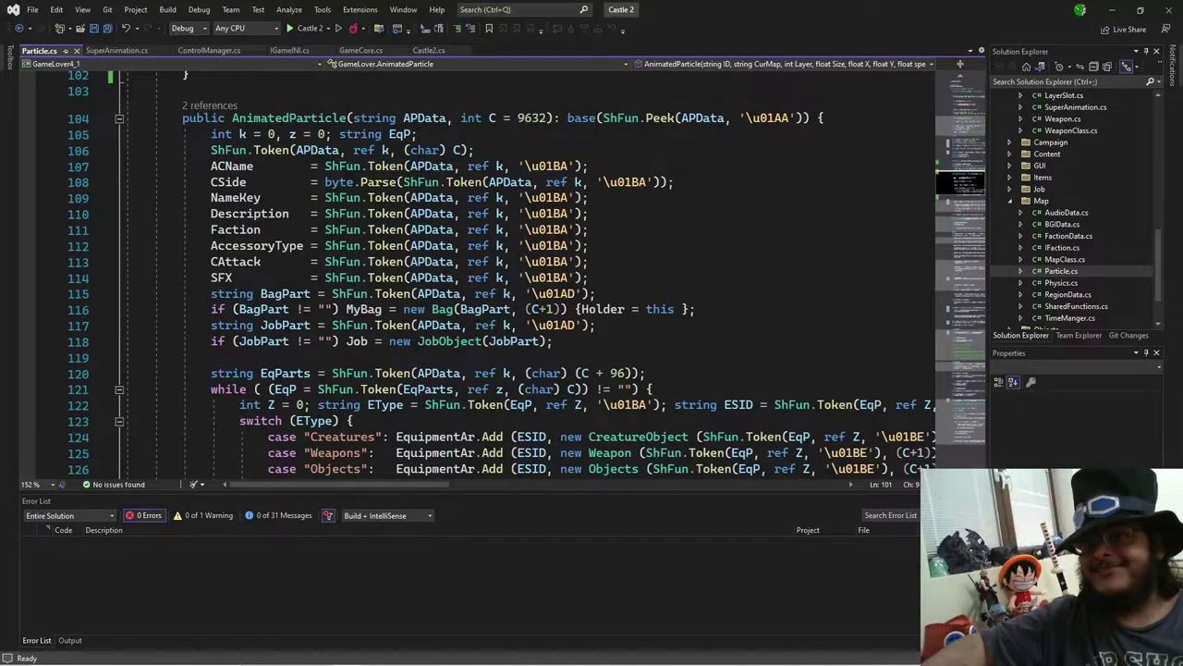
pyautogui.scroll(-4, 476, 324)
pyautogui.scroll(10, 477, 324)
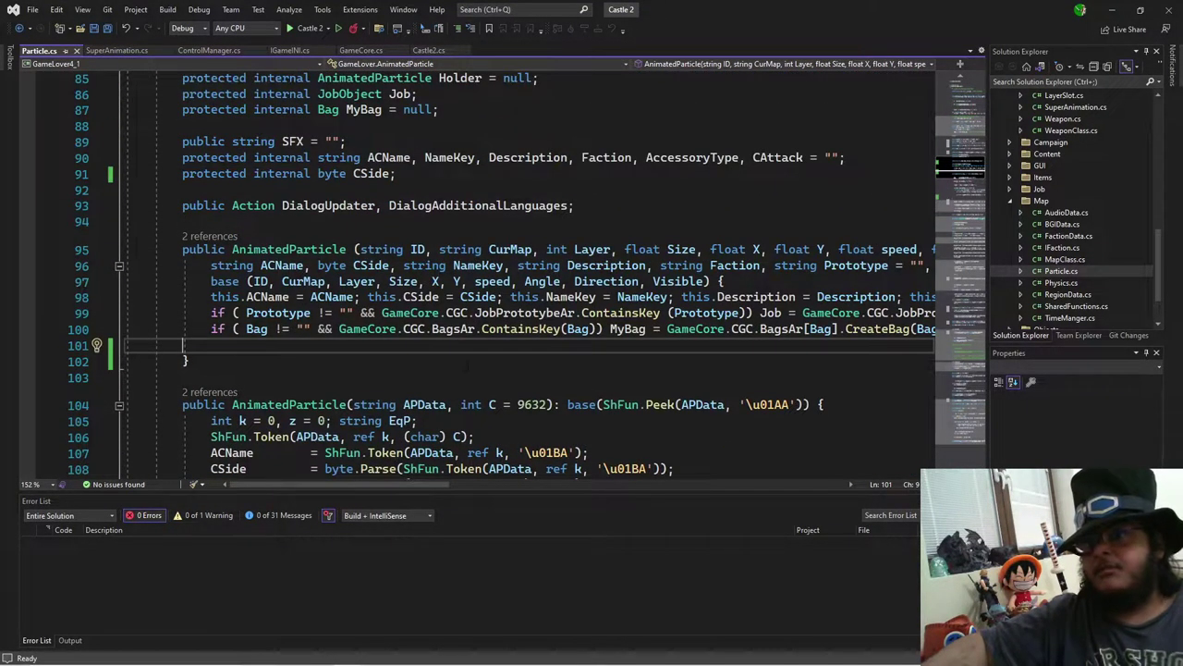
pyautogui.press('Tab')
pyautogui.scroll(2, 527, 277)
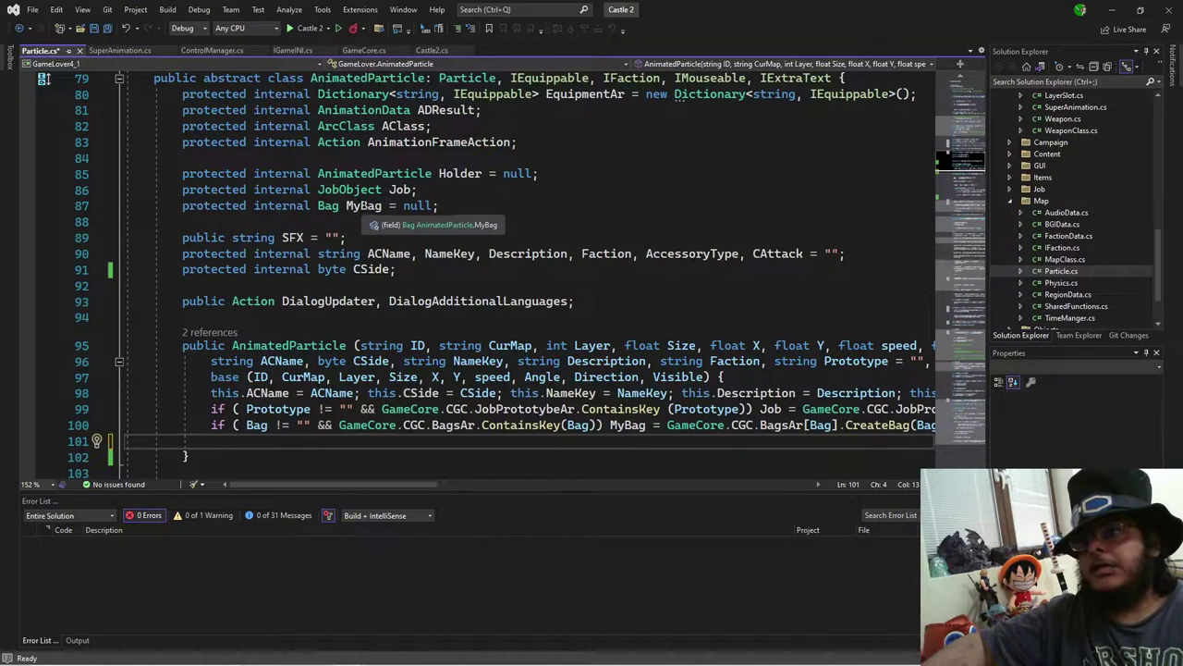
pyautogui.doubleClick(450, 110)
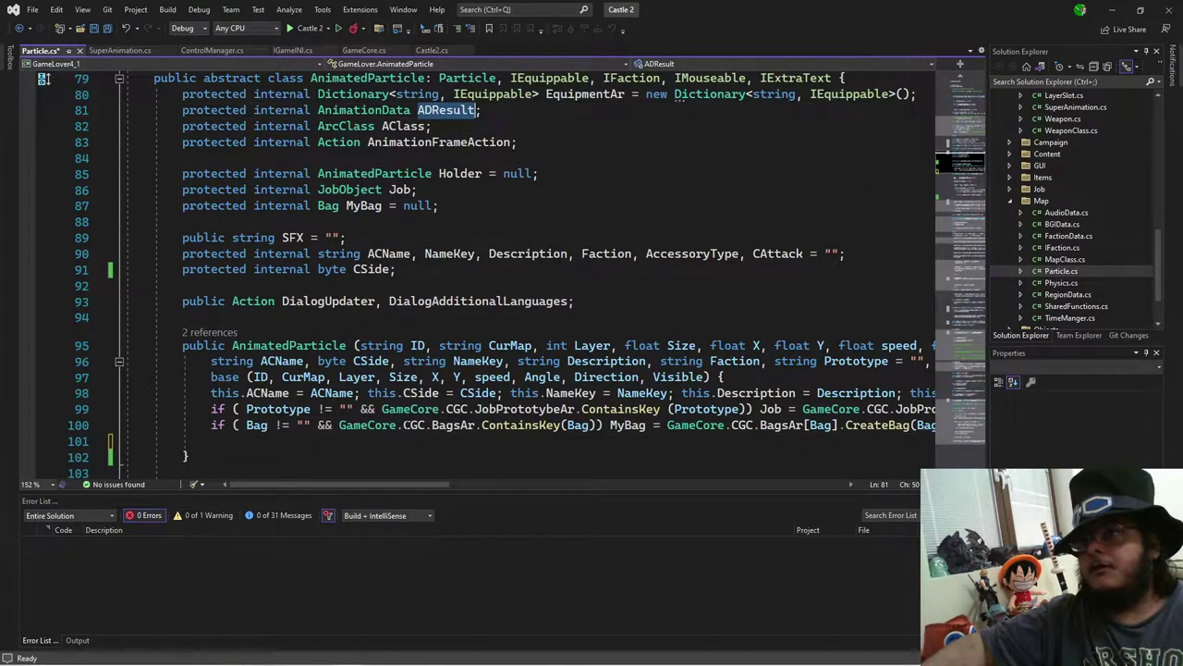
pyautogui.hotkey('ctrl', 'c')
pyautogui.click(447, 441)
pyautogui.hotkey('ctrl', 'v')
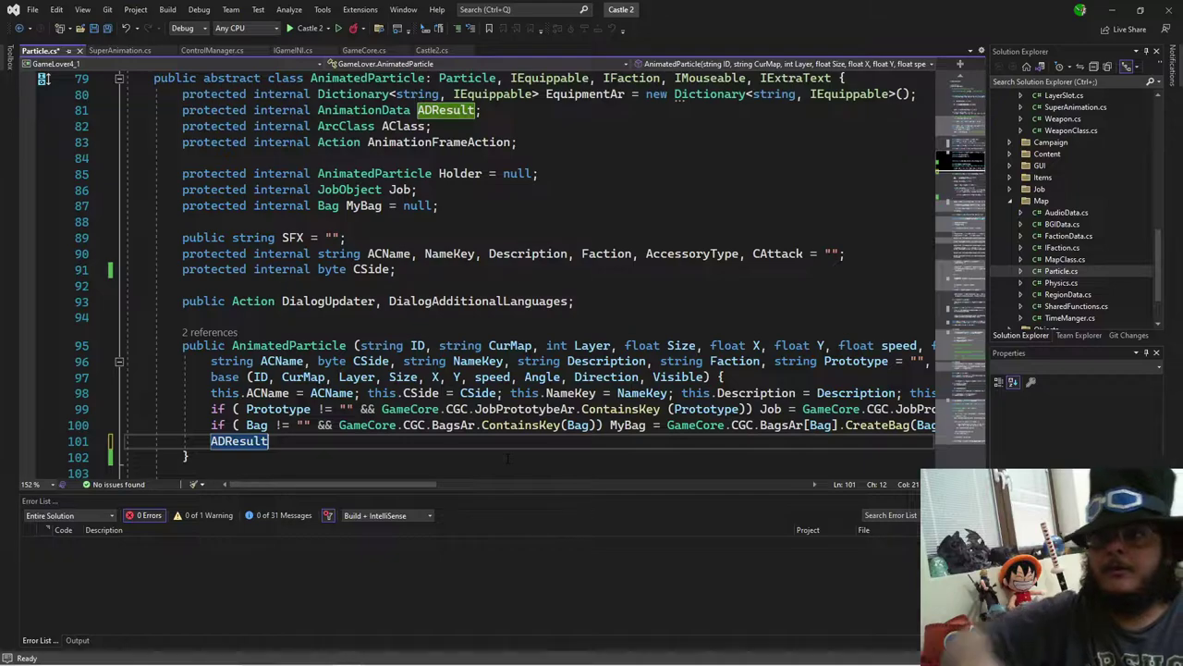
pyautogui.write('= new AnimationData(')
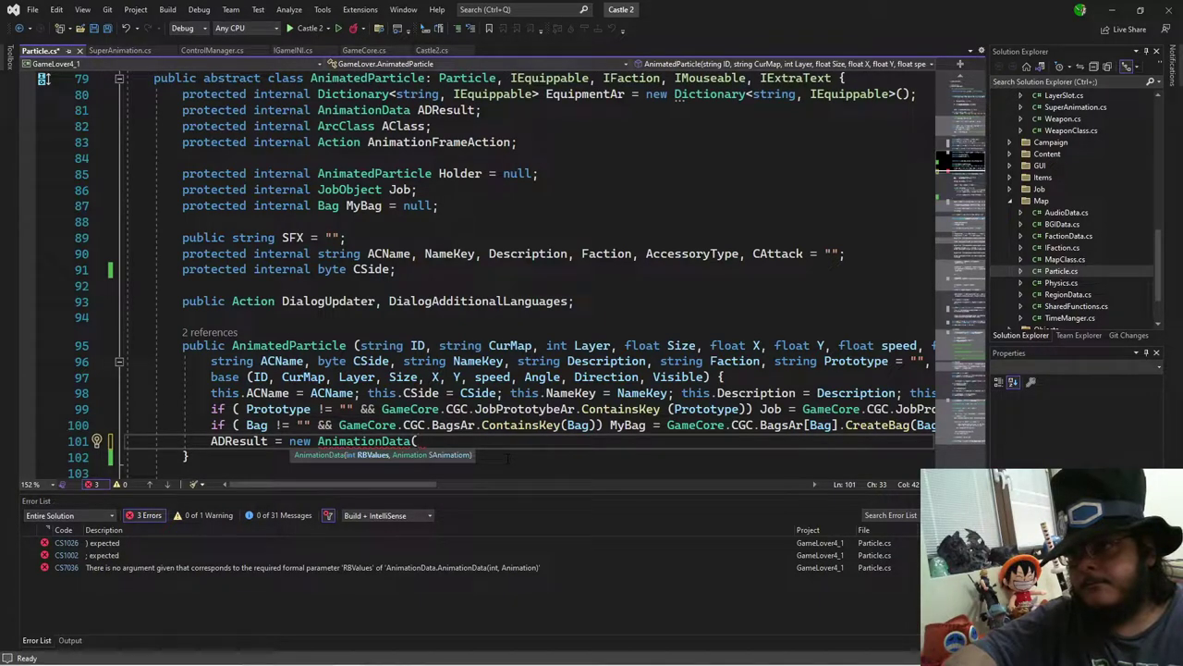
pyautogui.write('0,')
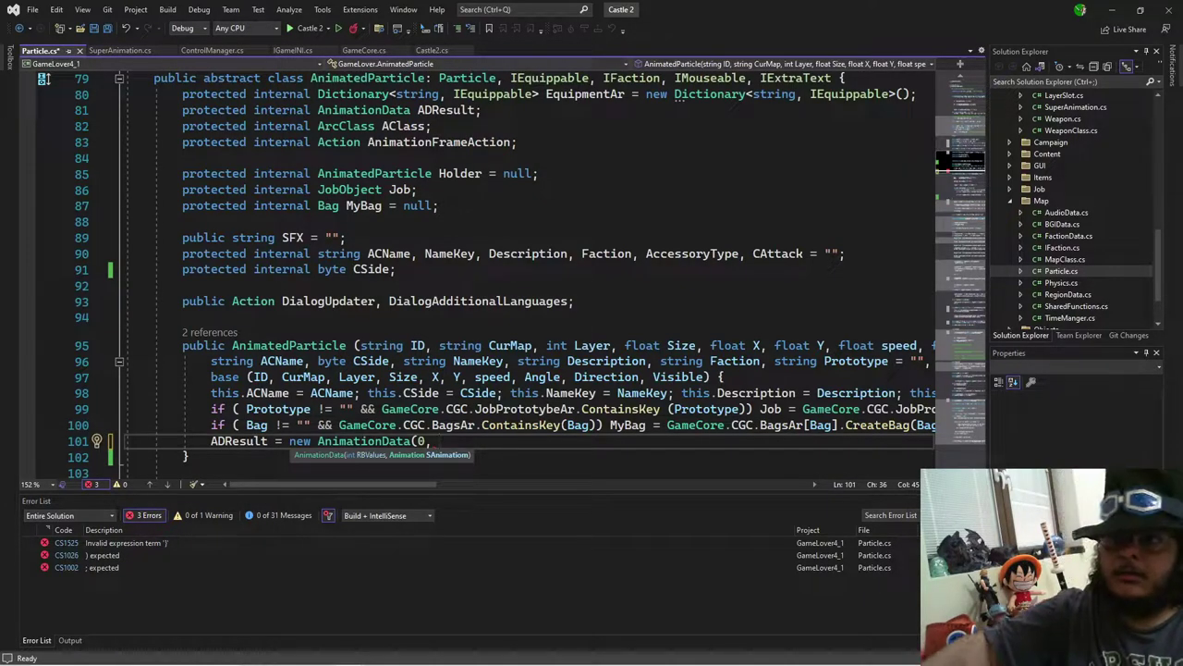
# Step: Expand the Items folder of the GameLover4_1 project and open Items.cs
pyautogui.moveTo(422, 487)
pyautogui.mouseDown()
pyautogui.moveTo(516, 484)
pyautogui.moveTo(439, 481)
pyautogui.moveTo(509, 469)
pyautogui.moveTo(416, 487)
pyautogui.mouseUp()
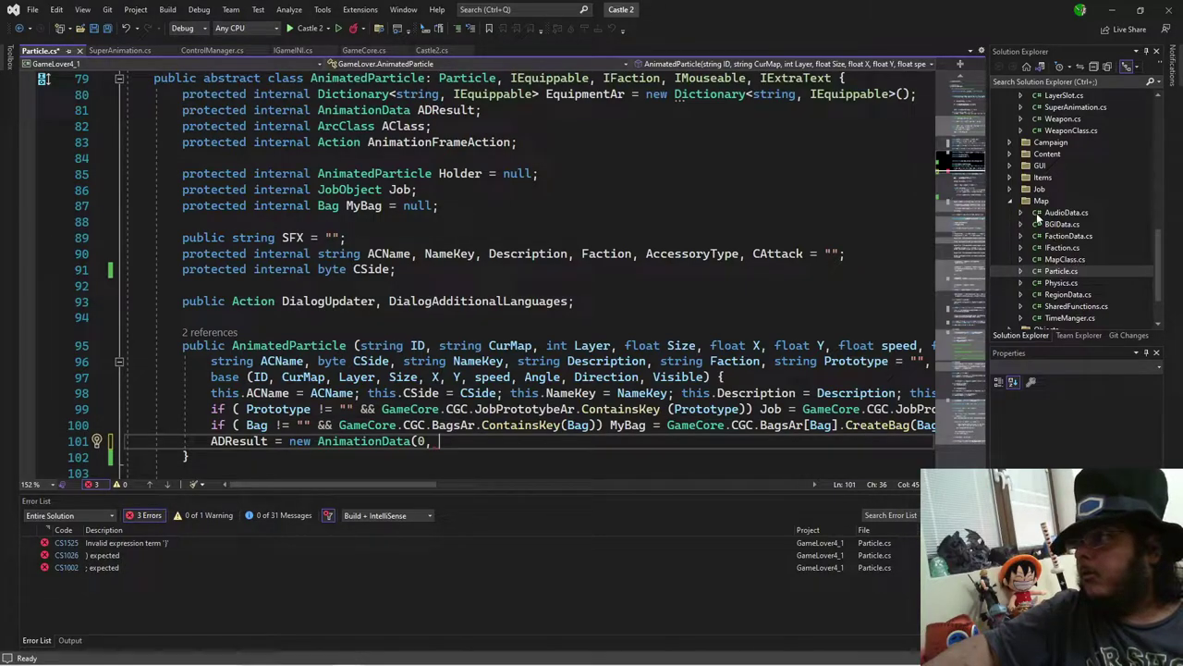
pyautogui.scroll(2, 1028, 222)
pyautogui.scroll(-4, 1026, 227)
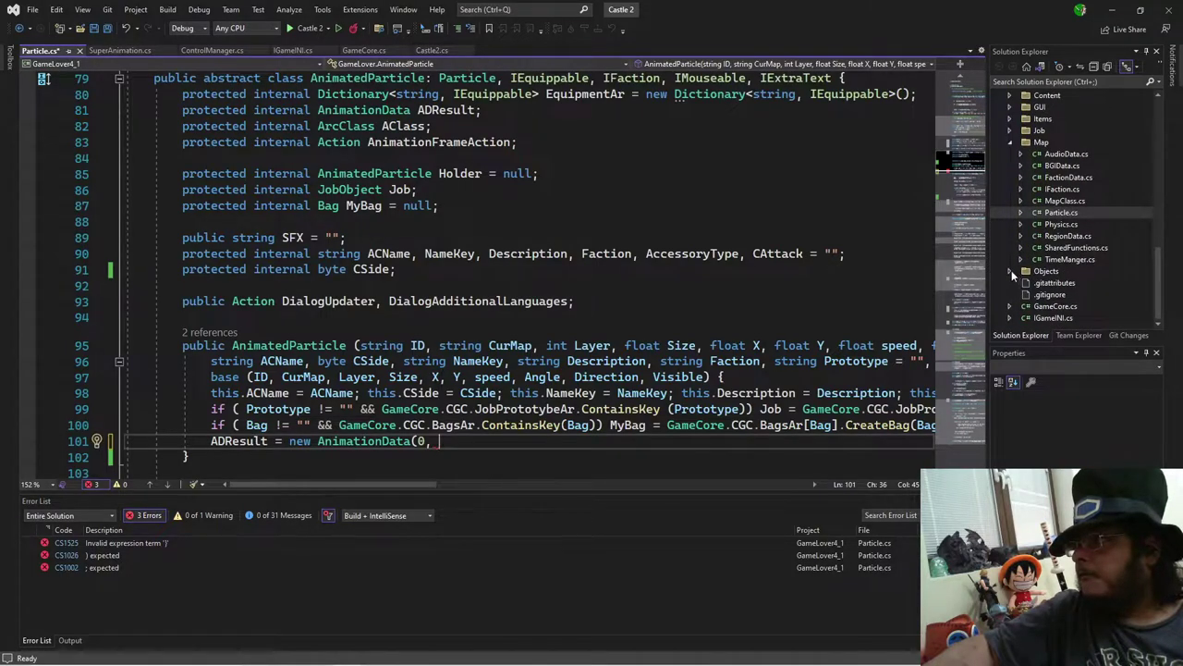
pyautogui.click(1017, 271)
pyautogui.scroll(5, 1010, 283)
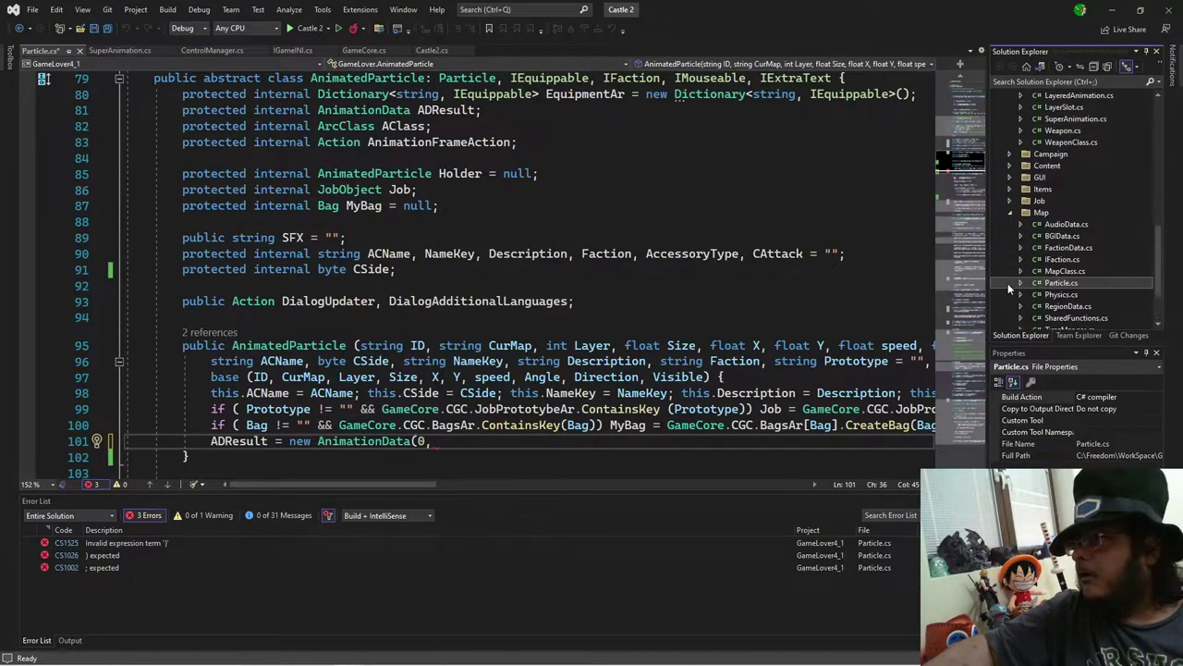
pyautogui.scroll(-6, 1017, 296)
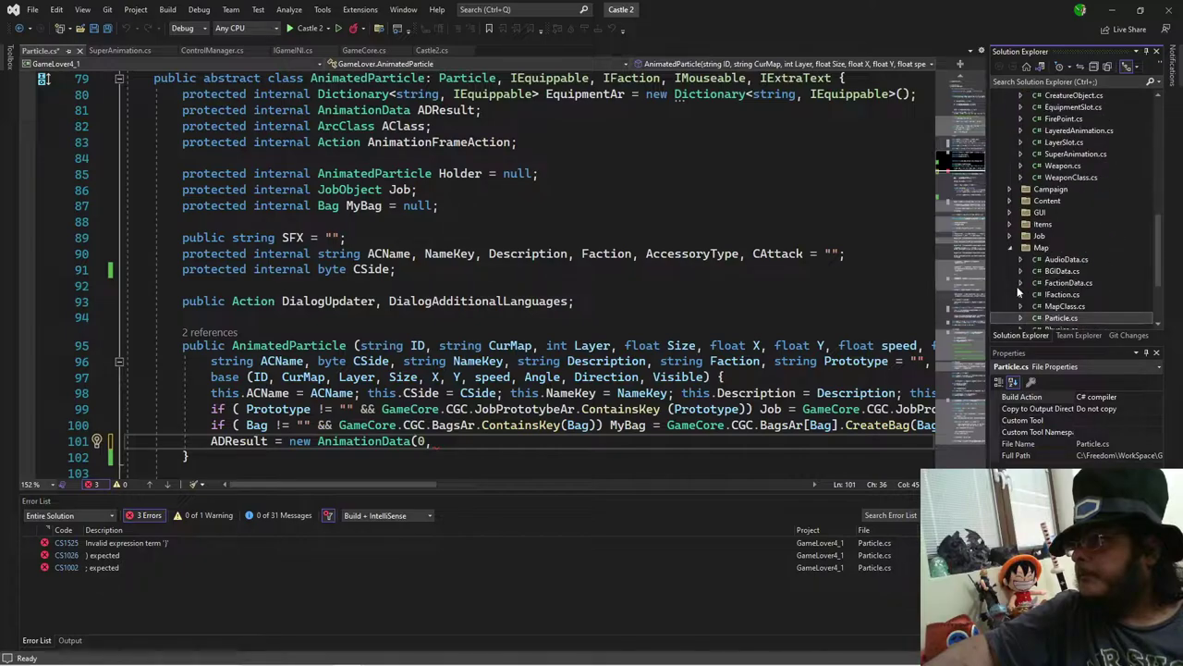
pyautogui.click(1010, 224)
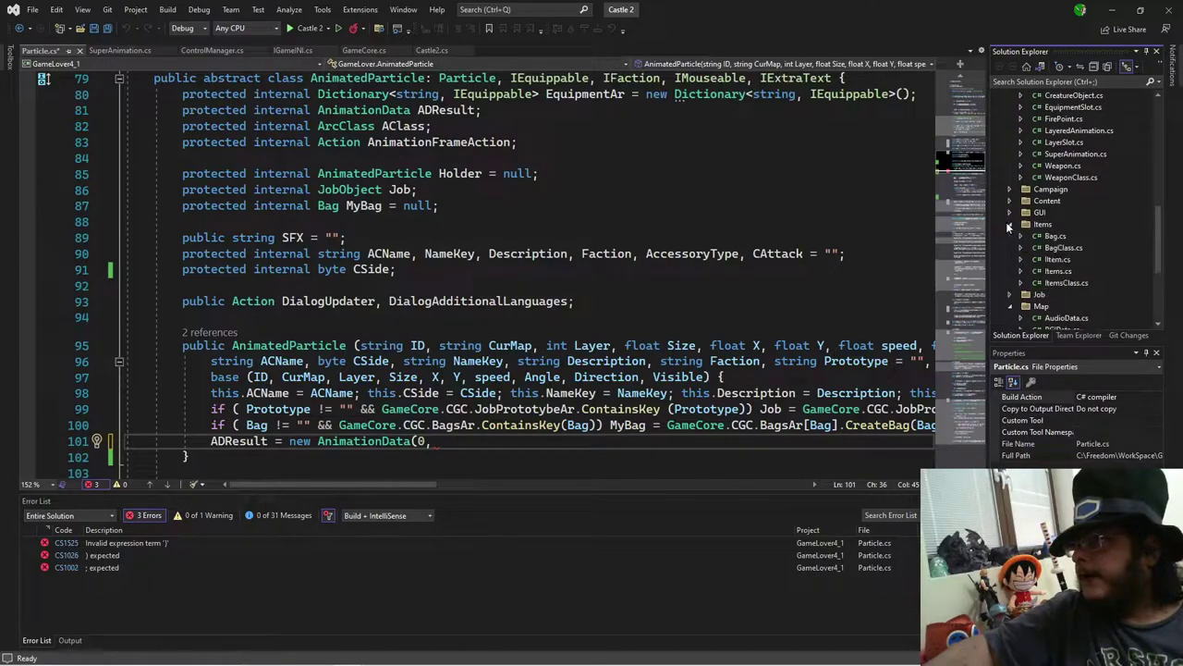
pyautogui.doubleClick(1059, 271)
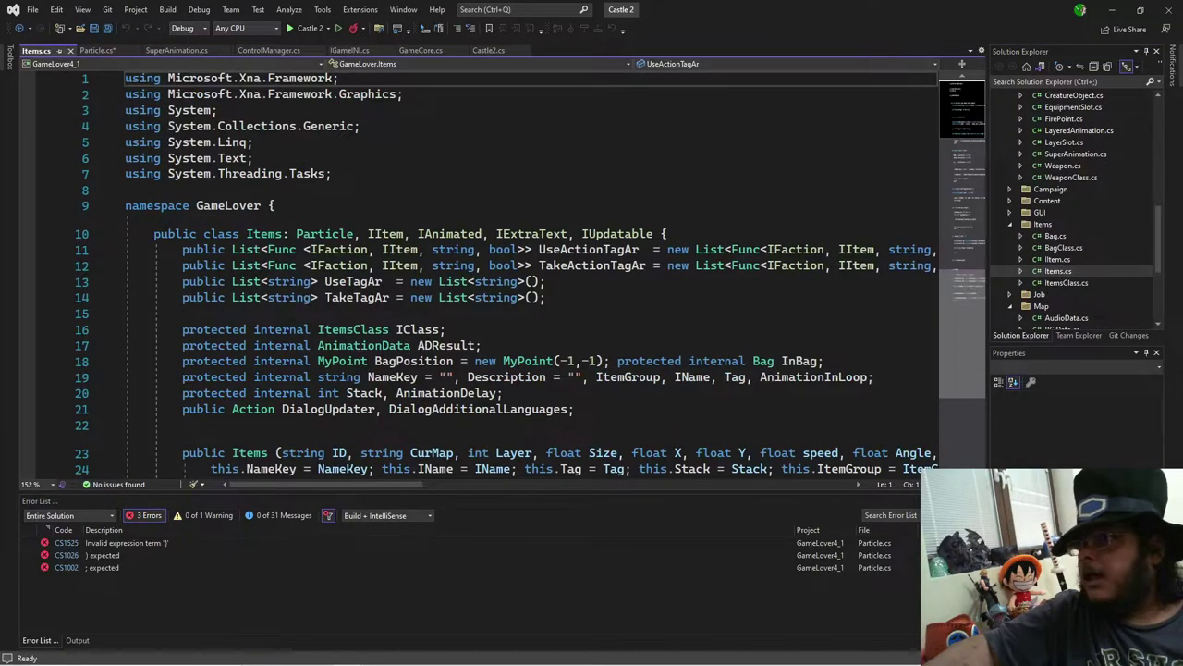
# Step: Check the Particle and IAnimated base types of the Items class, and add "Idle" as the second AnimationData argument in the AnimatedParticle constructor
pyautogui.click(345, 239)
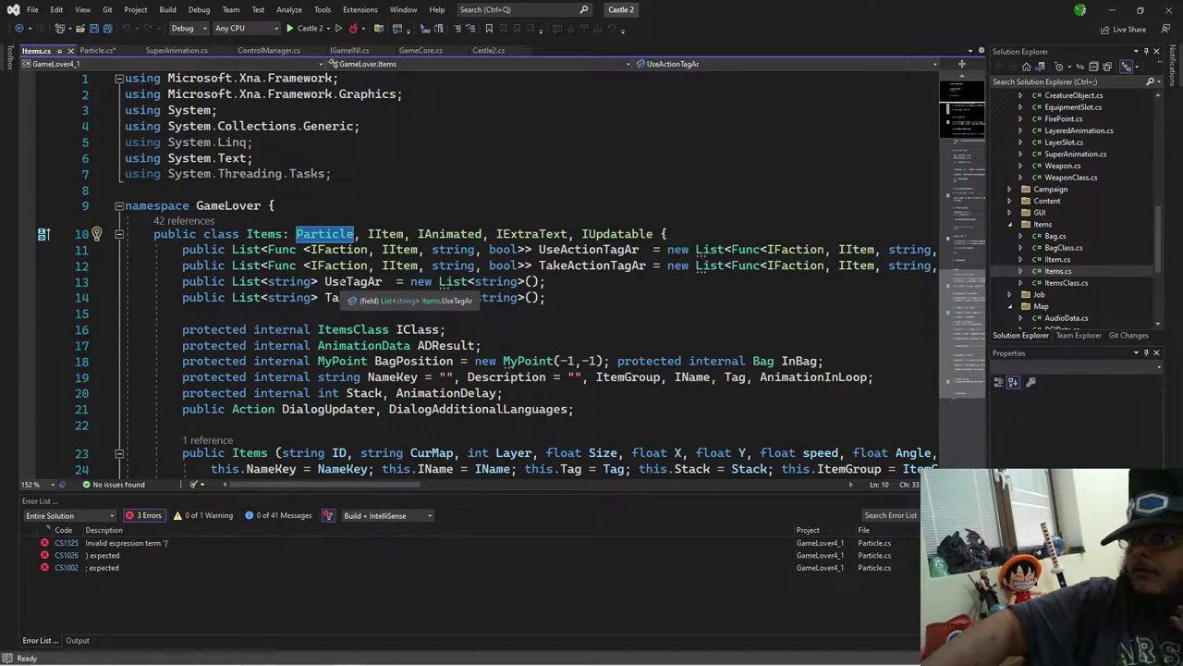
pyautogui.click(480, 233)
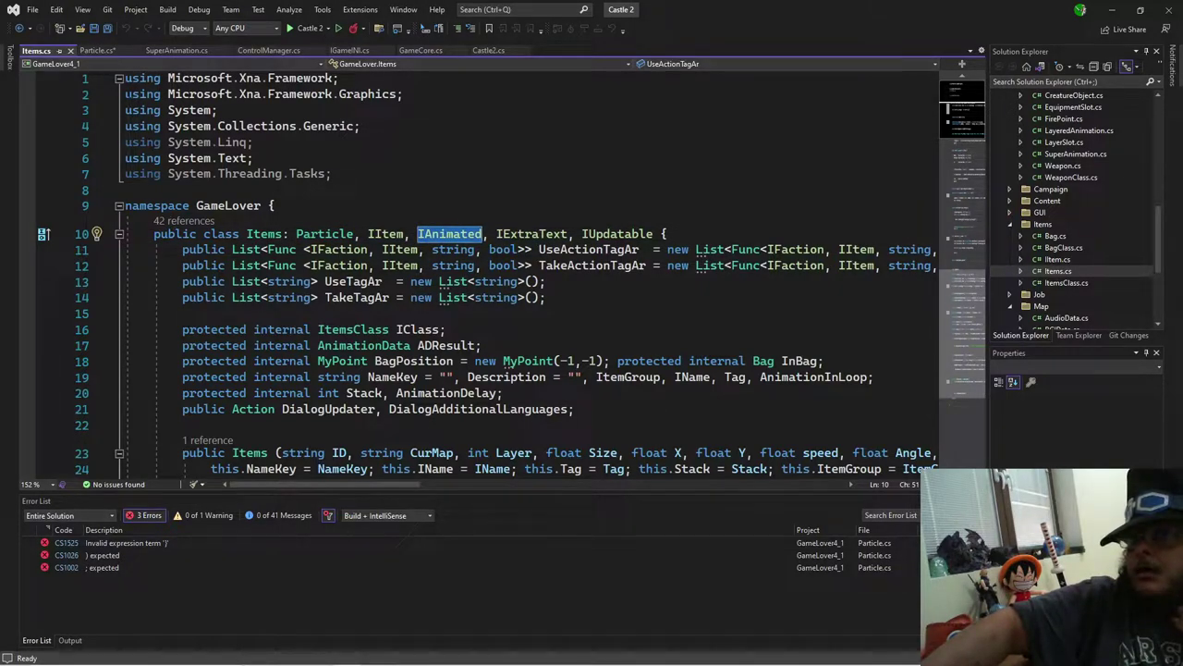
pyautogui.click(95, 51)
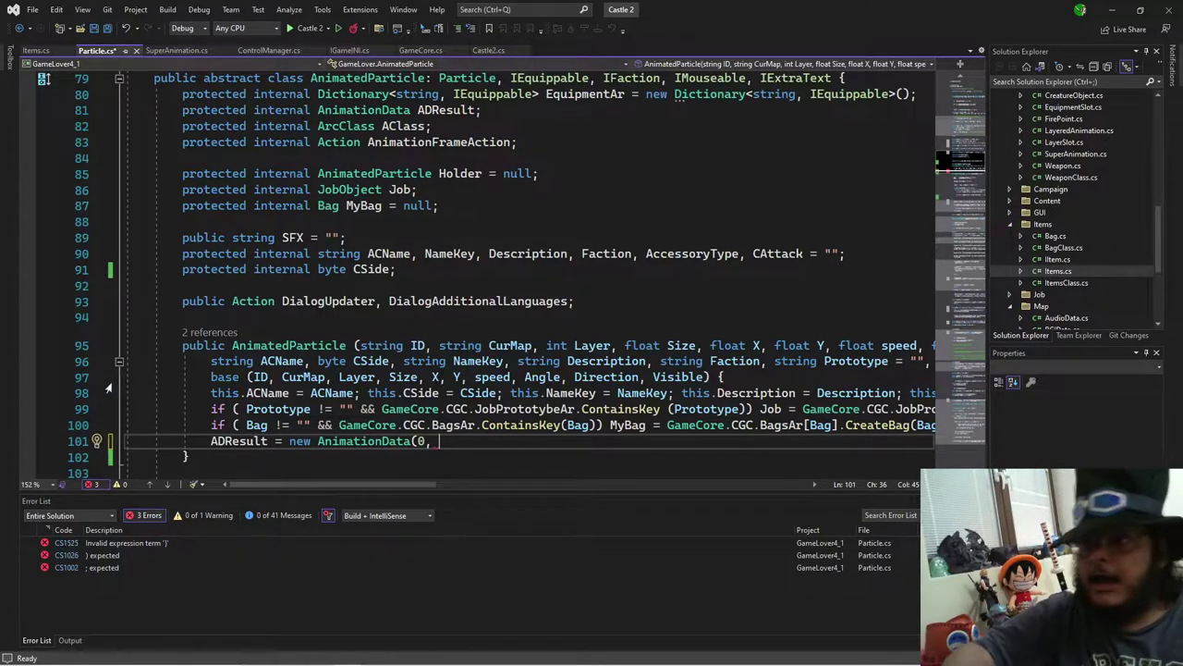
pyautogui.write('"Idle"')
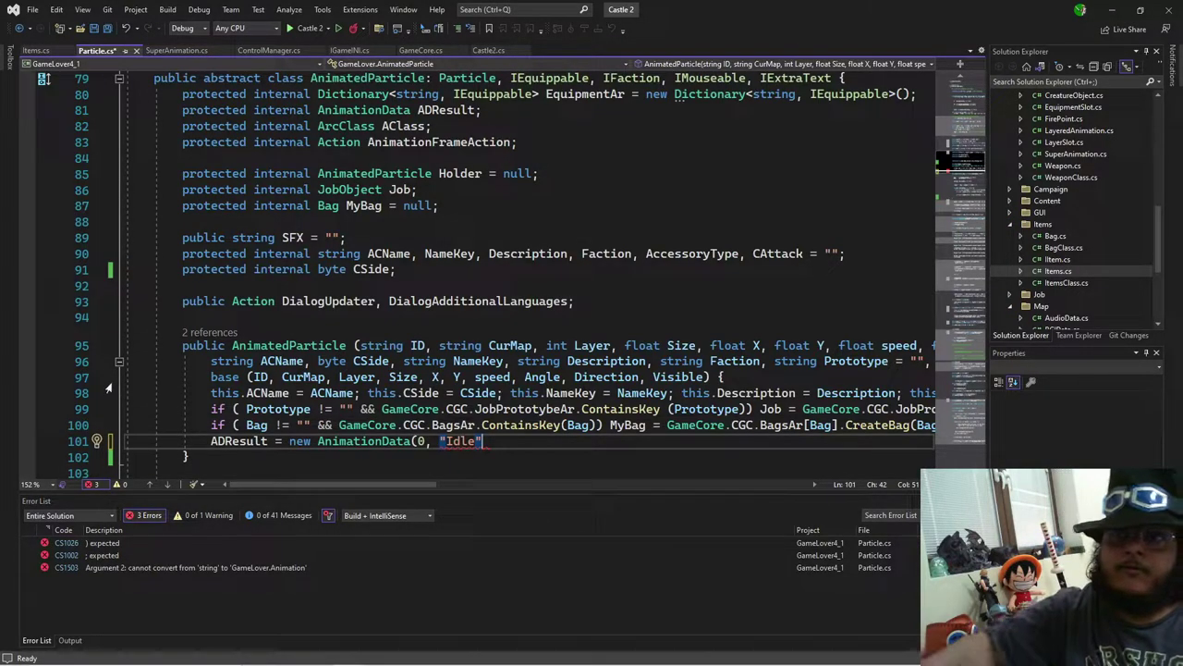
# Step: Go to the AnimationData constructor's definition and give its Animation parameter the default value null
pyautogui.keyDown('ctrl'); pyautogui.click(340, 443); pyautogui.keyUp('ctrl')
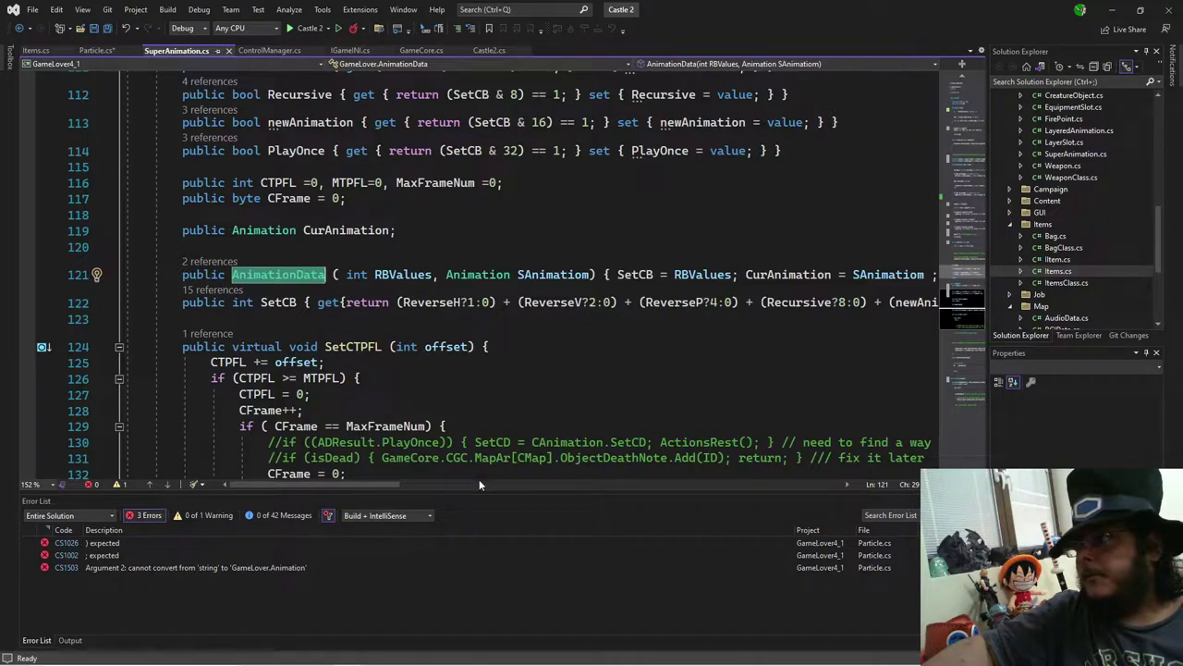
pyautogui.moveTo(315, 483)
pyautogui.mouseDown()
pyautogui.moveTo(443, 483)
pyautogui.moveTo(310, 483)
pyautogui.mouseUp()
pyautogui.scroll(2, 393, 428)
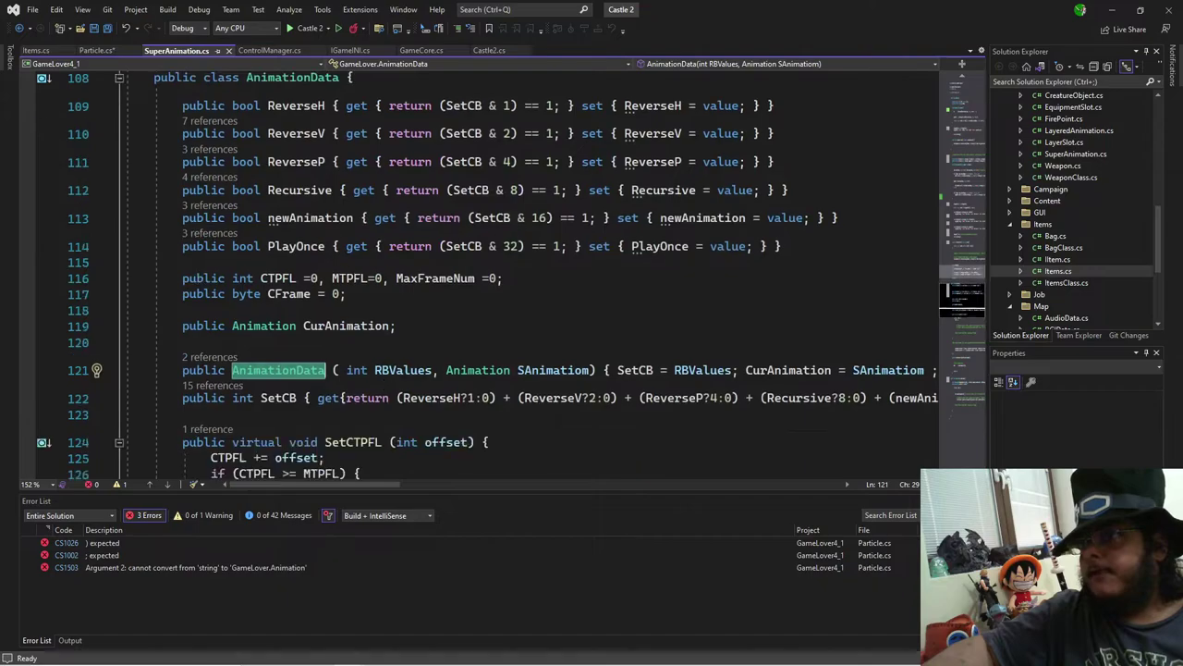
pyautogui.scroll(-4, 393, 428)
pyautogui.scroll(1, 392, 427)
pyautogui.scroll(2, 512, 276)
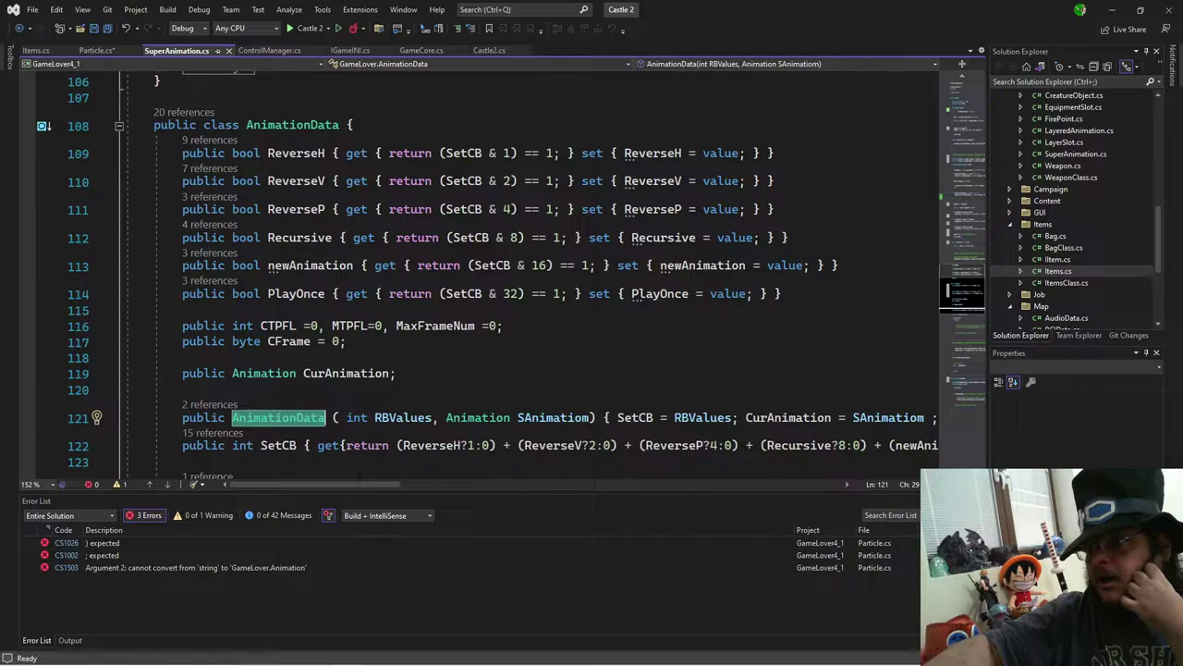
pyautogui.moveTo(365, 485)
pyautogui.mouseDown()
pyautogui.moveTo(404, 491)
pyautogui.moveTo(352, 497)
pyautogui.mouseUp()
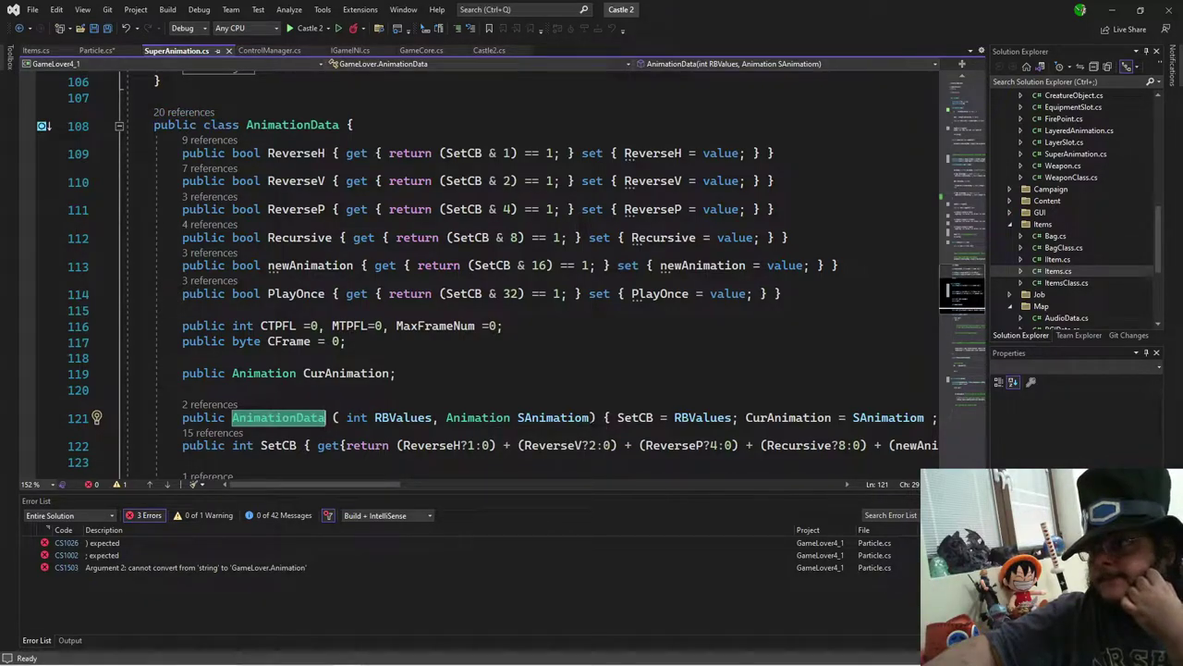
pyautogui.click(593, 417)
pyautogui.write('= null')
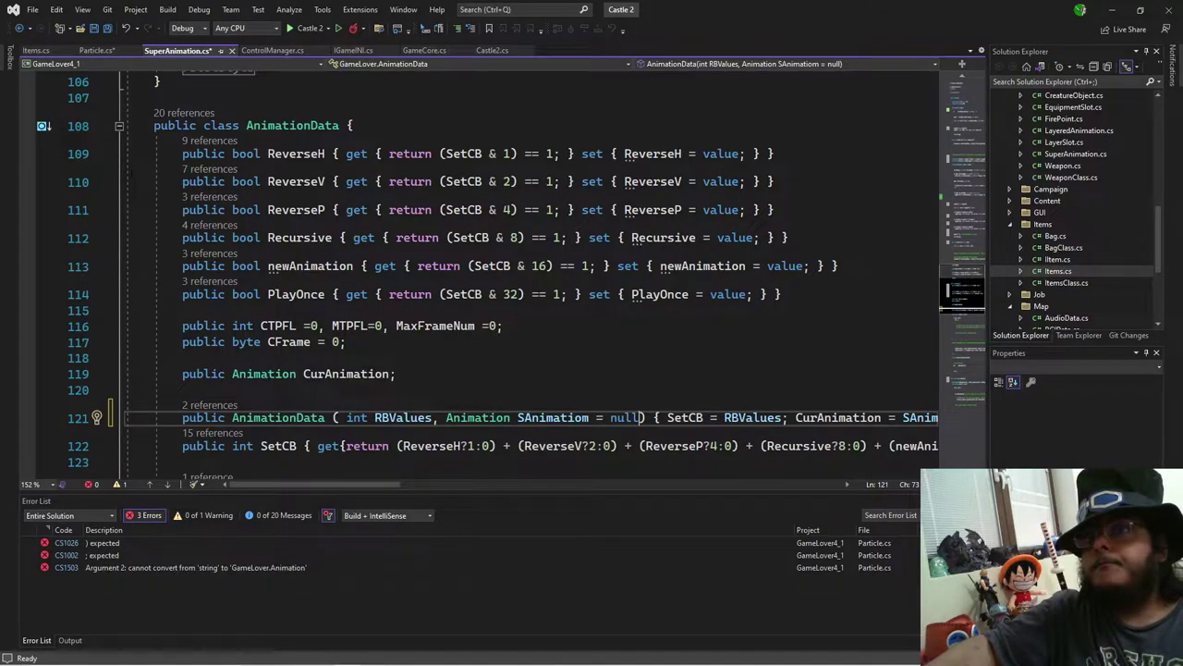
# Step: Remove the "Idle" argument in Particle.cs to complete the statement as ADResult=new AnimationData(0); and recheck the AnimationData constructor
pyautogui.click(97, 50)
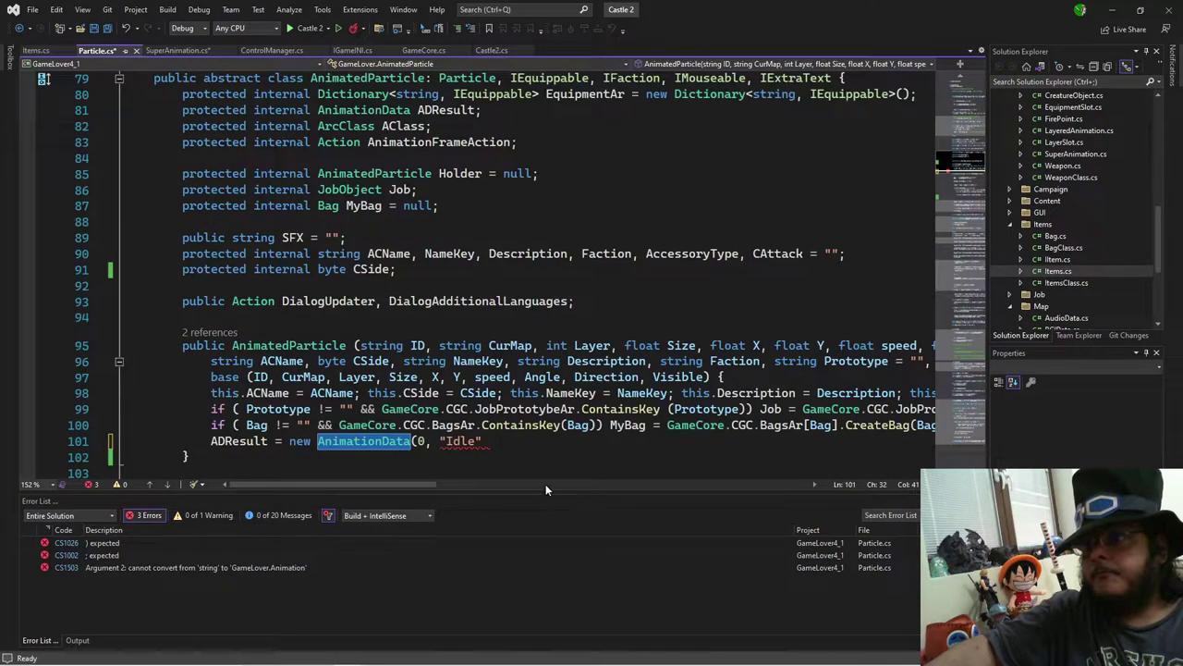
pyautogui.moveTo(482, 441); pyautogui.dragTo(436, 446)
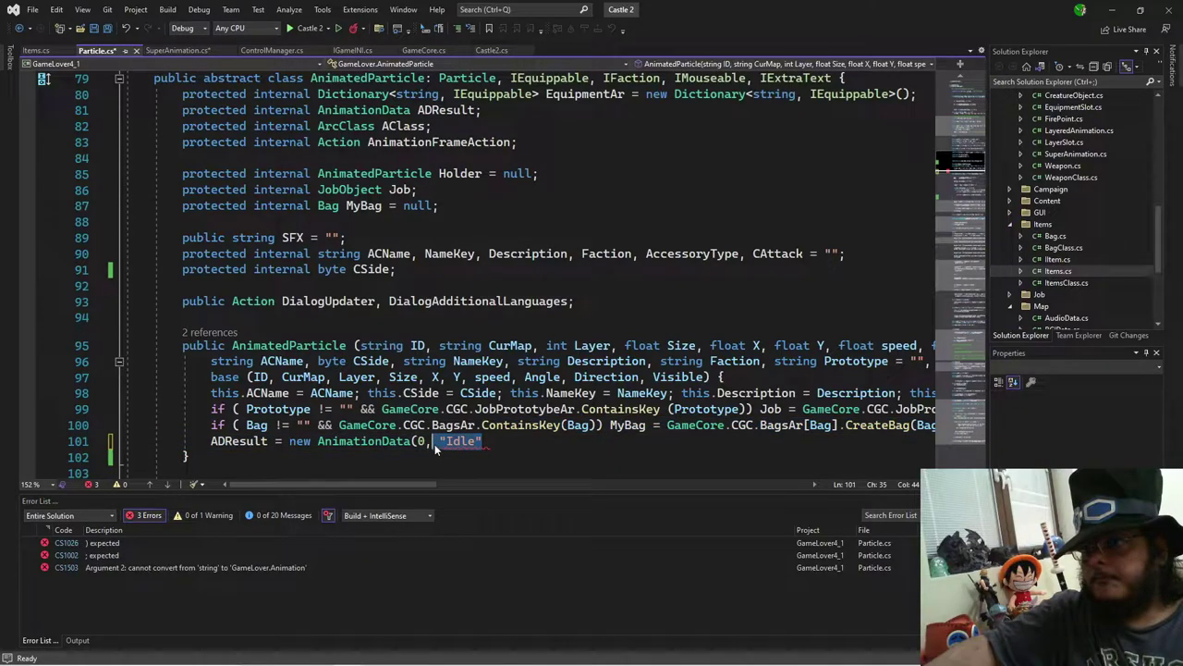
pyautogui.press('BackSpace')
pyautogui.press('BackSpace')
pyautogui.write(');')
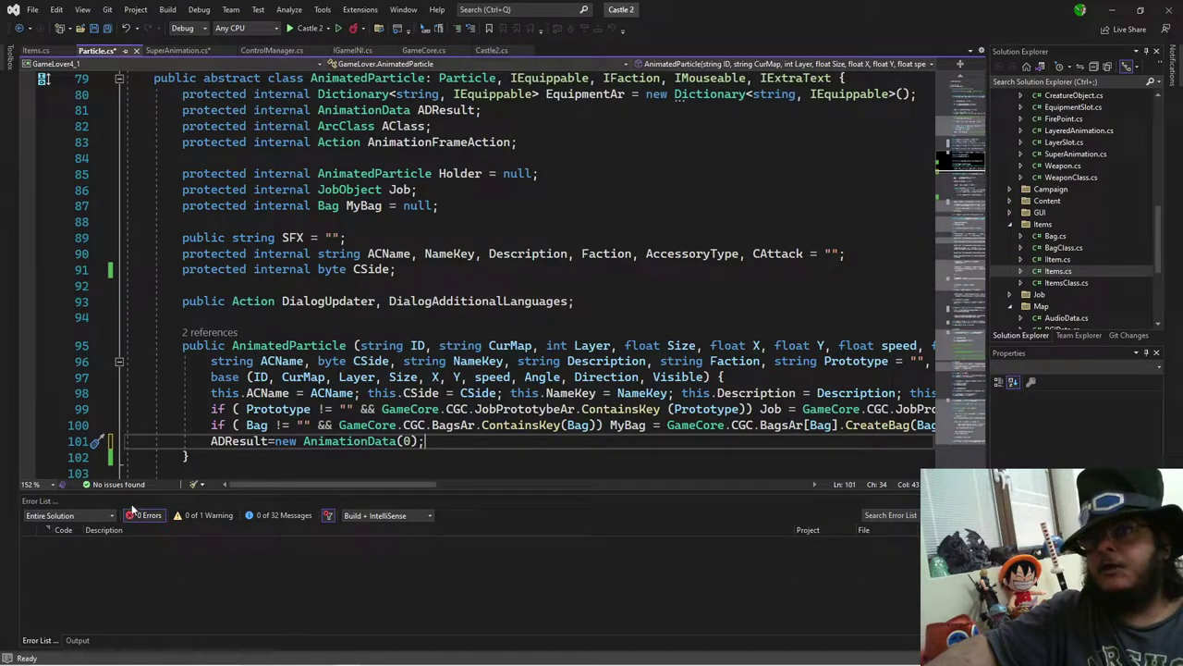
pyautogui.click(189, 52)
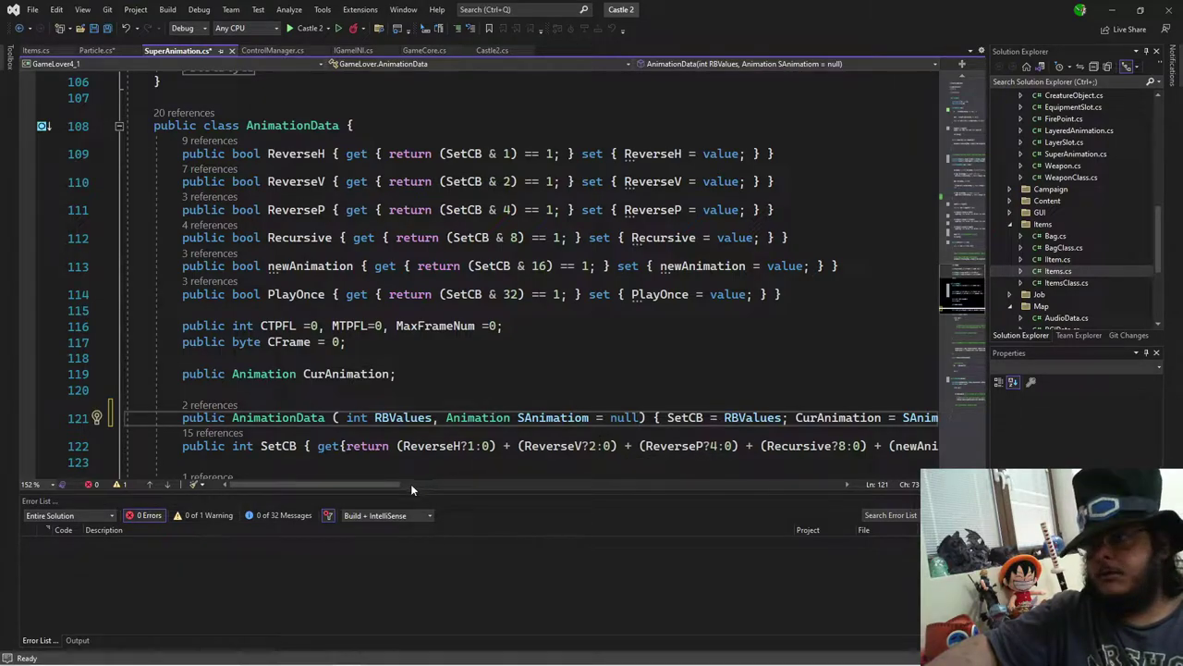
pyautogui.moveTo(380, 484); pyautogui.dragTo(294, 485)
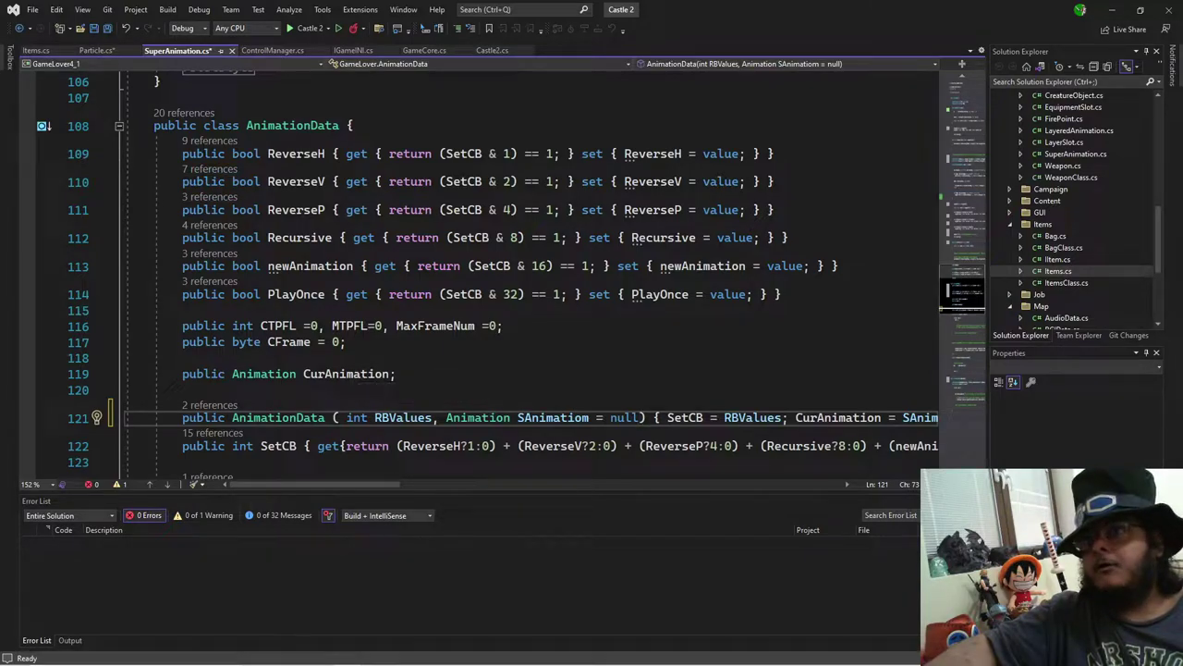
# Step: Copy the ADResult=new AnimationData(0); statement to the end of the second AnimatedParticle constructor, after the while loop's closing brace
pyautogui.click(98, 50)
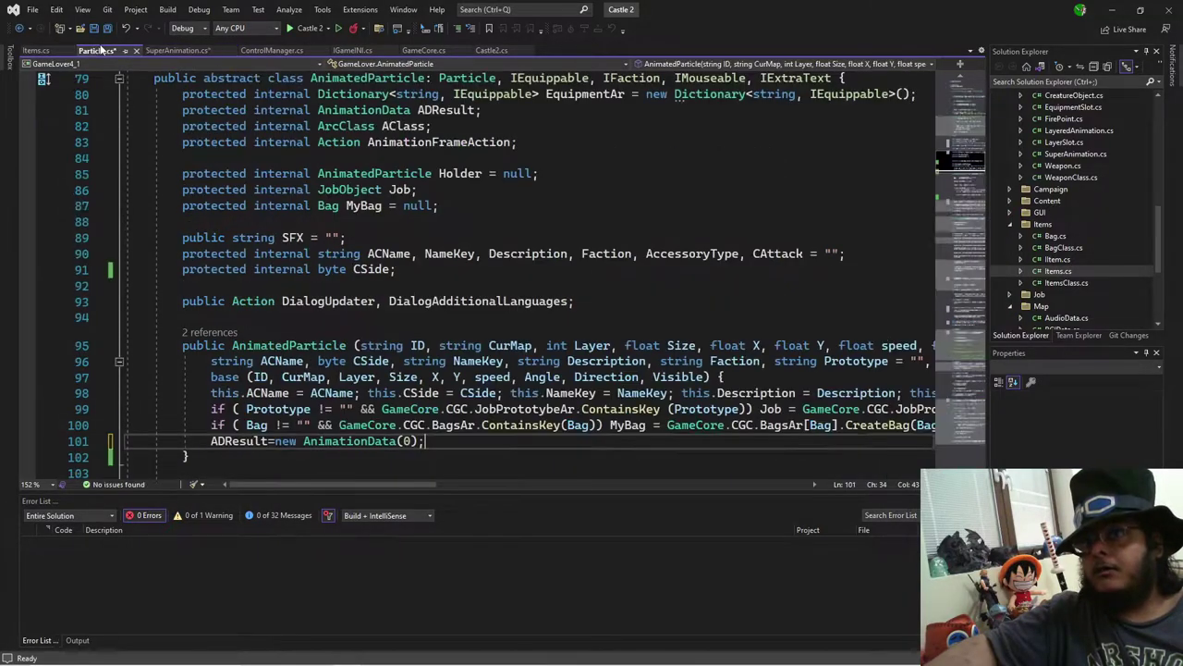
pyautogui.scroll(-3, 499, 275)
pyautogui.moveTo(423, 298); pyautogui.dragTo(212, 298)
pyautogui.hotkey('ctrl', 'c')
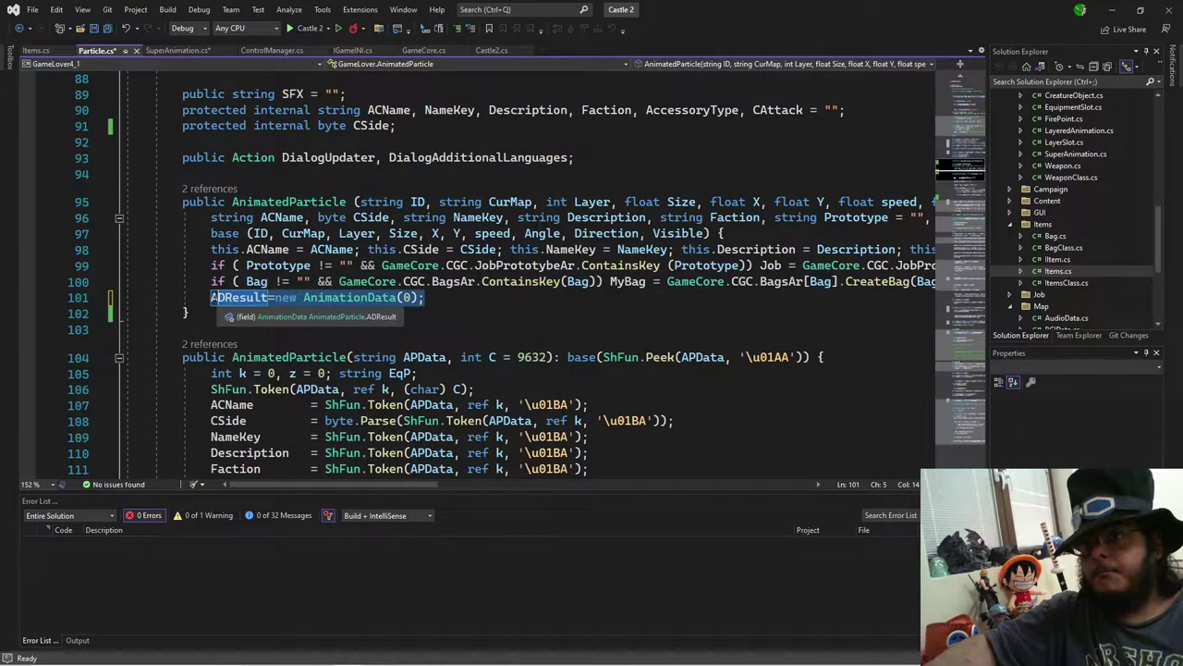
pyautogui.scroll(-8, 499, 274)
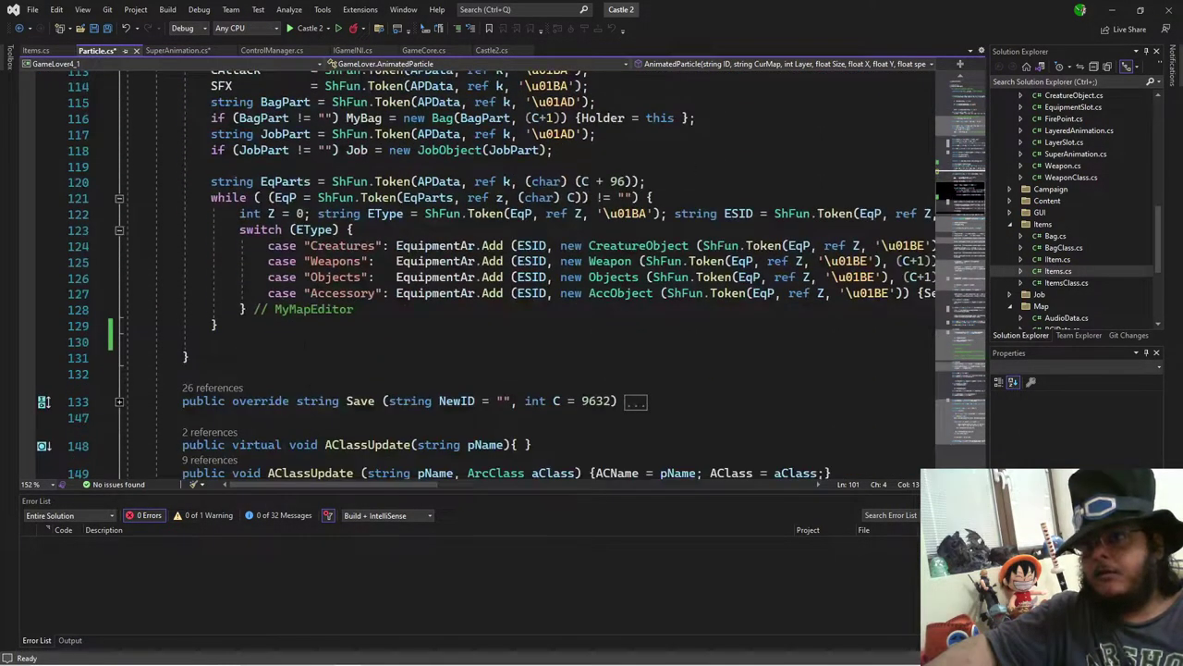
pyautogui.click(395, 331)
pyautogui.hotkey('ctrl', 'v')
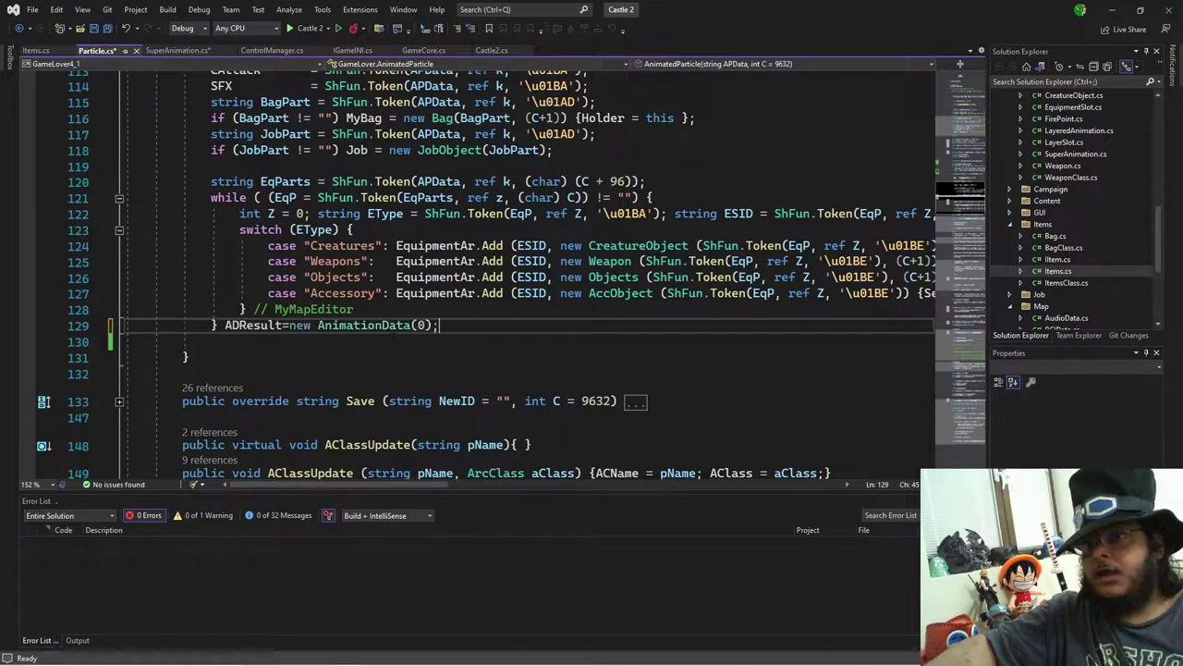
pyautogui.scroll(2, 395, 336)
# Step: Run the Castle 2 project in the debugger and examine the ReverseH property where execution breaks
pyautogui.click(308, 28)
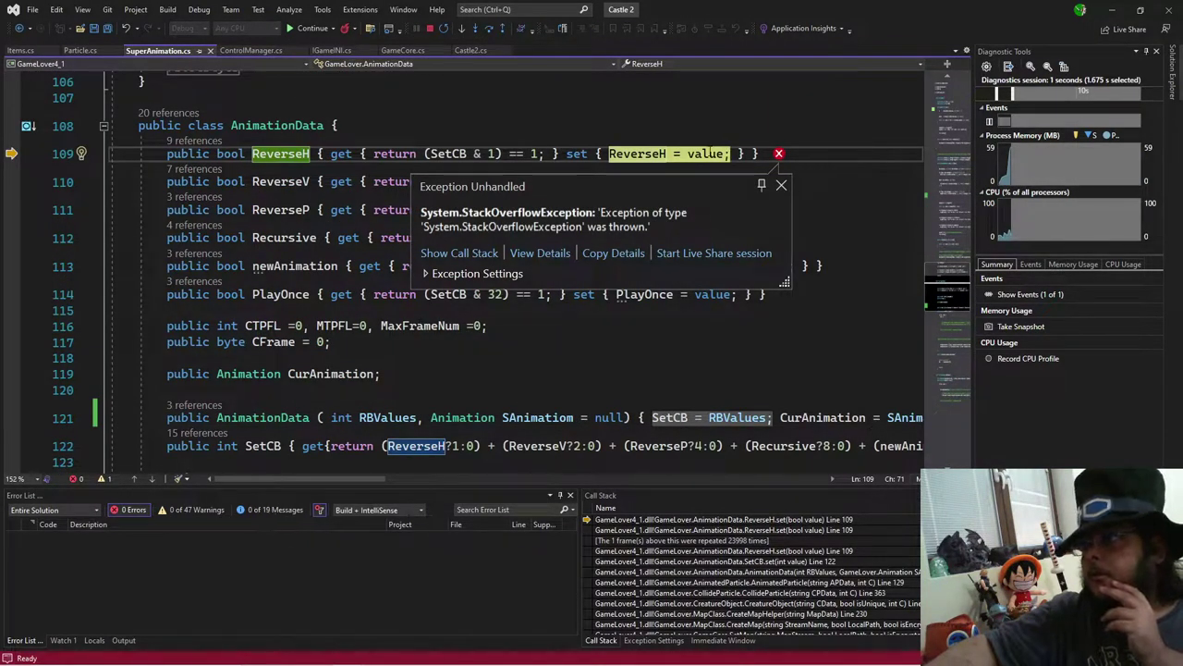
pyautogui.moveTo(704, 155)
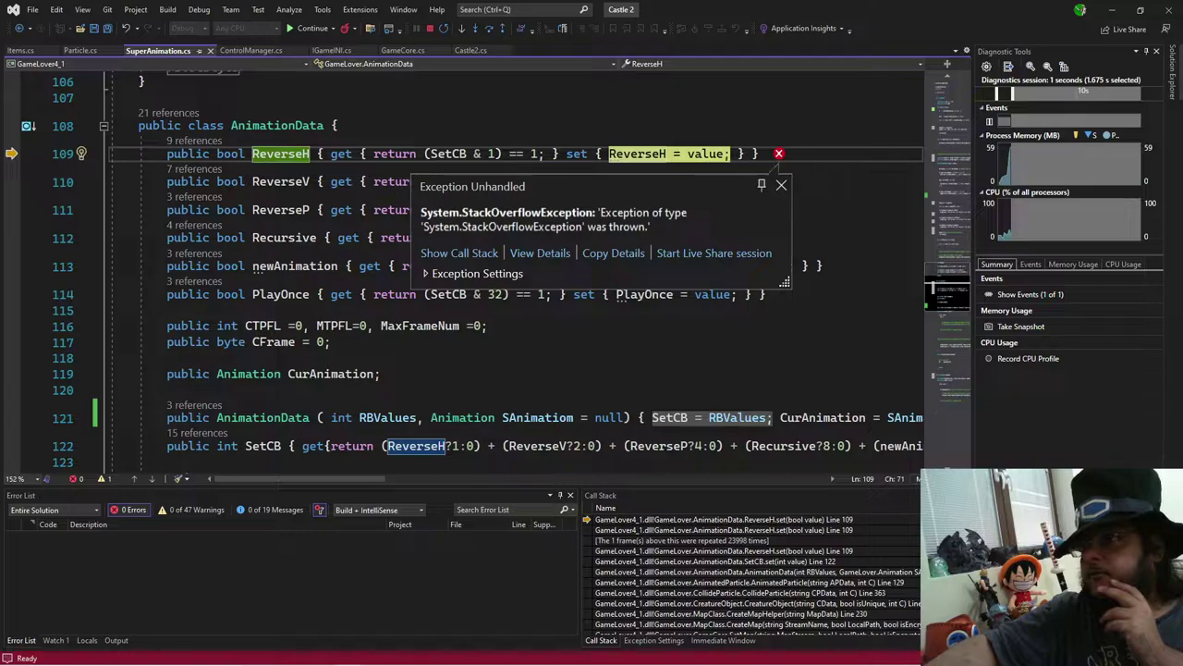
pyautogui.moveTo(292, 156)
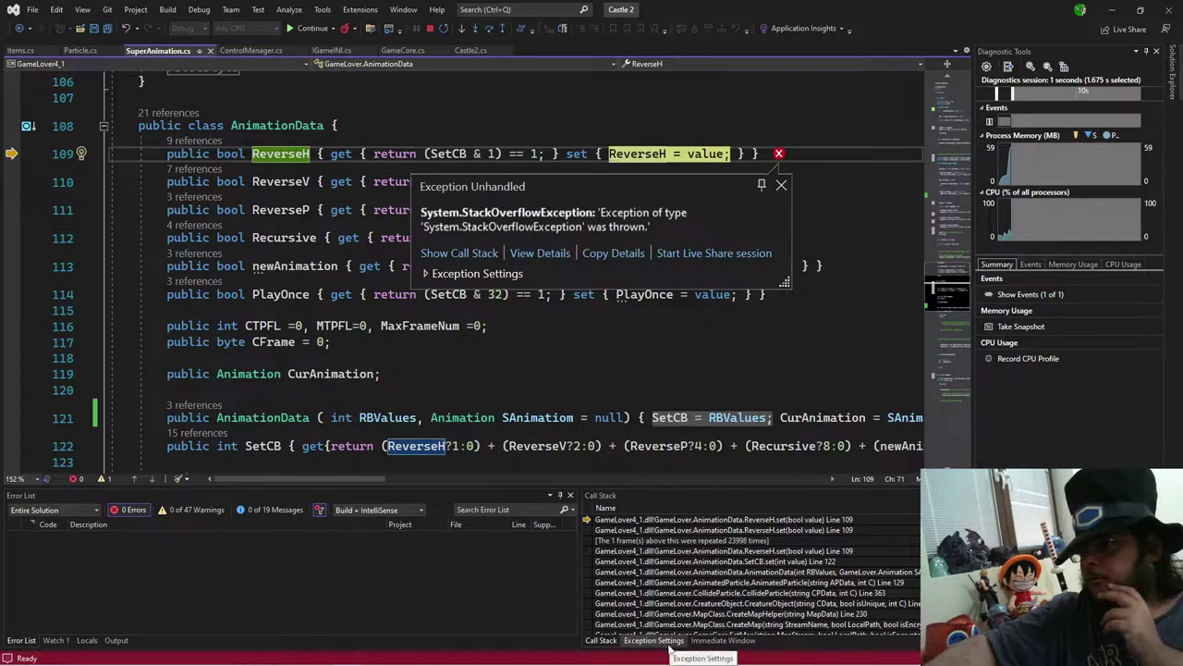
# Step: Trace the call stack through the ReverseH setter, SetCB setter and AnimatedParticle constructor frames to the AnimationData constructor
pyautogui.doubleClick(673, 561)
pyautogui.doubleClick(667, 551)
pyautogui.click(662, 584)
pyautogui.doubleClick(662, 584)
pyautogui.click(689, 573)
pyautogui.doubleClick(689, 573)
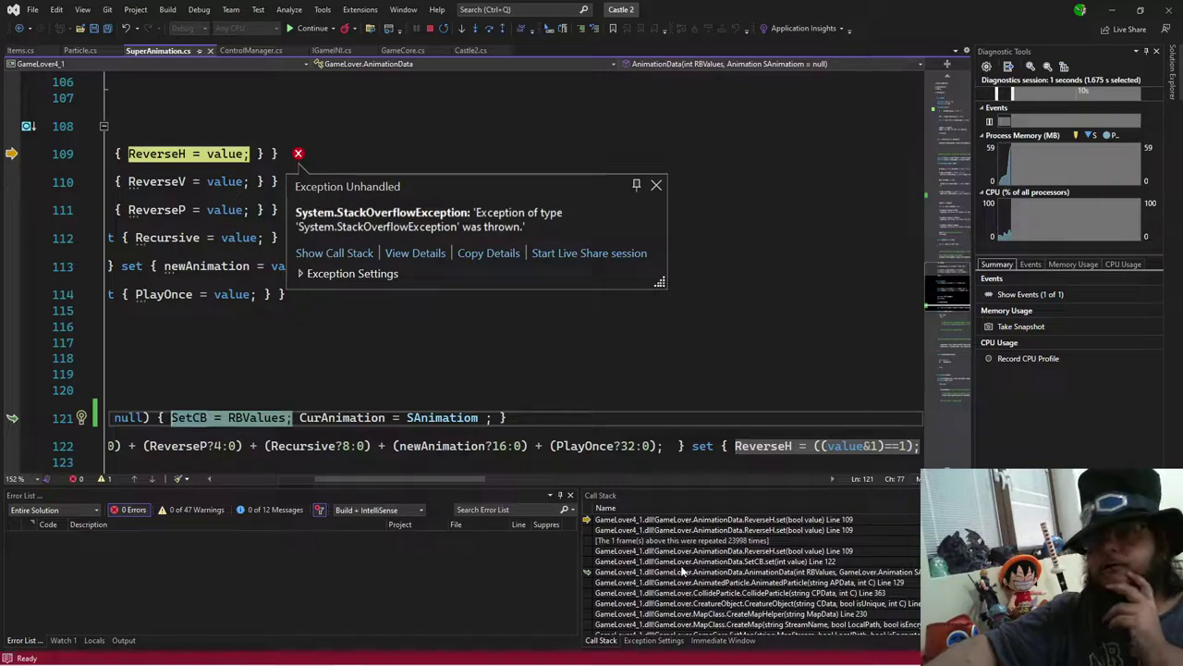
pyautogui.moveTo(324, 475); pyautogui.dragTo(204, 489)
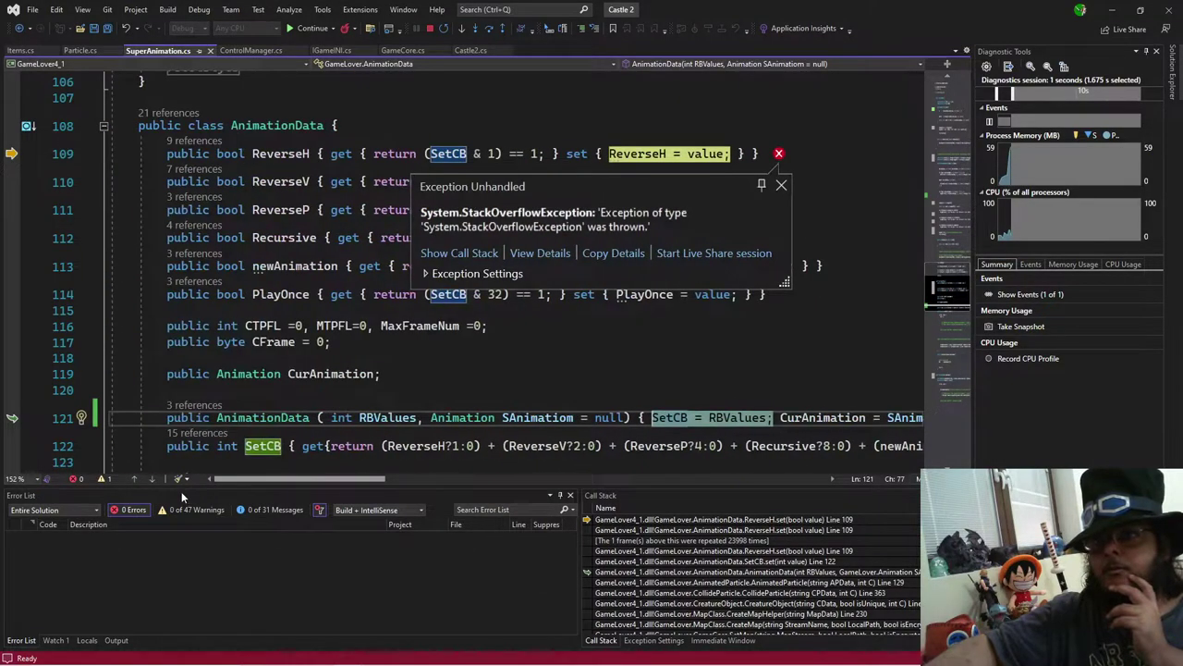
# Step: Examine the AnimationData class, dismiss the exception notice and highlight the body of the ReverseH set accessor
pyautogui.moveTo(537, 418)
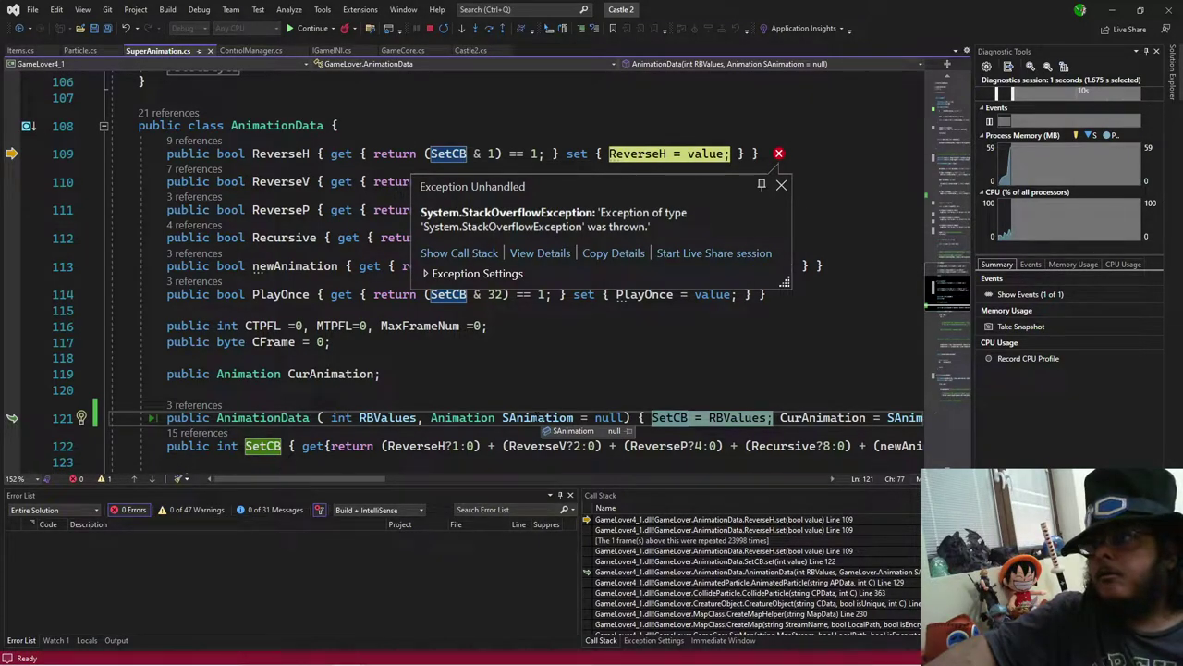
pyautogui.moveTo(305, 266)
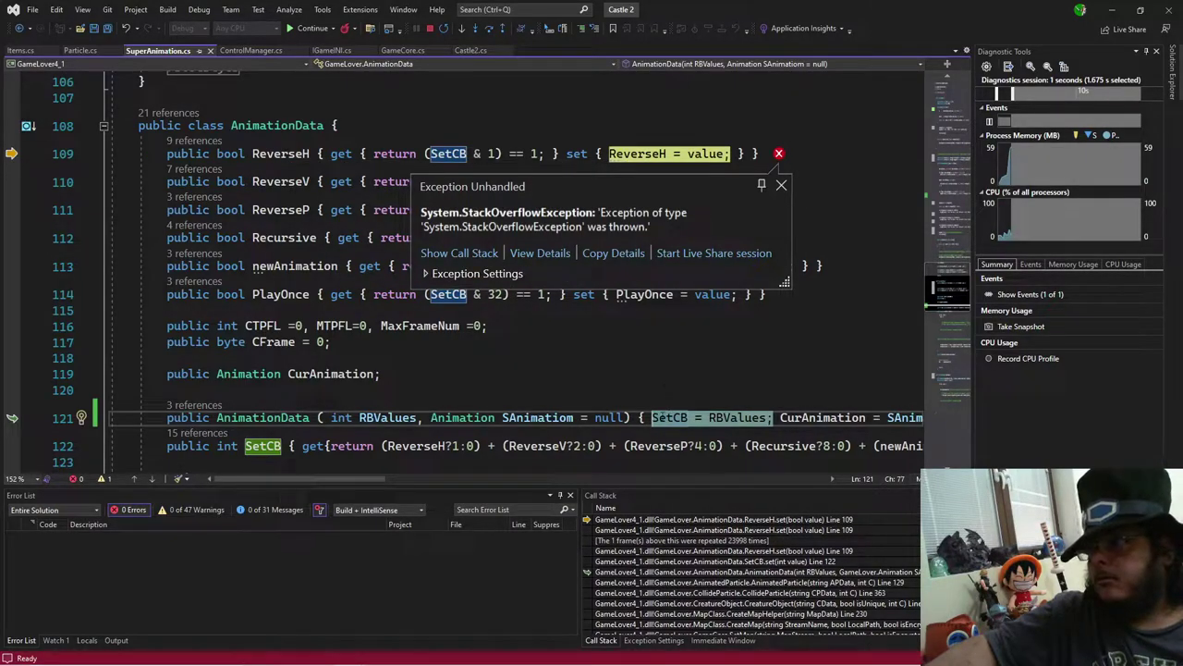
pyautogui.scroll(1, 441, 425)
pyautogui.scroll(-6, 440, 425)
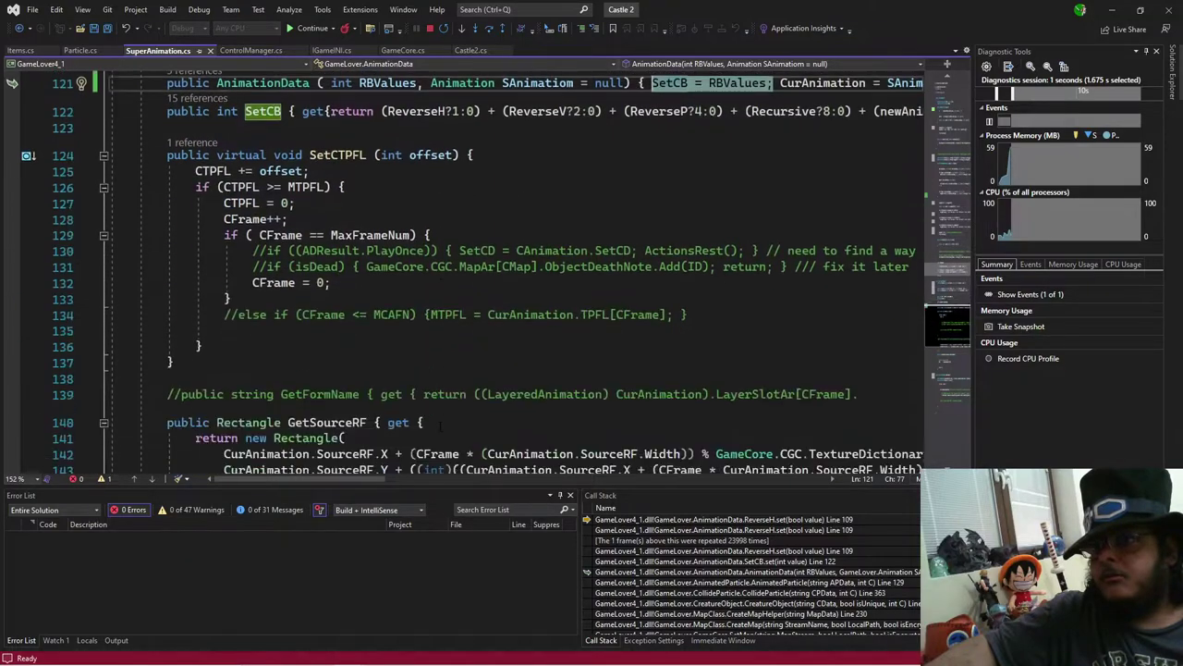
pyautogui.scroll(8, 440, 422)
pyautogui.scroll(-2, 653, 463)
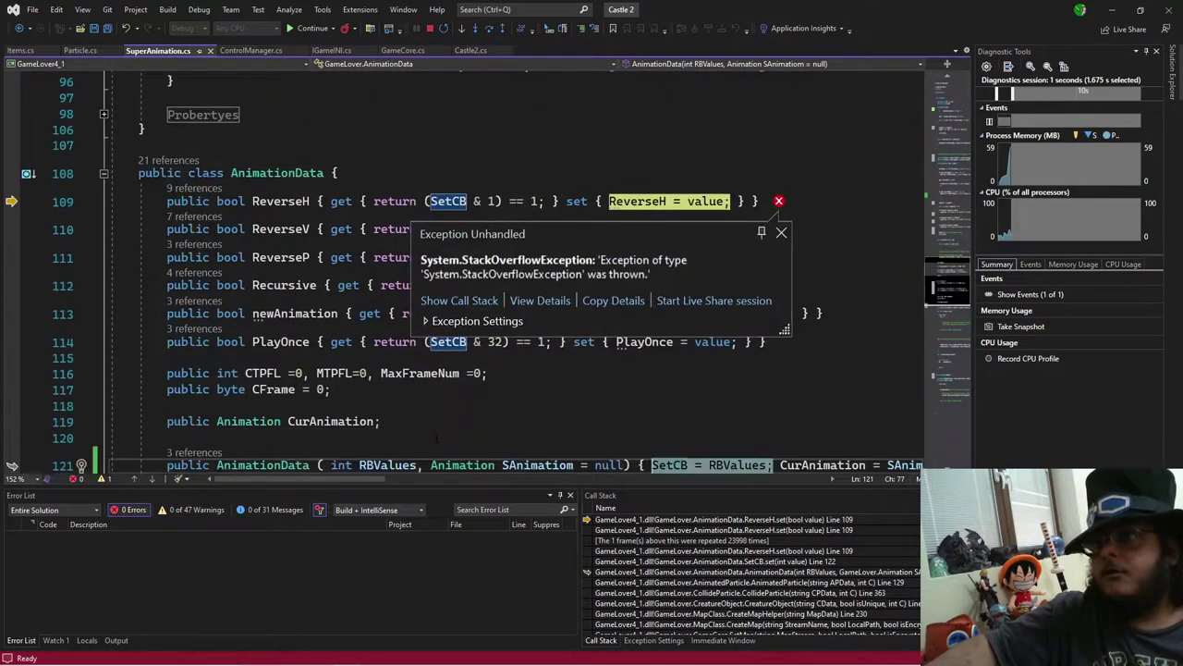
pyautogui.click(781, 232)
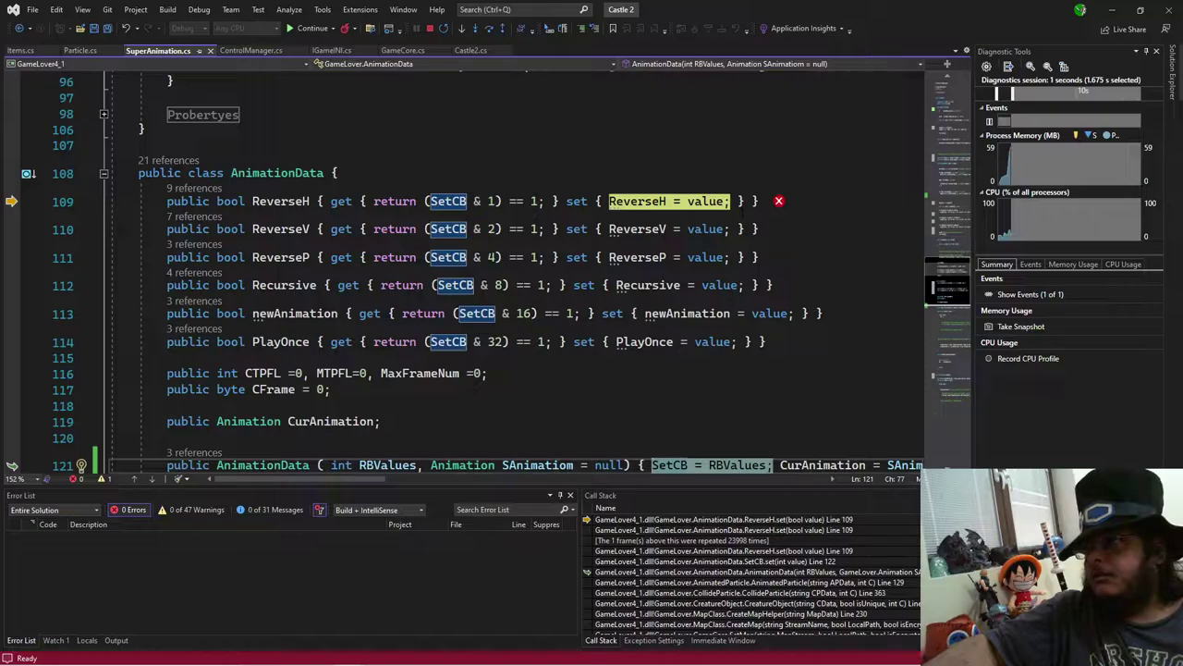
pyautogui.press('F11')
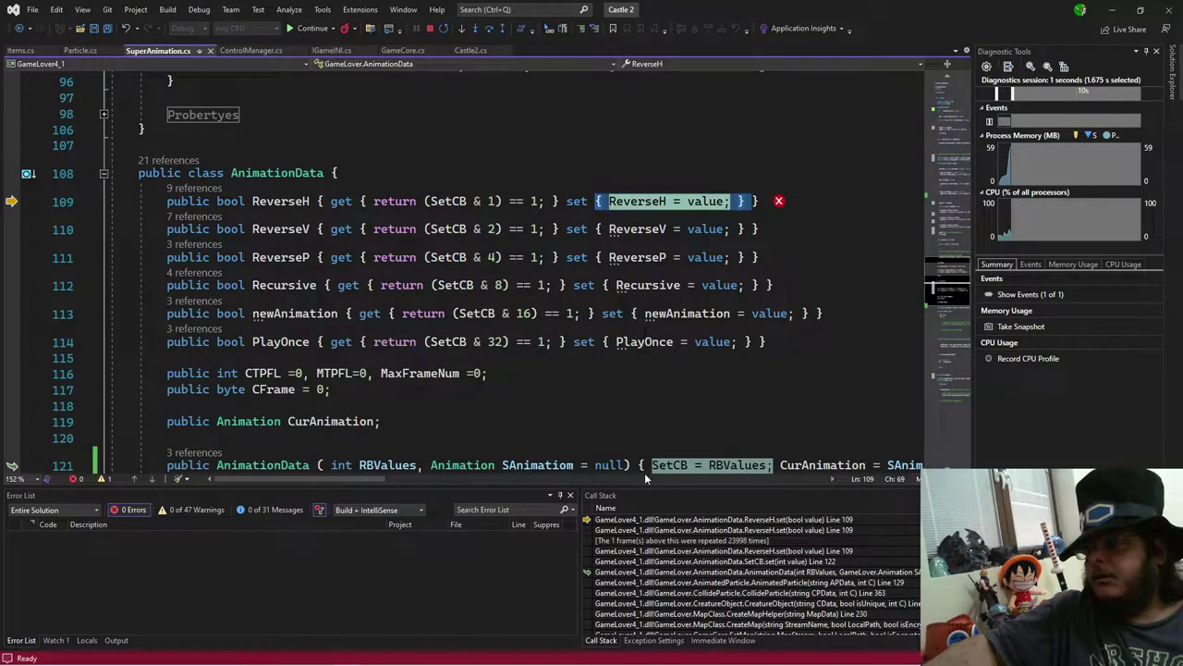
# Step: Switch to the Edge browser, open Google in a new tab and search for "C# auto property"
pyautogui.moveTo(258, 654)
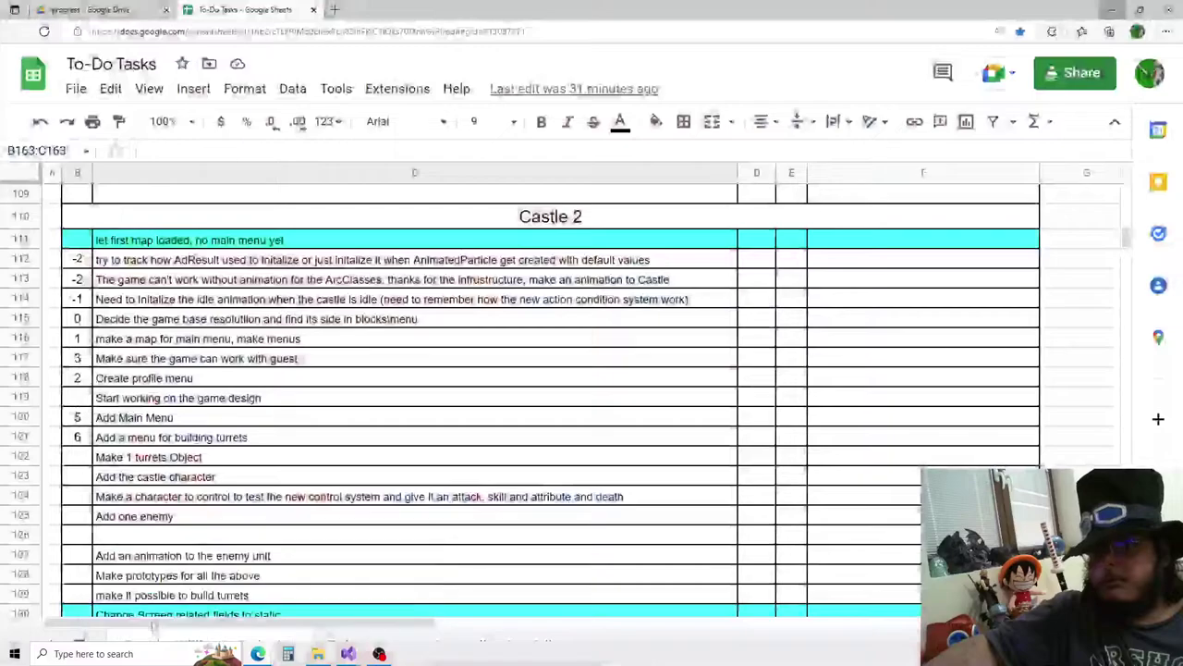
pyautogui.click(153, 597)
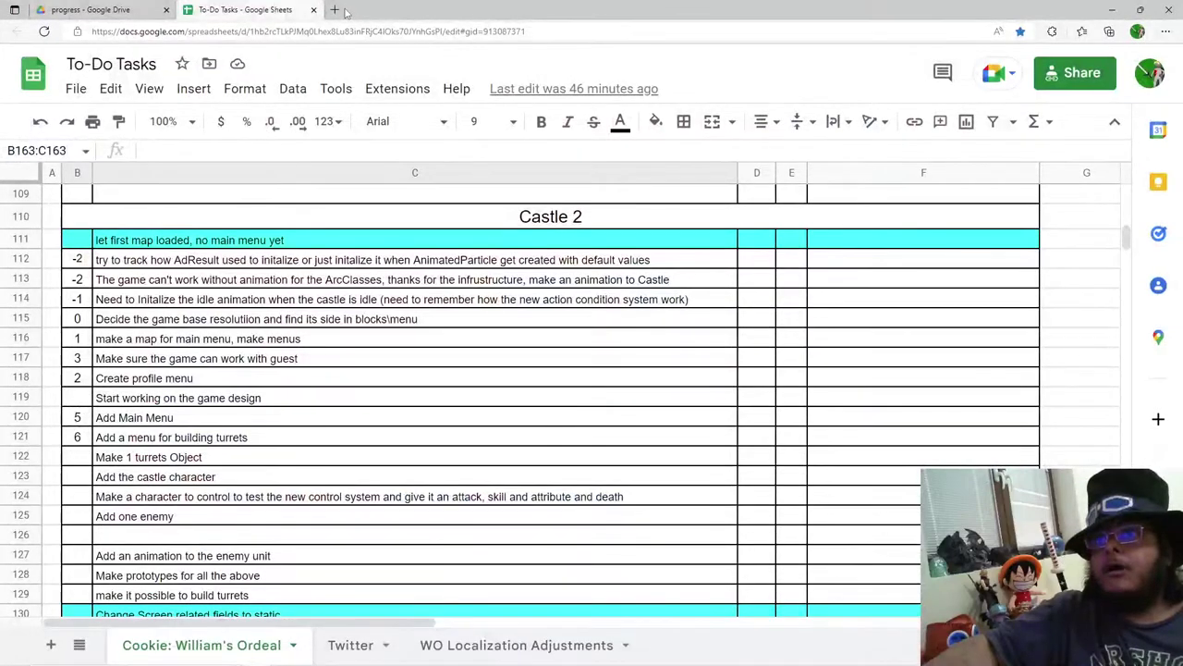
pyautogui.click(337, 10)
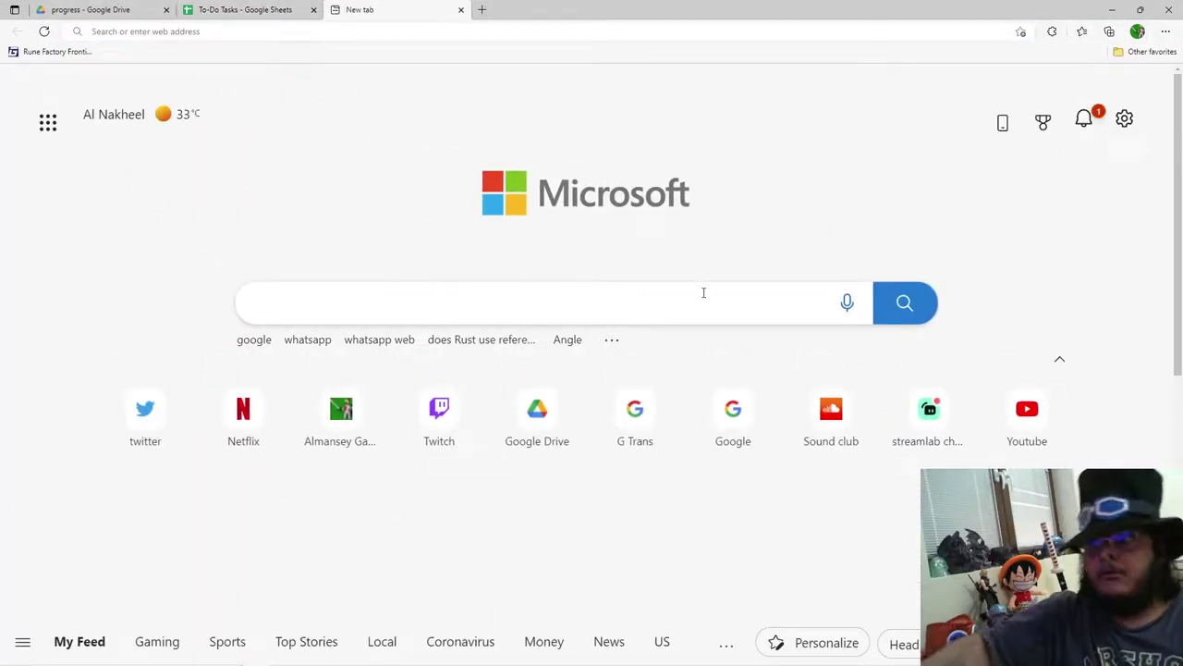
pyautogui.click(735, 434)
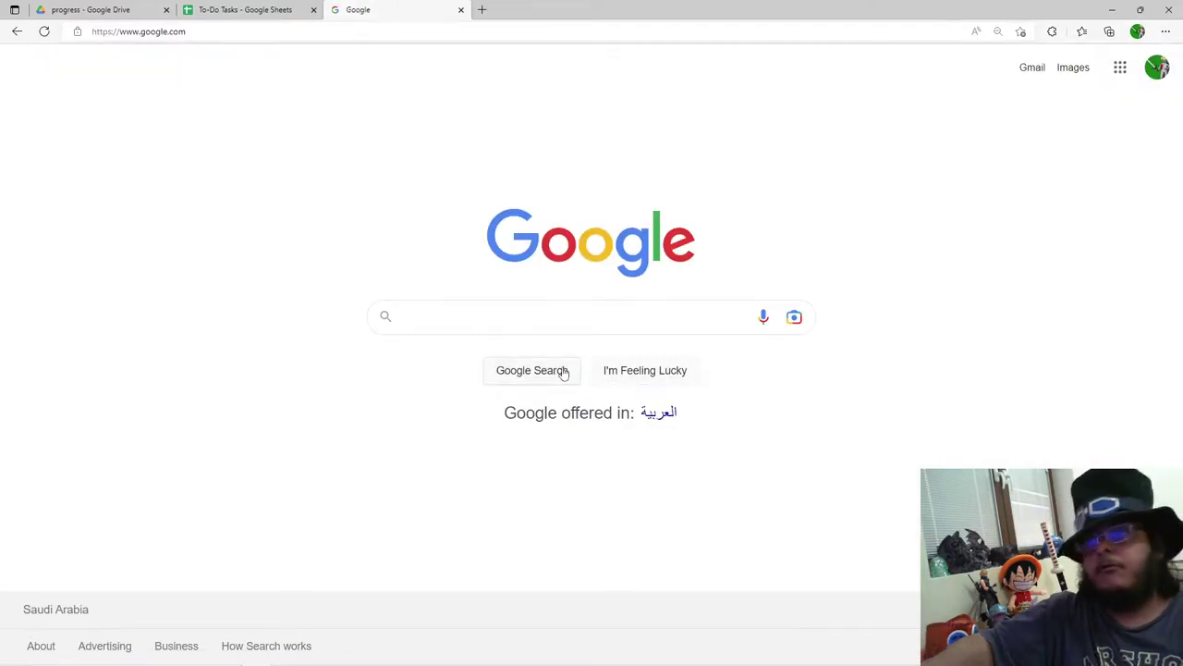
pyautogui.write('C# autor')
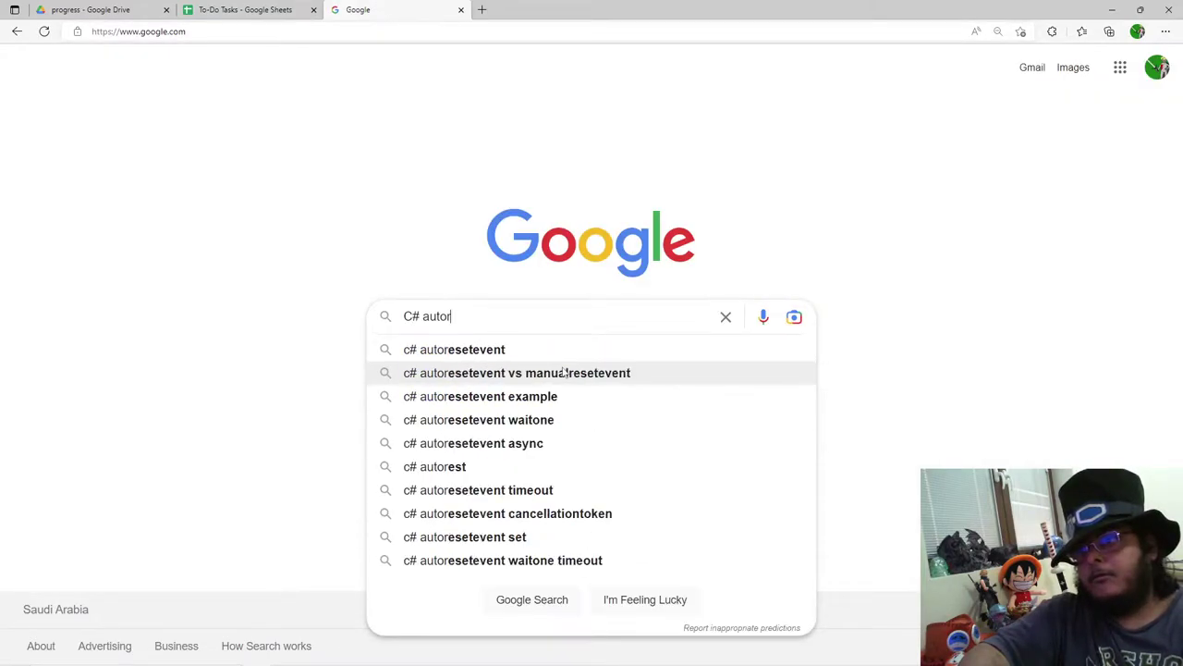
pyautogui.press('BackSpace')
pyautogui.write('pro')
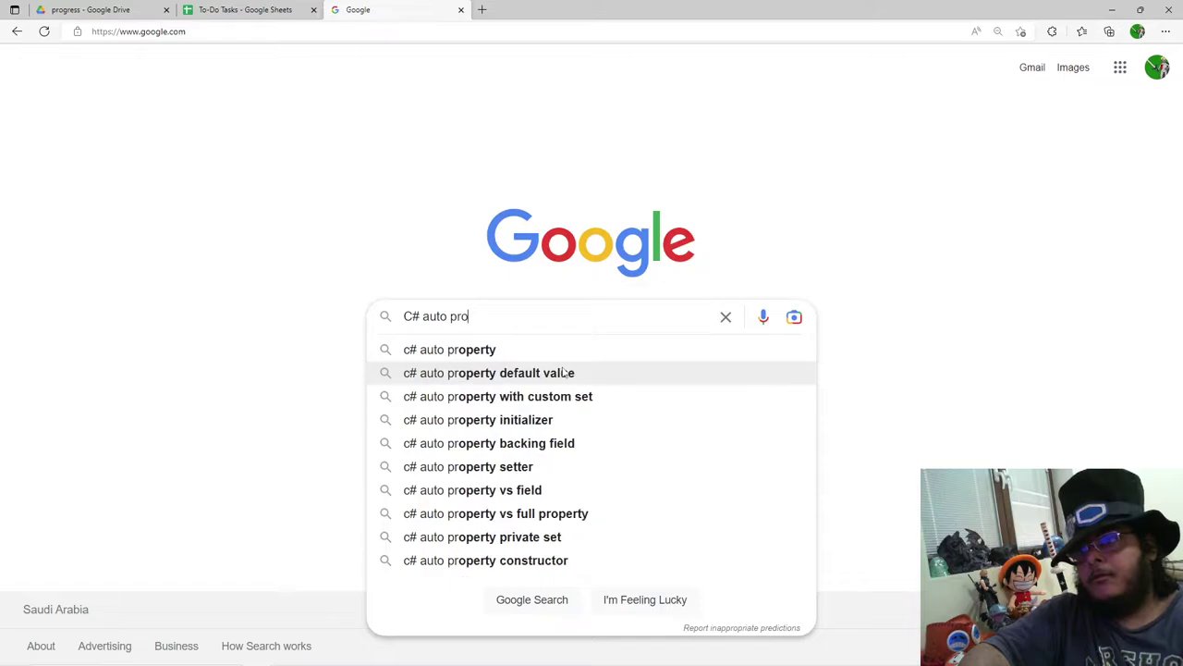
pyautogui.write('perty')
pyautogui.press('Return')
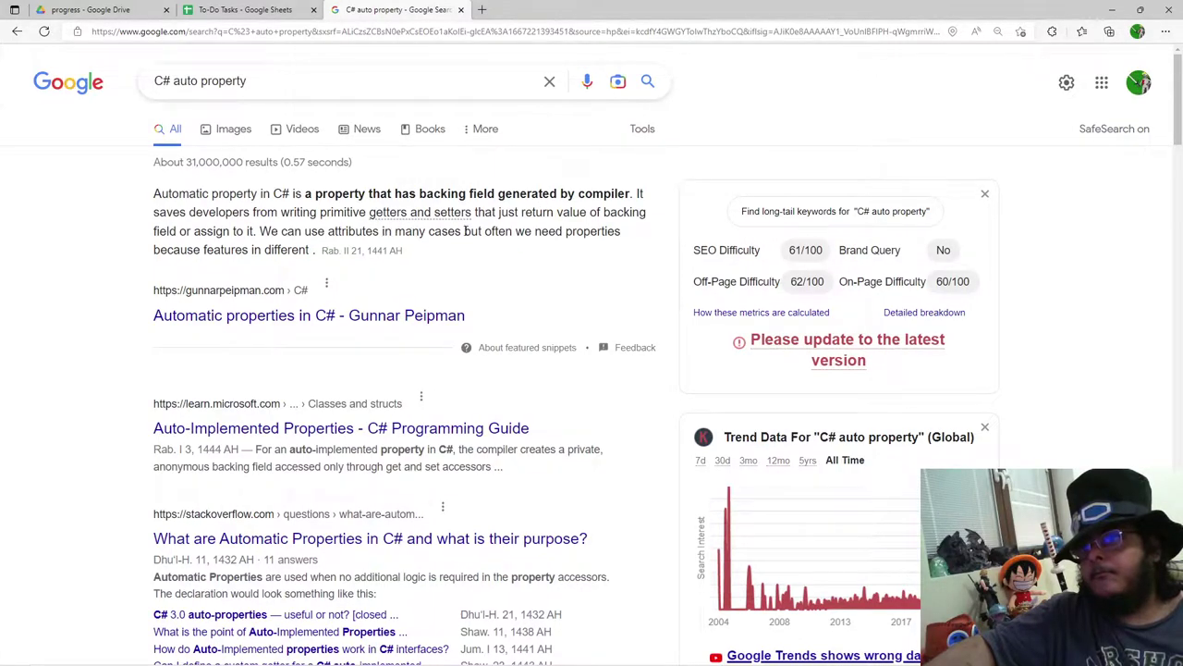
# Step: Open the "Automatic properties in C#" article and read its get/set syntax examples and the section on compiled automatic properties
pyautogui.click(298, 321)
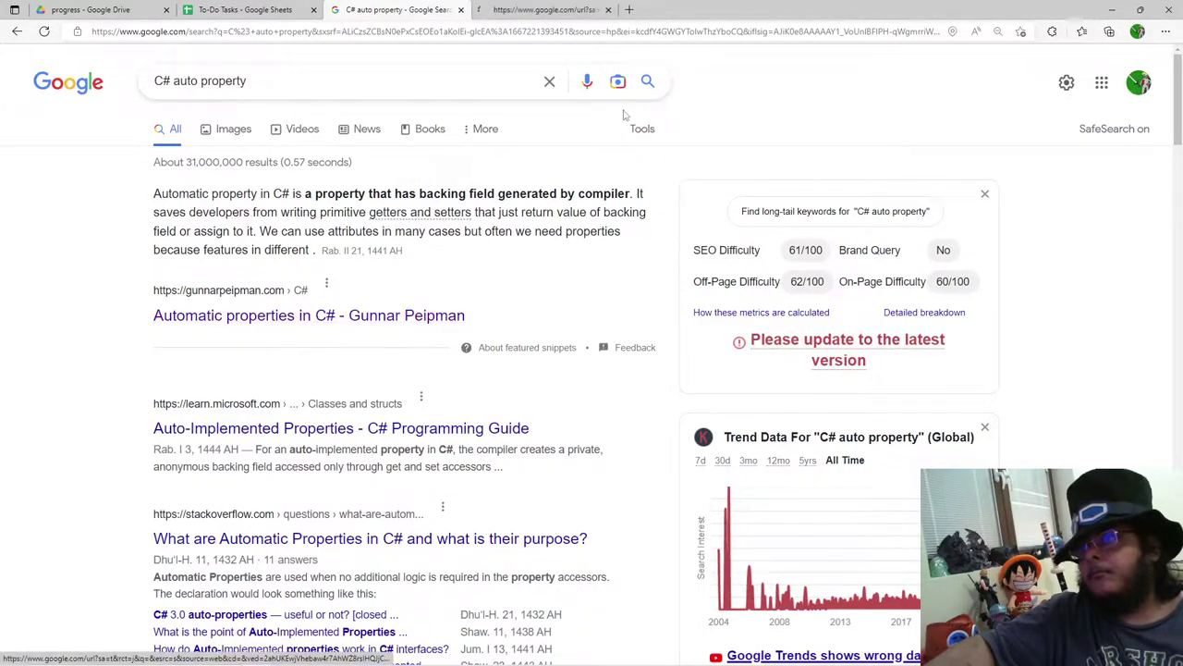
pyautogui.scroll(-3, 549, 425)
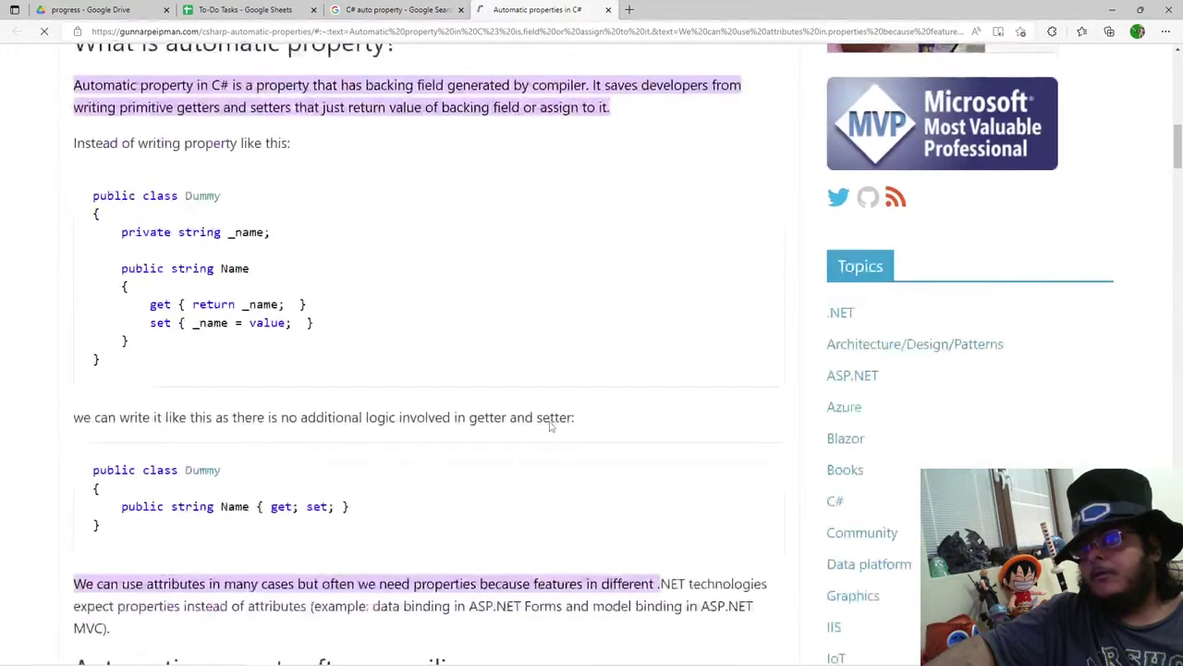
pyautogui.scroll(-4, 171, 337)
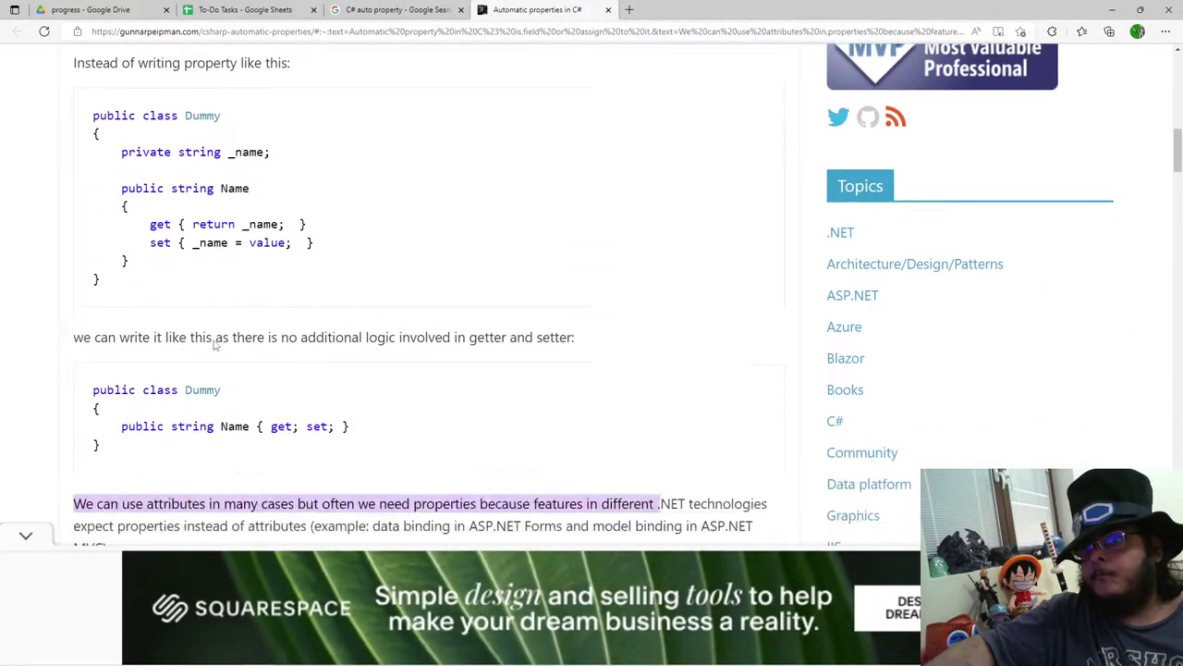
pyautogui.scroll(1, 214, 339)
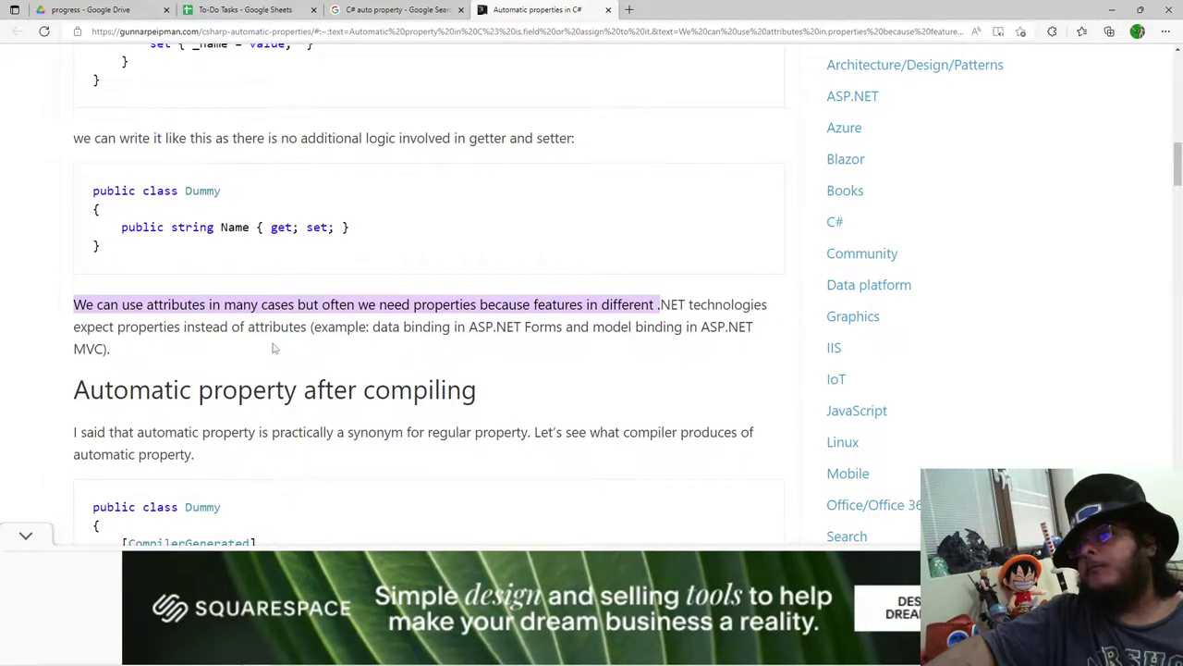
pyautogui.scroll(-3, 274, 347)
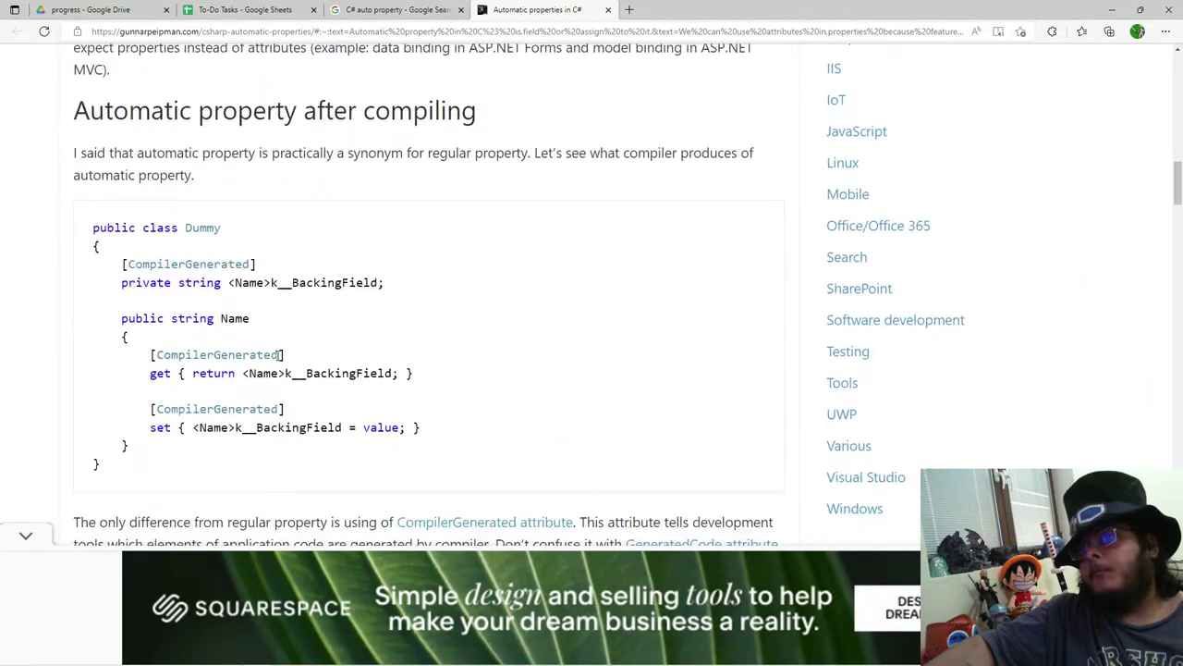
# Step: Return to Visual Studio and examine the AnimationData constructor and the full get and set expressions of the SetCB property
pyautogui.hotkey('alt', 'Tab')
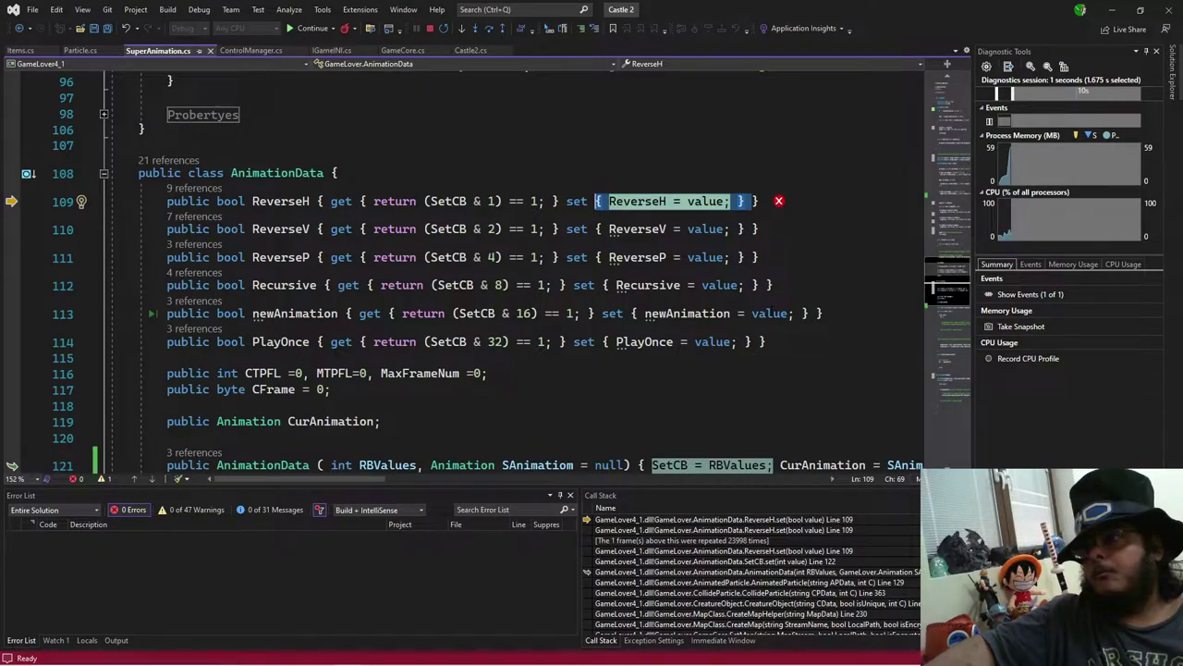
pyautogui.scroll(-3, 555, 277)
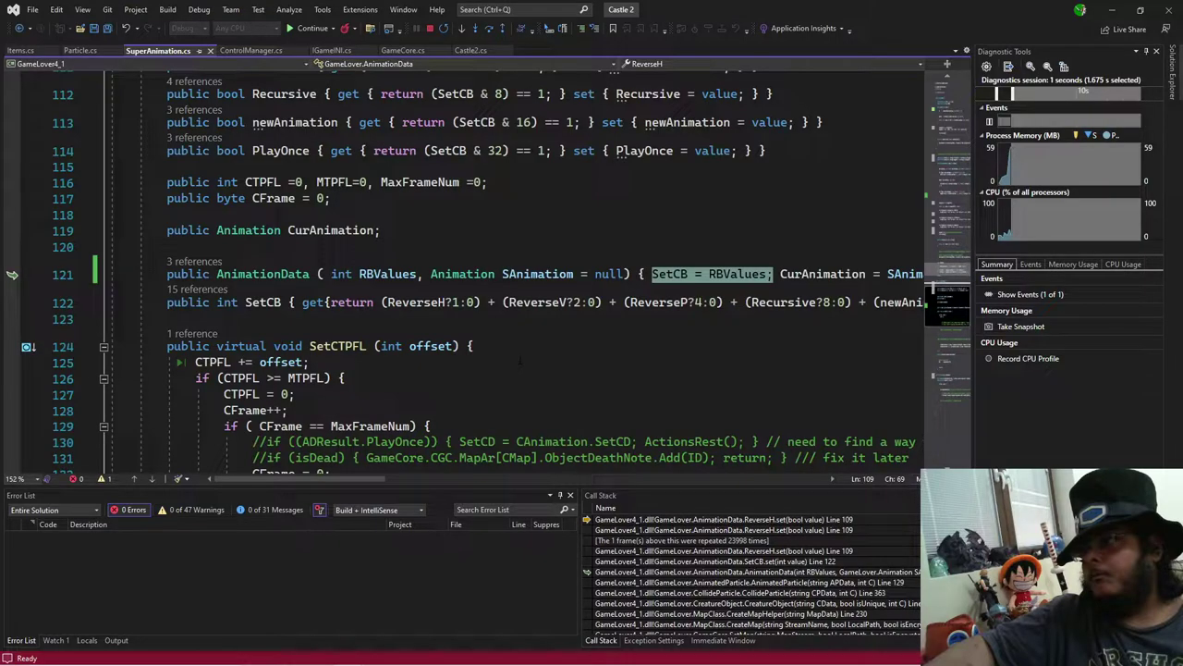
pyautogui.click(758, 275)
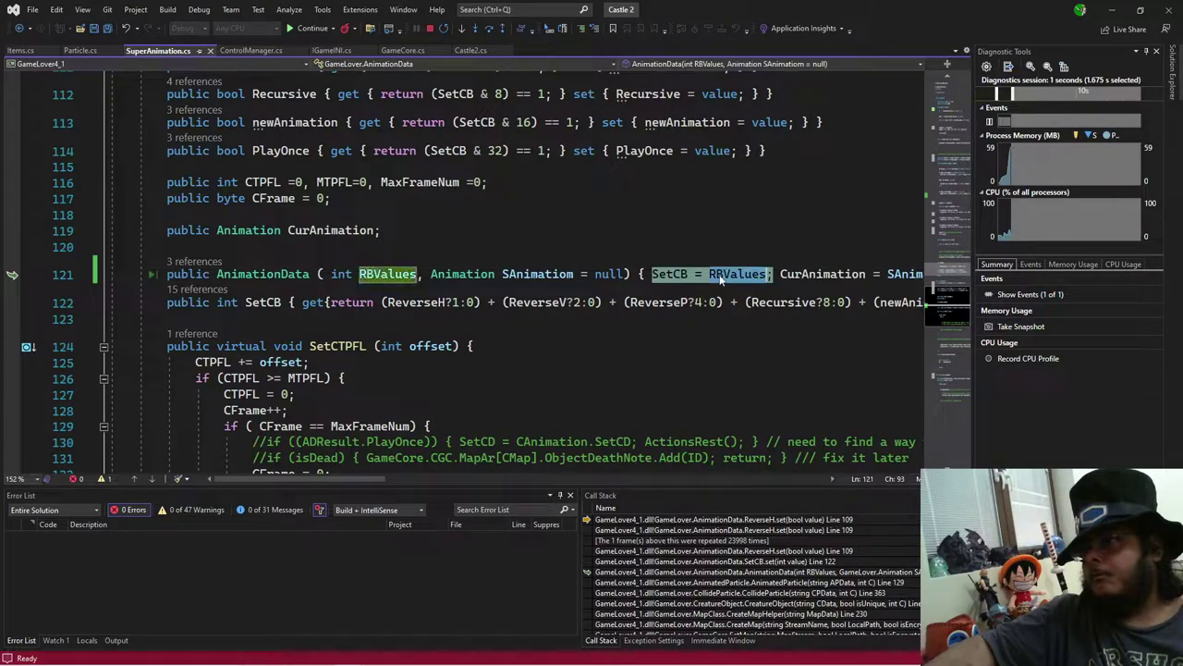
pyautogui.click(269, 302)
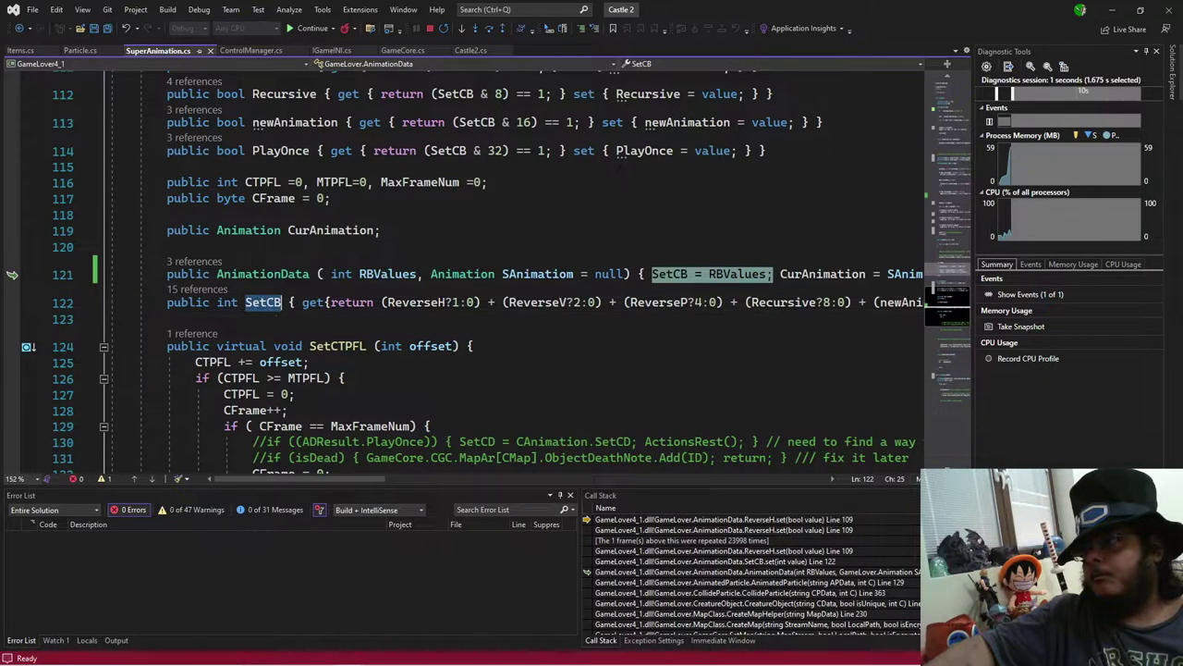
pyautogui.scroll(1, 268, 303)
pyautogui.scroll(1, 462, 278)
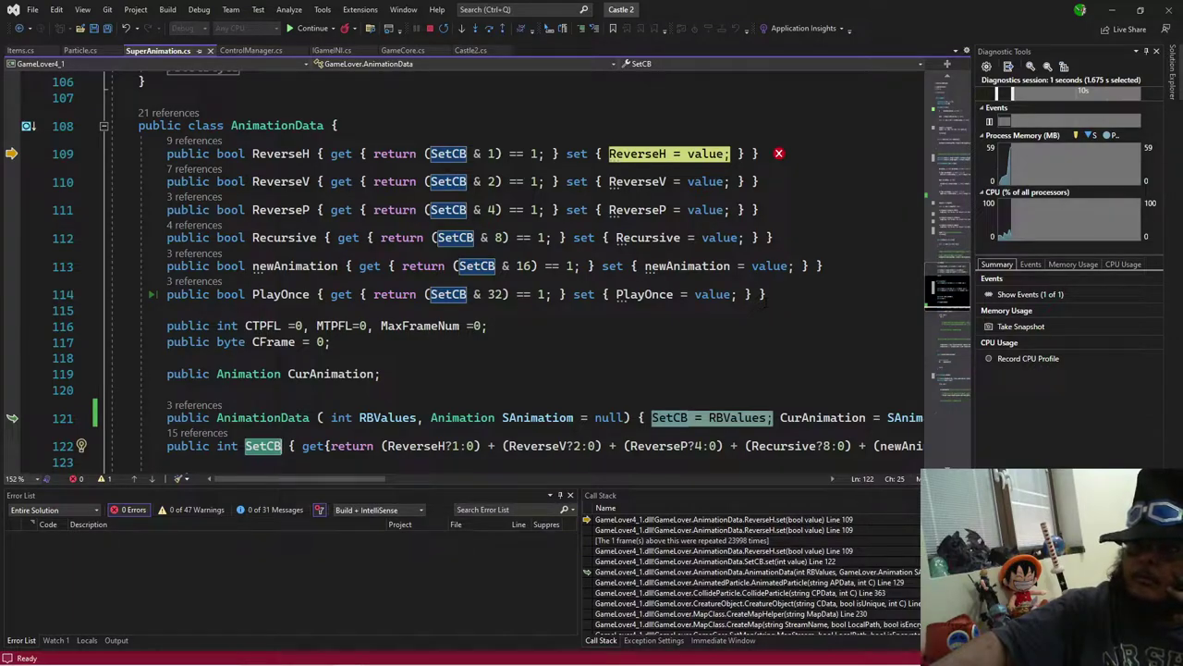
pyautogui.moveTo(358, 476); pyautogui.dragTo(504, 492)
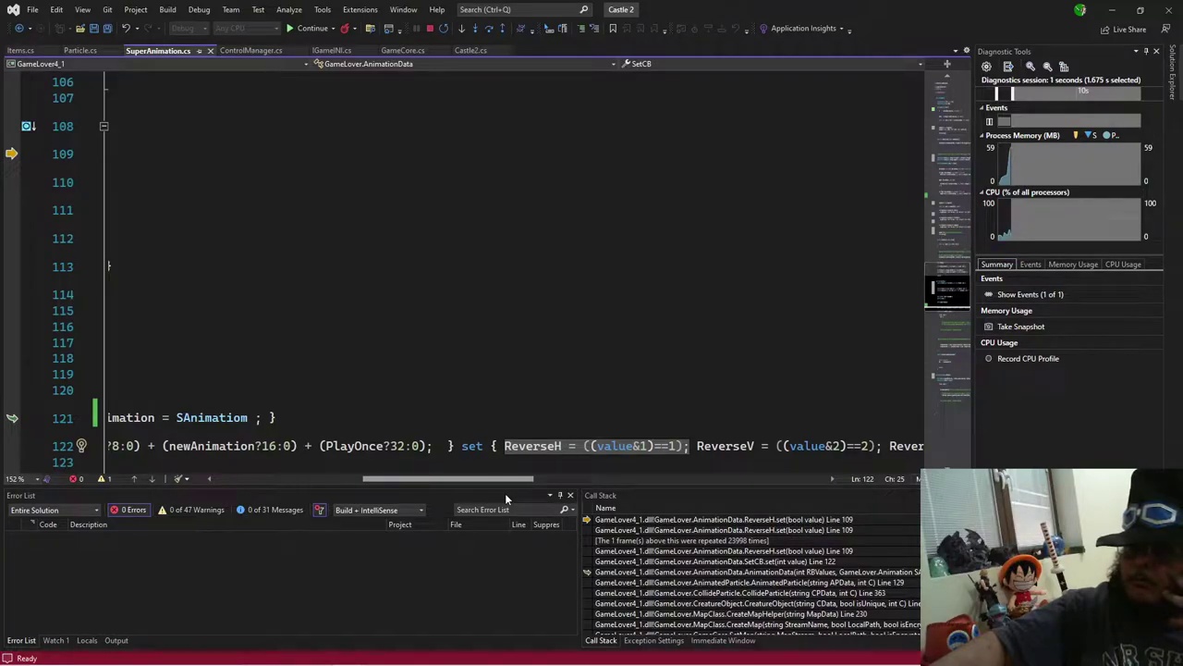
pyautogui.moveTo(505, 493); pyautogui.dragTo(548, 504)
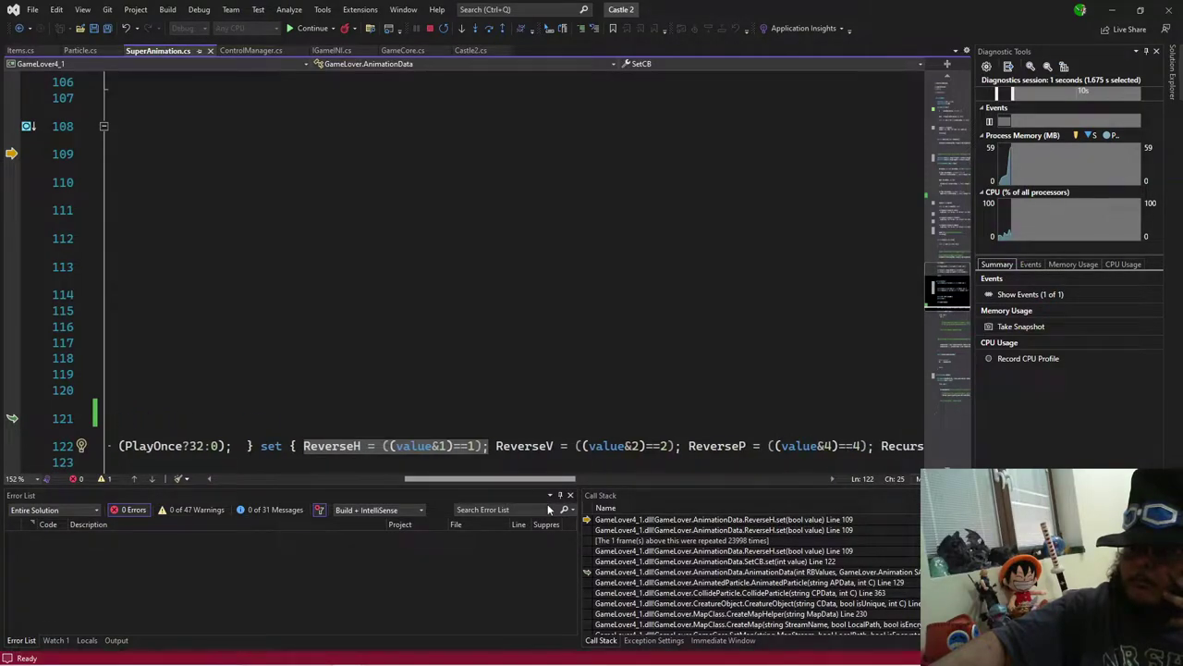
pyautogui.moveTo(547, 504); pyautogui.dragTo(298, 508)
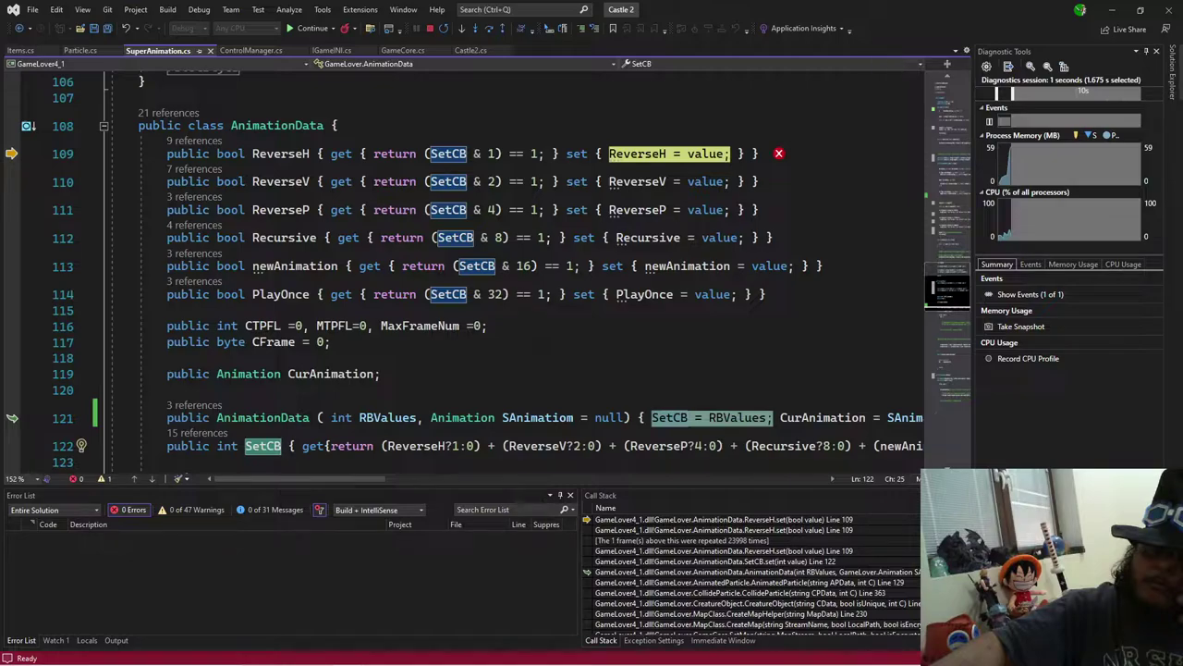
pyautogui.moveTo(357, 478); pyautogui.dragTo(521, 489)
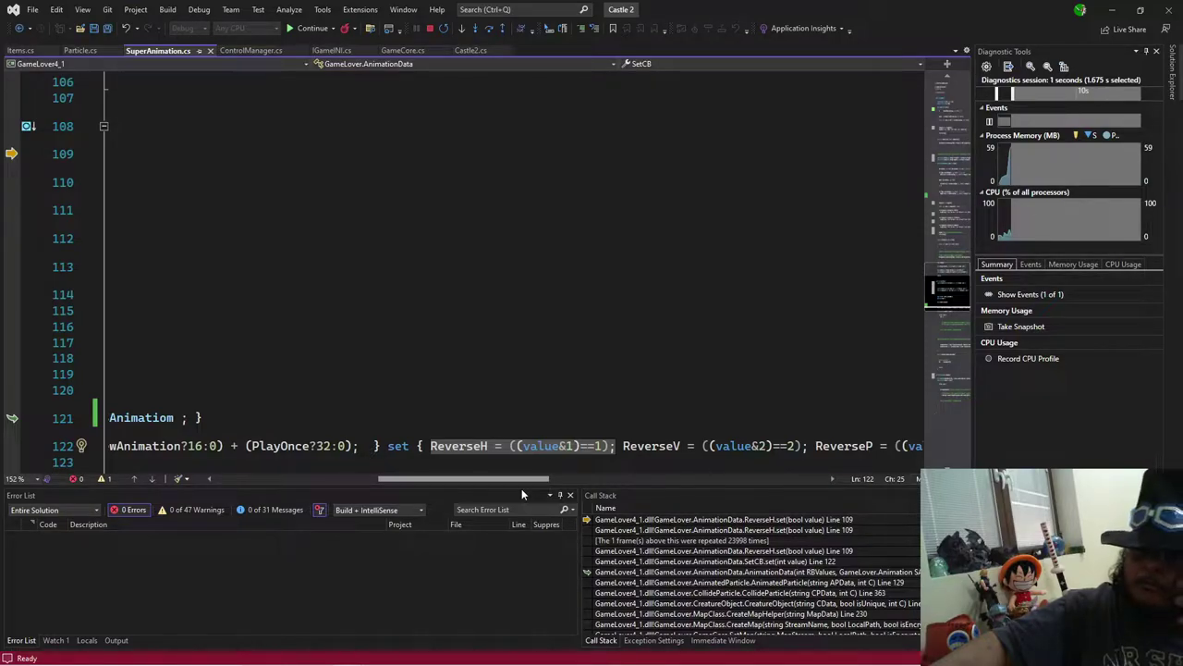
pyautogui.moveTo(521, 479); pyautogui.dragTo(340, 480)
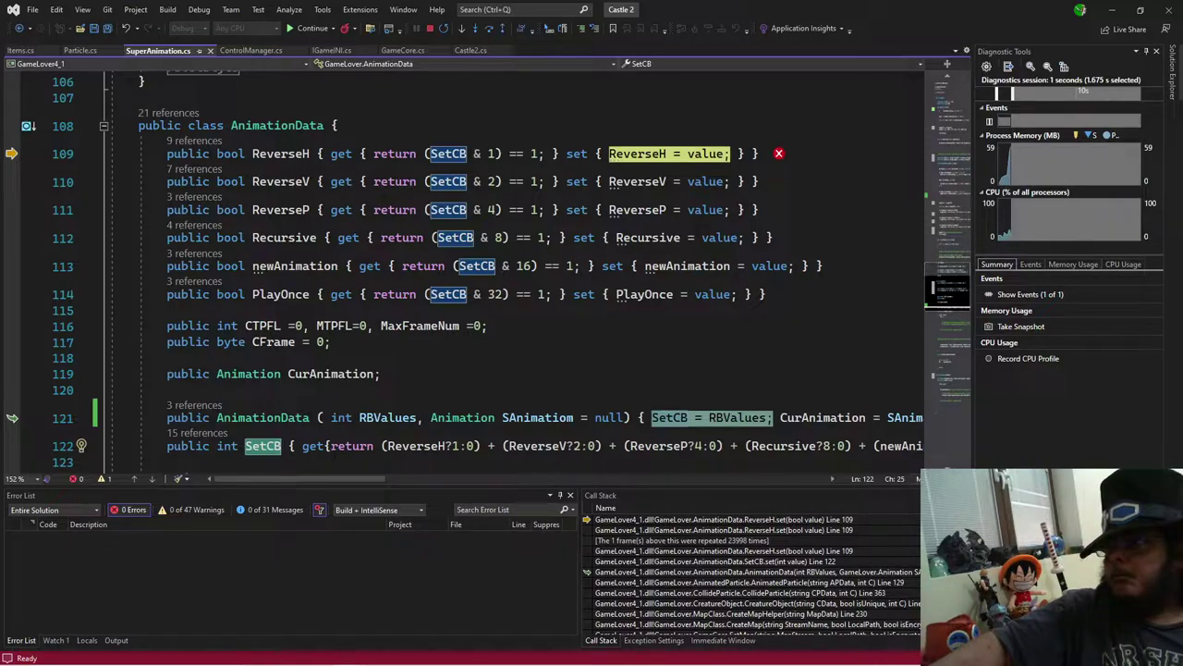
# Step: Replace the get and set bodies of the ReverseH property with the auto-implemented accessors get; set;
pyautogui.moveTo(448, 154)
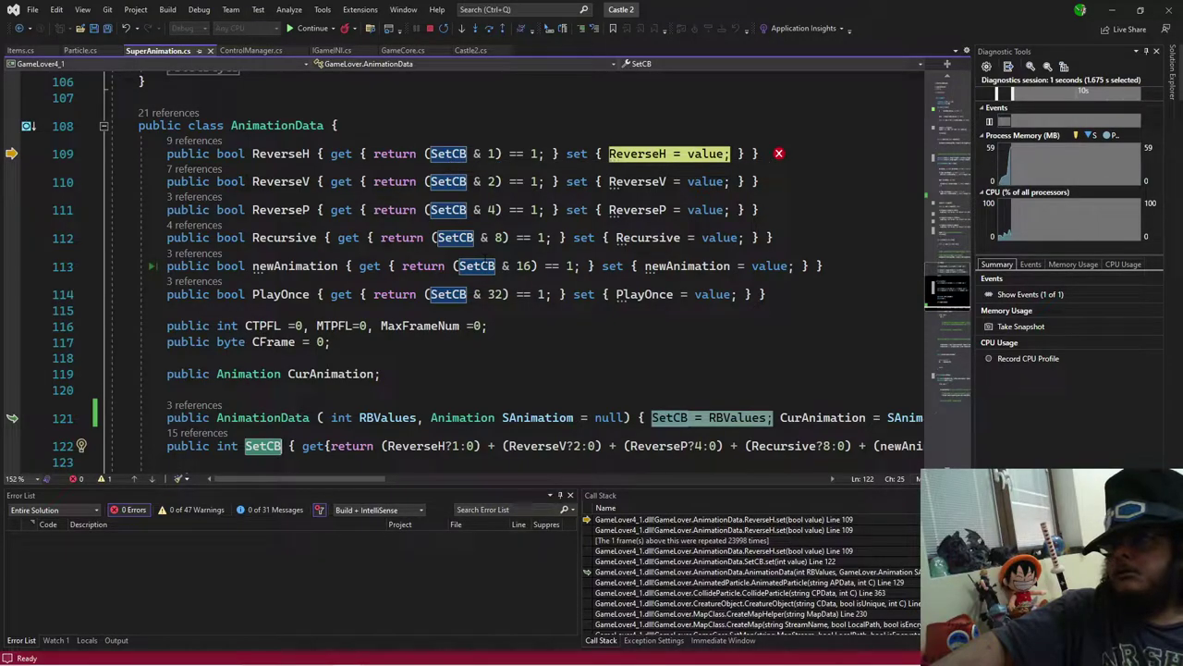
pyautogui.moveTo(745, 153); pyautogui.dragTo(373, 154)
pyautogui.hotkey('shift', 'Left')
pyautogui.hotkey('shift', 'Left')
pyautogui.hotkey('shift', 'Left')
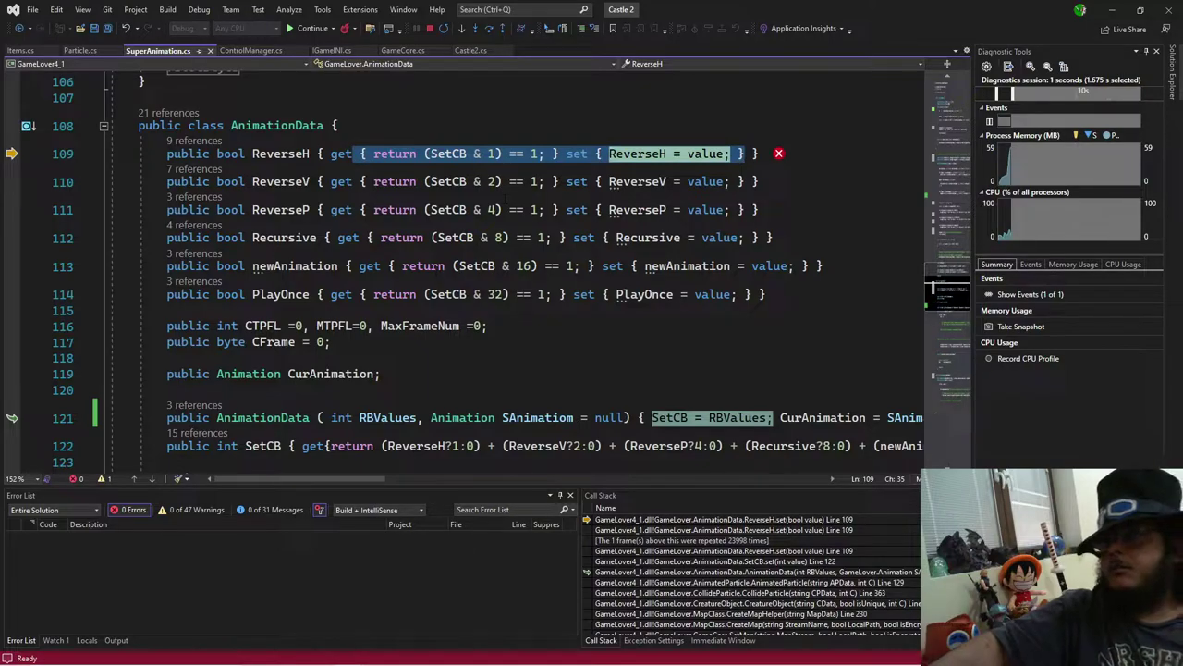
pyautogui.write('; set;')
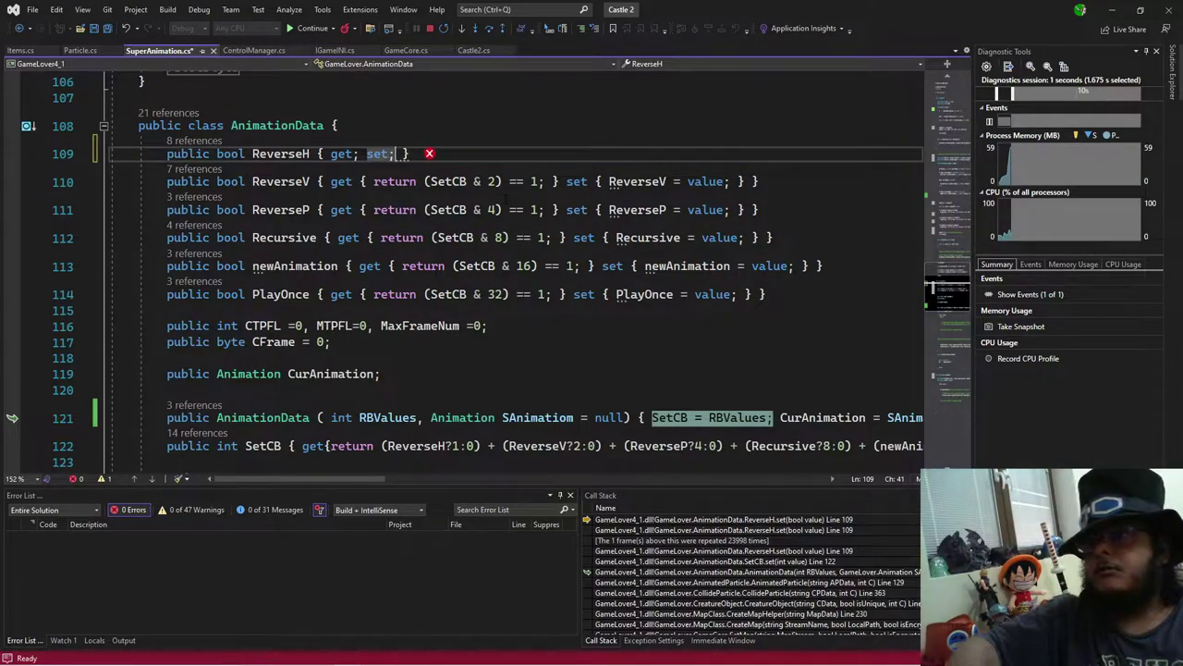
# Step: Copy ReverseH's get; set; accessors over the accessor bodies of ReverseV, ReverseP, Recursive and newAnimation
pyautogui.hotkey('ctrl', 'shift', 'Left')
pyautogui.hotkey('ctrl', 'shift', 'Left')
pyautogui.hotkey('ctrl', 'shift', 'Left')
pyautogui.hotkey('ctrl', 'shift', 'Left')
pyautogui.hotkey('ctrl', 'c')
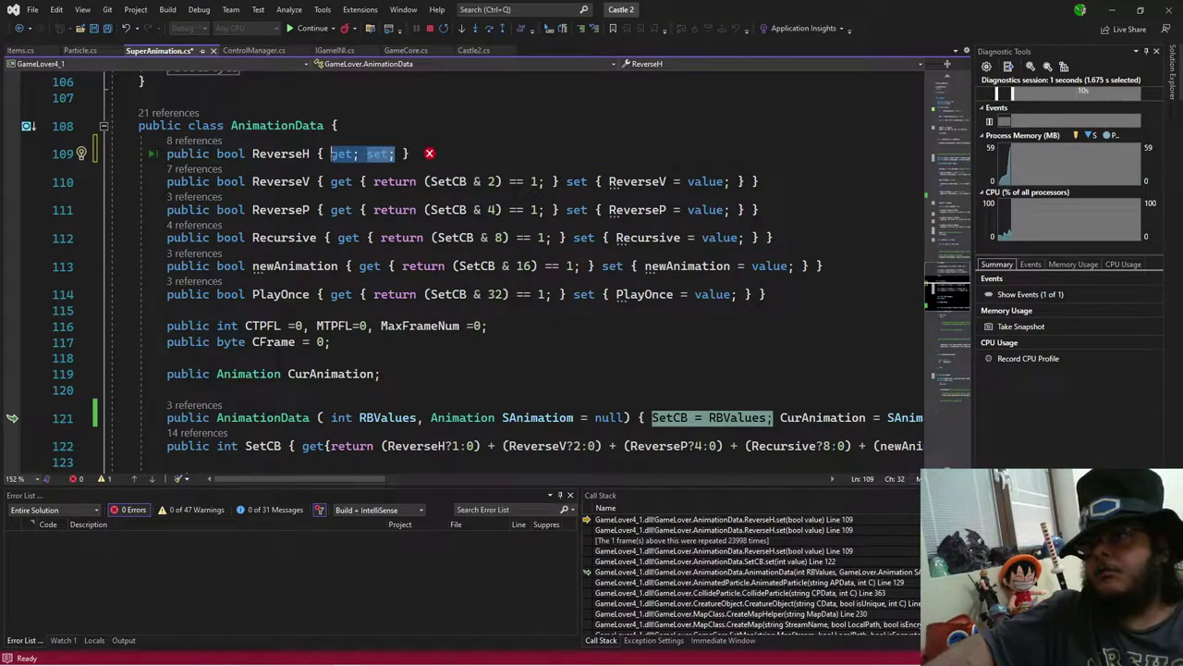
pyautogui.moveTo(331, 182); pyautogui.dragTo(360, 266)
pyautogui.hotkey('ctrl', 'v')
pyautogui.hotkey('ctrl', 'v')
pyautogui.hotkey('ctrl', 'v')
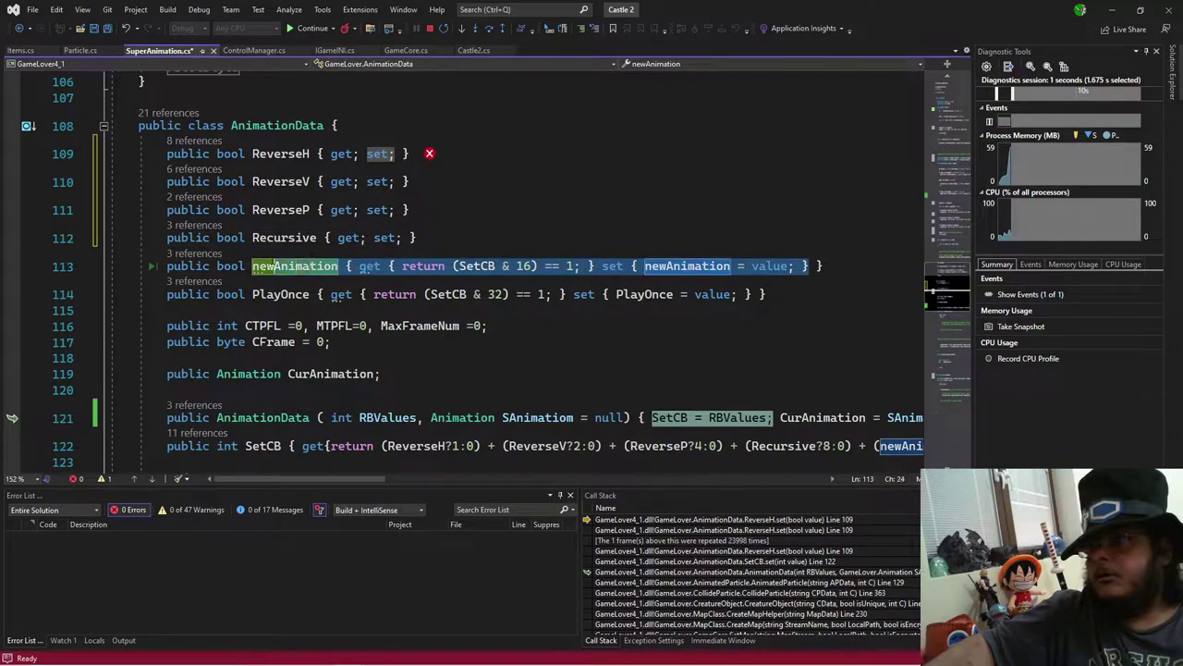
pyautogui.hotkey('ctrl', 'v')
# Step: Replace the accessor bodies of the PlayOnce property with the copied get; set; accessors
pyautogui.moveTo(331, 294); pyautogui.dragTo(468, 294)
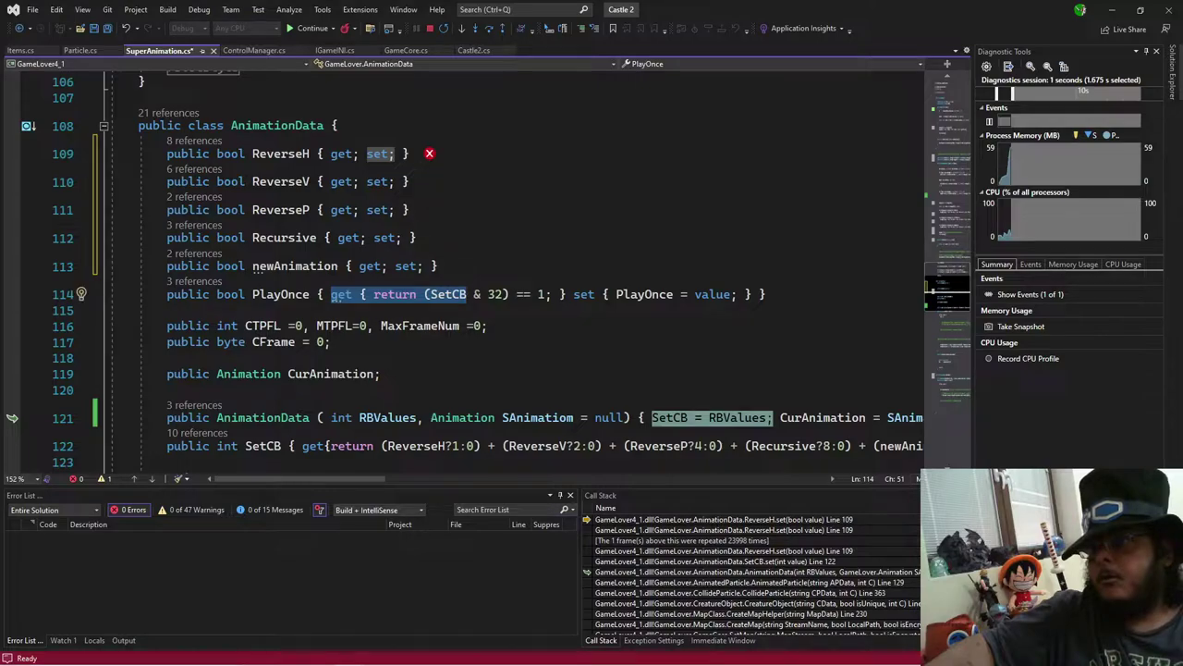
pyautogui.scroll(-1, 488, 272)
pyautogui.click(281, 398)
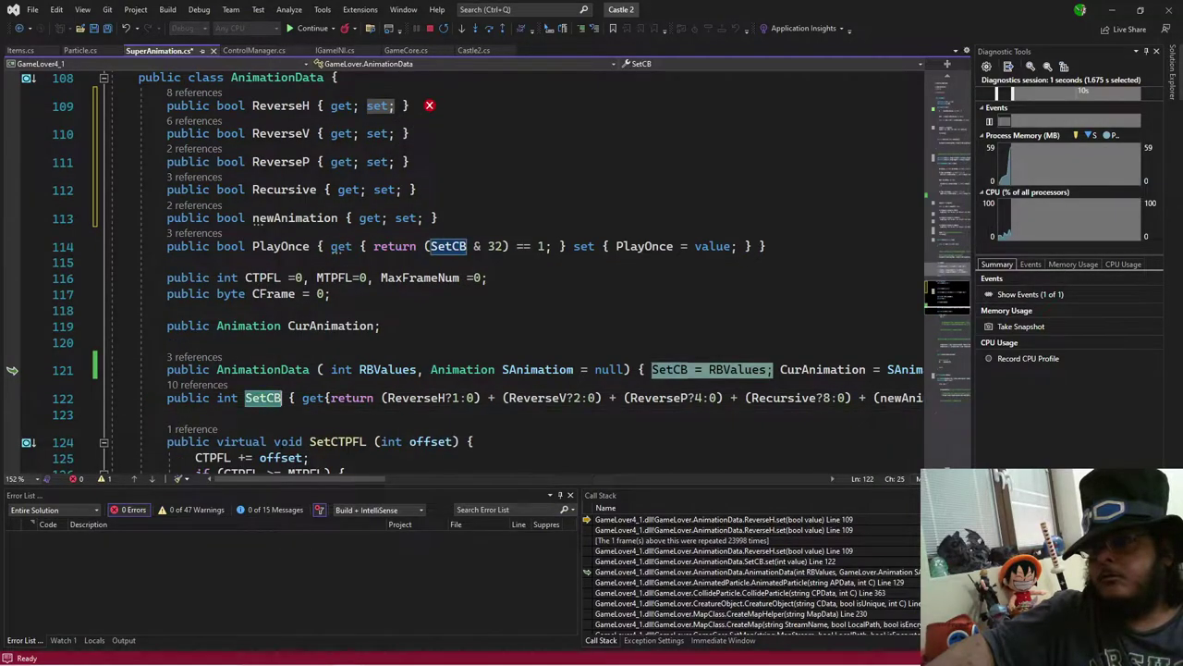
pyautogui.scroll(2, 488, 272)
pyautogui.click(353, 373)
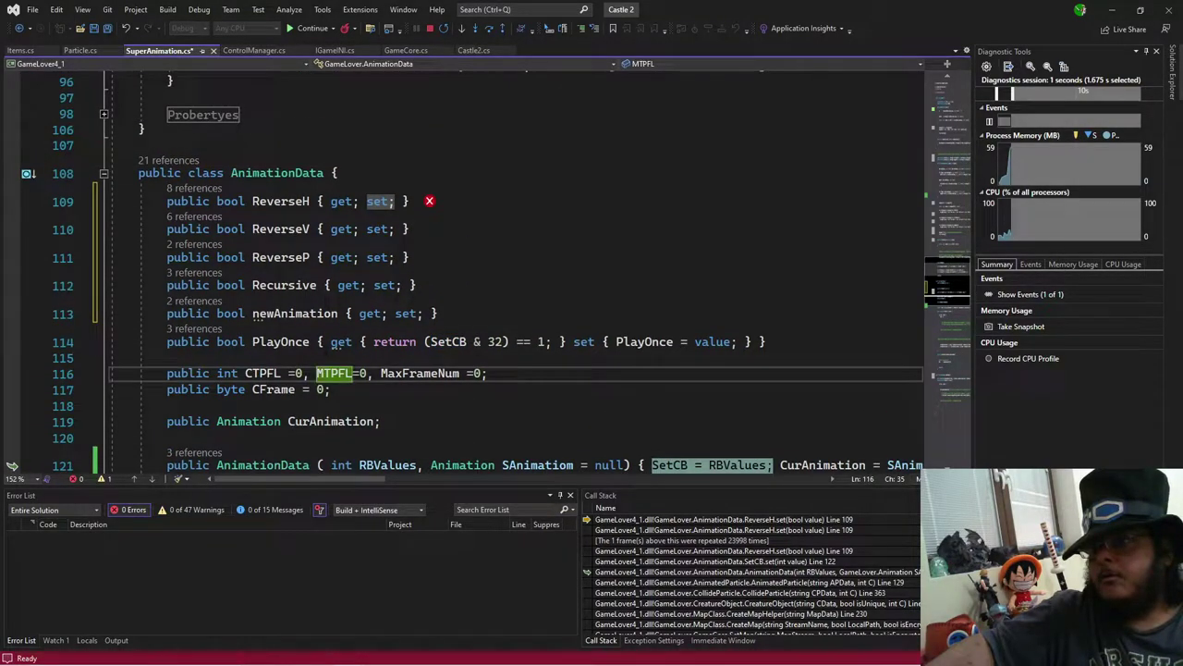
pyautogui.moveTo(331, 342); pyautogui.dragTo(754, 341)
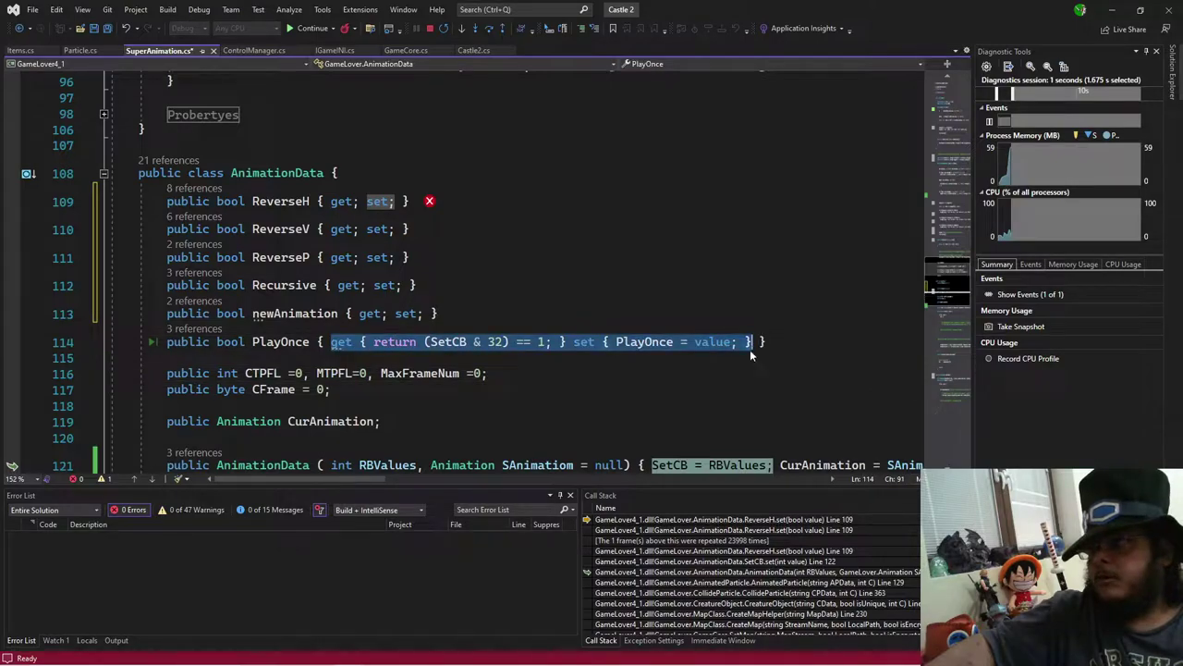
pyautogui.hotkey('ctrl', 'v')
# Step: Review the SetCB property and the six boolean properties of AnimationData, and restart the debugging session
pyautogui.scroll(-1, 489, 272)
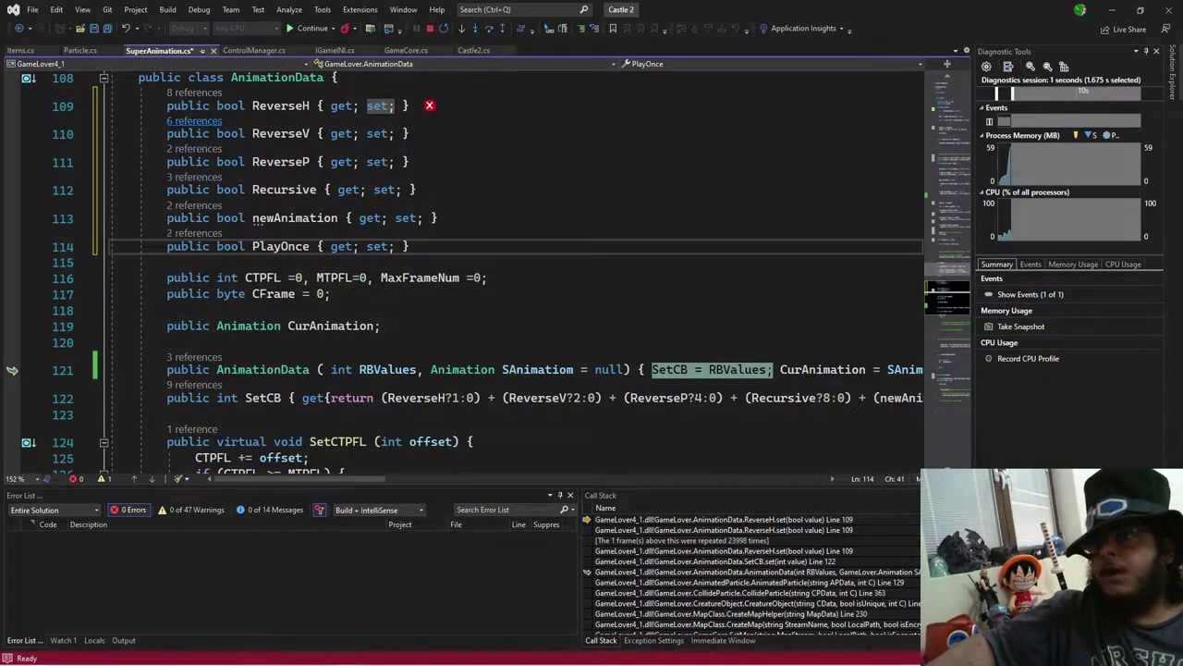
pyautogui.click(282, 397)
pyautogui.scroll(-1, 488, 272)
pyautogui.scroll(2, 488, 272)
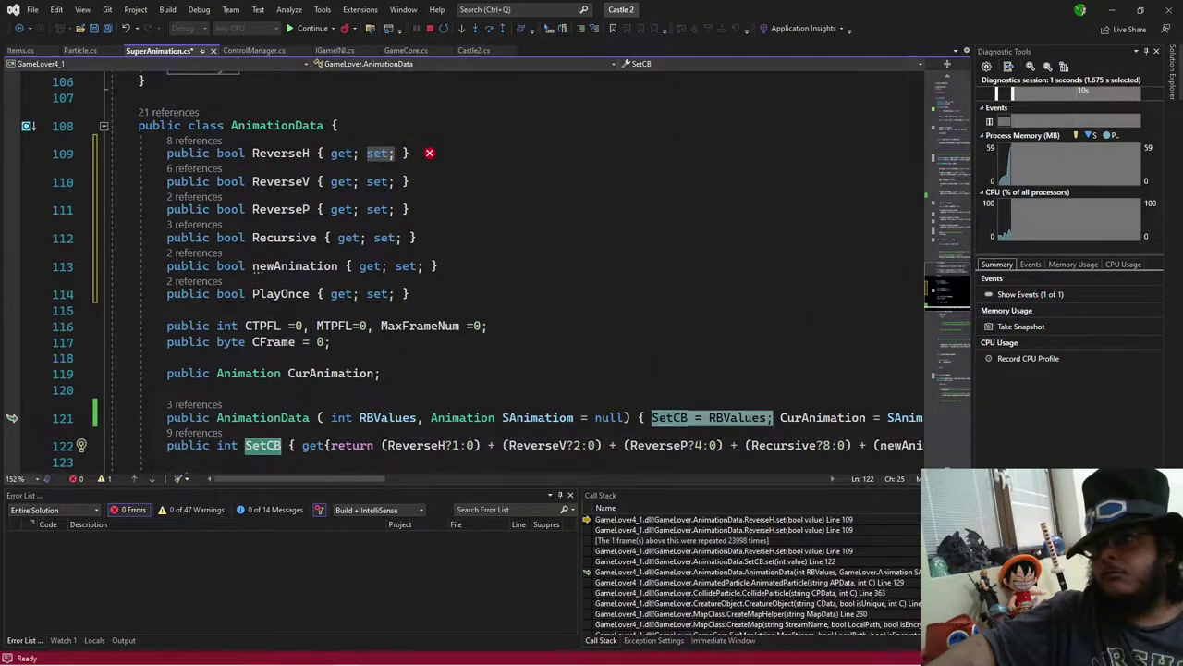
pyautogui.moveTo(248, 182); pyautogui.dragTo(111, 238)
pyautogui.click(303, 293)
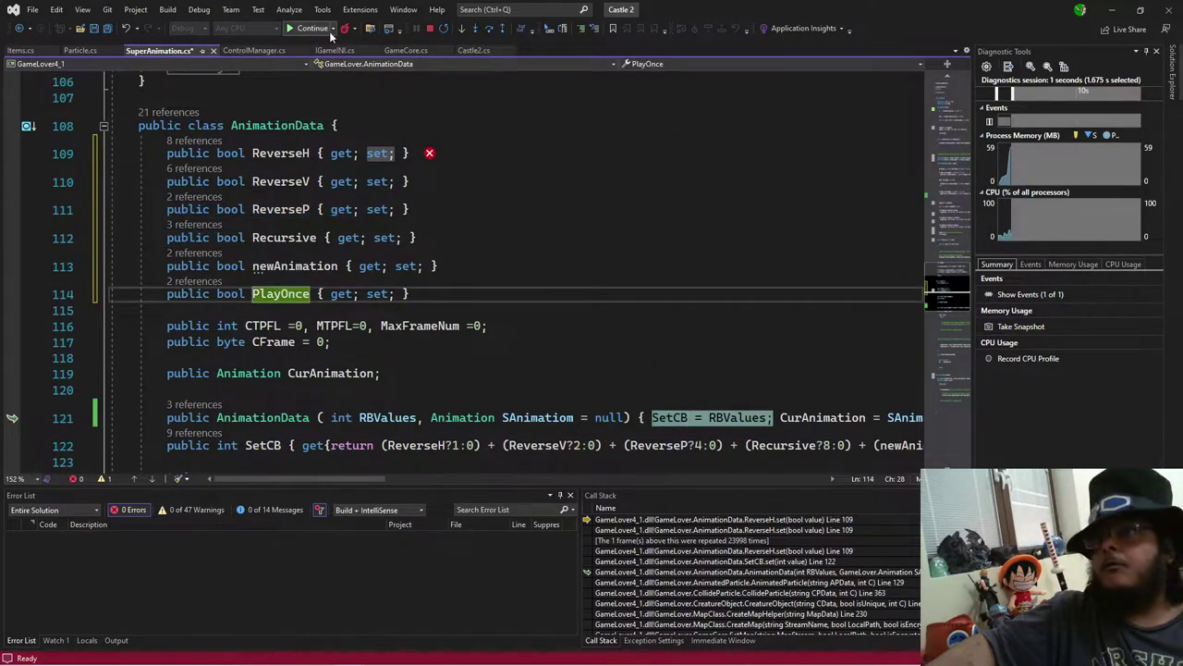
pyautogui.click(444, 27)
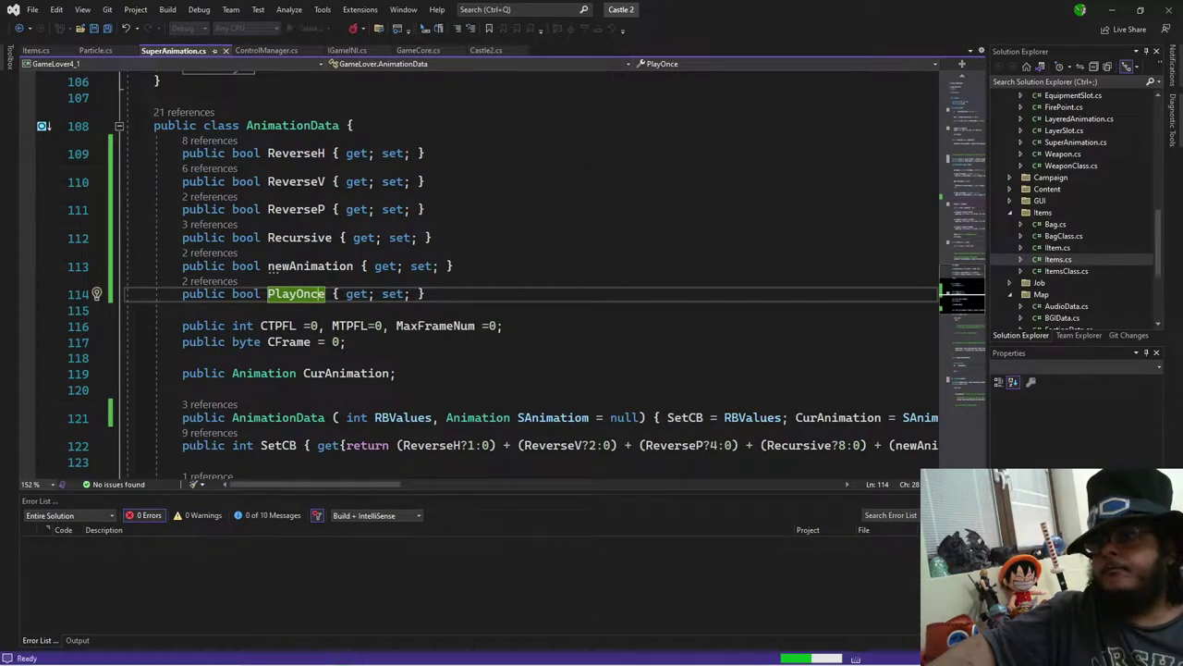
# Step: Start debugging and open the AnimatedParticle.Draw frame of the exception's call stack to inspect ADResult
pyautogui.press('F5')
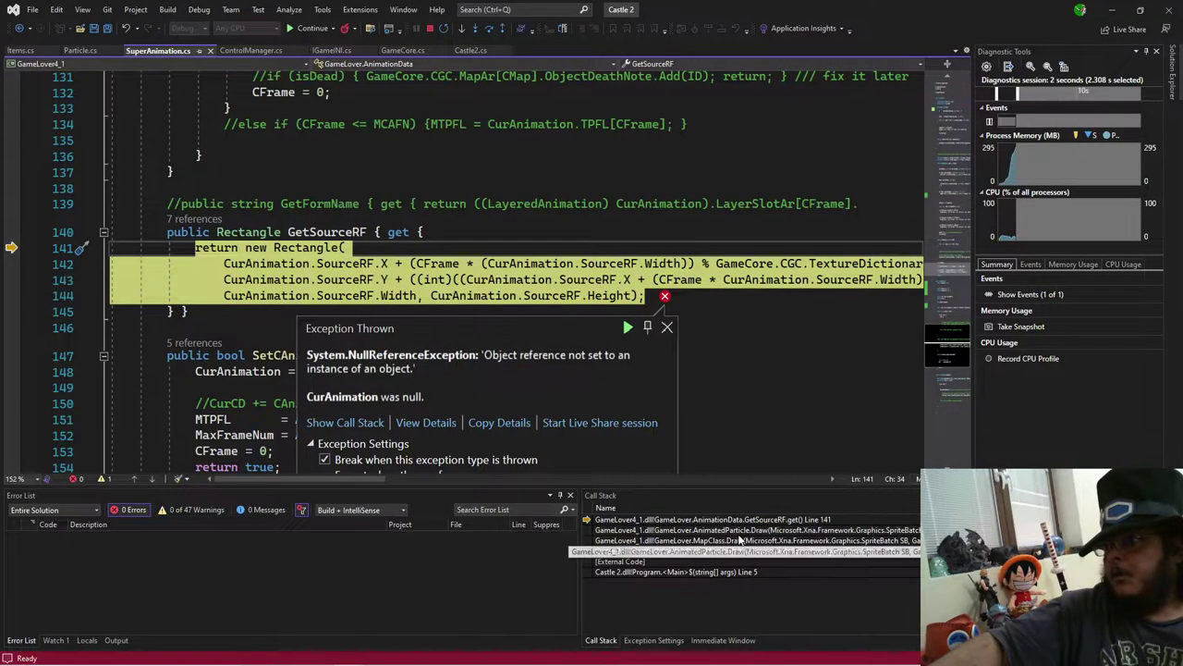
pyautogui.doubleClick(701, 530)
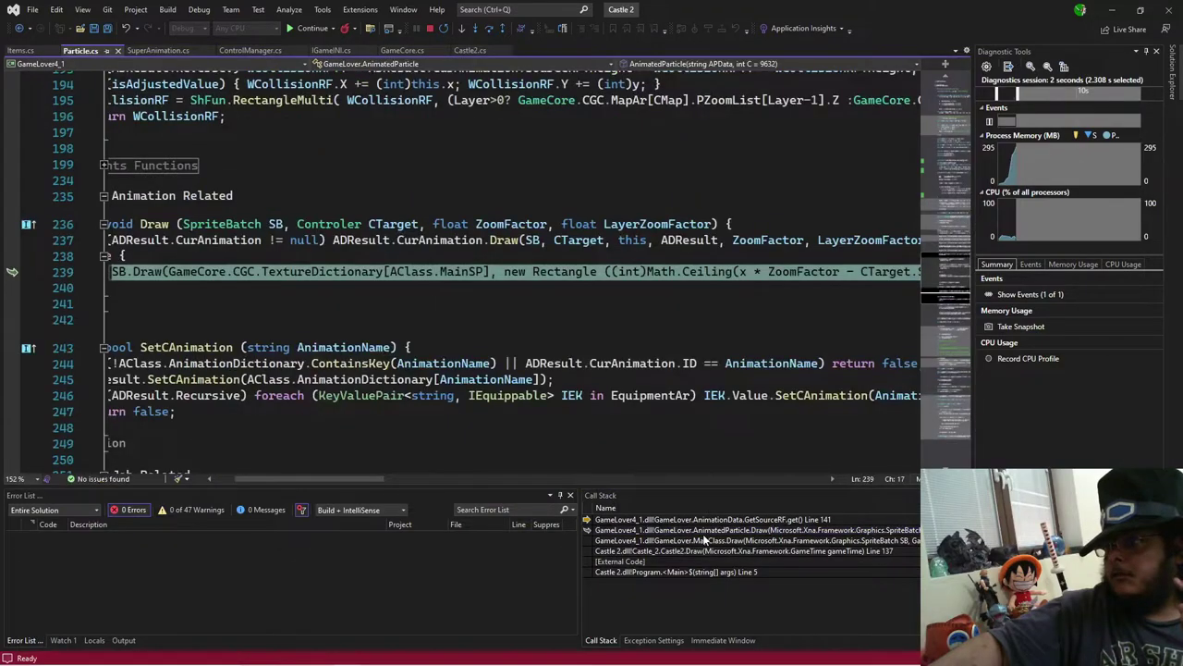
pyautogui.hscroll(-3, 382, 477)
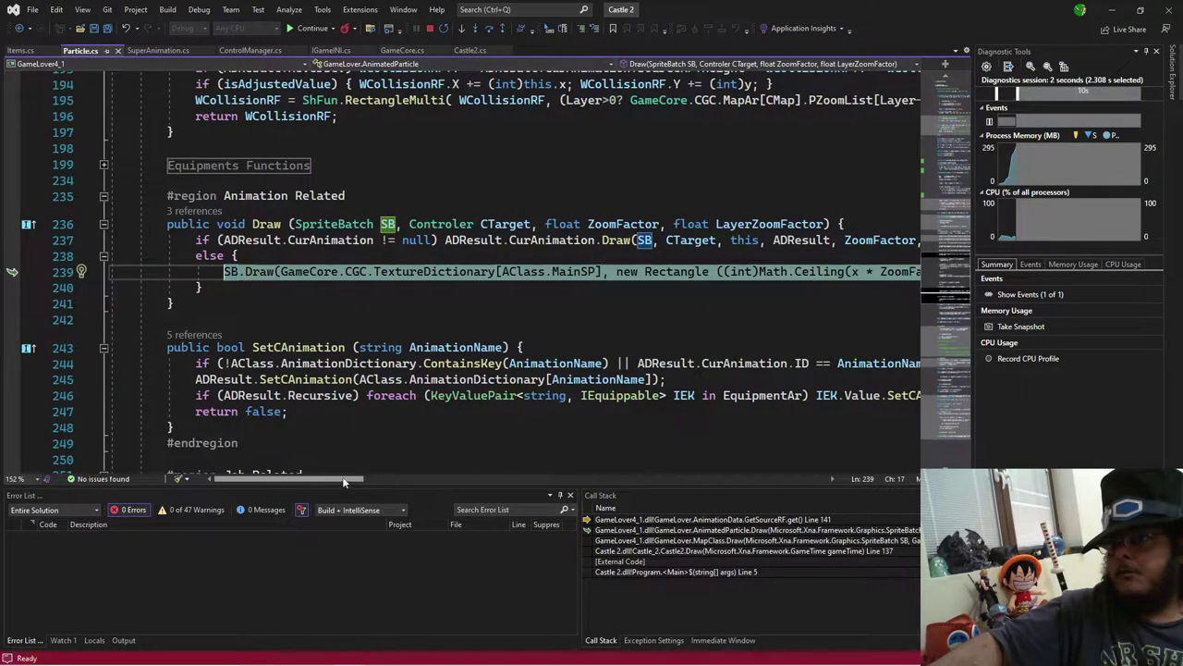
pyautogui.scroll(1, 488, 271)
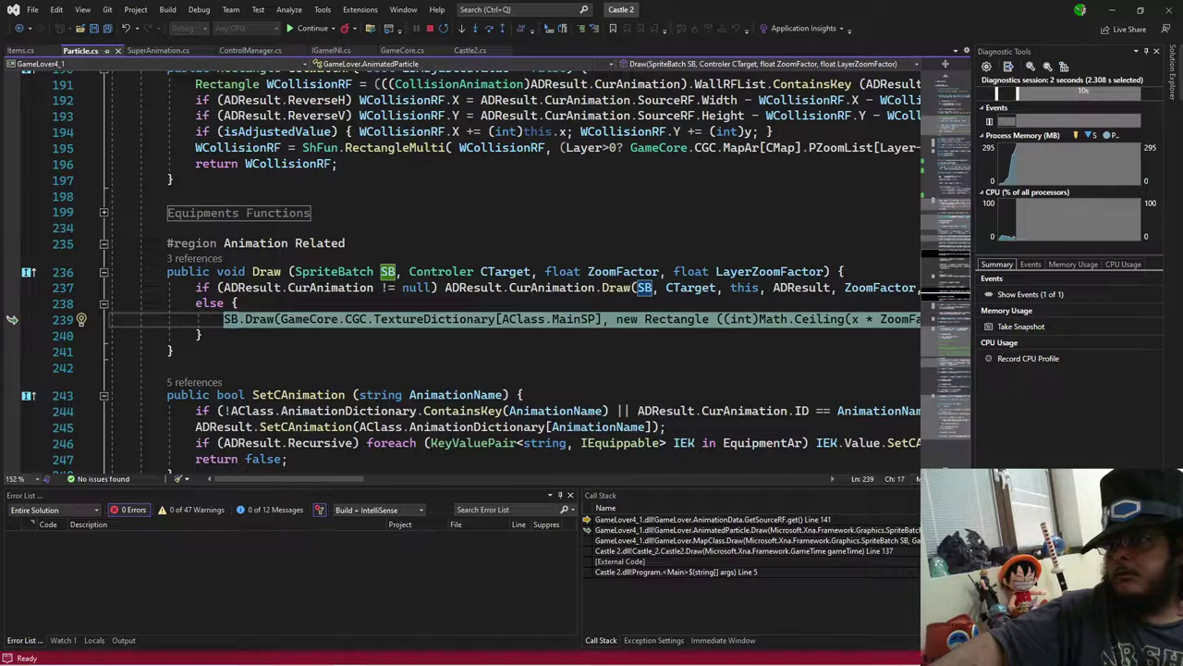
pyautogui.moveTo(254, 288)
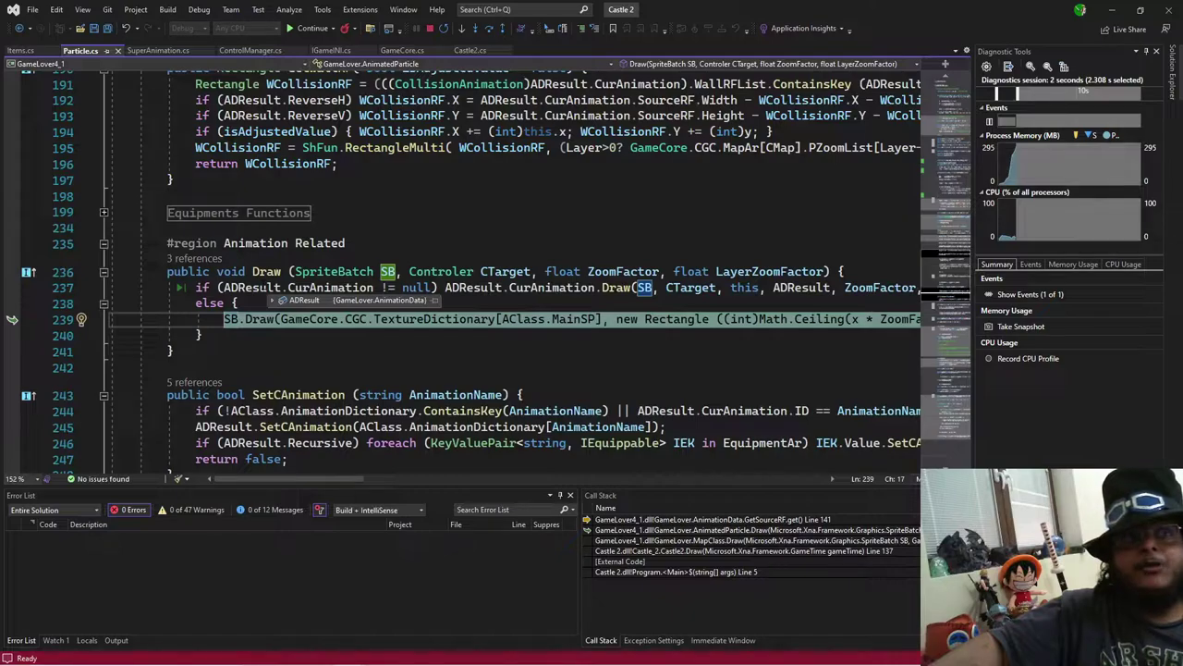
pyautogui.press('F10')
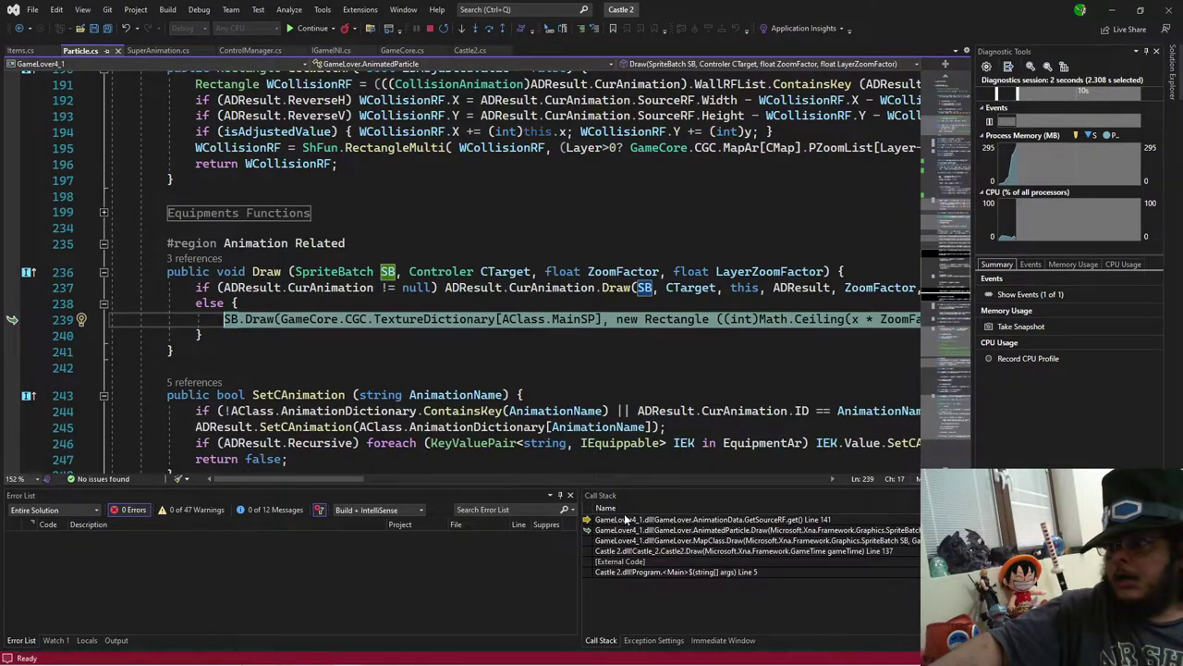
# Step: Compare the SB.Draw call in AnimatedParticle.Draw with the GetSourceRF frame where the exception is thrown
pyautogui.moveTo(462, 297)
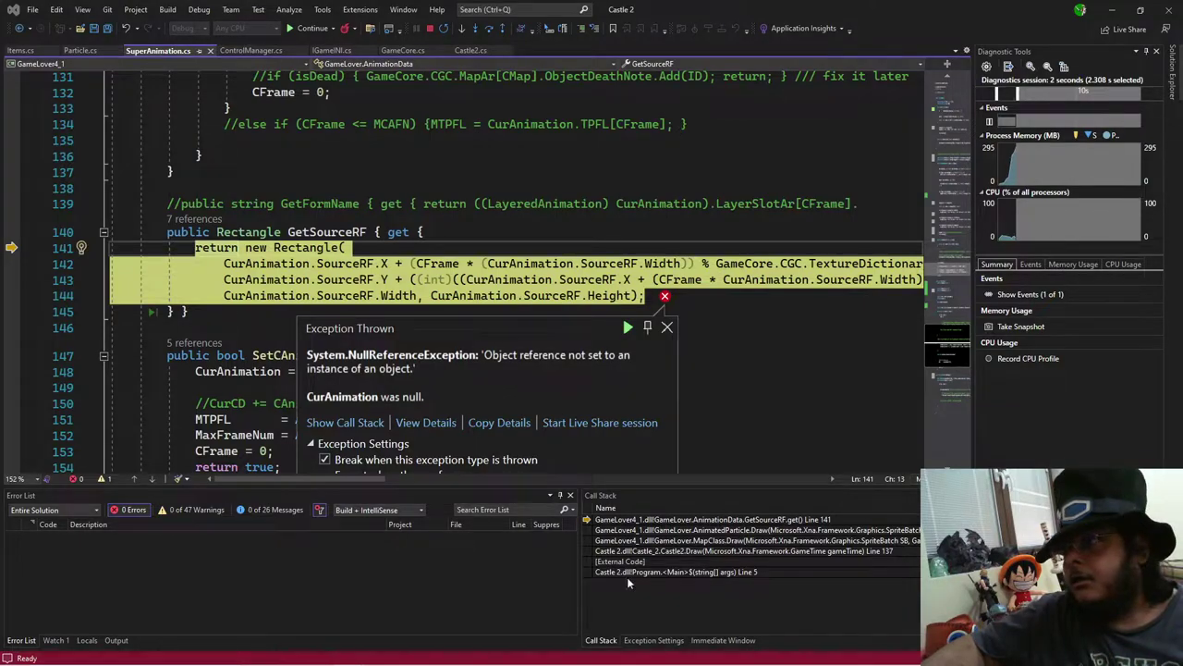
pyautogui.doubleClick(662, 531)
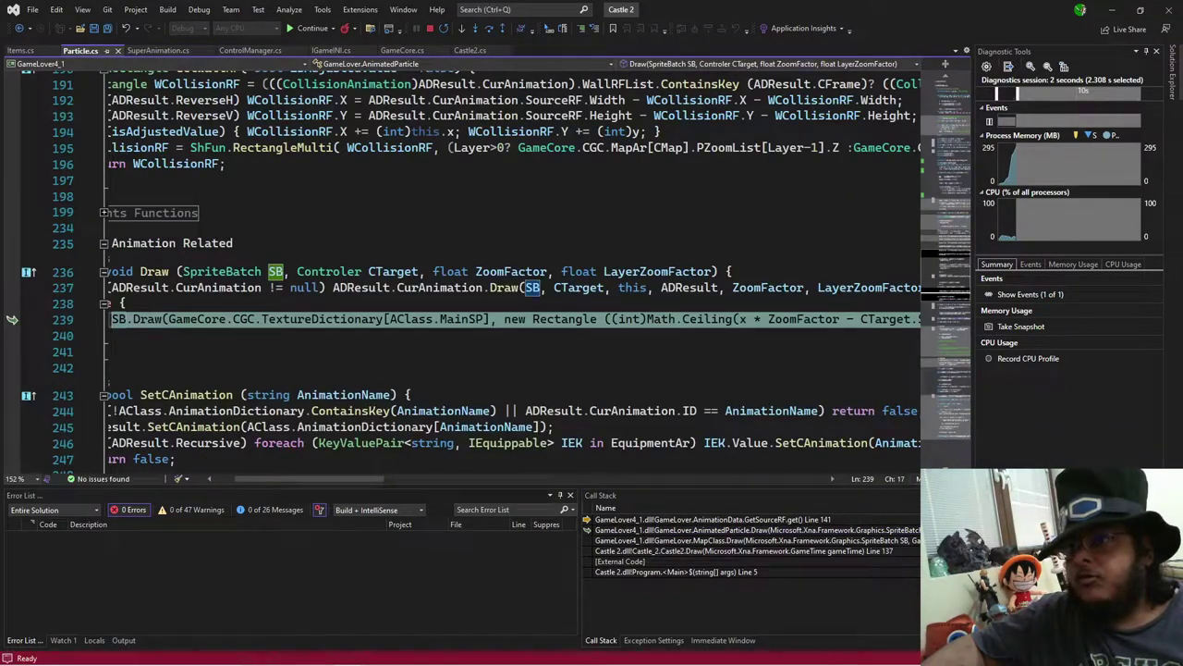
pyautogui.moveTo(236, 288)
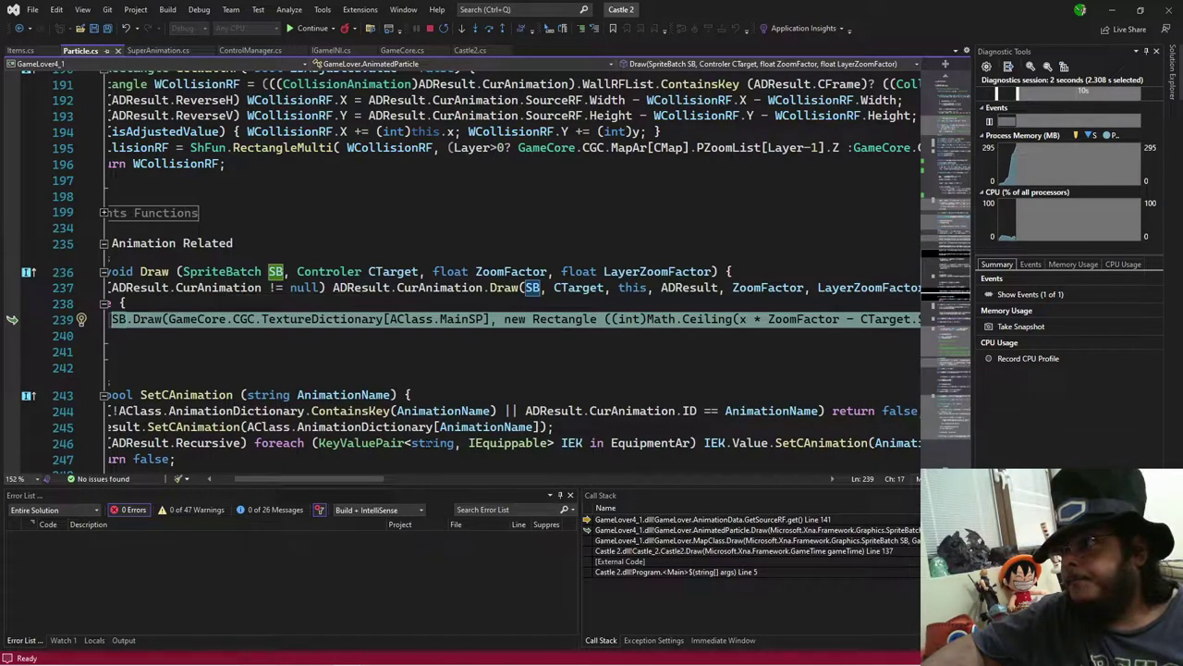
pyautogui.moveTo(315, 478); pyautogui.dragTo(341, 483)
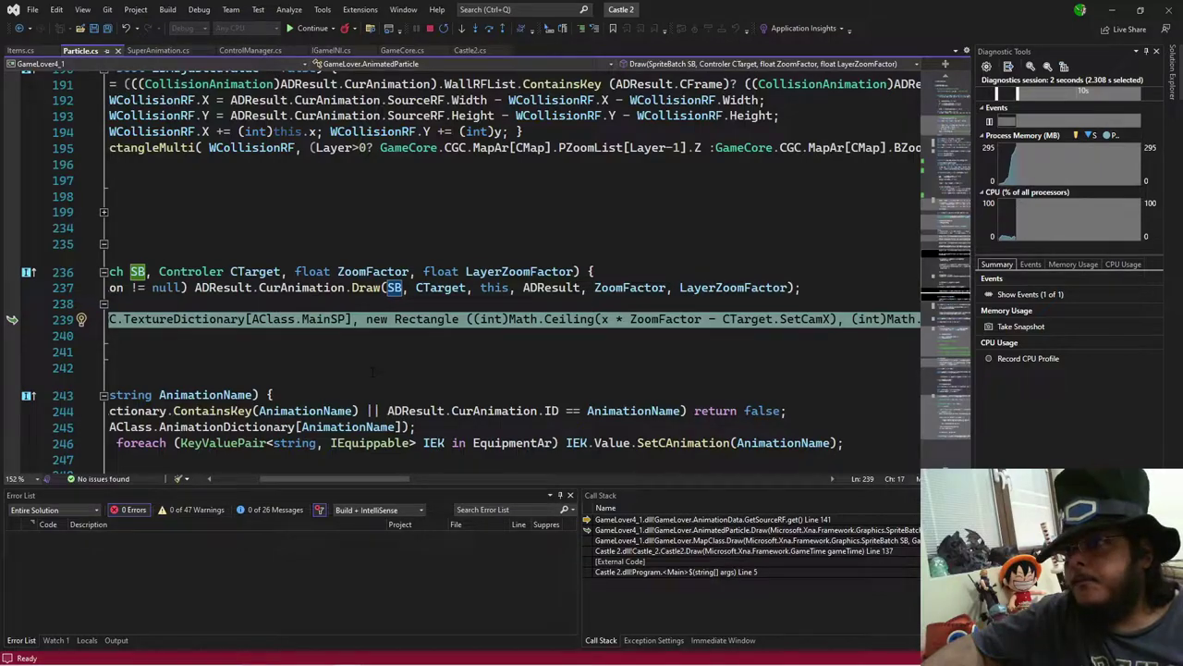
pyautogui.moveTo(309, 478); pyautogui.dragTo(262, 476)
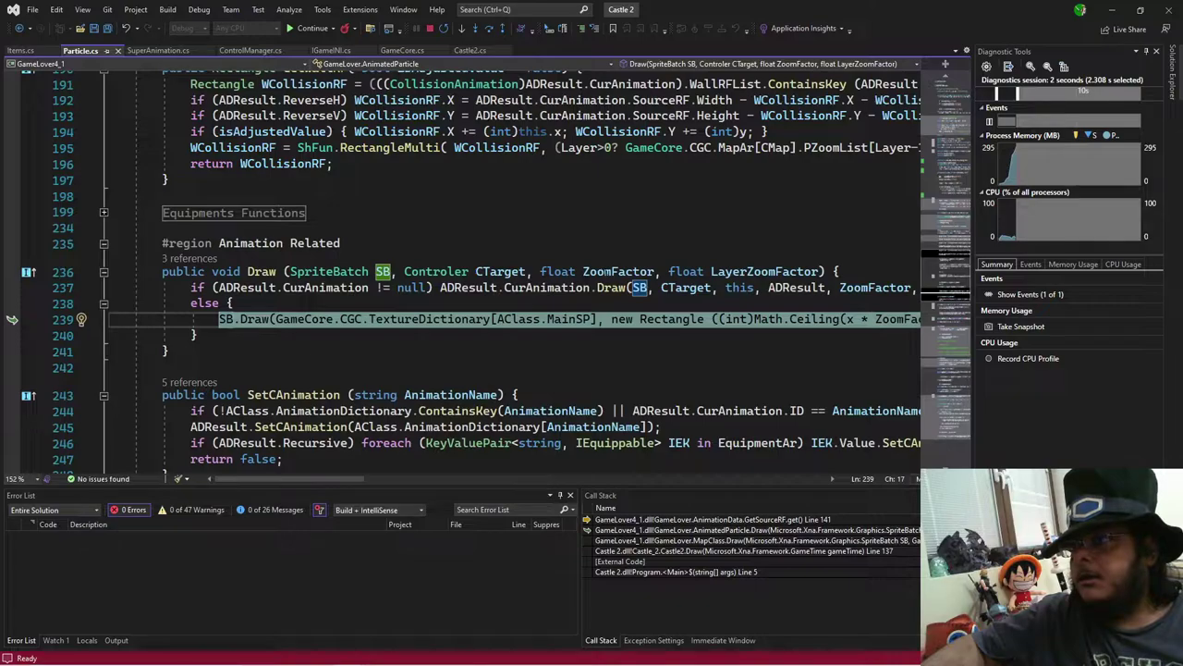
pyautogui.moveTo(371, 487)
pyautogui.mouseDown()
pyautogui.moveTo(397, 497)
pyautogui.moveTo(358, 491)
pyautogui.mouseUp()
pyautogui.doubleClick(627, 531)
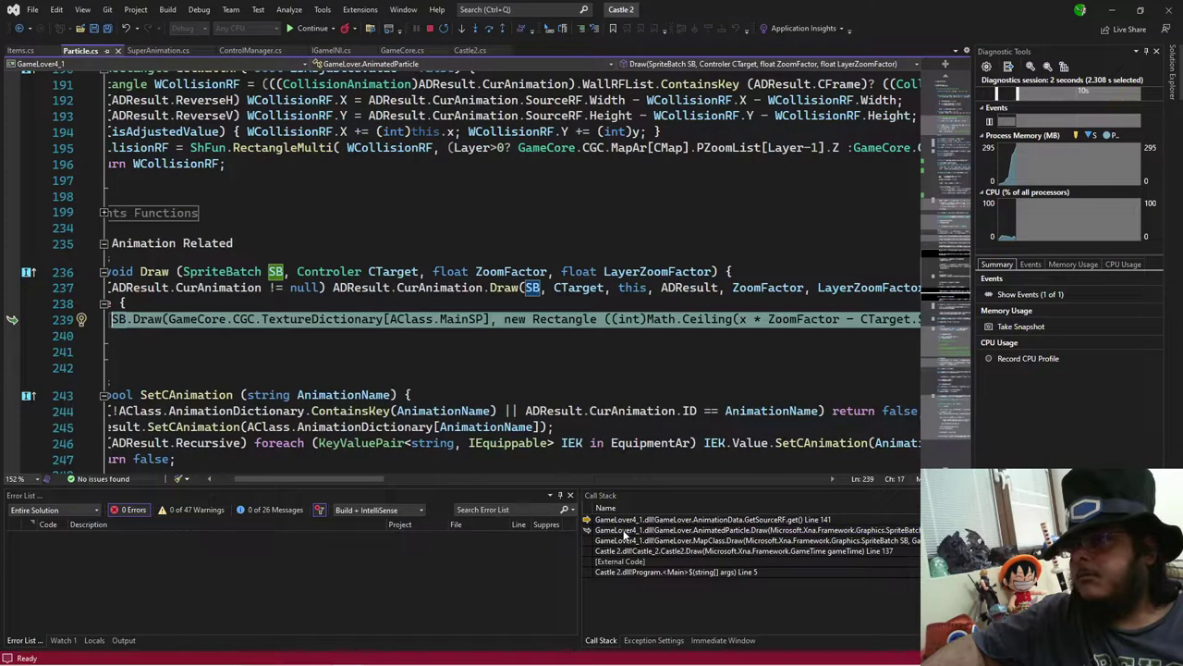
pyautogui.doubleClick(638, 520)
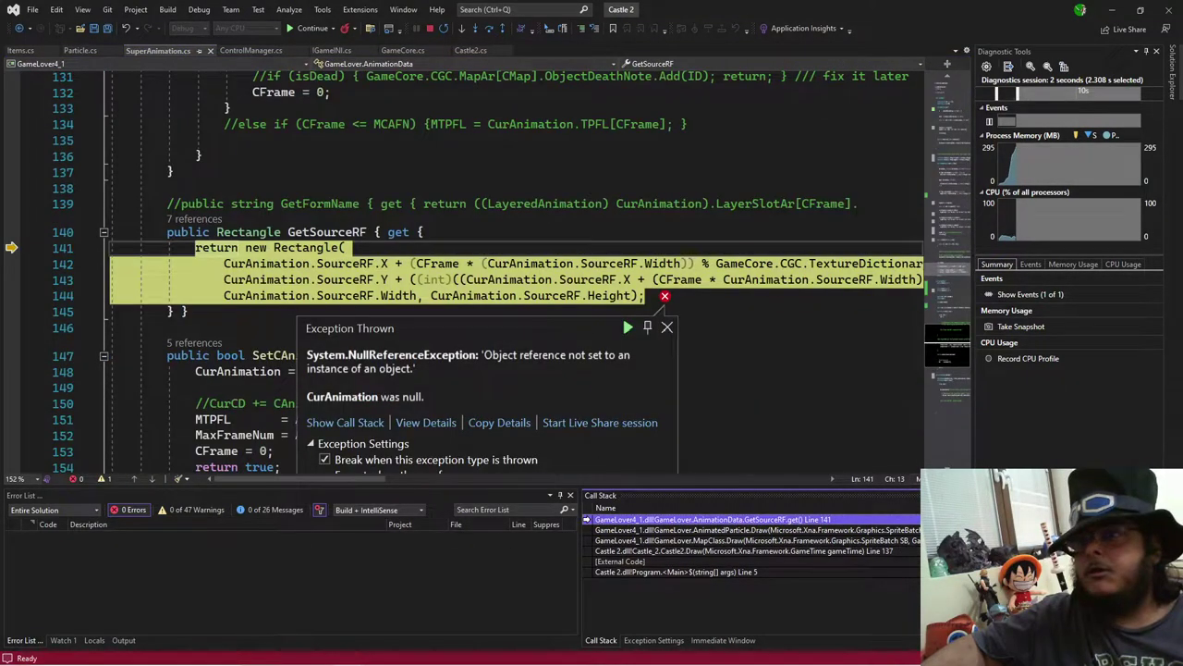
# Step: Examine the CurAnimation expressions in the GetSourceRF getter and dismiss the exception details
pyautogui.click(526, 264)
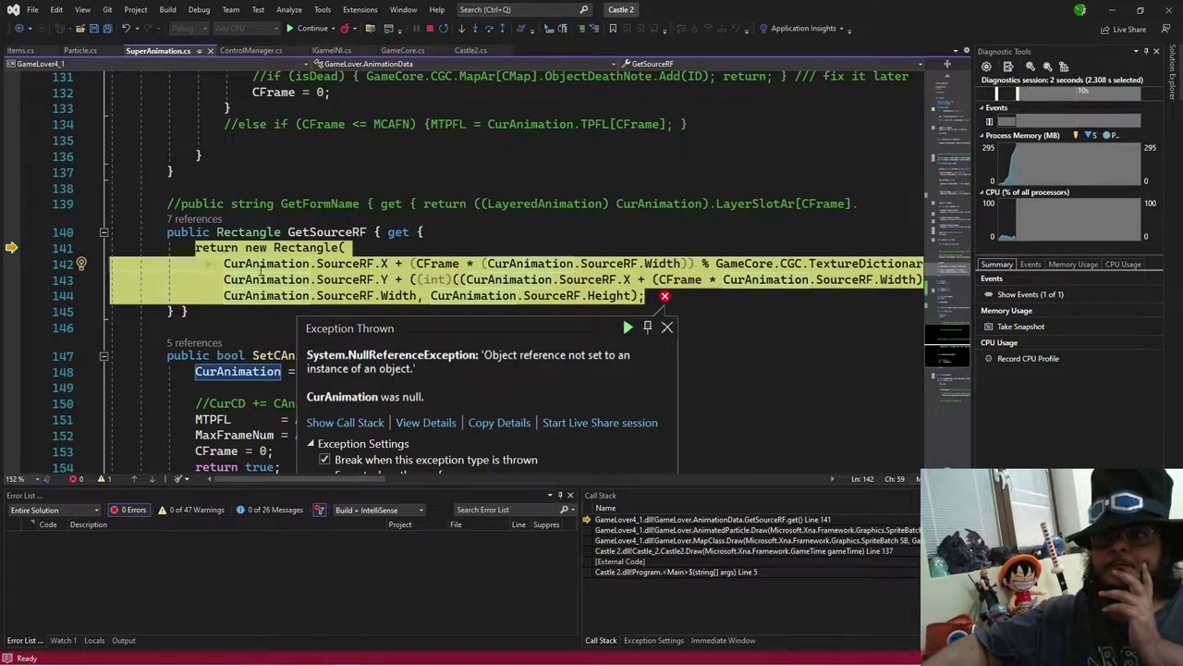
pyautogui.moveTo(265, 270)
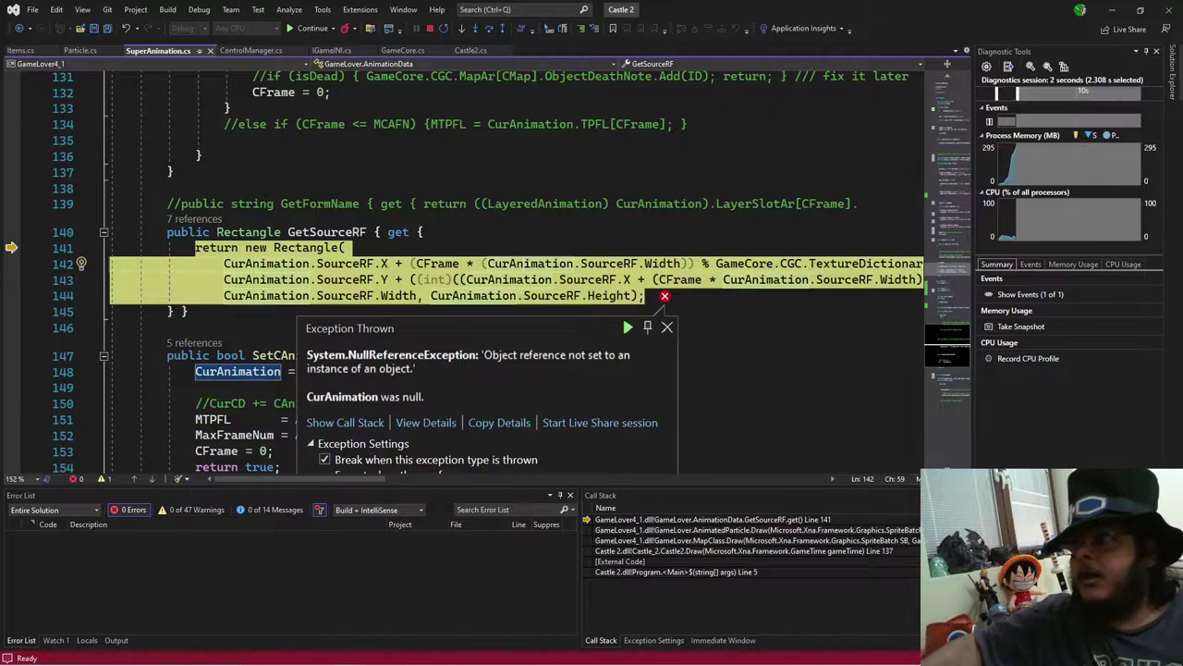
pyautogui.scroll(2, 311, 274)
pyautogui.click(167, 283)
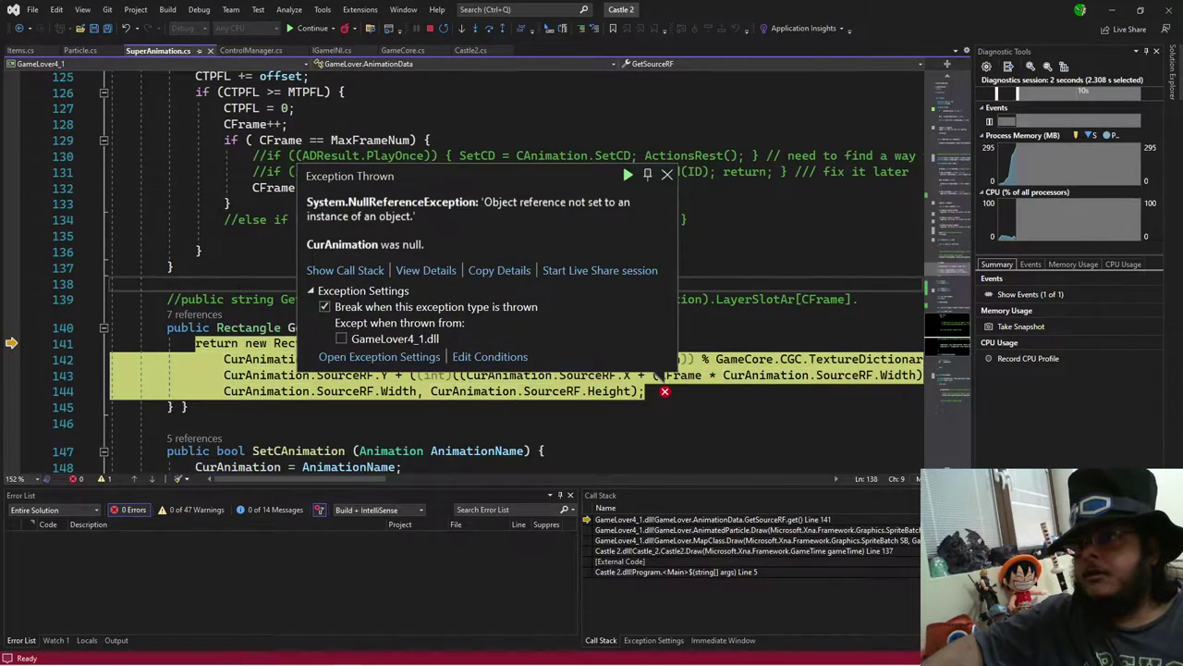
pyautogui.scroll(1, 650, 303)
pyautogui.click(667, 222)
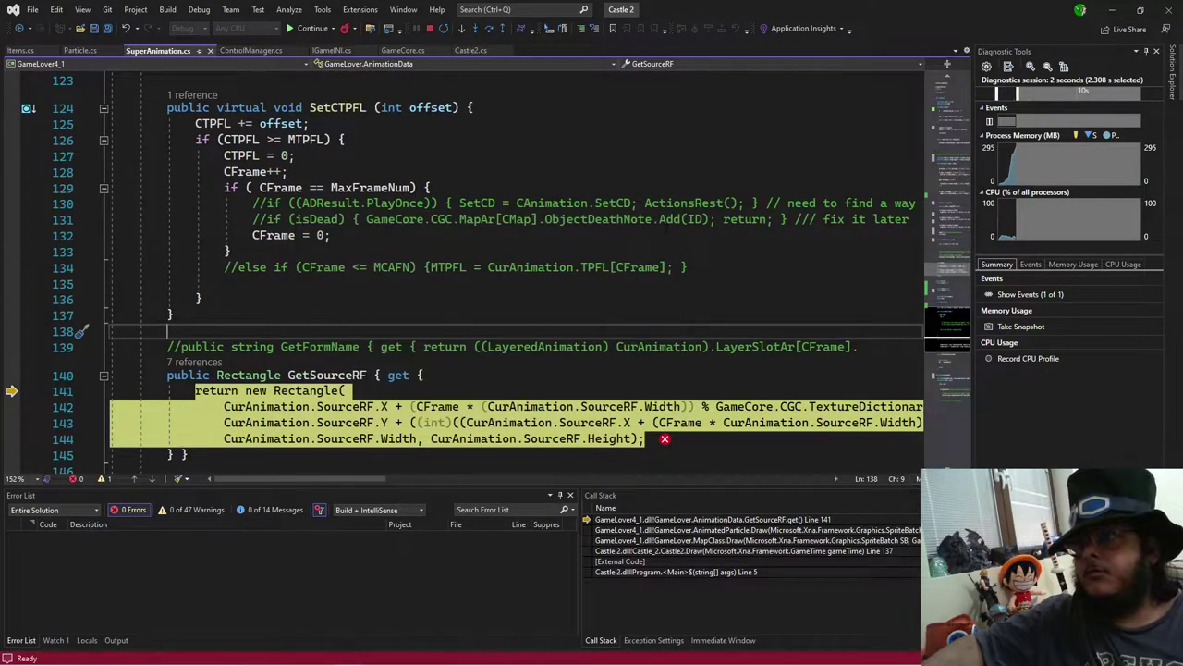
# Step: Review AnimationData's properties, CurAnimation field and constructor against the GetSourceRF getter to trace the null reference
pyautogui.scroll(5, 342, 424)
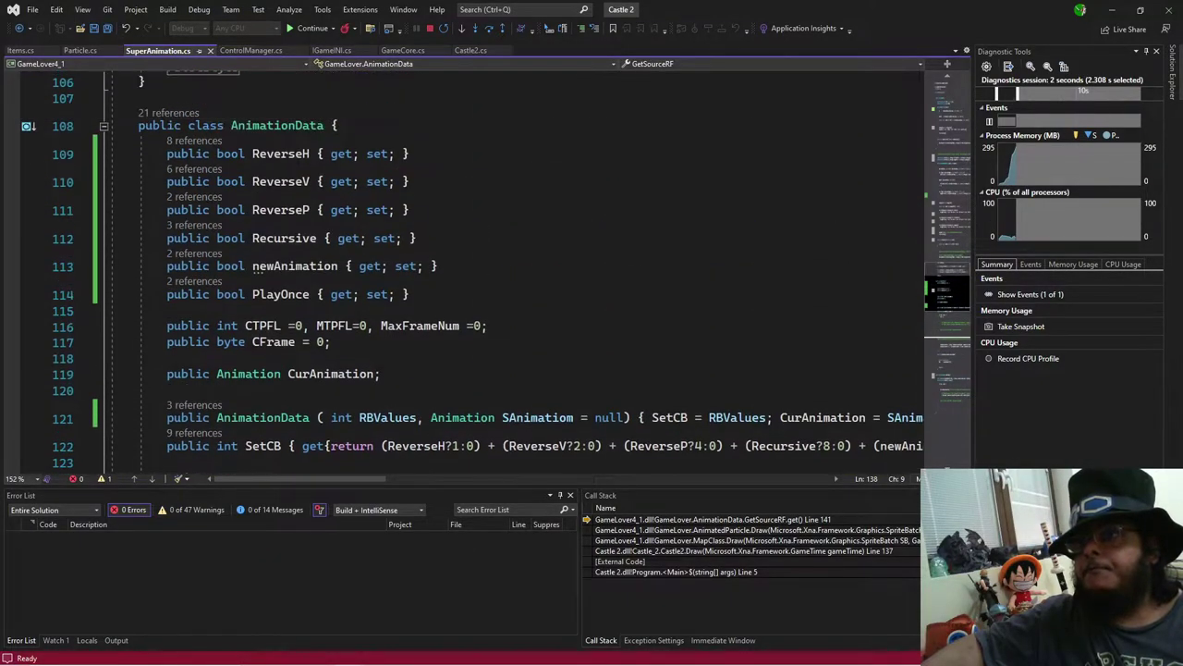
pyautogui.scroll(-7, 342, 424)
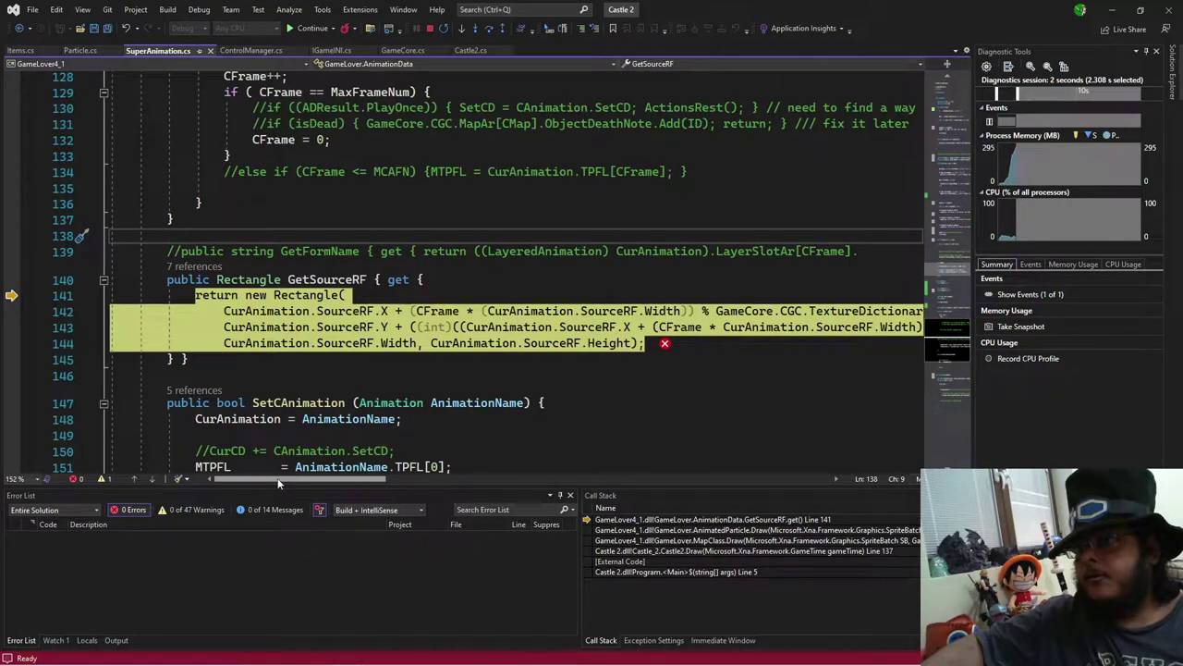
pyautogui.moveTo(277, 483)
pyautogui.mouseDown()
pyautogui.moveTo(592, 487)
pyautogui.moveTo(269, 500)
pyautogui.mouseUp()
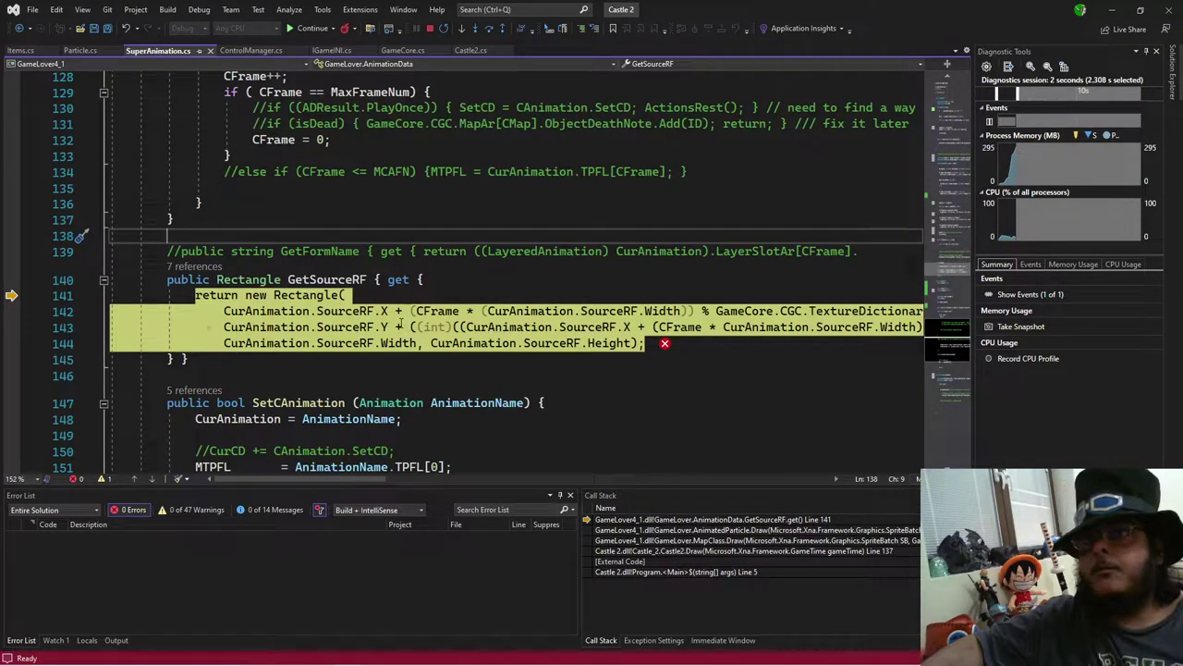
pyautogui.scroll(6, 399, 326)
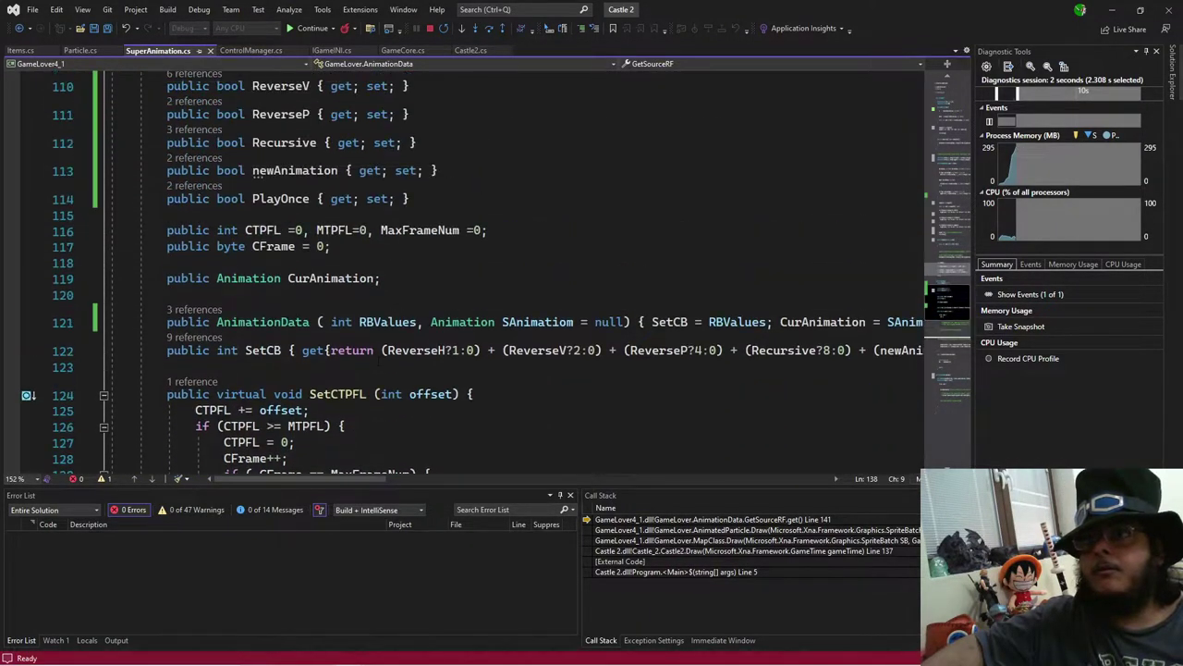
pyautogui.scroll(3, 399, 326)
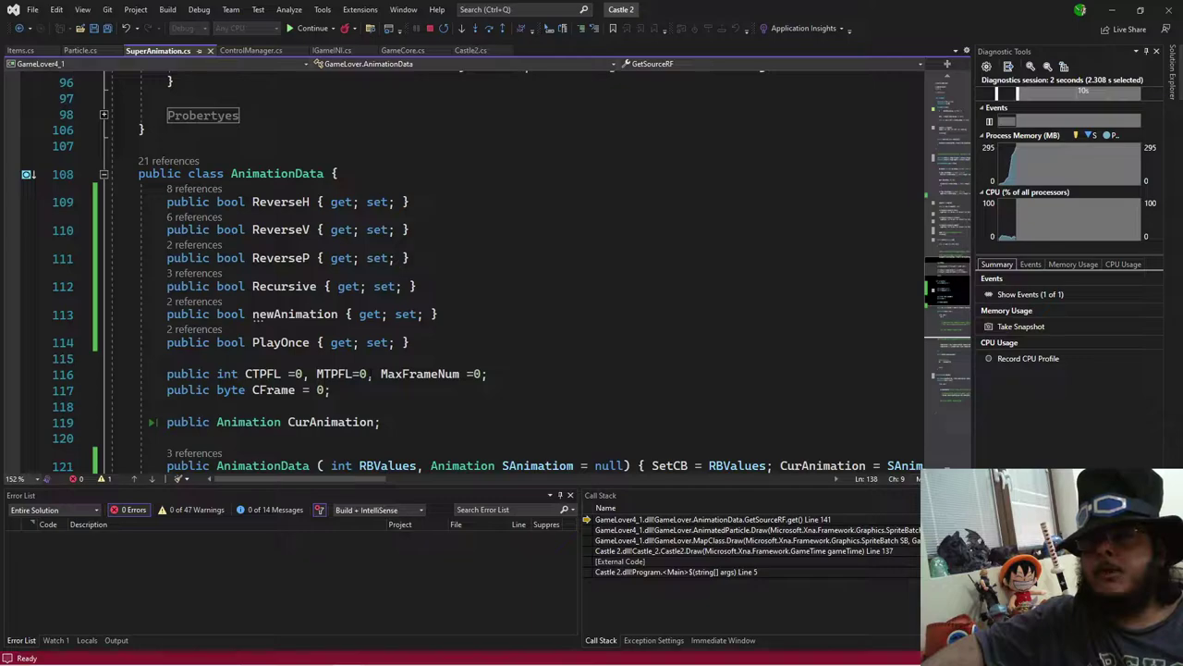
pyautogui.scroll(-1, 403, 396)
pyautogui.moveTo(403, 395)
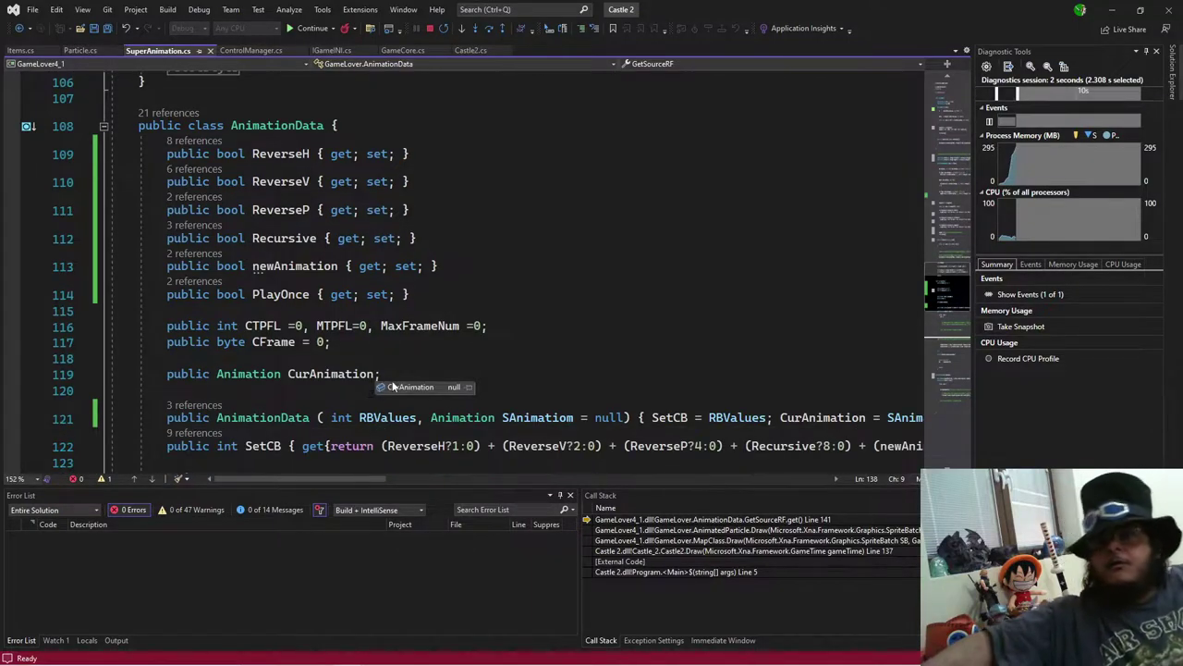
pyautogui.scroll(-8, 403, 395)
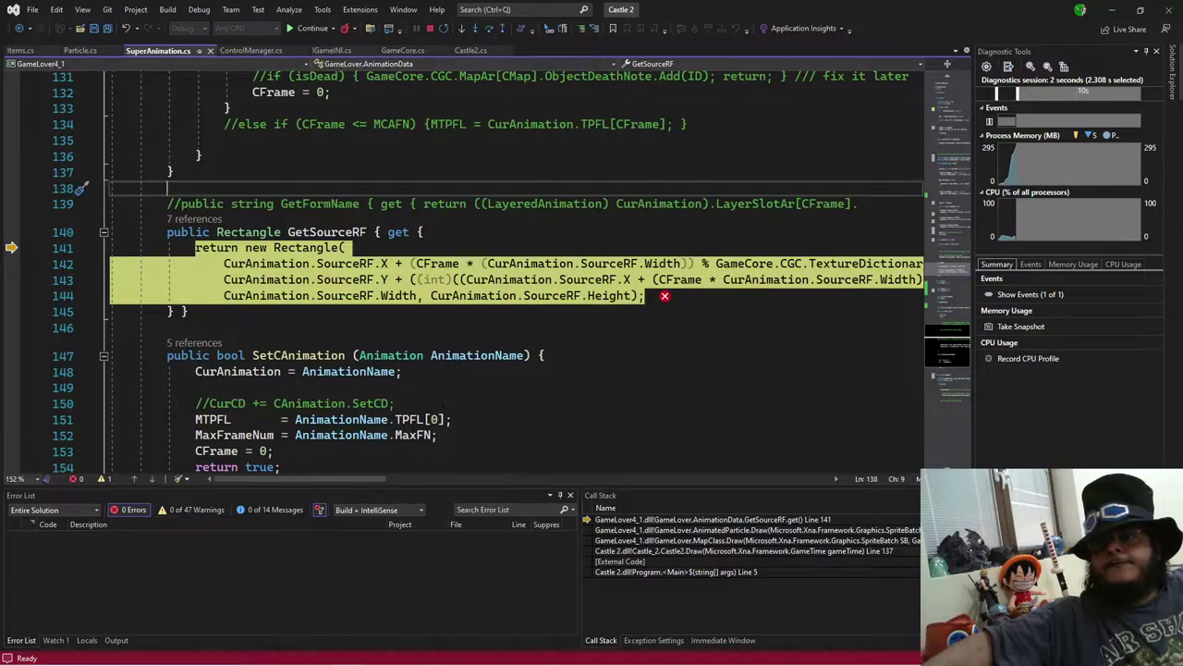
pyautogui.moveTo(326, 232)
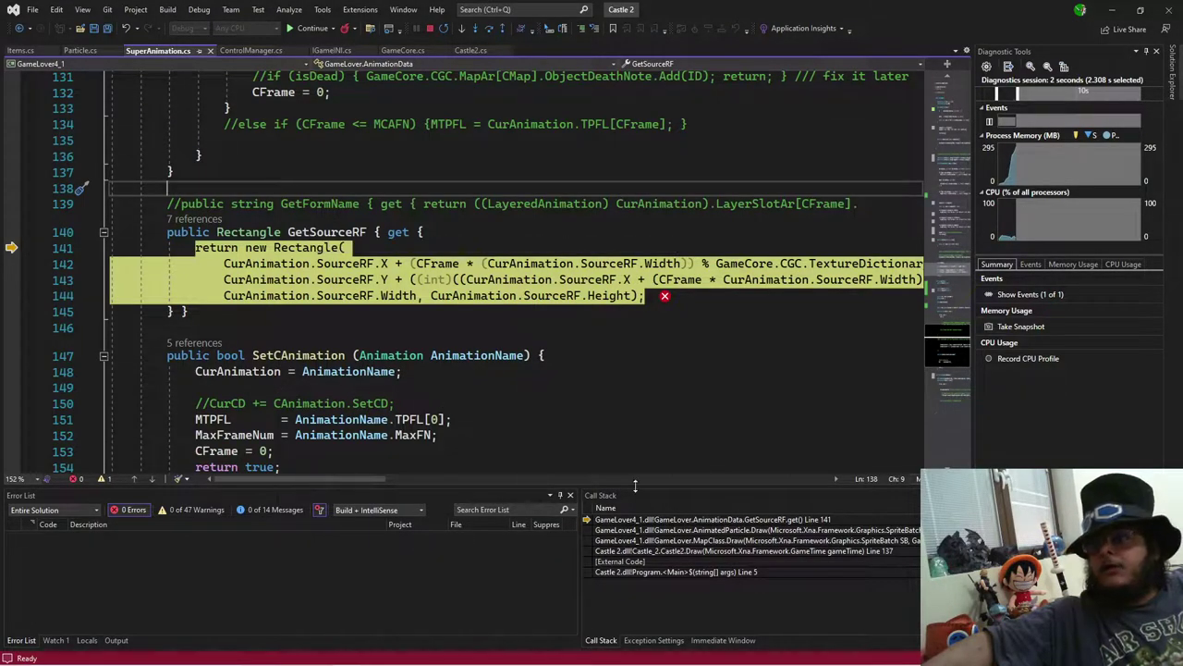
# Step: Return to the AnimatedParticle.Draw frame and comment out the SB.Draw call in the else branch
pyautogui.doubleClick(632, 532)
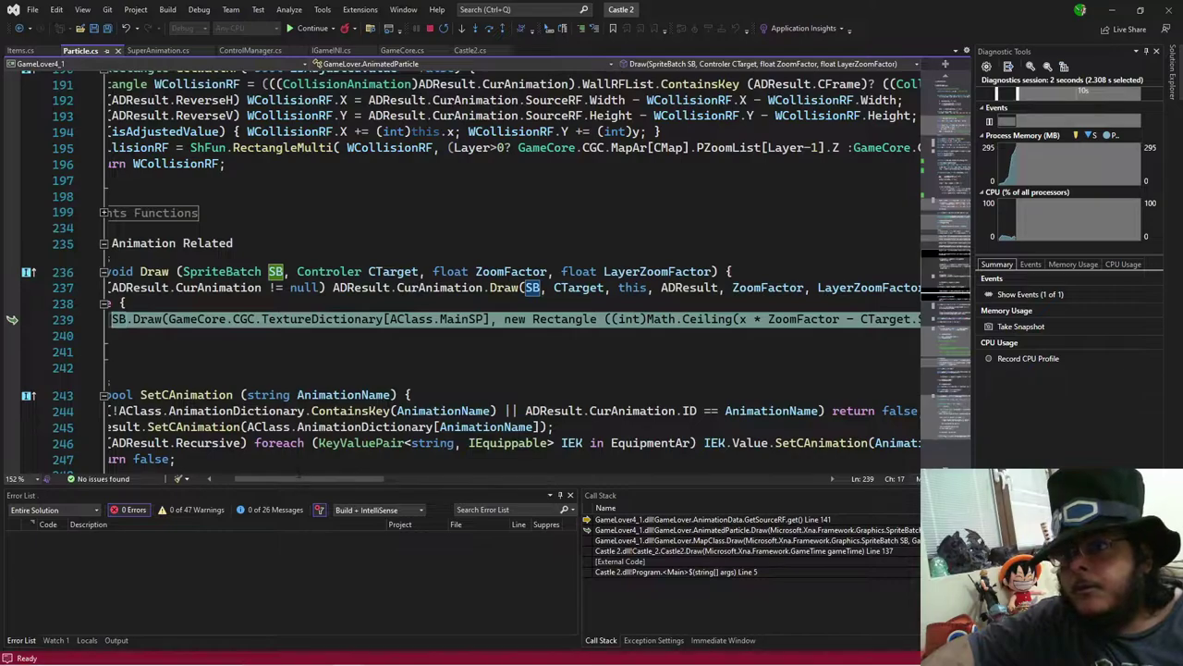
pyautogui.moveTo(297, 478); pyautogui.dragTo(357, 480)
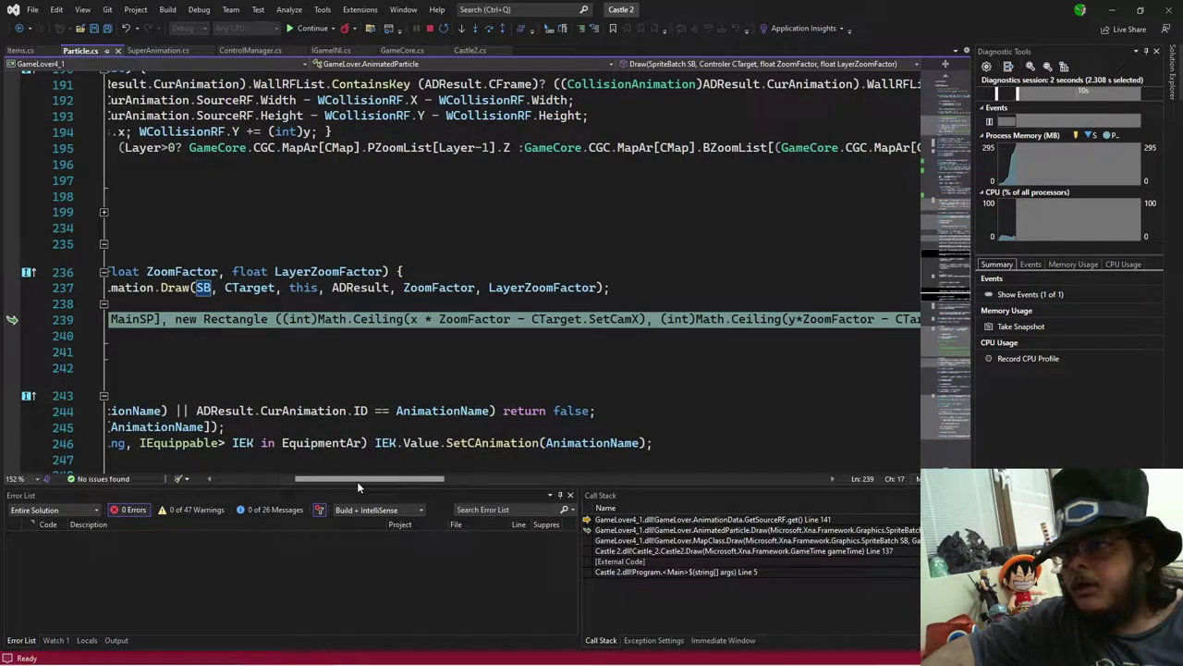
pyautogui.moveTo(357, 480)
pyautogui.mouseDown()
pyautogui.moveTo(284, 492)
pyautogui.moveTo(354, 498)
pyautogui.mouseUp()
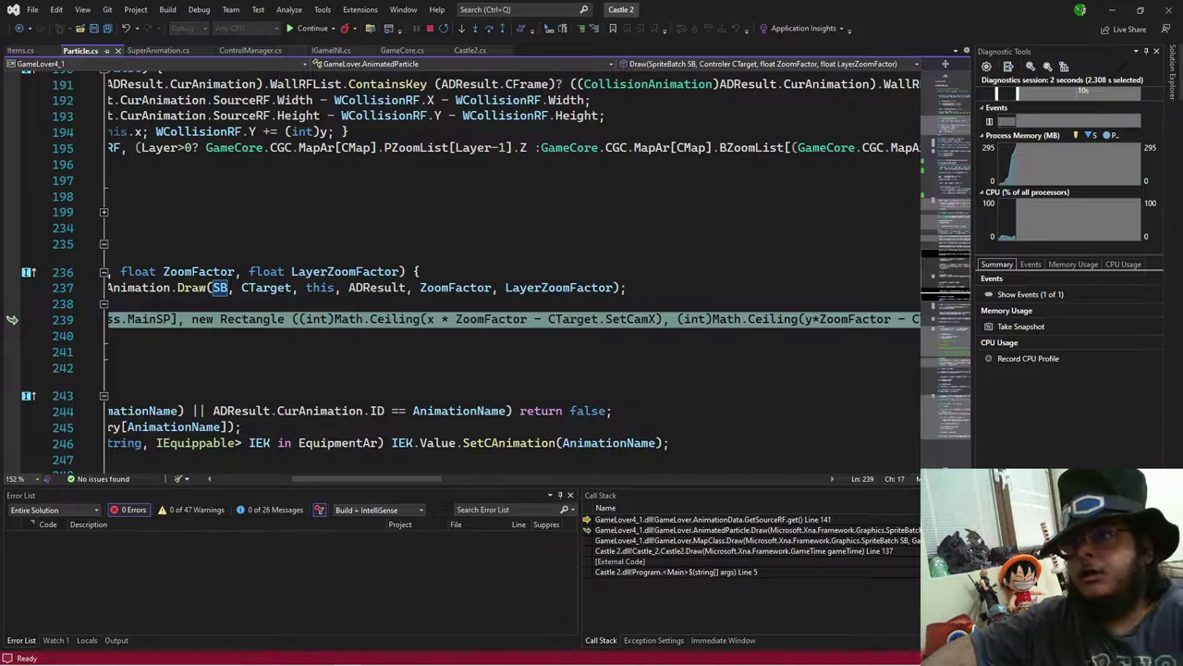
pyautogui.click(338, 319)
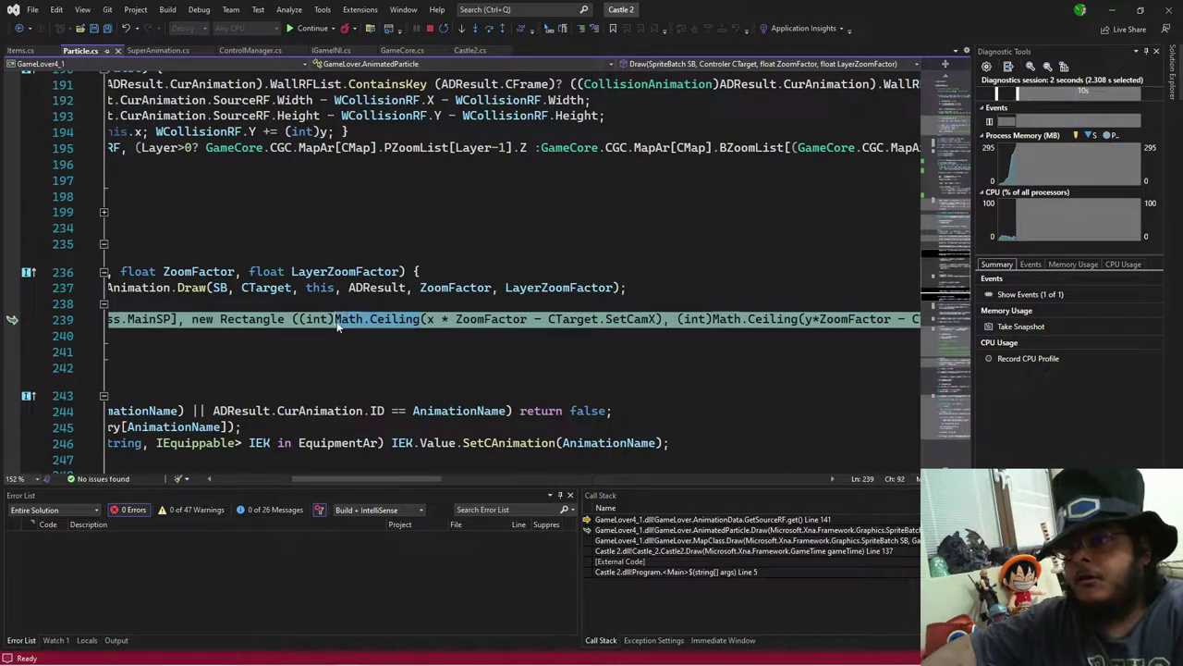
pyautogui.press('Home')
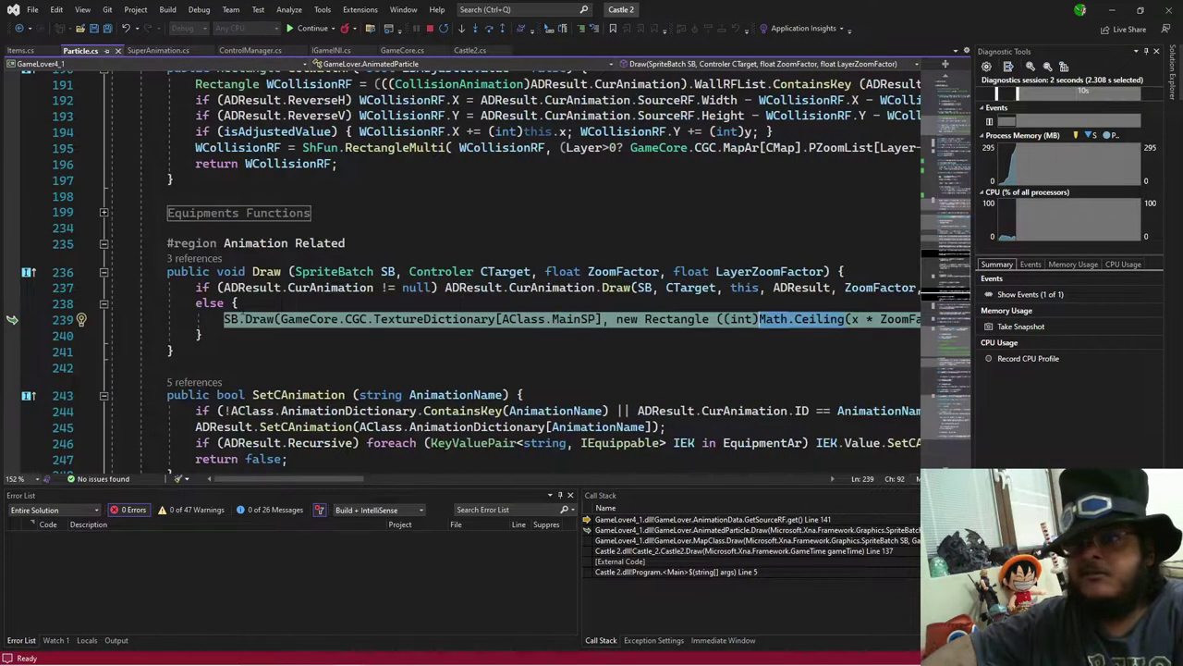
pyautogui.hotkey('ctrl', 'k')
pyautogui.hotkey('ctrl', 'c')
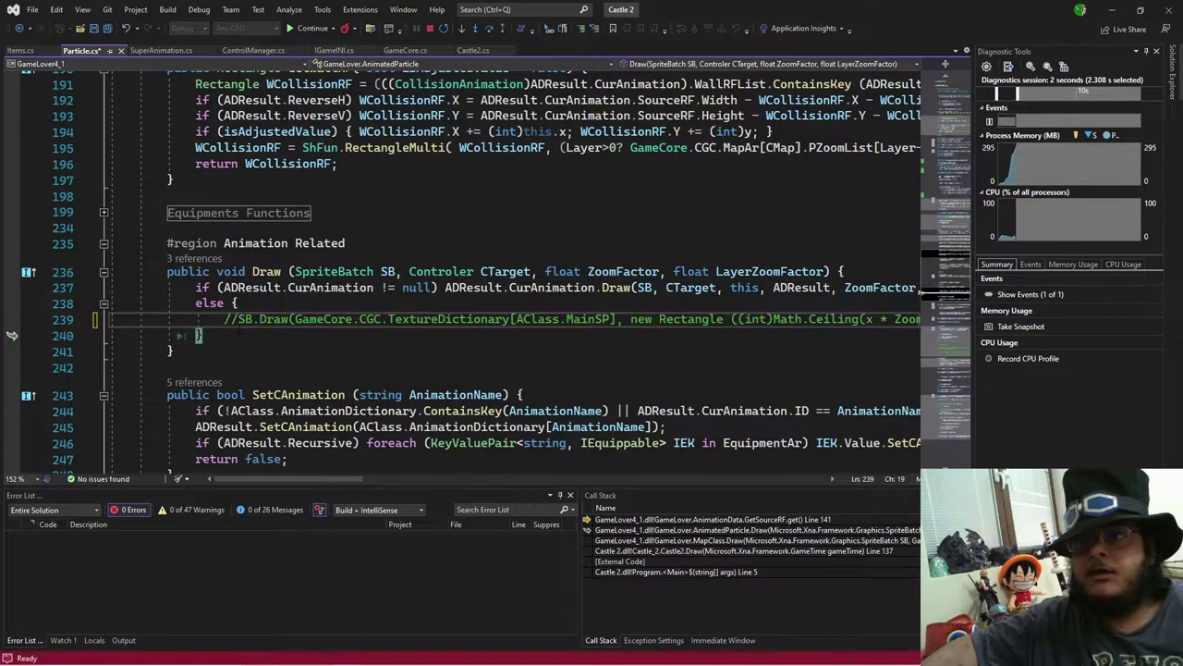
# Step: Duplicate the commented SB.Draw line directly below it and uncomment the duplicate
pyautogui.press('Down')
pyautogui.press('Home')
pyautogui.press('Return')
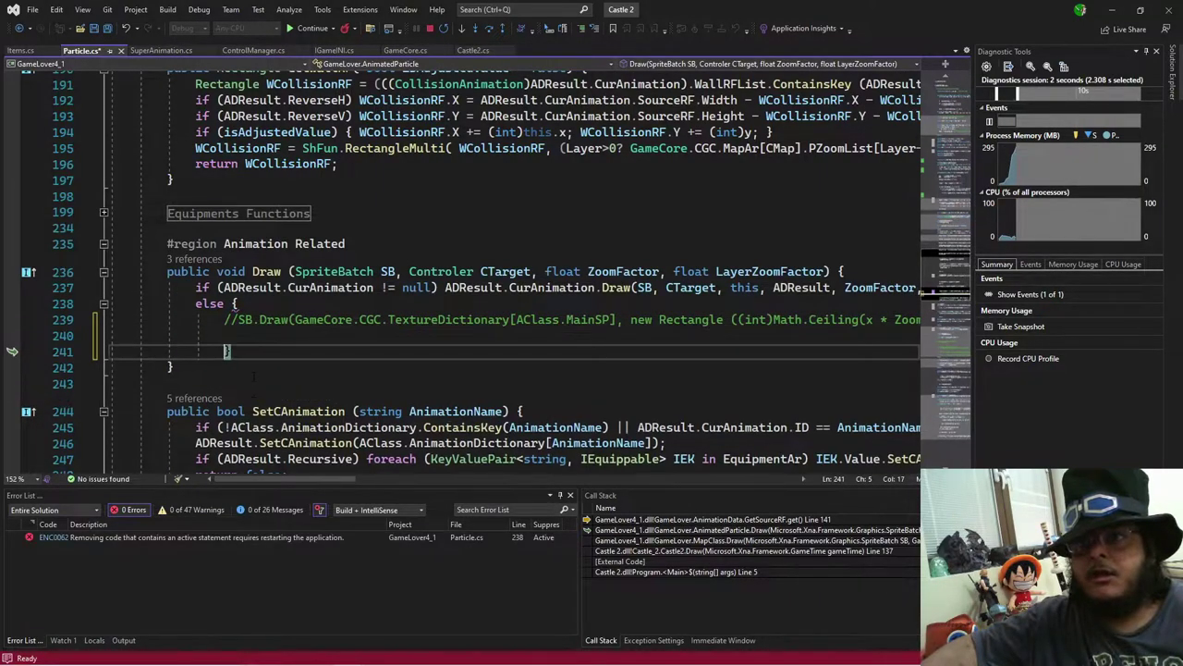
pyautogui.press('Up')
pyautogui.hotkey('ctrl', 'v')
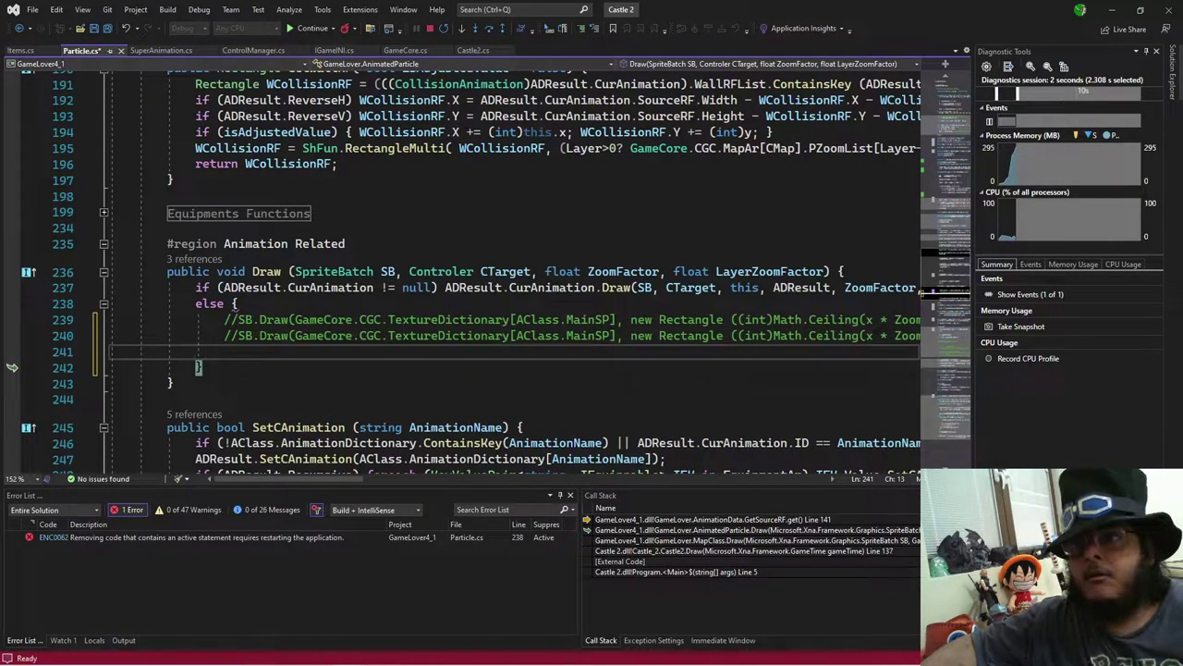
pyautogui.press('Up')
pyautogui.press('Home')
pyautogui.press('Right')
pyautogui.press('Delete')
pyautogui.press('BackSpace')
# Step: Remove Math.Ceiling from the x coordinate of the new Rectangle in the active SB.Draw line, keeping the int cast
pyautogui.moveTo(325, 478); pyautogui.dragTo(432, 489)
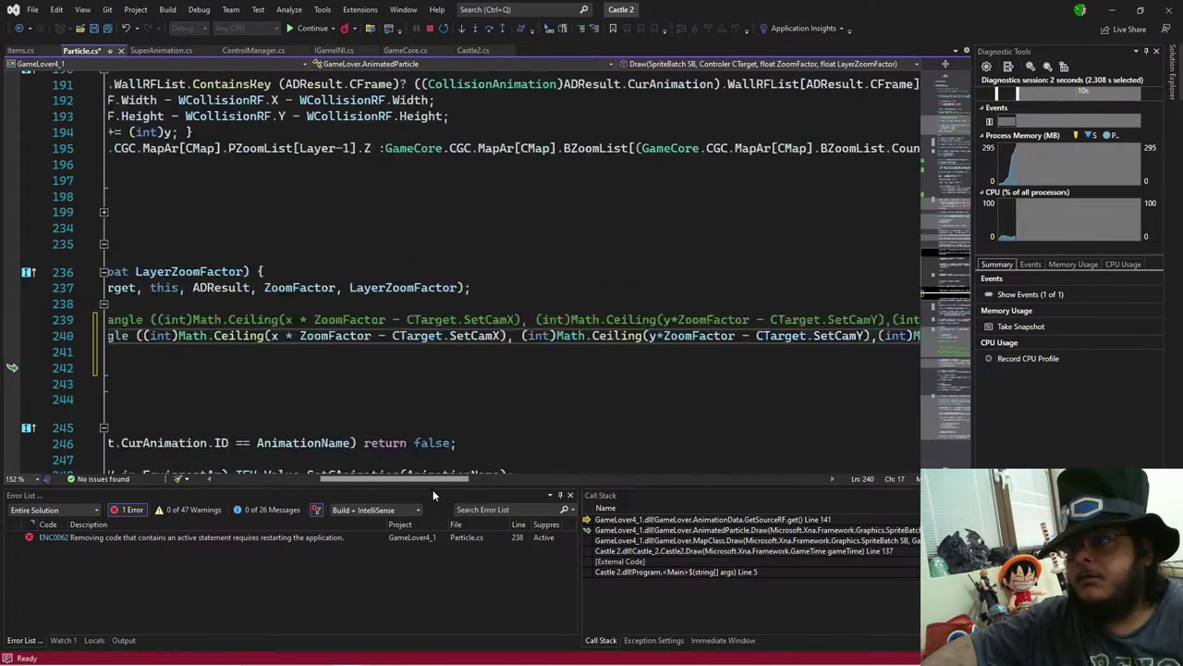
pyautogui.doubleClick(229, 336)
pyautogui.press('Delete')
pyautogui.press('BackSpace')
pyautogui.press('BackSpace')
pyautogui.press('BackSpace')
pyautogui.press('BackSpace')
pyautogui.press('BackSpace')
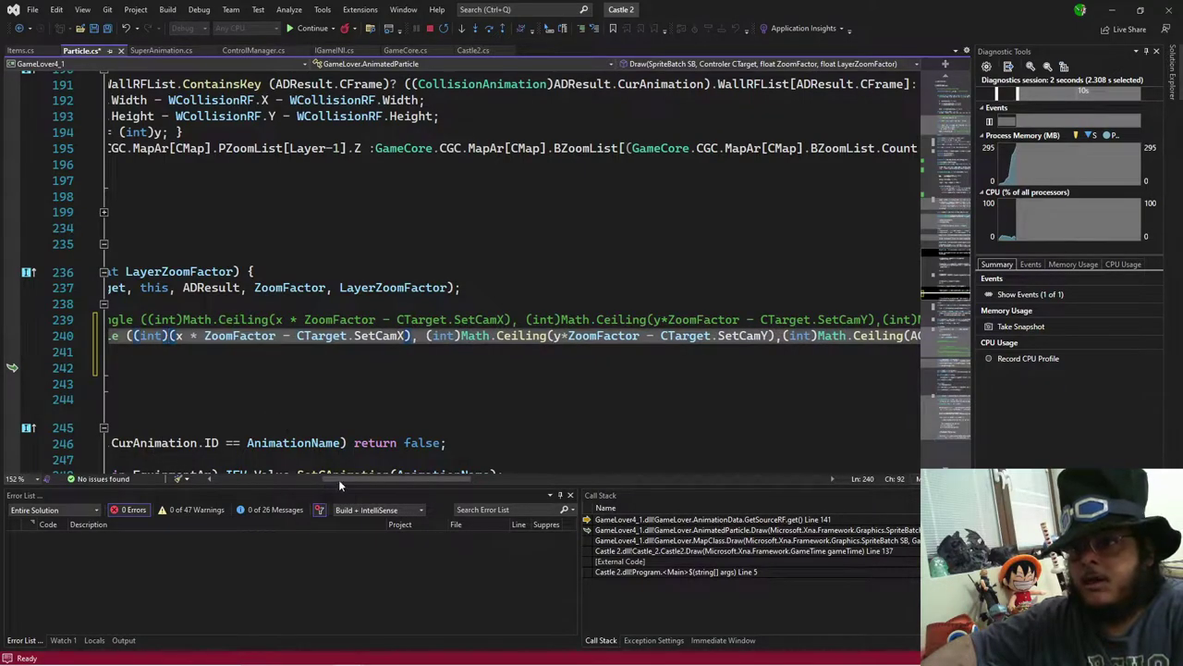
# Step: Remove Math.Ceiling from the y coordinate of the new Rectangle in the active SB.Draw line, keeping the int cast
pyautogui.doubleClick(519, 336)
pyautogui.press('Delete')
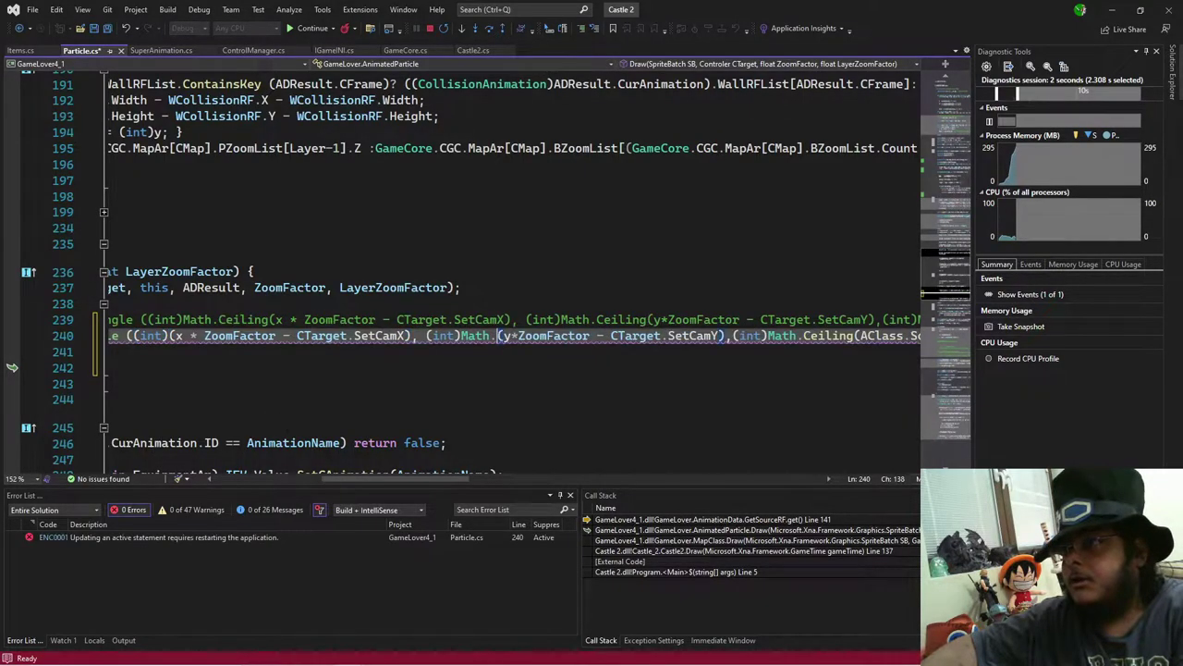
pyautogui.press('BackSpace')
pyautogui.press('BackSpace')
pyautogui.press('BackSpace')
pyautogui.press('BackSpace')
pyautogui.press('BackSpace')
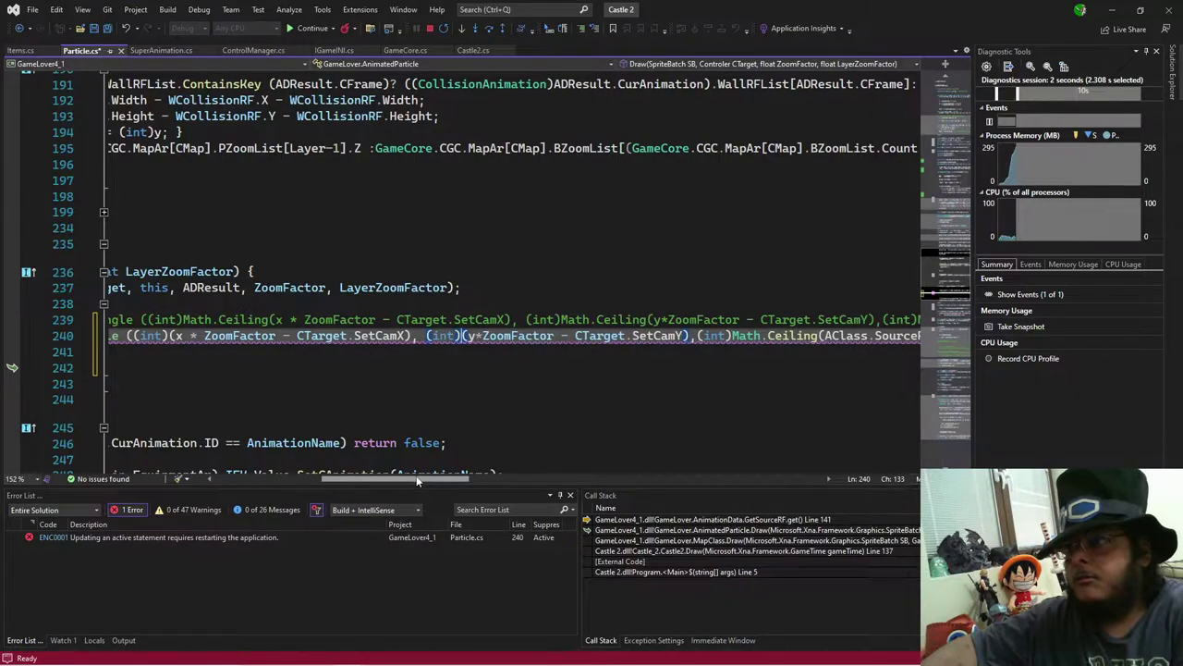
# Step: Remove Math.Ceiling from the Rectangle's width argument in the active SB.Draw line, keeping the int cast
pyautogui.moveTo(413, 482); pyautogui.dragTo(436, 482)
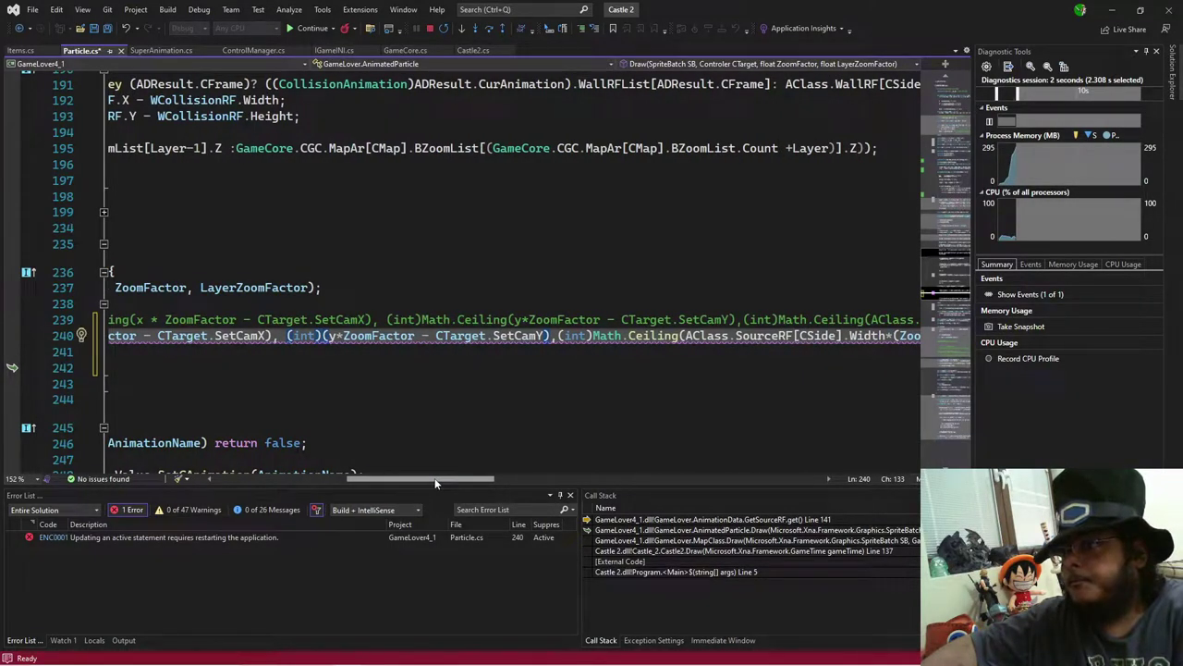
pyautogui.moveTo(436, 481); pyautogui.dragTo(478, 482)
pyautogui.doubleClick(424, 335)
pyautogui.press('Delete')
pyautogui.press('BackSpace')
pyautogui.press('BackSpace')
pyautogui.press('BackSpace')
pyautogui.press('BackSpace')
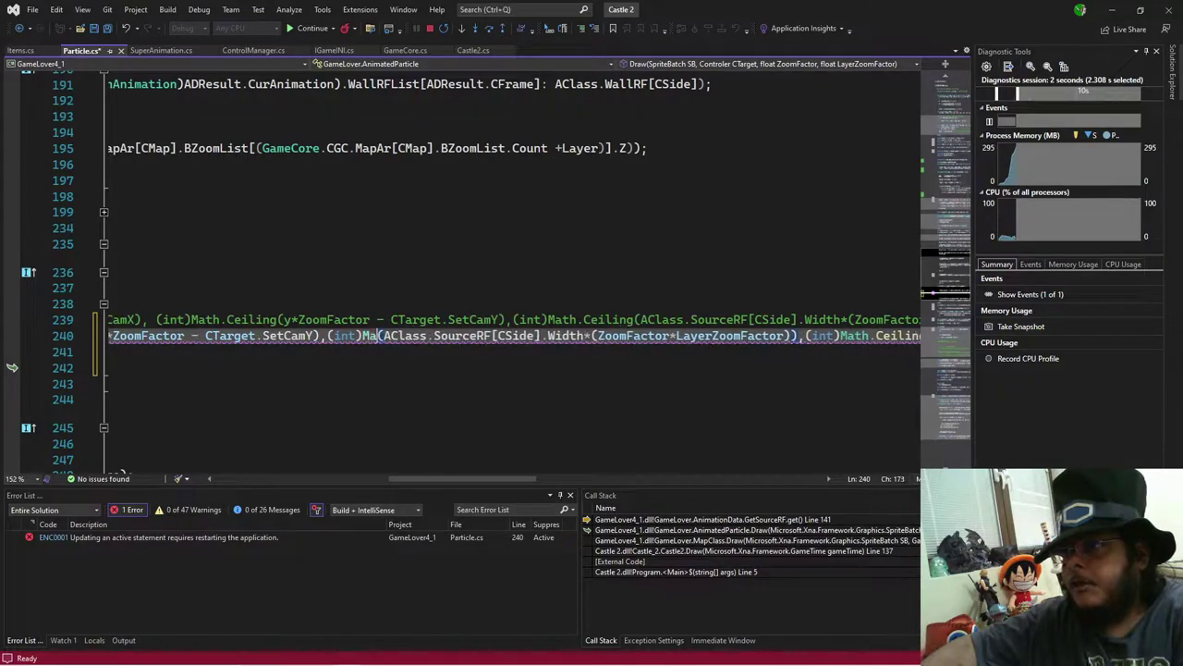
pyautogui.doubleClick(450, 339)
pyautogui.hotkey('ctrl', 'Left')
pyautogui.hotkey('ctrl', 'Left')
pyautogui.hotkey('ctrl', 'Left')
pyautogui.hotkey('ctrl', 'Left')
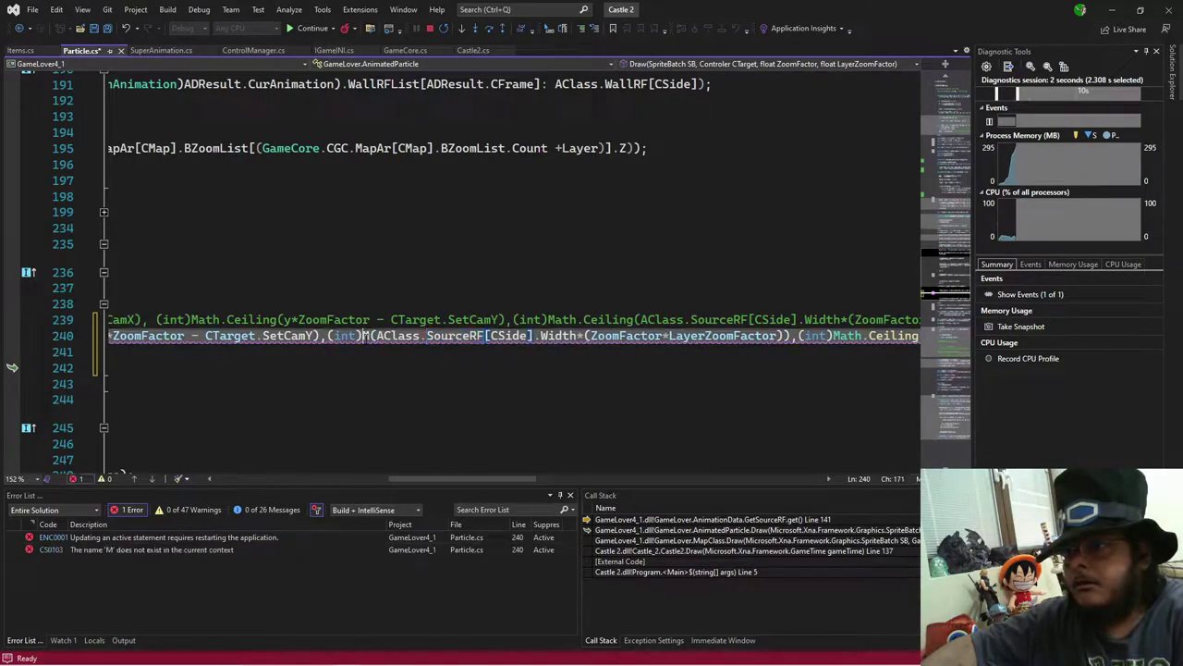
pyautogui.press('BackSpace')
# Step: Remove Math.Ceiling from the Rectangle's height argument in the active SB.Draw line, keeping the int cast
pyautogui.moveTo(505, 478); pyautogui.dragTo(591, 493)
pyautogui.click(438, 336)
pyautogui.press('BackSpace')
pyautogui.press('BackSpace')
pyautogui.press('BackSpace')
pyautogui.press('BackSpace')
pyautogui.press('BackSpace')
pyautogui.press('BackSpace')
pyautogui.press('BackSpace')
pyautogui.press('BackSpace')
pyautogui.press('BackSpace')
pyautogui.press('BackSpace')
pyautogui.press('BackSpace')
pyautogui.press('BackSpace')
# Step: Check the ADResult references in the remaining SB.Draw arguments and stop the debugging session
pyautogui.moveTo(529, 481); pyautogui.dragTo(590, 491)
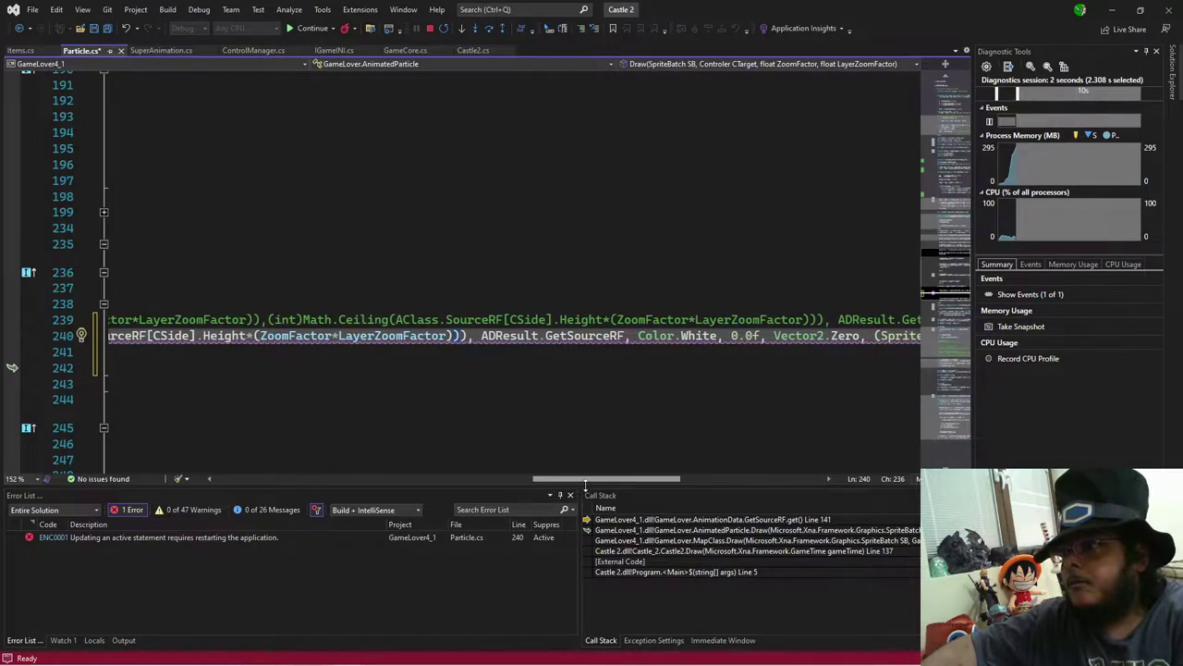
pyautogui.doubleClick(509, 339)
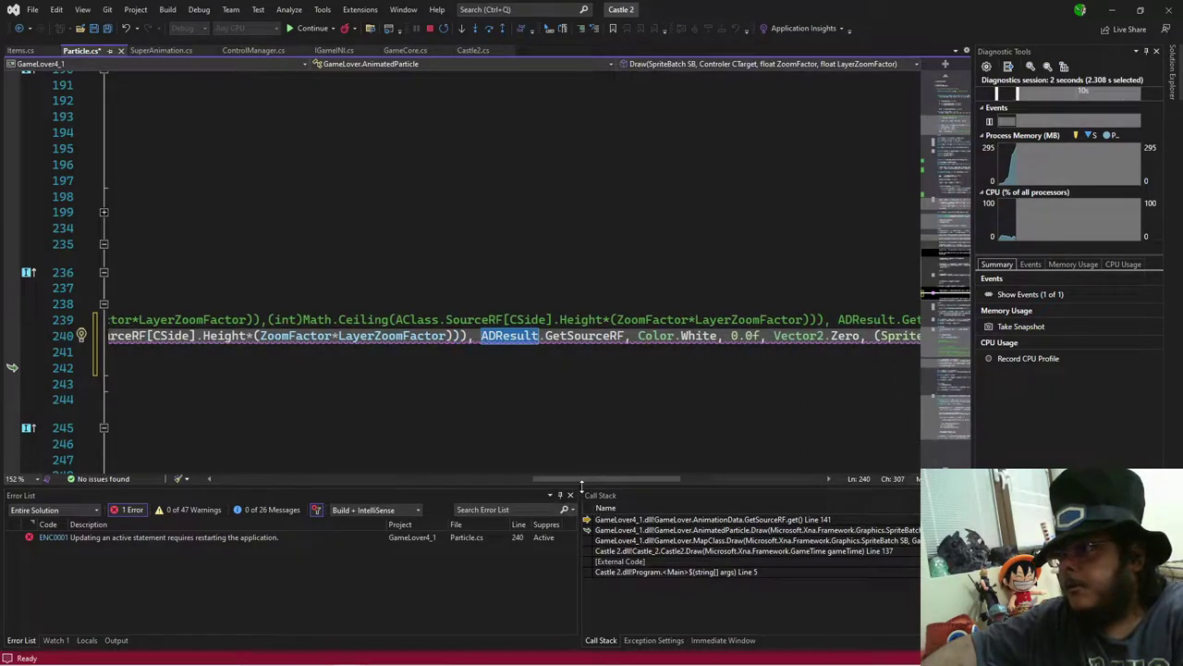
pyautogui.moveTo(582, 485); pyautogui.dragTo(641, 498)
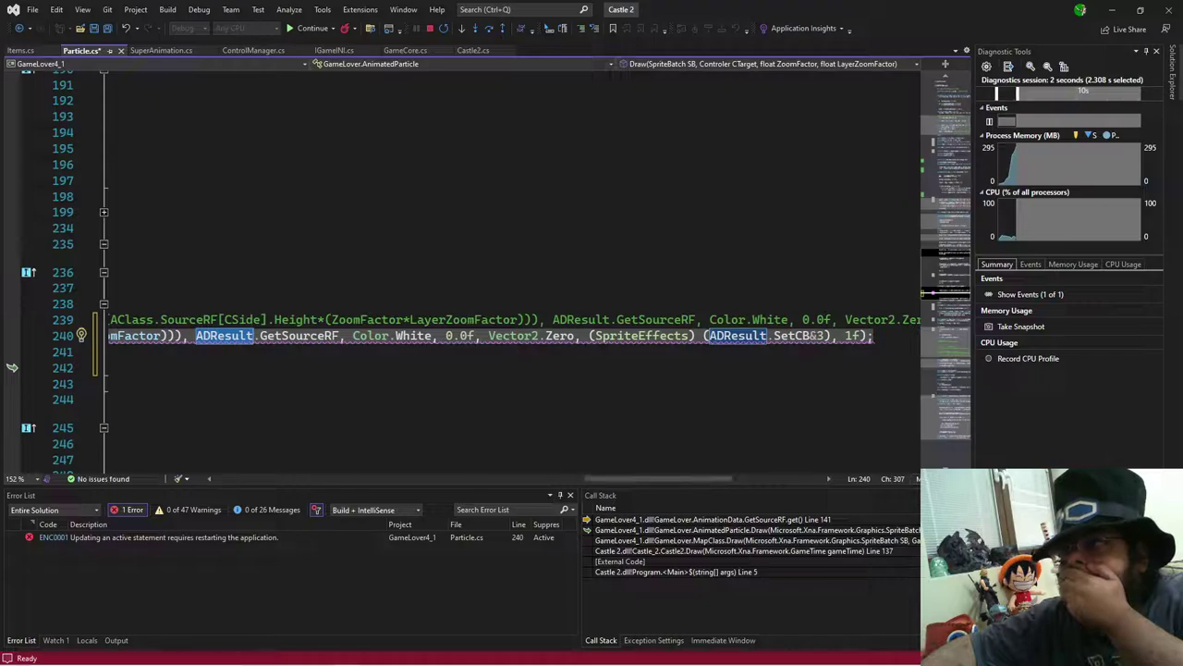
pyautogui.click(431, 28)
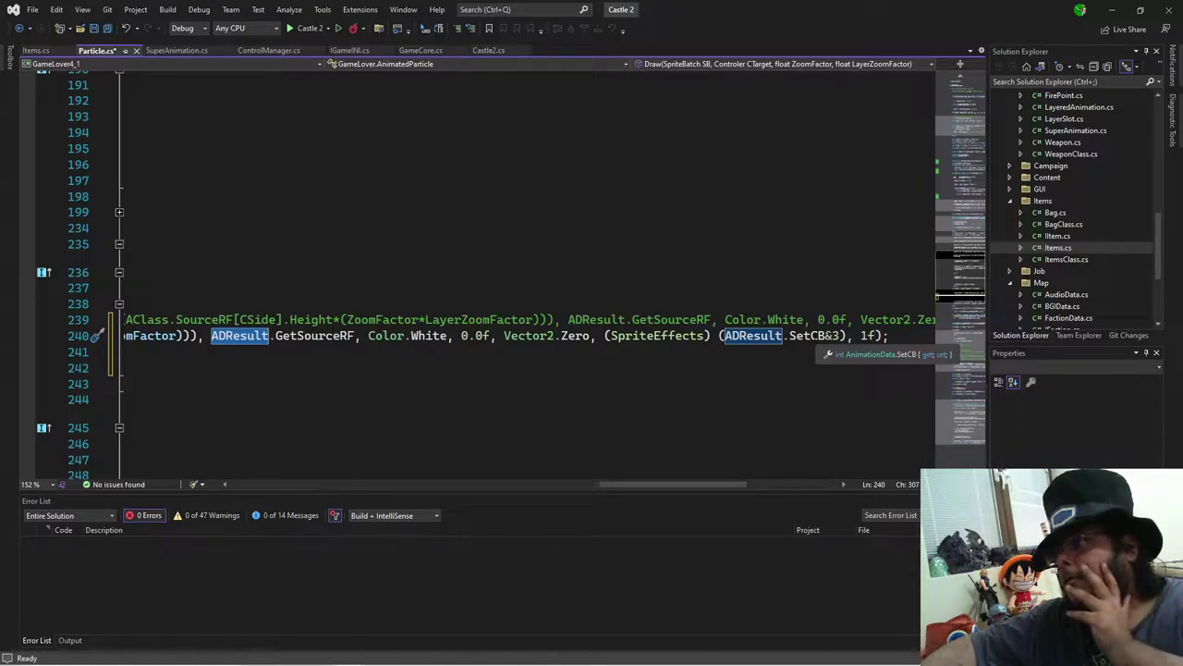
# Step: Review the SetCB effects argument and the SpriteBatch.Draw parameter info around the source rectangle argument
pyautogui.moveTo(847, 335); pyautogui.dragTo(718, 335)
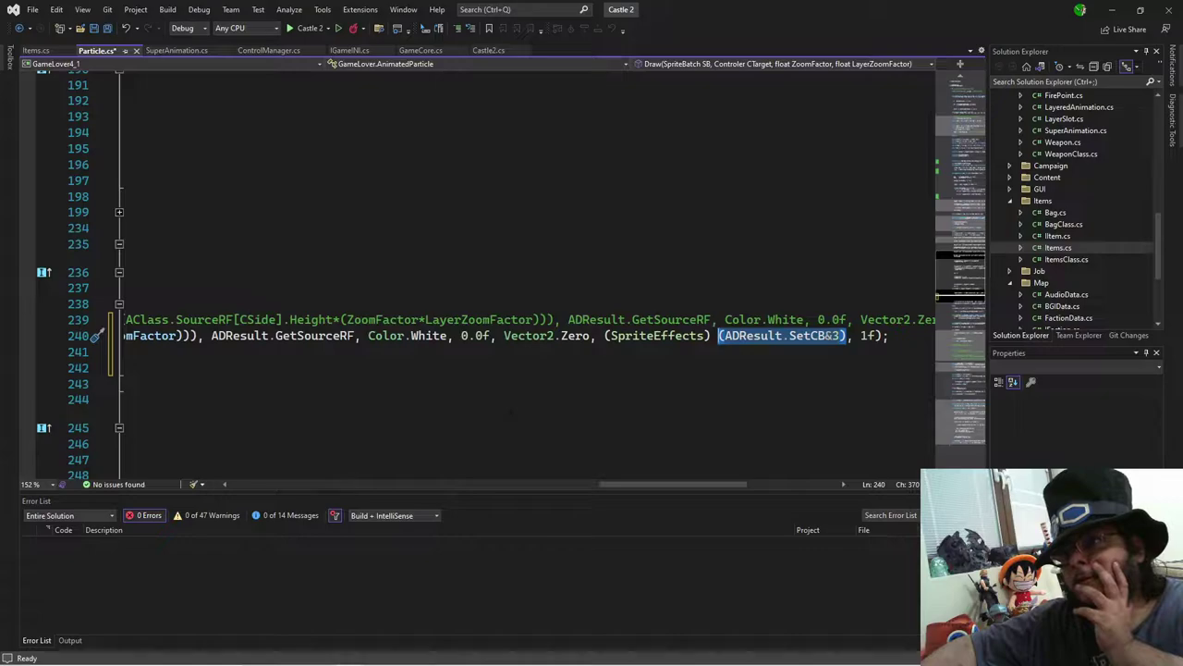
pyautogui.click(362, 335)
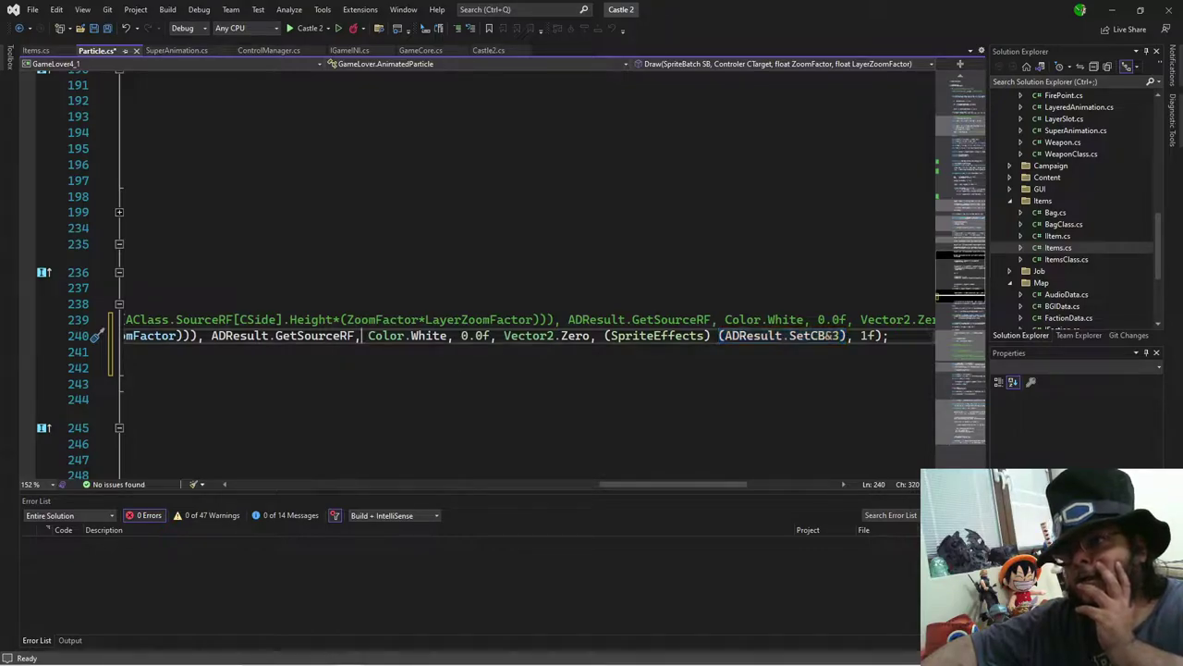
pyautogui.hotkey('ctrl', 'shift', 'space')
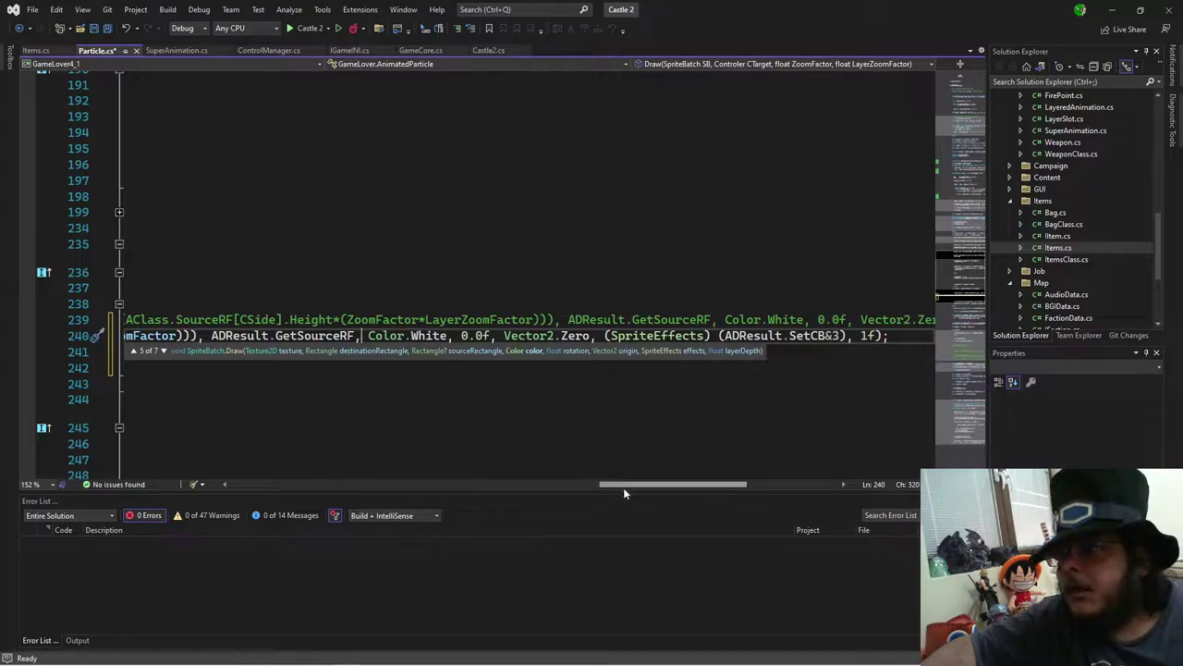
pyautogui.moveTo(623, 487); pyautogui.dragTo(590, 488)
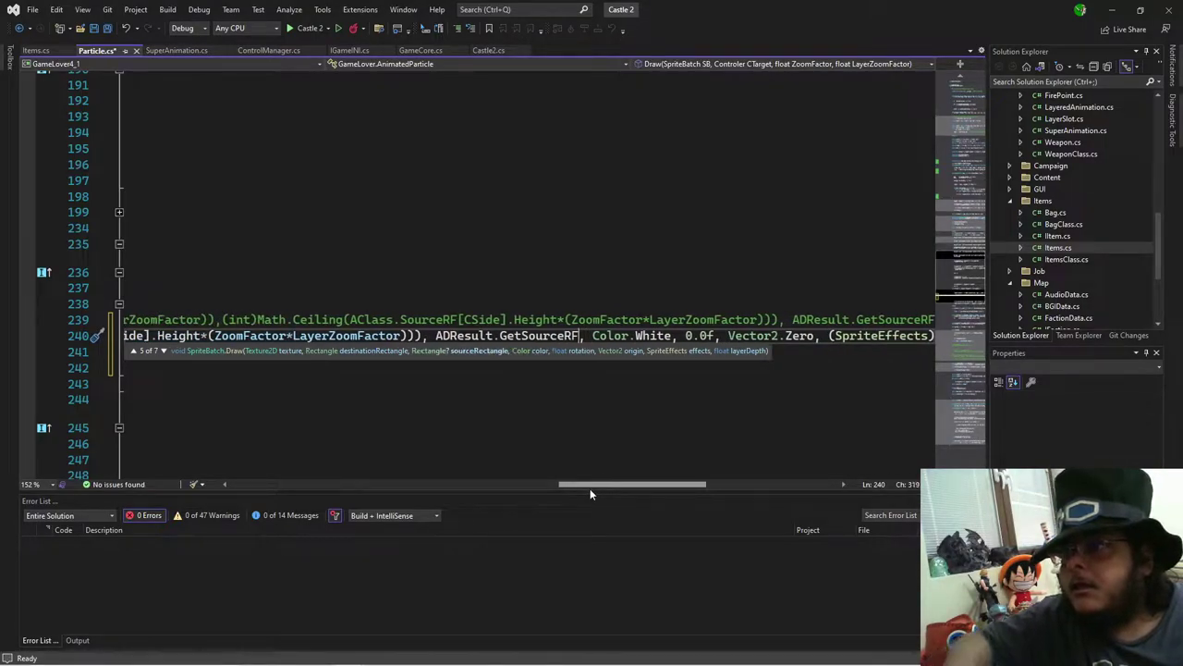
pyautogui.hotkey('ctrl', 'w')
# Step: Try replacing ADResult with ArcClass in front of GetSourceRF and look up suggestions for the member
pyautogui.doubleClick(463, 336)
pyautogui.write('ARcClass')
pyautogui.moveTo(620, 484)
pyautogui.mouseDown()
pyautogui.moveTo(534, 486)
pyautogui.moveTo(601, 485)
pyautogui.mouseUp()
pyautogui.click(634, 335)
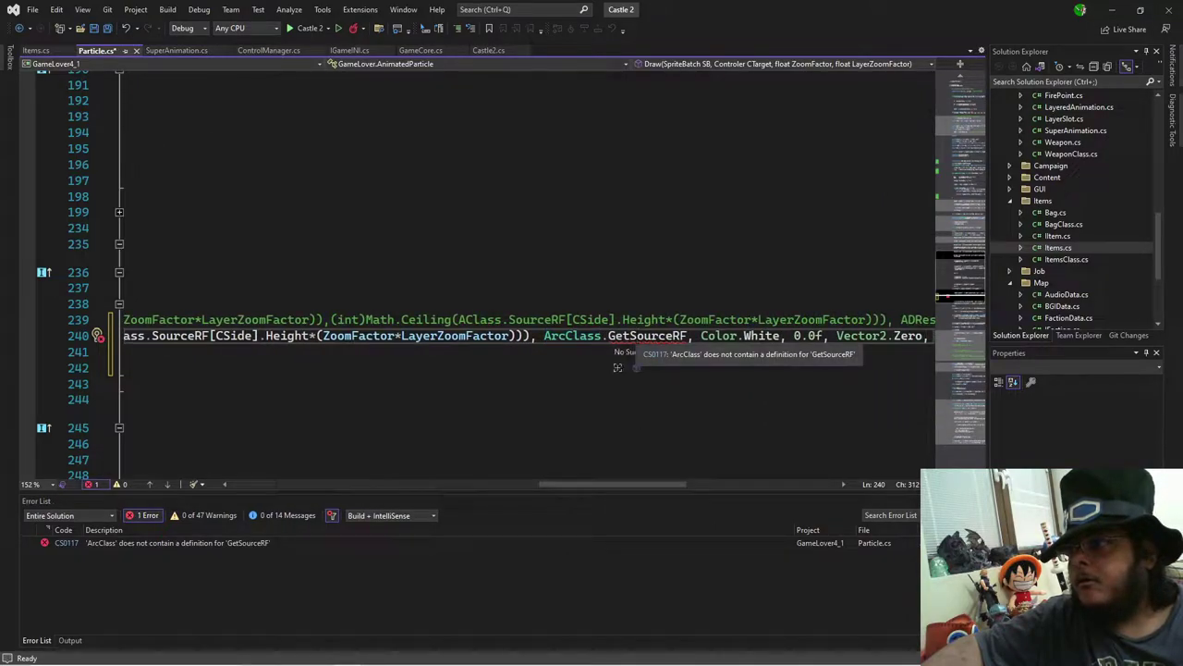
pyautogui.hotkey('ctrl', '.')
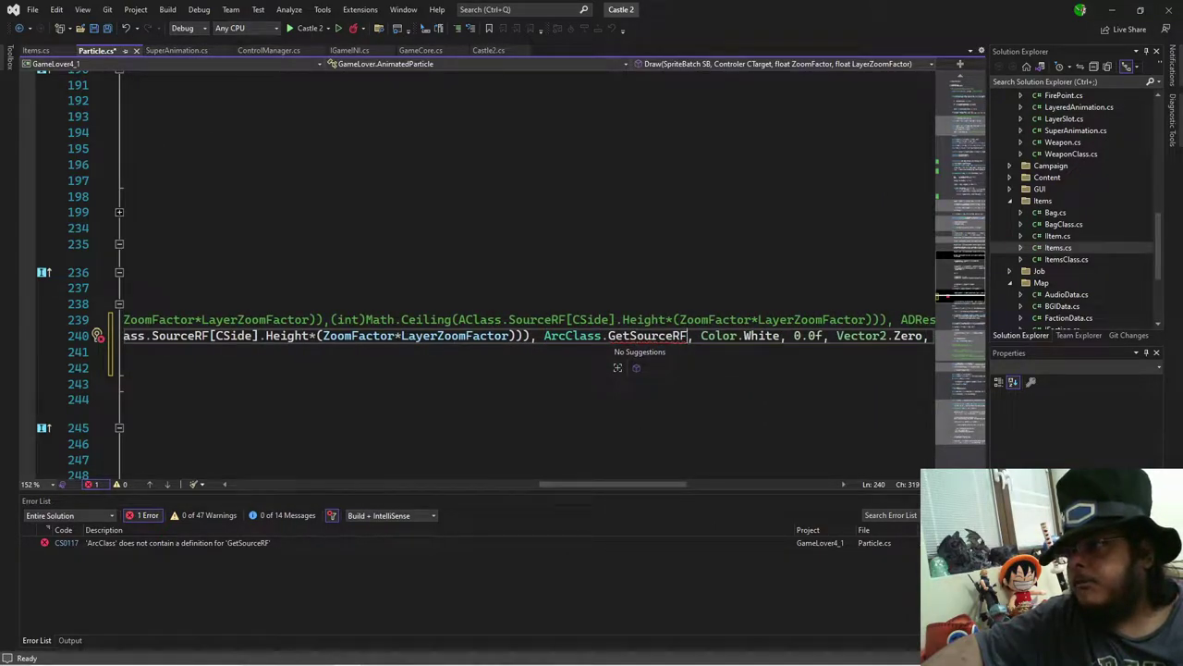
pyautogui.click(685, 336)
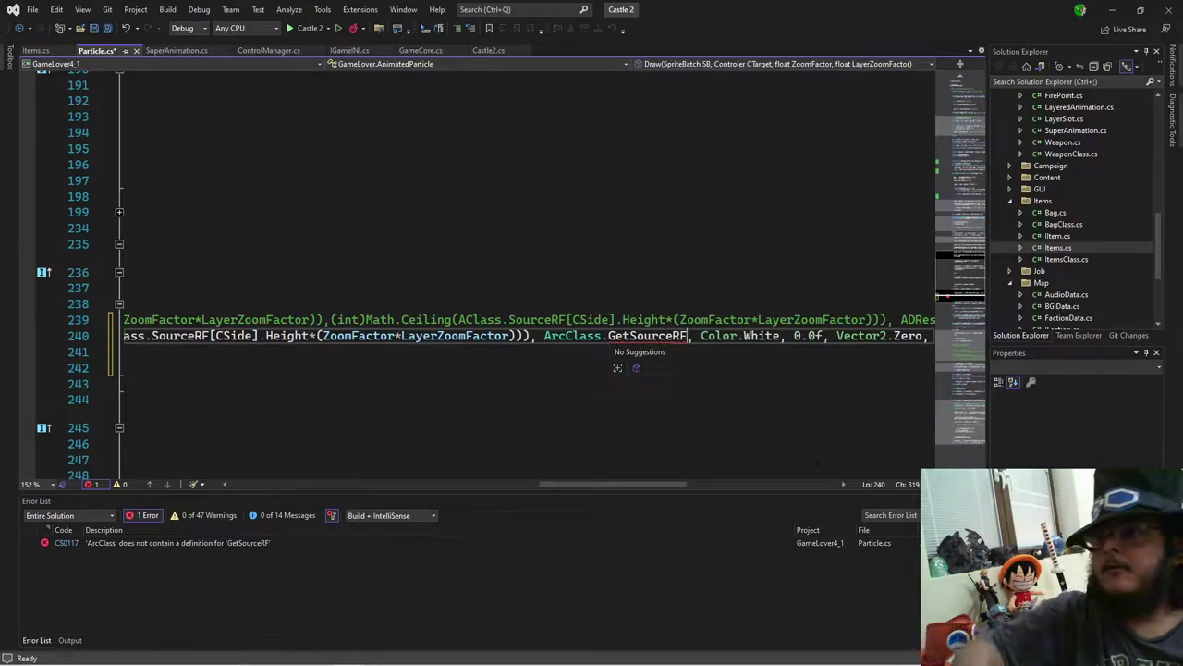
# Step: Try SetSourceRF as the member name in place of GetSourceRF on ArcClass
pyautogui.write('(')
pyautogui.press('BackSpace')
pyautogui.click(614, 335)
pyautogui.hotkey('shift', 'Left')
pyautogui.write('S')
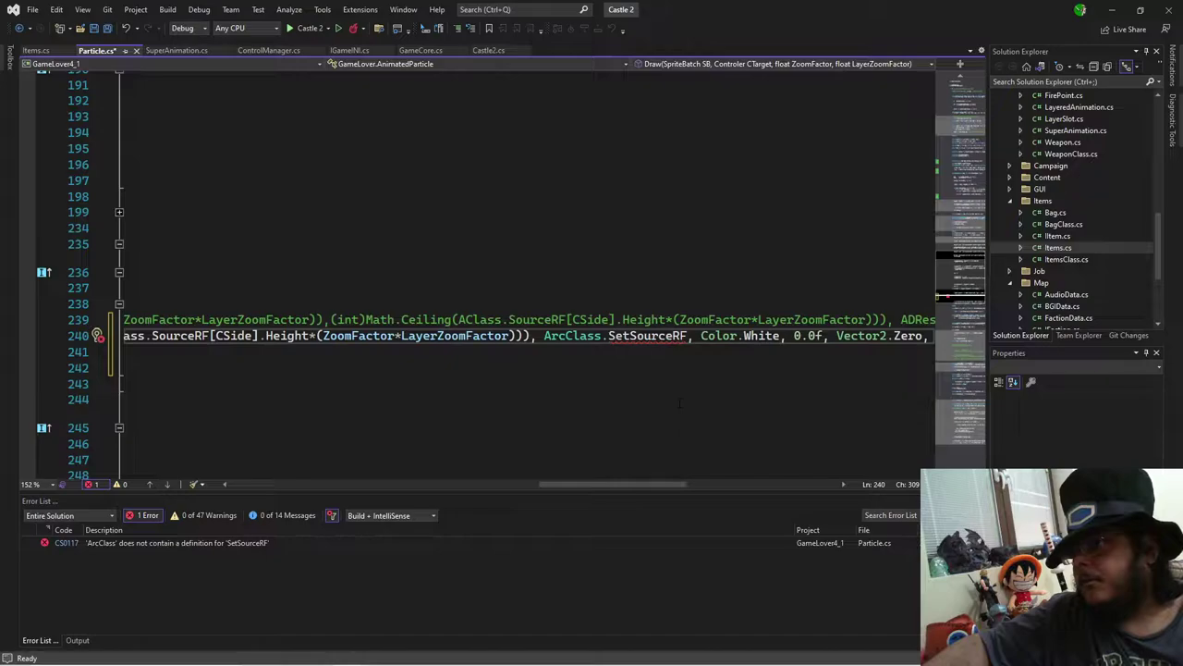
# Step: Replace ArcClass with AClass, copied from the height expression, in the source rectangle argument
pyautogui.moveTo(624, 487)
pyautogui.mouseDown()
pyautogui.moveTo(564, 485)
pyautogui.moveTo(610, 484)
pyautogui.mouseUp()
pyautogui.doubleClick(187, 335)
pyautogui.hotkey('ctrl', 'c')
pyautogui.doubleClick(634, 335)
pyautogui.hotkey('ctrl', 'v')
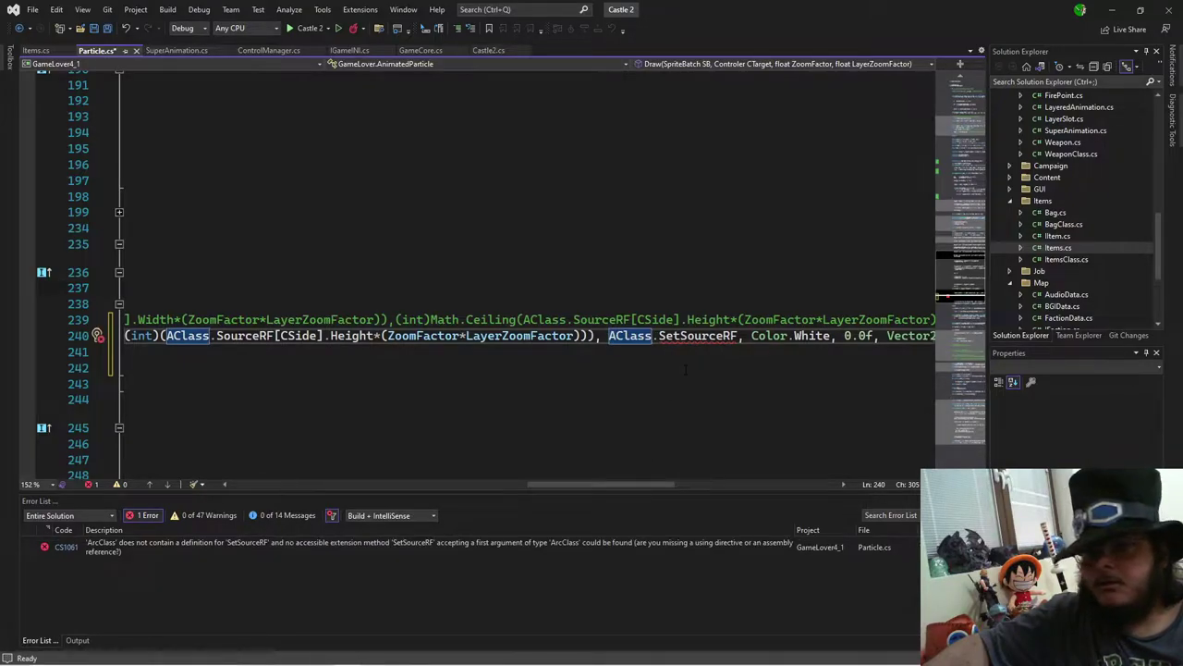
# Step: Try GetSourceRF with an opening parenthesis as the AClass member, and undo the edits
pyautogui.click(658, 336)
pyautogui.hotkey('shift', 'Right')
pyautogui.write('G')
pyautogui.click(739, 335)
pyautogui.write('(')
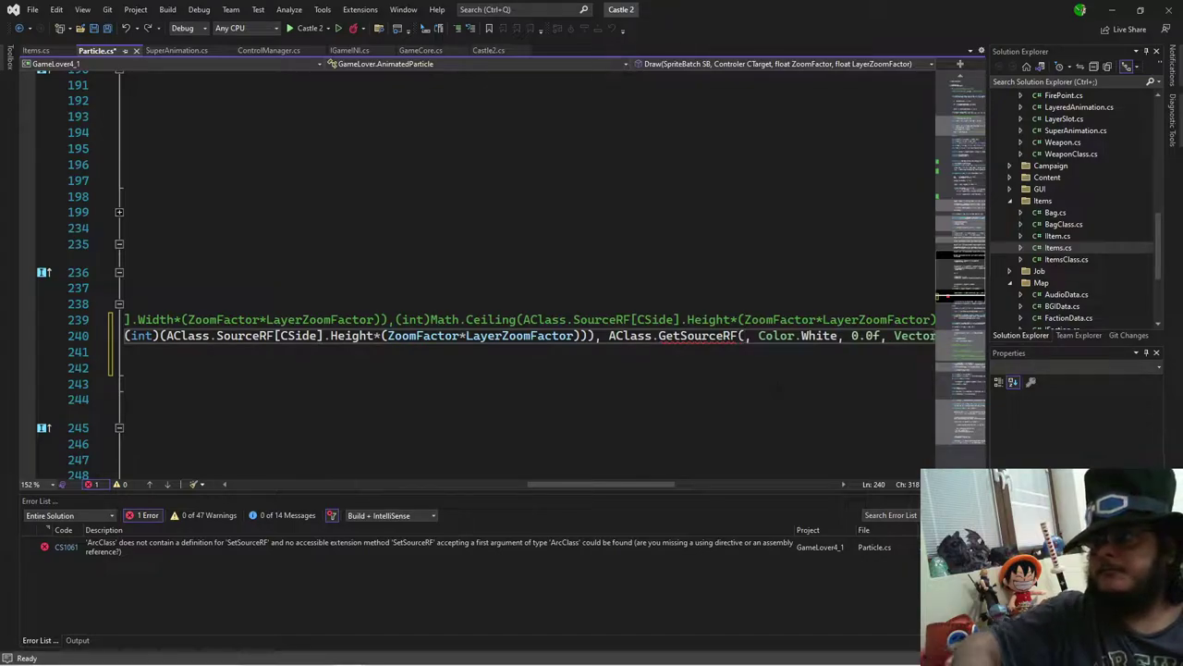
pyautogui.hotkey('ctrl', 'z')
pyautogui.hotkey('ctrl', 'z')
pyautogui.click(739, 336)
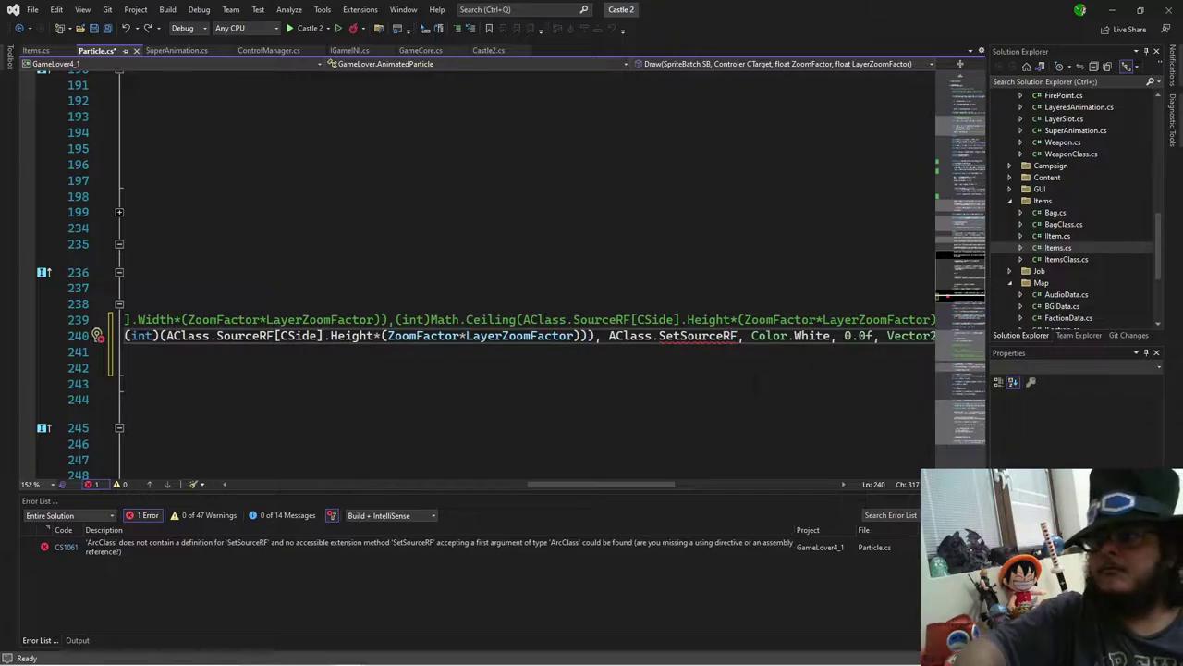
pyautogui.write('(')
pyautogui.press('BackSpace')
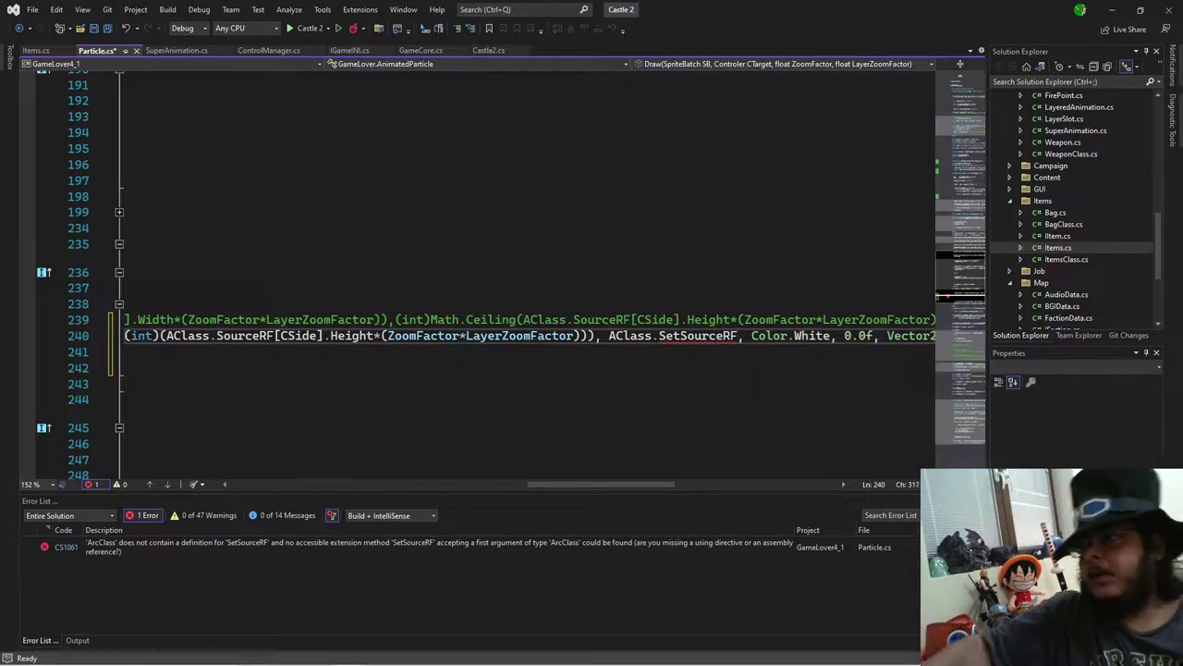
# Step: Replace SetSourceRF with SourceRF[CSide], taken from the width expression, so the source rectangle argument reads AClass.SourceRF[CSide]
pyautogui.click(129, 383)
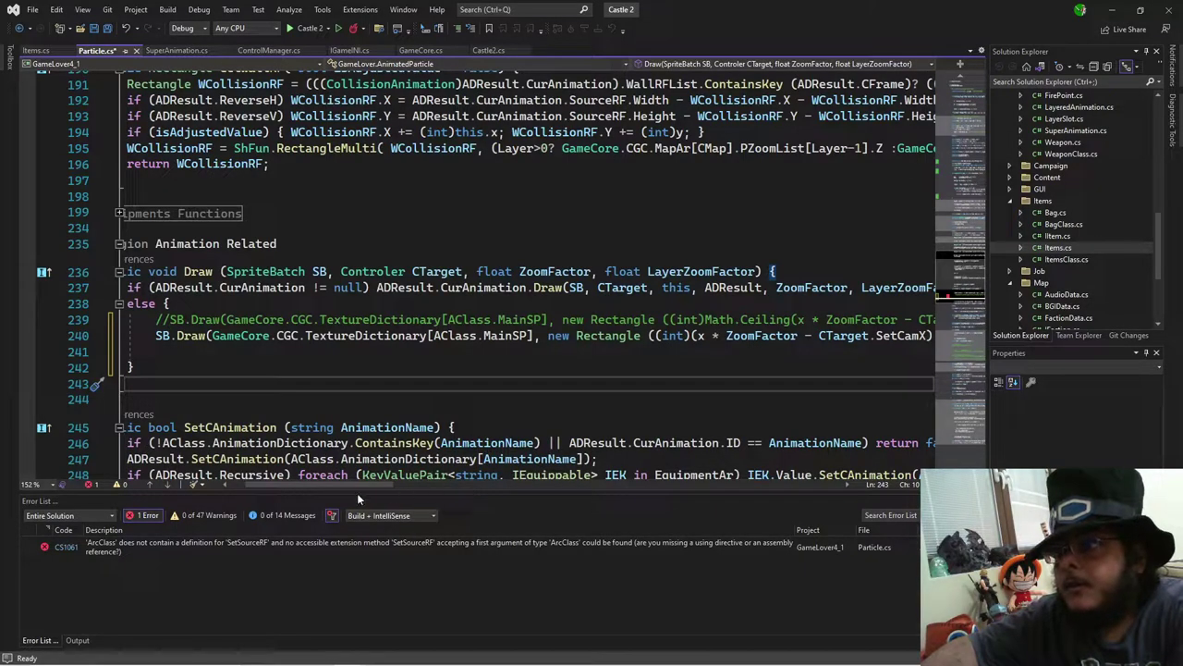
pyautogui.moveTo(338, 484); pyautogui.dragTo(534, 501)
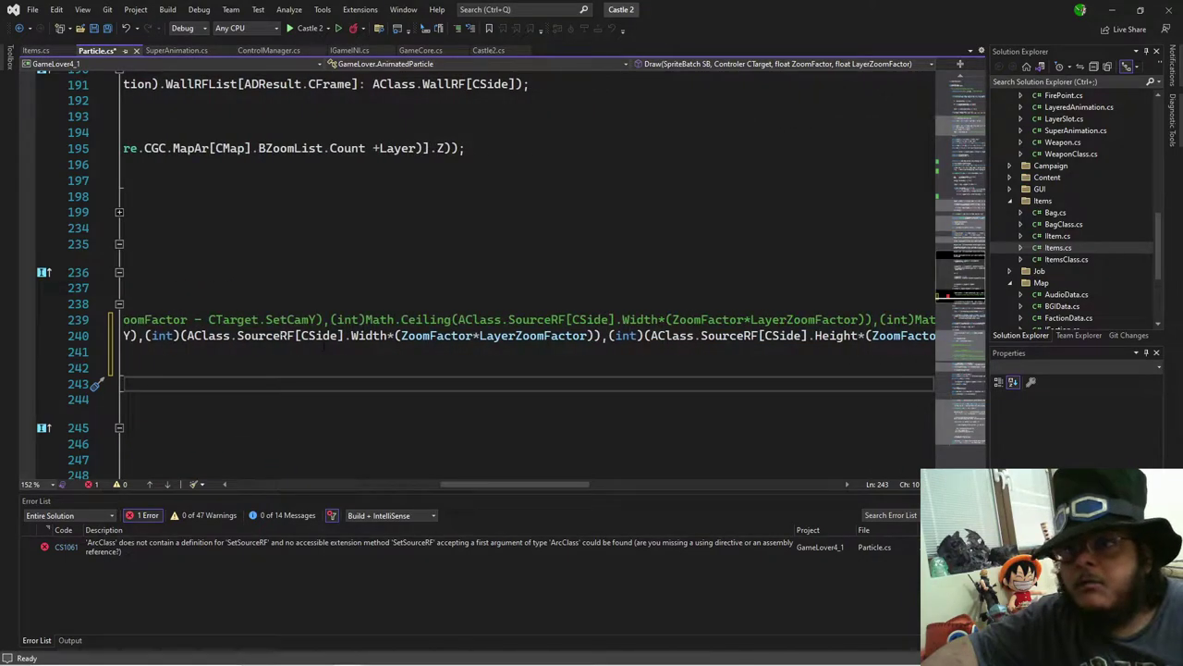
pyautogui.doubleClick(267, 335)
pyautogui.moveTo(348, 336); pyautogui.dragTo(237, 336)
pyautogui.moveTo(498, 482); pyautogui.dragTo(615, 498)
pyautogui.doubleClick(650, 337)
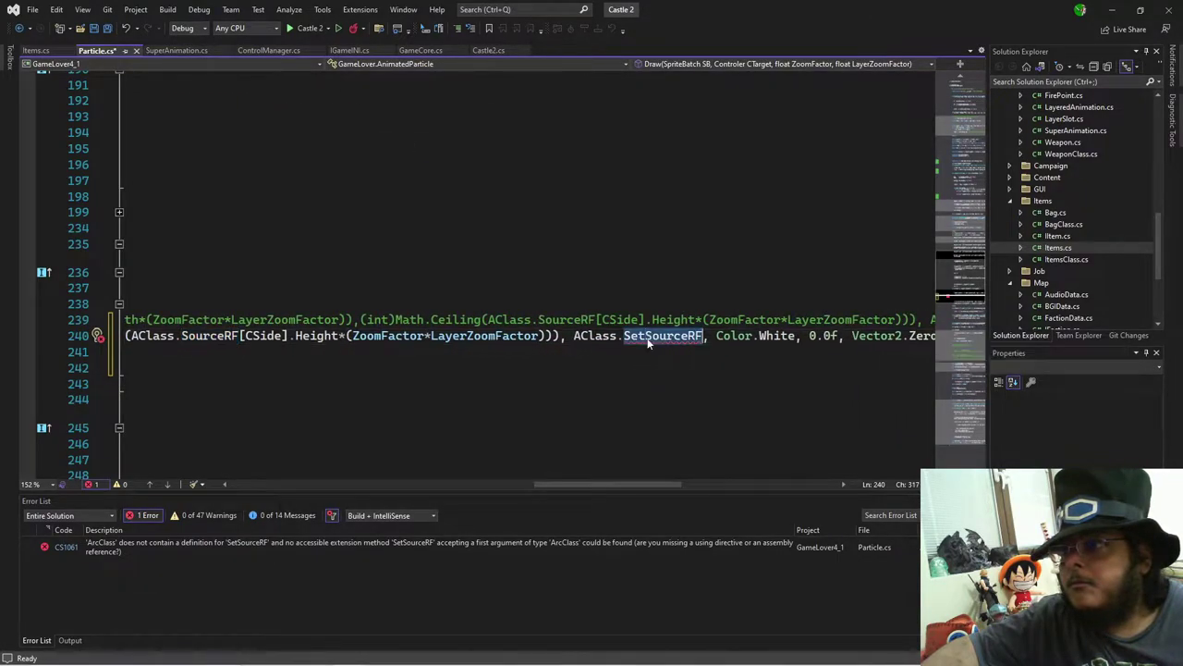
pyautogui.hotkey('ctrl', 'v')
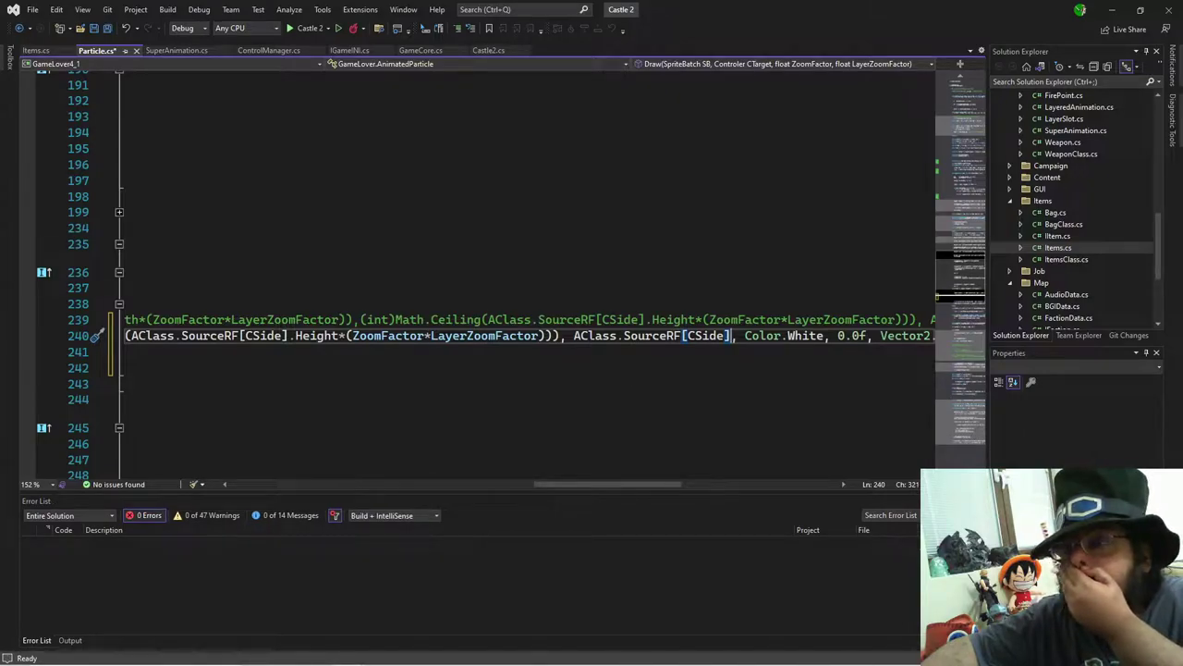
# Step: Run Castle 2 to test the reworked fallback draw and switch back to Visual Studio
pyautogui.click(305, 28)
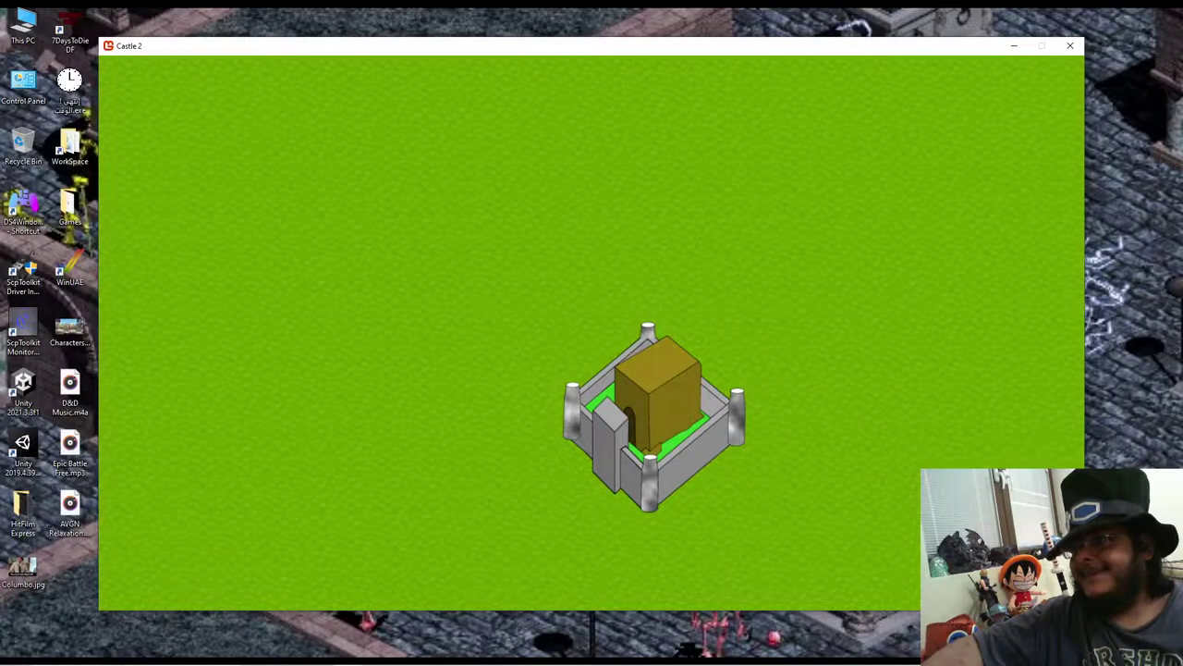
pyautogui.moveTo(414, 642)
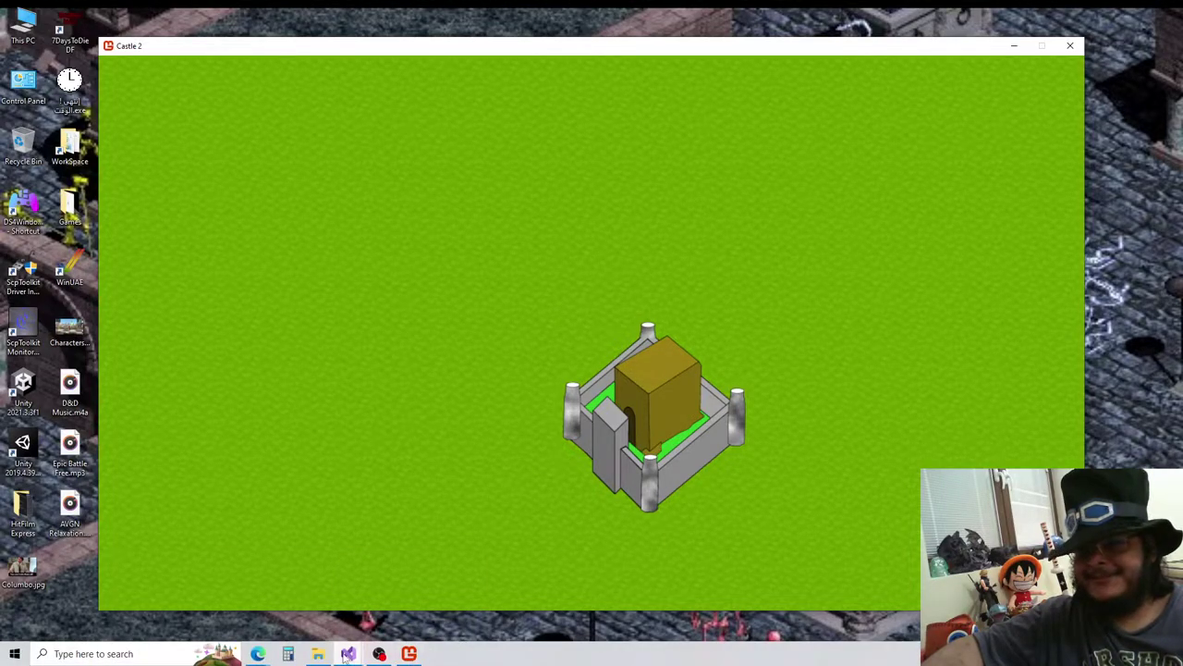
pyautogui.moveTo(348, 654)
pyautogui.click(412, 579)
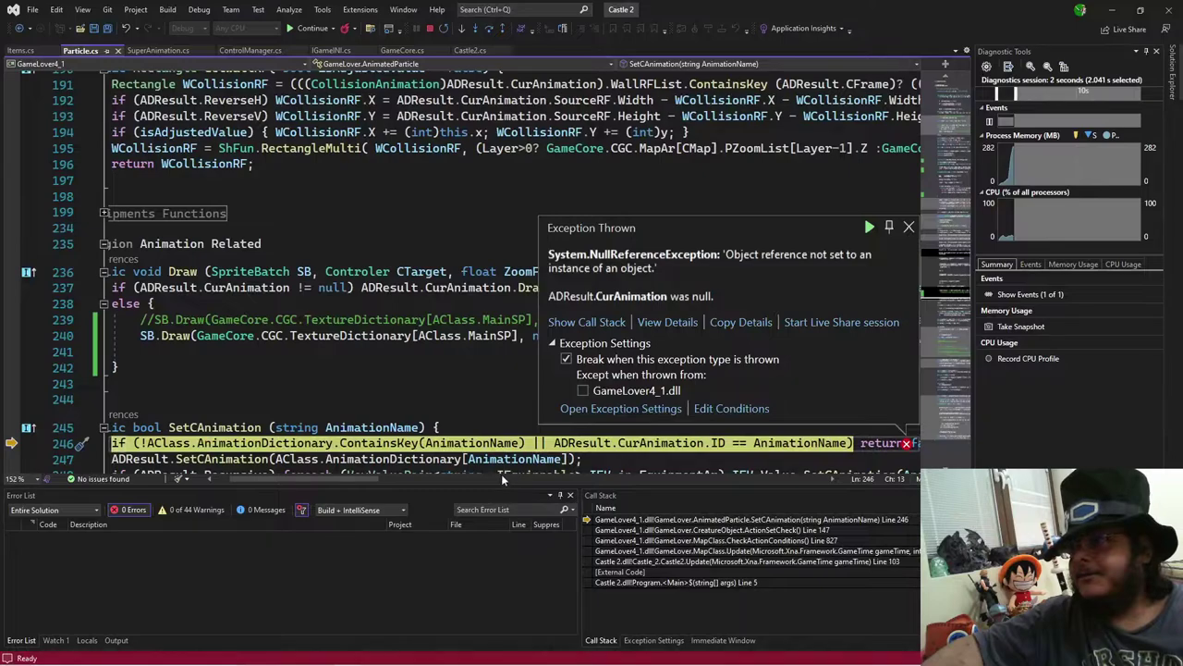
# Step: Examine the SetCAnimation method where the exception occurs and its ActionSetCheck caller in CreatureObject.cs
pyautogui.hscroll(-3, 351, 478)
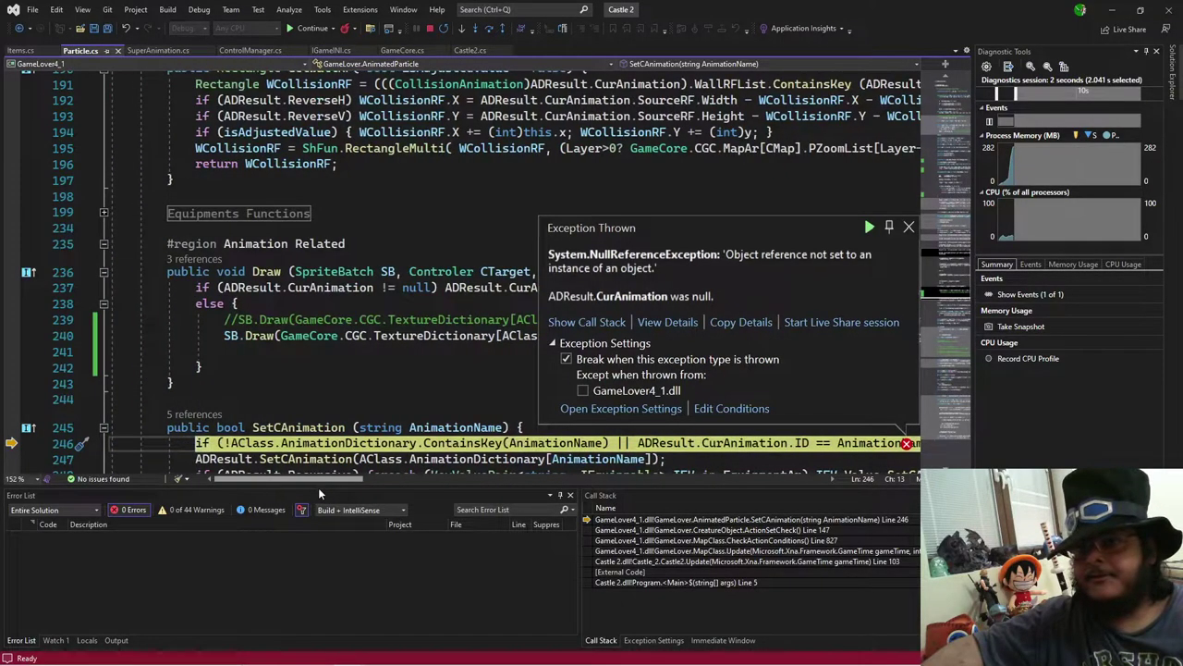
pyautogui.scroll(-2, 401, 462)
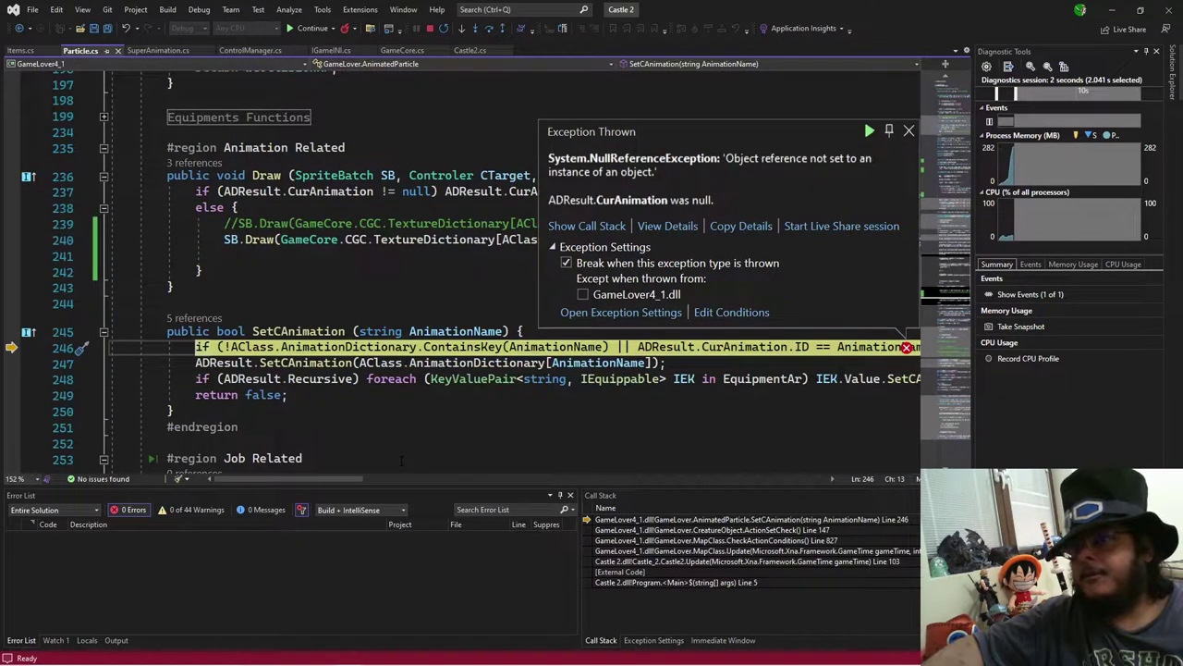
pyautogui.doubleClick(635, 531)
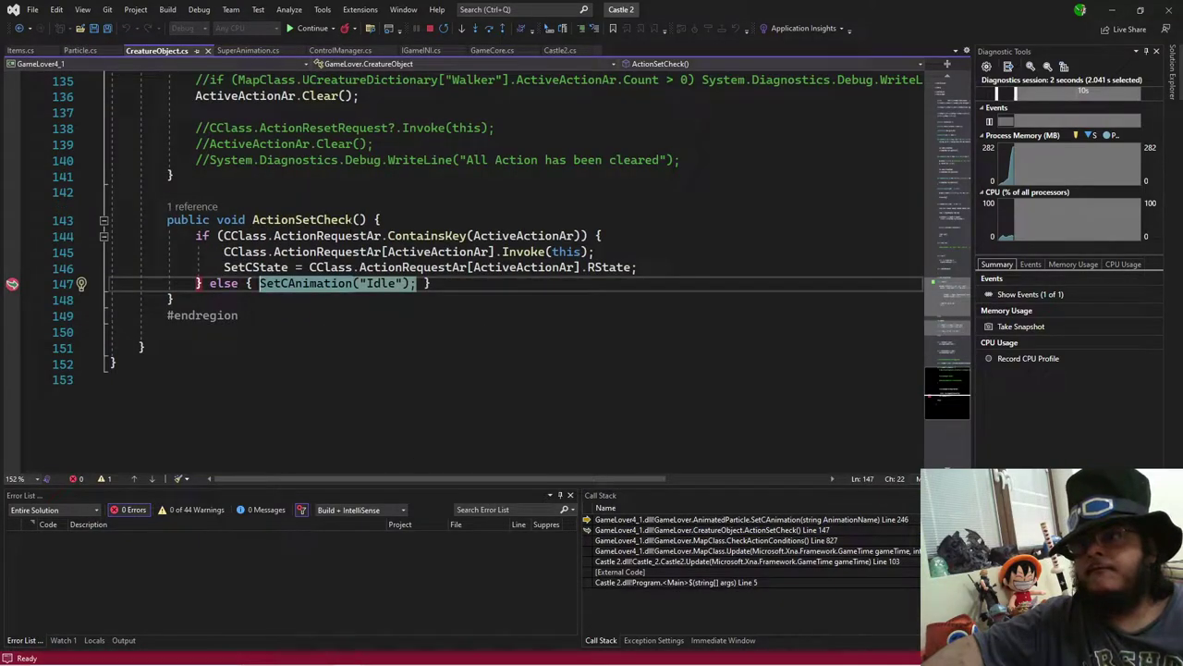
pyautogui.moveTo(350, 222)
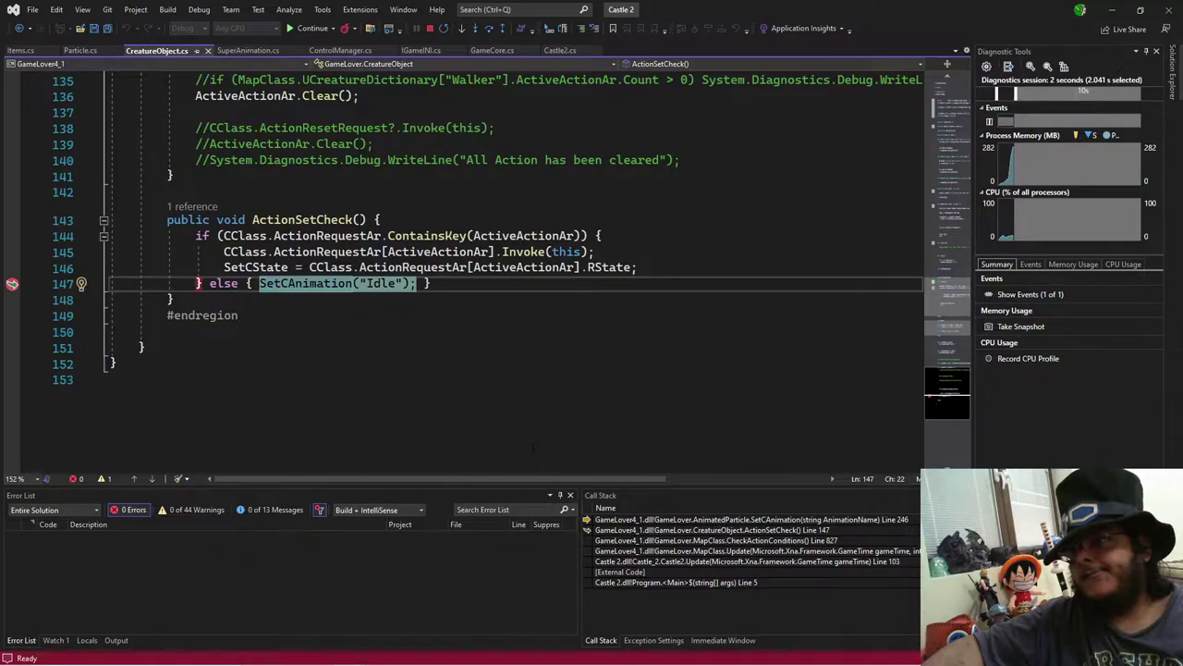
# Step: Return to the AnimatedParticle.SetCAnimation frame and inspect the contents of AClass.AnimationDictionary
pyautogui.doubleClick(642, 522)
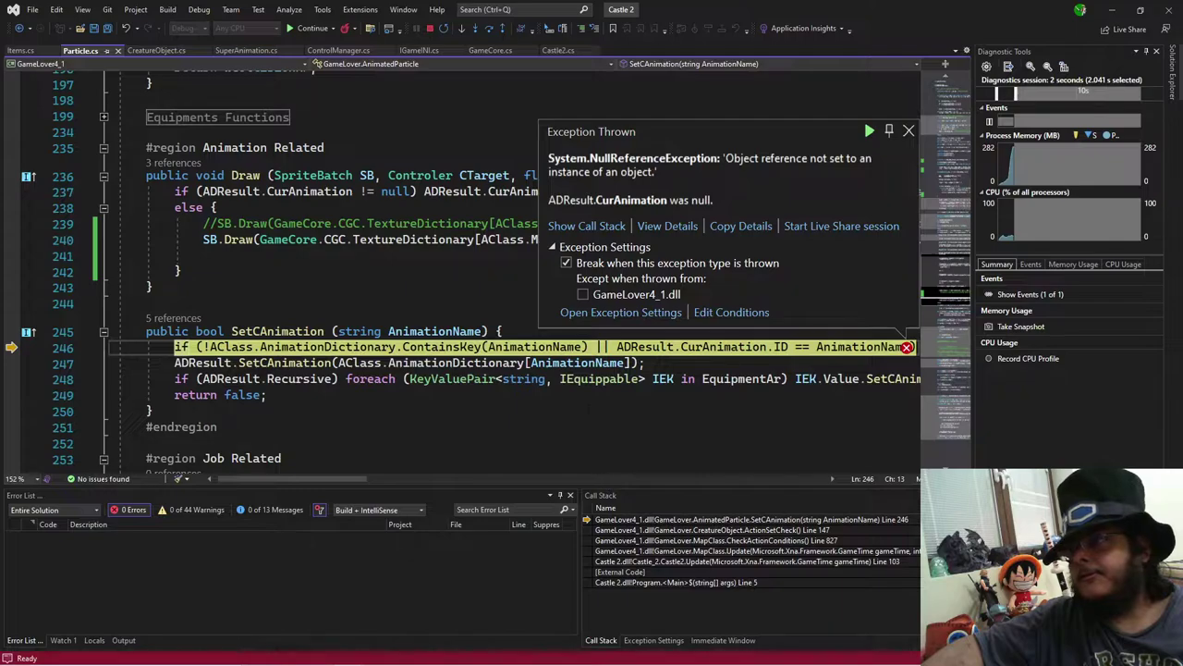
pyautogui.moveTo(554, 348)
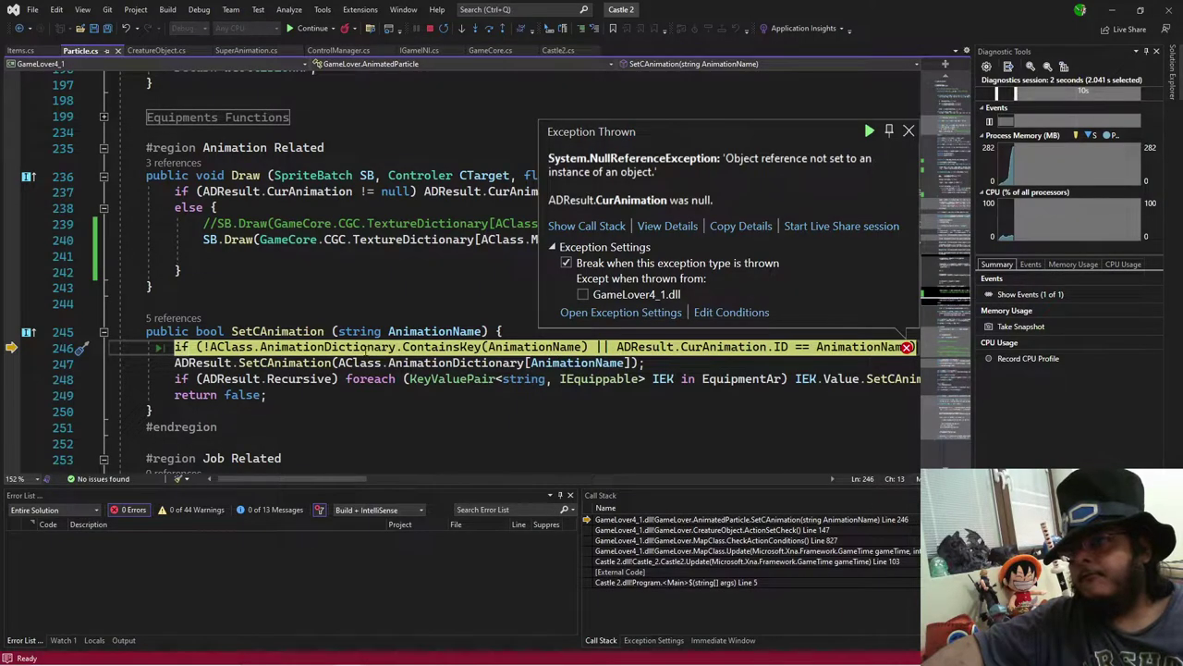
pyautogui.moveTo(356, 347)
pyautogui.moveTo(371, 367)
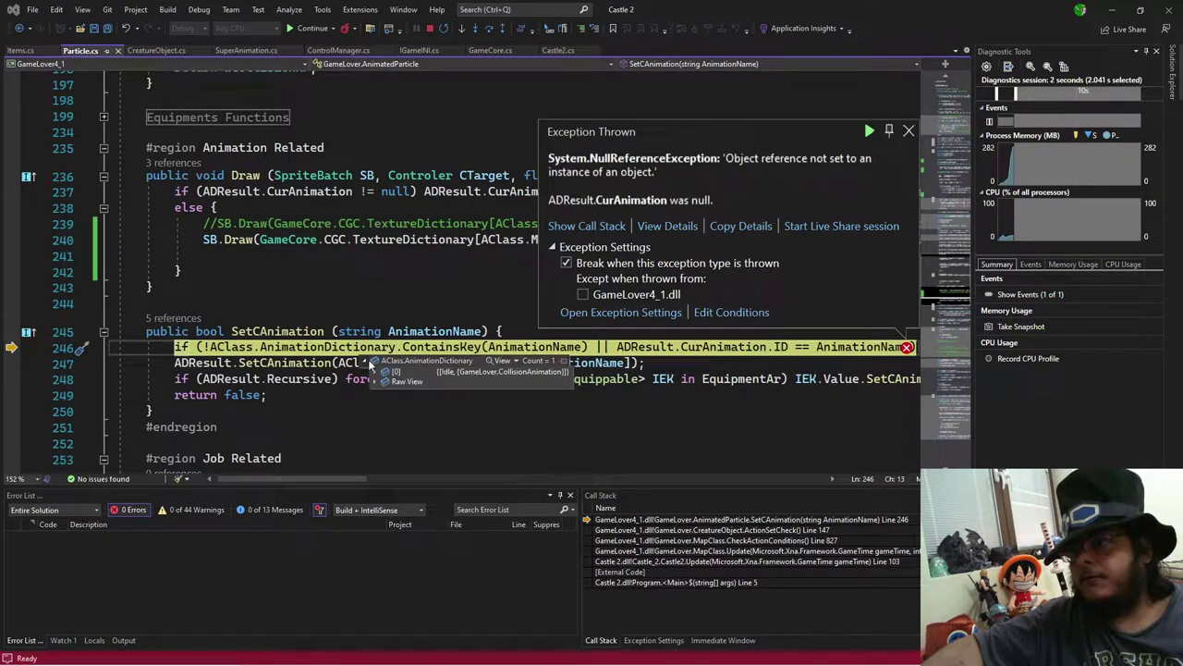
# Step: Examine the full condition and the following statements of SetCAnimation in Particle.cs, where ADResult.CurAnimation is dereferenced
pyautogui.click(340, 363)
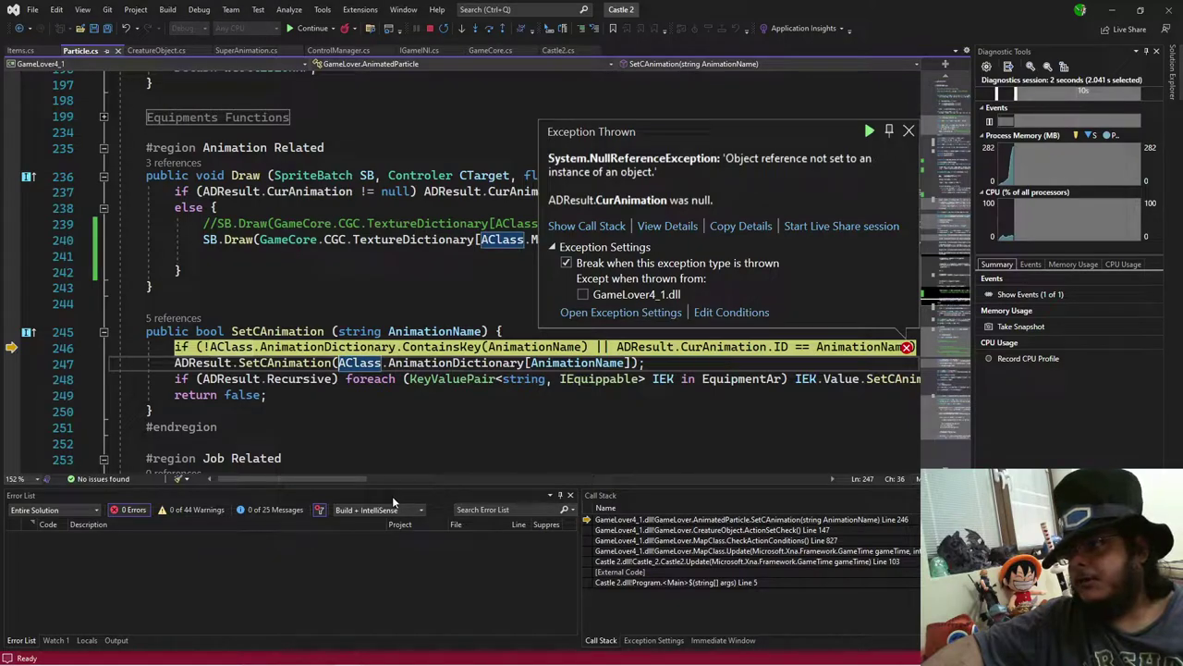
pyautogui.moveTo(361, 481); pyautogui.dragTo(423, 475)
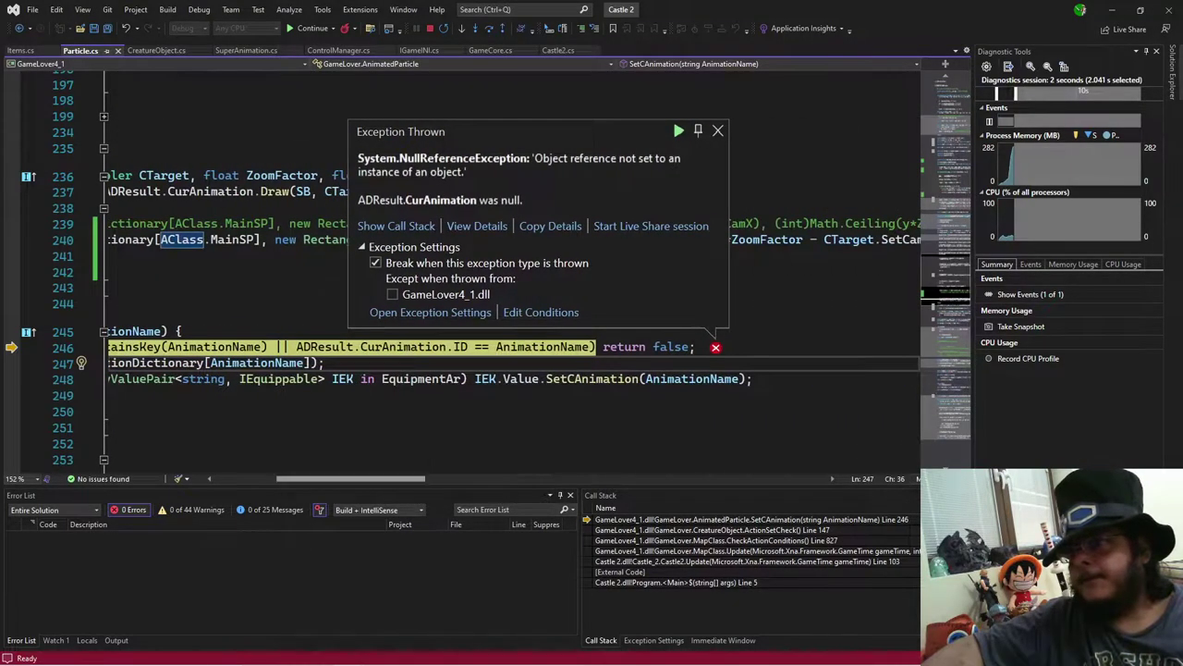
pyautogui.moveTo(413, 349)
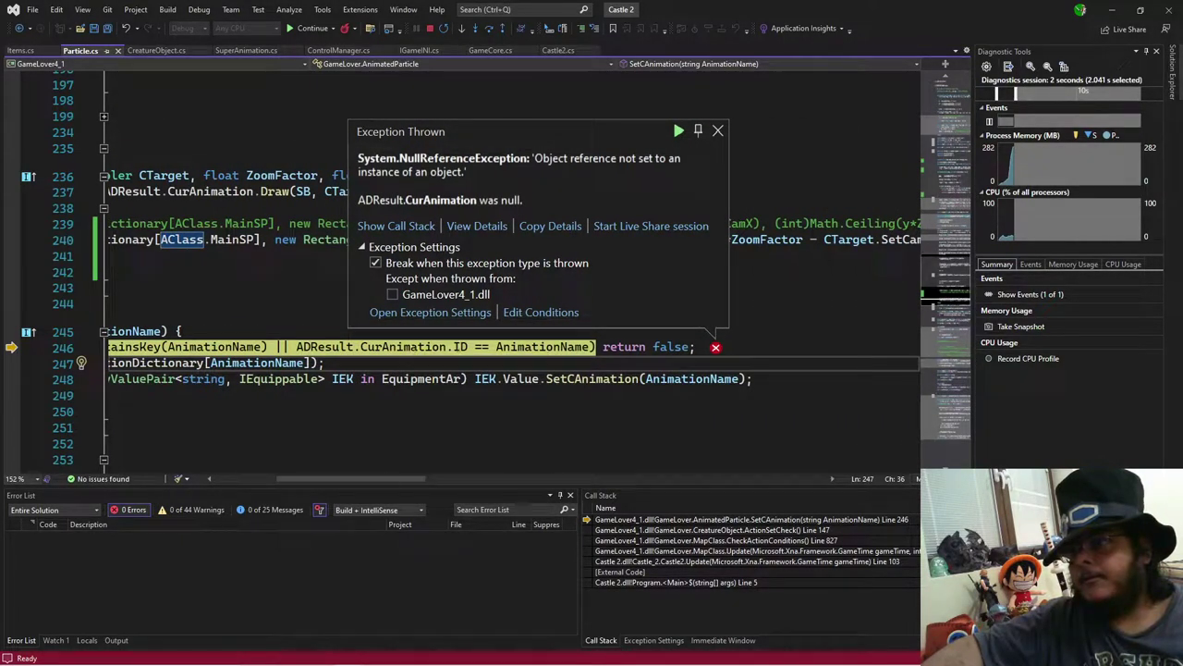
pyautogui.moveTo(373, 481); pyautogui.dragTo(327, 480)
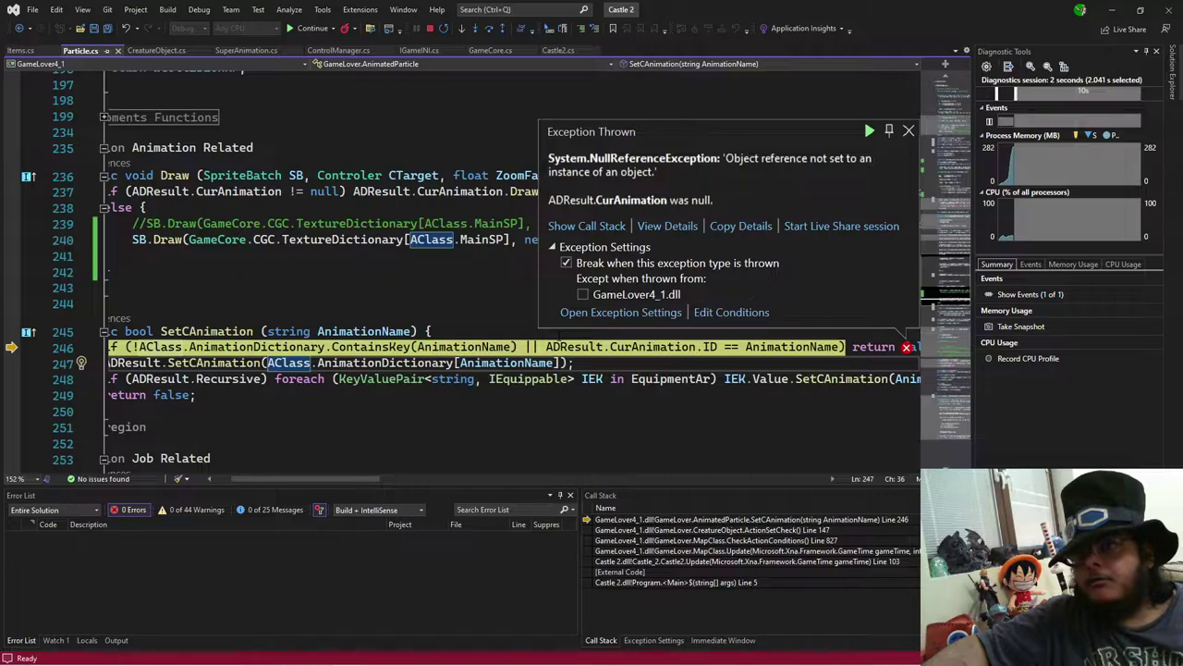
pyautogui.moveTo(427, 362)
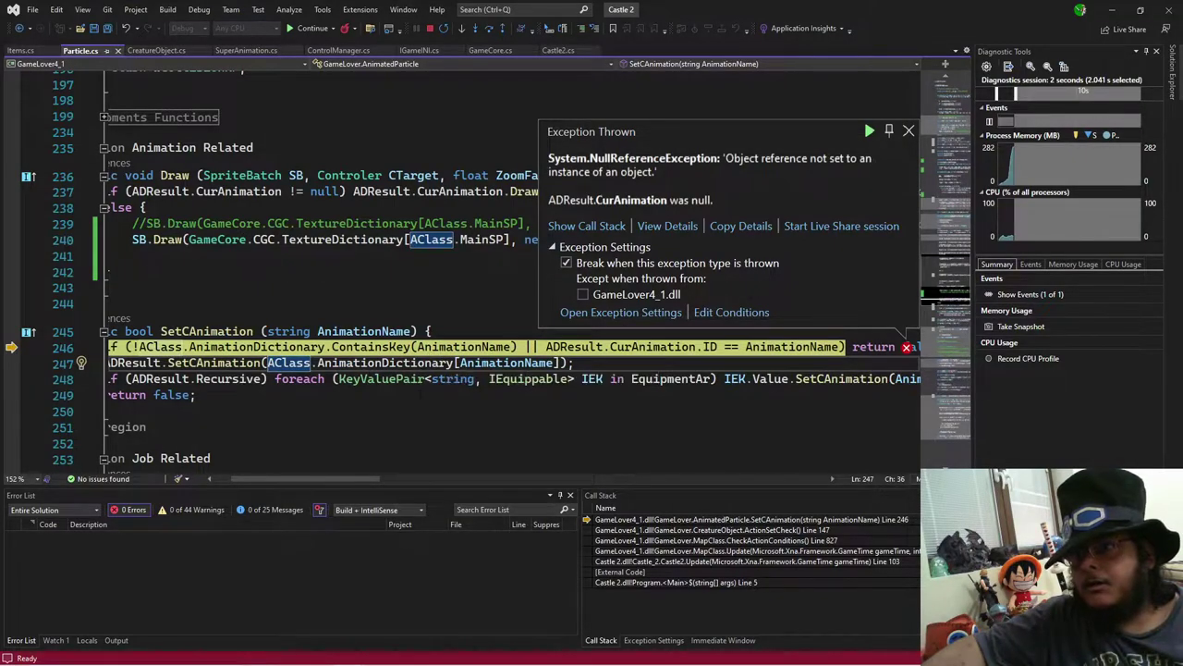
pyautogui.moveTo(216, 350)
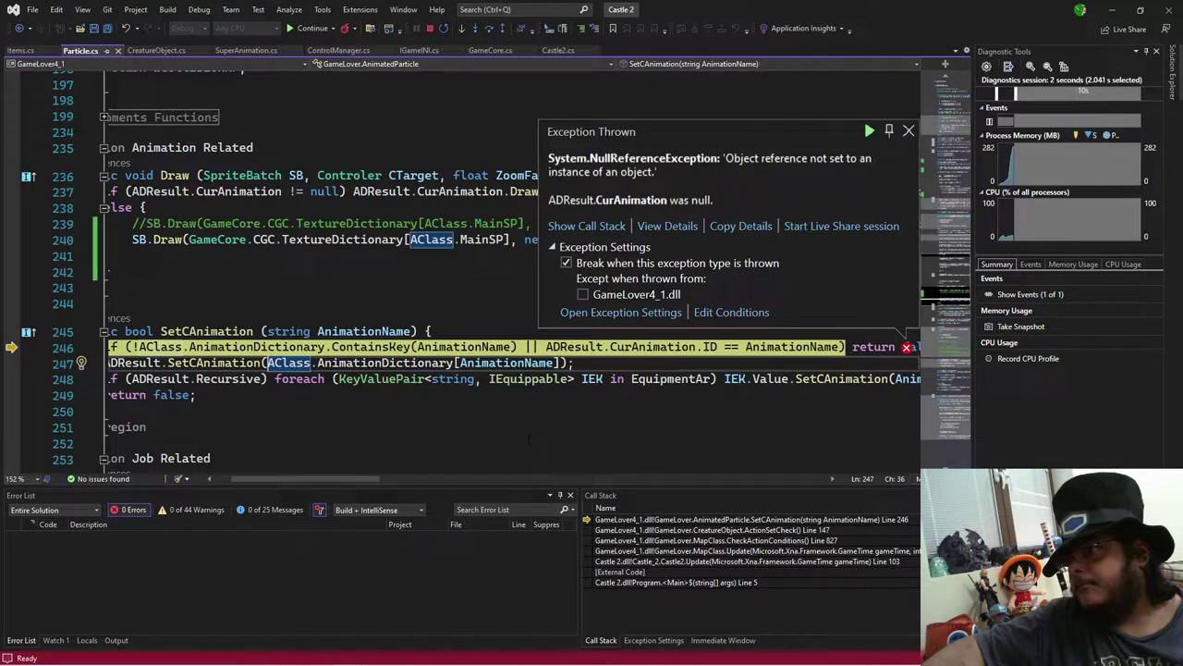
pyautogui.click(341, 443)
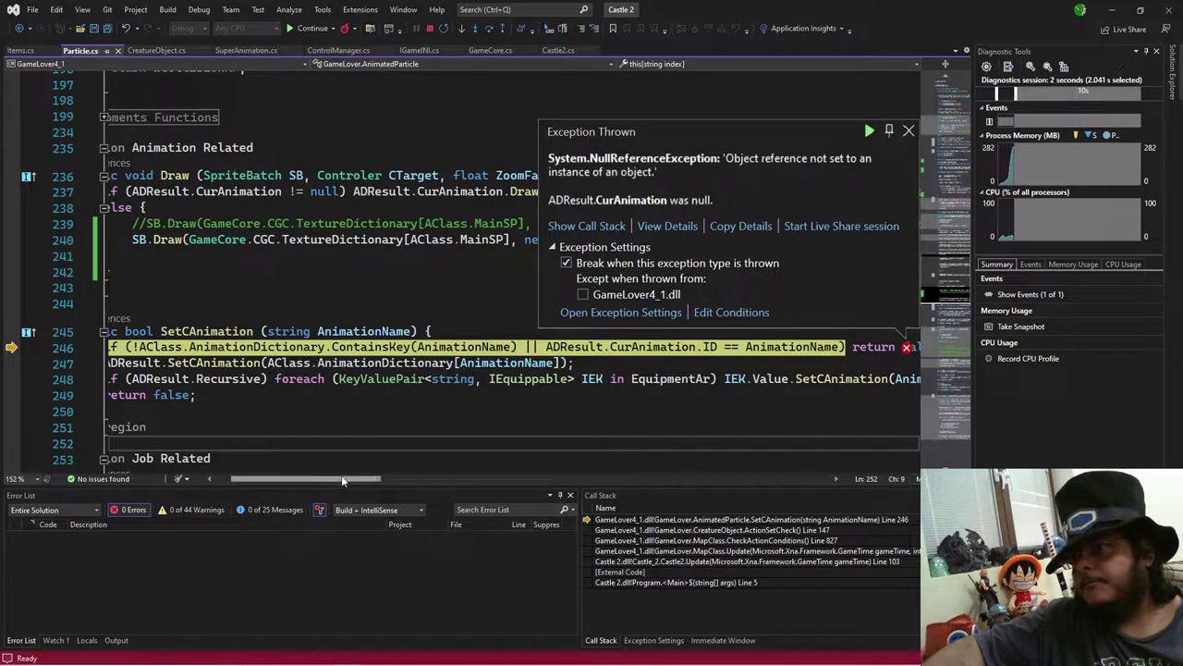
pyautogui.moveTo(342, 477); pyautogui.dragTo(338, 482)
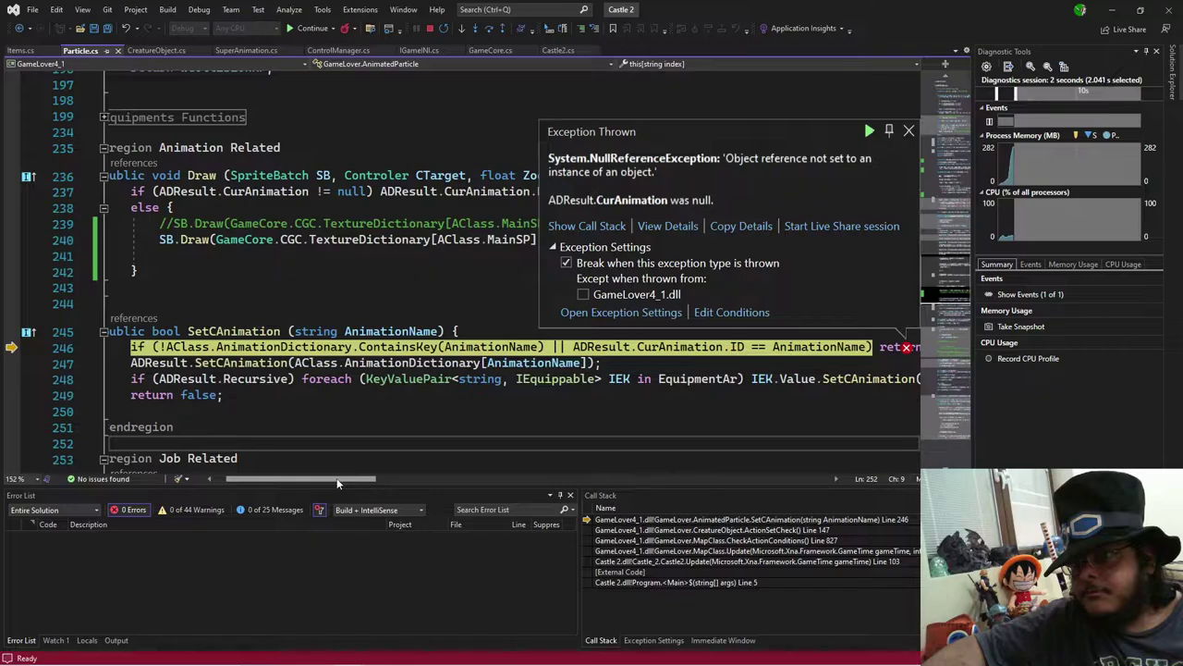
pyautogui.moveTo(337, 483); pyautogui.dragTo(322, 483)
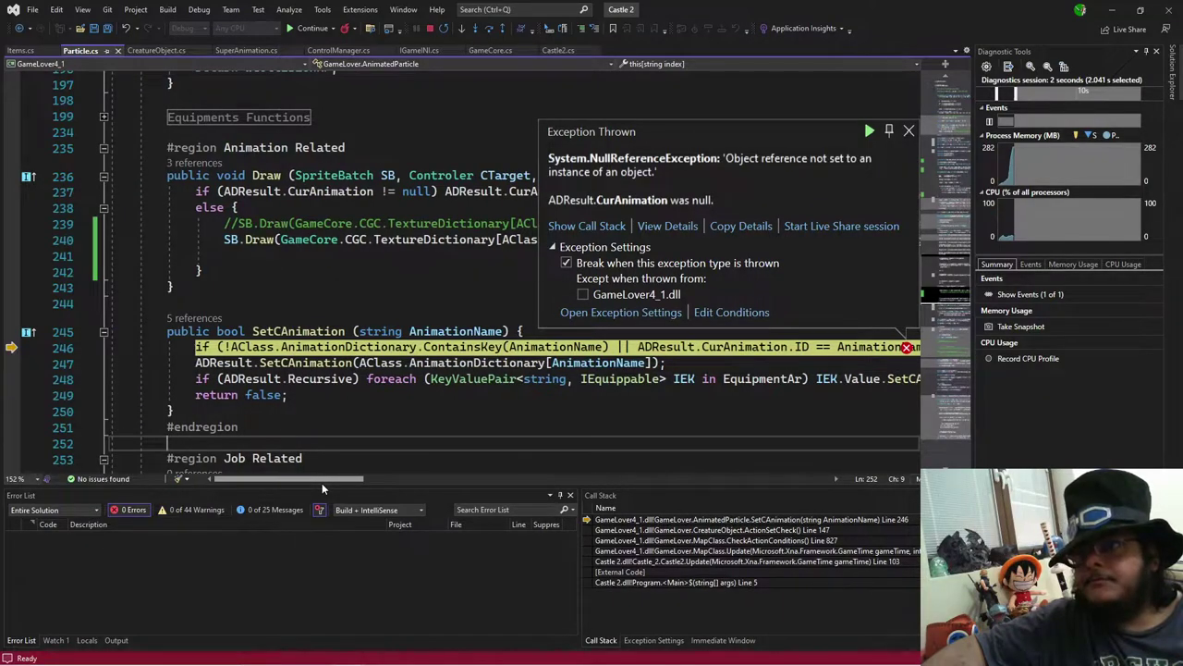
pyautogui.moveTo(321, 483); pyautogui.dragTo(358, 484)
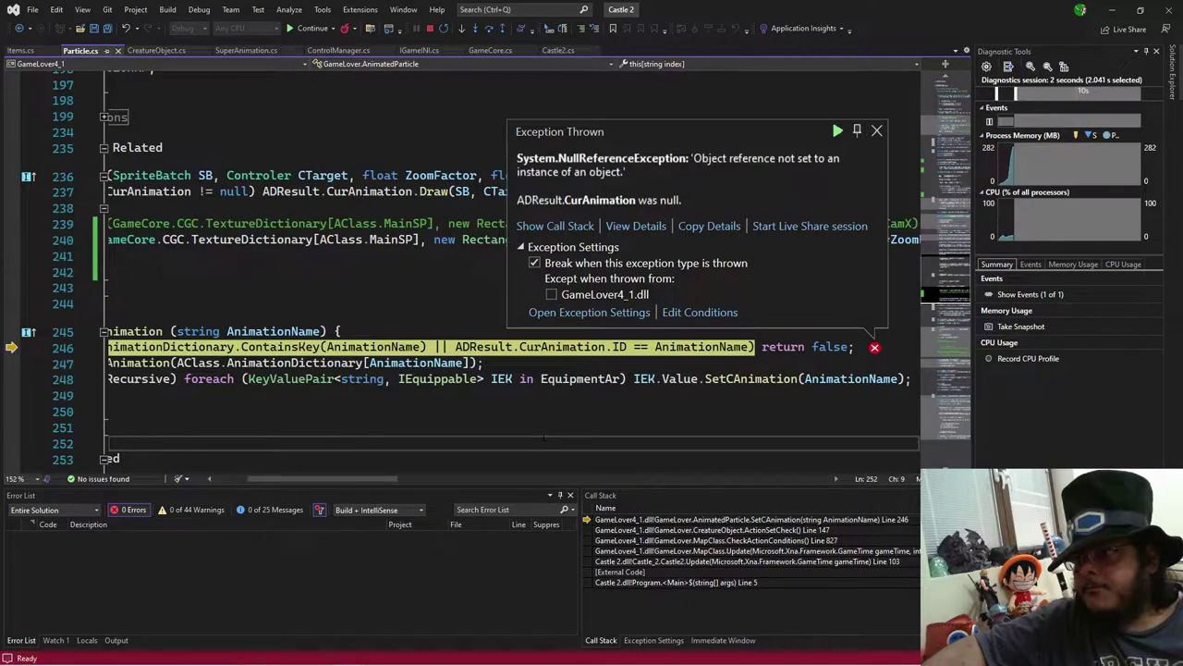
# Step: Open the ActionSetCheck frame and append the comment "// remove this later" after the SetCAnimation("Idle") else block
pyautogui.doubleClick(640, 532)
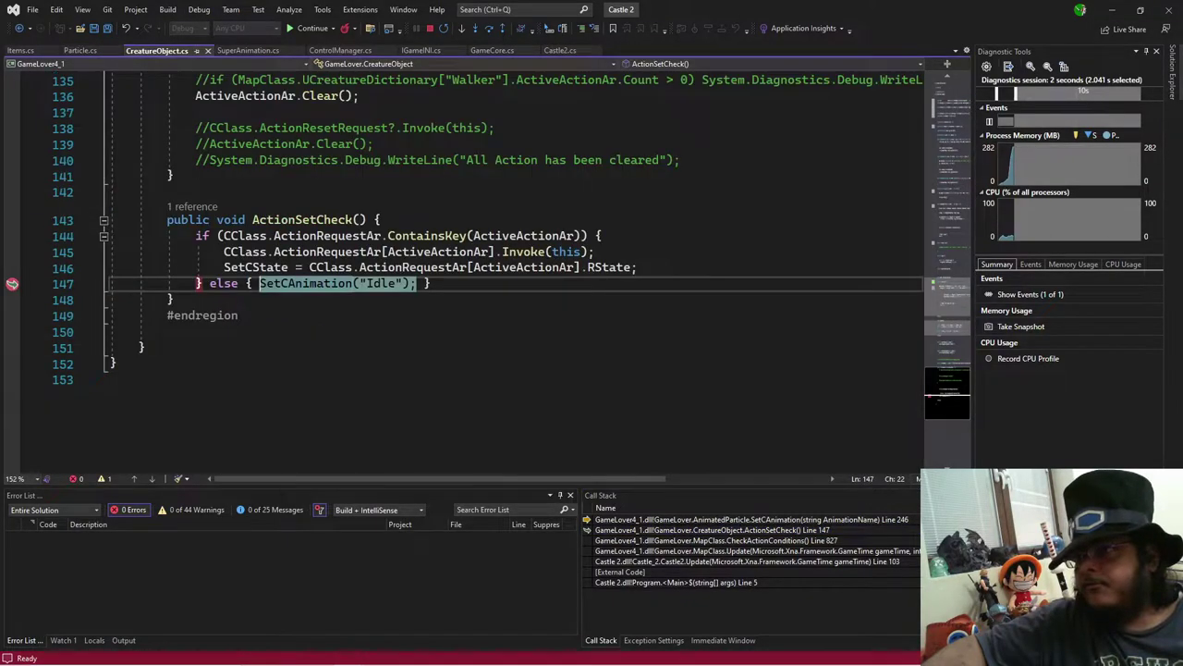
pyautogui.moveTo(279, 284)
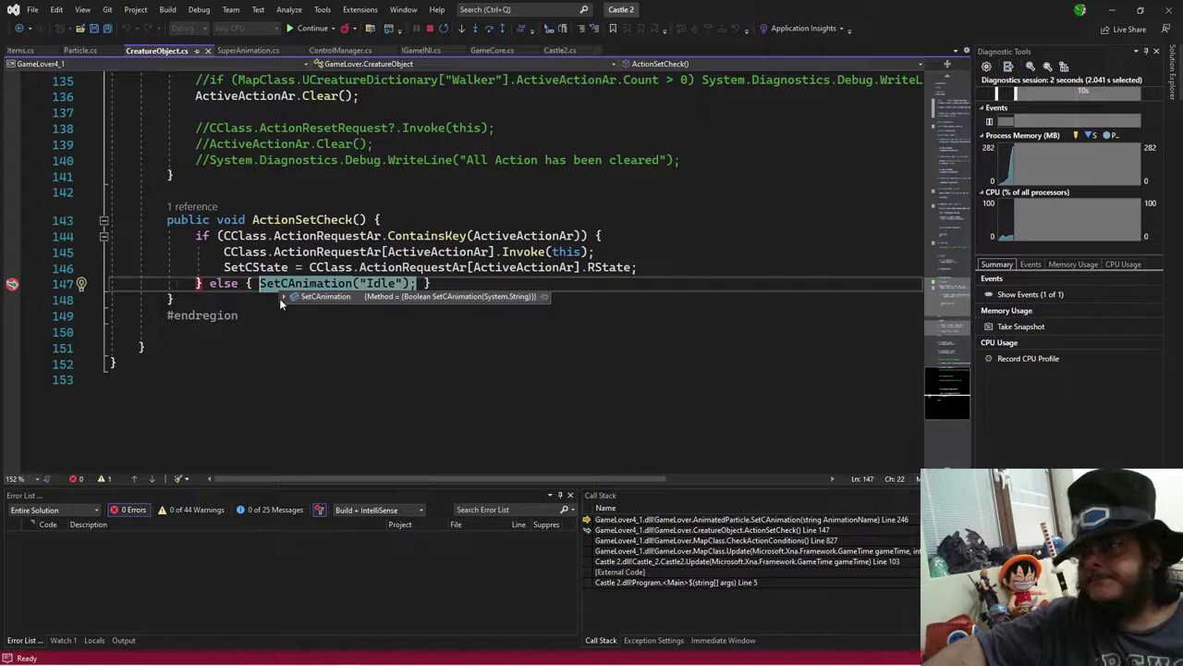
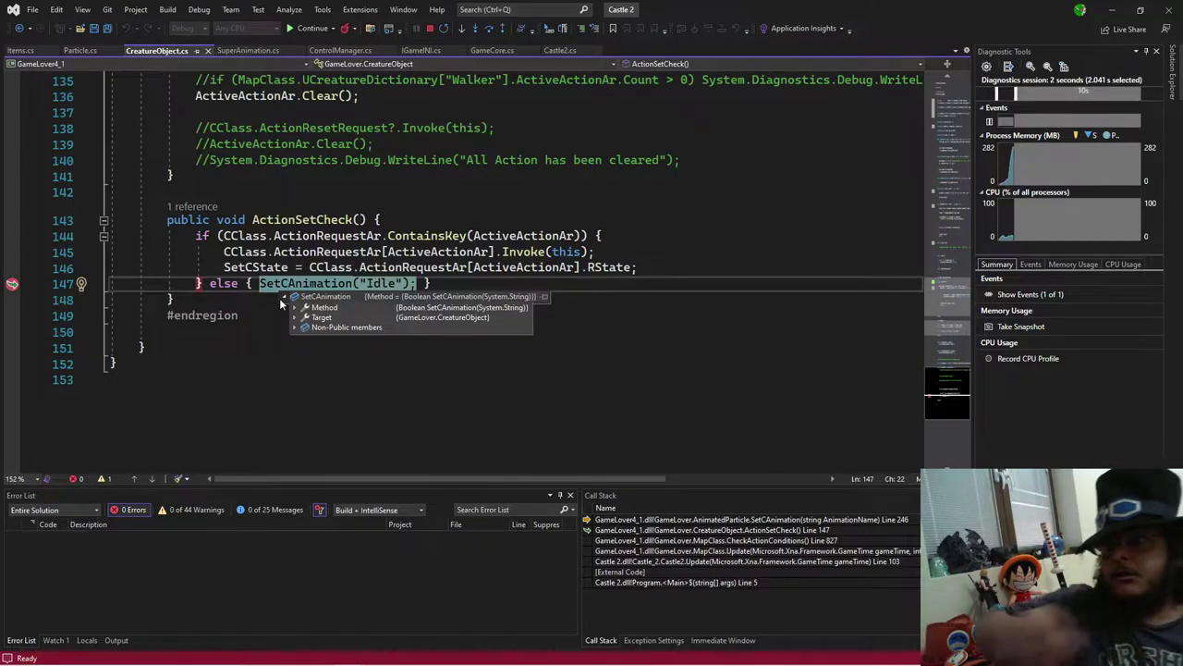
pyautogui.press('End')
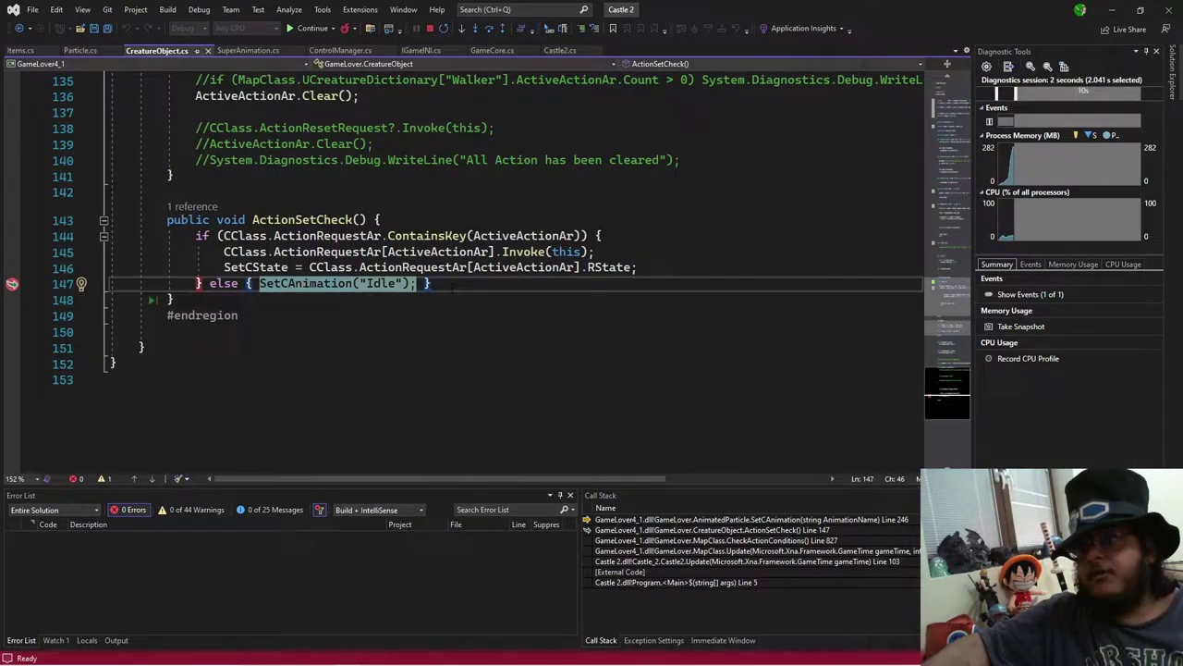
pyautogui.press('Left')
pyautogui.press('Left')
pyautogui.press('Left')
pyautogui.press('Left')
pyautogui.press('Left')
pyautogui.press('Left')
pyautogui.press('Left')
pyautogui.press('Left')
pyautogui.press('Left')
pyautogui.press('Left')
pyautogui.press('Left')
pyautogui.press('Left')
pyautogui.press('Left')
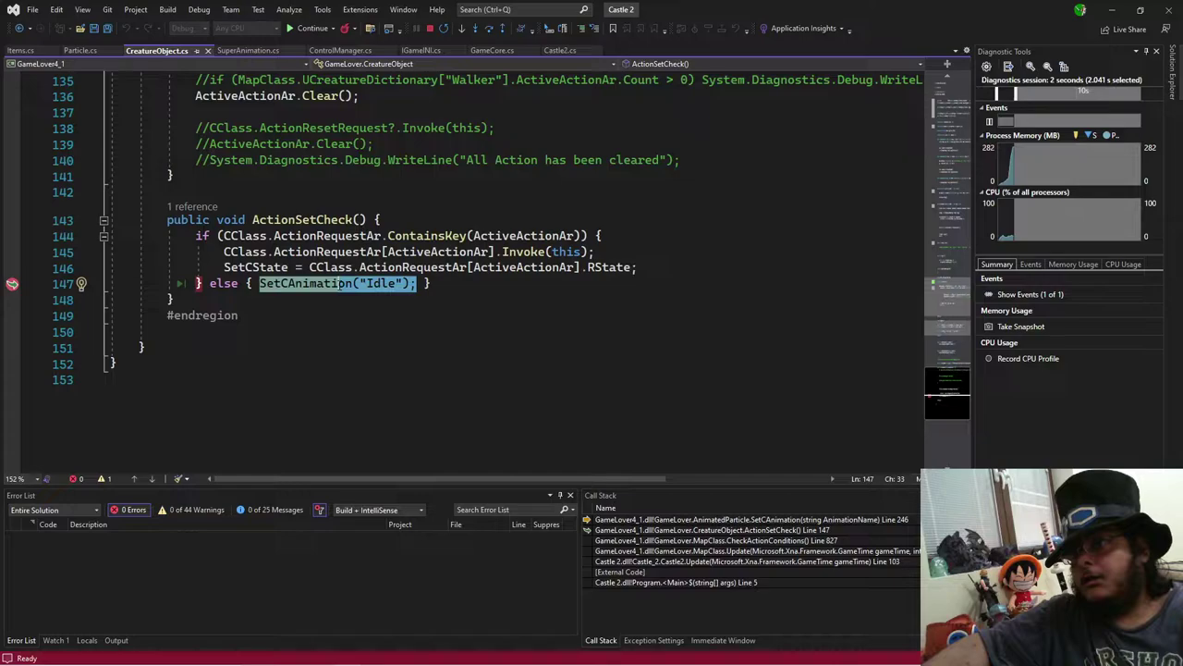
pyautogui.press('End')
pyautogui.write('// ')
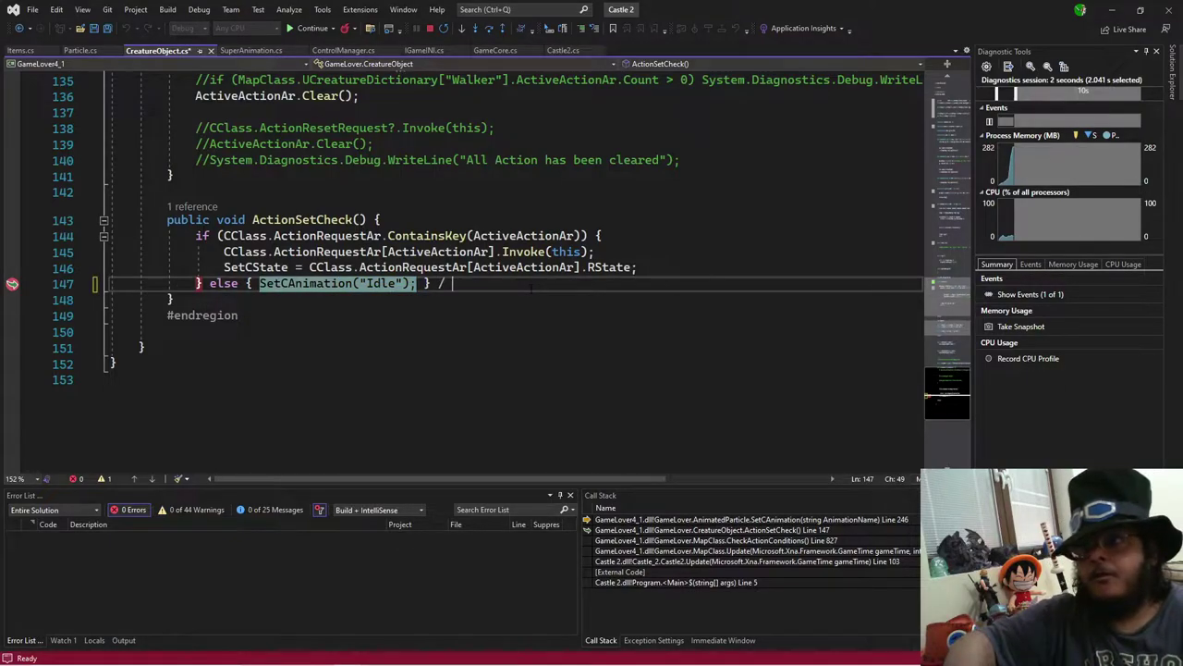
pyautogui.write('reno')
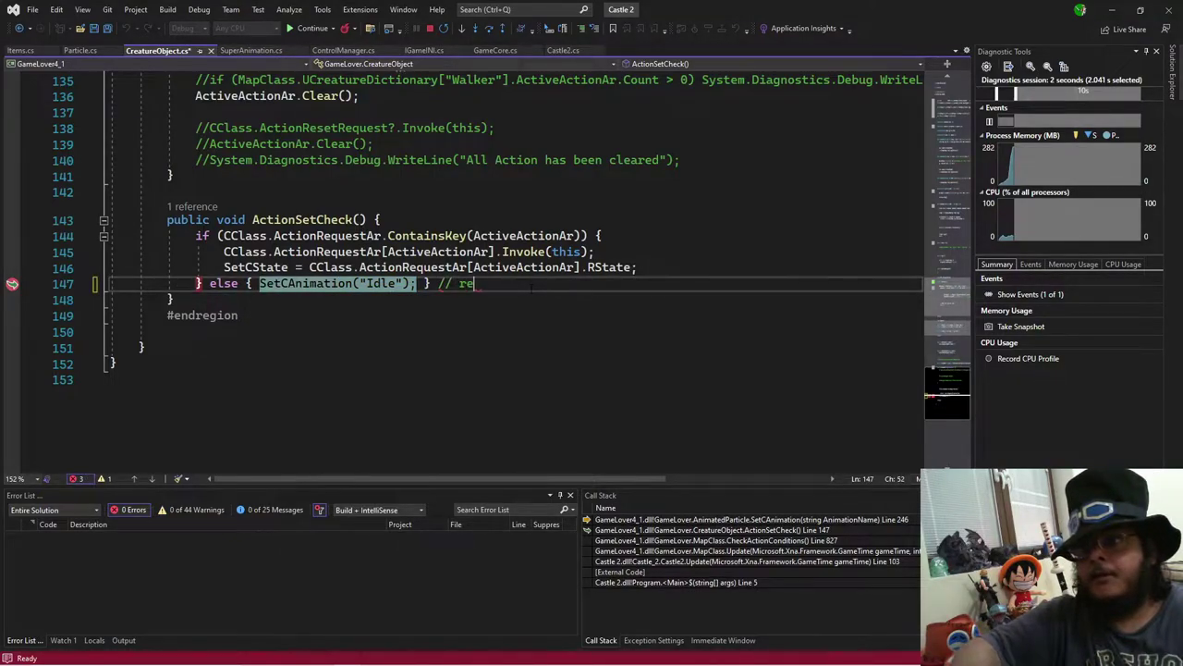
pyautogui.press('BackSpace')
pyautogui.press('BackSpace')
pyautogui.write('move th')
pyautogui.write('is later')
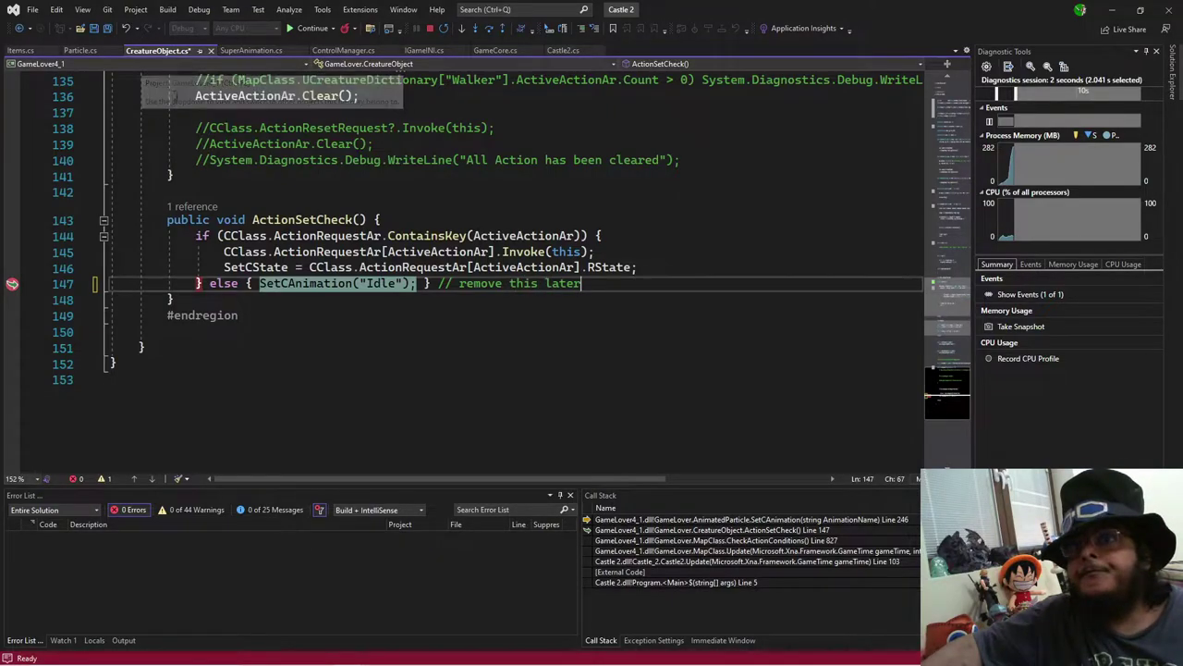
# Step: Return to the AnimatedParticle.SetCAnimation frame and examine the ADResult.CurAnimation.ID comparison in its if condition
pyautogui.doubleClick(662, 521)
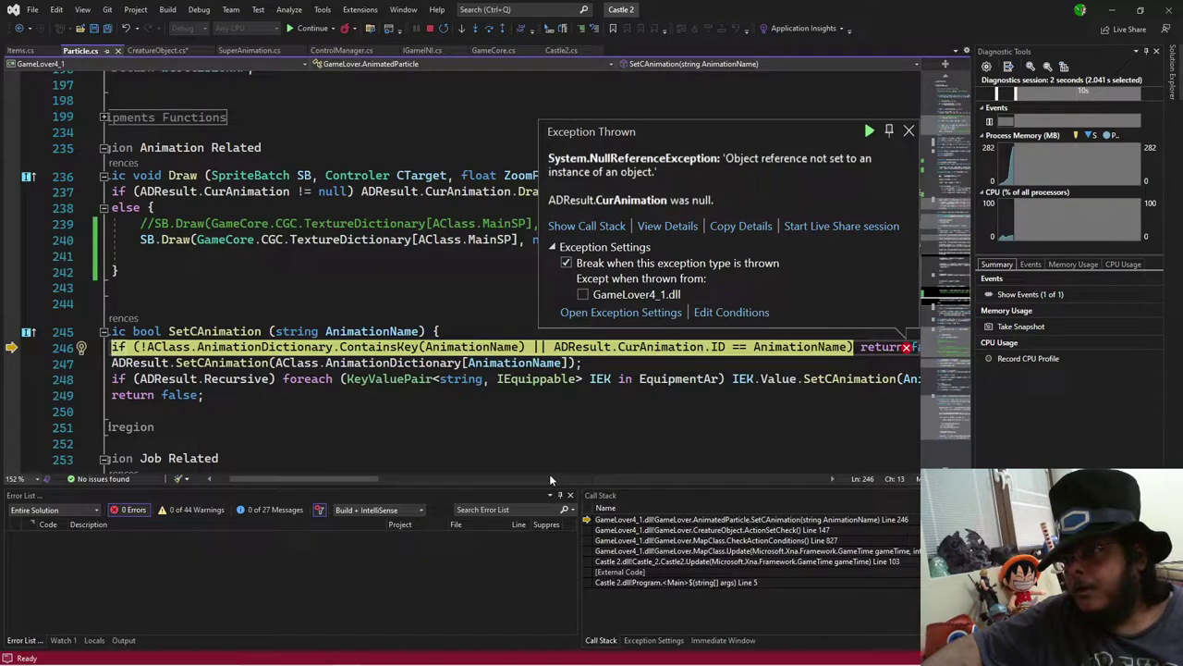
pyautogui.moveTo(267, 348)
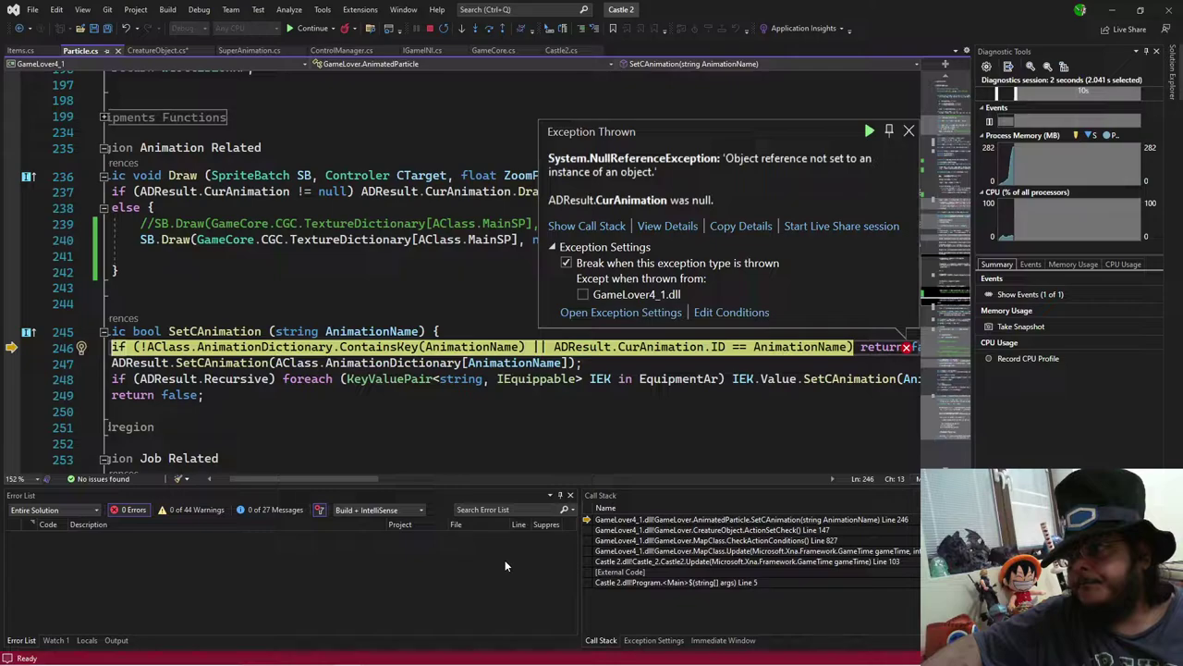
pyautogui.moveTo(348, 481); pyautogui.dragTo(386, 481)
pyautogui.moveTo(474, 347)
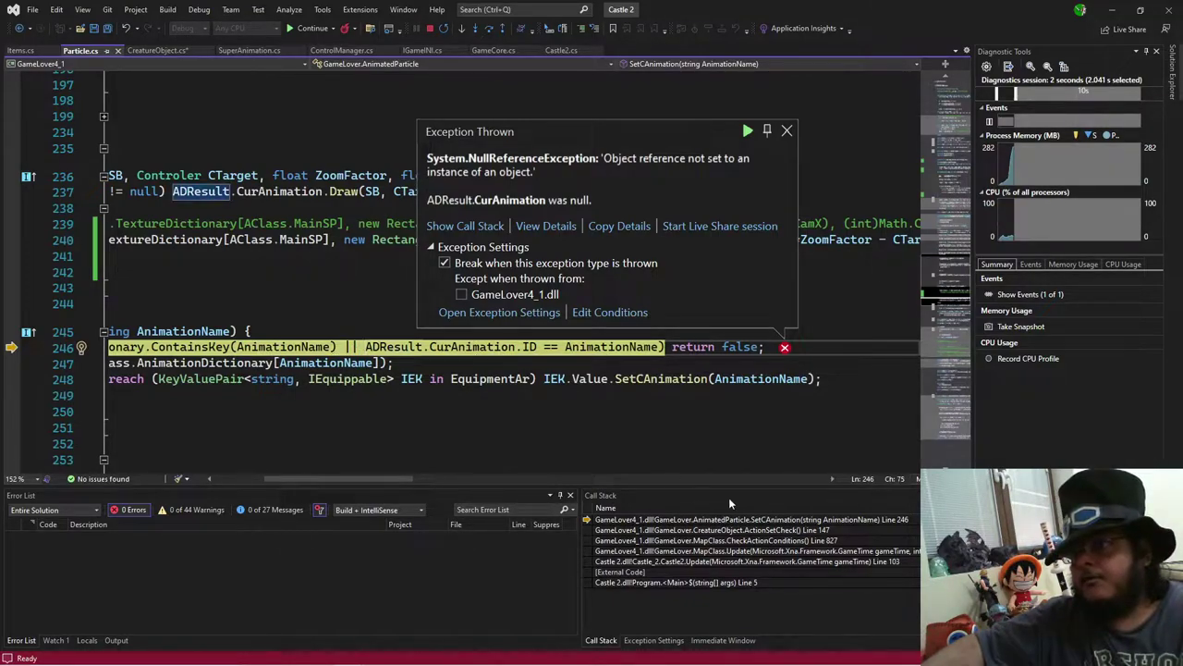
pyautogui.write('||')
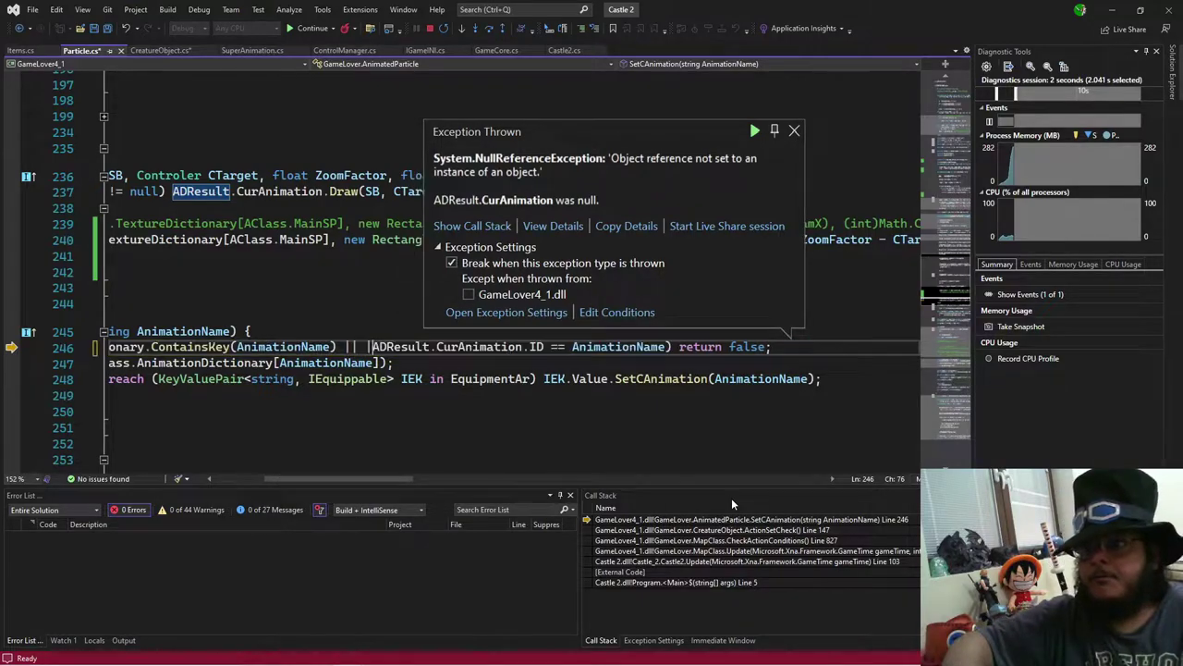
pyautogui.press('Left')
pyautogui.press('Left')
pyautogui.press('Left')
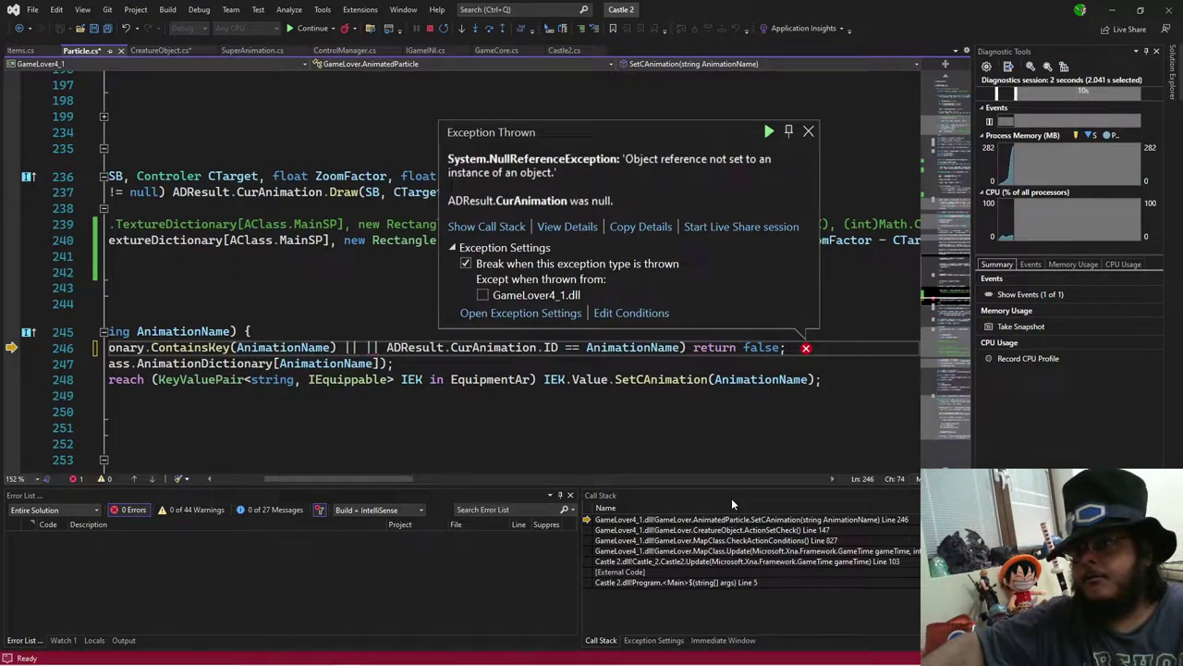
pyautogui.moveTo(543, 348); pyautogui.dragTo(395, 348)
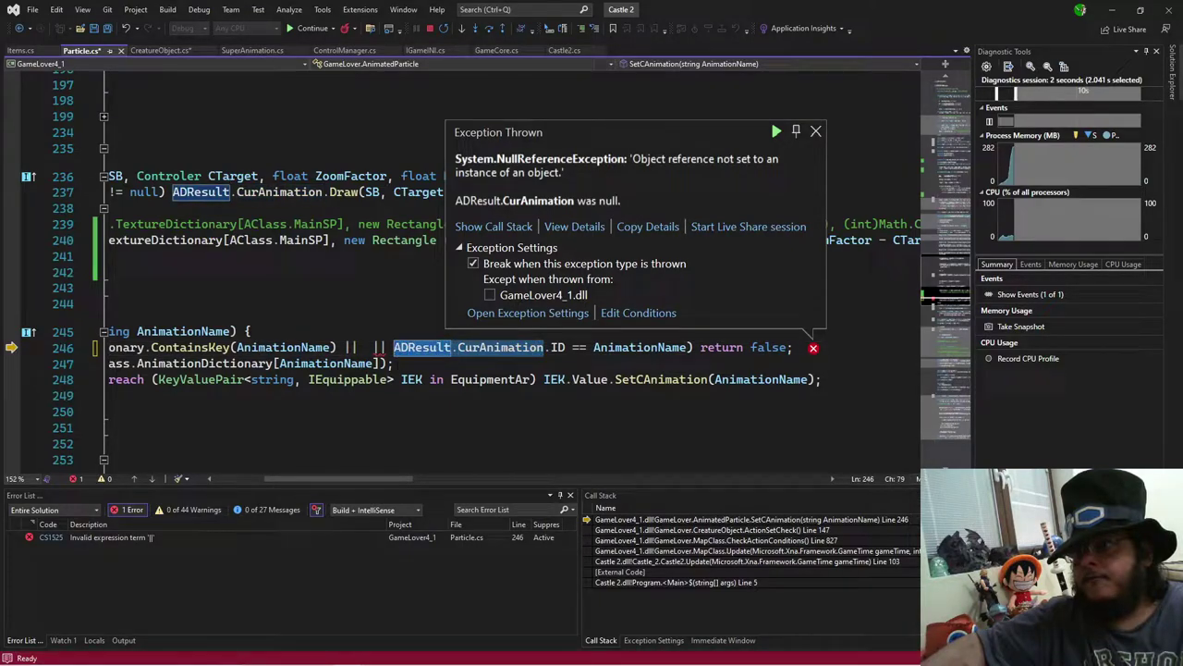
pyautogui.click(367, 348)
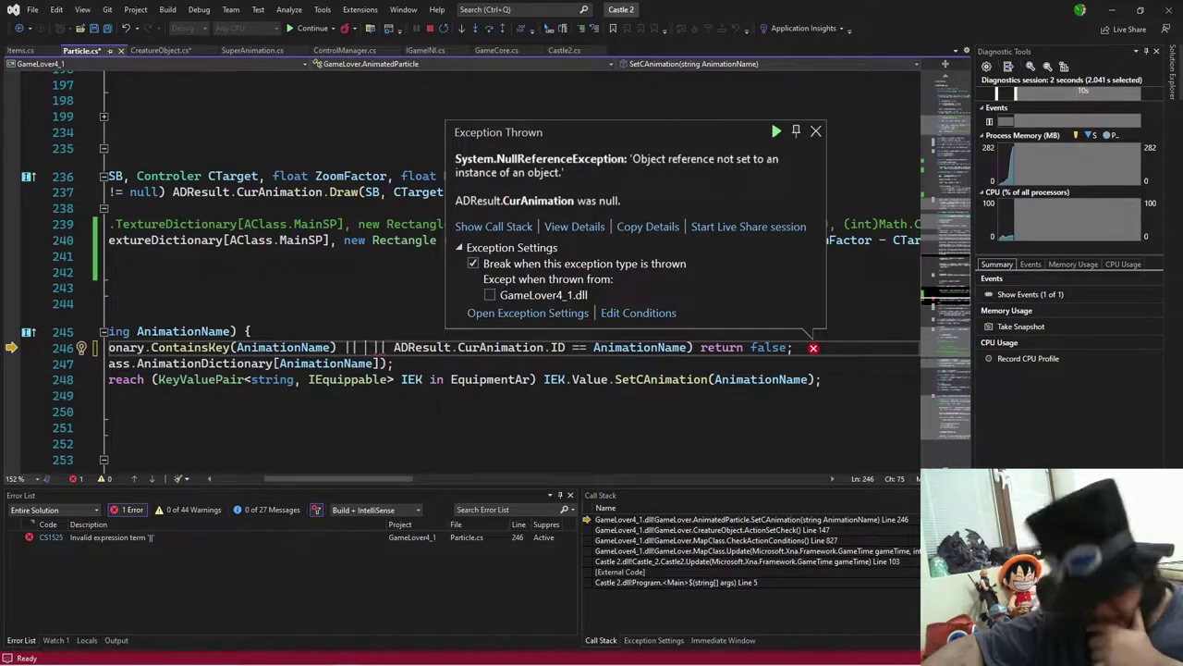
pyautogui.press('Right')
pyautogui.press('Left')
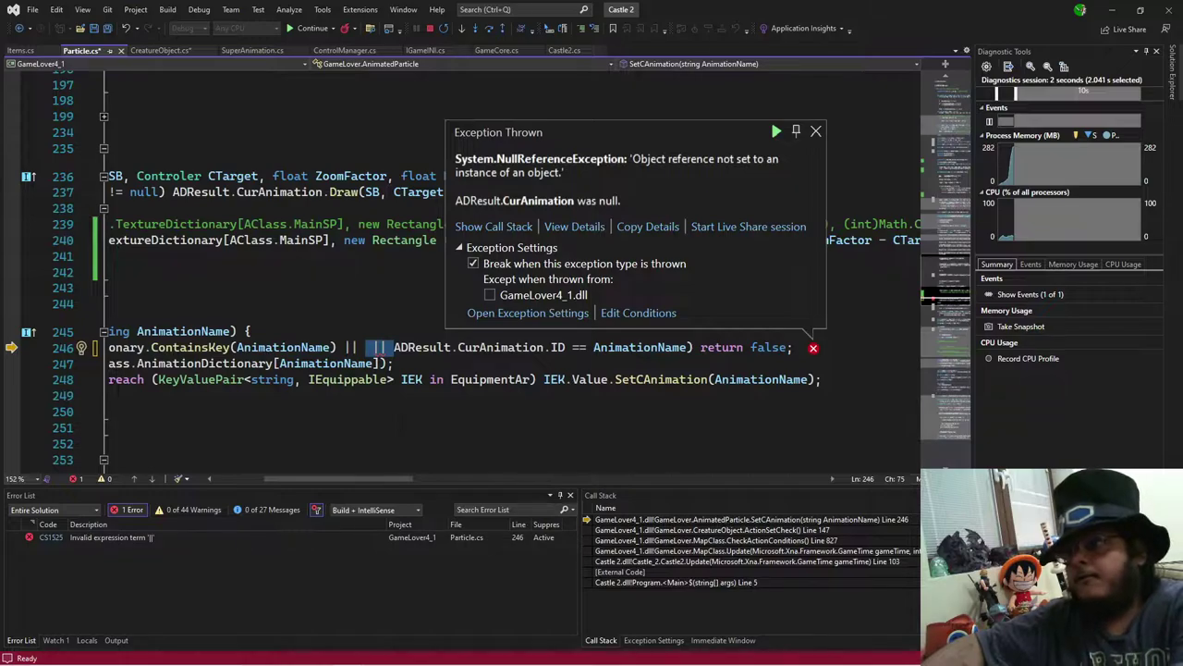
pyautogui.press('Delete')
pyautogui.press('Delete')
pyautogui.press('Delete')
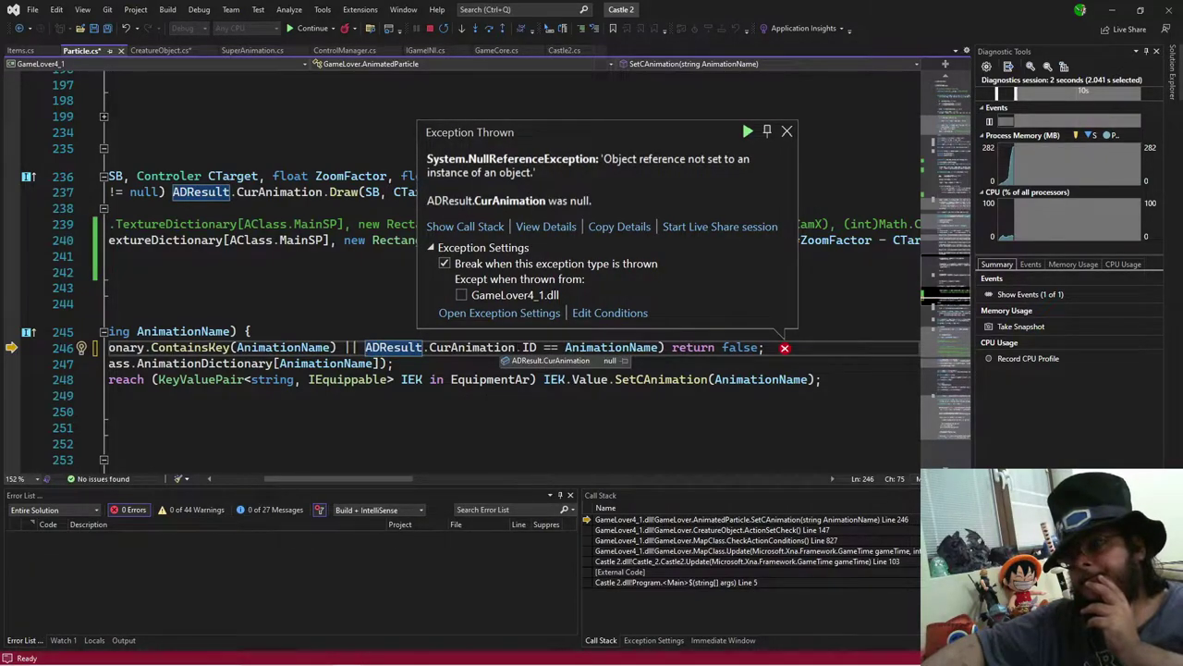
# Step: Review the operator examples in Conditions Operation 1.png from the Classes\Condition folder and switch back to Castle 2 in Visual Studio
pyautogui.click(1112, 9)
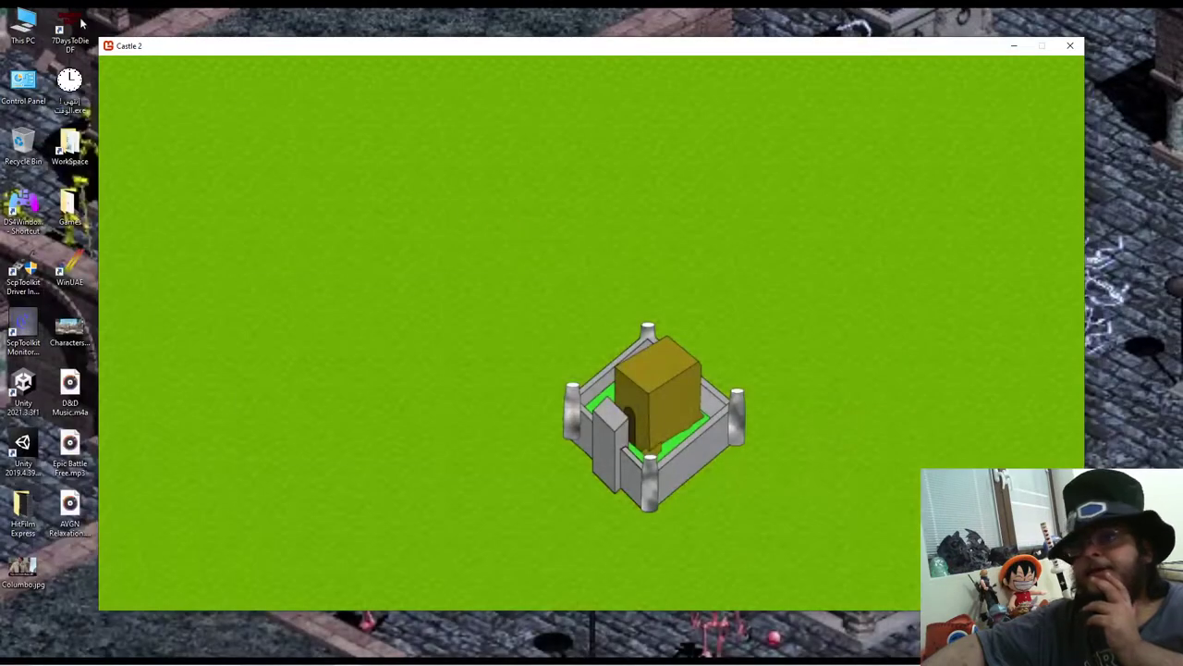
pyautogui.doubleClick(23, 26)
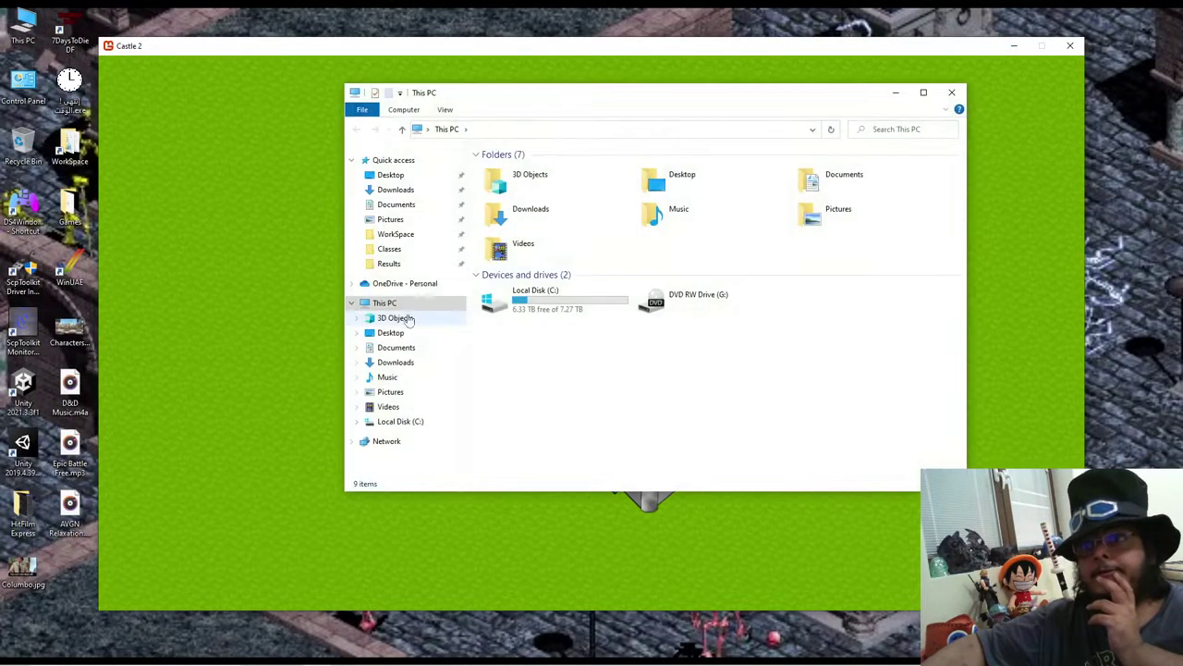
pyautogui.click(415, 249)
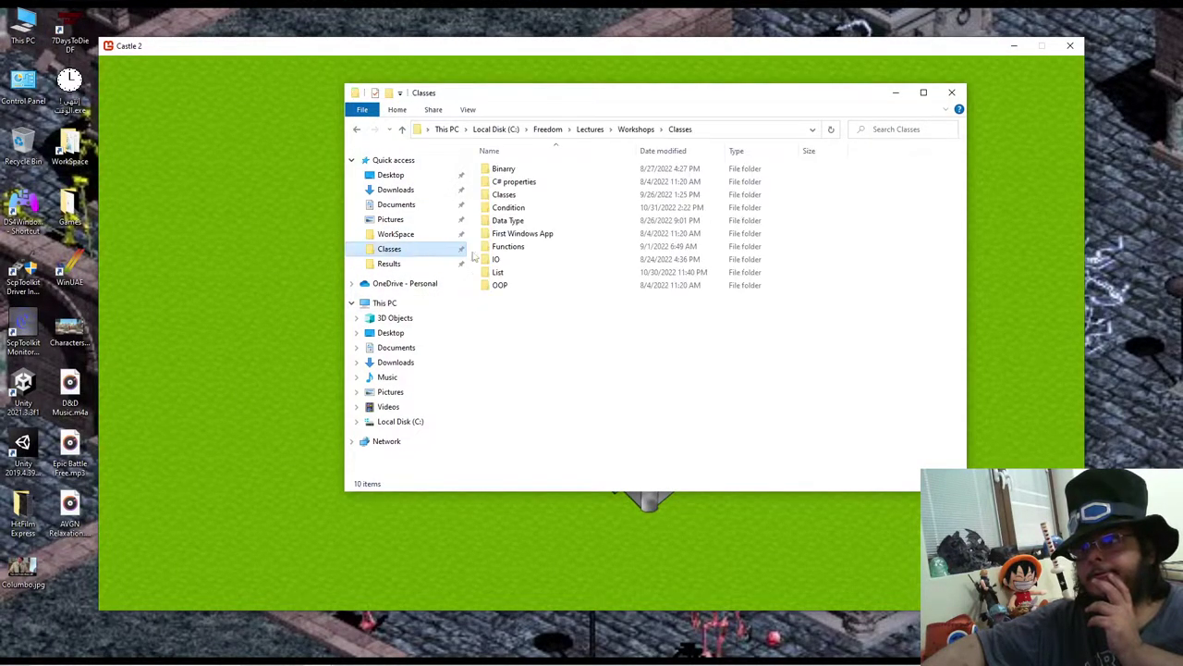
pyautogui.doubleClick(551, 210)
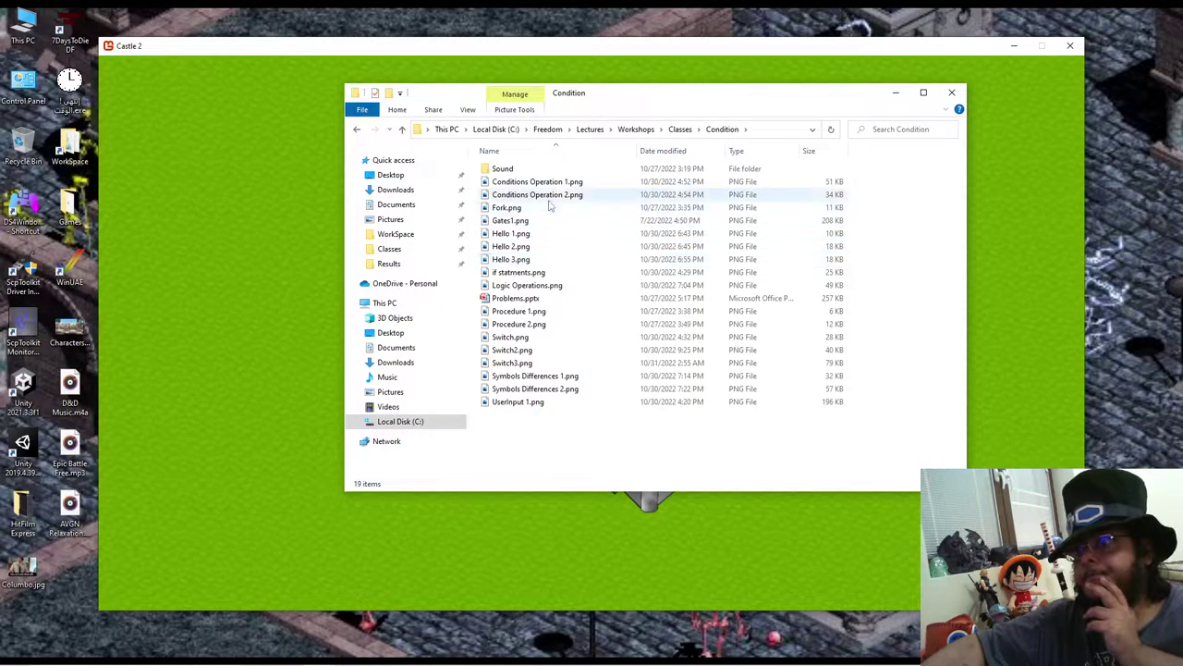
pyautogui.doubleClick(538, 182)
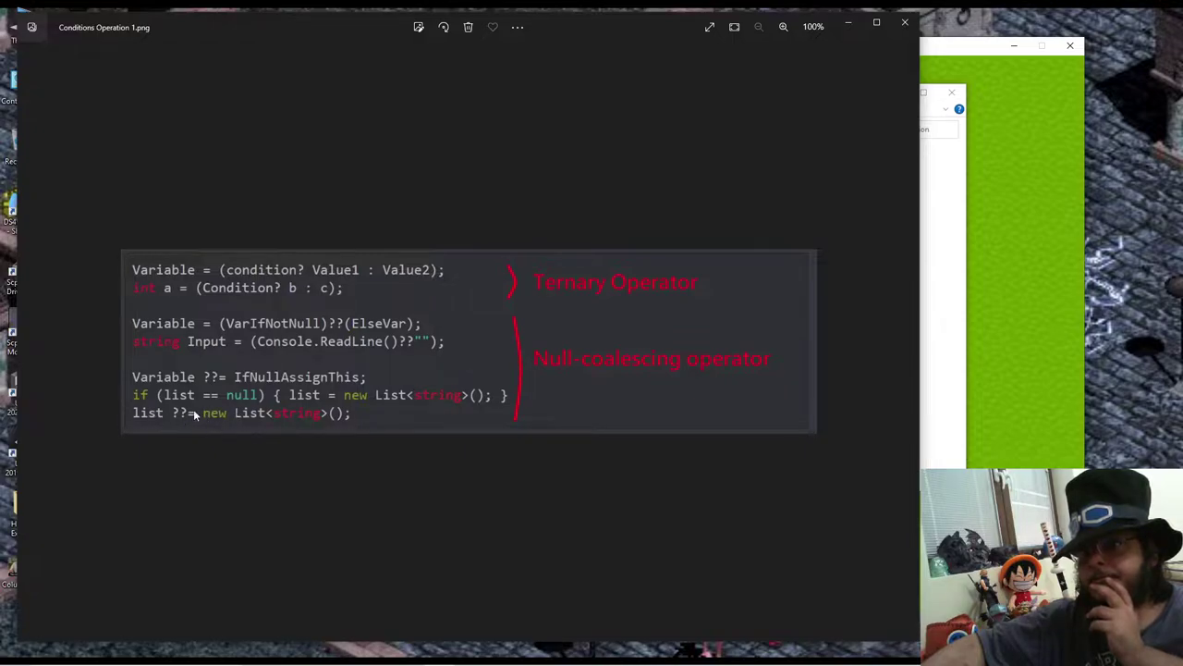
pyautogui.moveTo(407, 657)
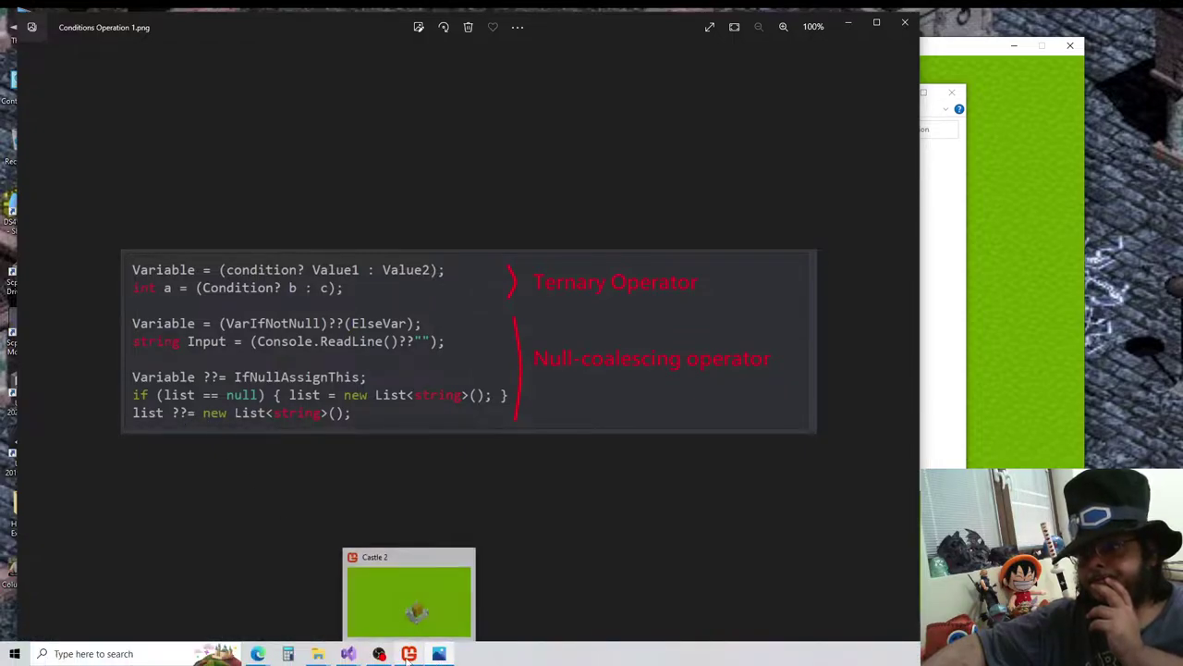
pyautogui.moveTo(348, 654)
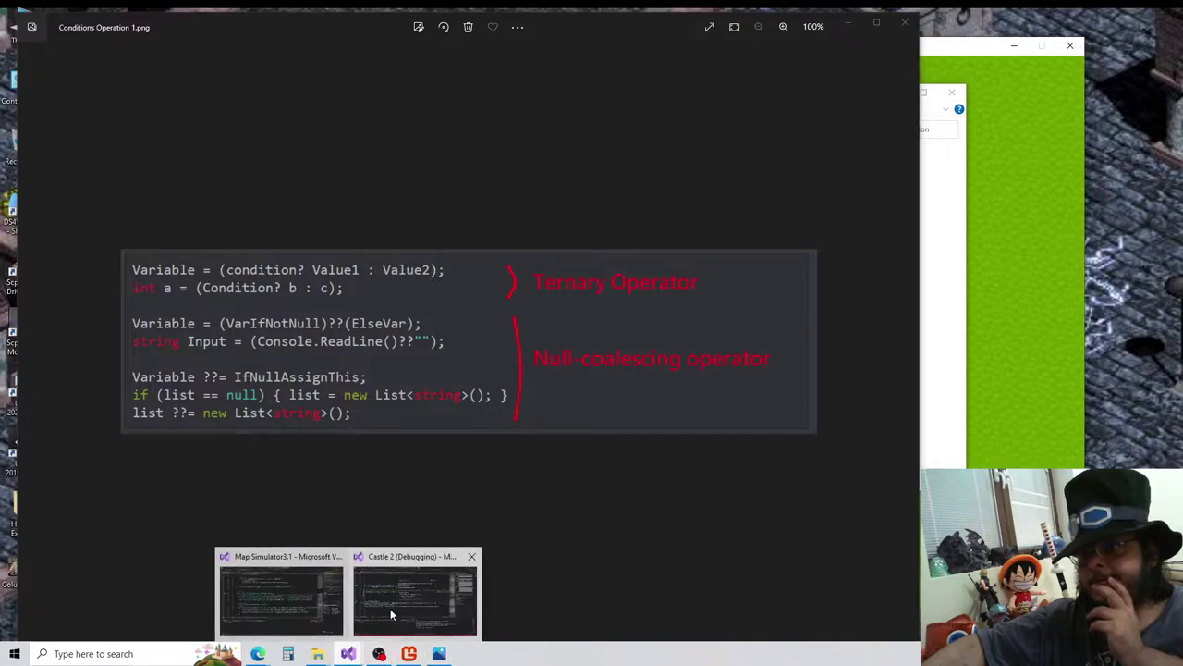
pyautogui.click(388, 615)
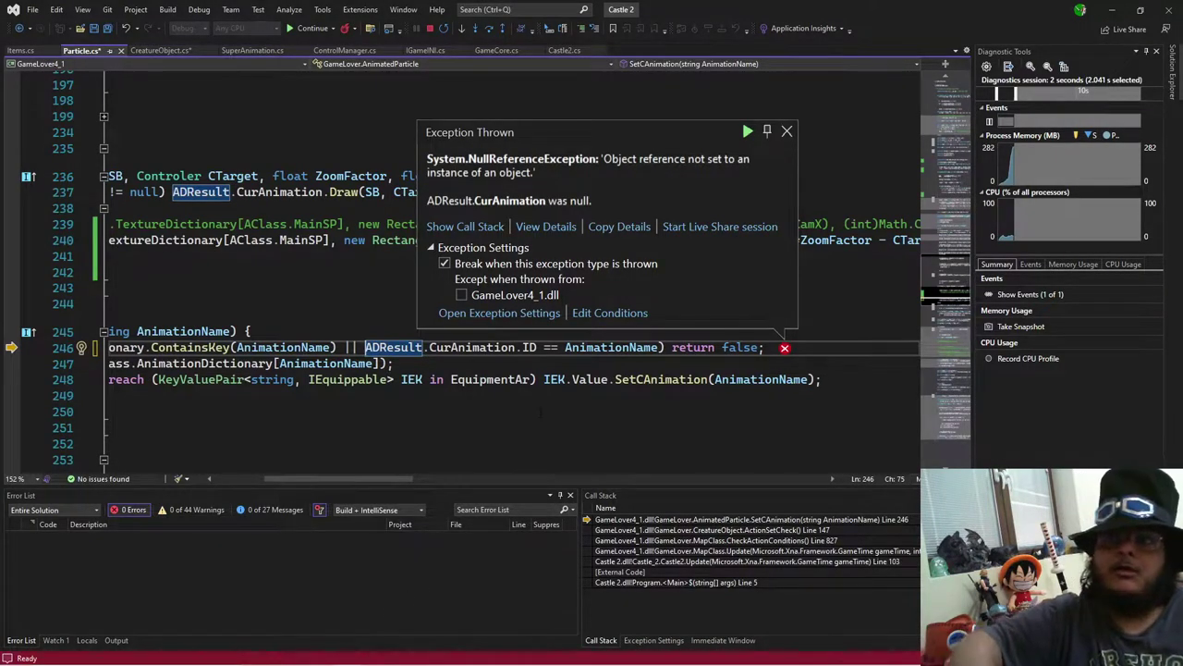
# Step: Enclose ADResult.CurAnimation in parentheses before .ID in SetCAnimation's if condition
pyautogui.write('(')
pyautogui.press('Right')
pyautogui.press('Right')
pyautogui.press('Right')
pyautogui.press('Right')
pyautogui.press('Right')
pyautogui.press('Right')
pyautogui.press('Right')
pyautogui.press('Right')
pyautogui.press('Right')
pyautogui.press('Right')
pyautogui.press('Right')
pyautogui.press('Right')
pyautogui.press('Right')
pyautogui.press('Right')
pyautogui.press('Right')
pyautogui.press('Right')
pyautogui.press('Right')
pyautogui.press('Right')
pyautogui.press('Right')
pyautogui.press('Right')
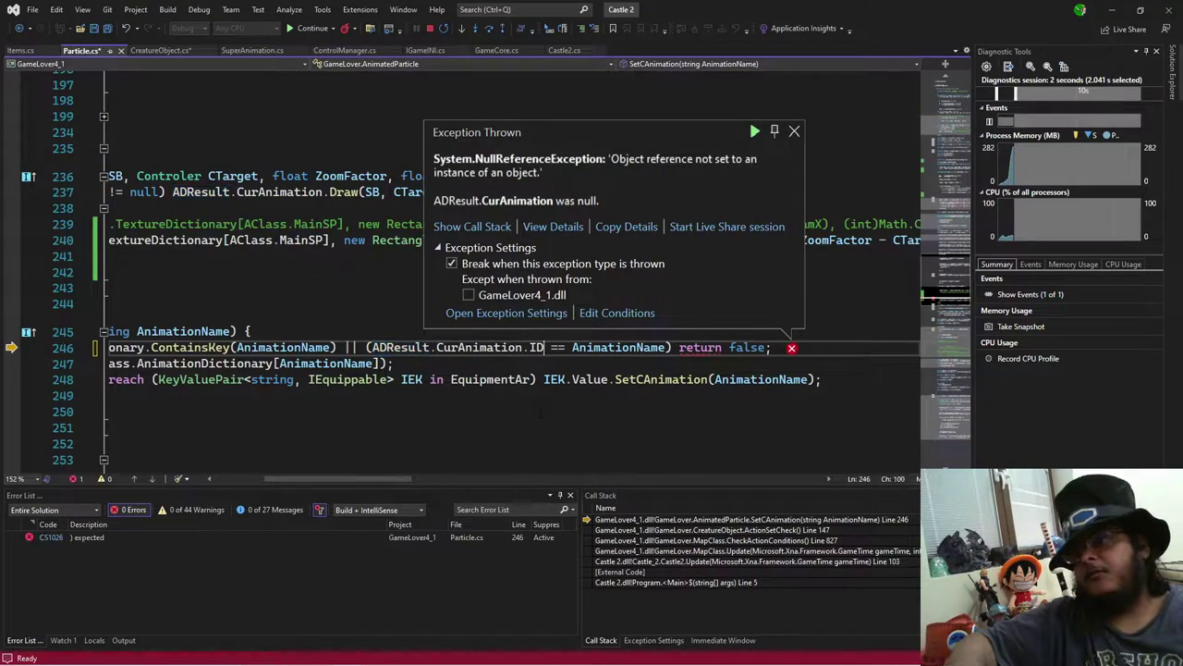
pyautogui.press('Left')
pyautogui.press('Left')
pyautogui.press('Left')
pyautogui.write(')')
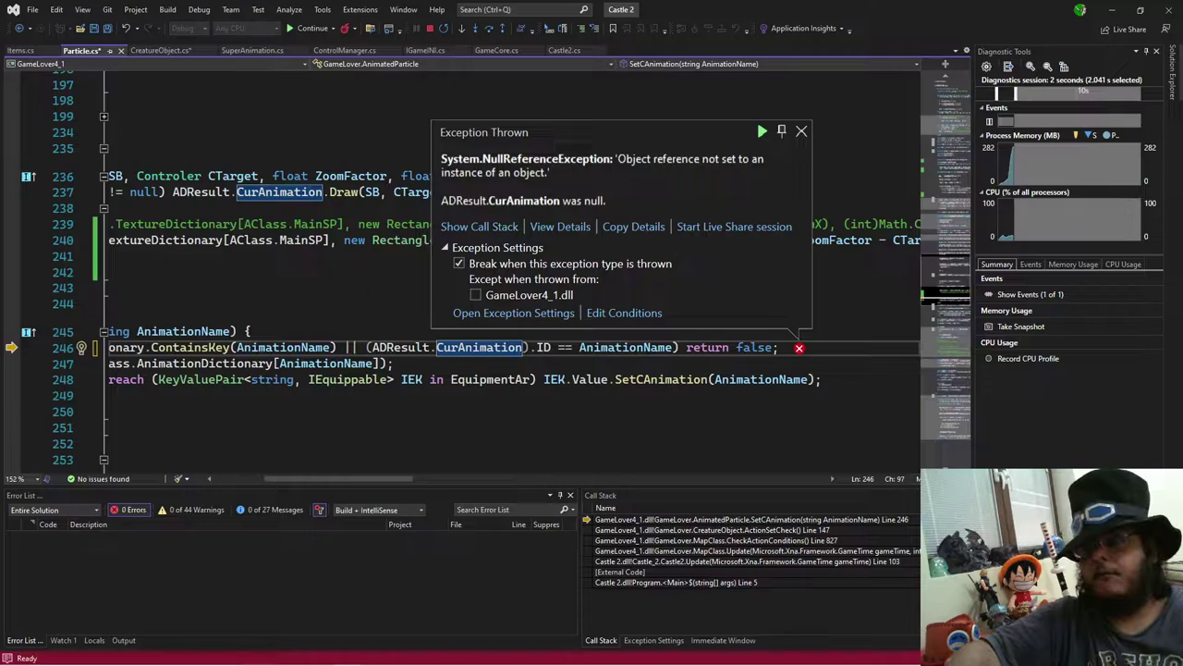
# Step: Try a null fallback by adding "??= new AnimationData(0)" after ADResult.CurAnimation inside the parentheses
pyautogui.write('??')
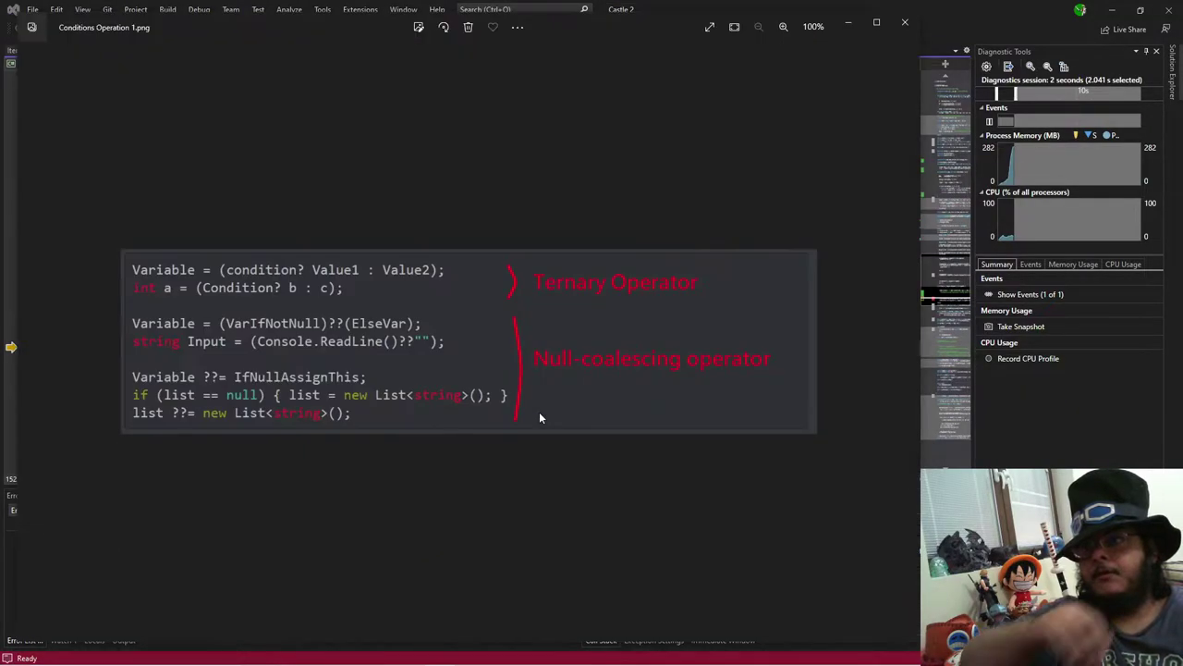
pyautogui.write('=')
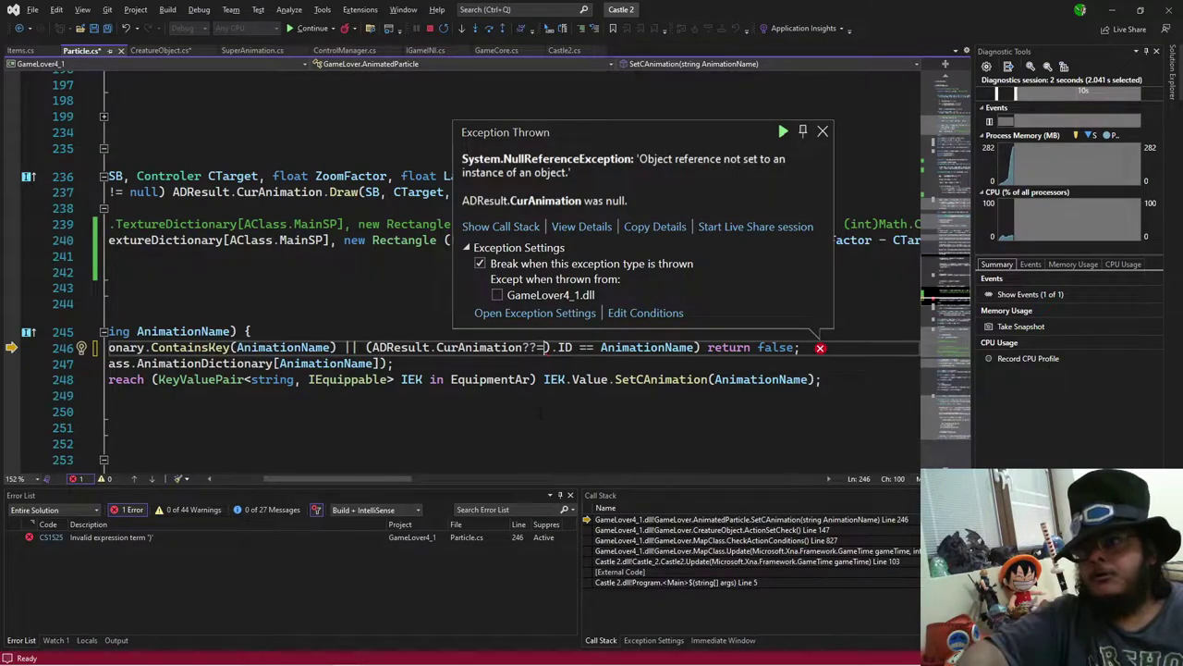
pyautogui.write('new')
pyautogui.write(' cur')
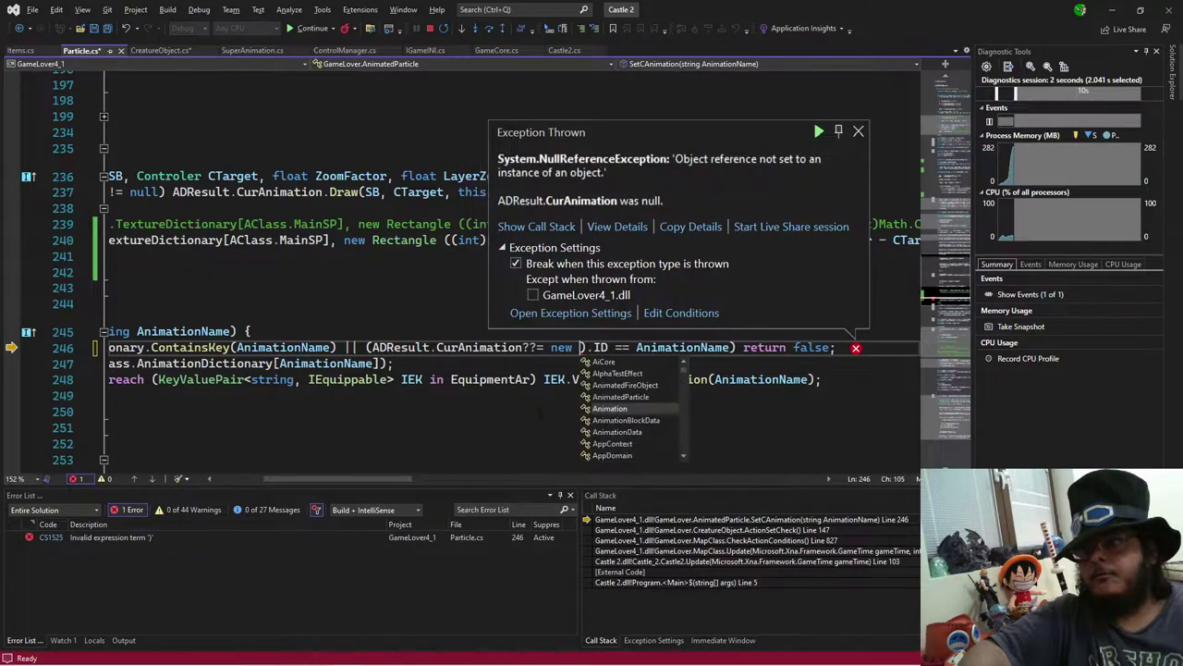
pyautogui.press('BackSpace')
pyautogui.press('BackSpace')
pyautogui.press('BackSpace')
pyautogui.write('Animation')
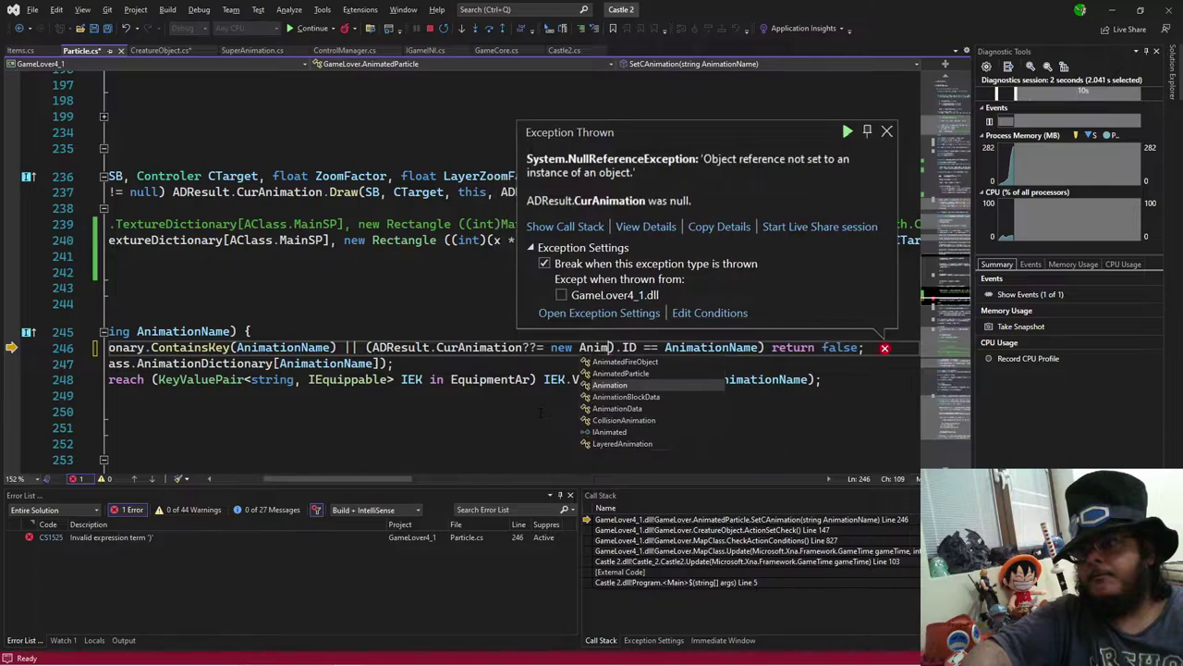
pyautogui.write('Data(')
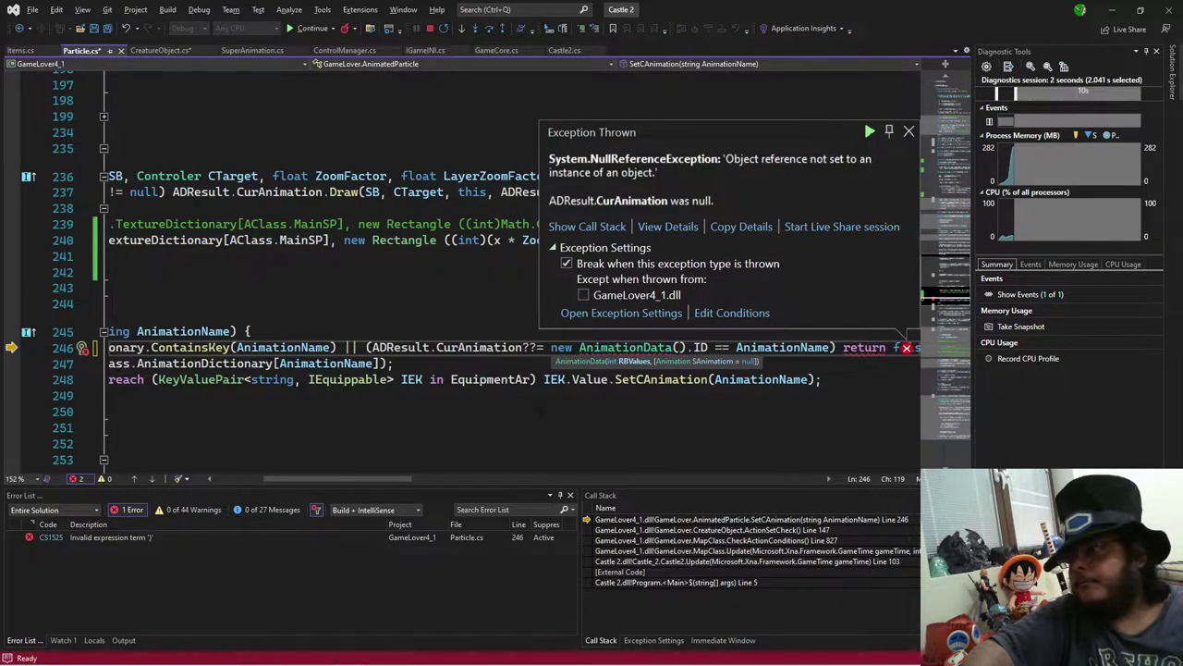
pyautogui.write('0)')
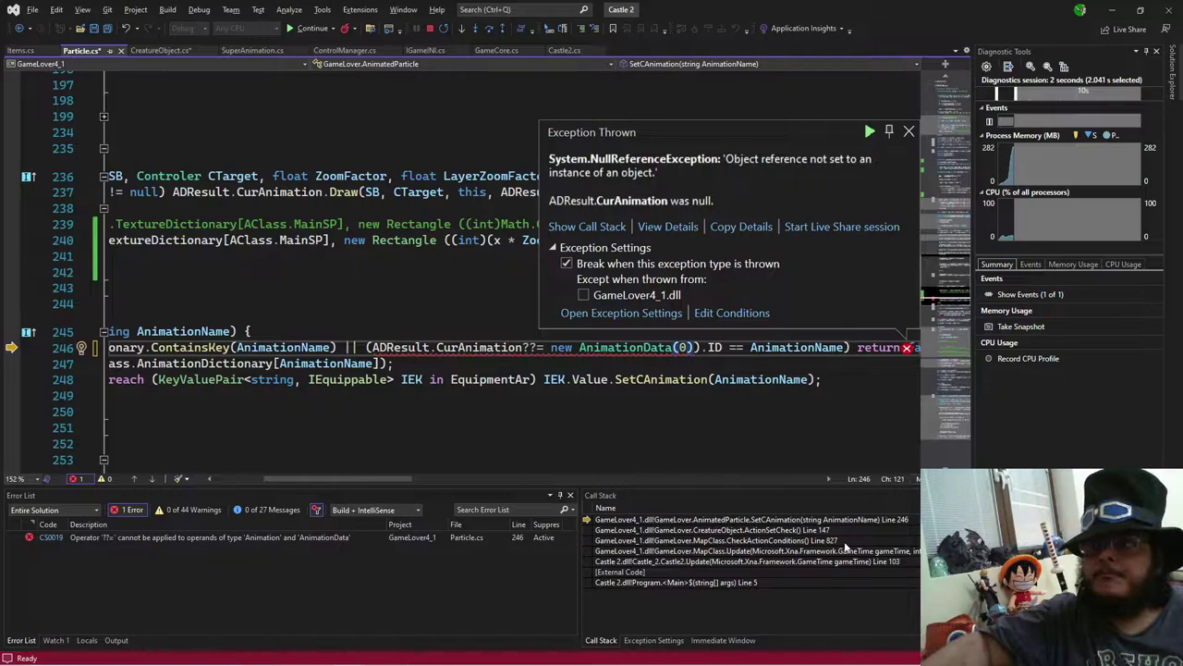
# Step: Remove the ??= fallback and the added parentheses, restoring the plain ADResult.CurAnimation.ID comparison on line 246
pyautogui.moveTo(481, 348)
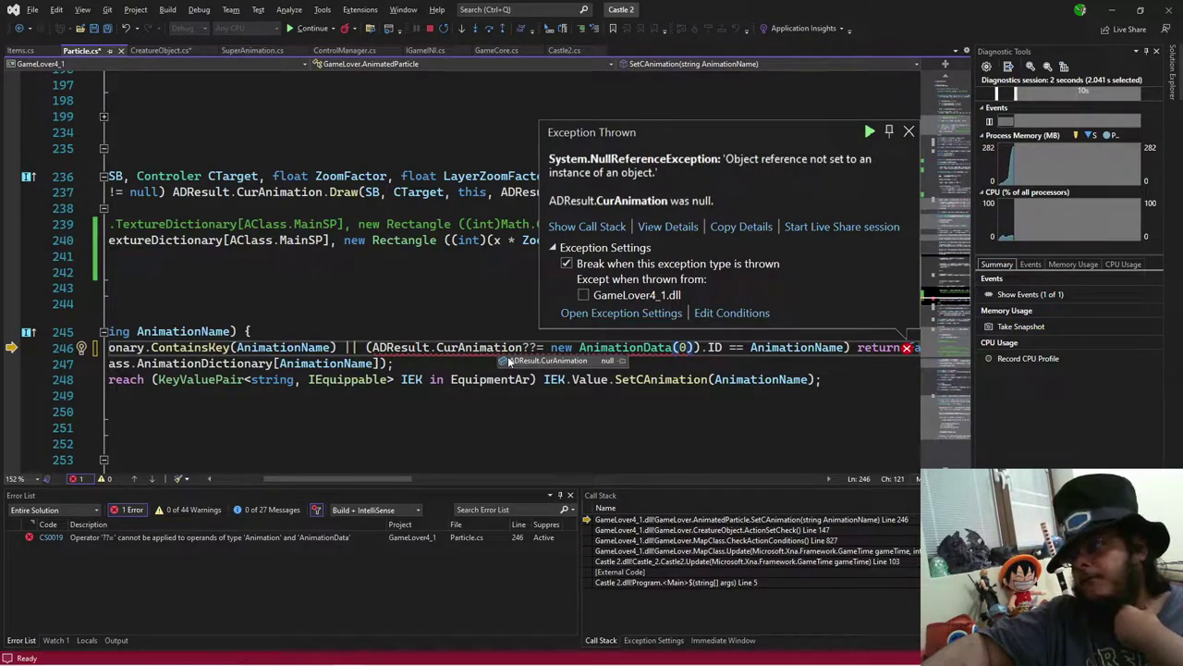
pyautogui.moveTo(386, 479); pyautogui.dragTo(333, 477)
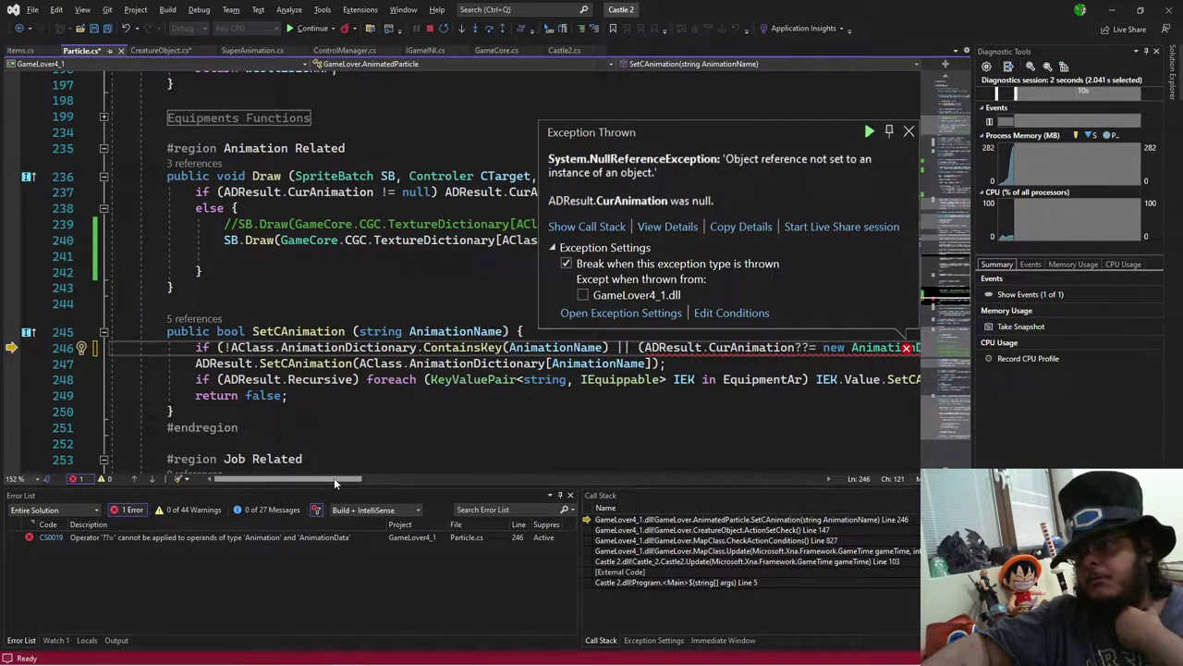
pyautogui.moveTo(357, 477); pyautogui.dragTo(437, 475)
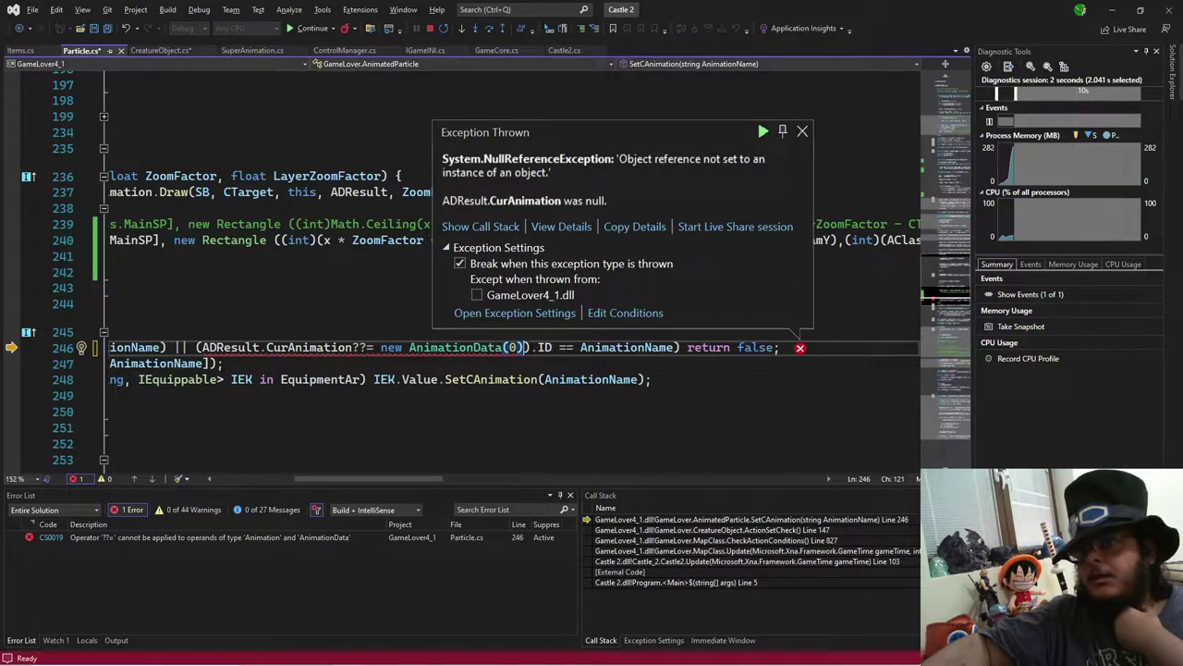
pyautogui.press('BackSpace')
pyautogui.press('BackSpace')
pyautogui.press('BackSpace')
pyautogui.press('BackSpace')
pyautogui.press('BackSpace')
pyautogui.press('BackSpace')
pyautogui.press('BackSpace')
pyautogui.press('BackSpace')
pyautogui.press('BackSpace')
pyautogui.press('BackSpace')
pyautogui.press('BackSpace')
pyautogui.press('BackSpace')
pyautogui.press('BackSpace')
pyautogui.press('BackSpace')
pyautogui.press('BackSpace')
pyautogui.press('BackSpace')
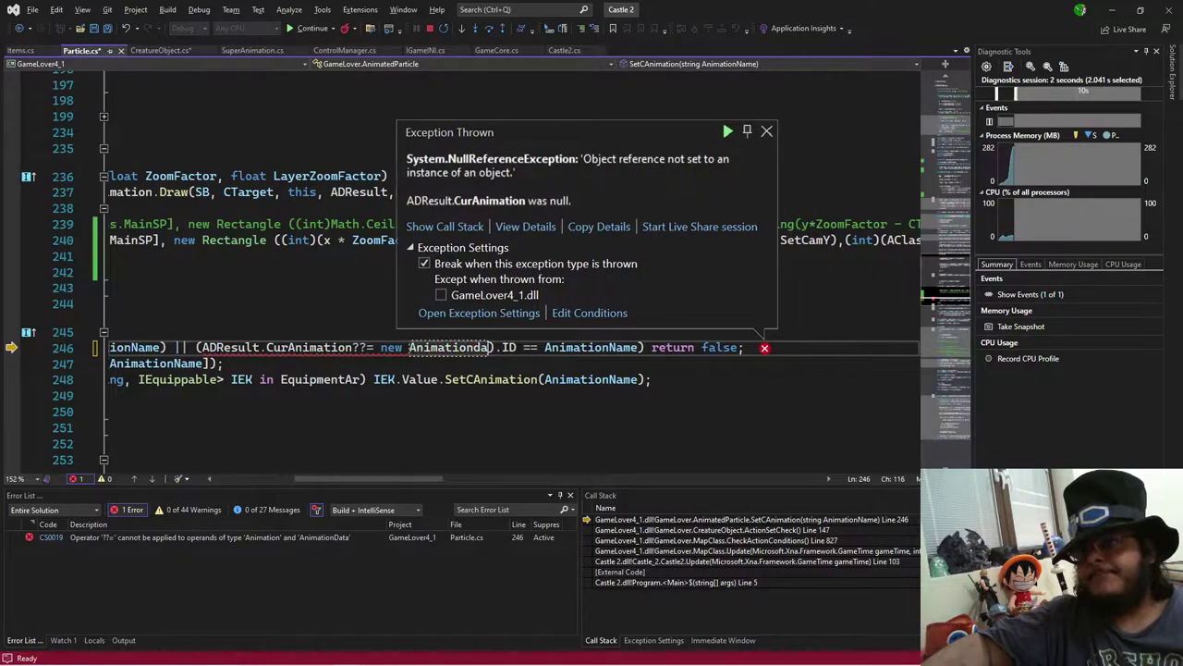
pyautogui.write('c')
pyautogui.press('BackSpace')
pyautogui.press('BackSpace')
pyautogui.press('BackSpace')
pyautogui.press('BackSpace')
pyautogui.press('BackSpace')
pyautogui.press('BackSpace')
pyautogui.press('BackSpace')
pyautogui.press('BackSpace')
pyautogui.press('BackSpace')
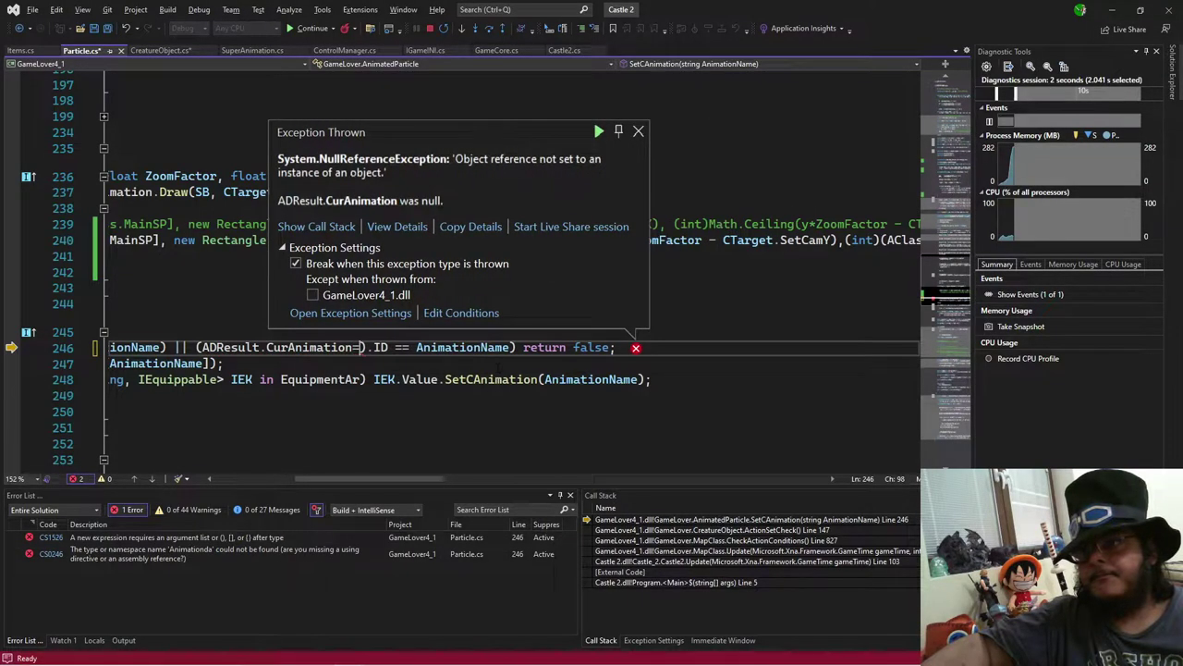
pyautogui.press('Delete')
pyautogui.hotkey('ctrl', 'Left')
pyautogui.hotkey('ctrl', 'Left')
pyautogui.hotkey('ctrl', 'Left')
pyautogui.press('BackSpace')
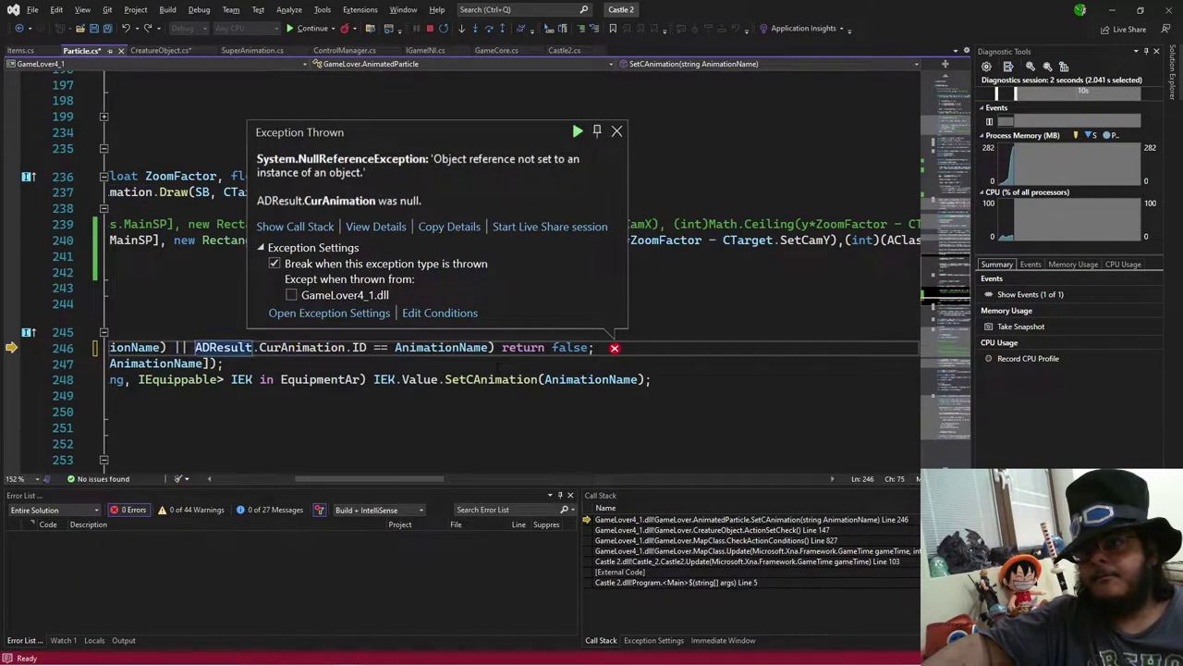
# Step: Review the ?. null-checking example in Conditions Operation 2.png, close the image and return to Castle 2 in Visual Studio
pyautogui.moveTo(305, 349)
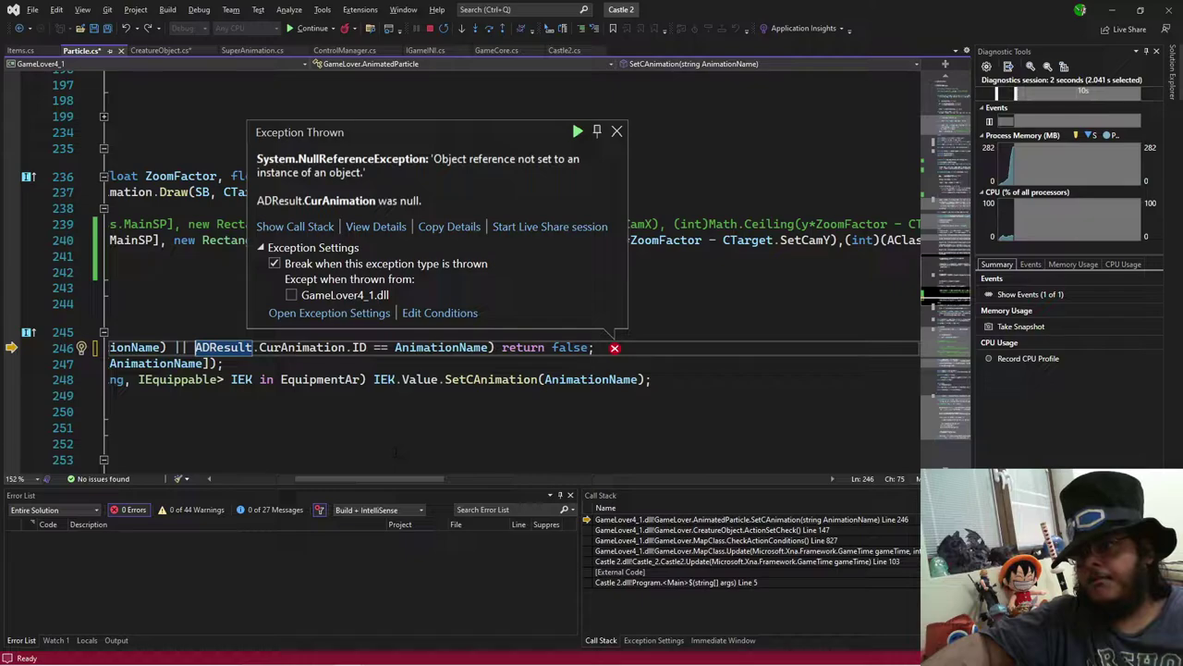
pyautogui.hotkey('alt', 'Tab')
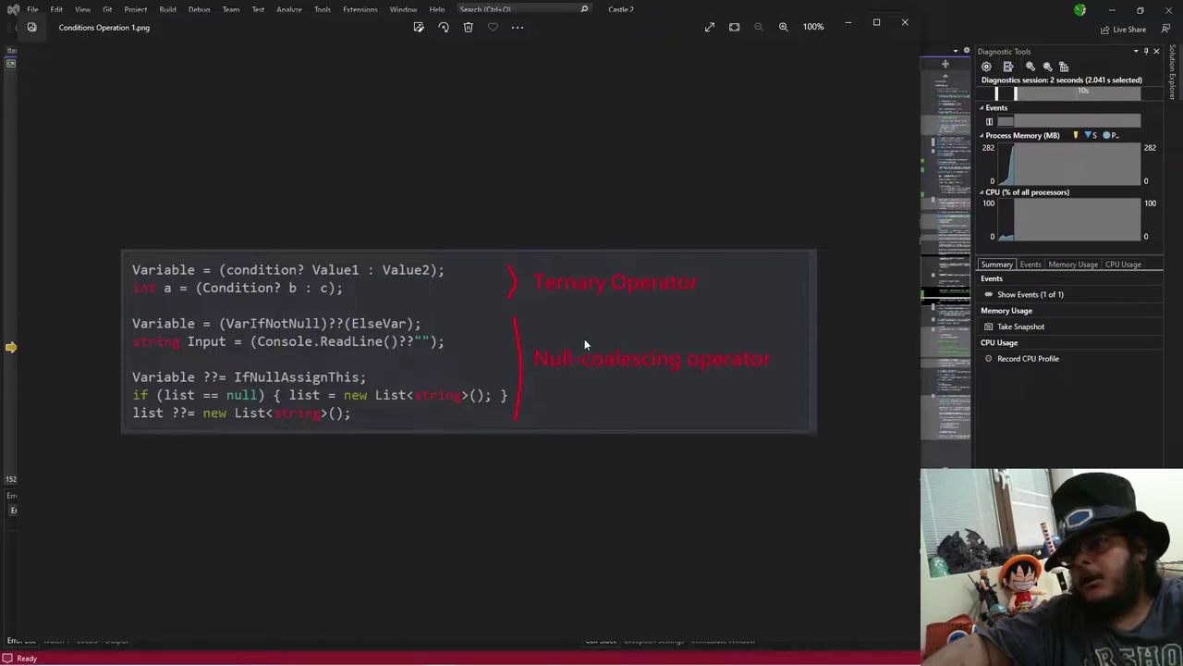
pyautogui.click(897, 341)
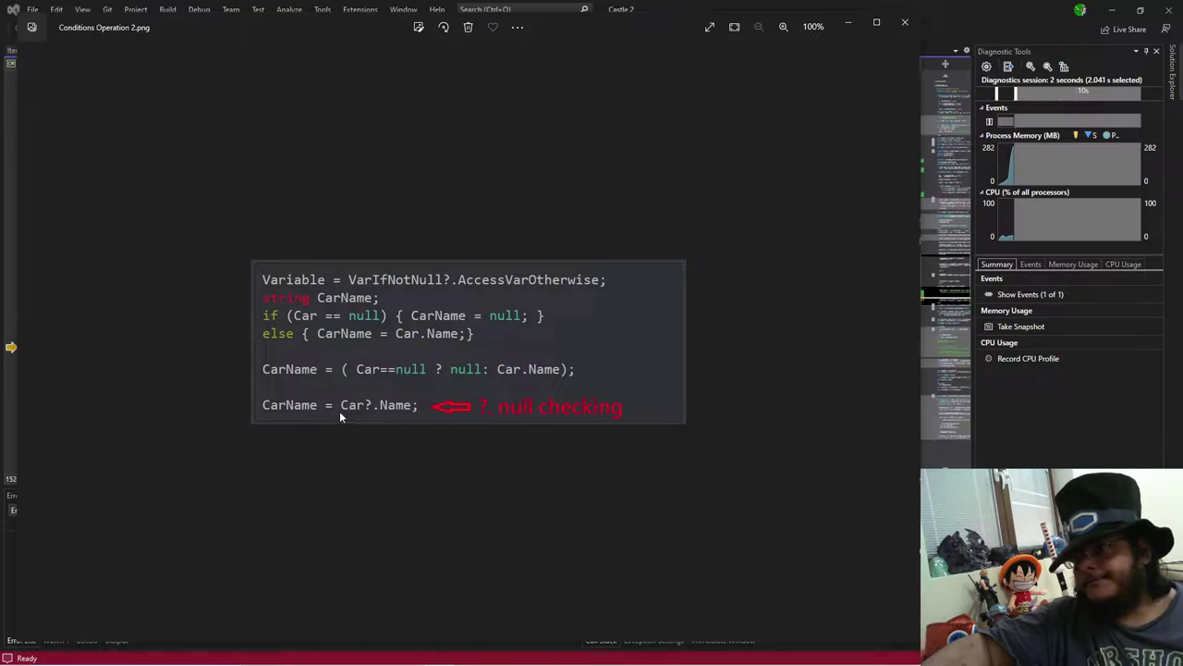
pyautogui.click(1112, 10)
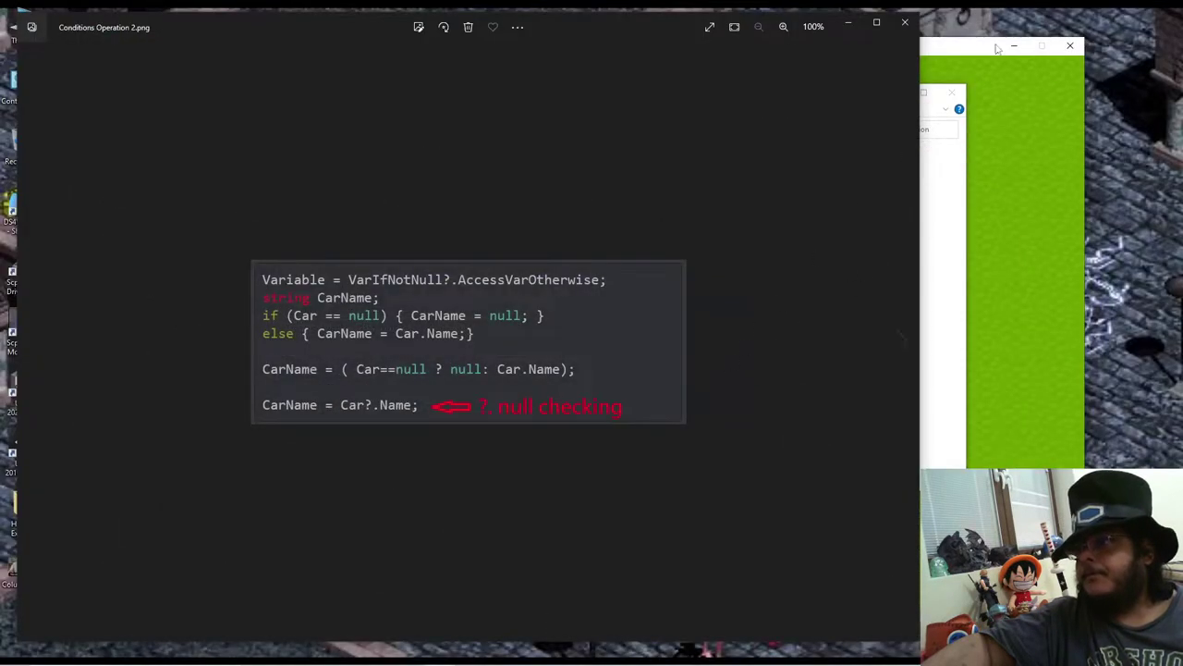
pyautogui.click(915, 25)
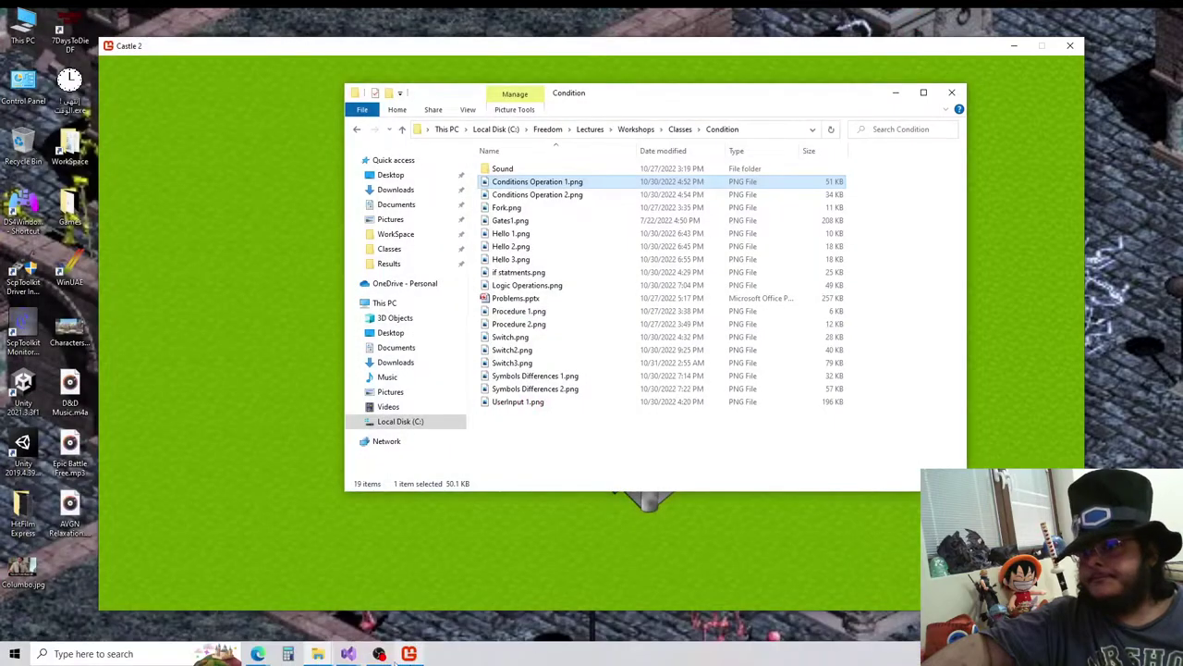
pyautogui.click(359, 654)
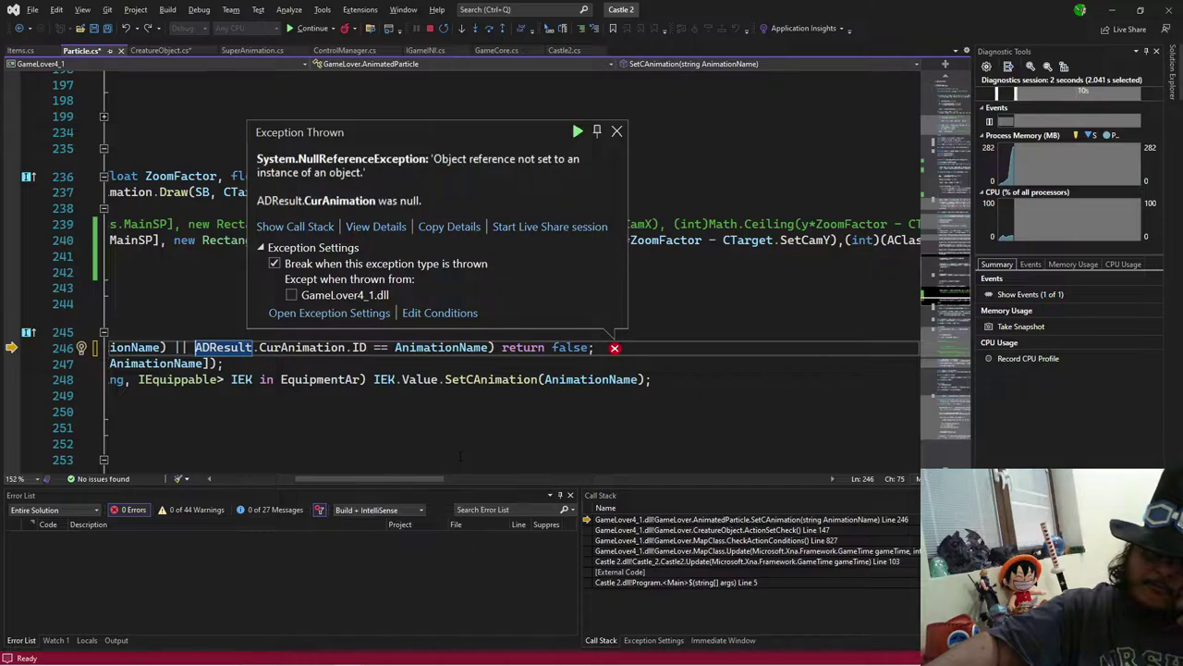
# Step: Insert "ADResult.CurAnimation == null ||" before the ADResult.CurAnimation.ID comparison in SetCAnimation's if condition
pyautogui.moveTo(333, 349)
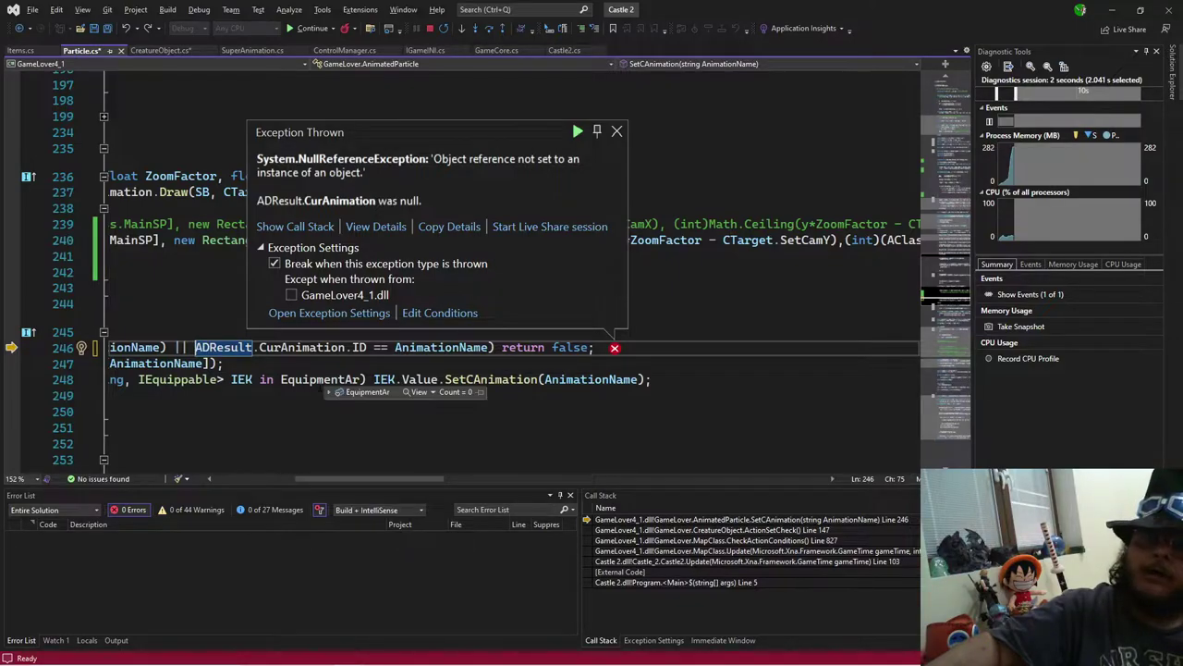
pyautogui.click(189, 347)
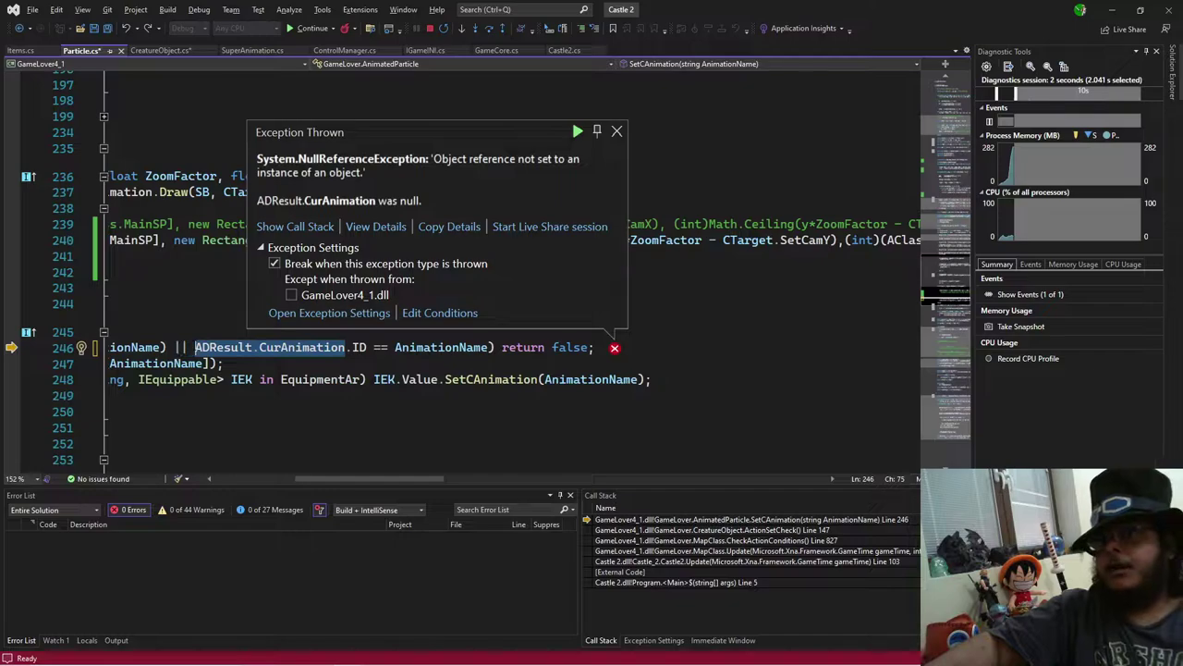
pyautogui.write('ADResult.CurAnimation')
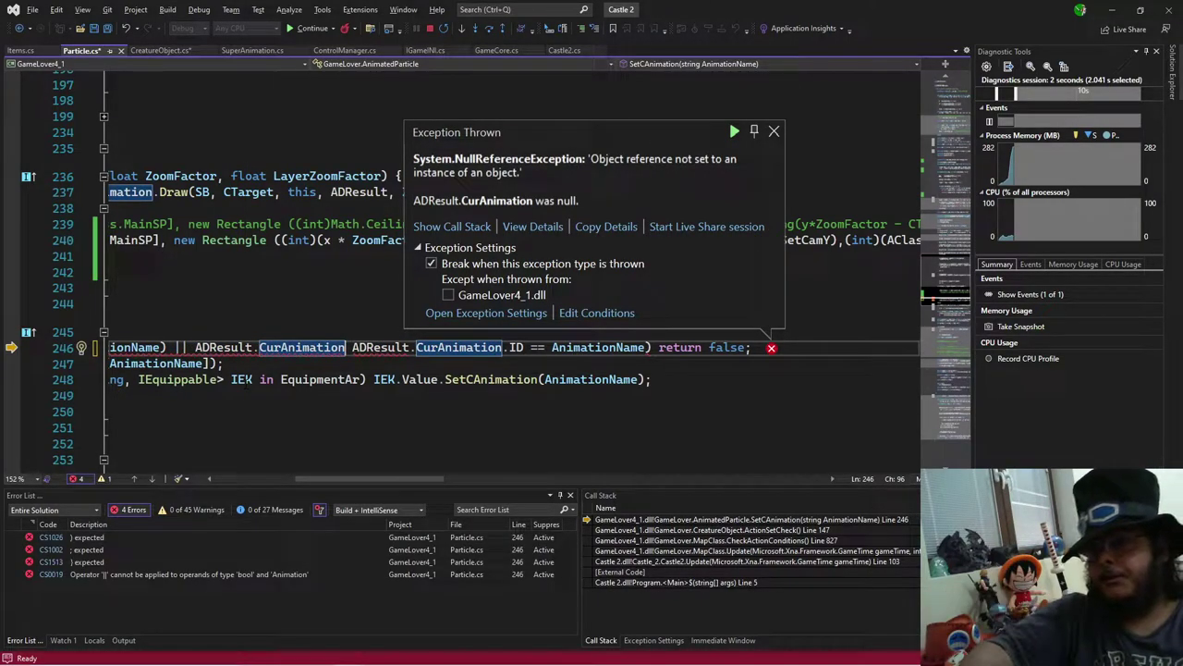
pyautogui.write('== ')
pyautogui.write('null |')
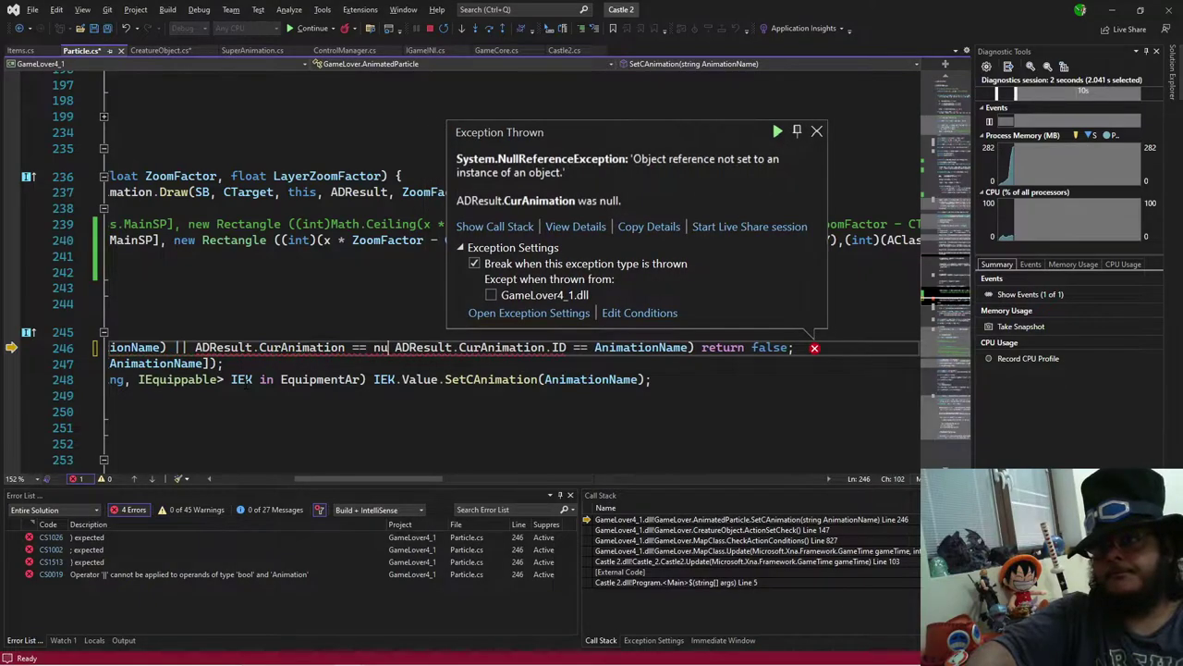
pyautogui.write('|')
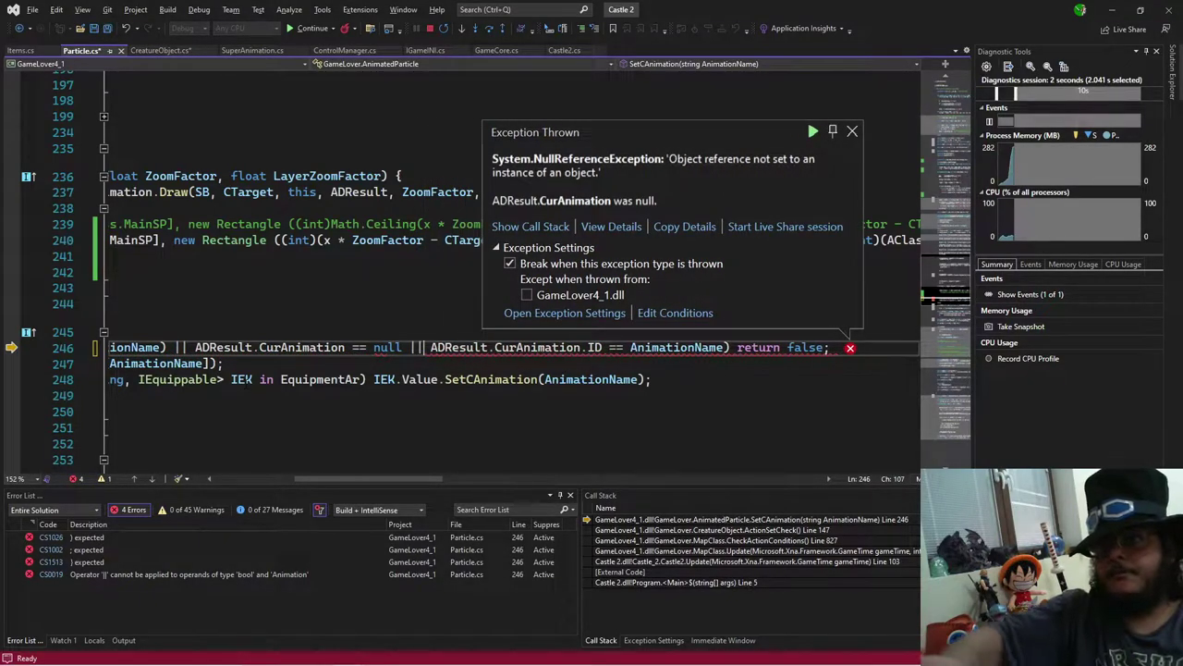
pyautogui.moveTo(393, 482)
pyautogui.mouseDown()
pyautogui.moveTo(307, 491)
pyautogui.moveTo(409, 491)
pyautogui.moveTo(400, 485)
pyautogui.mouseUp()
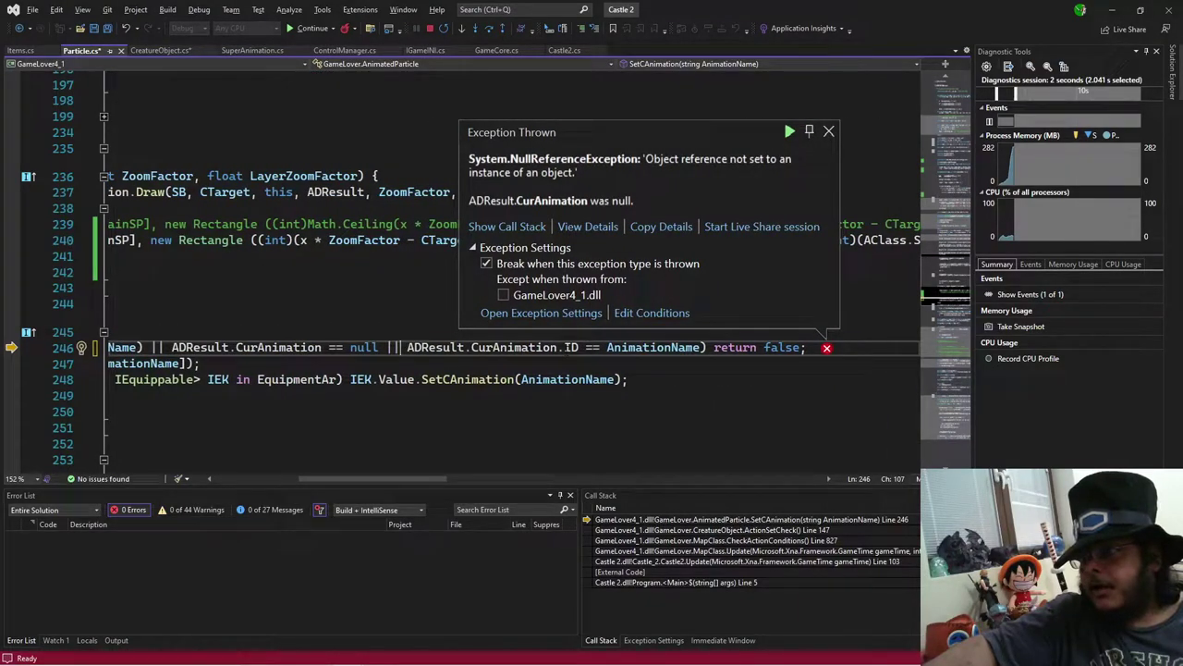
pyautogui.moveTo(654, 348)
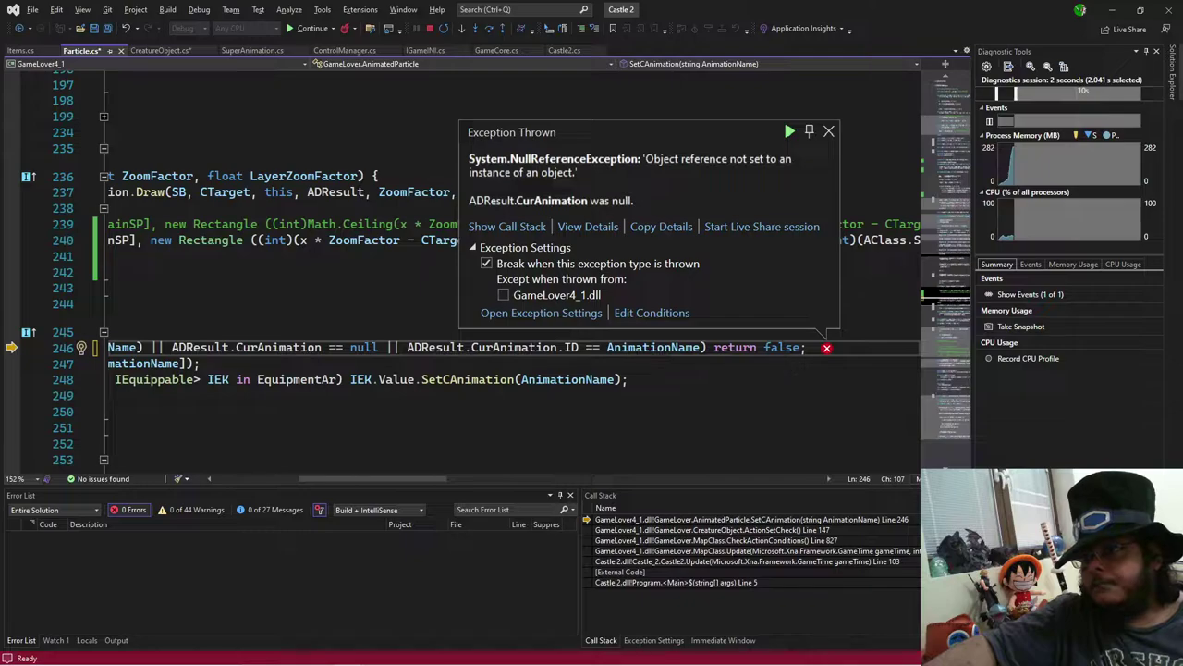
# Step: Continue the debug run with the edited condition and reposition the Castle 2 game window
pyautogui.moveTo(363, 481); pyautogui.dragTo(307, 499)
pyautogui.click(307, 27)
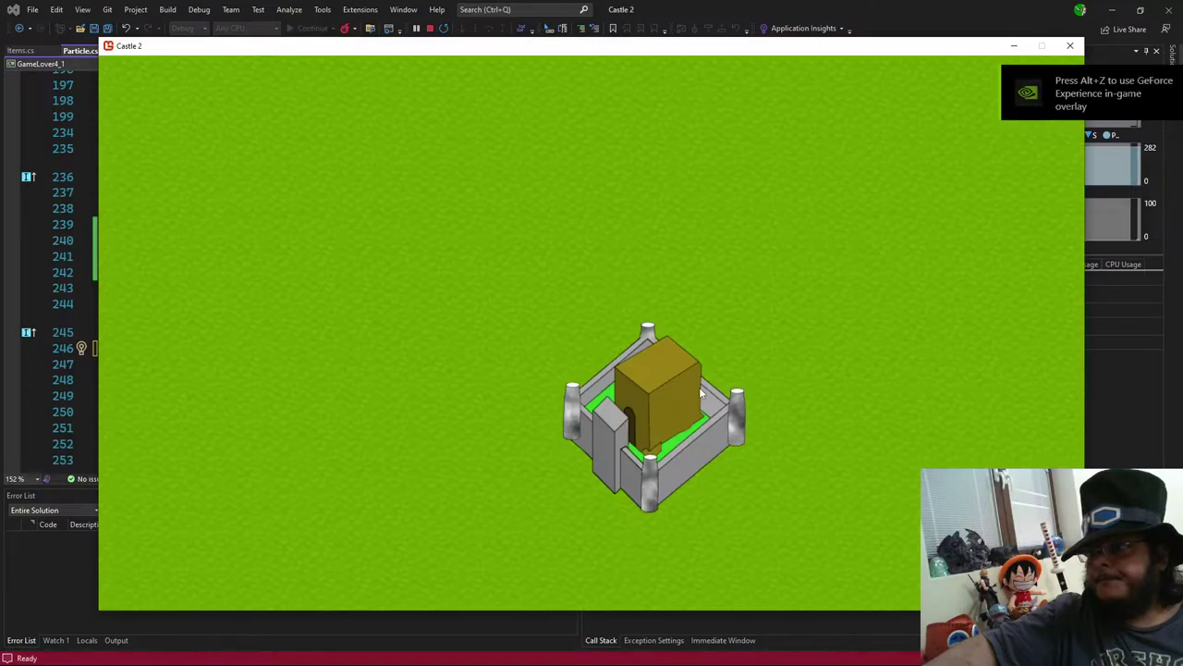
pyautogui.moveTo(539, 54)
pyautogui.mouseDown()
pyautogui.moveTo(522, 31)
pyautogui.moveTo(520, 43)
pyautogui.mouseUp()
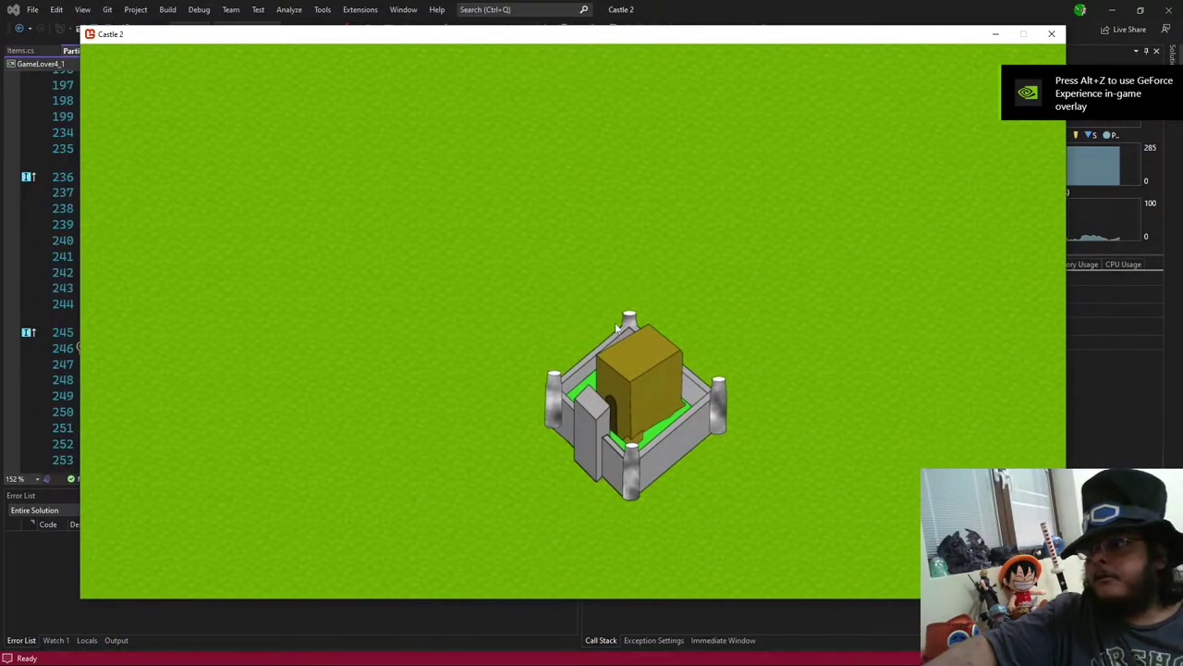
# Step: Test zooming the map out with the vertical slider in the game's settings panel and end the debug session
pyautogui.press('Escape')
pyautogui.moveTo(103, 144); pyautogui.dragTo(105, 197)
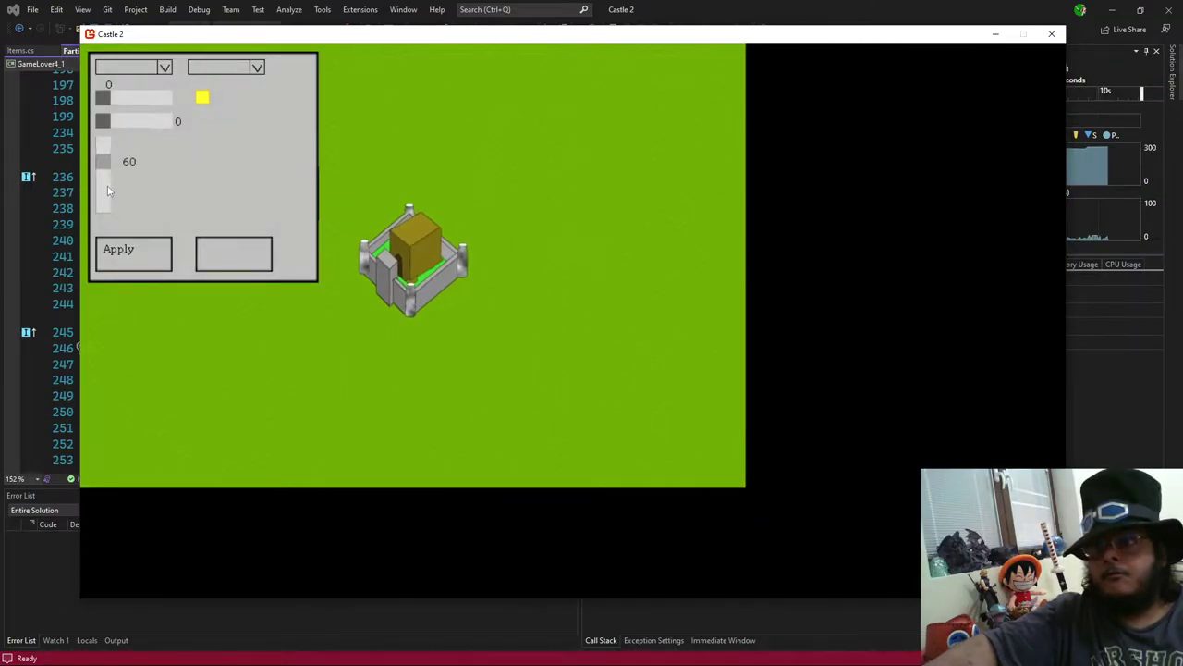
pyautogui.moveTo(115, 121); pyautogui.dragTo(102, 121)
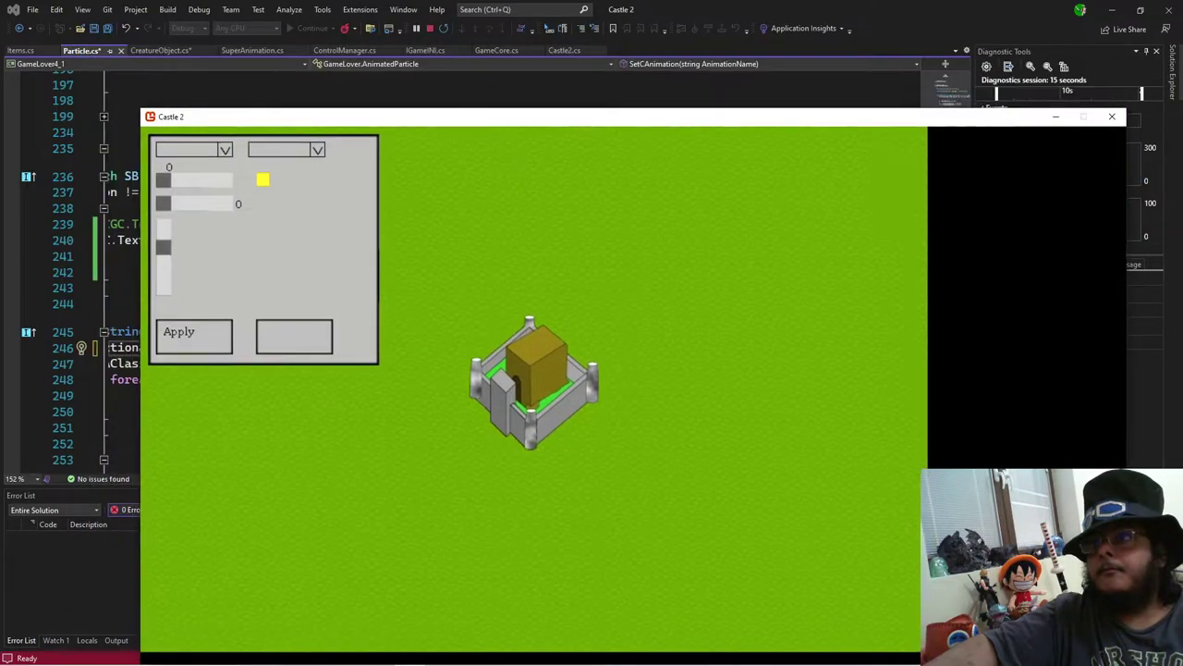
pyautogui.press('Escape')
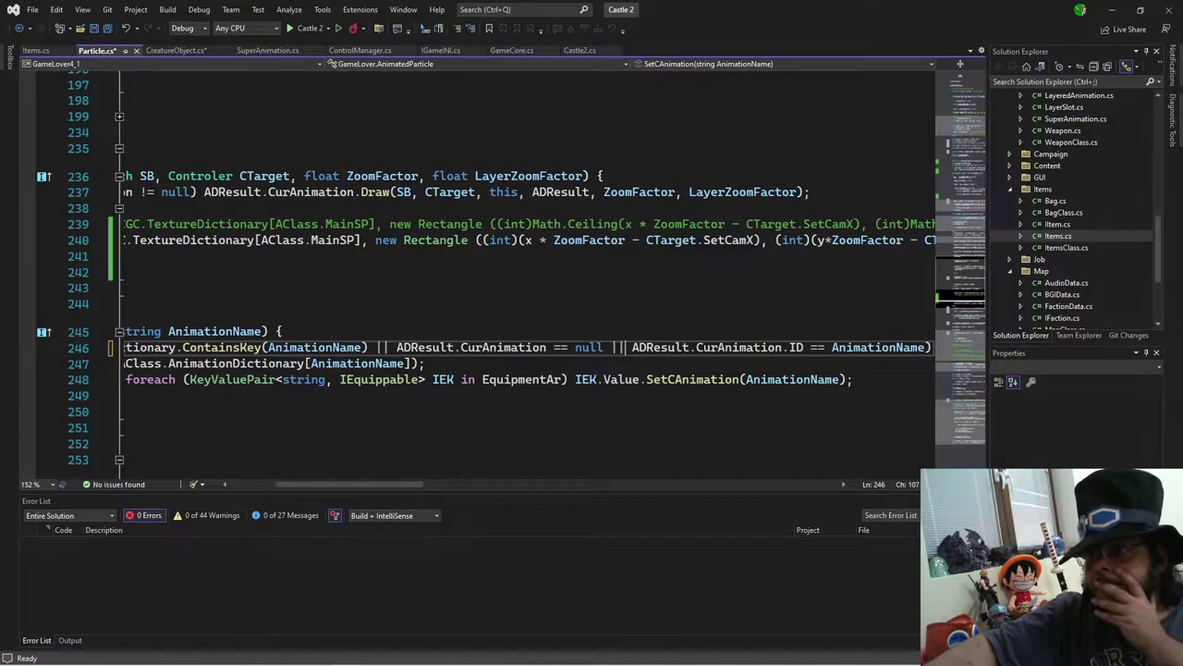
# Step: Examine the null check in SetCAnimation and the Draw method above it in Particle.cs
pyautogui.moveTo(350, 484); pyautogui.dragTo(301, 484)
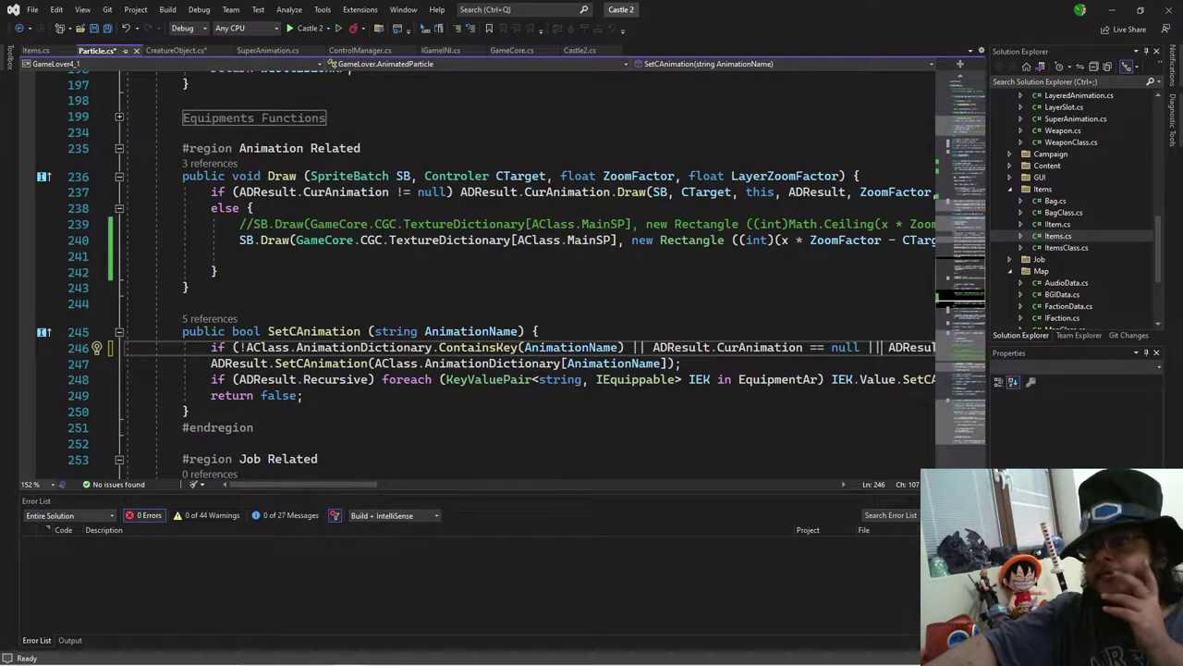
pyautogui.click(190, 52)
pyautogui.click(97, 51)
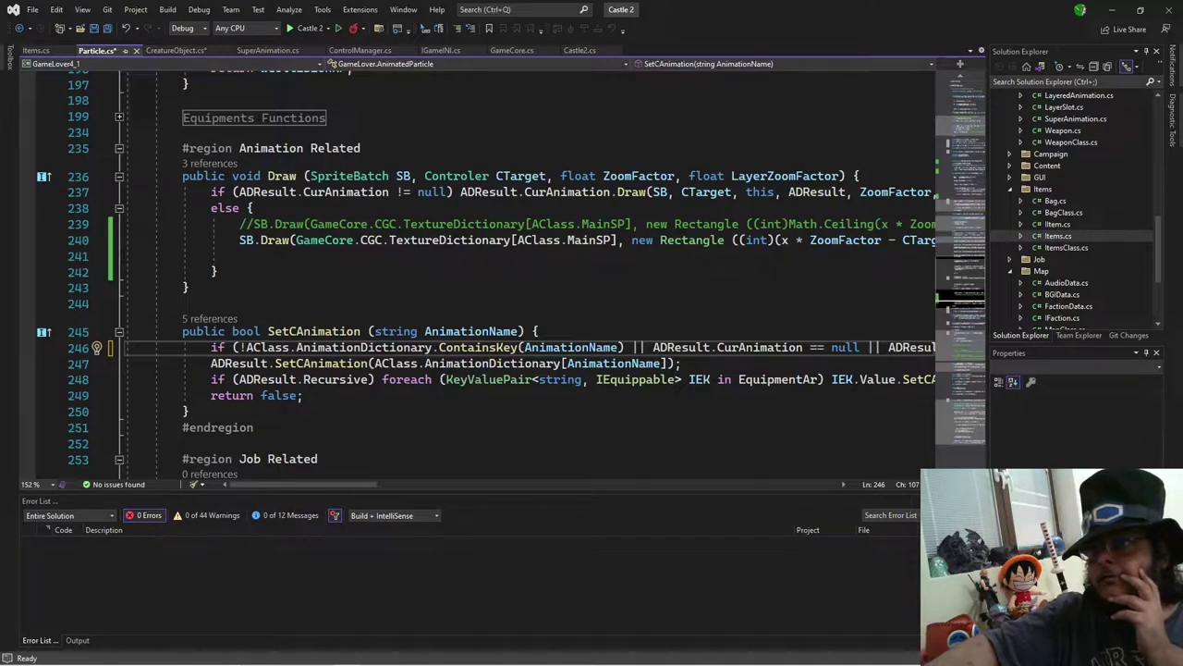
pyautogui.scroll(2, 344, 433)
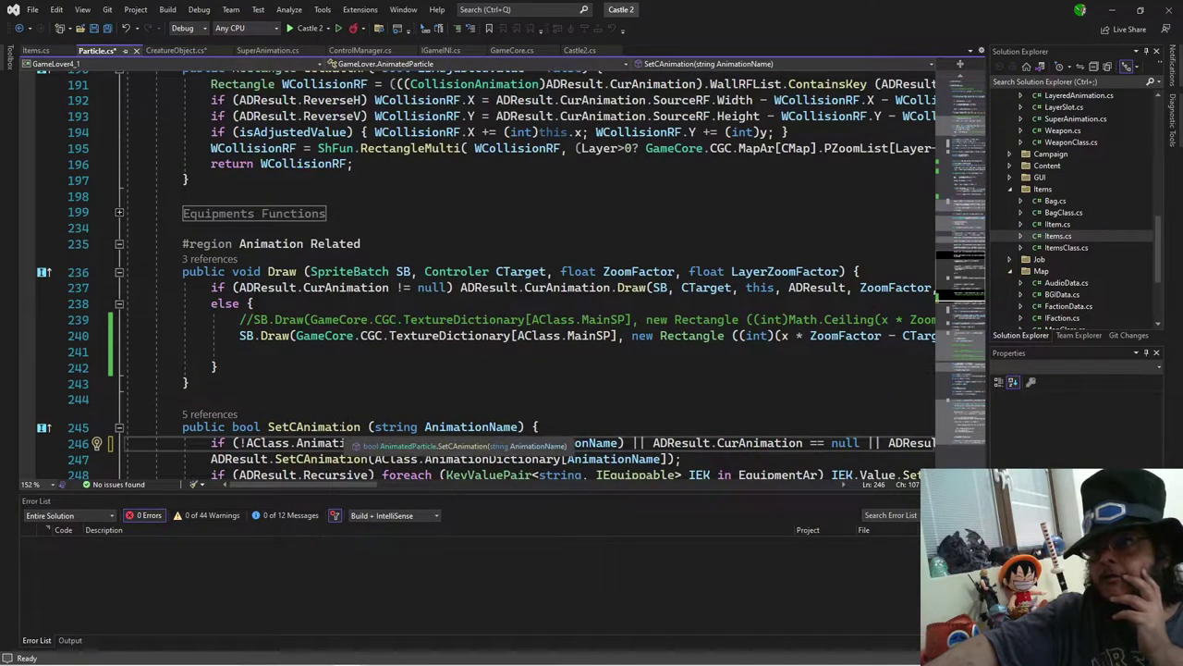
# Step: Examine the AnimatedParticle fields and constructors in Particle.cs and compare the ADResult declaration with the one in Items.cs
pyautogui.scroll(9, 344, 432)
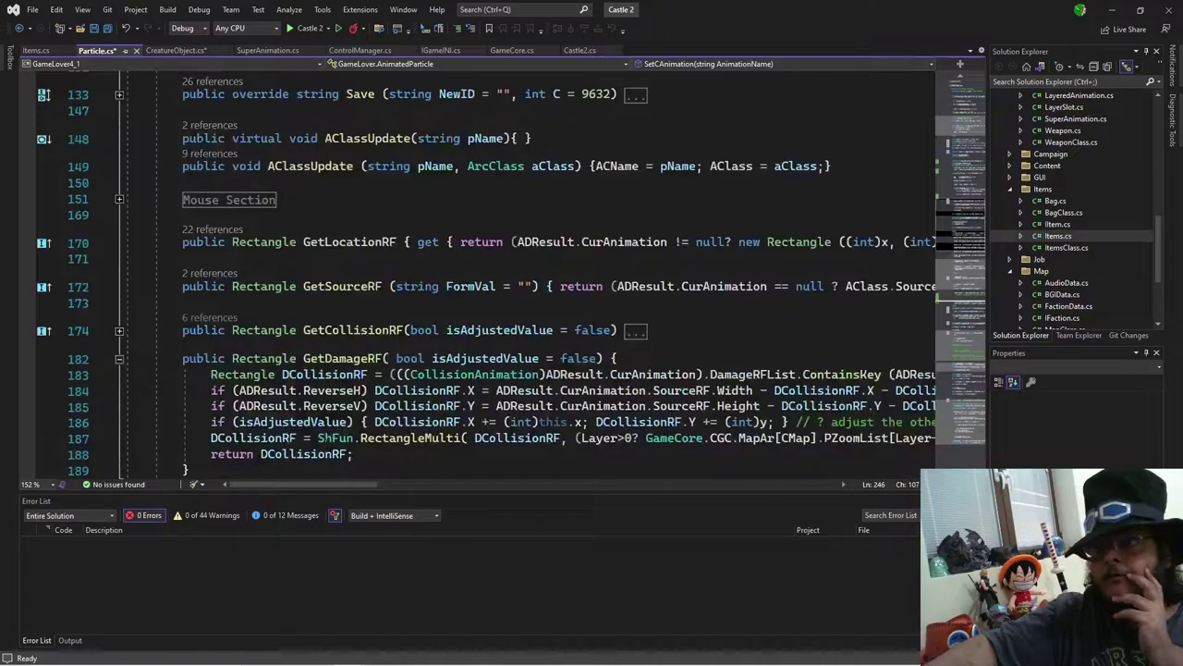
pyautogui.scroll(8, 512, 275)
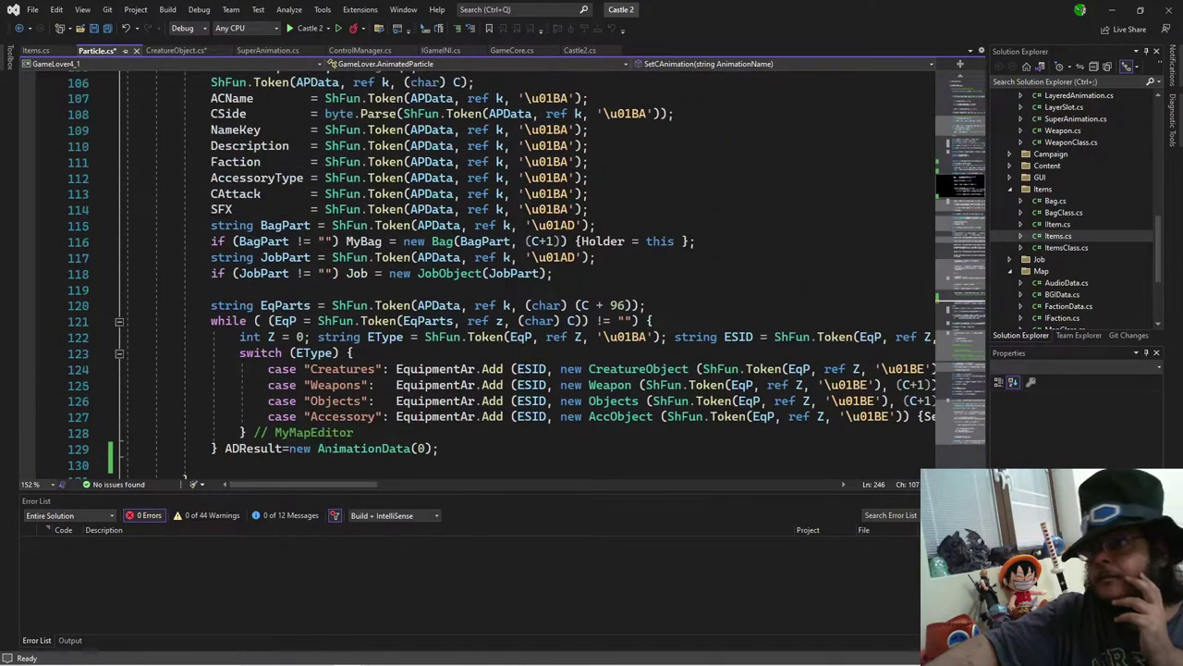
pyautogui.scroll(3, 481, 269)
pyautogui.scroll(6, 351, 444)
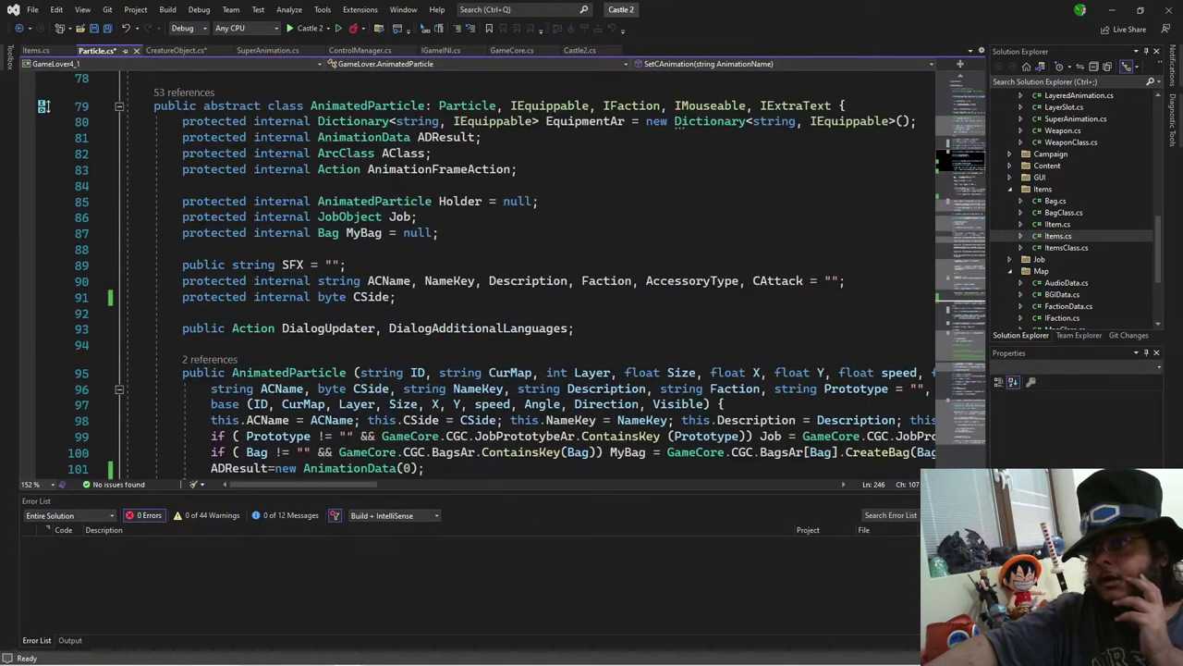
pyautogui.scroll(-6, 351, 444)
pyautogui.scroll(-7, 320, 435)
pyautogui.scroll(12, 320, 434)
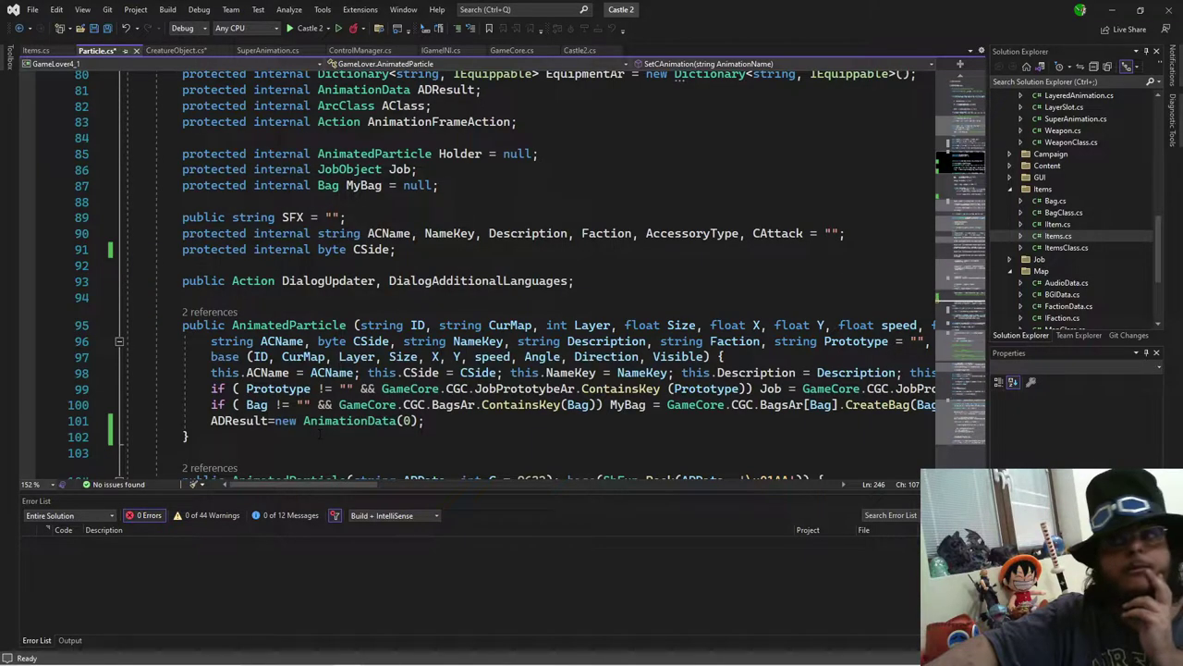
pyautogui.scroll(-7, 481, 277)
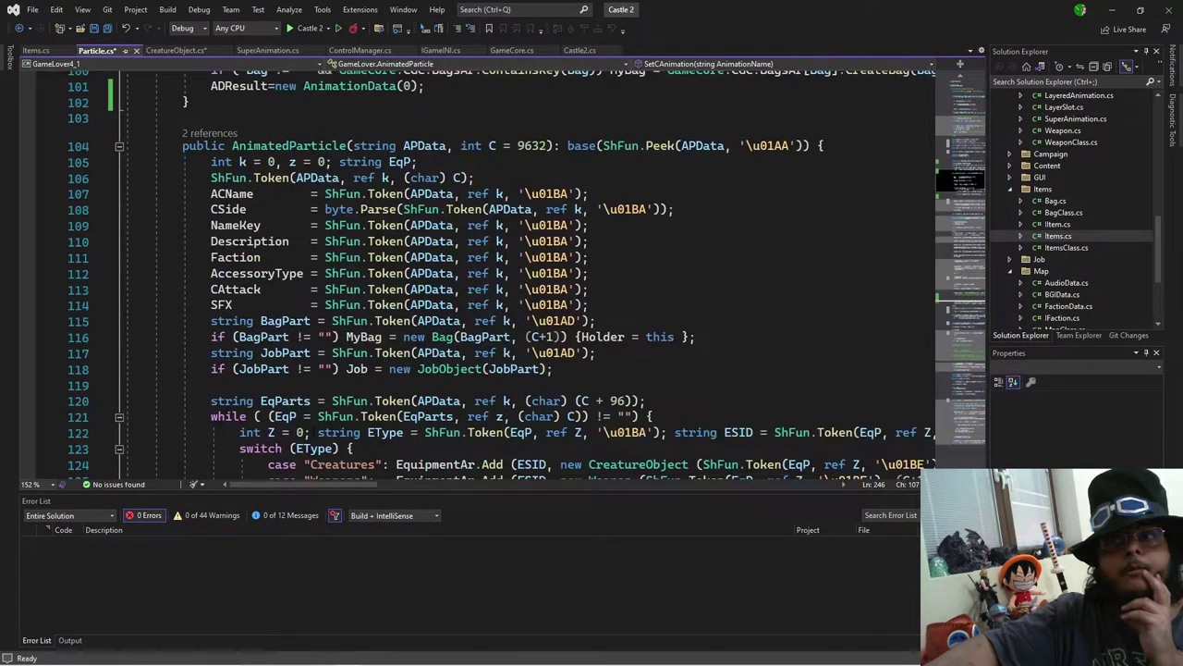
pyautogui.click(35, 50)
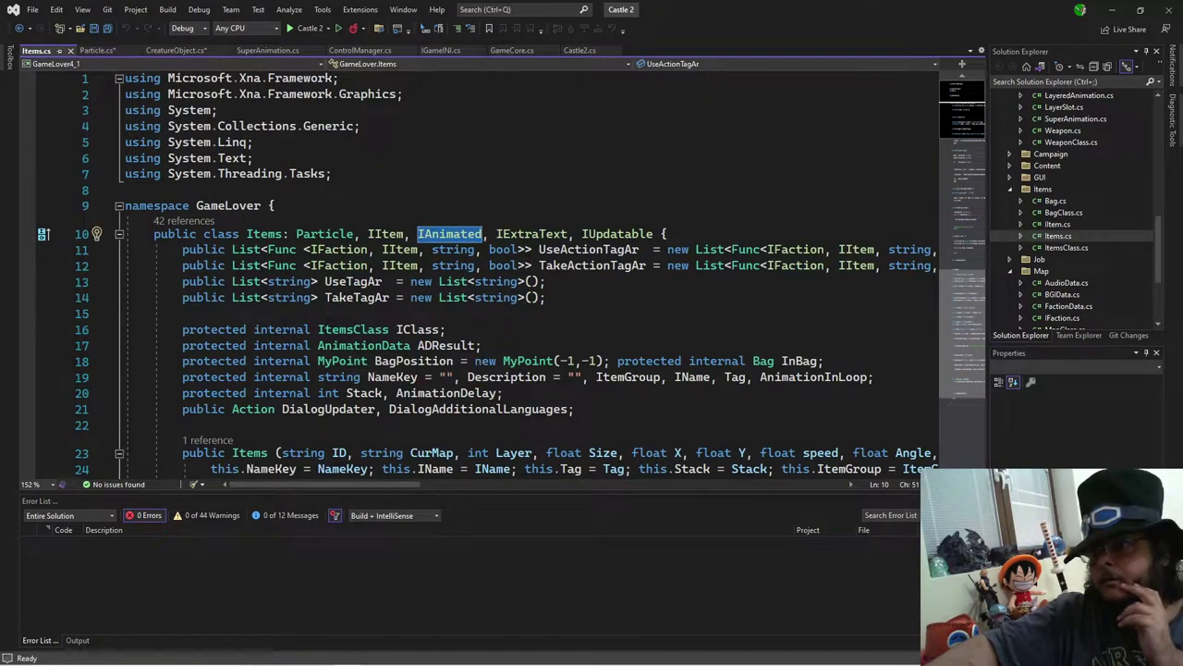
pyautogui.click(475, 345)
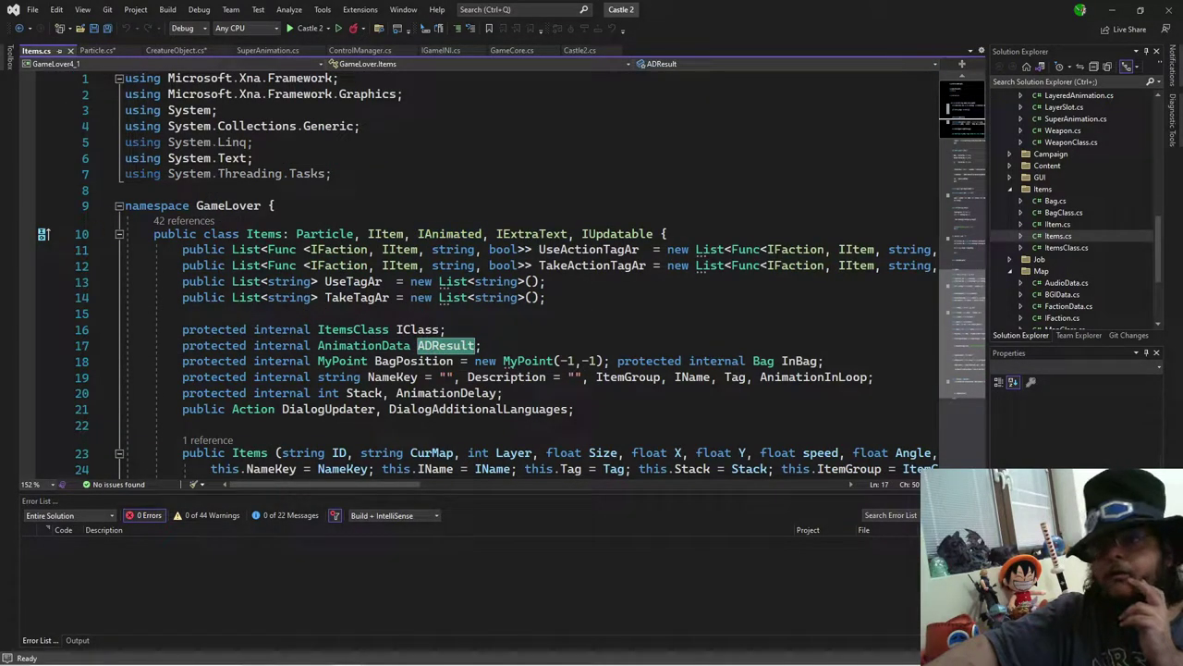
pyautogui.click(101, 51)
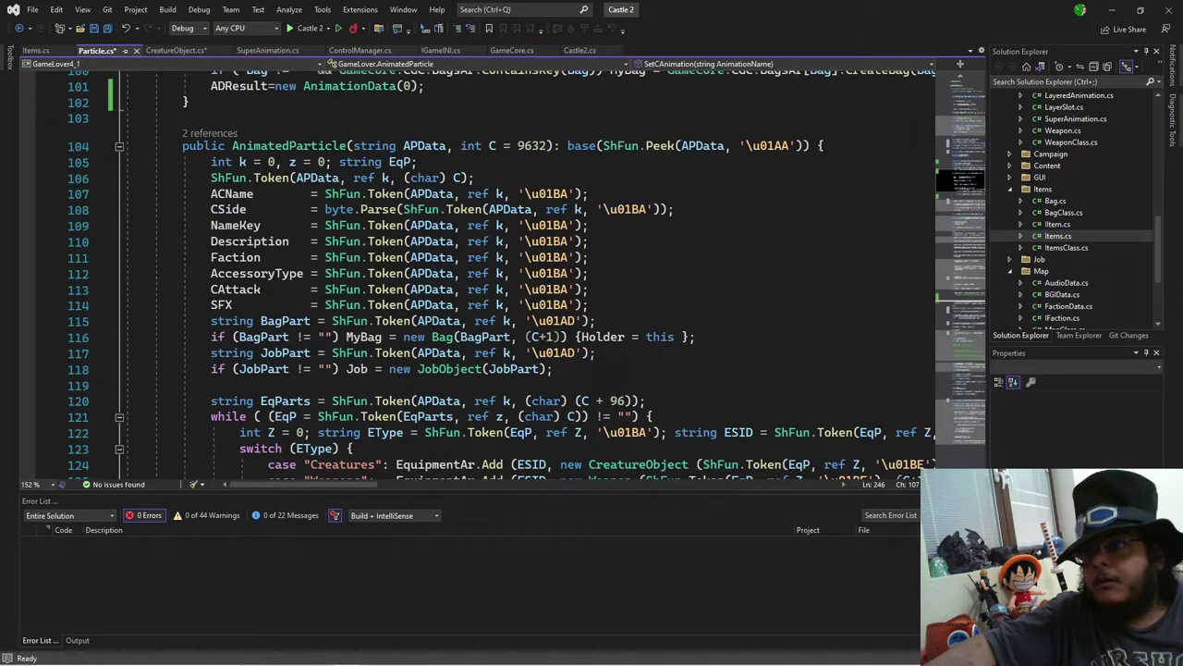
# Step: Delete the SetCAnimation("Idle"); call from ActionSetCheck's else block in CreatureObject.cs and remove the breakpoint on that line
pyautogui.click(175, 51)
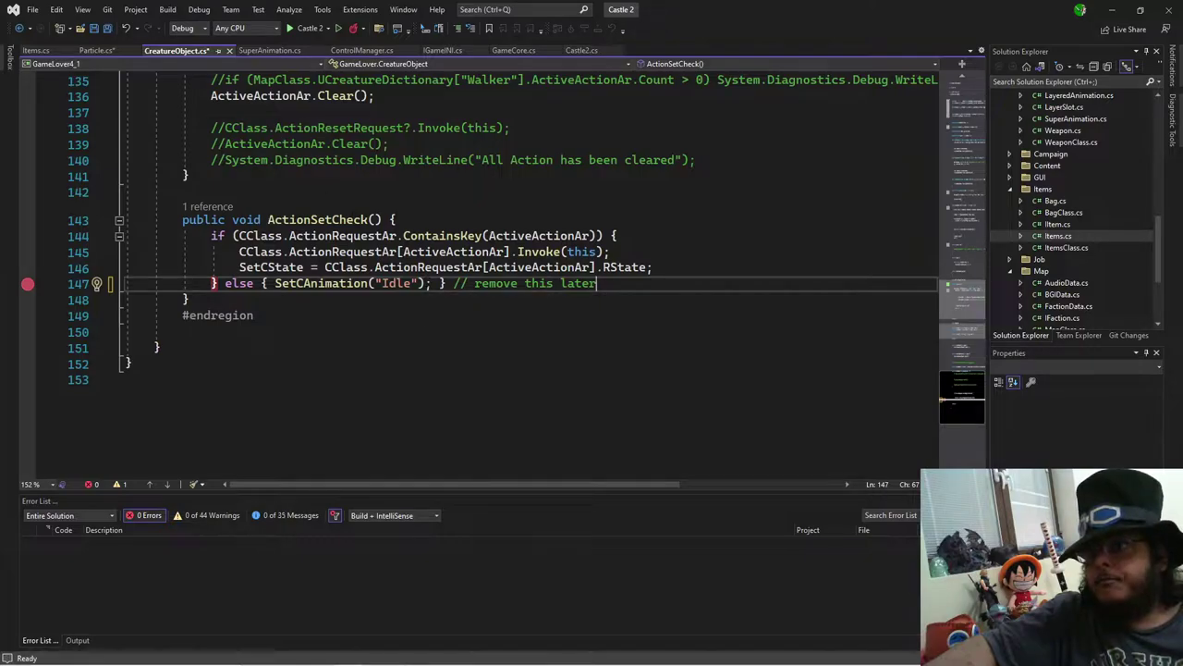
pyautogui.moveTo(431, 283); pyautogui.dragTo(233, 283)
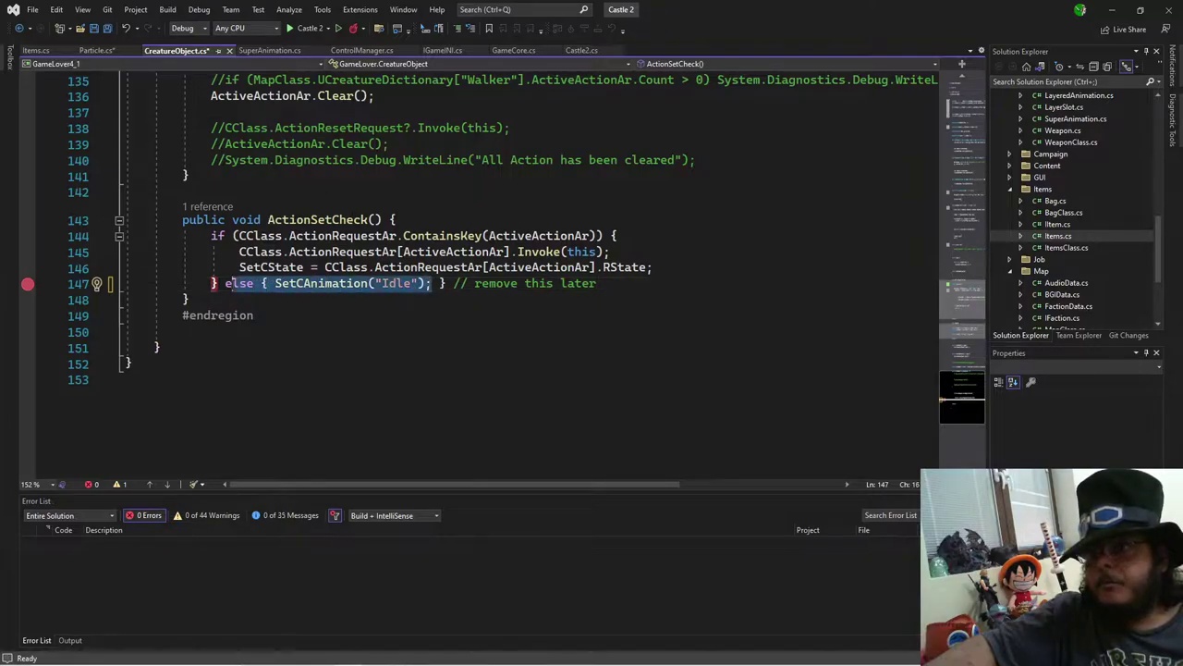
pyautogui.keyDown('shift'); pyautogui.click(275, 283); pyautogui.keyUp('shift')
pyautogui.press('Delete')
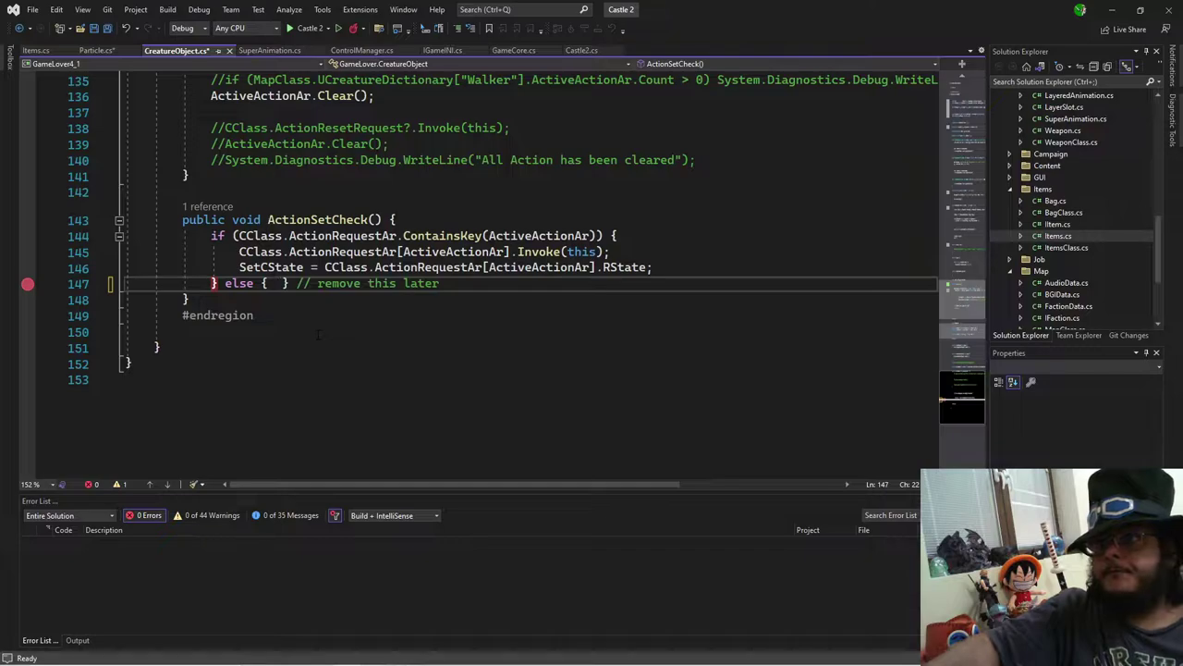
pyautogui.click(28, 284)
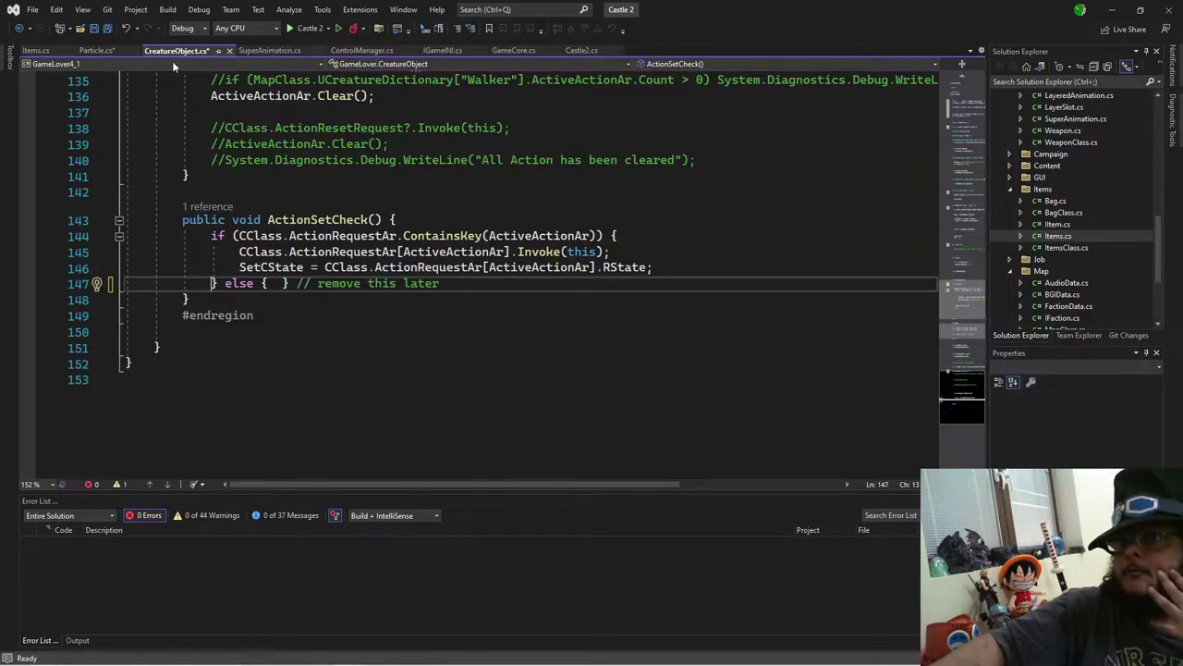
# Step: Review AnimatedParticle in Particle.cs, from its two constructors through the rectangle getters to the Draw method
pyautogui.click(96, 50)
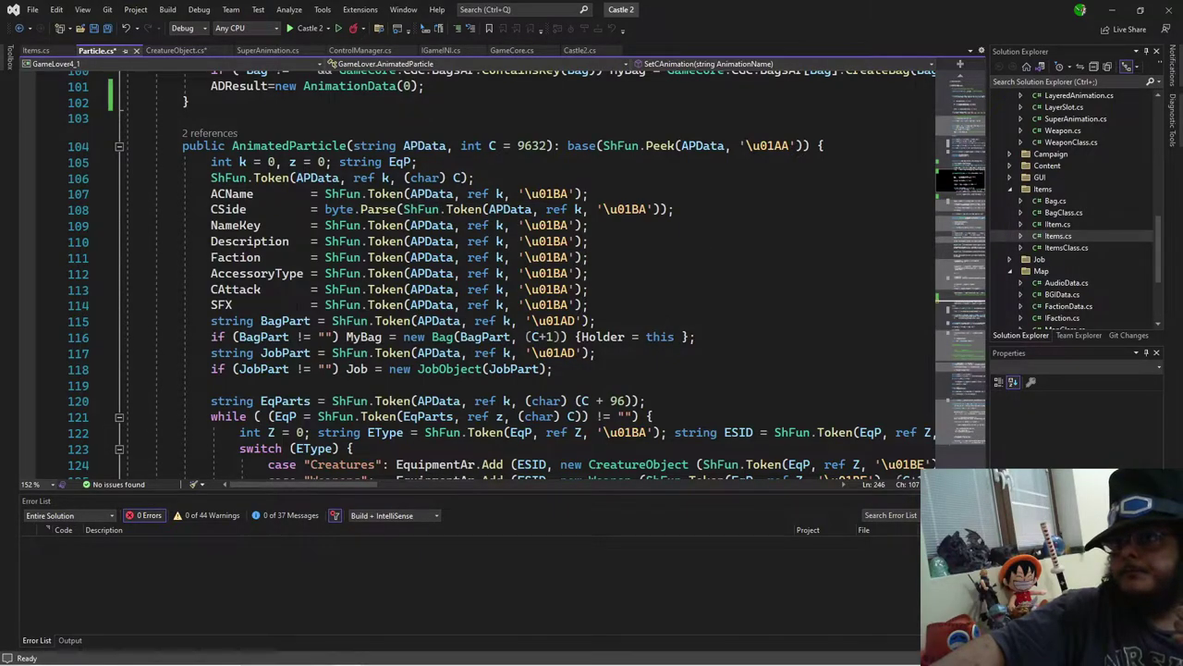
pyautogui.scroll(-5, 517, 277)
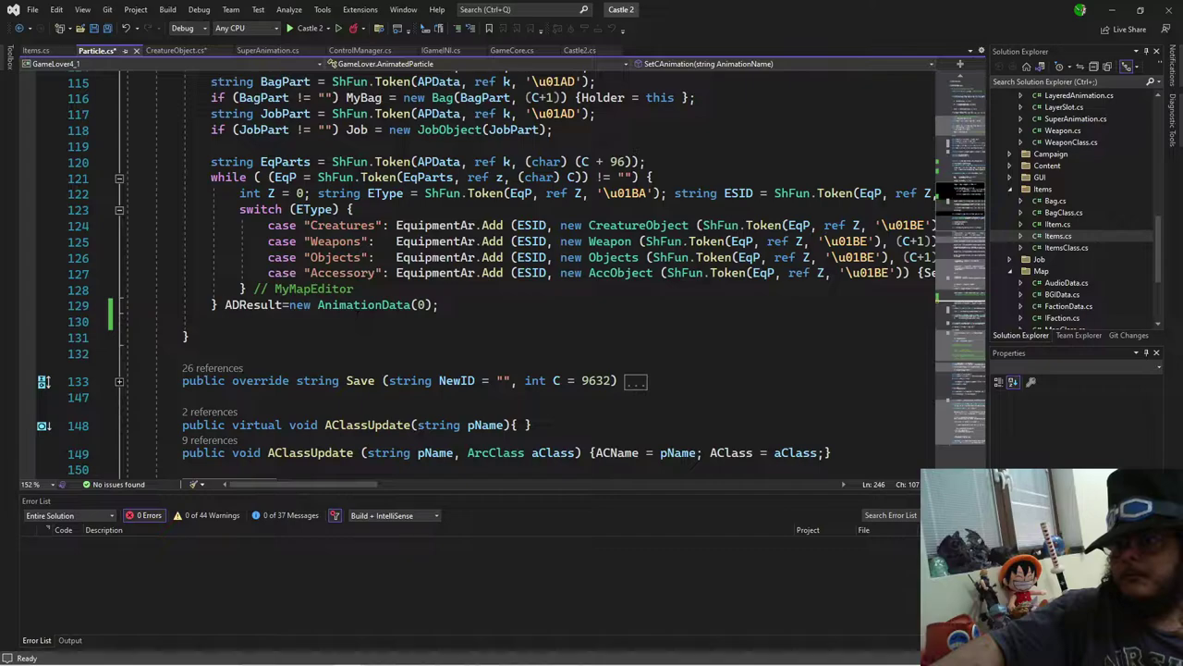
pyautogui.scroll(2, 354, 421)
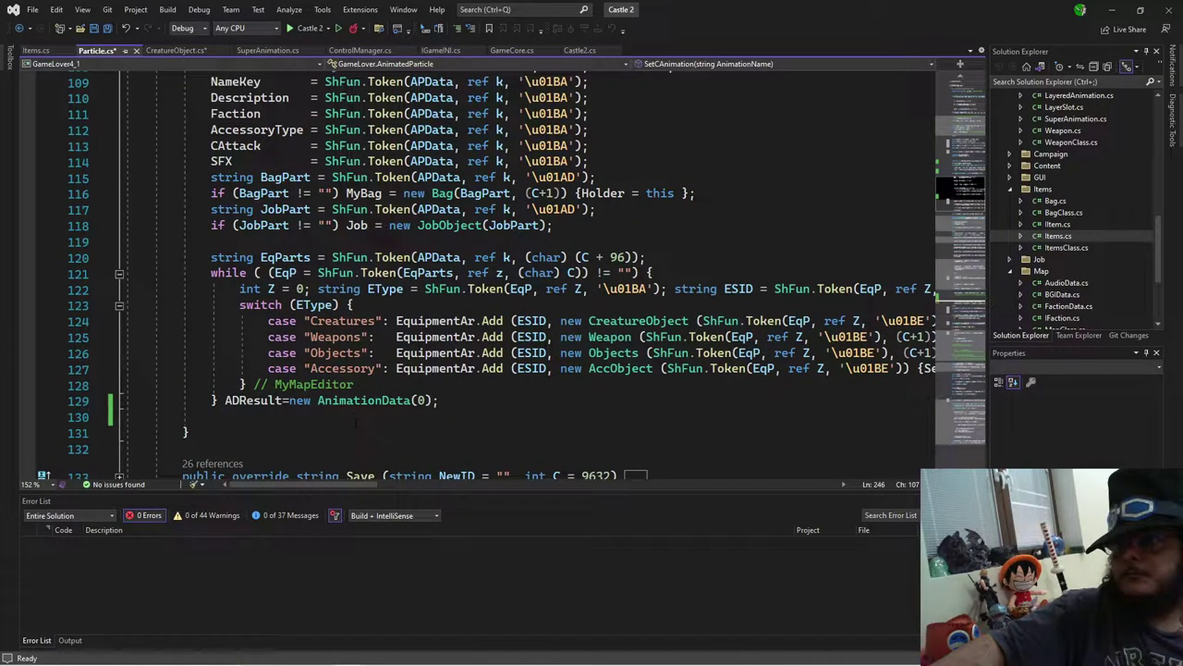
pyautogui.scroll(3, 355, 422)
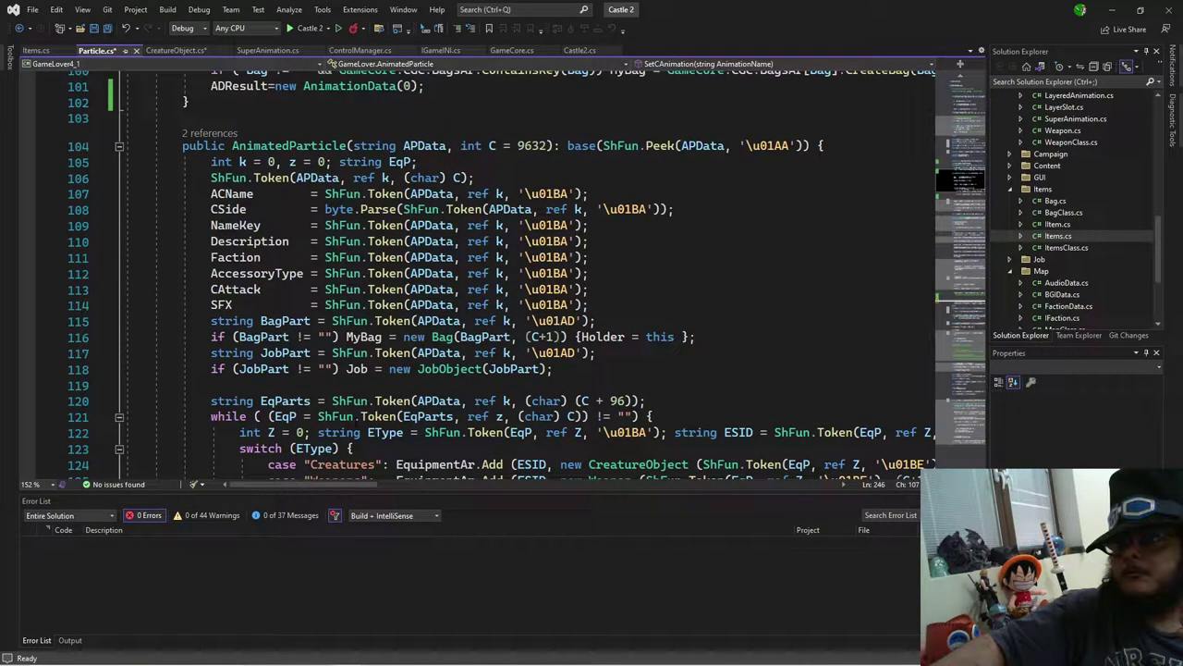
pyautogui.scroll(-6, 518, 269)
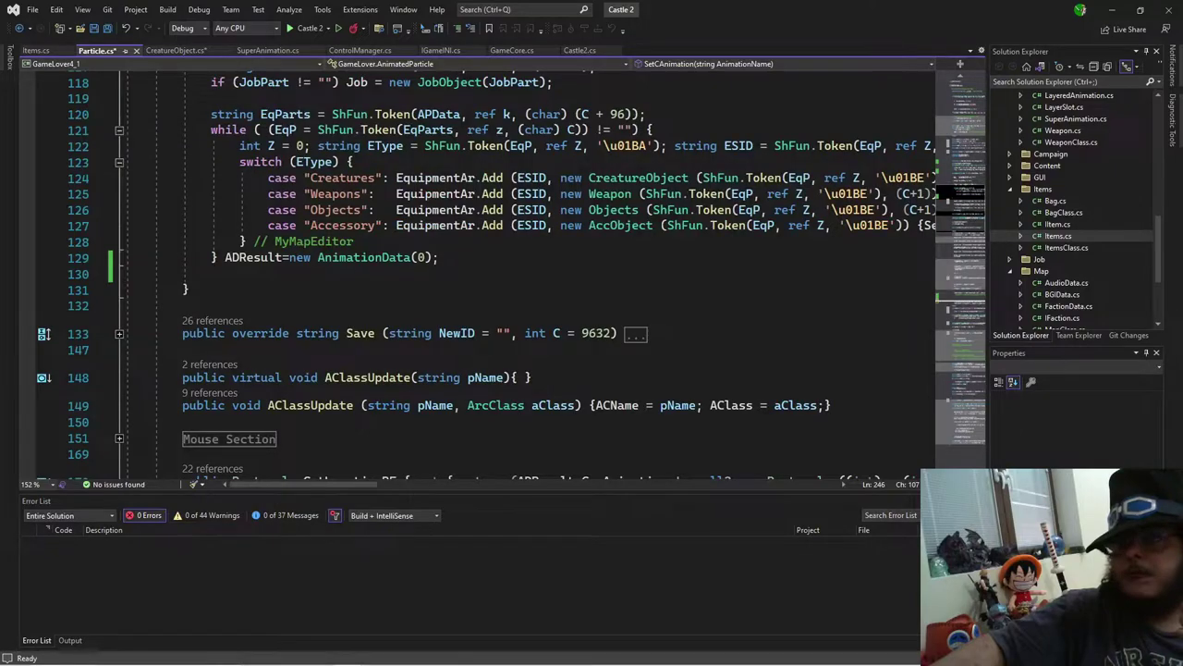
pyautogui.scroll(-3, 511, 277)
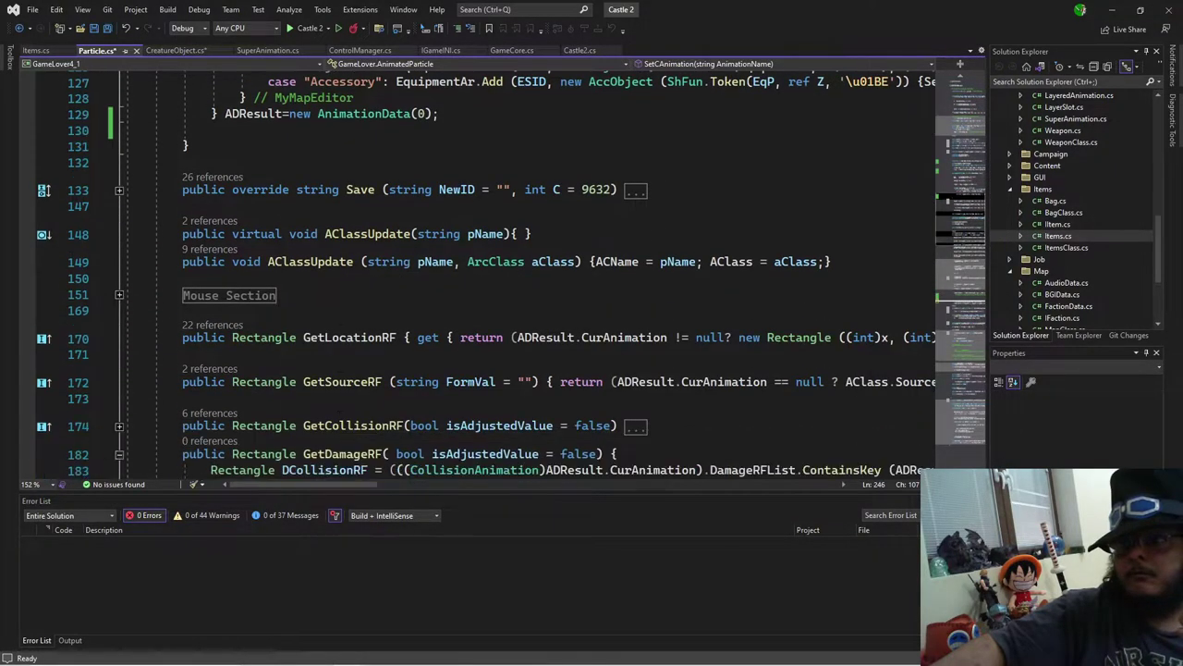
pyautogui.scroll(-4, 511, 277)
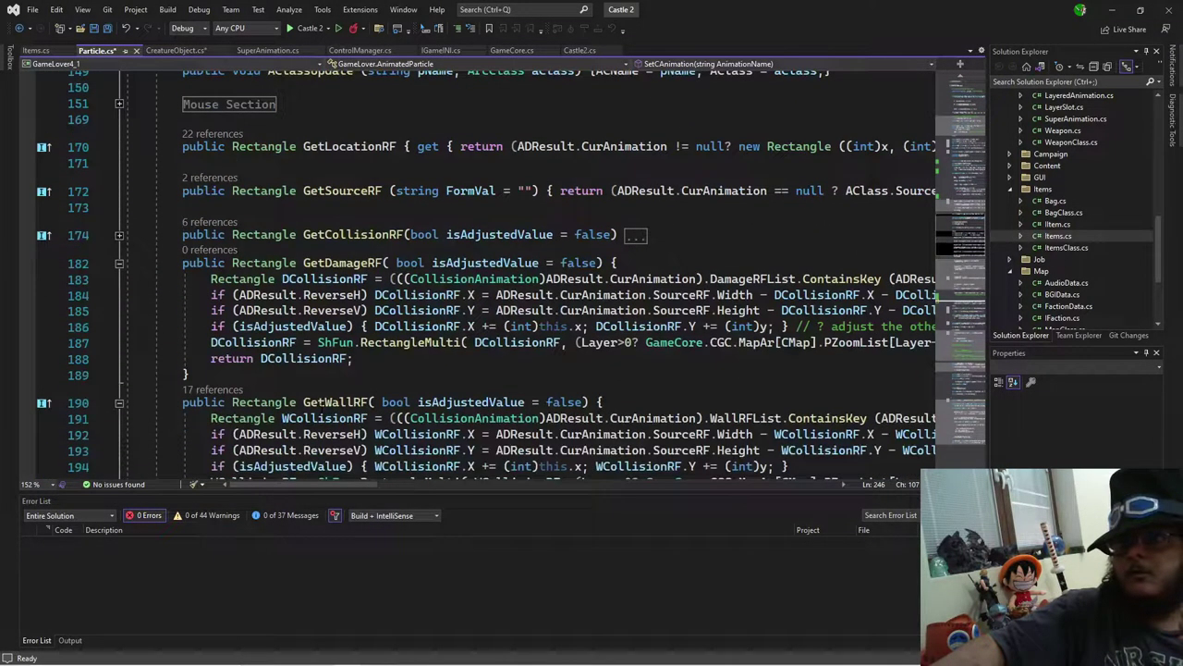
pyautogui.scroll(7, 512, 278)
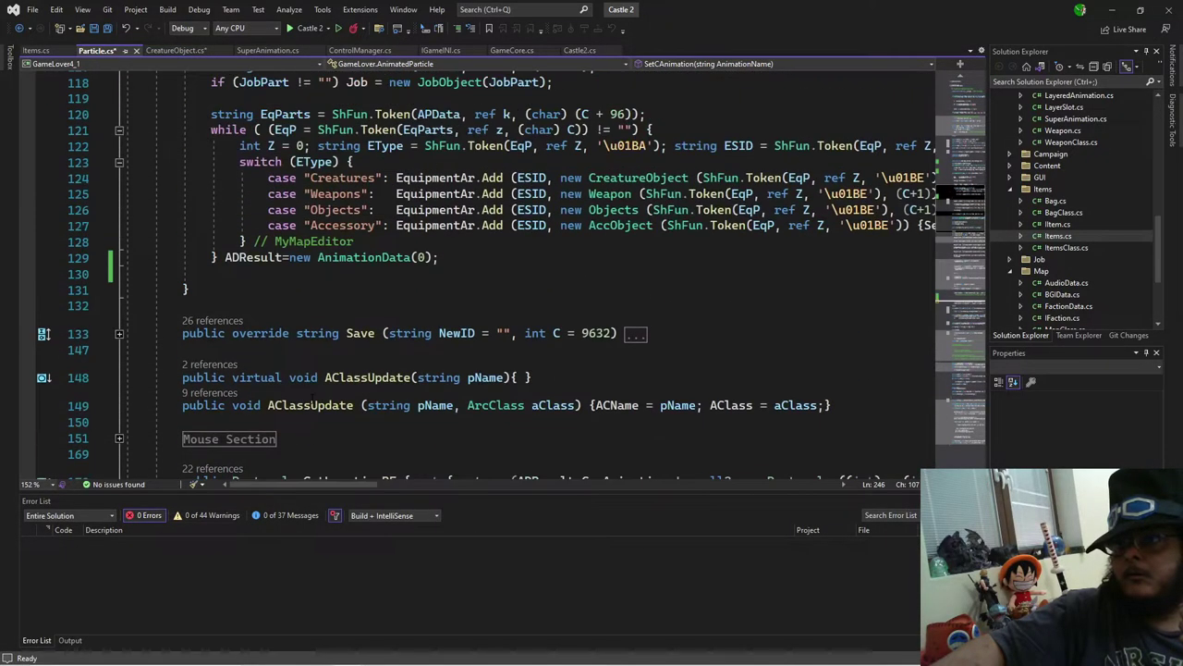
pyautogui.scroll(2, 511, 277)
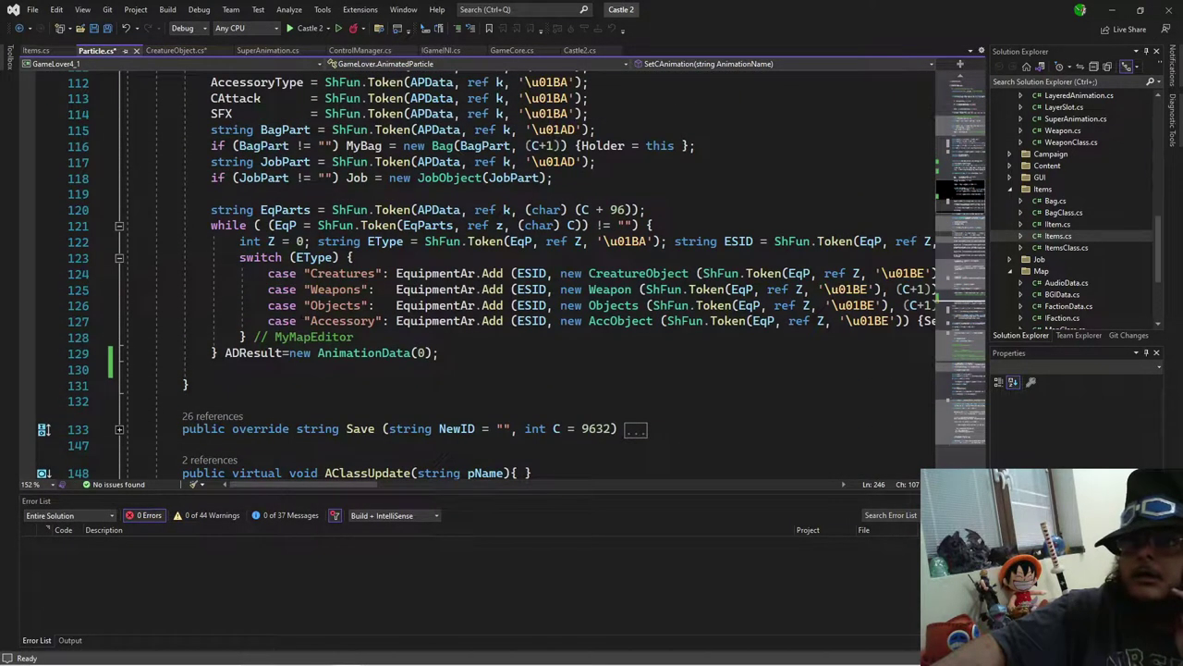
pyautogui.scroll(9, 344, 352)
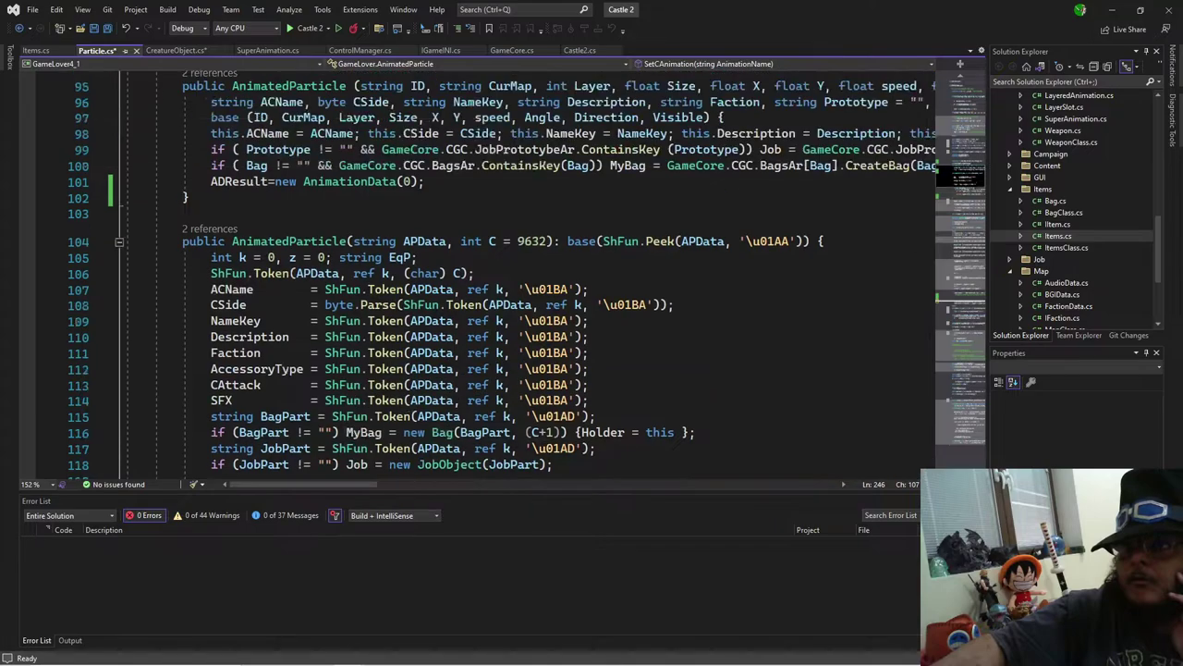
pyautogui.scroll(-6, 344, 352)
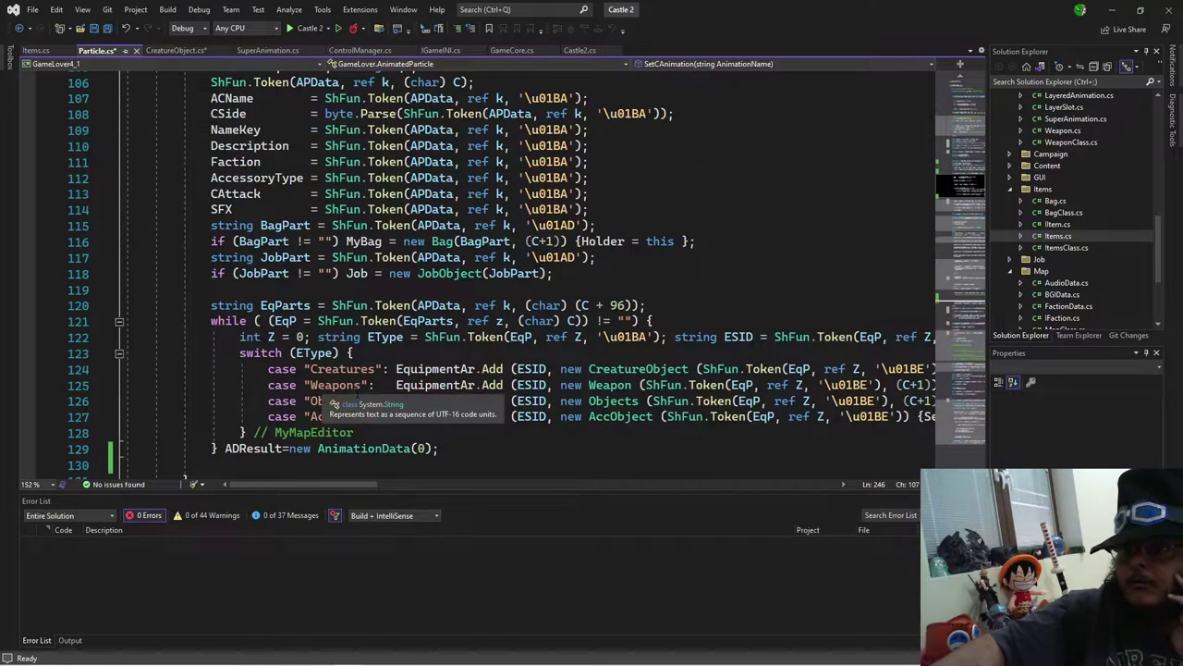
pyautogui.scroll(-4, 481, 273)
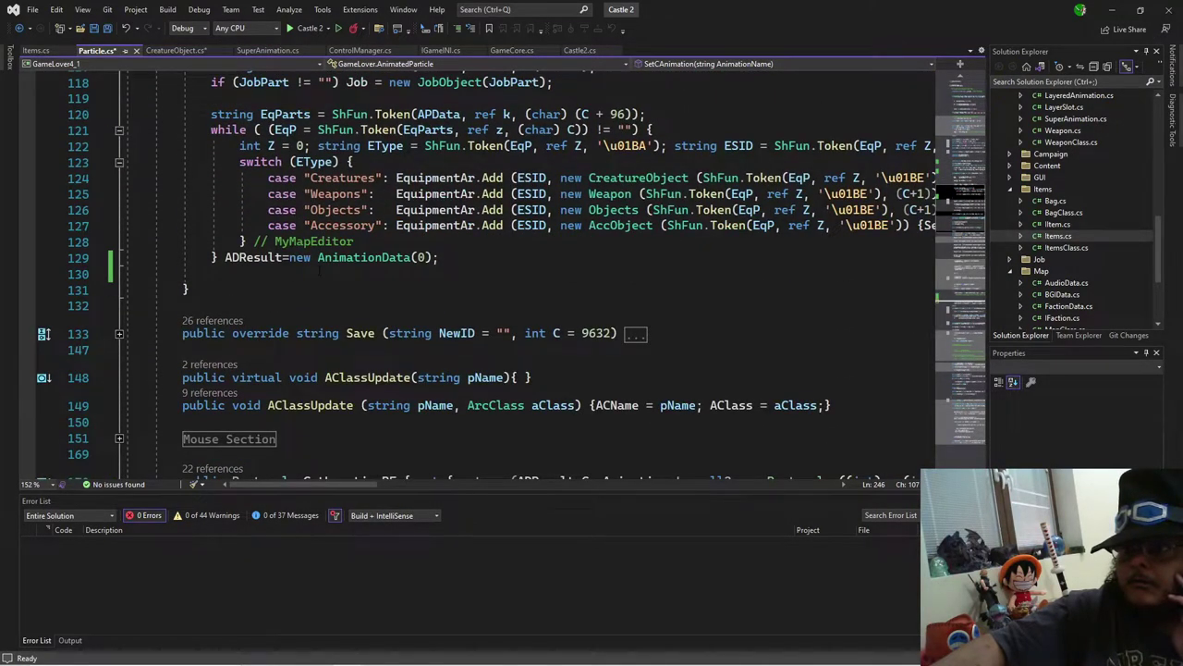
pyautogui.scroll(-7, 308, 340)
pyautogui.scroll(-3, 308, 341)
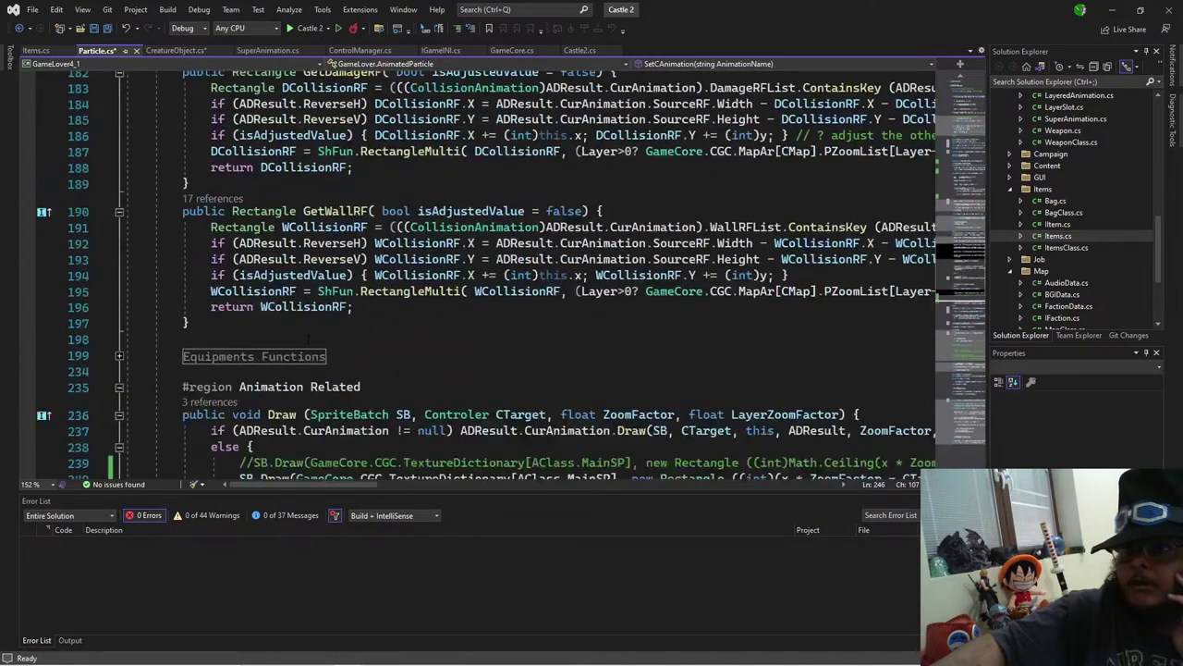
pyautogui.scroll(10, 307, 340)
pyautogui.scroll(3, 480, 268)
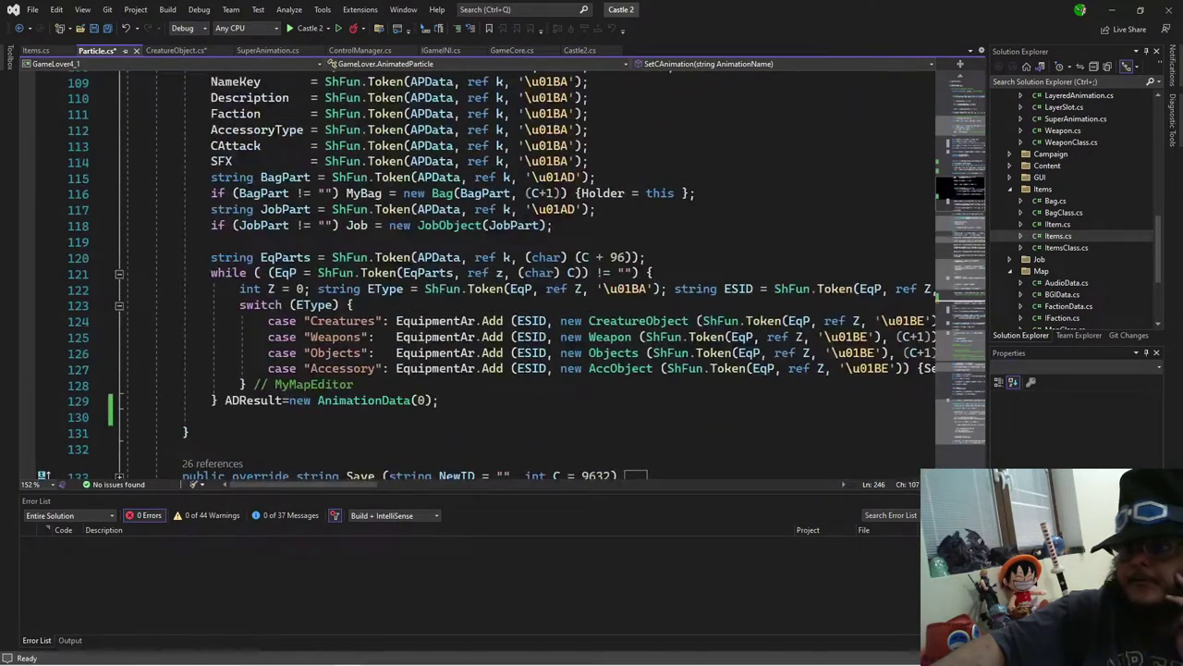
# Step: Inspect the 0 argument of the AnimationData call that initialises ADResult in the APData constructor
pyautogui.moveTo(420, 400)
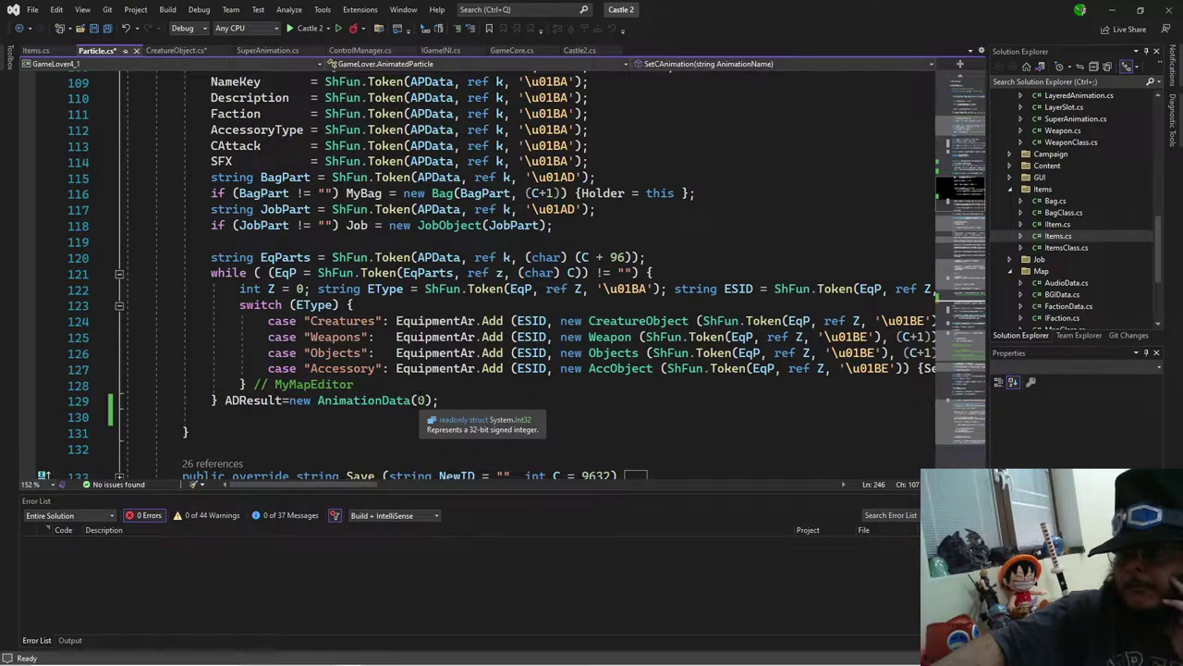
pyautogui.click(418, 400)
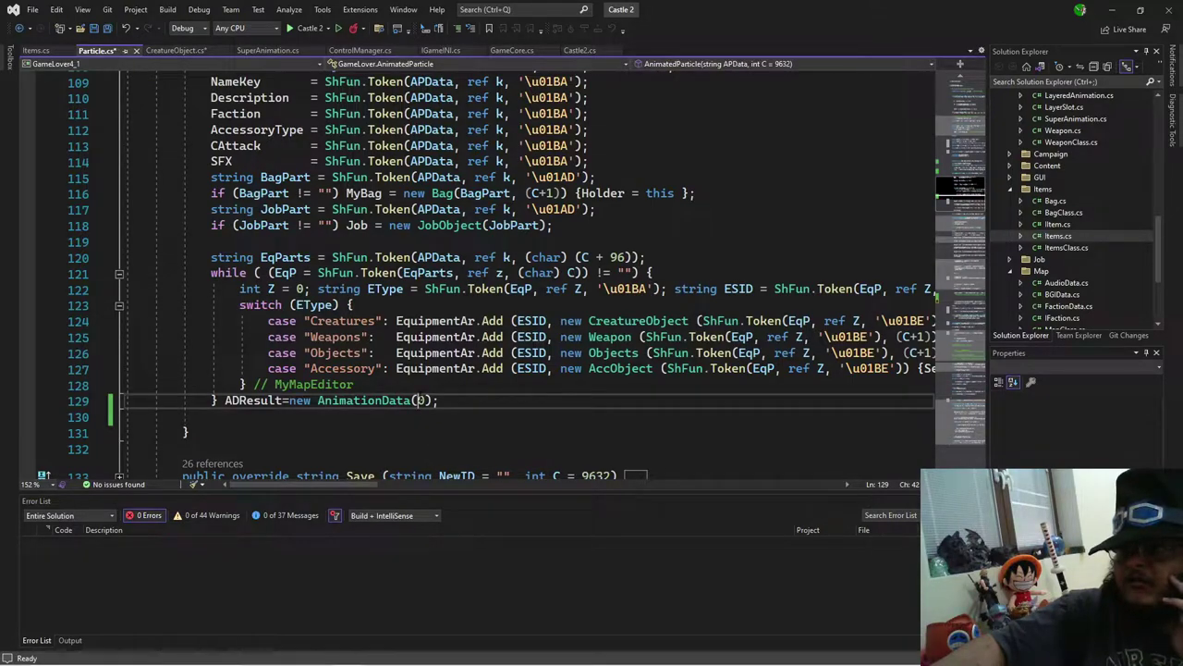
pyautogui.hotkey('shift', 'Right')
pyautogui.scroll(2, 422, 405)
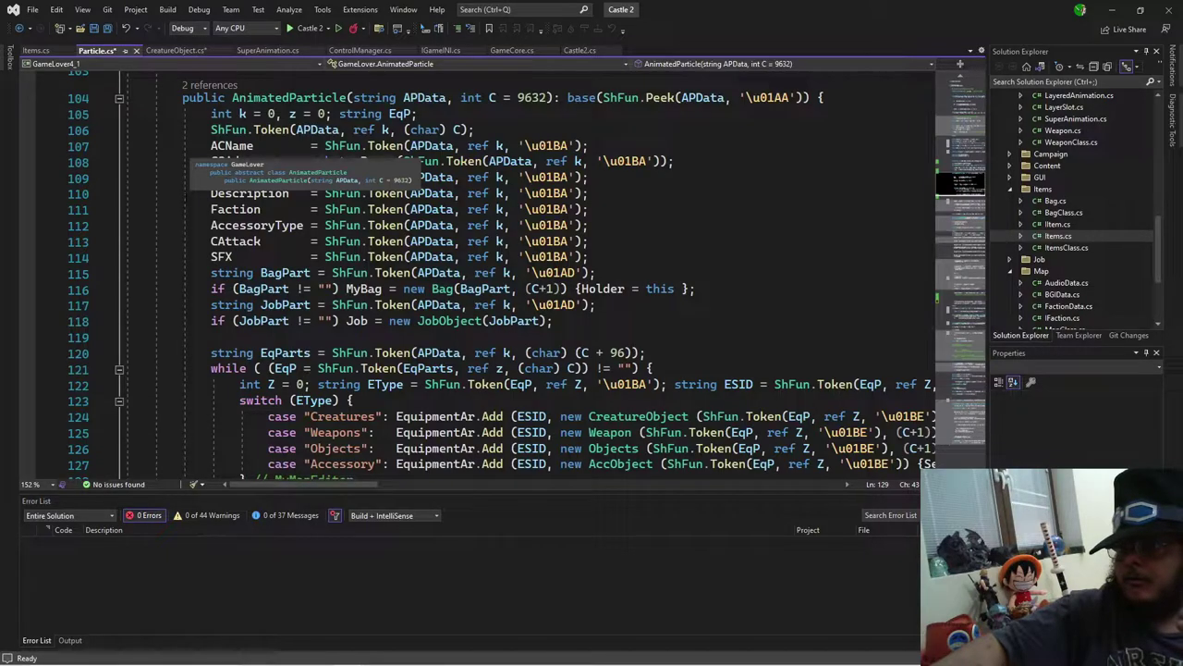
pyautogui.scroll(-4, 481, 278)
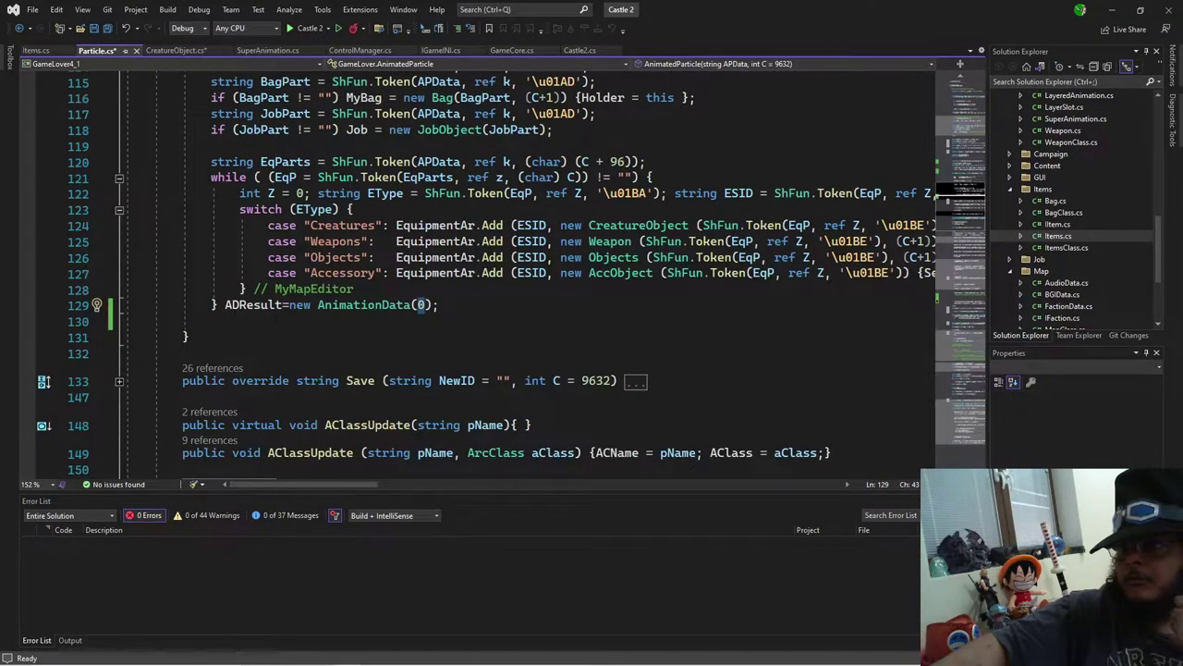
pyautogui.scroll(-3, 250, 323)
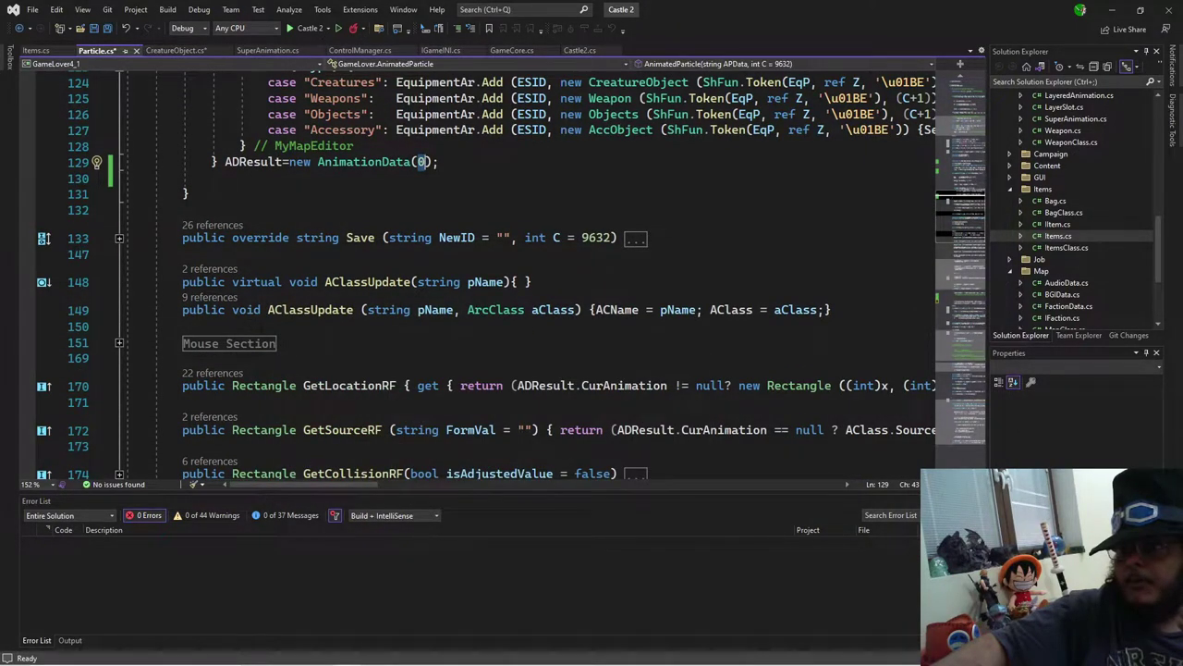
# Step: Delete the commented-out SB.Draw line from the else block of AnimatedParticle's Draw method
pyautogui.scroll(-7, 265, 344)
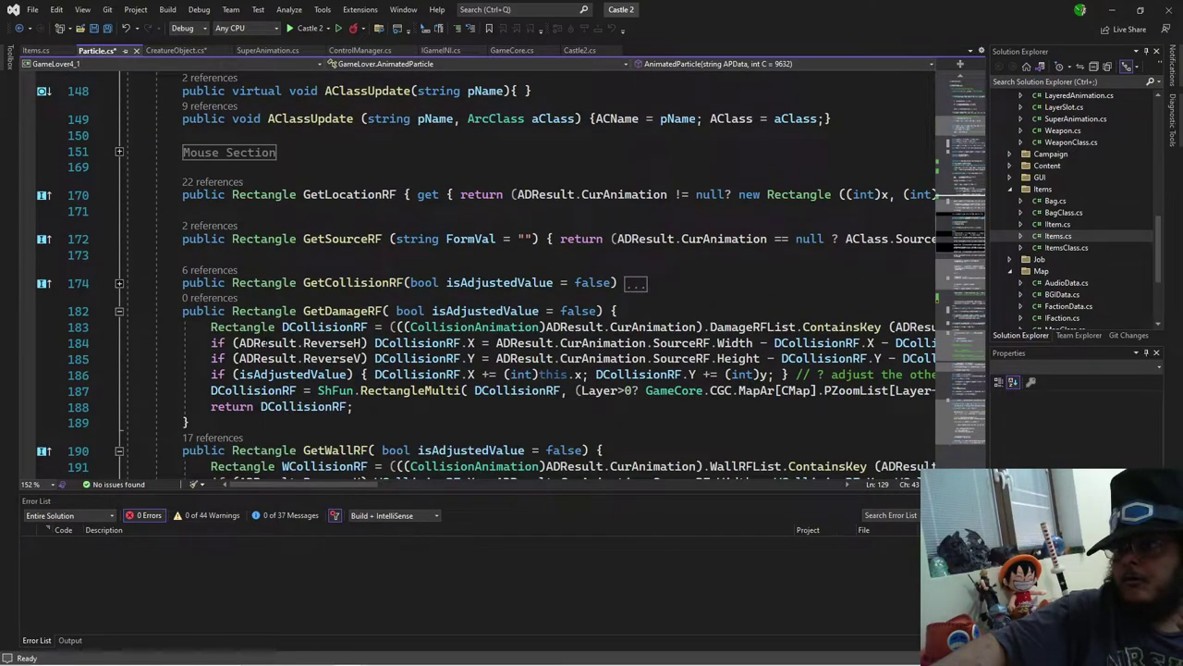
pyautogui.scroll(-3, 512, 276)
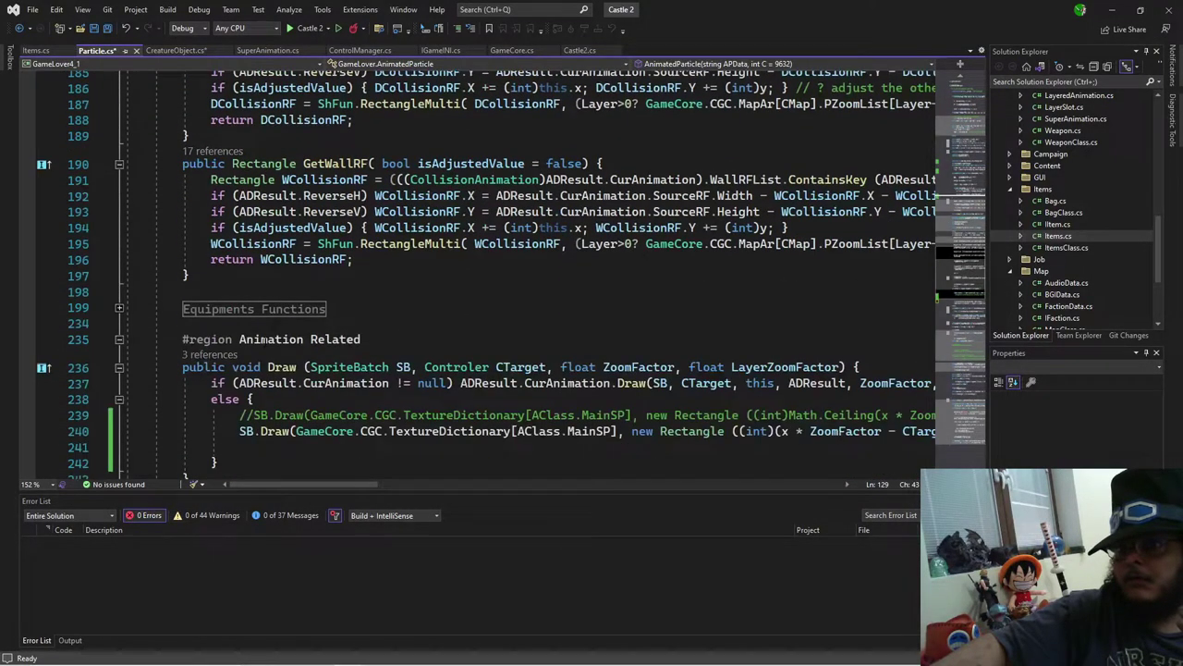
pyautogui.moveTo(317, 661)
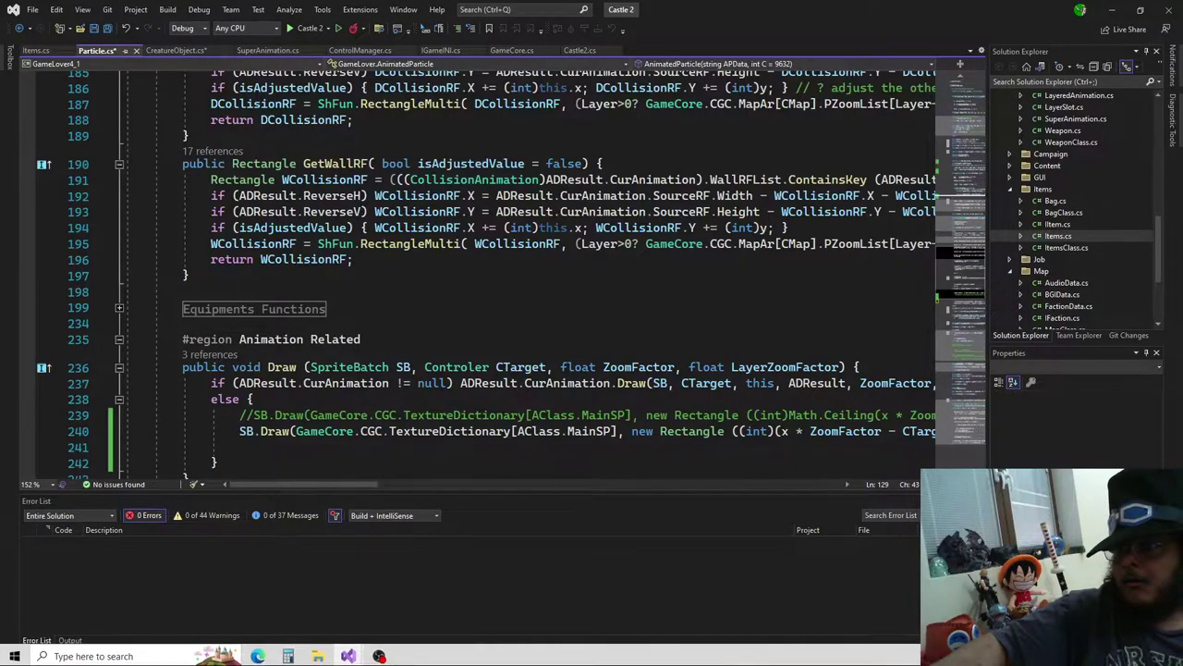
pyautogui.click(255, 398)
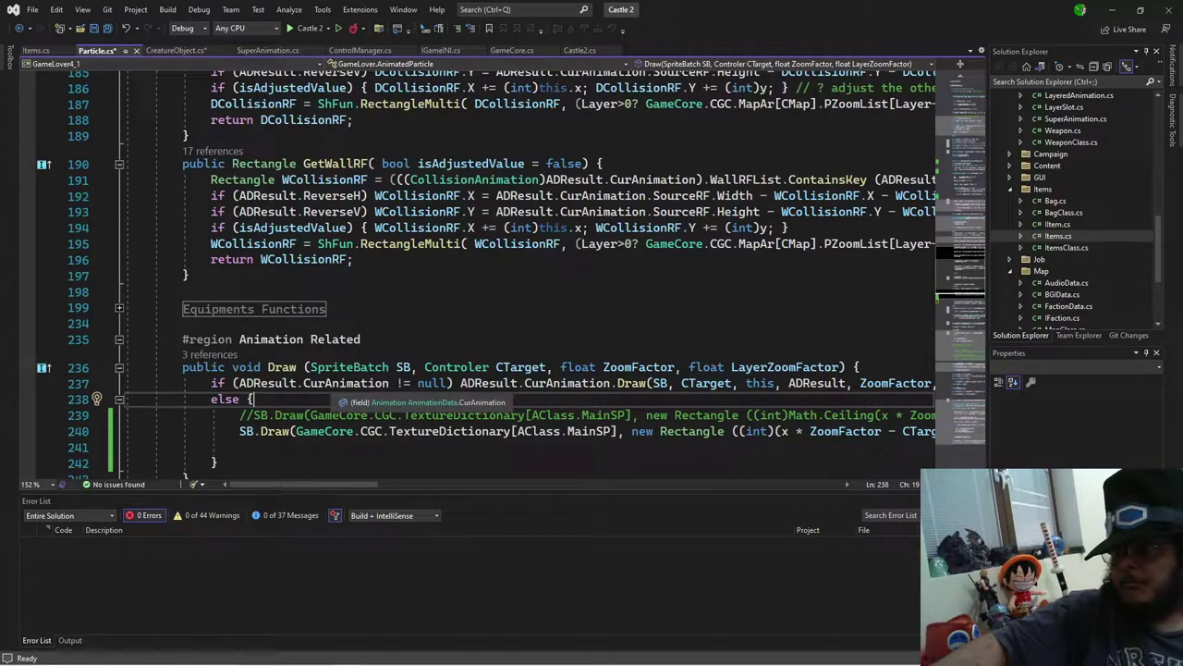
pyautogui.moveTo(330, 483)
pyautogui.mouseDown()
pyautogui.moveTo(358, 493)
pyautogui.moveTo(339, 489)
pyautogui.mouseUp()
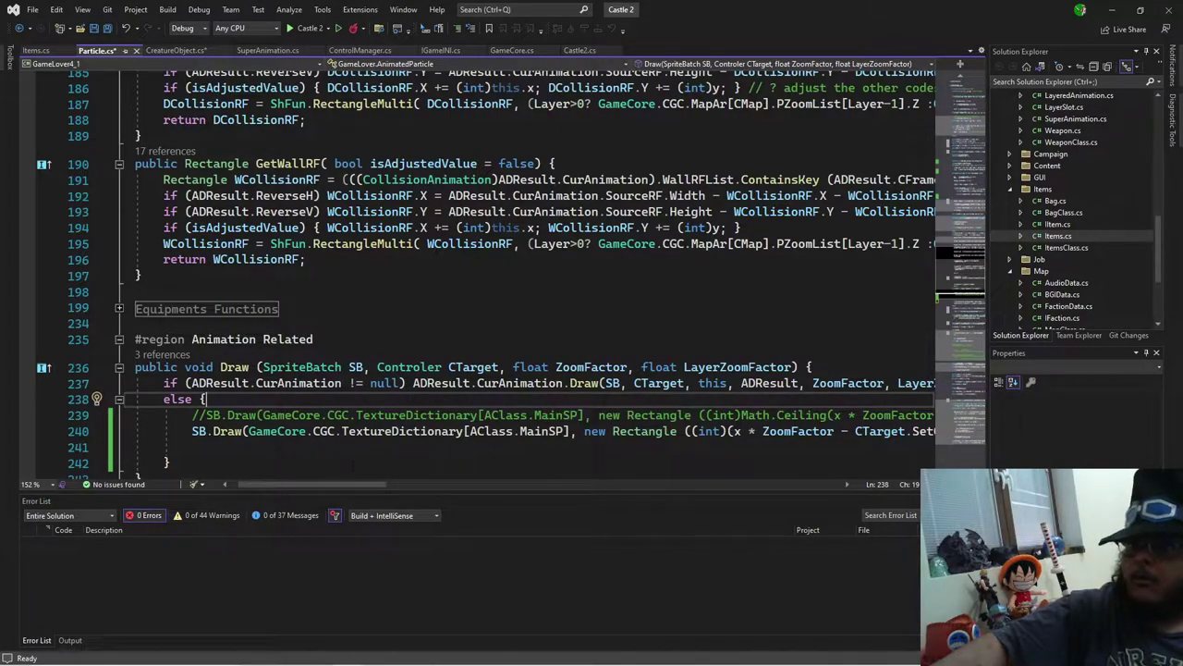
pyautogui.moveTo(341, 487); pyautogui.dragTo(809, 523)
pyautogui.moveTo(846, 415); pyautogui.dragTo(126, 415)
pyautogui.press('BackSpace')
pyautogui.press('BackSpace')
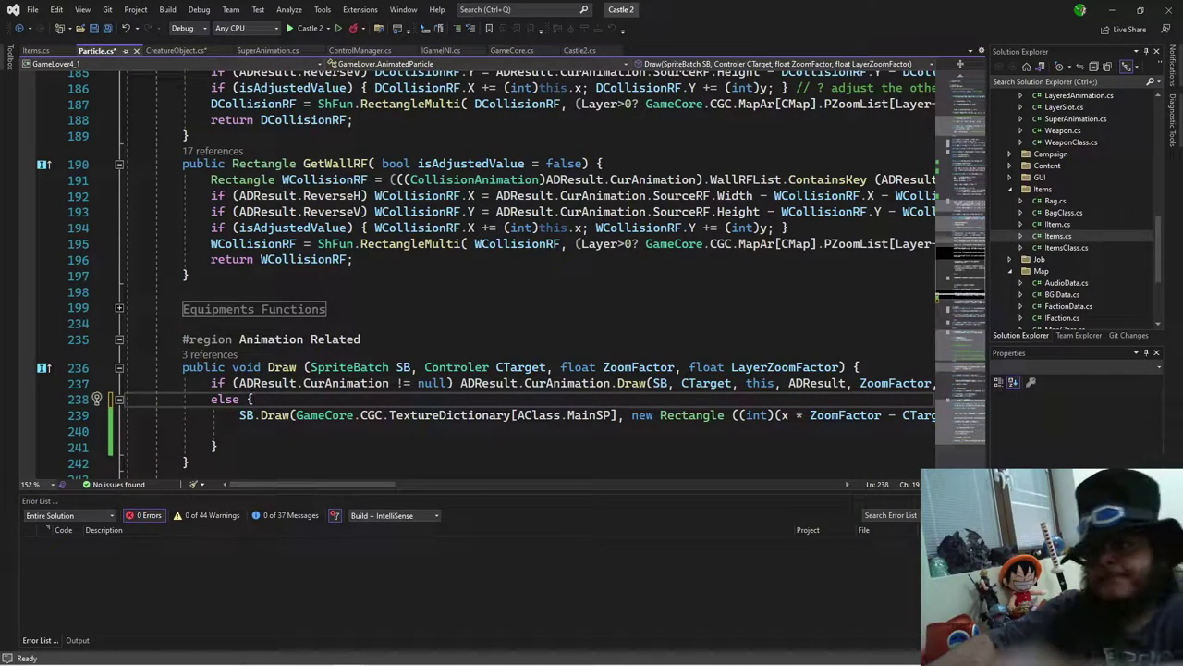
# Step: Remove the braces of the else block in AnimatedParticle's Draw method and join the SB.Draw call onto the else line
pyautogui.press('BackSpace')
pyautogui.click(218, 447)
pyautogui.press('BackSpace')
pyautogui.click(239, 415)
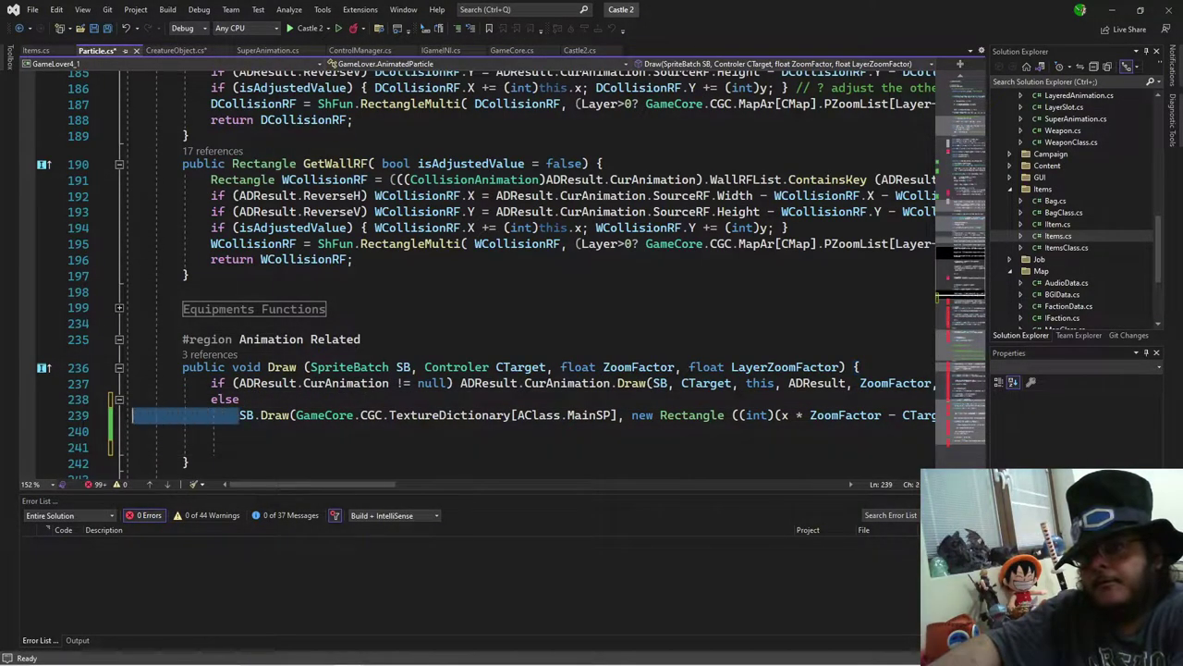
pyautogui.press('BackSpace')
pyautogui.press('BackSpace')
pyautogui.press('BackSpace')
pyautogui.press('BackSpace')
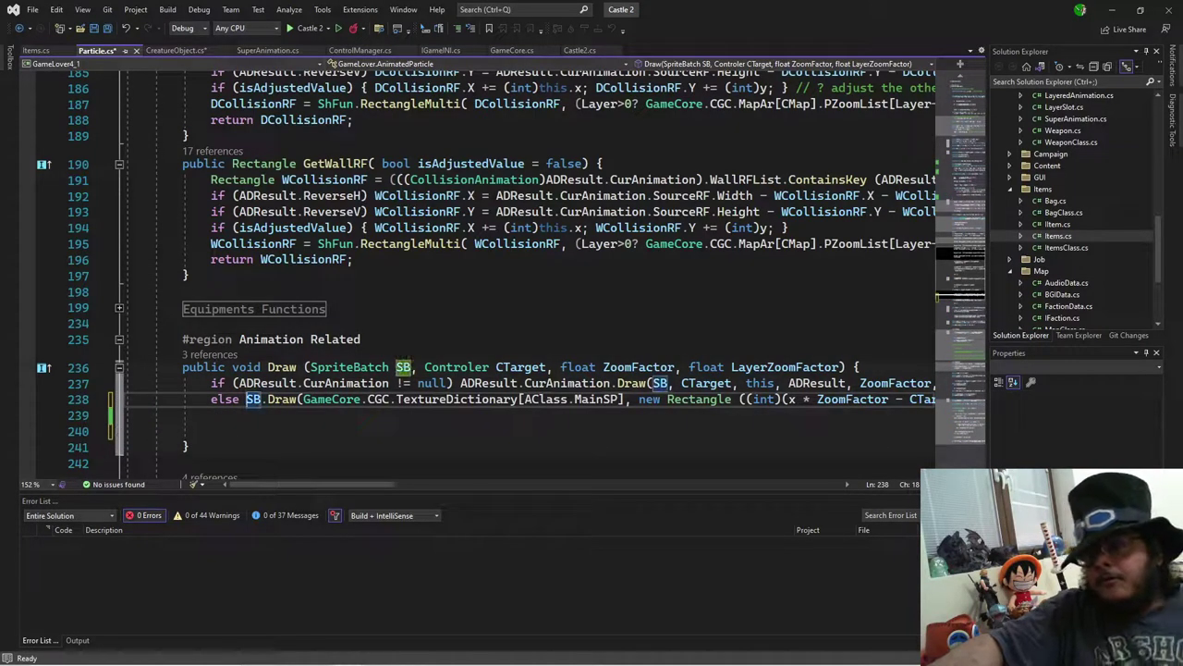
# Step: Delete the empty lines left between the else statement and the closing brace of the Draw method
pyautogui.click(277, 415)
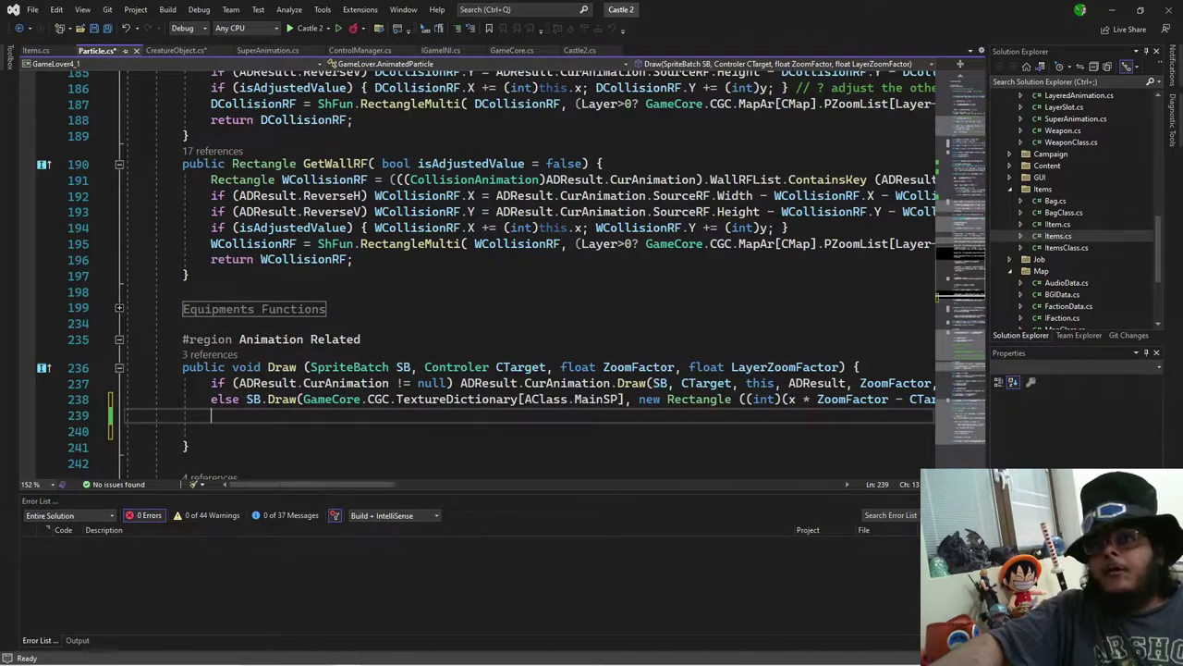
pyautogui.moveTo(210, 431); pyautogui.dragTo(131, 419)
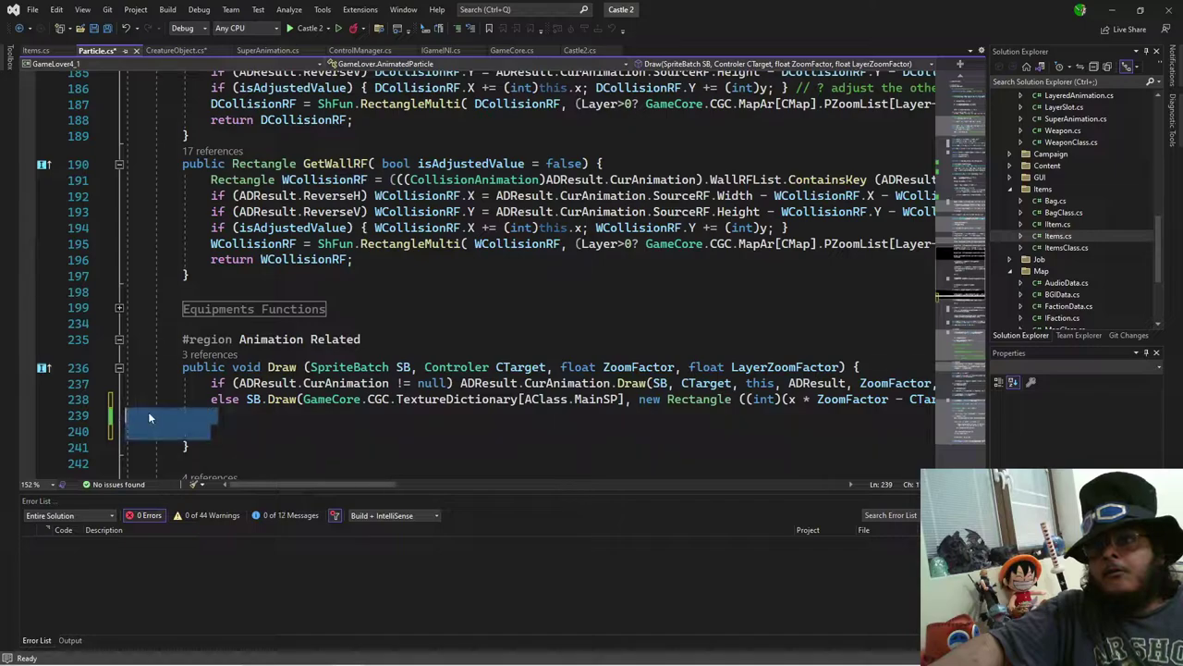
pyautogui.press('BackSpace')
pyautogui.press('BackSpace')
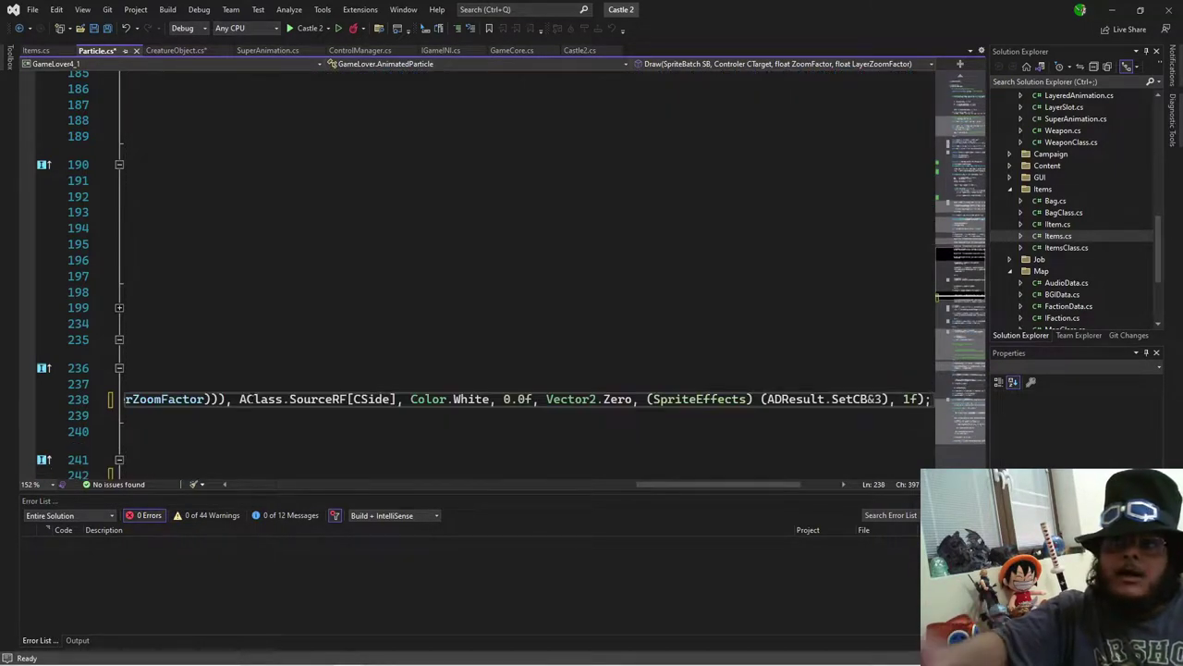
pyautogui.moveTo(671, 484); pyautogui.dragTo(262, 490)
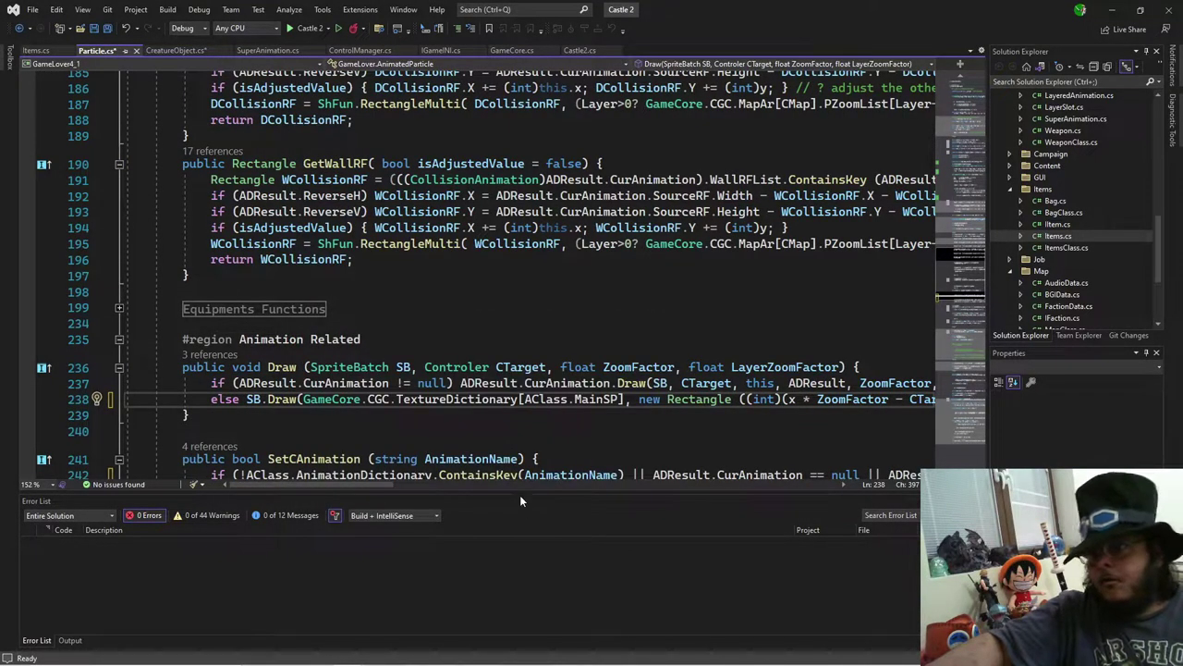
# Step: Look over the Draw and SetCAnimation methods in Particle.cs and save all modified files
pyautogui.scroll(-1, 517, 443)
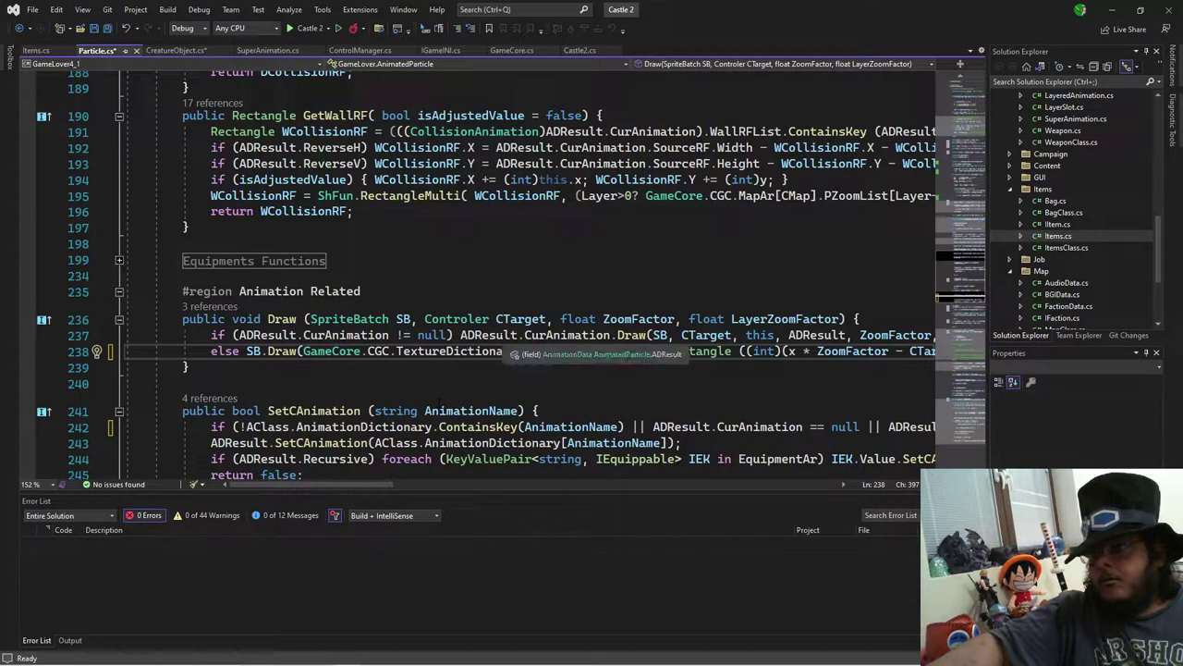
pyautogui.scroll(-2, 504, 351)
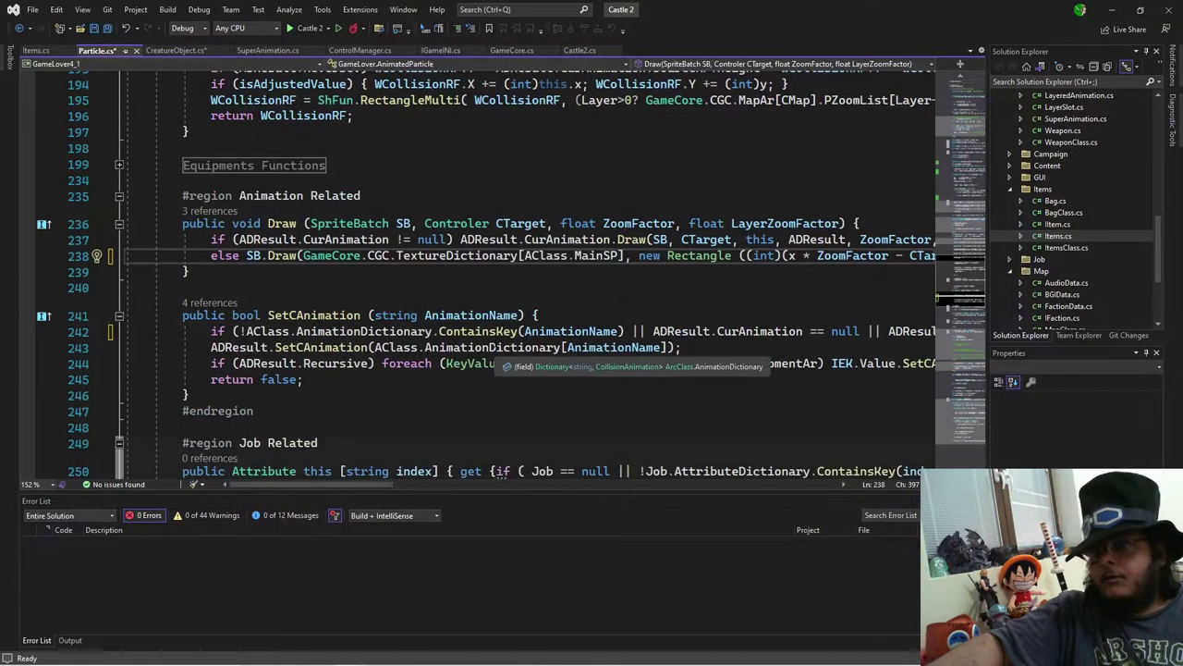
pyautogui.scroll(2, 504, 352)
pyautogui.scroll(-1, 504, 351)
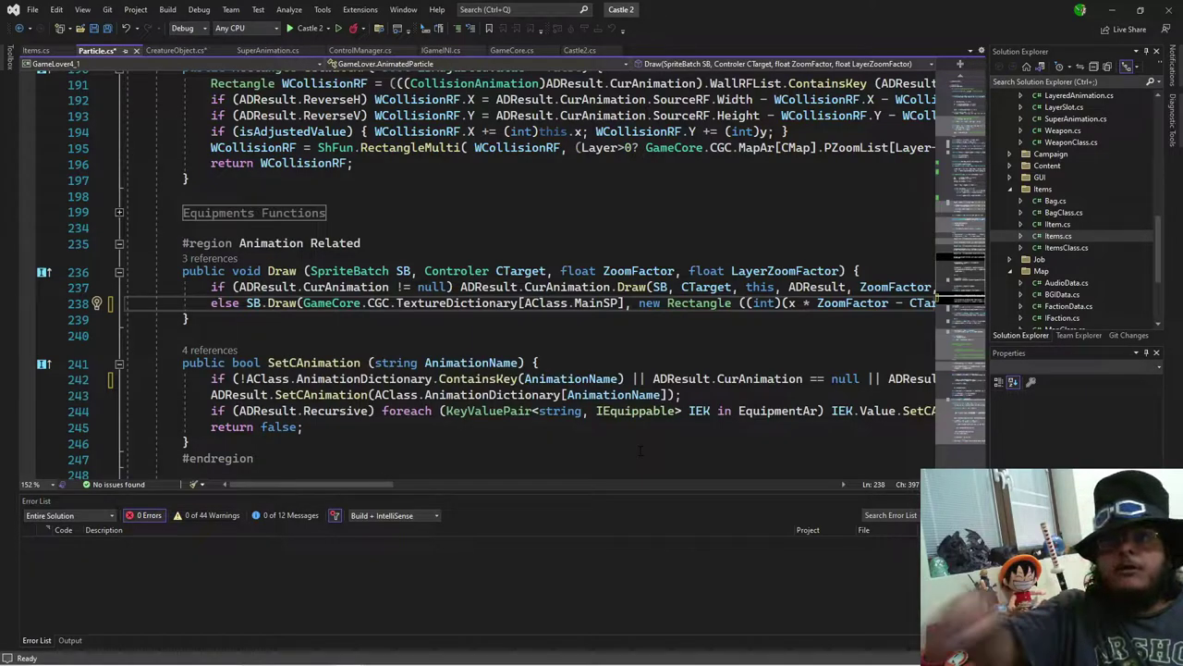
pyautogui.click(107, 28)
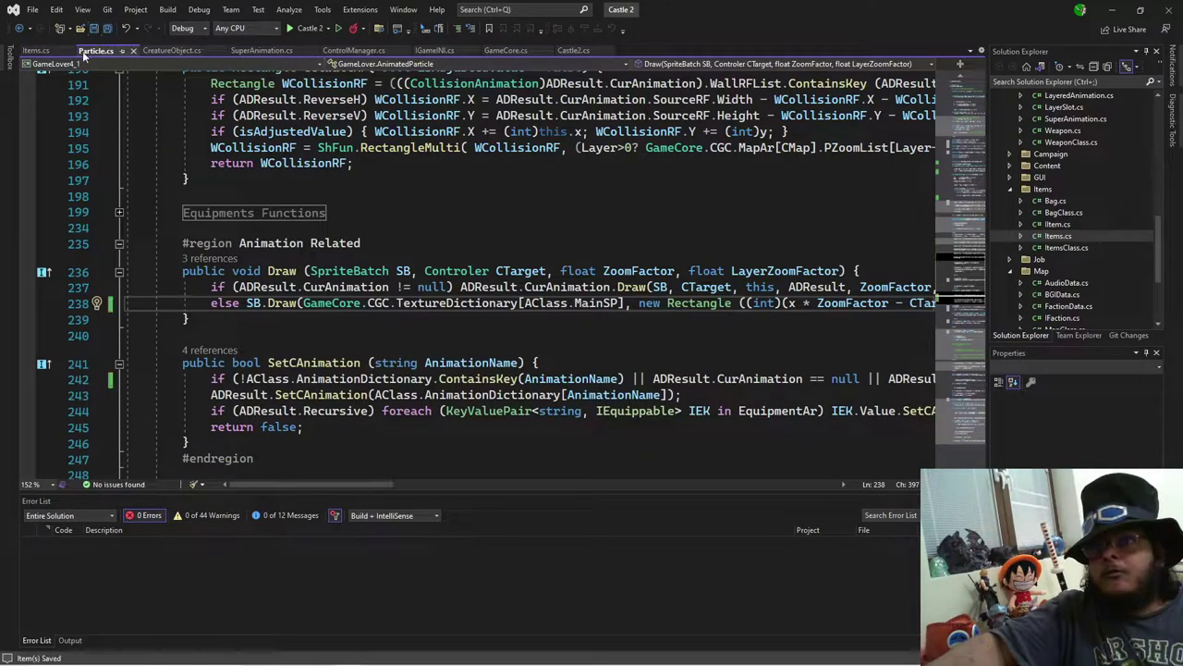
# Step: Close Items.cs and bring up SuperAnimation.cs
pyautogui.click(67, 51)
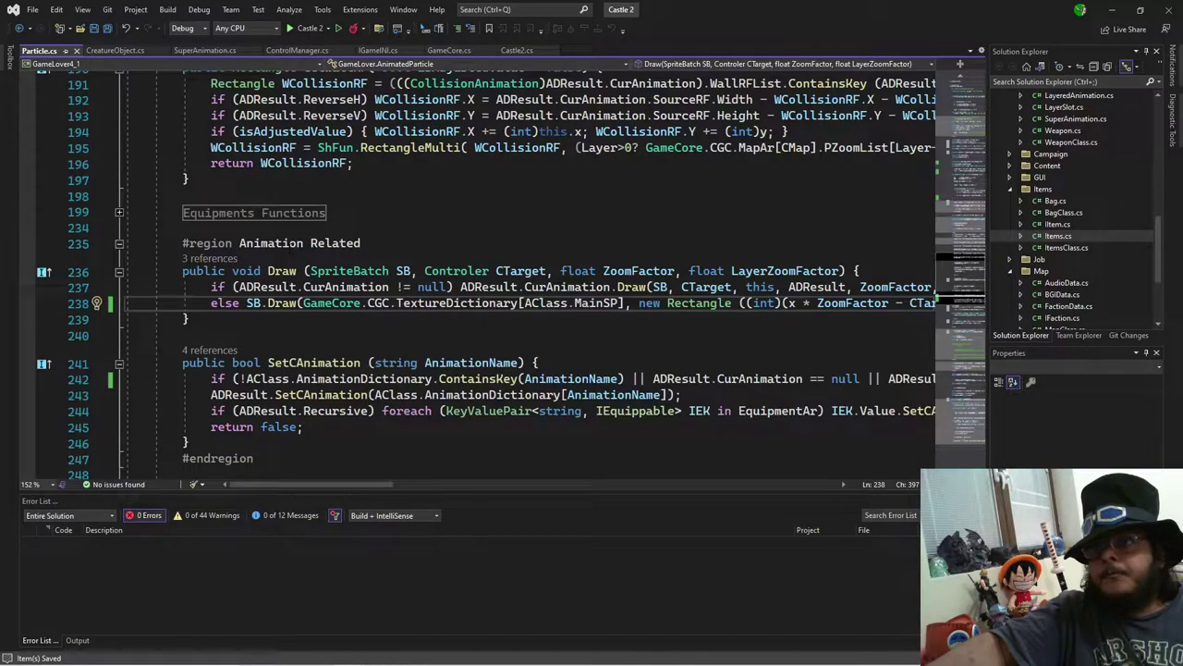
pyautogui.click(205, 50)
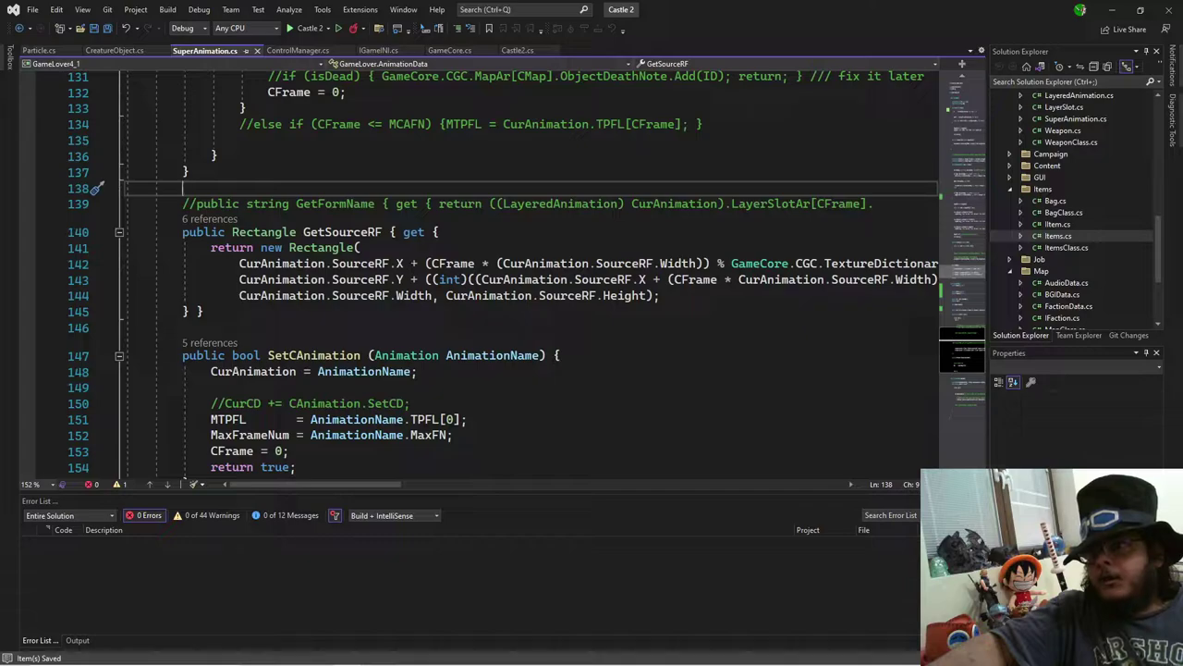
# Step: Switch to the To-Do Tasks sheet in the browser and fill the two Castle 2 task rows B112:F113 with cyan
pyautogui.moveTo(288, 655)
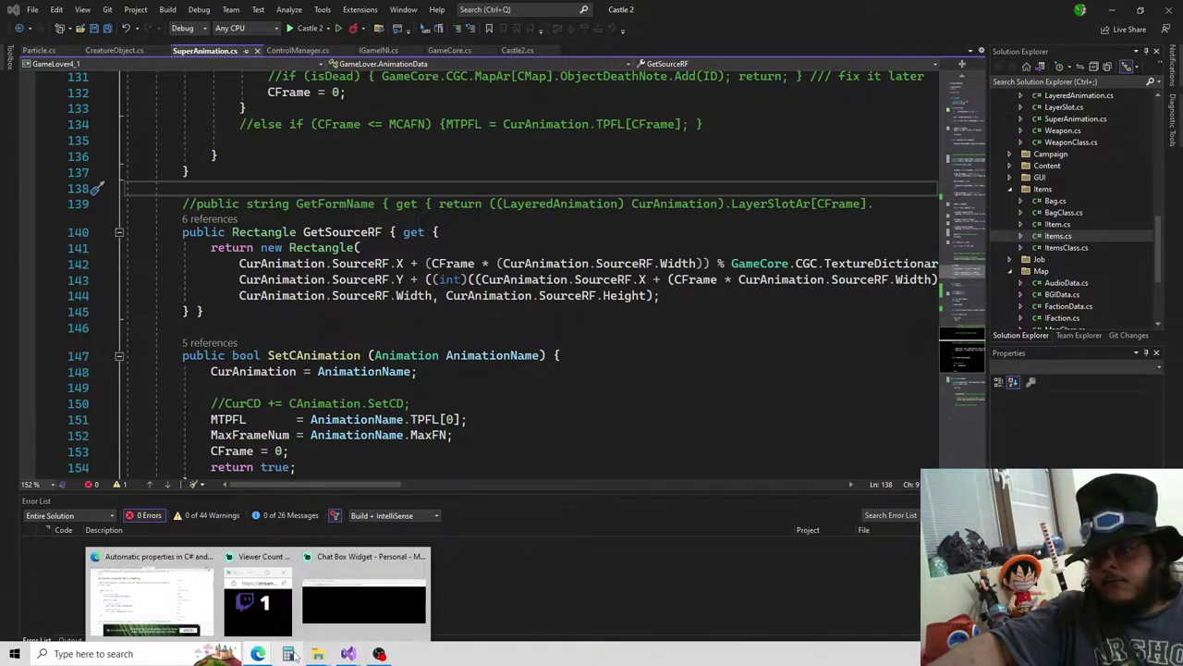
pyautogui.click(153, 596)
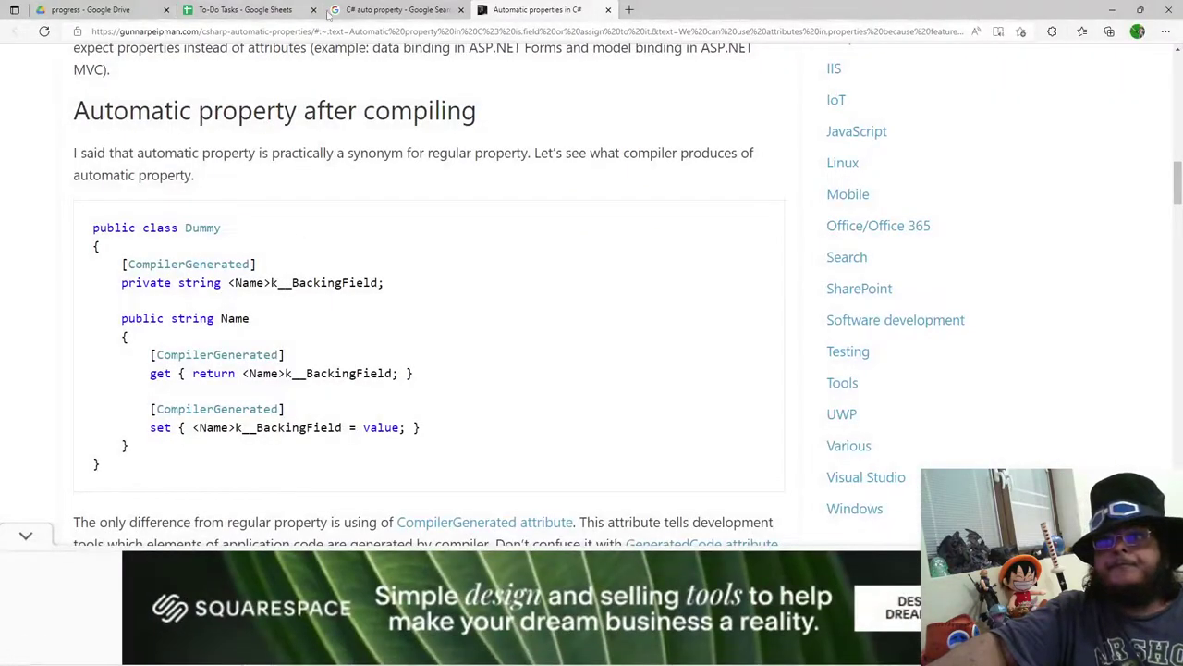
pyautogui.click(289, 9)
pyautogui.scroll(1, 326, 362)
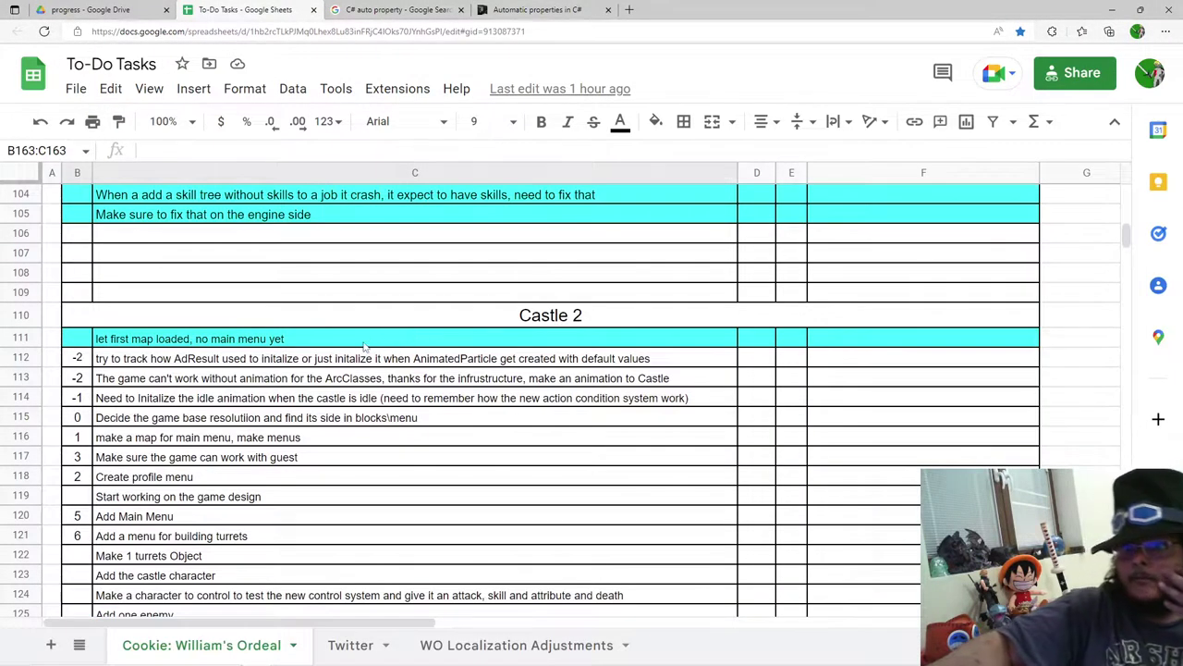
pyautogui.moveTo(81, 363); pyautogui.dragTo(935, 382)
pyautogui.click(656, 121)
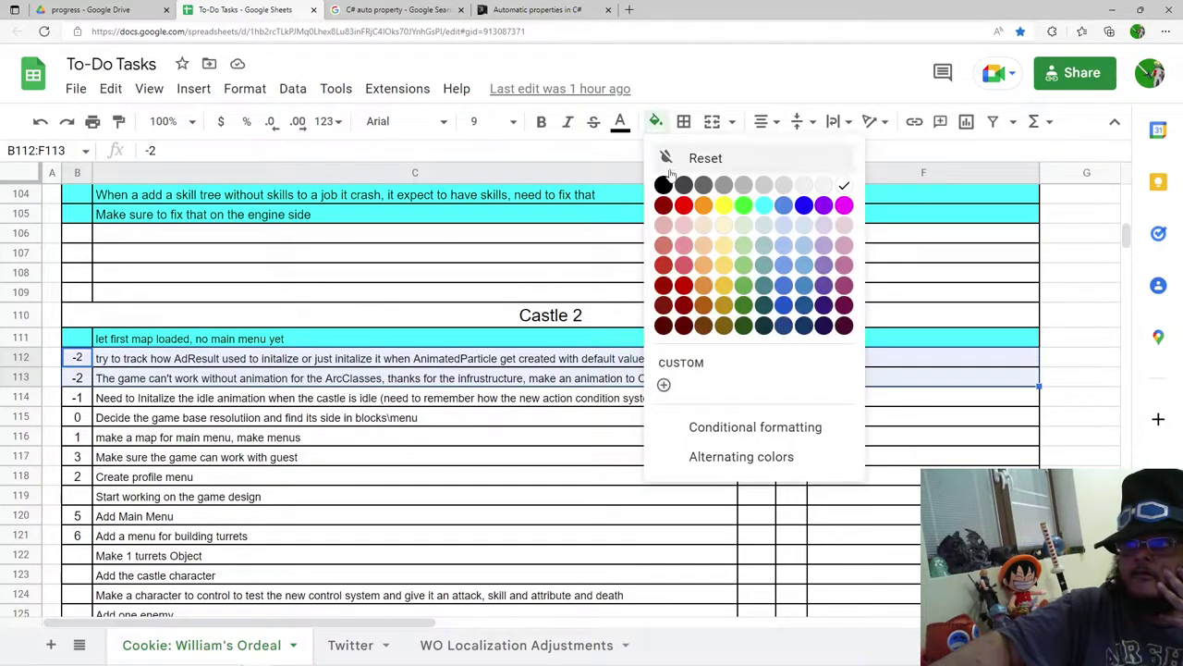
pyautogui.click(764, 205)
# Step: Review the tasks in the To-Do Tasks sheet and select the row 171 optimization task about an array of frame positions
pyautogui.scroll(2, 606, 393)
pyautogui.scroll(2, 605, 393)
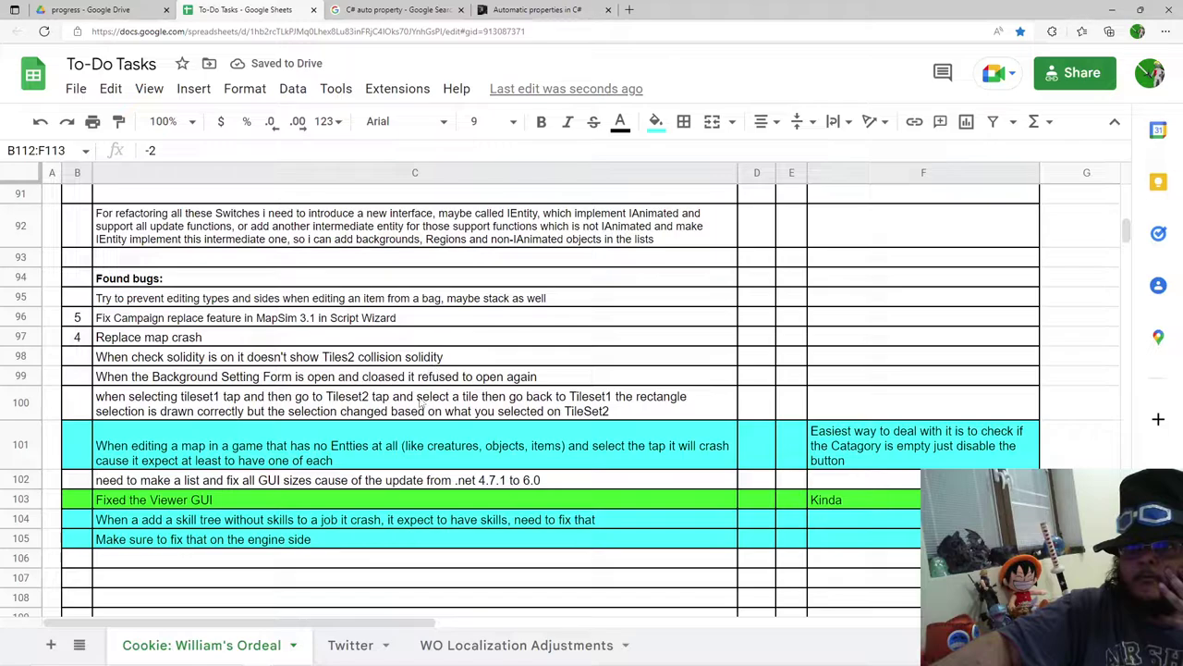
pyautogui.scroll(3, 407, 416)
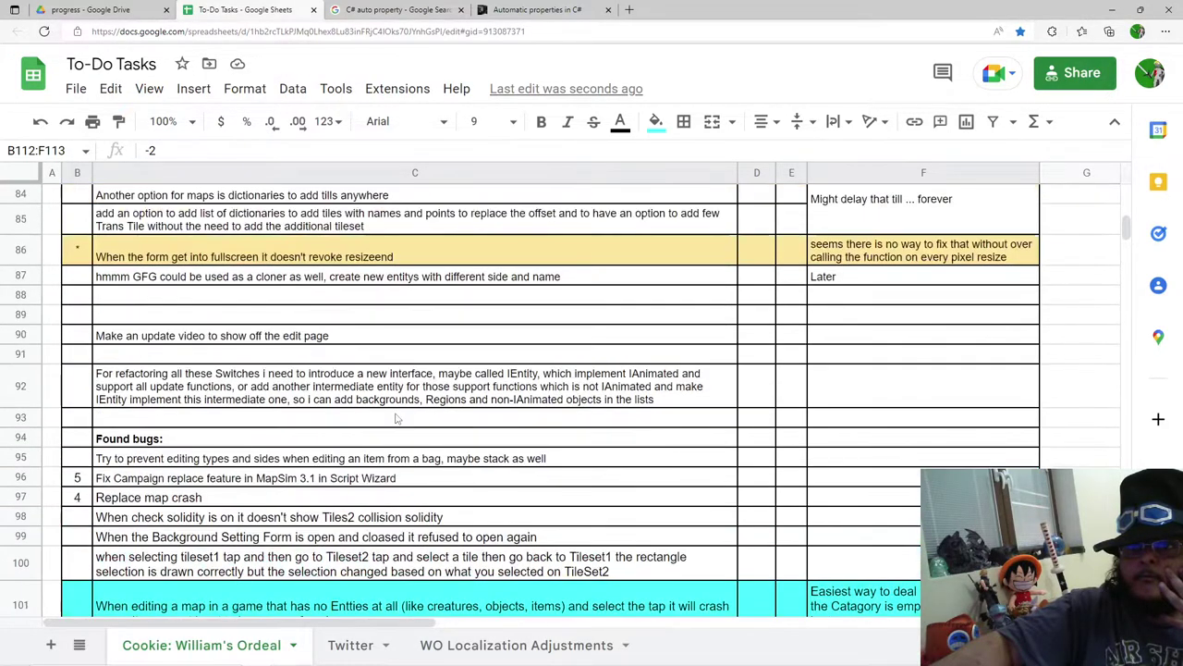
pyautogui.scroll(-3, 370, 448)
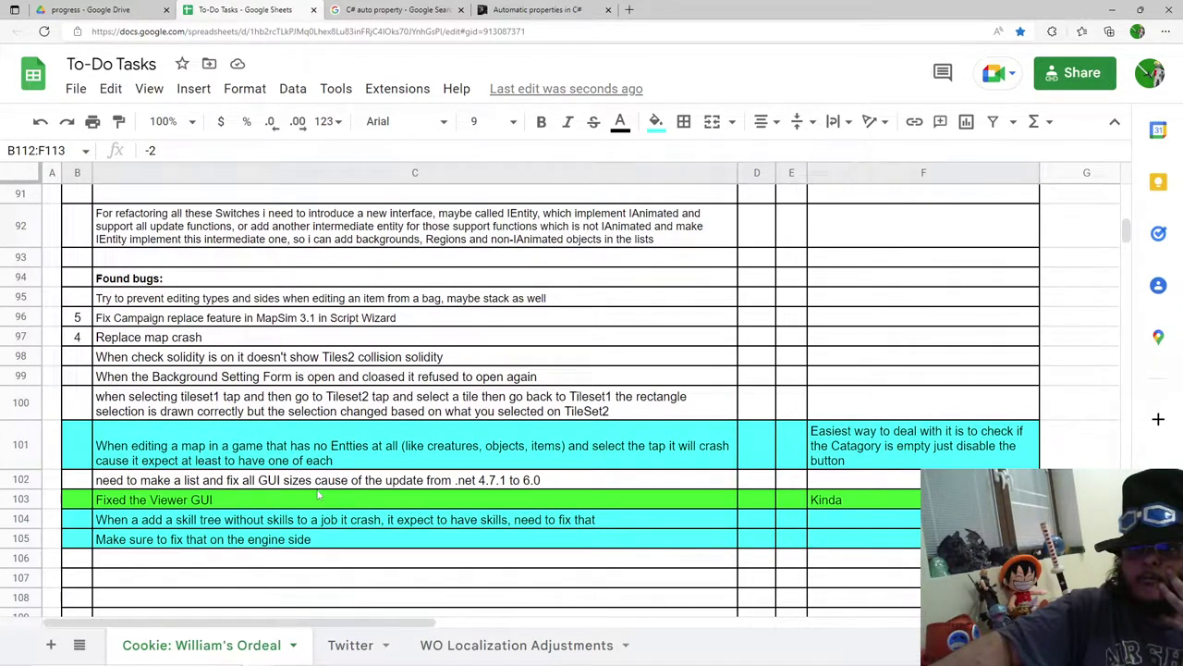
pyautogui.scroll(-4, 317, 496)
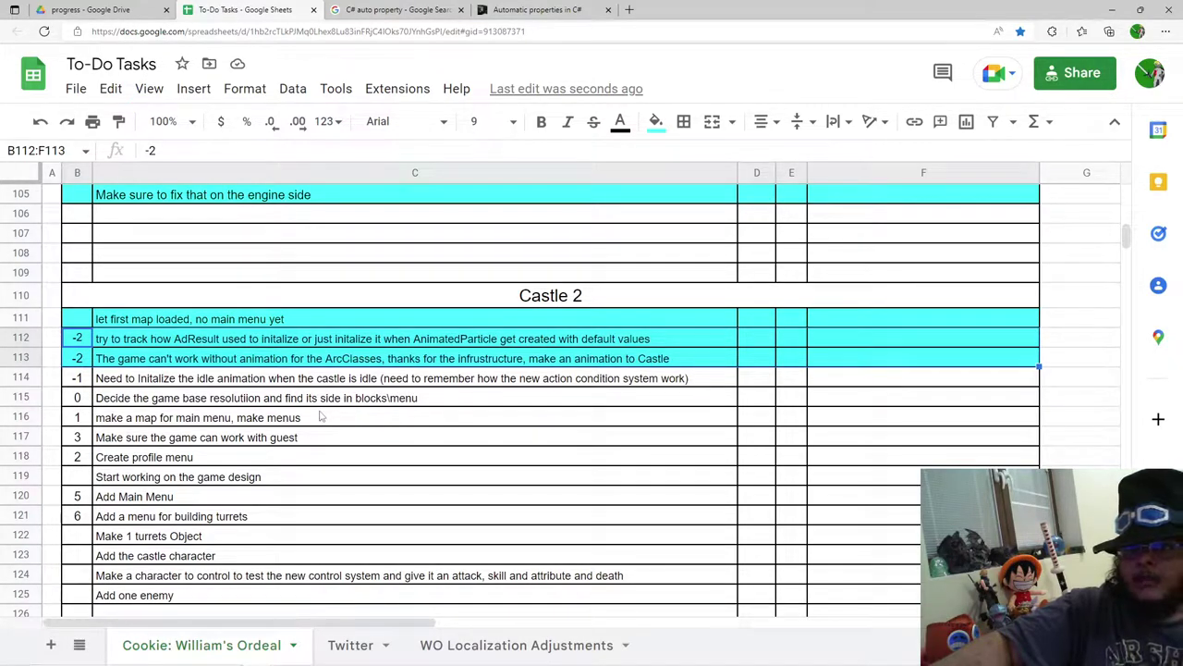
pyautogui.scroll(-2, 319, 418)
pyautogui.scroll(-5, 319, 418)
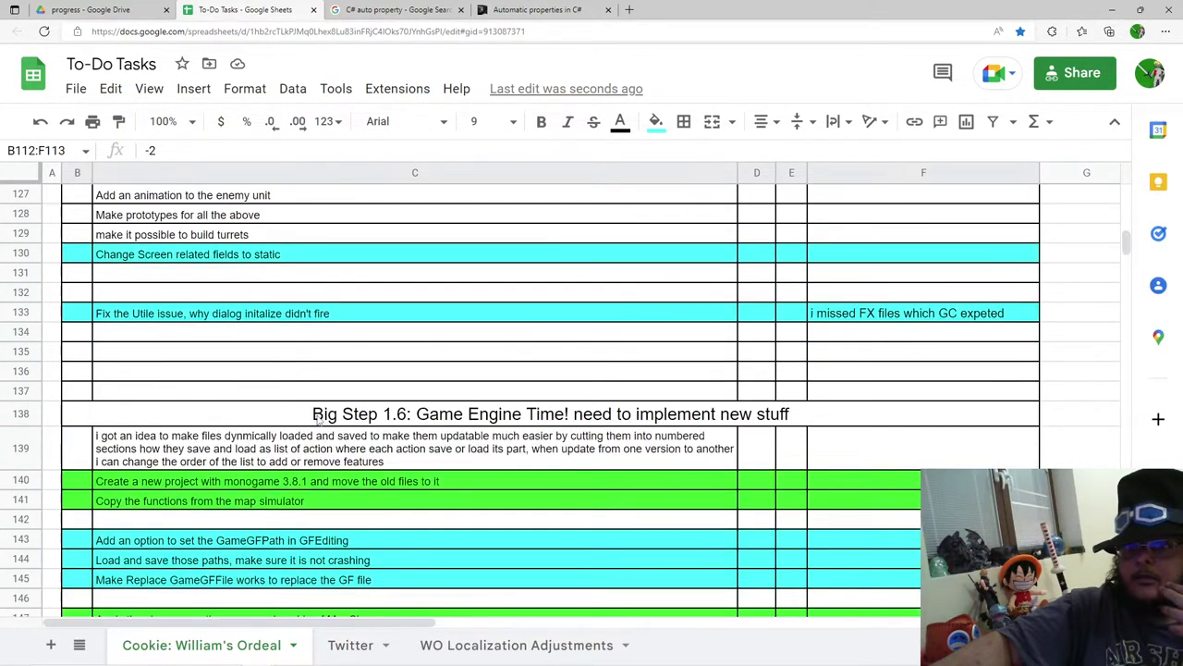
pyautogui.scroll(-3, 319, 418)
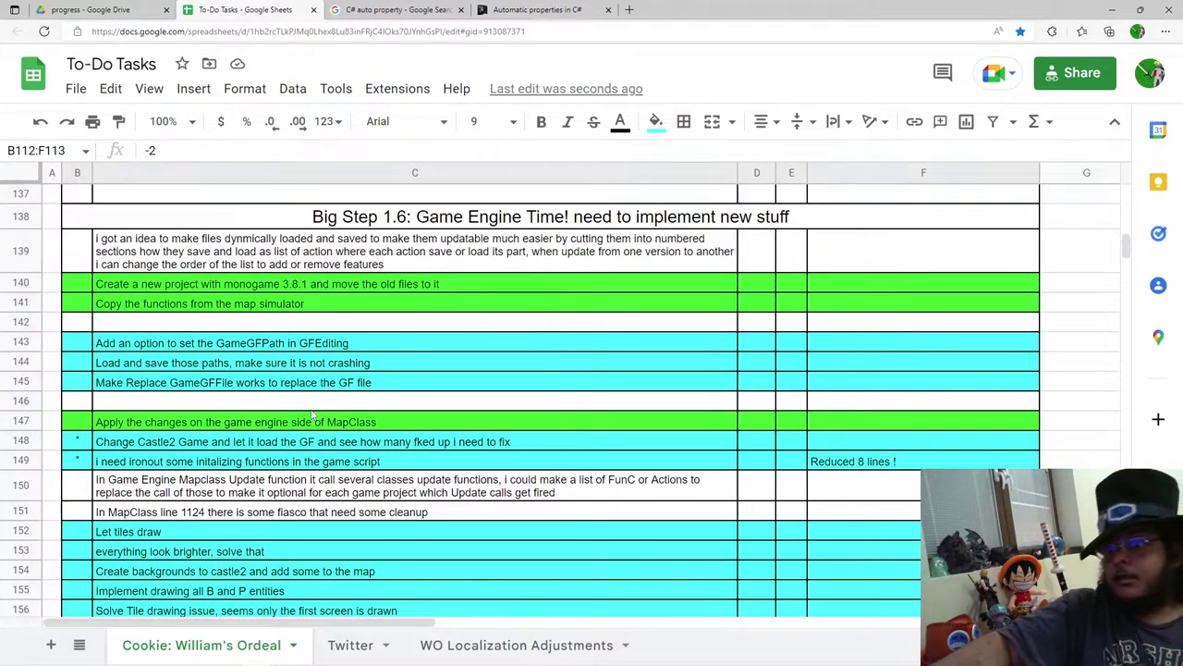
pyautogui.scroll(-4, 313, 416)
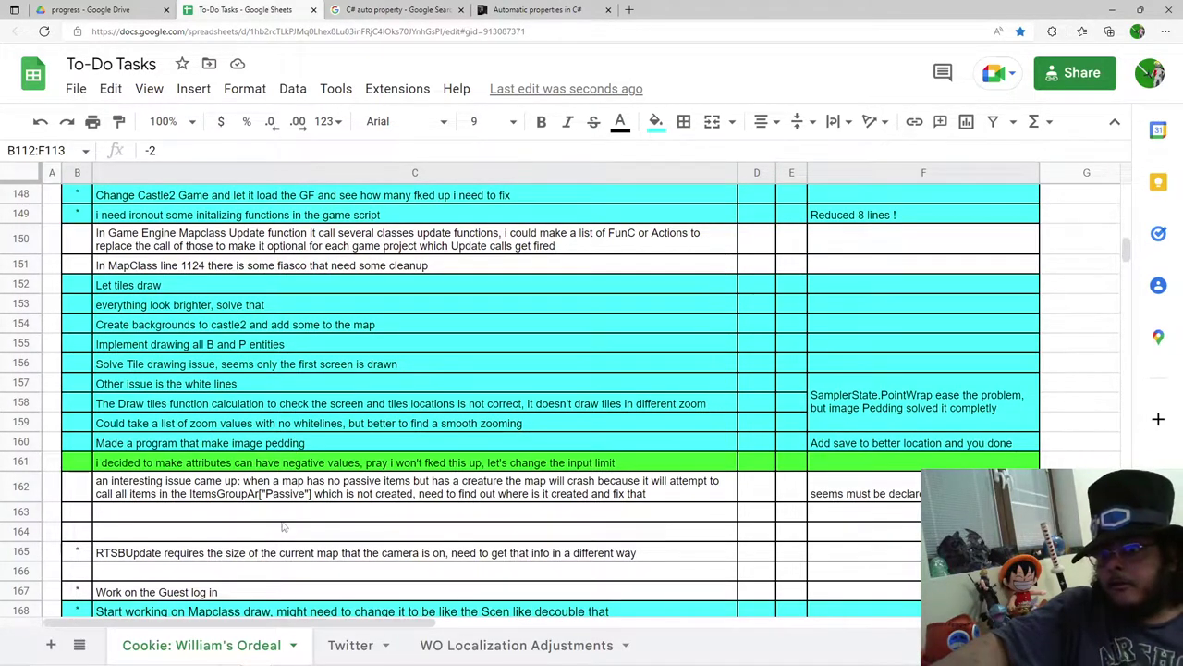
pyautogui.scroll(-3, 278, 555)
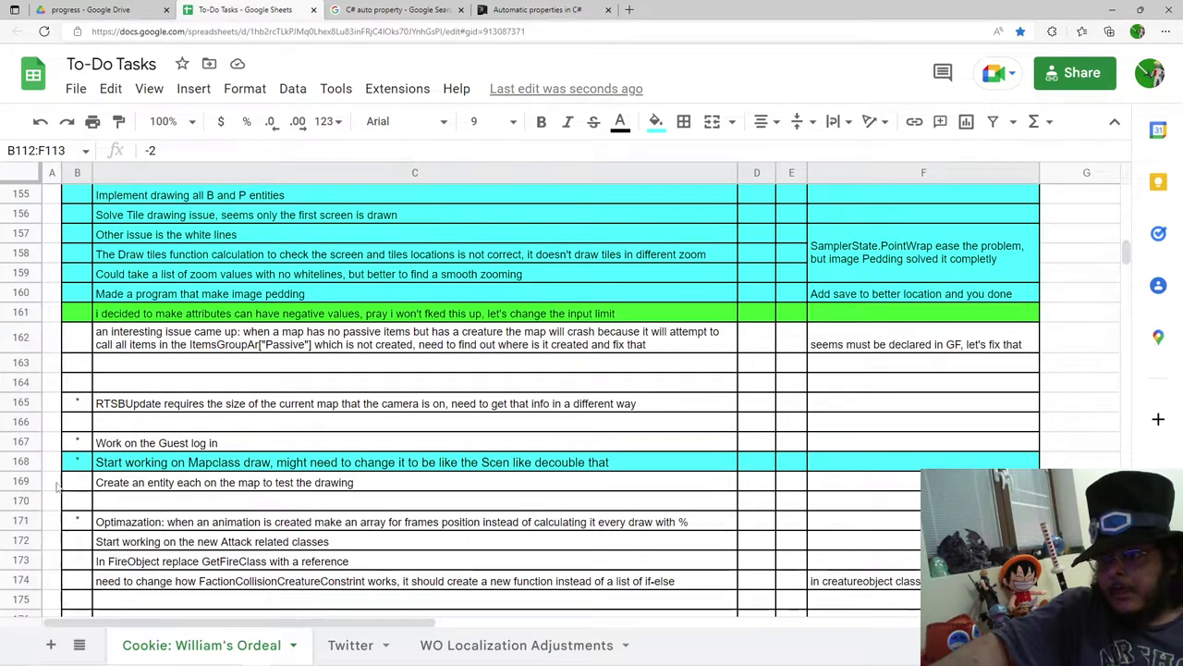
pyautogui.moveTo(79, 521); pyautogui.dragTo(819, 529)
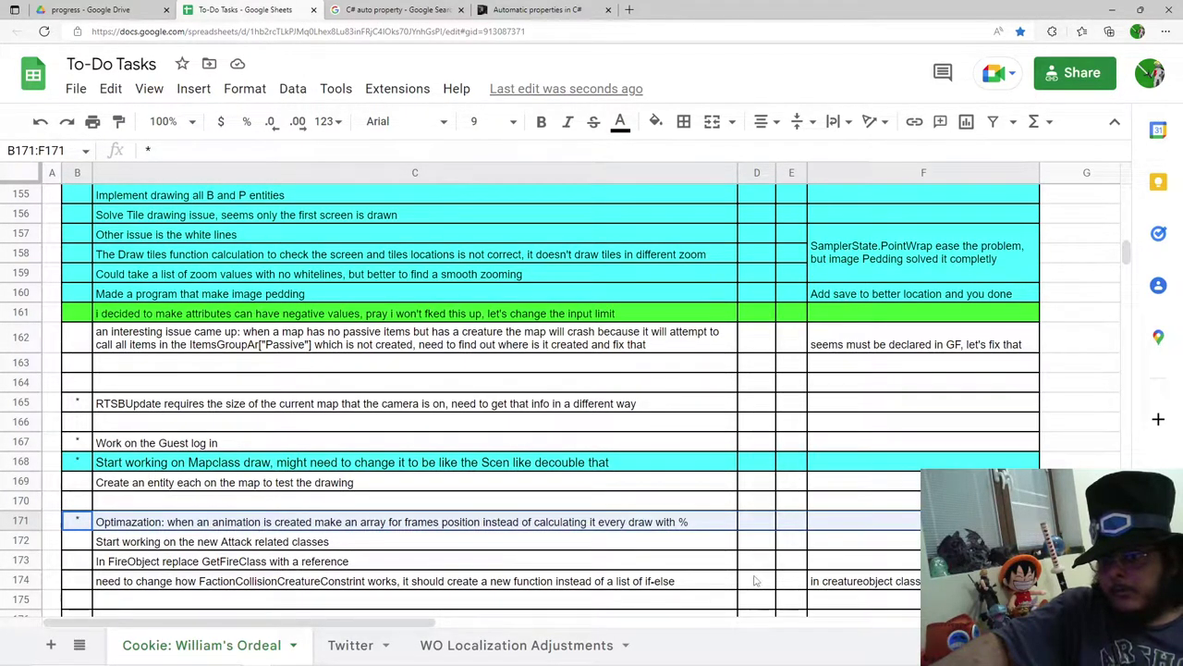
# Step: Switch back to the Castle 2 project in Visual Studio and examine the SuperAnimation.cs classes from GetSourceRF up to the Animation class
pyautogui.click(347, 653)
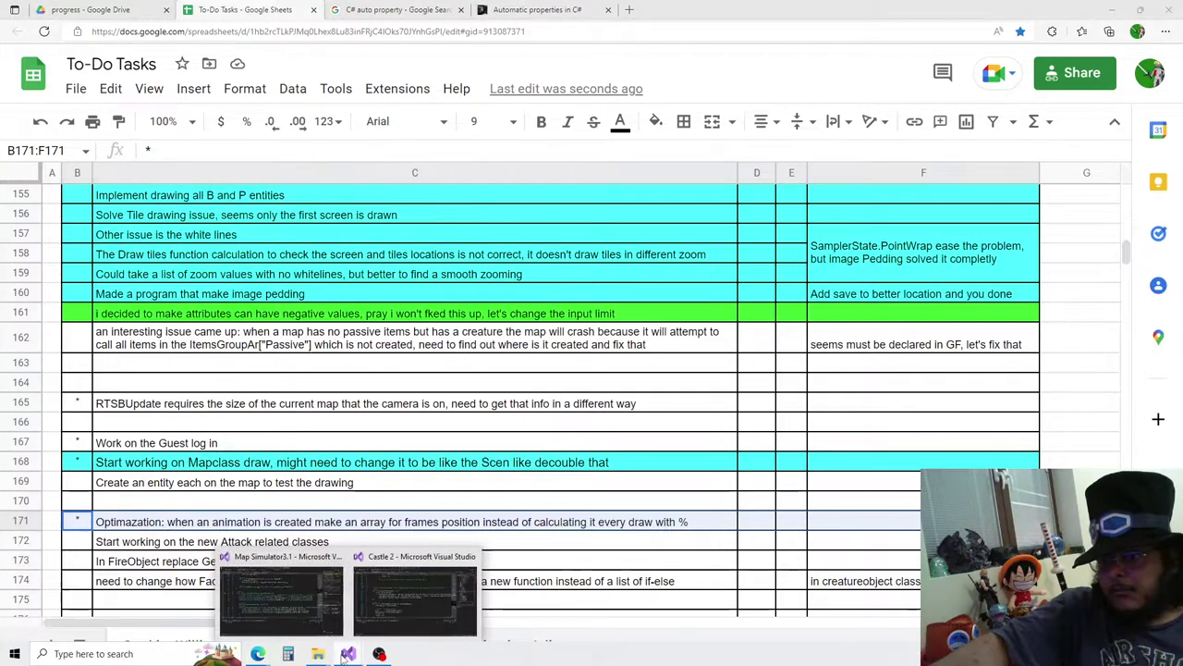
pyautogui.click(407, 570)
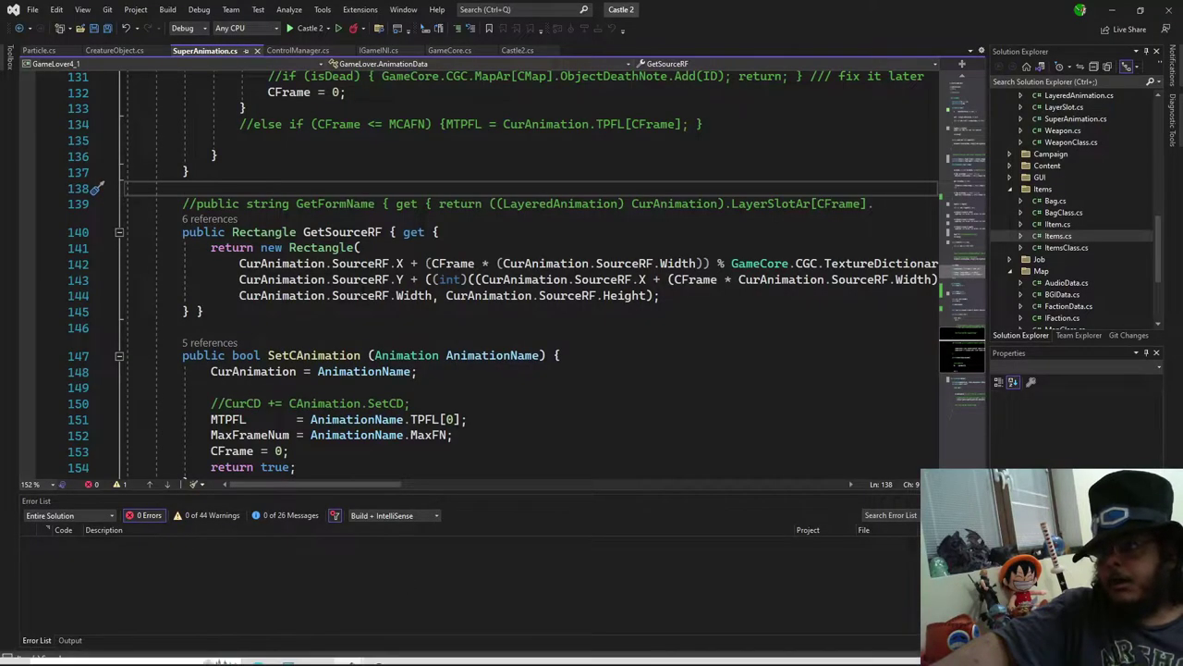
pyautogui.scroll(1, 589, 315)
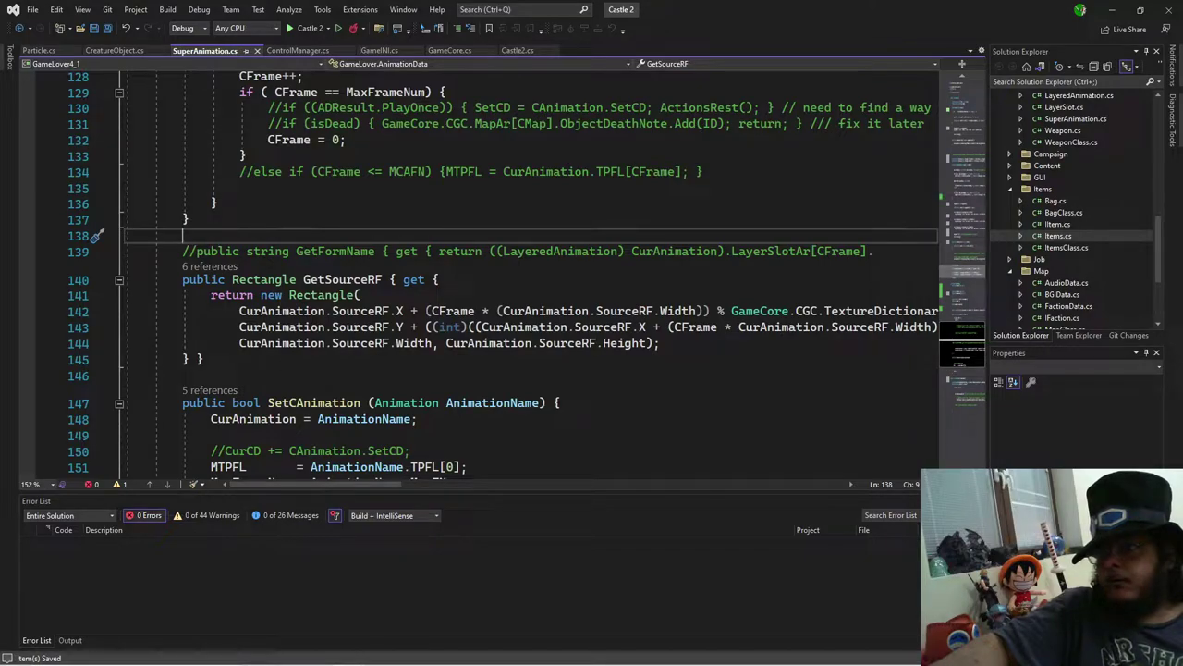
pyautogui.scroll(10, 589, 314)
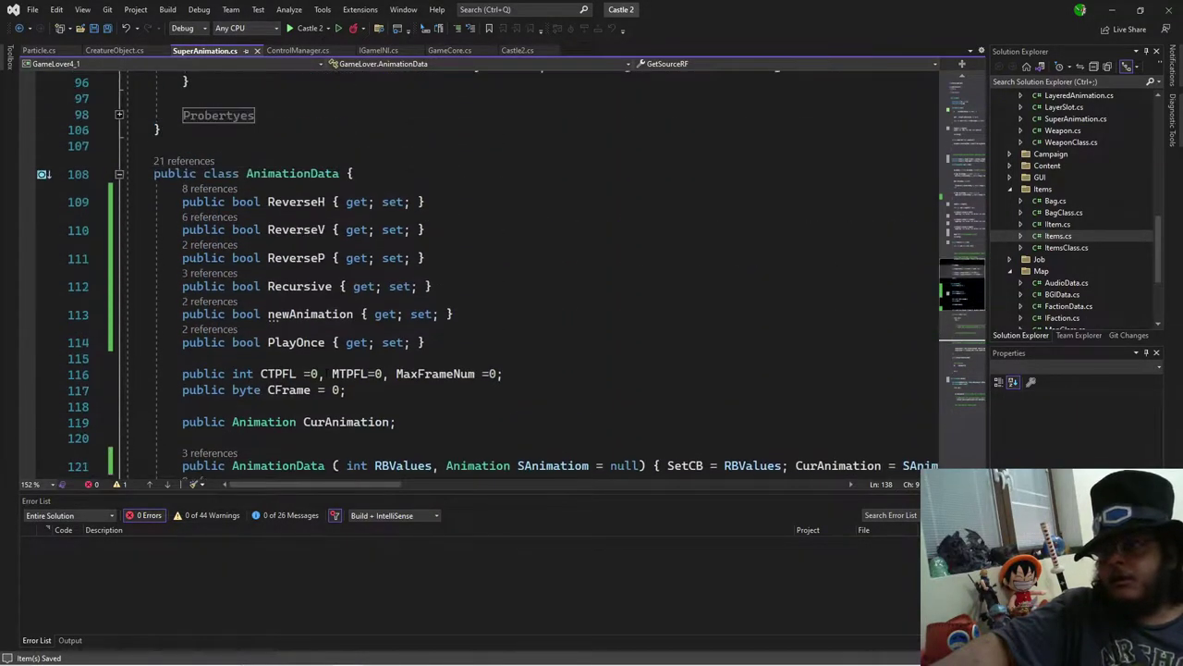
pyautogui.scroll(3, 319, 381)
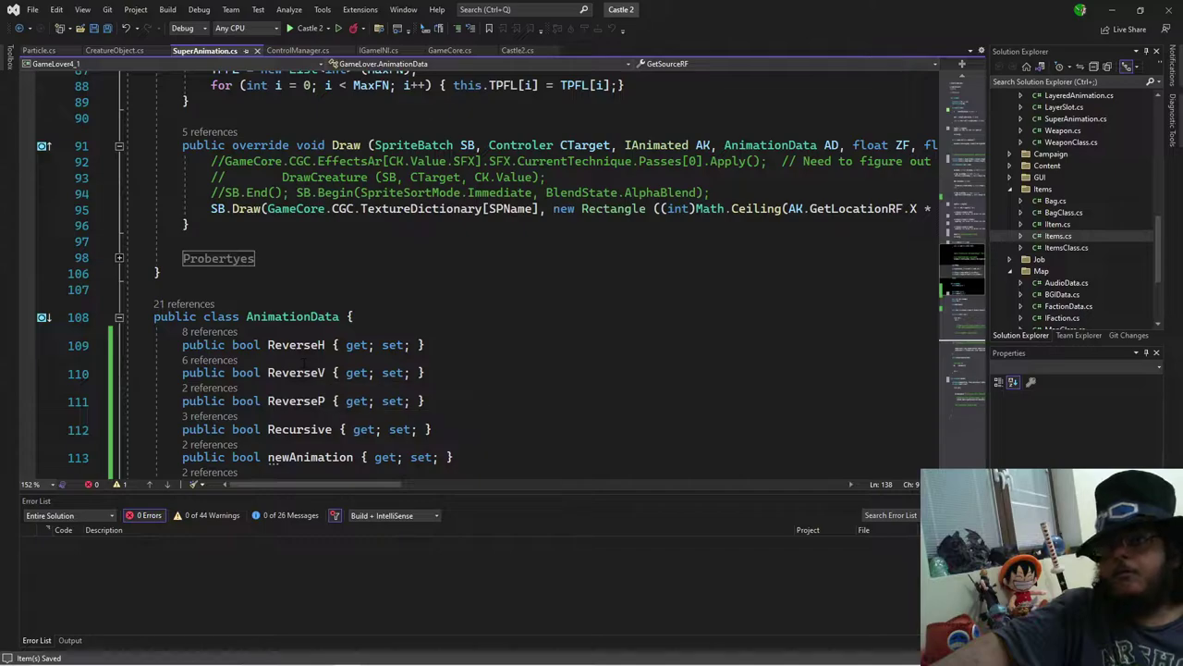
pyautogui.scroll(6, 481, 277)
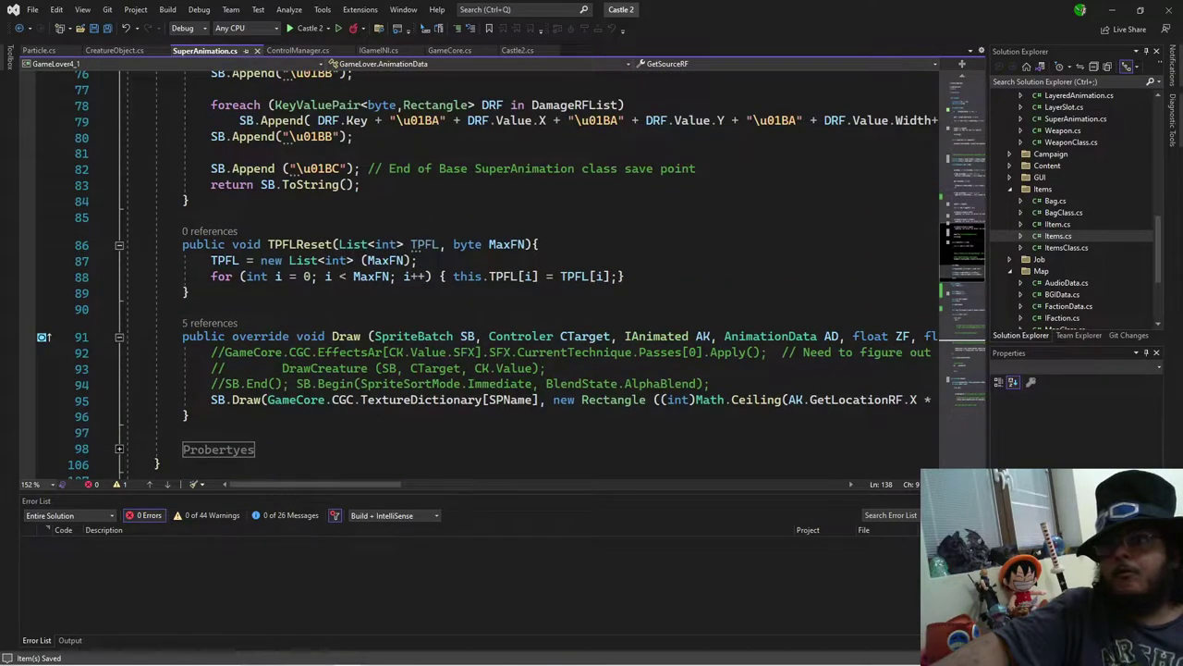
pyautogui.scroll(-10, 481, 277)
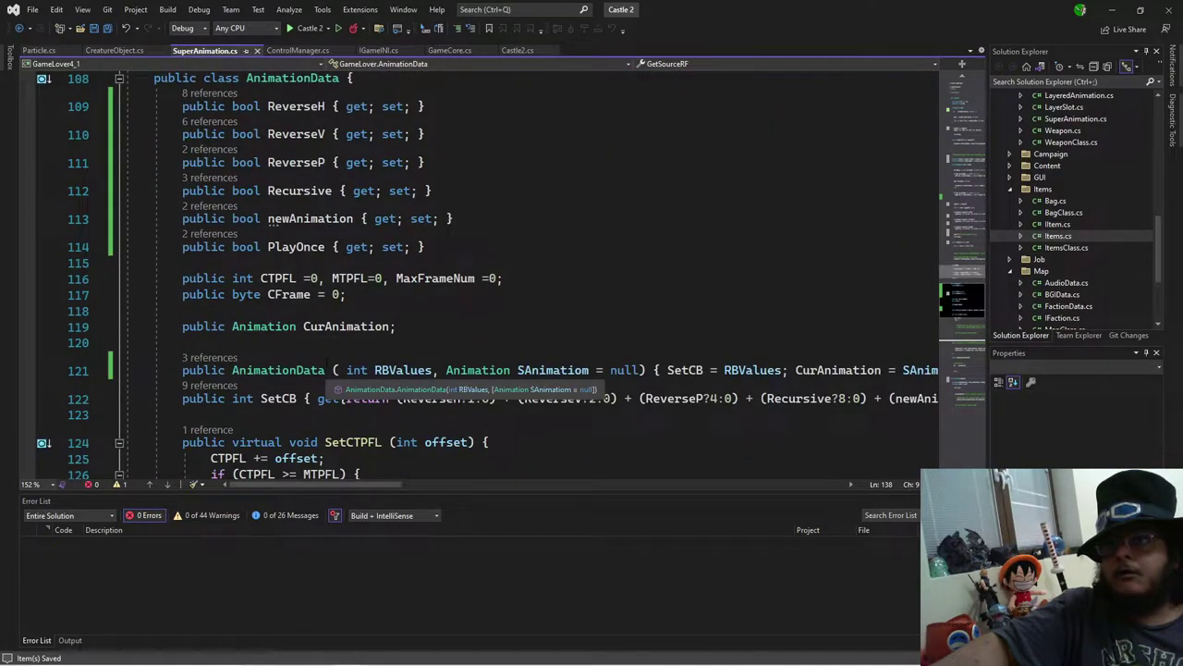
pyautogui.scroll(20, 481, 278)
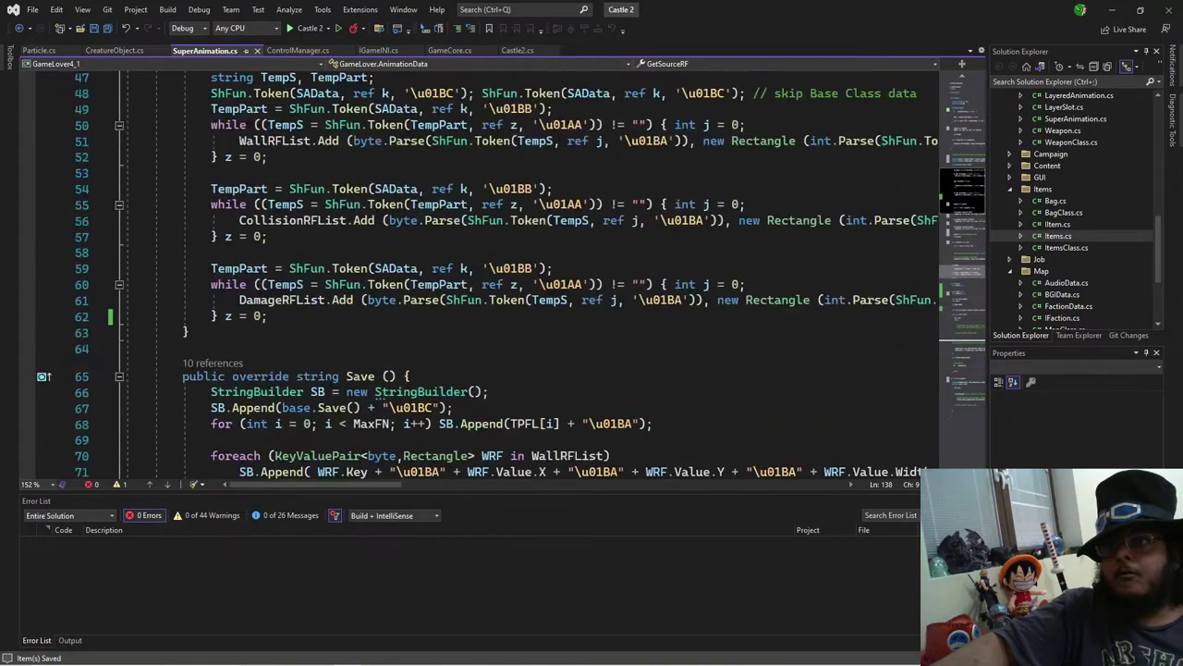
pyautogui.scroll(3, 481, 277)
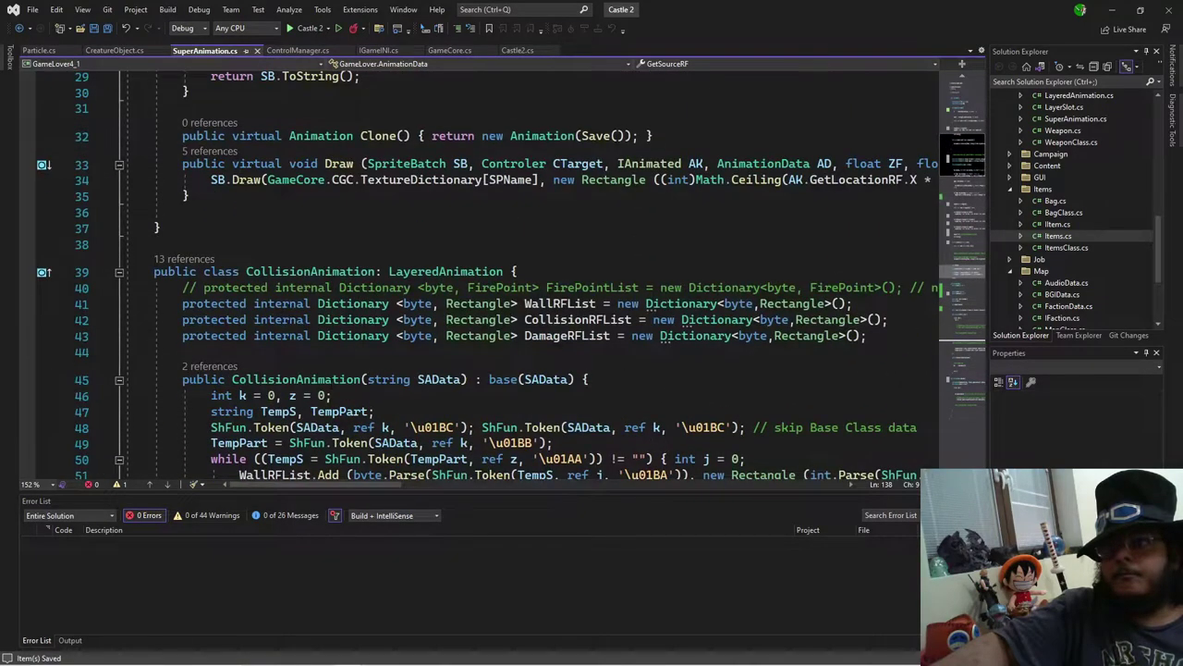
pyautogui.scroll(9, 319, 390)
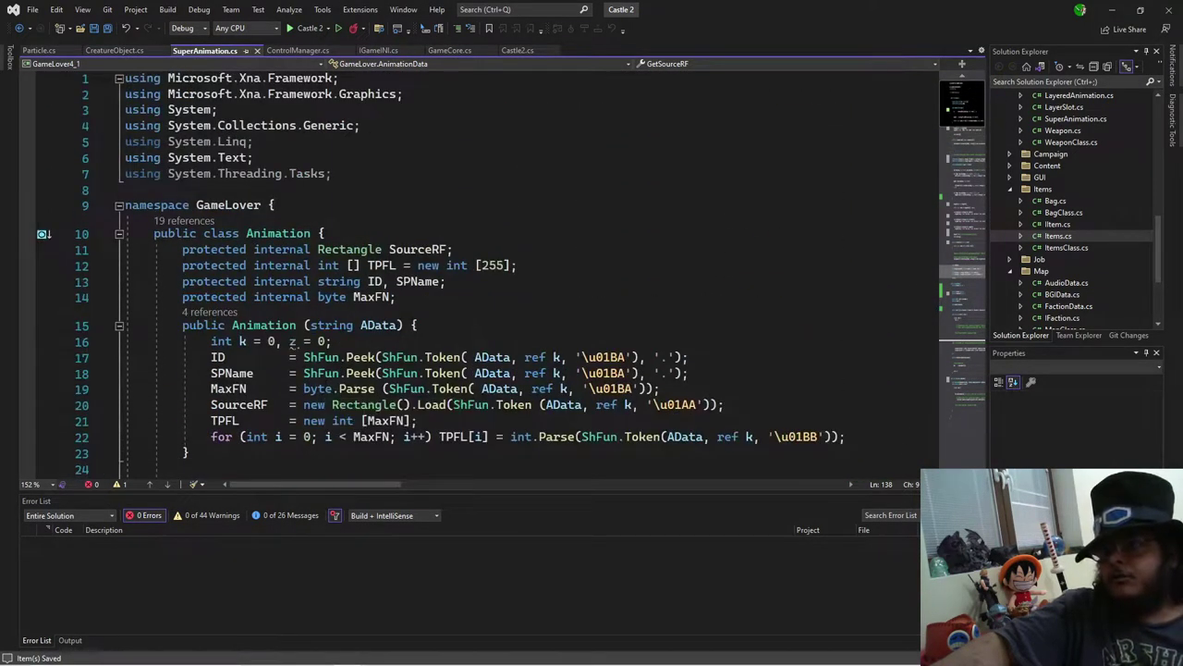
pyautogui.scroll(-3, 319, 389)
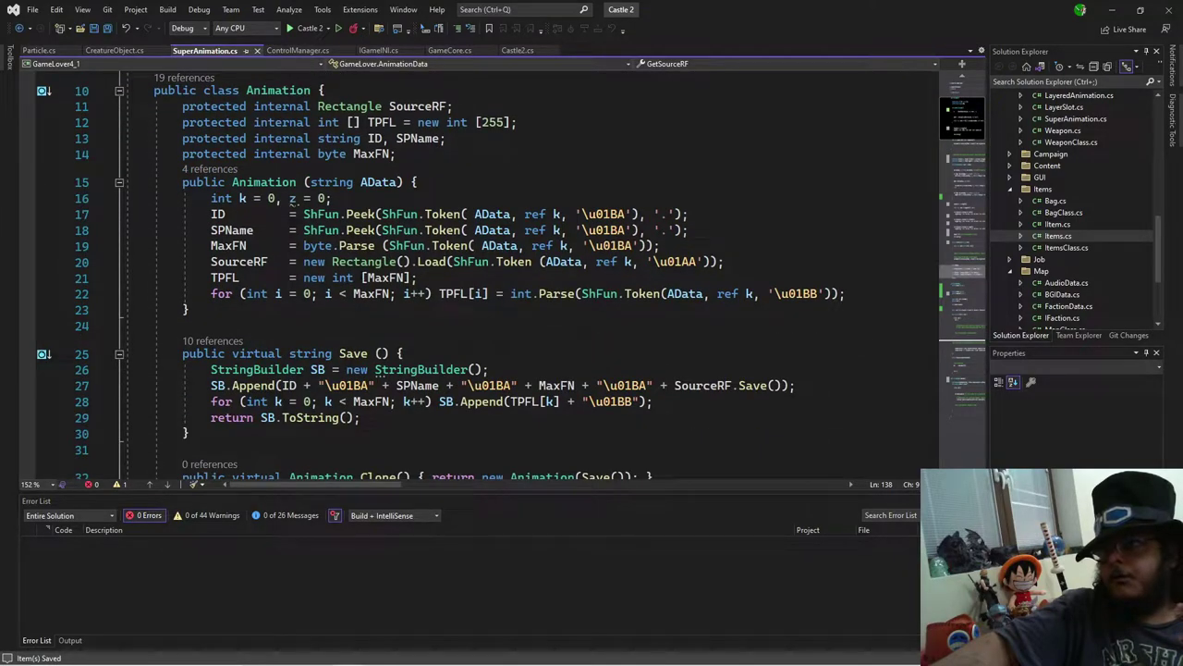
pyautogui.click(453, 106)
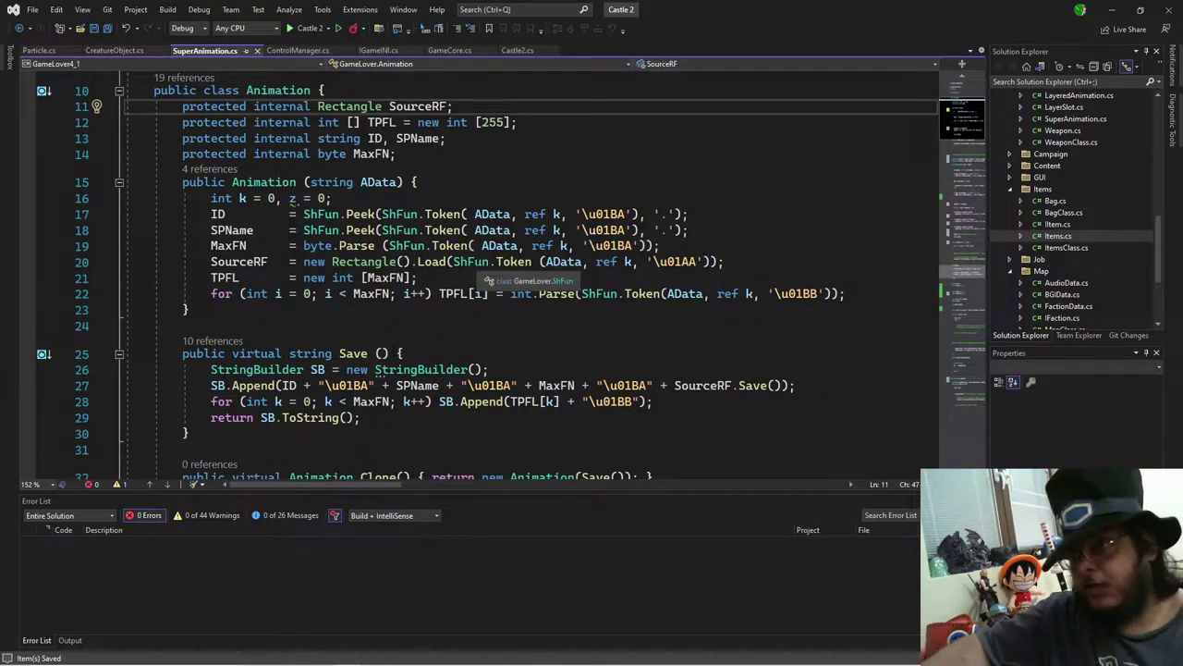
pyautogui.scroll(2, 558, 320)
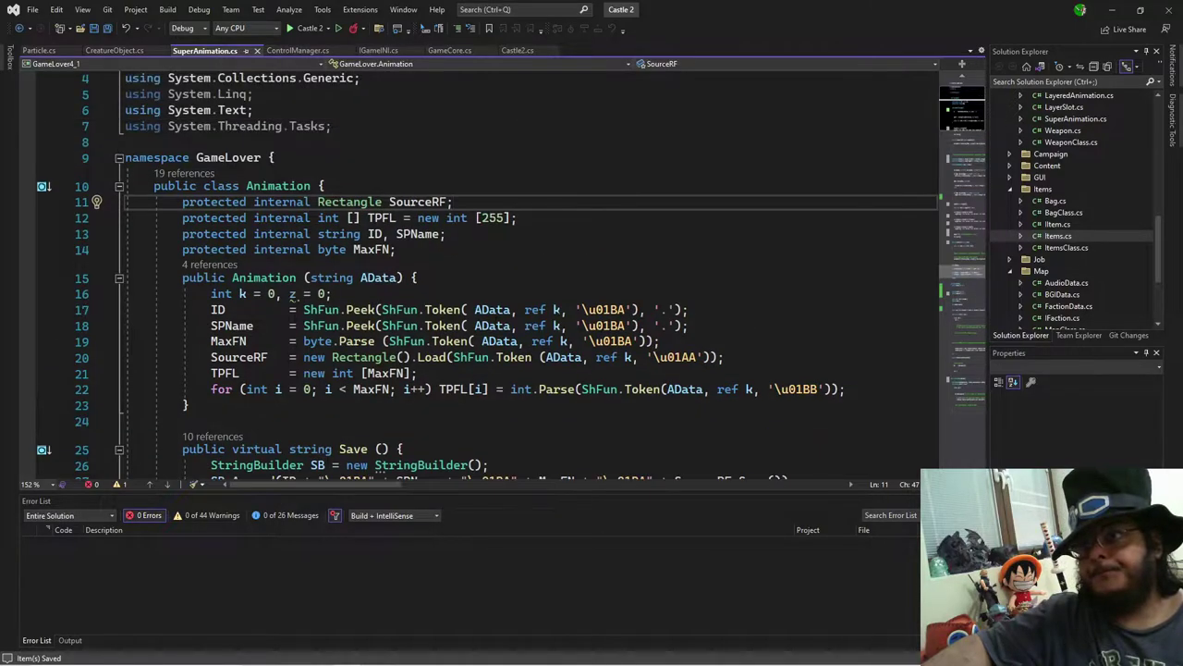
pyautogui.press('Return')
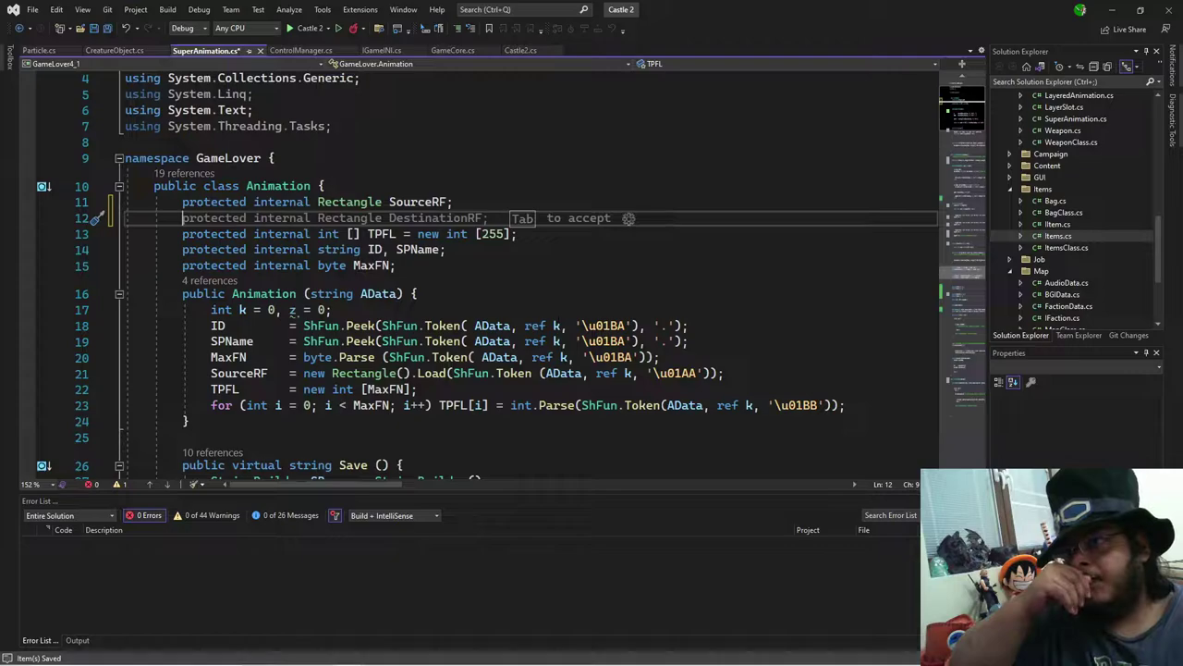
pyautogui.press('BackSpace')
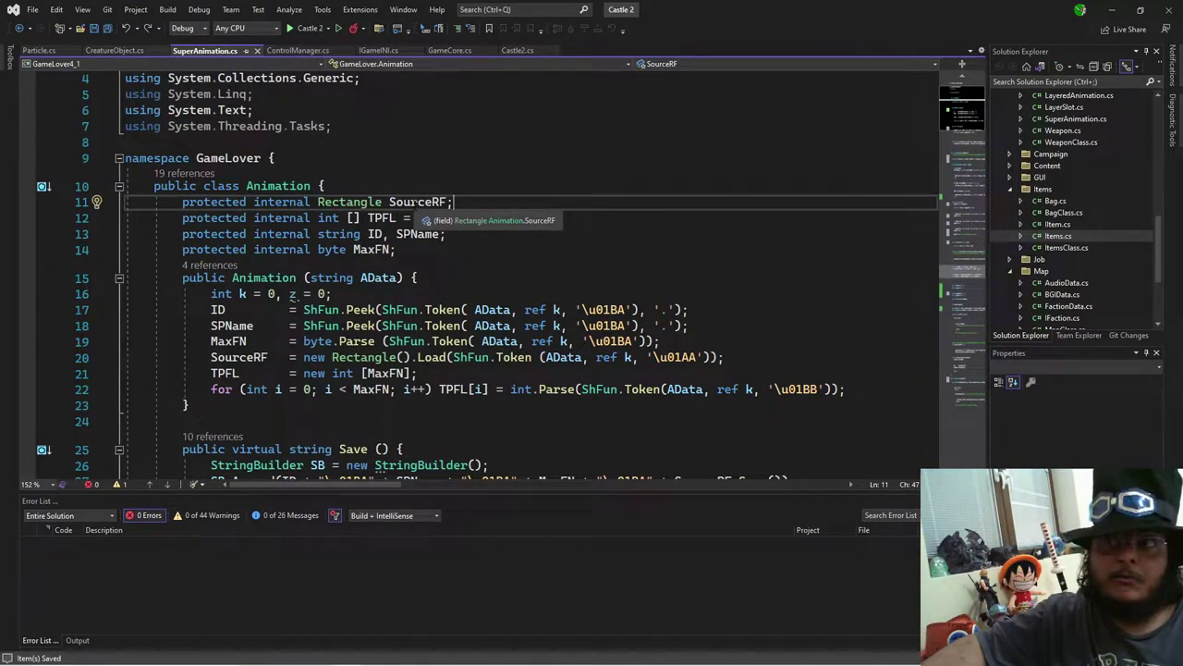
pyautogui.press('Left')
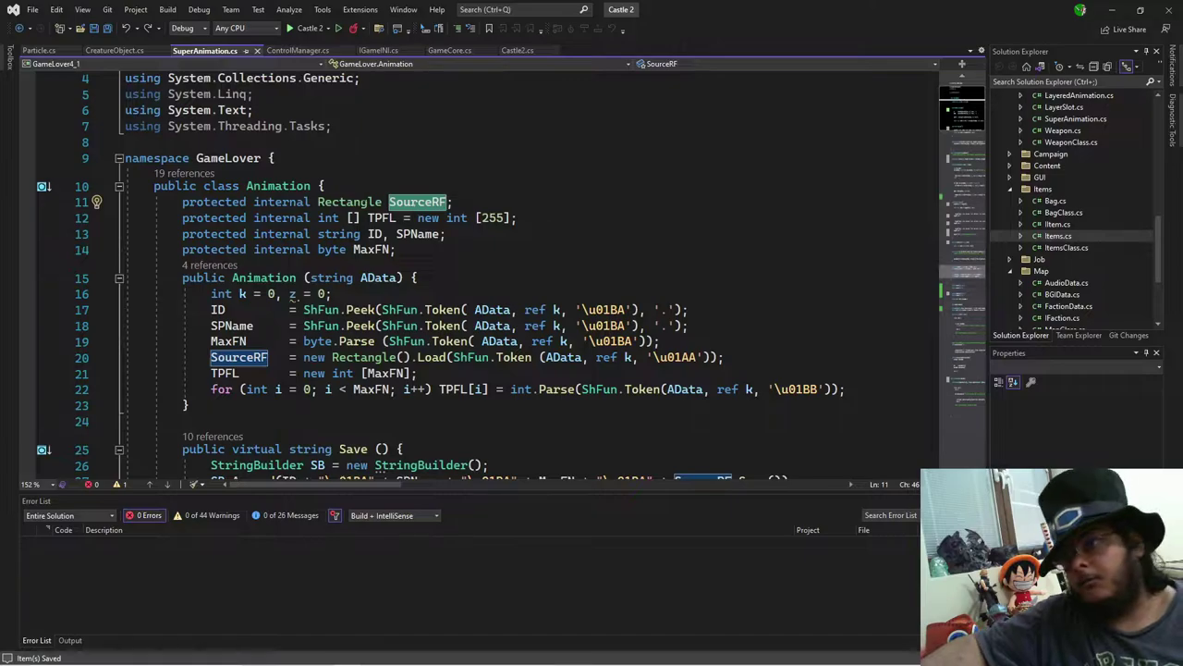
# Step: Add the comment "// turn it into array" after the SourceRF field declaration in the Animation class
pyautogui.scroll(-1, 413, 204)
pyautogui.click(481, 153)
pyautogui.write('//')
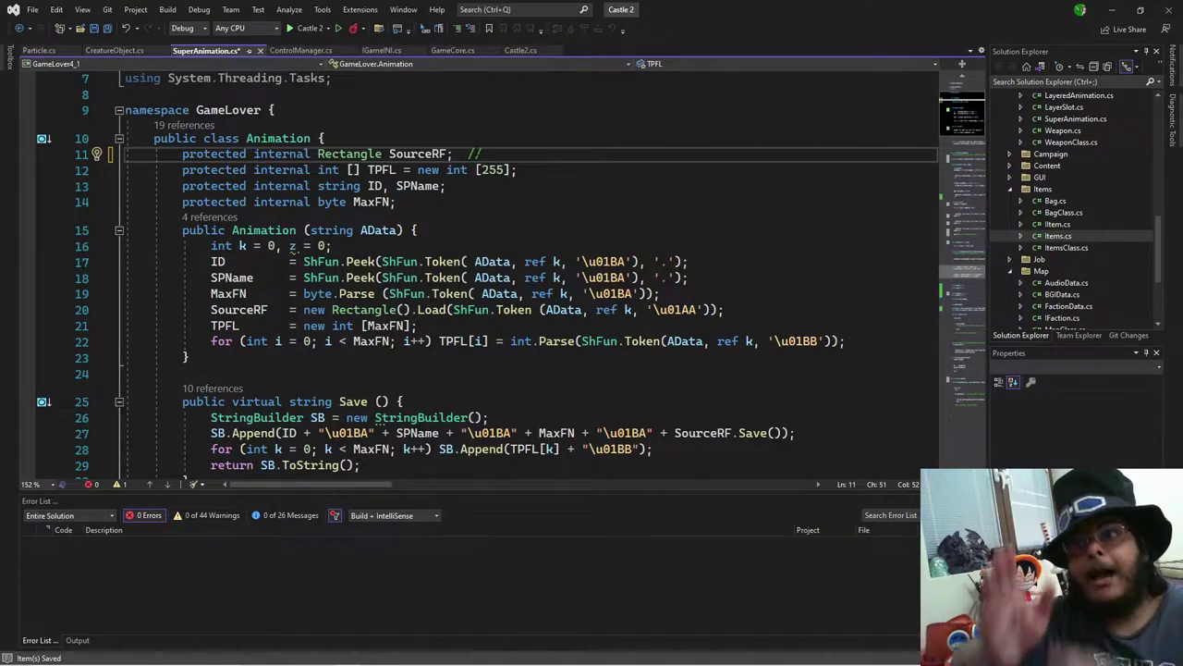
pyautogui.click(267, 309)
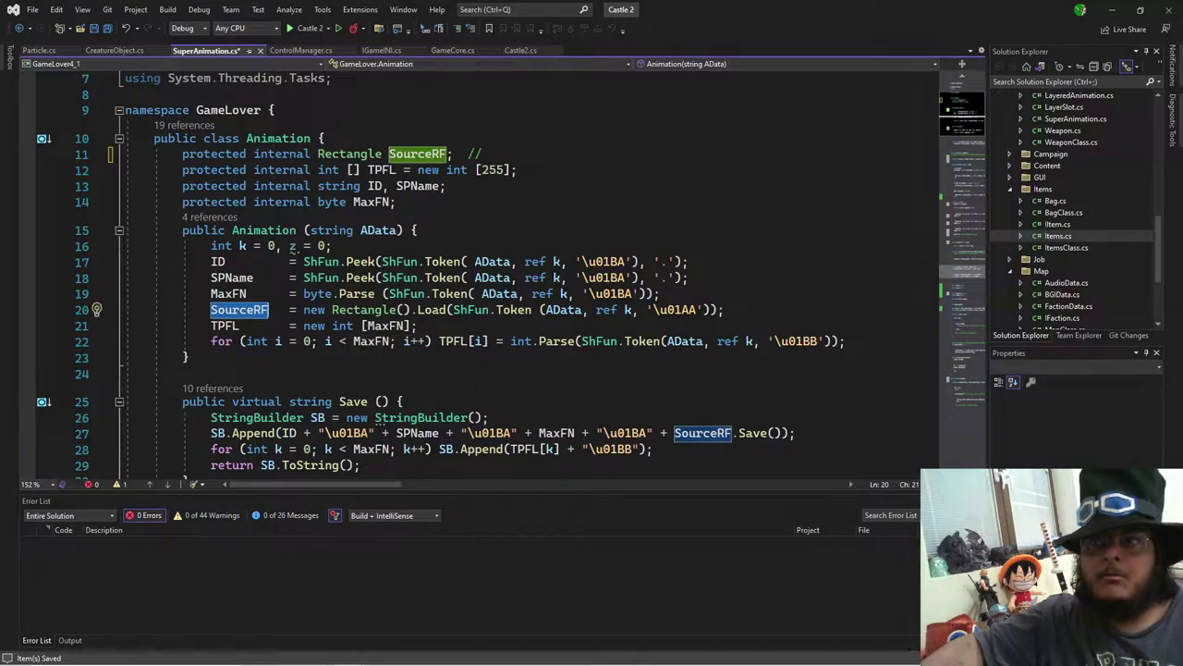
pyautogui.scroll(-2, 338, 296)
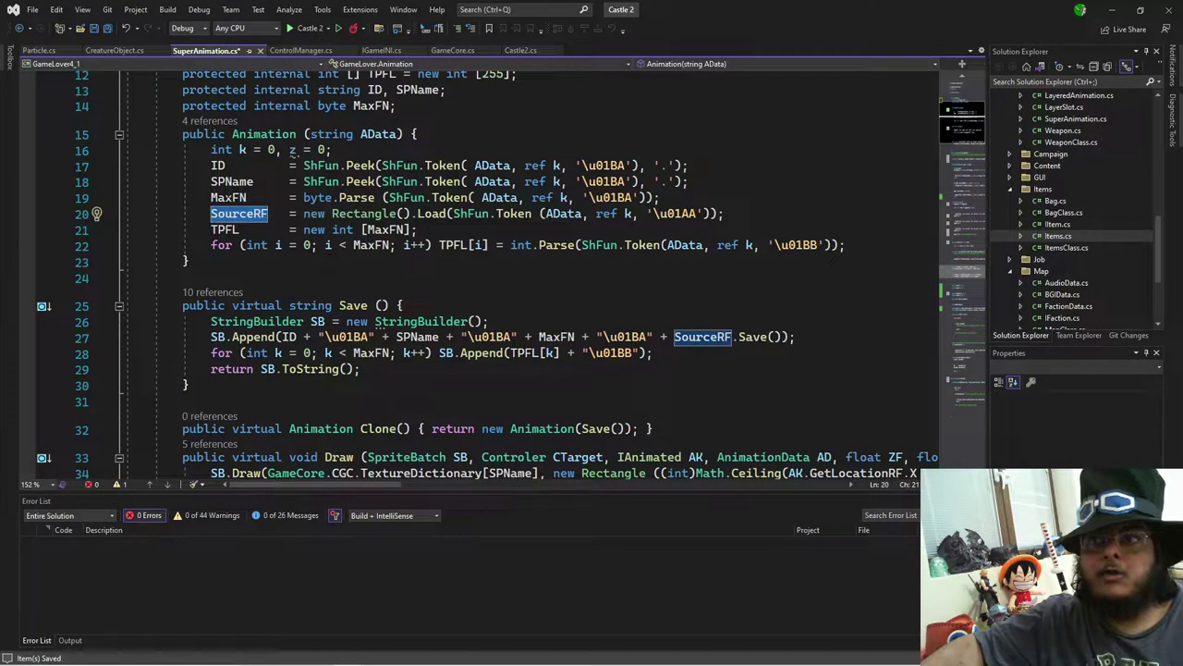
pyautogui.scroll(2, 574, 191)
pyautogui.click(536, 155)
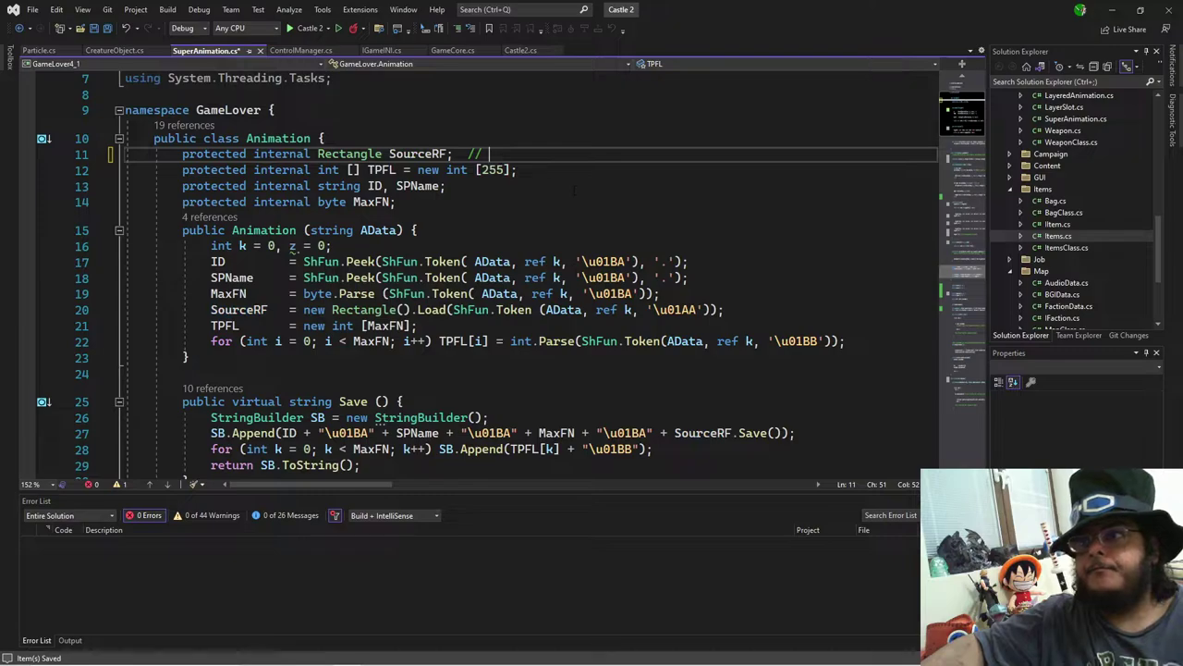
pyautogui.write('turn')
pyautogui.write('it into array')
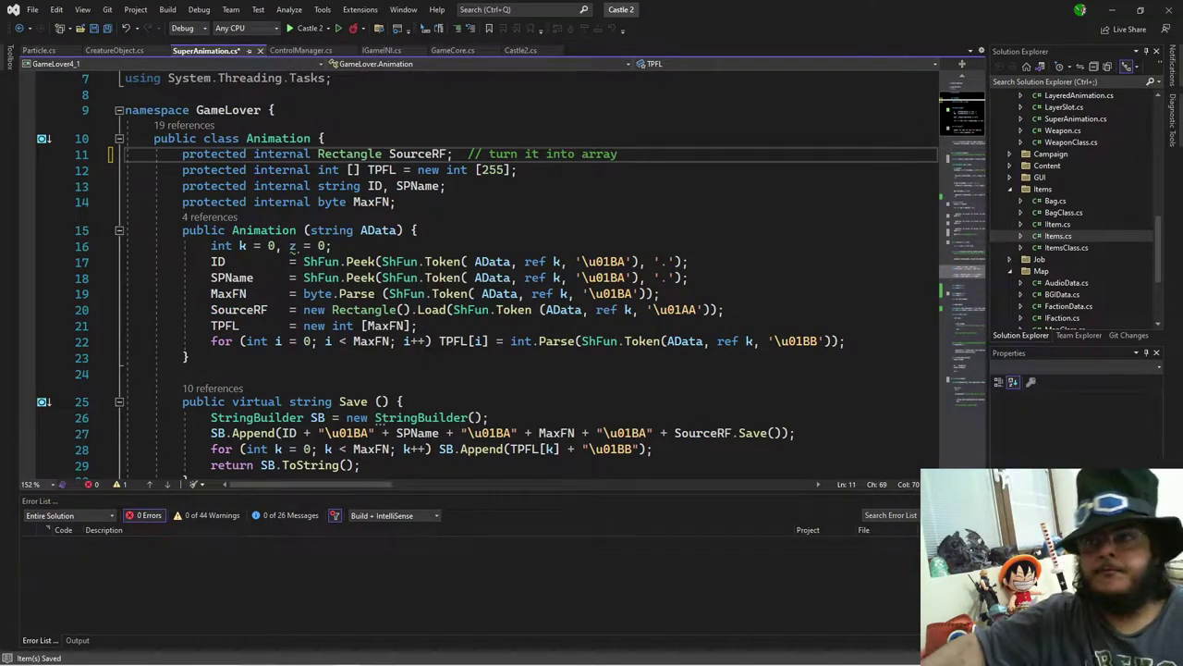
# Step: Comment the SourceRF assignment in the Animation constructor with "// save this in a temp Rectangle and calculate the rest"
pyautogui.click(725, 310)
pyautogui.write('// sa')
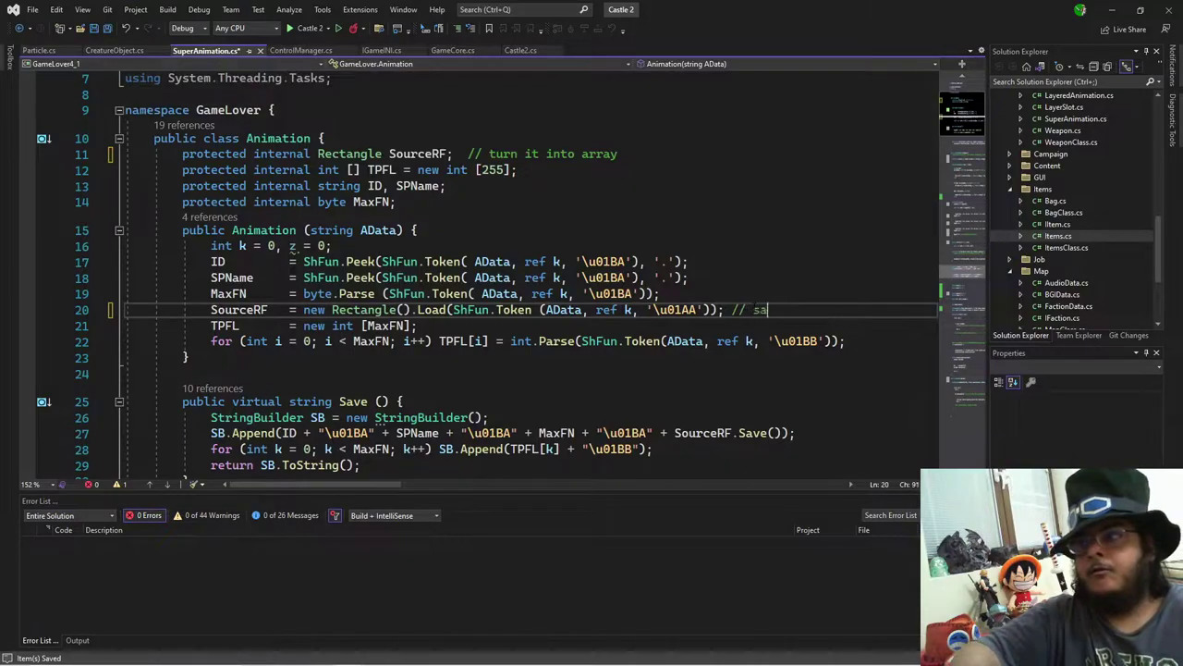
pyautogui.write('ve this in a temp Rectangle ')
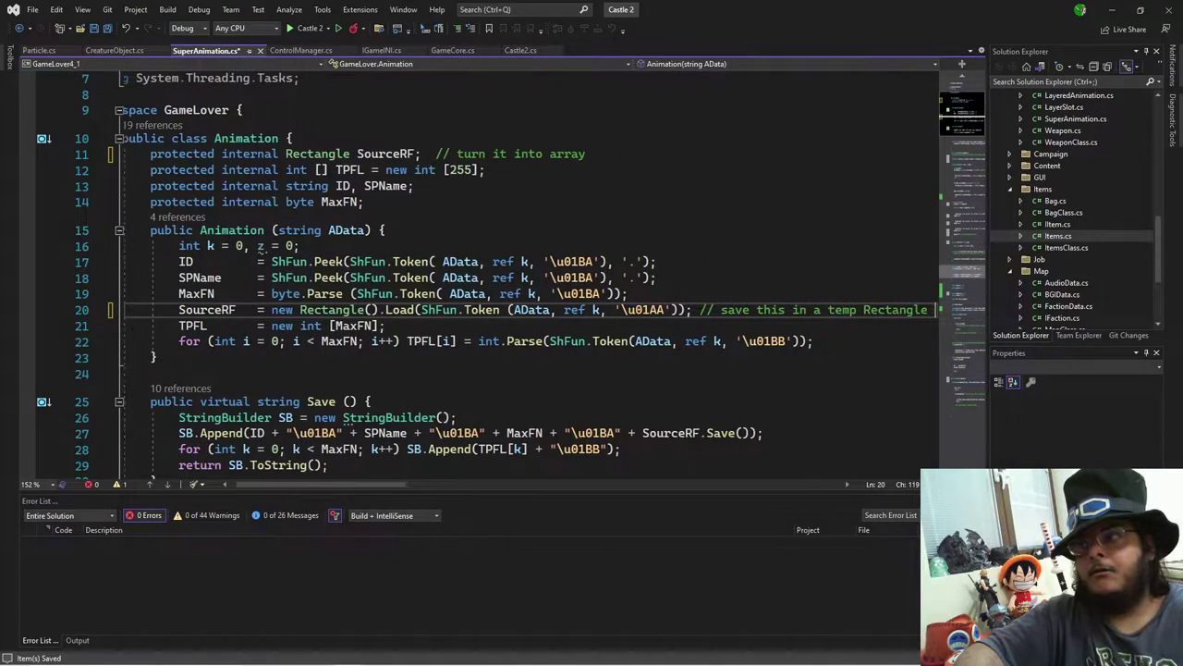
pyautogui.write('and calculate the restg')
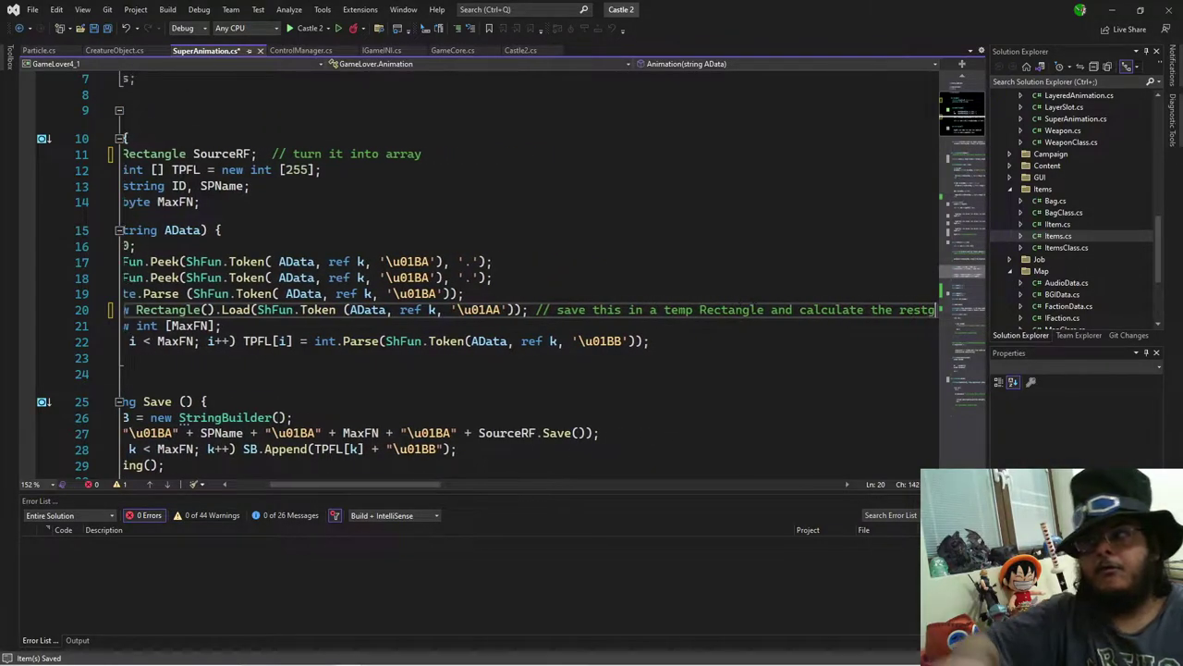
pyautogui.press('BackSpace')
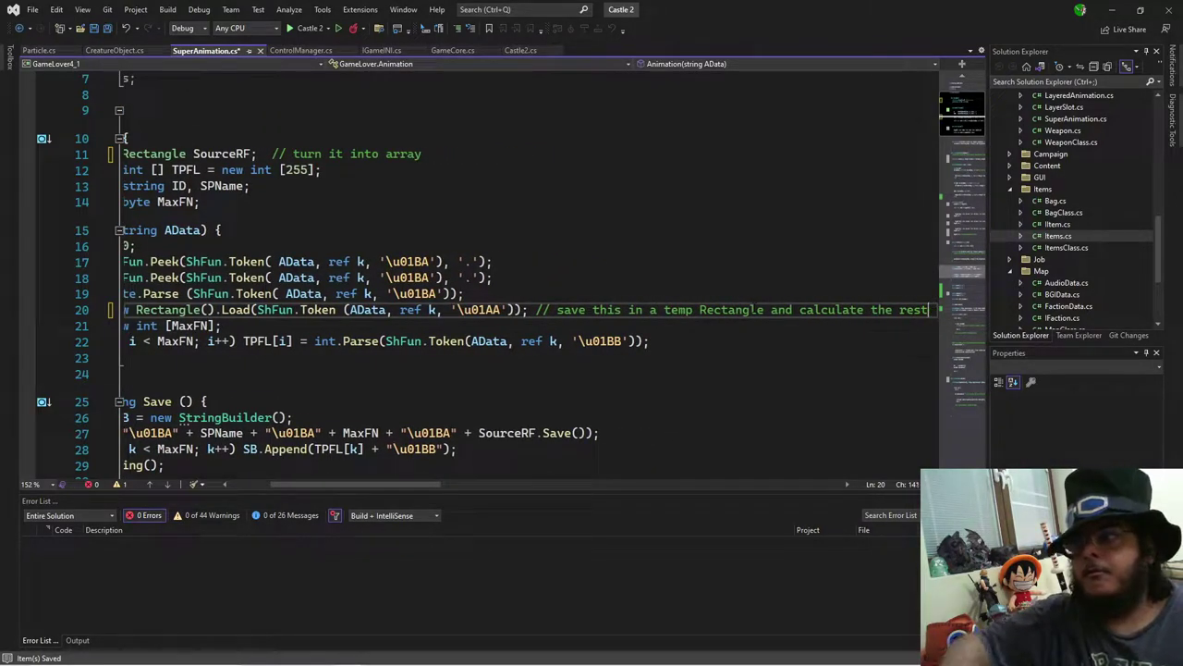
pyautogui.moveTo(356, 484); pyautogui.dragTo(312, 484)
# Step: Examine the uses of MaxFN and the TPFL loop index in the Animation class
pyautogui.click(249, 293)
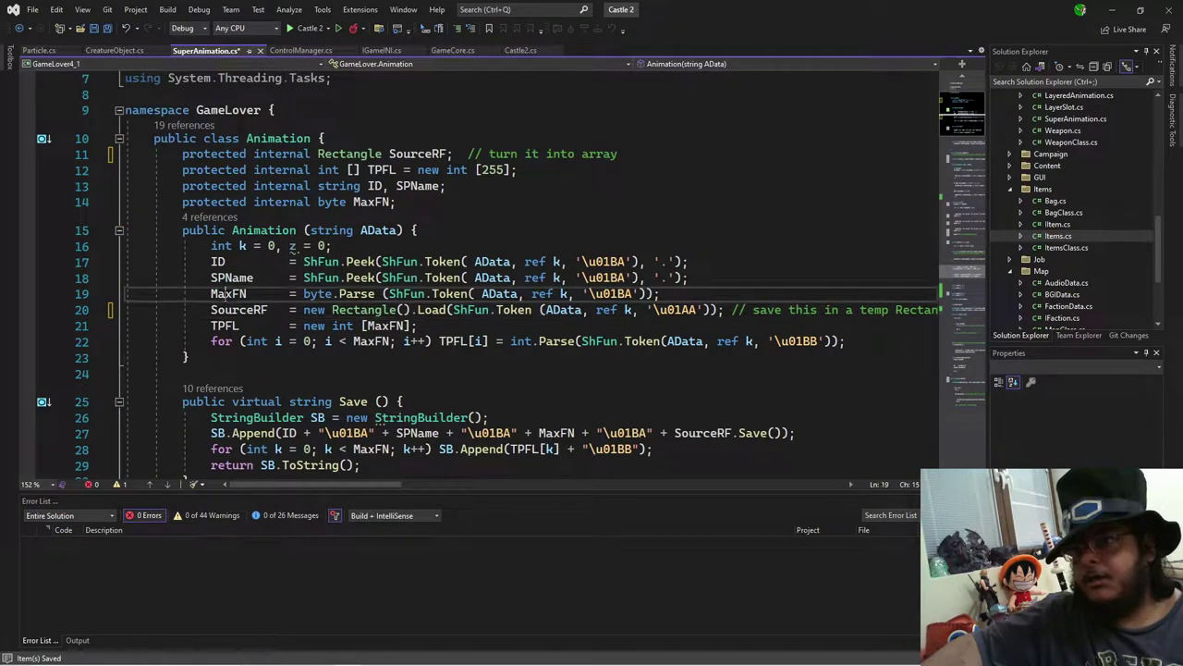
pyautogui.doubleClick(233, 294)
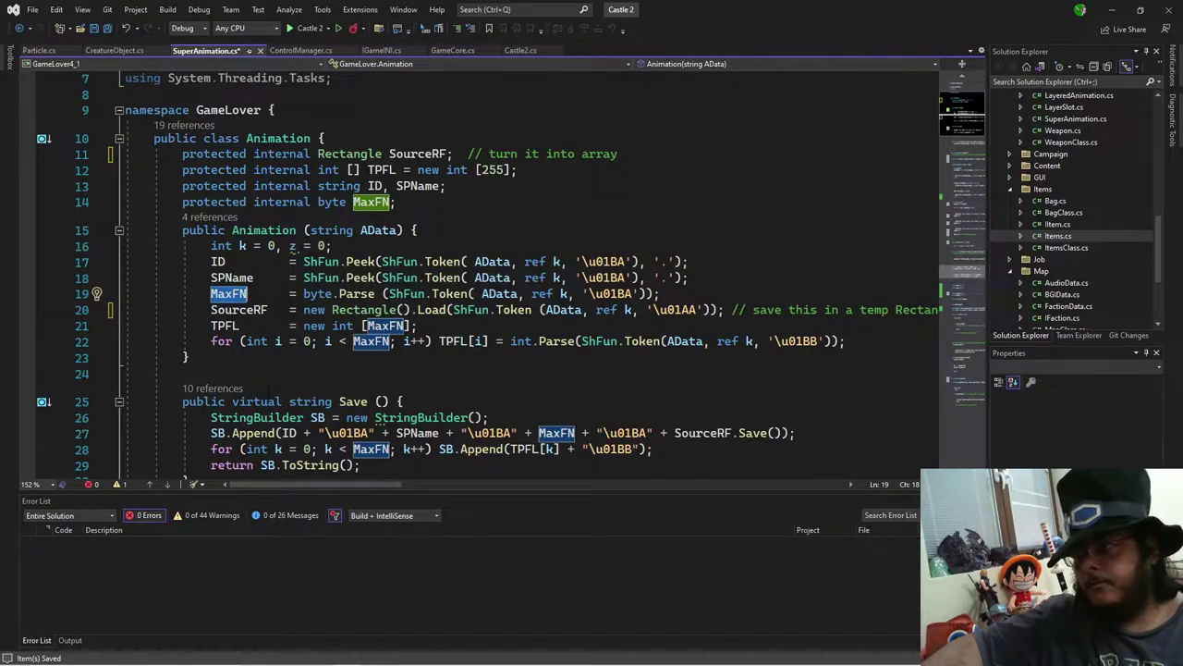
pyautogui.scroll(-3, 489, 275)
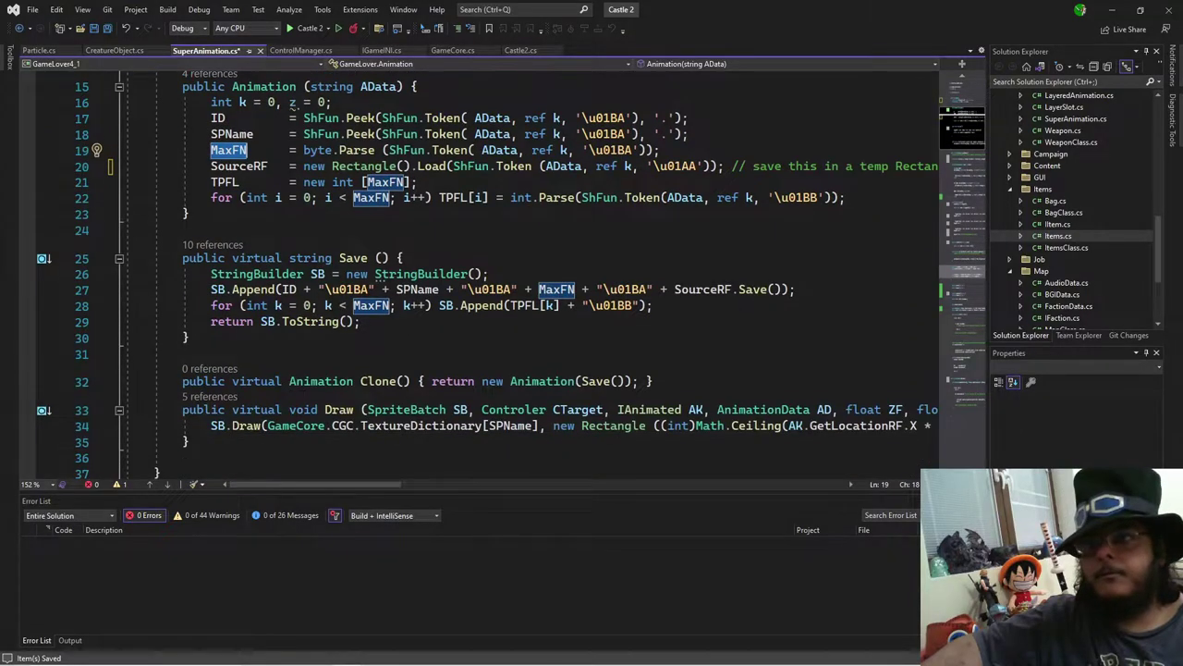
pyautogui.click(478, 197)
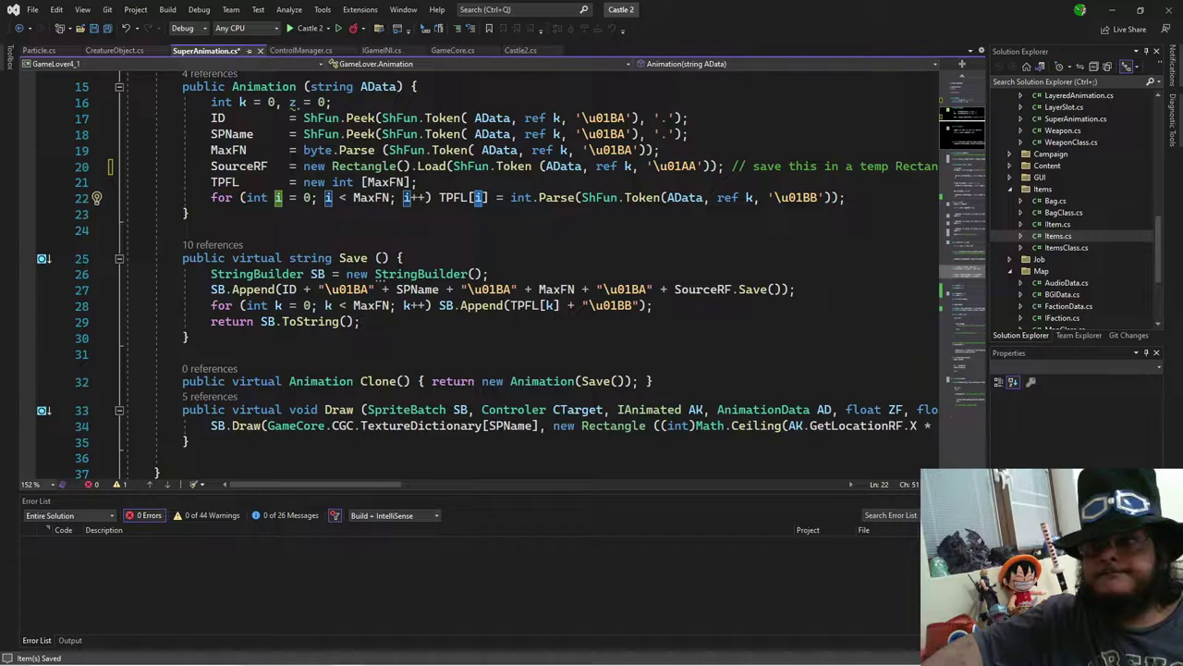
pyautogui.scroll(-4, 453, 374)
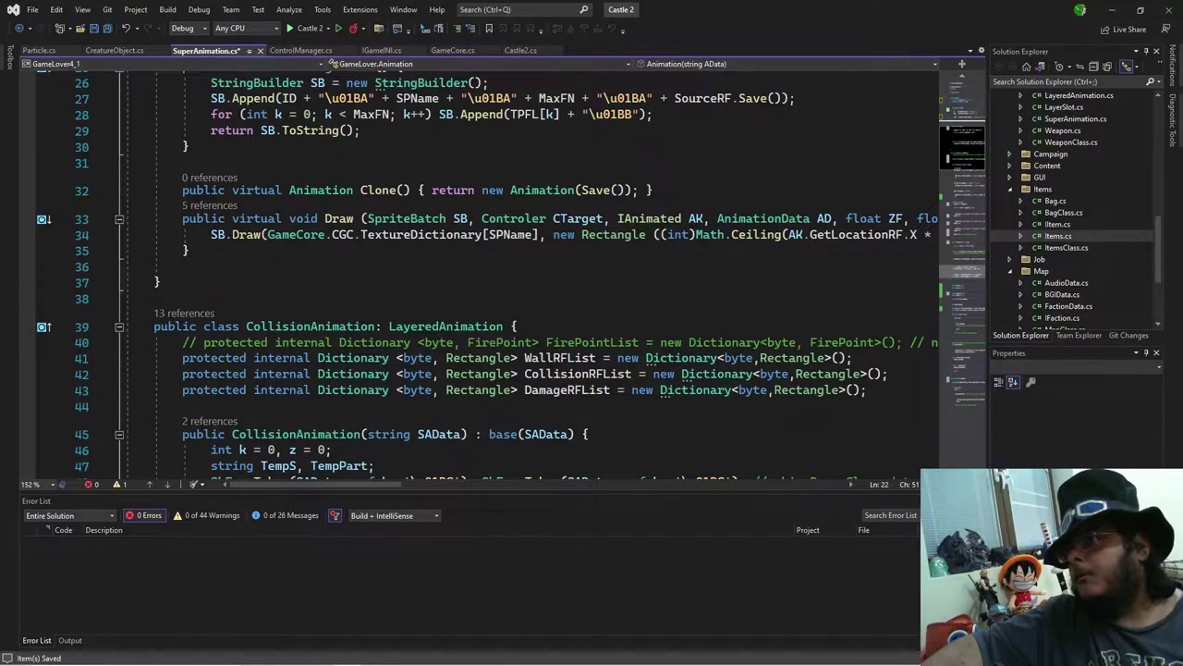
# Step: Remove Math.Ceiling from the X and Y arguments of the destination rectangle in the Animation class's SB.Draw call
pyautogui.scroll(1, 444, 334)
pyautogui.hscroll(5, 428, 486)
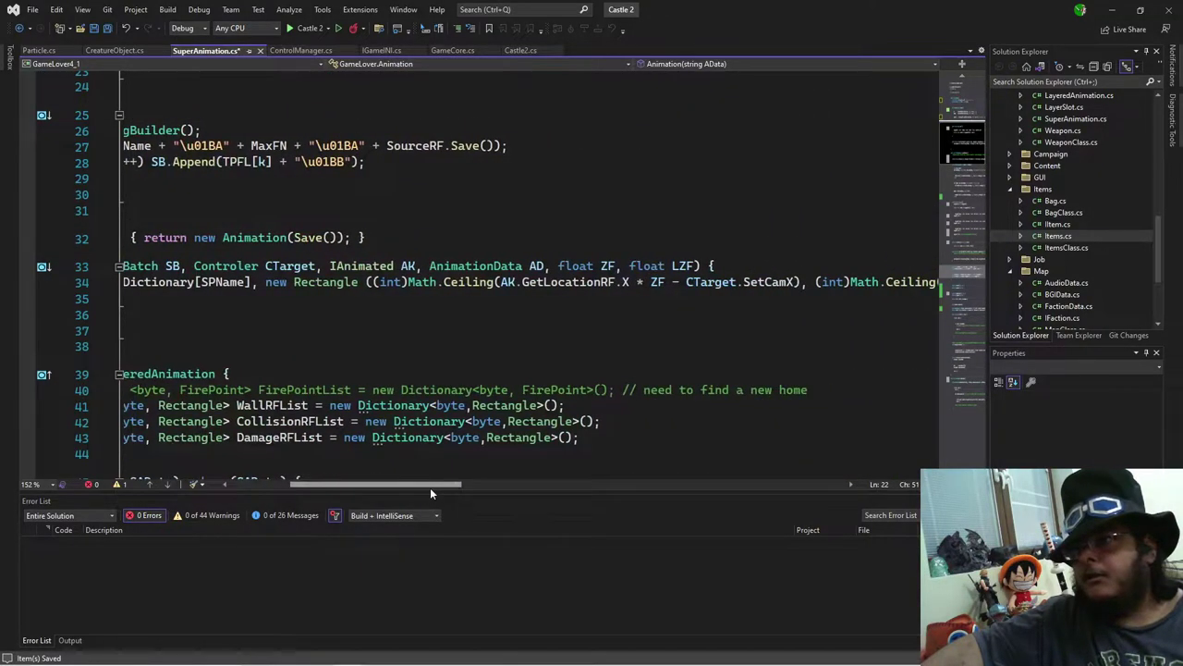
pyautogui.doubleClick(465, 282)
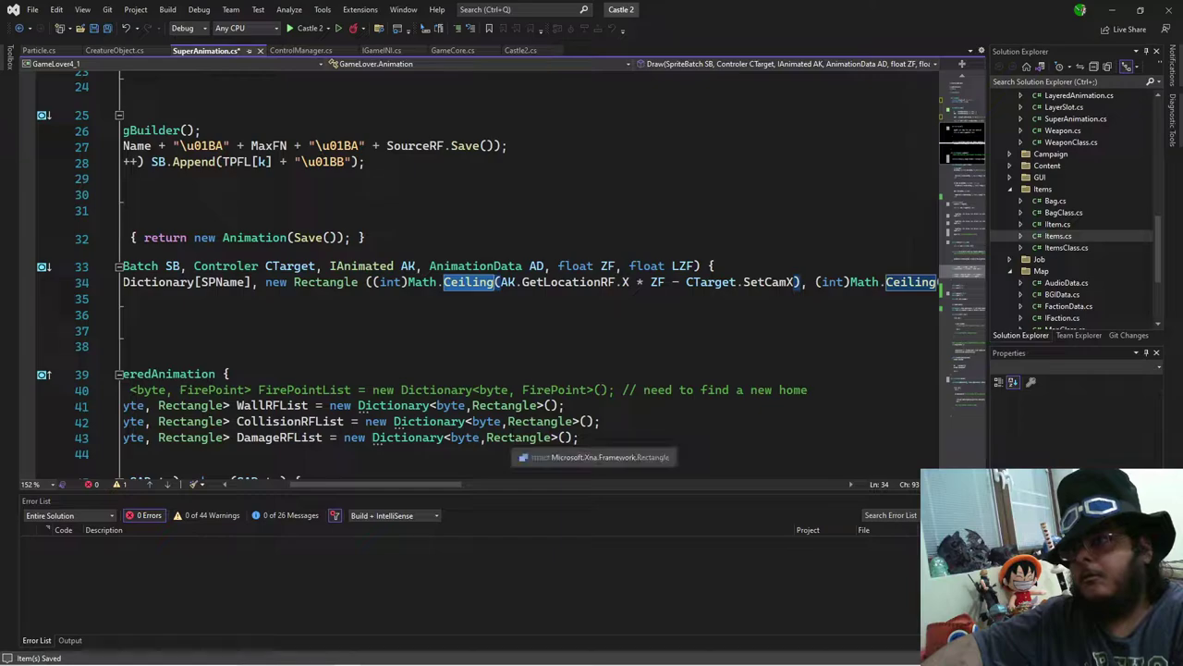
pyautogui.press('Delete')
pyautogui.doubleClick(872, 282)
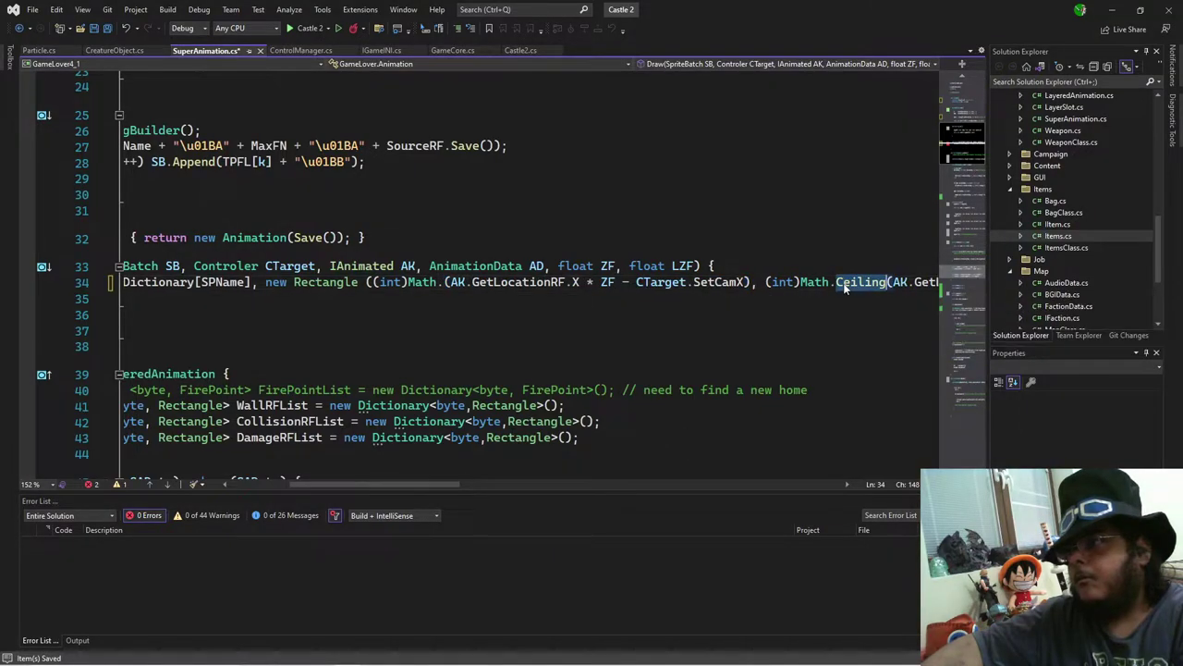
pyautogui.press('Delete')
pyautogui.press('BackSpace')
pyautogui.press('BackSpace')
pyautogui.press('BackSpace')
pyautogui.press('BackSpace')
pyautogui.press('BackSpace')
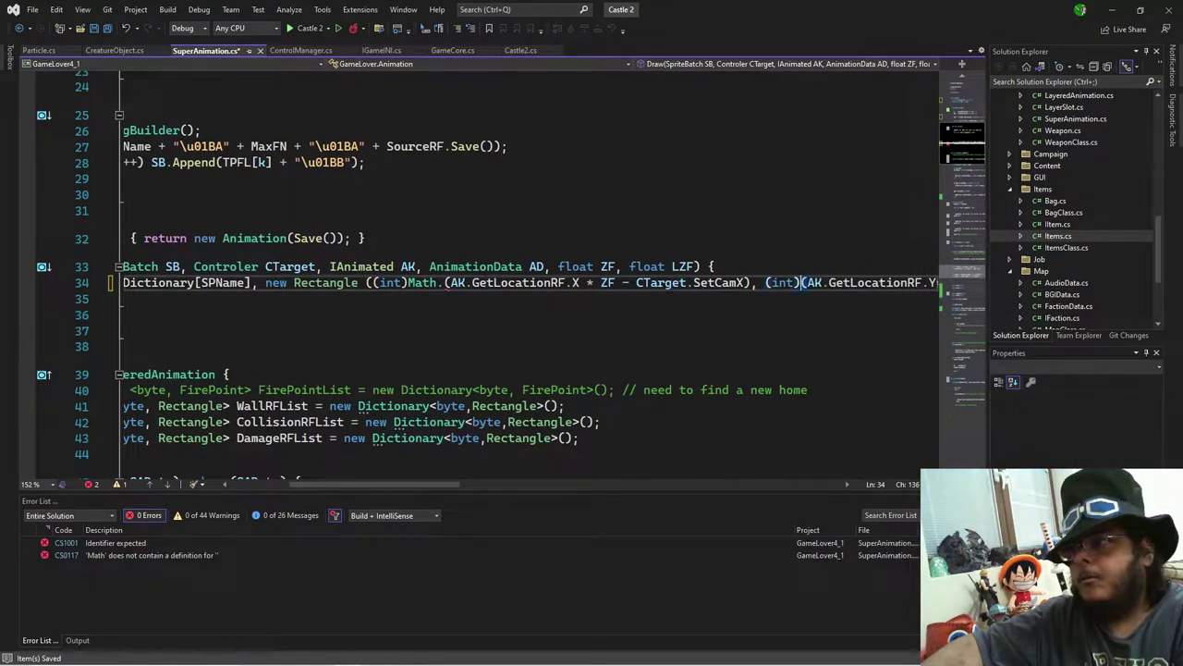
pyautogui.click(443, 282)
pyautogui.press('BackSpace')
pyautogui.press('BackSpace')
pyautogui.press('BackSpace')
pyautogui.press('BackSpace')
pyautogui.press('BackSpace')
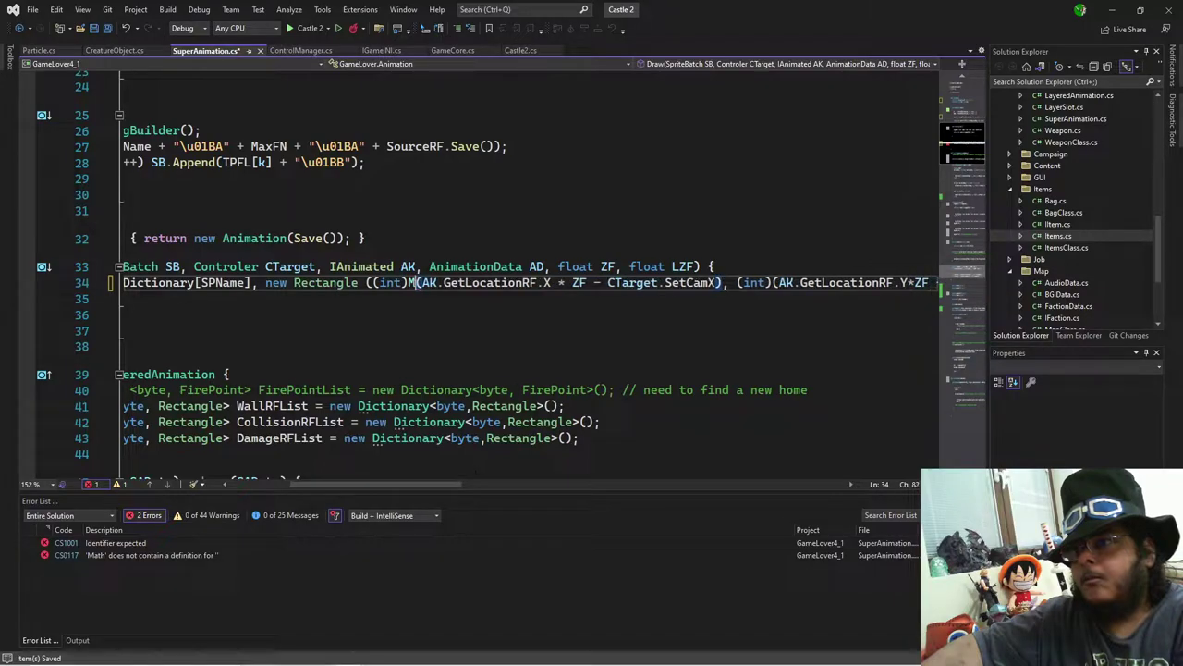
# Step: Remove Math.Ceiling from the Width and Height arguments of the same SB.Draw call, keeping the int casts
pyautogui.moveTo(415, 487); pyautogui.dragTo(571, 500)
pyautogui.click(459, 282)
pyautogui.press('BackSpace')
pyautogui.press('BackSpace')
pyautogui.press('BackSpace')
pyautogui.press('BackSpace')
pyautogui.press('BackSpace')
pyautogui.press('BackSpace')
pyautogui.press('BackSpace')
pyautogui.press('BackSpace')
pyautogui.press('BackSpace')
pyautogui.press('BackSpace')
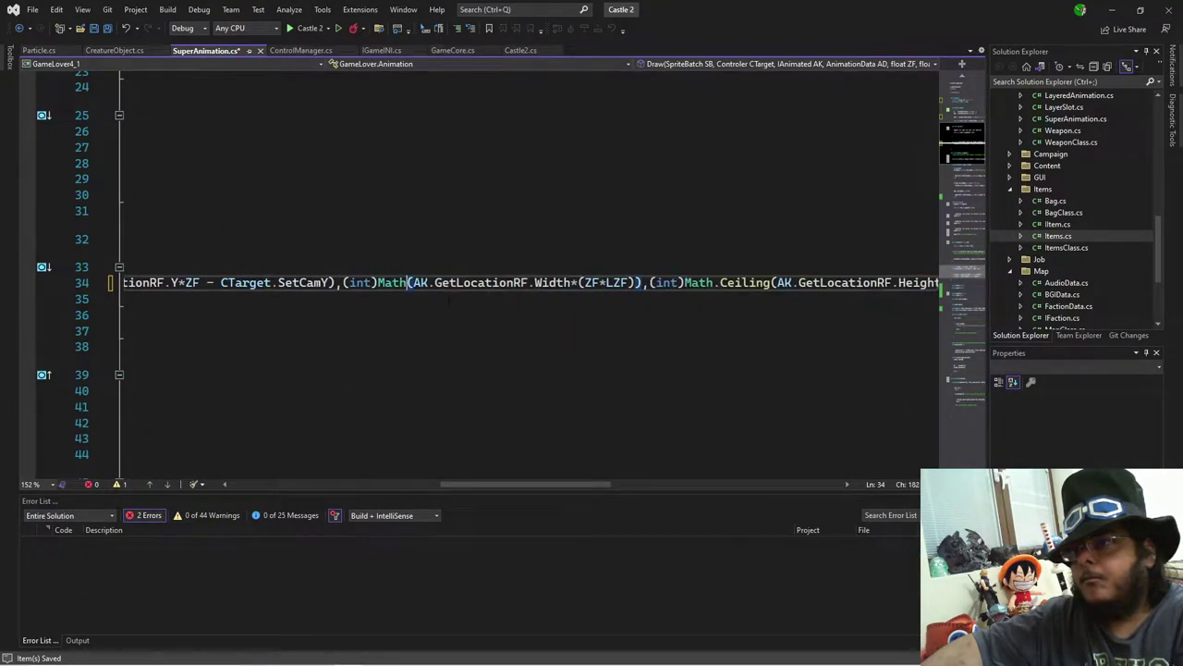
pyautogui.press('BackSpace')
pyautogui.press('BackSpace')
pyautogui.doubleClick(702, 287)
pyautogui.press('BackSpace')
pyautogui.press('BackSpace')
pyautogui.press('BackSpace')
pyautogui.press('BackSpace')
pyautogui.press('BackSpace')
pyautogui.press('BackSpace')
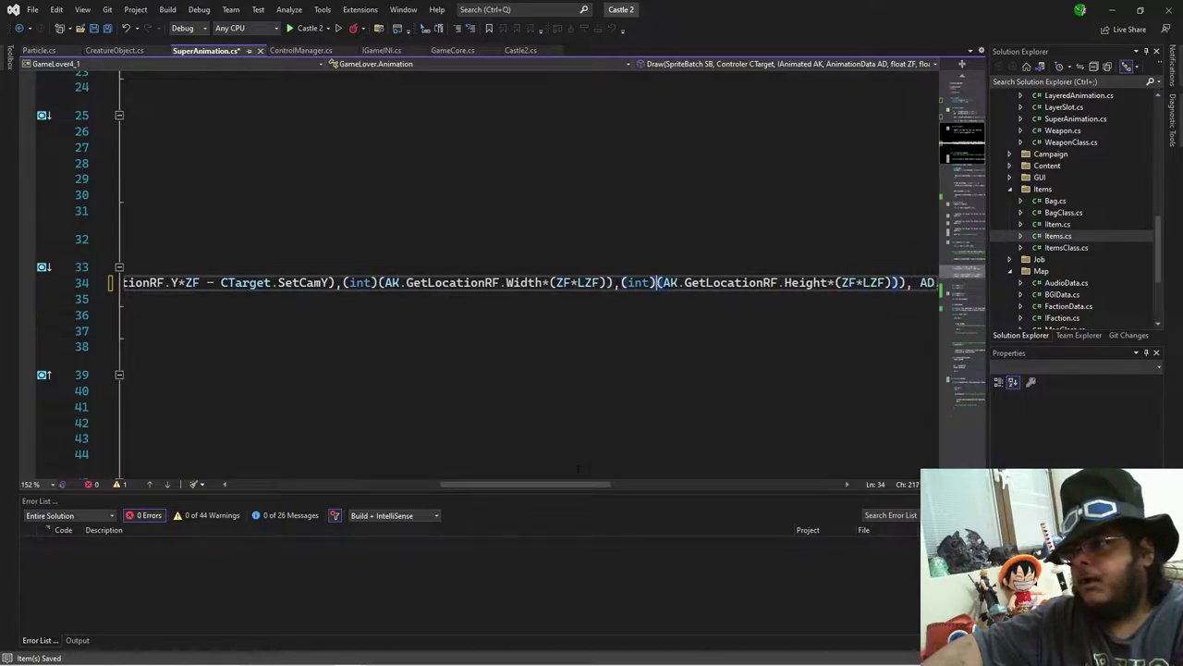
# Step: Copy the simplified SB.Draw line and undo the Math.Ceiling removals to restore the original call
pyautogui.moveTo(563, 485); pyautogui.dragTo(325, 505)
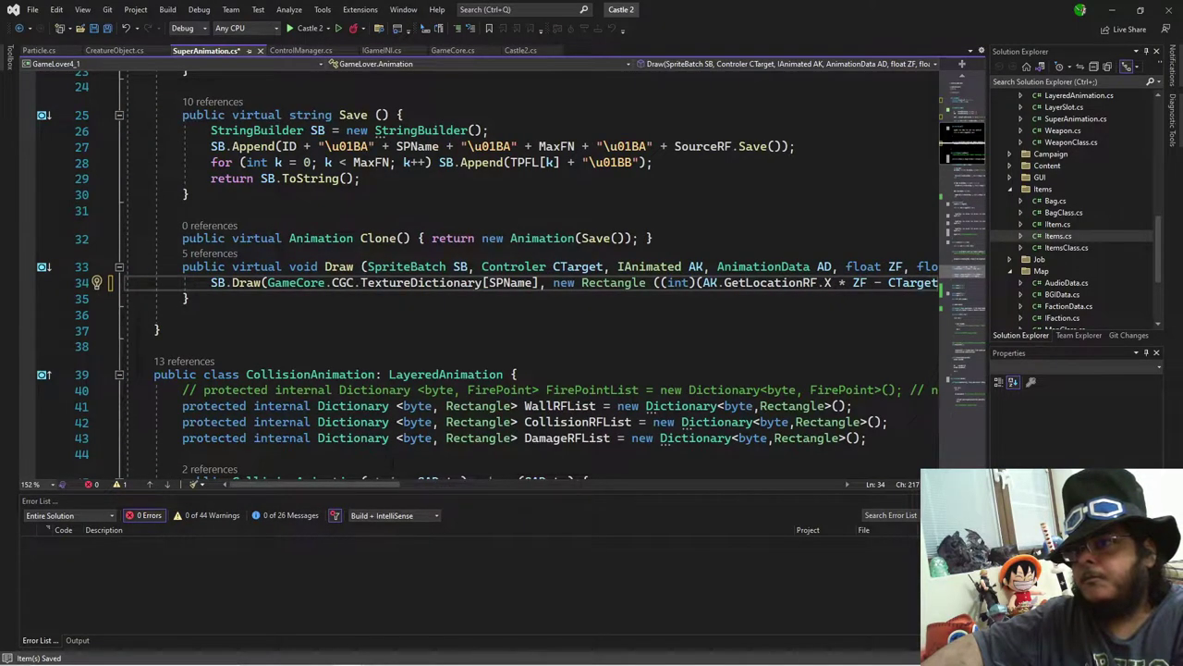
pyautogui.click(211, 282)
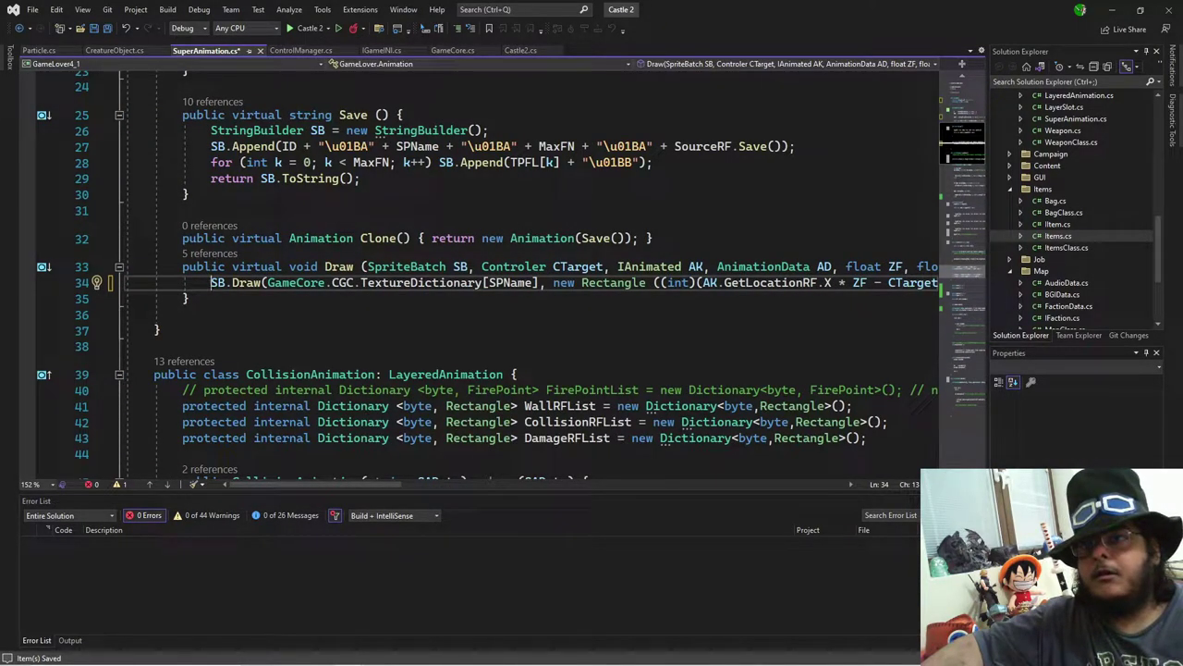
pyautogui.hotkey('ctrl', 'Right')
pyautogui.hotkey('ctrl', 'Right')
pyautogui.hotkey('ctrl', 'Right')
pyautogui.hotkey('ctrl', 'Right')
pyautogui.hotkey('ctrl', 'Right')
pyautogui.hotkey('ctrl', 'Right')
pyautogui.hotkey('ctrl', 'Right')
pyautogui.hotkey('ctrl', 'Right')
pyautogui.hotkey('ctrl', 'Right')
pyautogui.hotkey('ctrl', 'Right')
pyautogui.hotkey('ctrl', 'Right')
pyautogui.hotkey('ctrl', 'Right')
pyautogui.hotkey('ctrl', 'Right')
pyautogui.hotkey('ctrl', 'Right')
pyautogui.hotkey('ctrl', 'Right')
pyautogui.hotkey('ctrl', 'Right')
pyautogui.hotkey('ctrl', 'Right')
pyautogui.hotkey('ctrl', 'Right')
pyautogui.hotkey('ctrl', 'Right')
pyautogui.hotkey('ctrl', 'Right')
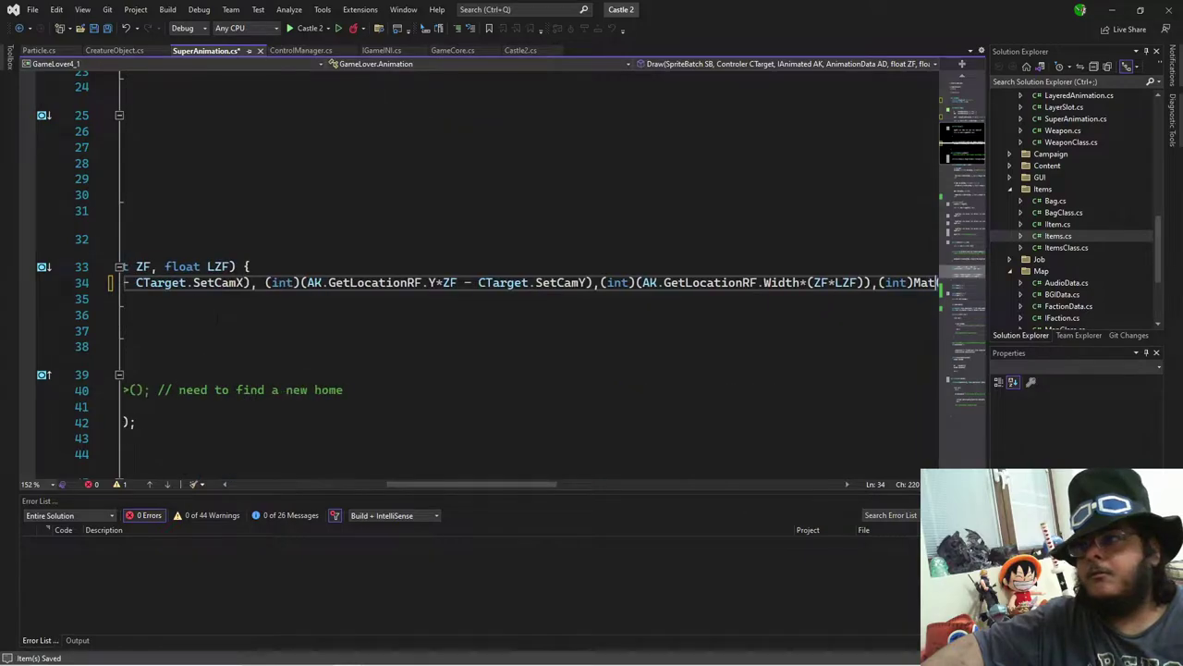
pyautogui.write('ath.Ce')
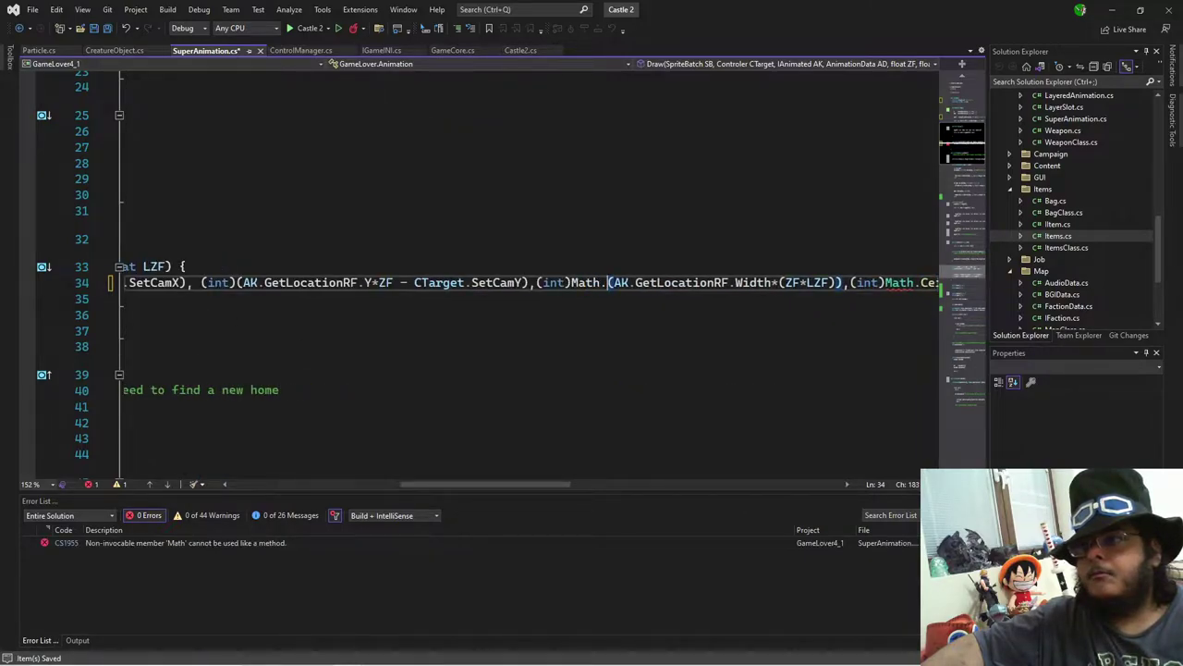
pyautogui.write('iling.')
pyautogui.hotkey('ctrl', 'Right')
pyautogui.hotkey('ctrl', 'Right')
pyautogui.hotkey('ctrl', 'Right')
pyautogui.hotkey('ctrl', 'Right')
pyautogui.hotkey('ctrl', 'Right')
pyautogui.hotkey('ctrl', 'Right')
pyautogui.hotkey('ctrl', 'Right')
pyautogui.hotkey('ctrl', 'Right')
pyautogui.hotkey('ctrl', 'Right')
pyautogui.hotkey('ctrl', 'Right')
pyautogui.hotkey('ctrl', 'Right')
pyautogui.hotkey('ctrl', 'Right')
pyautogui.hotkey('ctrl', 'Right')
pyautogui.hotkey('ctrl', 'Right')
pyautogui.hotkey('ctrl', 'Right')
pyautogui.write('Math.Ceiling')
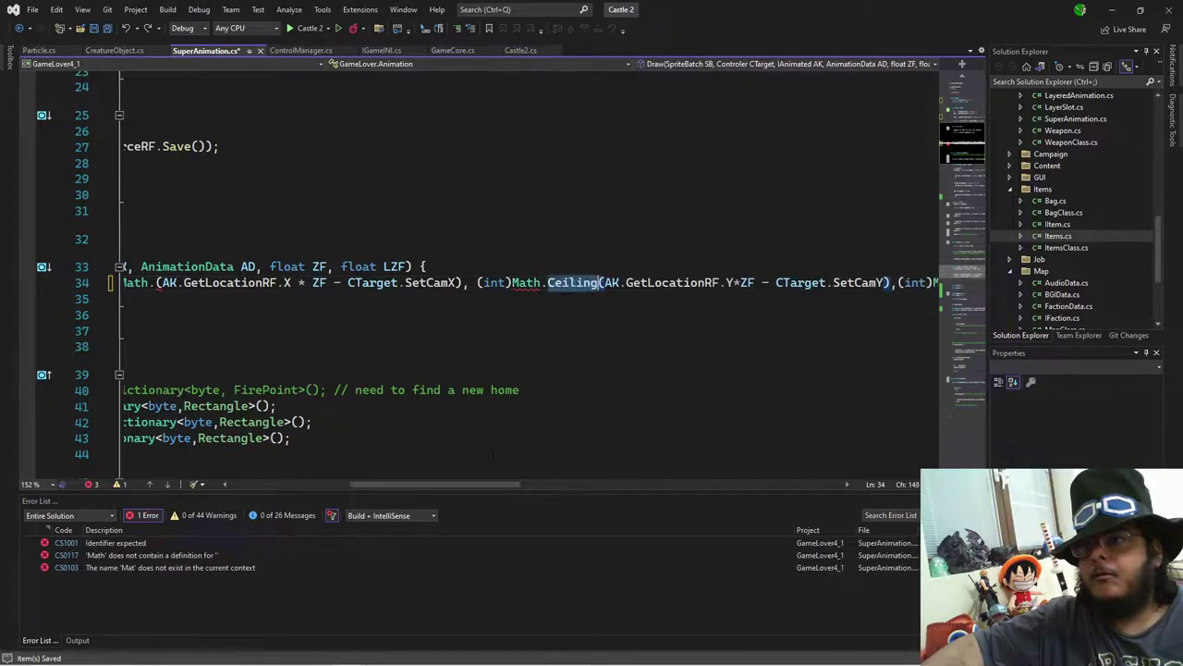
pyautogui.click(154, 282)
pyautogui.write('Ceiling')
pyautogui.press('Down')
pyautogui.press('Home')
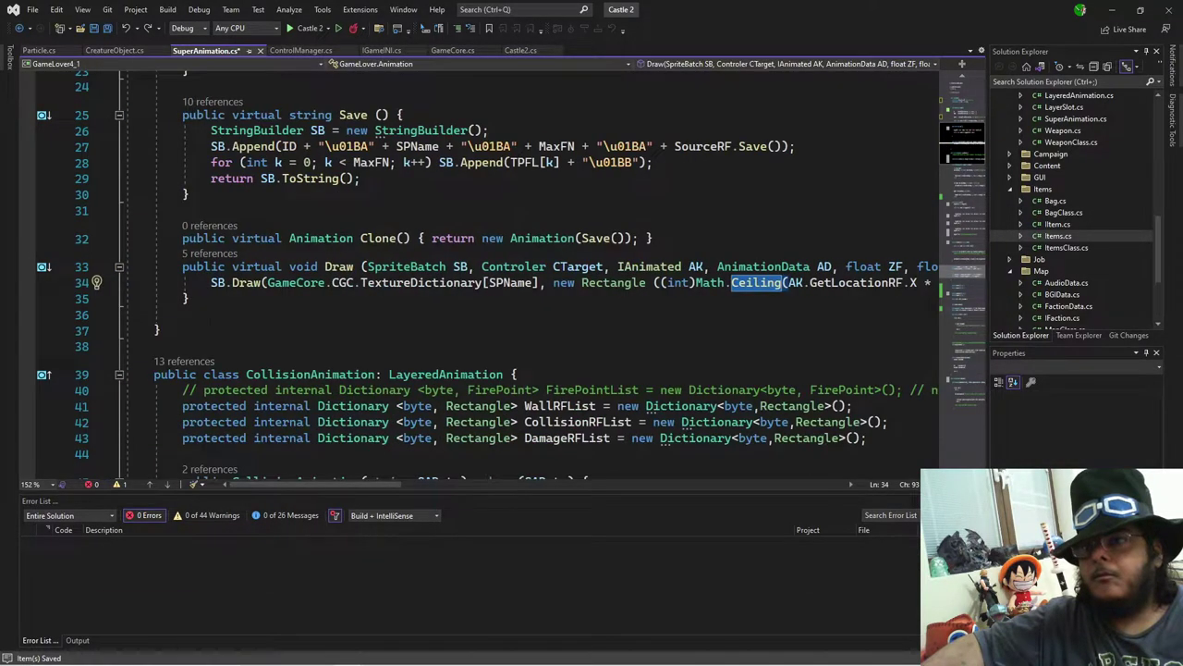
# Step: Comment out the original SB.Draw line and paste the copied version without Math.Ceiling below it
pyautogui.press('Return')
pyautogui.press('BackSpace')
pyautogui.press('Up')
pyautogui.press('Up')
pyautogui.write('//')
pyautogui.press('Down')
pyautogui.hotkey('ctrl', 'v')
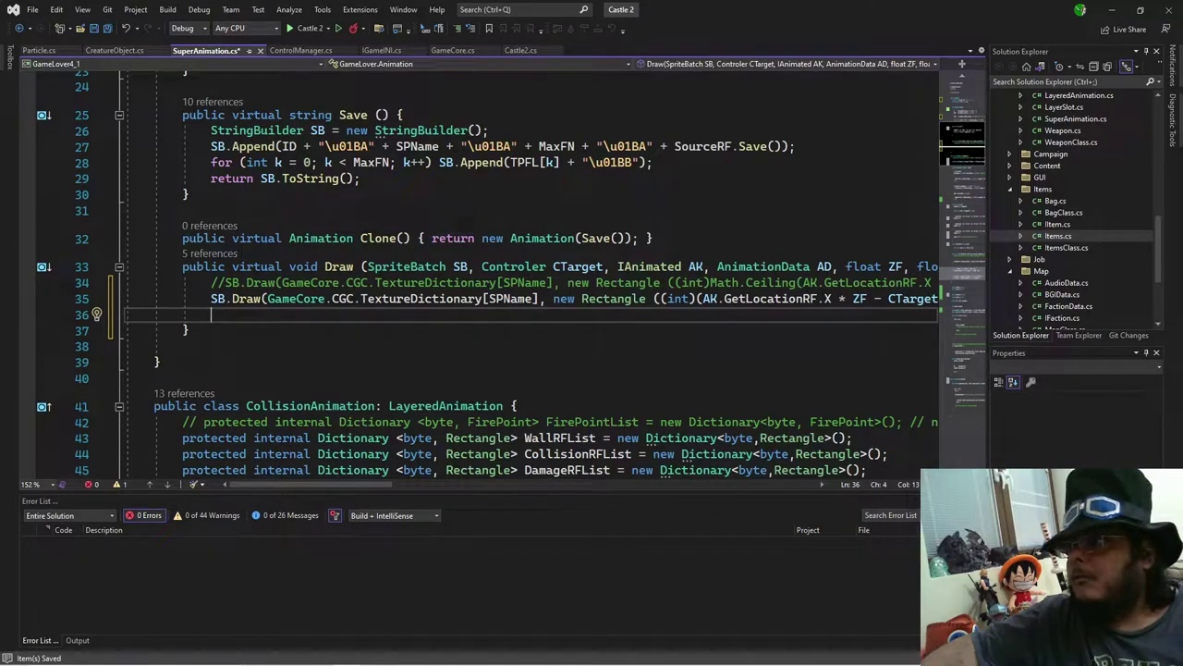
pyautogui.scroll(-2, 527, 278)
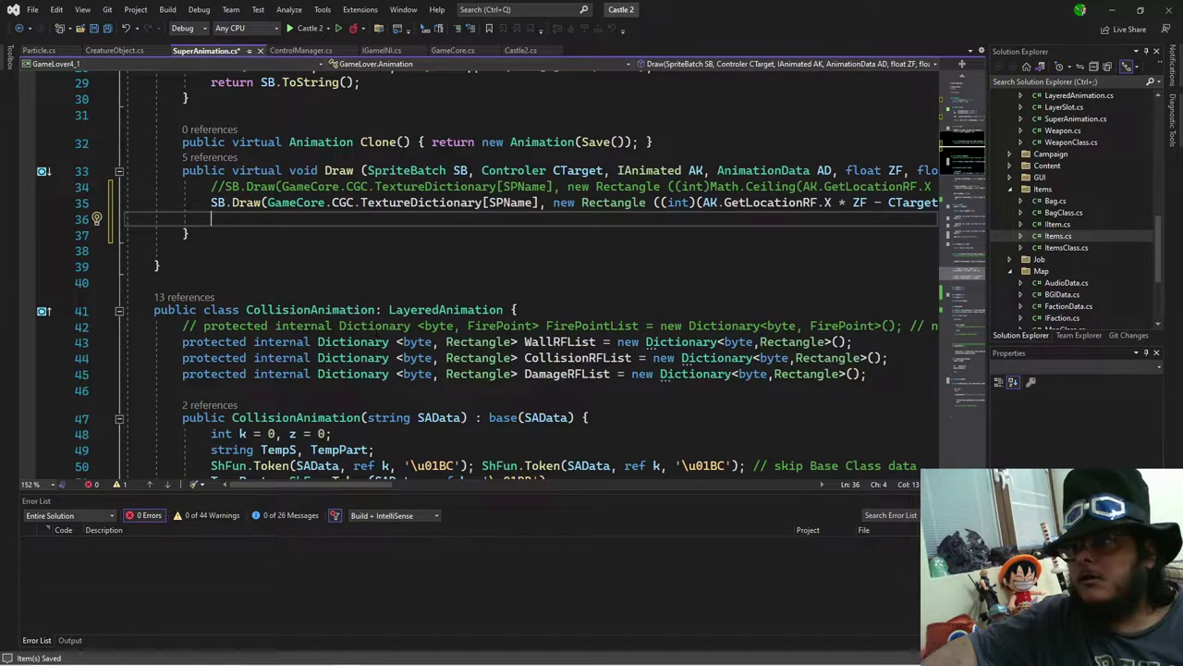
# Step: Compare the CollisionAnimation class and its Draw override with the base Animation class's Draw method
pyautogui.scroll(-3, 368, 442)
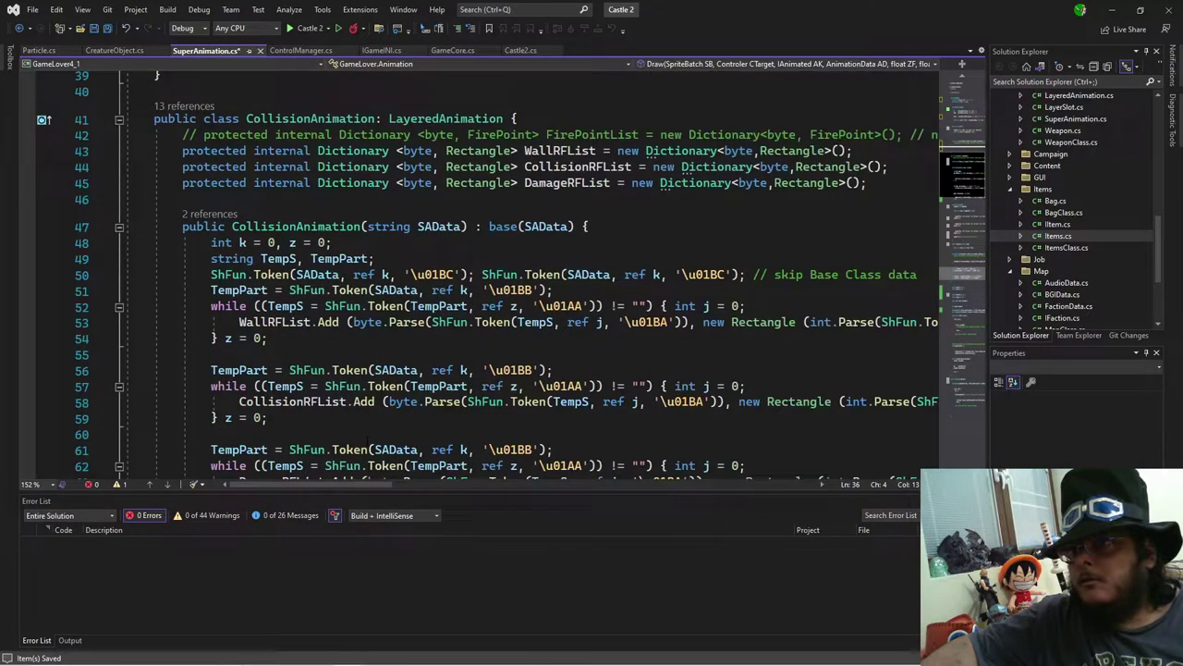
pyautogui.scroll(-3, 368, 442)
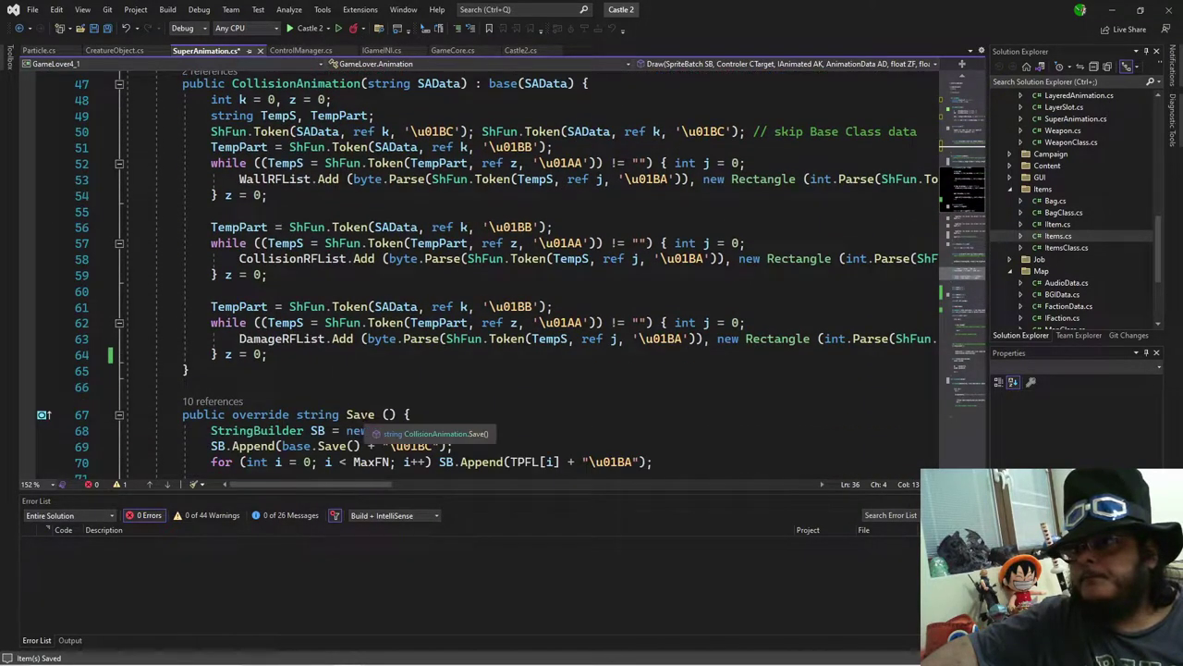
pyautogui.scroll(-7, 368, 442)
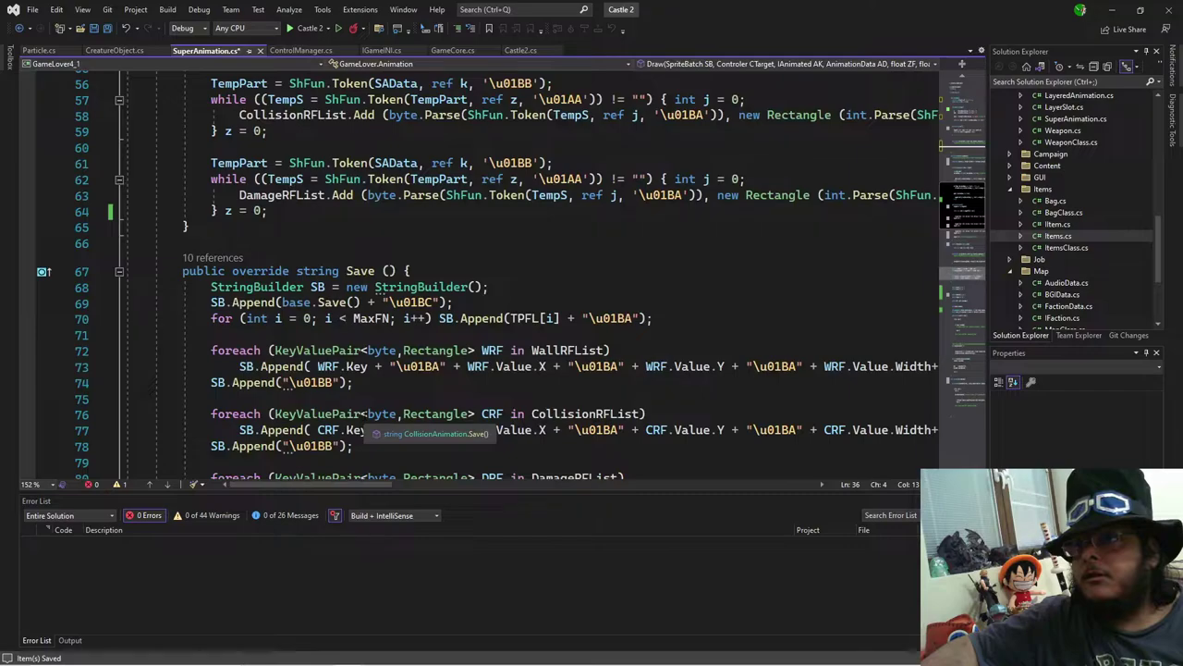
pyautogui.scroll(-2, 481, 268)
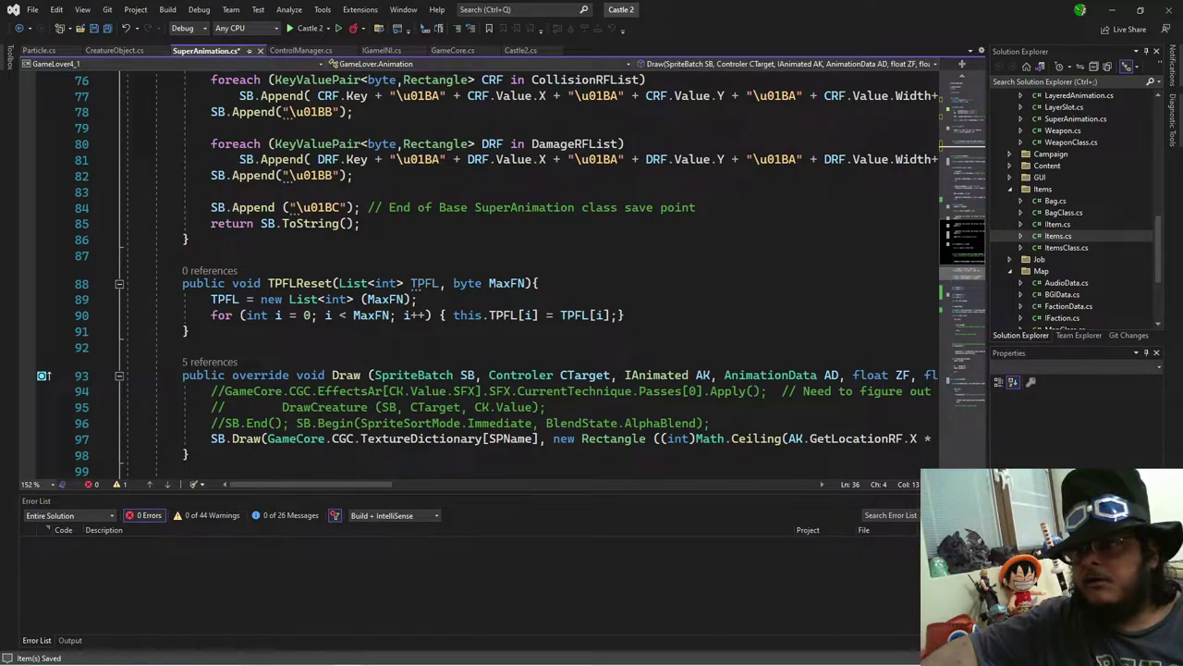
pyautogui.scroll(5, 366, 432)
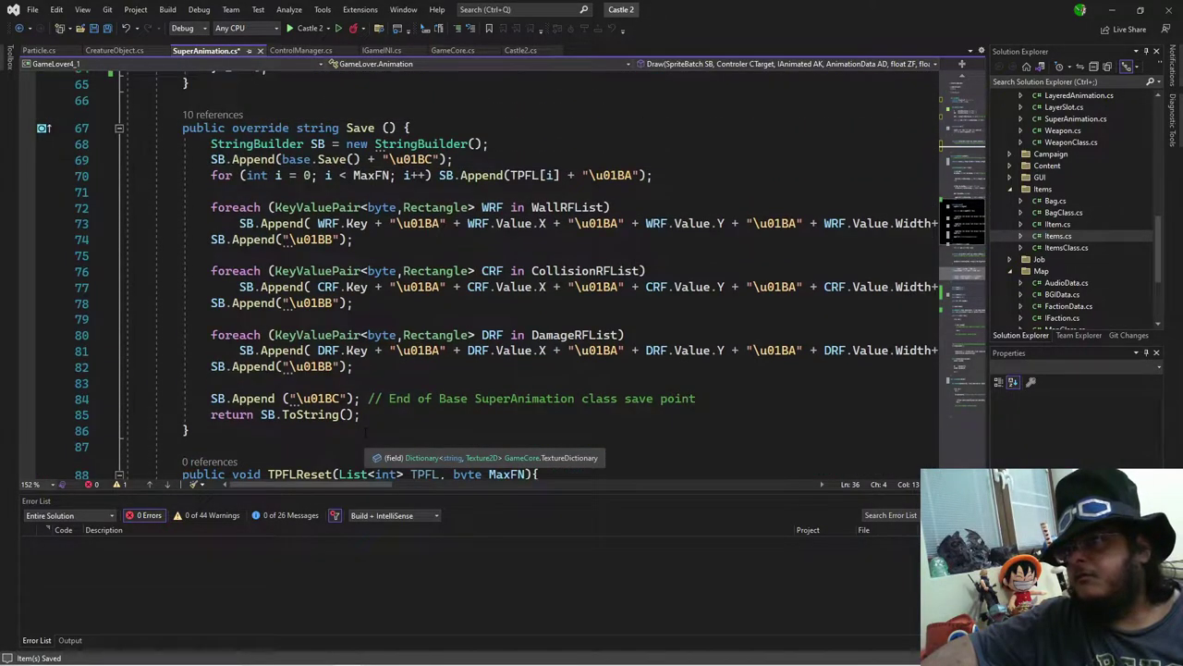
pyautogui.scroll(-6, 366, 433)
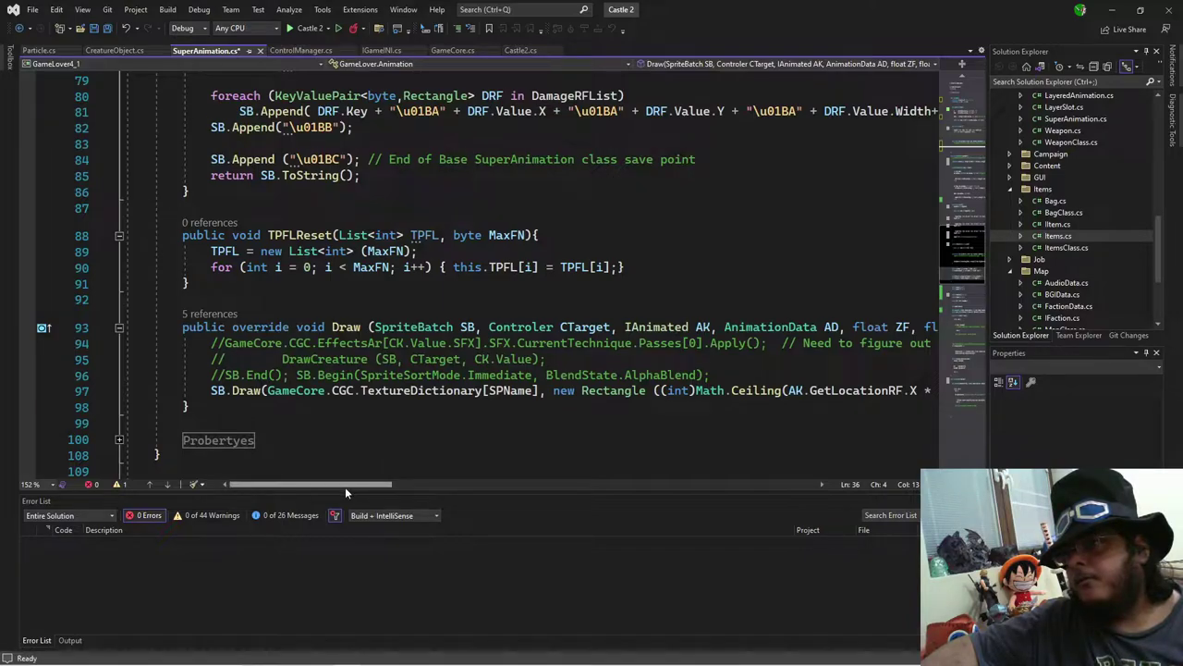
pyautogui.moveTo(345, 486); pyautogui.dragTo(327, 502)
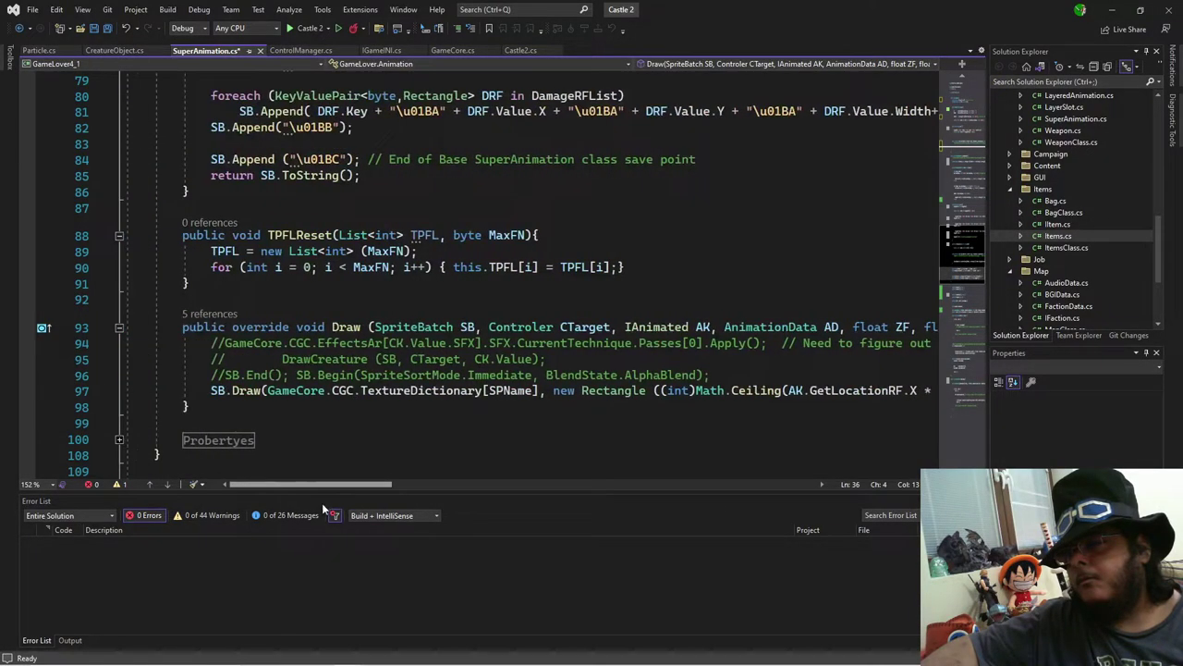
pyautogui.scroll(14, 527, 277)
pyautogui.scroll(4, 527, 278)
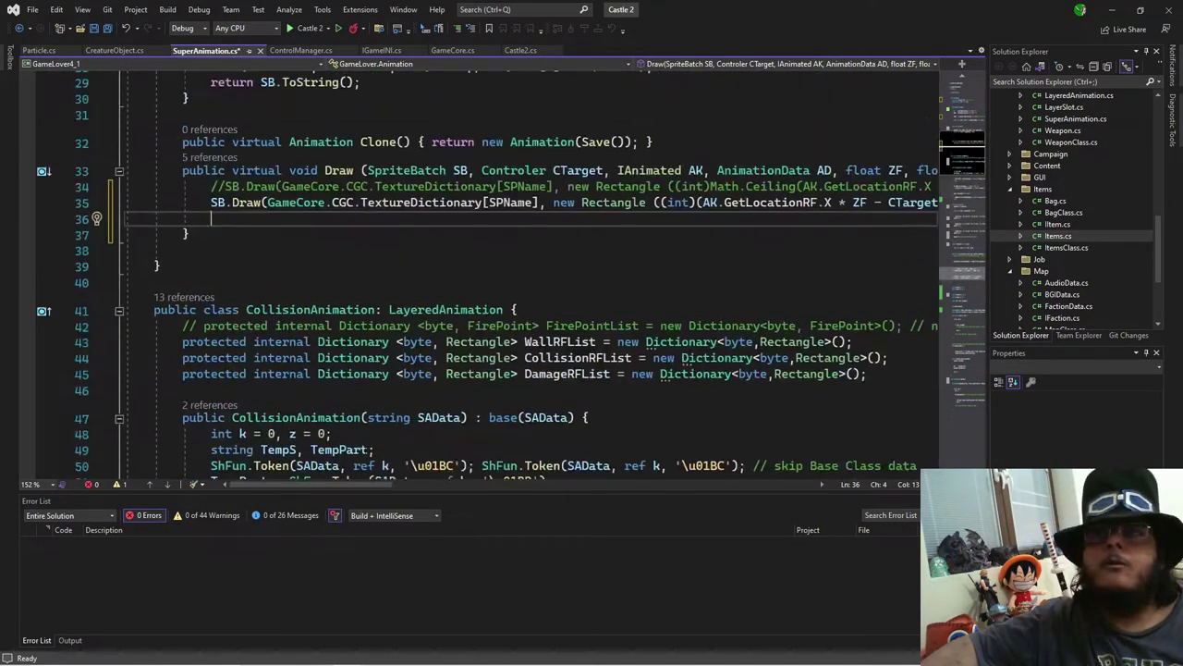
pyautogui.moveTo(352, 487)
pyautogui.mouseDown()
pyautogui.moveTo(396, 491)
pyautogui.moveTo(337, 502)
pyautogui.mouseUp()
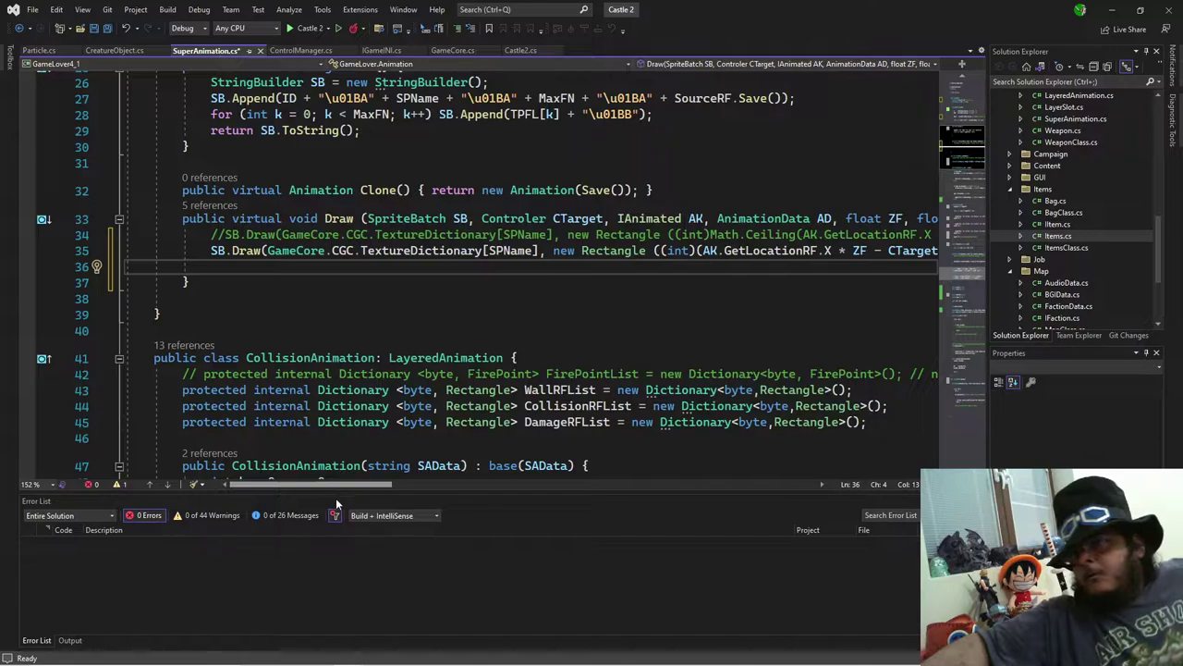
pyautogui.scroll(-5, 441, 453)
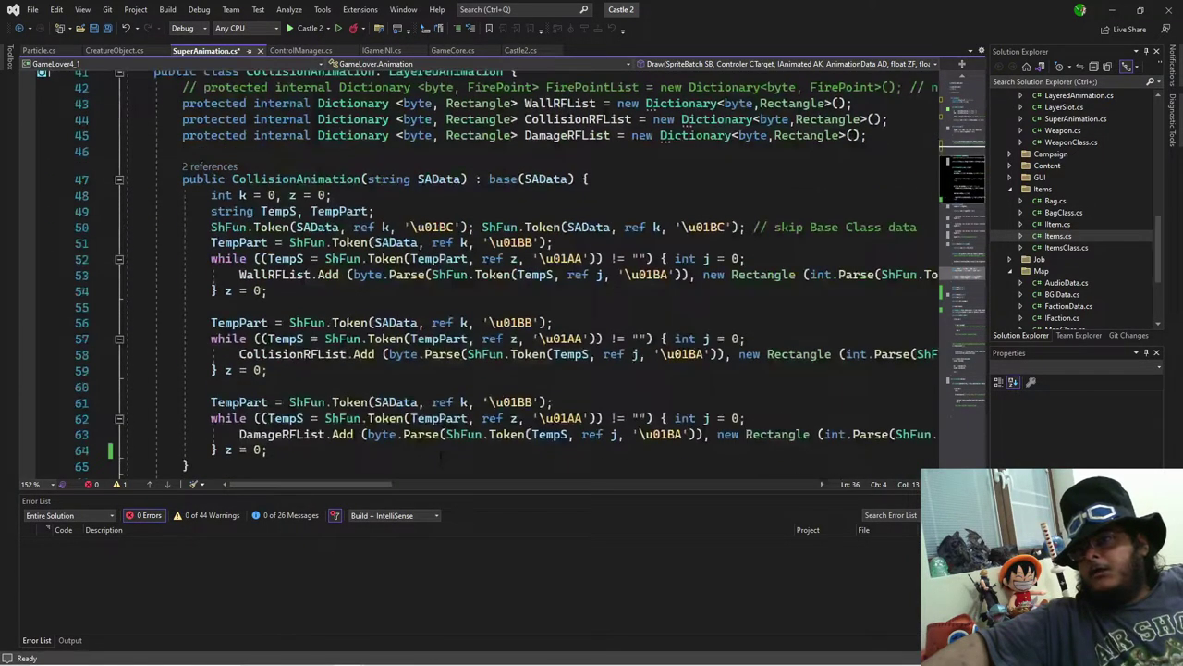
pyautogui.scroll(-13, 441, 453)
pyautogui.scroll(-1, 378, 401)
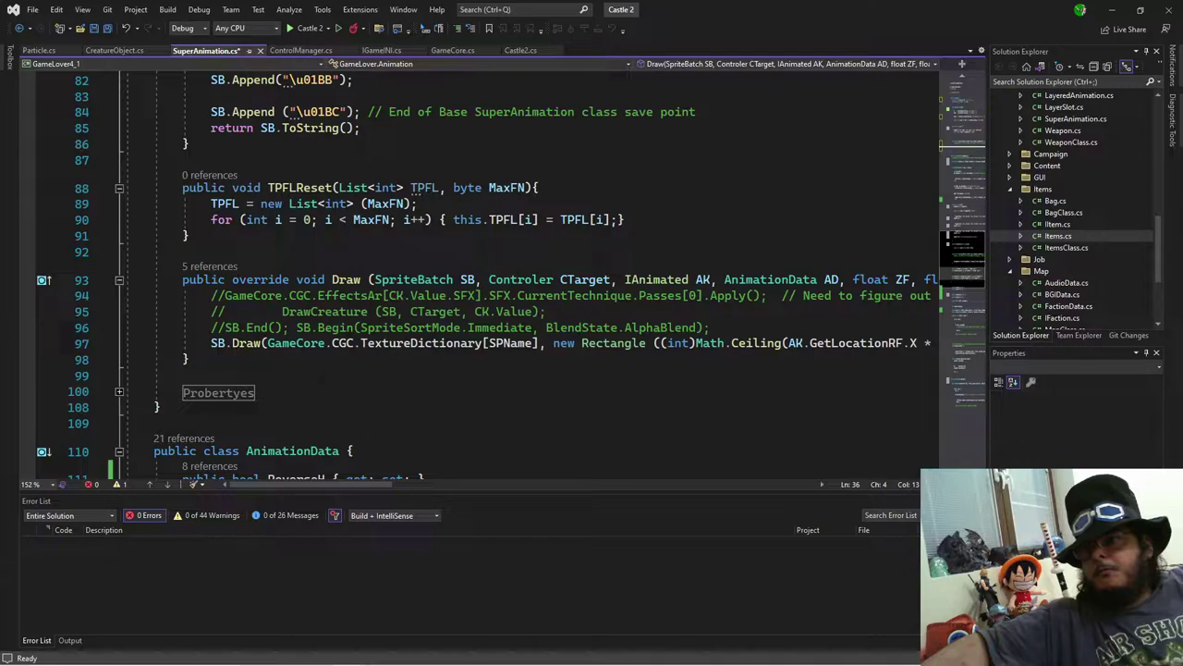
pyautogui.scroll(17, 359, 393)
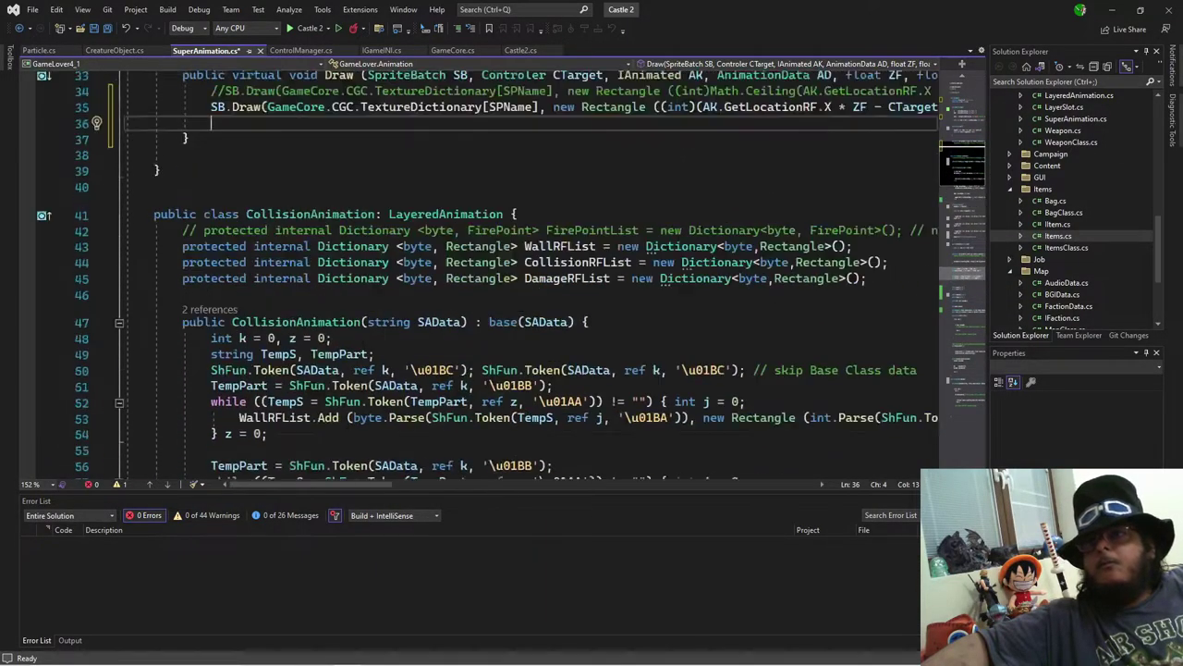
pyautogui.scroll(-4, 358, 393)
pyautogui.scroll(4, 359, 393)
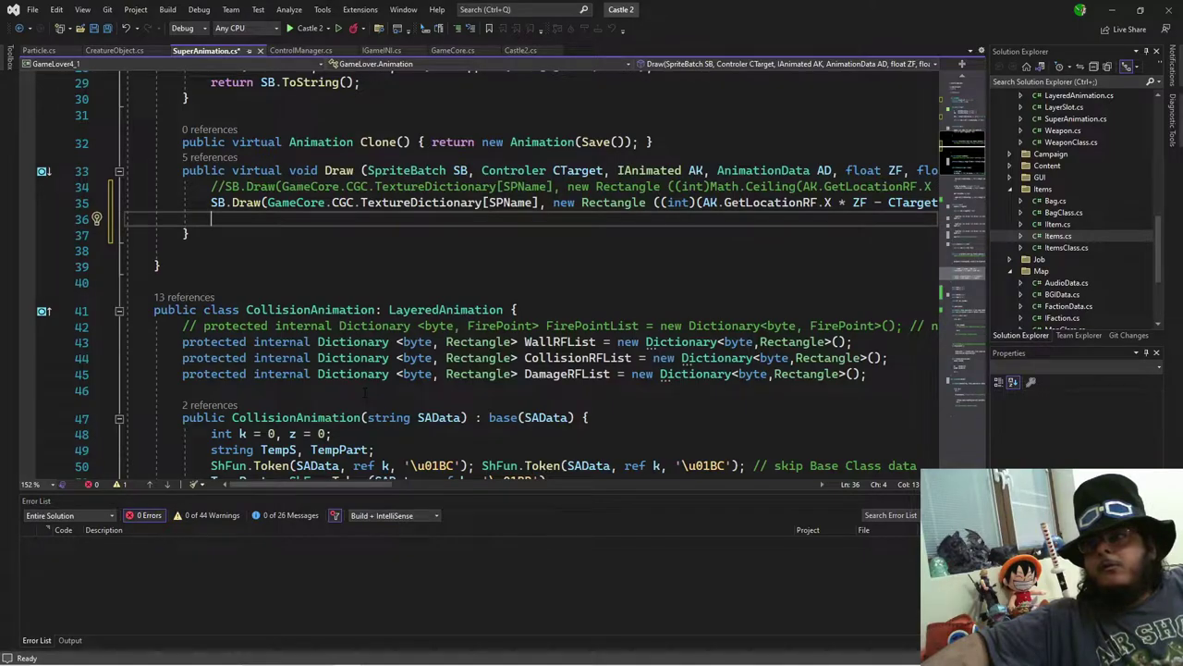
pyautogui.scroll(-13, 364, 393)
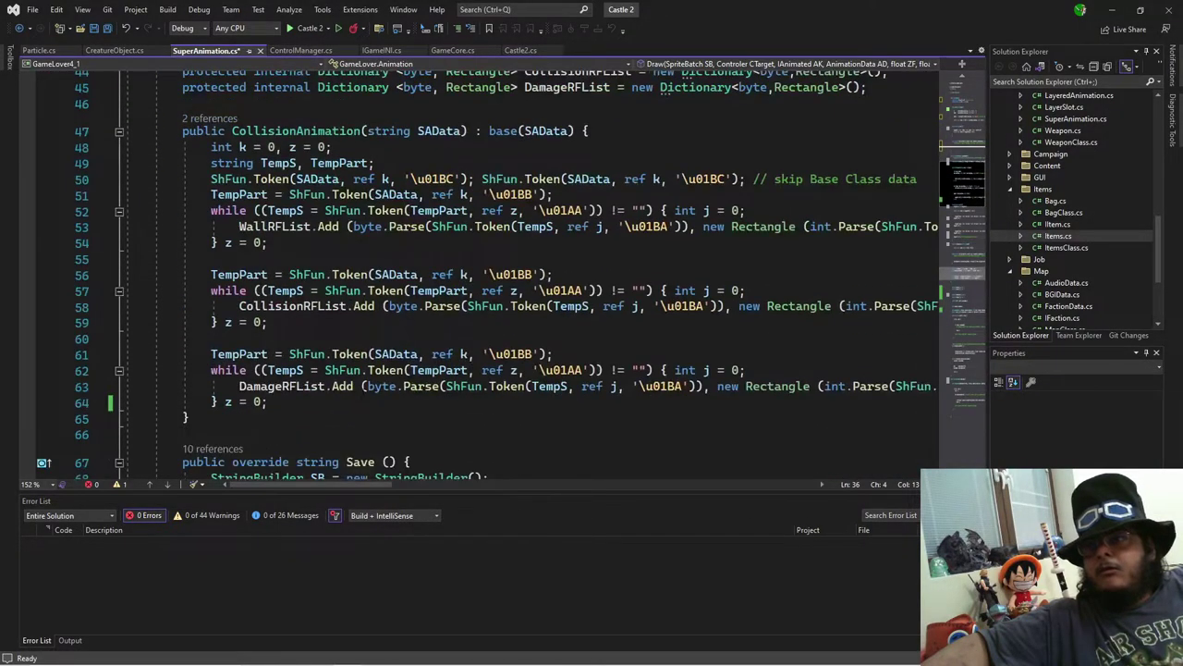
pyautogui.scroll(-4, 364, 393)
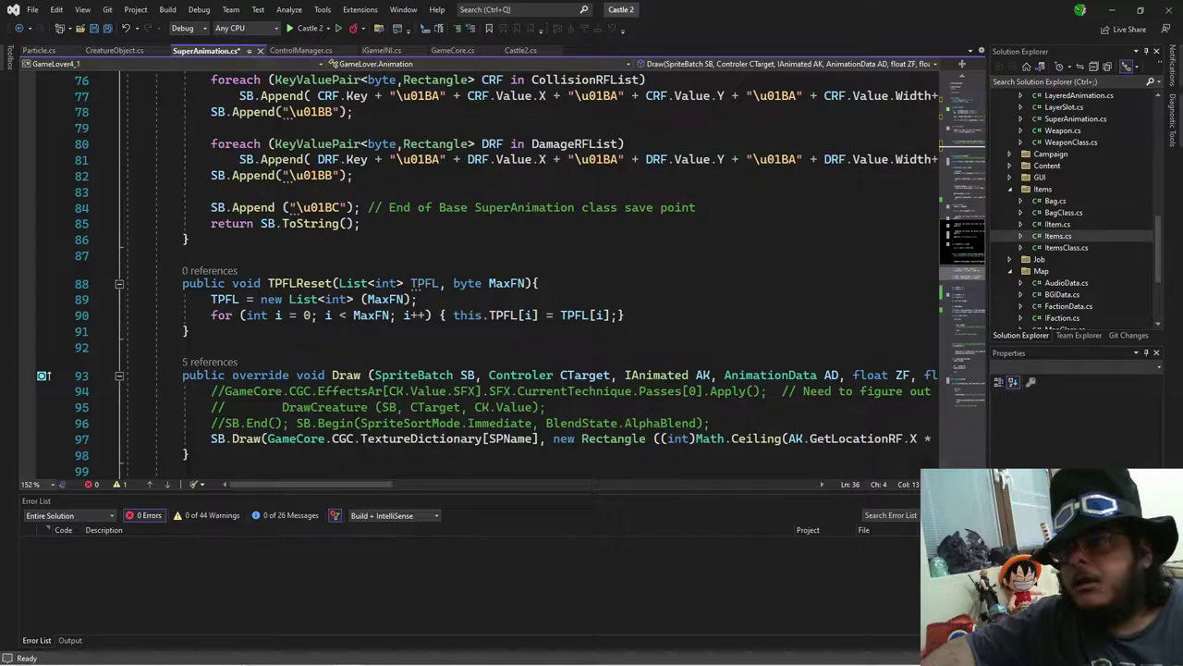
# Step: Copy the SB.Draw line from CollisionAnimation's Draw override and paste it below the active SB.Draw line in Animation's Draw method
pyautogui.moveTo(259, 484); pyautogui.dragTo(634, 513)
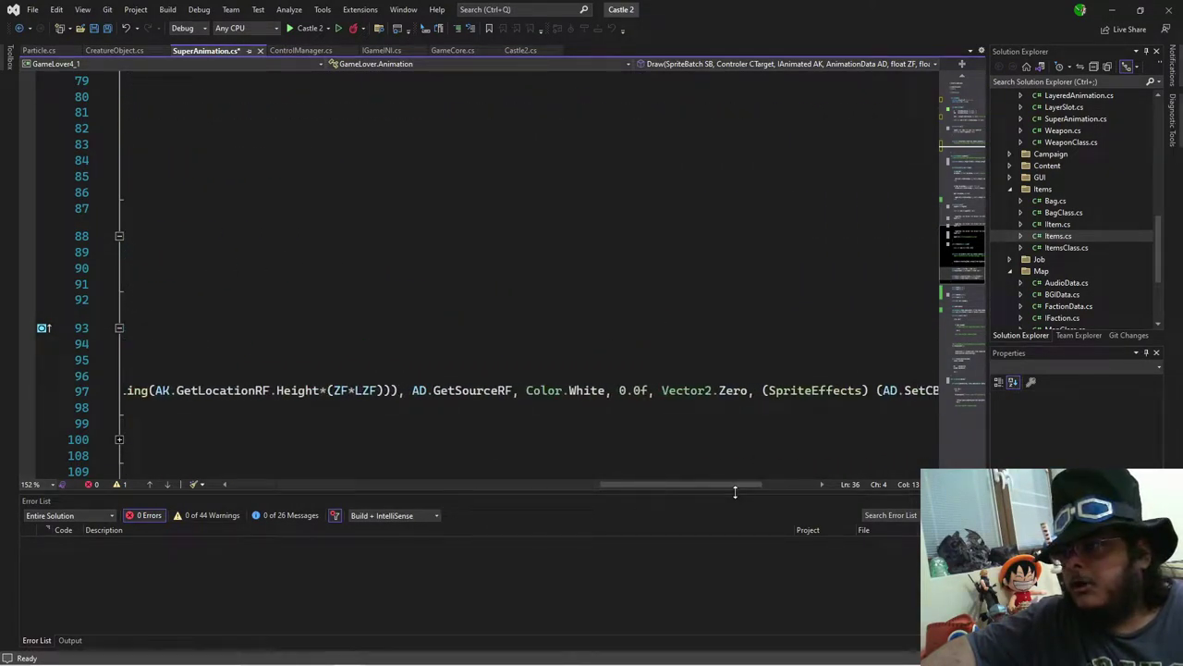
pyautogui.moveTo(773, 488); pyautogui.dragTo(817, 488)
pyautogui.moveTo(730, 390); pyautogui.dragTo(213, 392)
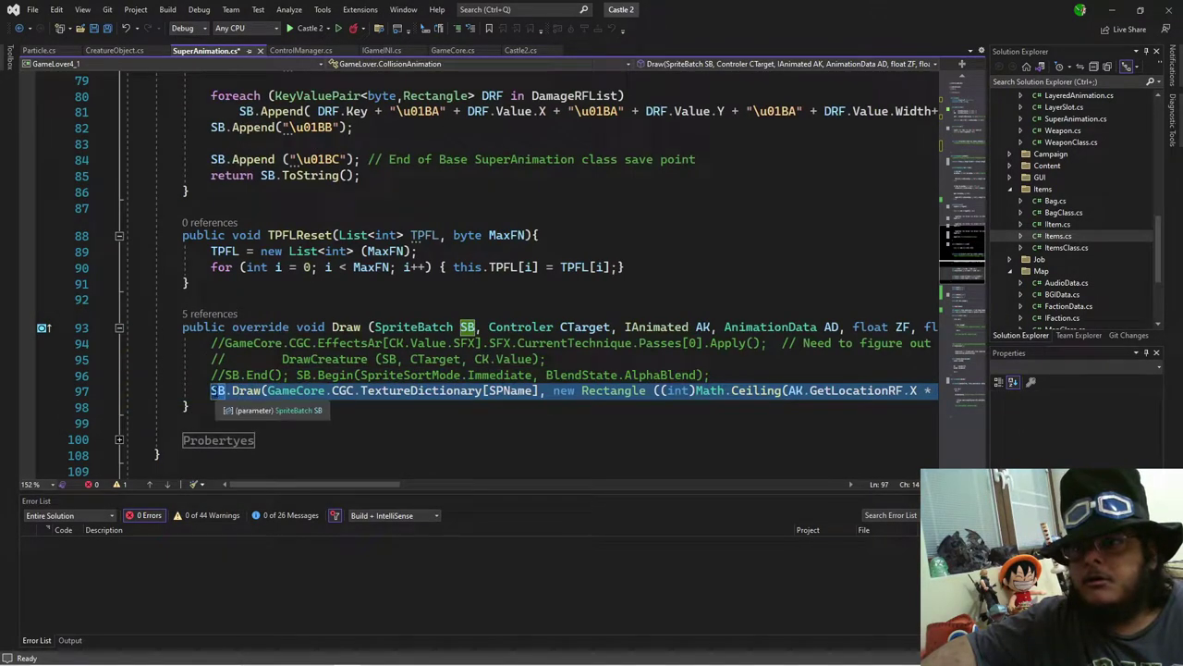
pyautogui.scroll(18, 480, 268)
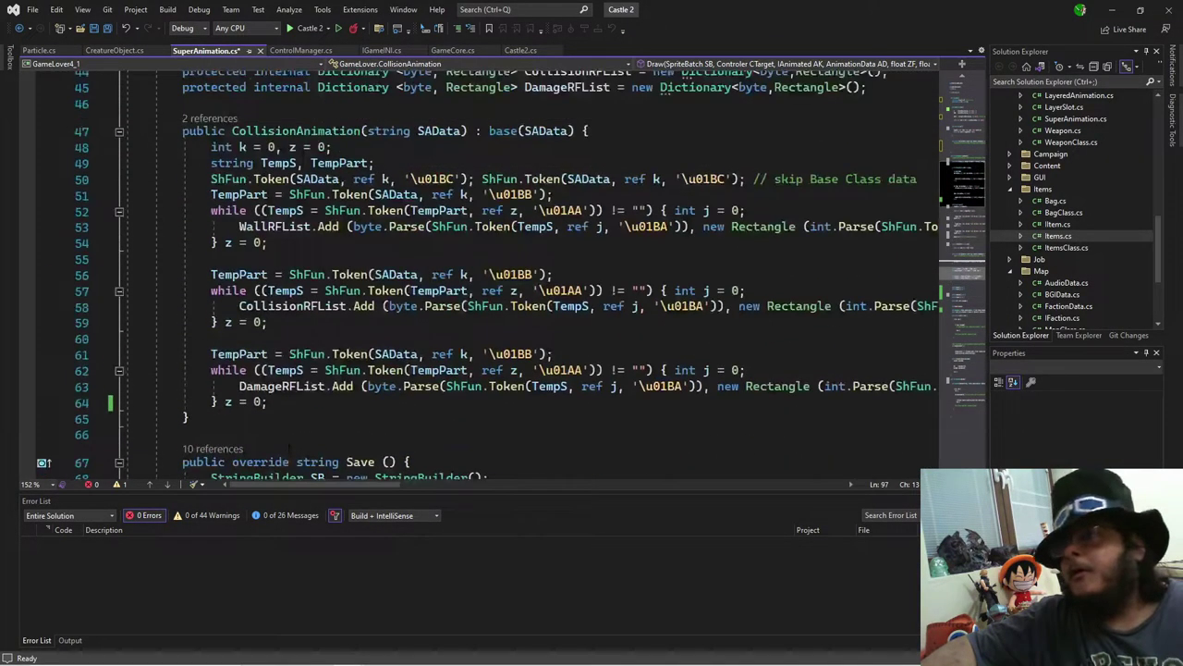
pyautogui.click(278, 315)
pyautogui.hotkey('ctrl', 'v')
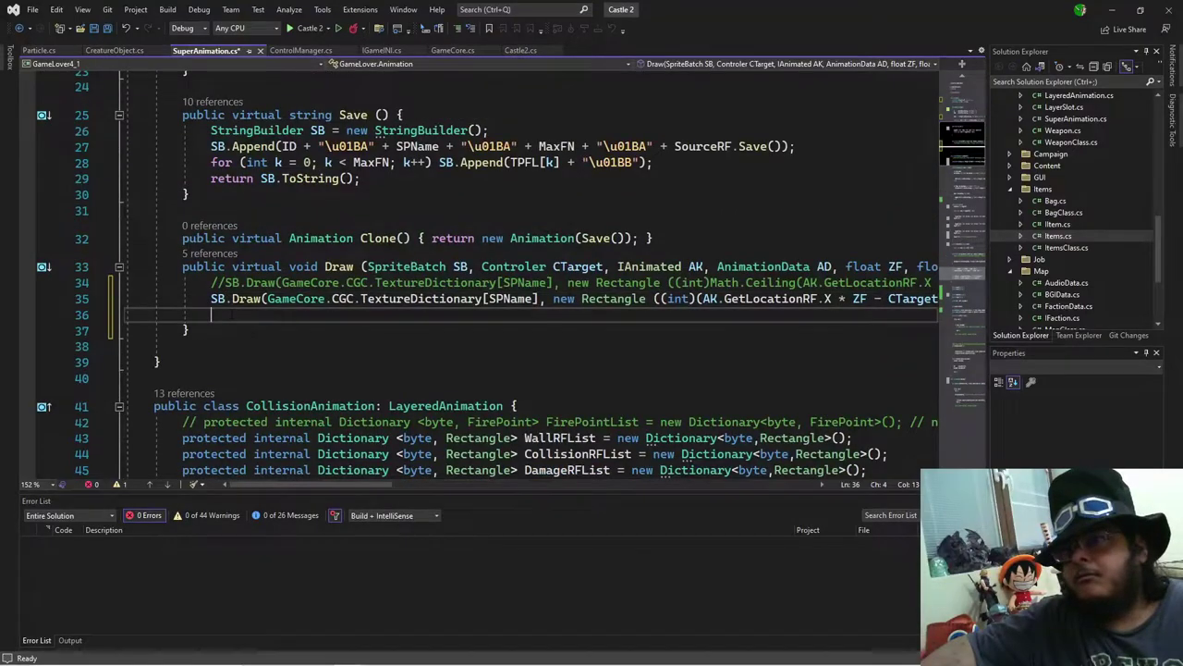
# Step: Remove Math.Ceiling from the X and Y arguments of the pasted SB.Draw line, keeping the int casts
pyautogui.moveTo(584, 492); pyautogui.dragTo(591, 634)
pyautogui.moveTo(669, 490); pyautogui.dragTo(378, 504)
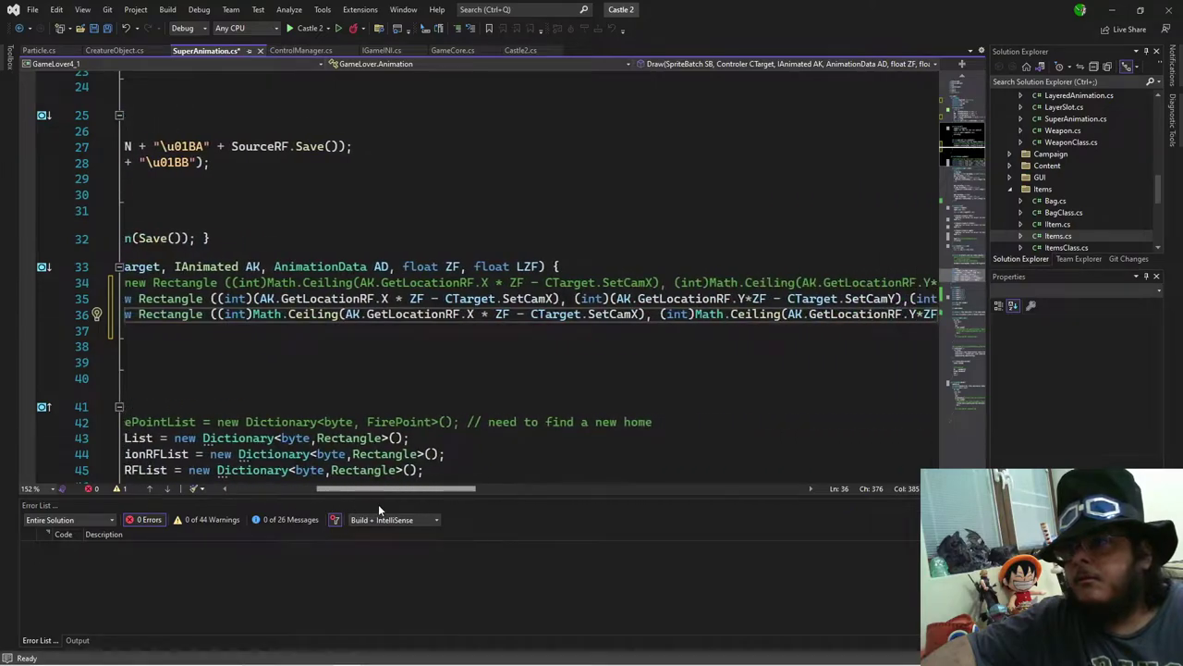
pyautogui.doubleClick(320, 317)
pyautogui.press('BackSpace')
pyautogui.press('BackSpace')
pyautogui.press('BackSpace')
pyautogui.press('BackSpace')
pyautogui.press('BackSpace')
pyautogui.press('BackSpace')
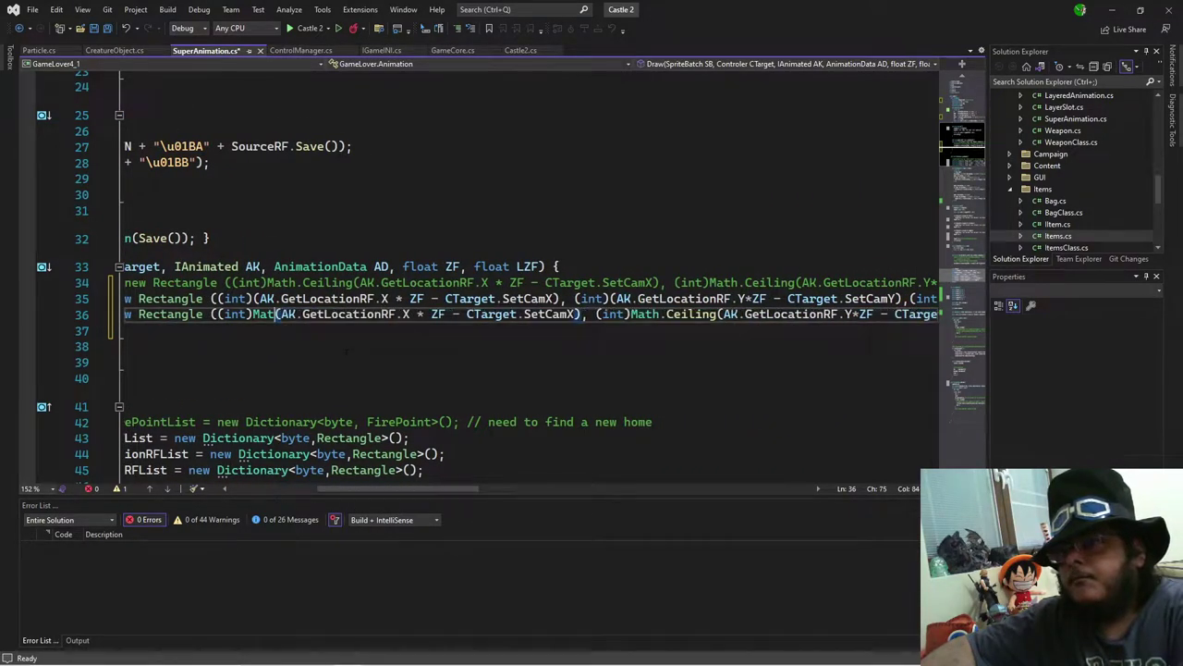
pyautogui.doubleClick(673, 315)
pyautogui.press('BackSpace')
pyautogui.press('BackSpace')
pyautogui.press('BackSpace')
# Step: Remove Math.Ceiling from the Width and Height arguments of the pasted SB.Draw line
pyautogui.moveTo(391, 491); pyautogui.dragTo(516, 492)
pyautogui.doubleClick(373, 315)
pyautogui.press('BackSpace')
pyautogui.doubleClick(647, 314)
pyautogui.press('BackSpace')
pyautogui.press('BackSpace')
pyautogui.press('BackSpace')
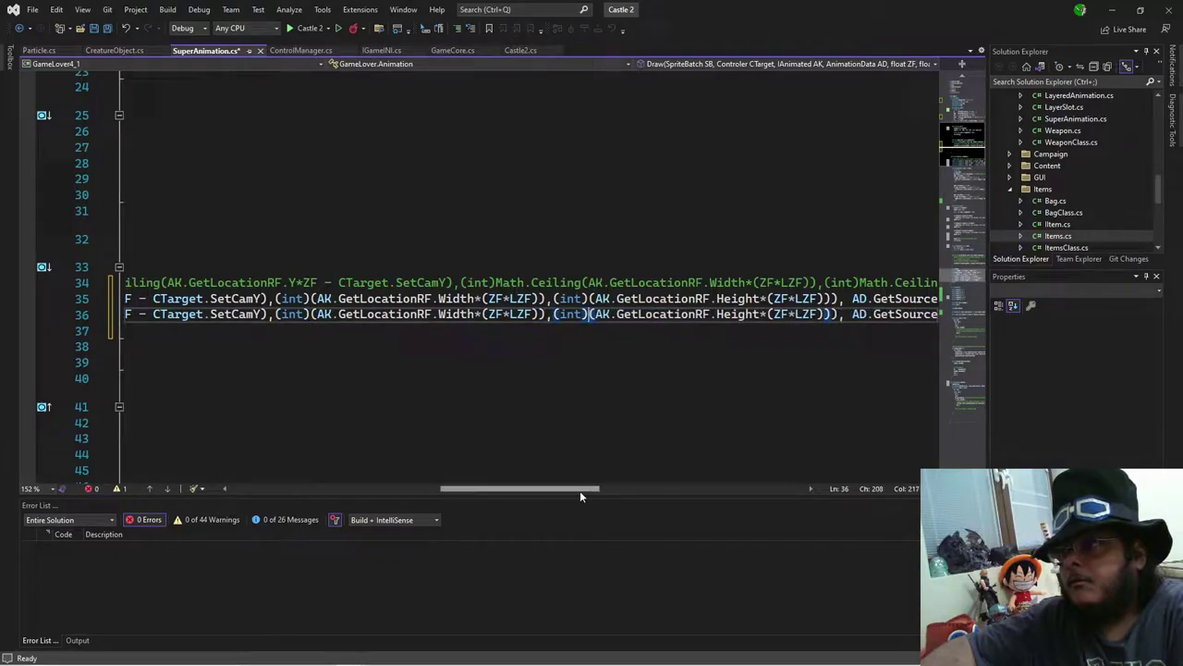
# Step: Compare the two SB.Draw lines in Animation's Draw method and delete the pasted duplicate
pyautogui.moveTo(586, 489)
pyautogui.mouseDown()
pyautogui.moveTo(713, 488)
pyautogui.moveTo(340, 505)
pyautogui.mouseUp()
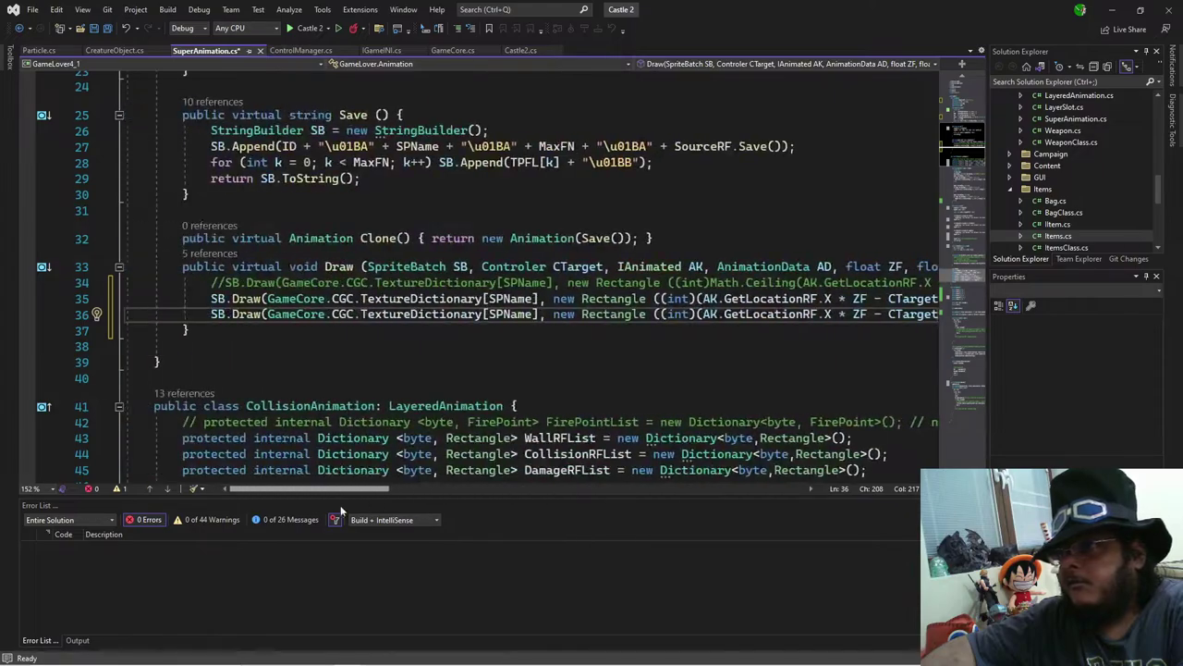
pyautogui.write('Mat')
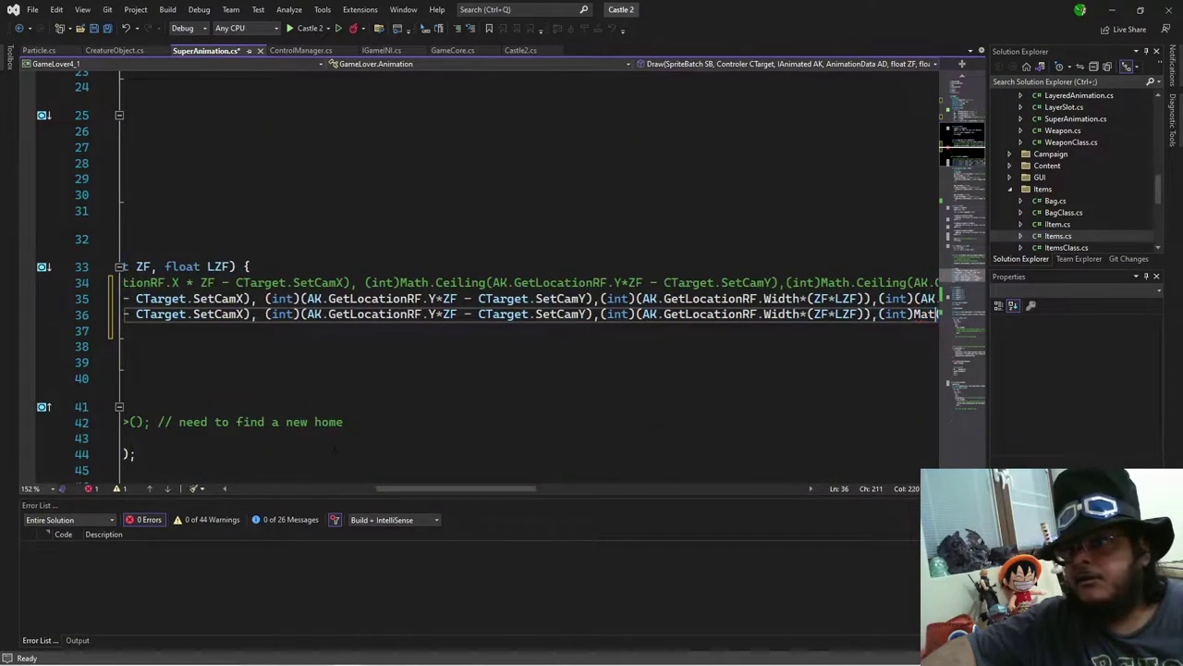
pyautogui.moveTo(413, 488); pyautogui.dragTo(185, 490)
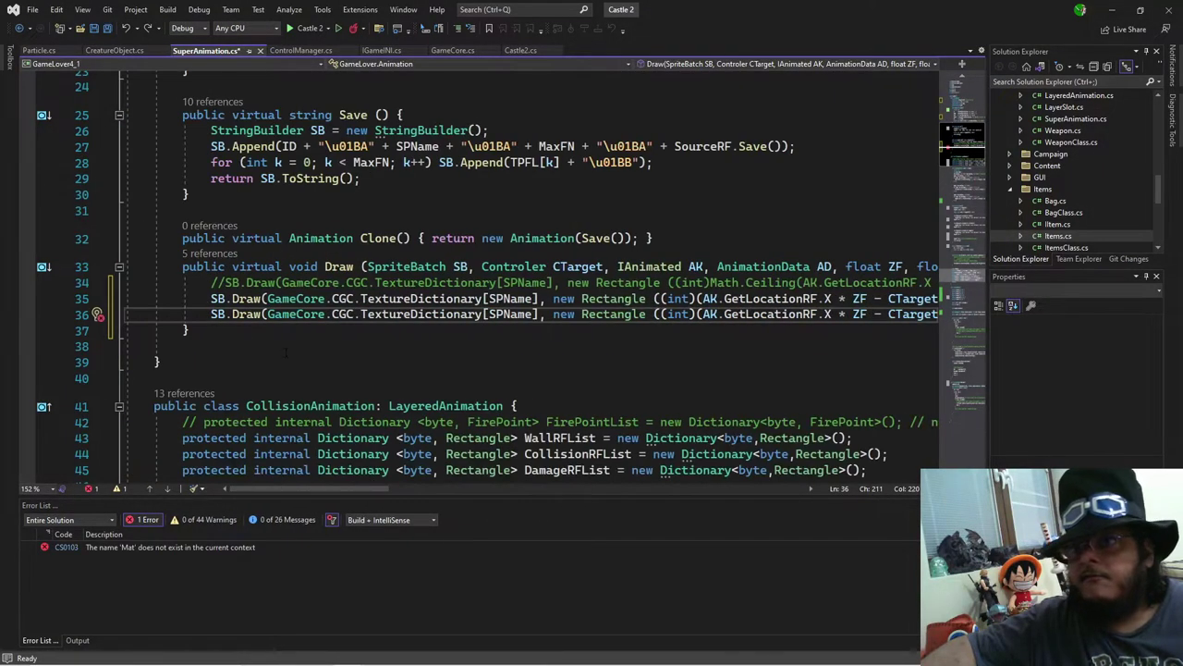
pyautogui.hotkey('ctrl', 'shift', 'l')
# Step: Comment out the entire Draw override in the CollisionAnimation class
pyautogui.scroll(-19, 292, 398)
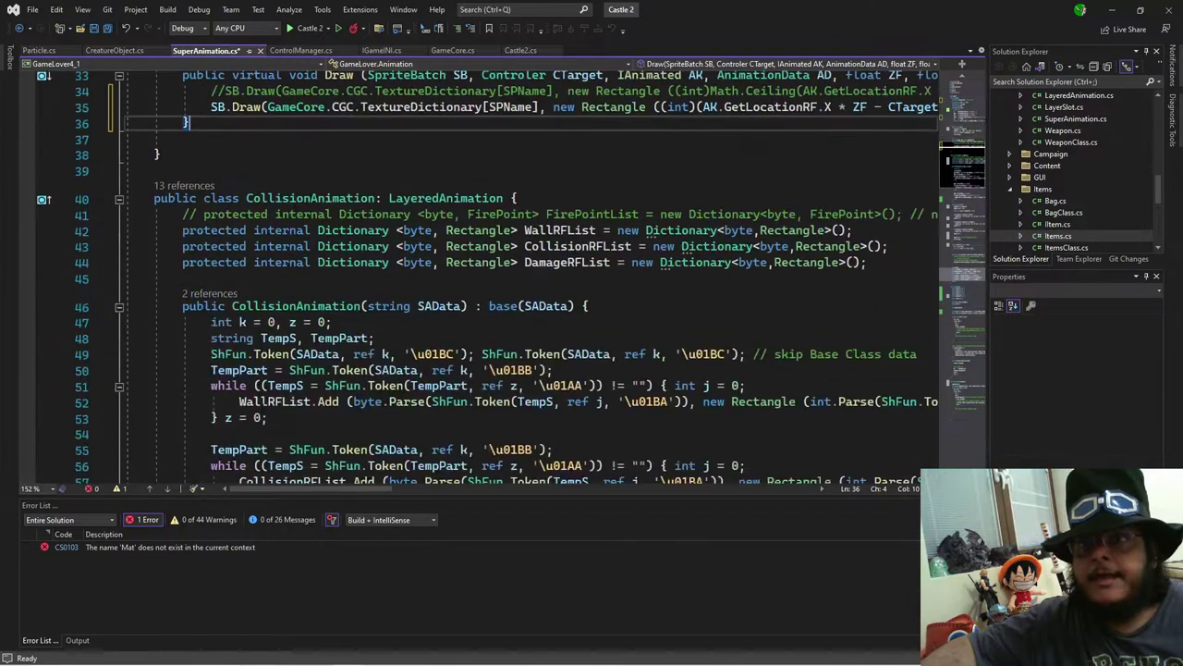
pyautogui.moveTo(189, 344)
pyautogui.mouseDown()
pyautogui.moveTo(130, 312)
pyautogui.moveTo(126, 263)
pyautogui.mouseUp()
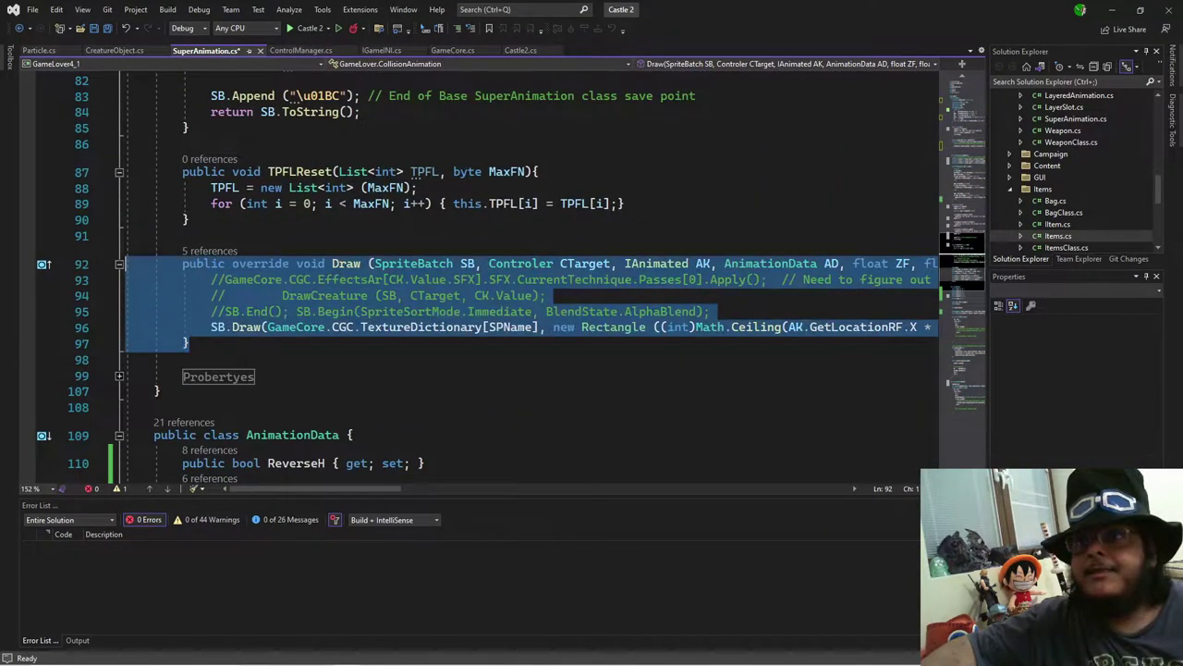
pyautogui.click(457, 29)
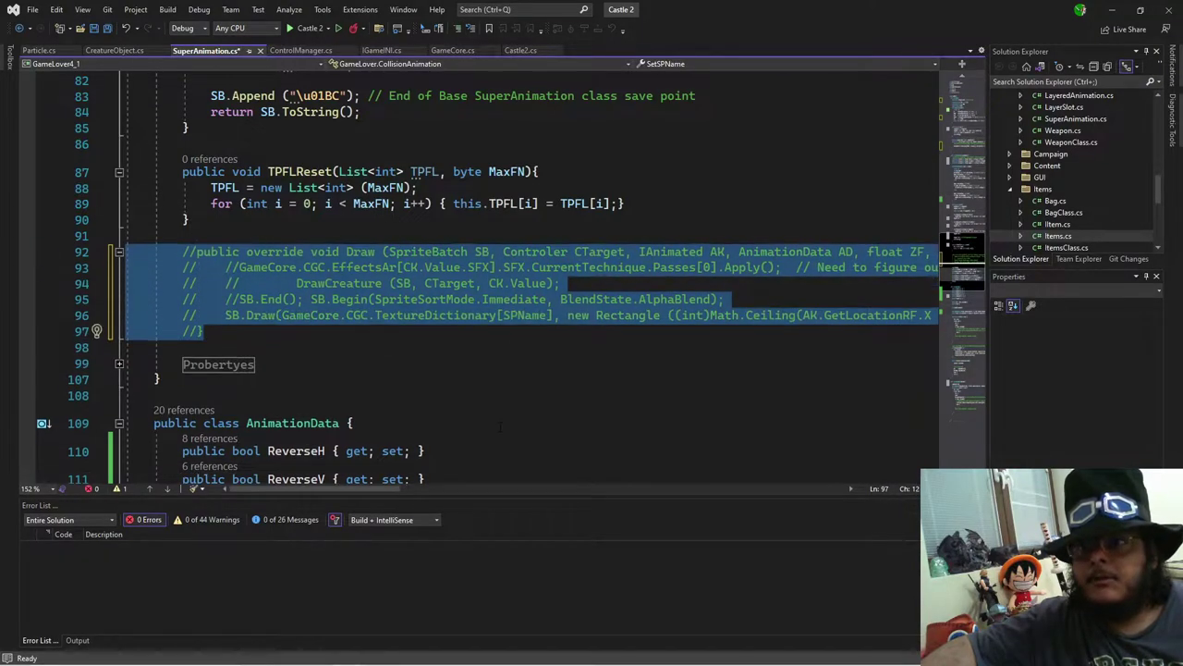
# Step: Open the definition of LayeredAnimation, the parent class of CollisionAnimation, and examine its methods down to the Draw override
pyautogui.scroll(20, 423, 426)
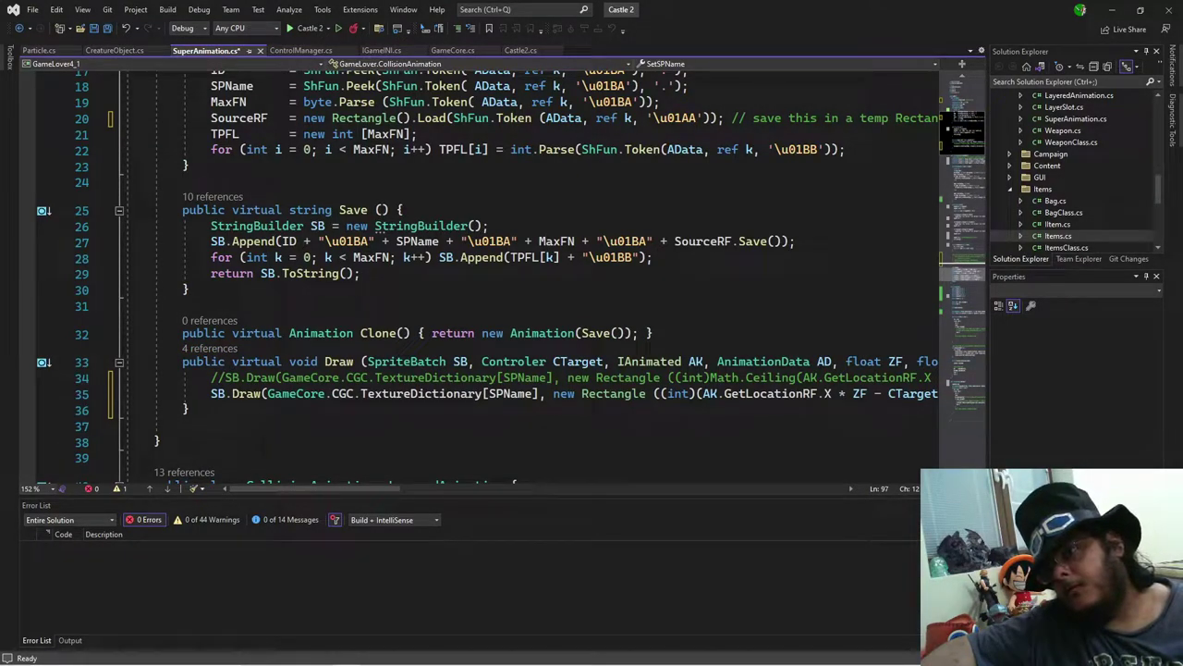
pyautogui.scroll(-20, 261, 439)
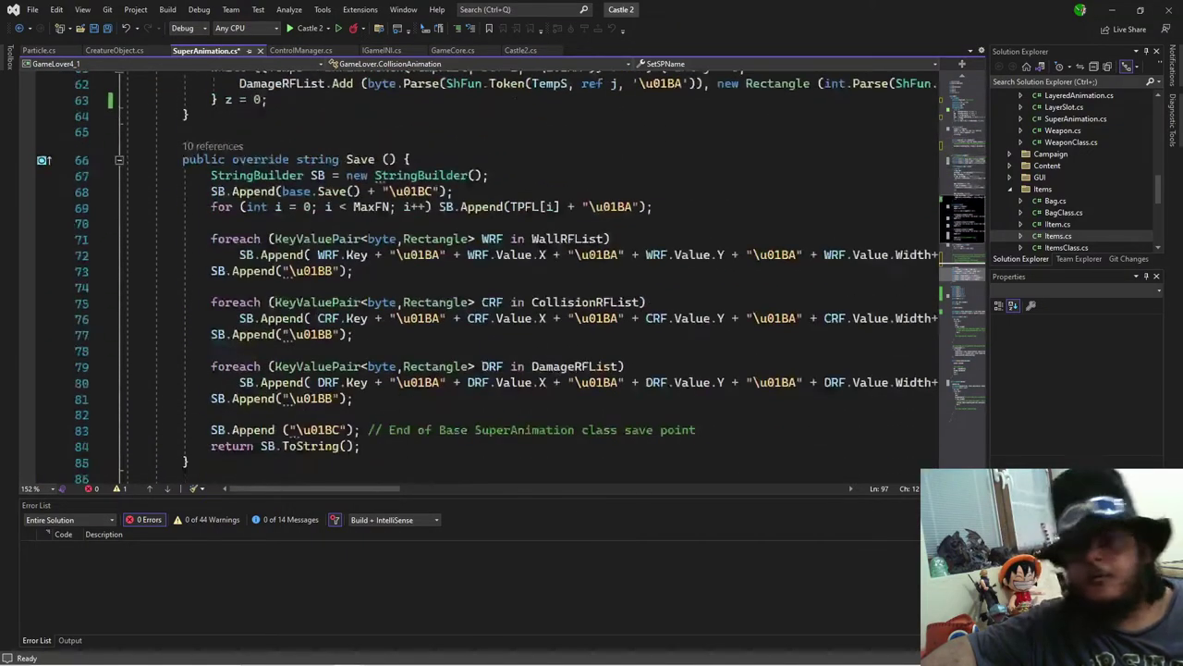
pyautogui.scroll(-3, 261, 463)
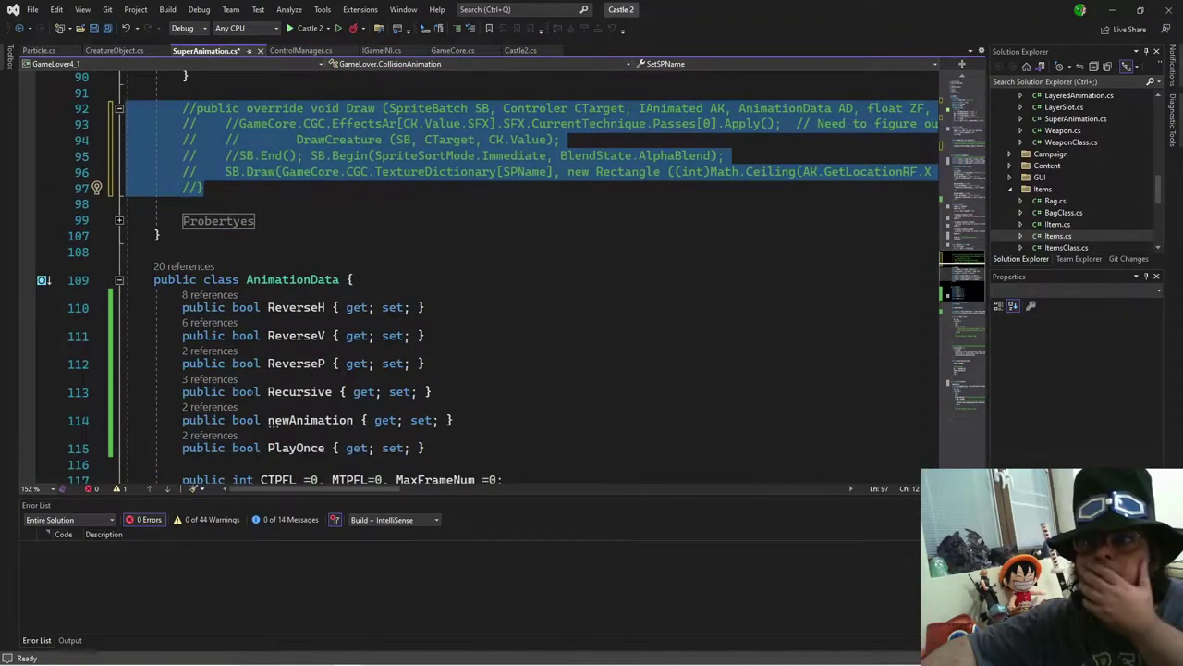
pyautogui.scroll(14, 268, 425)
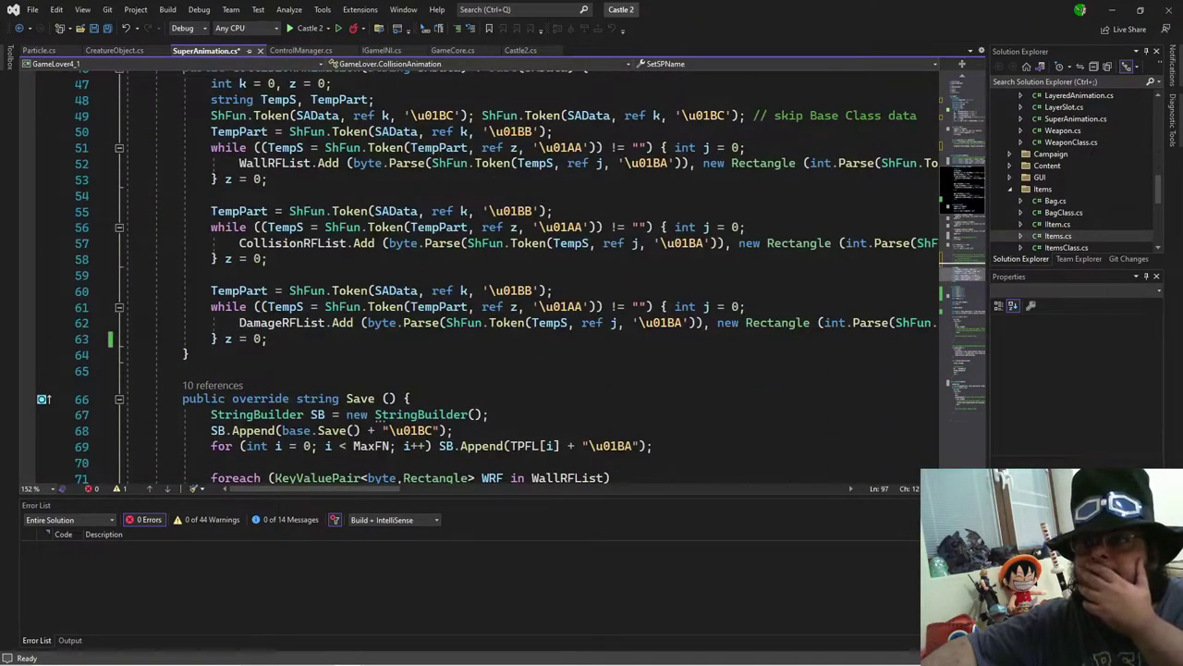
pyautogui.scroll(7, 435, 389)
pyautogui.click(474, 342)
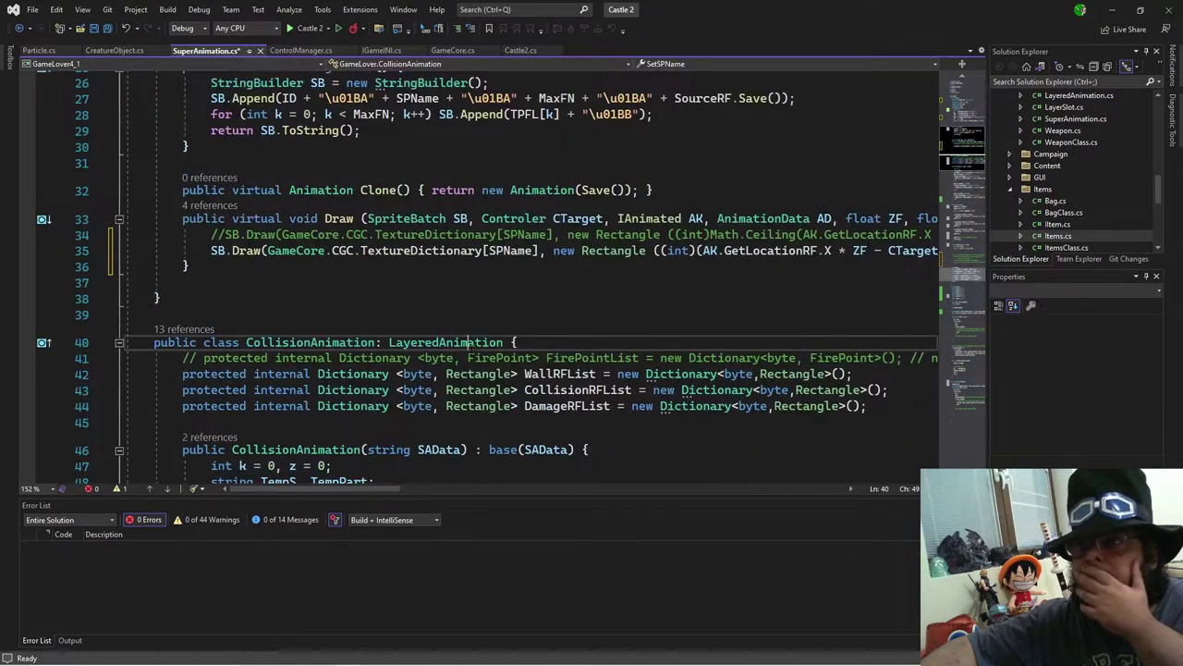
pyautogui.press('F12')
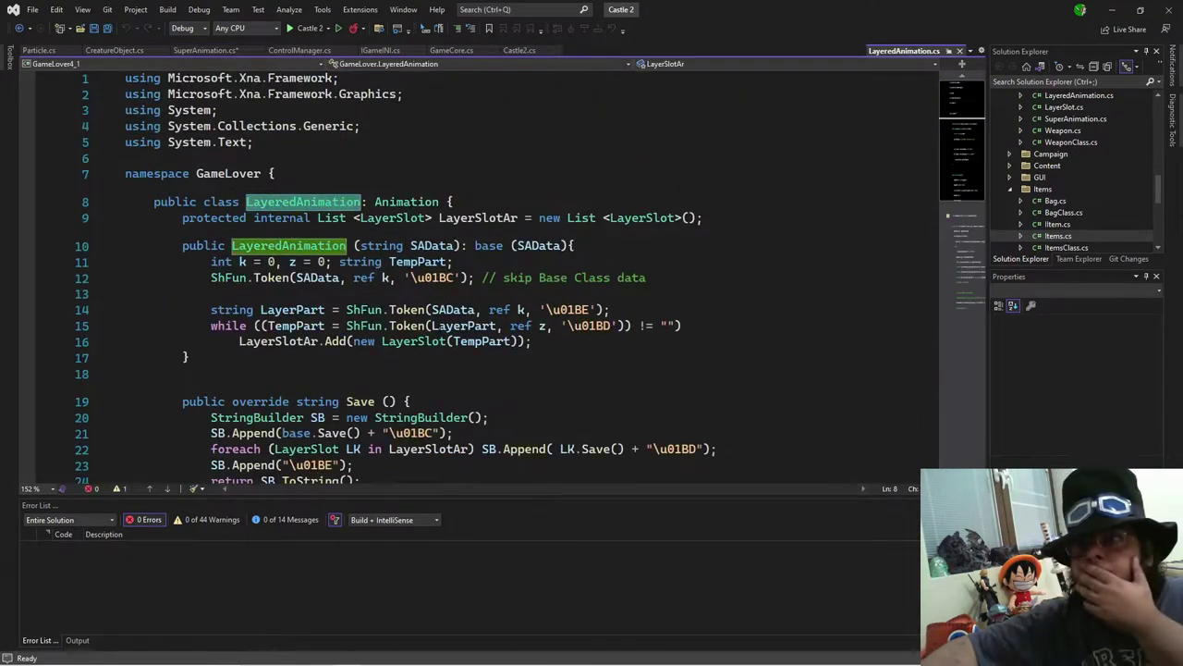
pyautogui.scroll(-2, 462, 277)
pyautogui.scroll(-2, 398, 330)
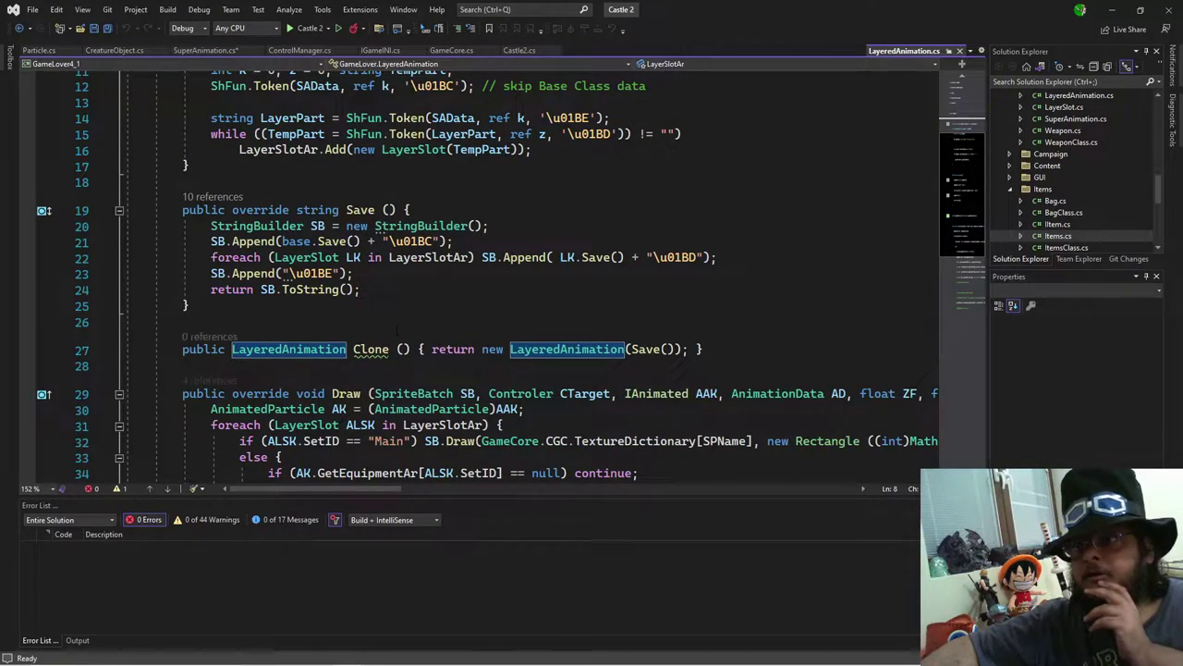
# Step: Examine LayeredAnimation's Draw override and its todo comment about recursive layers drawing, and close LayeredAnimation.cs
pyautogui.scroll(-6, 397, 330)
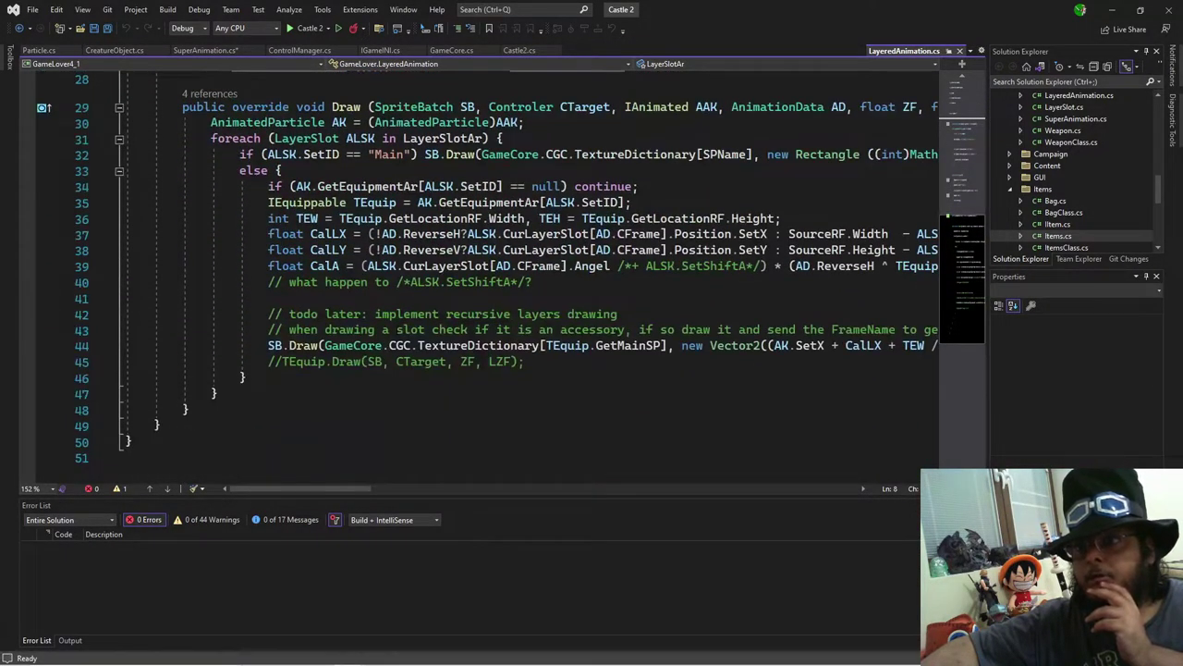
pyautogui.scroll(1, 398, 330)
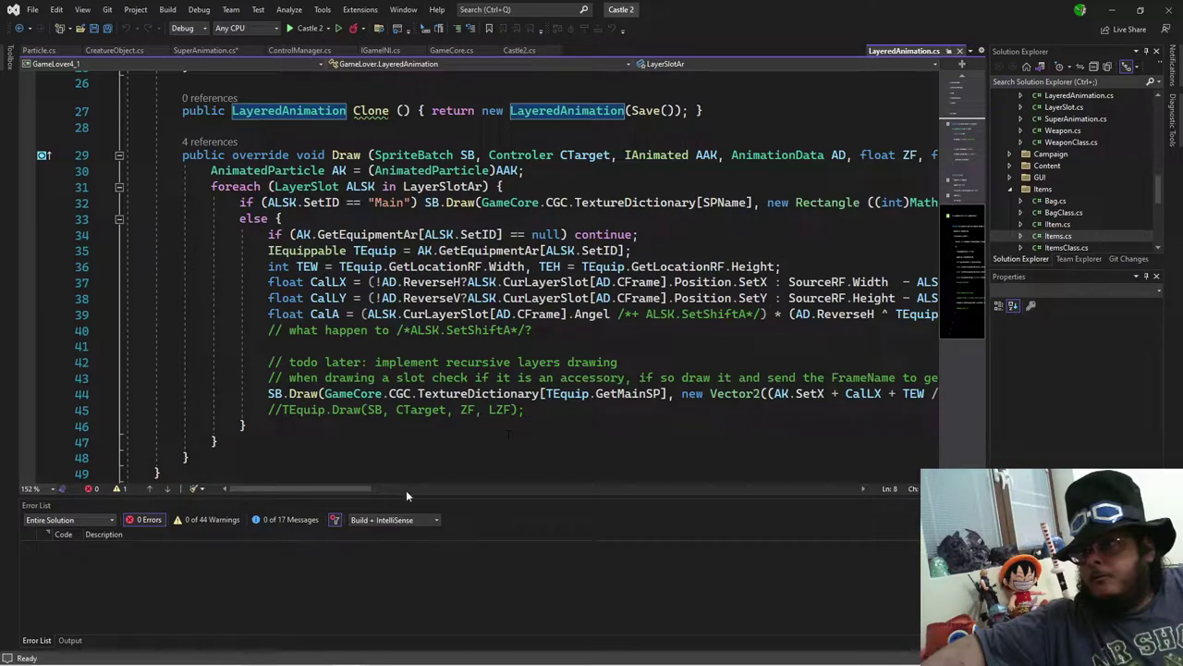
pyautogui.moveTo(355, 490); pyautogui.dragTo(331, 510)
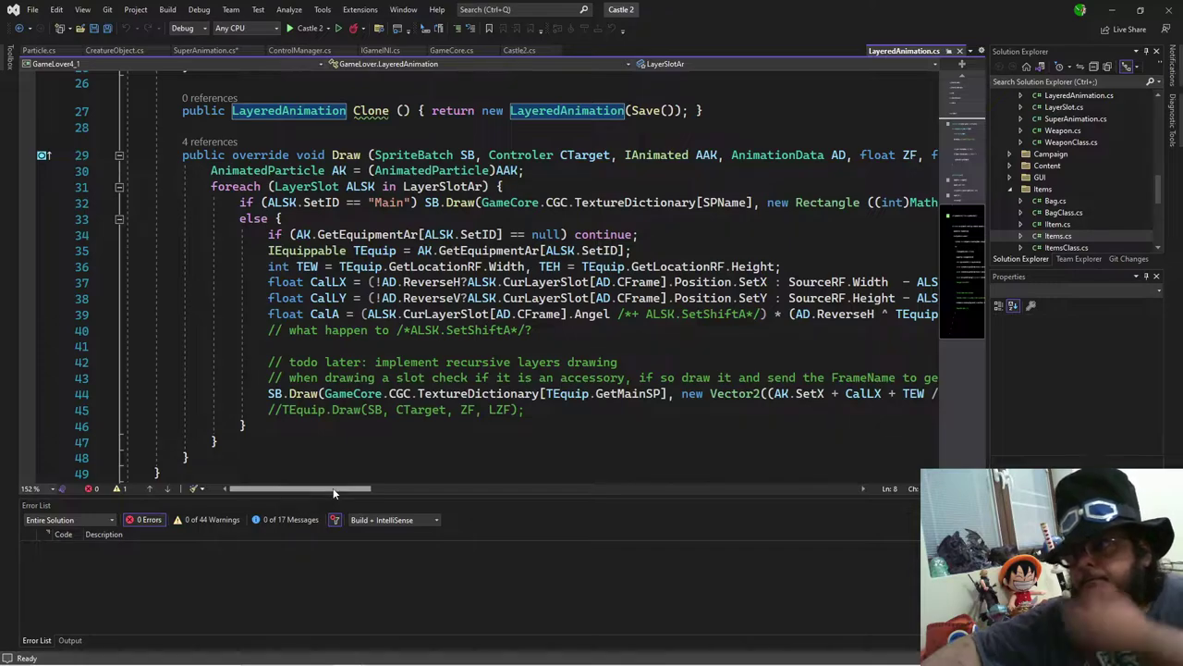
pyautogui.doubleClick(479, 362)
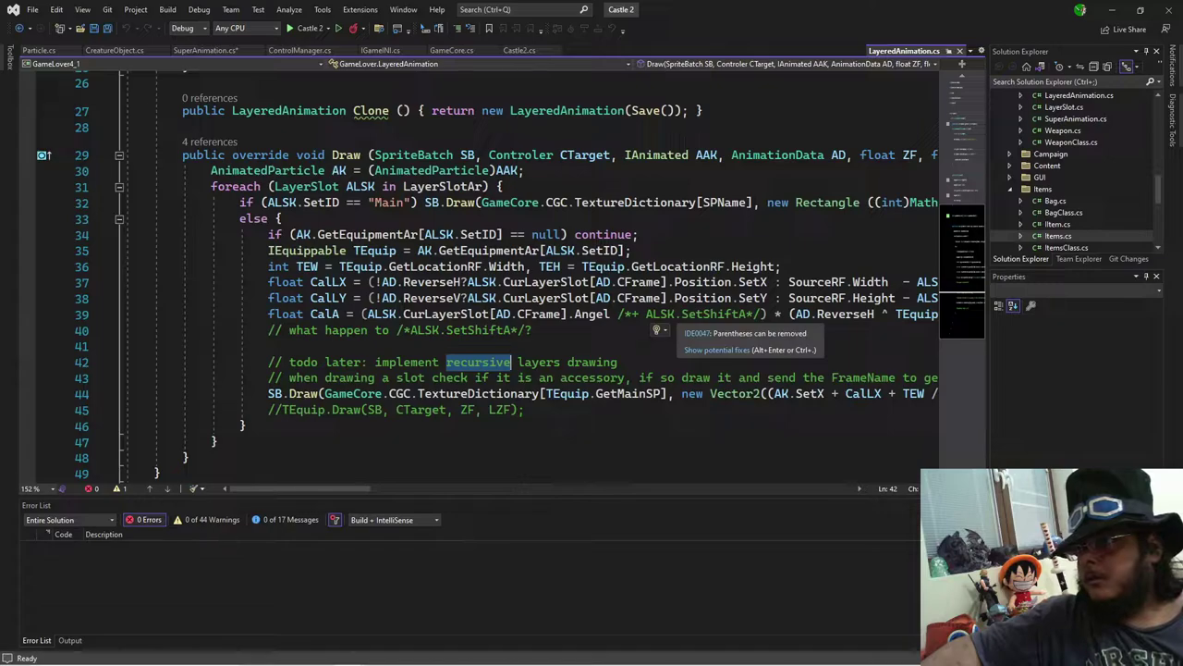
pyautogui.moveTo(318, 491); pyautogui.dragTo(235, 498)
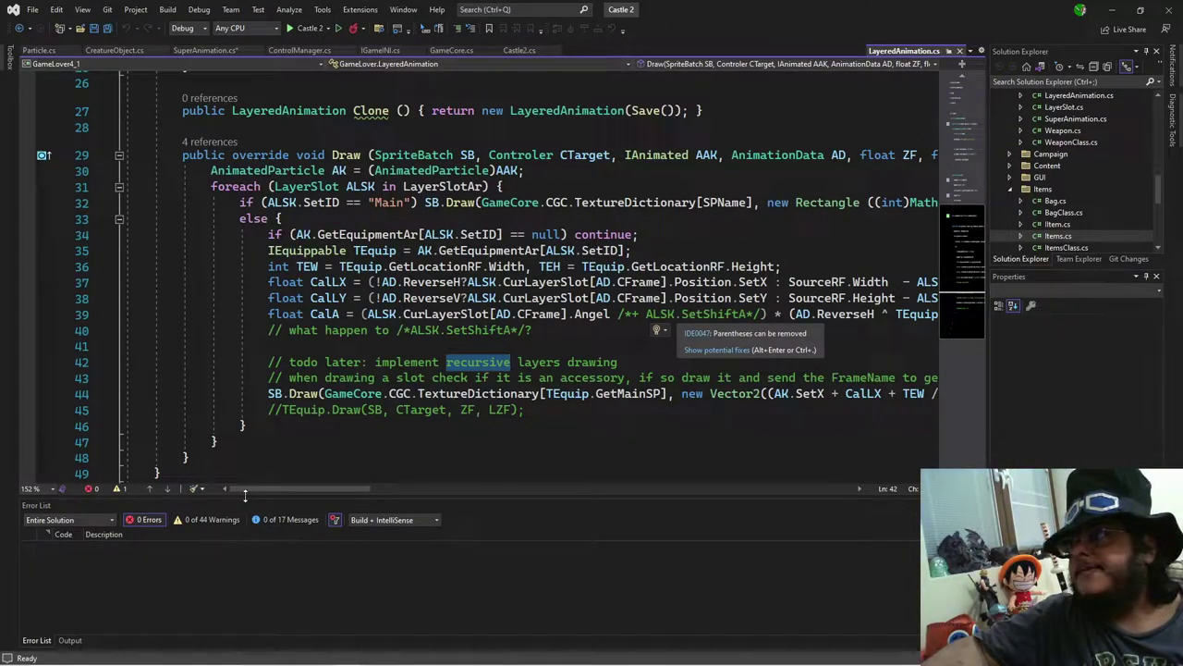
pyautogui.click(962, 50)
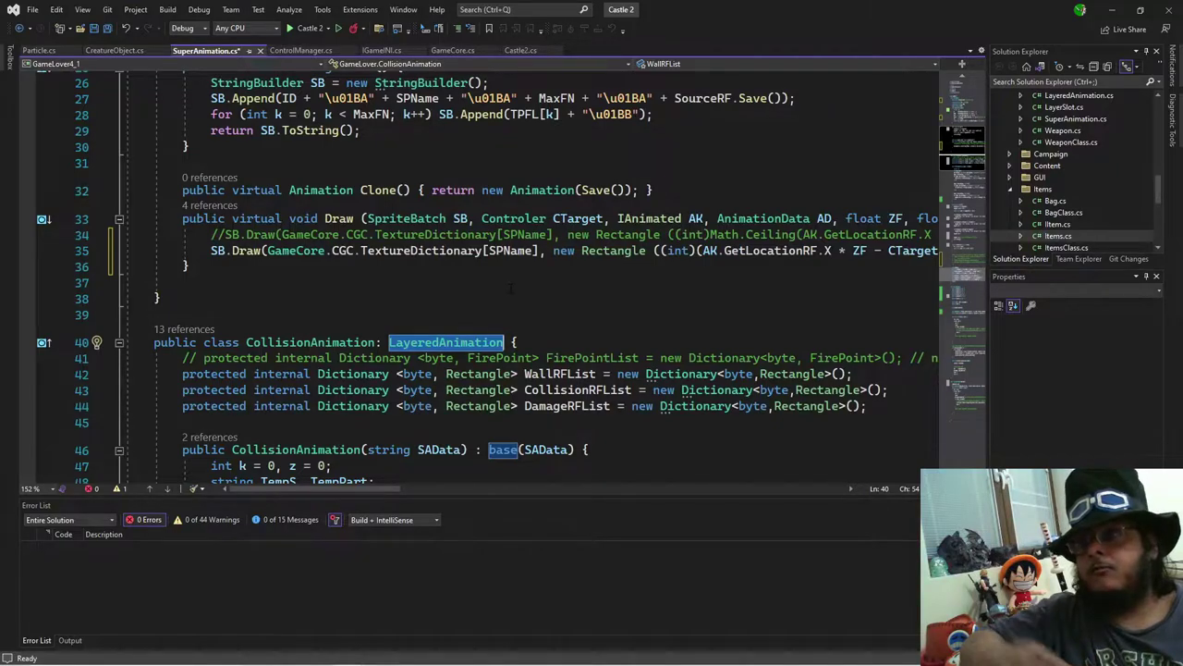
# Step: Switch to the To-Do Tasks sheet in the browser and add the task "Work on Layer Animation" in a new row below the Optimazation task
pyautogui.hotkey('alt', 'Tab')
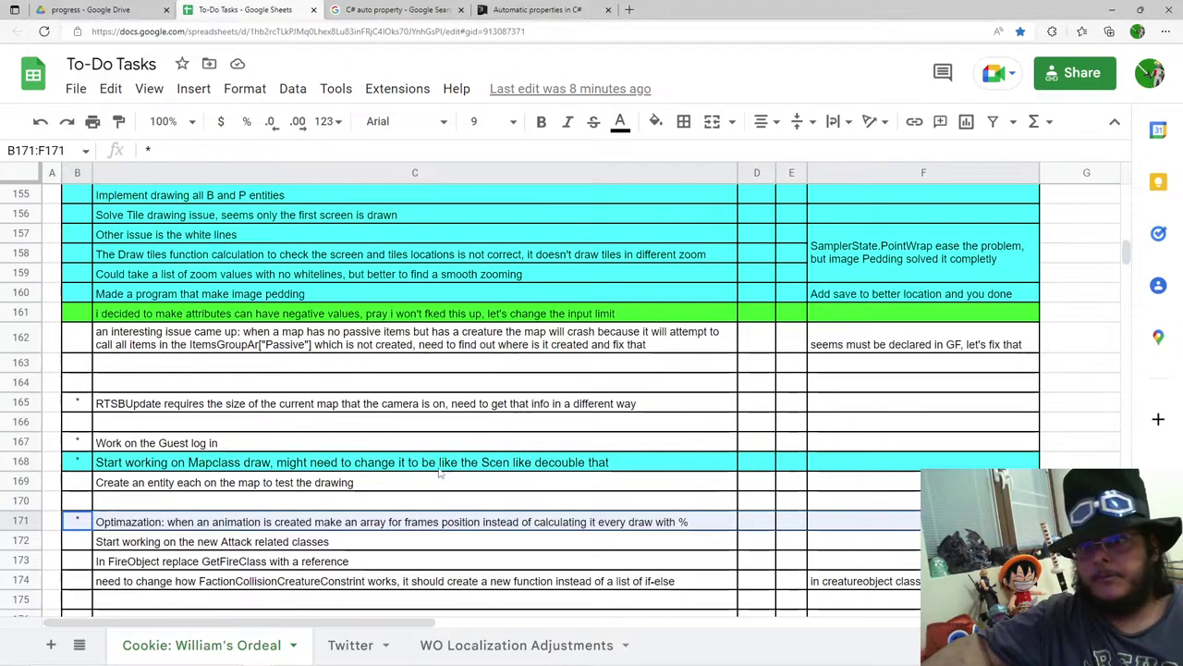
pyautogui.scroll(-1, 233, 523)
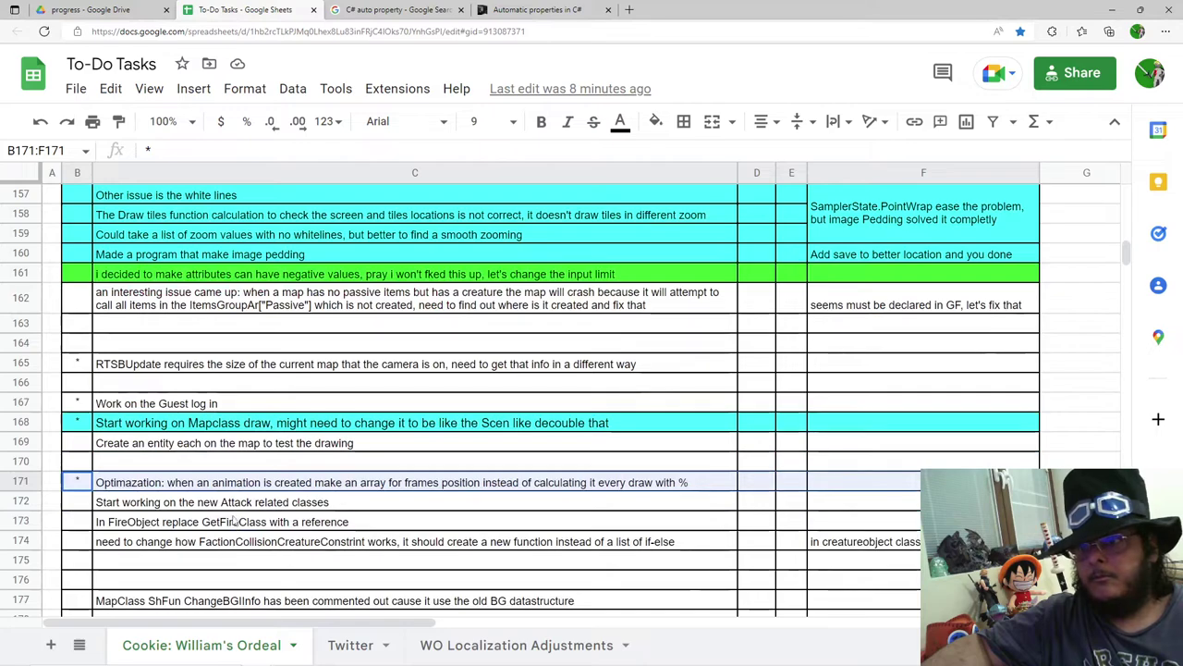
pyautogui.click(221, 504)
pyautogui.rightClick(222, 504)
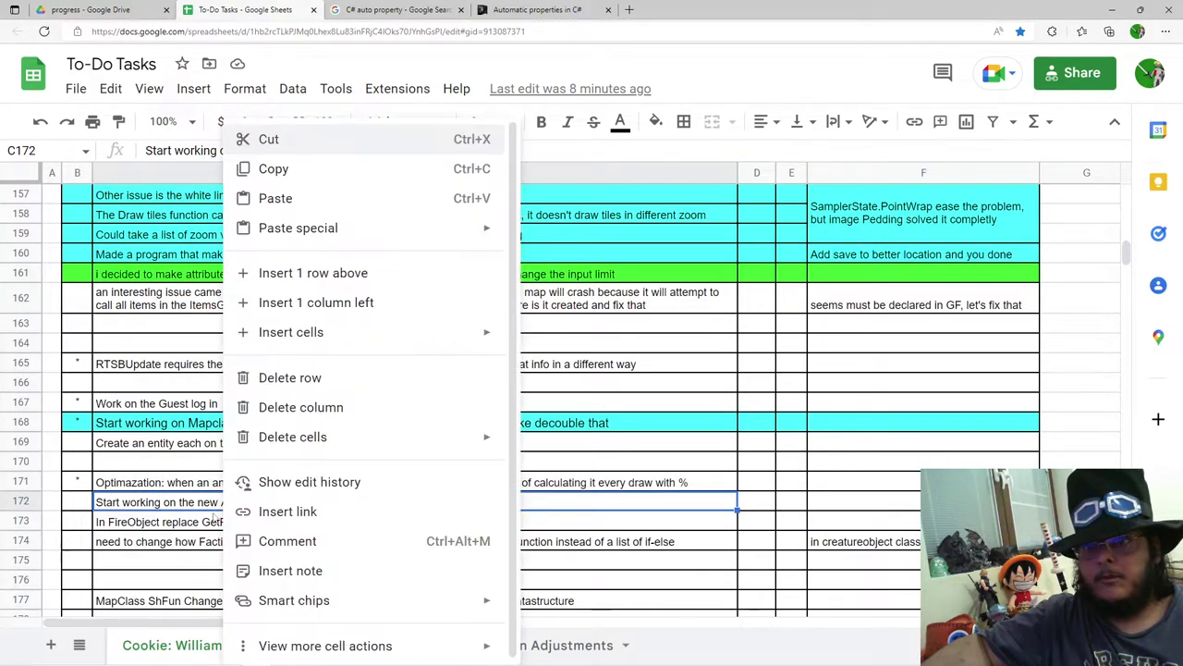
pyautogui.click(352, 274)
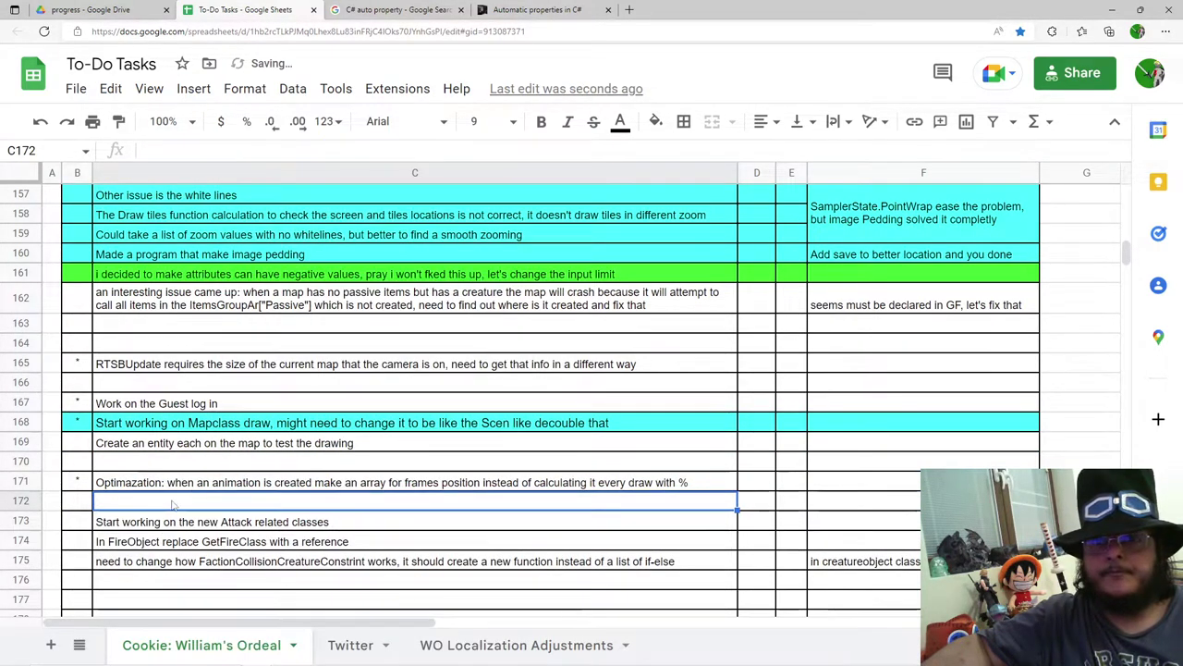
pyautogui.write('Work o')
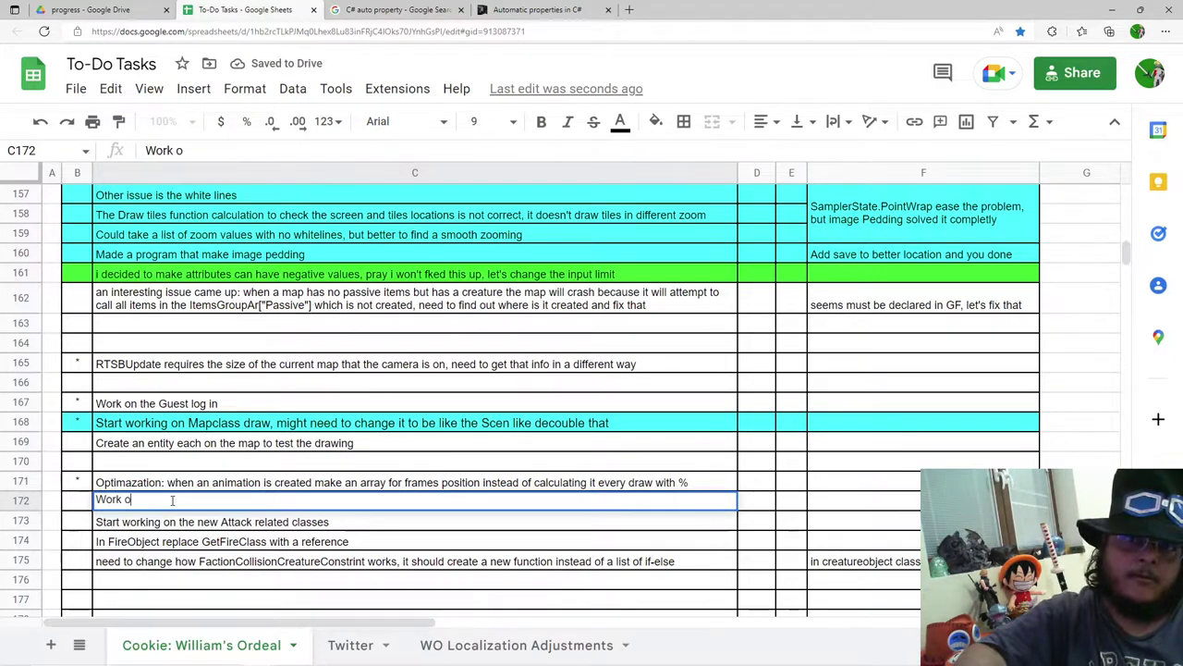
pyautogui.write('n Layer Animation')
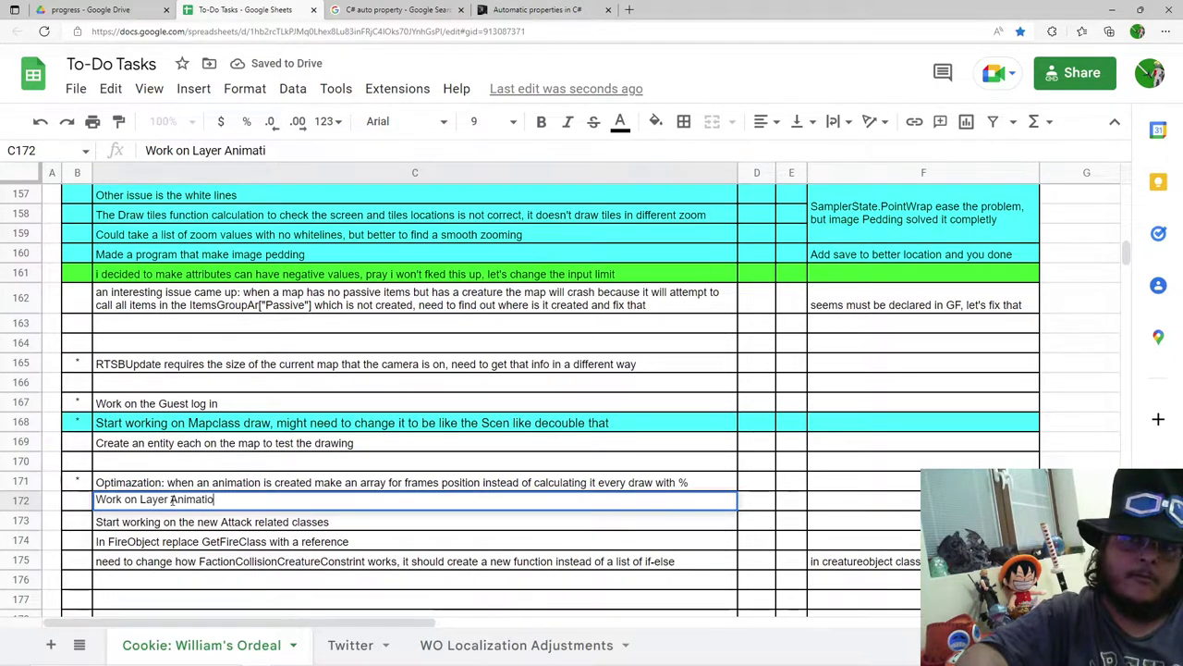
pyautogui.press('Return')
# Step: Insert an empty row below the Layer Animation task and extend the task text to "Work on Layer Animation to work recursivly"
pyautogui.rightClick(239, 526)
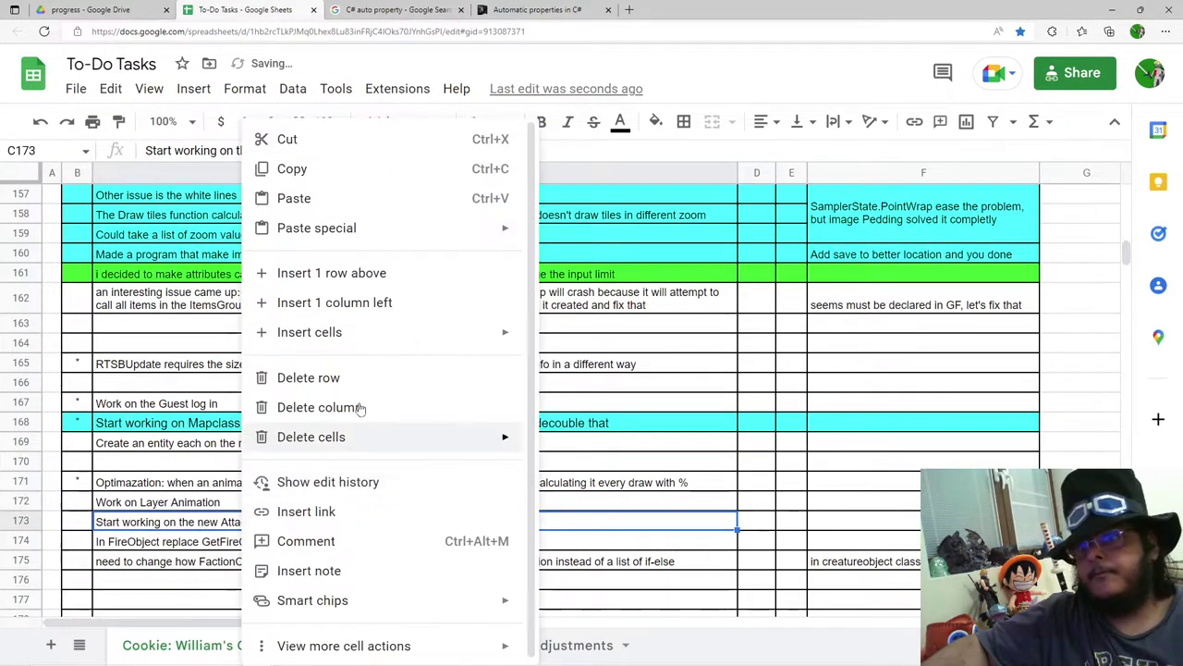
pyautogui.click(361, 273)
pyautogui.click(287, 509)
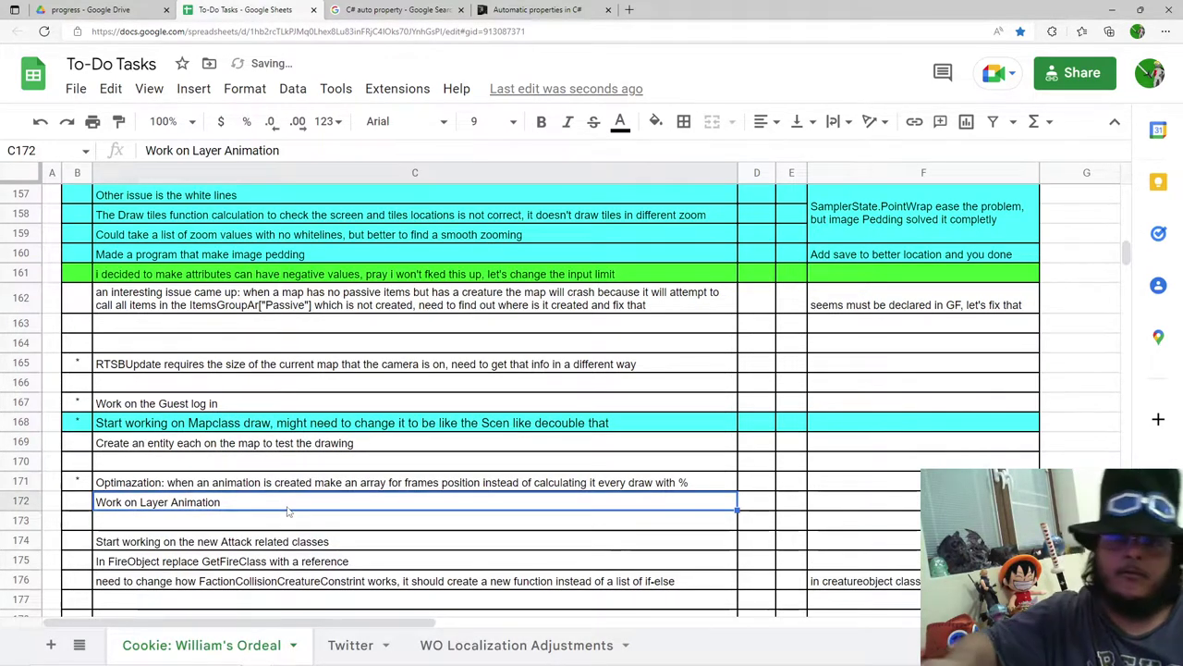
pyautogui.doubleClick(287, 509)
pyautogui.write('to w')
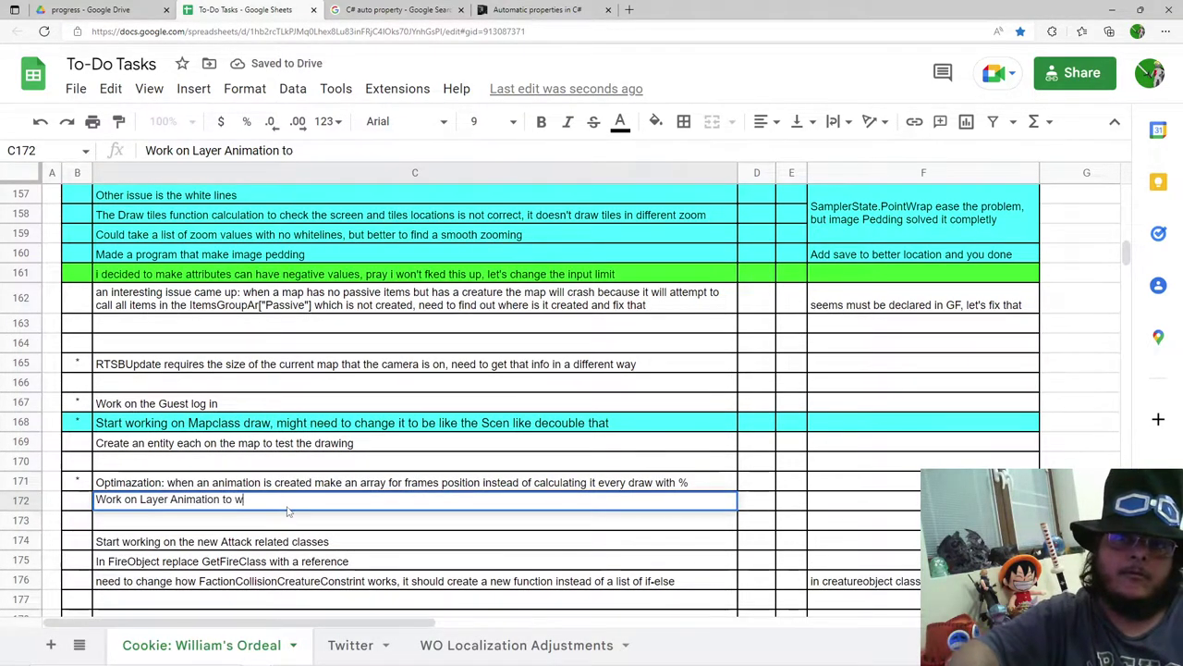
pyautogui.write('ork recursivly')
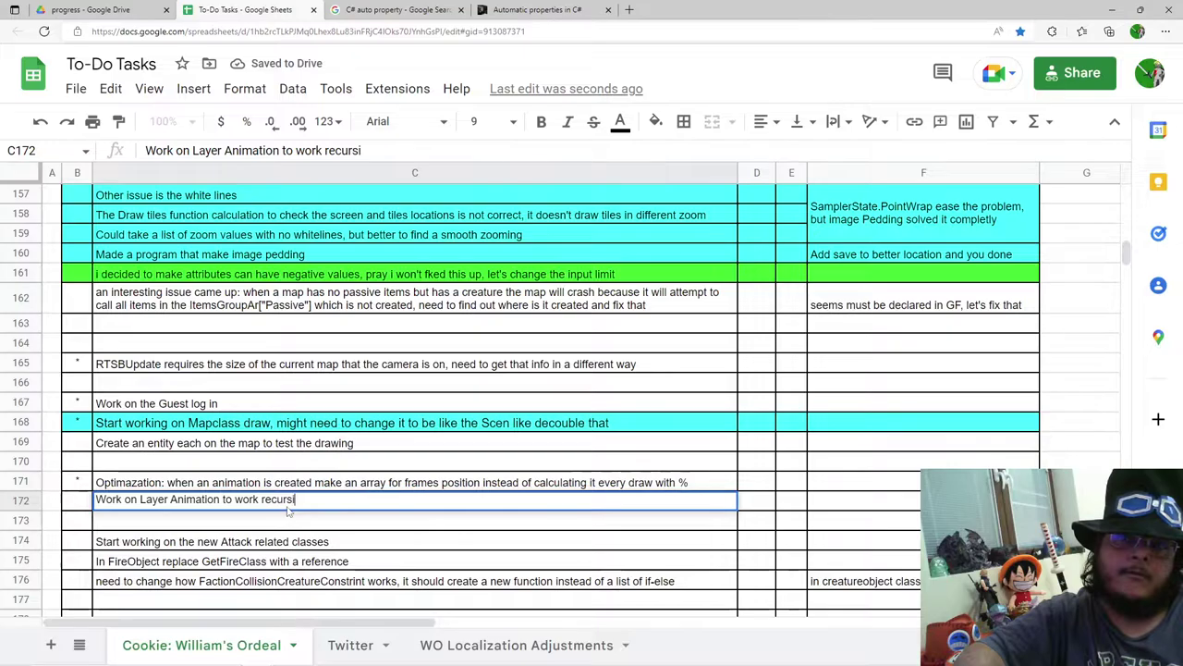
pyautogui.press('Return')
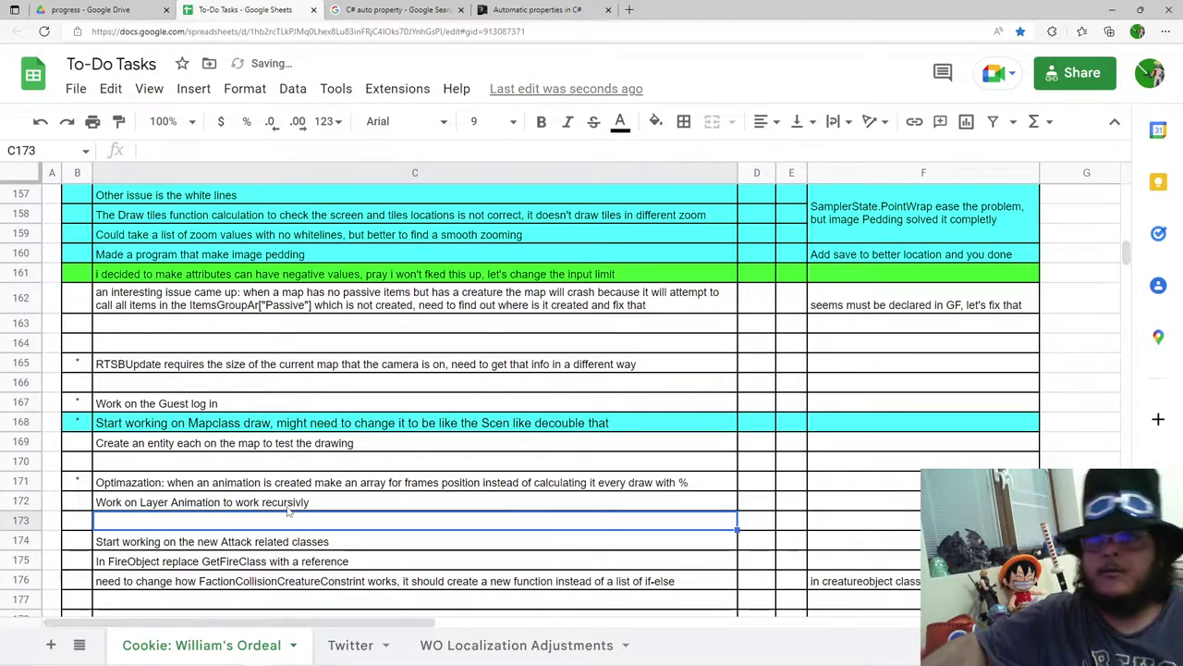
# Step: Fill B114:F114, the Castle 2 task about initializing the idle animation, with green
pyautogui.scroll(5, 288, 513)
pyautogui.scroll(7, 287, 507)
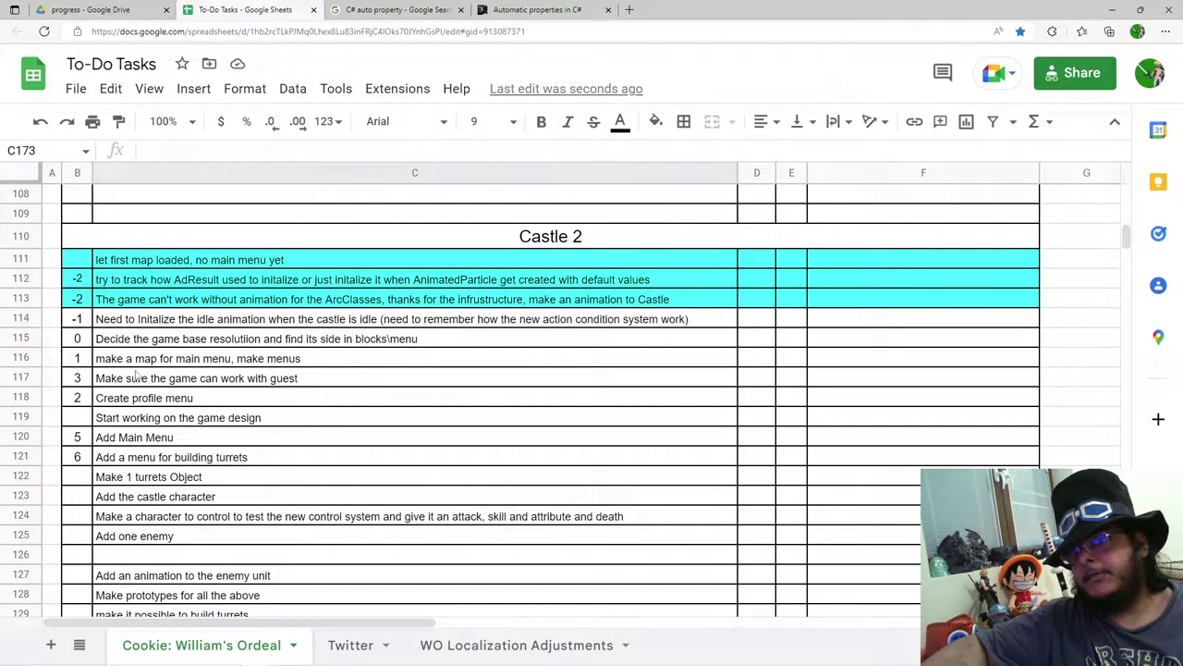
pyautogui.moveTo(79, 319); pyautogui.dragTo(924, 319)
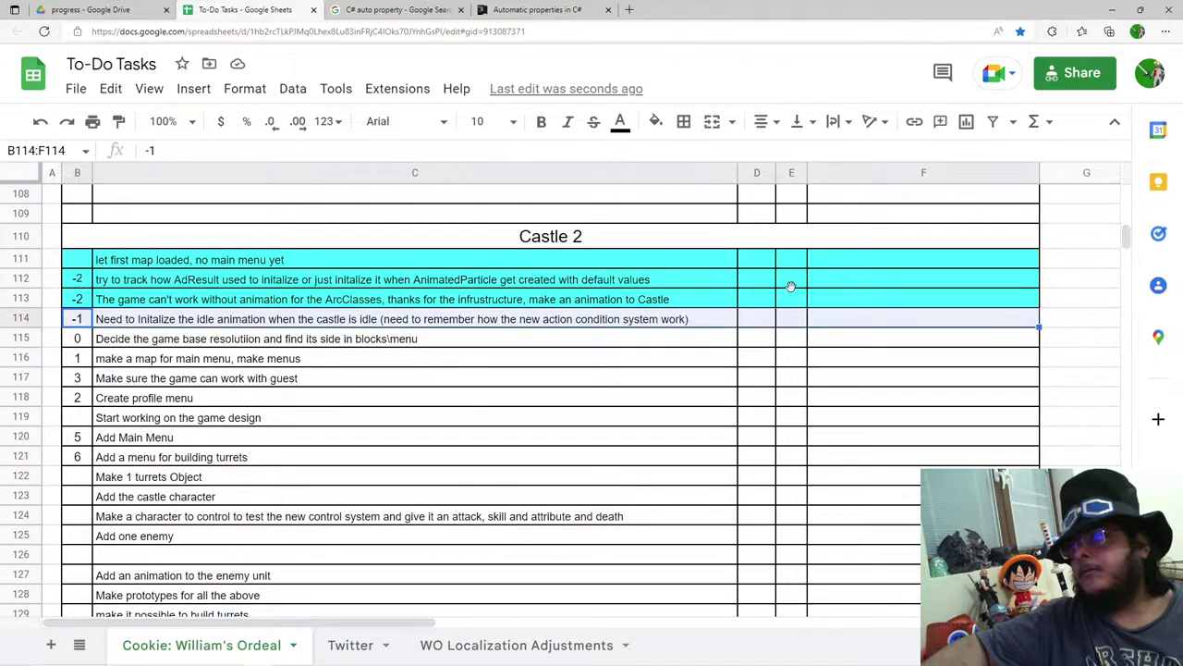
pyautogui.click(654, 121)
pyautogui.click(745, 206)
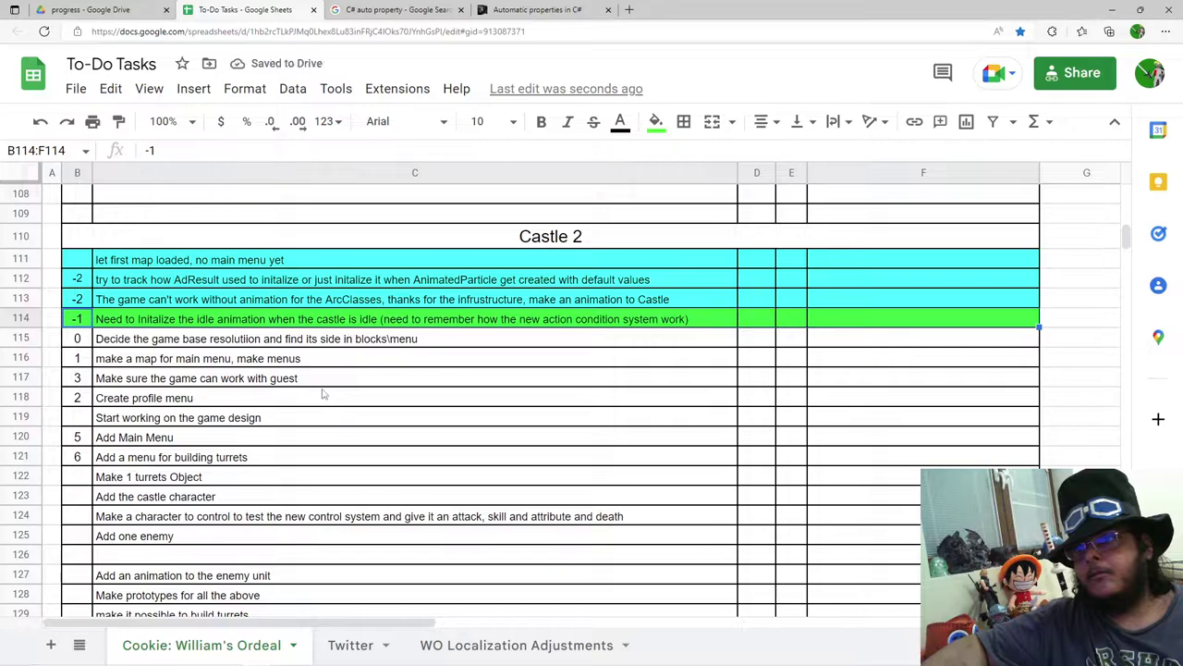
# Step: Switch back to Visual Studio, run the Castle 2 project and check how the castle is drawn
pyautogui.click(1112, 10)
pyautogui.click(339, 29)
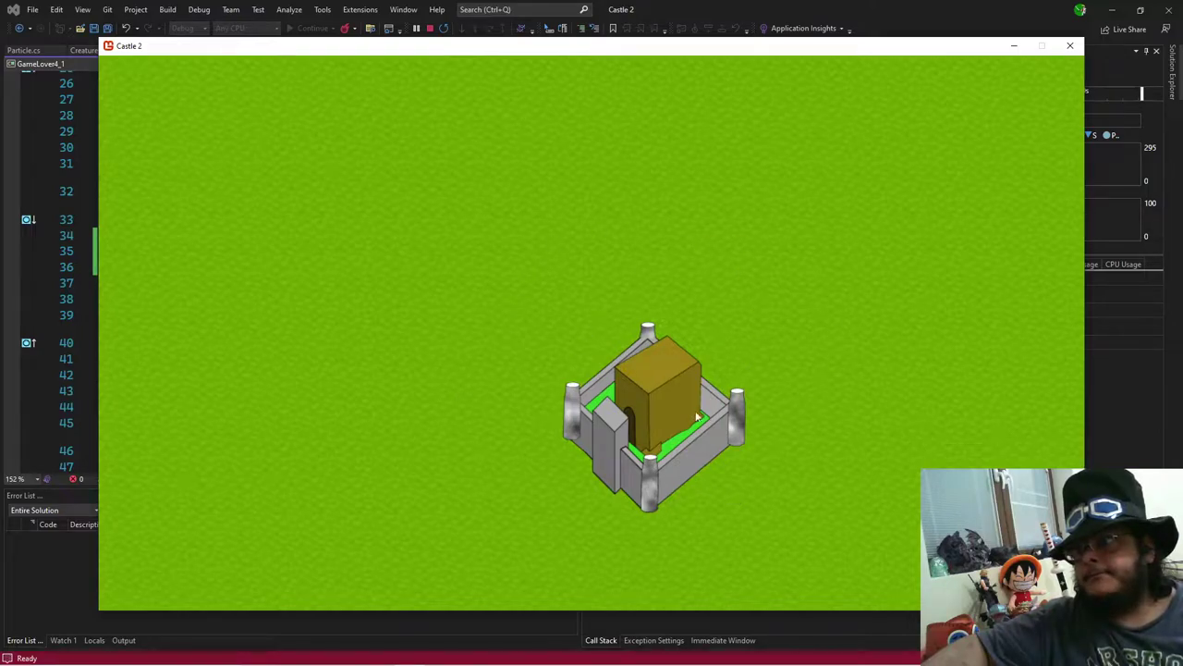
pyautogui.moveTo(472, 662)
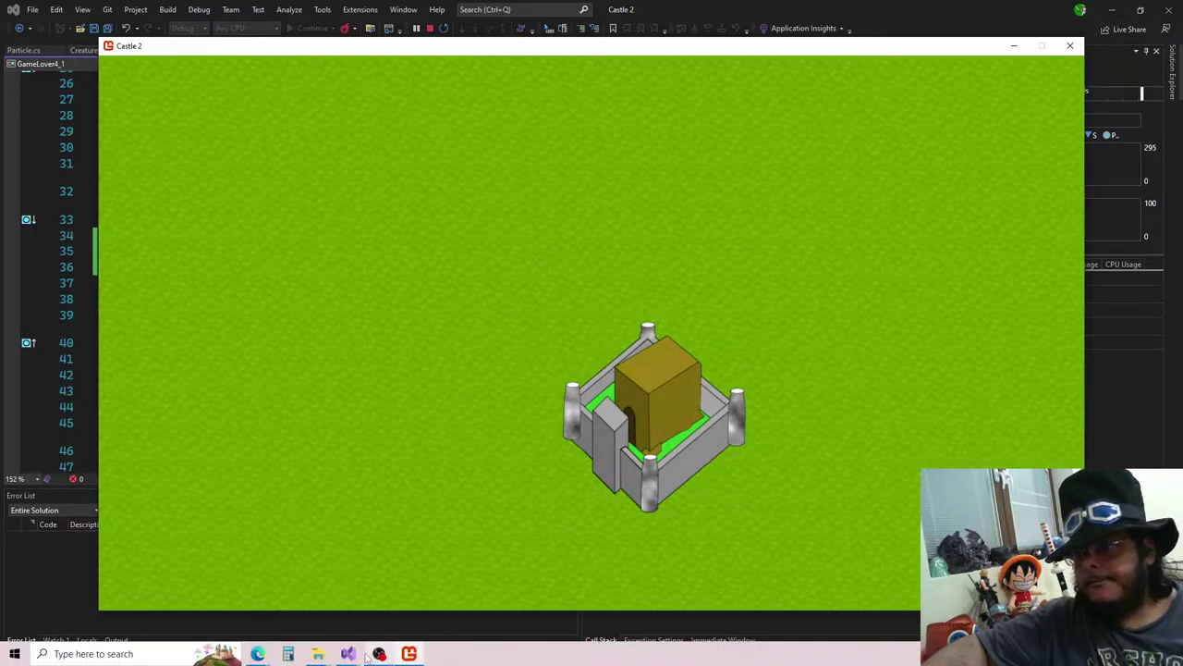
pyautogui.moveTo(359, 656)
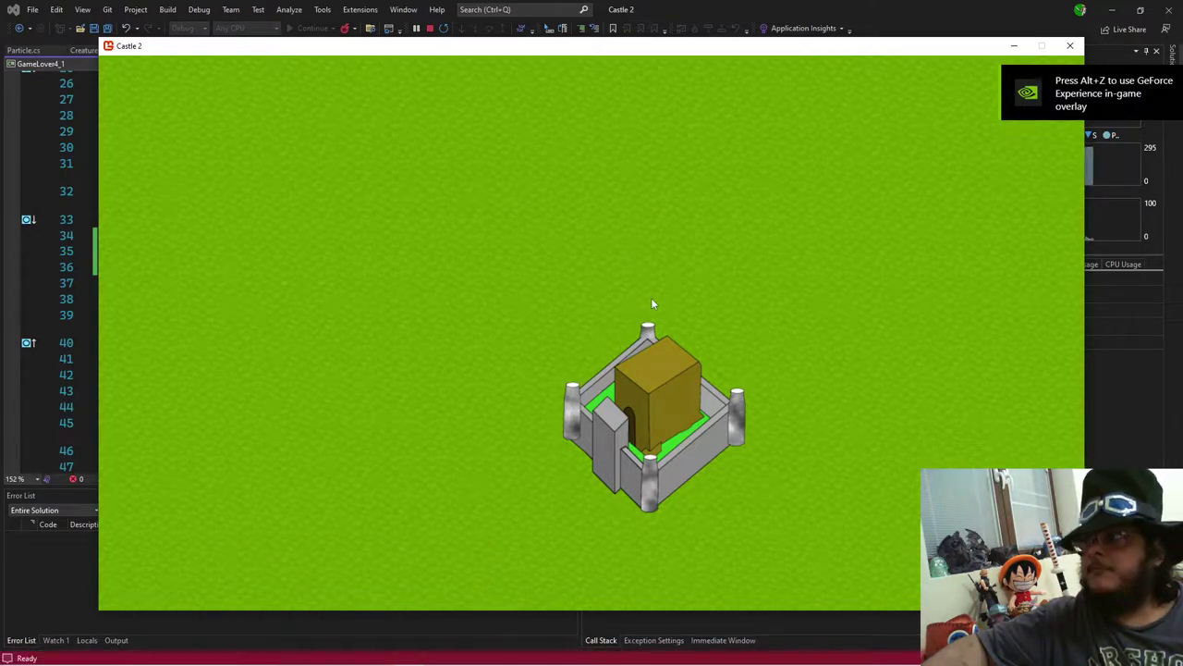
# Step: Run the Map Simulator3.1 project, open the last game file Castle2.GF with its Main_Menu map, and compare the castle with the running Castle 2 game
pyautogui.moveTo(318, 654)
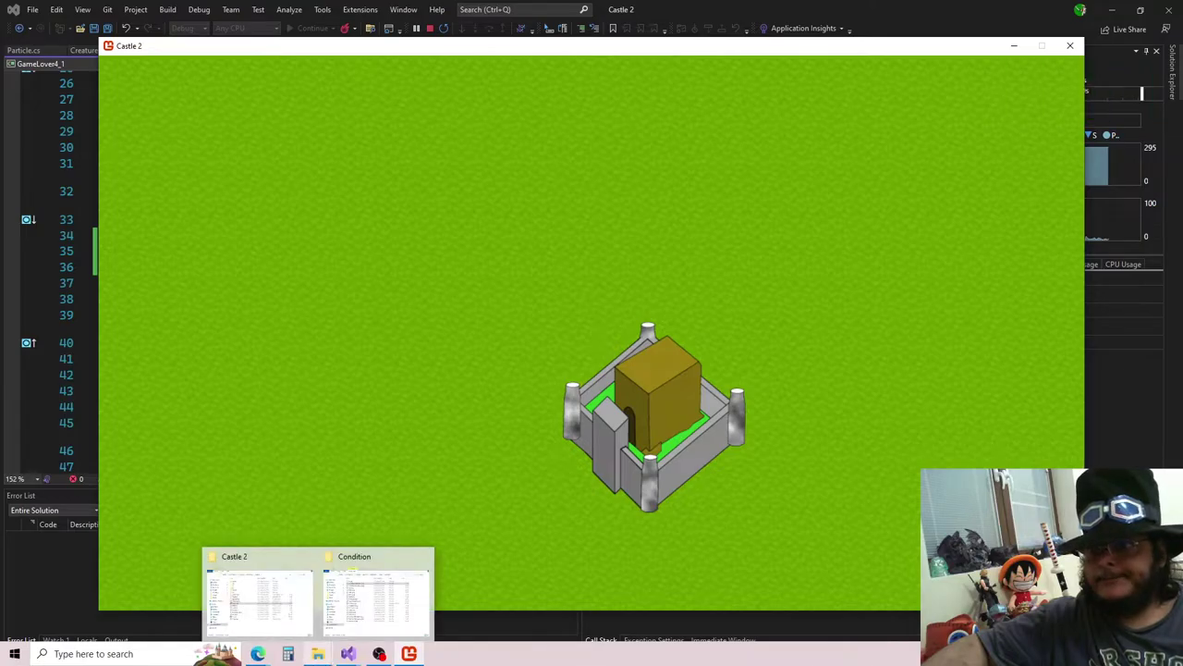
pyautogui.moveTo(260, 654)
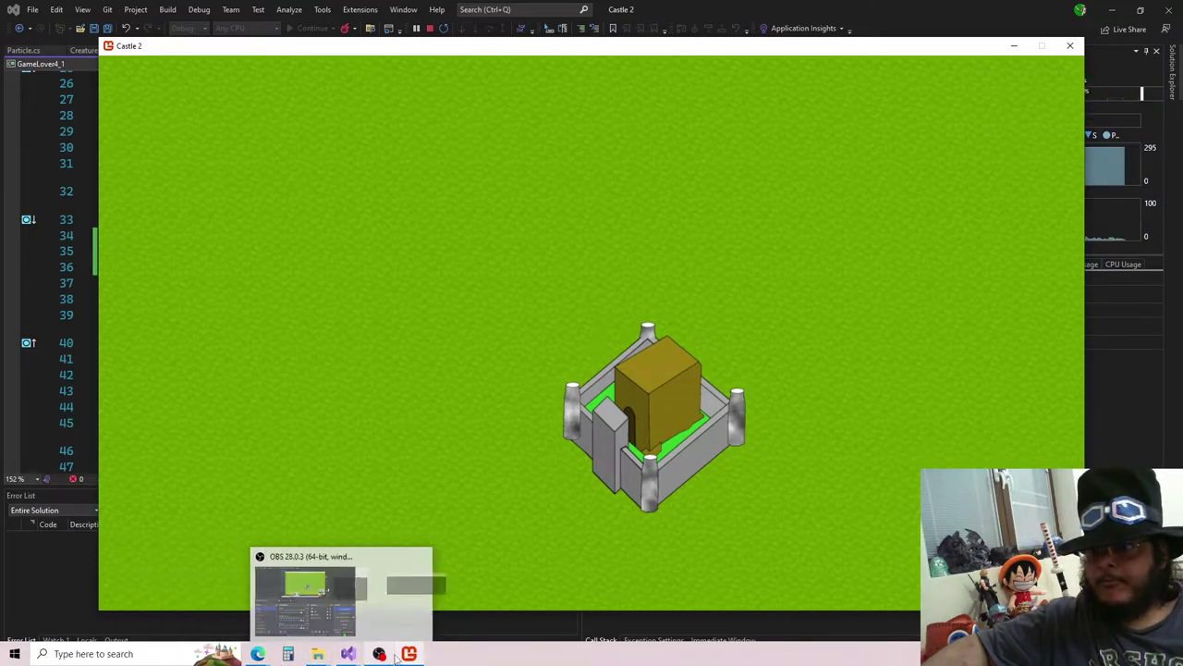
pyautogui.click(351, 655)
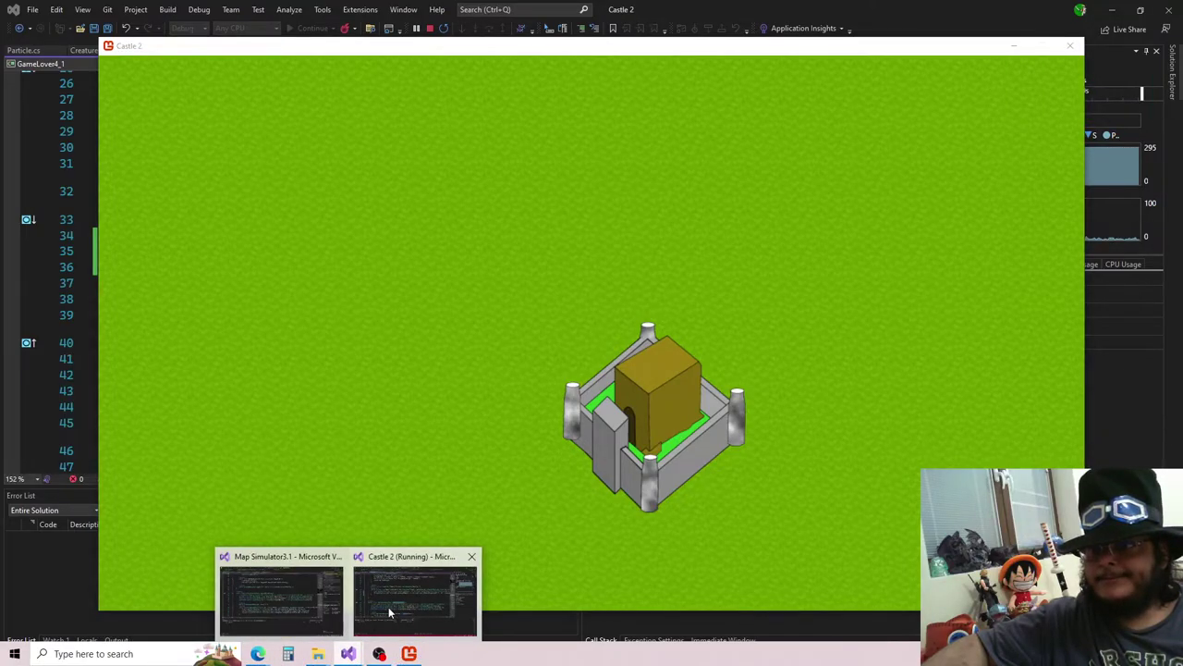
pyautogui.click(273, 601)
pyautogui.click(326, 29)
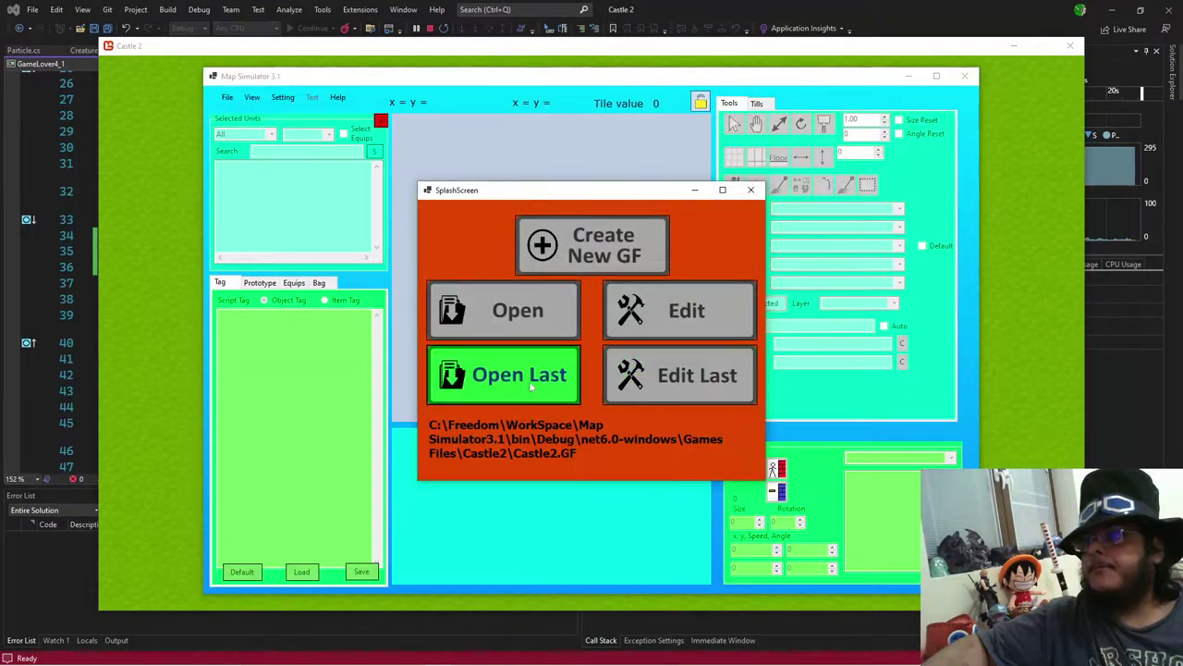
pyautogui.click(530, 382)
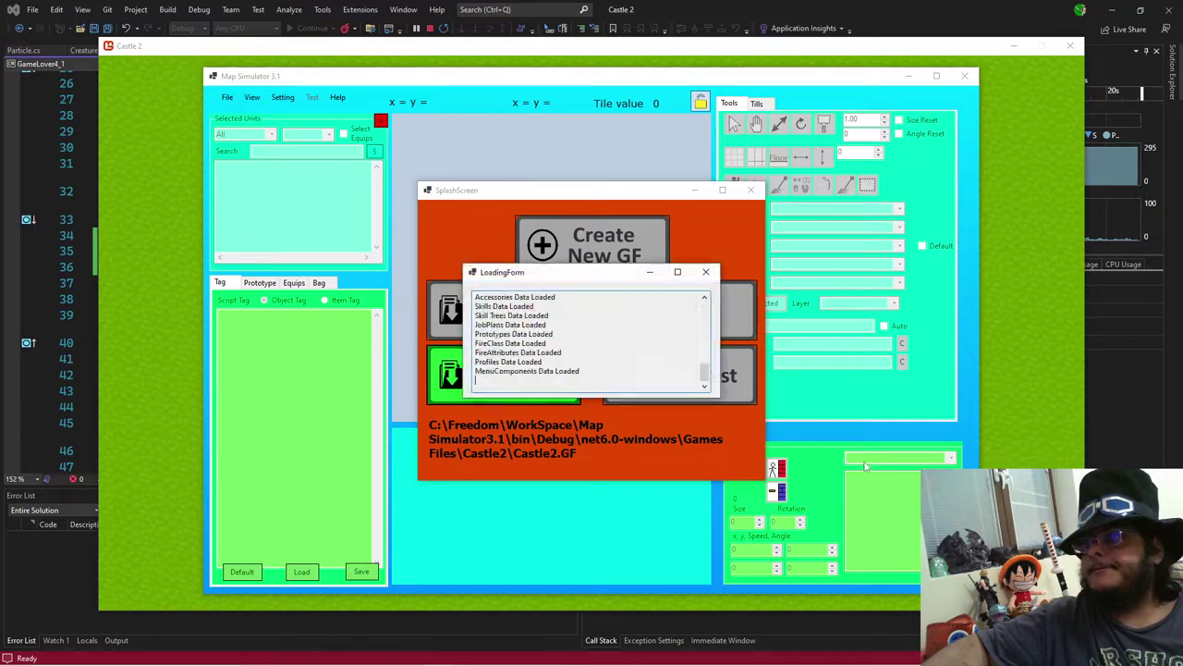
pyautogui.click(870, 488)
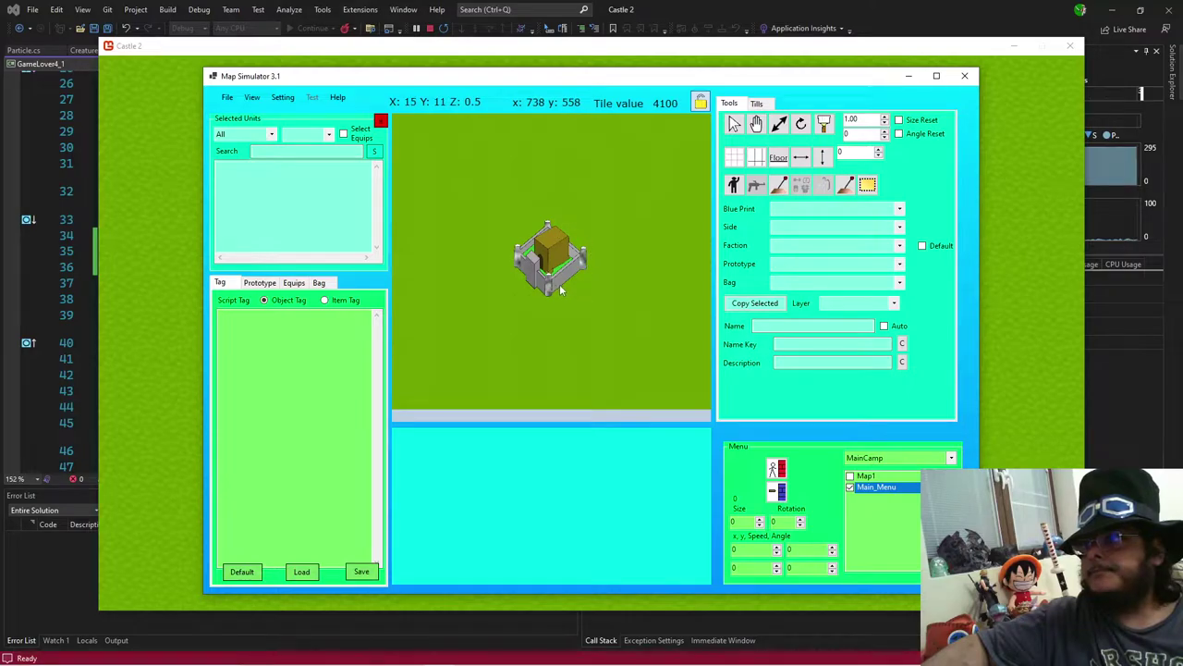
pyautogui.click(462, 45)
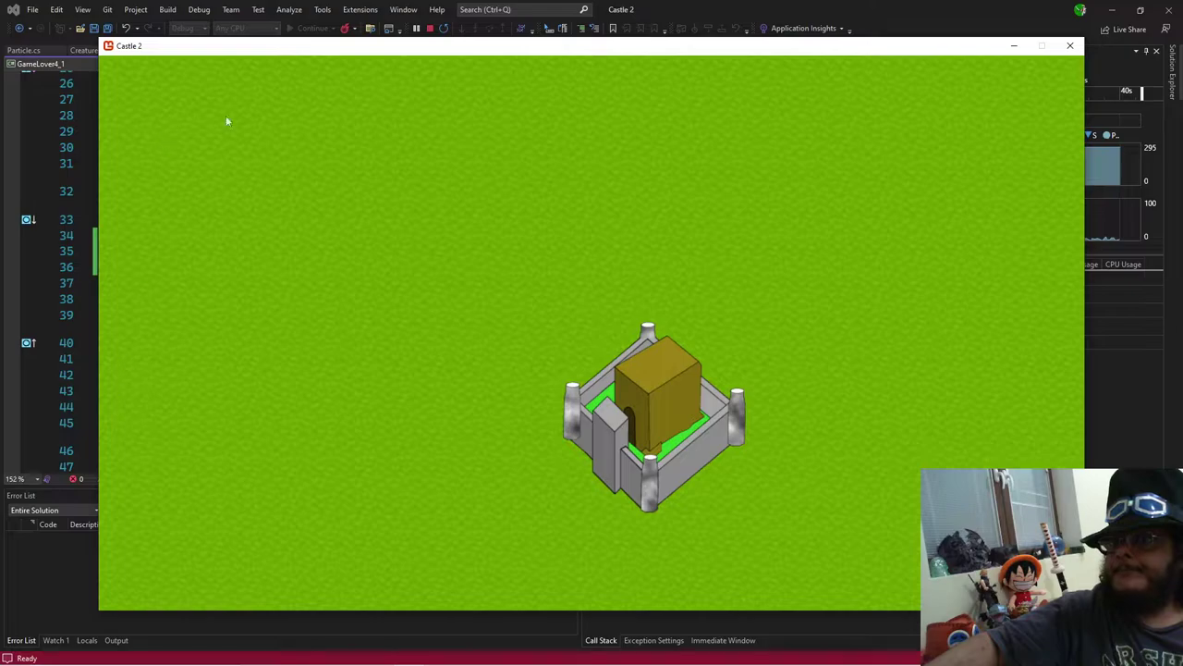
# Step: Open the folder لعبة القصر 2 on the C: drive in File Explorer and launch لعبة القصر 2.exe
pyautogui.click(1114, 9)
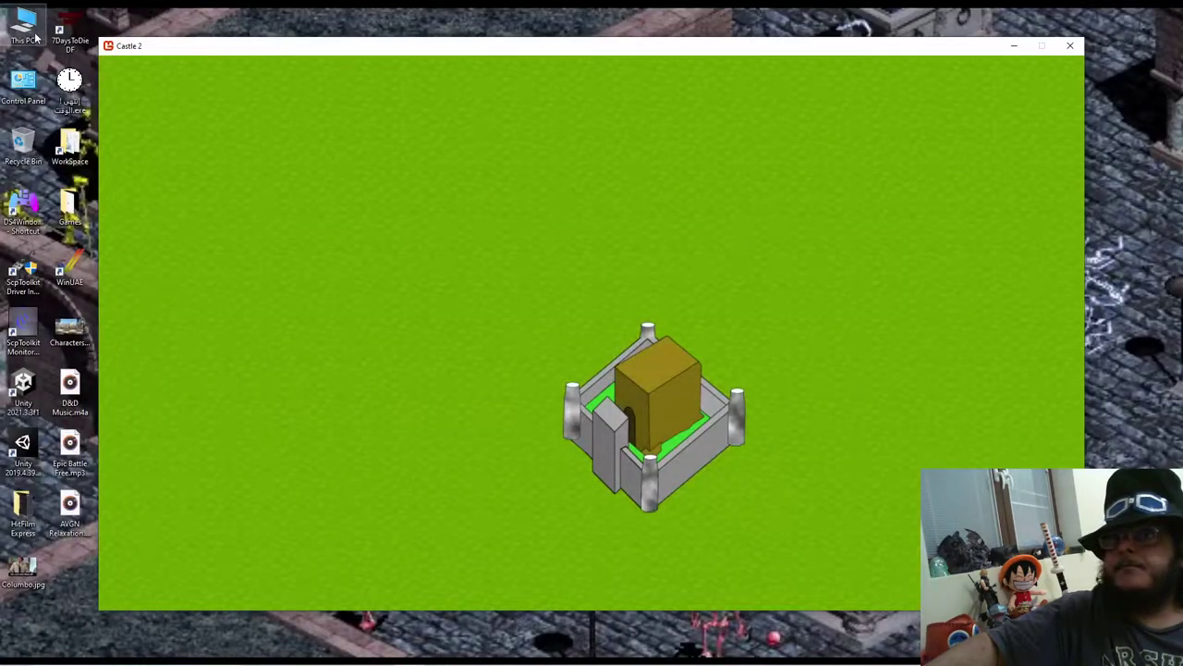
pyautogui.doubleClick(35, 35)
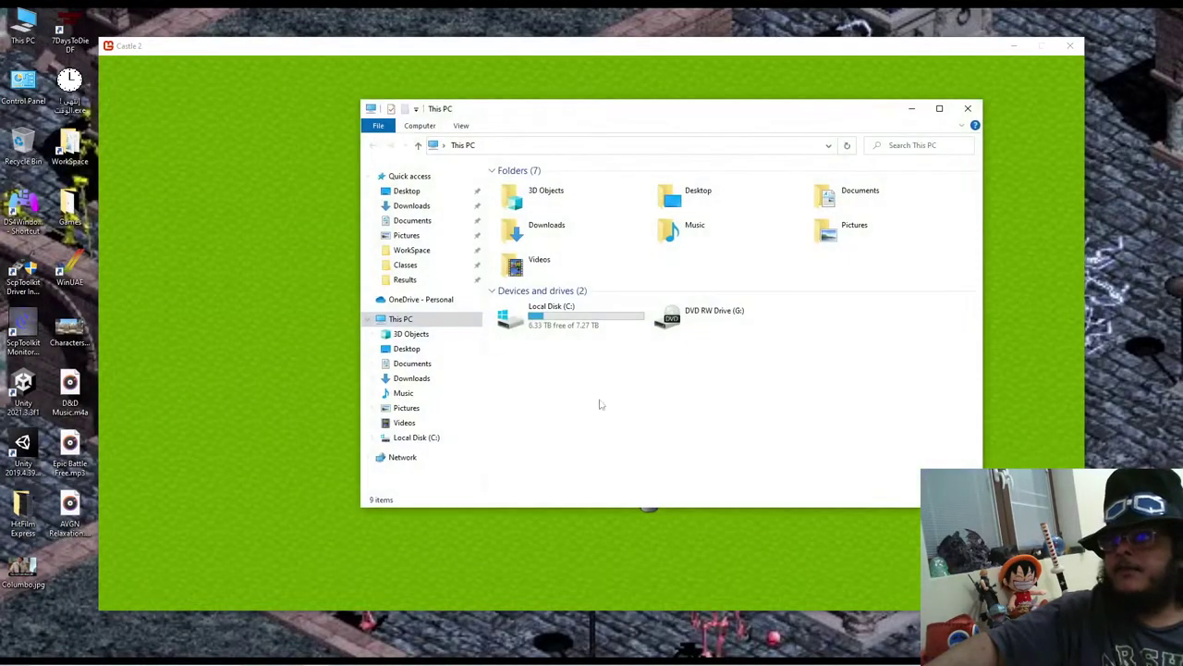
pyautogui.click(597, 313)
pyautogui.doubleClick(597, 313)
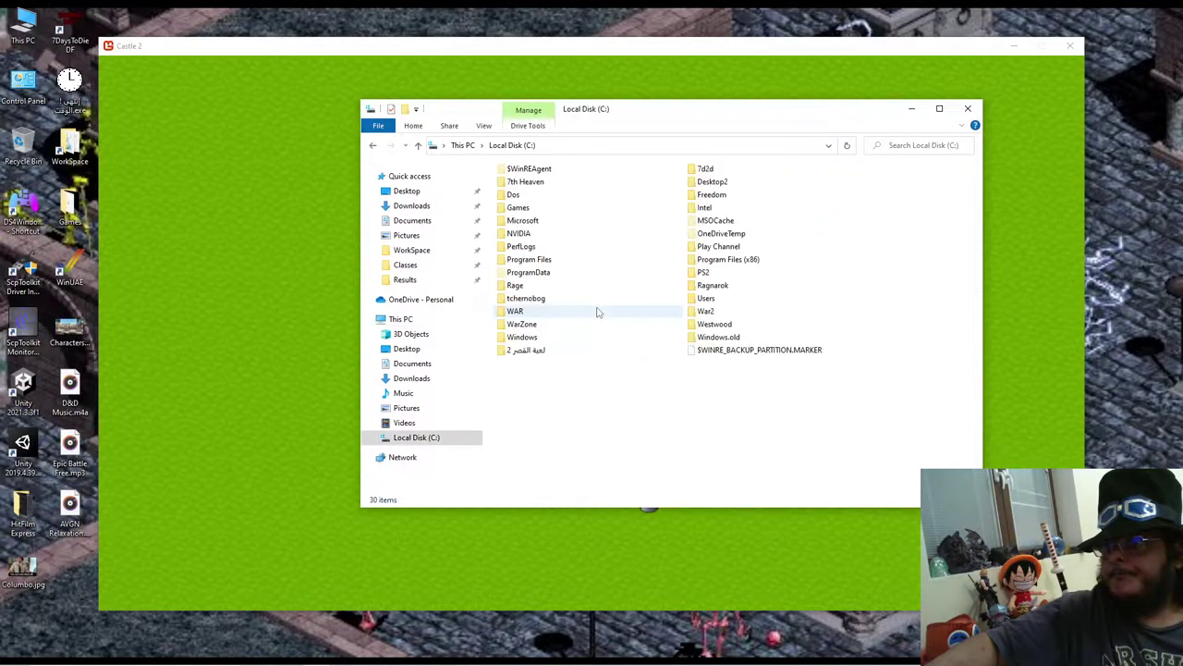
pyautogui.doubleClick(554, 350)
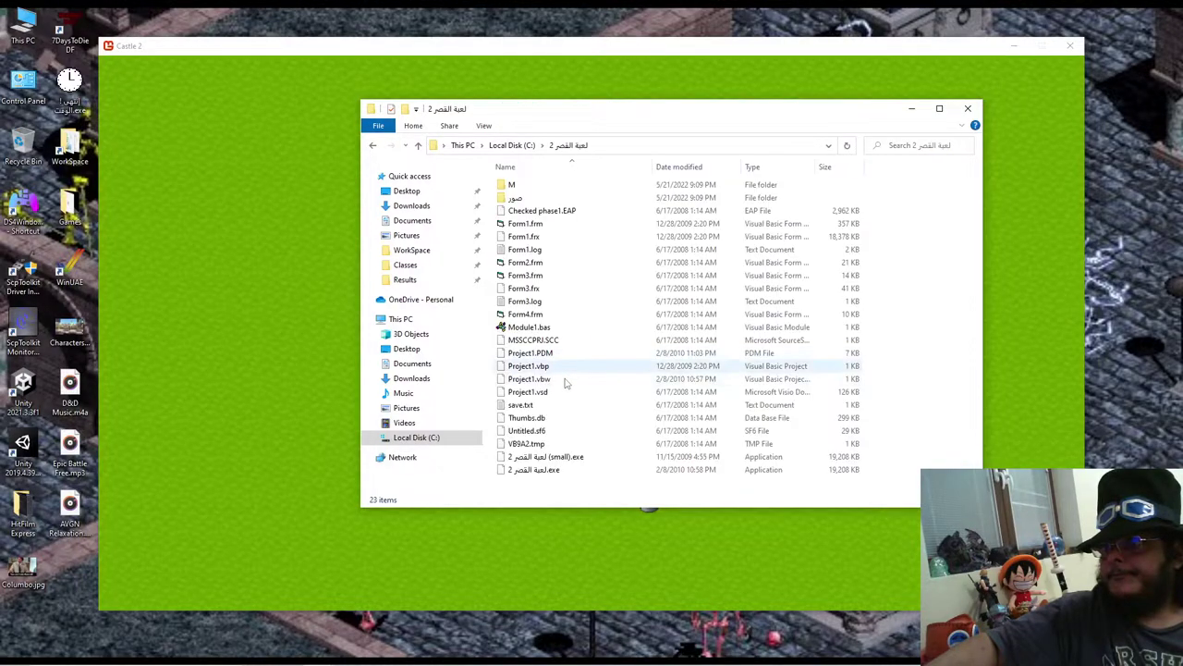
pyautogui.click(536, 471)
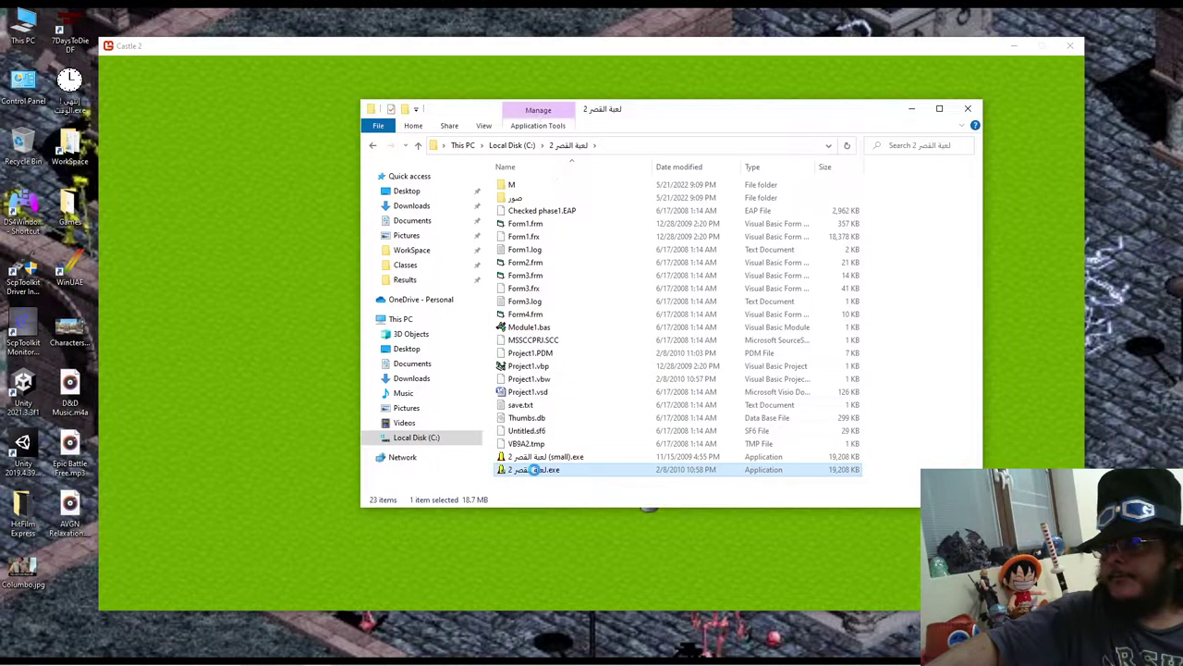
# Step: Check the compatibility settings in the properties of لعبة القصر 2.exe
pyautogui.rightClick(534, 471)
pyautogui.rightClick(512, 469)
pyautogui.rightClick(510, 469)
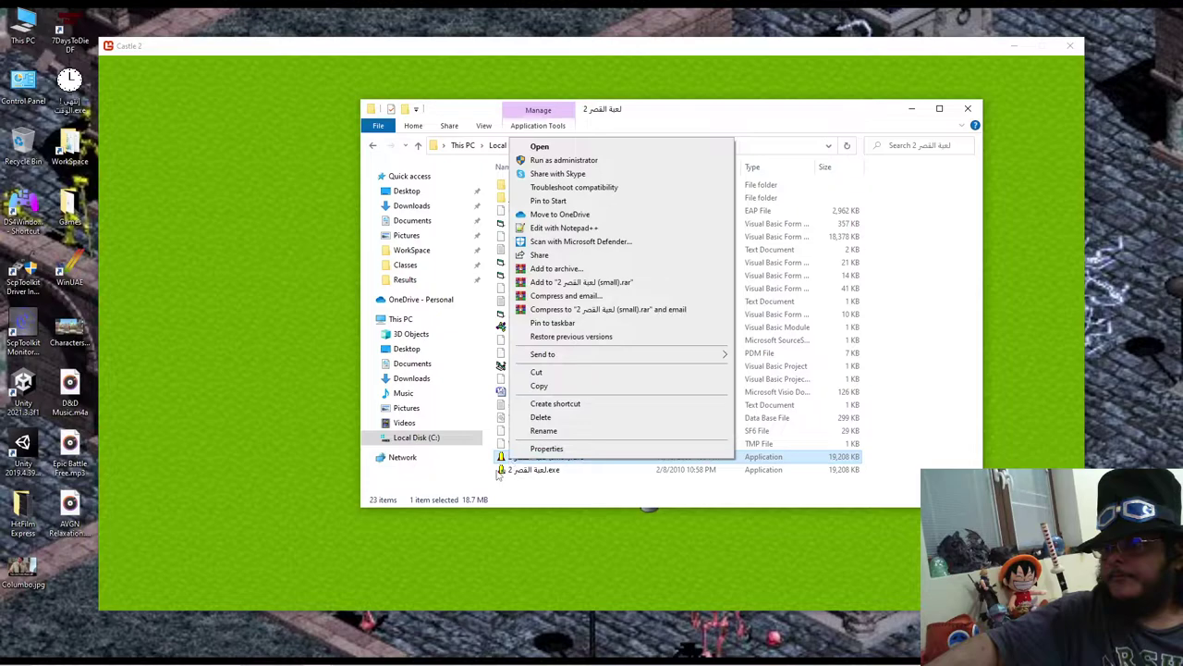
pyautogui.rightClick(504, 473)
pyautogui.rightClick(504, 474)
pyautogui.click(541, 461)
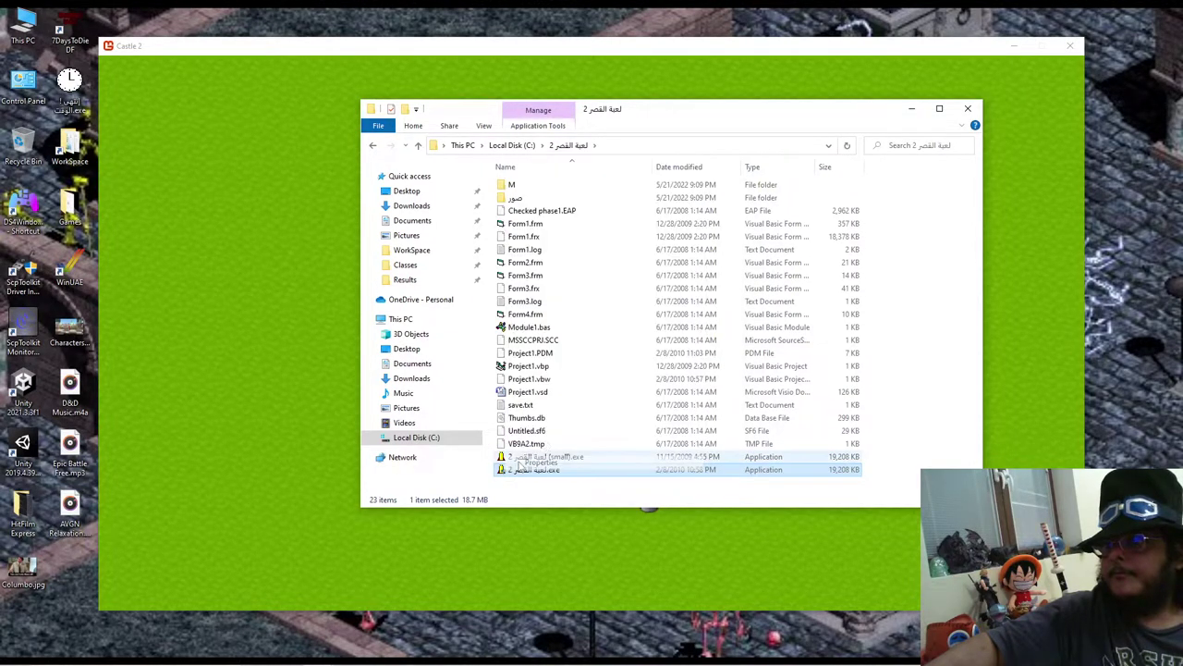
pyautogui.click(564, 366)
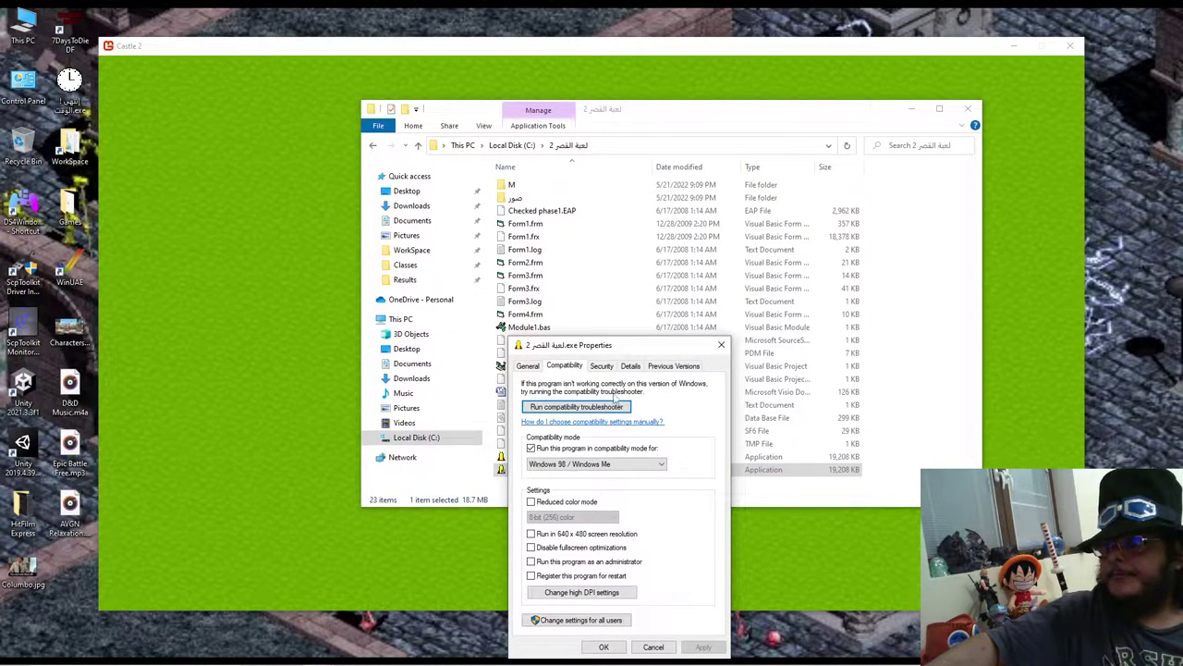
pyautogui.click(605, 646)
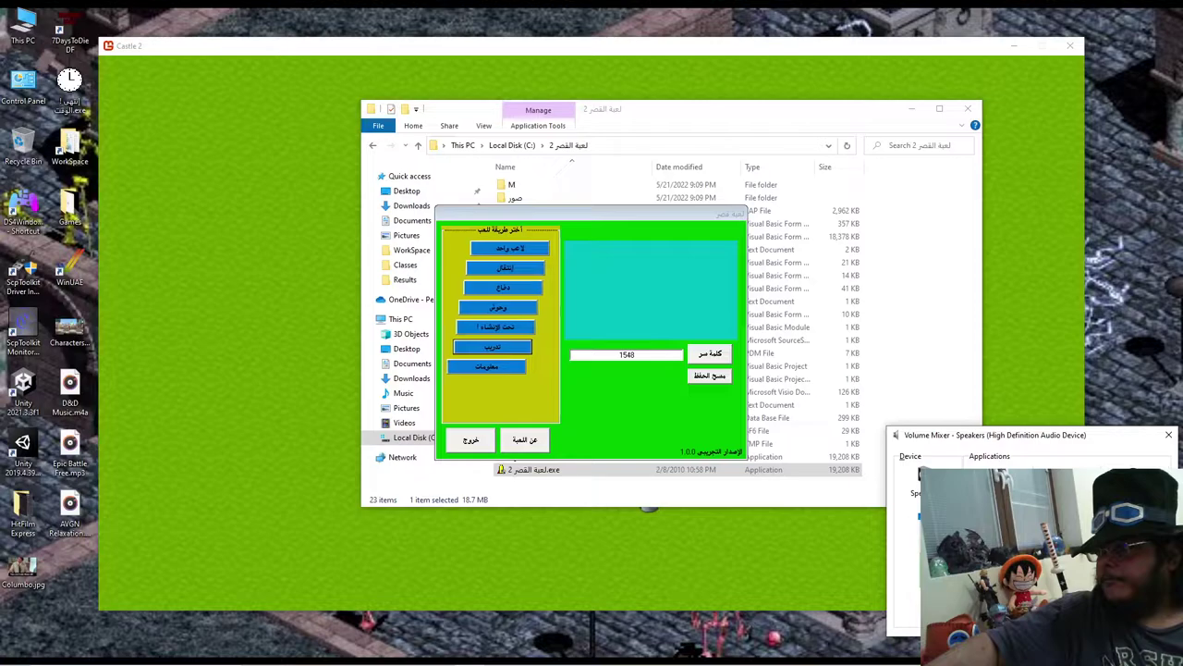
# Step: Dismiss the Volume Mixer, look over the original castle game's mode selection window and exit the game
pyautogui.press('Escape')
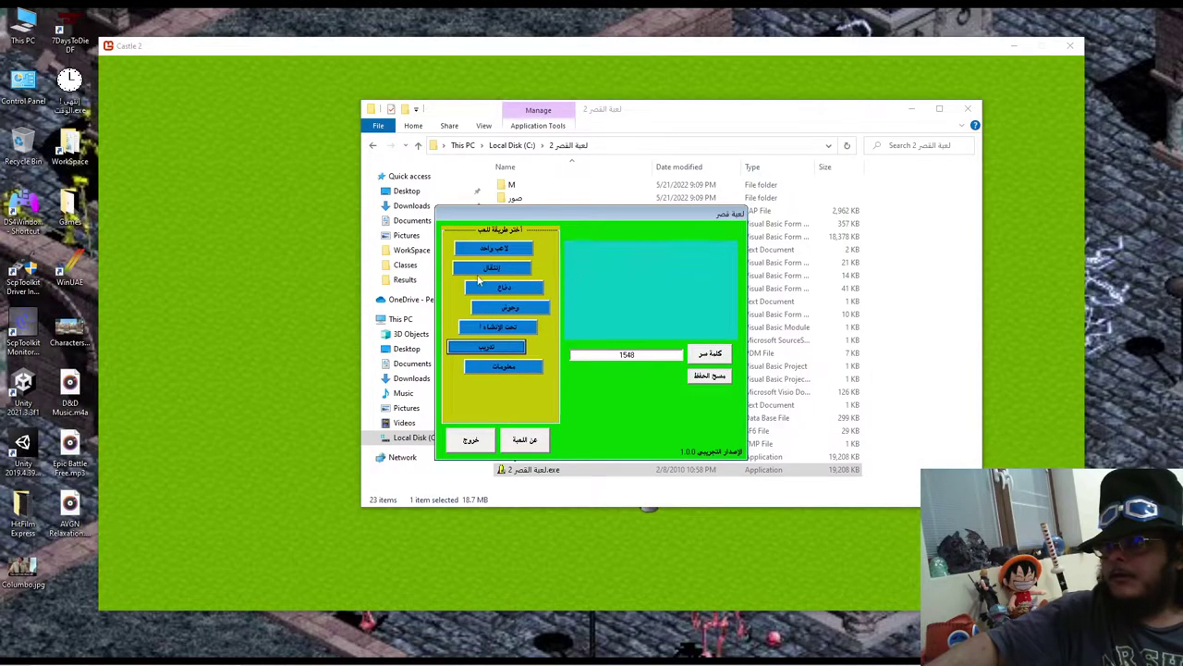
pyautogui.moveTo(476, 252)
pyautogui.moveTo(500, 366)
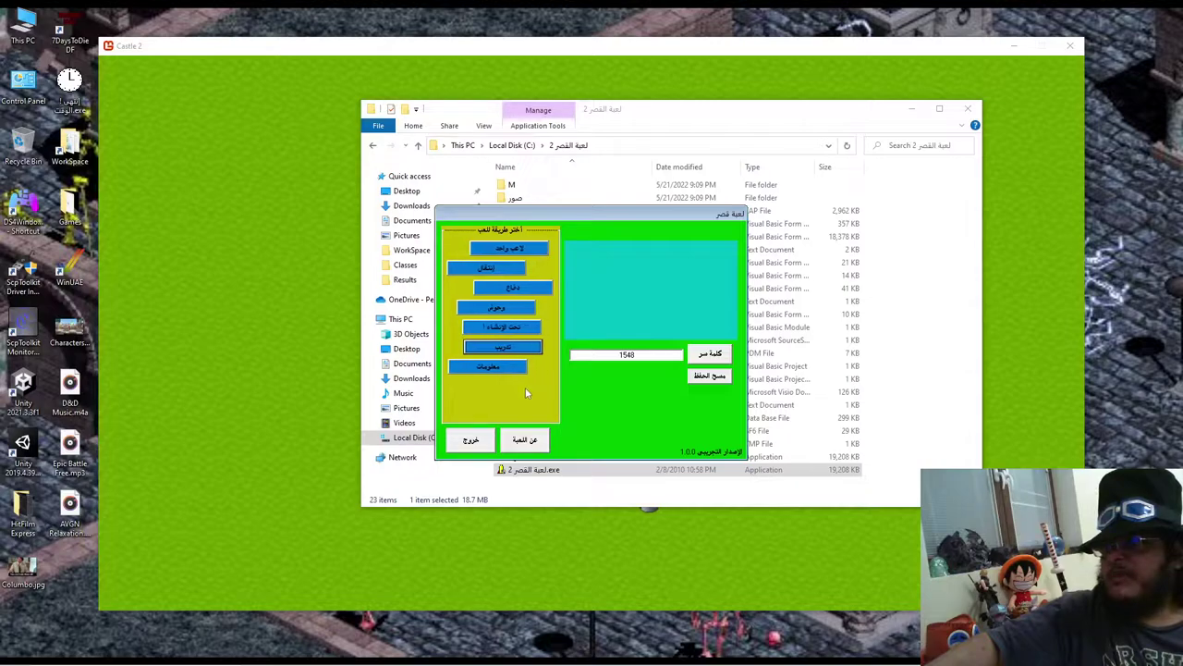
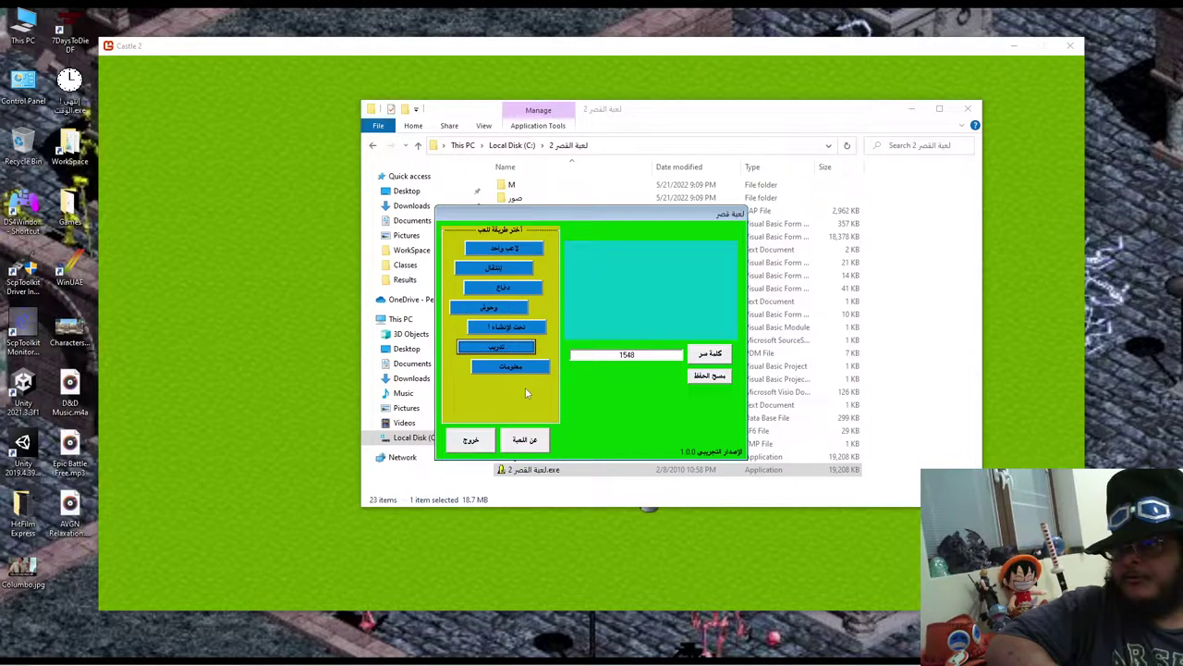
pyautogui.click(471, 439)
# Step: Open the folder بعض برامجي inside Freedom > My Programing > VB6 on the C: drive
pyautogui.click(516, 145)
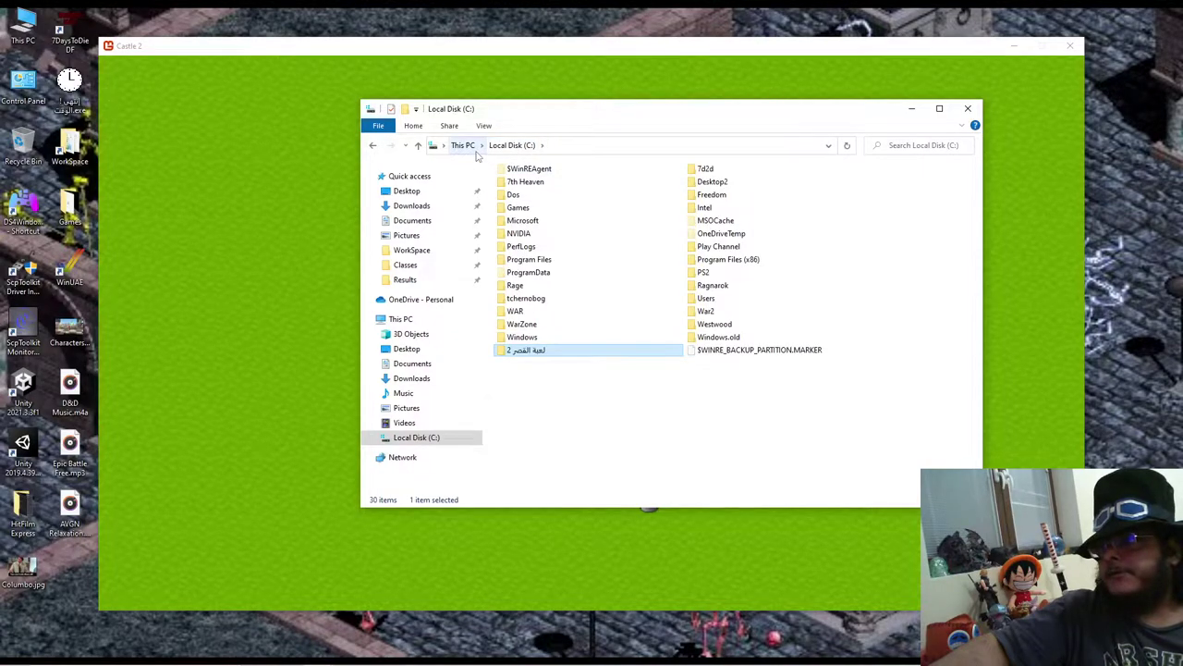
pyautogui.doubleClick(730, 195)
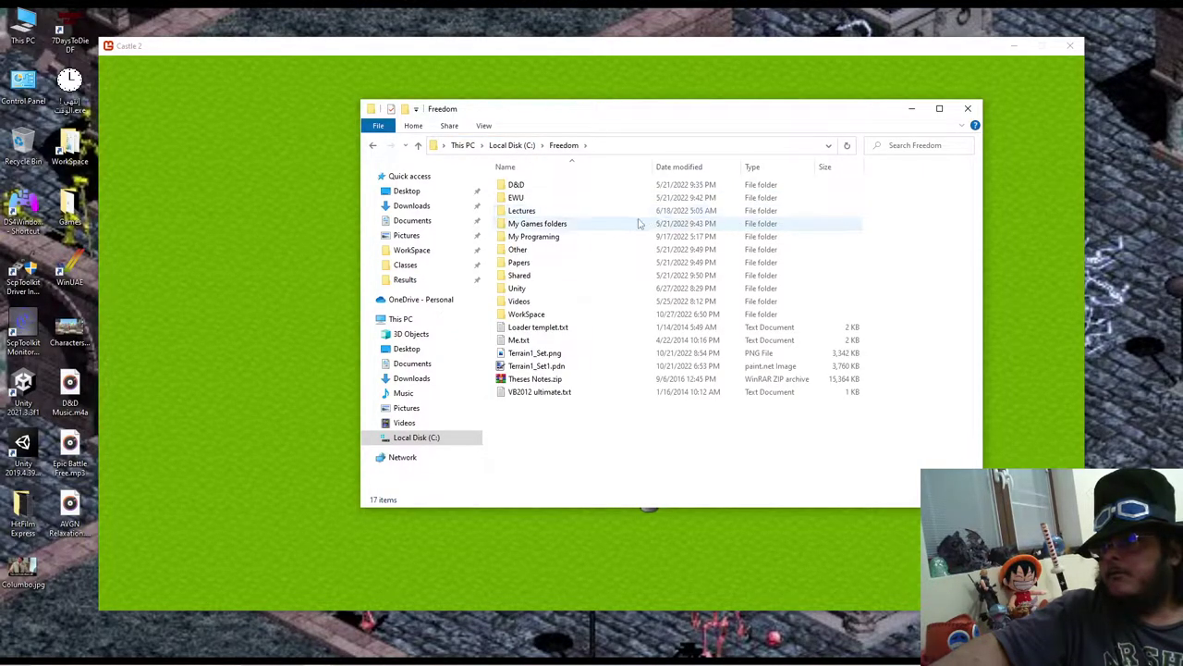
pyautogui.moveTo(555, 265)
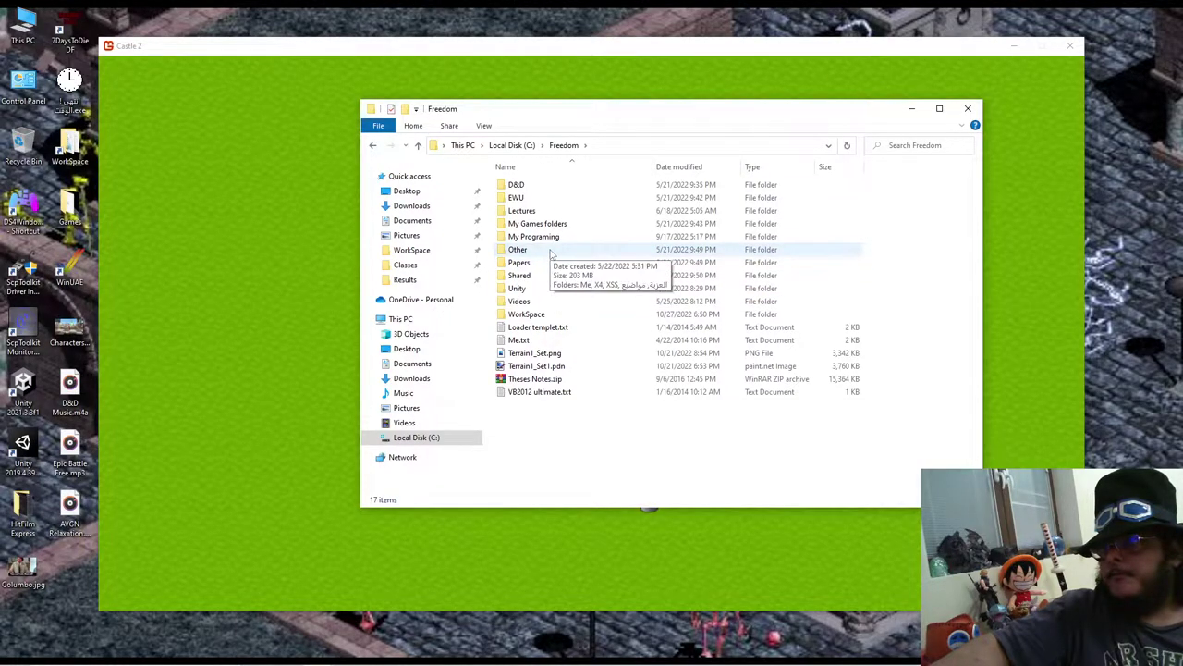
pyautogui.click(564, 225)
pyautogui.doubleClick(564, 236)
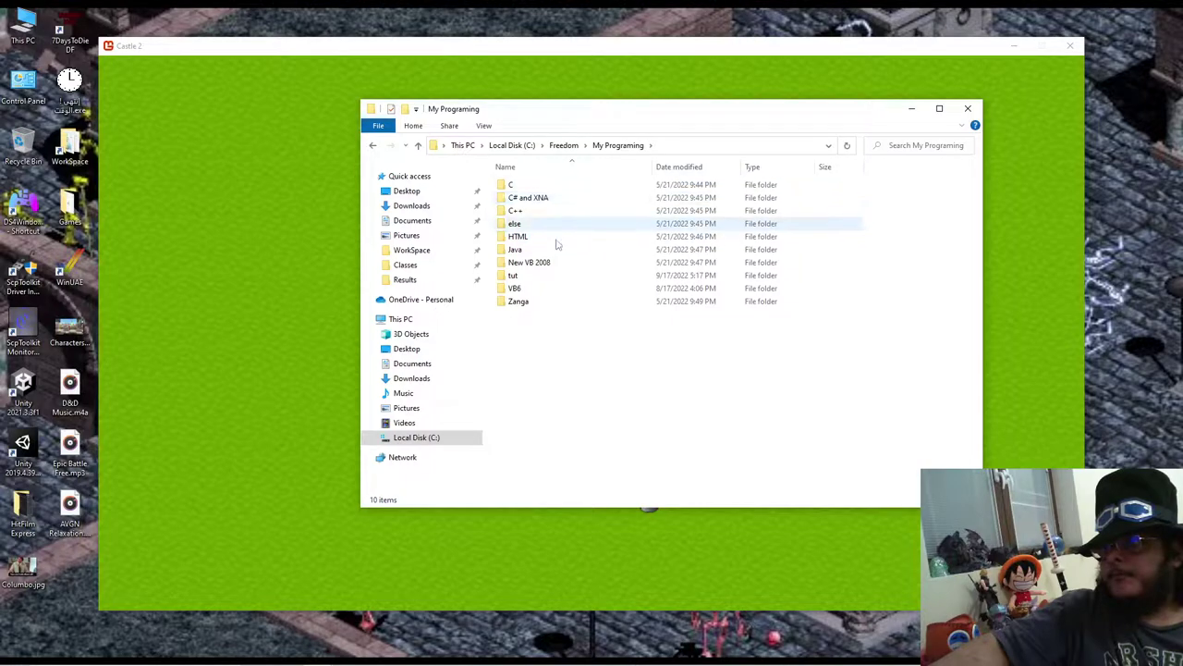
pyautogui.doubleClick(536, 289)
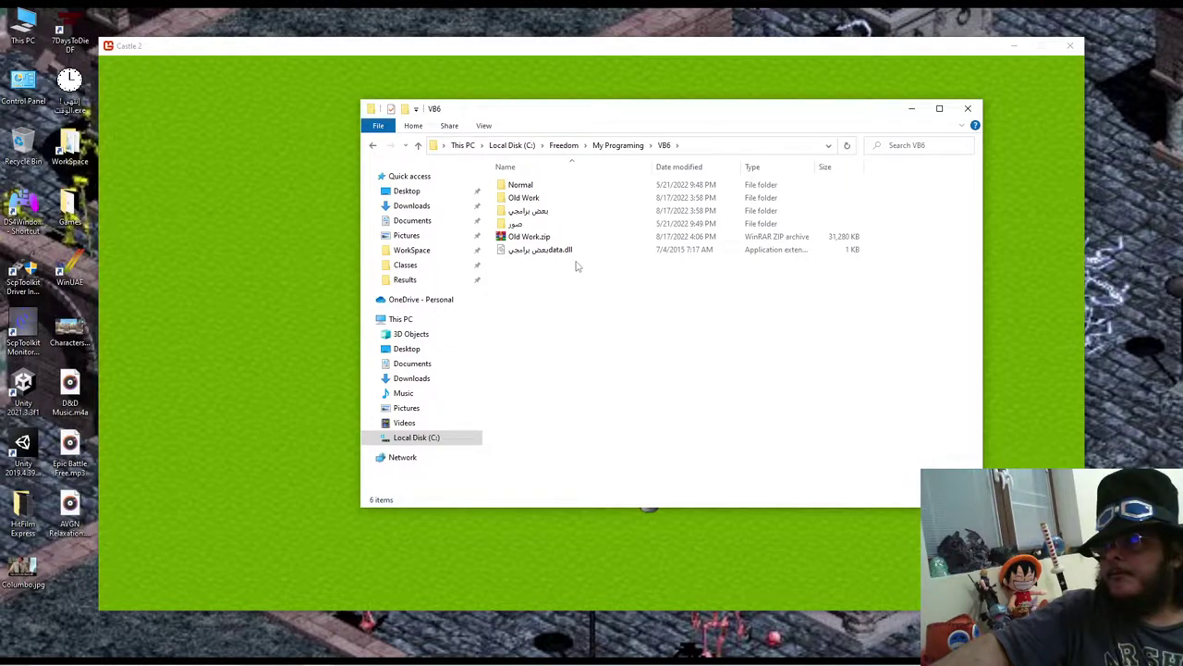
pyautogui.doubleClick(539, 214)
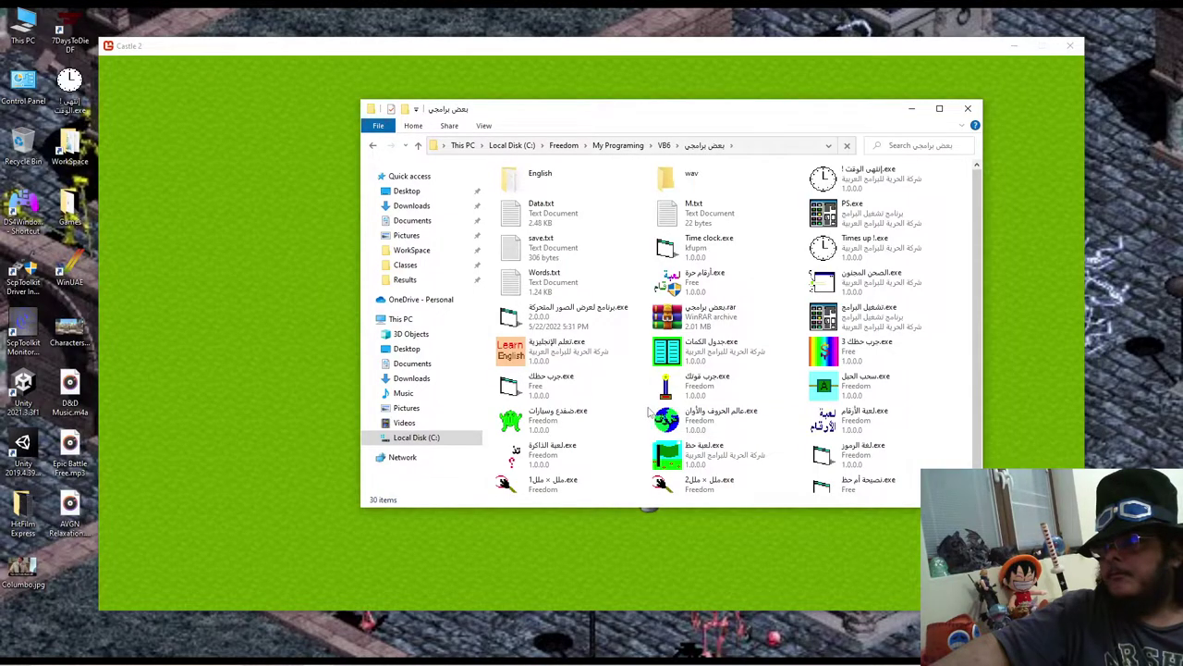
# Step: Look through the بعض برامجي folder and its بعض برامجي.rar archive for the original castle game
pyautogui.scroll(-1, 636, 420)
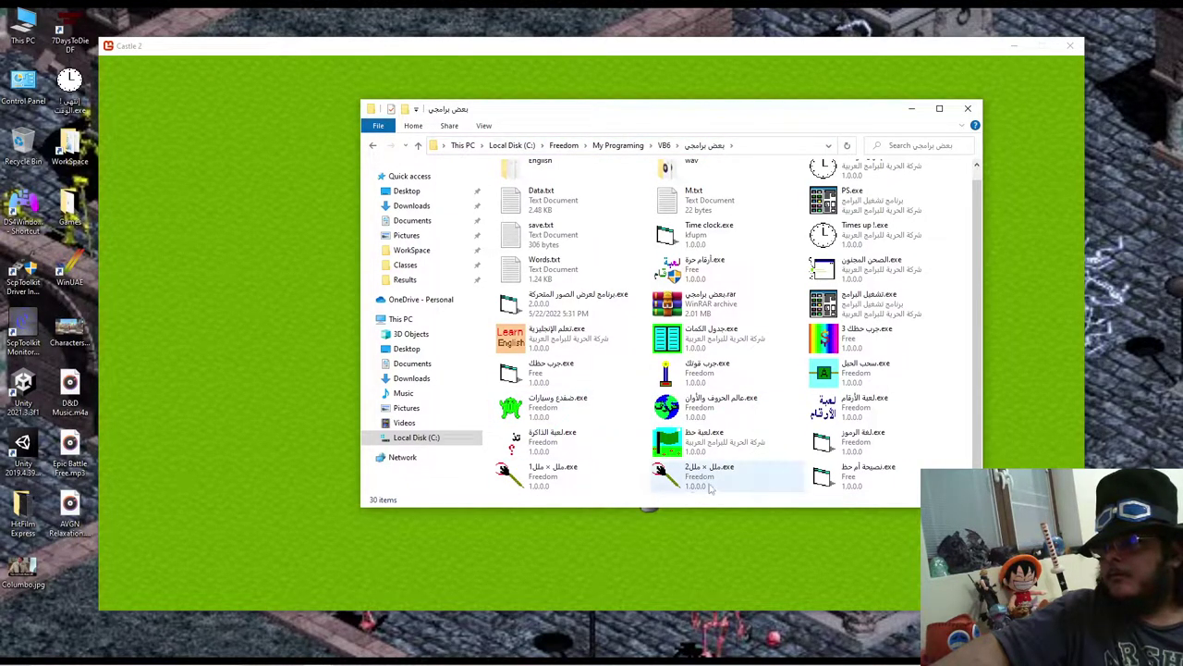
pyautogui.scroll(1, 763, 364)
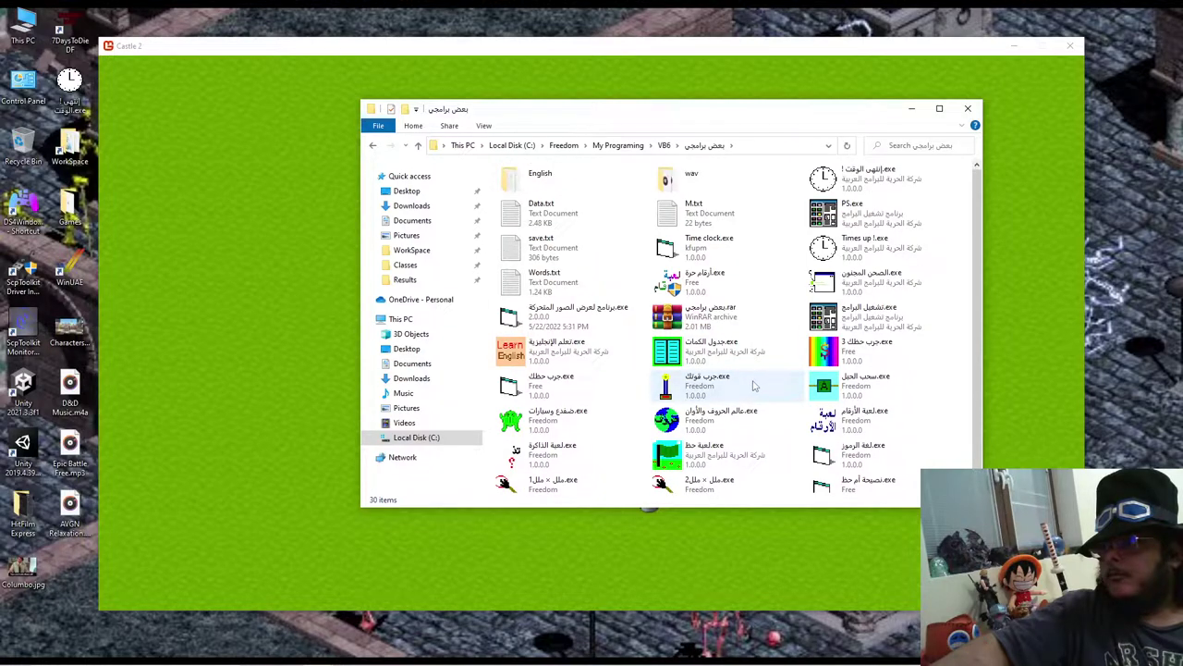
pyautogui.scroll(-1, 761, 366)
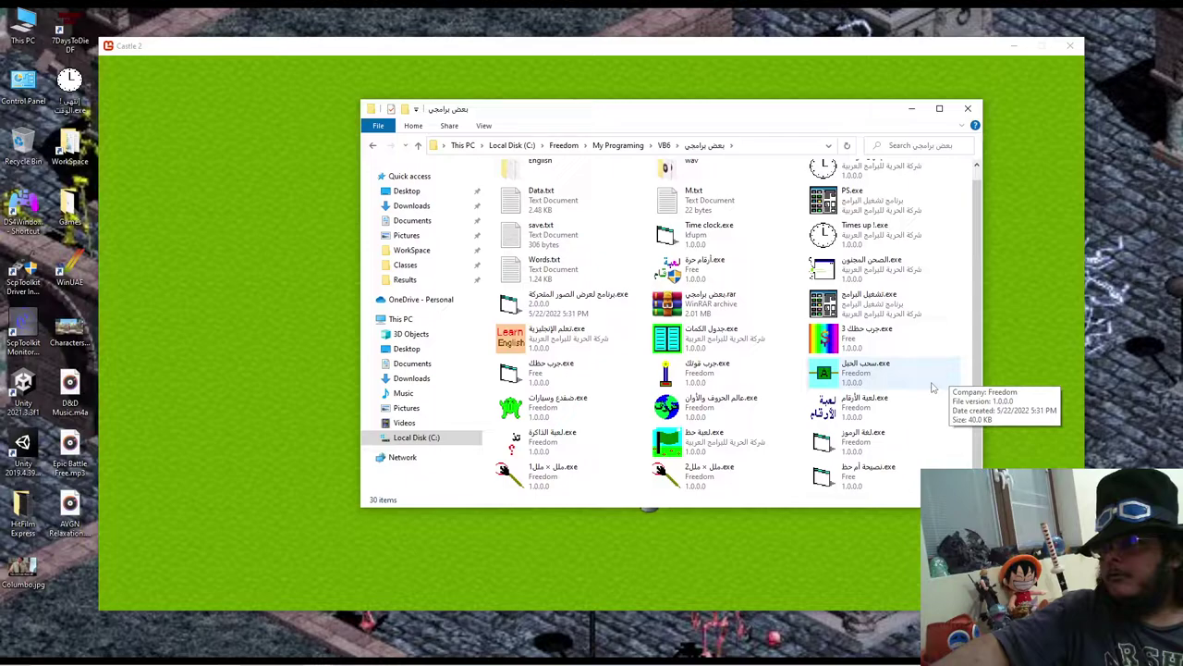
pyautogui.scroll(1, 946, 406)
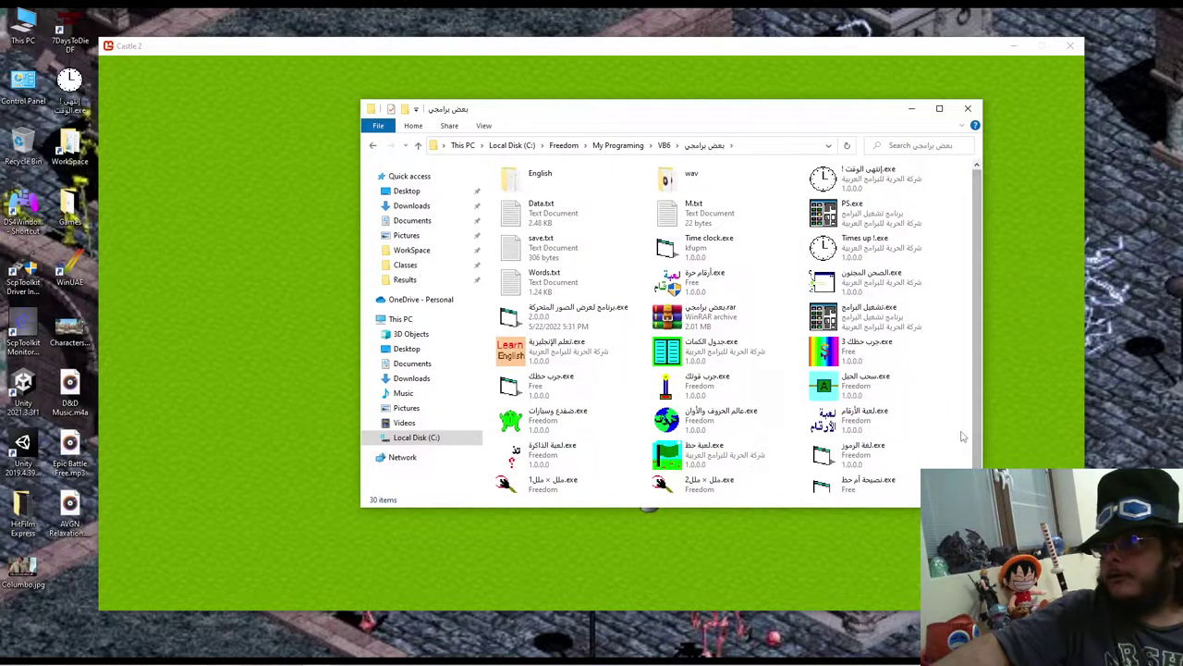
pyautogui.scroll(-1, 961, 436)
pyautogui.doubleClick(693, 303)
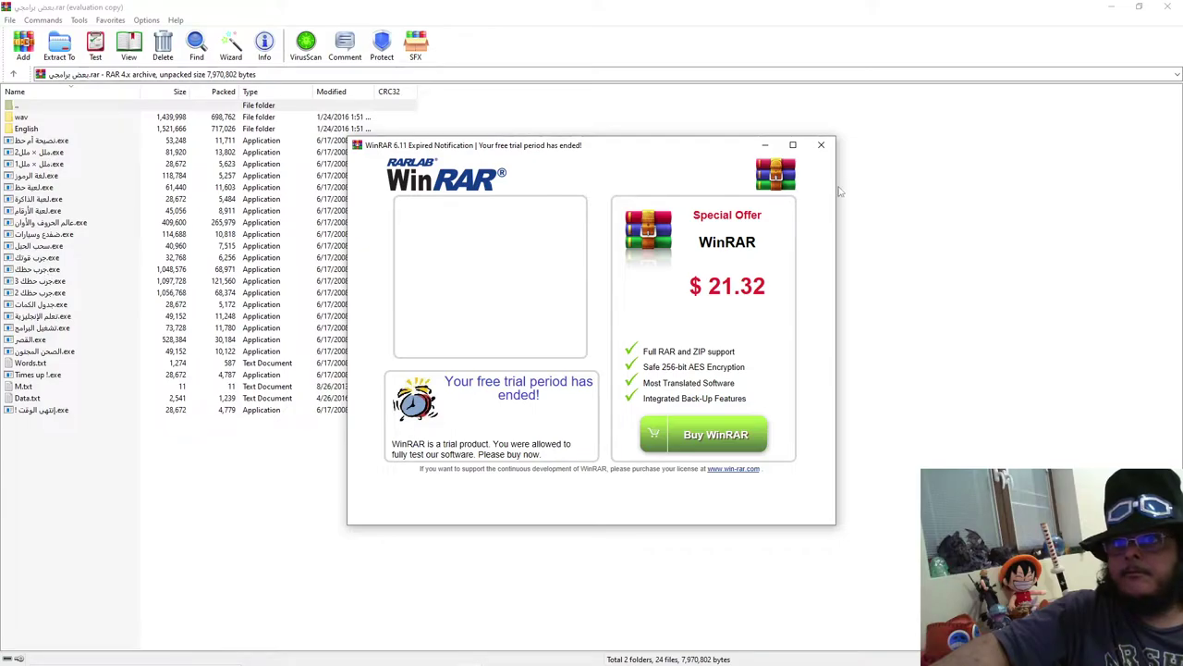
pyautogui.click(822, 146)
pyautogui.press('Escape')
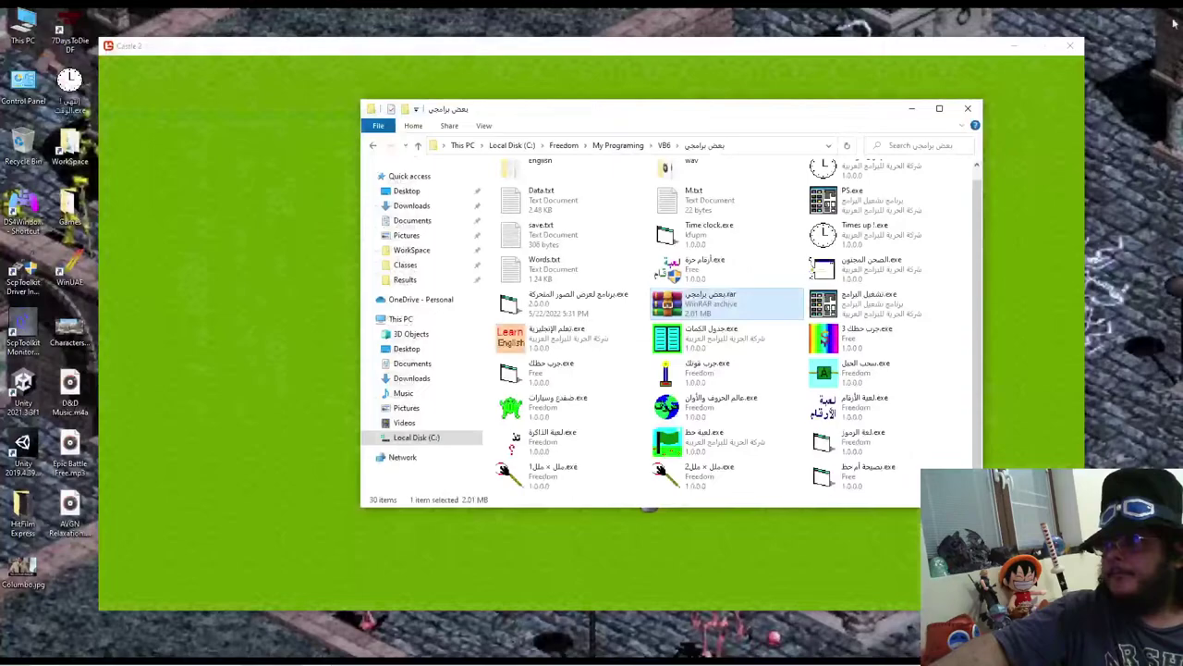
pyautogui.scroll(1, 890, 349)
pyautogui.scroll(-1, 889, 352)
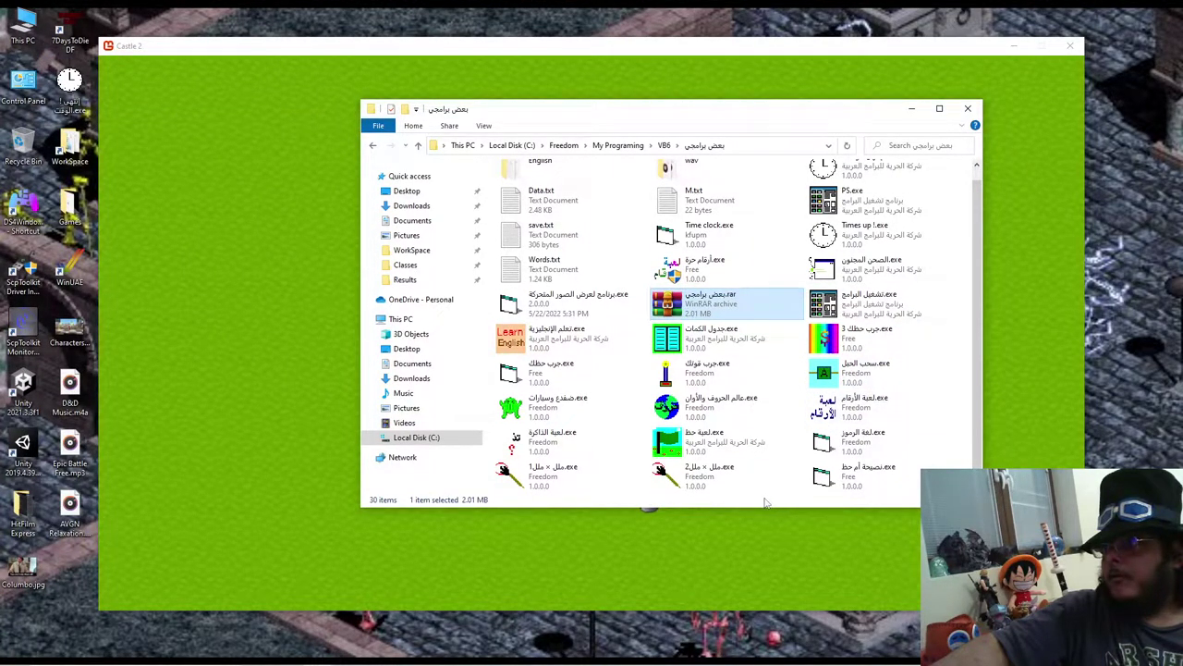
# Step: In VB6's Old Work folder, set لعبة القصر 2.exe to Windows 98 / Windows Me compatibility mode and to run as an administrator
pyautogui.click(664, 146)
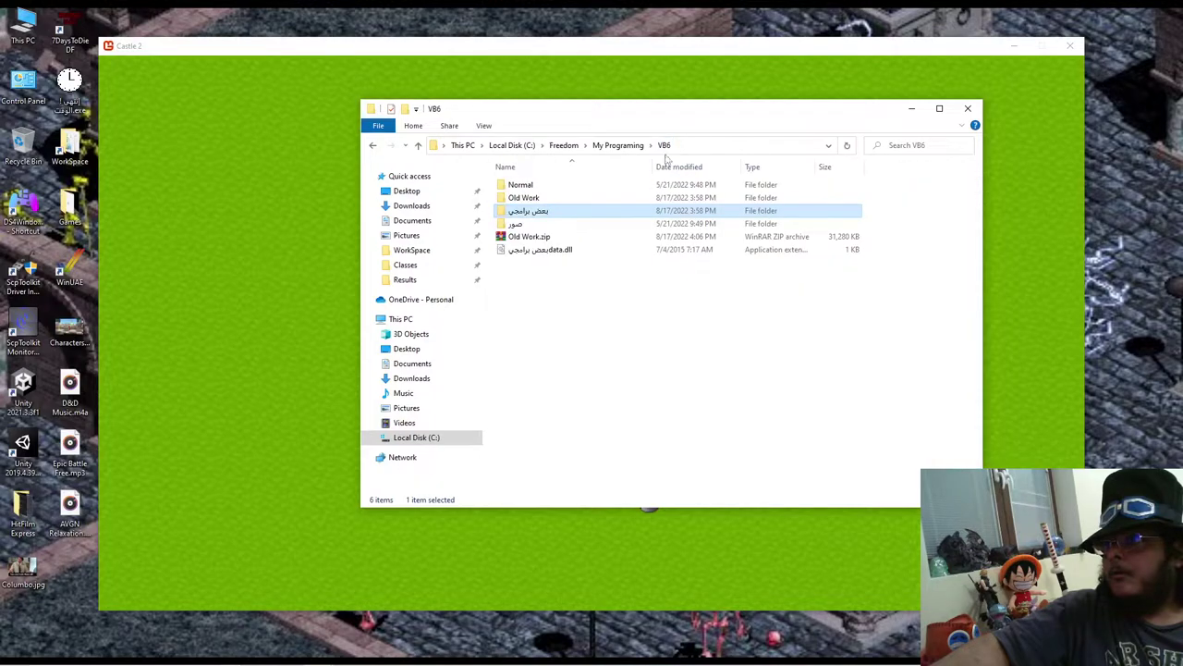
pyautogui.doubleClick(626, 198)
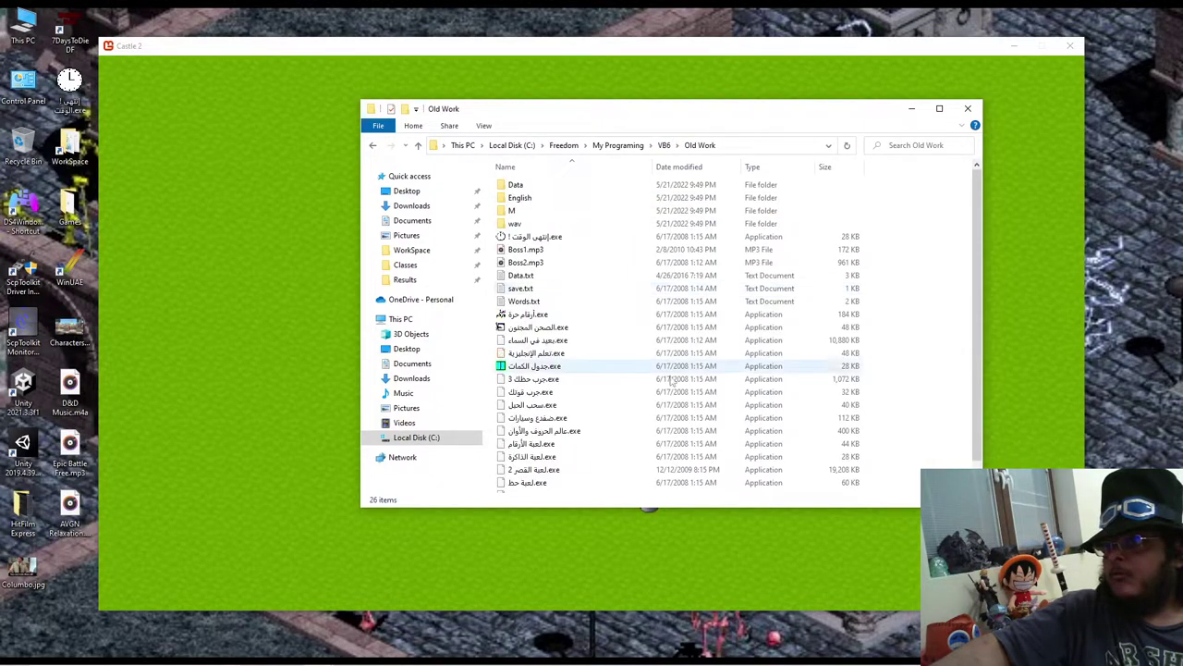
pyautogui.scroll(-1, 674, 418)
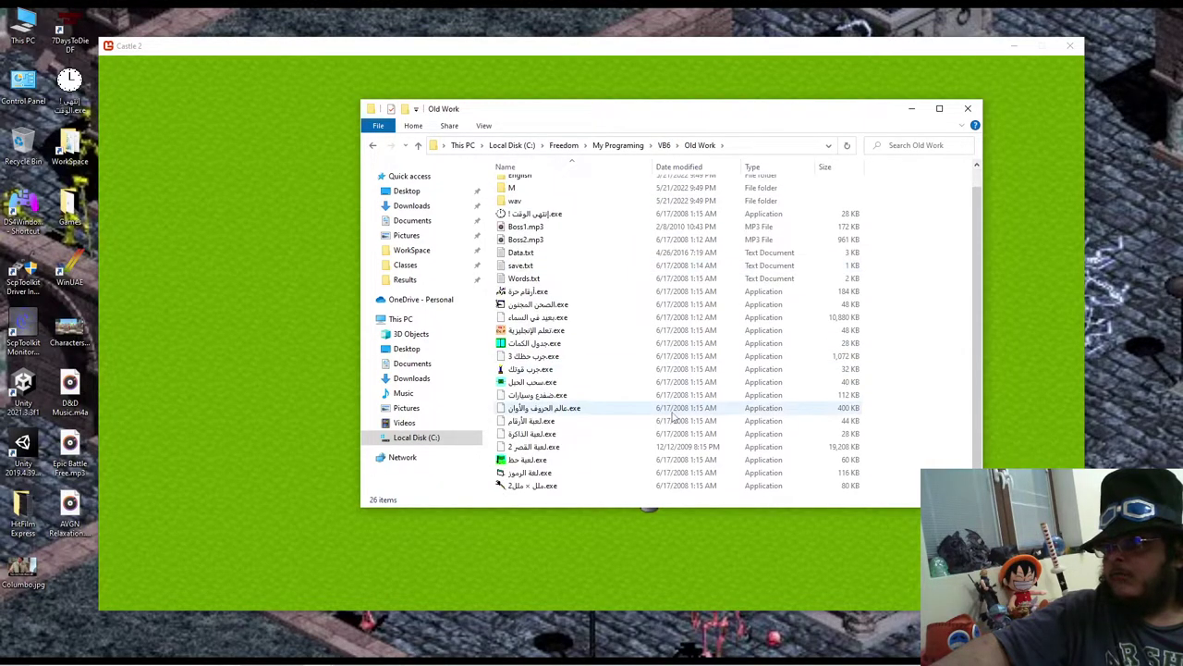
pyautogui.click(534, 448)
pyautogui.rightClick(536, 448)
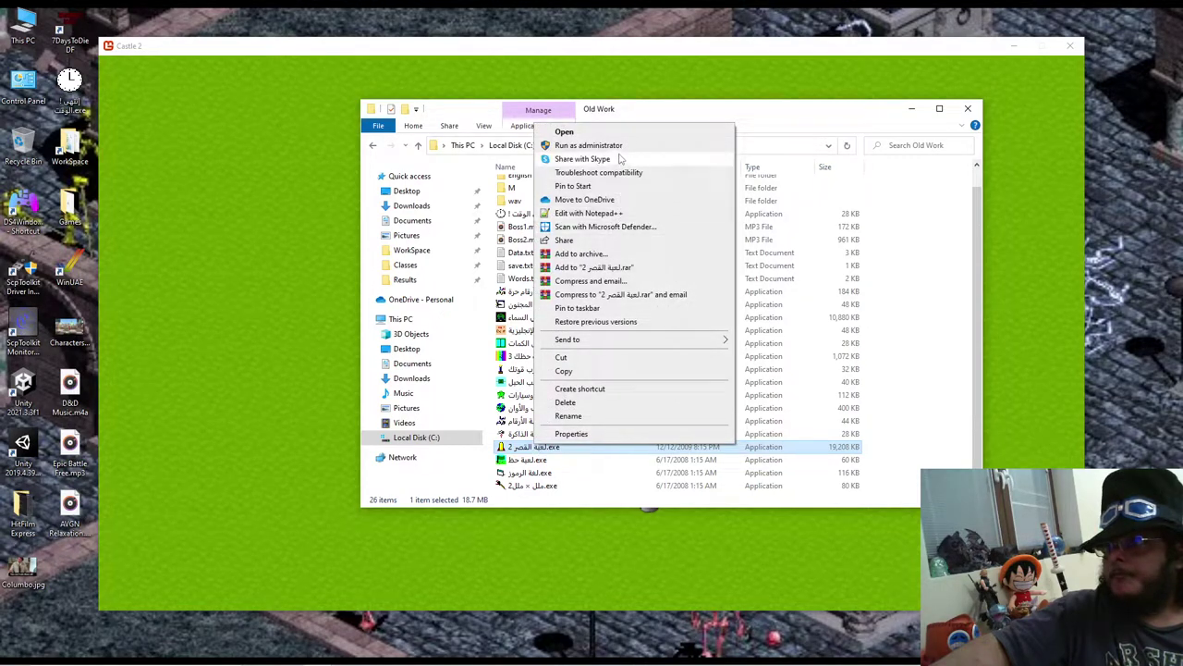
pyautogui.click(582, 433)
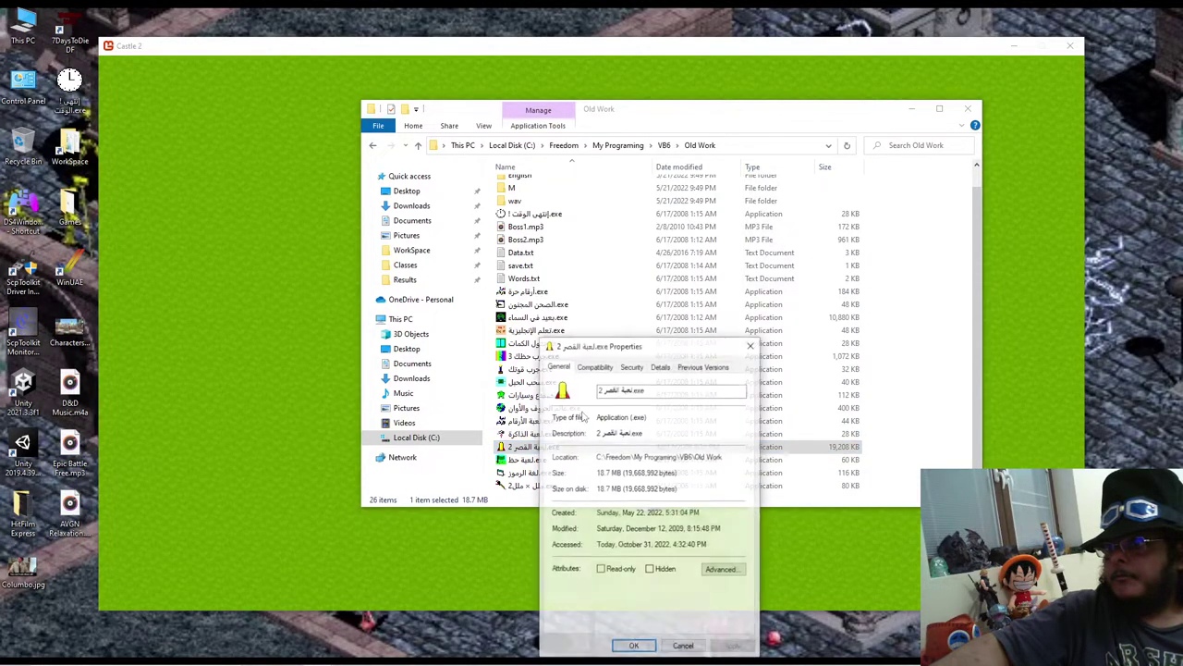
pyautogui.click(597, 366)
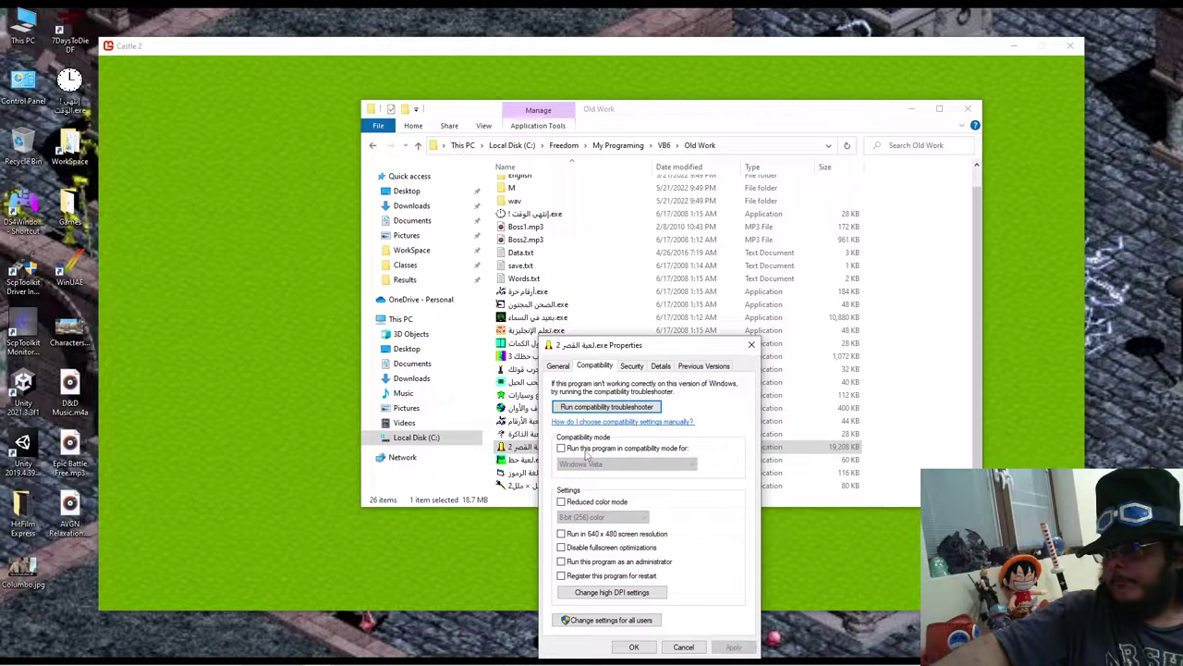
pyautogui.click(600, 464)
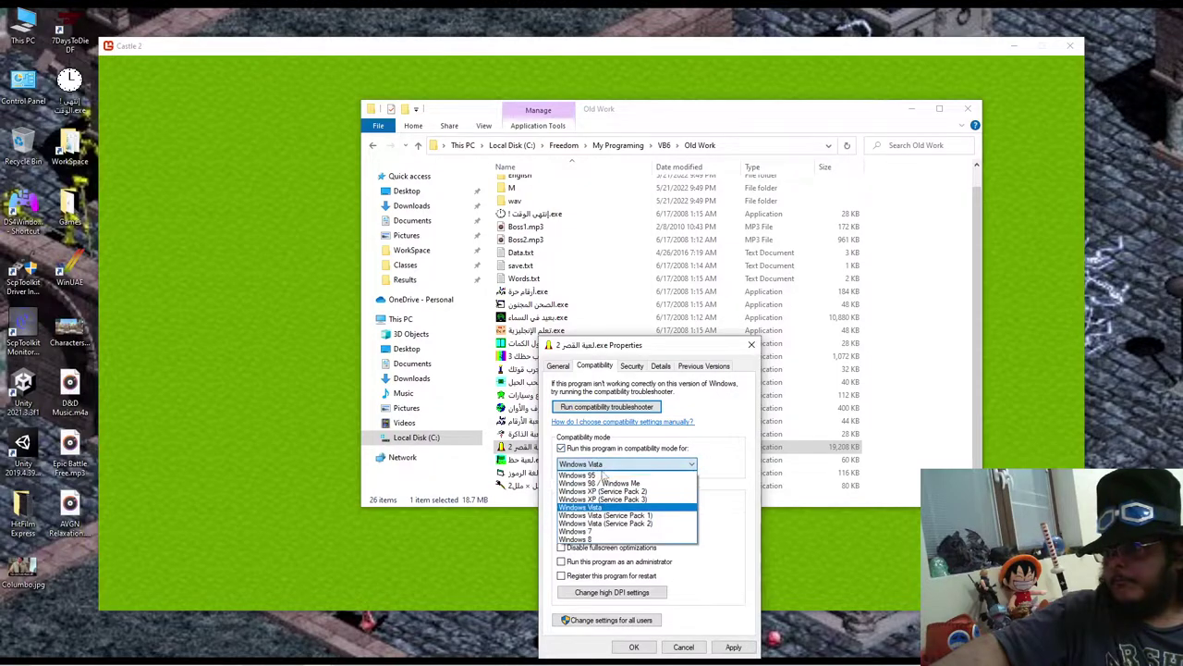
pyautogui.click(610, 483)
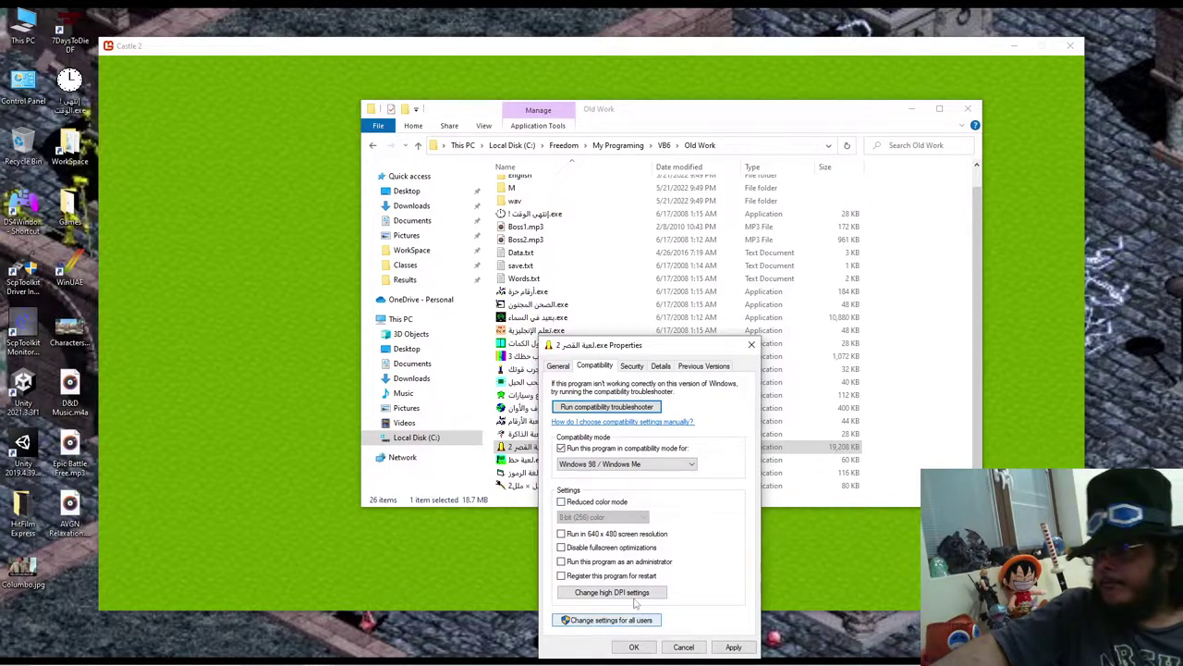
pyautogui.click(653, 561)
pyautogui.click(733, 647)
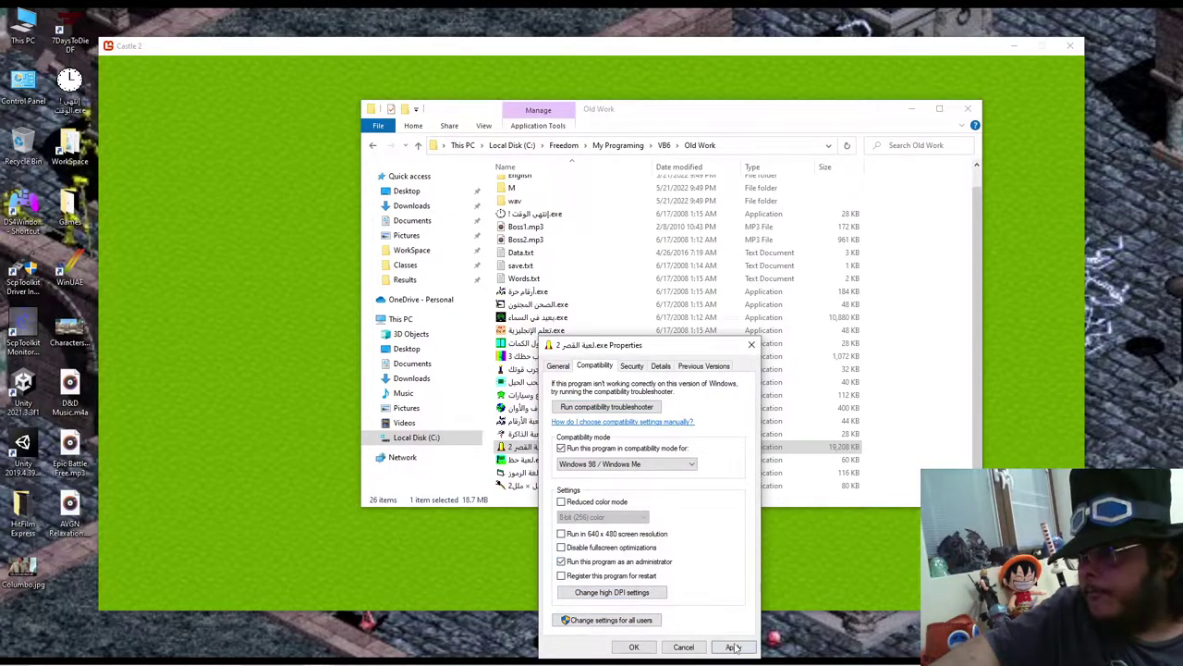
pyautogui.click(633, 647)
# Step: Launch لعبة القصر 2.exe from Old Work and report in the compatibility assistant that the program worked correctly
pyautogui.doubleClick(571, 448)
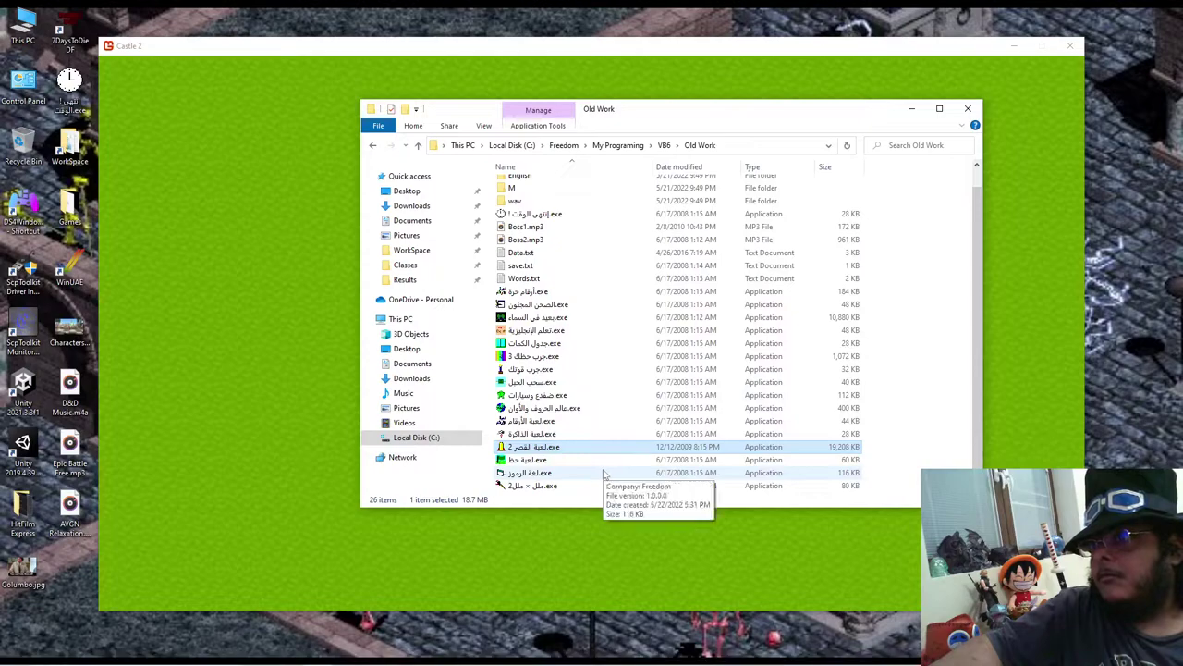
pyautogui.scroll(1, 605, 471)
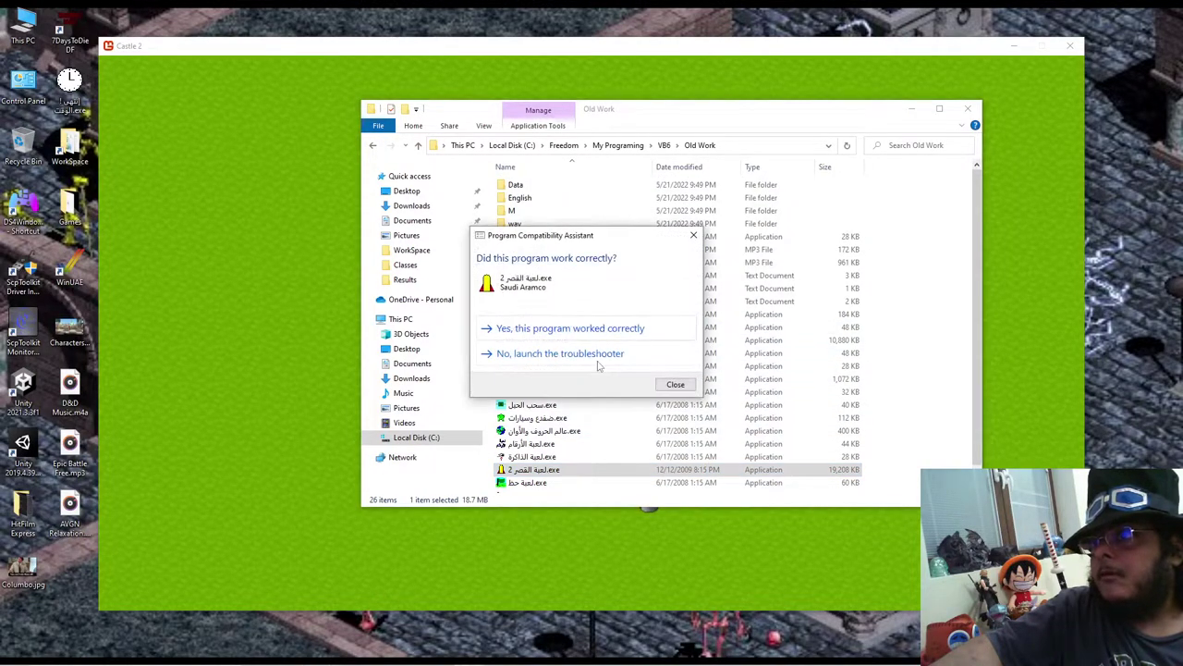
pyautogui.click(607, 330)
pyautogui.scroll(-1, 618, 393)
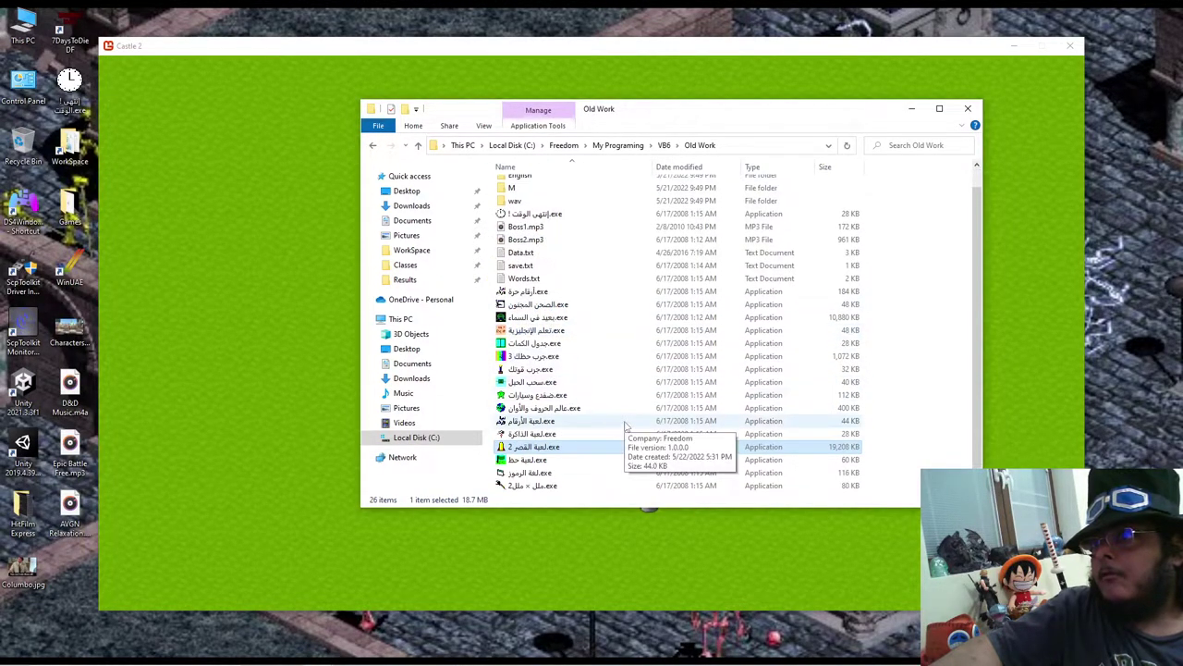
# Step: Look through the English, Data, M and wav subfolders of Old Work for the original castle game's files
pyautogui.scroll(1, 613, 382)
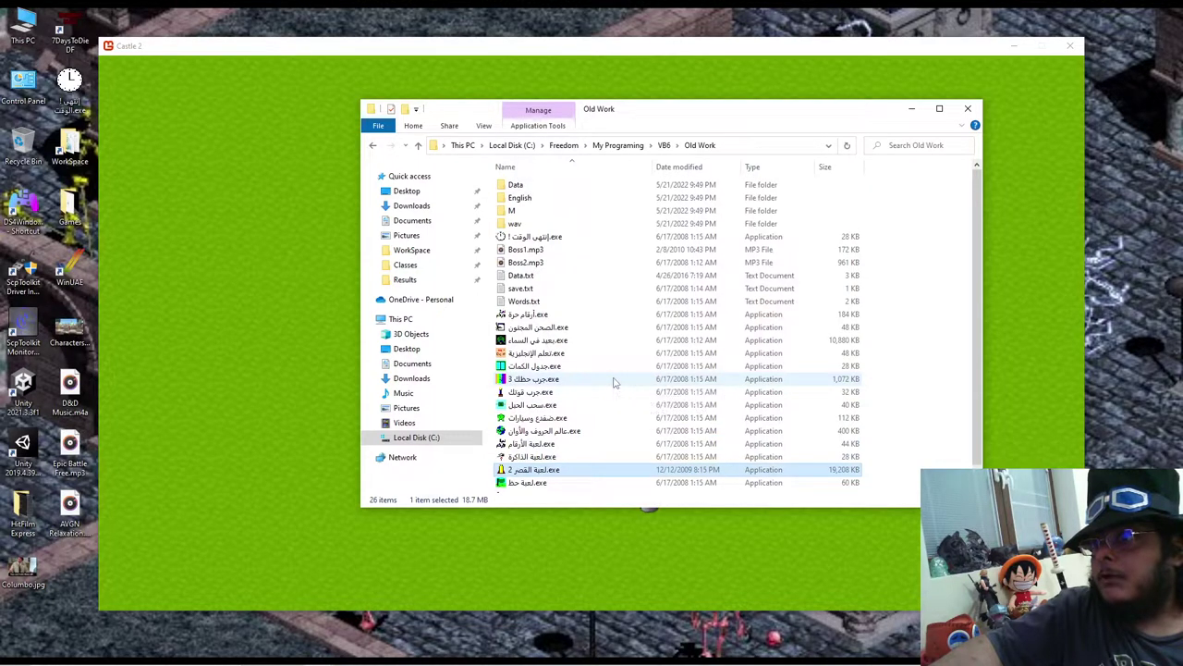
pyautogui.doubleClick(612, 199)
pyautogui.click(700, 145)
pyautogui.click(568, 187)
pyautogui.doubleClick(568, 188)
pyautogui.click(700, 145)
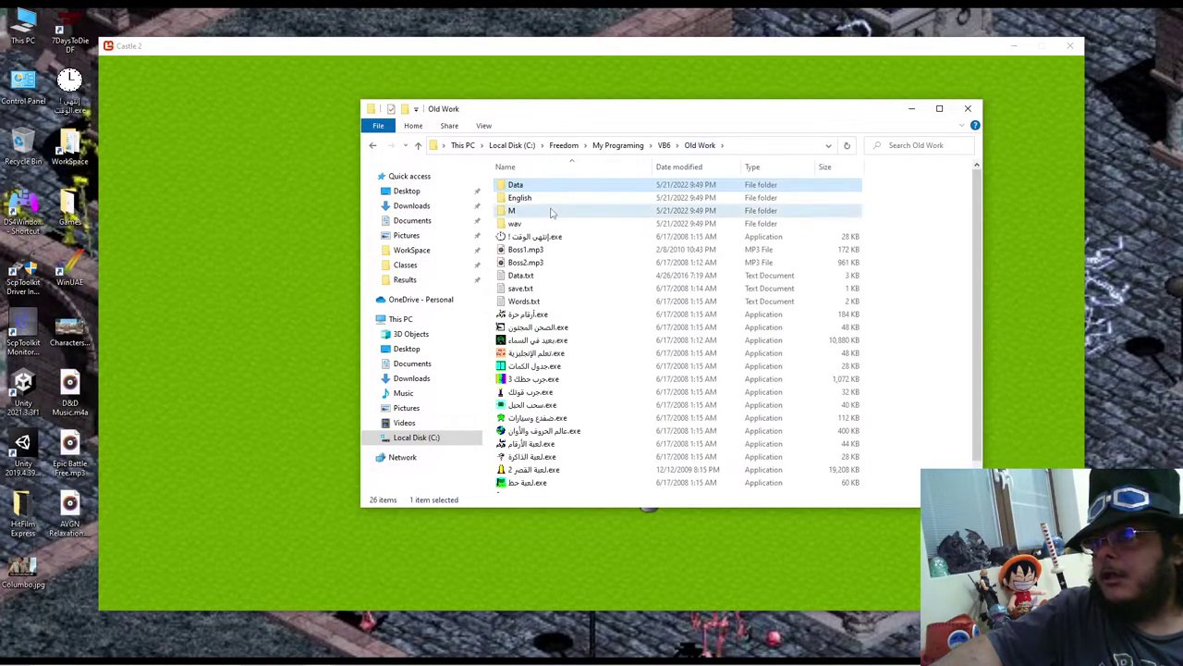
pyautogui.doubleClick(550, 210)
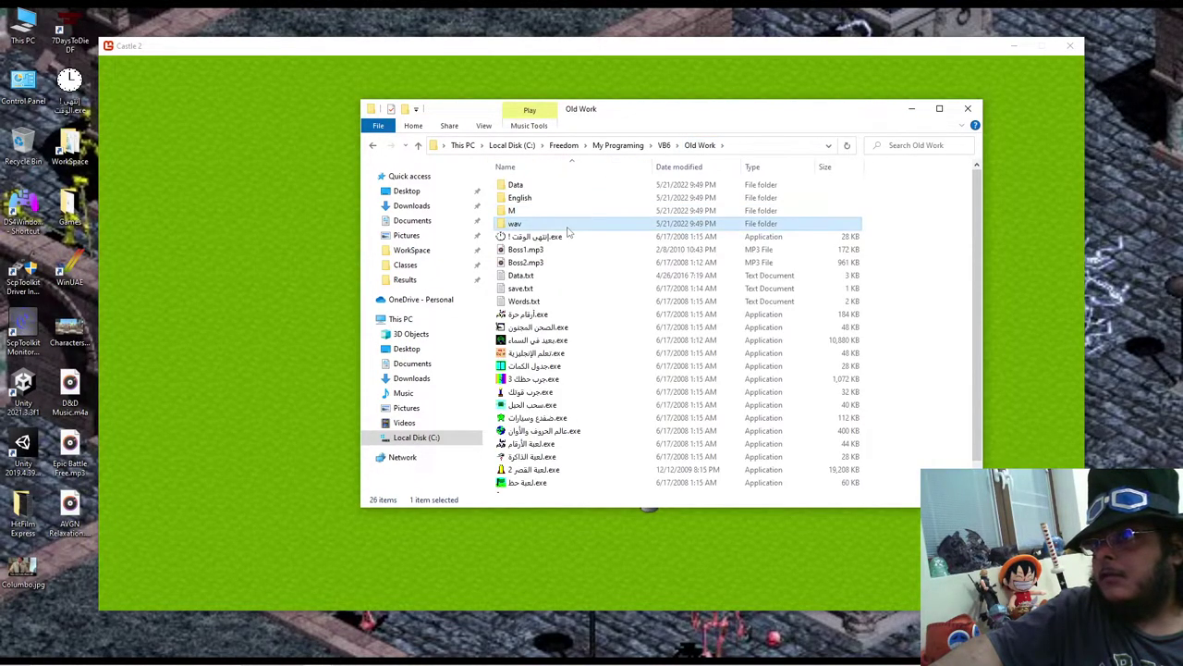
pyautogui.doubleClick(554, 224)
pyautogui.click(699, 146)
# Step: In VB6's Normal folder, set لعبة القصر 2.exe to run in Windows 98 / Windows Me compatibility mode
pyautogui.click(665, 145)
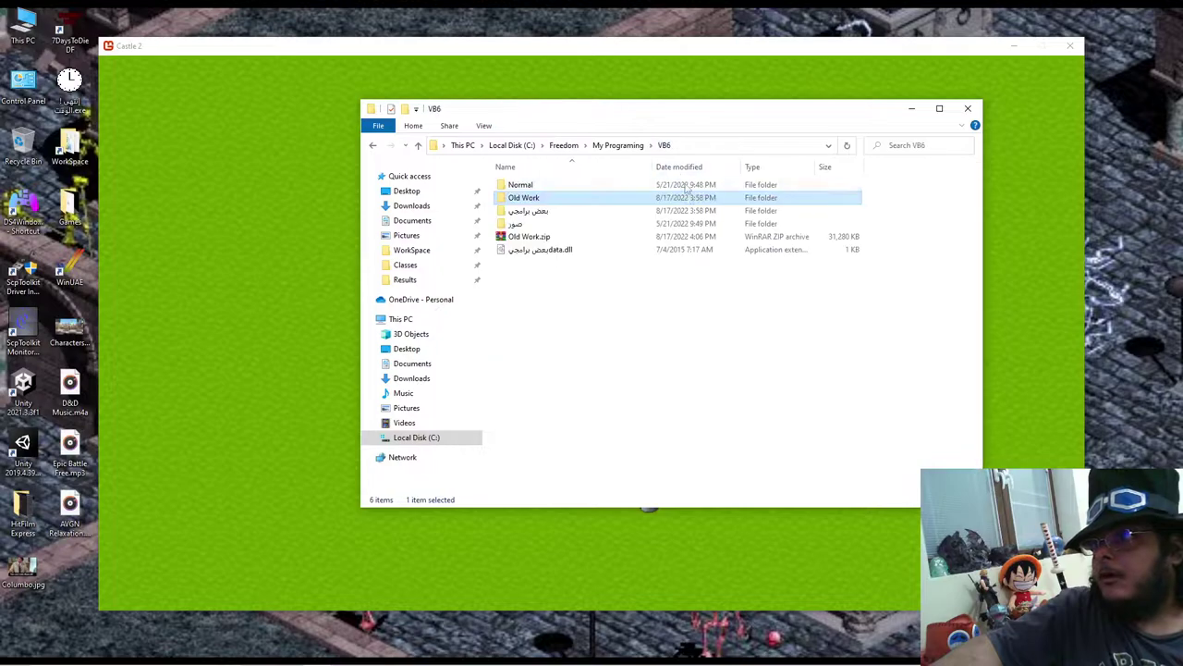
pyautogui.doubleClick(620, 188)
pyautogui.scroll(-5, 694, 409)
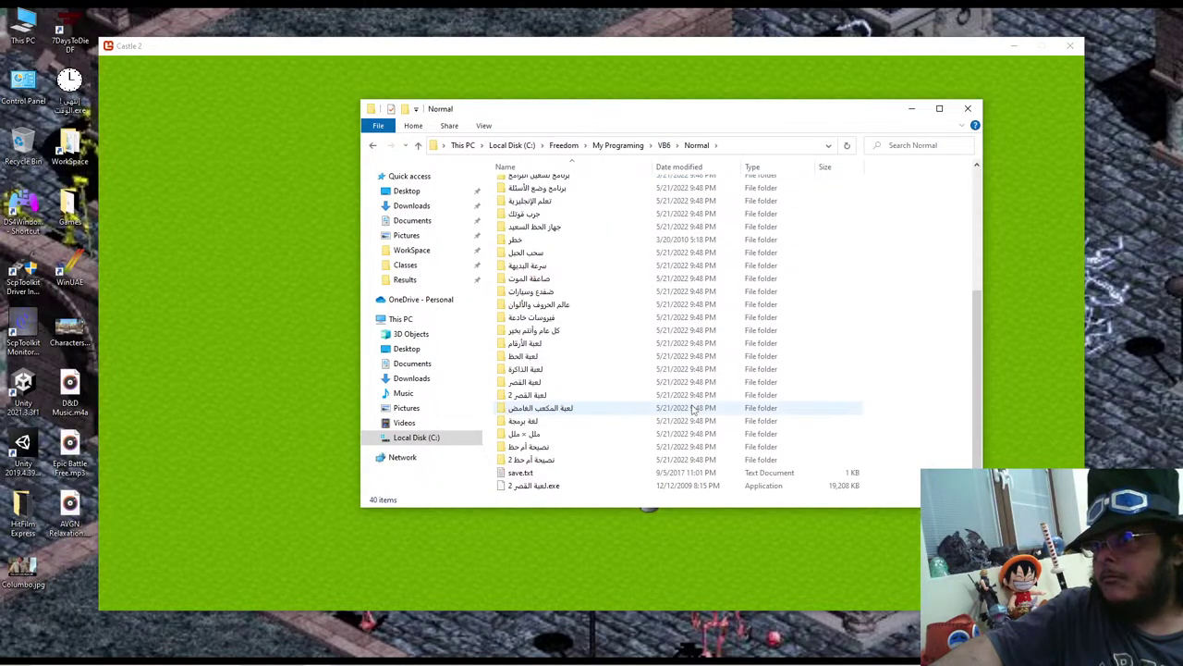
pyautogui.click(545, 486)
pyautogui.rightClick(550, 487)
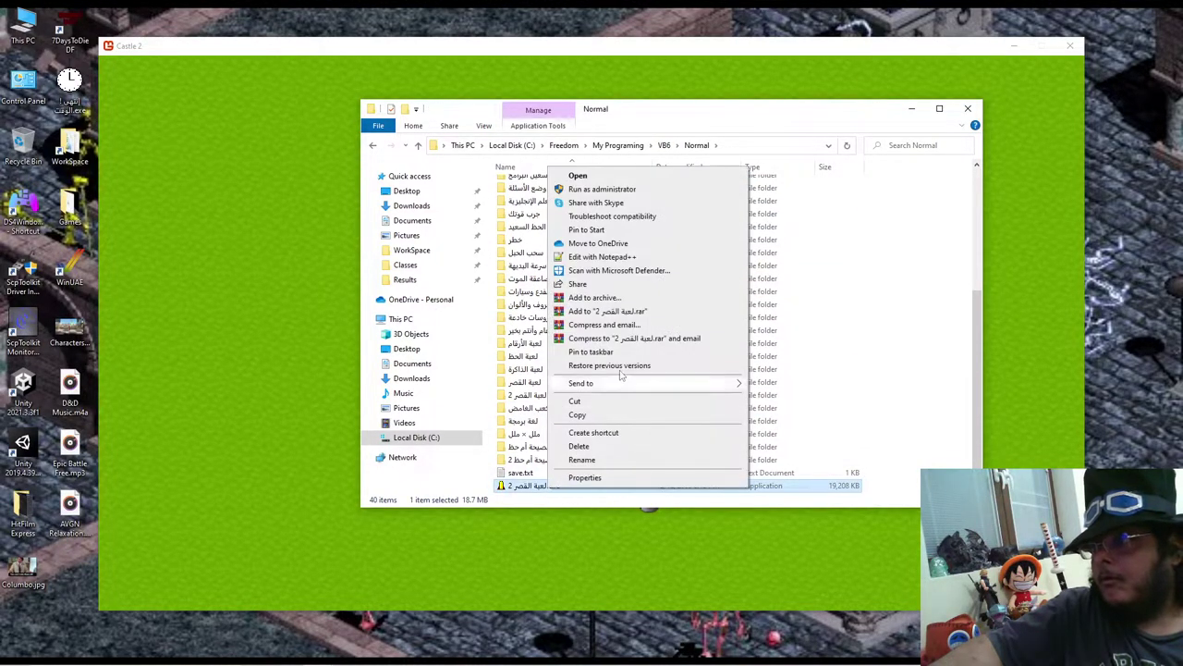
pyautogui.click(587, 477)
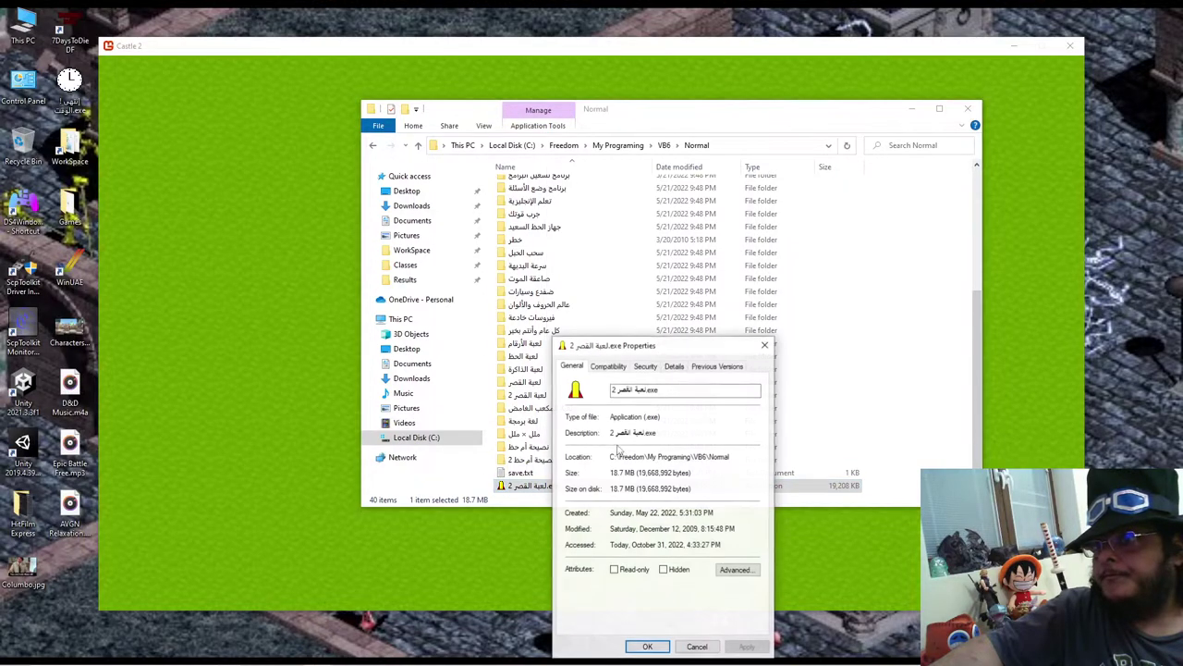
pyautogui.click(609, 365)
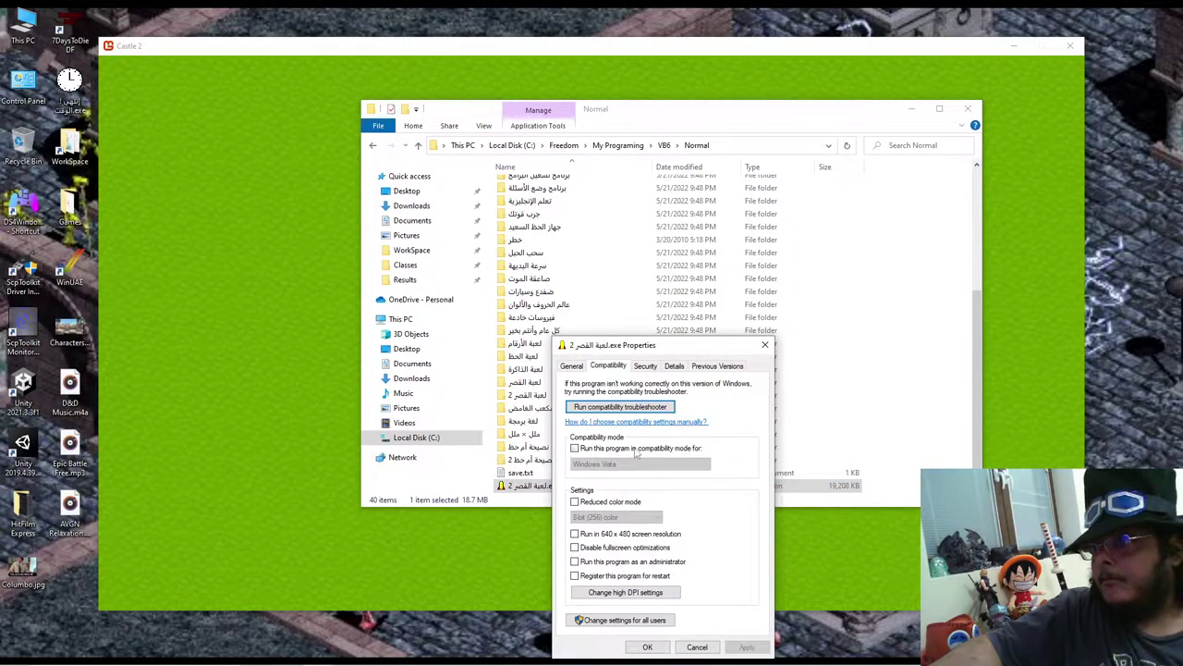
pyautogui.click(636, 449)
pyautogui.click(640, 464)
pyautogui.click(626, 489)
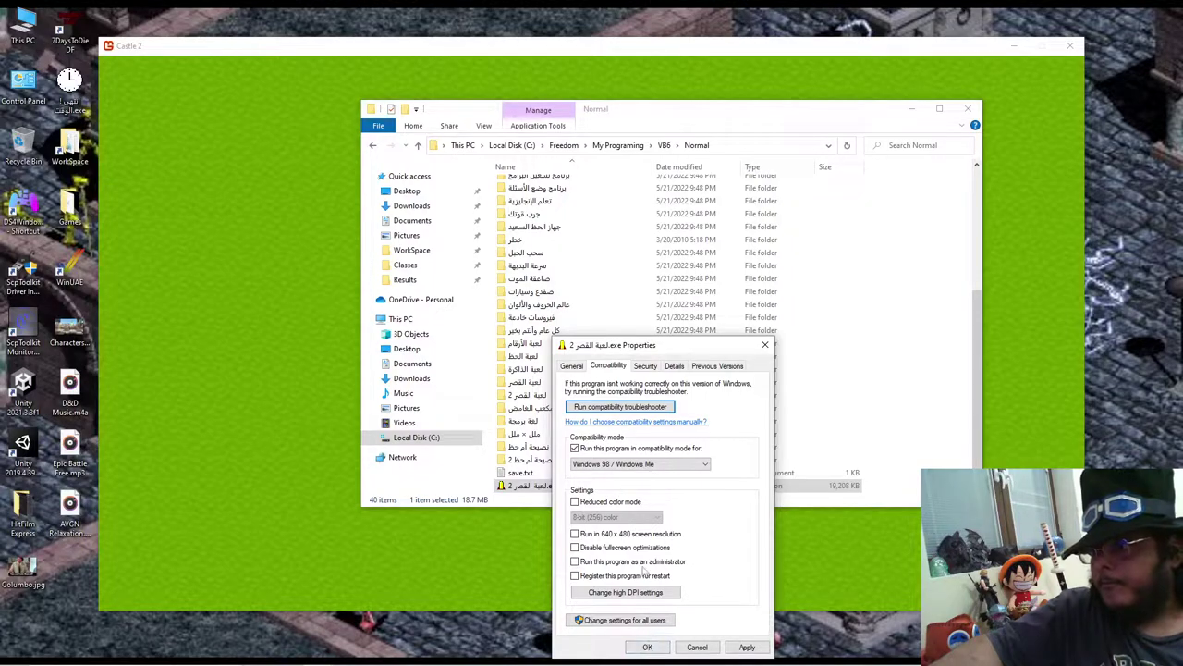
pyautogui.click(647, 647)
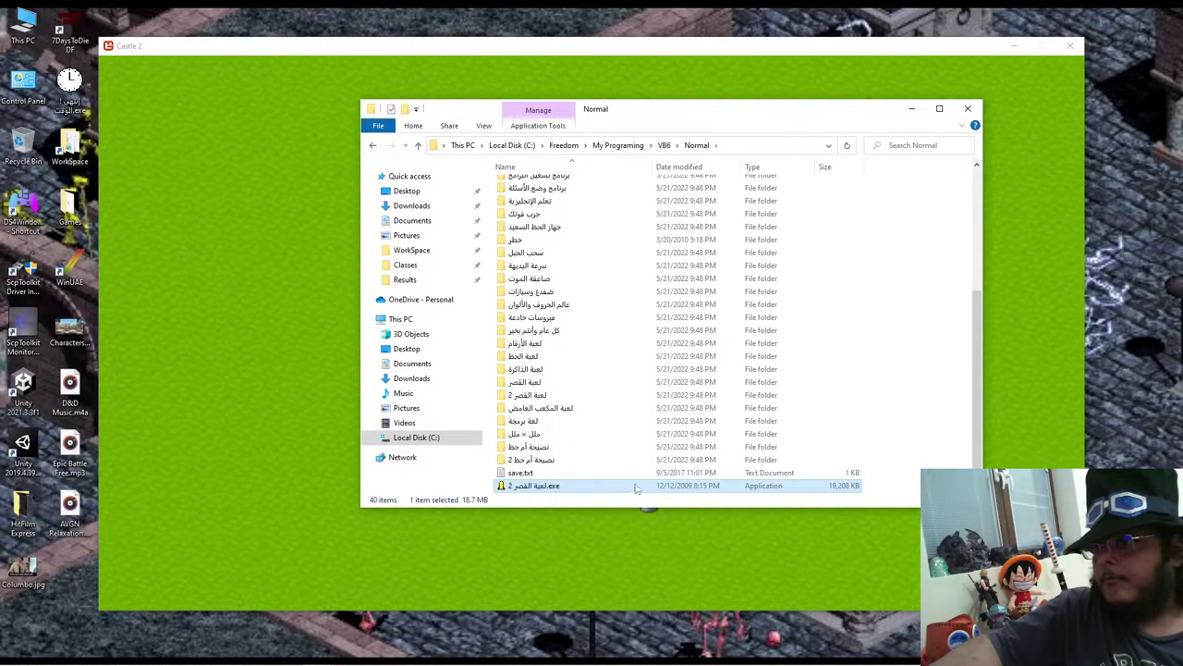
# Step: Launch لعبة القصر 2.exe from the Normal folder and from Old Work to check its menu, exiting the game each time
pyautogui.press('Return')
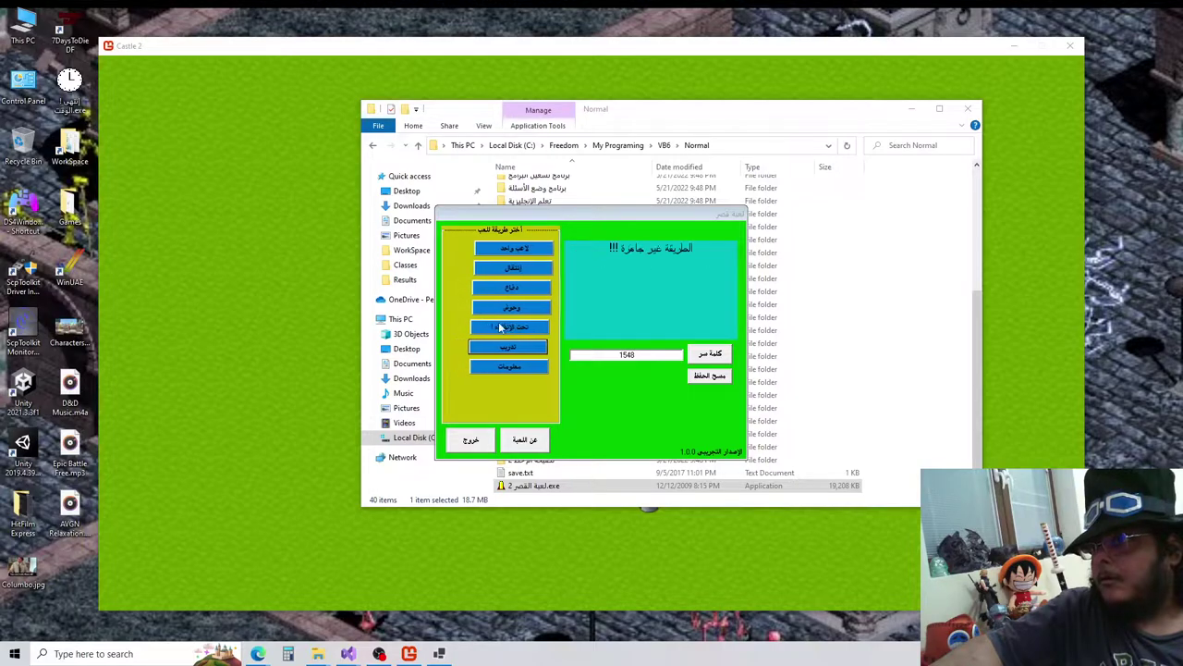
pyautogui.click(477, 446)
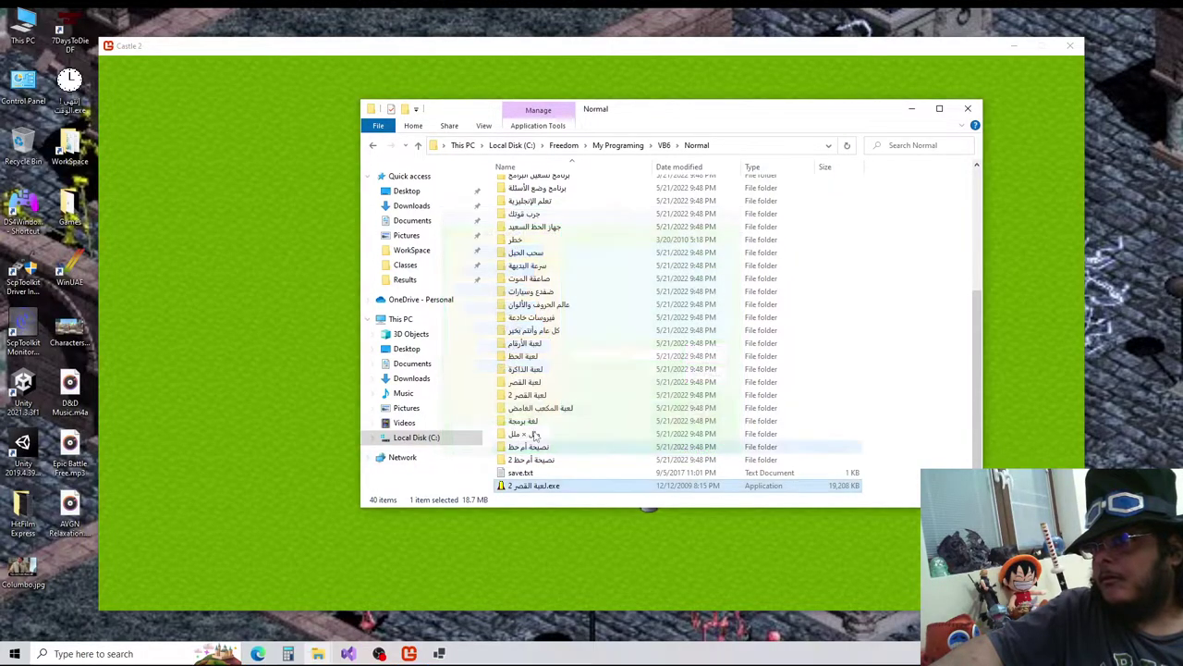
pyautogui.click(664, 145)
pyautogui.doubleClick(524, 197)
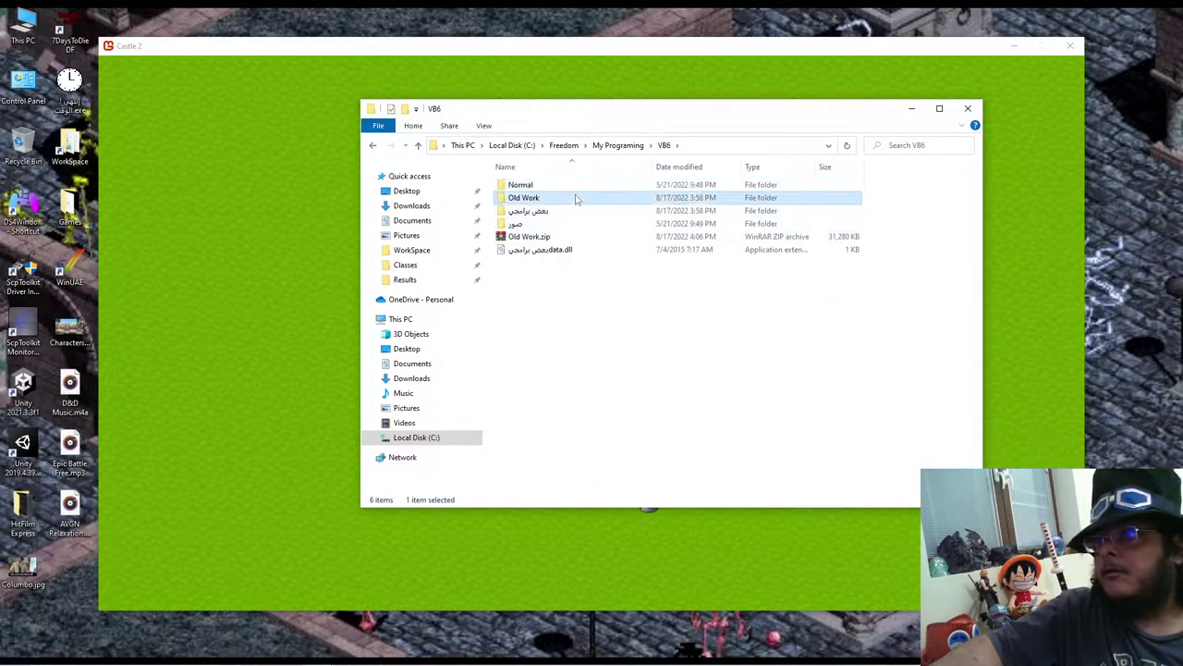
pyautogui.scroll(-1, 583, 406)
pyautogui.click(575, 447)
pyautogui.doubleClick(574, 447)
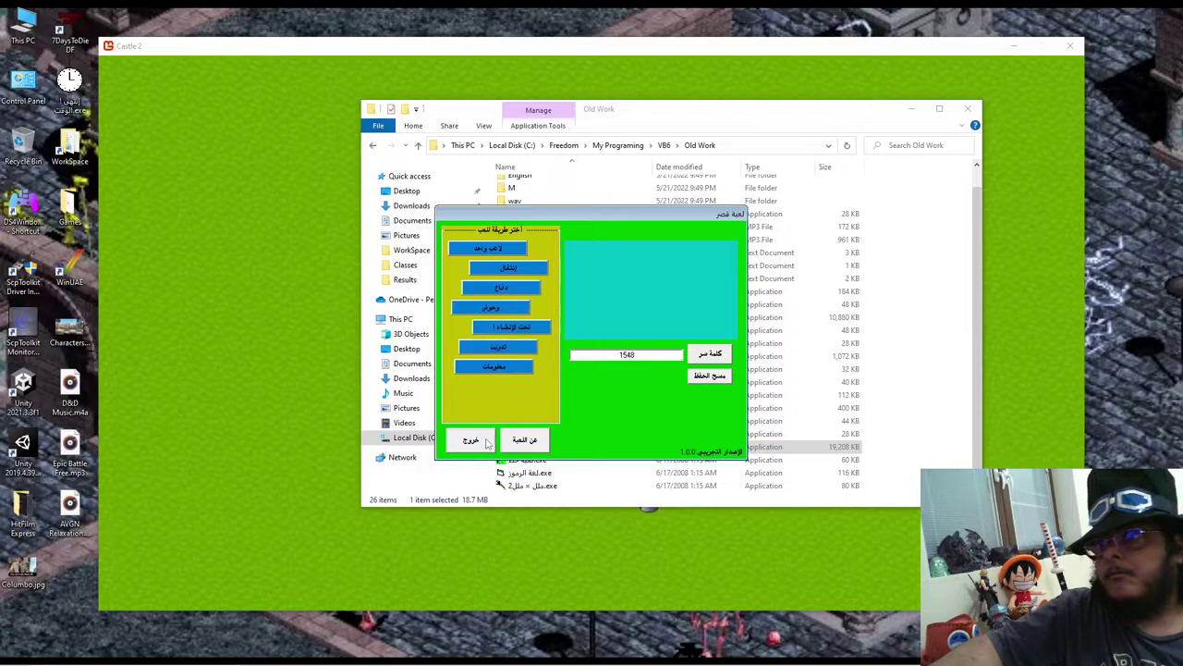
pyautogui.click(751, 136)
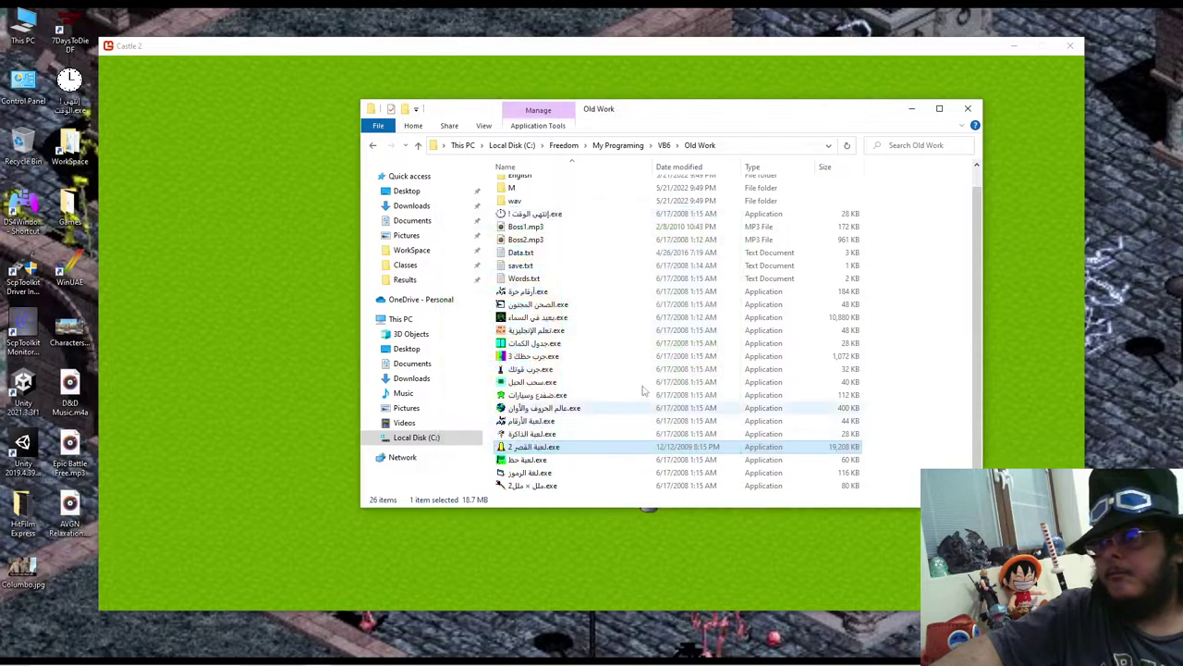
# Step: Move the Castle 2 and Map Simulator windows aside and bring the Old Work folder window back to the front
pyautogui.moveTo(940, 48); pyautogui.dragTo(922, 467)
pyautogui.click(745, 79)
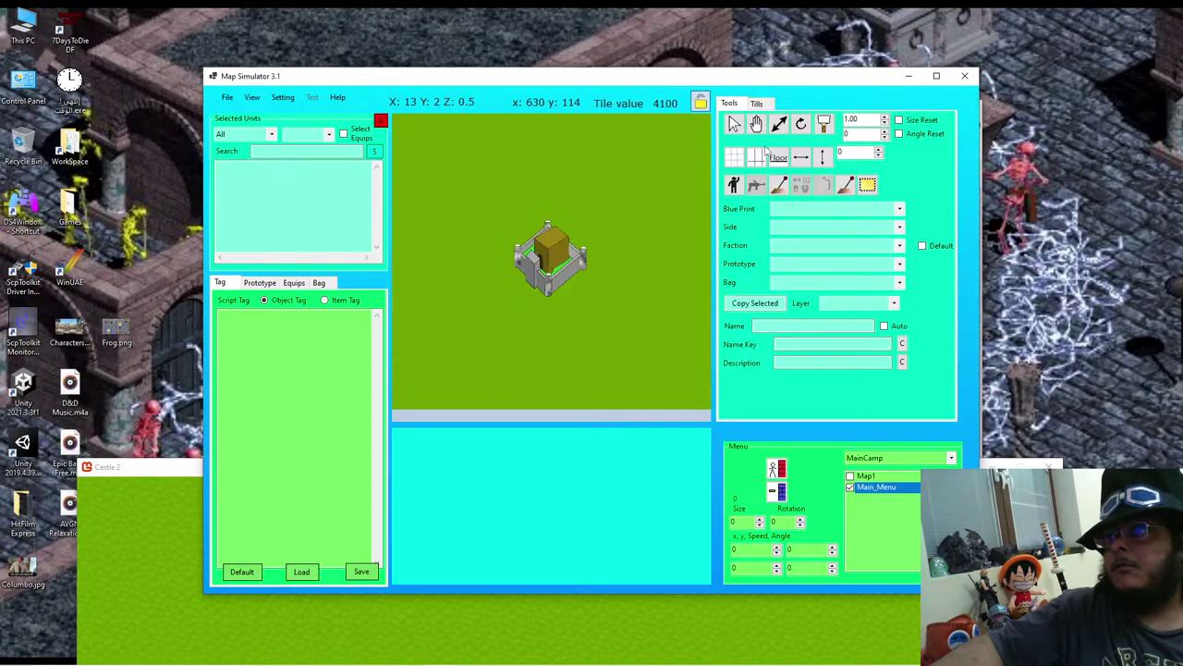
pyautogui.moveTo(791, 83); pyautogui.dragTo(578, 53)
pyautogui.click(862, 123)
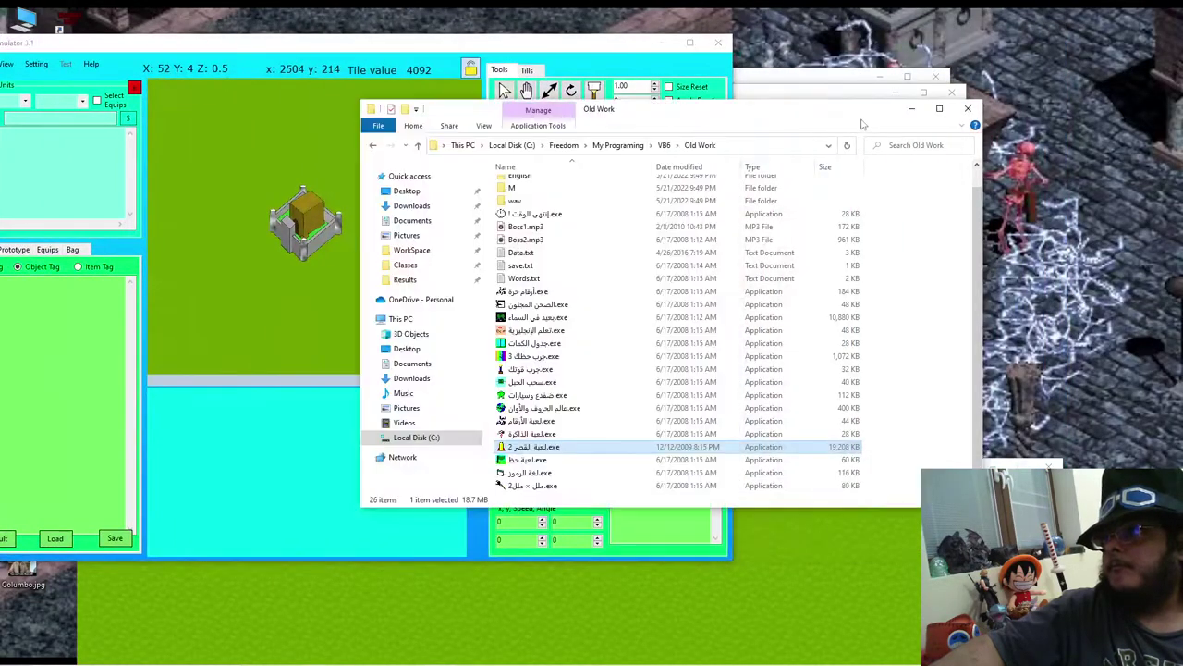
pyautogui.click(790, 88)
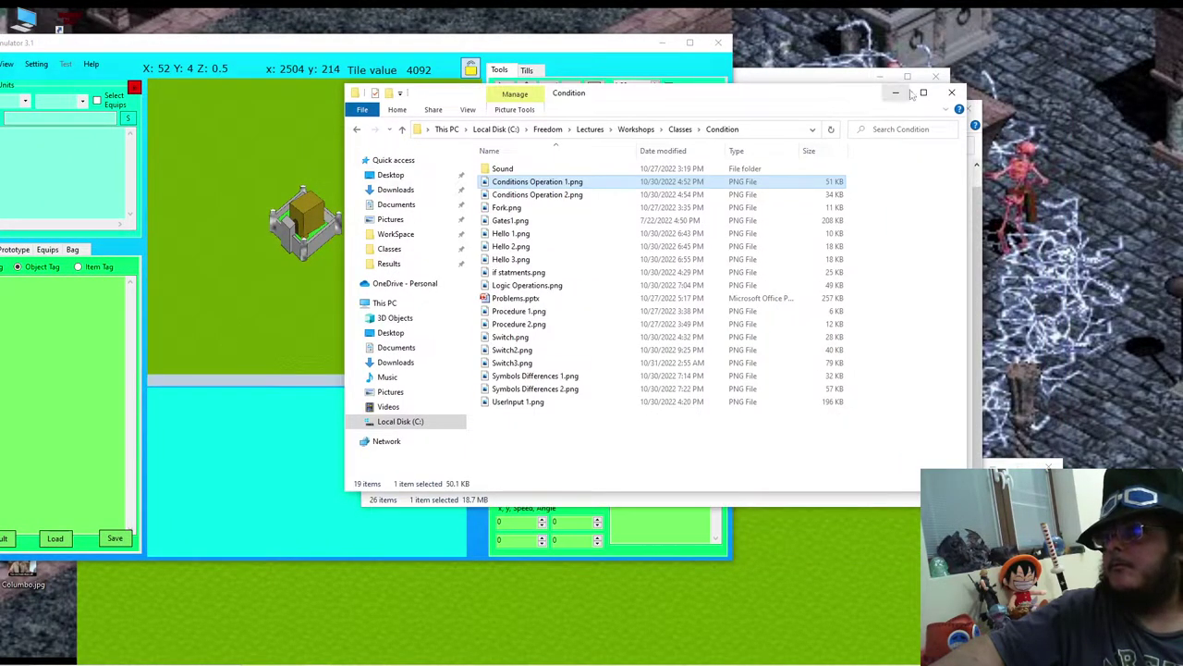
pyautogui.click(792, 81)
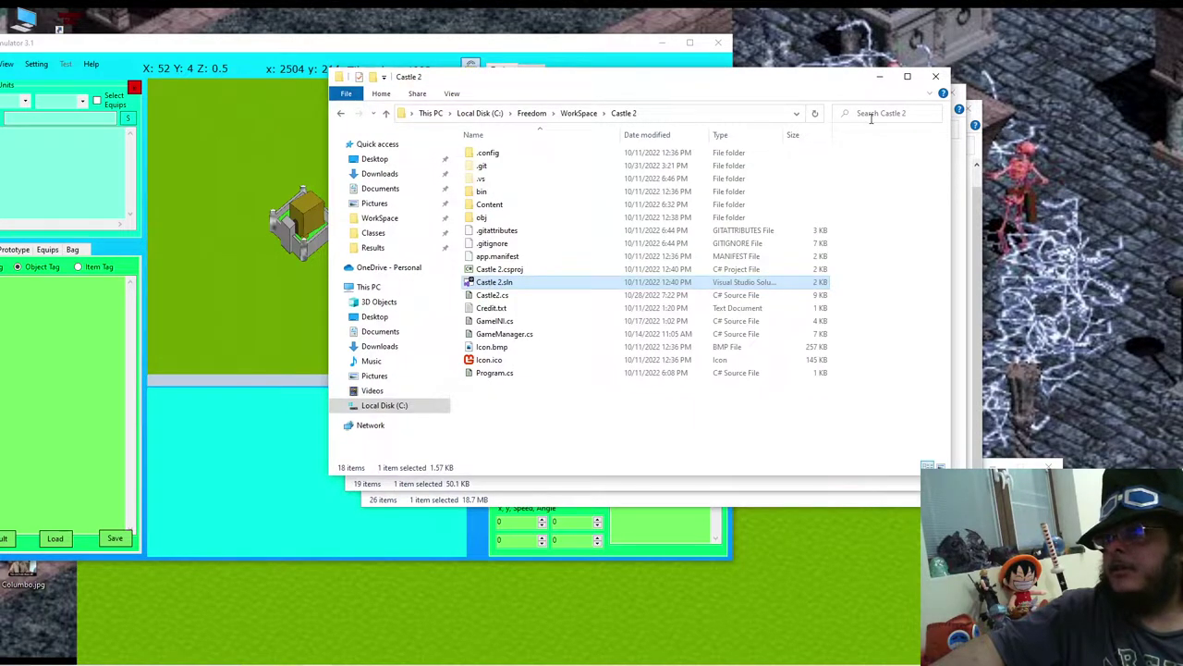
pyautogui.click(980, 233)
pyautogui.scroll(1, 707, 389)
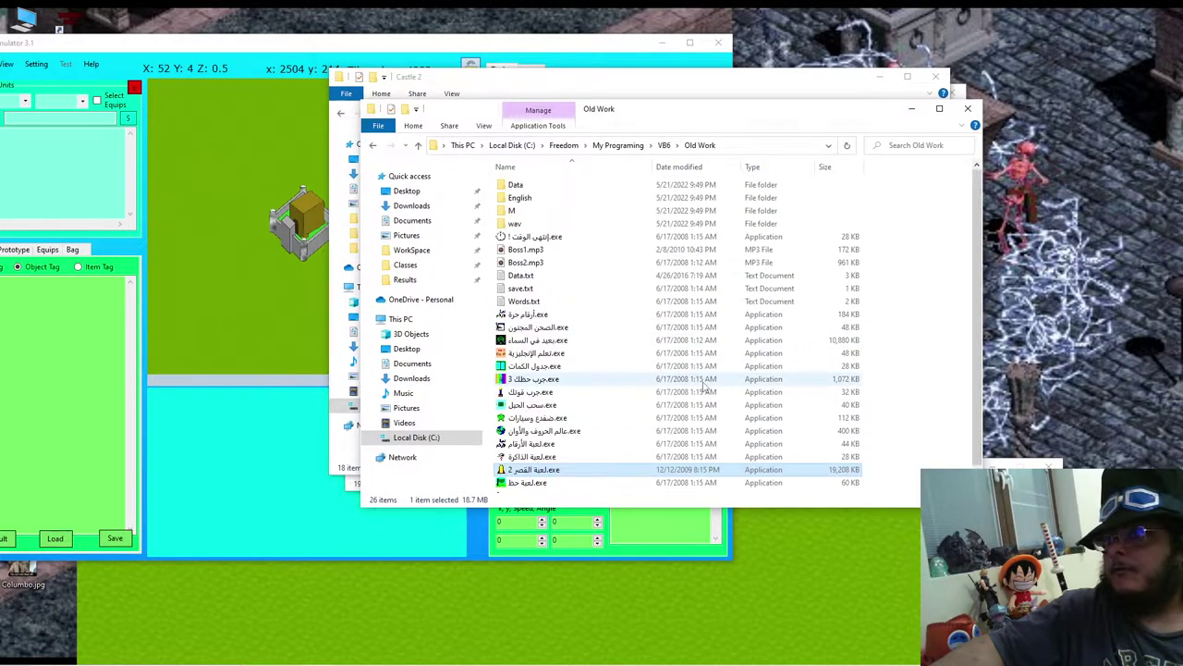
# Step: In the small 2 لعبة القصر folder inside Normal, set لعبة القصر 2 (smaller).exe to Windows 98 / Windows Me compatibility mode
pyautogui.click(664, 146)
pyautogui.doubleClick(575, 185)
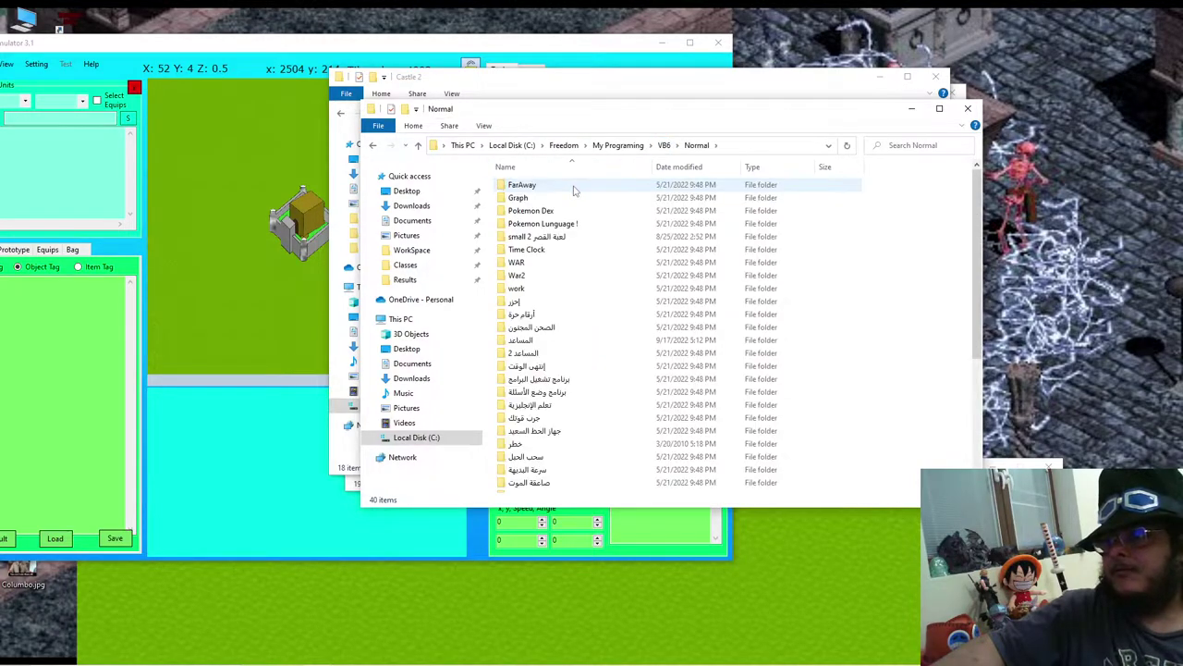
pyautogui.doubleClick(607, 237)
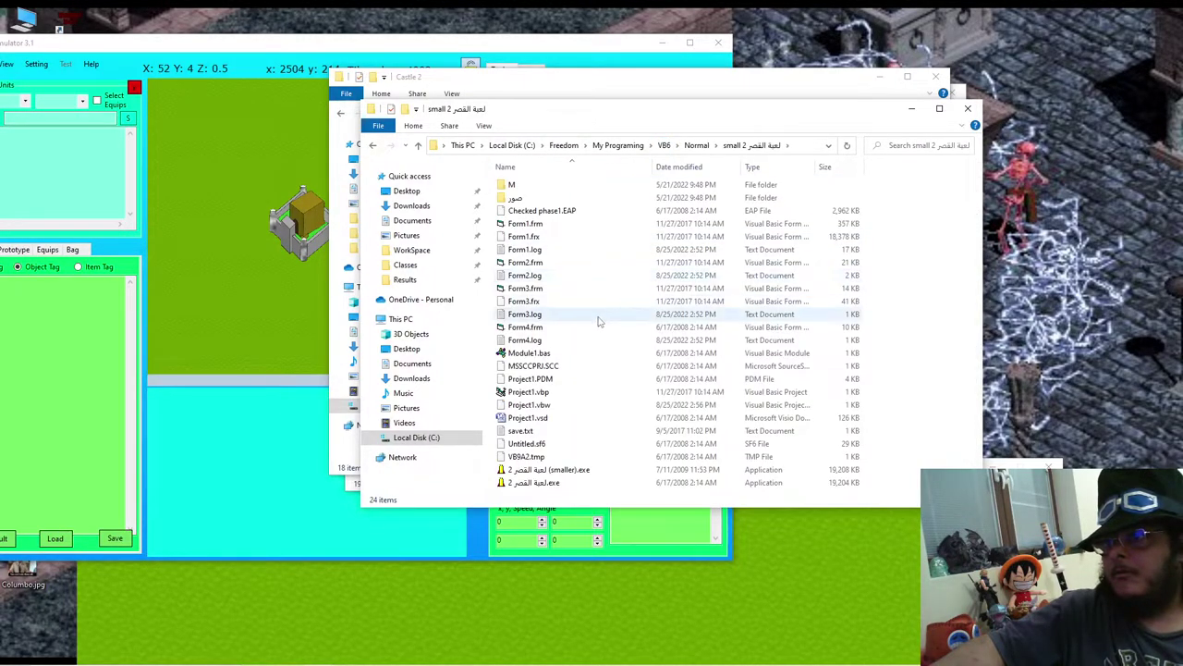
pyautogui.click(539, 471)
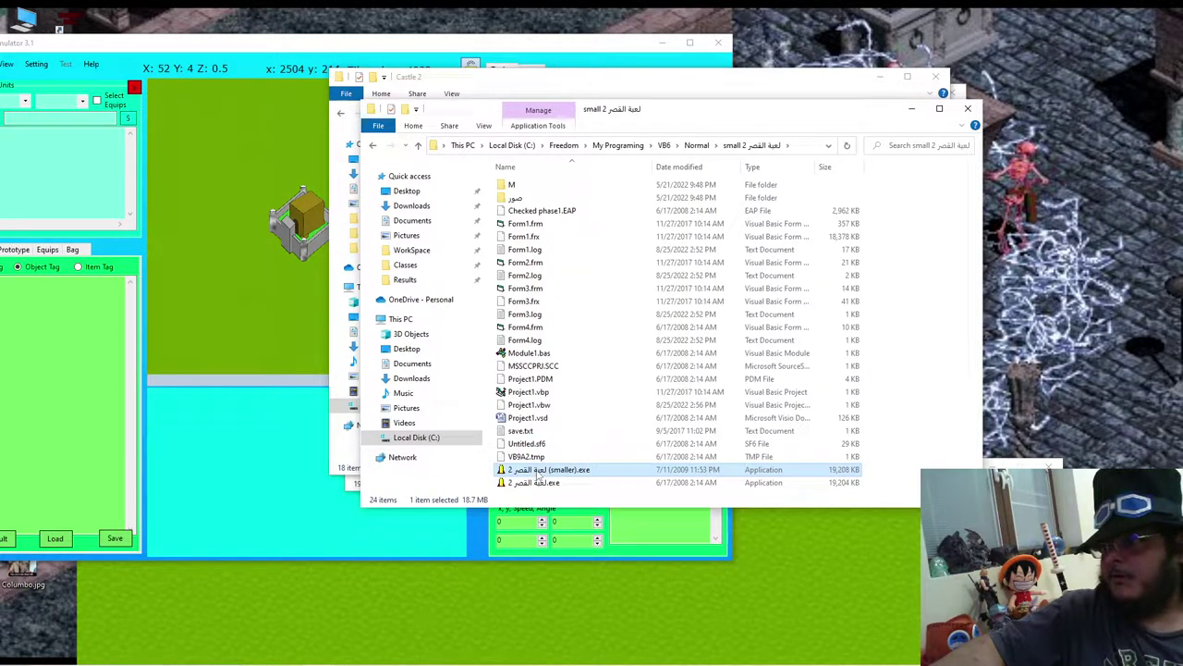
pyautogui.rightClick(539, 473)
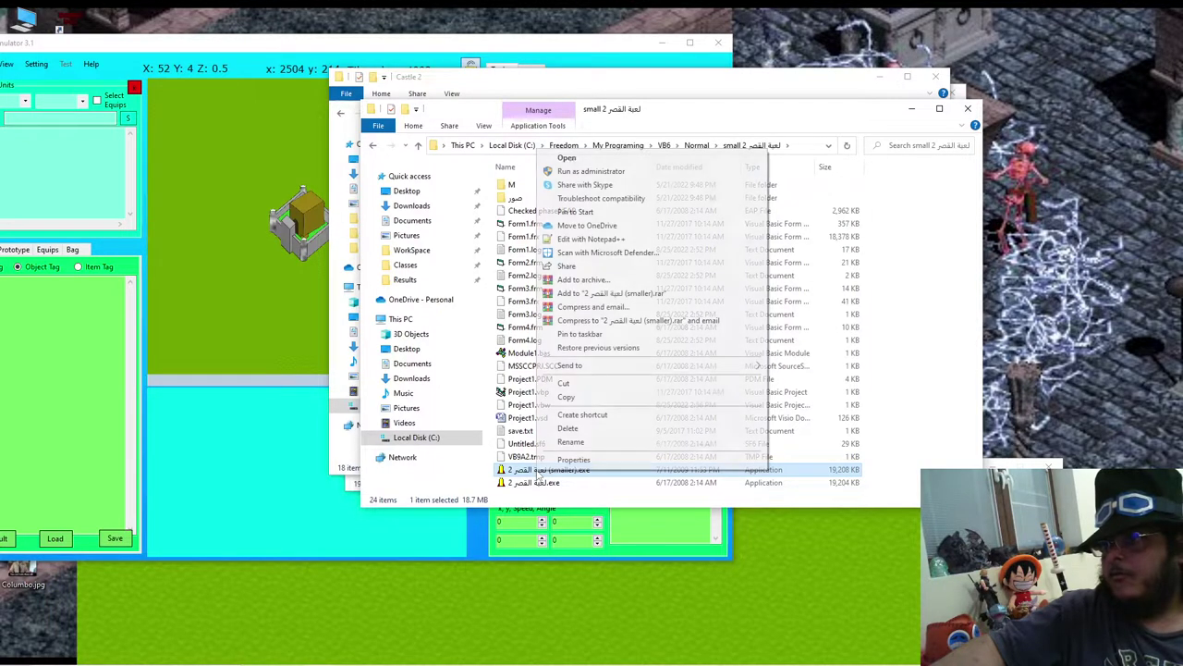
pyautogui.click(574, 461)
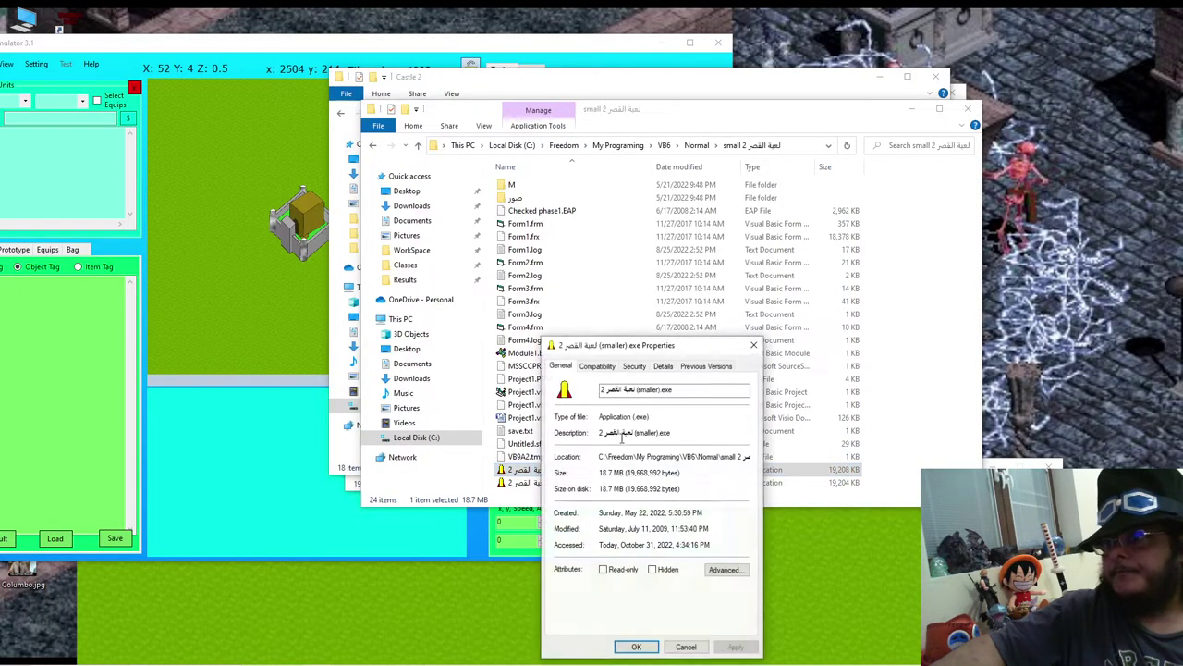
pyautogui.click(596, 365)
pyautogui.click(600, 448)
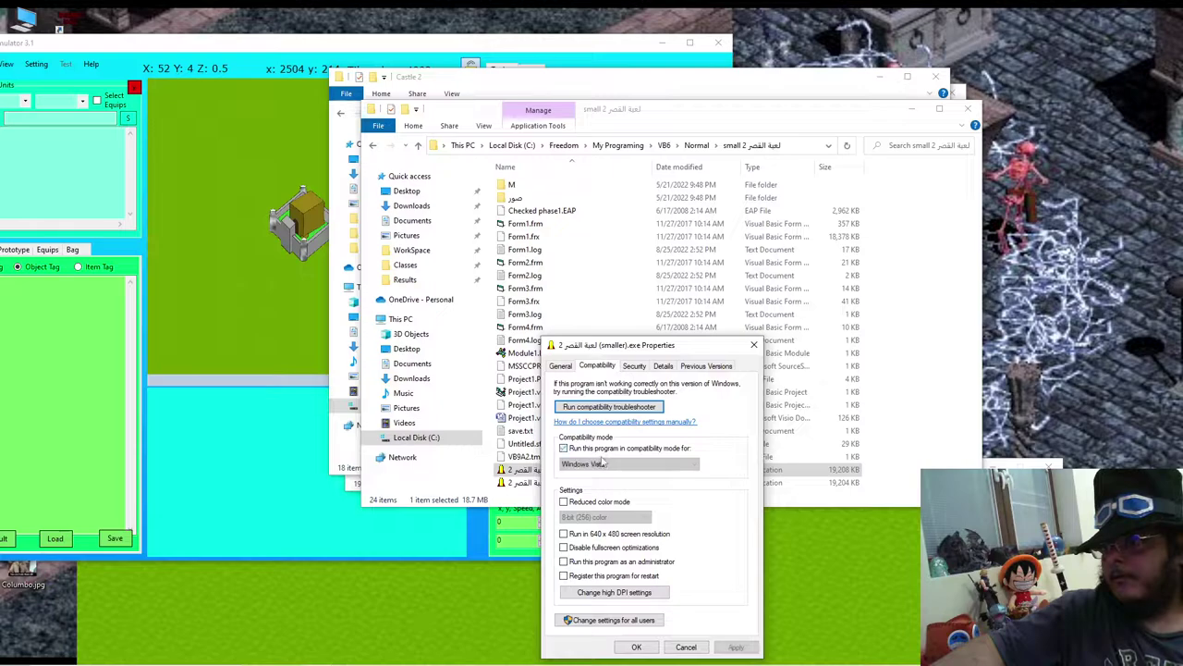
pyautogui.click(603, 464)
pyautogui.click(602, 483)
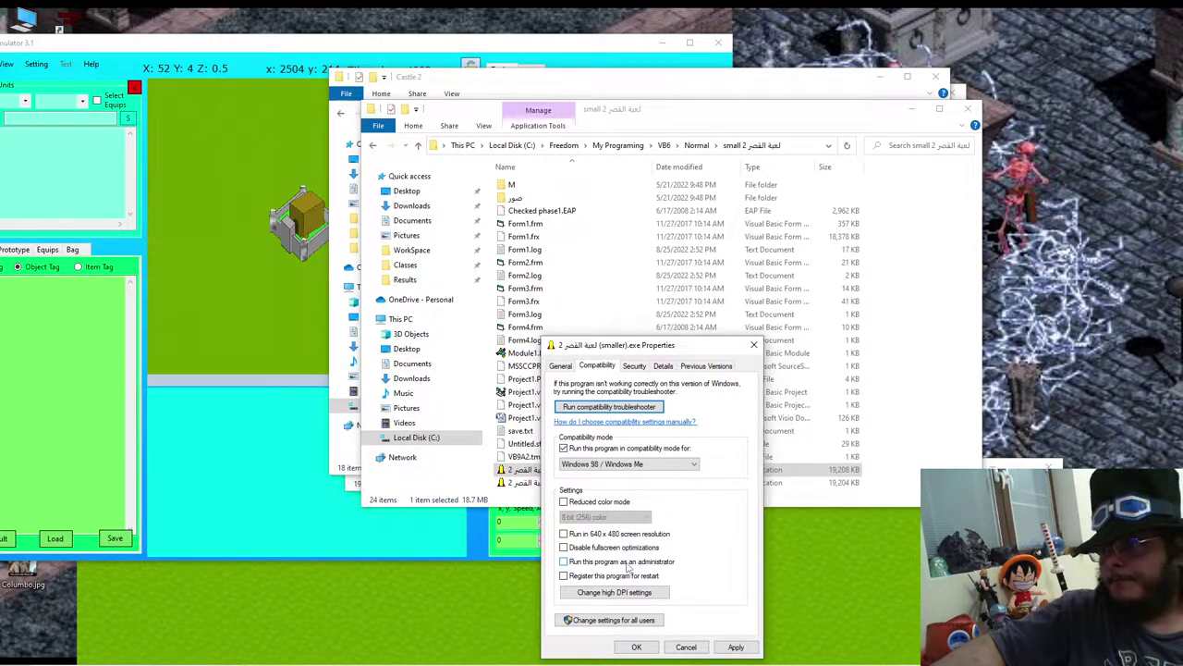
pyautogui.click(636, 646)
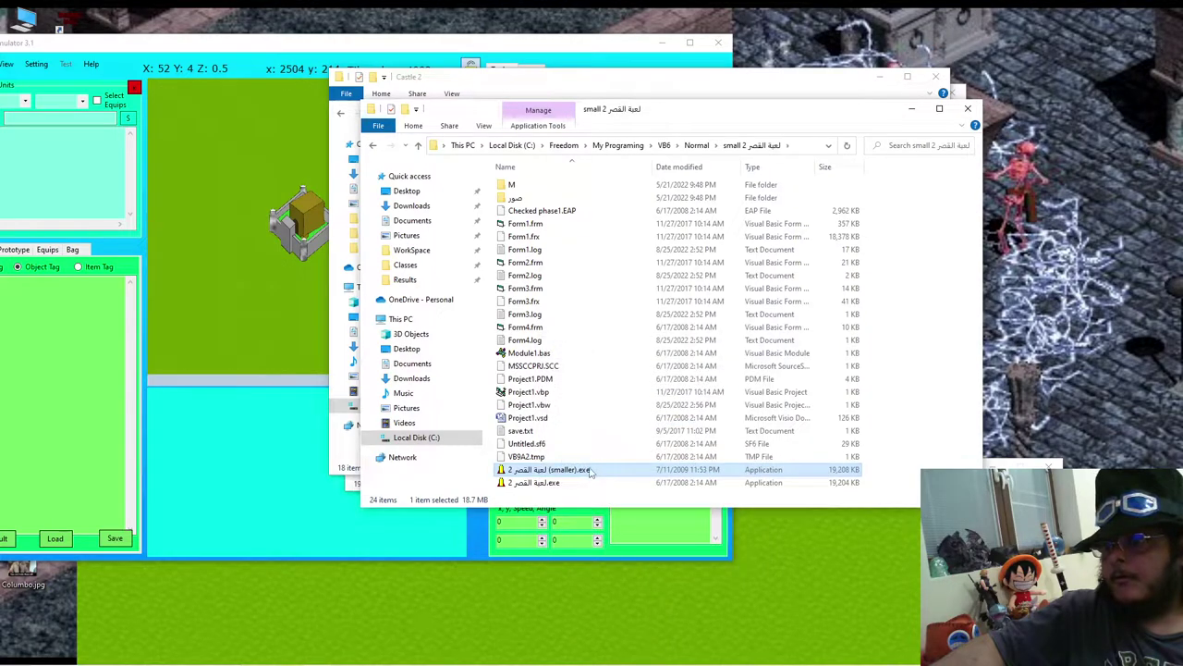
# Step: Run لعبة القصر 2 (smaller).exe and لعبة القصر 2.exe in turn to compare their game-mode menus, reading the نجاة mode's description
pyautogui.doubleClick(592, 471)
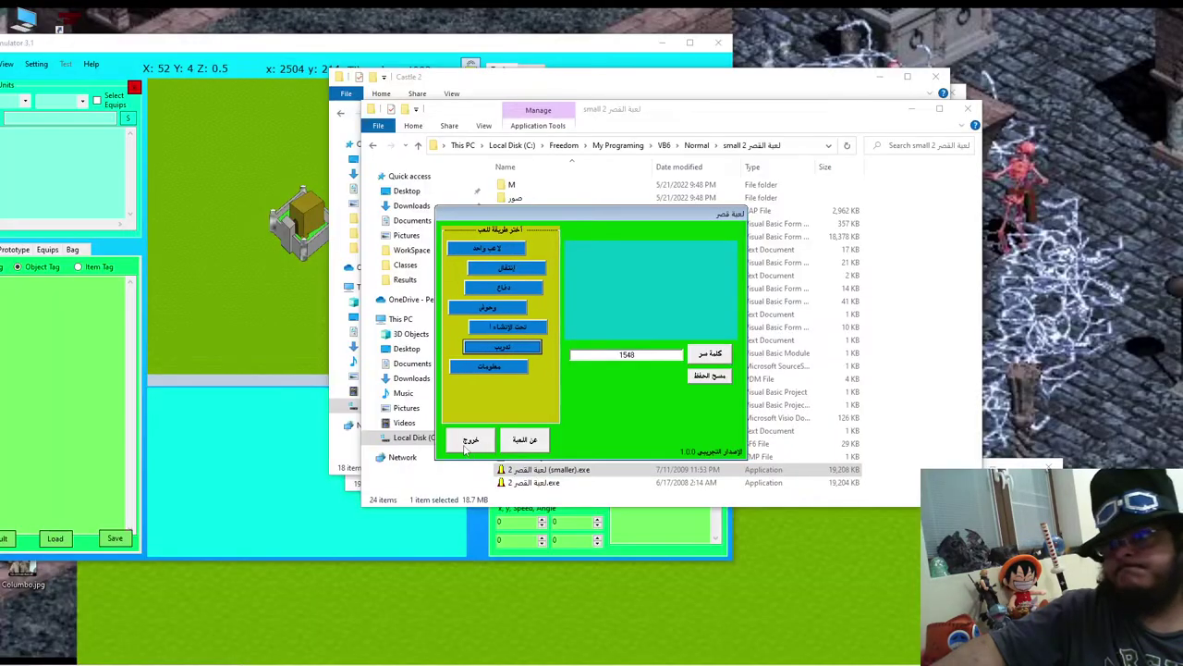
pyautogui.click(465, 443)
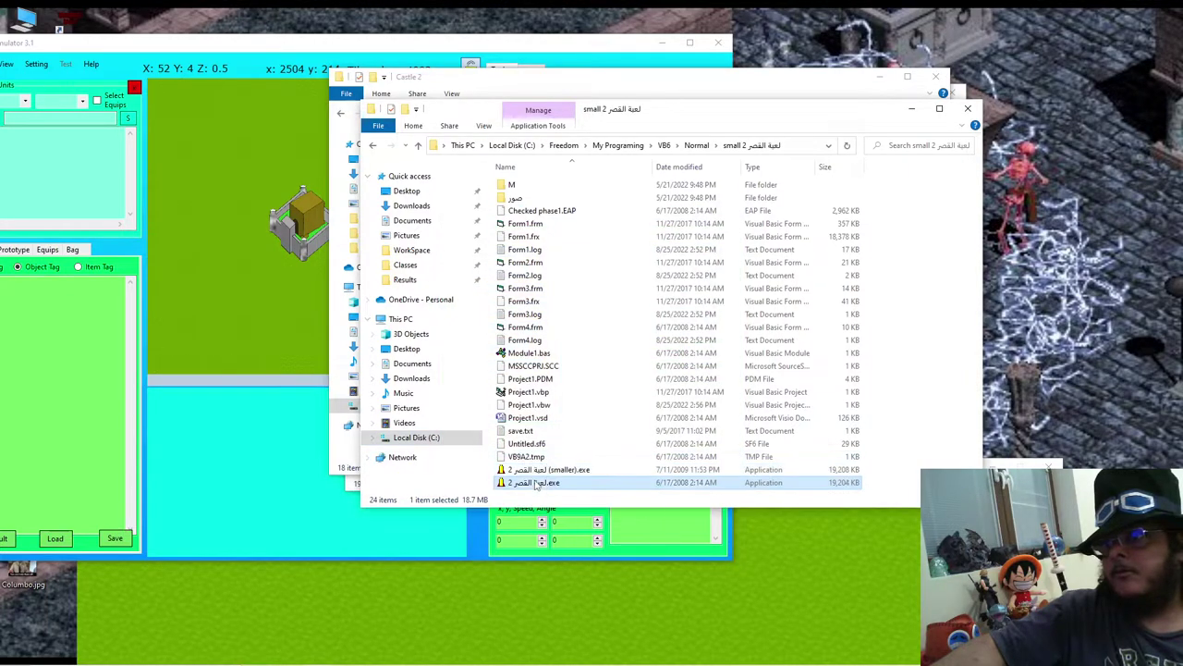
pyautogui.doubleClick(578, 481)
pyautogui.click(511, 440)
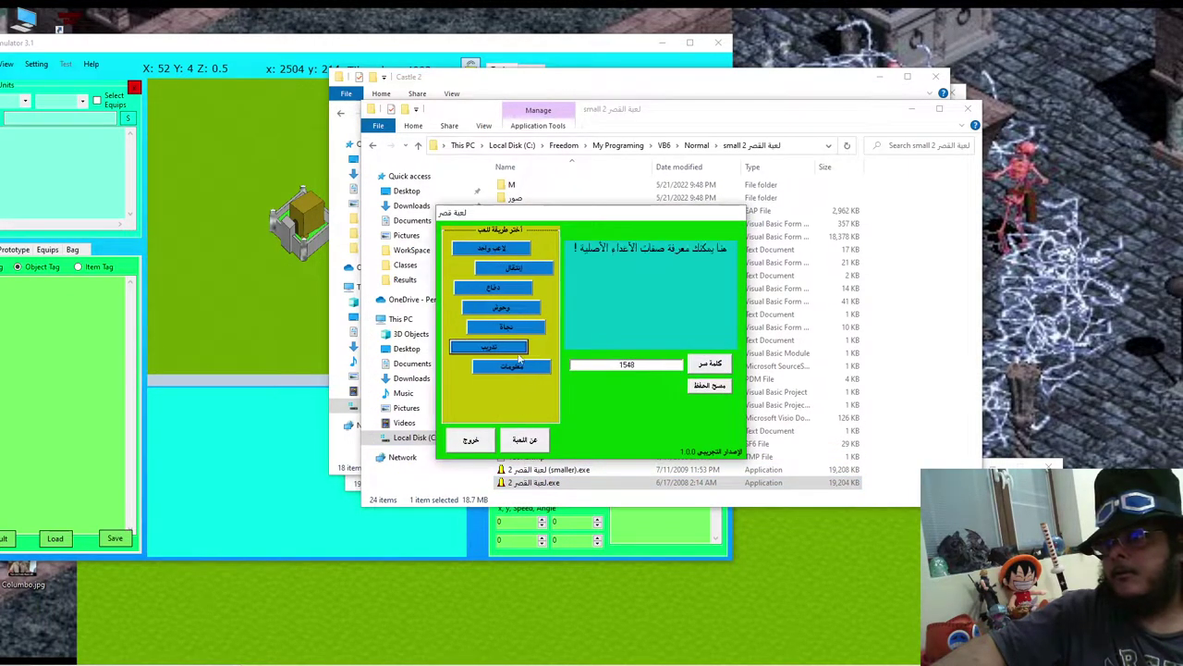
pyautogui.click(566, 329)
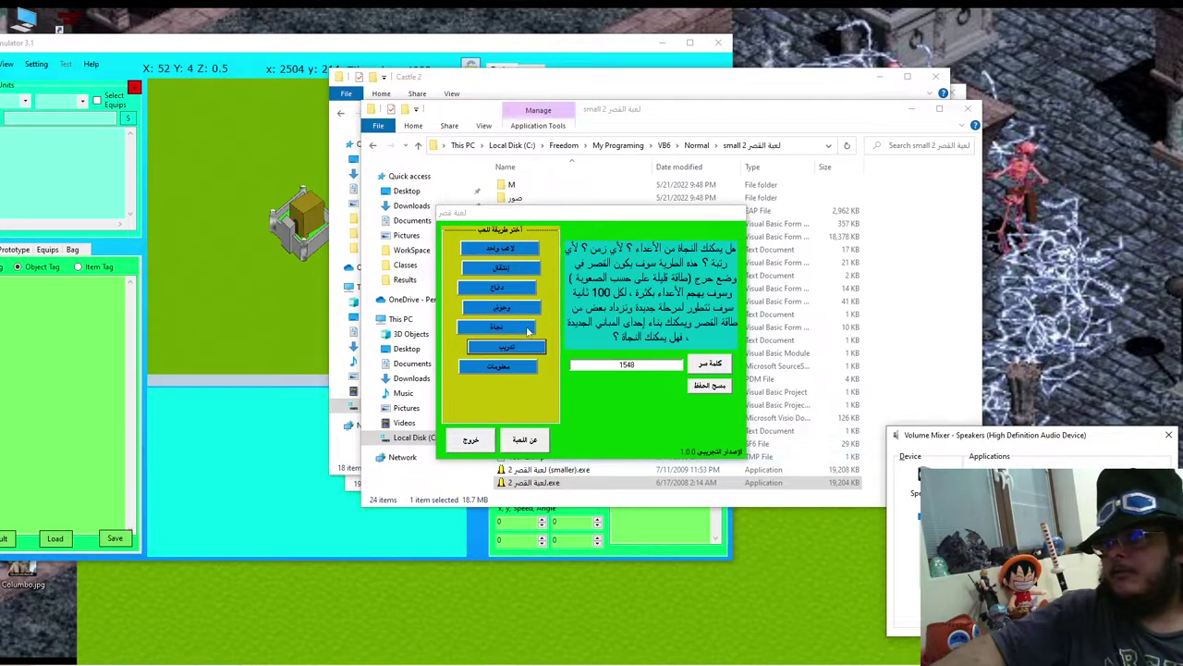
pyautogui.moveTo(497, 334)
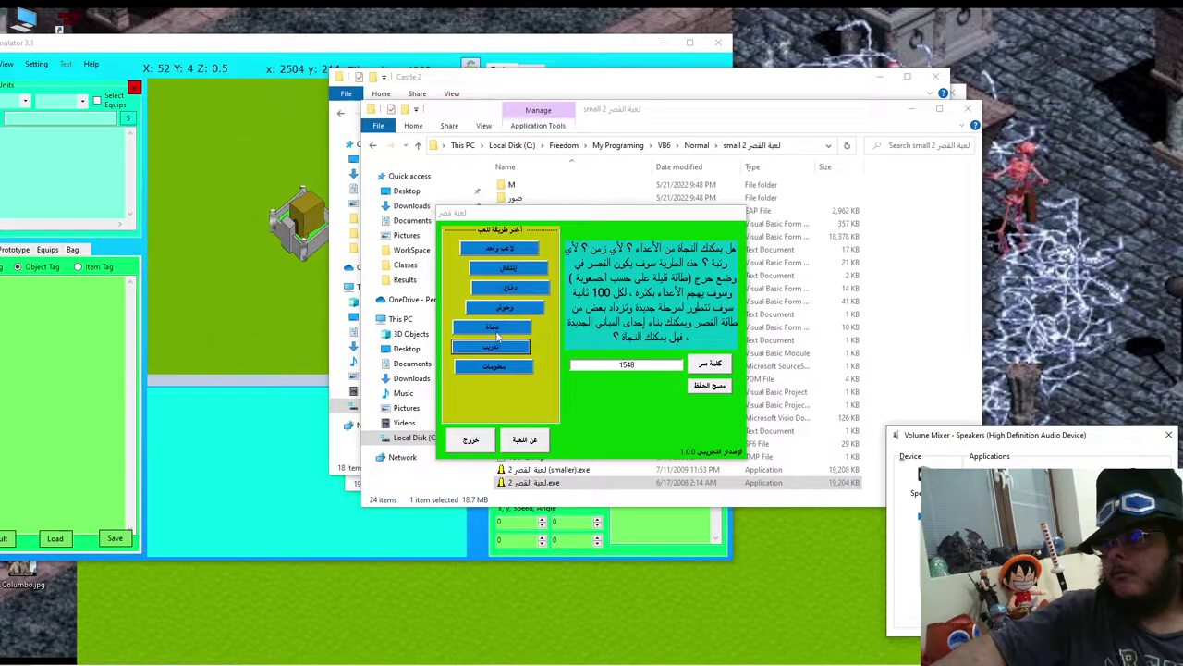
pyautogui.click(1168, 435)
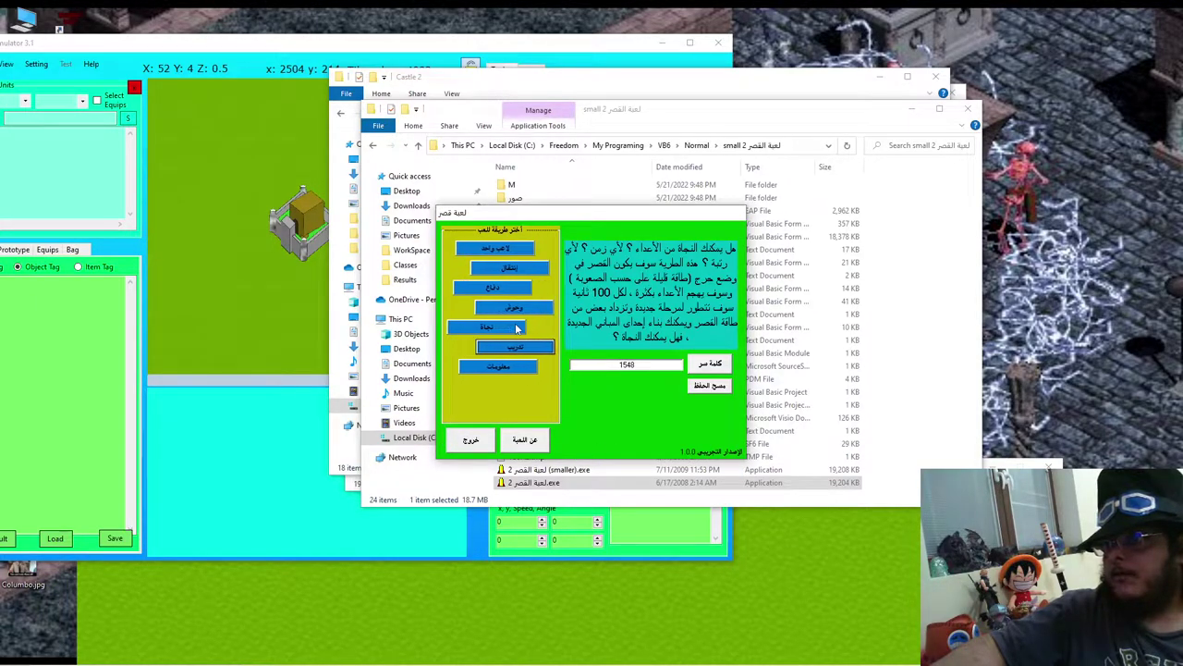
pyautogui.click(471, 439)
pyautogui.doubleClick(558, 469)
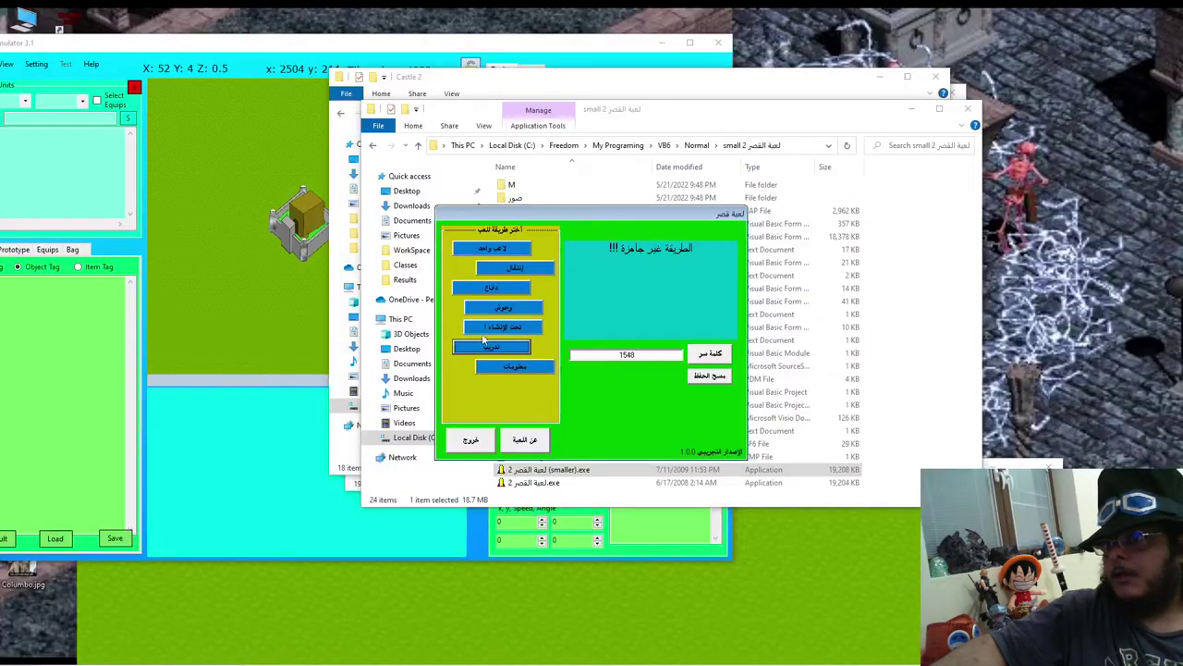
# Step: Exit the game and rename لعبة القصر 2.exe to لعبة القصر 2 أخر إصدار.exe
pyautogui.click(470, 440)
pyautogui.rightClick(557, 490)
pyautogui.click(599, 457)
pyautogui.press('Home')
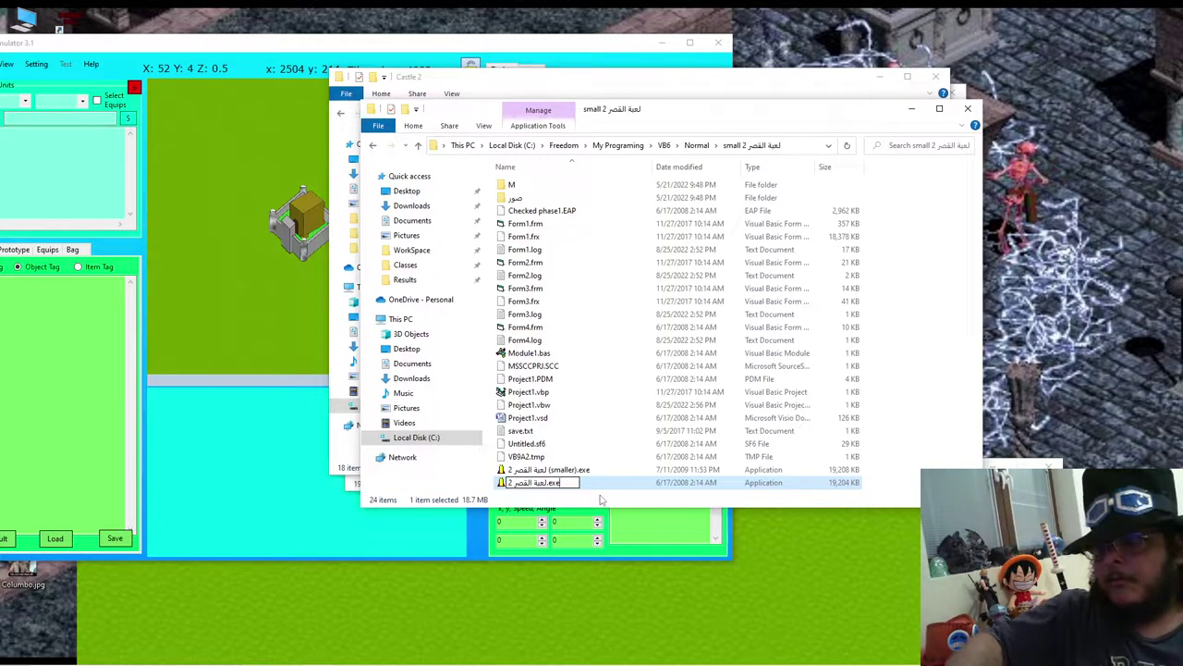
pyautogui.press('BackSpace')
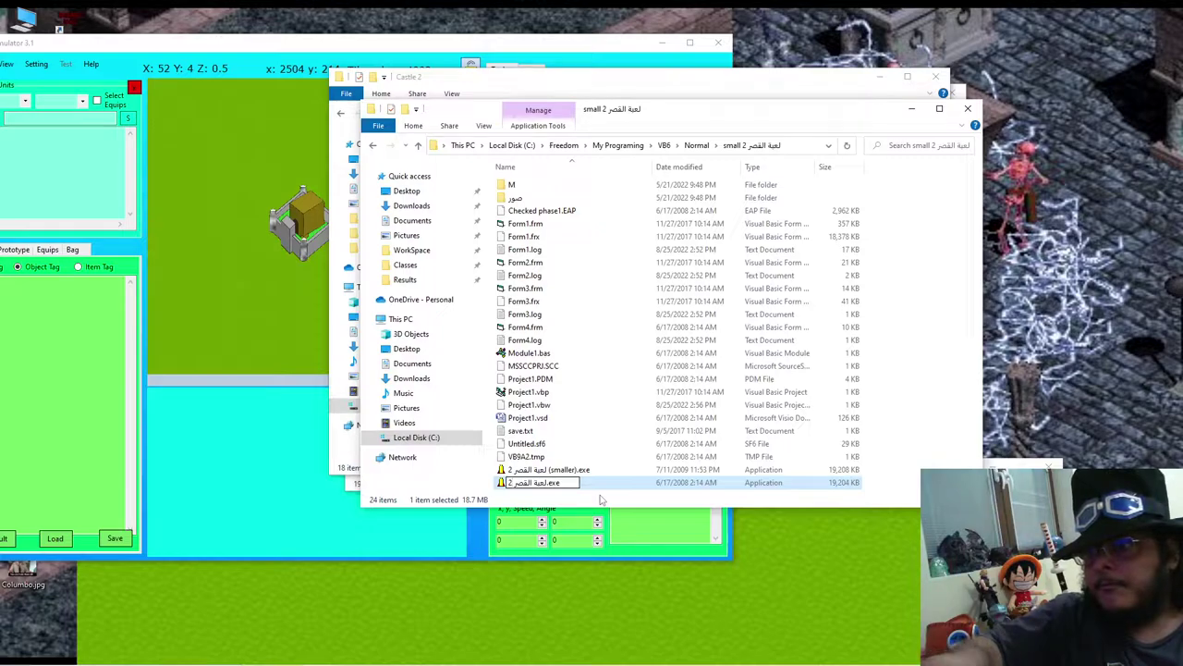
pyautogui.write('أخر إصدار')
pyautogui.press('Return')
# Step: Run لعبة القصر 2 أخر إصدار.exe to check its menu and exit the game
pyautogui.doubleClick(730, 483)
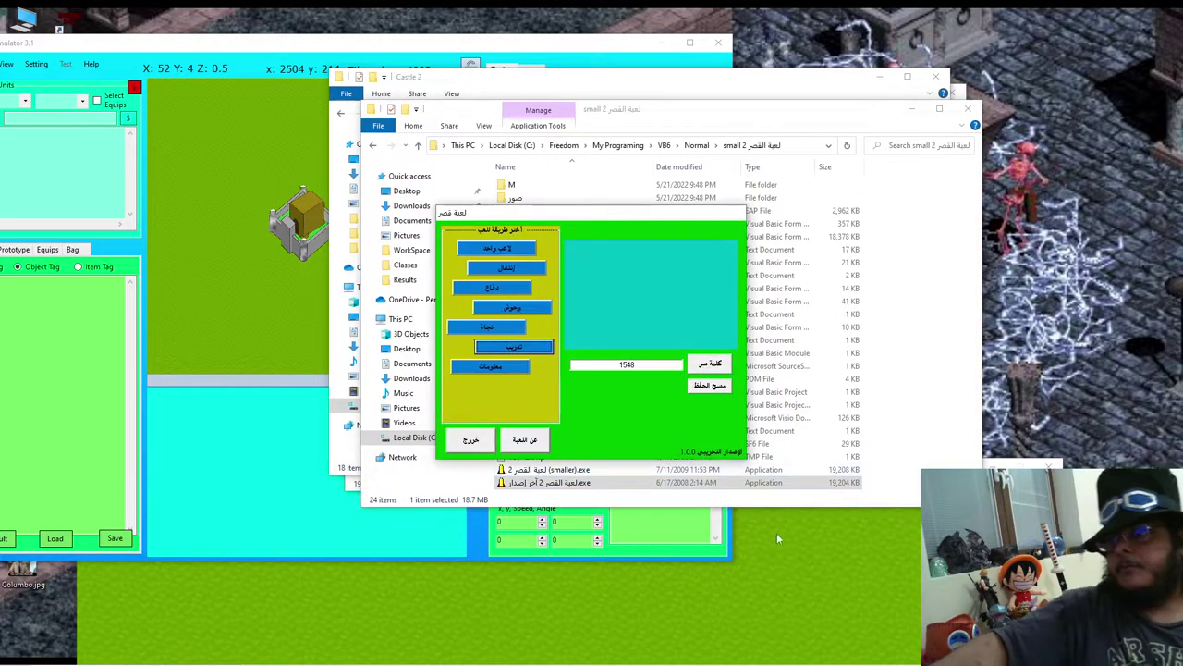
pyautogui.moveTo(731, 662)
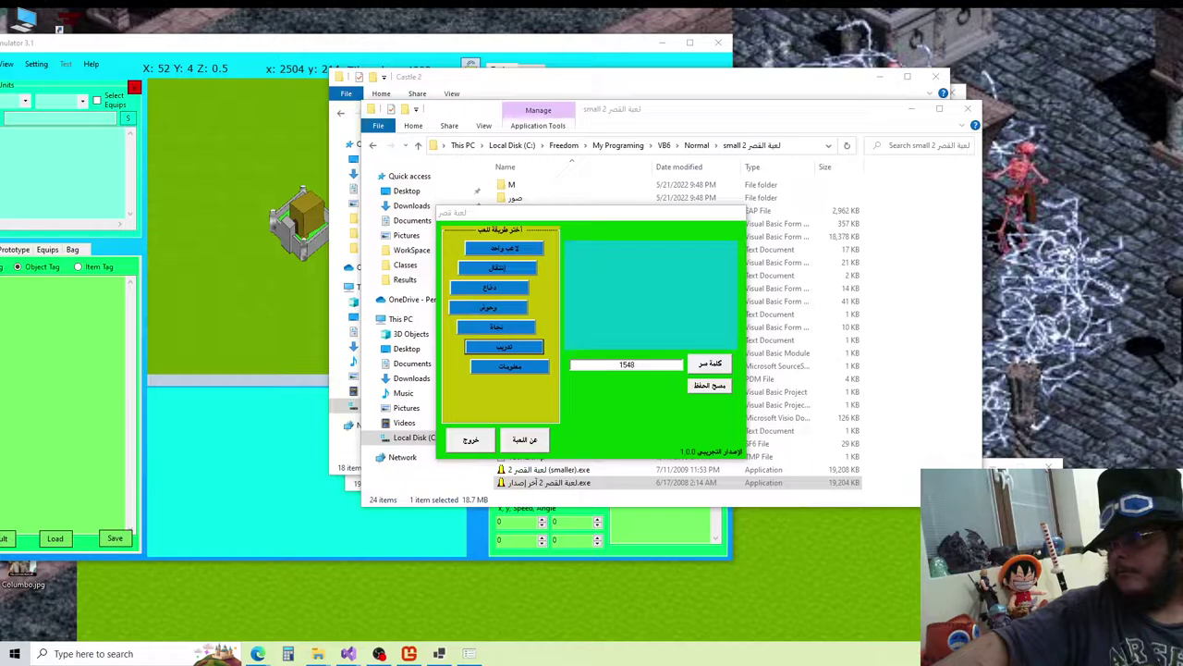
pyautogui.click(471, 439)
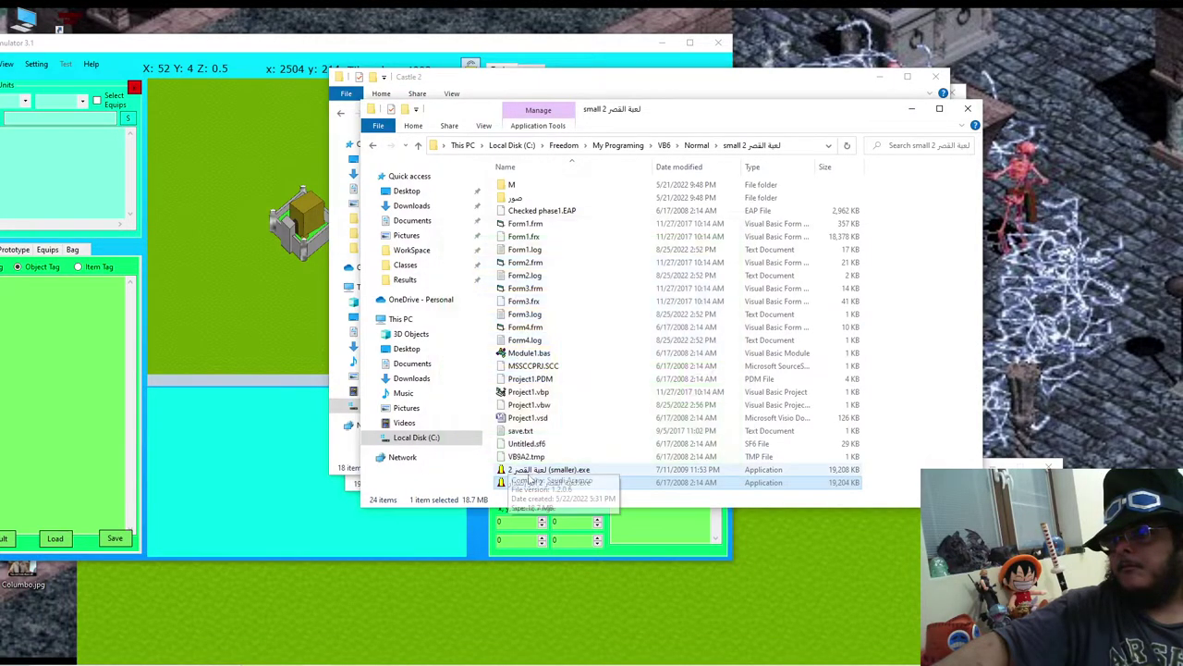
# Step: Set لعبة القصر 2 أخر إصدار.exe to run in Windows 98 / Windows Me compatibility mode
pyautogui.rightClick(518, 493)
pyautogui.click(559, 487)
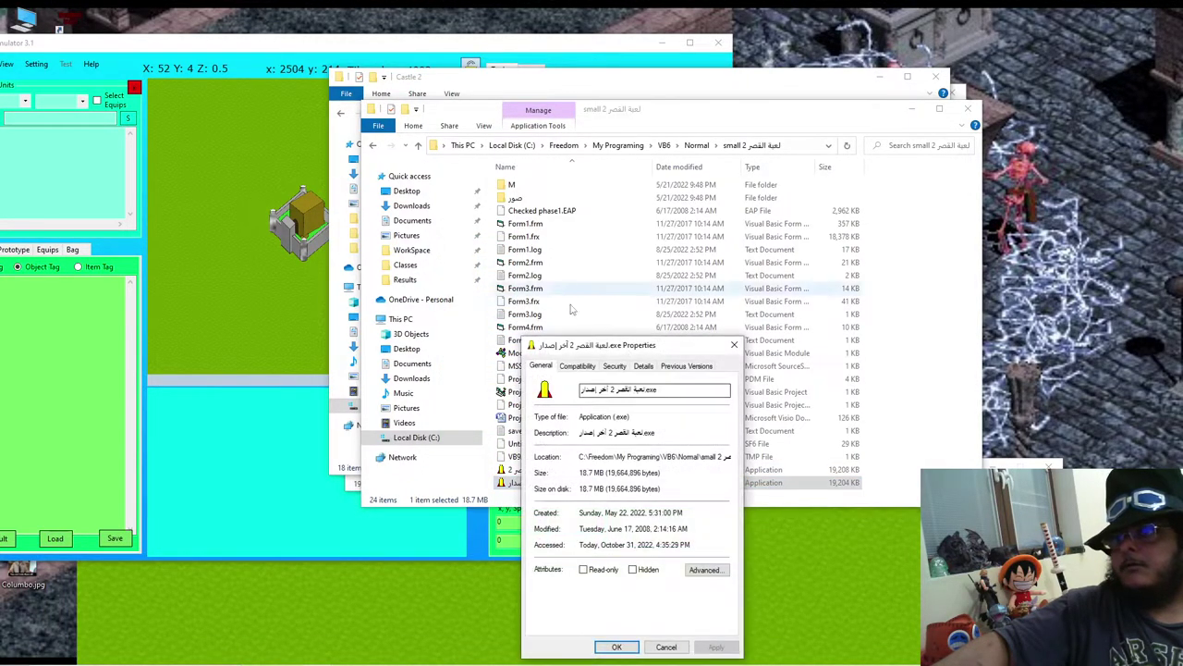
pyautogui.click(581, 366)
pyautogui.click(596, 450)
pyautogui.click(610, 464)
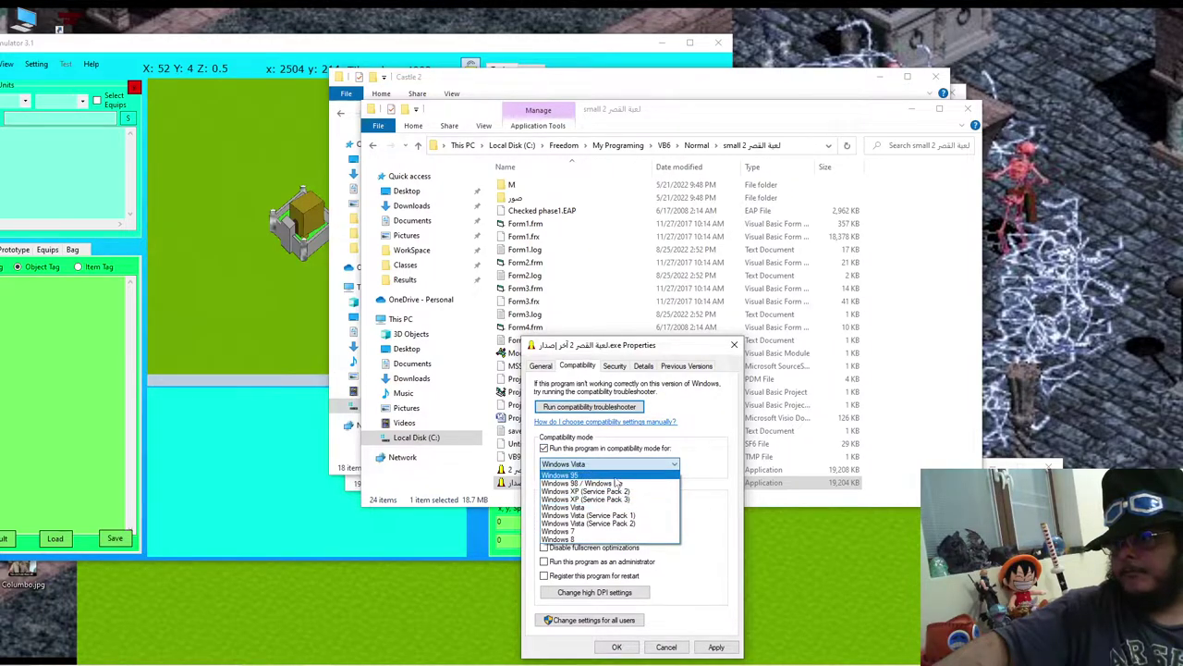
pyautogui.click(583, 483)
pyautogui.click(716, 646)
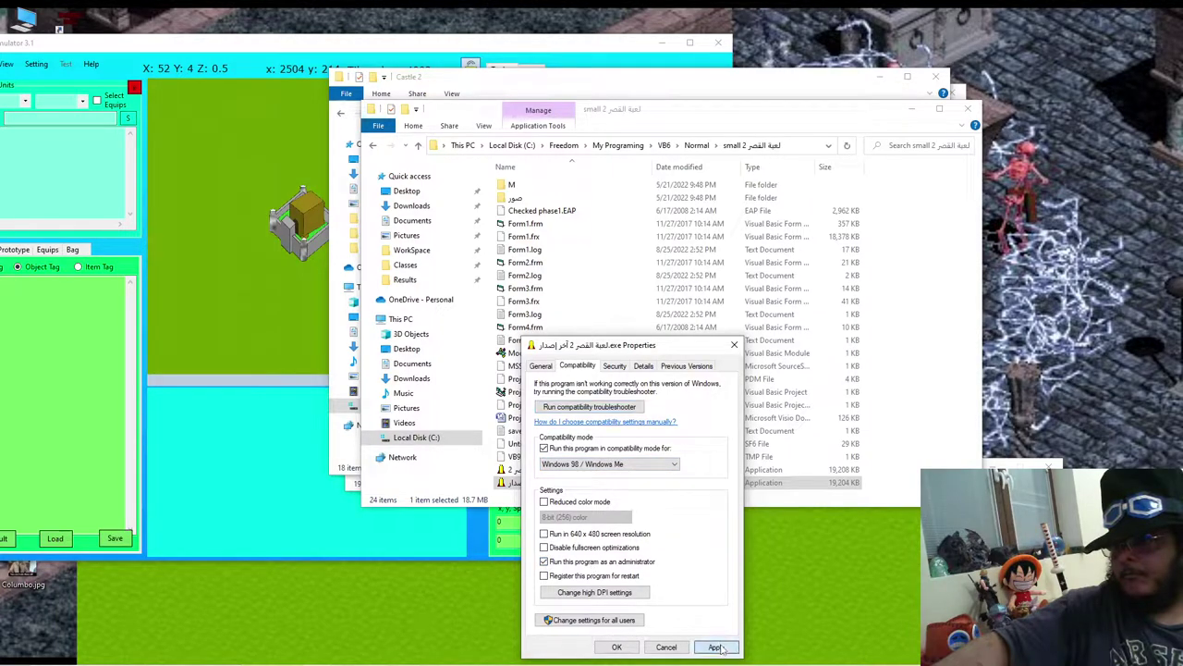
pyautogui.click(616, 646)
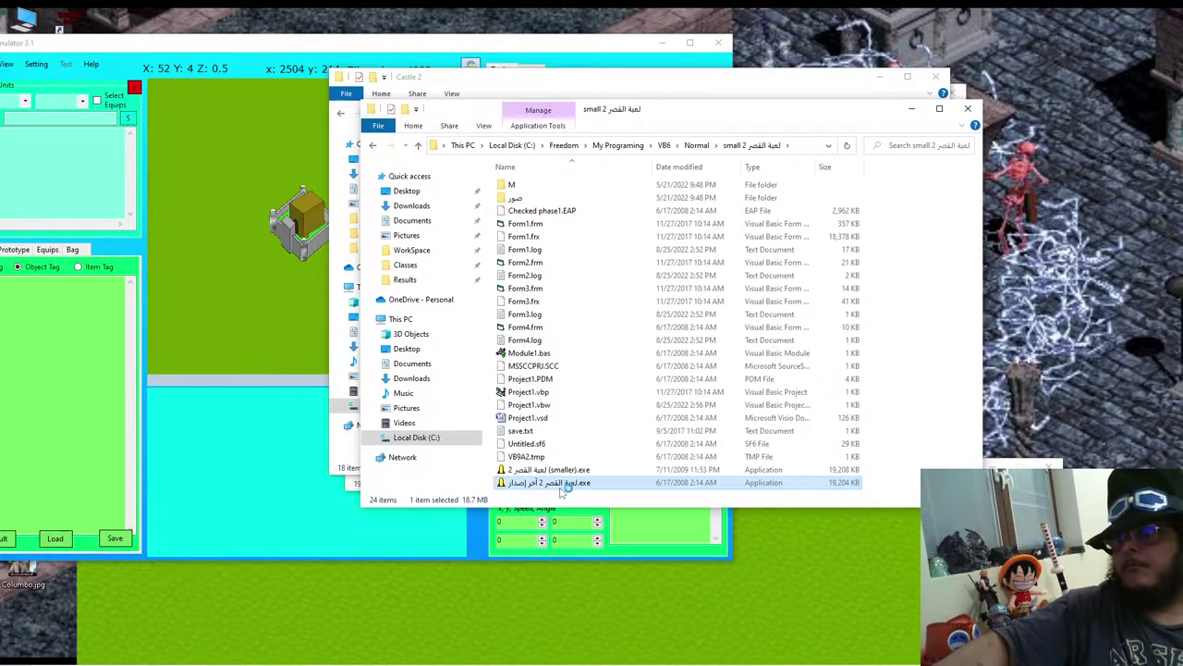
# Step: Launch لعبة القصر 2 أخر إصدار.exe, dismiss the volume mixer, and read the نجاة and إنتقال mode descriptions
pyautogui.doubleClick(564, 482)
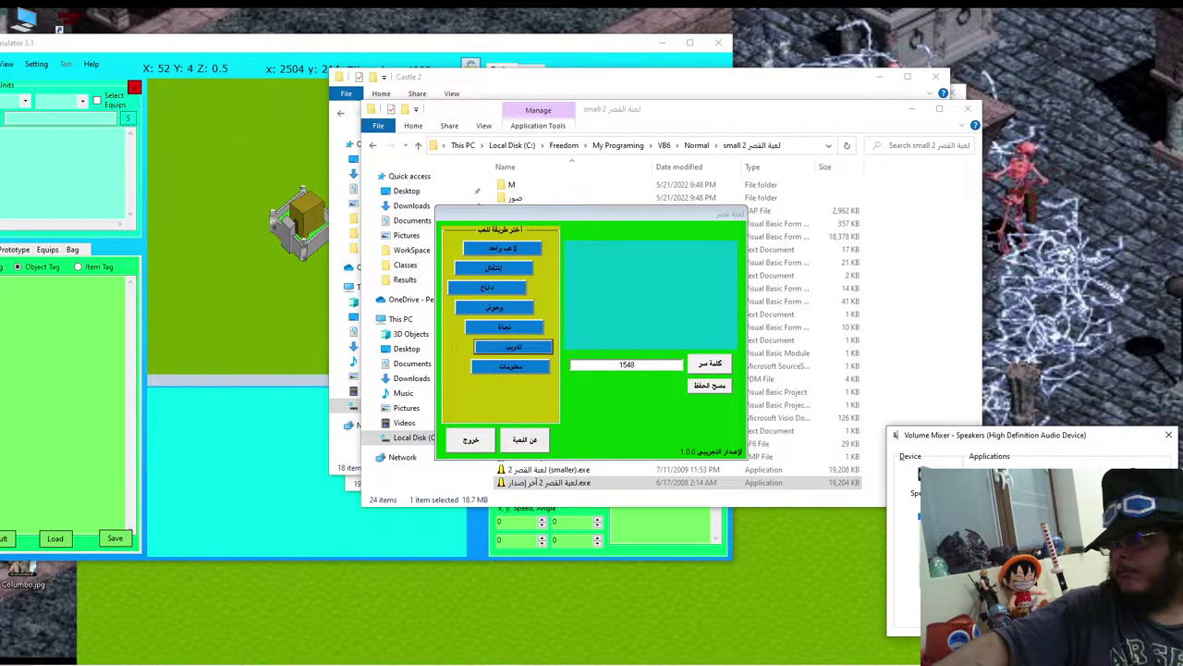
pyautogui.click(1169, 435)
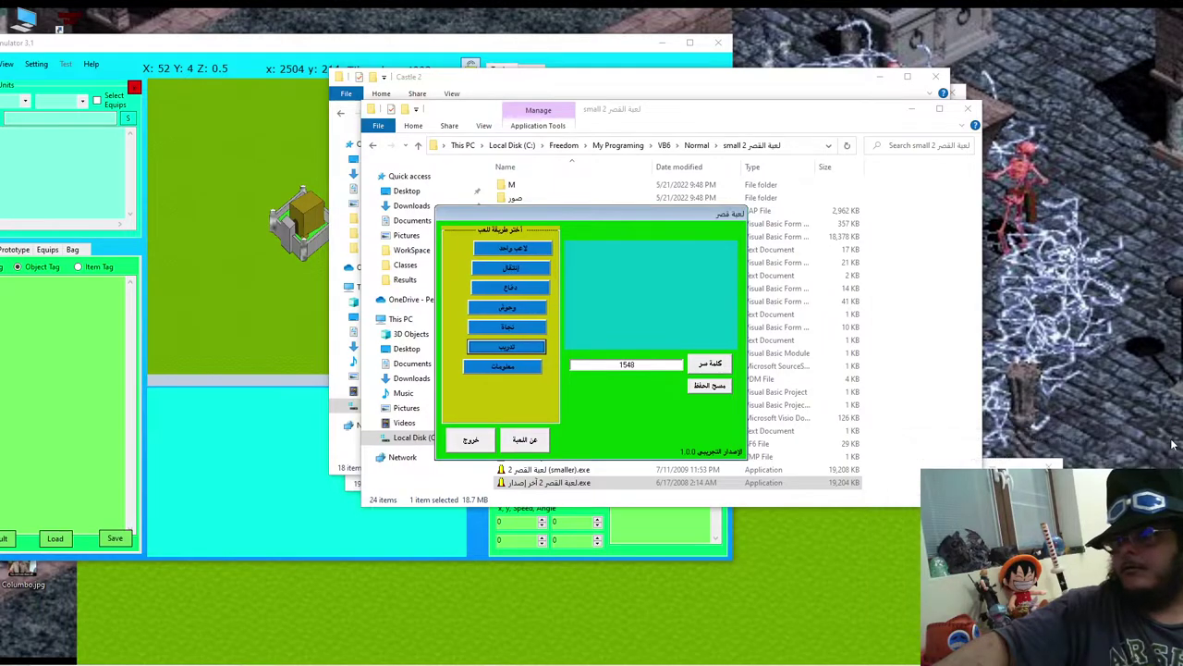
pyautogui.moveTo(531, 326)
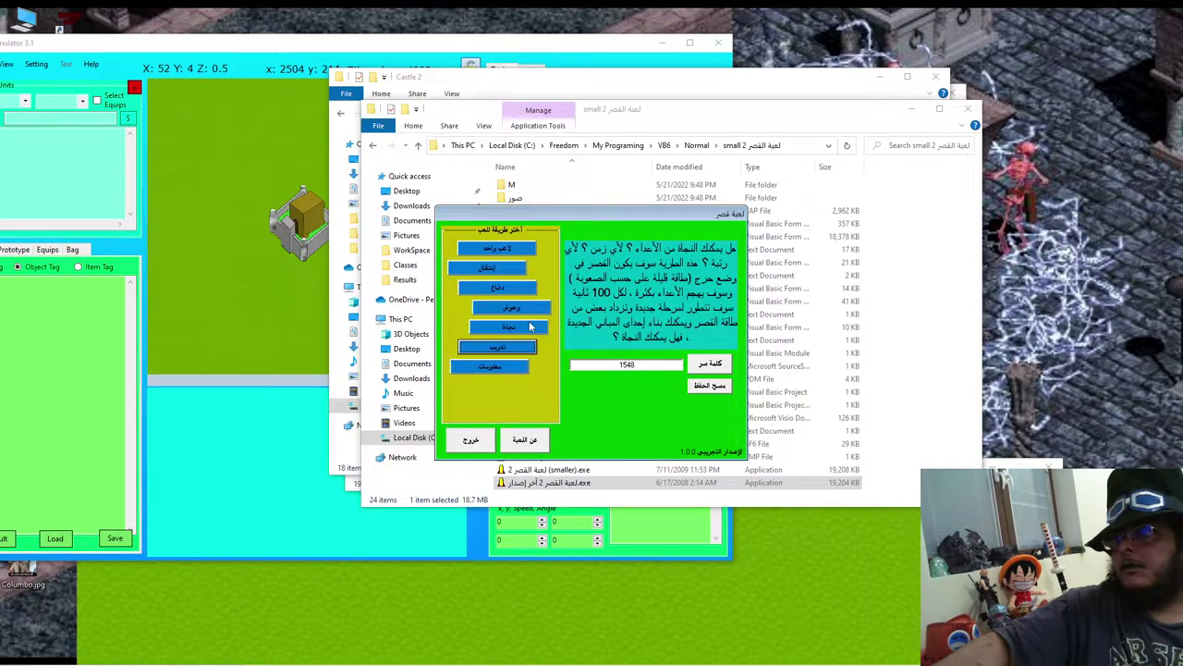
pyautogui.moveTo(523, 290)
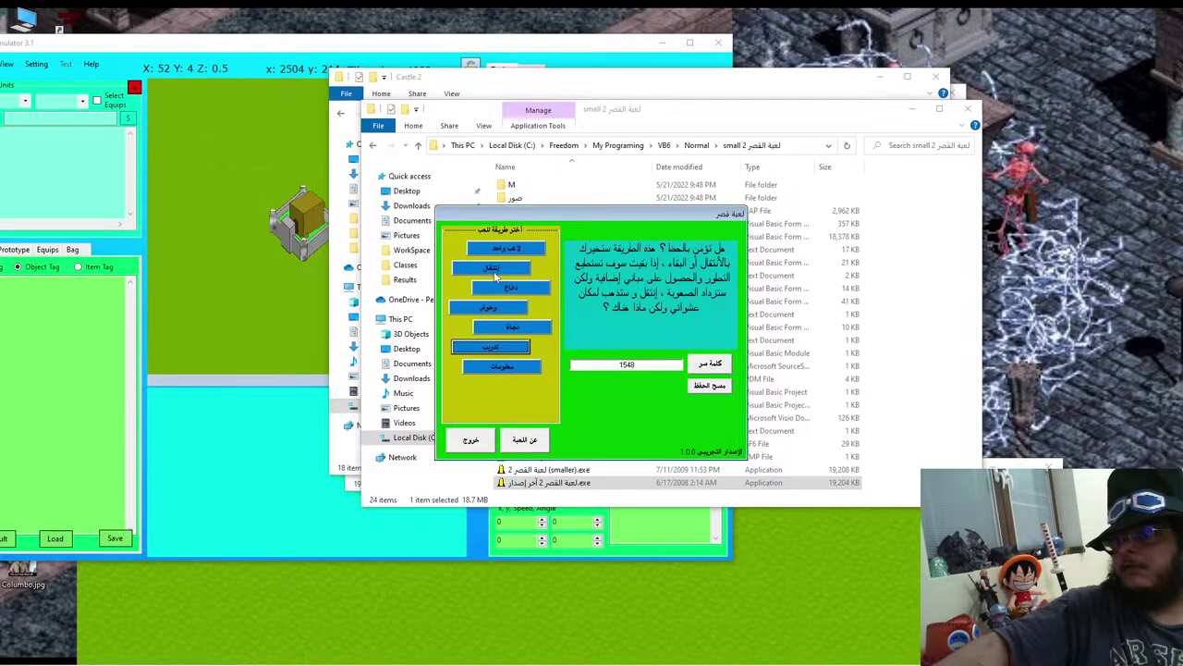
# Step: Switch to the Edge browser window holding the To-Do Tasks sheet and open a new tab
pyautogui.moveTo(370, 662)
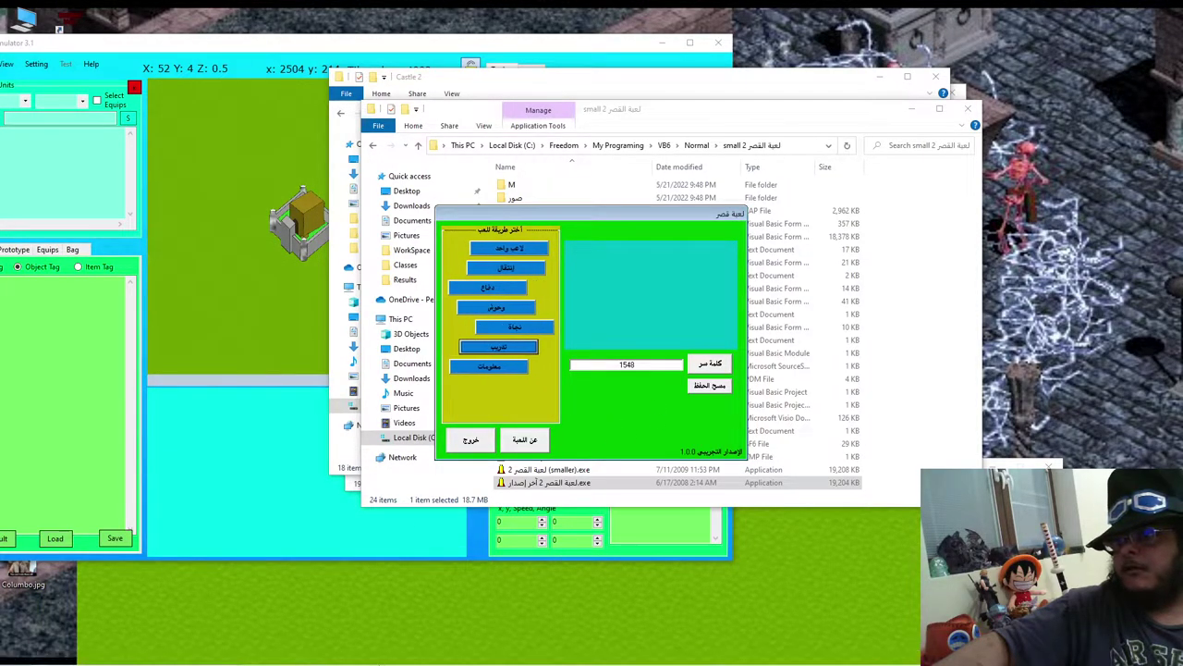
pyautogui.moveTo(258, 653)
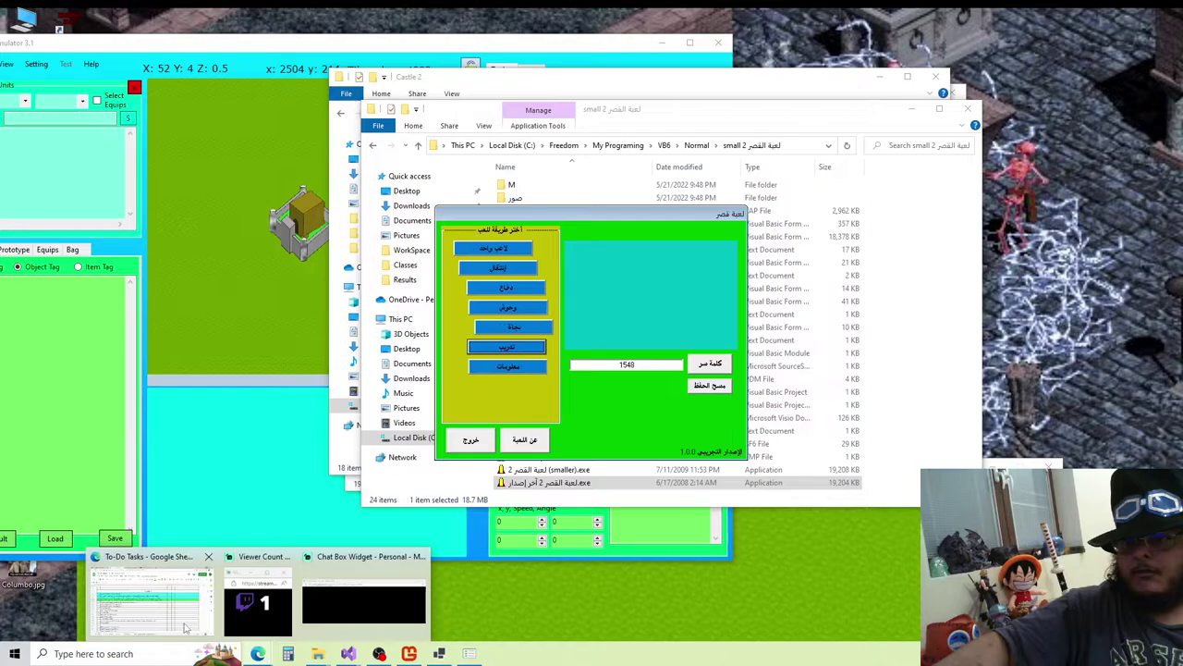
pyautogui.click(153, 597)
pyautogui.hotkey('ctrl', 't')
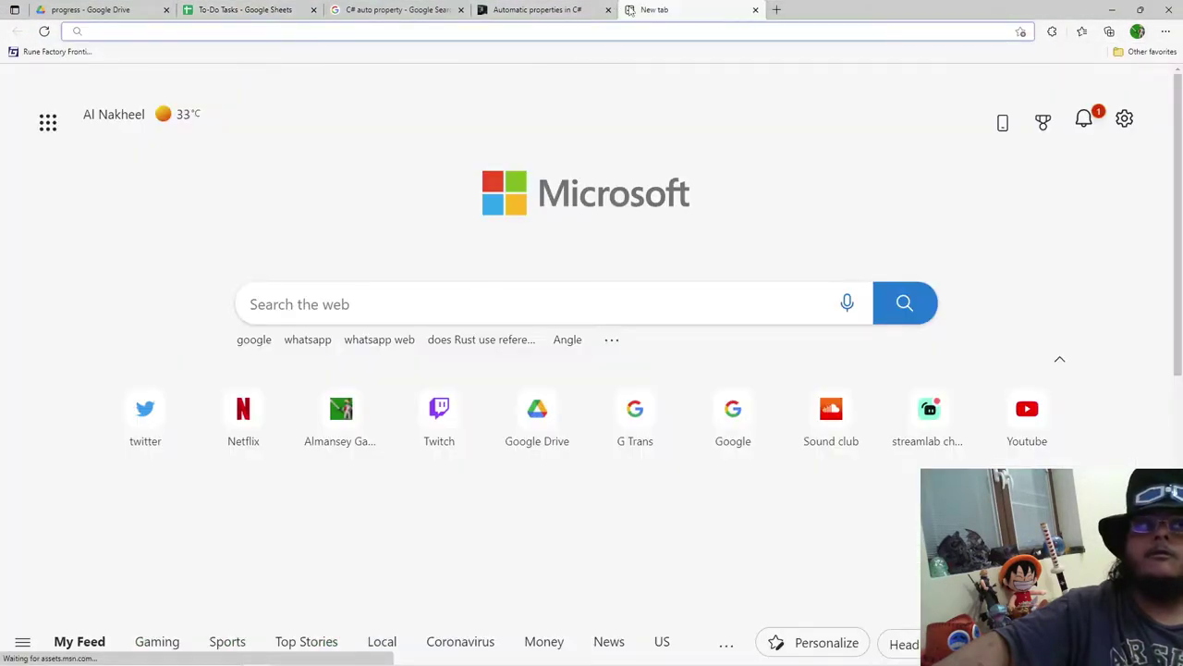
pyautogui.click(477, 339)
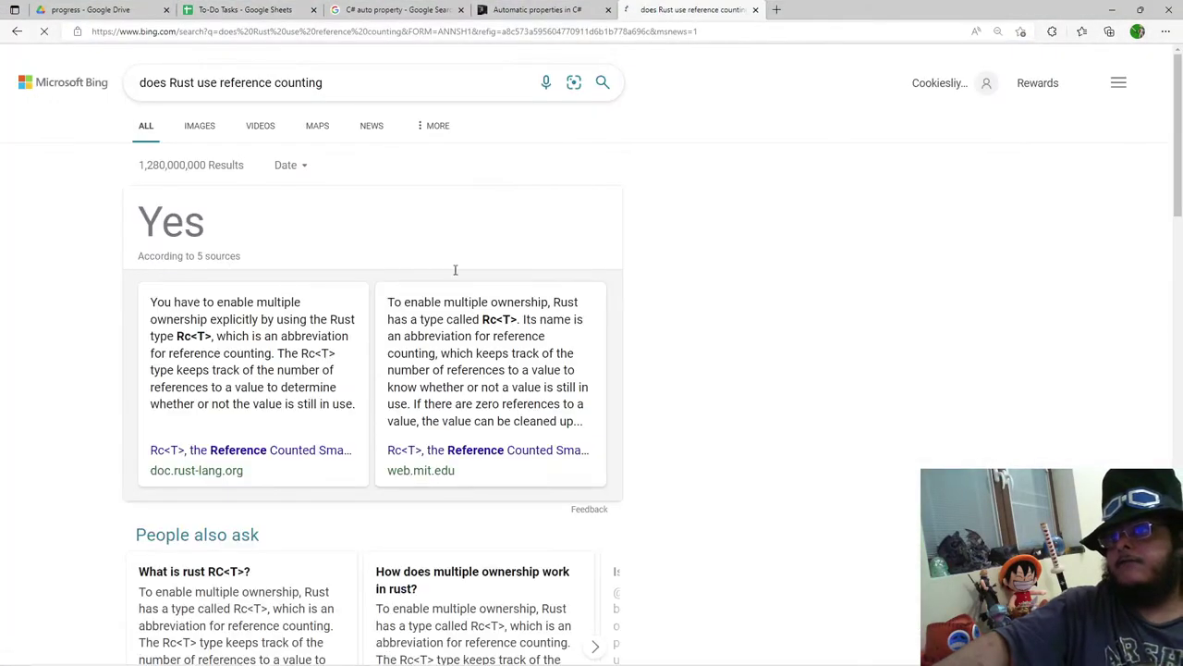
pyautogui.click(15, 33)
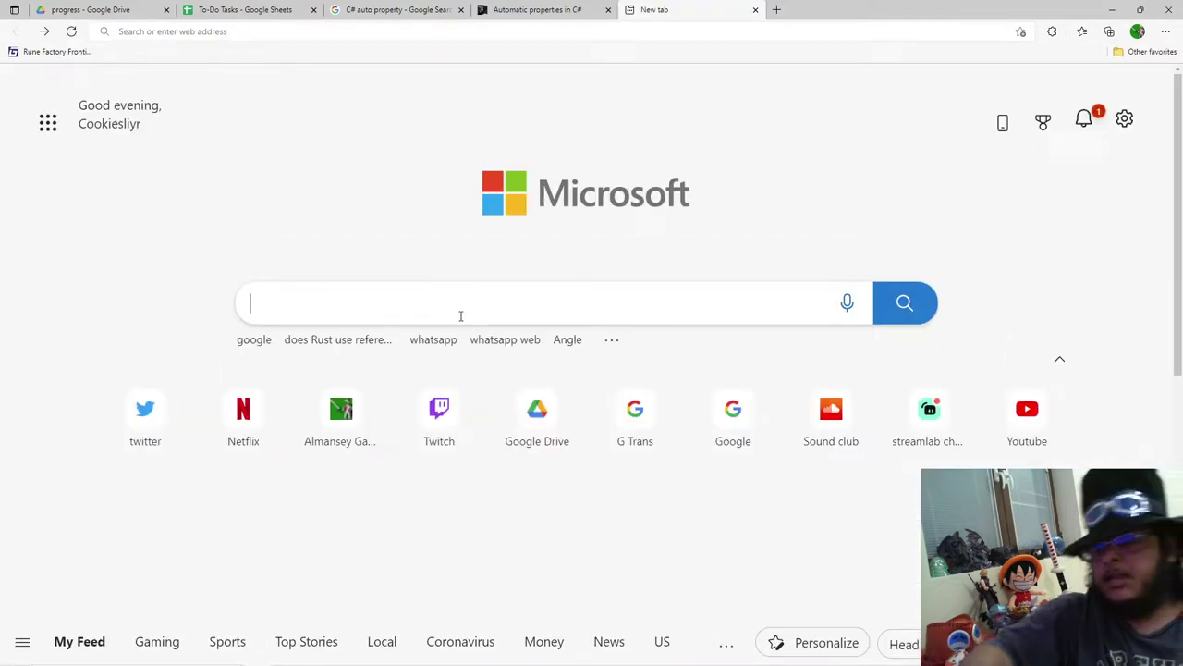
pyautogui.write('Color ')
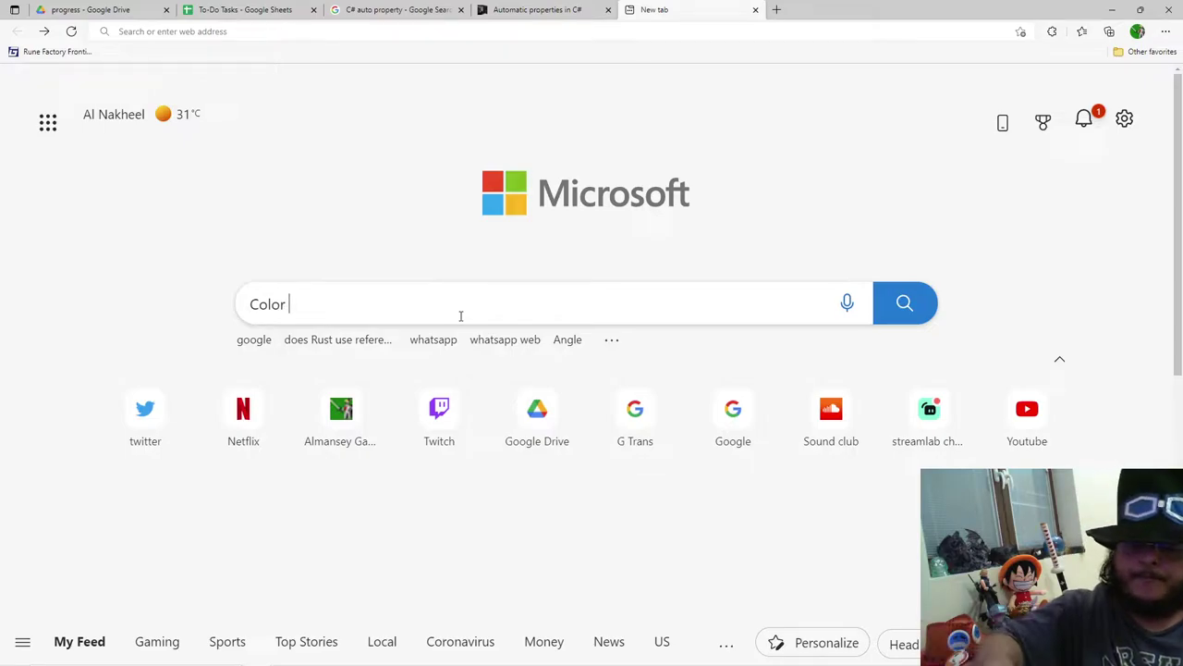
pyautogui.write('theory')
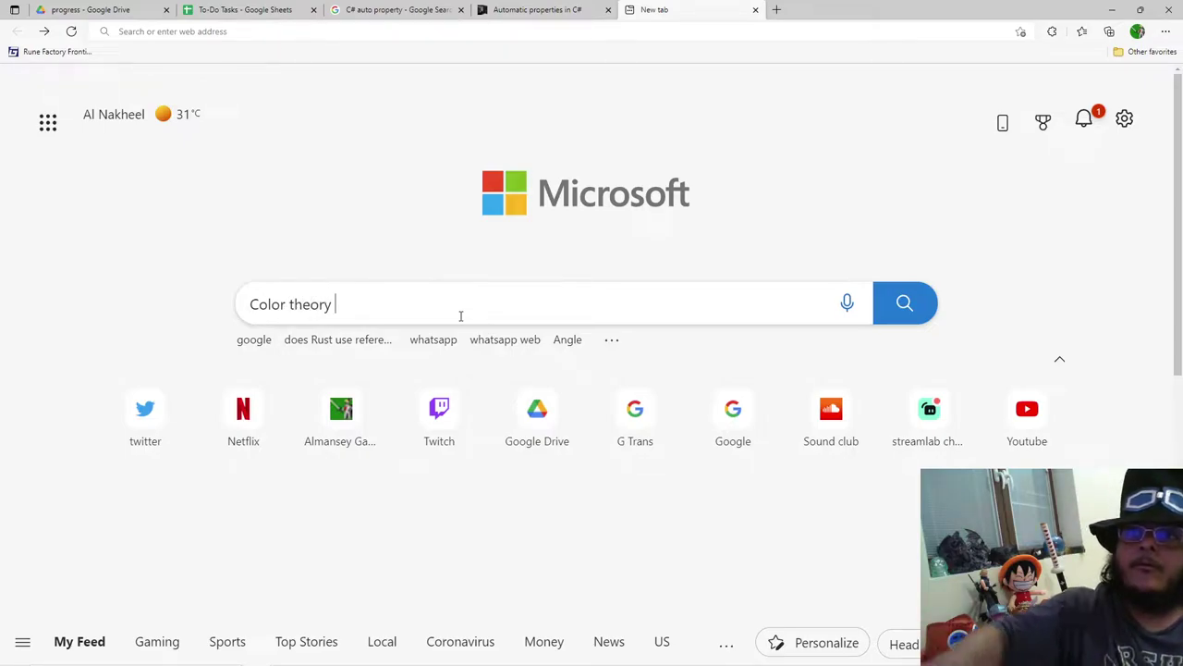
# Step: Open Google and search for "Color wheel online"
pyautogui.click(714, 413)
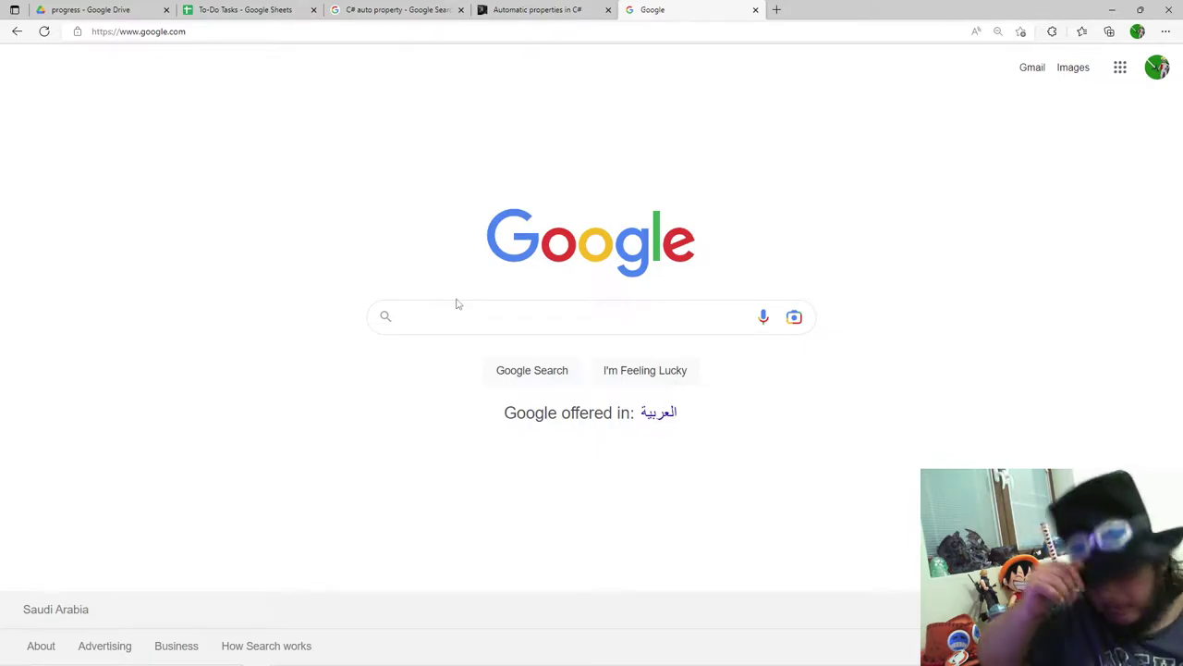
pyautogui.write('Color')
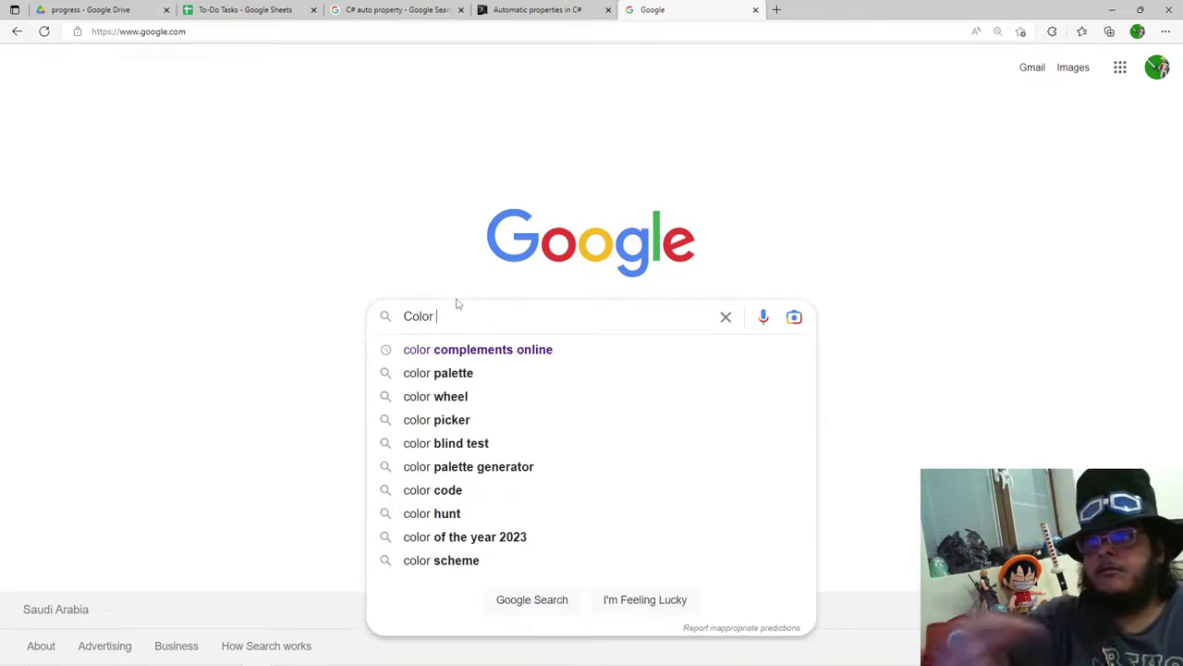
pyautogui.write(' T')
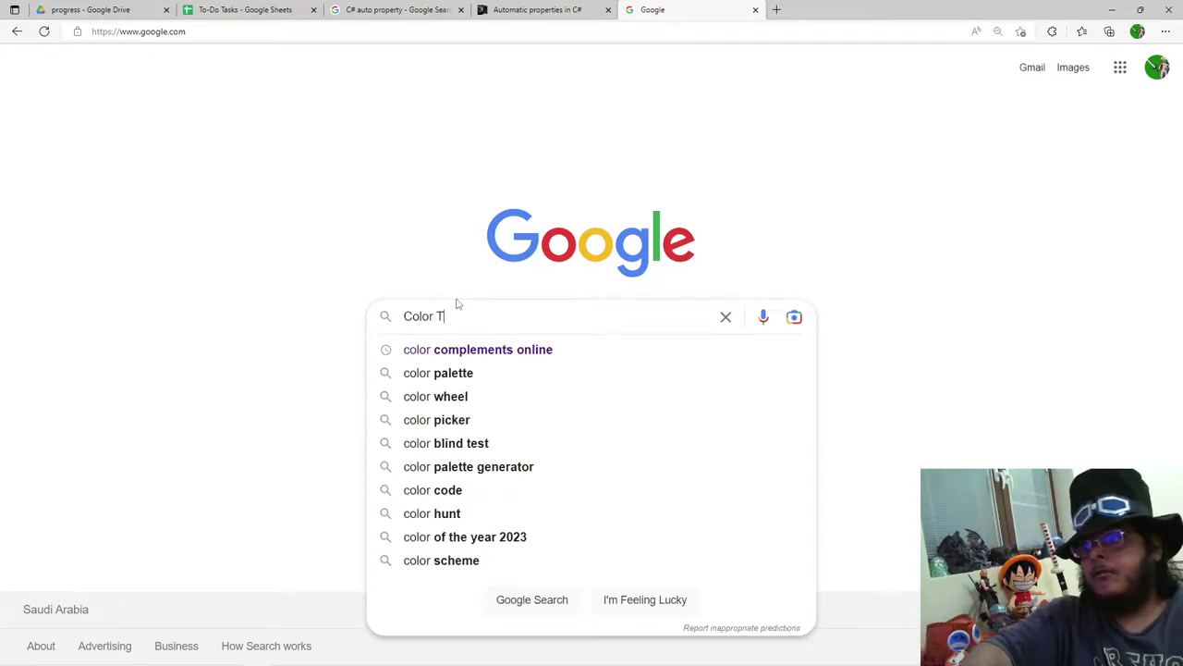
pyautogui.write('heory w')
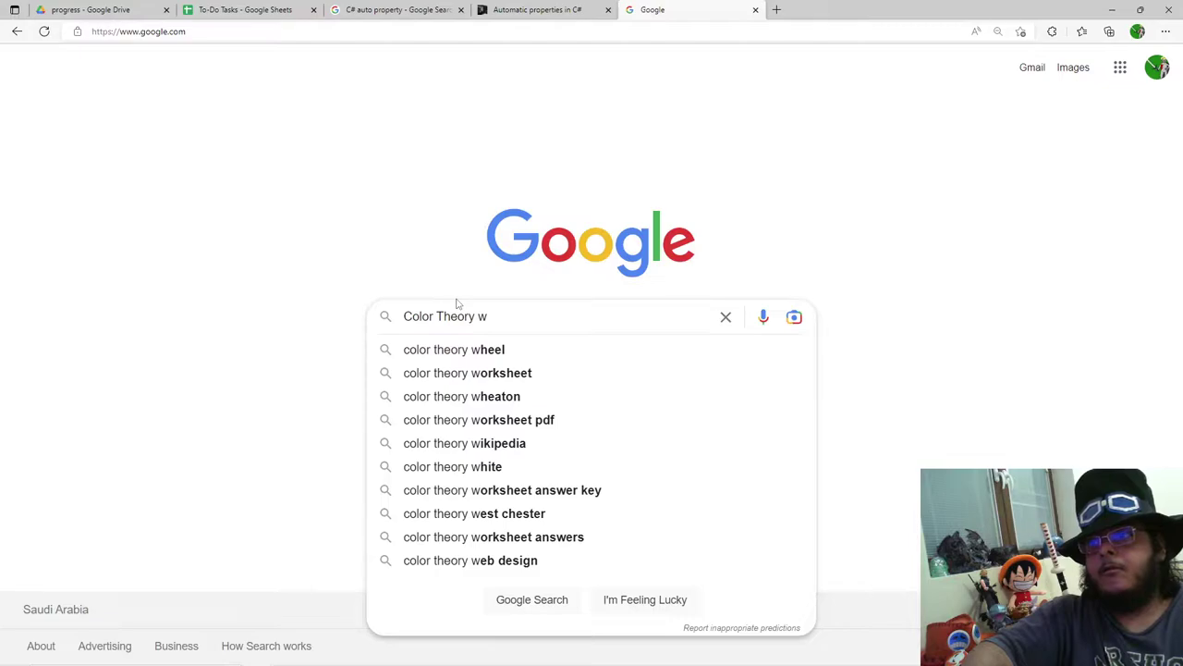
pyautogui.press('BackSpace')
pyautogui.press('BackSpace')
pyautogui.press('BackSpace')
pyautogui.press('BackSpace')
pyautogui.press('BackSpace')
pyautogui.press('BackSpace')
pyautogui.press('BackSpace')
pyautogui.press('BackSpace')
pyautogui.write('wheel online')
pyautogui.press('Return')
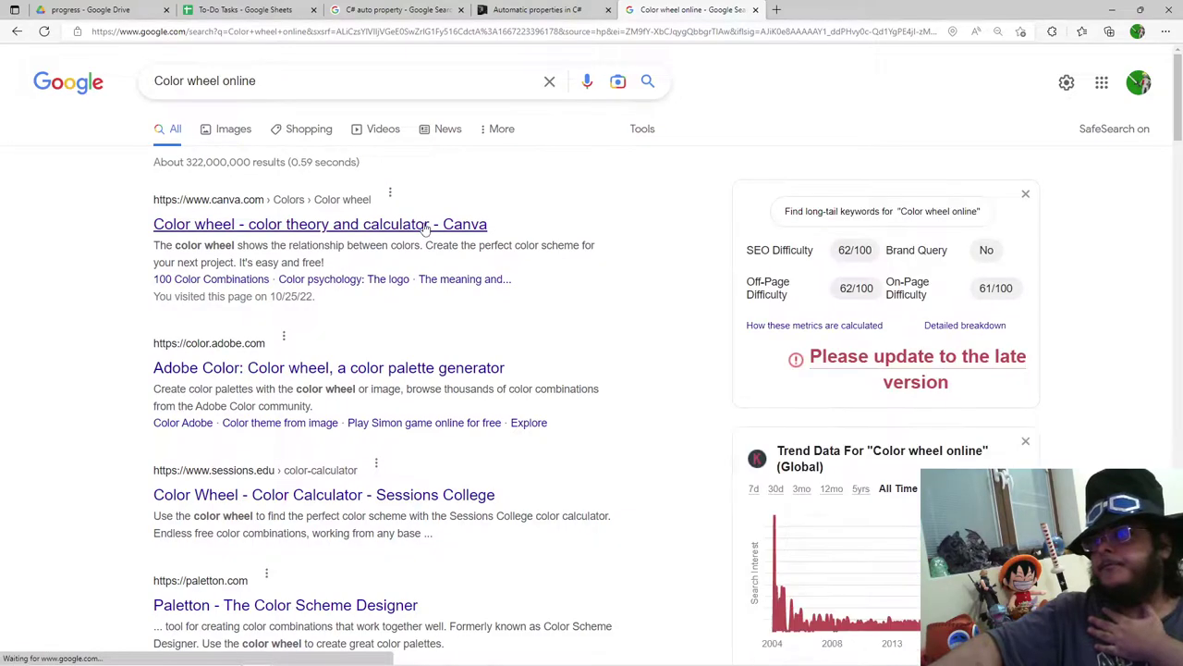
# Step: Open Canva's color wheel page from the results and examine the wheel, color picker and Complementary combination
pyautogui.click(427, 229)
pyautogui.scroll(-5, 505, 361)
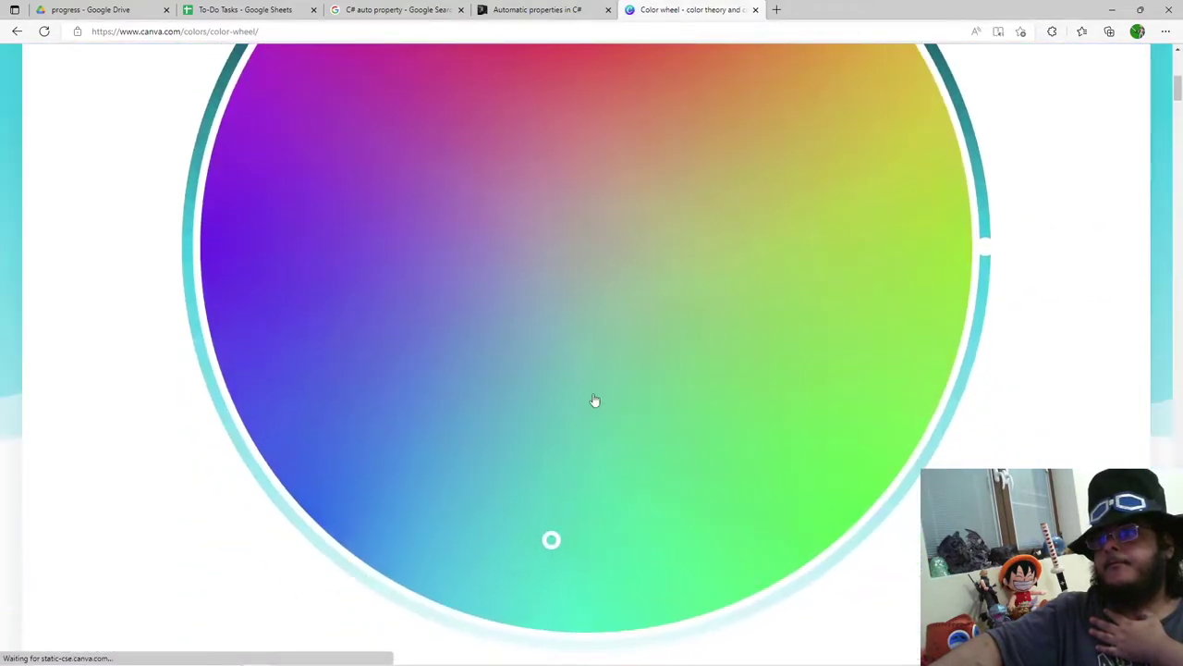
pyautogui.scroll(-7, 694, 441)
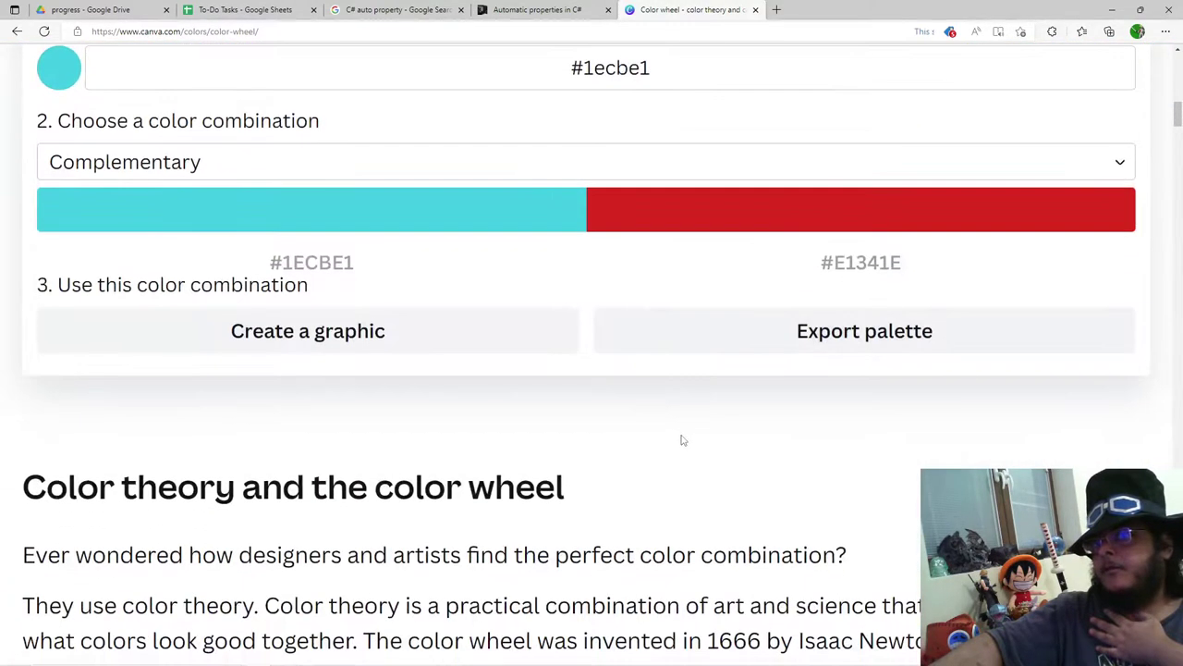
pyautogui.scroll(1, 681, 441)
pyautogui.moveTo(832, 11); pyautogui.dragTo(735, 121)
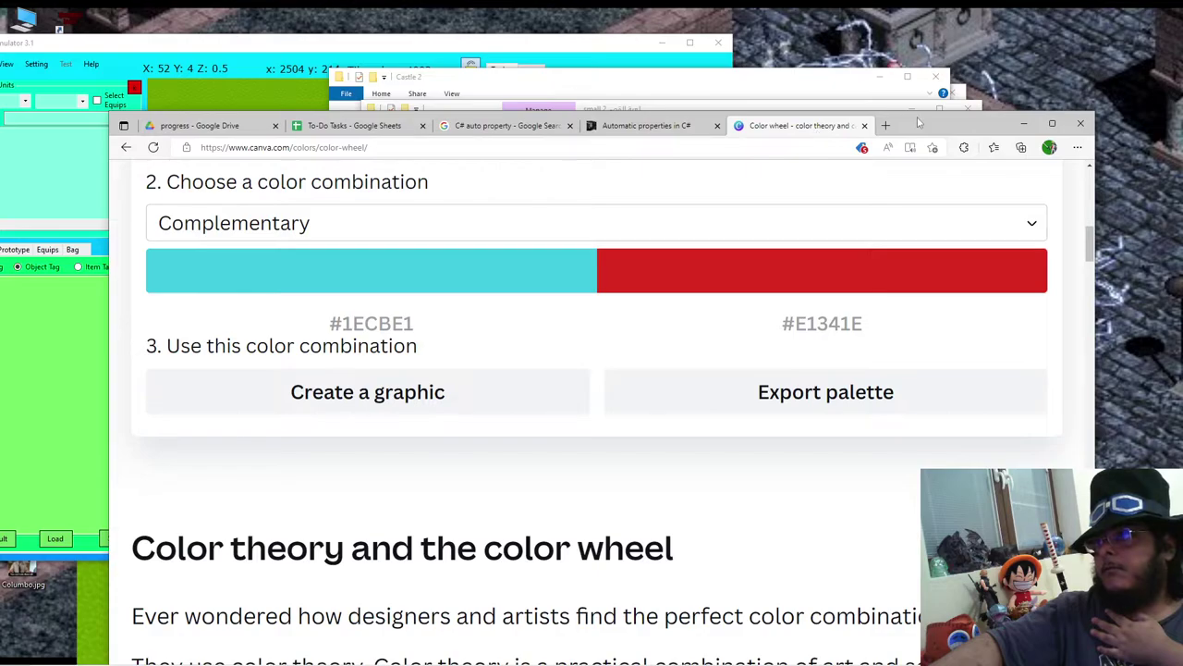
pyautogui.doubleClick(906, 123)
pyautogui.scroll(-3, 536, 486)
pyautogui.scroll(4, 534, 483)
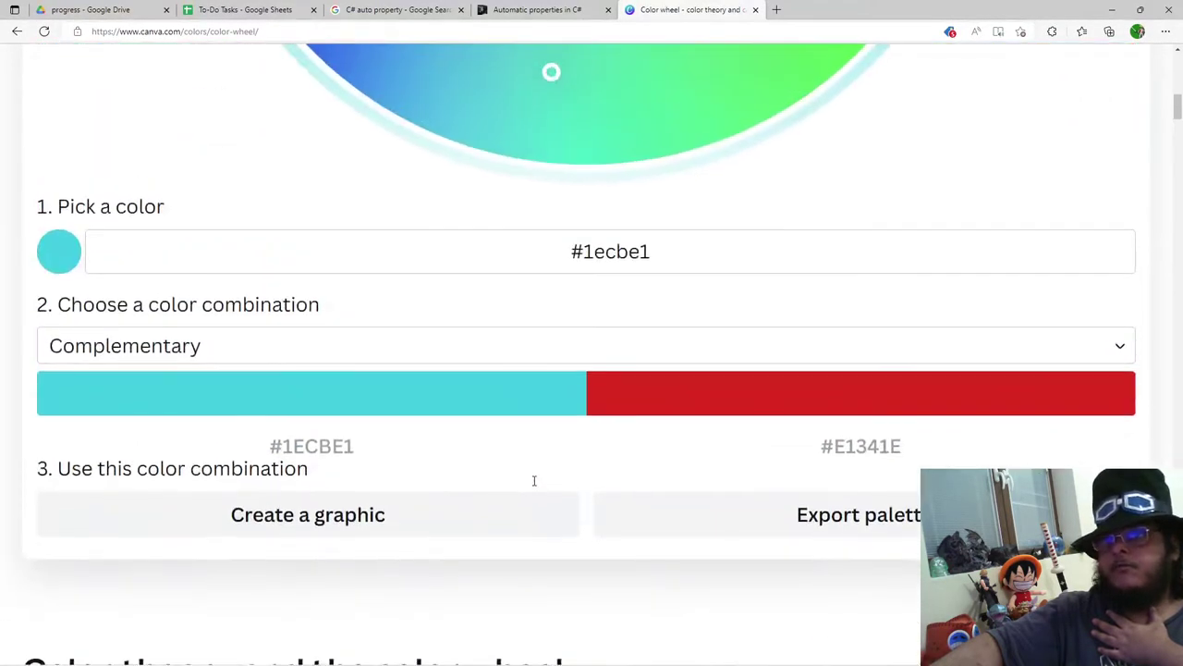
pyautogui.scroll(2, 222, 375)
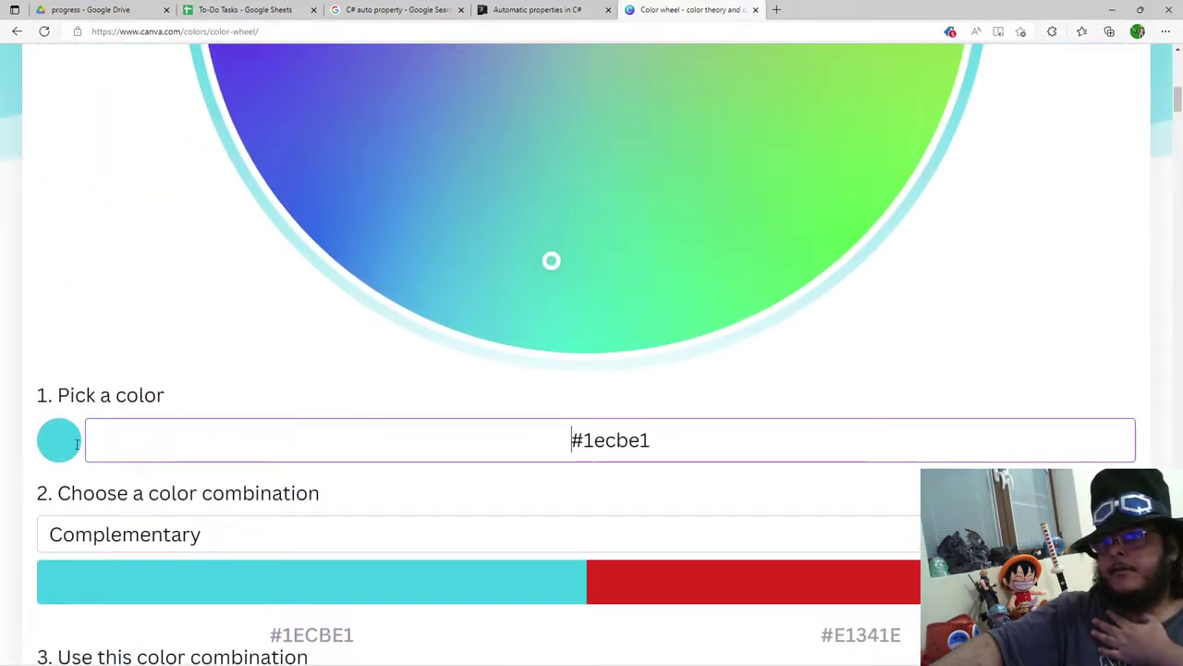
pyautogui.scroll(3, 277, 526)
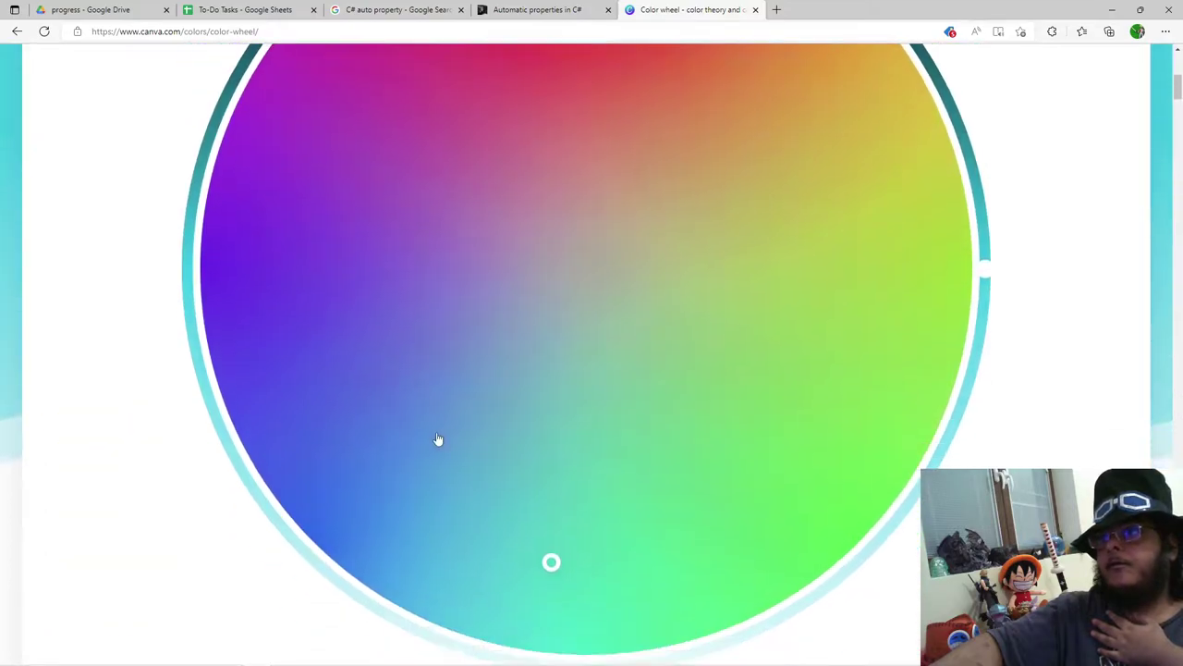
pyautogui.scroll(-2, 438, 441)
# Step: Arrange the un-maximized browser beside the castle game menu and pick a blue base color on the Canva color wheel
pyautogui.click(1111, 10)
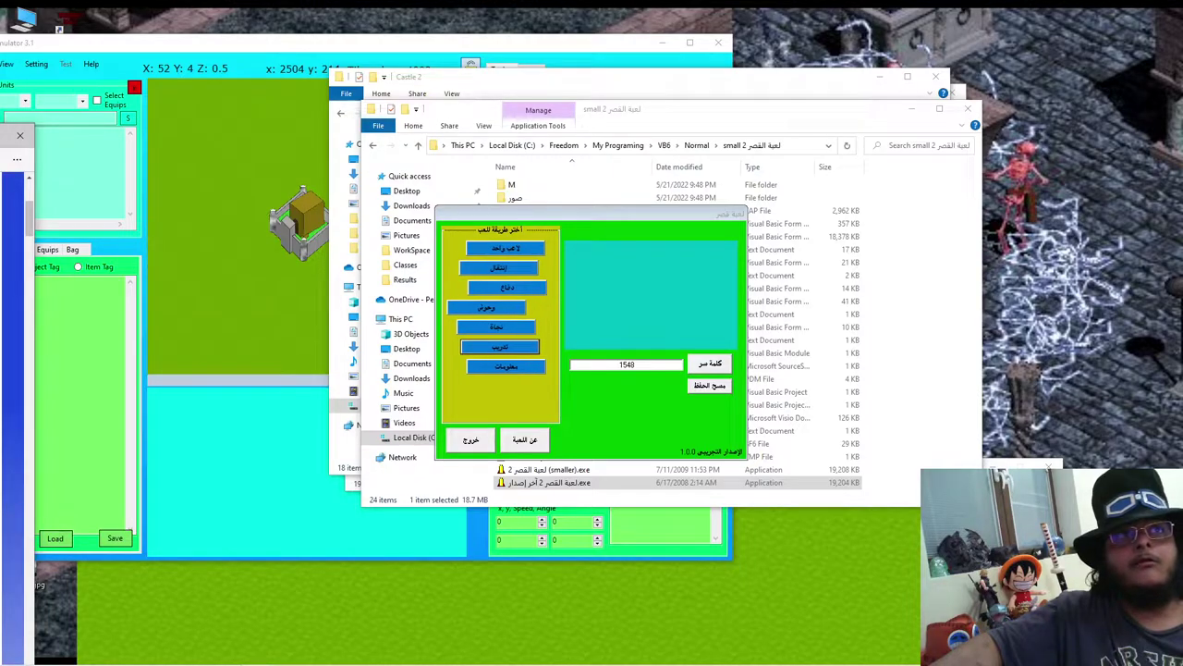
pyautogui.hotkey('alt', 'Tab')
pyautogui.moveTo(1063, 11); pyautogui.dragTo(858, 250)
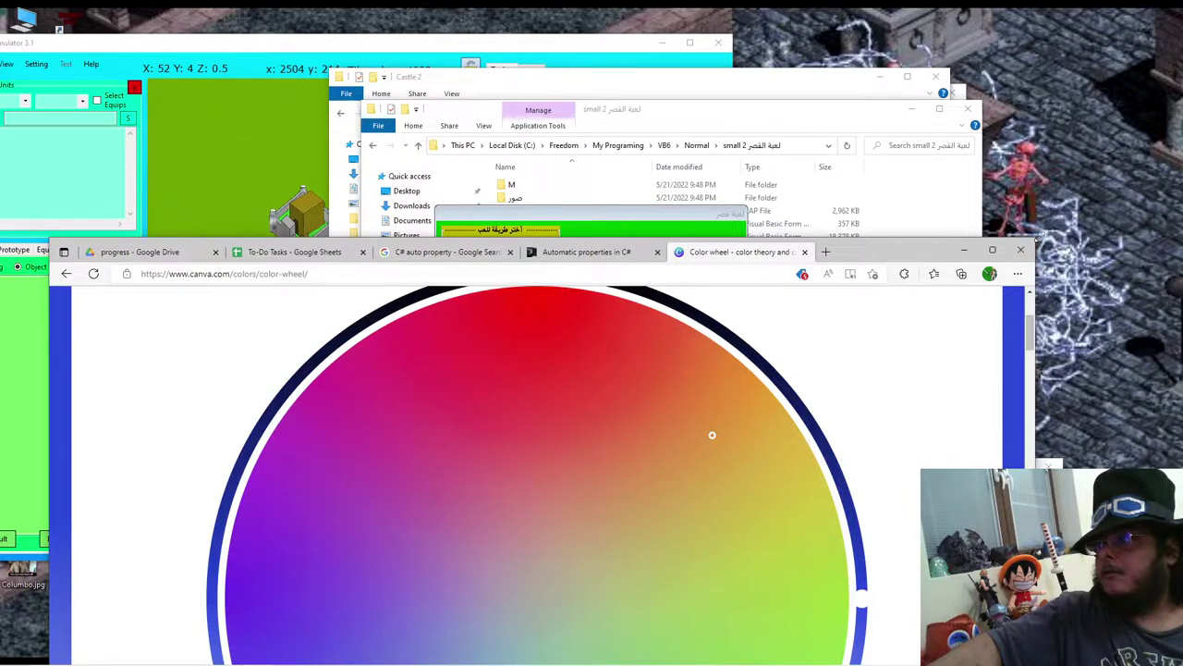
pyautogui.moveTo(858, 251); pyautogui.dragTo(996, 69)
pyautogui.moveTo(515, 215); pyautogui.dragTo(296, 207)
pyautogui.moveTo(672, 490)
pyautogui.mouseDown()
pyautogui.moveTo(644, 505)
pyautogui.moveTo(666, 514)
pyautogui.mouseUp()
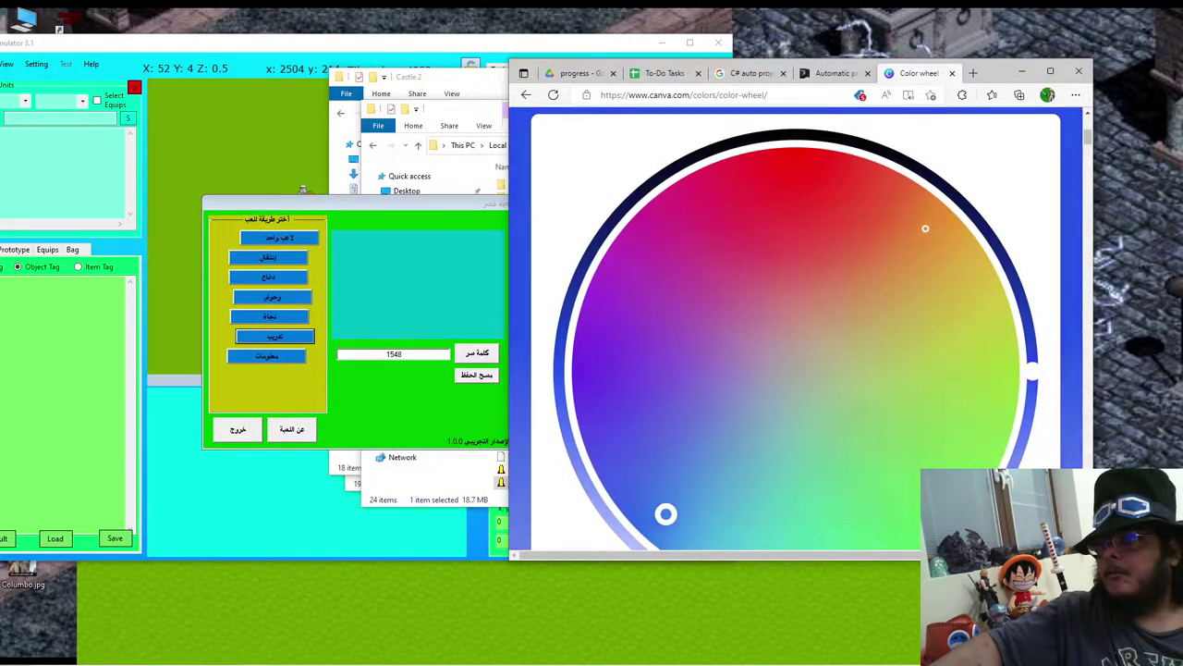
pyautogui.moveTo(1001, 81); pyautogui.dragTo(980, 44)
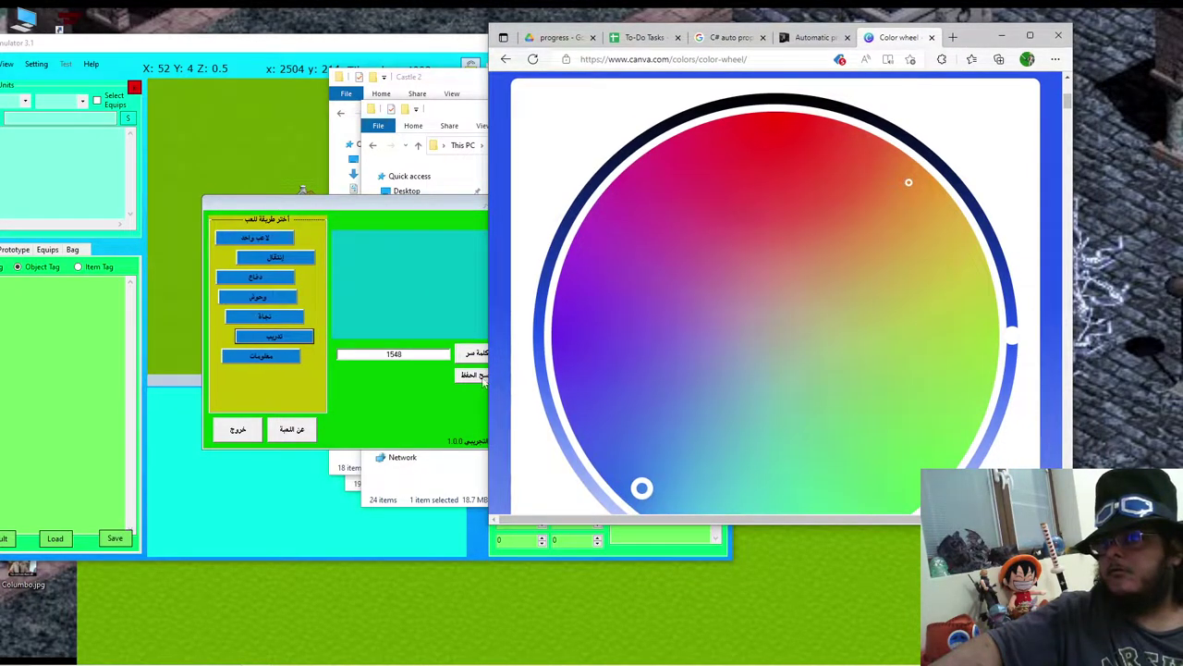
# Step: Take a screenshot of the castle game menu window and open paint.net
pyautogui.click(433, 441)
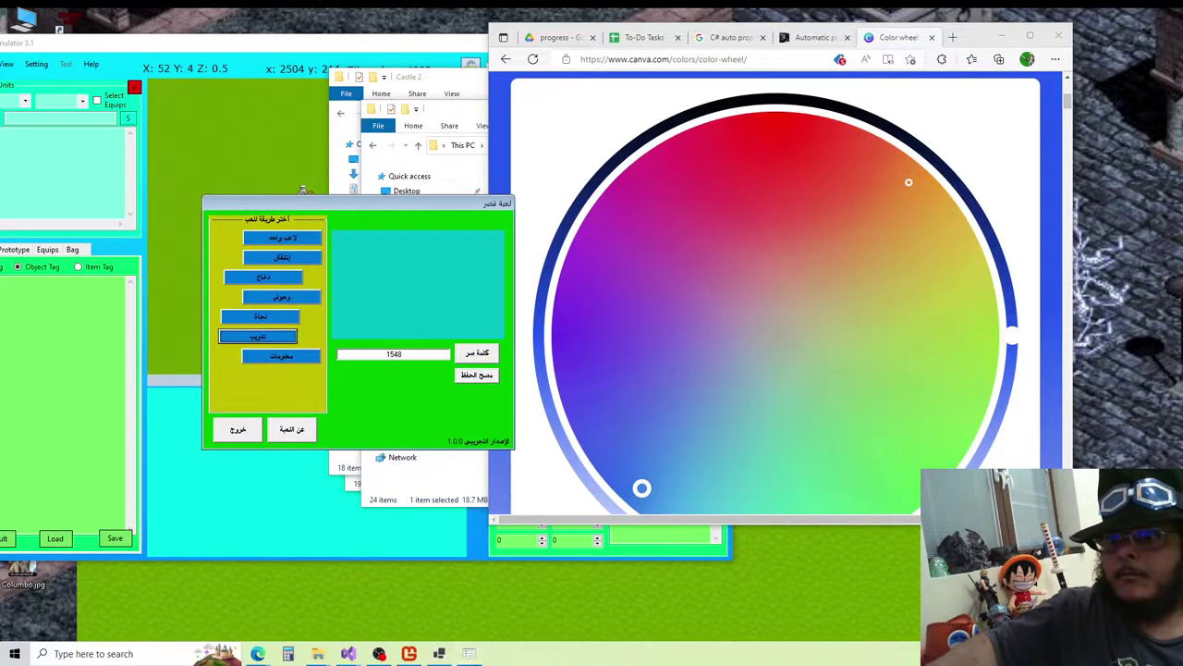
pyautogui.click(167, 653)
pyautogui.write('paint n')
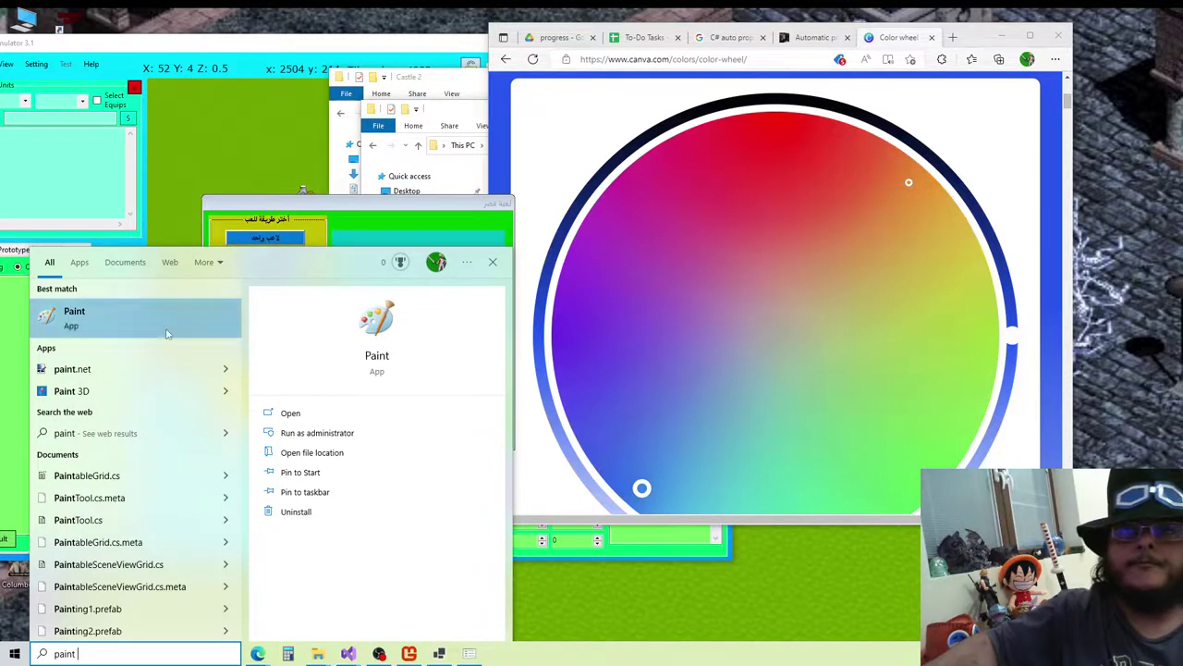
pyautogui.click(208, 396)
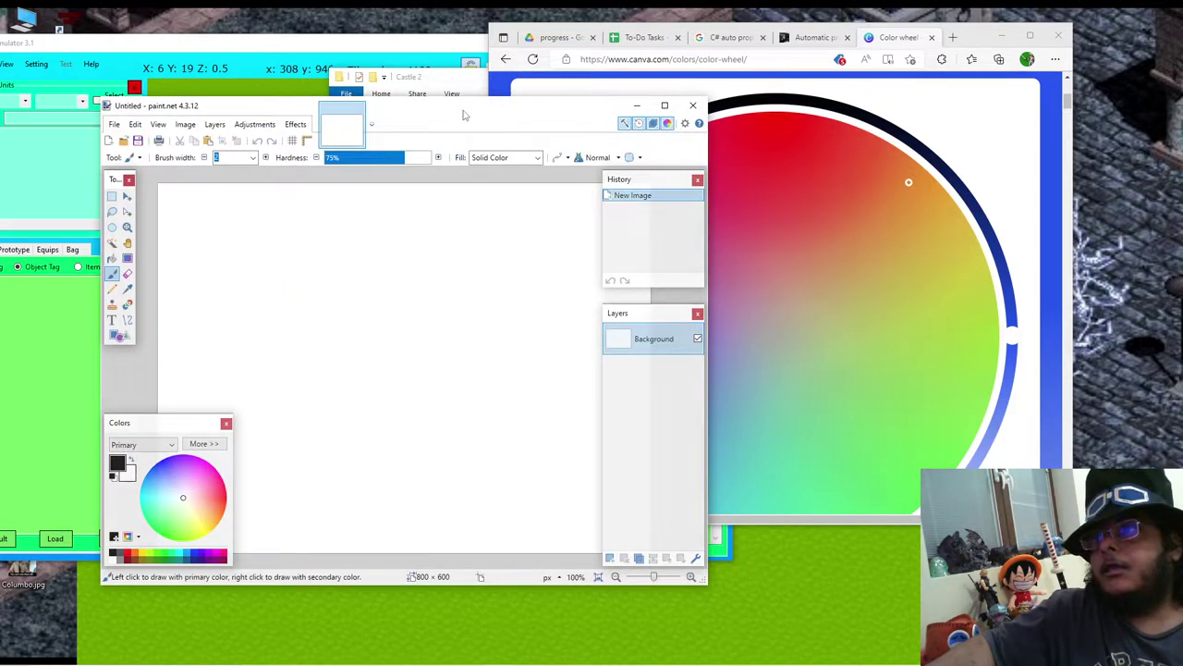
# Step: Maximize the image editor, paste the castle game menu screenshot into the blank image and deselect it
pyautogui.doubleClick(462, 108)
pyautogui.hotkey('ctrl', 'v')
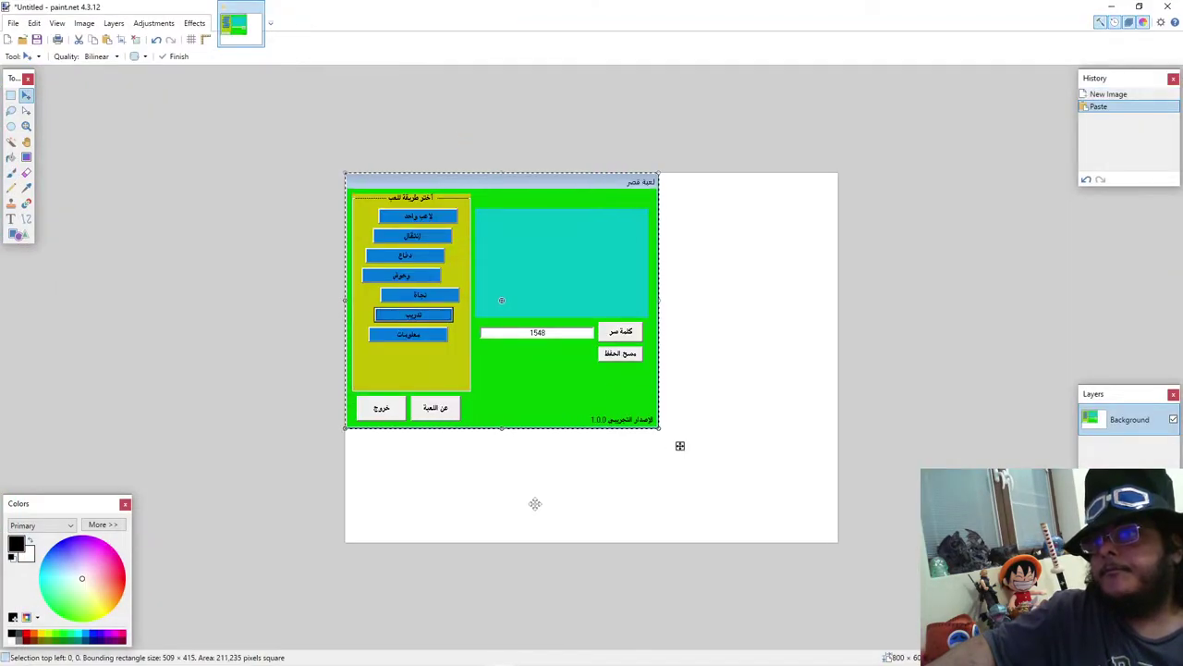
pyautogui.click(534, 504)
pyautogui.hotkey('ctrl', 'd')
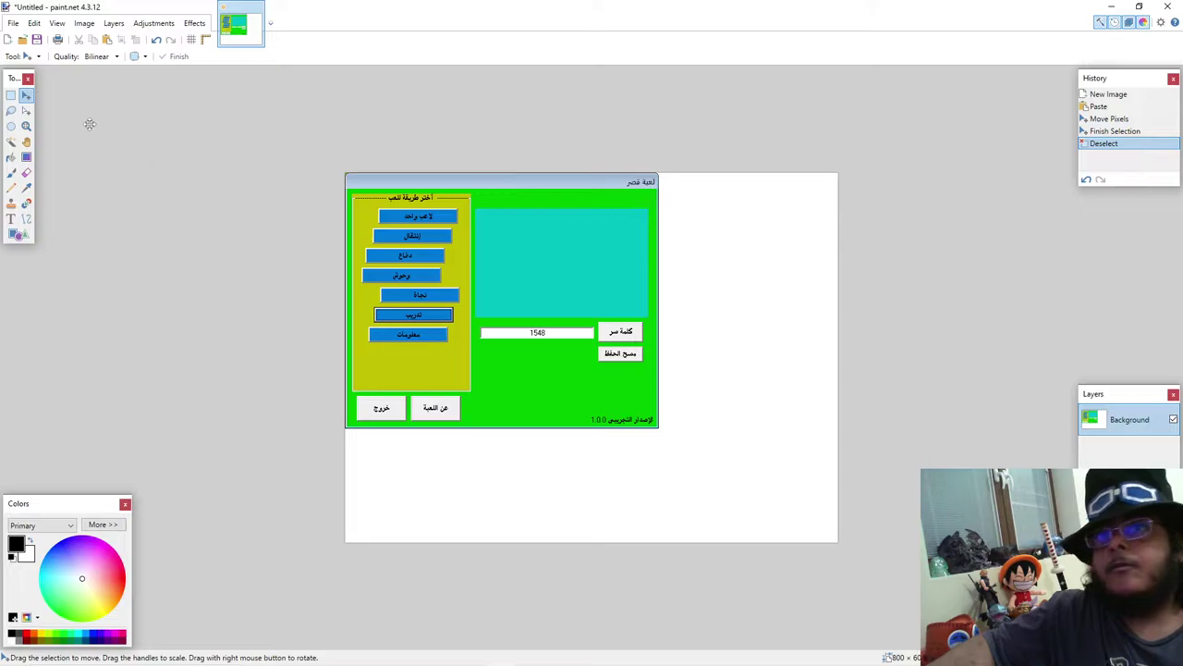
# Step: Sample the blue of the game menu buttons with the Color Picker and copy its hex value from the expanded color details
pyautogui.click(26, 187)
pyautogui.click(421, 334)
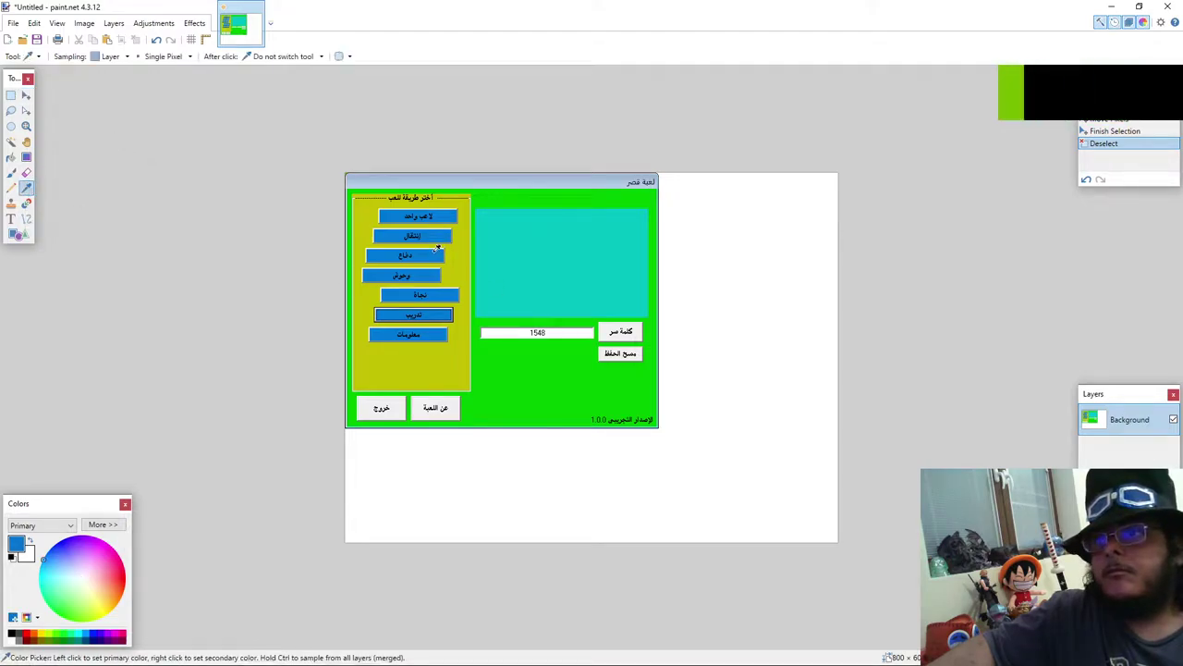
pyautogui.click(100, 524)
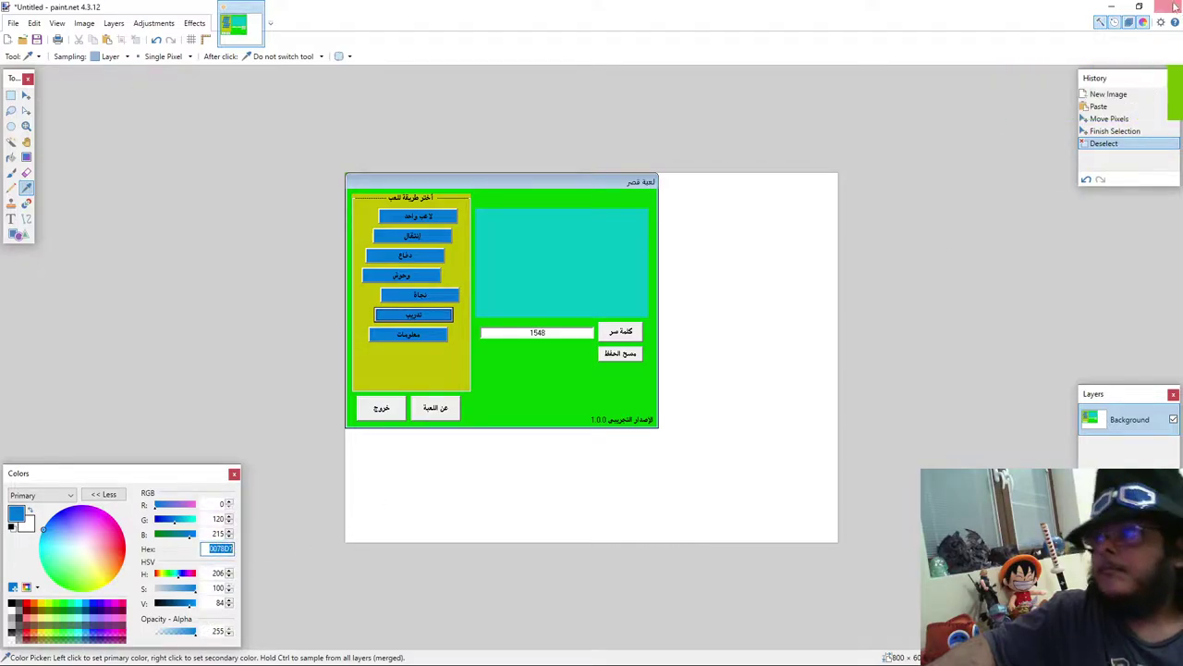
# Step: Minimize paint.net and set the base color on Canva's color wheel page to #0078D7
pyautogui.click(1113, 7)
pyautogui.scroll(-5, 757, 422)
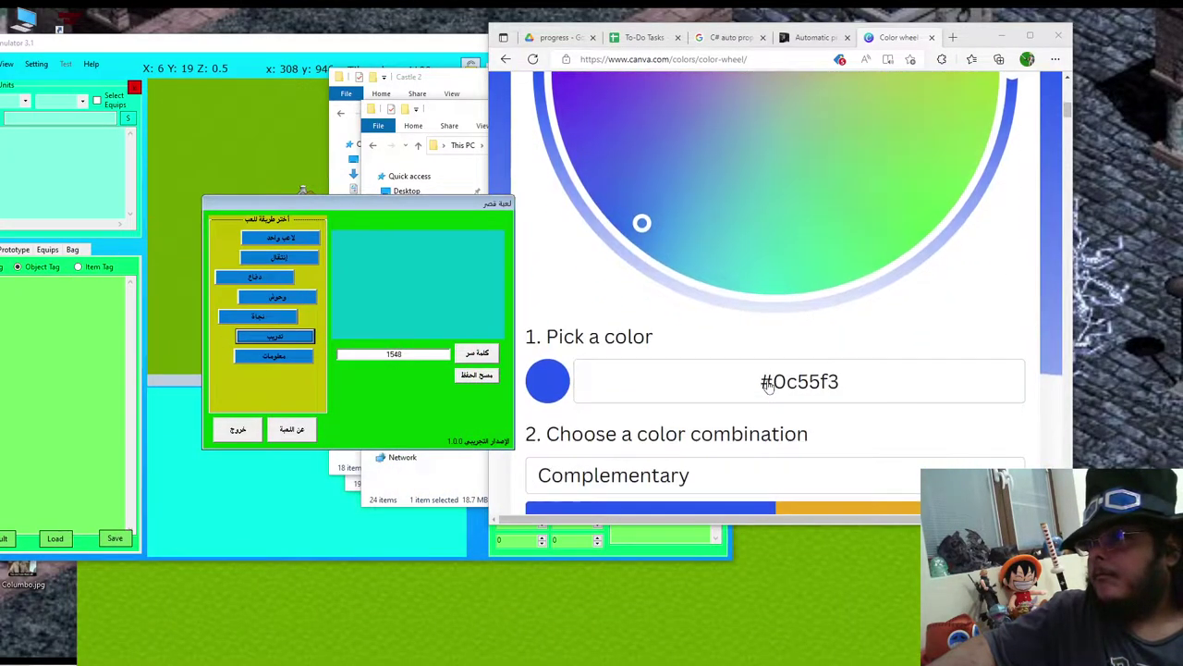
pyautogui.click(764, 312)
pyautogui.hotkey('ctrl', 'a')
pyautogui.write('#0078D7')
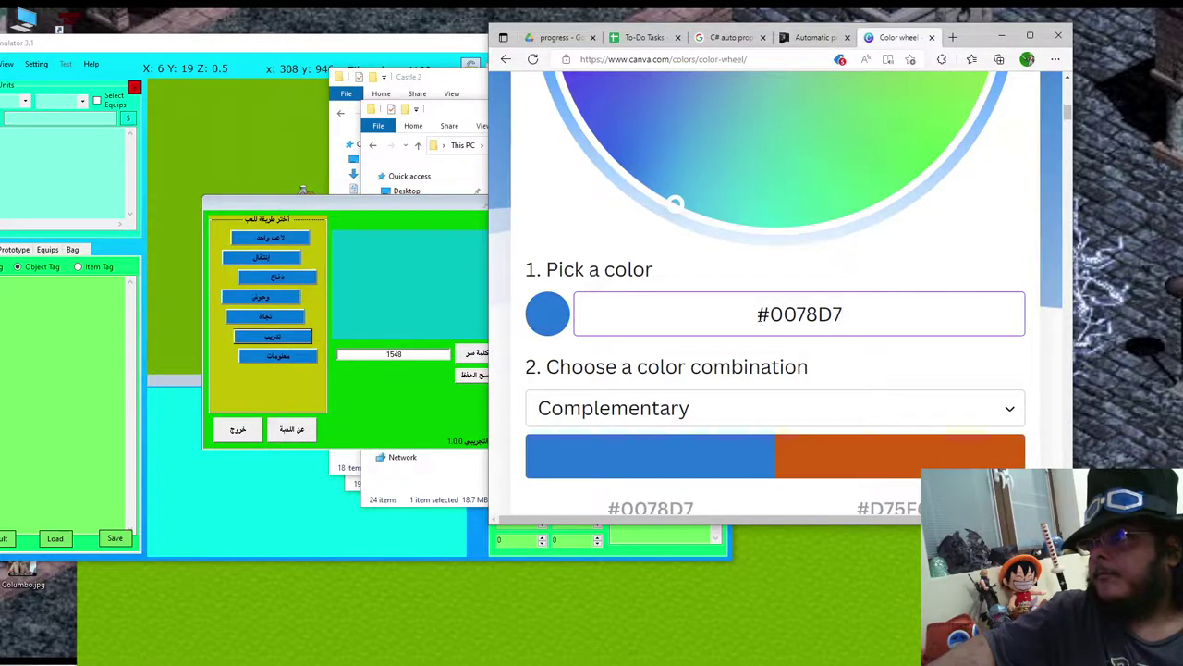
pyautogui.scroll(3, 758, 319)
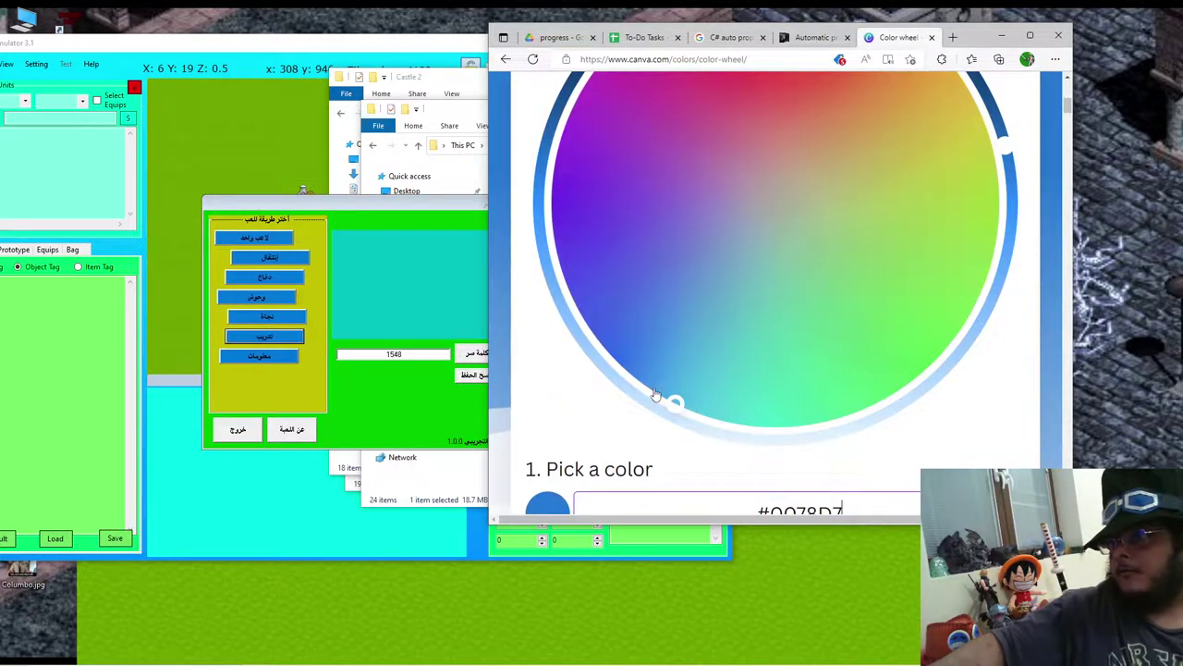
pyautogui.scroll(-1, 654, 395)
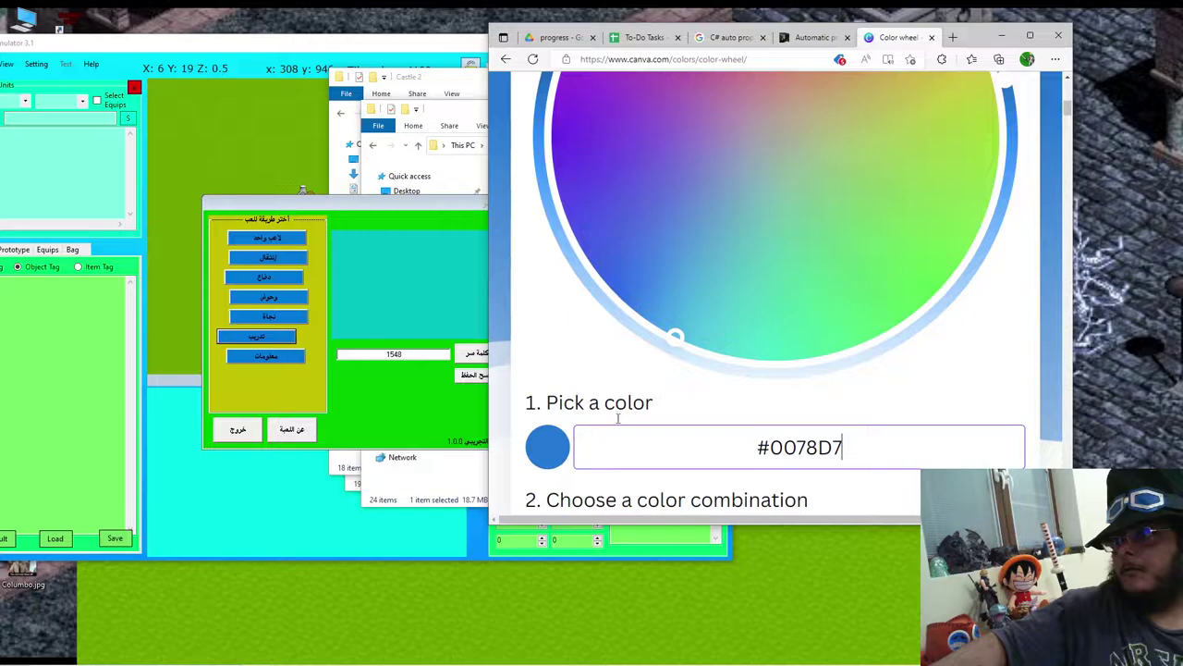
# Step: Bring up the Program Compatibility Assistant prompt for the Castle 2 game and answer that the program worked correctly
pyautogui.moveTo(289, 658)
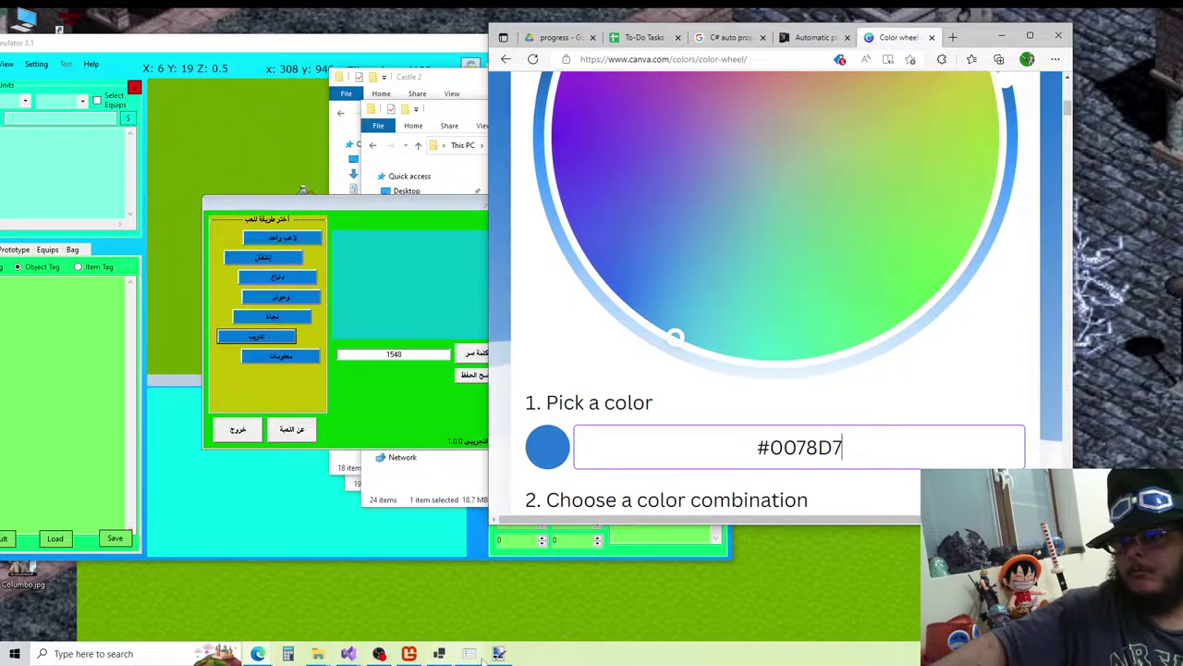
pyautogui.moveTo(483, 658)
pyautogui.click(485, 605)
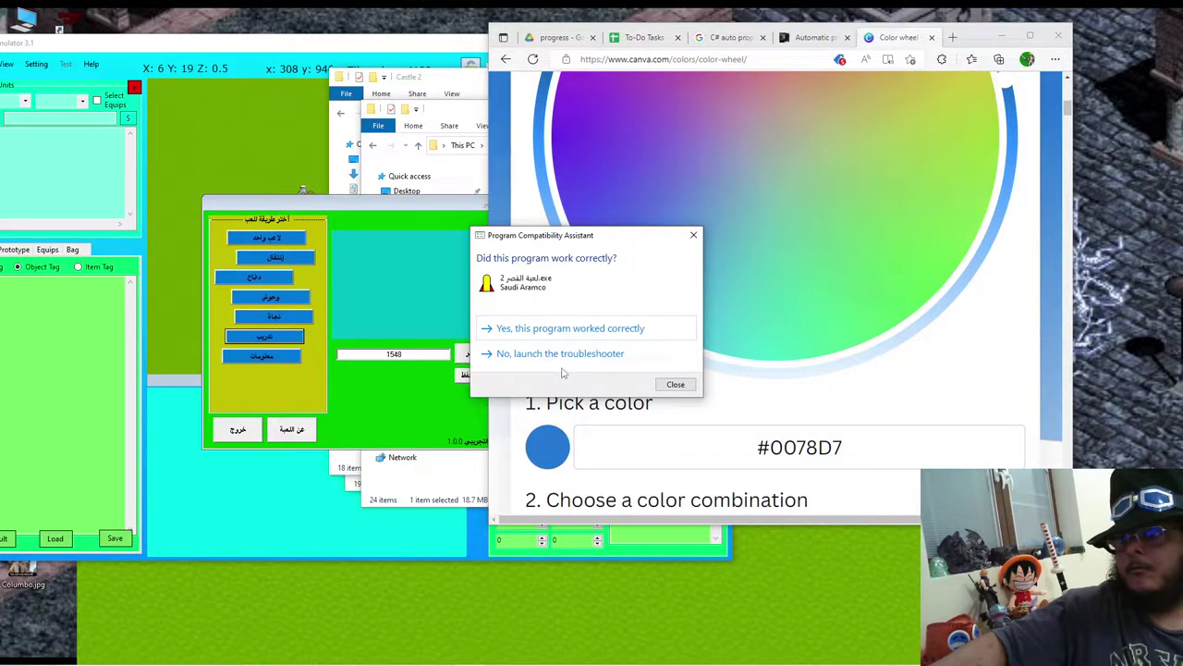
pyautogui.click(581, 335)
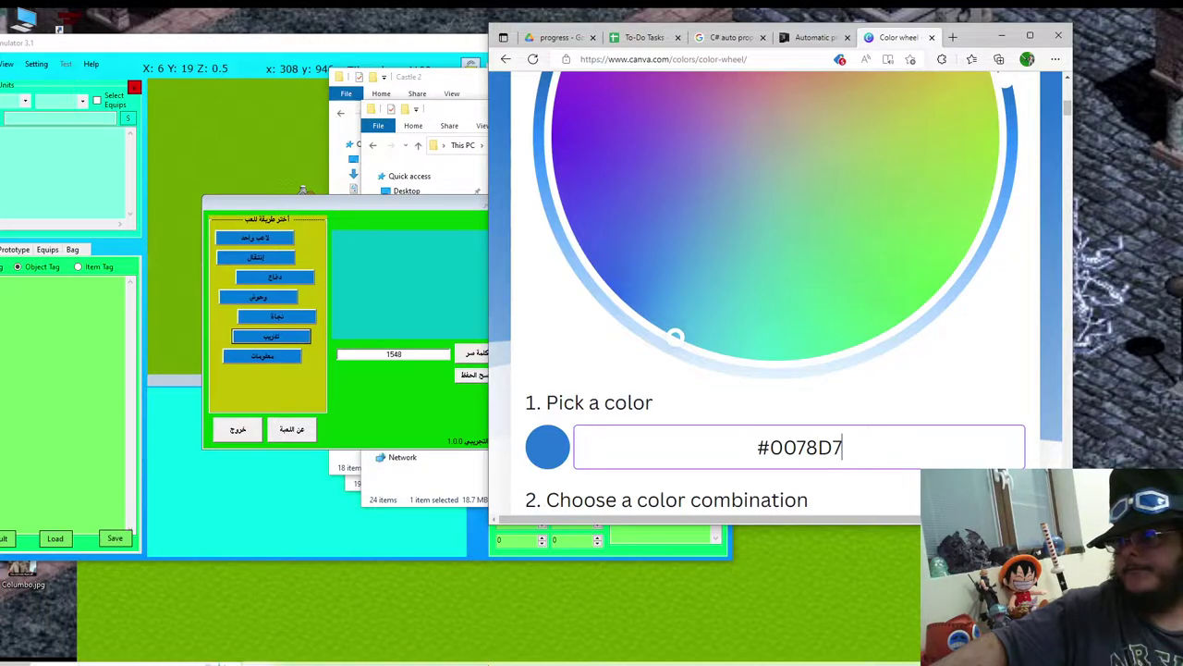
pyautogui.moveTo(488, 658)
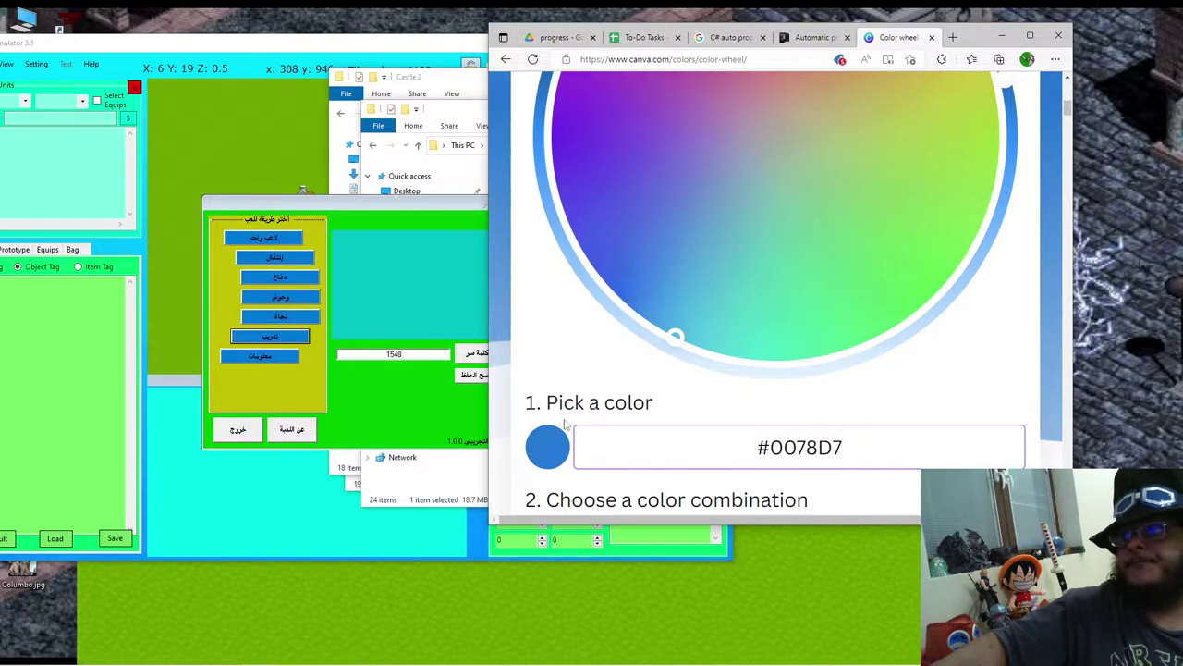
# Step: Examine the blue base color's position on the wheel and its Complementary color pair
pyautogui.scroll(1, 566, 423)
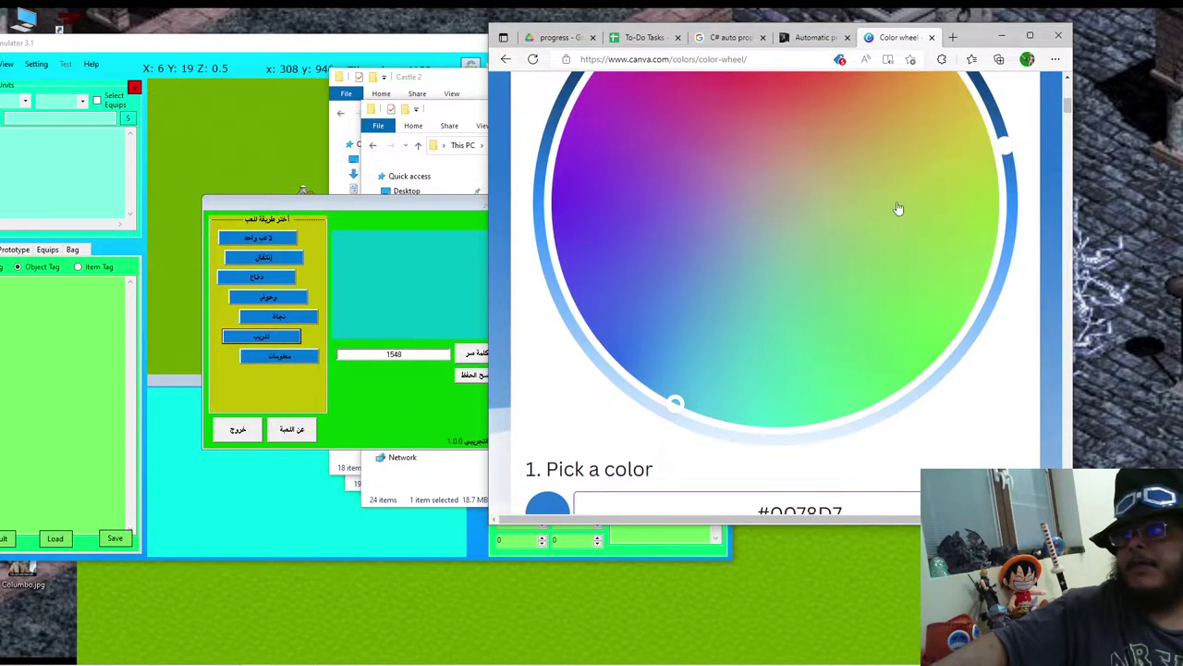
pyautogui.scroll(-4, 890, 220)
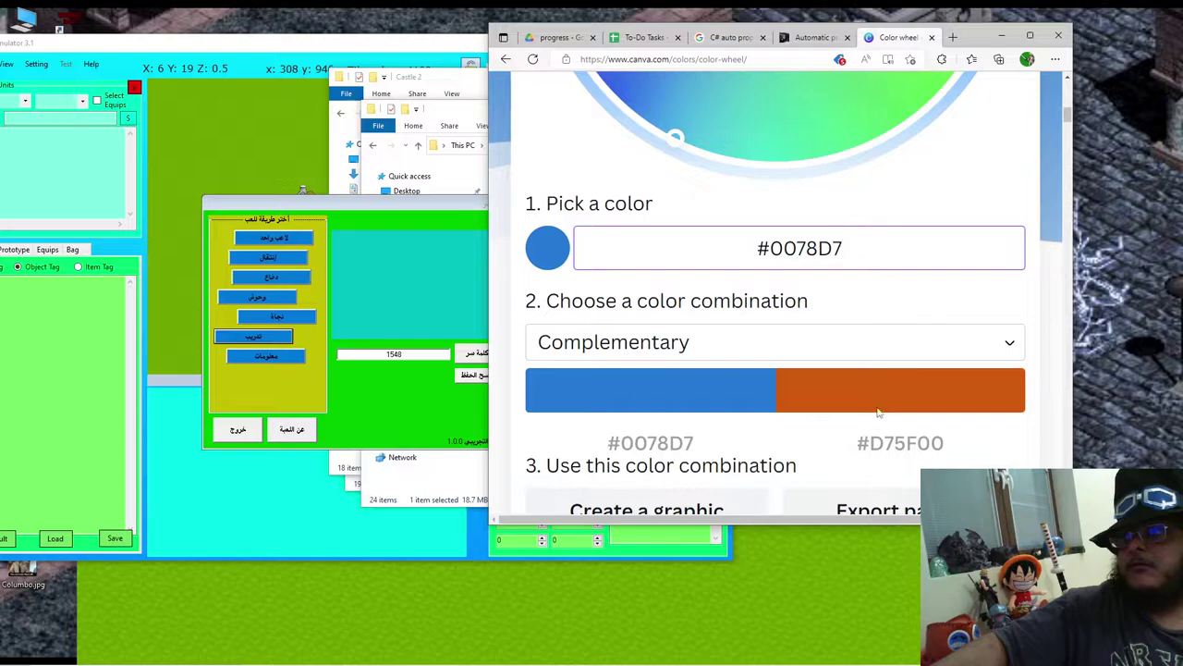
pyautogui.scroll(1, 864, 416)
pyautogui.scroll(-1, 854, 426)
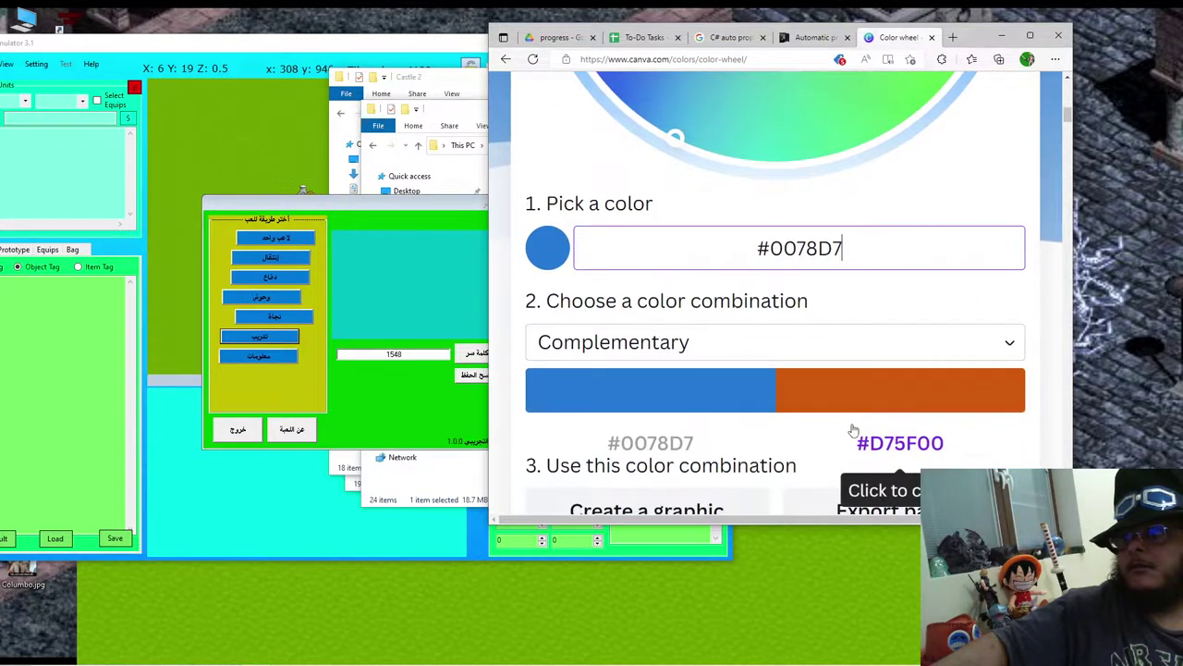
pyautogui.scroll(1, 857, 417)
pyautogui.scroll(3, 855, 418)
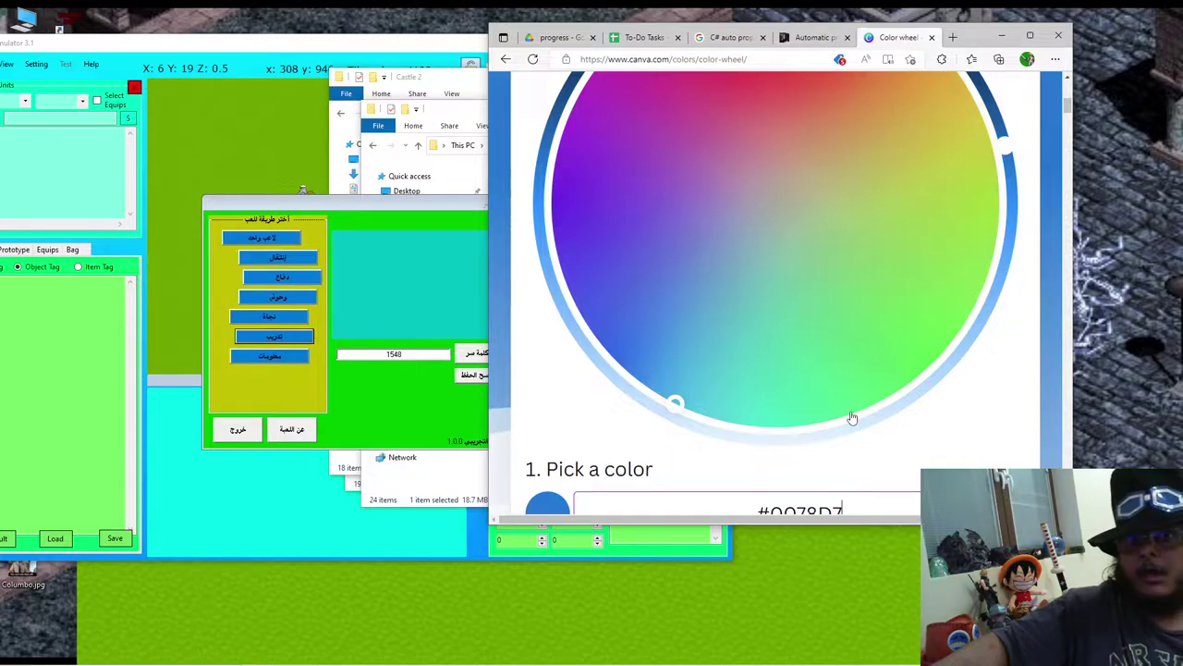
pyautogui.moveTo(305, 662)
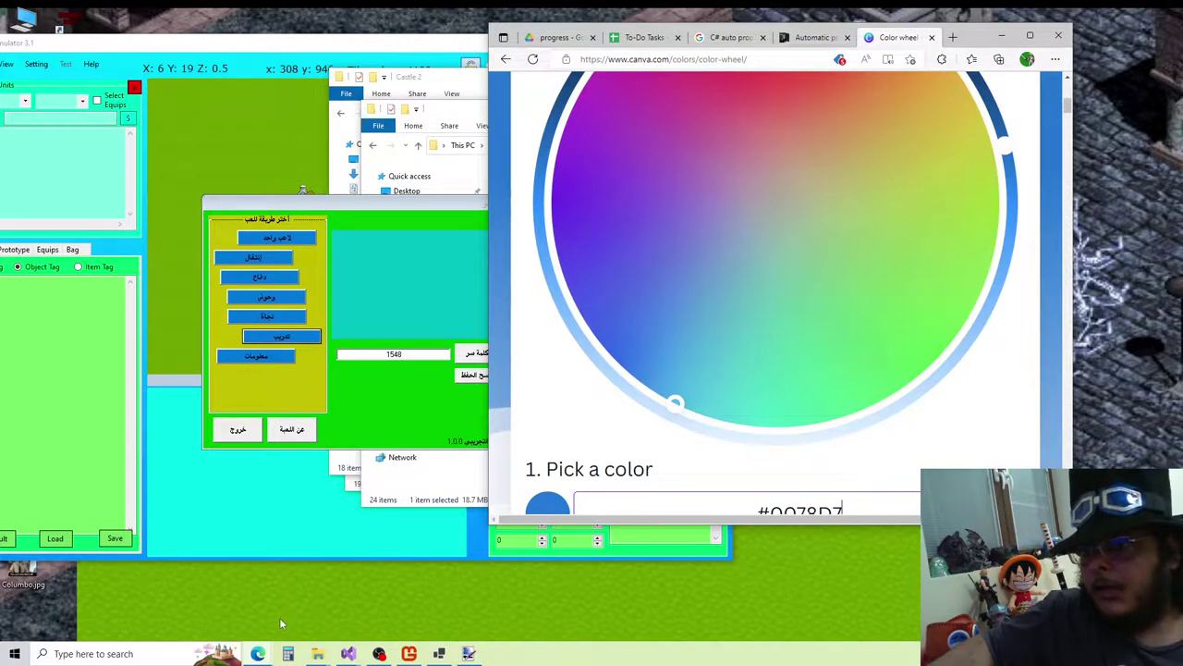
pyautogui.click(132, 653)
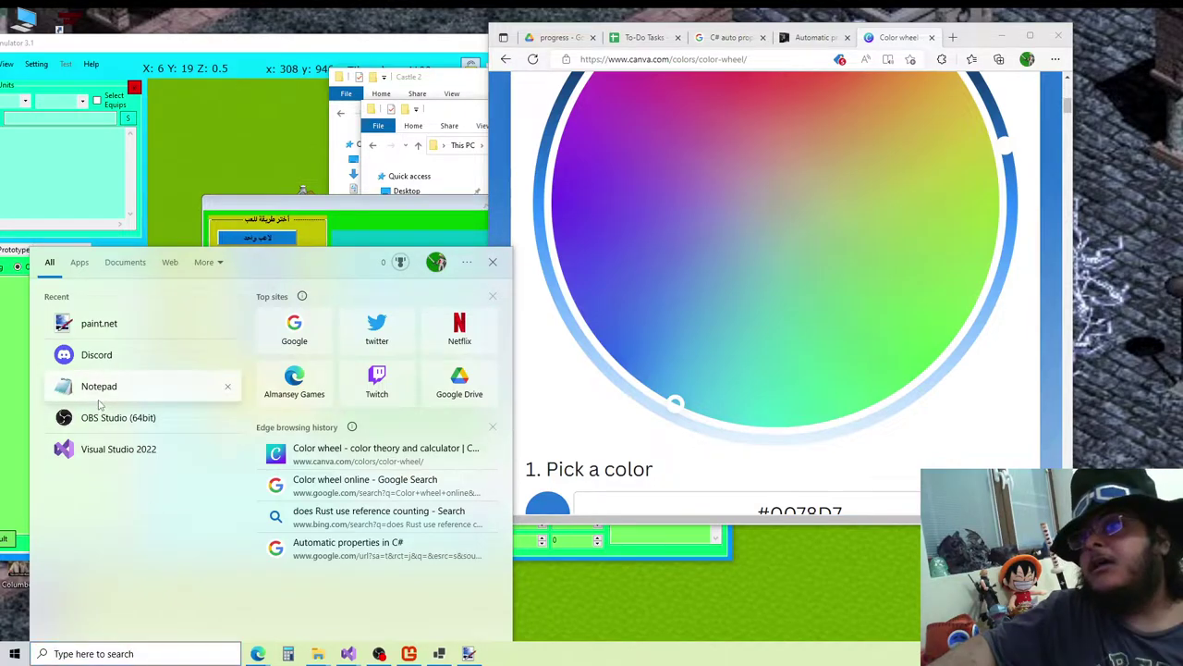
pyautogui.click(97, 386)
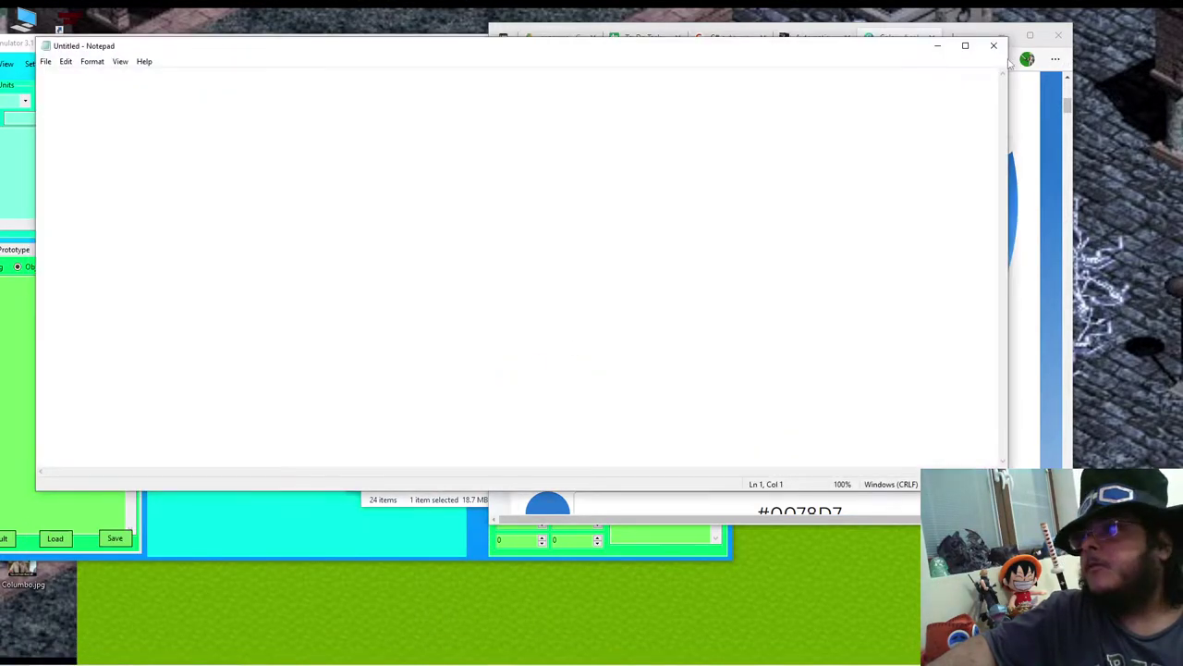
pyautogui.click(993, 46)
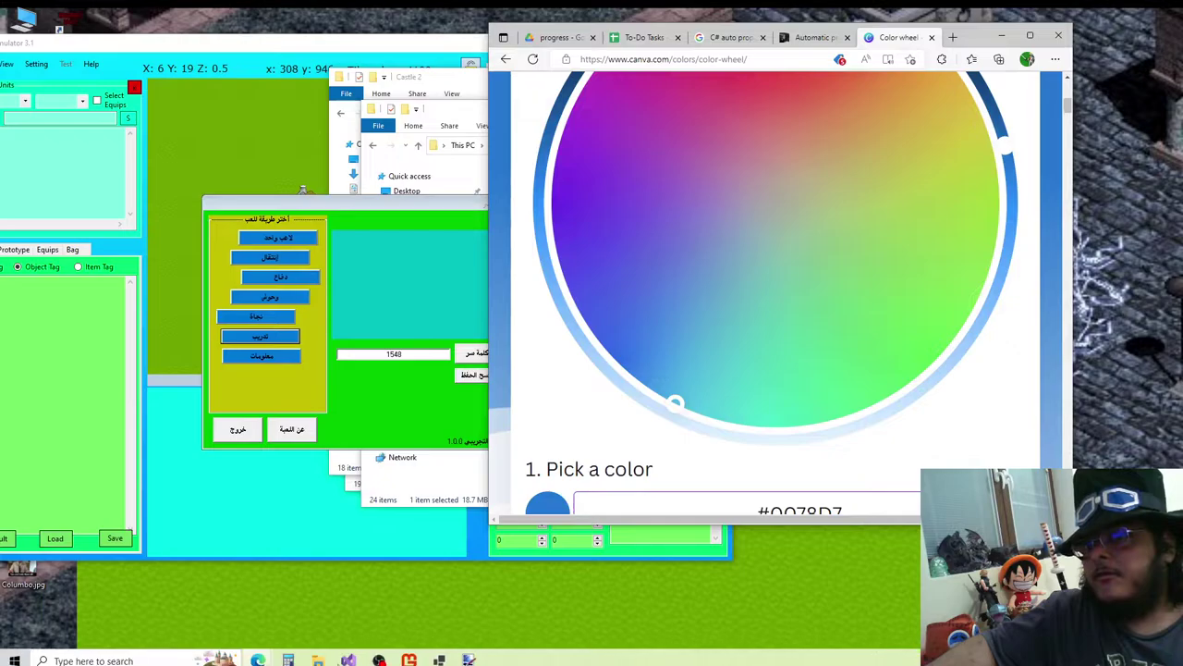
# Step: Detach the color wheel page into its own browser window and maximize the window holding the To-Do Tasks sheet
pyautogui.moveTo(258, 651)
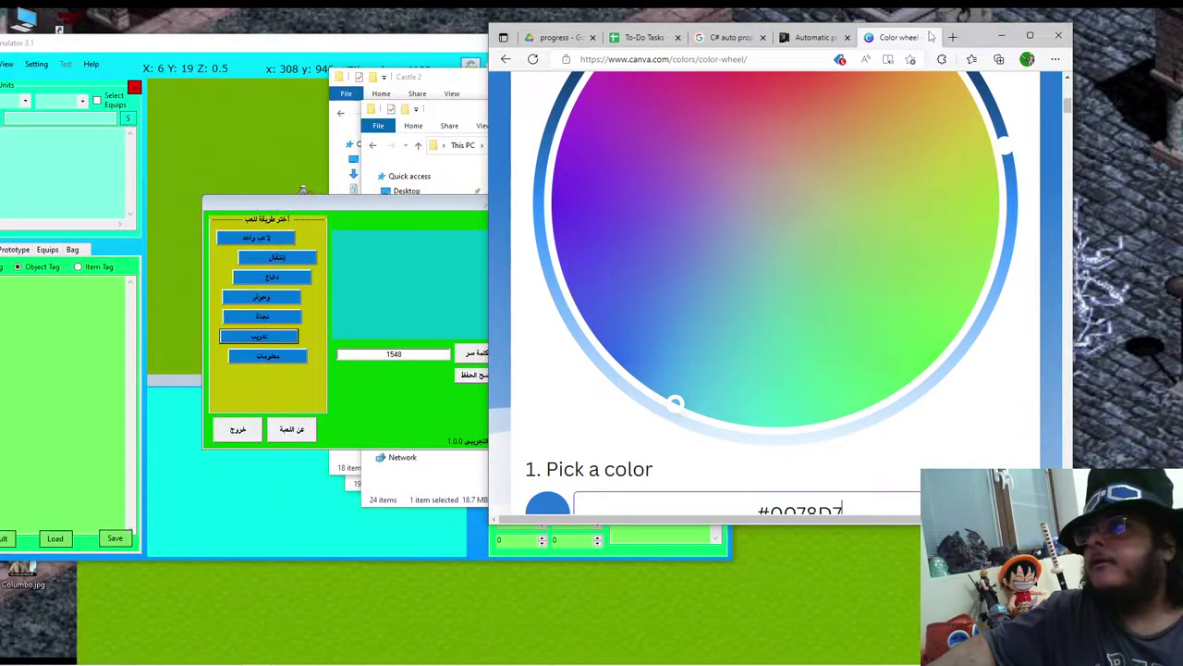
pyautogui.moveTo(903, 37); pyautogui.dragTo(102, 102)
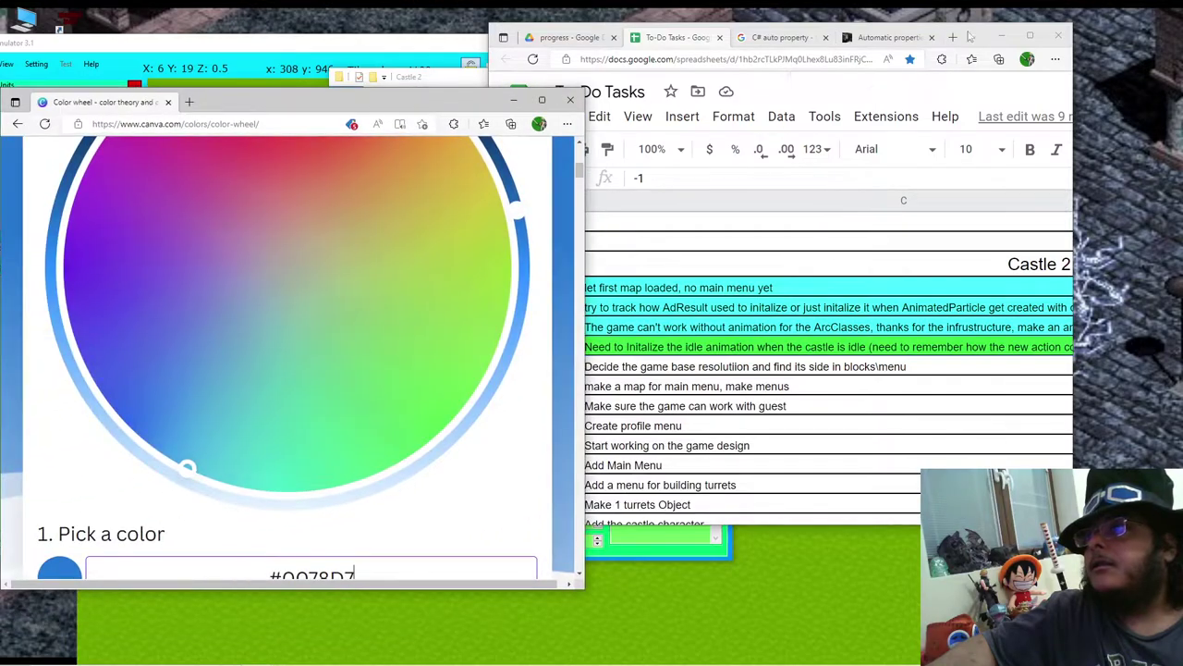
pyautogui.doubleClick(988, 39)
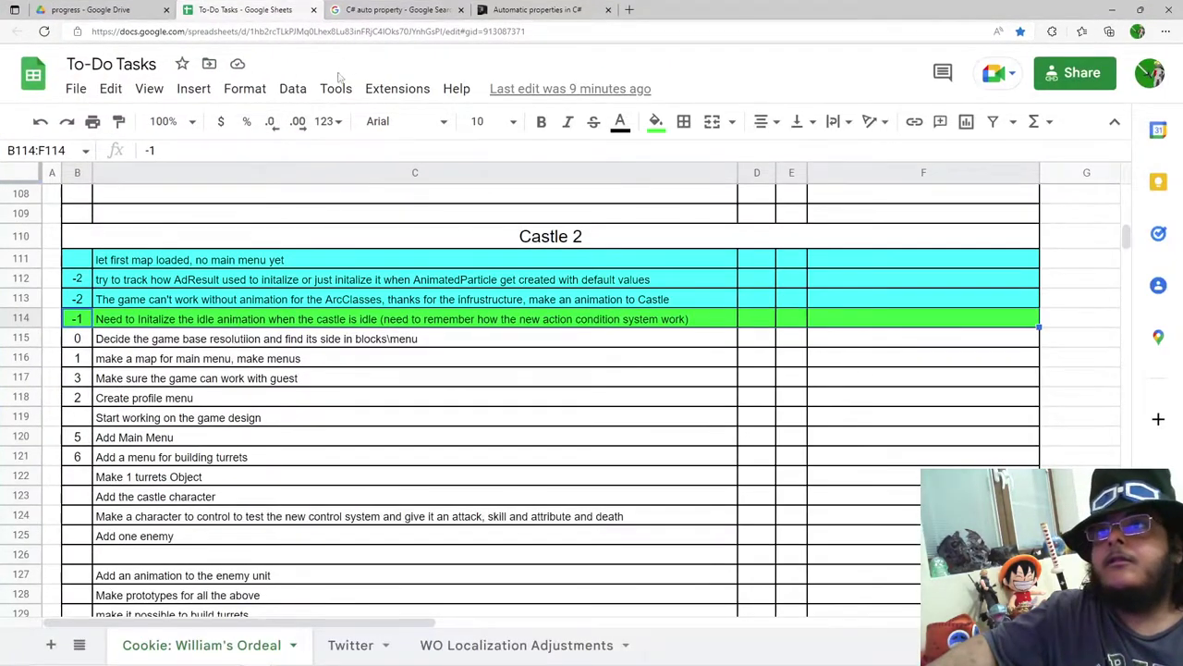
# Step: Open the Design document from the Castle 2 Reboot folder under Game Engine > Games in Google Drive
pyautogui.click(93, 9)
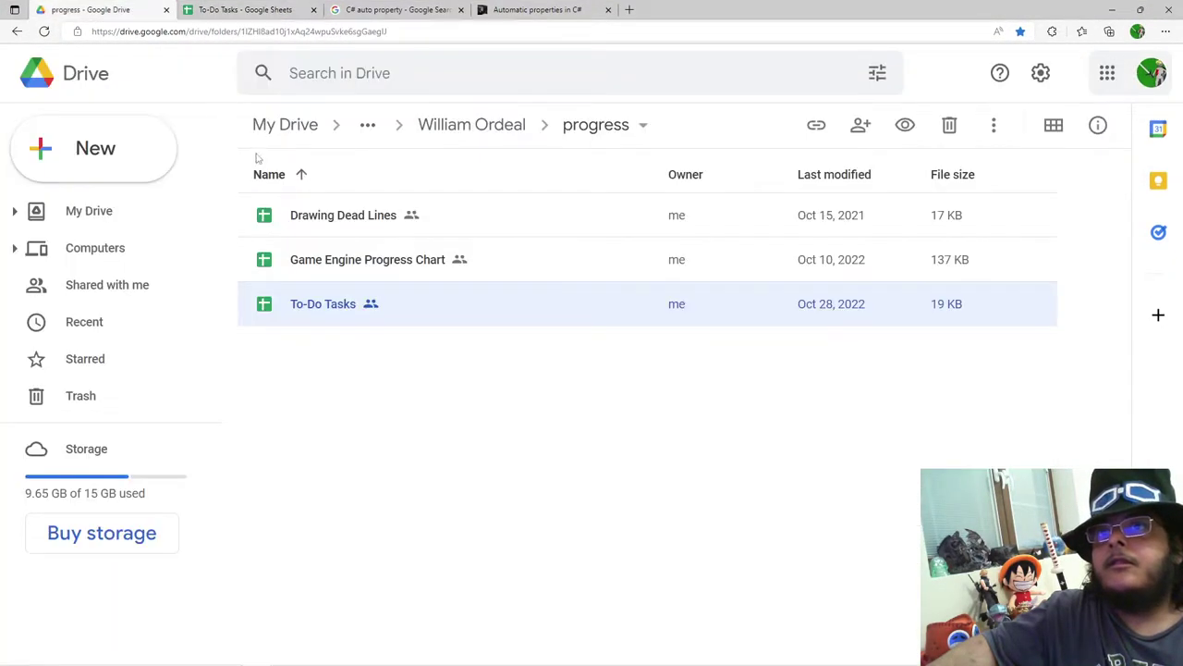
pyautogui.click(495, 140)
pyautogui.click(534, 133)
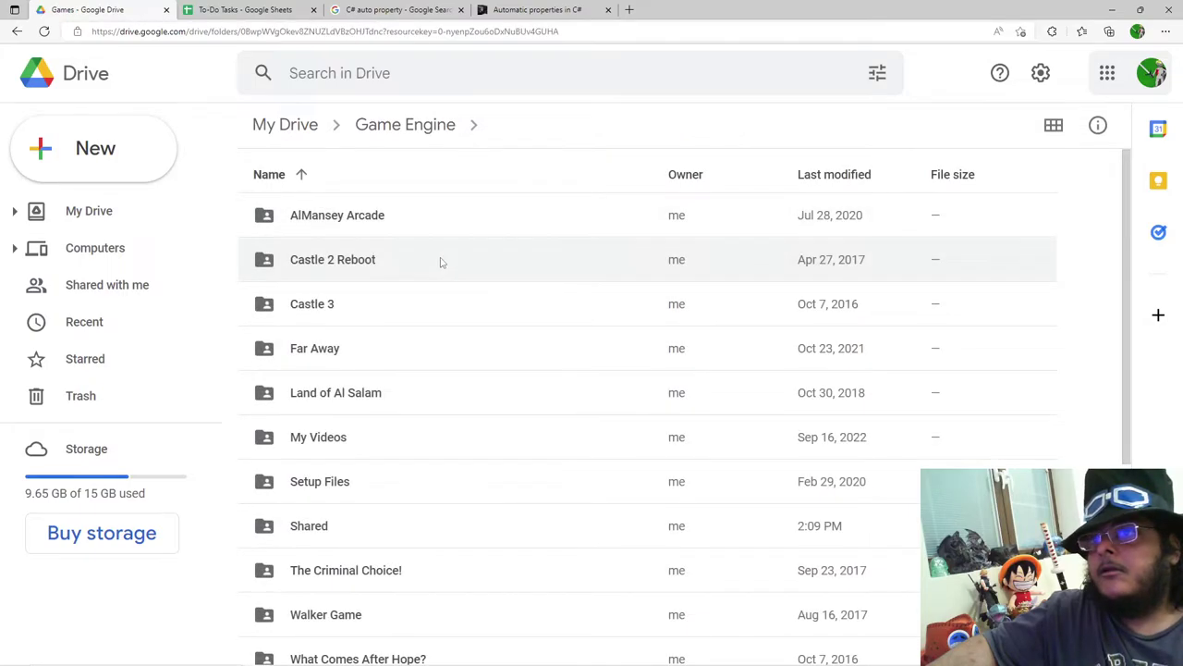
pyautogui.click(400, 257)
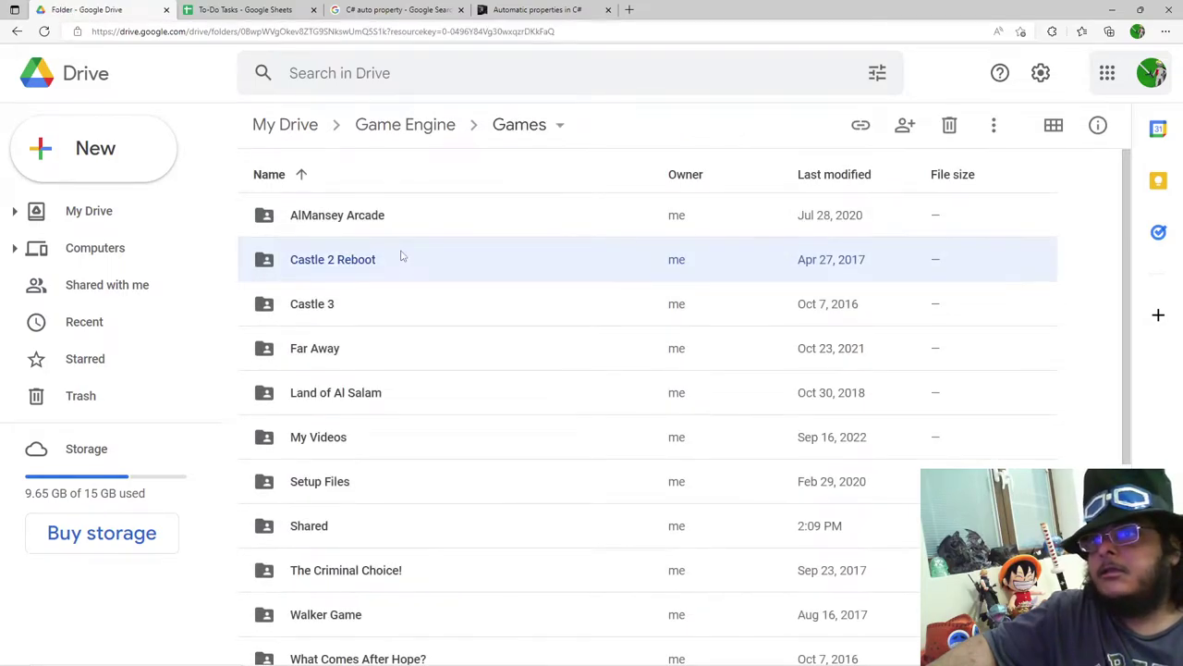
pyautogui.doubleClick(402, 256)
pyautogui.doubleClick(401, 259)
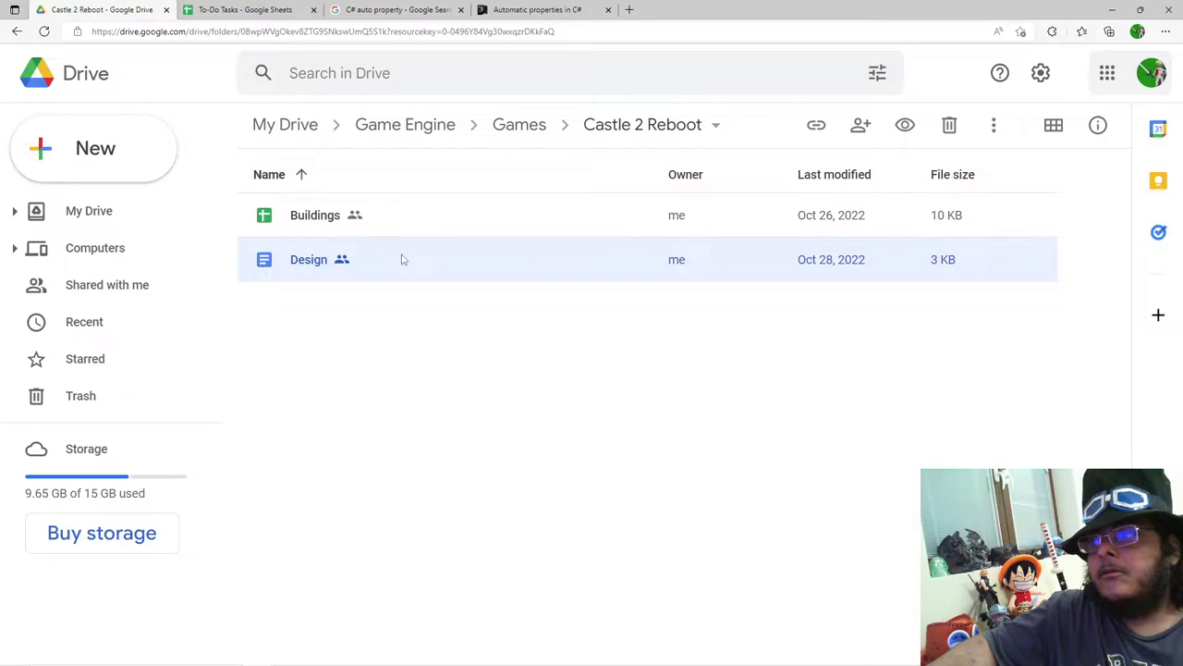
# Step: Add a "Main menu" section after the heat transfer notes, with the lines "Buttons: 0078D7" and "Main Menu:"
pyautogui.scroll(-7, 393, 324)
pyautogui.scroll(-7, 418, 325)
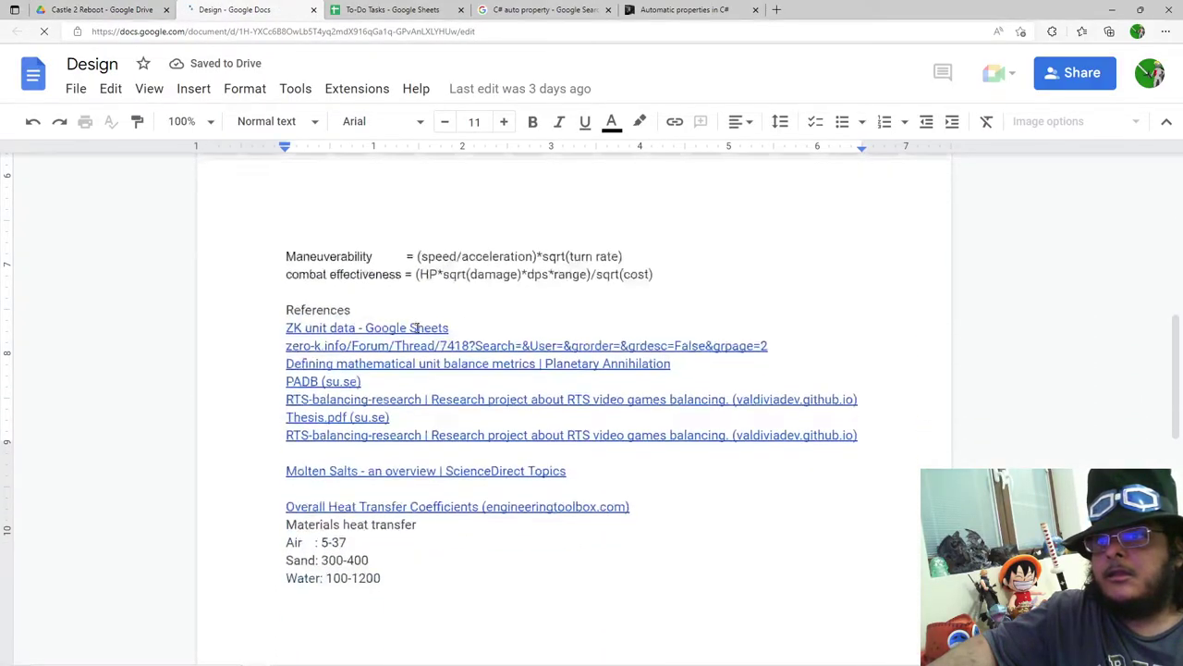
pyautogui.click(431, 397)
pyautogui.press('Return')
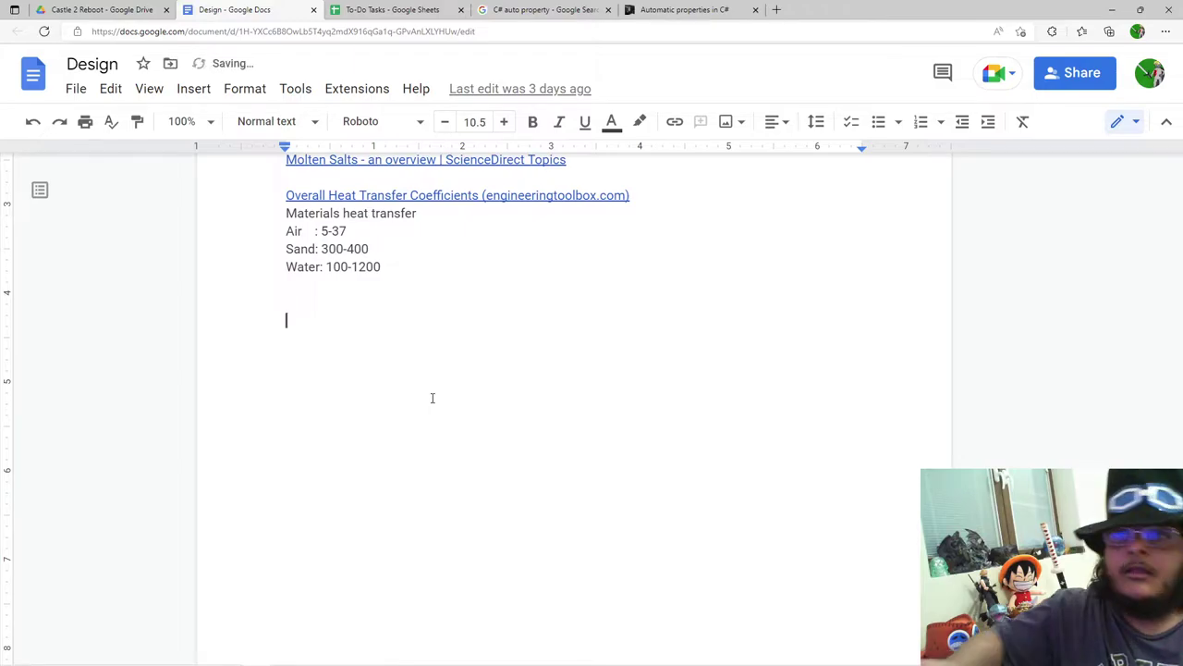
pyautogui.write('================================ Main menu')
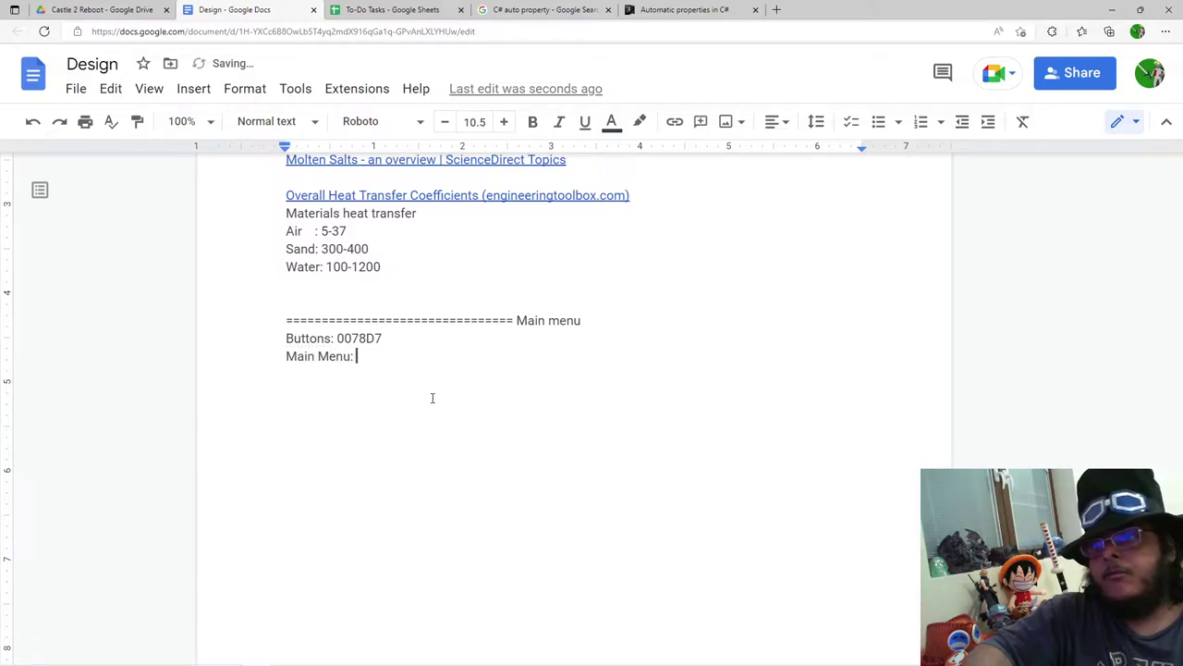
# Step: Switch to the Canva color wheel and inspect the edit settings of the orange complementary color
pyautogui.hotkey('alt', 'Tab')
pyautogui.scroll(-2, 396, 431)
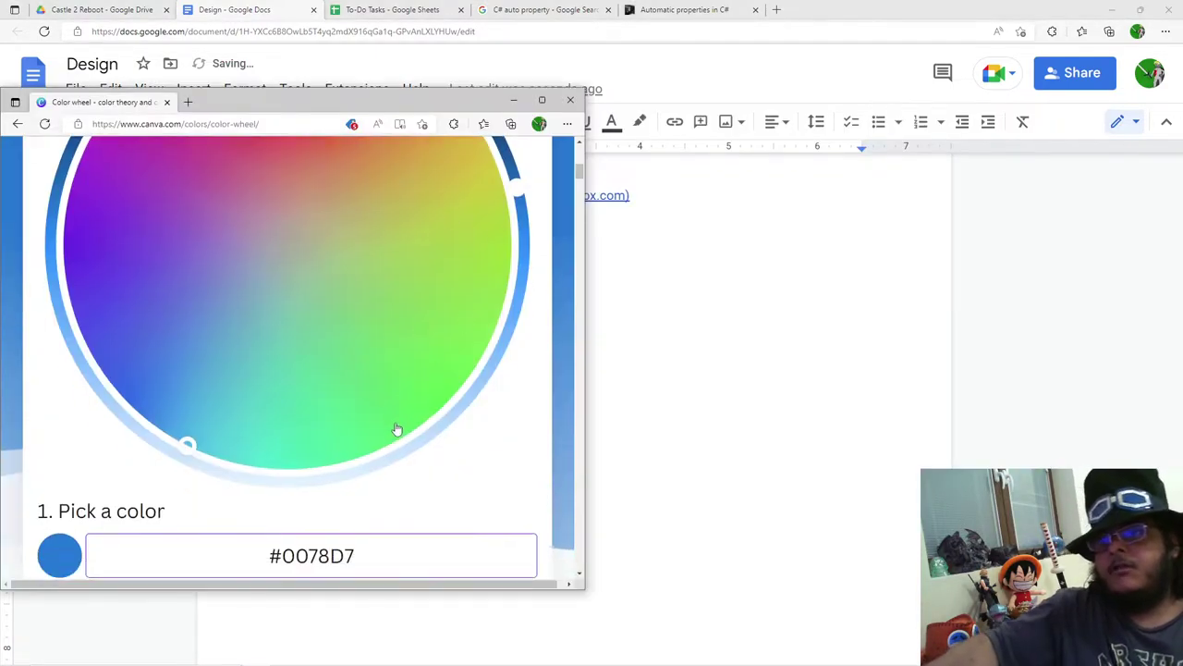
pyautogui.scroll(-2, 418, 477)
pyautogui.click(412, 456)
pyautogui.scroll(2, 397, 431)
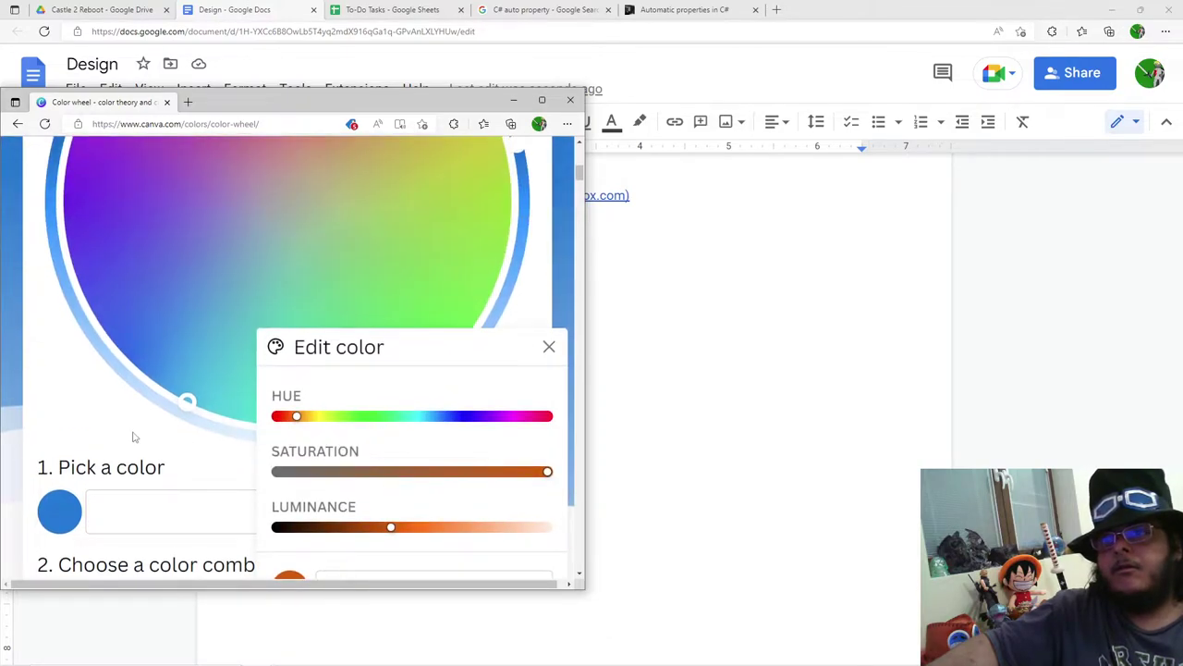
pyautogui.click(550, 347)
# Step: Pick the yellow-green base color #c2f708 near the edge of the color wheel
pyautogui.scroll(2, 404, 415)
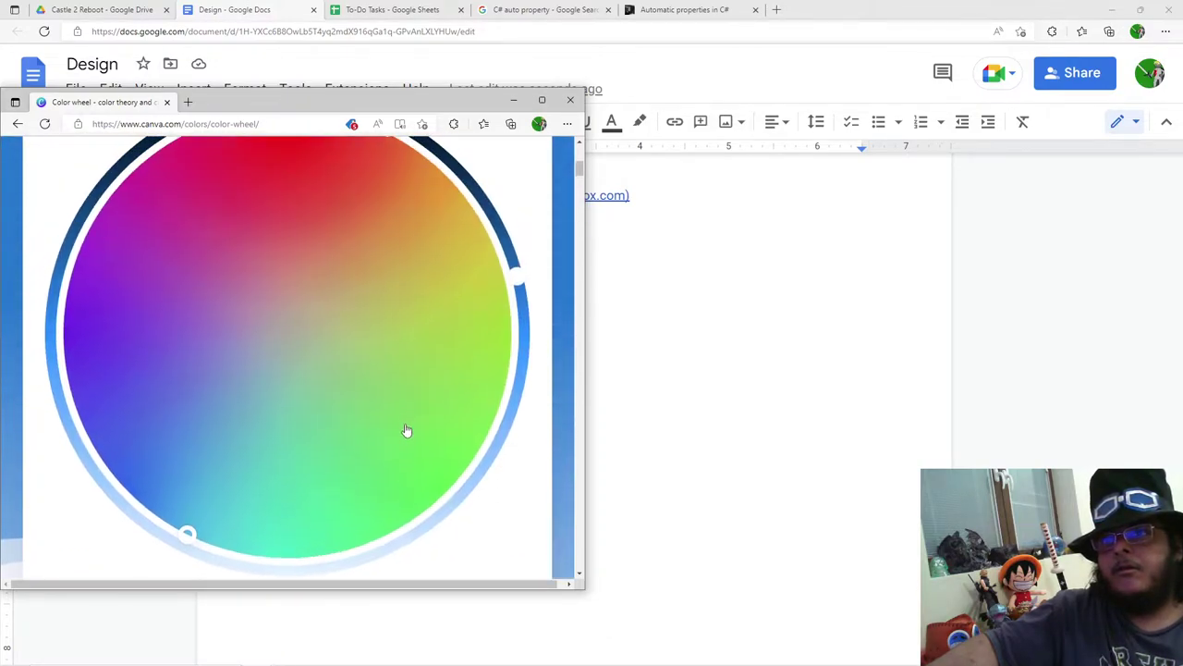
pyautogui.scroll(2, 367, 431)
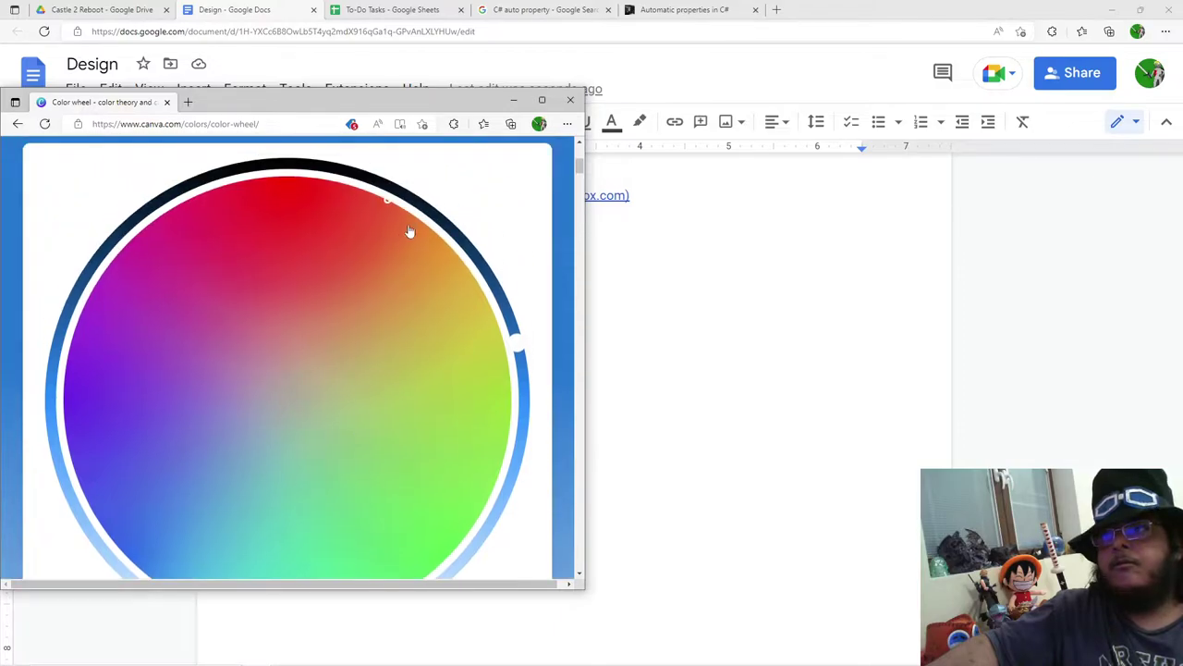
pyautogui.scroll(-2, 398, 242)
pyautogui.scroll(1, 380, 253)
pyautogui.scroll(1, 407, 305)
pyautogui.scroll(-1, 428, 324)
pyautogui.scroll(1, 466, 278)
pyautogui.click(491, 300)
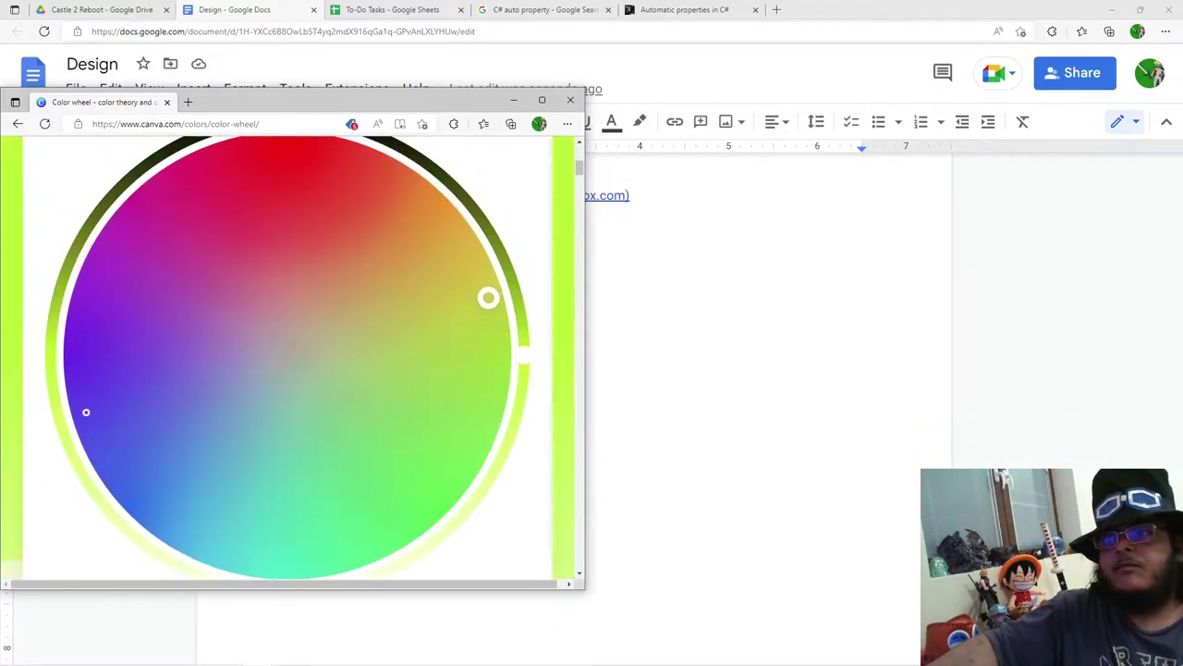
# Step: Copy the hex code #c2f708 into the Design document after "Main Menu:"
pyautogui.scroll(-3, 489, 300)
pyautogui.moveTo(389, 402); pyautogui.dragTo(251, 403)
pyautogui.hotkey('ctrl', 'c')
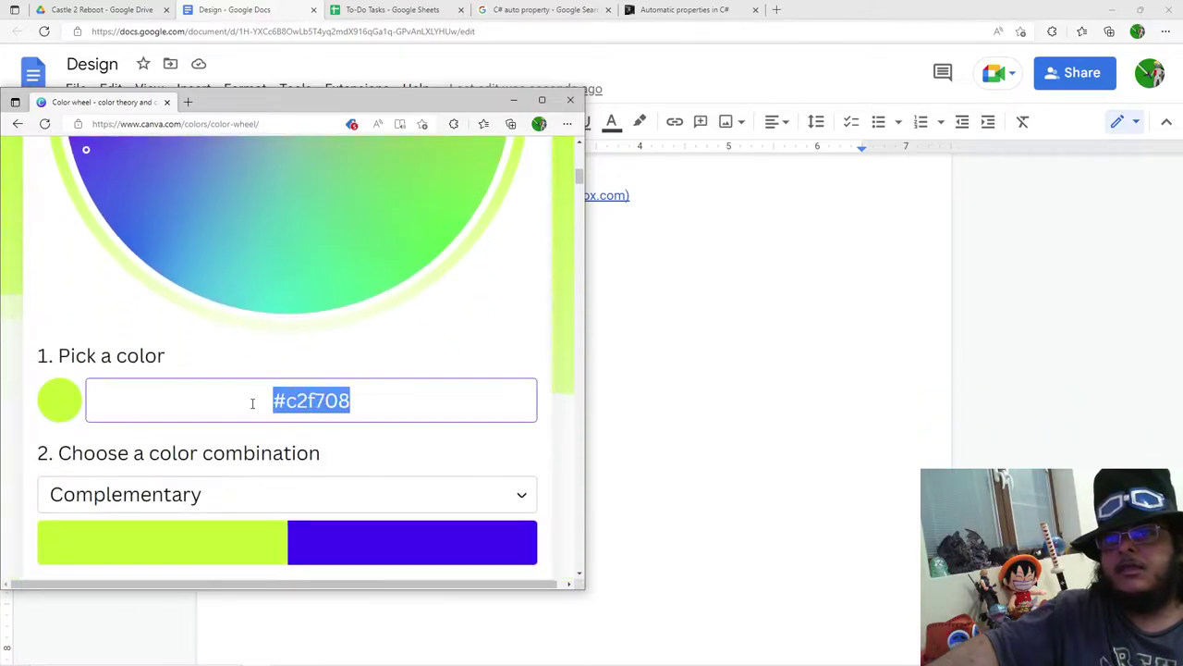
pyautogui.click(624, 400)
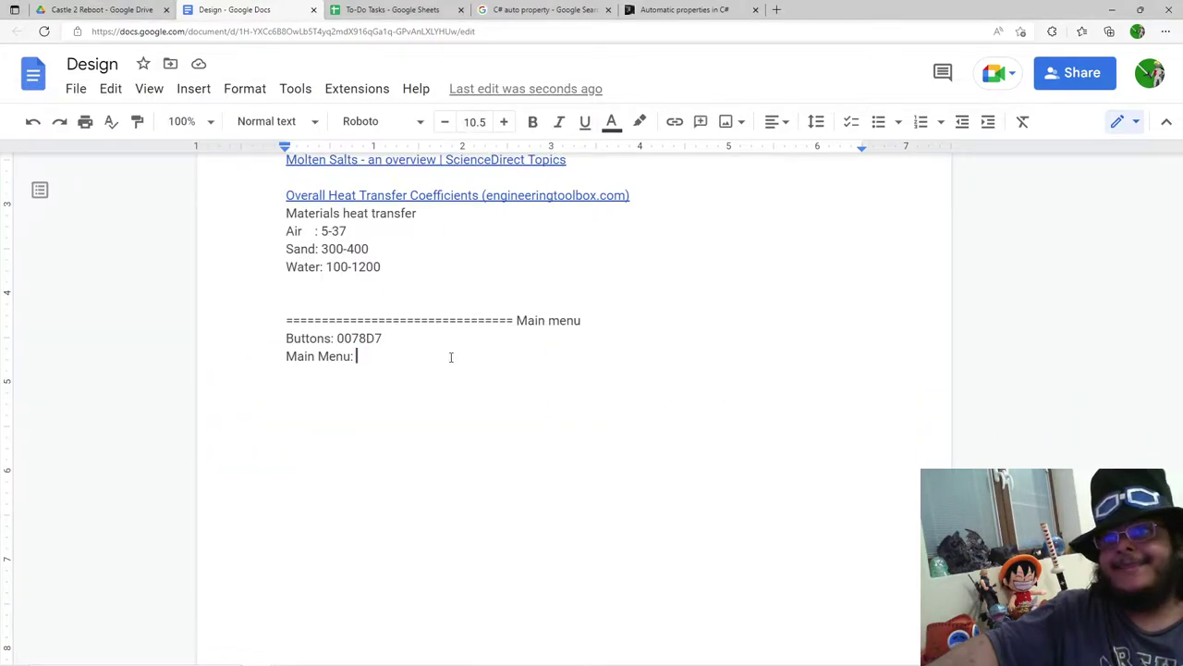
pyautogui.hotkey('ctrl', 'v')
# Step: Return to the color wheel, shift the base color slightly inward to #b5e817 and copy its hex code
pyautogui.hotkey('alt', 'Tab')
pyautogui.scroll(3, 402, 289)
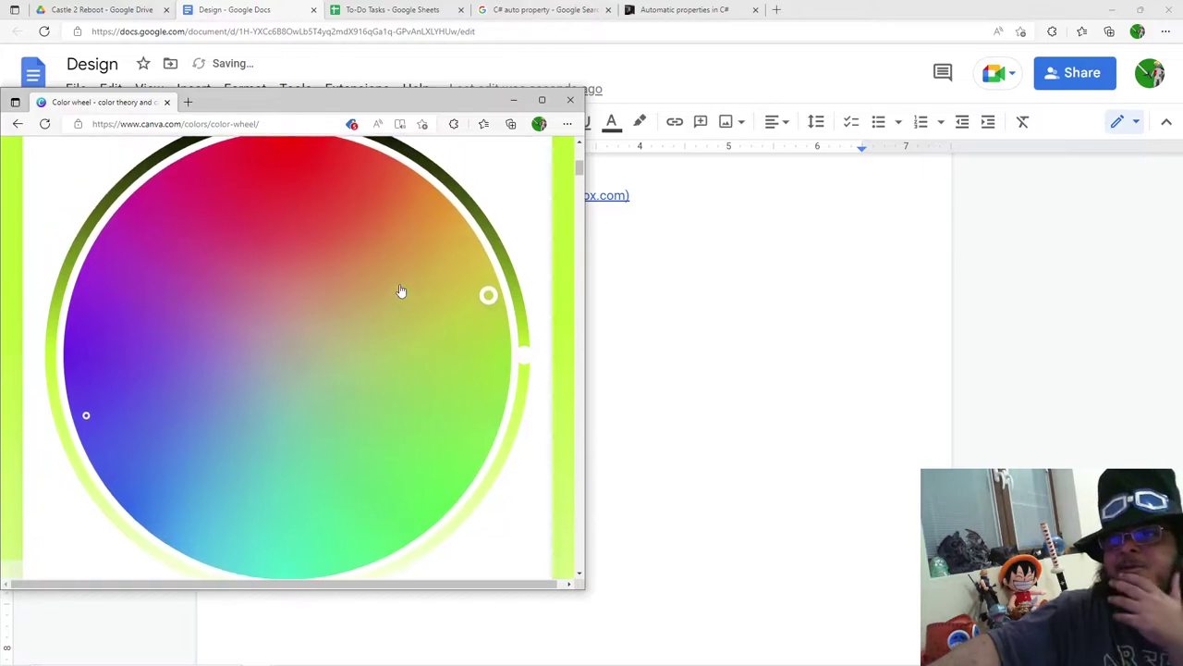
pyautogui.scroll(1, 401, 291)
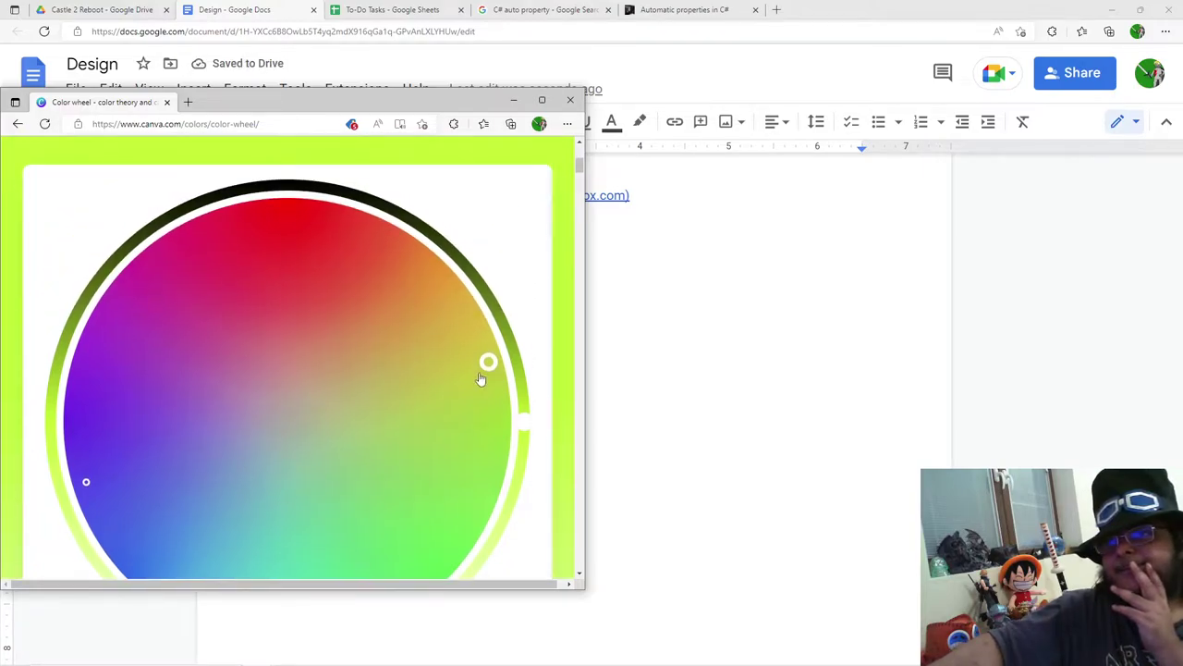
pyautogui.scroll(-1, 401, 290)
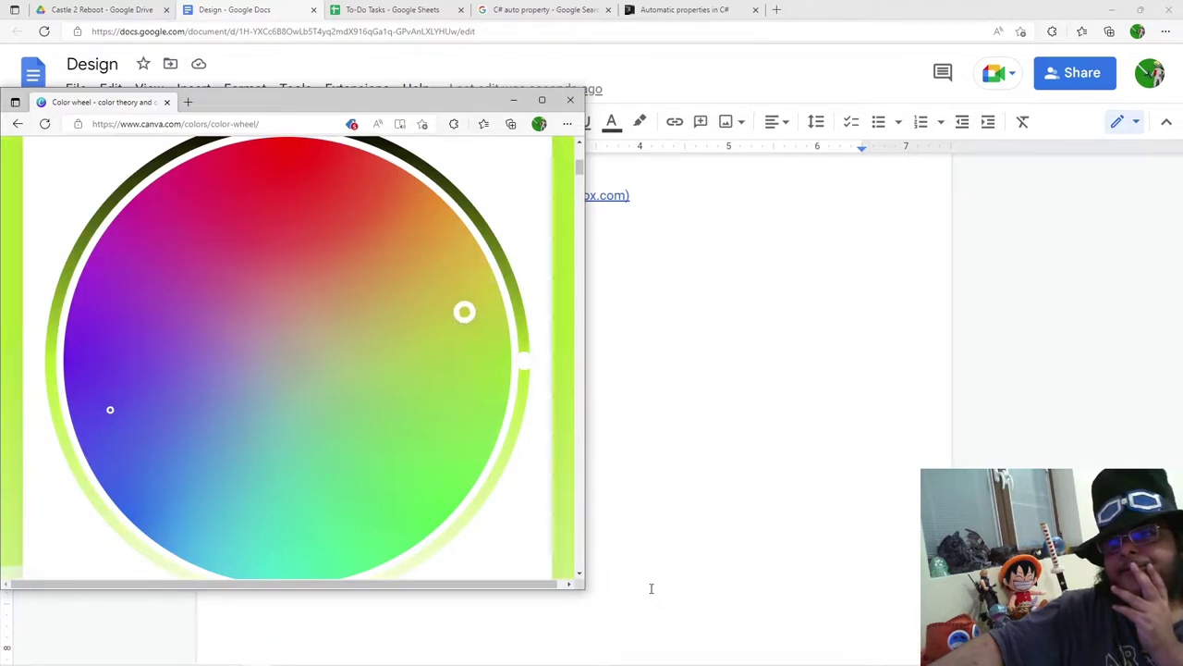
pyautogui.scroll(-3, 465, 521)
pyautogui.moveTo(415, 407); pyautogui.dragTo(185, 394)
pyautogui.hotkey('ctrl', 'c')
# Step: Replace the Main Menu color code in the Design document with #b5e817
pyautogui.click(843, 437)
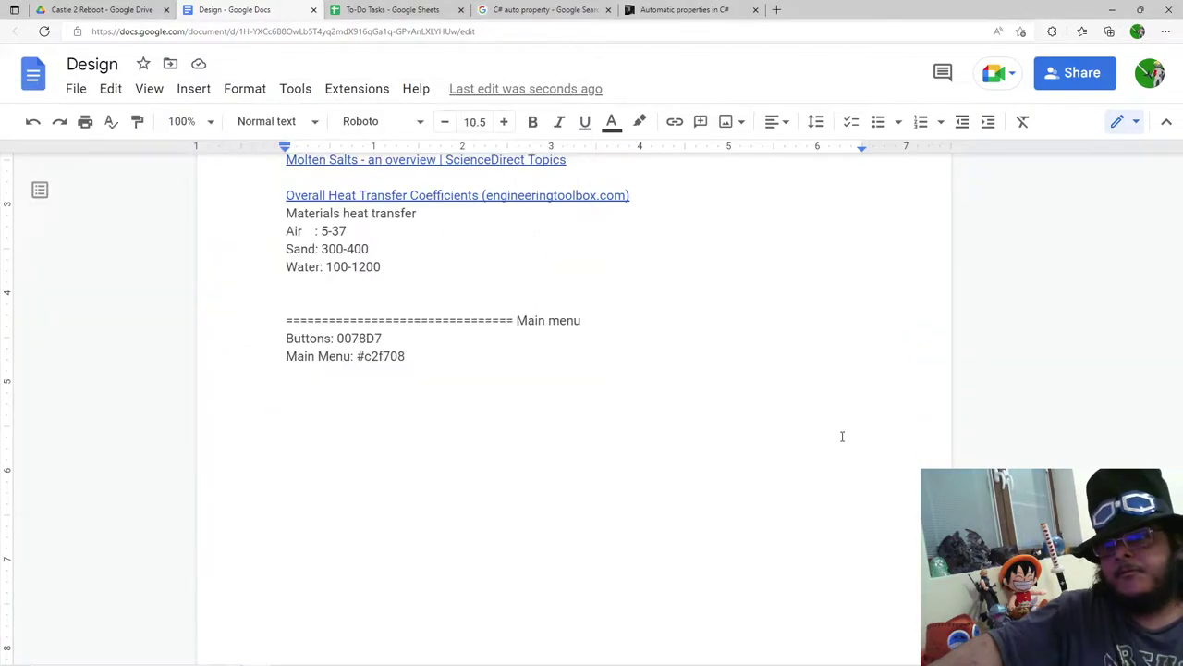
pyautogui.doubleClick(384, 356)
pyautogui.click(408, 356)
pyautogui.moveTo(408, 356); pyautogui.dragTo(355, 356)
pyautogui.hotkey('ctrl', 'v')
# Step: Try green and yellow base colors on the color wheel, and minimize its window to return to the Design document
pyautogui.hotkey('alt', 'Tab')
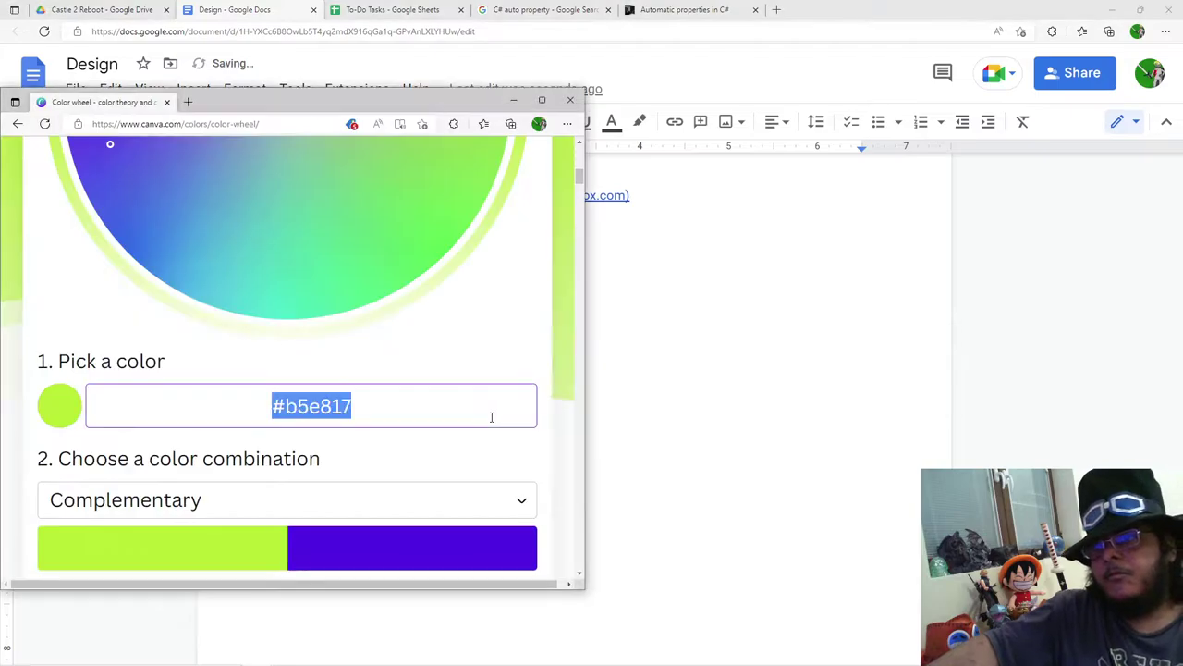
pyautogui.scroll(5, 444, 392)
pyautogui.moveTo(463, 315); pyautogui.dragTo(473, 427)
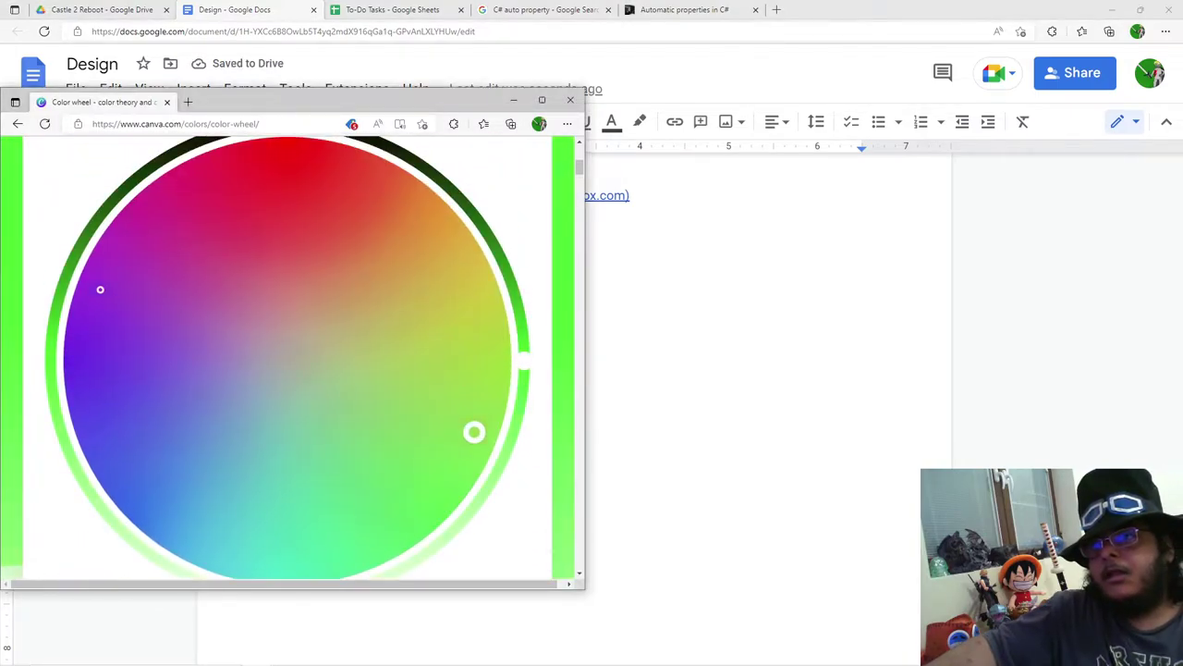
pyautogui.moveTo(453, 491); pyautogui.dragTo(488, 265)
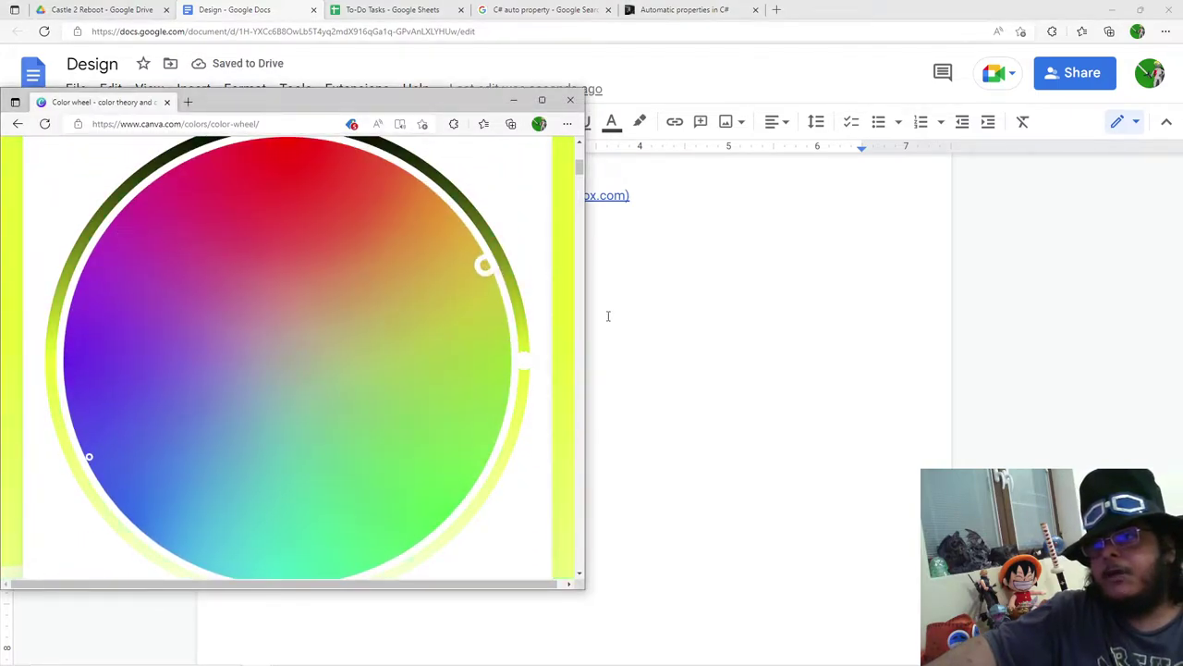
pyautogui.click(515, 99)
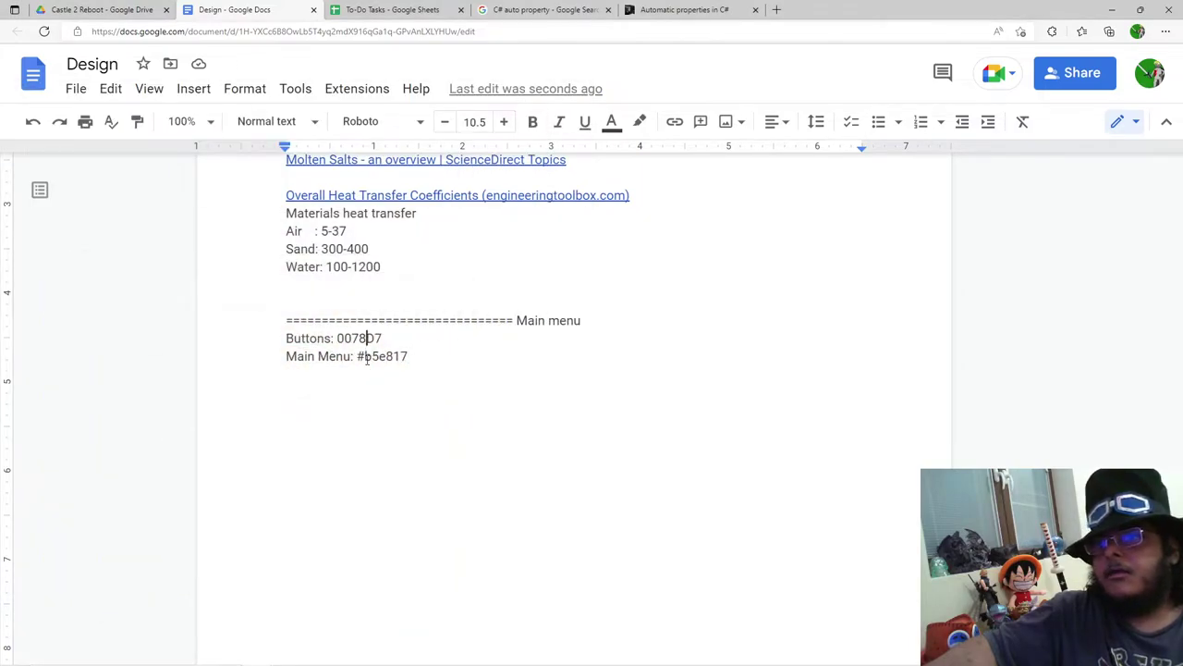
pyautogui.press('BackSpace')
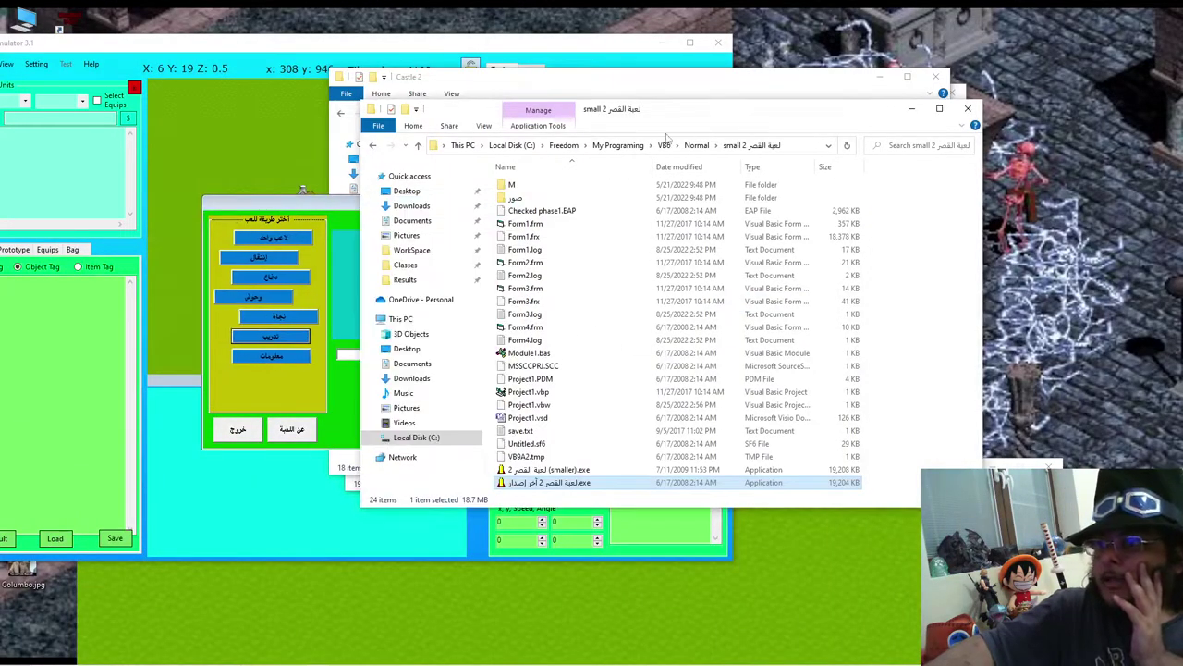
# Step: Start the original castle game's survival mode (نجاة) on hard difficulty (صعب) and try the blue dome order
pyautogui.click(407, 191)
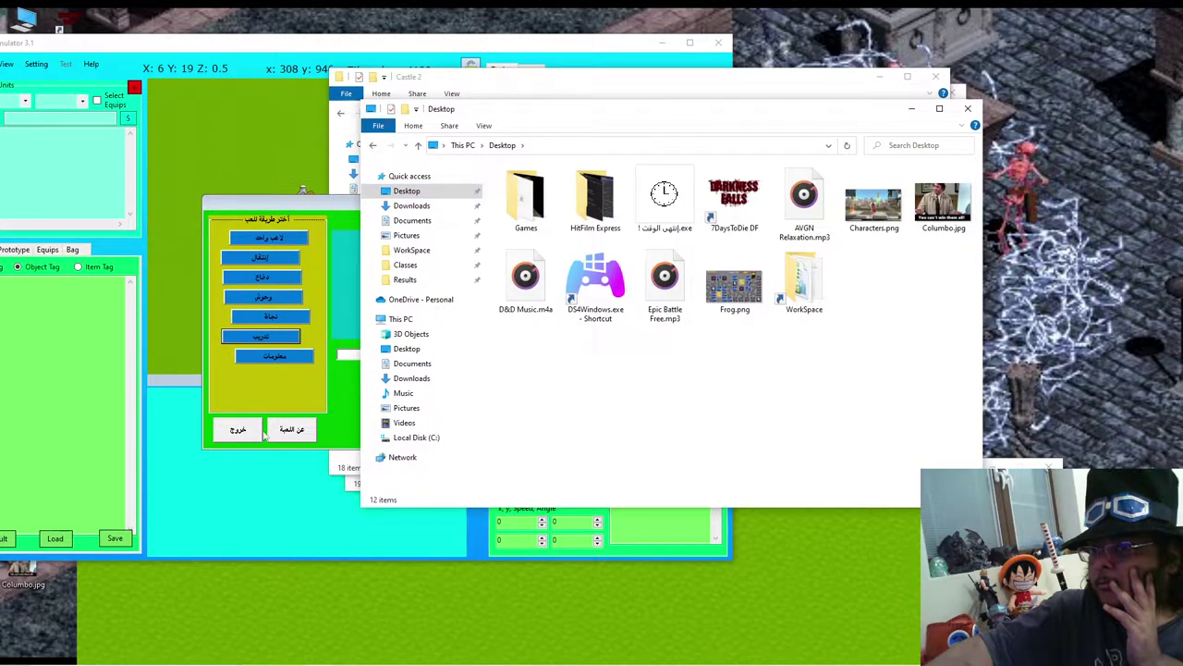
pyautogui.click(313, 376)
pyautogui.moveTo(285, 259)
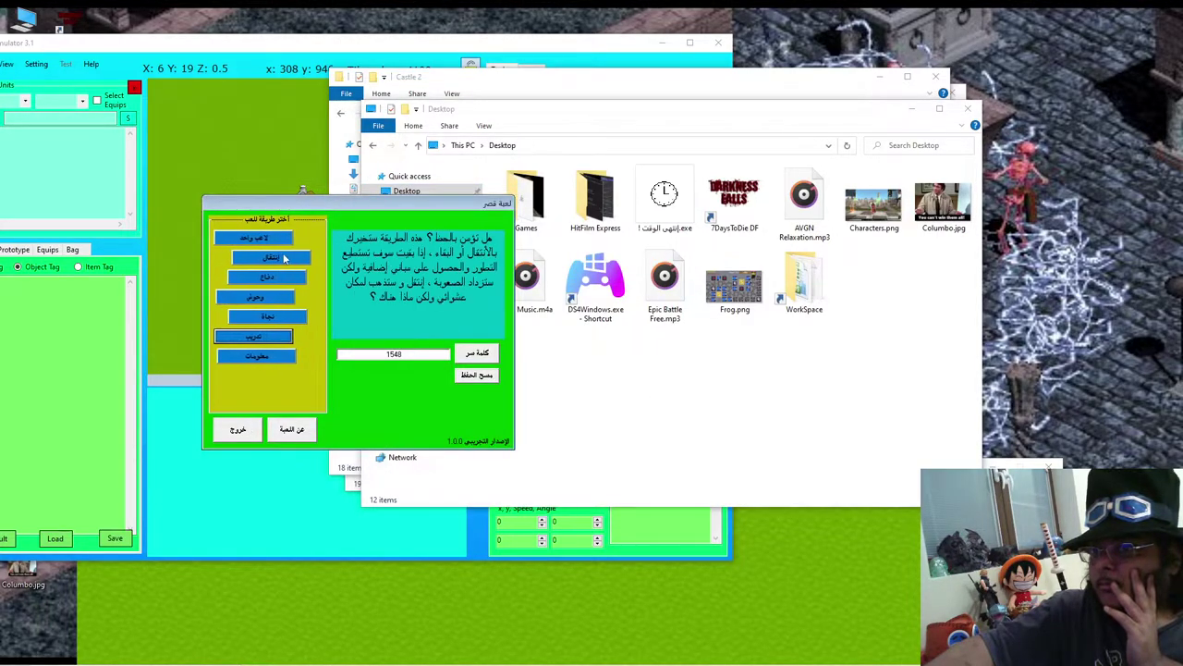
pyautogui.click(268, 316)
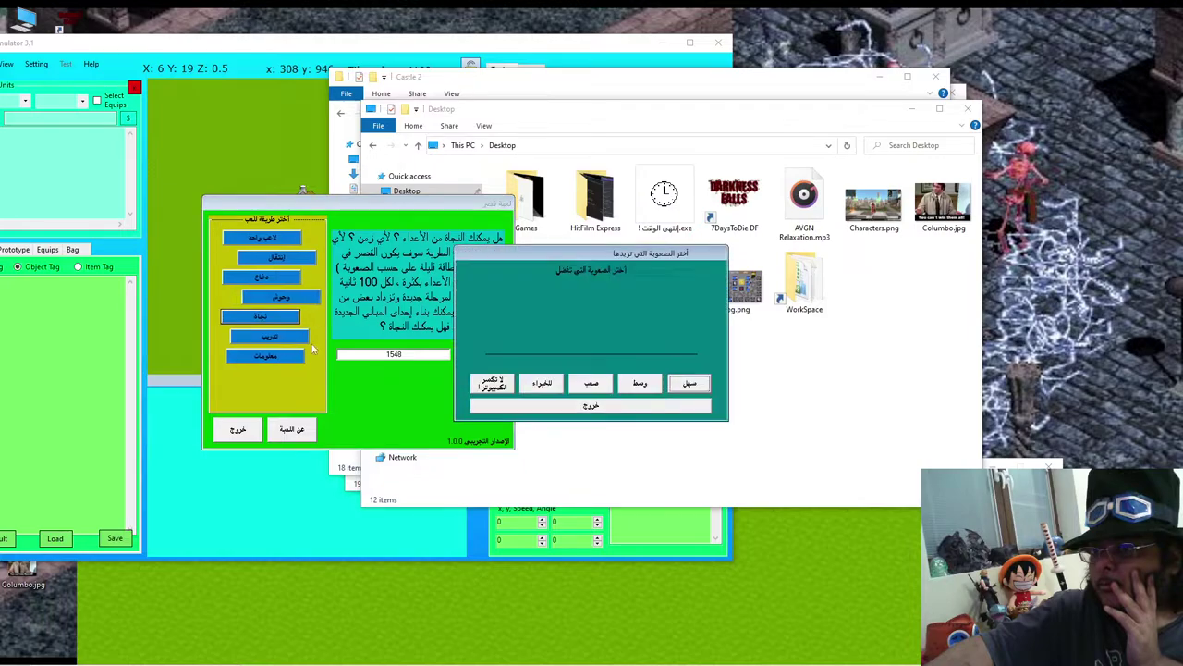
pyautogui.click(605, 386)
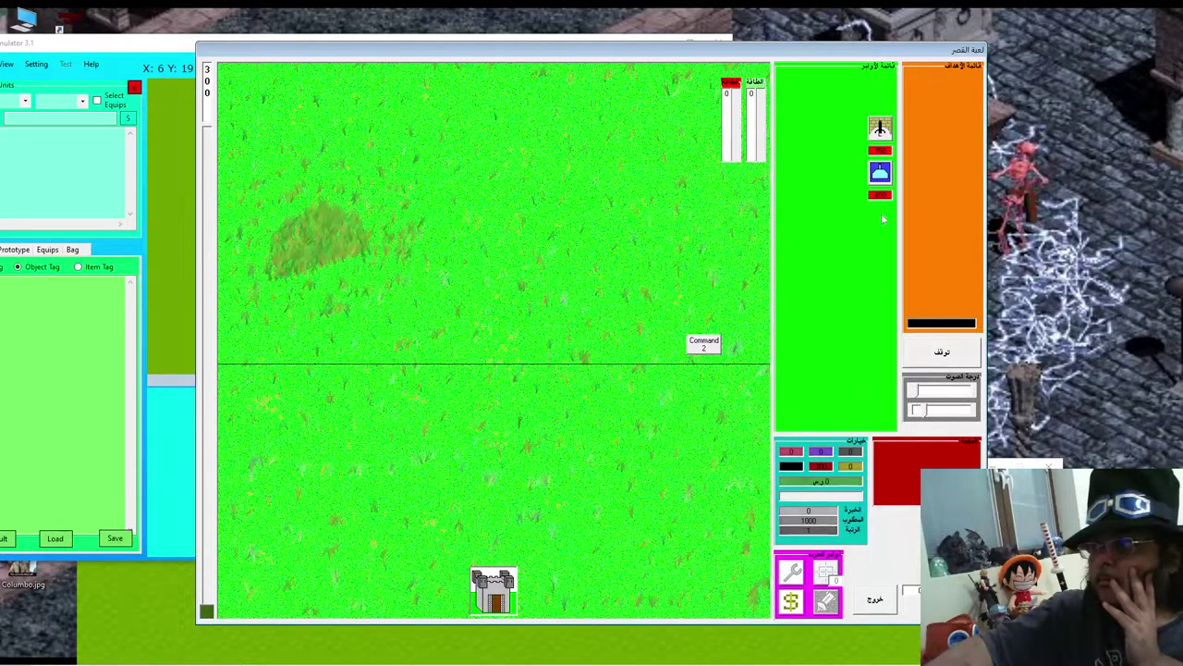
pyautogui.click(880, 172)
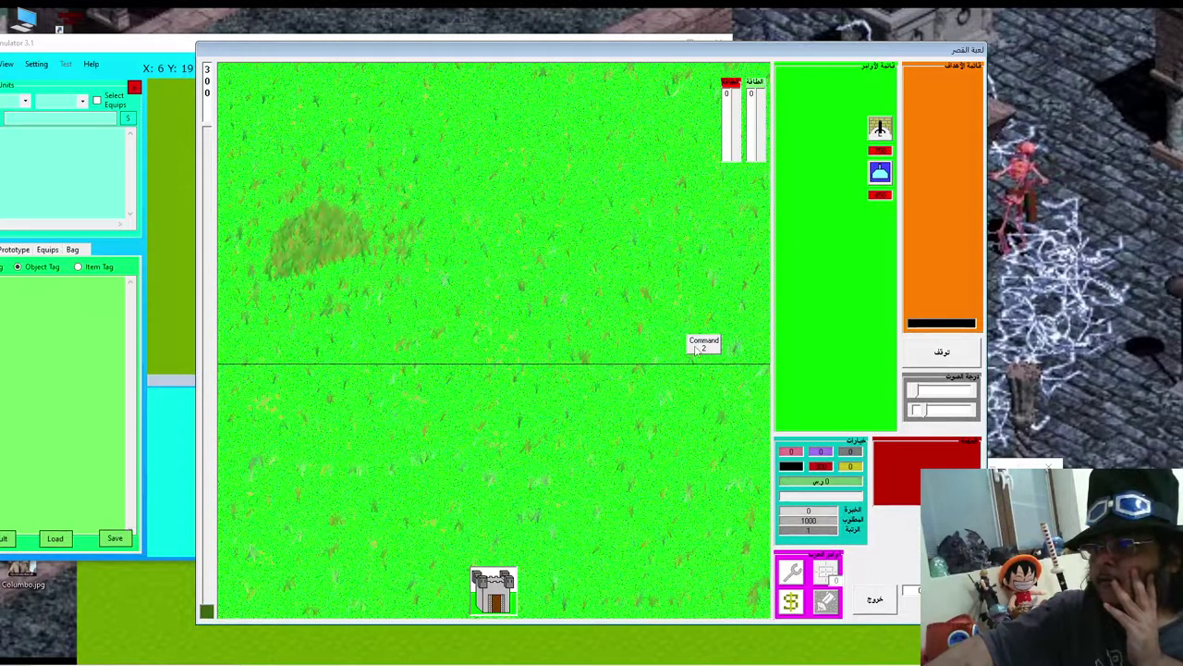
pyautogui.click(883, 174)
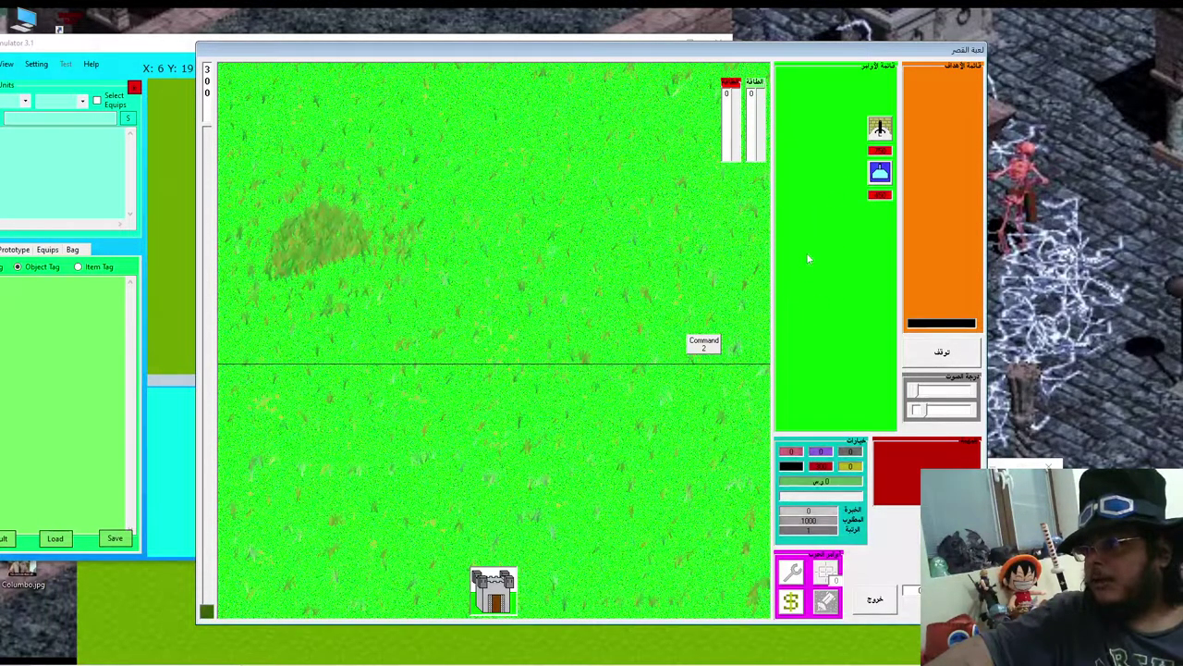
# Step: Exit the match and the original castle game, and report that the program worked correctly
pyautogui.click(875, 599)
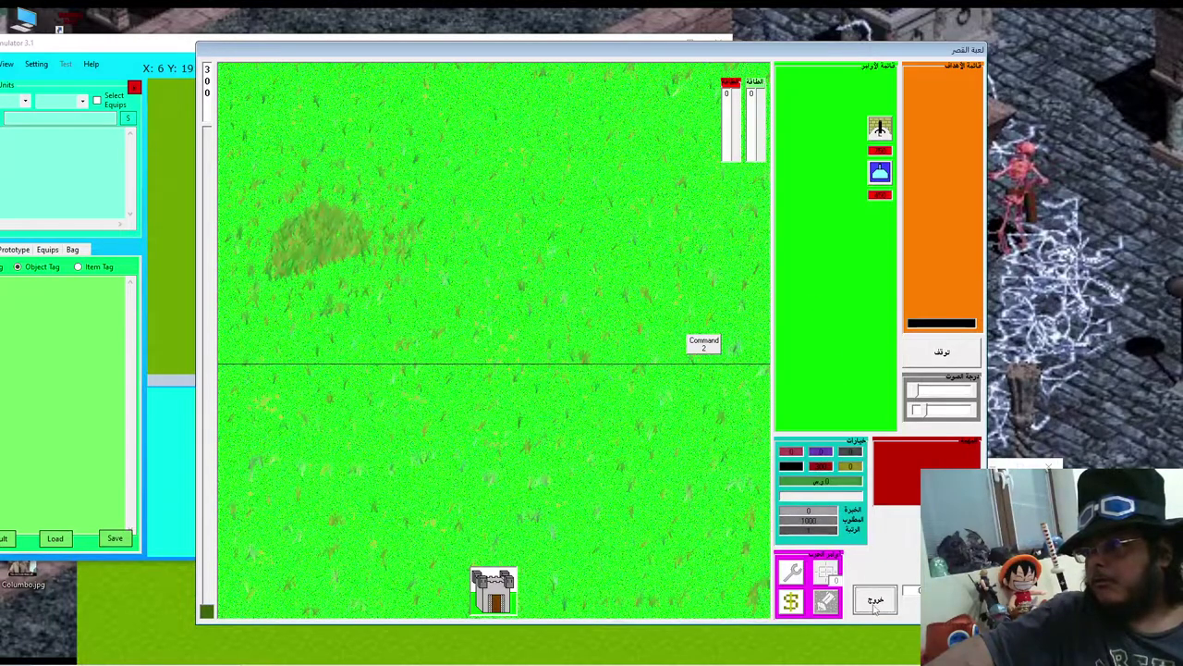
pyautogui.click(616, 380)
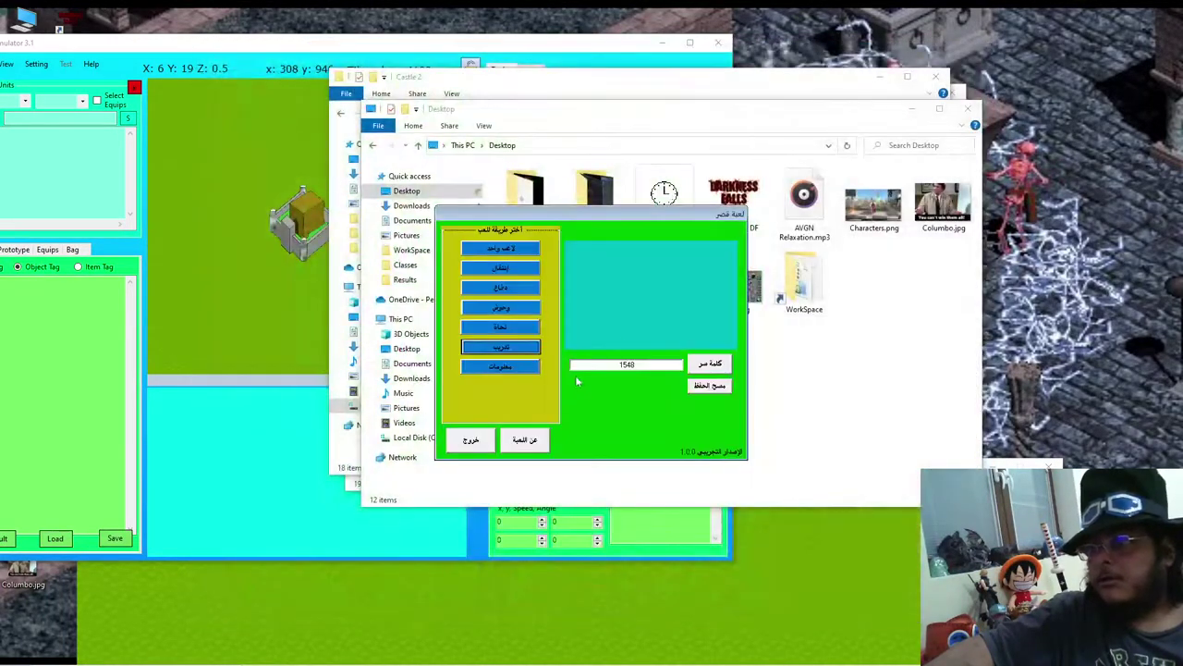
pyautogui.click(471, 439)
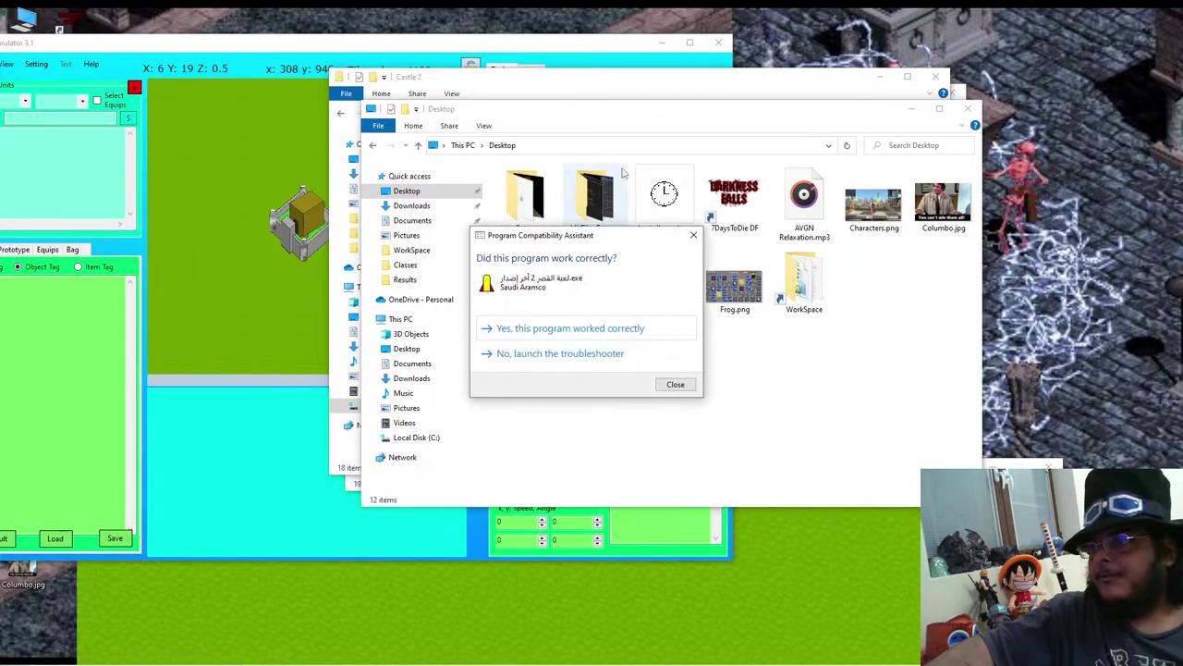
pyautogui.click(624, 338)
# Step: Open the My Programing folder under C: > Freedom in the File Explorer window showing the Desktop
pyautogui.hotkey('alt', 'Tab')
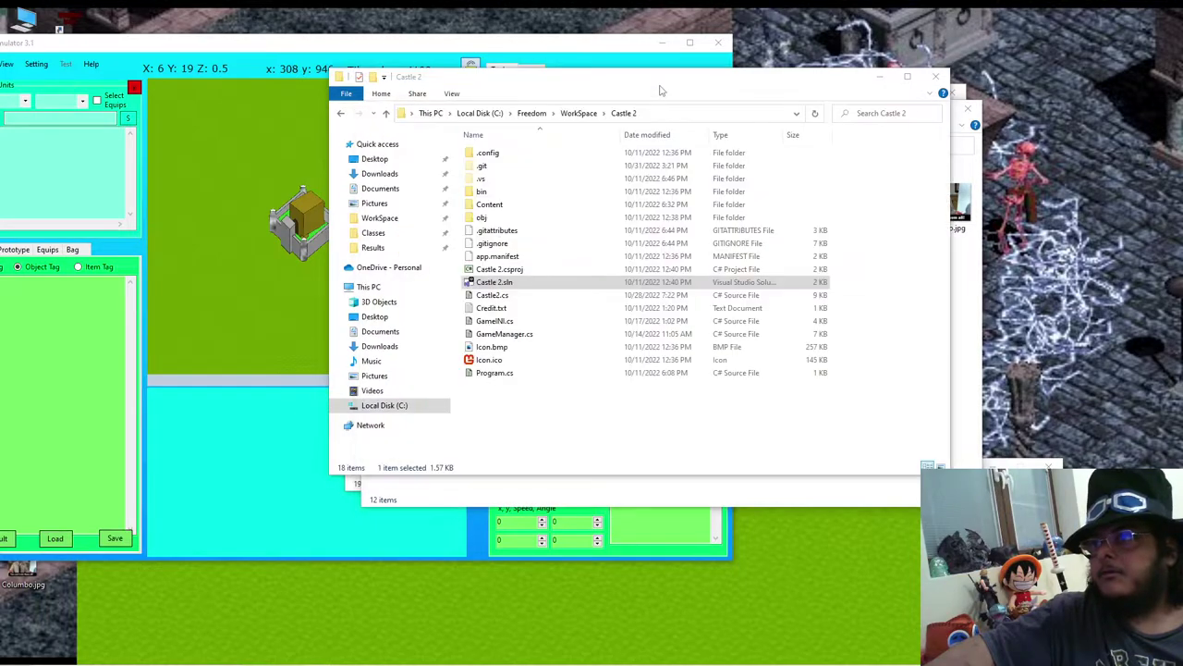
pyautogui.click(523, 487)
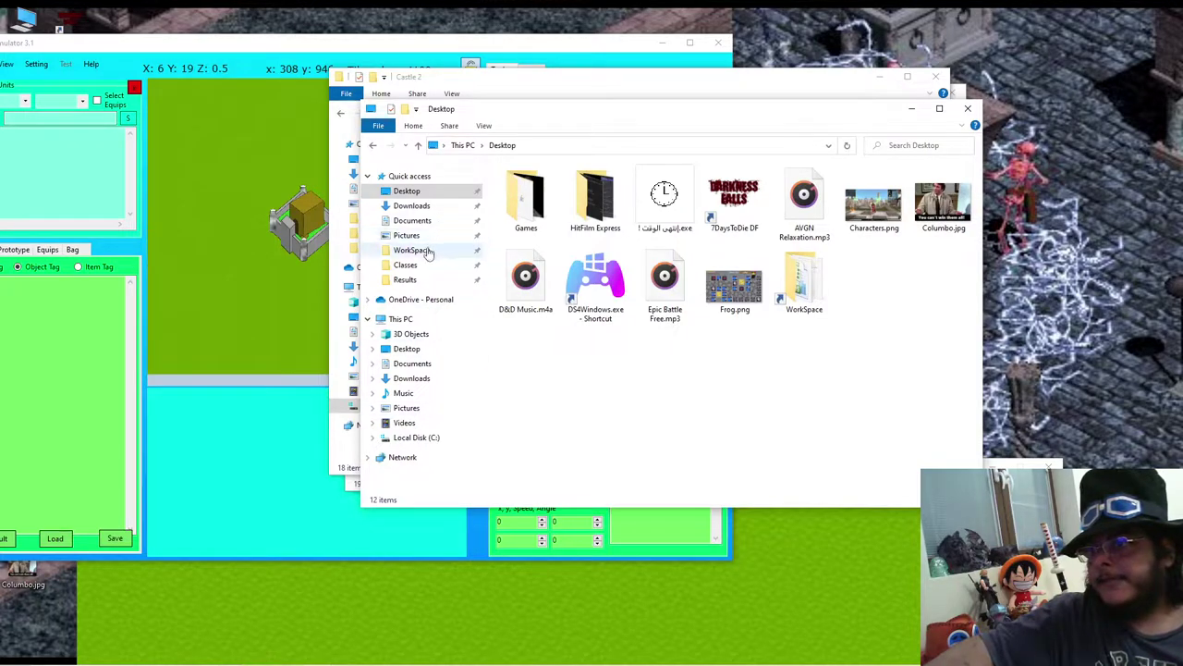
pyautogui.click(400, 318)
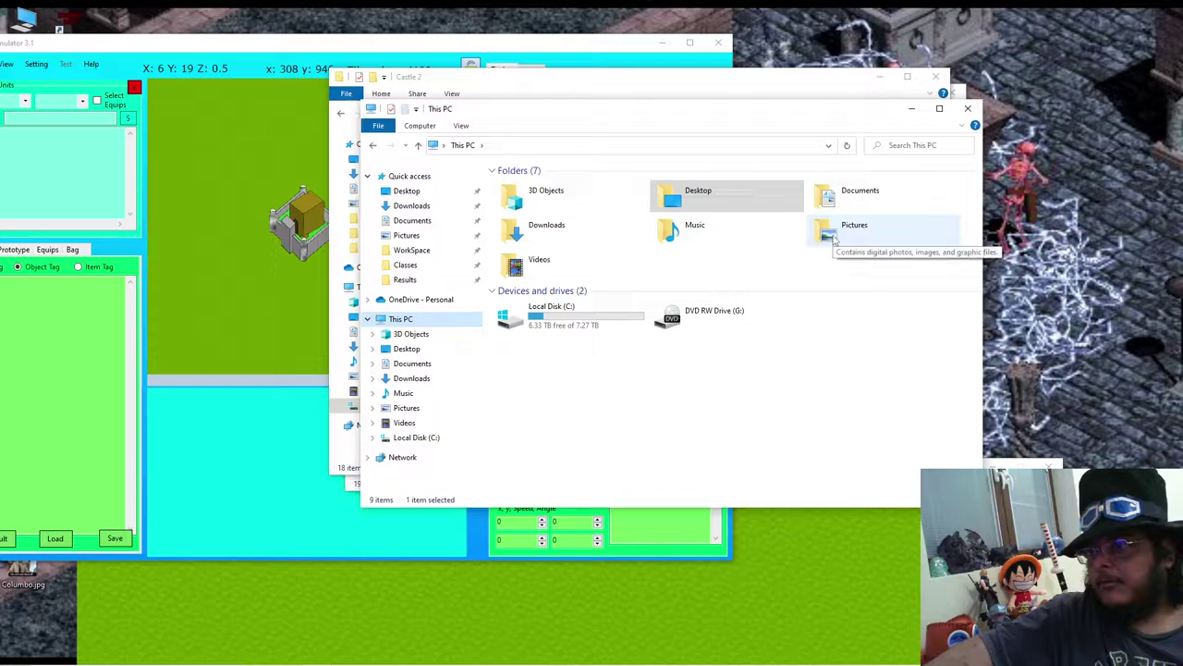
pyautogui.doubleClick(589, 330)
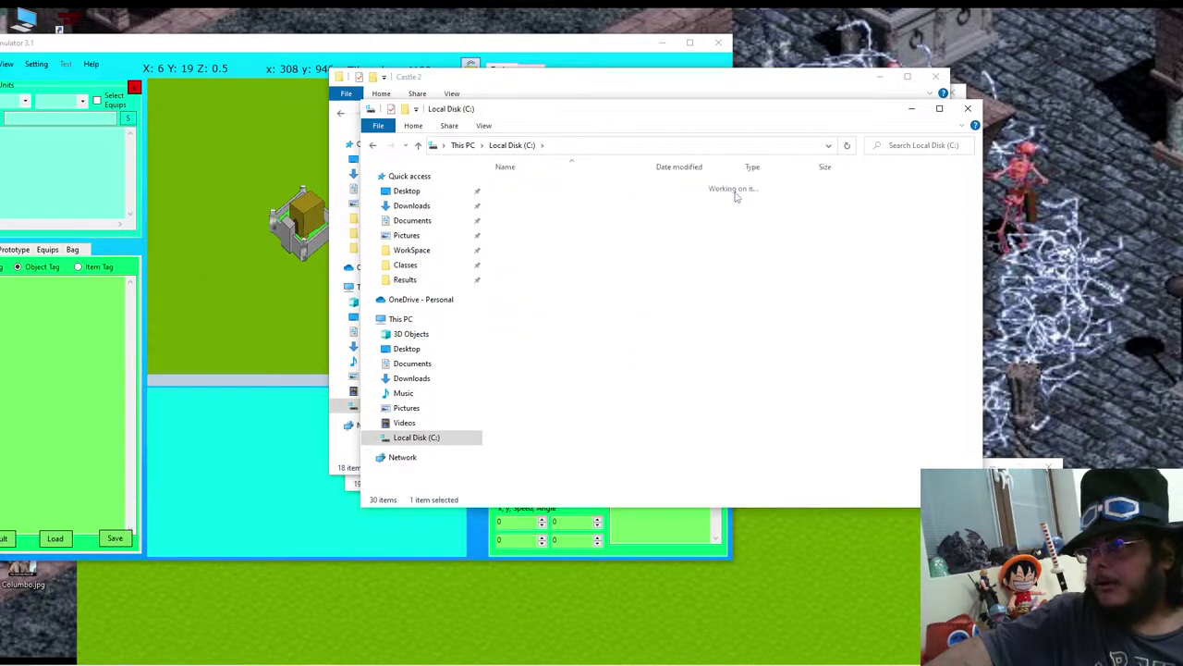
pyautogui.doubleClick(737, 196)
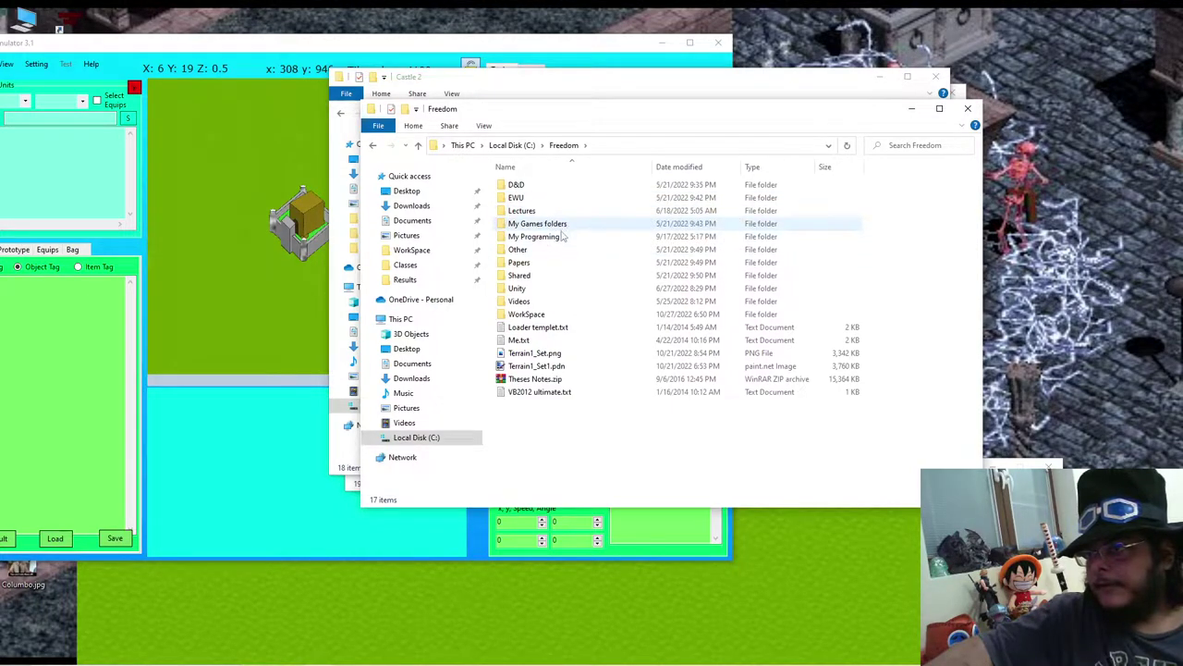
pyautogui.doubleClick(556, 237)
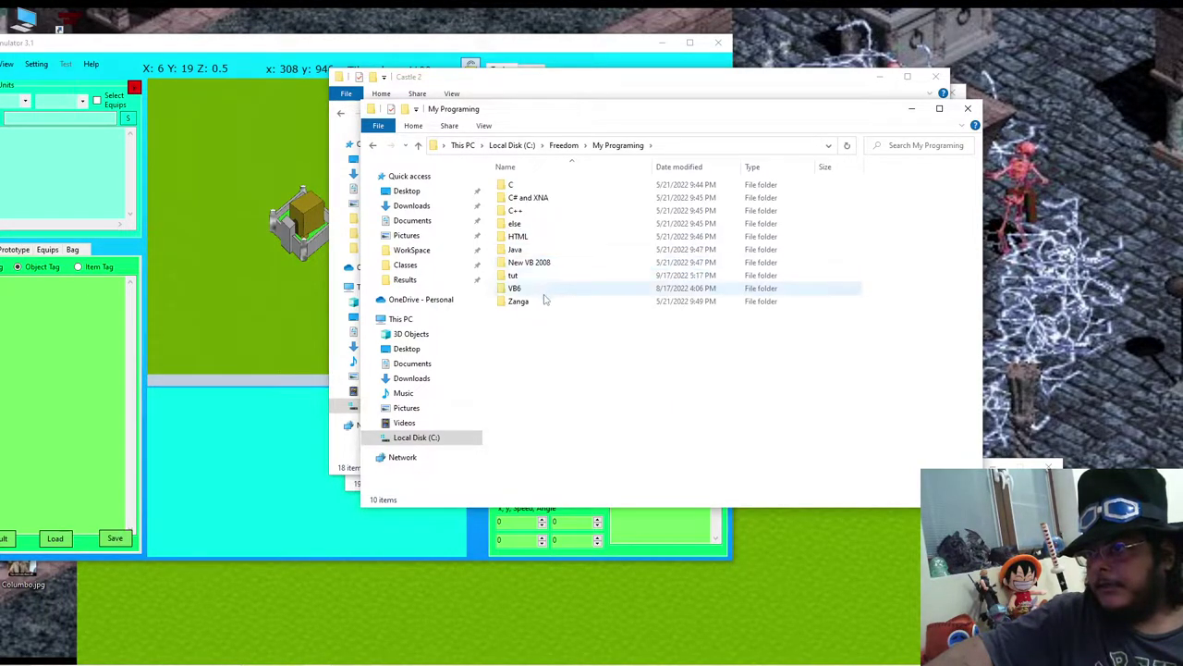
# Step: Open the VB6 folder under My Programing and look through its Normal subfolder
pyautogui.doubleClick(542, 302)
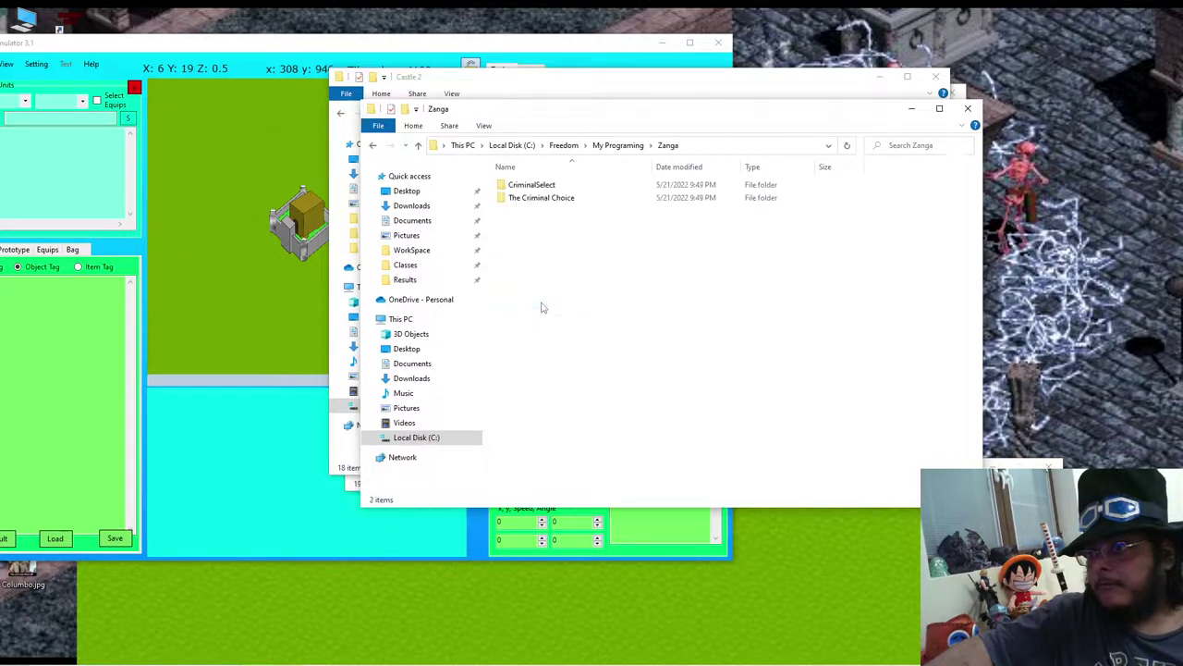
pyautogui.click(618, 145)
pyautogui.doubleClick(527, 290)
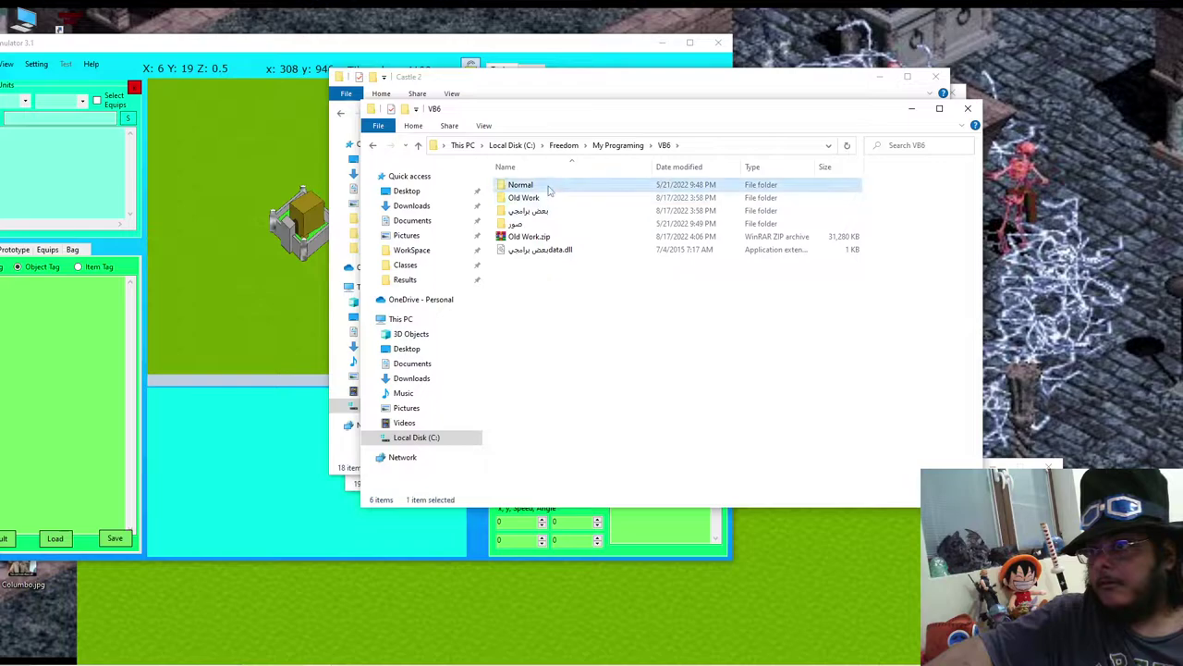
pyautogui.doubleClick(549, 185)
pyautogui.scroll(-5, 558, 287)
pyautogui.scroll(-1, 559, 286)
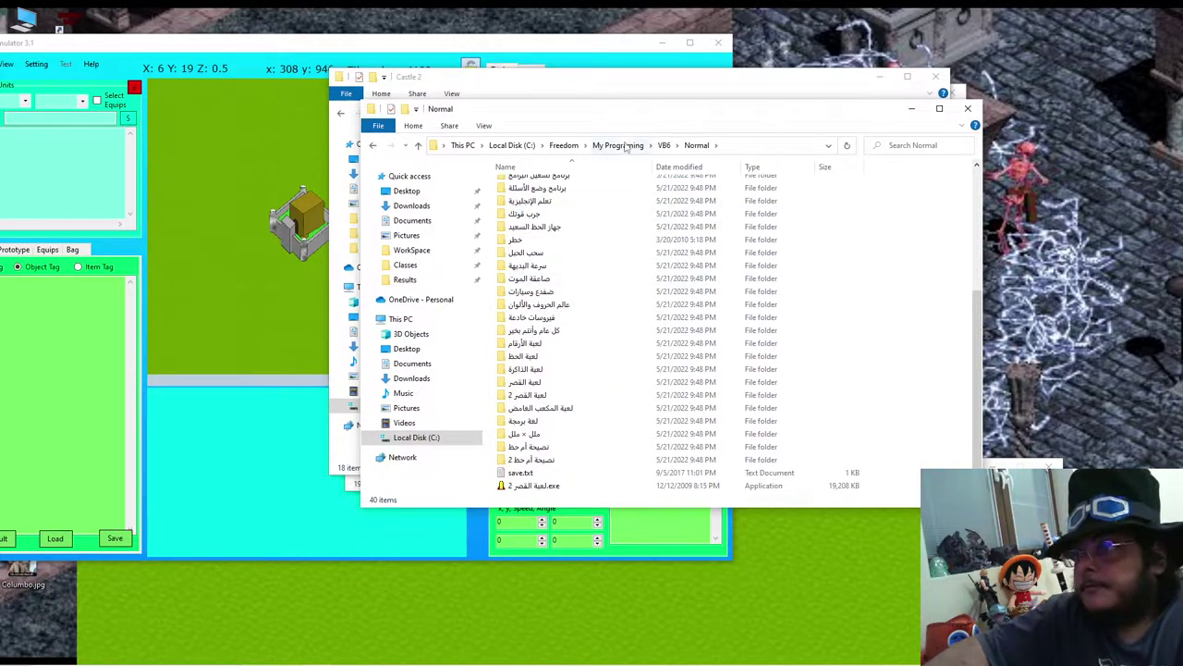
# Step: Open the Old Work folder inside VB6 and look through its programs
pyautogui.click(664, 145)
pyautogui.doubleClick(567, 197)
pyautogui.scroll(-2, 562, 351)
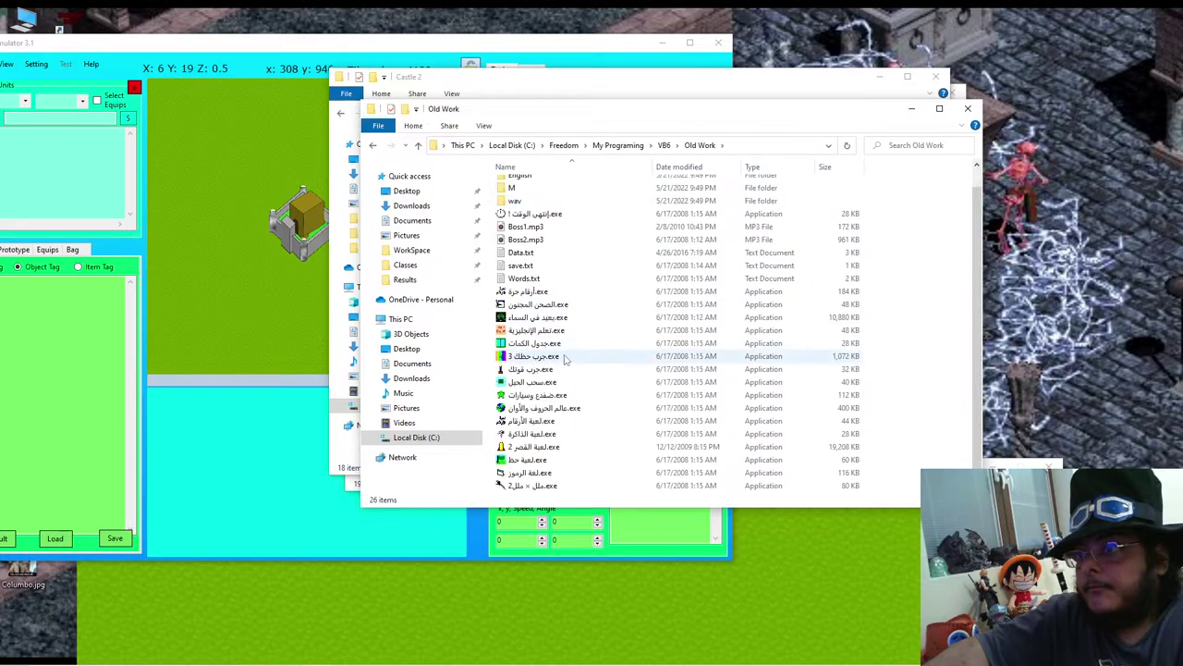
# Step: Look through the programs in the بعض برامجي folder inside VB6
pyautogui.click(662, 145)
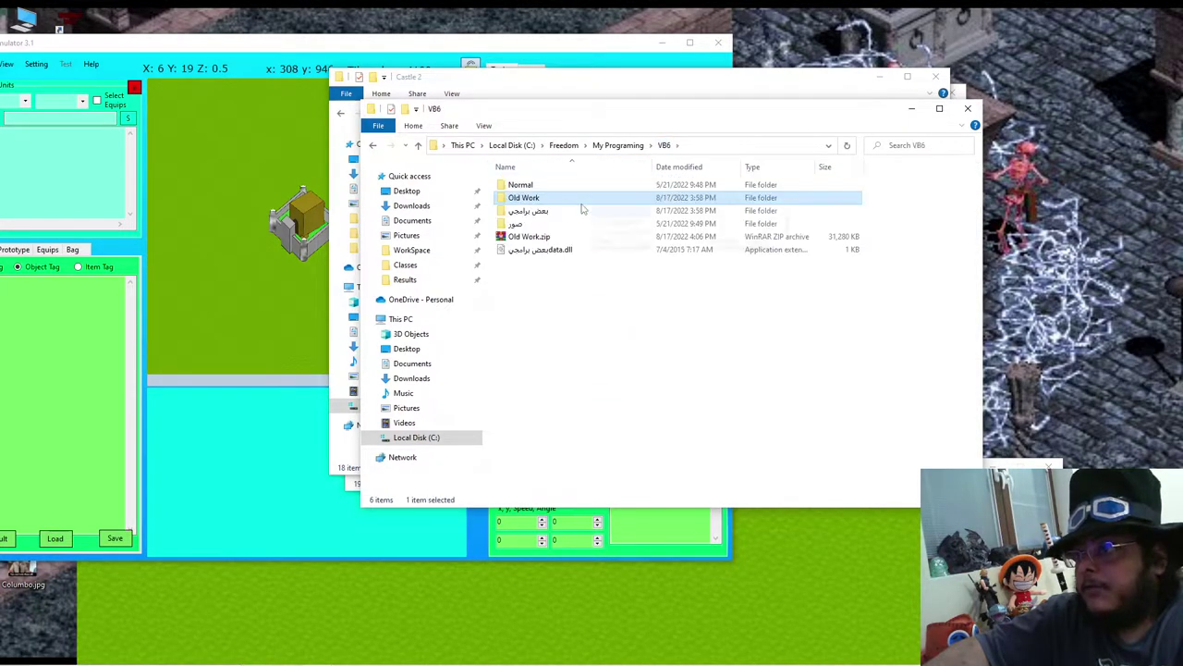
pyautogui.doubleClick(573, 211)
pyautogui.scroll(1, 589, 365)
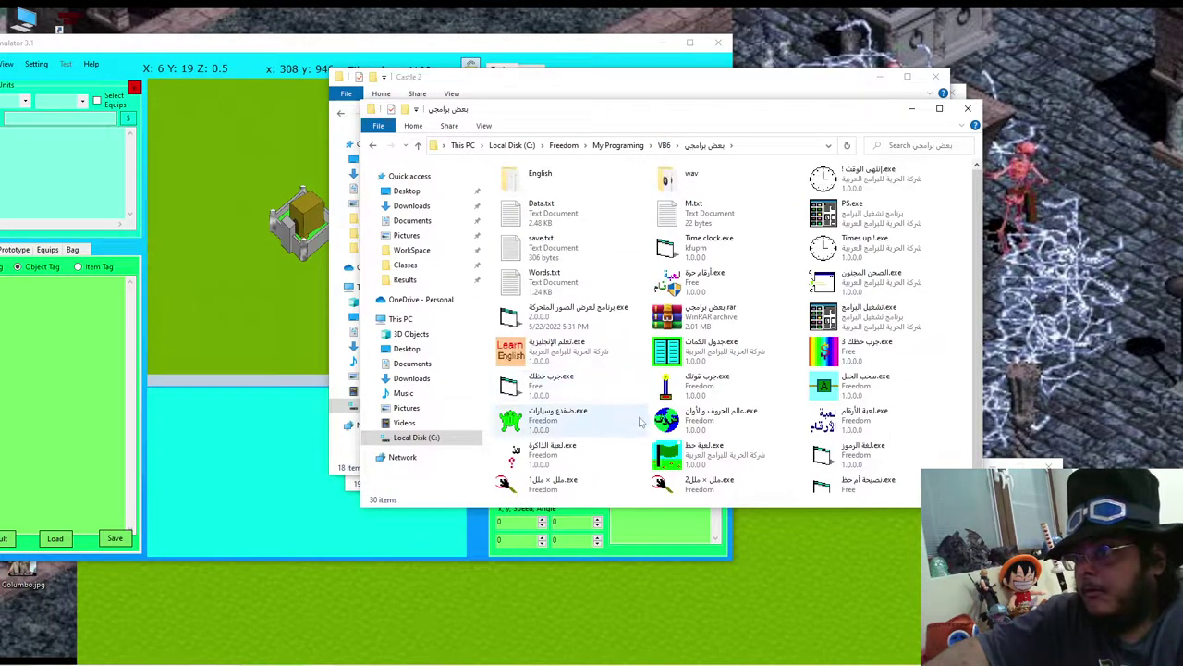
# Step: Open the small version's folder, small لعبة القصر 2, inside VB6 > Normal
pyautogui.click(664, 145)
pyautogui.doubleClick(549, 185)
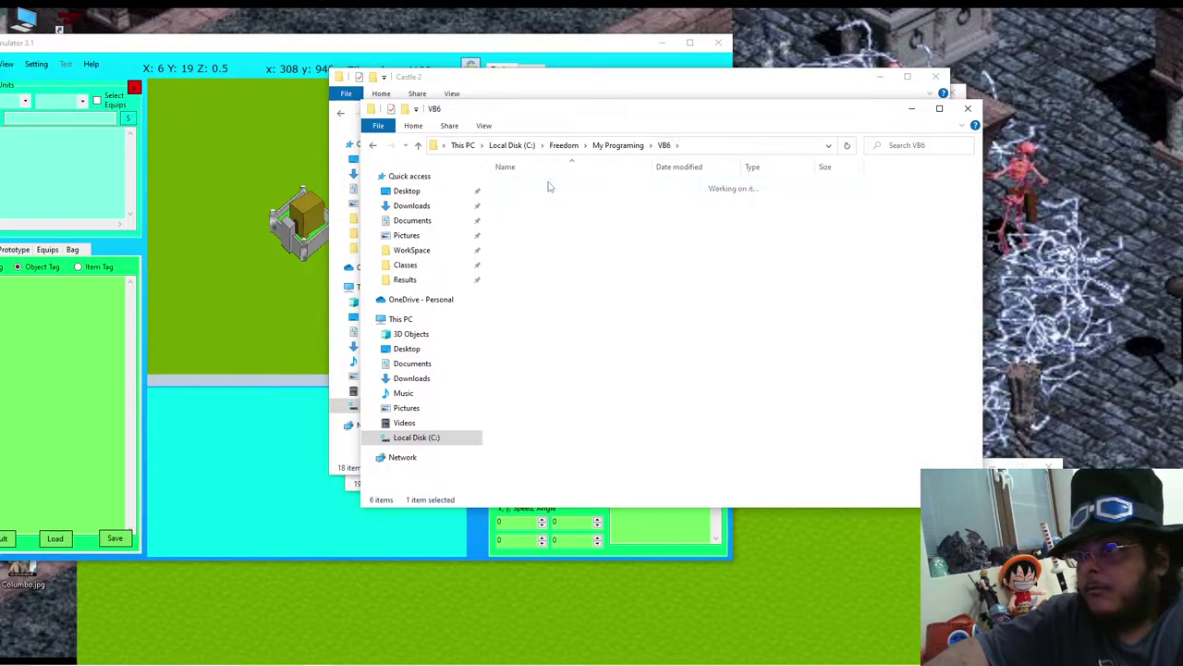
pyautogui.doubleClick(584, 238)
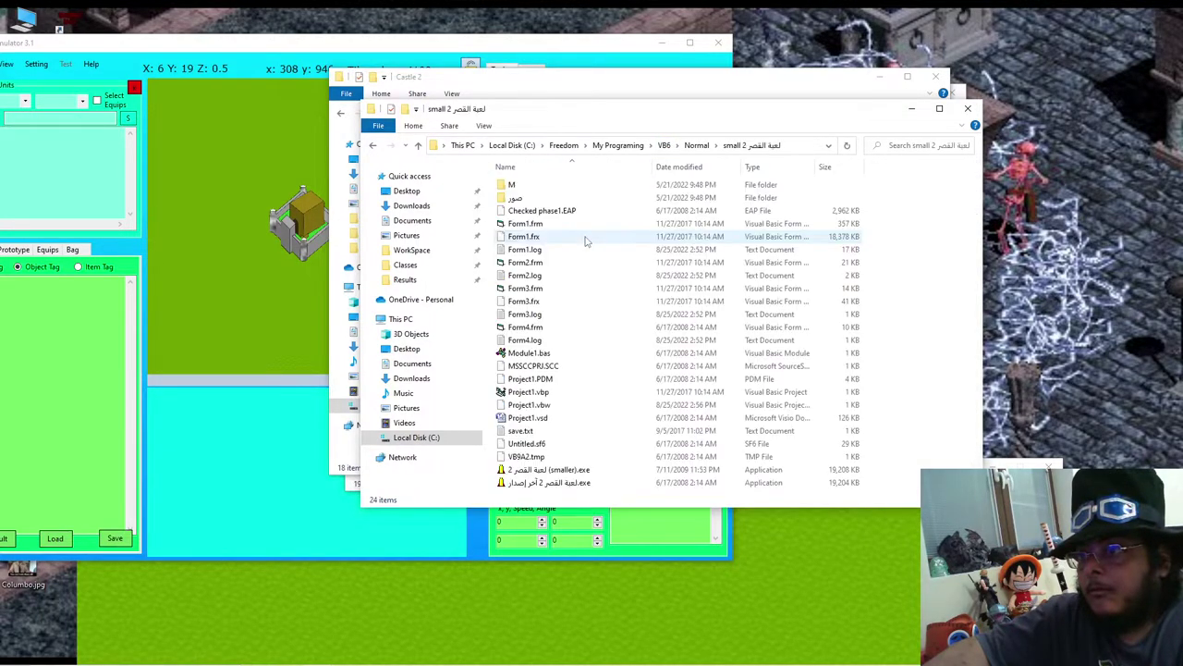
# Step: Rename the لعبة القصر 2 آخر إصدار.exe program to لعبة القصر 2.exe
pyautogui.click(584, 487)
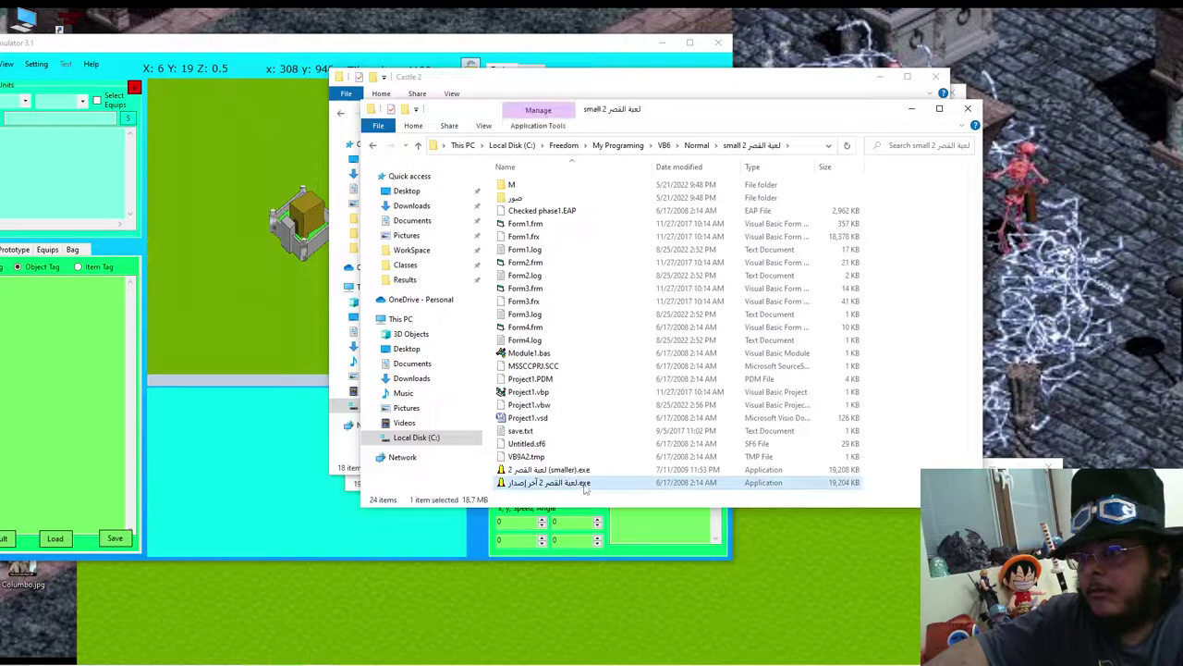
pyautogui.rightClick(584, 486)
pyautogui.click(622, 453)
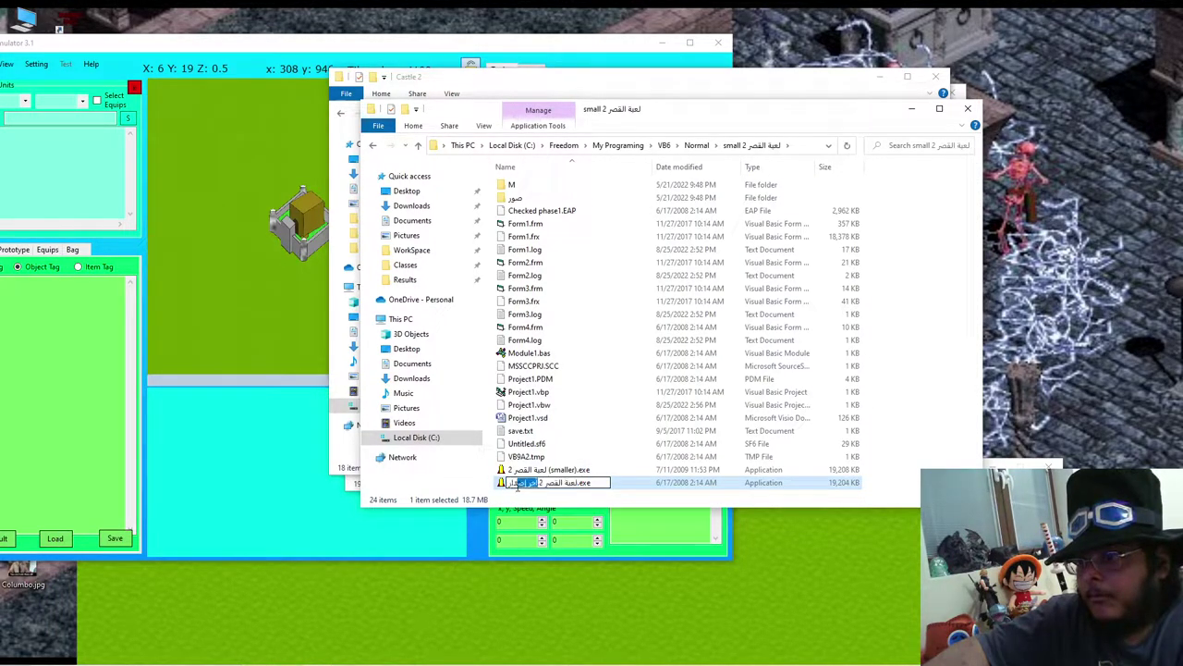
pyautogui.press('BackSpace')
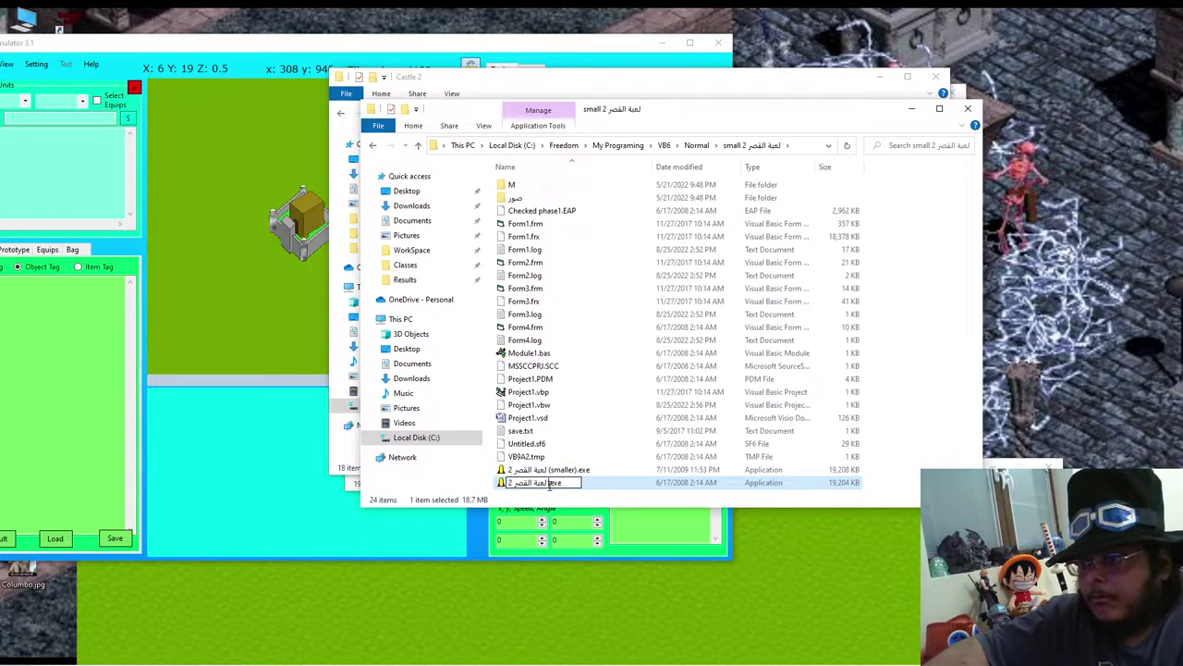
pyautogui.click(584, 431)
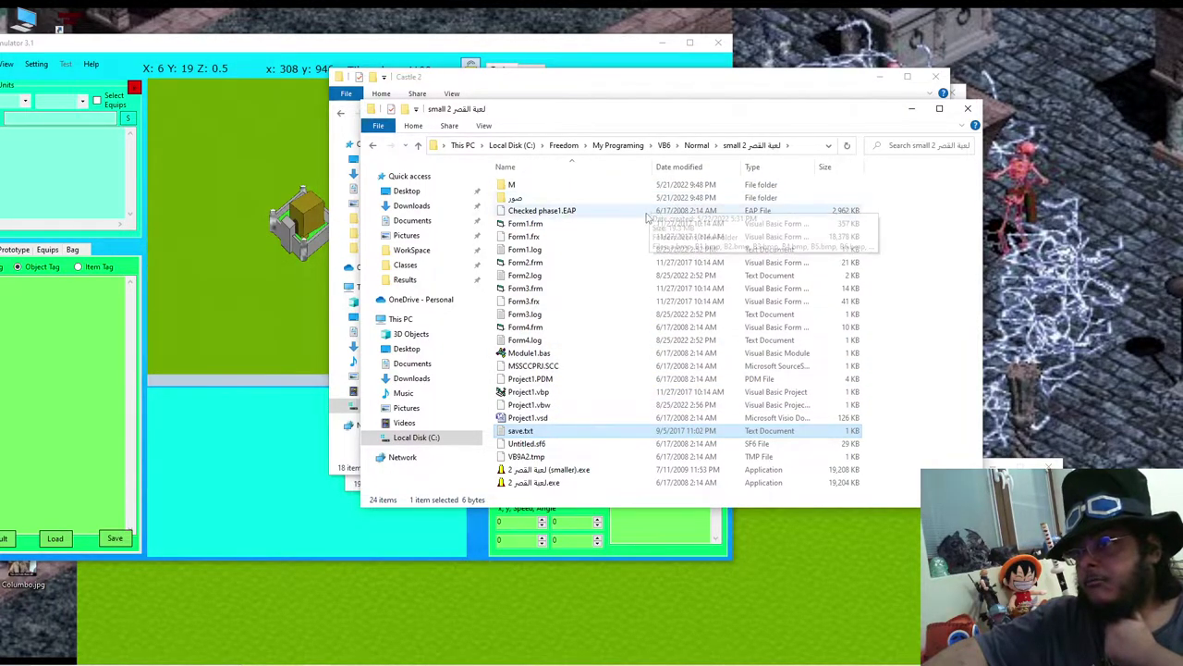
# Step: Look through the لعبة القصر 2 folder inside Normal and close that File Explorer window
pyautogui.click(697, 150)
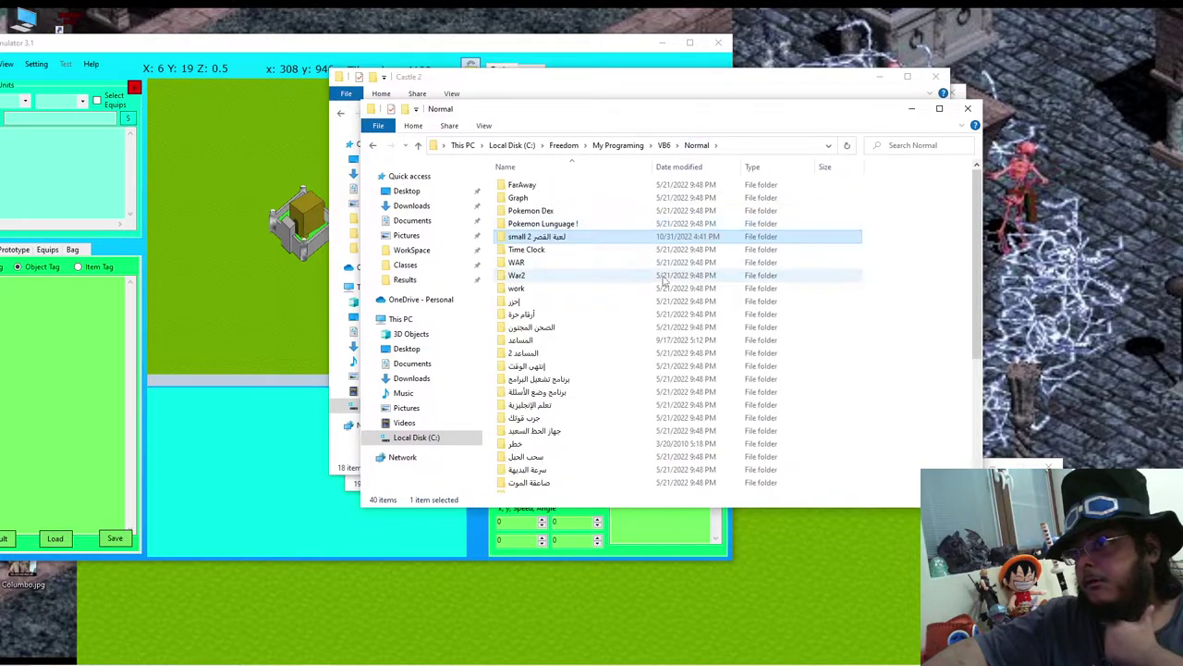
pyautogui.scroll(-5, 638, 338)
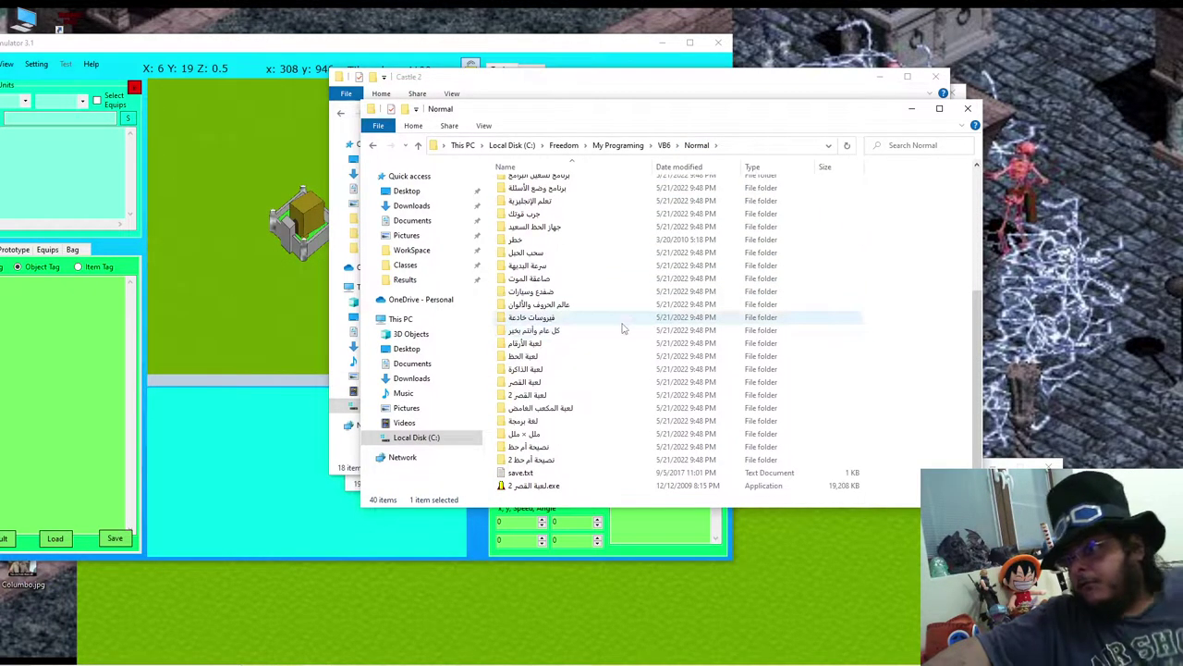
pyautogui.doubleClick(583, 395)
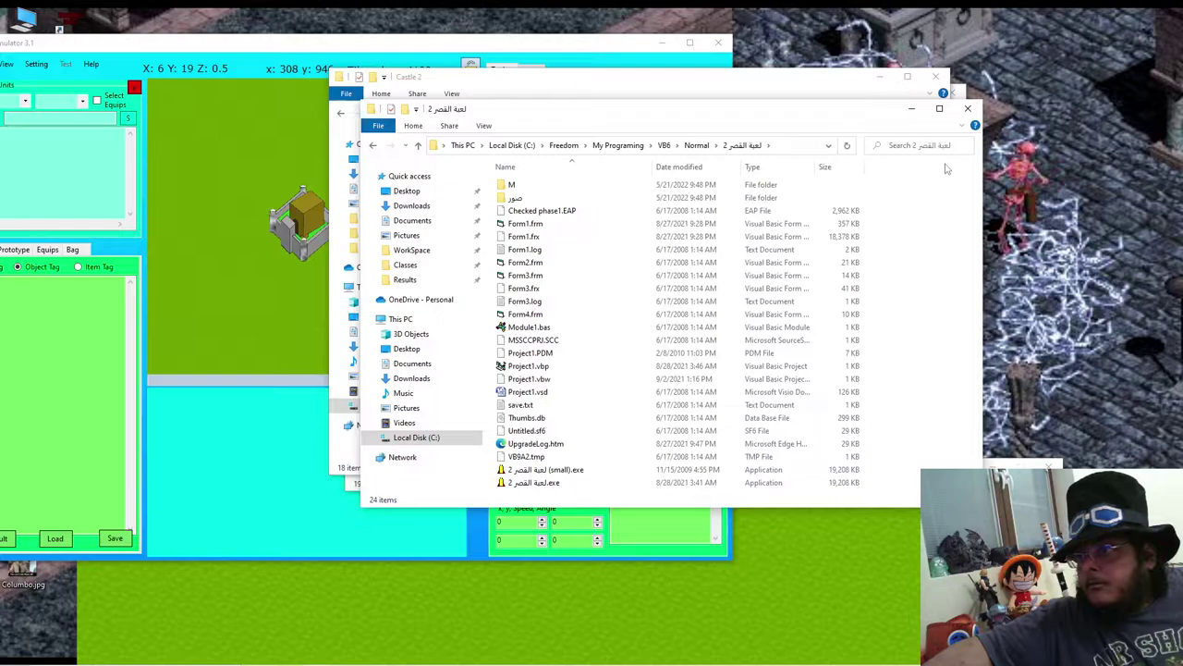
pyautogui.click(969, 109)
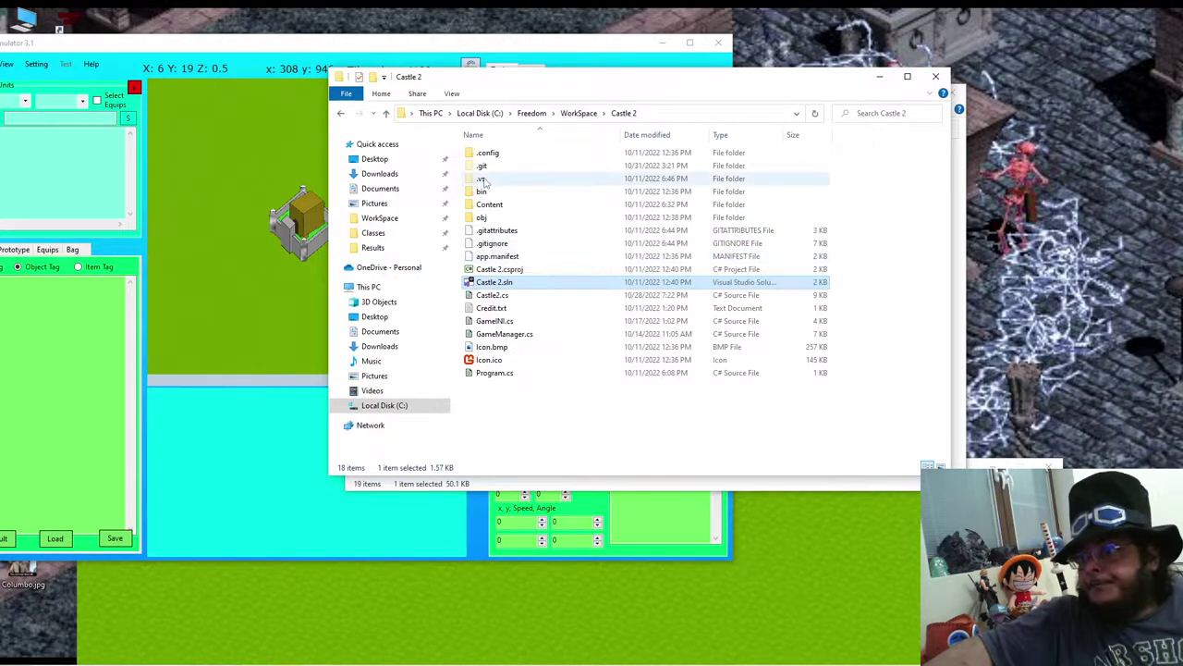
# Step: In the File Explorer window showing Condition, open WorkSpace > Map Simulator3.1 > bin > Debug > net6.0-windows
pyautogui.click(557, 487)
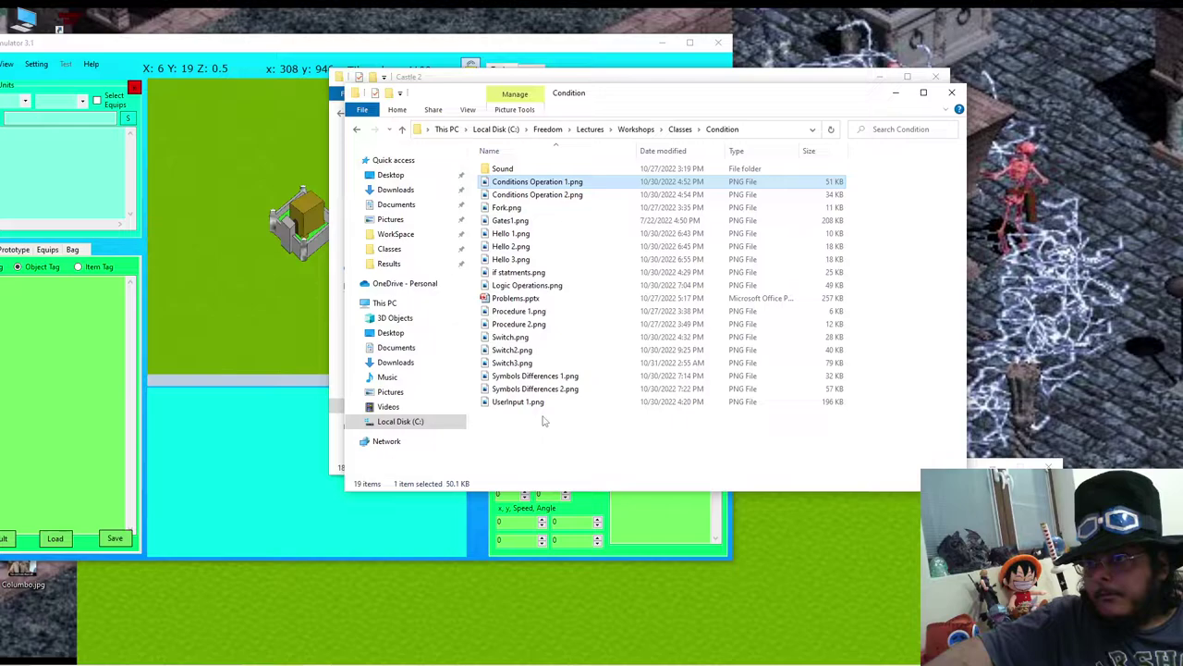
pyautogui.click(415, 236)
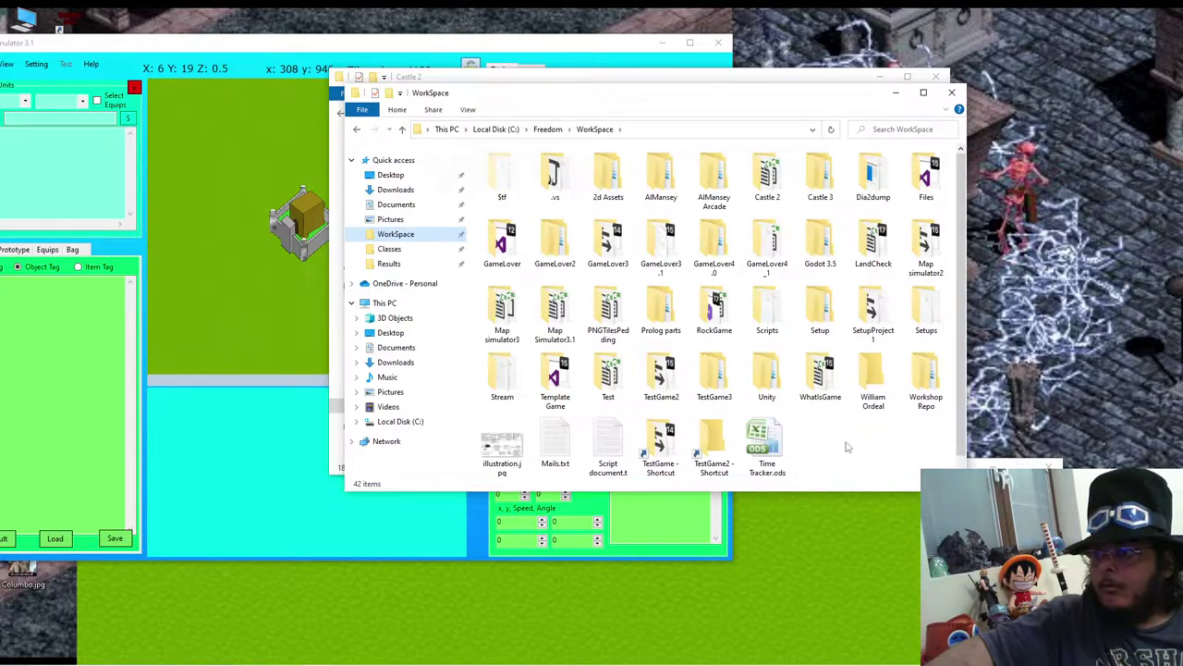
pyautogui.doubleClick(554, 315)
pyautogui.doubleClick(523, 170)
pyautogui.doubleClick(528, 172)
pyautogui.doubleClick(530, 176)
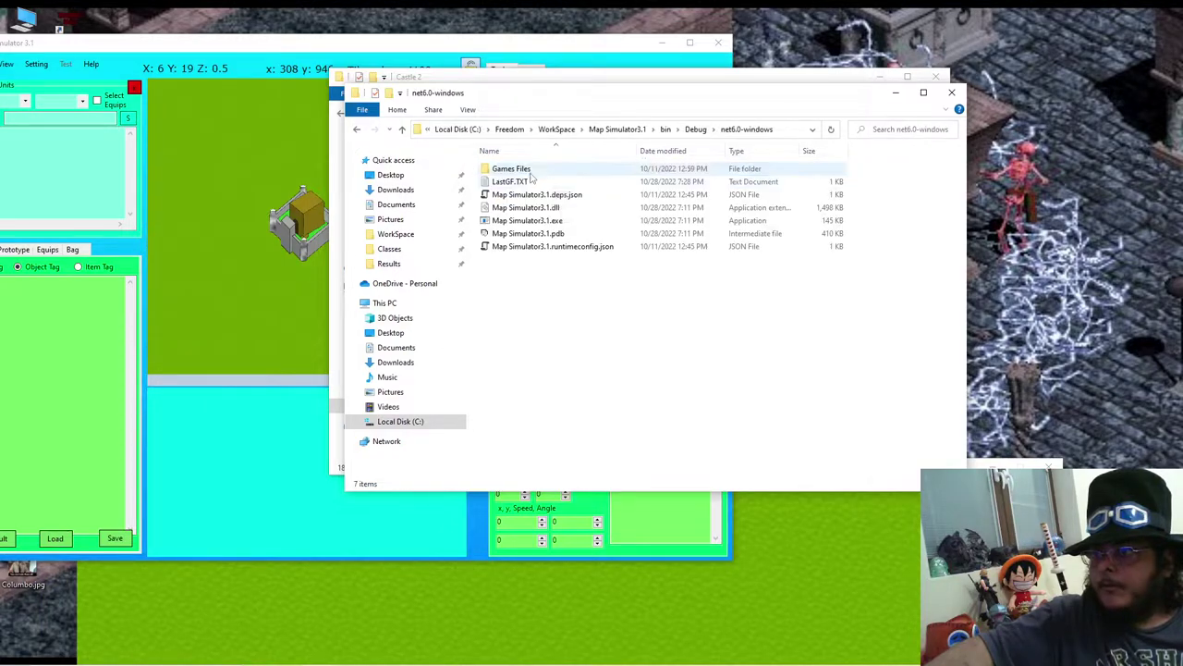
# Step: Open the GUI folder under Games Files > Test8 > Content
pyautogui.doubleClick(555, 169)
pyautogui.click(554, 183)
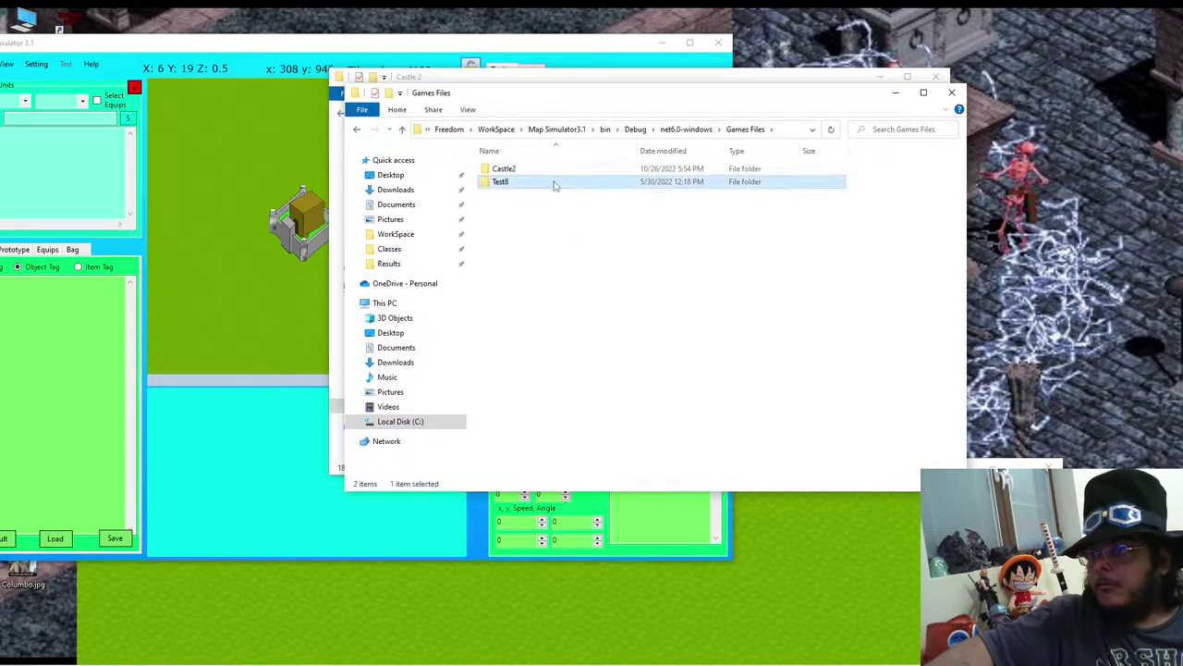
pyautogui.doubleClick(555, 184)
pyautogui.doubleClick(554, 194)
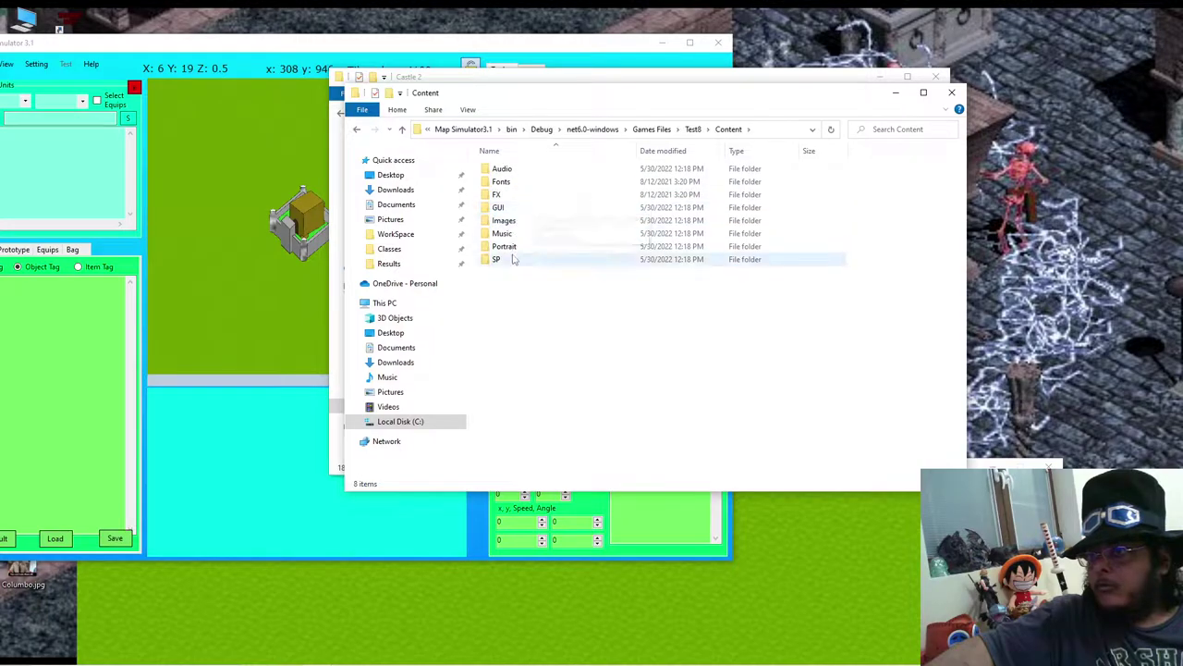
pyautogui.doubleClick(523, 209)
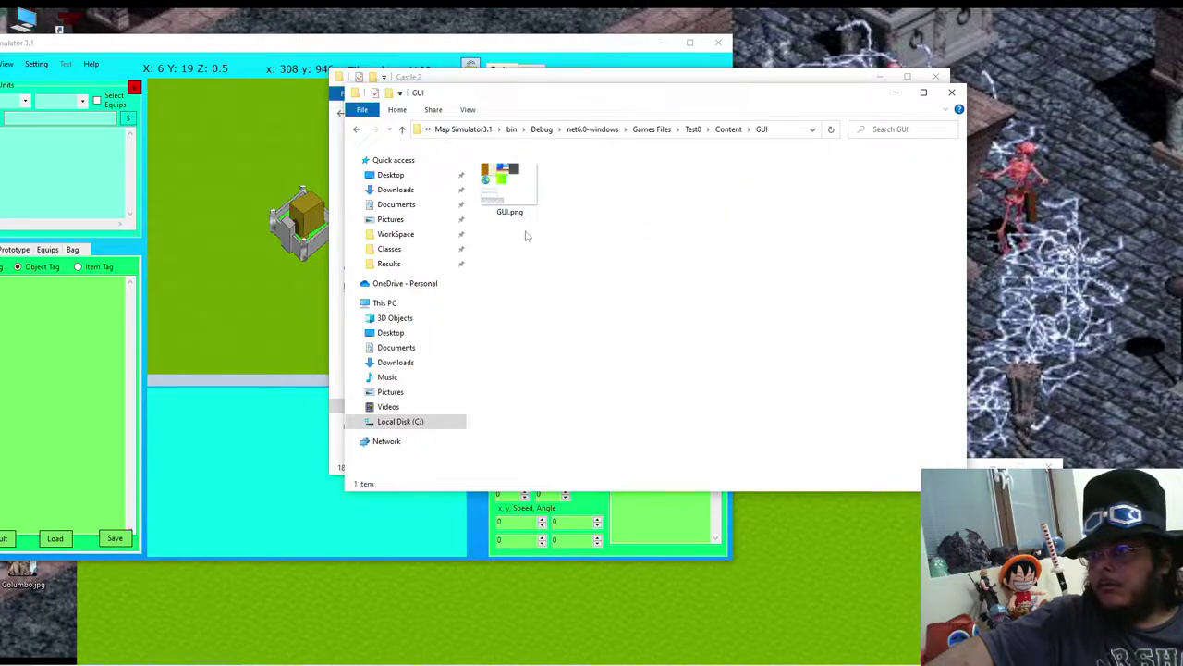
# Step: Check the available actions for GUI.png, then view the castle menu screenshot in paint.net and minimize it
pyautogui.click(518, 189)
pyautogui.rightClick(528, 199)
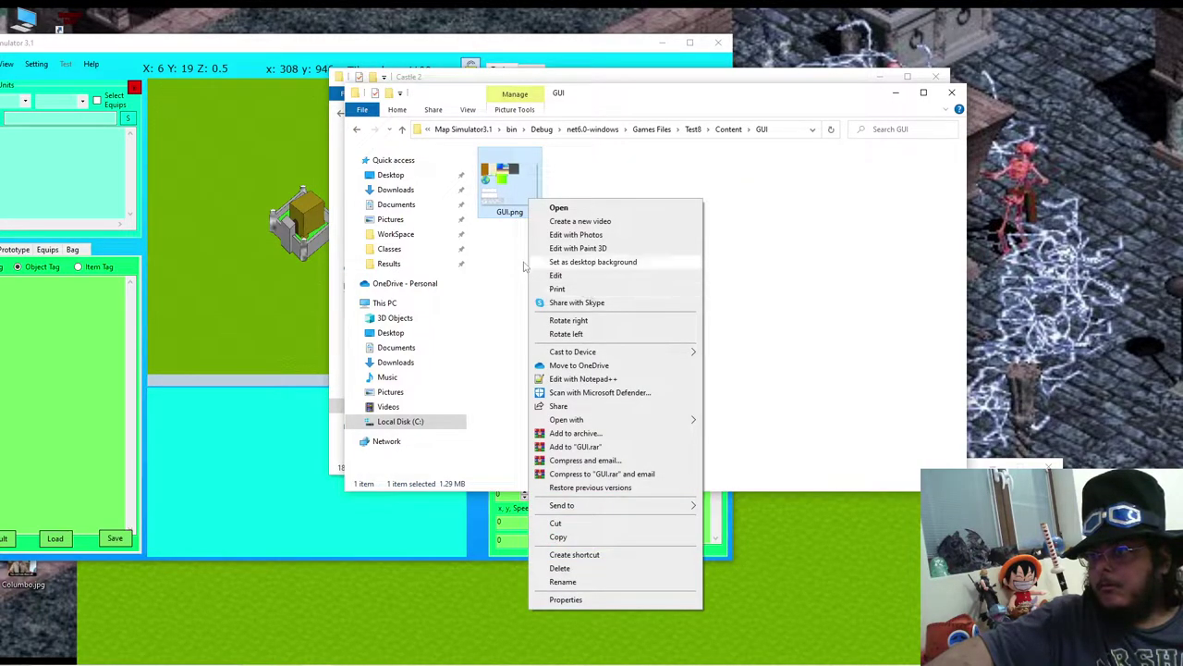
pyautogui.click(524, 267)
pyautogui.moveTo(469, 654)
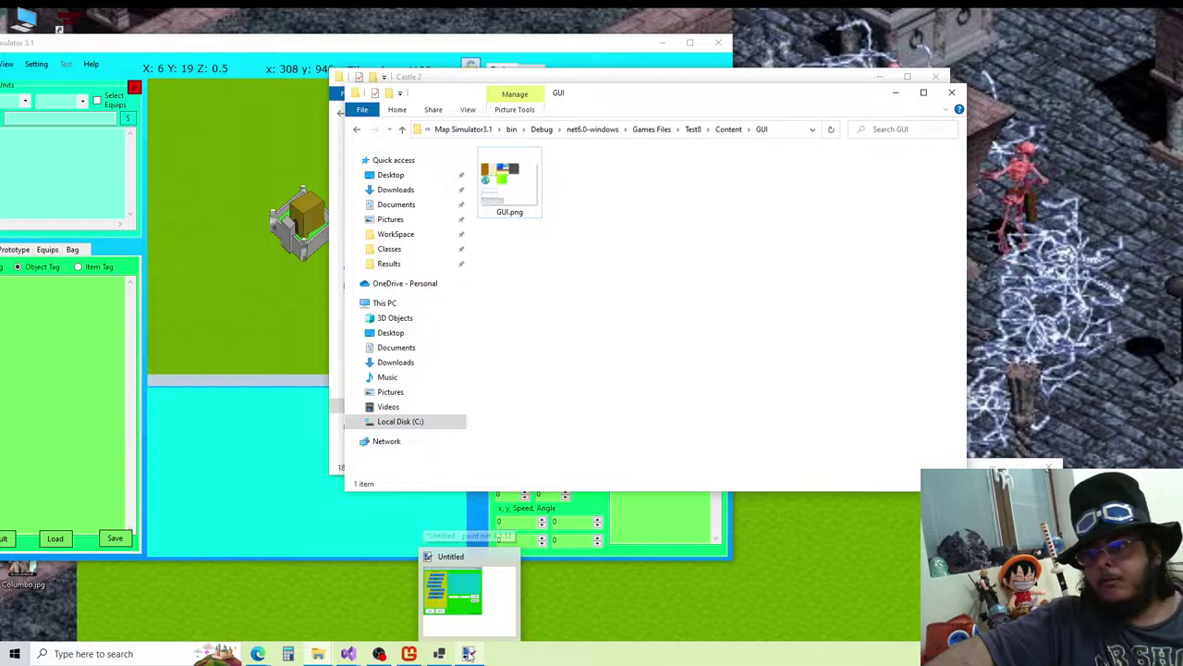
pyautogui.click(470, 615)
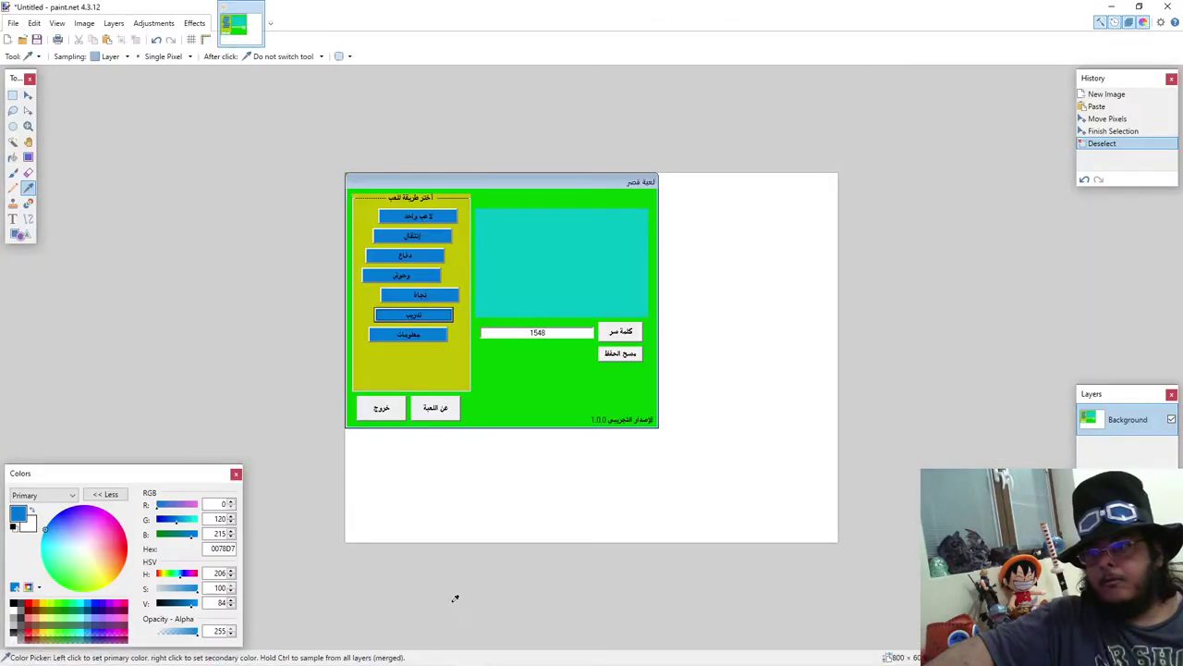
pyautogui.click(1114, 7)
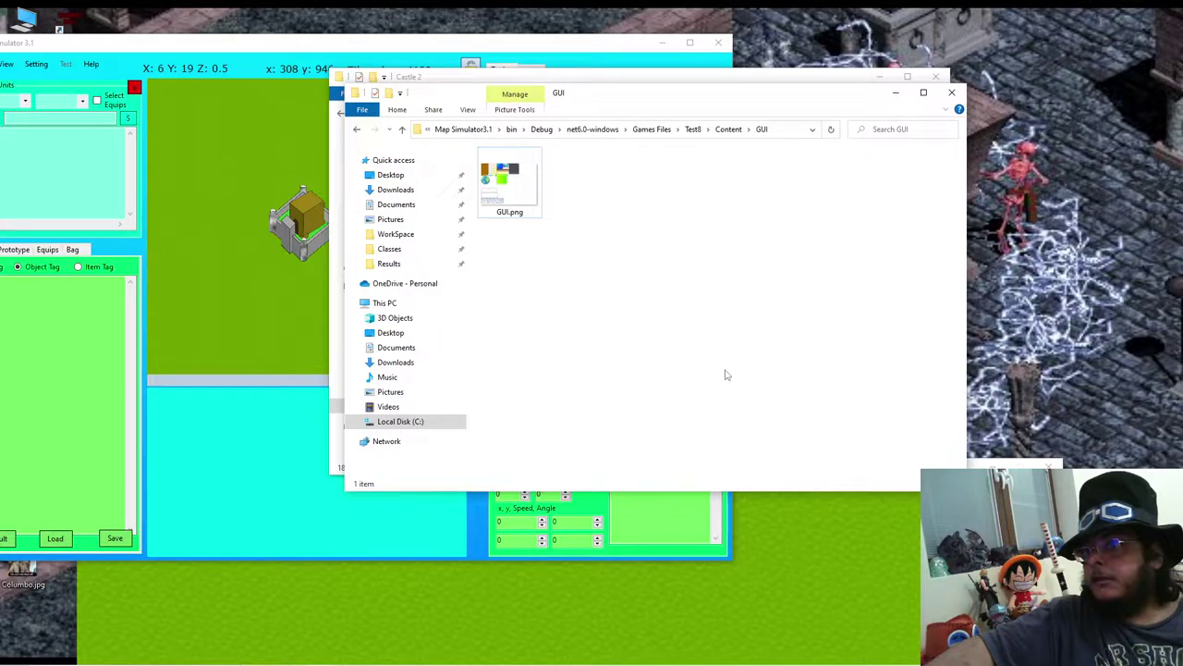
# Step: Look through the GUI and Images folders under WorkSpace > WhatIsGame > Content
pyautogui.click(433, 238)
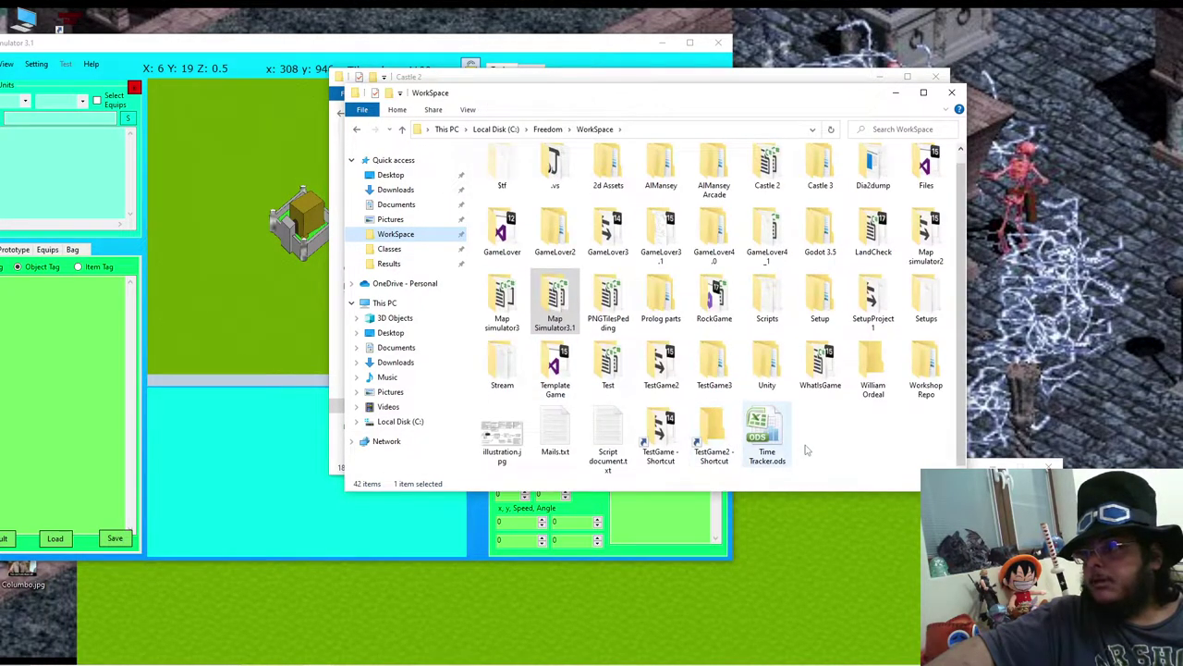
pyautogui.click(873, 370)
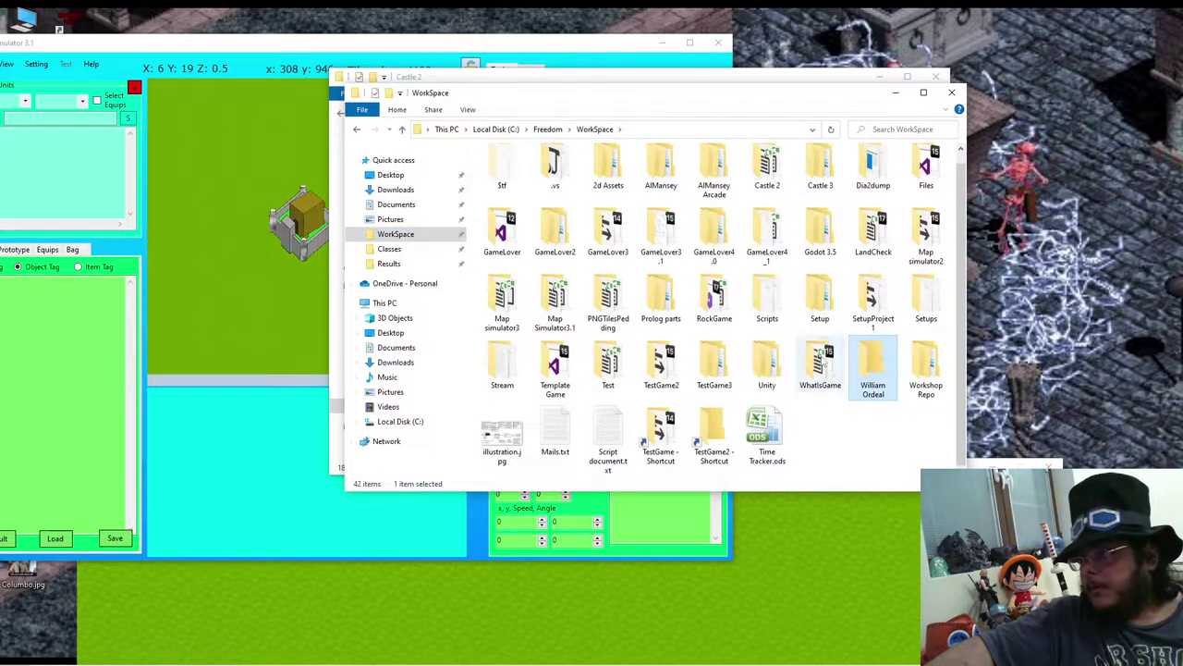
pyautogui.doubleClick(821, 363)
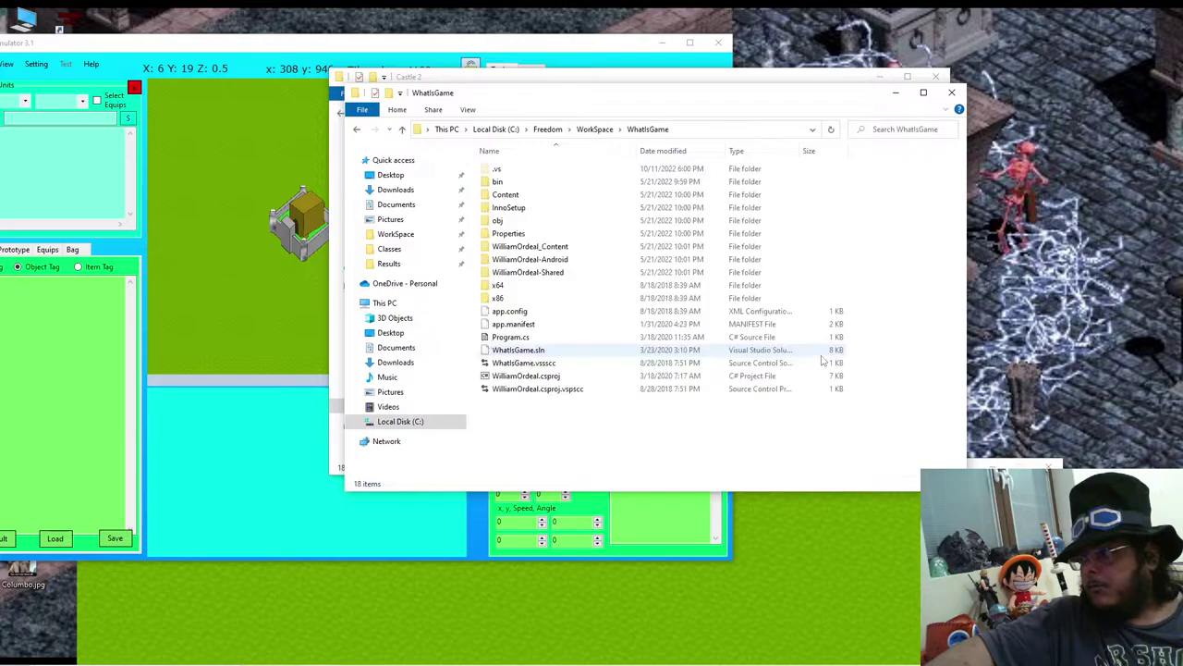
pyautogui.doubleClick(535, 196)
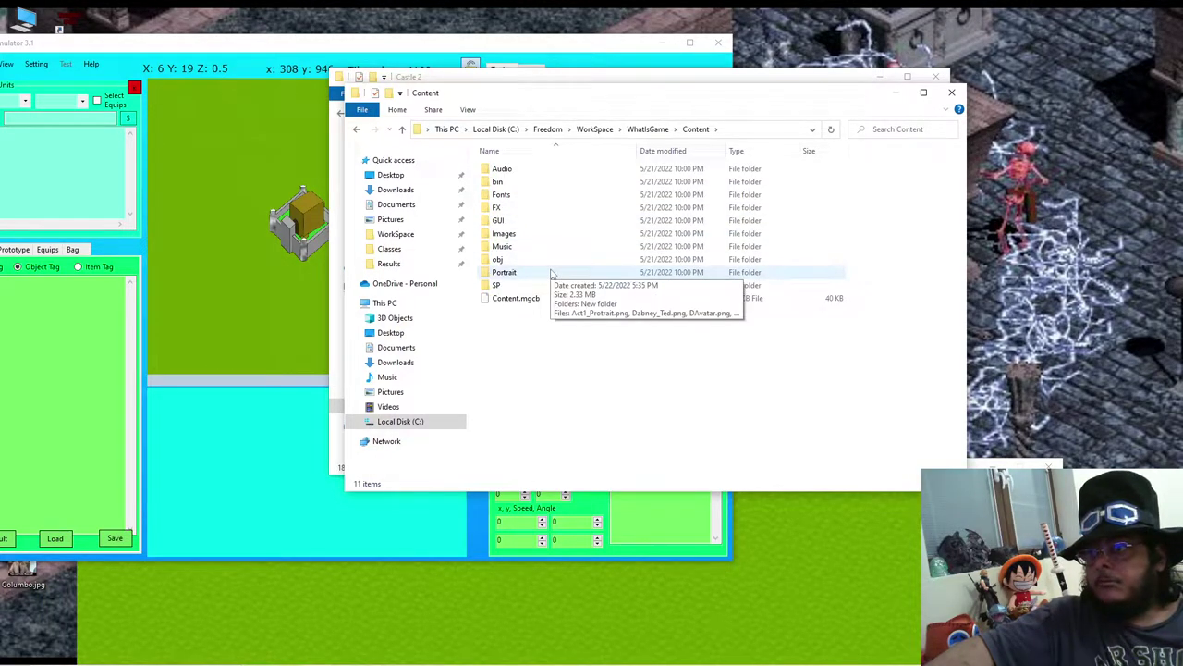
pyautogui.click(513, 208)
pyautogui.doubleClick(509, 223)
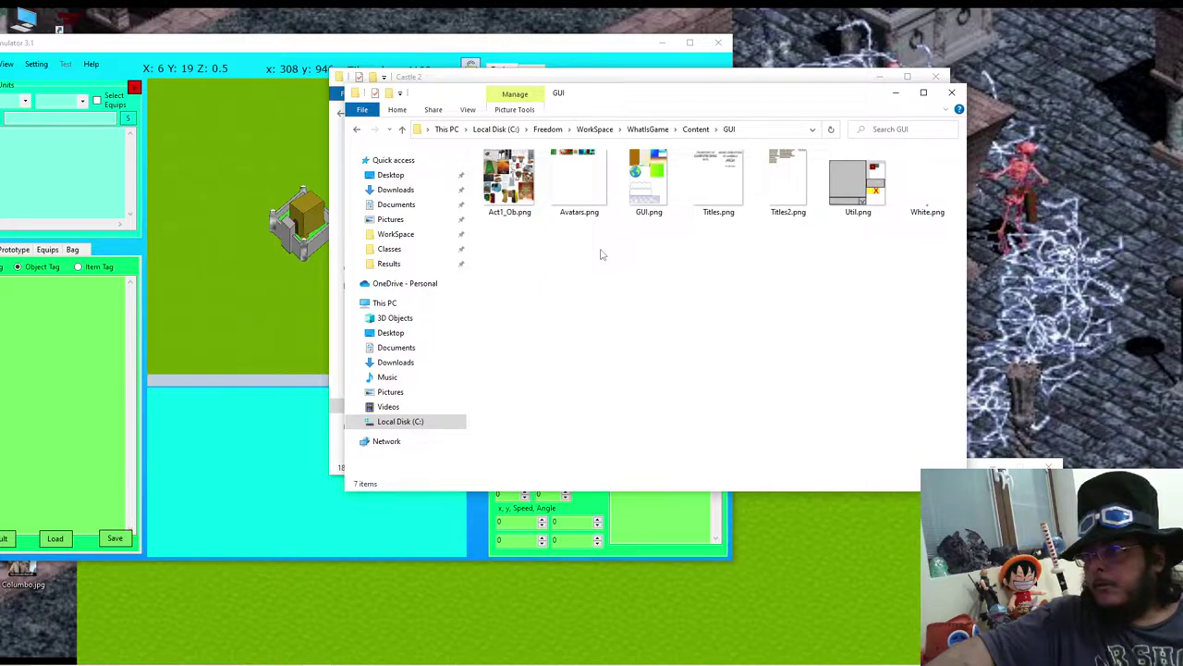
pyautogui.click(695, 128)
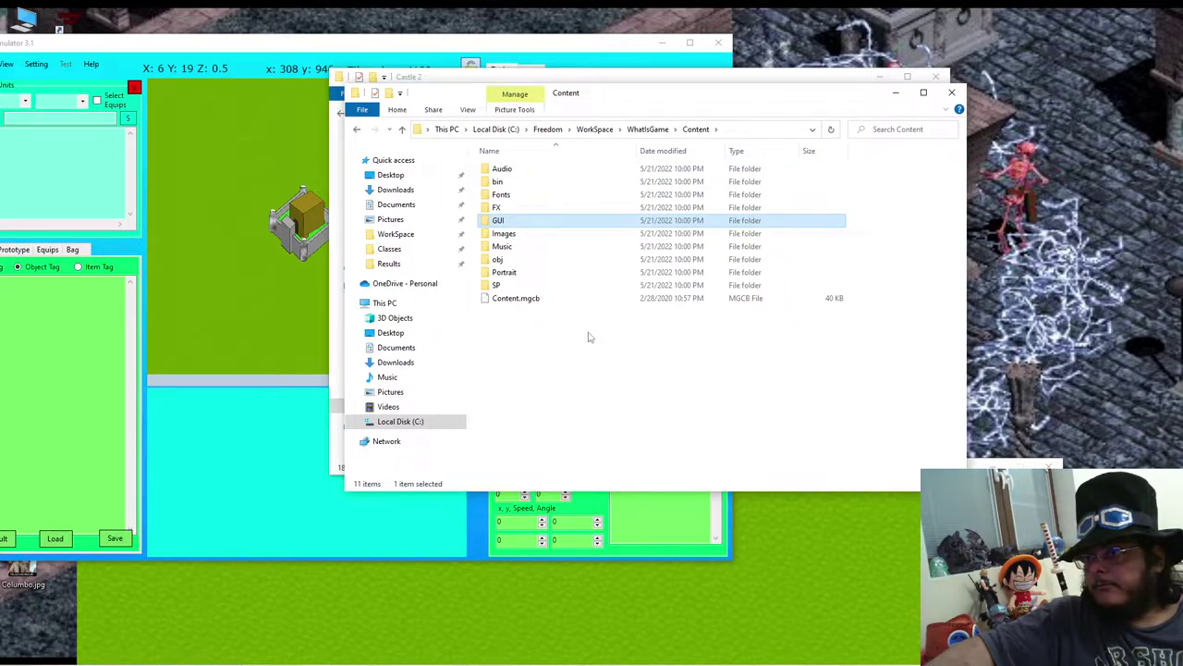
pyautogui.doubleClick(553, 233)
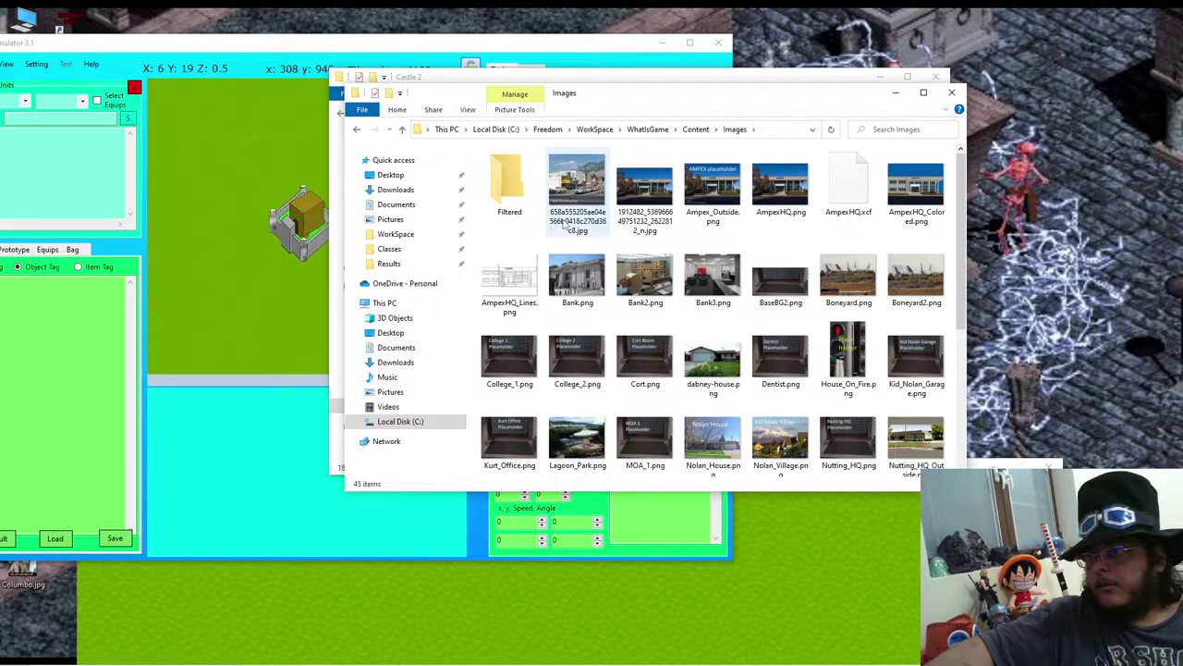
# Step: Examine the Games Files folder under WorkSpace > Map simulator3 > bin > Debug
pyautogui.click(418, 235)
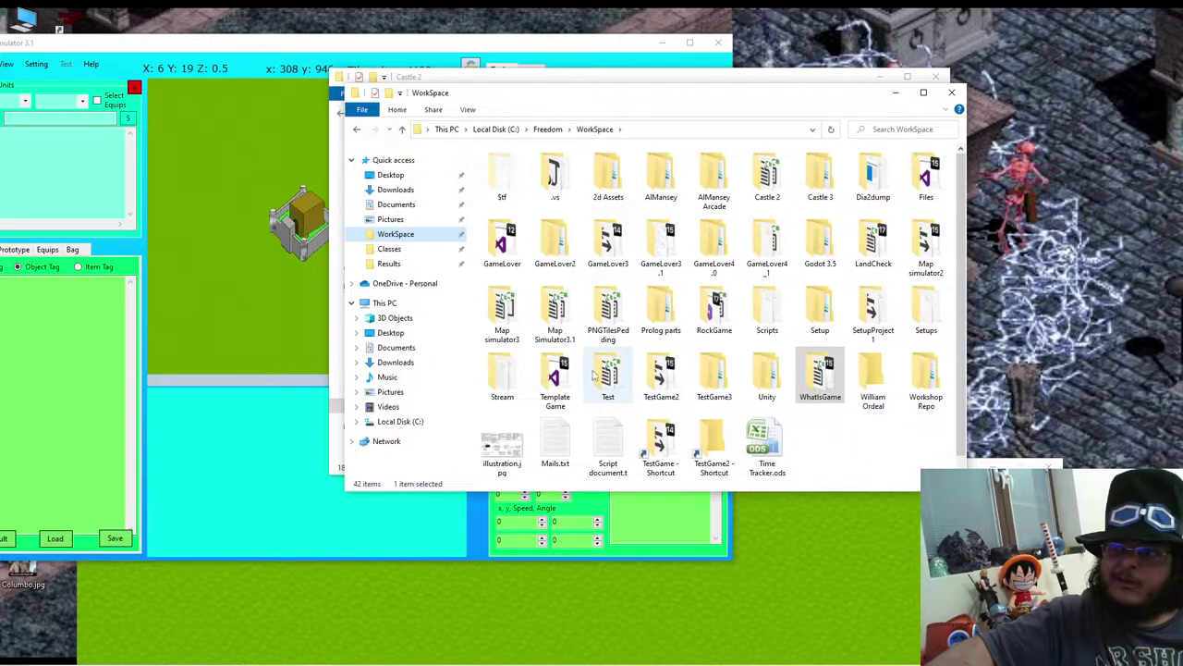
pyautogui.doubleClick(504, 308)
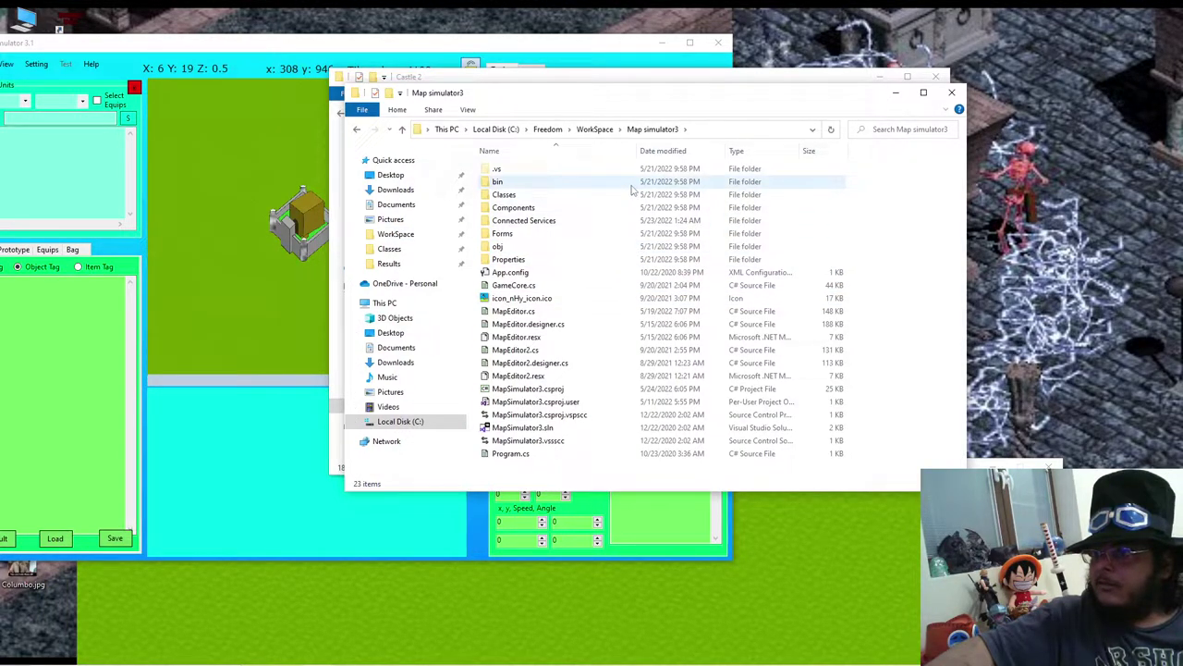
pyautogui.doubleClick(632, 184)
pyautogui.doubleClick(632, 171)
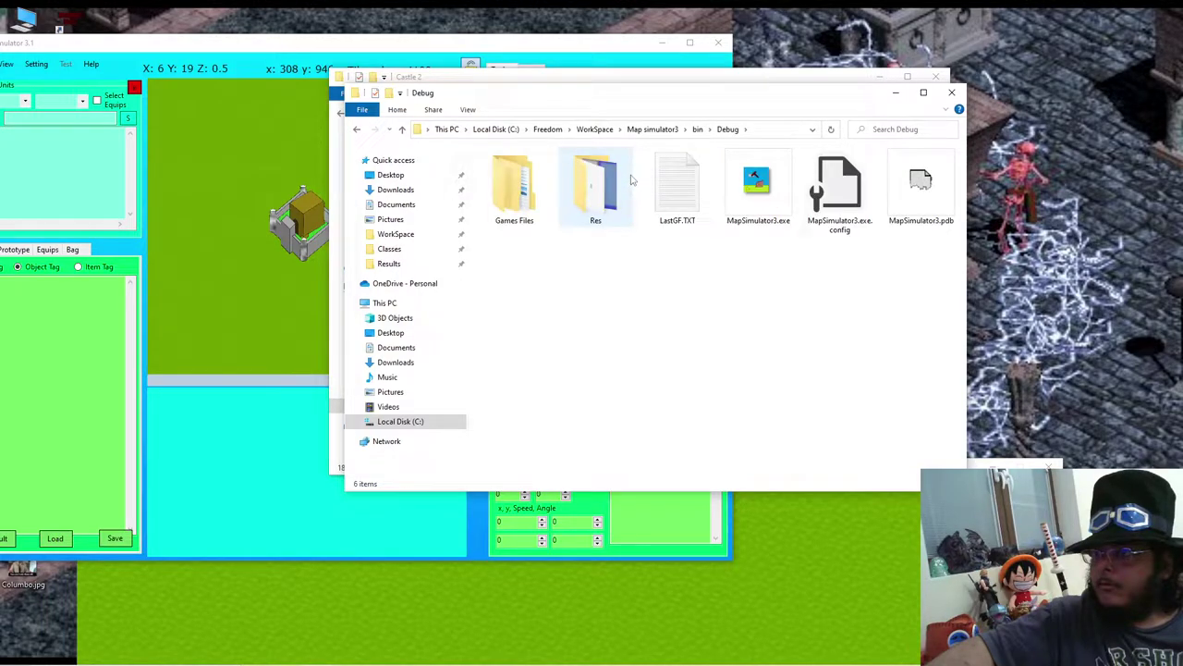
pyautogui.doubleClick(514, 190)
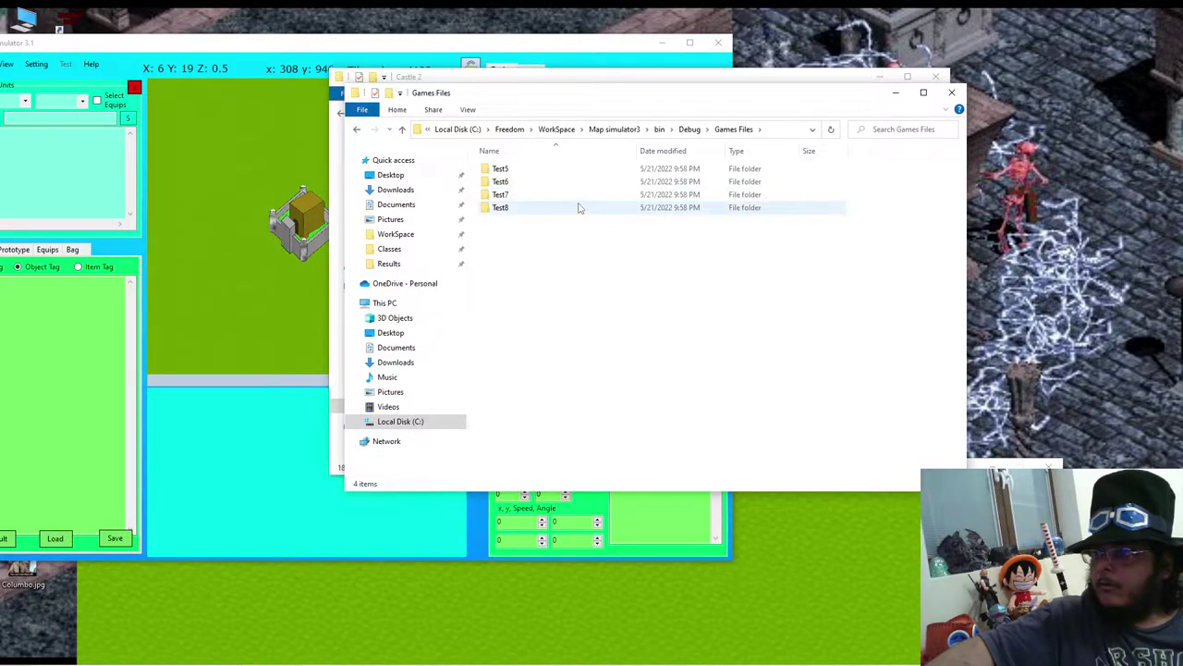
# Step: Open the inner Map simulator2 project folder under WorkSpace > Map simulator2
pyautogui.click(557, 128)
pyautogui.doubleClick(925, 242)
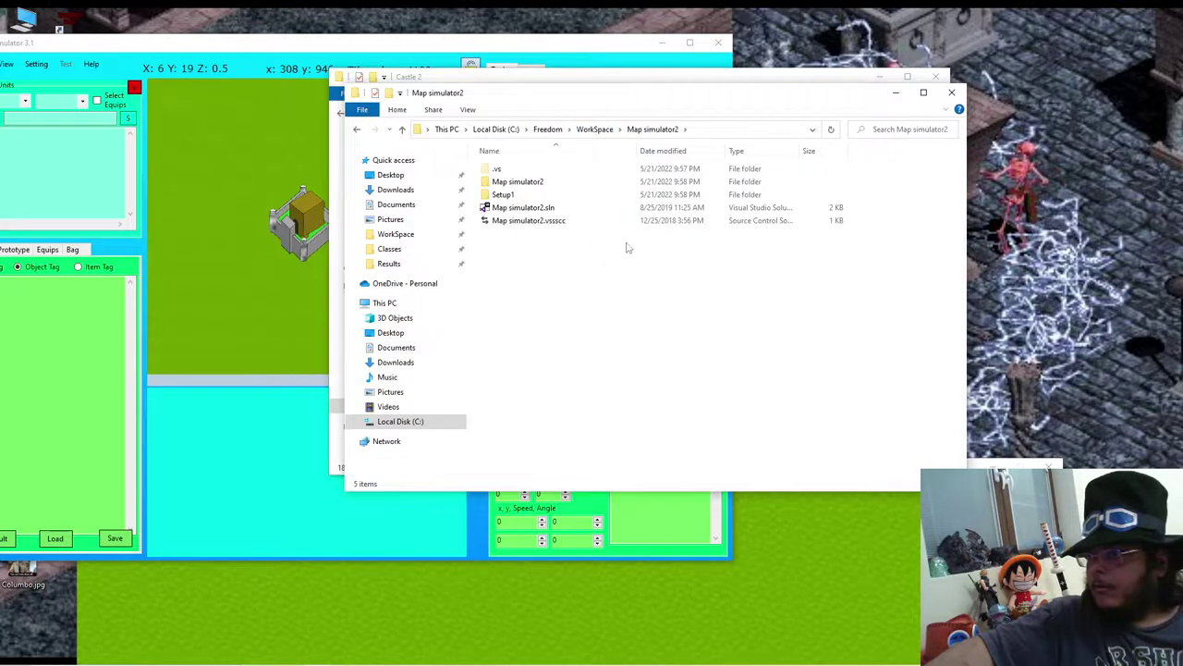
pyautogui.doubleClick(559, 184)
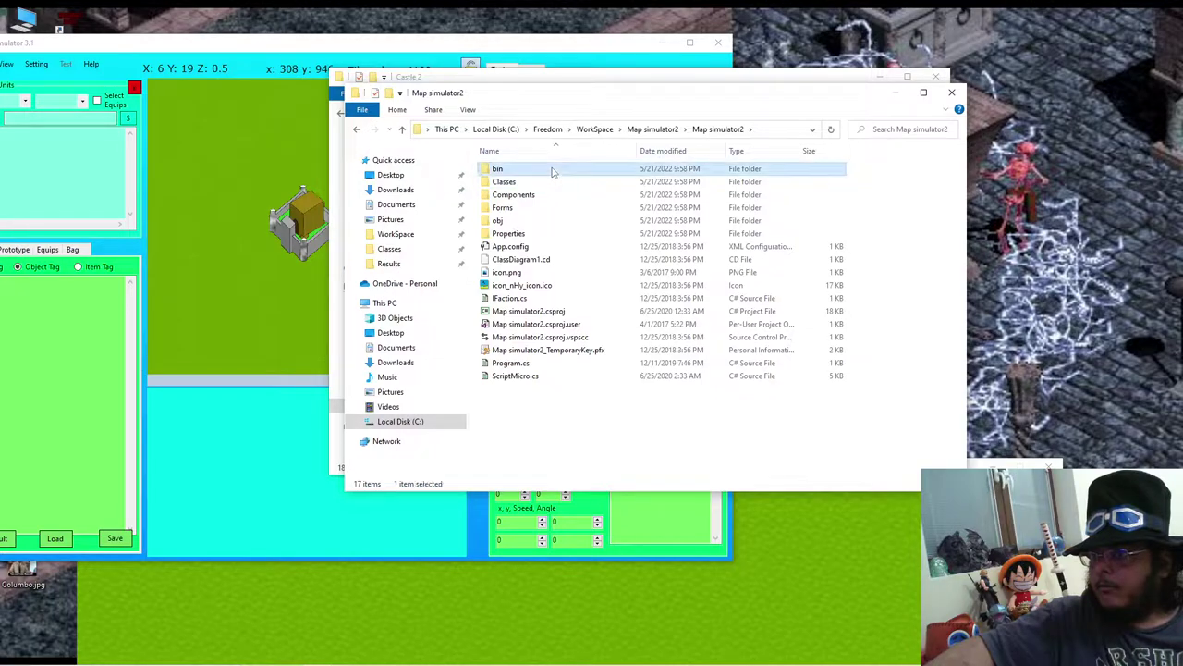
# Step: Look through the WisG and General asset folders, including General's GUI subfolder, inside Map simulator2's bin\Debug\Image folder
pyautogui.doubleClick(550, 169)
pyautogui.doubleClick(551, 170)
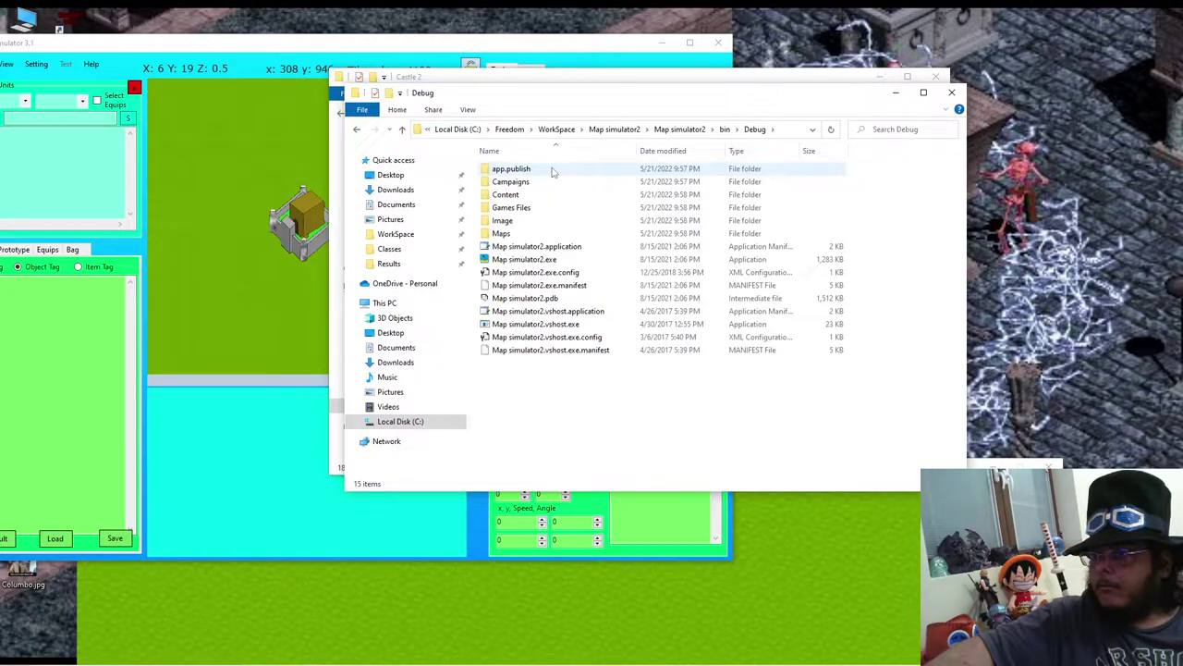
pyautogui.doubleClick(550, 222)
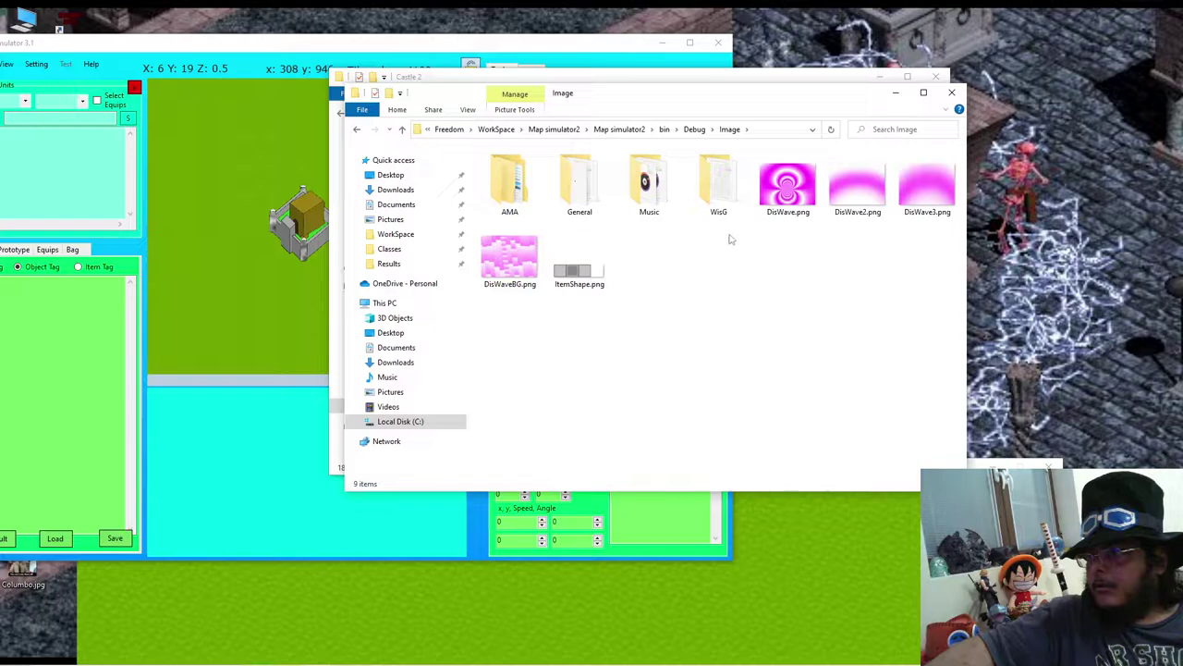
pyautogui.doubleClick(719, 184)
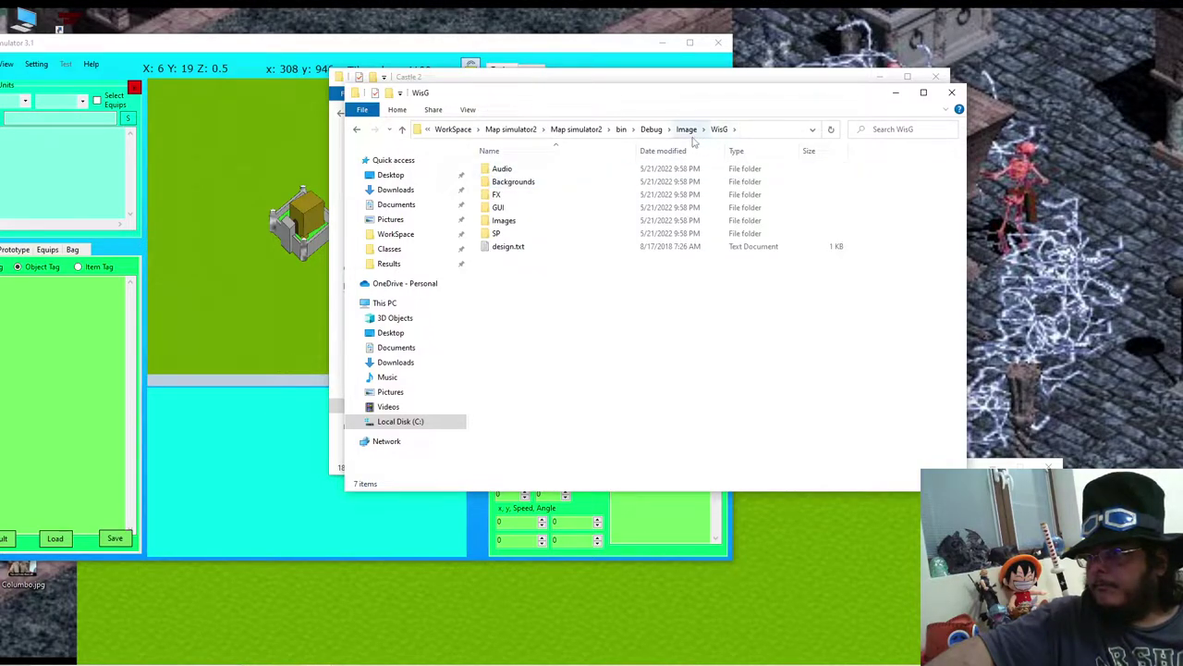
pyautogui.click(687, 129)
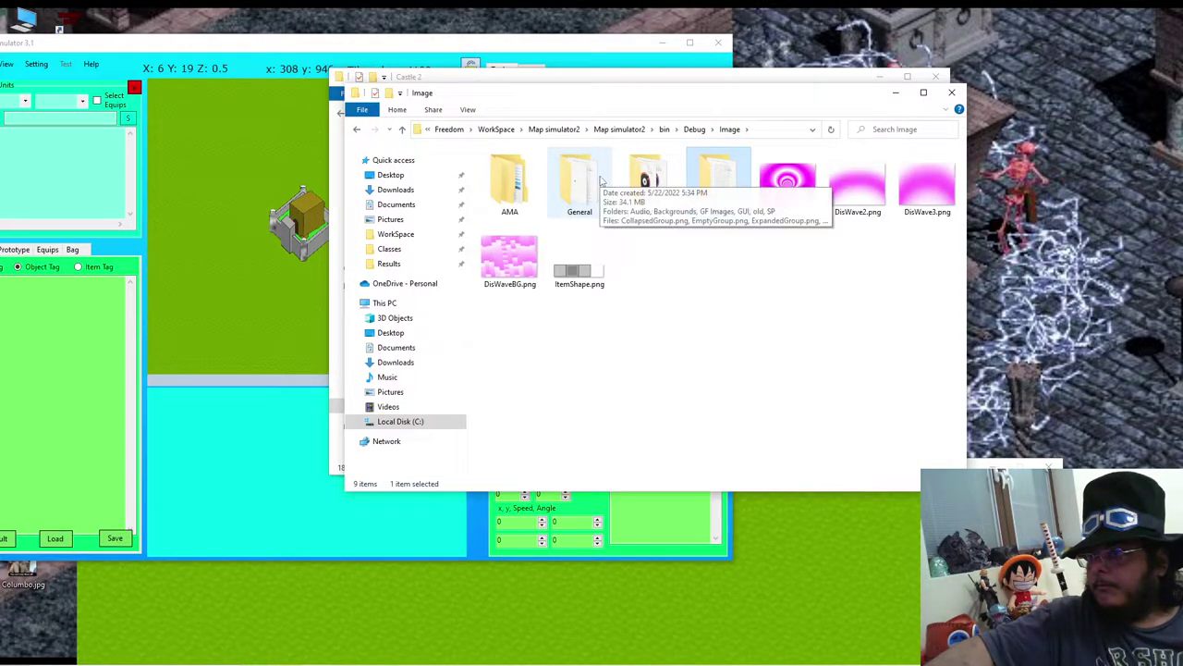
pyautogui.doubleClick(599, 181)
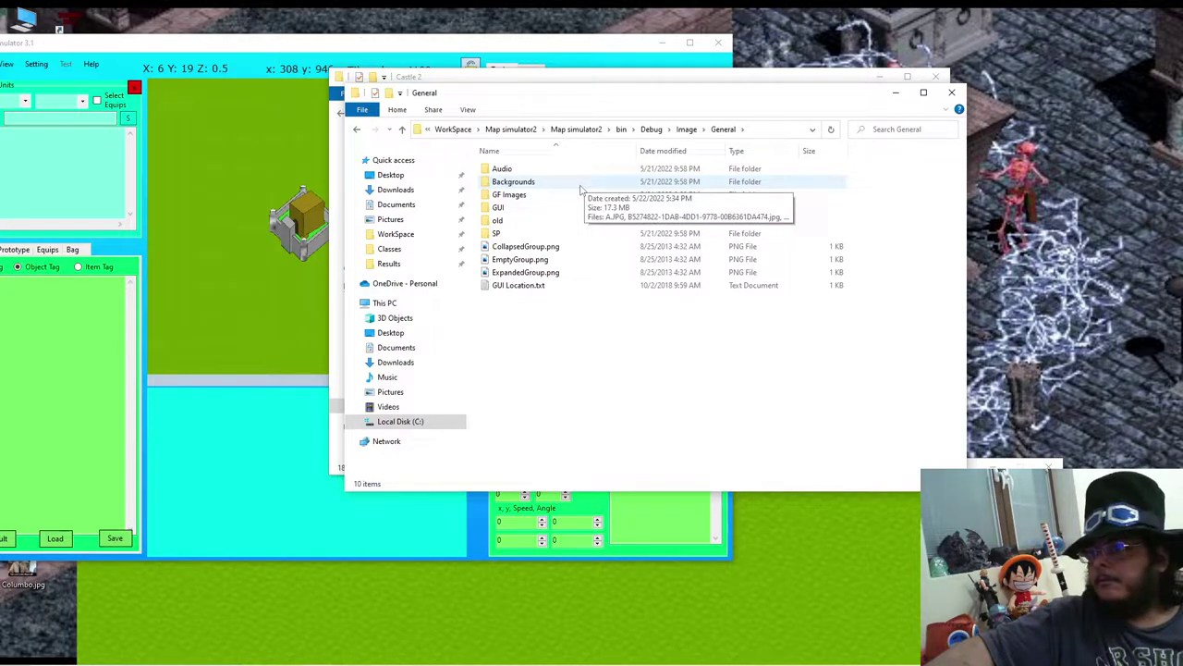
pyautogui.doubleClick(569, 208)
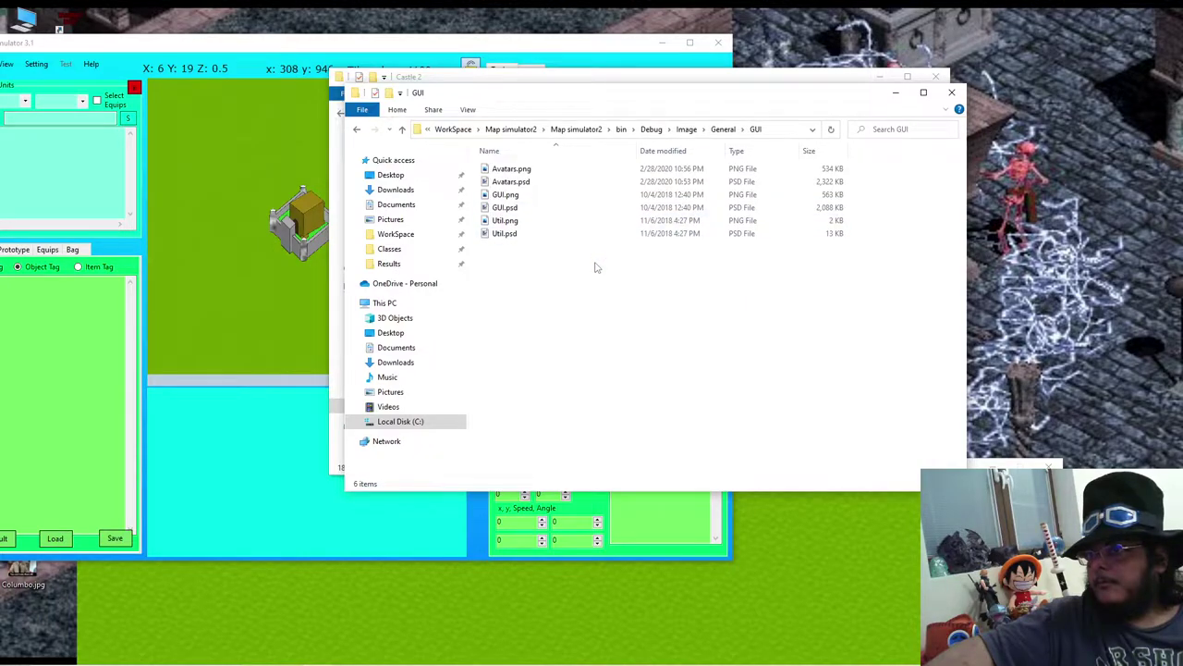
pyautogui.click(723, 129)
pyautogui.click(687, 129)
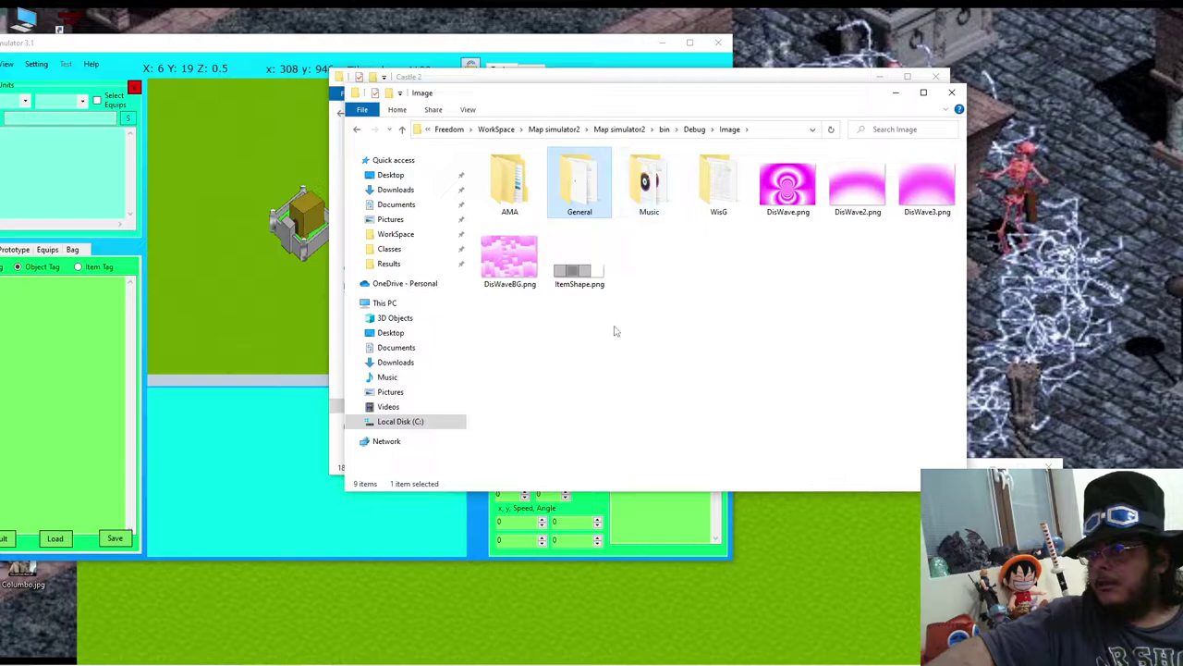
# Step: Check the size and contents of the Image folder in Debug through its properties
pyautogui.click(695, 128)
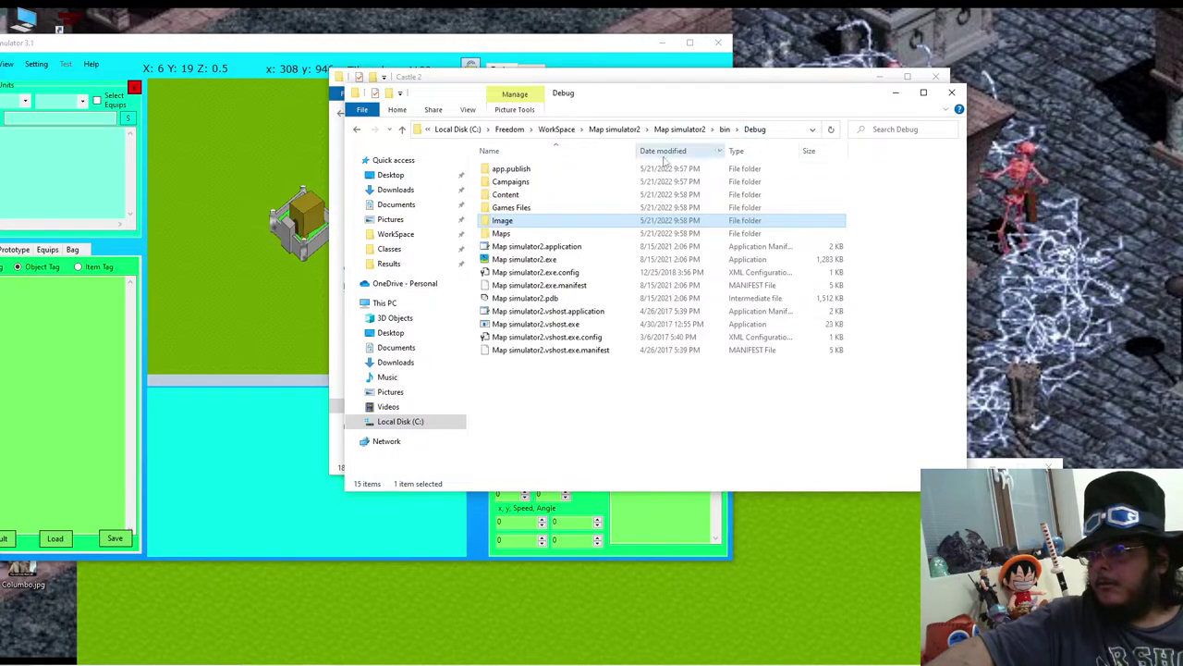
pyautogui.rightClick(555, 224)
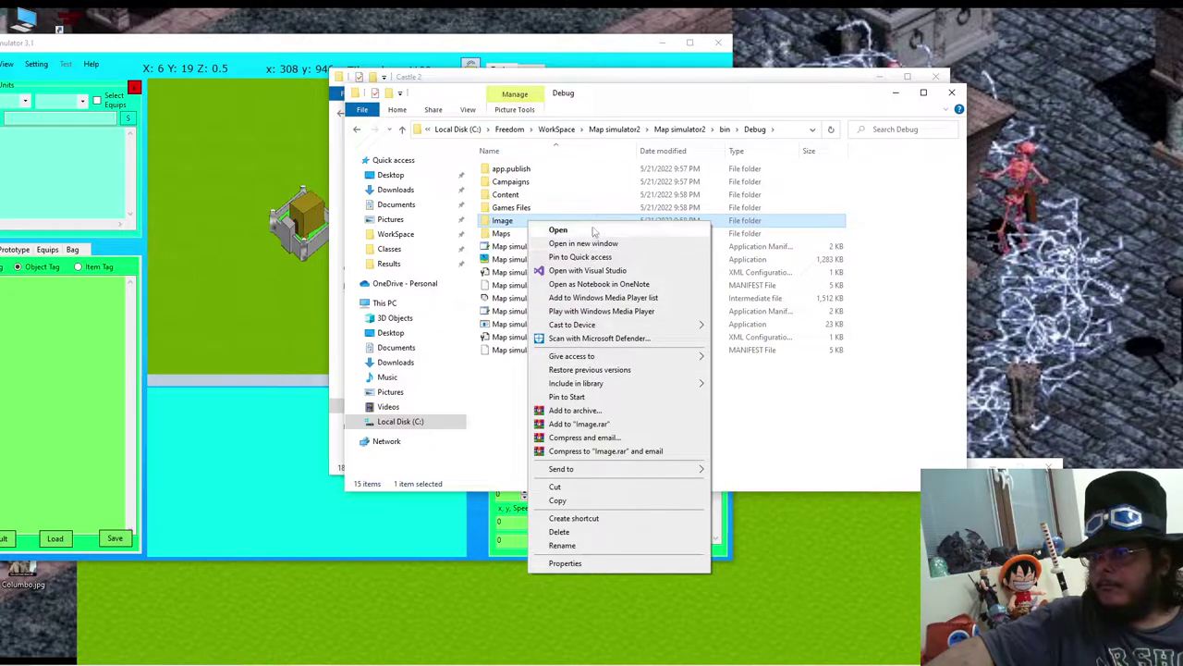
pyautogui.click(508, 395)
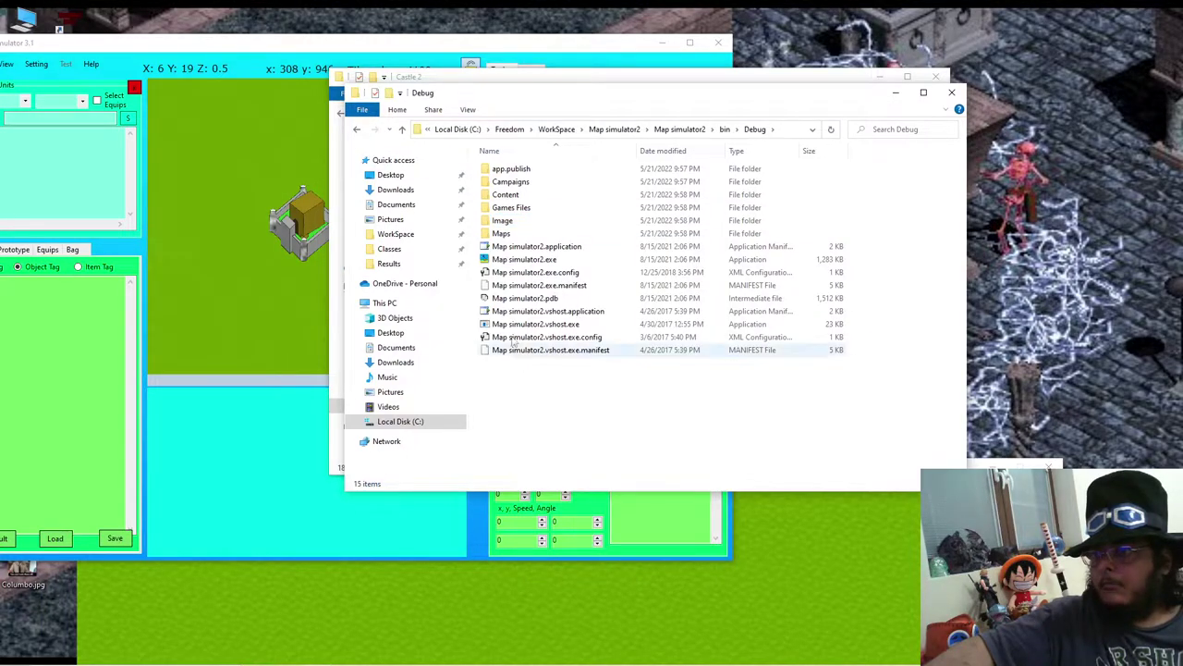
pyautogui.rightClick(507, 223)
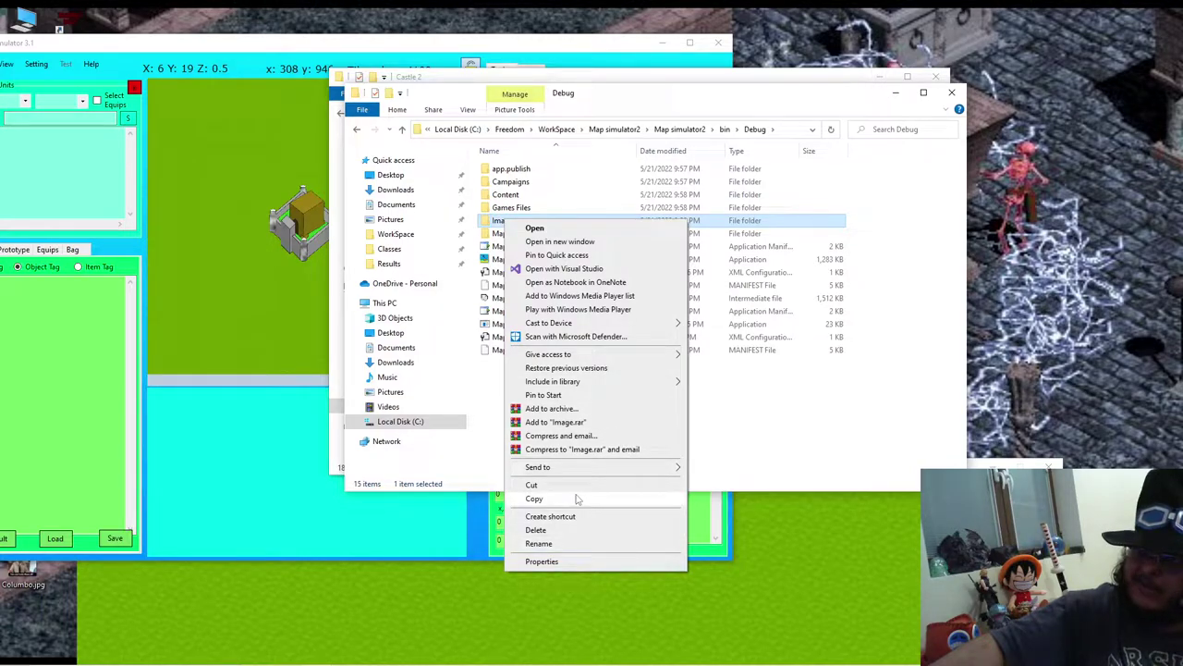
pyautogui.click(555, 561)
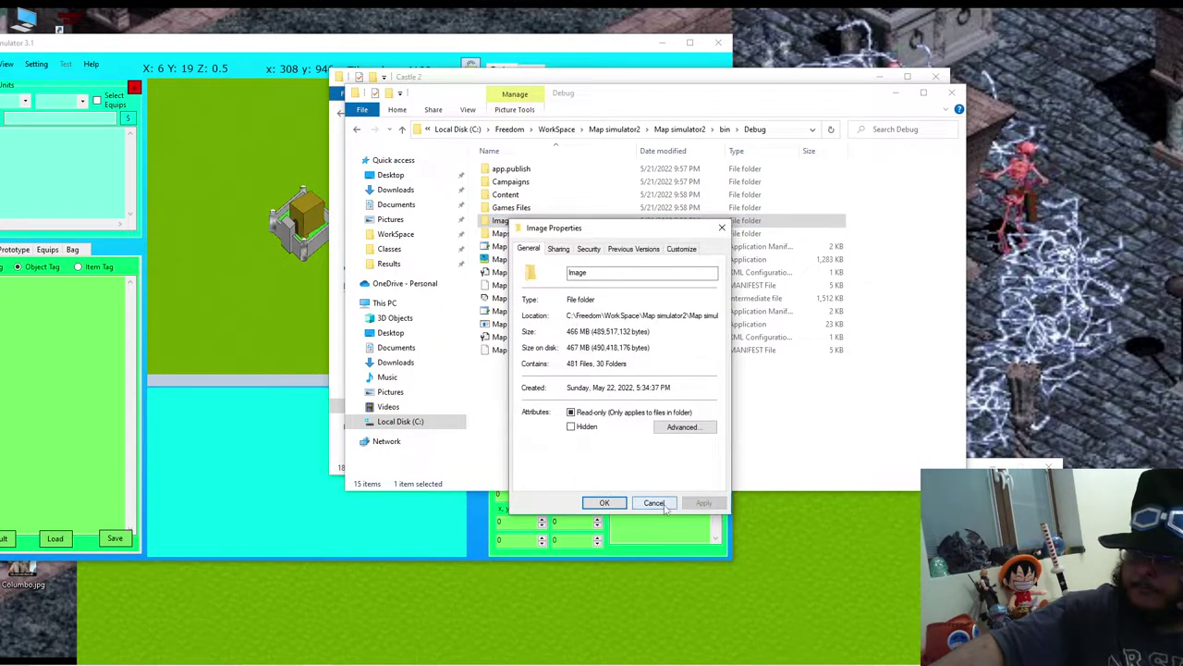
pyautogui.click(722, 227)
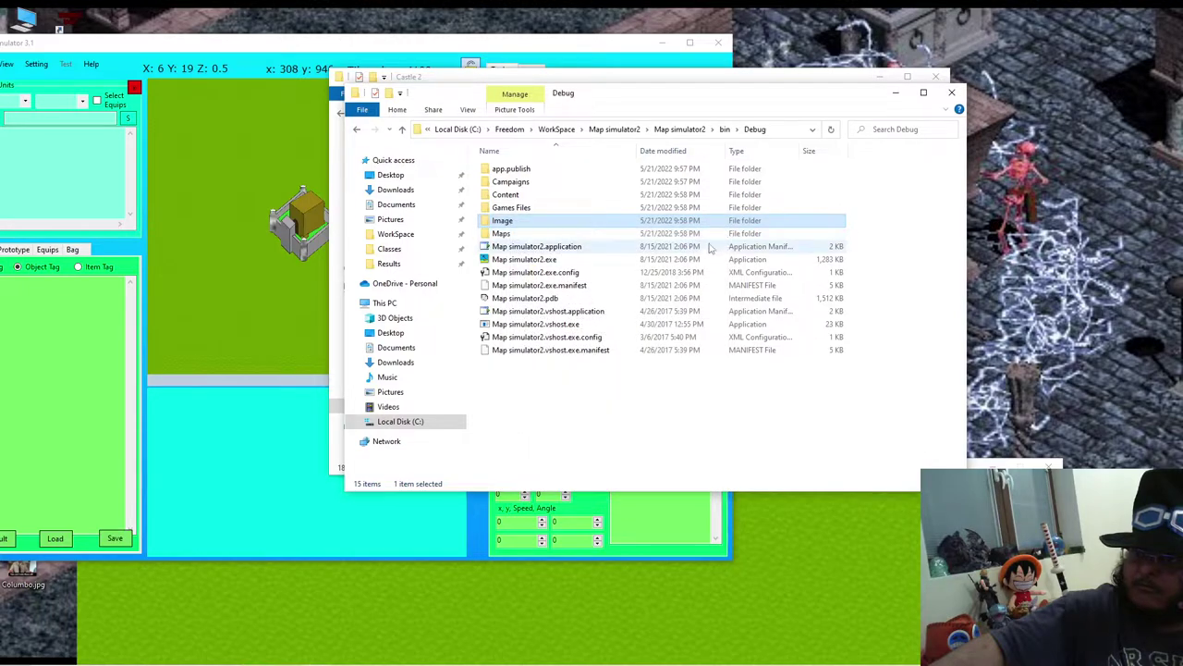
# Step: Copy the Image folder from Map simulator2's Debug folder into the 2d Assets folder in WorkSpace
pyautogui.moveTo(532, 222)
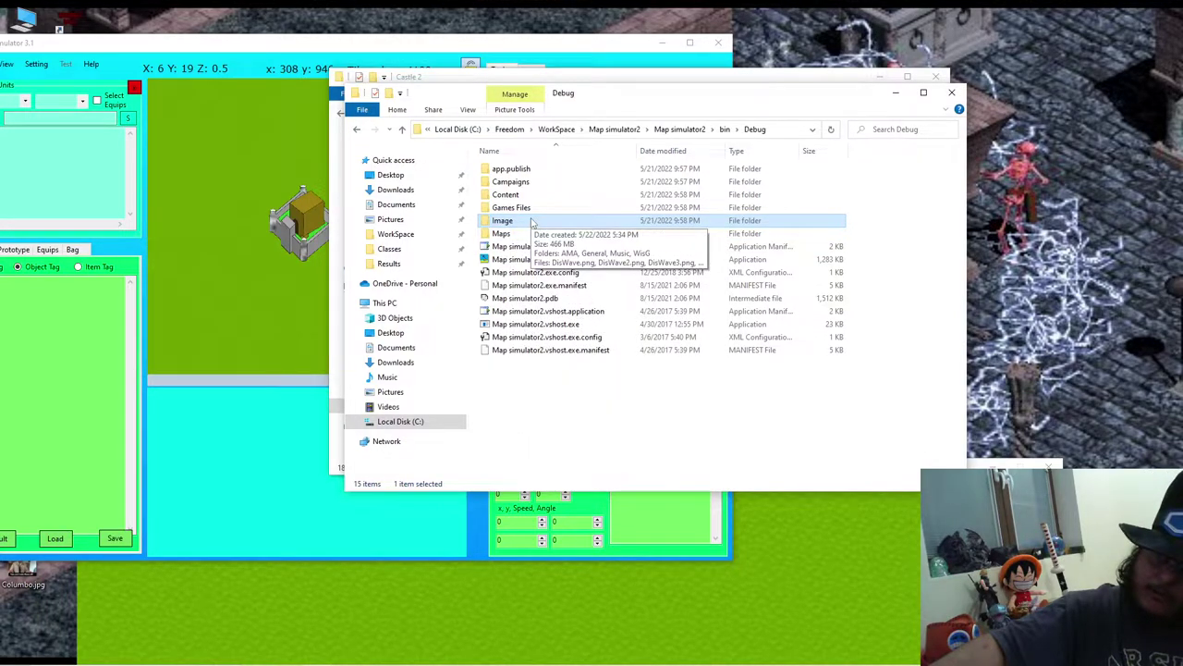
pyautogui.rightClick(532, 222)
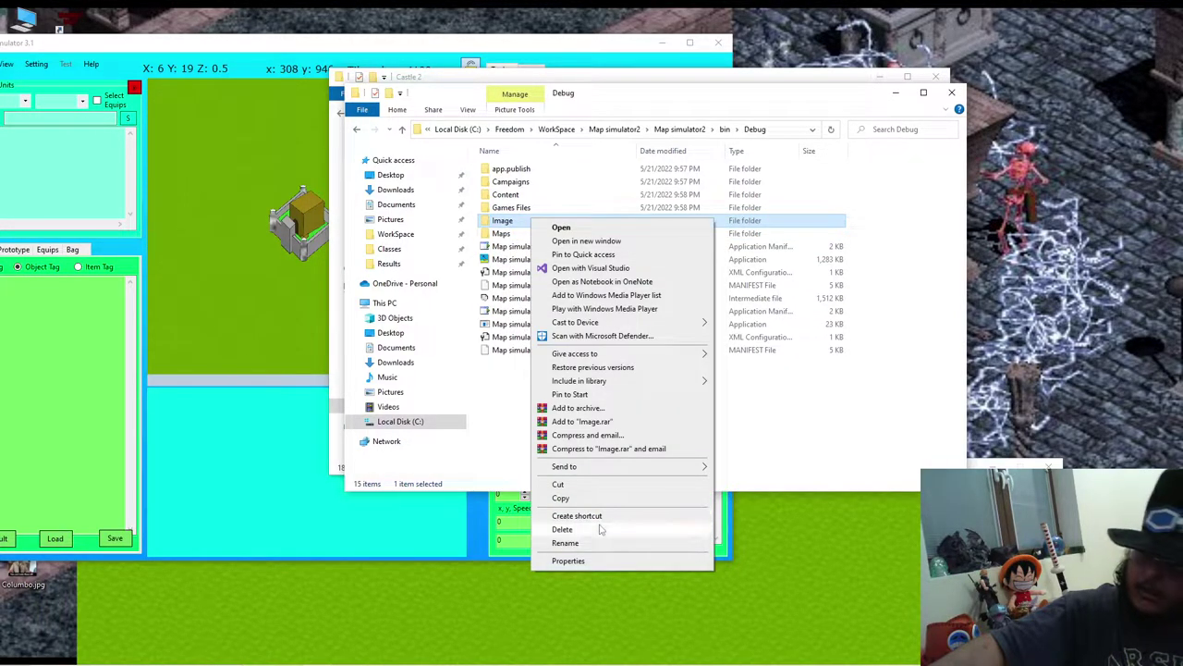
pyautogui.click(585, 498)
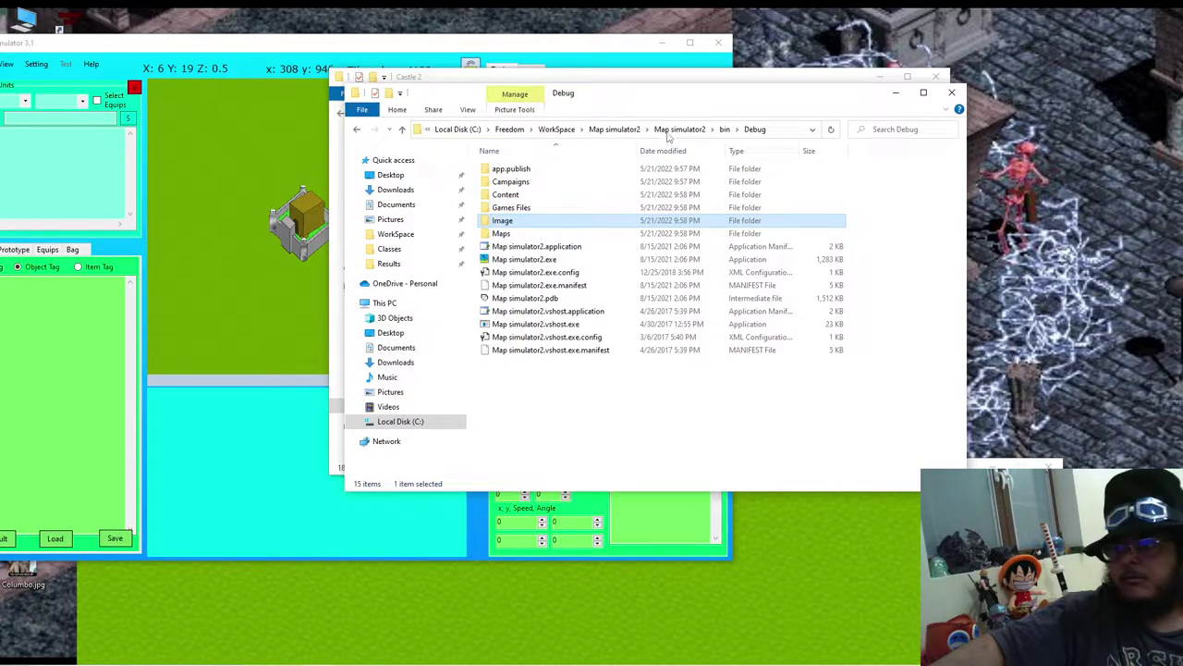
pyautogui.click(396, 234)
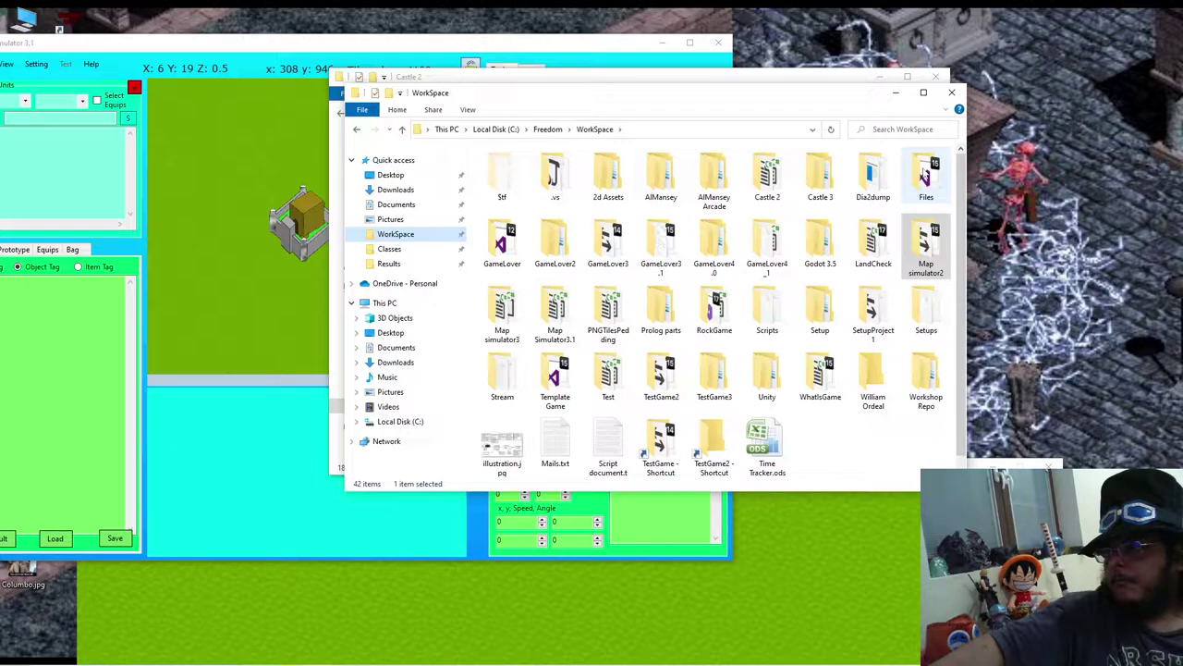
pyautogui.doubleClick(764, 177)
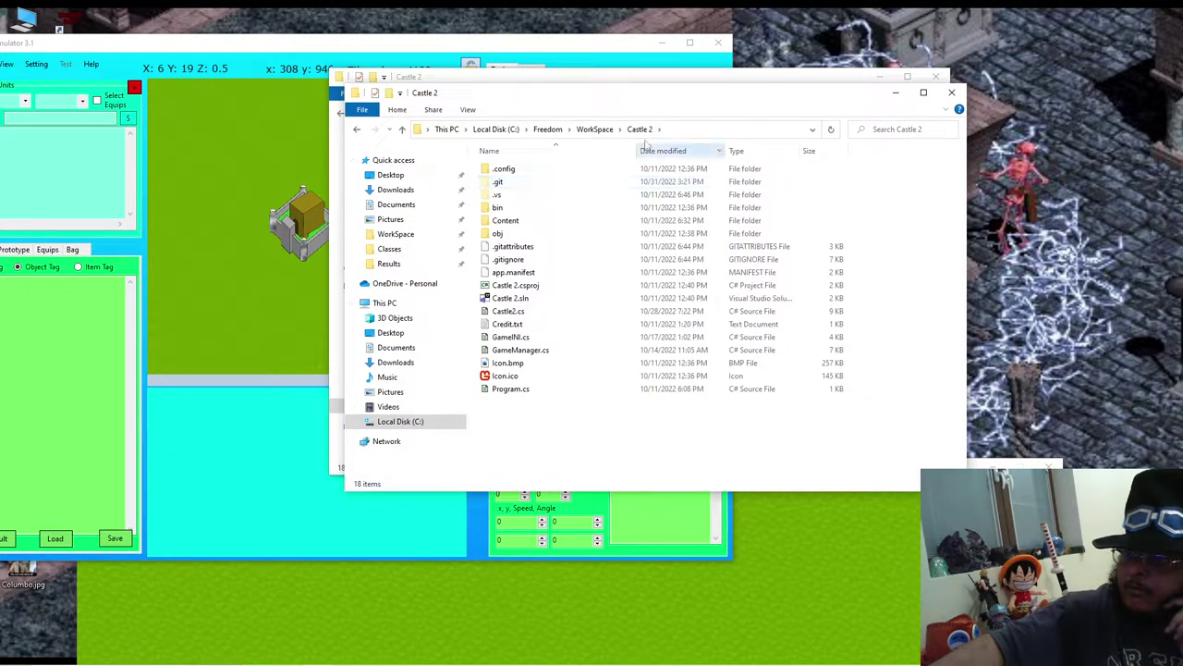
pyautogui.click(595, 130)
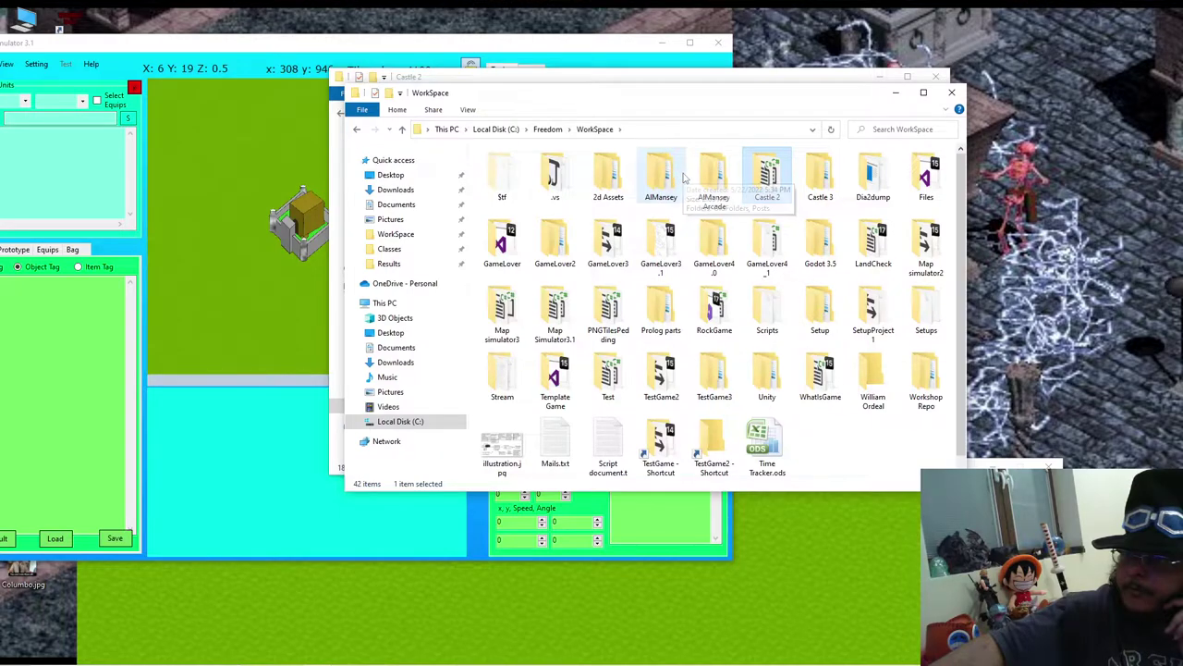
pyautogui.doubleClick(608, 175)
pyautogui.rightClick(597, 337)
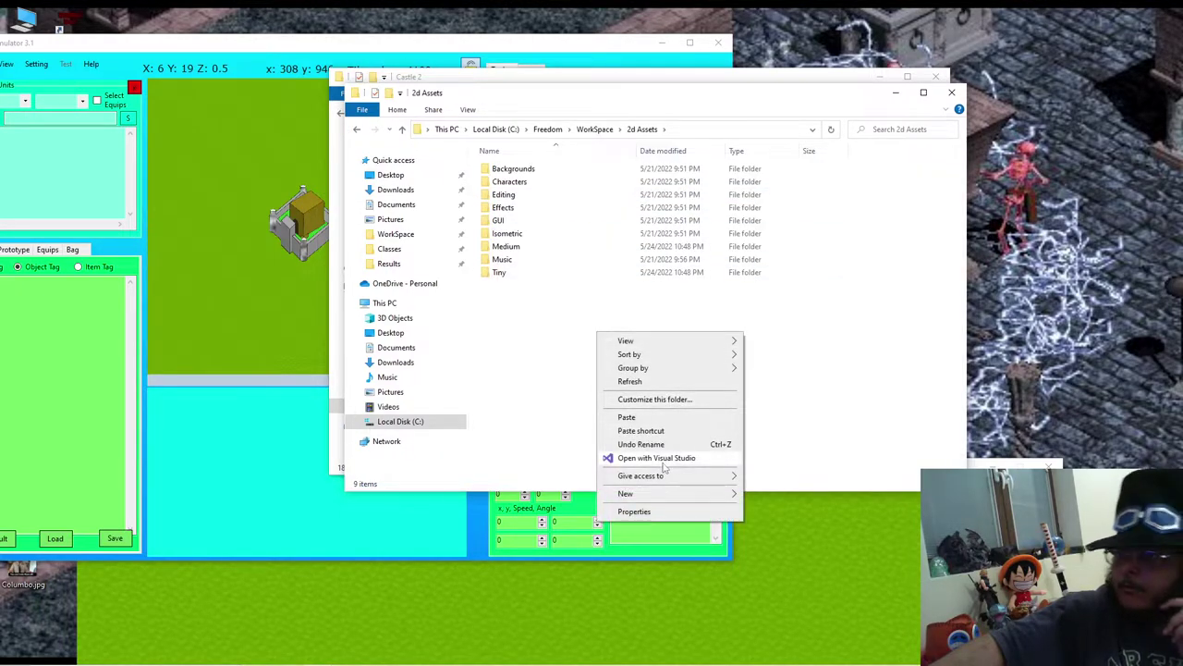
pyautogui.click(651, 417)
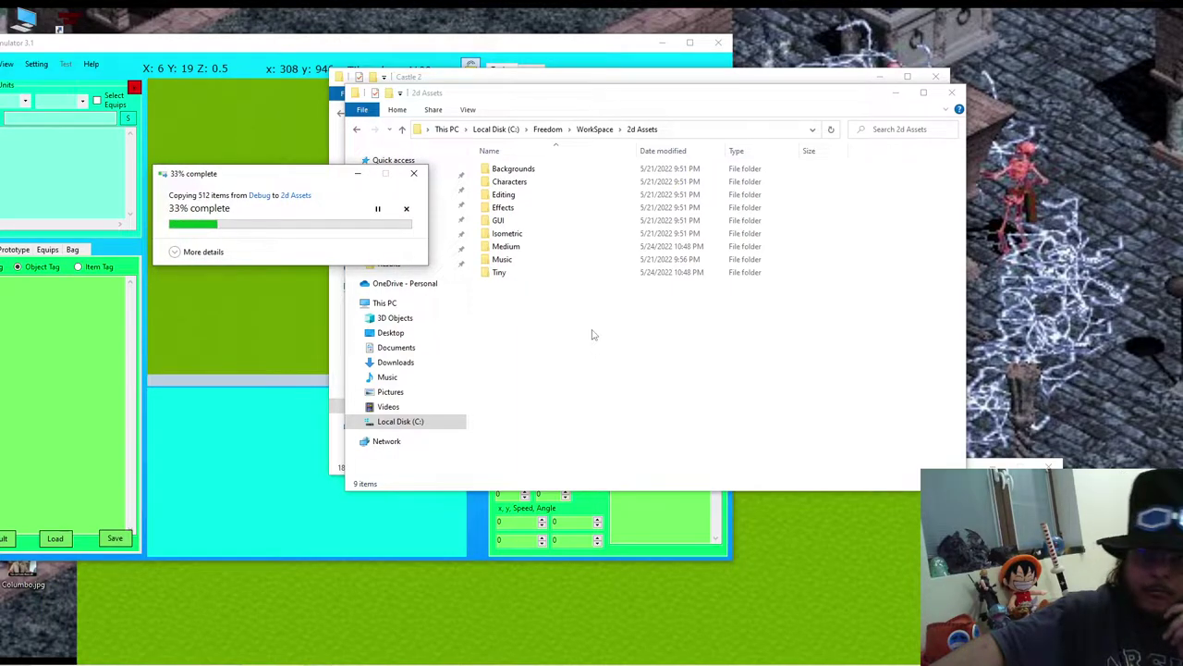
# Step: Rename the copied Image folder in 2d Assets as "Old Work"
pyautogui.rightClick(543, 294)
pyautogui.click(588, 584)
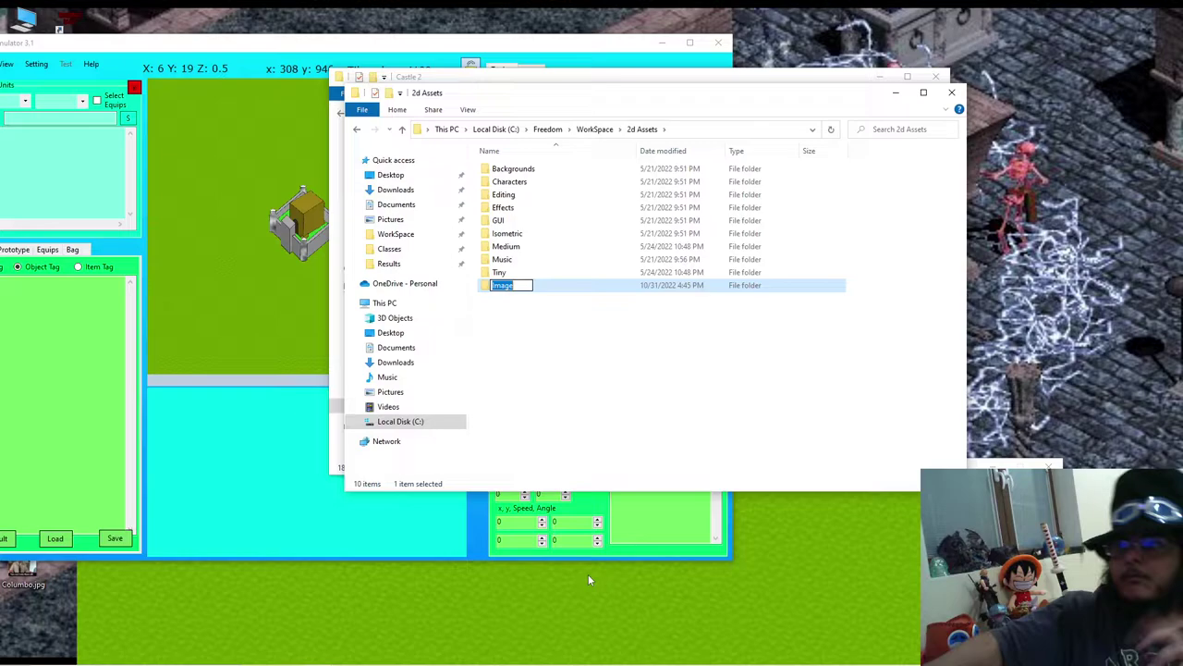
pyautogui.write('Old W')
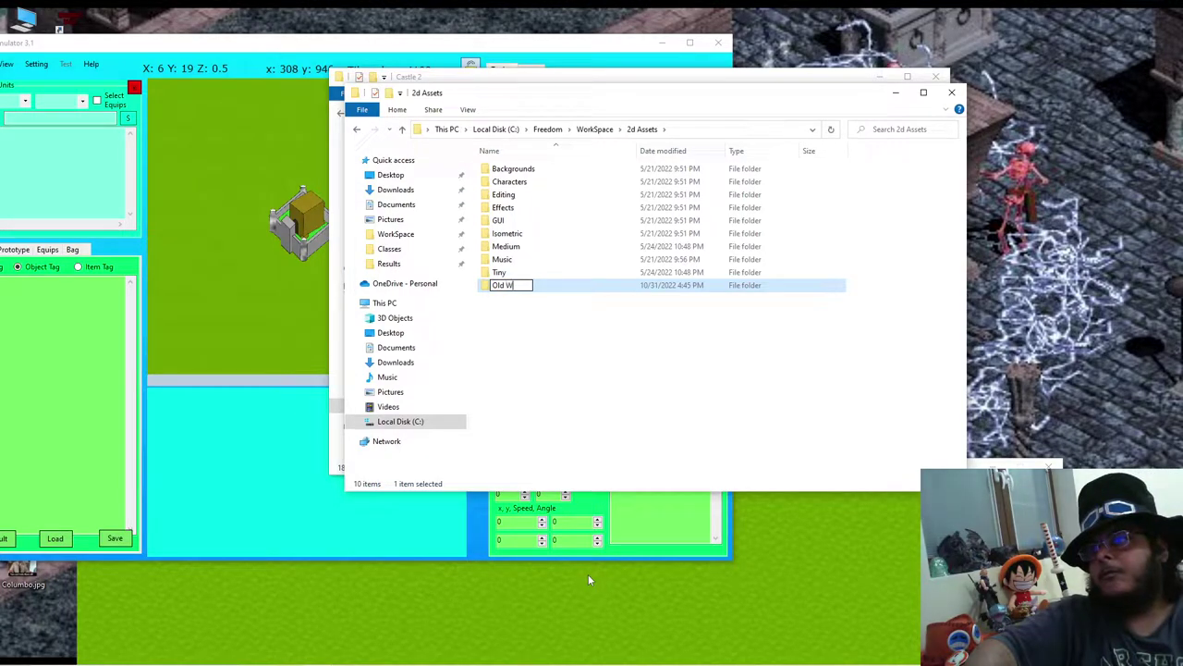
pyautogui.write('ork')
pyautogui.press('Return')
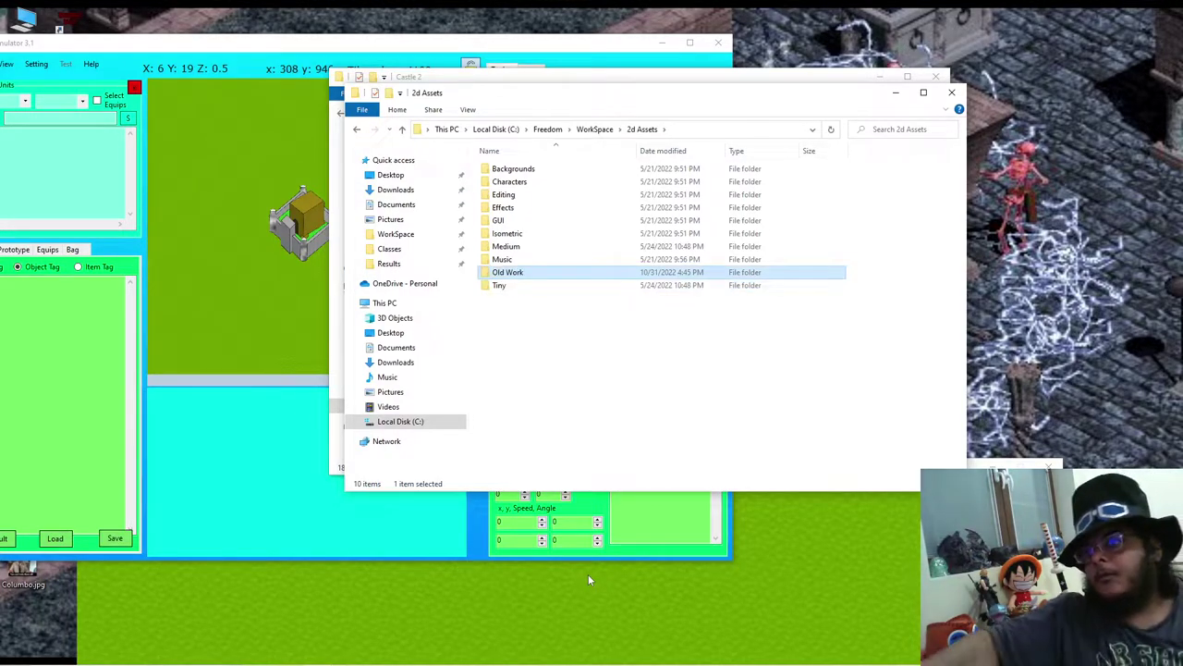
# Step: View the bullet sprite sheet Bullets.pdn from Old Work\AMA\SP up close in paint.net, then close the image
pyautogui.doubleClick(505, 274)
pyautogui.doubleClick(523, 190)
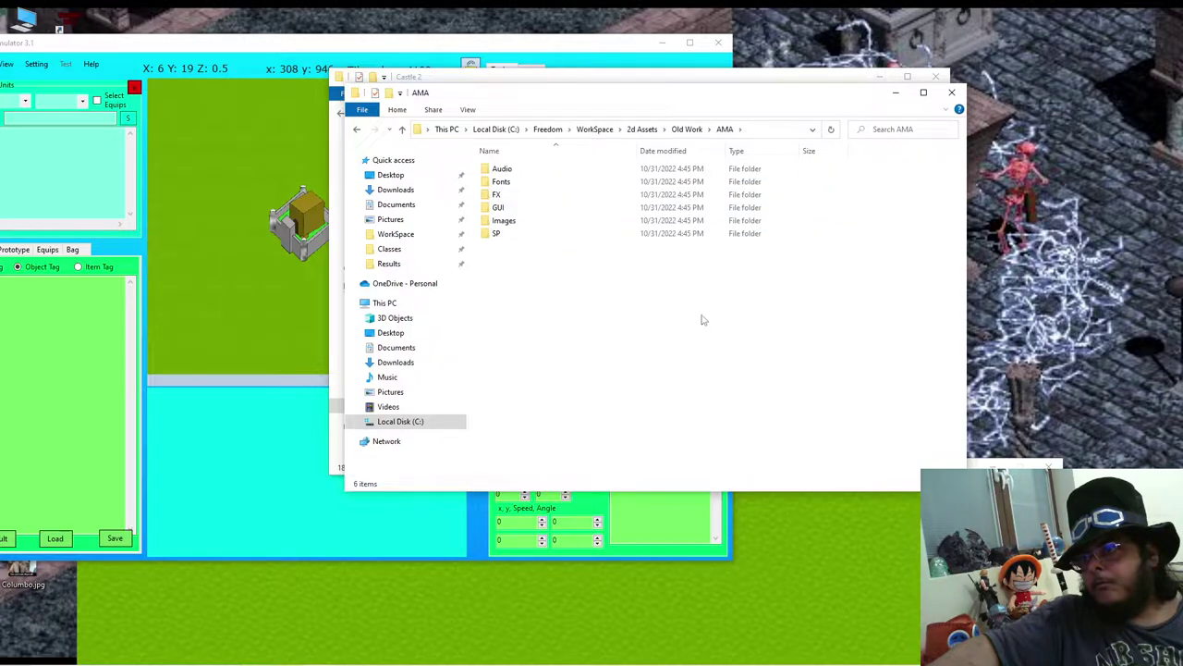
pyautogui.doubleClick(526, 233)
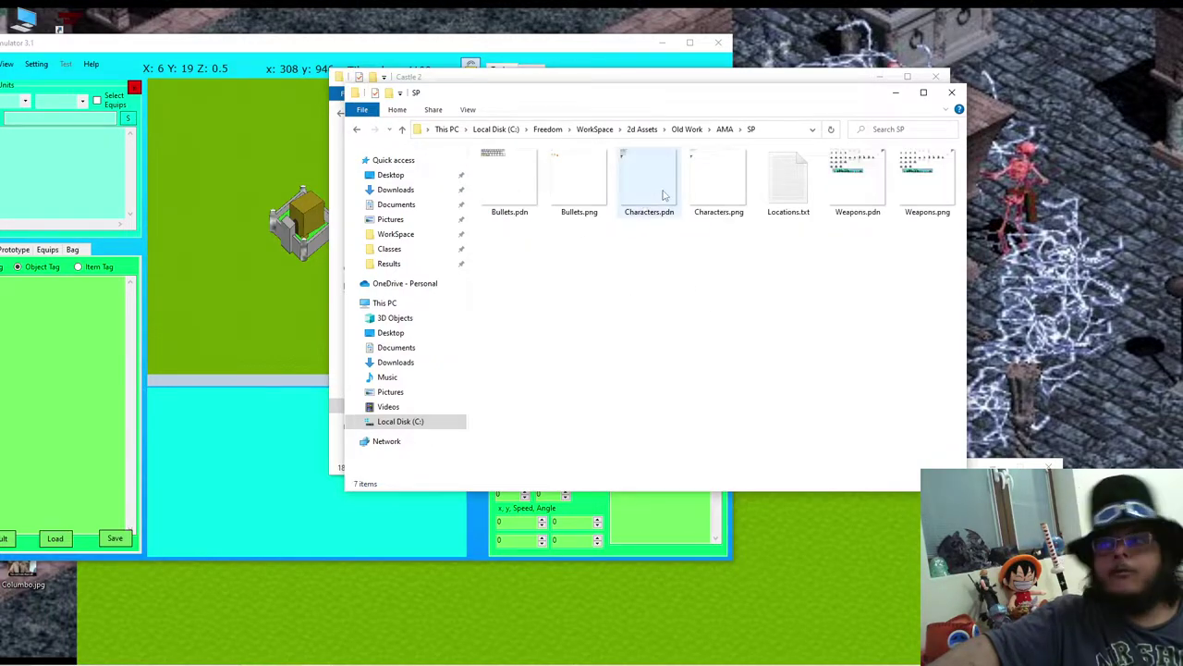
pyautogui.doubleClick(510, 185)
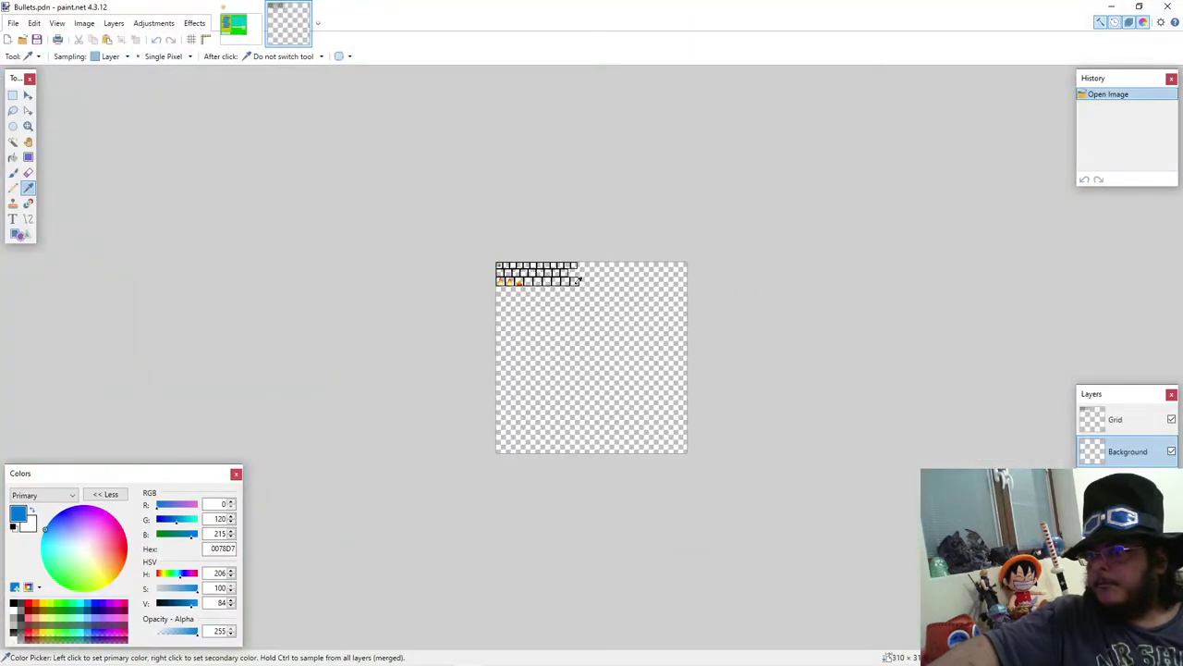
pyautogui.scroll(3, 549, 293)
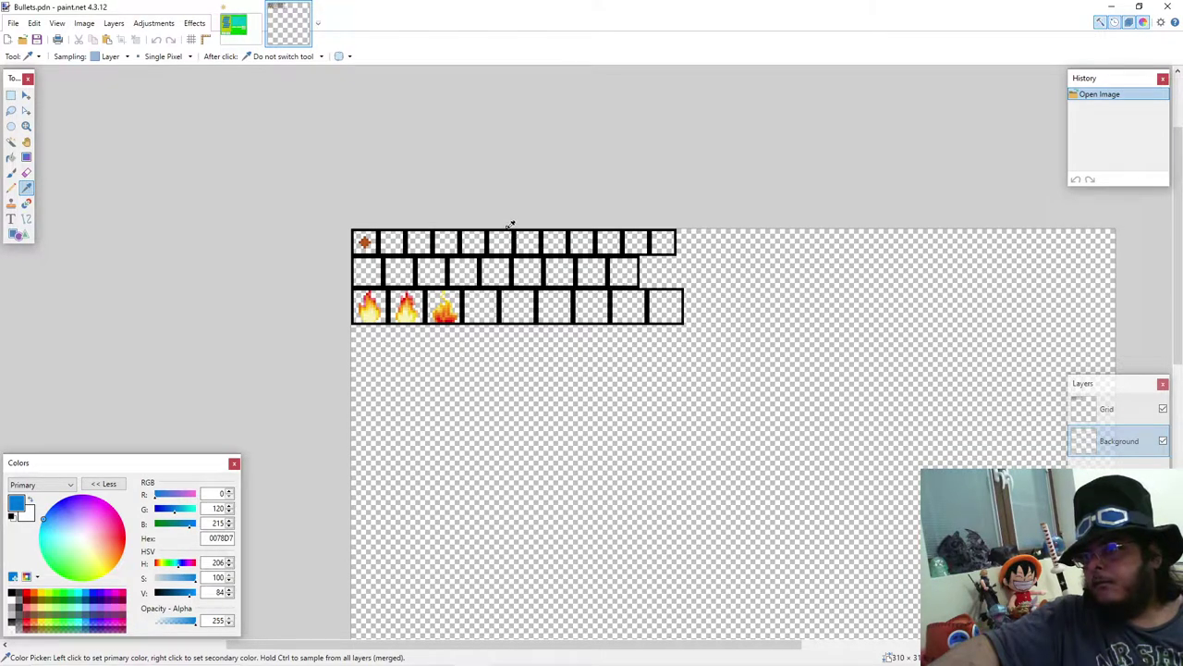
pyautogui.click(304, 9)
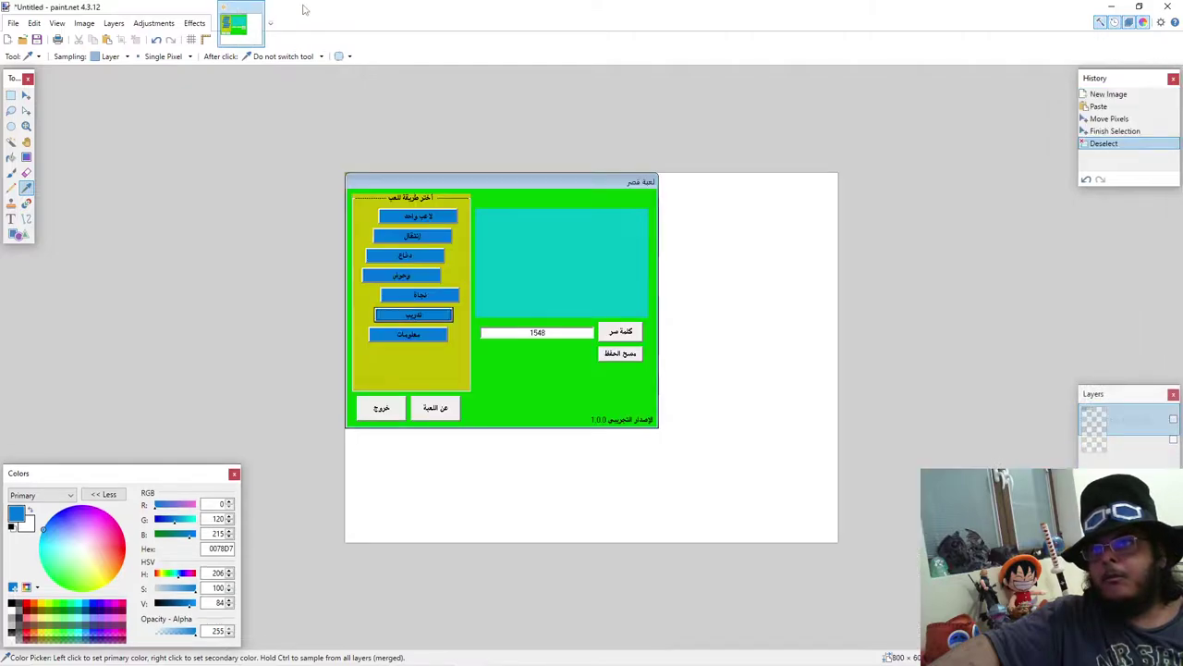
pyautogui.click(1167, 6)
# Step: View the weapon sprite sheet Weapons.pdn from the SP folder in paint.net and close it again
pyautogui.click(590, 169)
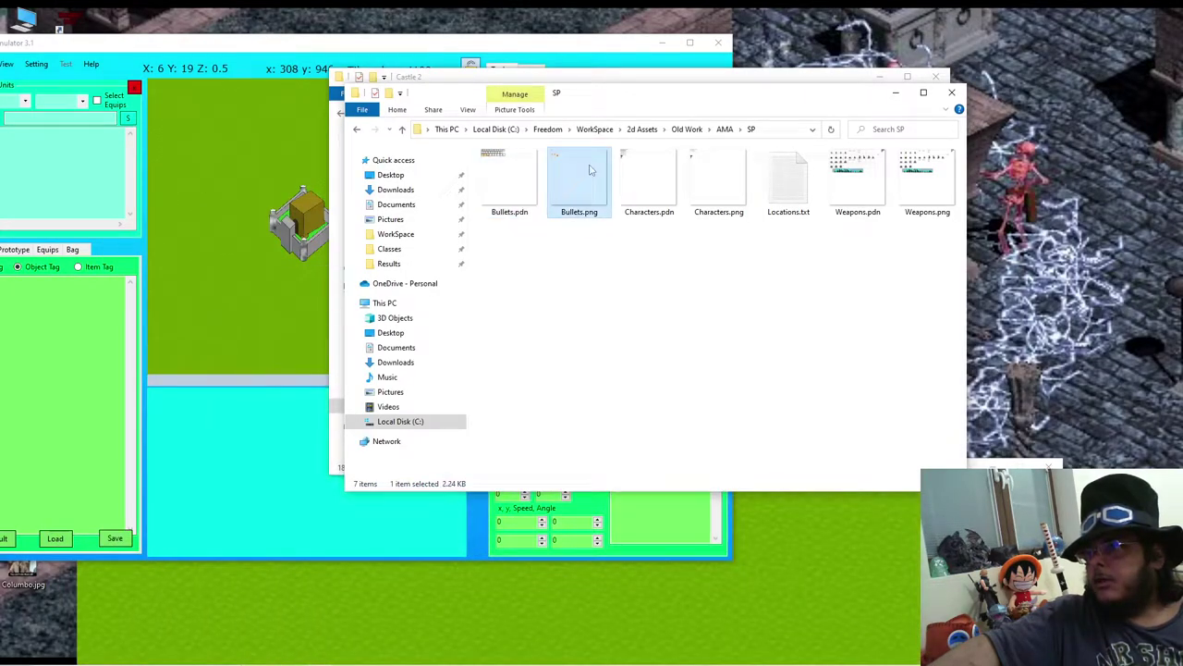
pyautogui.doubleClick(865, 174)
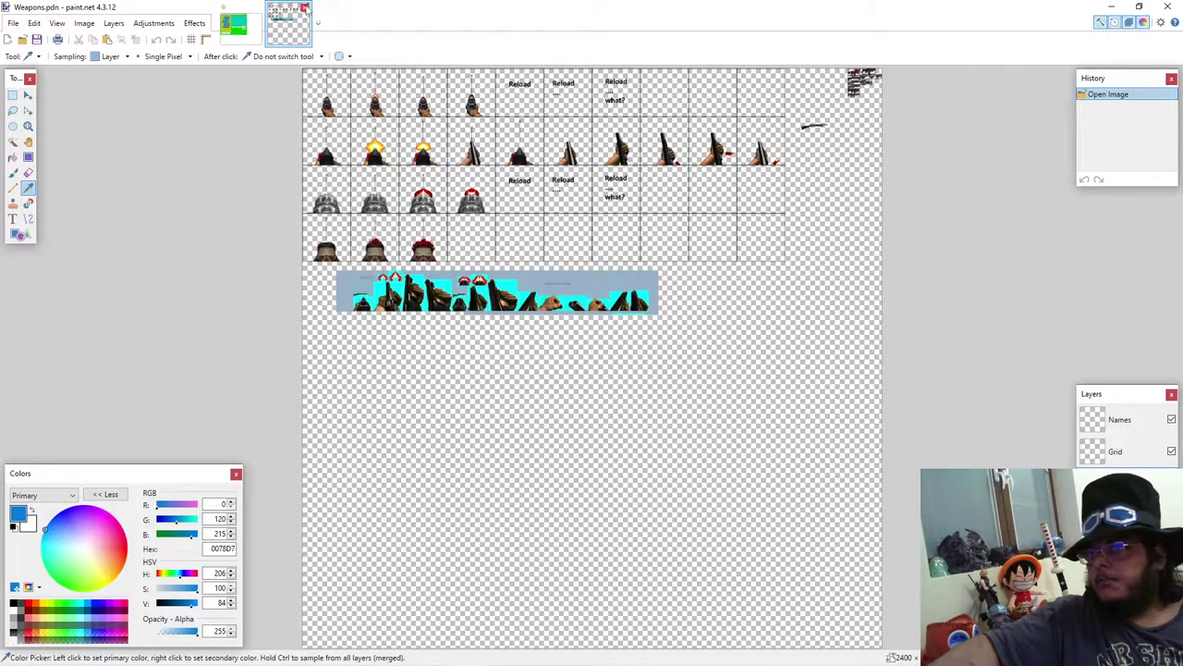
pyautogui.click(305, 8)
pyautogui.click(1112, 6)
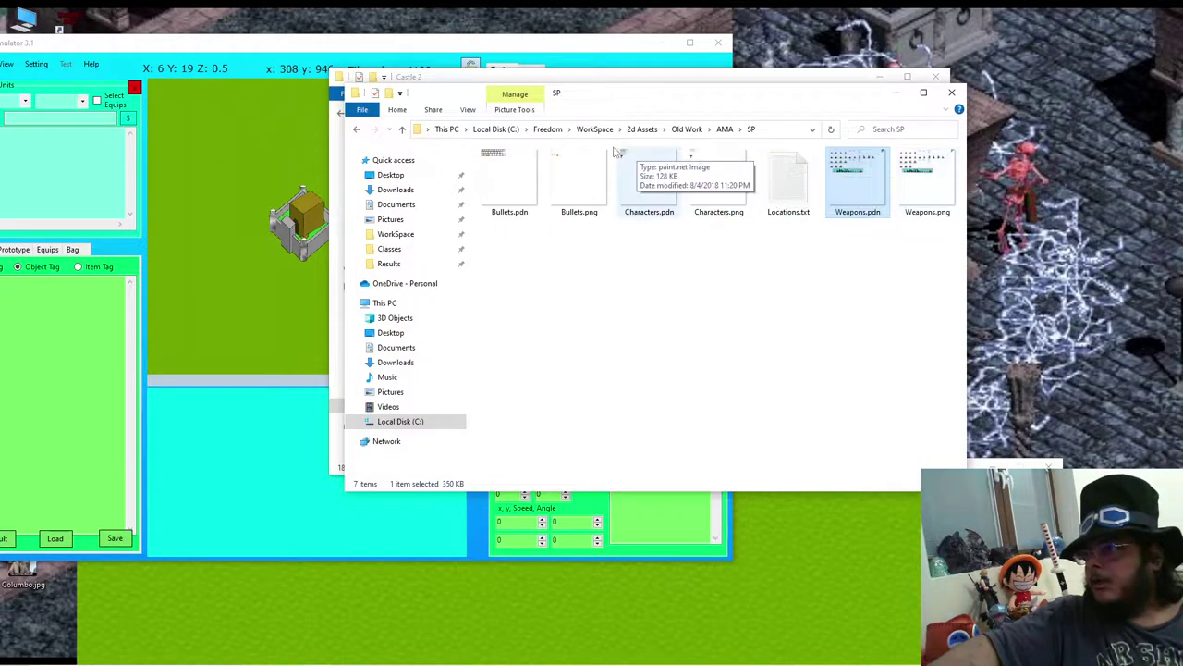
# Step: View the background images Ducks_BG_1.png and Ducks_Shop_BG.pdn from AMA's Images folder
pyautogui.click(724, 131)
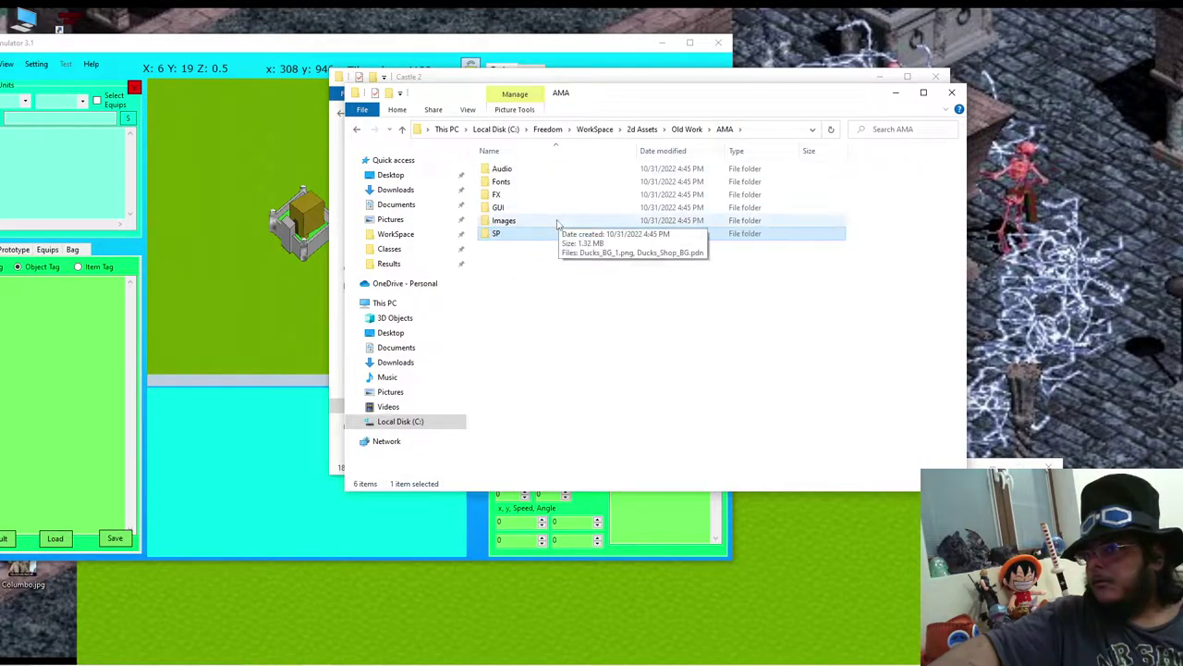
pyautogui.doubleClick(554, 221)
pyautogui.doubleClick(509, 180)
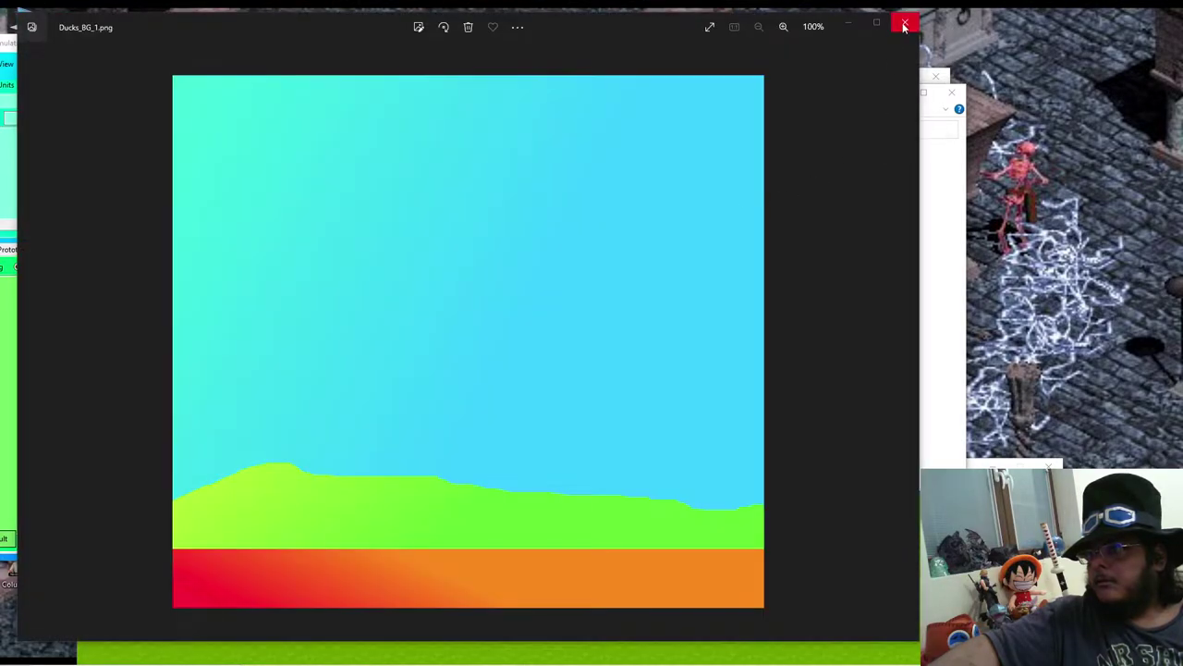
pyautogui.click(905, 21)
pyautogui.doubleClick(579, 183)
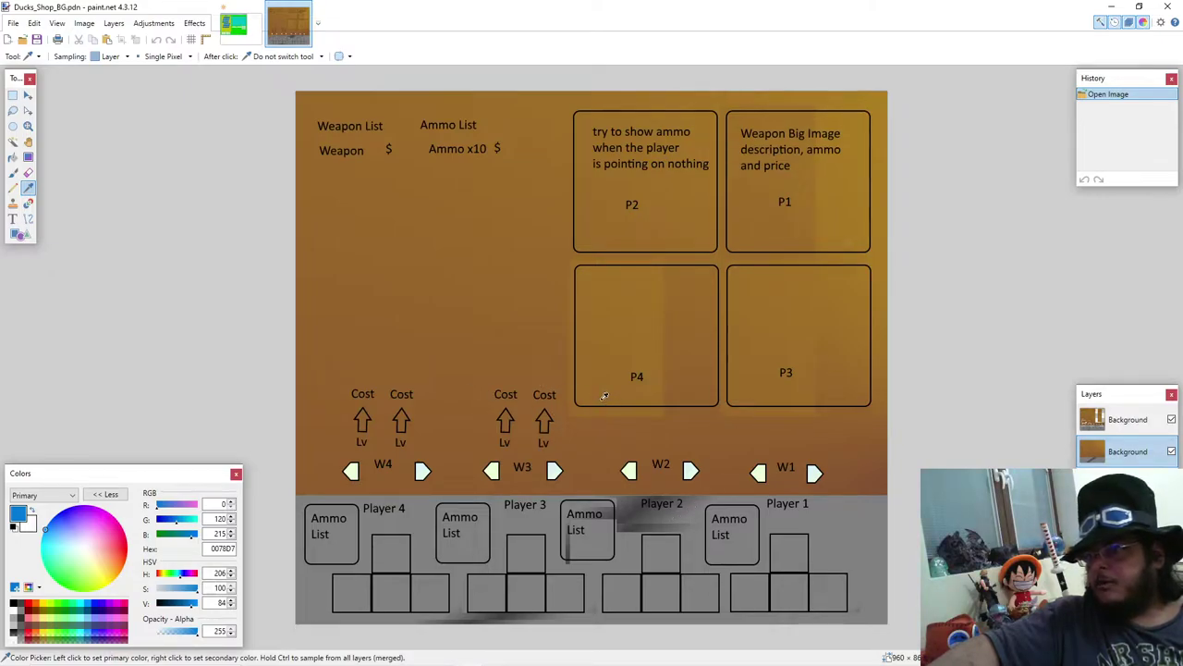
# Step: Close the Ducks_Shop_BG.pdn image, keep the unsaved Untitled image open, and return to the Images folder
pyautogui.click(1168, 7)
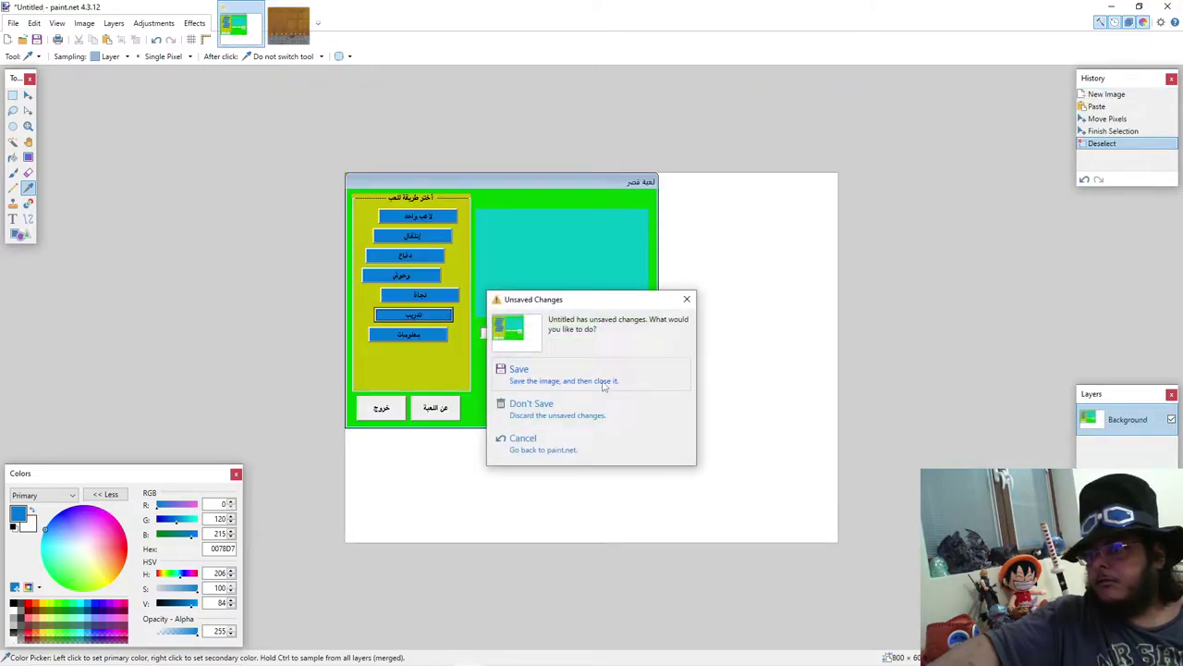
pyautogui.click(687, 299)
pyautogui.click(291, 20)
pyautogui.click(303, 9)
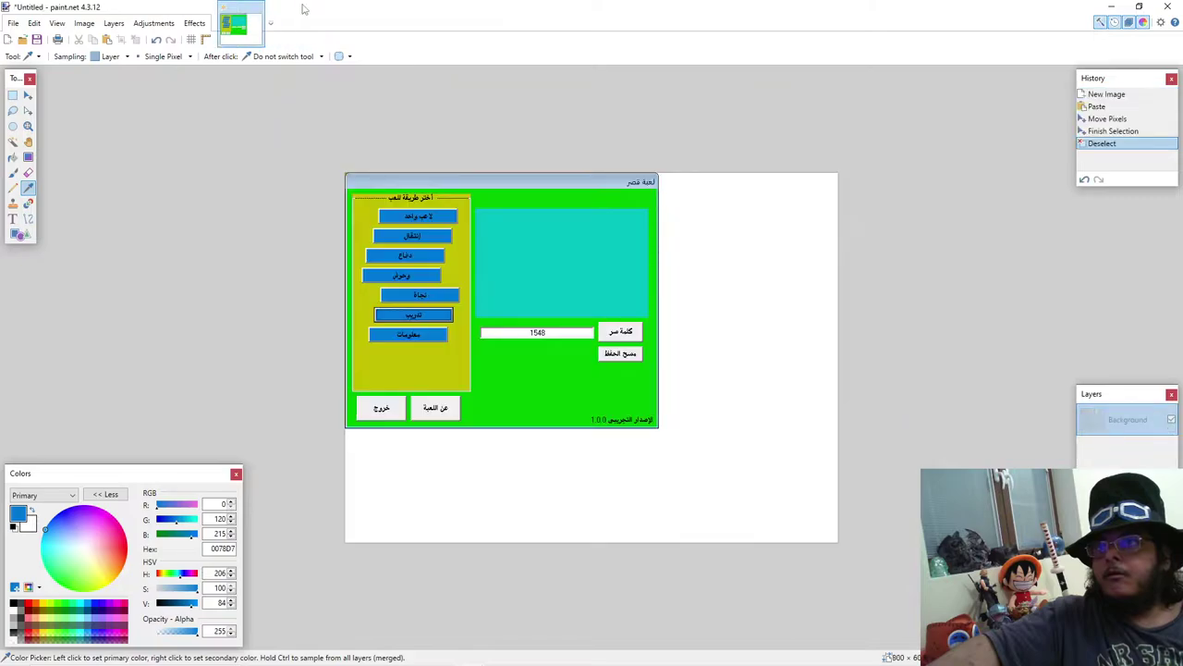
pyautogui.click(1168, 6)
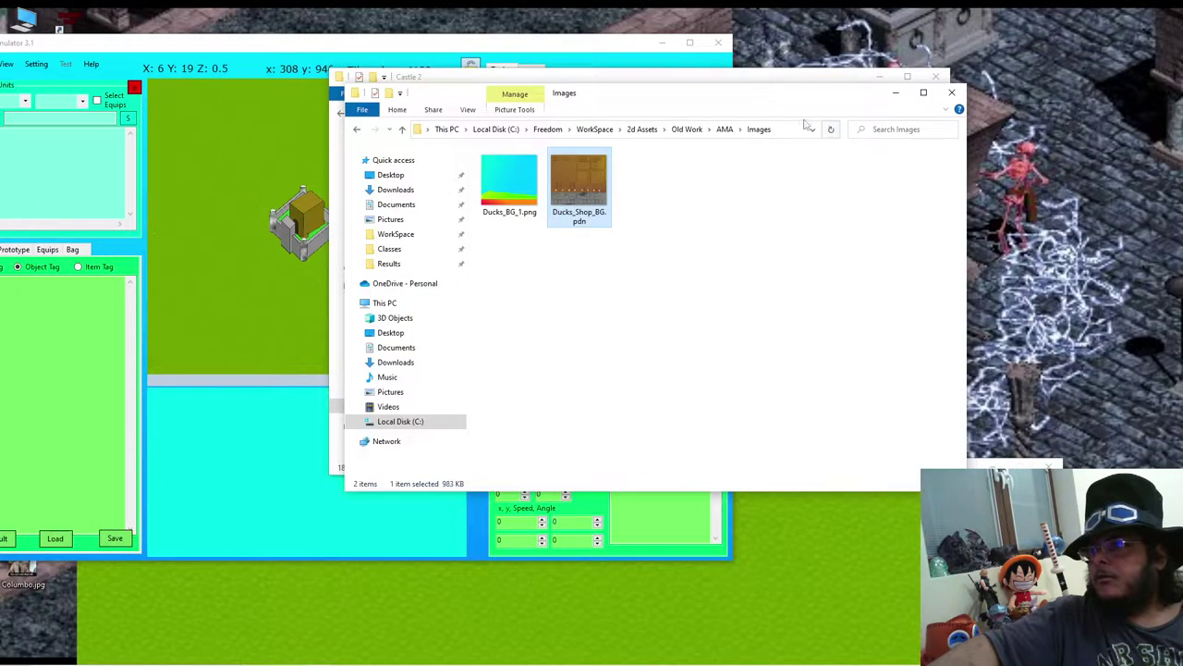
# Step: View the interface sheet GUI.psd from AMA's GUI folder in paint.net, then close the image
pyautogui.click(725, 129)
pyautogui.click(619, 207)
pyautogui.doubleClick(619, 207)
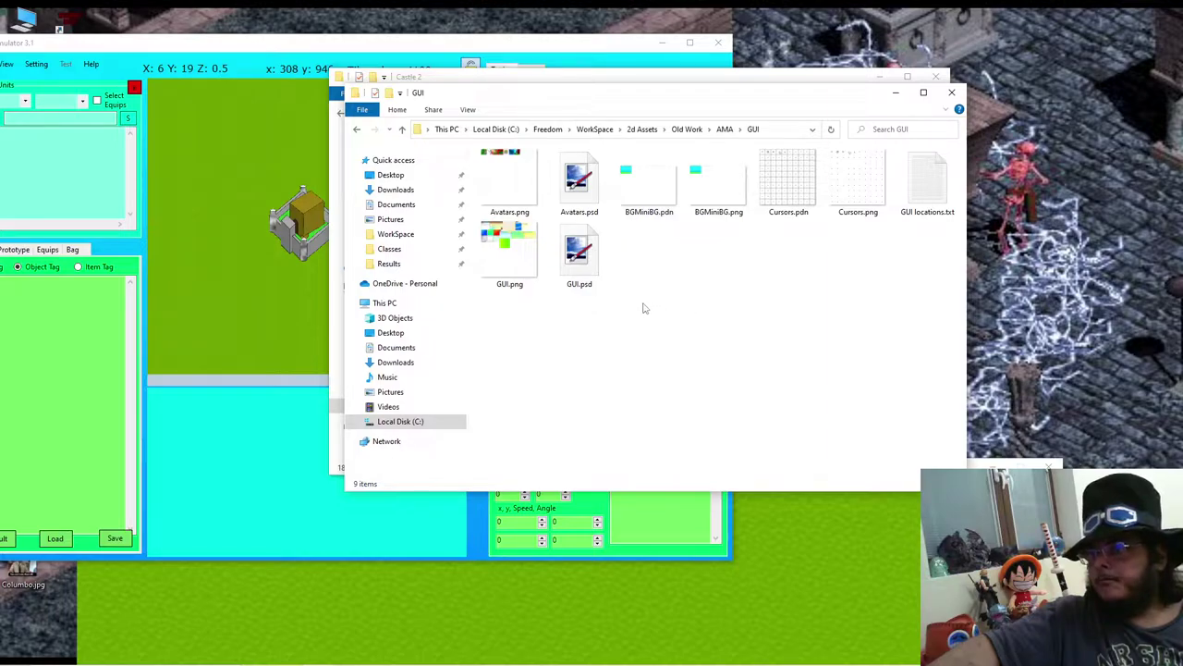
pyautogui.doubleClick(579, 251)
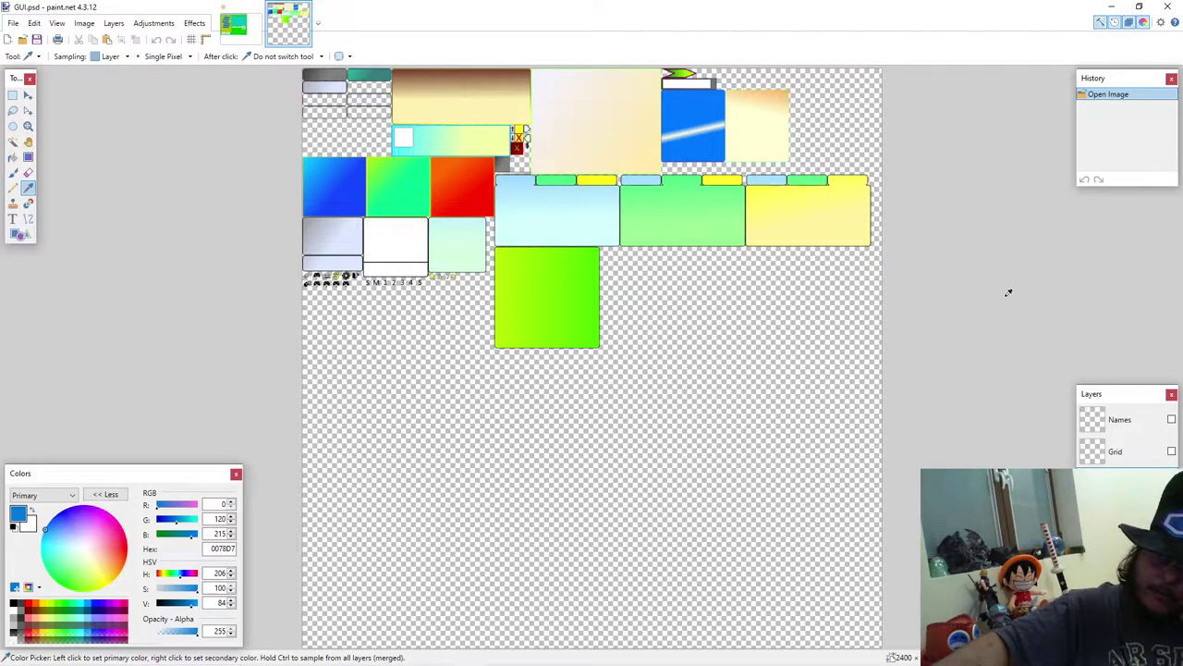
pyautogui.click(304, 8)
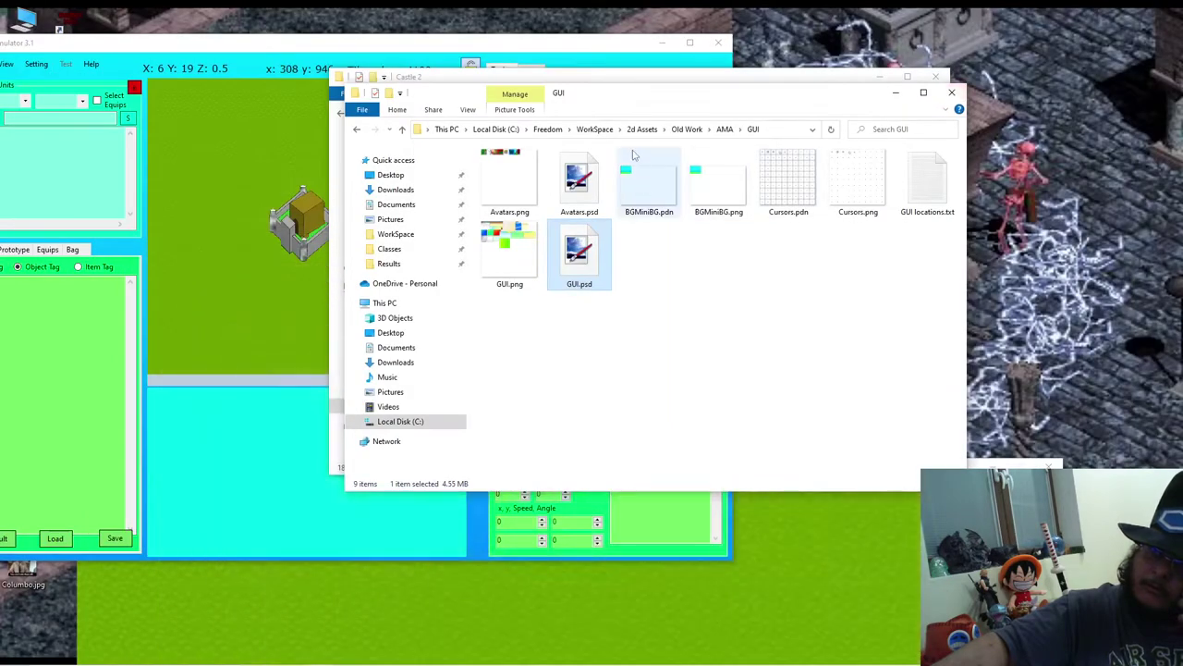
# Step: View the interface sheet GUI.png from Old Work\WisG\GUI in the photo viewer and close it again
pyautogui.click(710, 129)
pyautogui.click(724, 130)
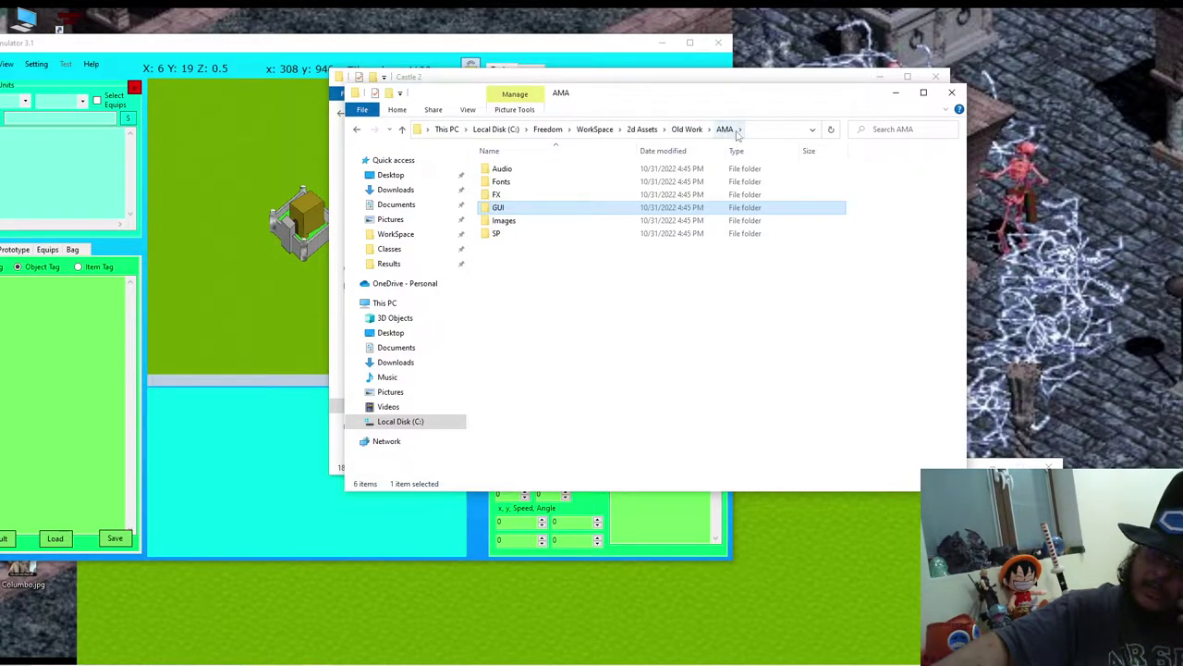
pyautogui.click(685, 129)
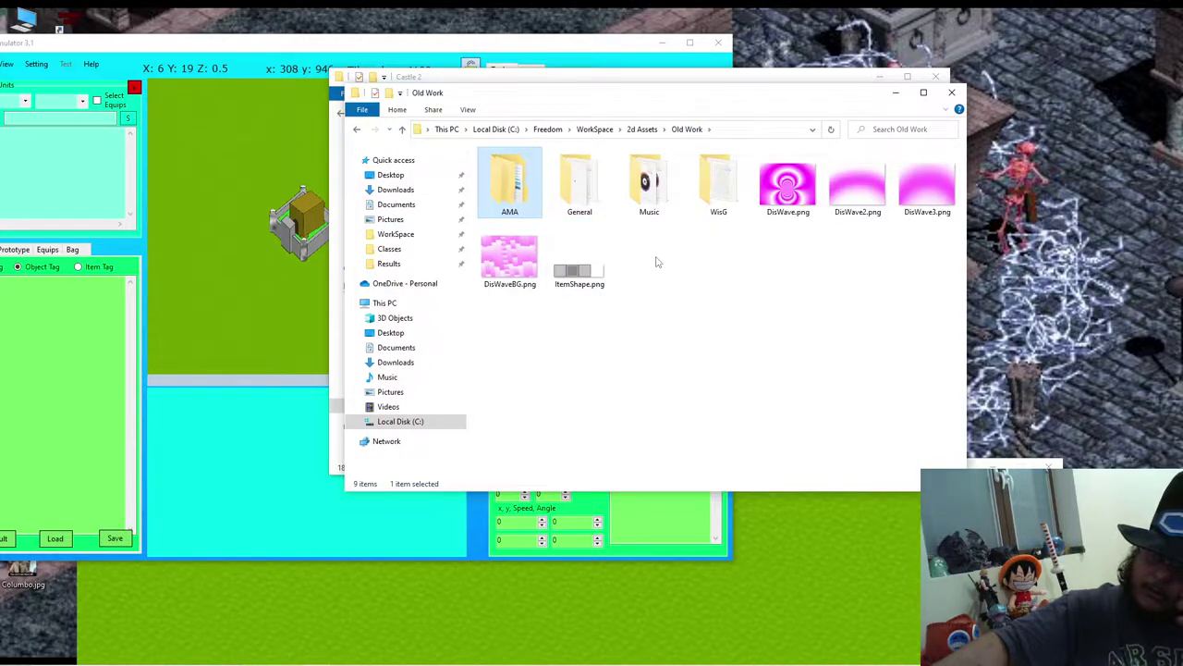
pyautogui.doubleClick(719, 185)
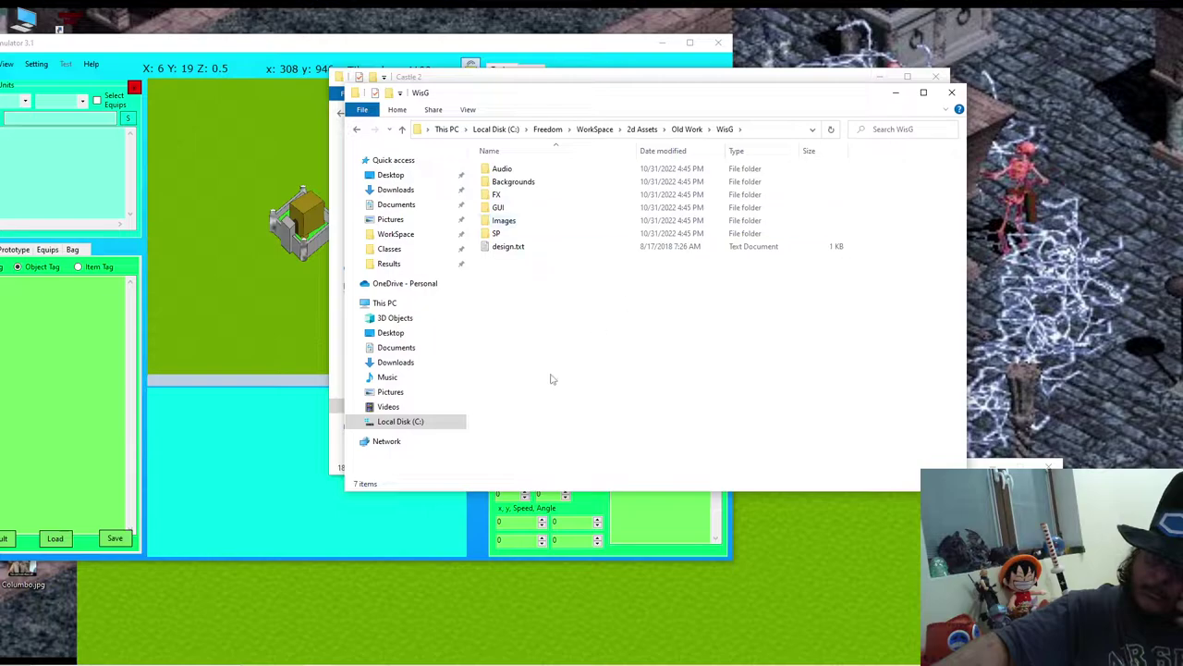
pyautogui.doubleClick(527, 207)
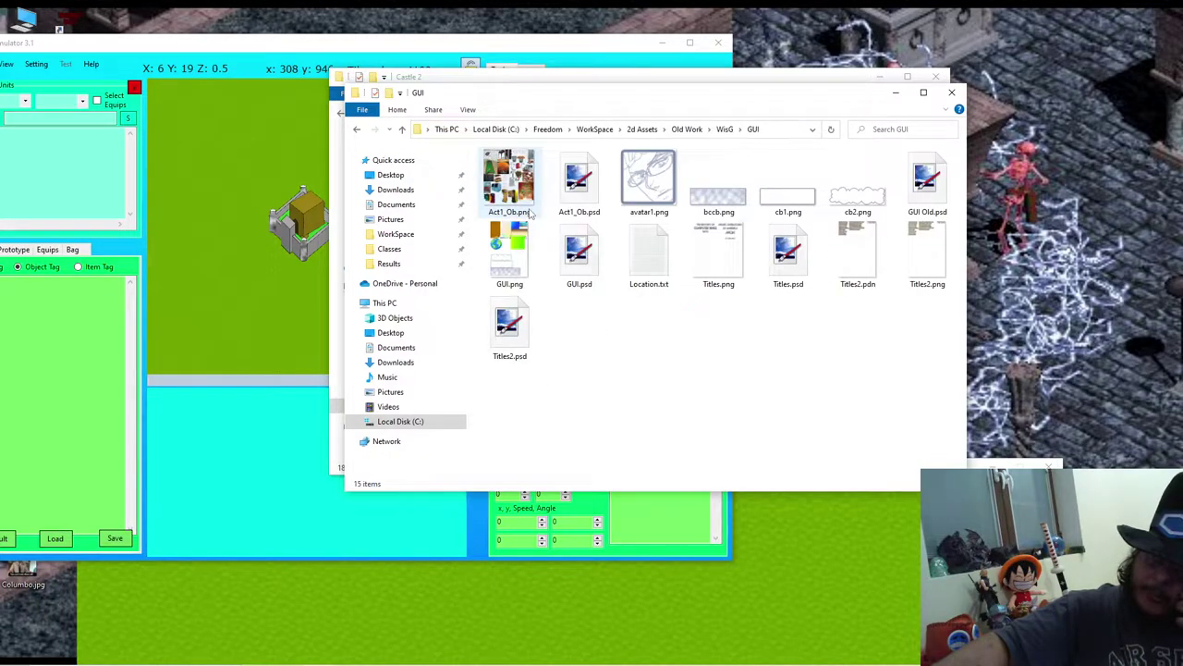
pyautogui.doubleClick(521, 248)
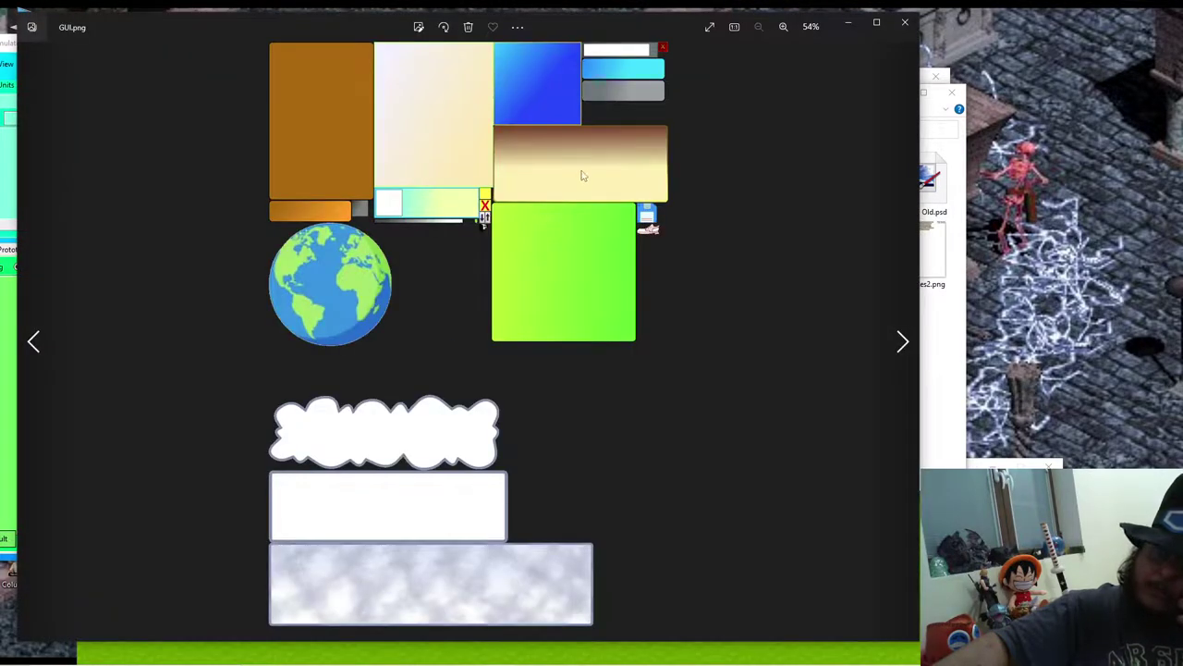
pyautogui.click(906, 27)
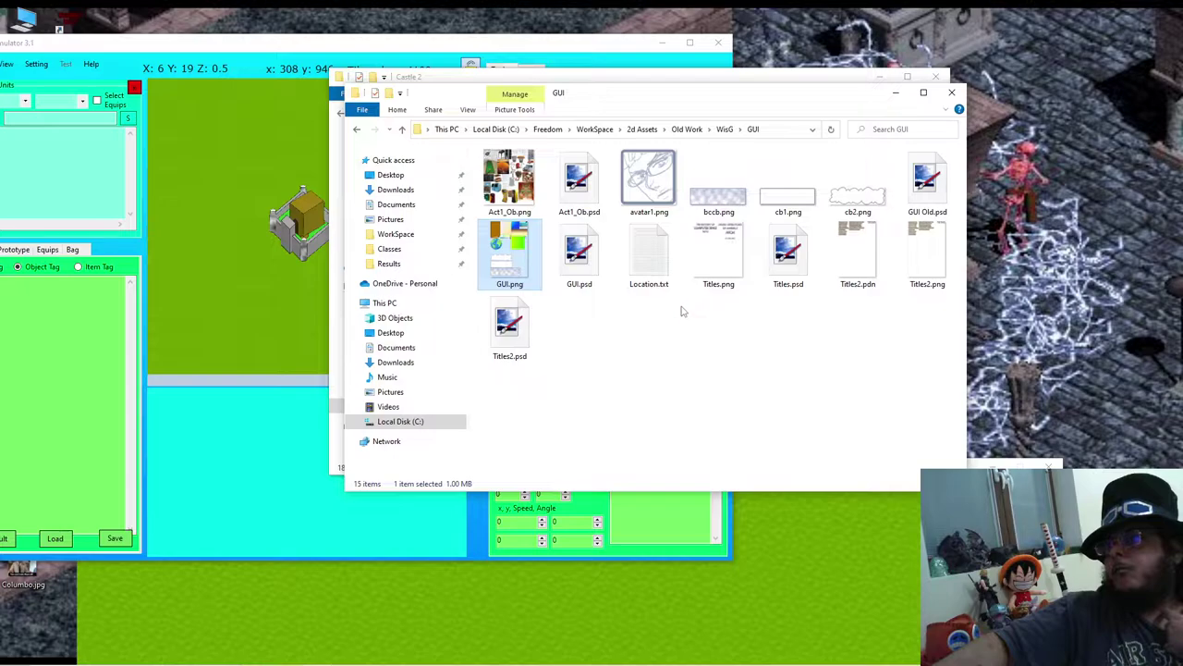
# Step: Open WisG's GUI.psd in paint.net to view it and bring the GUI folder window back in front
pyautogui.doubleClick(577, 257)
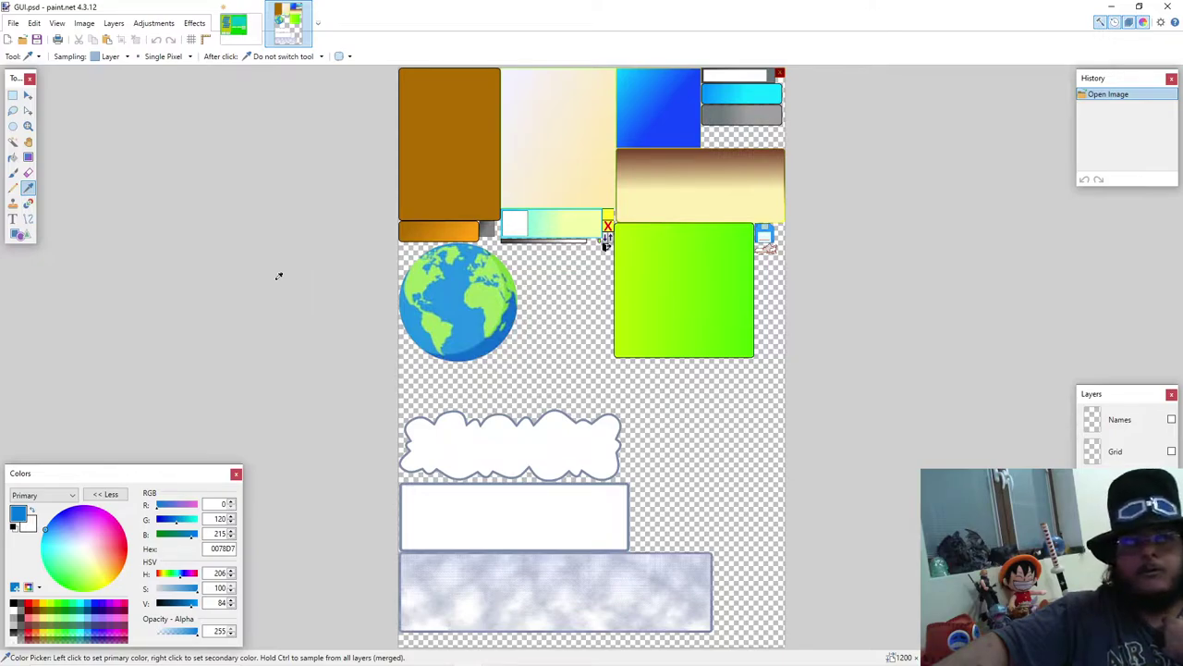
pyautogui.moveTo(586, 662)
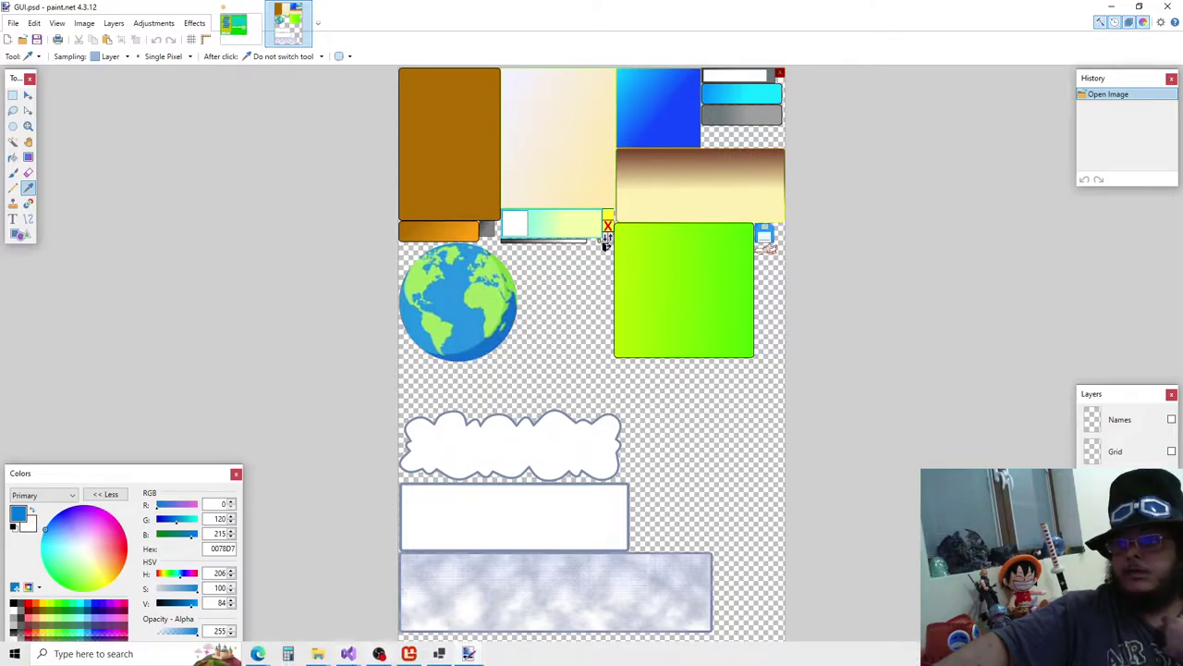
pyautogui.moveTo(317, 654)
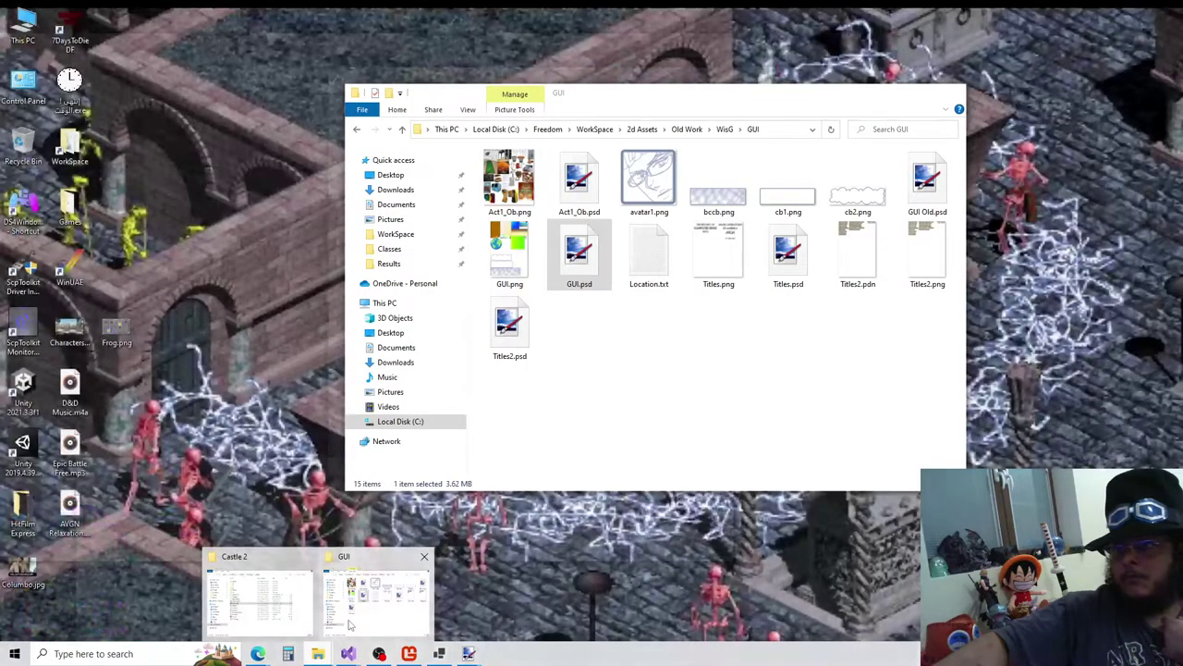
pyautogui.moveTo(266, 613)
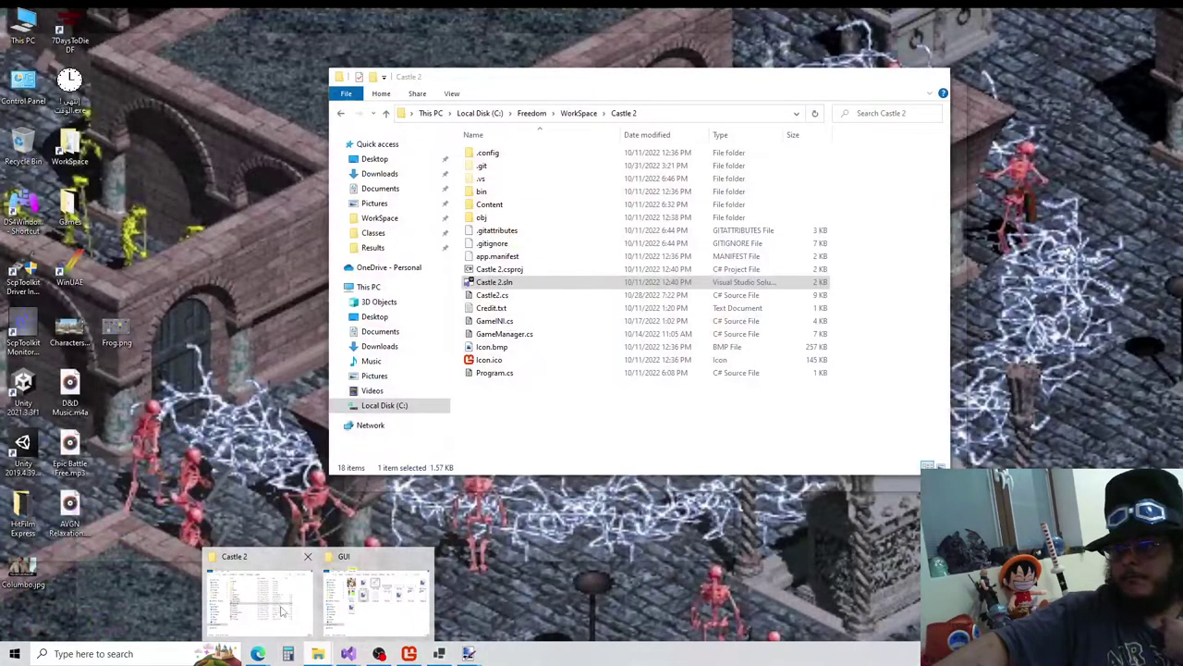
pyautogui.click(374, 599)
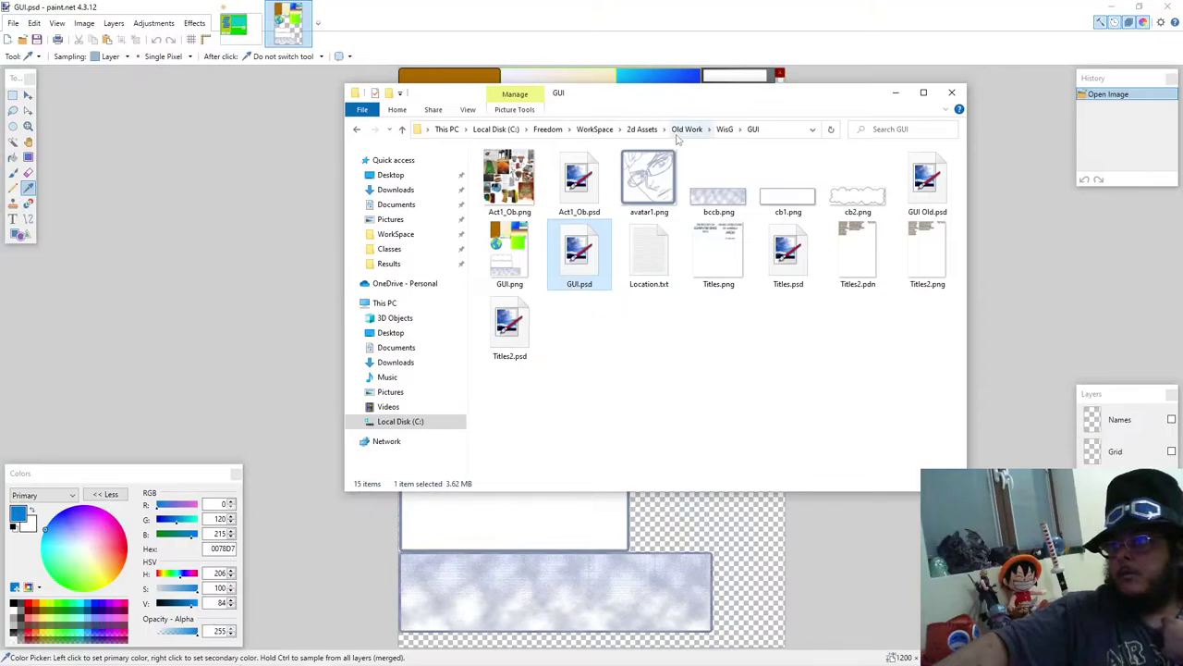
# Step: Move the محنة وائل folder from Pictures into WorkSpace\2d Assets
pyautogui.click(647, 130)
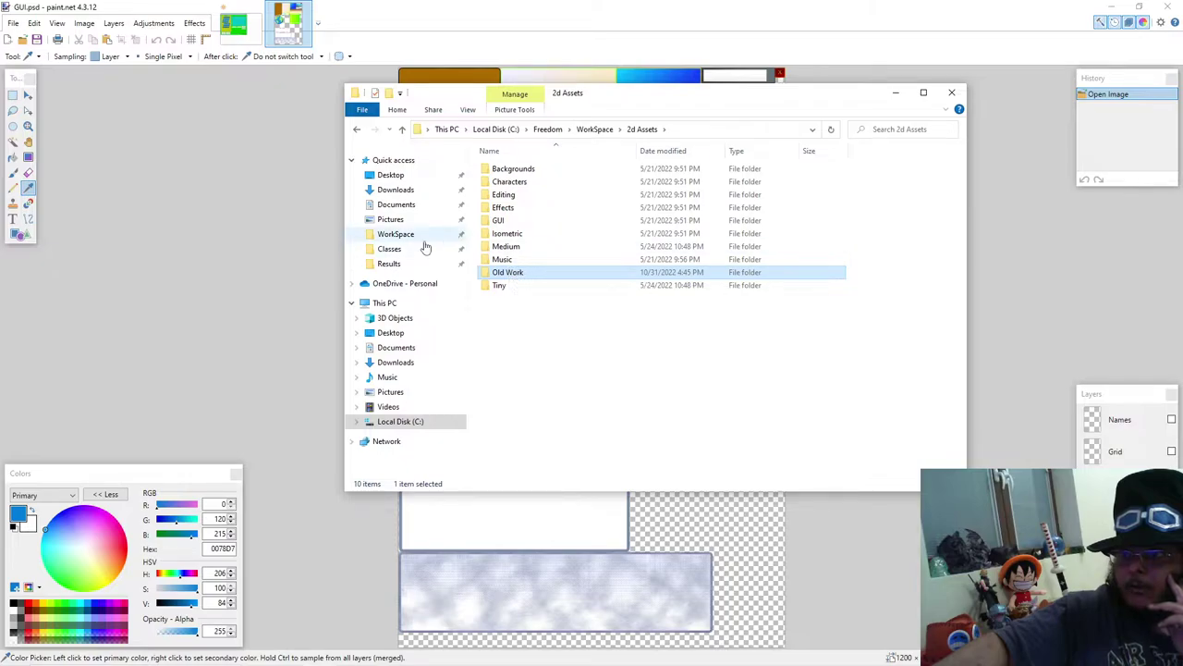
pyautogui.click(412, 305)
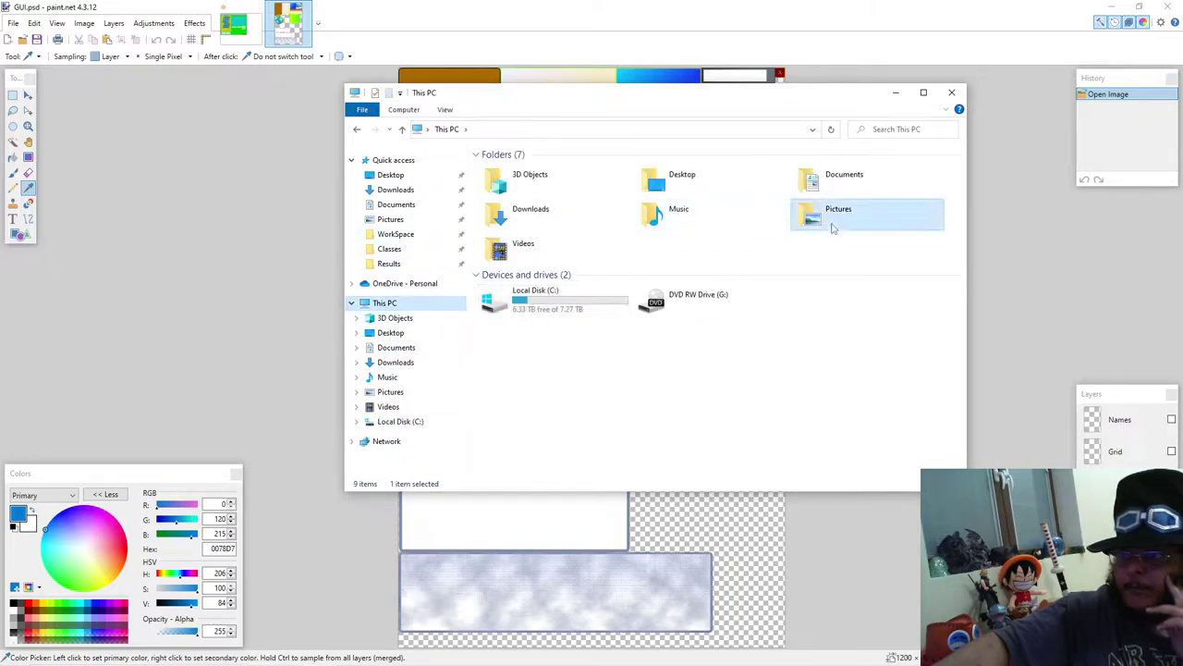
pyautogui.doubleClick(832, 227)
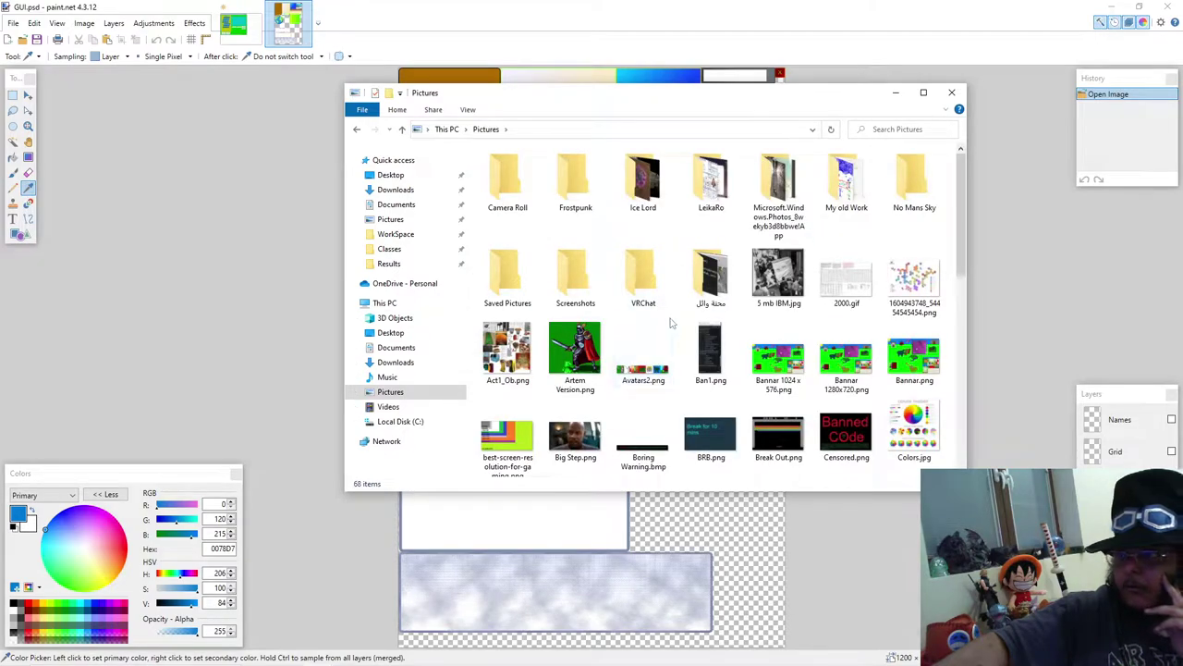
pyautogui.click(722, 284)
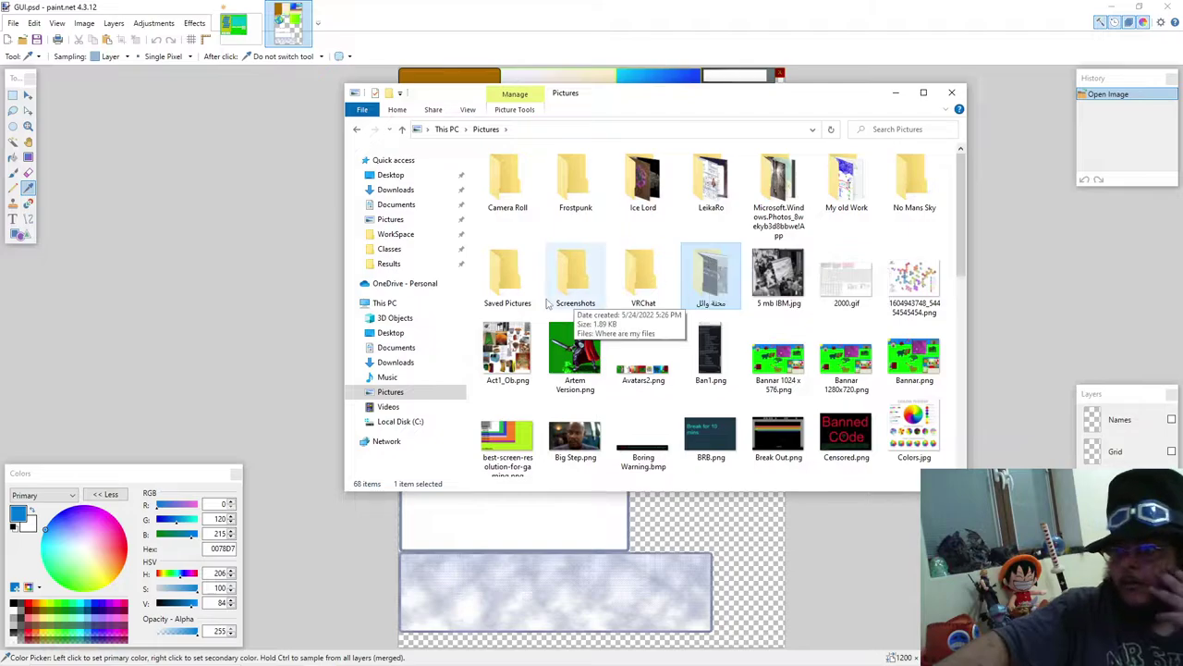
pyautogui.moveTo(472, 663)
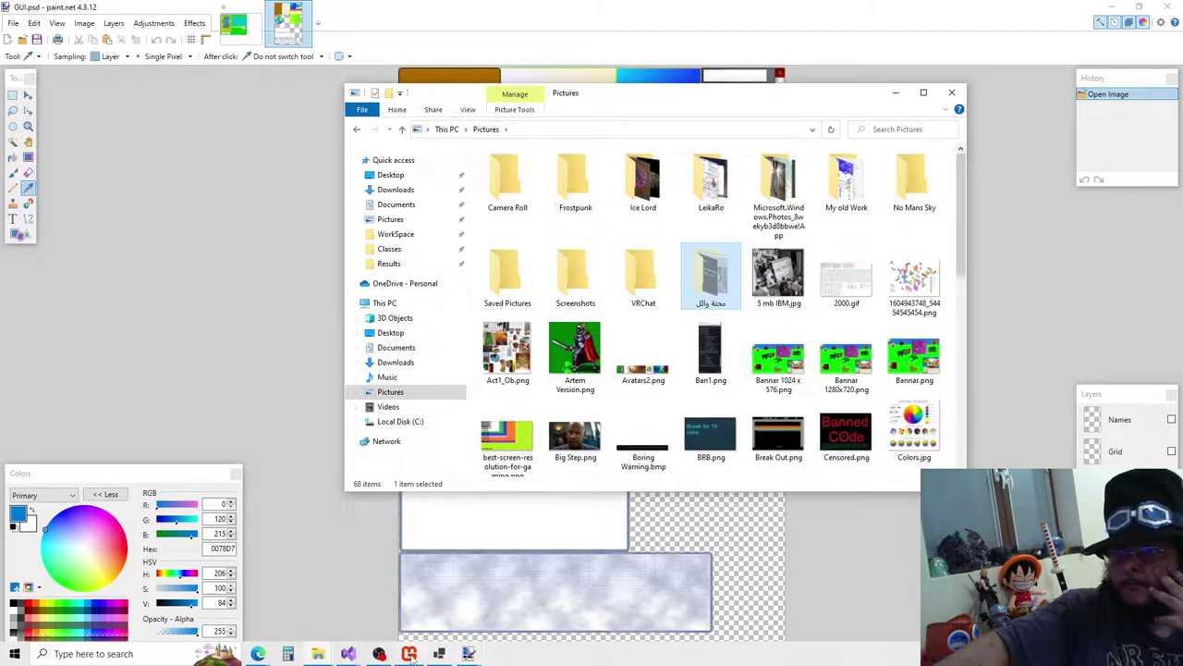
pyautogui.moveTo(317, 654)
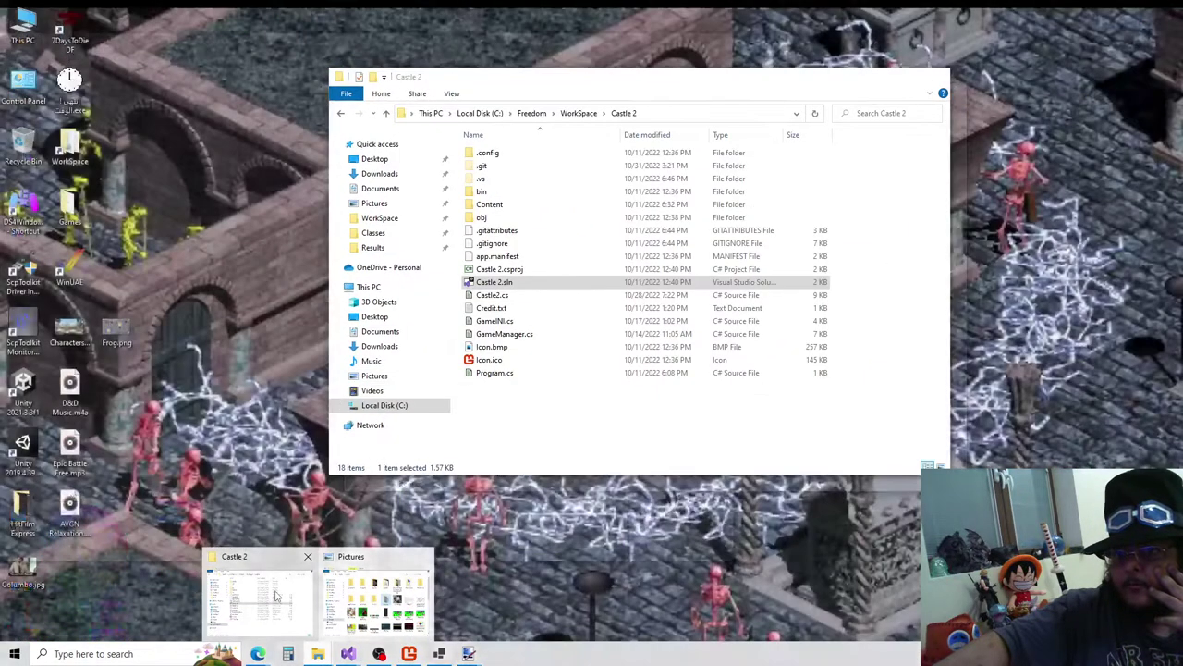
pyautogui.click(276, 597)
pyautogui.click(402, 218)
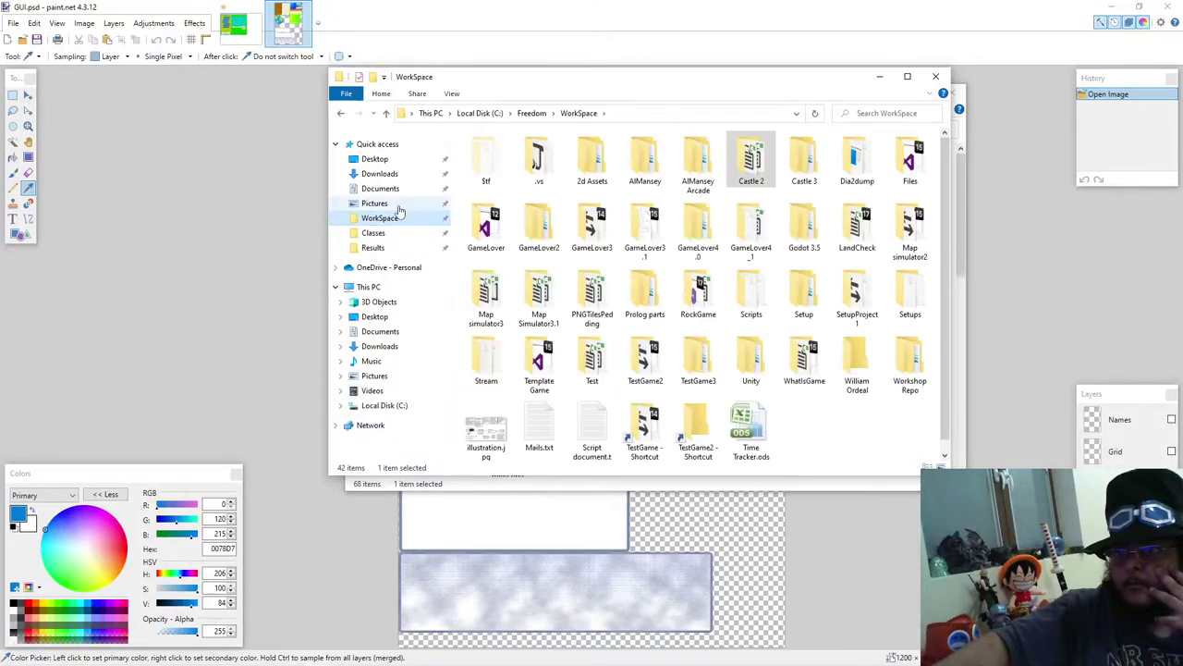
pyautogui.doubleClick(592, 159)
pyautogui.rightClick(651, 331)
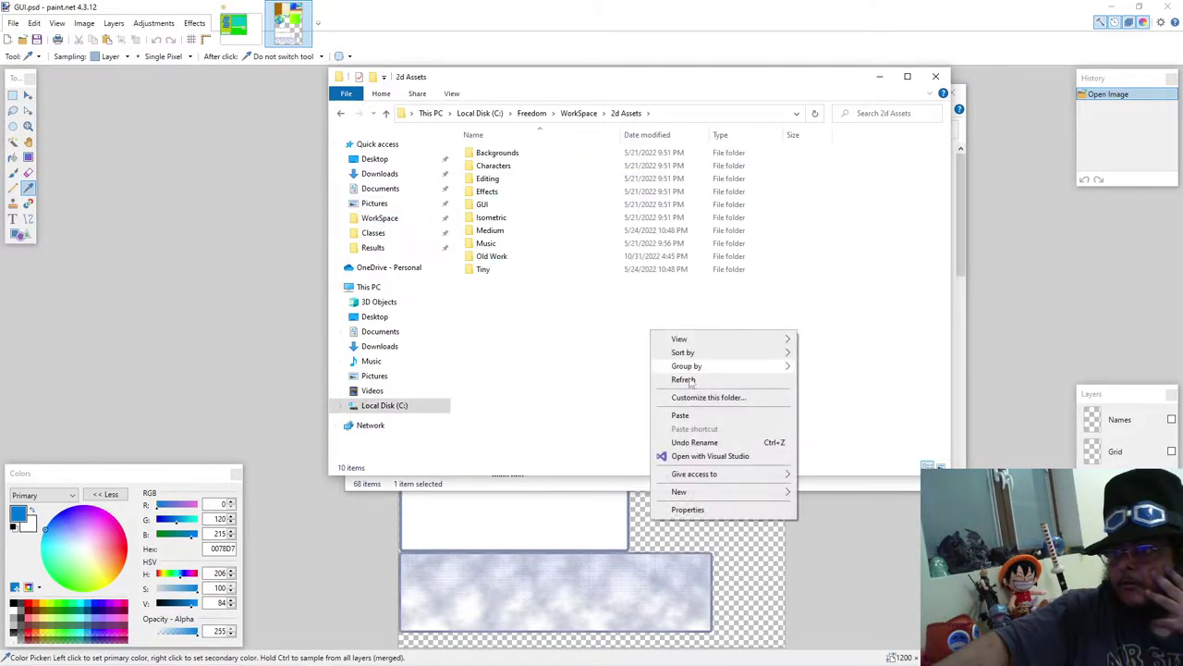
pyautogui.click(696, 416)
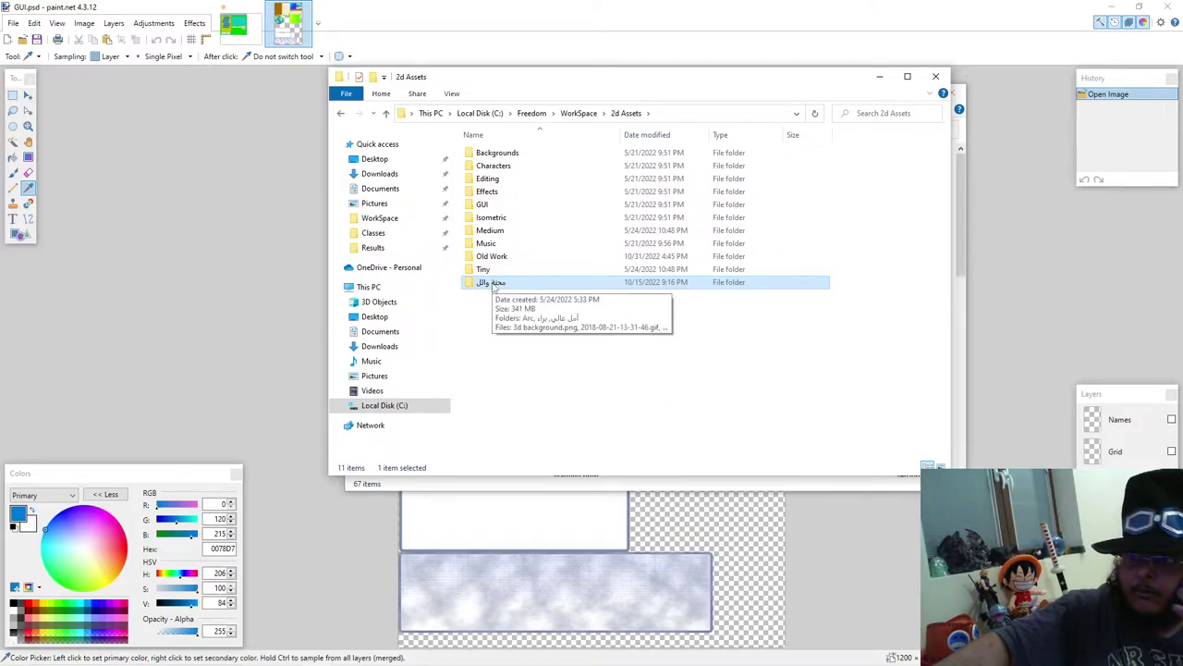
# Step: Look through the artwork in the moved محنة وائل folder and open its subfolder with the William's Ordeal logos
pyautogui.doubleClick(492, 284)
pyautogui.scroll(-5, 618, 372)
pyautogui.scroll(5, 618, 373)
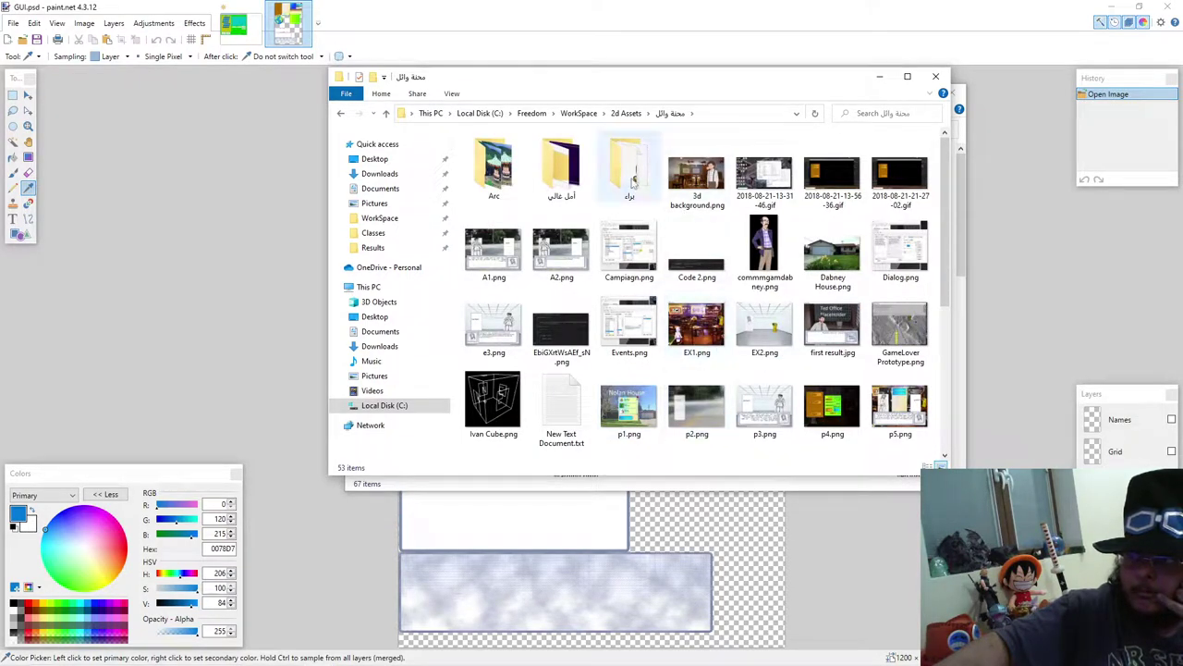
pyautogui.click(581, 164)
pyautogui.doubleClick(581, 165)
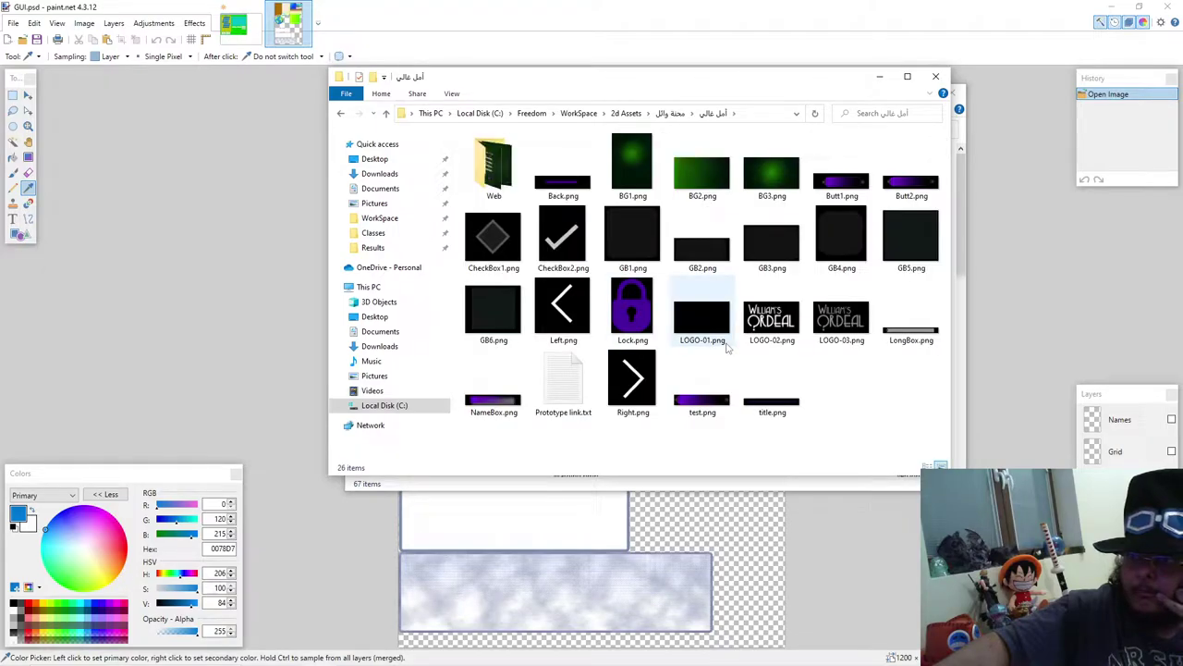
# Step: View the William's Ordeal start, main menu and settings screen mockups from the Web folder, beginning with Web 1920 – 1.png
pyautogui.click(518, 167)
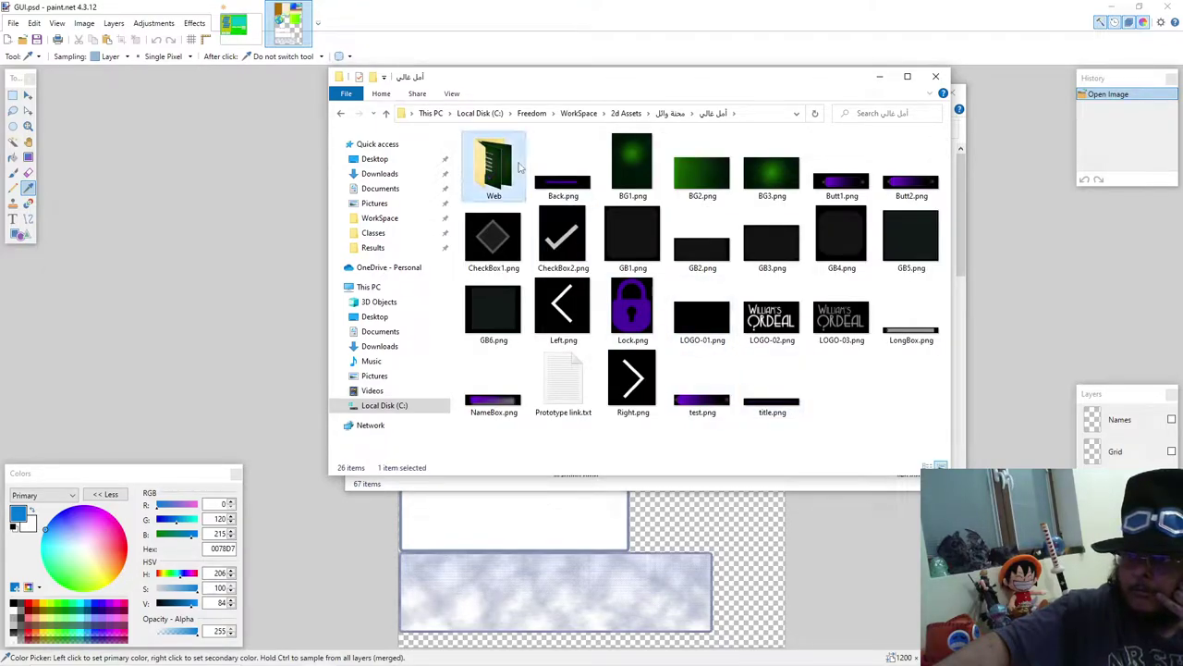
pyautogui.doubleClick(519, 167)
pyautogui.doubleClick(524, 190)
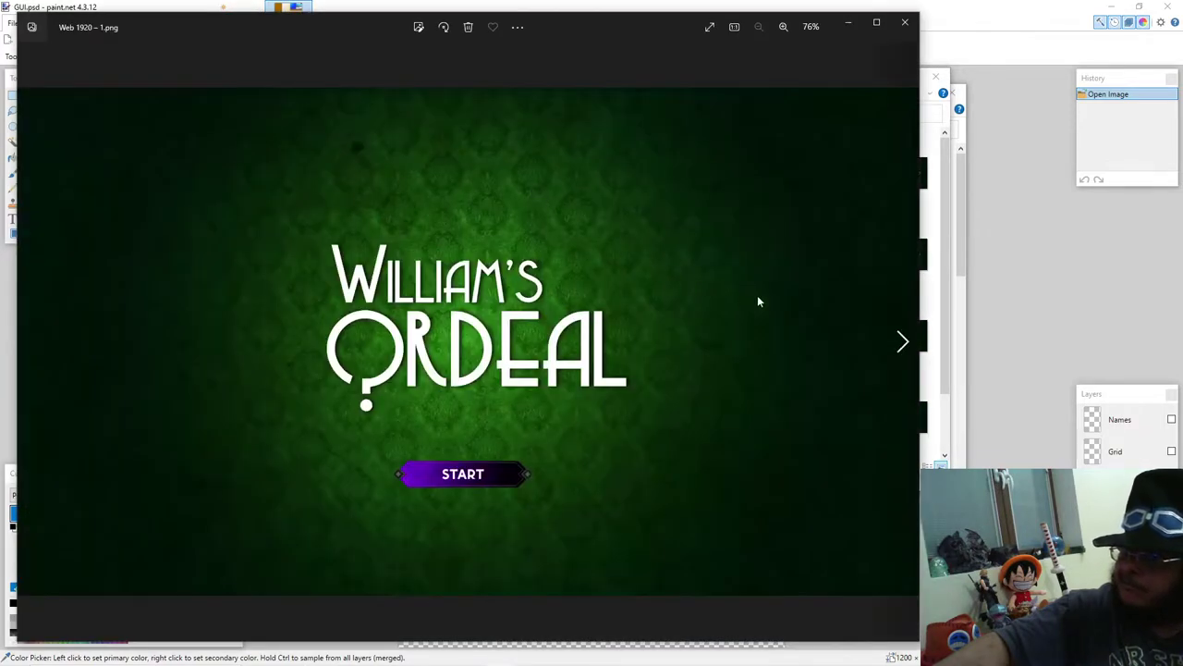
pyautogui.click(893, 344)
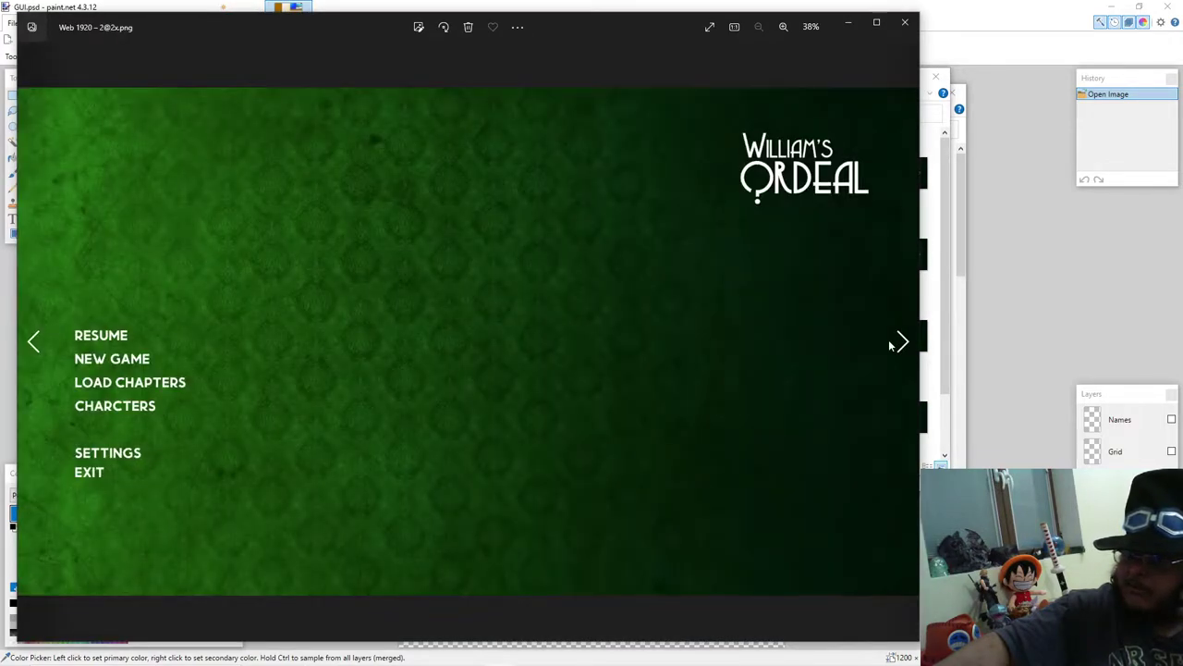
pyautogui.click(893, 344)
pyautogui.click(894, 344)
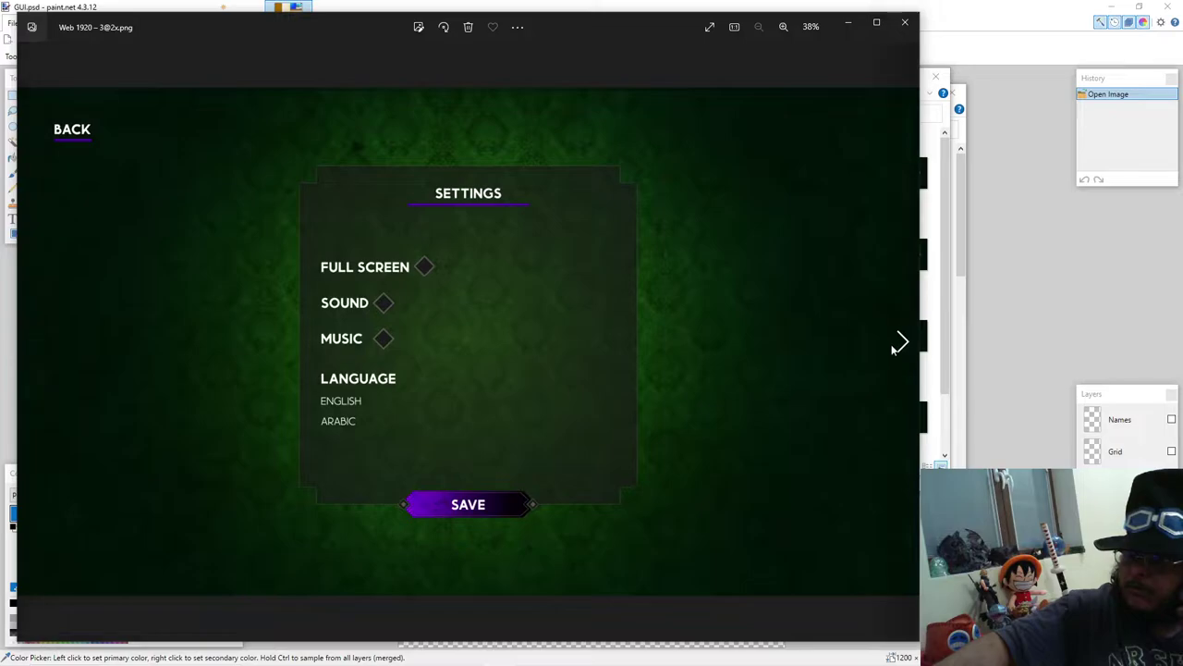
pyautogui.click(898, 346)
pyautogui.click(898, 348)
pyautogui.click(898, 349)
pyautogui.click(897, 350)
pyautogui.click(898, 349)
pyautogui.click(898, 350)
pyautogui.click(897, 350)
pyautogui.click(898, 349)
pyautogui.click(898, 349)
pyautogui.click(898, 349)
pyautogui.click(897, 350)
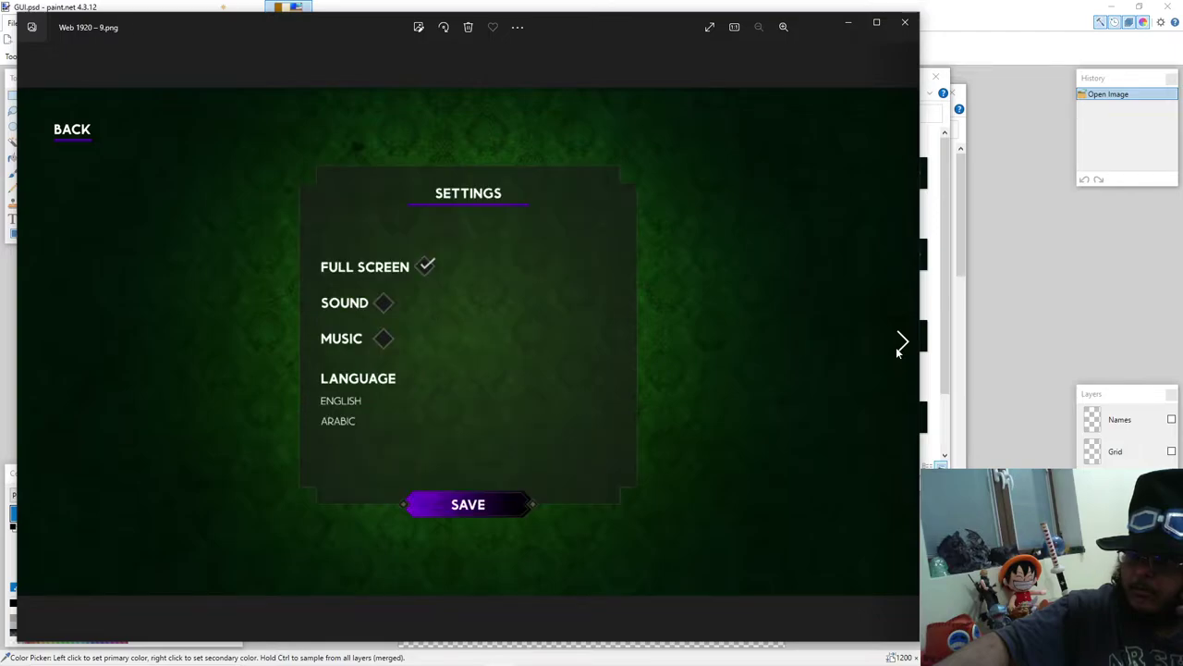
pyautogui.click(898, 349)
pyautogui.click(898, 350)
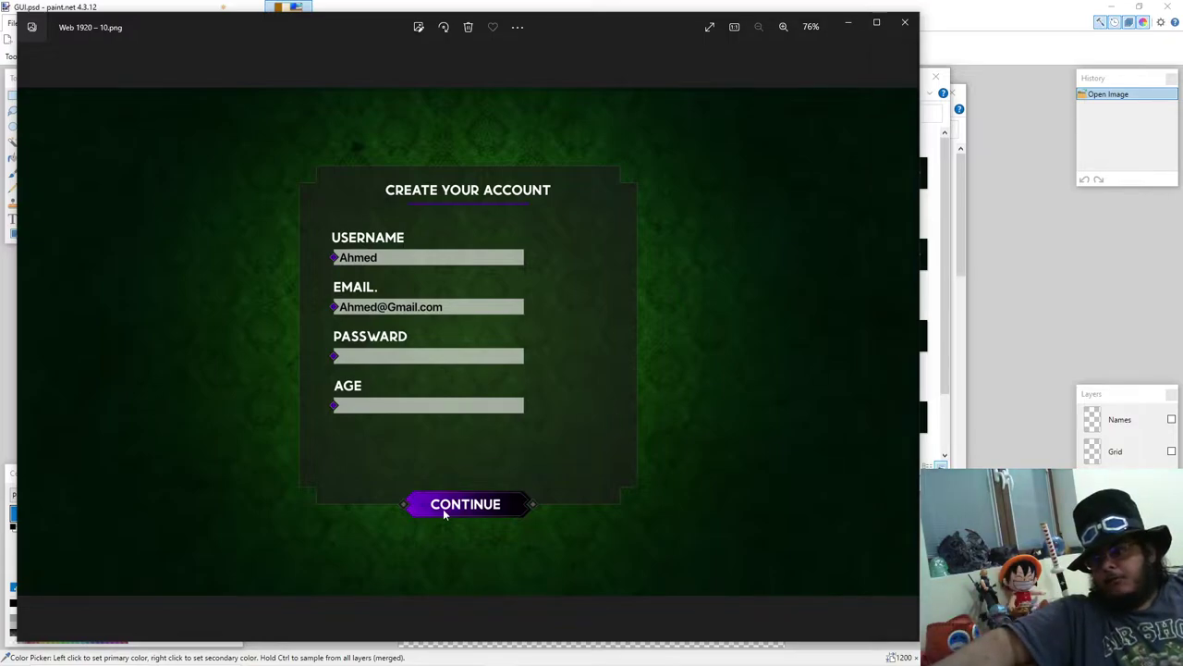
# Step: View the remaining account creation, character and settings mockups up to Web 1920 – 16.png and close the image viewer
pyautogui.click(901, 344)
pyautogui.click(902, 345)
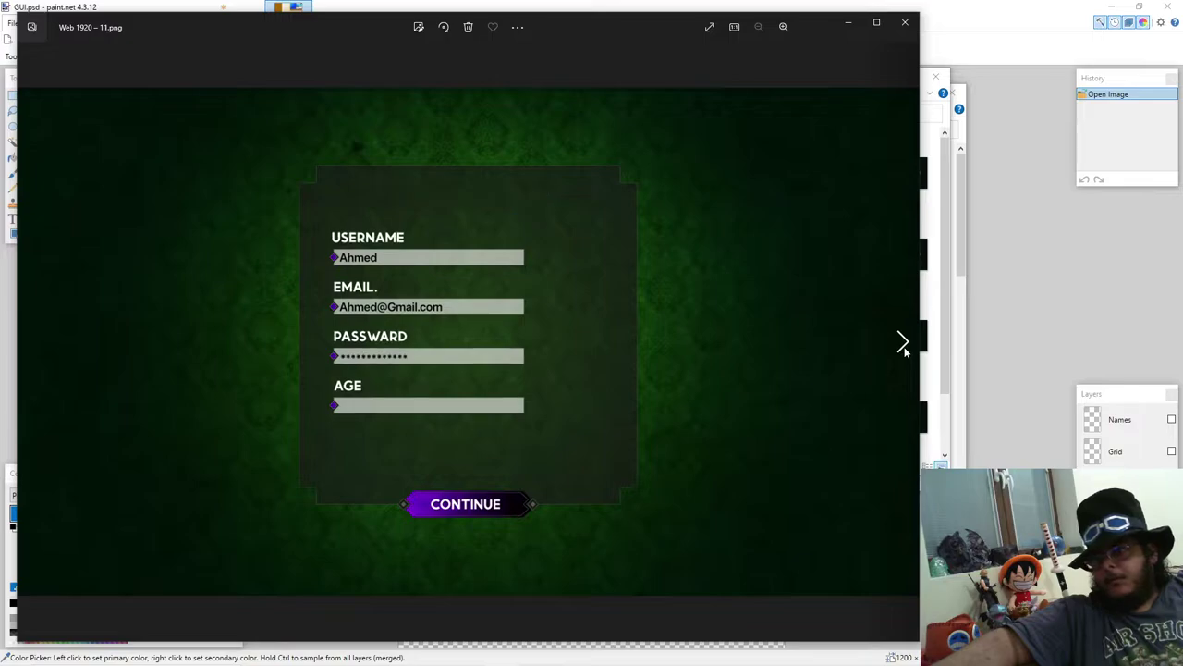
pyautogui.click(902, 345)
pyautogui.click(902, 345)
pyautogui.click(902, 345)
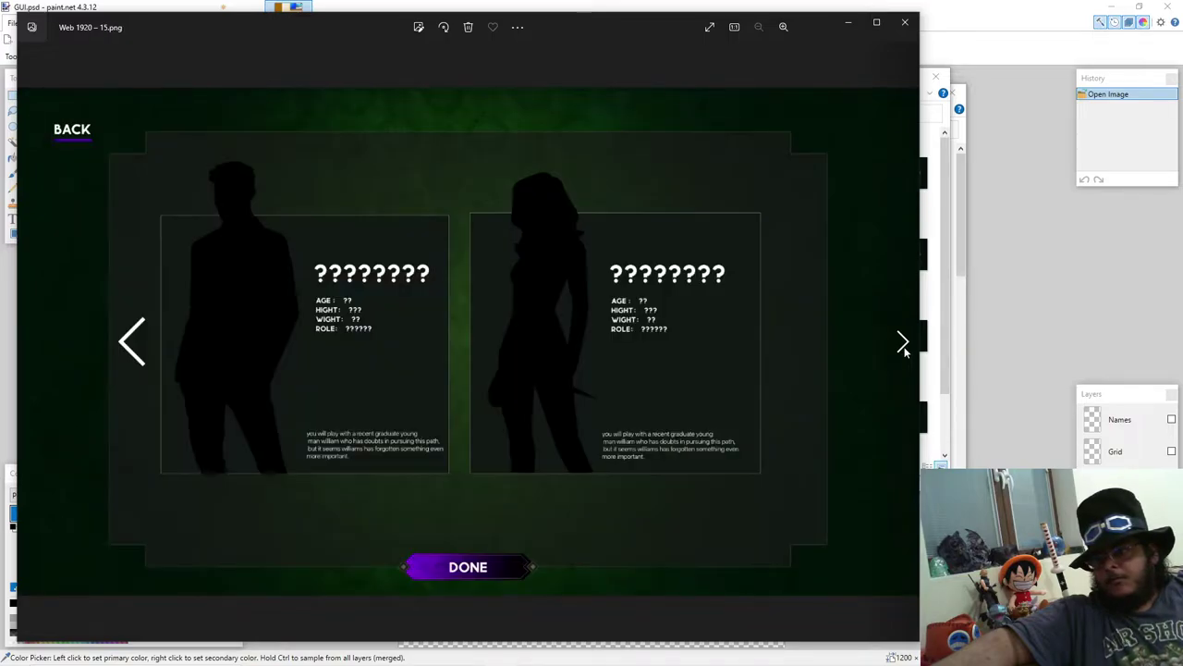
pyautogui.click(903, 345)
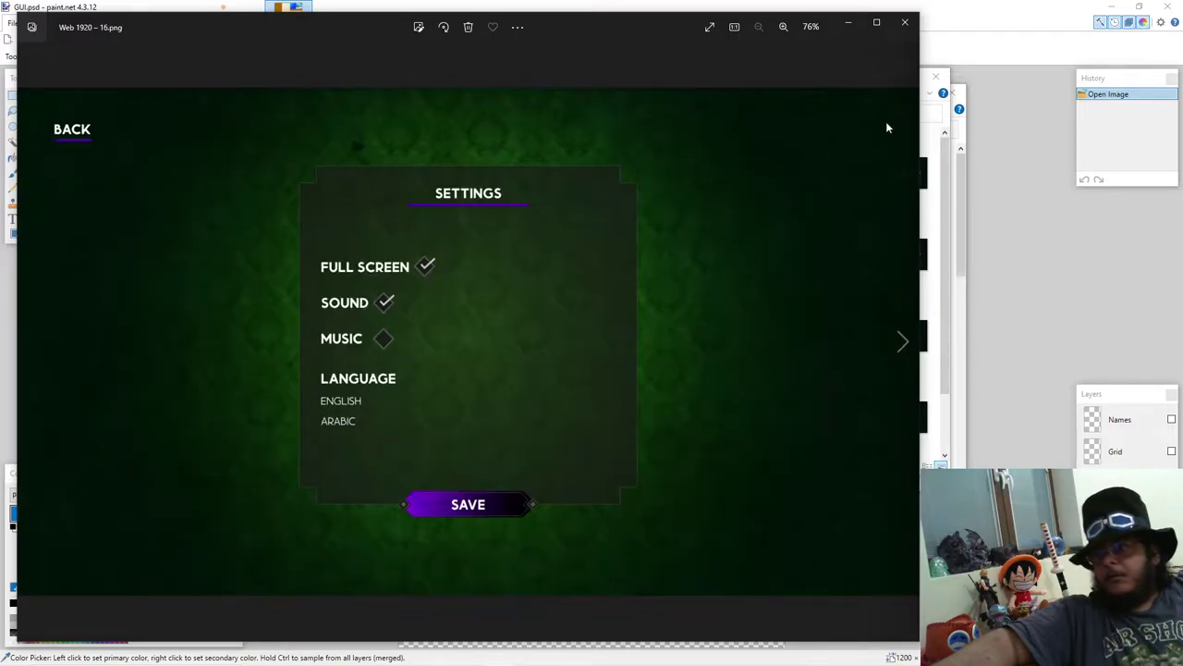
pyautogui.click(904, 21)
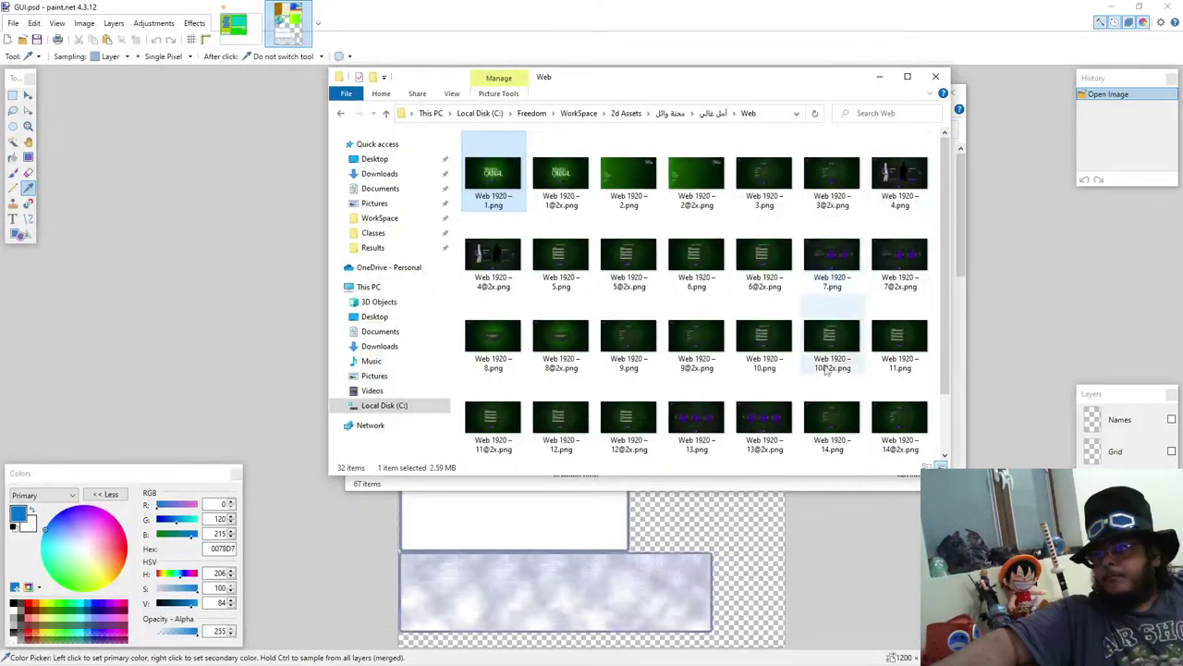
# Step: View the Butt1.png button graphic from the folder above Web, and switch to the untitled game menu image in paint.net
pyautogui.click(714, 113)
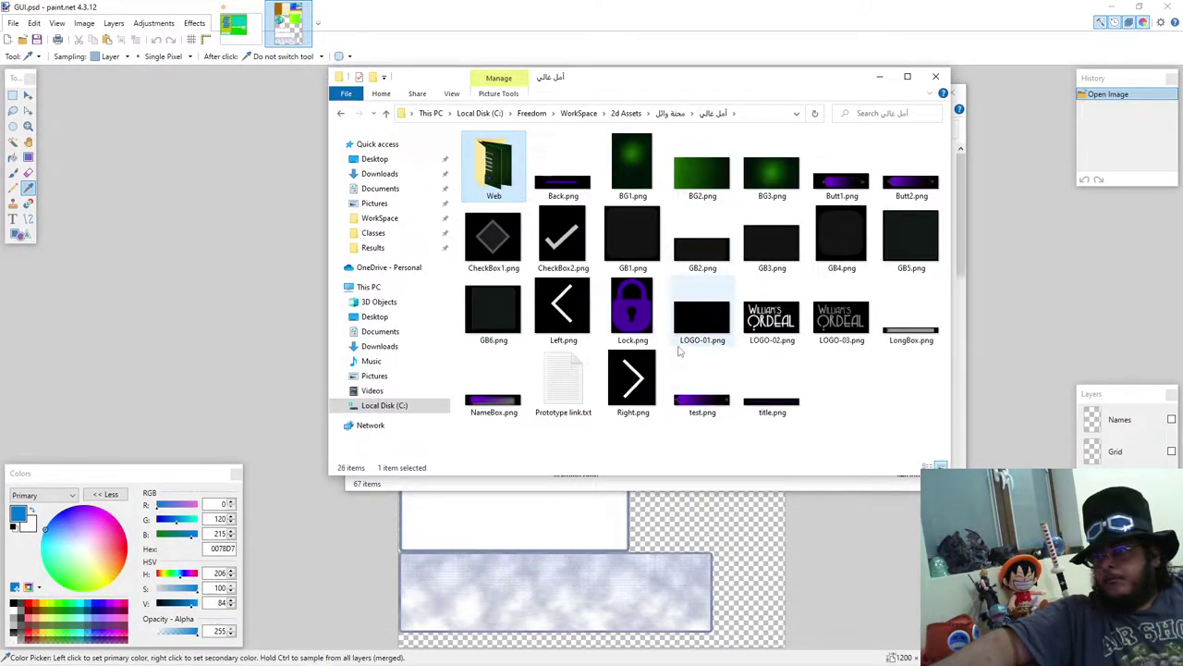
pyautogui.doubleClick(832, 190)
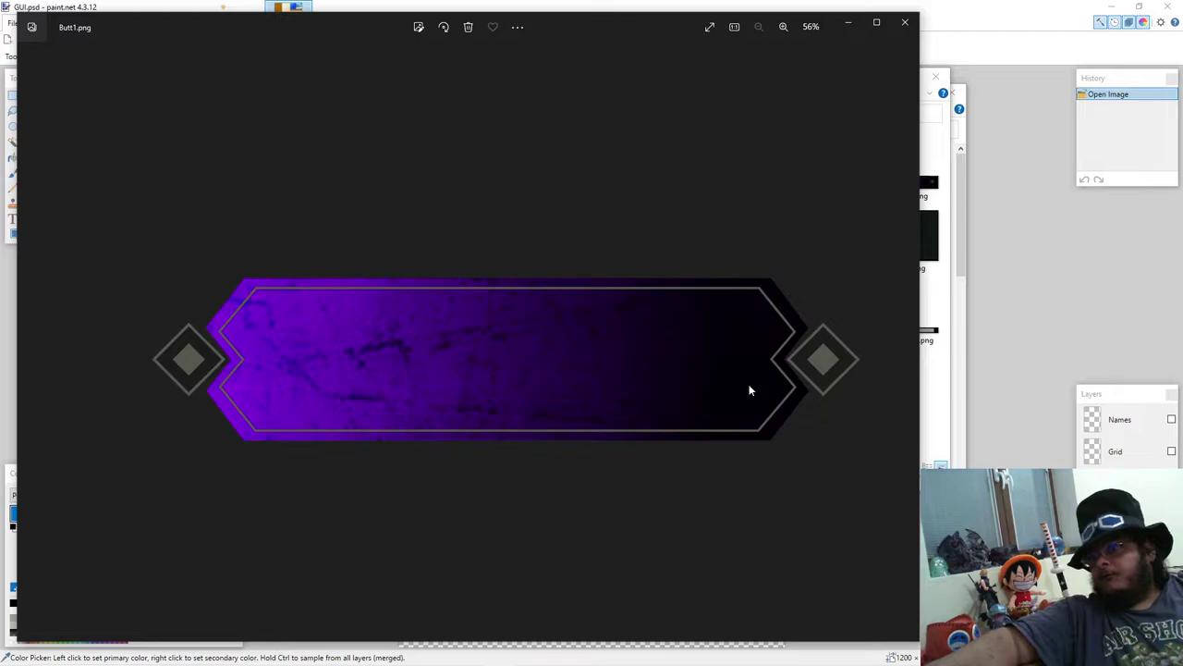
pyautogui.moveTo(606, 664)
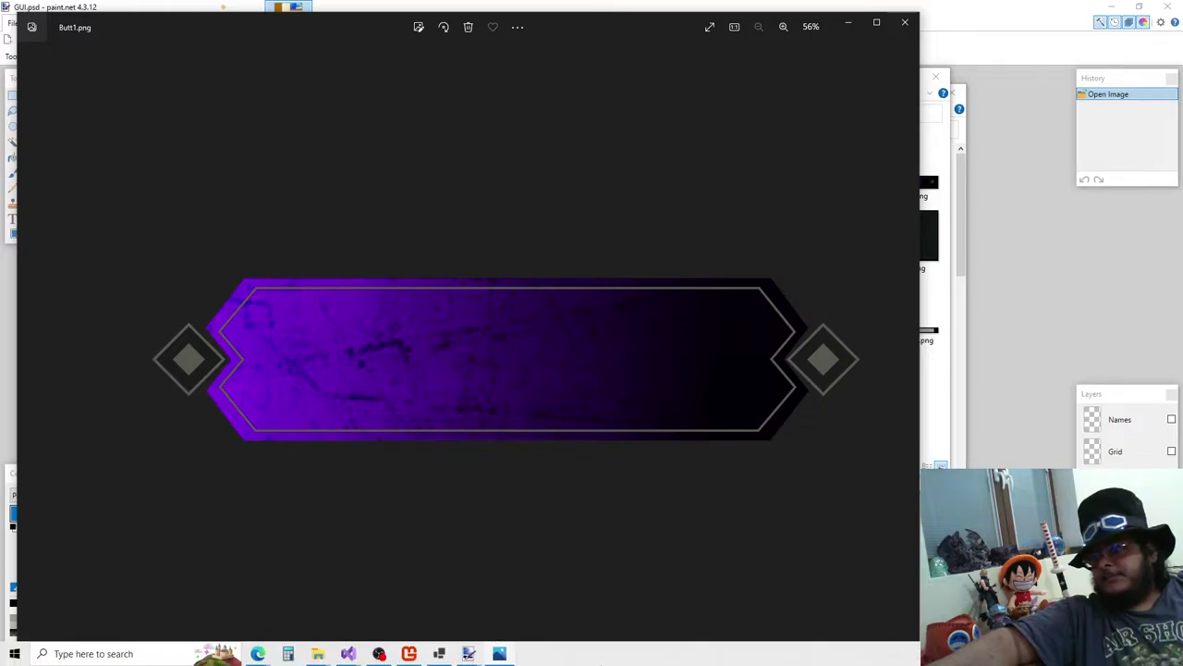
pyautogui.moveTo(499, 655)
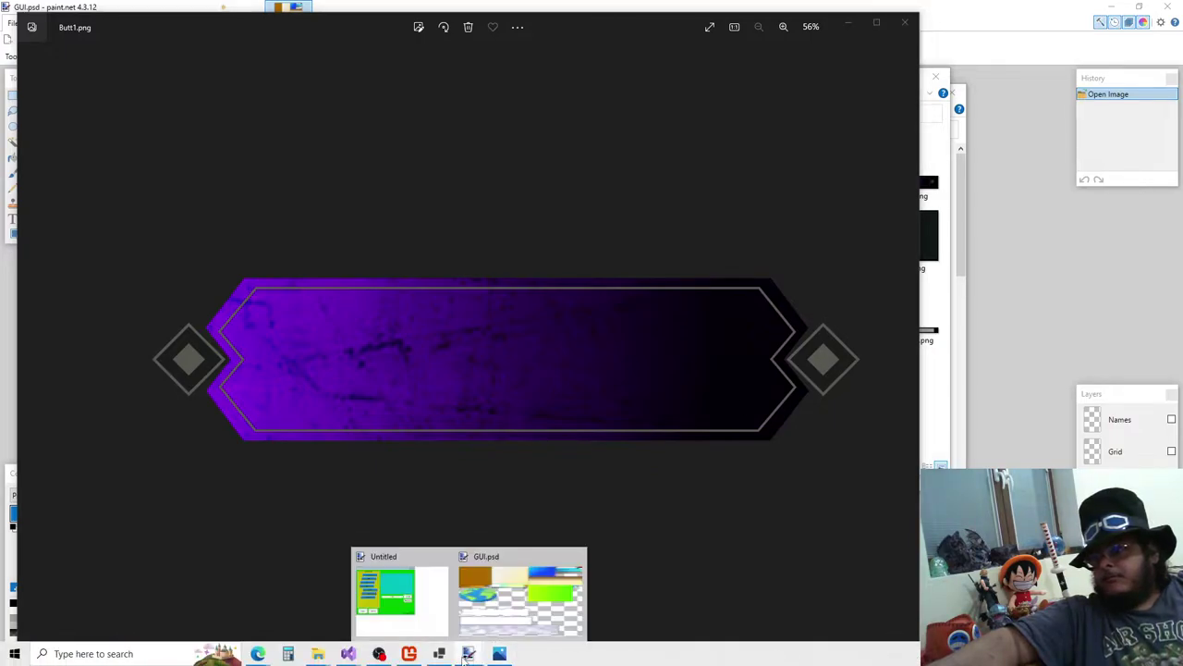
pyautogui.click(402, 592)
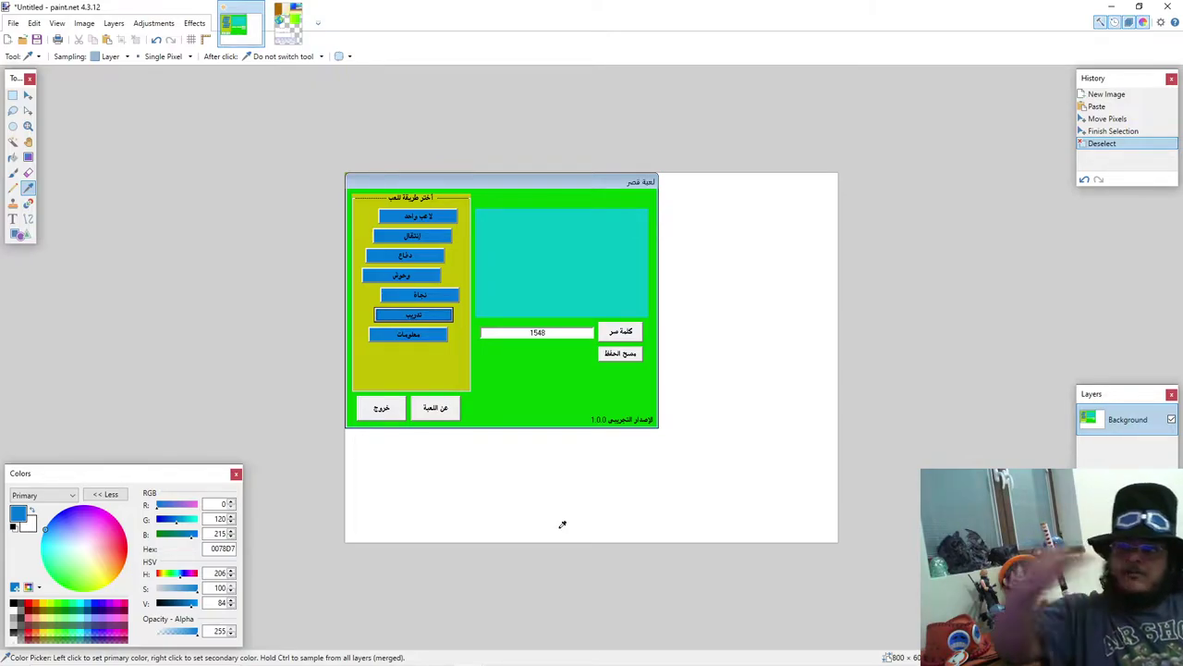
# Step: Un-maximize the paint.net window, move it to the lower part of the desktop, and bring the Castle 2 game window in front
pyautogui.moveTo(562, 662)
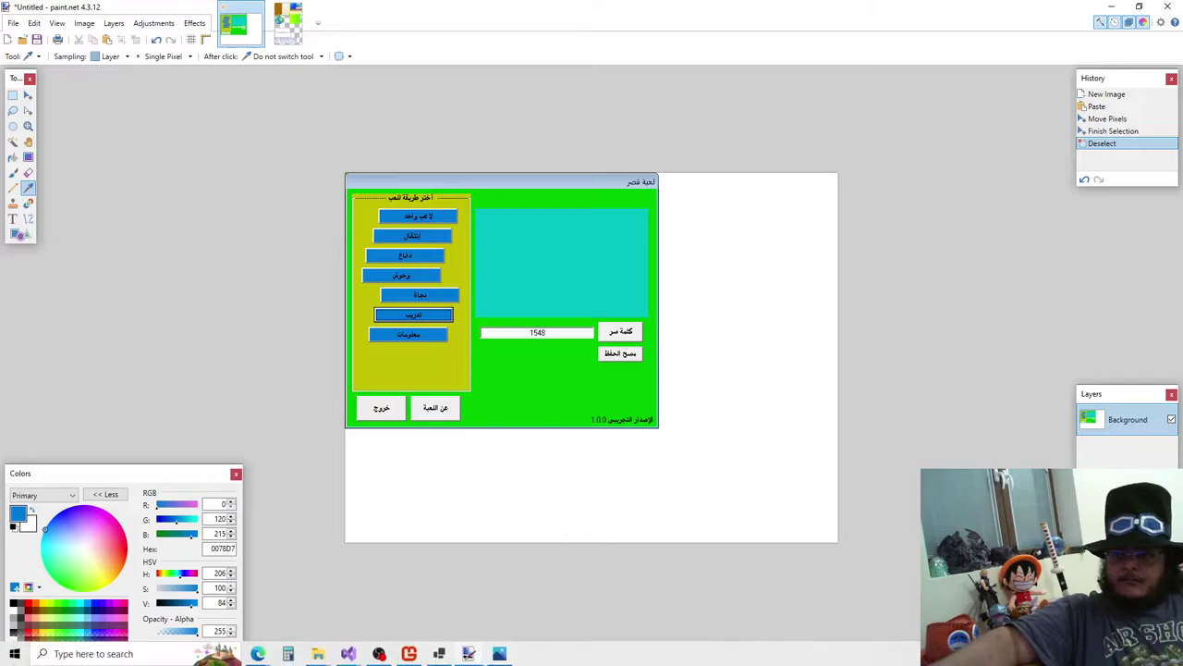
pyautogui.click(428, 657)
pyautogui.moveTo(393, 467); pyautogui.dragTo(338, 34)
pyautogui.moveTo(499, 654)
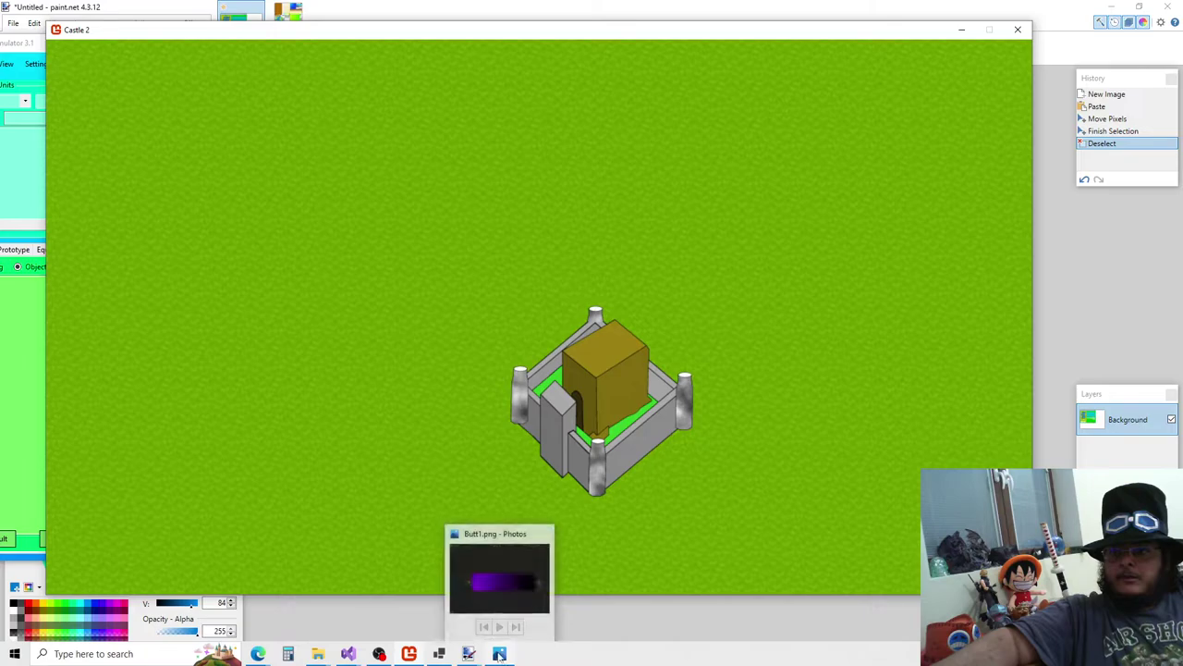
pyautogui.moveTo(408, 654)
pyautogui.click(458, 628)
pyautogui.moveTo(481, 6)
pyautogui.mouseDown()
pyautogui.moveTo(689, 127)
pyautogui.moveTo(747, 131)
pyautogui.moveTo(350, 50)
pyautogui.moveTo(370, 46)
pyautogui.moveTo(337, 12)
pyautogui.moveTo(466, 12)
pyautogui.moveTo(323, 6)
pyautogui.moveTo(873, 157)
pyautogui.moveTo(860, 196)
pyautogui.moveTo(782, 151)
pyautogui.moveTo(939, 293)
pyautogui.moveTo(846, 613)
pyautogui.mouseUp()
pyautogui.moveTo(745, 409); pyautogui.dragTo(736, 381)
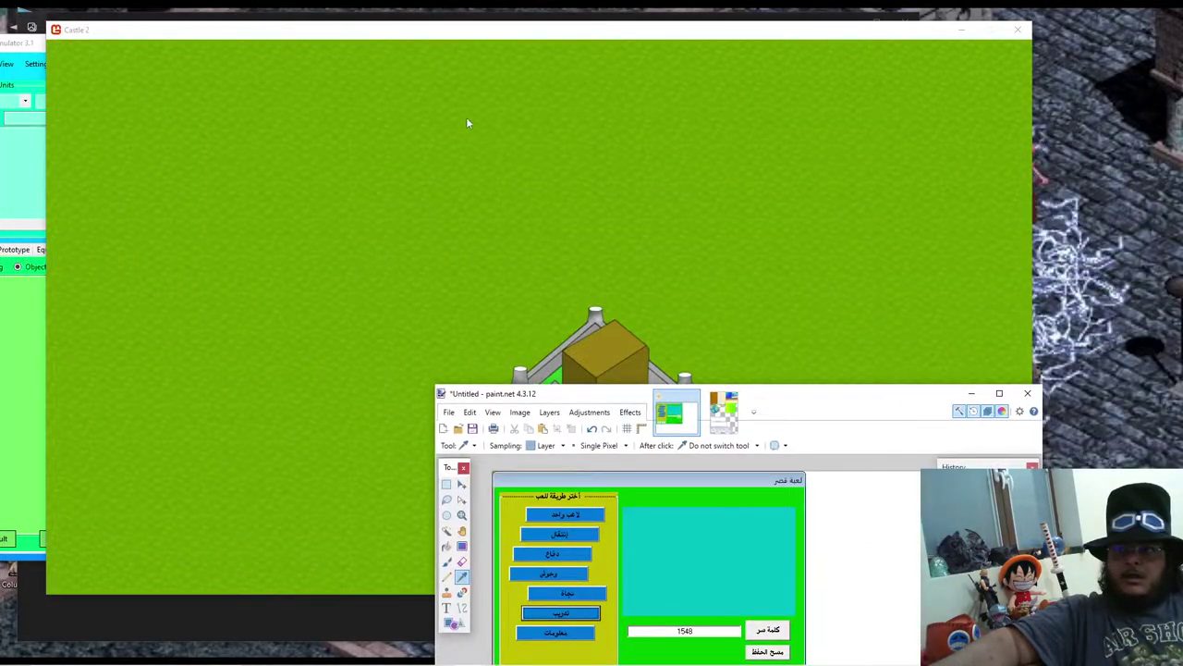
pyautogui.click(414, 63)
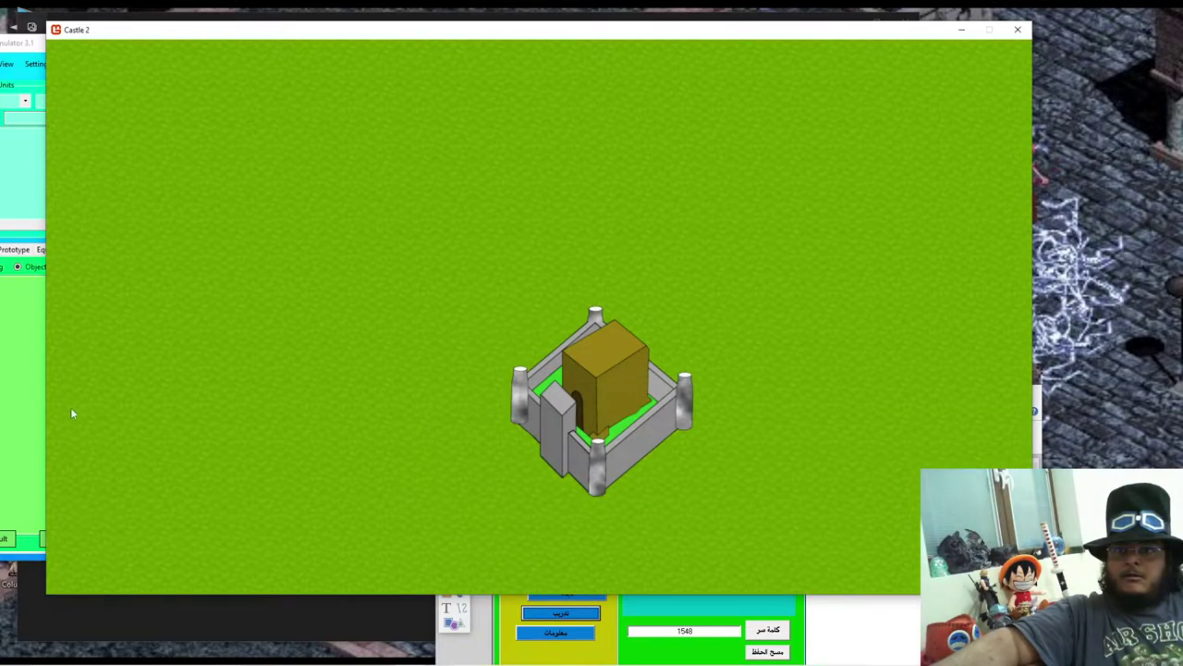
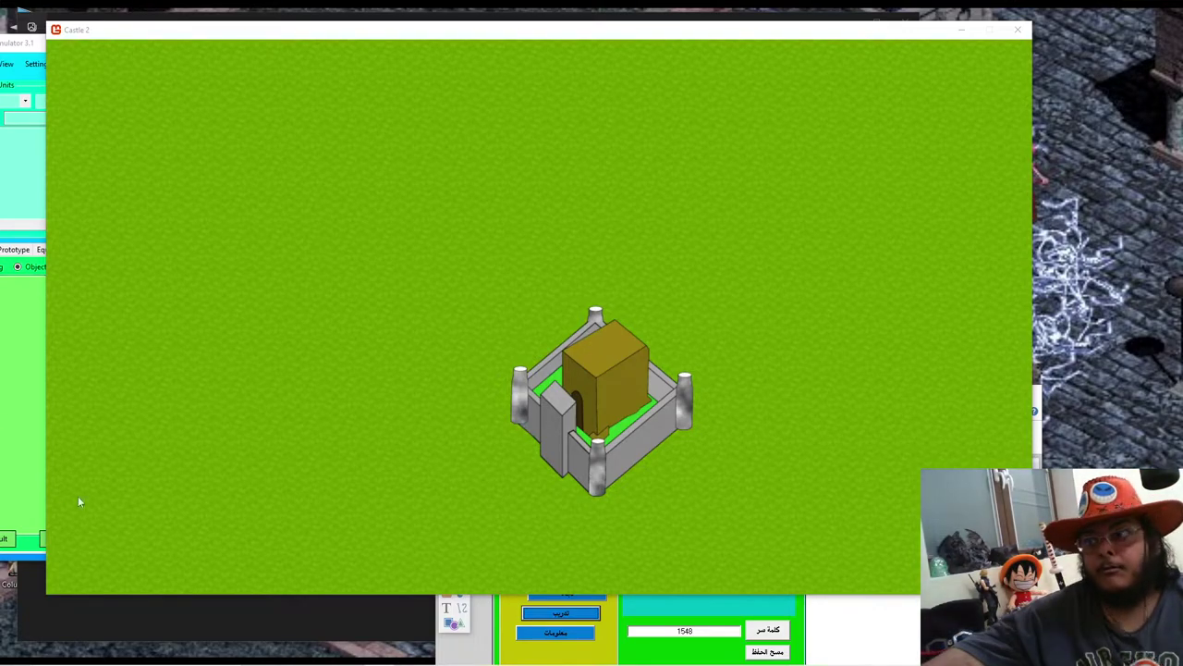
# Step: Bring up the browser with the Design document and move the Map Simulator 3.1 window fully into view
pyautogui.moveTo(337, 664)
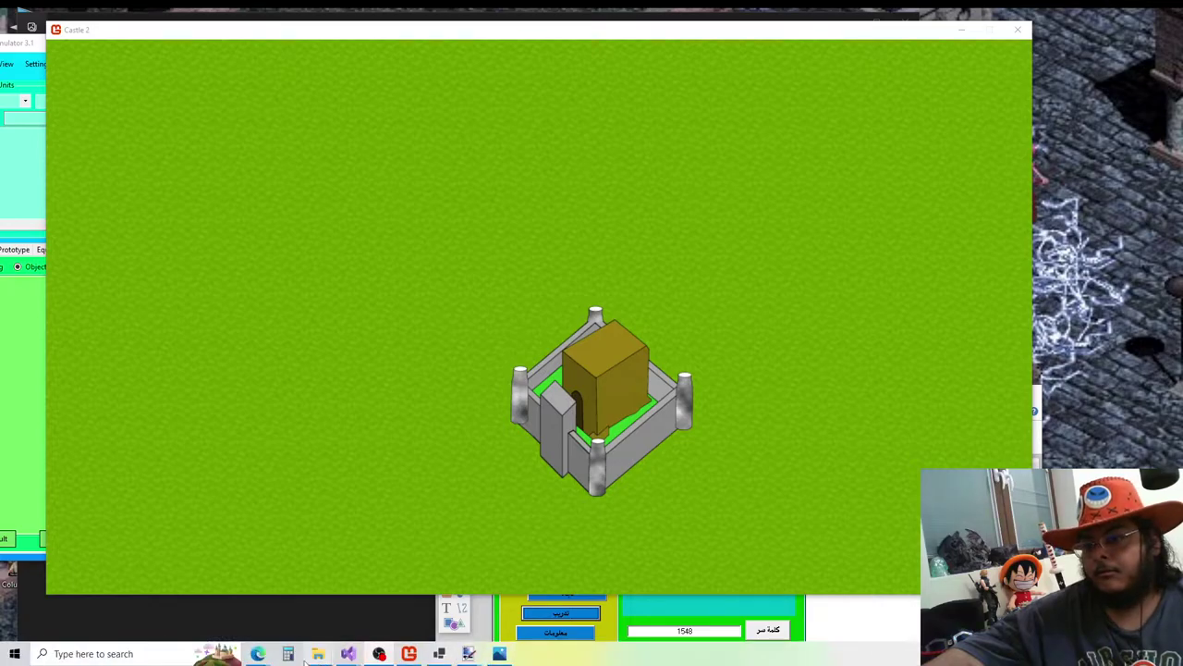
pyautogui.moveTo(263, 657)
pyautogui.click(164, 616)
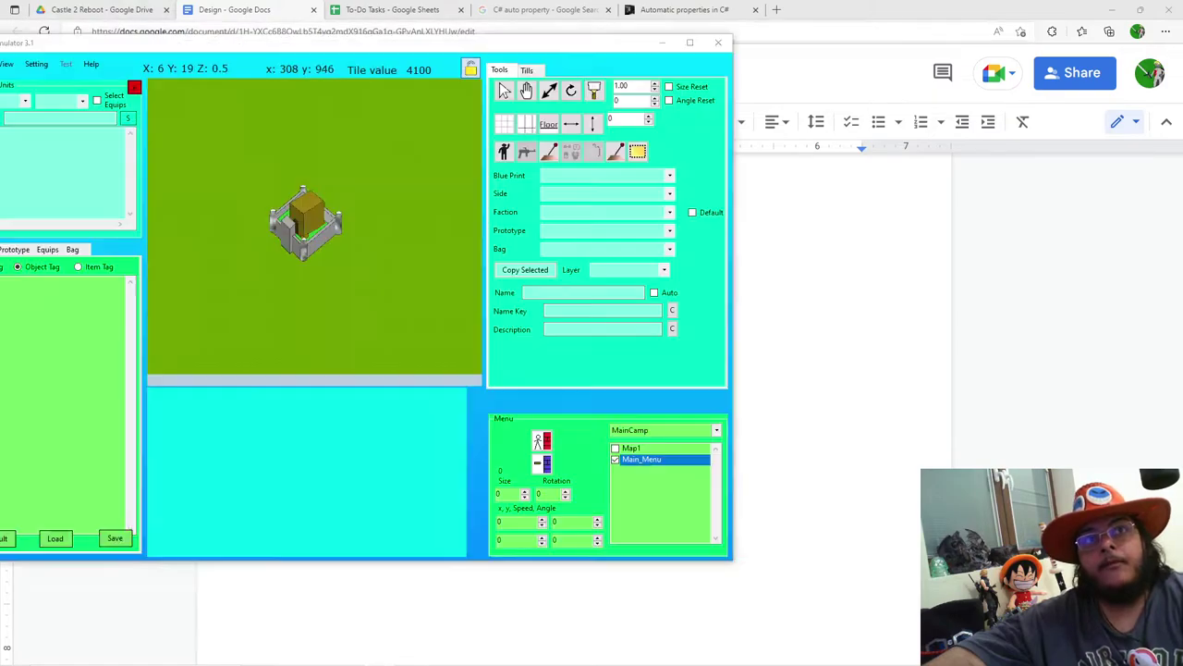
pyautogui.moveTo(26, 48); pyautogui.dragTo(123, 60)
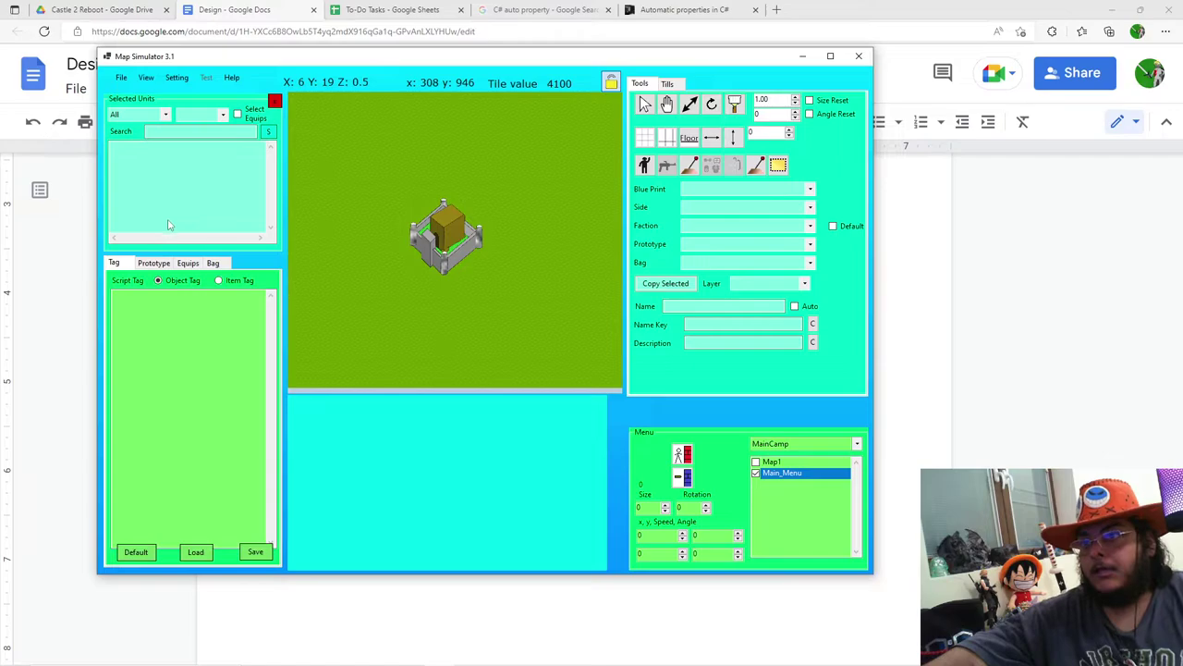
# Step: Check the castle map at different zoom levels in Map Simulator, and return to the Castle 2 game window with the browser minimized
pyautogui.scroll(1, 391, 189)
pyautogui.scroll(-2, 391, 189)
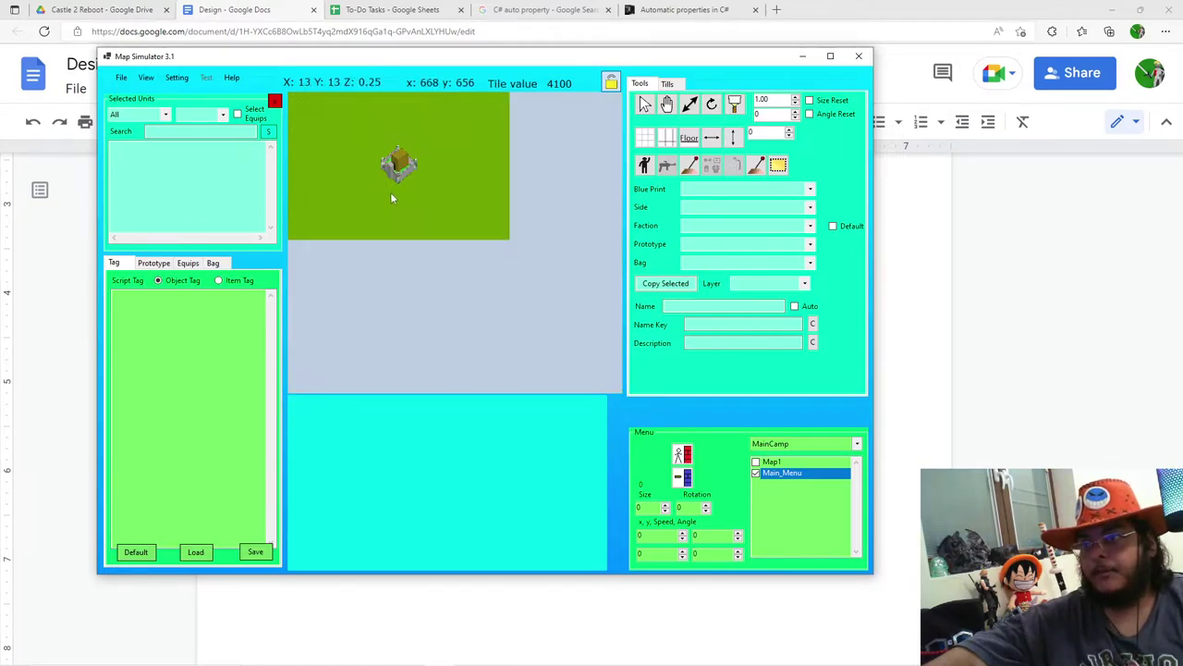
pyautogui.scroll(2, 390, 192)
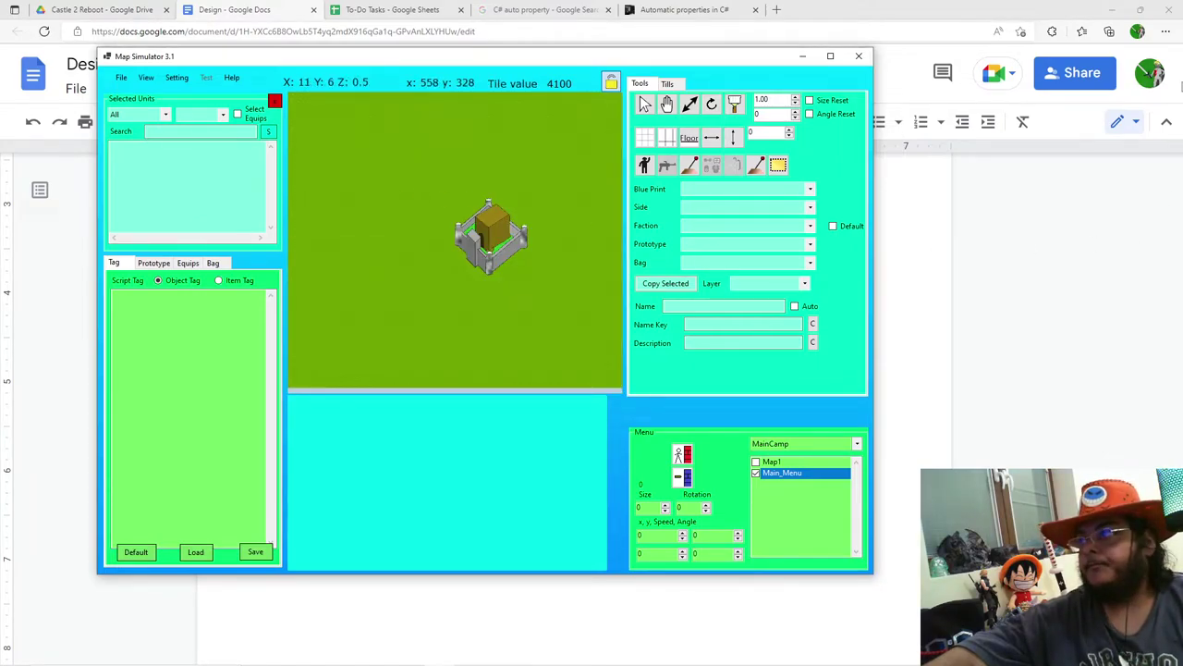
pyautogui.click(1113, 9)
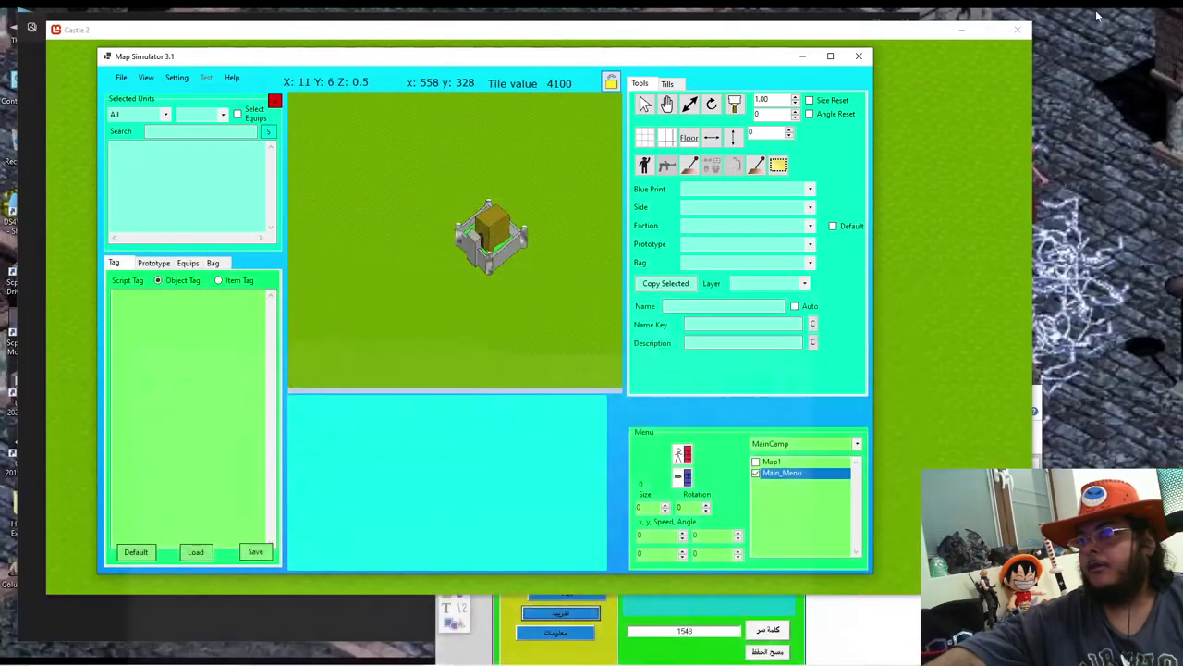
pyautogui.click(435, 34)
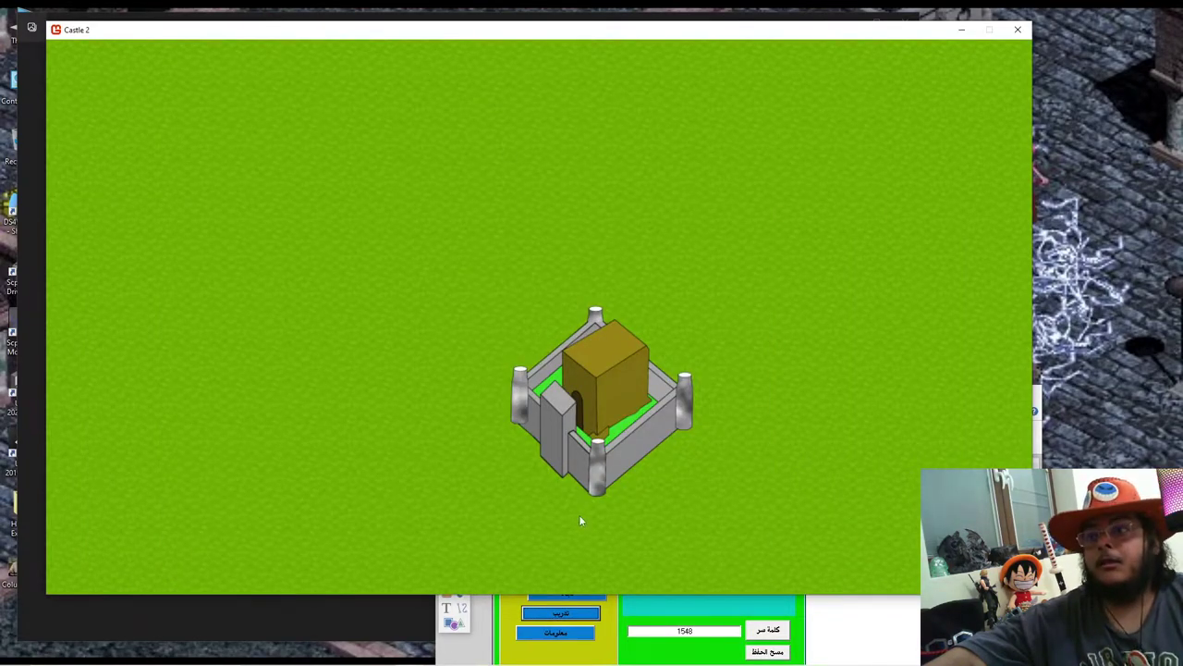
# Step: Switch to the Castle 2 project in Visual Studio and look up the screen size set in LoadContent of Castle2.cs
pyautogui.moveTo(629, 660)
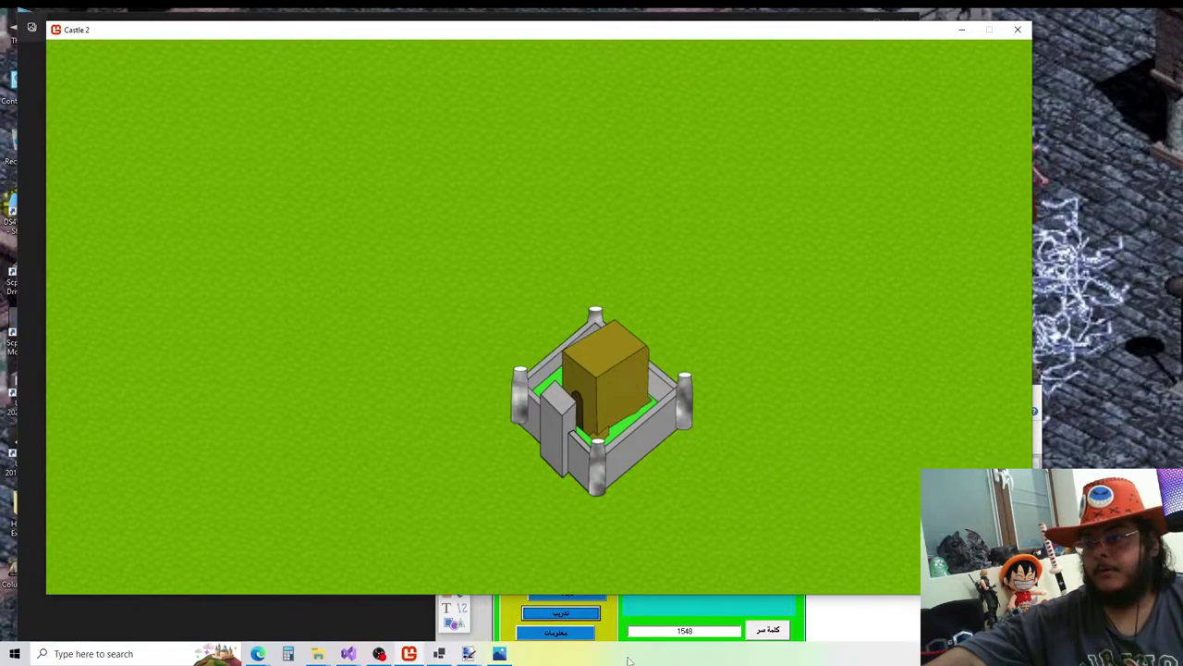
pyautogui.moveTo(467, 656)
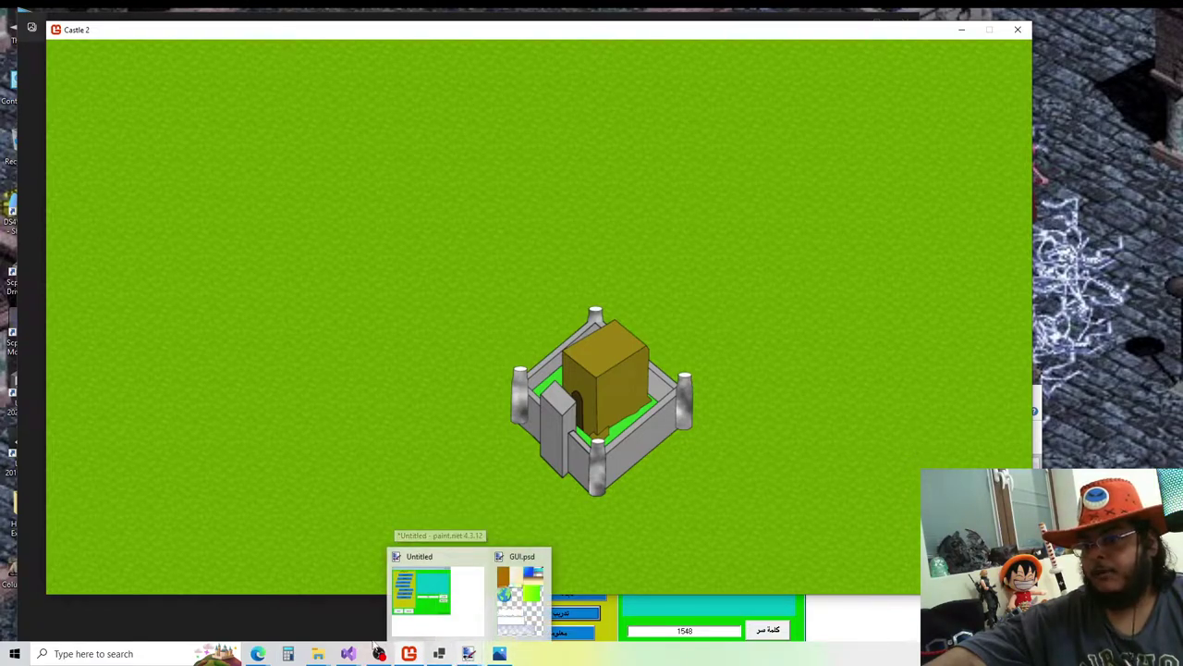
pyautogui.moveTo(348, 654)
pyautogui.moveTo(385, 587)
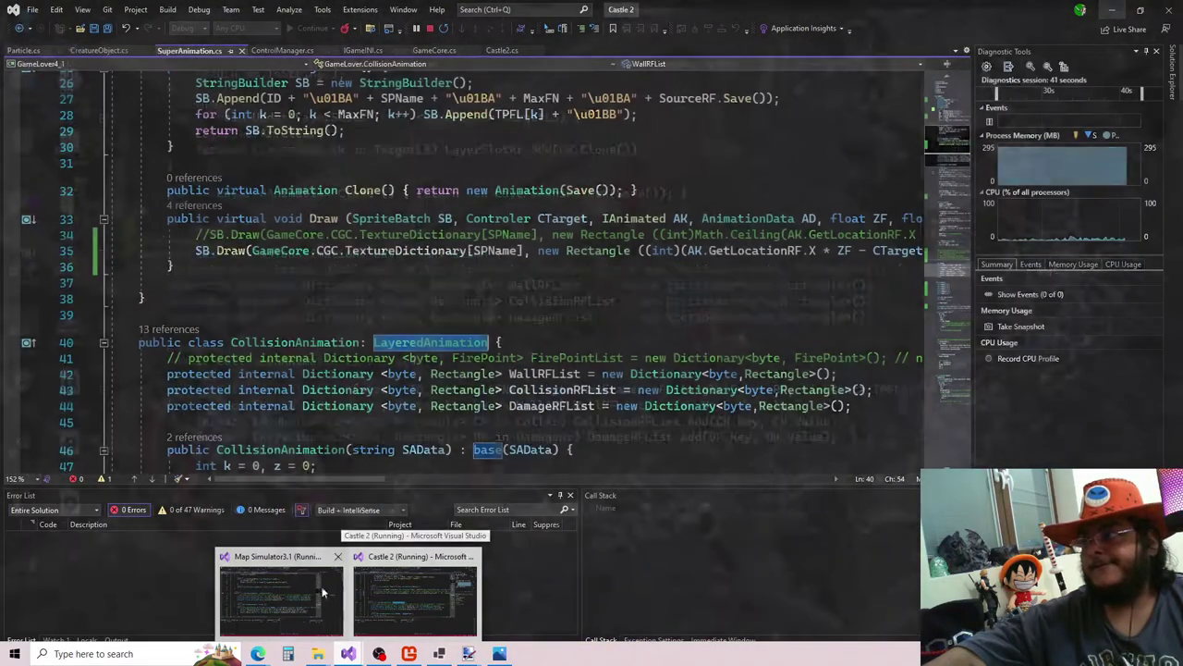
pyautogui.moveTo(308, 584)
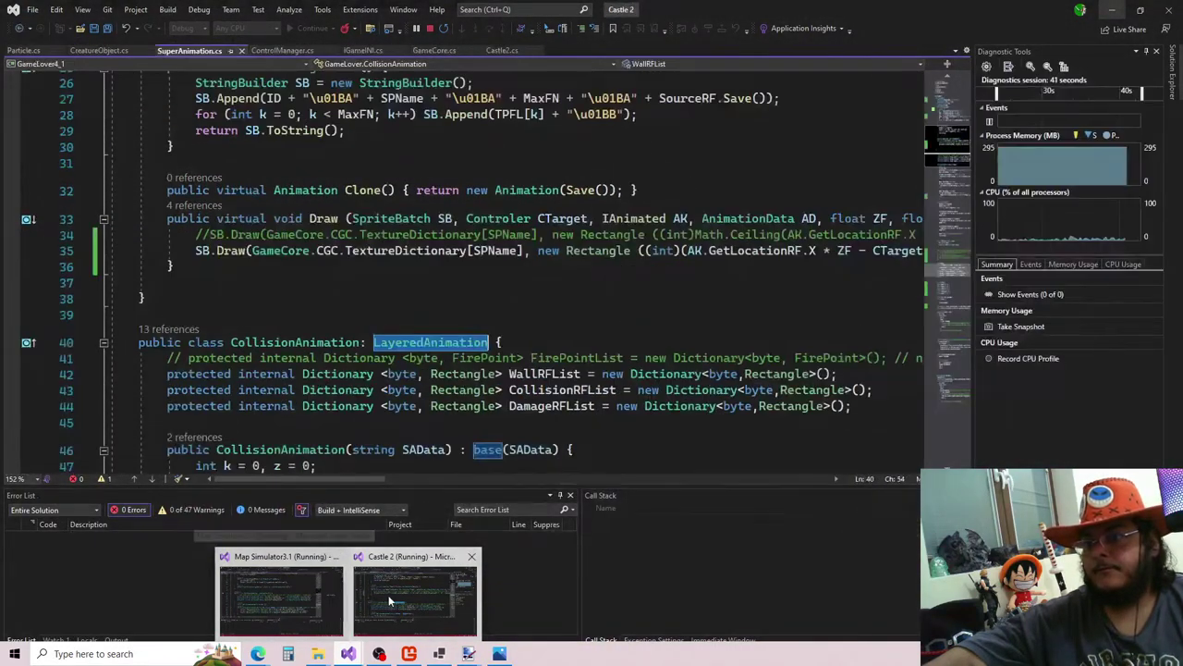
pyautogui.click(379, 583)
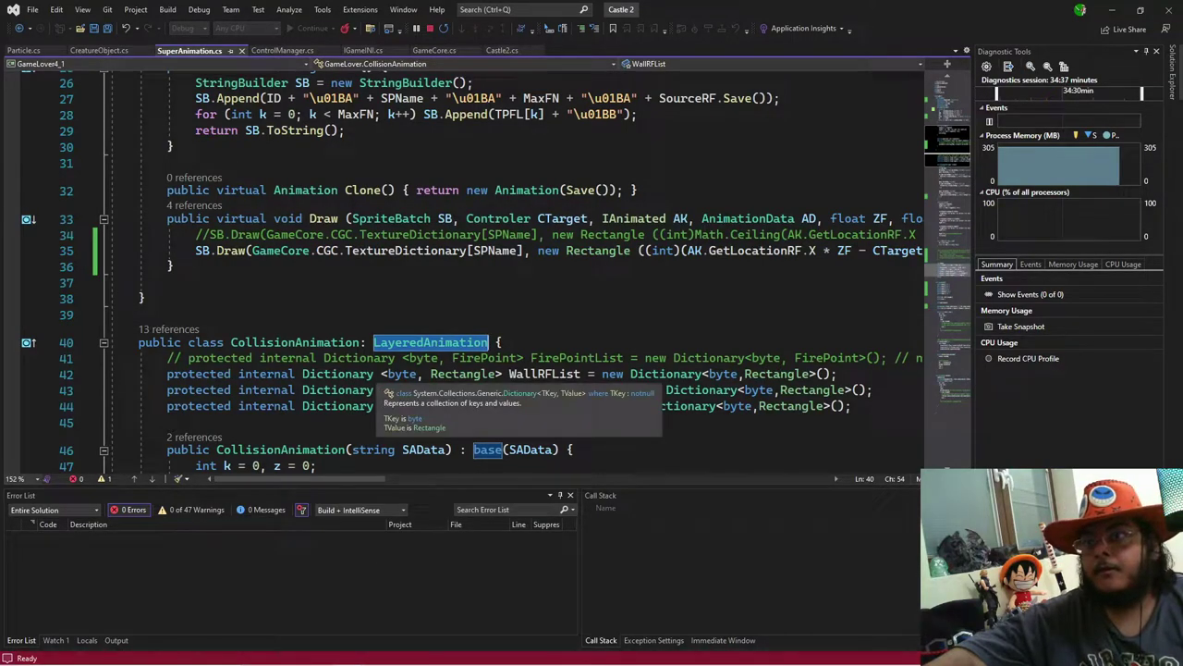
pyautogui.click(501, 52)
pyautogui.scroll(1, 509, 268)
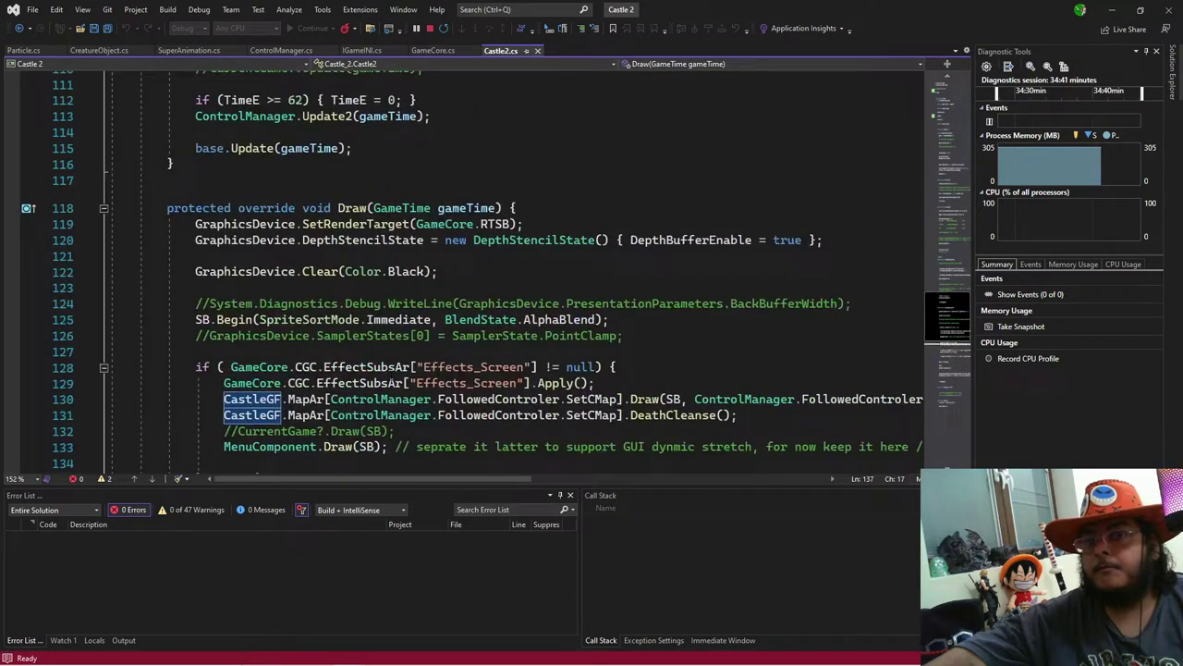
pyautogui.scroll(4, 399, 381)
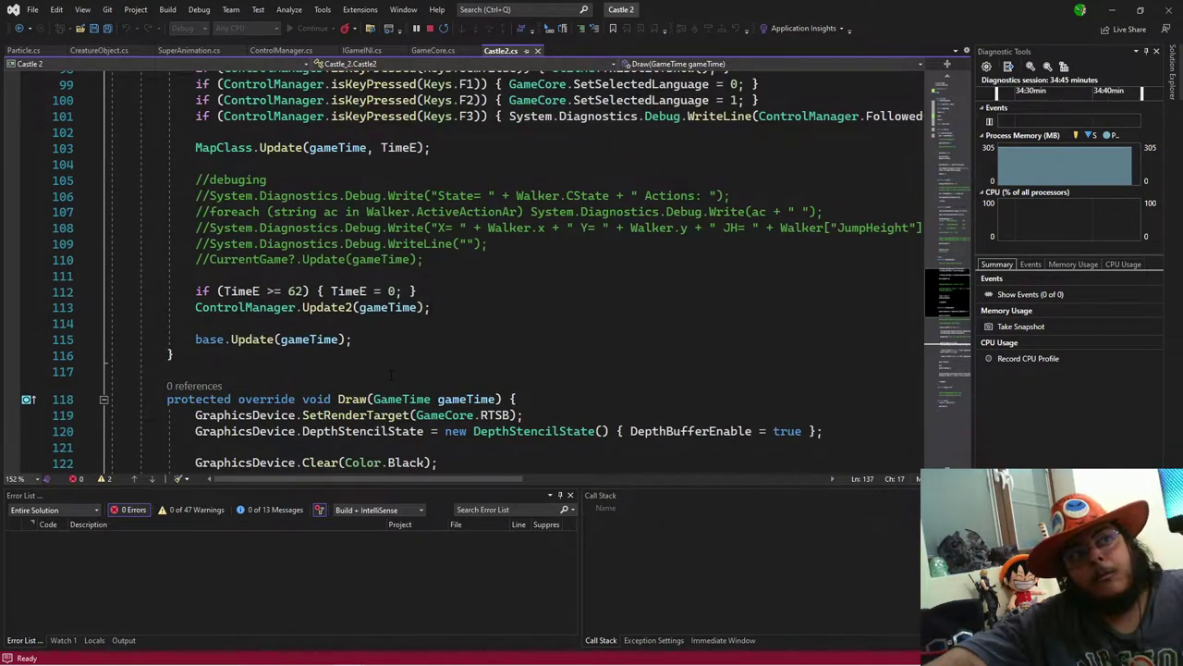
pyautogui.scroll(12, 390, 374)
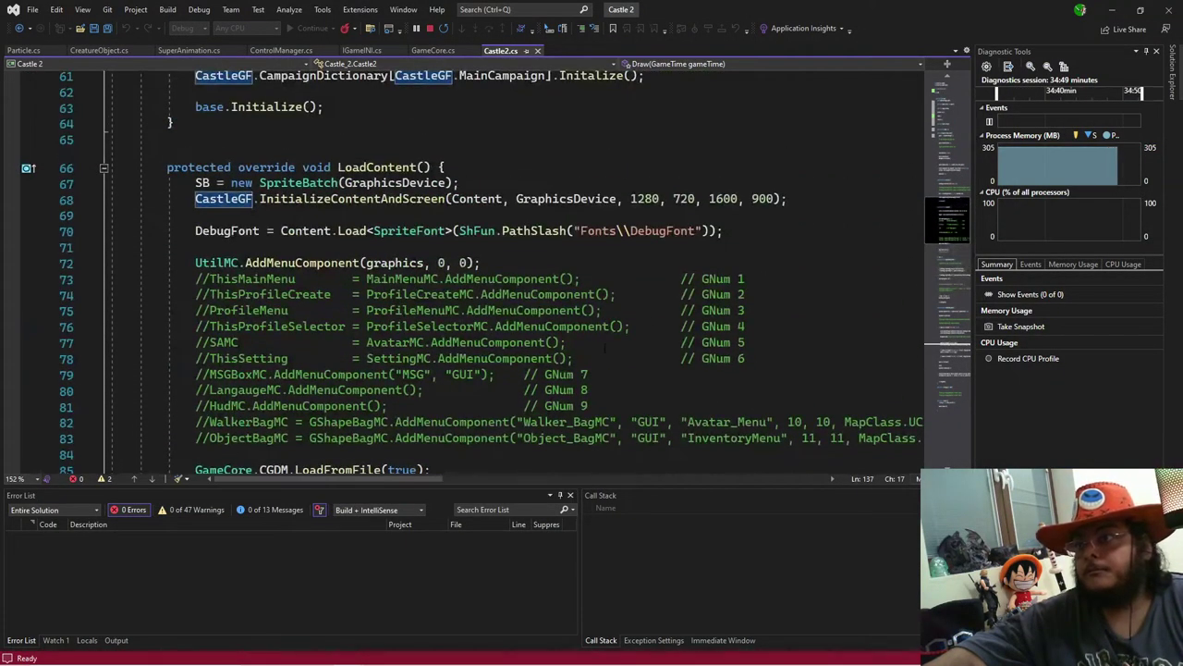
# Step: Note the resolution 1280 720 in a new Notepad document
pyautogui.moveTo(580, 662)
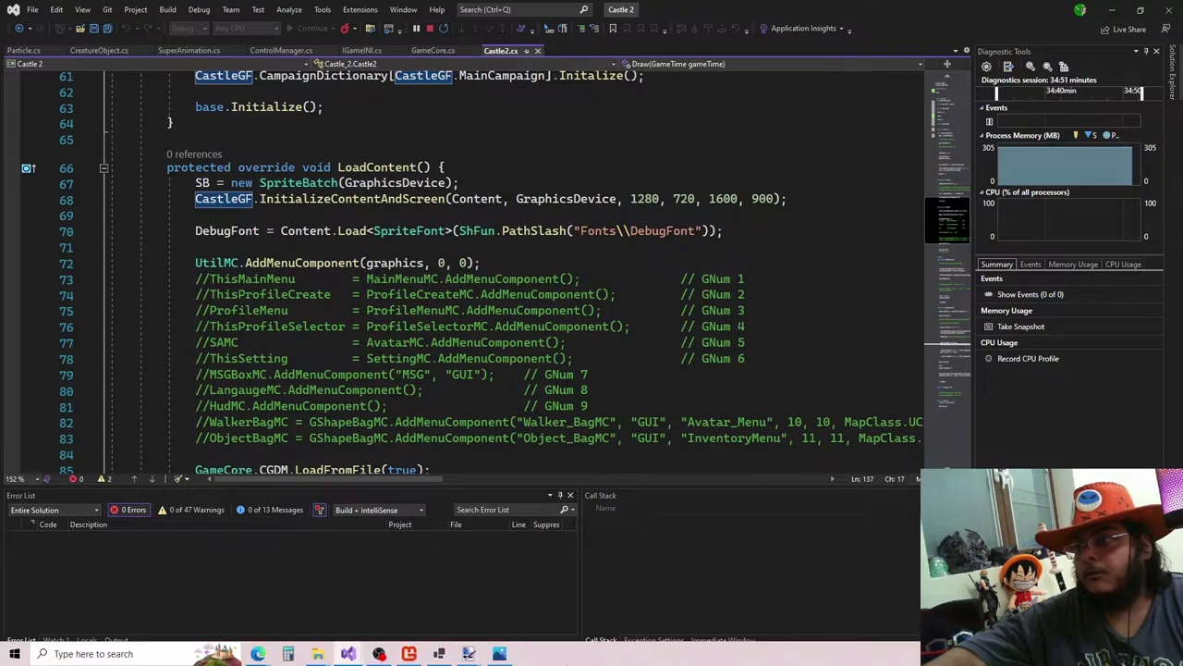
pyautogui.click(139, 654)
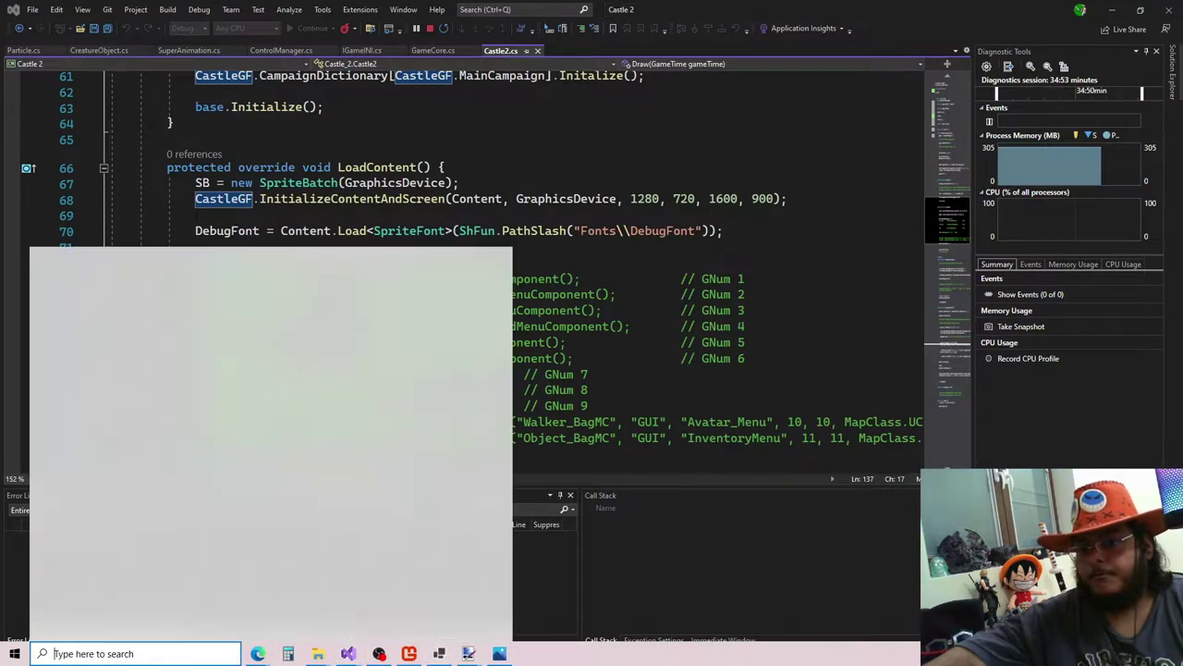
pyautogui.click(139, 382)
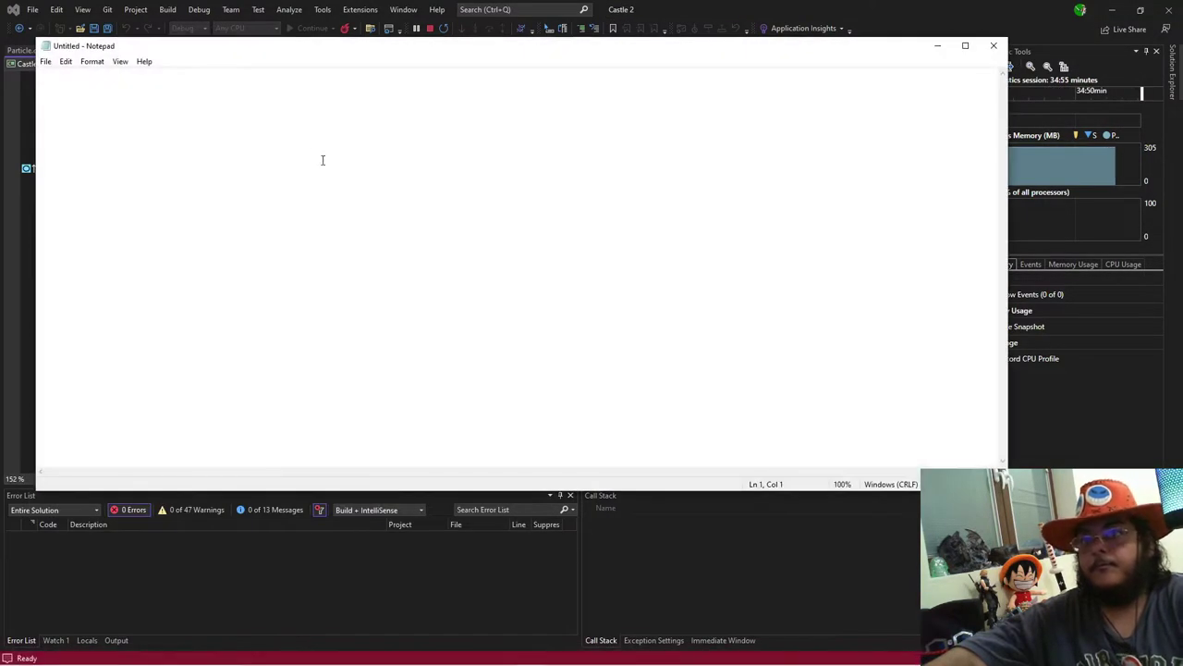
pyautogui.write('1280 720')
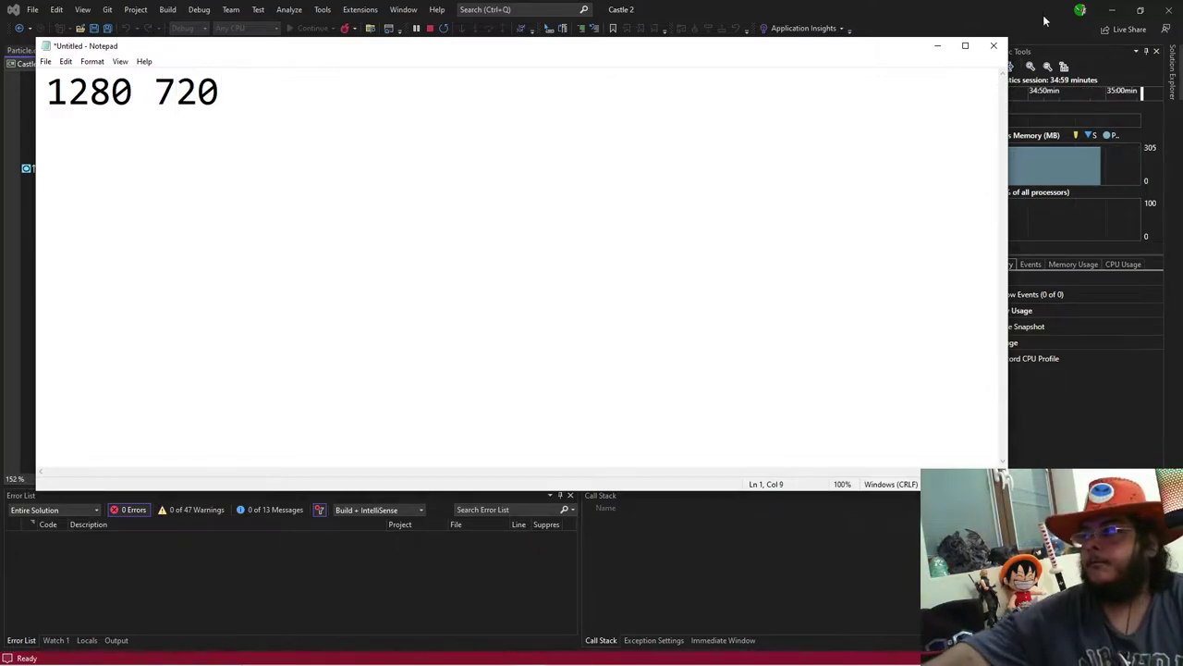
# Step: Minimize Visual Studio and place the Notepad resolution note over the Castle 2 game window
pyautogui.click(1112, 9)
pyautogui.moveTo(475, 50); pyautogui.dragTo(531, 448)
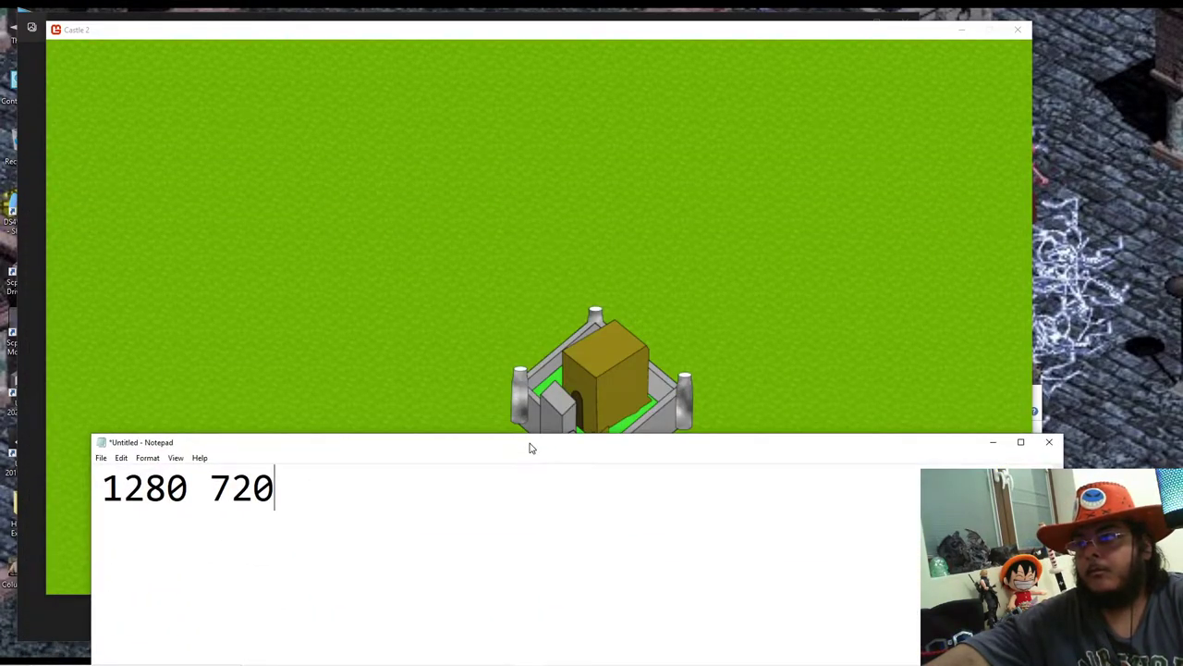
pyautogui.moveTo(530, 448); pyautogui.dragTo(508, 120)
# Step: Divide the screen width 1280 by 30 in Calculator and close it
pyautogui.moveTo(274, 655)
pyautogui.click(287, 654)
pyautogui.click(863, 356)
pyautogui.click(902, 356)
pyautogui.click(902, 307)
pyautogui.click(902, 380)
pyautogui.click(979, 282)
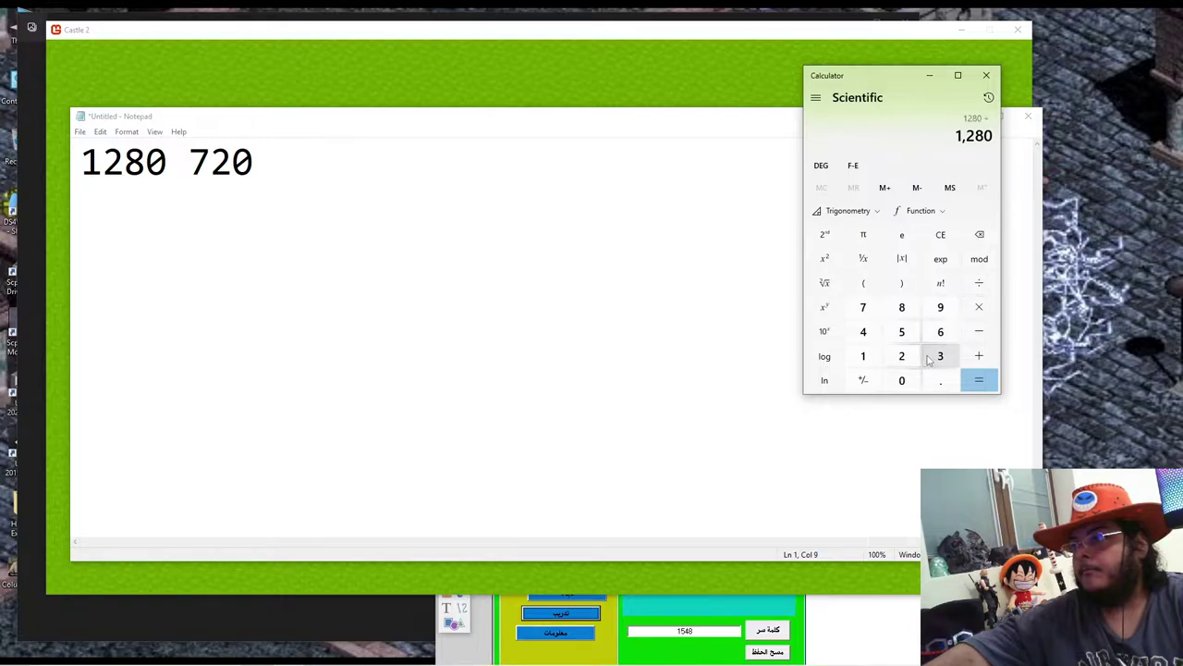
pyautogui.click(941, 356)
pyautogui.click(902, 380)
pyautogui.click(979, 380)
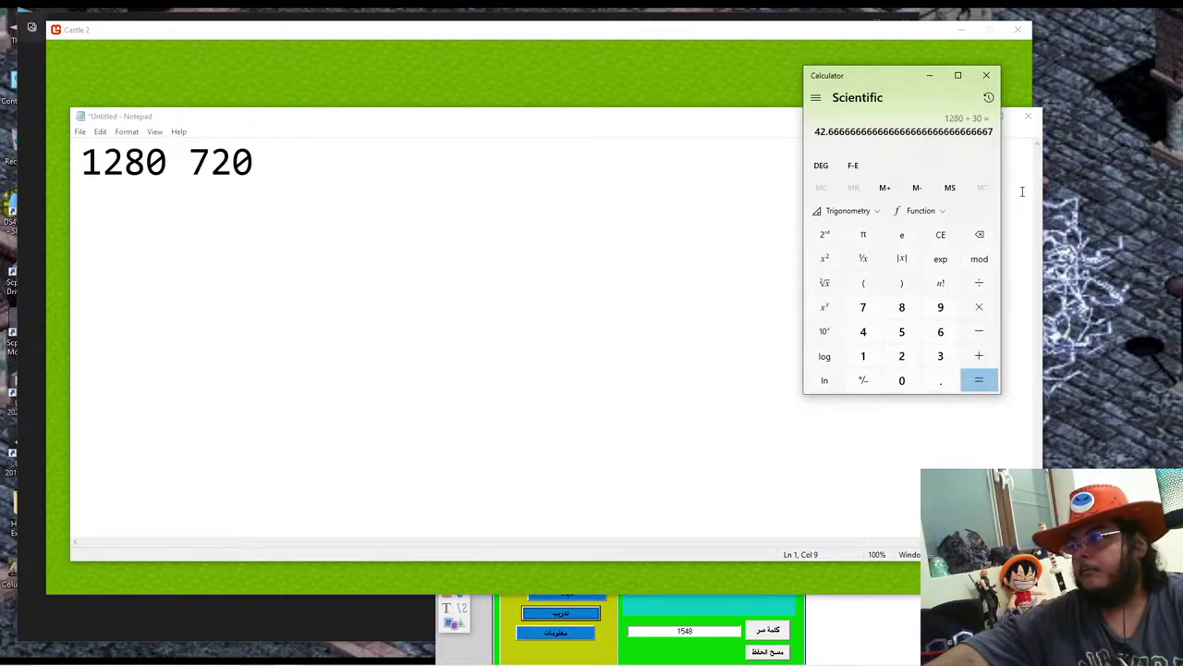
pyautogui.click(987, 75)
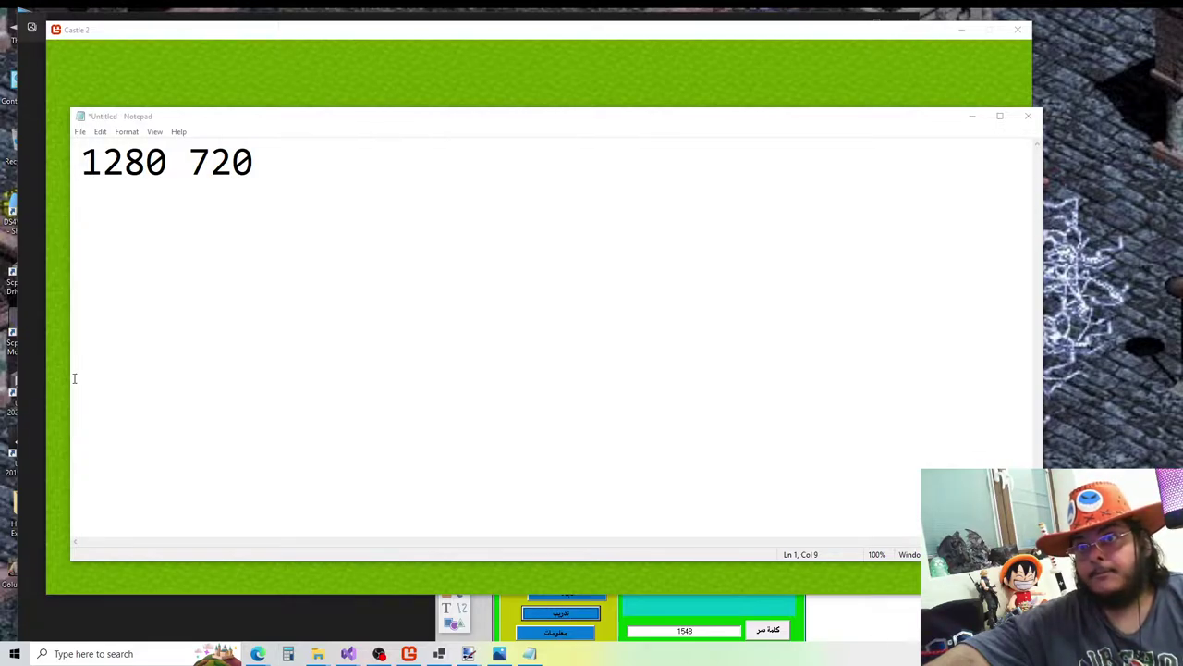
# Step: Switch to the Castle 2 project in Visual Studio and stop its debugging session
pyautogui.moveTo(347, 655)
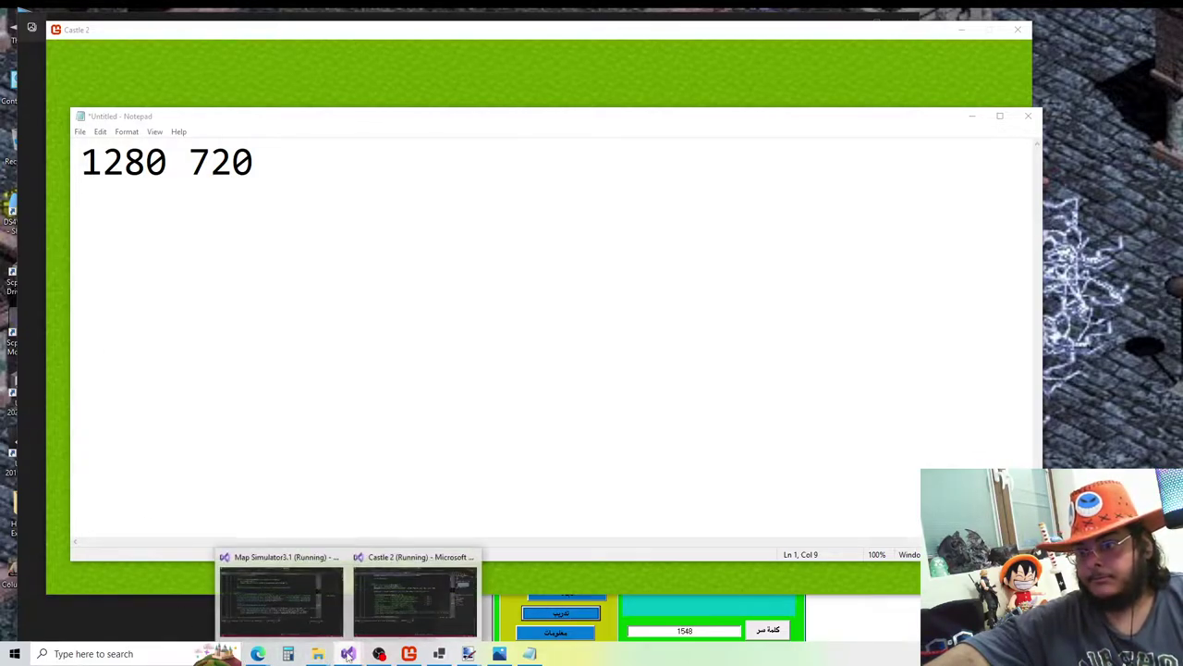
pyautogui.click(393, 601)
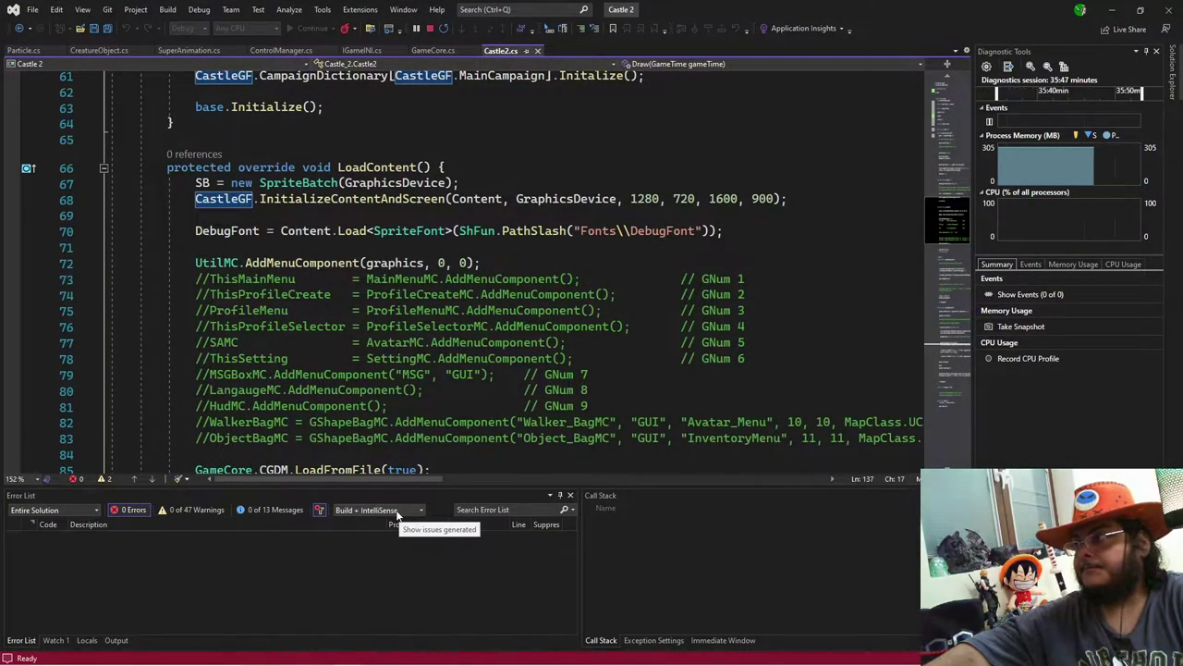
pyautogui.click(429, 27)
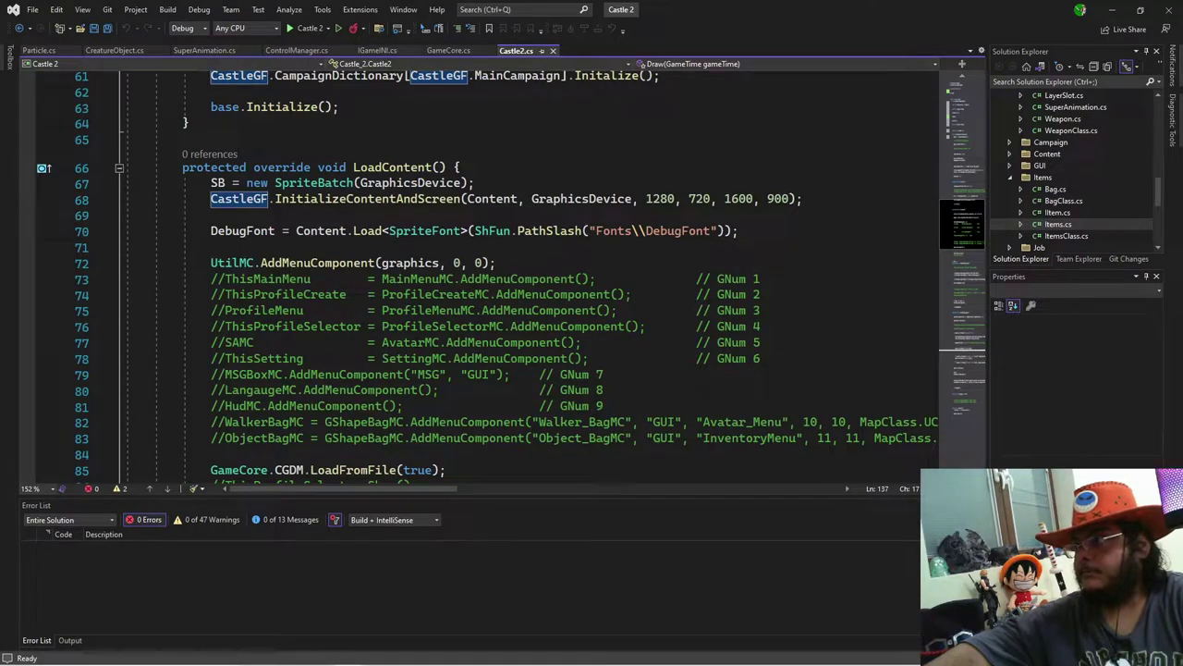
# Step: Collapse the Castle 2 project's Content folder and expand the GUI folder of the GameLover4_1 project
pyautogui.scroll(-3, 1110, 231)
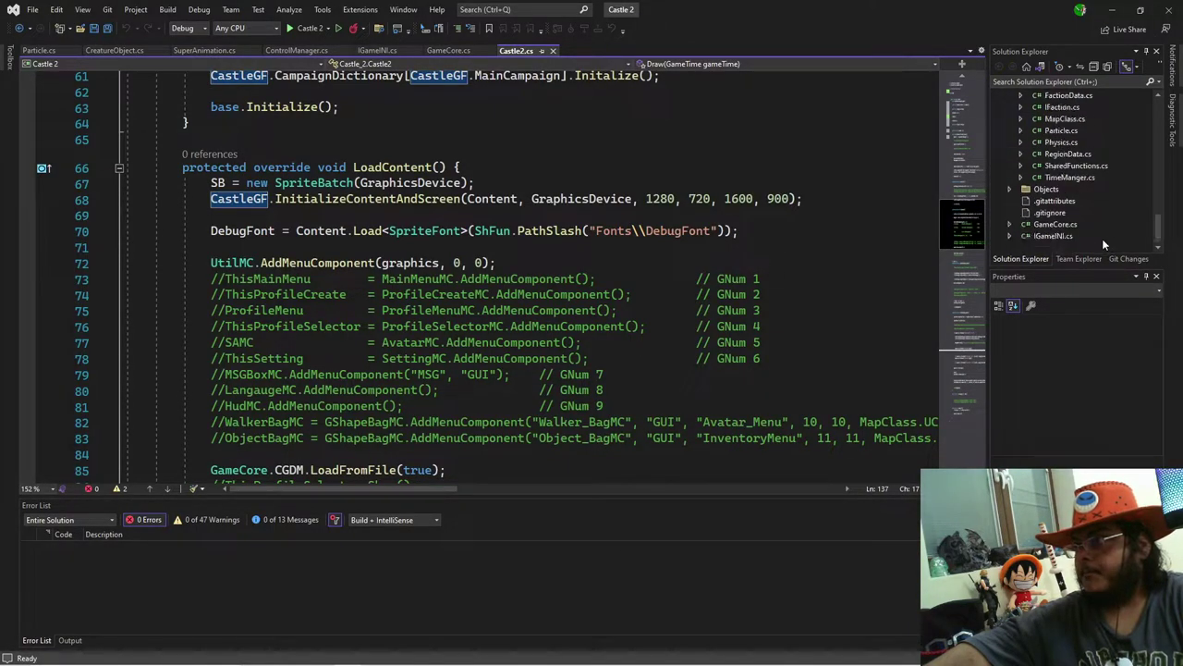
pyautogui.scroll(8, 1094, 241)
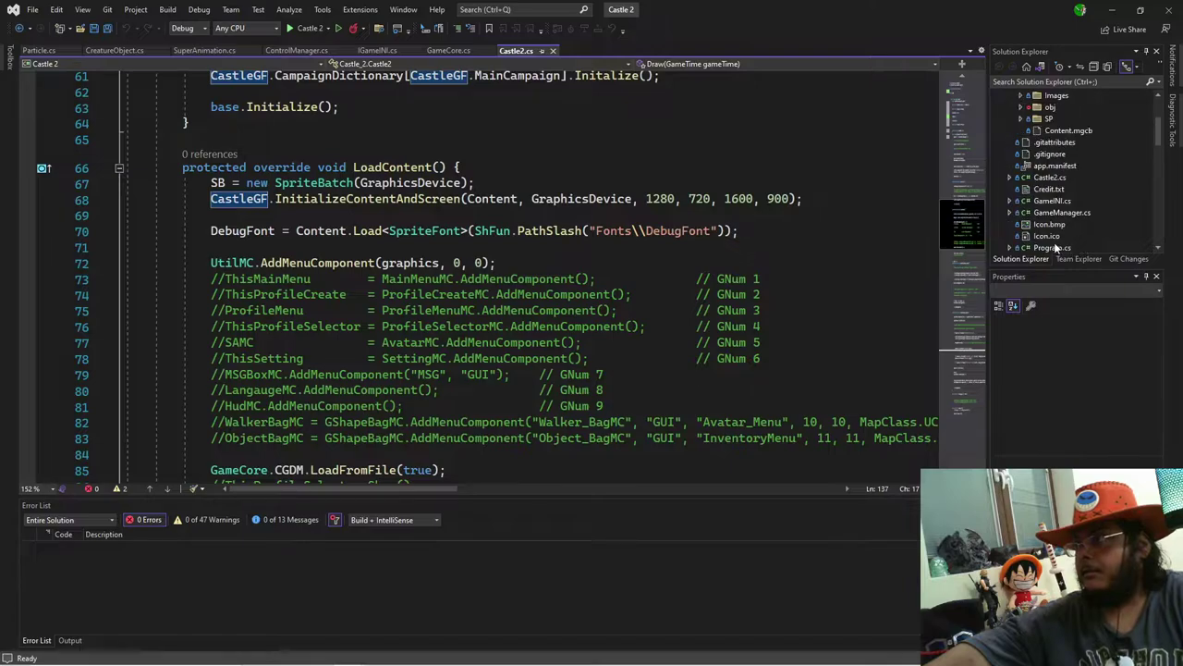
pyautogui.scroll(2, 1029, 238)
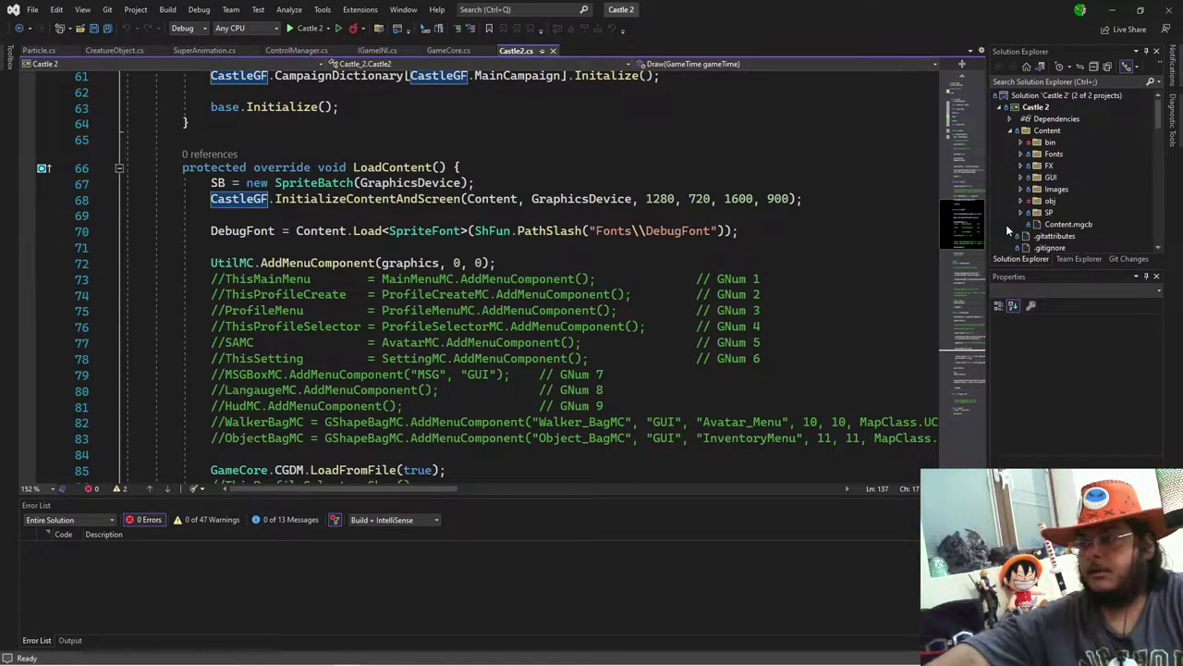
pyautogui.click(1010, 130)
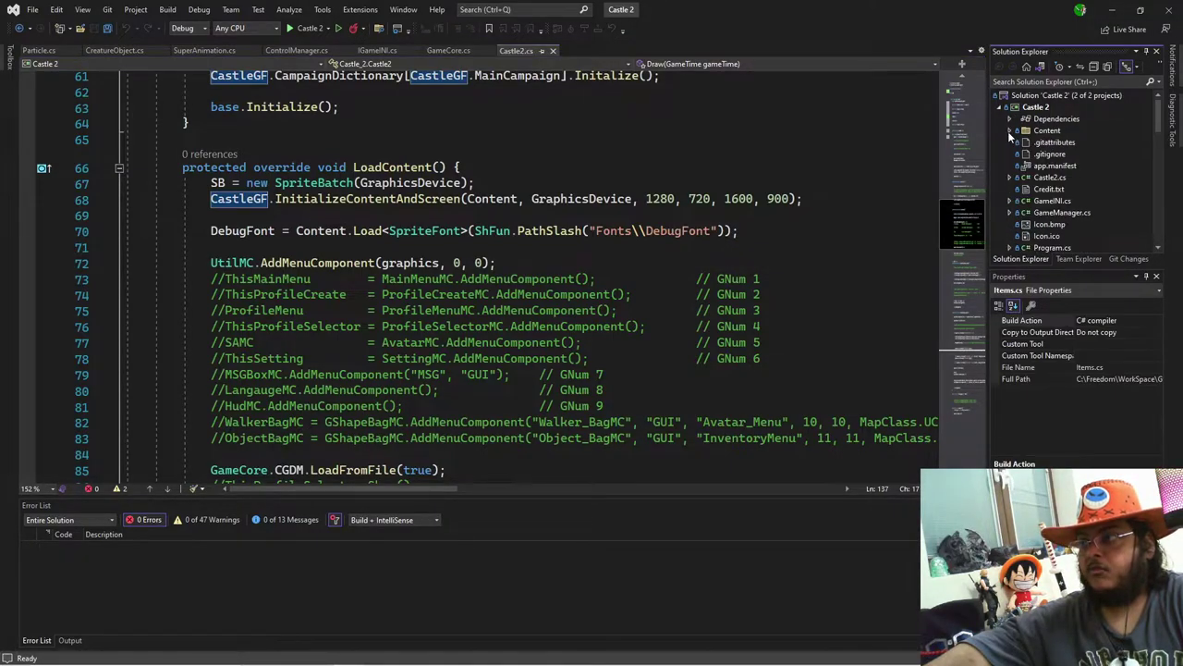
pyautogui.scroll(-3, 1026, 231)
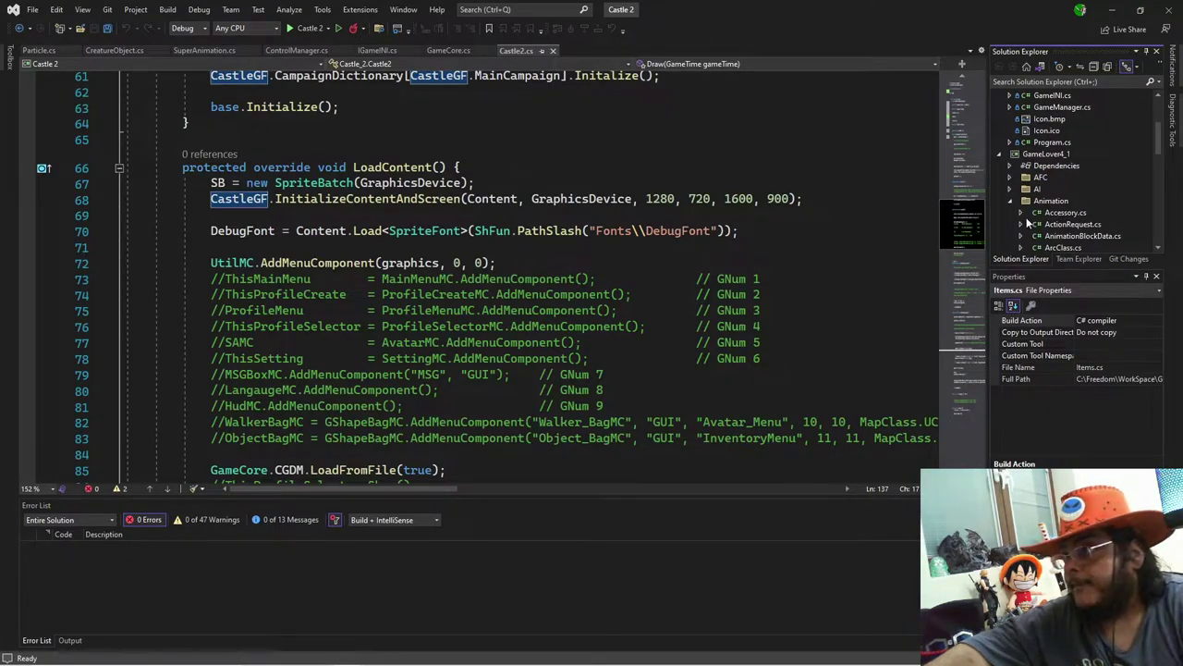
pyautogui.scroll(-5, 1020, 200)
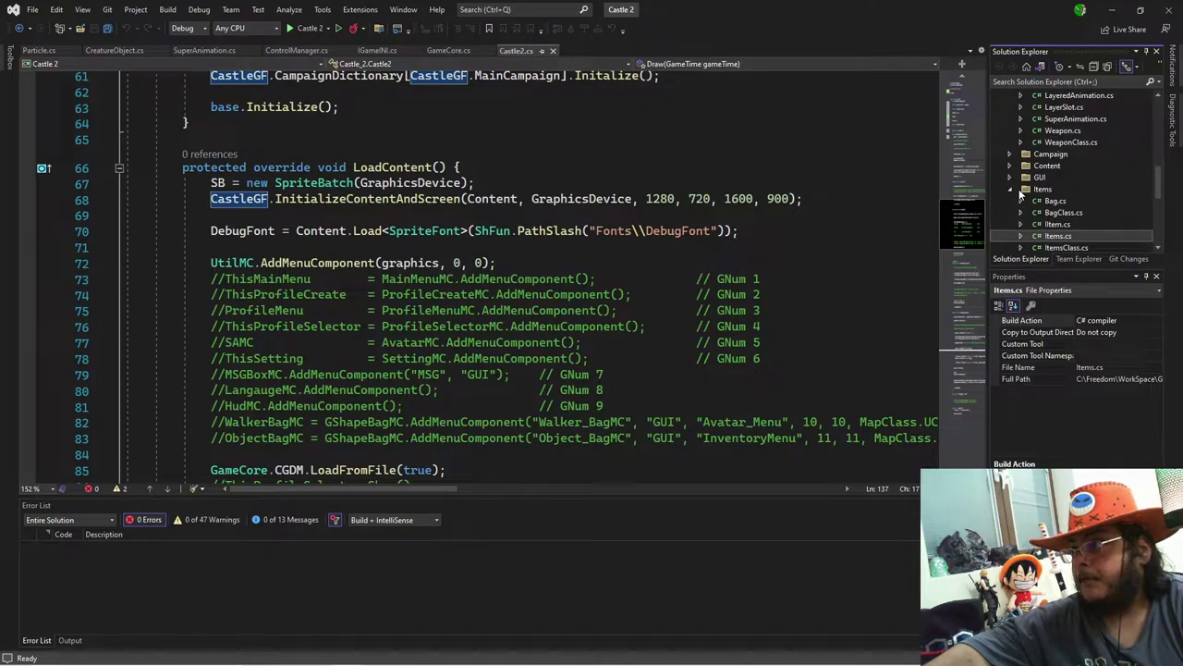
pyautogui.click(1011, 176)
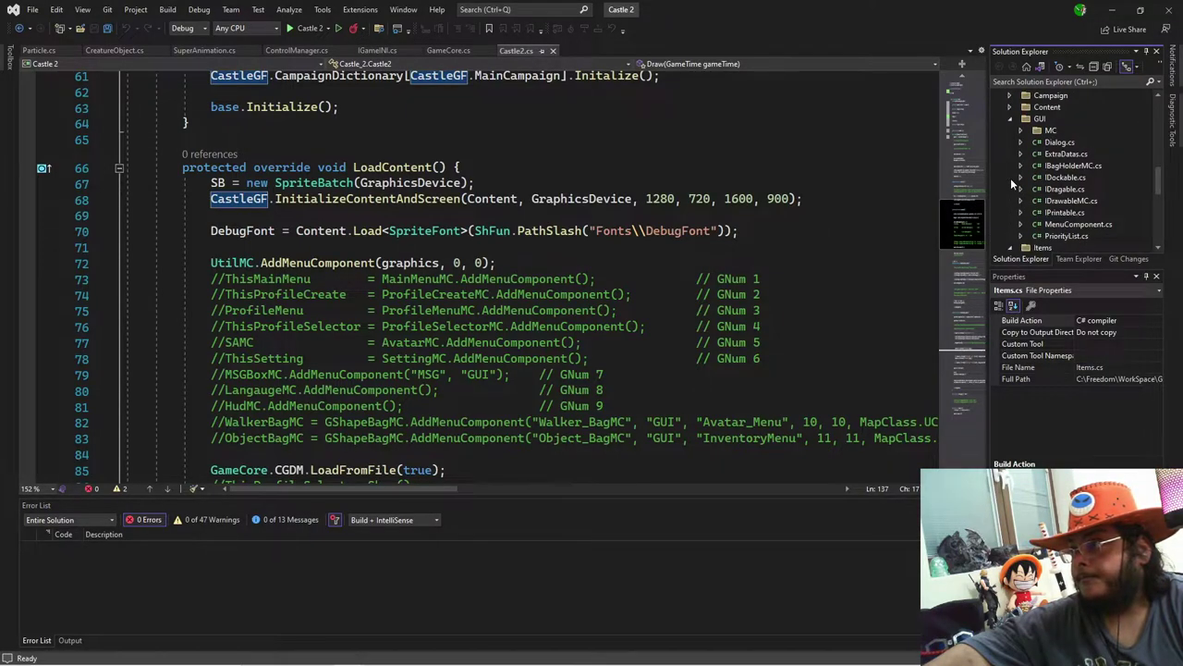
# Step: Look through the GUI folder's source files, its MC subfolder and the neighbouring Items and Map folders
pyautogui.click(1021, 131)
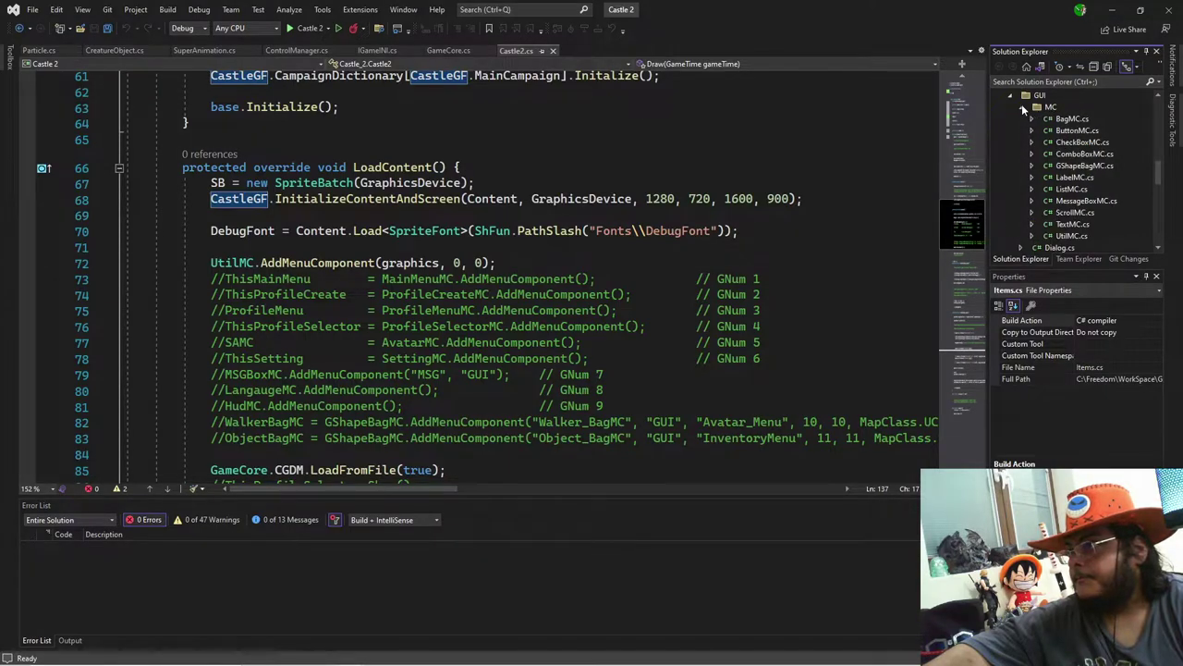
pyautogui.click(1023, 108)
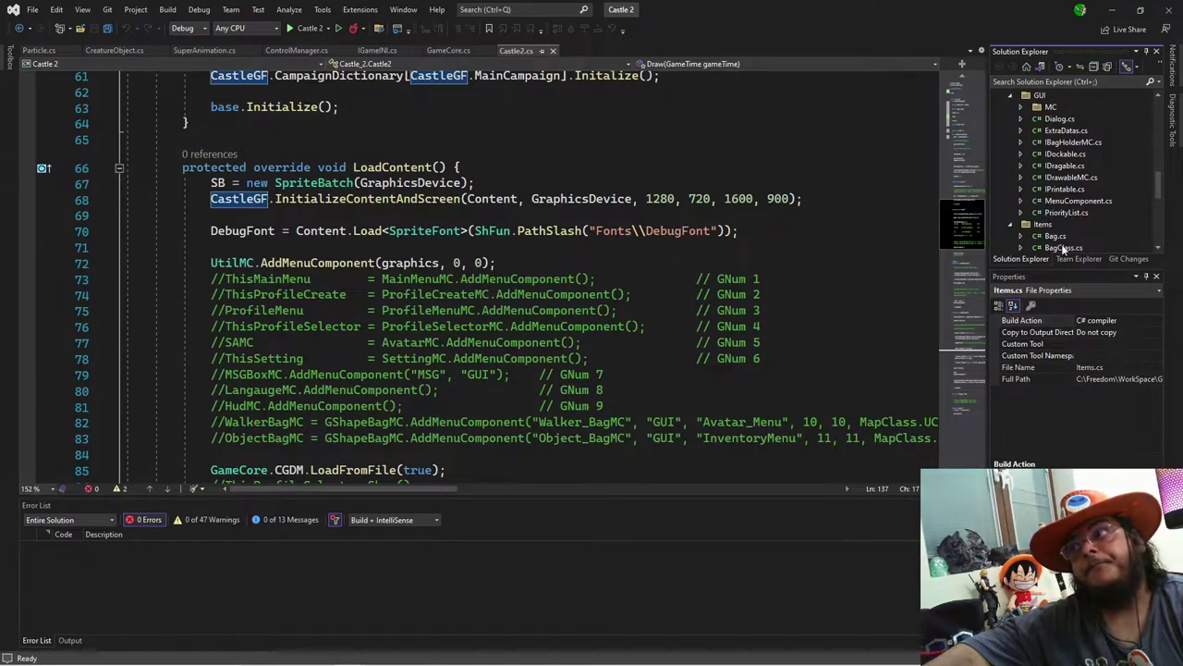
pyautogui.scroll(3, 1048, 246)
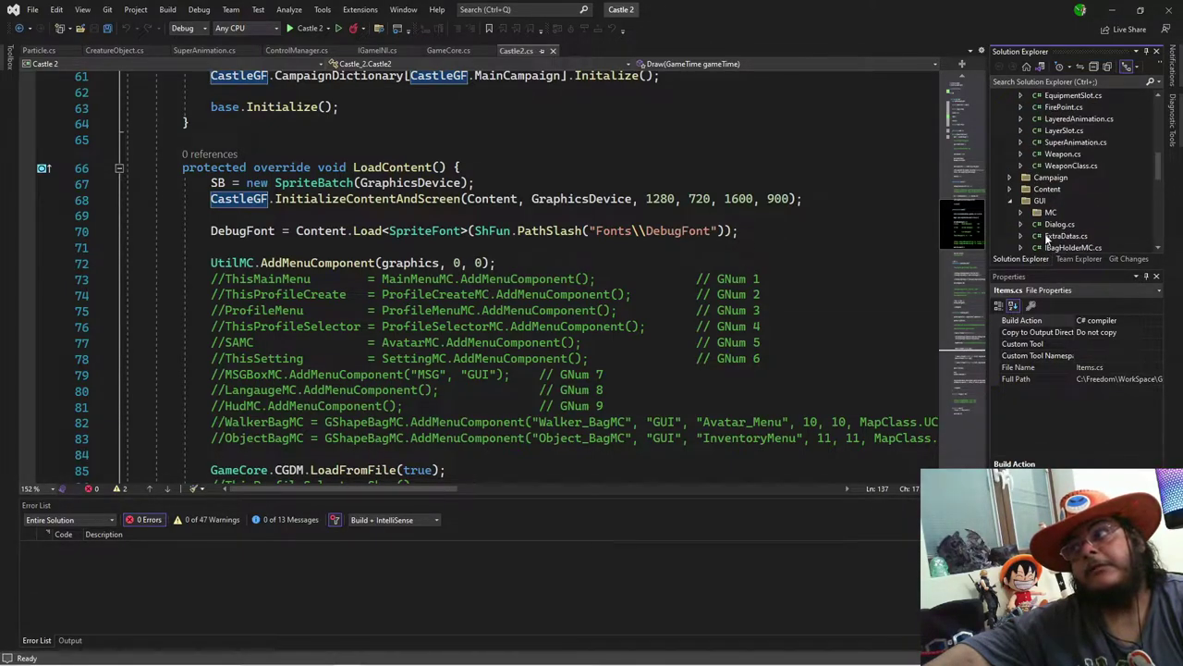
pyautogui.scroll(-4, 1021, 237)
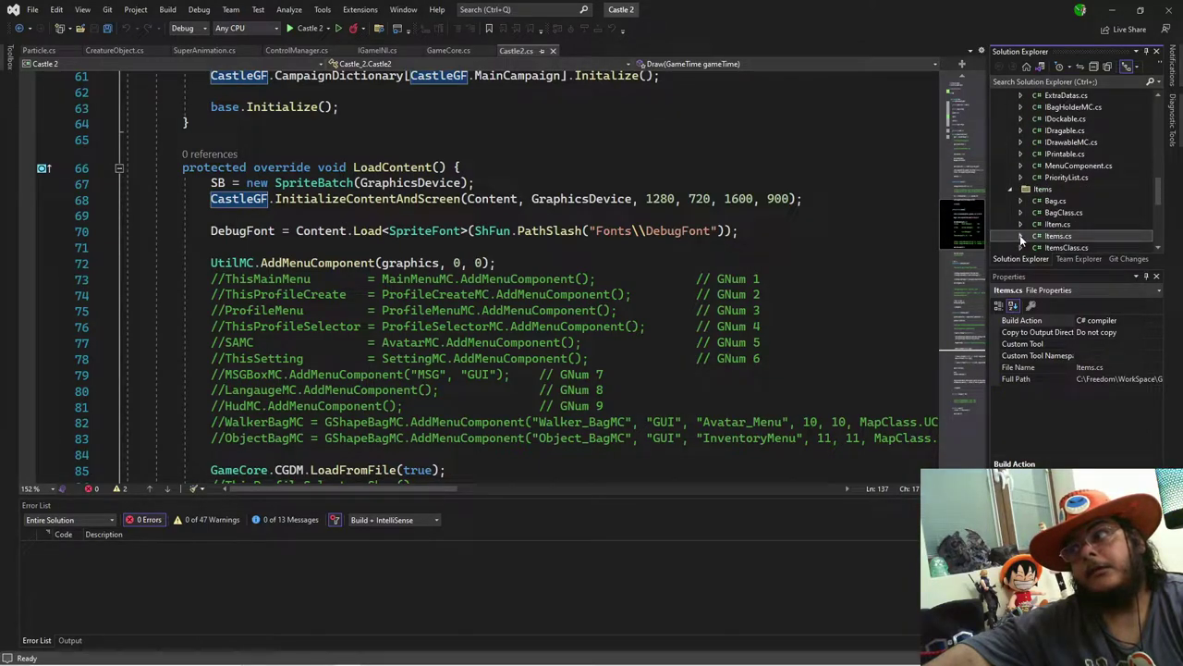
pyautogui.scroll(-2, 1021, 239)
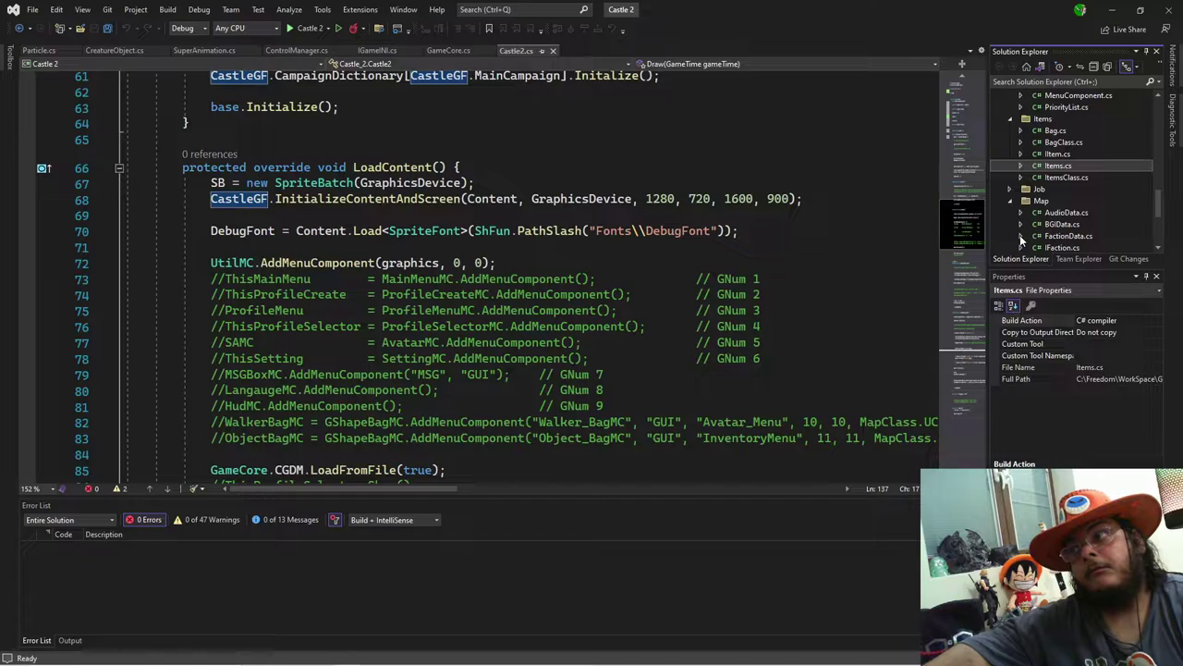
pyautogui.scroll(3, 1023, 239)
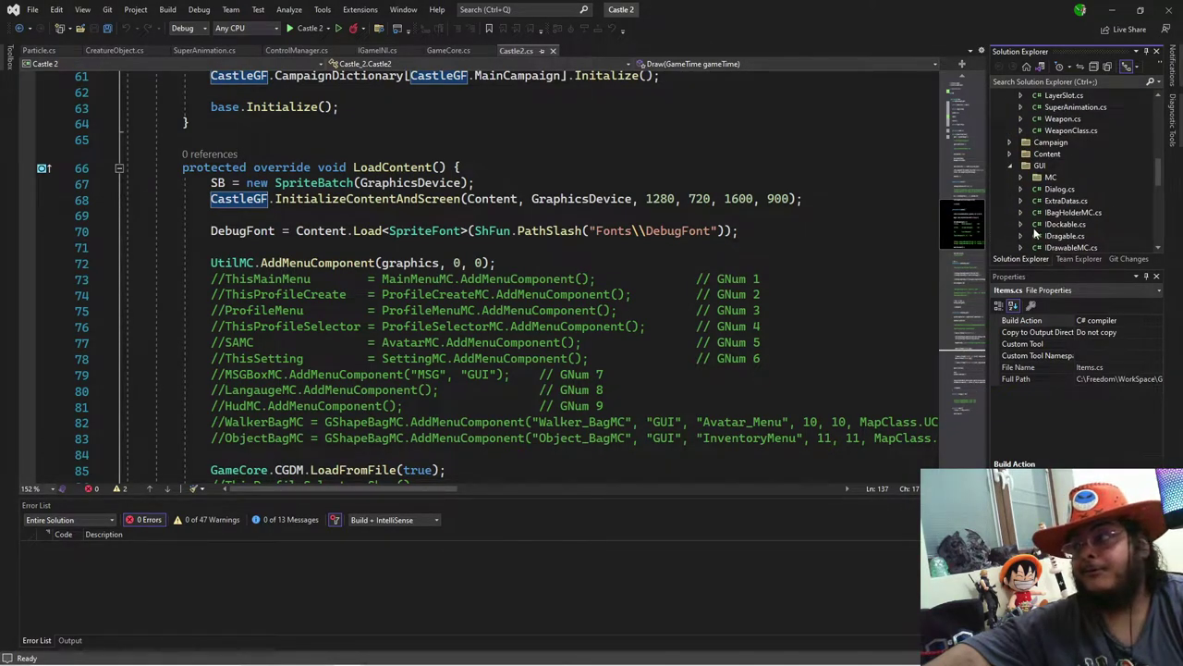
pyautogui.scroll(-2, 1022, 237)
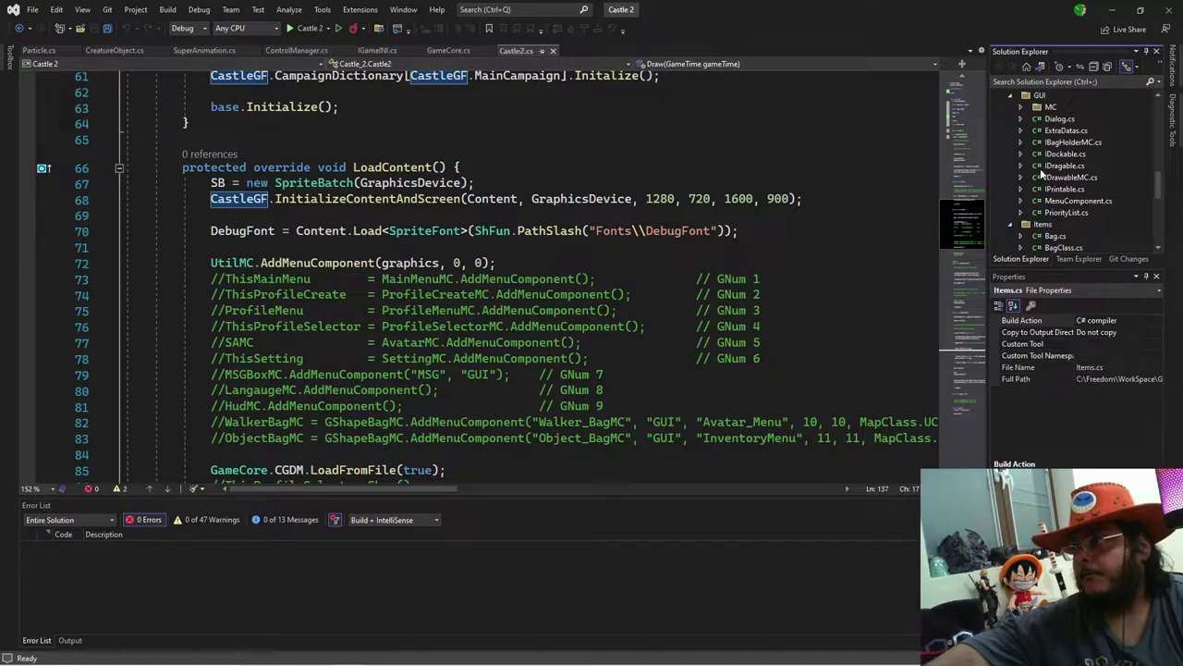
pyautogui.click(1023, 108)
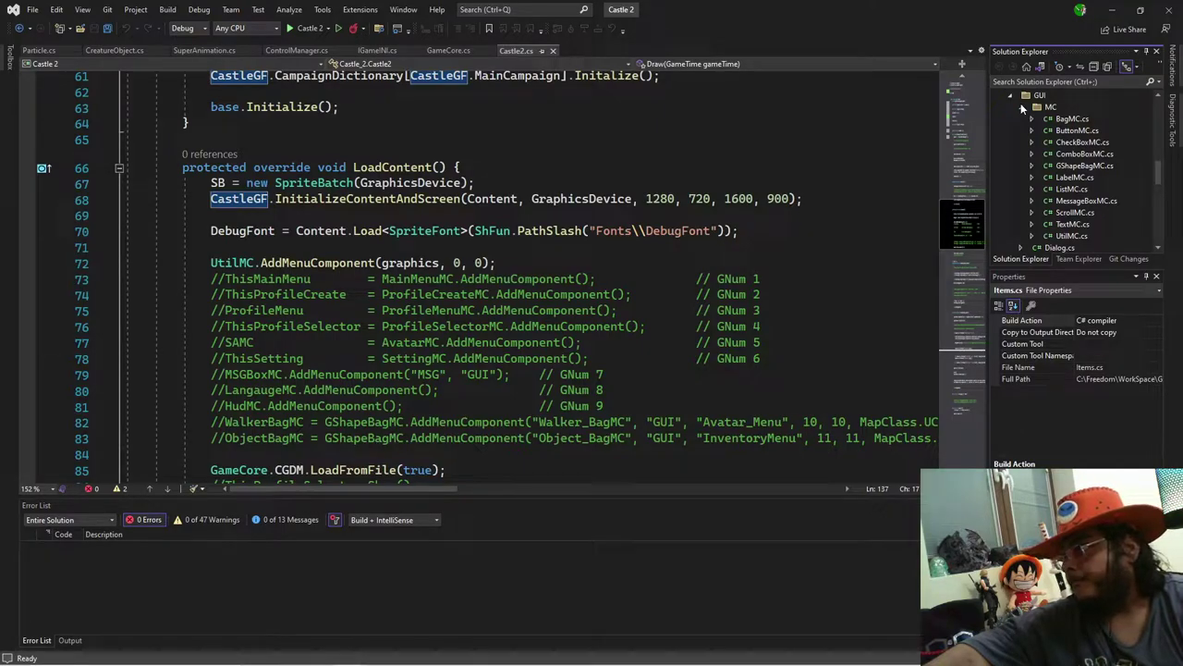
pyautogui.click(1022, 107)
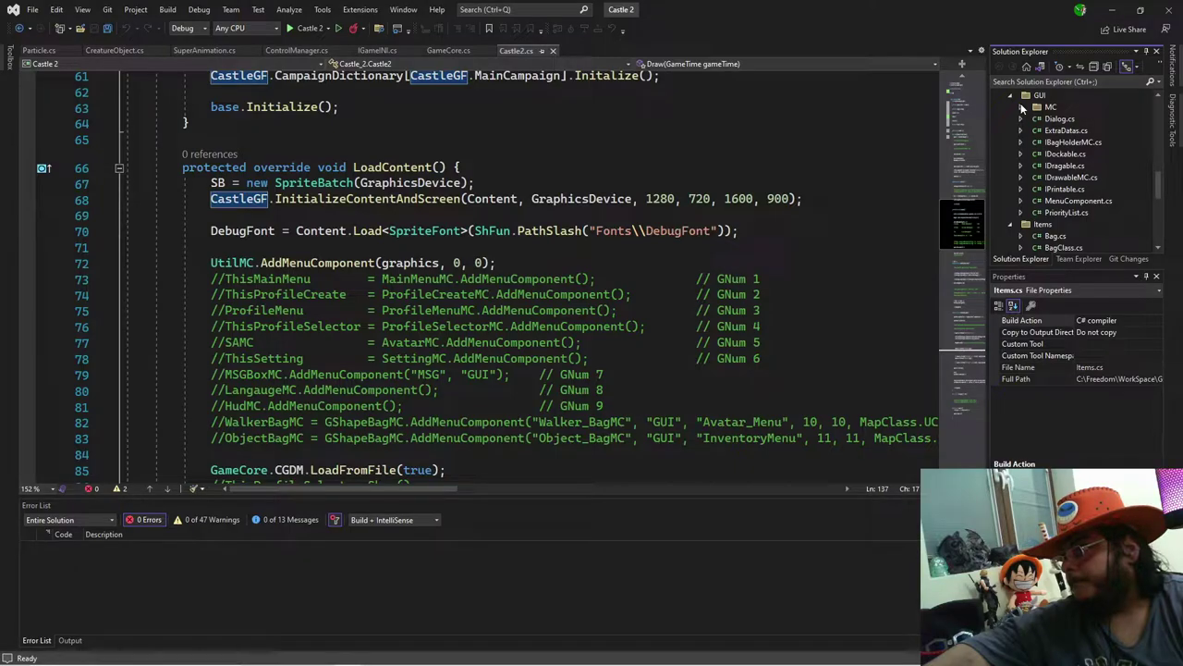
# Step: Open IPrintable.cs and read through the members of the IPrintable interface
pyautogui.click(1057, 188)
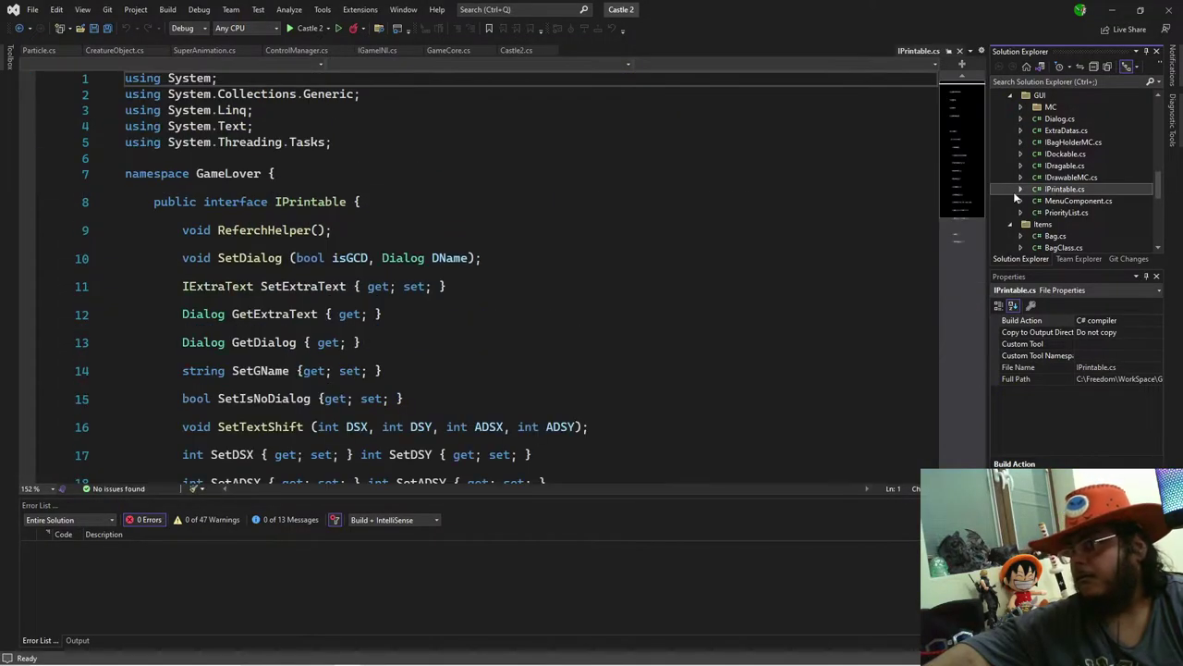
pyautogui.scroll(-2, 700, 240)
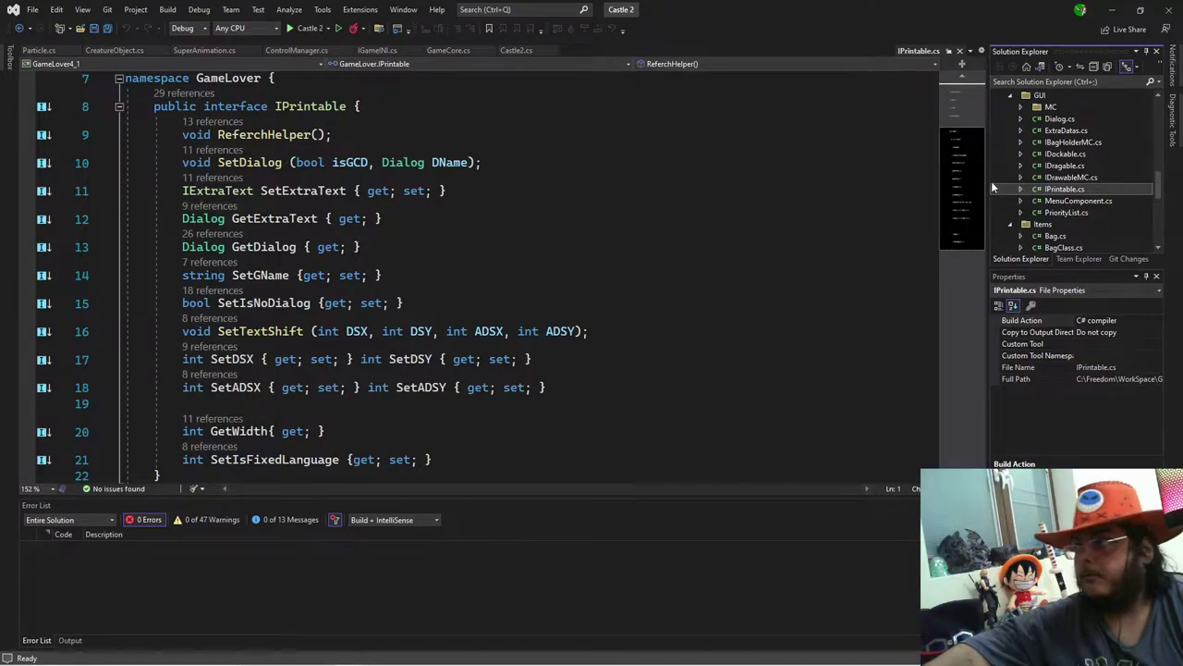
pyautogui.scroll(-2, 462, 277)
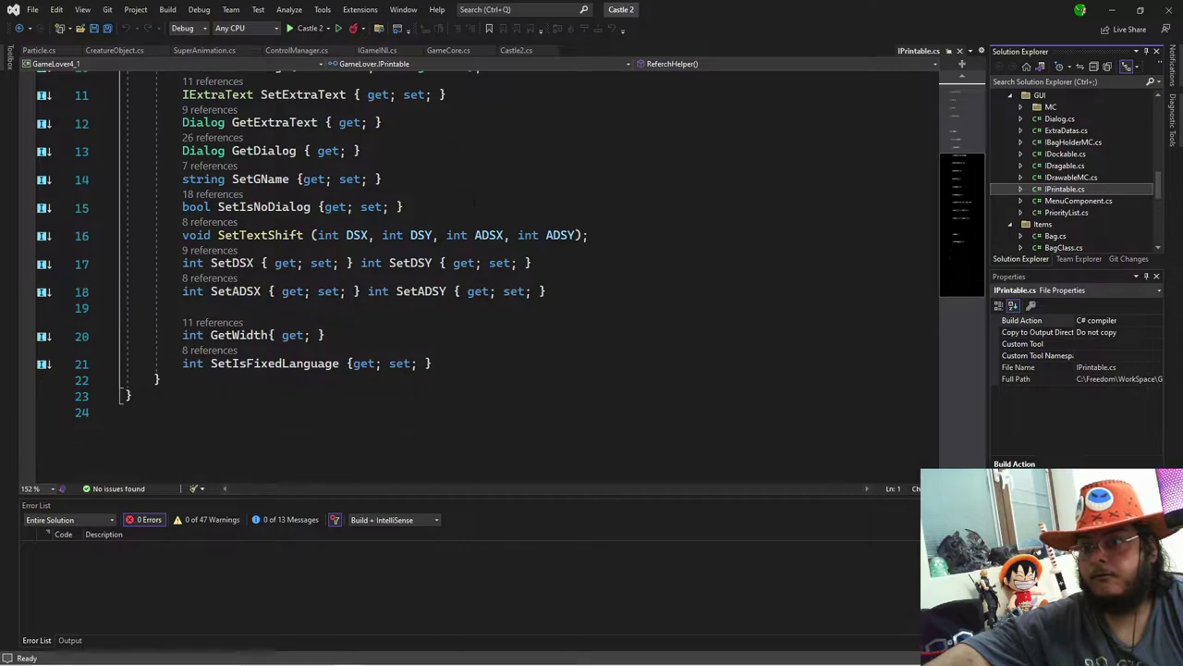
pyautogui.scroll(2, 462, 277)
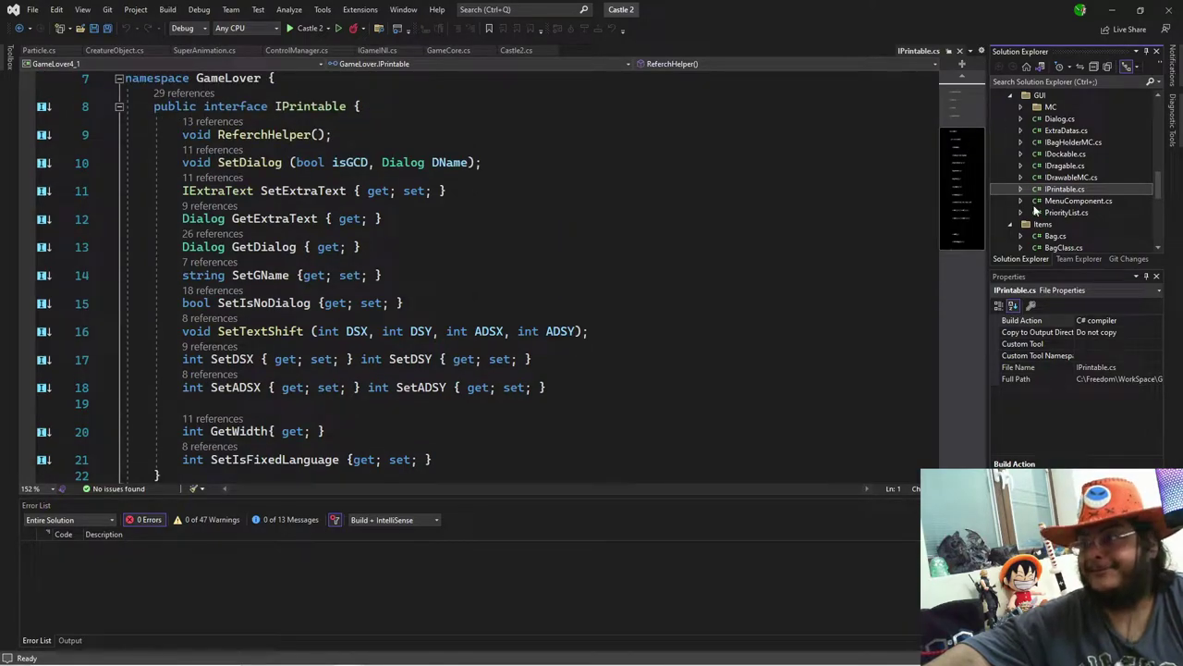
# Step: Preview Dialog.cs, plus ButtonMC.cs and ListMC.cs from the MC folder, and collapse that folder again
pyautogui.click(1044, 121)
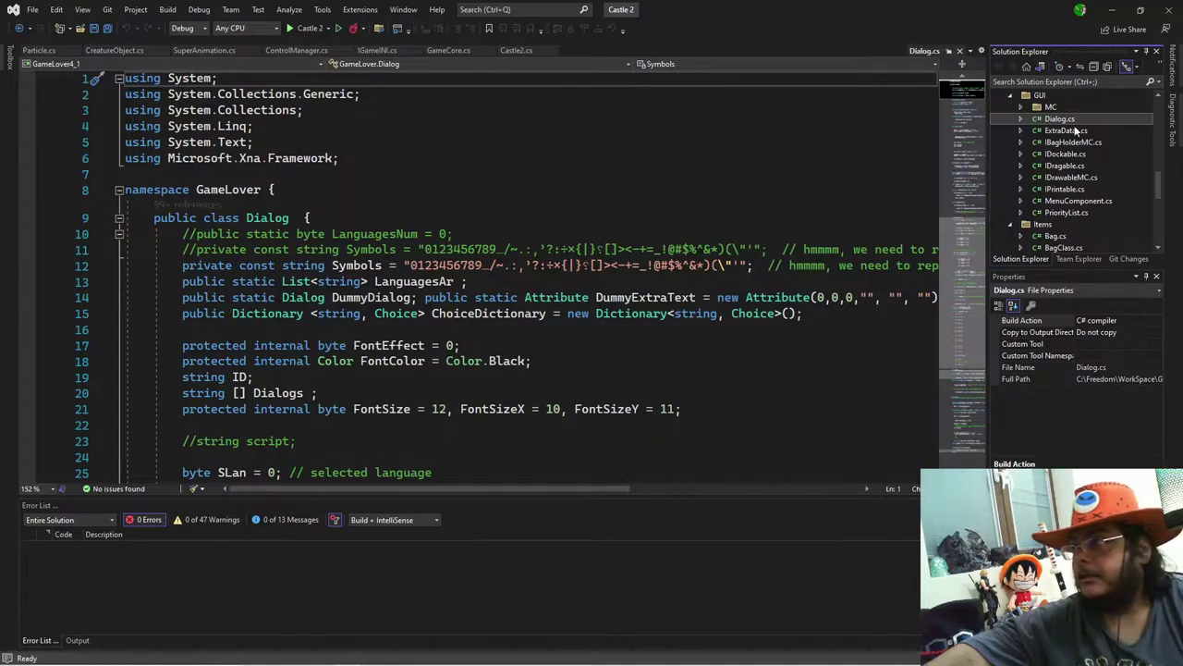
pyautogui.click(1026, 108)
pyautogui.click(1063, 130)
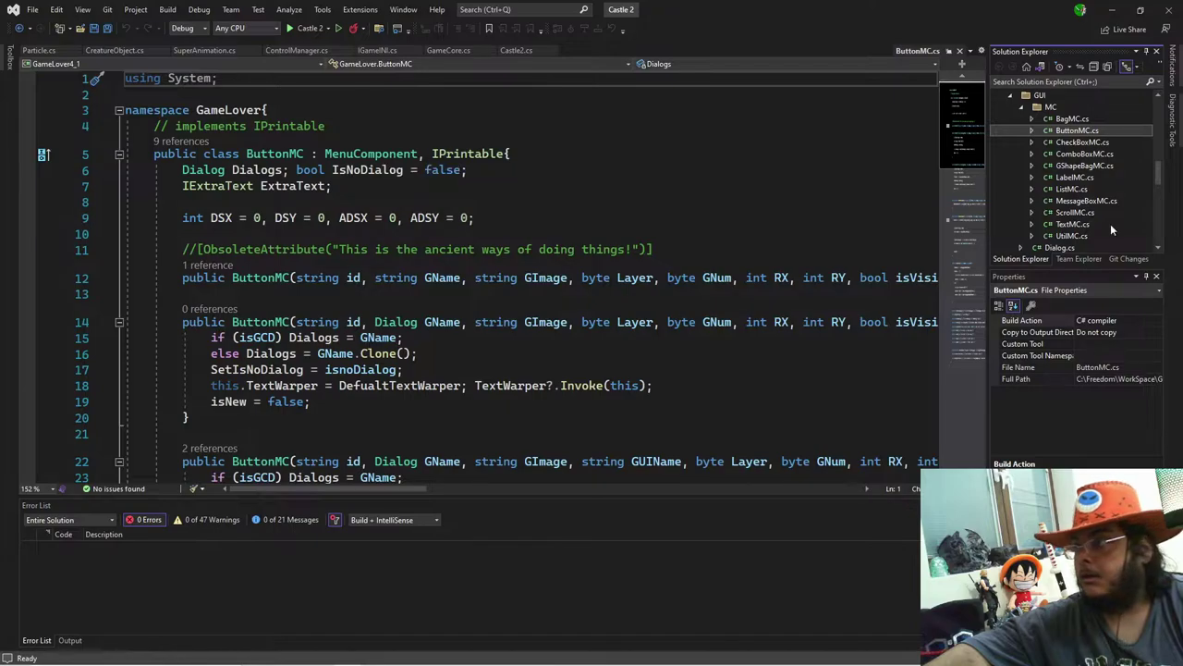
pyautogui.click(1088, 191)
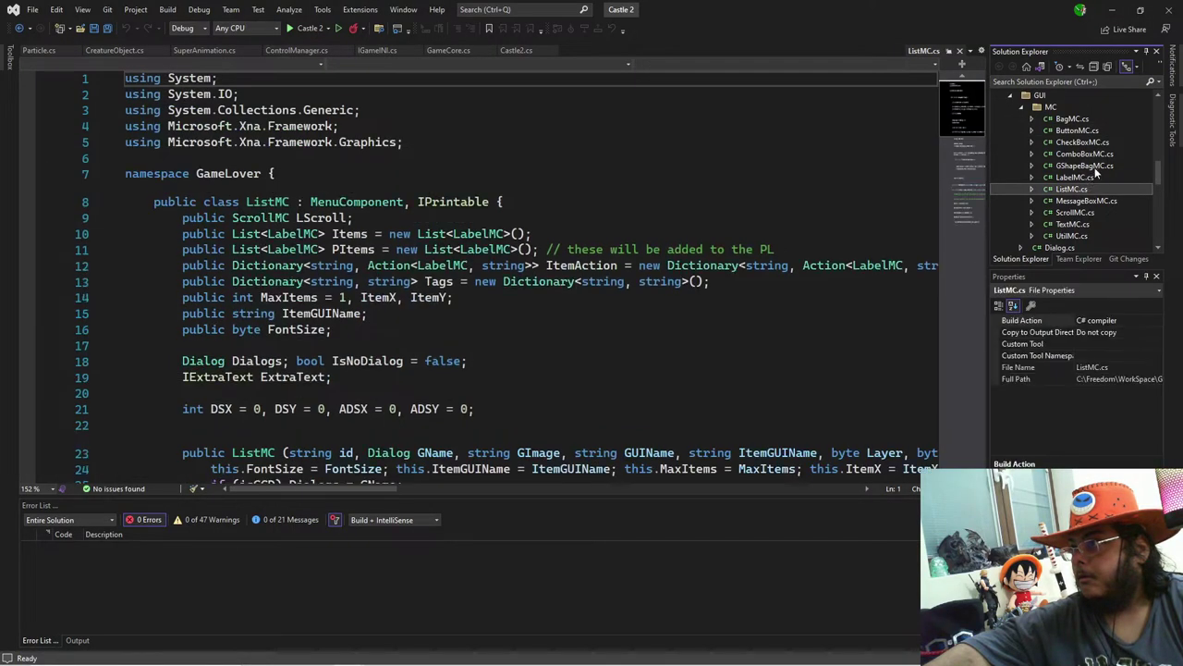
pyautogui.click(1024, 109)
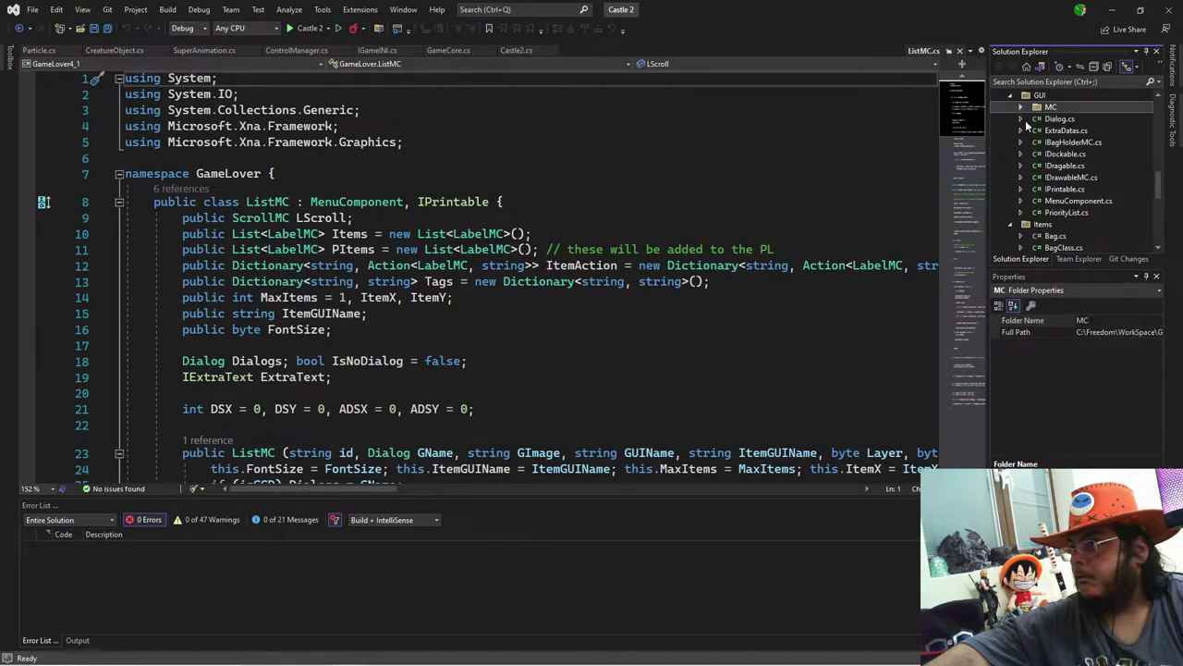
# Step: Open MenuComponent.cs, enlarge the code editor area slightly and examine the MenuComponent class's delegates and static fields
pyautogui.click(1086, 200)
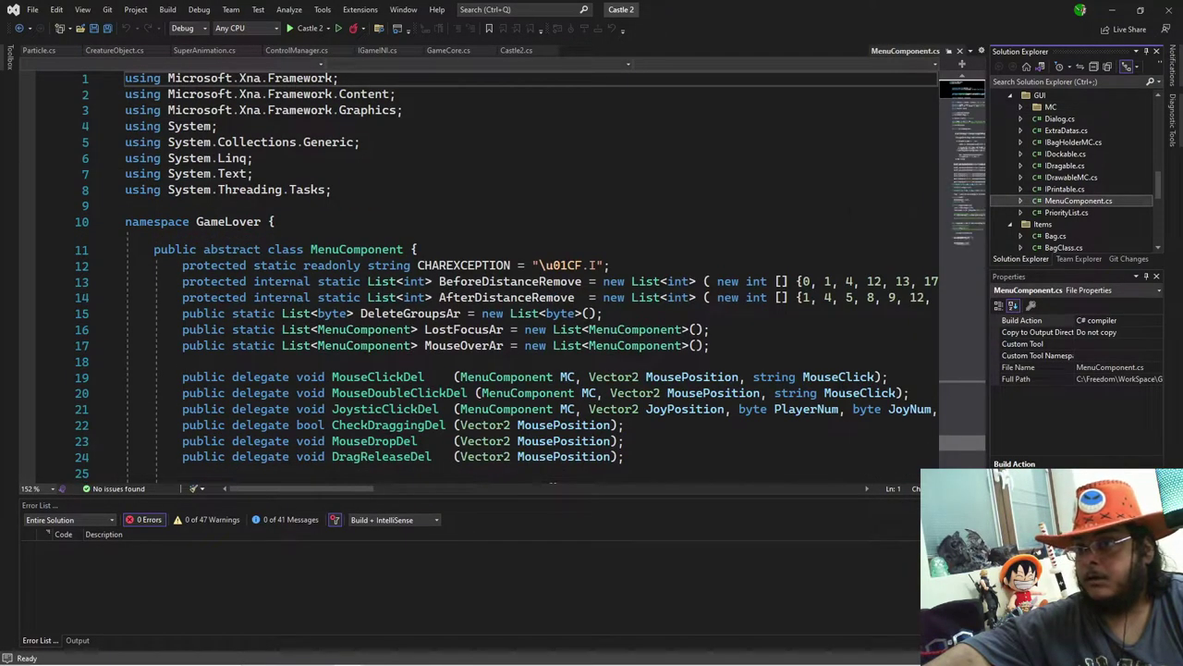
pyautogui.scroll(-2, 490, 282)
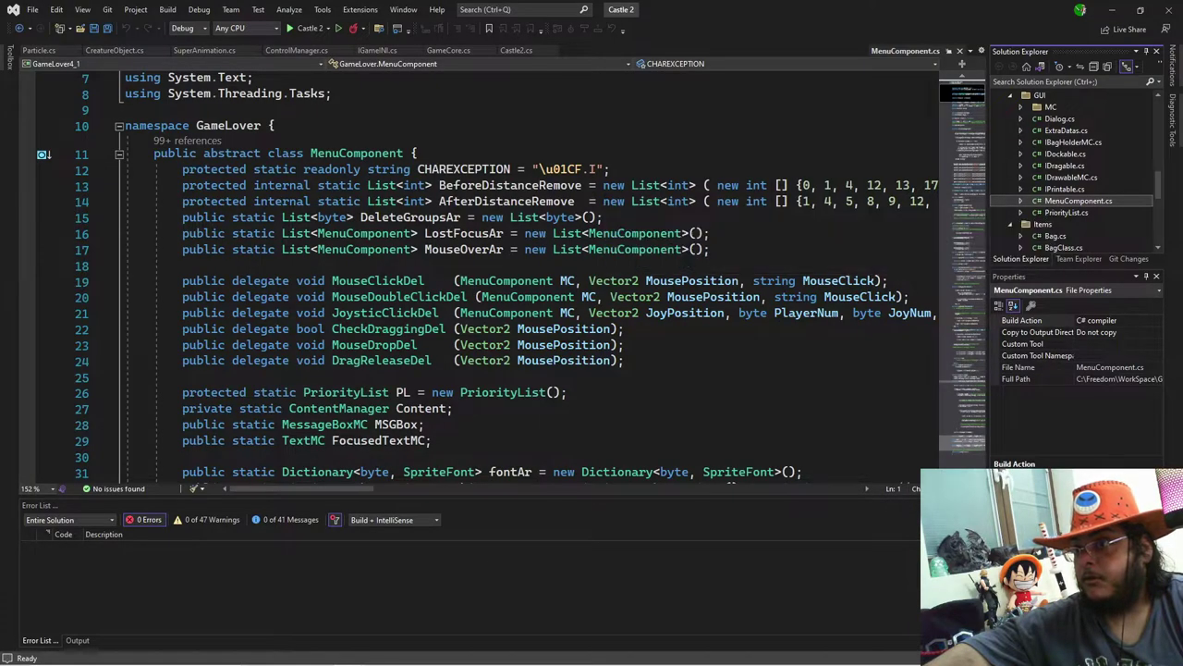
pyautogui.click(509, 185)
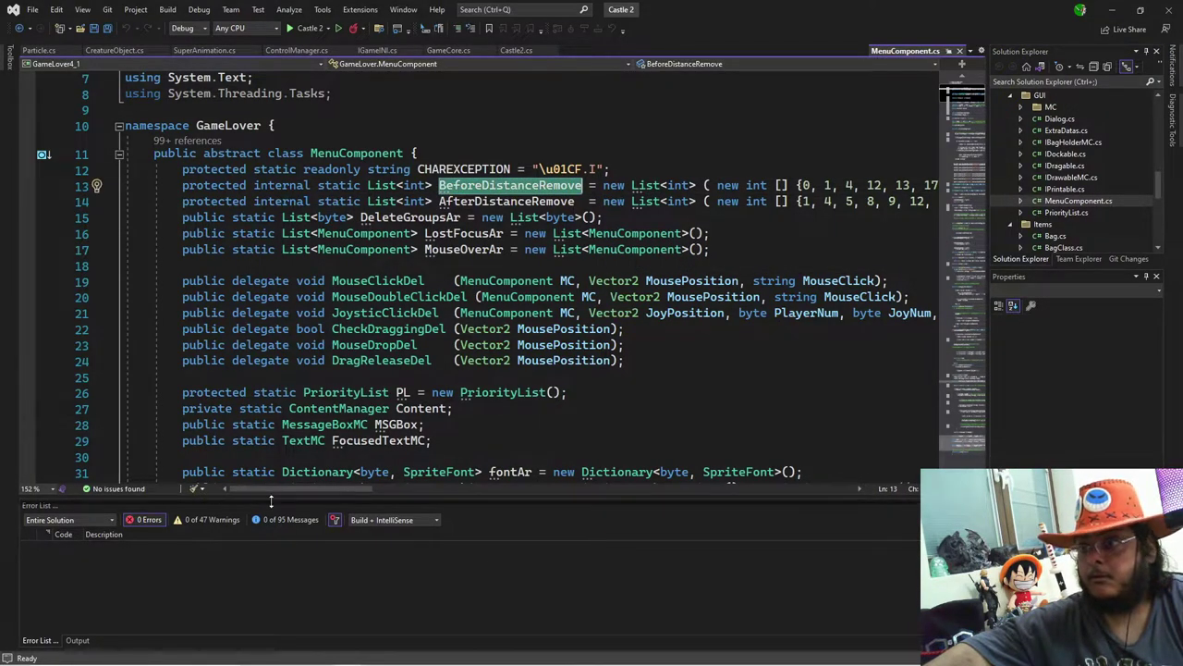
pyautogui.moveTo(298, 498); pyautogui.dragTo(273, 547)
pyautogui.scroll(-2, 490, 277)
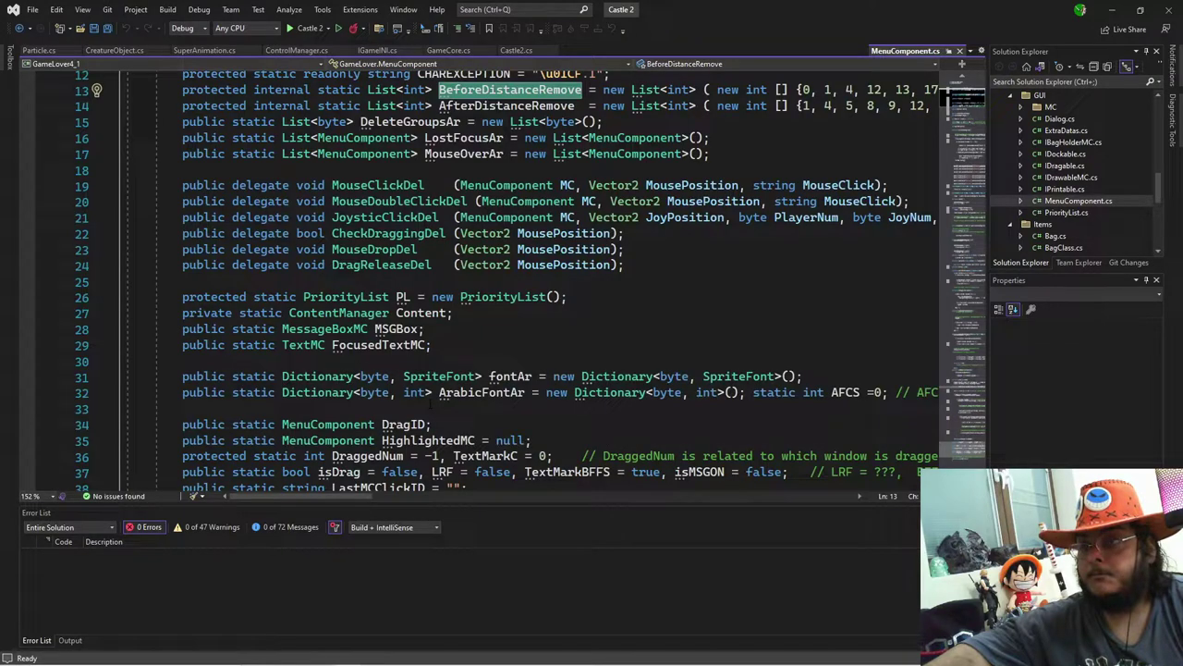
# Step: Insert a space between Action and <MenuComponent> in the MouseOver and MouseOut field declarations
pyautogui.scroll(-1, 433, 406)
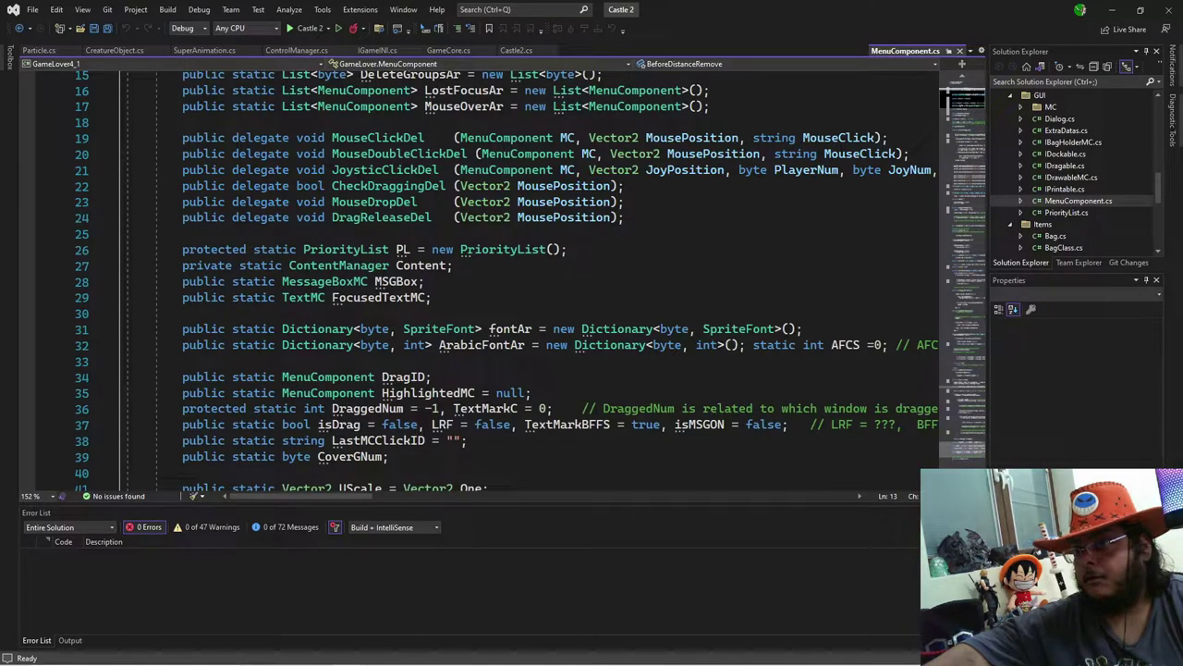
pyautogui.scroll(-4, 381, 407)
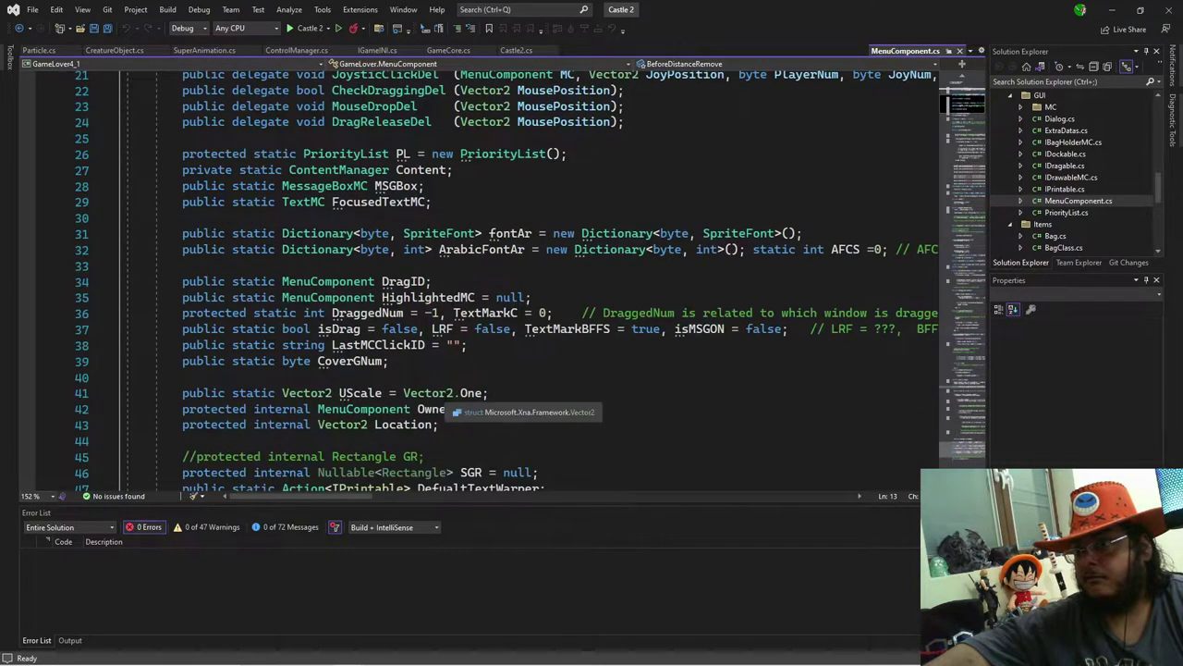
pyautogui.scroll(-2, 440, 399)
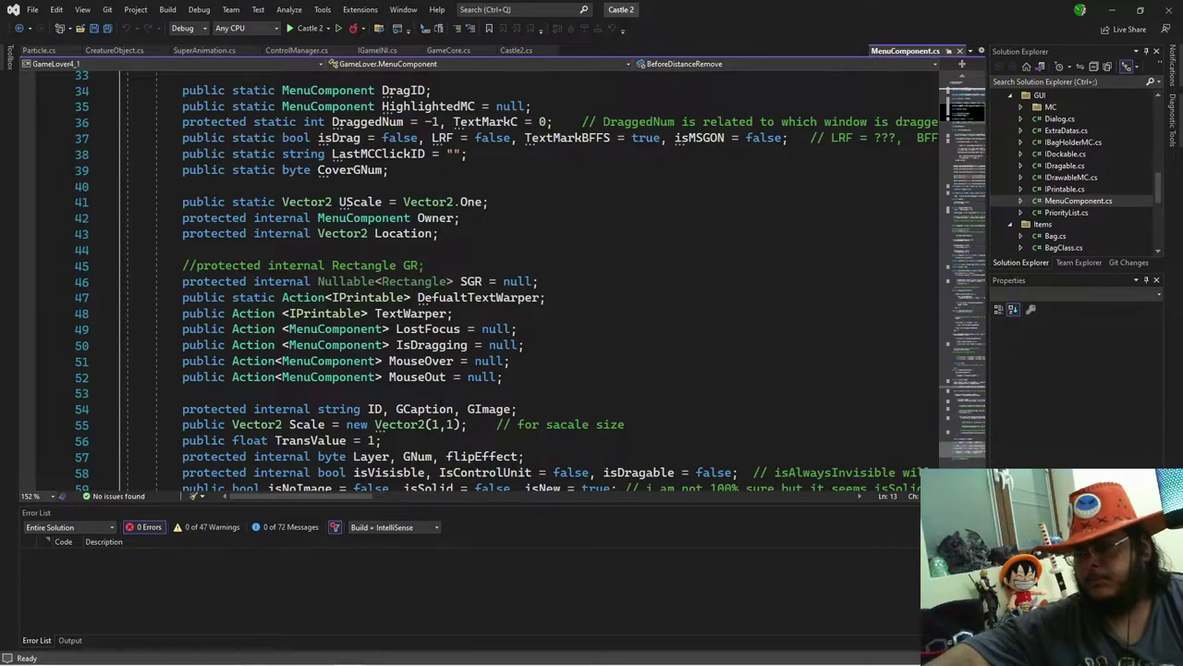
pyautogui.click(273, 361)
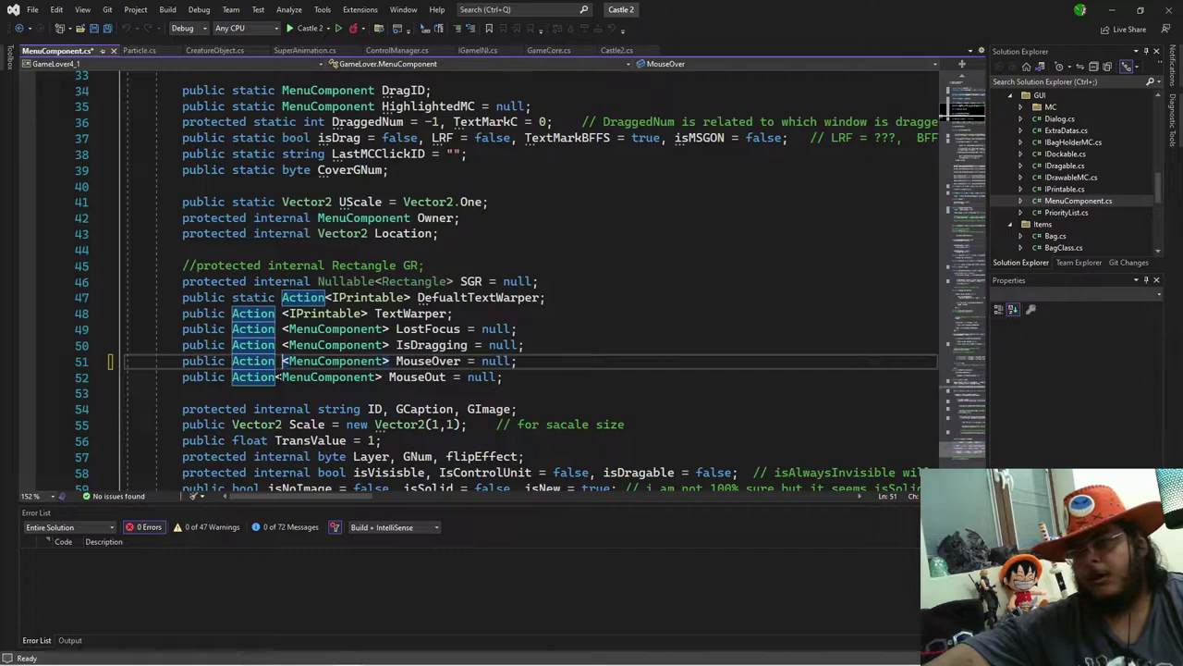
pyautogui.click(276, 376)
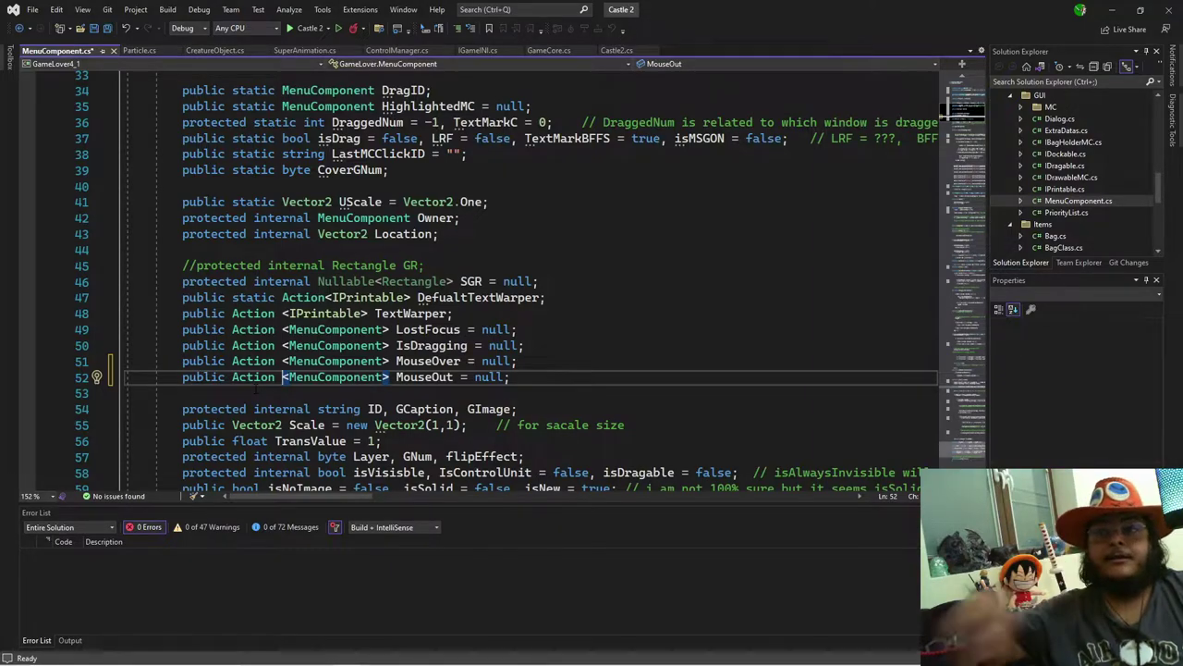
# Step: Compare MenuComponent's event fields, starting with MouseClick, against their delegate declarations such as MouseClickDel
pyautogui.scroll(-3, 248, 392)
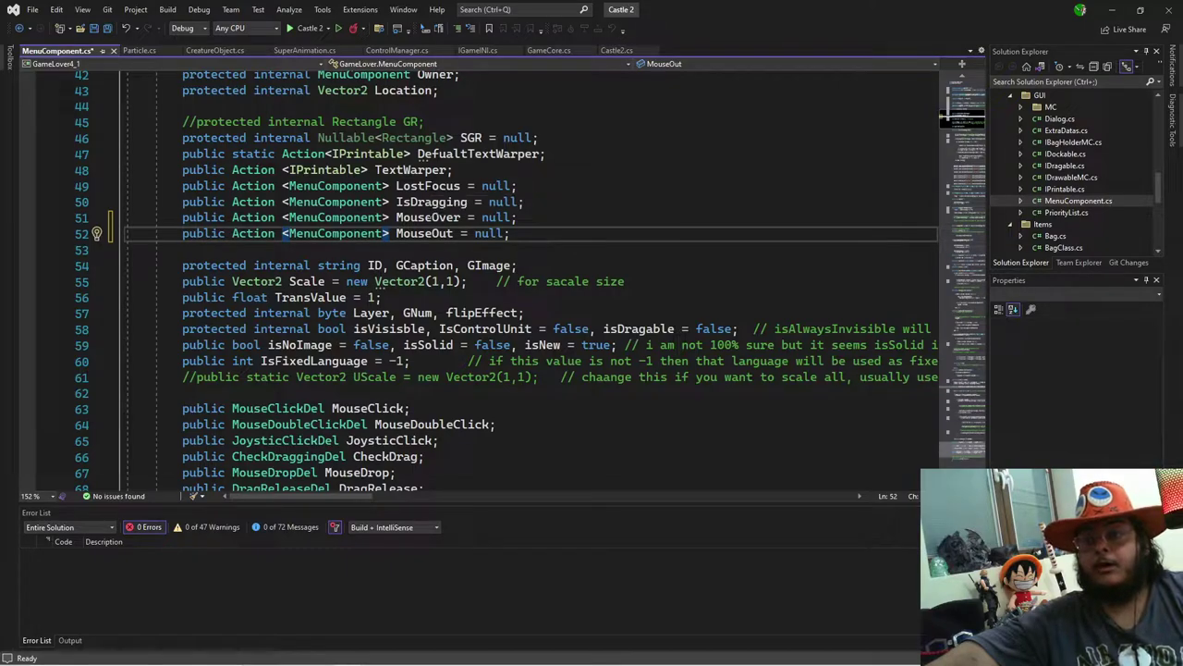
pyautogui.scroll(-2, 481, 277)
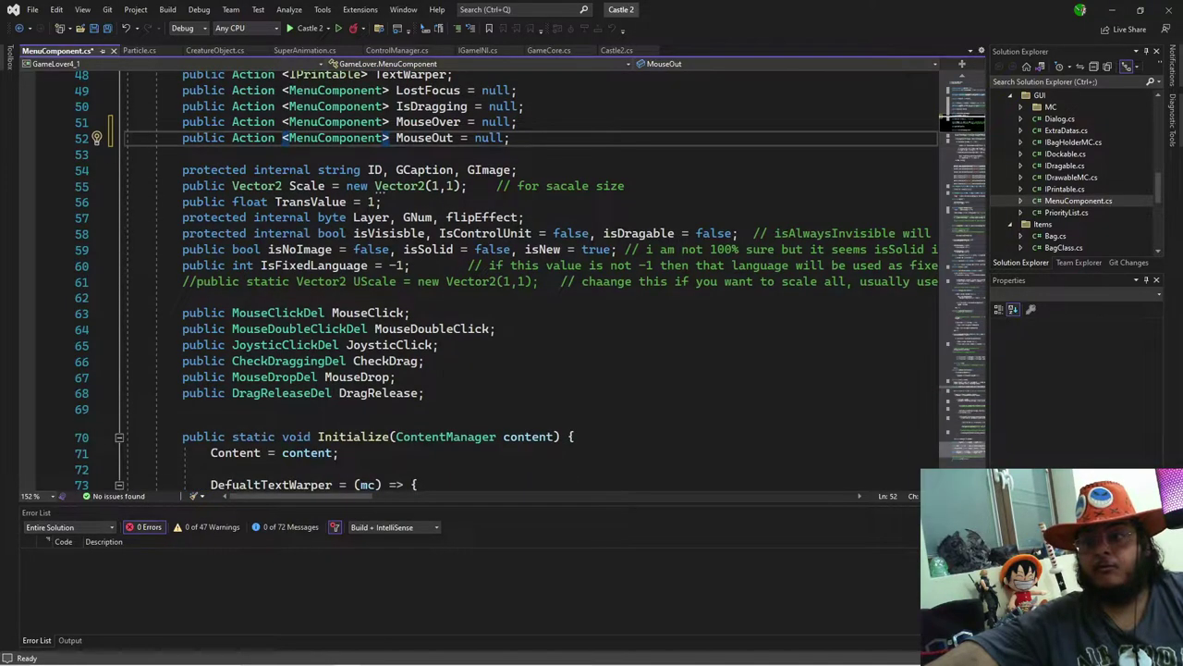
pyautogui.doubleClick(367, 314)
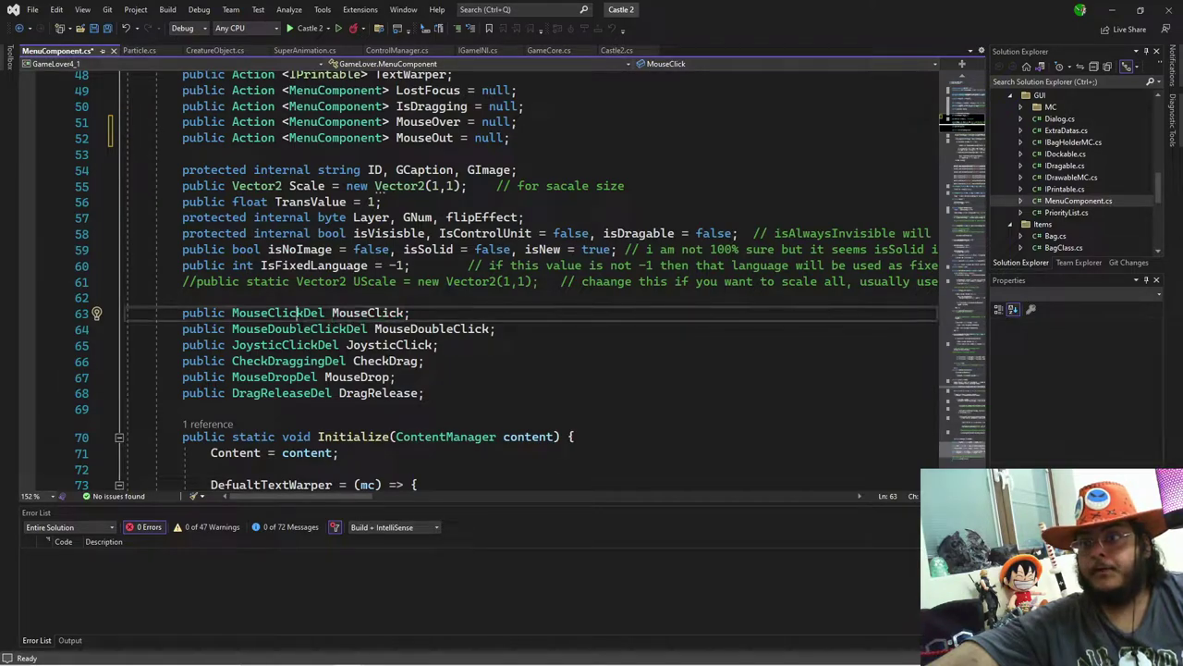
pyautogui.scroll(5, 437, 448)
pyautogui.scroll(6, 508, 278)
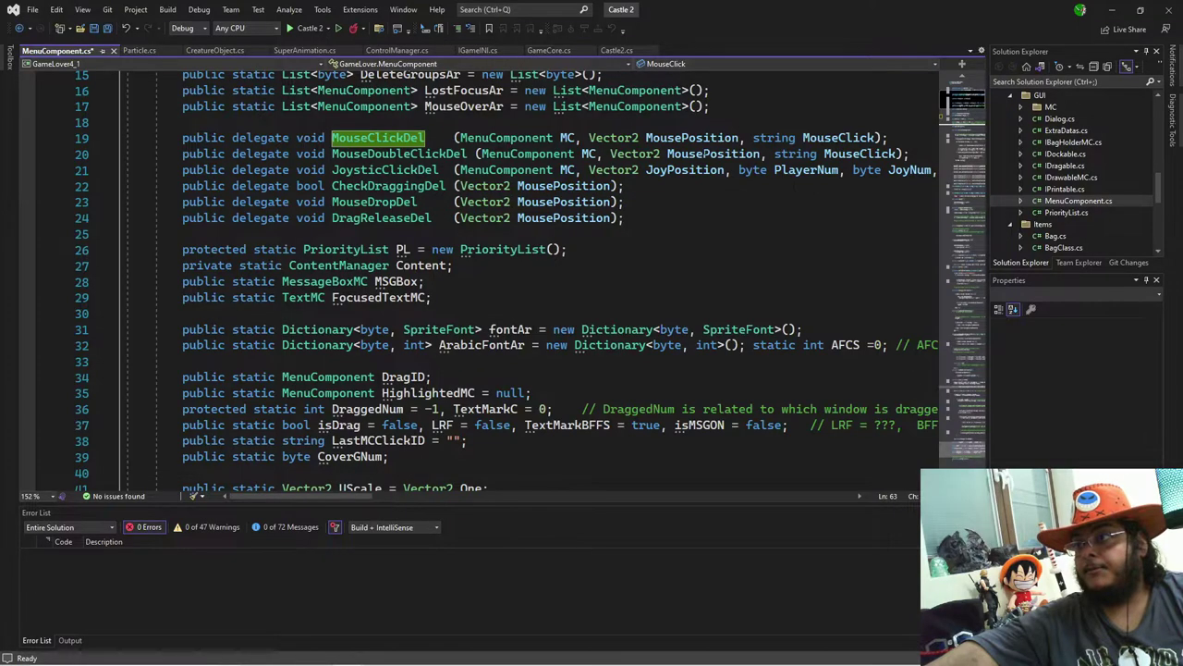
pyautogui.scroll(-7, 509, 278)
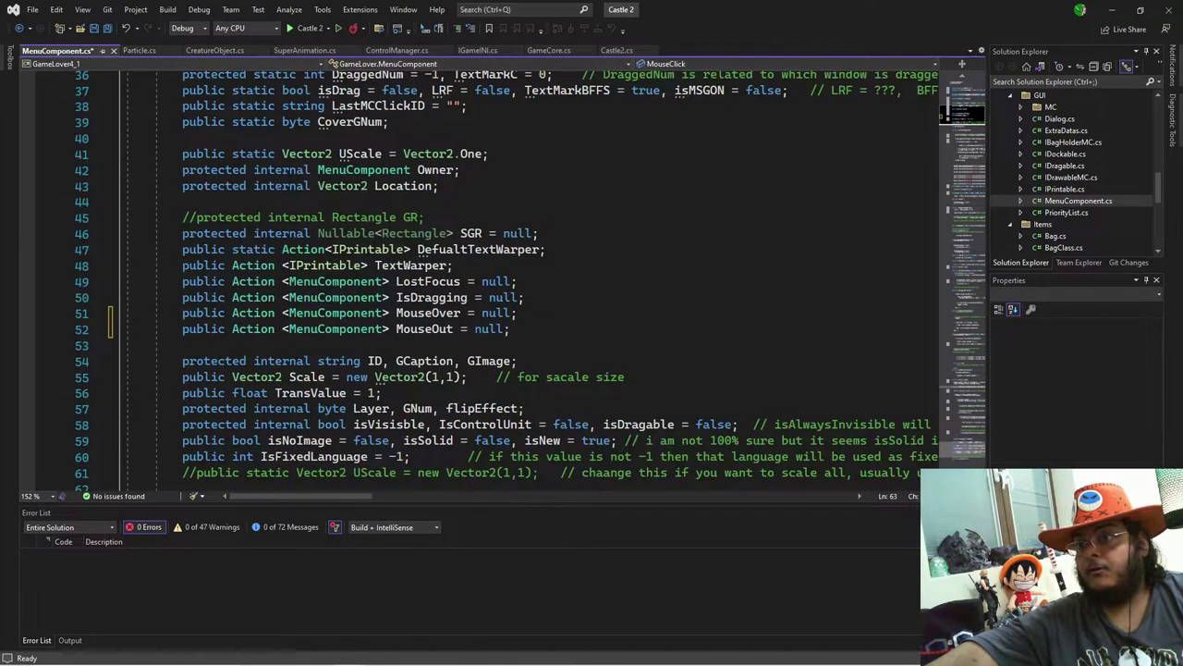
pyautogui.scroll(6, 416, 296)
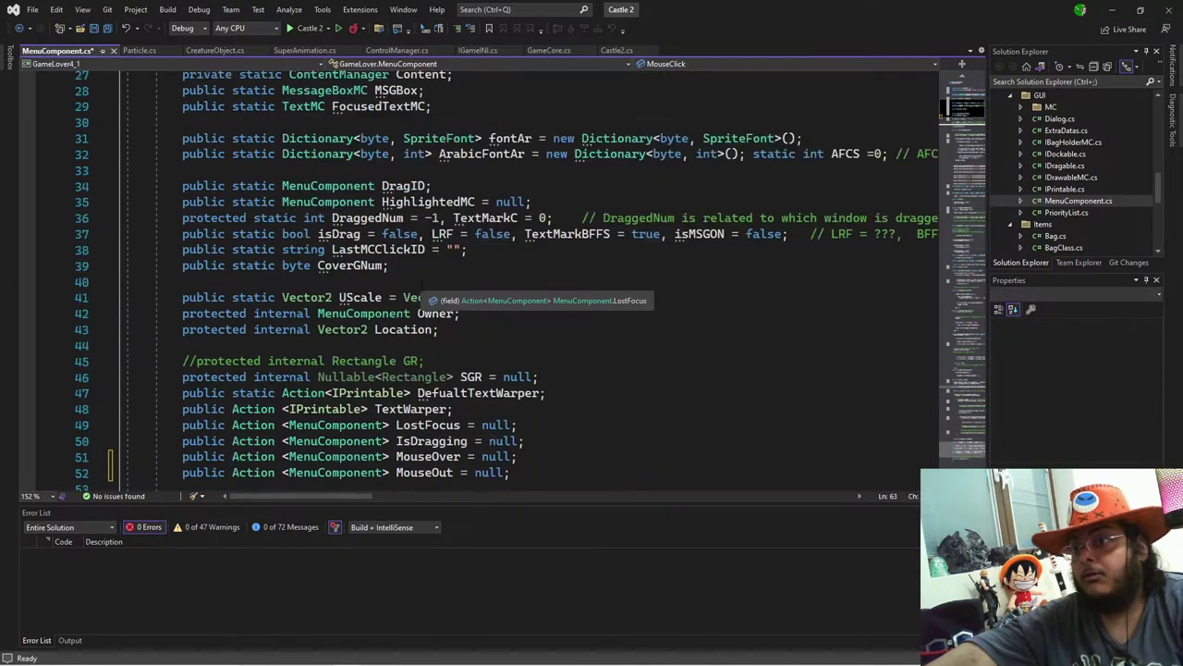
pyautogui.scroll(2, 509, 278)
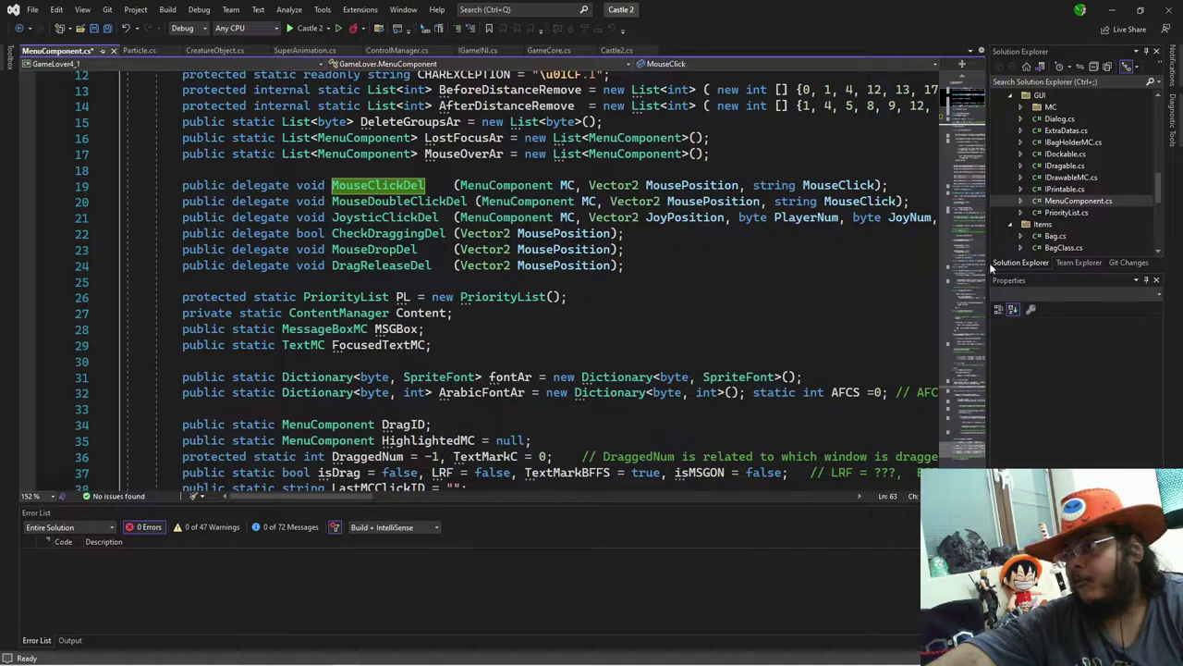
pyautogui.moveTo(873, 185); pyautogui.dragTo(185, 170)
# Step: Read through the remaining MenuComponent fields, the text wrapping code in Initialize and the font loading in LoadContent
pyautogui.scroll(-6, 534, 186)
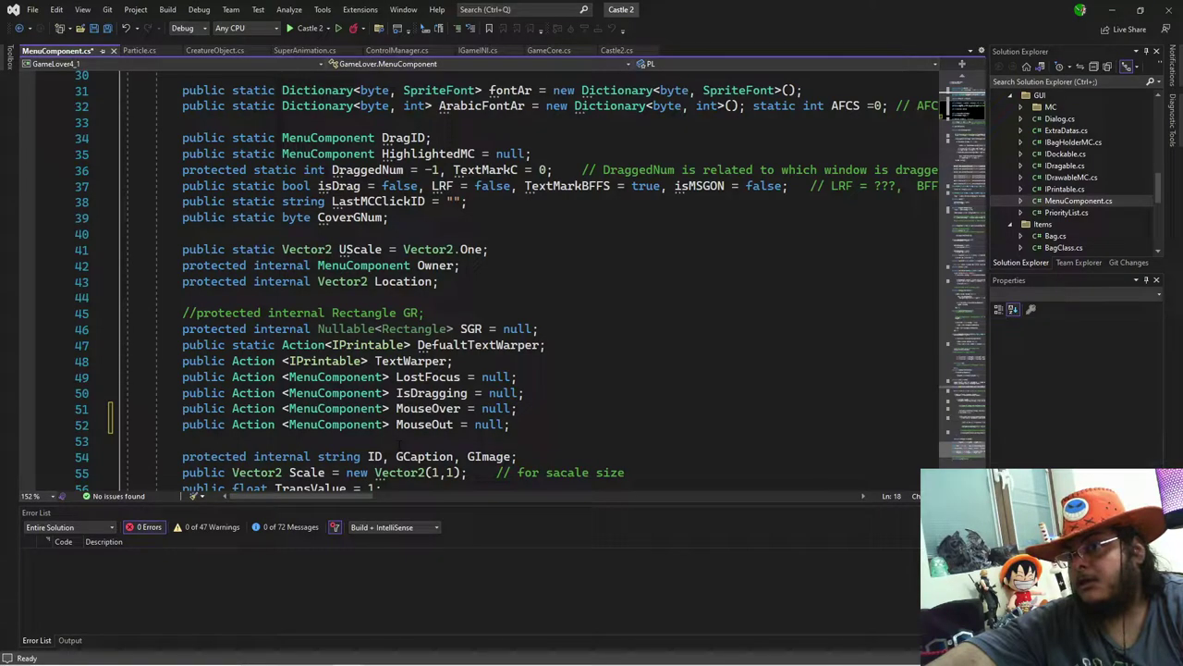
pyautogui.scroll(-10, 467, 456)
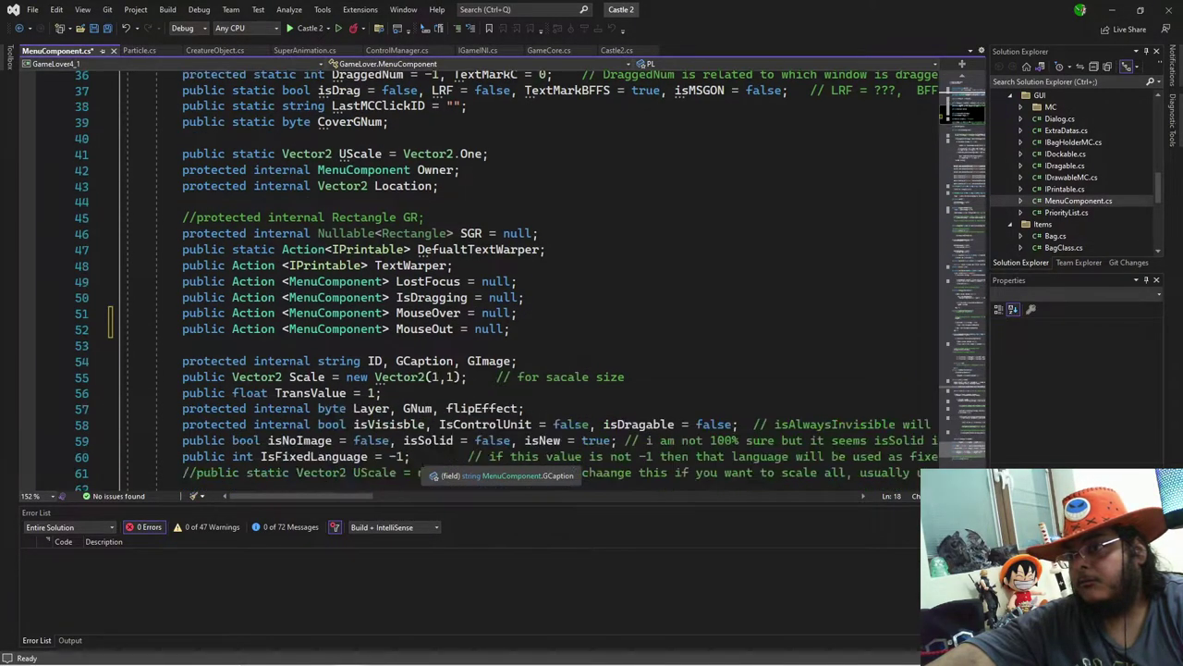
pyautogui.scroll(-3, 530, 281)
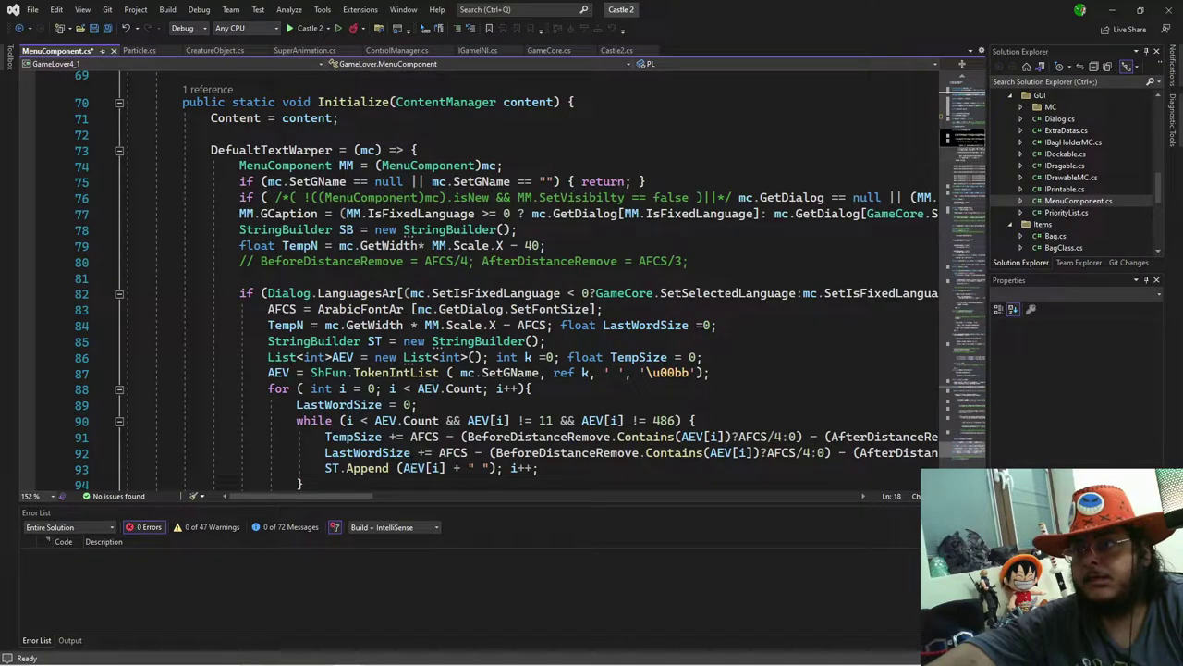
pyautogui.scroll(-12, 530, 280)
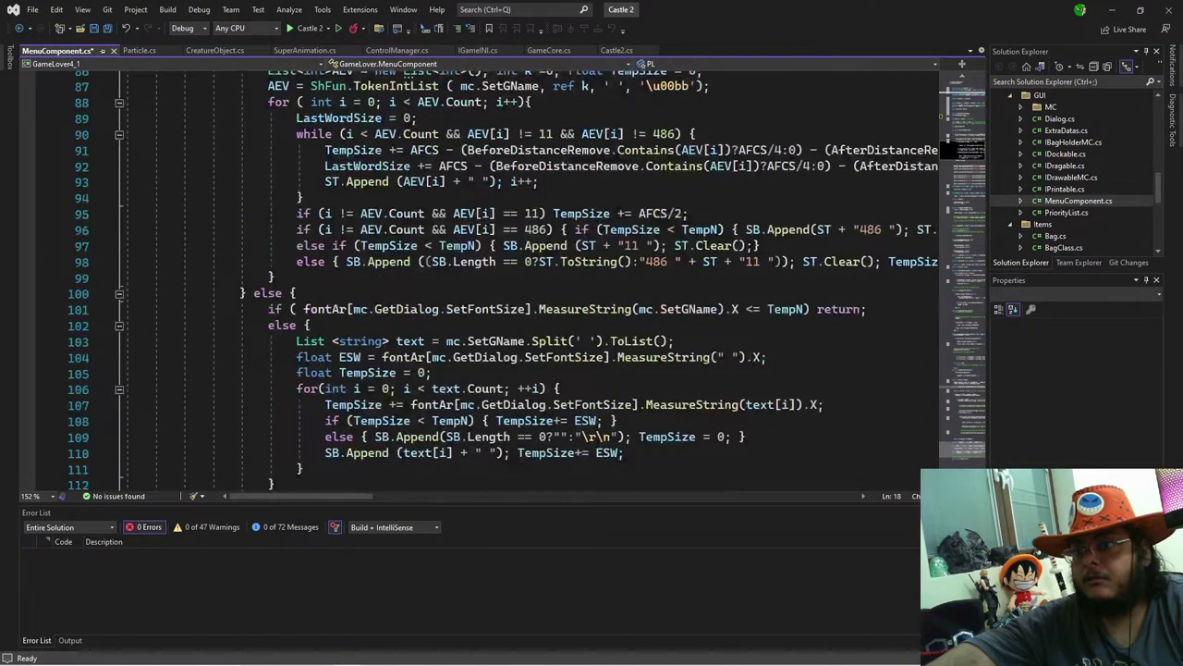
pyautogui.scroll(-11, 530, 280)
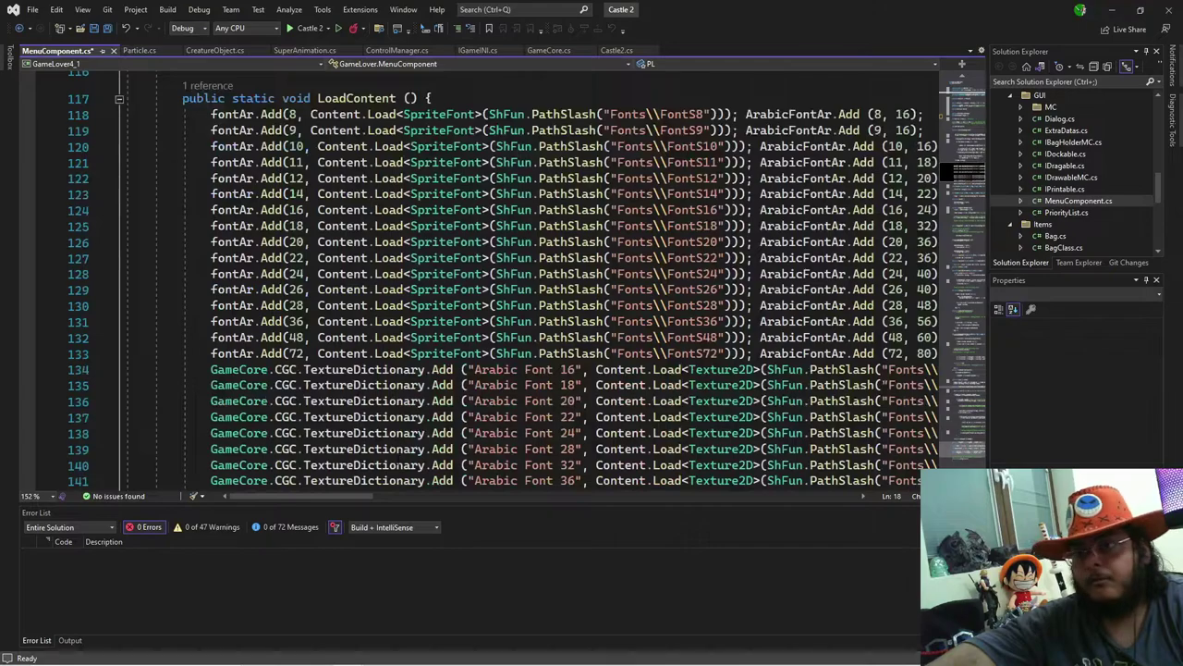
pyautogui.scroll(-1, 403, 456)
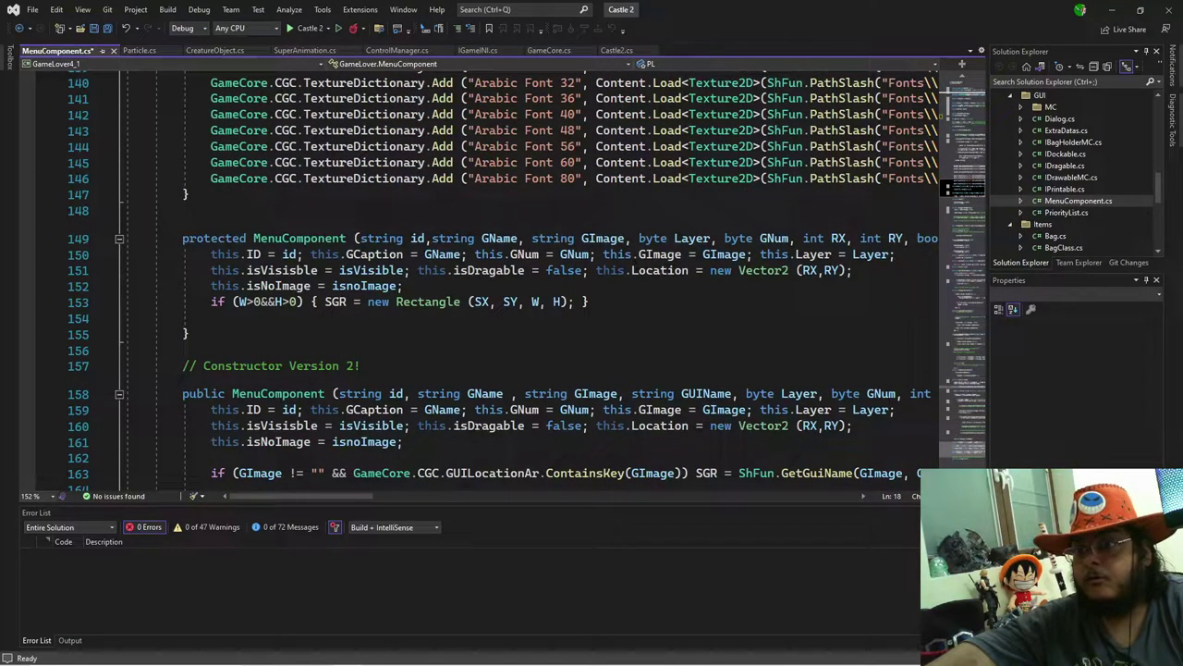
# Step: Examine the MenuComponent constructors, the DockingUpdate methods and the language refresh, lookup and group visibility methods
pyautogui.scroll(-4, 592, 423)
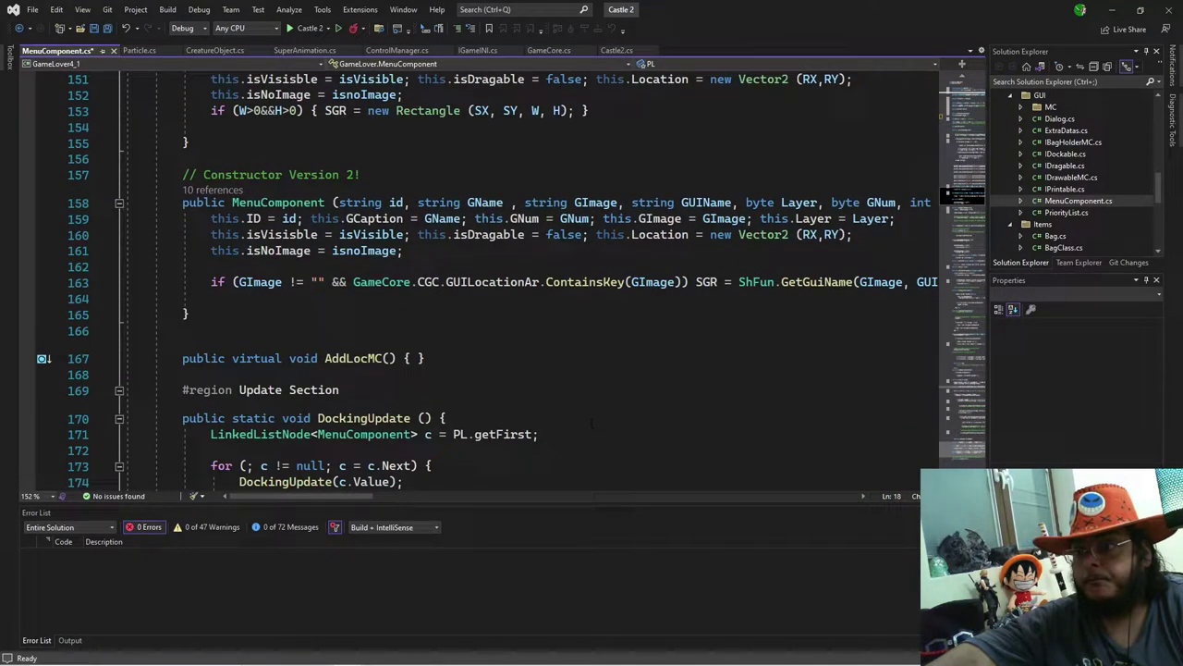
pyautogui.scroll(-4, 591, 423)
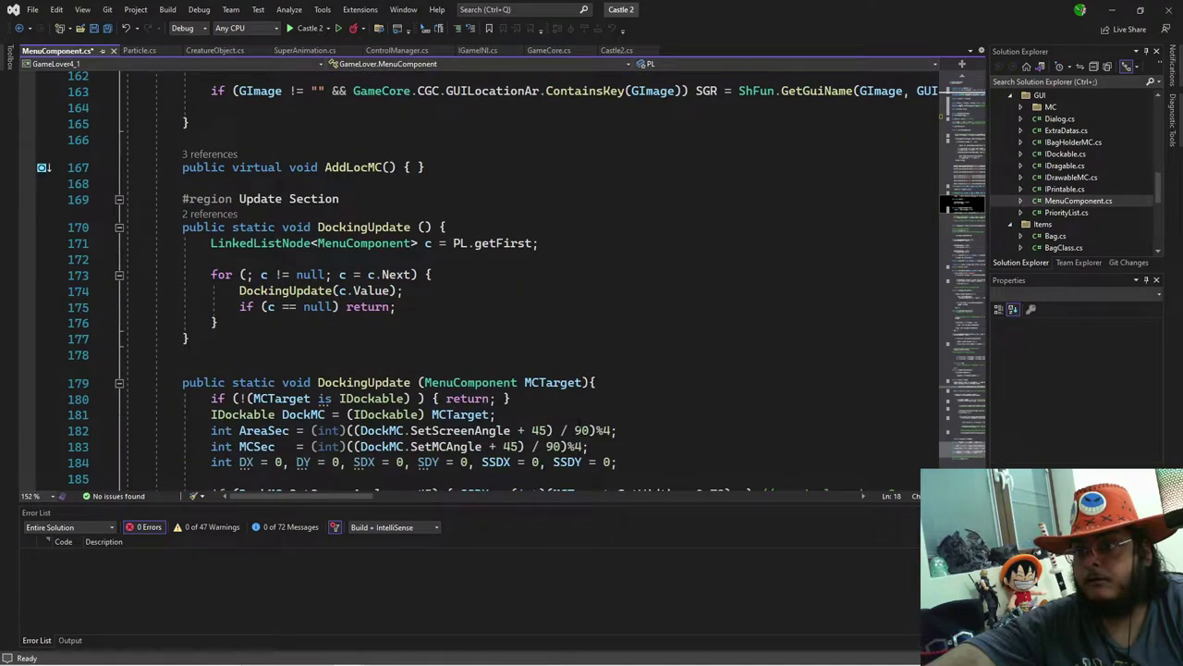
pyautogui.scroll(-4, 77, 209)
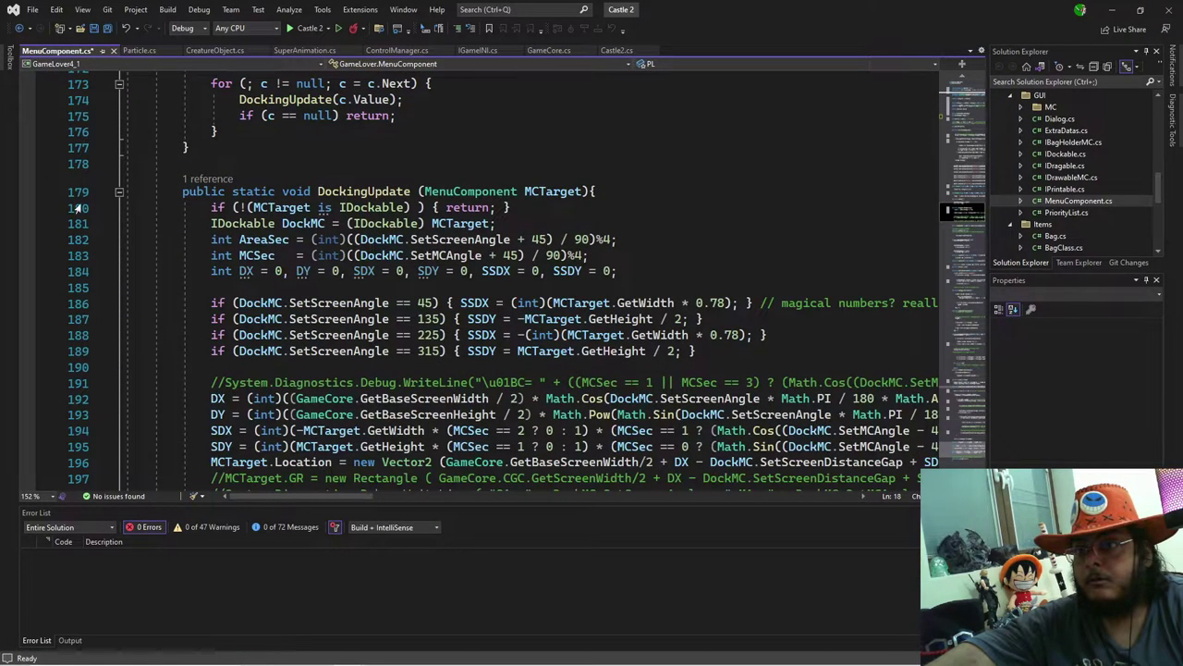
pyautogui.click(120, 192)
pyautogui.scroll(-6, 508, 278)
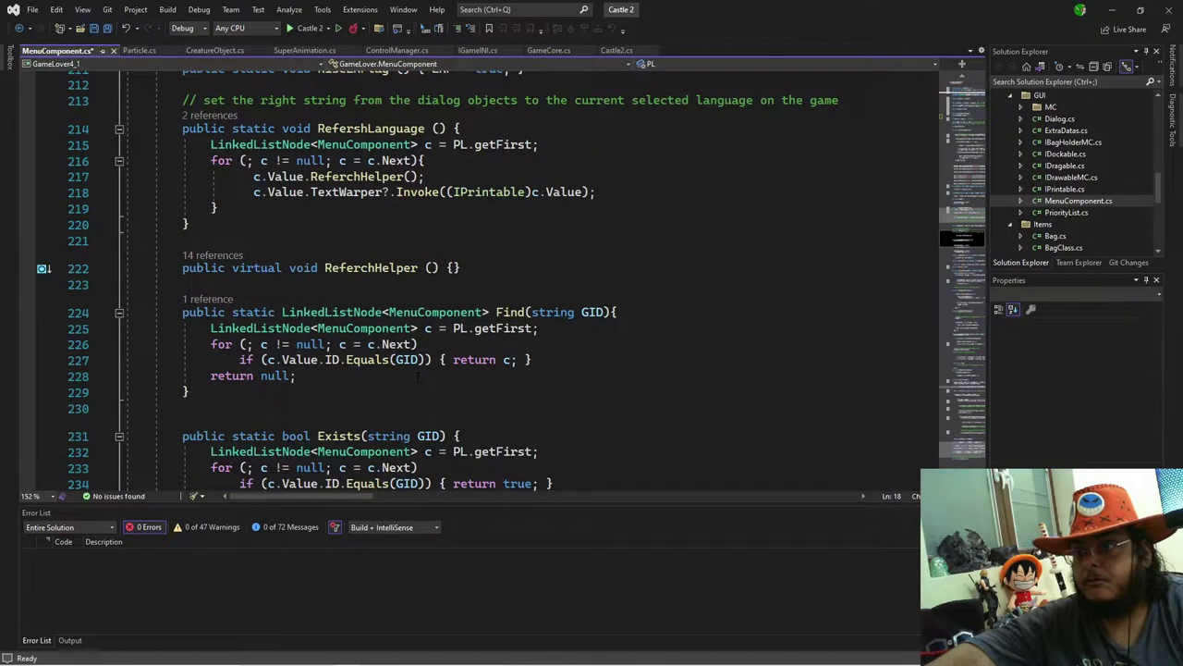
pyautogui.scroll(-6, 418, 375)
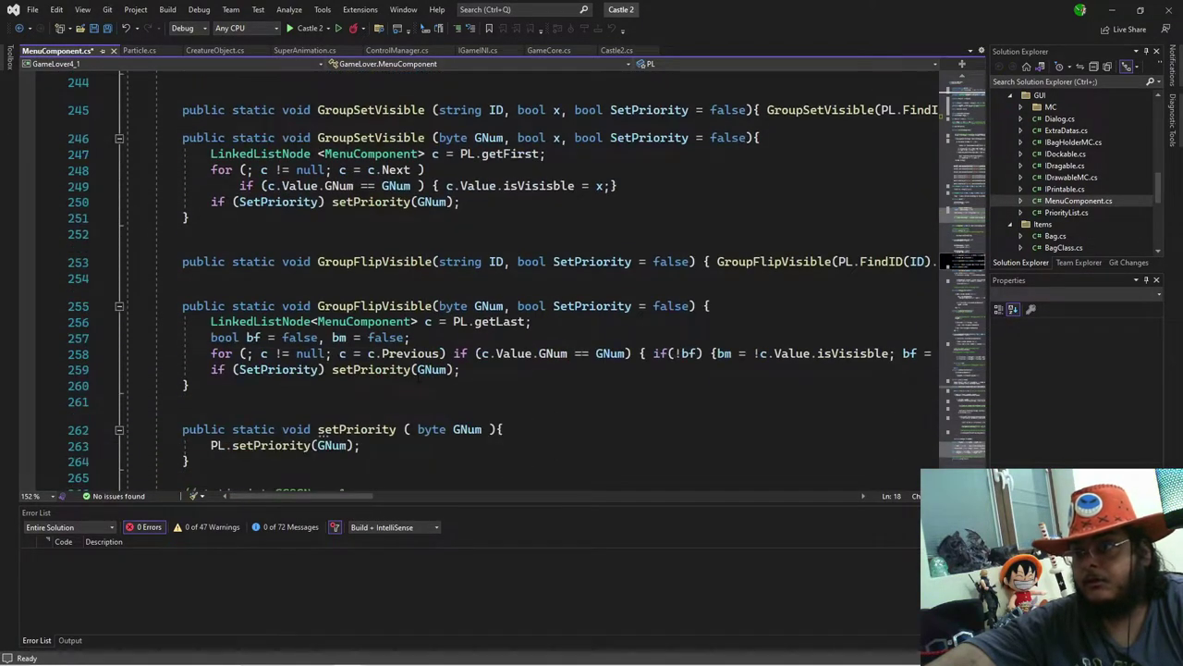
pyautogui.scroll(-8, 418, 375)
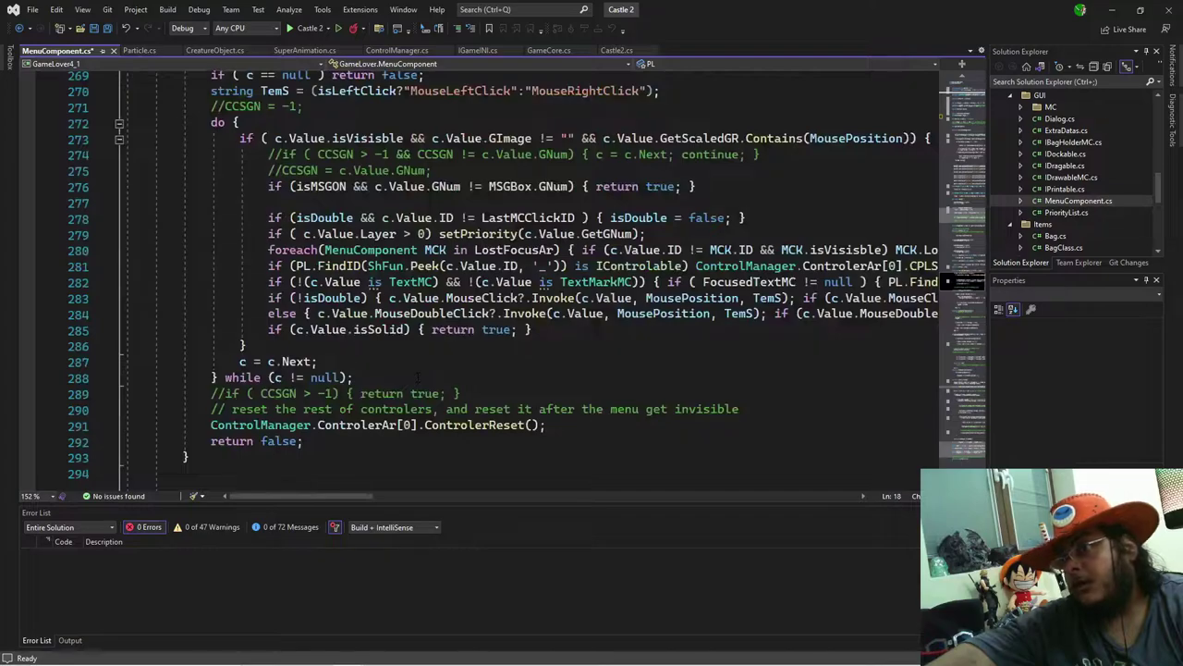
# Step: Examine how the CheckDragging and DragReleaseCheck methods handle draggable components and mouse drops
pyautogui.scroll(-4, 418, 375)
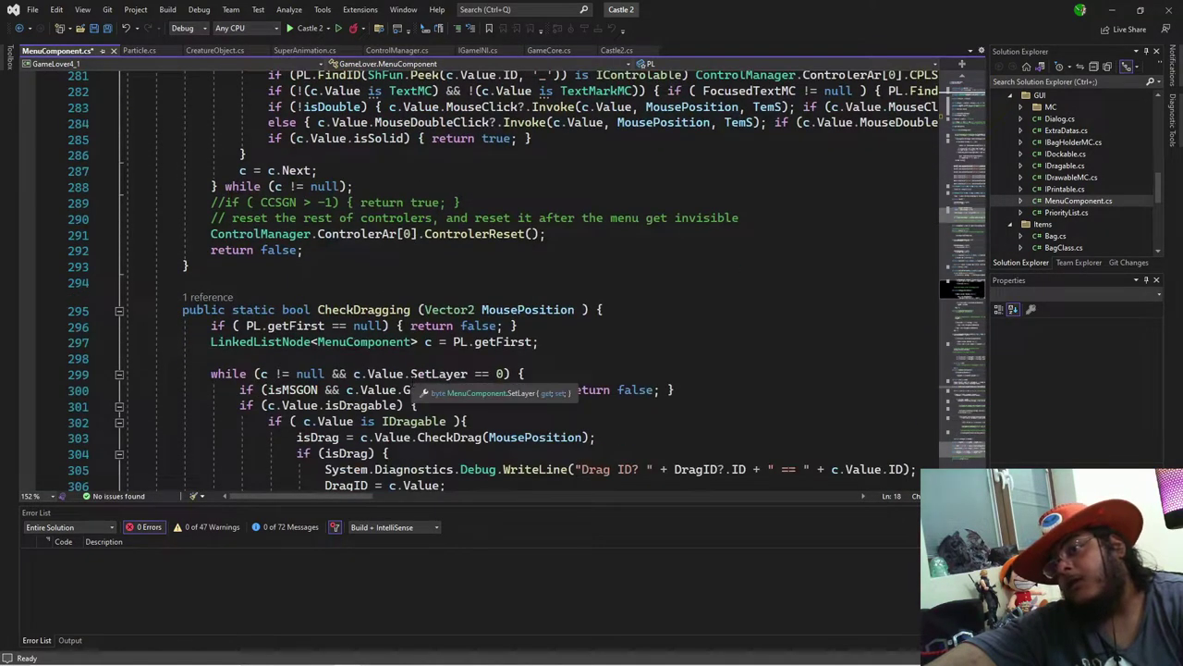
pyautogui.scroll(-3, 418, 375)
pyautogui.rightClick(408, 346)
pyautogui.press('Escape')
pyautogui.click(374, 374)
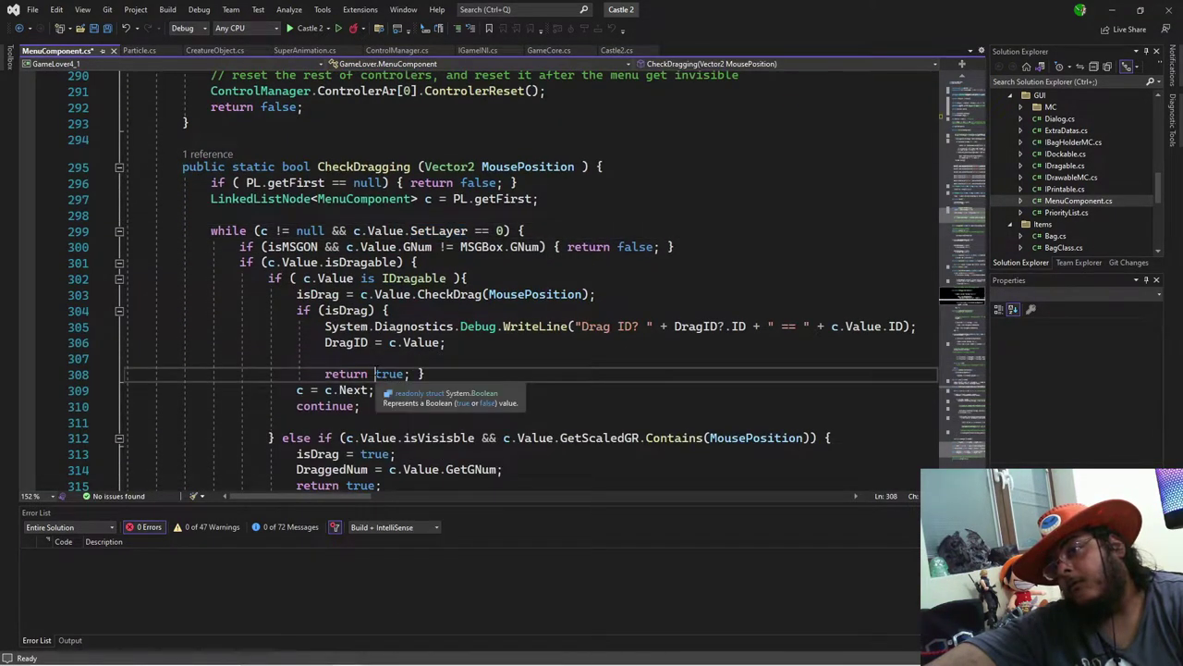
pyautogui.scroll(-8, 374, 374)
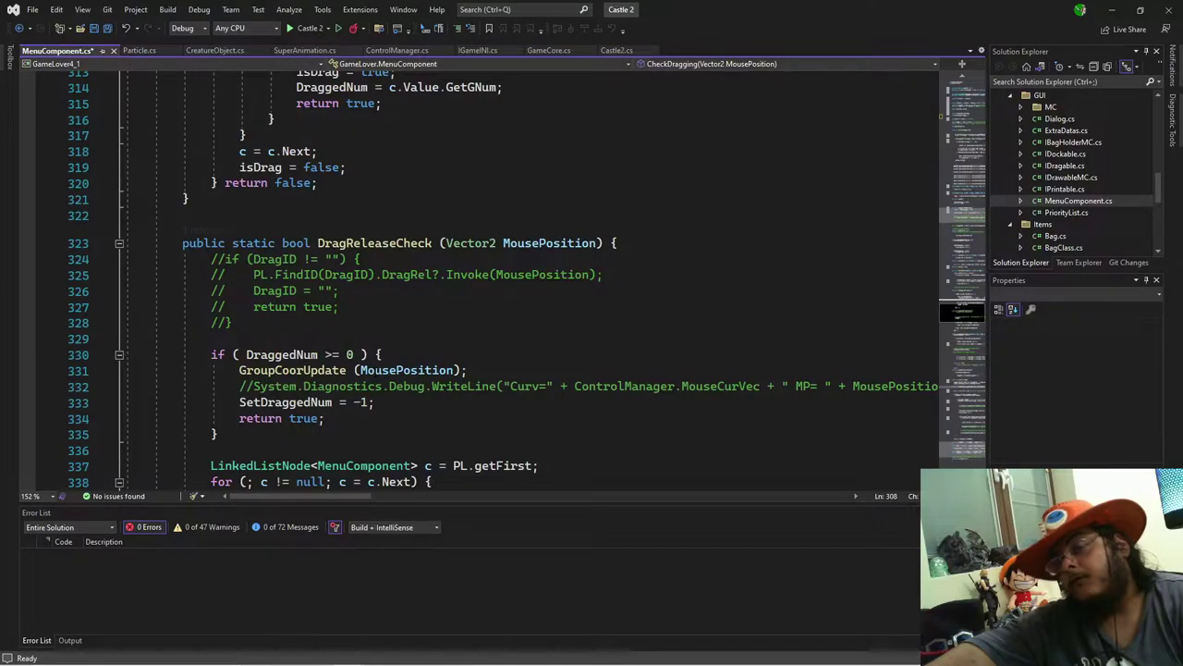
pyautogui.scroll(-4, 374, 374)
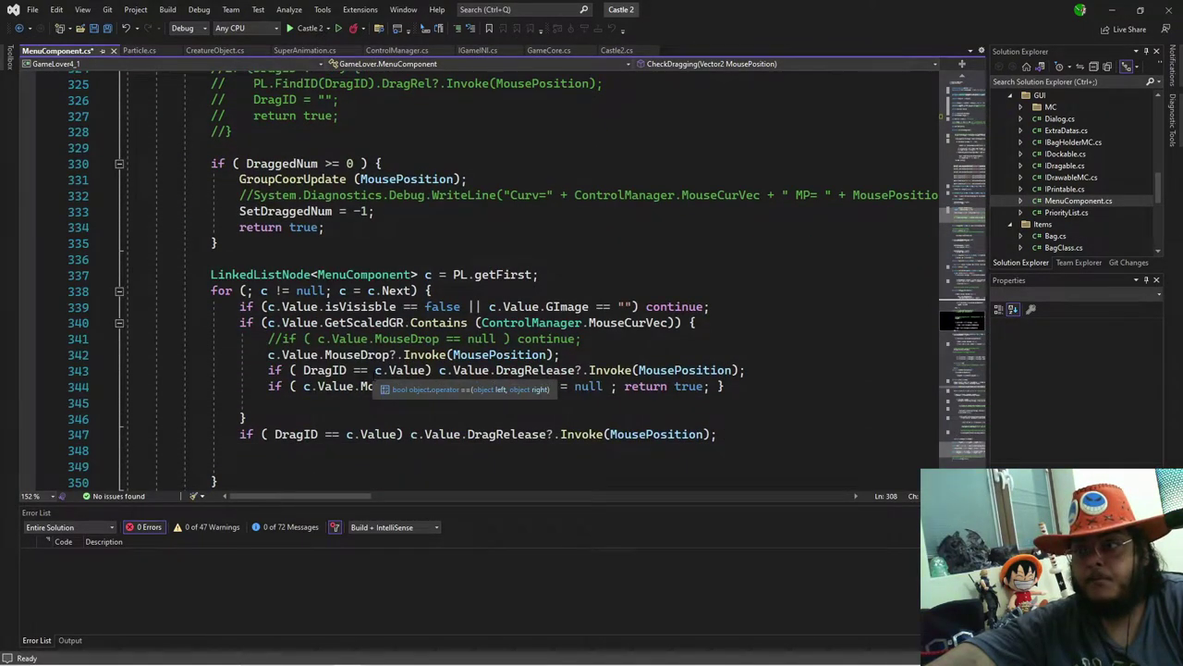
# Step: Read through CheckJoystickClicked, the dragged group's location update, CheckMouseOver and CoverIni
pyautogui.scroll(-5, 374, 389)
pyautogui.scroll(-4, 374, 388)
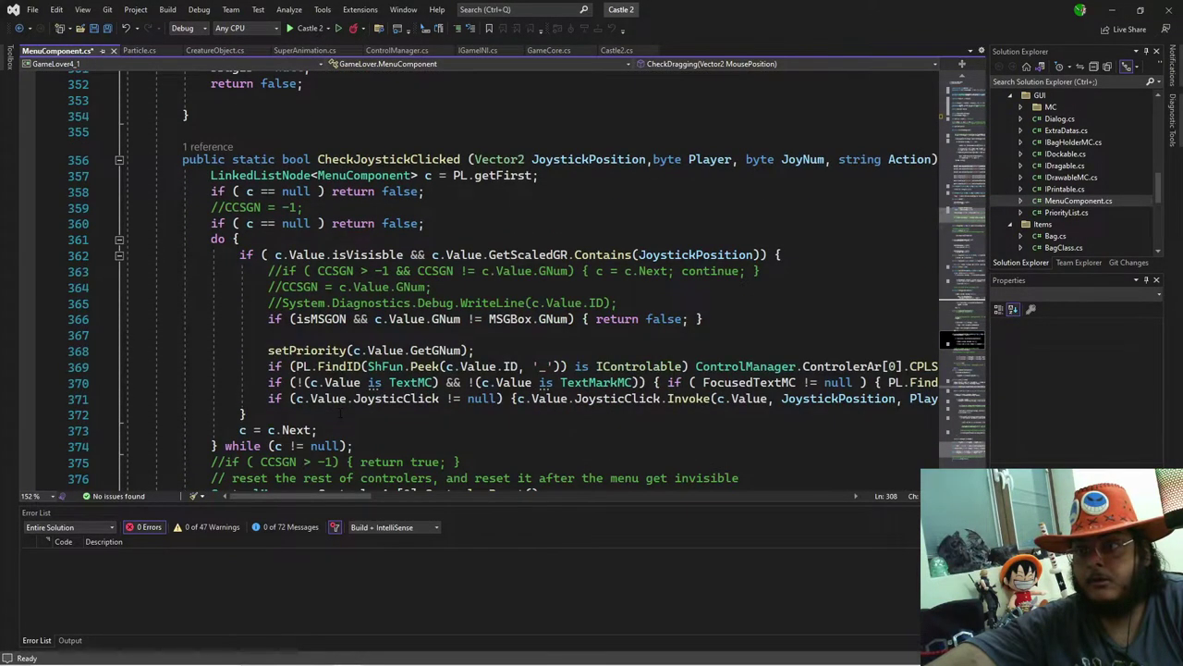
pyautogui.scroll(-4, 374, 388)
pyautogui.scroll(-13, 375, 388)
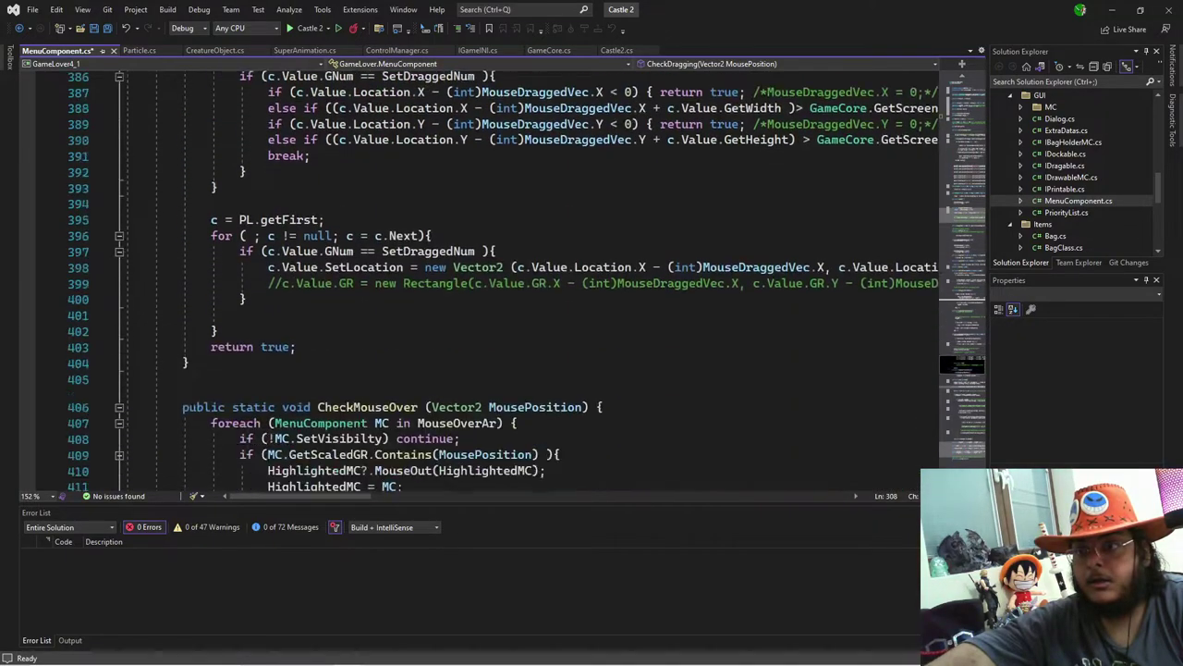
pyautogui.scroll(-3, 340, 418)
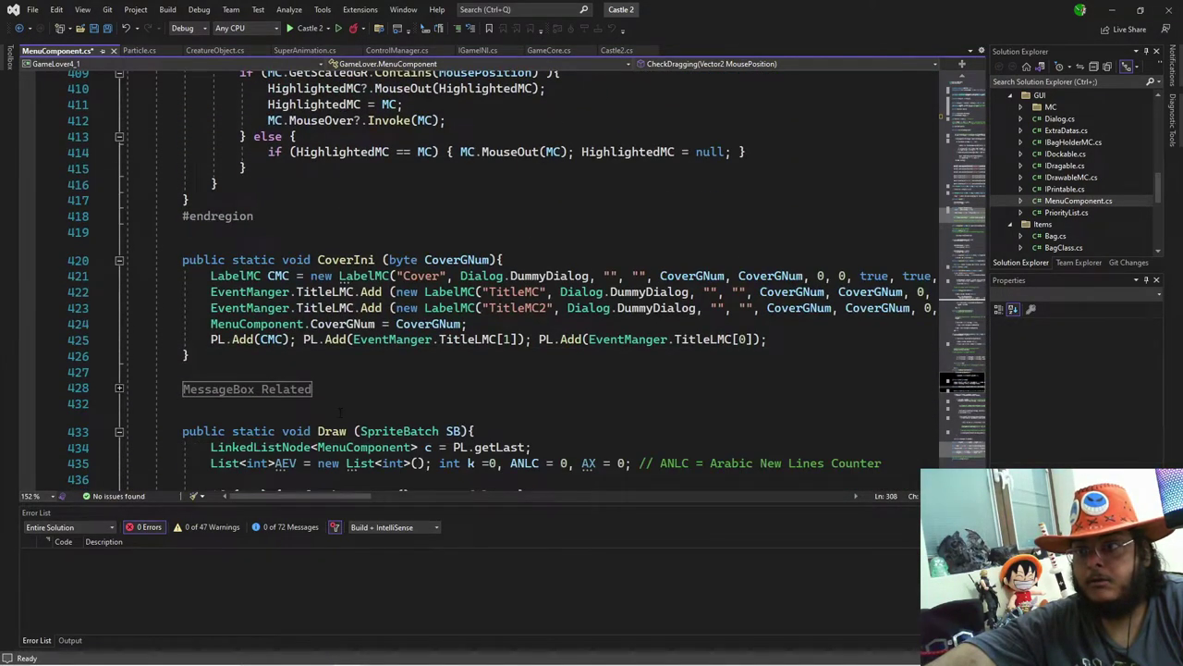
# Step: Examine how the Draw method renders dragged components, the cover and IDrawableMC components
pyautogui.scroll(-5, 340, 413)
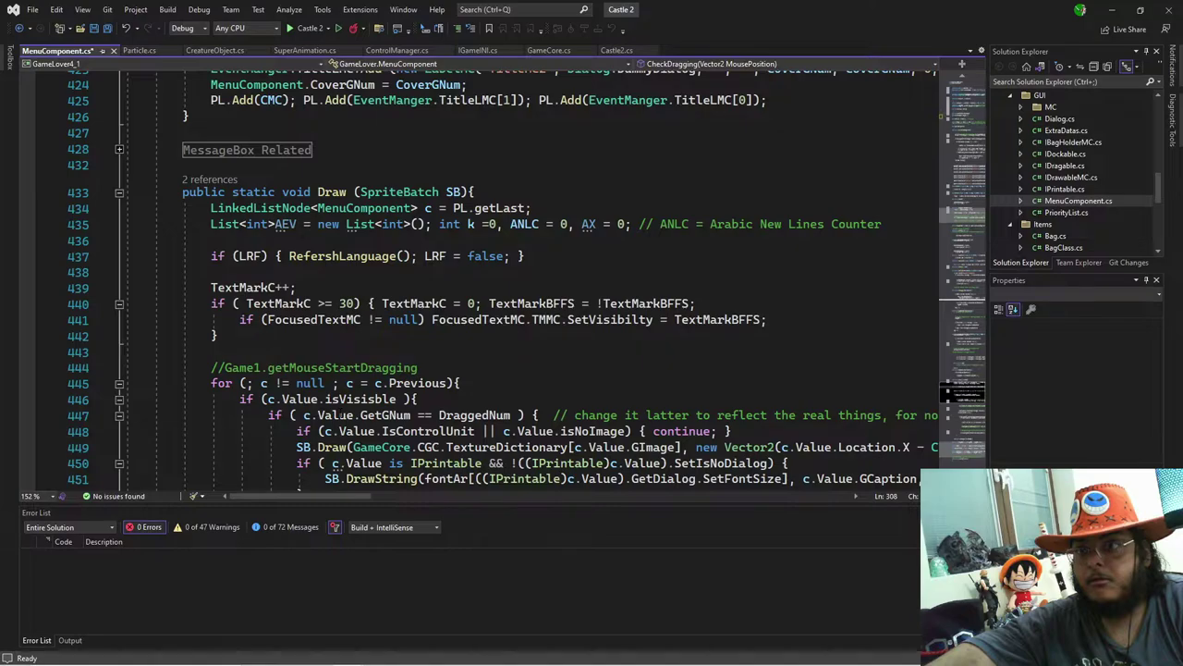
pyautogui.scroll(-2, 340, 414)
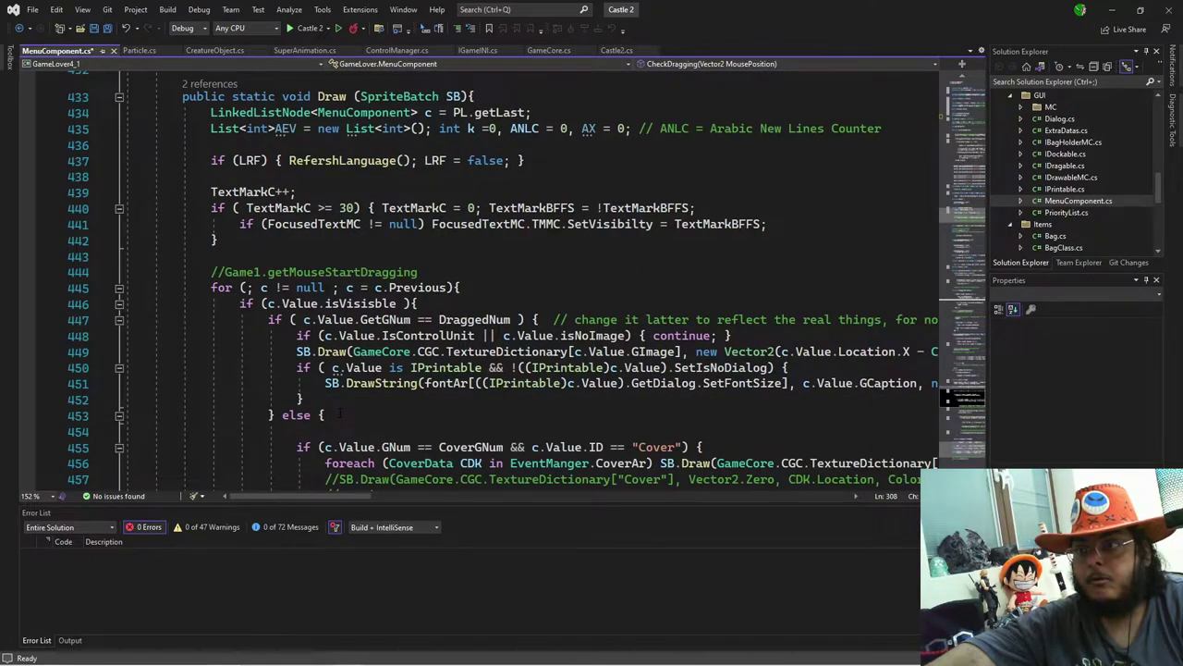
pyautogui.scroll(-2, 340, 413)
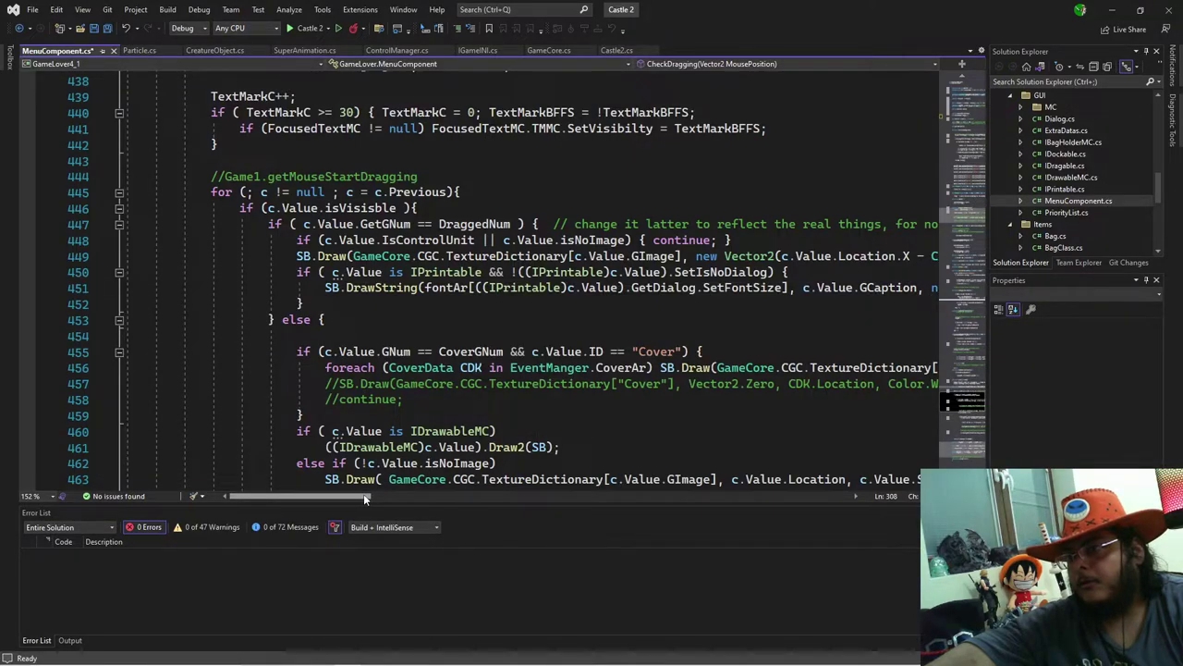
pyautogui.hscroll(10, 422, 501)
pyautogui.moveTo(503, 515); pyautogui.dragTo(333, 546)
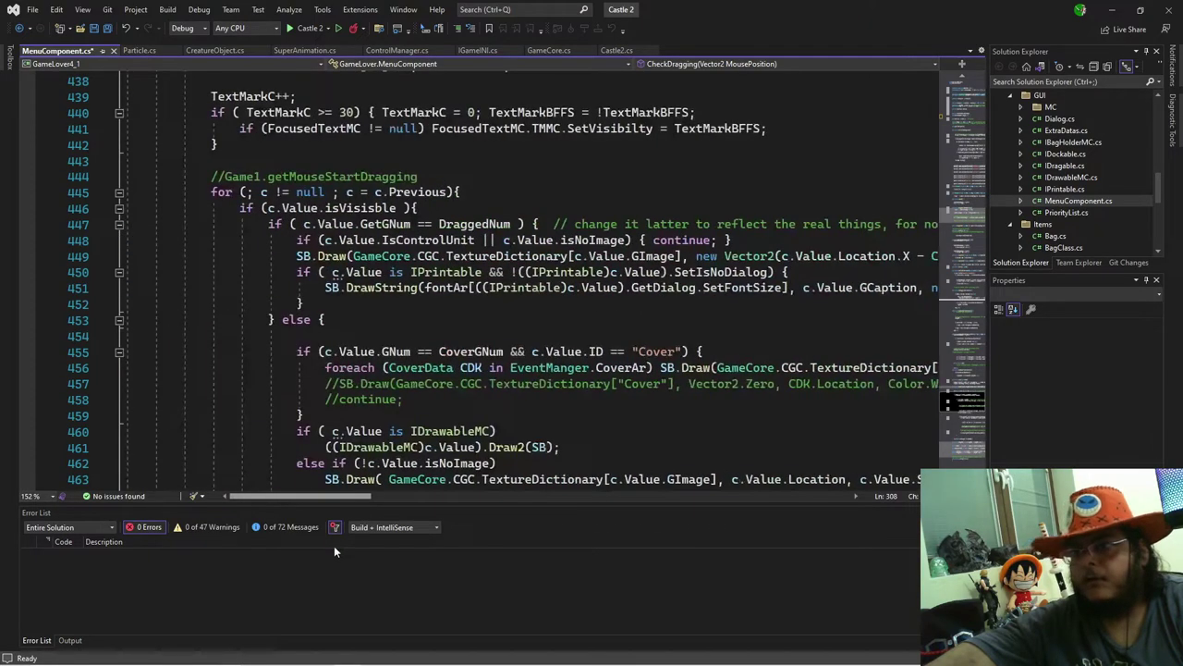
# Step: Read through the rest of the Draw method, including the IPrintable and TextMC text rendering and the DeleteGroupsAr cleanup, to the end of the class
pyautogui.scroll(-3, 509, 278)
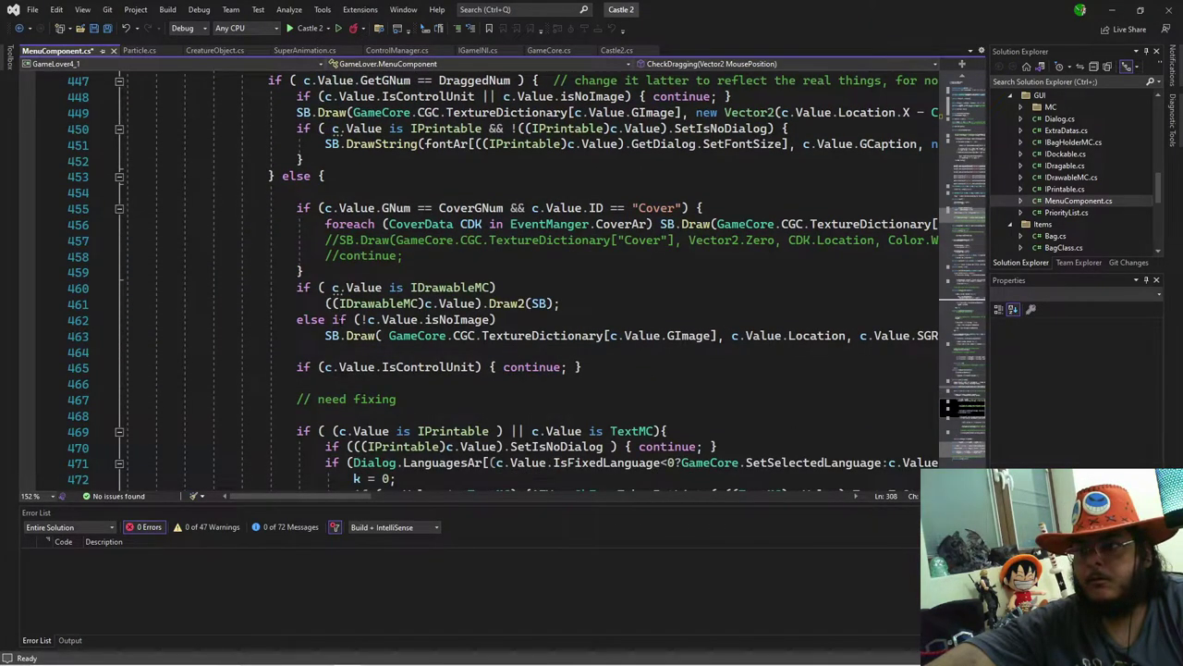
pyautogui.scroll(-3, 508, 278)
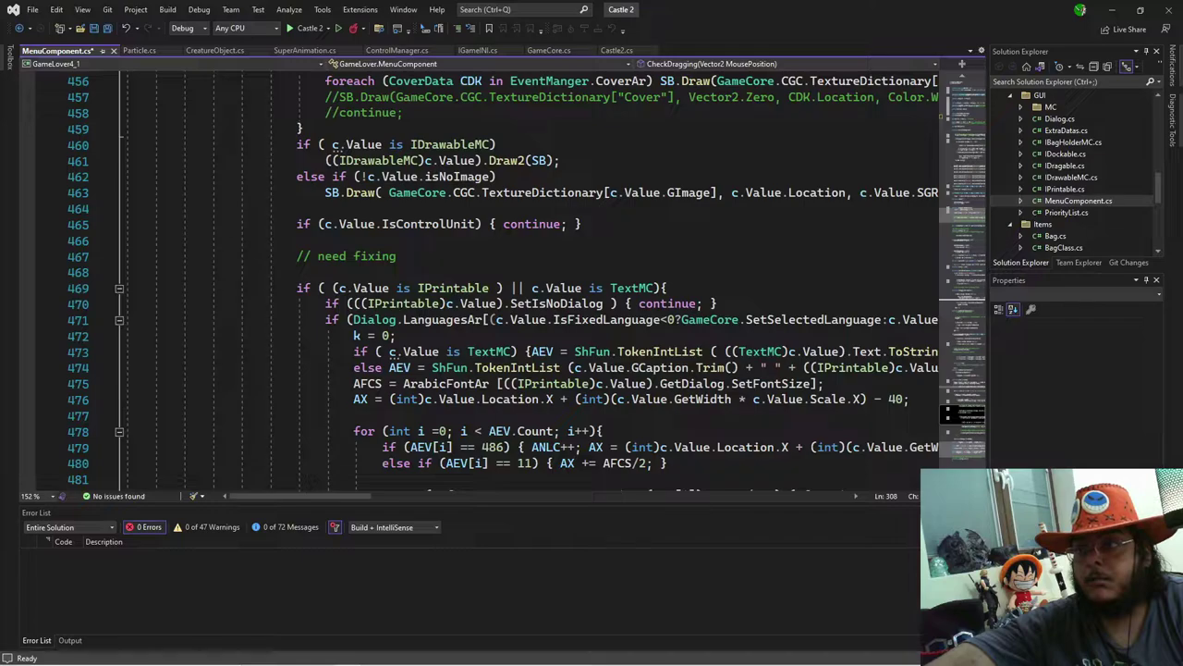
pyautogui.scroll(7, 509, 278)
pyautogui.scroll(-10, 508, 277)
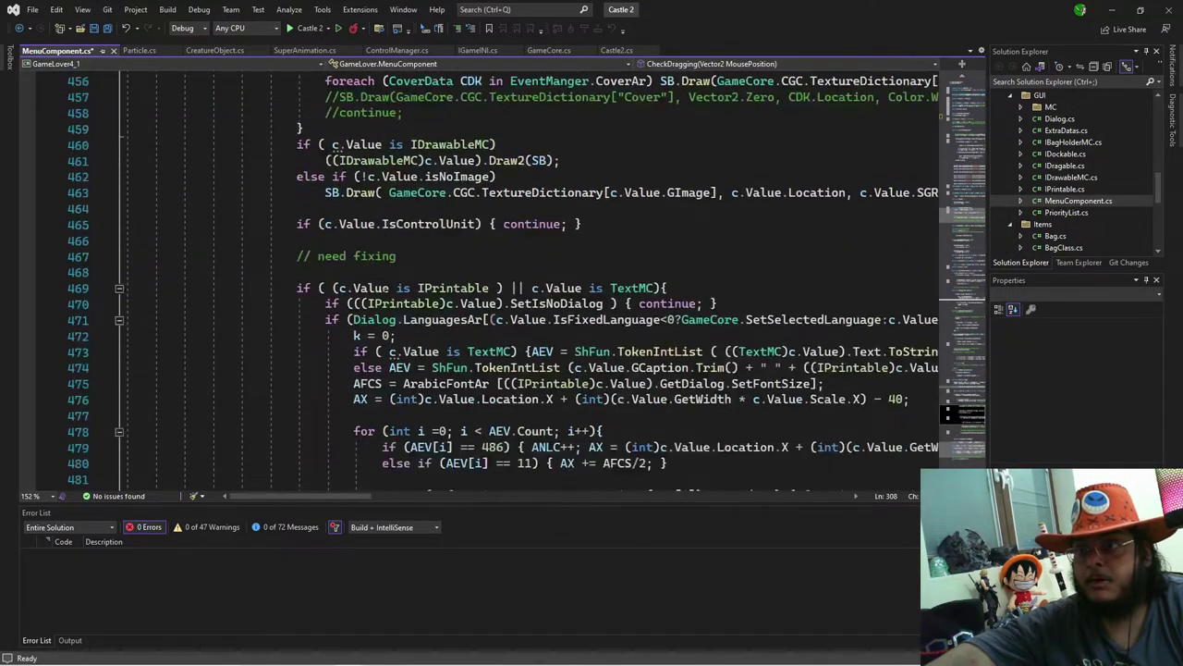
pyautogui.scroll(-3, 509, 277)
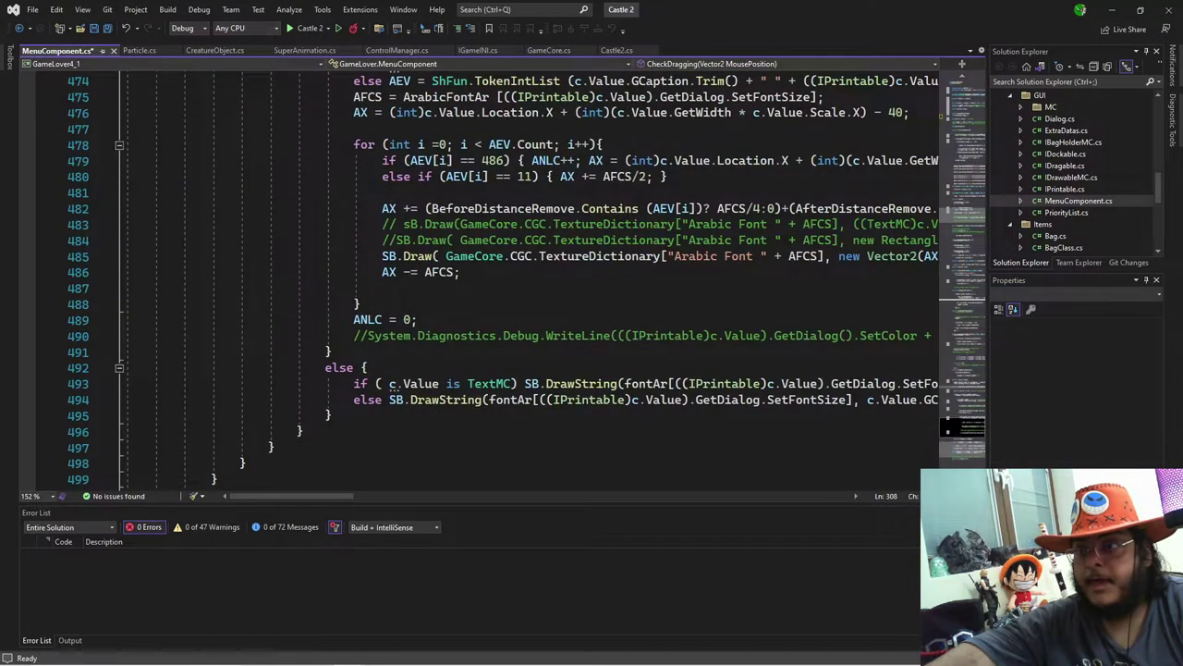
pyautogui.scroll(-5, 508, 278)
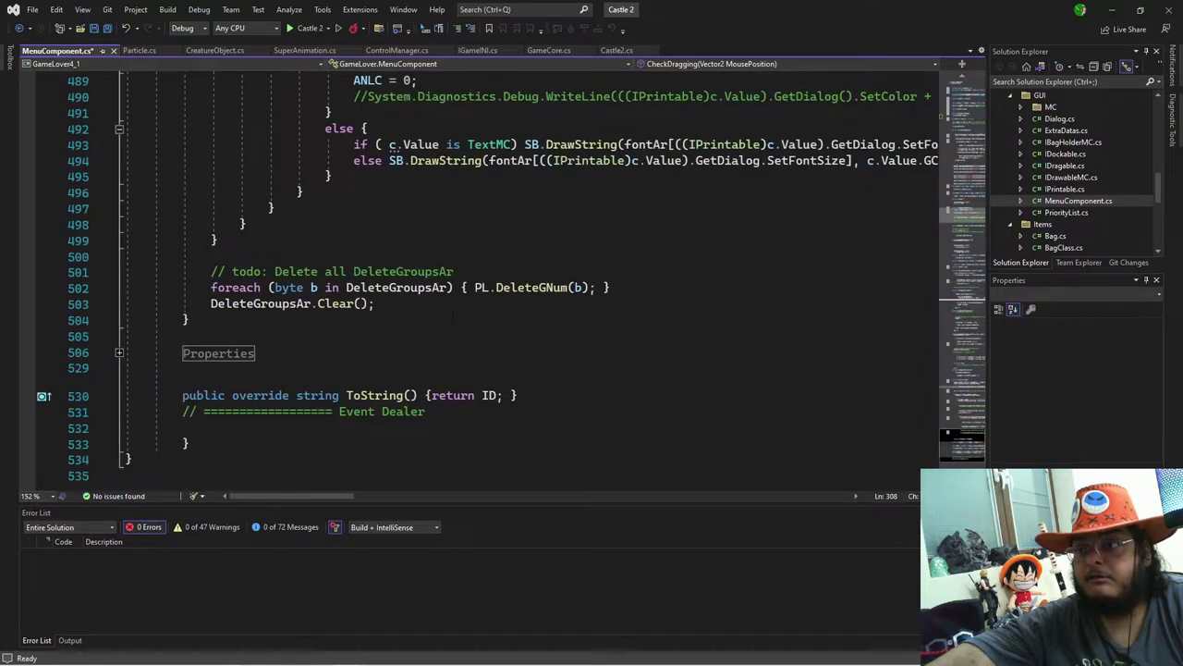
pyautogui.click(117, 353)
pyautogui.click(117, 352)
pyautogui.scroll(-1, 555, 278)
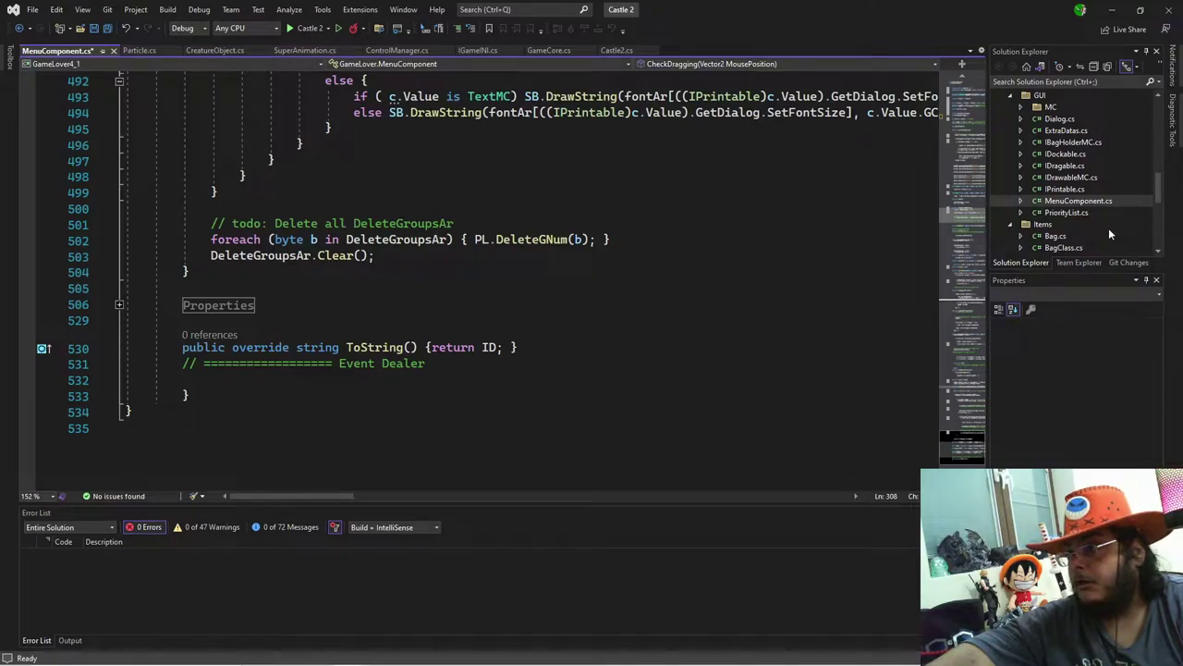
# Step: Collapse the Map and Animation folders of the GameLover4_1 project in the solution tree
pyautogui.scroll(6, 1051, 233)
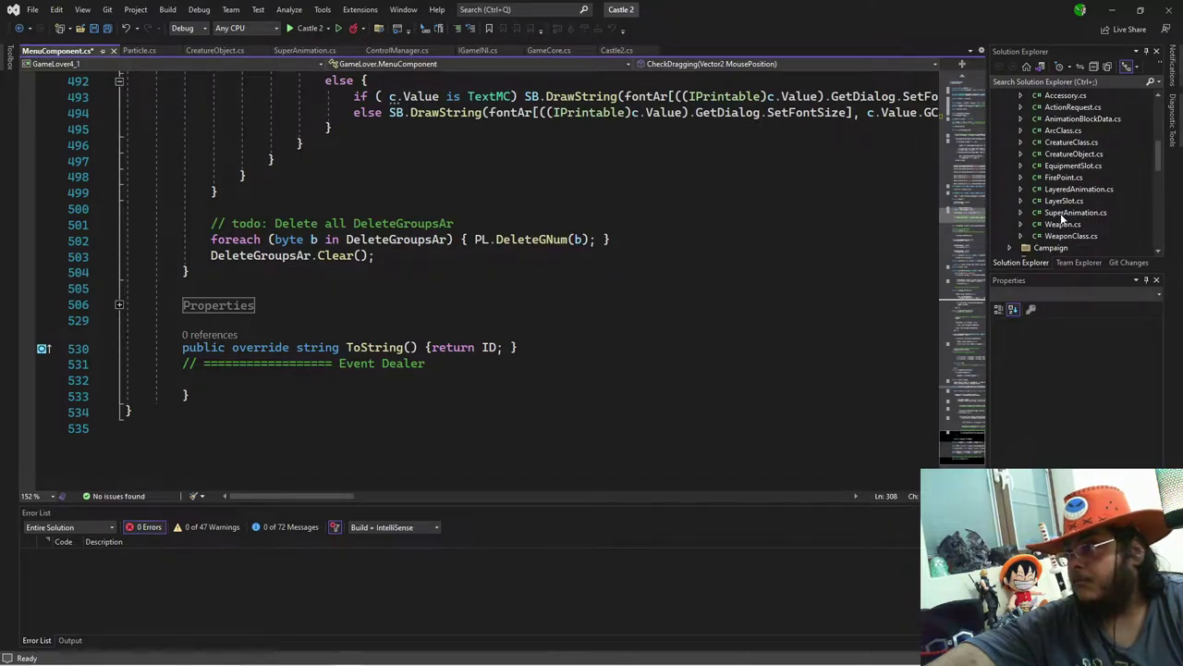
pyautogui.scroll(5, 1051, 218)
pyautogui.scroll(-4, 1032, 210)
pyautogui.scroll(-5, 1017, 235)
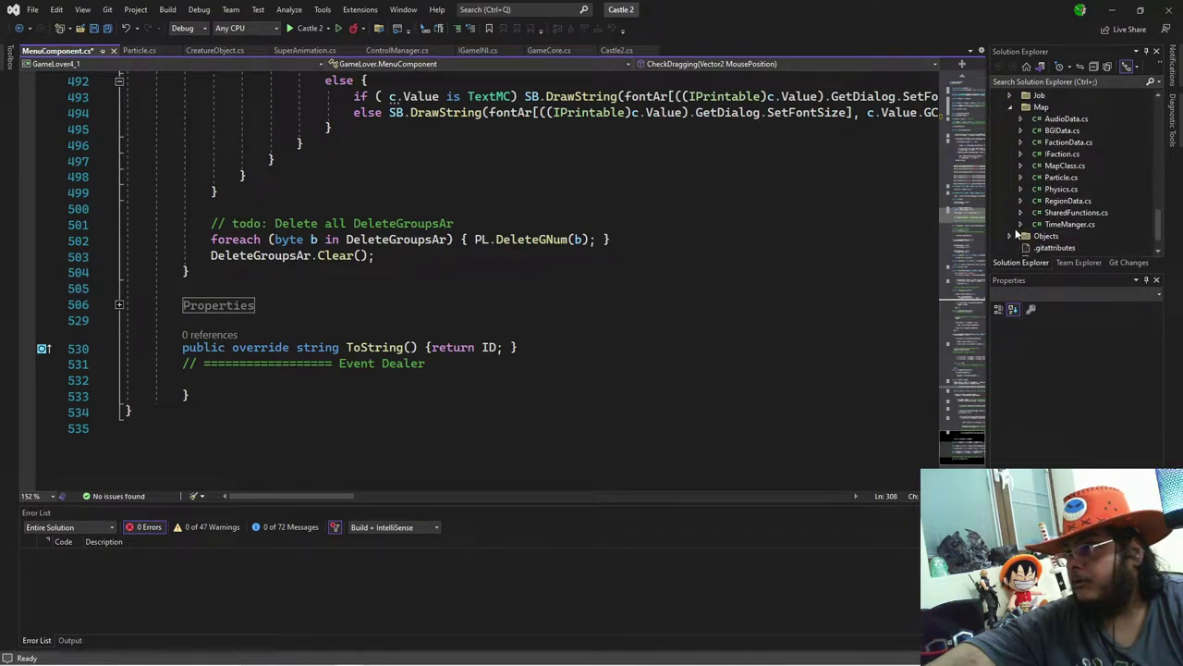
pyautogui.scroll(3, 1014, 227)
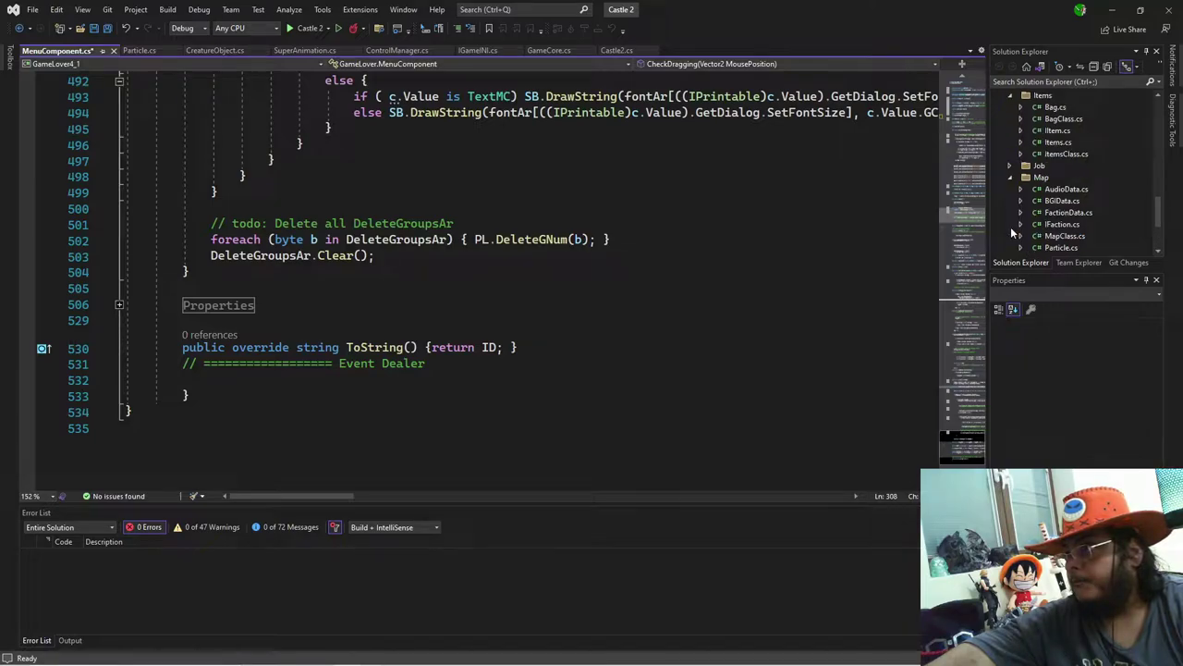
pyautogui.click(1011, 213)
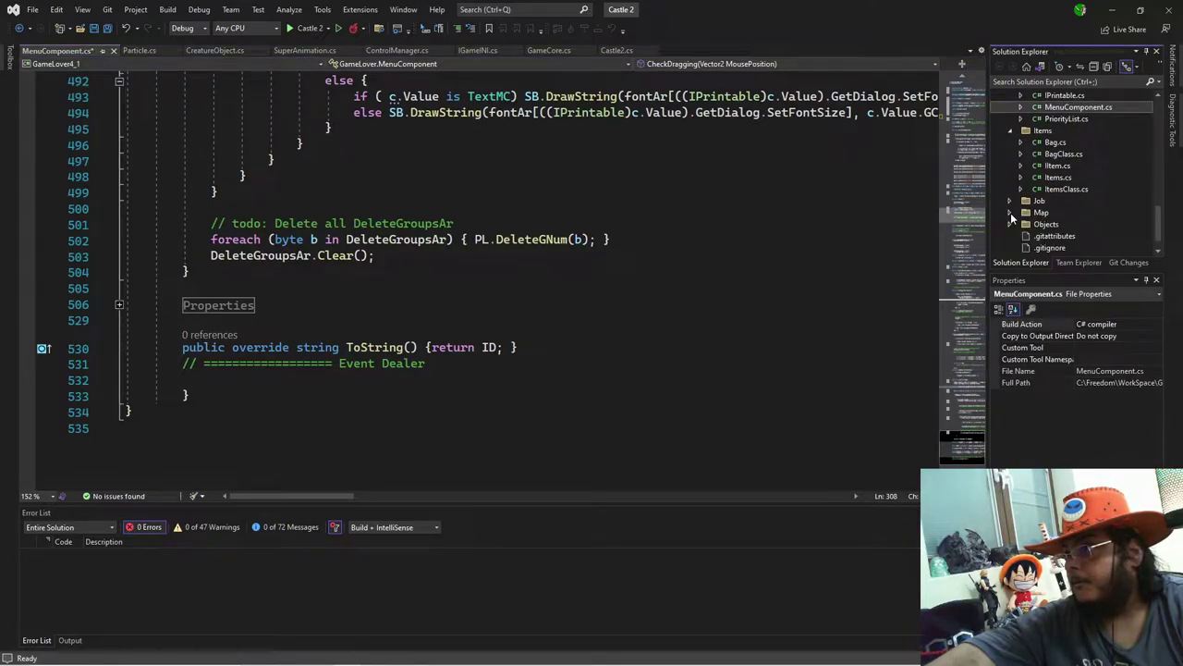
pyautogui.scroll(10, 1009, 219)
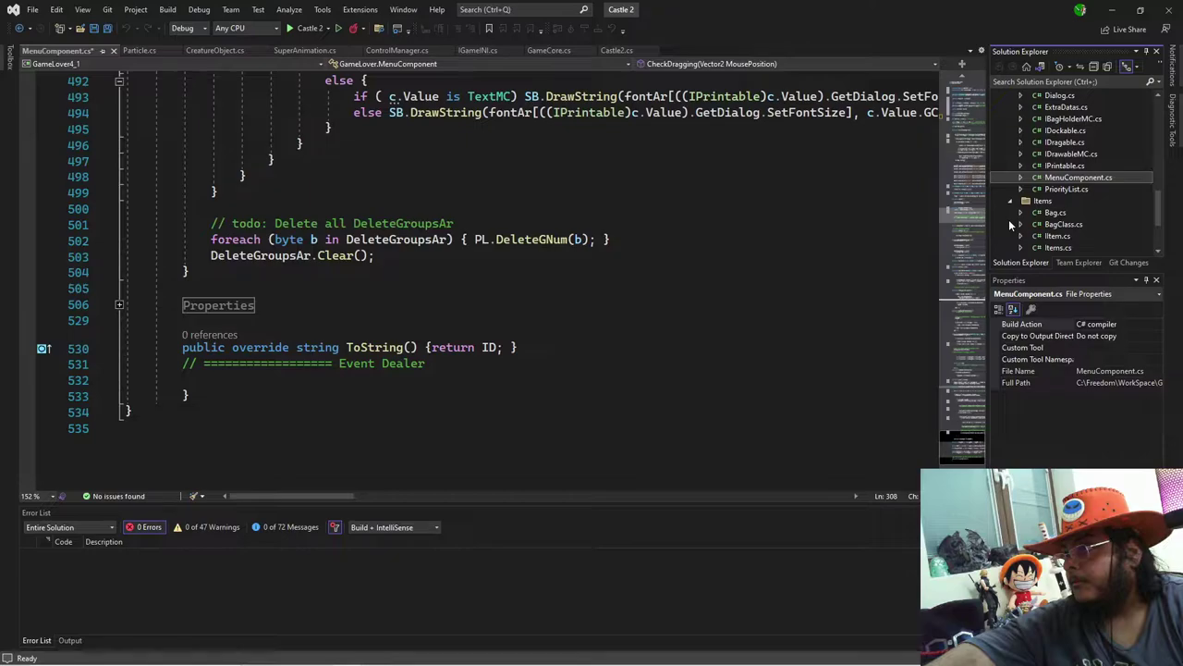
pyautogui.scroll(3, 1009, 220)
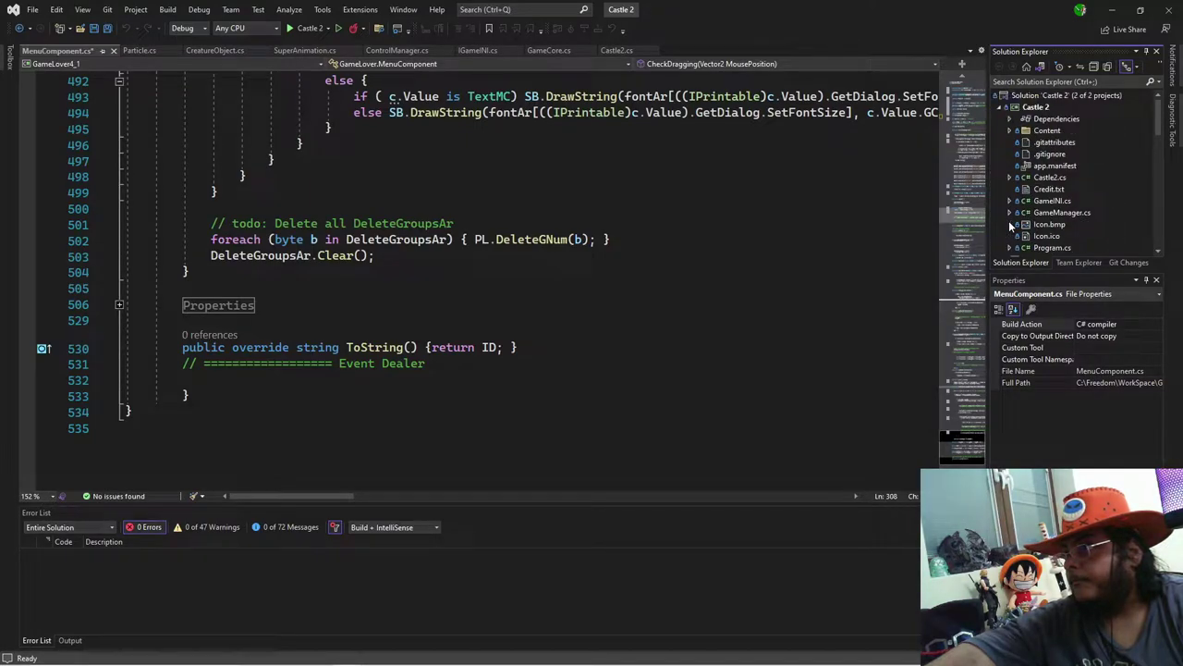
pyautogui.scroll(-4, 1009, 225)
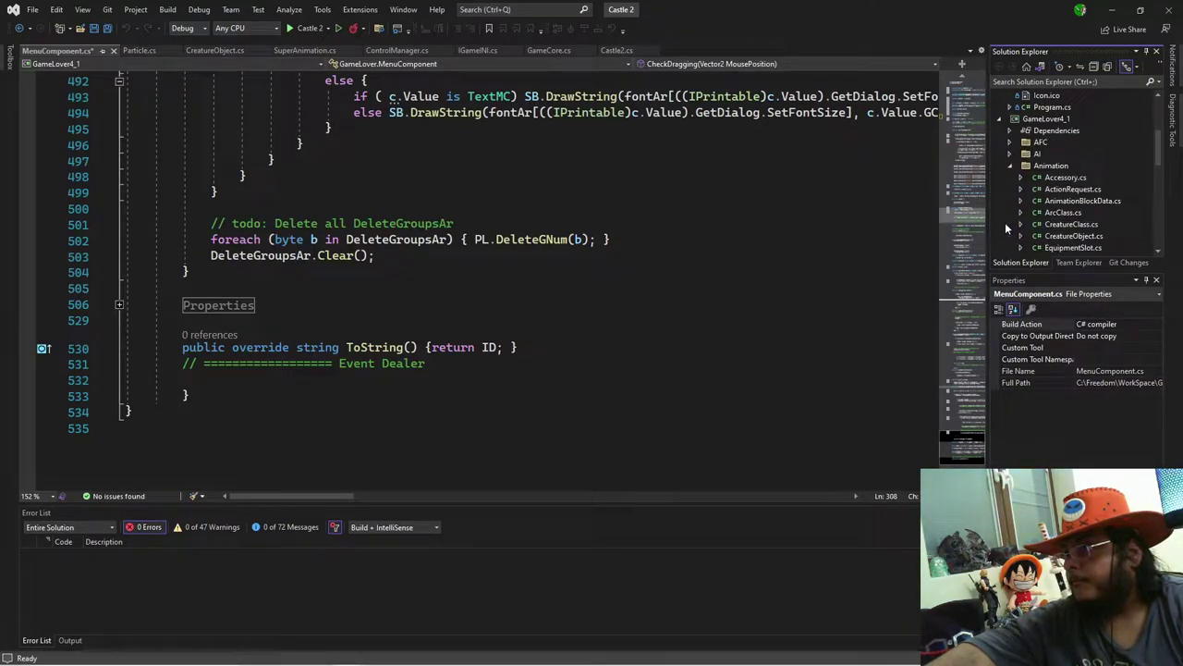
pyautogui.scroll(-1, 1007, 224)
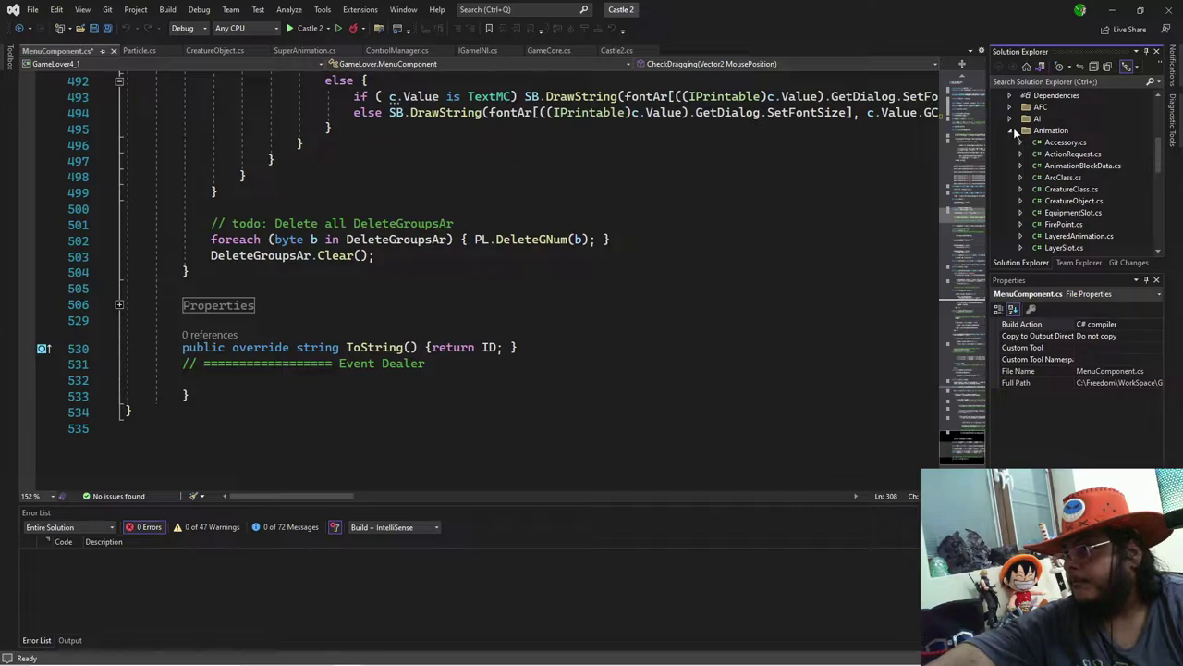
pyautogui.click(1015, 132)
pyautogui.click(1010, 183)
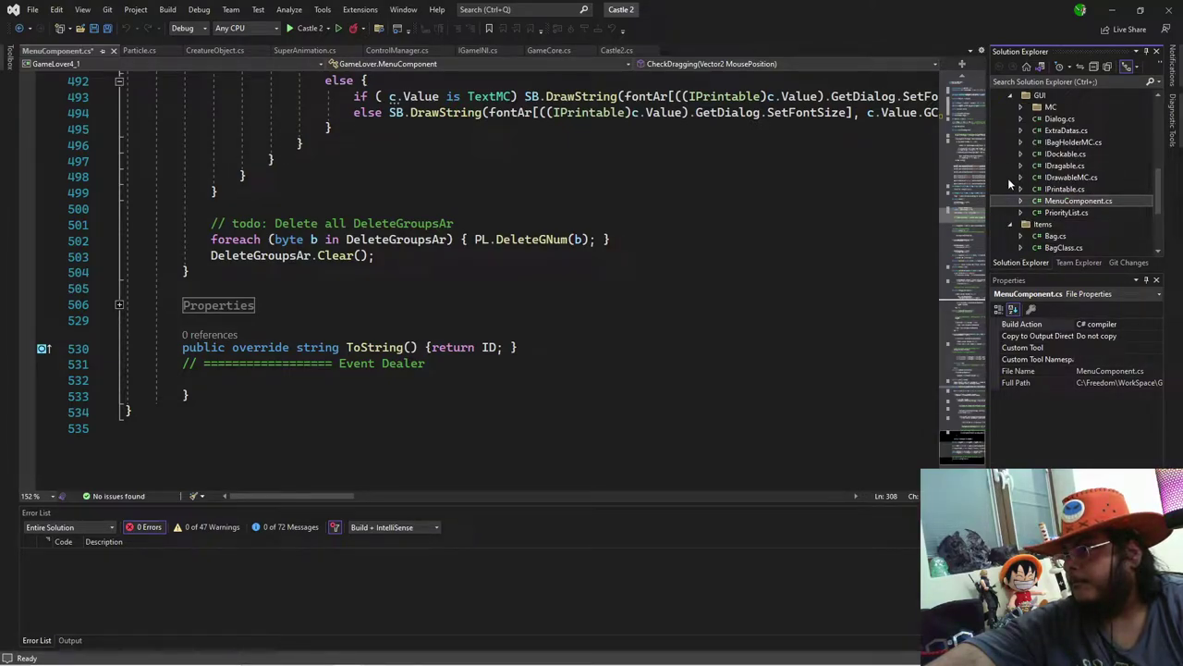
# Step: Open UtilMC.cs from the GUI project's MC subfolder and examine its component fields and AddMenuComponent method
pyautogui.click(1021, 107)
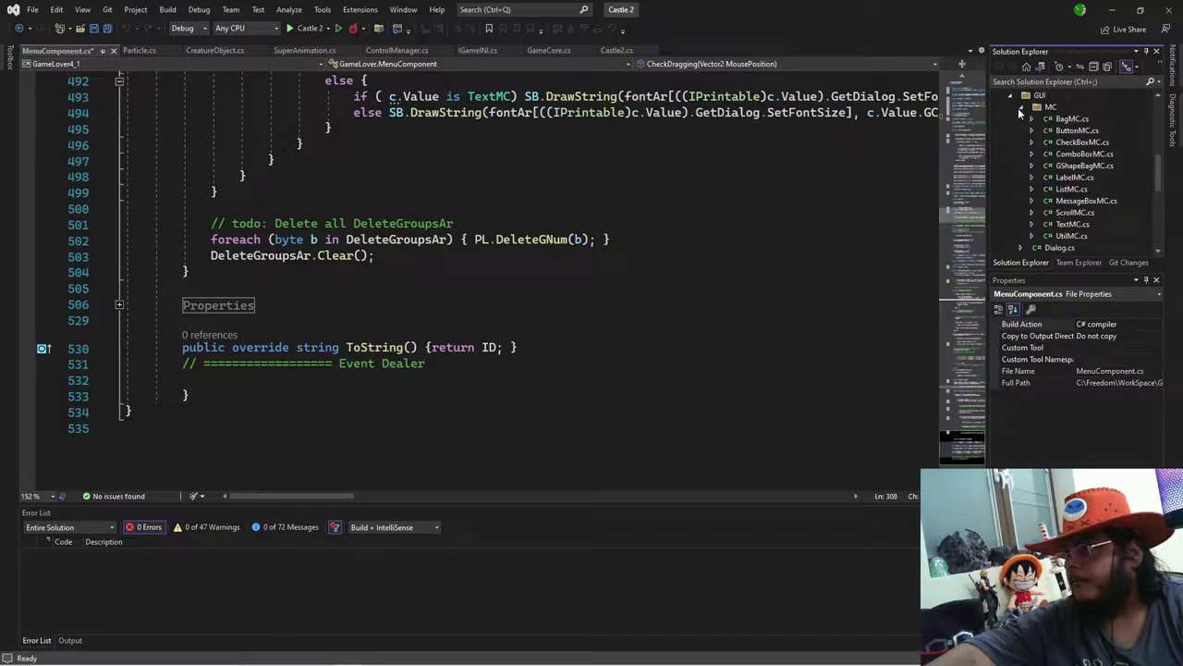
pyautogui.click(1072, 236)
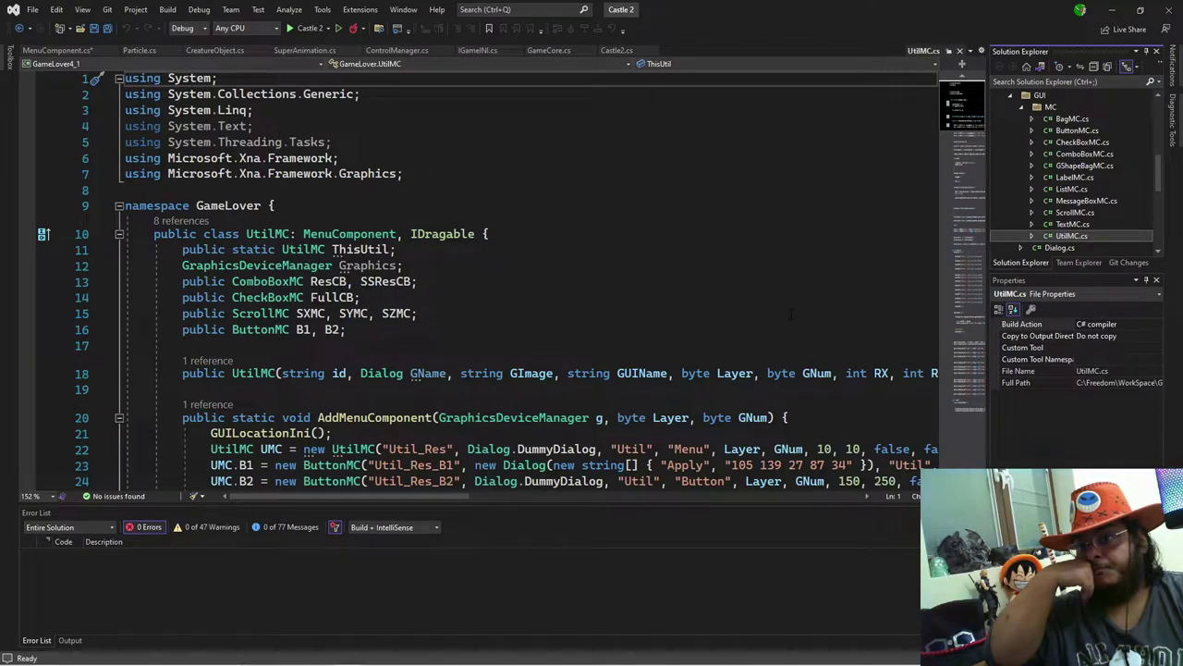
pyautogui.scroll(-3, 333, 305)
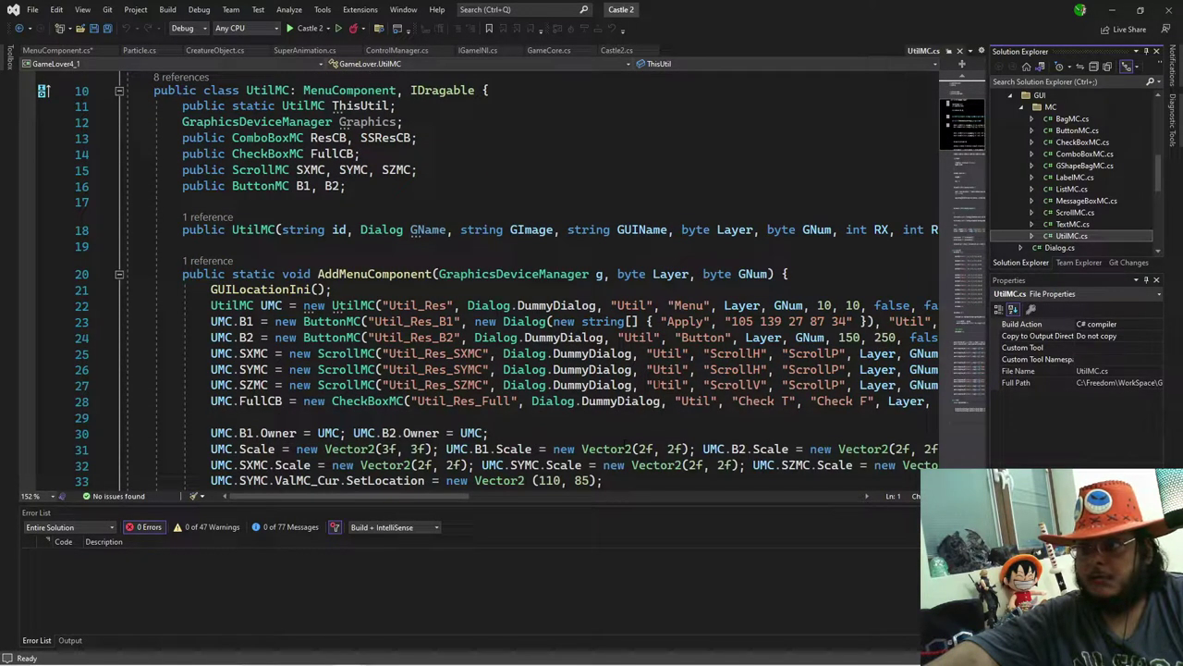
pyautogui.scroll(-3, 665, 375)
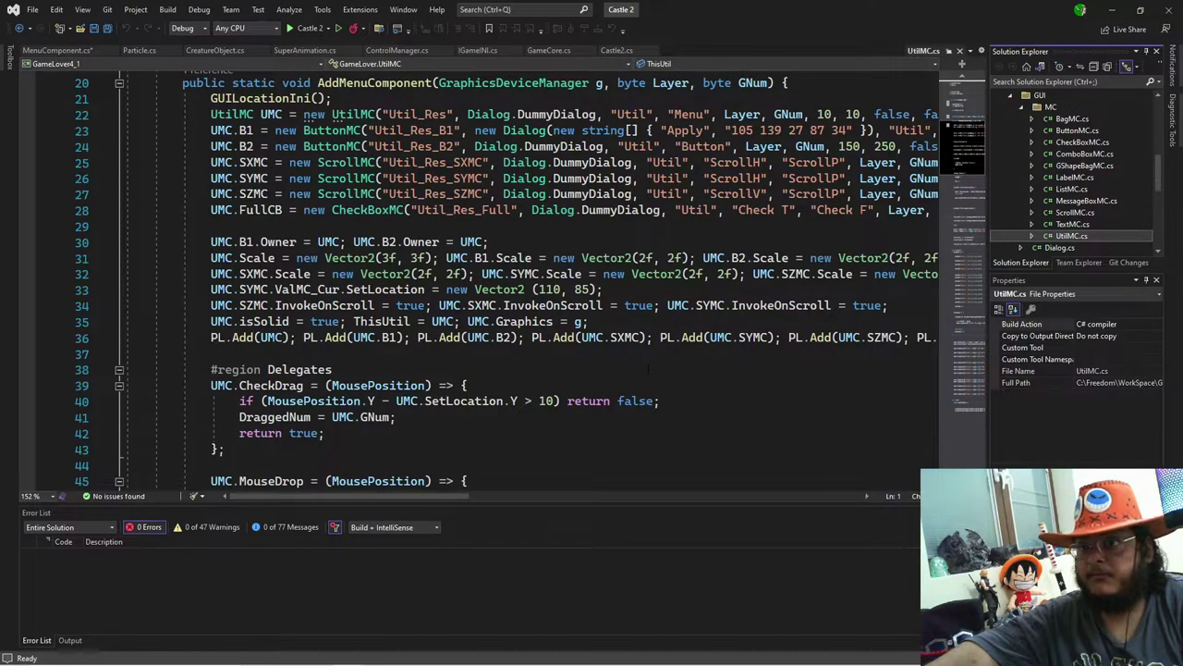
pyautogui.scroll(1, 620, 435)
pyautogui.scroll(1, 619, 434)
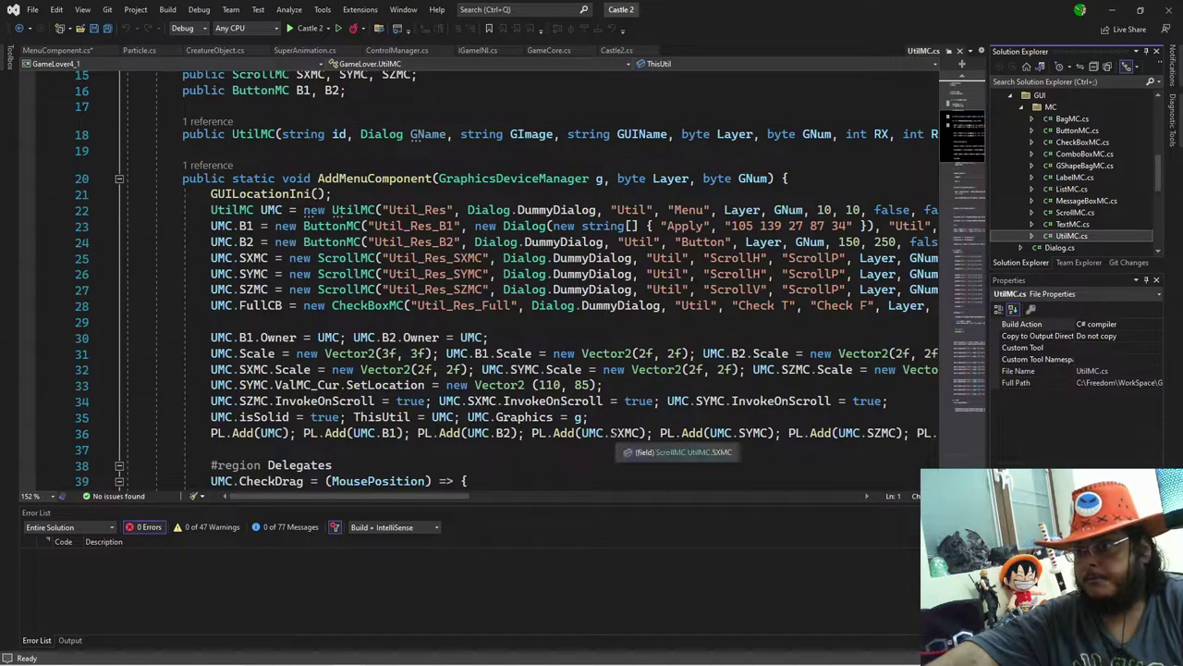
pyautogui.scroll(4, 615, 433)
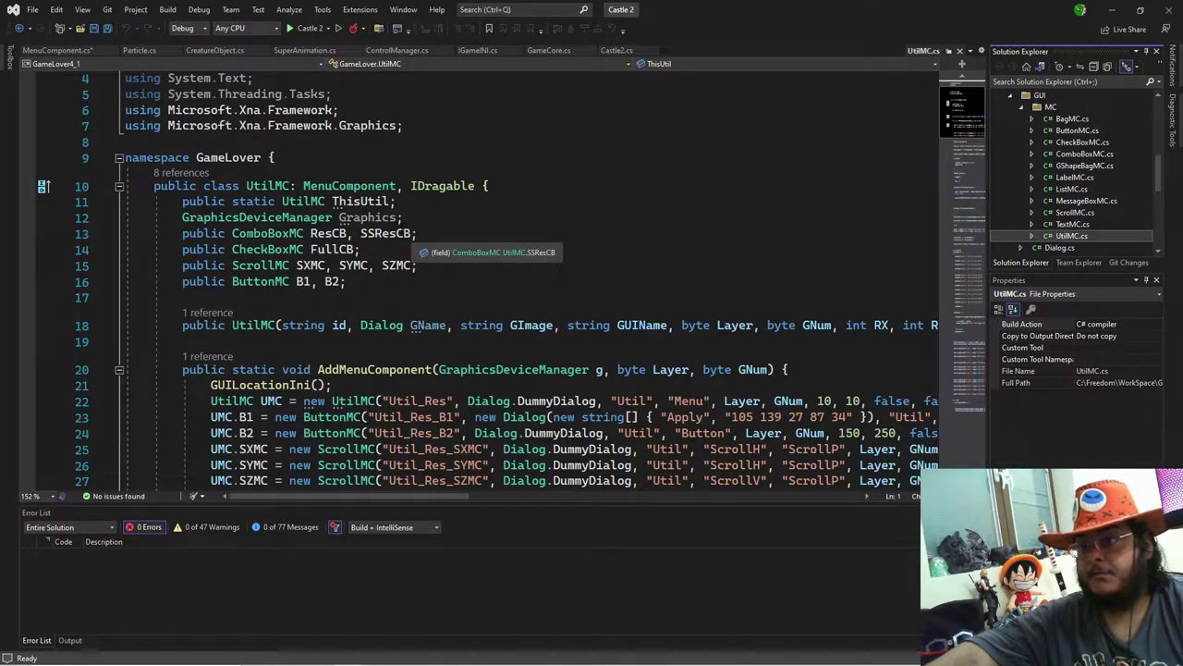
# Step: Switch to the old game menu screenshot in paint.net and inspect the game mode group box's dashed title line and upper-right corner
pyautogui.moveTo(319, 662)
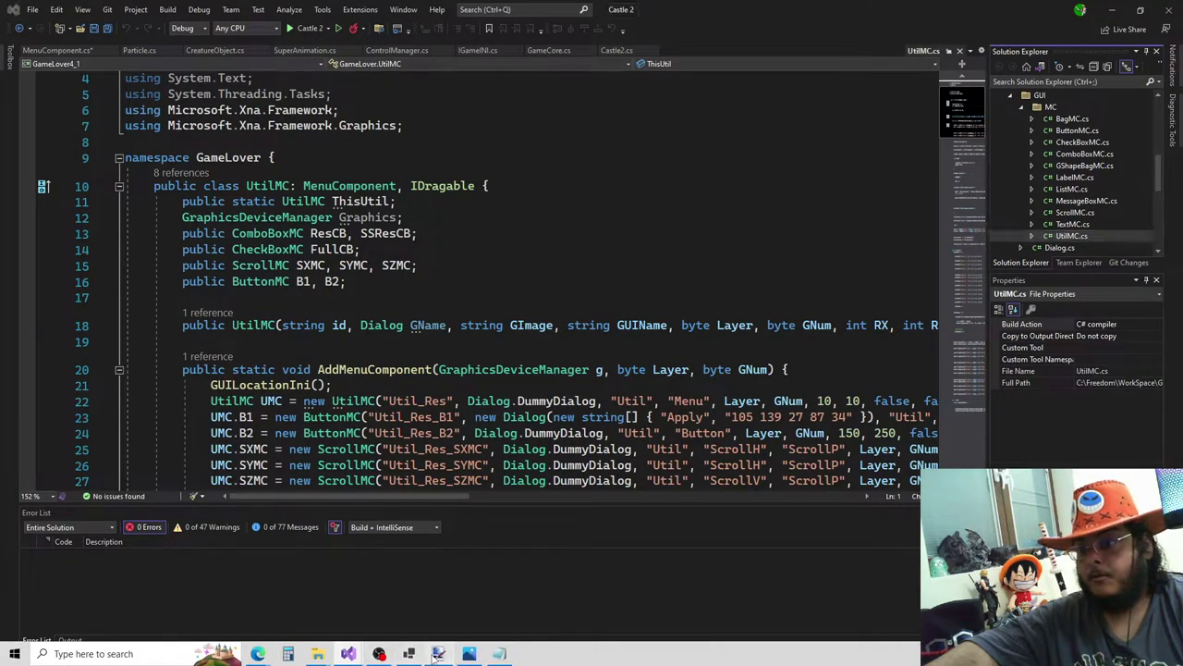
pyautogui.moveTo(438, 653)
pyautogui.click(407, 591)
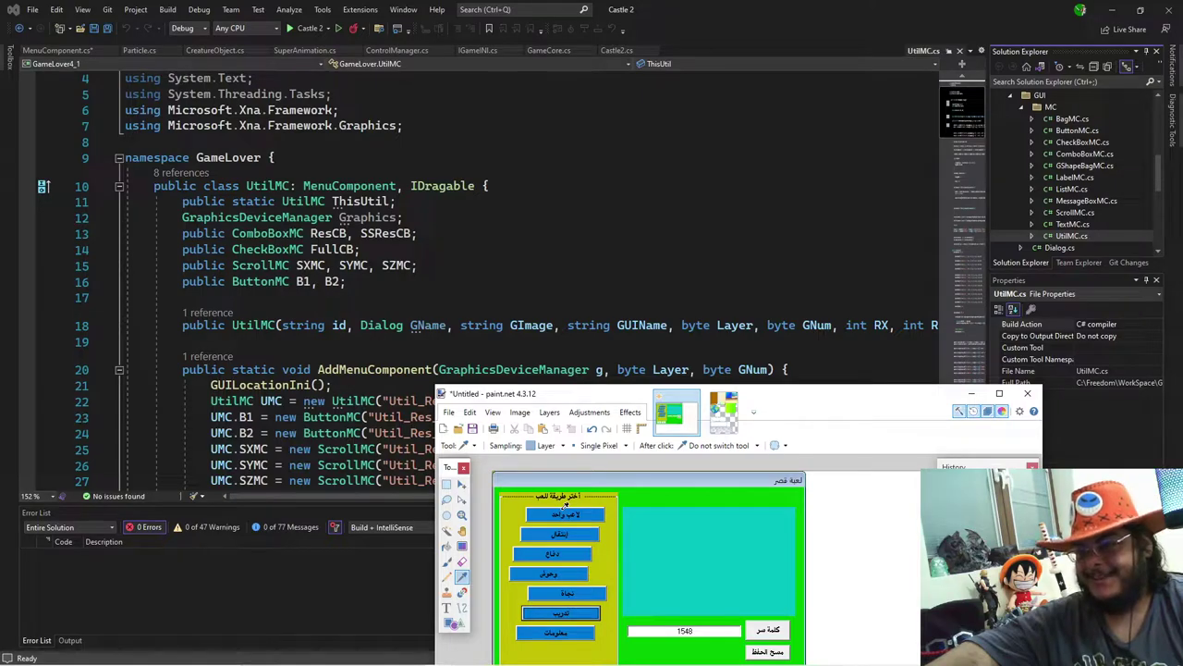
pyautogui.moveTo(609, 390); pyautogui.dragTo(594, 188)
pyautogui.scroll(2, 546, 313)
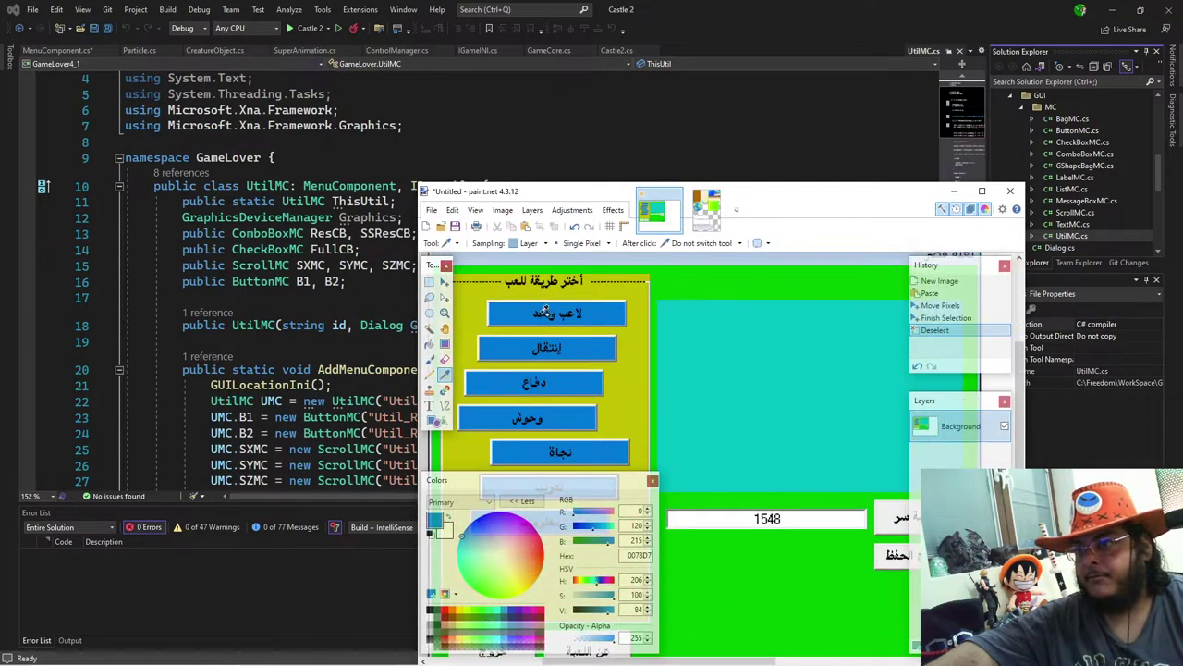
pyautogui.scroll(1, 546, 312)
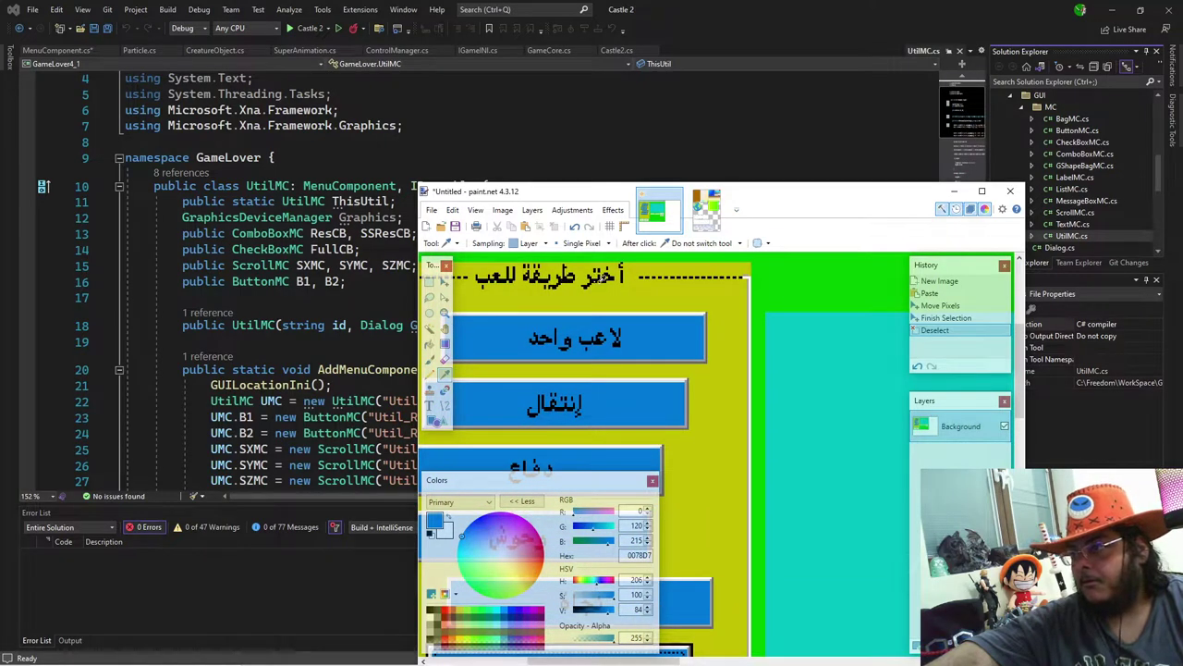
pyautogui.scroll(3, 723, 294)
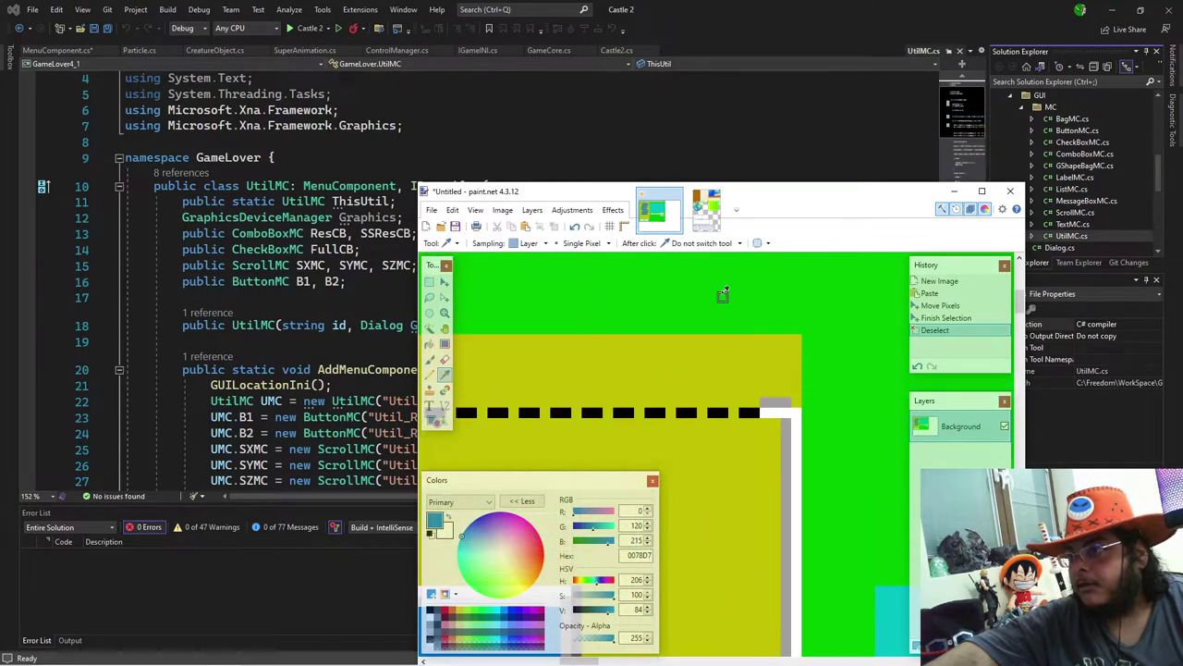
pyautogui.scroll(-2, 619, 417)
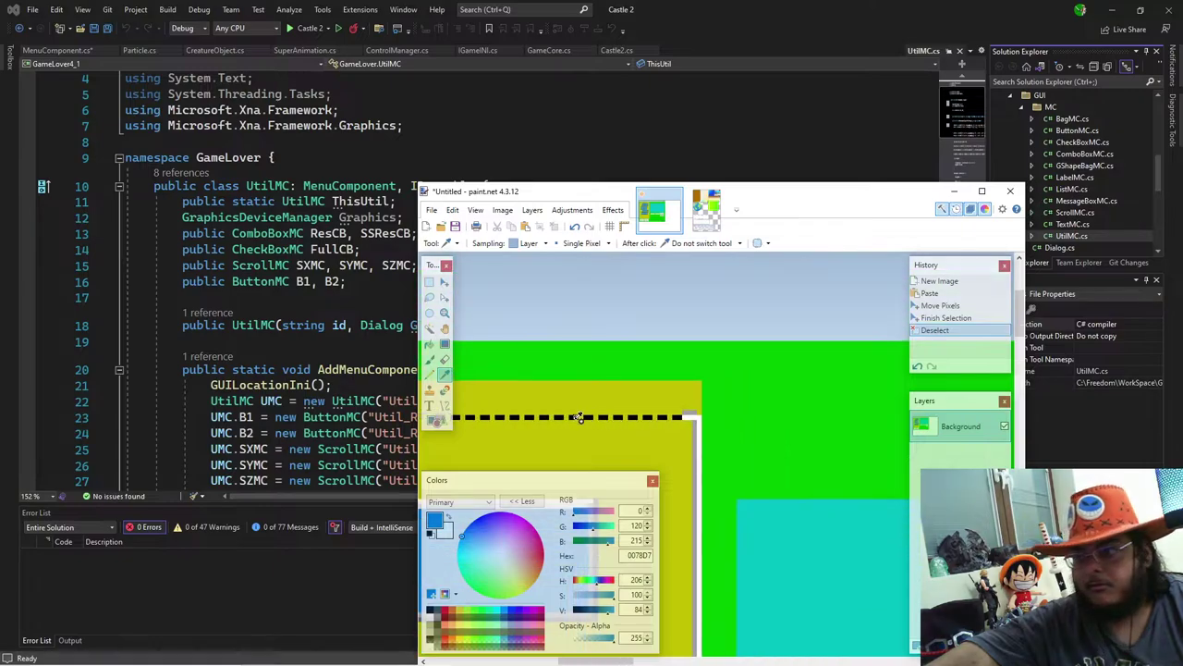
pyautogui.scroll(-4, 577, 417)
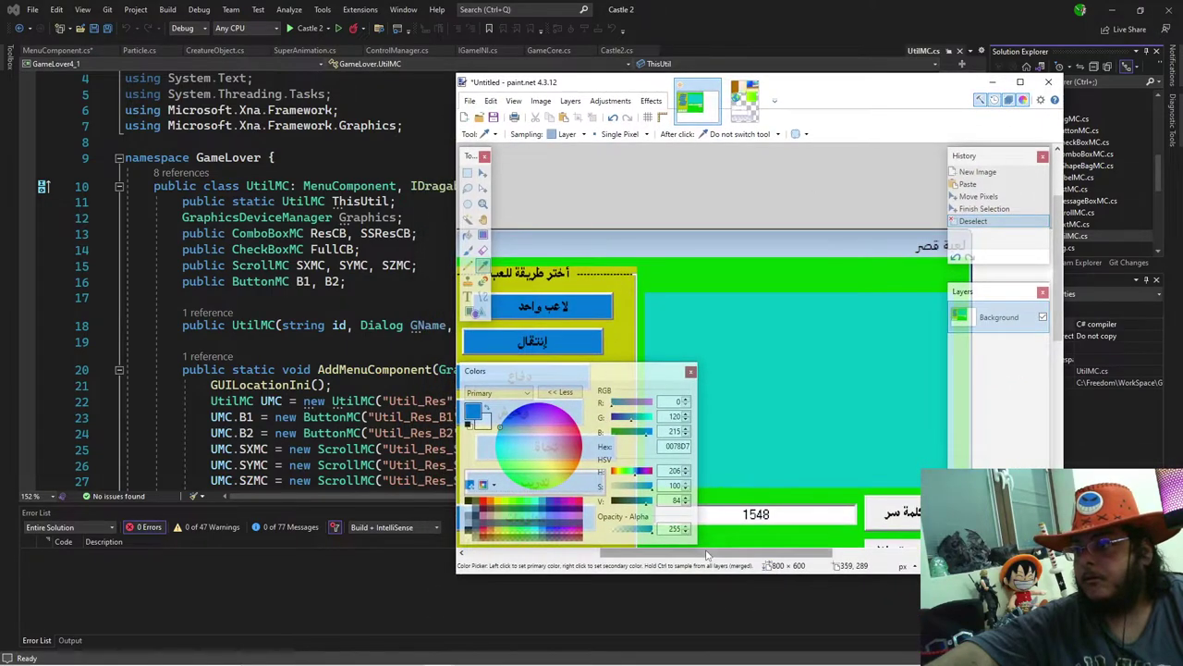
# Step: Inspect the game mode group box's upper-left corner, its blue buttons and the lower edge of the menu screenshot
pyautogui.moveTo(707, 554); pyautogui.dragTo(638, 555)
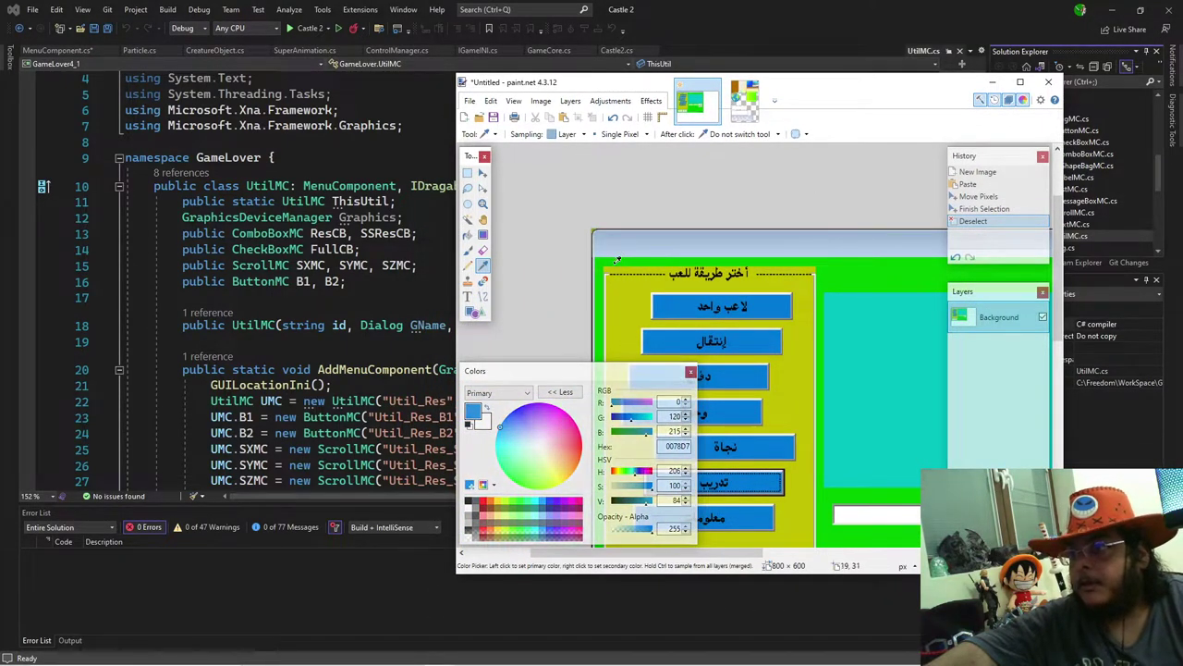
pyautogui.scroll(2, 622, 302)
pyautogui.scroll(2, 623, 301)
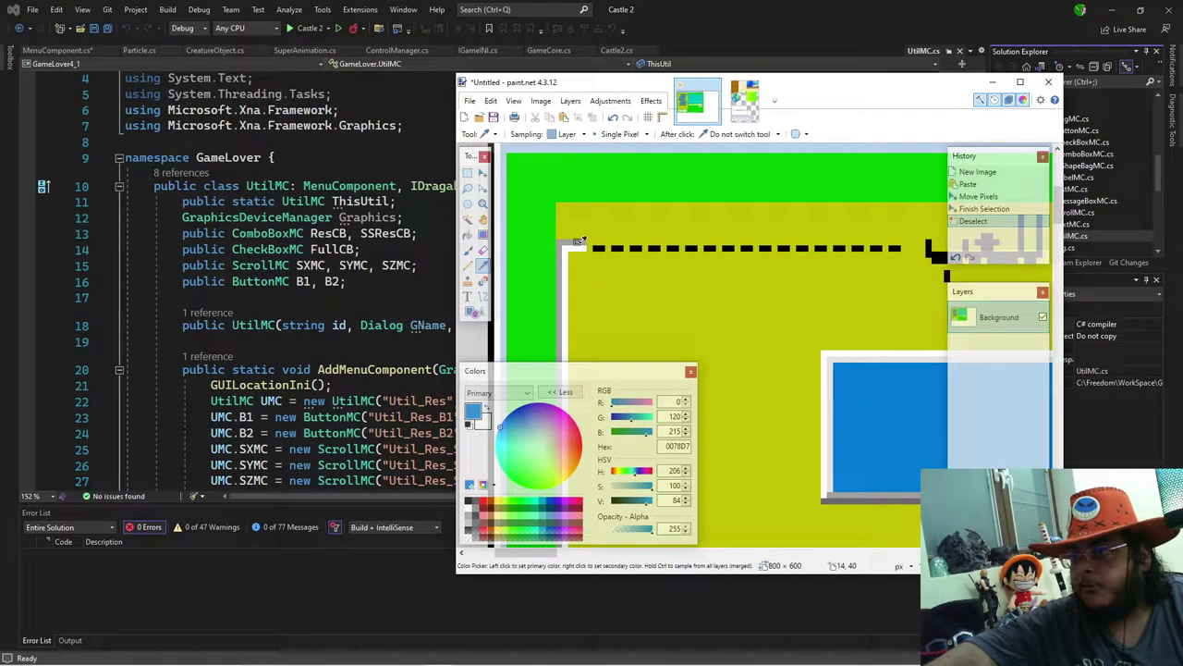
pyautogui.scroll(-3, 804, 264)
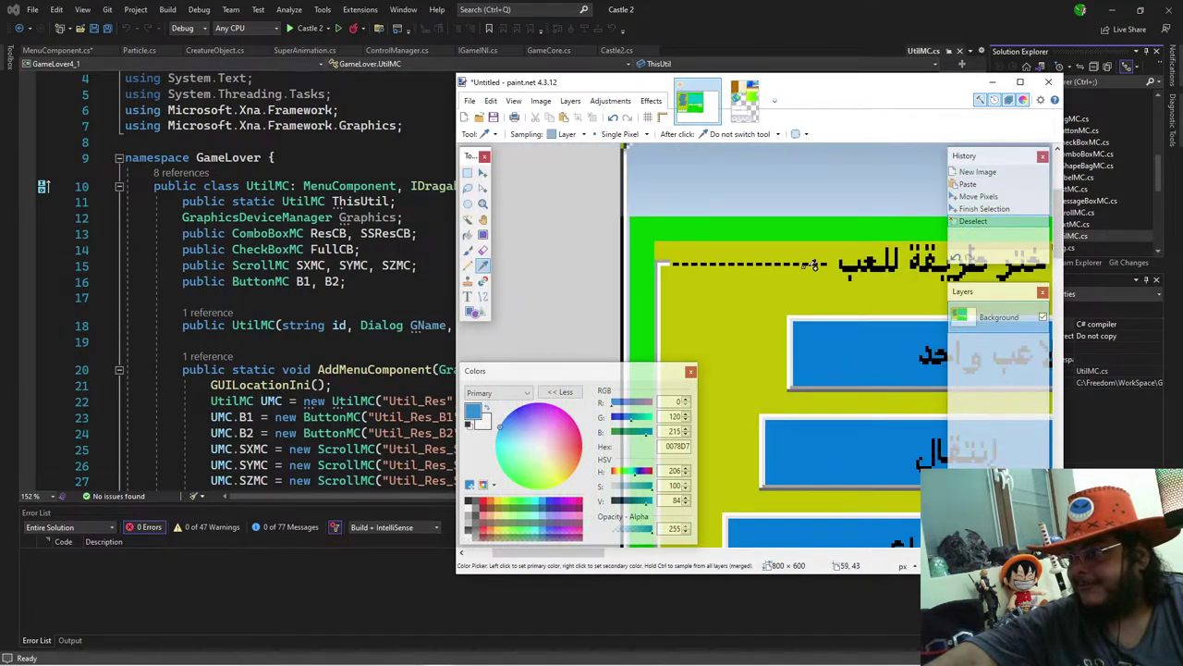
pyautogui.scroll(-1, 804, 263)
pyautogui.scroll(2, 678, 554)
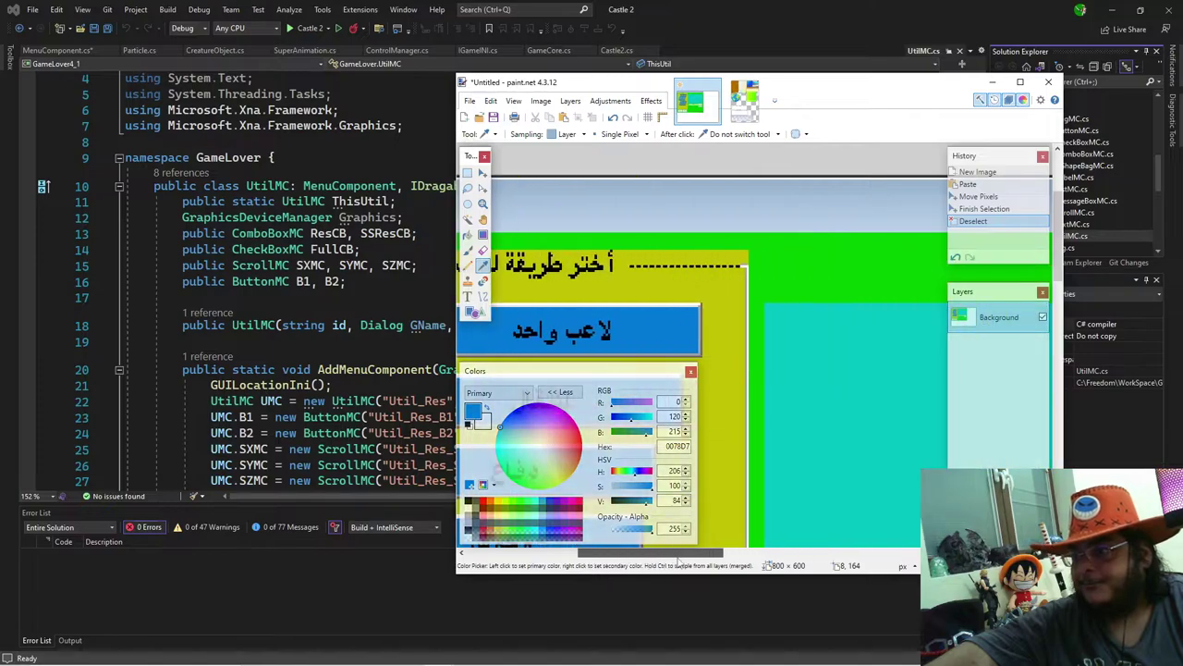
pyautogui.hscroll(-4, 679, 561)
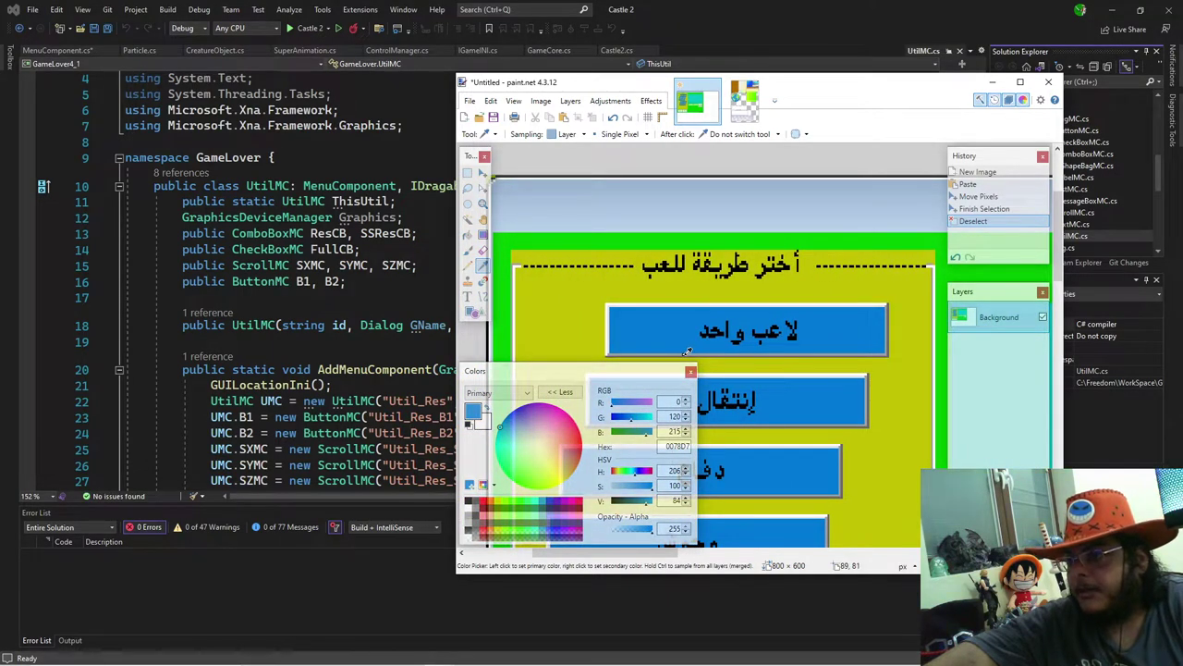
pyautogui.scroll(-10, 655, 318)
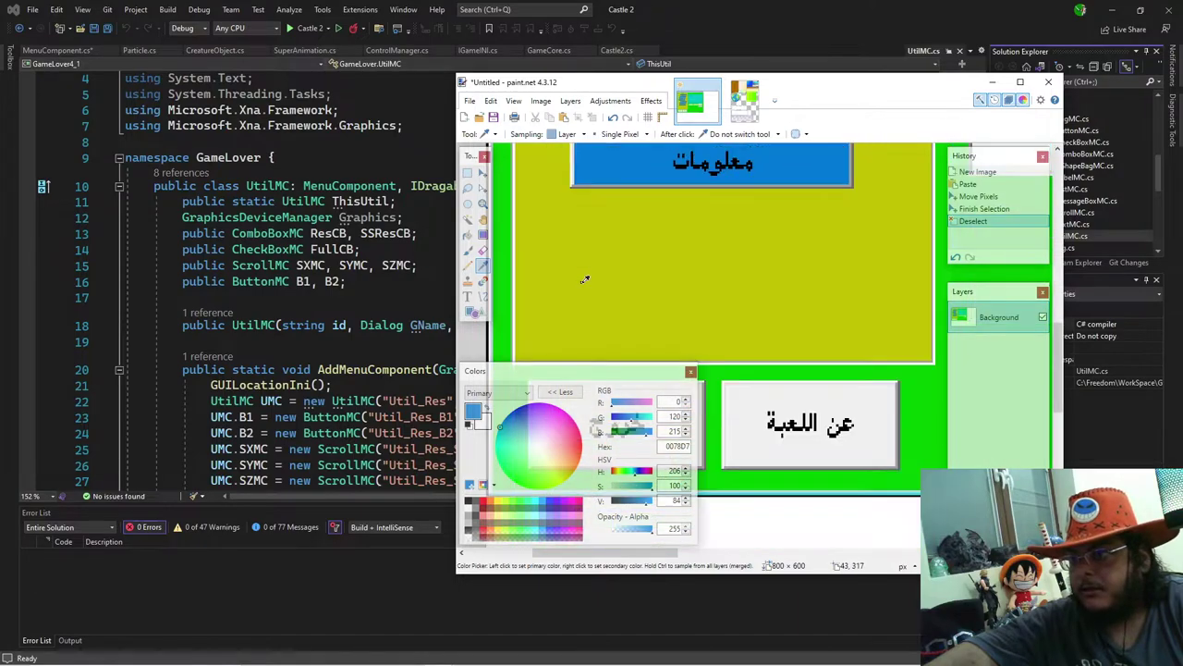
pyautogui.scroll(10, 585, 279)
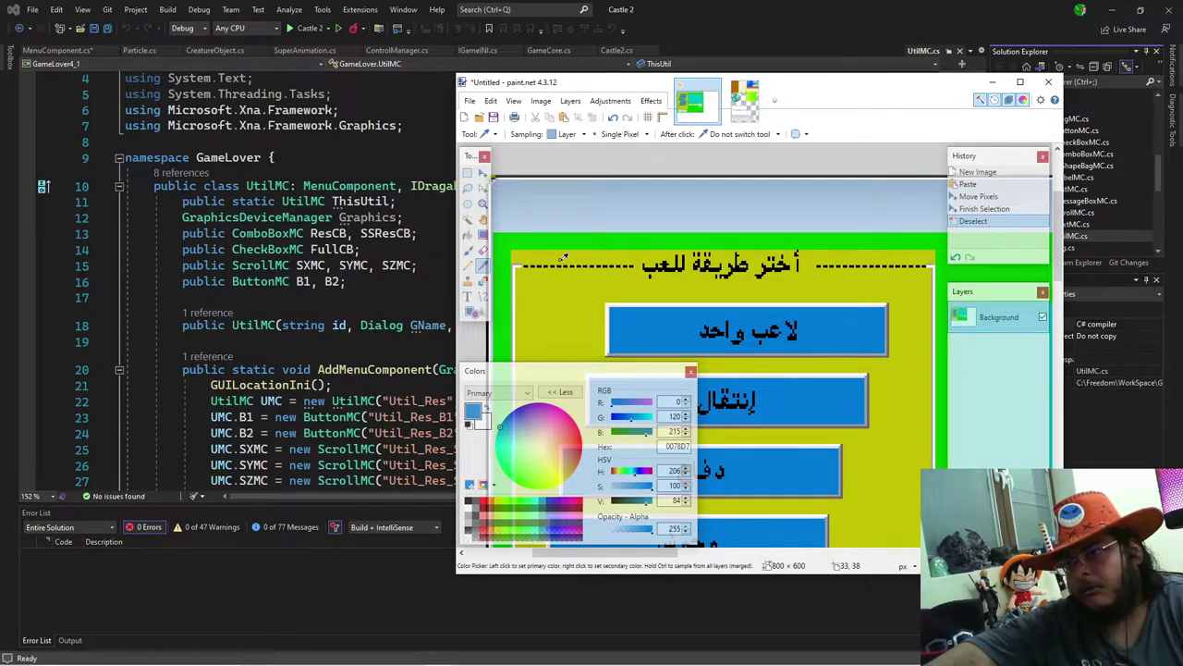
# Step: Maximize the image editor and examine the old menu screenshot's group box, its button column and the title bar
pyautogui.scroll(-8, 562, 257)
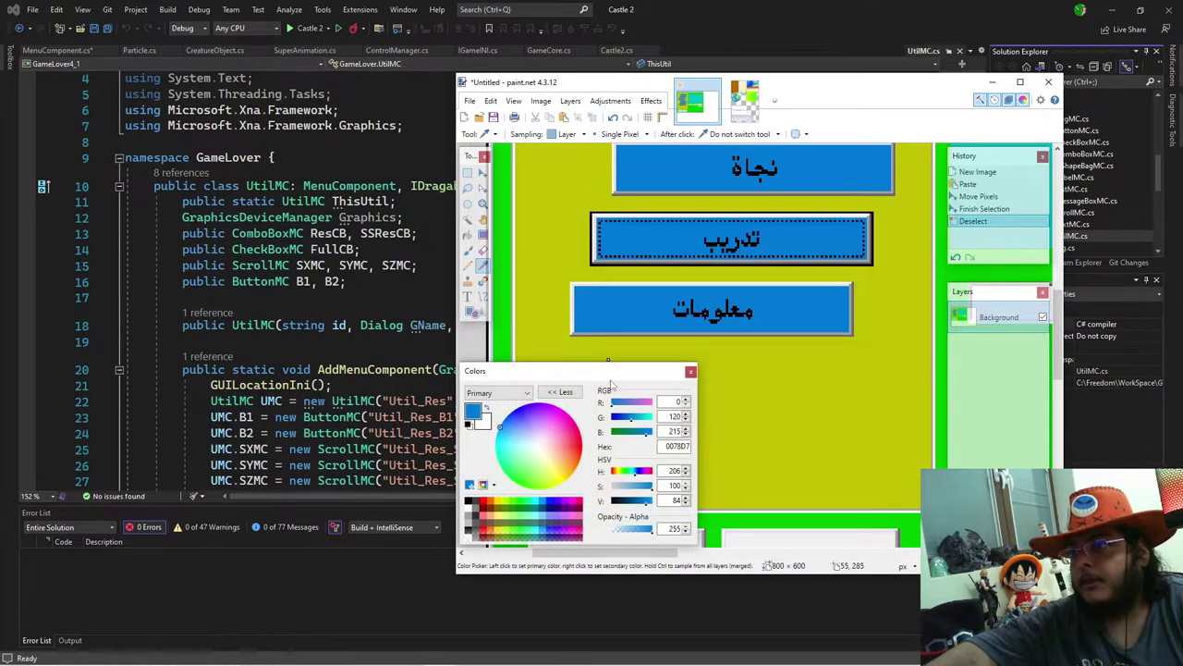
pyautogui.scroll(5, 628, 308)
pyautogui.scroll(4, 601, 337)
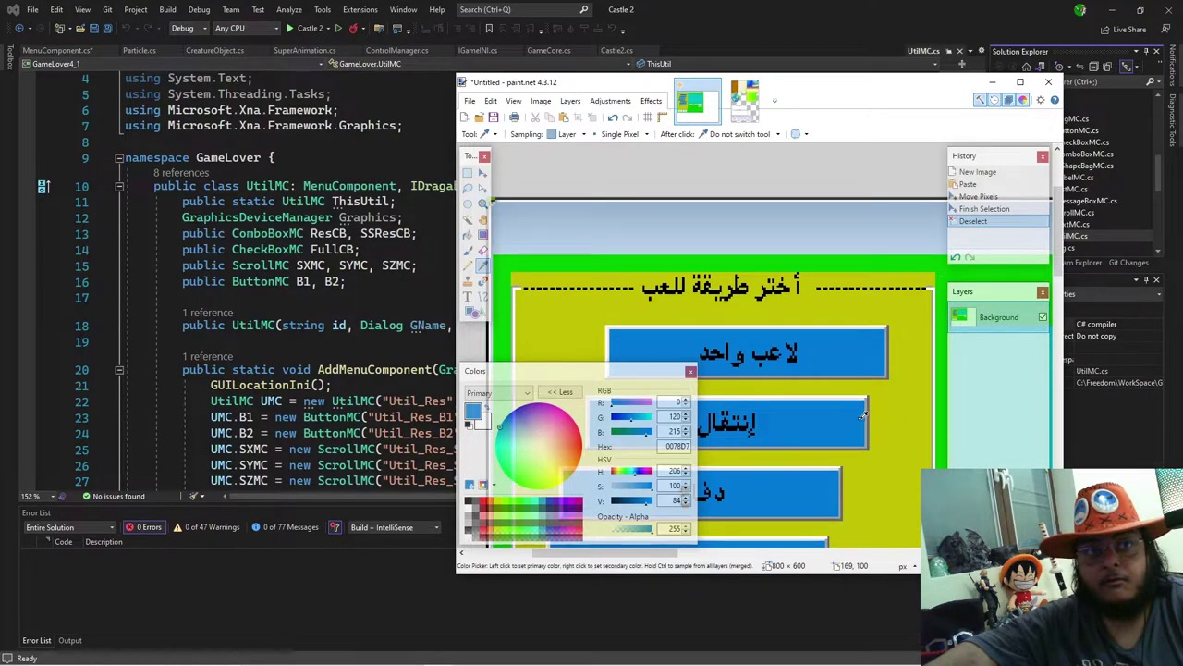
pyautogui.scroll(-2, 859, 413)
pyautogui.scroll(2, 859, 413)
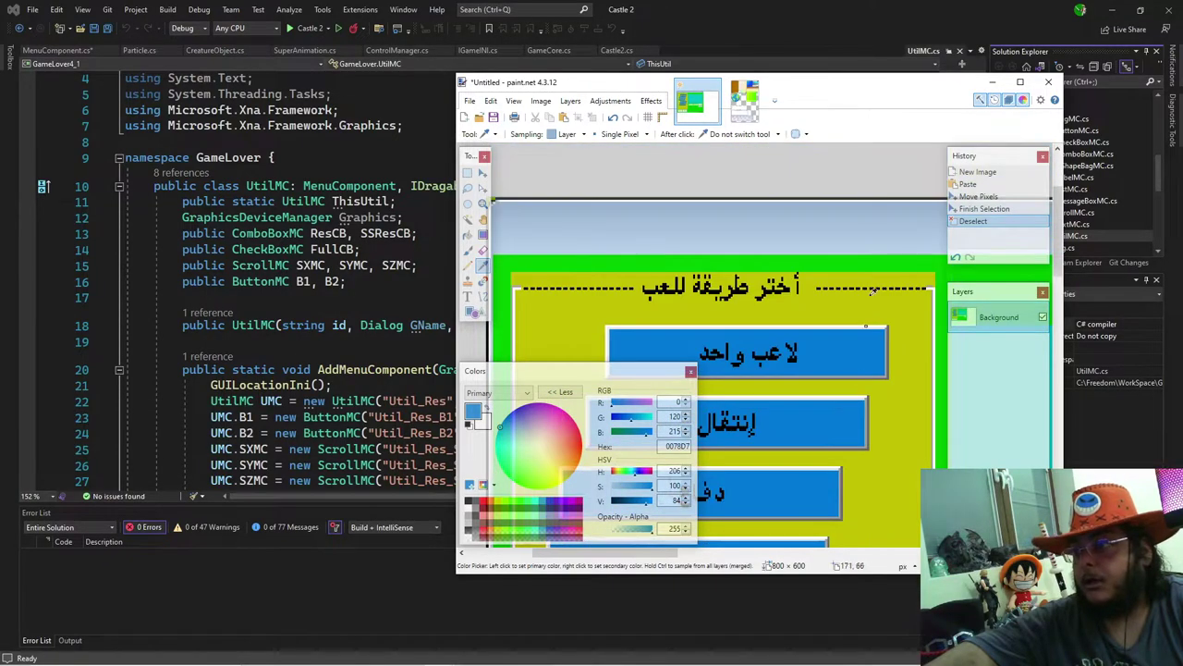
pyautogui.doubleClick(842, 92)
pyautogui.scroll(-3, 605, 299)
pyautogui.scroll(3, 604, 299)
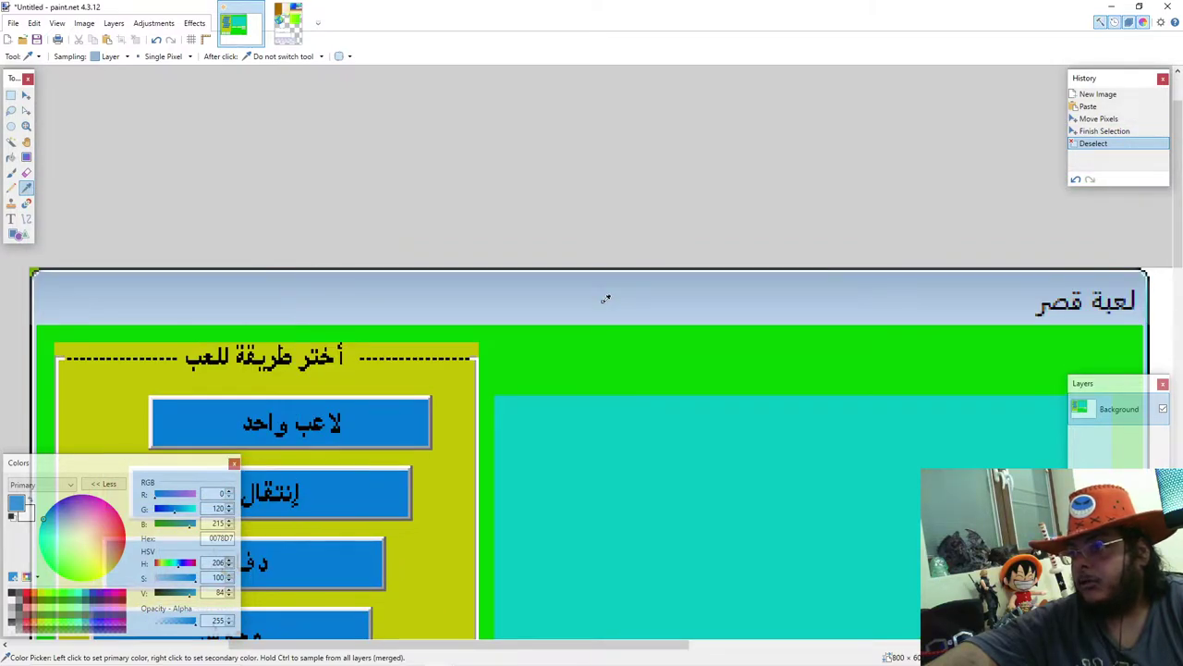
pyautogui.scroll(-1, 601, 309)
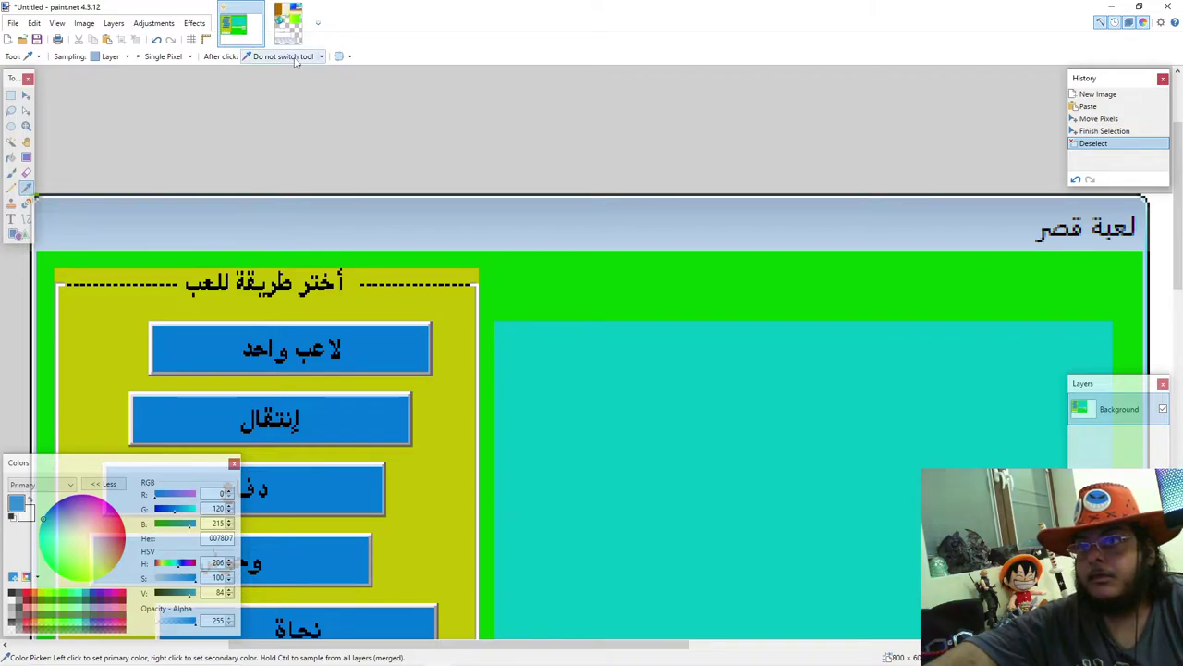
# Step: Minimize paint.net, Visual Studio and the Butt1.png preview, and bring the Pictures folder window in File Explorer to the front
pyautogui.click(1113, 6)
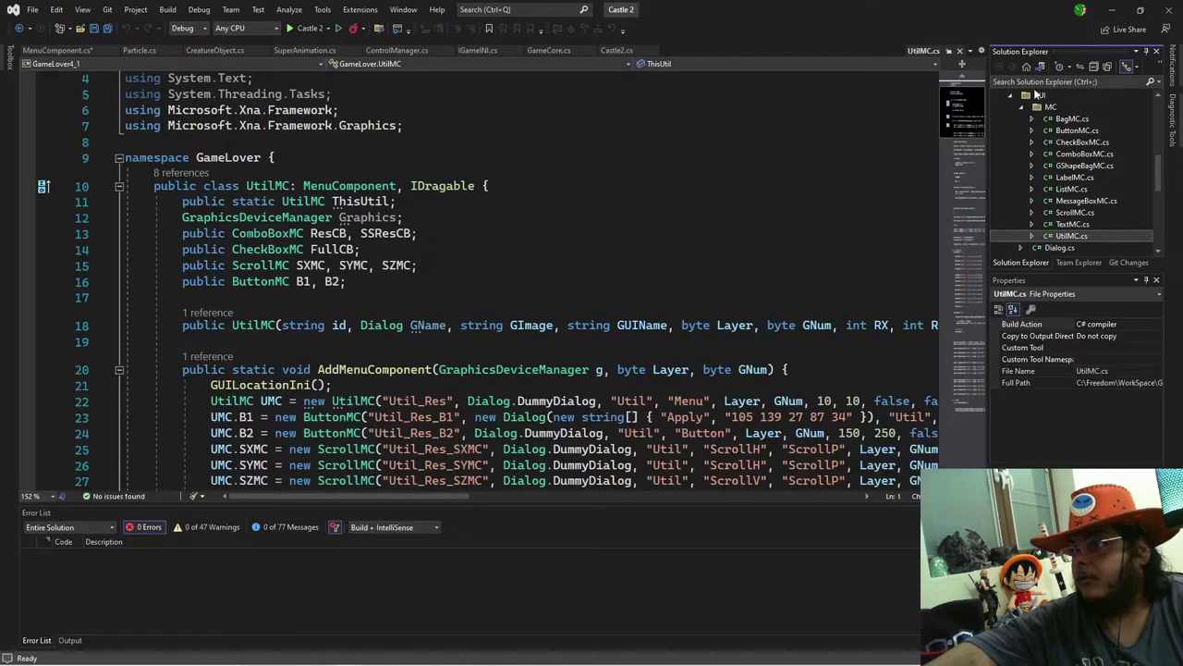
pyautogui.click(1113, 9)
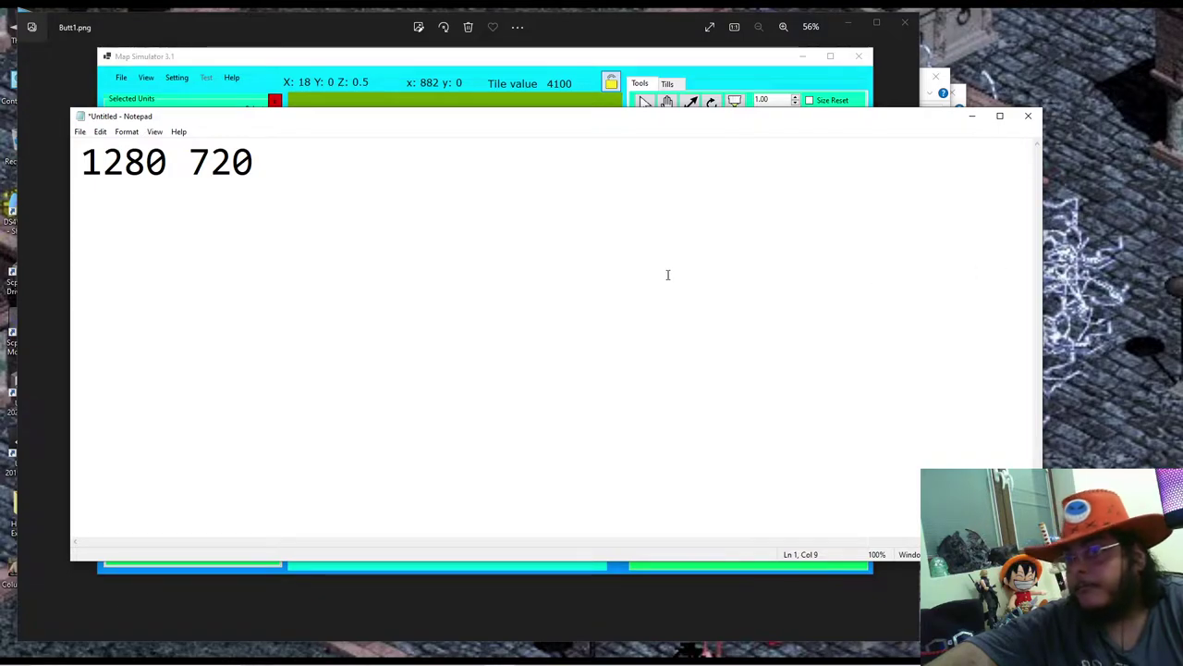
pyautogui.click(352, 34)
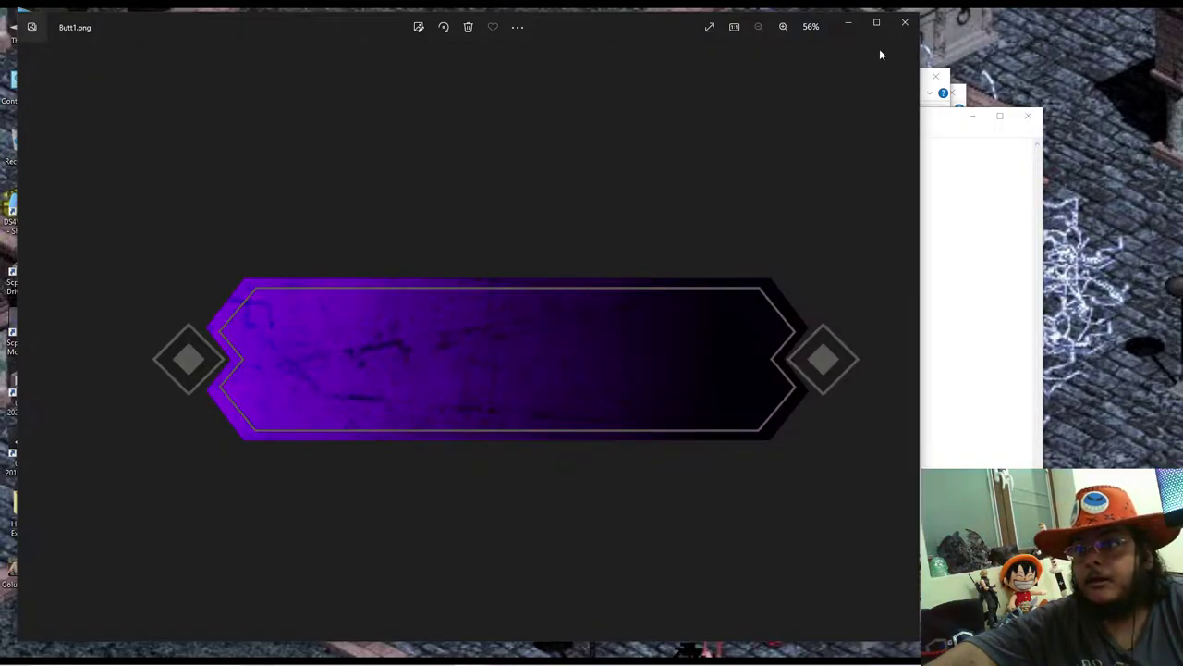
pyautogui.click(843, 26)
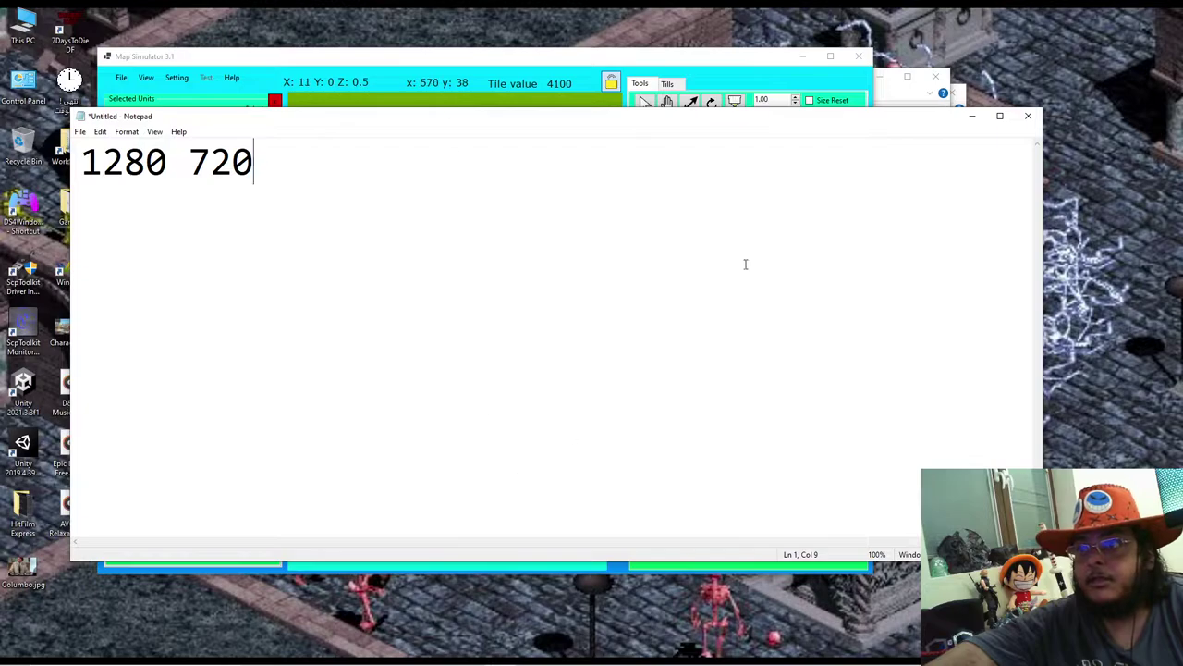
pyautogui.click(881, 93)
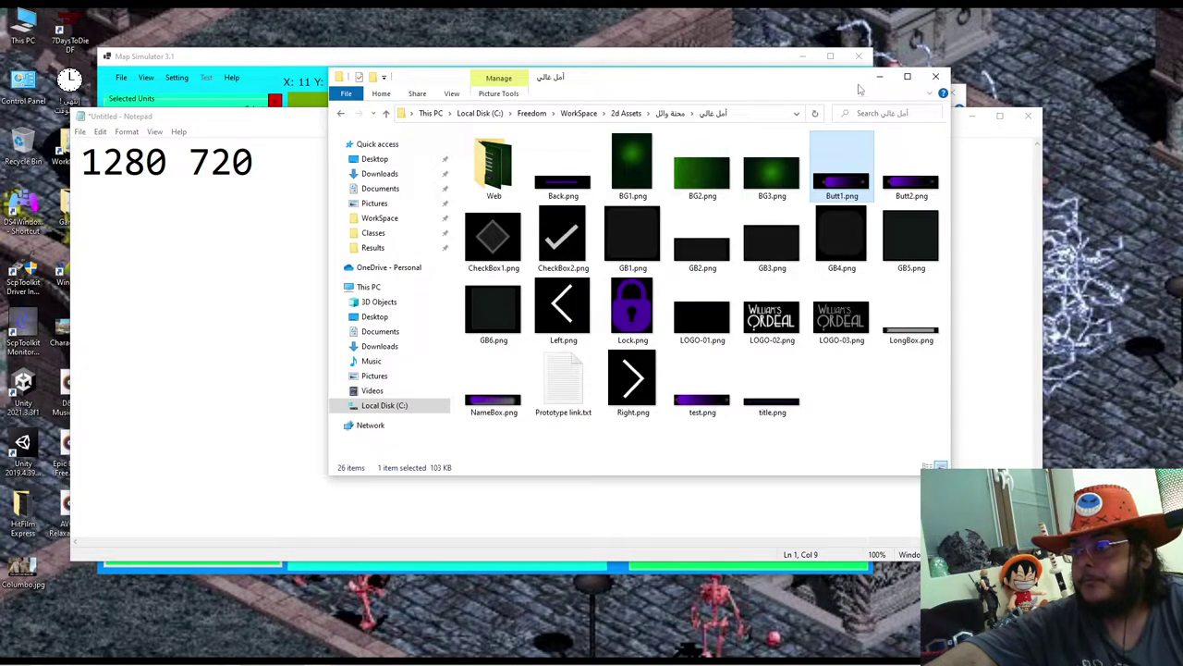
pyautogui.hotkey('alt', 'Tab')
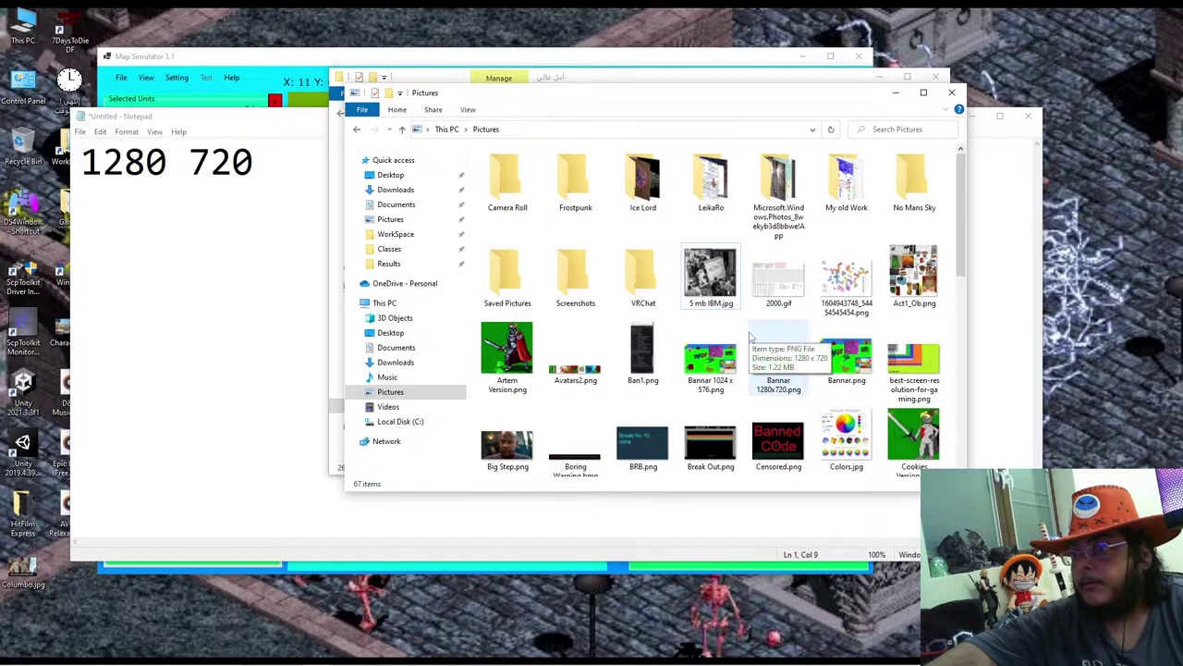
# Step: Browse through WorkSpace, 2d Assets and Editing to the Castle2 folder and look at its artwork files
pyautogui.click(417, 239)
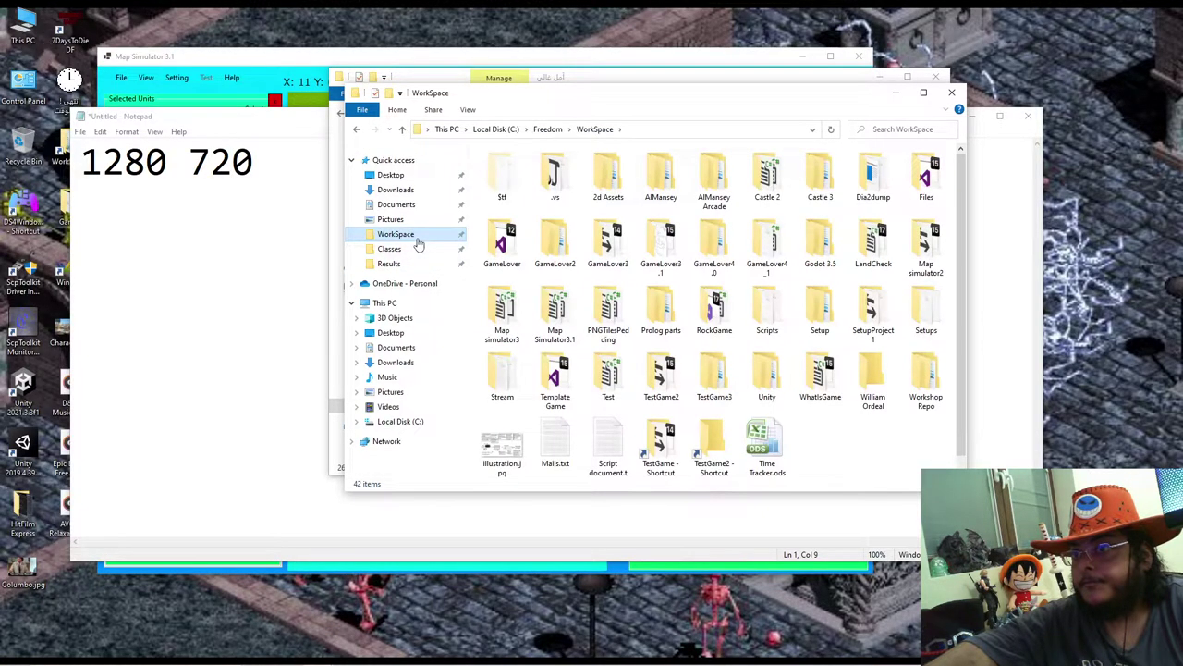
pyautogui.doubleClick(602, 172)
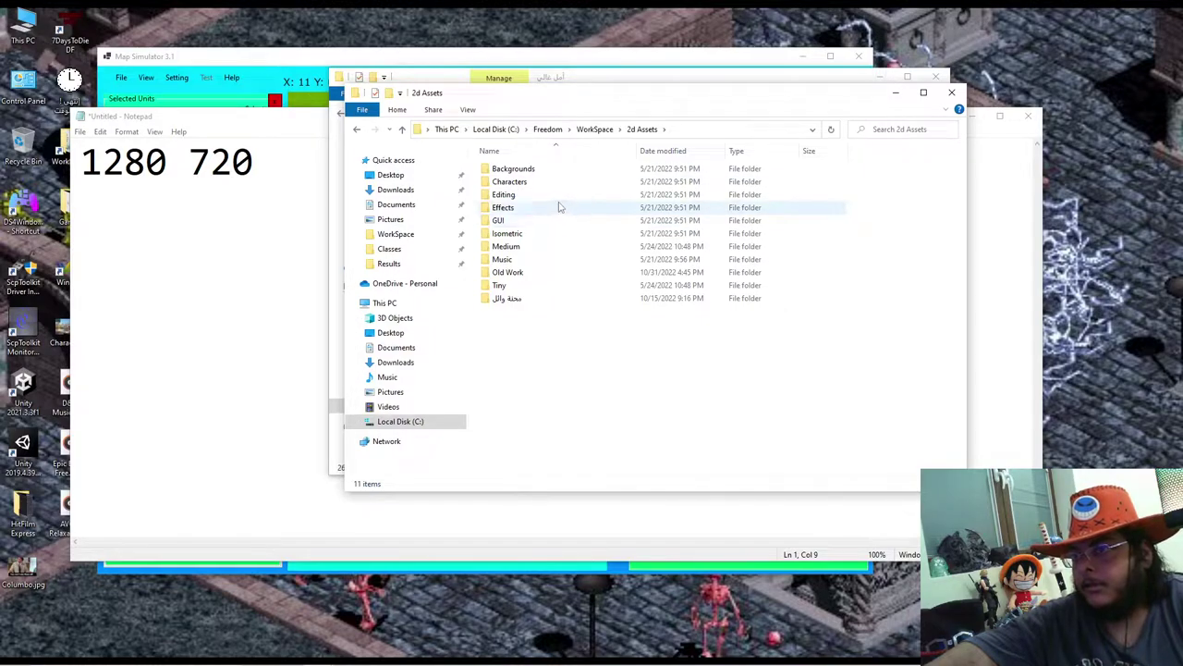
pyautogui.moveTo(559, 207)
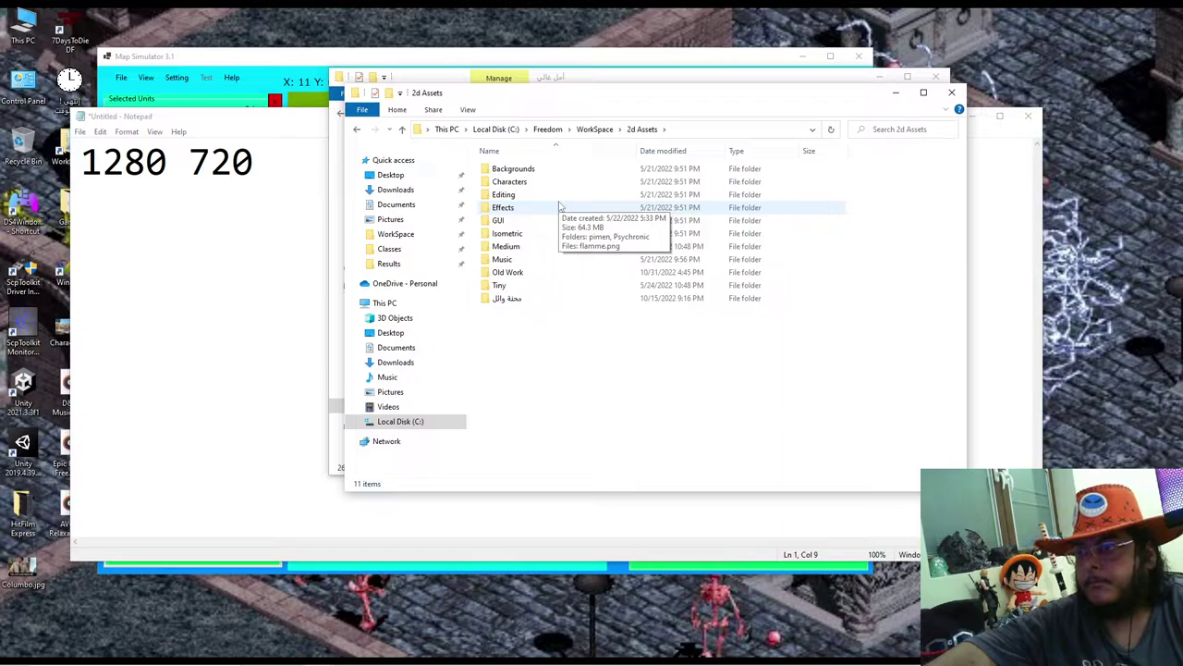
pyautogui.doubleClick(542, 195)
pyautogui.click(542, 171)
pyautogui.doubleClick(542, 171)
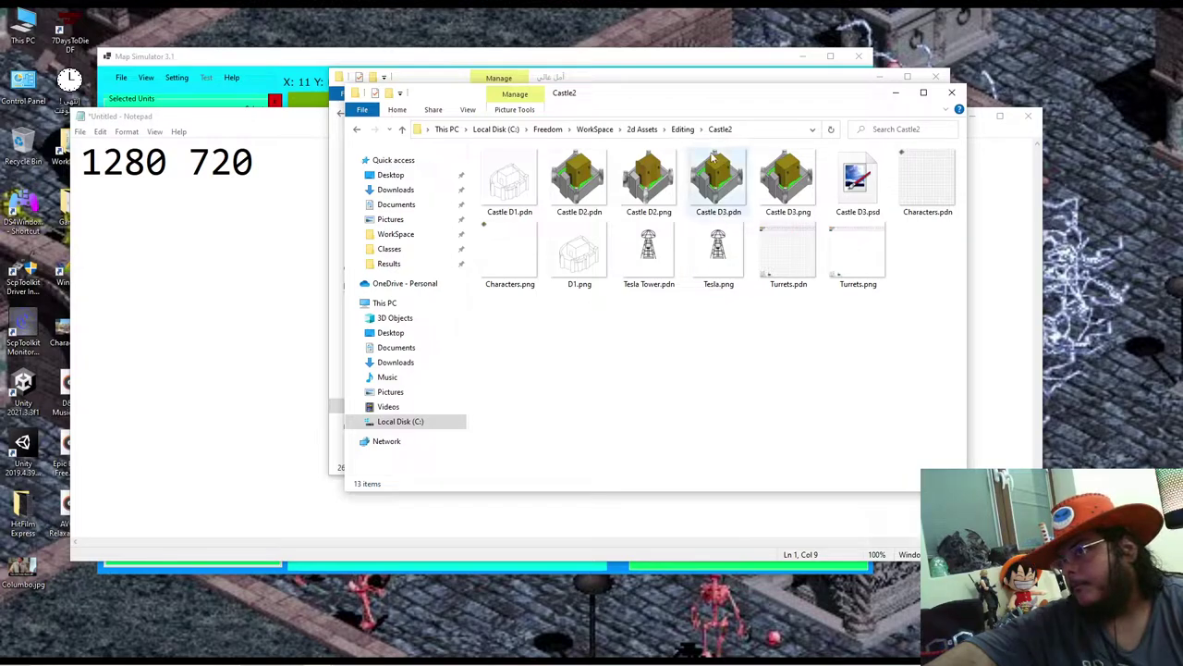
# Step: Move the محنة وائل folder from 2d Assets into the Editing folder and reopen Castle2
pyautogui.click(684, 129)
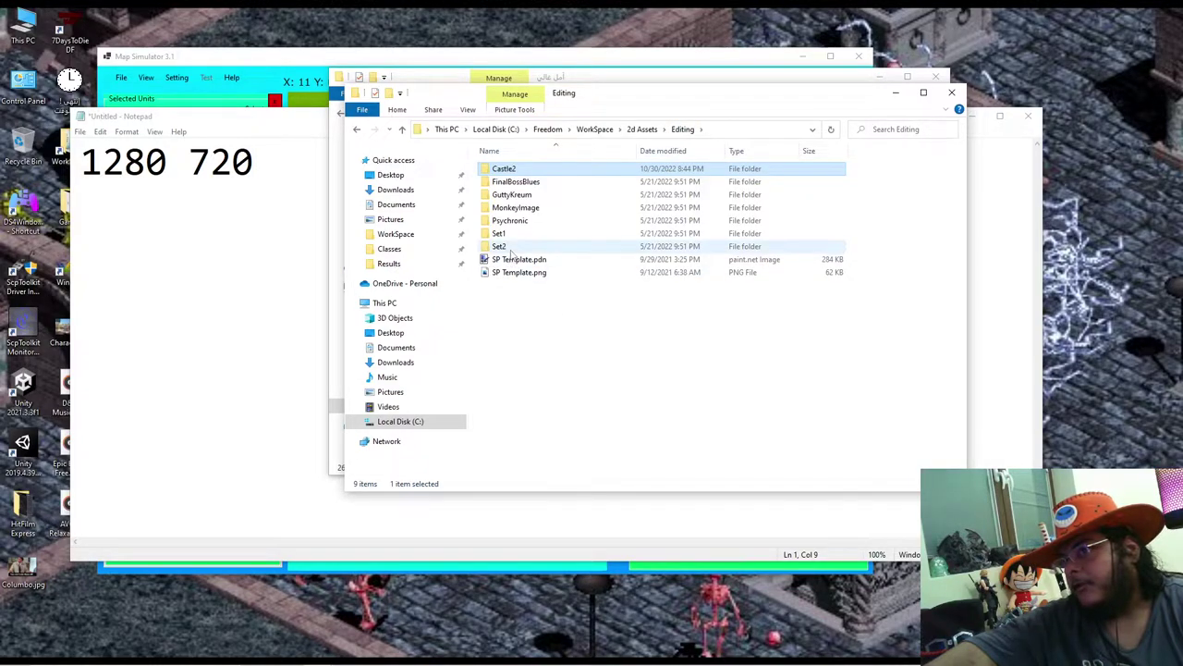
pyautogui.click(647, 130)
pyautogui.moveTo(507, 298); pyautogui.dragTo(513, 197)
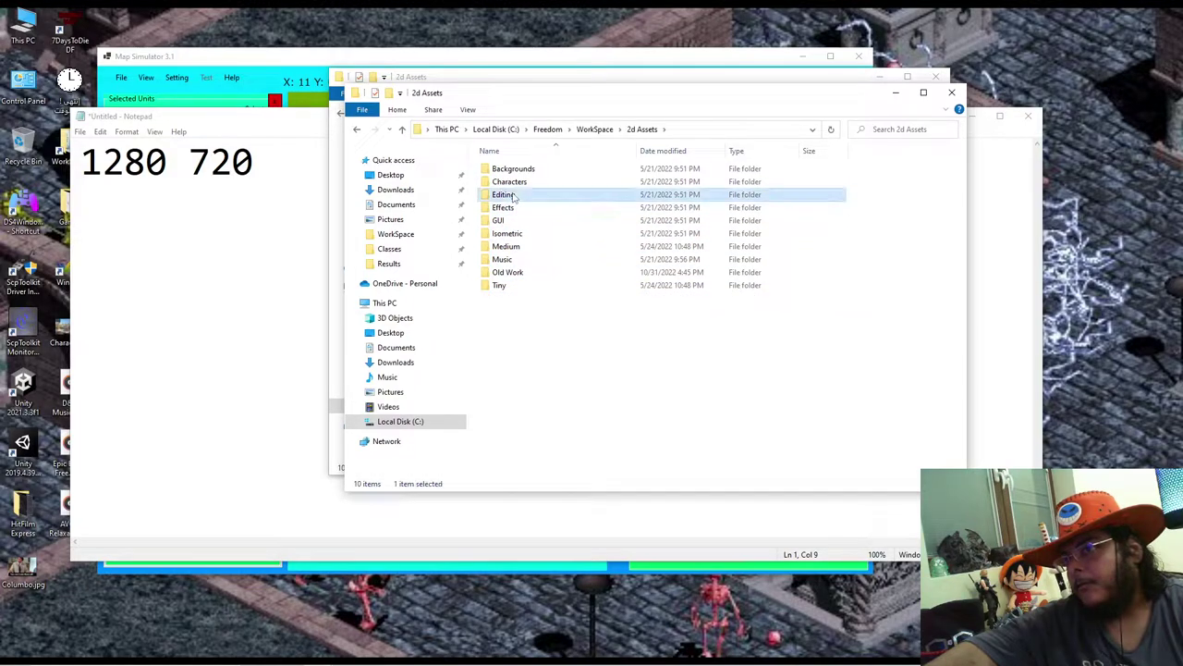
pyautogui.doubleClick(513, 195)
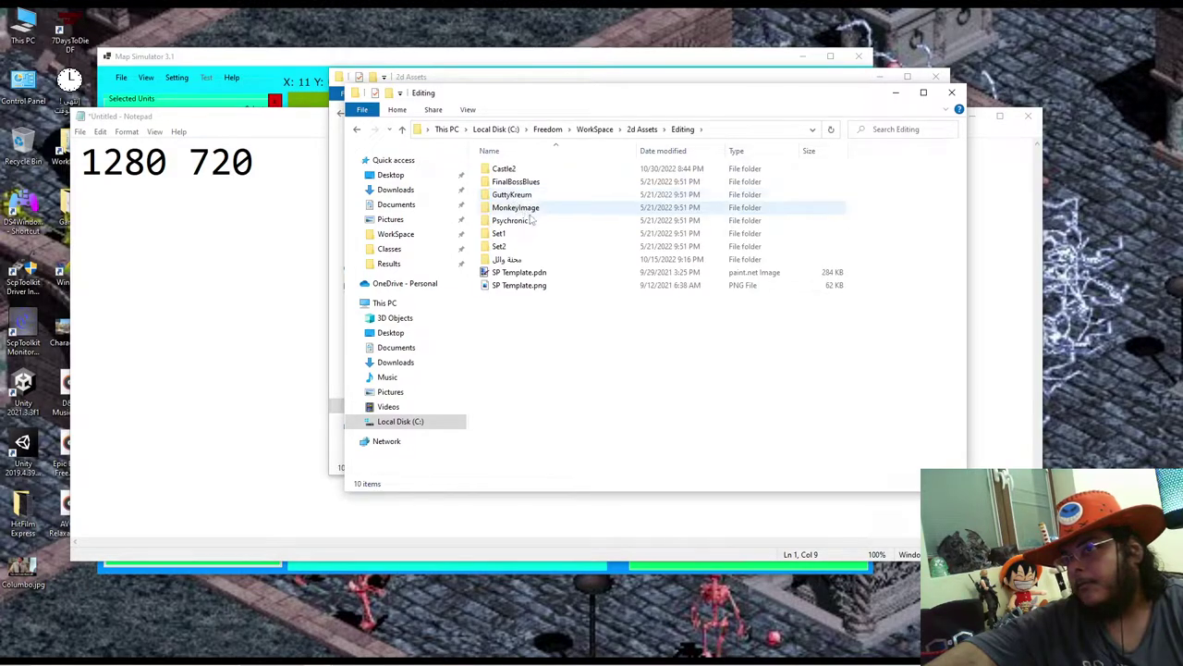
pyautogui.doubleClick(552, 172)
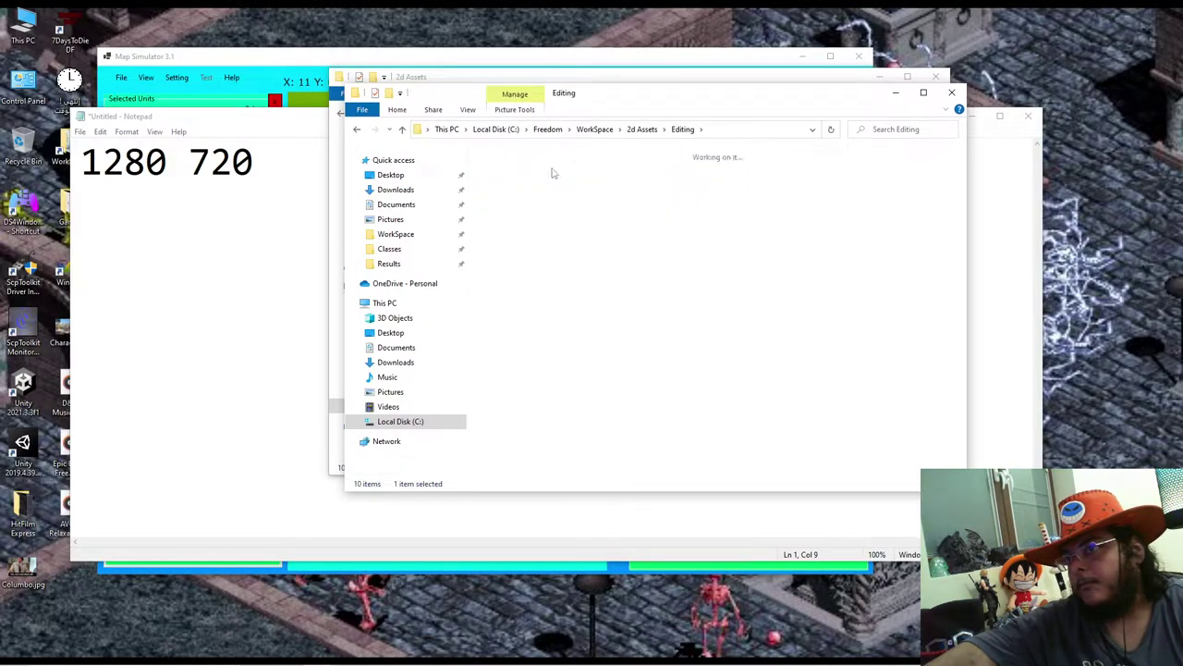
pyautogui.rightClick(750, 333)
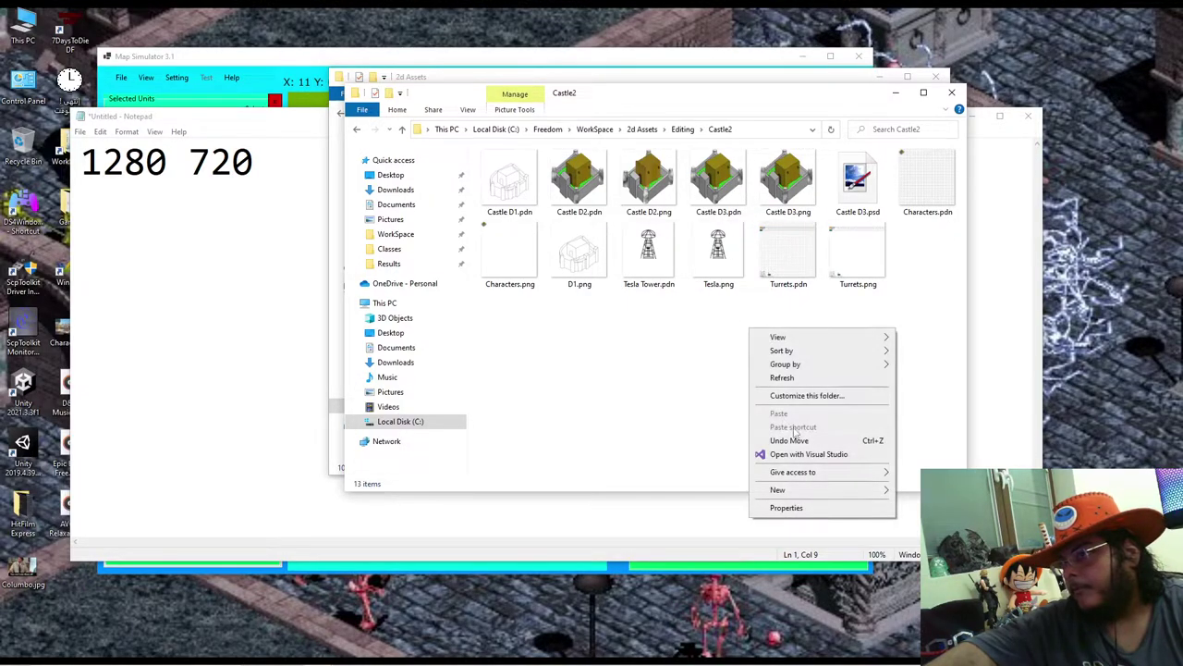
pyautogui.moveTo(805, 490)
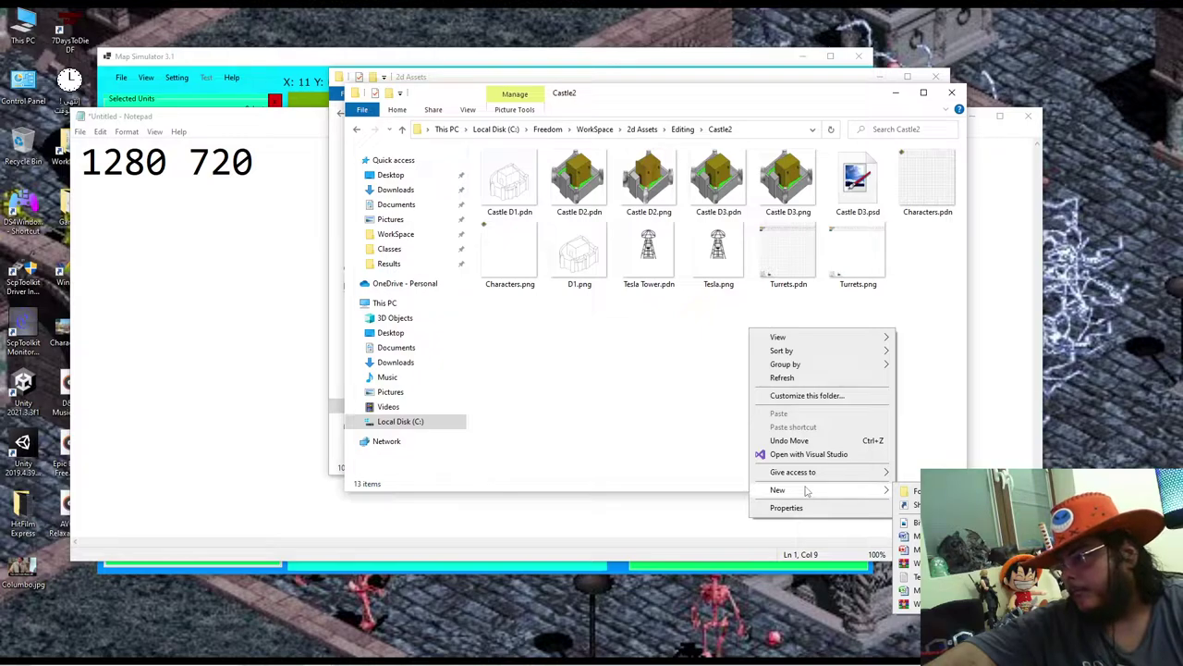
pyautogui.click(621, 373)
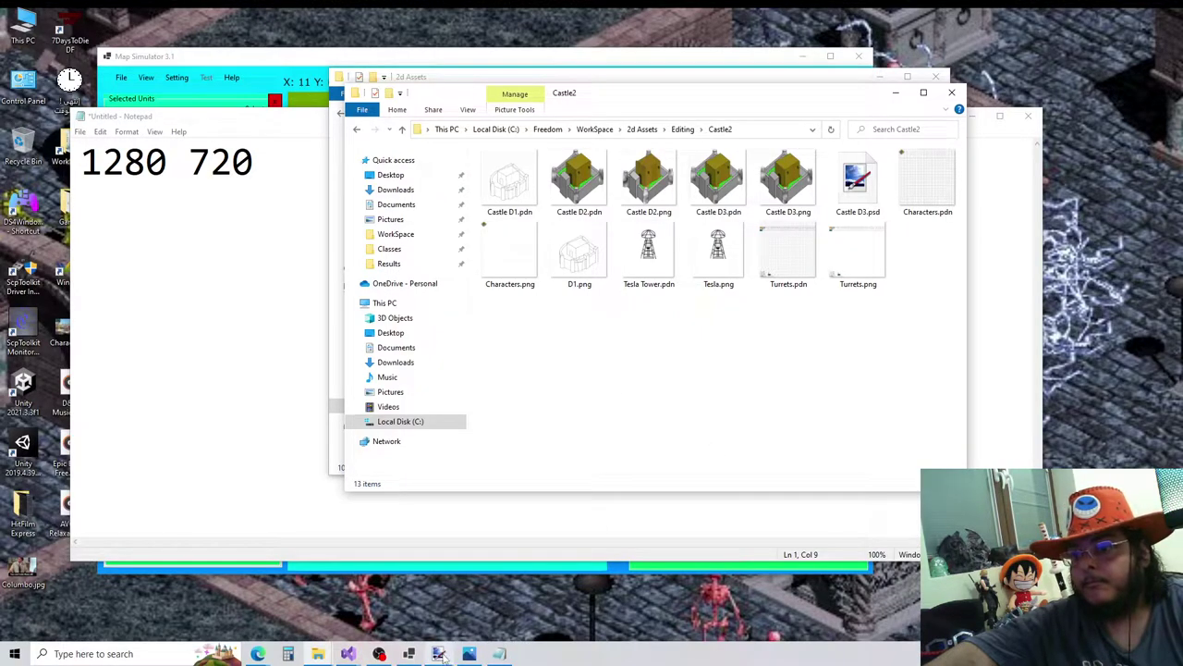
# Step: Switch to paint.net, view the old menu screenshot and the GUI.psd image, and return to the Castle2 folder
pyautogui.click(439, 654)
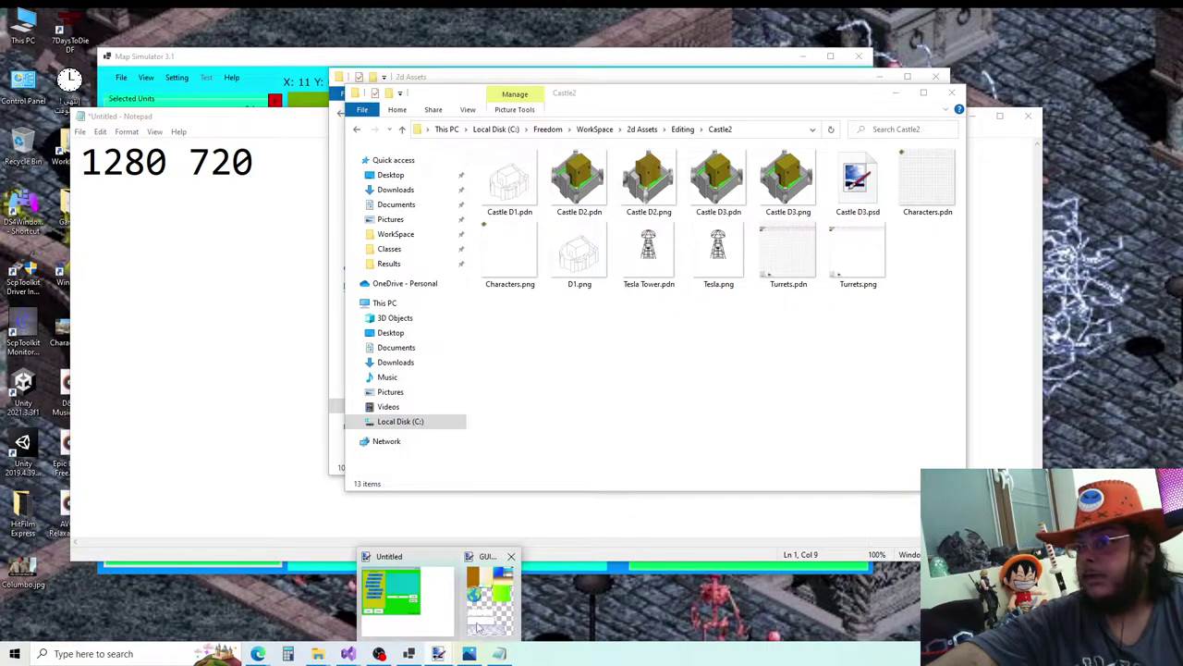
pyautogui.click(393, 592)
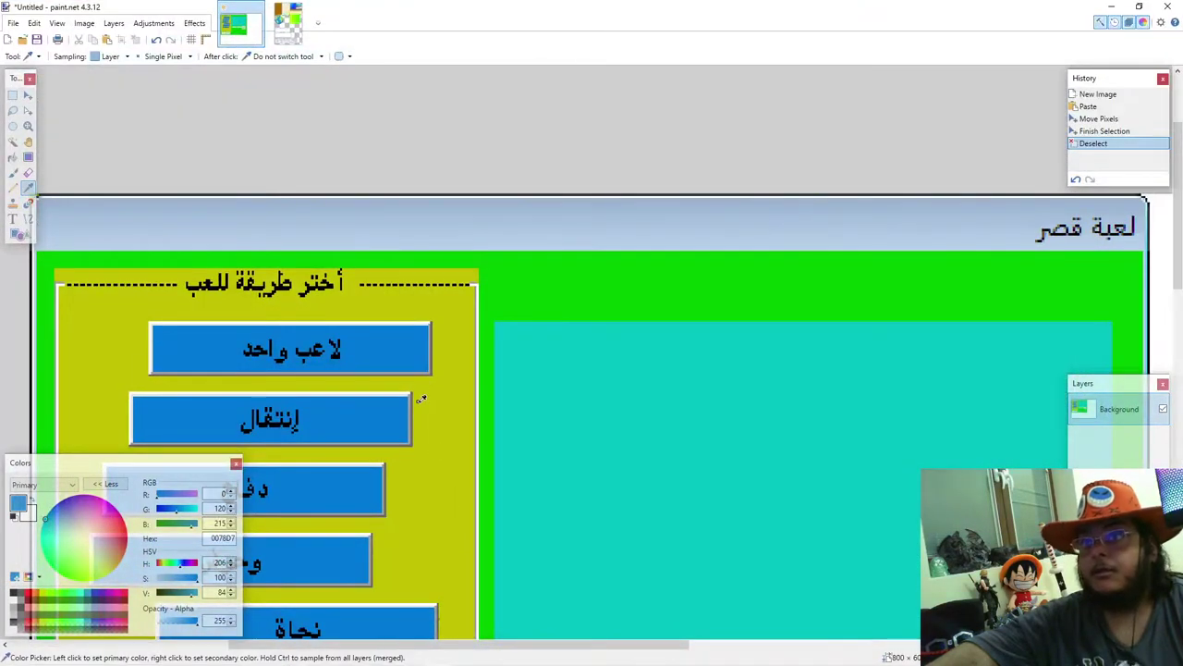
pyautogui.click(283, 17)
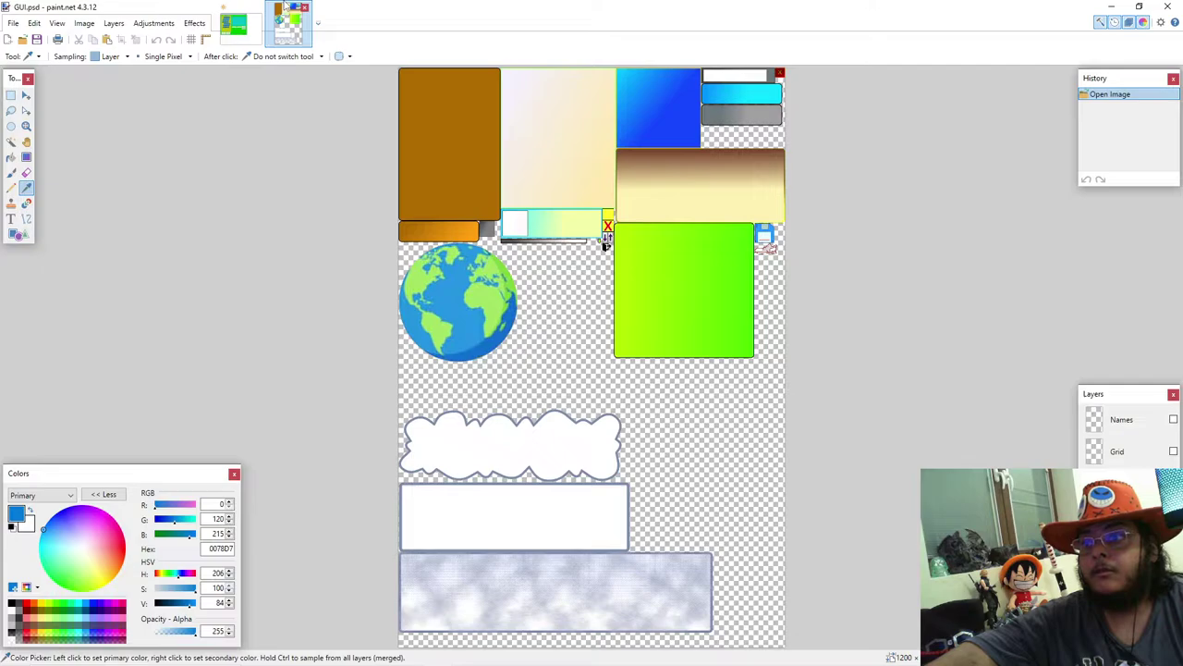
pyautogui.click(13, 22)
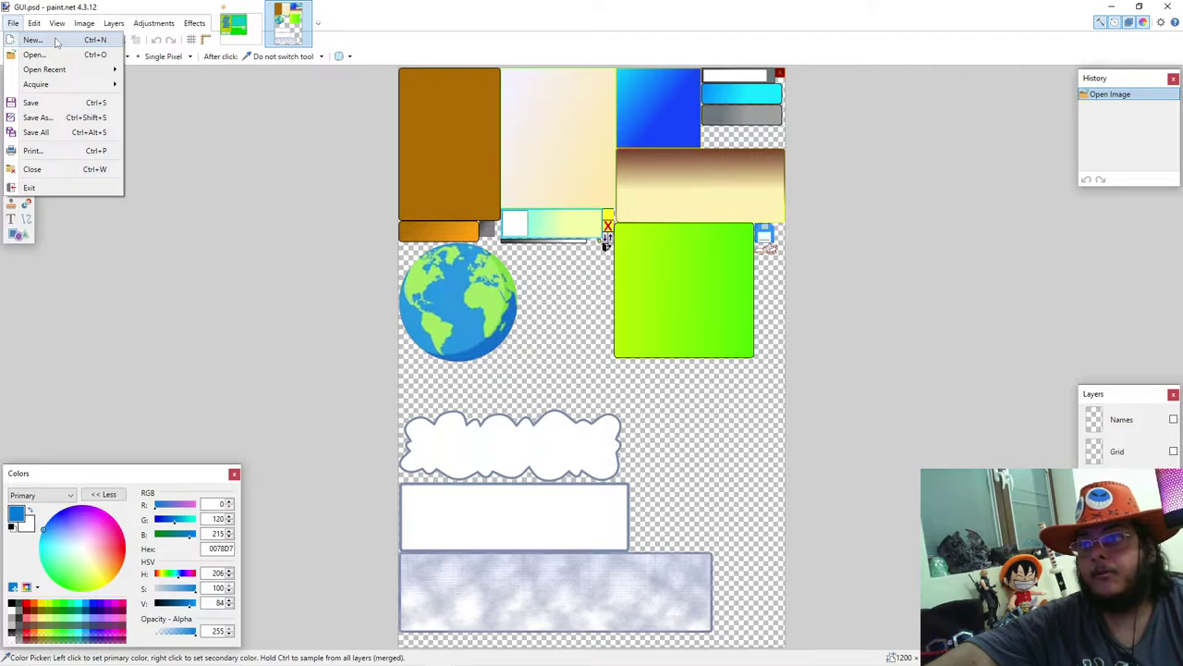
pyautogui.click(309, 20)
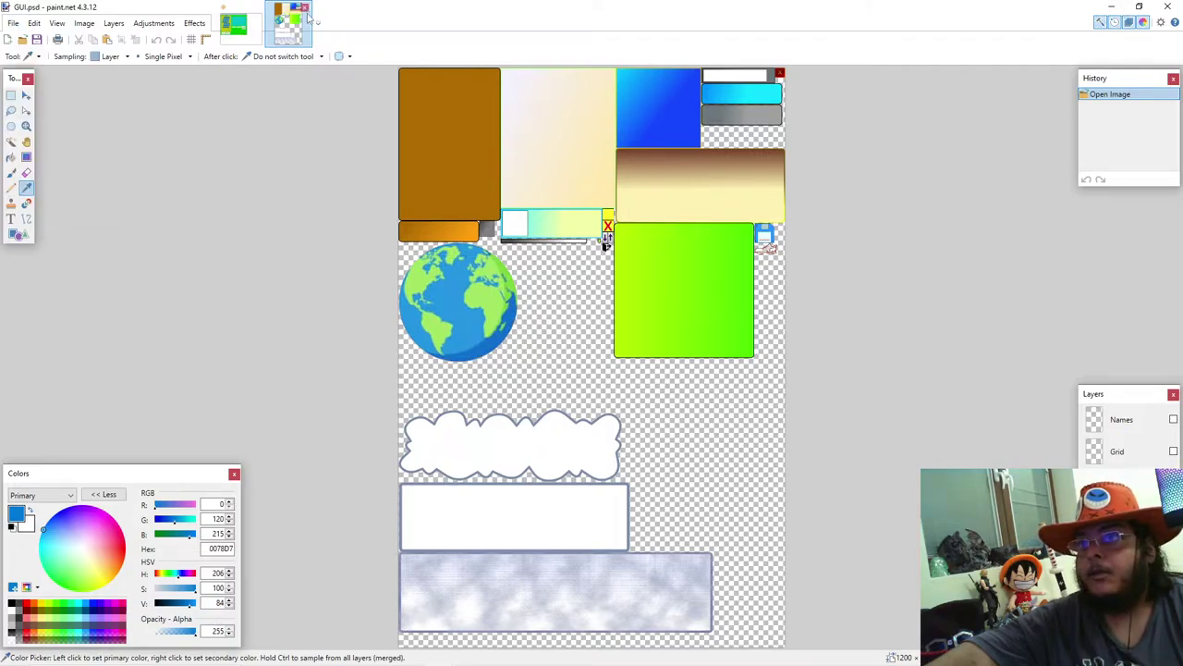
pyautogui.click(309, 20)
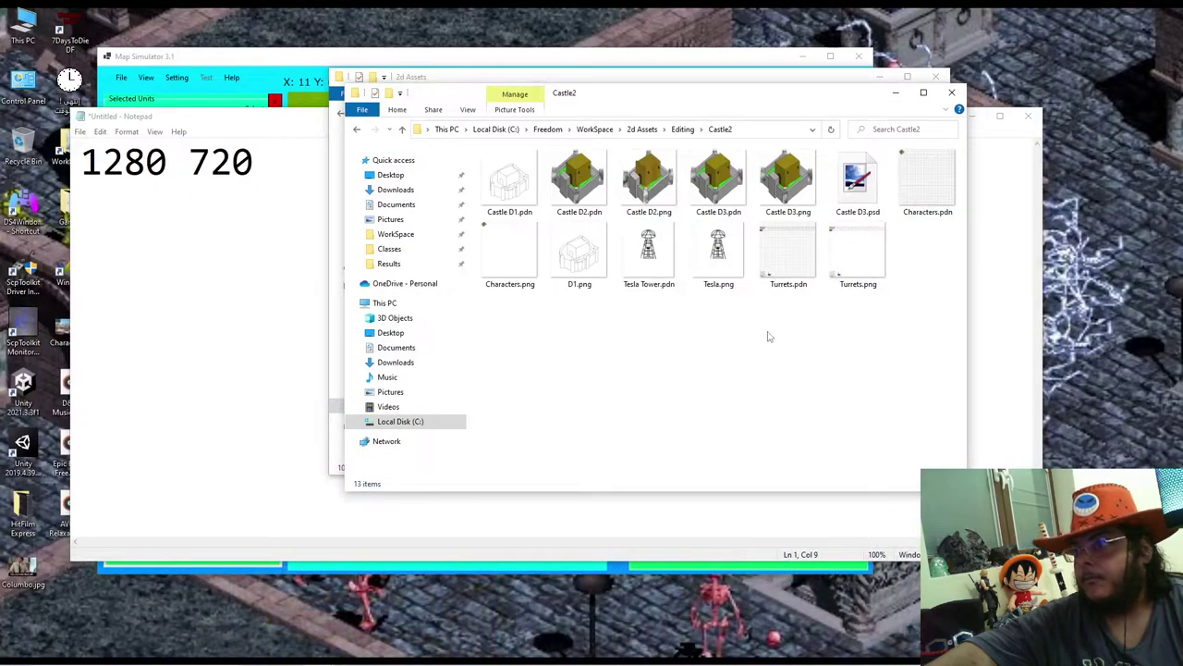
# Step: Open the محنة وائل folder inside Editing and look through its images and its Arc subfolder
pyautogui.click(684, 130)
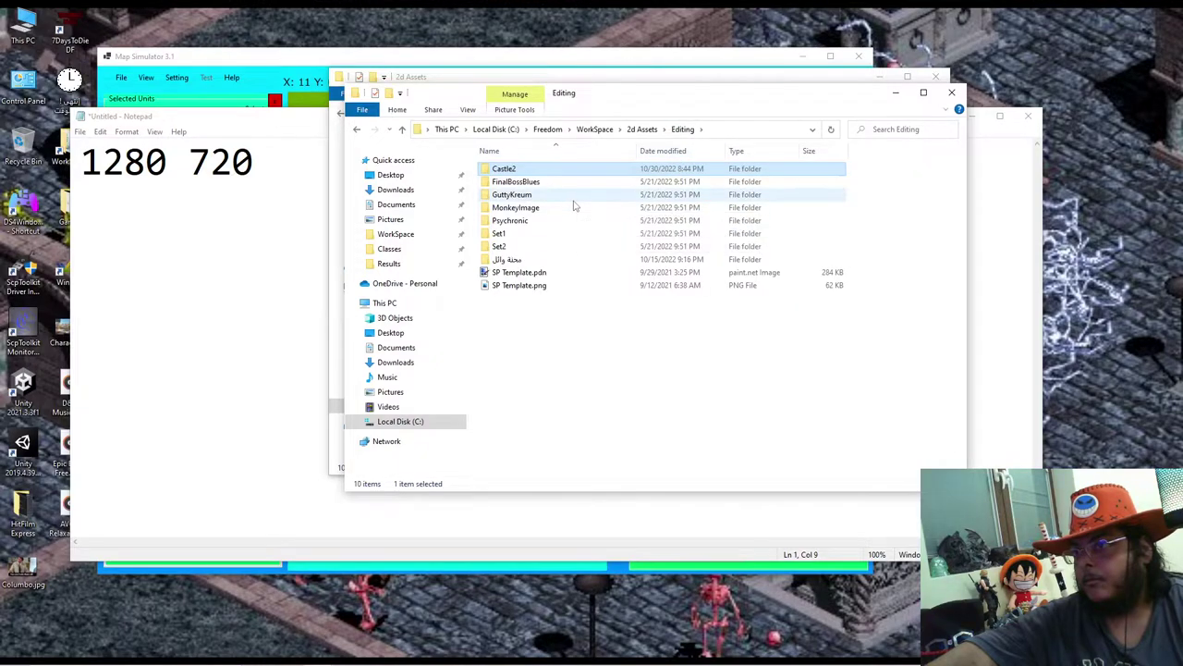
pyautogui.doubleClick(529, 259)
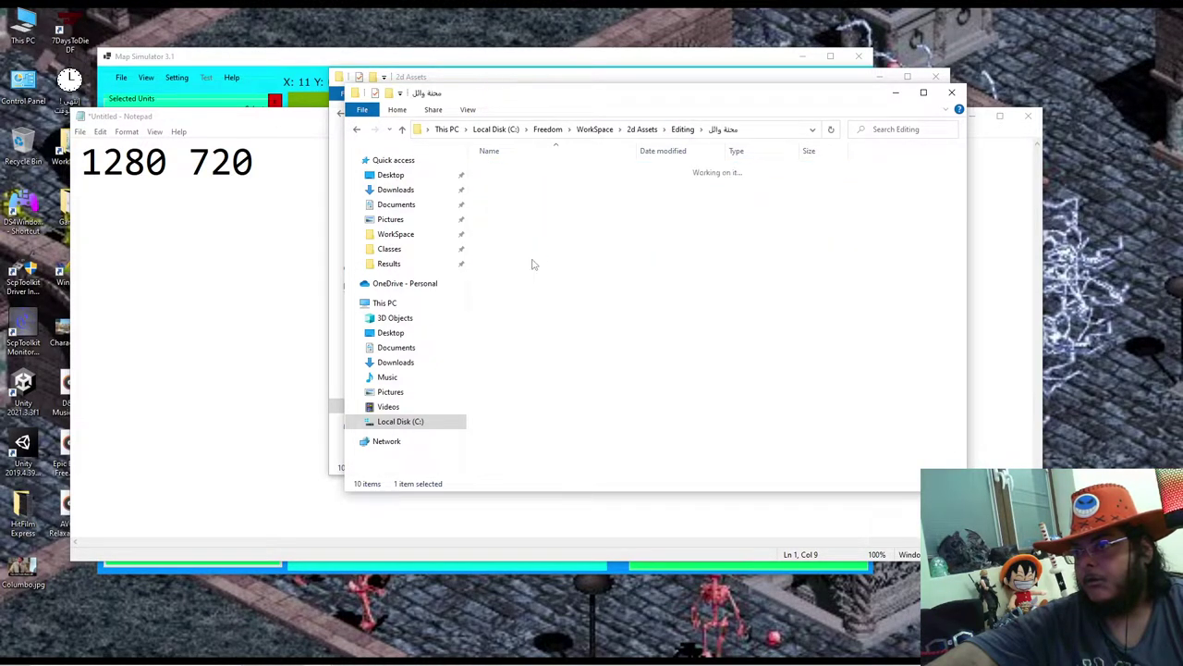
pyautogui.scroll(-3, 638, 241)
pyautogui.scroll(3, 663, 247)
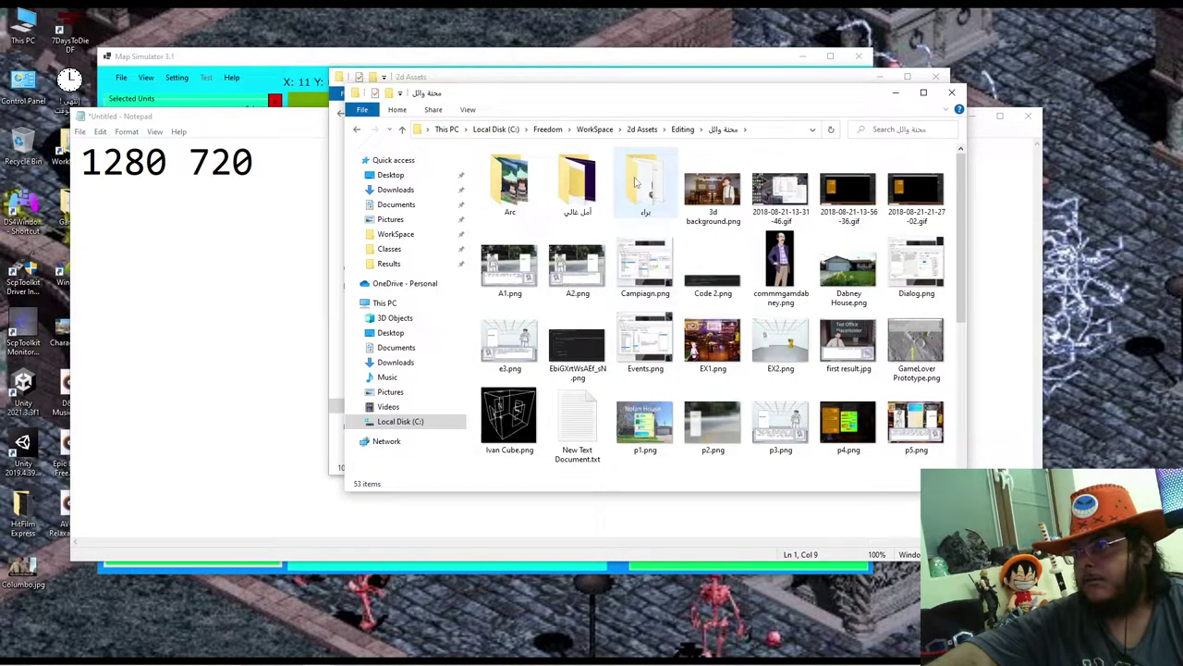
pyautogui.doubleClick(510, 185)
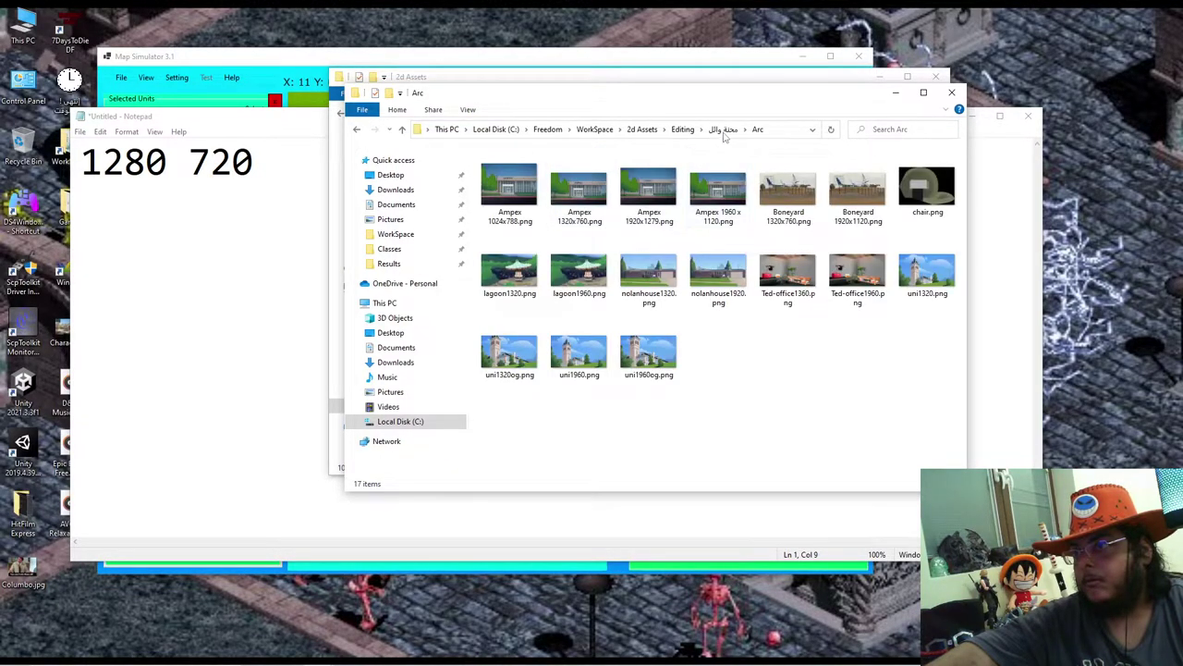
# Step: Examine the menu graphics in the subfolder beside Arc and the screens in its Web folder, and return to Editing
pyautogui.click(724, 130)
pyautogui.doubleClick(573, 182)
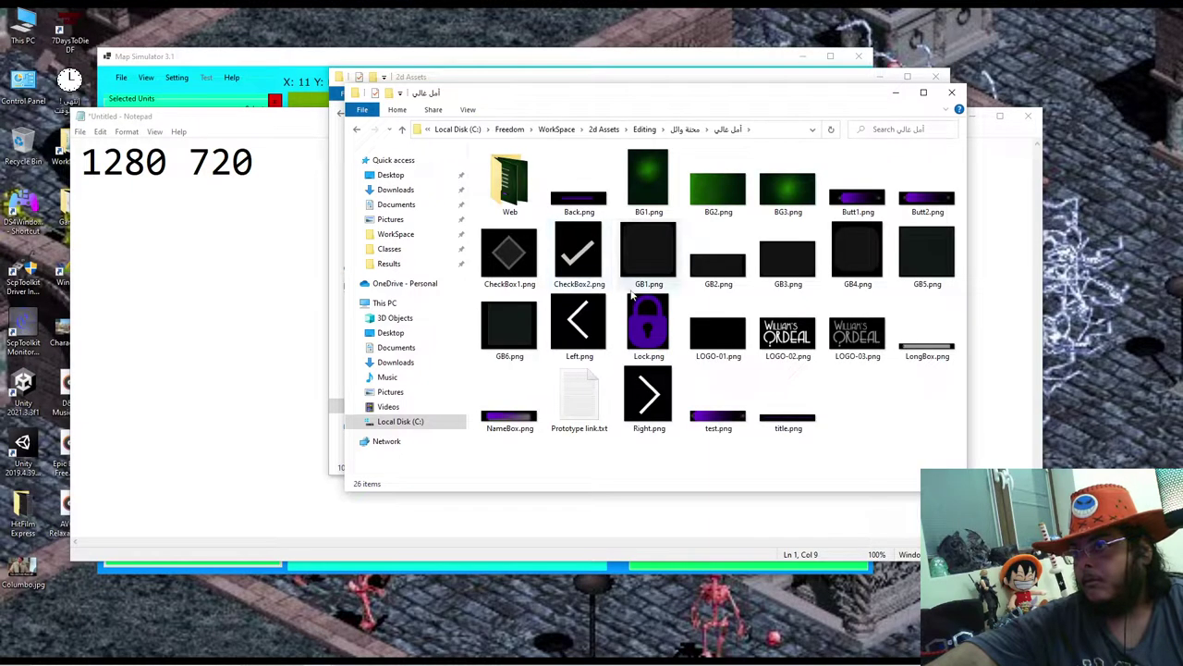
pyautogui.doubleClick(510, 188)
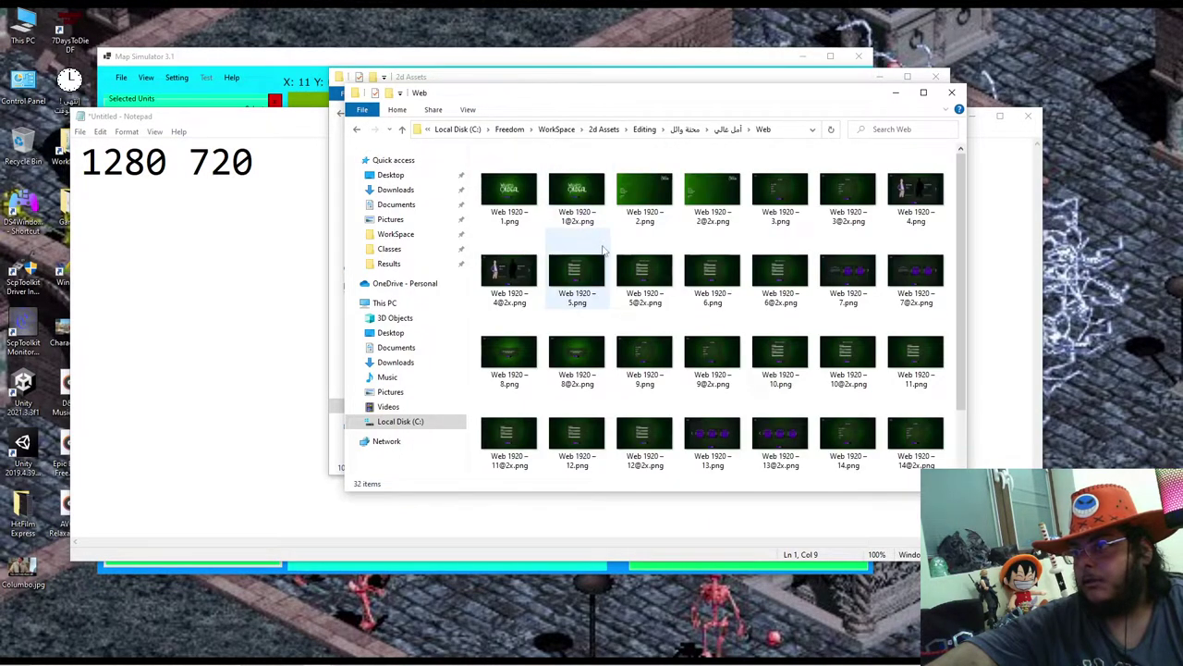
pyautogui.scroll(-1, 615, 259)
pyautogui.click(662, 130)
pyautogui.click(645, 130)
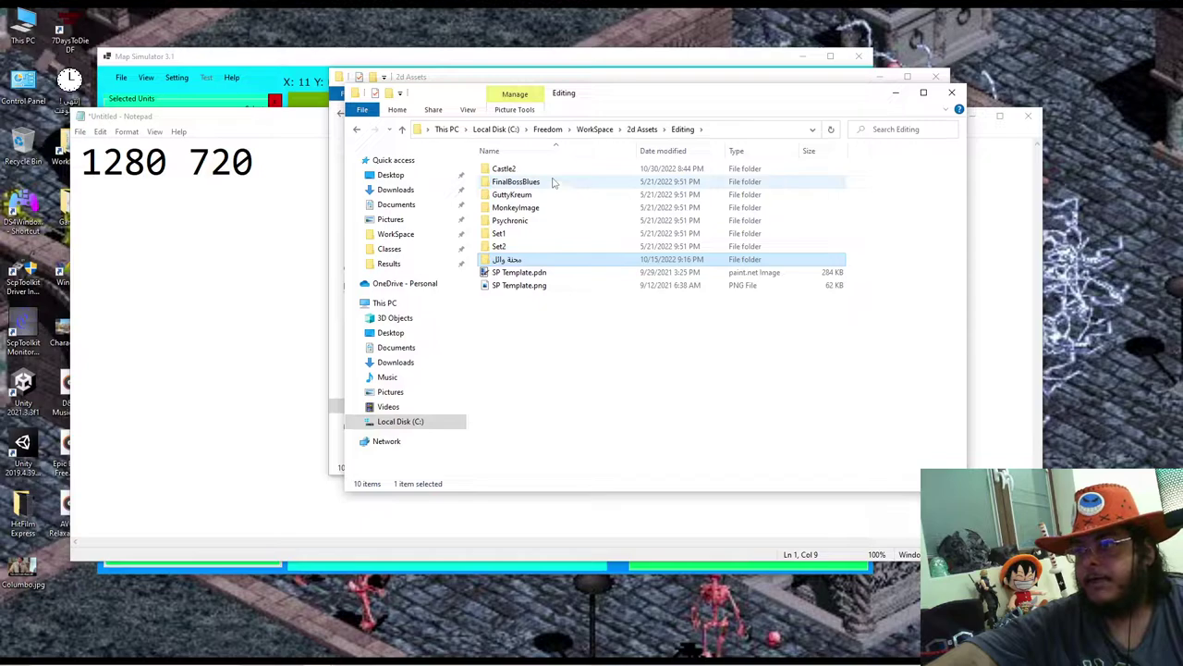
# Step: Open the Castle2 folder in Editing, duplicate Castle D3.psd there and rename the copy GUI.psd
pyautogui.doubleClick(504, 168)
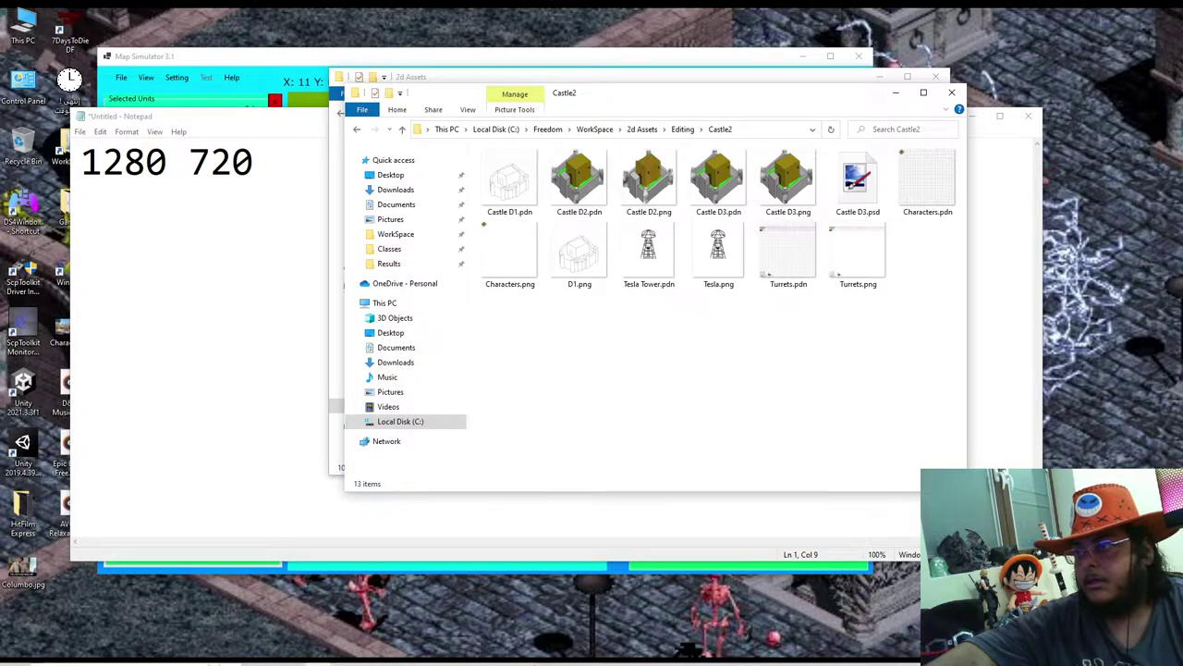
pyautogui.moveTo(469, 654)
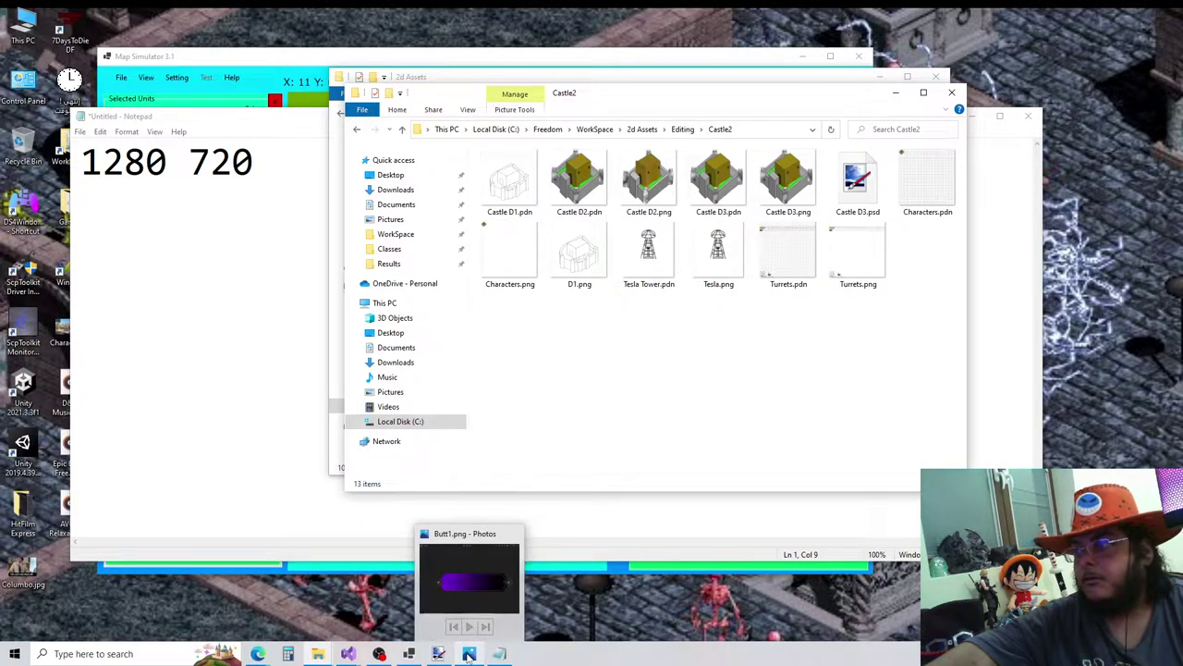
pyautogui.click(856, 181)
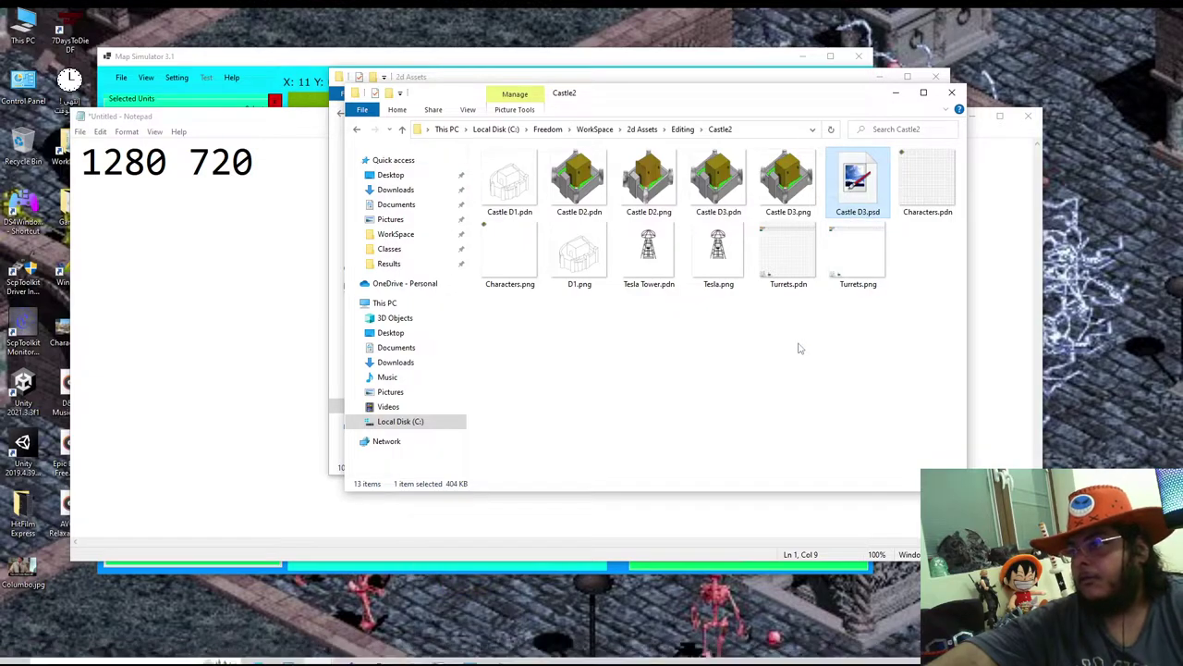
pyautogui.hotkey('ctrl', 'c')
pyautogui.hotkey('ctrl', 'v')
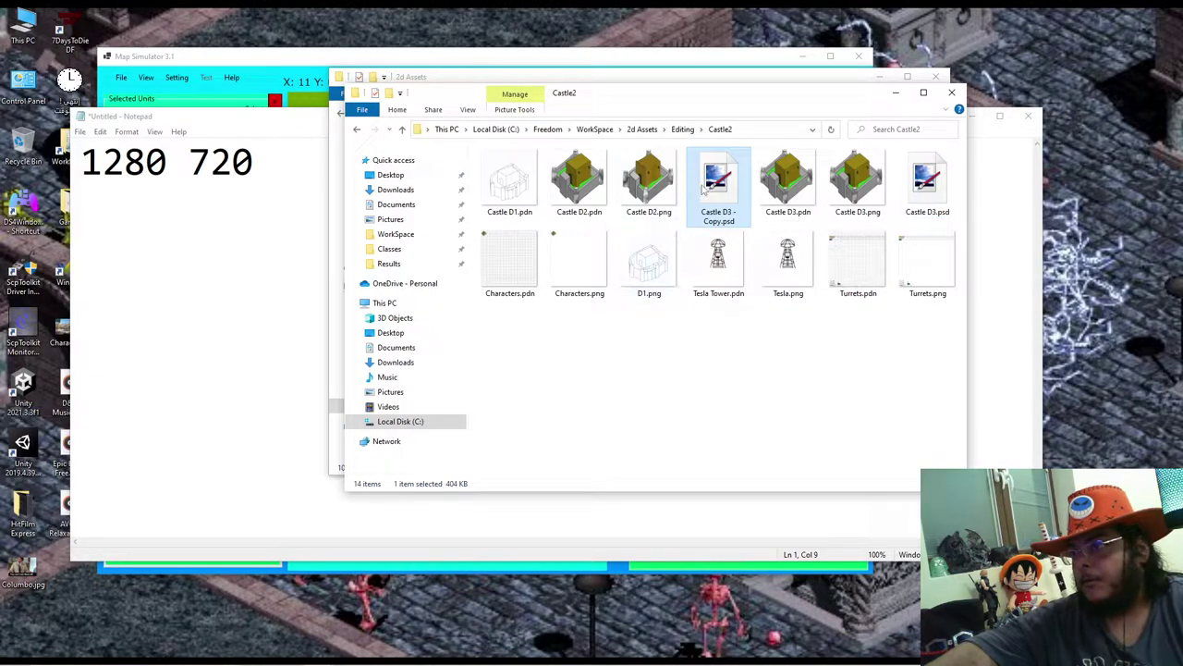
pyautogui.rightClick(704, 184)
pyautogui.click(742, 442)
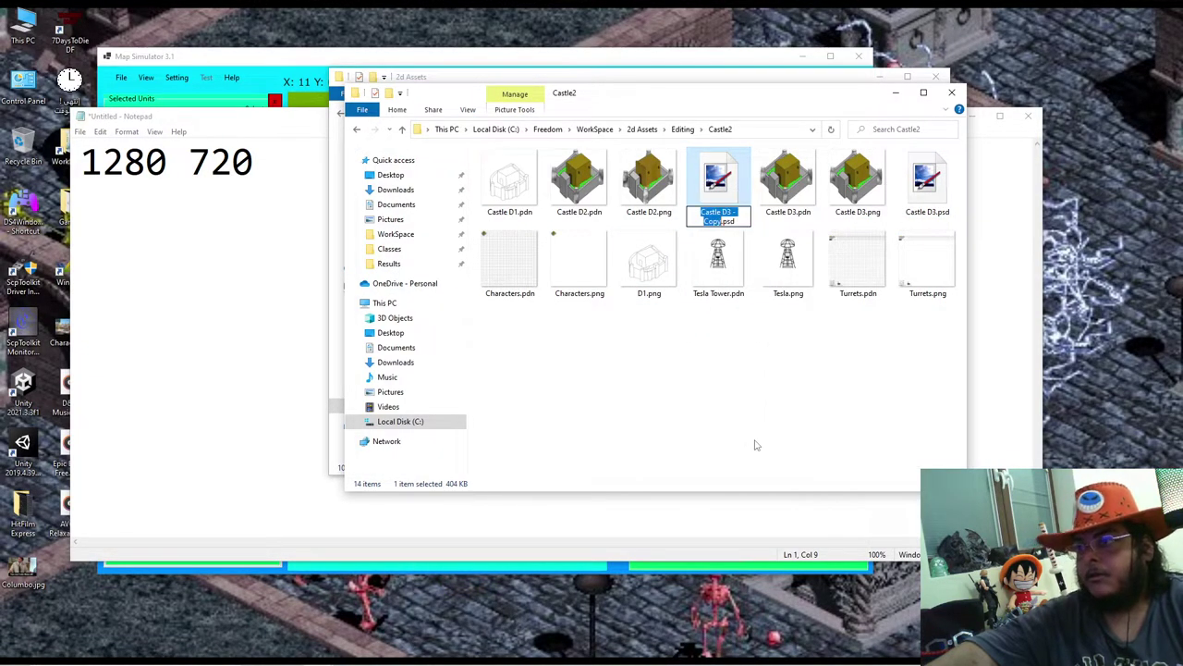
pyautogui.write('GUI')
pyautogui.press('Return')
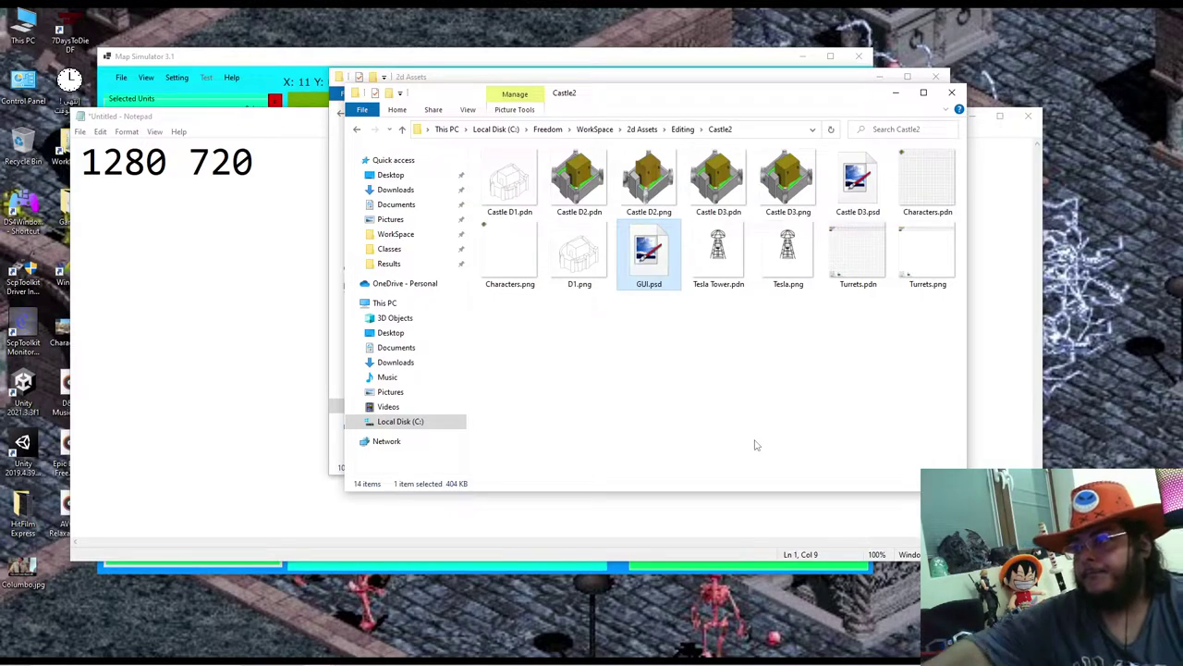
# Step: Open GUI.psd in paint.net and delete every castle layer, leaving only the Background layer
pyautogui.doubleClick(672, 256)
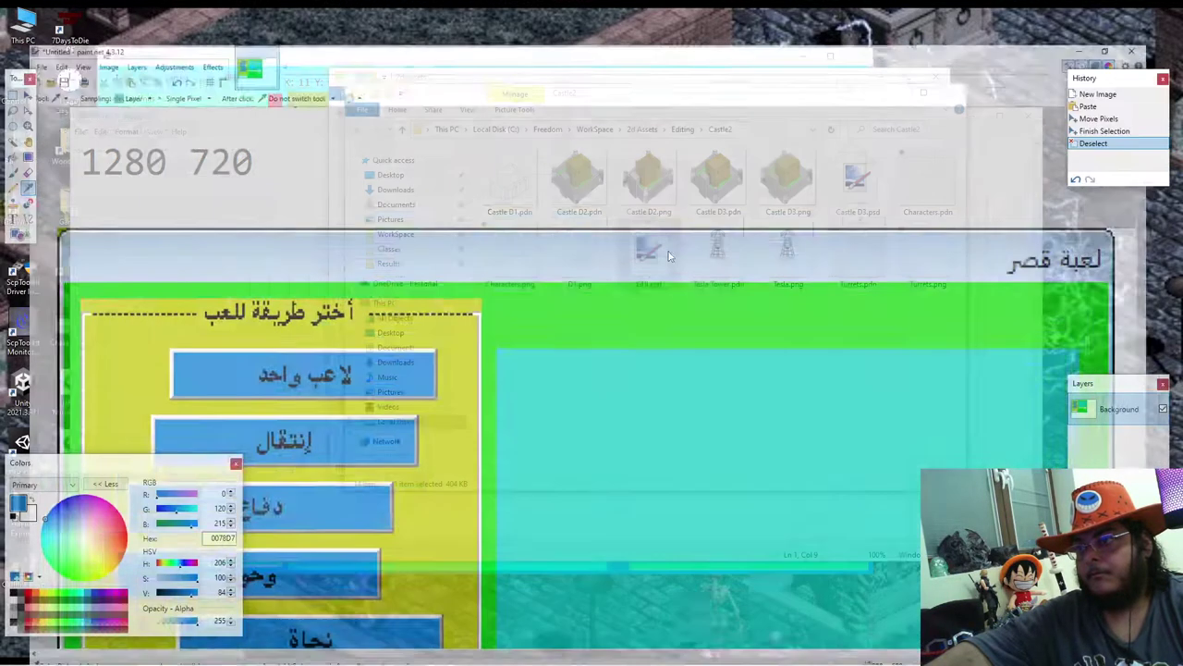
pyautogui.scroll(-3, 1122, 425)
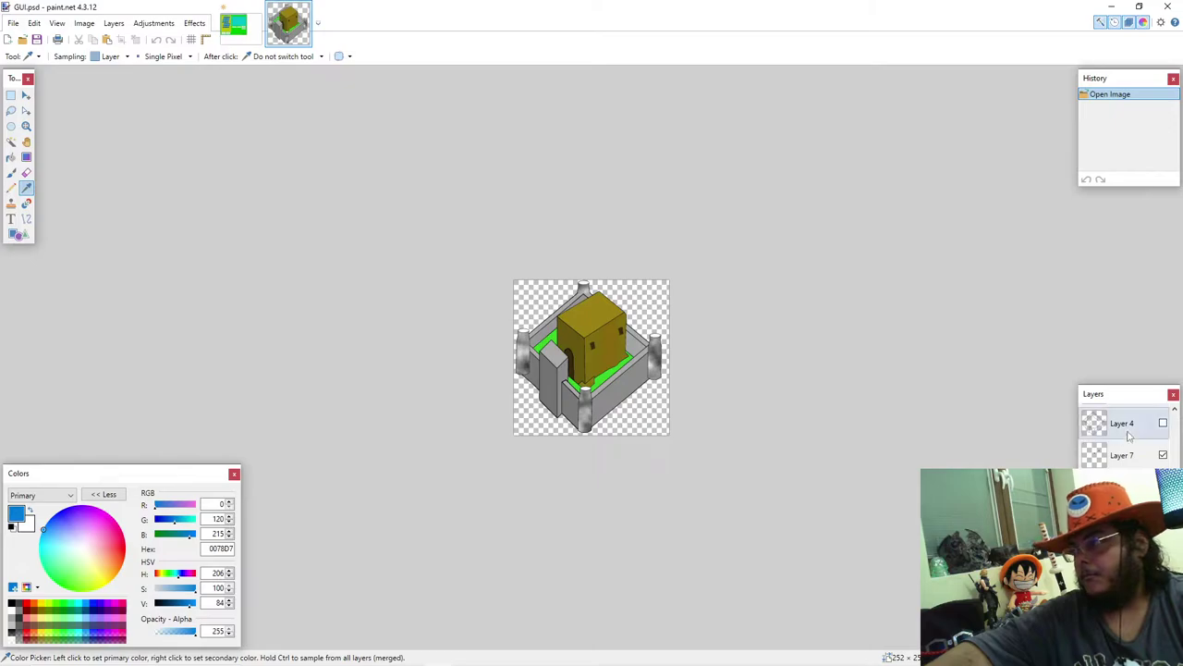
pyautogui.click(1125, 419)
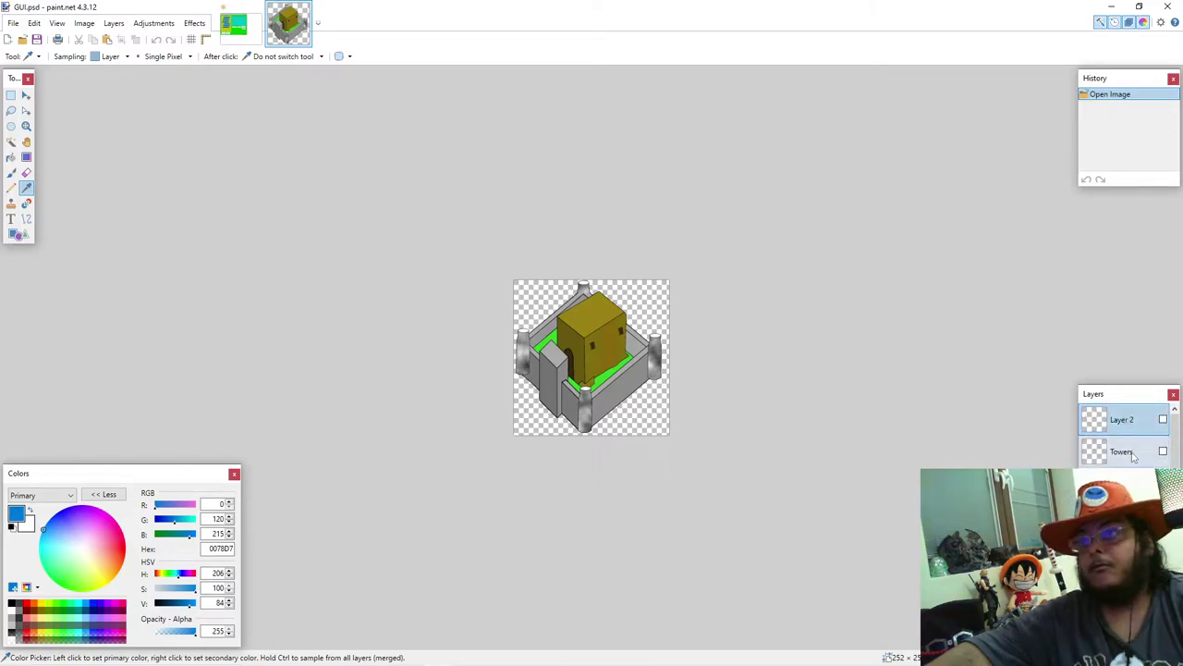
pyautogui.hotkey('ctrl', 'shift', 'Delete')
pyautogui.hotkey('ctrl', 'shift', 'Delete')
pyautogui.hotkey('ctrl', 'shift', 'Delete')
pyautogui.hotkey('ctrl', 'shift', 'Delete')
pyautogui.hotkey('ctrl', 'shift', 'Delete')
pyautogui.hotkey('ctrl', 'shift', 'Delete')
pyautogui.hotkey('ctrl', 'shift', 'Delete')
pyautogui.hotkey('ctrl', 'shift', 'Delete')
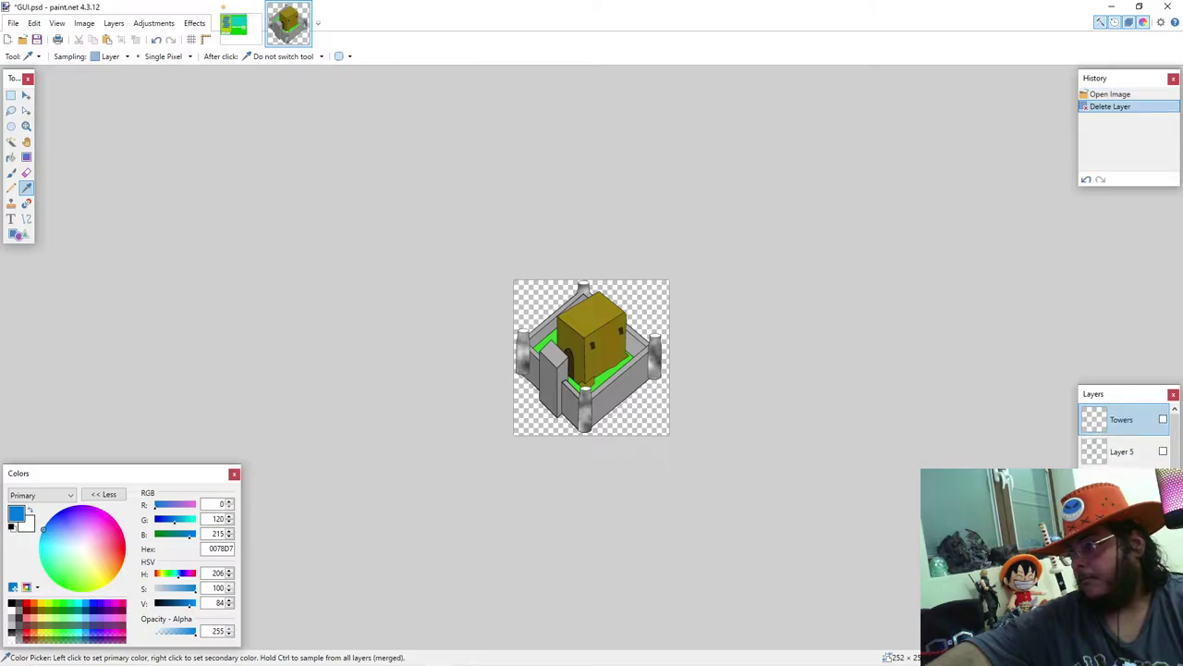
pyautogui.hotkey('ctrl', 'shift', 'Delete')
pyautogui.hotkey('ctrl', 'shift', 'Delete')
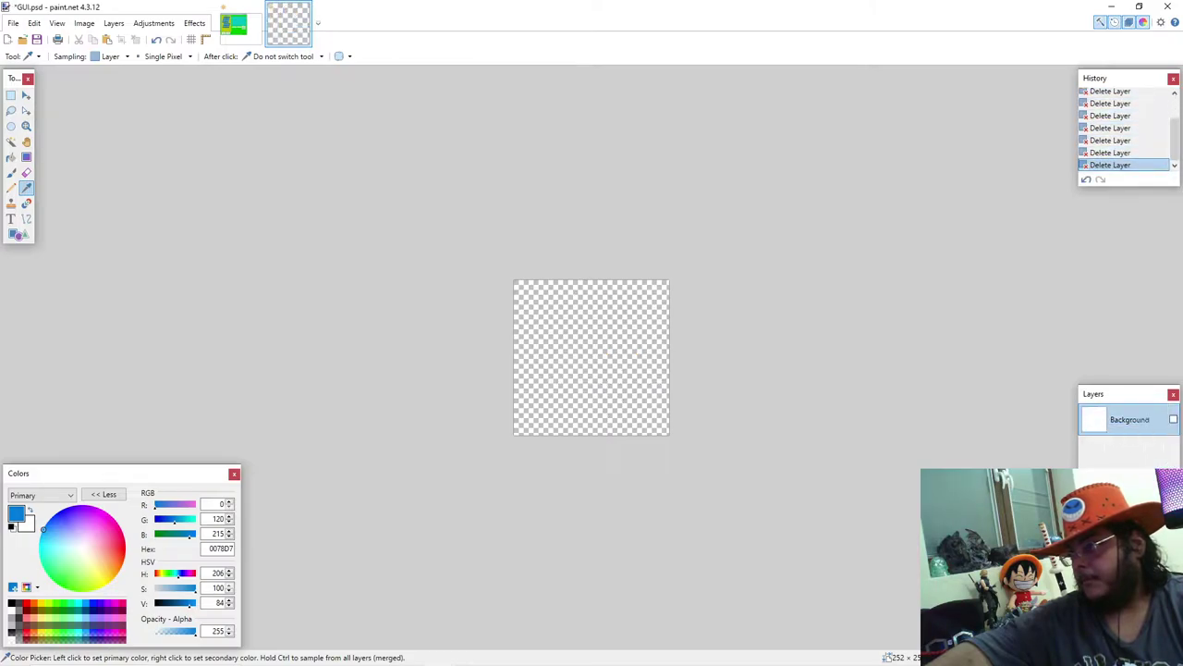
# Step: Rename the Background layer to GUI
pyautogui.doubleClick(1146, 423)
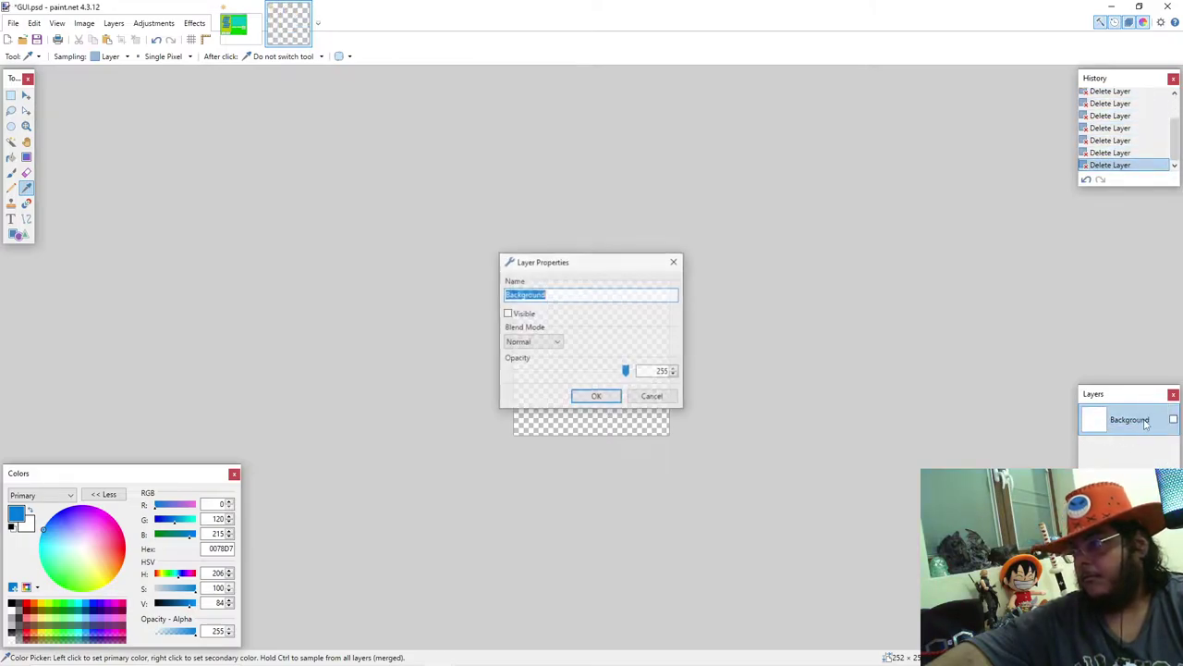
pyautogui.write('GUI')
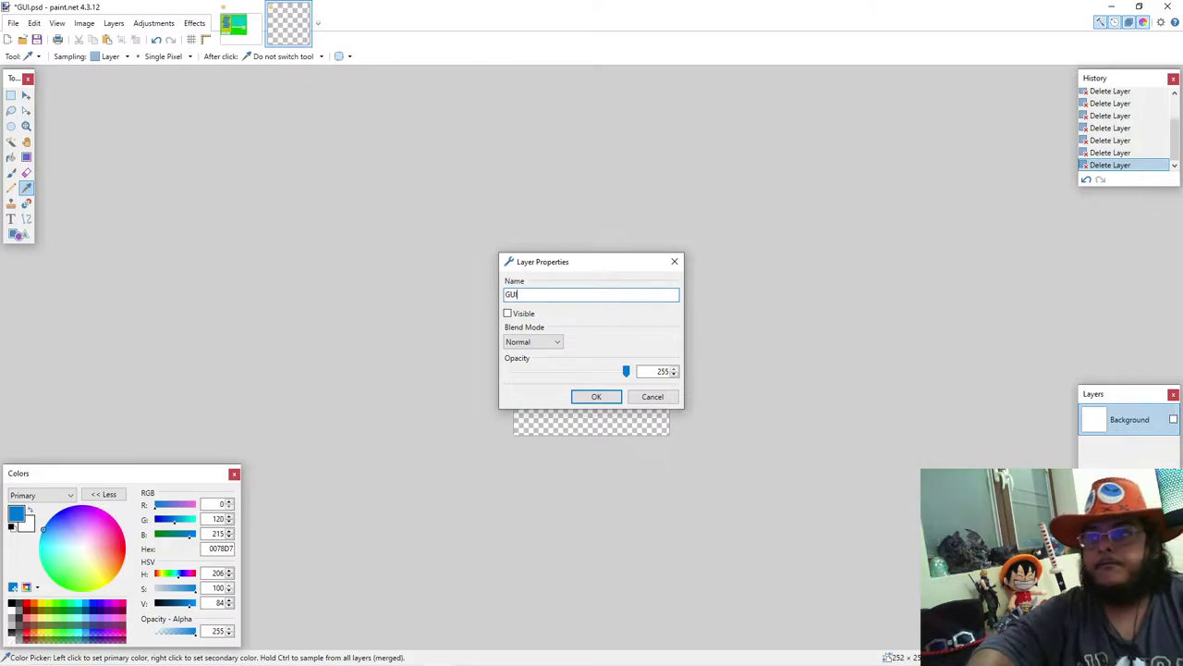
pyautogui.press('Return')
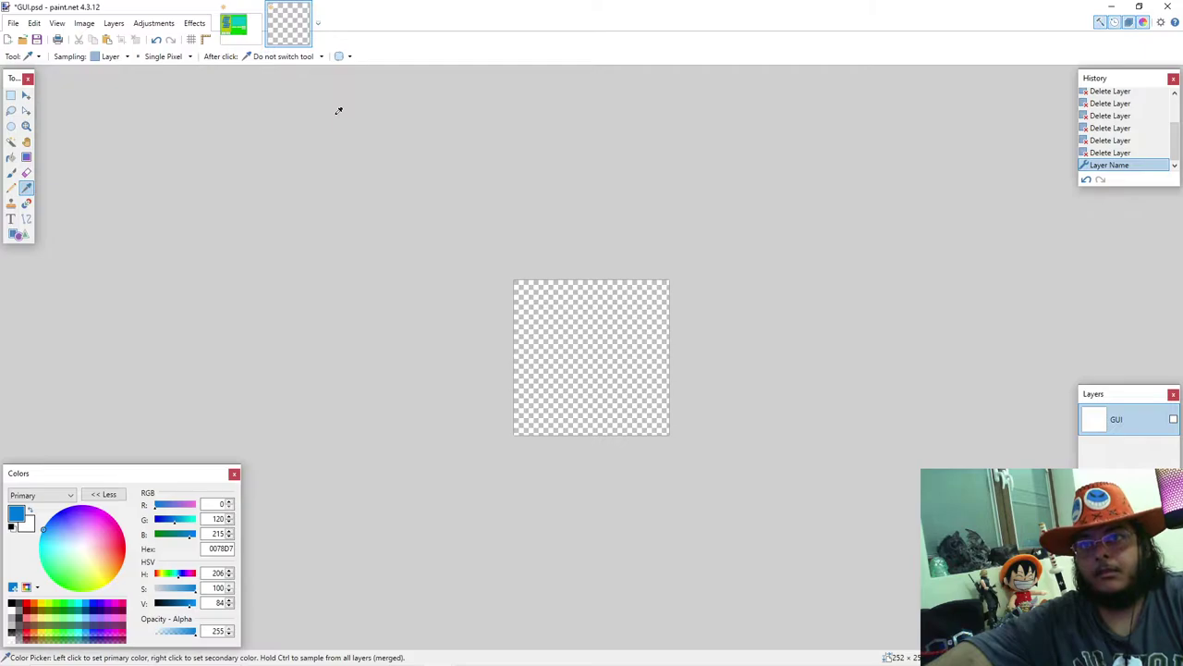
# Step: Enlarge the GUI.psd canvas to 2000 × 2000 pixels with the Top Left anchor
pyautogui.click(84, 23)
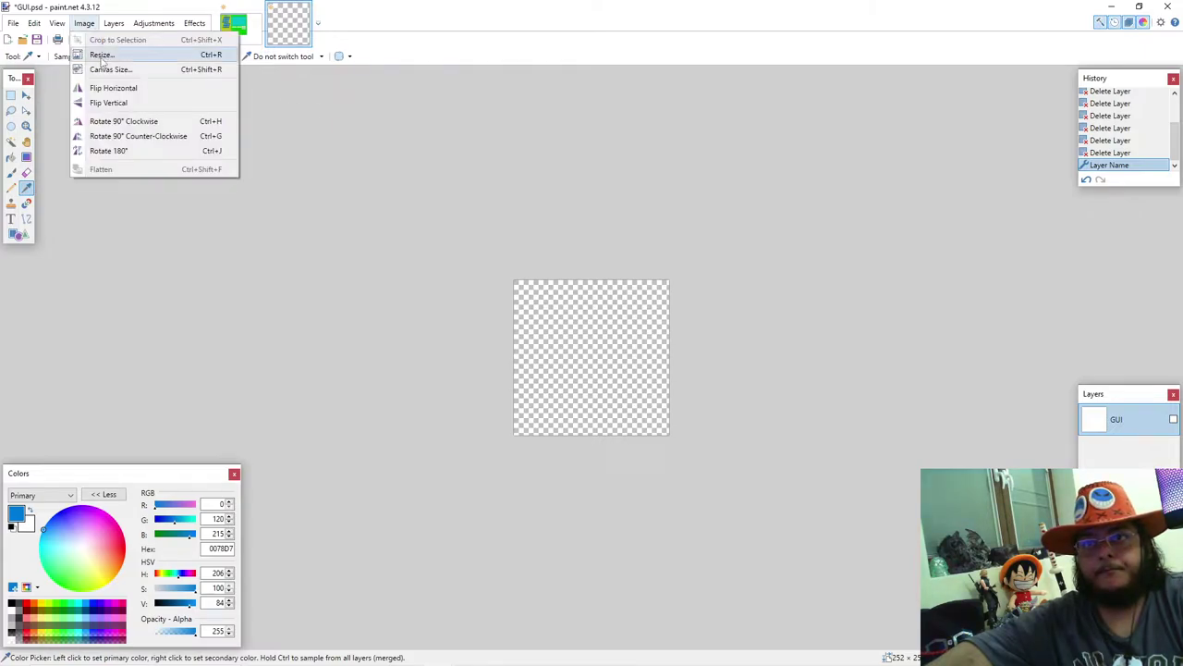
pyautogui.click(107, 70)
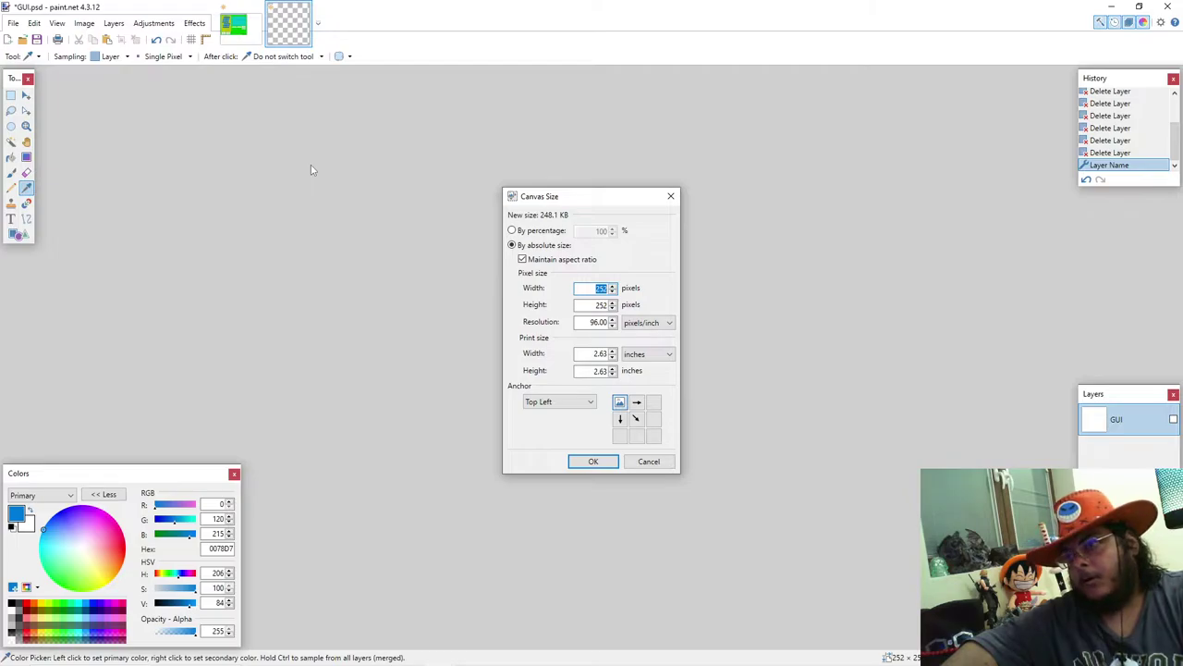
pyautogui.write('20')
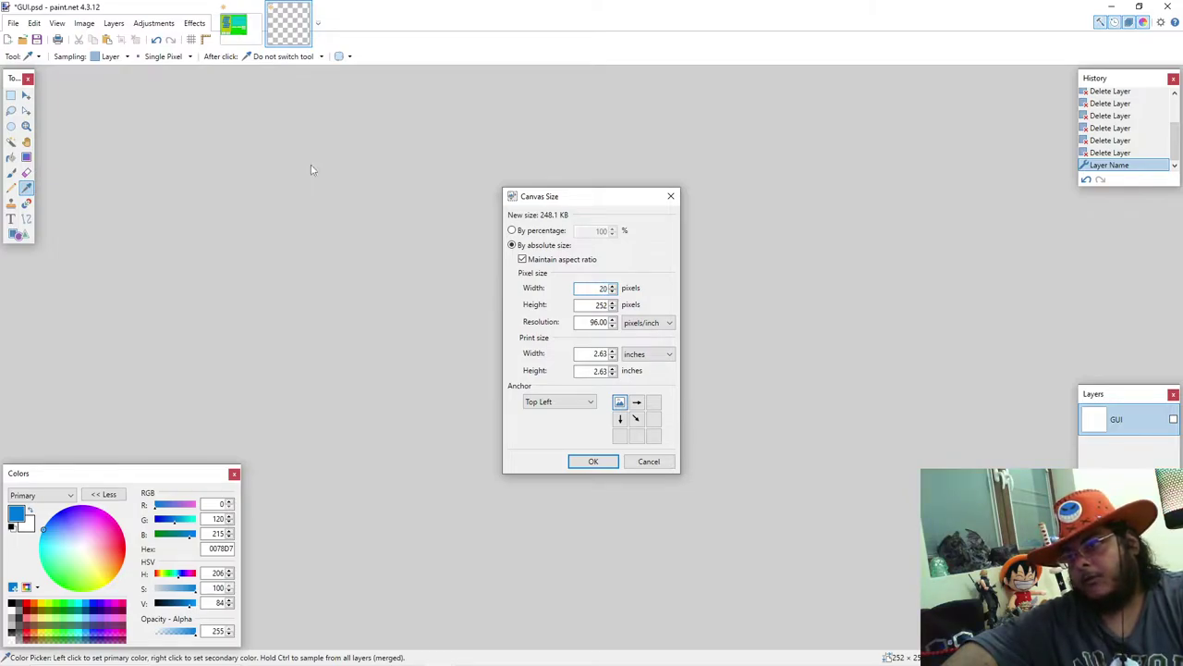
pyautogui.write('00')
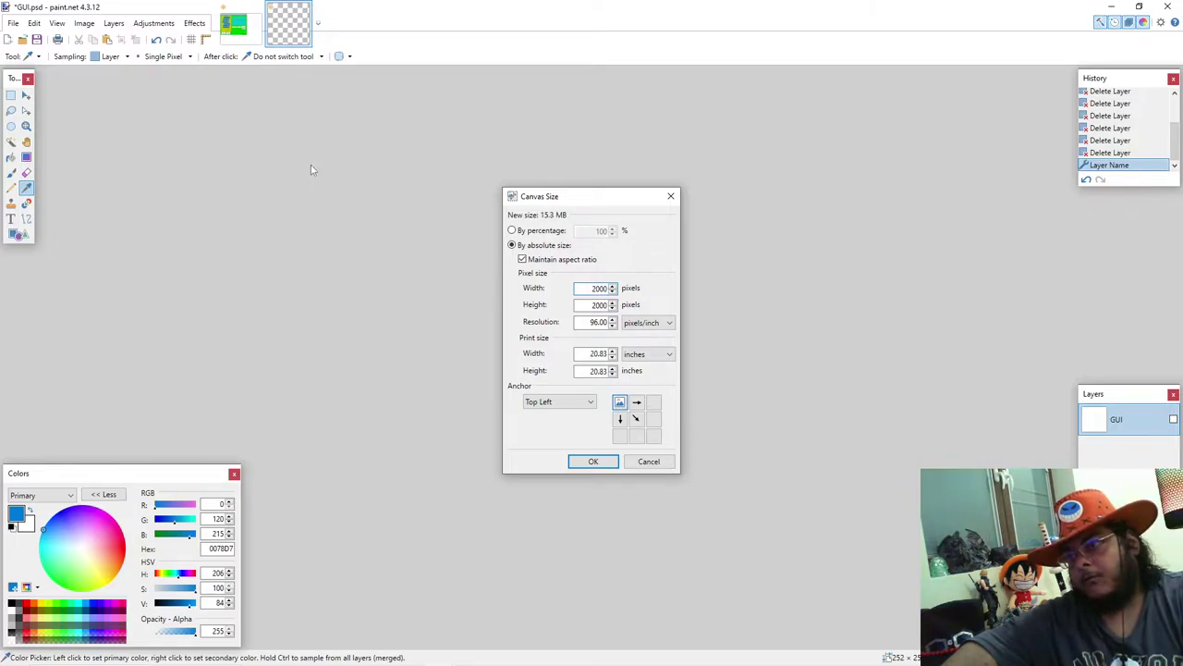
pyautogui.click(593, 460)
pyautogui.scroll(3, 327, 102)
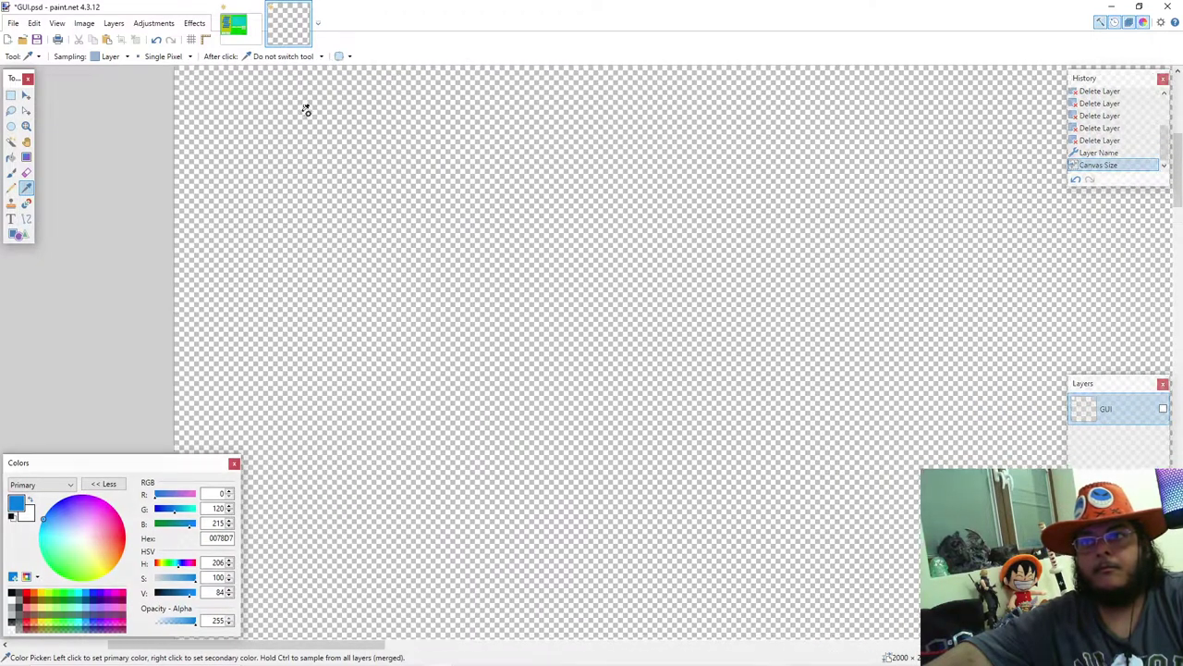
pyautogui.scroll(-3, 254, 264)
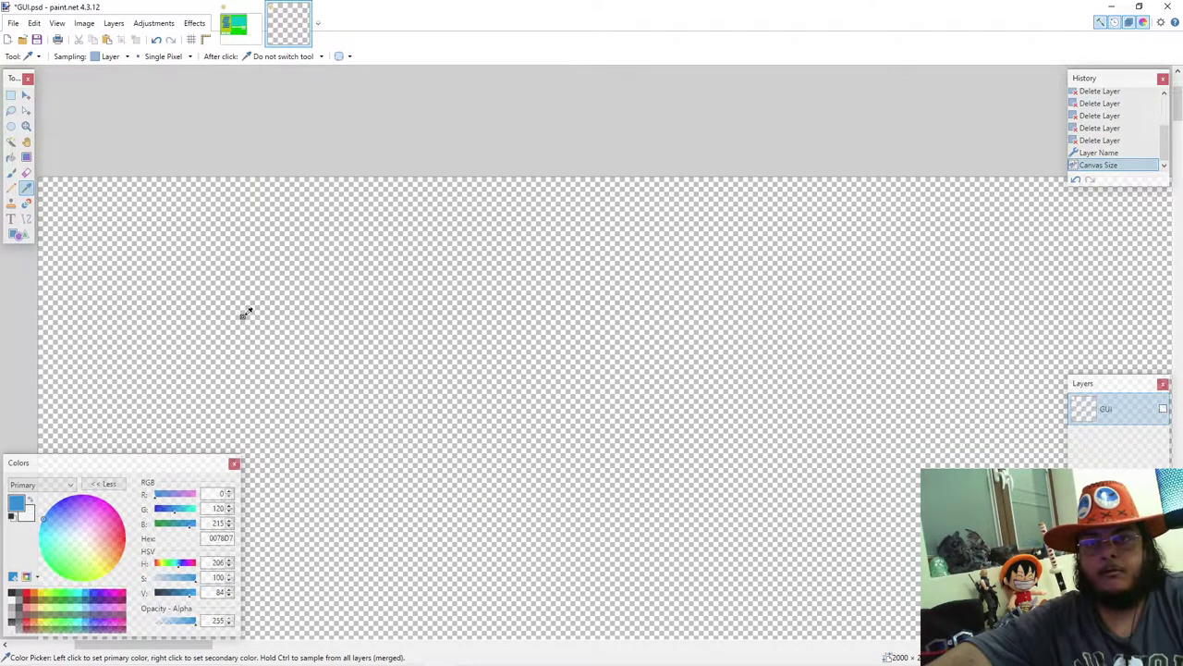
# Step: Select the Shapes tool, check the size notes in Notepad, and examine the old menu screenshot's layout in paint.net
pyautogui.click(17, 234)
pyautogui.moveTo(395, 662)
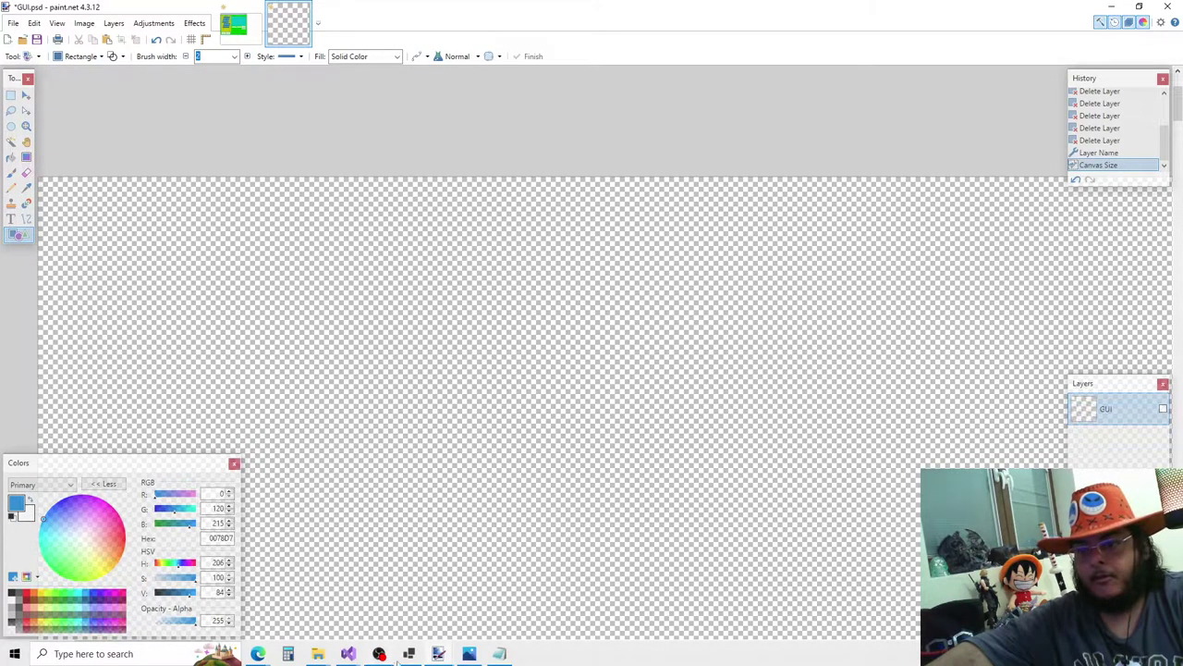
pyautogui.click(500, 653)
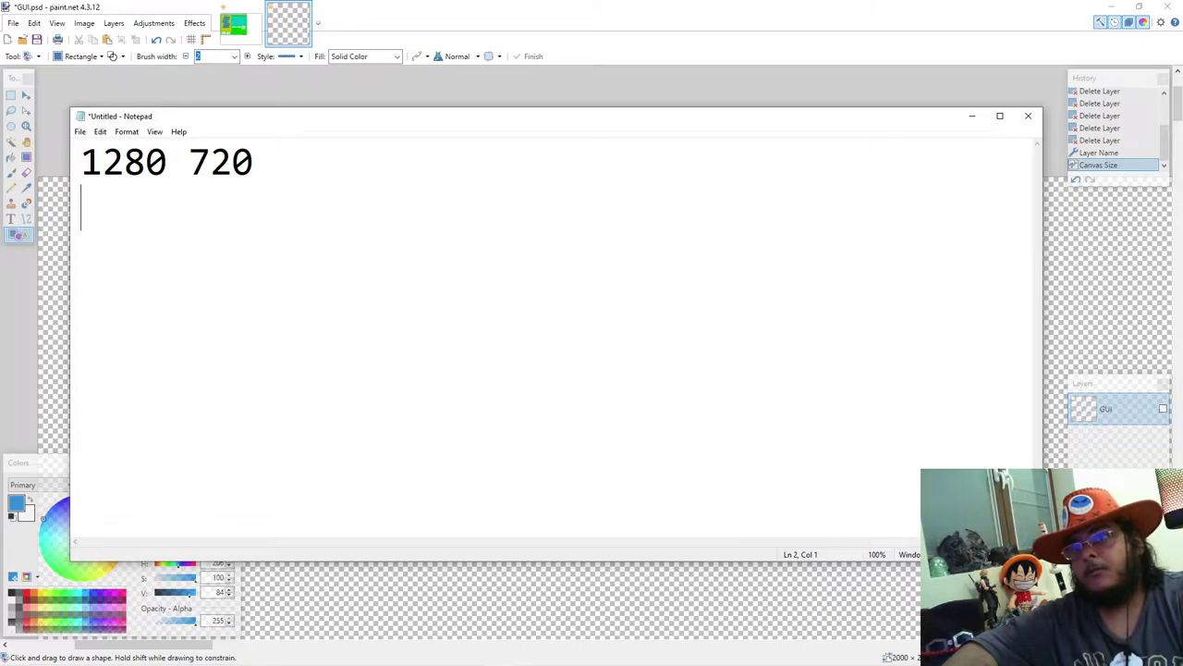
pyautogui.moveTo(347, 656)
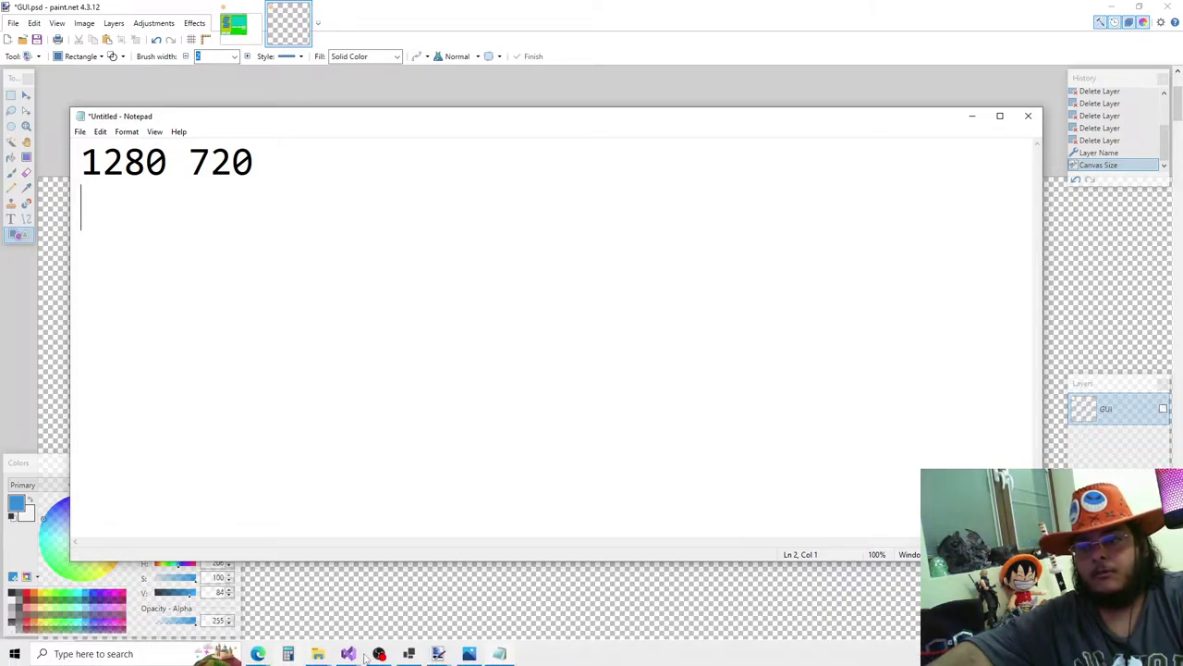
pyautogui.click(468, 655)
pyautogui.click(469, 654)
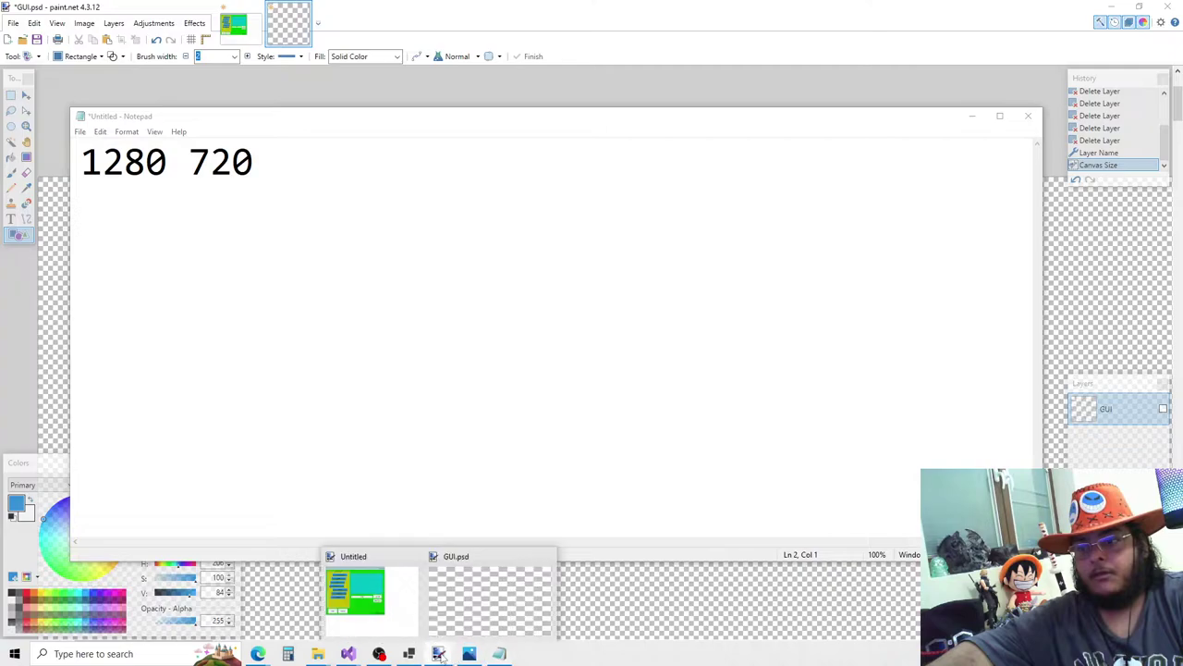
pyautogui.moveTo(440, 654)
pyautogui.click(396, 586)
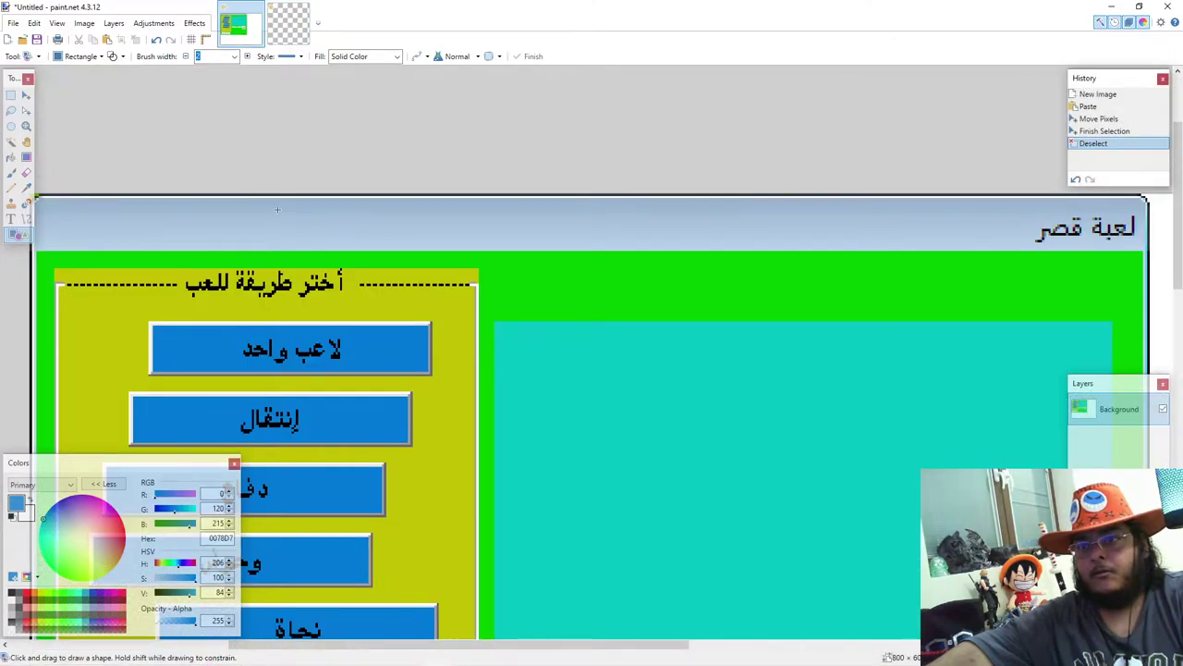
pyautogui.scroll(-1, 390, 322)
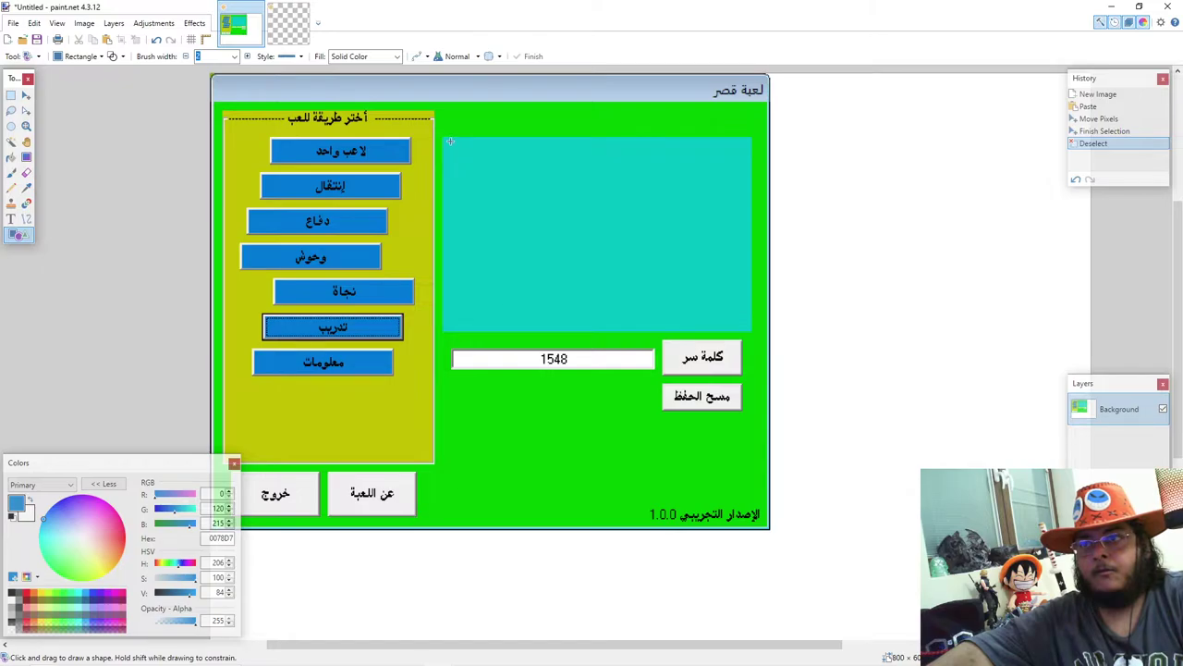
pyautogui.click(378, 577)
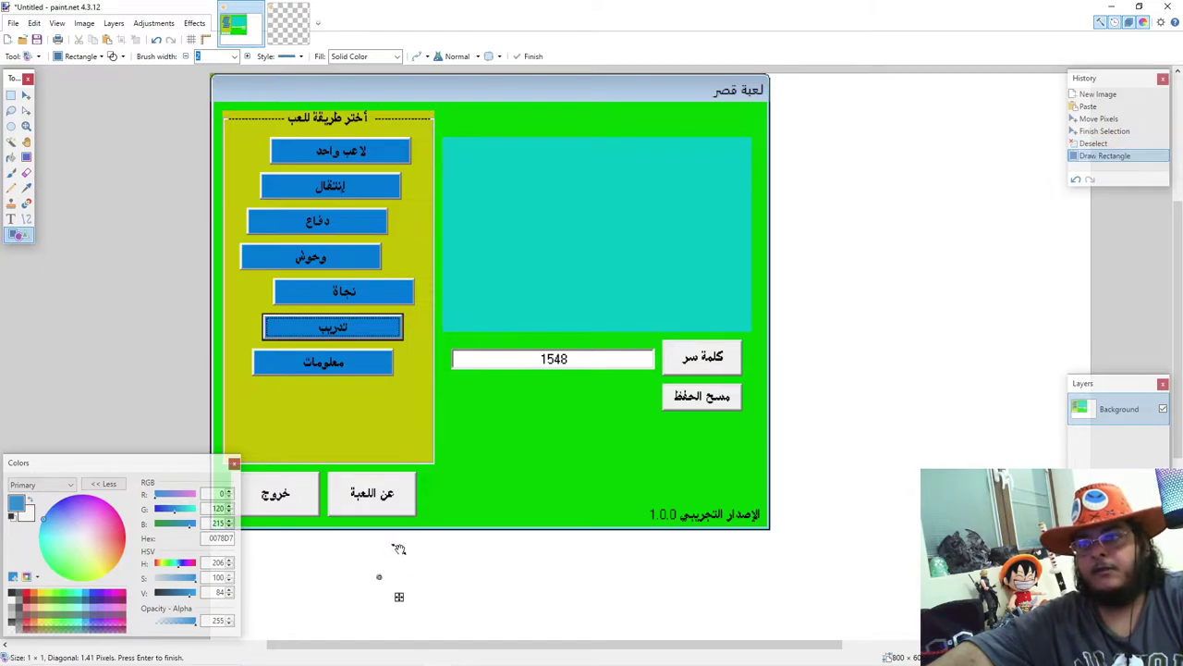
pyautogui.press('Return')
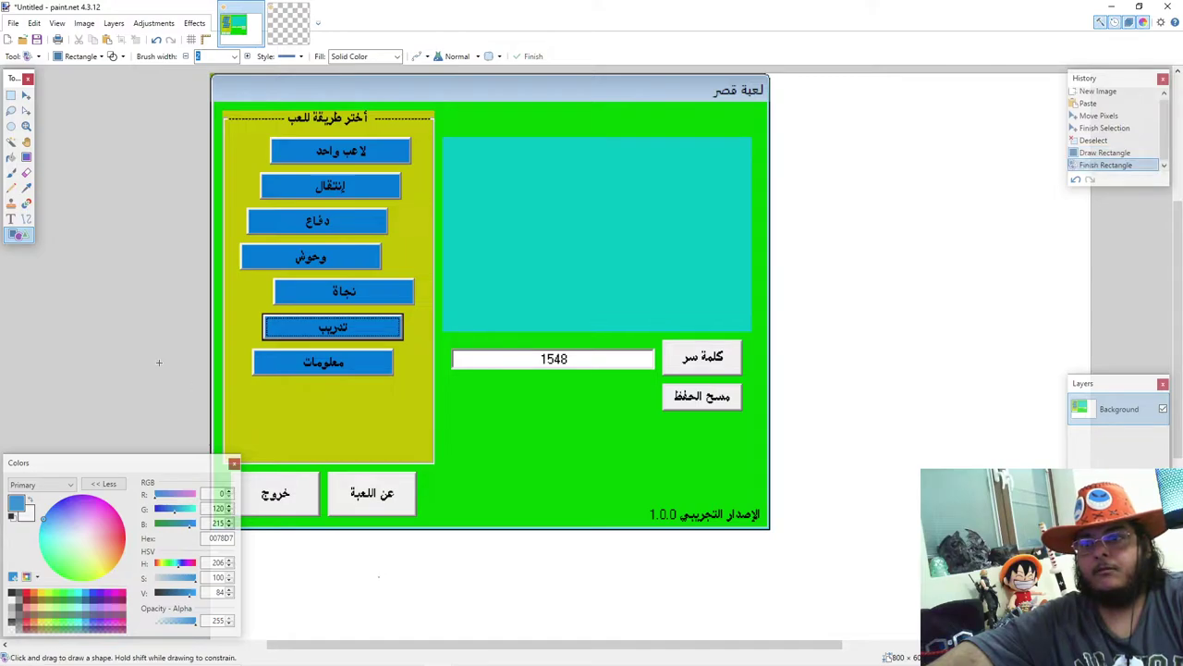
# Step: Switch to Notepad and write the size 200 40 on the line below 1280 720
pyautogui.click(288, 26)
pyautogui.click(499, 654)
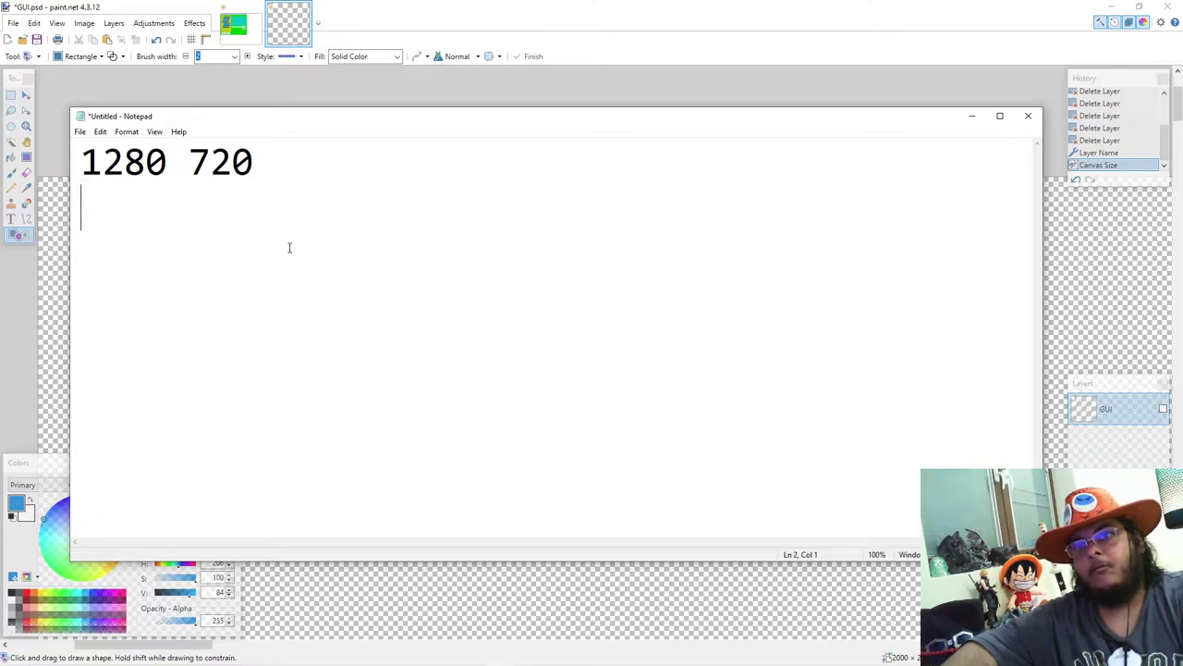
pyautogui.write('400 60')
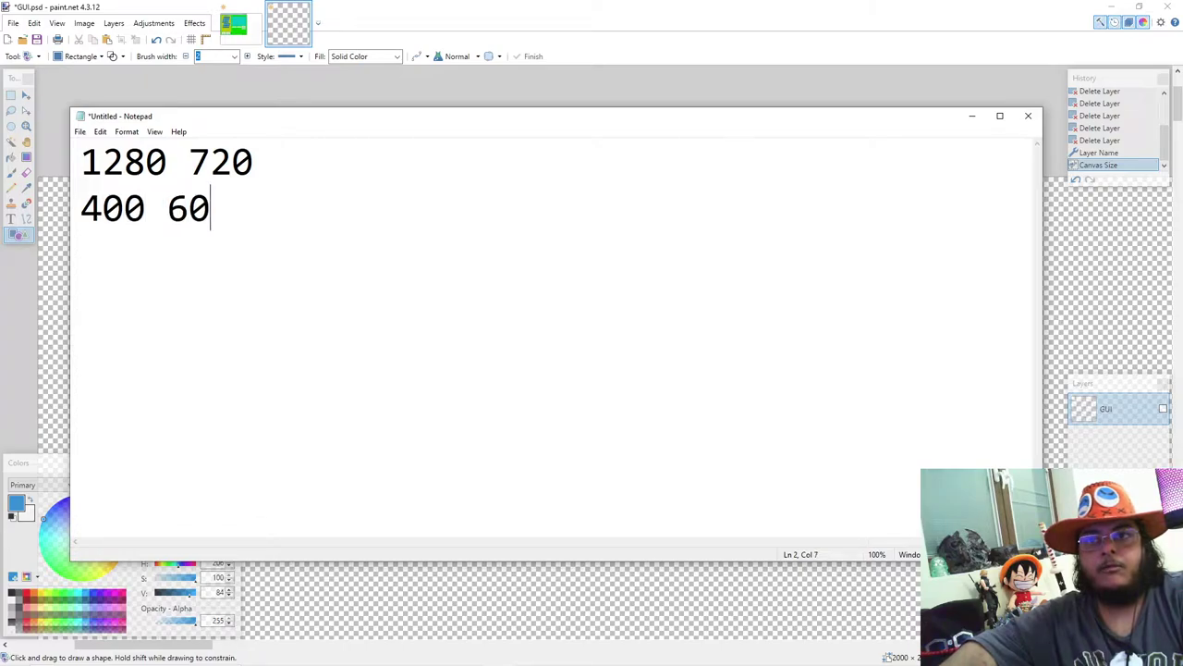
pyautogui.press('BackSpace')
pyautogui.write('40')
pyautogui.hotkey('alt', 'Tab')
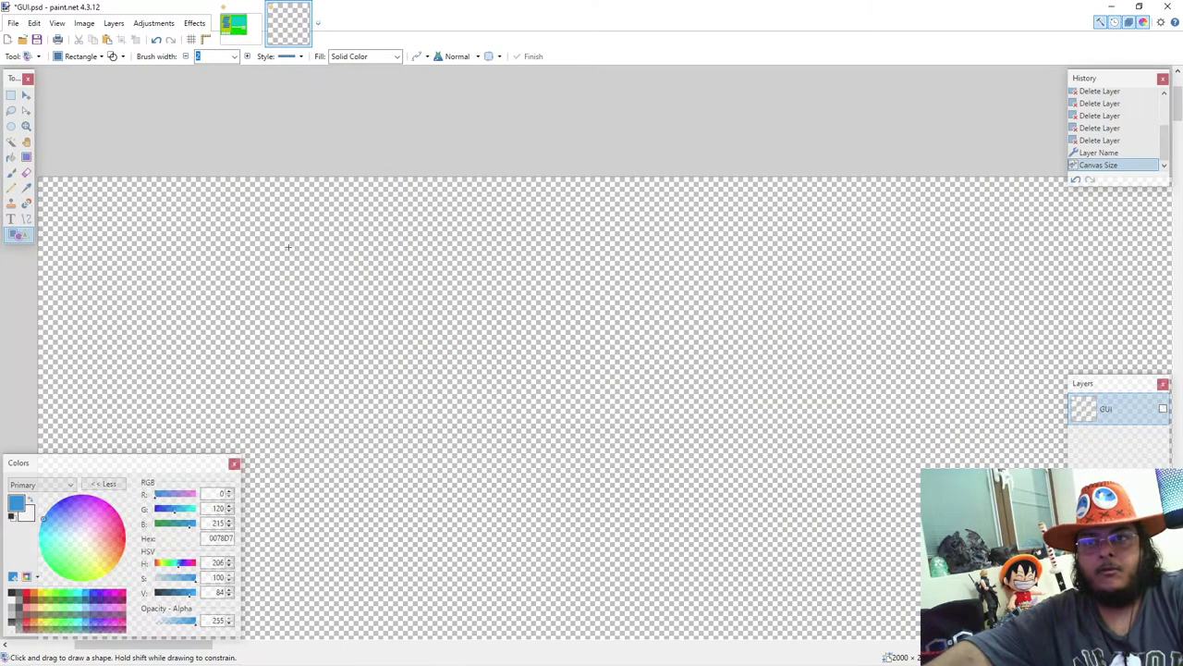
pyautogui.hotkey('alt', 'Tab')
pyautogui.press('Left')
pyautogui.press('Left')
pyautogui.press('Left')
pyautogui.press('Left')
pyautogui.press('Left')
pyautogui.hotkey('shift', 'Left')
pyautogui.write('2')
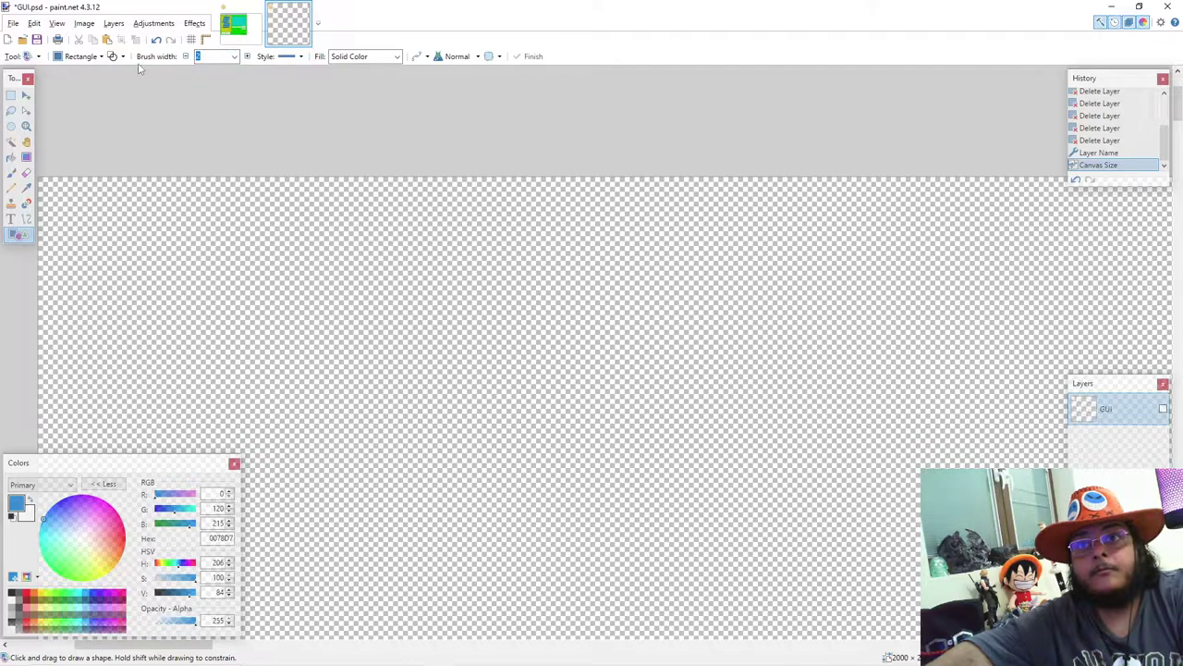
pyautogui.moveTo(126, 273); pyautogui.dragTo(142, 287)
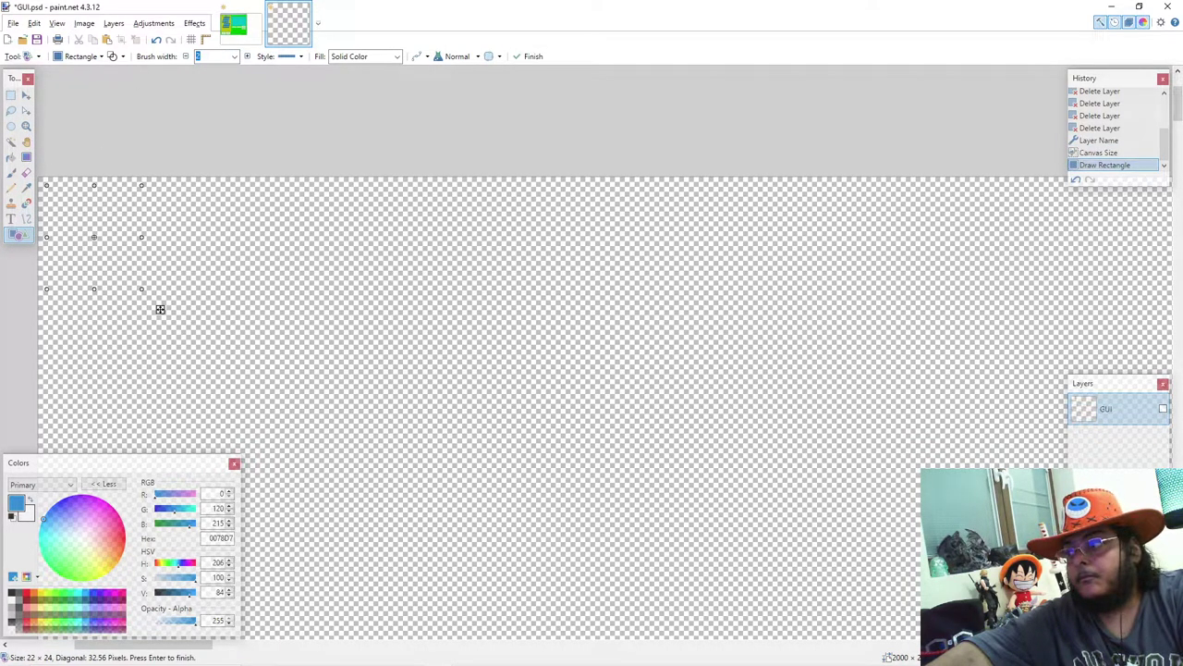
pyautogui.click(1163, 409)
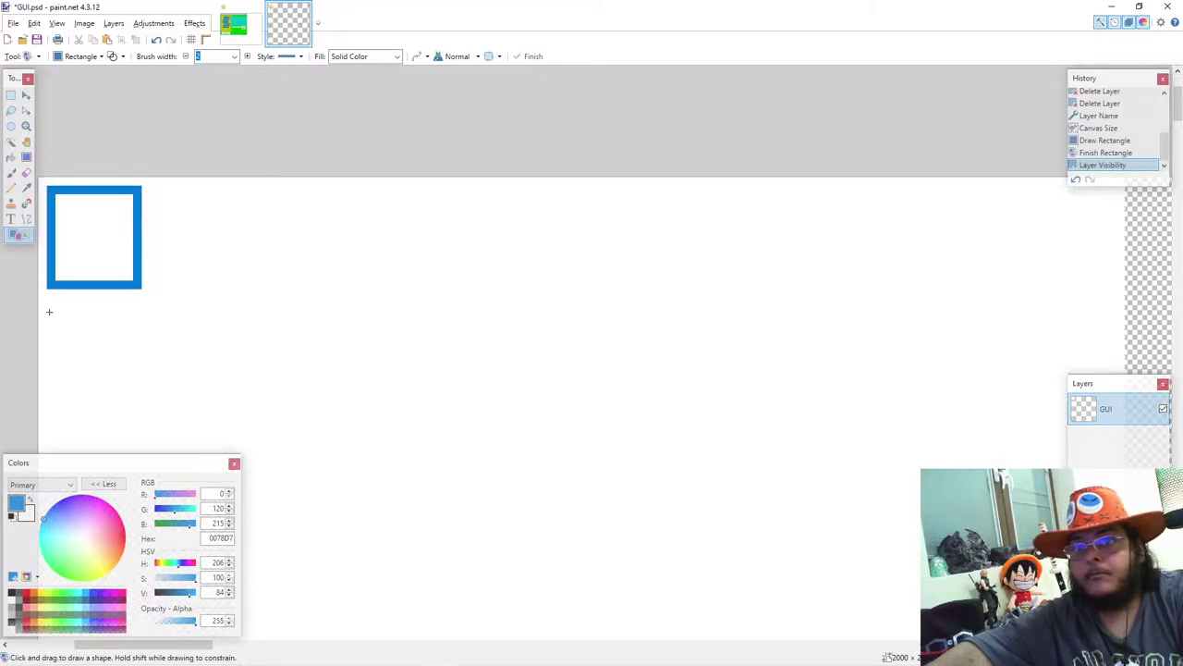
pyautogui.click(300, 56)
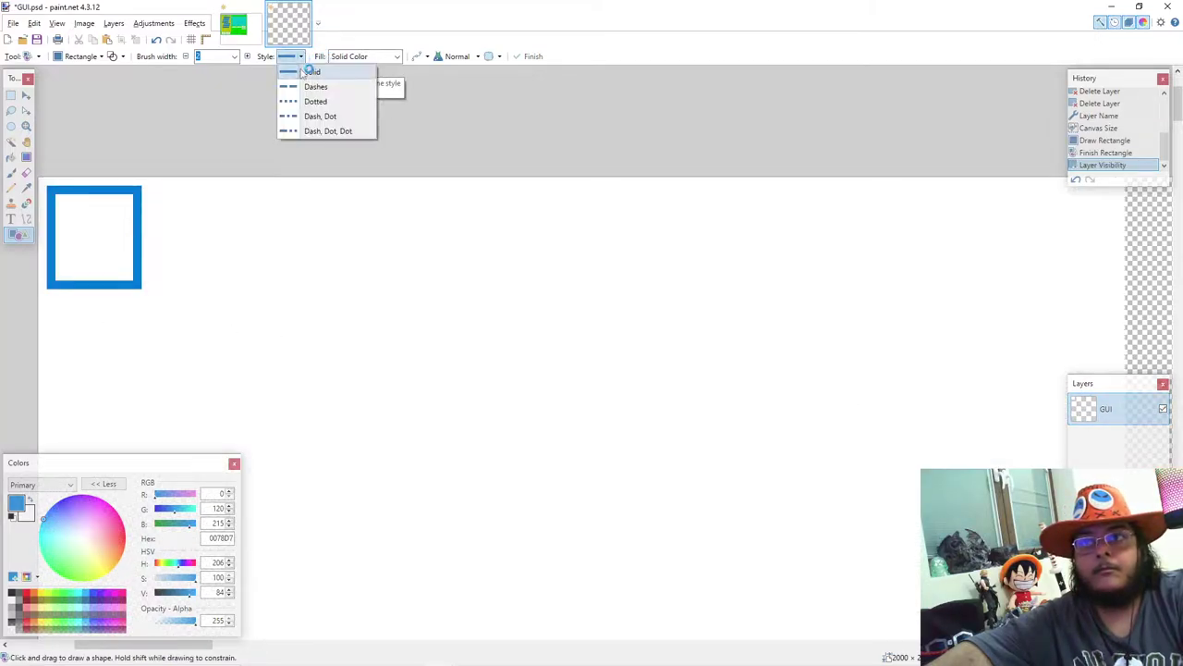
pyautogui.click(252, 96)
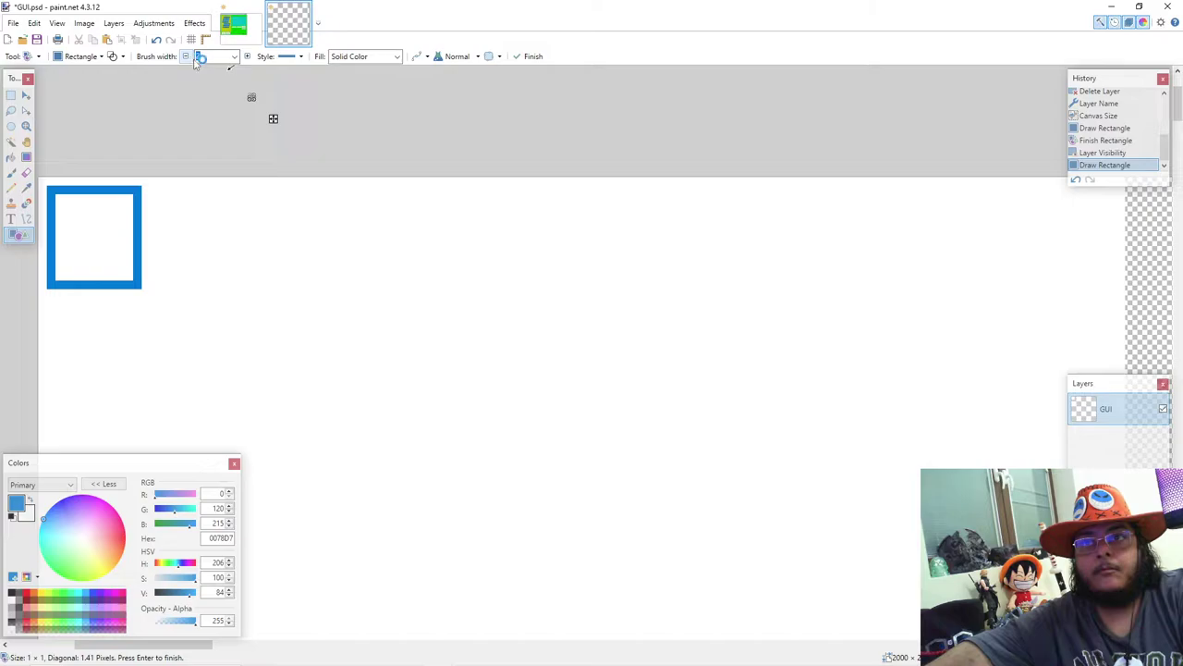
pyautogui.hotkey('ctrl', 'z')
pyautogui.hotkey('ctrl', 'z')
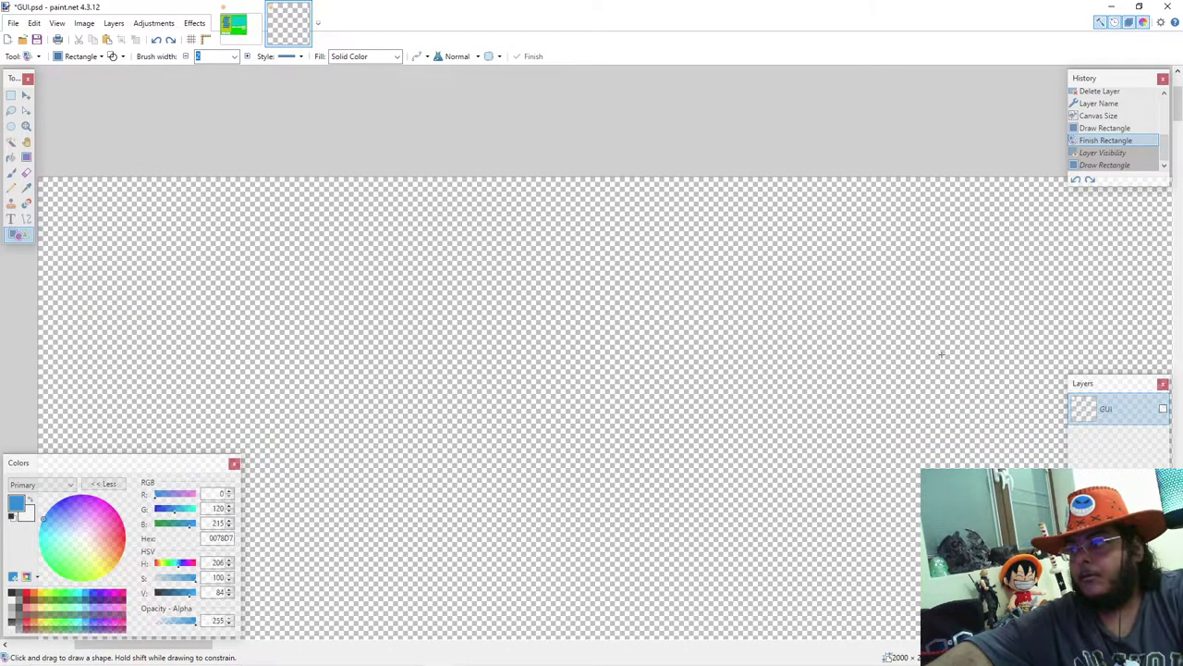
# Step: Make the GUI layer visible and erase everything drawn on it
pyautogui.click(1163, 408)
pyautogui.hotkey('ctrl', 'a')
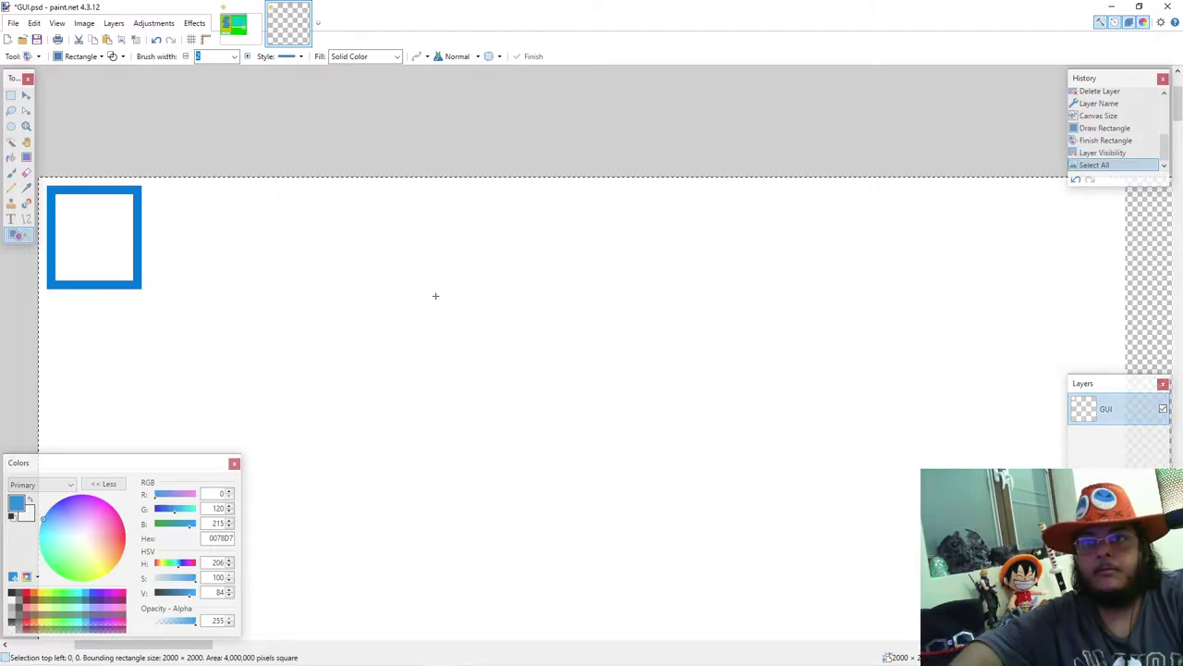
pyautogui.press('Delete')
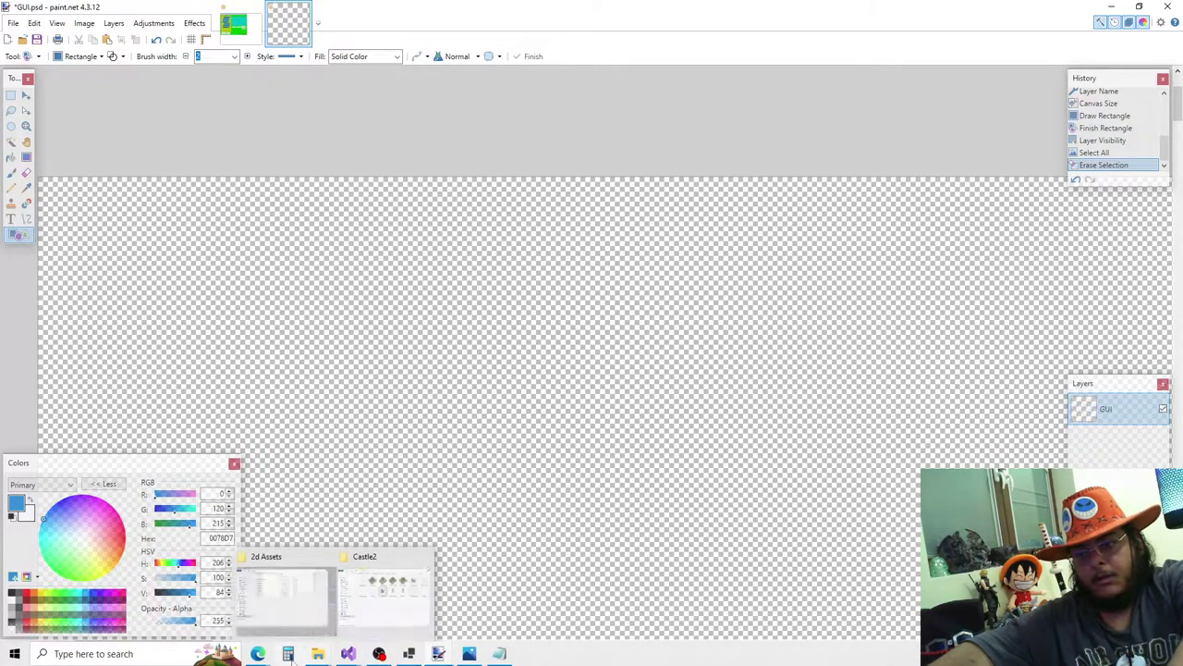
# Step: Copy the Buttons and Main Menu colour lines from the Design document into Notepad, above the 1280 720 size note
pyautogui.click(499, 654)
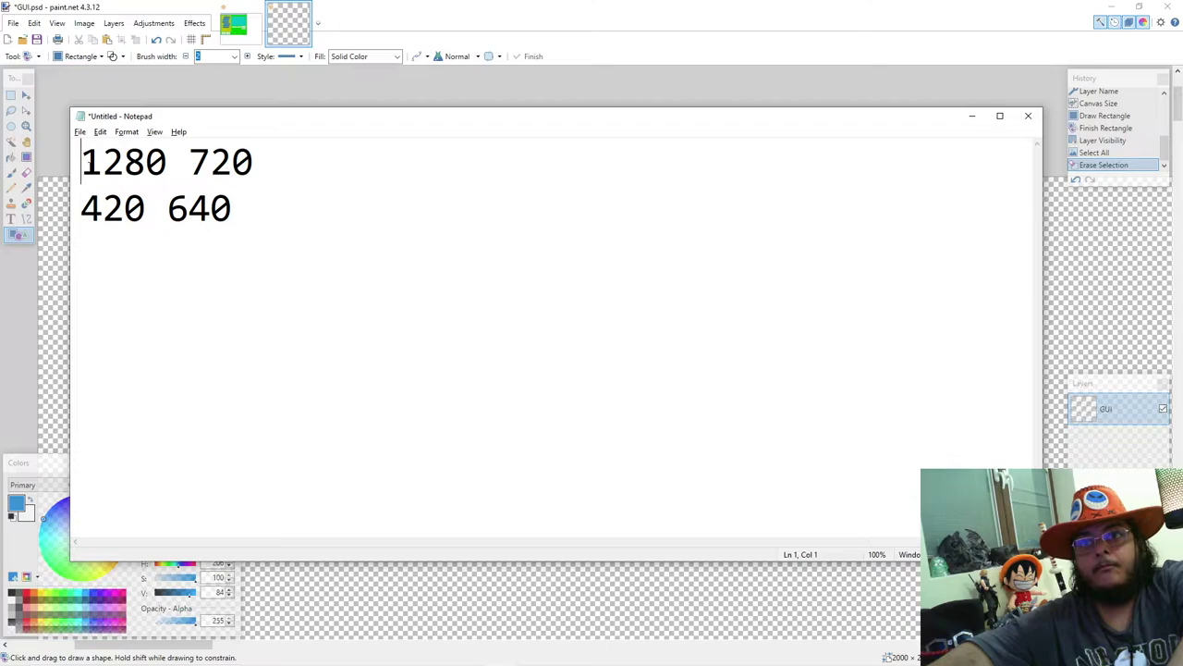
pyautogui.press('Return')
pyautogui.press('Return')
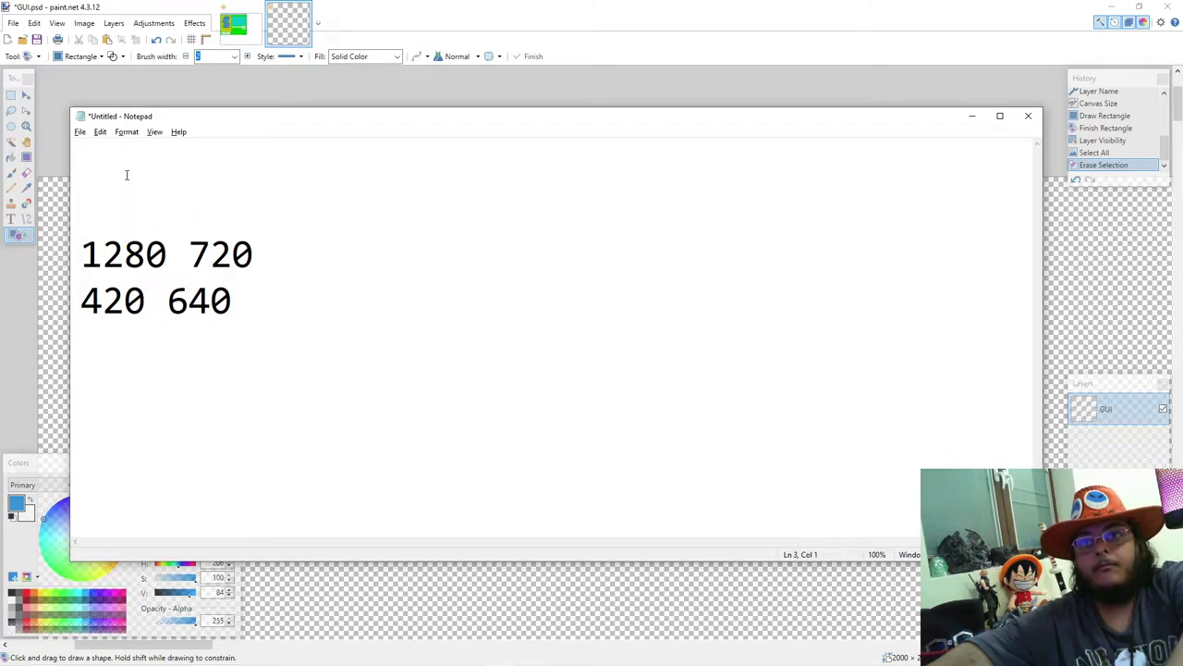
pyautogui.click(127, 175)
pyautogui.hotkey('alt', 'Tab')
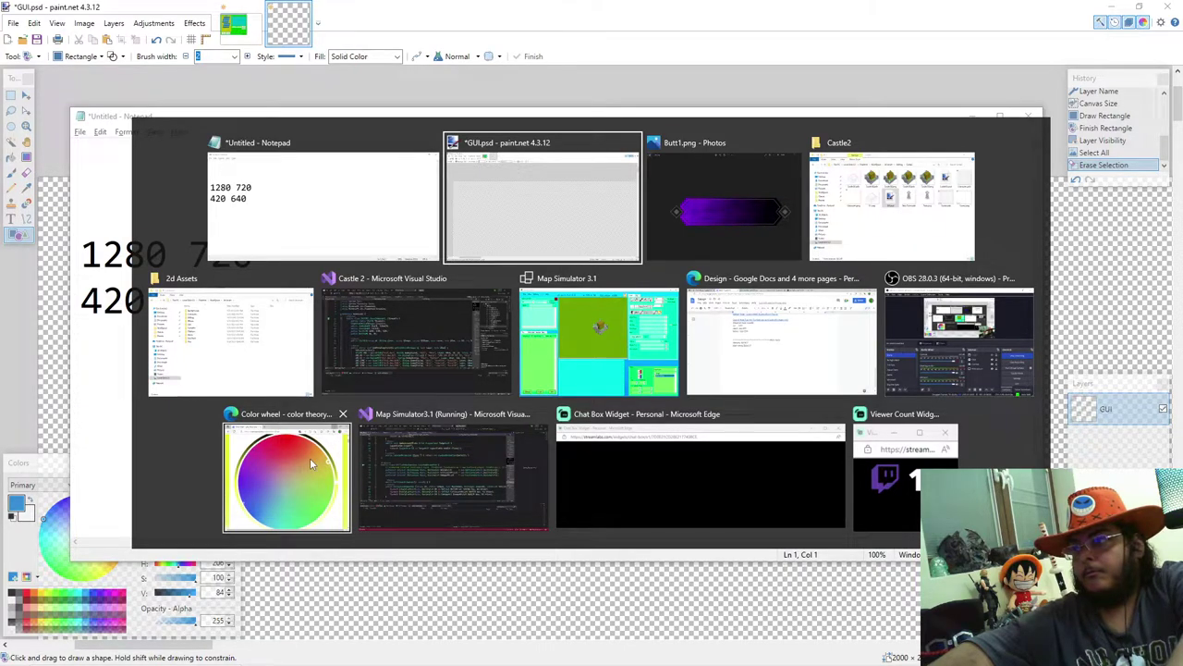
pyautogui.click(712, 339)
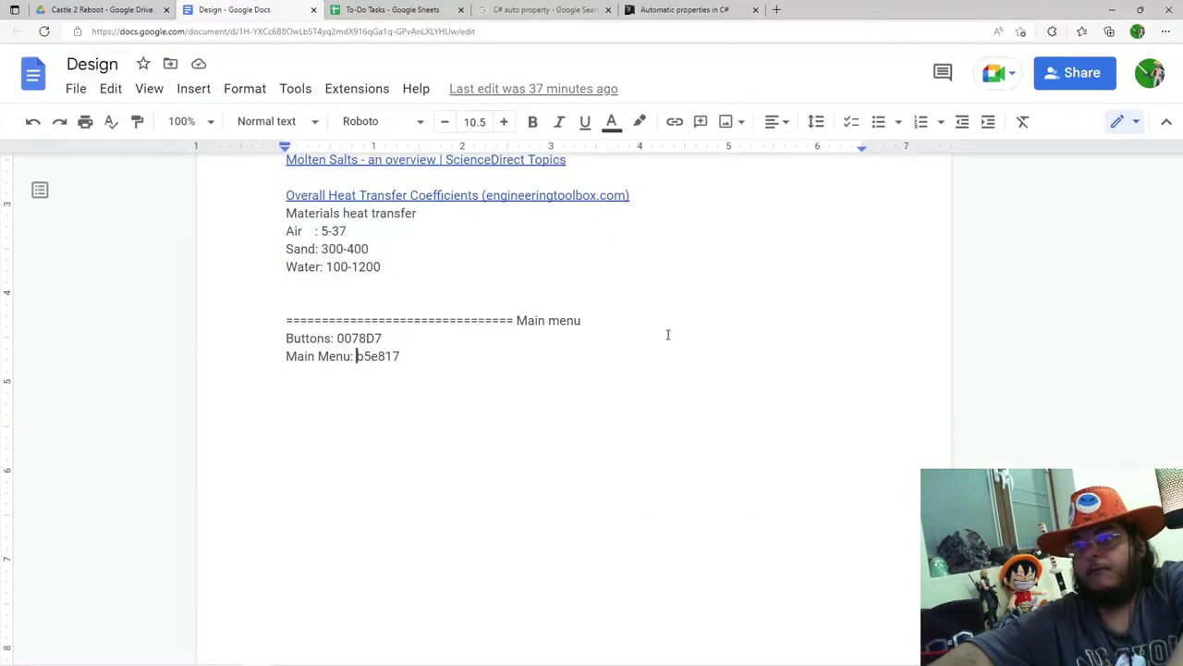
pyautogui.moveTo(420, 349); pyautogui.dragTo(250, 333)
pyautogui.hotkey('ctrl', 'c')
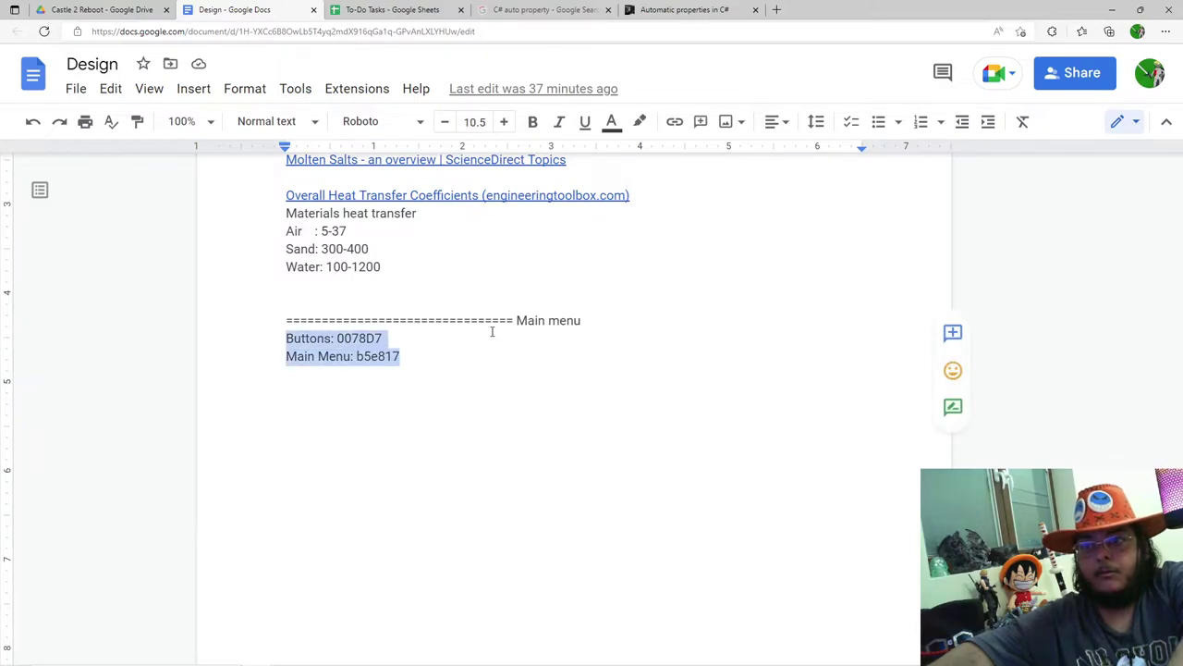
pyautogui.hotkey('alt', 'Tab')
pyautogui.hotkey('ctrl', 'v')
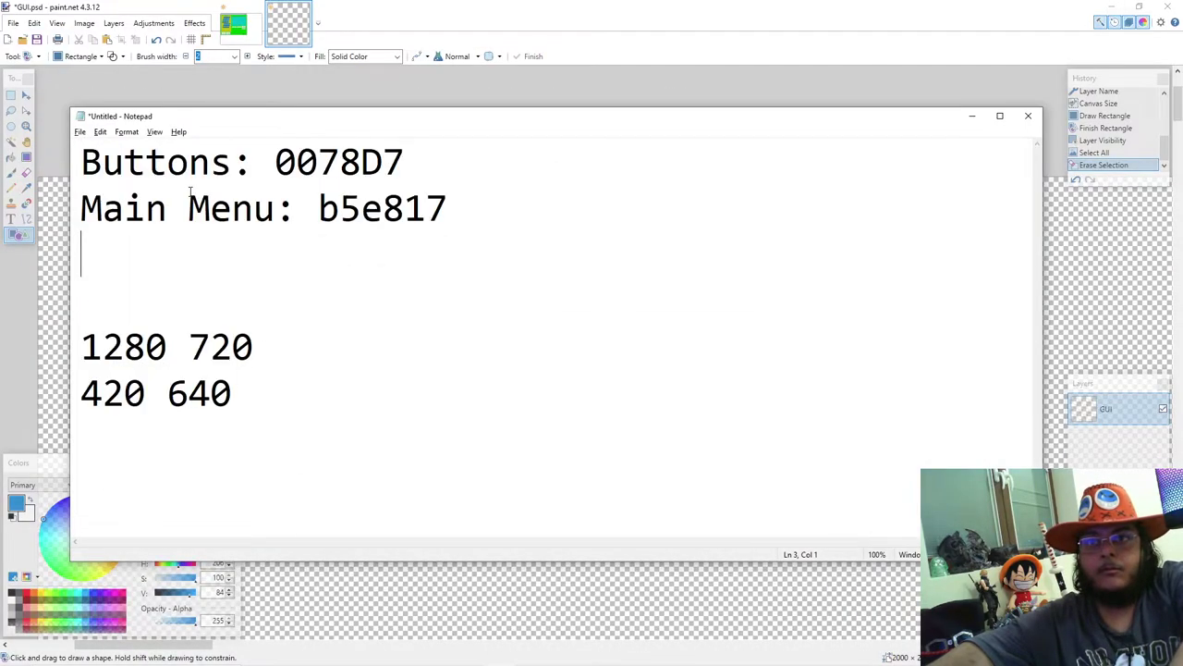
# Step: Apply the Main Menu hex b5e817 from the notes as paint.net's primary colour, and darken it to an HSV value of 32
pyautogui.doubleClick(350, 203)
pyautogui.hotkey('ctrl', 'c')
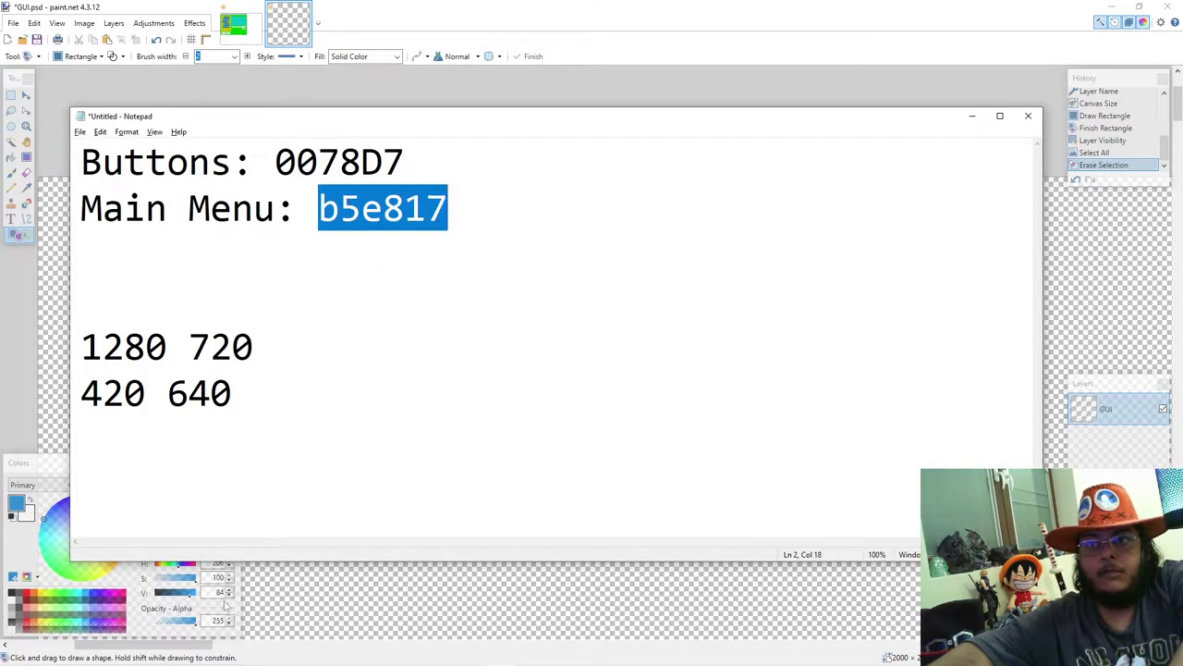
pyautogui.click(28, 469)
pyautogui.hotkey('alt', 'Tab')
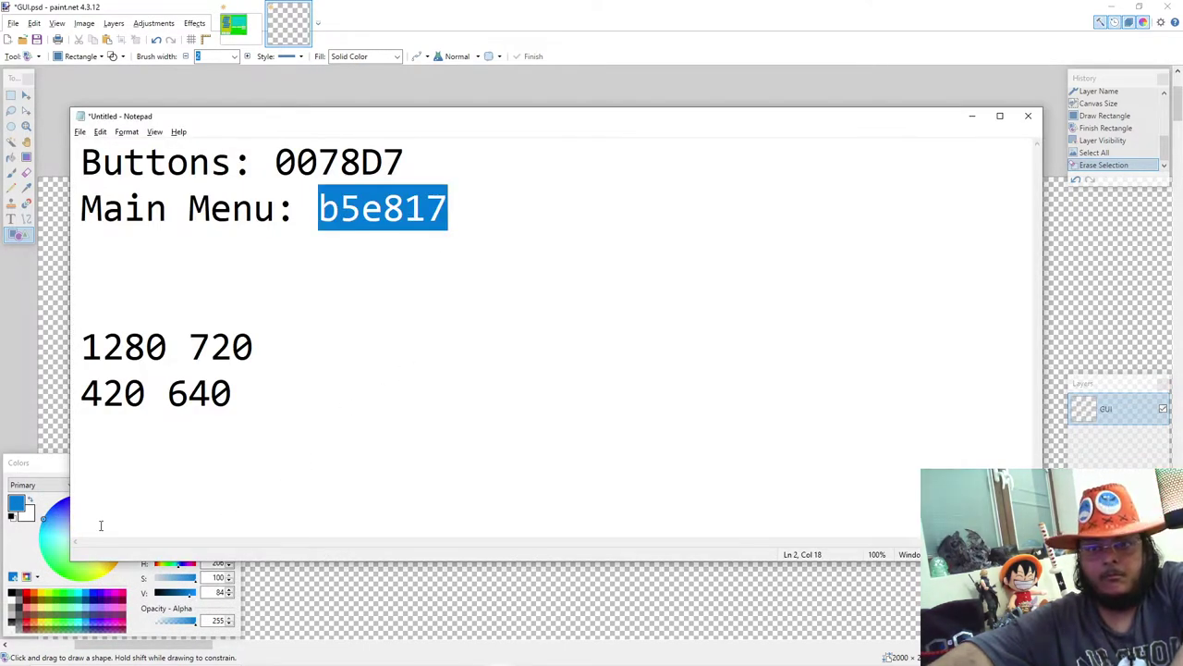
pyautogui.click(65, 490)
pyautogui.click(214, 538)
pyautogui.hotkey('ctrl', 'v')
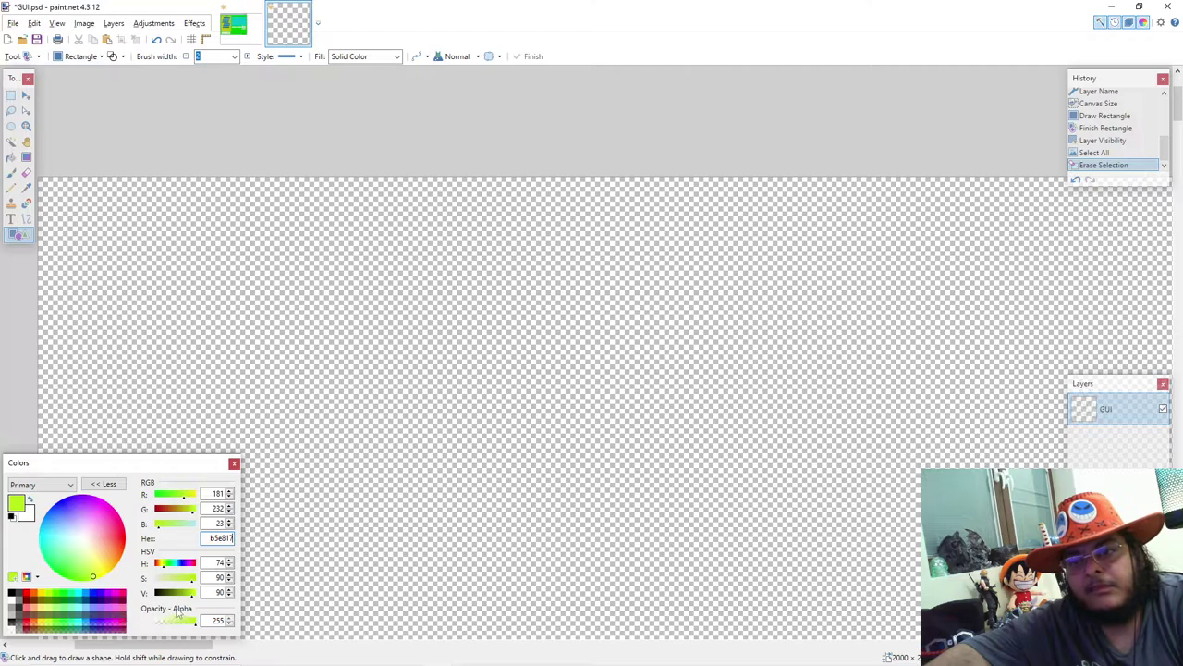
pyautogui.moveTo(191, 598); pyautogui.dragTo(168, 605)
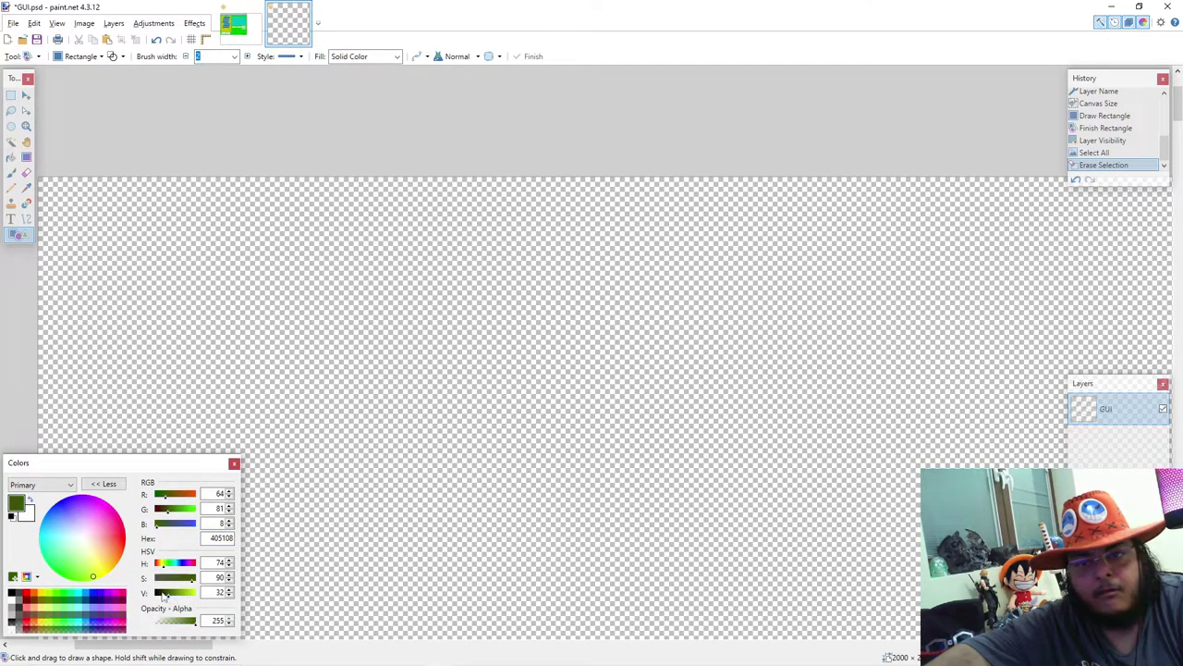
# Step: Draw a 420 × 640 pixel rectangle outline at the upper-left corner of the canvas
pyautogui.moveTo(52, 185)
pyautogui.mouseDown()
pyautogui.moveTo(108, 261)
pyautogui.moveTo(284, 430)
pyautogui.moveTo(383, 491)
pyautogui.moveTo(352, 502)
pyautogui.moveTo(337, 490)
pyautogui.moveTo(555, 438)
pyautogui.moveTo(755, 481)
pyautogui.moveTo(1146, 502)
pyautogui.moveTo(700, 528)
pyautogui.moveTo(812, 529)
pyautogui.moveTo(1044, 493)
pyautogui.moveTo(946, 481)
pyautogui.moveTo(600, 504)
pyautogui.moveTo(616, 494)
pyautogui.moveTo(589, 566)
pyautogui.mouseUp()
pyautogui.scroll(-2, 285, 430)
pyautogui.scroll(-2, 383, 491)
pyautogui.hscroll(5, 1146, 502)
pyautogui.hscroll(5, 946, 480)
pyautogui.scroll(-2, 605, 538)
pyautogui.scroll(-5, 602, 537)
pyautogui.scroll(-2, 597, 541)
pyautogui.scroll(1, 586, 561)
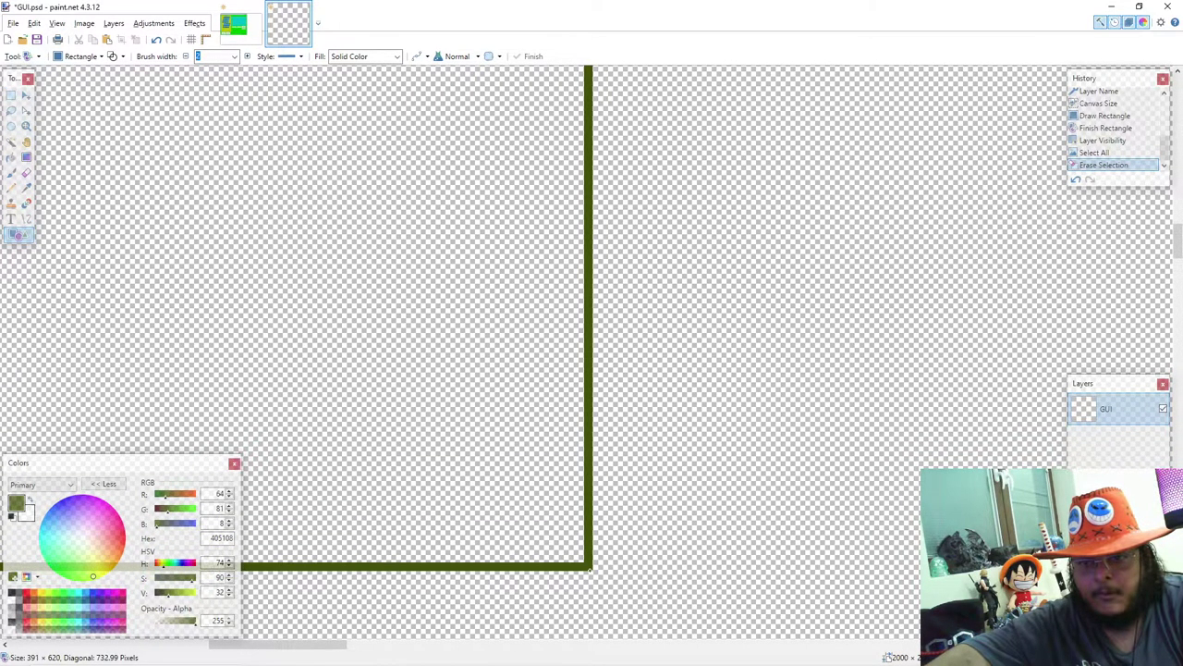
pyautogui.moveTo(589, 566)
pyautogui.mouseDown()
pyautogui.moveTo(628, 570)
pyautogui.moveTo(620, 432)
pyautogui.moveTo(718, 433)
pyautogui.mouseUp()
pyautogui.scroll(-2, 623, 494)
pyautogui.scroll(-1, 623, 494)
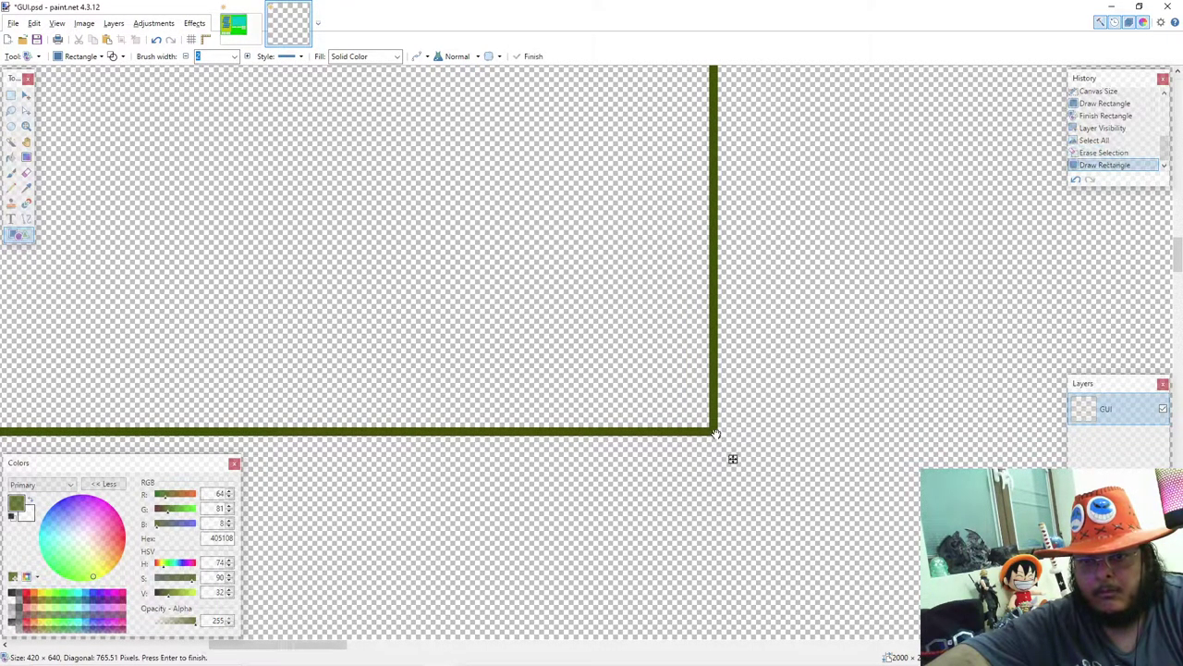
pyautogui.scroll(-3, 734, 456)
pyautogui.scroll(5, 257, 247)
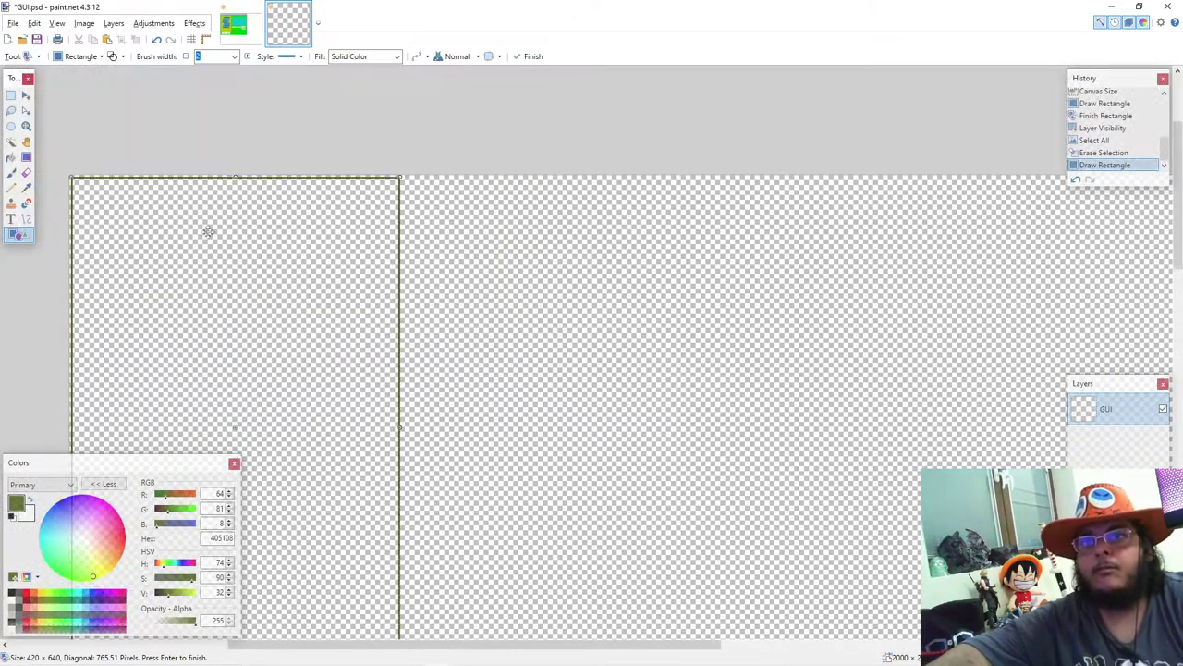
pyautogui.scroll(-1, 213, 243)
pyautogui.press('Return')
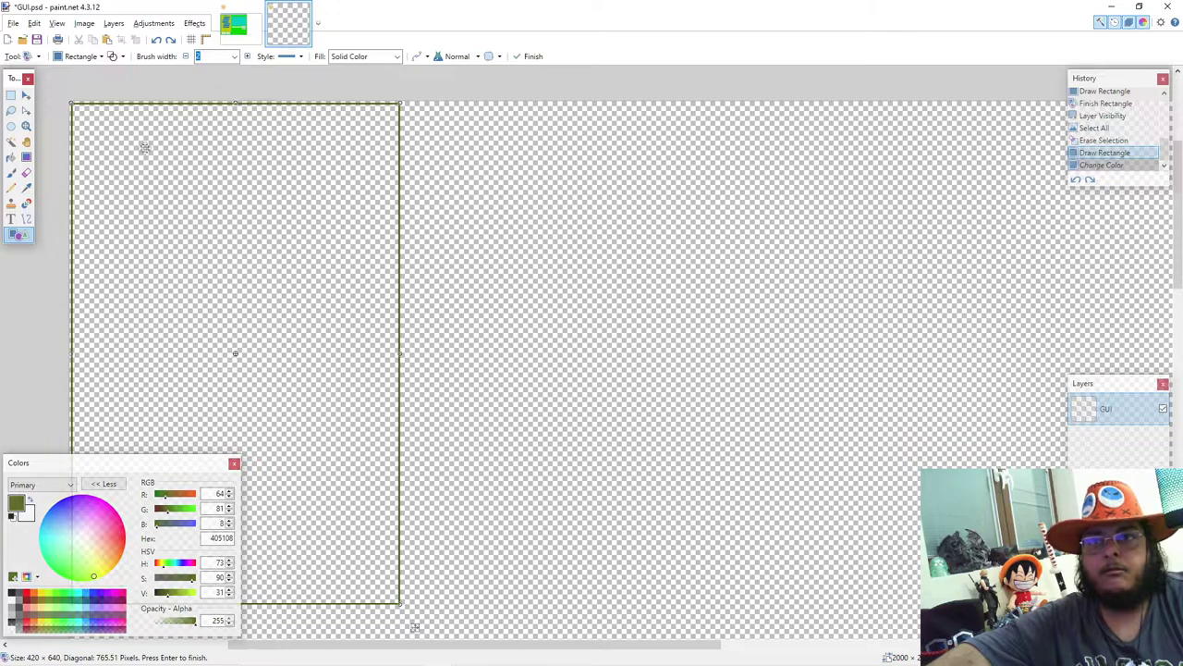
pyautogui.press('Return')
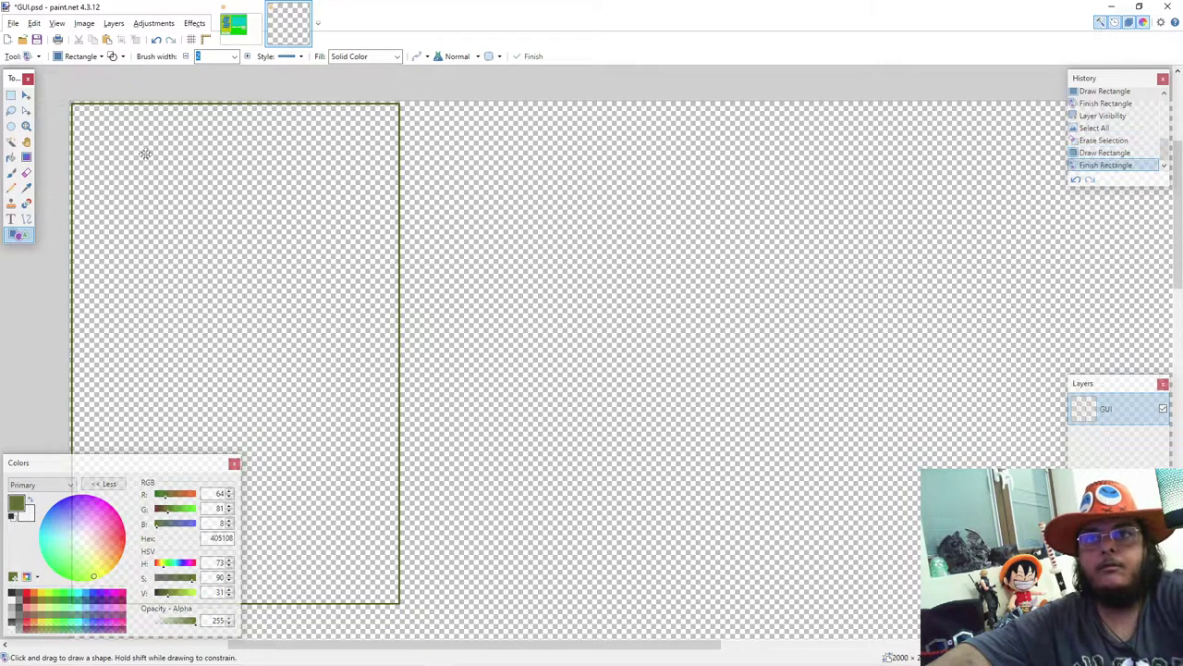
# Step: Fill the inside of the rectangle with colour b5e817 using the Paint Bucket
pyautogui.click(11, 157)
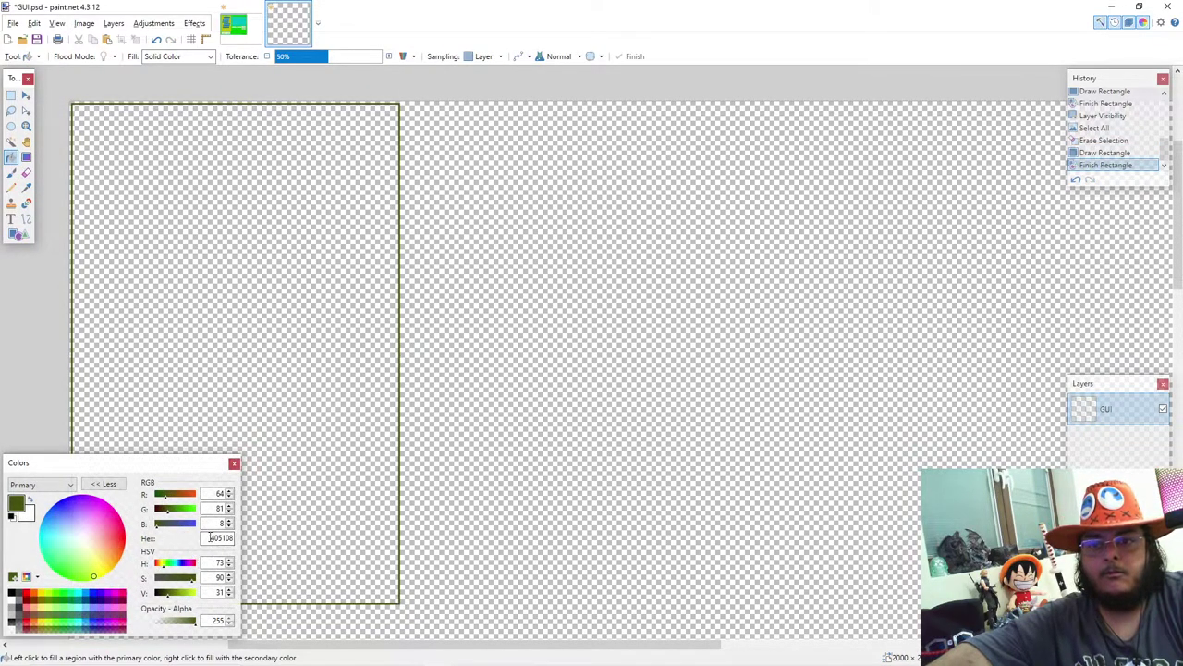
pyautogui.hotkey('ctrl', 'v')
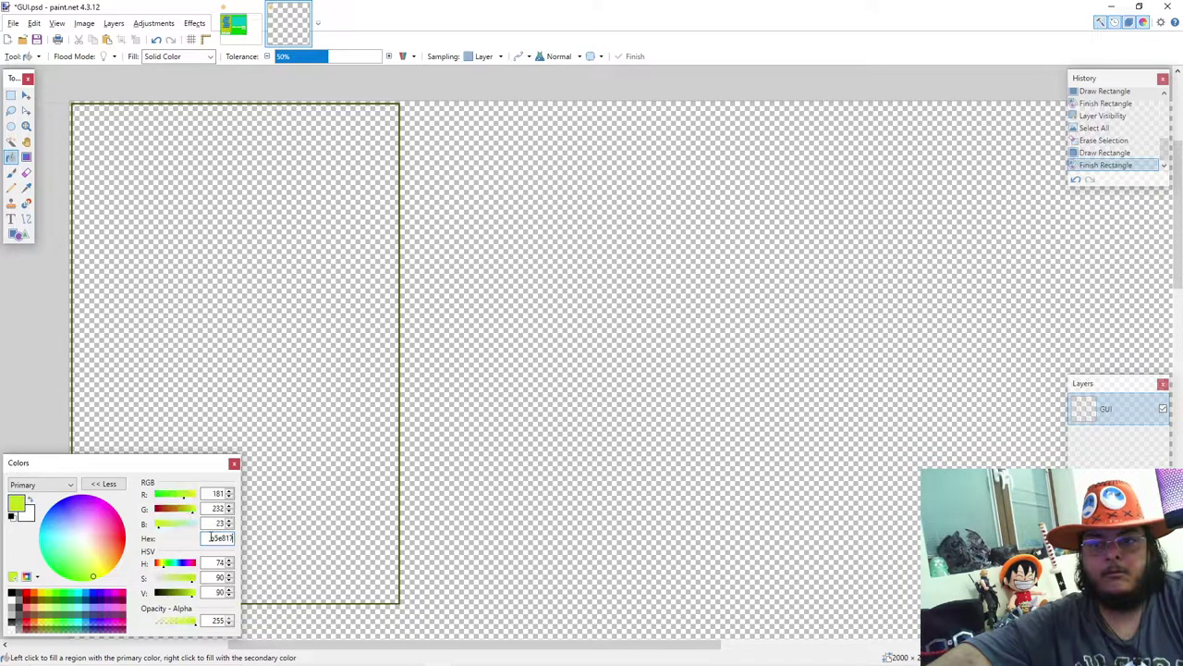
pyautogui.click(211, 287)
pyautogui.press('Return')
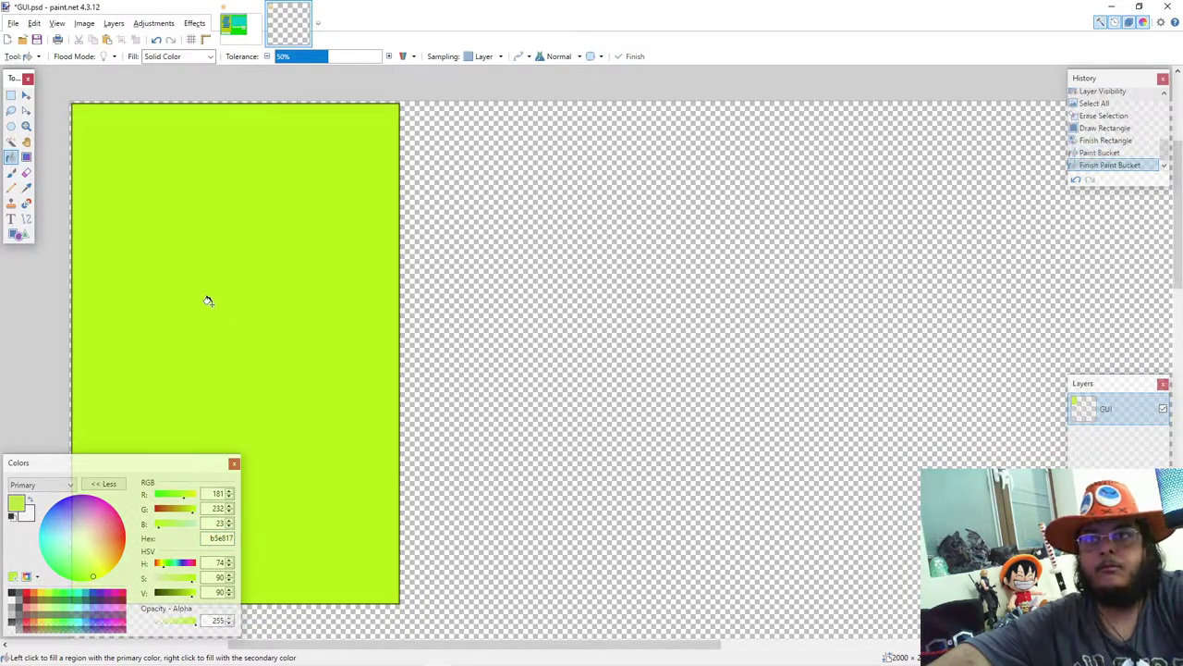
# Step: Check the filled panel's edges and save GUI.psd with RLE compression
pyautogui.scroll(3, 116, 254)
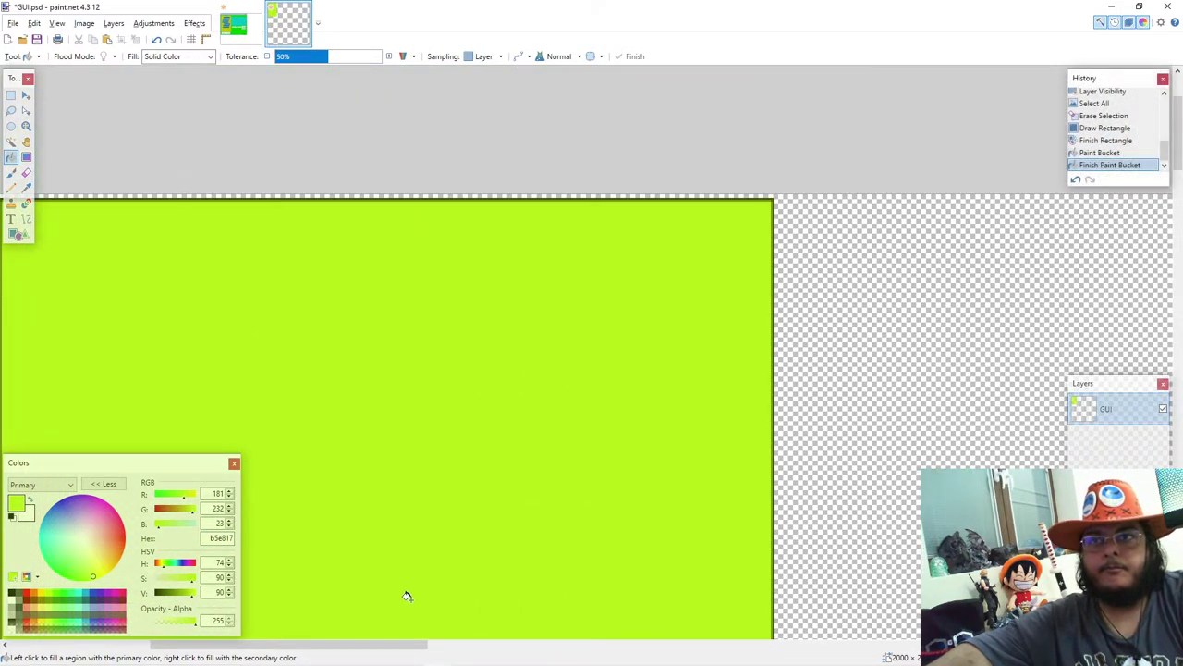
pyautogui.scroll(-3, 336, 616)
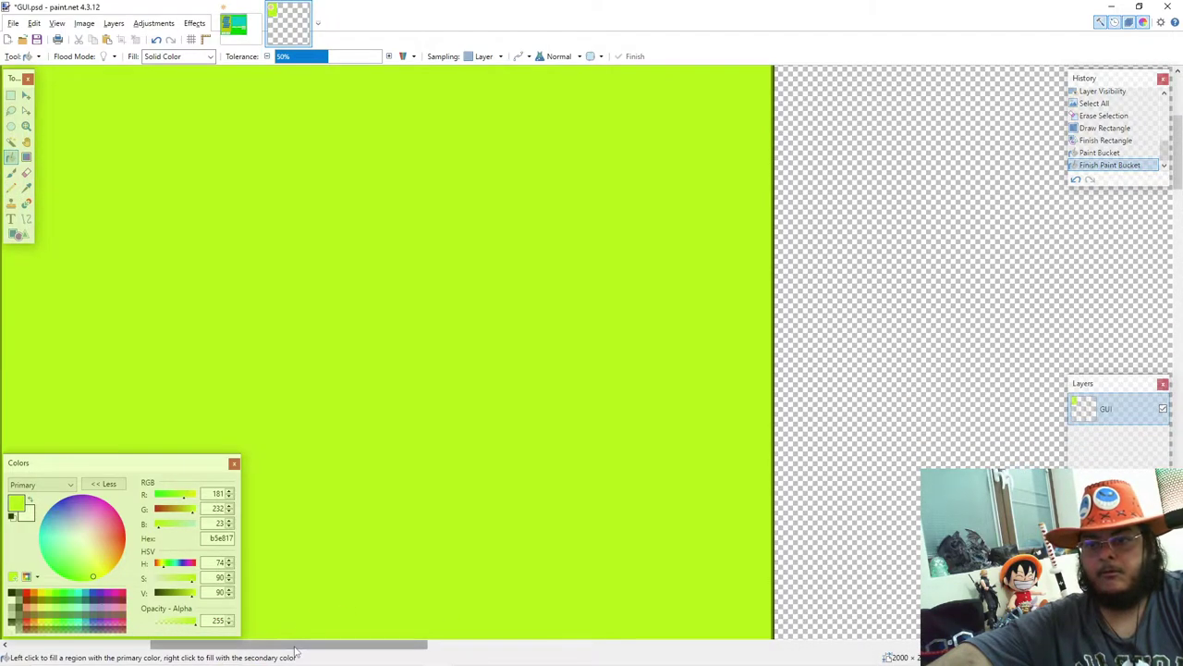
pyautogui.hscroll(-3, 278, 630)
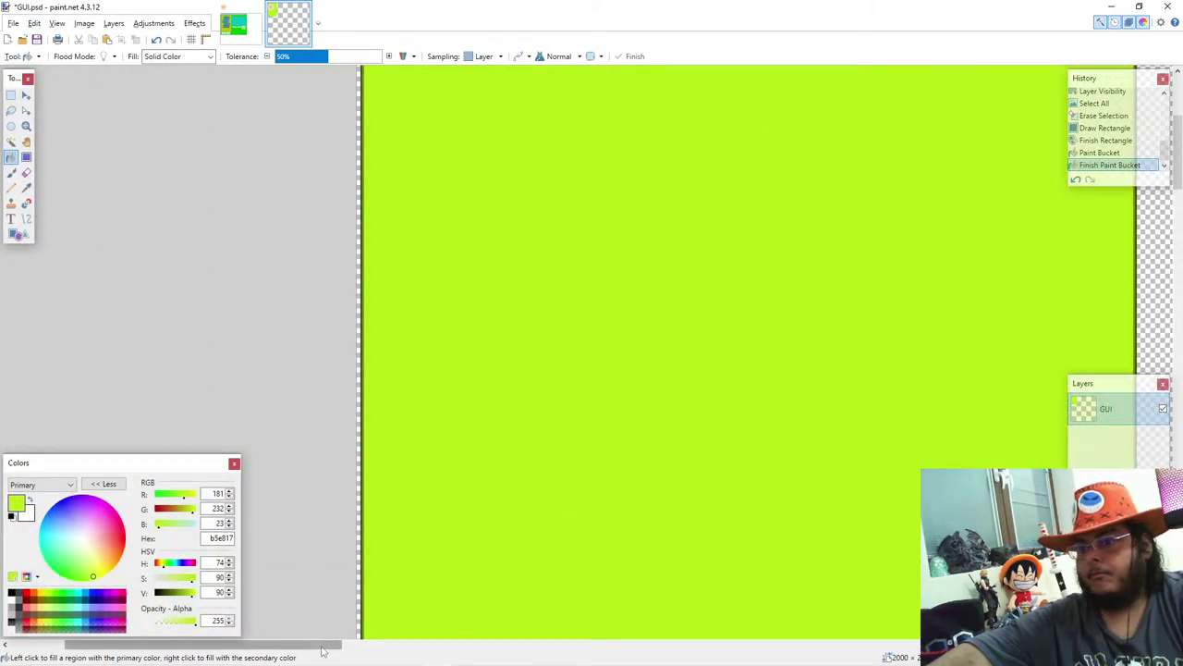
pyautogui.moveTo(320, 645); pyautogui.dragTo(400, 653)
pyautogui.scroll(-2, 365, 462)
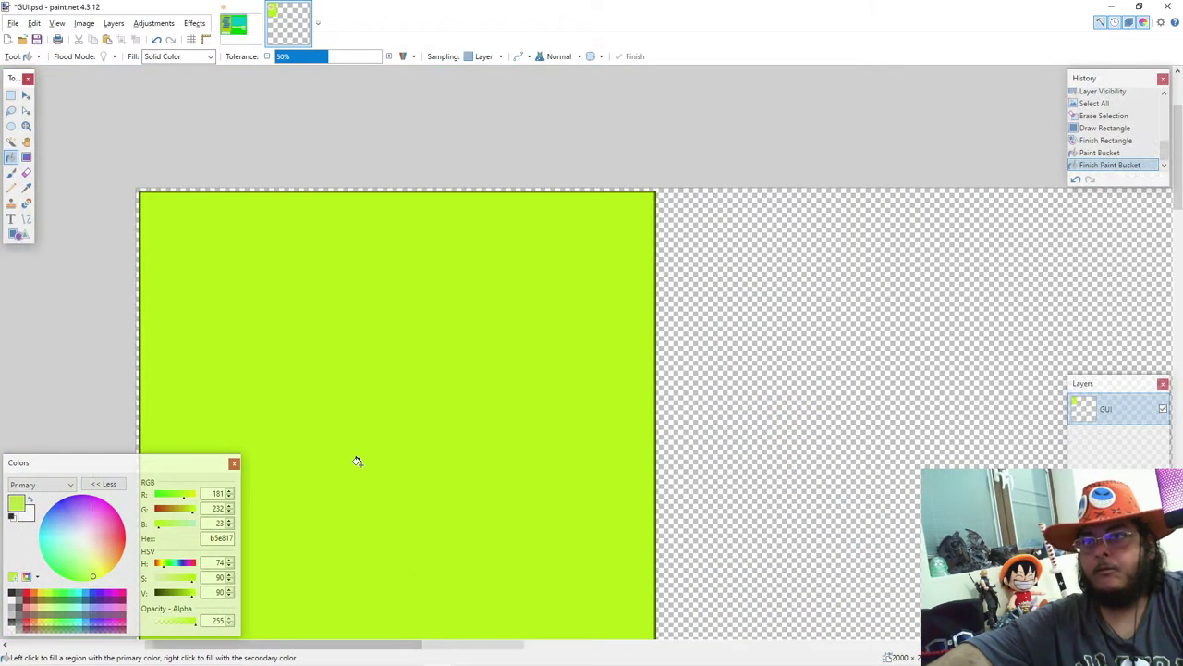
pyautogui.click(13, 23)
pyautogui.click(30, 102)
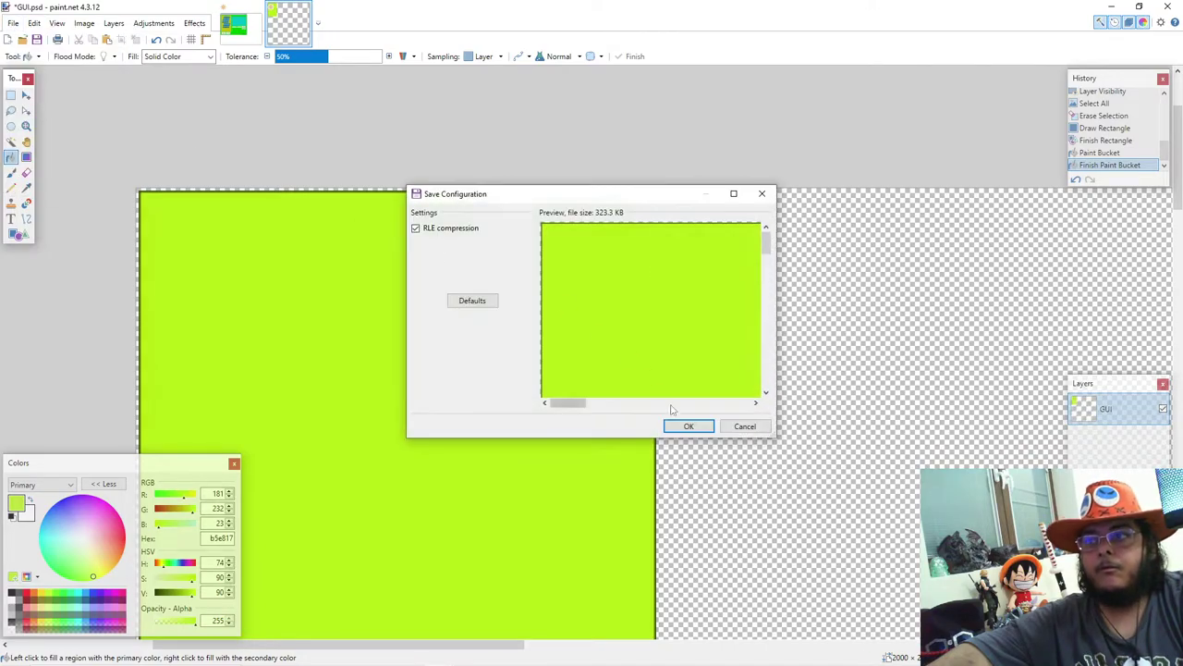
pyautogui.click(689, 427)
# Step: Save a copy of the artwork in PNG format as GUI.png, accepting the default save configuration
pyautogui.click(13, 23)
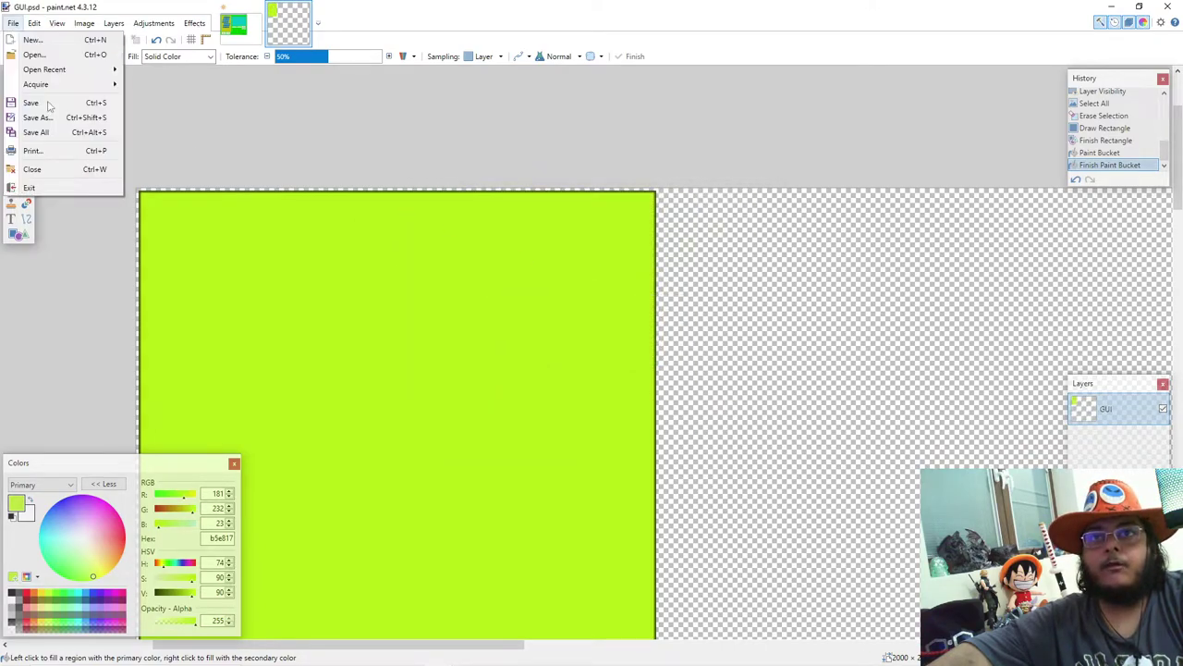
pyautogui.click(37, 117)
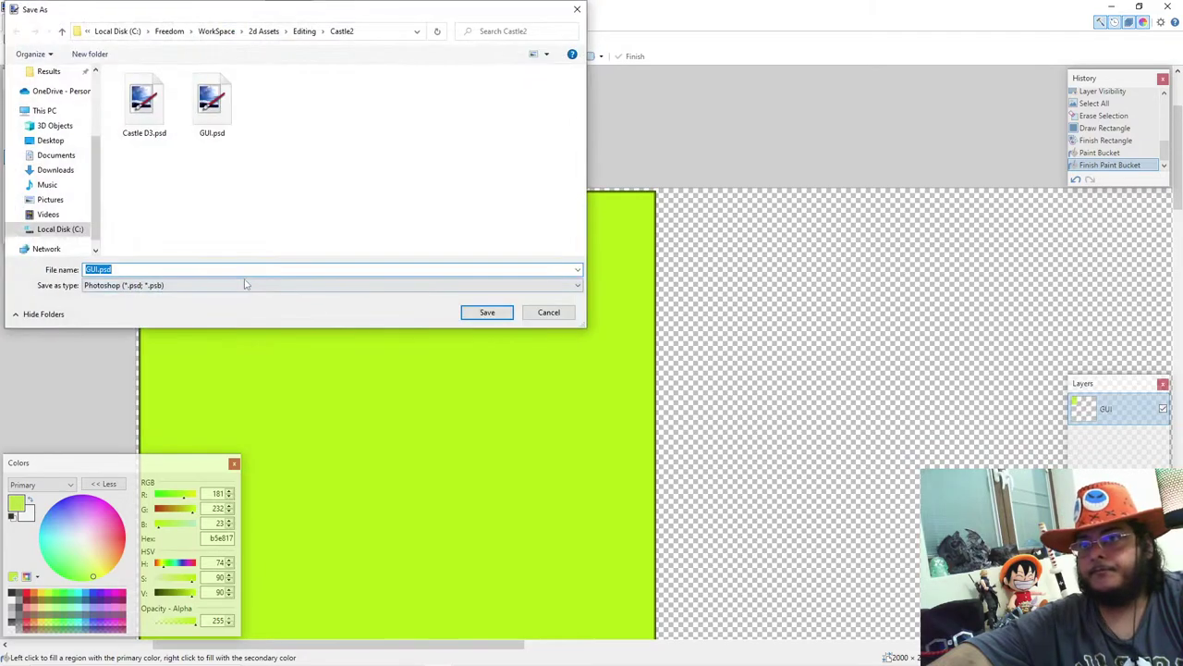
pyautogui.click(245, 284)
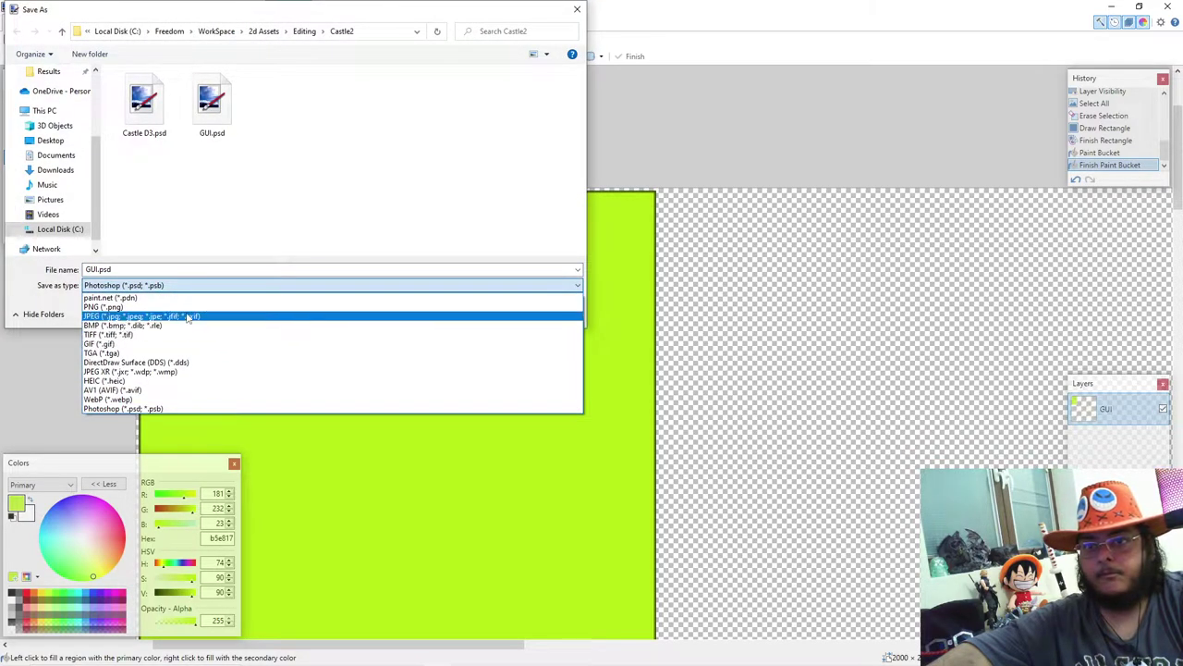
pyautogui.click(182, 306)
pyautogui.click(479, 312)
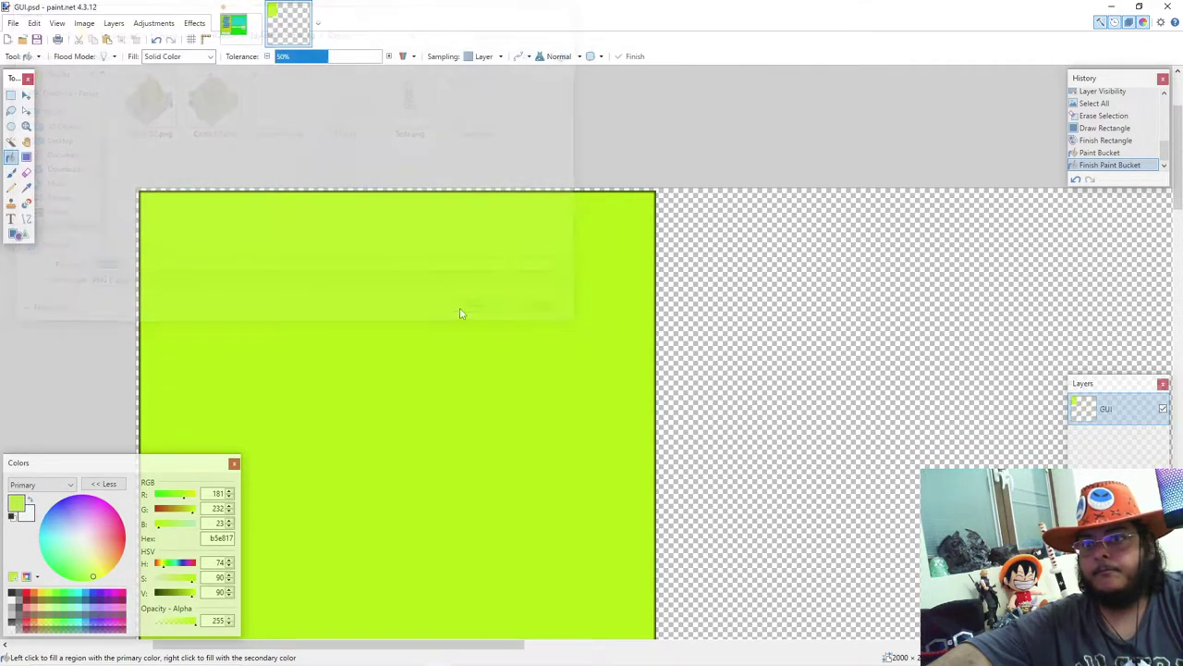
pyautogui.click(688, 426)
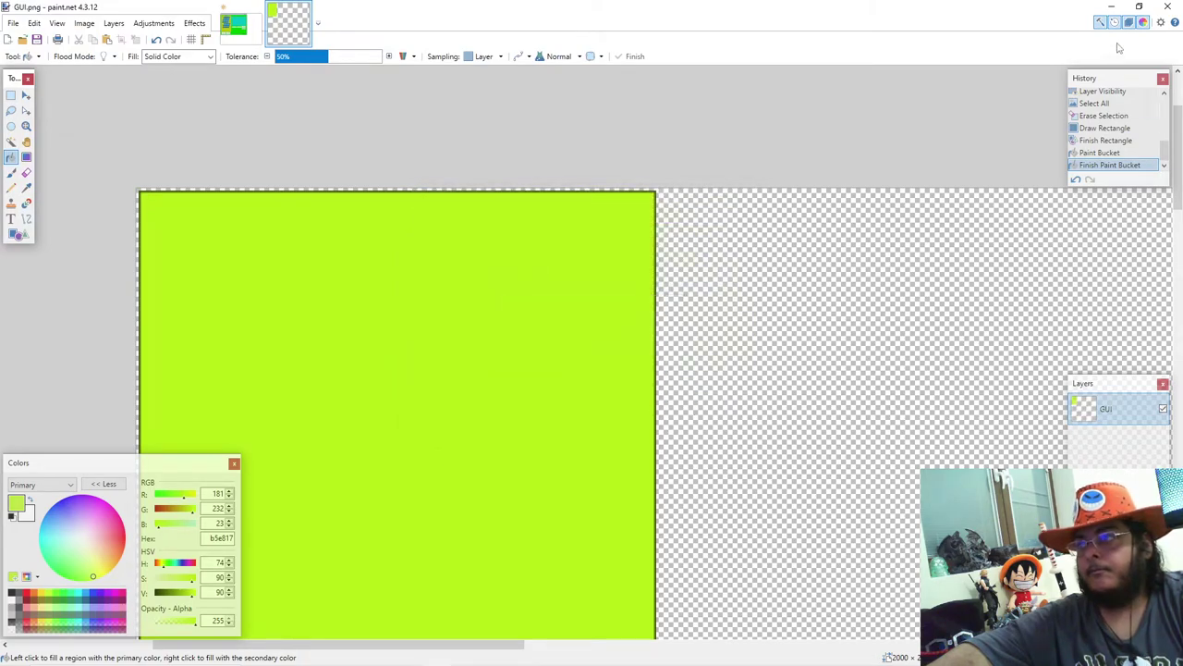
# Step: Switch to Map Simulator 3.1, clear the other windows out of the way, and launch its GFEditing game editor
pyautogui.hotkey('alt', 'Tab')
pyautogui.click(1114, 7)
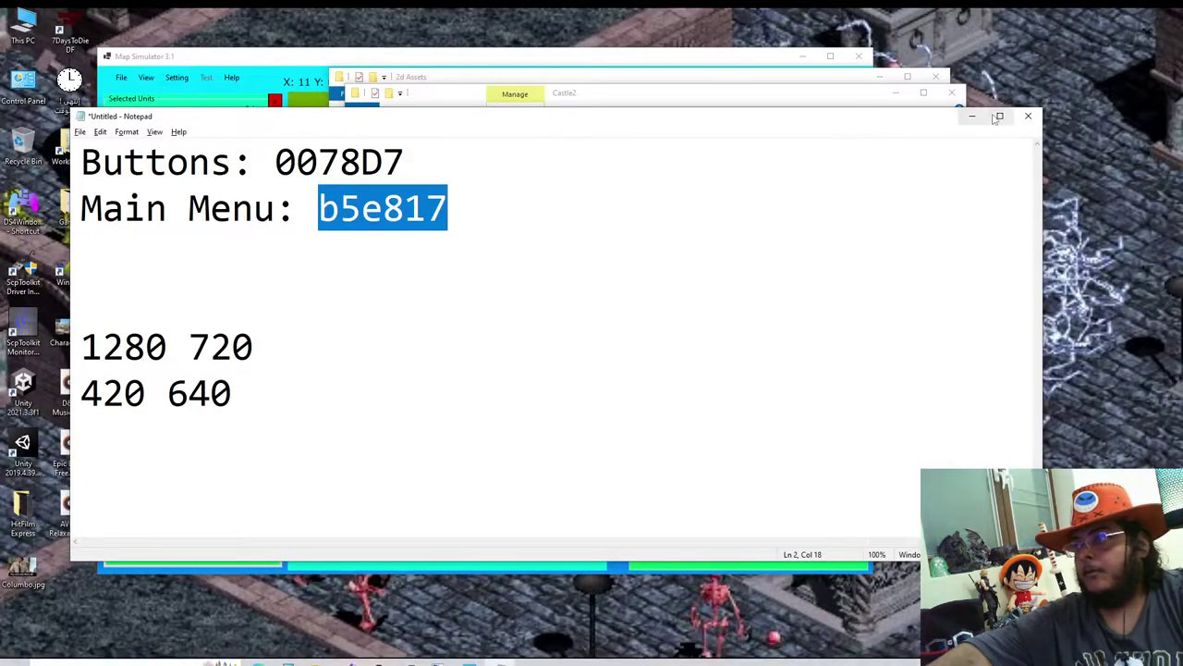
pyautogui.click(977, 118)
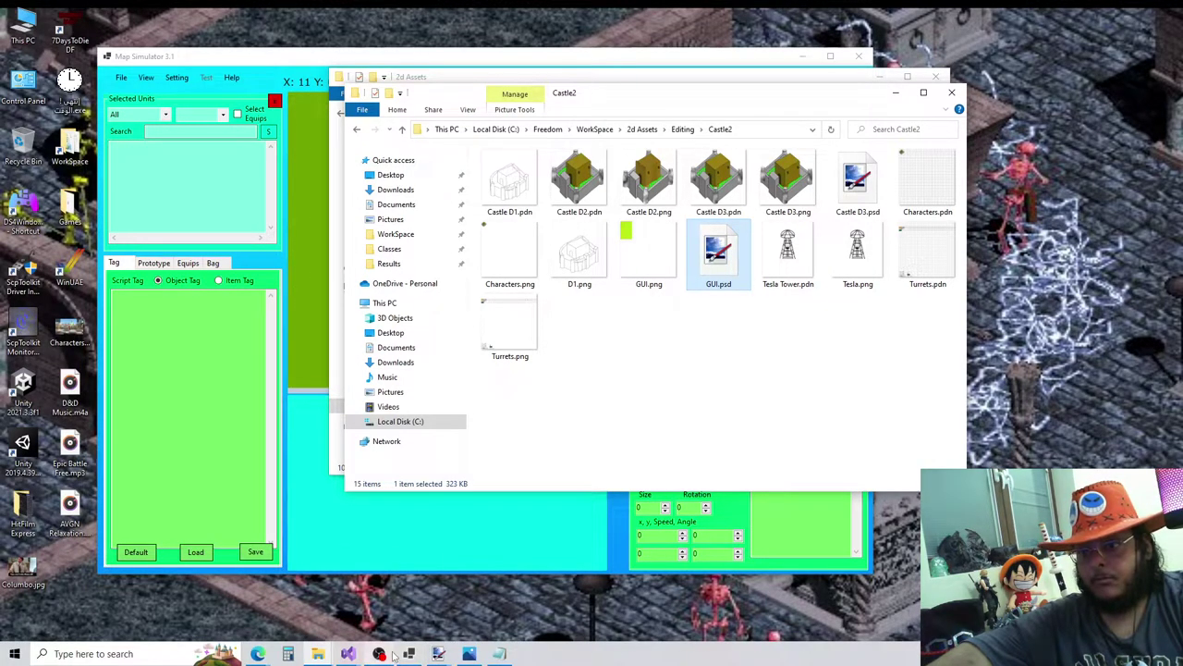
pyautogui.click(348, 654)
pyautogui.click(304, 602)
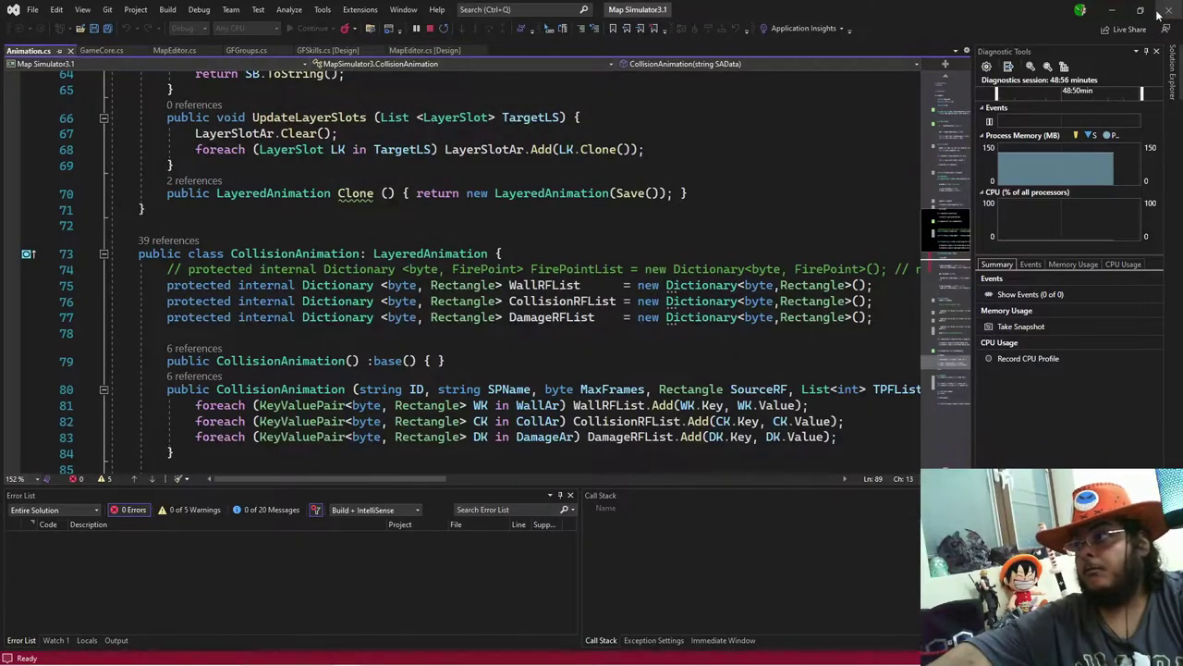
pyautogui.click(1112, 9)
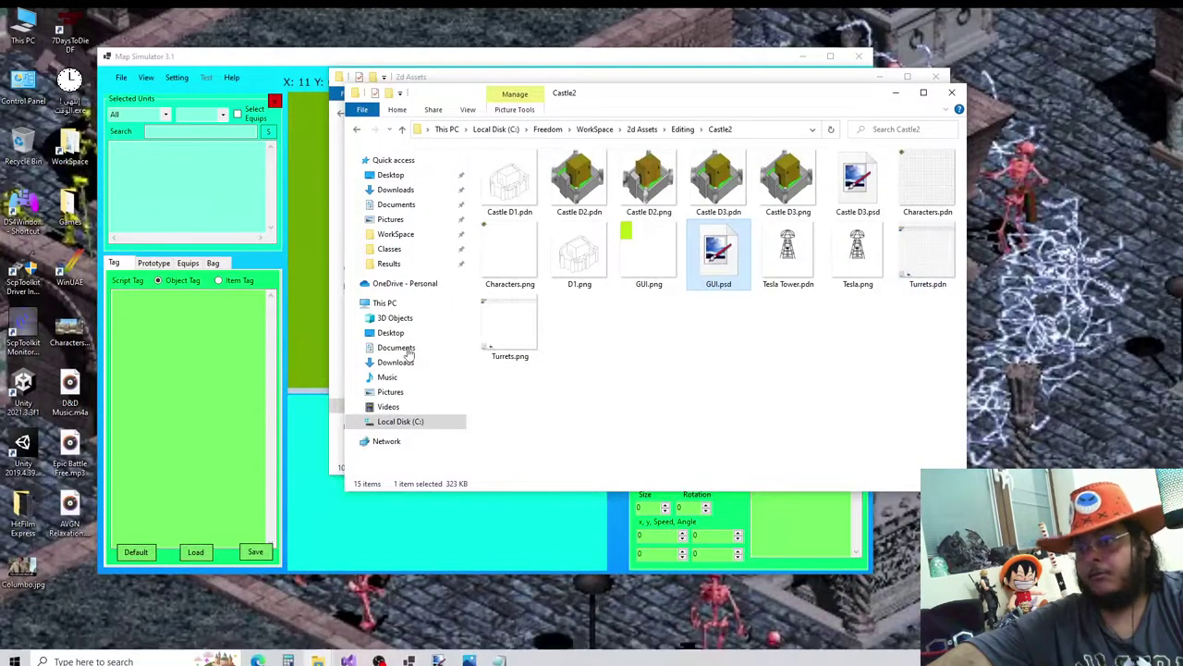
pyautogui.click(152, 123)
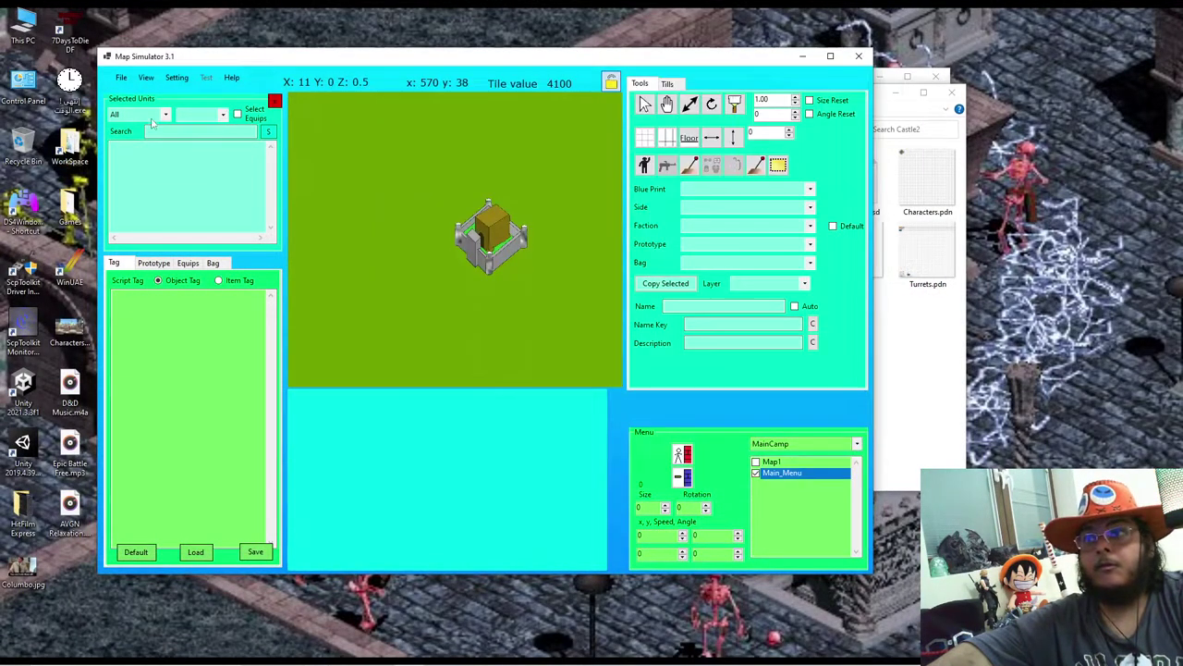
pyautogui.click(120, 77)
pyautogui.click(152, 225)
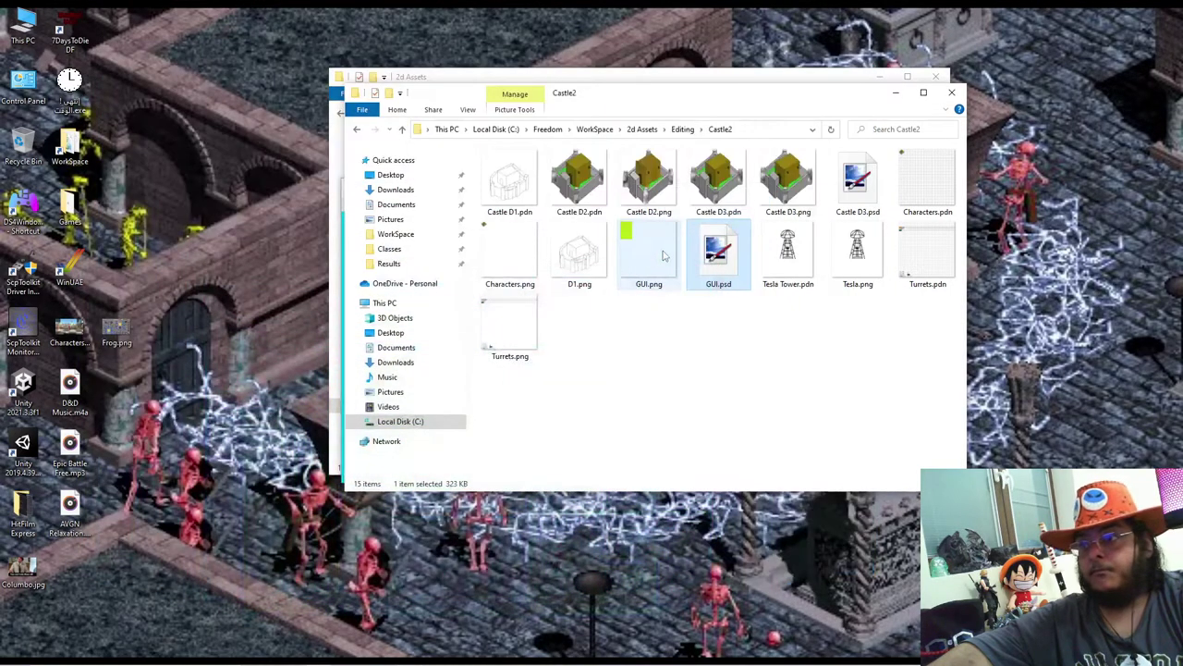
# Step: In Main Info's assets, add GUI.png from the Castle2 folder to the GUI sprite type, saving and exiting
pyautogui.moveTo(668, 98); pyautogui.dragTo(999, 189)
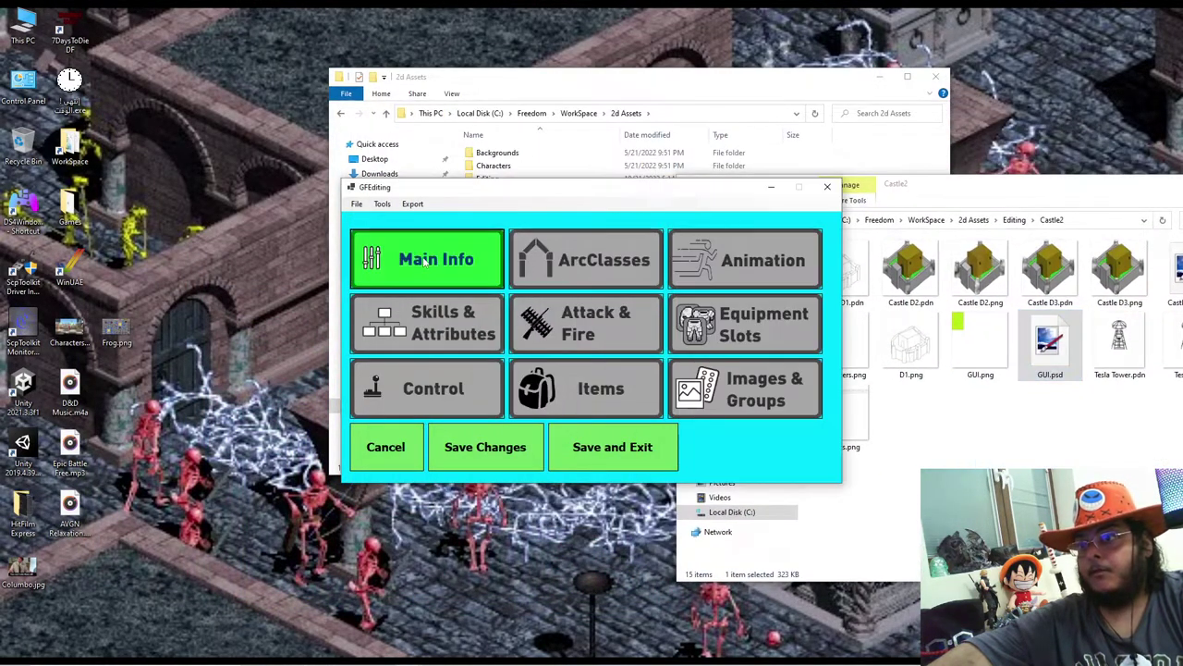
pyautogui.click(423, 258)
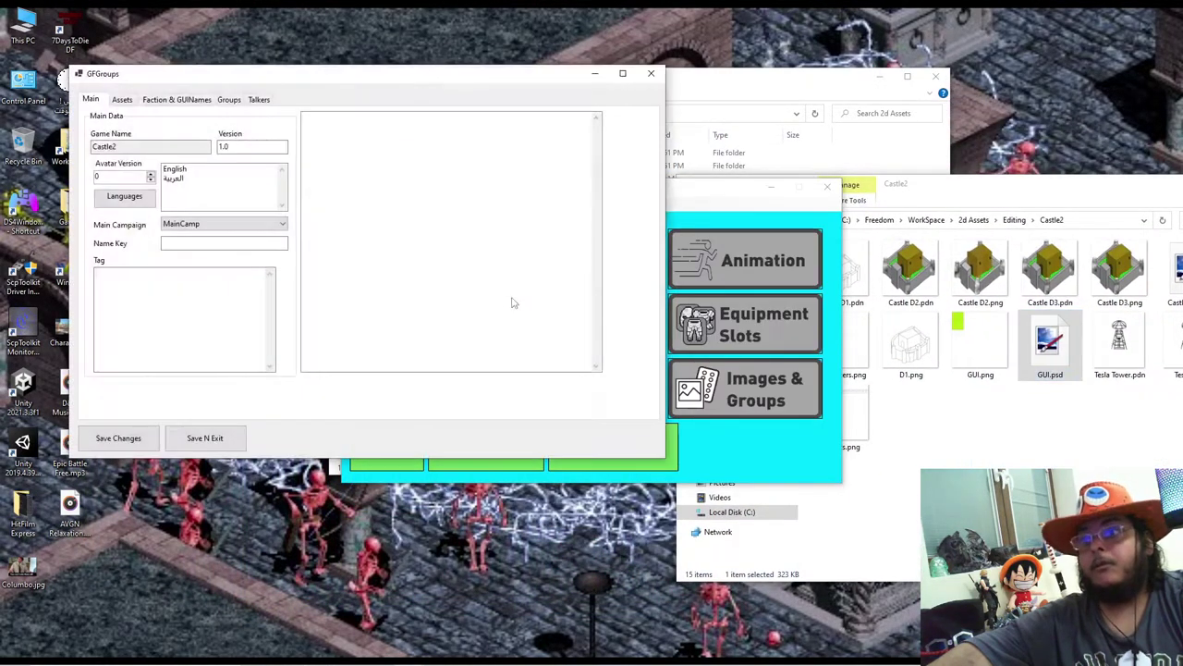
pyautogui.click(127, 101)
pyautogui.click(135, 146)
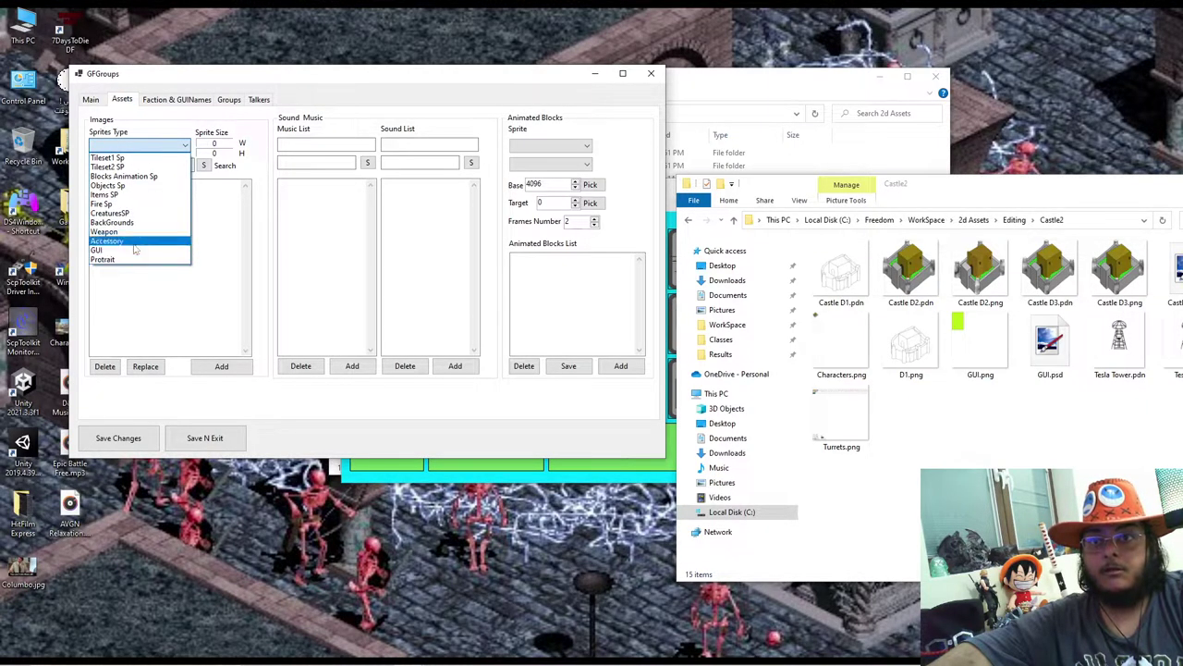
pyautogui.click(137, 252)
pyautogui.click(211, 238)
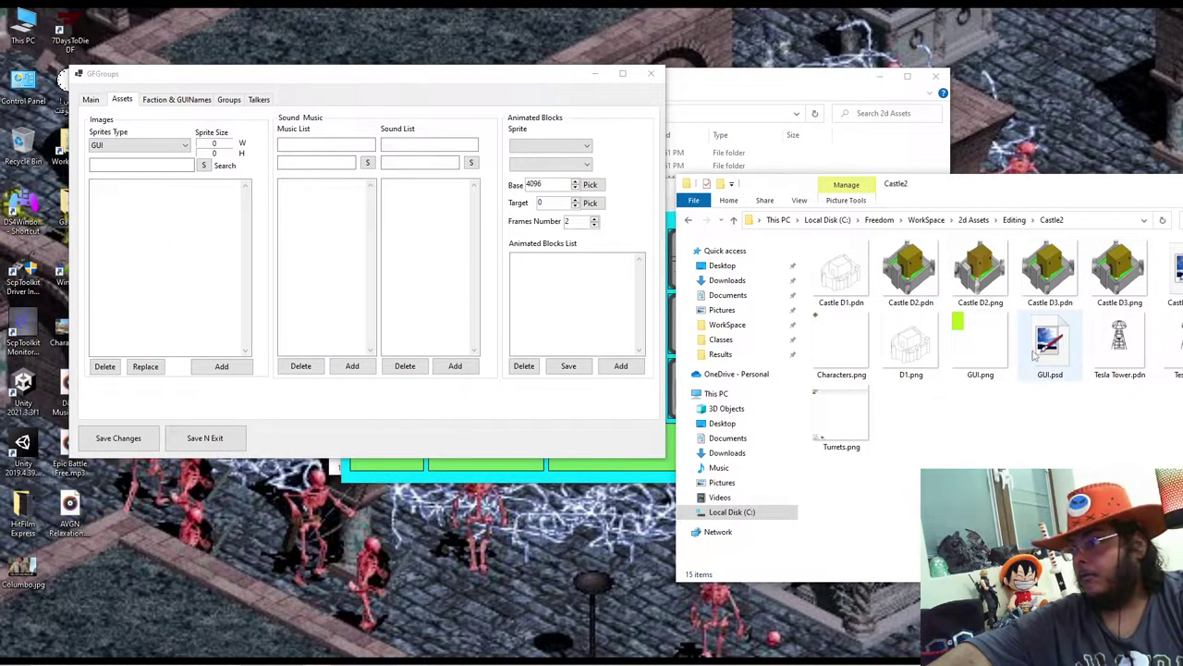
pyautogui.moveTo(1048, 191); pyautogui.dragTo(891, 184)
pyautogui.moveTo(843, 313); pyautogui.dragTo(185, 266)
pyautogui.click(208, 299)
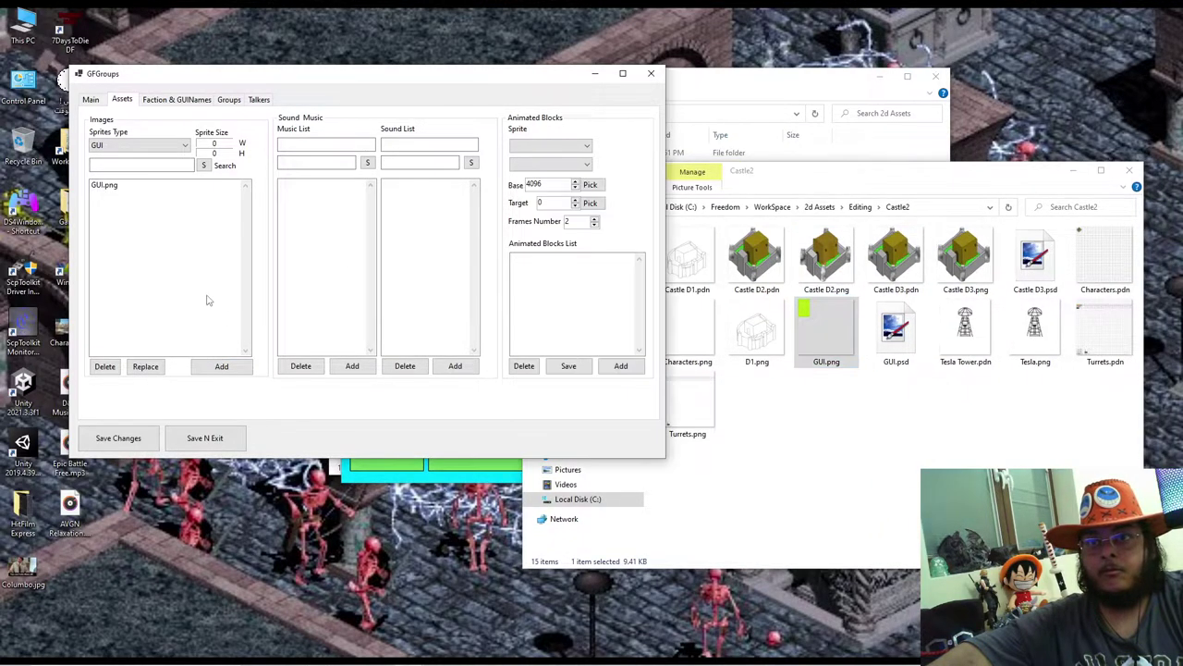
pyautogui.click(217, 440)
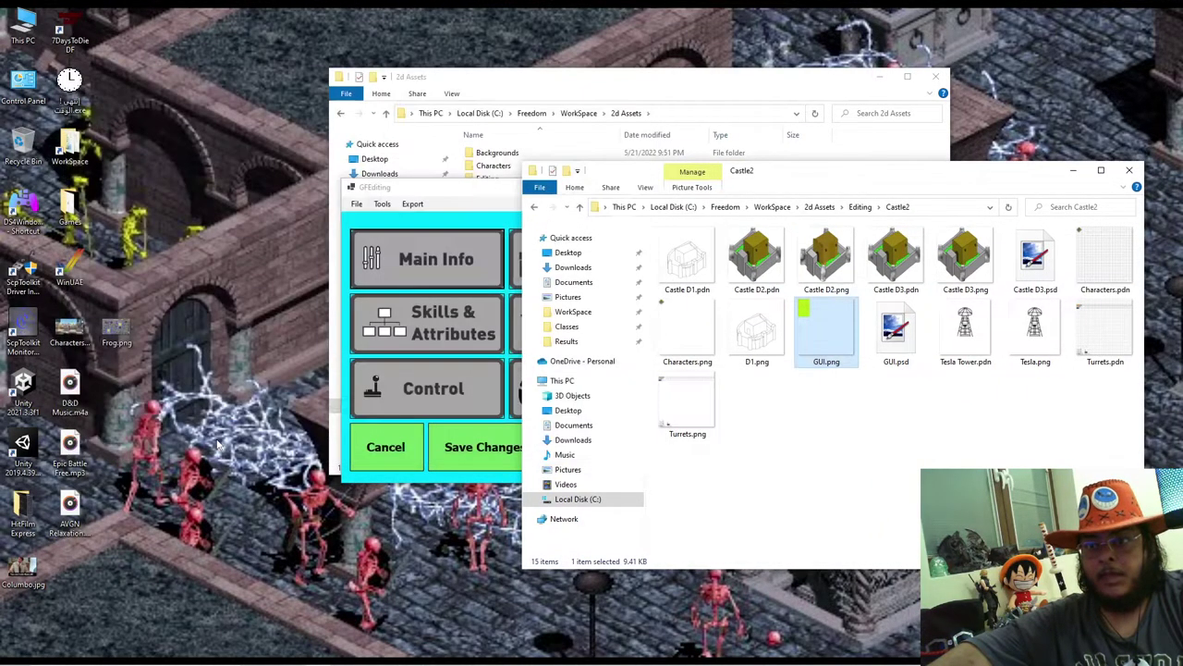
# Step: Reopen Main Info and add MainMC to the Object Interact Type Group list
pyautogui.click(507, 210)
pyautogui.click(450, 254)
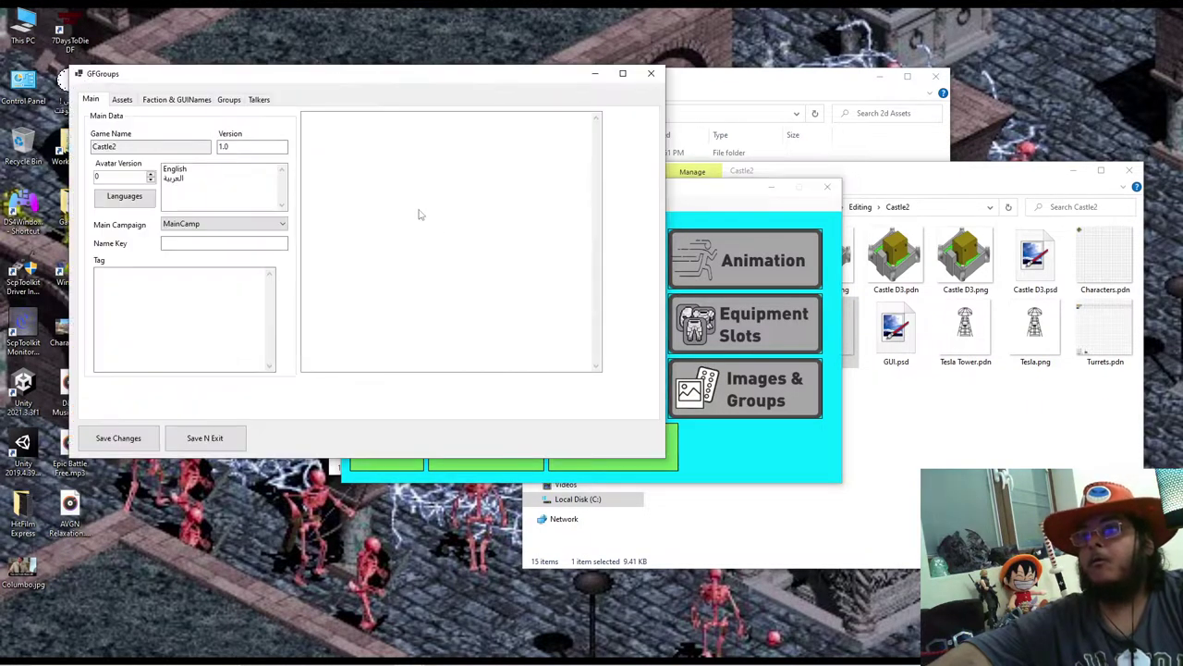
pyautogui.click(259, 98)
pyautogui.click(230, 99)
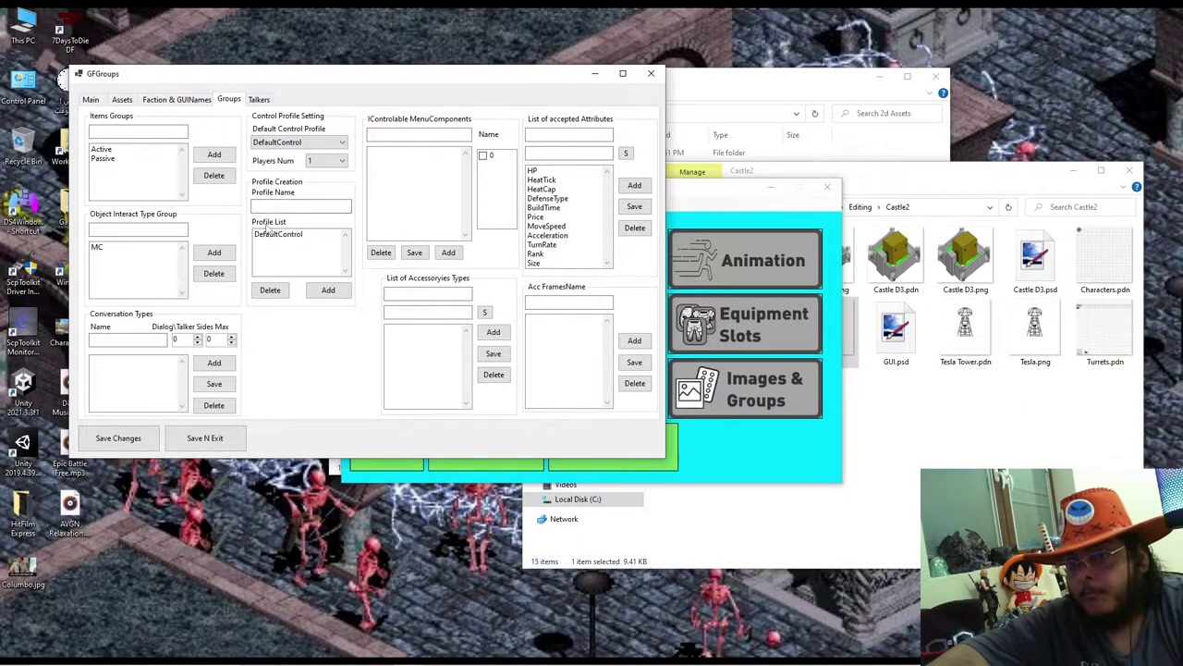
pyautogui.click(163, 230)
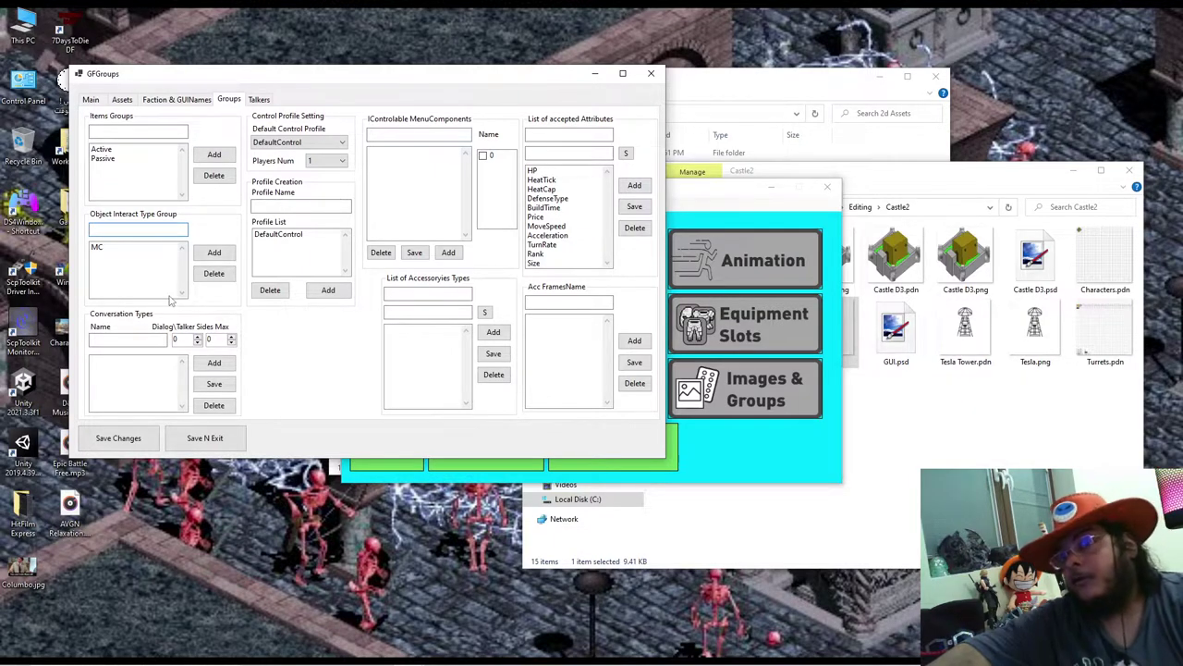
pyautogui.write('MainMC')
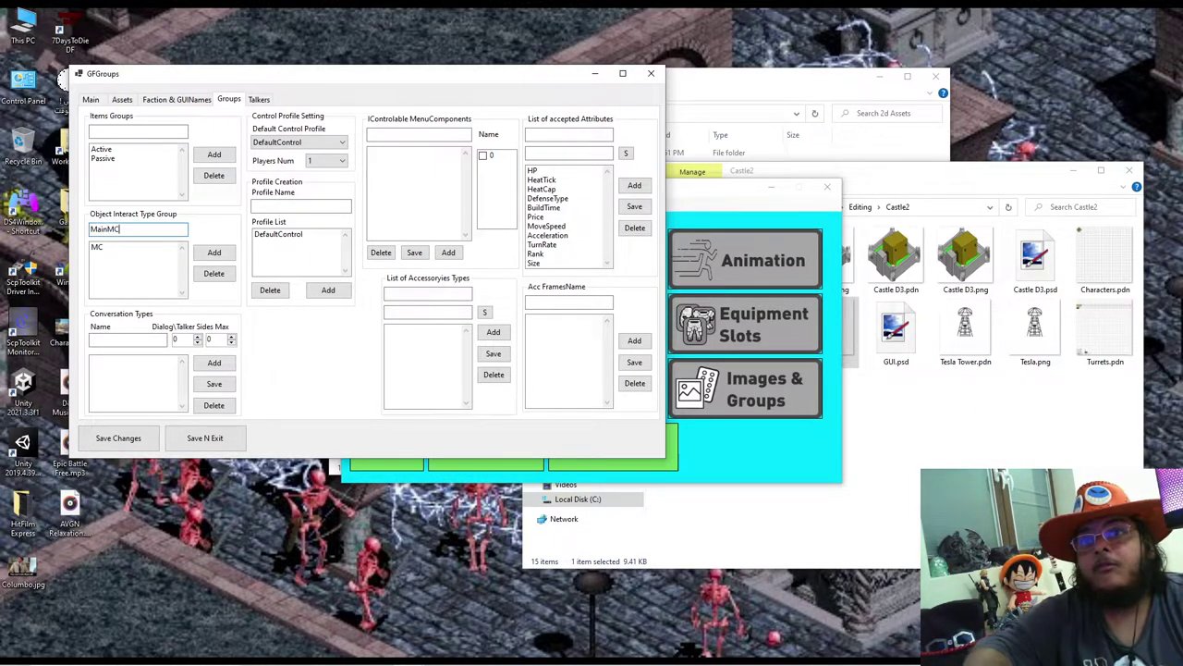
pyautogui.click(214, 251)
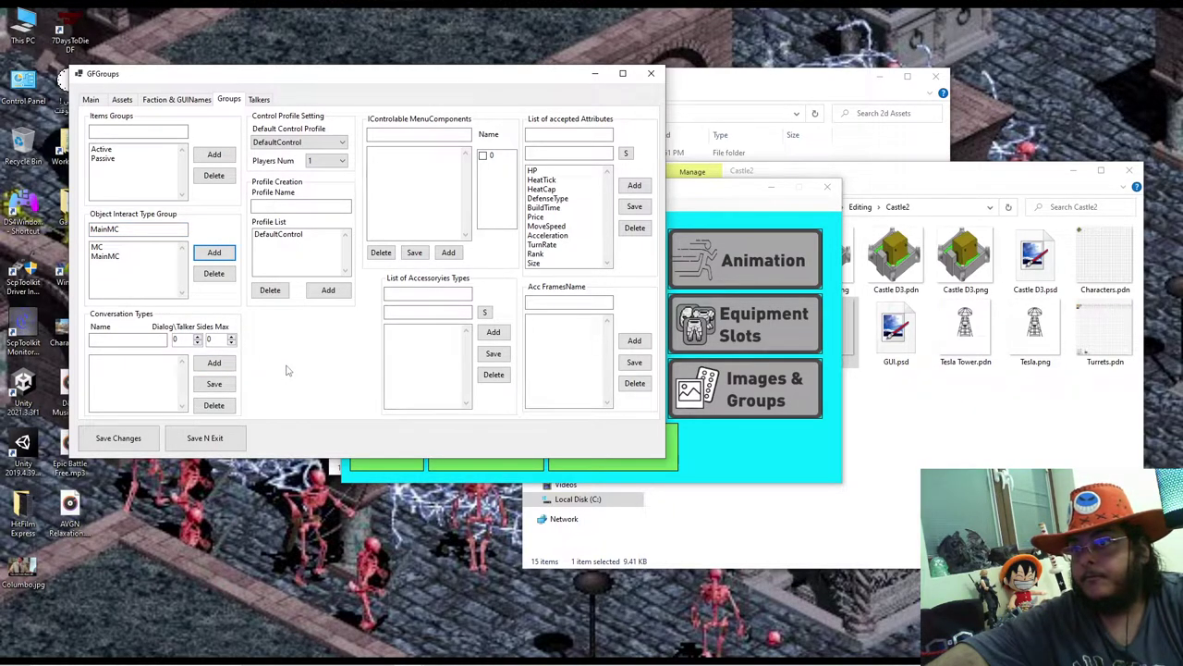
# Step: Add an IControlable menu component named MainMC with entry 0 checked
pyautogui.click(460, 137)
pyautogui.write('MainMC')
pyautogui.click(489, 157)
pyautogui.click(451, 253)
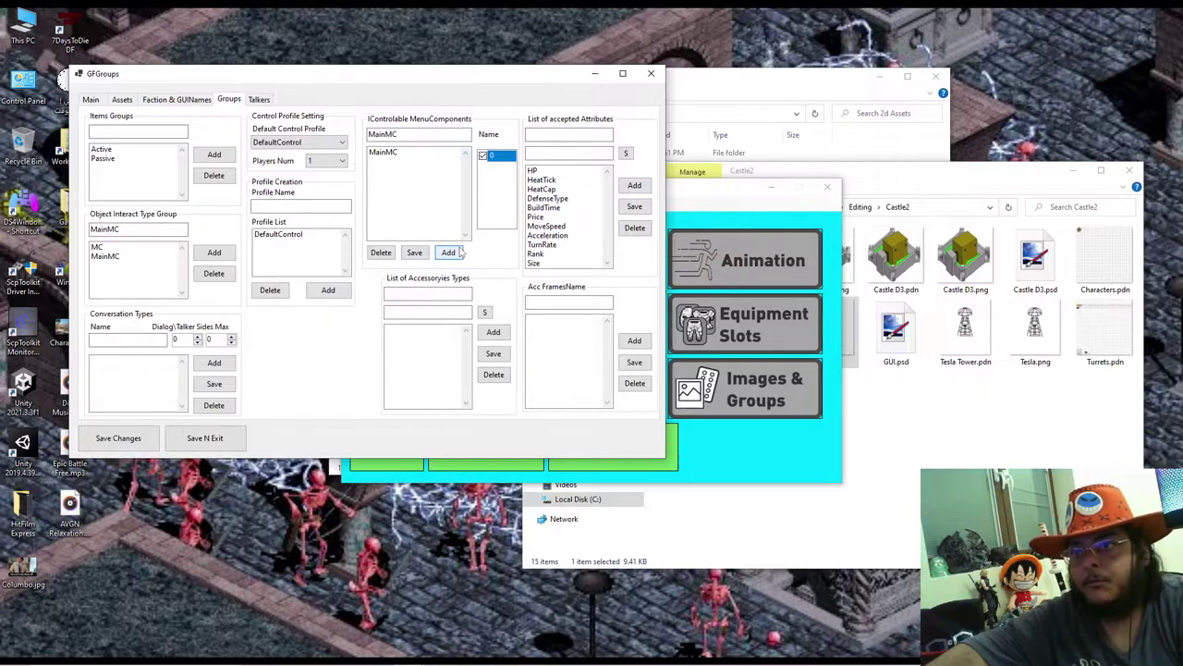
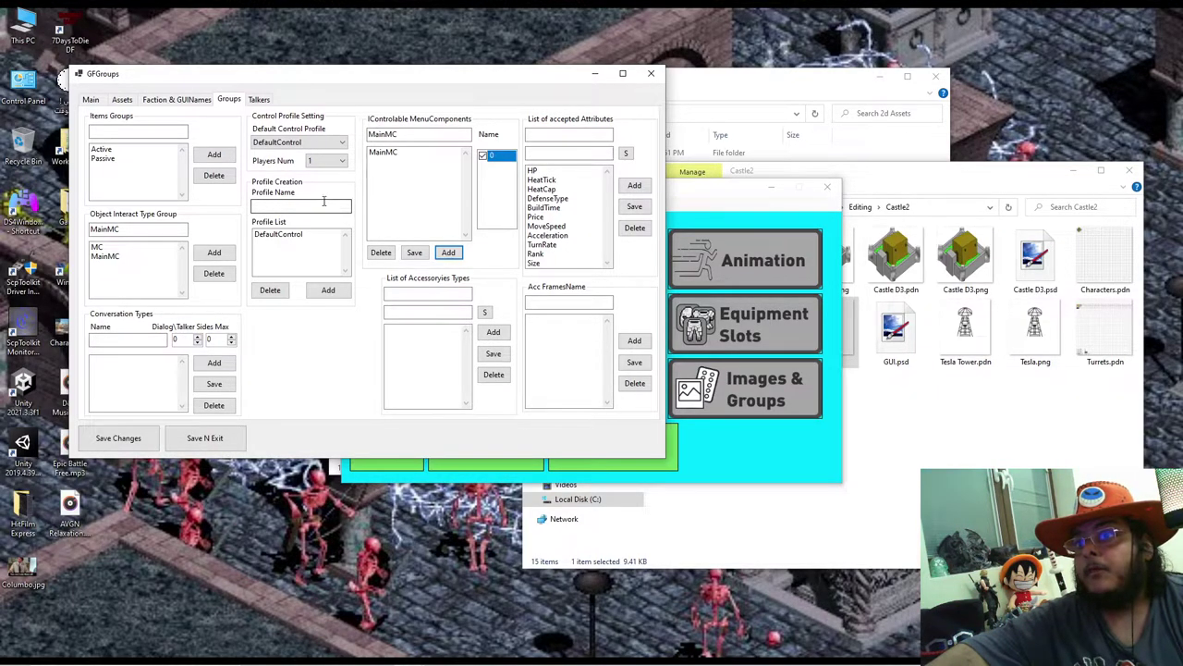
# Step: Add GUI.png to the GUI Sprites list in the faction and GUI names settings, and choose it as the GUI name's sprite
pyautogui.click(179, 101)
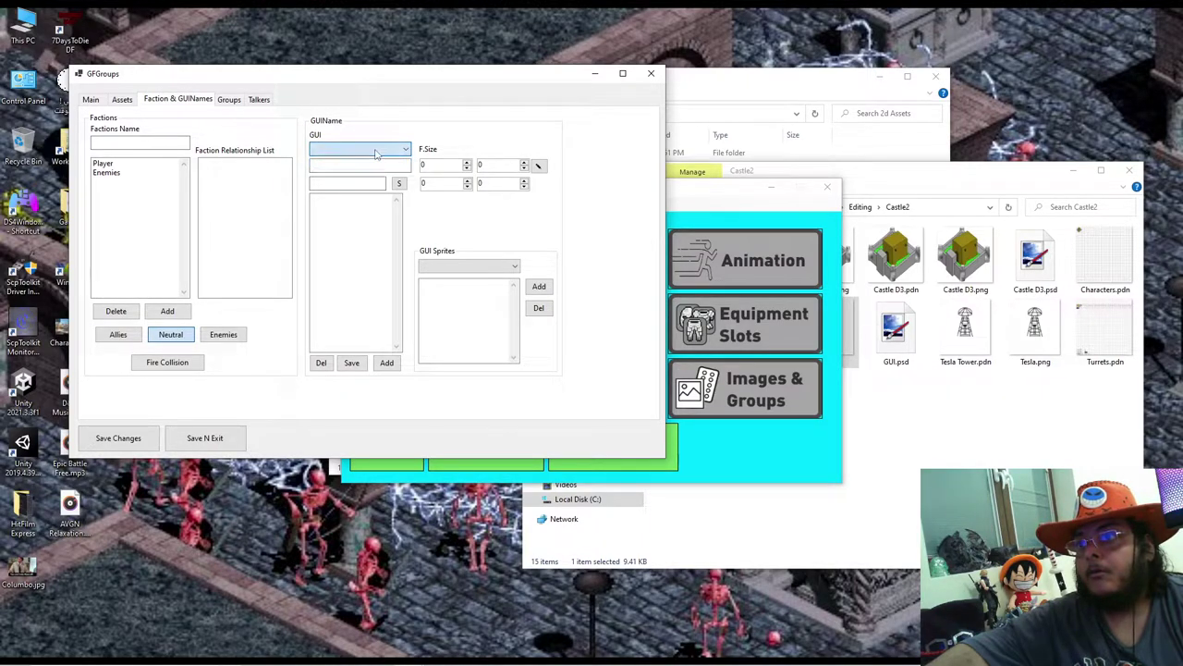
pyautogui.click(477, 265)
pyautogui.click(472, 279)
pyautogui.click(539, 287)
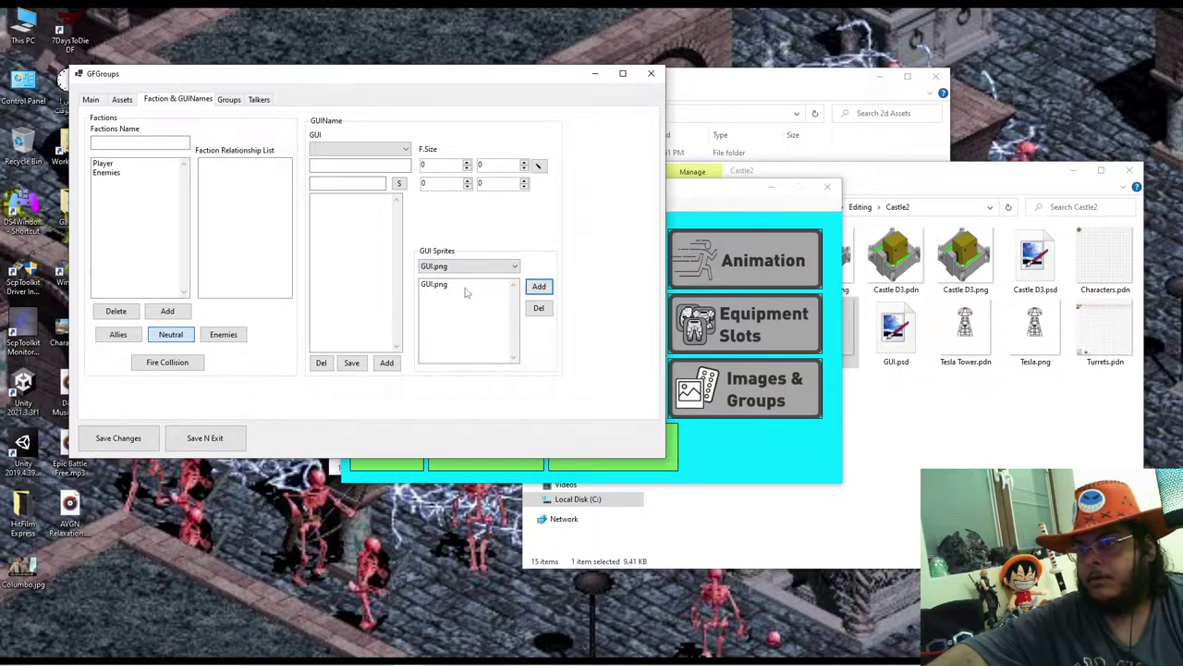
pyautogui.click(462, 284)
pyautogui.click(361, 149)
pyautogui.click(360, 162)
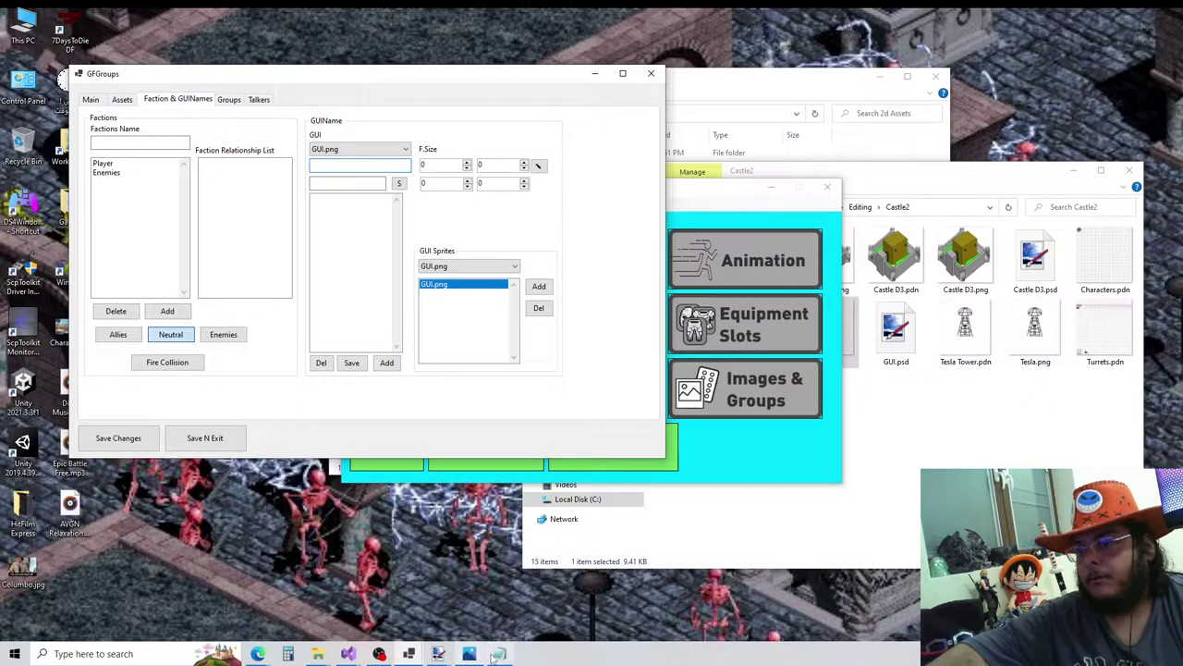
# Step: Switch to GUI.png in paint.net and examine the panel's border at its upper-left corner
pyautogui.click(469, 654)
pyautogui.click(905, 21)
pyautogui.click(837, 361)
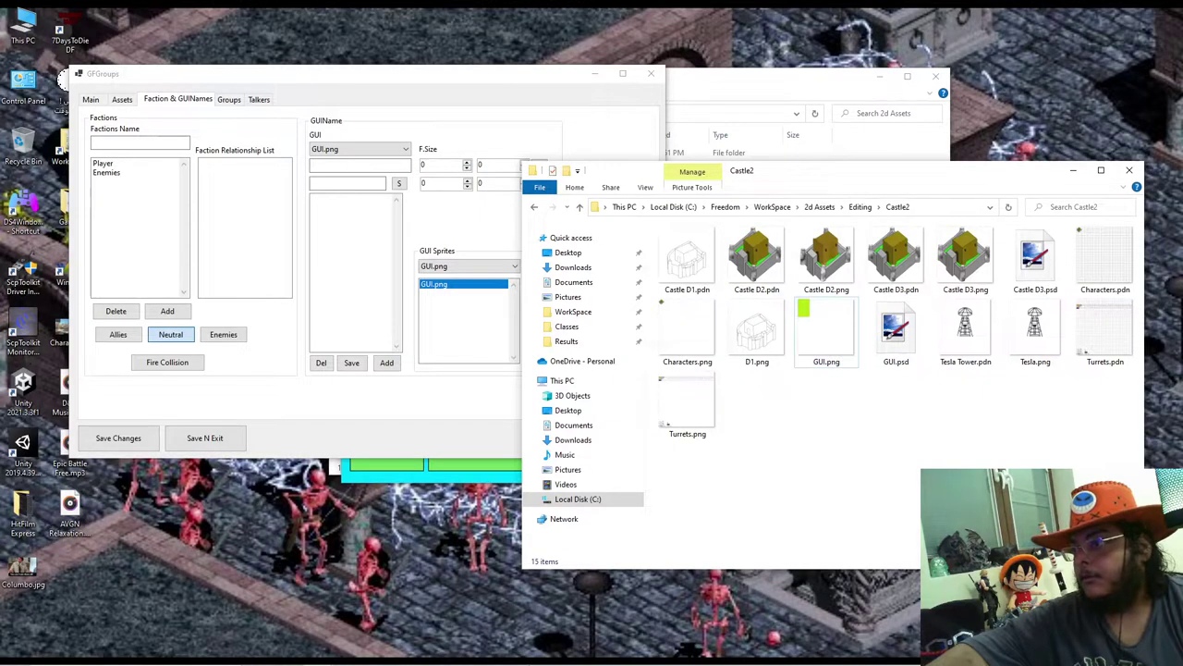
pyautogui.moveTo(416, 654)
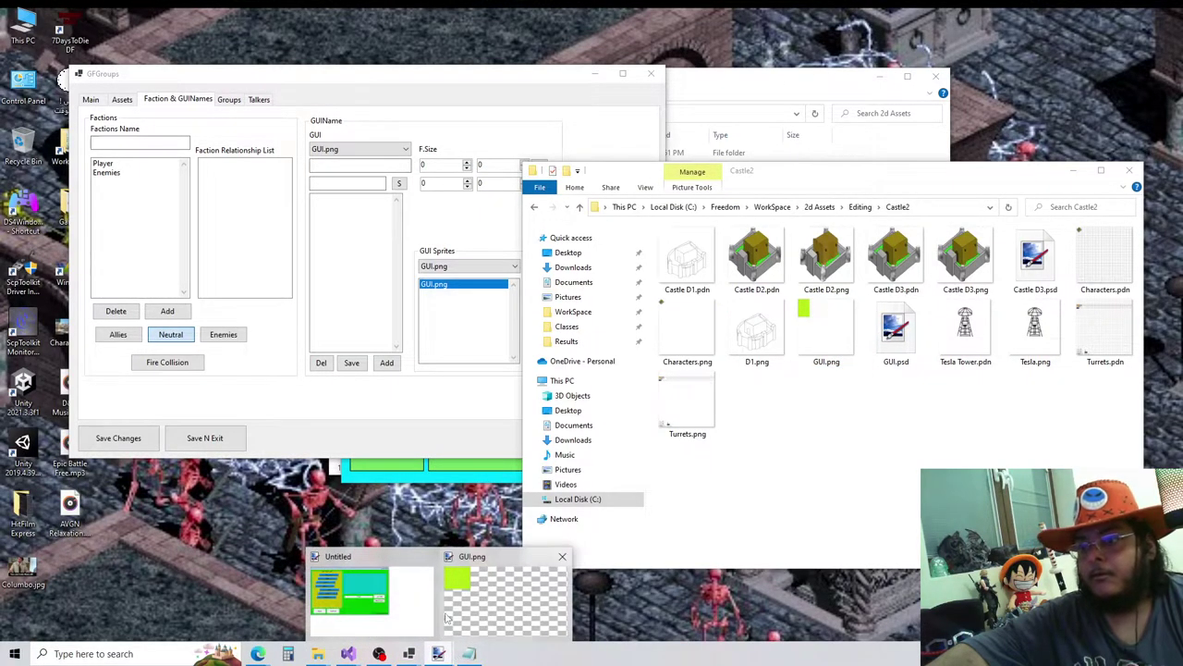
pyautogui.click(481, 601)
pyautogui.scroll(2, 163, 199)
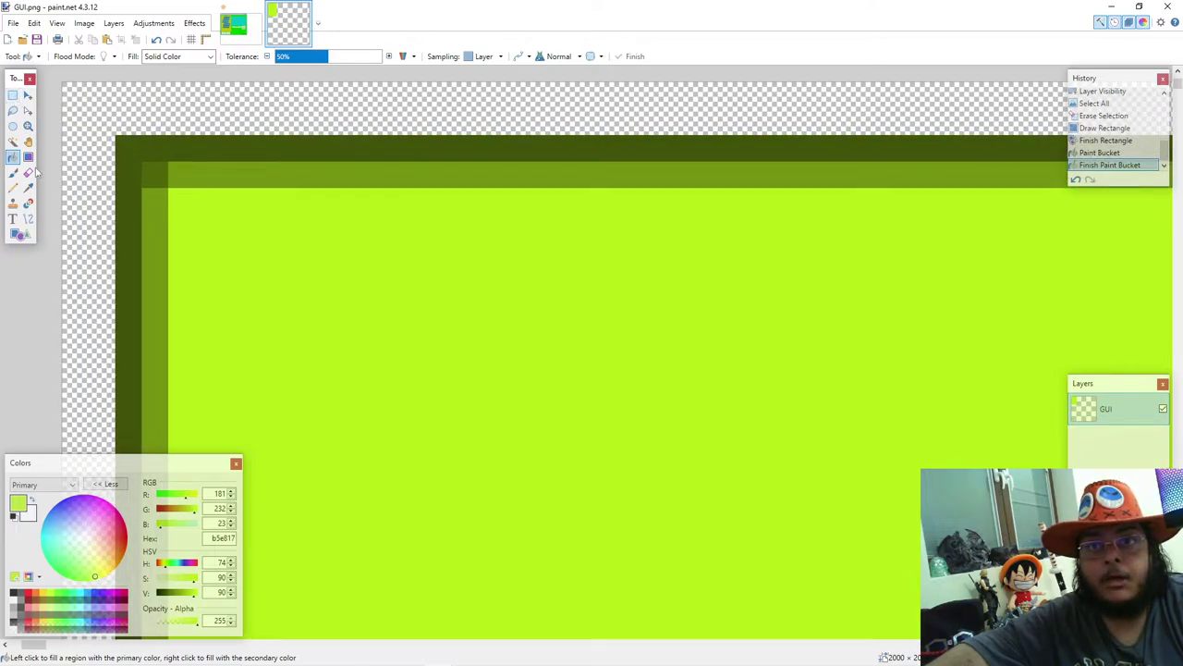
# Step: Mark single pixels with the Pencil around the panel's upper-left corner to gauge its margin, and undo the marks
pyautogui.click(13, 186)
pyautogui.click(96, 95)
pyautogui.click(102, 122)
pyautogui.click(75, 122)
pyautogui.click(75, 95)
pyautogui.hotkey('ctrl', 'z')
pyautogui.hotkey('ctrl', 'z')
pyautogui.hotkey('ctrl', 'z')
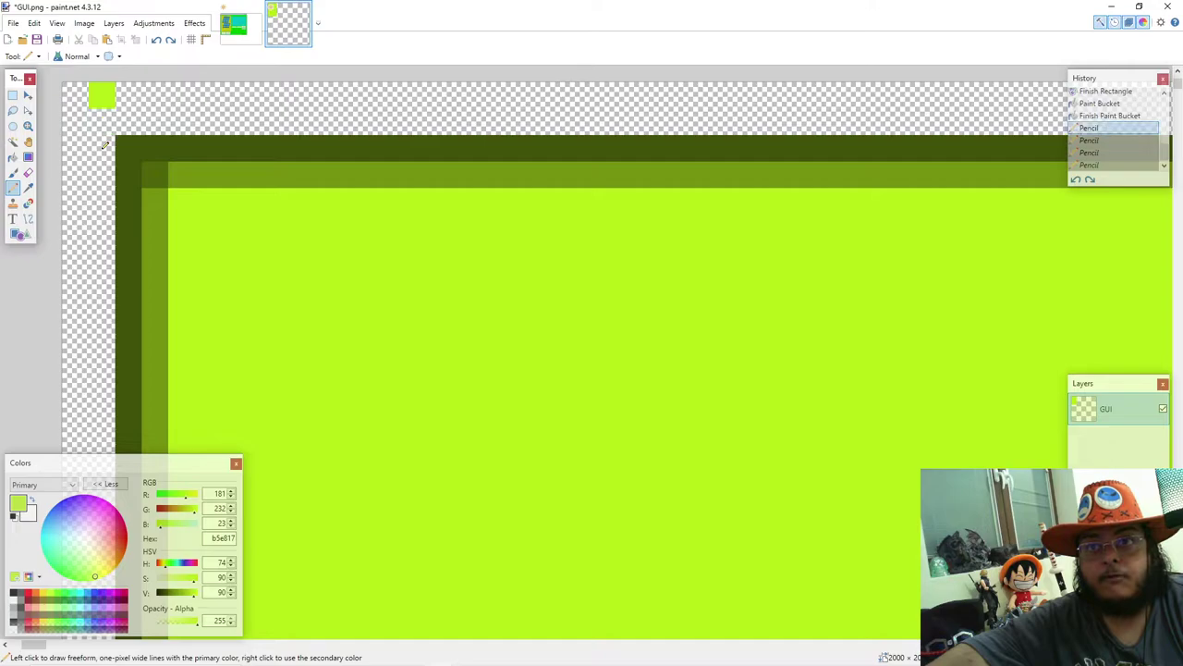
pyautogui.click(135, 137)
pyautogui.hotkey('ctrl', 'z')
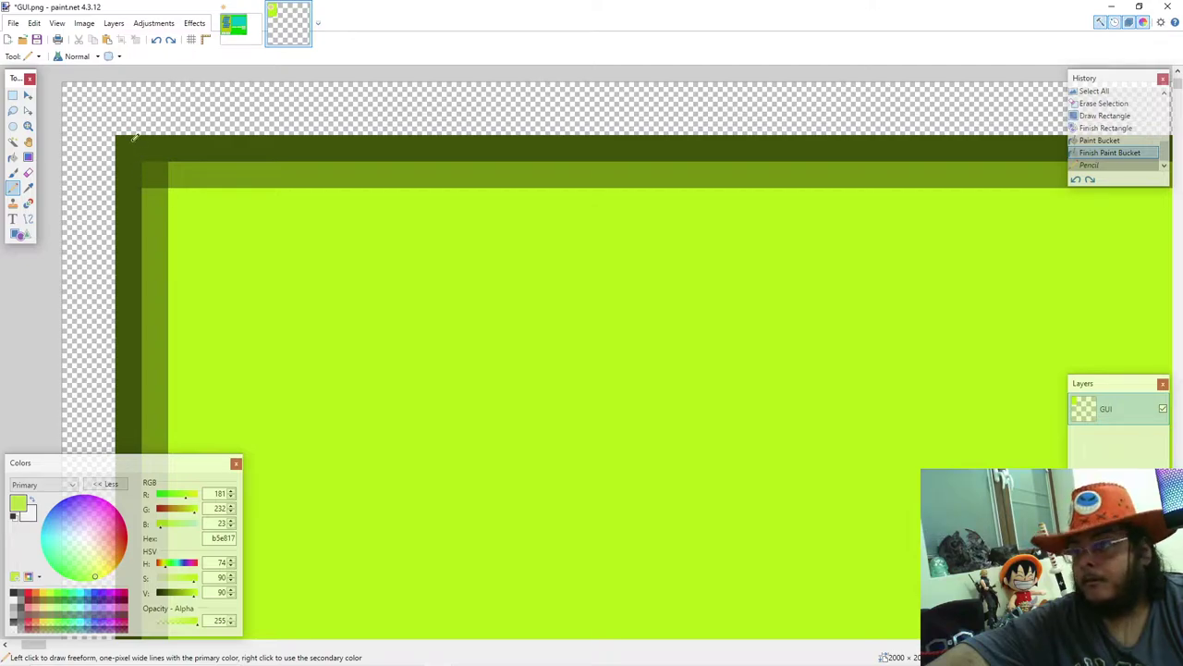
# Step: Return to GFGroups, put away the paint.net and 2d Assets windows, and bring GFEditing to the front
pyautogui.hotkey('alt', 'Tab')
pyautogui.hotkey('alt', 'Tab')
pyautogui.press('Tab')
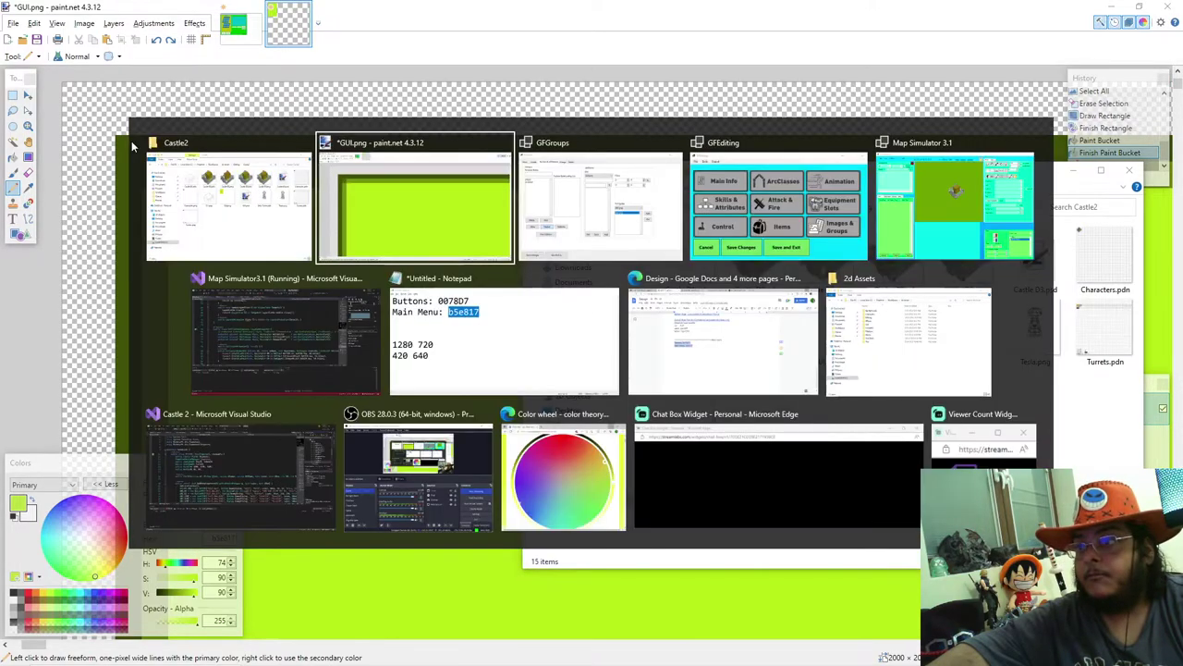
pyautogui.click(359, 163)
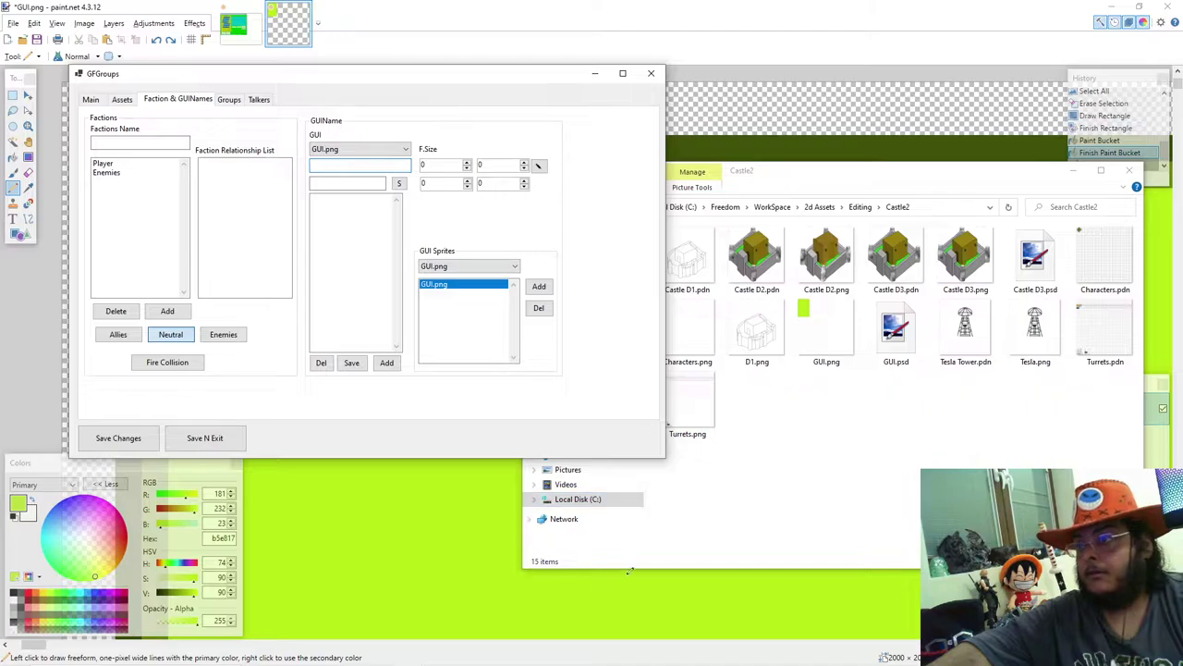
pyautogui.click(431, 655)
pyautogui.click(431, 655)
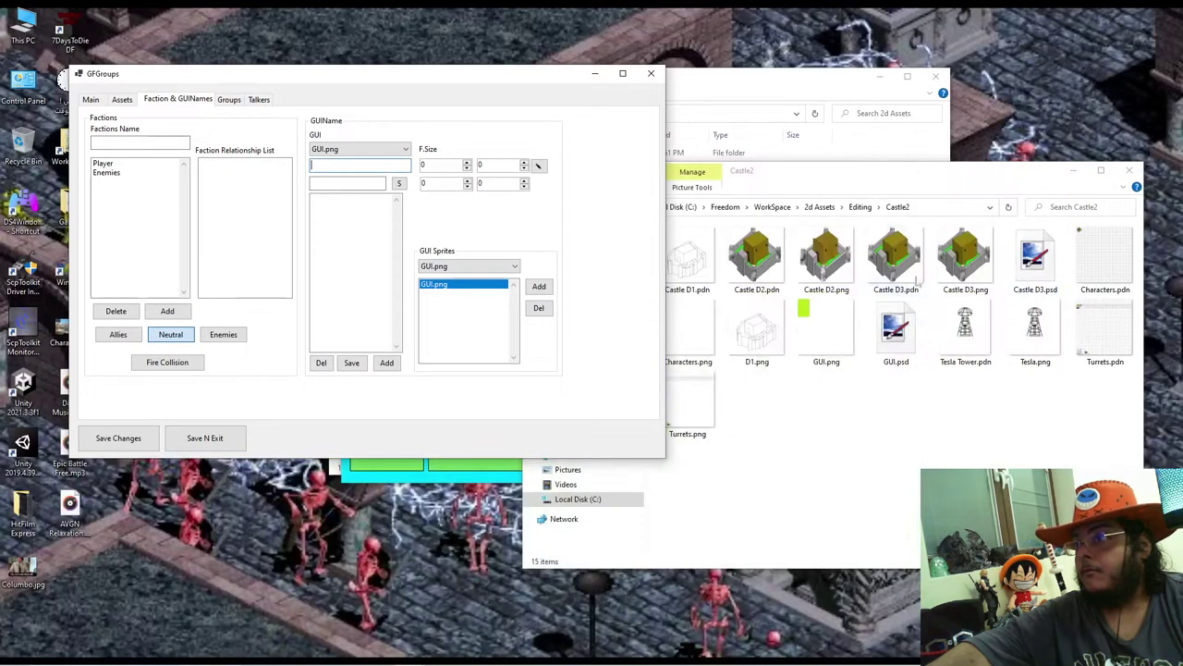
pyautogui.click(792, 143)
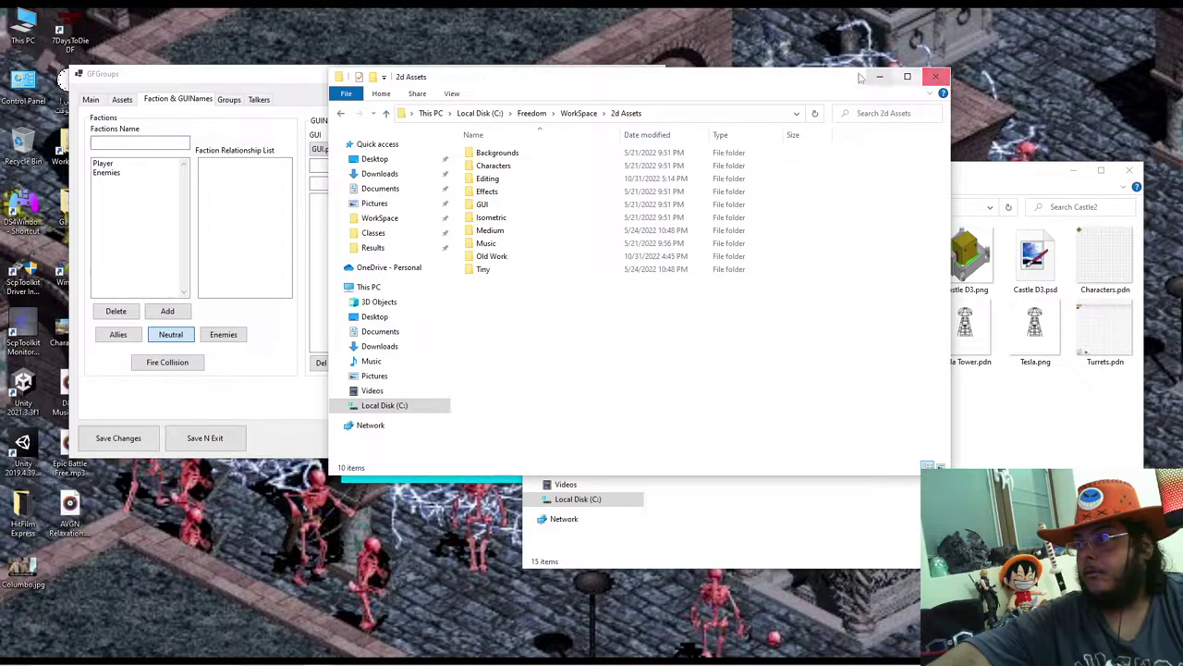
pyautogui.moveTo(841, 88); pyautogui.dragTo(784, 163)
pyautogui.click(822, 152)
pyautogui.click(443, 481)
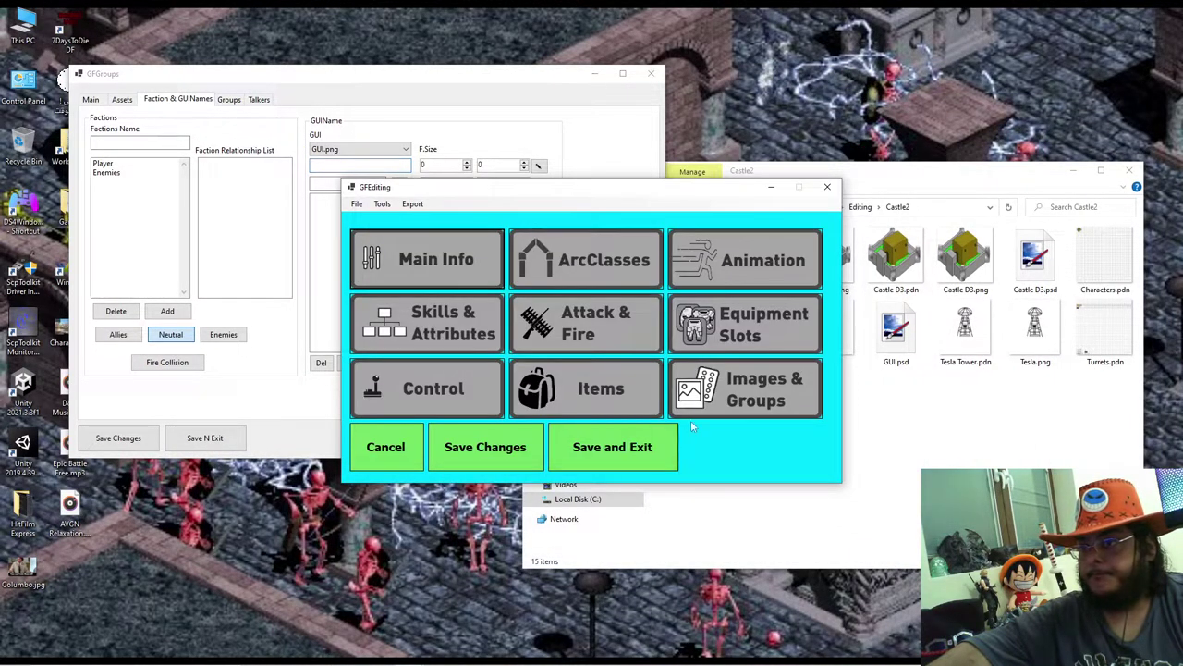
# Step: Open the Images & Groups viewer beside GFGroups and reselect GUI.png as the GUI sprite to preview it
pyautogui.click(740, 388)
pyautogui.moveTo(373, 88); pyautogui.dragTo(859, 89)
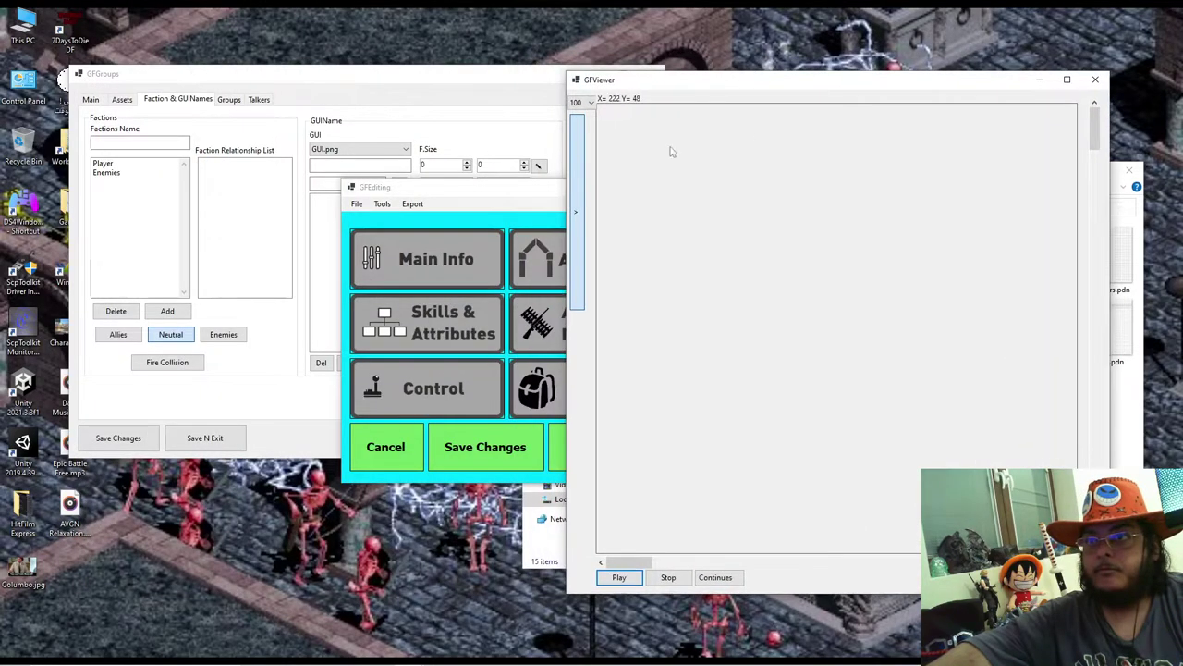
pyautogui.click(360, 149)
pyautogui.click(362, 159)
# Step: Set both values in the first row of the GUI.png frame's F.Size to 2
pyautogui.doubleClick(424, 165)
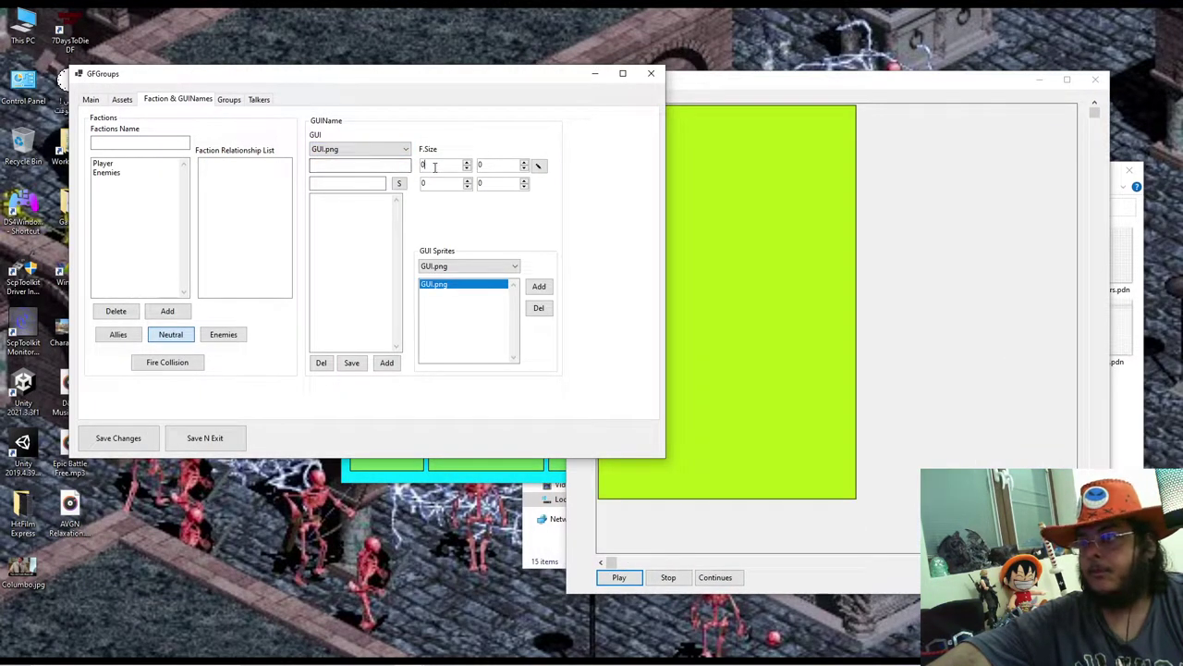
pyautogui.write('2')
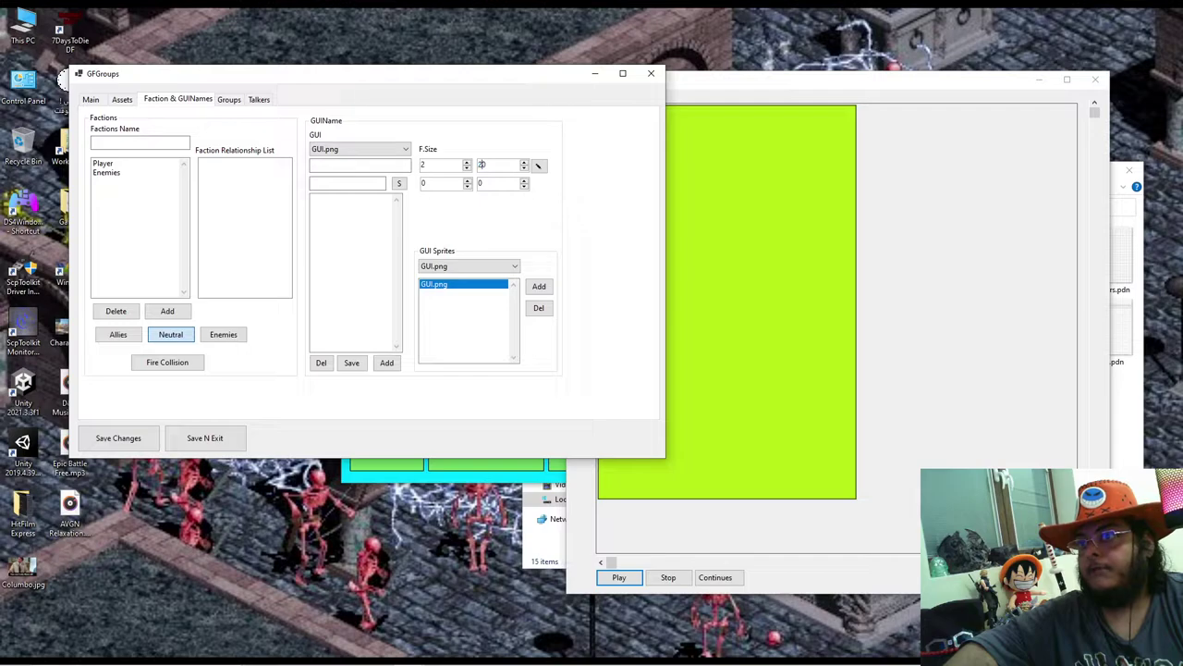
pyautogui.press('Delete')
pyautogui.hotkey('alt', 'Tab')
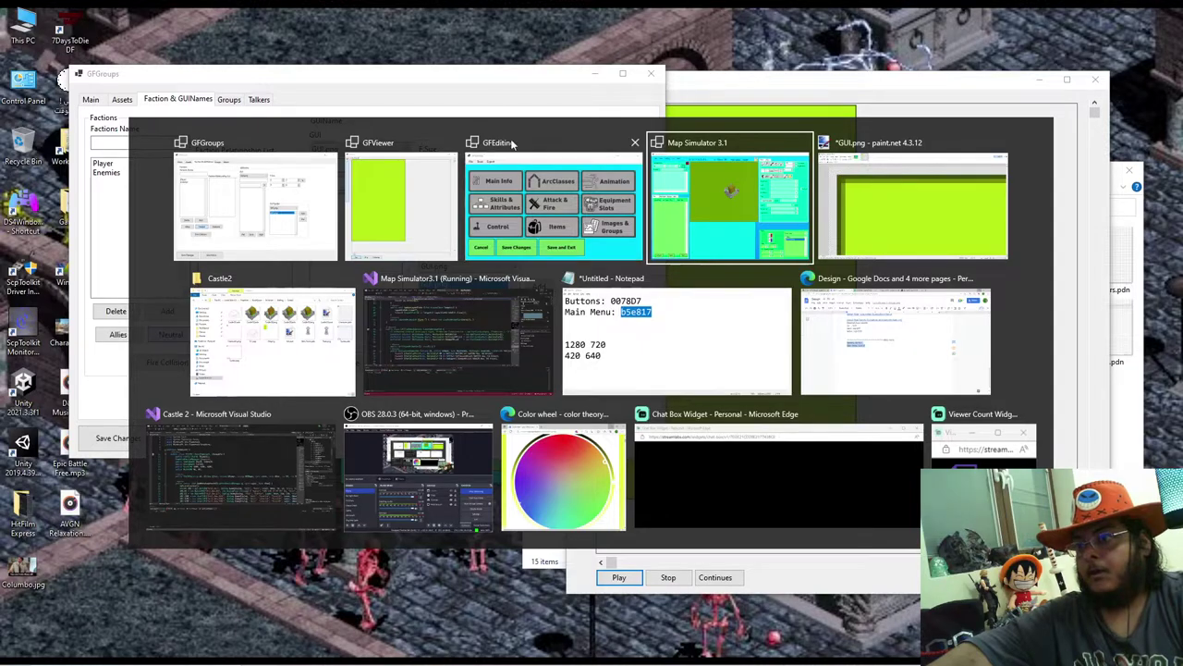
# Step: Set the frame size of the GUI.png interface entry to 420 by 640
pyautogui.press('Escape')
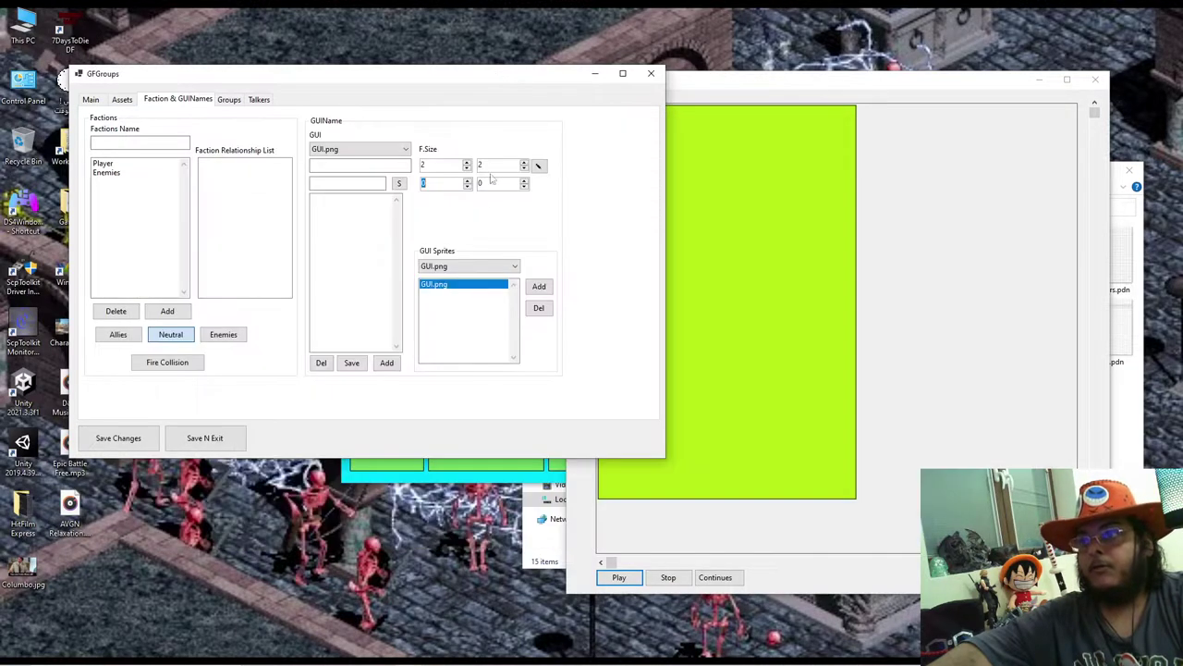
pyautogui.write('2')
pyautogui.doubleClick(443, 183)
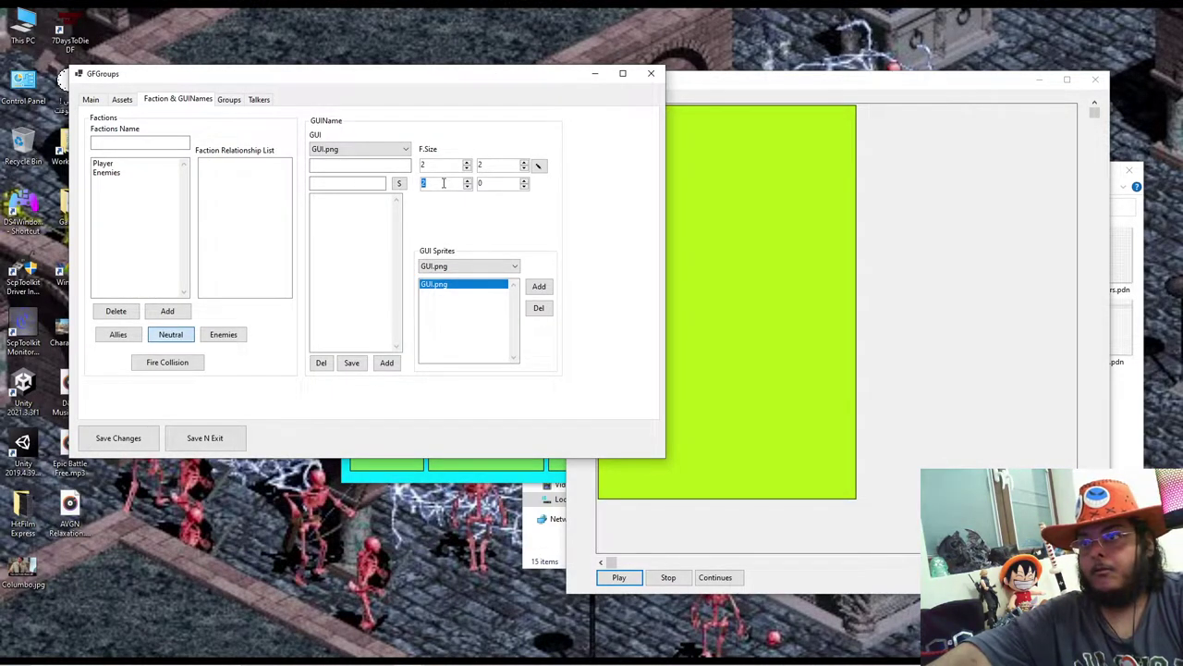
pyautogui.click(480, 183)
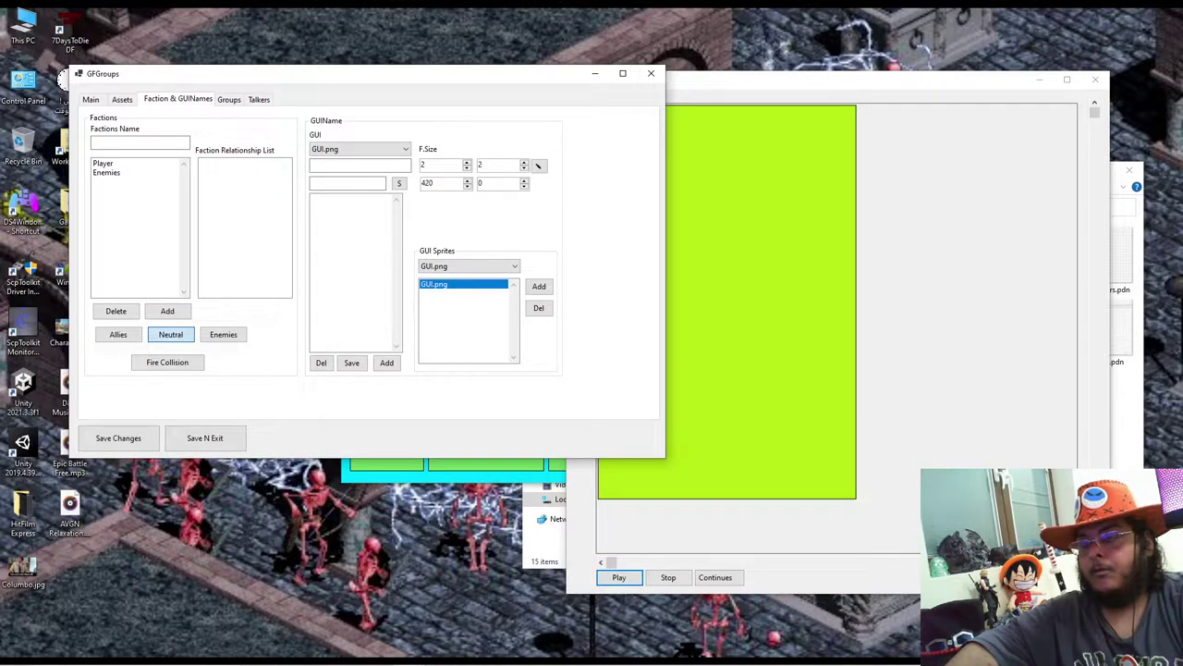
pyautogui.write('64')
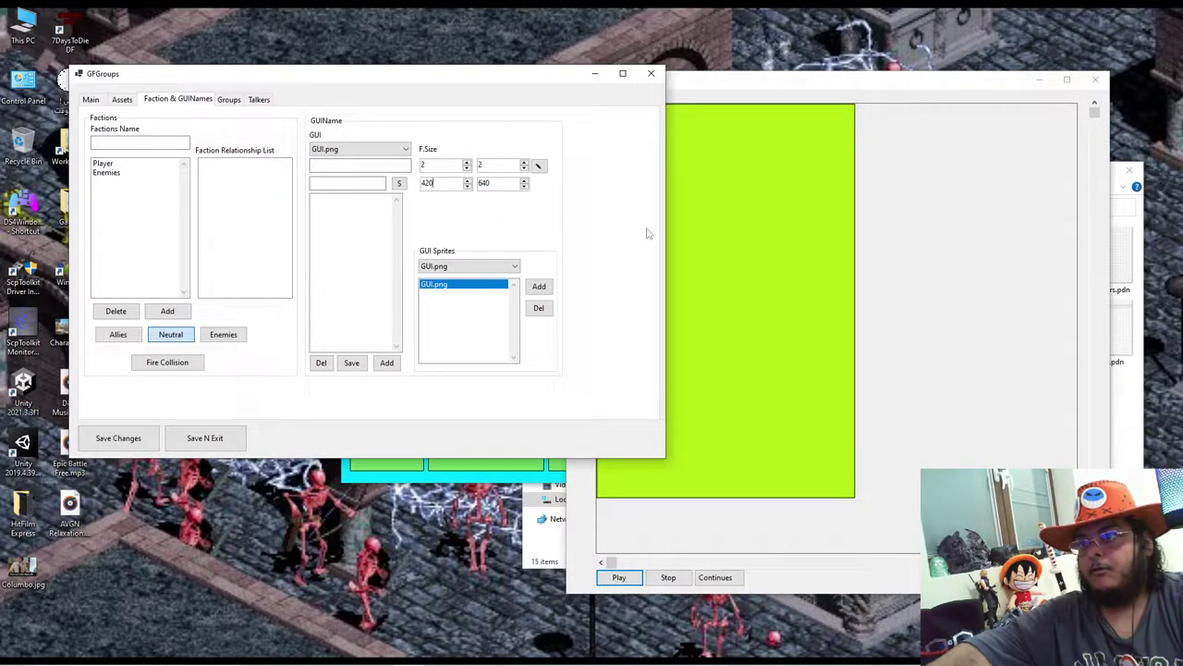
# Step: Name the GUI entry MainGB and add it to the GUI name list
pyautogui.click(403, 165)
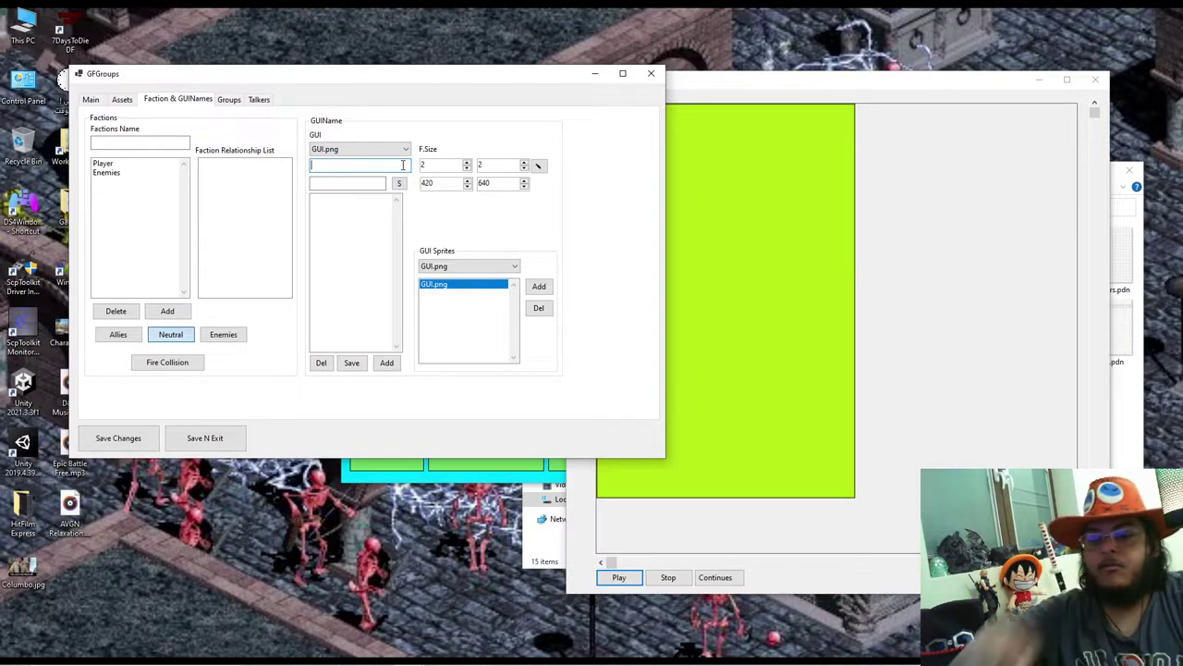
pyautogui.write('Main')
pyautogui.write('GB')
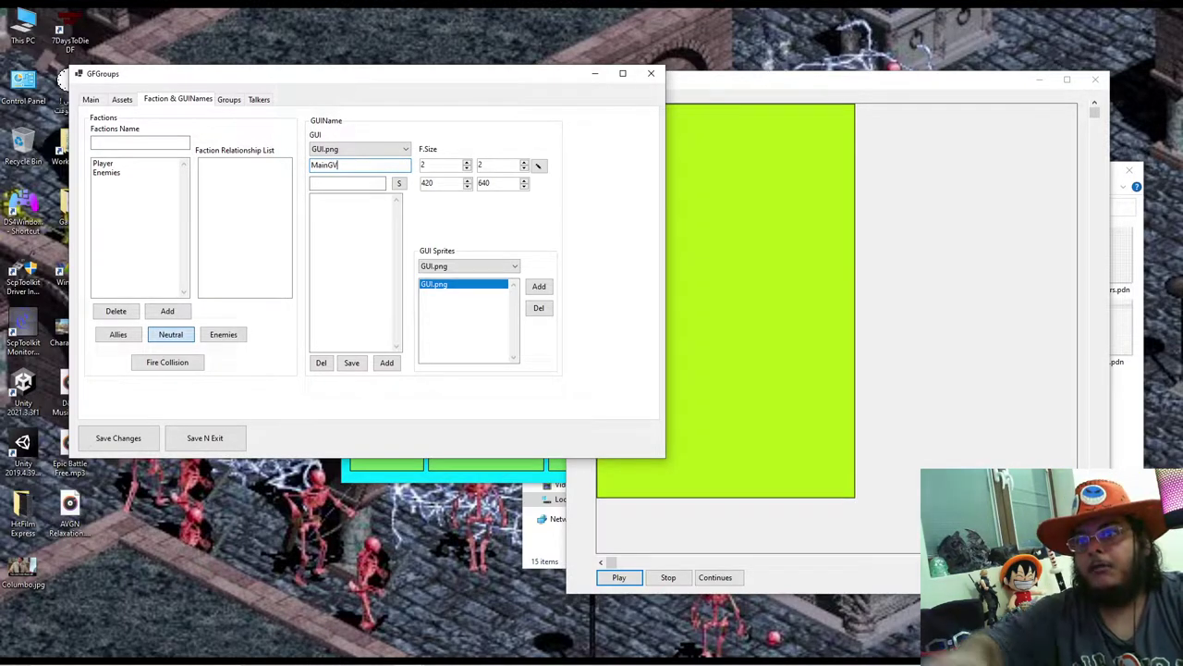
pyautogui.click(386, 362)
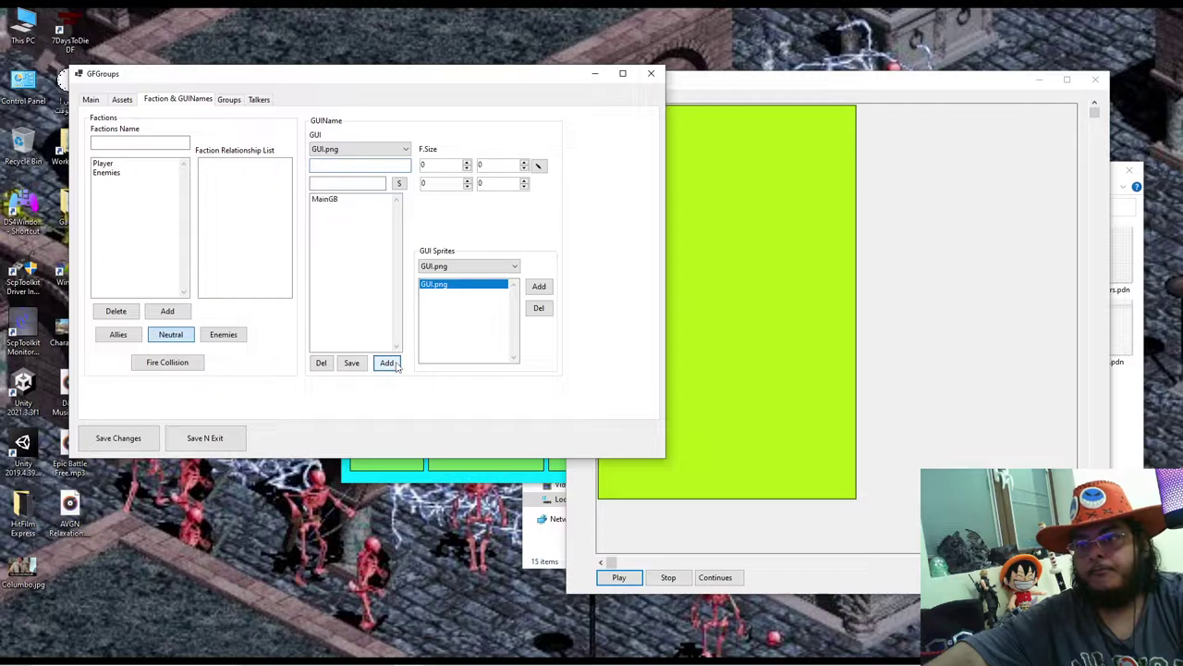
# Step: Save and close the groups editor, then save the game file and exit its editor
pyautogui.click(205, 437)
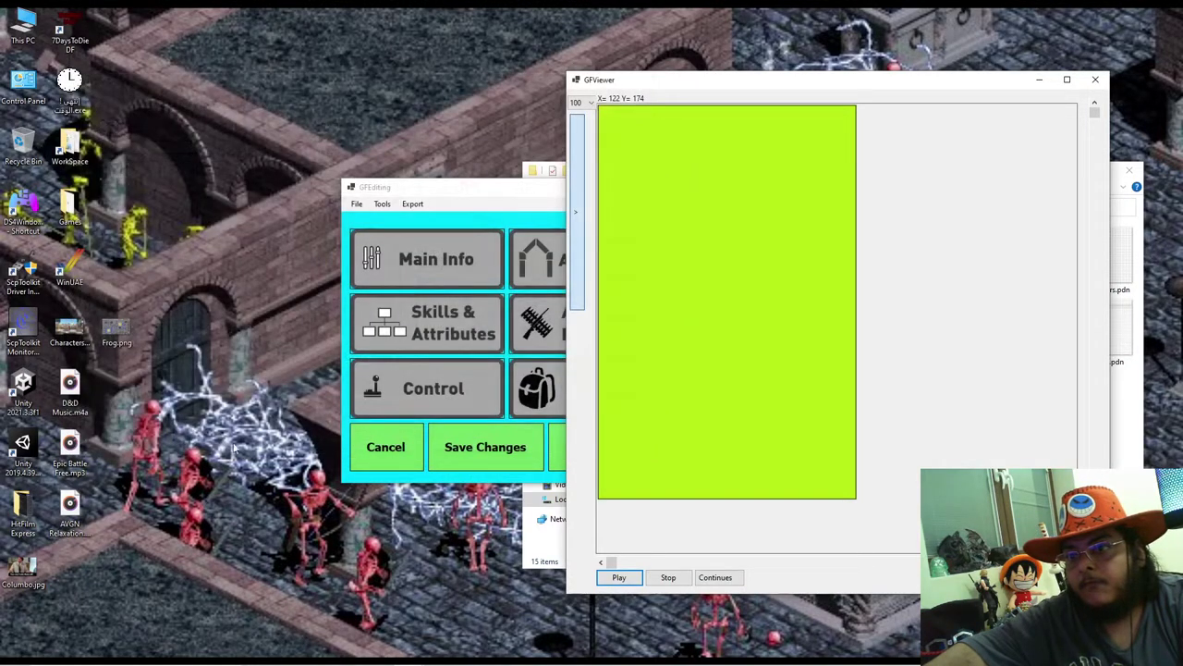
pyautogui.click(513, 449)
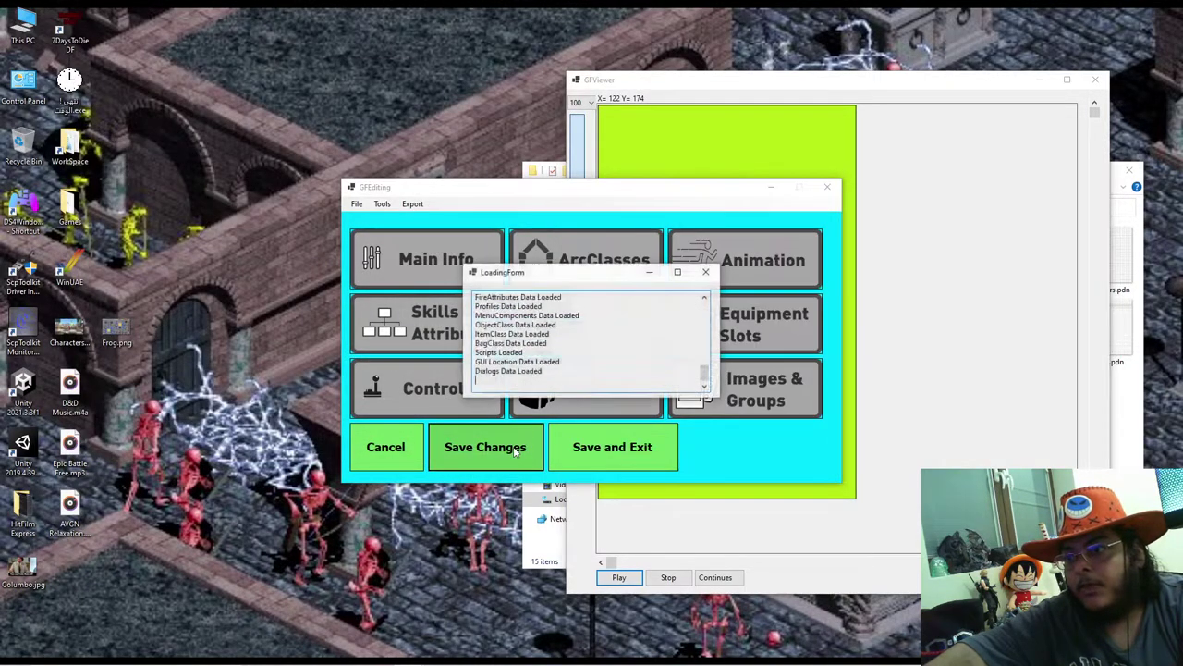
pyautogui.click(356, 204)
pyautogui.click(381, 232)
pyautogui.click(612, 446)
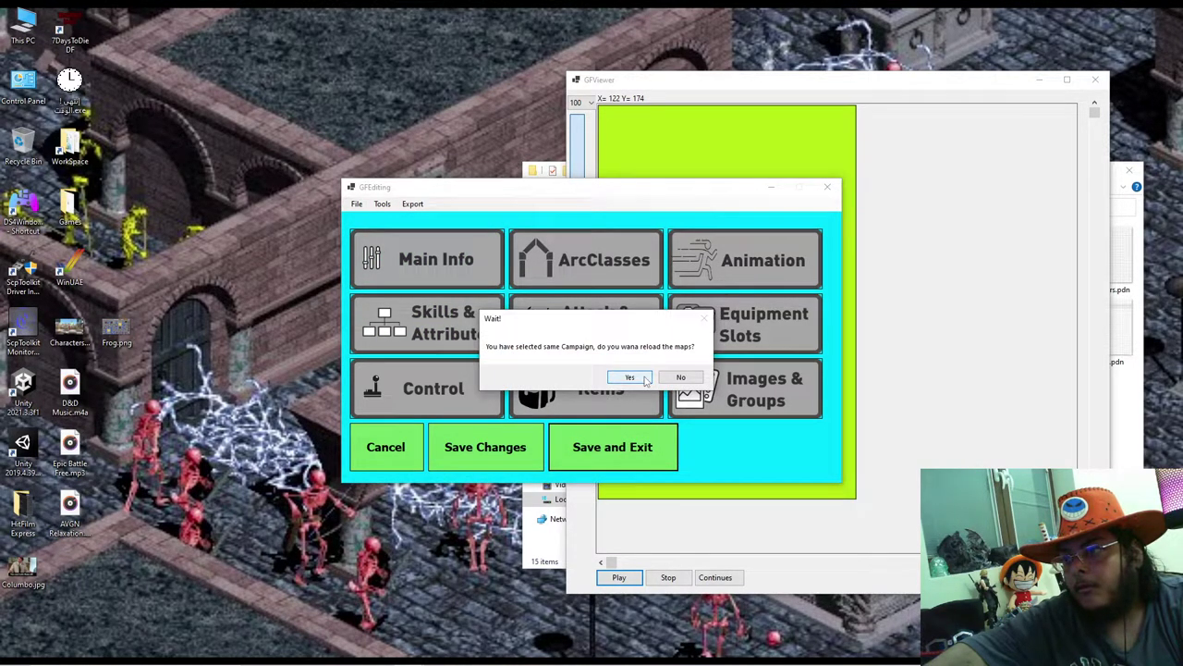
# Step: Reload the MainCamp campaign's maps and load the Main_Menu map
pyautogui.click(630, 377)
pyautogui.click(775, 473)
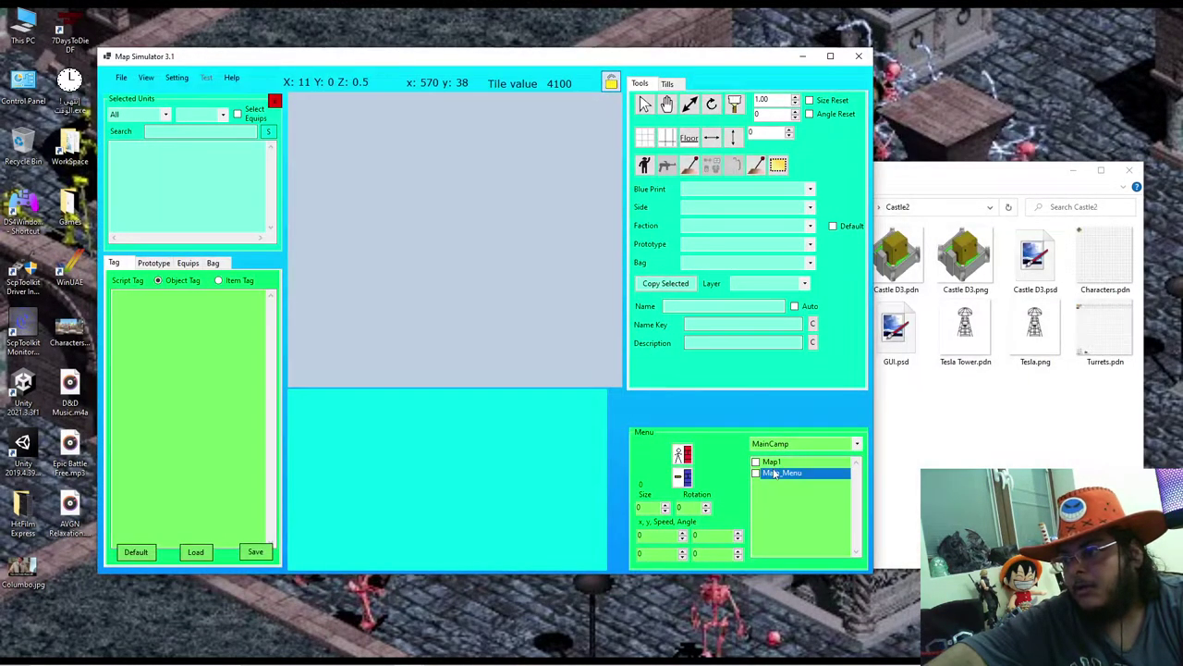
pyautogui.click(684, 381)
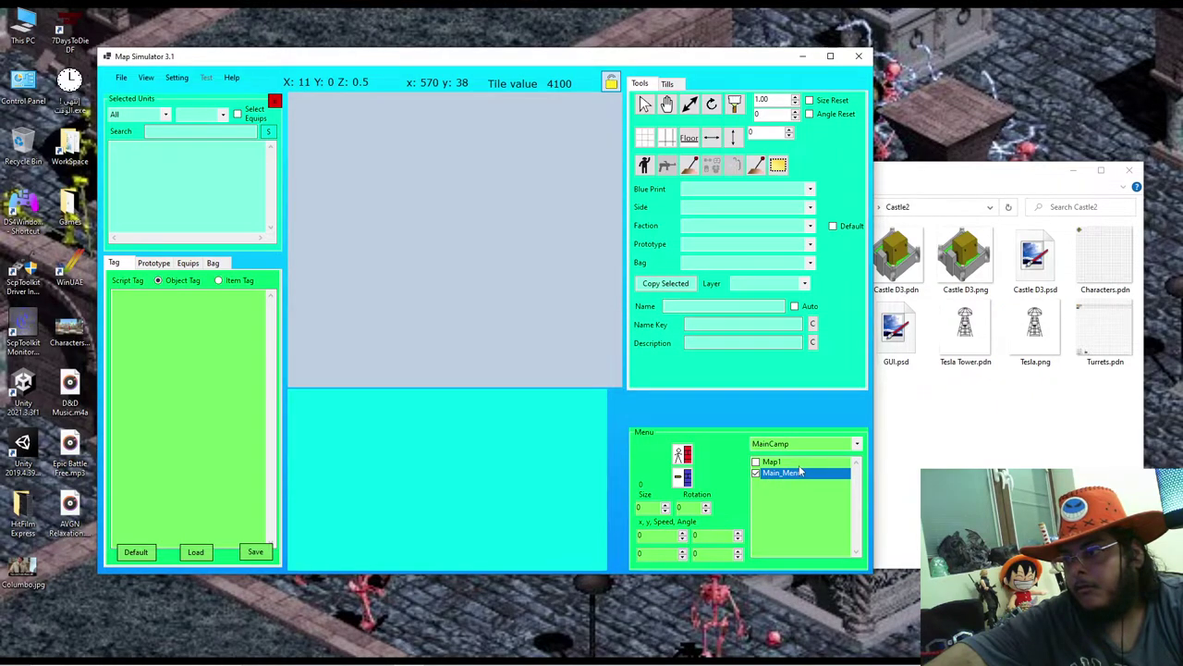
pyautogui.click(786, 462)
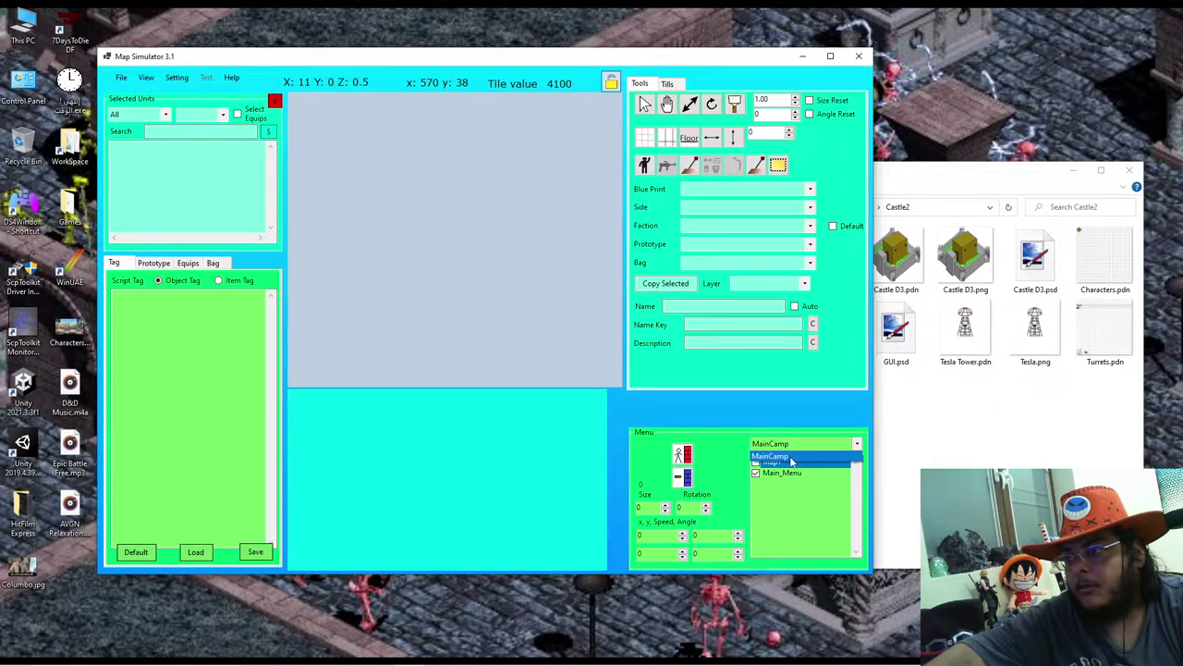
pyautogui.click(800, 444)
pyautogui.click(681, 375)
pyautogui.click(784, 473)
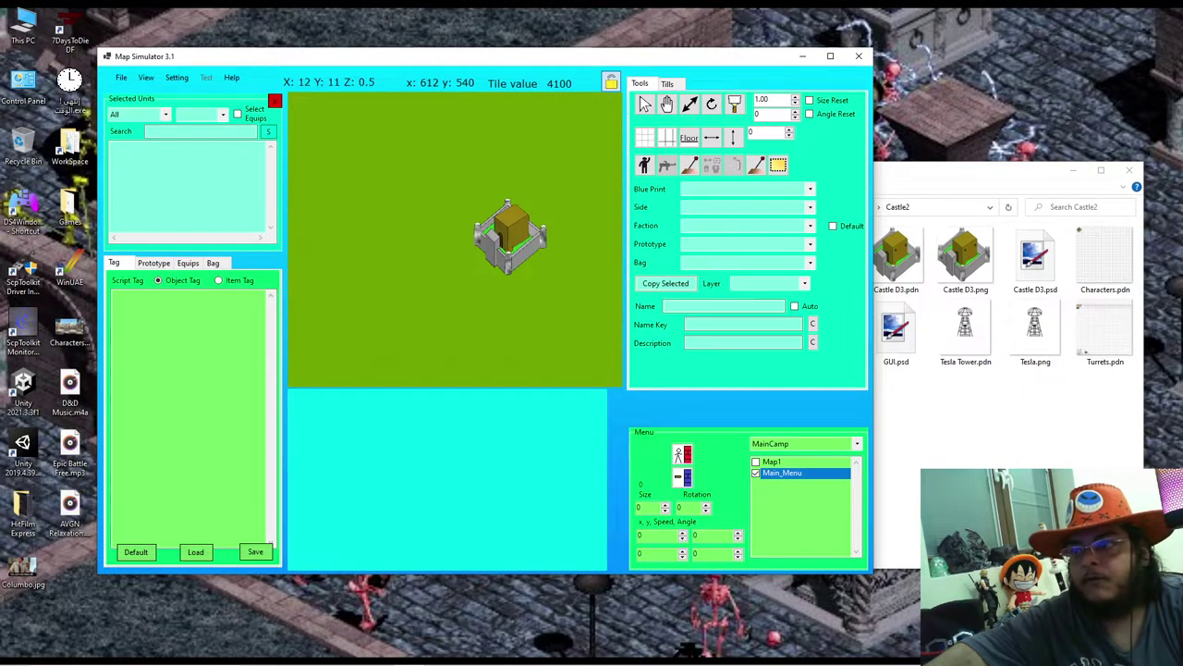
# Step: Open the ScriptWizard and load the Castle2 dialog file with English as the editing language
pyautogui.click(176, 77)
pyautogui.click(208, 104)
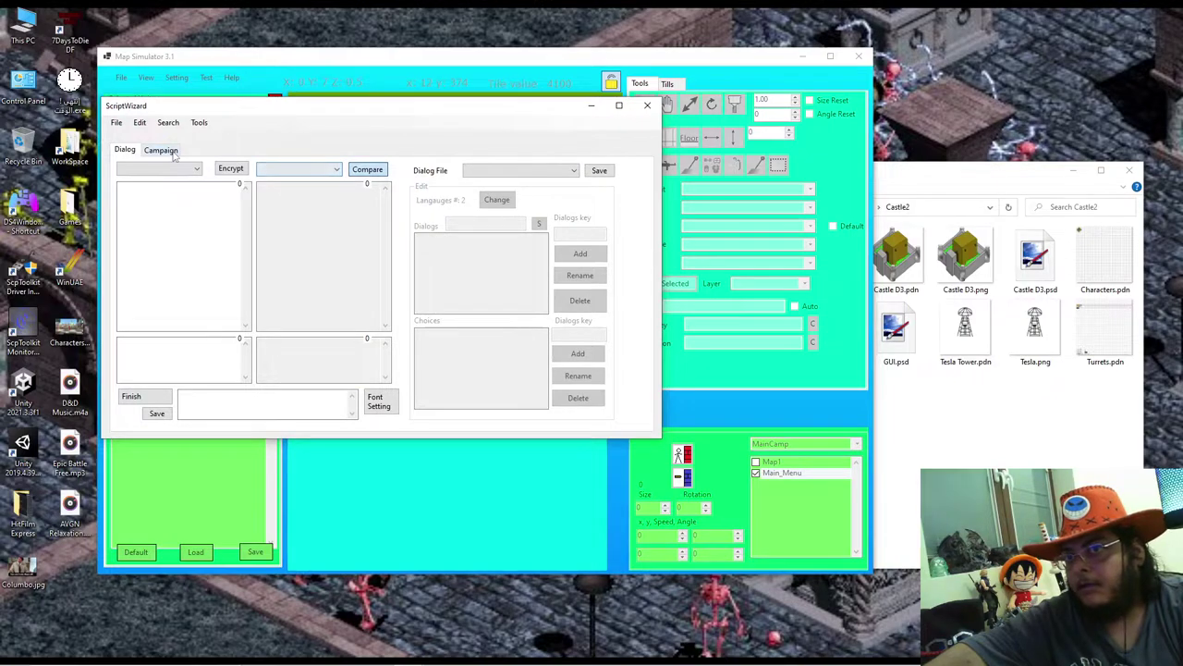
pyautogui.click(163, 151)
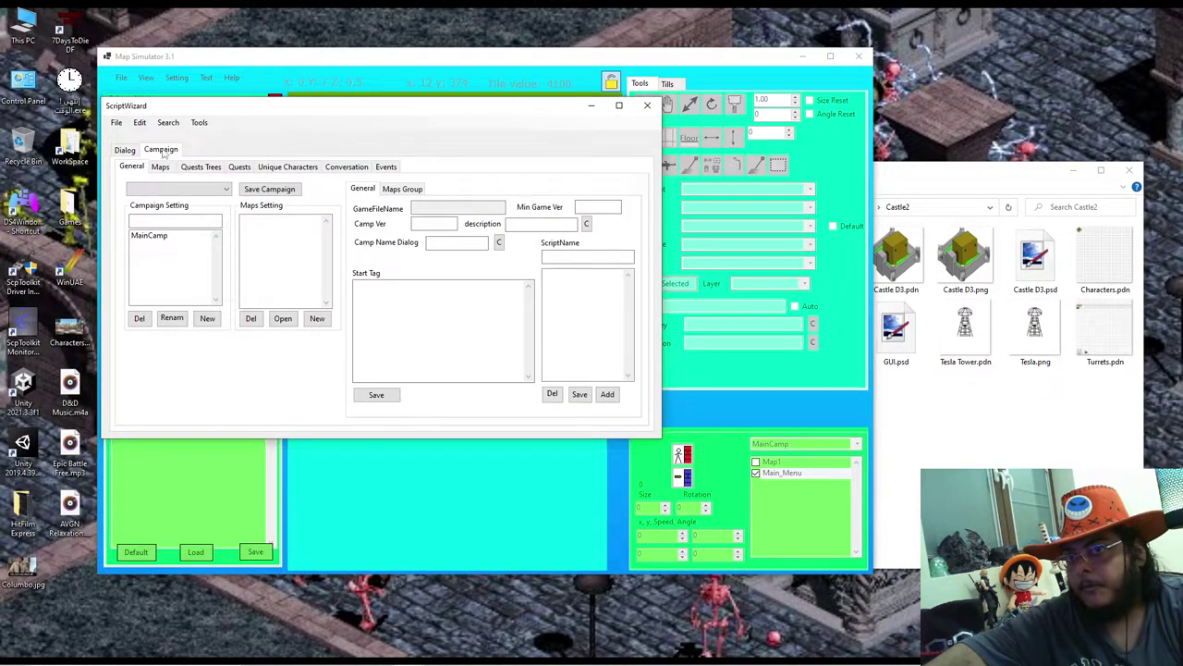
pyautogui.click(122, 149)
pyautogui.click(521, 170)
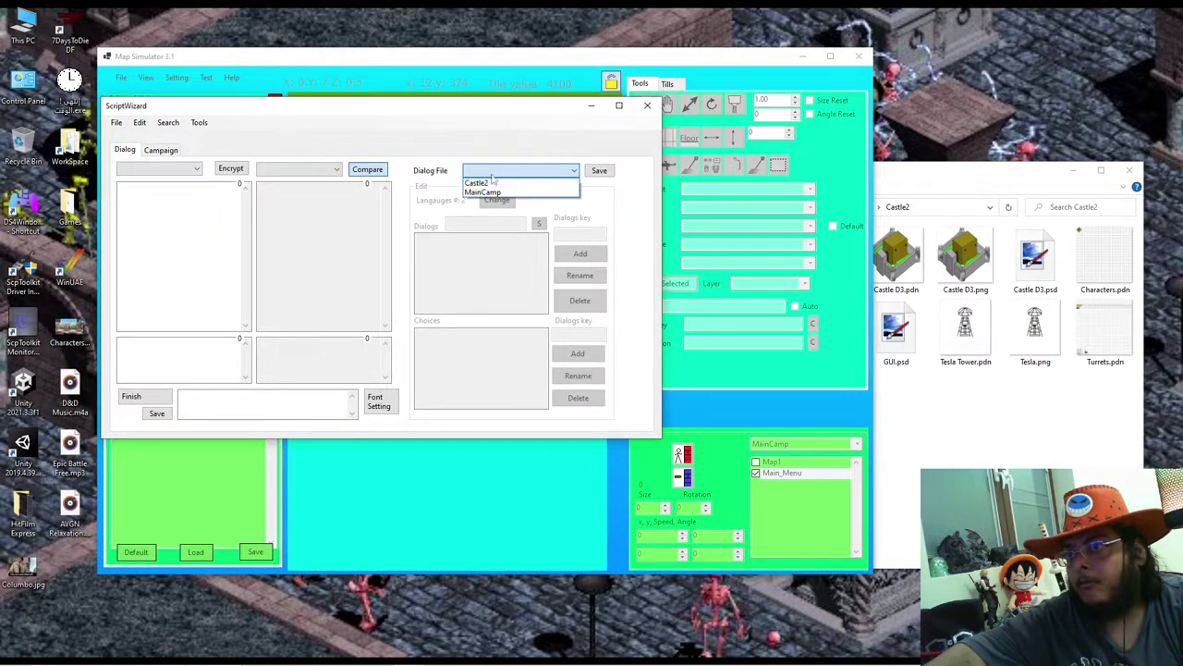
pyautogui.click(472, 187)
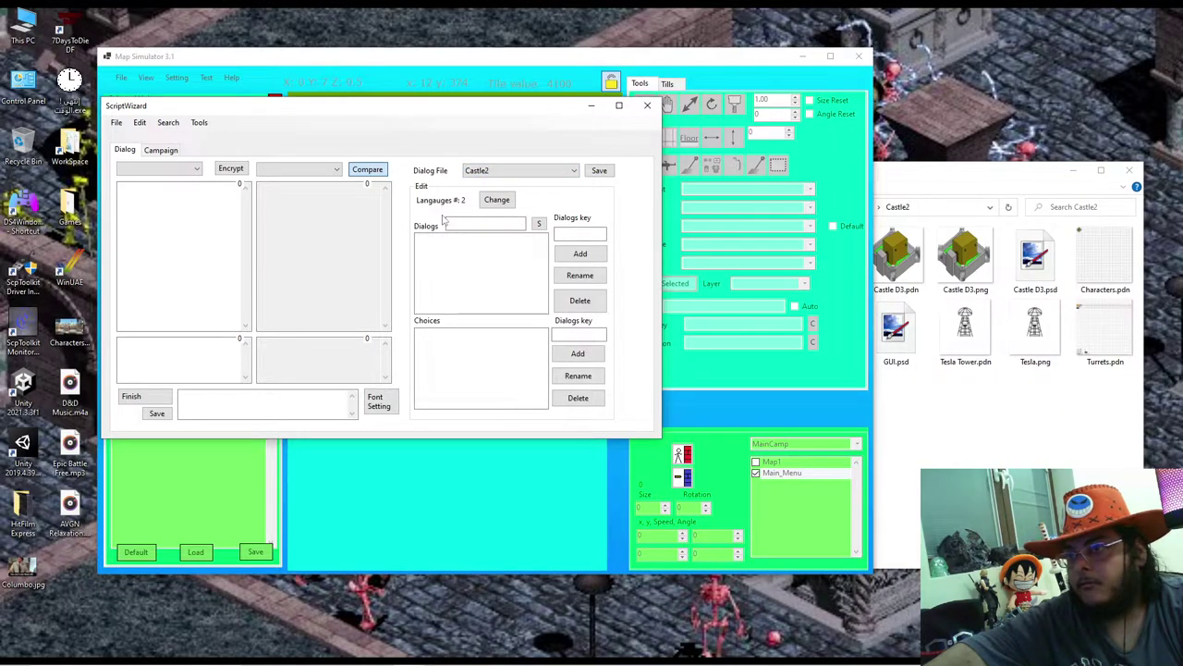
pyautogui.click(180, 170)
pyautogui.click(166, 181)
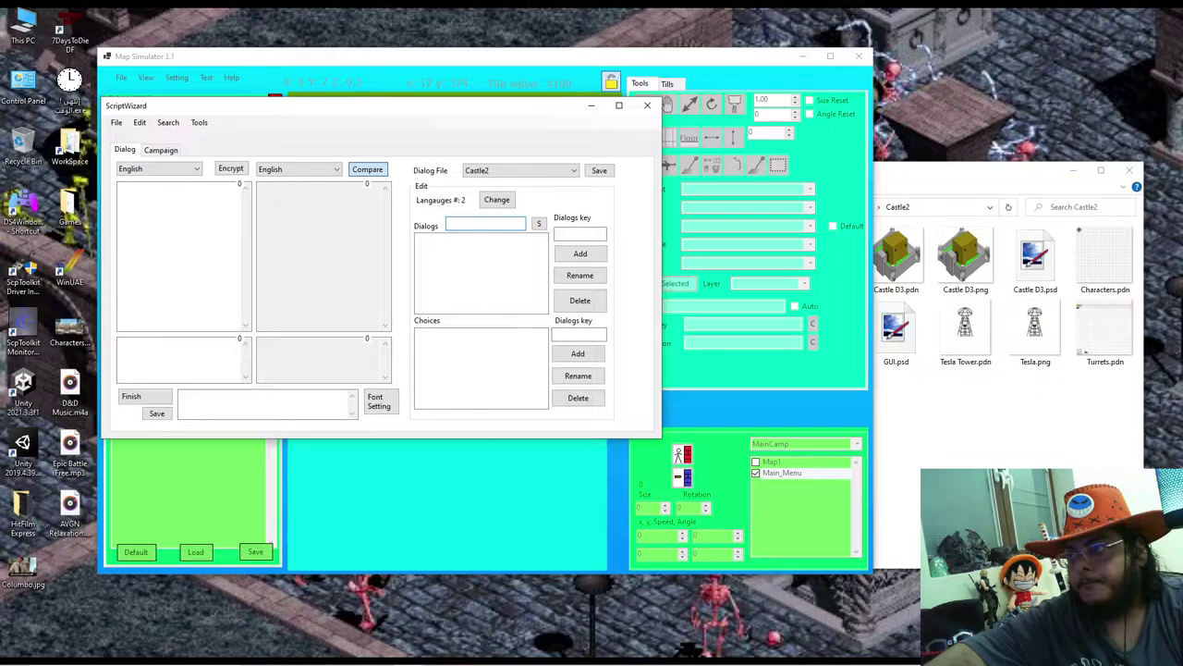
# Step: Examine the heading of the game-mode group in the untitled main menu mockup in paint.net
pyautogui.click(441, 654)
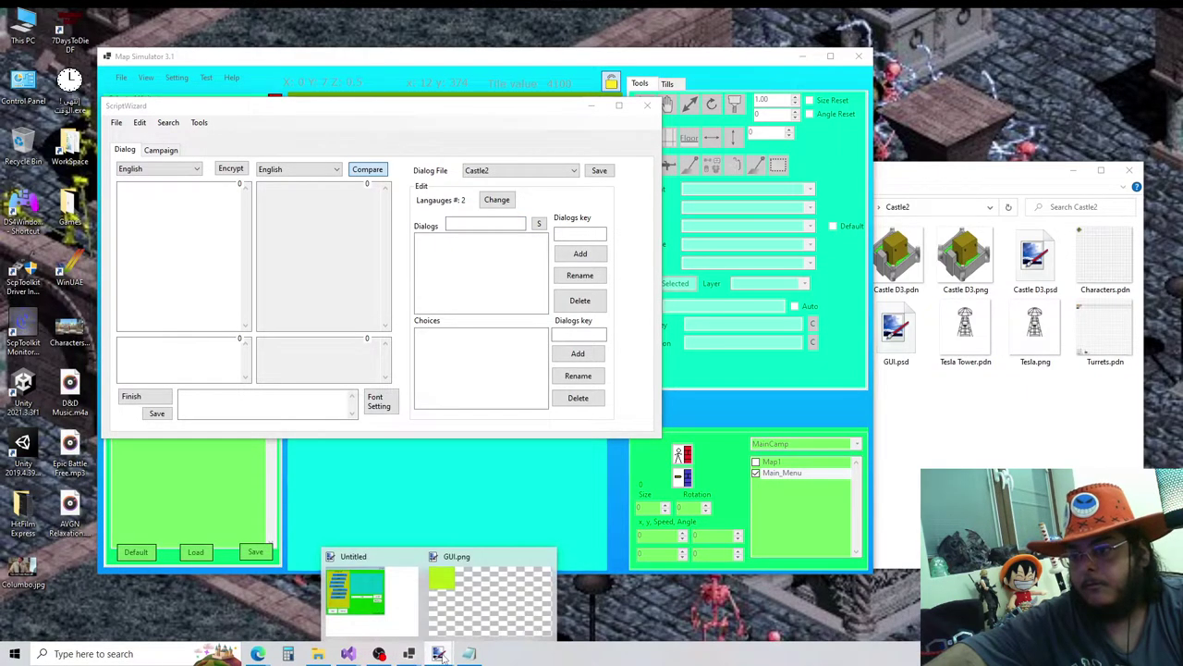
pyautogui.click(385, 607)
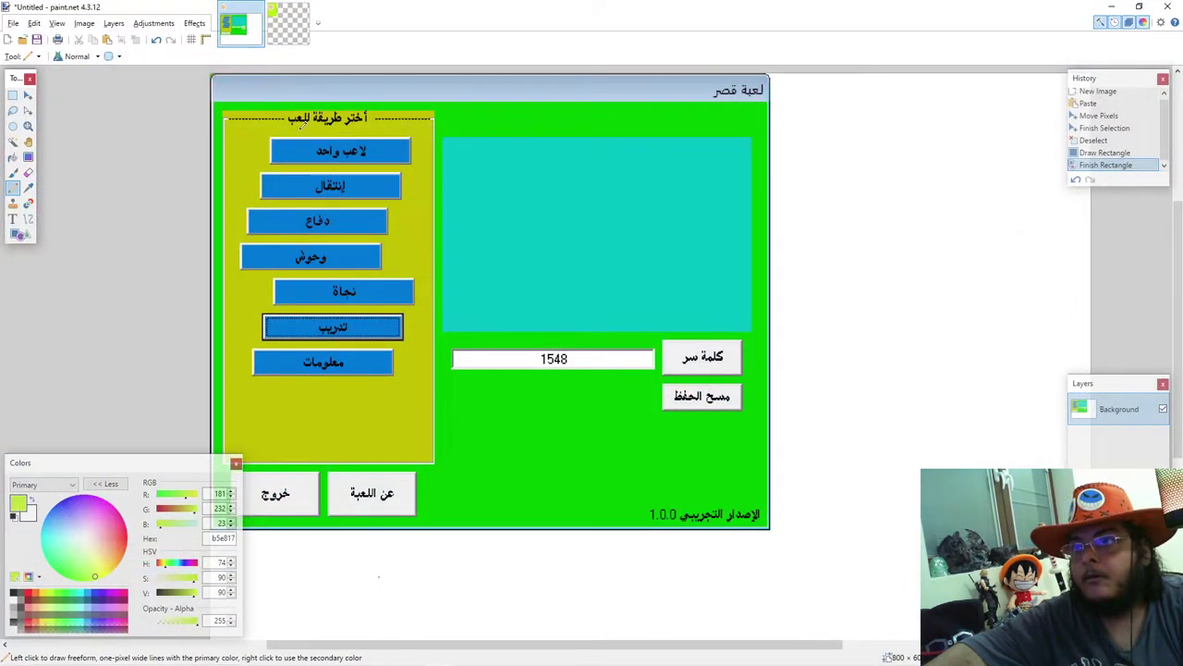
pyautogui.click(1112, 7)
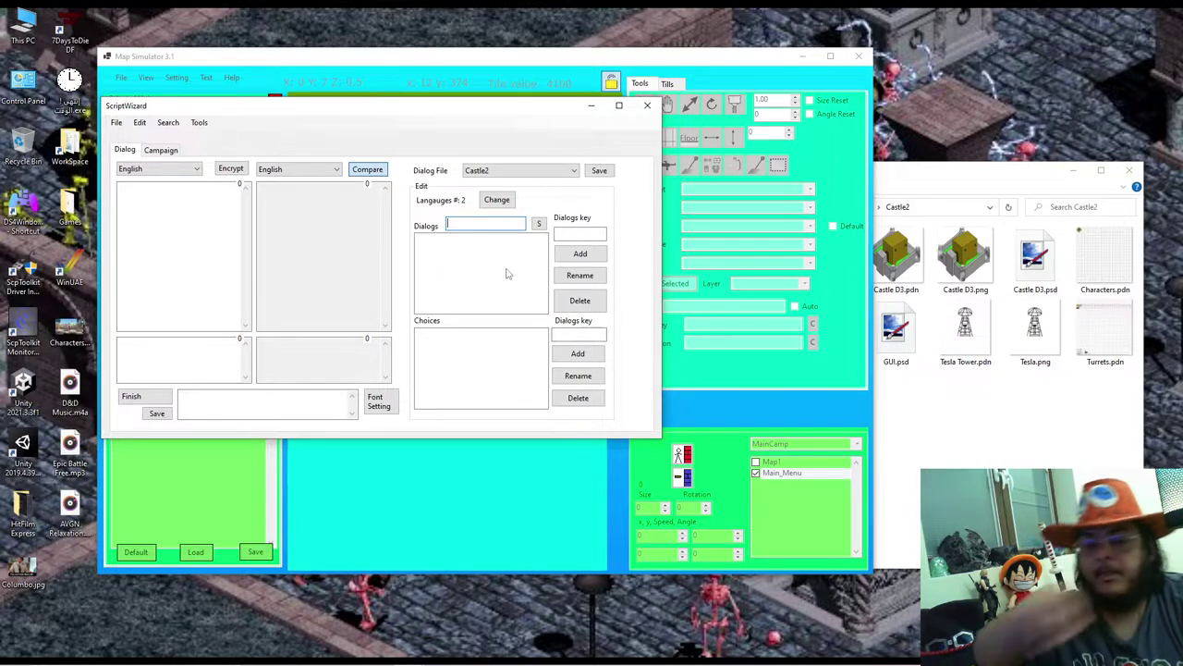
pyautogui.write('MainGB')
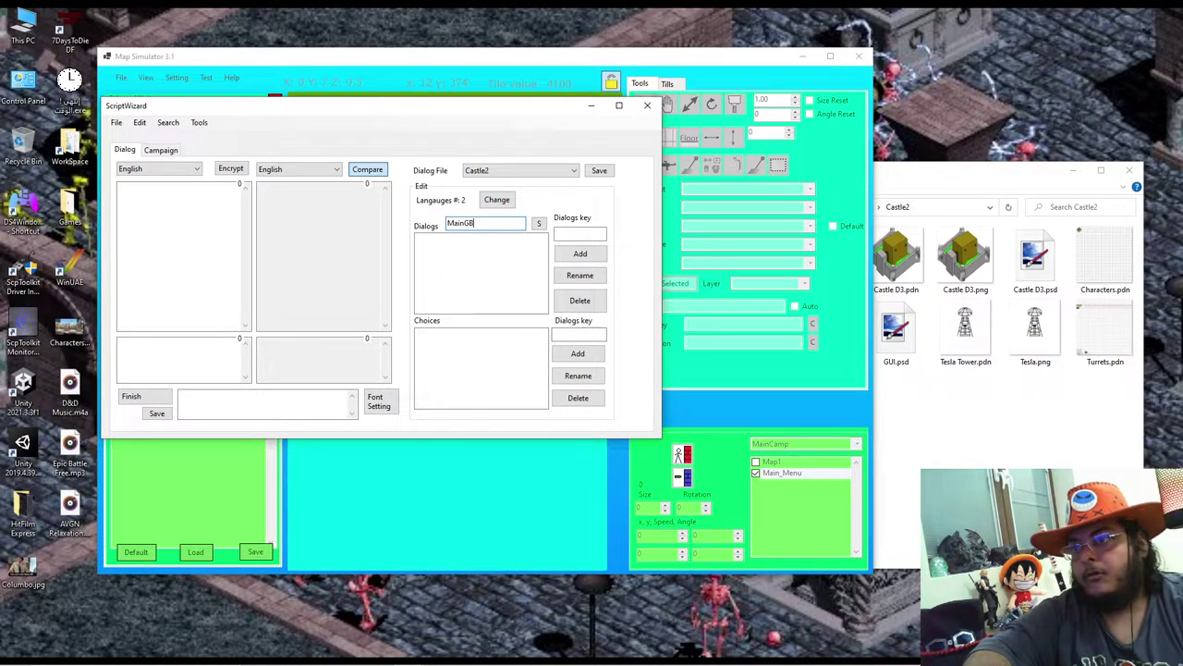
pyautogui.press('Tab')
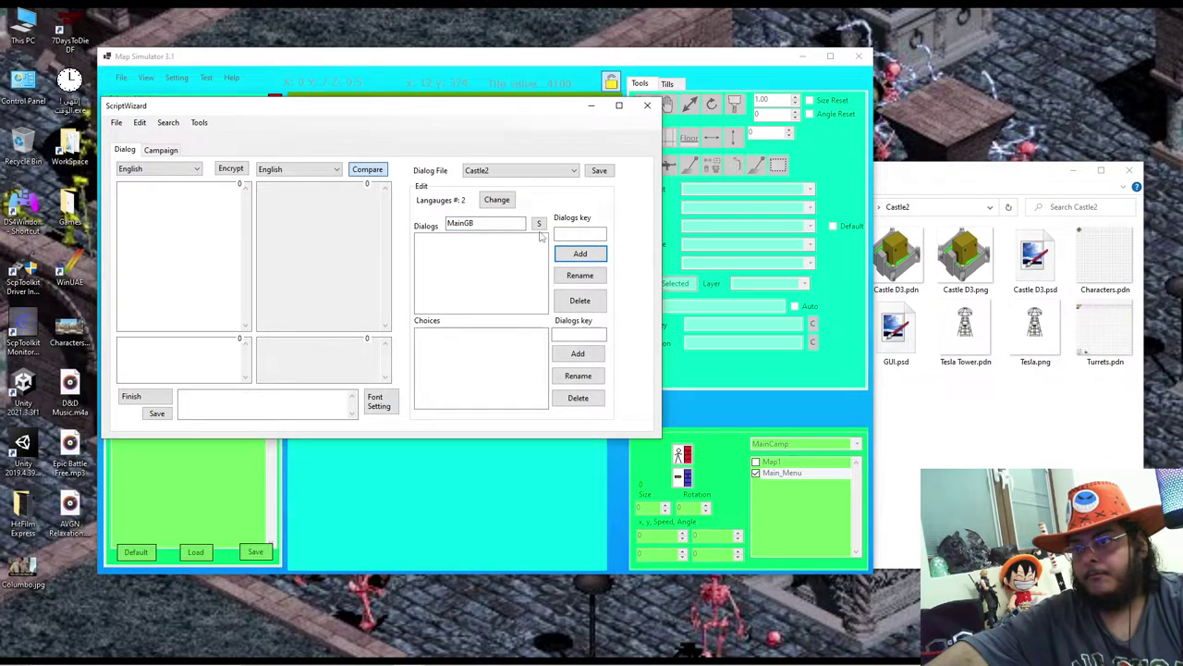
pyautogui.doubleClick(490, 223)
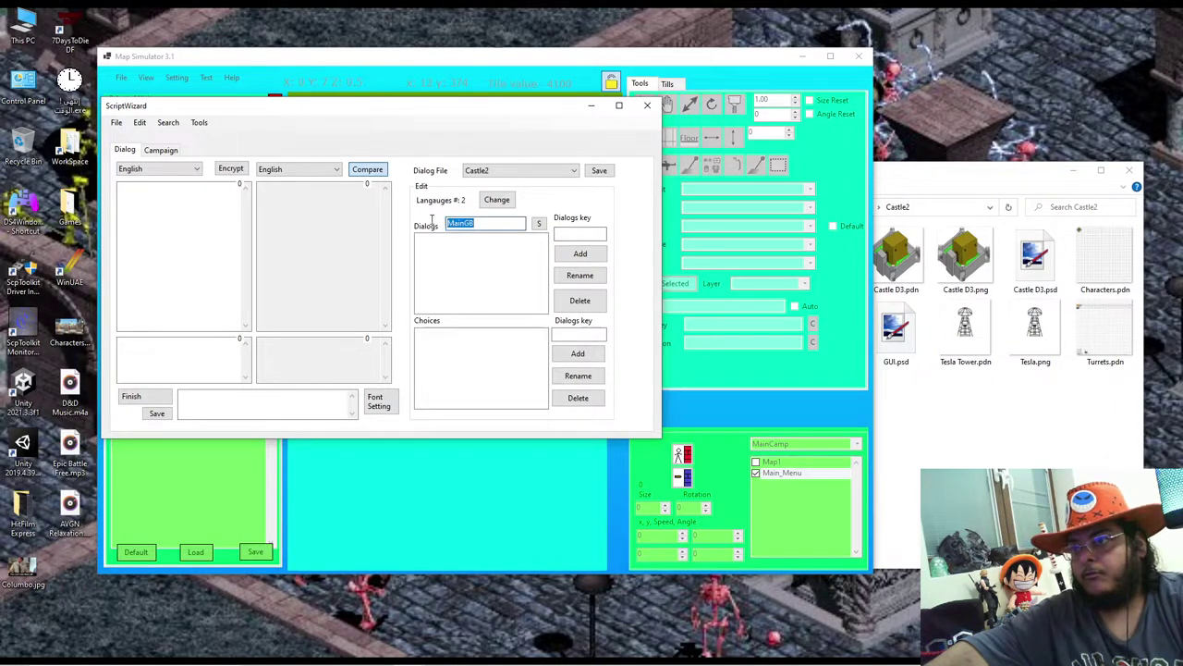
pyautogui.press('BackSpace')
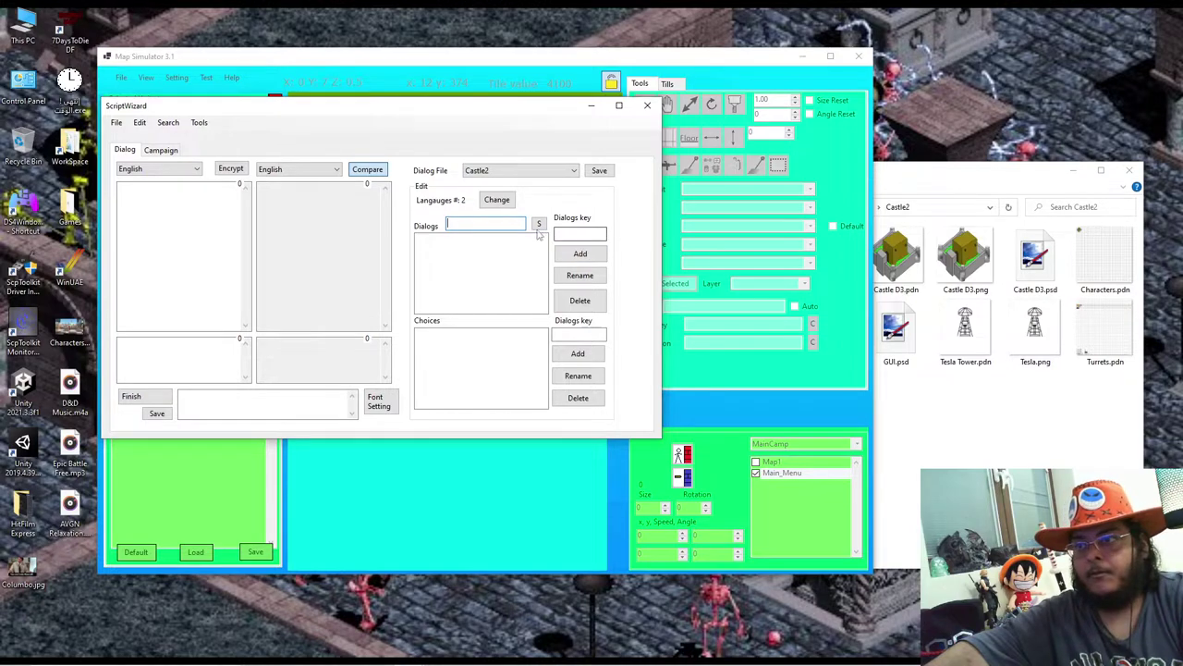
# Step: Add a dialog with the key MainGB to the Castle2 dialog file and select it
pyautogui.write('Mai')
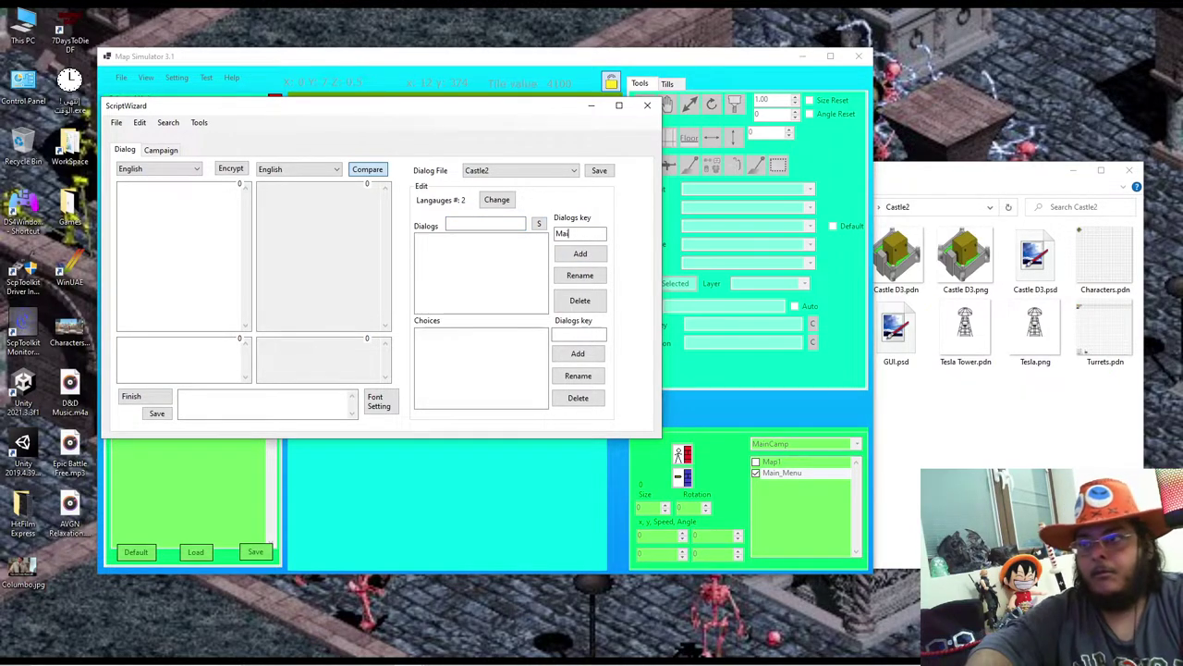
pyautogui.write('nGB')
pyautogui.click(573, 256)
pyautogui.click(429, 240)
# Step: Write "Choose what to play!" as the English text of the MainGB dialog
pyautogui.click(179, 220)
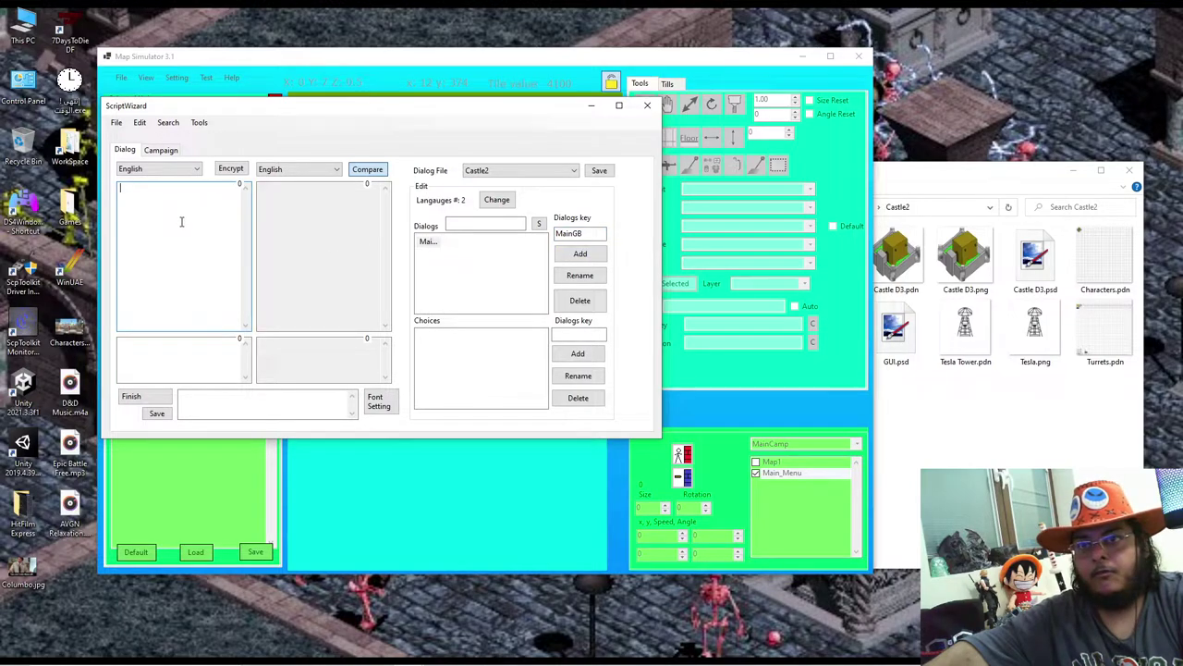
pyautogui.write('Choose a Mod')
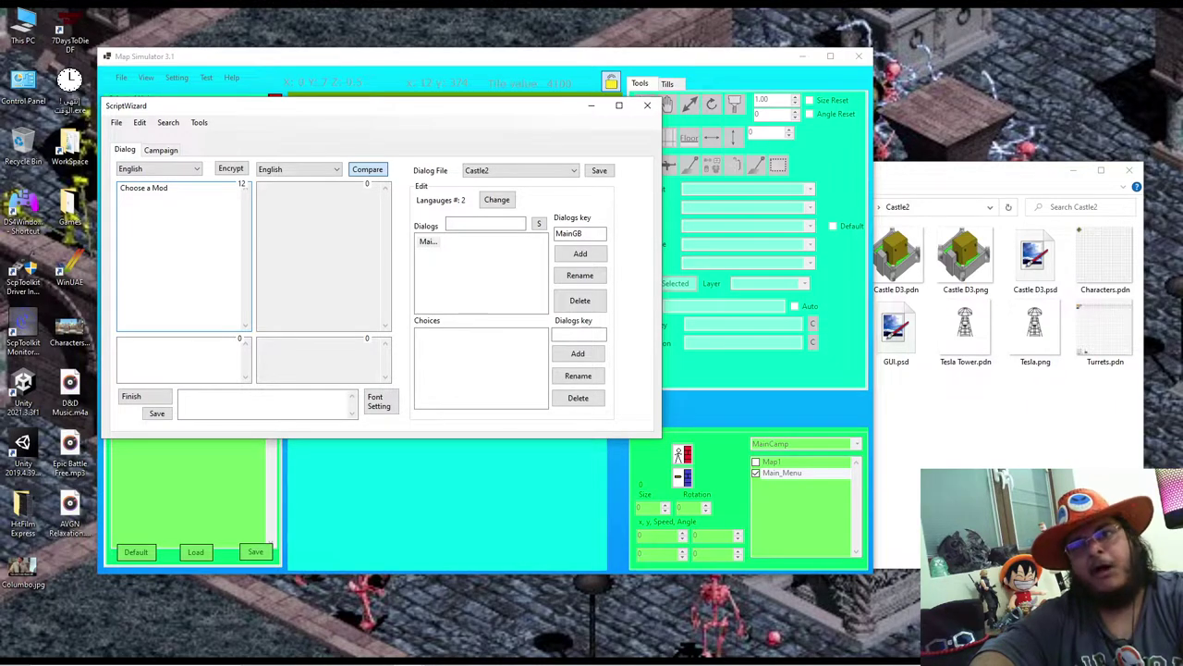
pyautogui.press('BackSpace')
pyautogui.press('BackSpace')
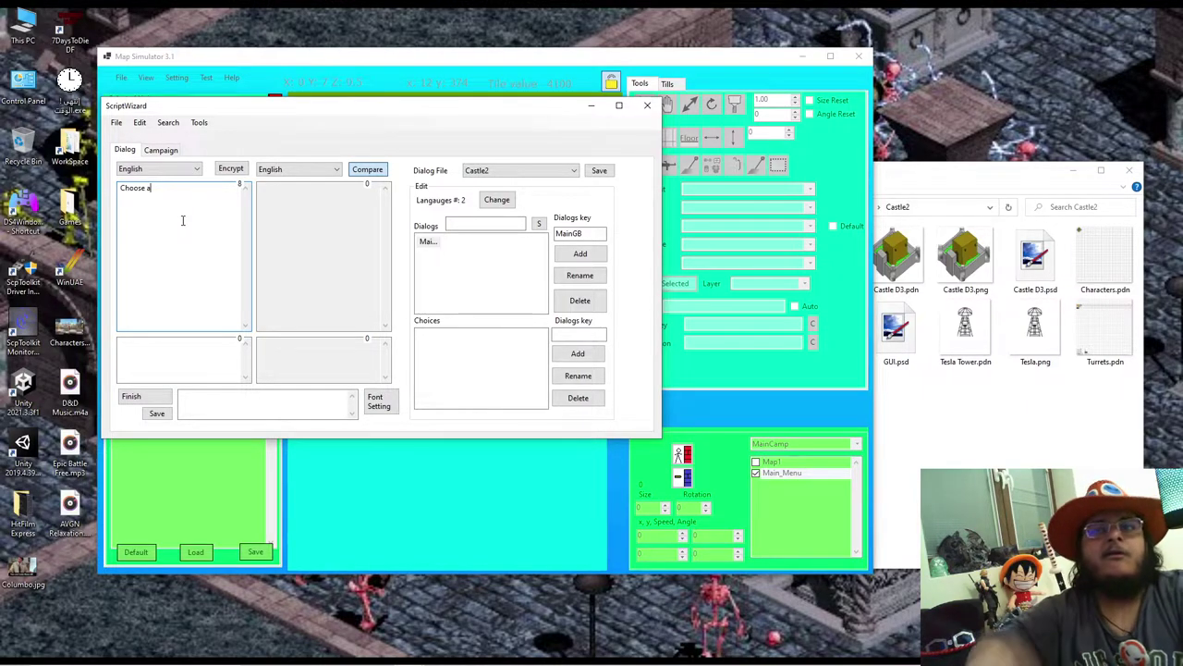
pyautogui.press('BackSpace')
pyautogui.write('ho')
pyautogui.write('w to P')
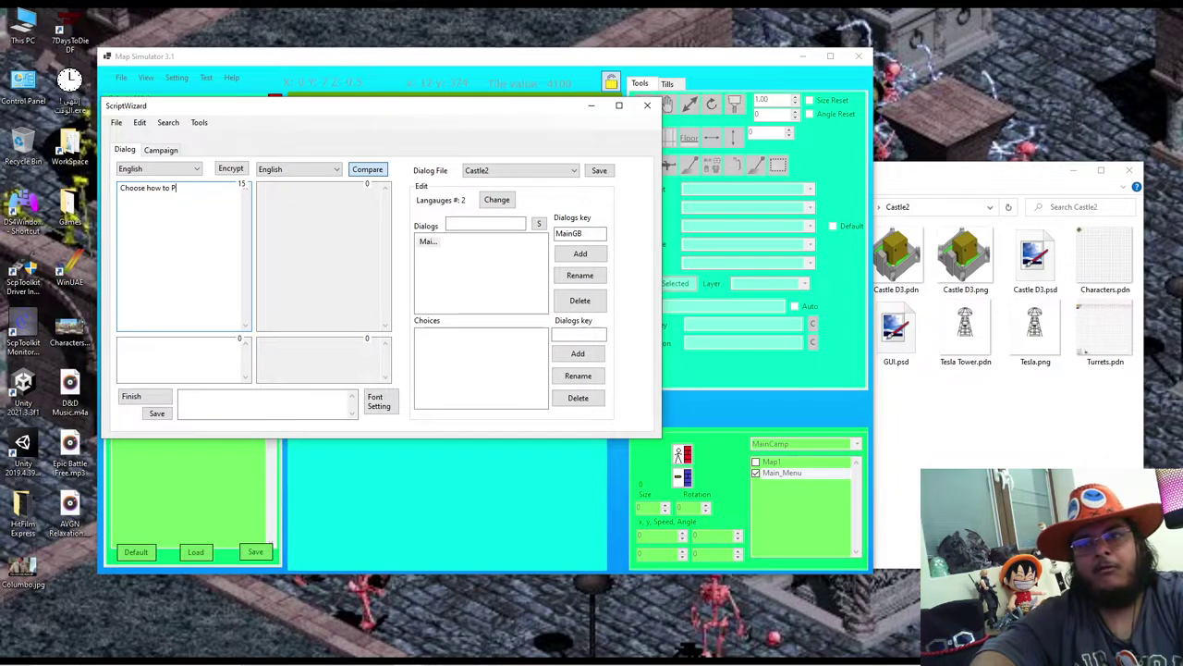
pyautogui.write('Lahat to play!')
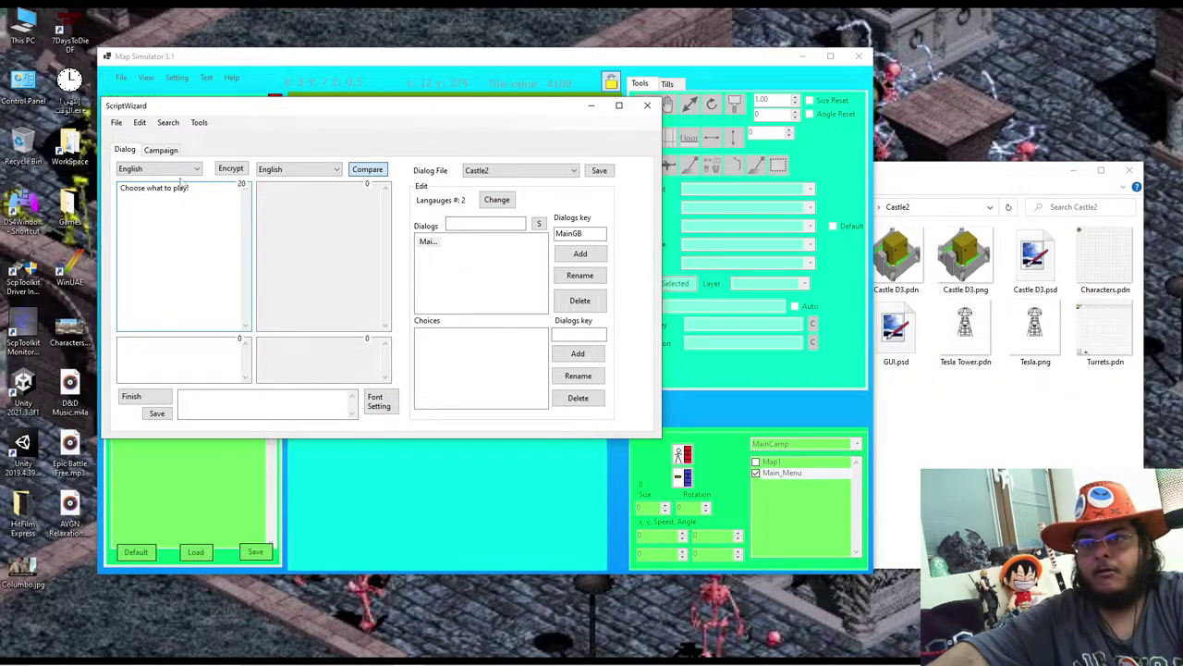
# Step: Enter "أختر طريقة اللعب" as the Arabic text of the MainGB dialog and save the dialog file
pyautogui.click(189, 170)
pyautogui.click(176, 186)
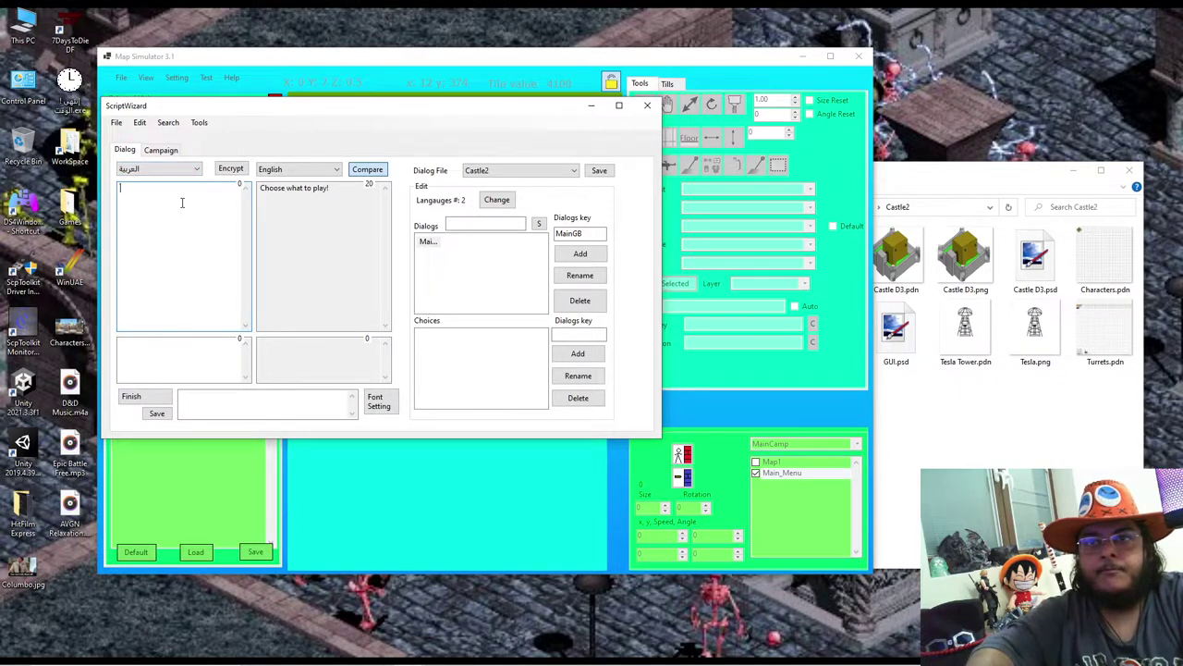
pyautogui.write('أختر طريقة اللعب')
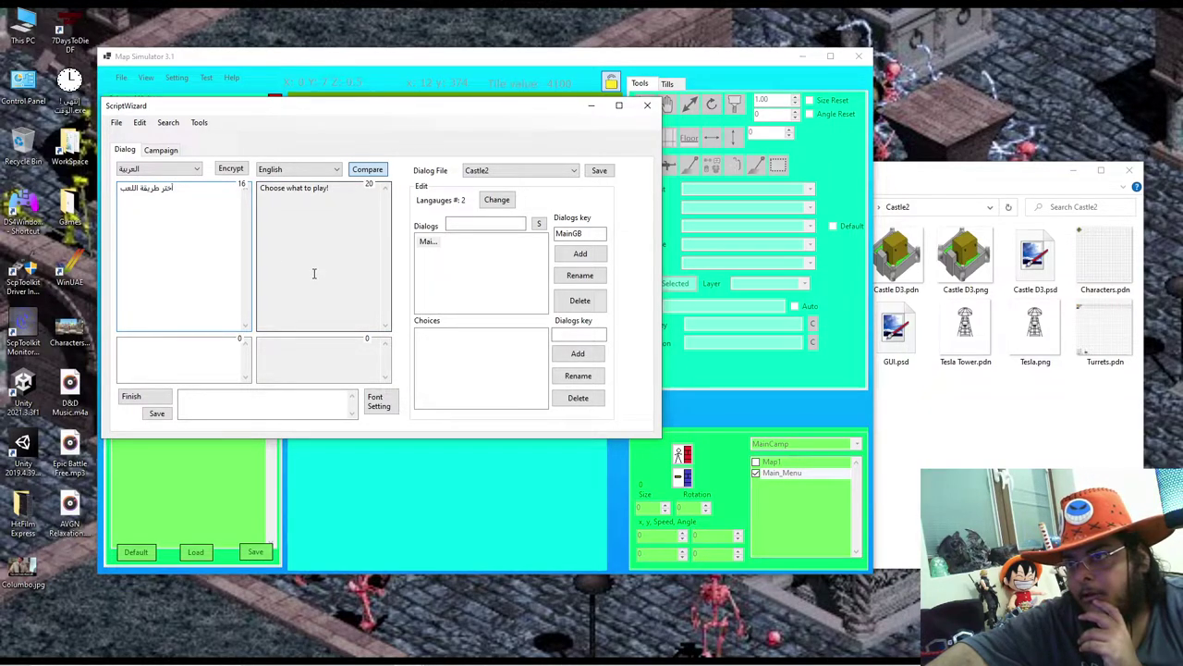
pyautogui.click(597, 172)
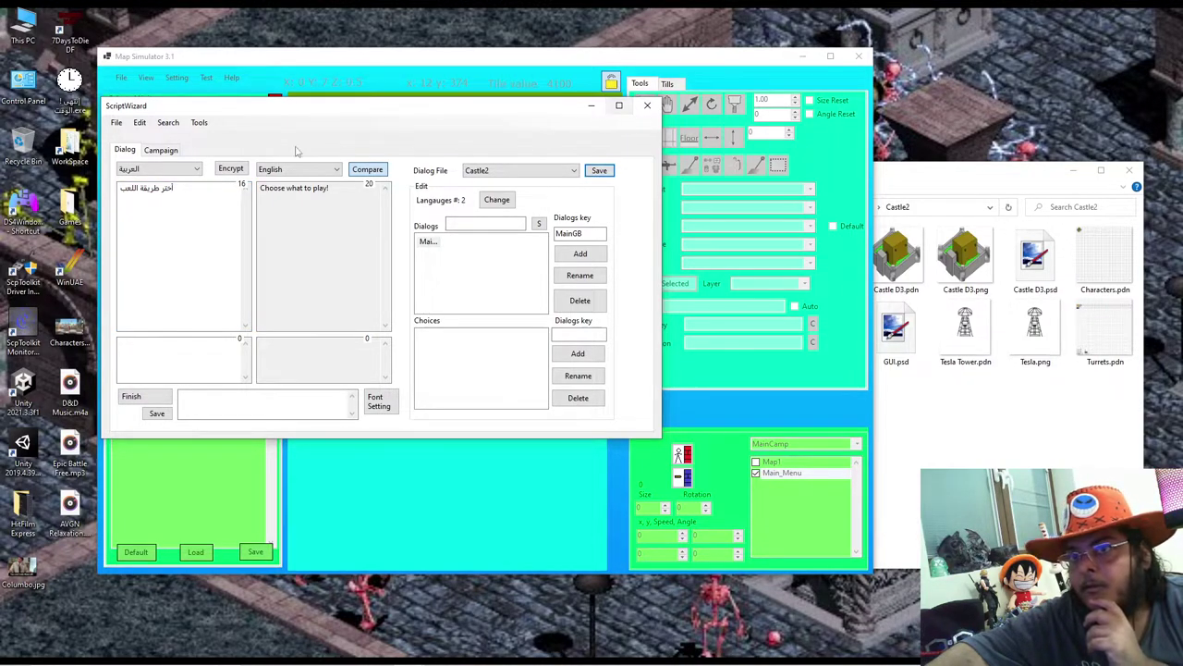
# Step: Replace the GF file from ScriptWizard and bring the Castle2 asset folder to the front
pyautogui.click(117, 122)
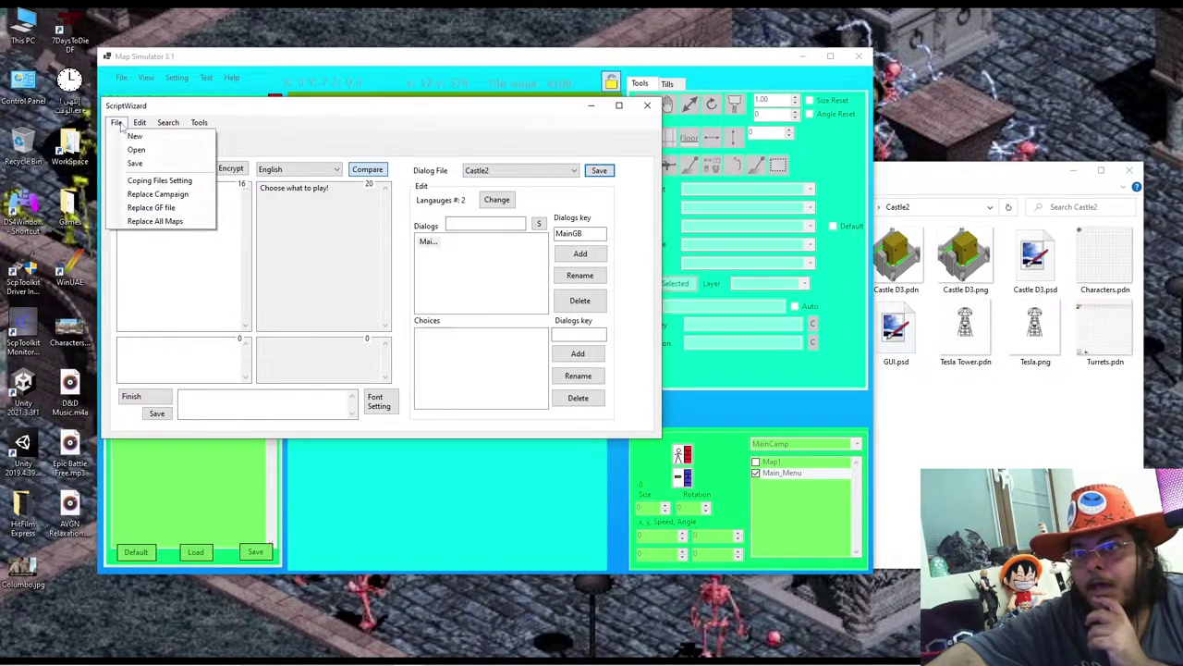
pyautogui.click(162, 208)
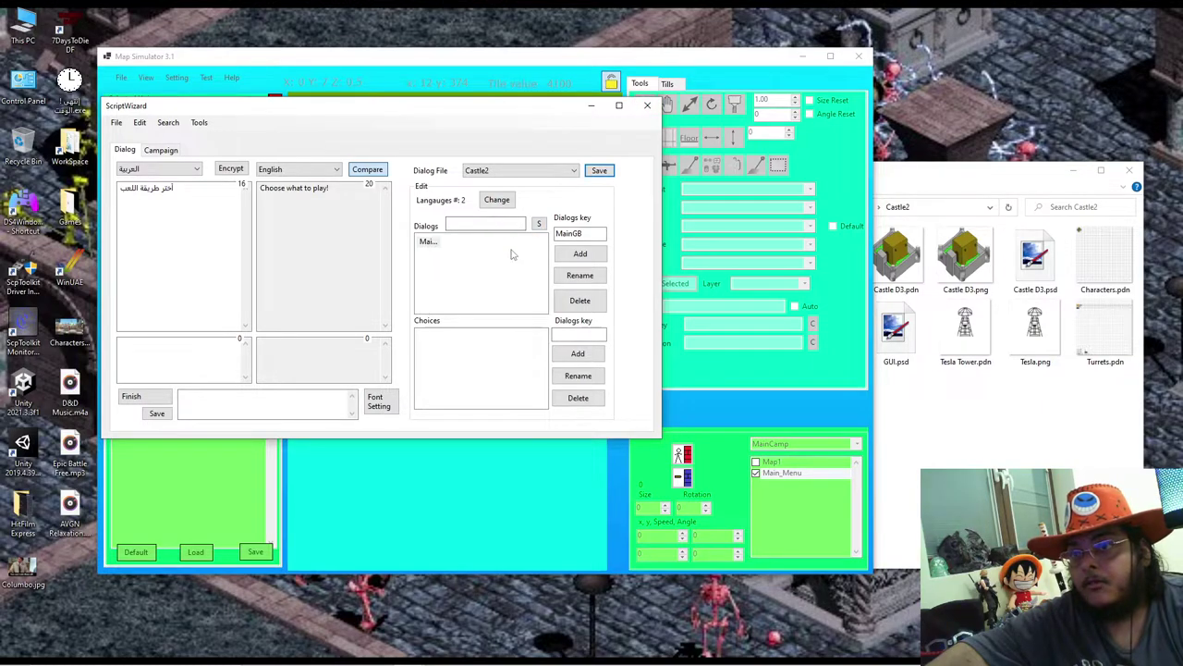
pyautogui.click(1027, 421)
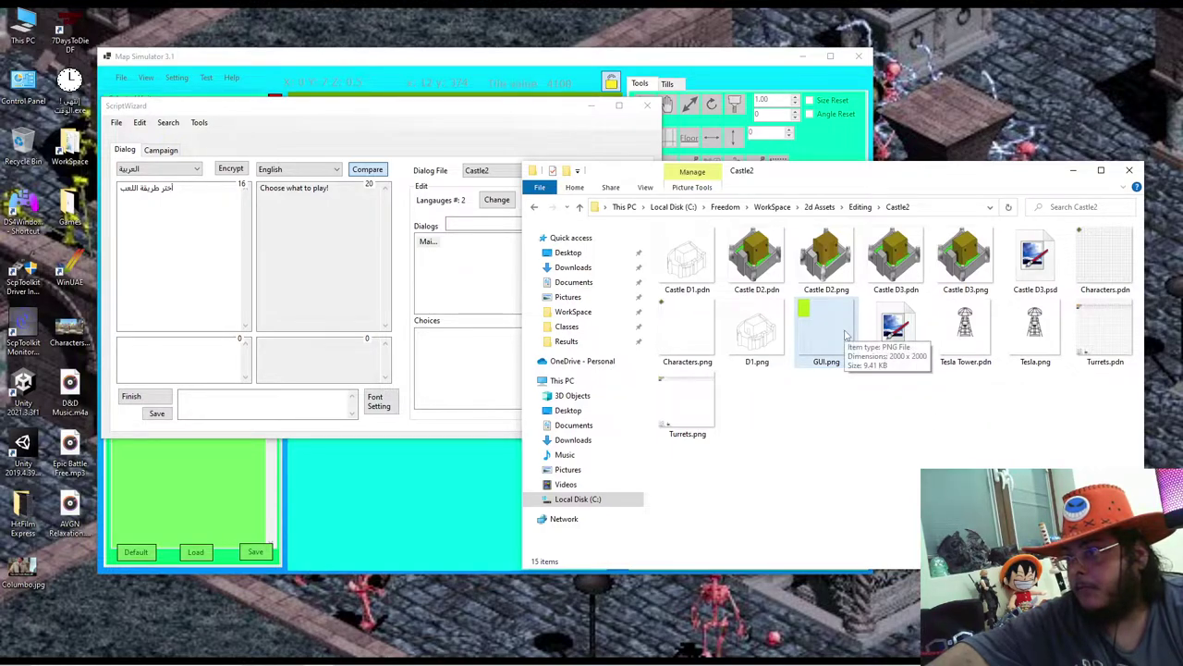
# Step: Switch to the Castle 2 solution in Visual Studio and open its Content.mgcb file in the MGCB Editor
pyautogui.moveTo(356, 654)
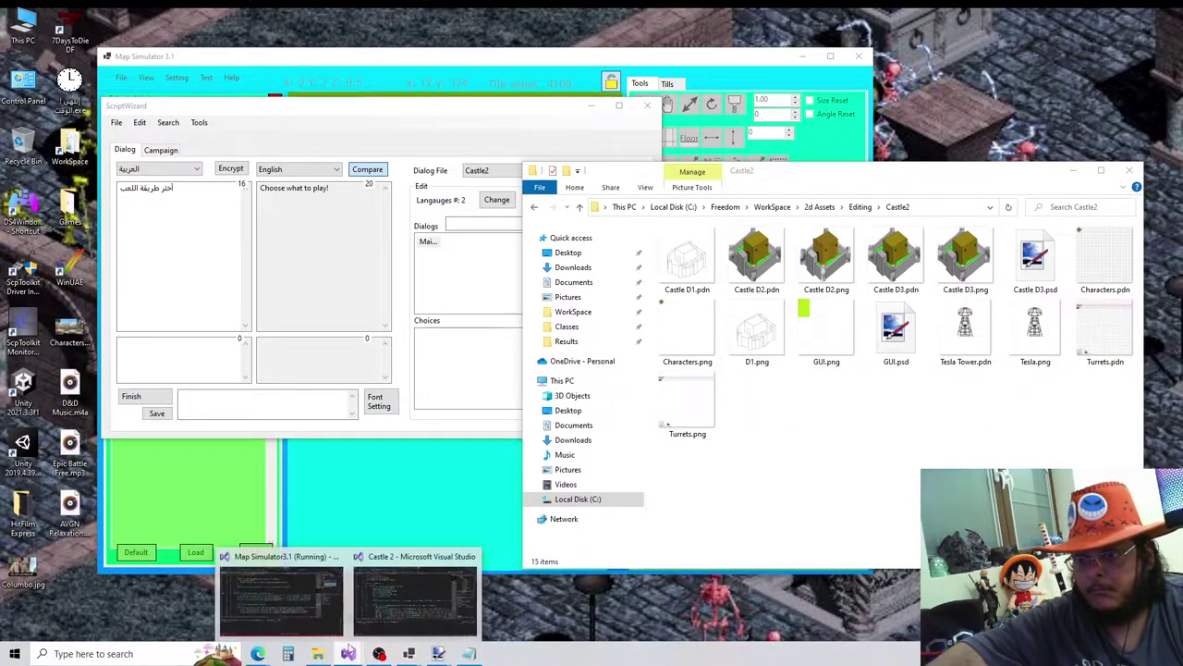
pyautogui.click(423, 601)
pyautogui.scroll(6, 1059, 212)
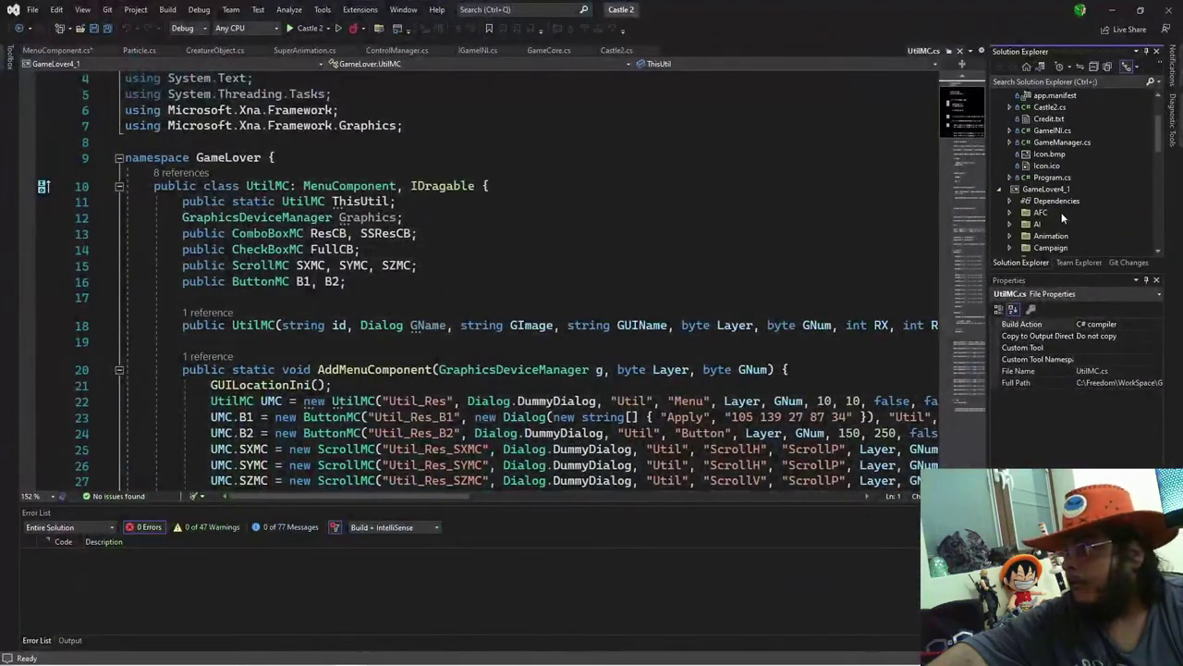
pyautogui.scroll(-3, 1063, 194)
pyautogui.scroll(-2, 1080, 179)
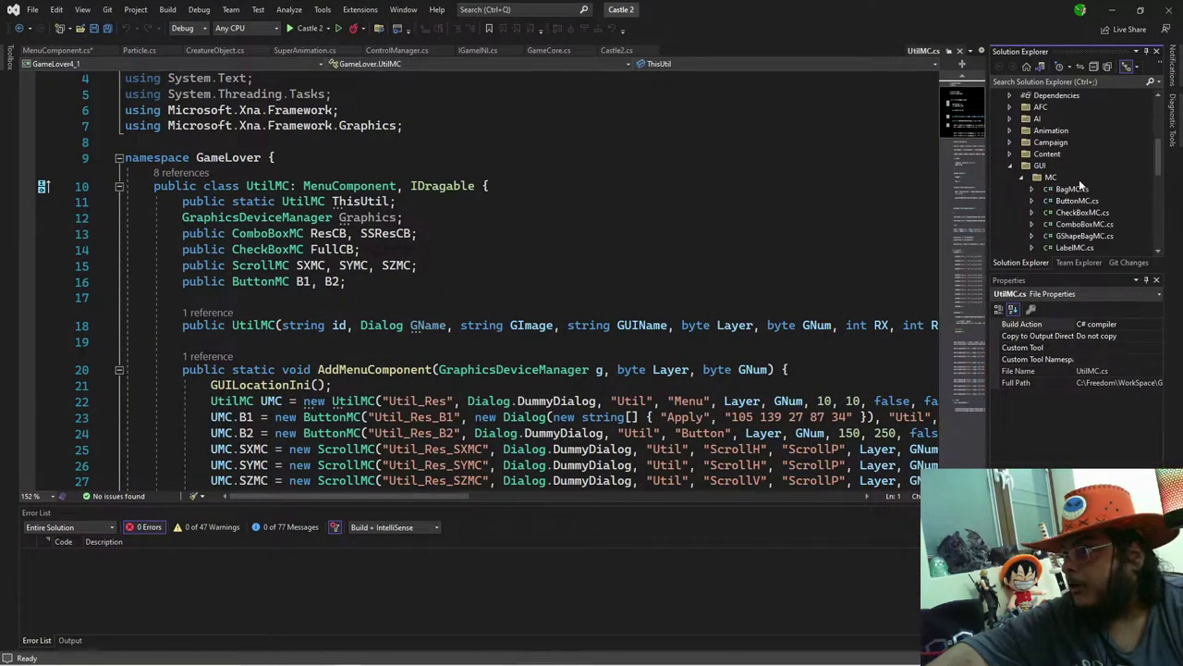
pyautogui.click(1063, 173)
pyautogui.scroll(5, 1075, 249)
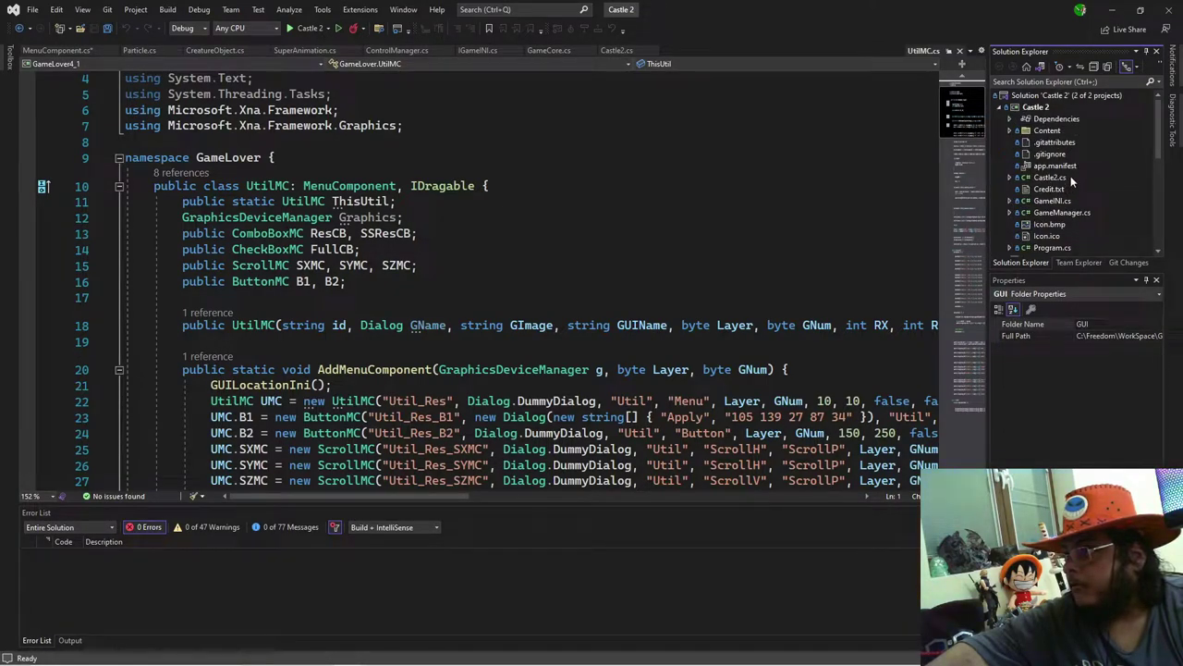
pyautogui.scroll(-1, 1104, 226)
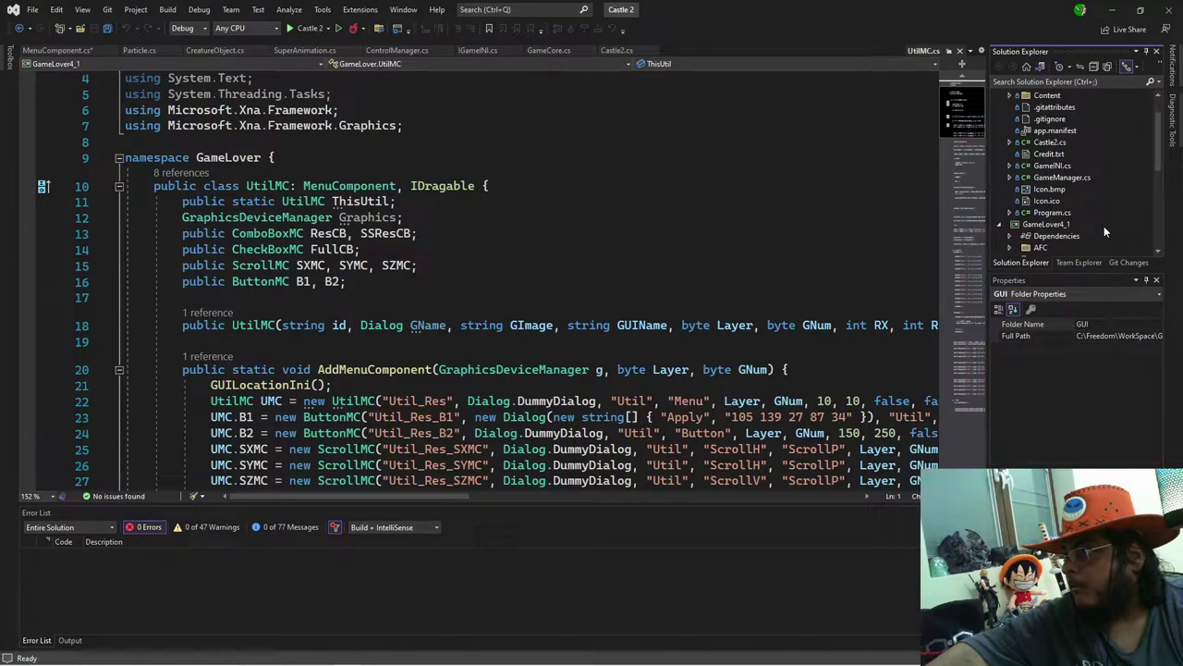
pyautogui.scroll(1, 1104, 226)
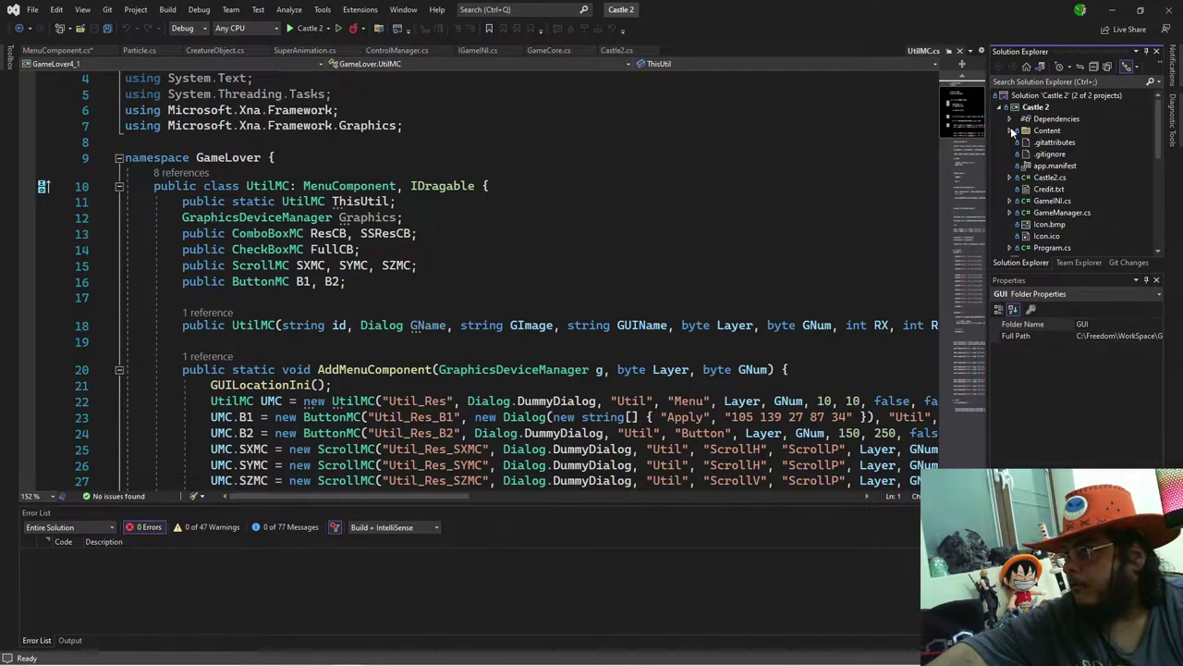
pyautogui.click(1011, 131)
pyautogui.click(1064, 225)
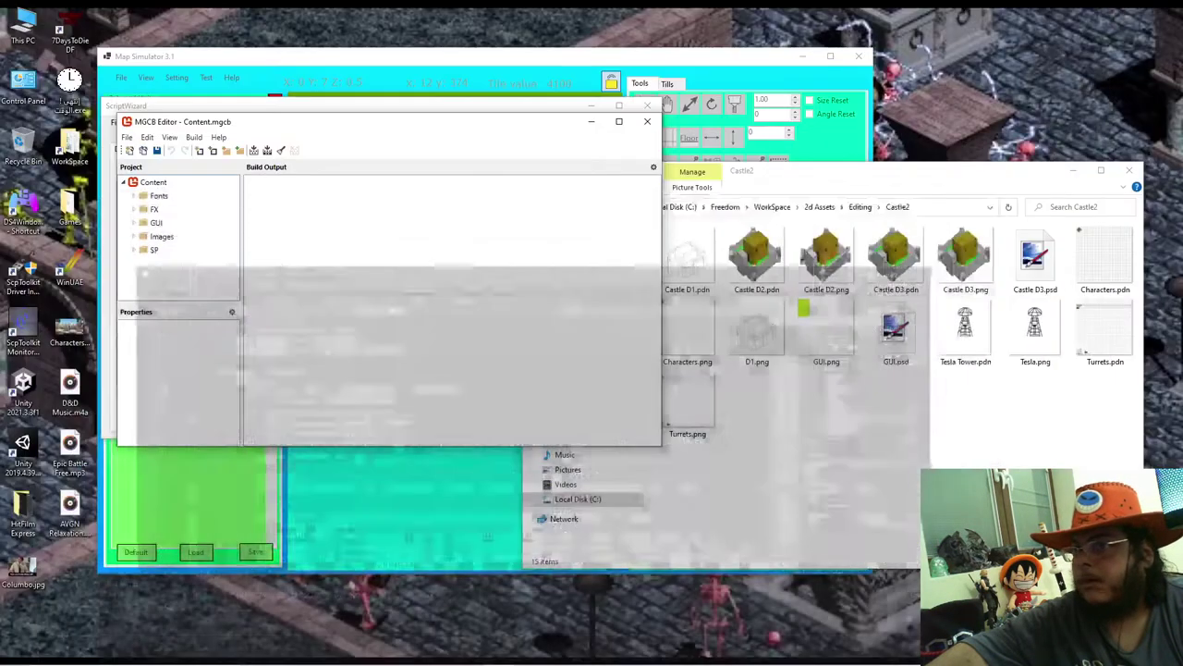
pyautogui.click(1112, 10)
# Step: Expand the GUI content folder and start adding an existing item to it
pyautogui.click(134, 249)
pyautogui.click(134, 250)
pyautogui.click(152, 223)
pyautogui.click(134, 223)
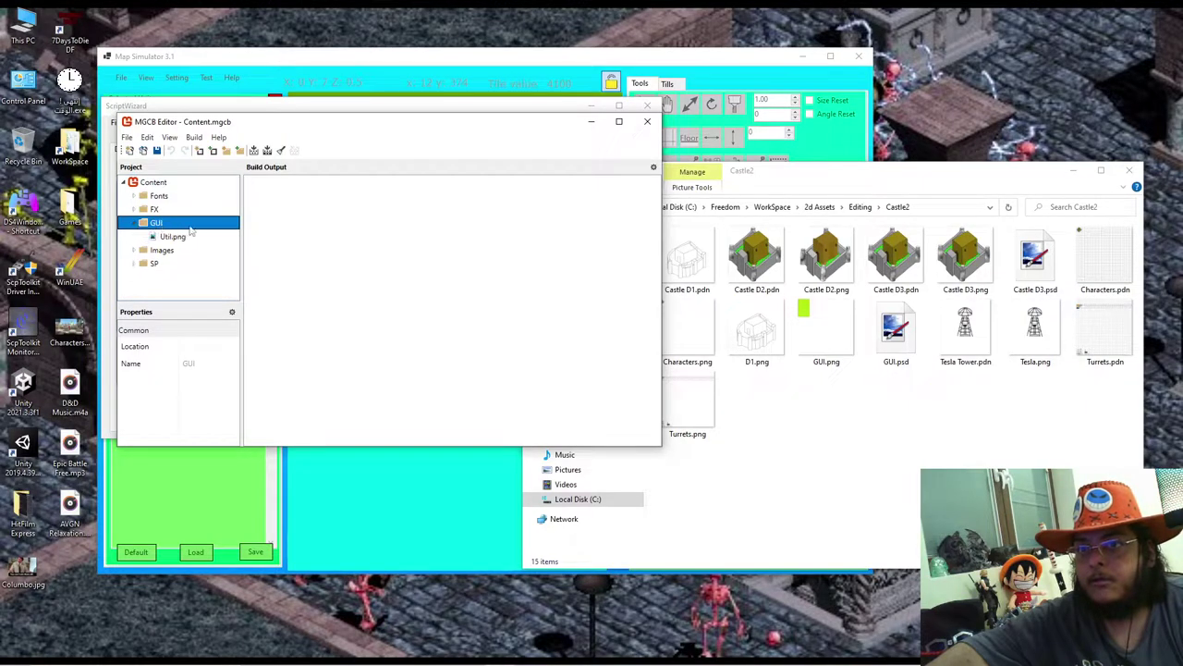
pyautogui.rightClick(165, 224)
pyautogui.moveTo(199, 231)
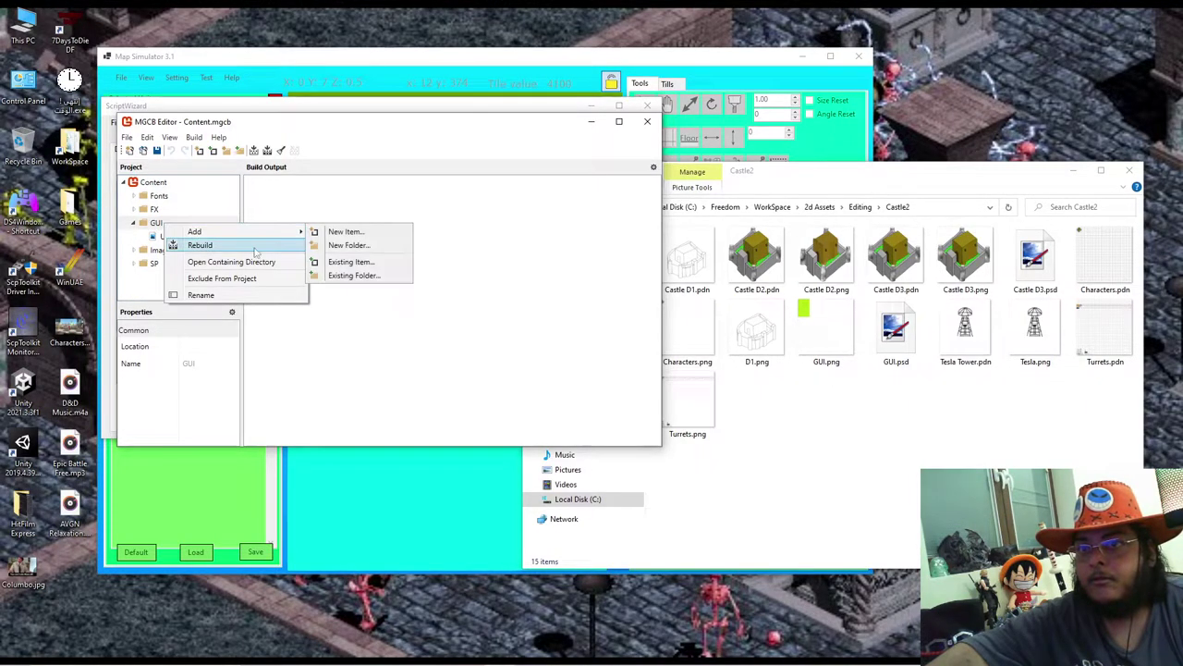
pyautogui.click(351, 262)
# Step: Add GUI.png from C:\Freedom\WorkSpace\2d Assets\Editing\Castle2 to the GUI content folder as a link to the file
pyautogui.click(932, 207)
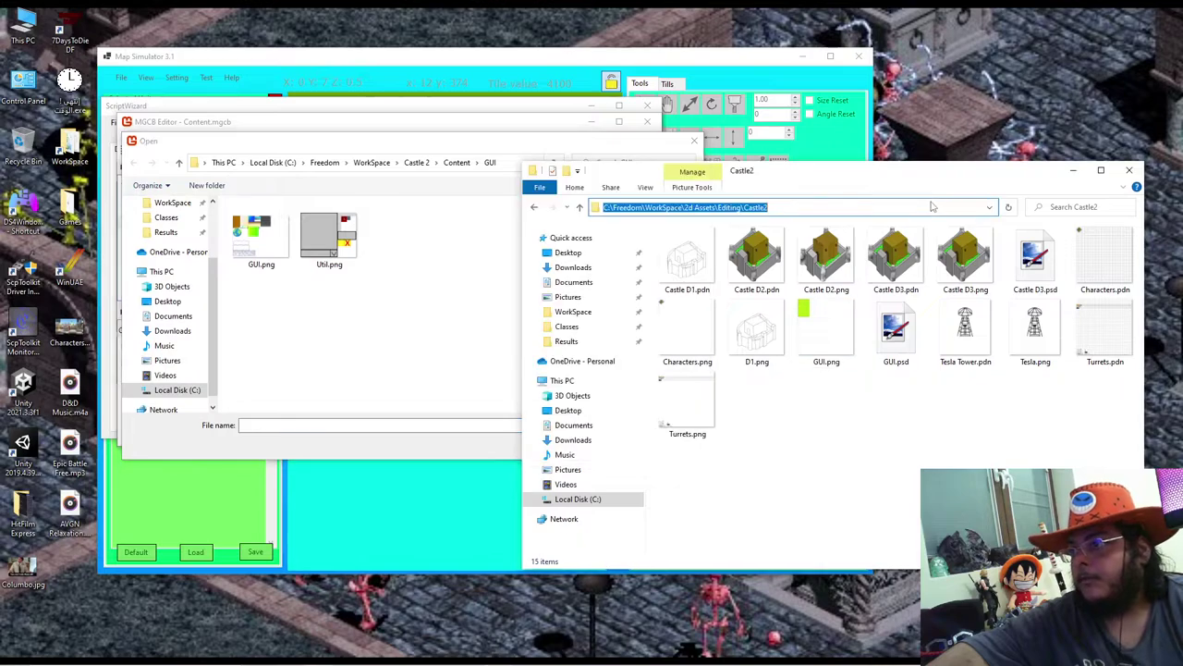
pyautogui.hotkey('ctrl', 'c')
pyautogui.click(339, 177)
pyautogui.click(513, 160)
pyautogui.hotkey('ctrl', 'v')
pyautogui.press('Return')
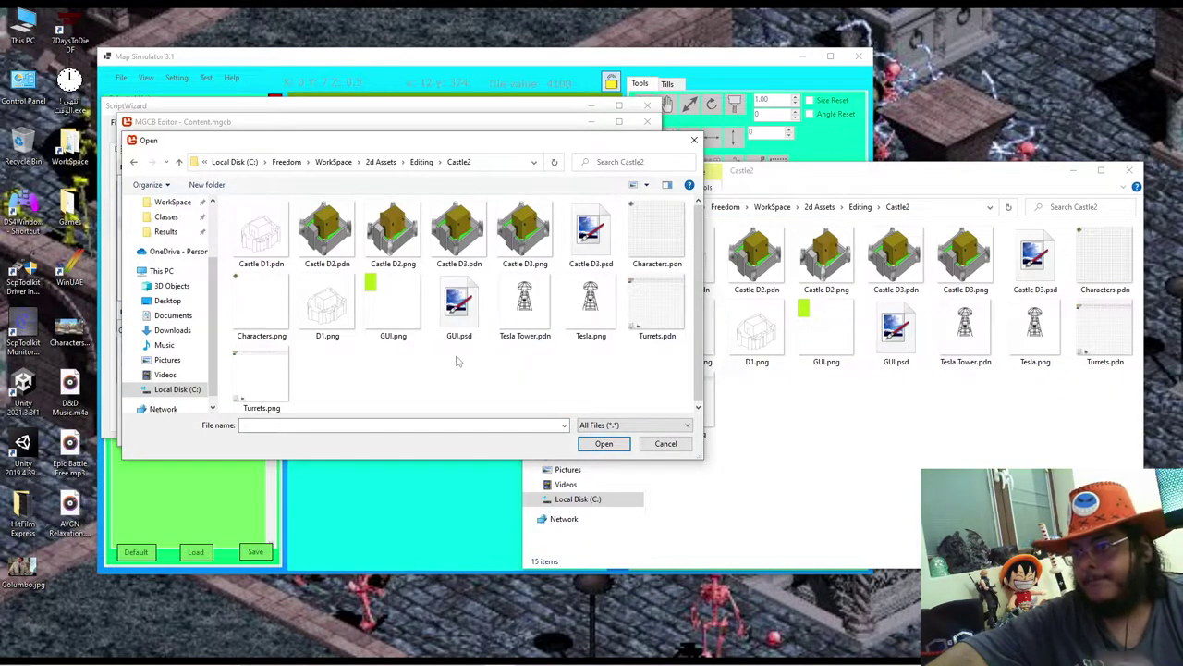
pyautogui.doubleClick(415, 343)
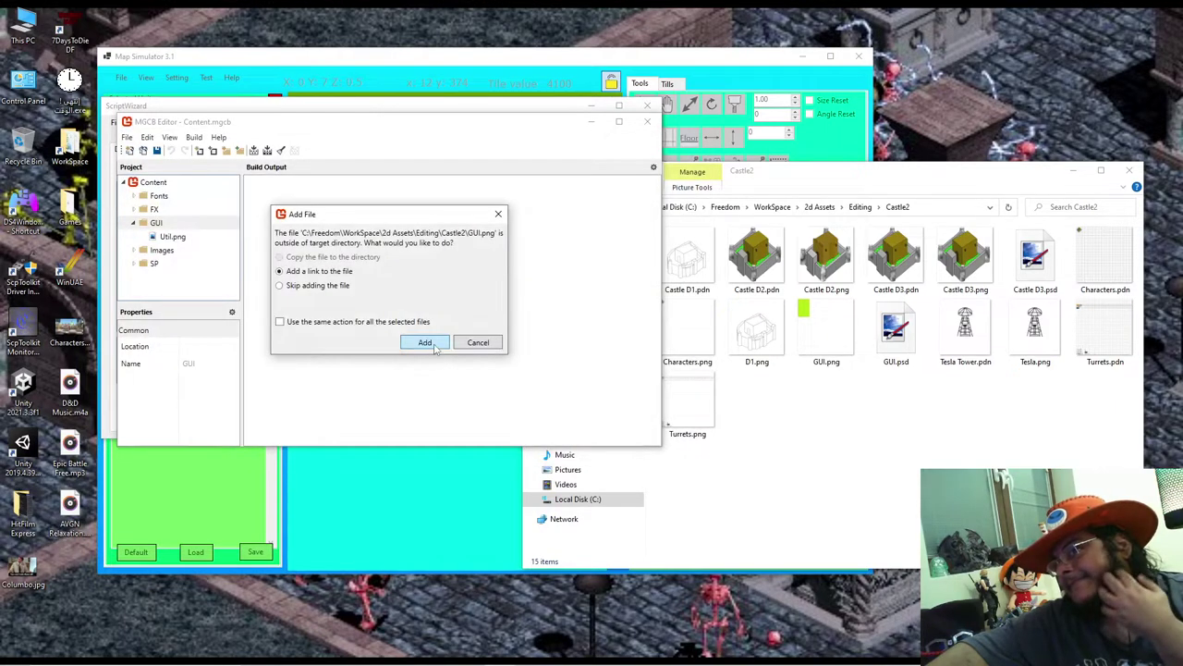
pyautogui.click(435, 347)
# Step: Build the game content with the linked GUI image and close the MGCB Editor
pyautogui.click(241, 152)
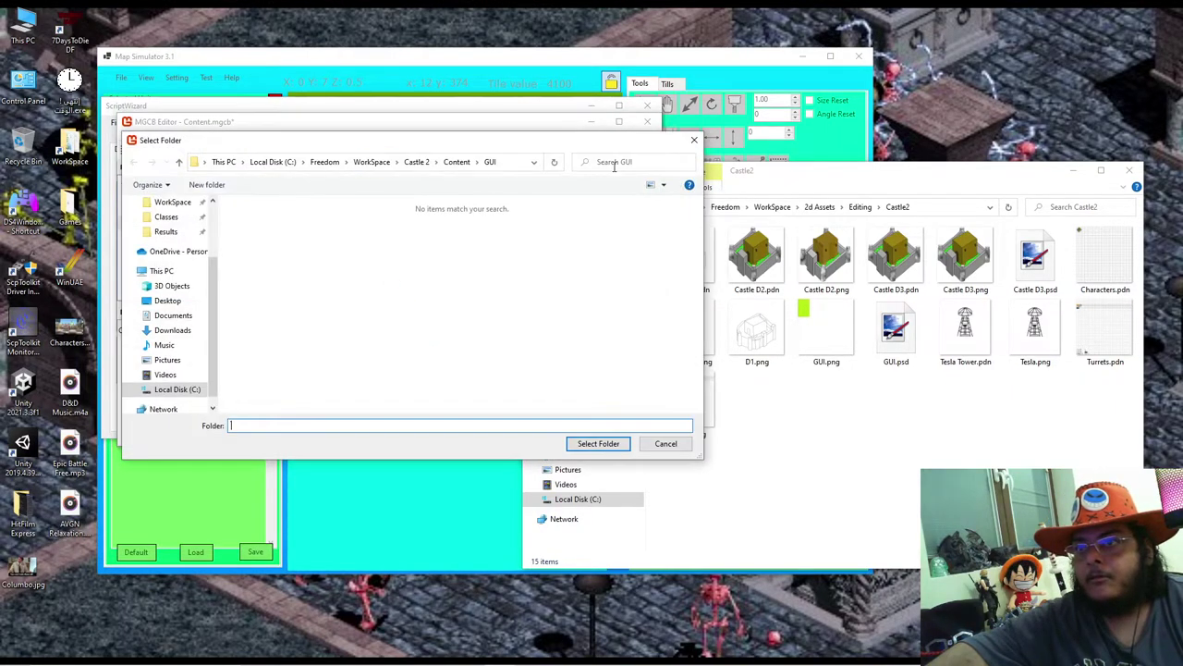
pyautogui.press('Escape')
pyautogui.click(267, 150)
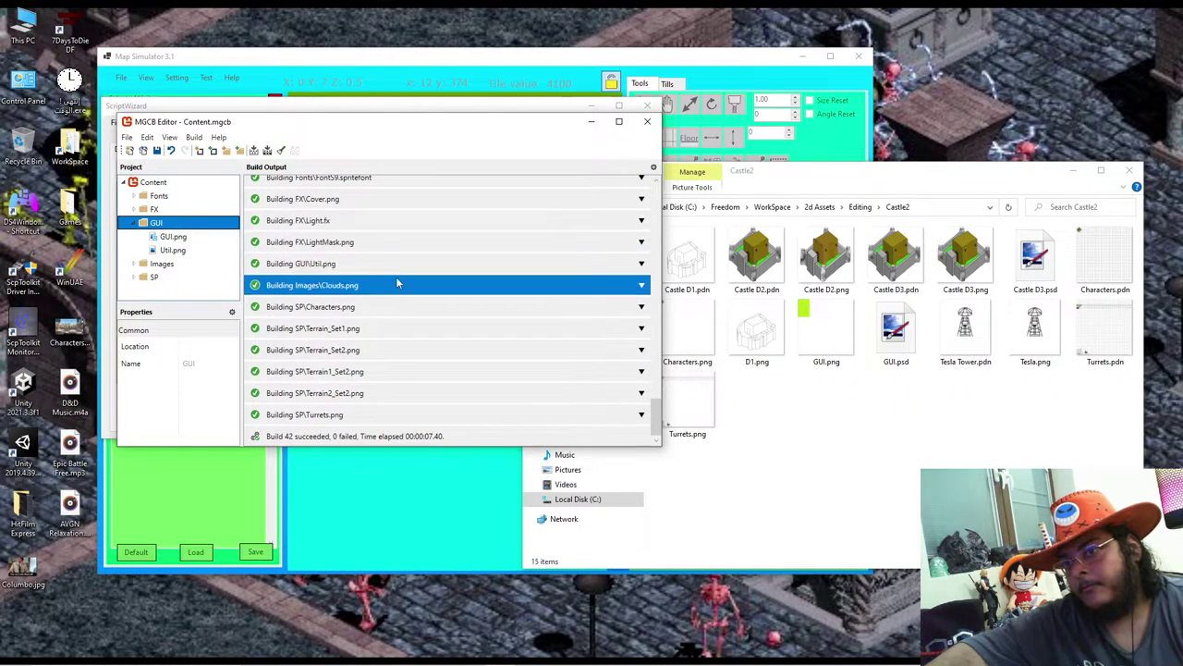
pyautogui.click(647, 121)
# Step: Return to the Castle 2 solution in Visual Studio and add a folder named MC to the Castle 2 project
pyautogui.click(349, 653)
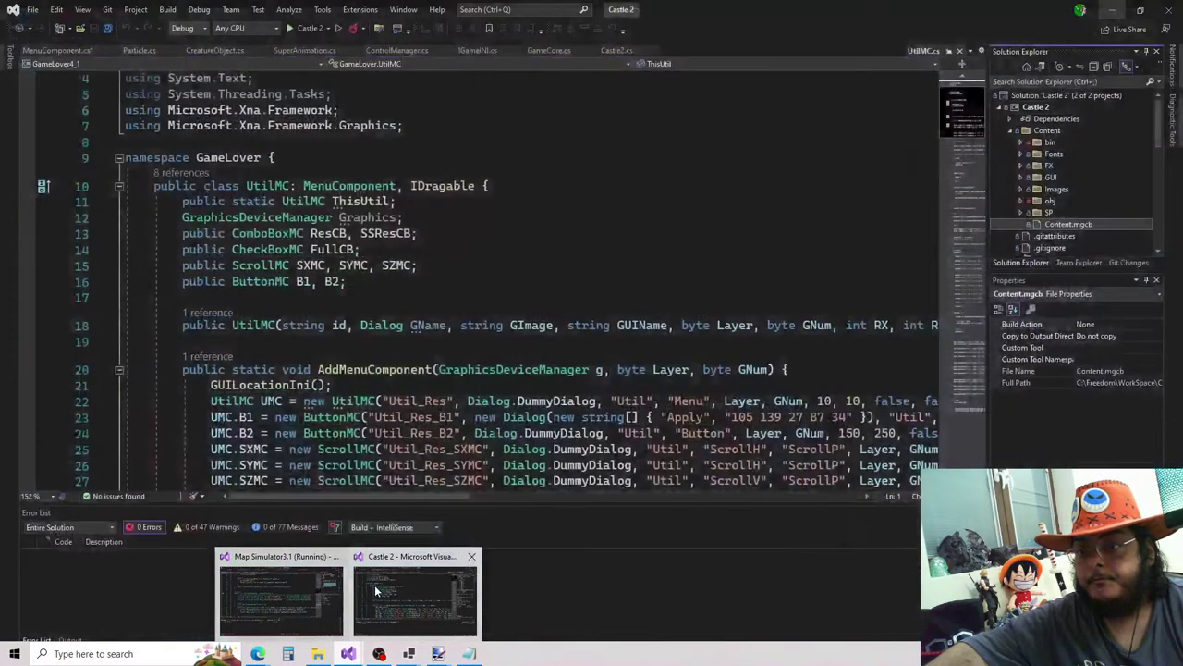
pyautogui.click(374, 585)
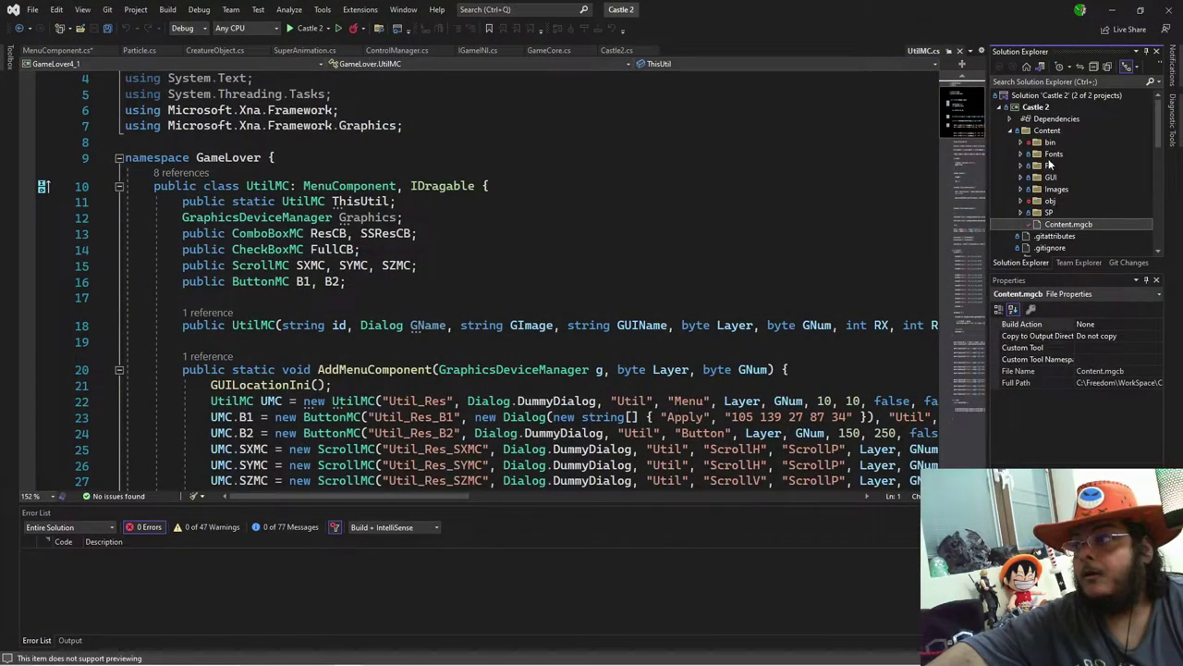
pyautogui.click(1010, 130)
pyautogui.scroll(-3, 1031, 196)
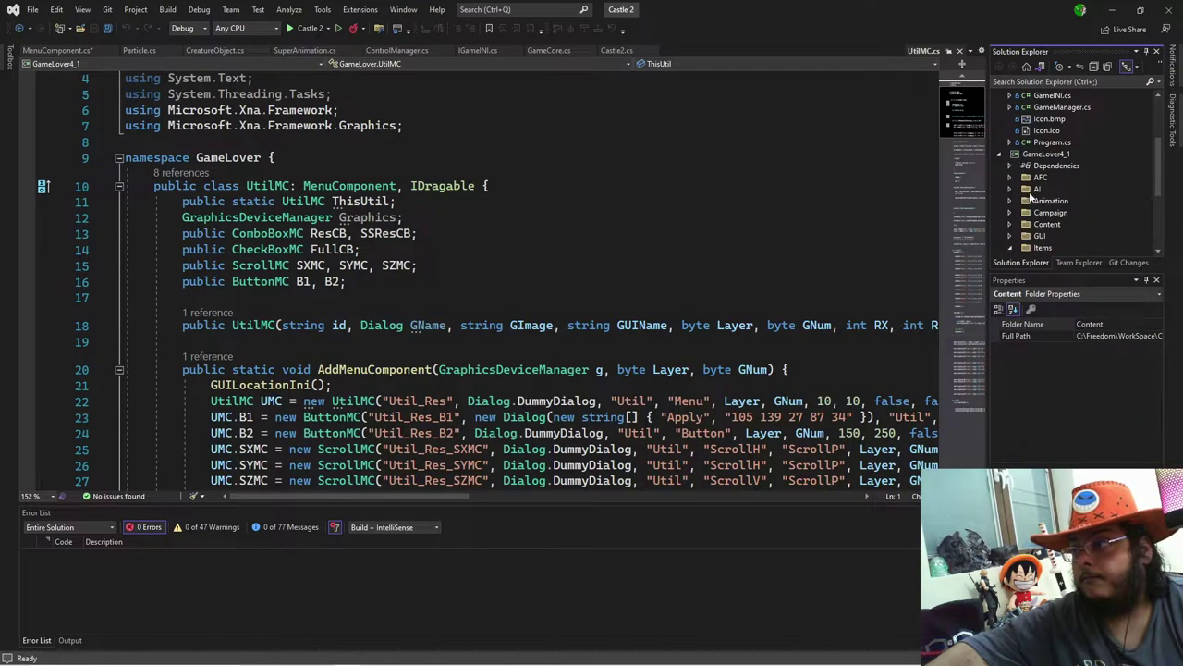
pyautogui.scroll(5, 1063, 176)
pyautogui.rightClick(1026, 98)
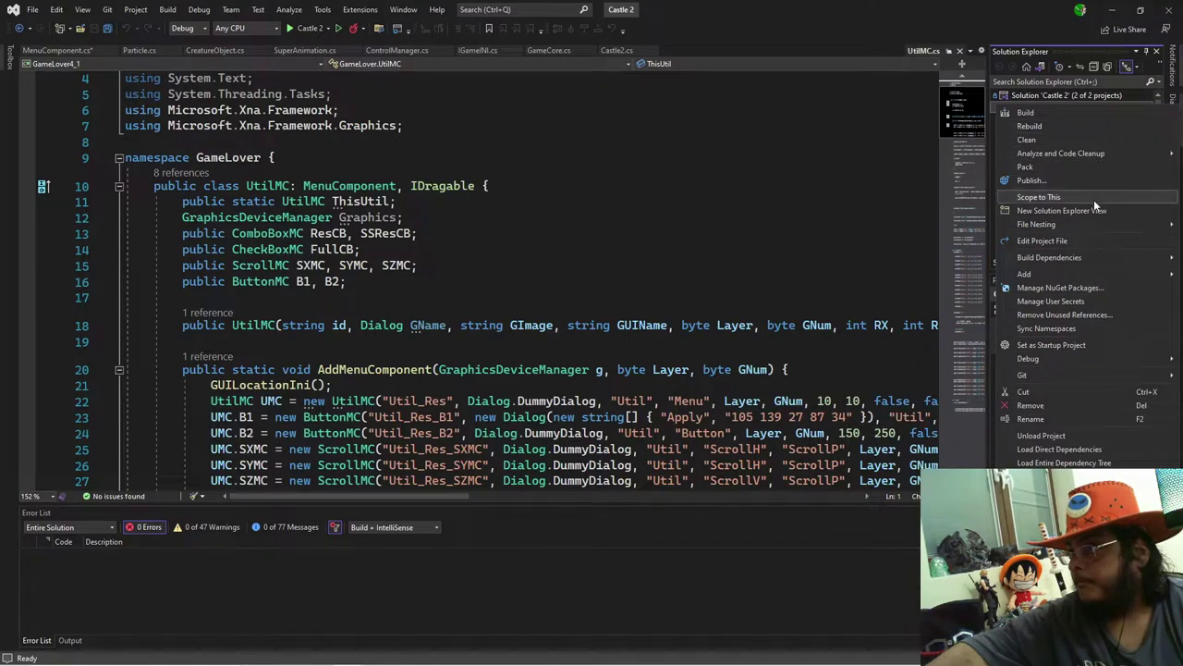
pyautogui.moveTo(1087, 275)
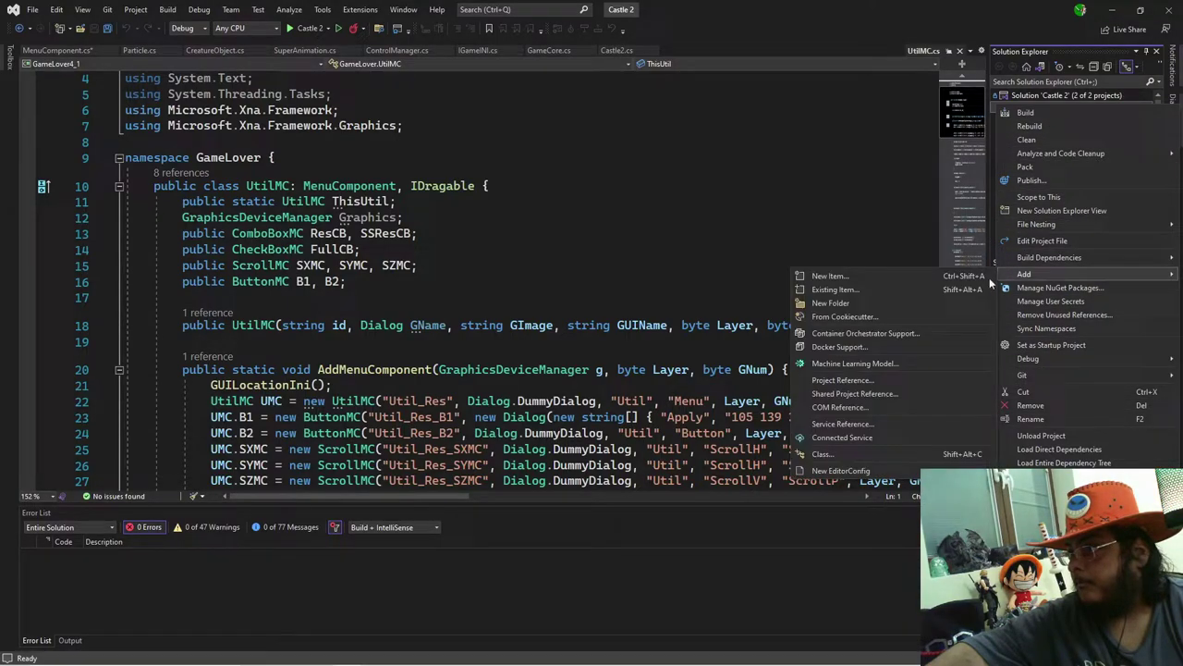
pyautogui.click(894, 305)
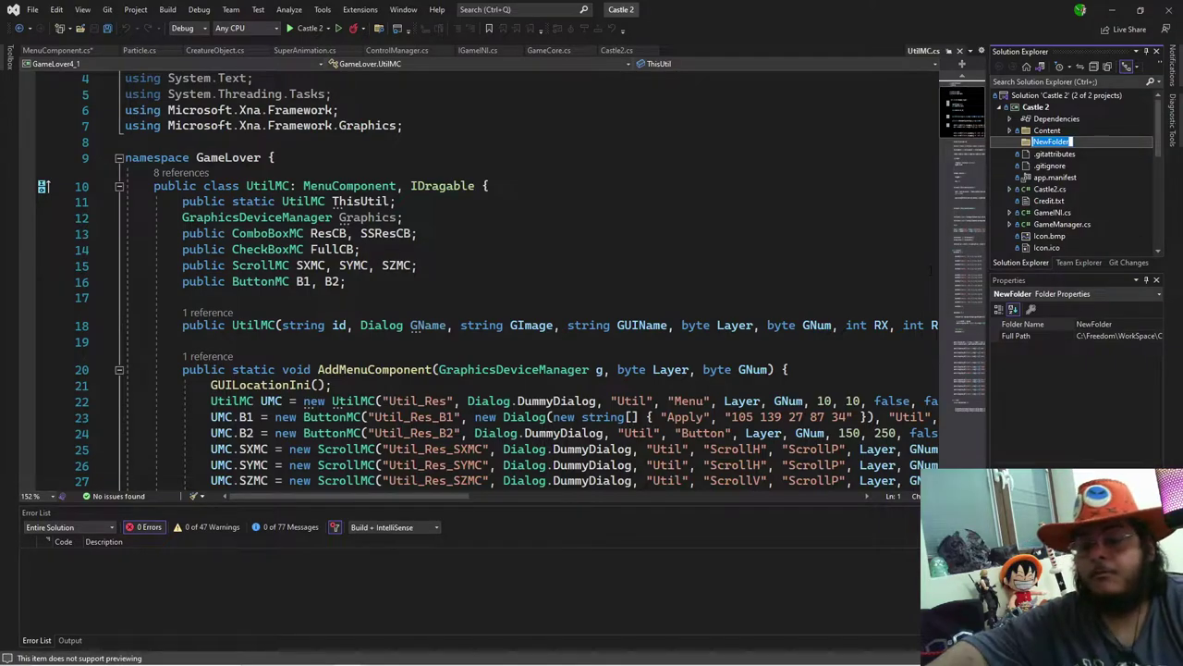
pyautogui.press('BackSpace')
pyautogui.write('MC')
pyautogui.press('Return')
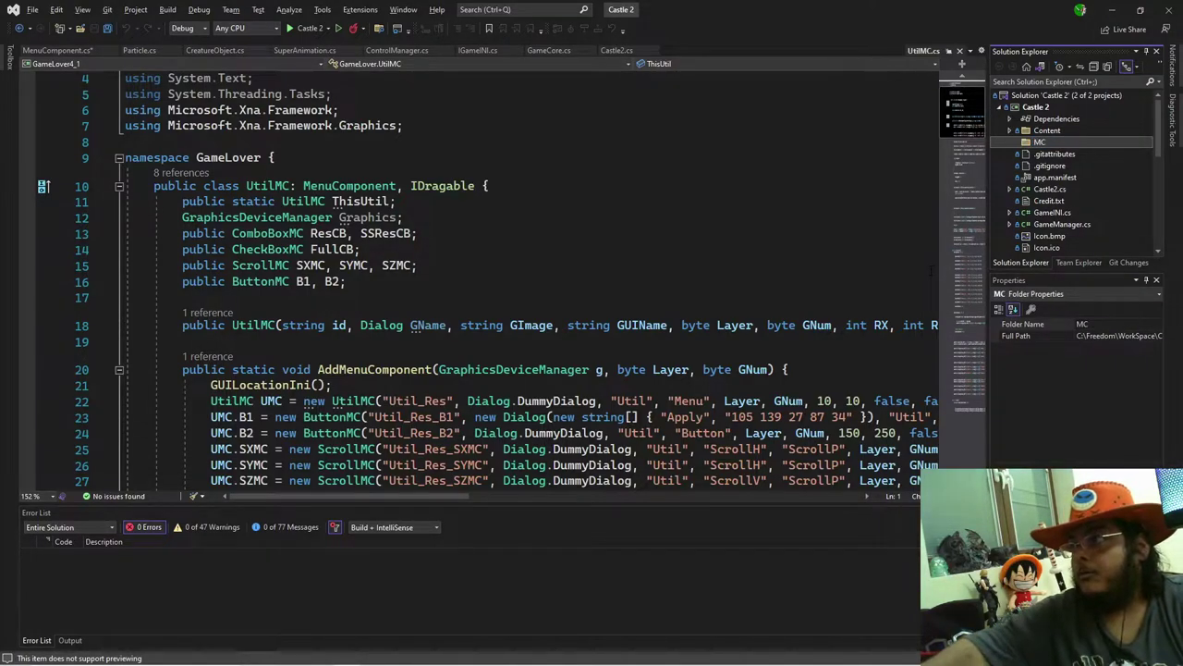
# Step: Add a new class with the default file name Class1.cs to the MC folder
pyautogui.rightClick(1052, 141)
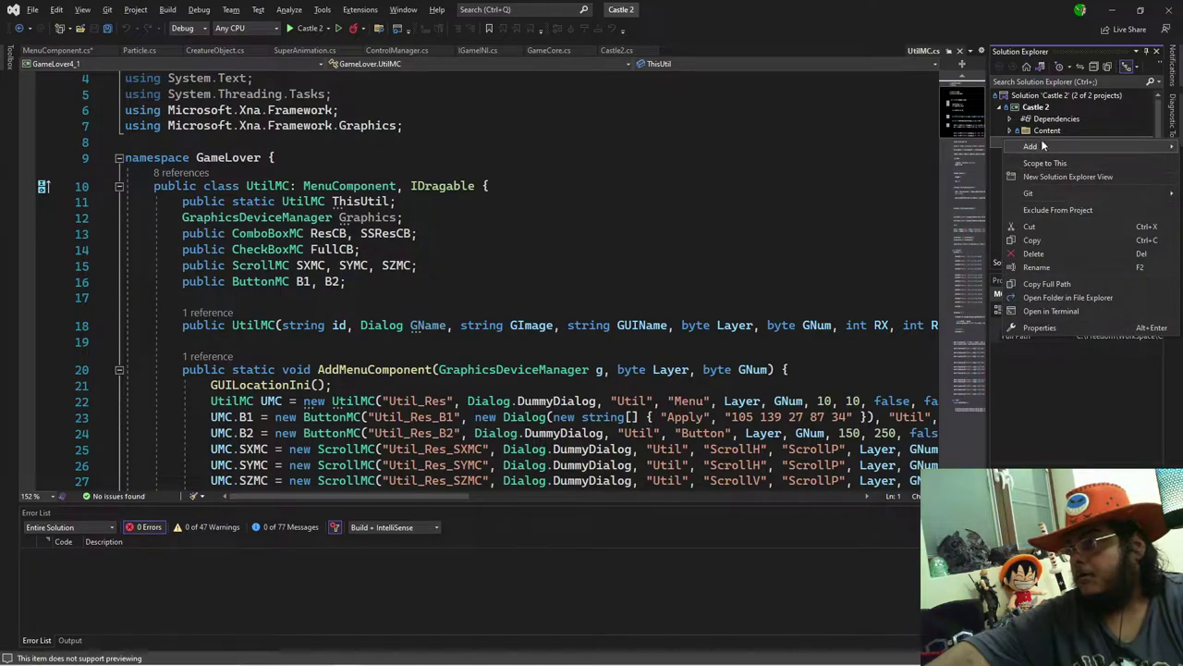
pyautogui.moveTo(1043, 146)
pyautogui.click(925, 148)
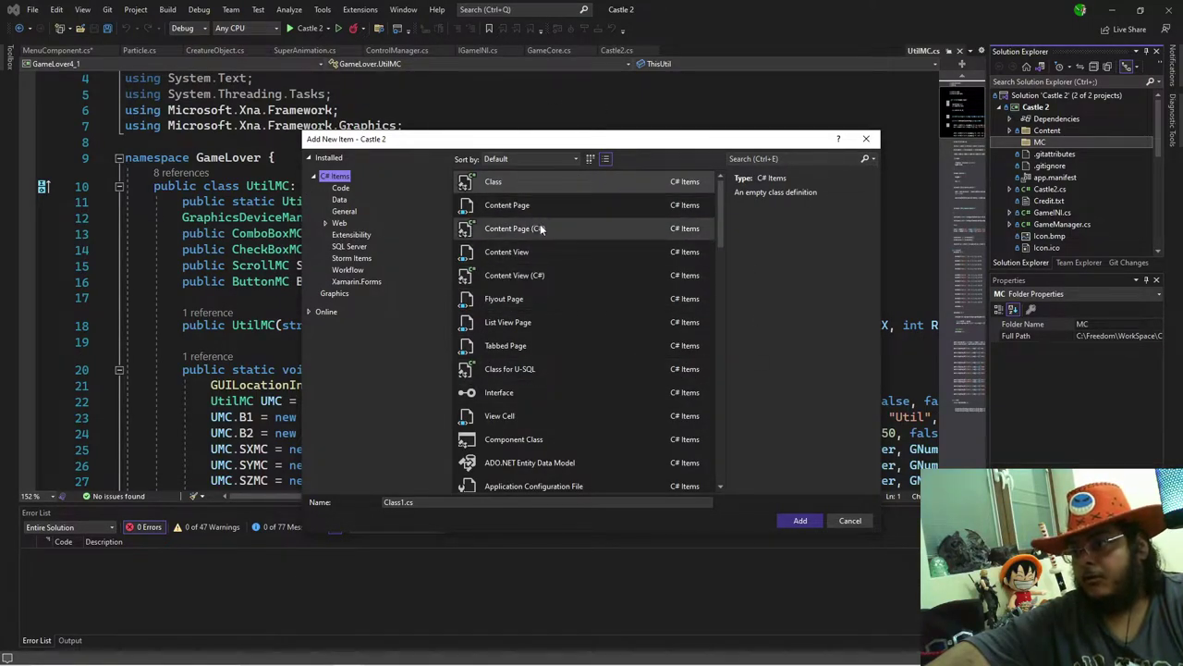
pyautogui.click(504, 182)
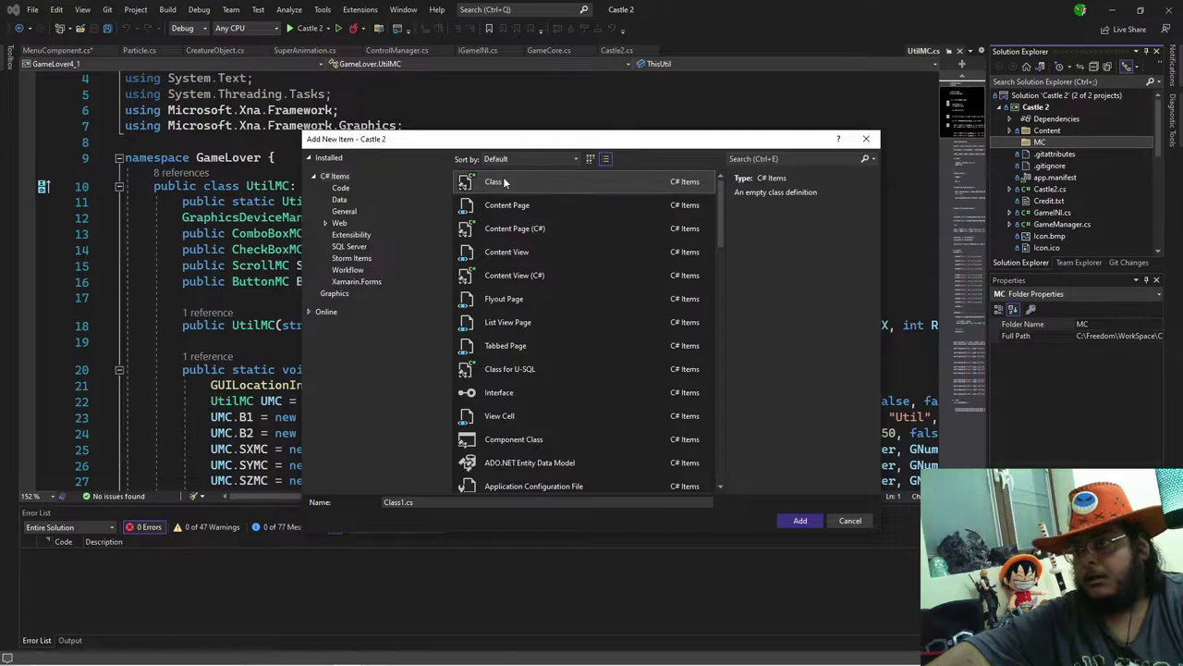
pyautogui.click(810, 520)
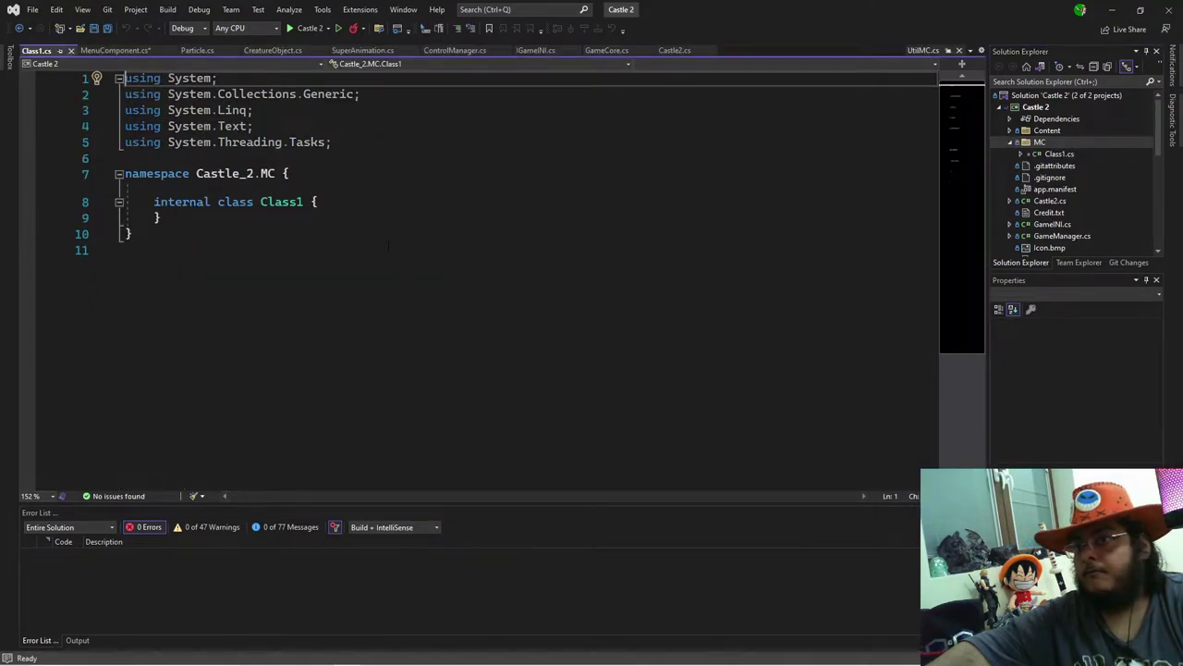
# Step: Check the head of MenuComponent.cs, and shorten the namespace in Class1.cs to Castle_2
pyautogui.click(115, 50)
pyautogui.scroll(1, 508, 277)
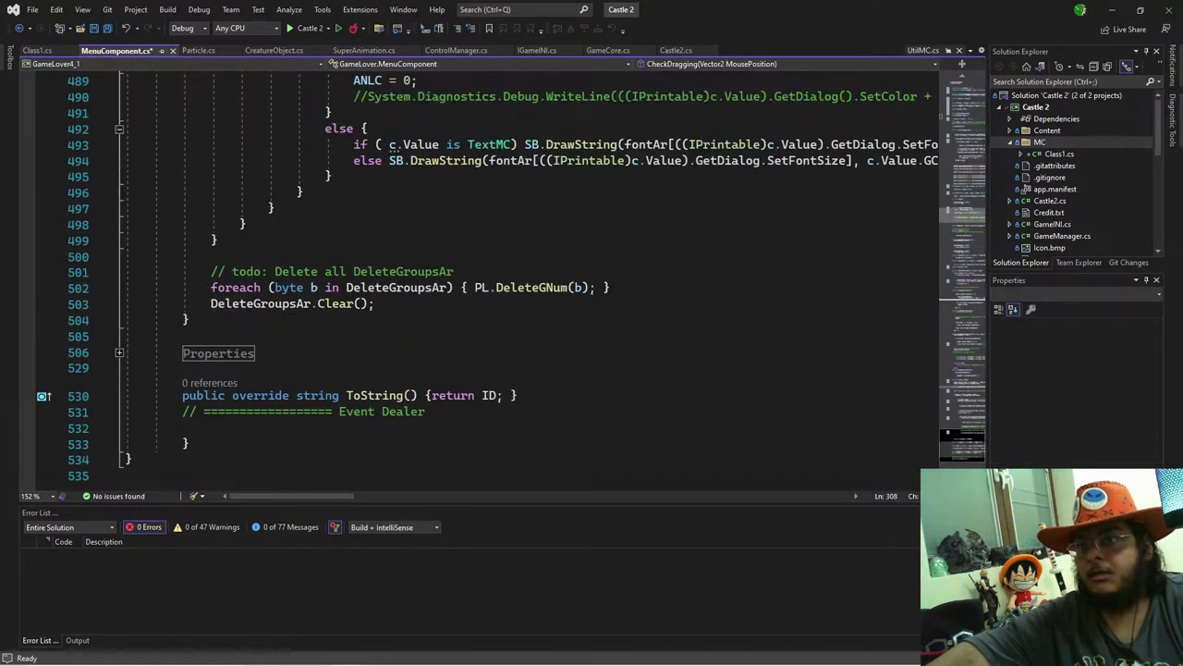
pyautogui.click(963, 83)
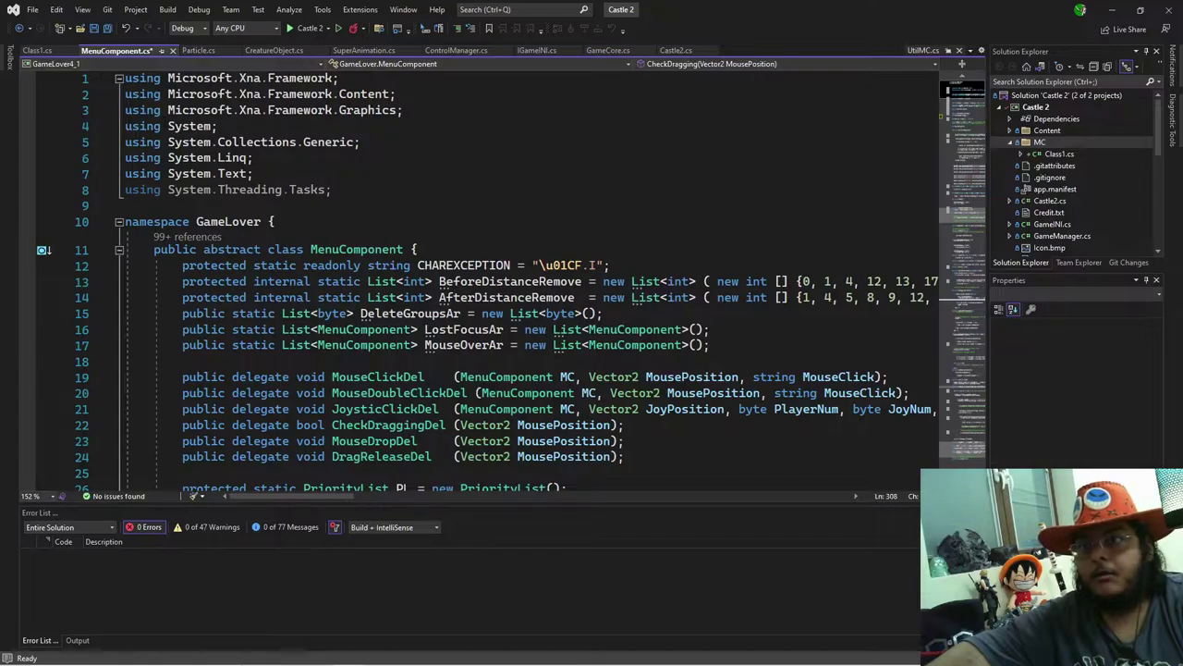
pyautogui.click(37, 50)
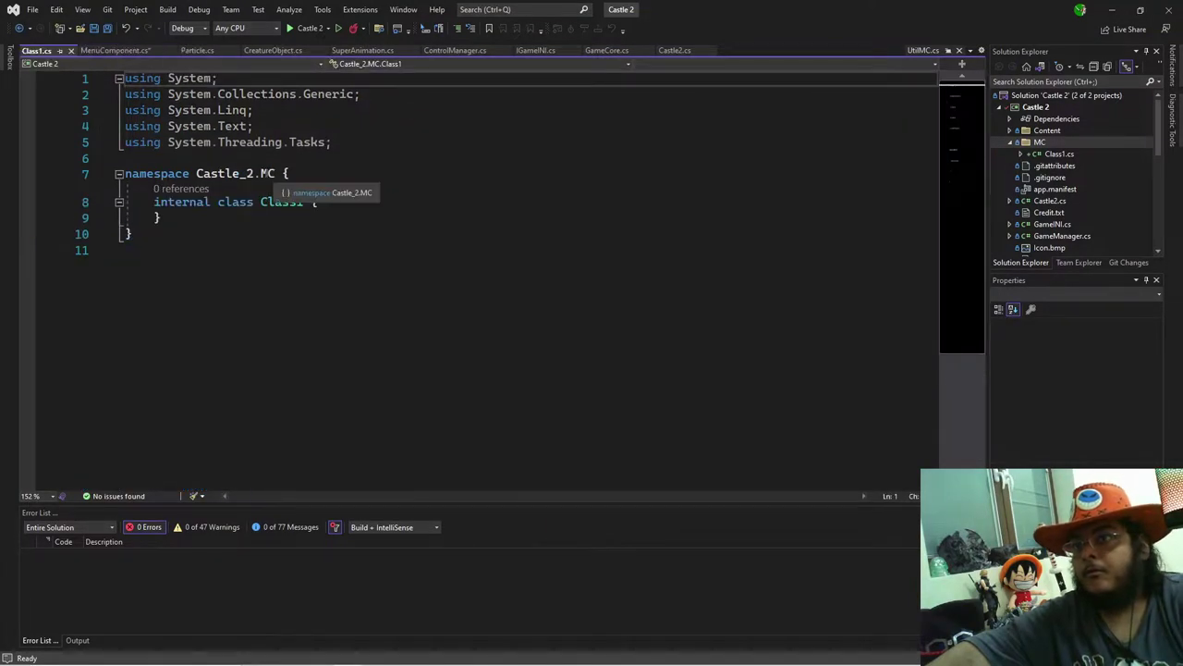
pyautogui.press('BackSpace')
pyautogui.press('BackSpace')
pyautogui.hotkey('ctrl', 'shift', 'Left')
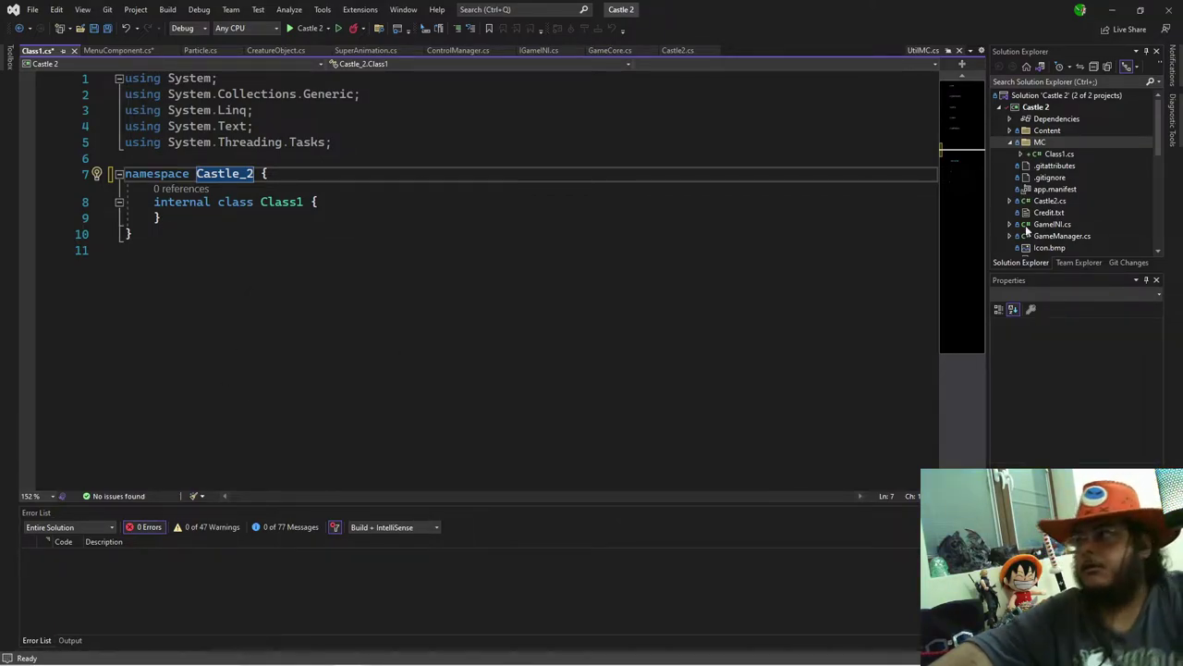
# Step: Rename Class1.cs in the MC folder to MainGB.cs and rename the class and its references to match
pyautogui.rightClick(1060, 153)
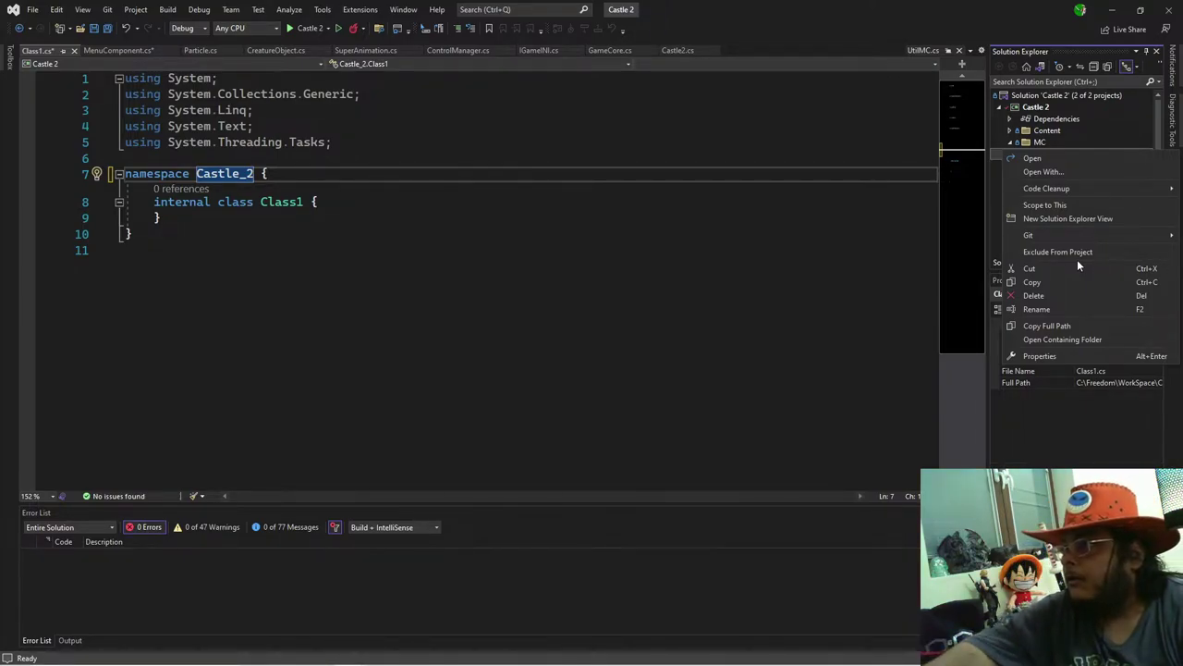
pyautogui.click(1054, 309)
pyautogui.write('MainGBI.cs')
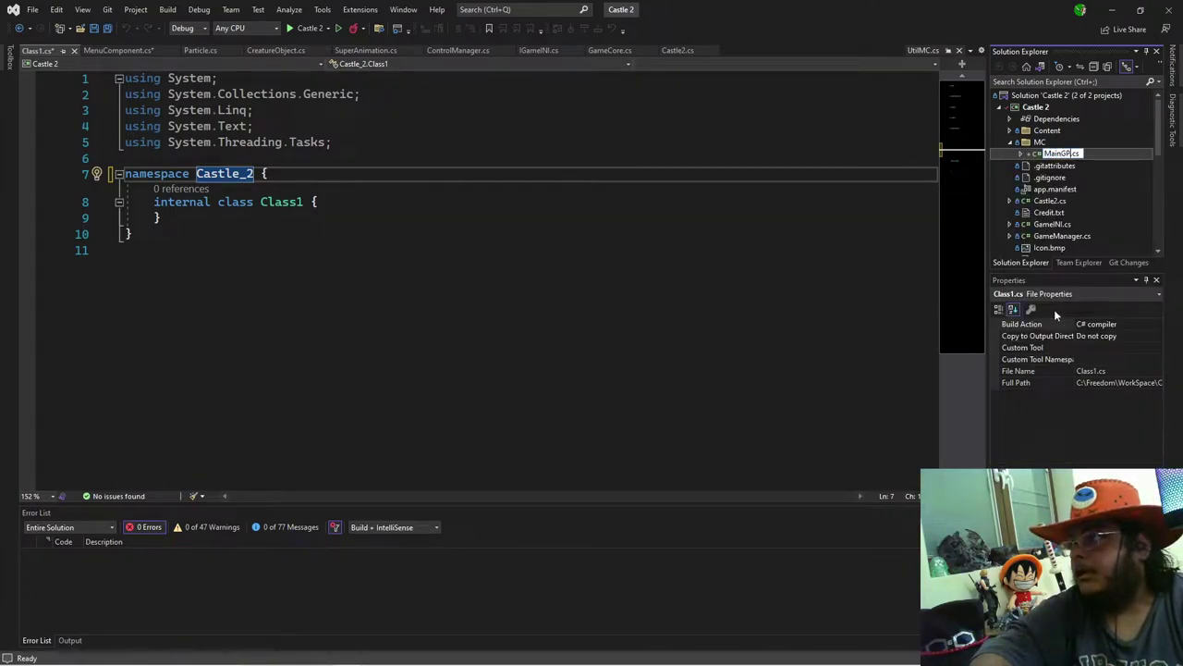
pyautogui.press('Return')
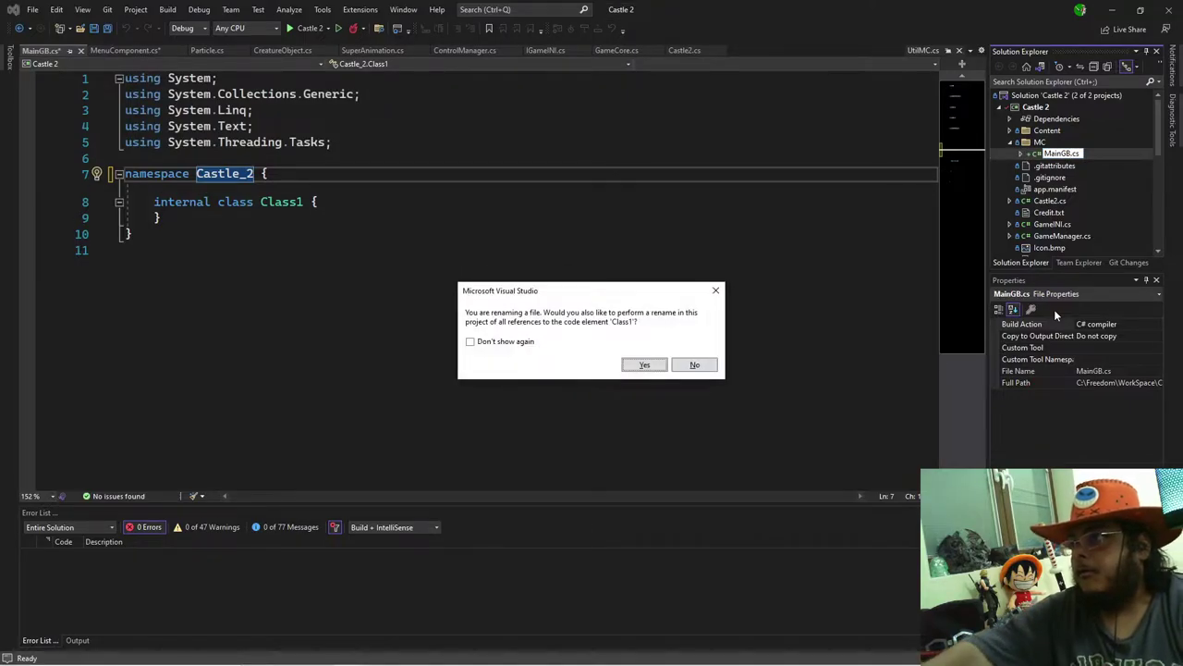
pyautogui.click(645, 365)
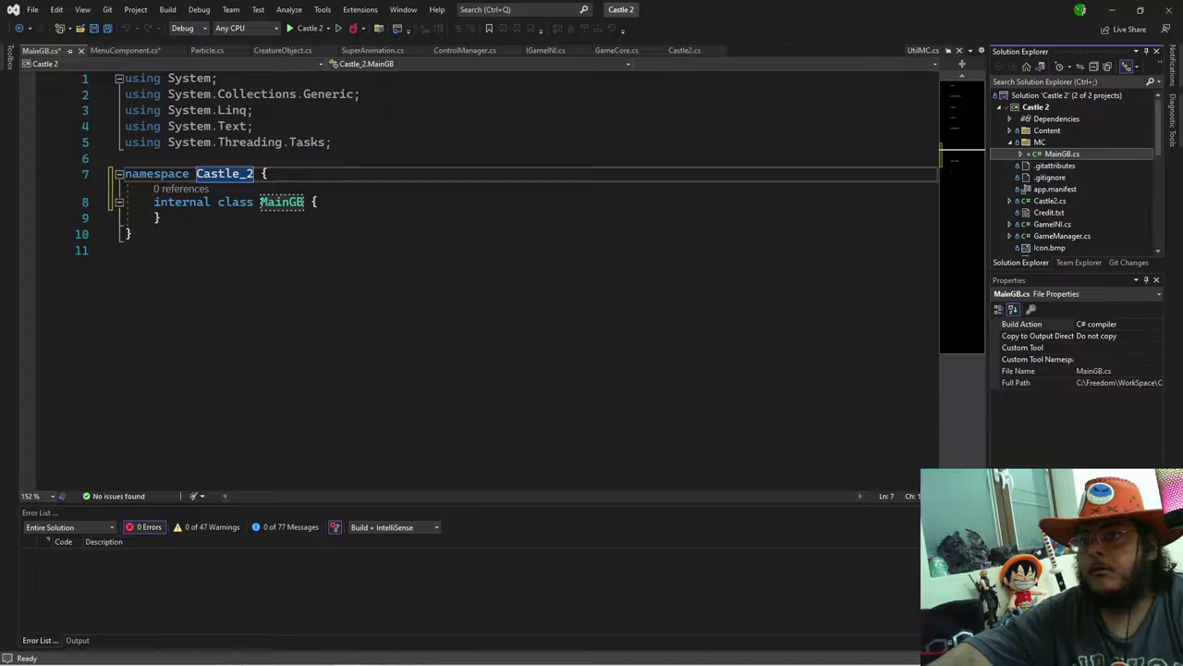
# Step: Rename MainGB.cs to MainGBMC.cs and apply the new name to the class as well
pyautogui.rightClick(1065, 157)
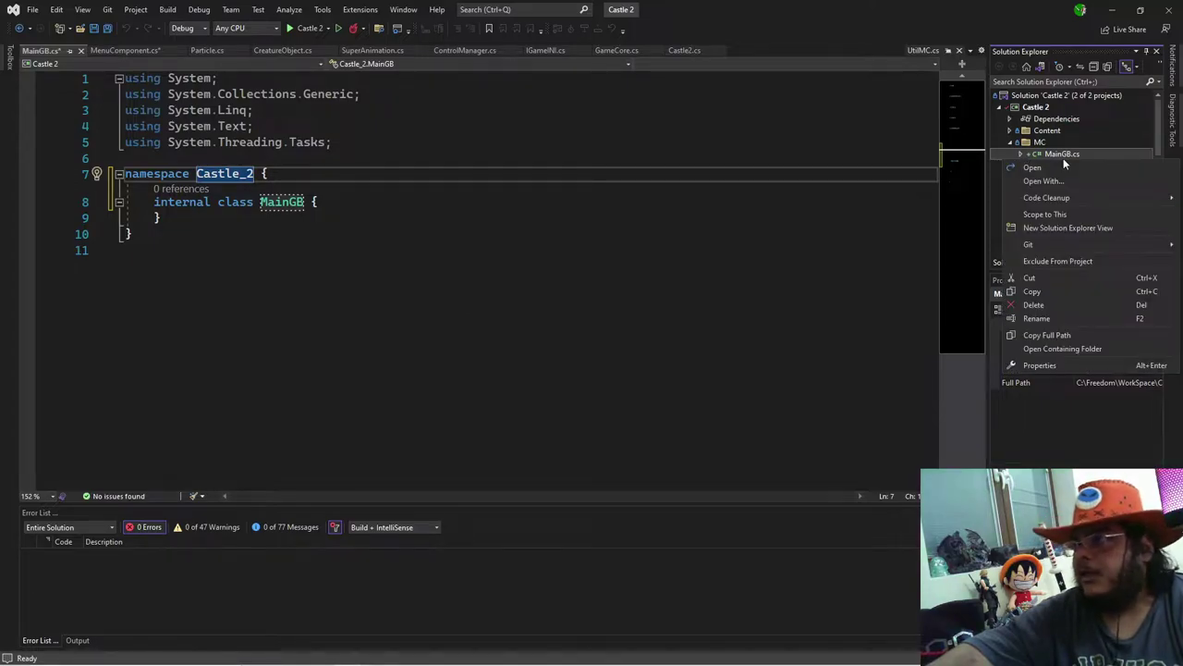
pyautogui.click(1054, 314)
pyautogui.write('MC')
pyautogui.press('Return')
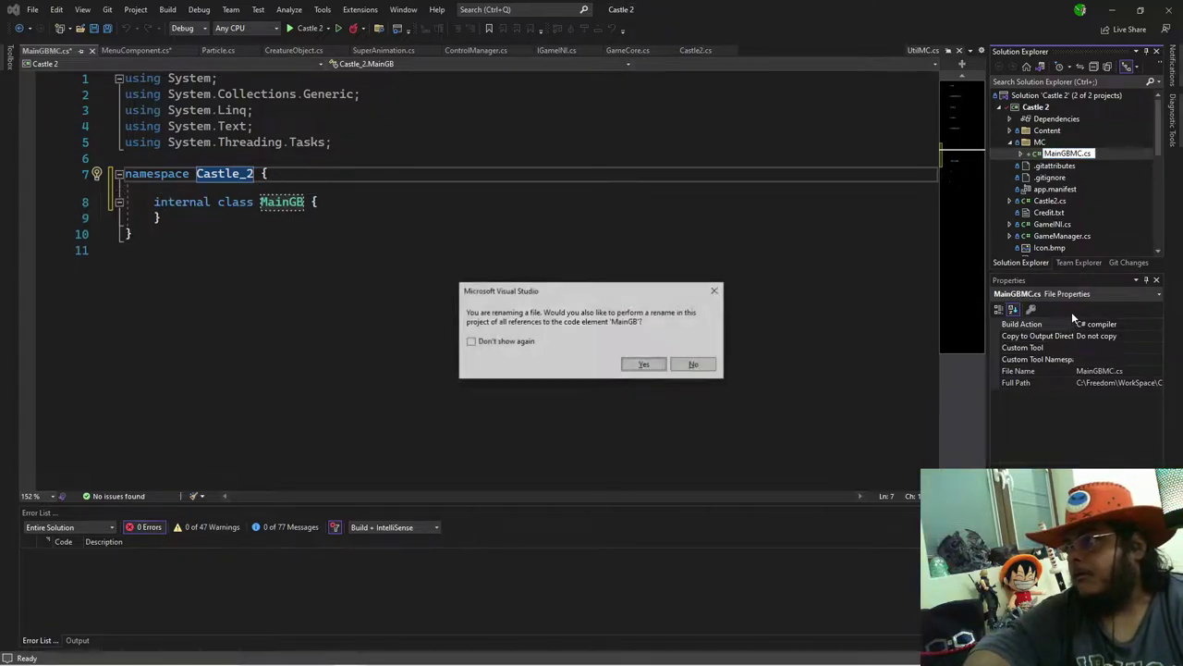
pyautogui.press('Return')
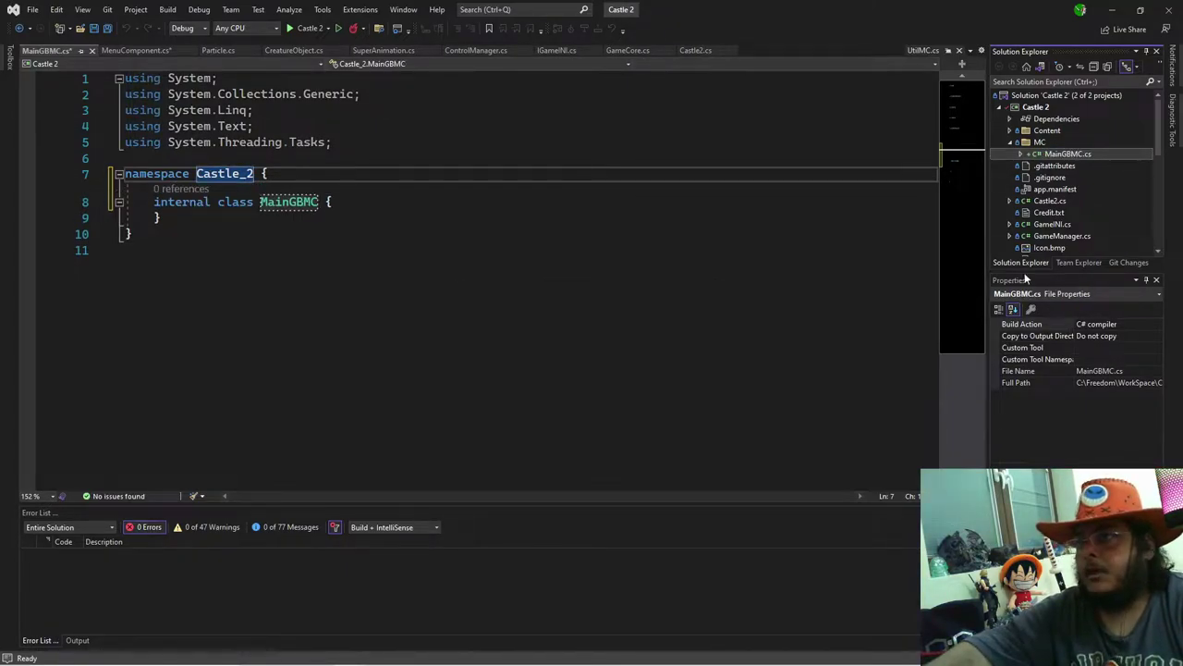
# Step: Find UtilMC.cs in the GUI/MC folder of the GameLover4_1 project and open it as a reference
pyautogui.scroll(-5, 1075, 185)
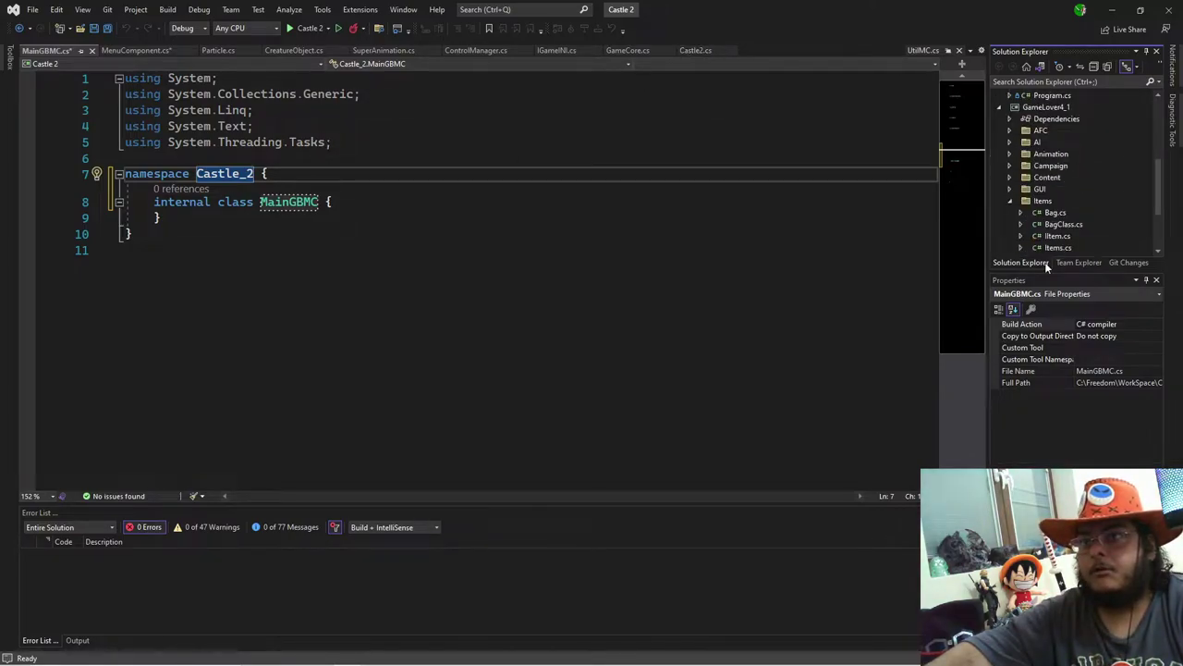
pyautogui.scroll(-3, 1054, 241)
pyautogui.scroll(2, 1073, 231)
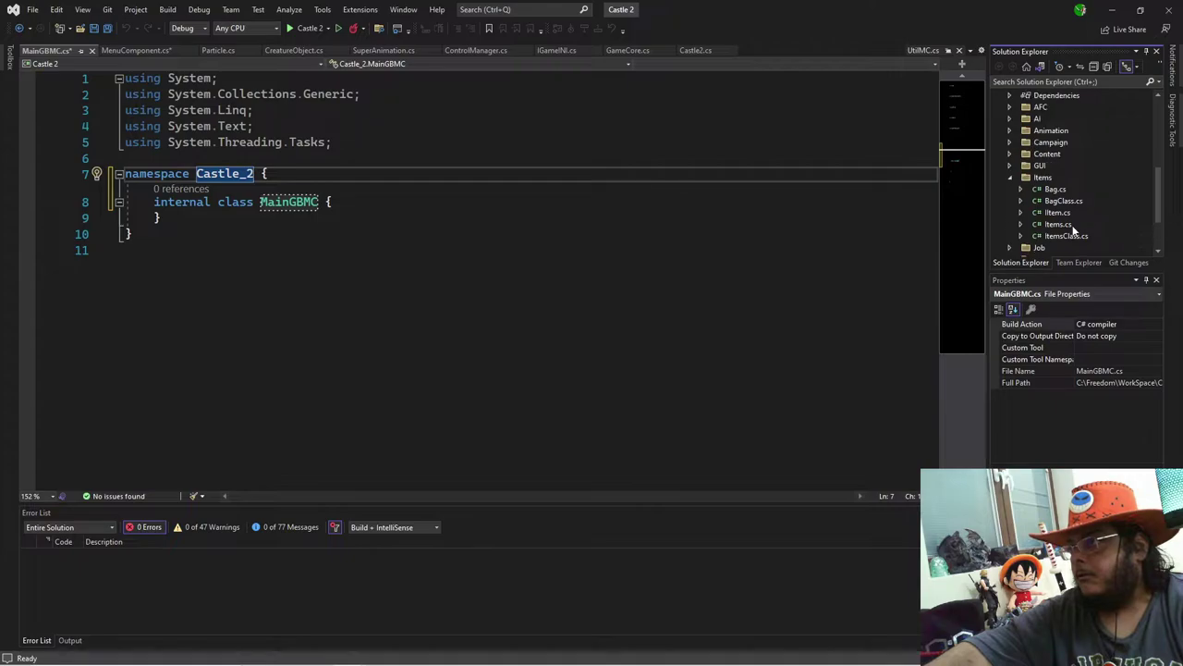
pyautogui.scroll(-2, 1022, 248)
pyautogui.scroll(4, 1022, 250)
pyautogui.scroll(-2, 1024, 237)
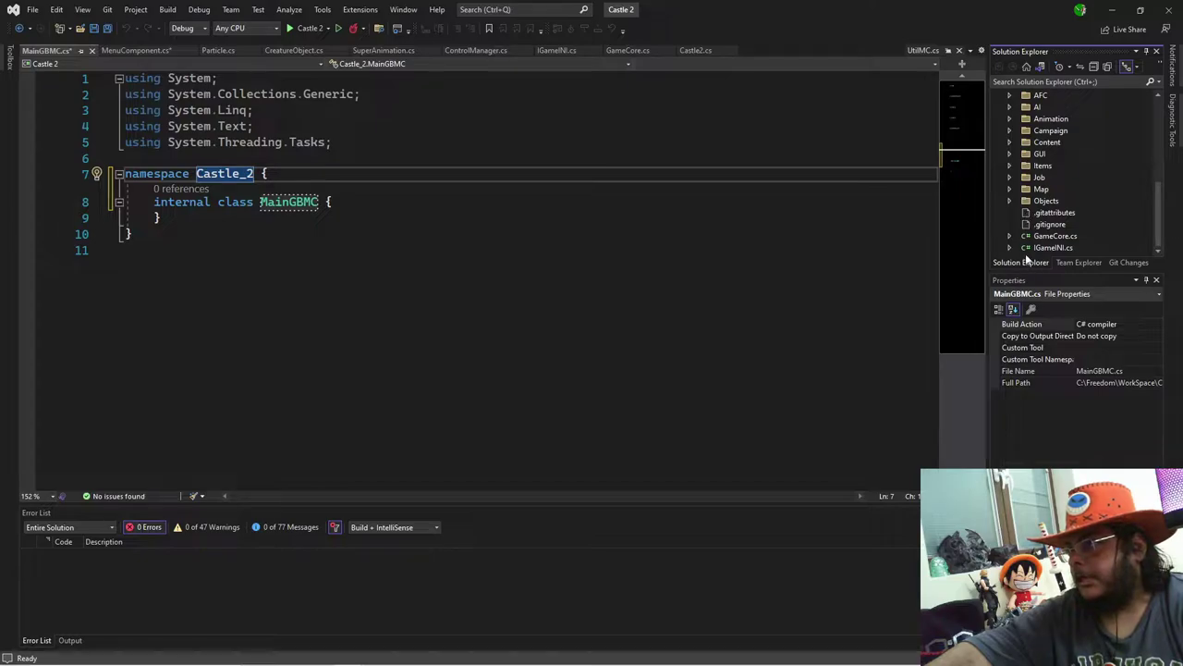
pyautogui.scroll(2, 1025, 245)
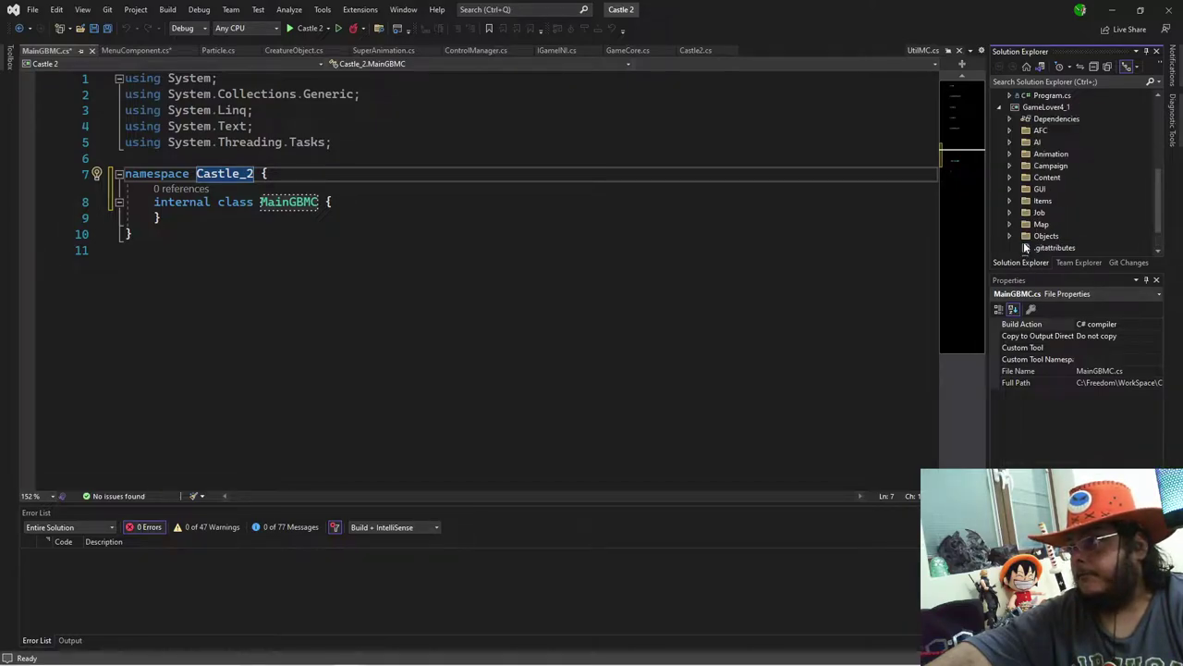
pyautogui.scroll(-1, 1025, 245)
pyautogui.click(1011, 178)
pyautogui.click(1017, 177)
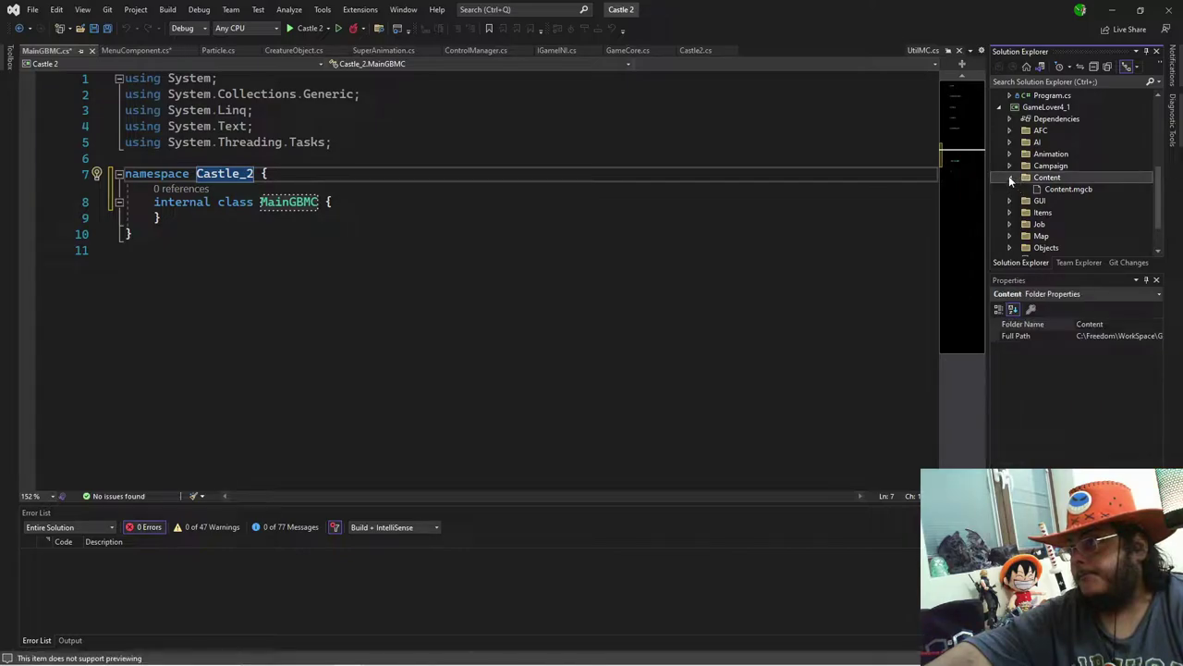
pyautogui.click(1011, 189)
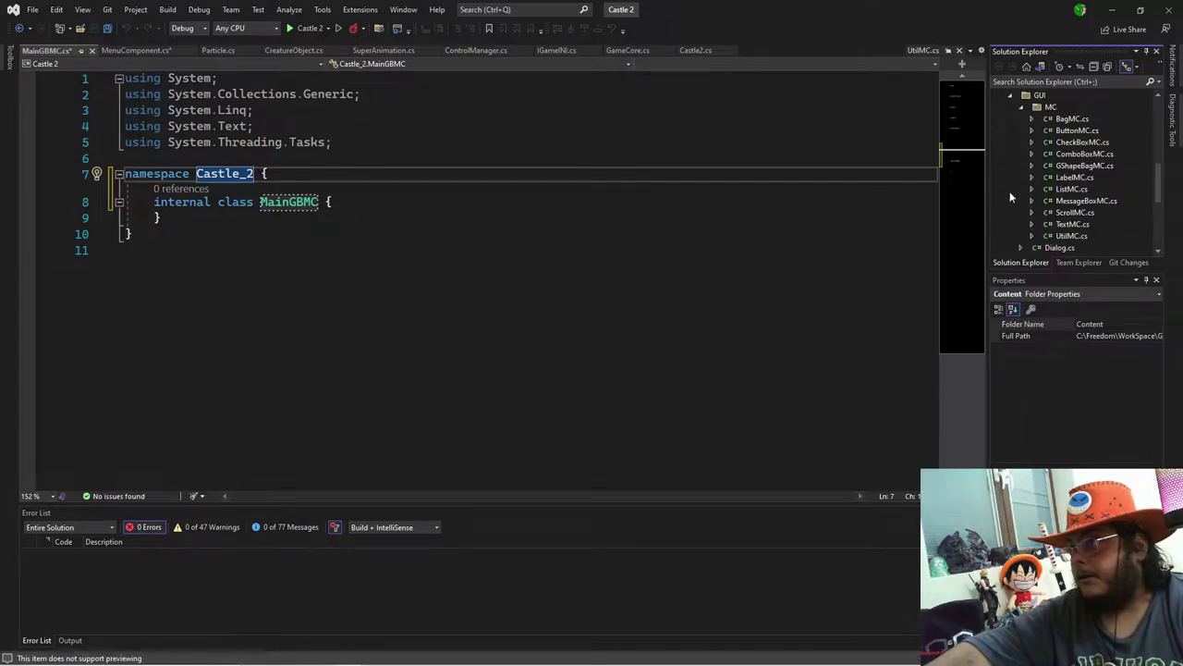
pyautogui.click(1073, 188)
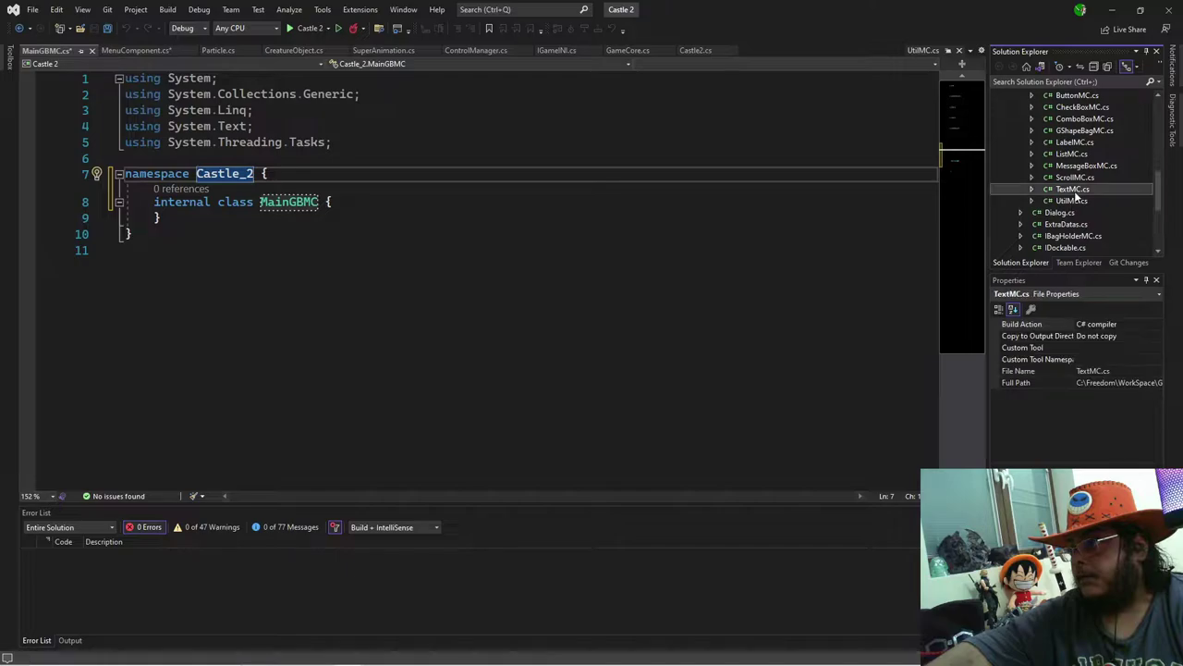
pyautogui.click(1069, 202)
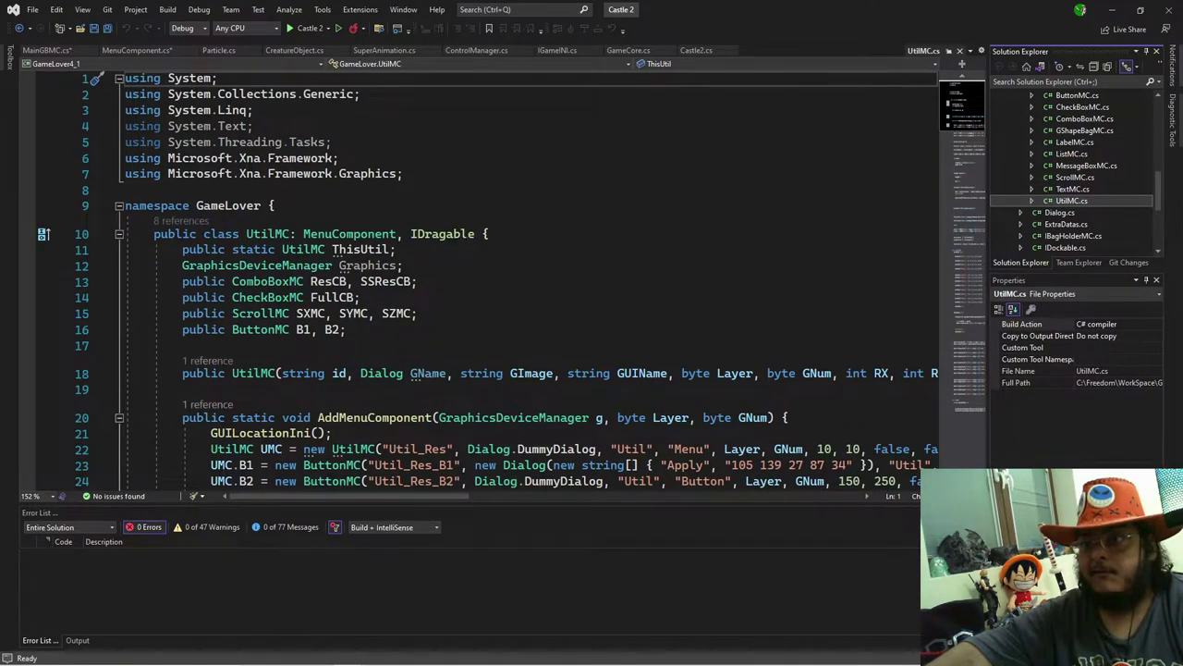
# Step: Make the MainGBMC class inherit from MenuComponent, following the class declaration in UtilMC.cs
pyautogui.click(297, 234)
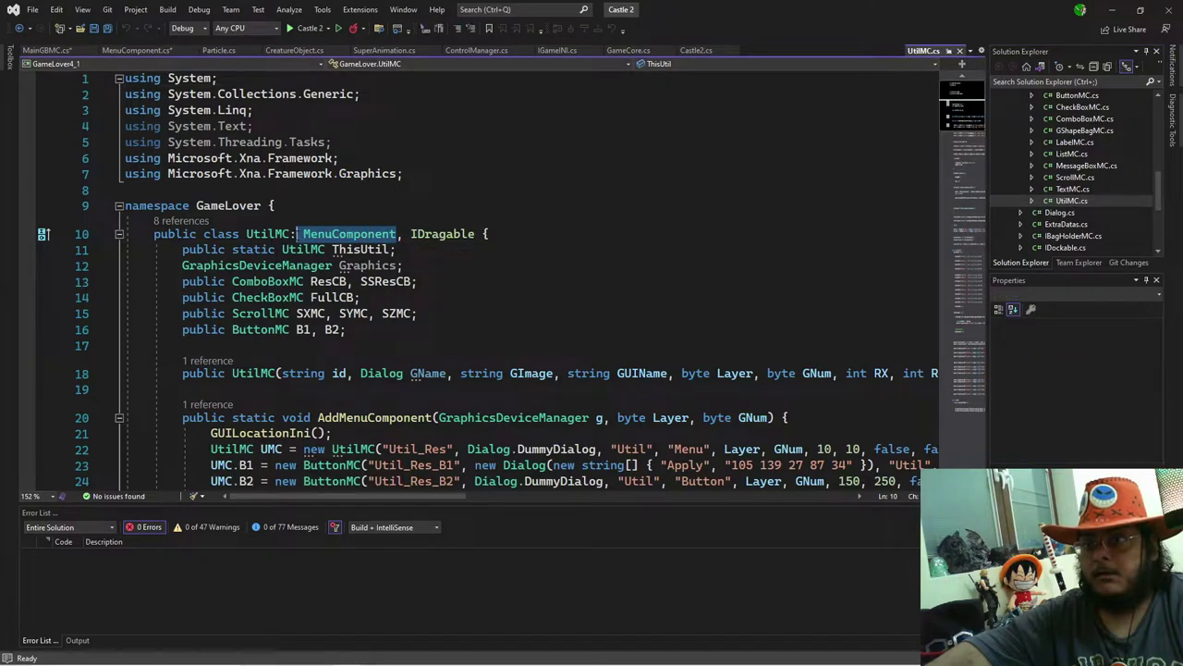
pyautogui.click(292, 236)
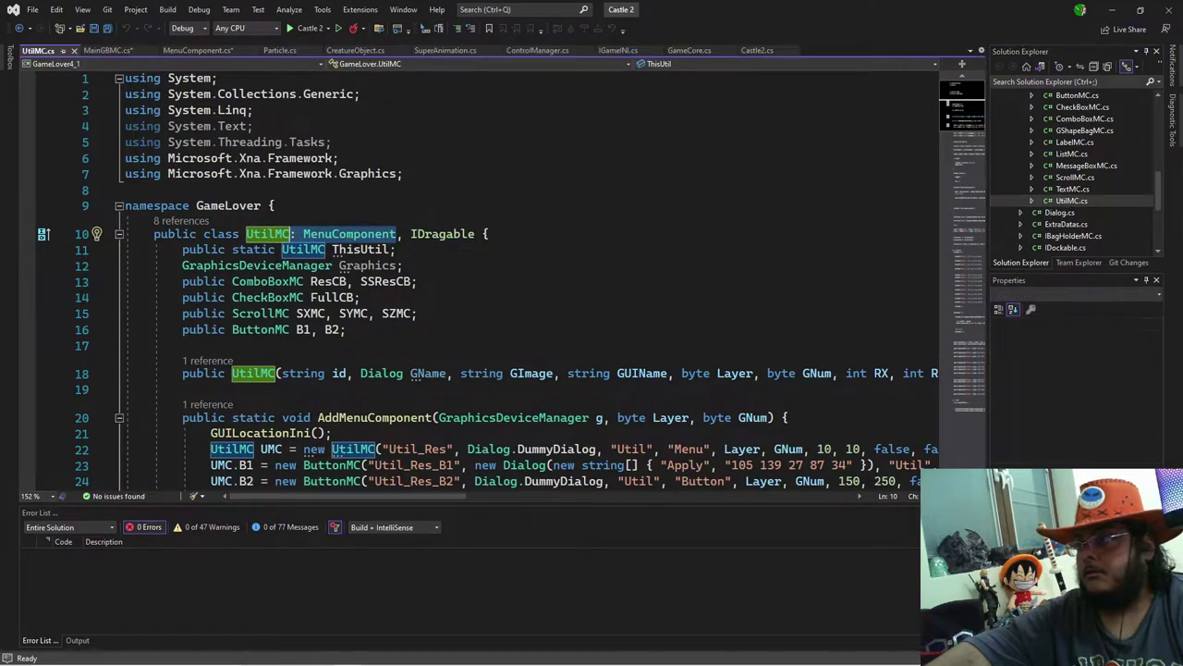
pyautogui.click(107, 52)
pyautogui.press('Down')
pyautogui.press('End')
pyautogui.press('Left')
pyautogui.press('Left')
pyautogui.write(': MenuComponent')
# Step: Replace the using directives in MainGBMC.cs with those from UtilMC.cs, and start an empty line in the class body
pyautogui.click(47, 50)
pyautogui.moveTo(403, 174); pyautogui.dragTo(23, 89)
pyautogui.hotkey('ctrl', 'c')
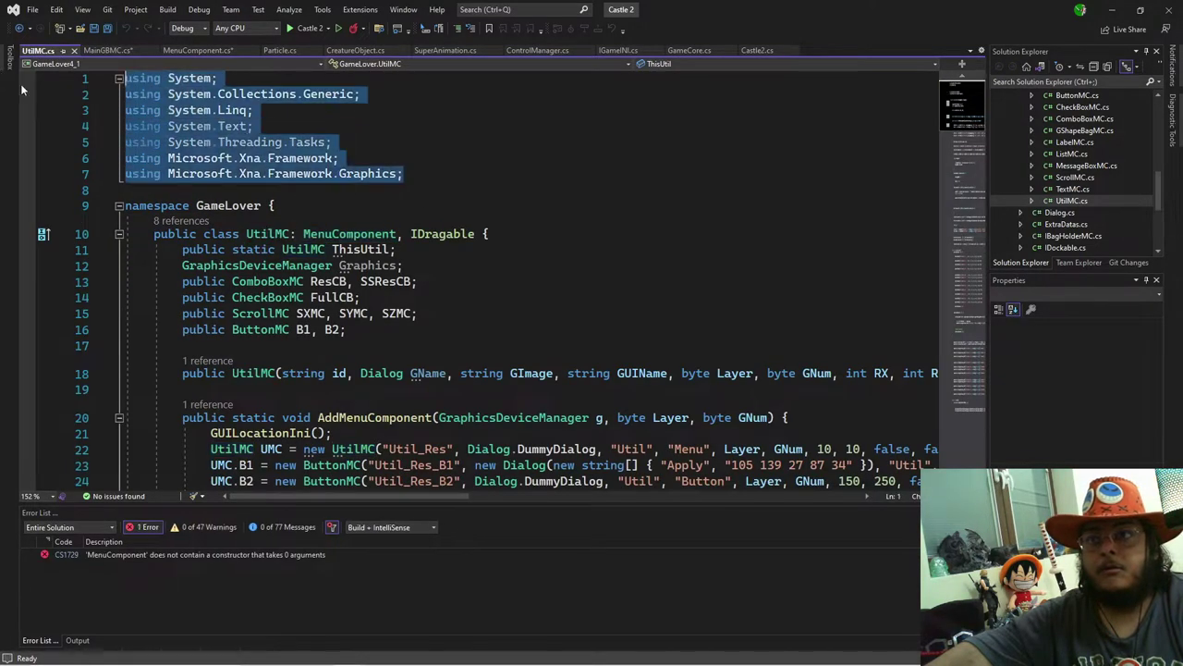
pyautogui.click(111, 50)
pyautogui.moveTo(331, 157); pyautogui.dragTo(125, 78)
pyautogui.hotkey('ctrl', 'v')
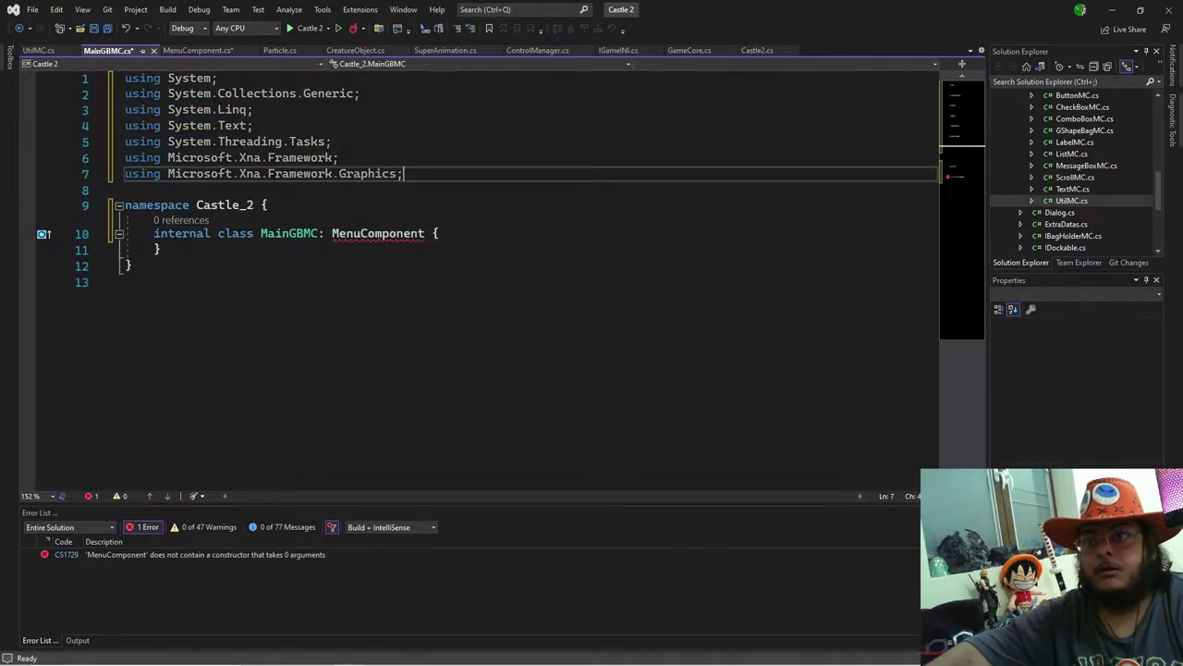
pyautogui.click(440, 233)
pyautogui.press('Return')
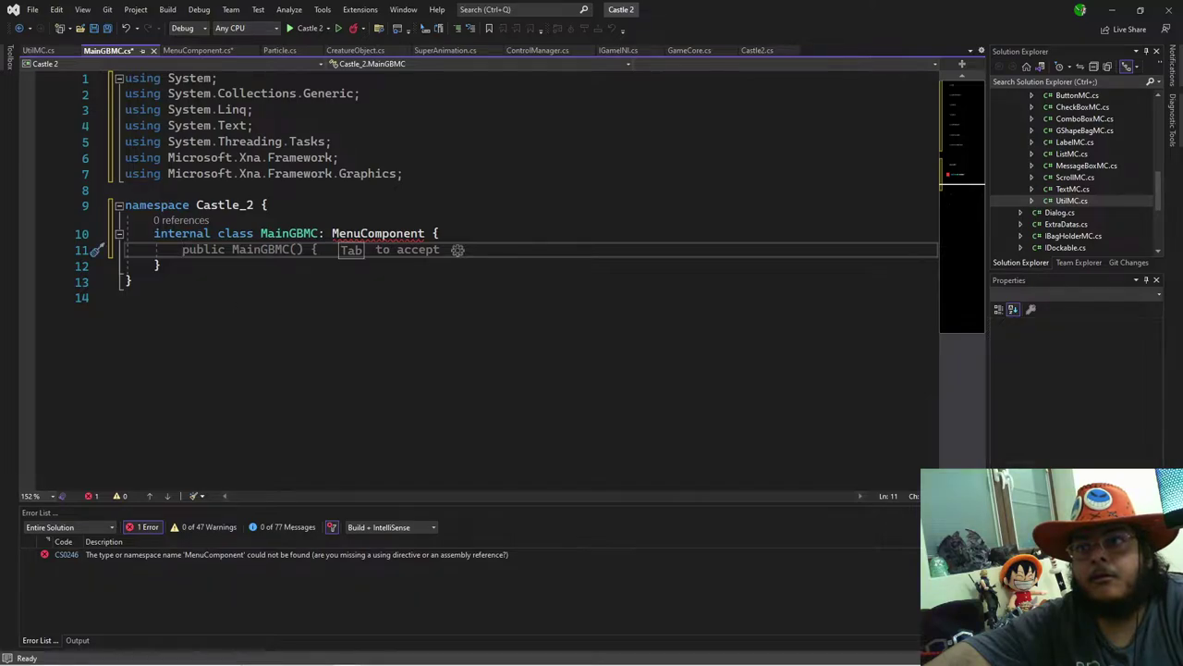
# Step: Check the using directives in MenuComponent.cs and Castle2.cs, and add using GameLover to MainGBMC.cs to resolve MenuComponent
pyautogui.click(126, 190)
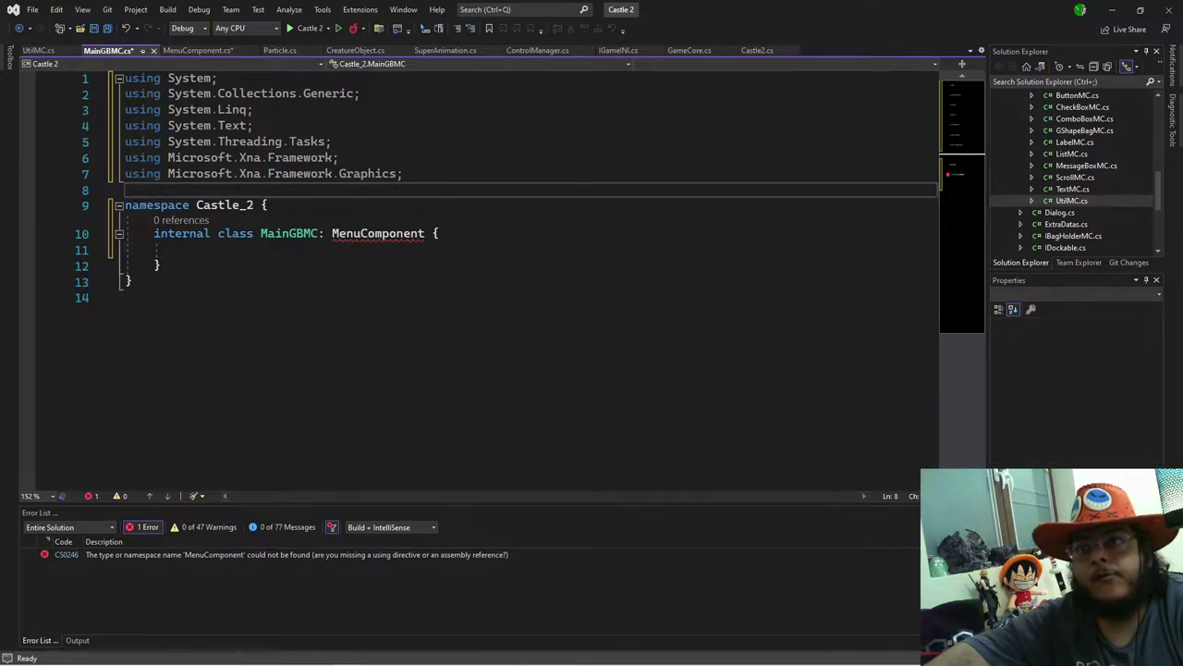
pyautogui.click(202, 49)
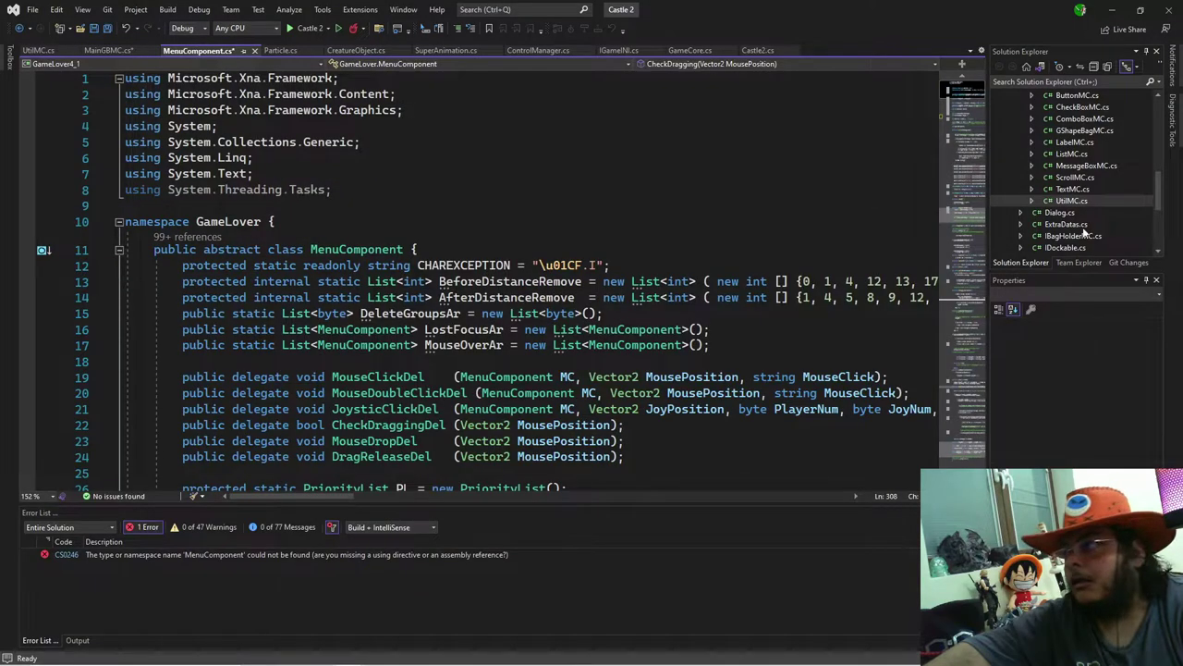
pyautogui.click(757, 50)
pyautogui.scroll(10, 481, 278)
pyautogui.scroll(7, 481, 278)
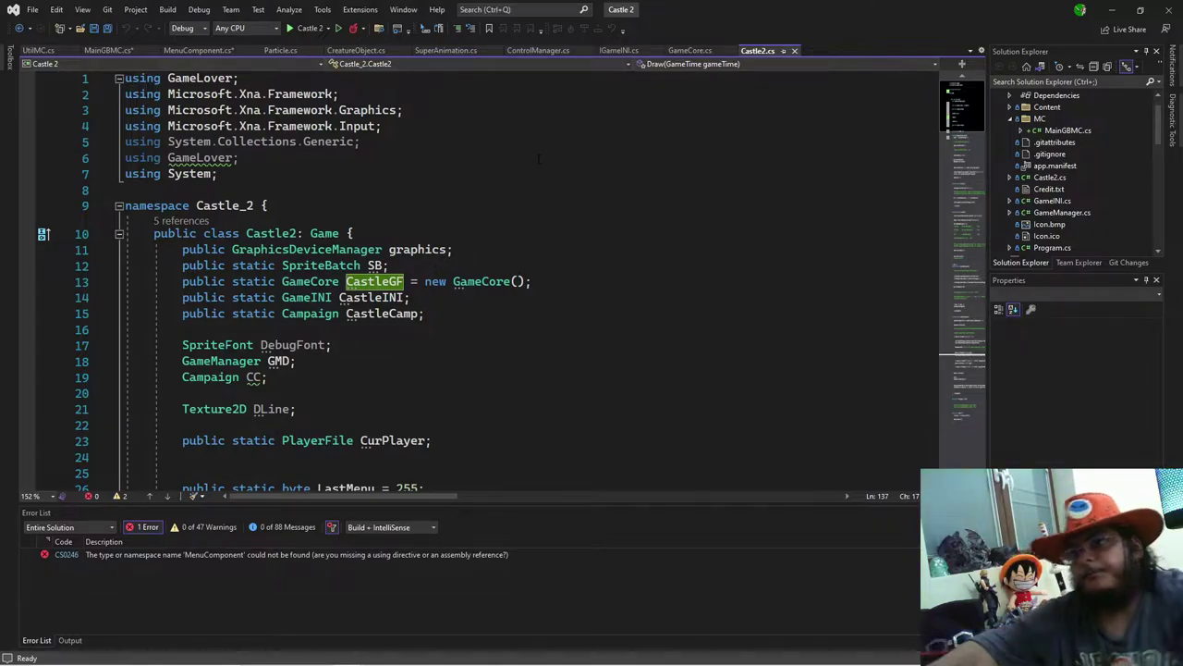
pyautogui.click(124, 50)
pyautogui.moveTo(370, 235)
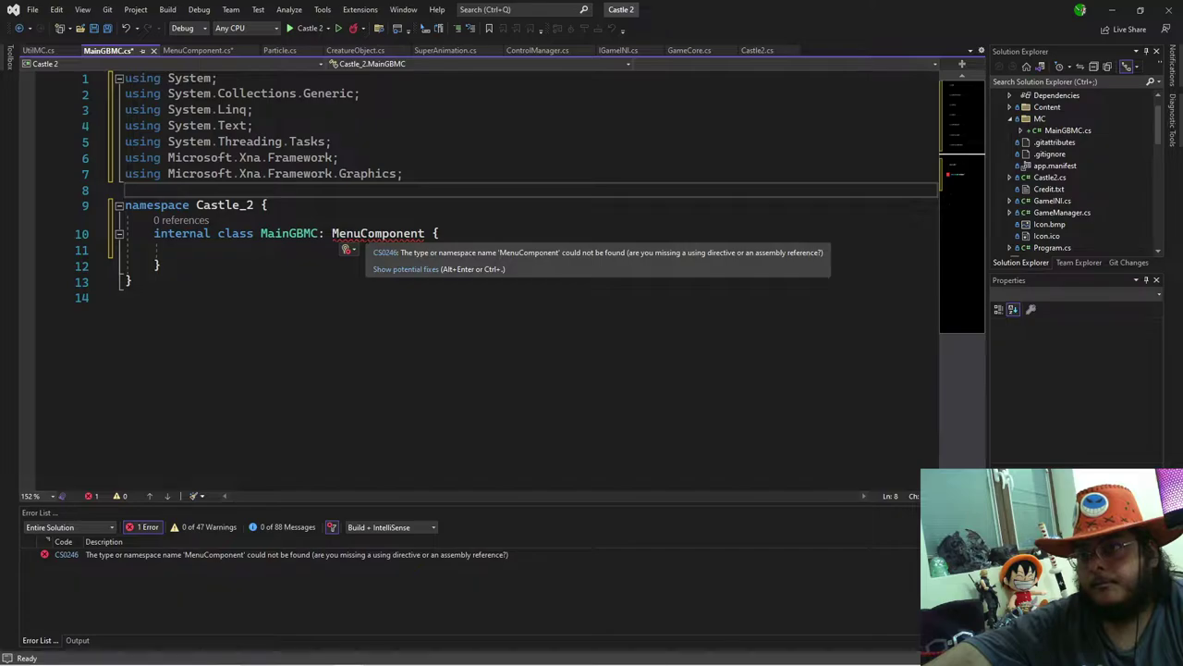
pyautogui.click(349, 250)
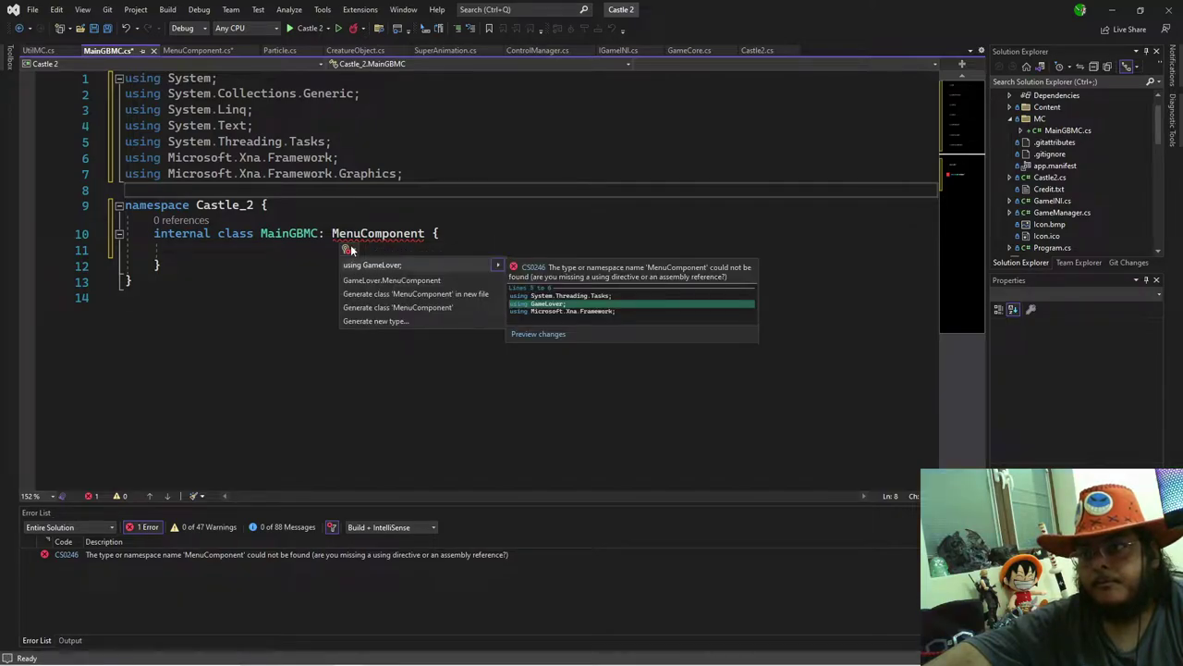
pyautogui.press('Escape')
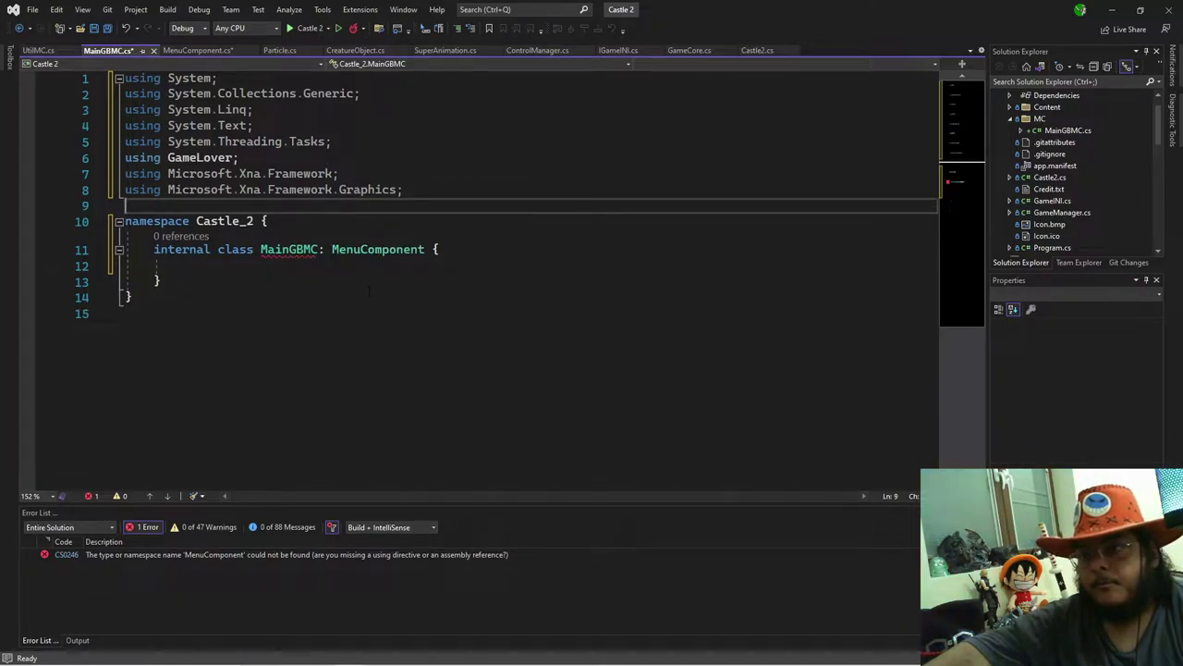
# Step: Examine the Graphics field and the AddMenuComponent code in UtilMC.cs
pyautogui.click(38, 51)
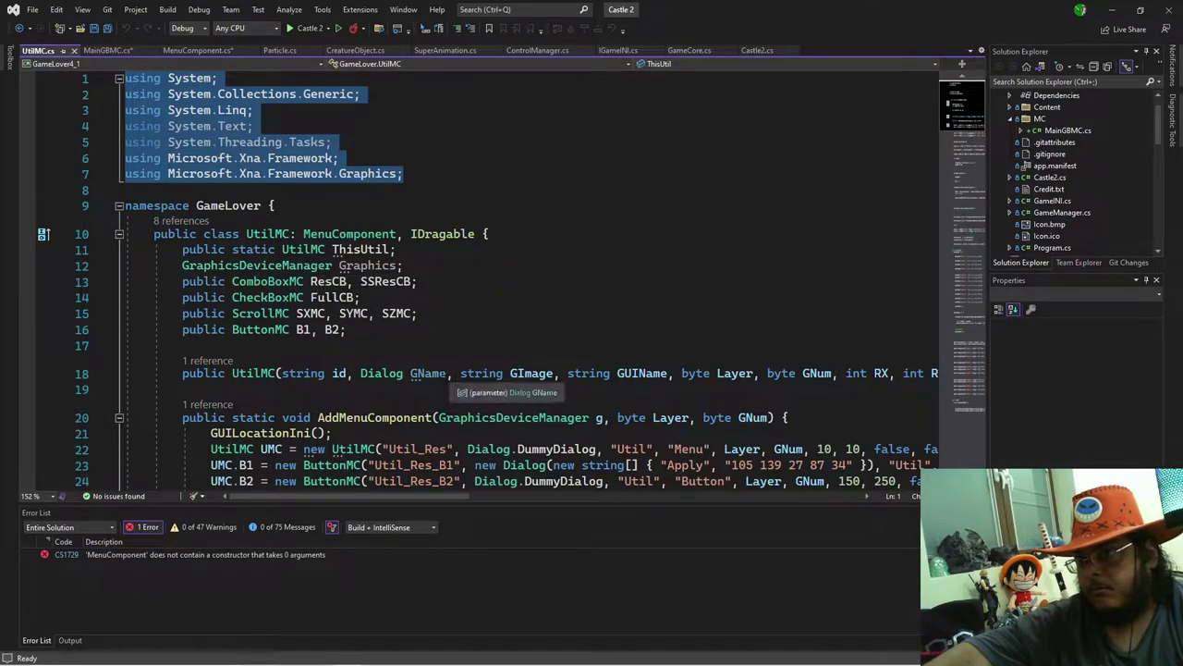
pyautogui.moveTo(405, 265); pyautogui.dragTo(125, 265)
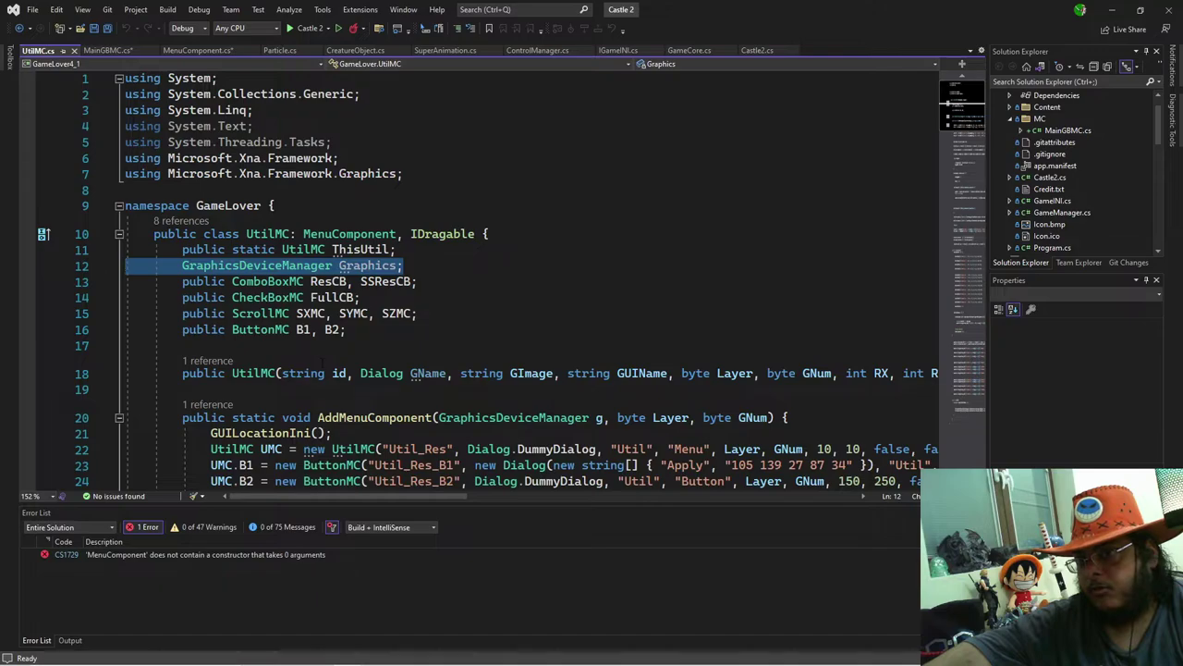
pyautogui.scroll(-8, 370, 277)
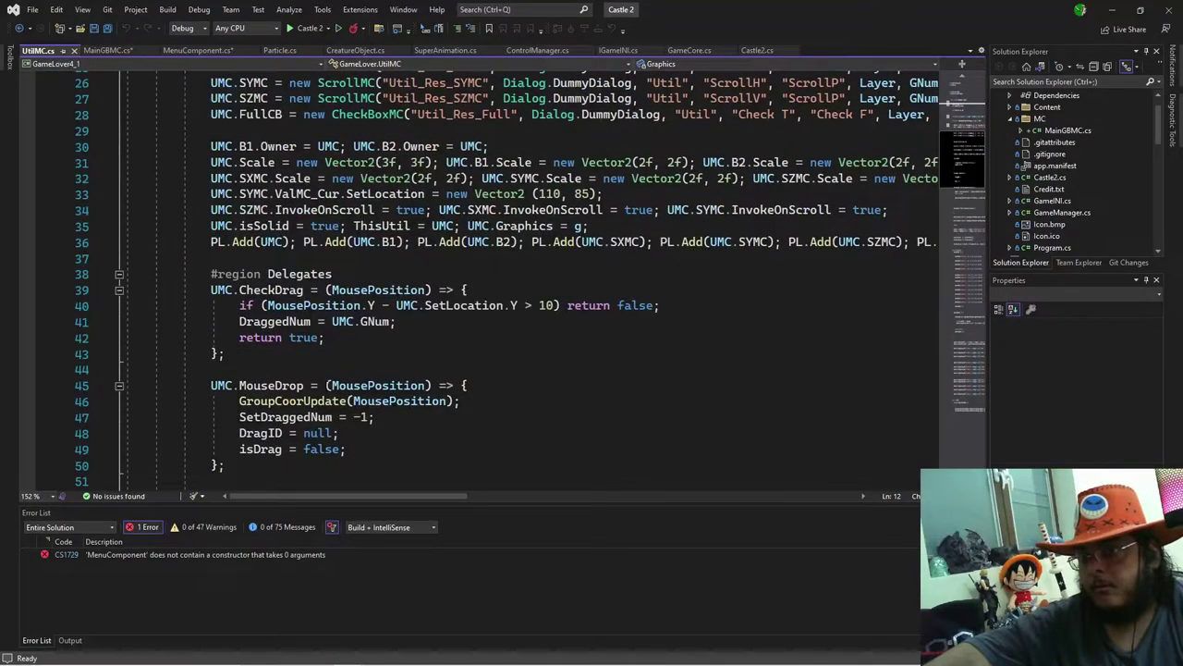
pyautogui.scroll(-7, 481, 277)
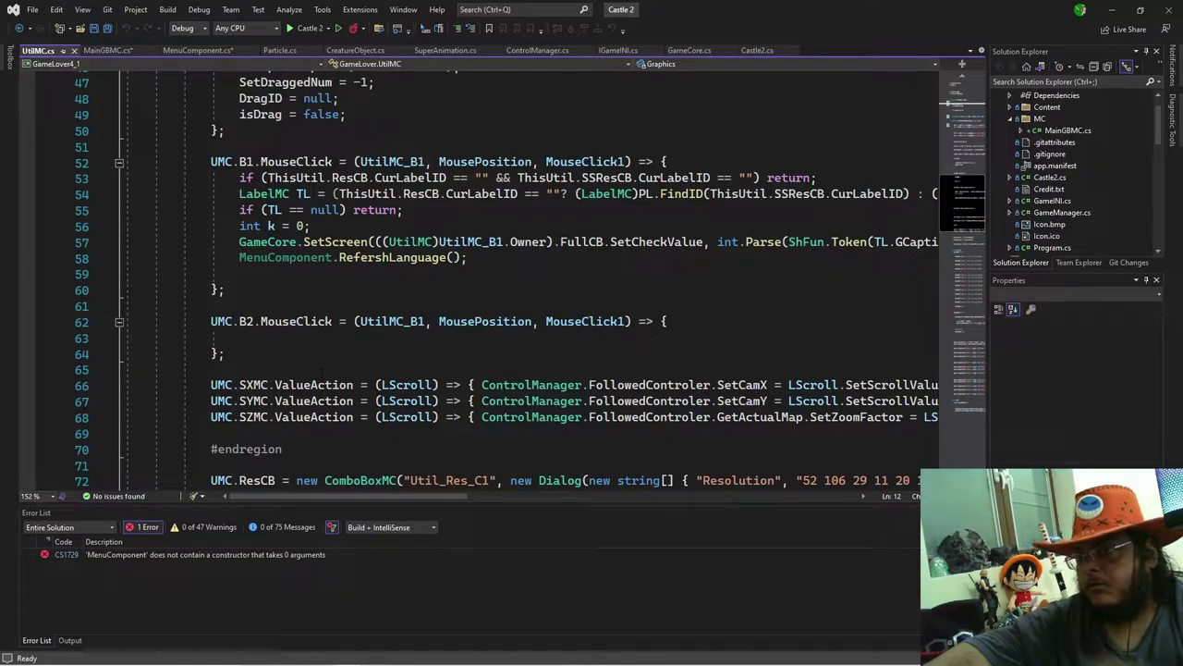
pyautogui.scroll(10, 319, 400)
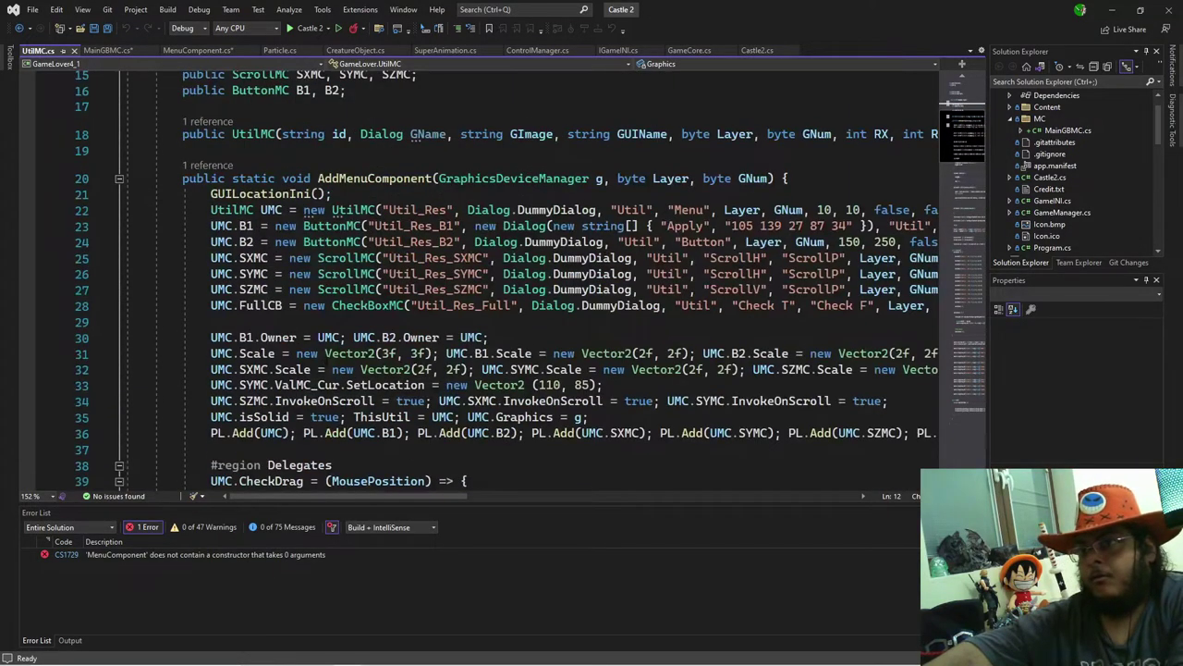
# Step: Try removing the GraphicsDeviceManager Graphics field from the UtilMC class, and undo the deletion
pyautogui.scroll(5, 319, 400)
pyautogui.hotkey('shift', 'Home')
pyautogui.press('BackSpace')
pyautogui.press('BackSpace')
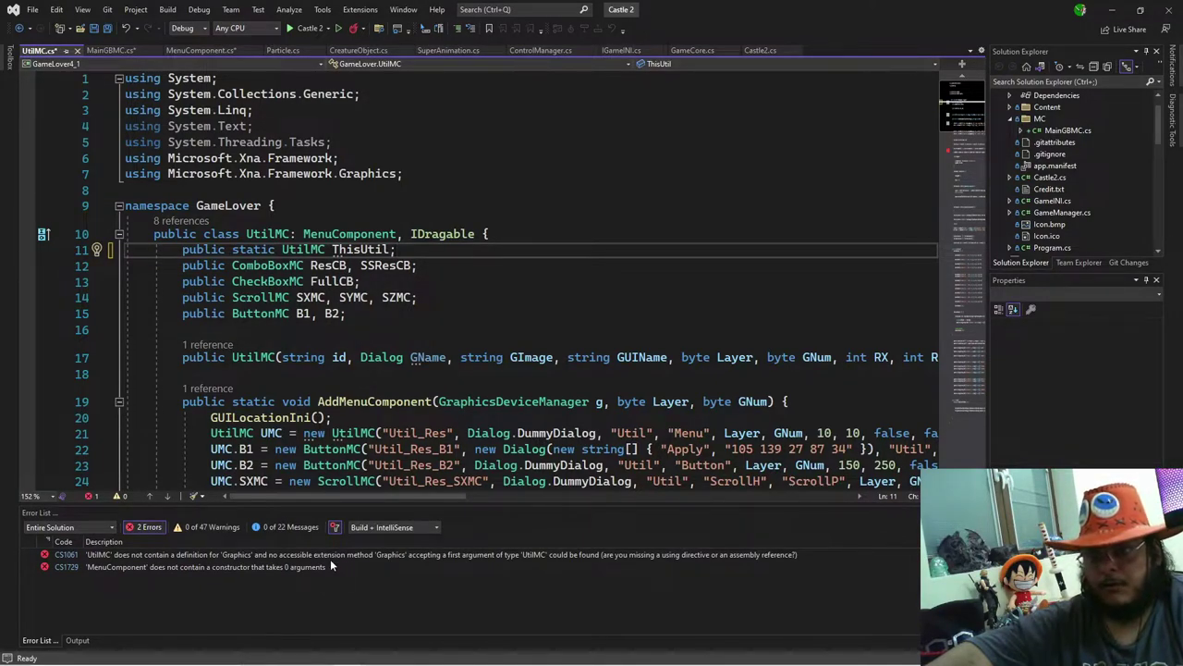
pyautogui.hotkey('ctrl', 'z')
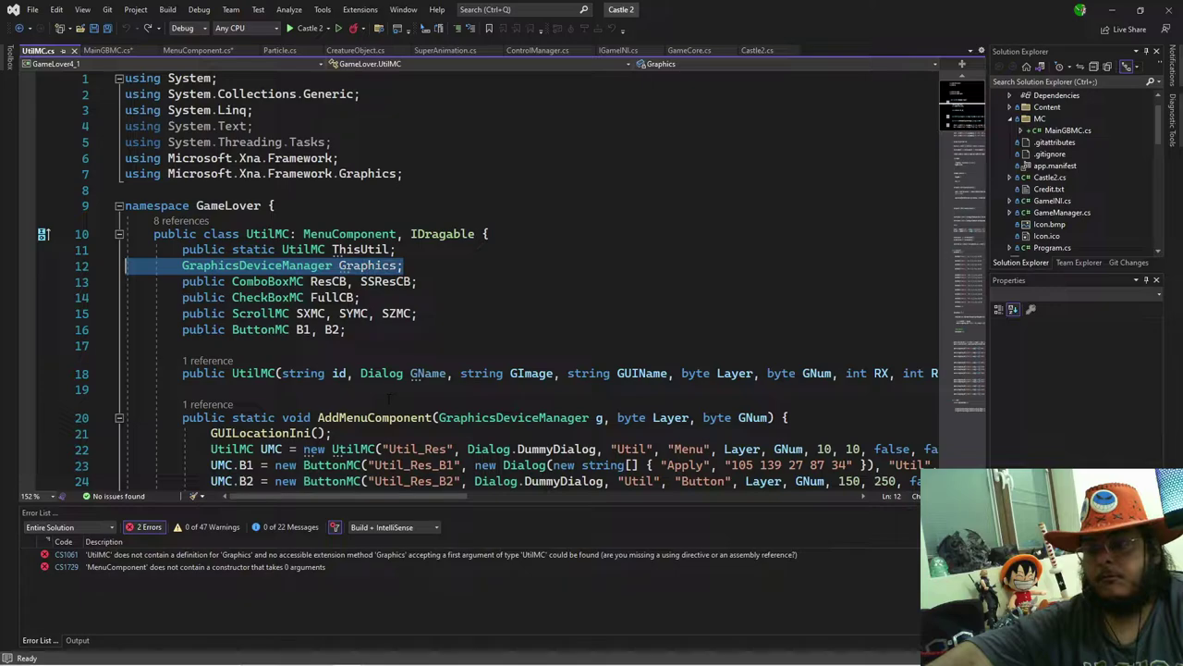
# Step: Trace where the g parameter of AddMenuComponent is used in UtilMC.cs, and read through the rest of the method
pyautogui.scroll(-2, 379, 451)
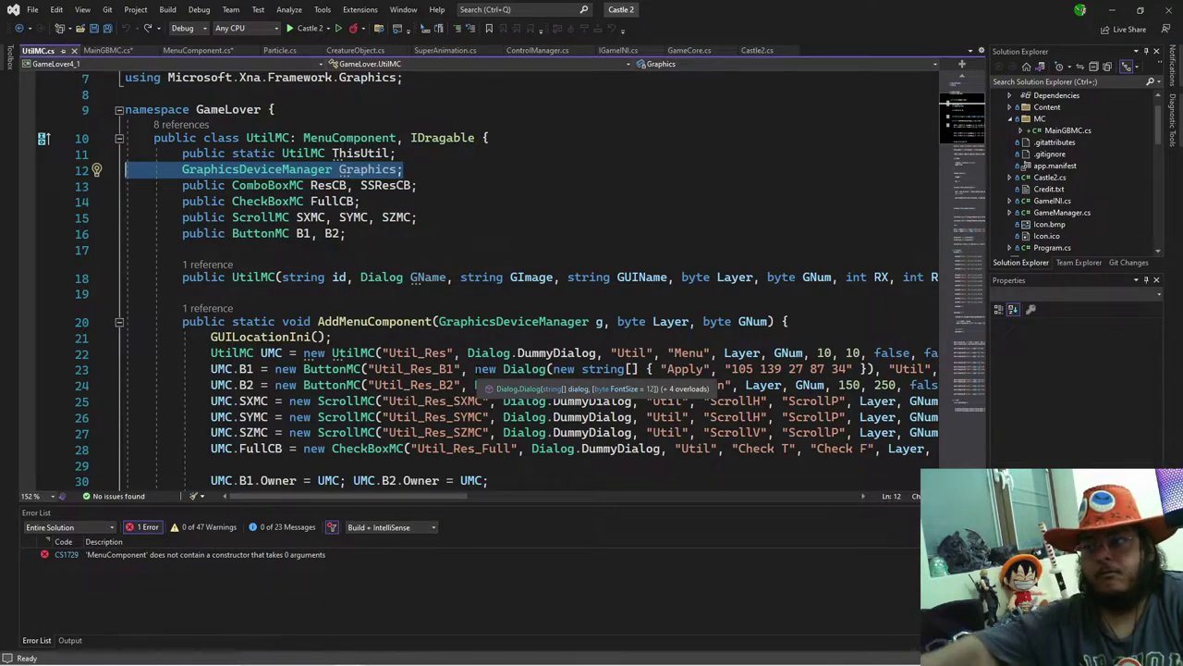
pyautogui.click(603, 321)
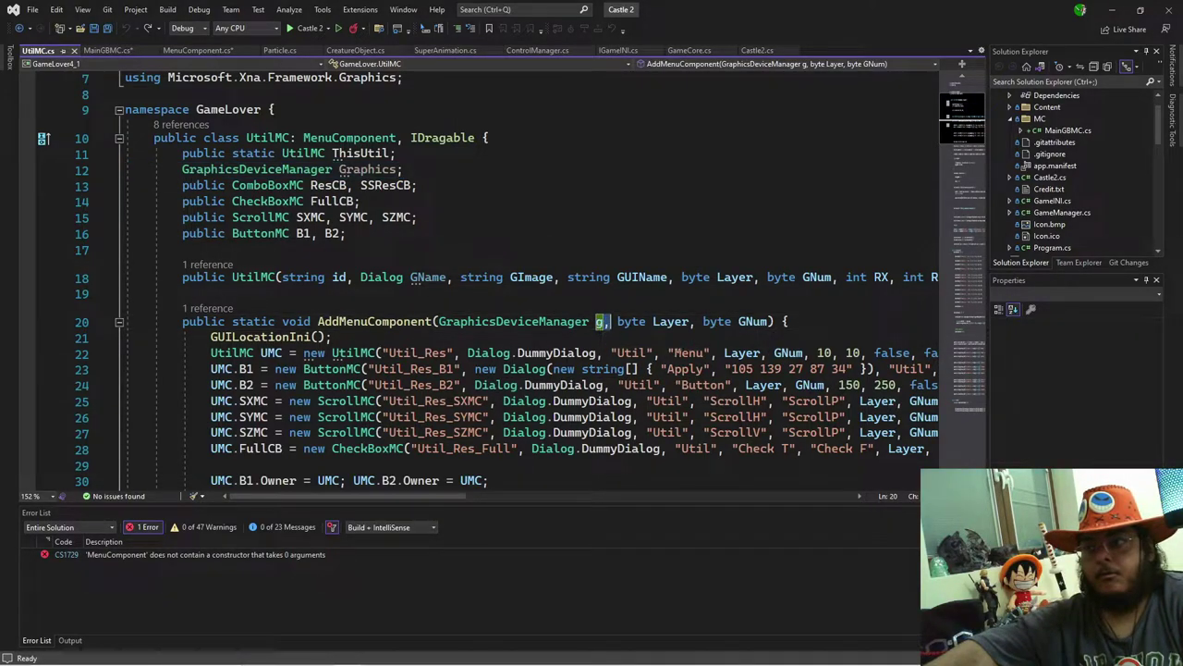
pyautogui.scroll(-4, 527, 278)
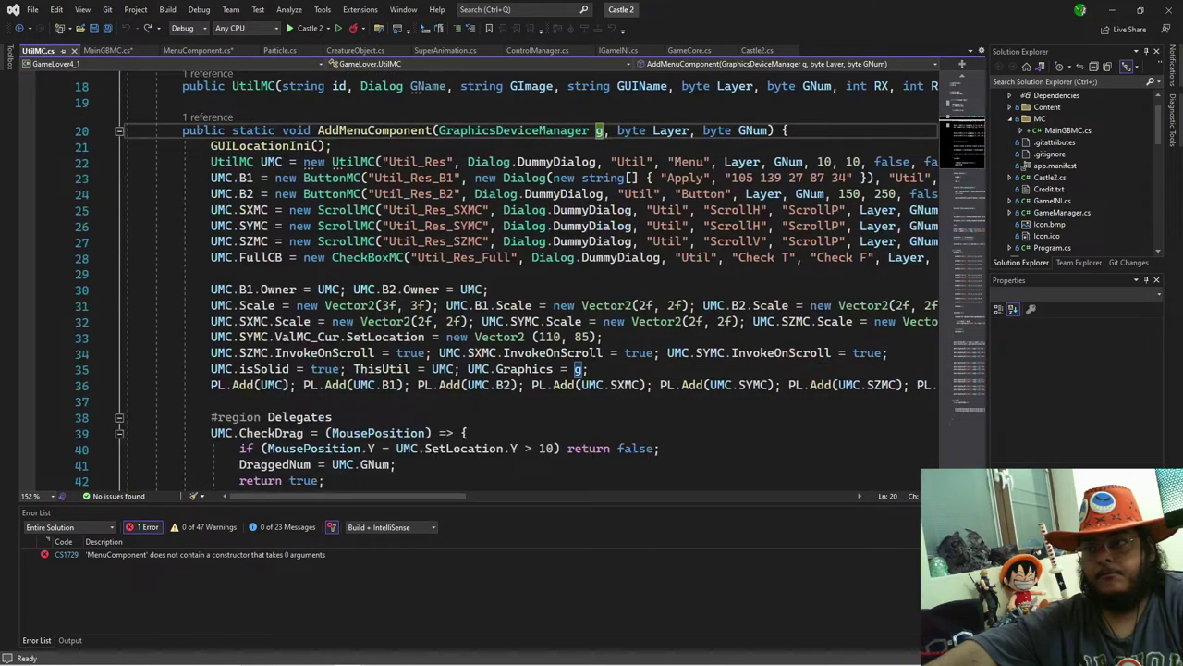
pyautogui.scroll(-3, 527, 278)
pyautogui.scroll(-14, 608, 370)
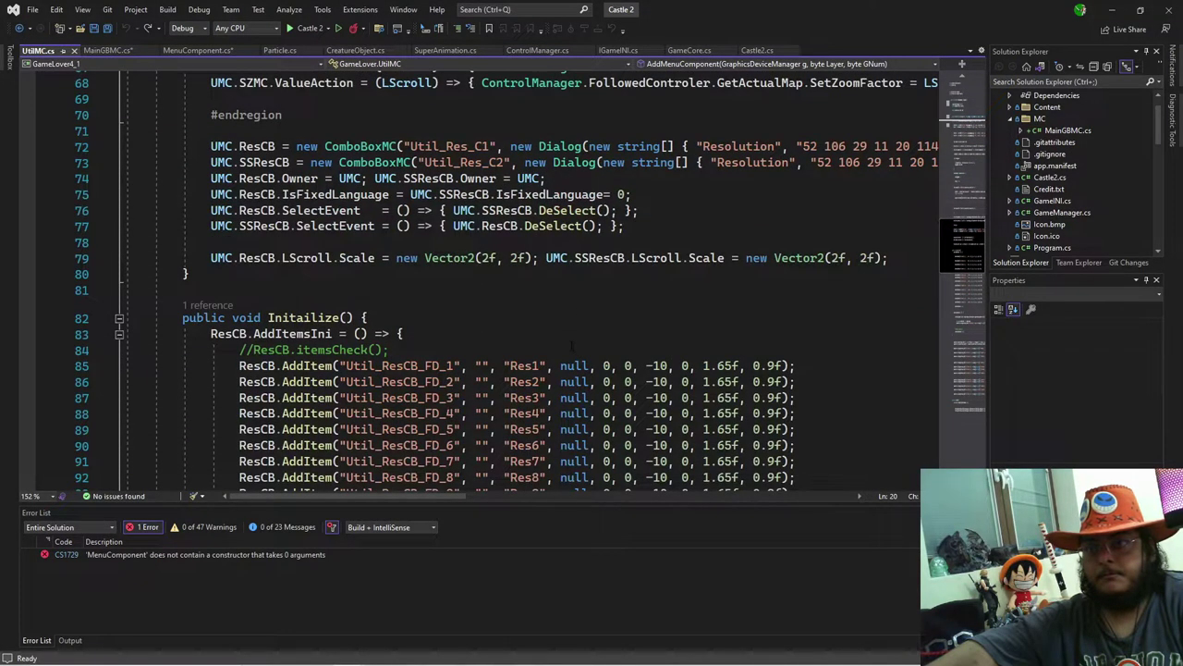
pyautogui.scroll(-4, 527, 278)
# Step: Collapse the Initailize and GUILocationIni methods in UtilMC.cs, and review the Show method and the class's earlier code
pyautogui.click(115, 126)
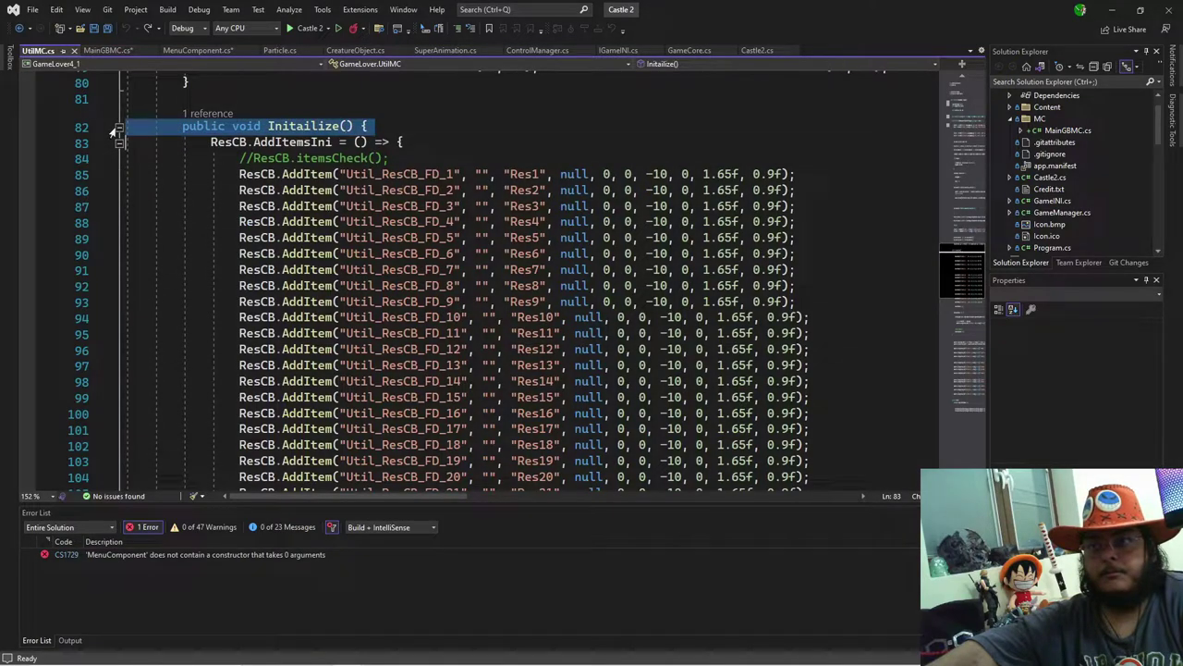
pyautogui.click(119, 126)
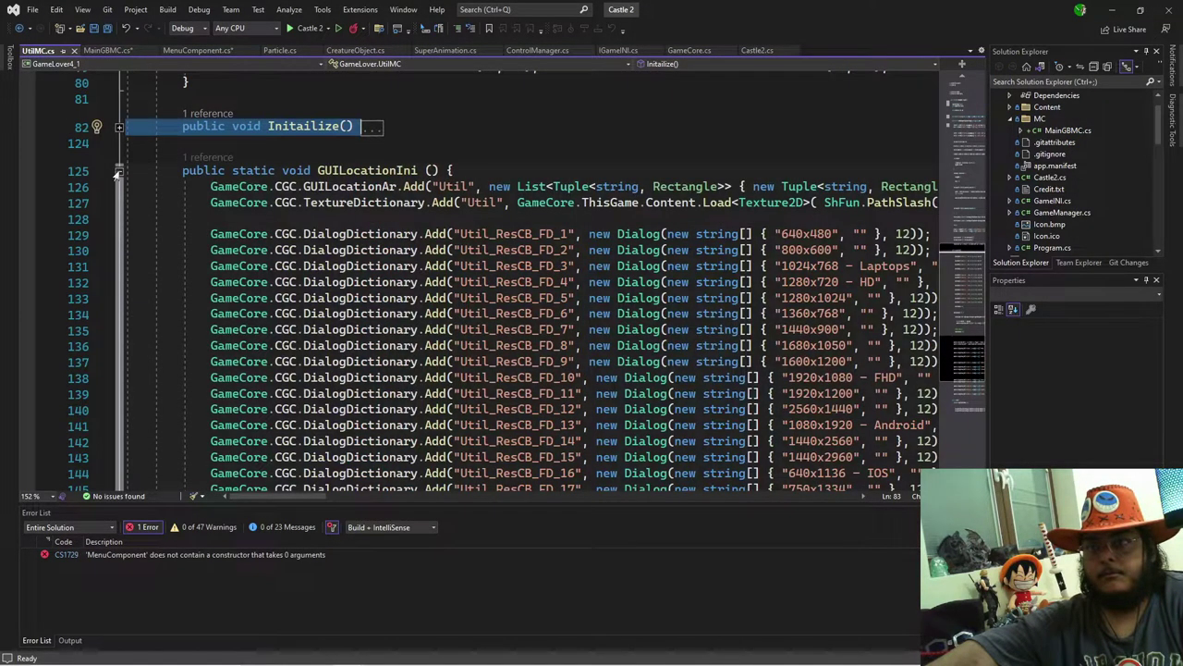
pyautogui.click(120, 171)
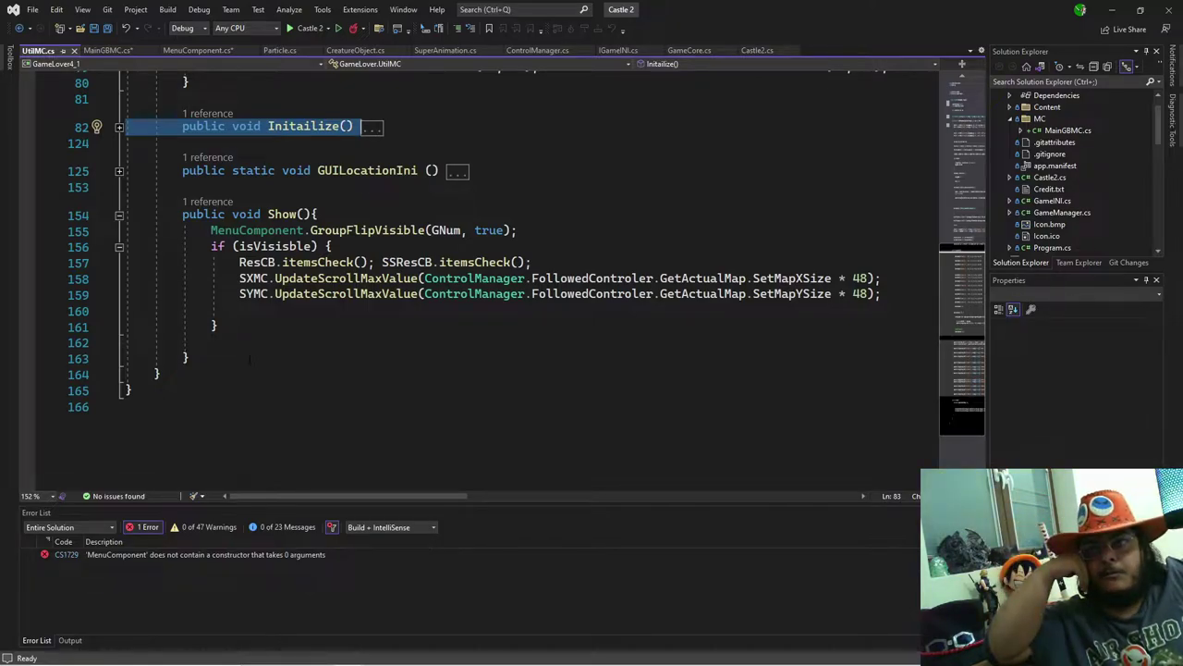
pyautogui.scroll(11, 249, 360)
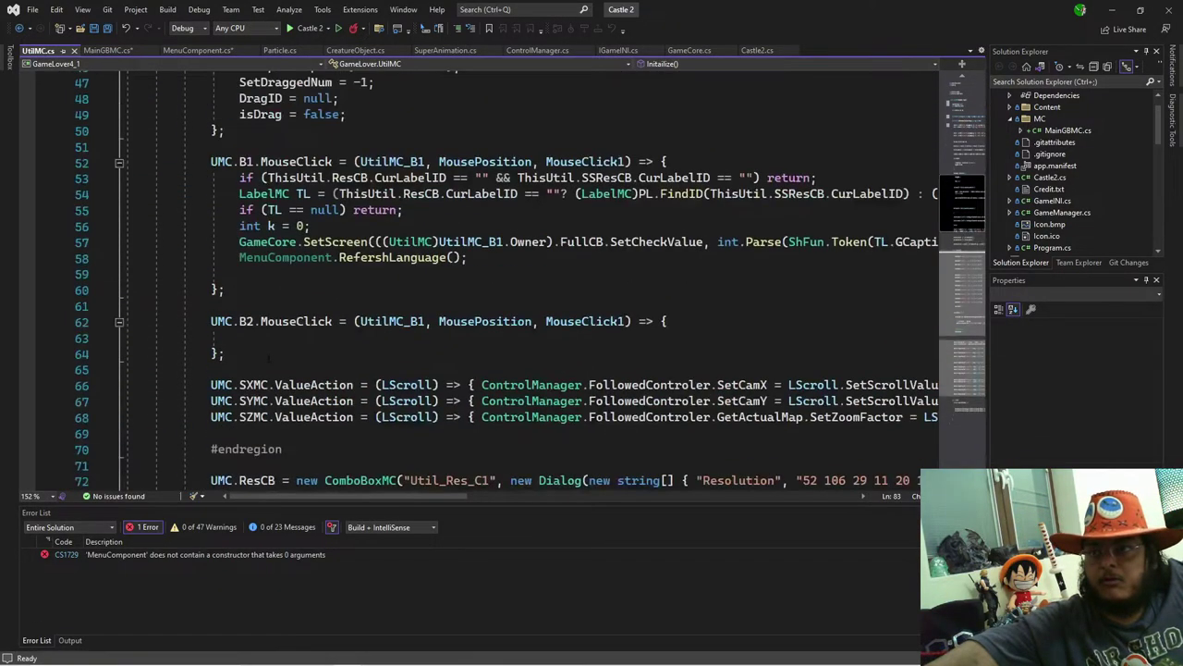
pyautogui.scroll(15, 268, 359)
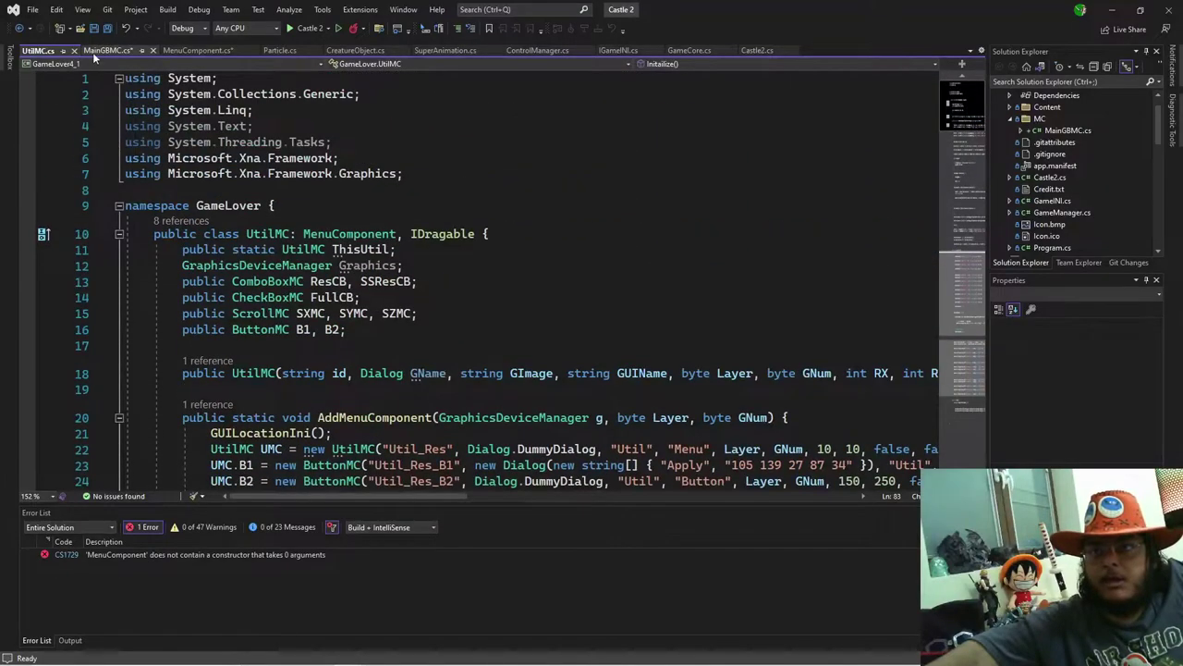
# Step: Bring MainGBMC.cs to the front, switch to File Explorer, and open the WhatIsGame folder in WorkSpace
pyautogui.click(93, 50)
pyautogui.click(1112, 11)
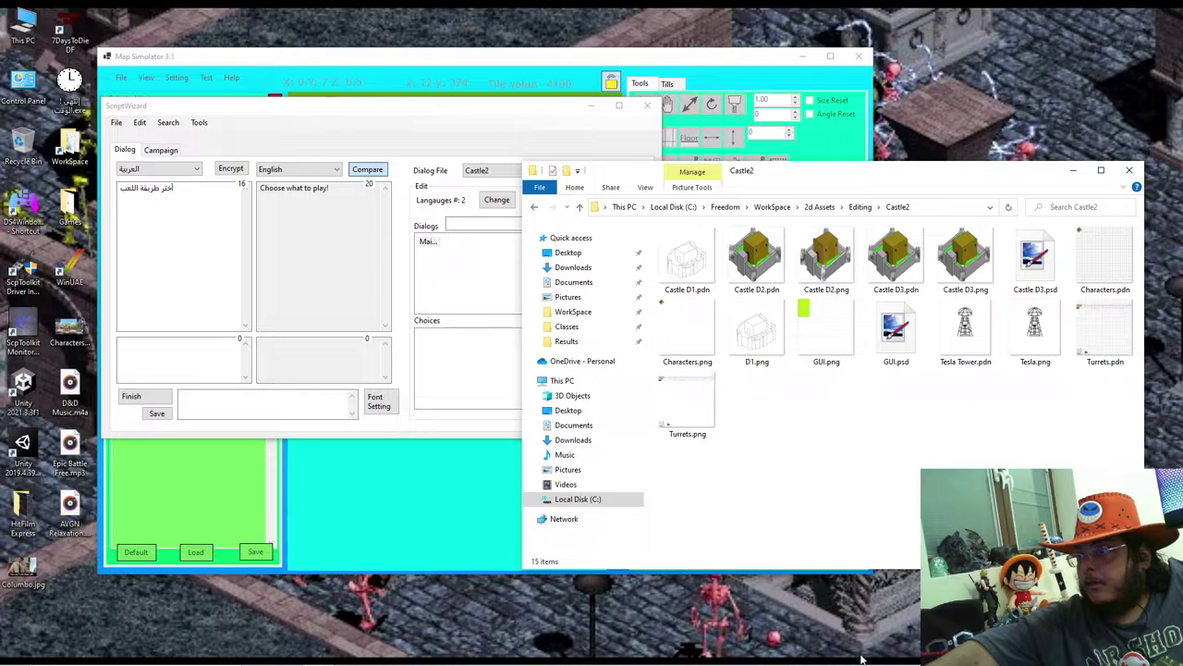
pyautogui.click(772, 206)
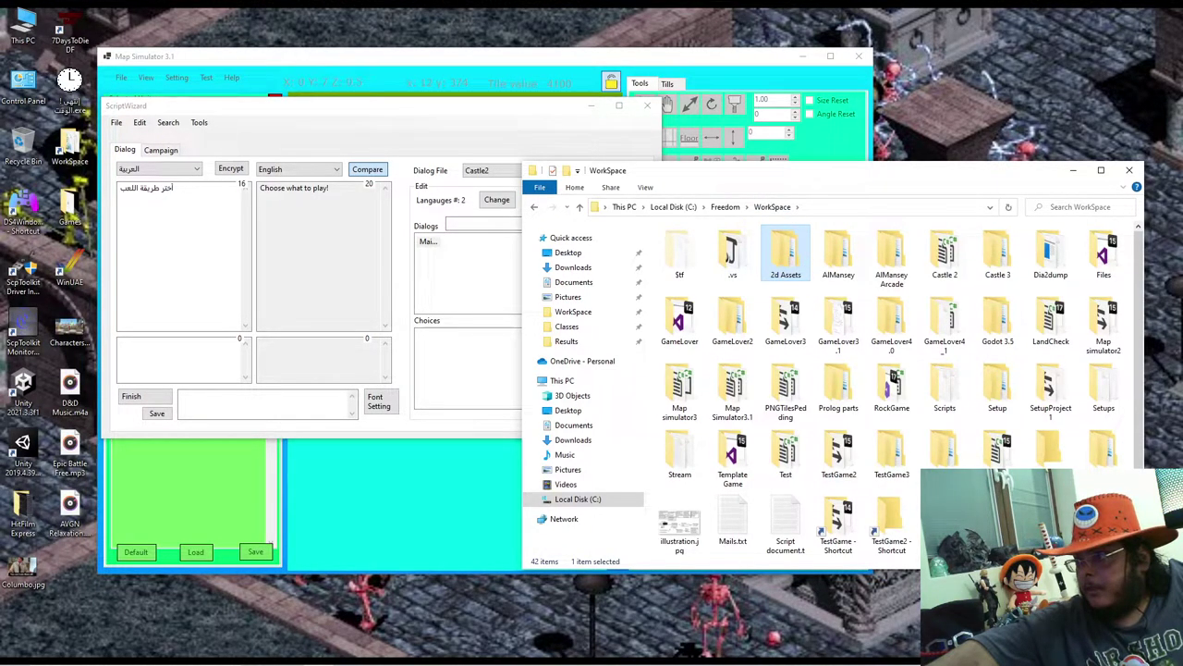
pyautogui.doubleClick(998, 449)
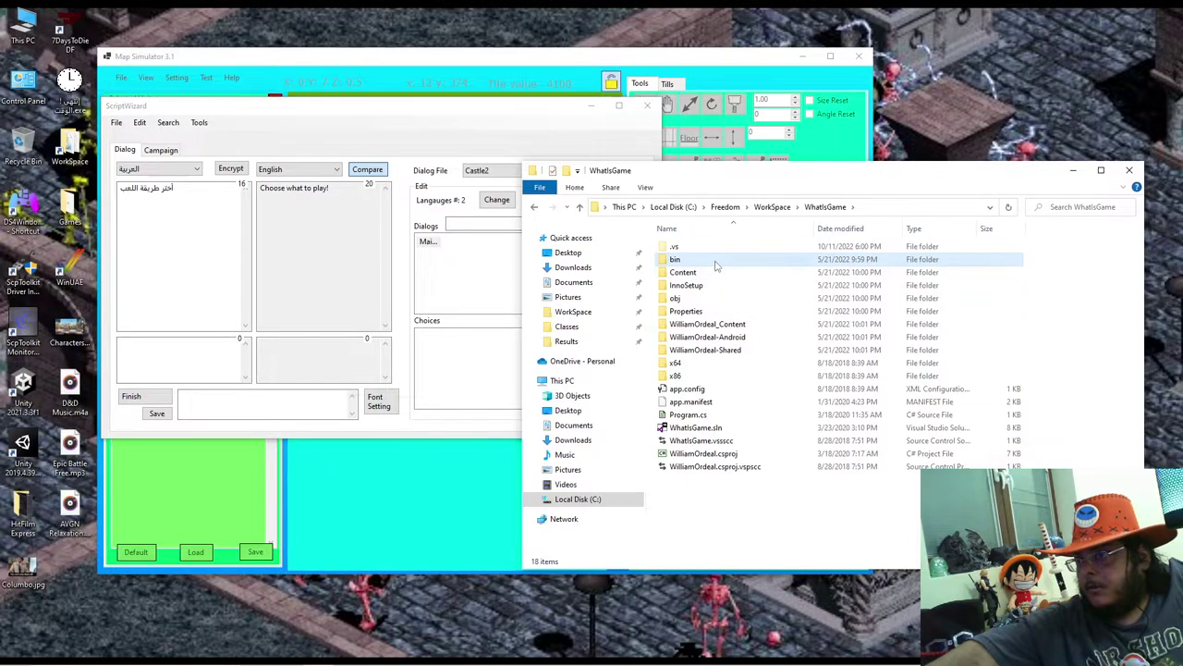
pyautogui.doubleClick(715, 264)
pyautogui.doubleClick(713, 253)
pyautogui.doubleClick(715, 255)
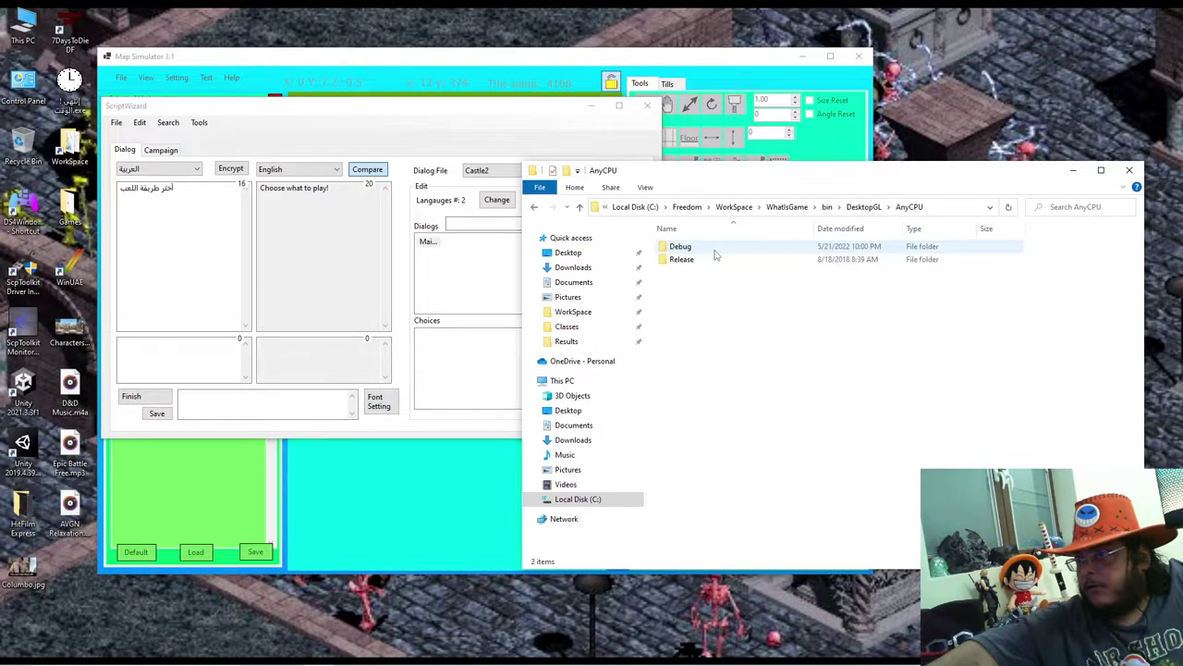
pyautogui.doubleClick(714, 247)
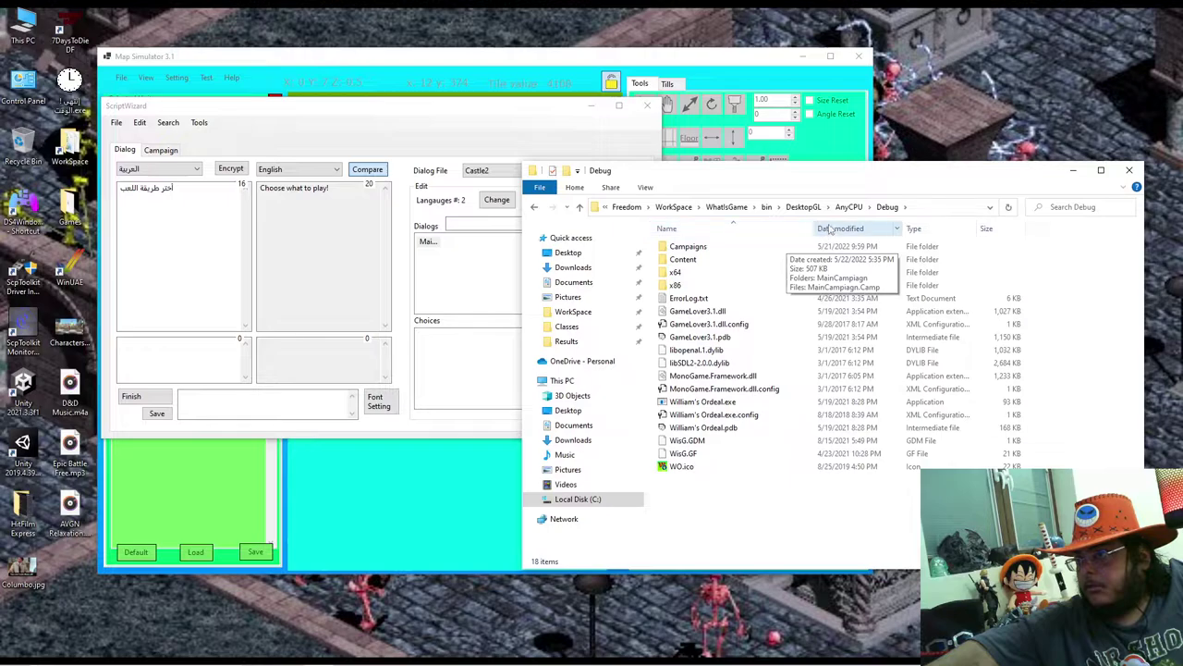
pyautogui.click(804, 209)
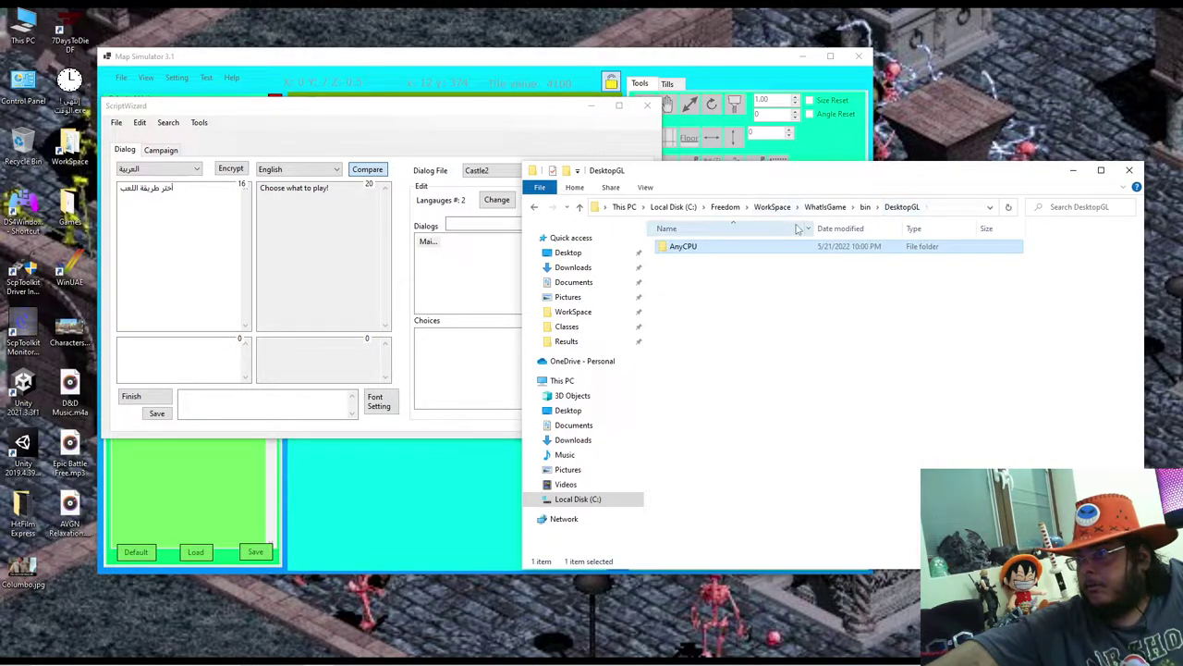
pyautogui.click(825, 208)
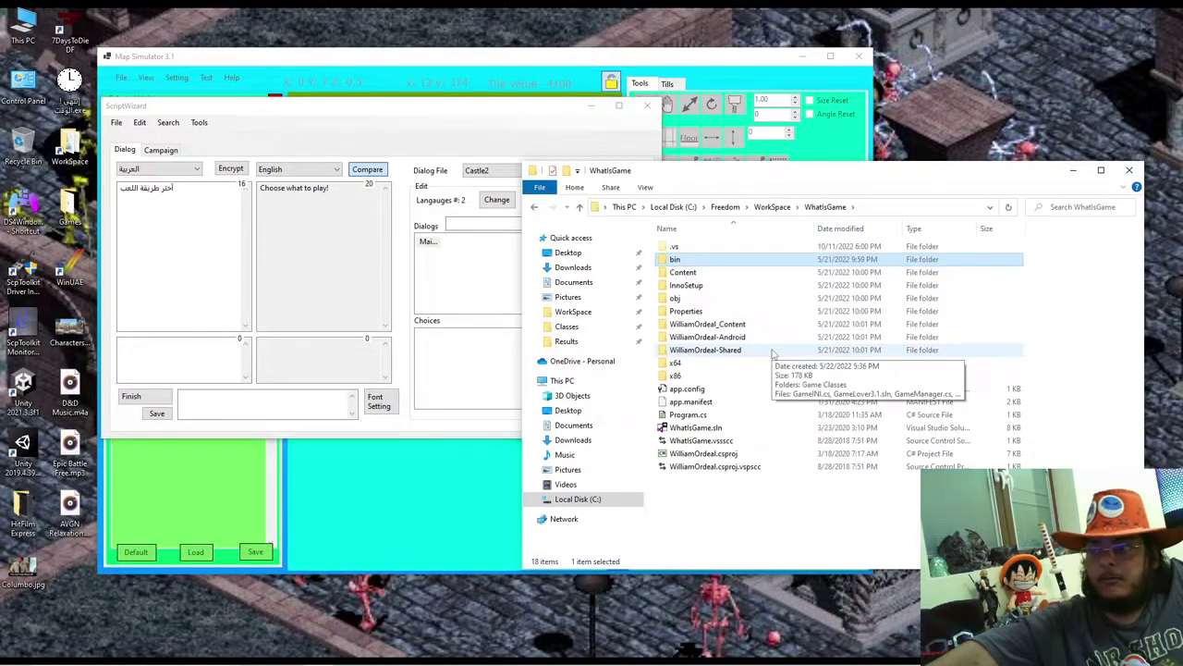
# Step: Open MainMenuMC.cs from the WilliamOrdeal-Shared\Game Classes\GUI folder in Notepad
pyautogui.doubleClick(707, 350)
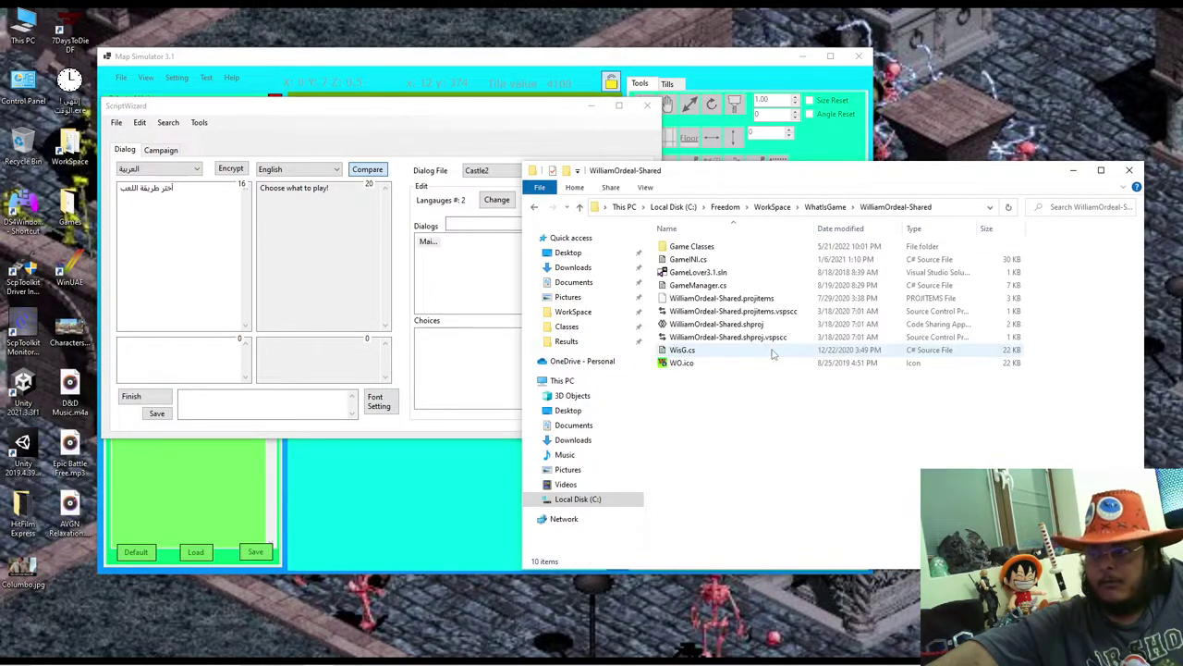
pyautogui.doubleClick(751, 248)
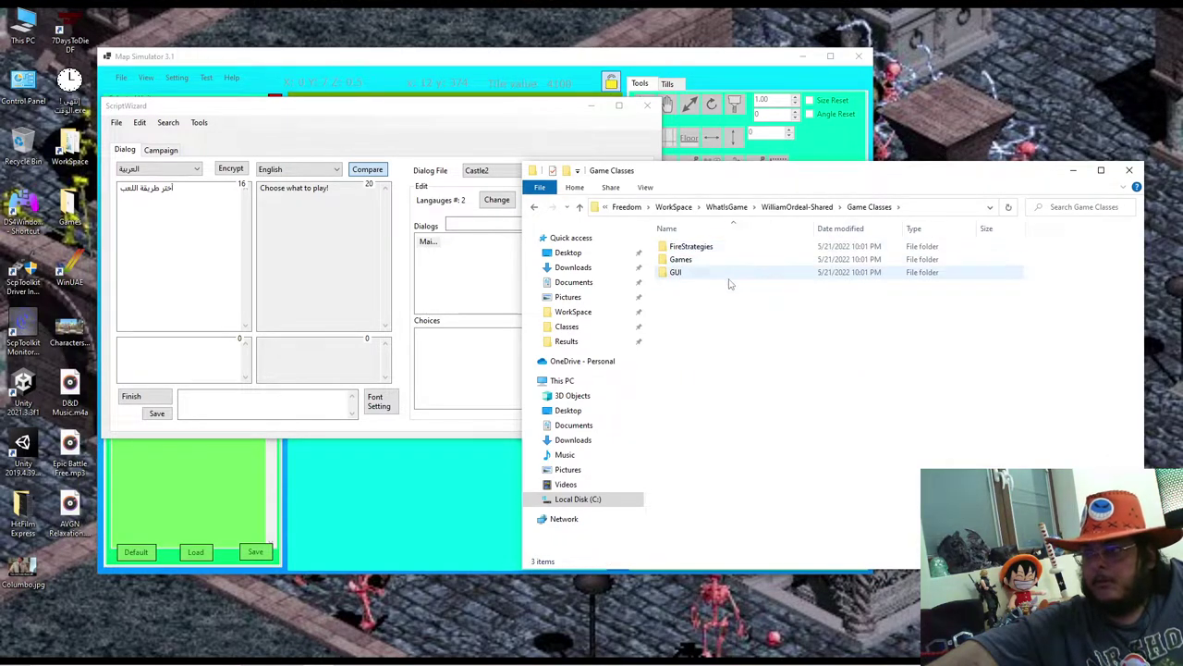
pyautogui.doubleClick(729, 277)
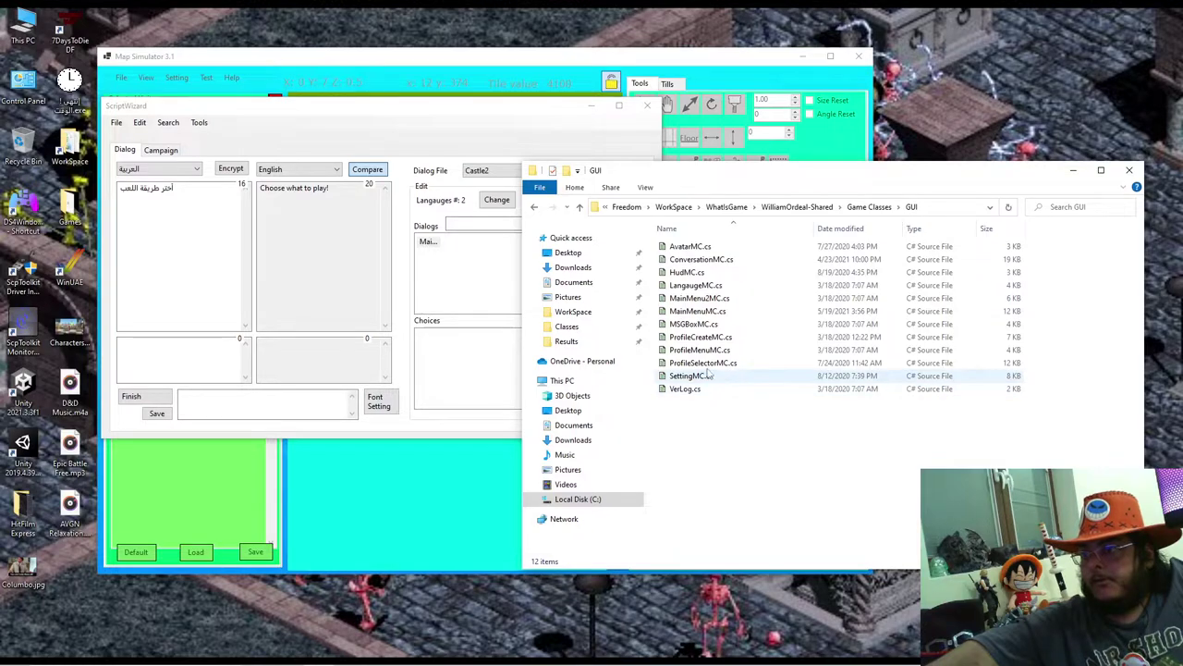
pyautogui.rightClick(702, 312)
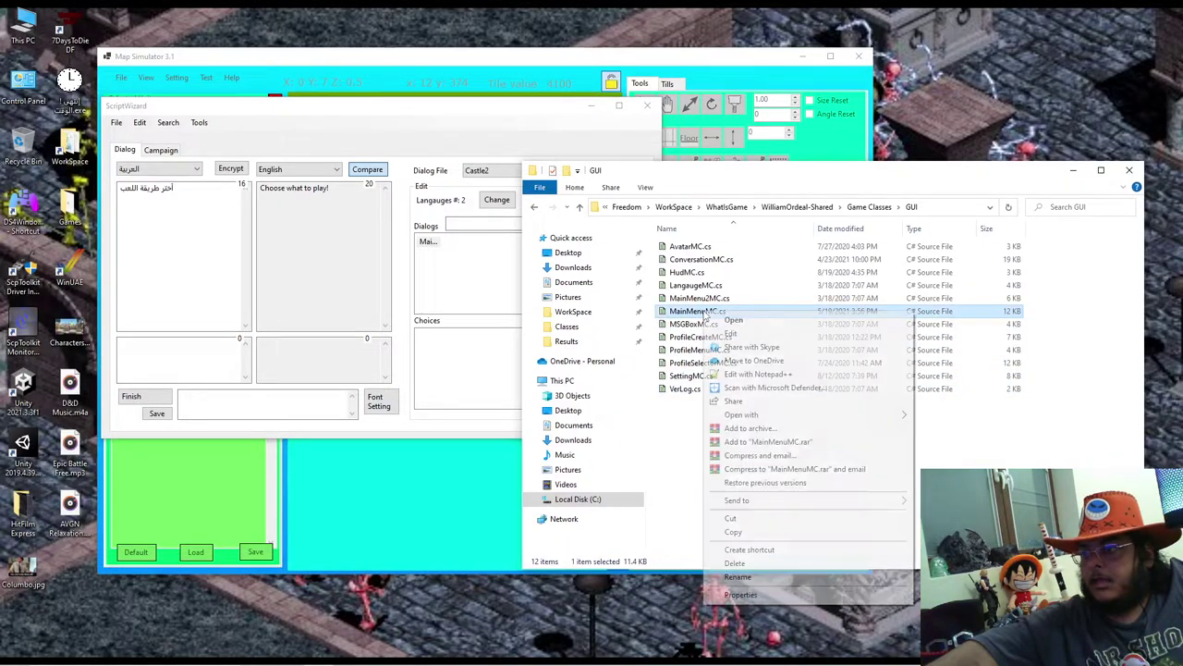
pyautogui.moveTo(758, 416)
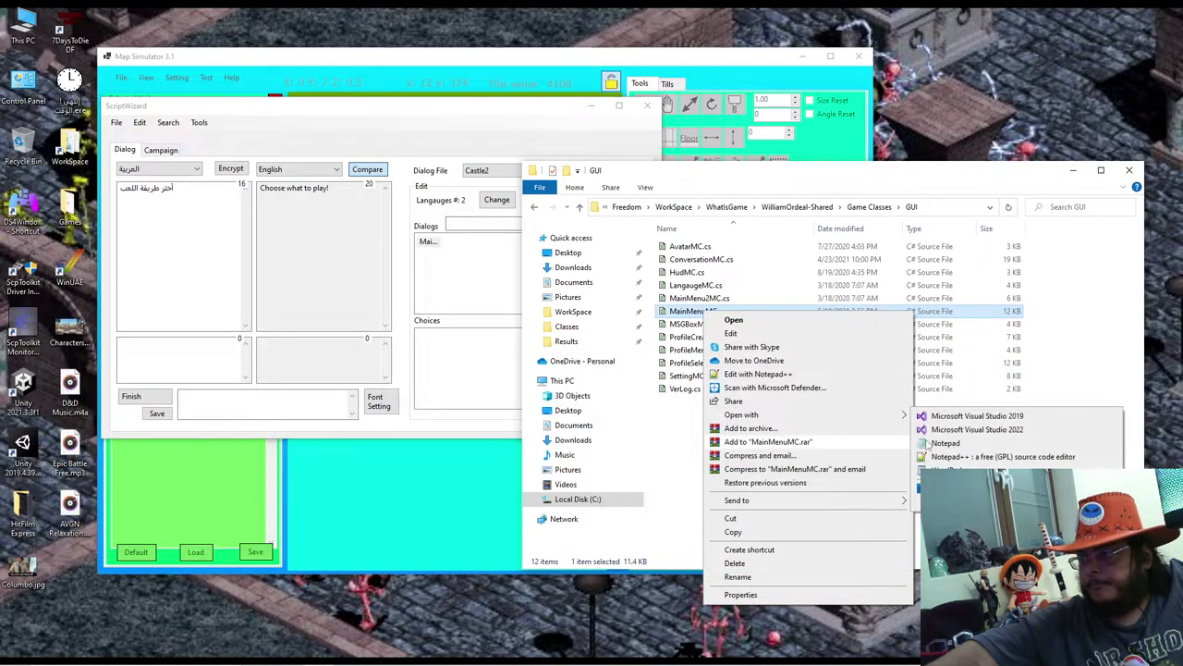
pyautogui.click(943, 444)
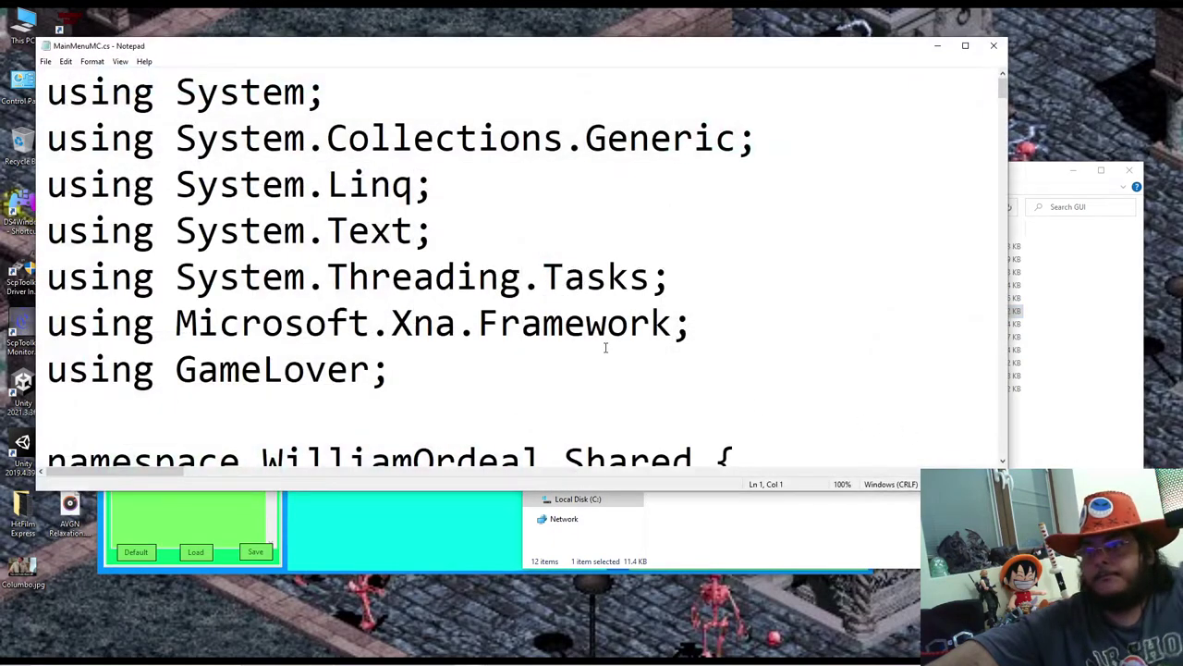
# Step: Examine the button fields, constructors and AddMenuComponent method of the MainMenuMC class
pyautogui.scroll(-4, 604, 343)
pyautogui.scroll(2, 618, 216)
pyautogui.keyDown('ctrl'); pyautogui.scroll(-7, 617, 216); pyautogui.keyUp('ctrl')
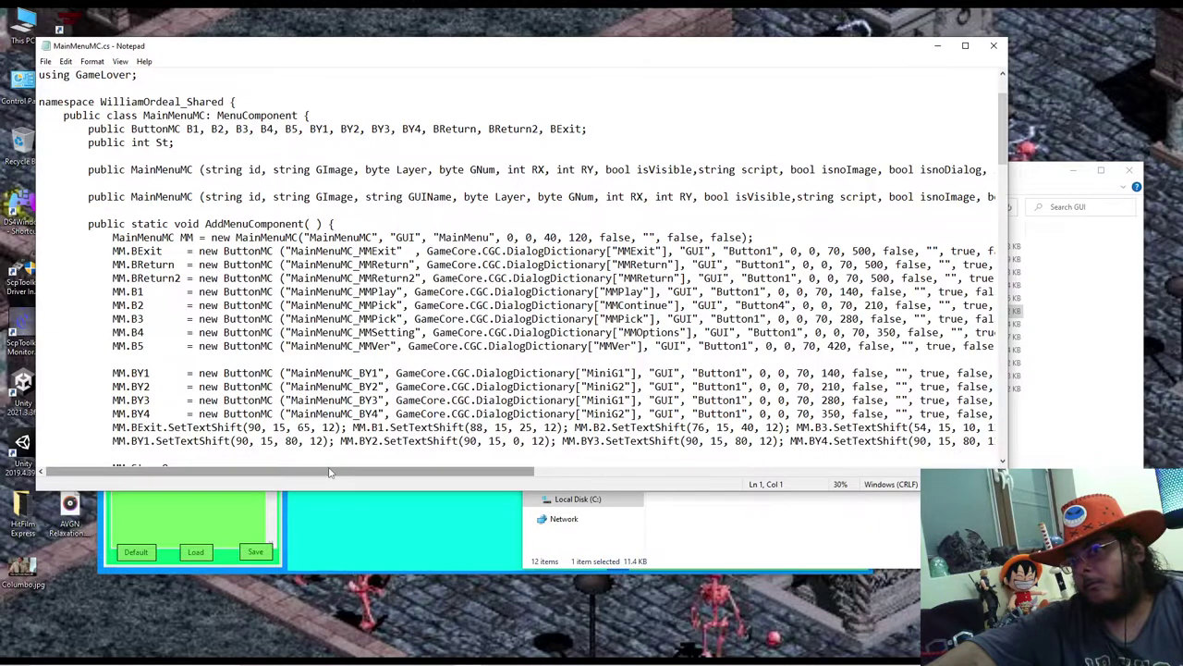
pyautogui.moveTo(329, 471); pyautogui.dragTo(319, 534)
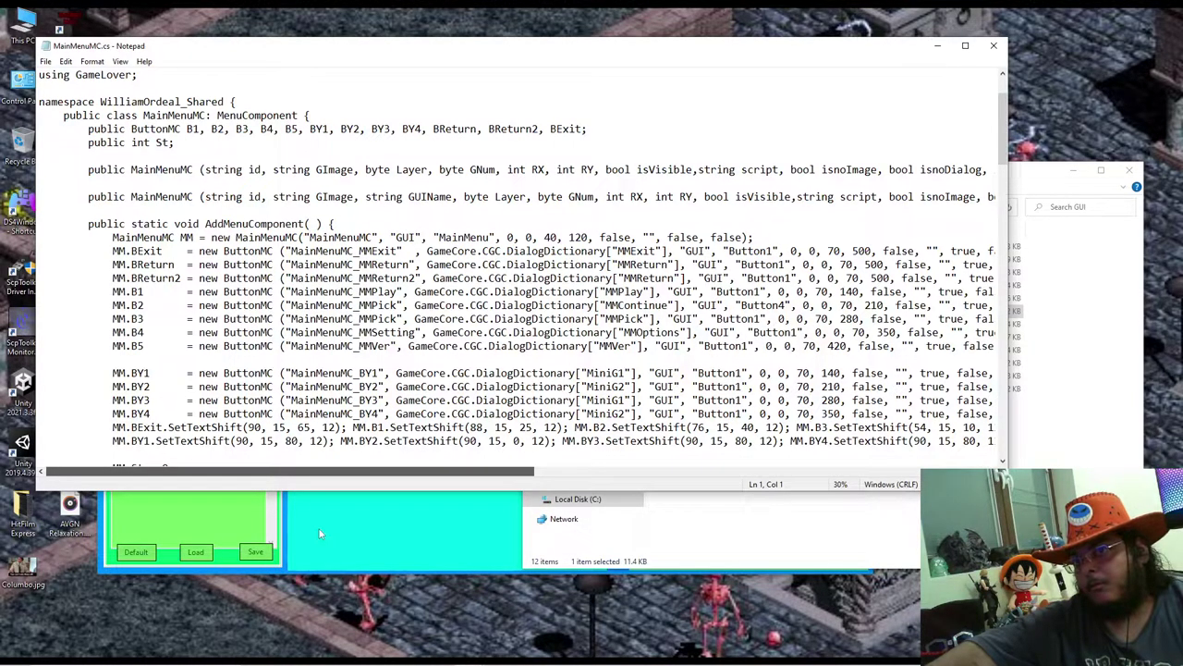
# Step: Open WisG.cs from the WilliamOrdeal-Shared folder in Notepad, and look through its initialization code
pyautogui.click(850, 543)
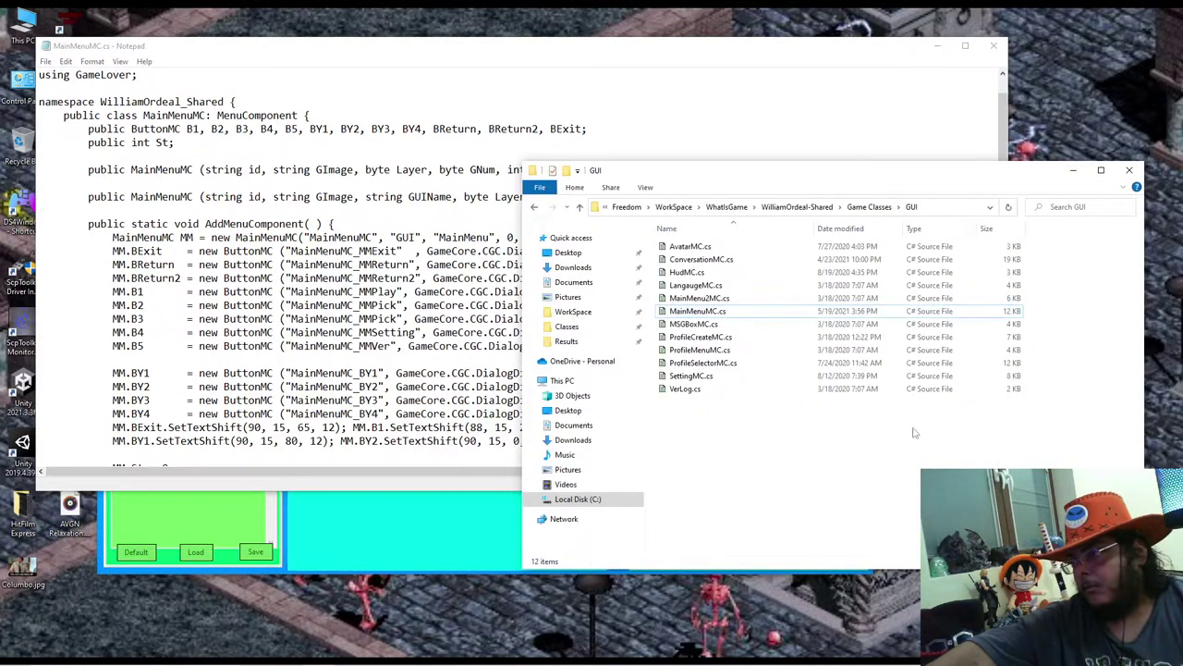
pyautogui.click(869, 206)
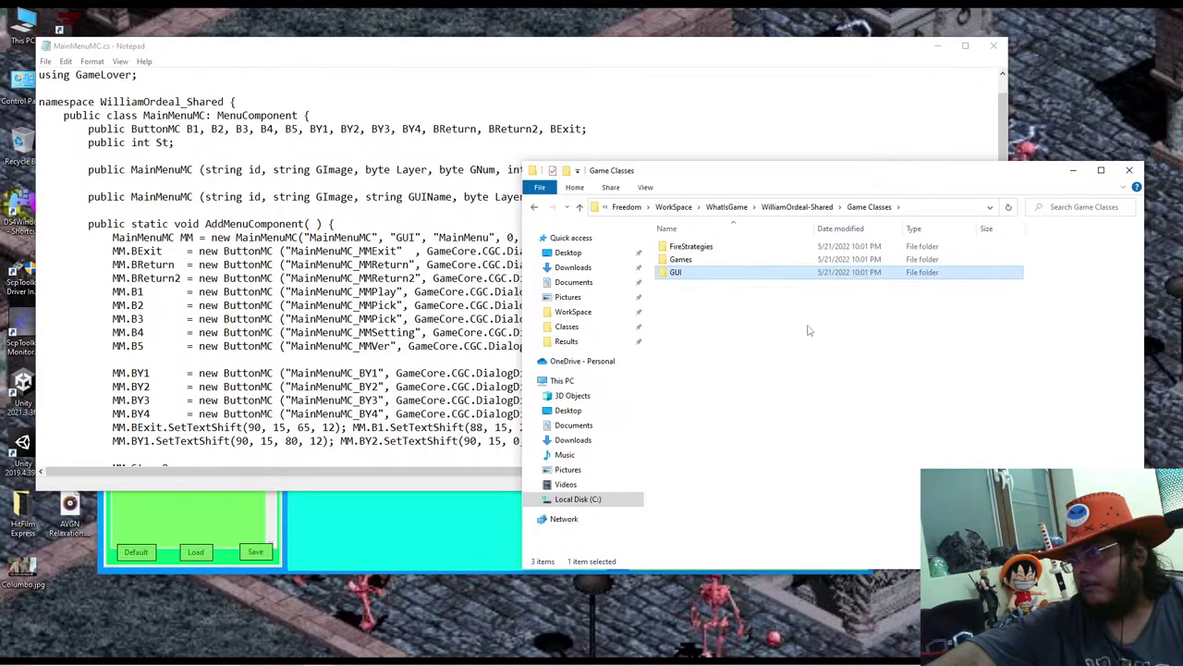
pyautogui.click(797, 206)
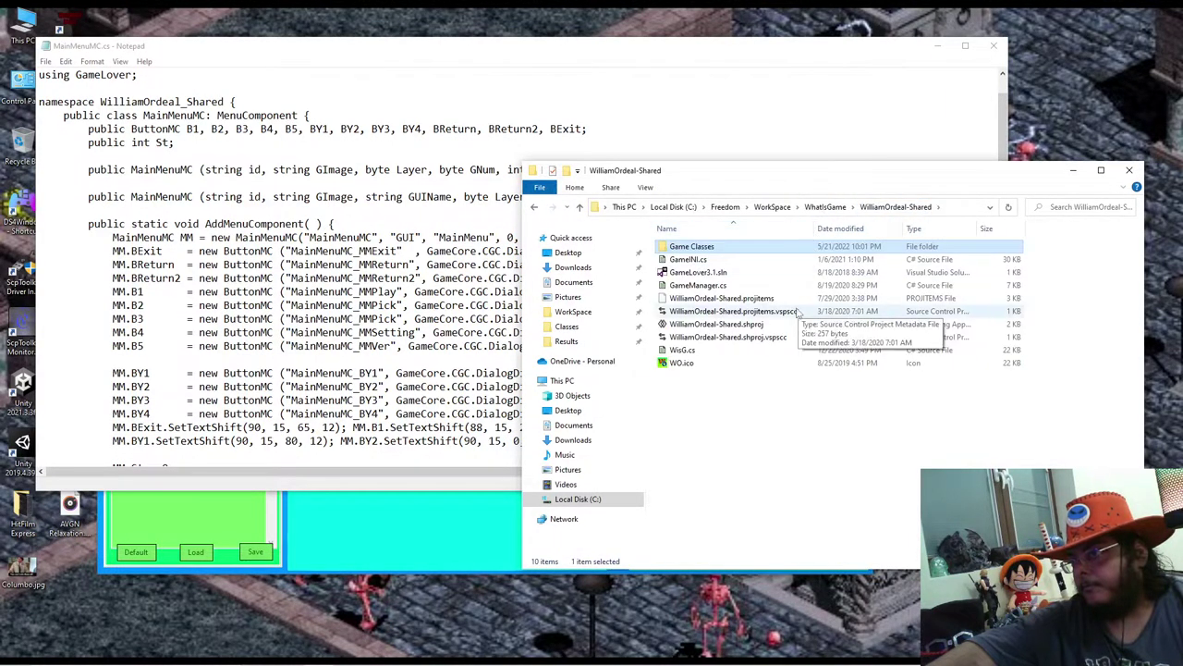
pyautogui.rightClick(678, 352)
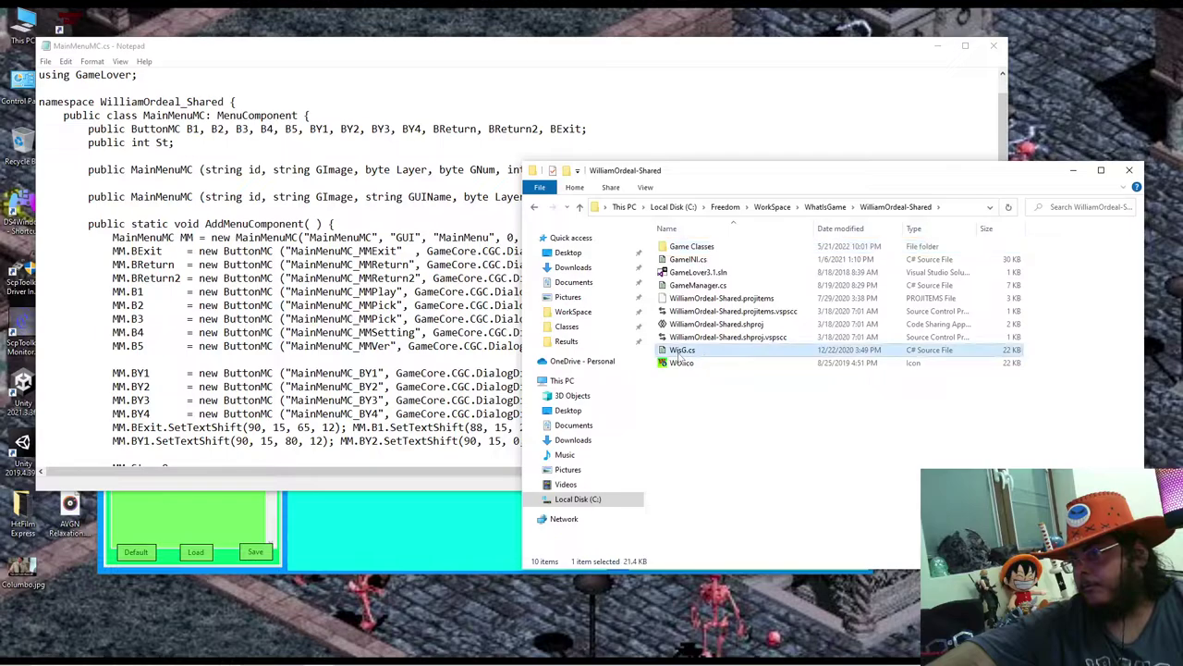
pyautogui.moveTo(751, 458)
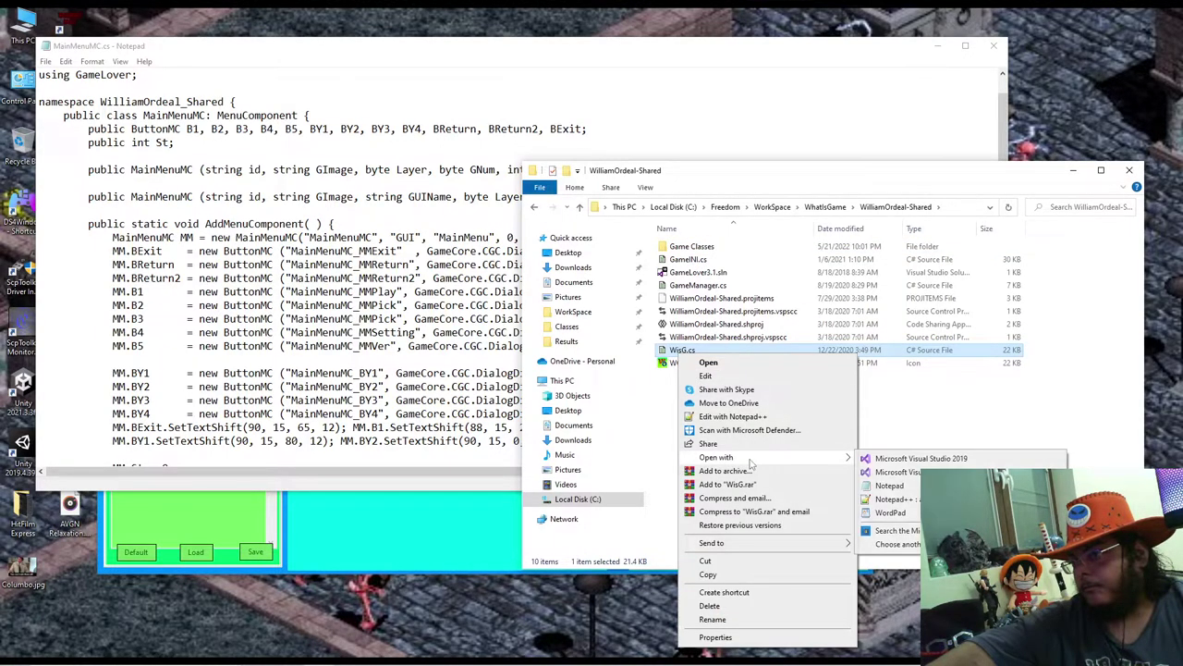
pyautogui.click(893, 487)
pyautogui.scroll(-7, 523, 360)
pyautogui.scroll(-10, 517, 287)
pyautogui.scroll(10, 514, 303)
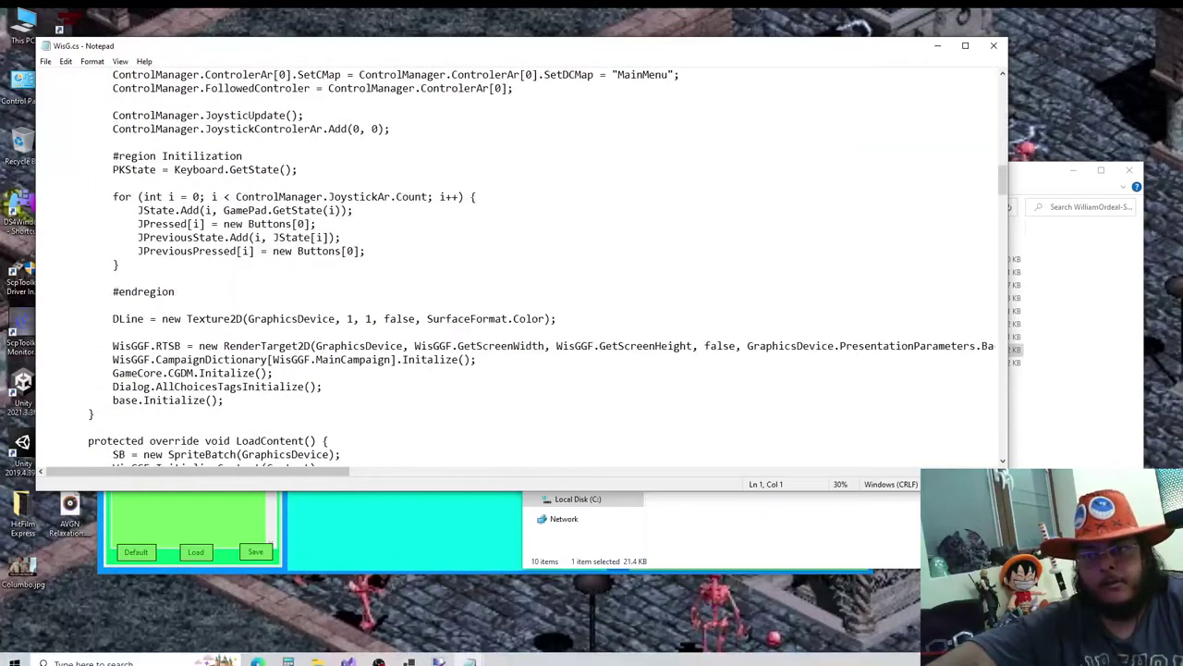
# Step: Switch to Visual Studio, review the AddMenuComponent calls in Castle2.cs's LoadContent method, and return to WisG.cs in Notepad
pyautogui.moveTo(348, 654)
pyautogui.click(392, 593)
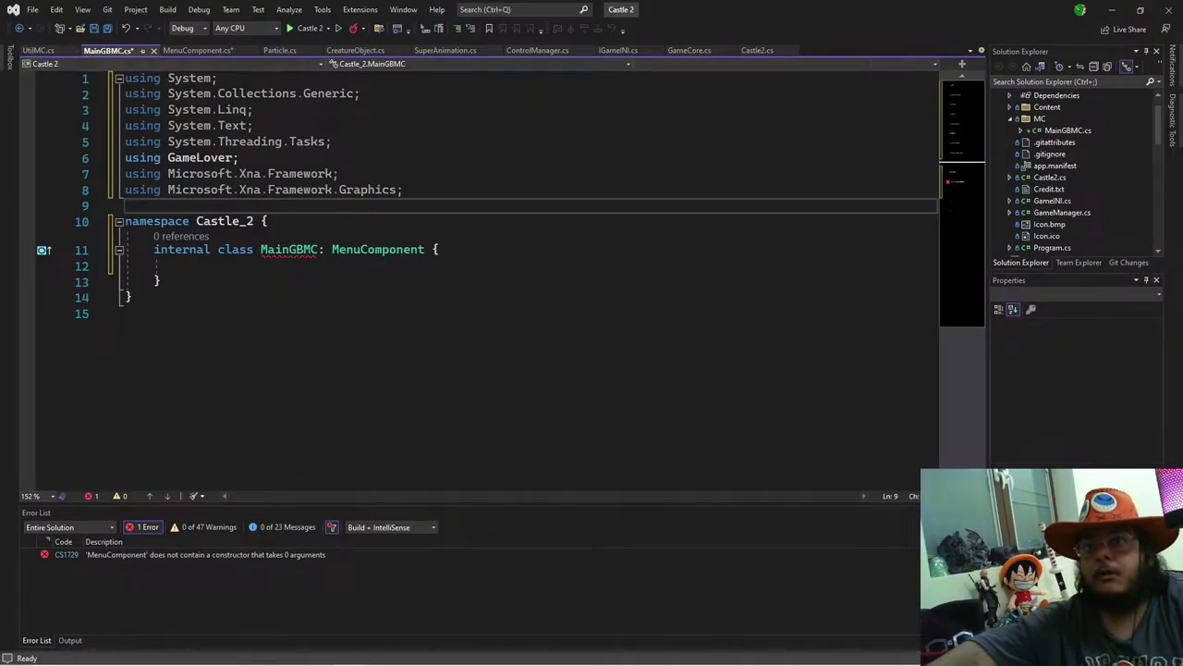
pyautogui.click(757, 51)
pyautogui.scroll(-18, 518, 277)
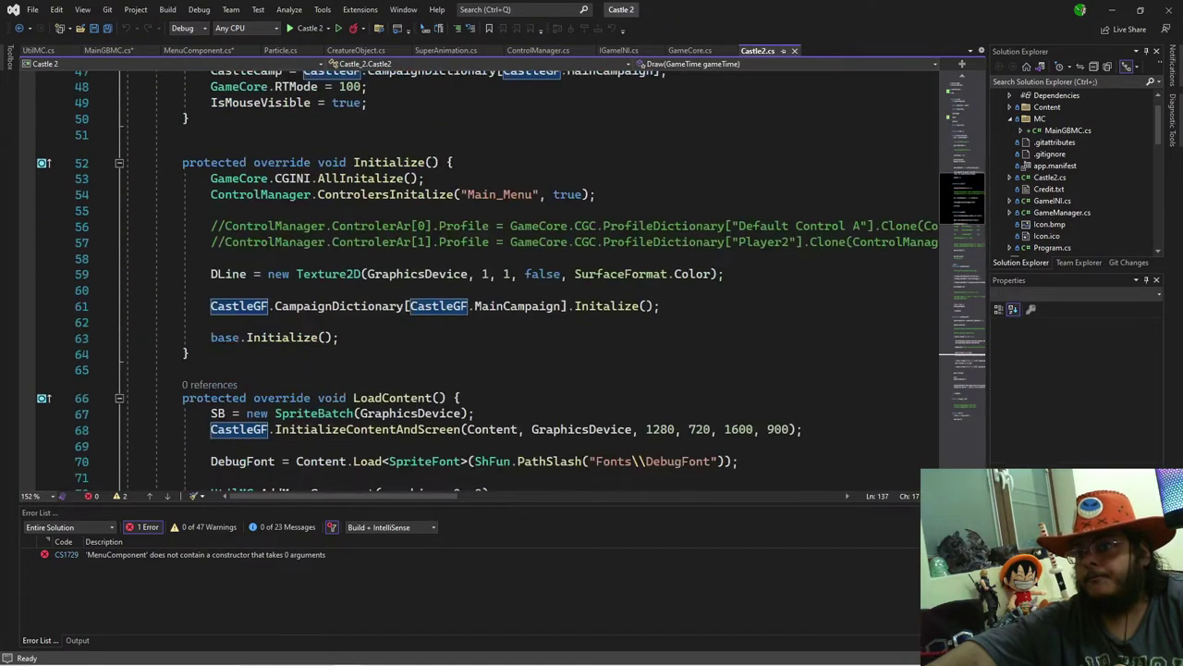
pyautogui.scroll(5, 518, 278)
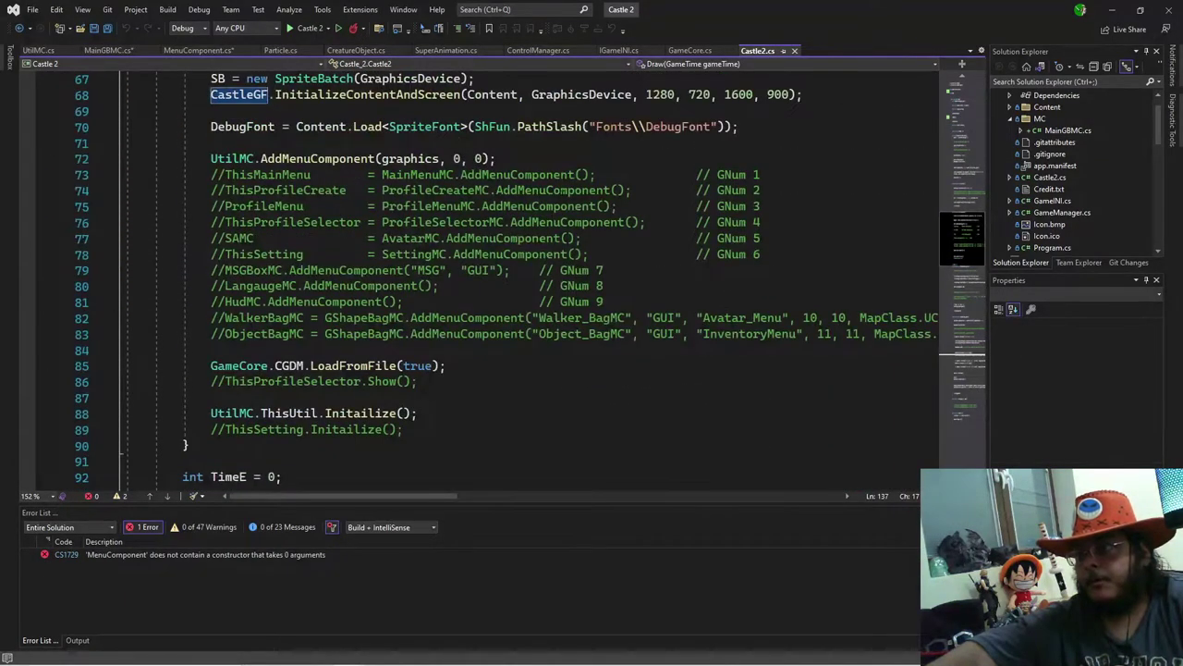
pyautogui.moveTo(625, 191); pyautogui.dragTo(590, 190)
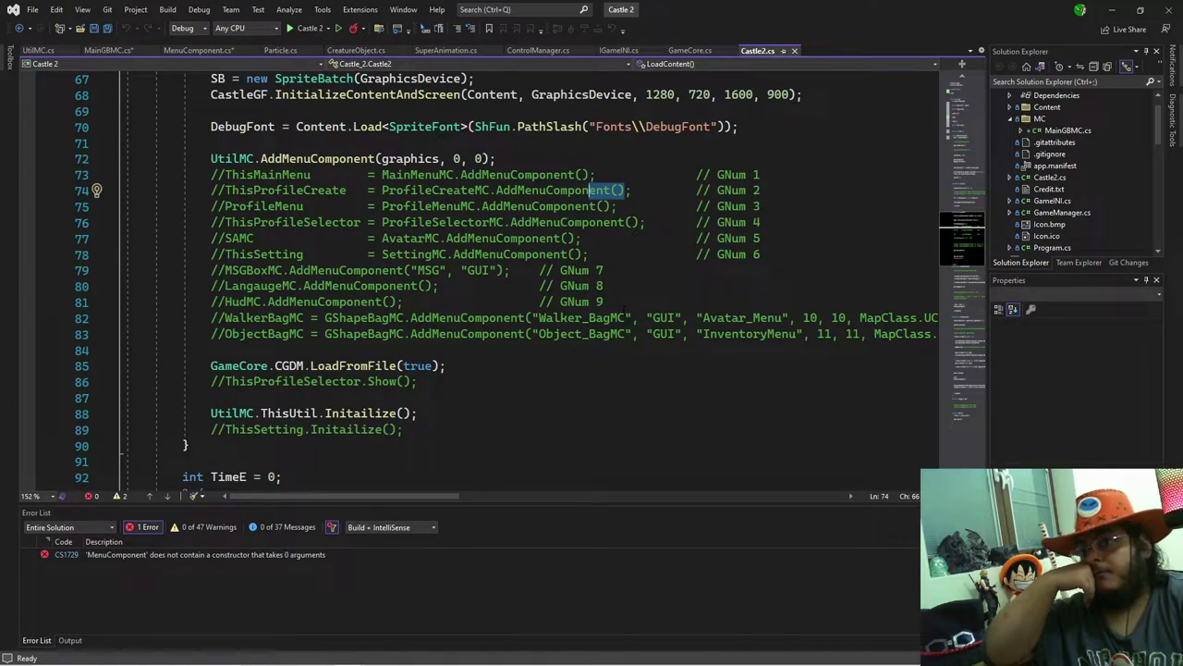
pyautogui.hotkey('alt', 'Tab')
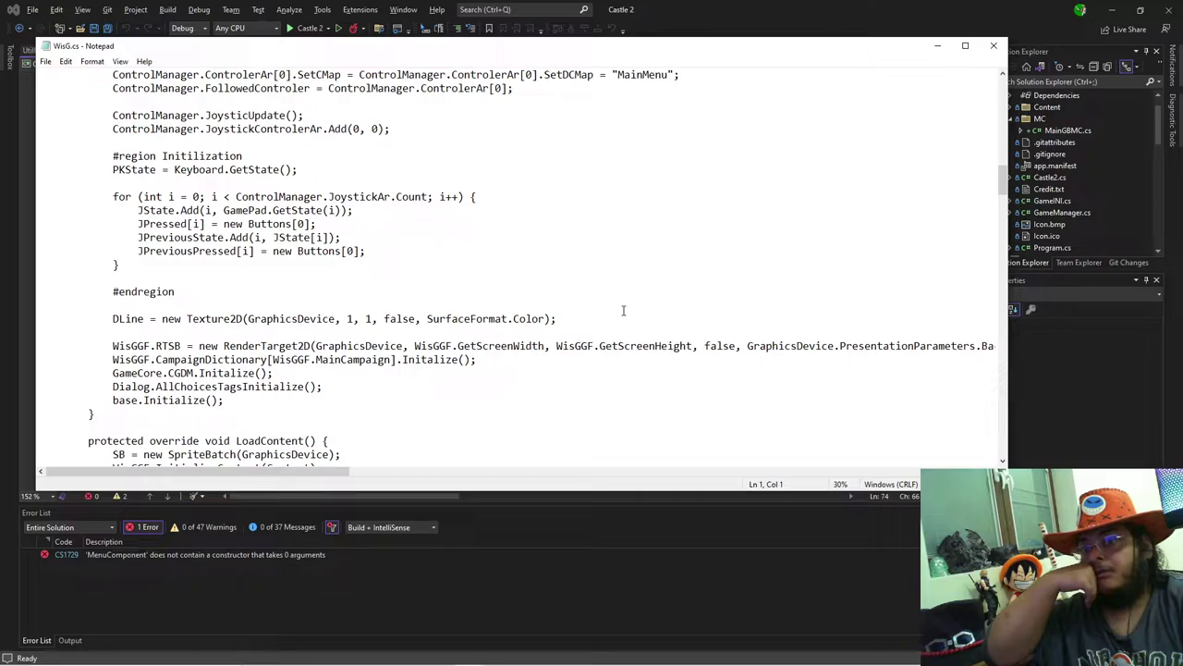
# Step: Review the static menu field declarations and initialization code in WisG.cs, and close the file
pyautogui.scroll(12, 623, 310)
pyautogui.scroll(15, 614, 315)
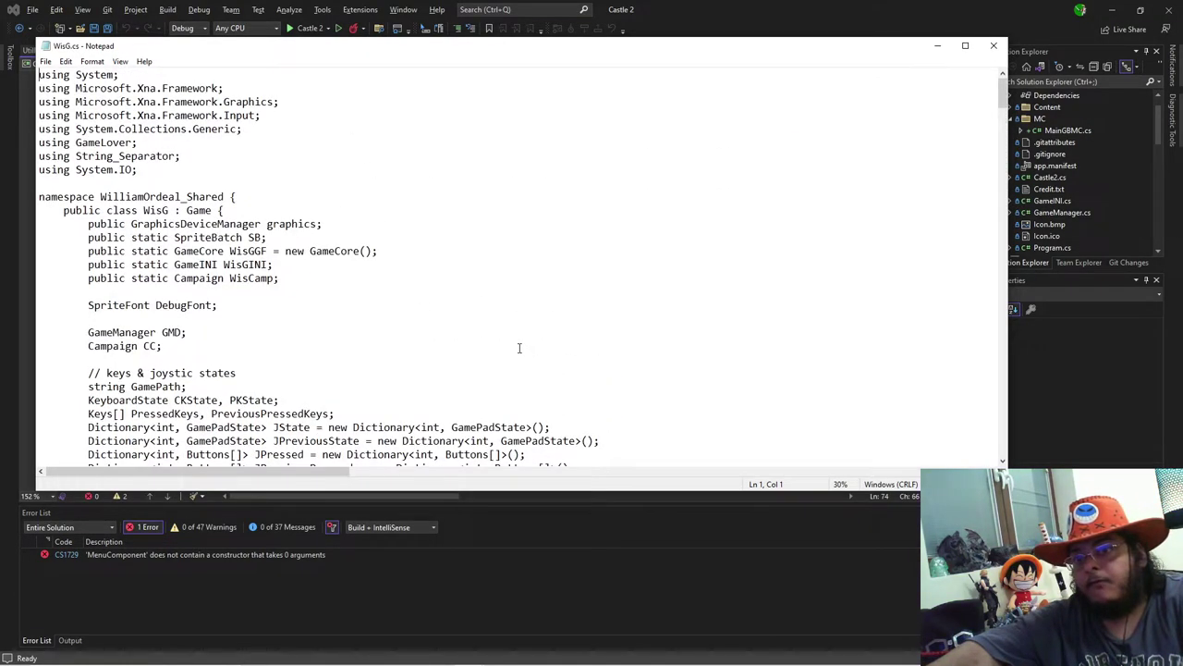
pyautogui.scroll(-8, 443, 306)
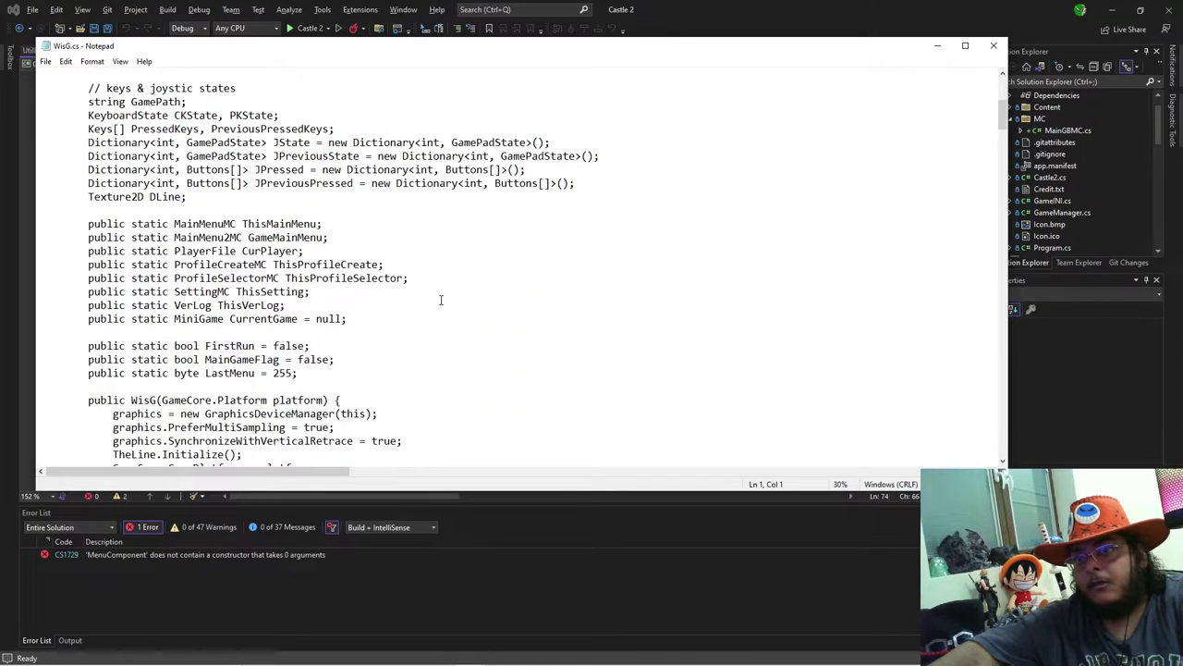
pyautogui.scroll(-20, 440, 300)
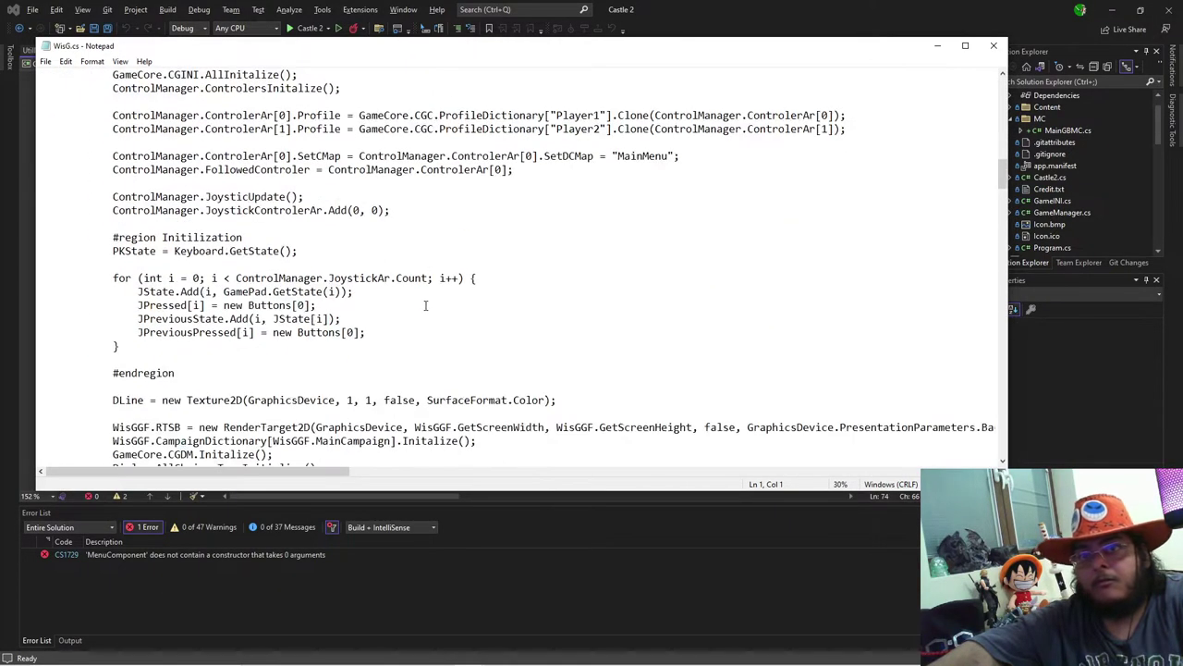
pyautogui.click(994, 45)
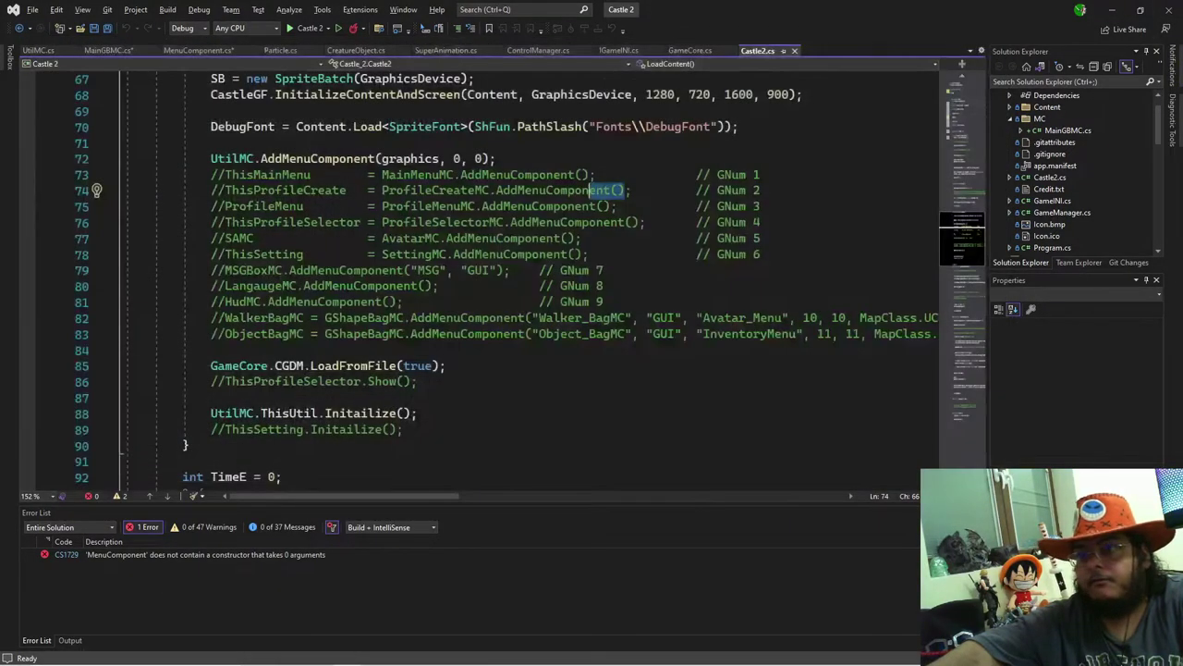
# Step: Switch to MainMenuMC.cs in Notepad and examine its two constructors and the arguments of the new MainMenuMC call in AddMenuComponent
pyautogui.press('super+Tab')
pyautogui.press('Right')
pyautogui.press('Return')
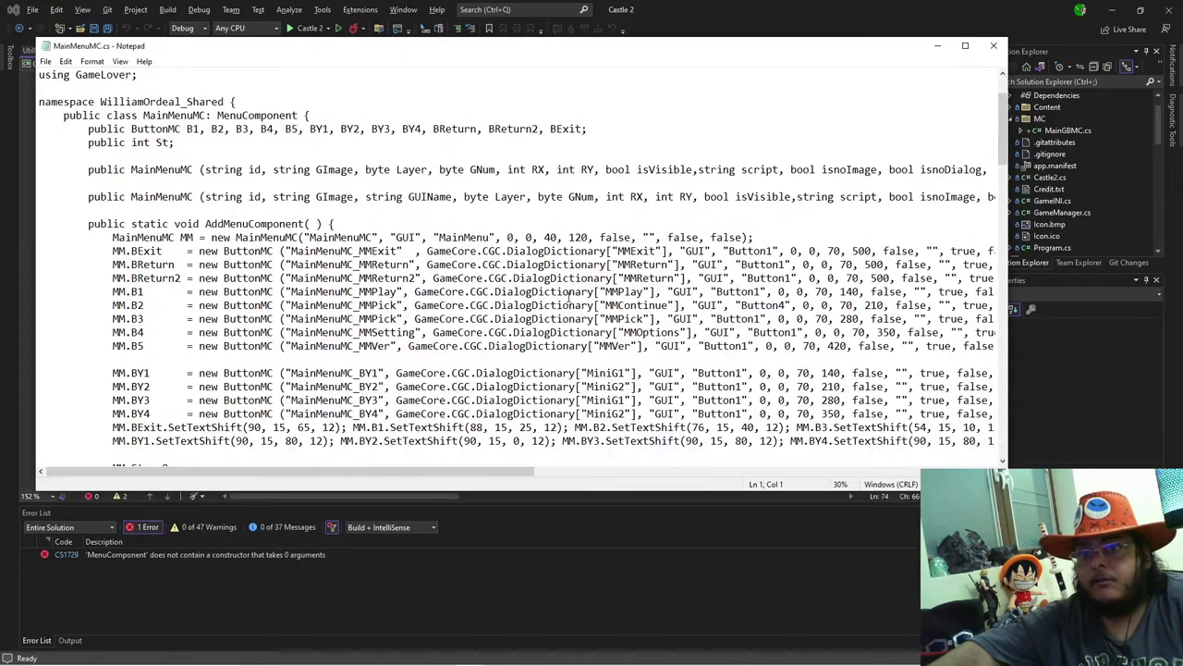
pyautogui.scroll(-1, 523, 268)
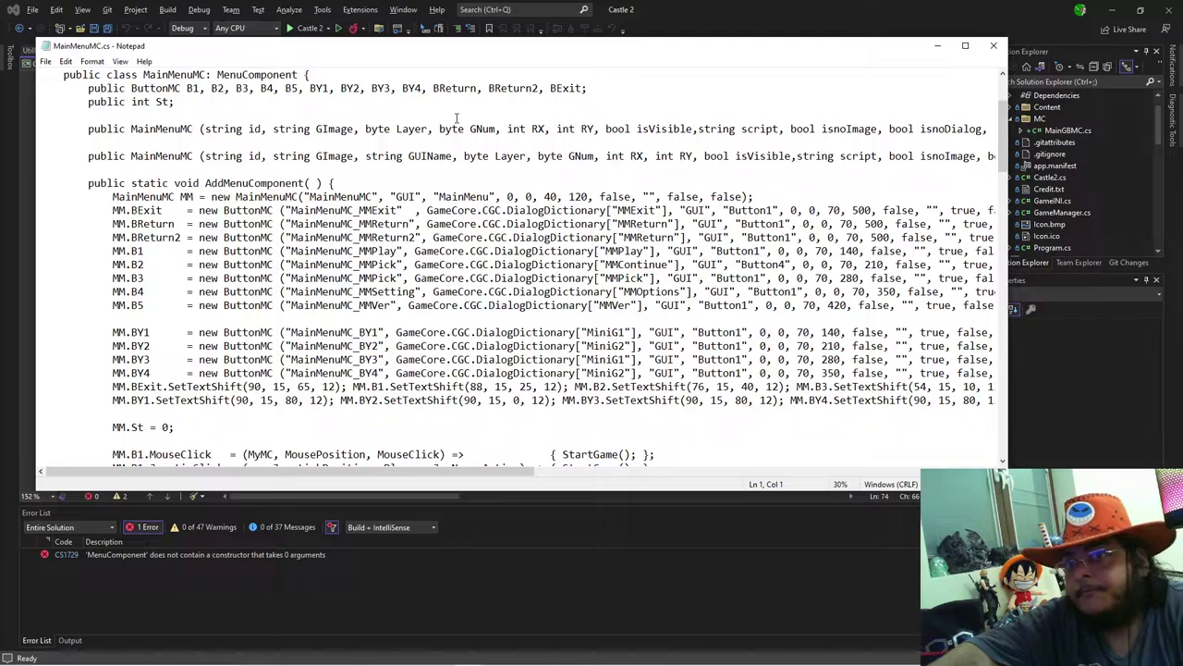
pyautogui.scroll(2, 399, 305)
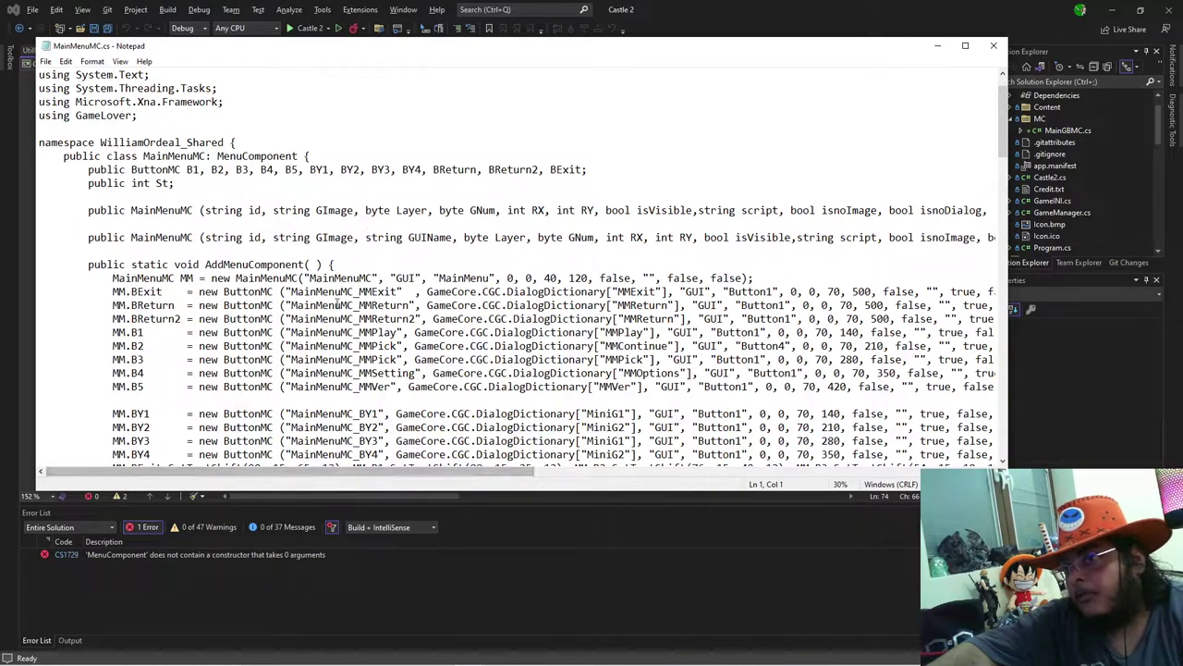
pyautogui.moveTo(304, 278); pyautogui.dragTo(766, 277)
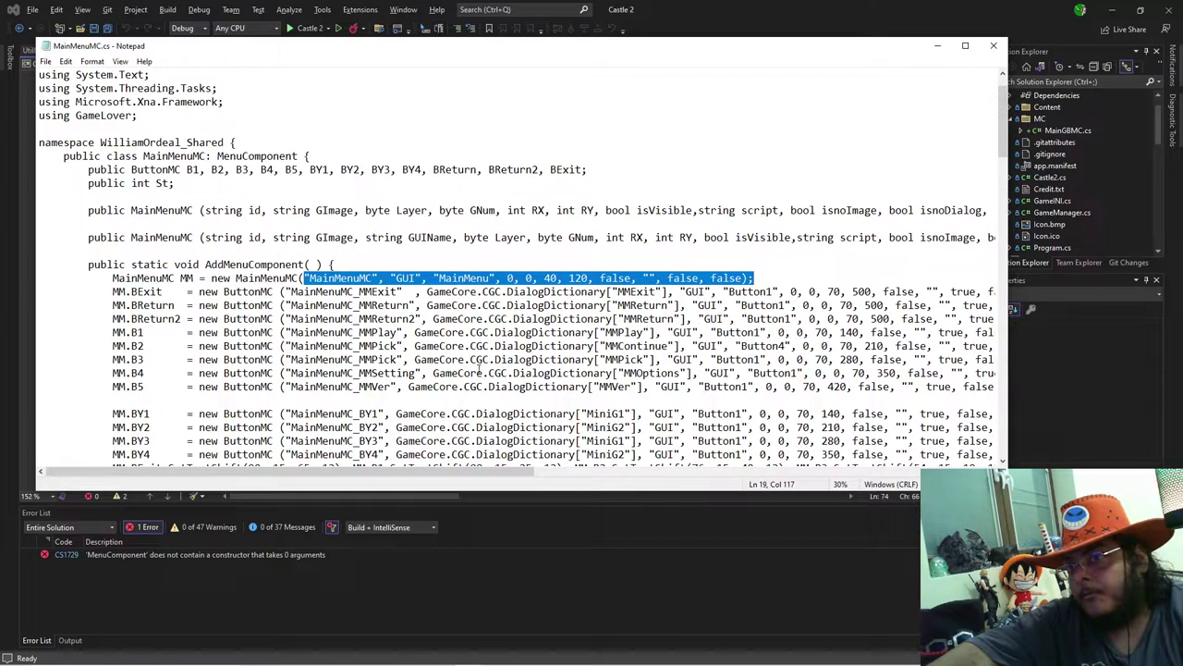
pyautogui.moveTo(416, 473); pyautogui.dragTo(886, 499)
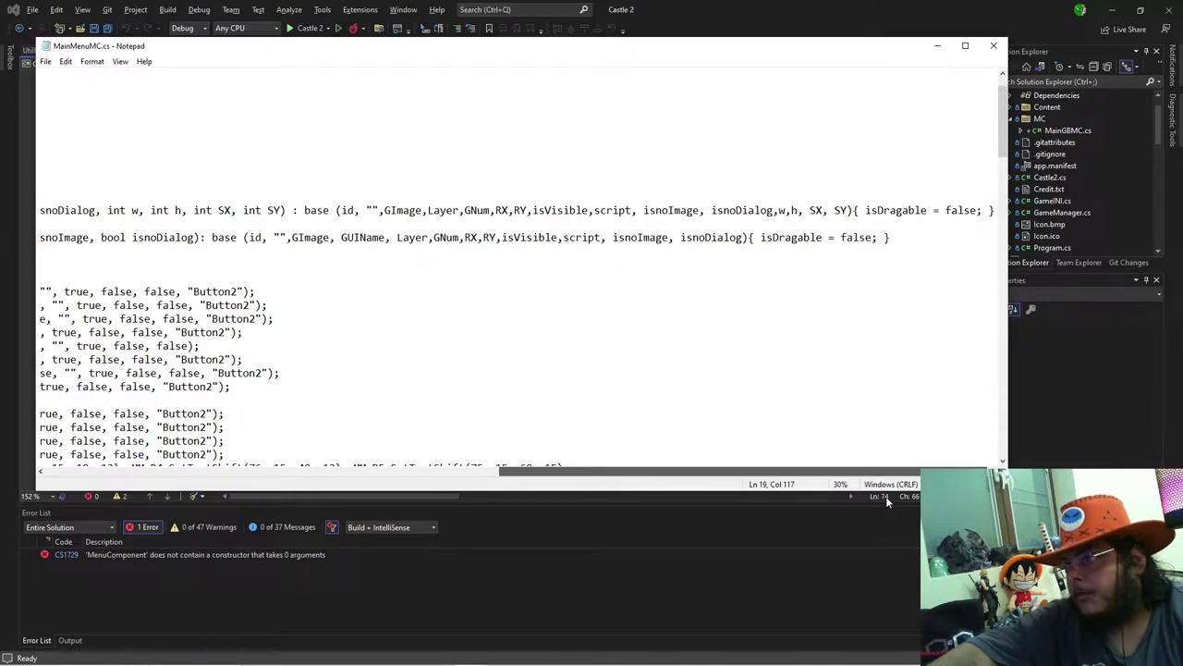
pyautogui.moveTo(884, 495); pyautogui.dragTo(427, 495)
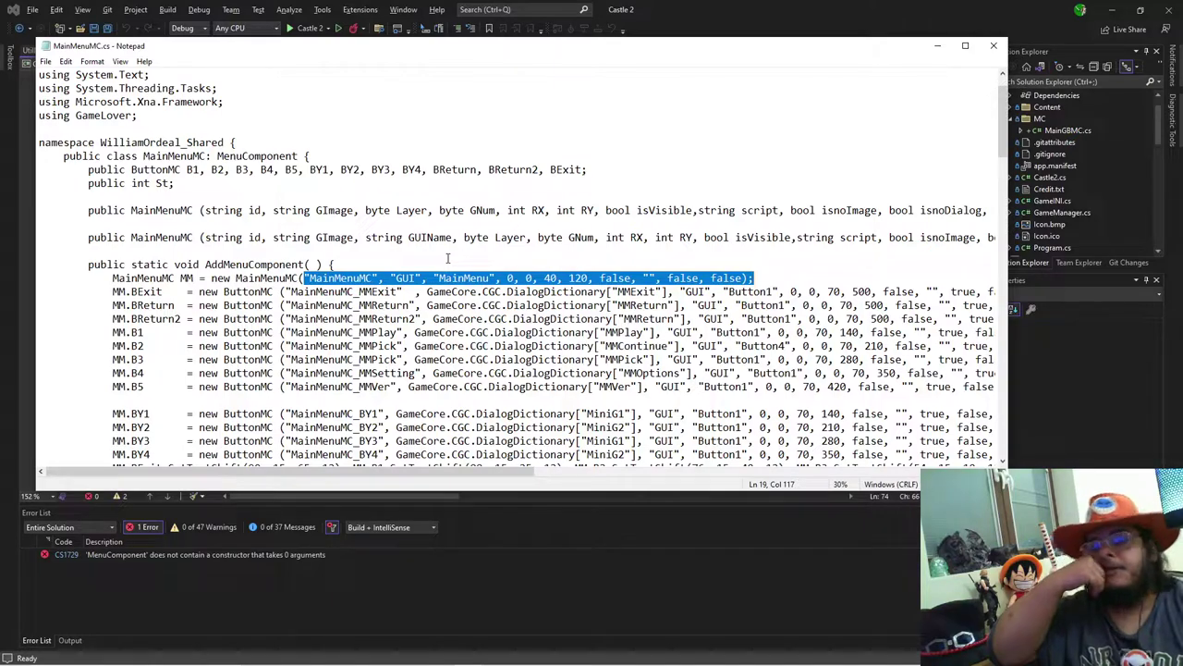
# Step: Copy the MainMenuMC constructor with the GUIName parameter into the body of the MainGBMC class in Visual Studio's MainGBMC.cs
pyautogui.tripleClick(311, 235)
pyautogui.hotkey('alt', 'Tab')
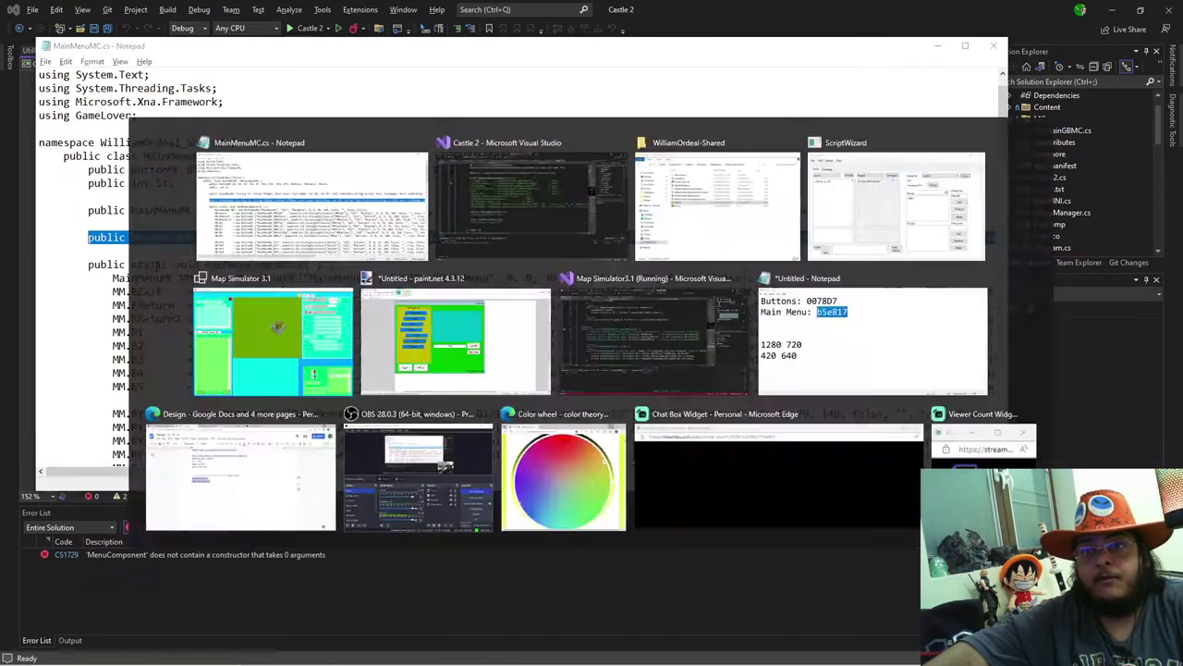
pyautogui.scroll(20, 508, 277)
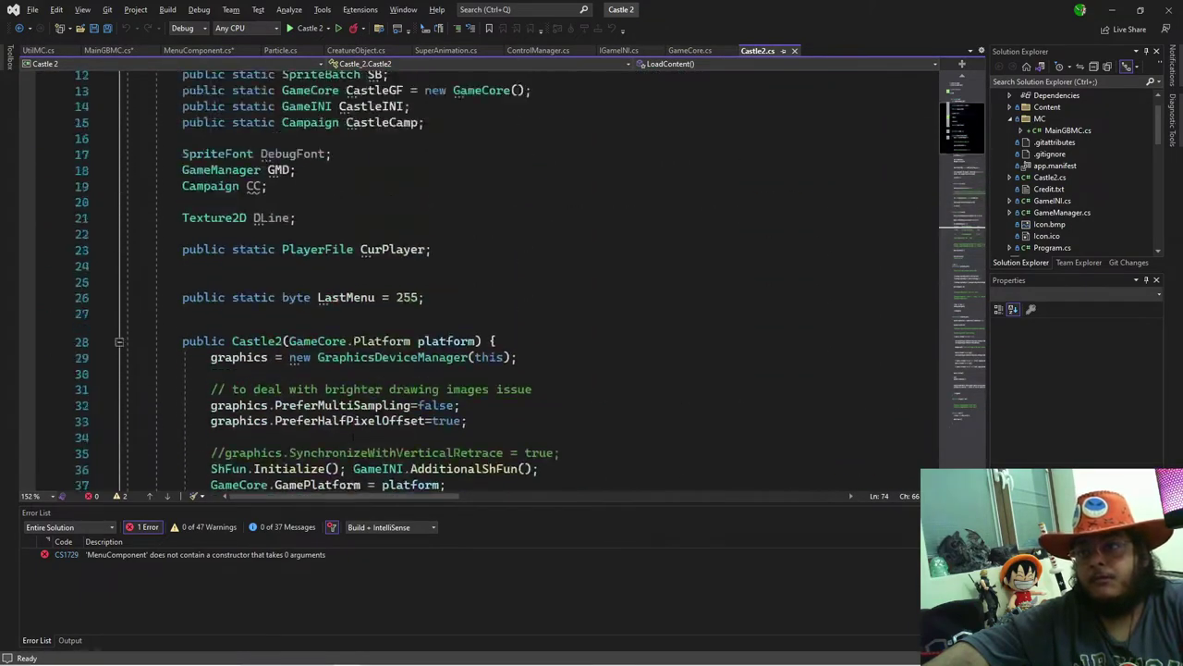
pyautogui.scroll(3, 352, 389)
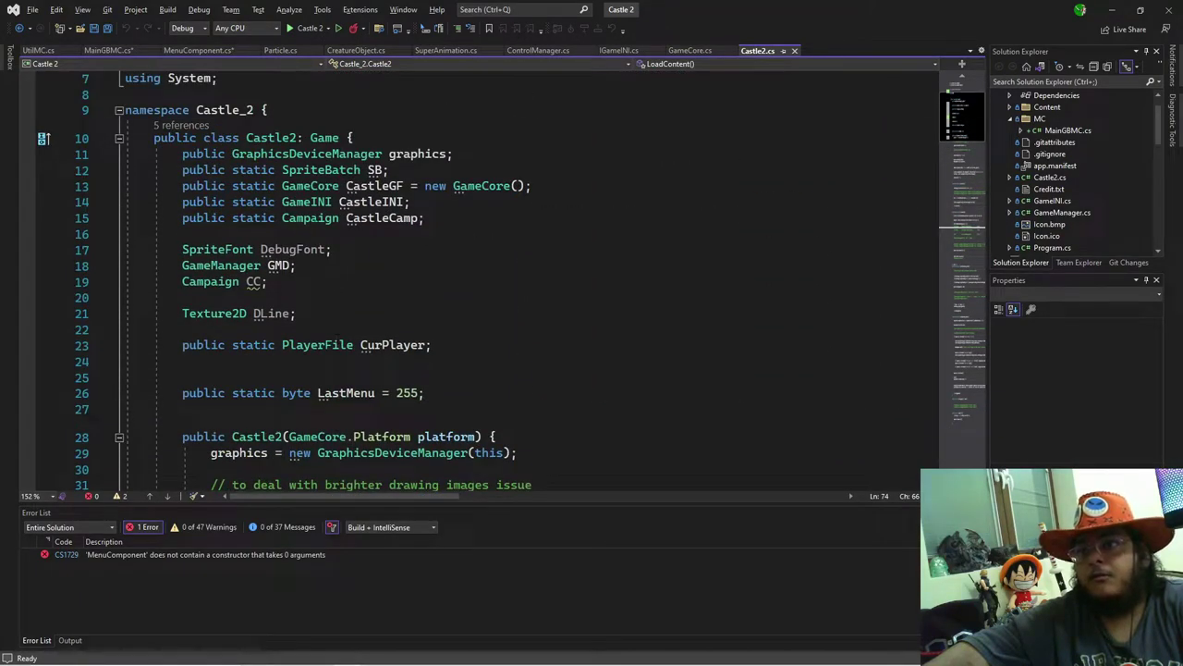
pyautogui.click(102, 51)
pyautogui.click(317, 266)
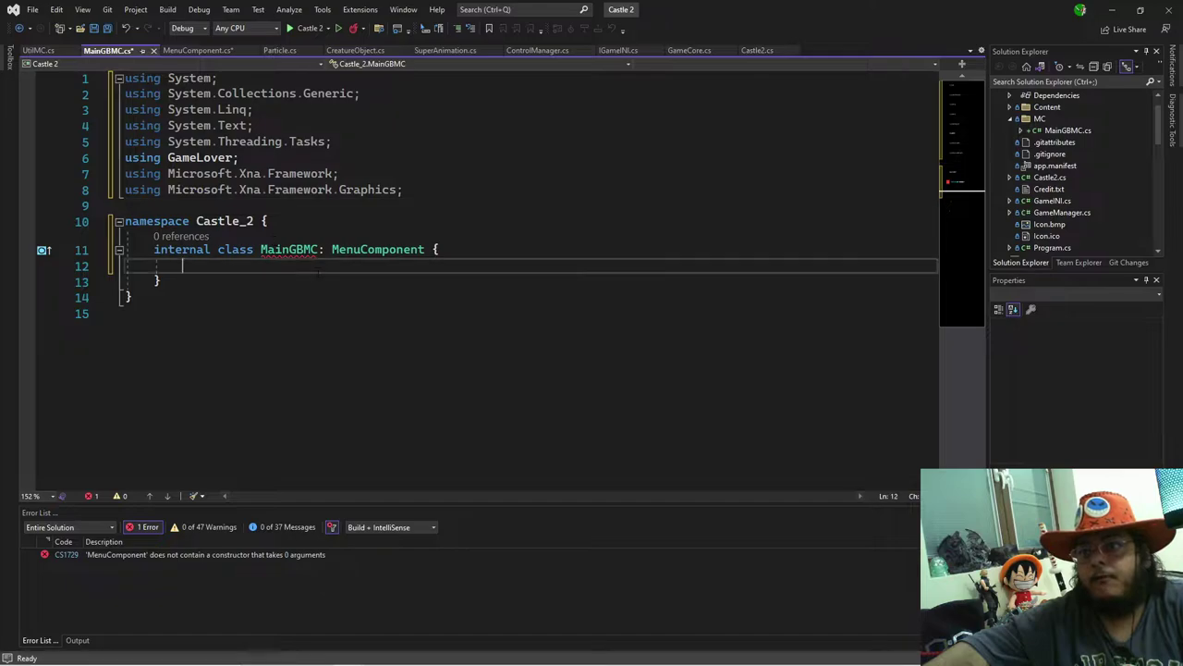
pyautogui.hotkey('ctrl', 'v')
# Step: Rename the pasted constructor from MainMenuMC to MainGBMC to match the class name
pyautogui.doubleClick(288, 250)
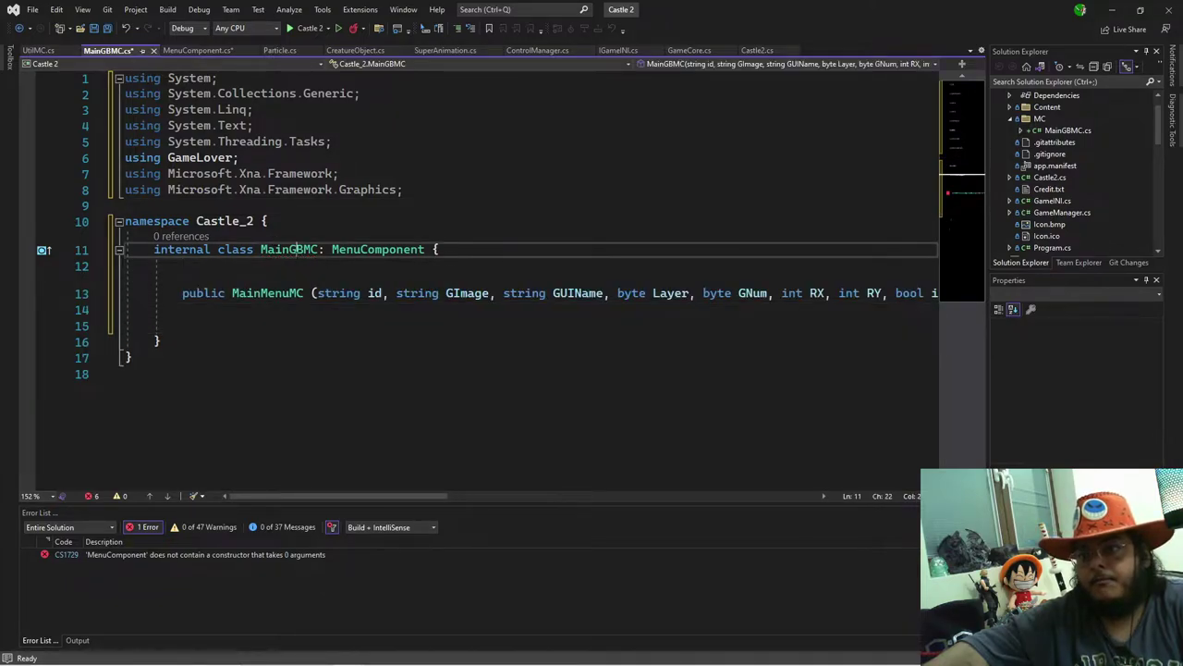
pyautogui.hotkey('ctrl', 'c')
pyautogui.doubleClick(267, 293)
pyautogui.hotkey('ctrl', 'v')
# Step: Inspect the error on the GUIName argument and the other arguments of the constructor's base call
pyautogui.moveTo(367, 495); pyautogui.dragTo(591, 501)
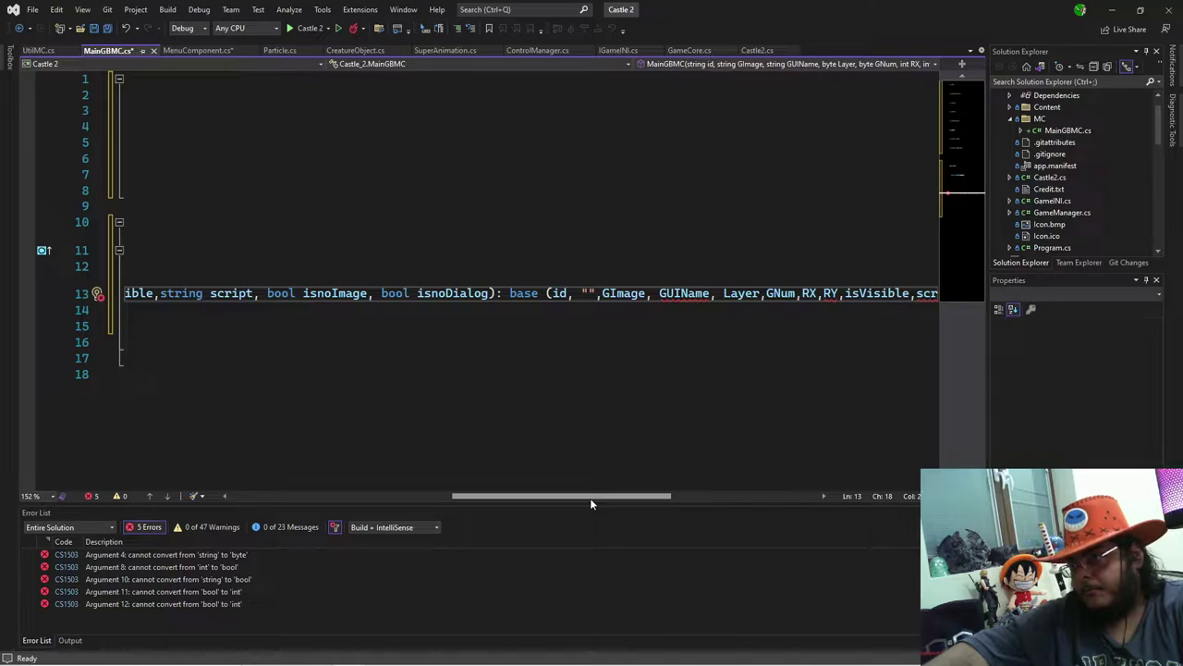
pyautogui.moveTo(686, 294)
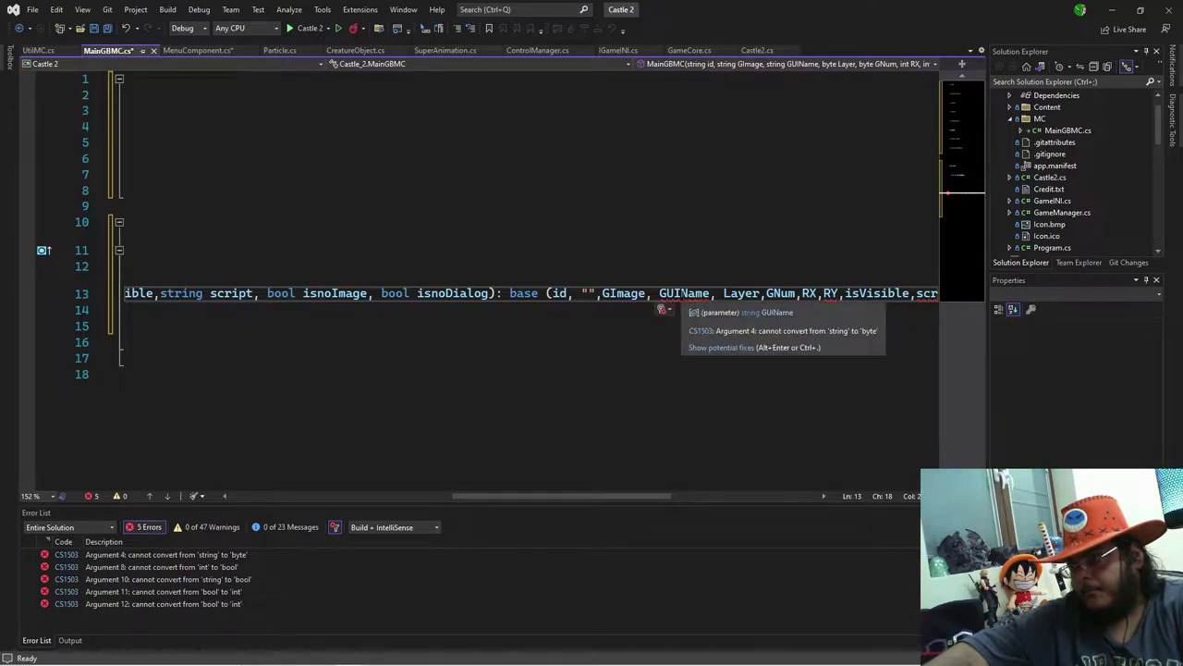
pyautogui.moveTo(487, 498); pyautogui.dragTo(585, 535)
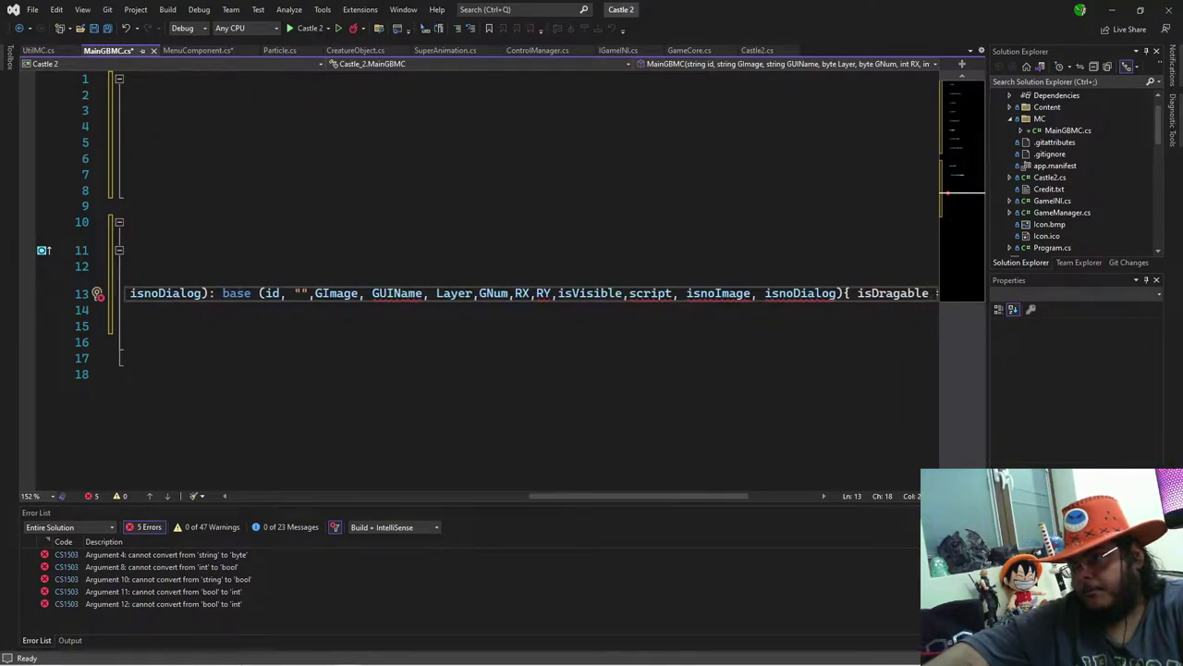
pyautogui.click(366, 293)
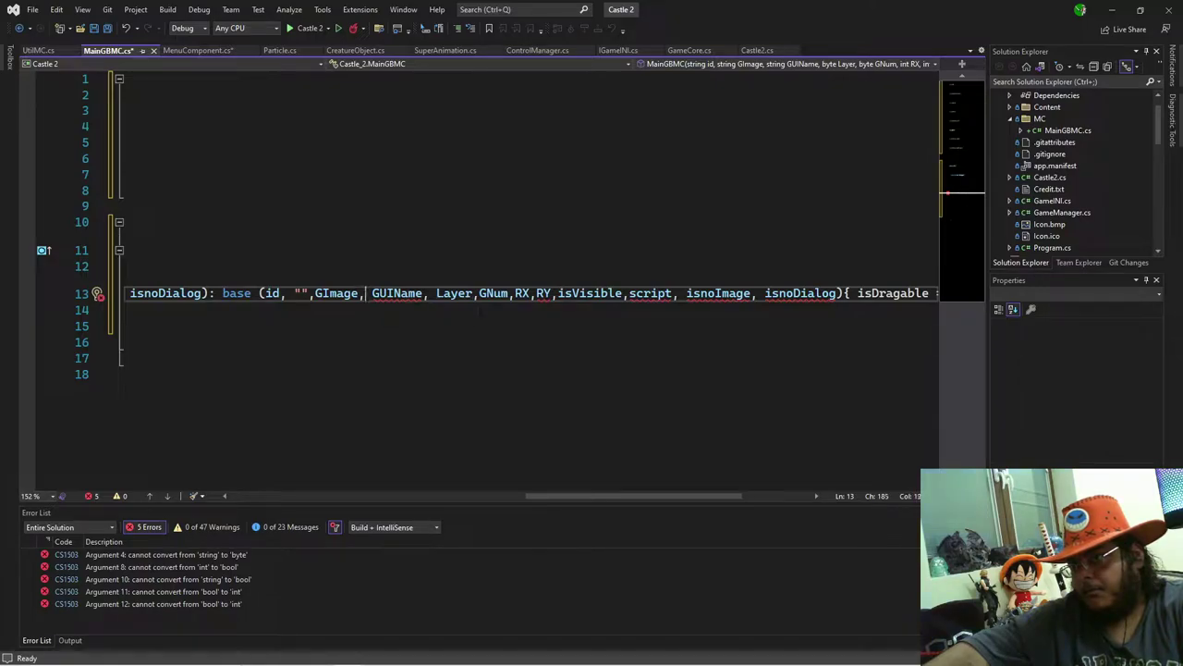
pyautogui.click(286, 293)
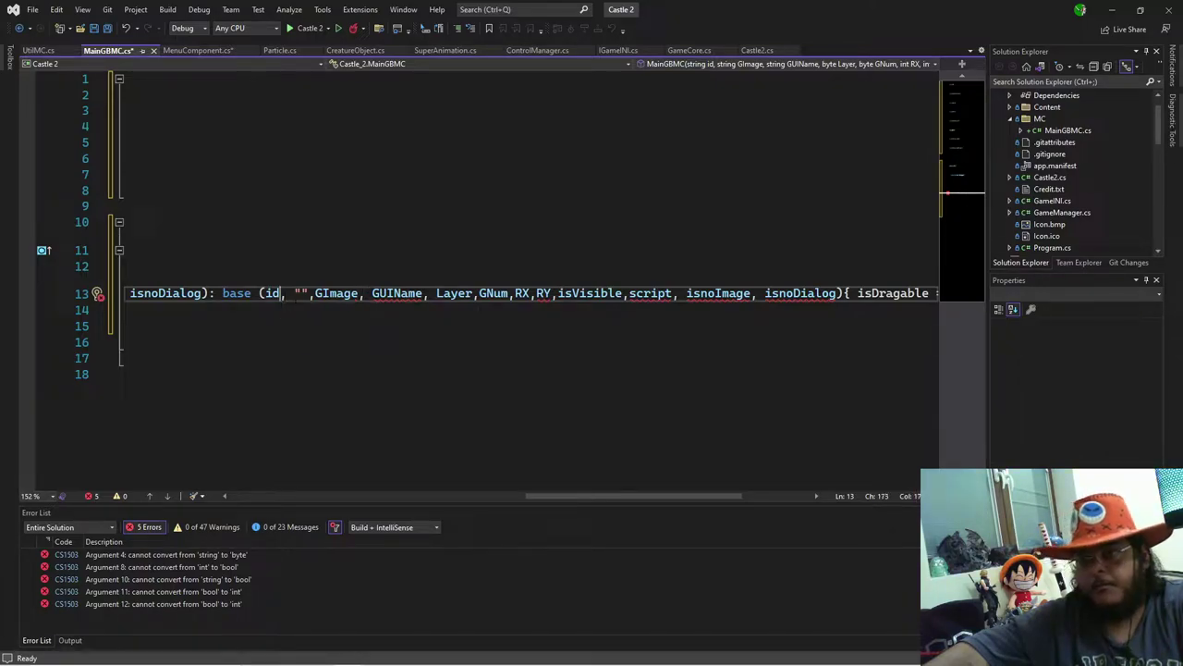
# Step: Bring up the parameter info for the base call and compare its id, empty string, GImage and GUIName arguments with the MenuComponent signature
pyautogui.press('BackSpace')
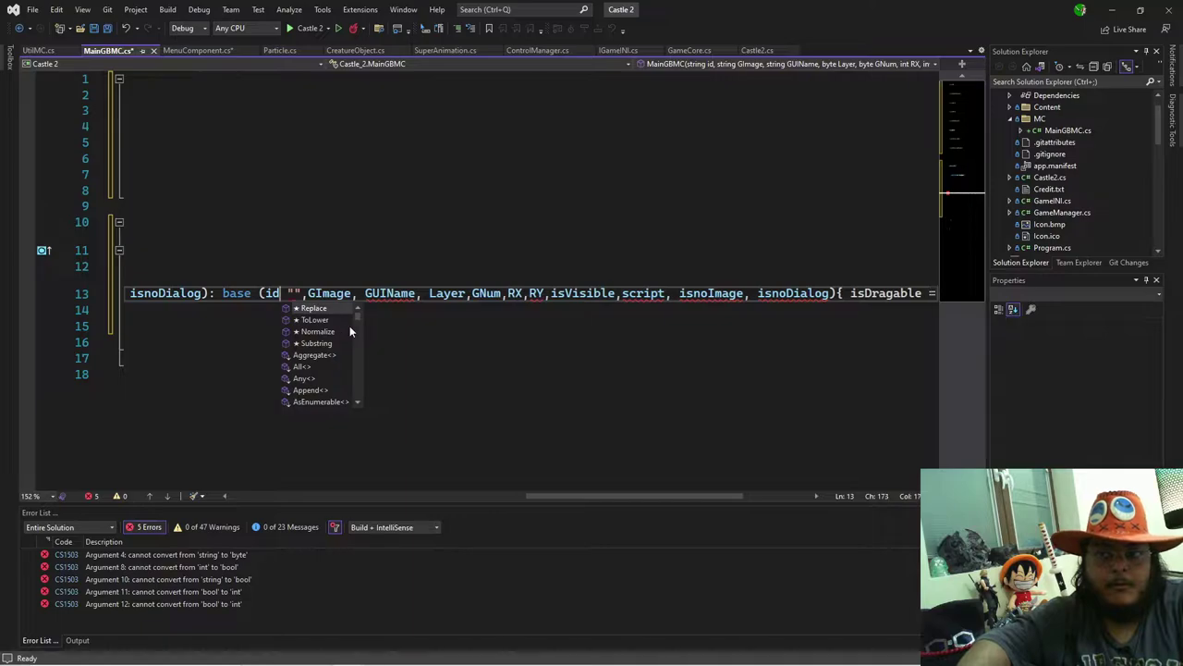
pyautogui.write(',')
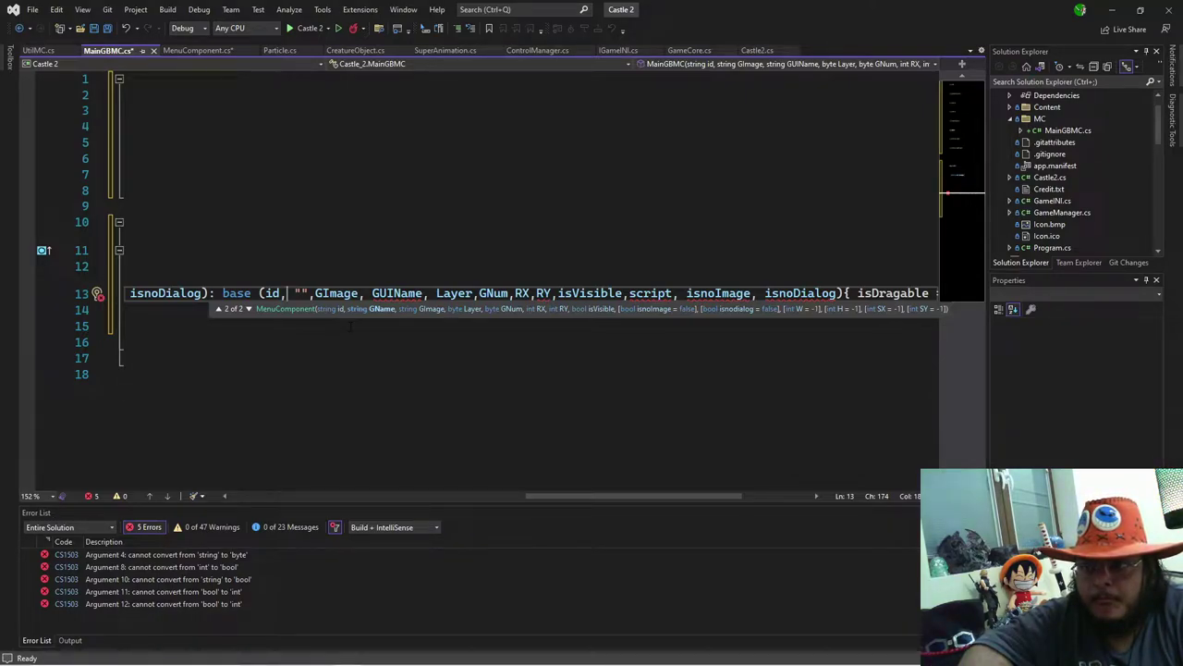
pyautogui.press('Right')
pyautogui.press('Right')
pyautogui.press('Right')
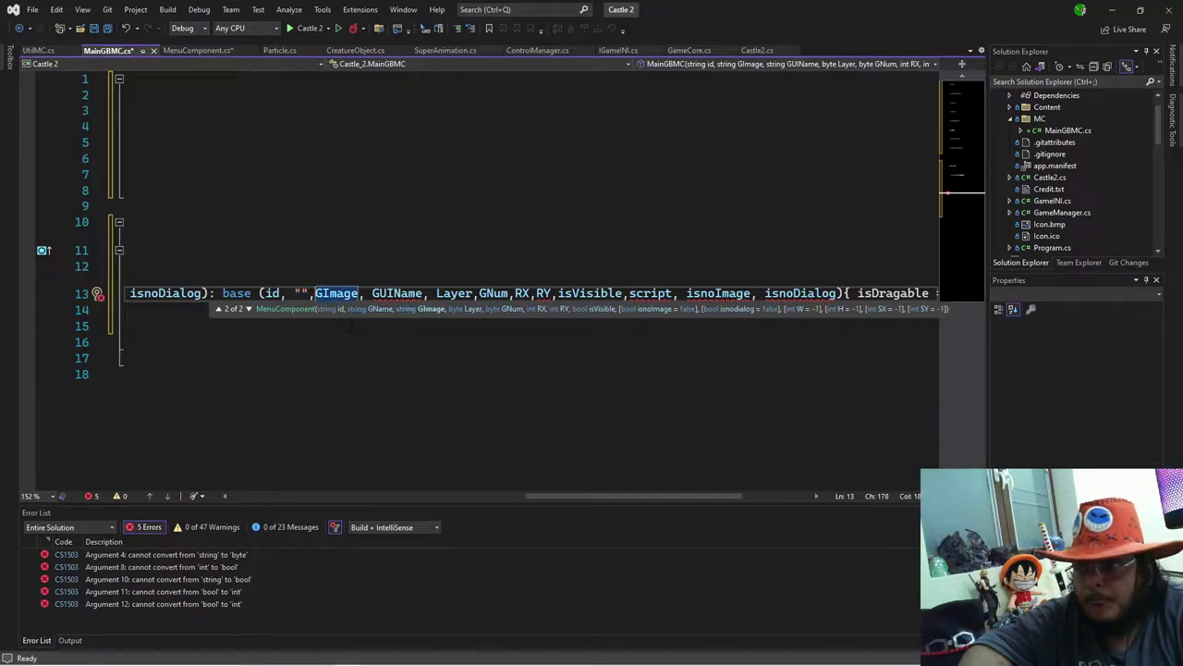
pyautogui.press('Right')
pyautogui.press('Right')
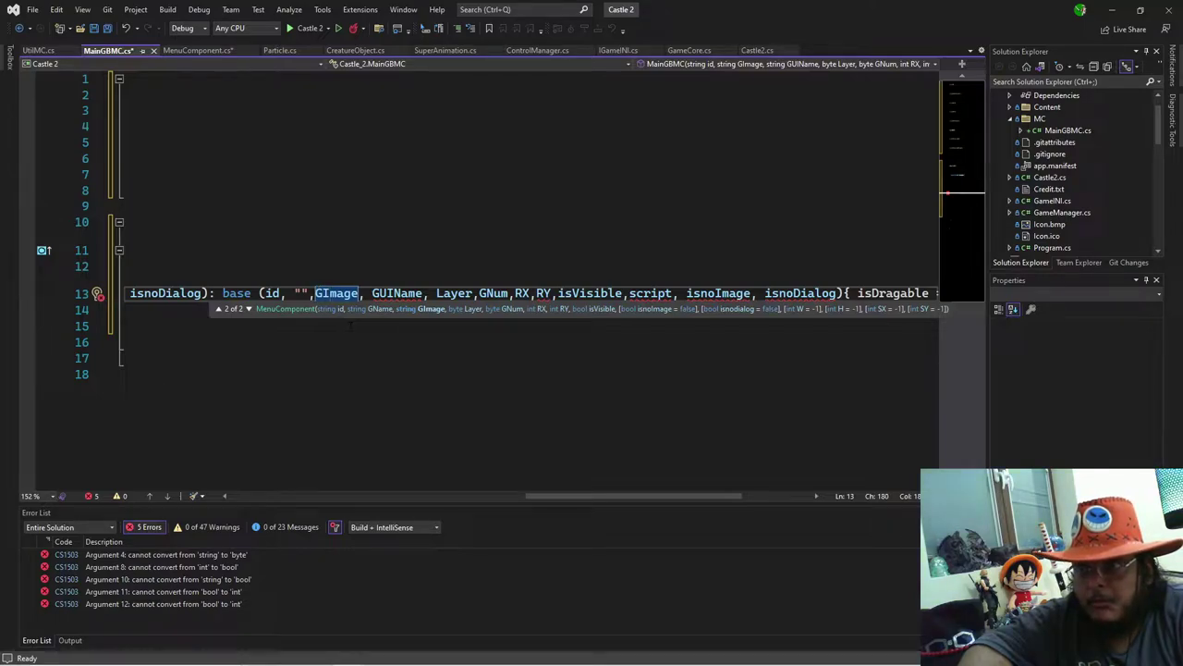
pyautogui.press('Right')
pyautogui.press('Right')
pyautogui.press('Right')
pyautogui.press('Right')
pyautogui.press('Right')
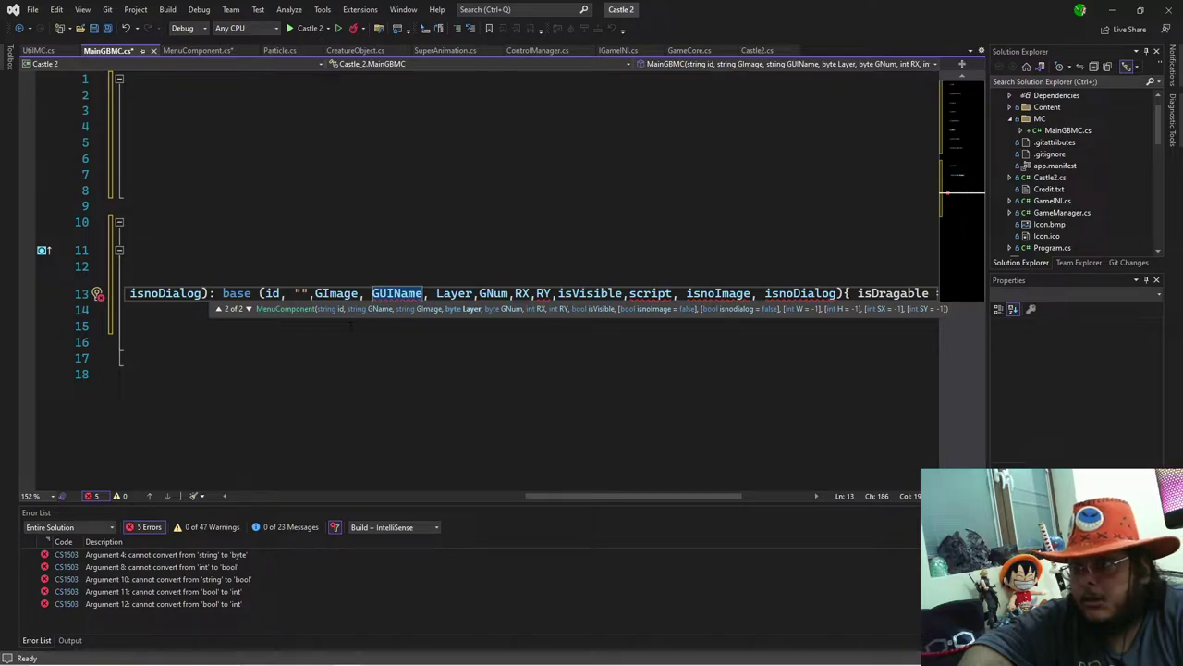
pyautogui.press('Left')
pyautogui.press('Left')
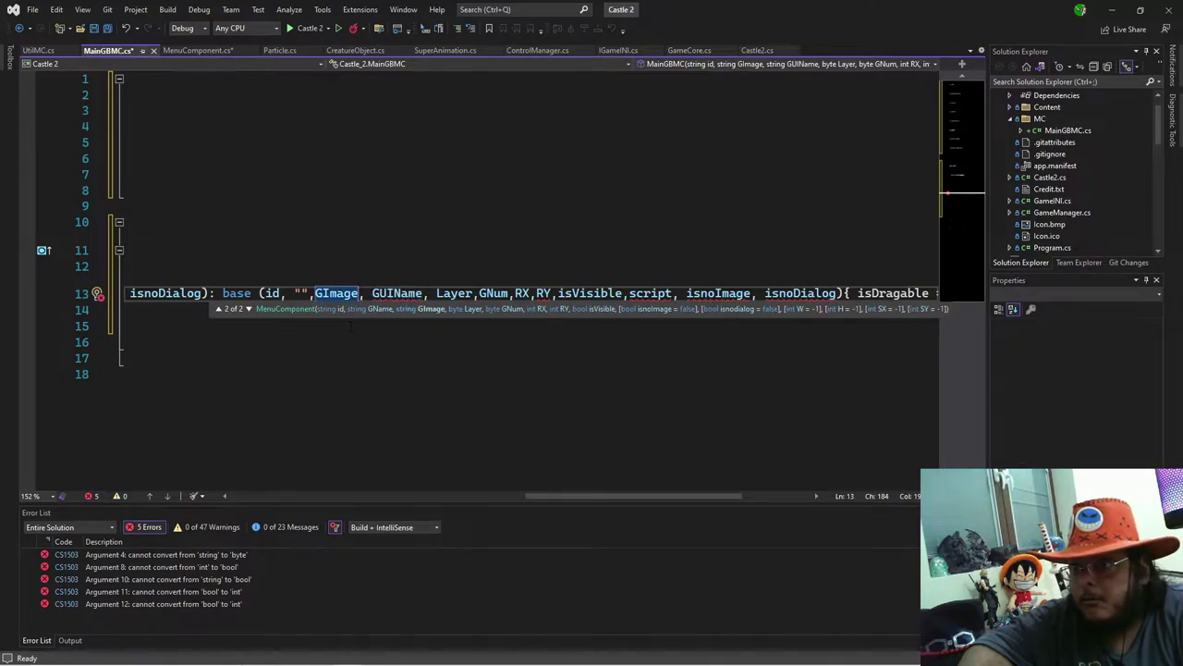
pyautogui.press('Right')
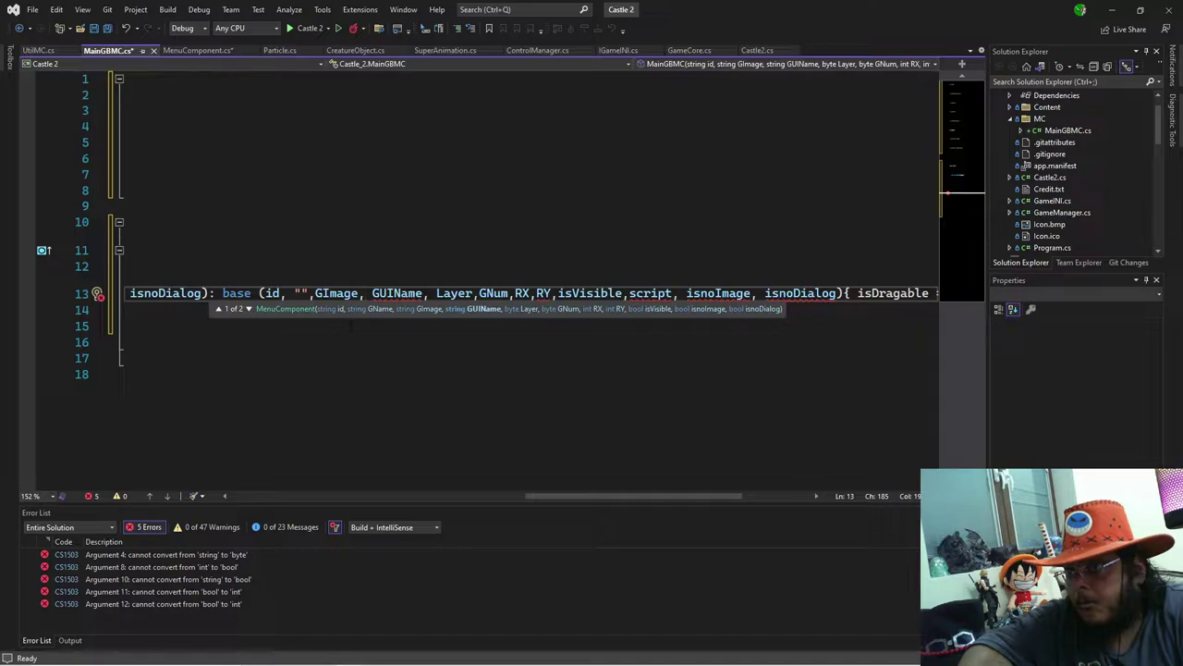
pyautogui.press('Left')
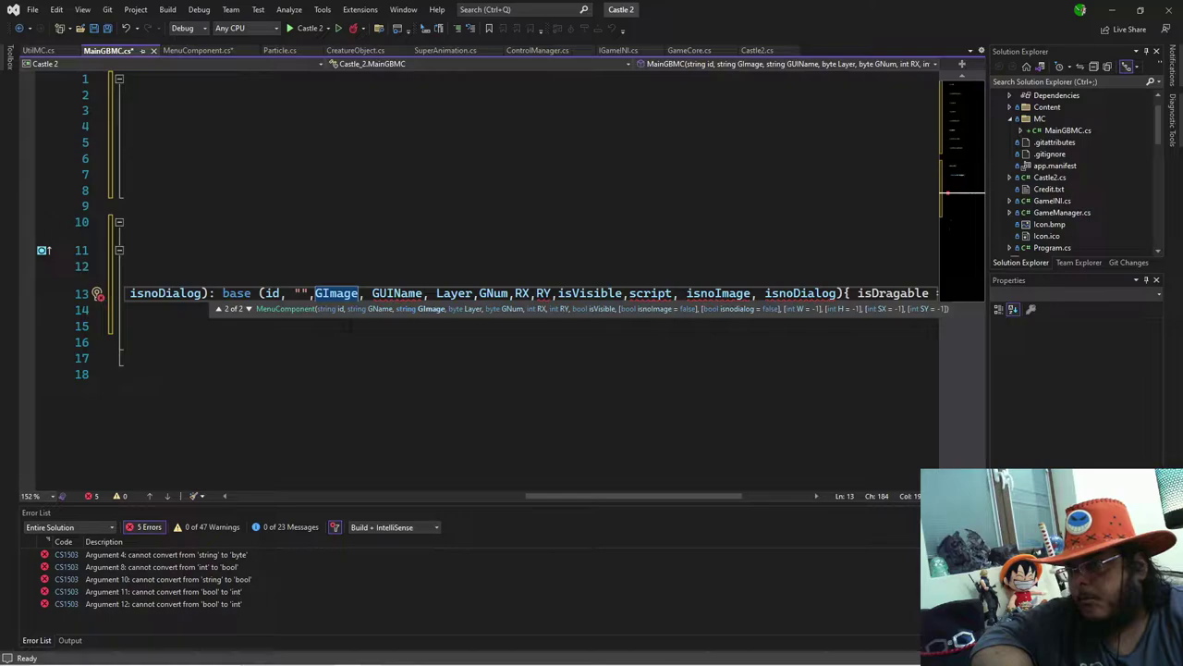
# Step: Compare the two MenuComponent constructor overloads against the arguments from GUIName onward, and select the base keyword
pyautogui.click(367, 293)
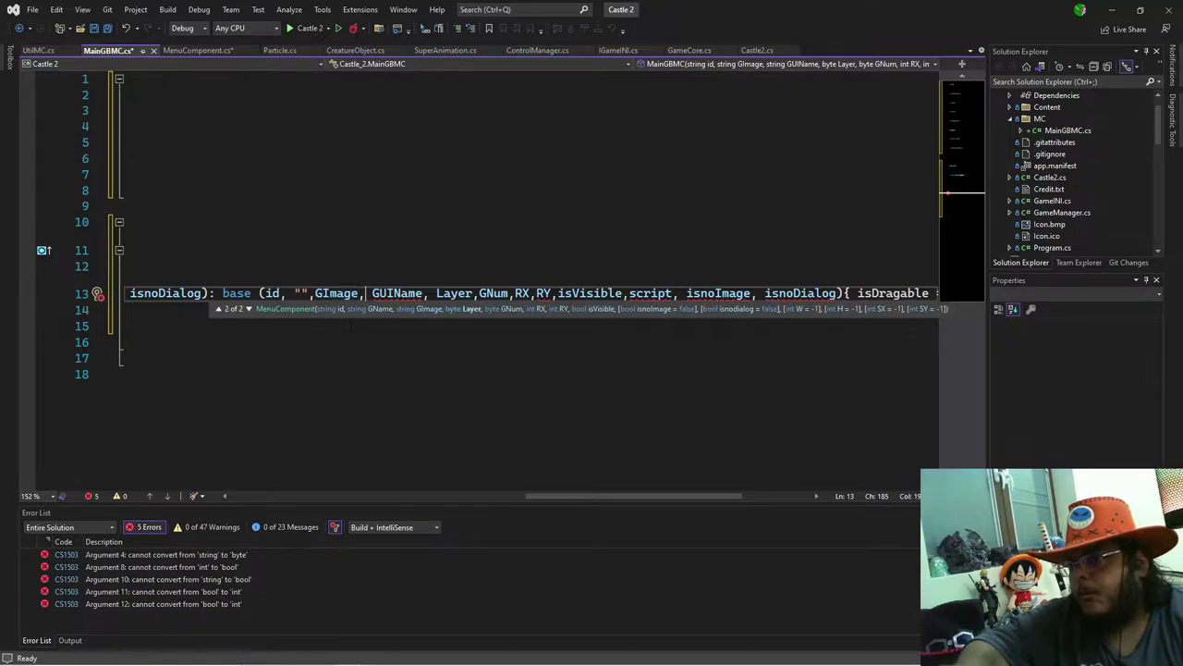
pyautogui.press('Up')
pyautogui.press('Up')
pyautogui.press('Up')
pyautogui.press('Up')
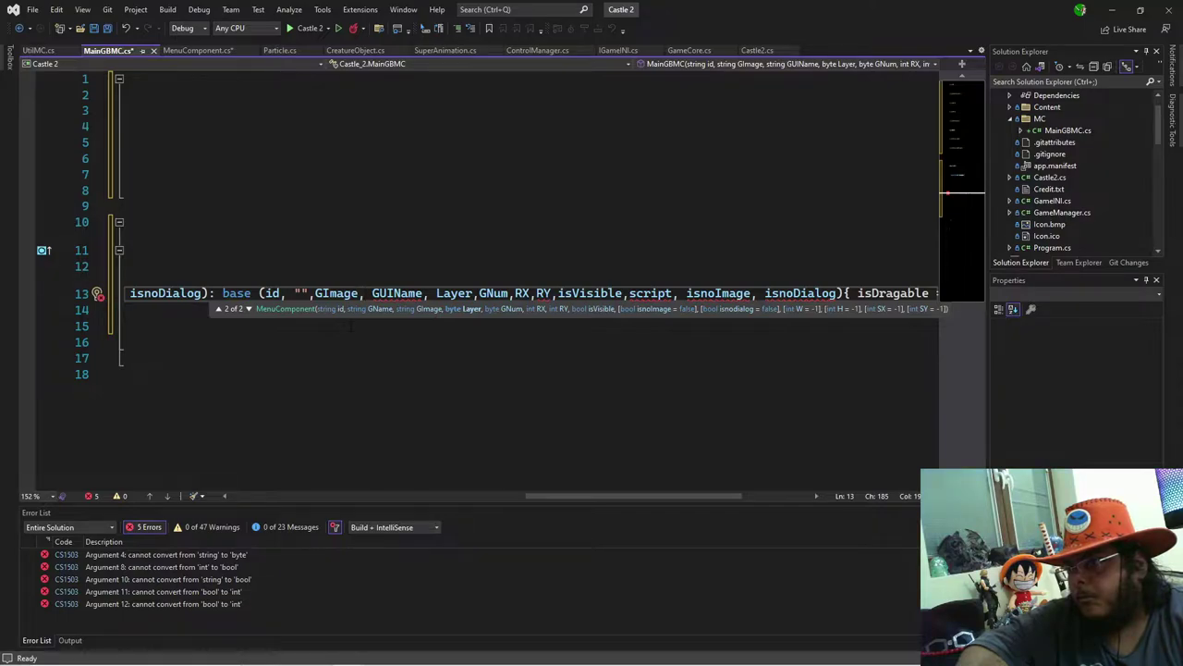
pyautogui.press('Up')
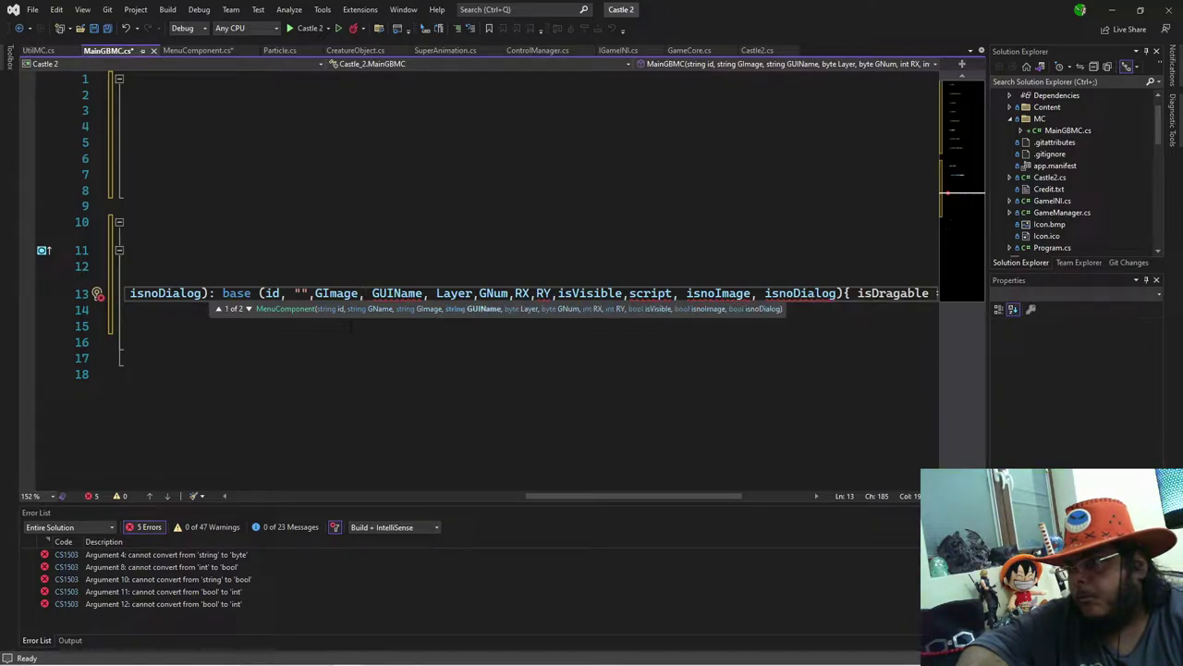
pyautogui.press('Up')
pyautogui.press('Up')
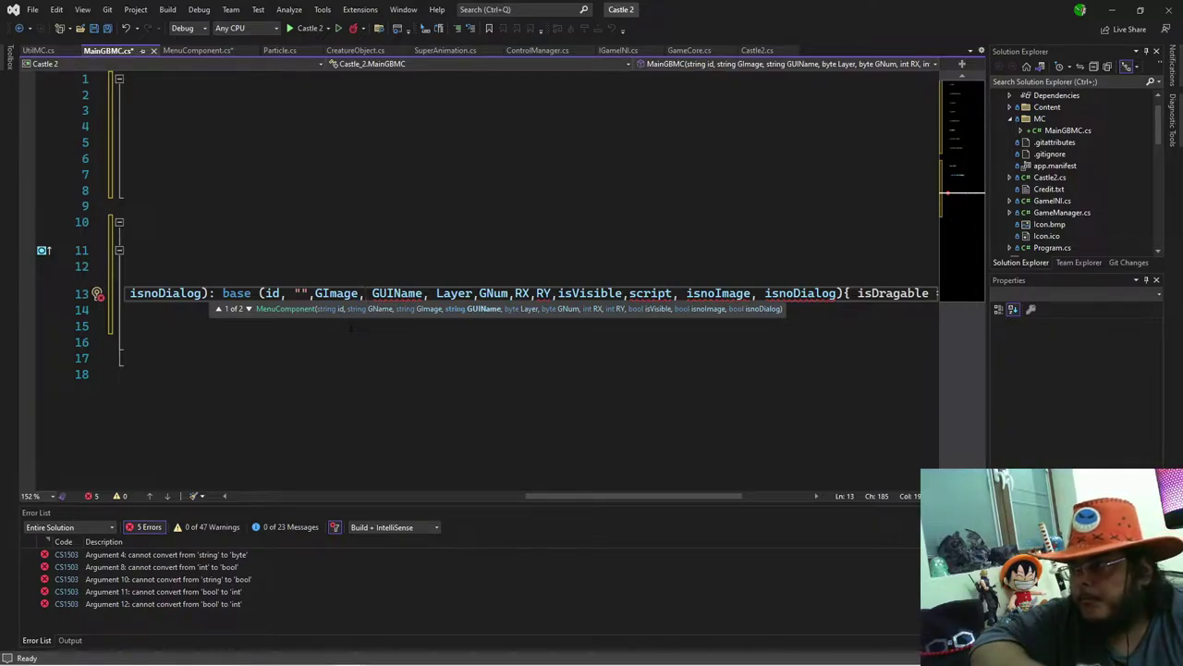
pyautogui.press('Up')
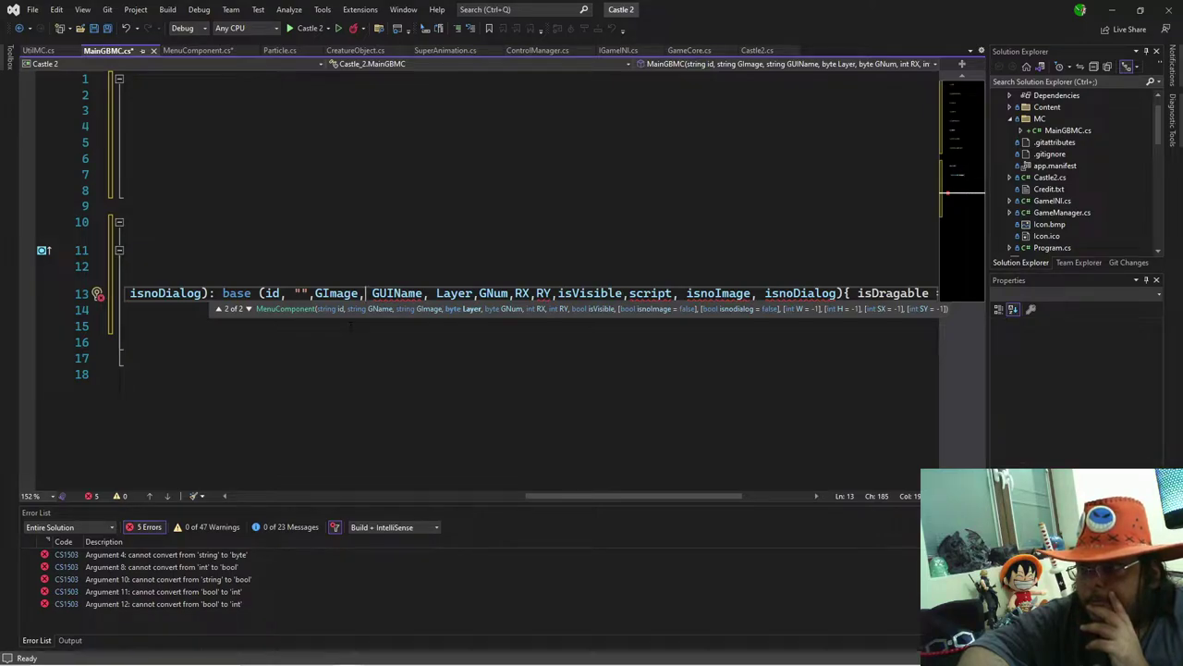
pyautogui.press('Up')
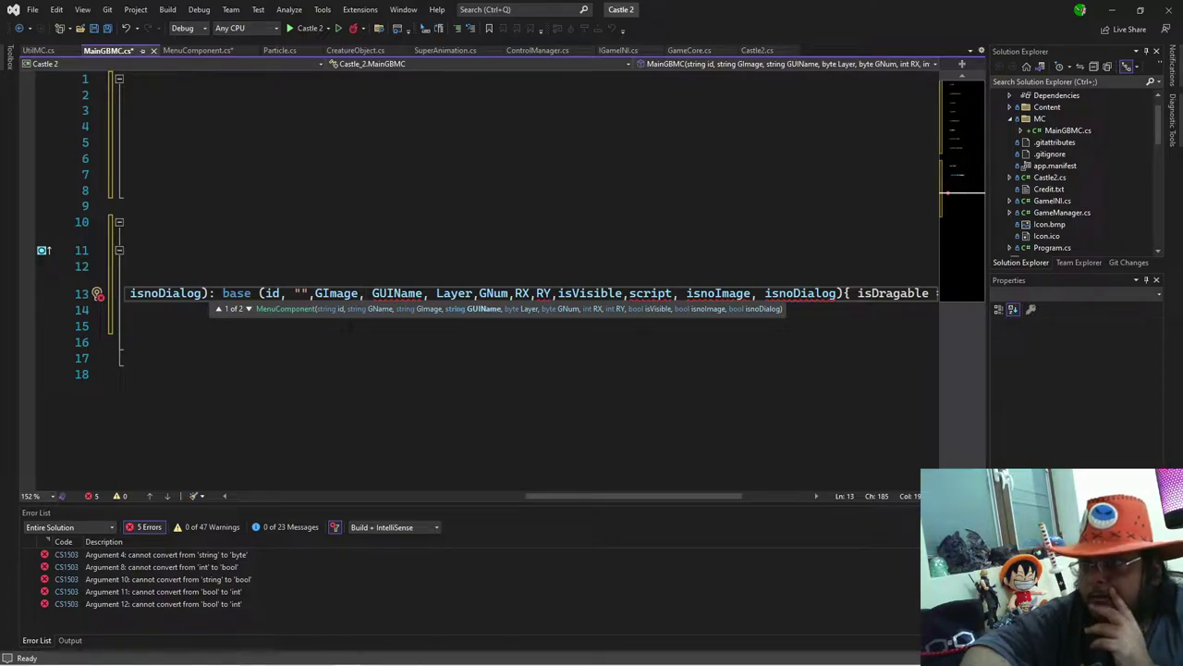
pyautogui.click(231, 294)
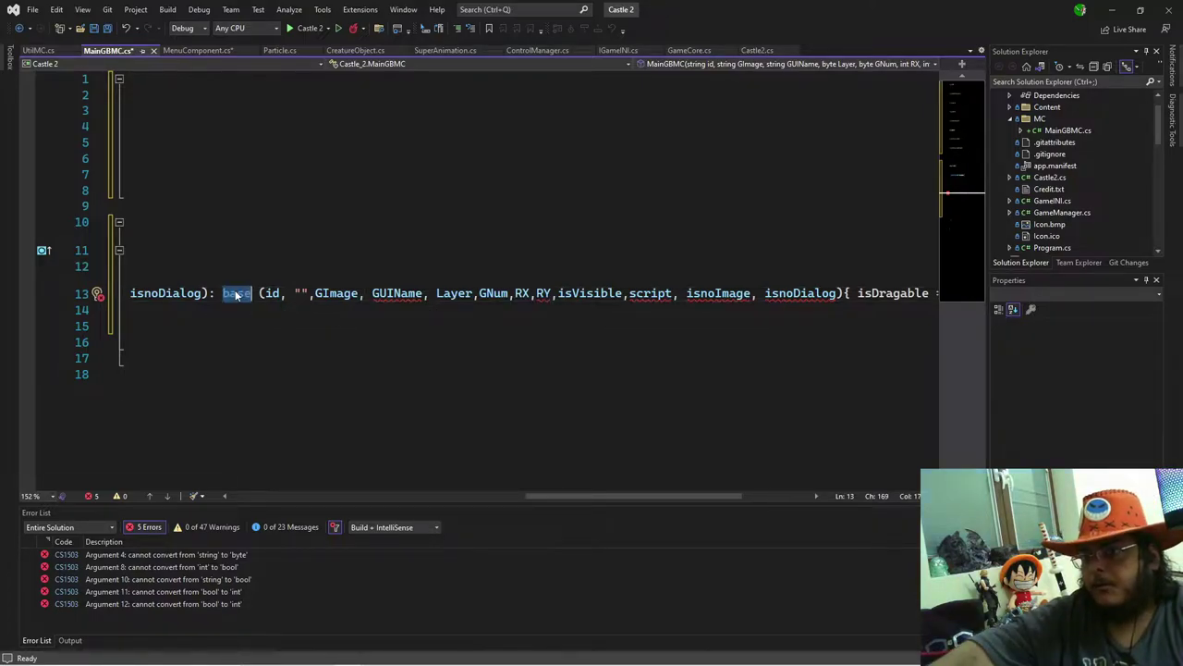
# Step: Open the definition of the MenuComponent base constructor and collapse the LoadContent and Initialize methods above it
pyautogui.press('F12')
pyautogui.scroll(12, 481, 277)
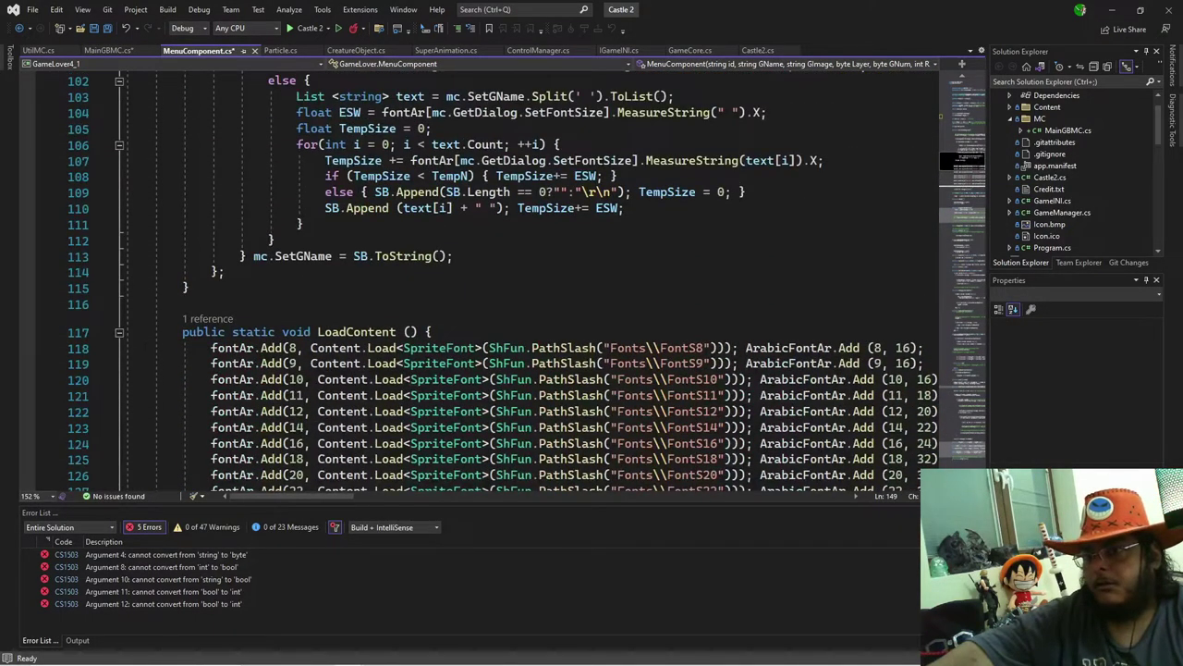
pyautogui.click(118, 331)
pyautogui.scroll(14, 176, 379)
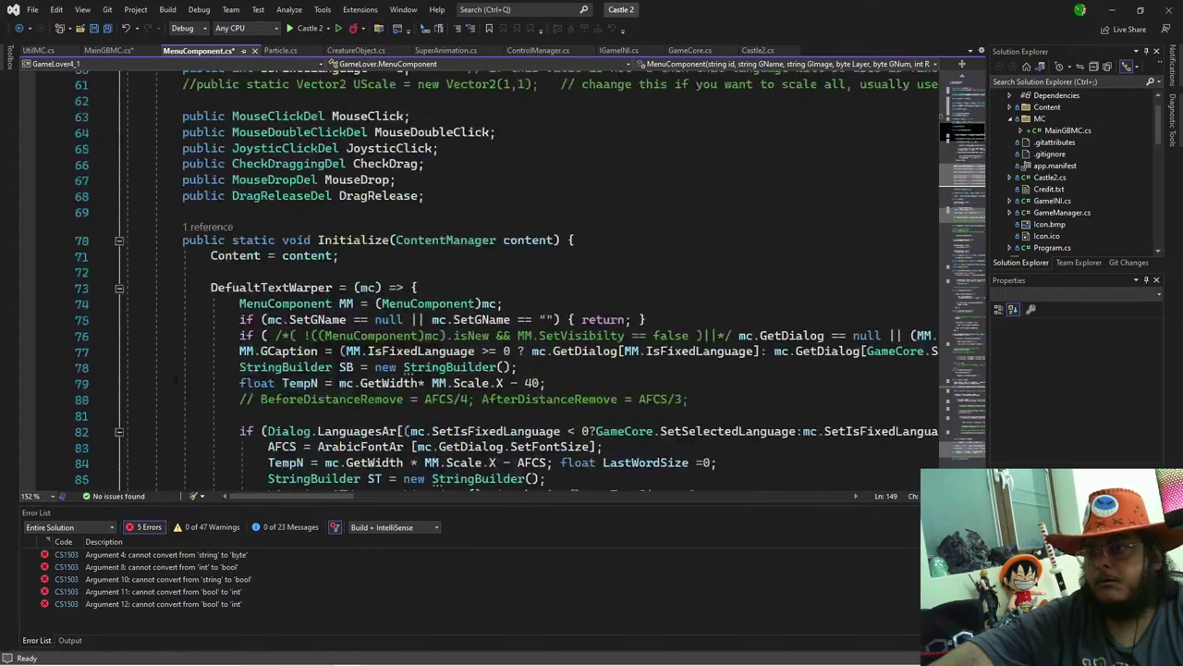
pyautogui.scroll(2, 176, 379)
pyautogui.click(118, 337)
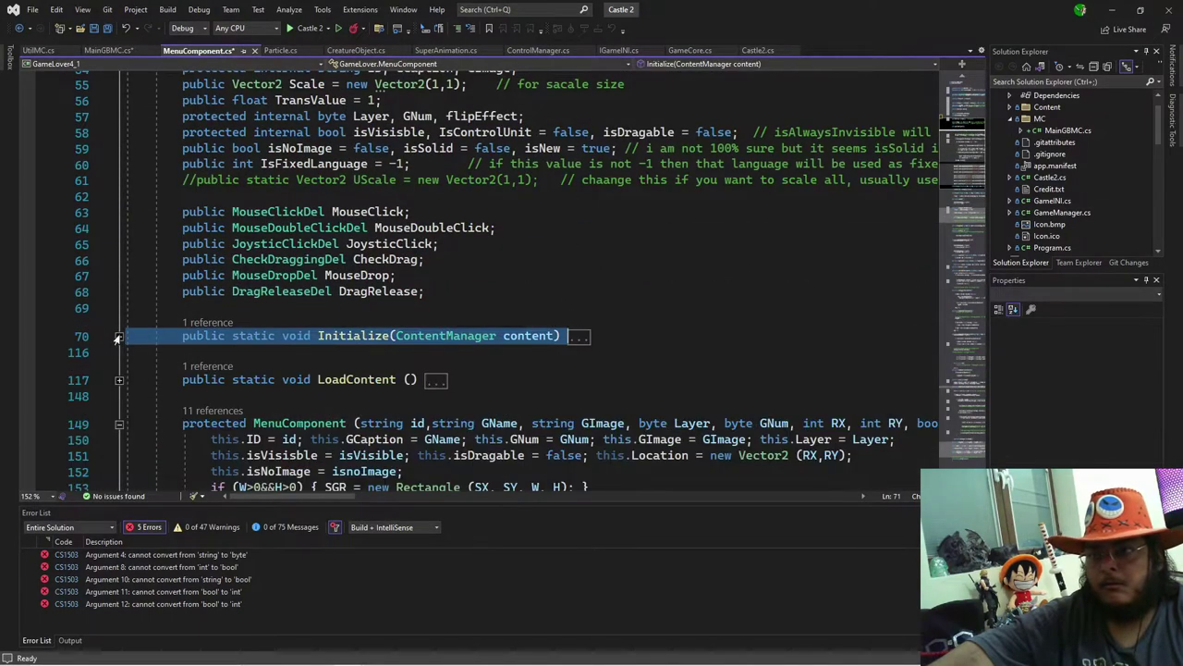
pyautogui.scroll(-6, 118, 336)
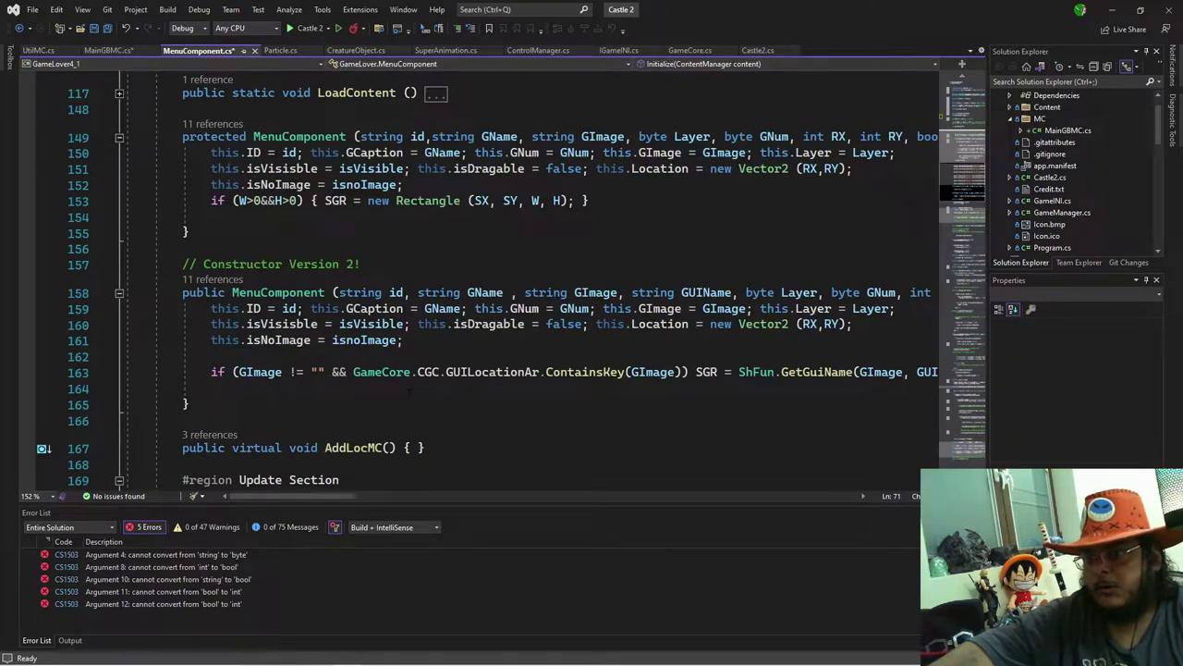
# Step: Look through the references to the protected MenuComponent constructor and close the list
pyautogui.scroll(1, 422, 395)
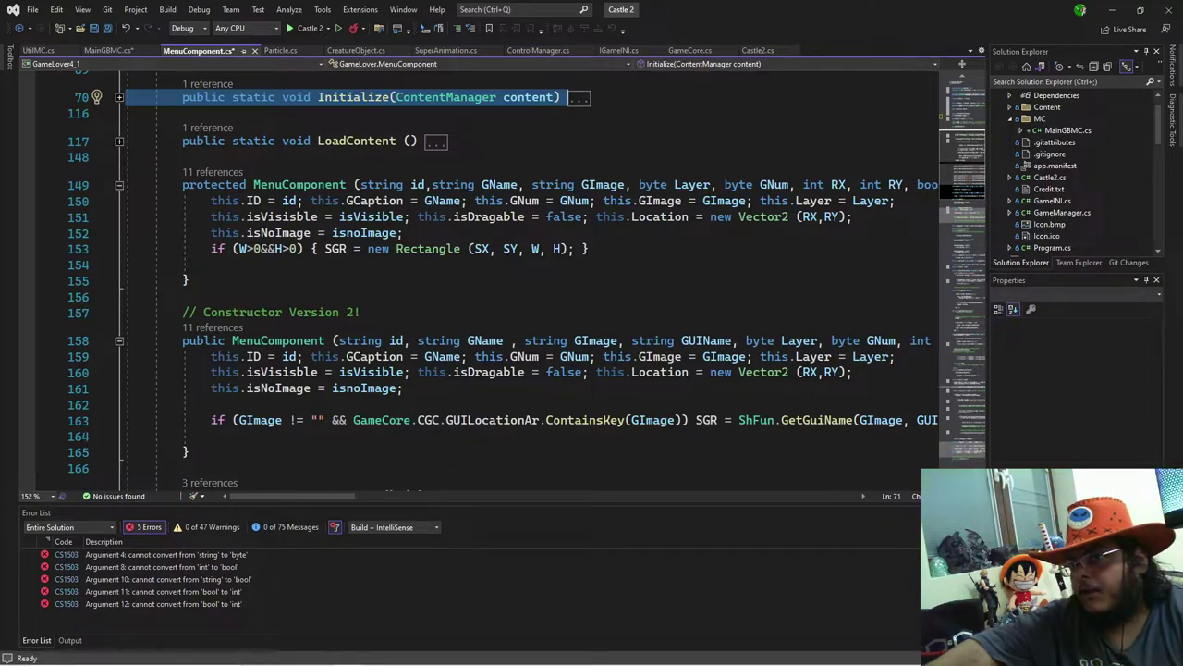
pyautogui.click(222, 172)
pyautogui.scroll(-5, 245, 122)
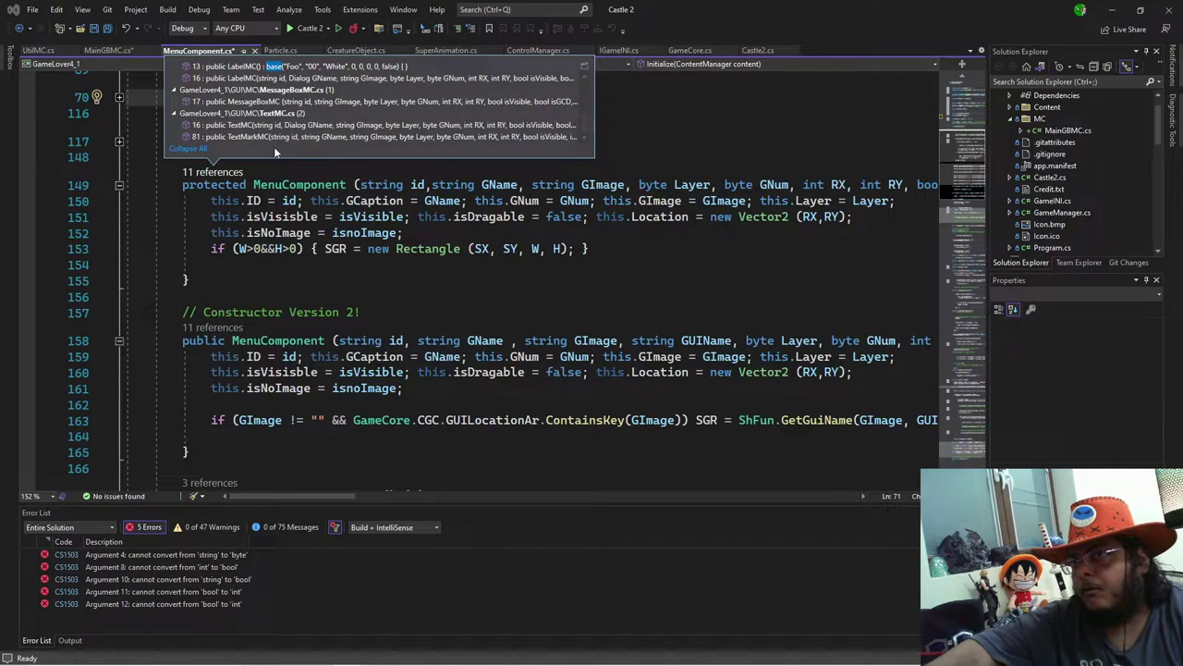
pyautogui.click(283, 264)
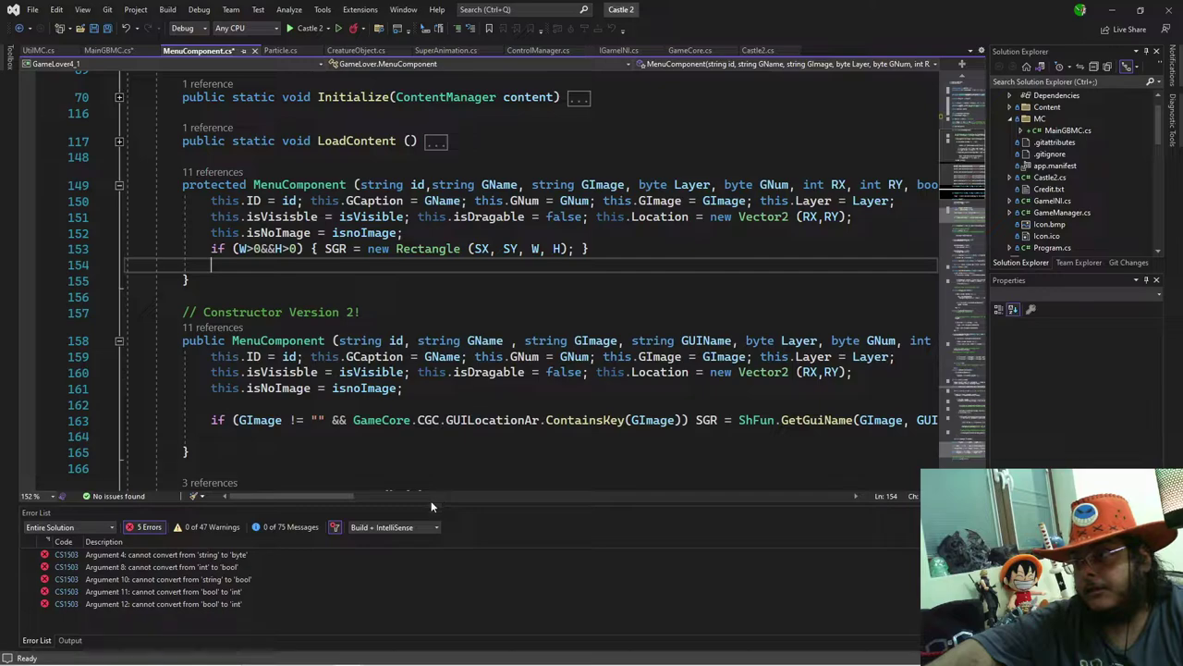
# Step: Examine the full parameter list of the Constructor Version 2 overload, including isnoImage and isnoDialog, and where isnoImage is used in its body
pyautogui.moveTo(322, 496)
pyautogui.mouseDown()
pyautogui.moveTo(383, 507)
pyautogui.moveTo(478, 494)
pyautogui.moveTo(324, 483)
pyautogui.mouseUp()
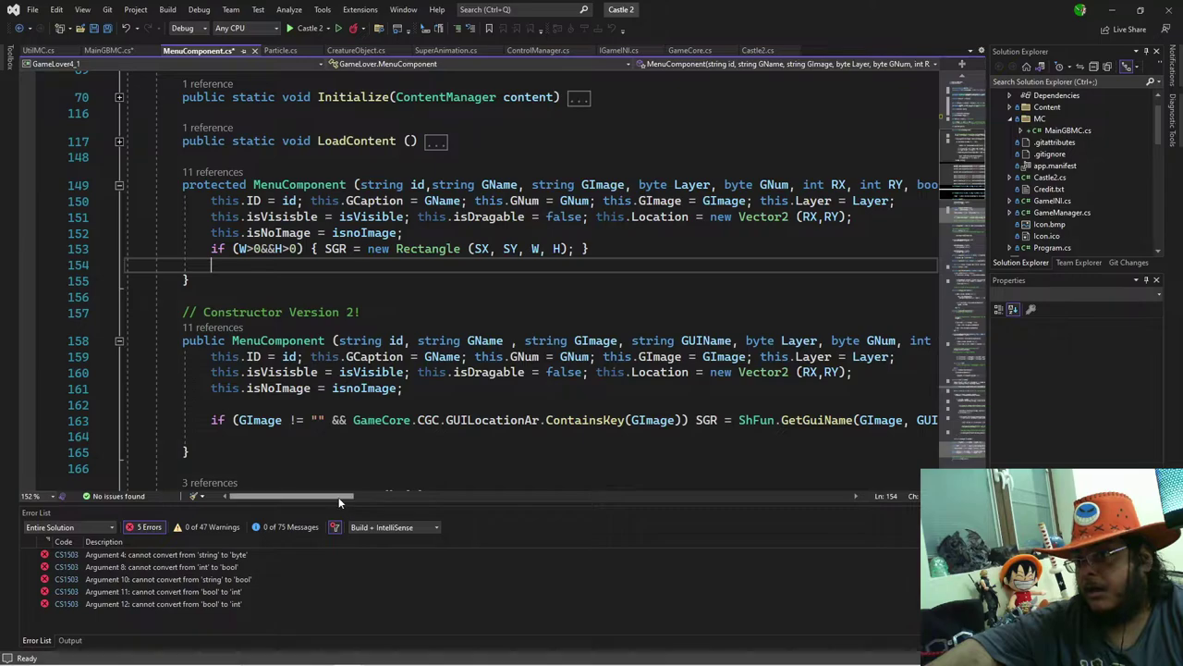
pyautogui.moveTo(339, 498); pyautogui.dragTo(432, 511)
pyautogui.click(274, 357)
pyautogui.doubleClick(585, 342)
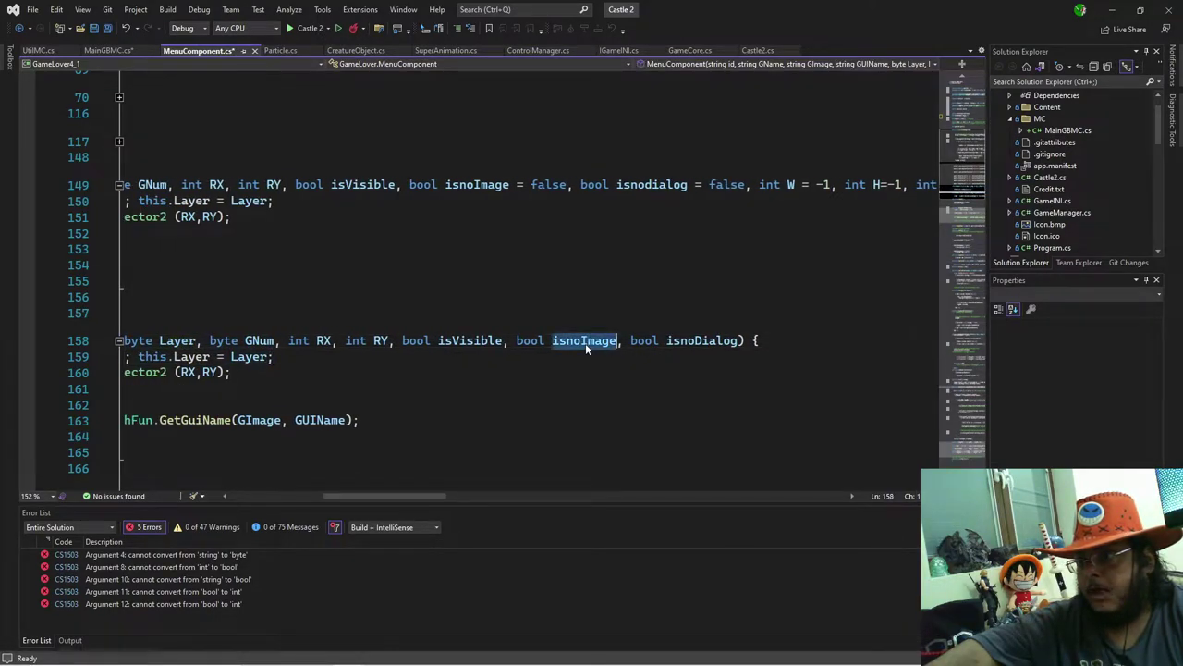
pyautogui.moveTo(426, 506); pyautogui.dragTo(575, 604)
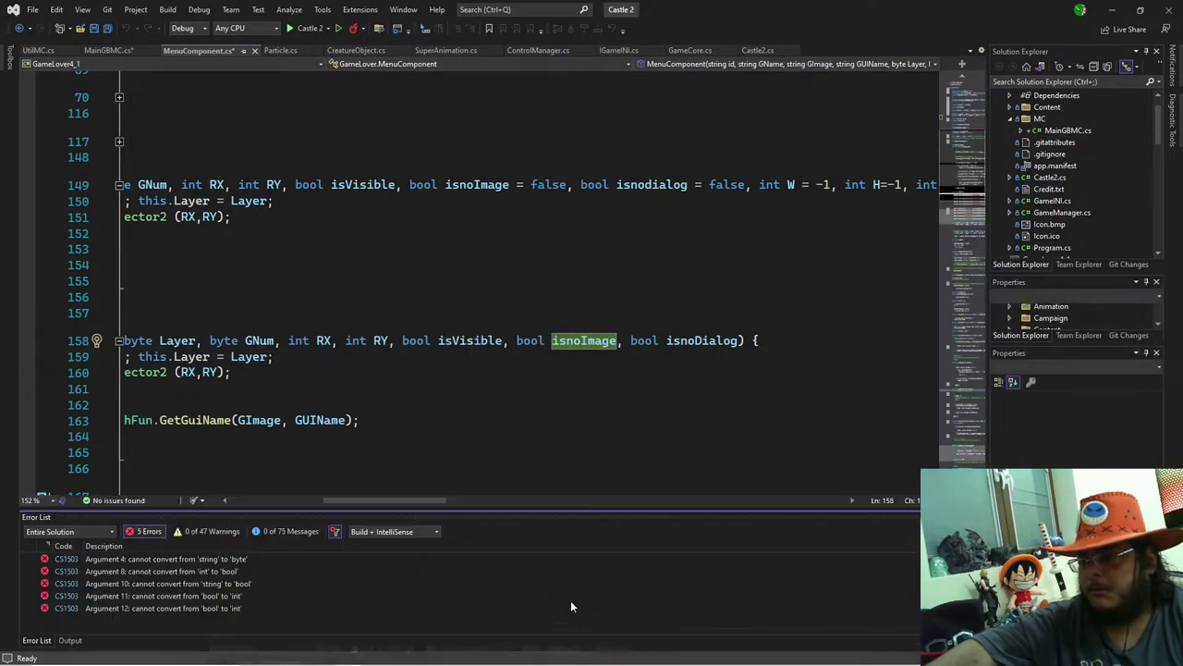
pyautogui.moveTo(434, 502); pyautogui.dragTo(317, 502)
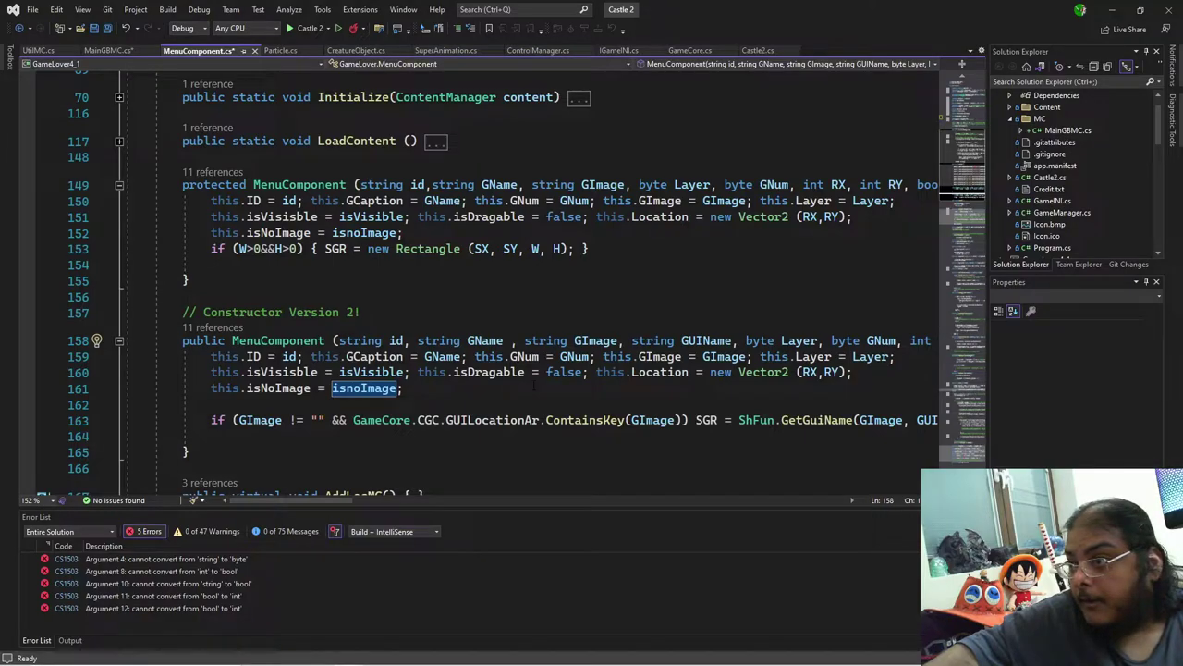
pyautogui.scroll(-1, 444, 310)
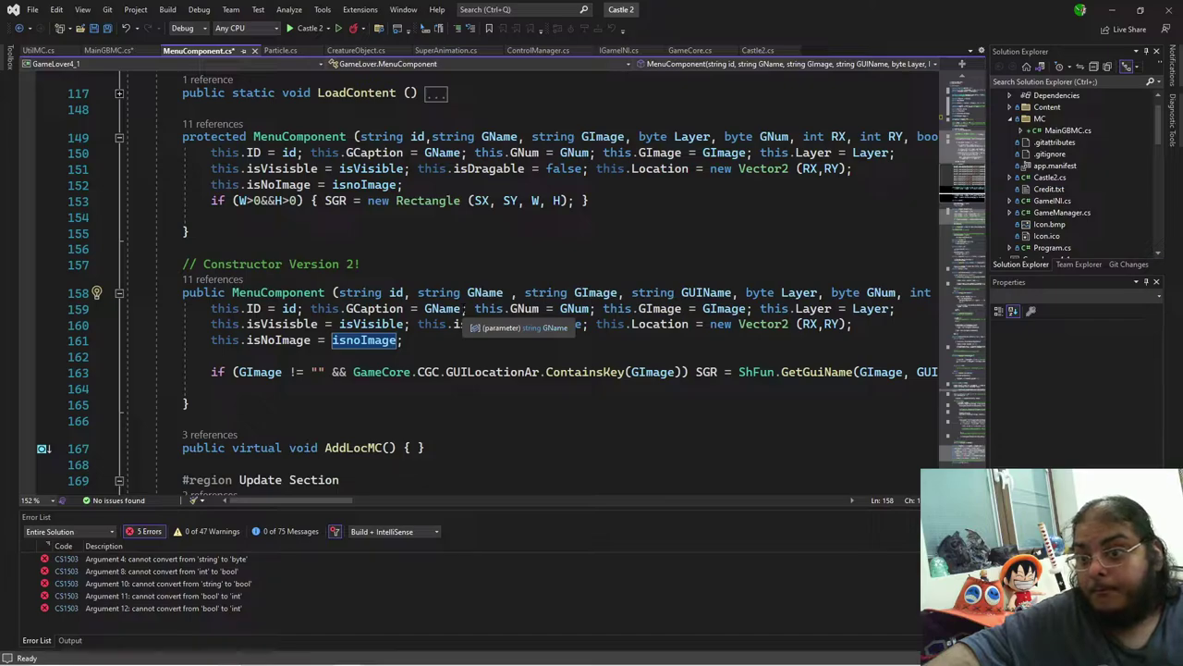
# Step: Return to MainGBMC.cs and check its base call against the original MainMenuMC constructor open in Notepad, then come back to Visual Studio
pyautogui.click(108, 51)
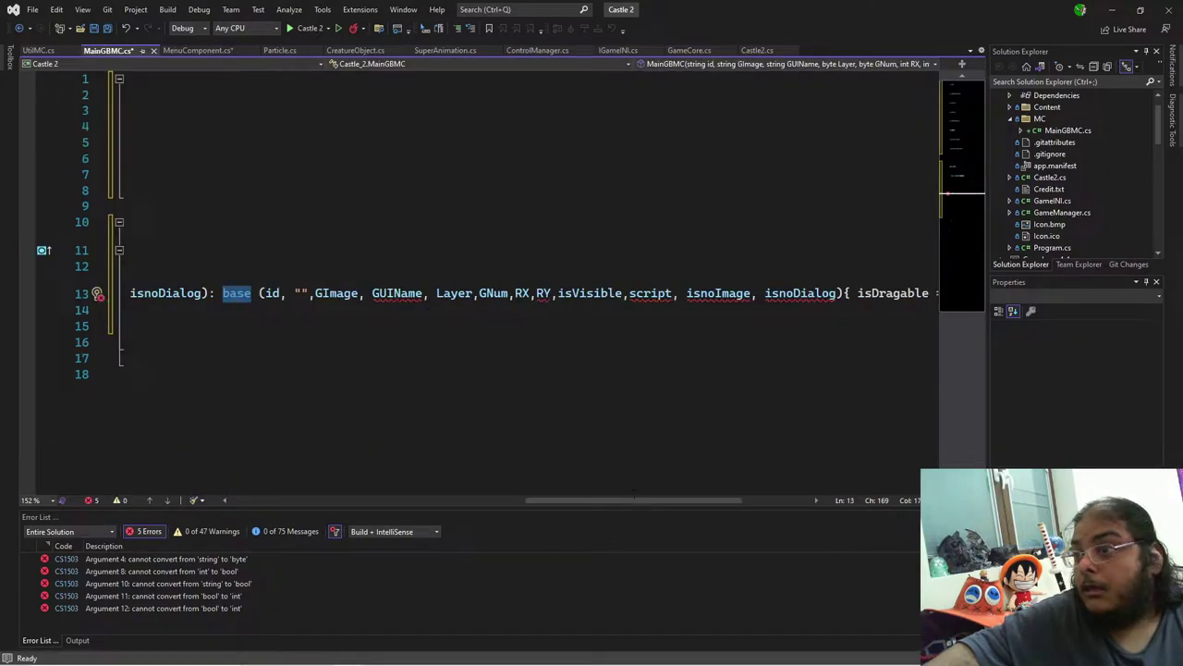
pyautogui.hotkey('alt', 'Tab')
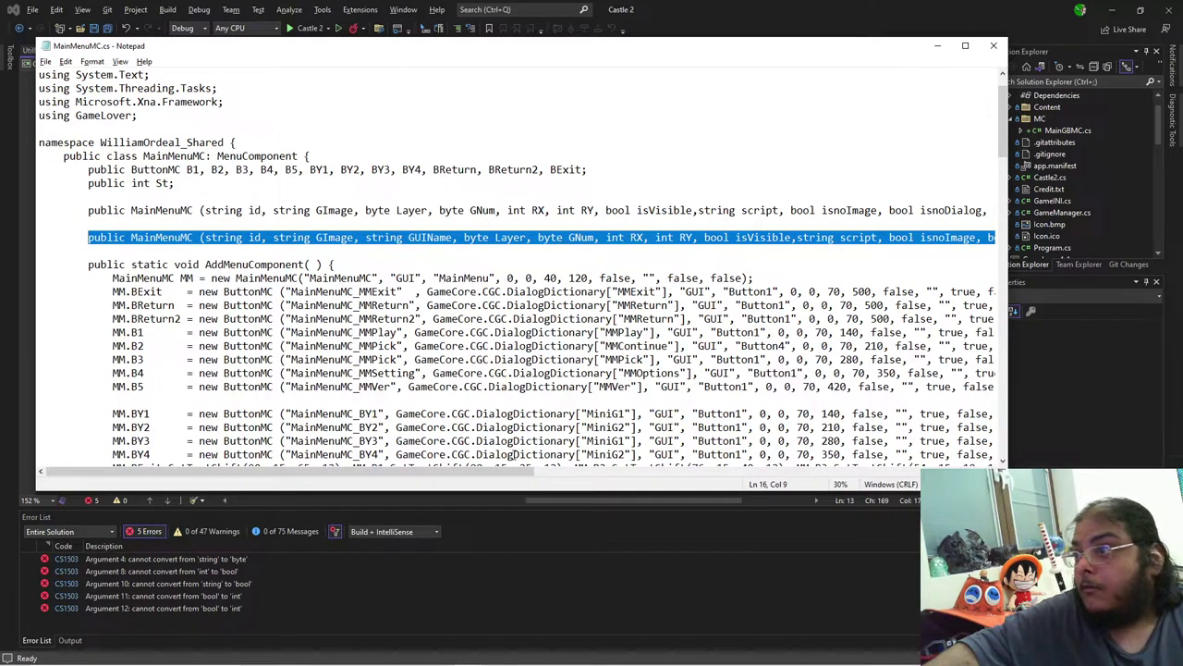
pyautogui.moveTo(452, 467); pyautogui.dragTo(877, 501)
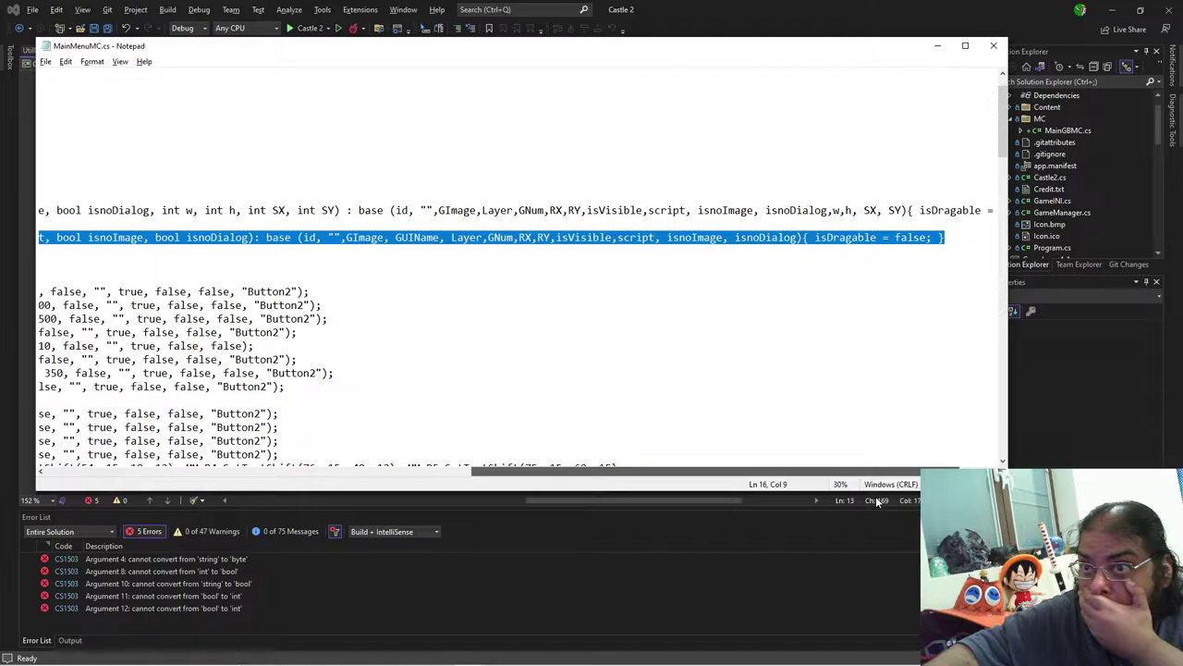
pyautogui.moveTo(876, 501); pyautogui.dragTo(339, 531)
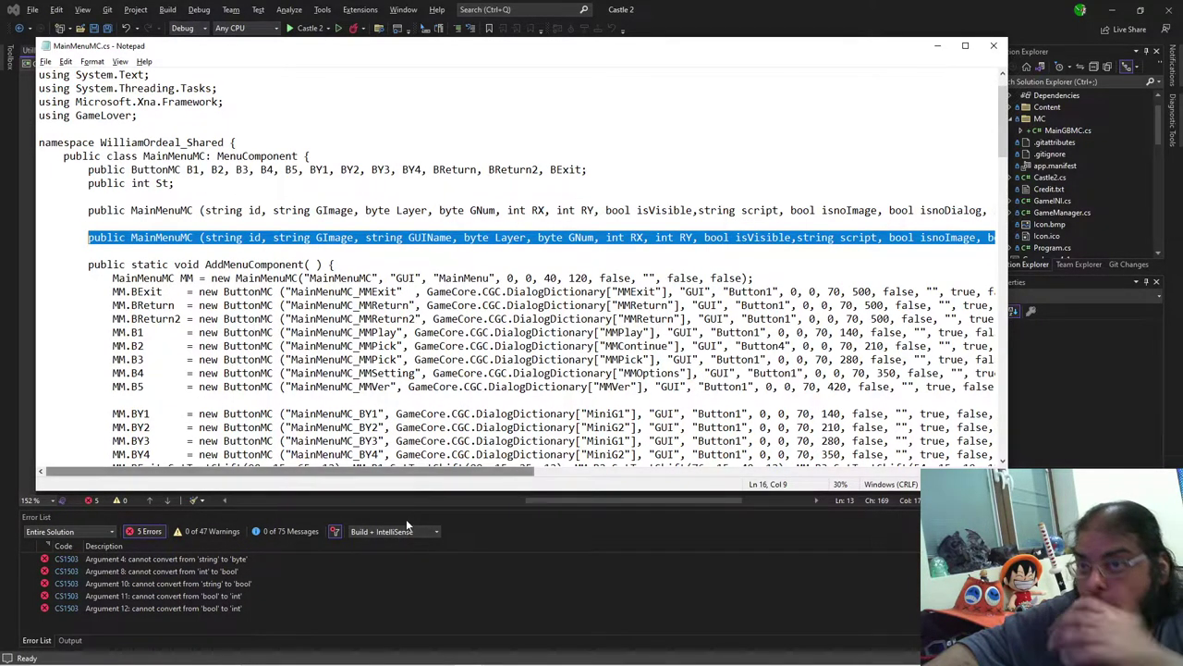
pyautogui.hotkey('alt', 'Tab')
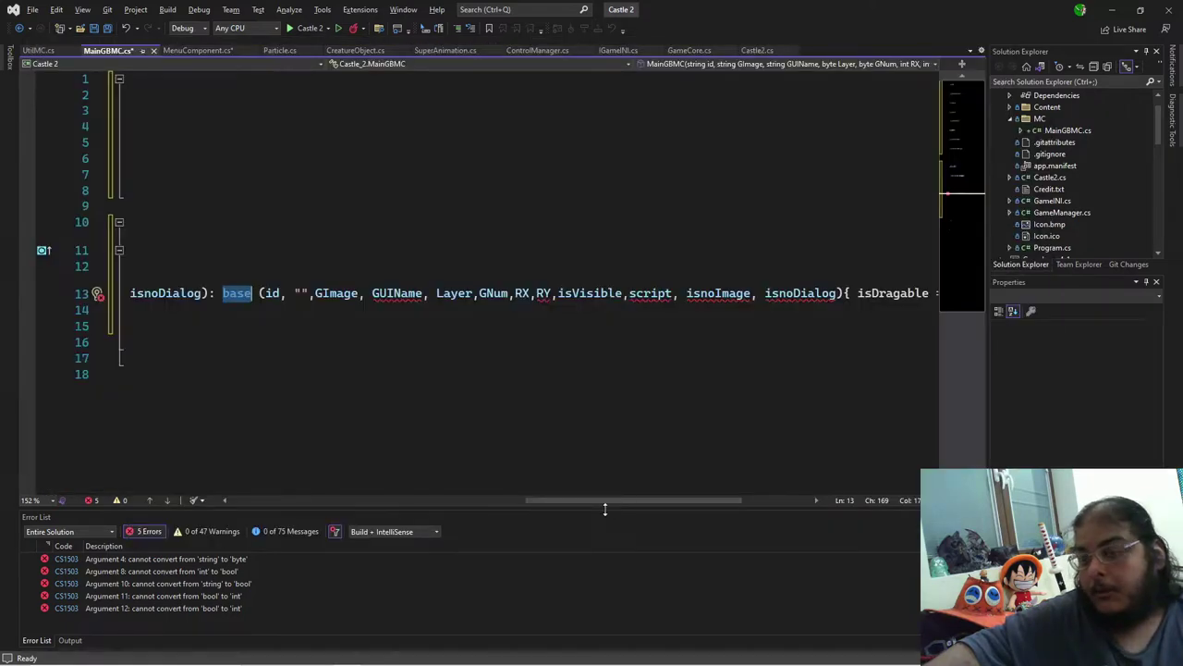
# Step: Compare the base call's arguments around GUIName with both MenuComponent overloads in the parameter info
pyautogui.moveTo(608, 501); pyautogui.dragTo(619, 505)
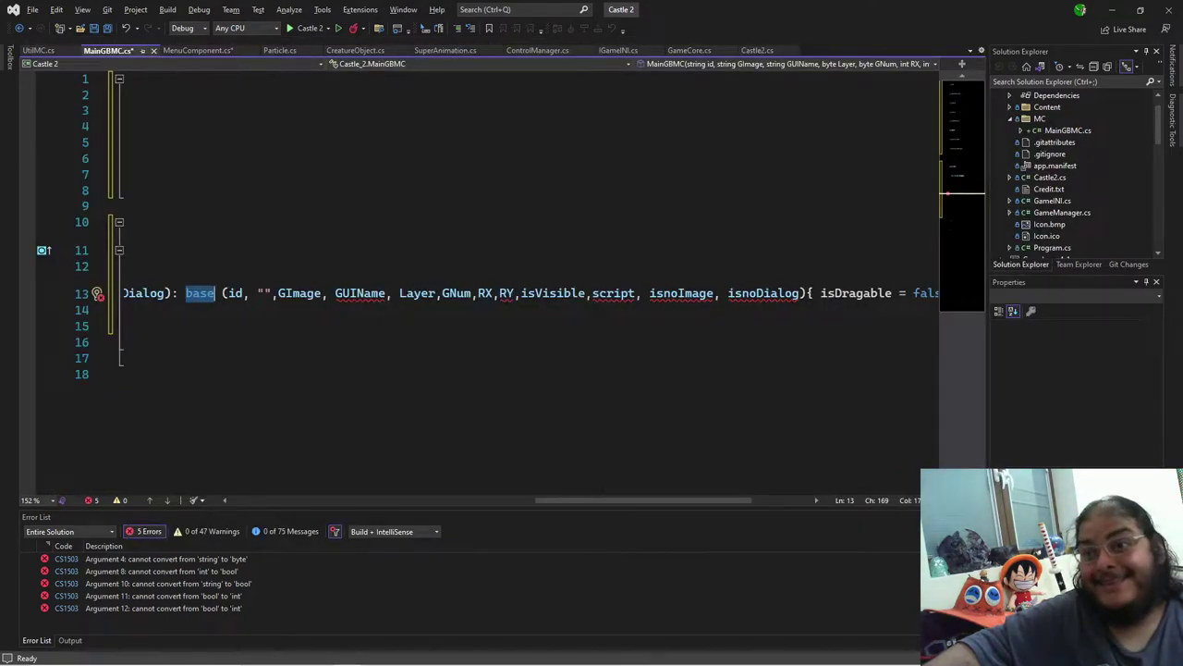
pyautogui.moveTo(797, 293); pyautogui.dragTo(659, 293)
pyautogui.moveTo(358, 500); pyautogui.dragTo(663, 480)
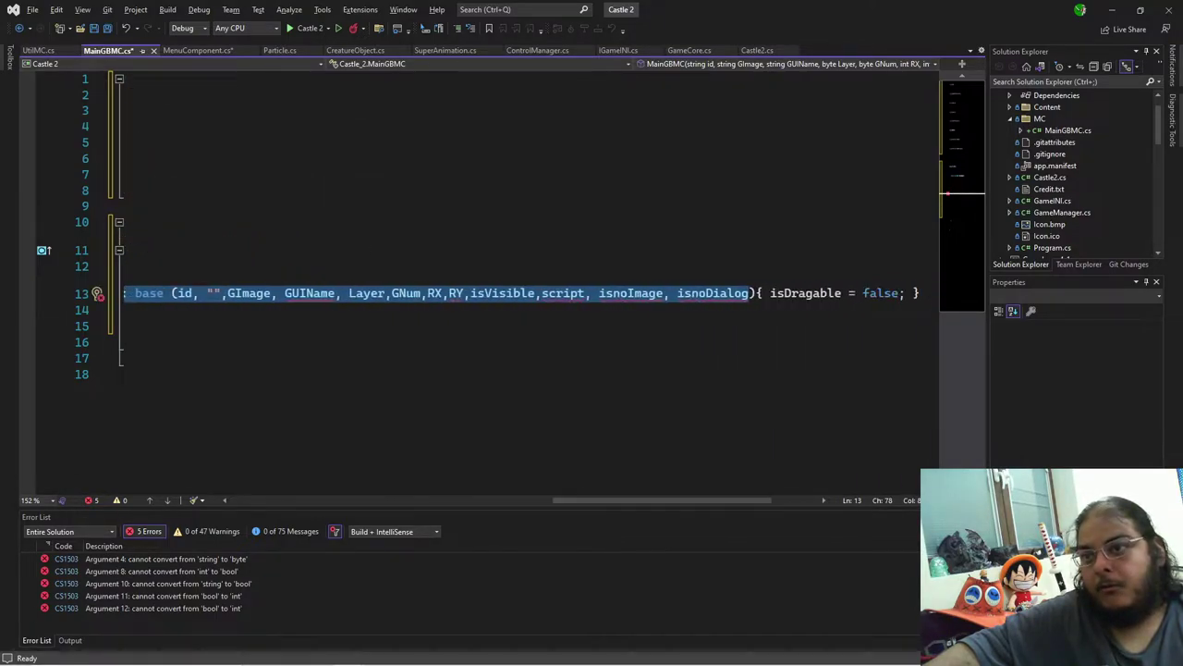
pyautogui.click(343, 293)
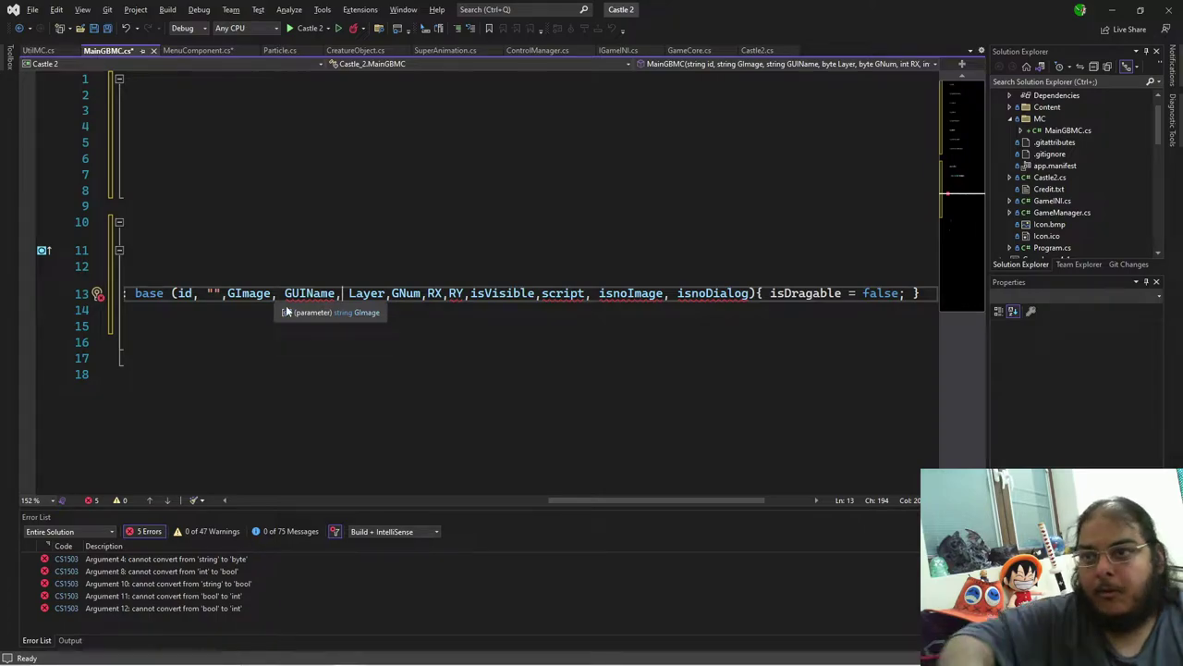
pyautogui.hotkey('ctrl', 'shift', 'space')
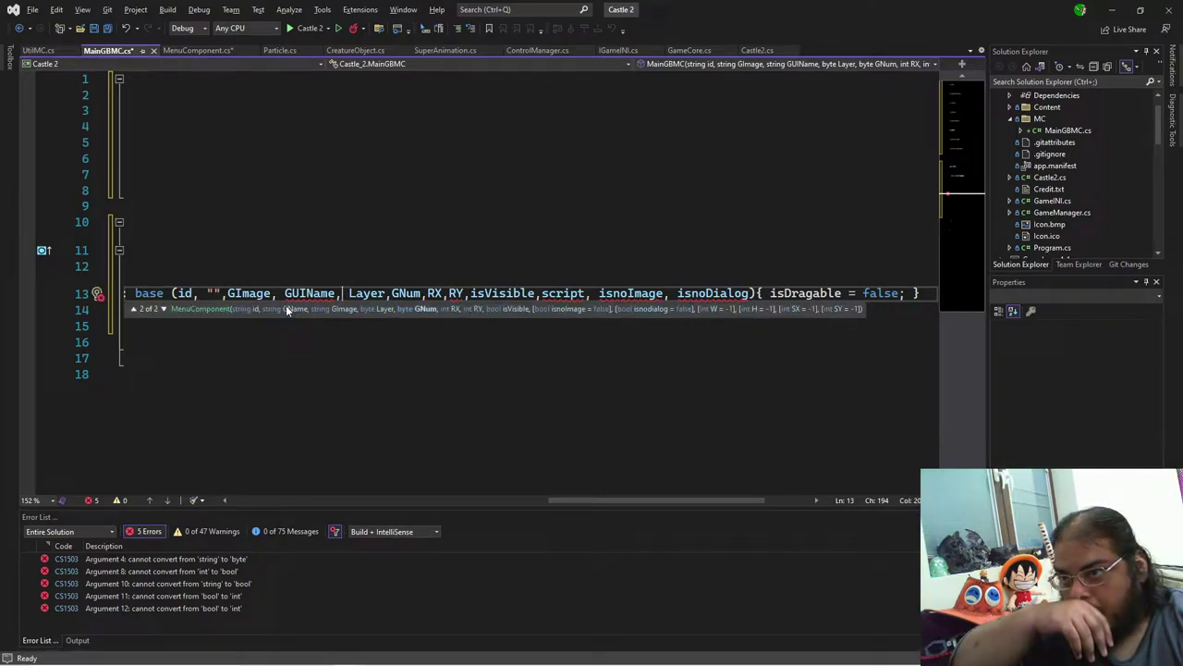
pyautogui.press('Down')
pyautogui.press('Down')
pyautogui.press('Down')
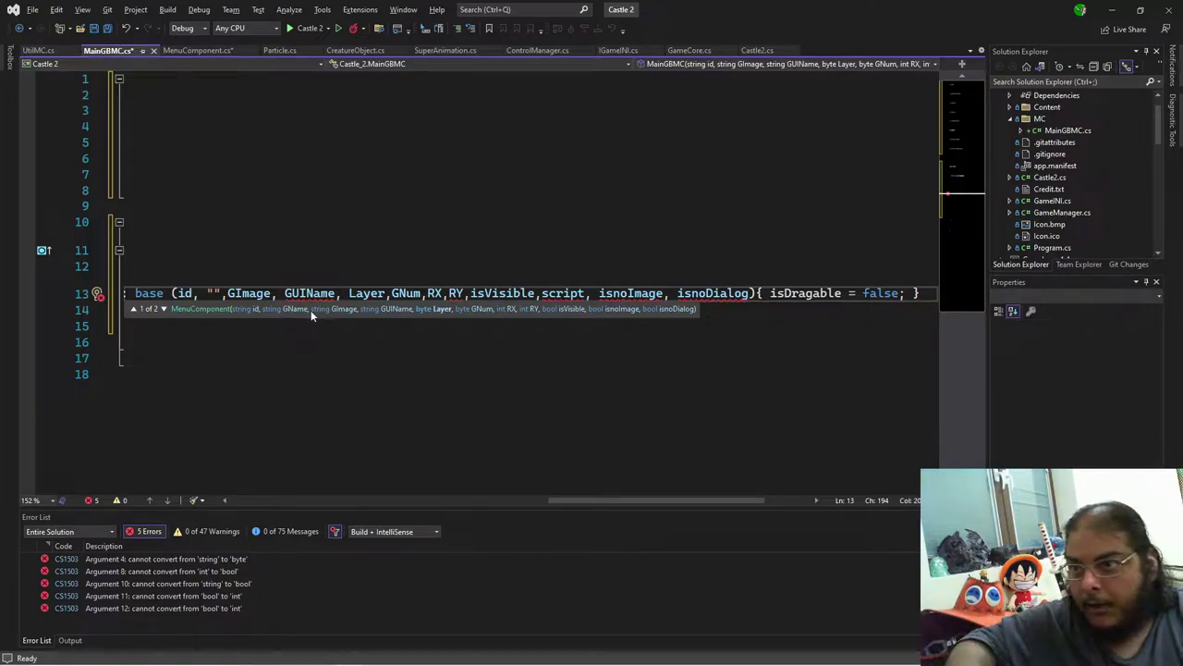
pyautogui.press('Left')
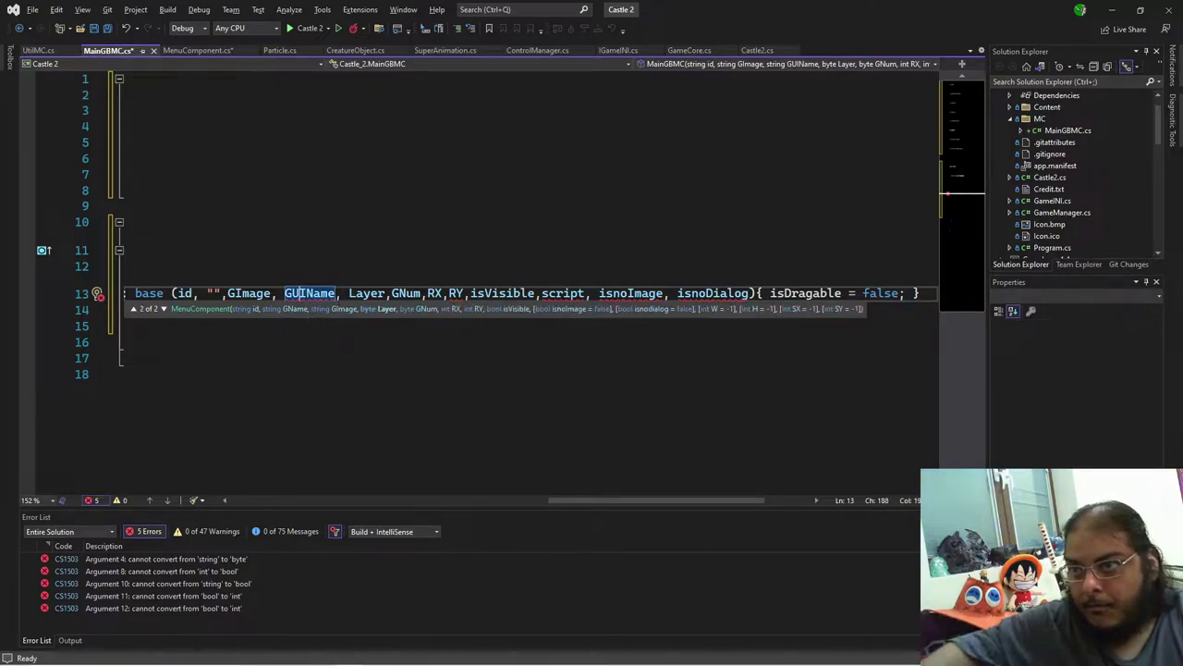
# Step: Try moving the GUIName argument to after Layer in the constructor's base call
pyautogui.moveTo(319, 293); pyautogui.dragTo(284, 293)
pyautogui.hotkey('ctrl', 'c')
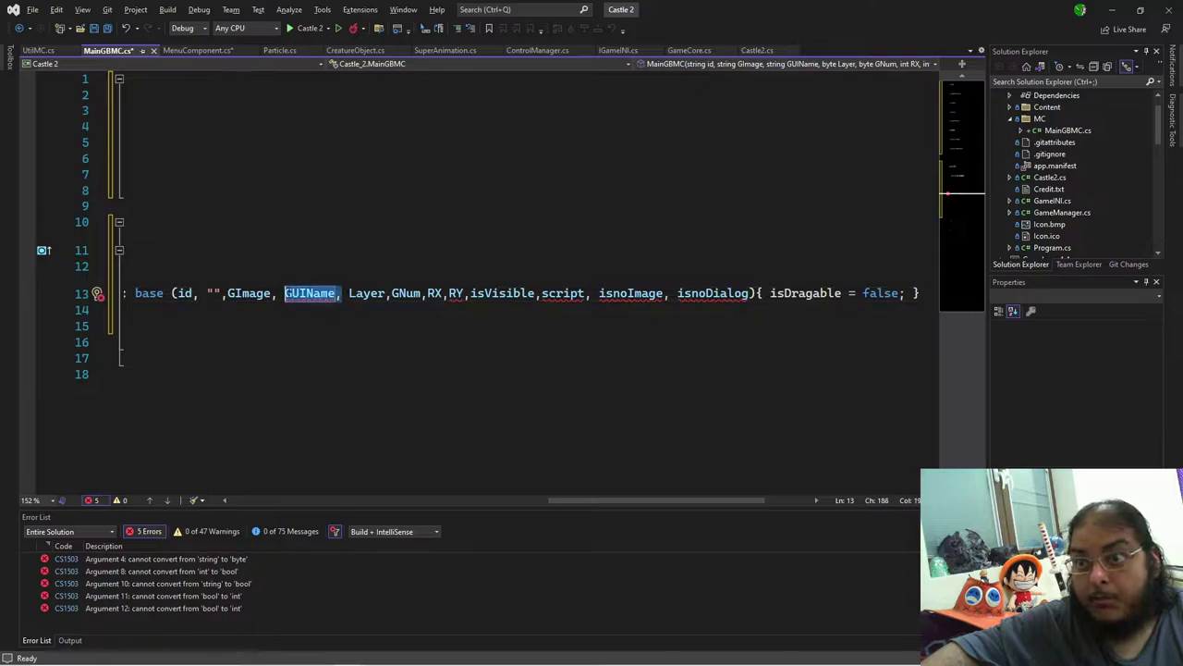
pyautogui.press('BackSpace')
pyautogui.press('BackSpace')
pyautogui.press('Right')
pyautogui.press('Right')
pyautogui.press('Right')
pyautogui.press('Right')
pyautogui.press('Right')
pyautogui.press('Right')
pyautogui.hotkey('ctrl', 'v')
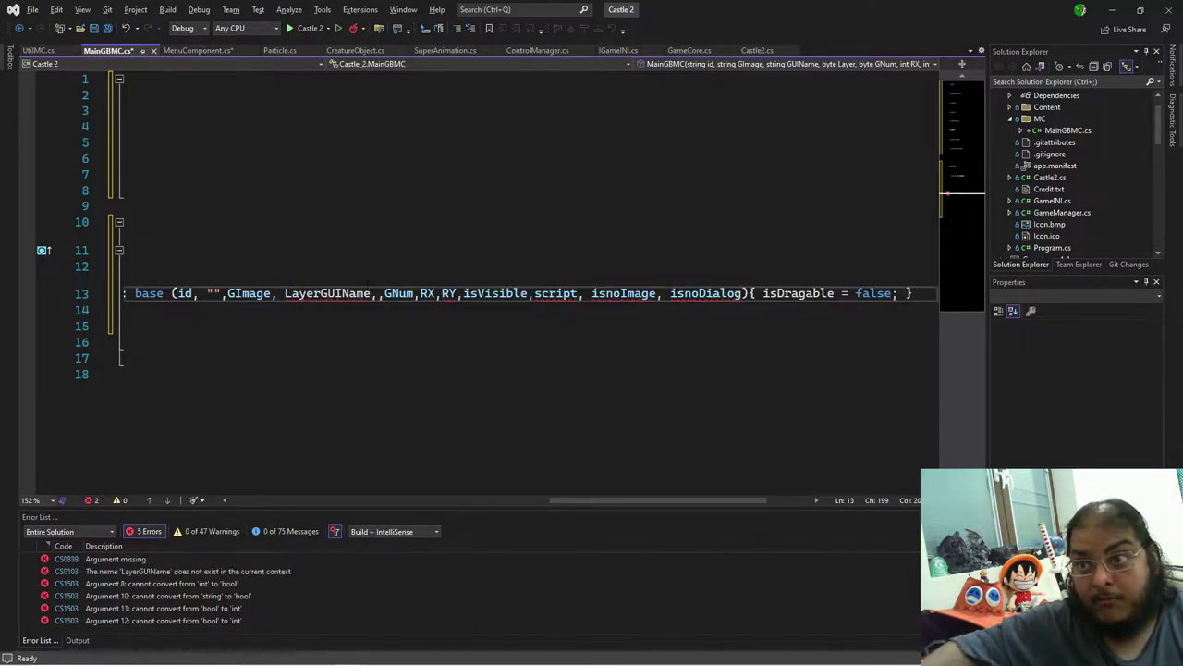
pyautogui.hotkey('ctrl', 'z')
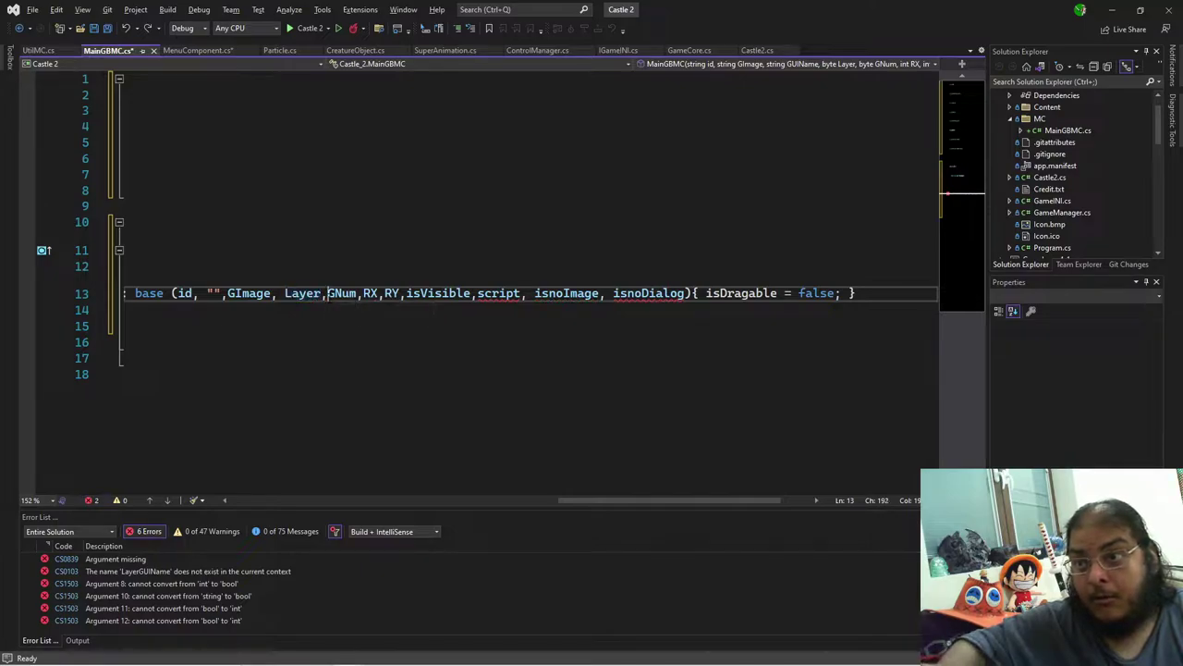
pyautogui.hotkey('ctrl', 'y')
pyautogui.hotkey('ctrl', 'Left')
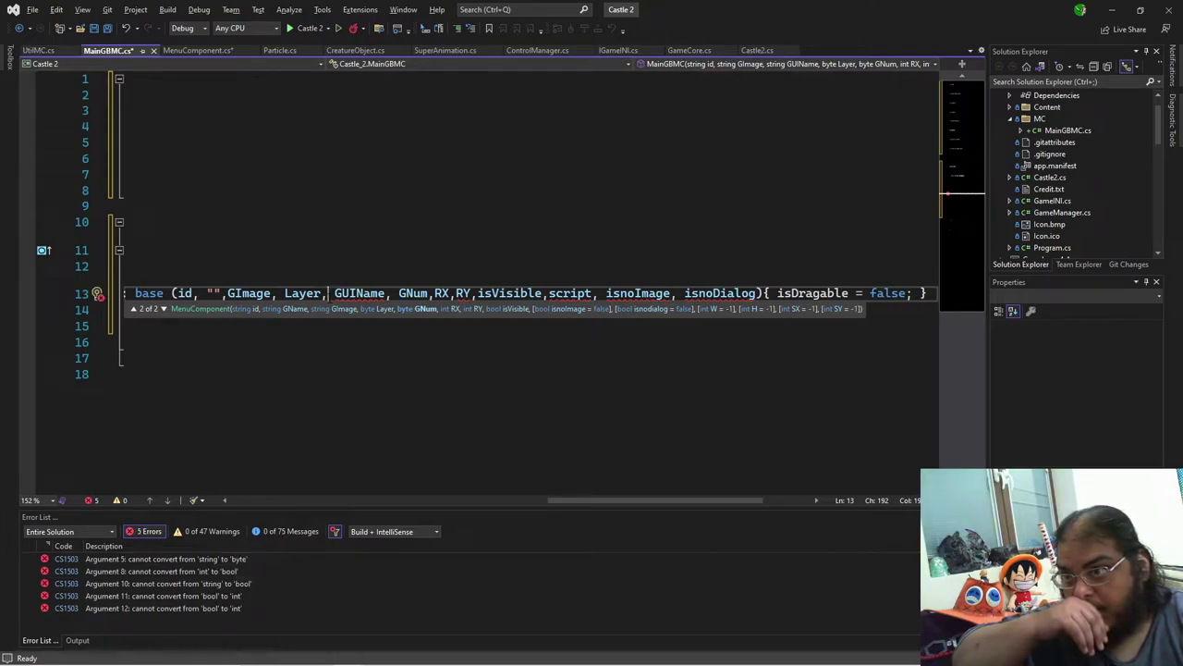
# Step: Move the GUIName argument back between GImage and Layer in the base call
pyautogui.press('Up')
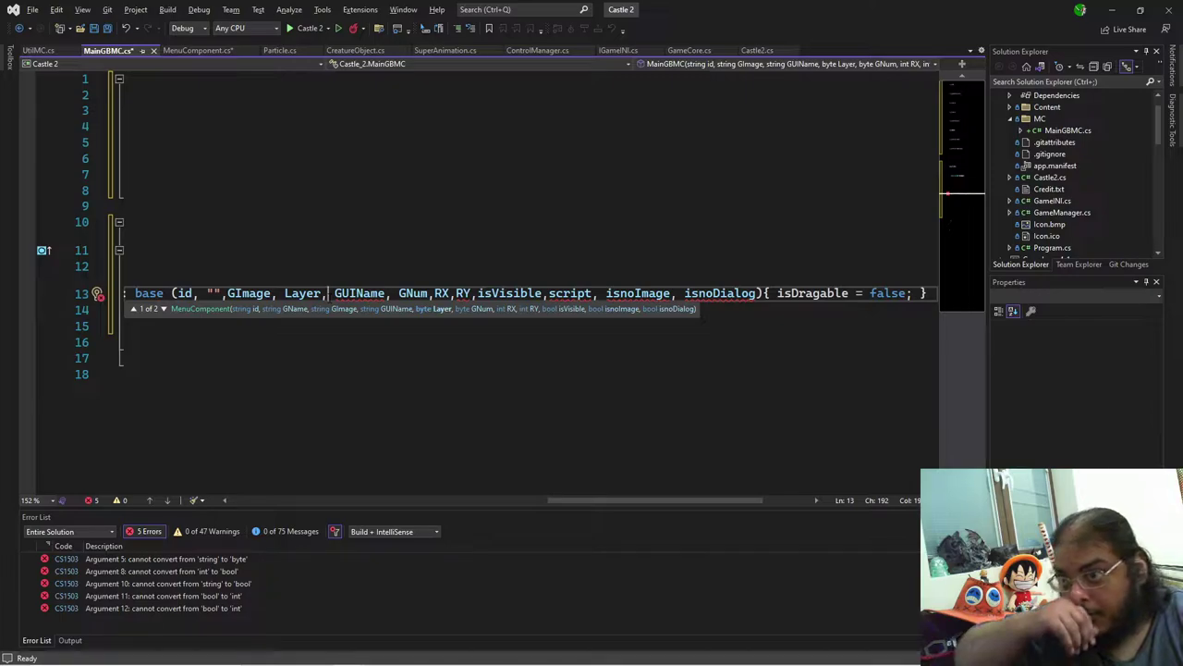
pyautogui.press('Delete')
pyautogui.press('Delete')
pyautogui.press('Delete')
pyautogui.press('Delete')
pyautogui.press('Delete')
pyautogui.press('Delete')
pyautogui.press('Delete')
pyautogui.press('Delete')
pyautogui.press('Delete')
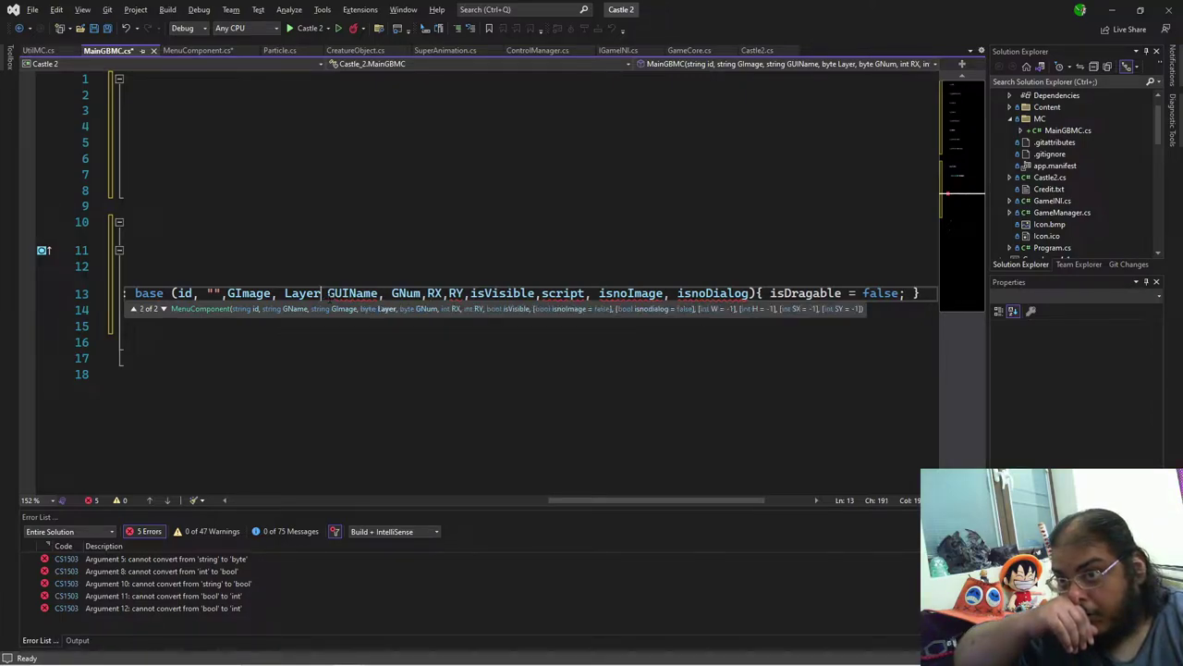
pyautogui.hotkey('ctrl', 'Left')
pyautogui.hotkey('ctrl', 'Left')
pyautogui.hotkey('ctrl', 'v')
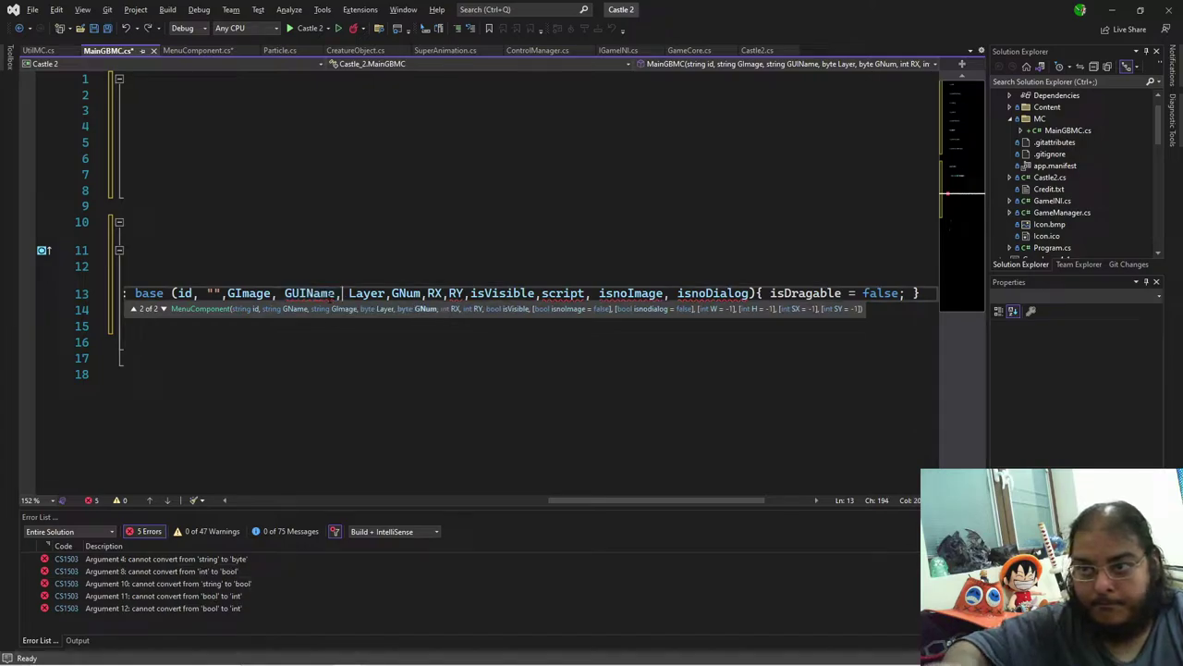
# Step: Check the base call against the overload that takes GUIName and remove the script argument from the call
pyautogui.press('Up')
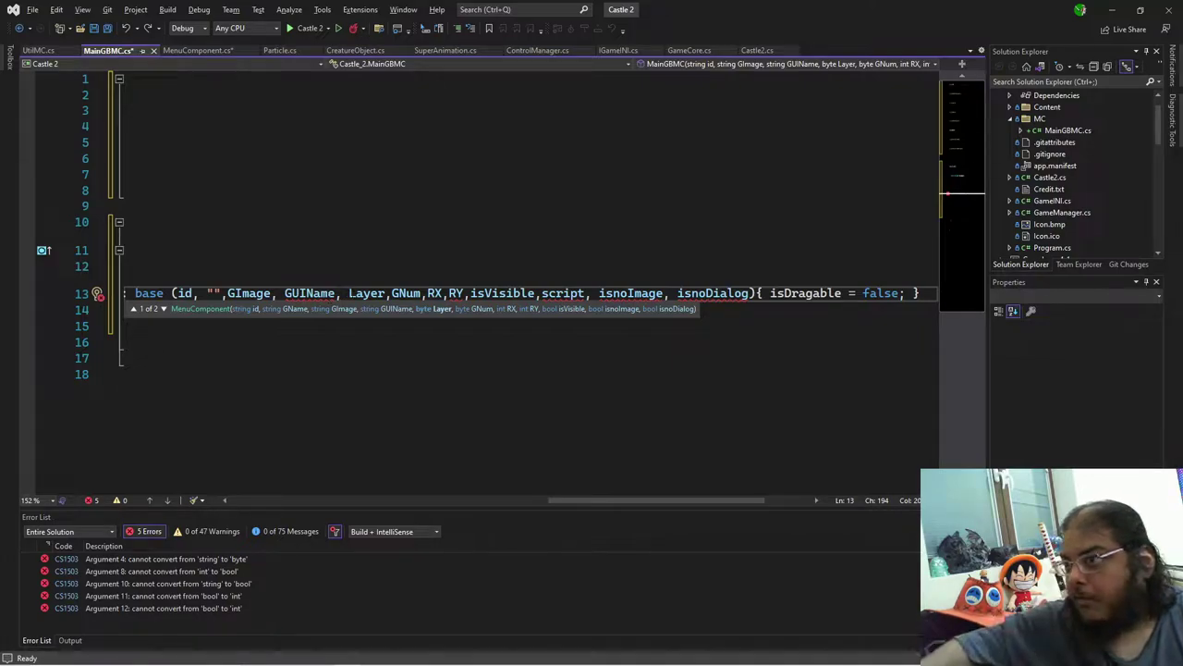
pyautogui.doubleClick(563, 293)
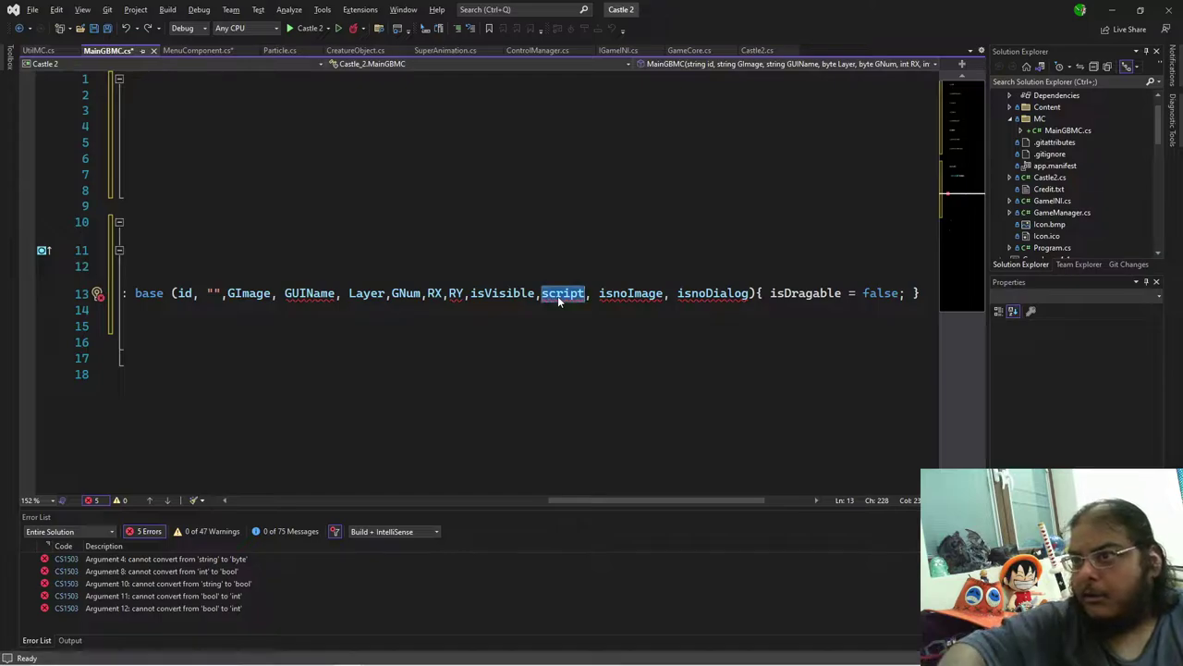
pyautogui.press('BackSpace')
pyautogui.press('Delete')
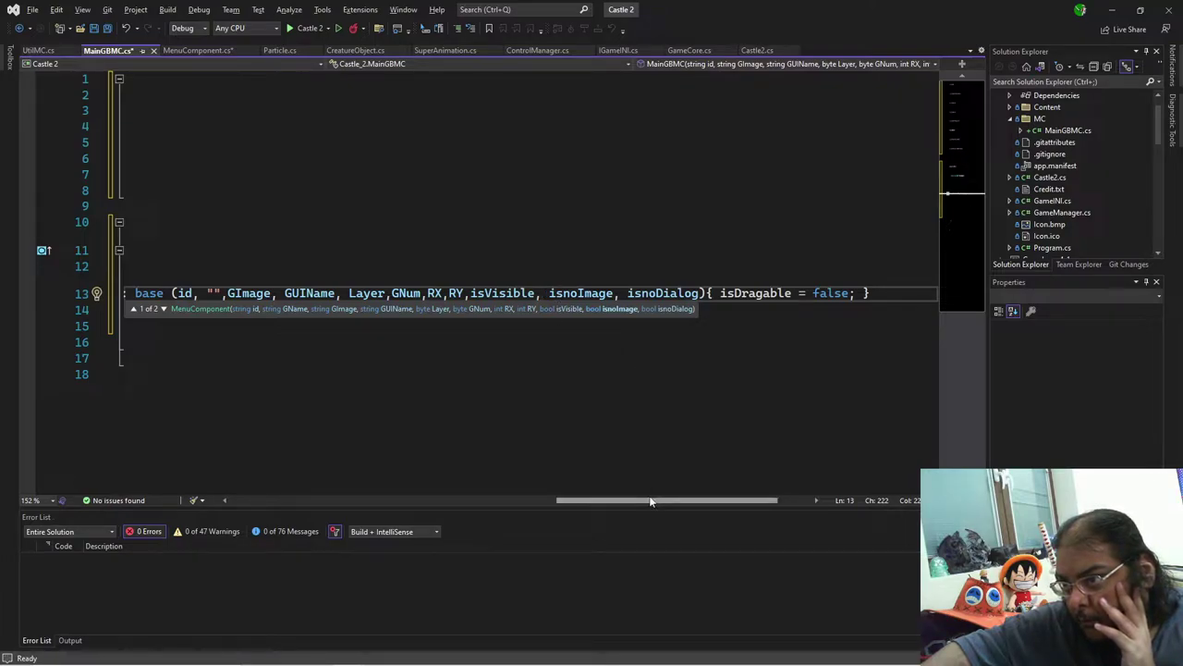
# Step: Read through MainMenuMC.cs in Notepad, from the AddMenuComponent declaration down to the SetState method
pyautogui.moveTo(651, 501); pyautogui.dragTo(275, 498)
pyautogui.click(286, 319)
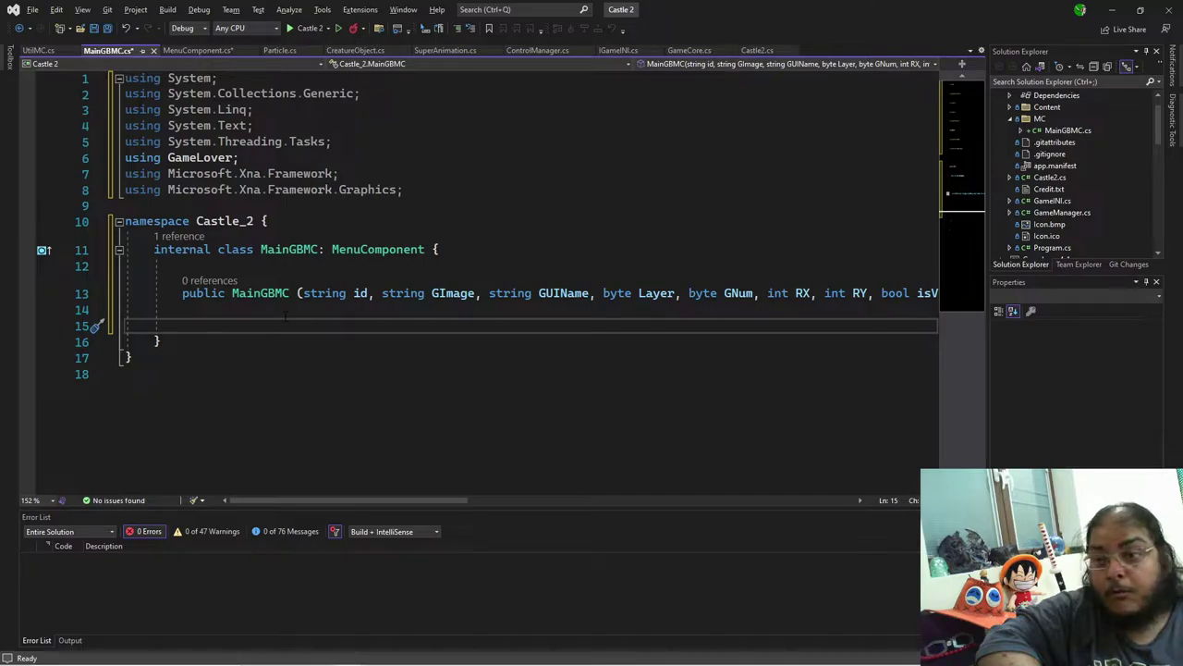
pyautogui.hotkey('alt', 'Tab')
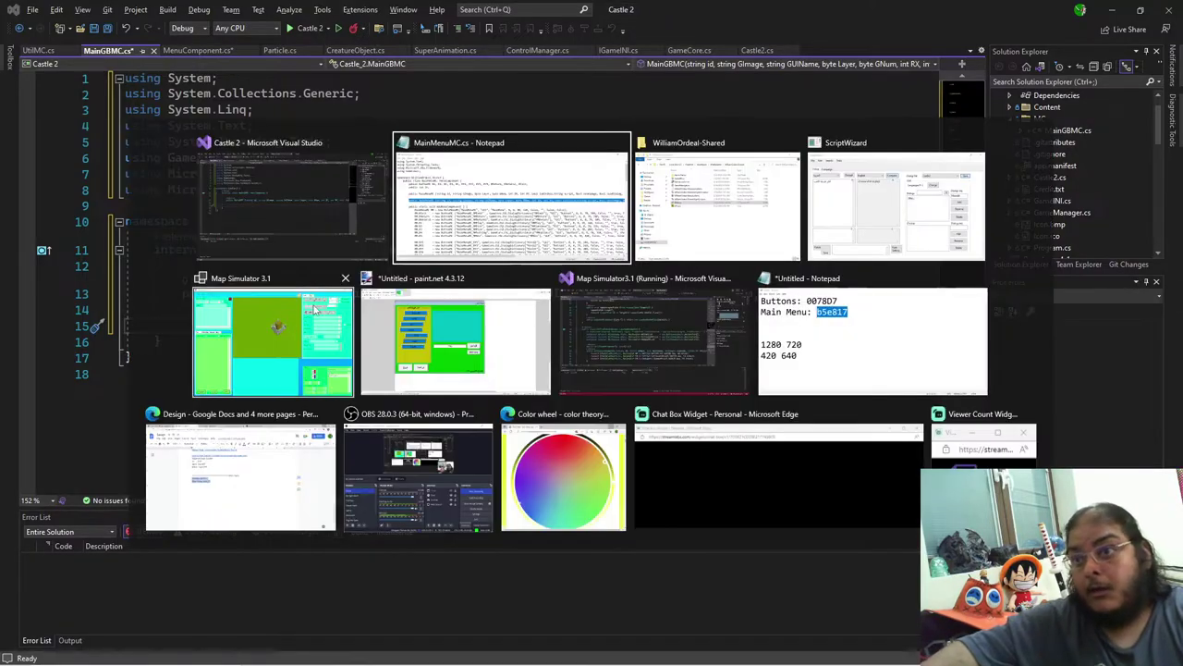
pyautogui.moveTo(335, 264); pyautogui.dragTo(435, 265)
pyautogui.click(83, 265)
pyautogui.click(425, 262)
pyautogui.moveTo(325, 265); pyautogui.dragTo(89, 266)
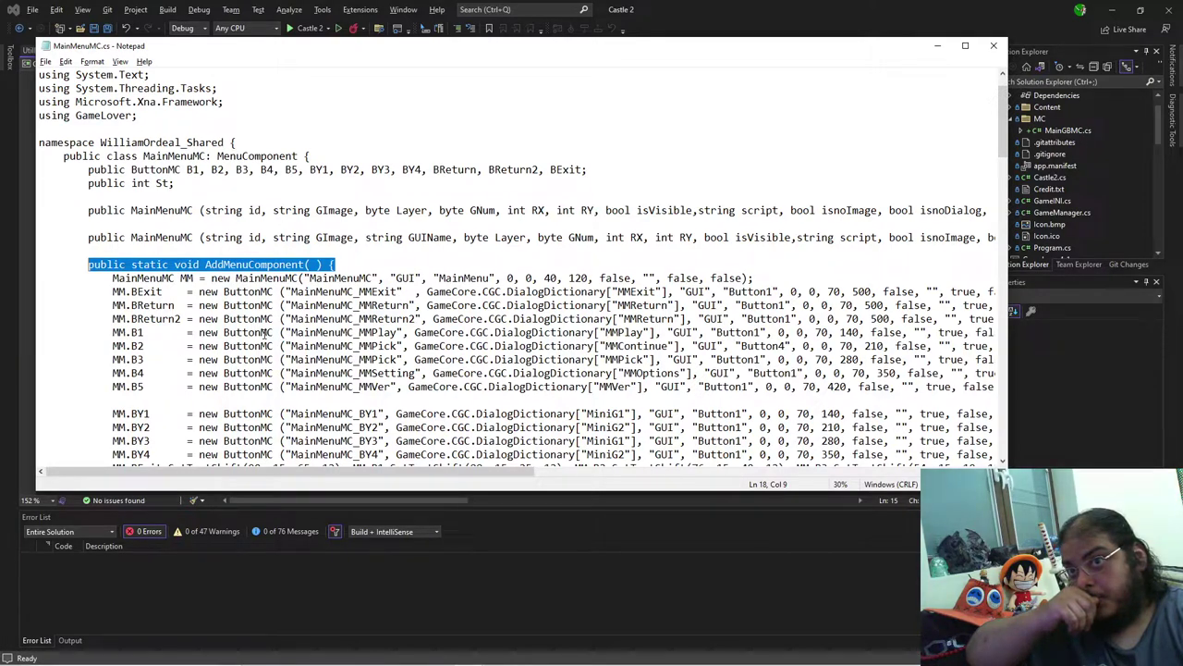
pyautogui.scroll(1, 176, 282)
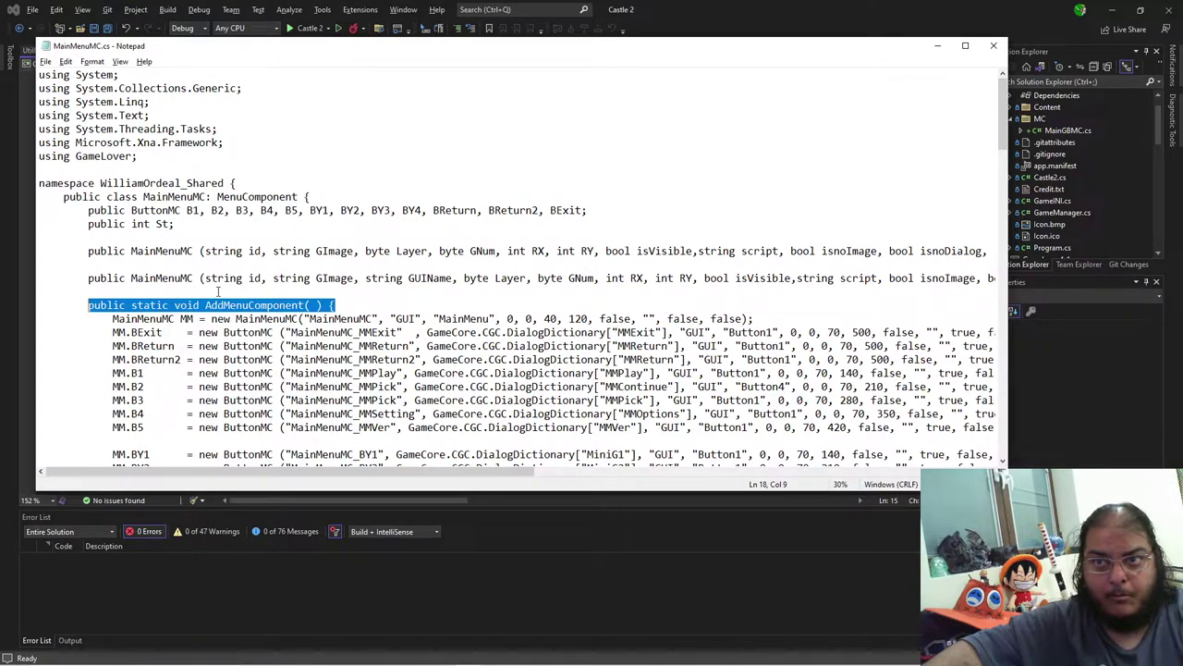
pyautogui.scroll(-4, 168, 259)
pyautogui.scroll(-12, 168, 259)
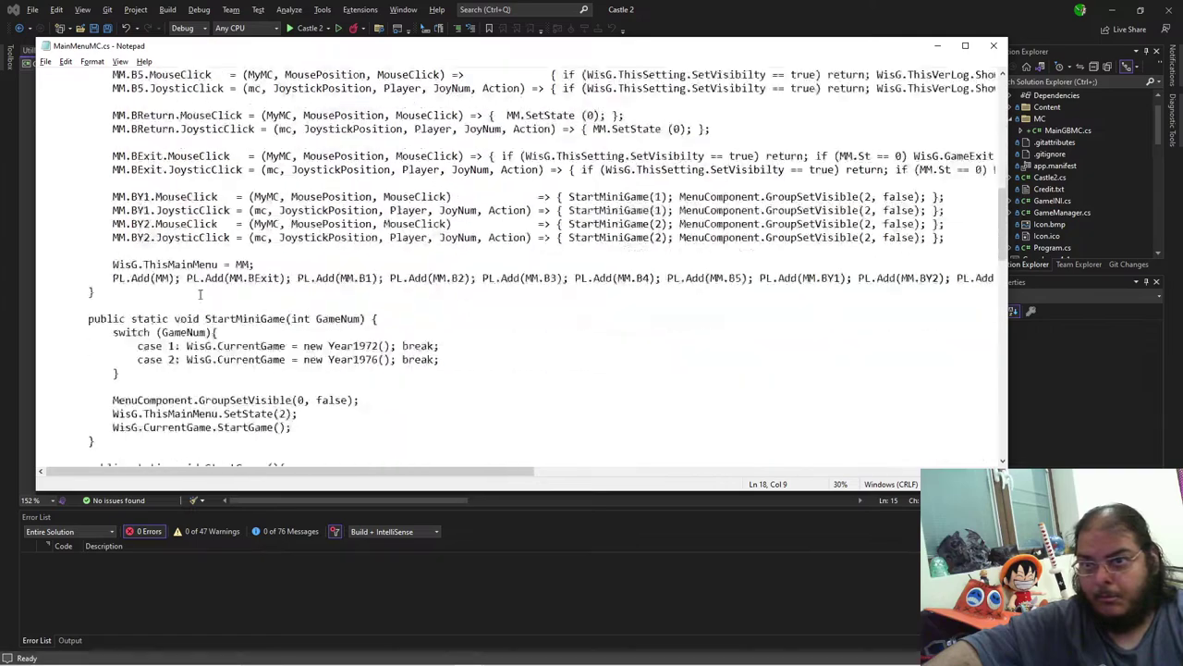
pyautogui.scroll(-13, 174, 403)
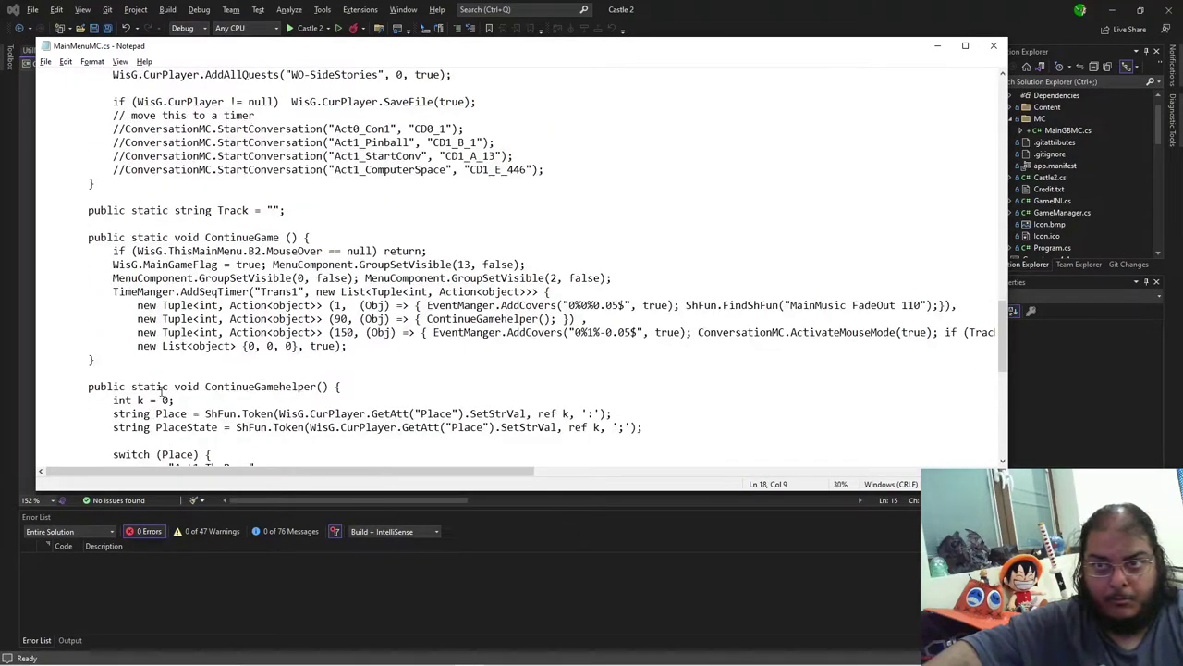
pyautogui.scroll(-12, 152, 407)
pyautogui.scroll(-1, 158, 399)
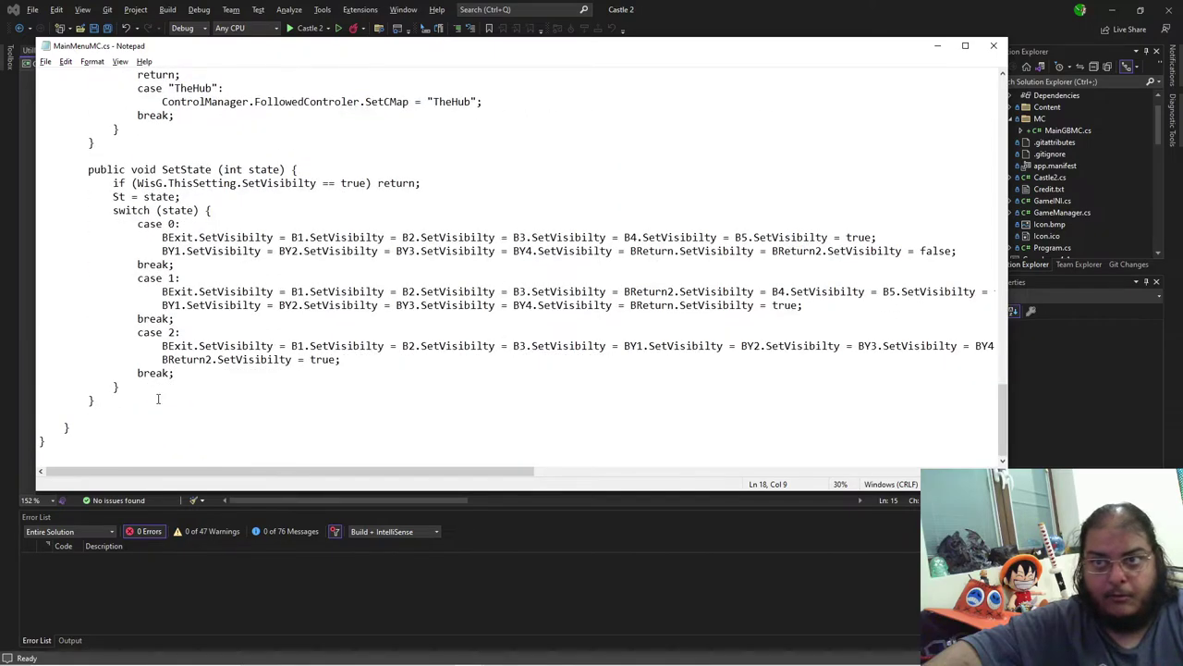
# Step: Back in Visual Studio, look through Castle2.cs for where LoadContent calls MainMenuMC.AddMenuComponent
pyautogui.hotkey('alt', 'Tab')
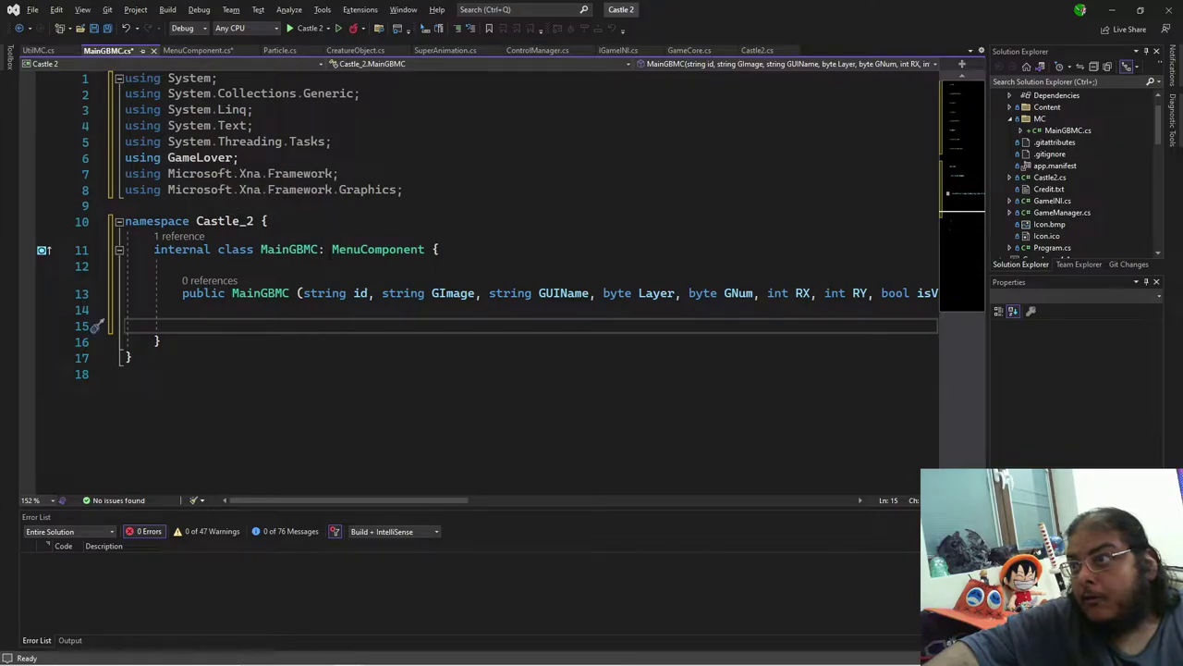
pyautogui.click(758, 50)
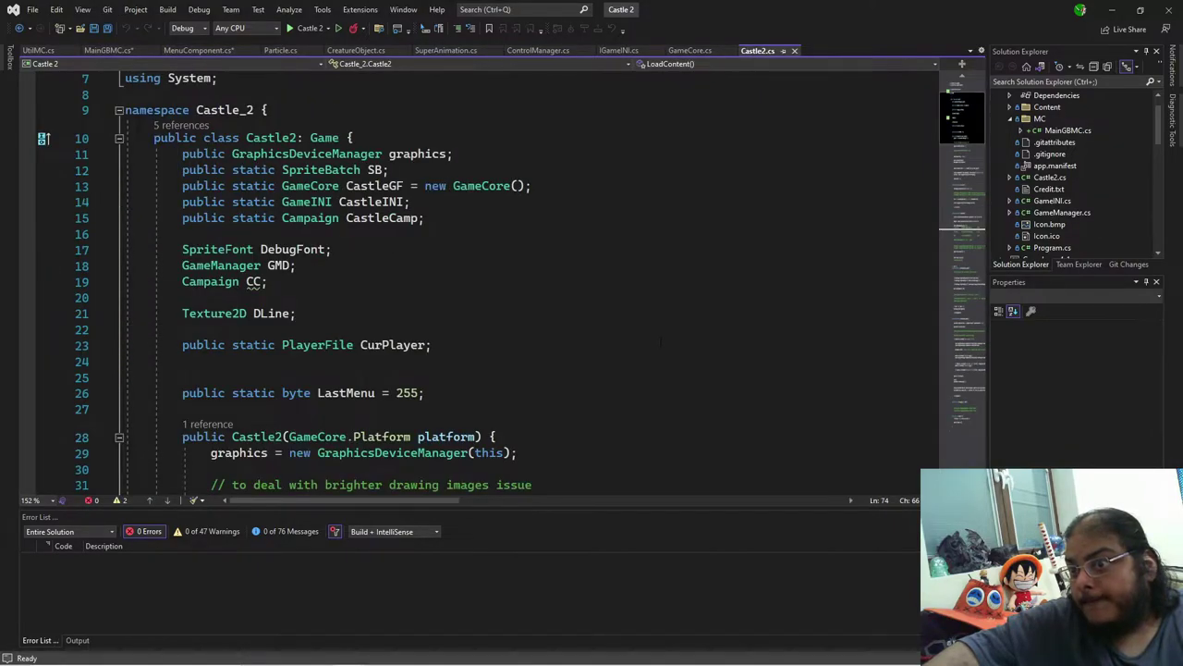
pyautogui.scroll(-20, 660, 342)
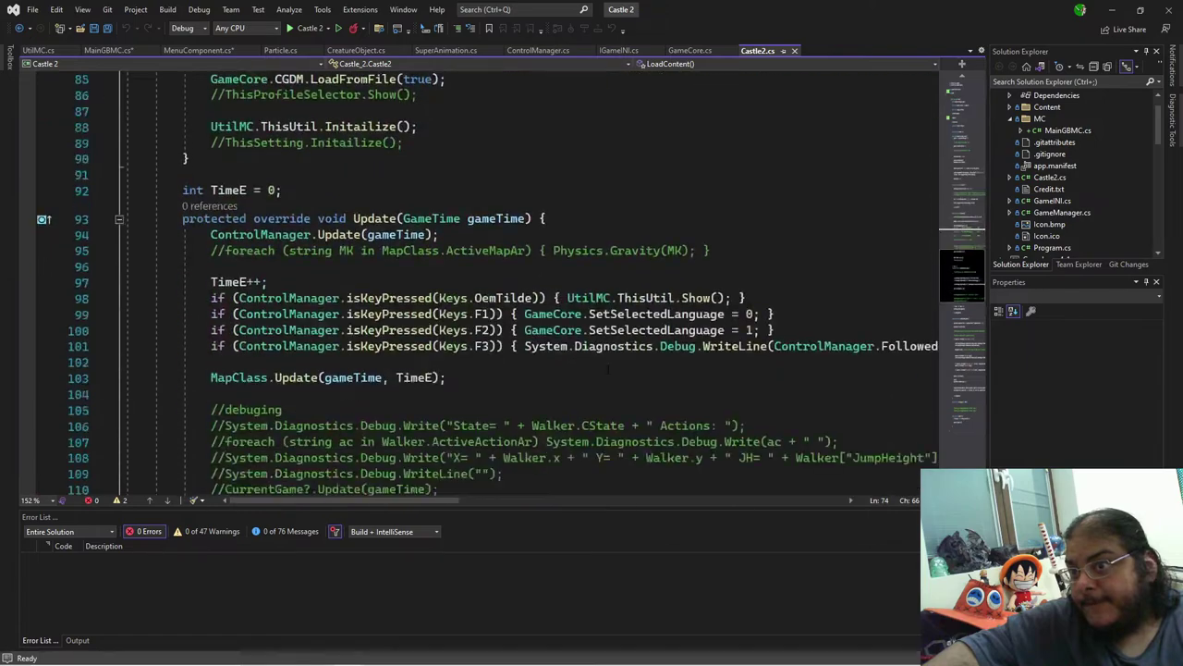
pyautogui.scroll(-13, 472, 282)
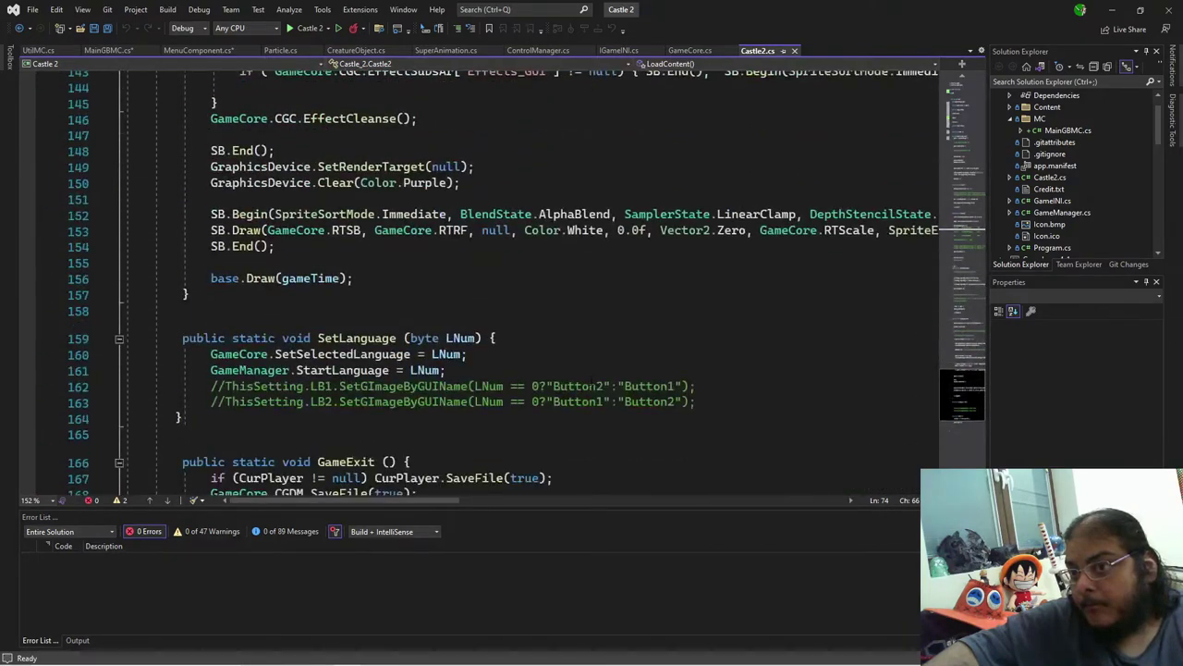
pyautogui.scroll(-4, 586, 376)
pyautogui.scroll(3, 586, 376)
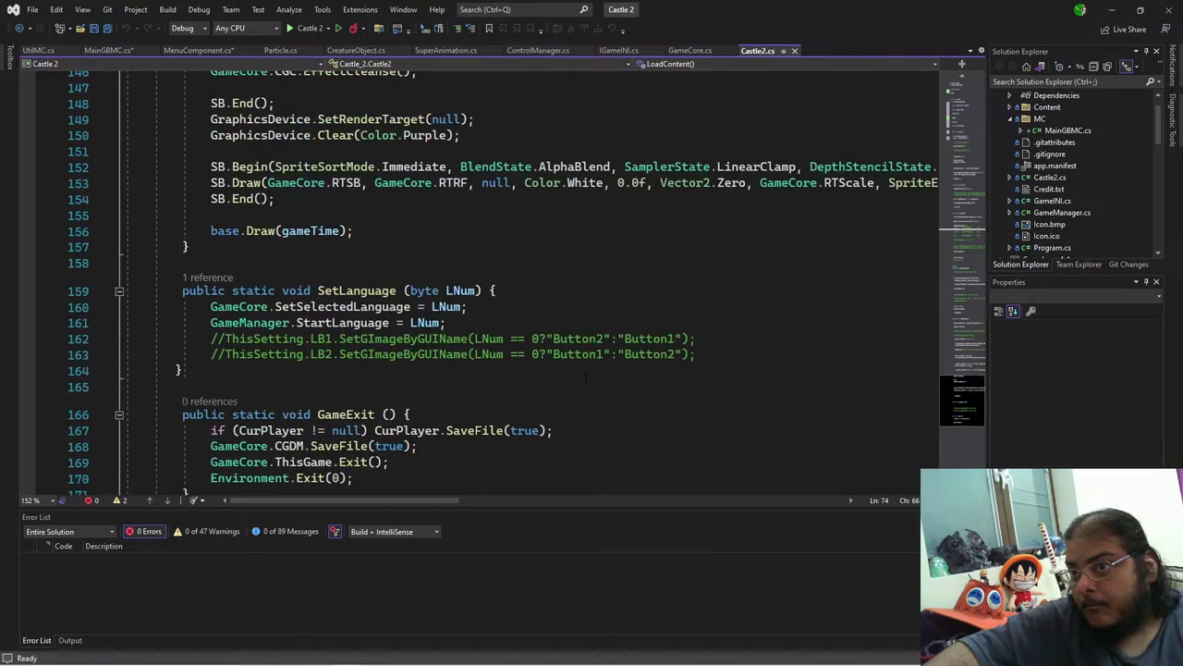
pyautogui.scroll(2, 585, 376)
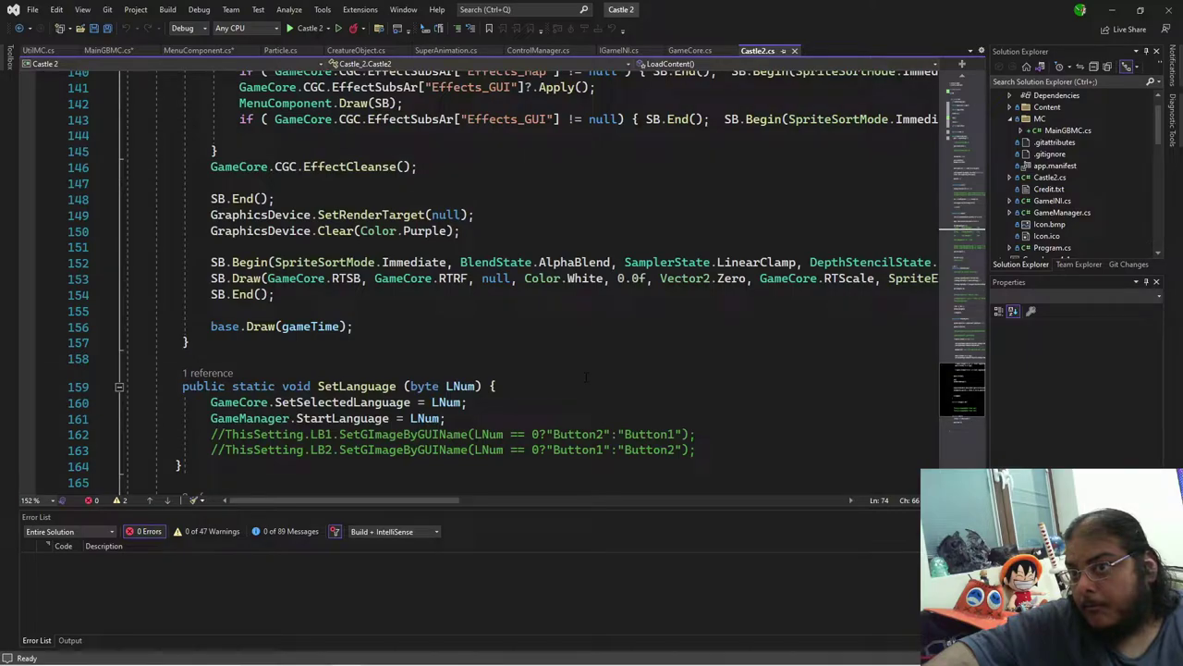
pyautogui.scroll(20, 586, 376)
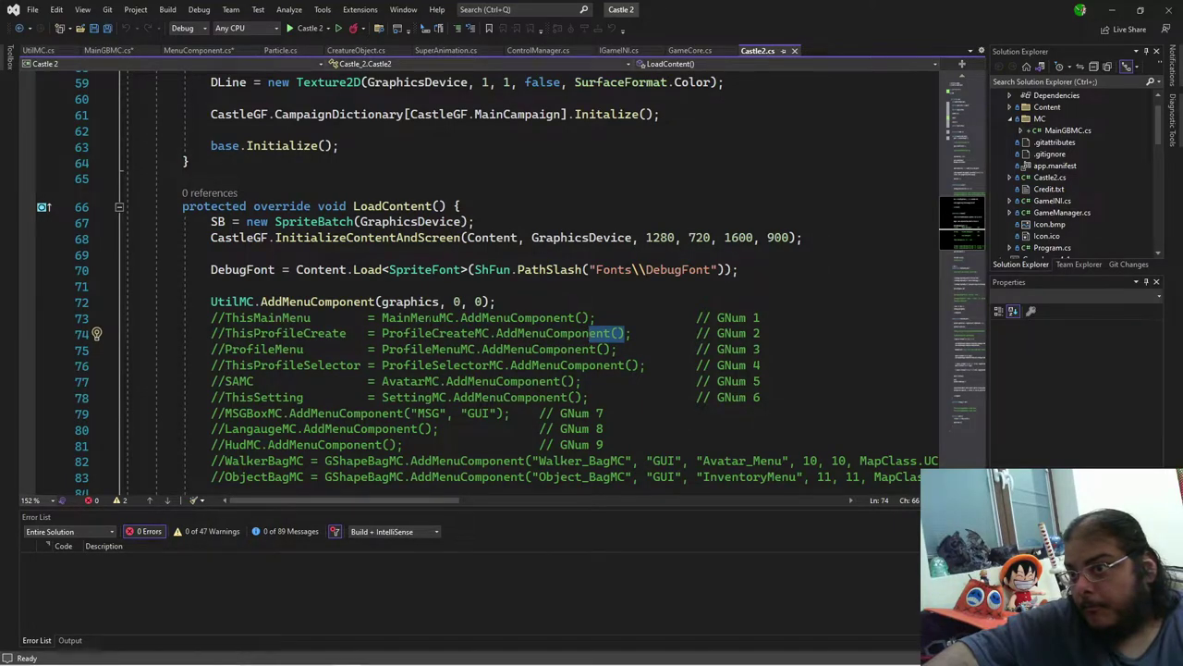
pyautogui.doubleClick(430, 318)
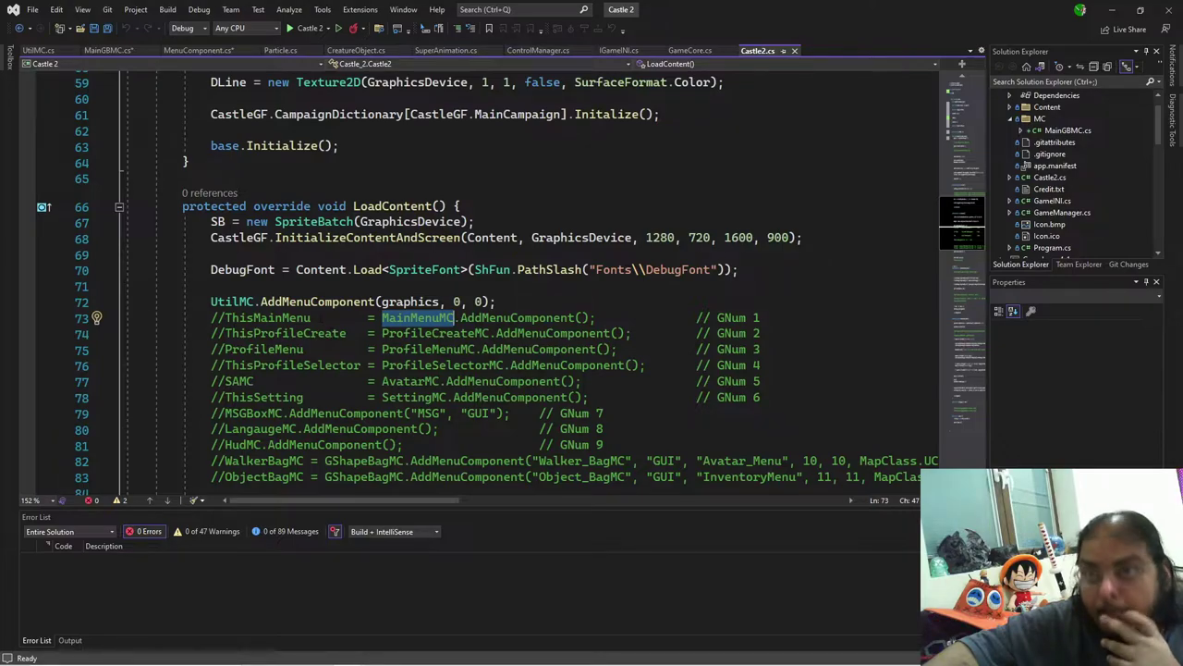
# Step: Return to MainMenuMC.cs in Notepad and search downward for uses of MainMenuMC from AddMenuComponent's first line
pyautogui.click(108, 52)
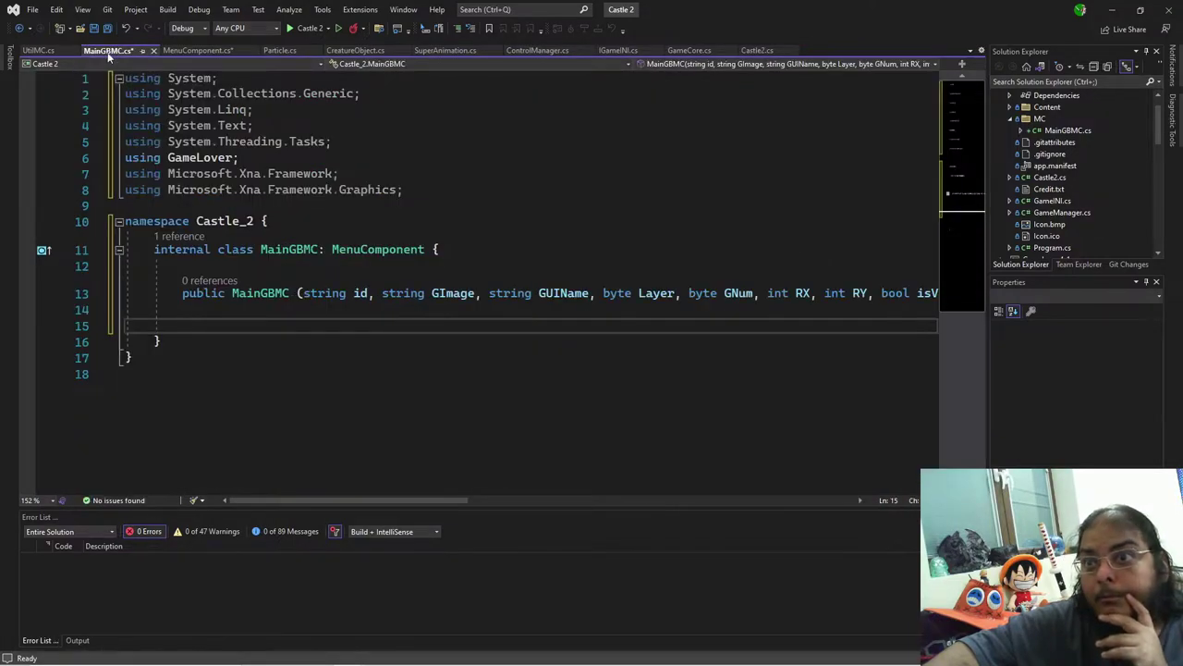
pyautogui.moveTo(420, 653)
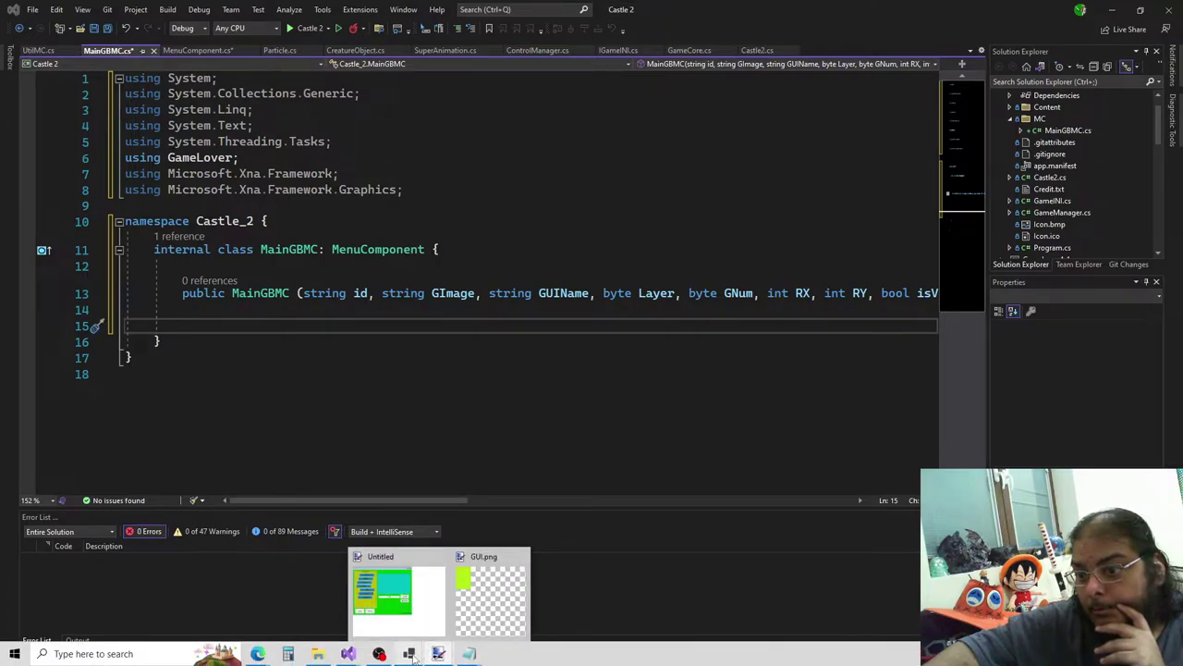
pyautogui.moveTo(460, 655)
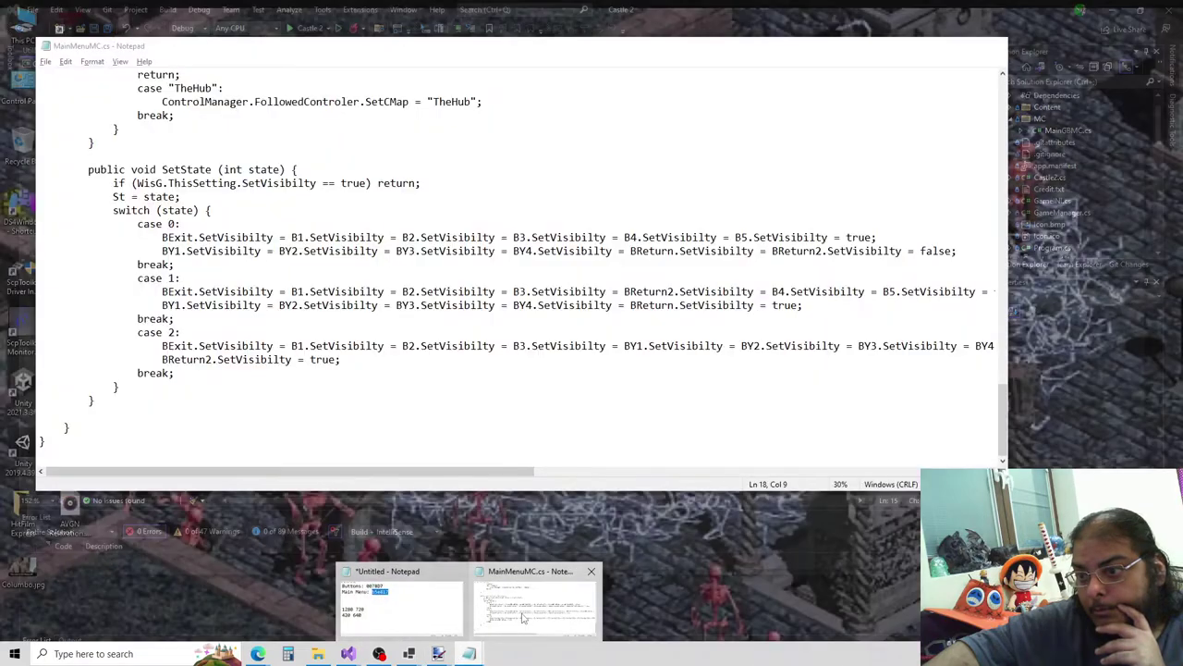
pyautogui.click(525, 606)
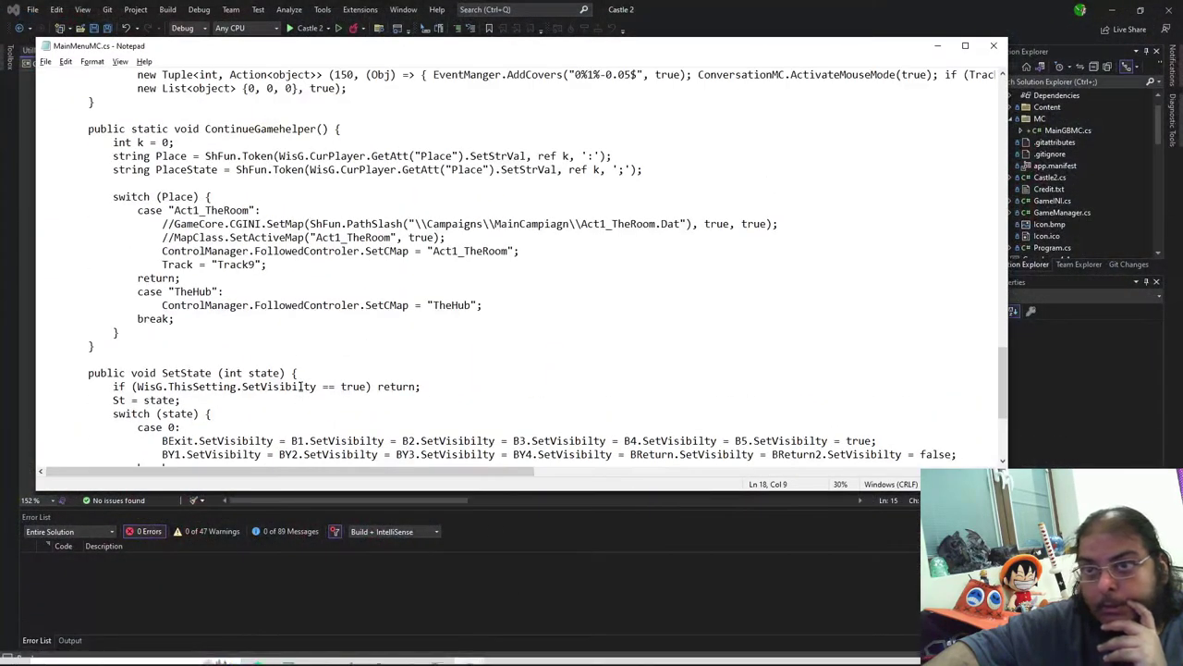
pyautogui.scroll(20, 300, 386)
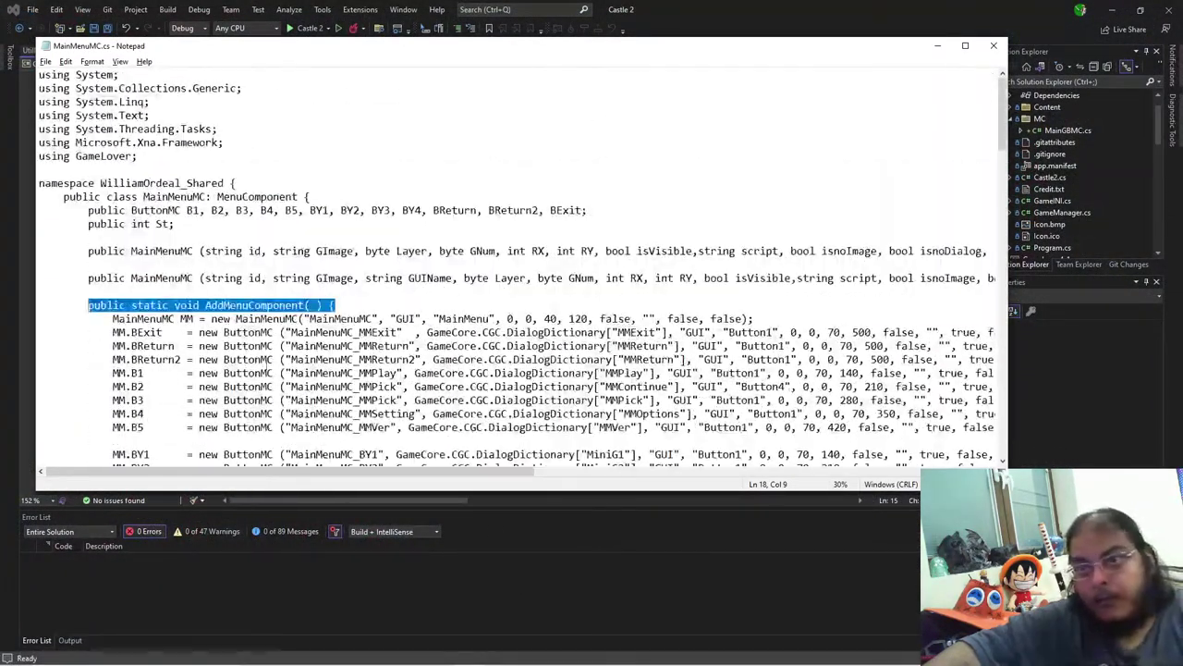
pyautogui.doubleClick(148, 319)
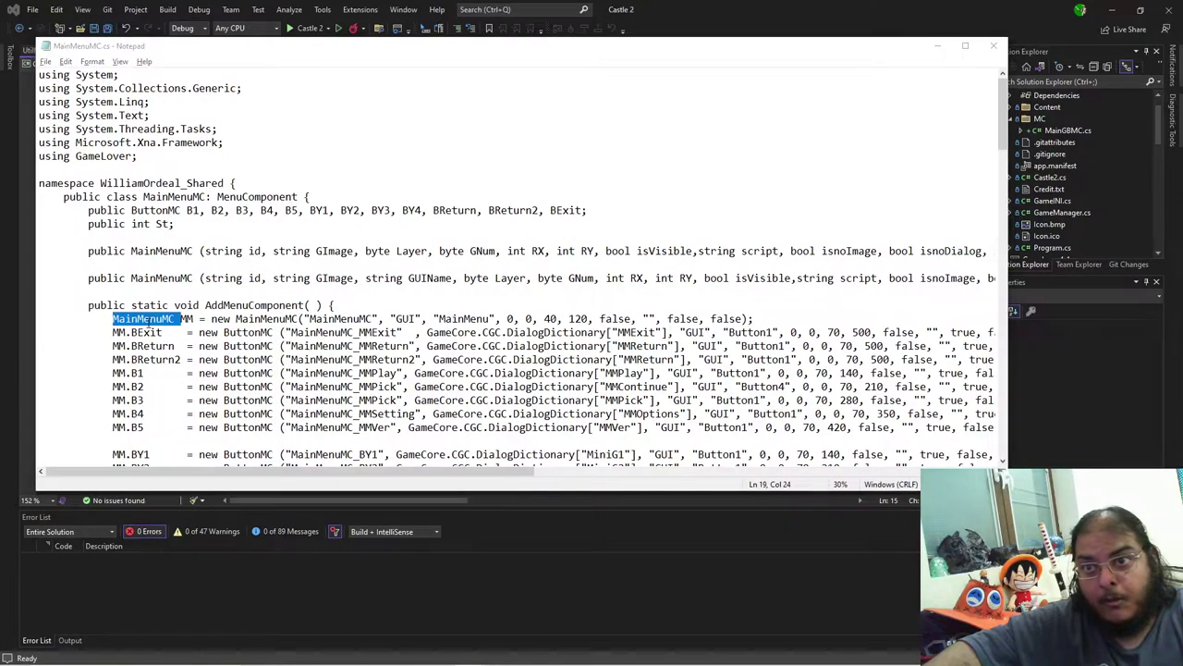
pyautogui.hotkey('ctrl', 'f')
pyautogui.click(259, 173)
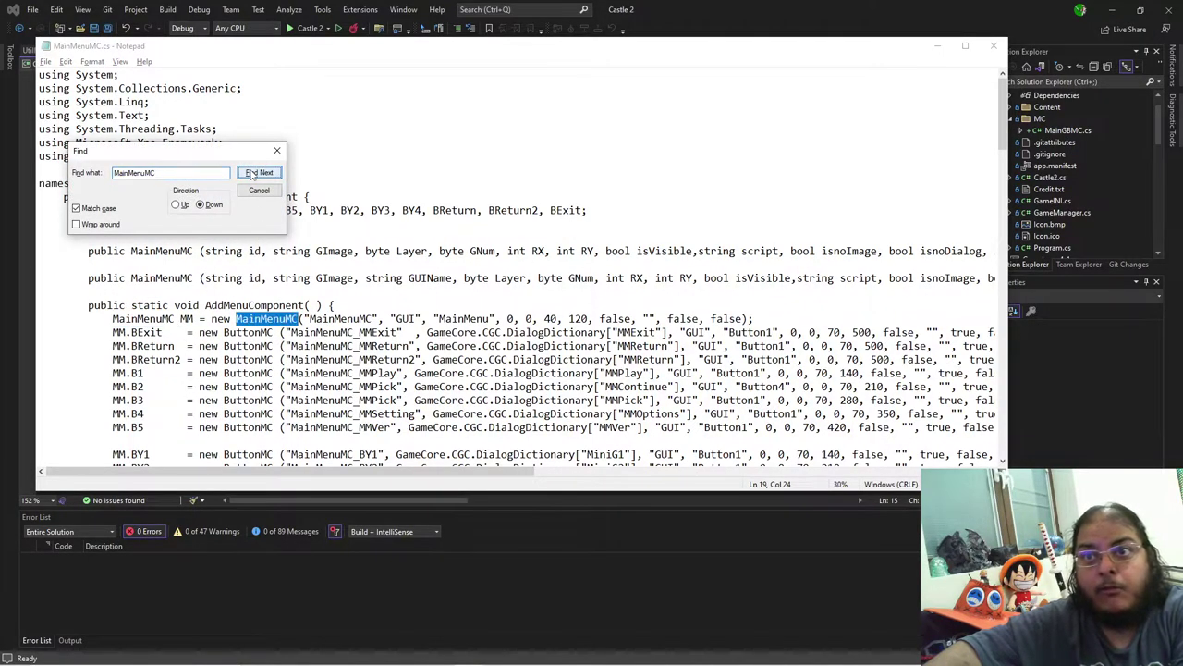
pyautogui.click(255, 173)
pyautogui.click(255, 173)
pyautogui.click(255, 173)
# Step: Search upward for MainMenuMC through the constructors to the class declaration, keeping the search dialog clear of the code
pyautogui.click(176, 205)
pyautogui.click(256, 174)
pyautogui.click(256, 174)
pyautogui.click(256, 174)
pyautogui.click(256, 174)
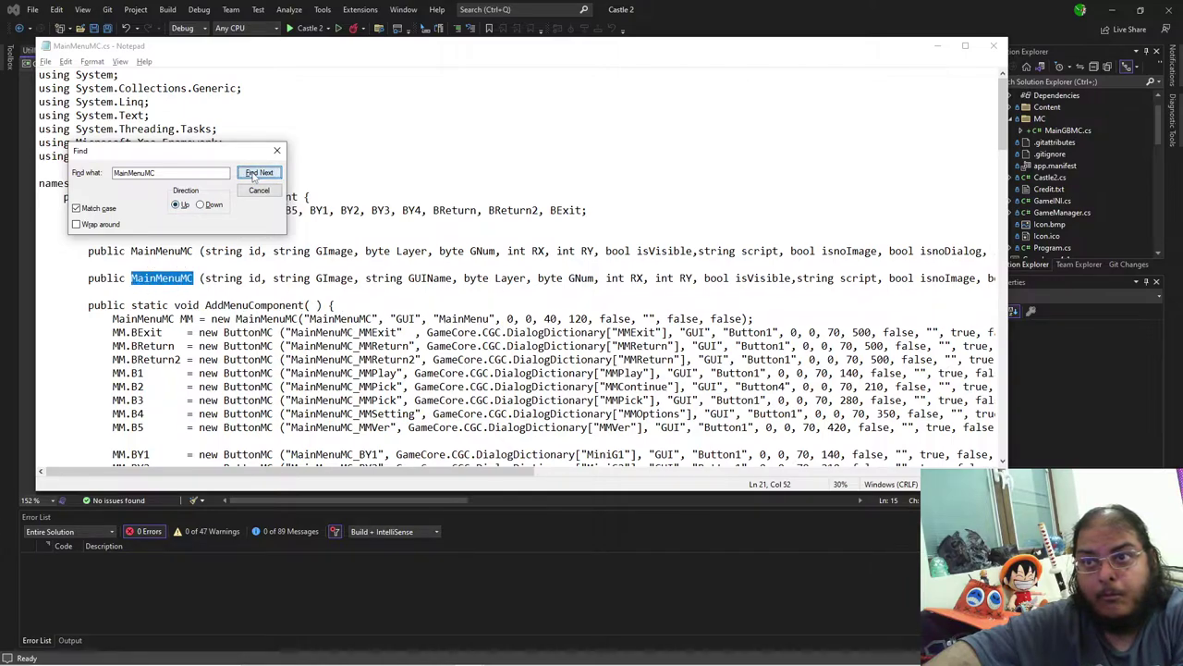
pyautogui.moveTo(229, 153); pyautogui.dragTo(286, 318)
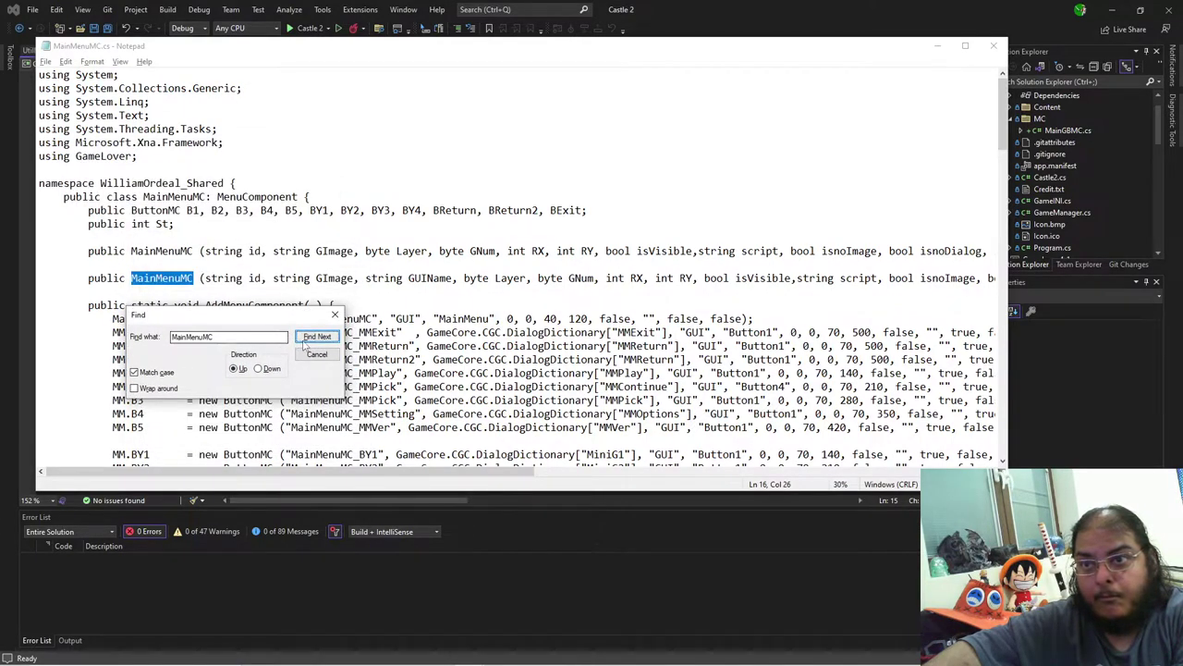
pyautogui.click(305, 340)
pyautogui.click(305, 340)
pyautogui.click(306, 340)
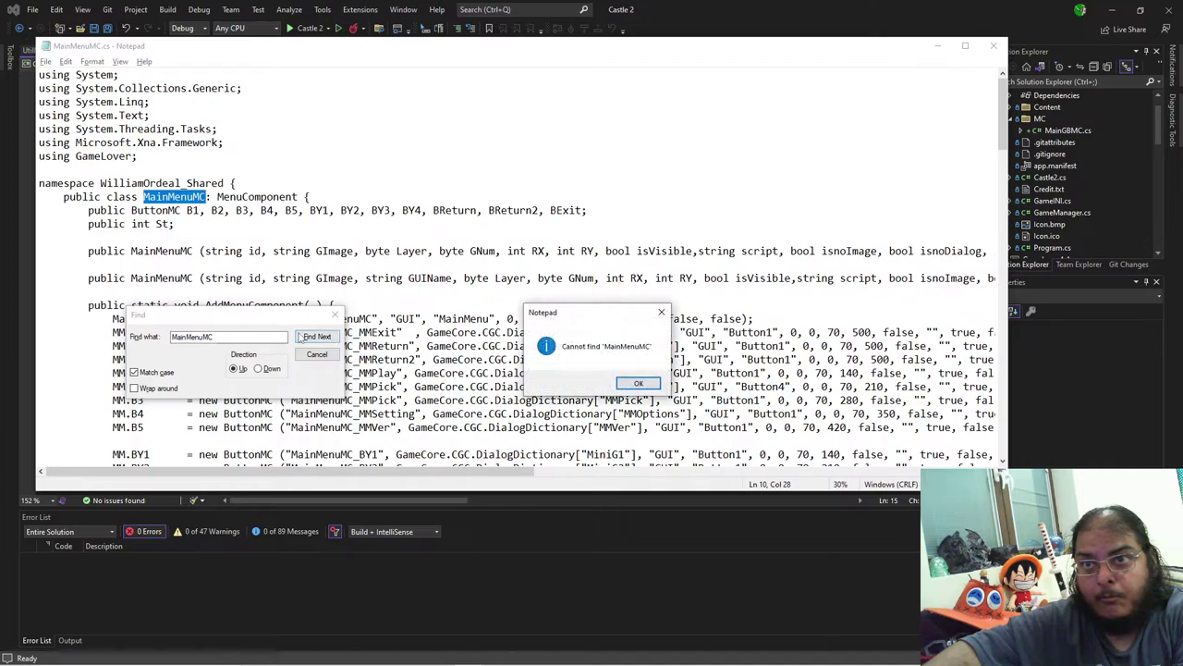
pyautogui.click(638, 382)
pyautogui.moveTo(208, 314); pyautogui.dragTo(686, 171)
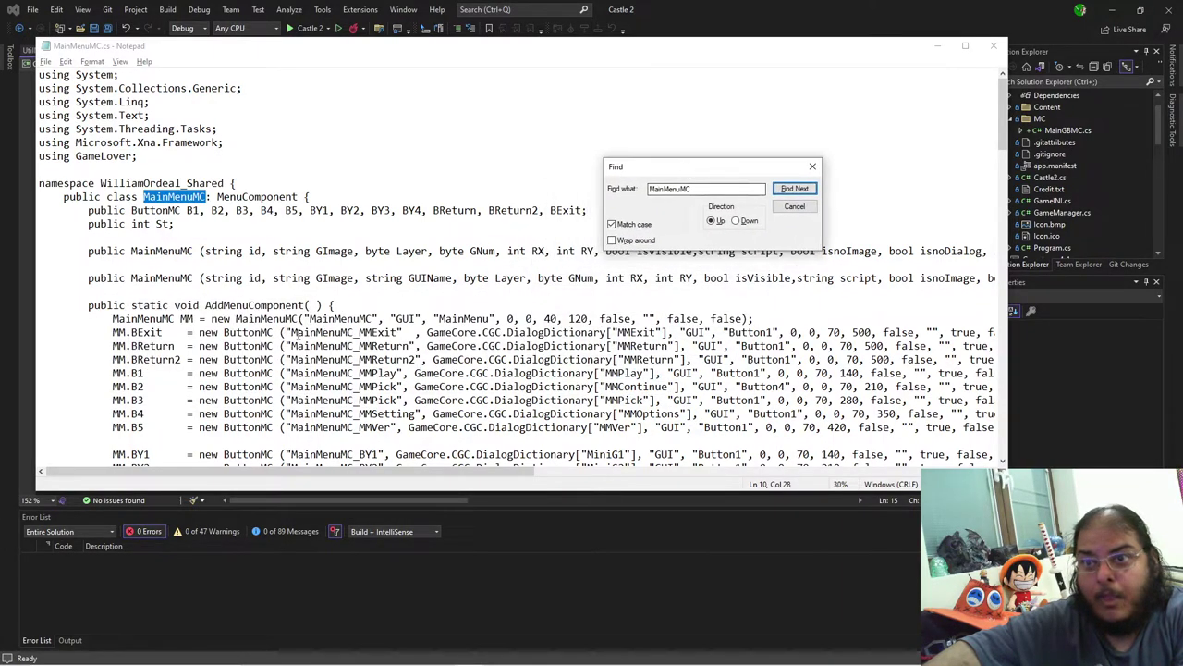
pyautogui.click(194, 318)
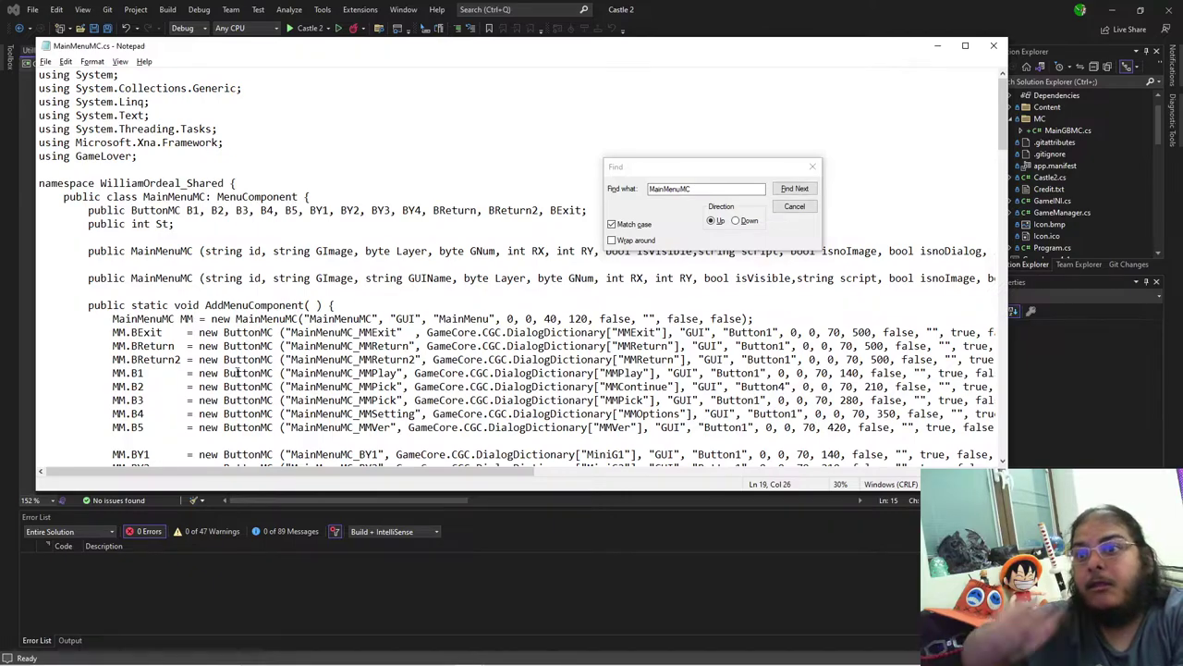
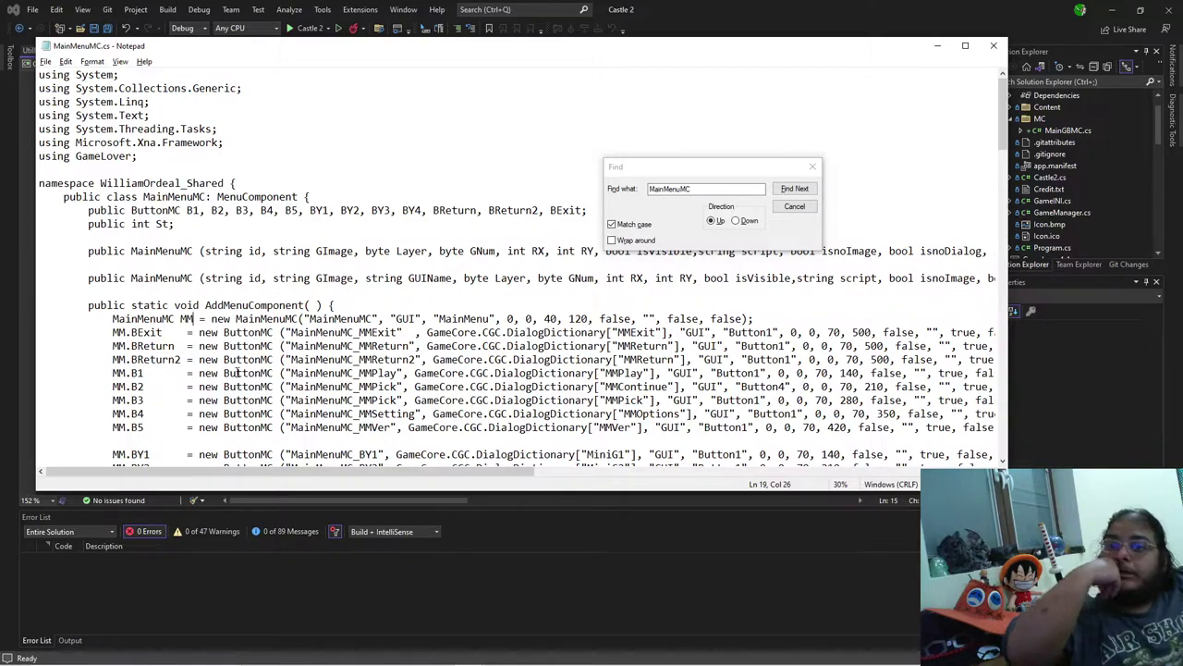
# Step: In Visual Studio, change the MainGBMC constructor's access modifier to private
pyautogui.hotkey('alt', 'Tab')
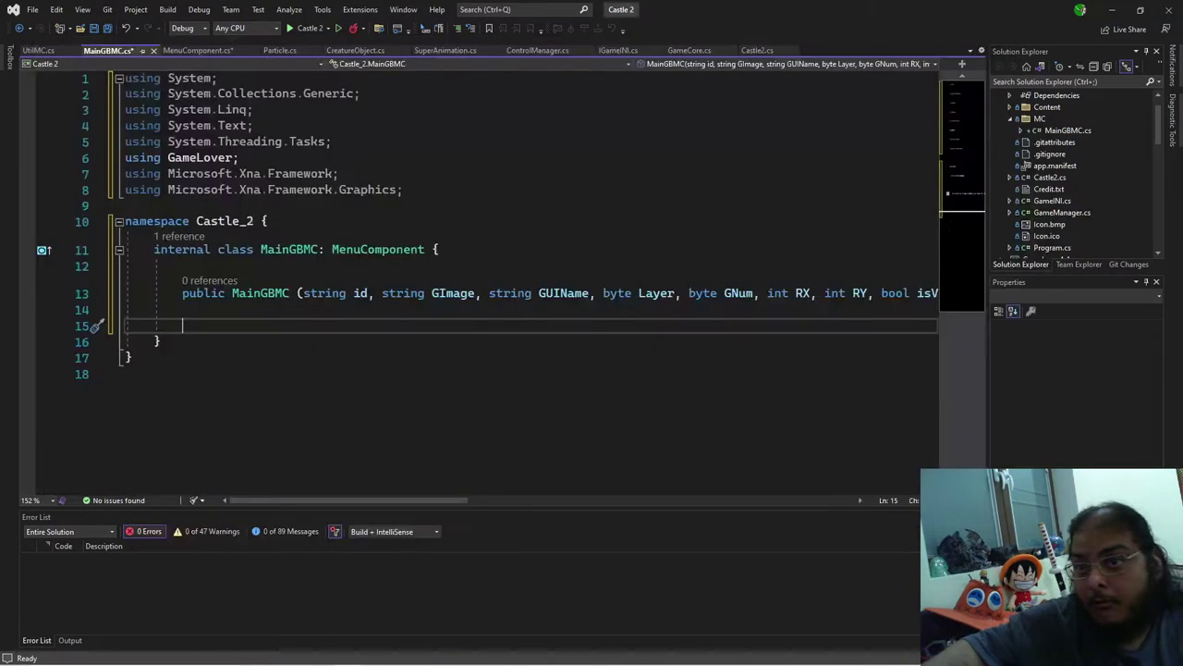
pyautogui.doubleClick(203, 293)
pyautogui.write('priov')
pyautogui.press('BackSpace')
pyautogui.press('BackSpace')
pyautogui.write('vate')
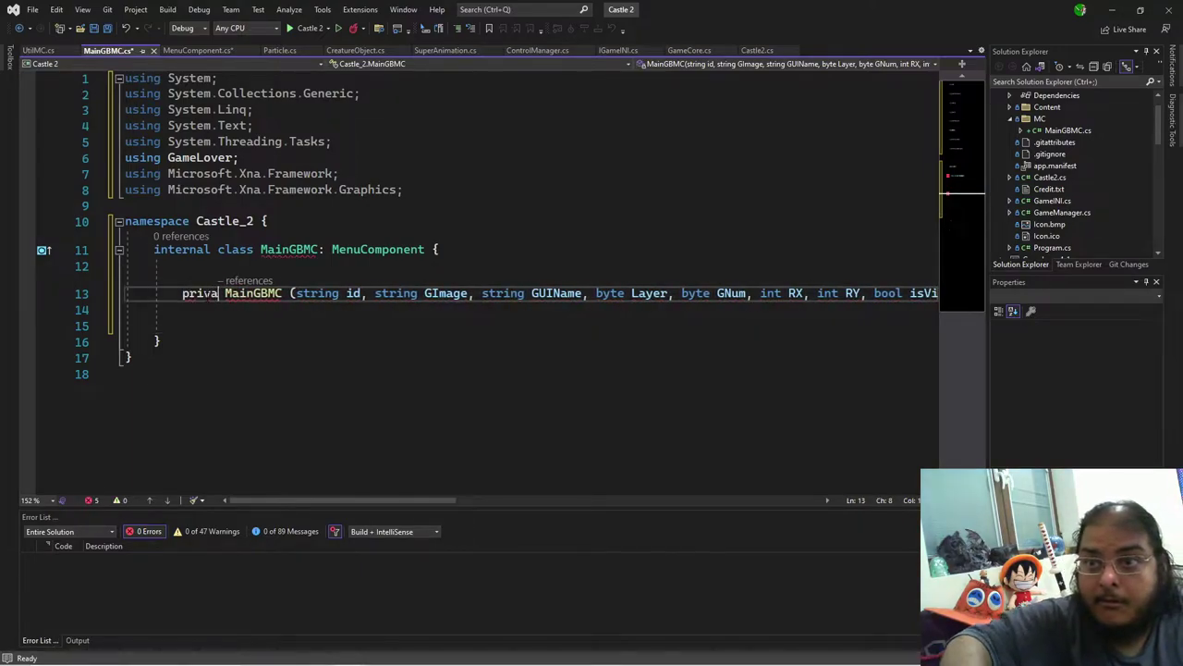
pyautogui.press('Down')
pyautogui.press('Down')
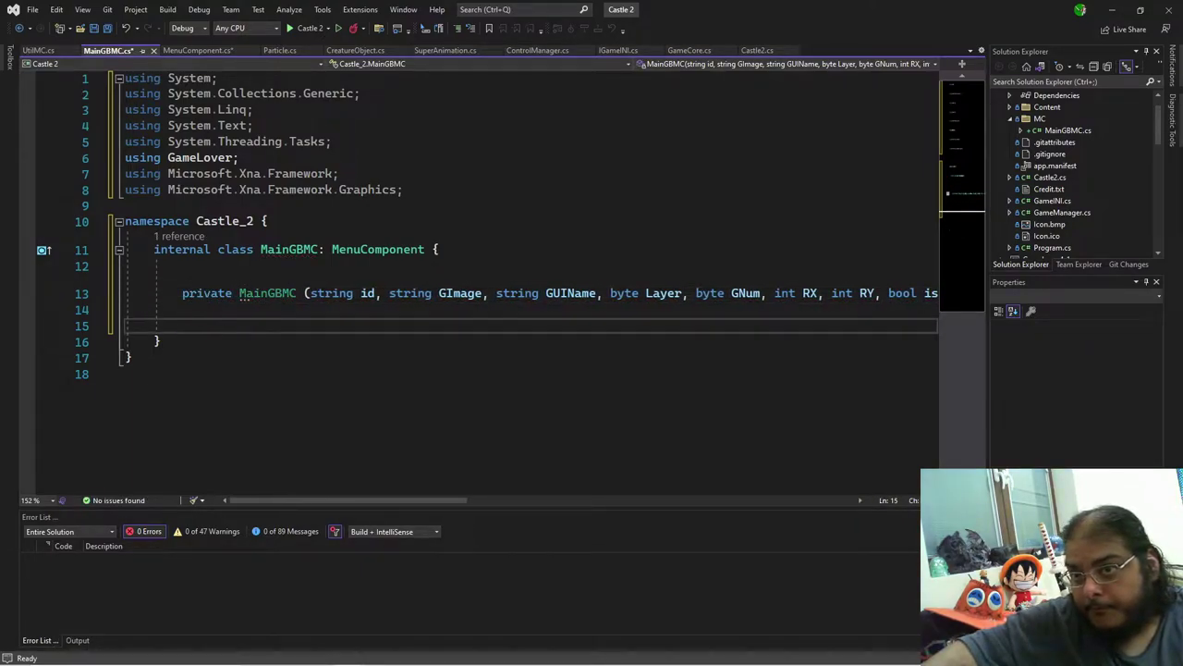
# Step: Copy the public static void AddMenuComponent( ) header from MainMenuMC.cs below the MainGBMC constructor and close its empty body
pyautogui.hotkey('alt', 'Tab')
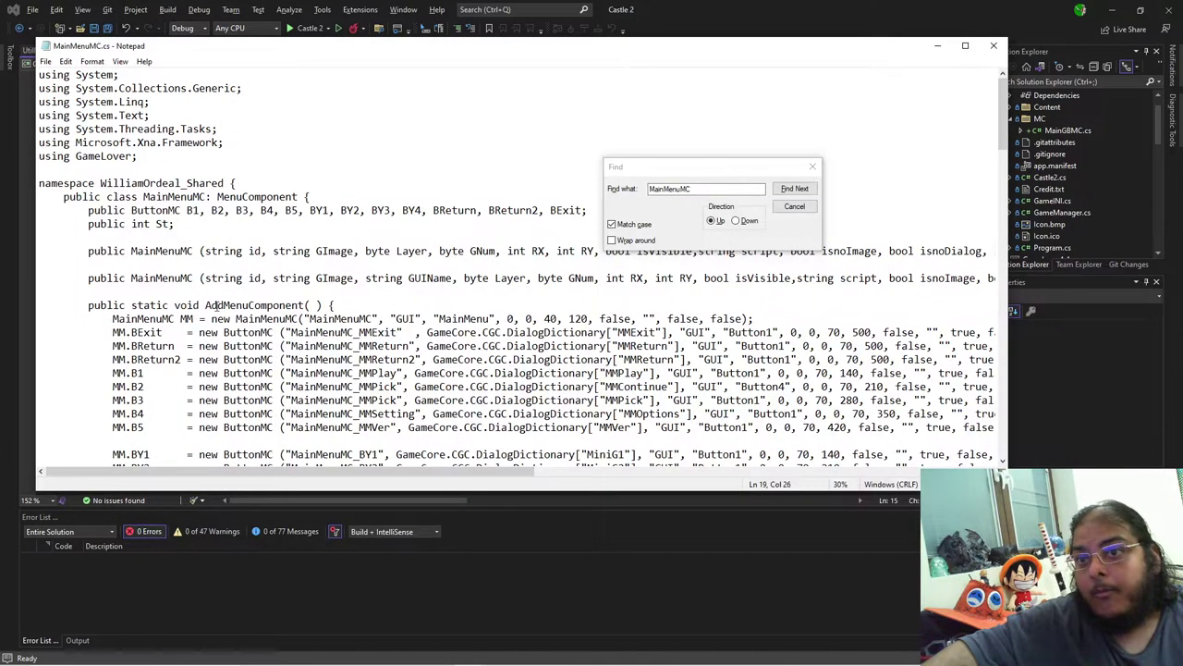
pyautogui.moveTo(334, 306); pyautogui.dragTo(88, 310)
pyautogui.hotkey('alt', 'Tab')
pyautogui.press('Return')
pyautogui.press('Return')
pyautogui.write('}')
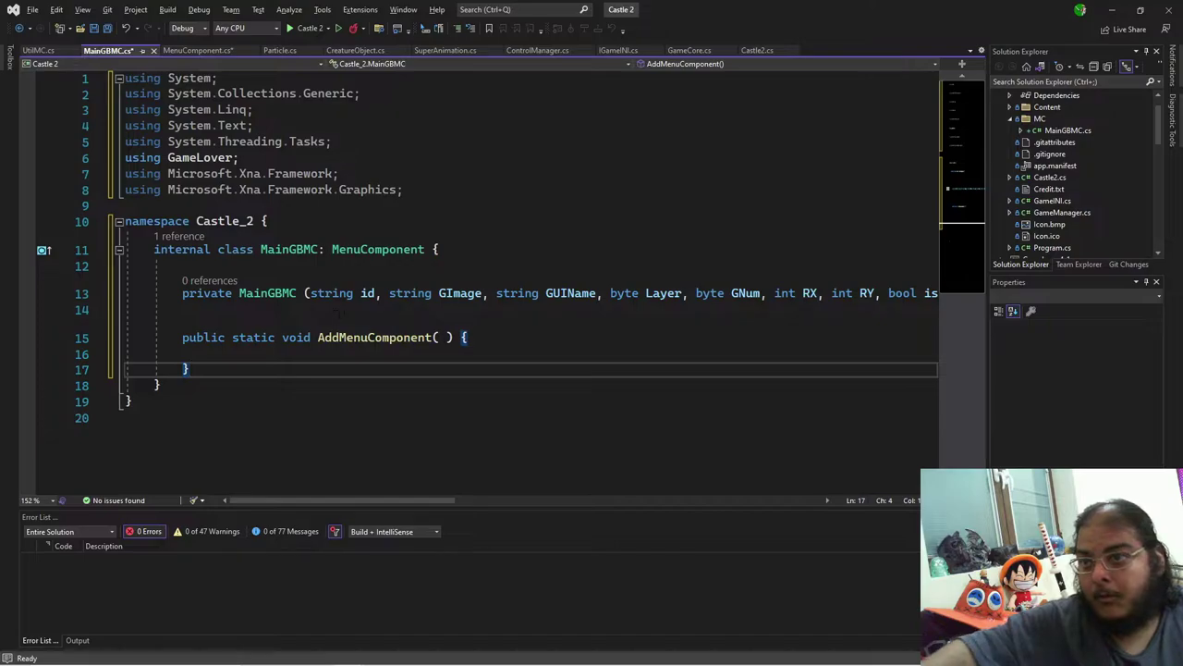
# Step: Add a MainGBMC parameter named MM to the AddMenuComponent method in MainGBMC.cs
pyautogui.click(446, 337)
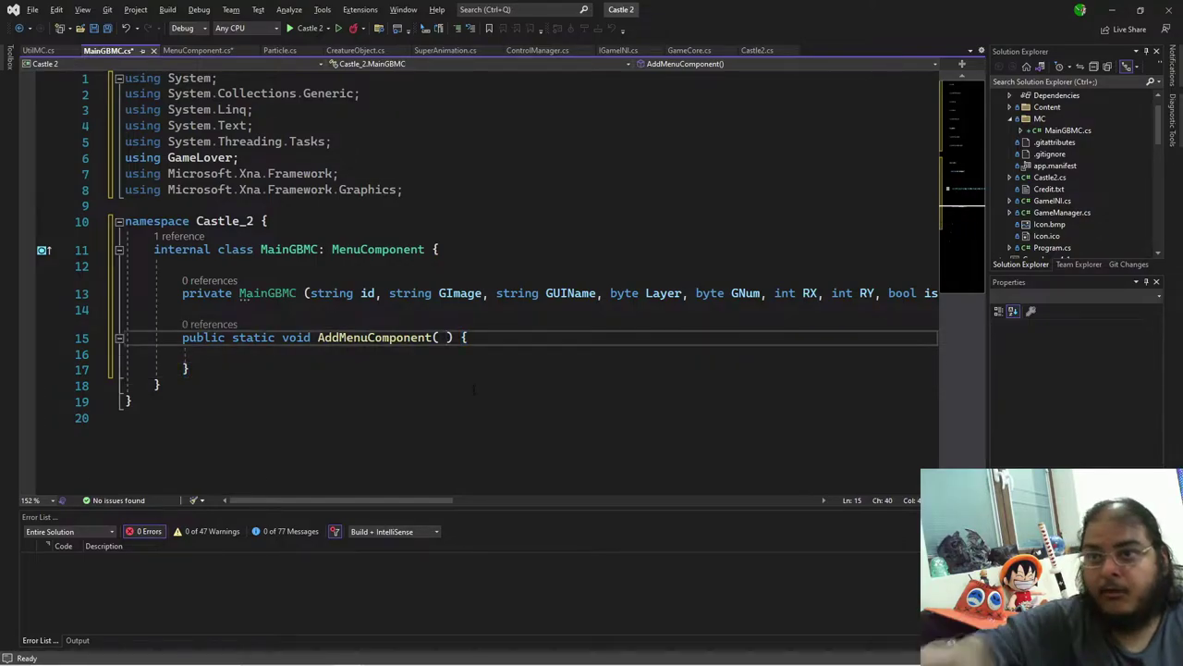
pyautogui.click(311, 249)
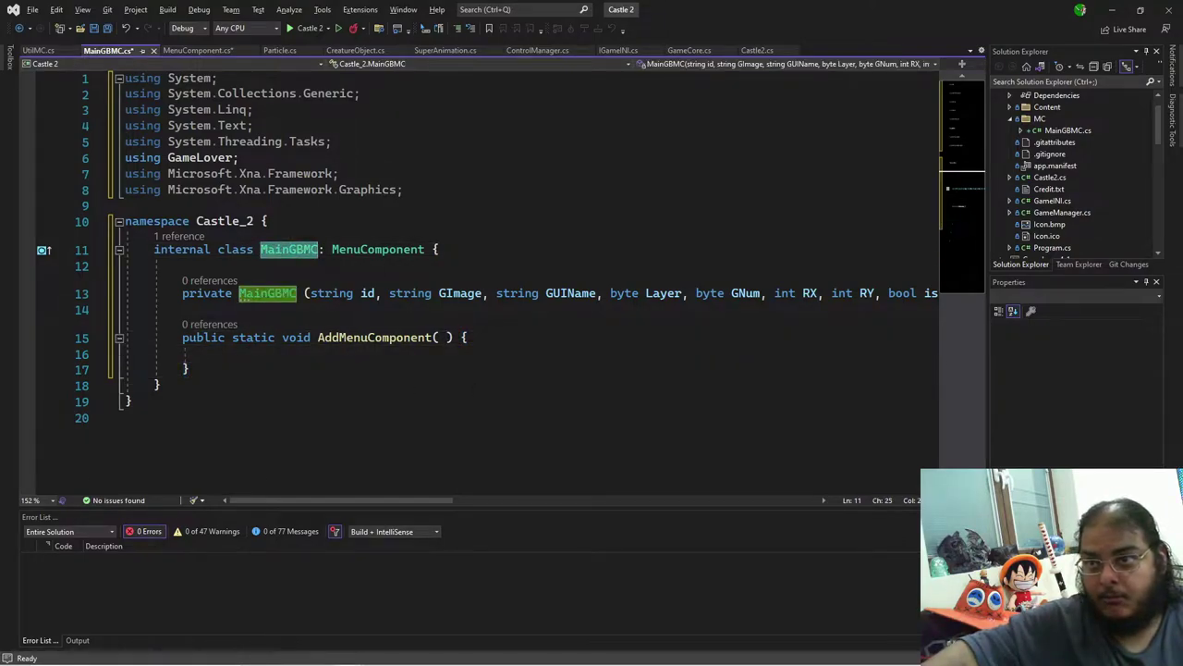
pyautogui.click(444, 338)
pyautogui.write('MainGBMC MM')
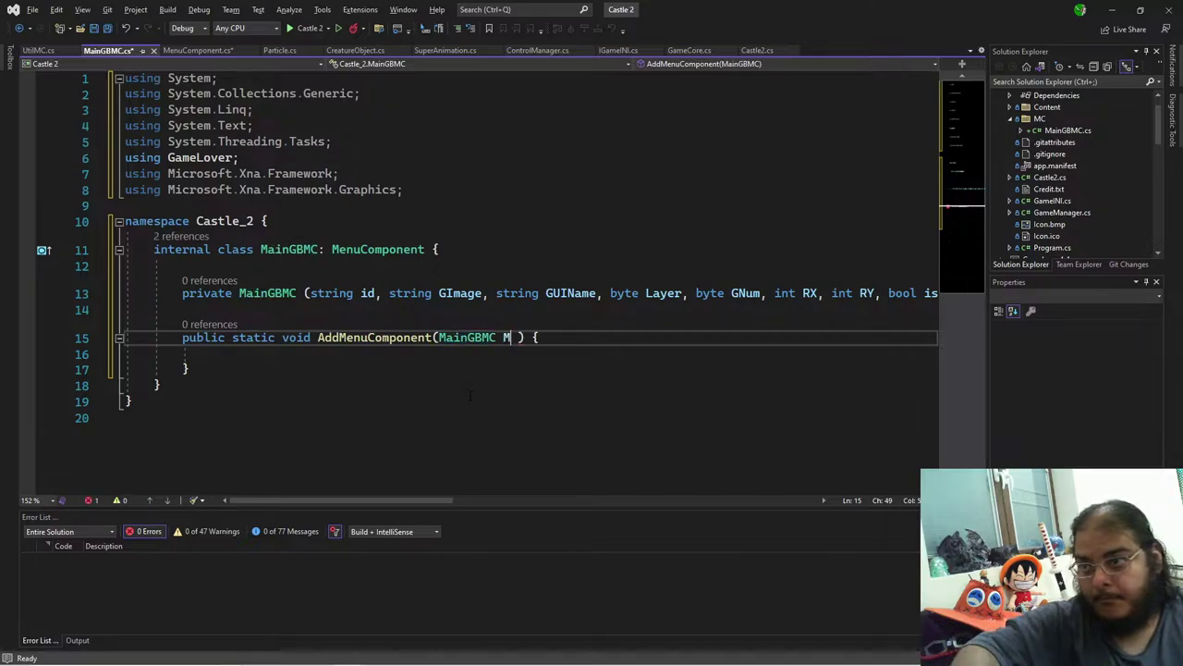
# Step: In Castle2.cs, declare a public static MainGBMC field named ThisMainMenu directly below the CurPlayer field
pyautogui.click(754, 50)
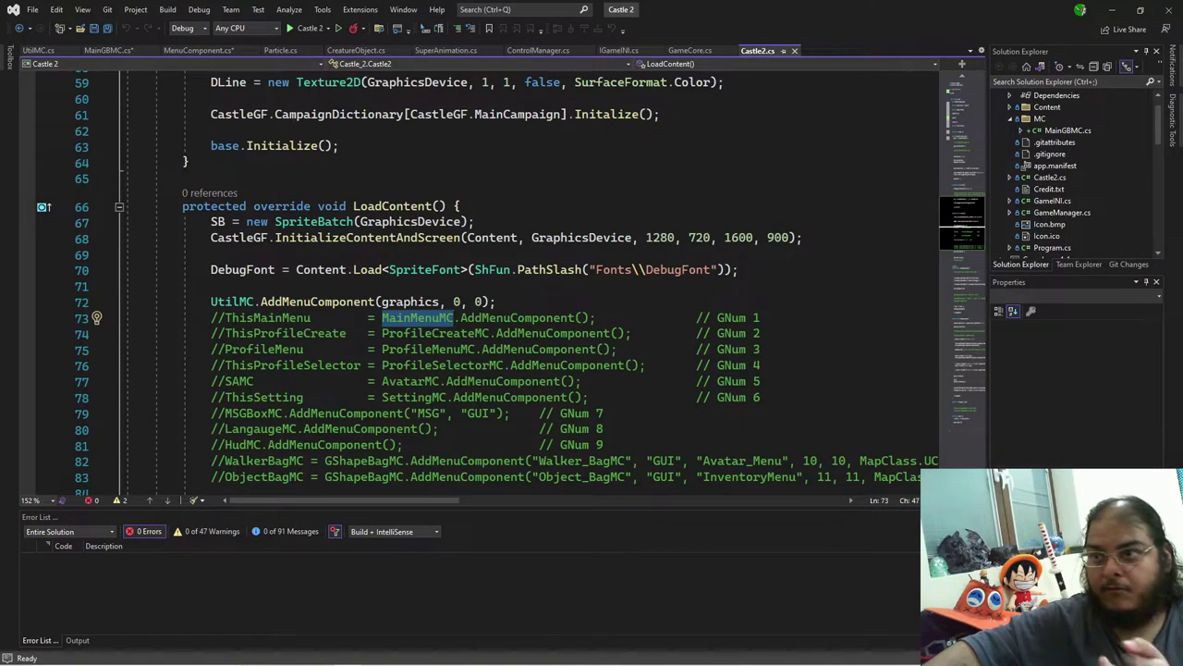
pyautogui.doubleClick(317, 301)
pyautogui.doubleClick(268, 317)
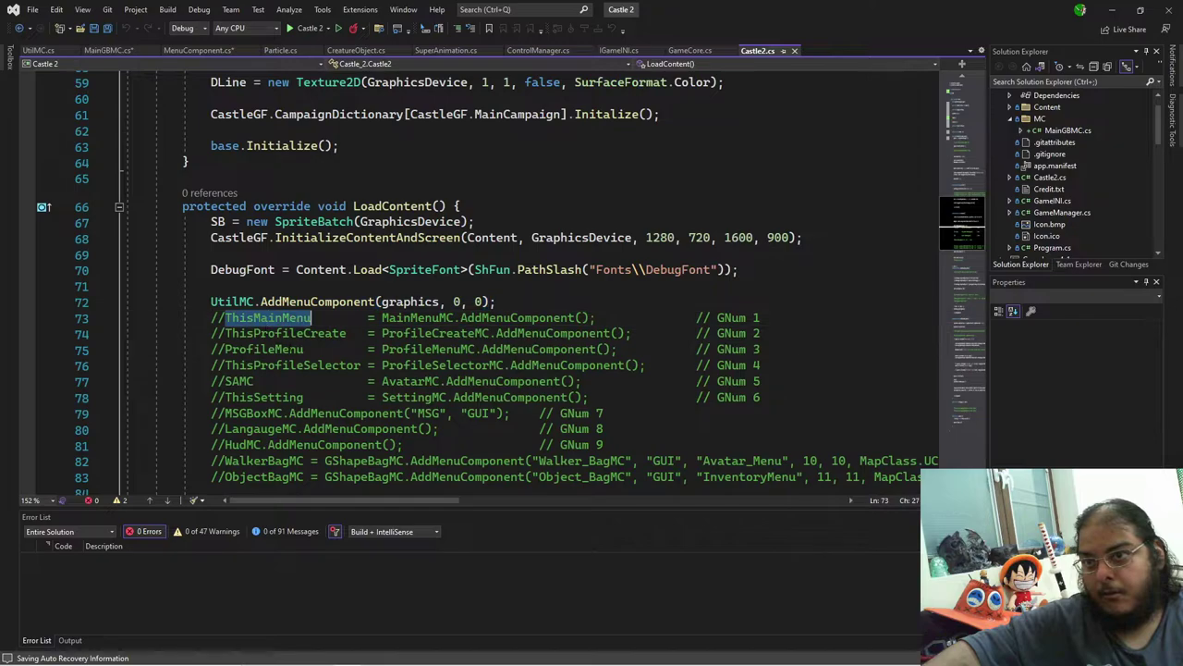
pyautogui.scroll(19, 481, 278)
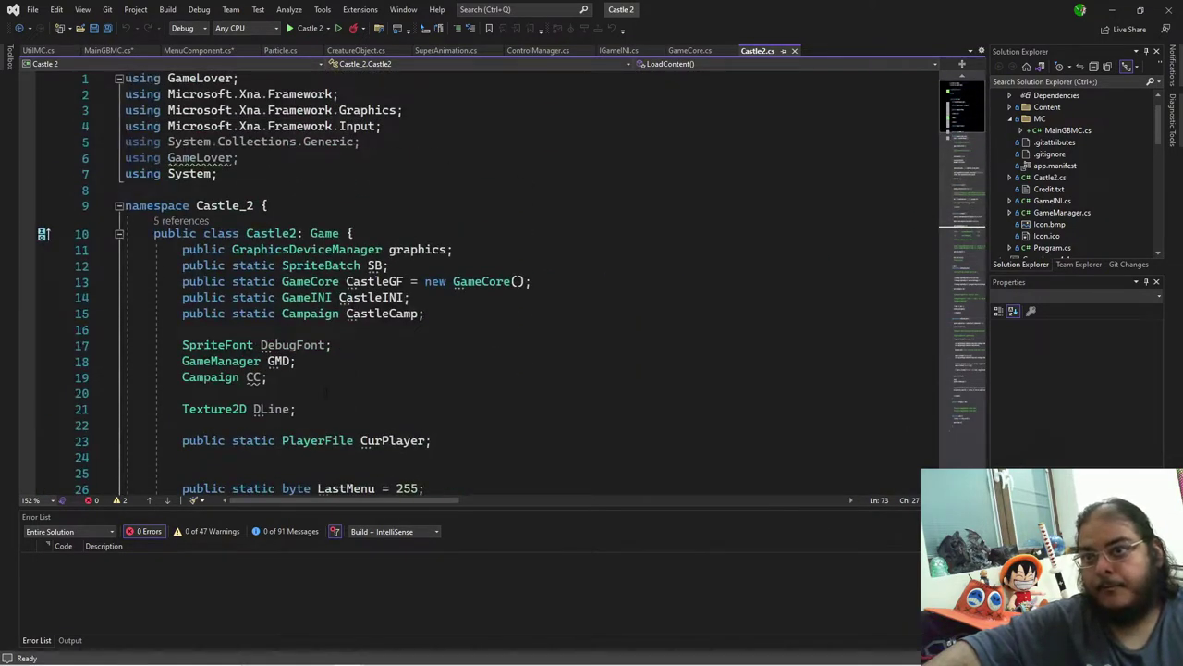
pyautogui.scroll(-5, 361, 363)
pyautogui.scroll(2, 360, 363)
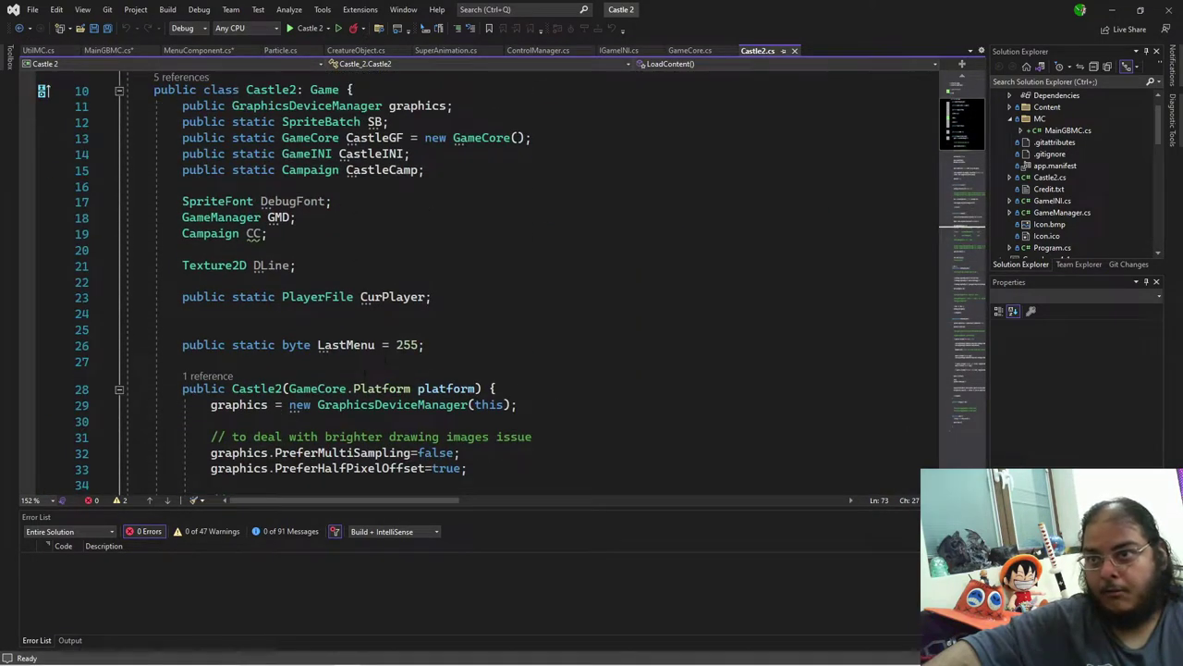
pyautogui.click(502, 313)
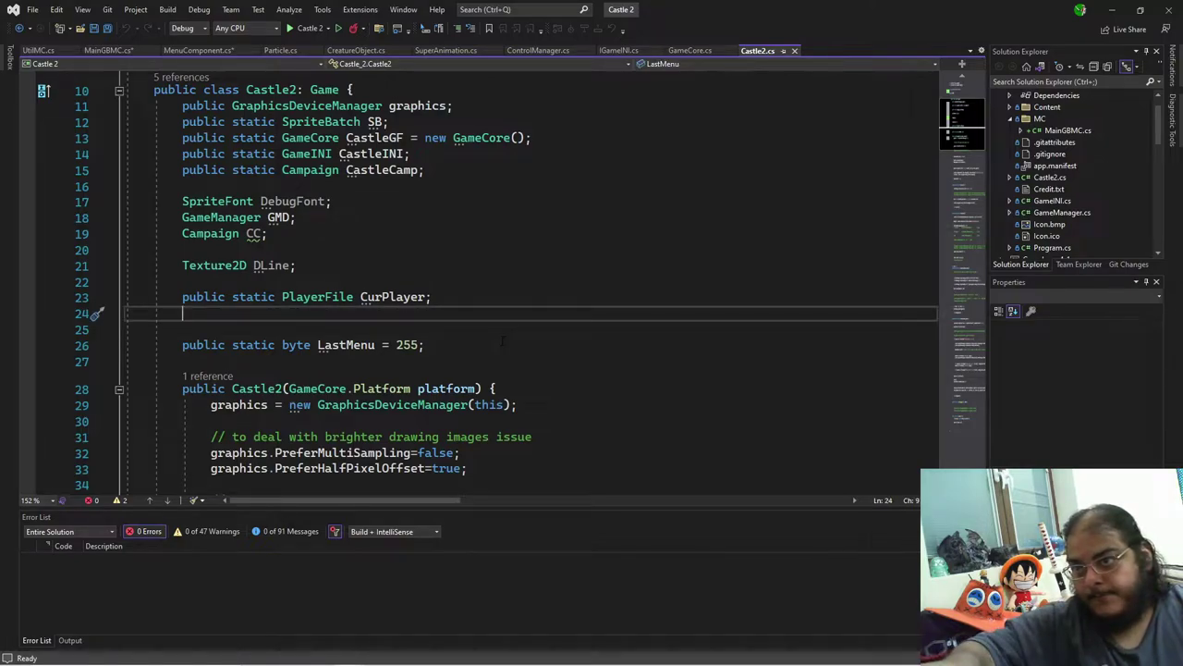
pyautogui.write('public static ')
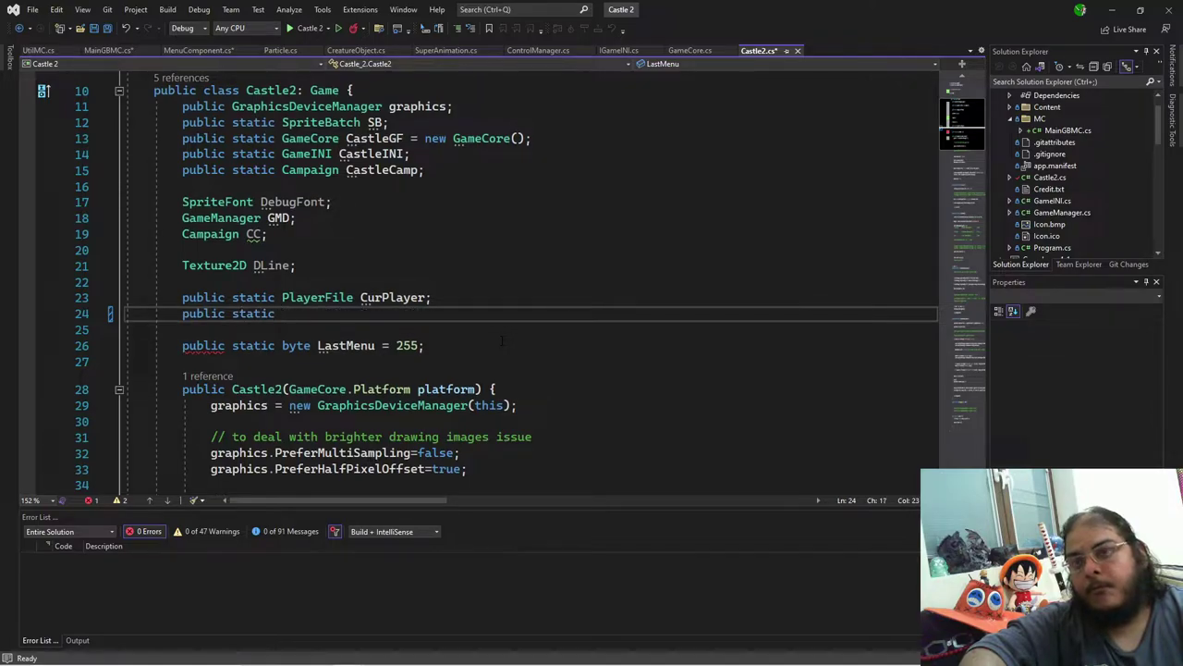
pyautogui.write('MainGBMC Th')
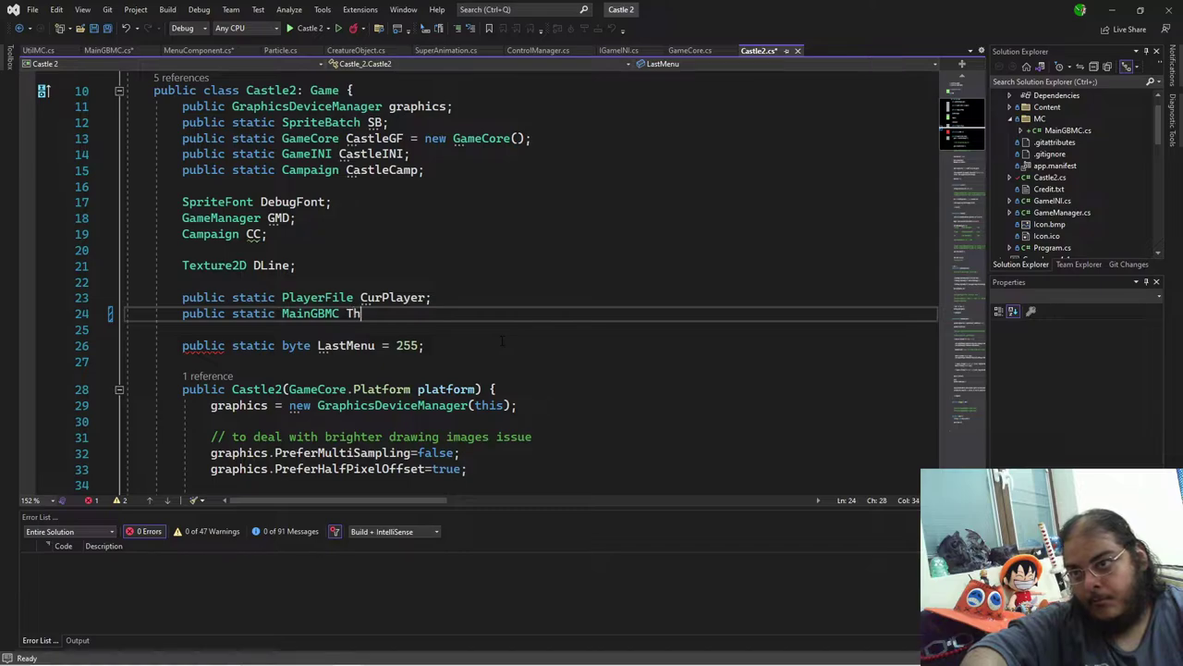
pyautogui.write('isMainMenu;')
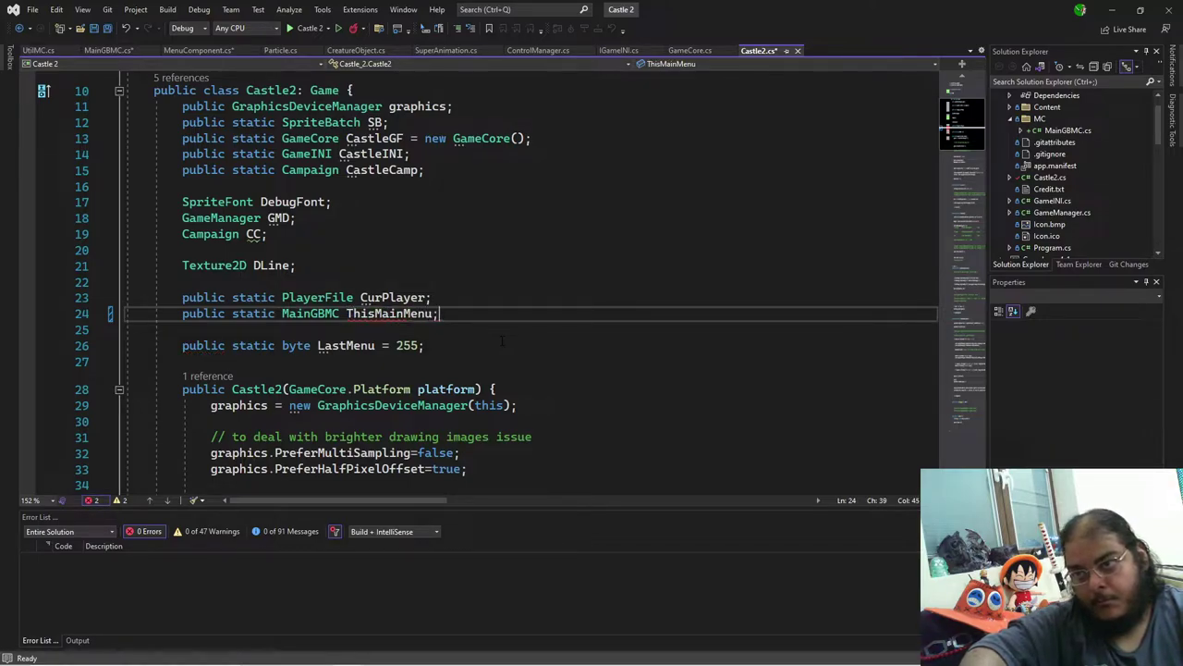
pyautogui.press('Left')
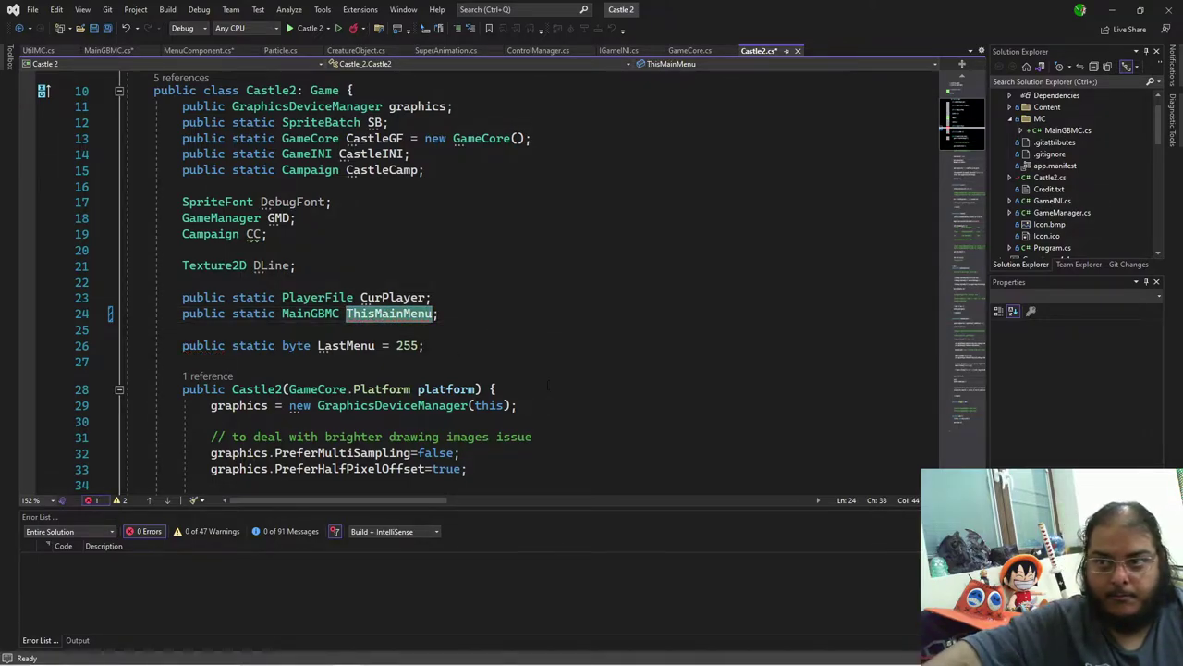
# Step: Change the MainGBMC class's access modifier to public in MainGBMC.cs
pyautogui.scroll(-6, 370, 315)
pyautogui.scroll(5, 397, 287)
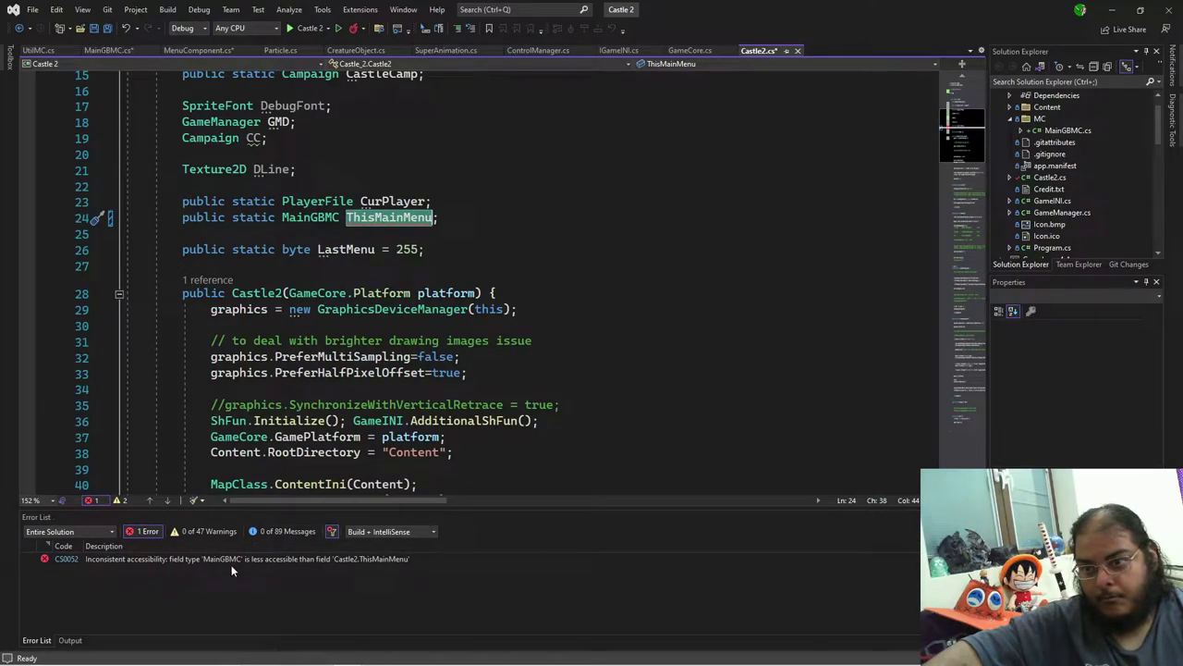
pyautogui.click(106, 51)
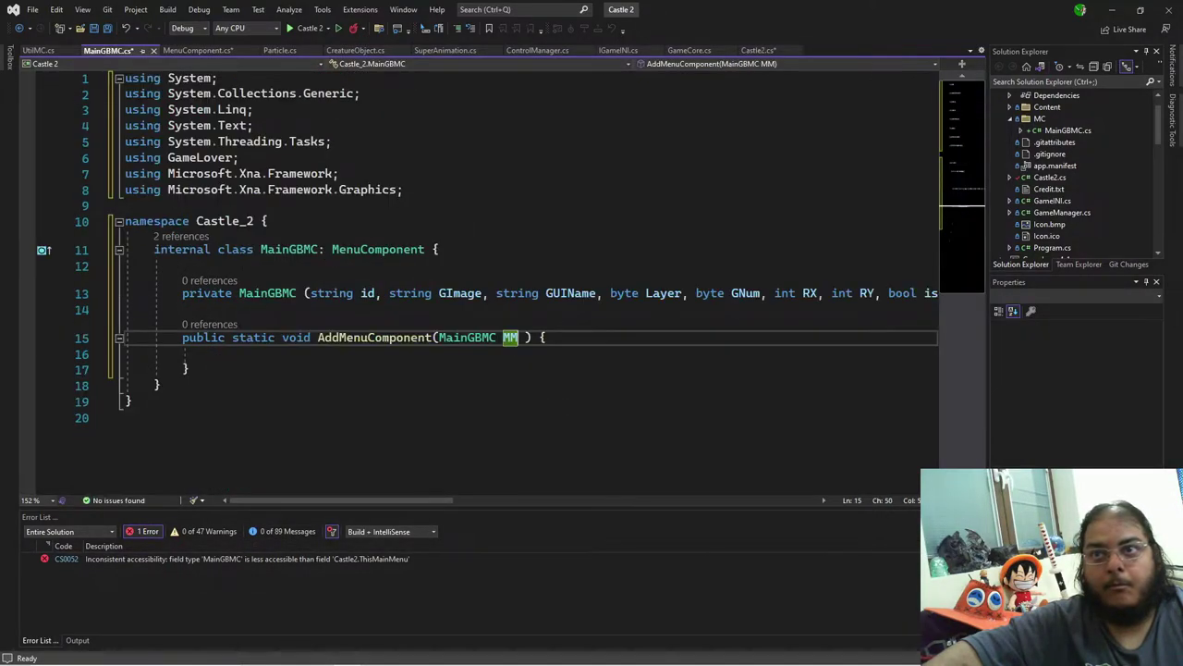
pyautogui.doubleClick(196, 251)
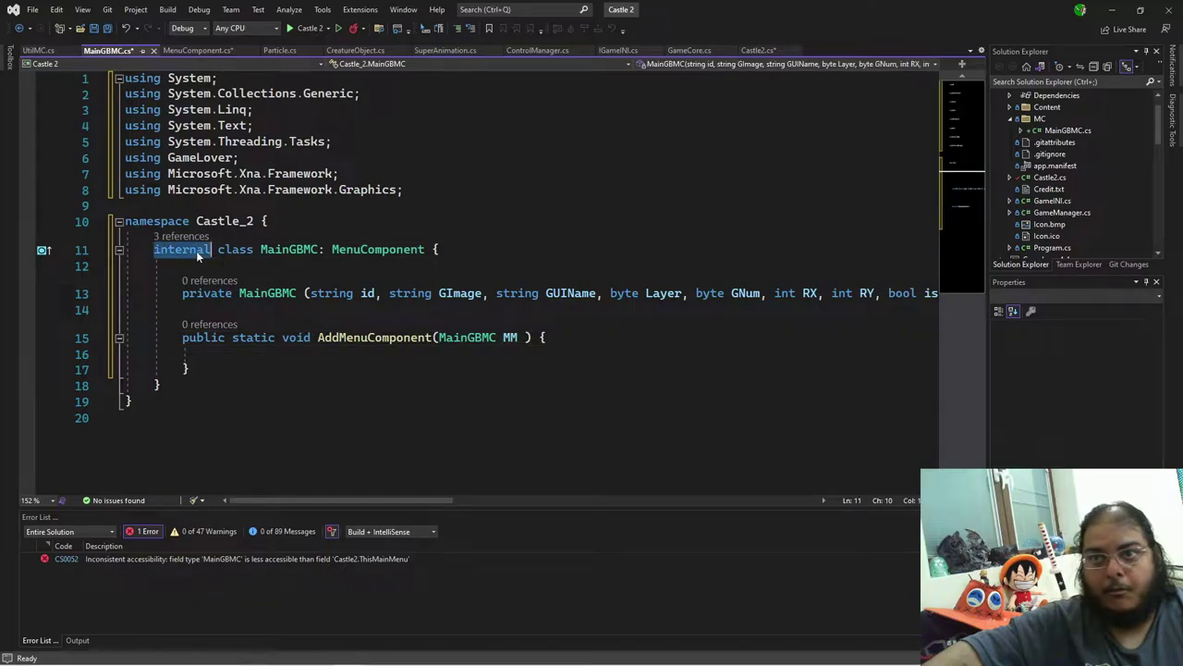
pyautogui.write('public')
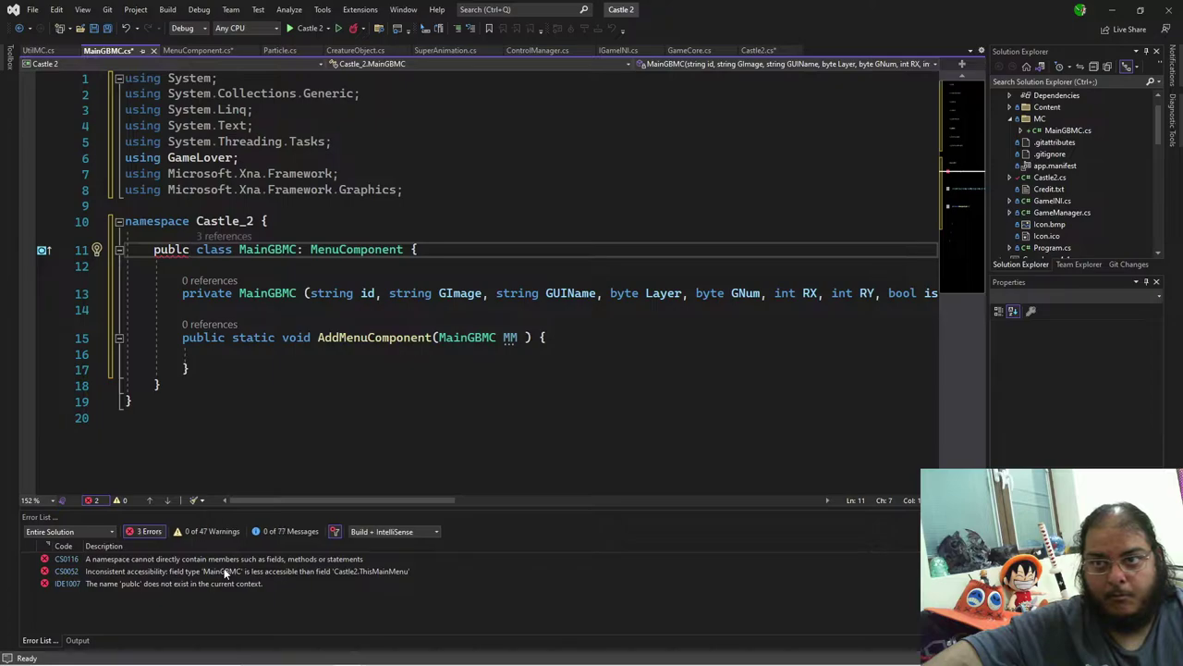
pyautogui.press('BackSpace')
pyautogui.write('ic')
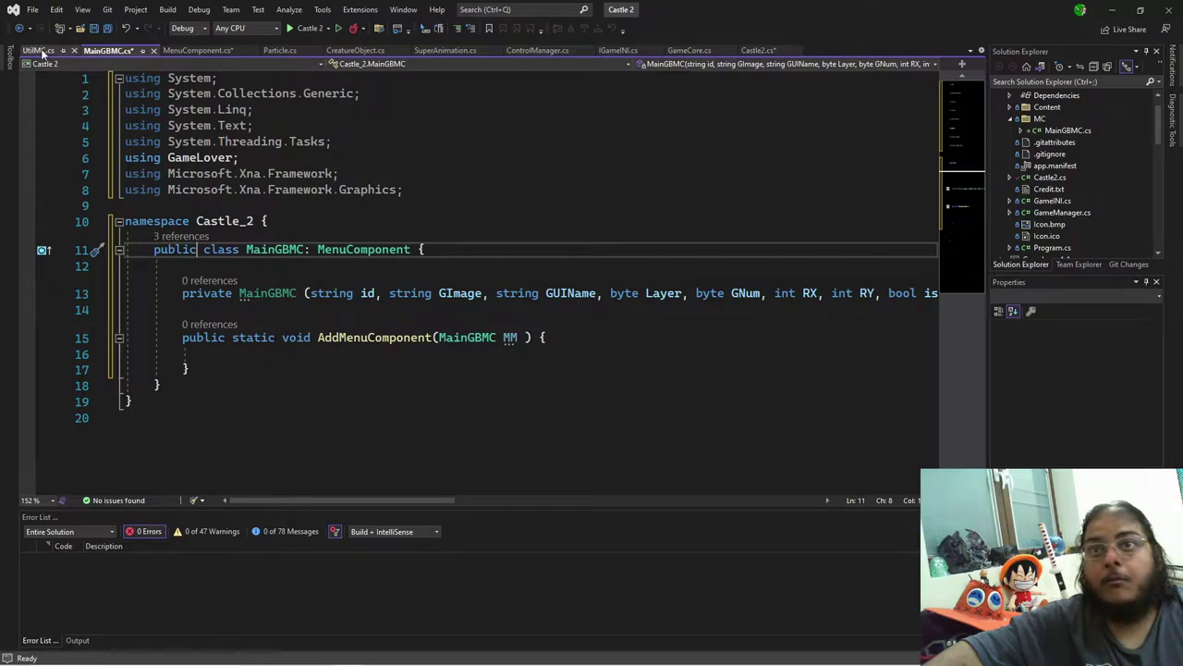
# Step: In Castle2.cs's LoadContent, add MainGBMC.AddMenuComponent(ThisMainMenu); below the UtilMC call, followed by an empty line
pyautogui.click(750, 51)
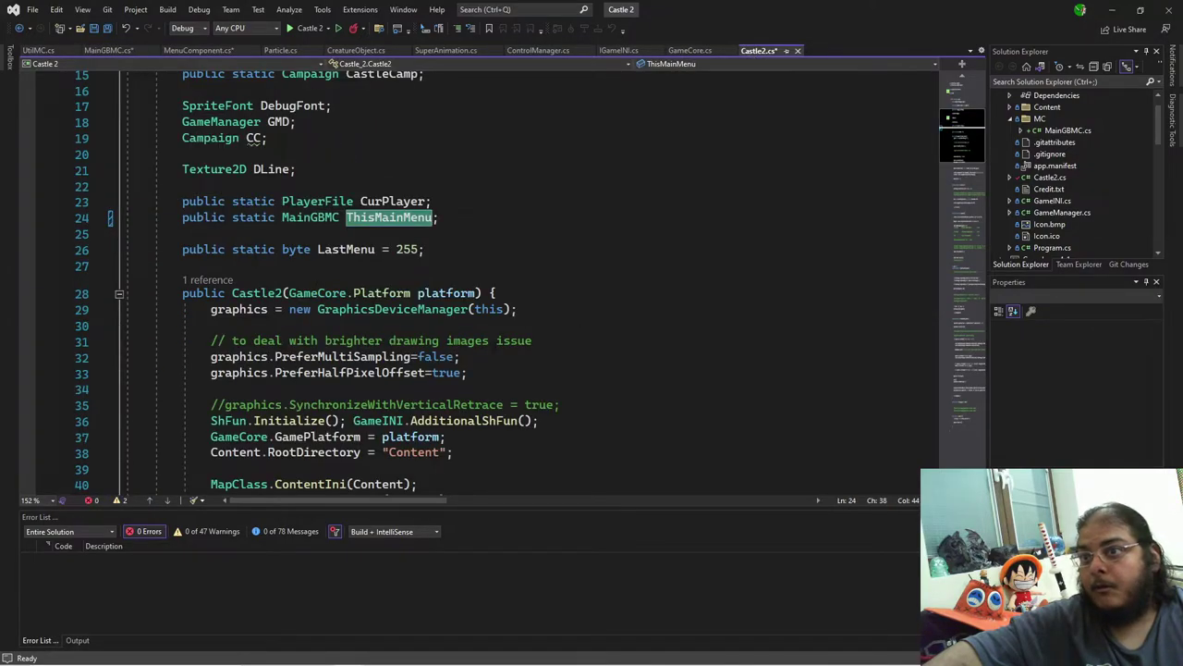
pyautogui.scroll(-15, 528, 277)
pyautogui.scroll(-1, 511, 283)
pyautogui.scroll(4, 512, 283)
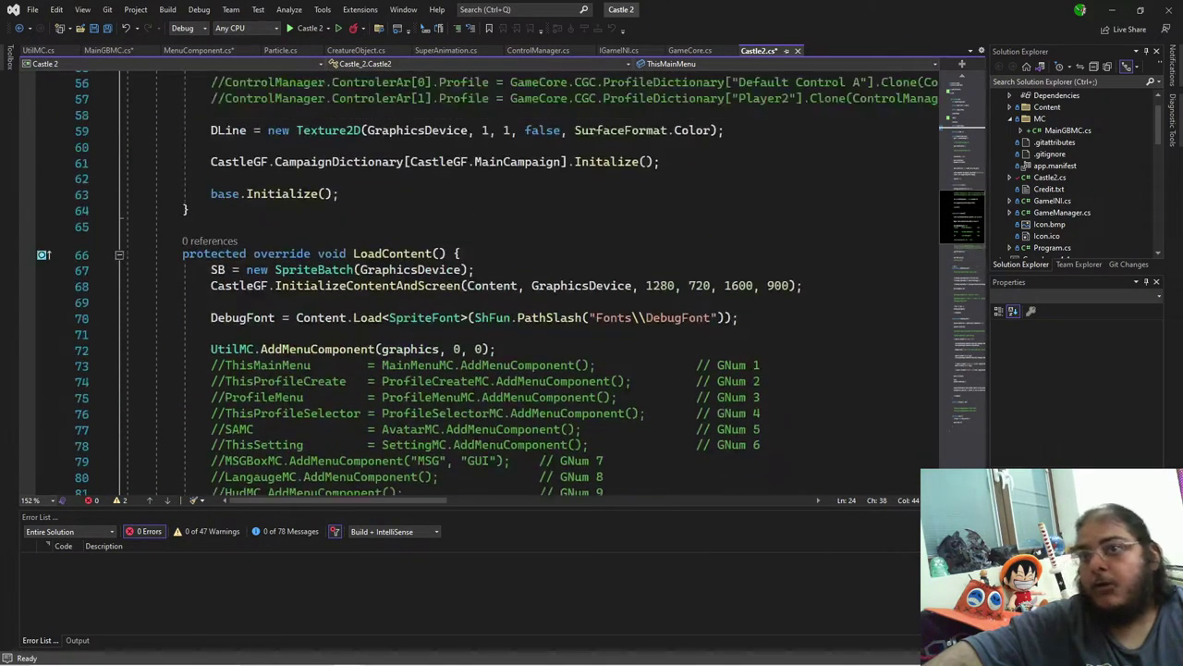
pyautogui.click(535, 350)
pyautogui.press('Return')
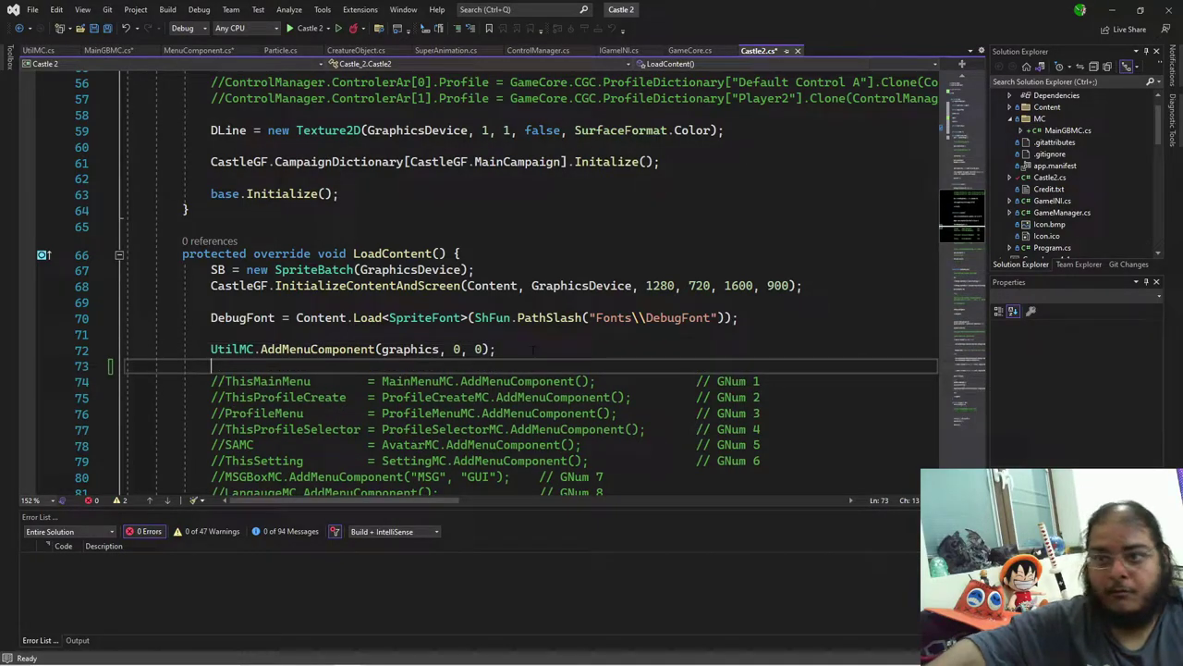
pyautogui.write('M')
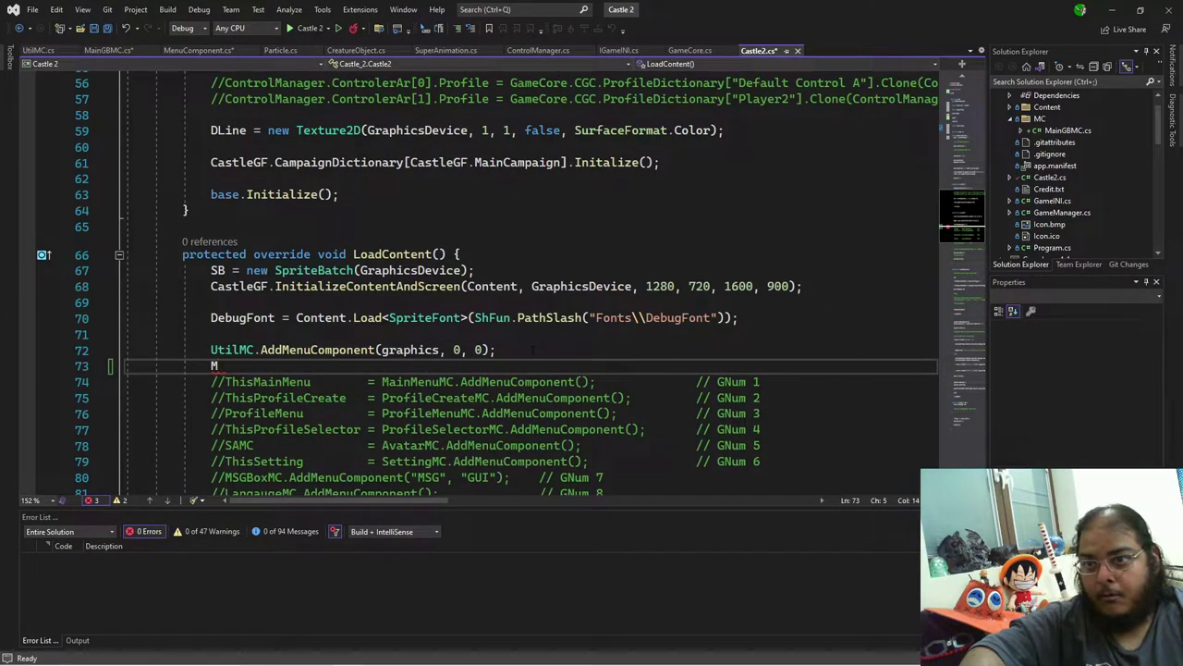
pyautogui.write('ainGB')
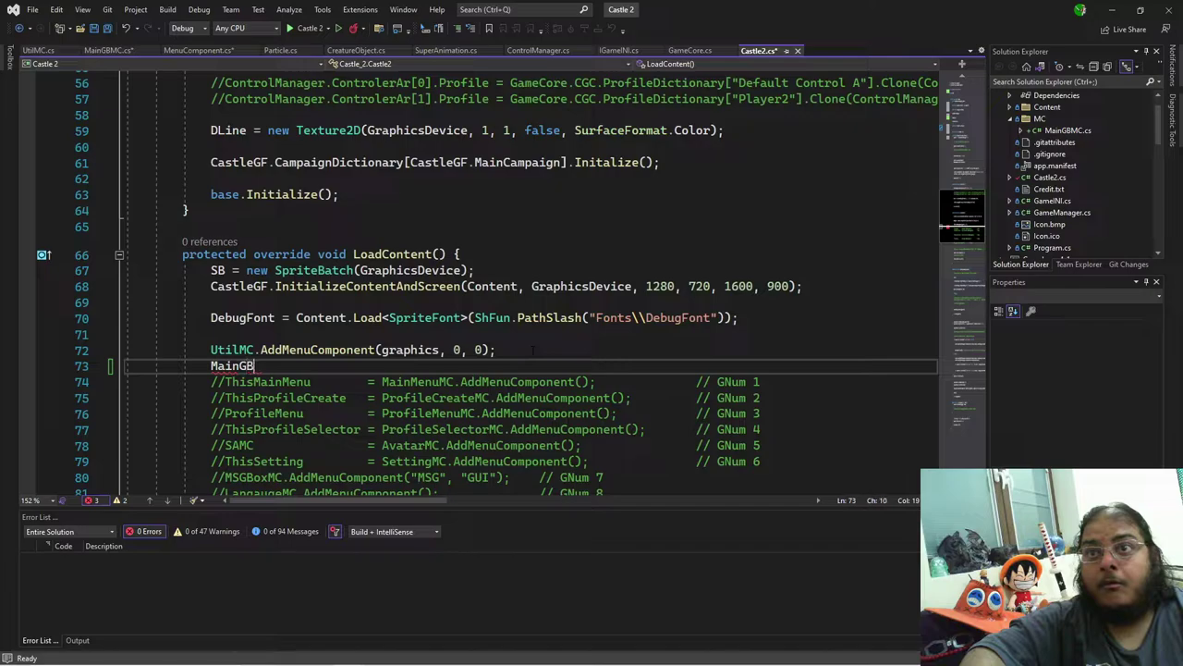
pyautogui.write('MC.addme')
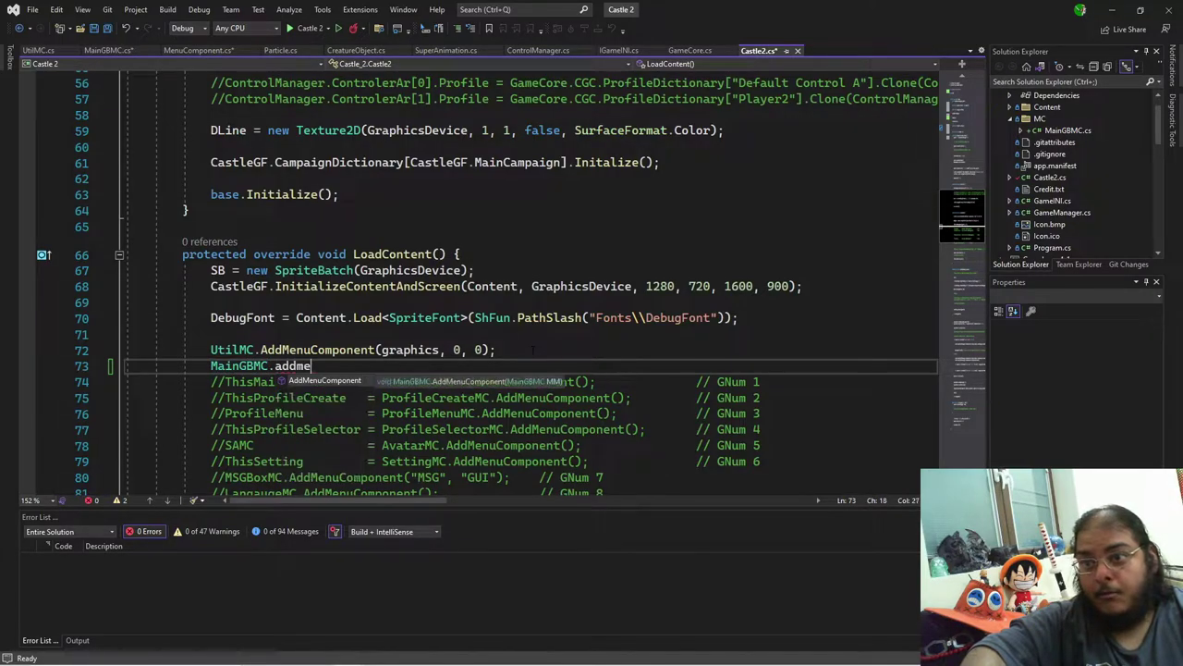
pyautogui.press('Tab')
pyautogui.write('(')
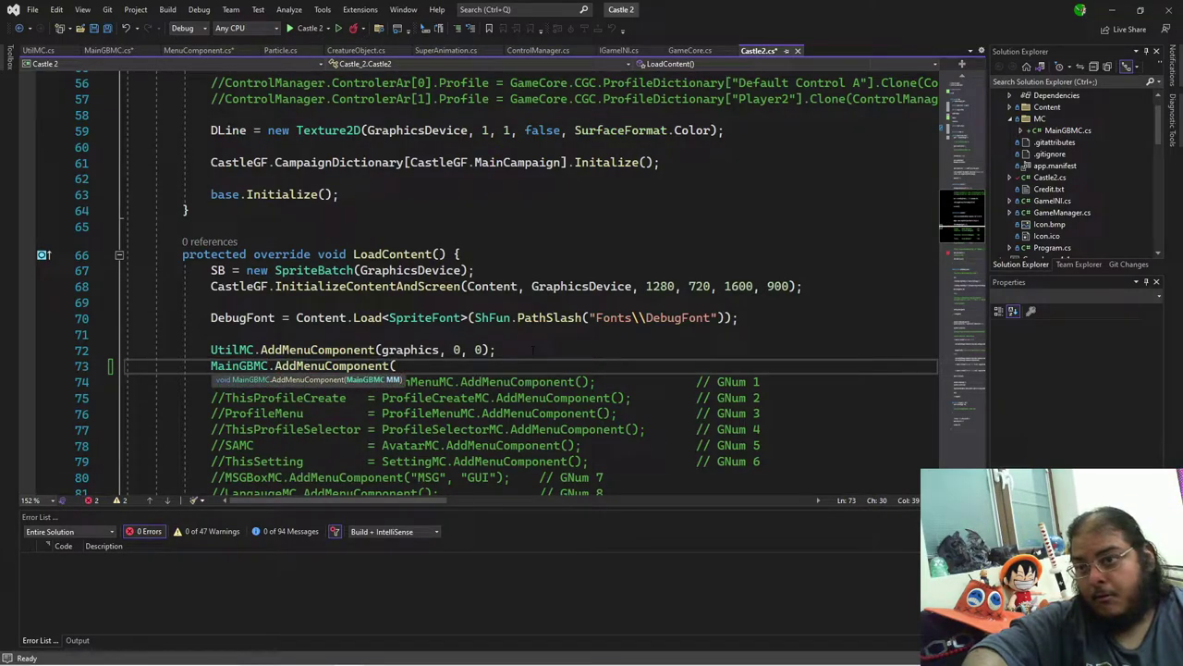
pyautogui.write('ThisMainMenu);')
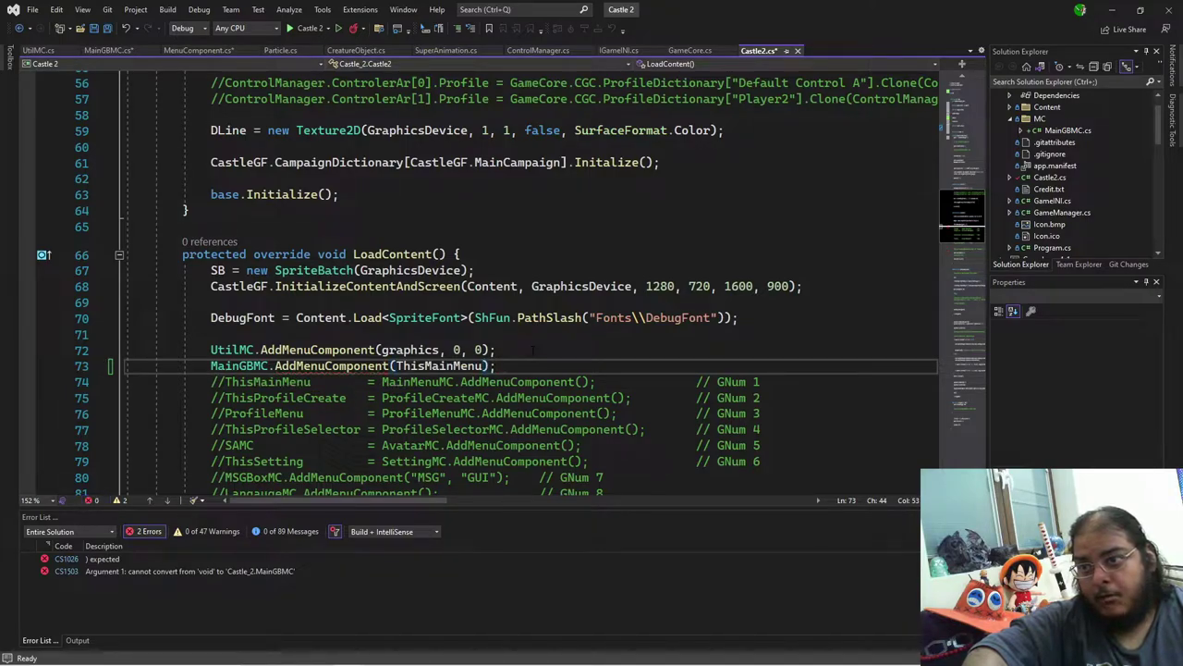
pyautogui.press('Return')
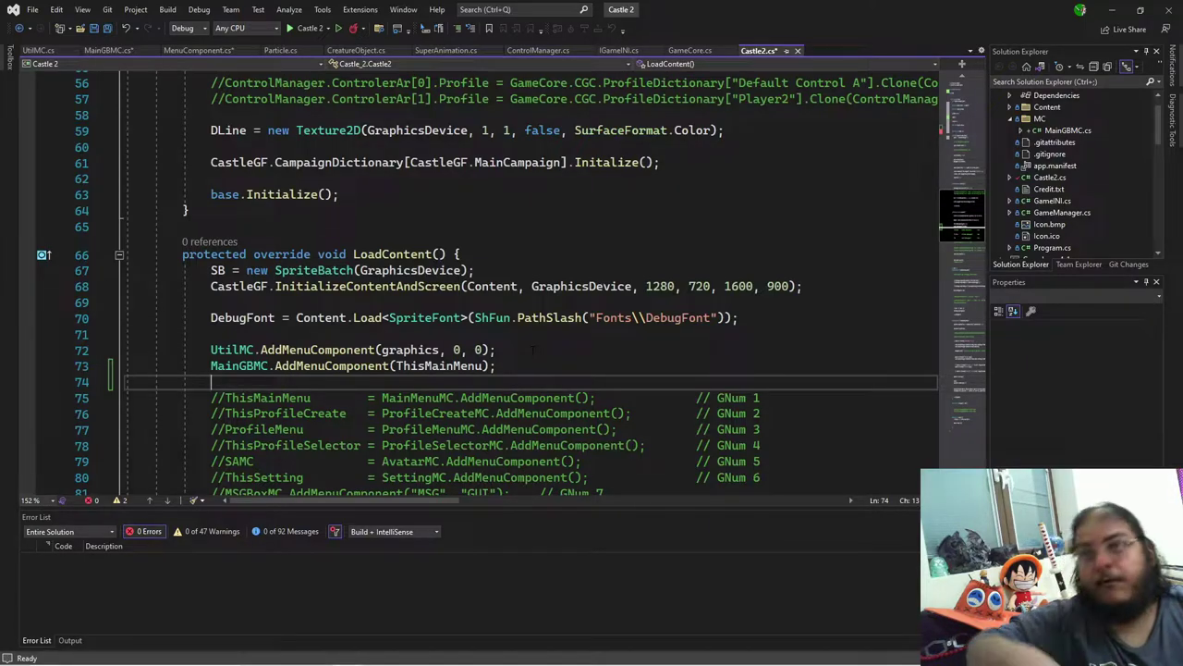
# Step: In MainGBMC.cs, remove the space after AddMenuComponent's MM parameter and begin its body with MM = new MainGBMC(
pyautogui.click(118, 50)
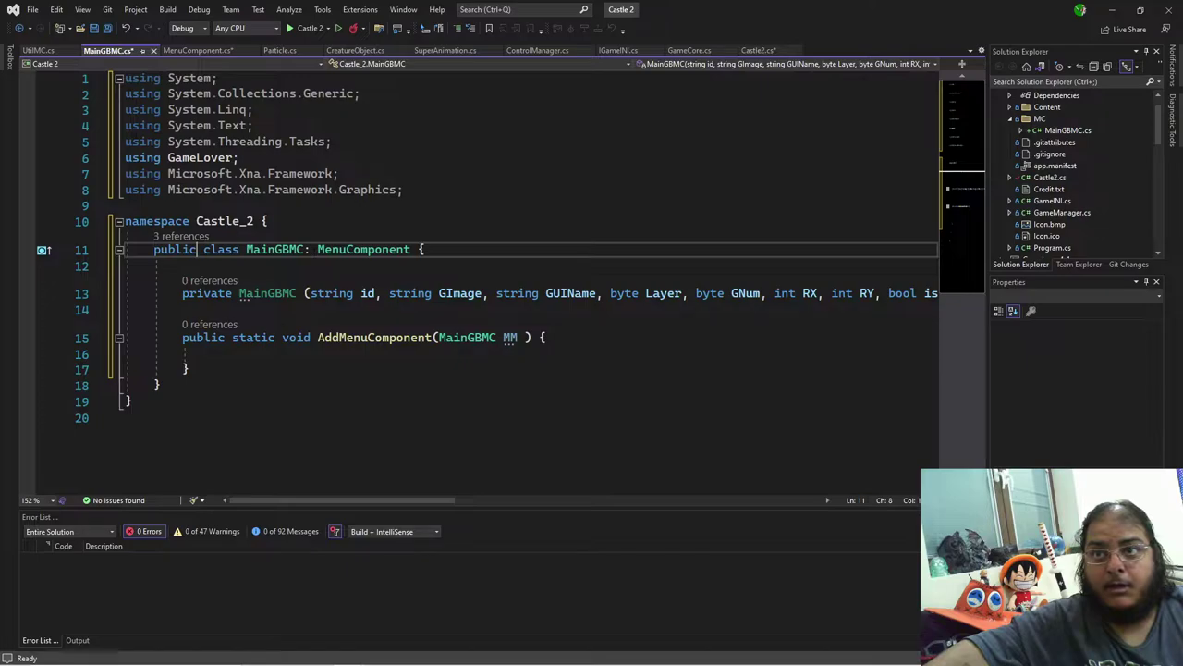
pyautogui.click(524, 338)
pyautogui.click(386, 367)
pyautogui.click(415, 359)
pyautogui.write('MM.')
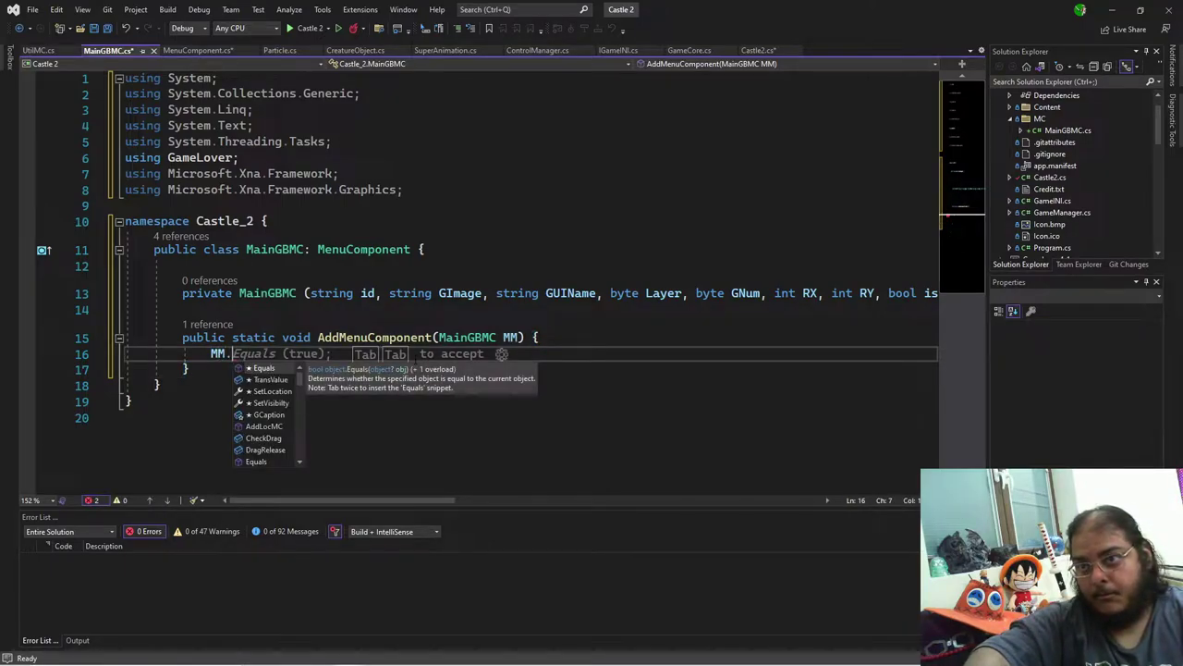
pyautogui.press('BackSpace')
pyautogui.write('= new Mia')
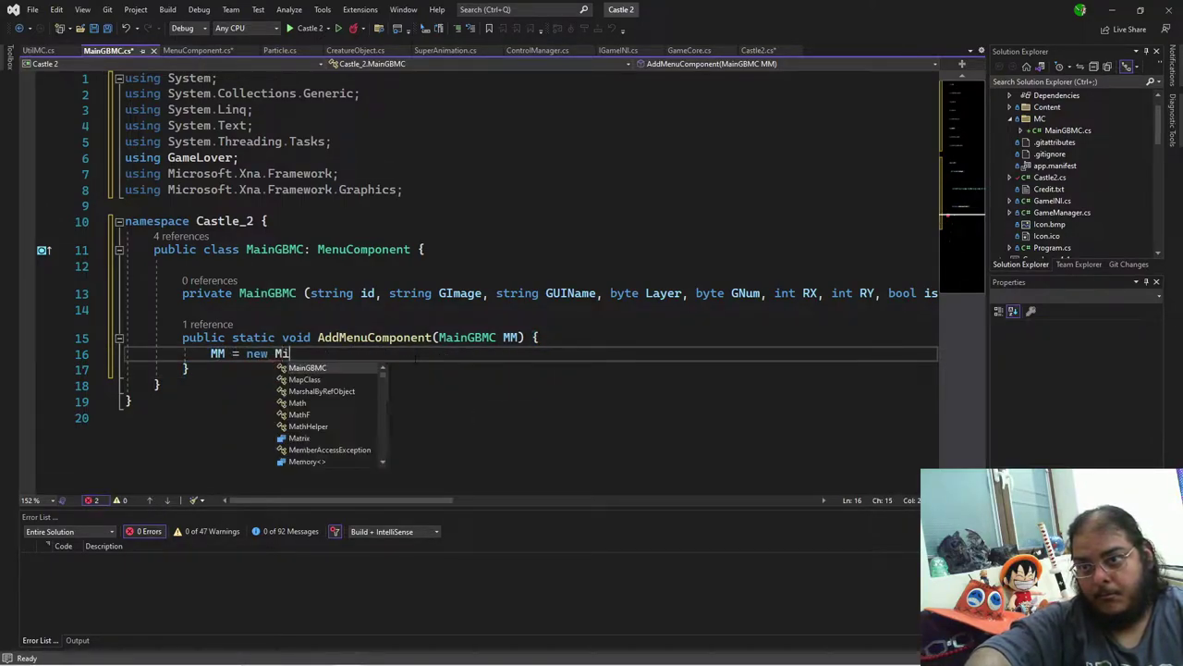
pyautogui.press('BackSpace')
pyautogui.press('BackSpace')
pyautogui.write('ainGB')
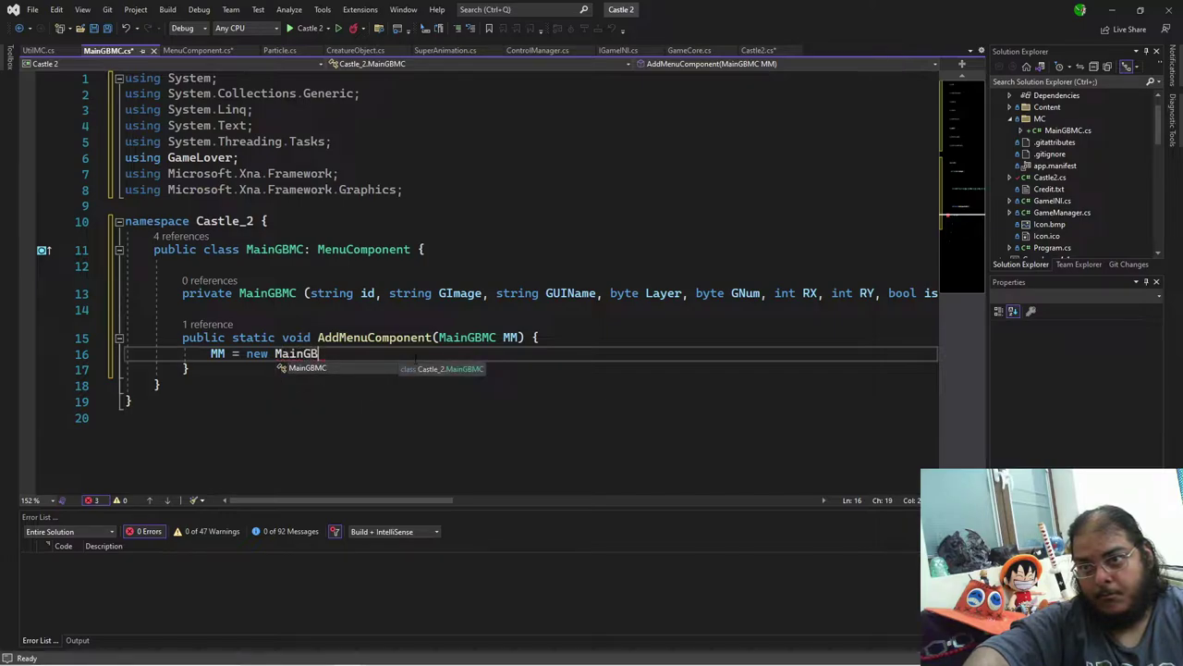
pyautogui.write('MC(')
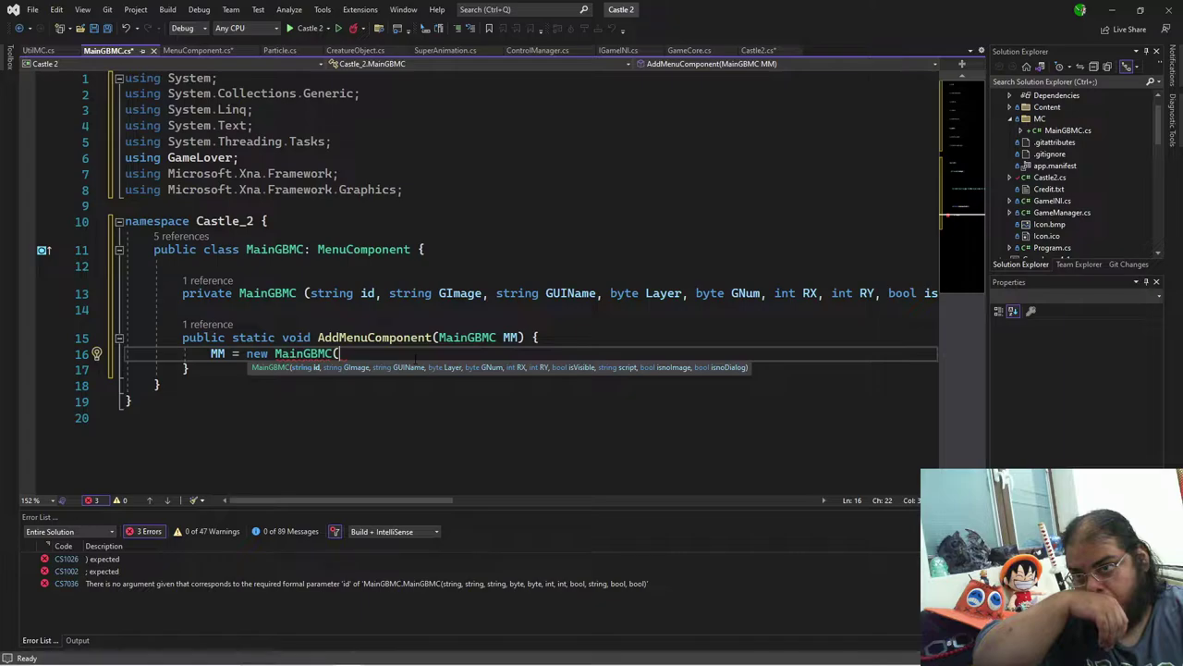
# Step: Enter "MainGB" as the id and "GUI" as the GImage argument of the new MainGBMC call
pyautogui.write('"Main')
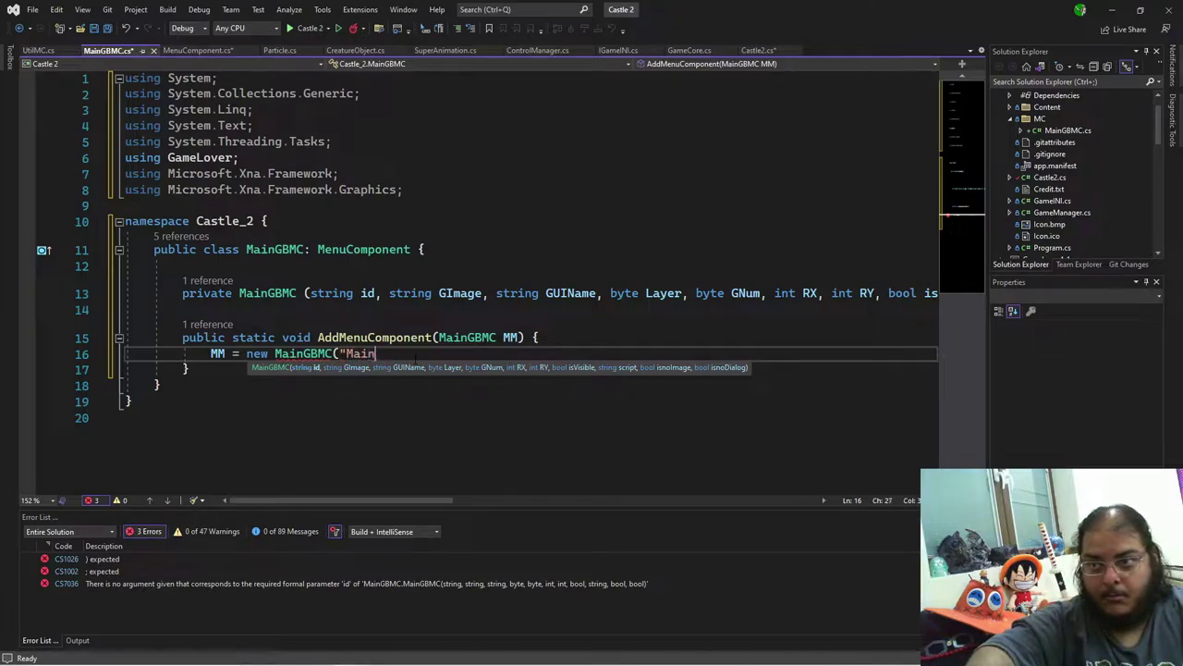
pyautogui.write('GB", ')
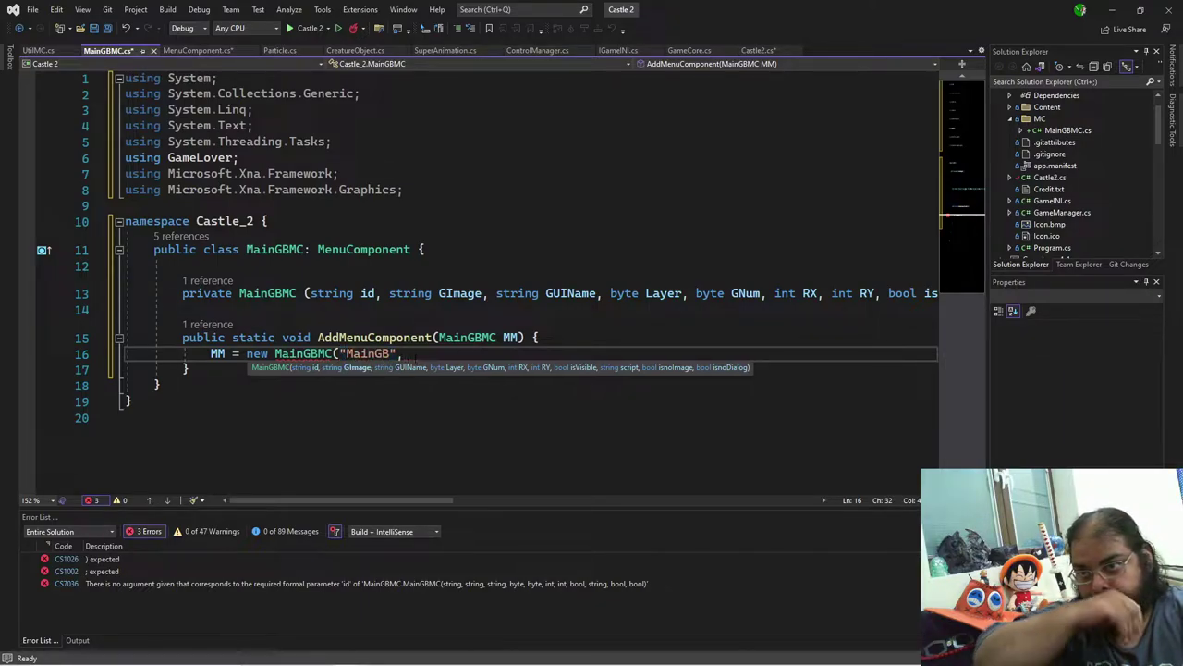
pyautogui.write('"')
pyautogui.write('GUI"')
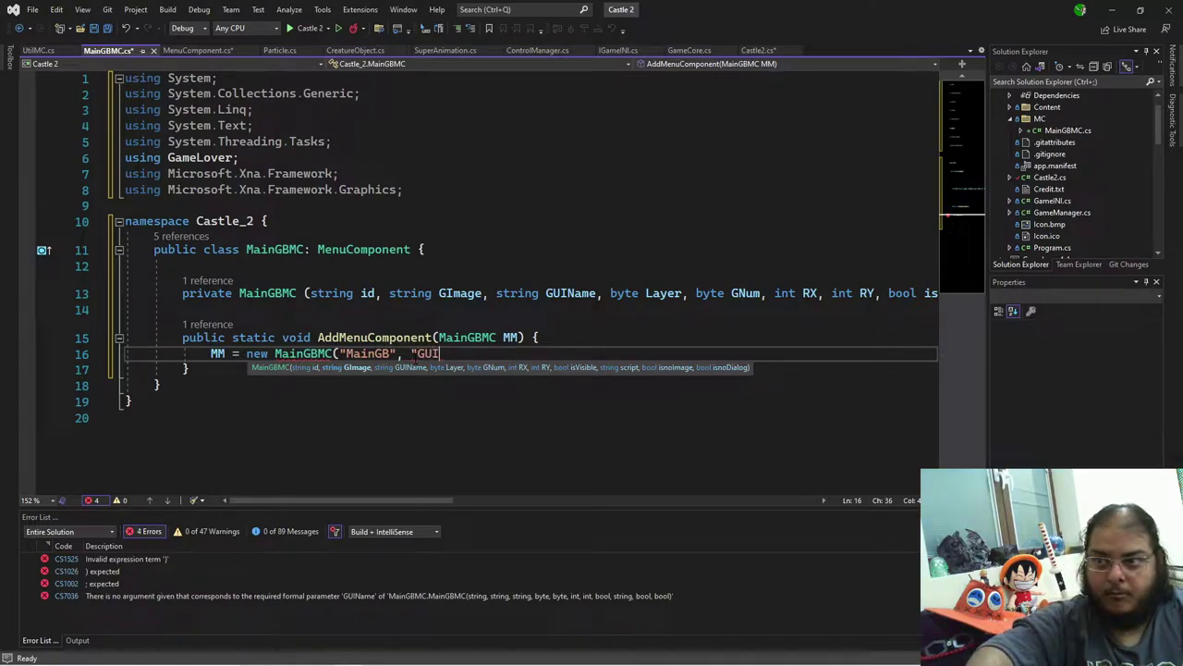
pyautogui.write(',')
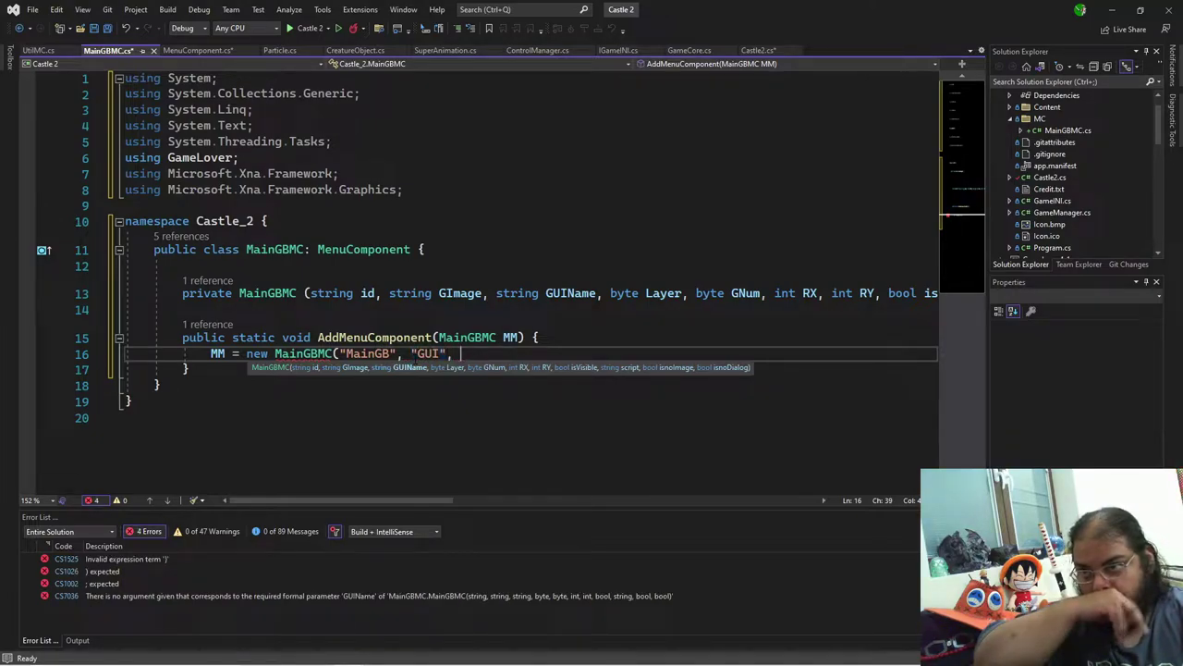
# Step: Switch to Map Simulator, close the ScriptWizard, and look up the GUI names stored for GUI.png in the project's main info
pyautogui.hotkey('alt', 'Tab')
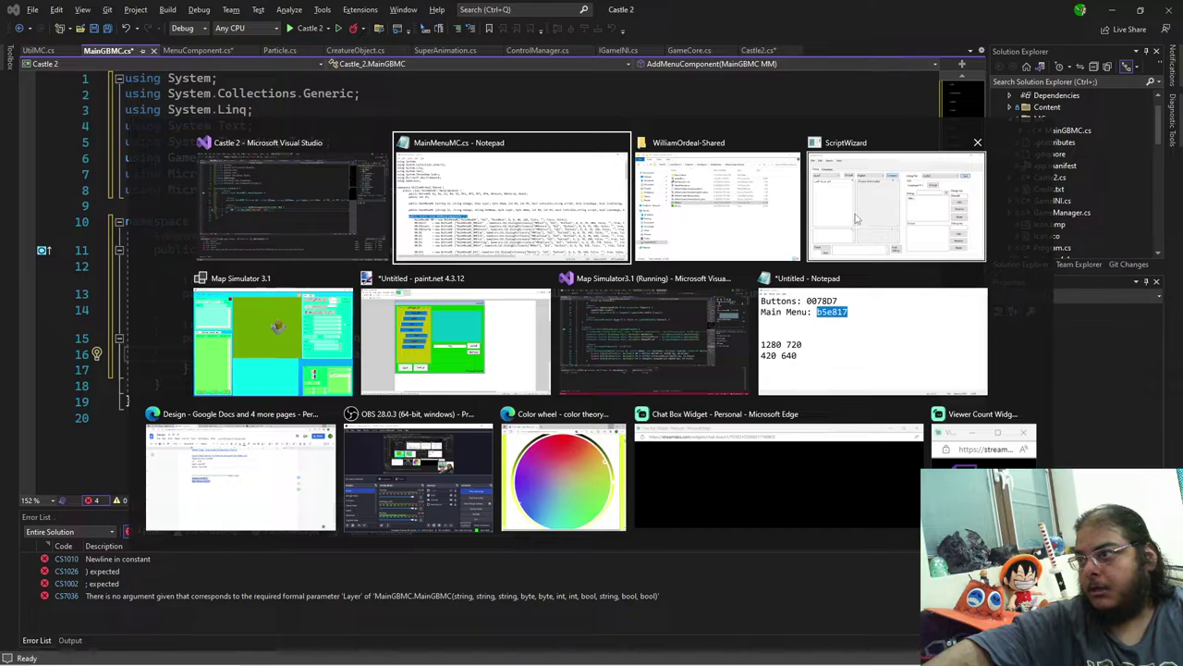
pyautogui.click(912, 167)
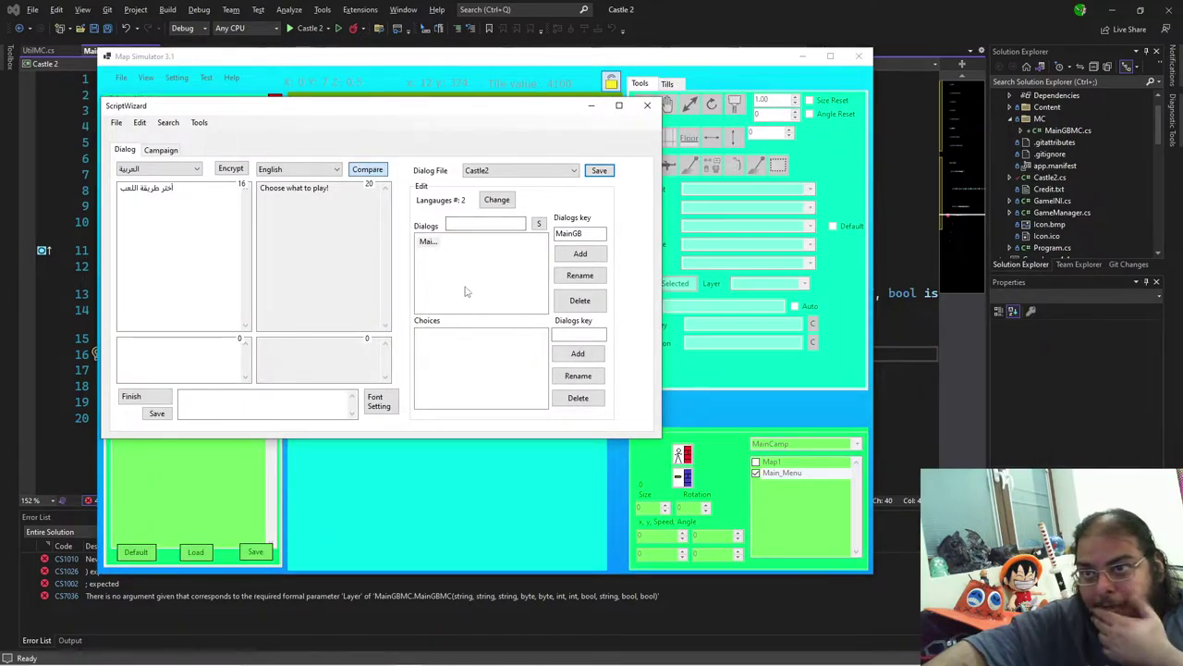
pyautogui.click(648, 104)
pyautogui.click(123, 82)
pyautogui.click(155, 212)
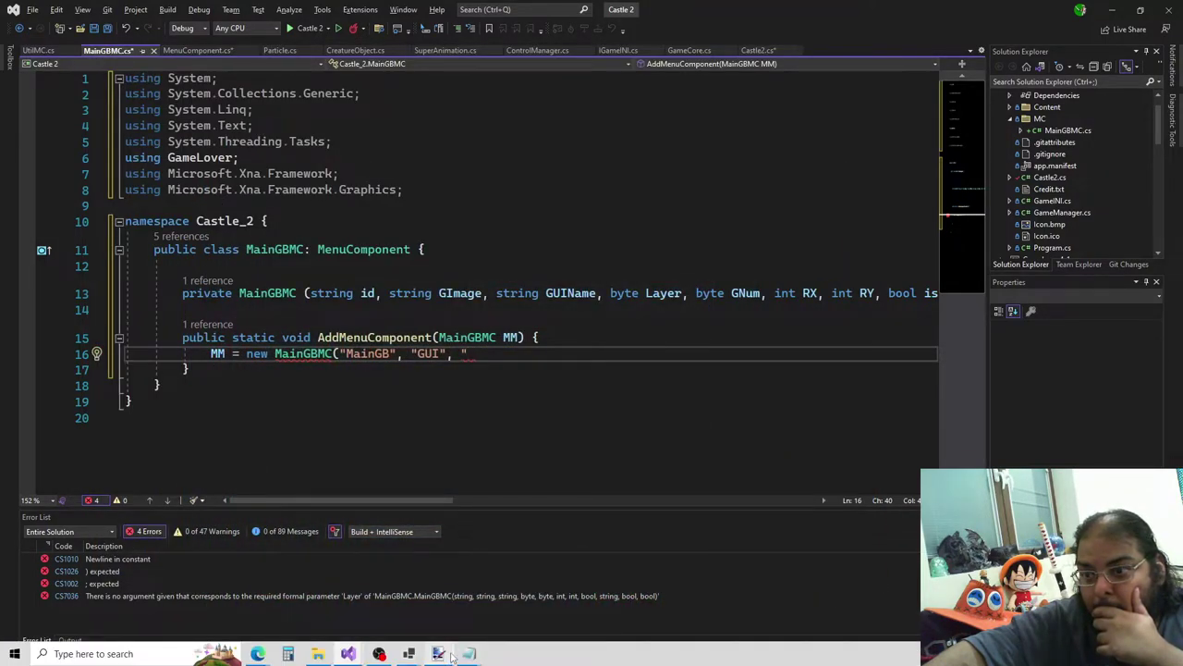
pyautogui.moveTo(408, 654)
pyautogui.click(454, 606)
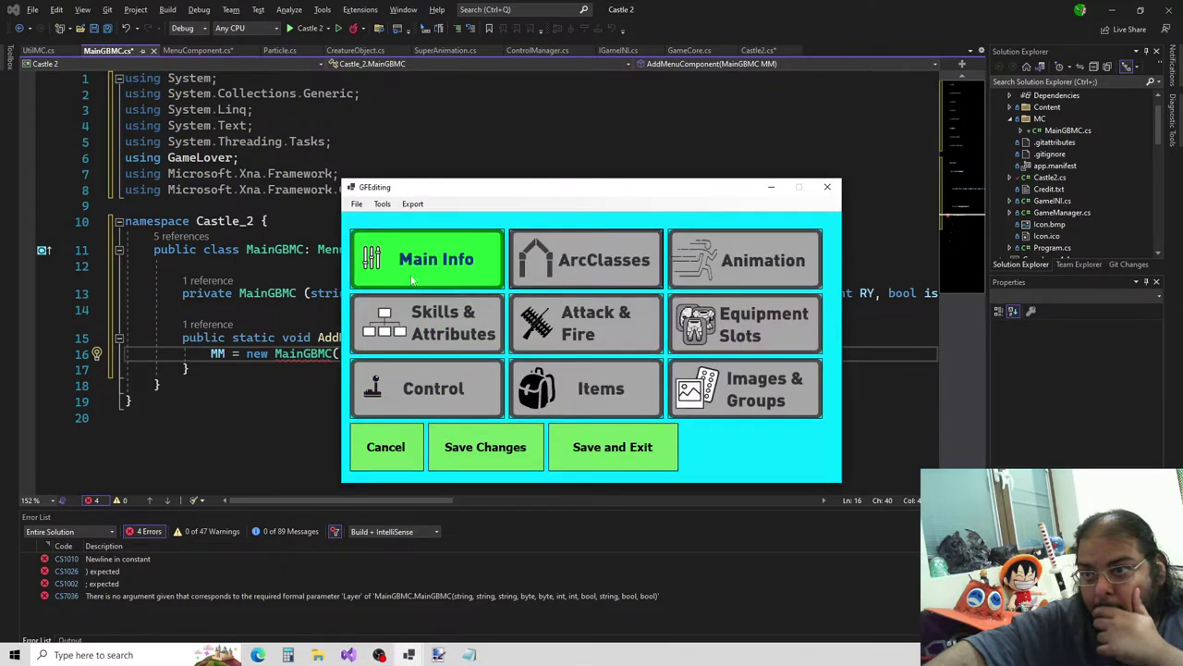
pyautogui.click(435, 258)
pyautogui.click(160, 84)
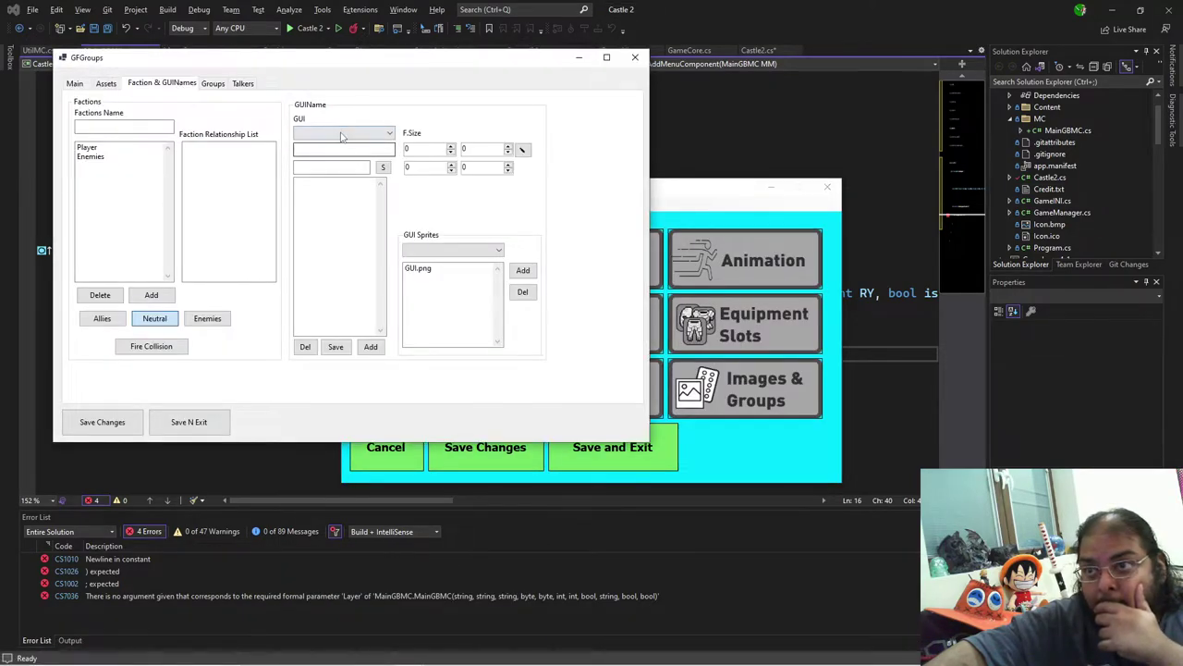
pyautogui.click(343, 133)
pyautogui.click(329, 146)
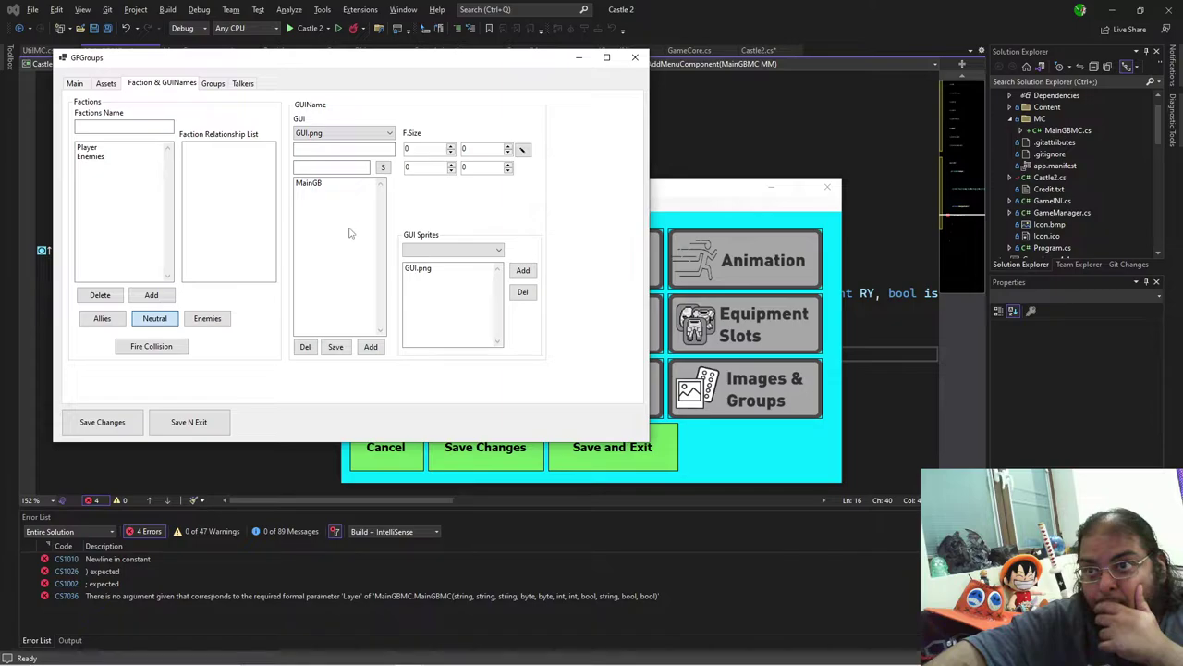
# Step: Back in MainGBMC.cs, continue the MainGBMC call with the arguments "MainGB", 0, 0, 20, 20, true
pyautogui.hotkey('alt', 'Tab')
pyautogui.write('MainGB", ')
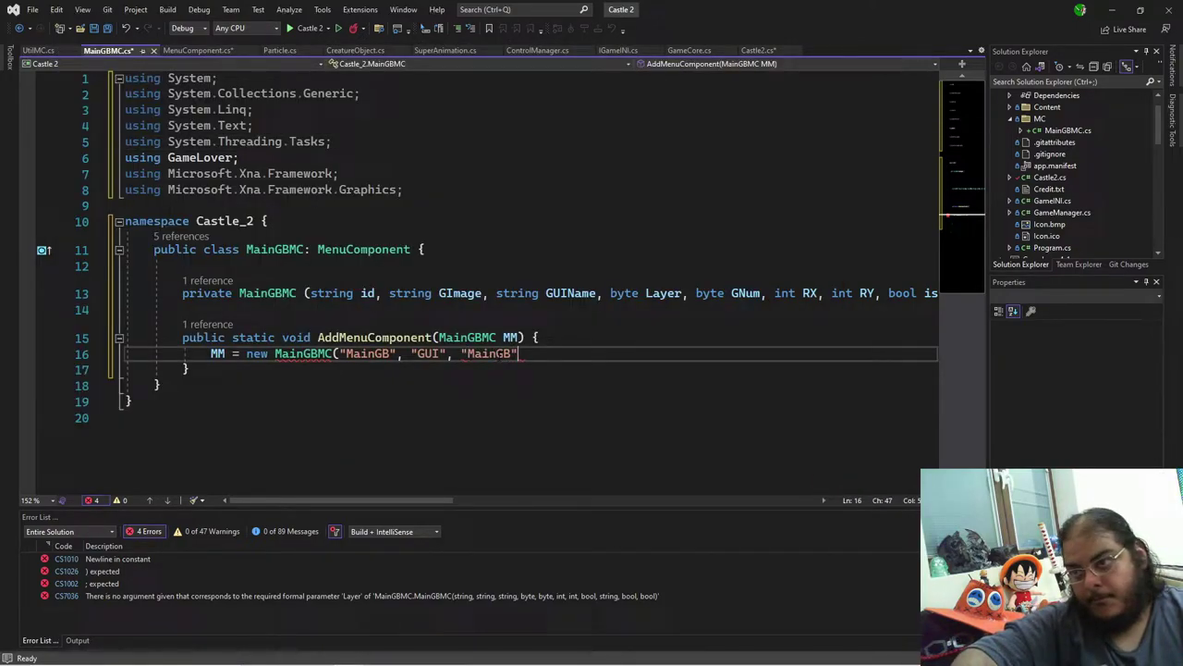
pyautogui.write('0')
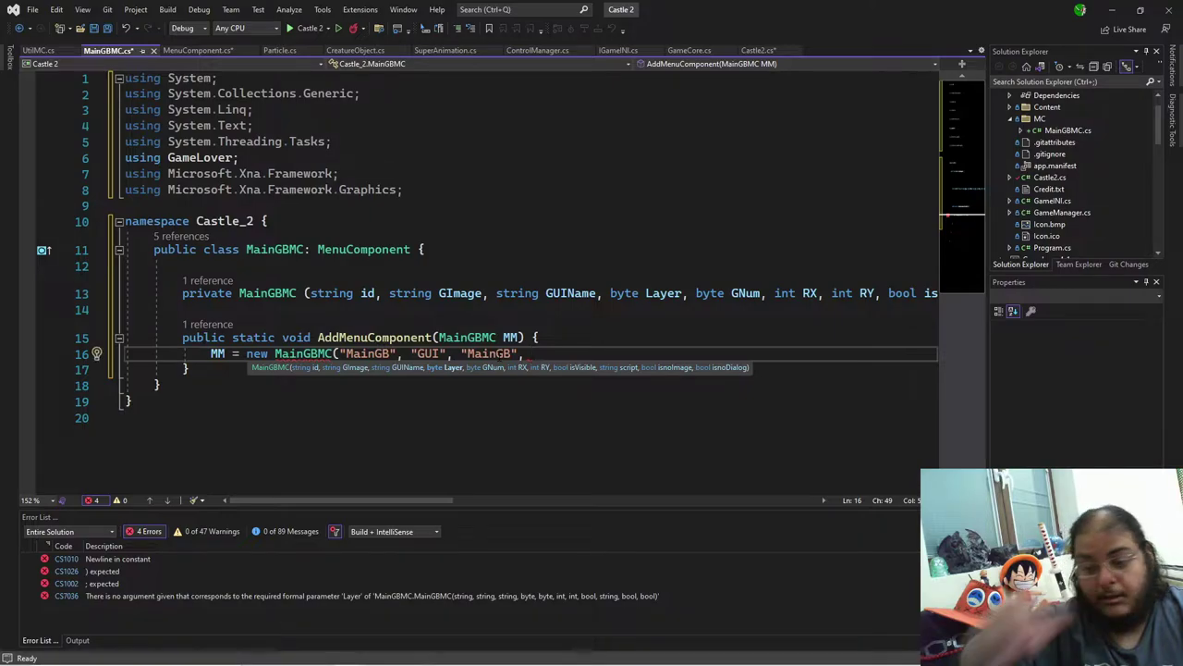
pyautogui.write(', -')
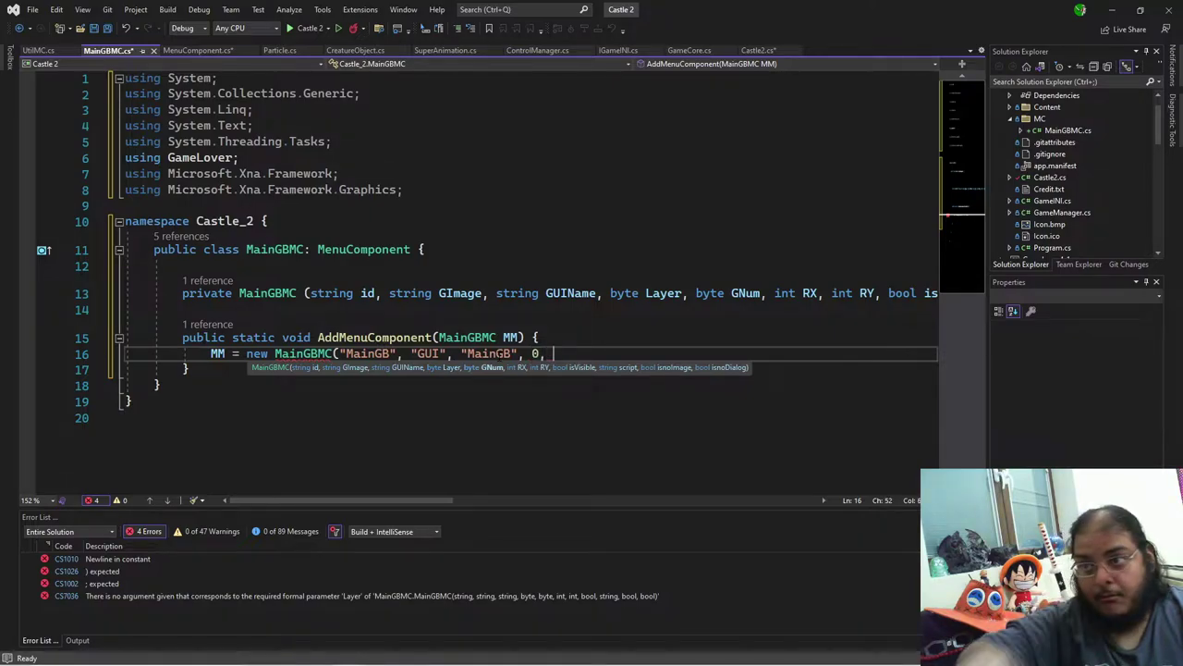
pyautogui.press('BackSpace')
pyautogui.write('0, 0,')
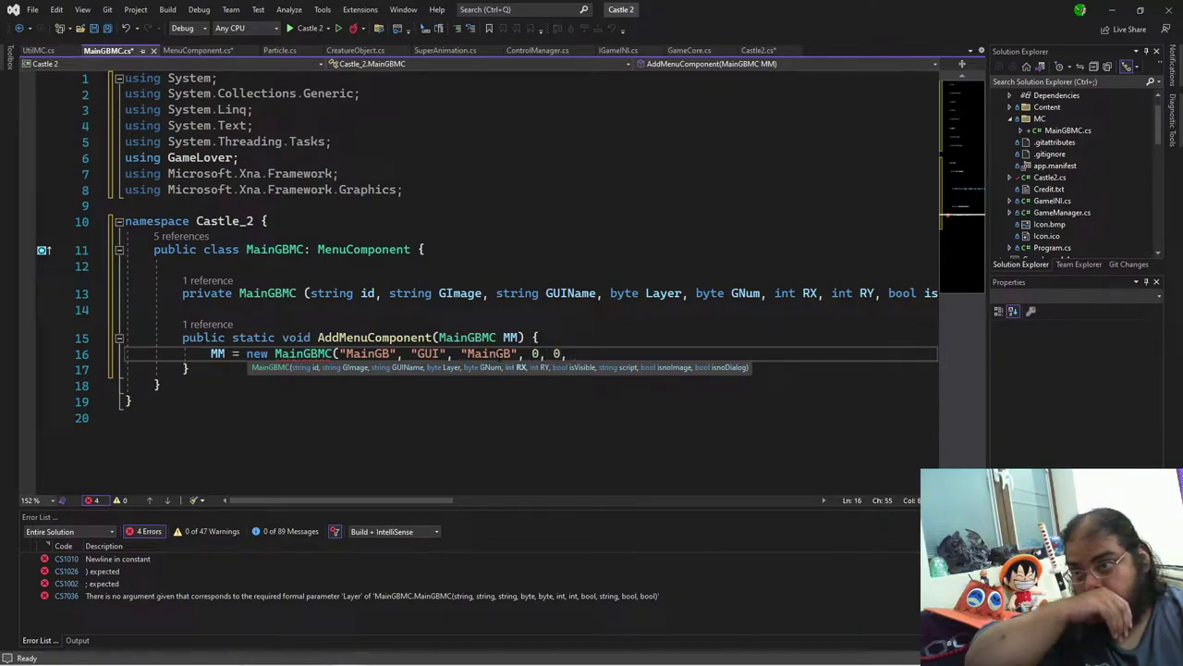
pyautogui.write('20, 20,')
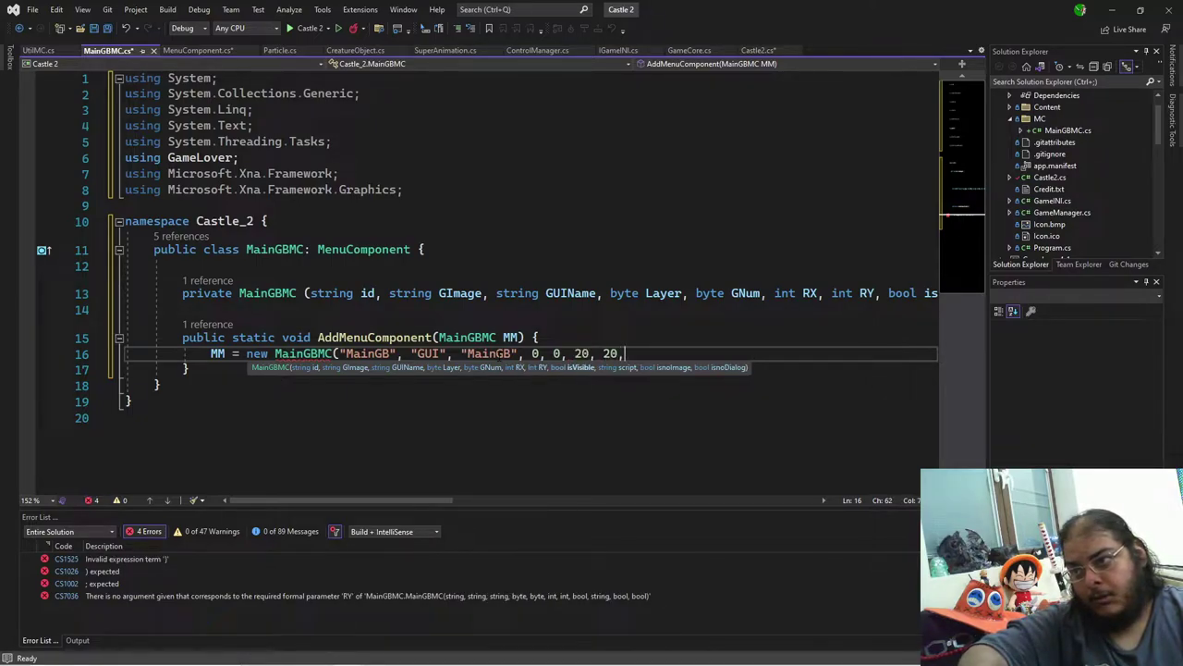
pyautogui.write(' true,')
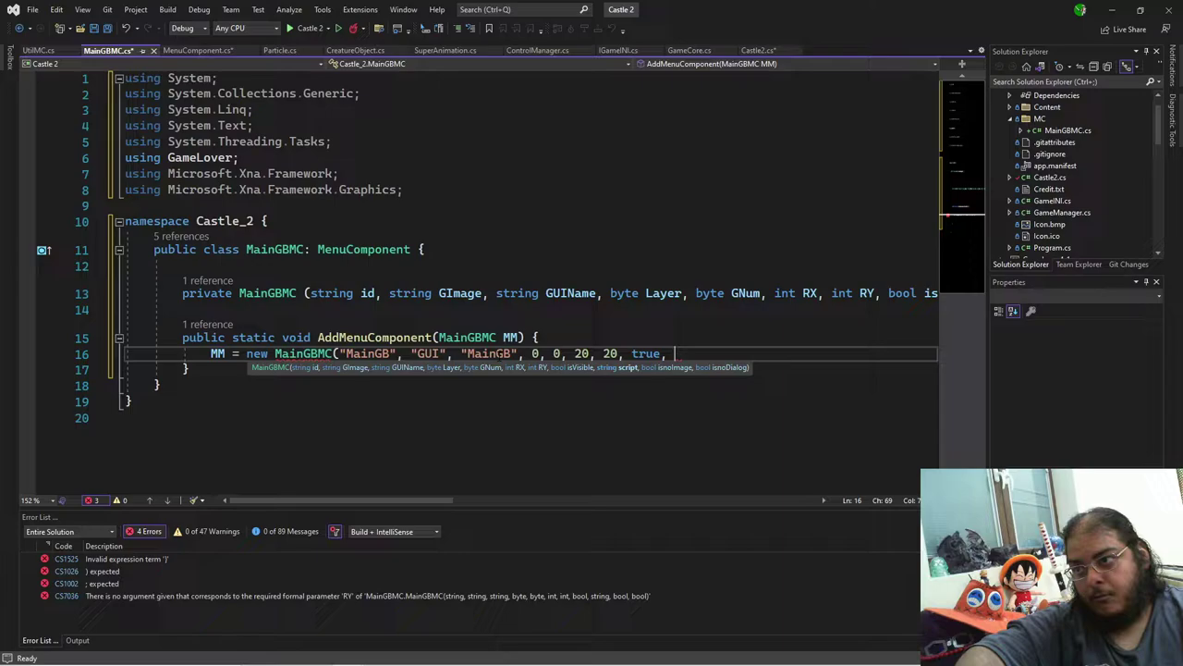
# Step: Remove the string script parameter from the MainGBMC constructor's signature
pyautogui.hotkey('ctrl', 'End')
pyautogui.moveTo(412, 501); pyautogui.dragTo(532, 524)
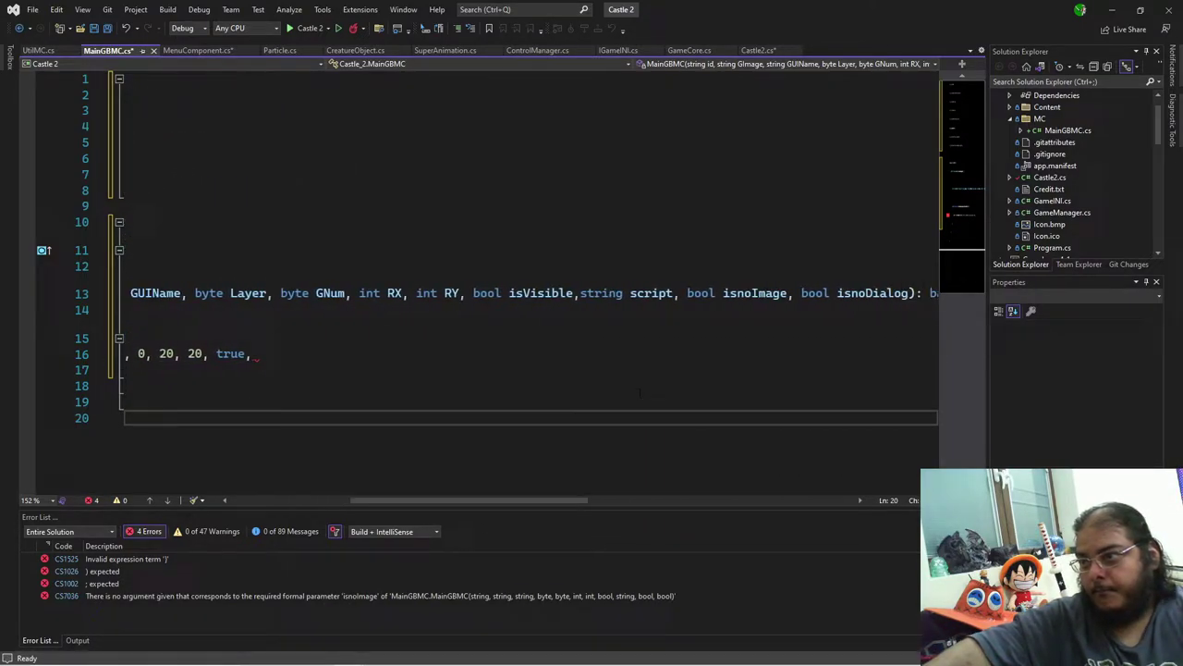
pyautogui.moveTo(686, 293); pyautogui.dragTo(581, 293)
pyautogui.press('BackSpace')
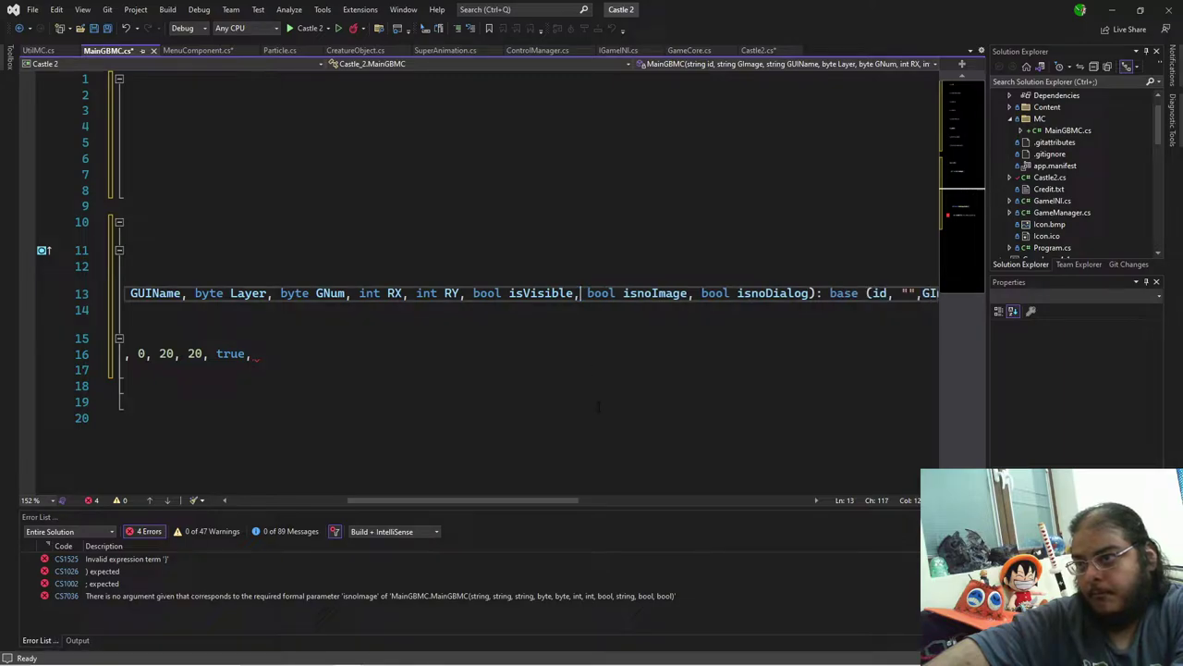
# Step: Finish the MainGBMC call in AddMenuComponent with false, false); and add an empty line below it
pyautogui.moveTo(518, 504); pyautogui.dragTo(376, 506)
pyautogui.click(675, 353)
pyautogui.press('BackSpace')
pyautogui.press('BackSpace')
pyautogui.write(',')
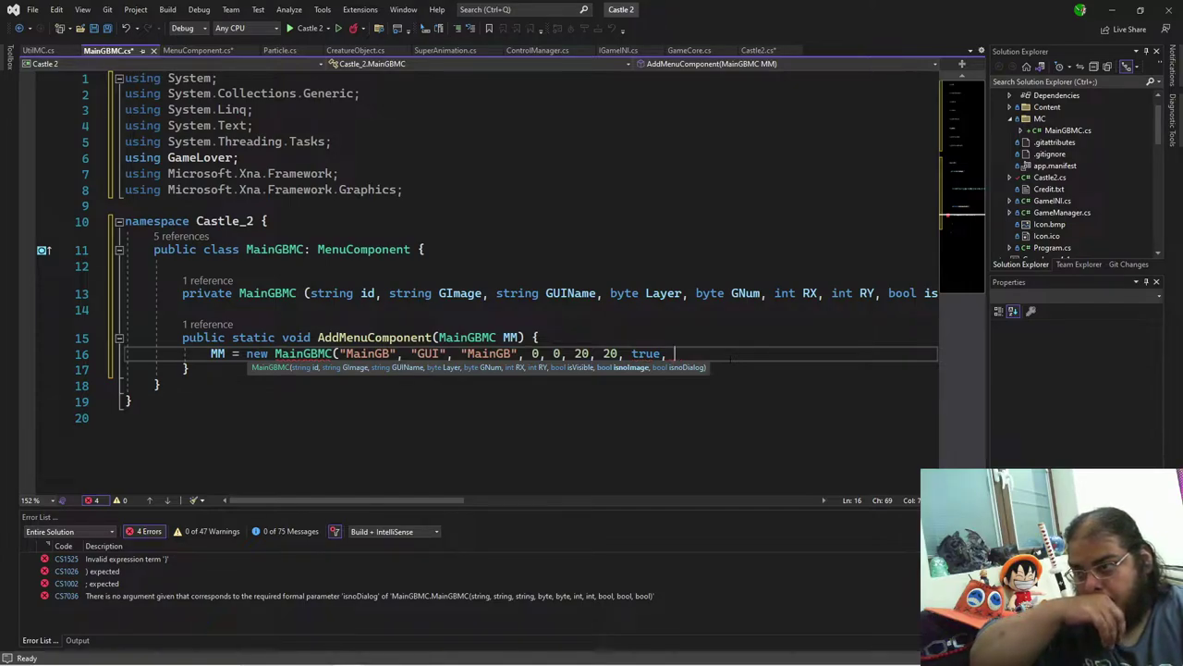
pyautogui.write(' false, ')
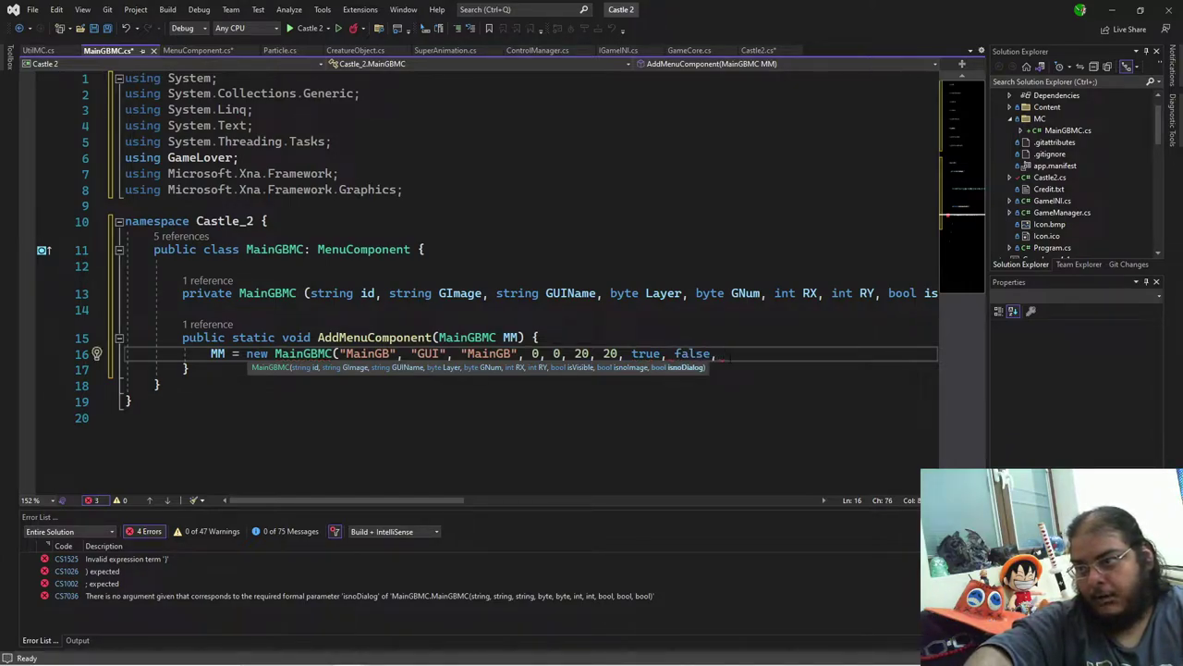
pyautogui.write('false);')
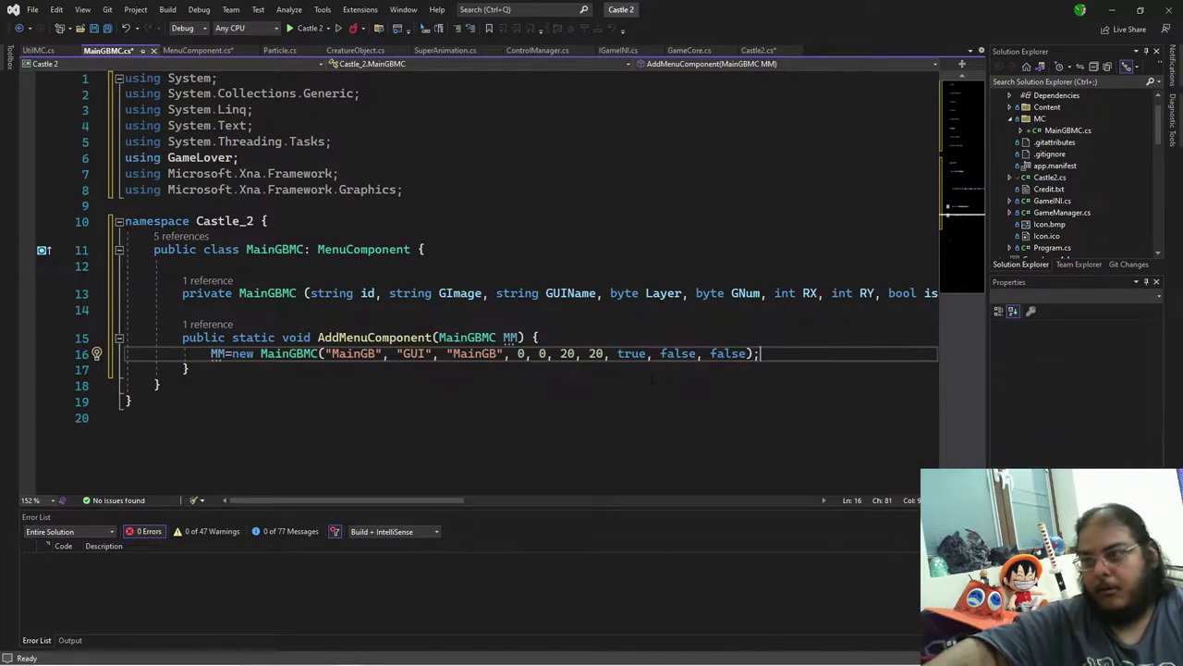
pyautogui.press('Return')
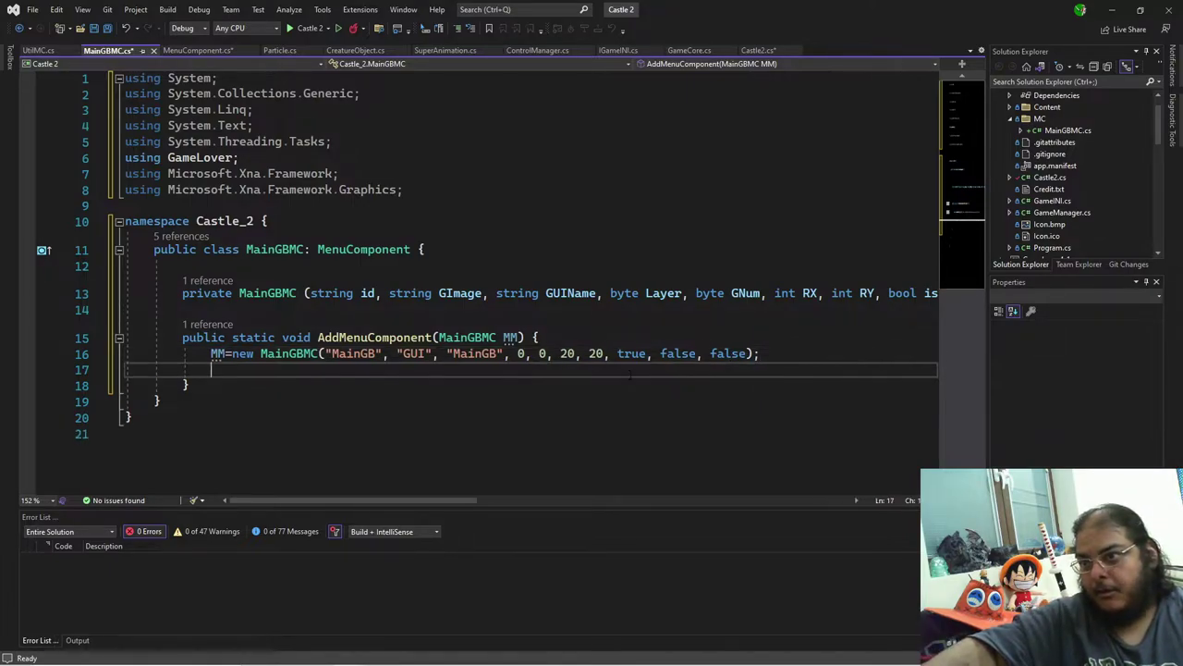
pyautogui.hotkey('alt', 'Tab')
pyautogui.hotkey('alt', 'Tab')
pyautogui.hotkey('alt', 'Tab')
pyautogui.press('Tab')
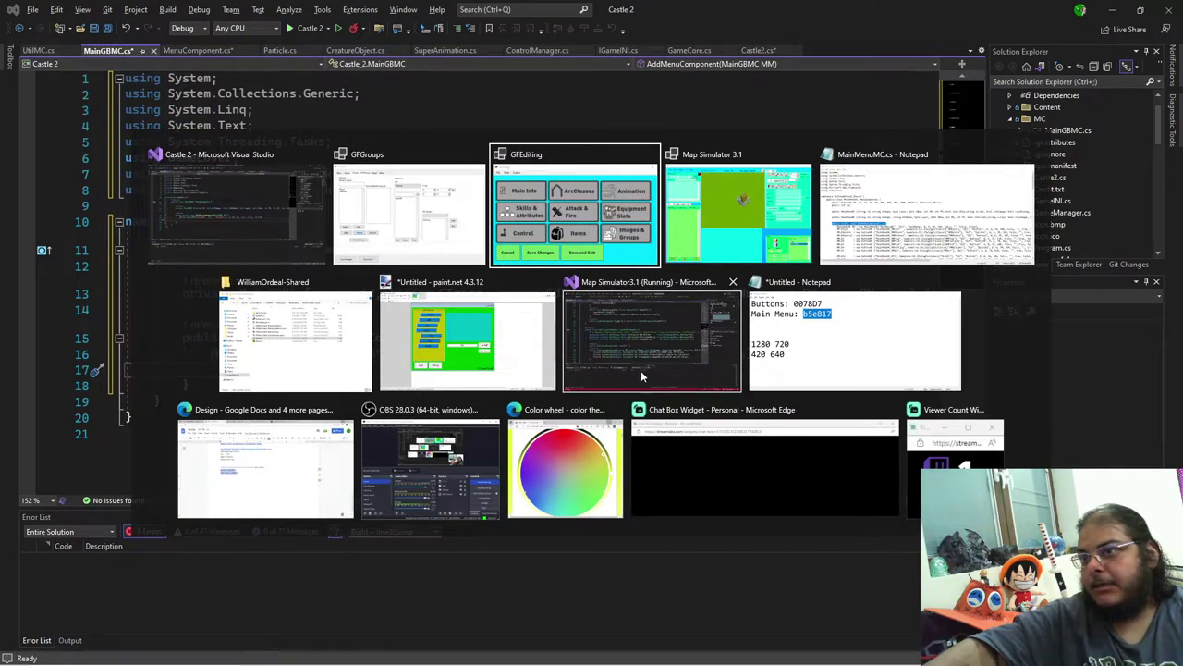
pyautogui.click(59, 323)
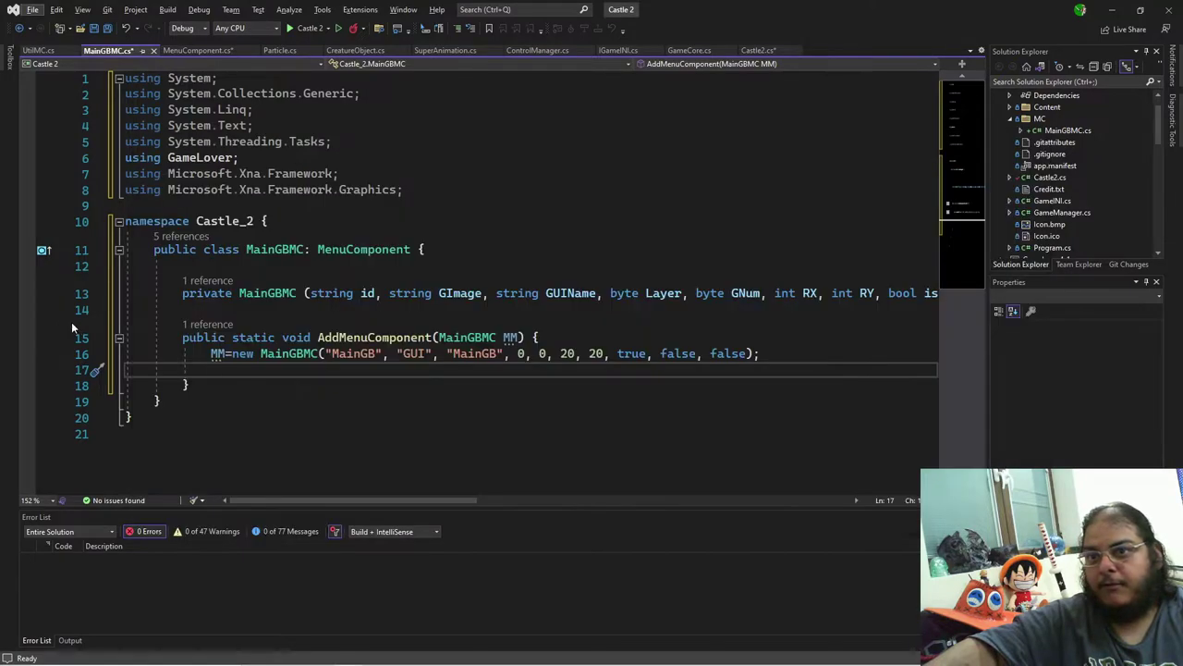
# Step: Change the isnoDialog argument of the MainGBMC call to true
pyautogui.click(663, 354)
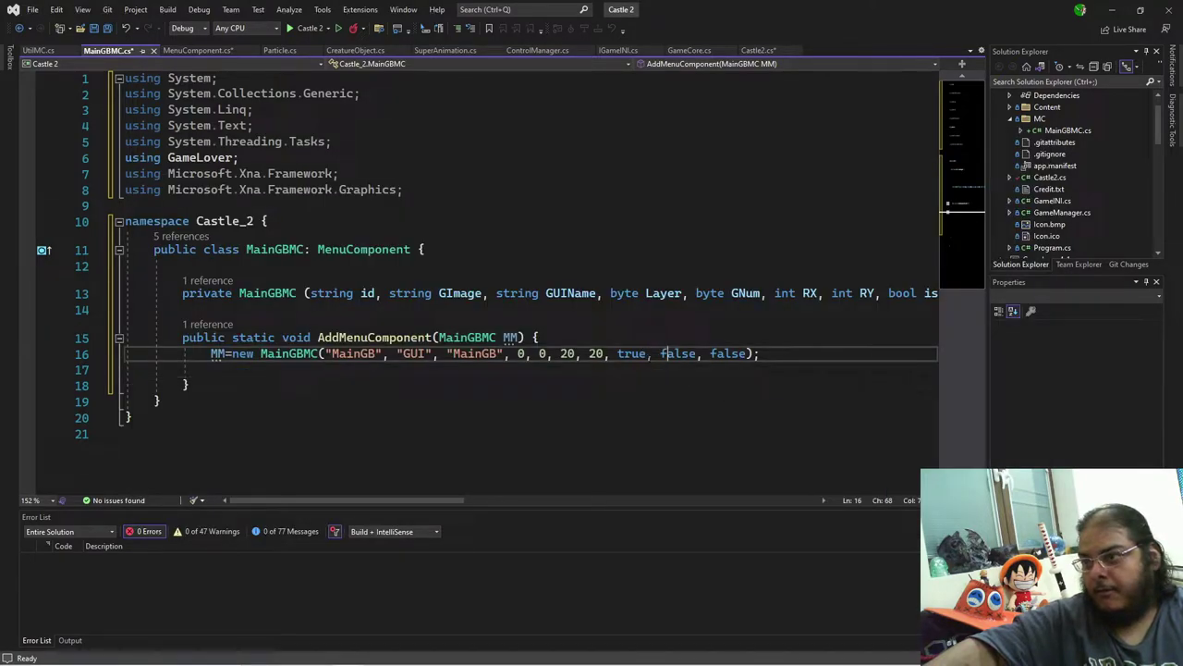
pyautogui.click(704, 353)
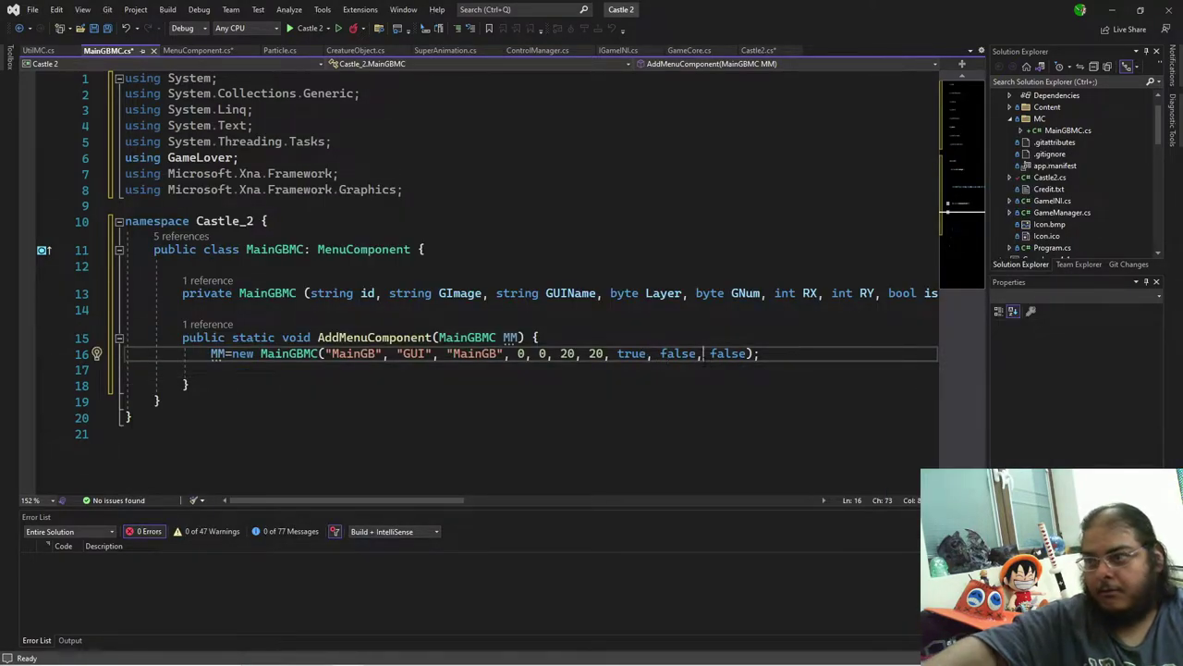
pyautogui.hotkey('ctrl', 'shift', 'space')
pyautogui.click(711, 353)
pyautogui.hotkey('shift', 'Right')
pyautogui.hotkey('shift', 'Right')
pyautogui.hotkey('shift', 'Right')
pyautogui.hotkey('shift', 'Right')
pyautogui.hotkey('shift', 'Right')
pyautogui.write('true')
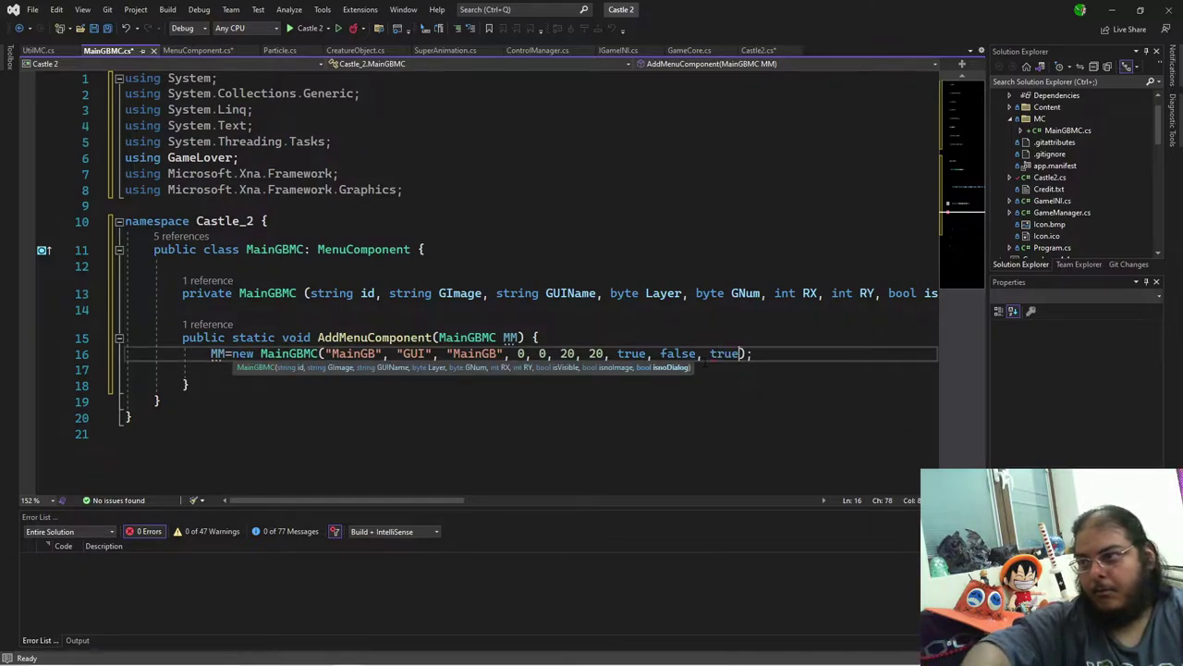
pyautogui.press('Down')
pyautogui.press('Down')
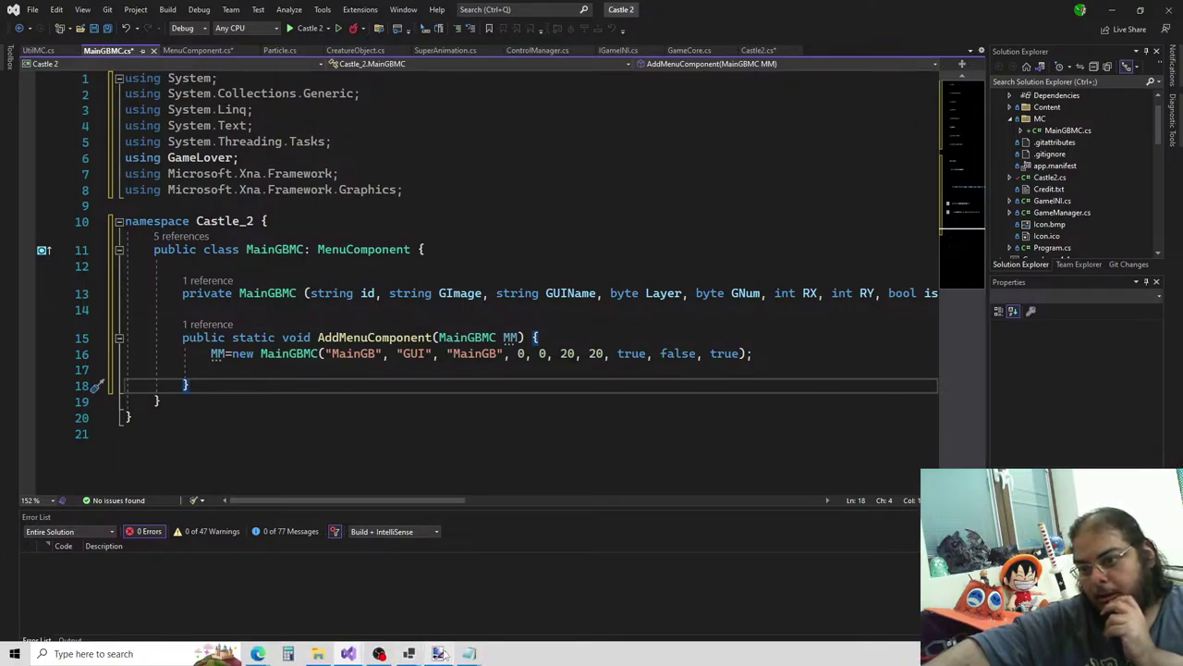
# Step: Examine the MainGBMC constructor's base call, the matching MenuComponent constructor, and the GCaption declaration in MenuComponent.cs
pyautogui.moveTo(442, 654)
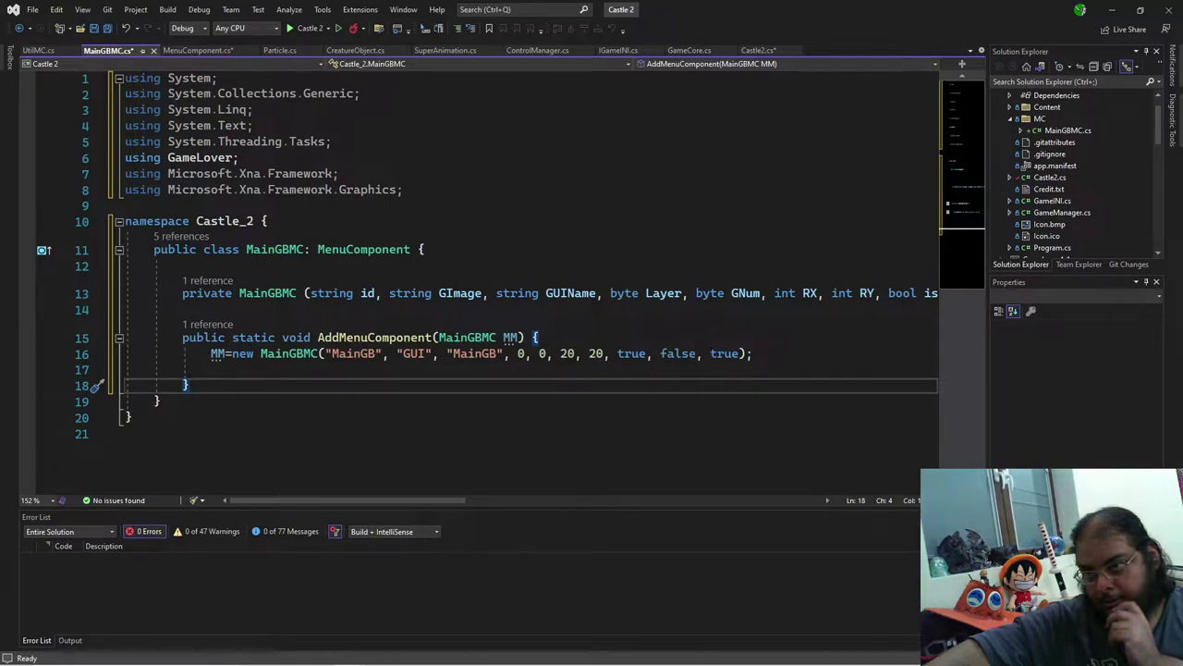
pyautogui.moveTo(446, 505); pyautogui.dragTo(690, 510)
pyautogui.click(476, 293)
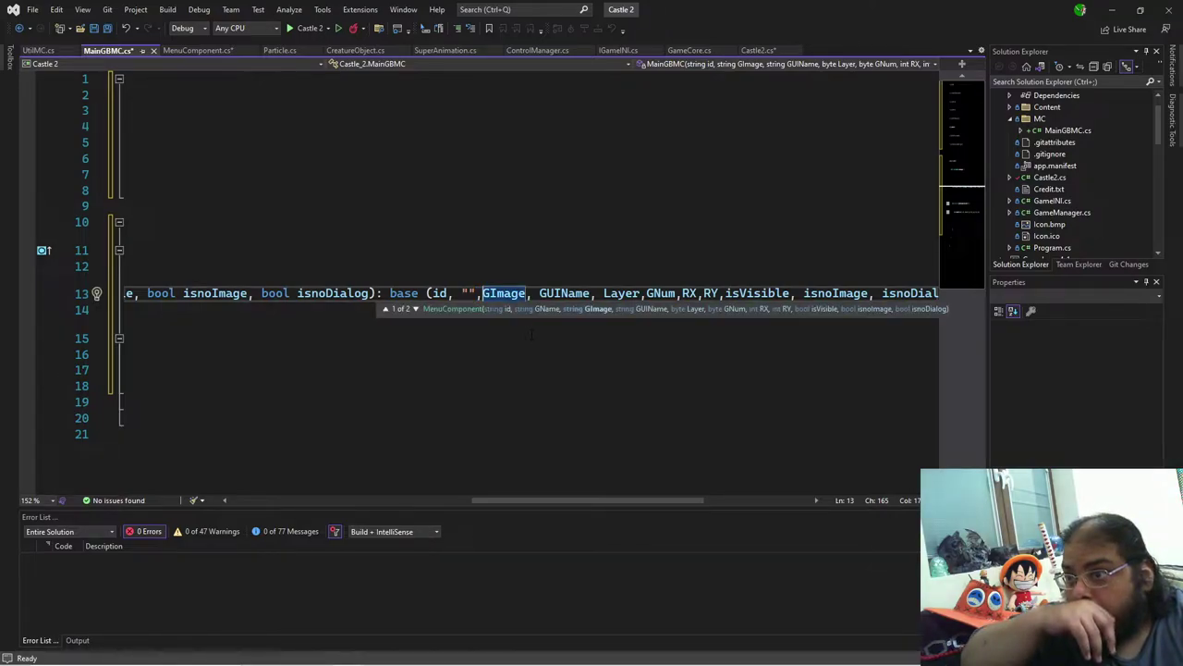
pyautogui.press('Left')
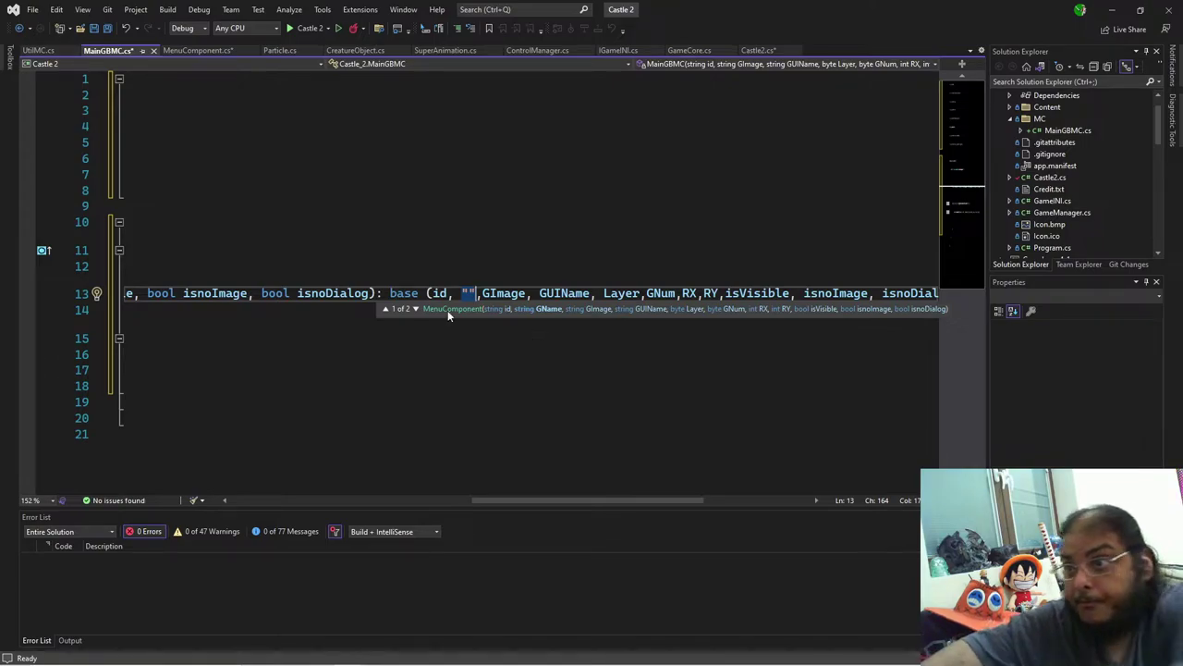
pyautogui.click(404, 293)
pyautogui.press('F12')
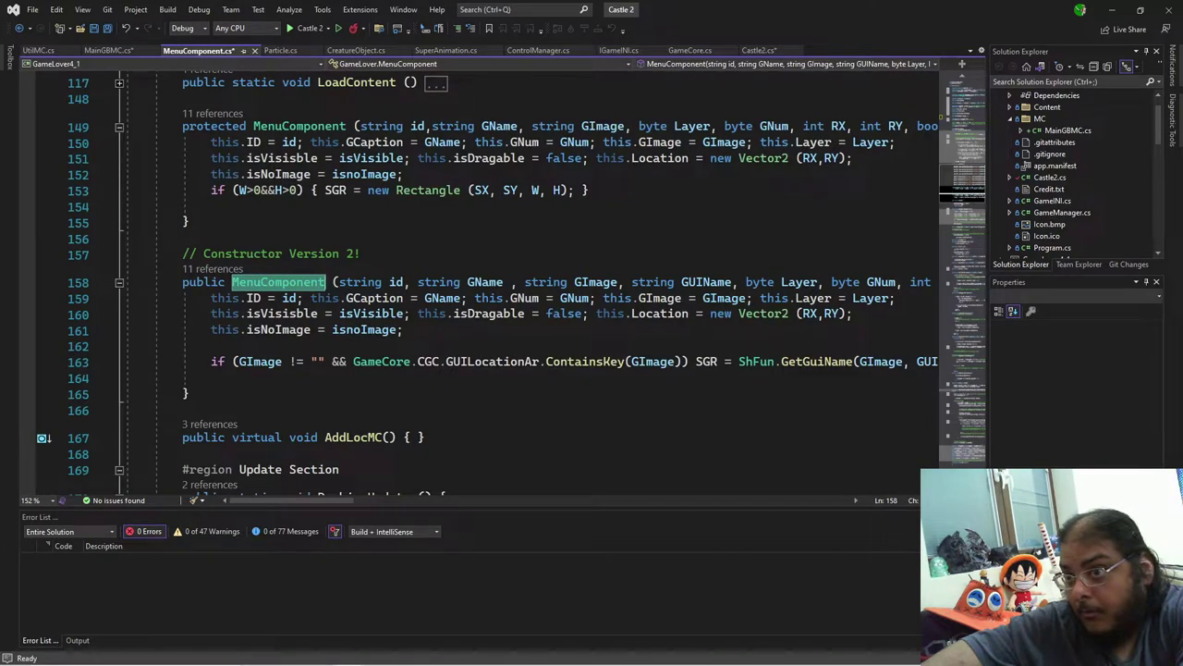
pyautogui.click(388, 298)
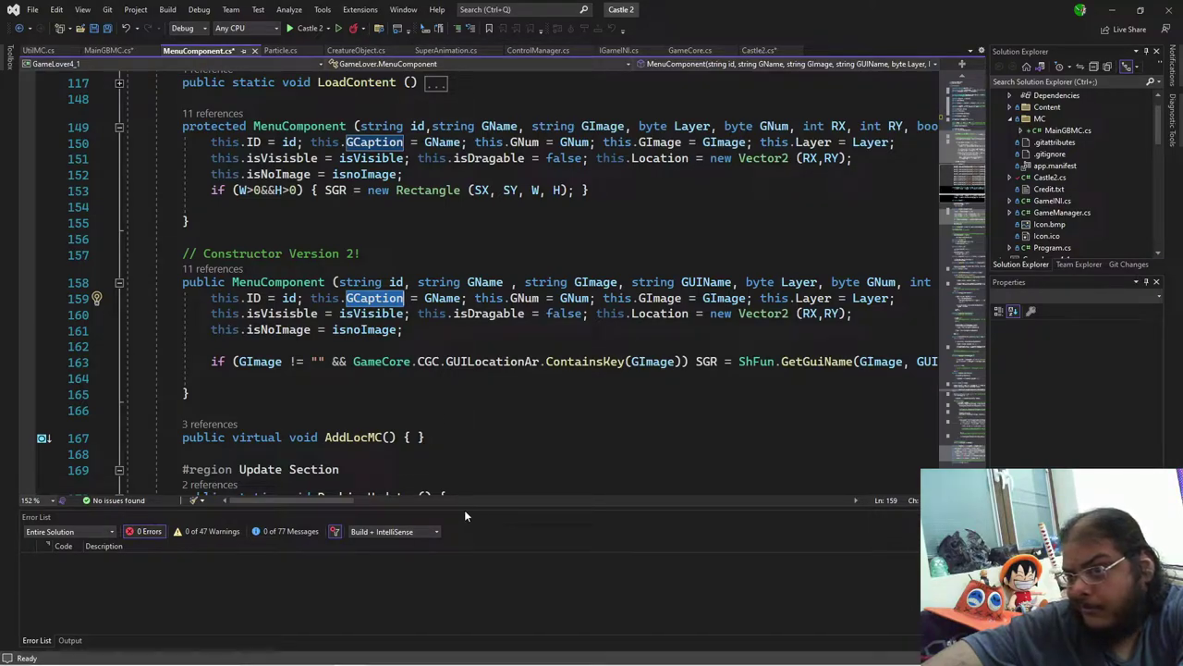
pyautogui.scroll(2, 425, 475)
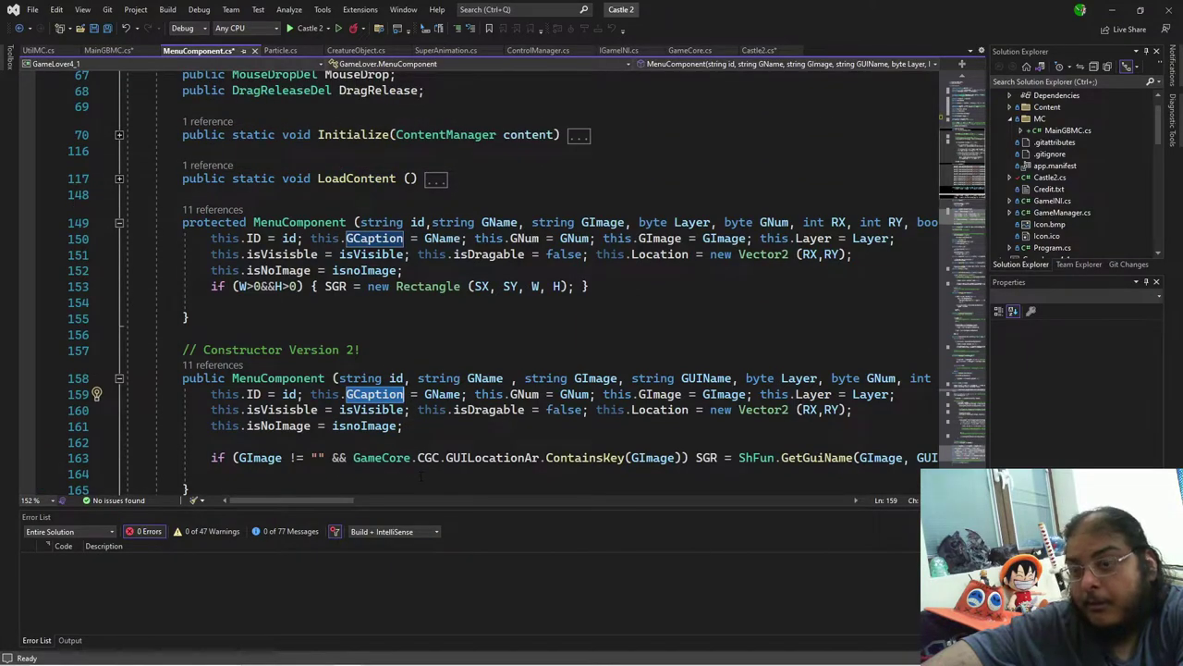
pyautogui.scroll(9, 421, 475)
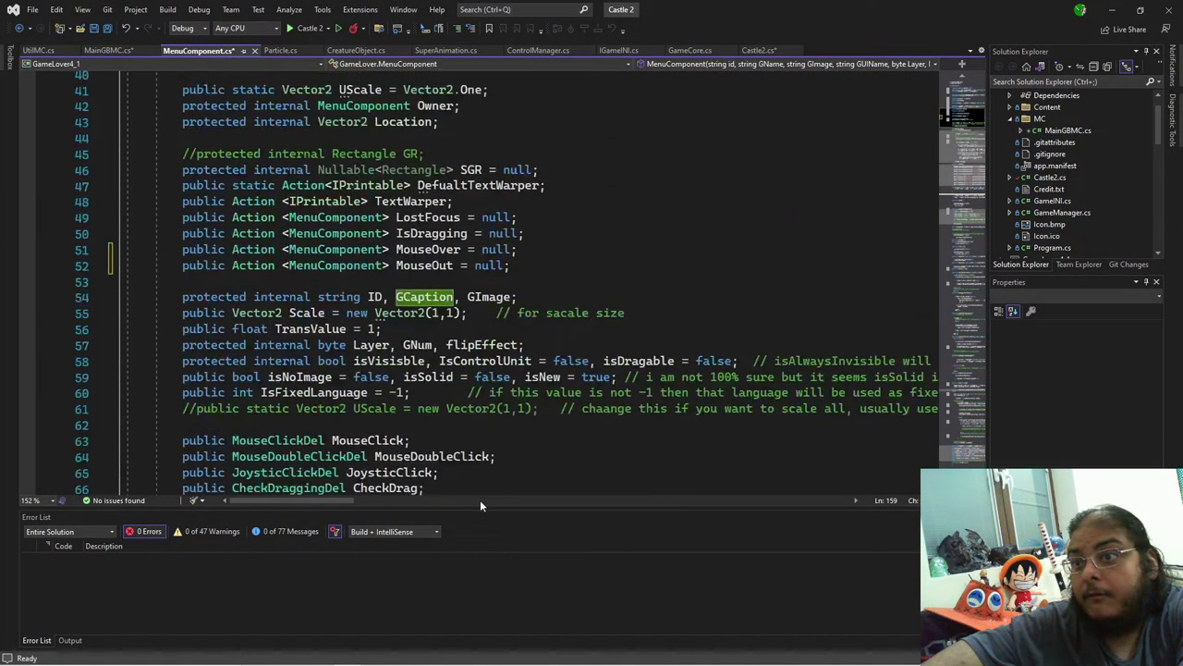
# Step: Find all references to the GCaption field declared in MenuComponent.cs
pyautogui.scroll(1, 480, 499)
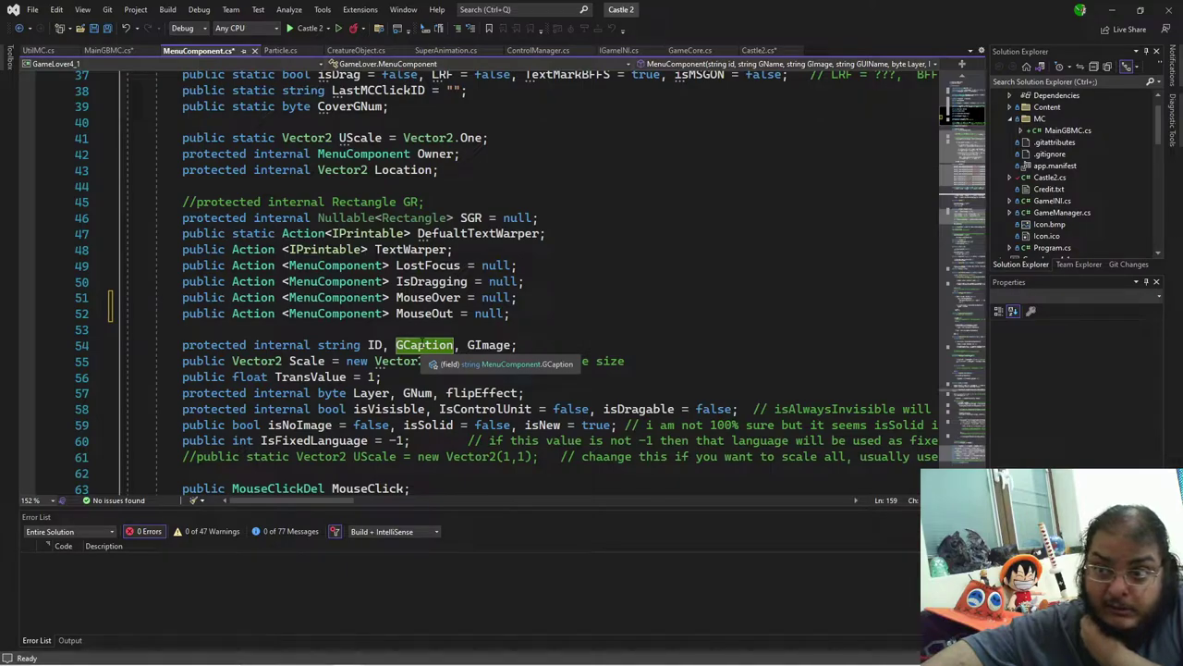
pyautogui.scroll(2, 421, 347)
pyautogui.scroll(2, 429, 363)
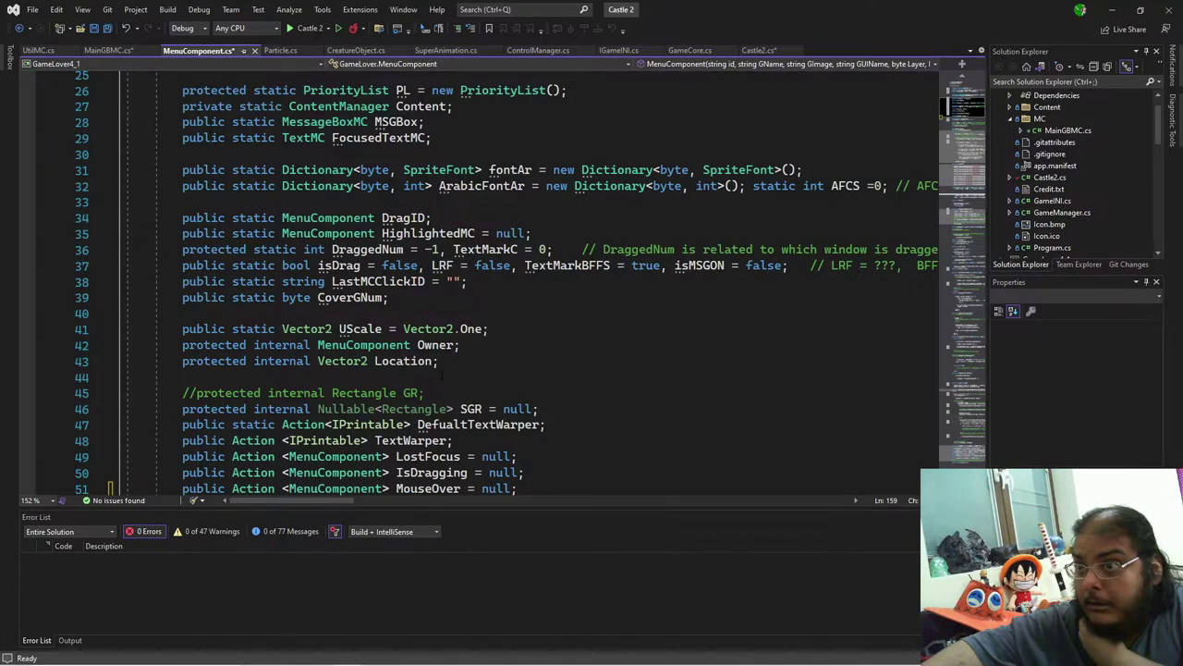
pyautogui.scroll(-5, 441, 369)
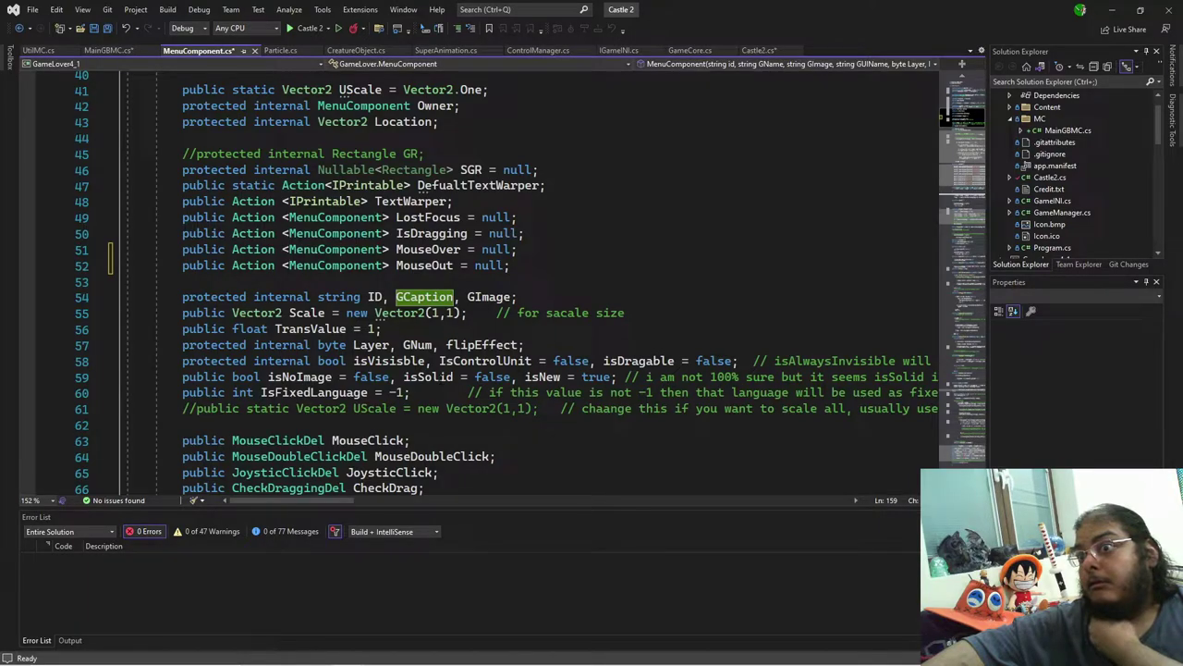
pyautogui.rightClick(409, 289)
pyautogui.click(409, 289)
pyautogui.rightClick(408, 289)
pyautogui.click(424, 297)
pyautogui.doubleClick(424, 297)
pyautogui.rightClick(398, 300)
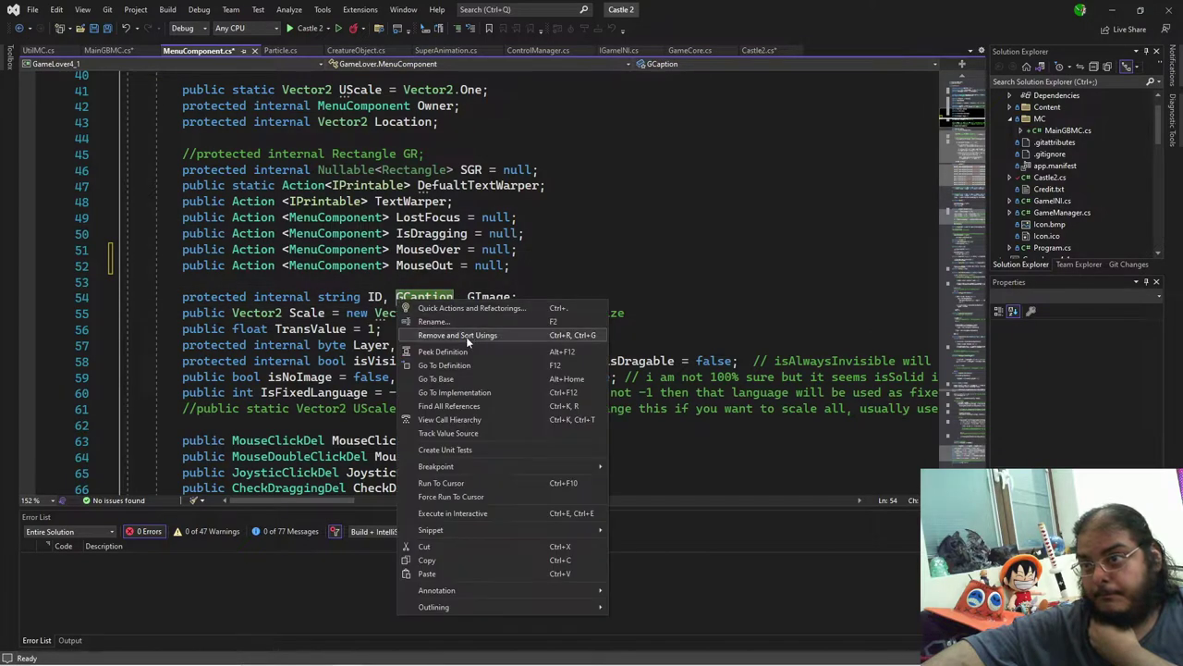
pyautogui.click(477, 408)
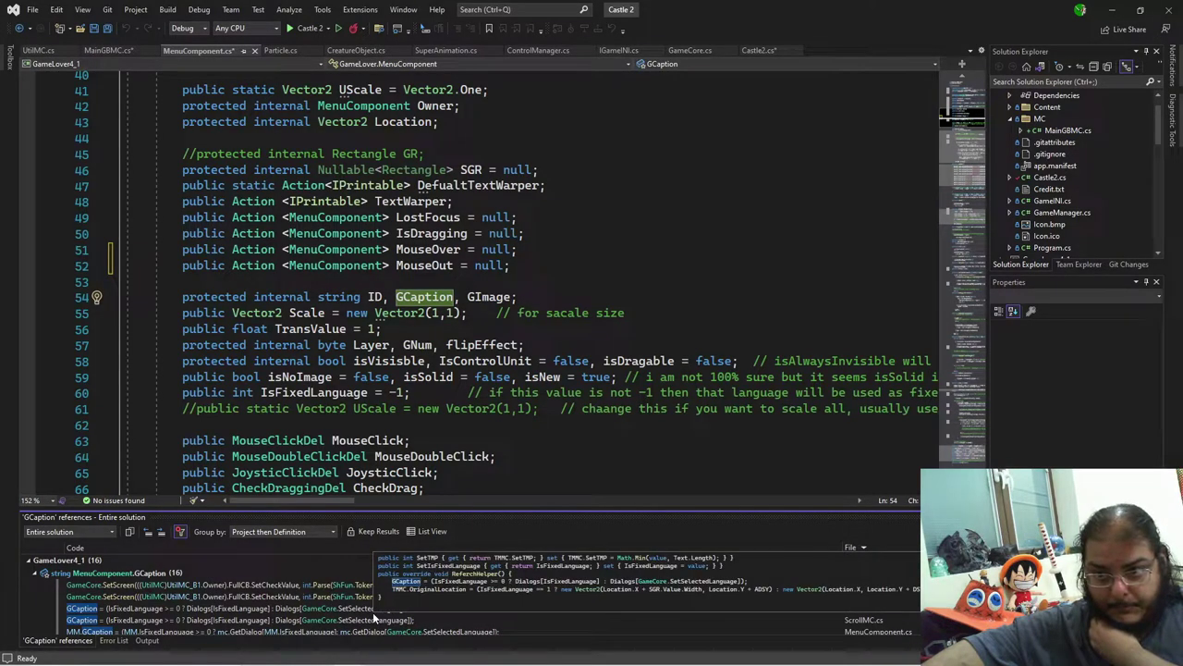
# Step: Examine how GCaption is used in TextMC's ReferchHelper, MenuComponent's SetGName property, and ListMC's ReferchHelper
pyautogui.click(373, 612)
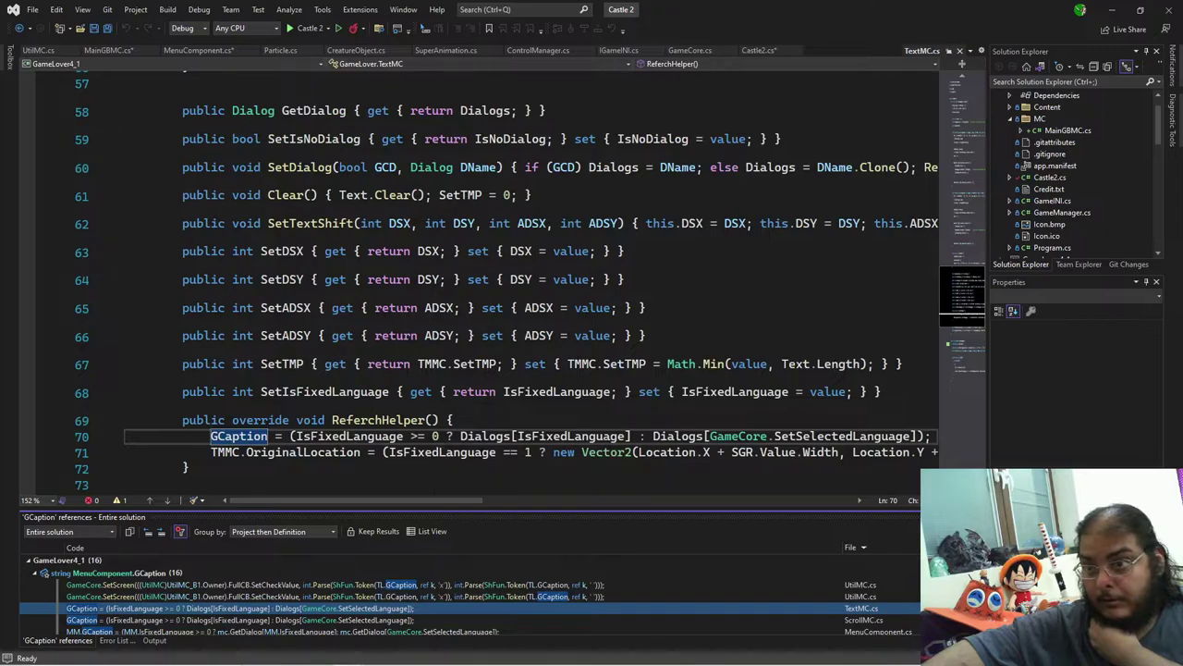
pyautogui.click(417, 502)
pyautogui.moveTo(419, 503)
pyautogui.mouseDown()
pyautogui.moveTo(451, 506)
pyautogui.moveTo(434, 512)
pyautogui.mouseUp()
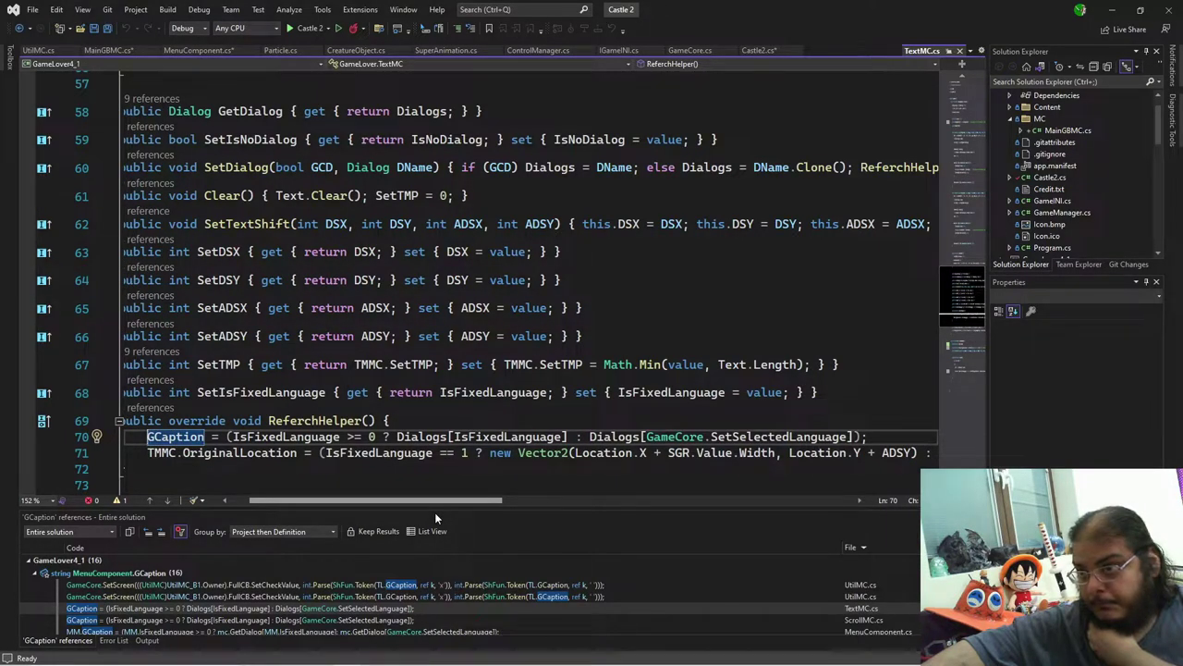
pyautogui.scroll(-3, 351, 602)
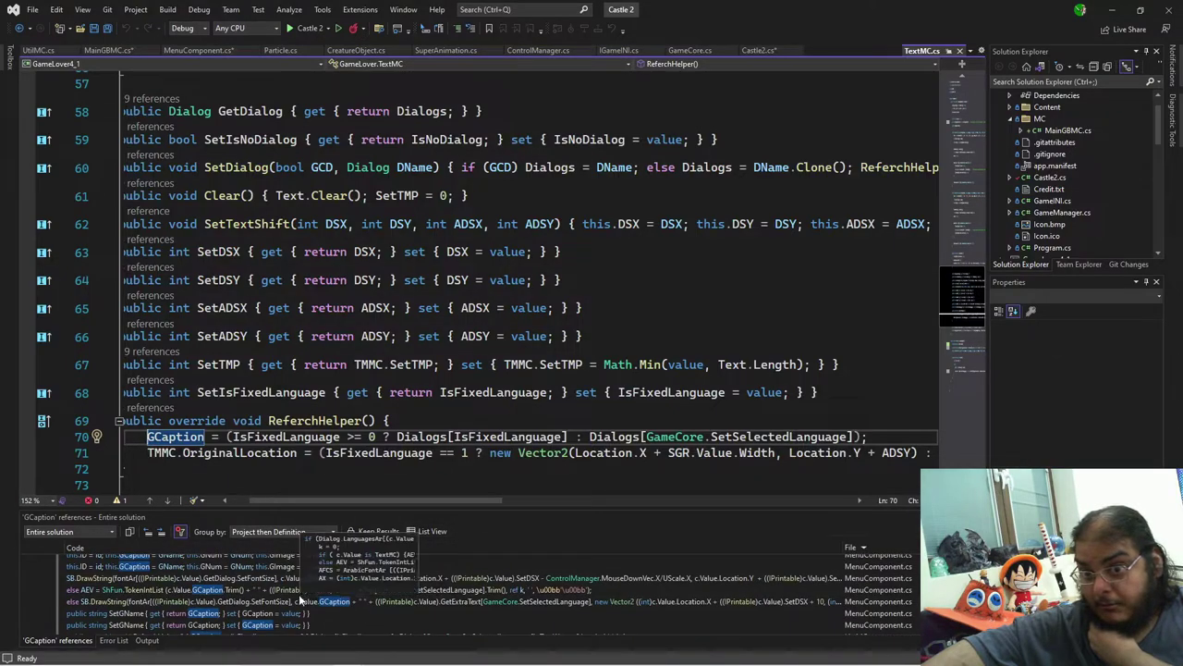
pyautogui.click(310, 613)
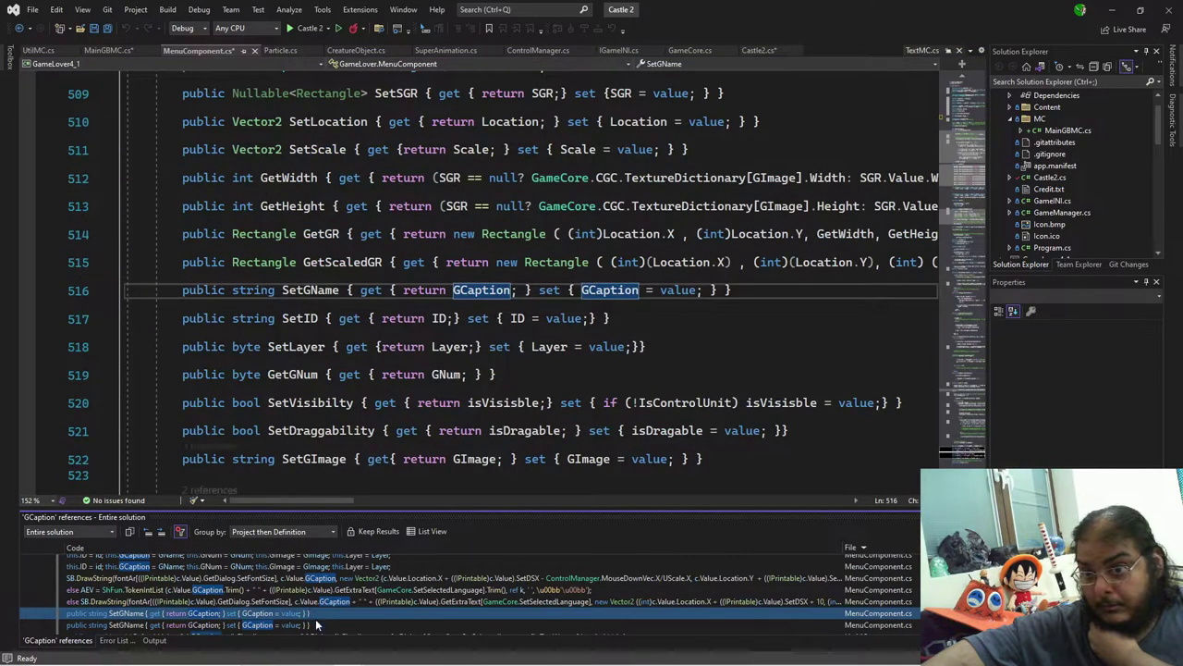
pyautogui.click(313, 633)
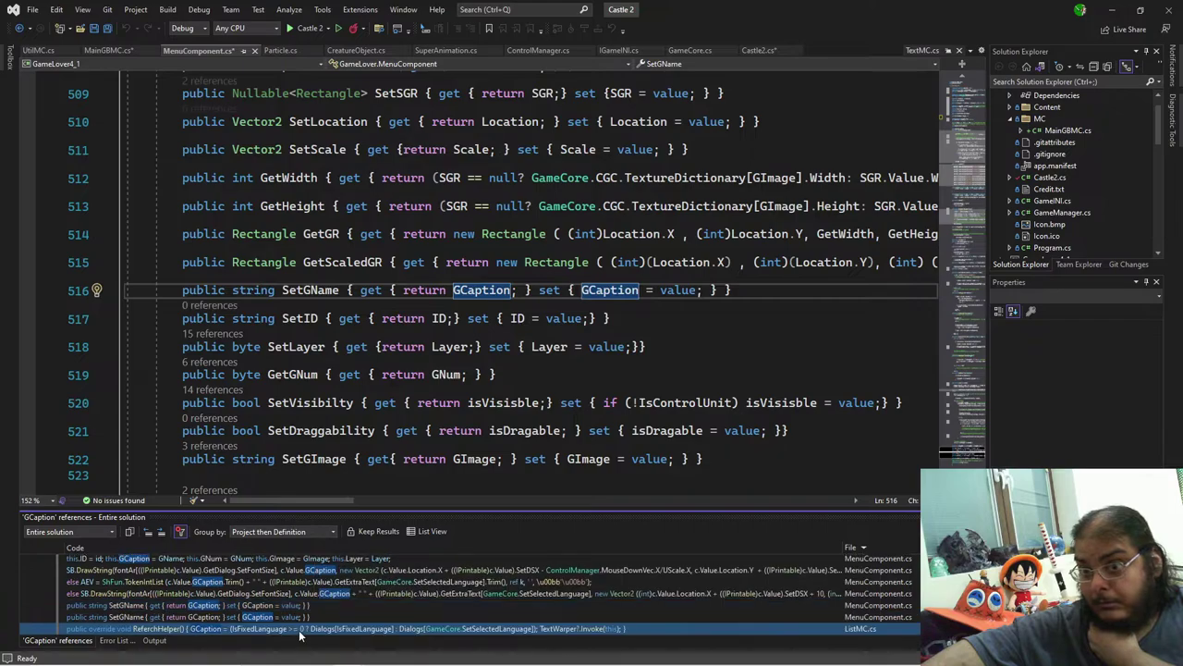
pyautogui.scroll(-2, 379, 622)
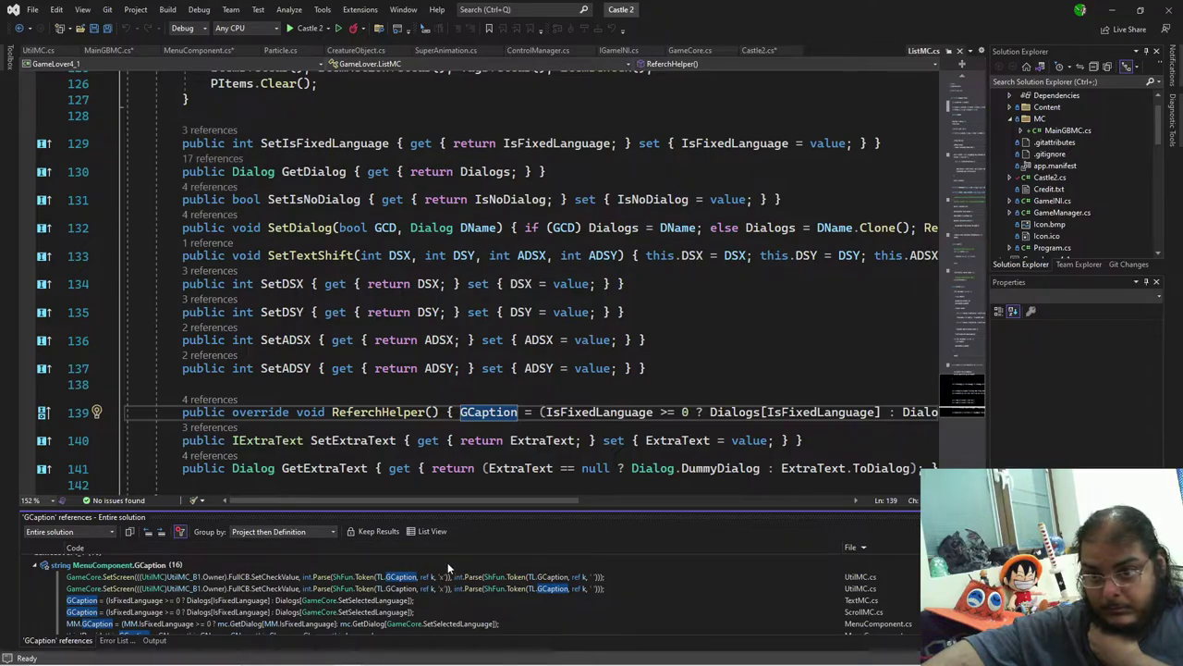
pyautogui.scroll(-1, 447, 562)
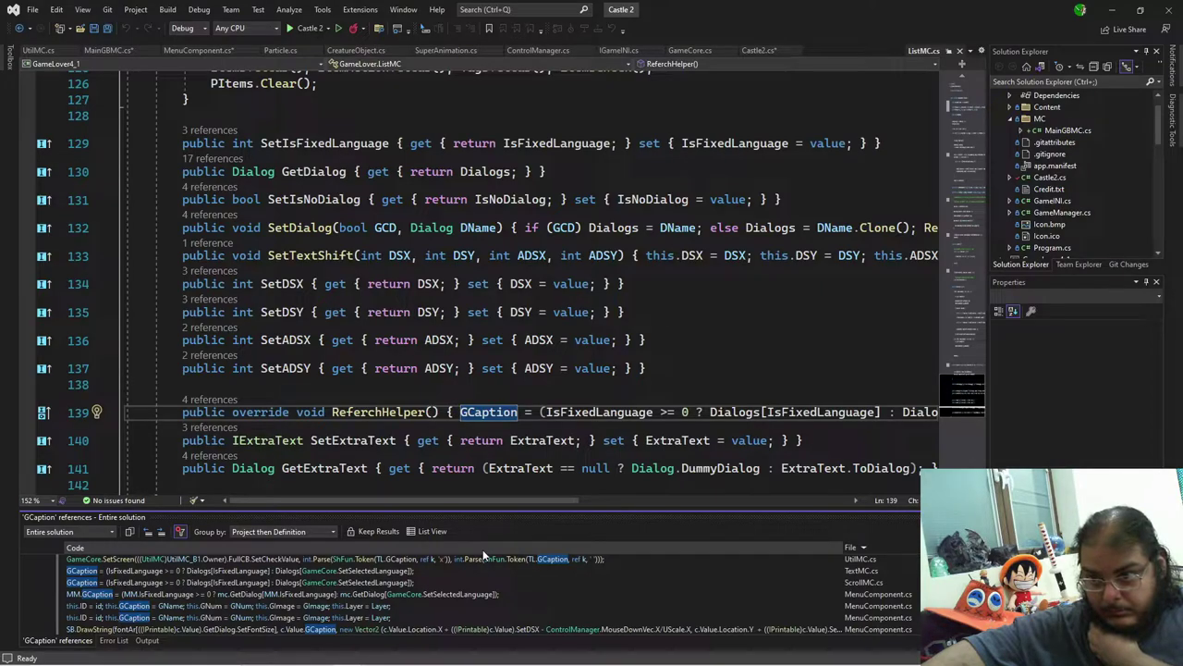
# Step: Examine the GCaption assignments in the MenuComponent constructor and the DefualtTextWarper lambda, including its IsFixedLanguage condition
pyautogui.click(419, 606)
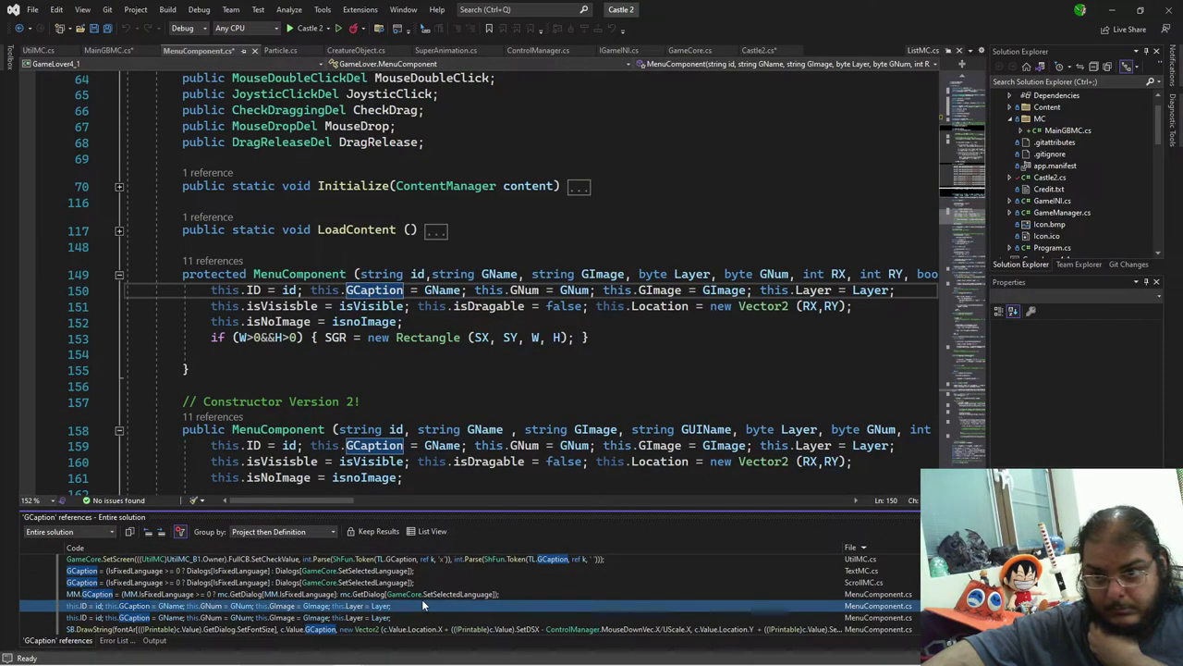
pyautogui.click(406, 592)
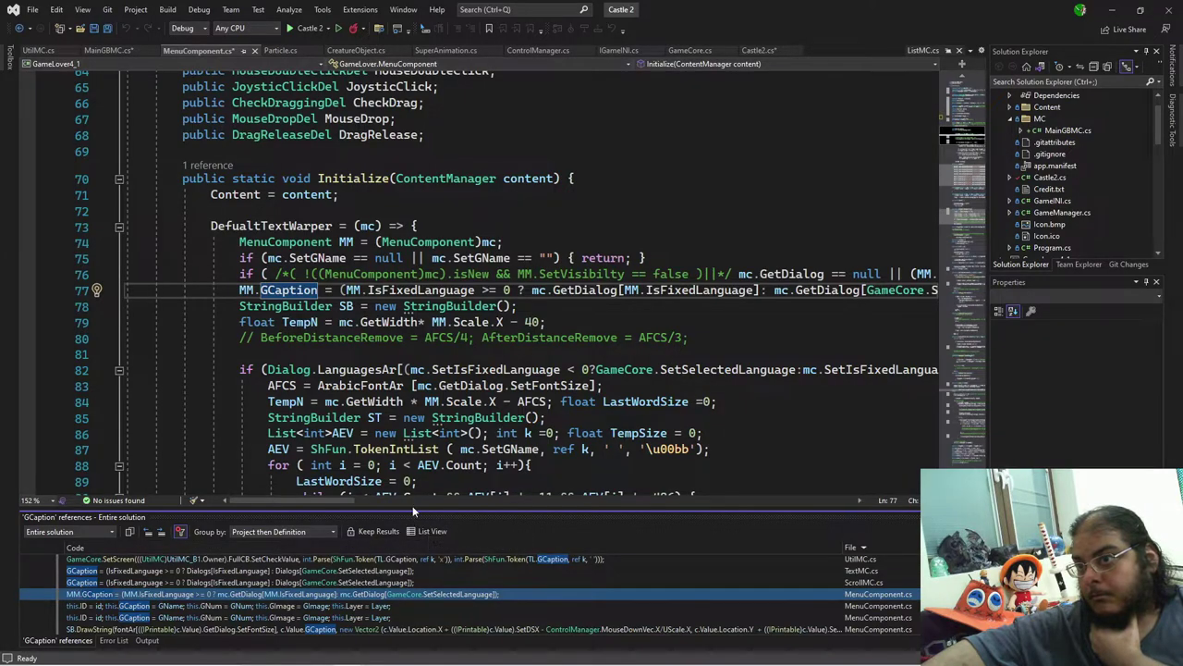
pyautogui.hscroll(3, 349, 501)
pyautogui.hscroll(2, 355, 503)
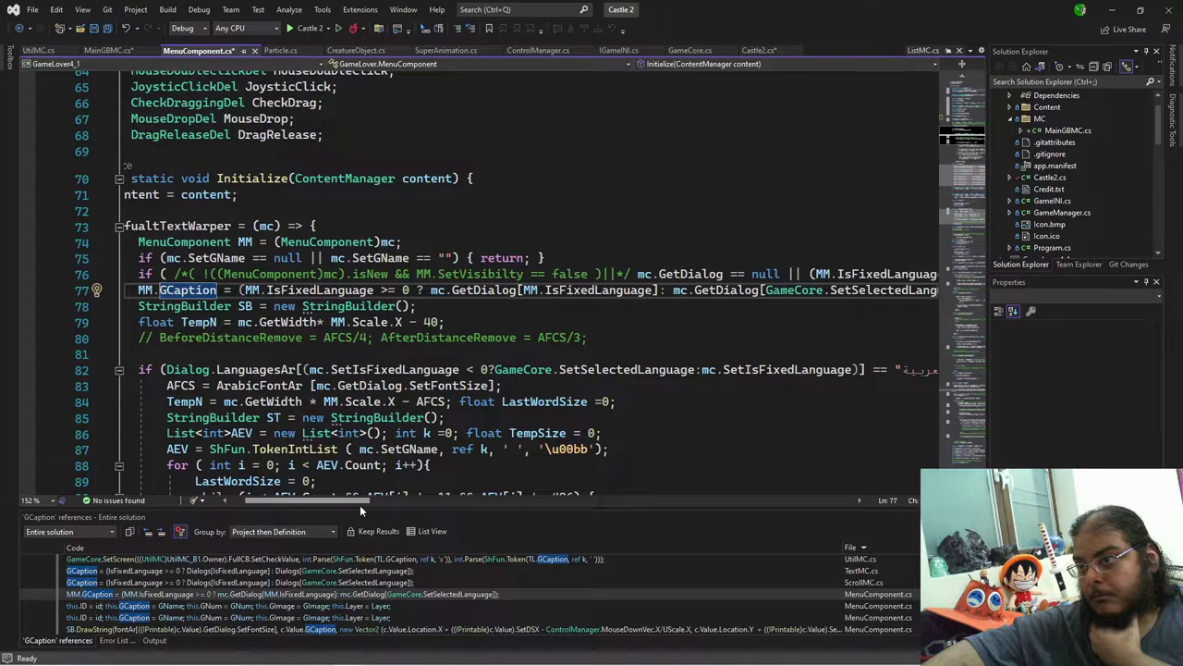
pyautogui.hscroll(5, 360, 505)
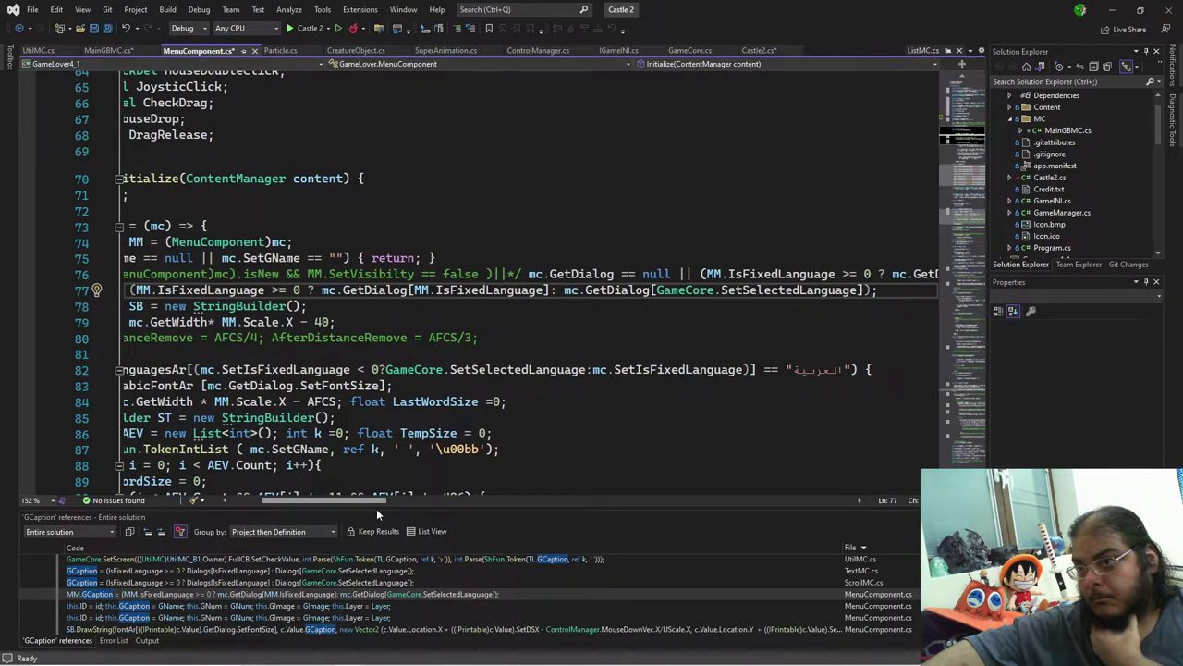
pyautogui.hscroll(-2, 374, 510)
pyautogui.hscroll(-1, 371, 510)
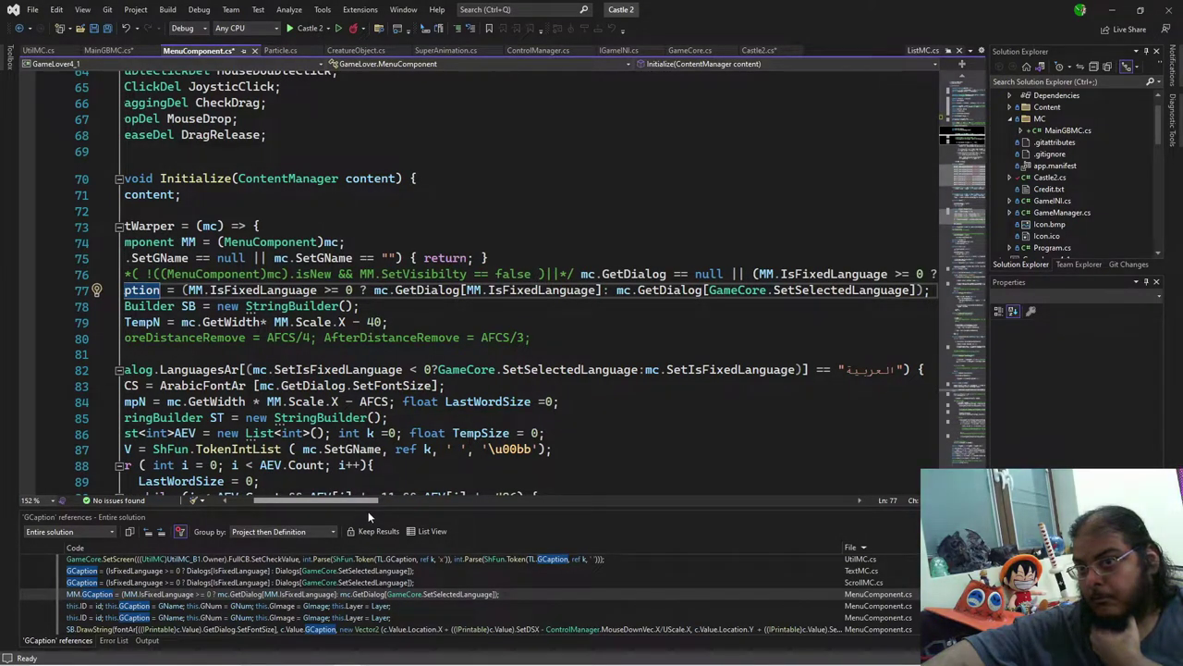
pyautogui.hscroll(-3, 368, 511)
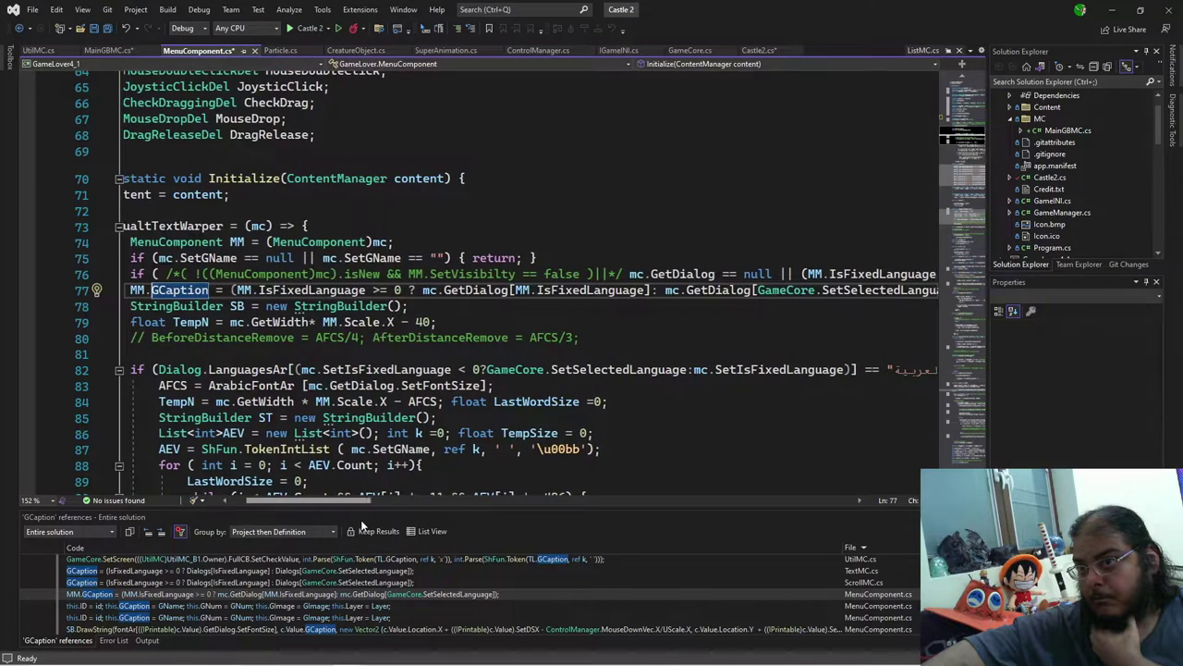
pyautogui.hscroll(2, 362, 525)
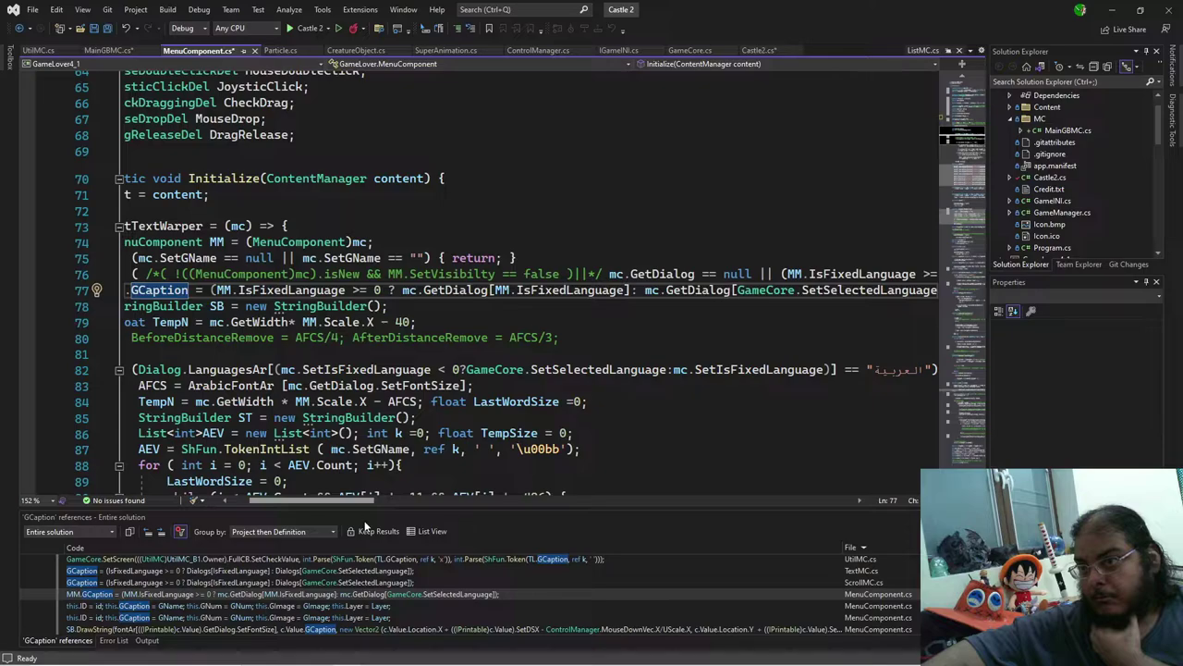
pyautogui.hscroll(-2, 365, 525)
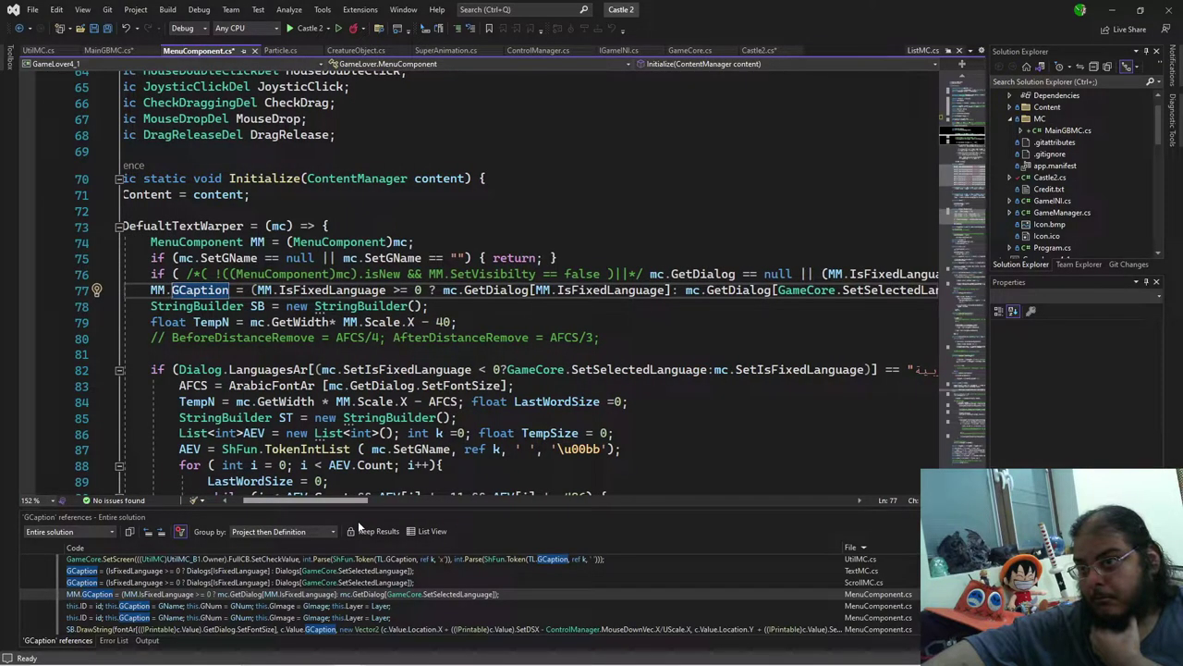
pyautogui.hscroll(2, 358, 520)
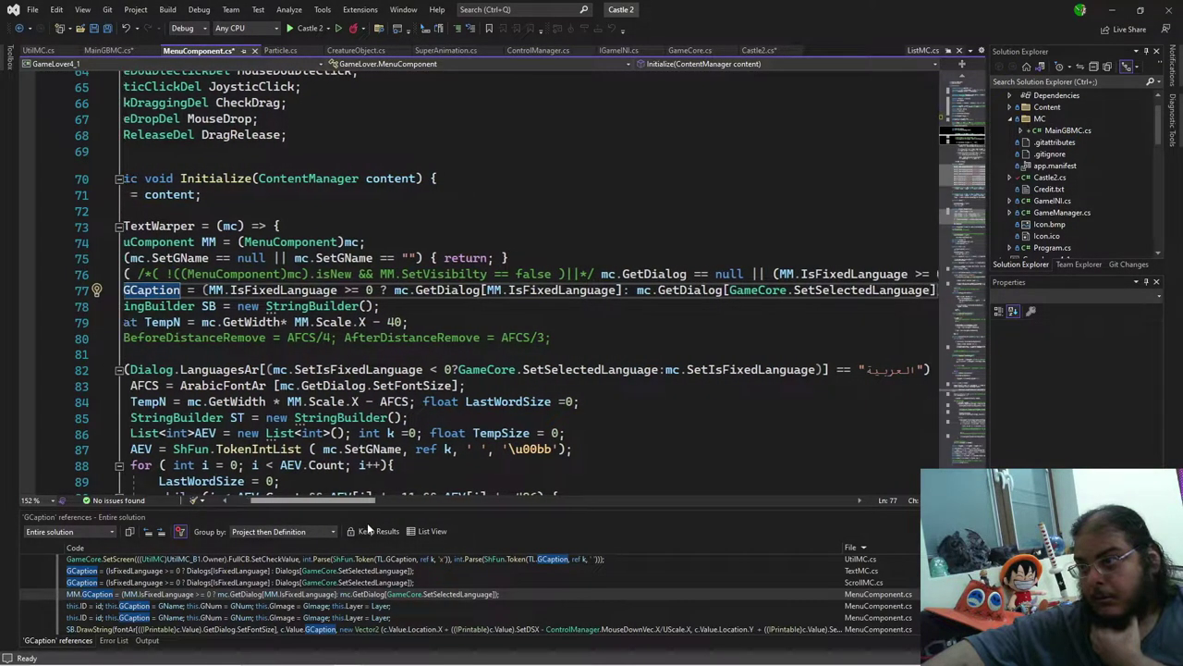
pyautogui.hscroll(2, 369, 524)
pyautogui.hscroll(-1, 373, 527)
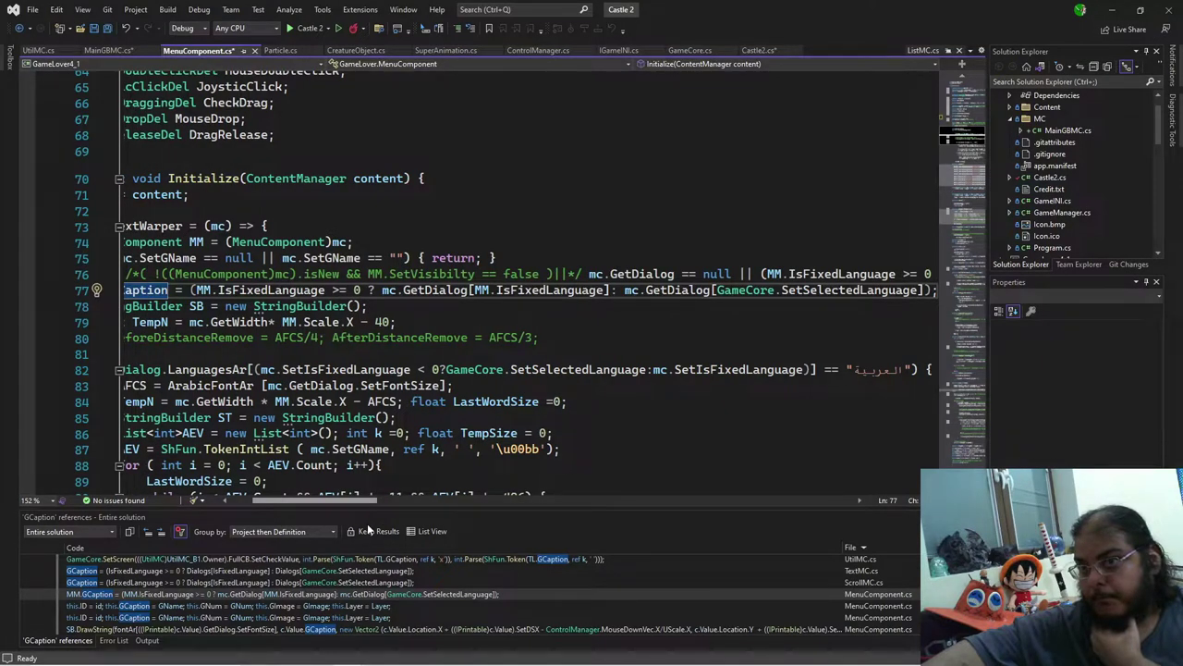
pyautogui.moveTo(363, 289); pyautogui.dragTo(189, 290)
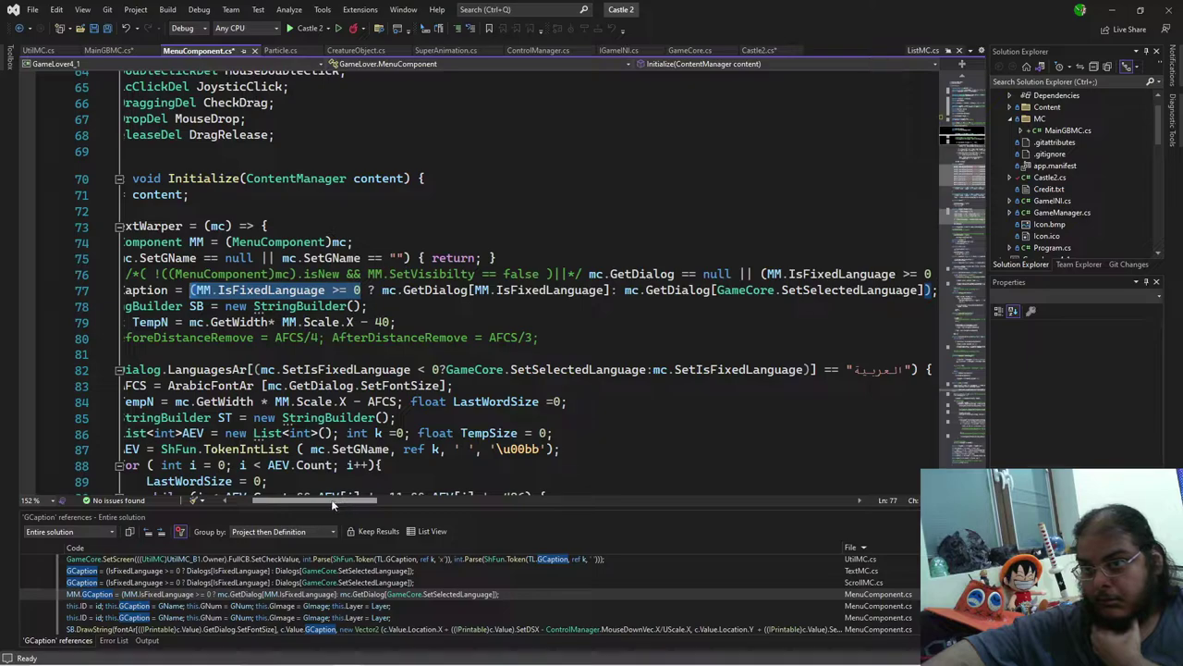
pyautogui.moveTo(330, 503); pyautogui.dragTo(311, 504)
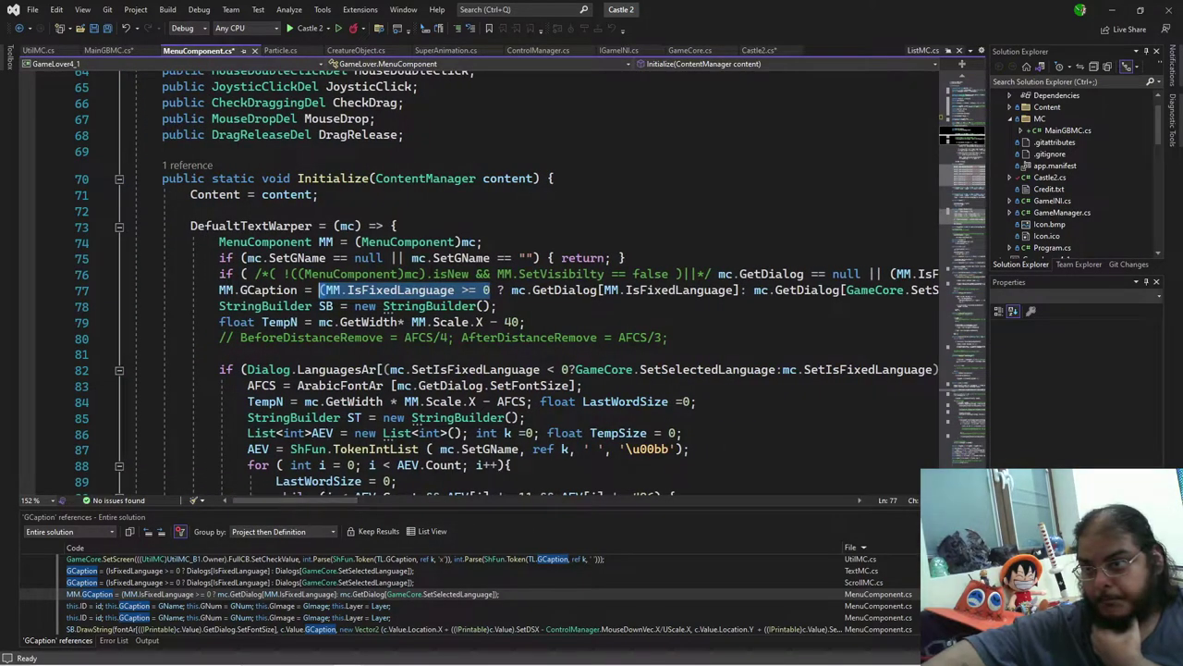
pyautogui.scroll(-1, 342, 481)
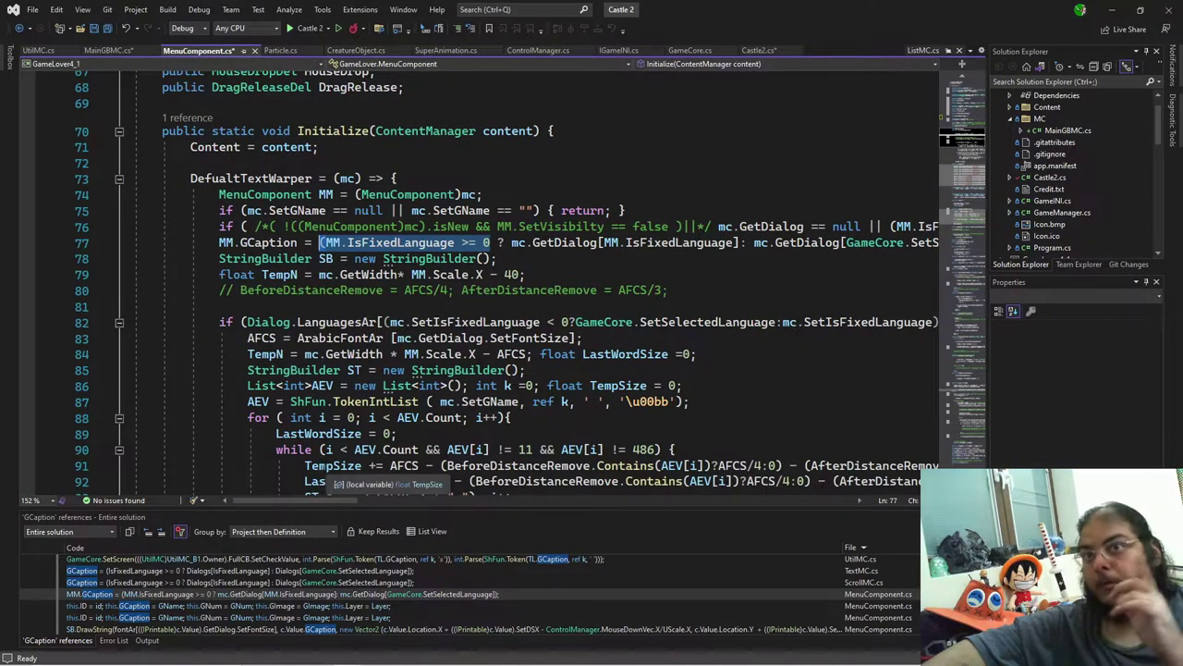
# Step: In MainGBMC.cs, add a string GCaption parameter after string id in the MainGBMC constructor's signature
pyautogui.click(95, 48)
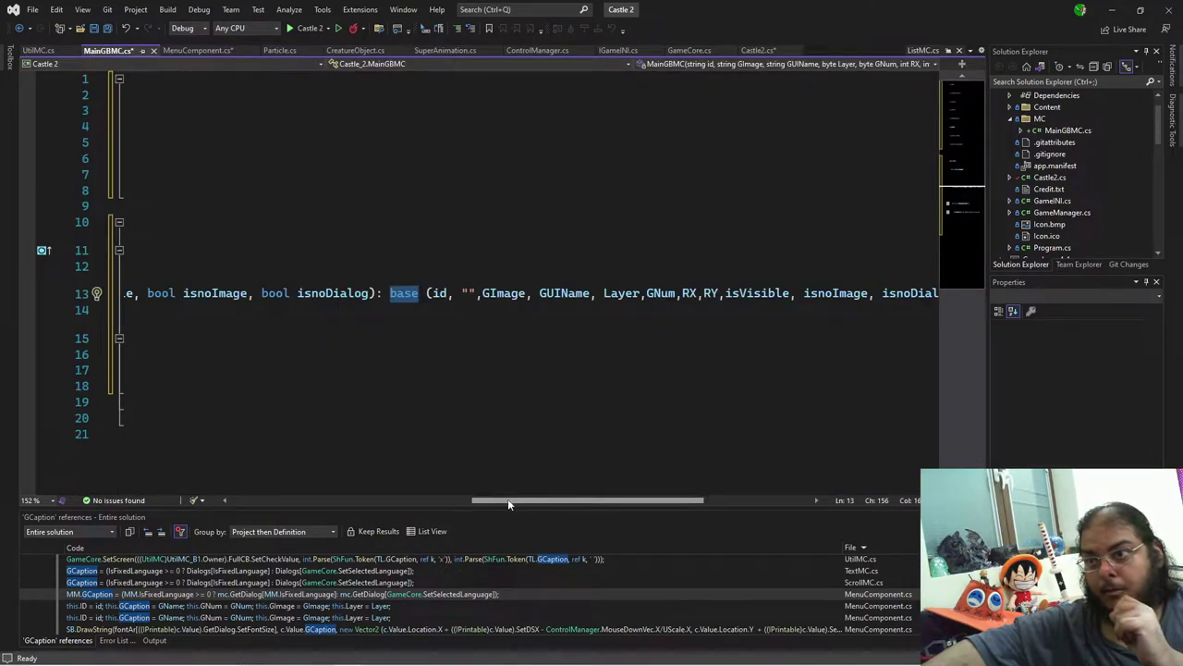
pyautogui.moveTo(508, 498); pyautogui.dragTo(264, 502)
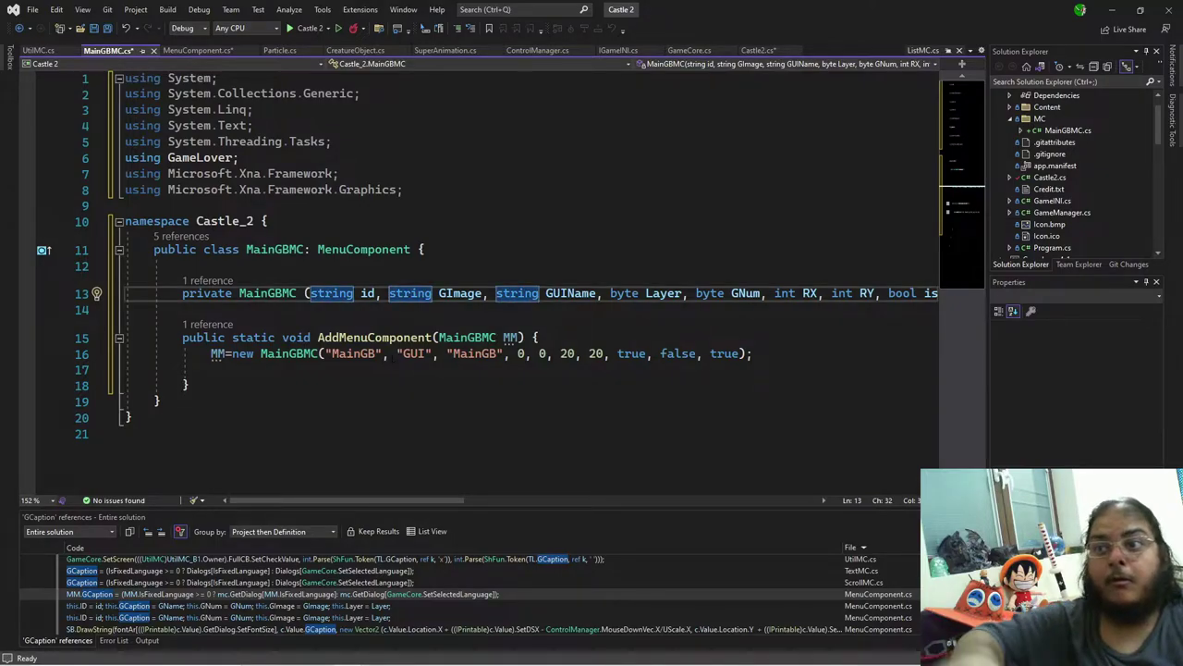
pyautogui.write('string GCaption,')
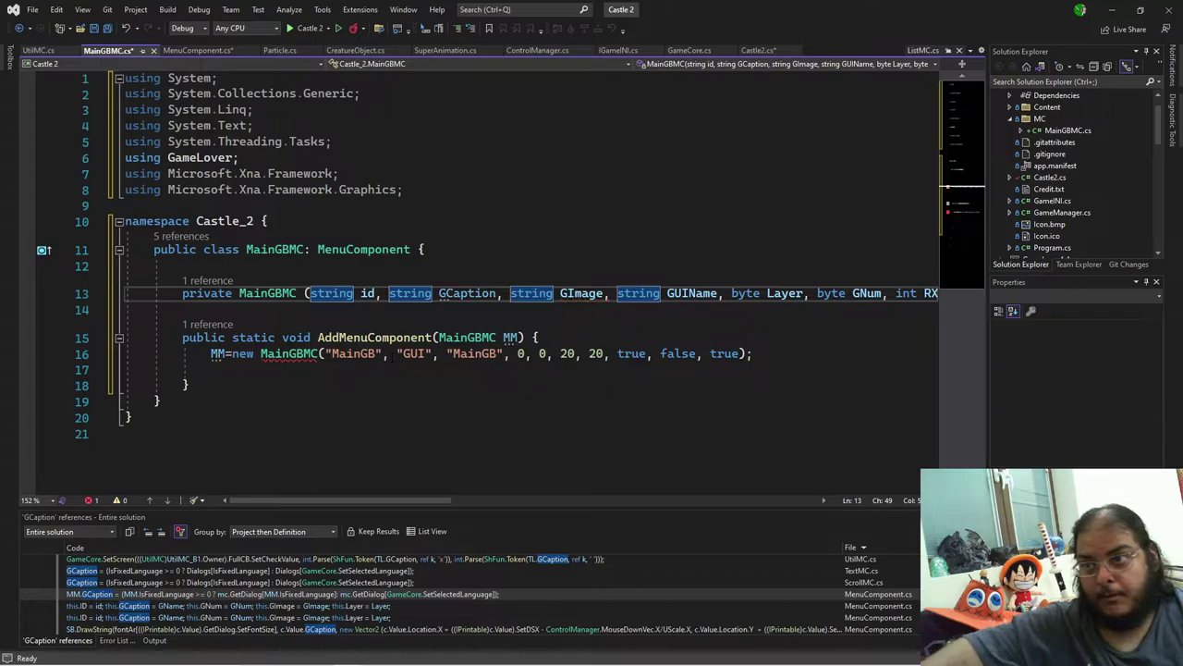
pyautogui.click(497, 293)
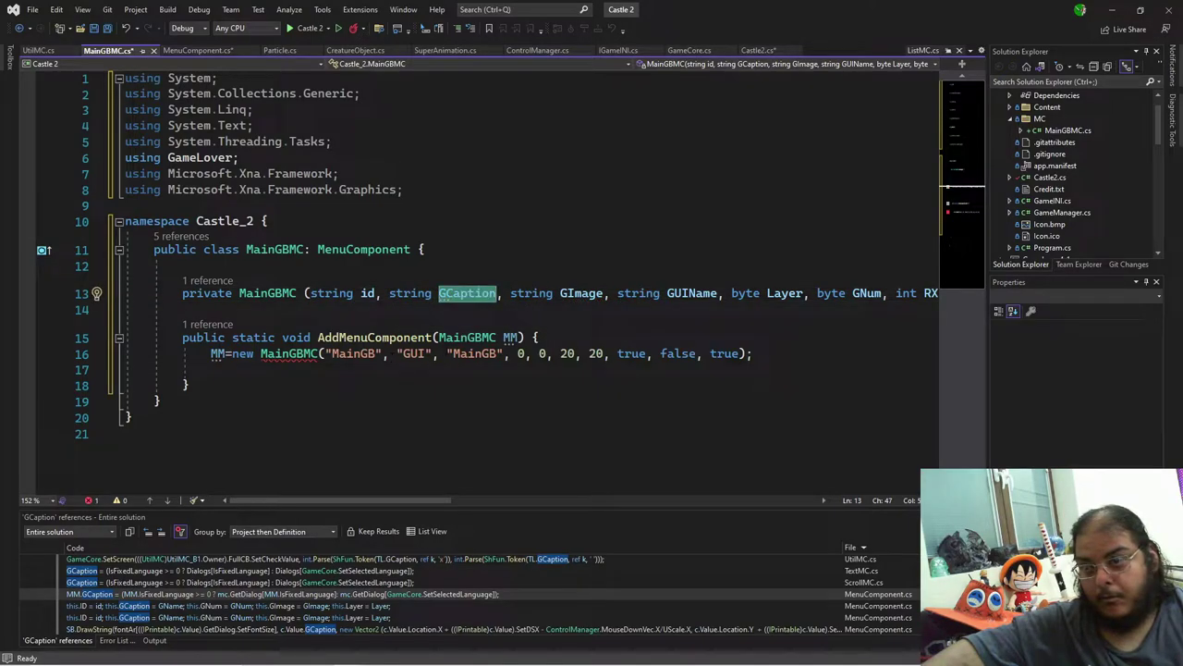
# Step: Insert "MainGB" as the second argument of the MainGBMC call in AddMenuComponent
pyautogui.click(389, 354)
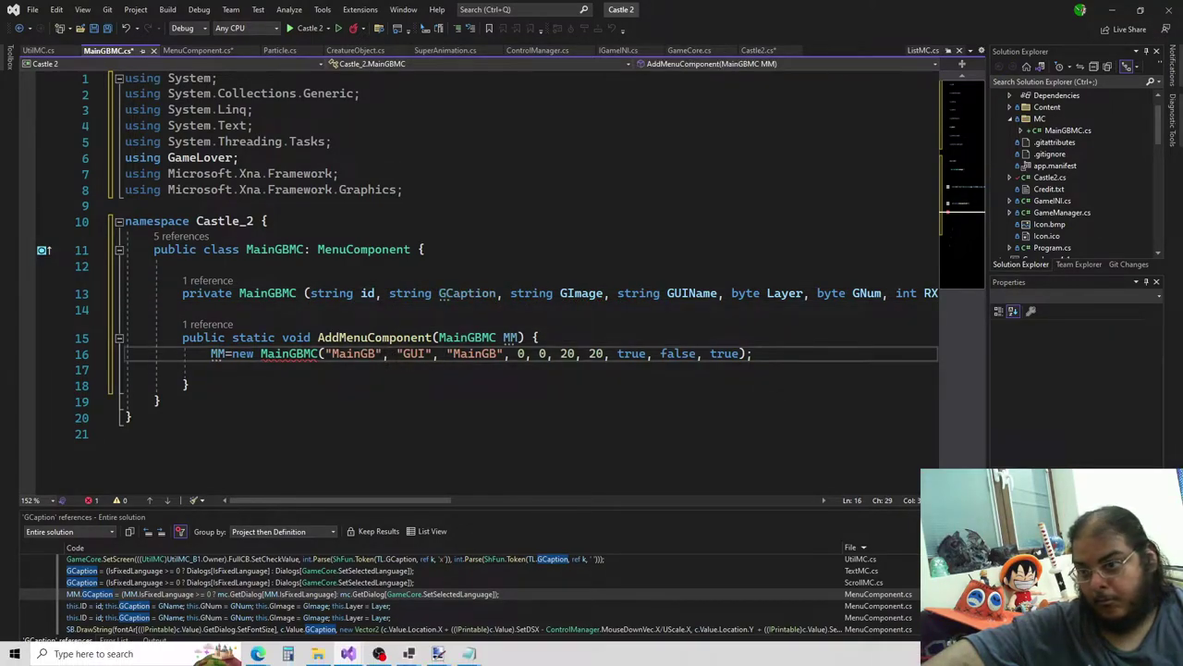
pyautogui.moveTo(410, 654)
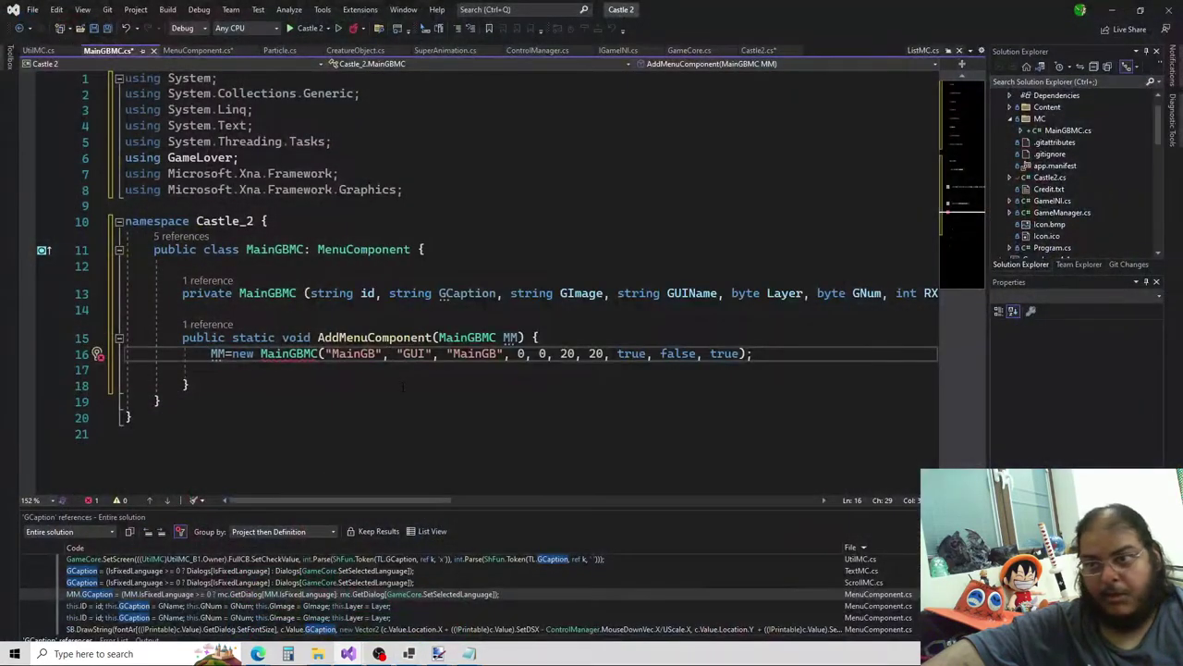
pyautogui.write('"MainGB",')
# Step: Replace the empty string argument in the MainGBMC constructor's base call with GCaption
pyautogui.click(459, 293)
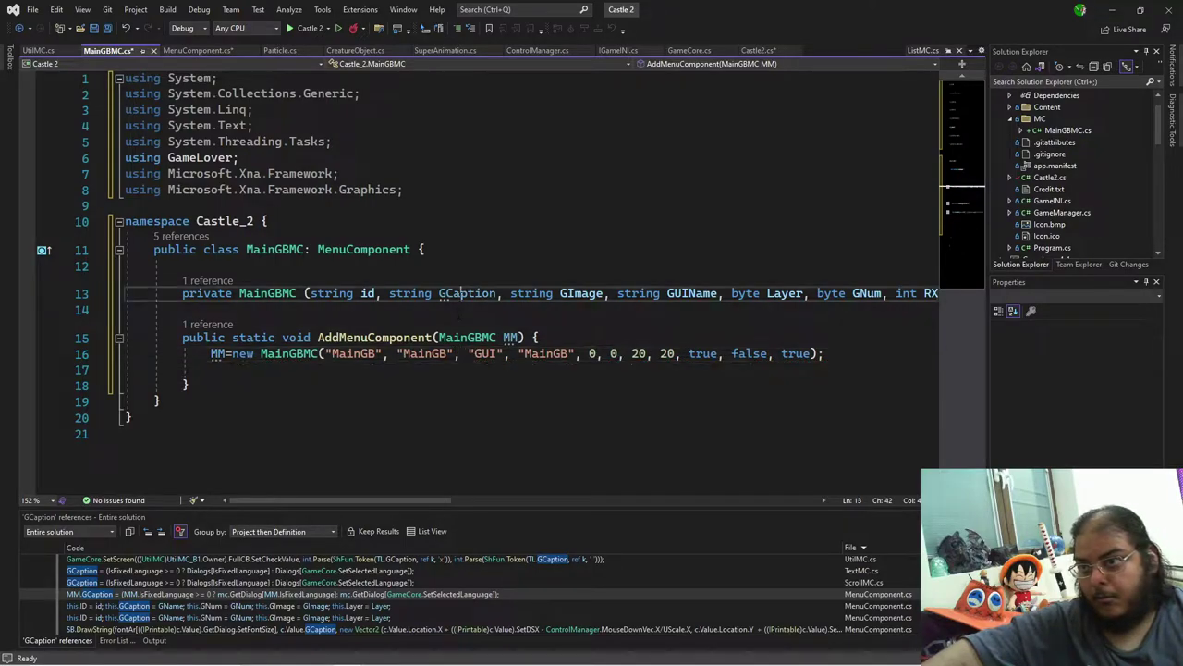
pyautogui.hotkey('ctrl', 'Right')
pyautogui.moveTo(444, 504); pyautogui.dragTo(814, 521)
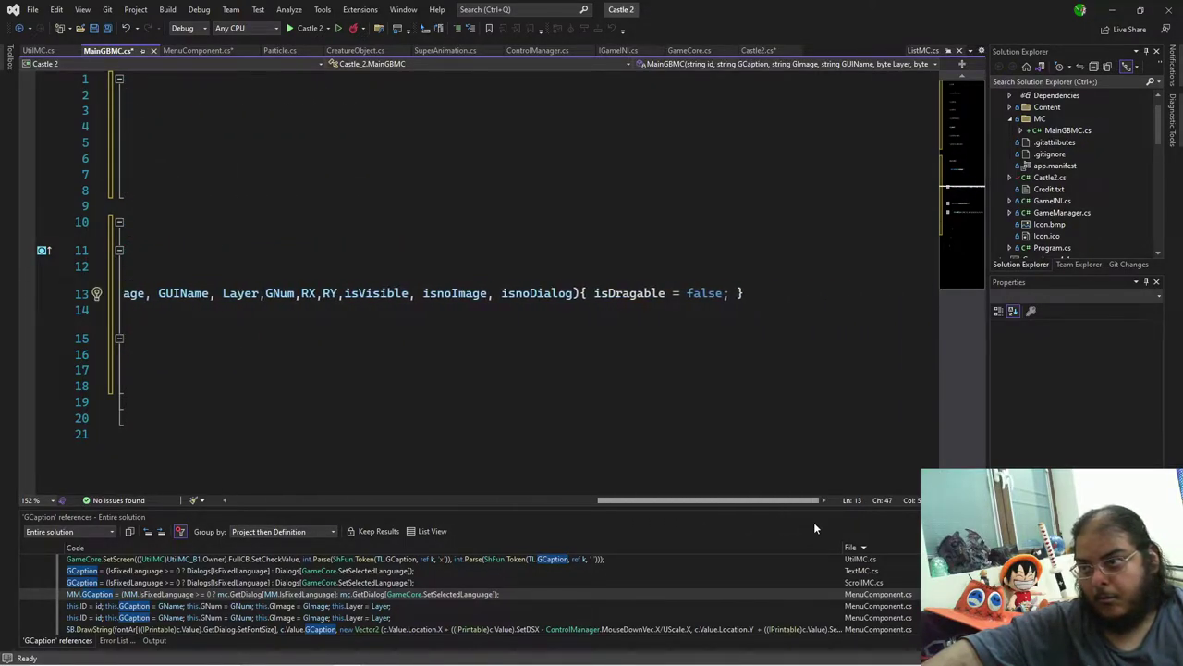
pyautogui.moveTo(610, 500); pyautogui.dragTo(467, 501)
pyautogui.doubleClick(619, 292)
pyautogui.press('BackSpace')
pyautogui.write('GCaption ,GImage, GUIName, Layer,GNum,RX,RY,is')
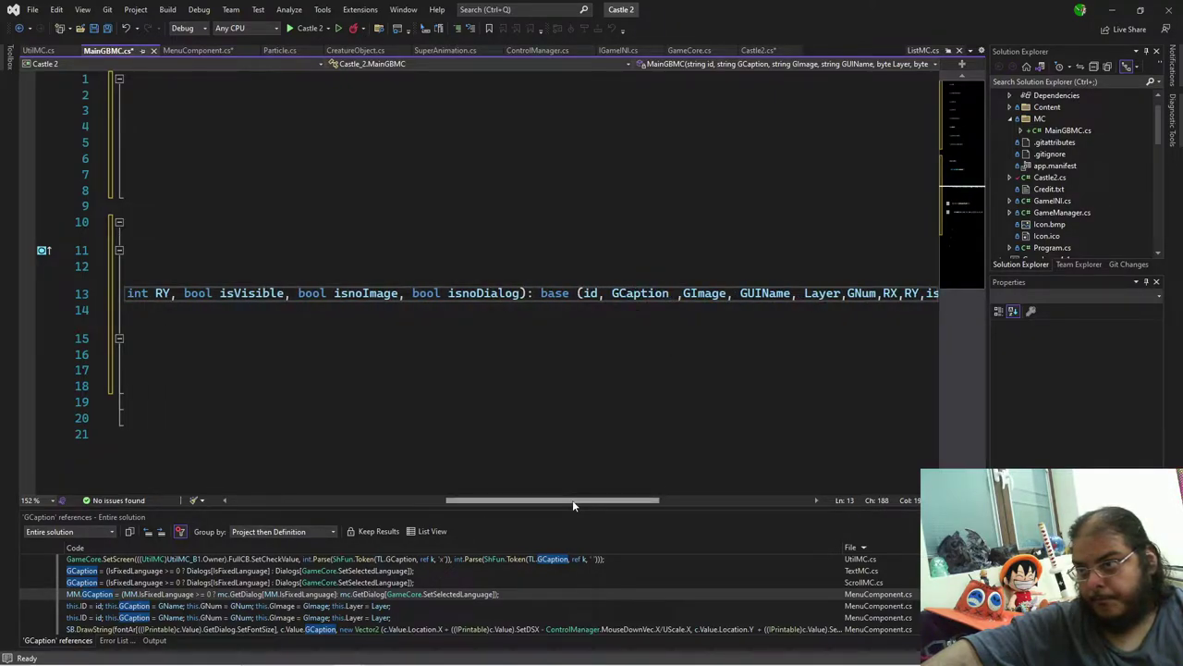
pyautogui.moveTo(573, 500); pyautogui.dragTo(356, 500)
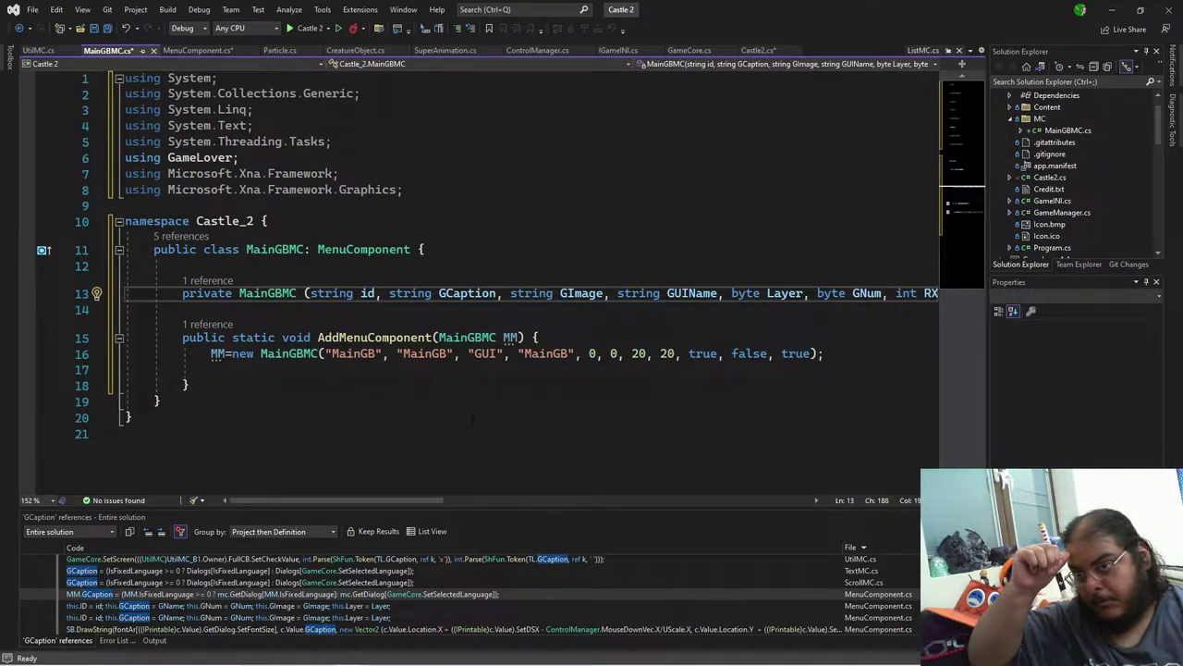
# Step: Using the PL.Add calls in the MainMenuMC.cs Notepad file as reference, add PL.Add(MM); after the MainGBMC instantiation in AddMenuComponent
pyautogui.hotkey('alt', 'Tab')
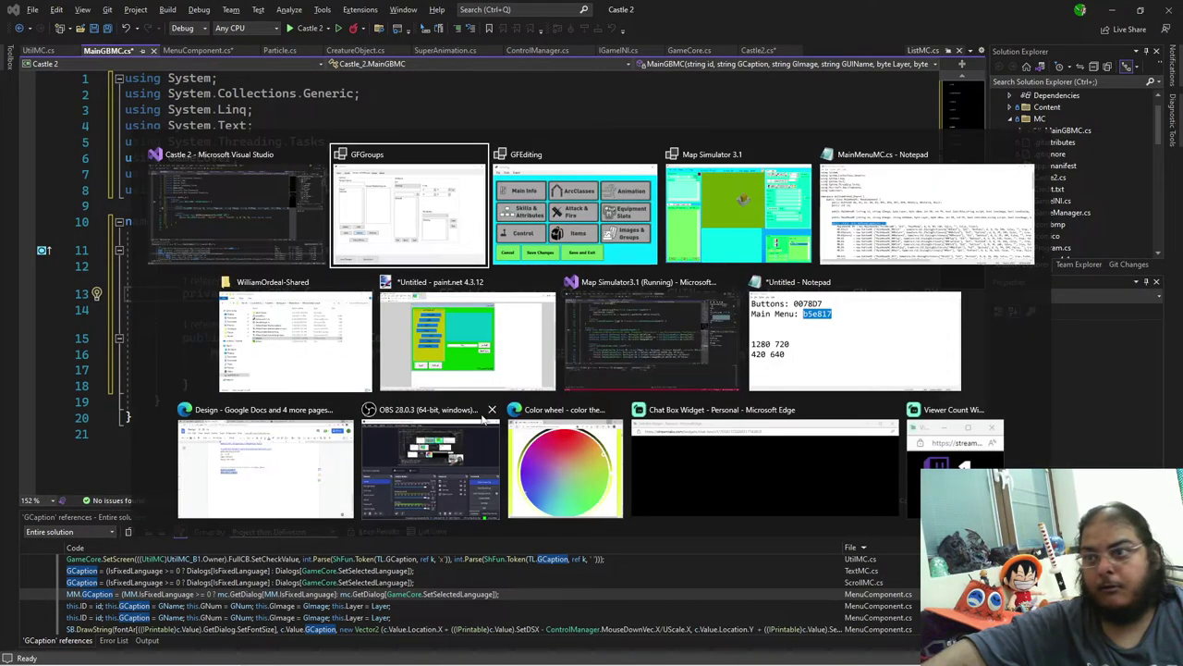
pyautogui.click(832, 213)
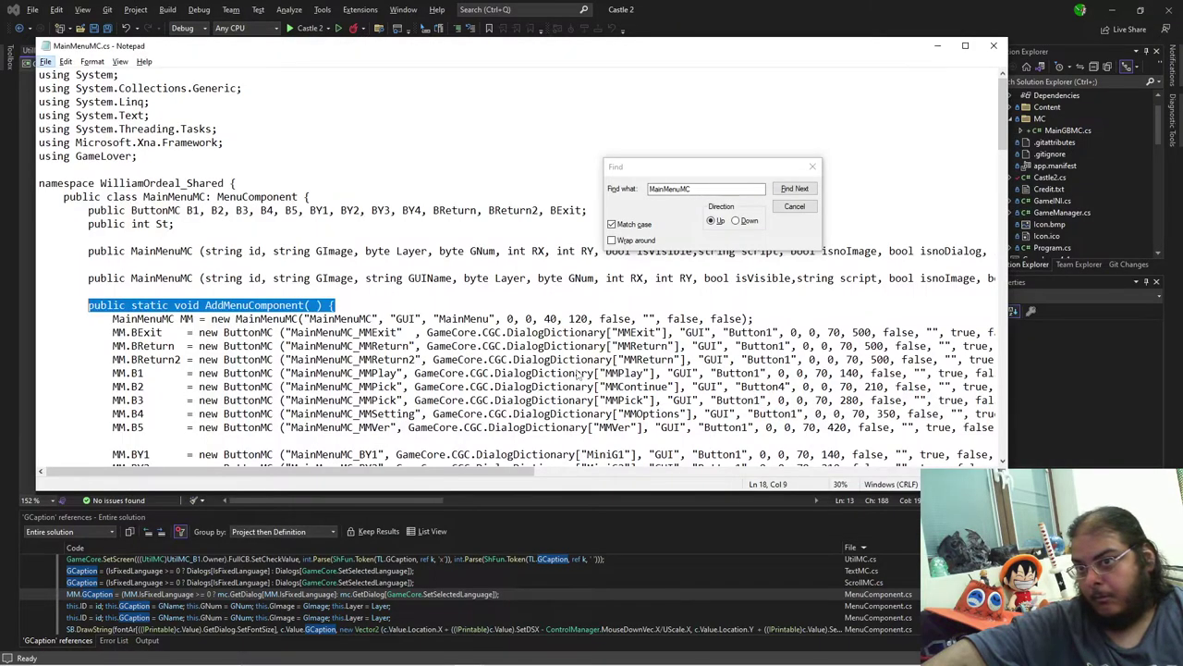
pyautogui.click(795, 206)
pyautogui.scroll(-12, 390, 335)
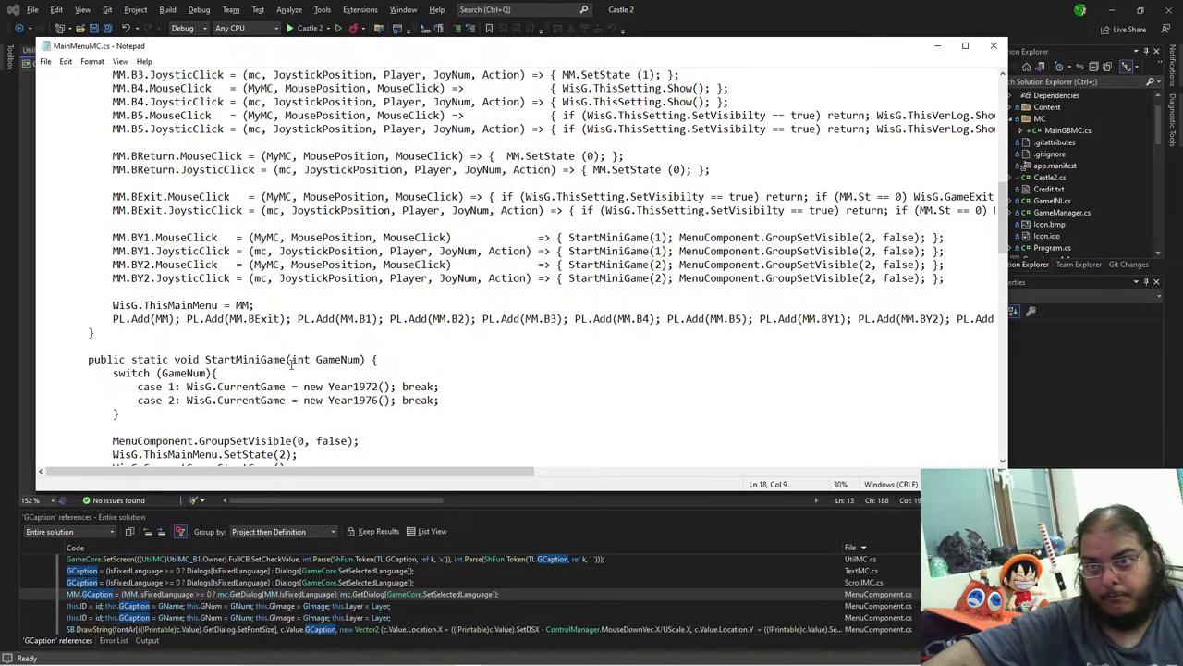
pyautogui.hotkey('alt', 'Tab')
pyautogui.click(372, 373)
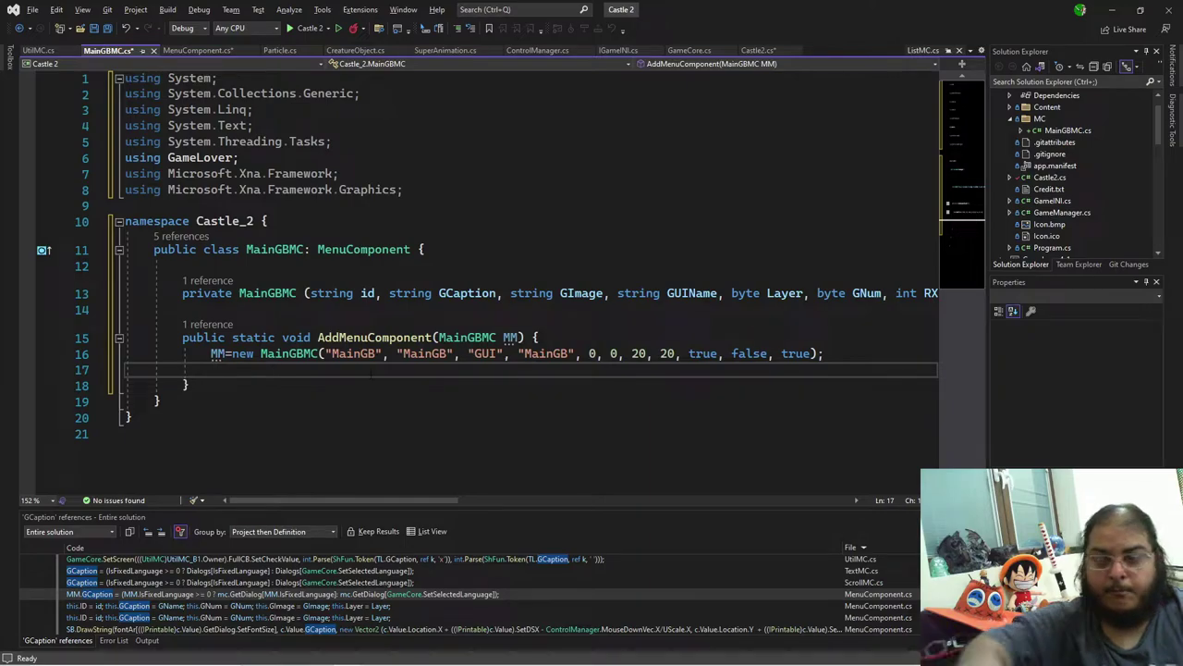
pyautogui.write('MM')
pyautogui.hotkey('alt', 'Tab')
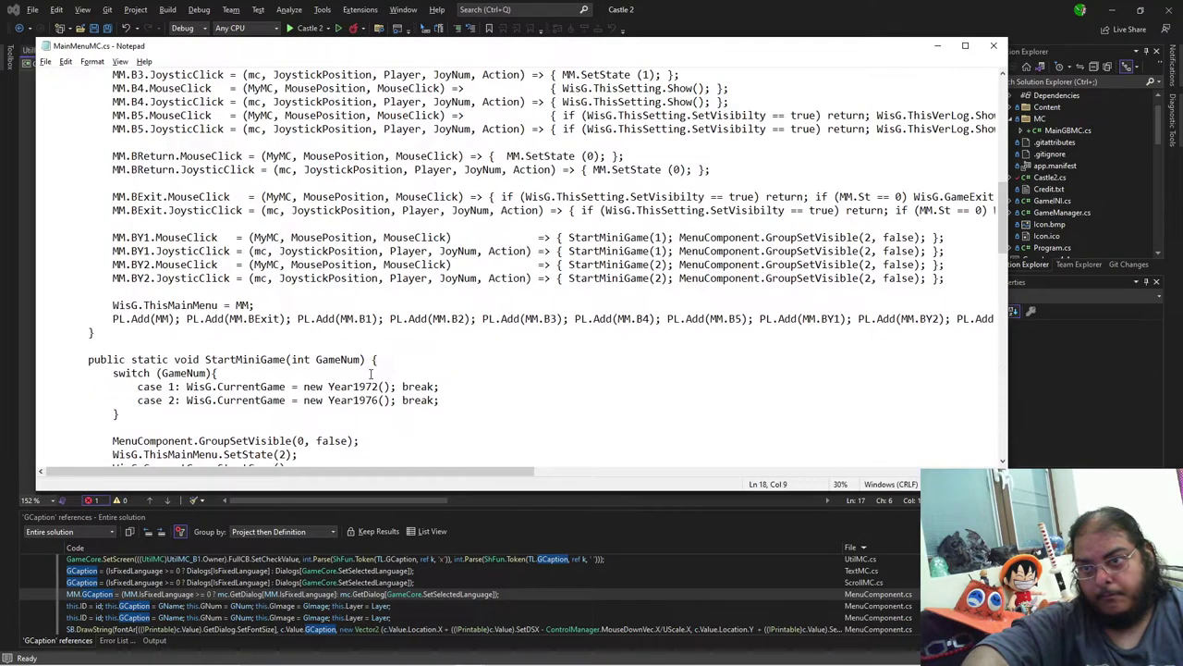
pyautogui.hotkey('alt', 'Tab')
pyautogui.write('.Add(MM);')
pyautogui.hotkey('alt', 'Tab')
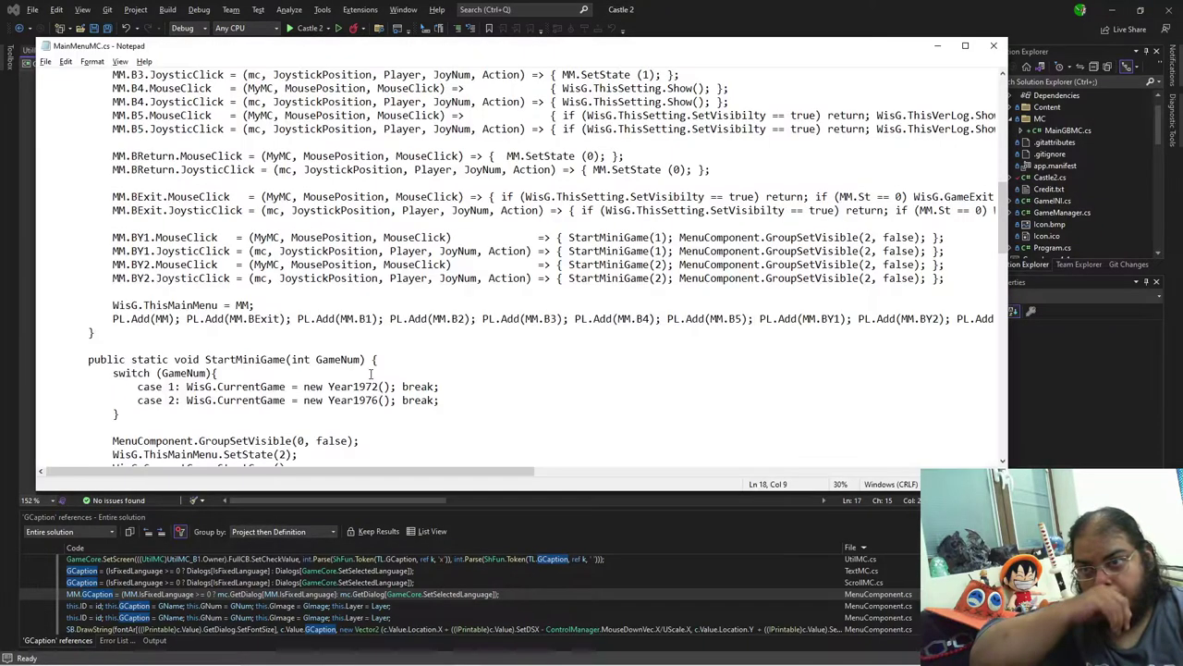
pyautogui.hotkey('alt', 'Tab')
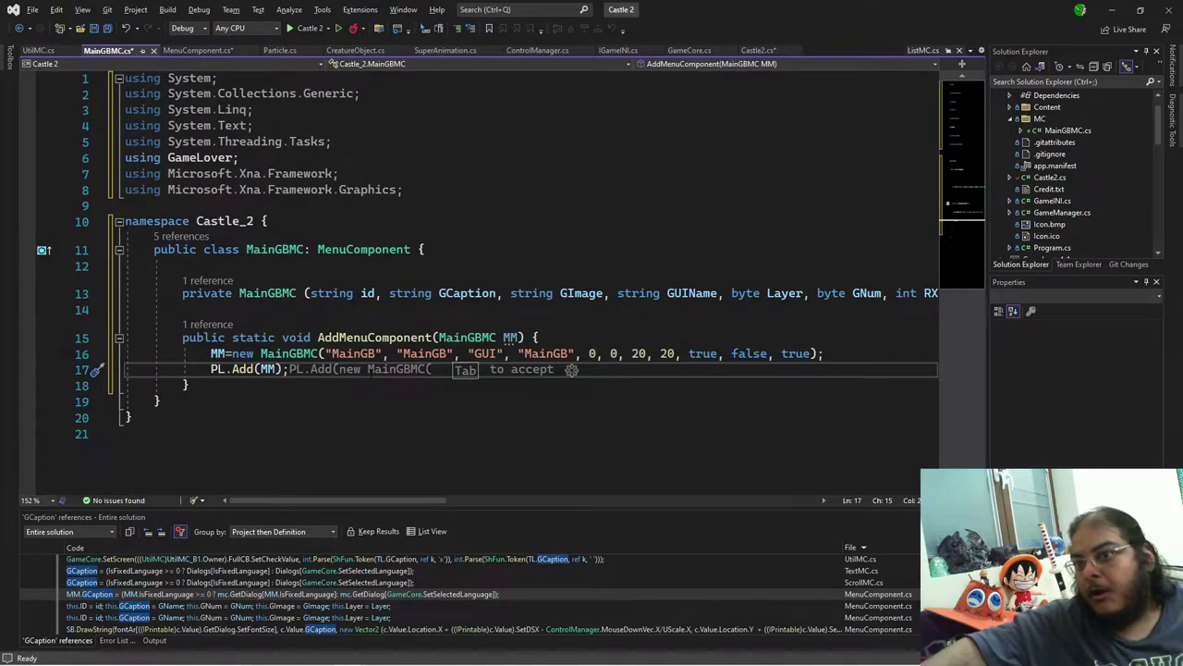
# Step: Build and run the Castle 2 project with debugging to check the main menu in the game window
pyautogui.click(129, 309)
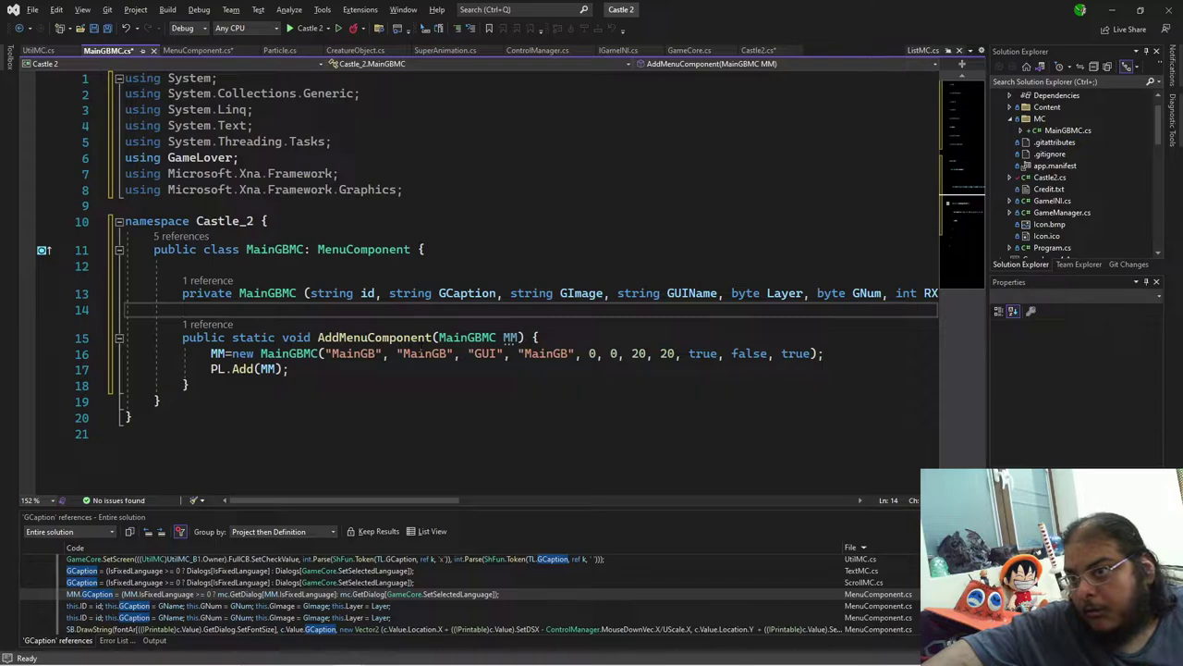
pyautogui.press('F5')
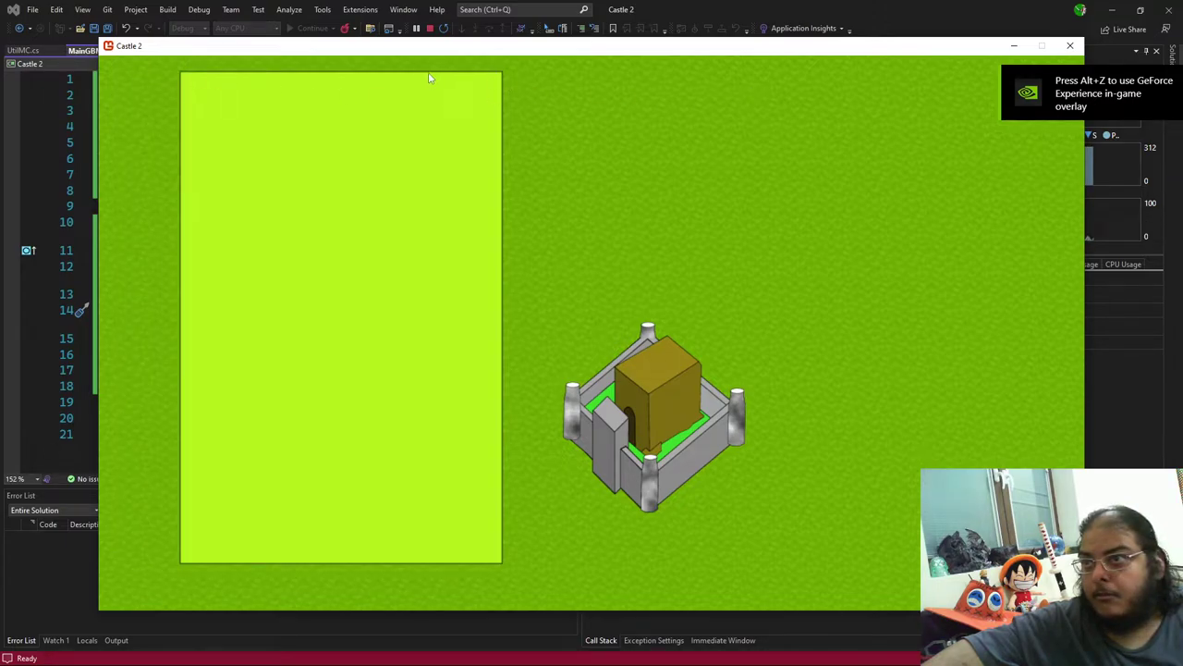
# Step: Move the light green panel in the running game, and examine the full MainGBMC constructor through its isDragable setting
pyautogui.moveTo(333, 74); pyautogui.dragTo(289, 85)
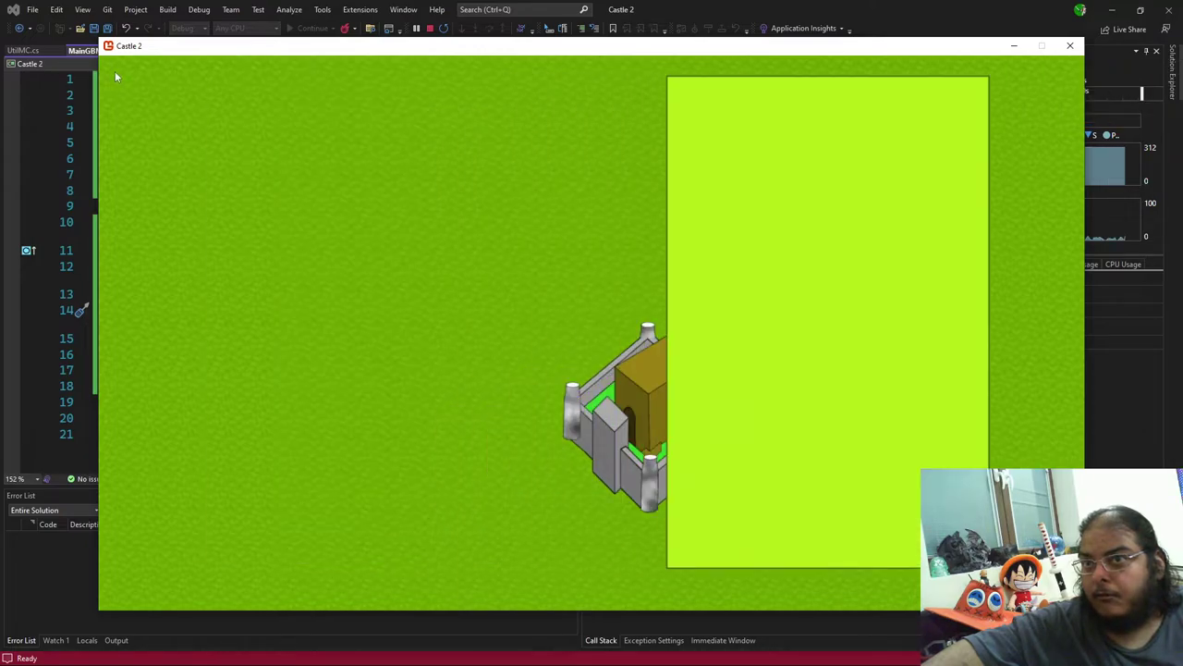
pyautogui.click(81, 146)
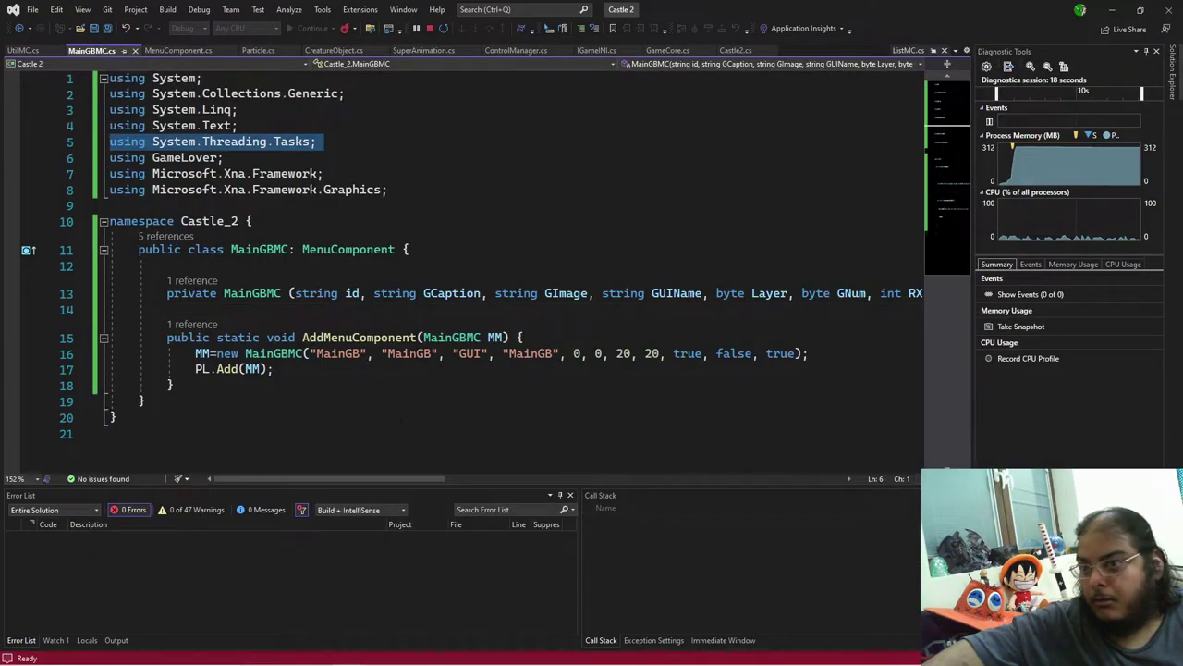
pyautogui.click(370, 434)
pyautogui.moveTo(388, 478); pyautogui.dragTo(799, 480)
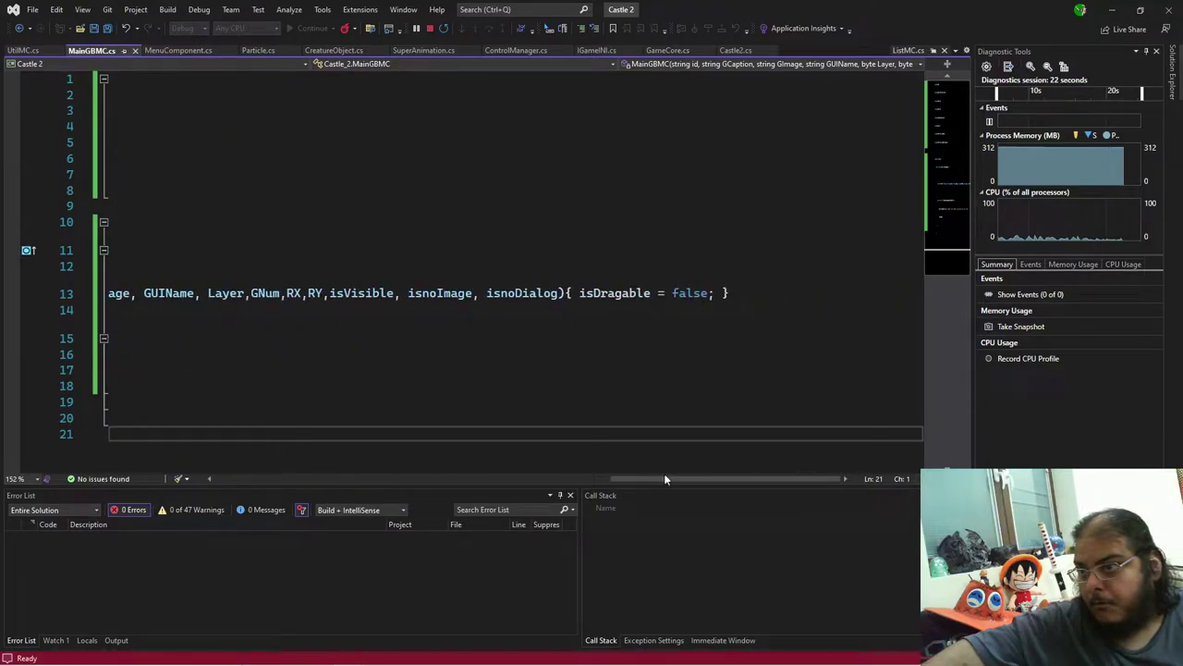
pyautogui.moveTo(664, 478); pyautogui.dragTo(268, 479)
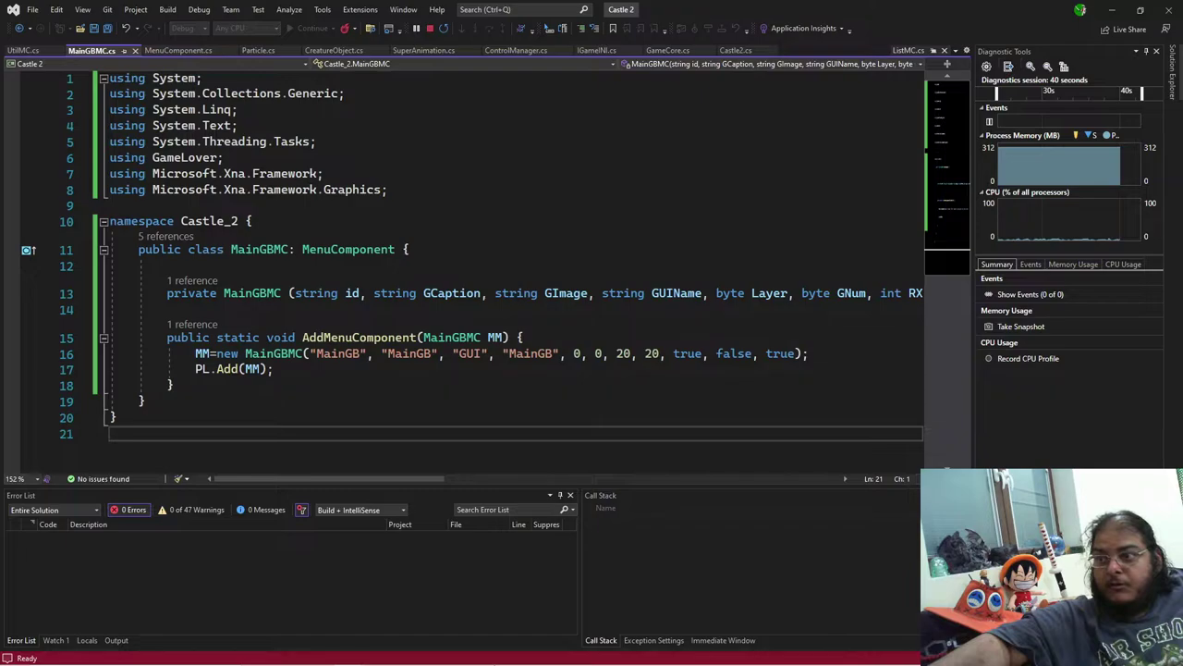
# Step: Save MainGBMC.cs and switch to the MenuComponent.cs source file
pyautogui.moveTo(499, 657)
pyautogui.moveTo(438, 654)
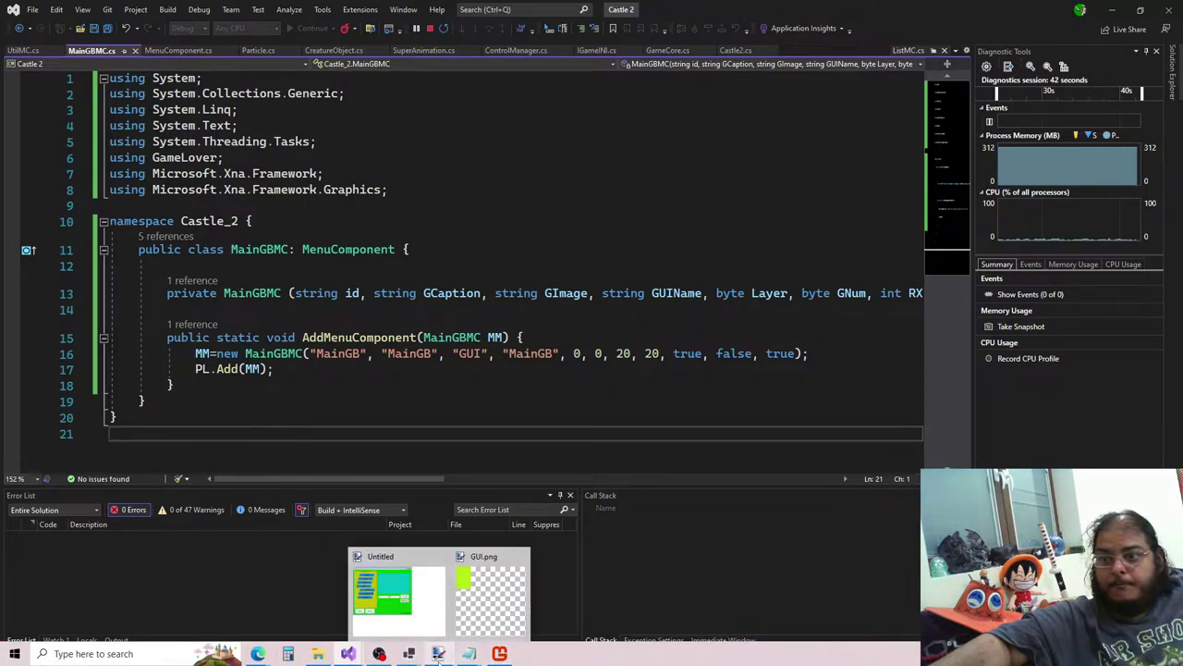
pyautogui.hotkey('ctrl', 's')
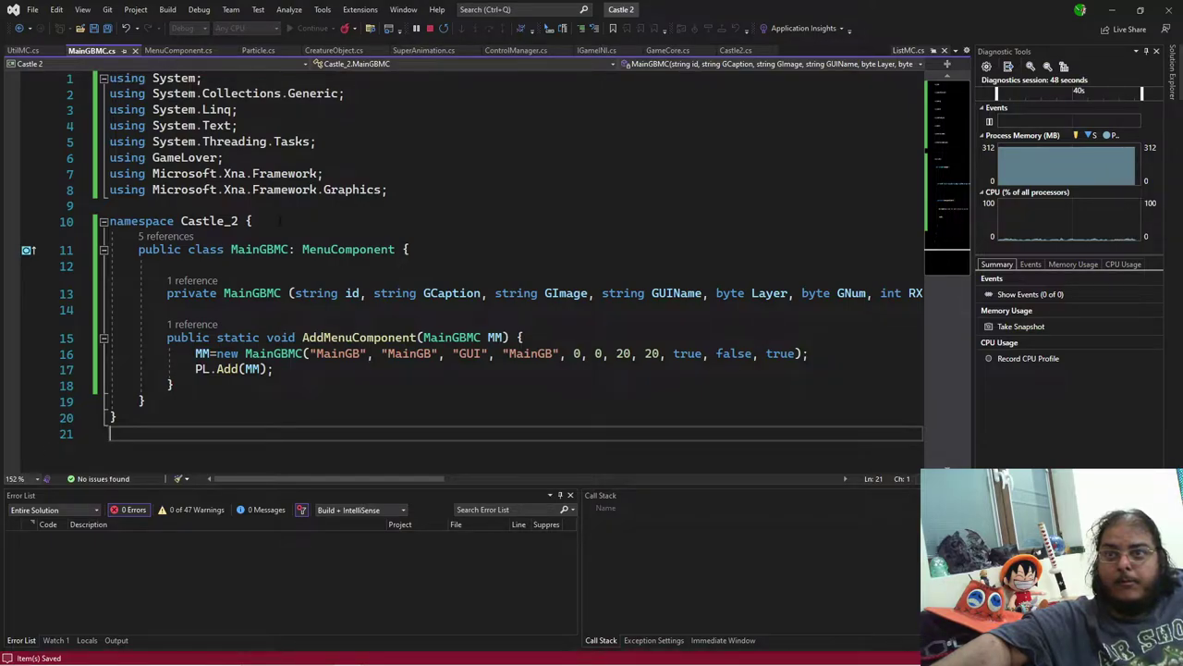
pyautogui.click(179, 50)
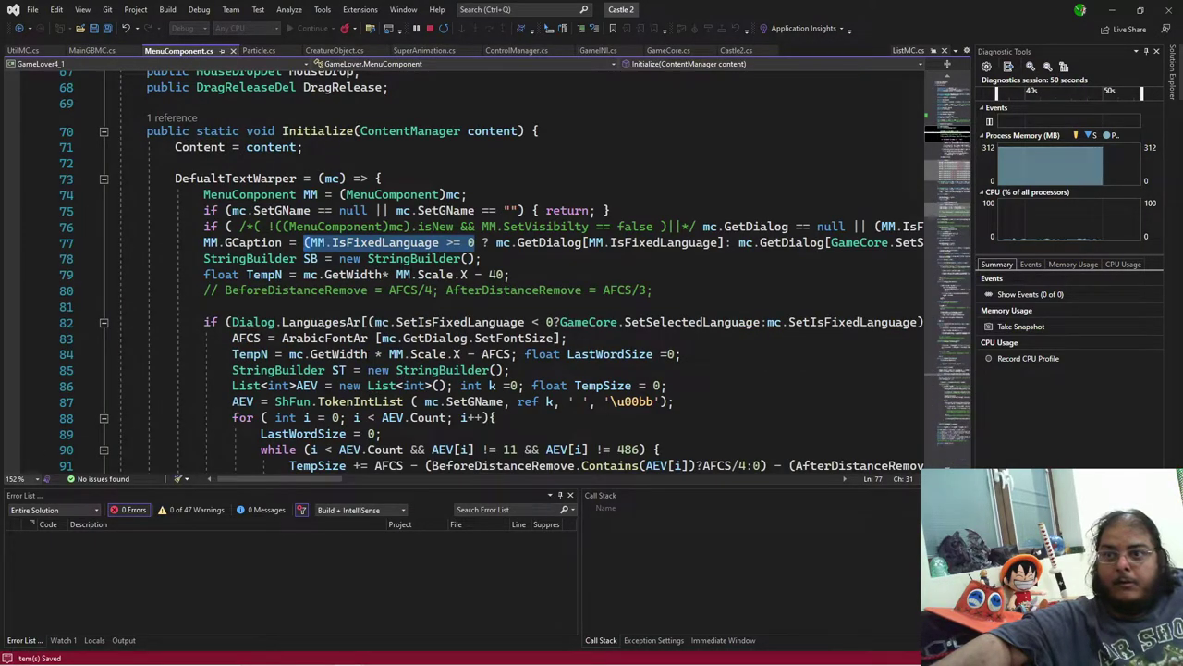
# Step: Set breakpoints on lines 82 and 83 of DefualtTextWarper and check in the running game whether they are hit
pyautogui.click(13, 321)
pyautogui.click(13, 337)
pyautogui.click(458, 656)
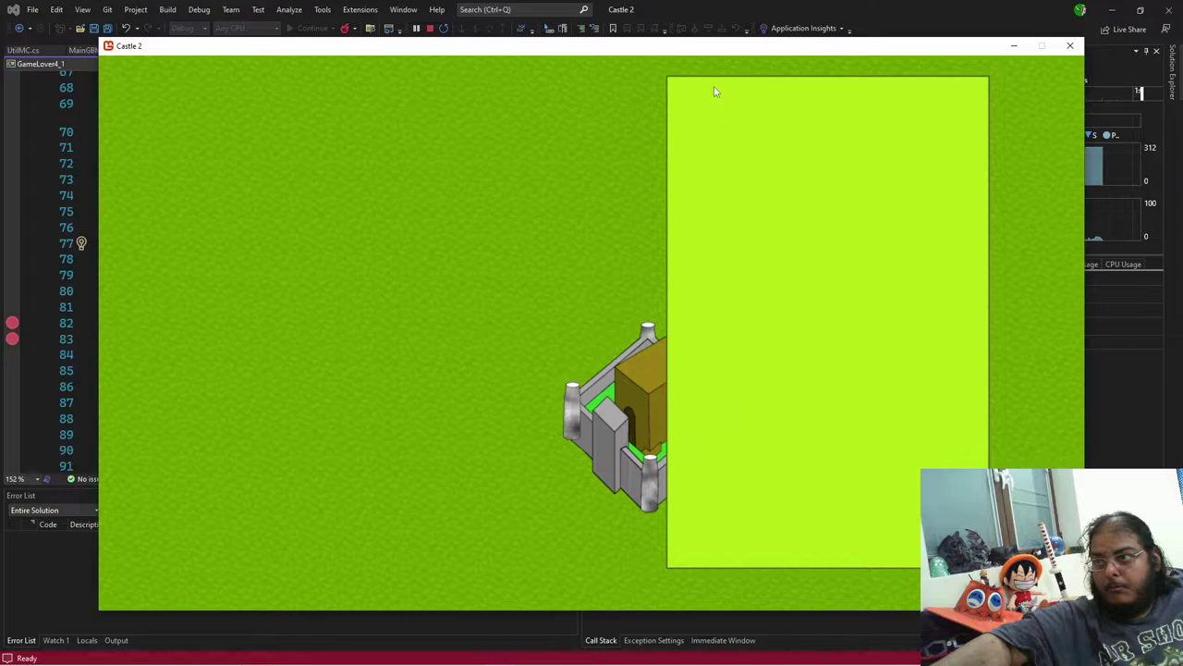
pyautogui.click(87, 196)
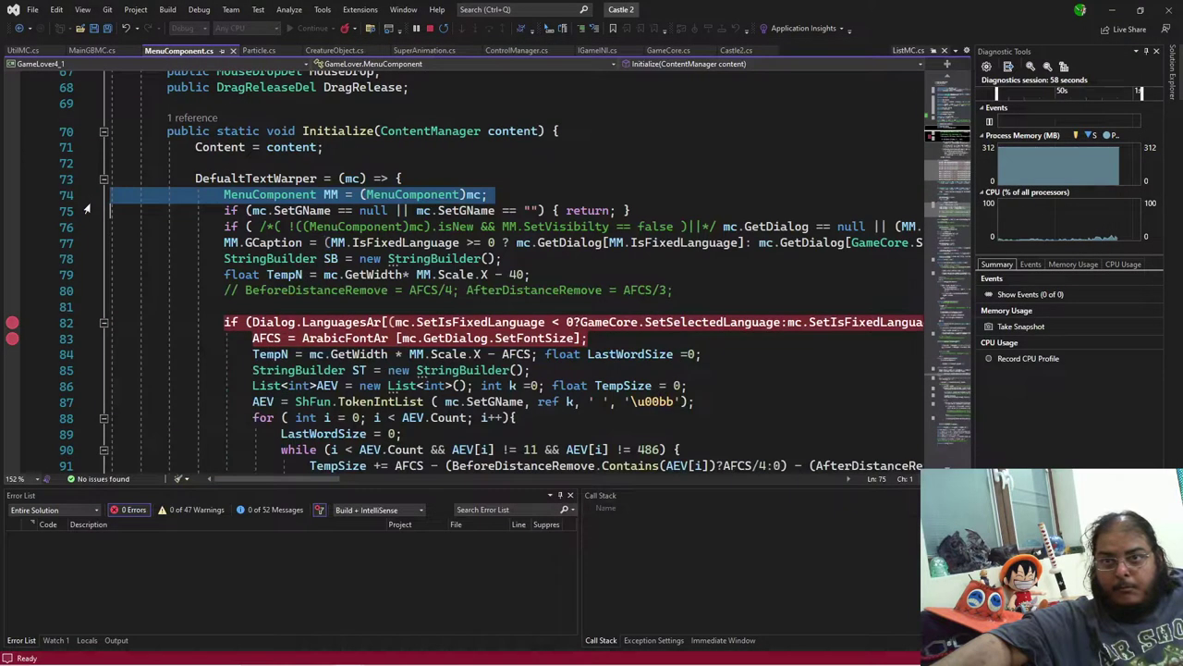
# Step: Set breakpoints on lines 75 and 77 of DefualtTextWarper and test them by moving the panel in the running game
pyautogui.click(12, 210)
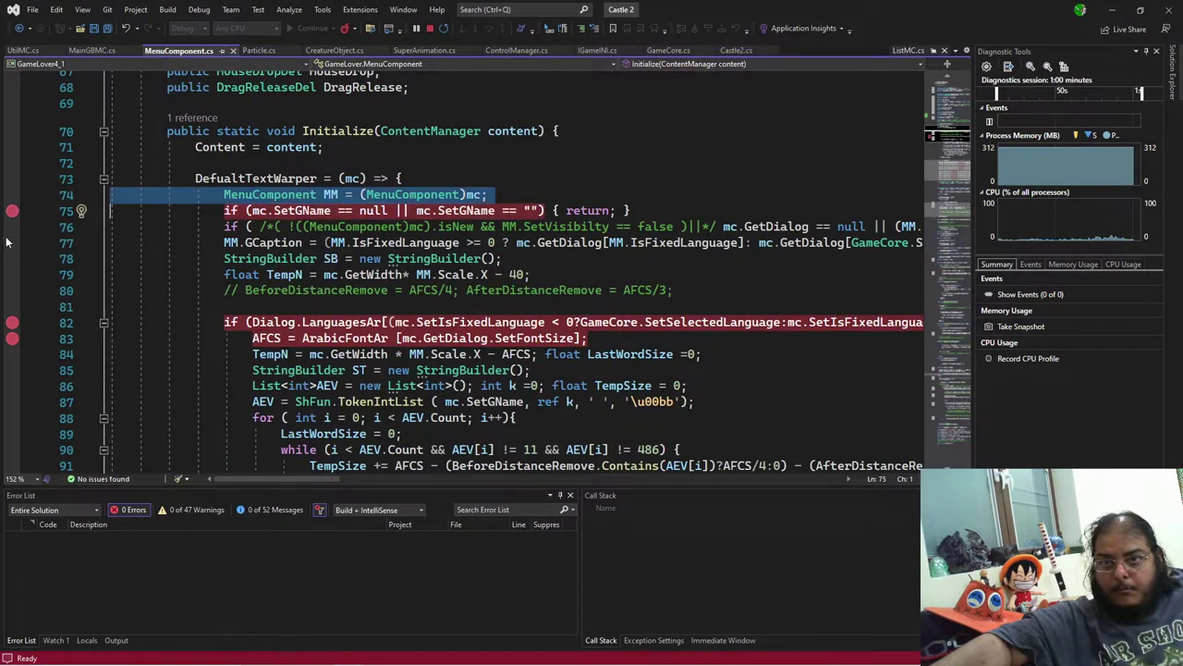
pyautogui.click(12, 242)
pyautogui.hscroll(3, 37, 231)
pyautogui.click(348, 653)
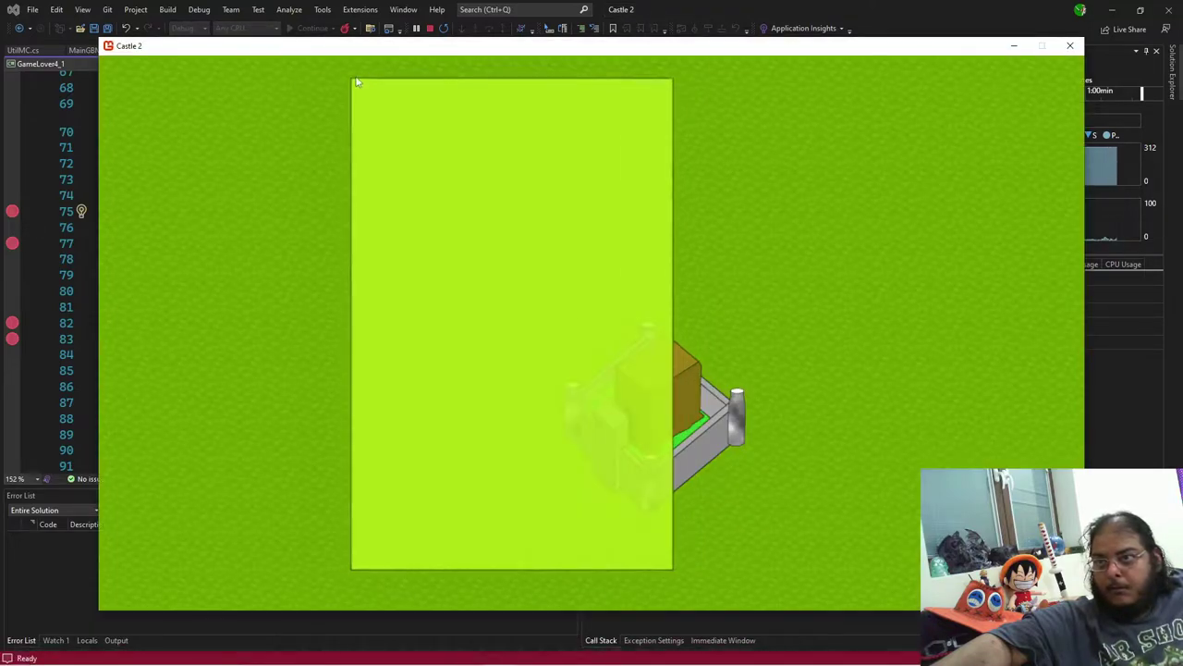
pyautogui.click(47, 148)
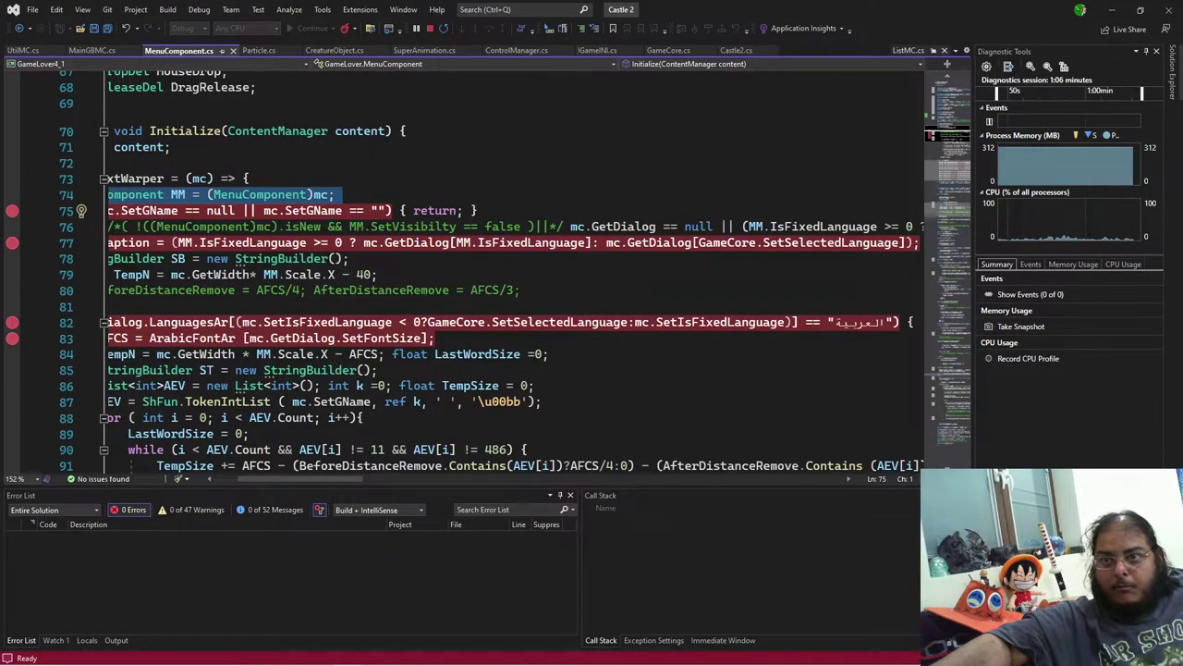
# Step: Remove the breakpoints on lines 75, 82 and 83 of MenuComponent.cs
pyautogui.hscroll(-3, 363, 481)
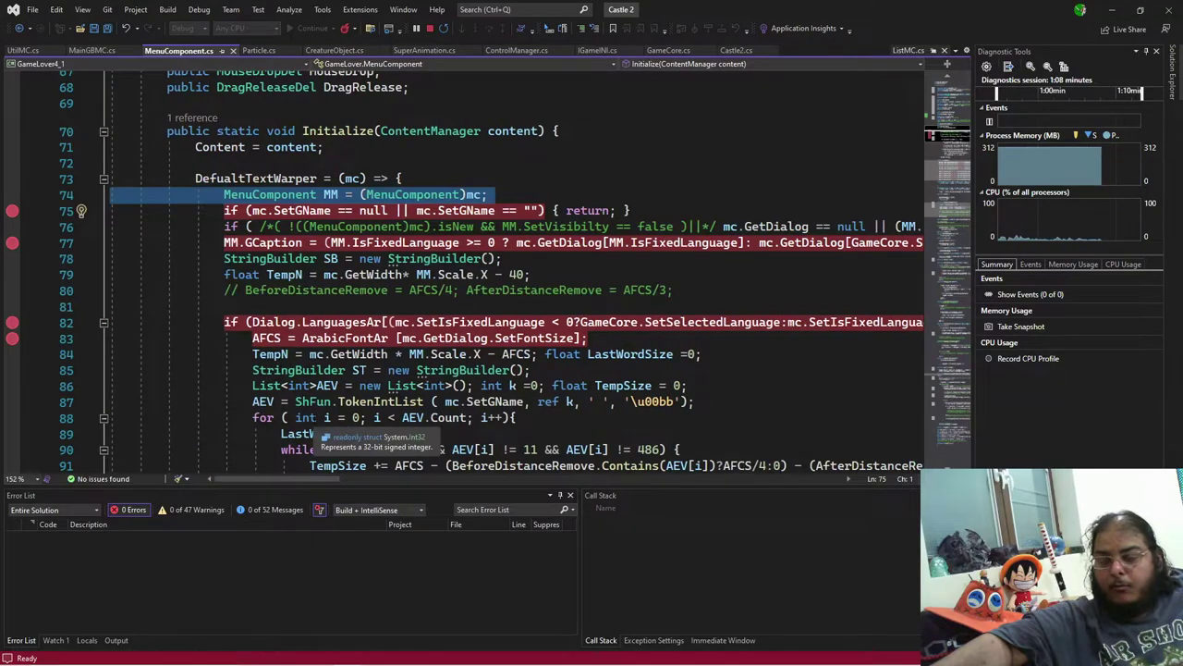
pyautogui.moveTo(12, 324); pyautogui.dragTo(11, 211)
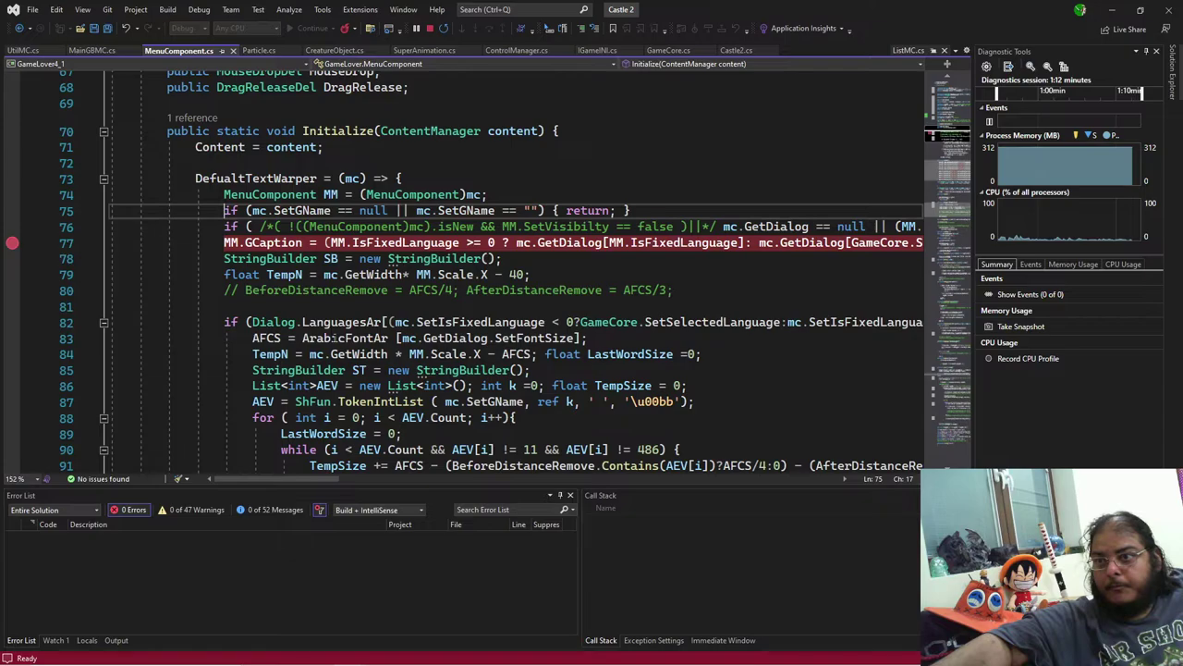
# Step: Set a breakpoint on the DraggedNum check at line 330 in DragReleaseCheck and inspect DraggedNum when execution pauses
pyautogui.scroll(-12, 462, 278)
pyautogui.scroll(3, 348, 417)
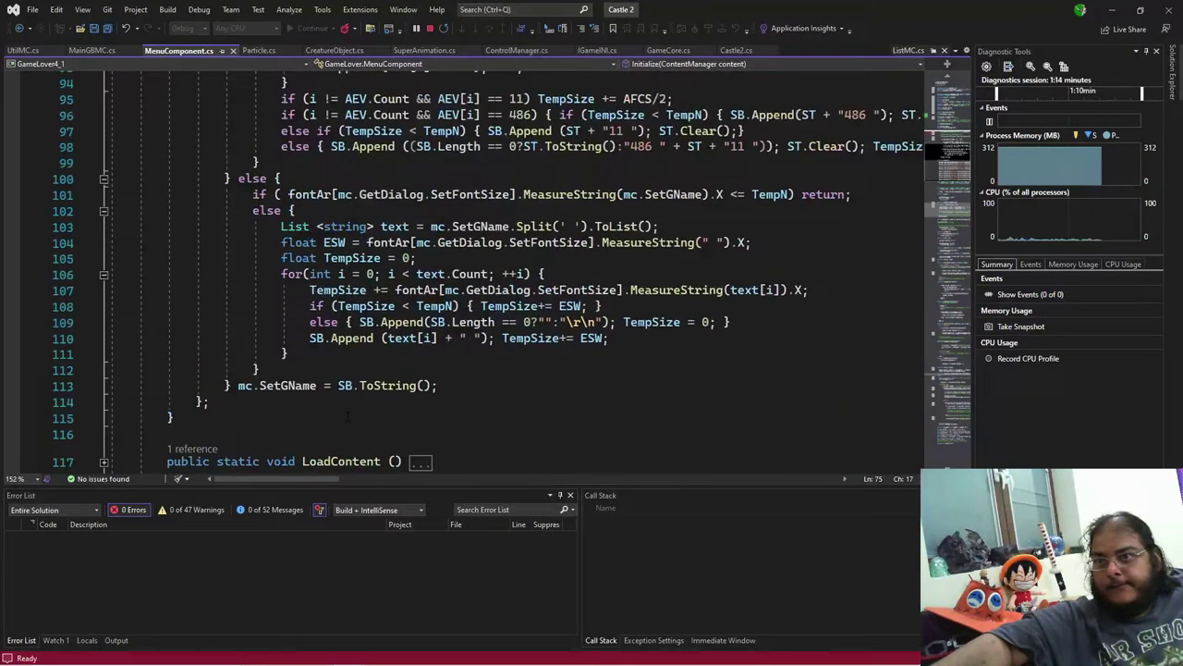
pyautogui.scroll(-5, 345, 423)
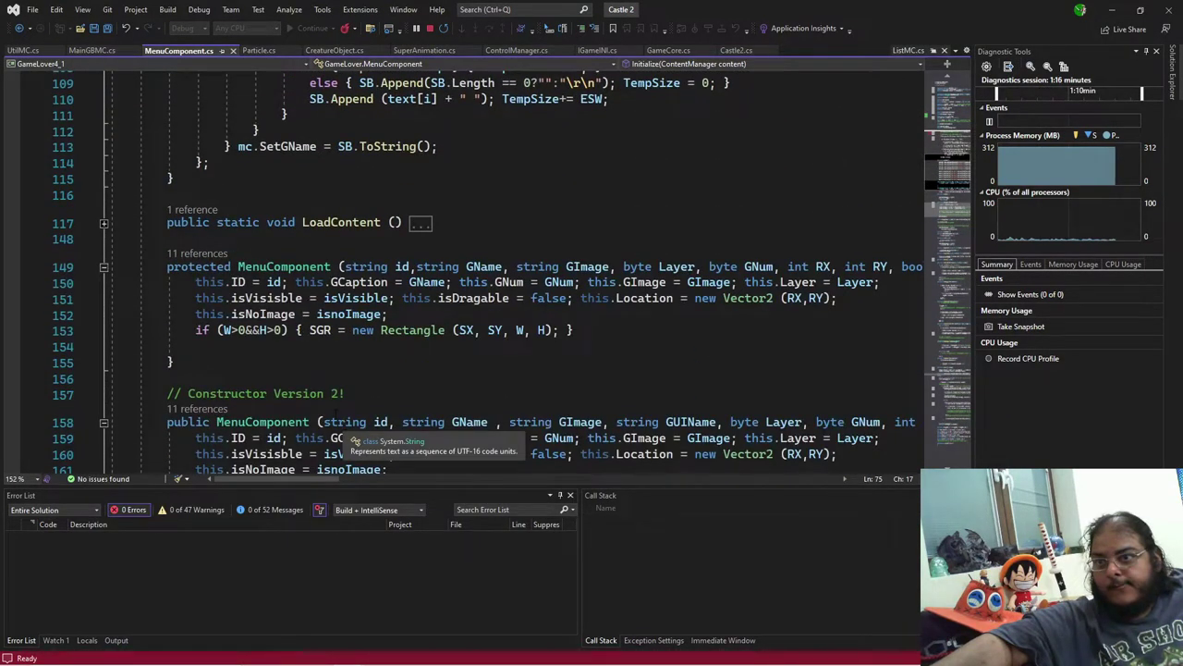
pyautogui.scroll(-10, 335, 413)
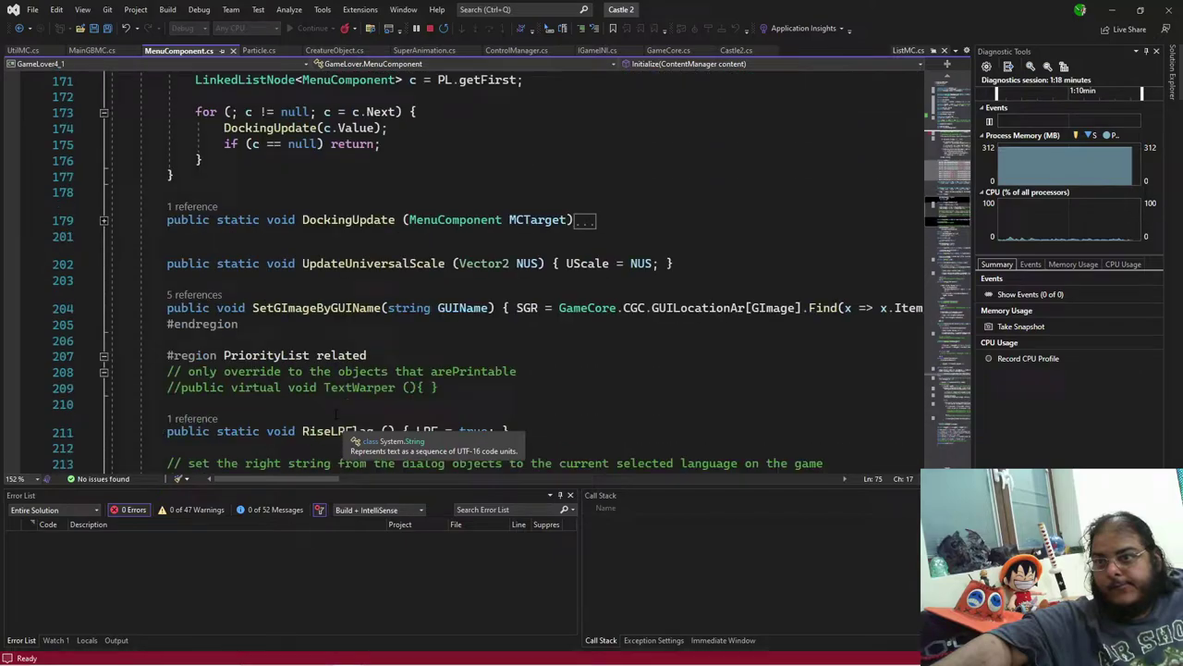
pyautogui.scroll(-3, 335, 414)
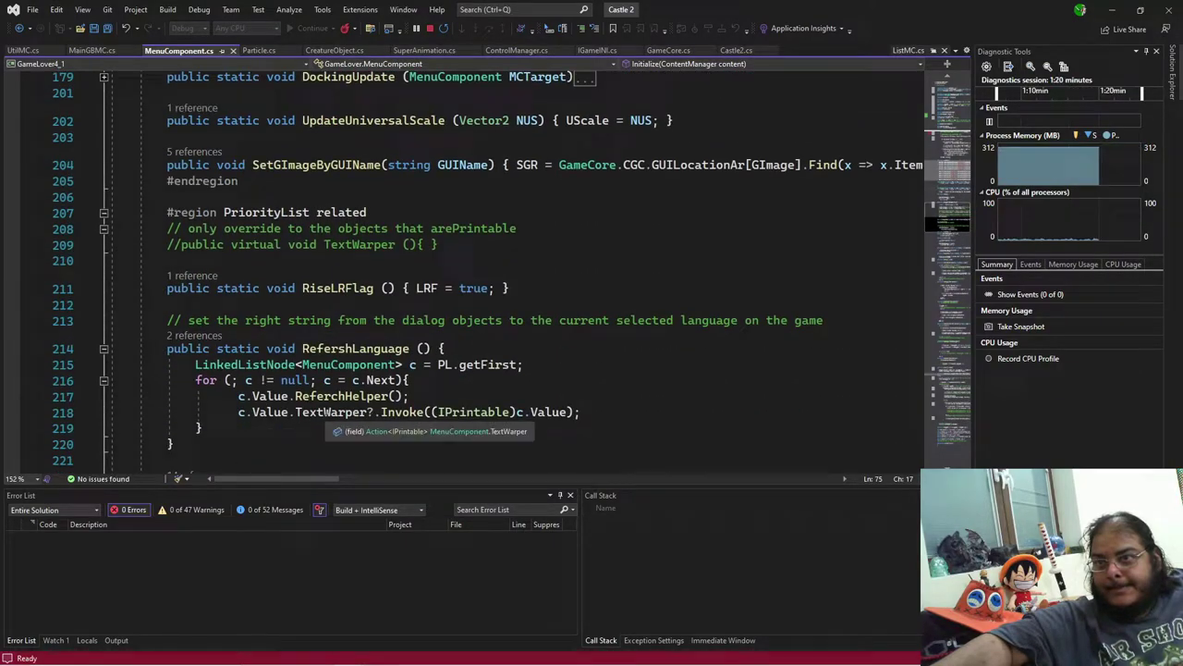
pyautogui.scroll(-15, 335, 413)
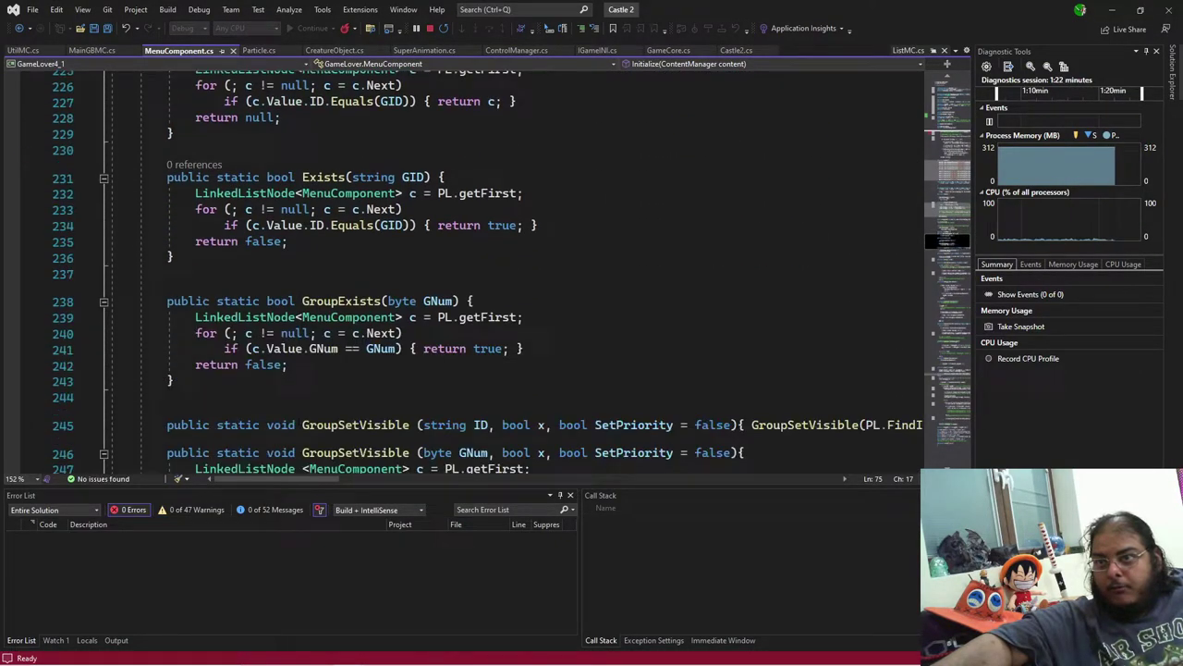
pyautogui.scroll(-9, 223, 407)
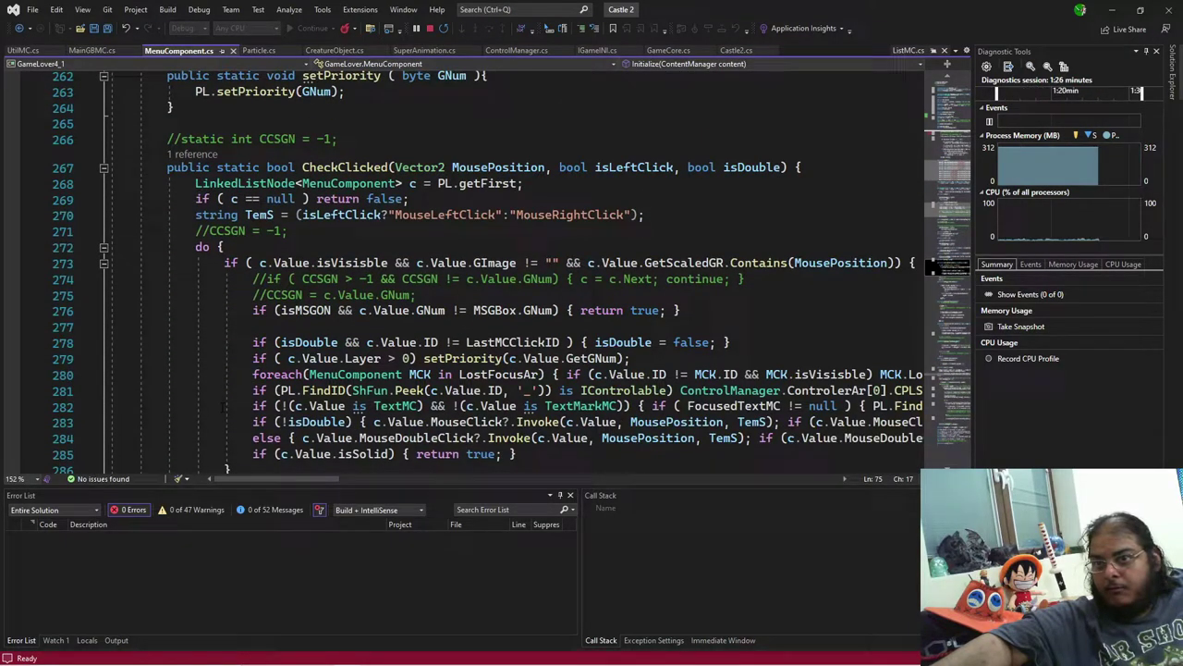
pyautogui.scroll(-11, 184, 365)
pyautogui.scroll(2, 184, 364)
pyautogui.scroll(-3, 184, 365)
pyautogui.scroll(-4, 150, 395)
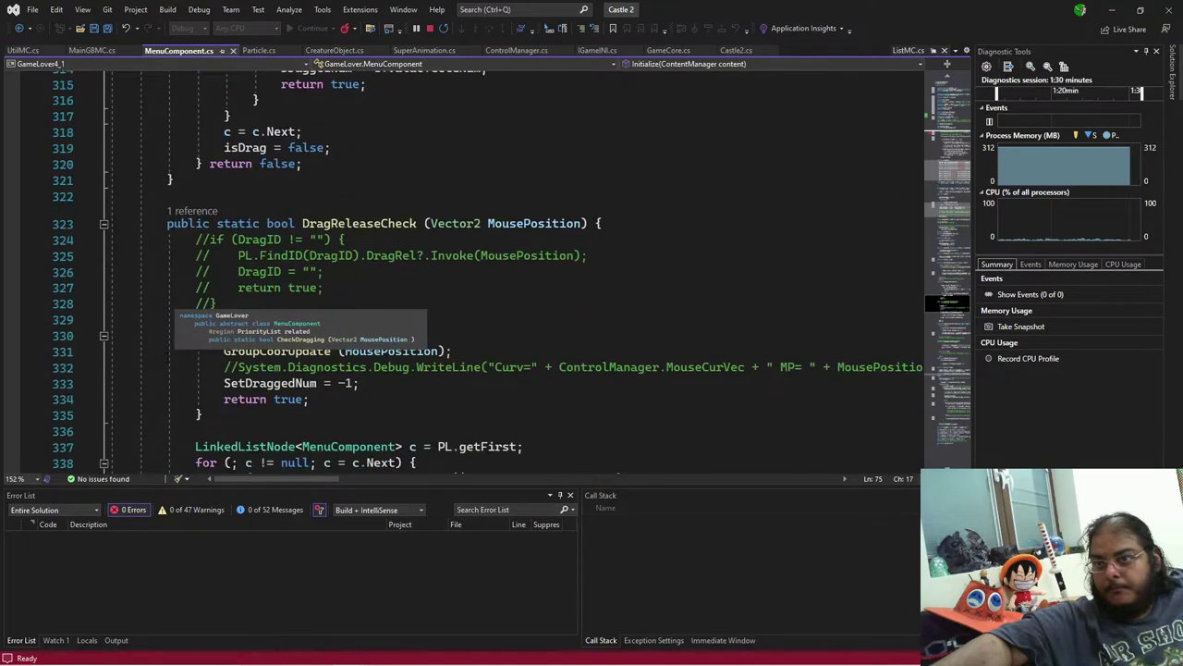
pyautogui.scroll(-2, 150, 395)
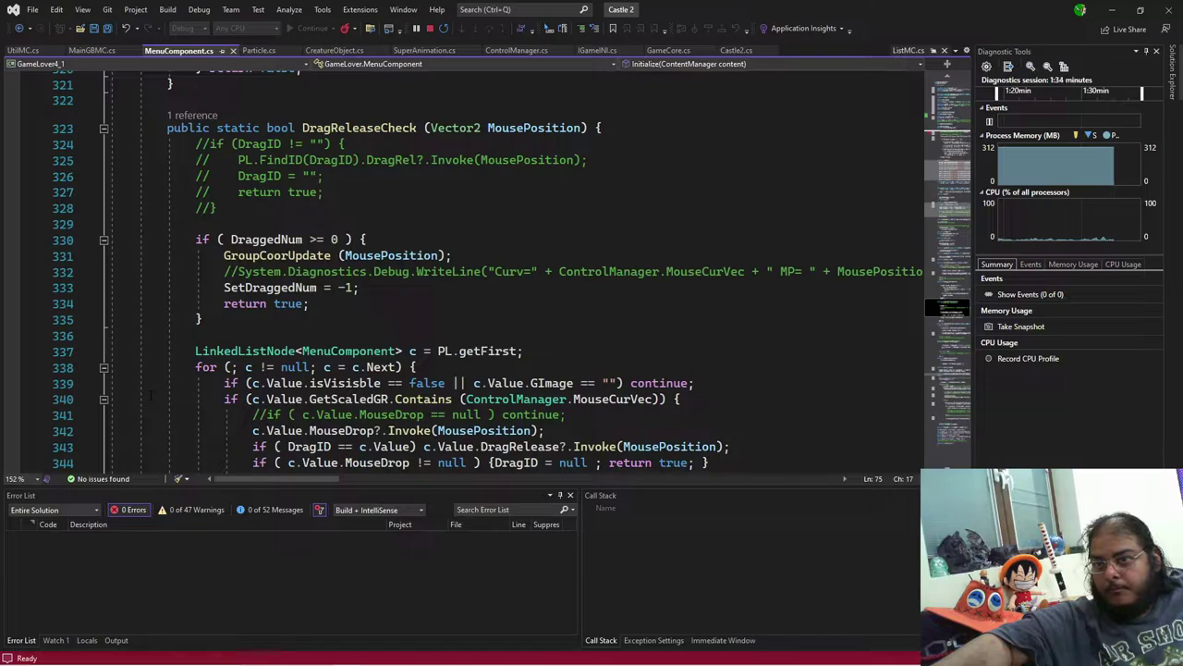
pyautogui.click(20, 242)
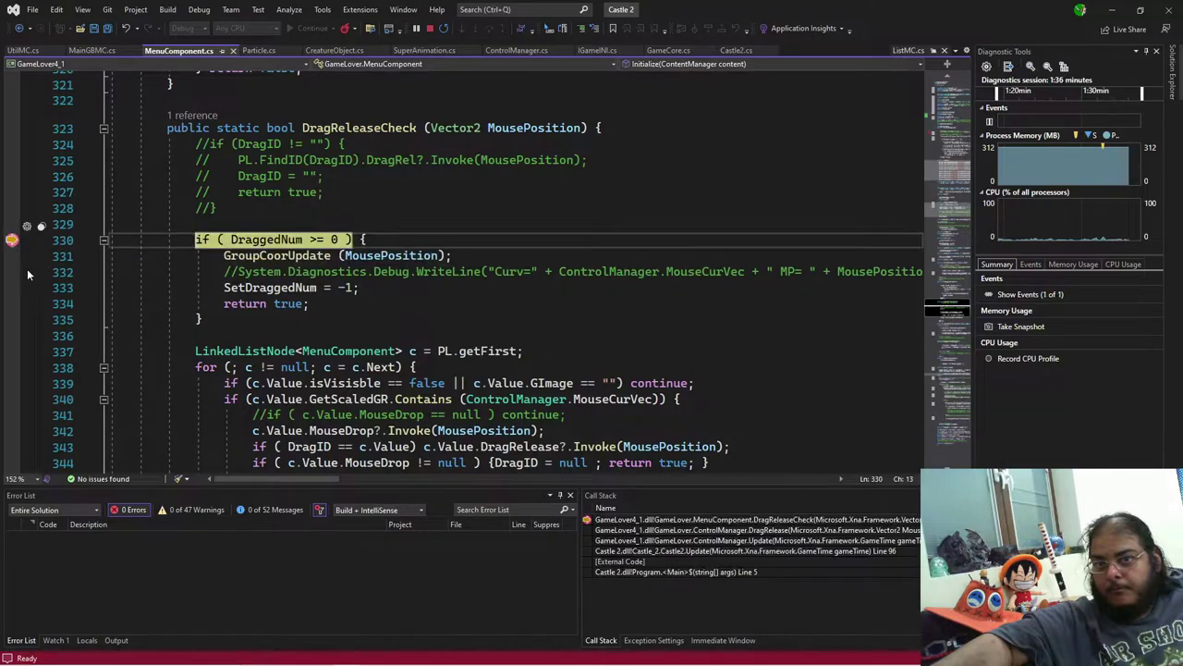
pyautogui.moveTo(266, 240)
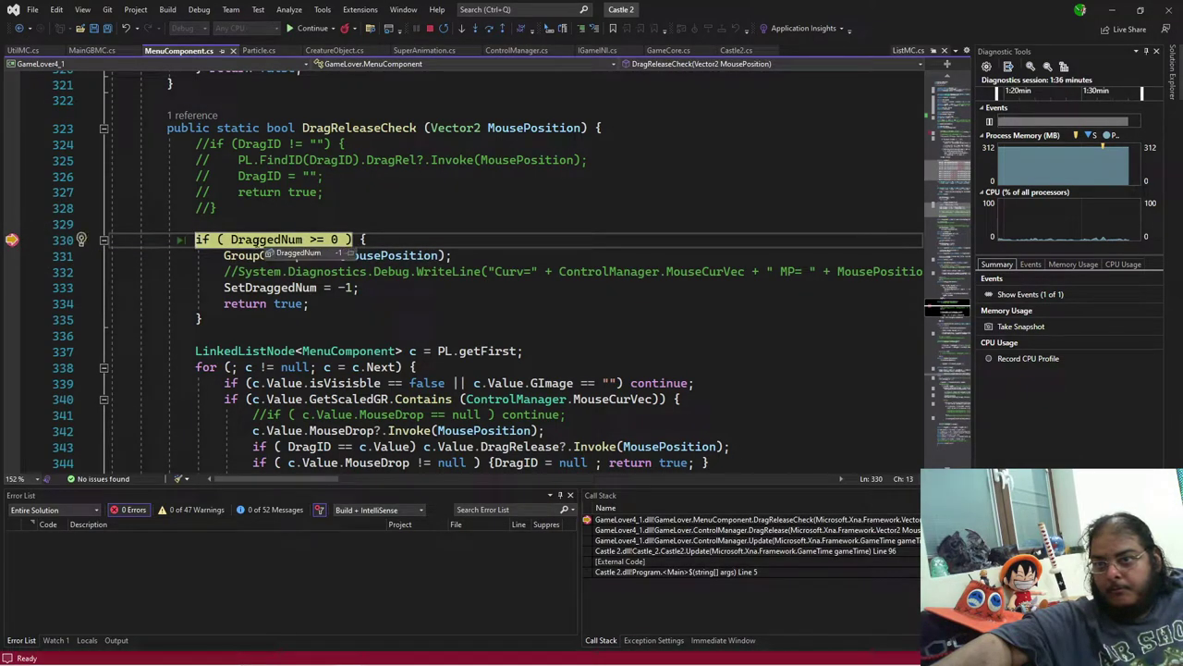
# Step: Replace the line 330 breakpoint with one on the GroupCoorUpdate call at line 331, resume execution, and move the game panel to trigger it
pyautogui.click(12, 239)
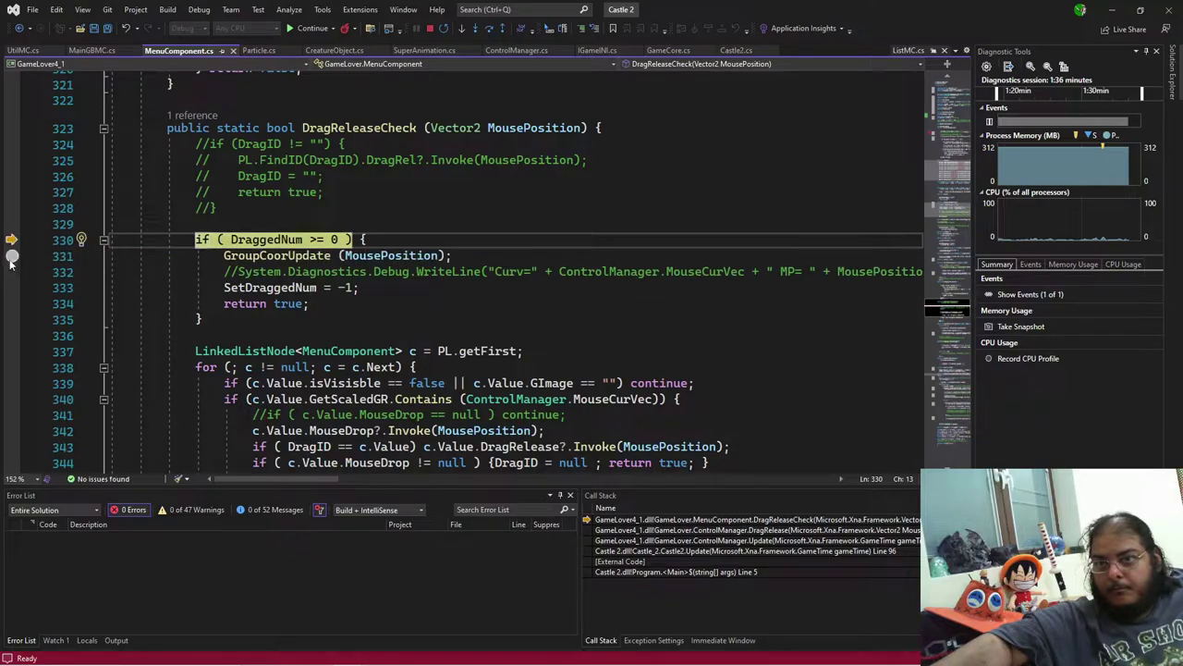
pyautogui.click(12, 256)
pyautogui.click(309, 28)
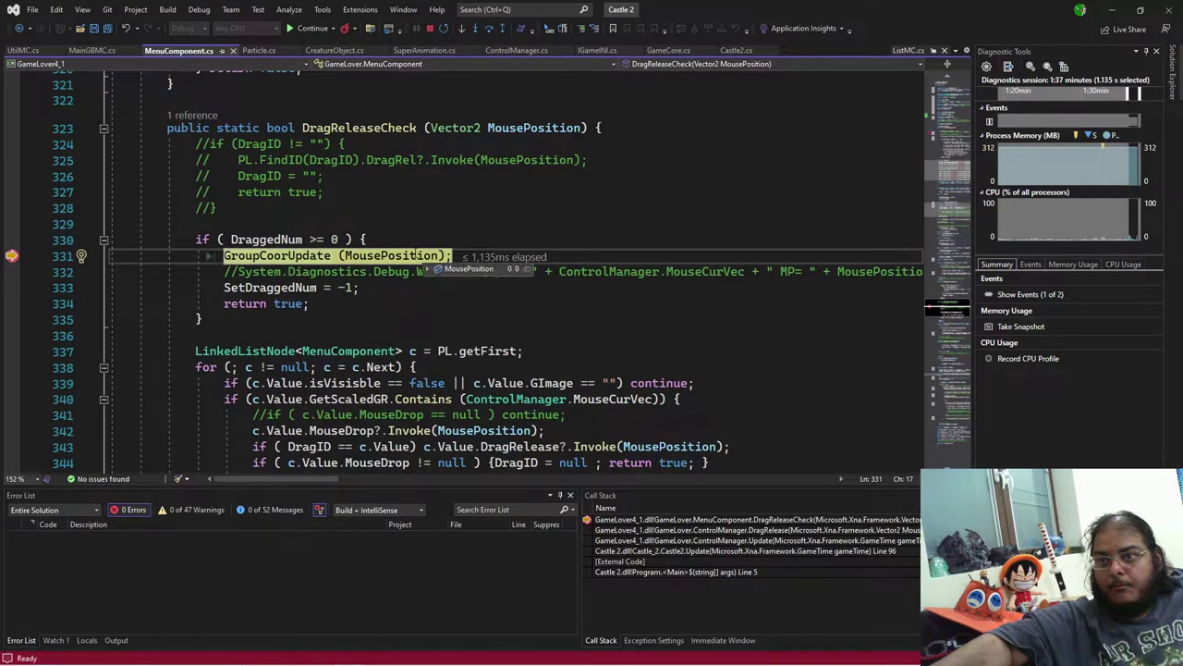
pyautogui.click(299, 29)
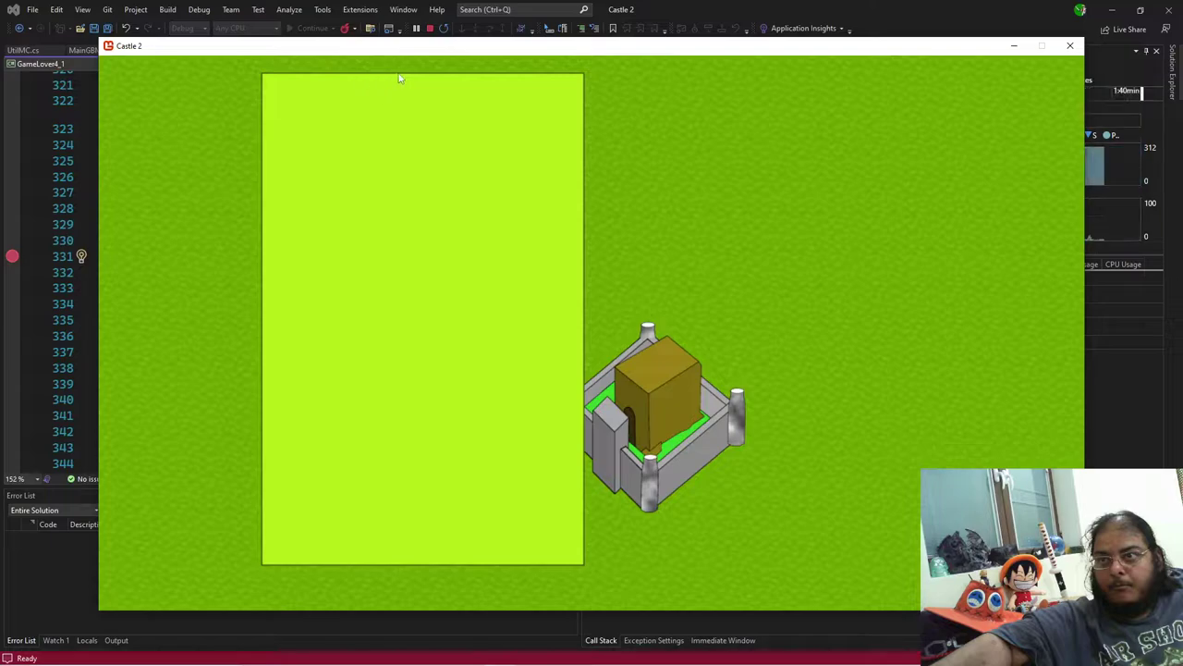
pyautogui.moveTo(494, 87); pyautogui.dragTo(370, 84)
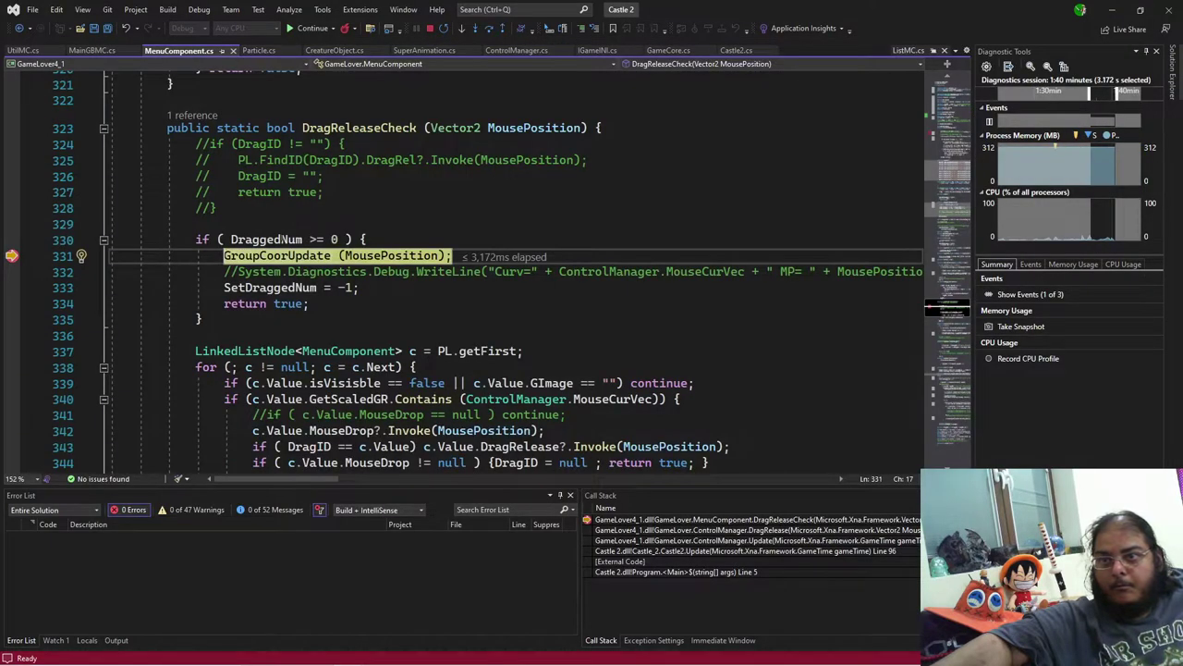
# Step: Inspect DraggedNum in the line 330 condition and remove the breakpoint from line 331
pyautogui.click(275, 239)
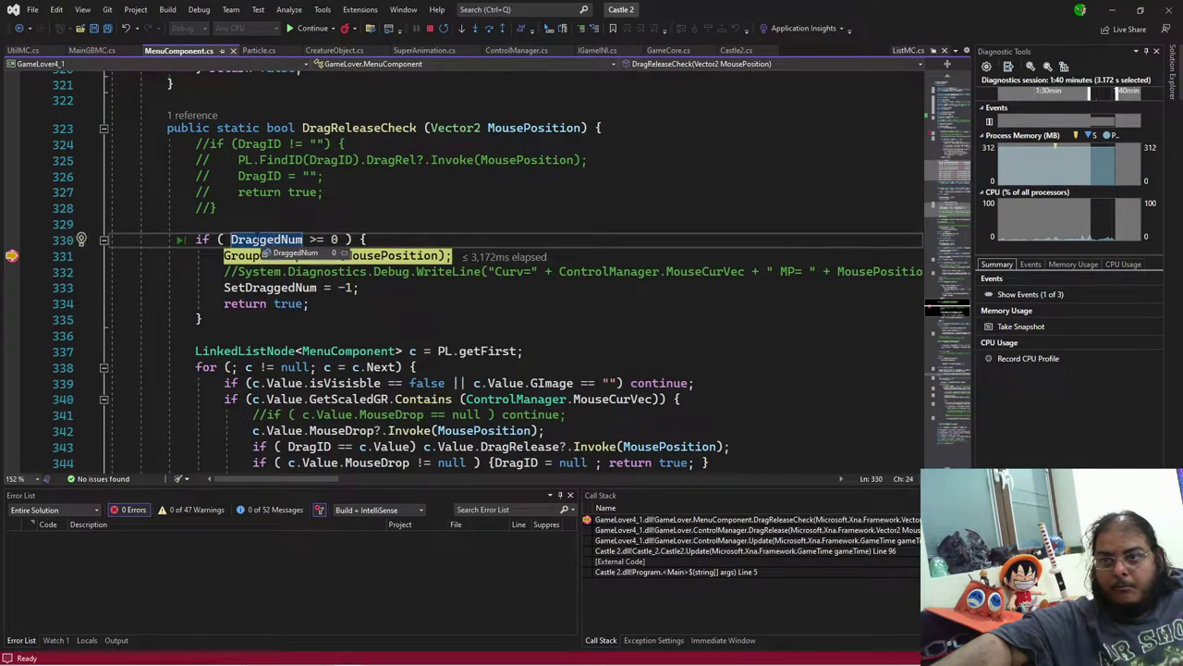
pyautogui.press('Down')
pyautogui.press('Home')
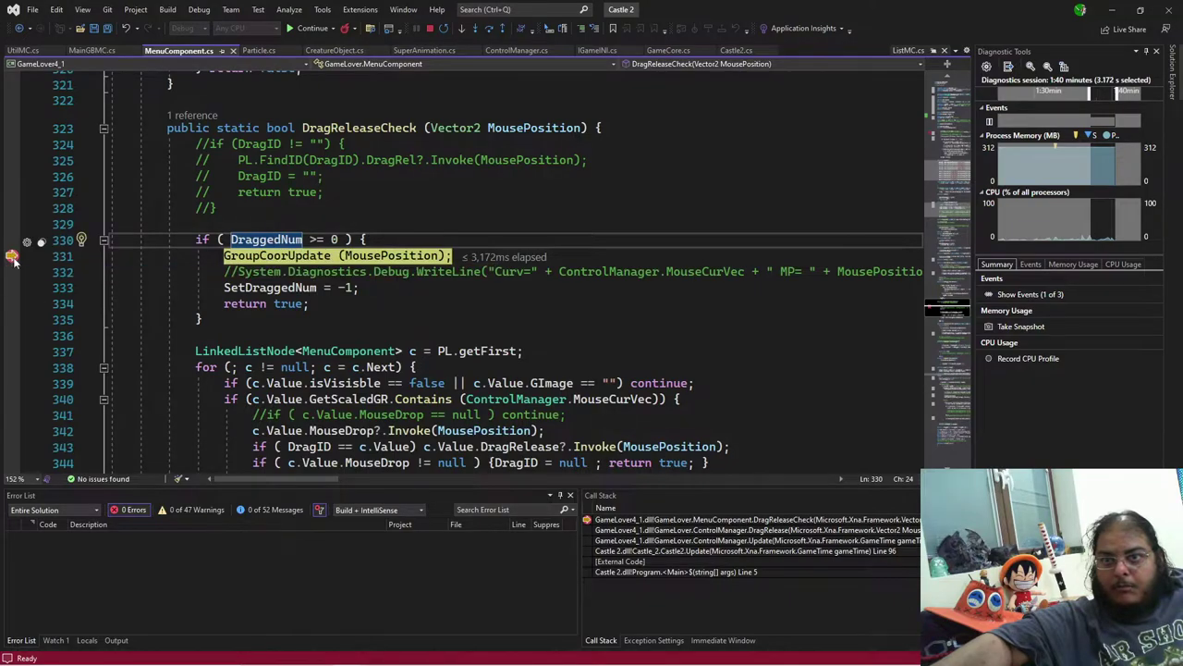
pyautogui.press('F9')
# Step: Examine the GroupCoorUpdate method in MenuComponent.cs, including its DraggedNum check and the loop from PL.getLast
pyautogui.scroll(-5, 370, 365)
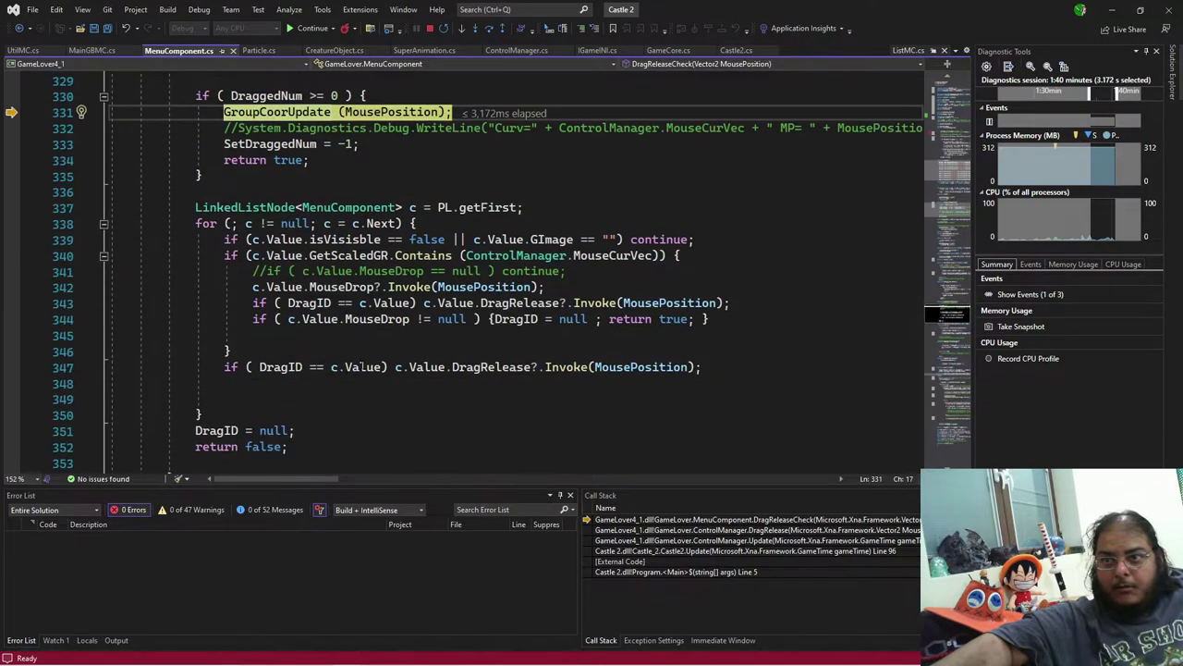
pyautogui.scroll(-5, 512, 273)
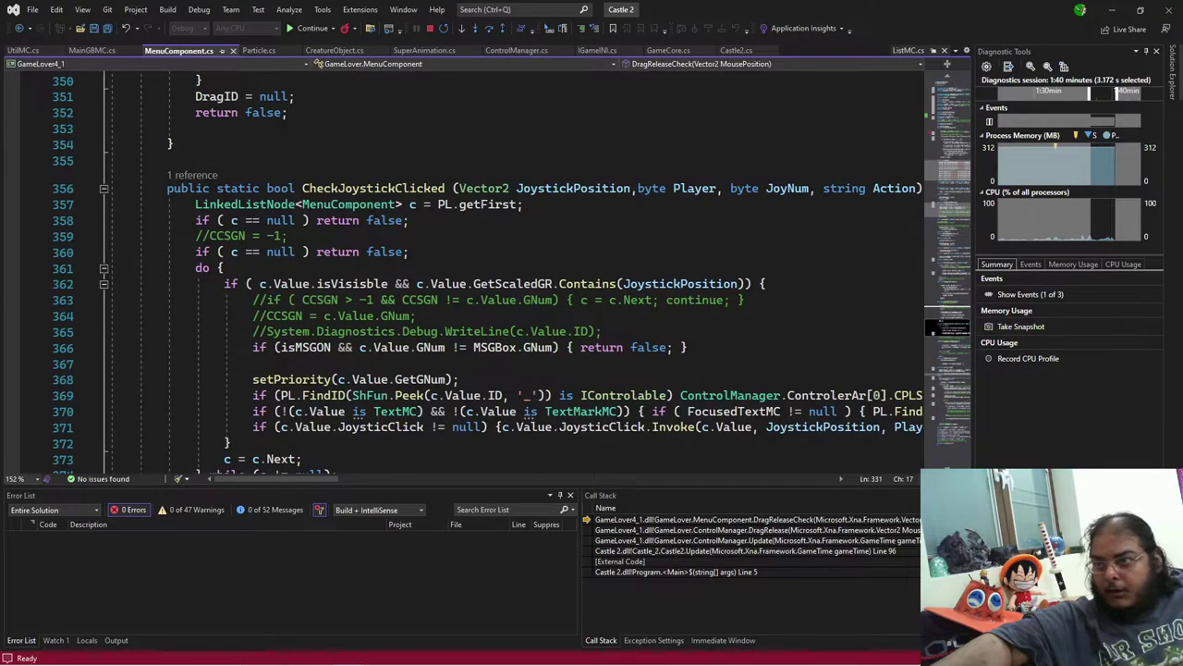
pyautogui.scroll(-9, 363, 358)
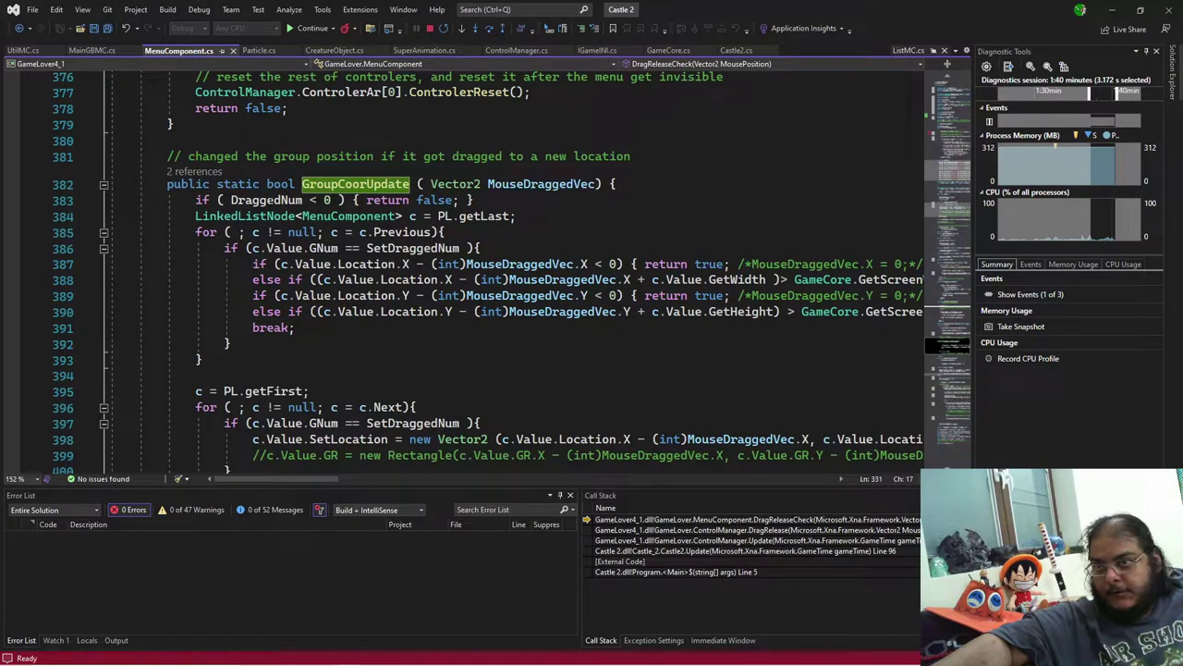
pyautogui.moveTo(268, 201)
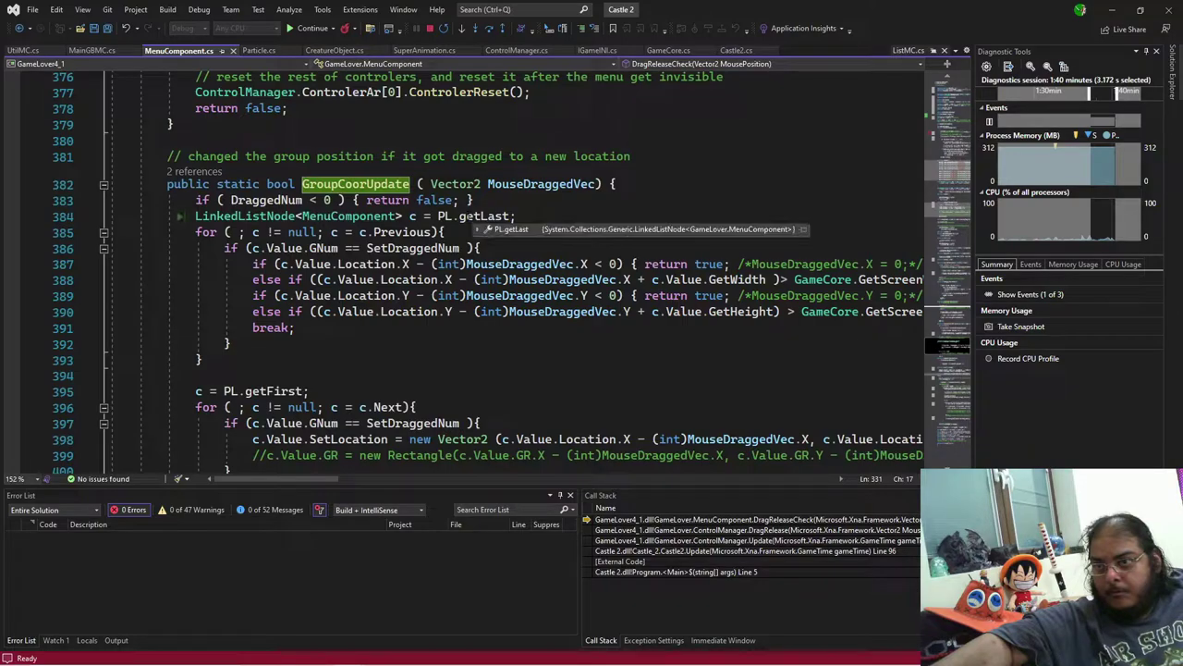
pyautogui.moveTo(420, 233)
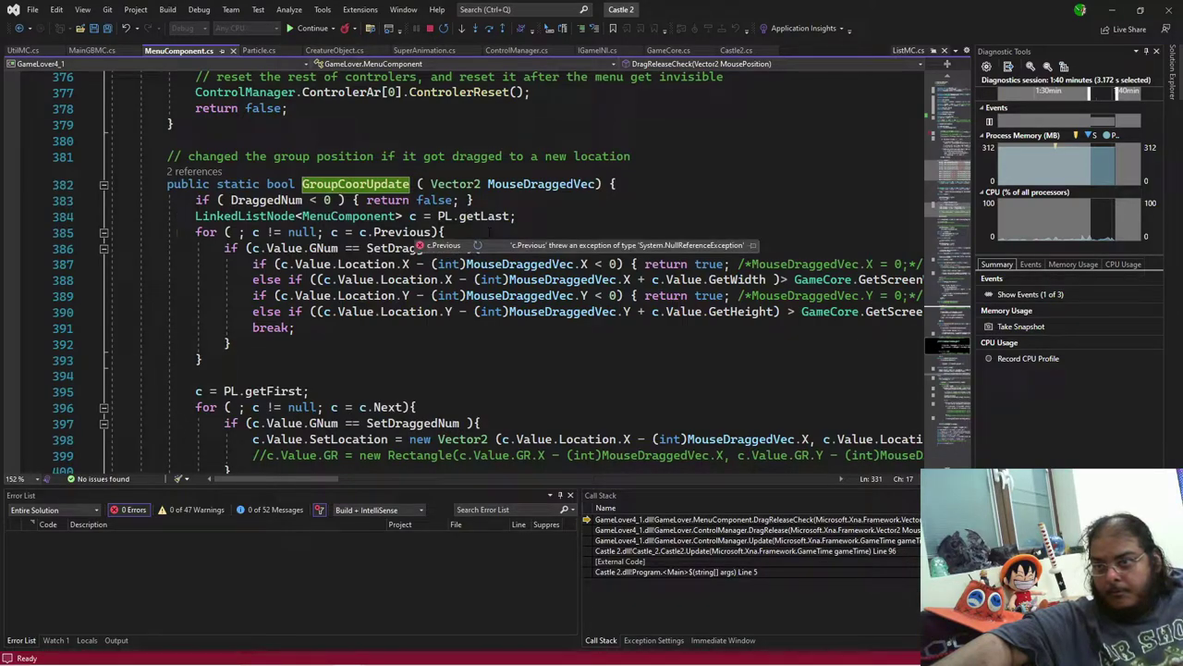
# Step: Examine the loops in GroupCoorUpdate in MenuComponent.cs and list the method's references
pyautogui.click(530, 215)
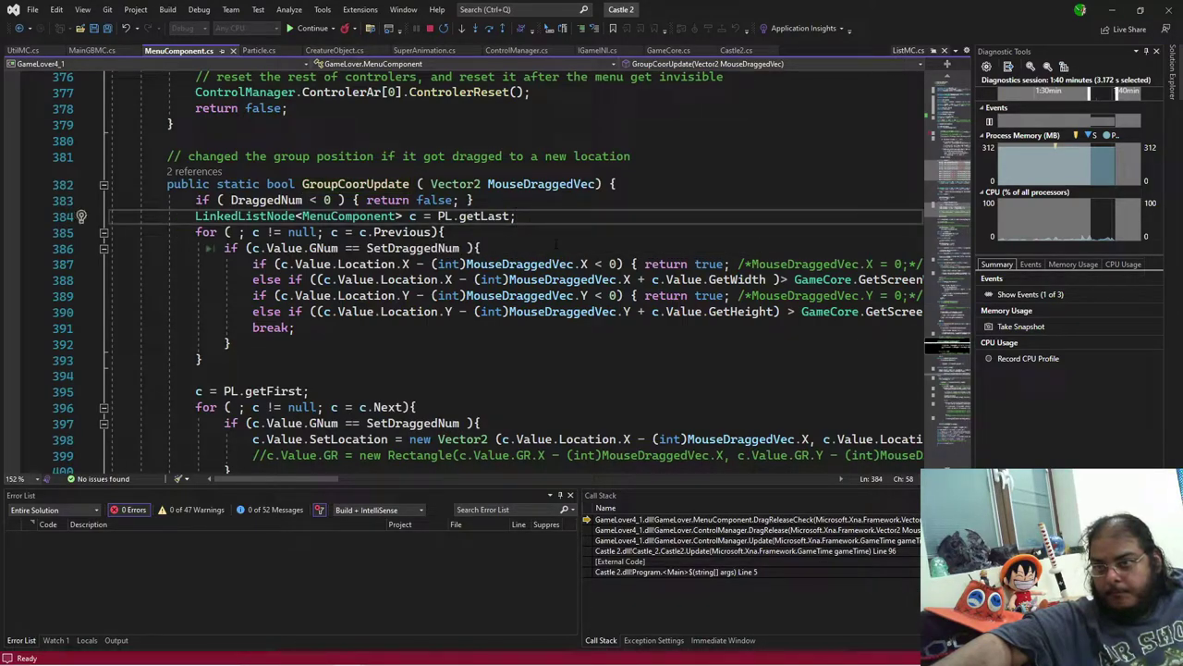
pyautogui.moveTo(433, 248)
pyautogui.scroll(-2, 432, 250)
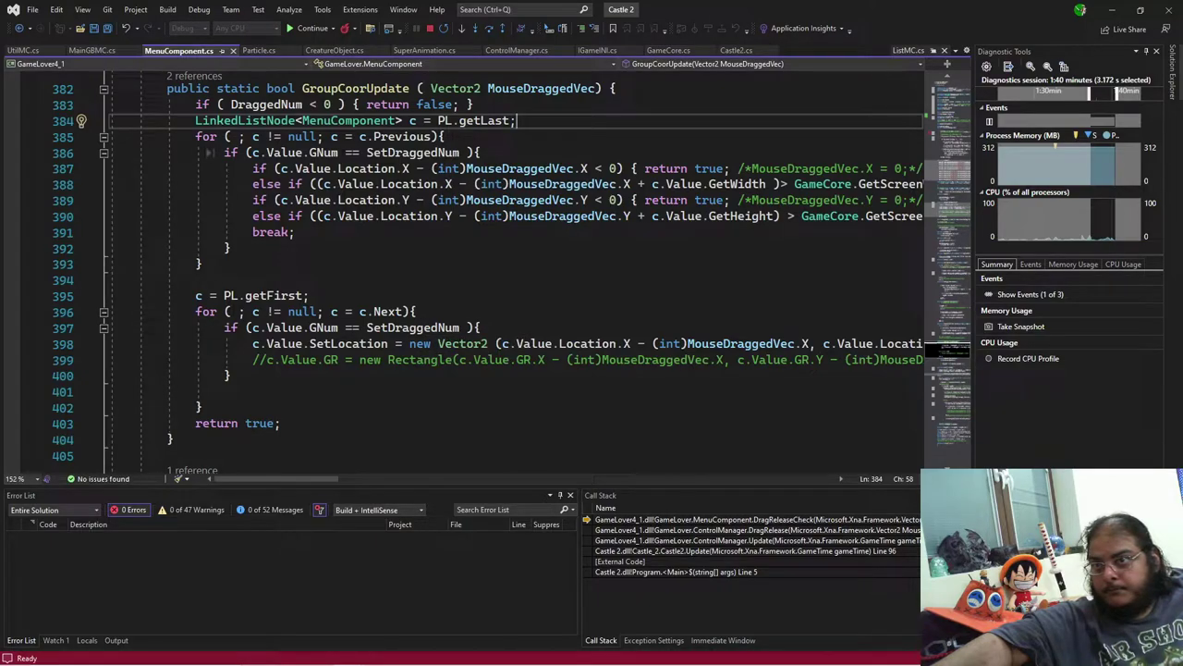
pyautogui.scroll(4, 518, 268)
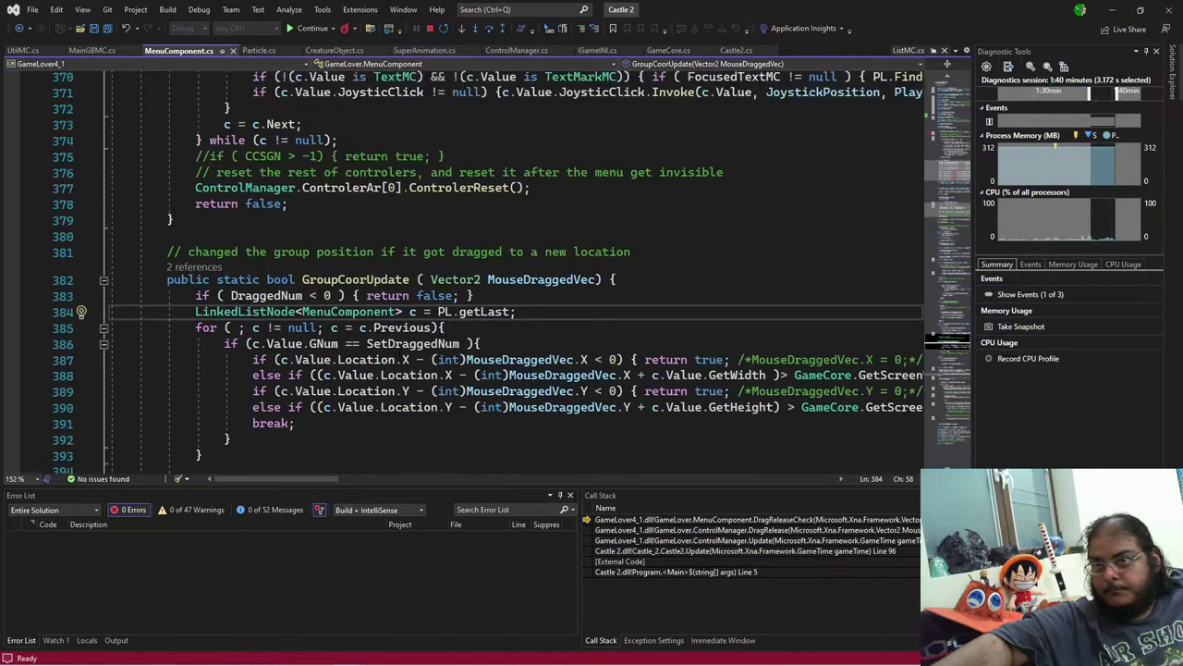
pyautogui.click(194, 266)
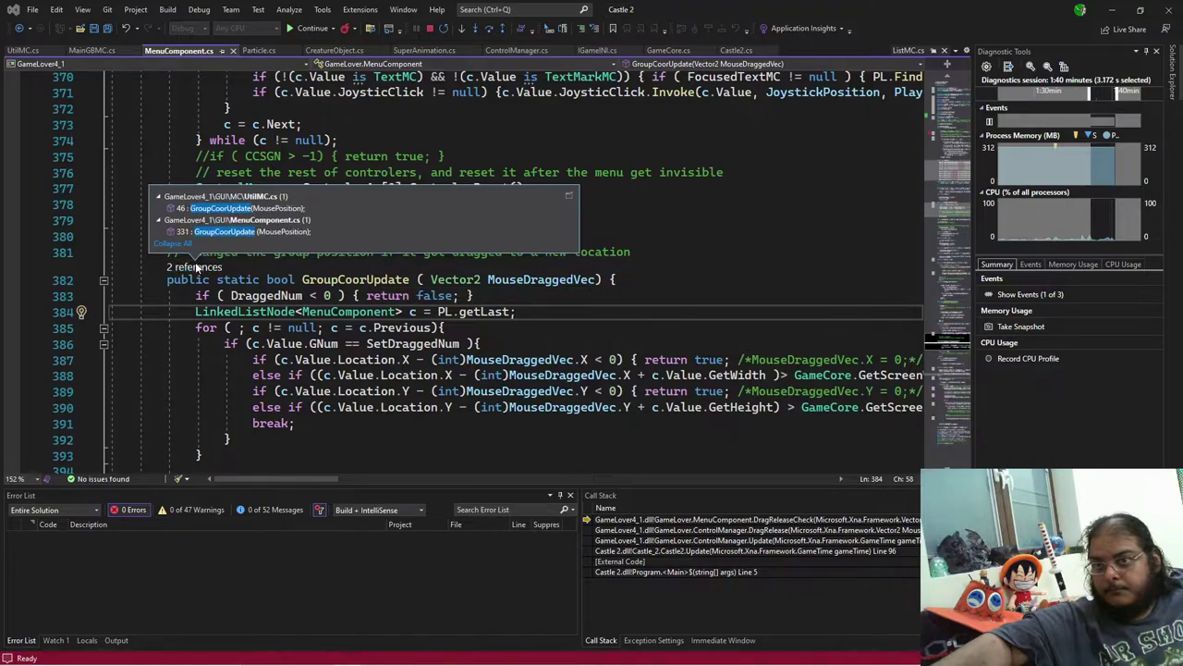
pyautogui.click(647, 255)
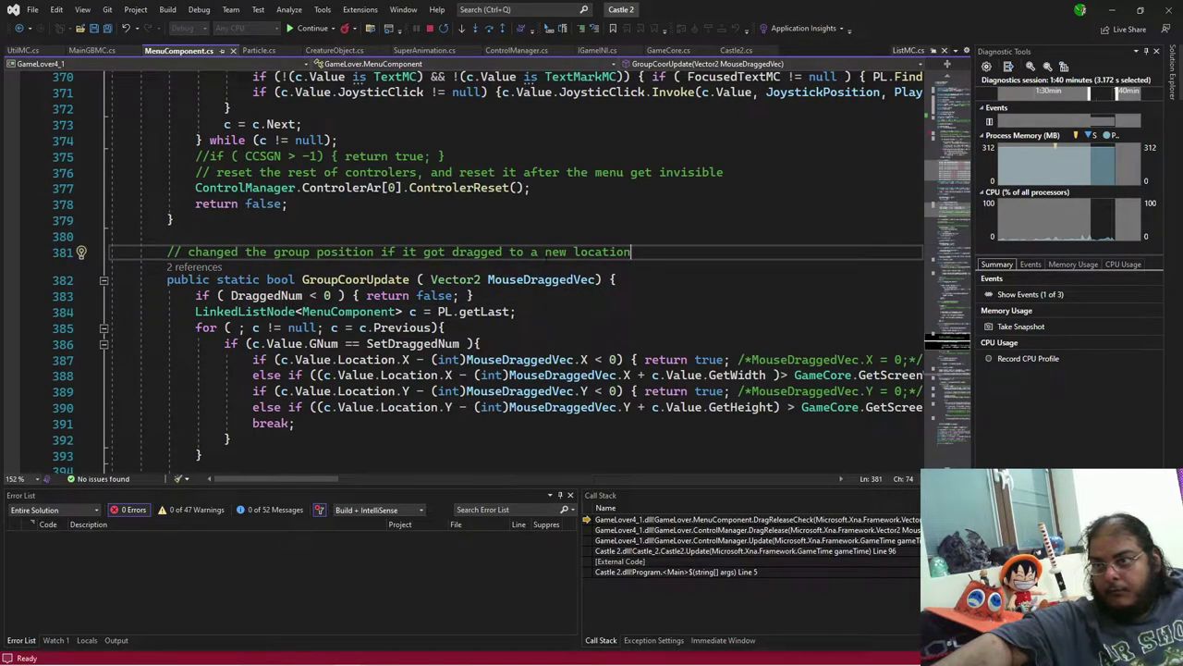
# Step: Set a breakpoint on the isDragable check at line 301 in CheckDragging, resume execution, and trigger it from the game panel
pyautogui.scroll(7, 518, 268)
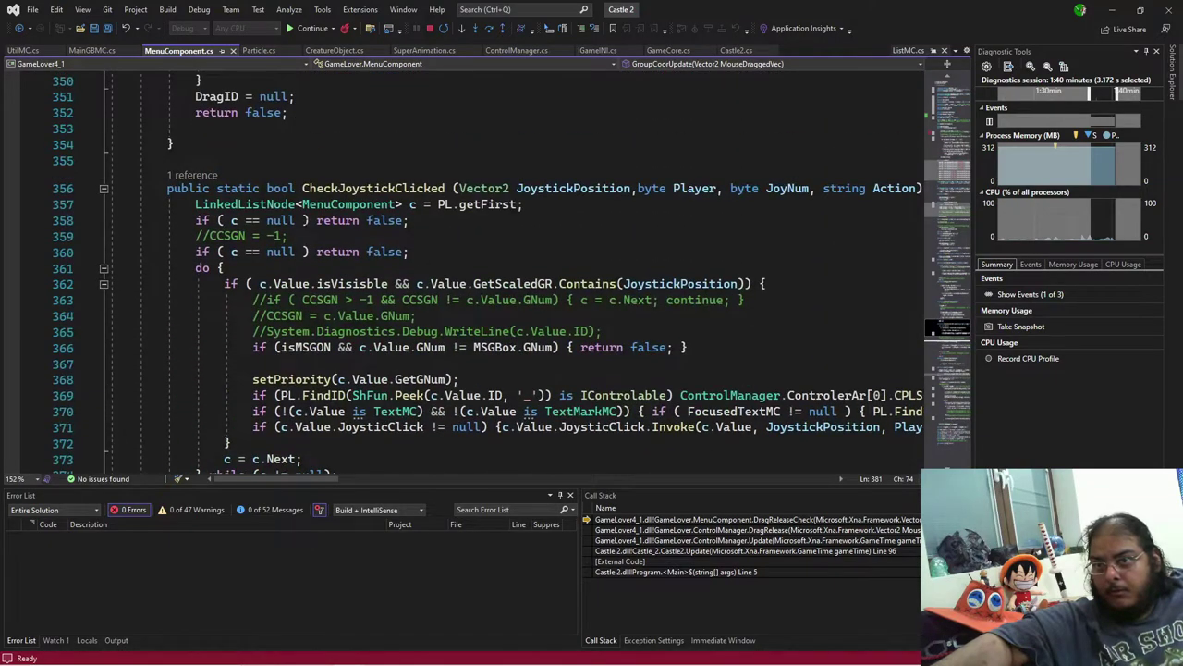
pyautogui.scroll(8, 518, 268)
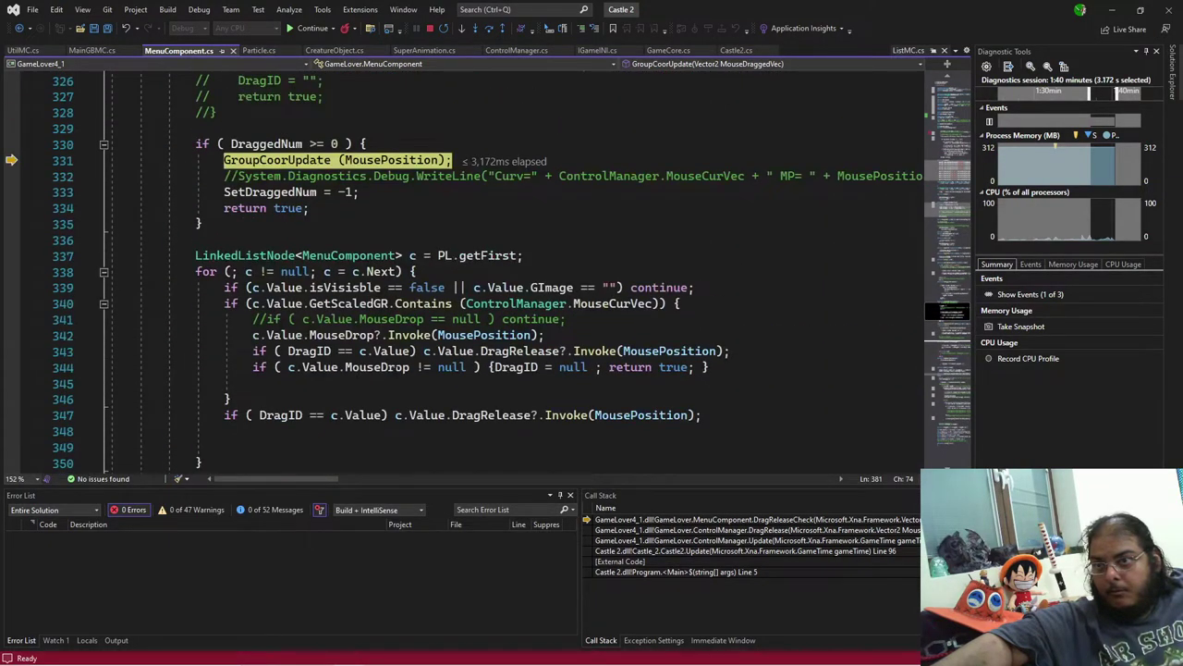
pyautogui.scroll(4, 379, 407)
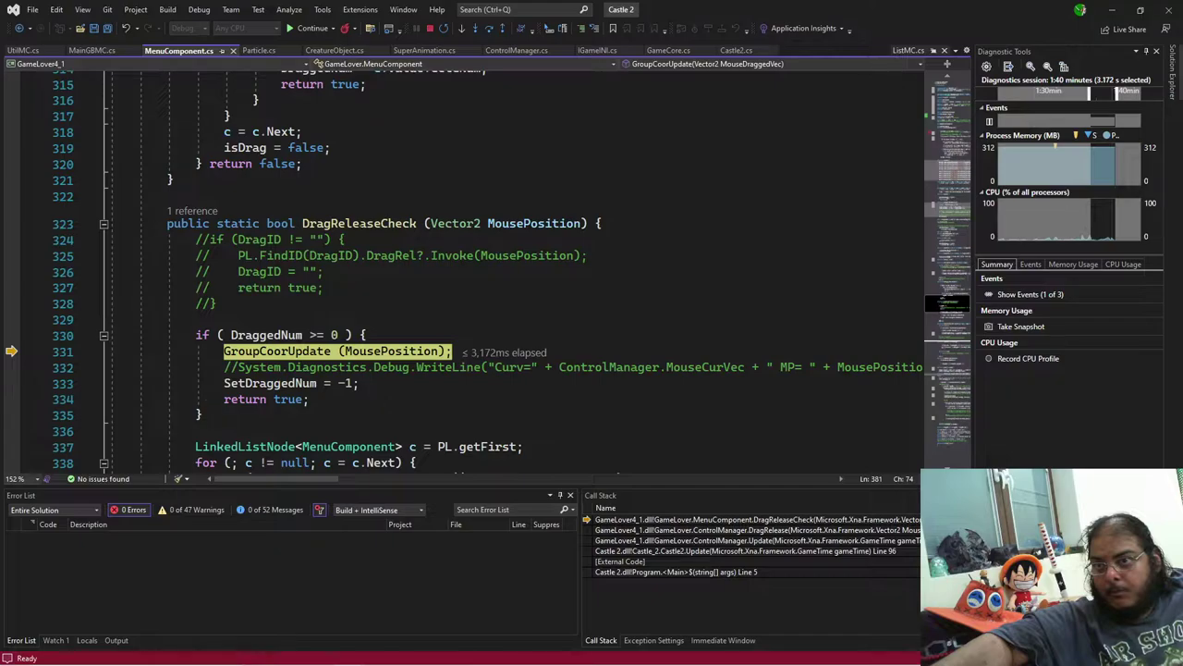
pyautogui.scroll(9, 427, 447)
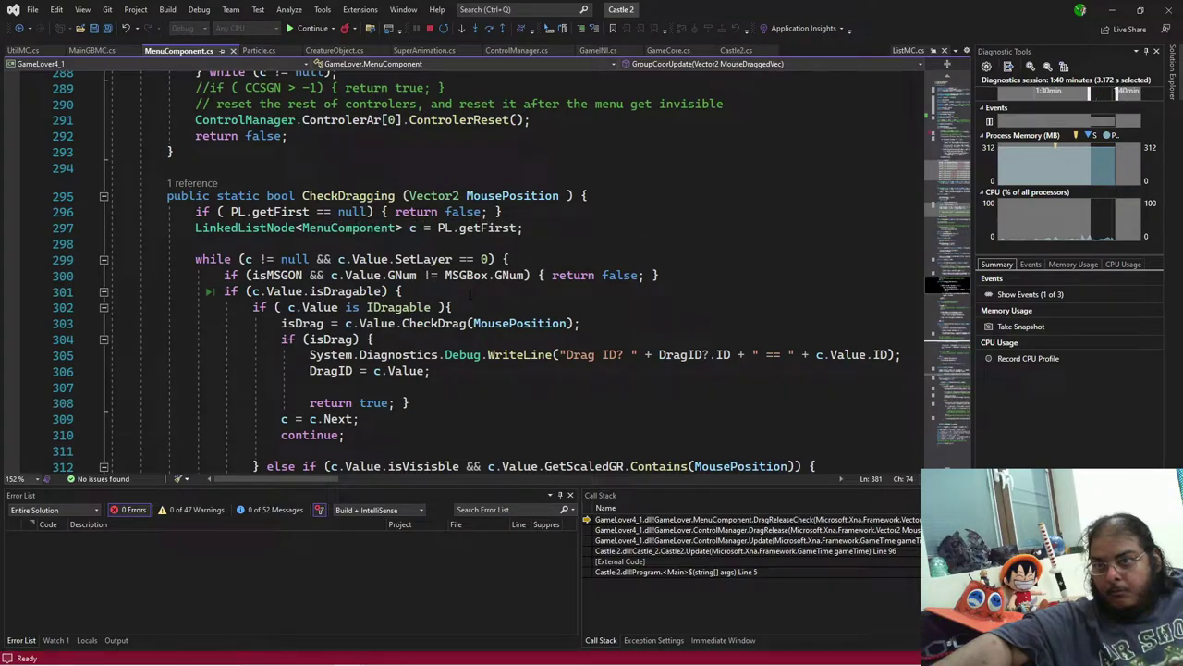
pyautogui.moveTo(278, 276)
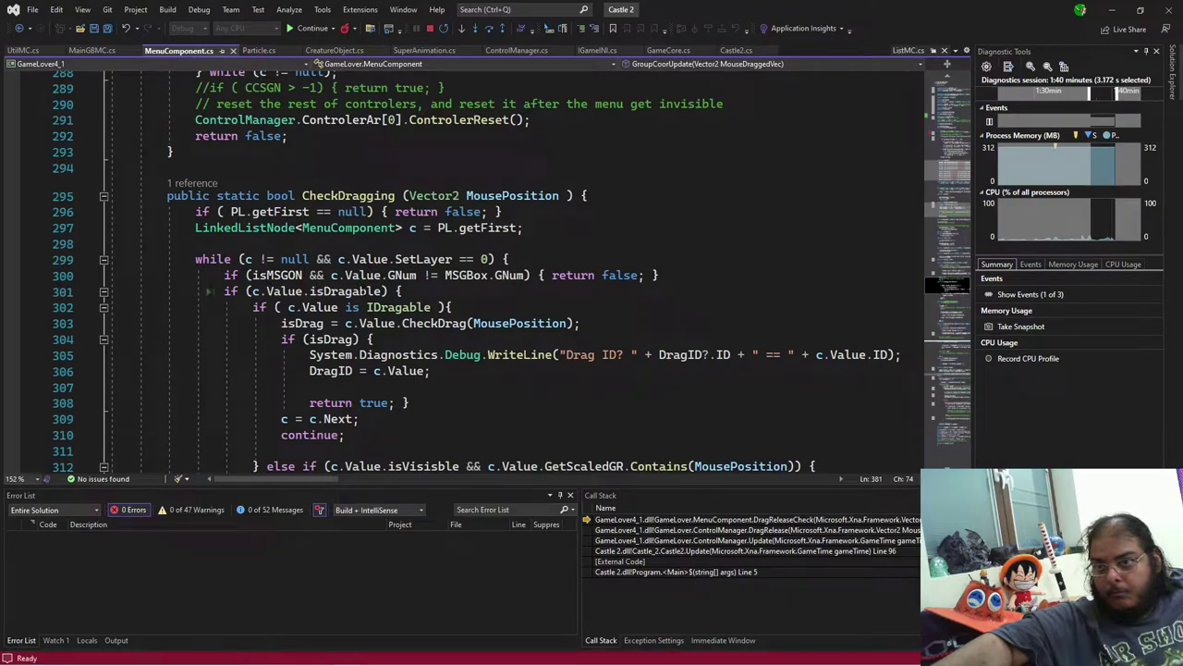
pyautogui.click(344, 291)
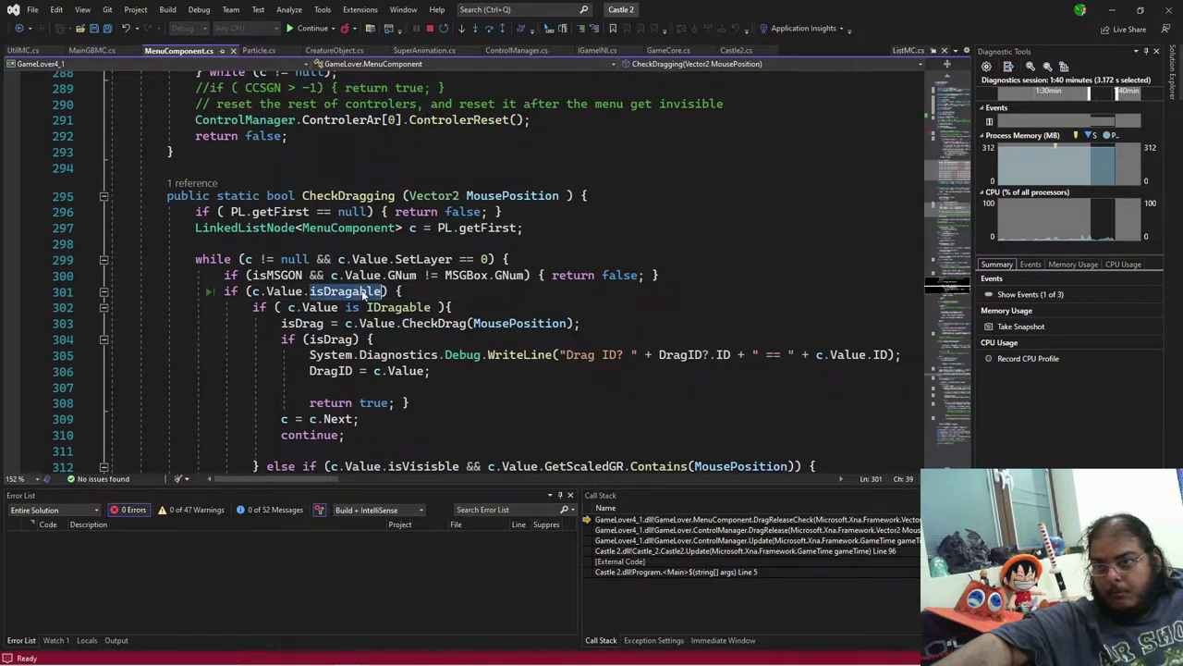
pyautogui.click(12, 291)
pyautogui.press('F5')
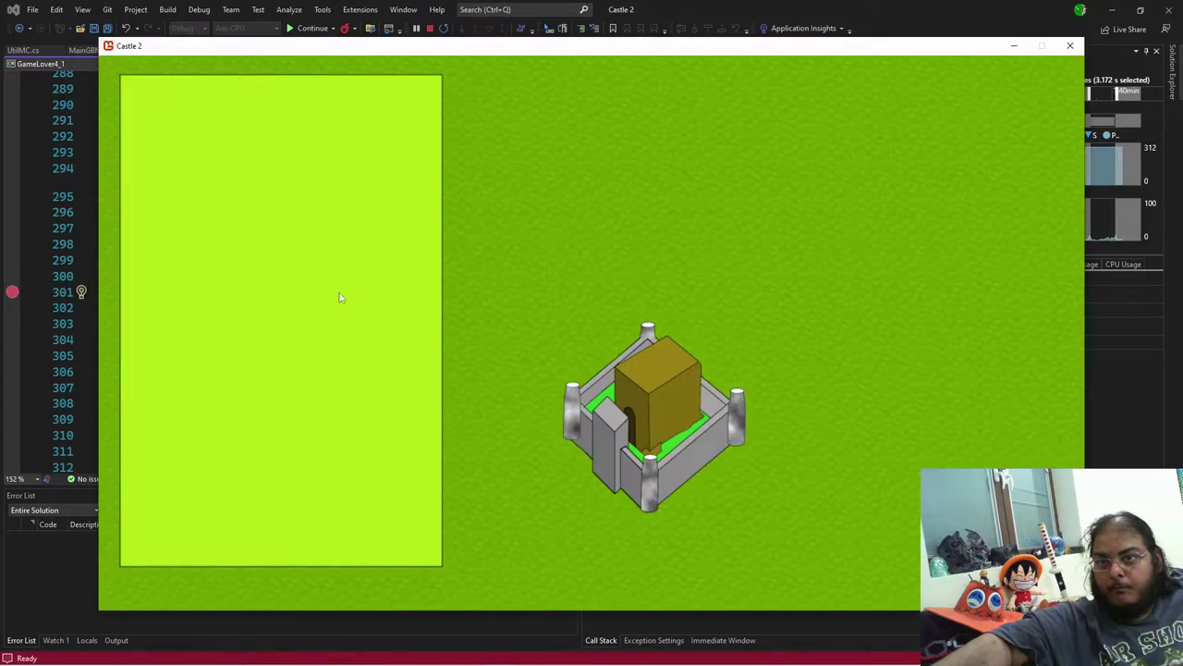
pyautogui.click(328, 81)
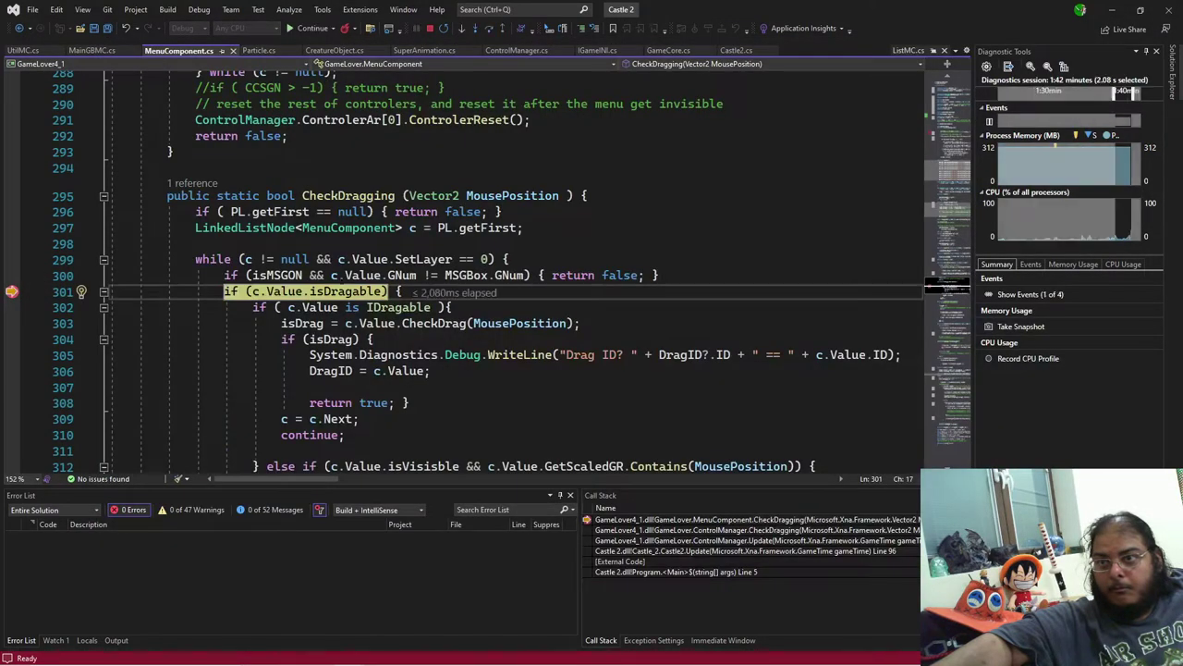
# Step: Inspect c.Value.isDragable at line 301 and the isVisisble and GetScaledGR values in the line 312 condition
pyautogui.moveTo(347, 293)
pyautogui.click(406, 355)
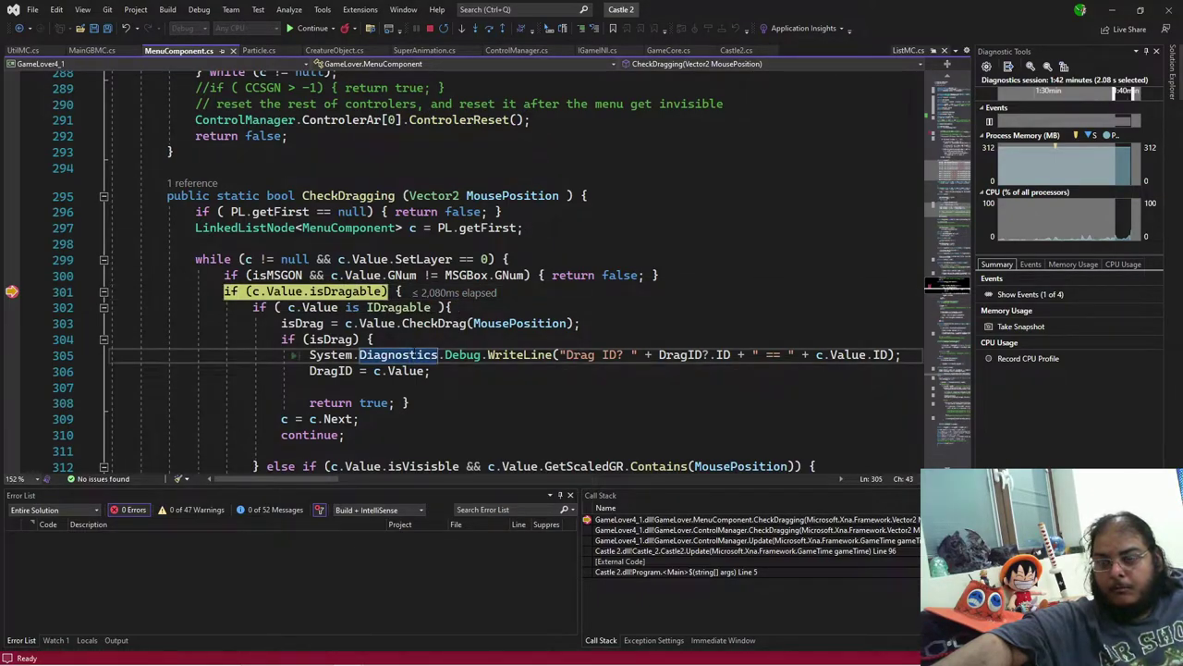
pyautogui.moveTo(354, 295)
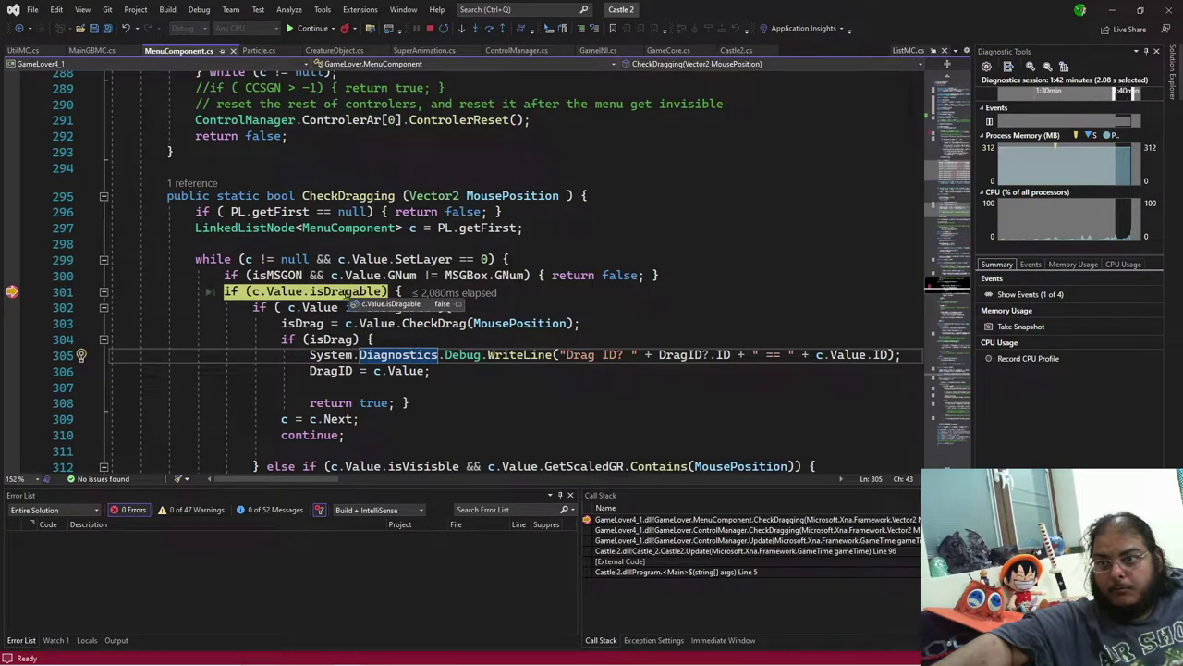
pyautogui.scroll(-1, 354, 295)
pyautogui.scroll(-1, 354, 295)
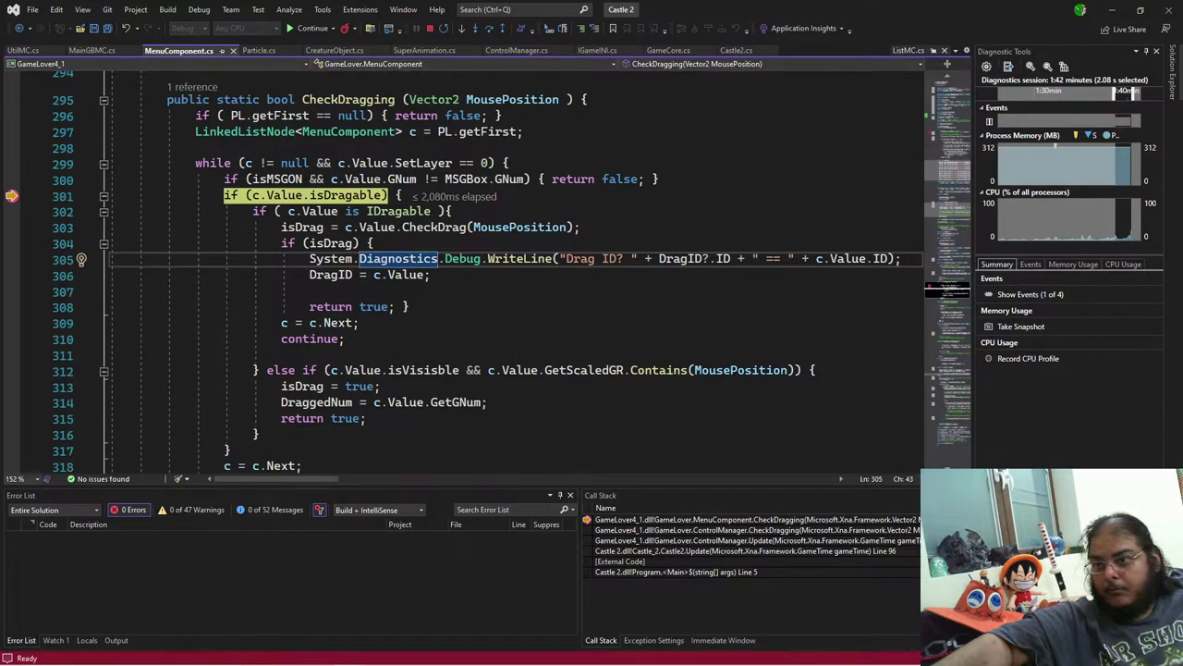
pyautogui.moveTo(592, 371)
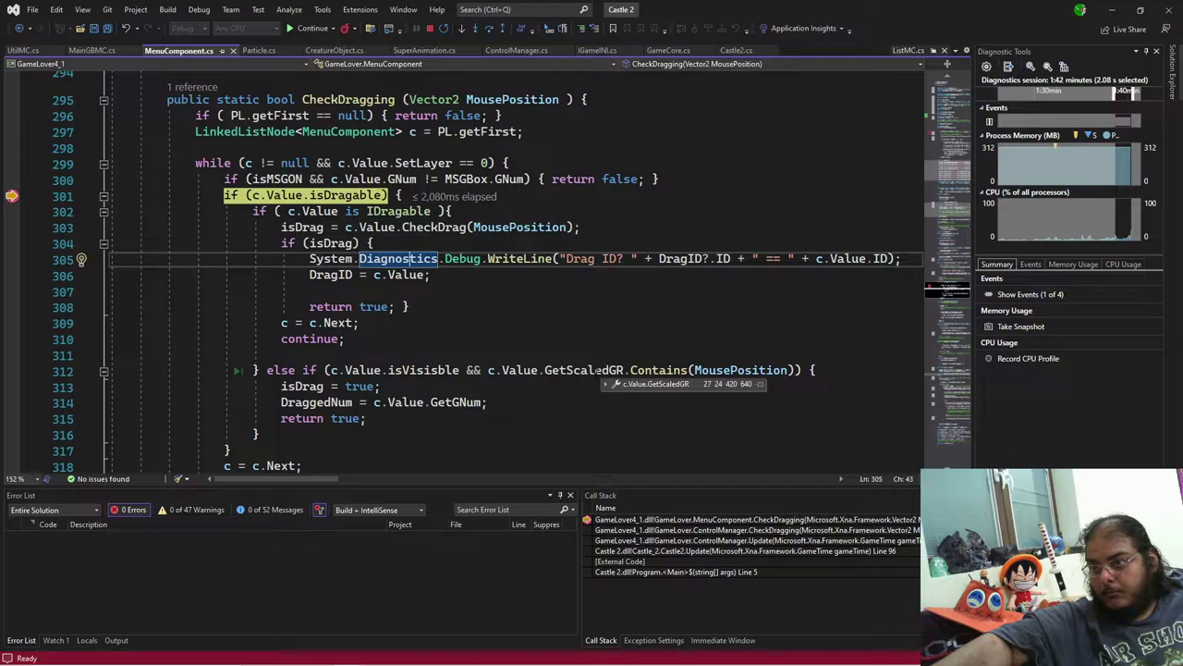
pyautogui.moveTo(424, 371)
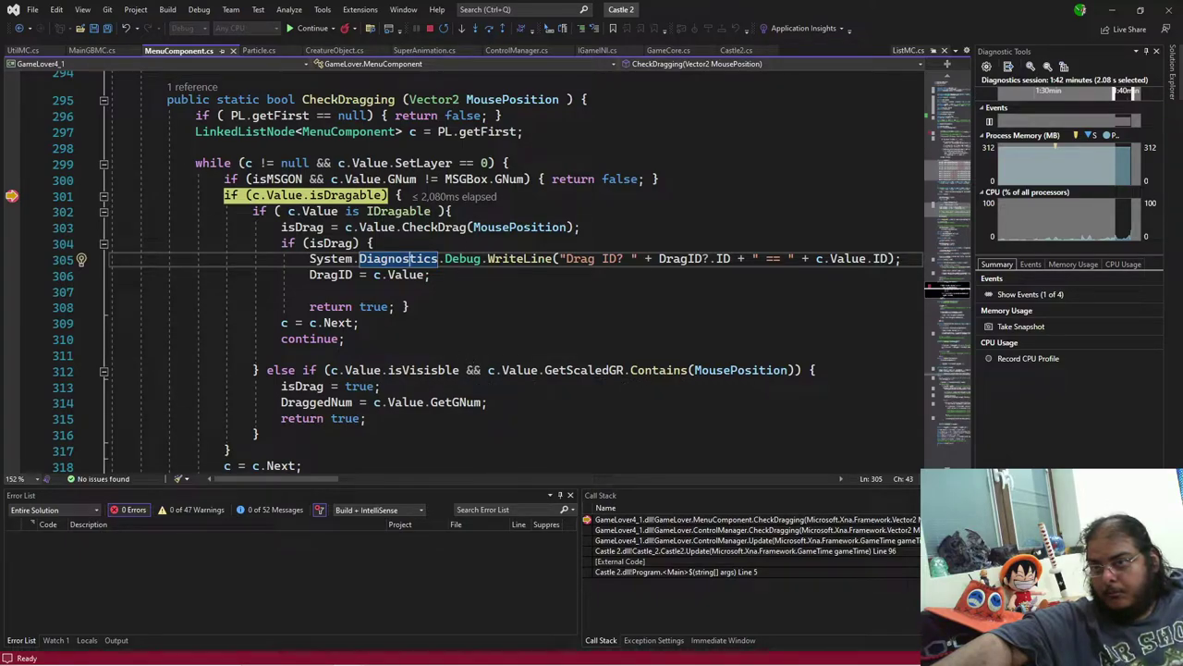
pyautogui.click(392, 244)
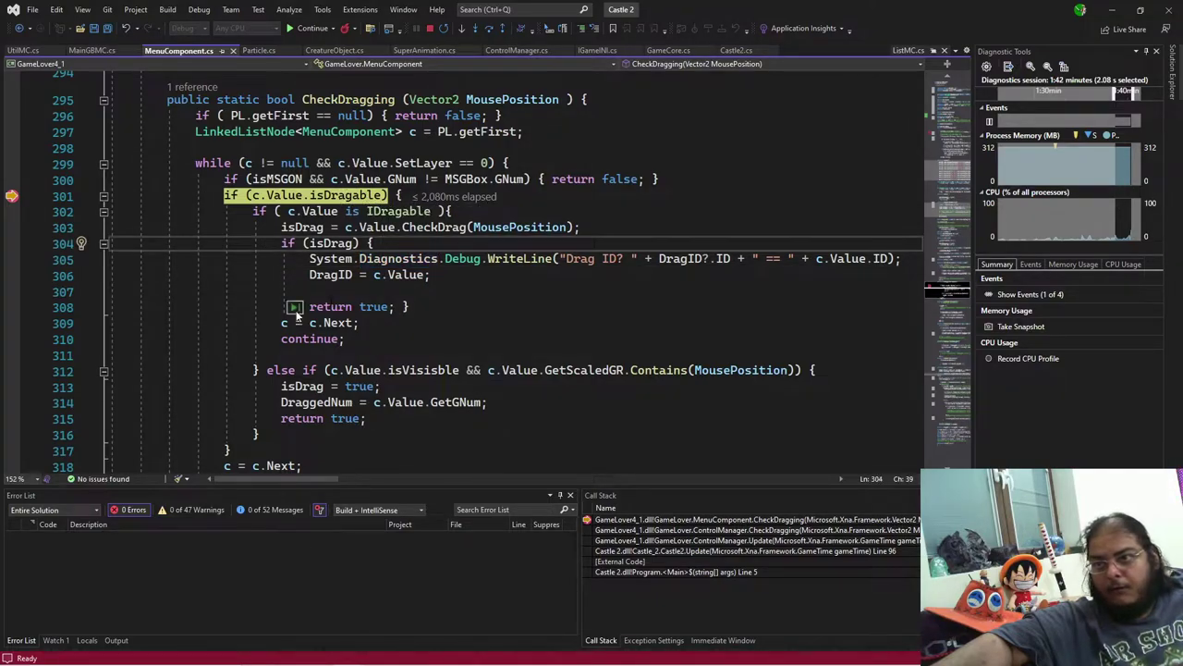
# Step: Add breakpoints at lines 302, 303 and 305, continue execution to the IDragable check, and inspect c.Value
pyautogui.click(12, 211)
pyautogui.click(12, 228)
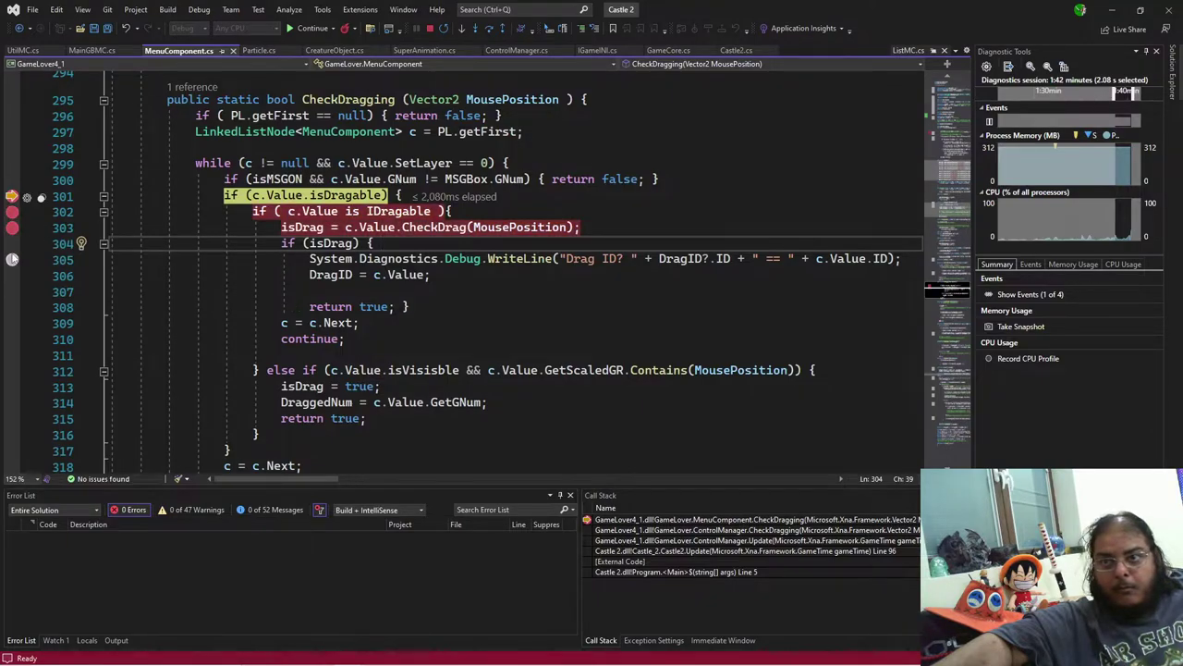
pyautogui.click(12, 259)
pyautogui.click(301, 29)
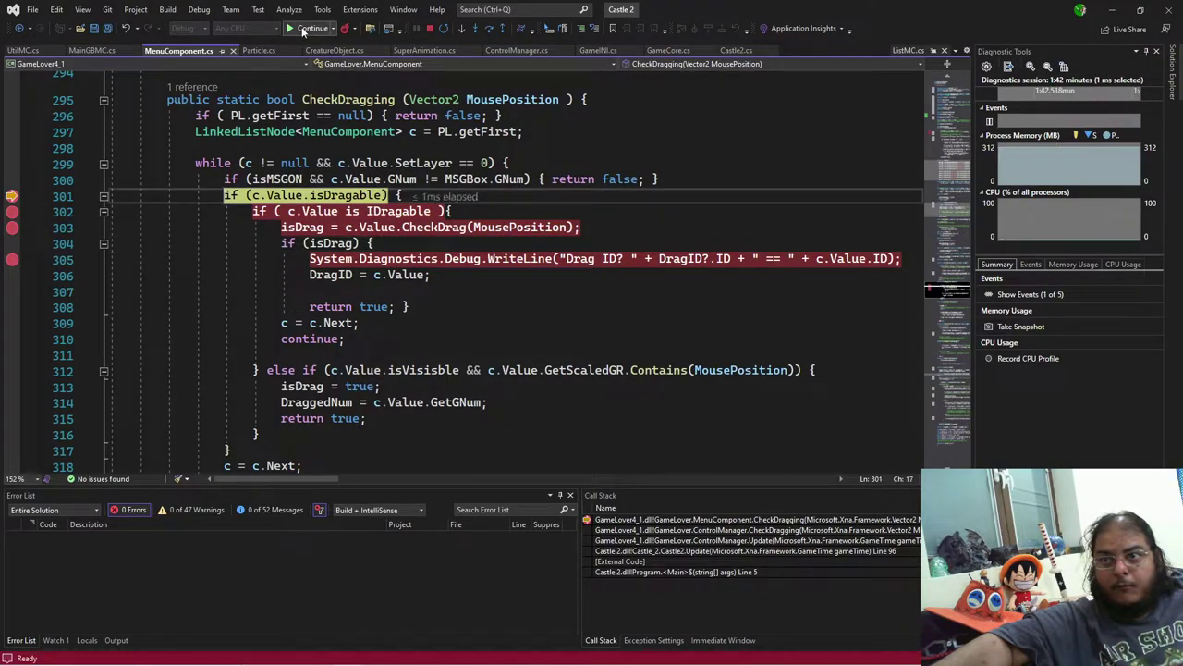
pyautogui.click(302, 29)
pyautogui.moveTo(351, 198)
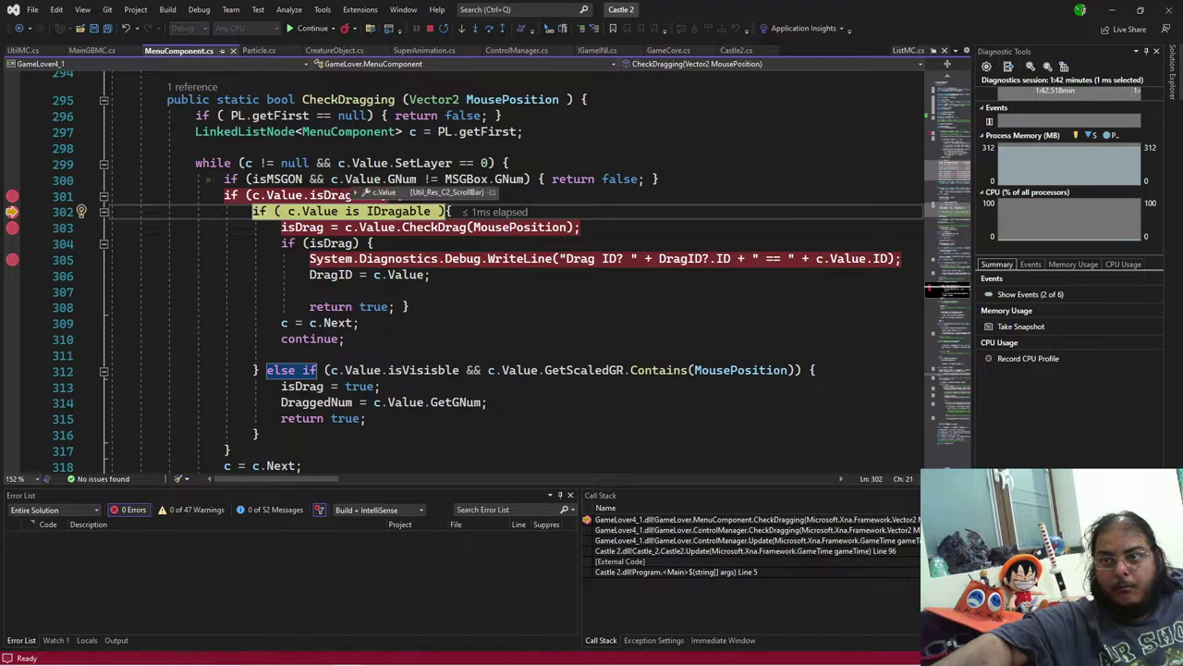
pyautogui.moveTo(277, 197)
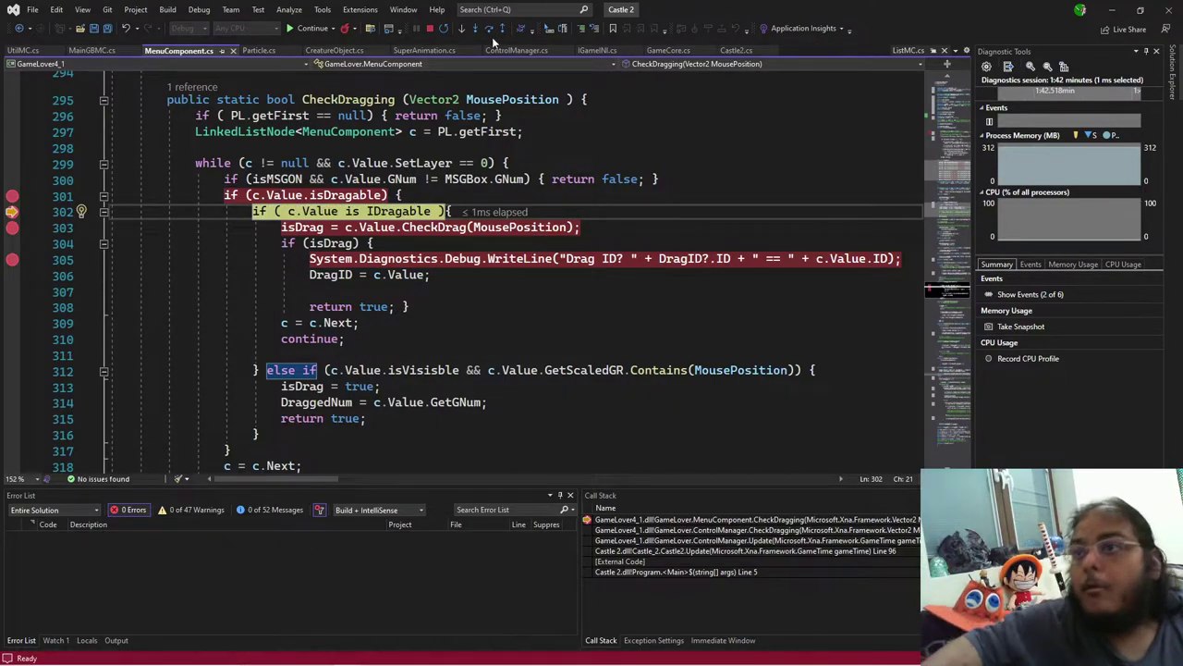
# Step: Stop debugging and change the GNum argument of the MainGBMC constructor call in MainGBMC.cs to 1
pyautogui.click(432, 30)
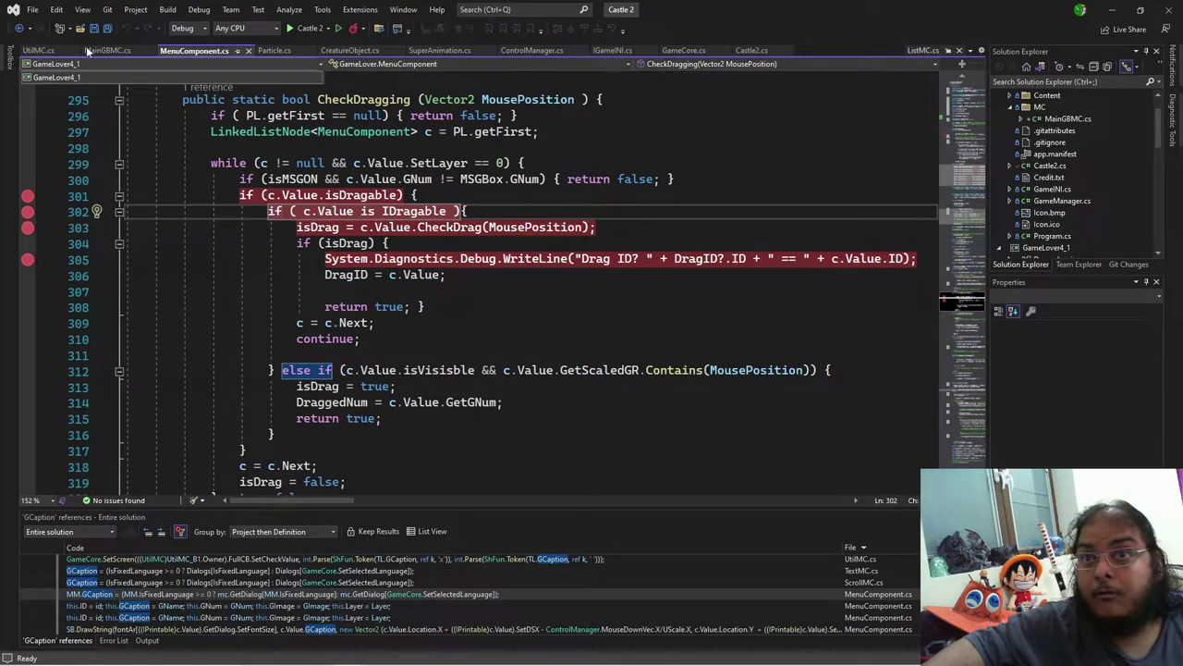
pyautogui.click(103, 51)
pyautogui.click(600, 354)
pyautogui.press('BackSpace')
pyautogui.write(',')
pyautogui.press('Left')
pyautogui.press('Right')
pyautogui.press('Right')
pyautogui.press('Right')
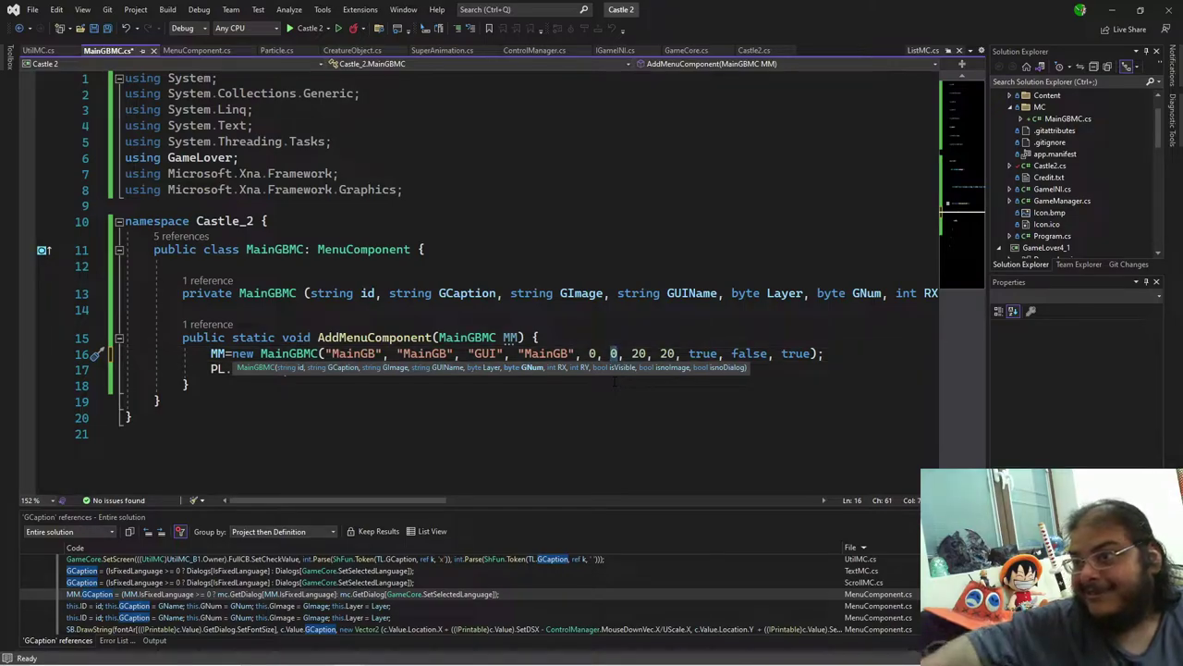
pyautogui.press('BackSpace')
pyautogui.write('1')
# Step: Start debugging Castle 2 and continue past the pause at line 77 of MenuComponent.cs
pyautogui.click(298, 30)
pyautogui.click(317, 44)
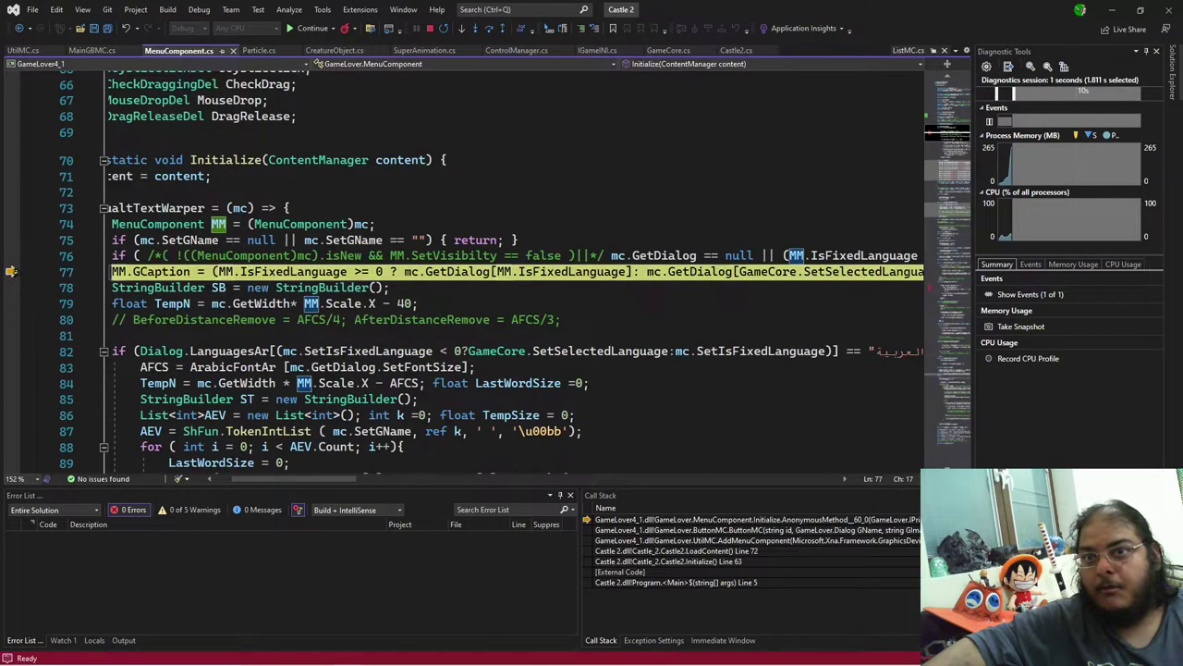
pyautogui.click(302, 29)
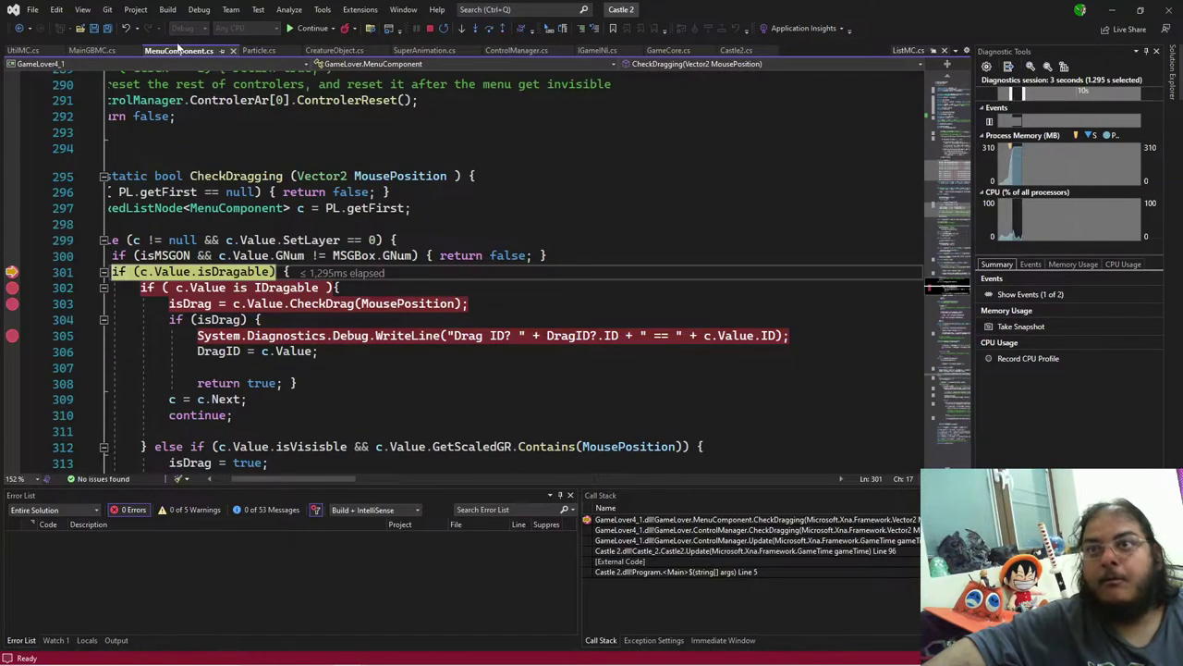
# Step: Delete all breakpoints in the solution
pyautogui.click(199, 9)
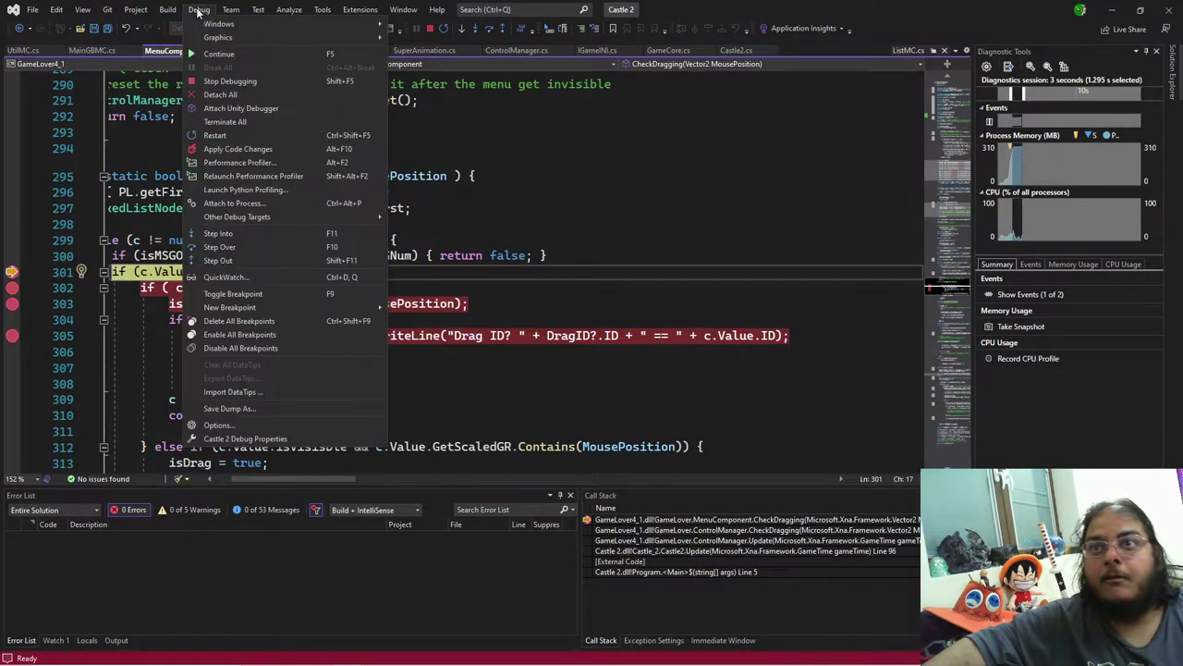
pyautogui.moveTo(166, 11)
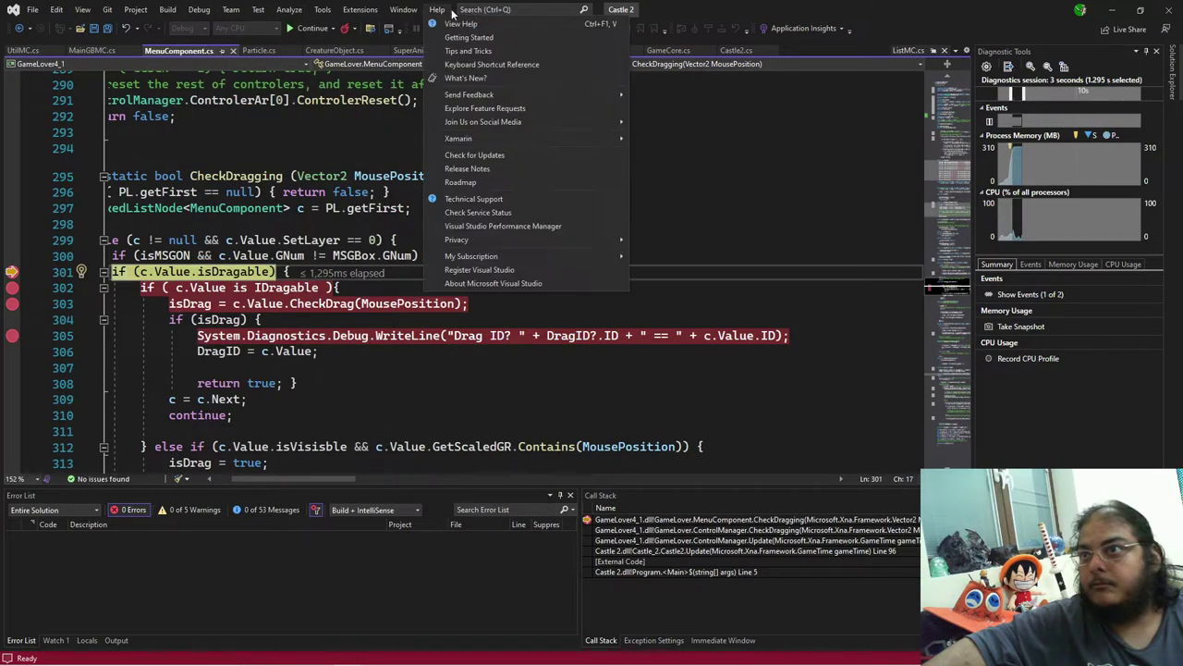
pyautogui.click(402, 11)
pyautogui.click(401, 11)
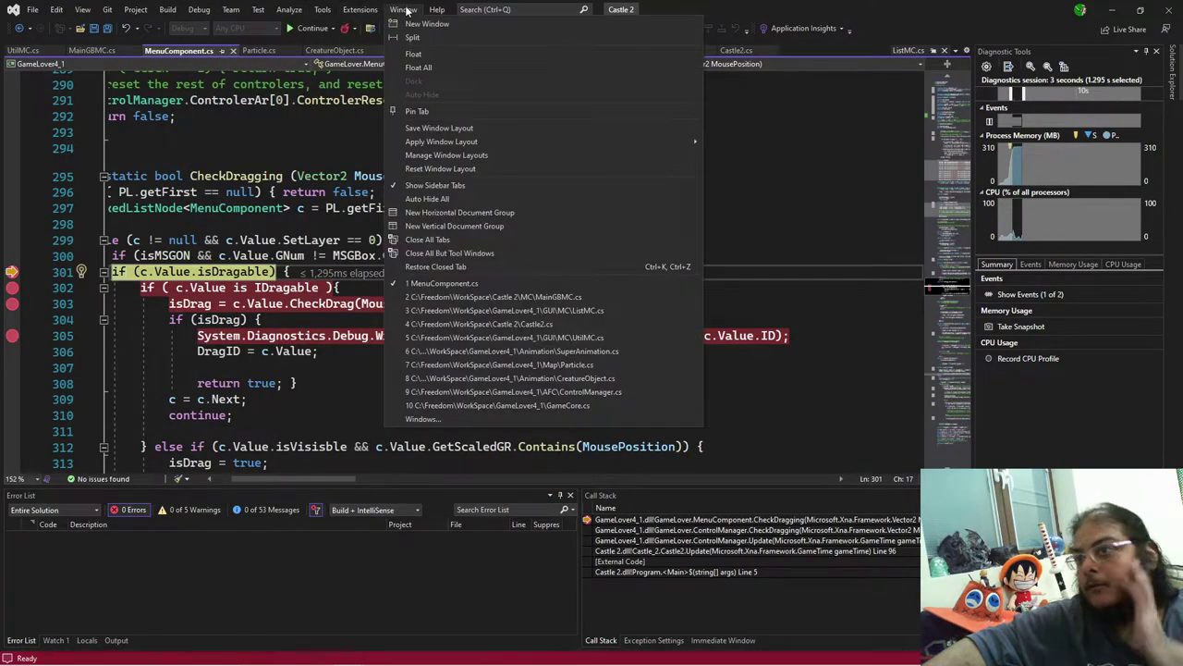
pyautogui.moveTo(359, 12)
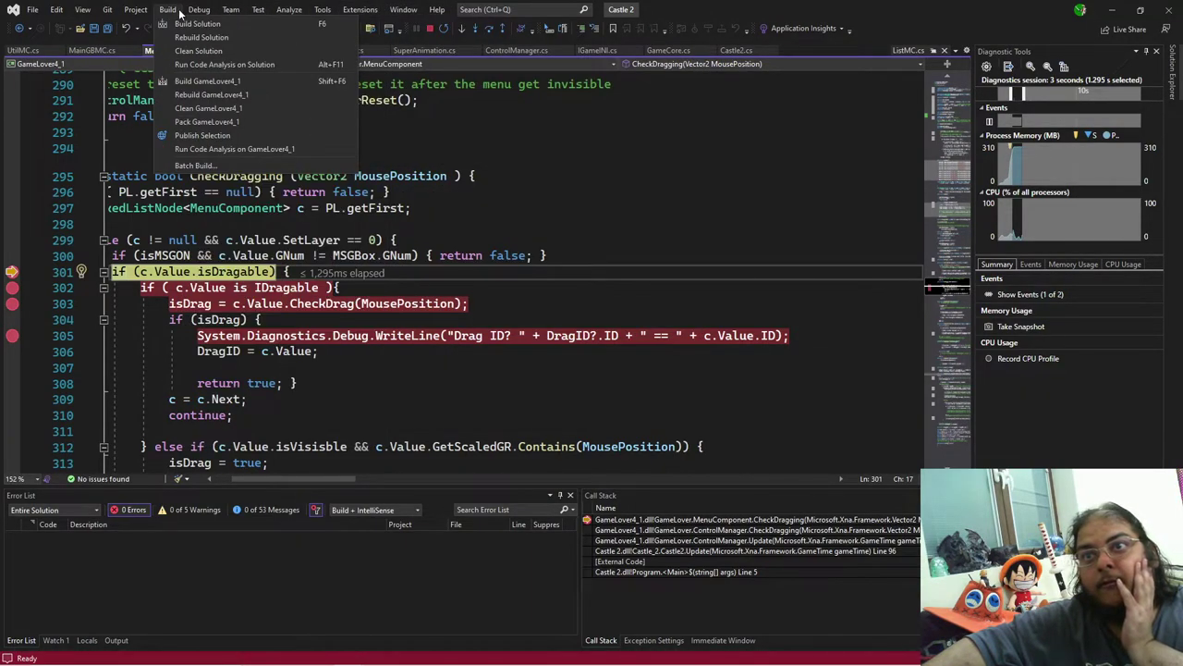
pyautogui.moveTo(196, 11)
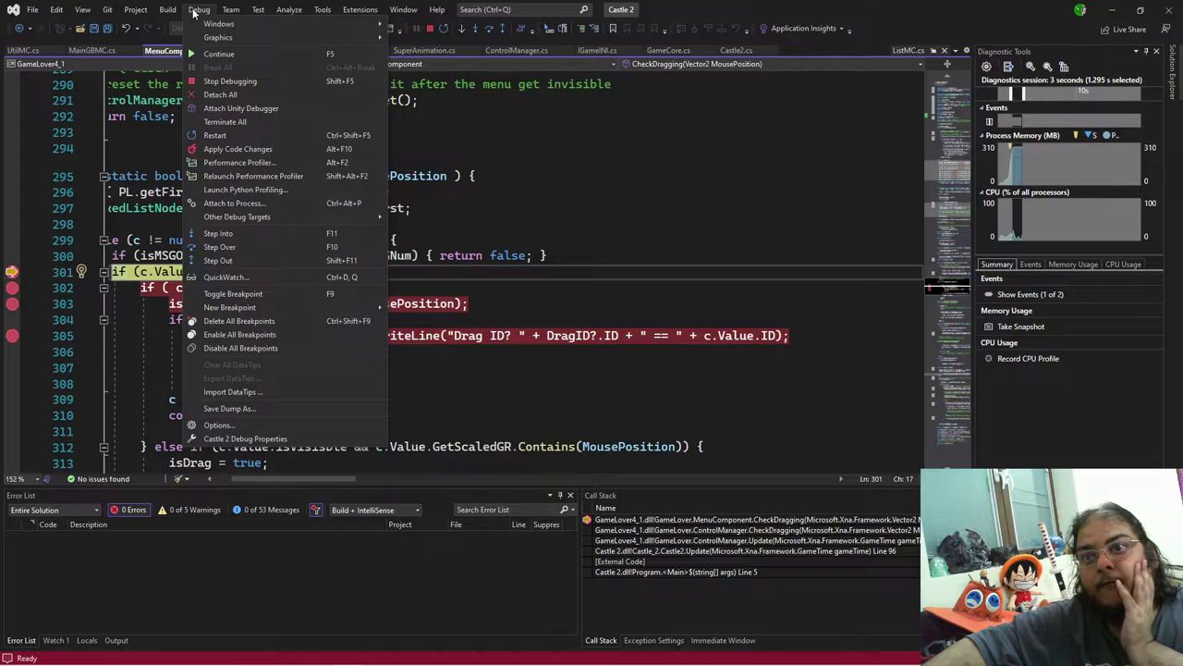
pyautogui.click(251, 330)
pyautogui.click(592, 383)
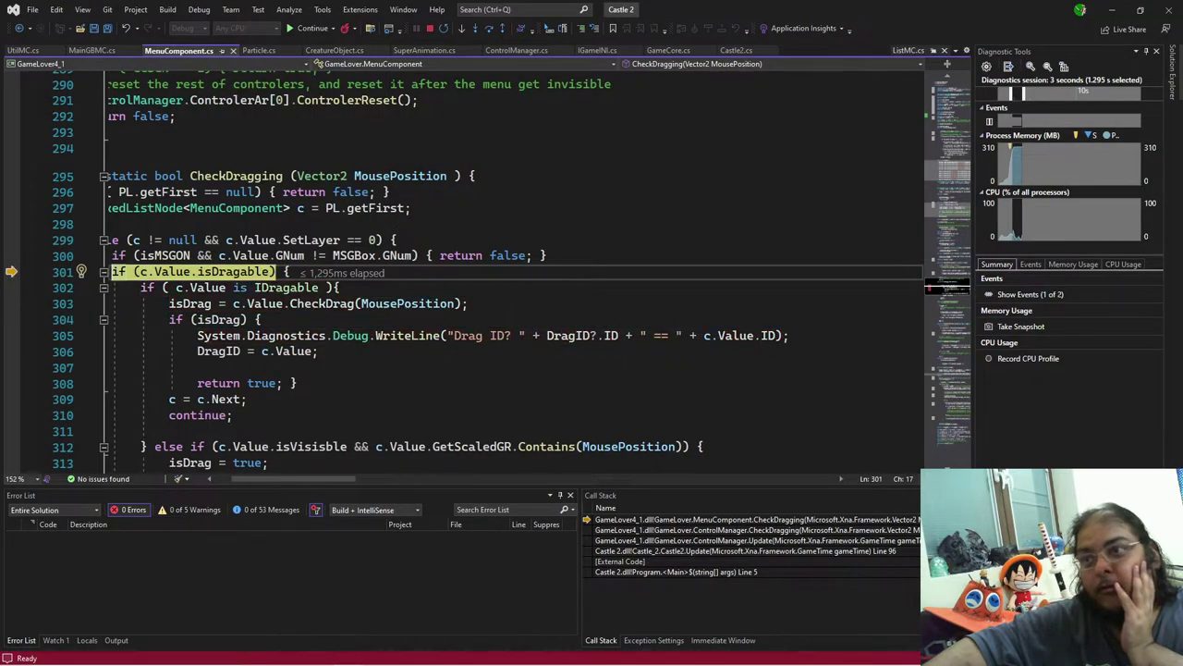
# Step: Resume the game to check the MainGB panel without breakpoints, and stop debugging
pyautogui.click(321, 30)
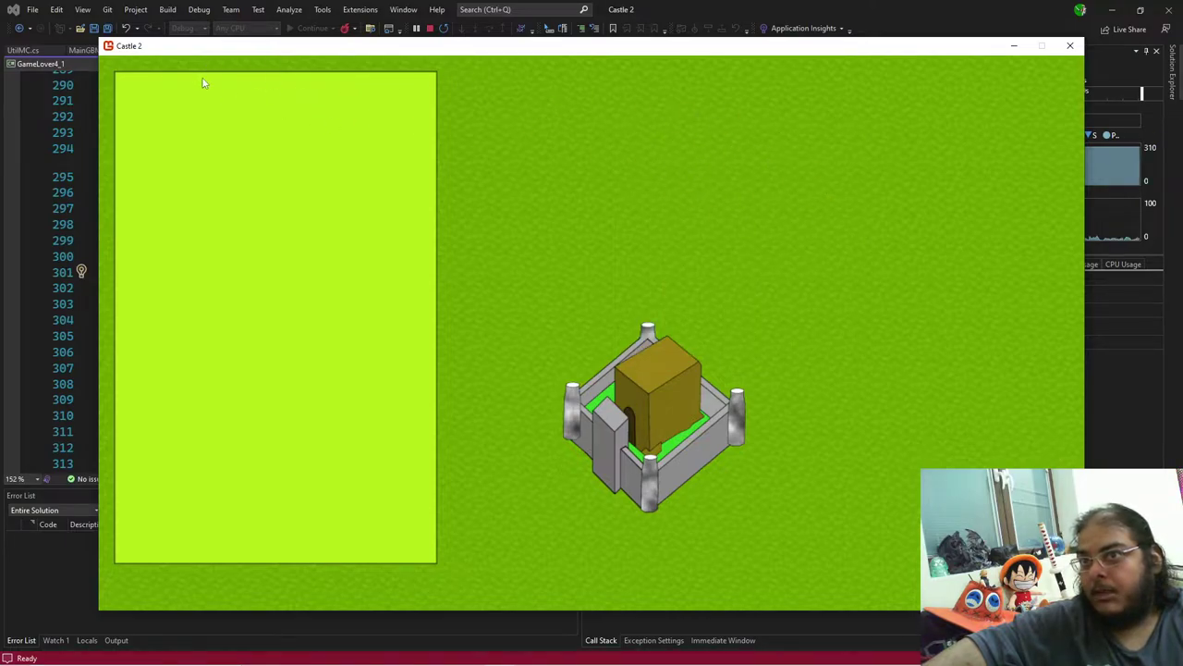
pyautogui.click(429, 27)
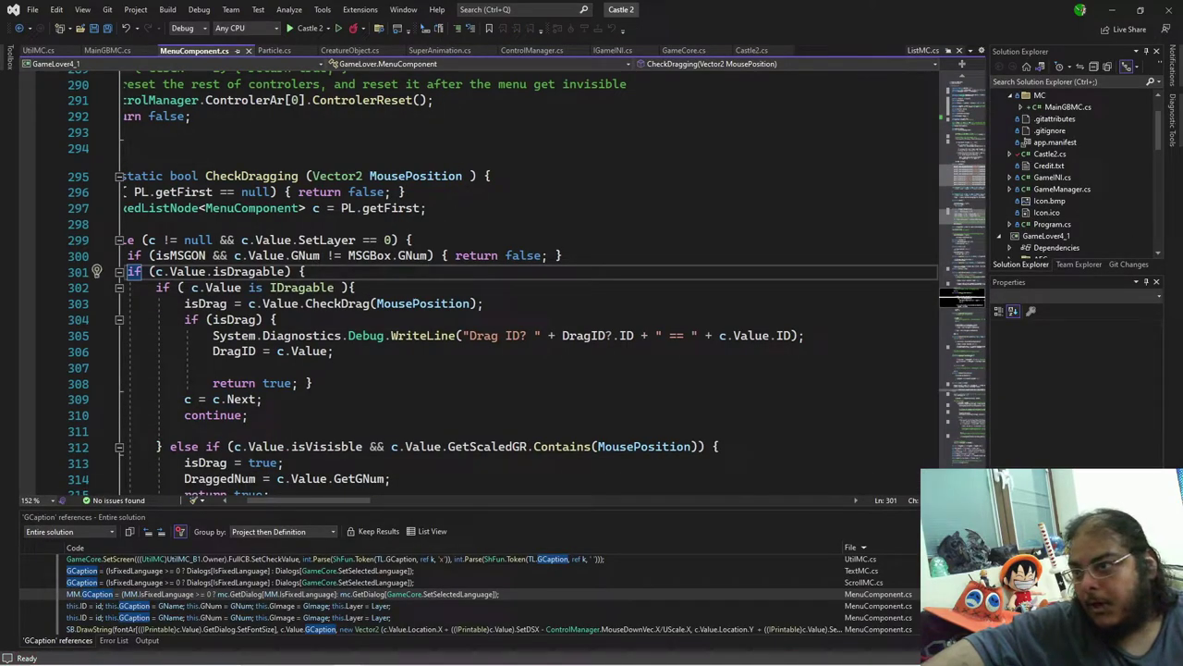
# Step: Review the drag code in MenuComponent.cs, and set the Layer argument of the MainGBMC constructor call in MainGBMC.cs to 1
pyautogui.moveTo(333, 505); pyautogui.dragTo(285, 503)
pyautogui.scroll(-13, 478, 416)
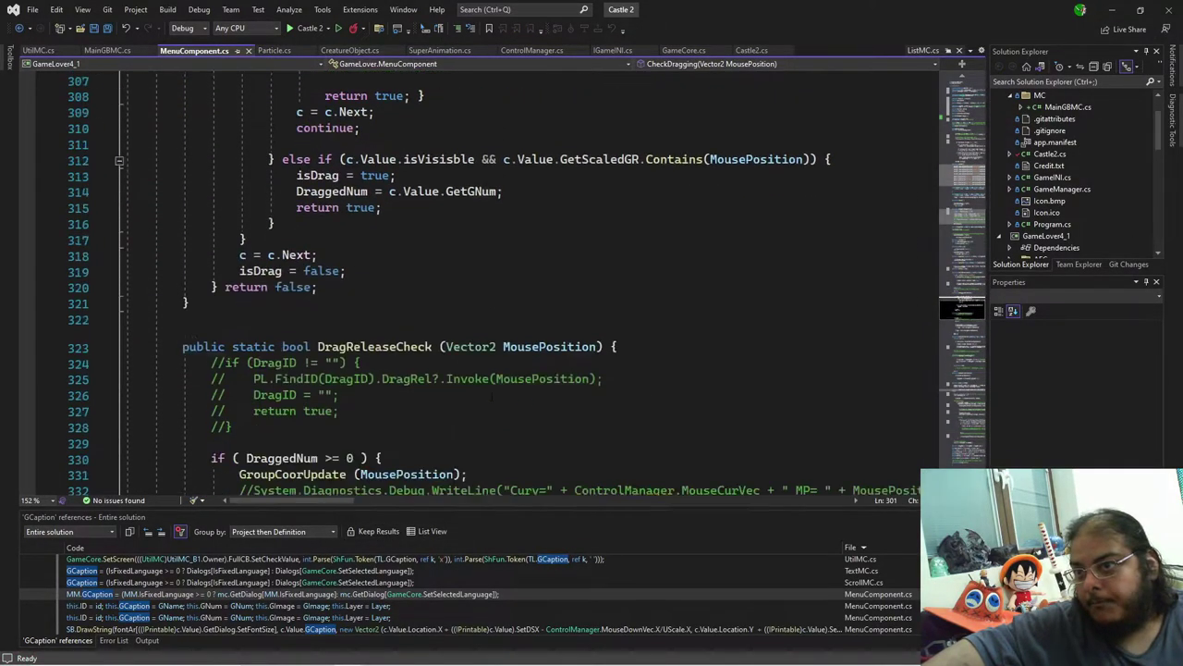
pyautogui.scroll(-12, 476, 414)
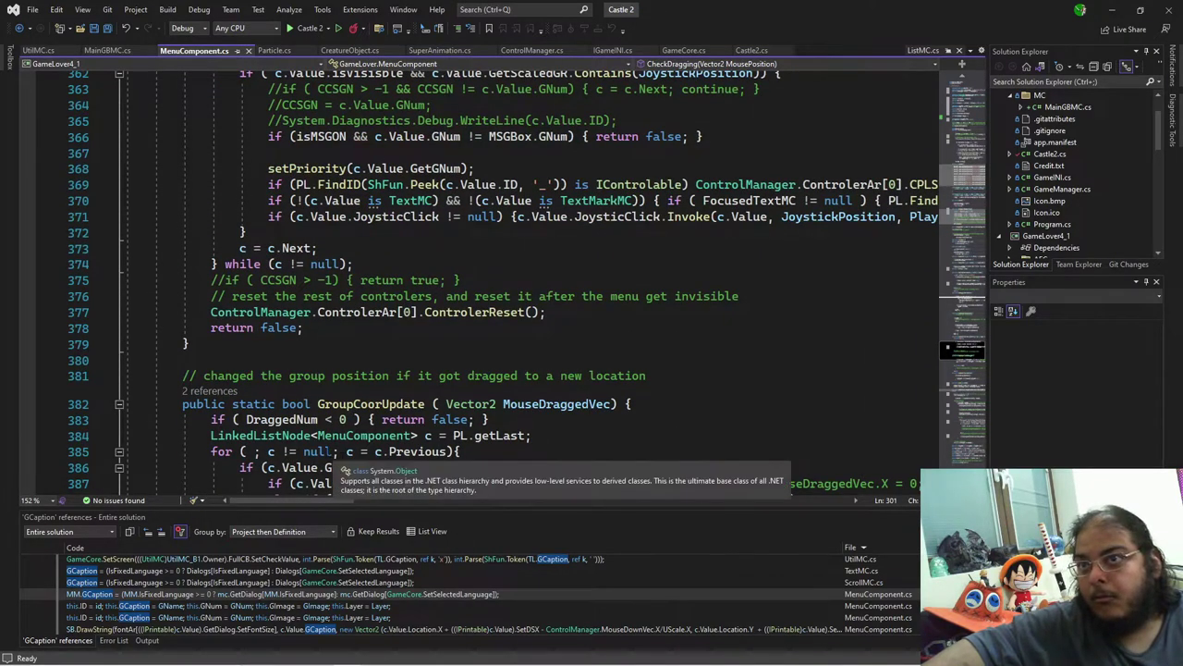
pyautogui.click(103, 51)
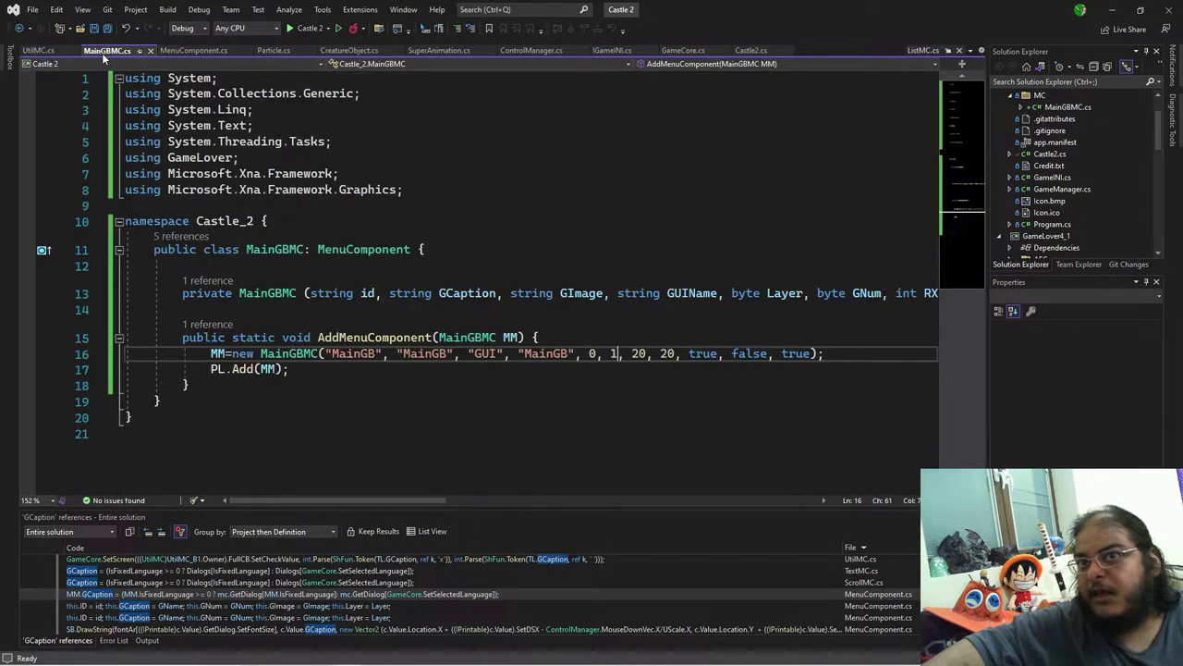
pyautogui.doubleClick(593, 353)
pyautogui.write('1')
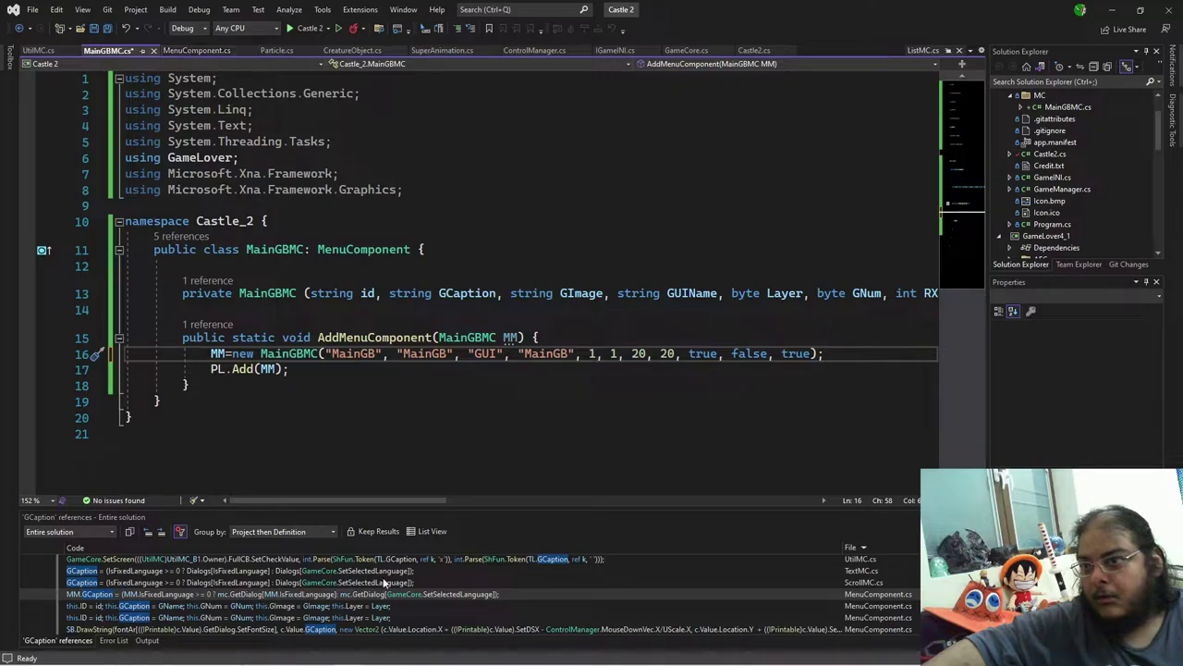
# Step: Switch to the GFEditing window, save and exit it, and accept reloading the same campaign in Map Simulator
pyautogui.moveTo(379, 658)
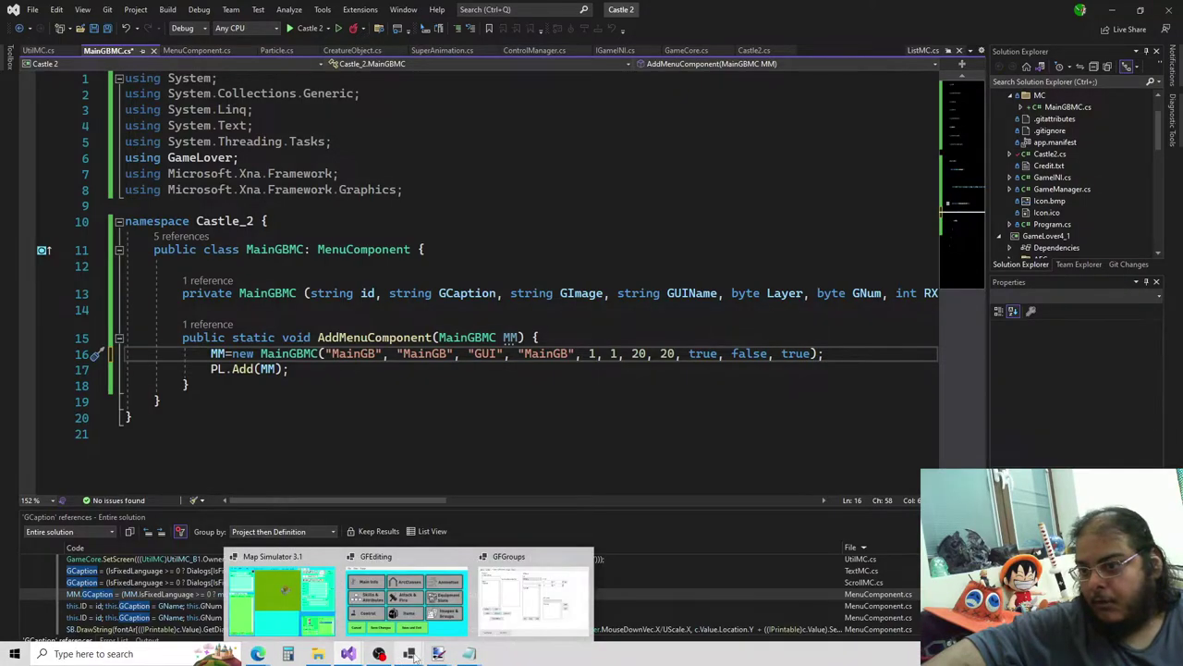
pyautogui.click(406, 599)
pyautogui.click(638, 408)
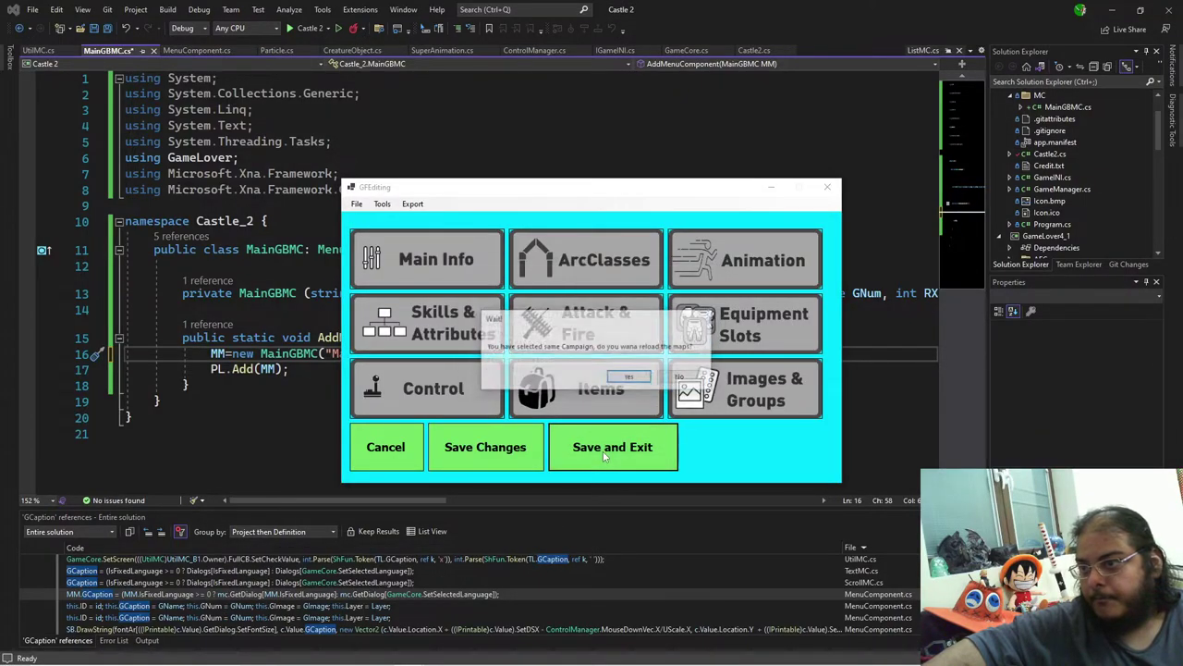
pyautogui.click(630, 377)
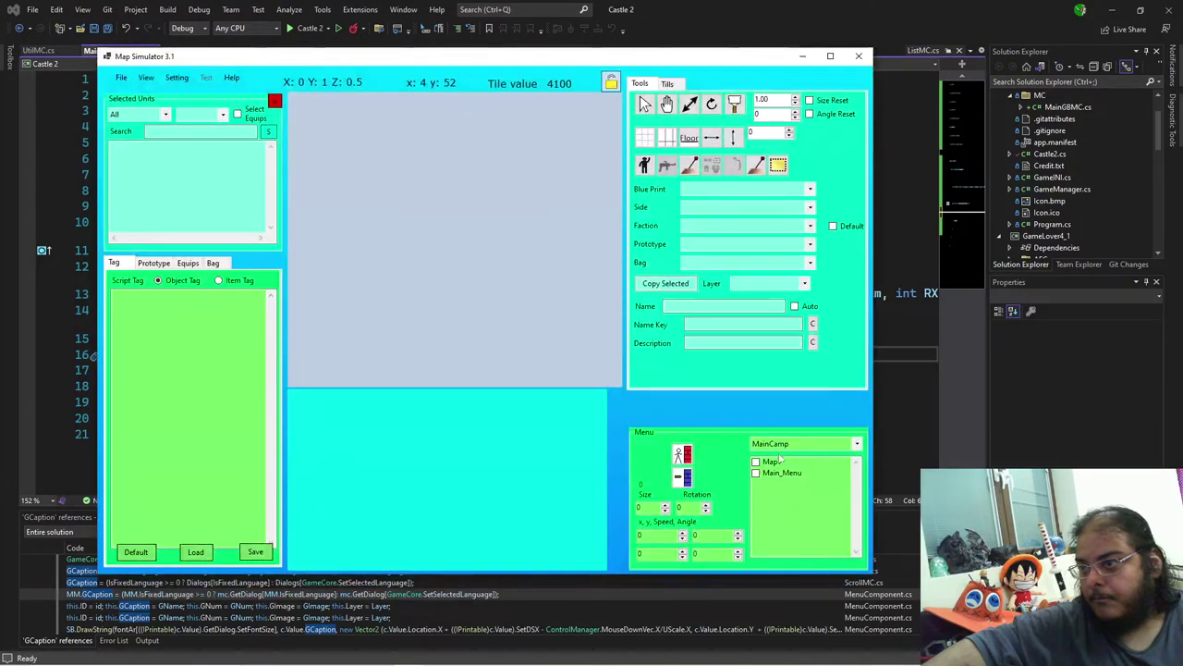
# Step: Reload the MainCamp campaign and load its Main_Menu map, cancelling the request to unload the map
pyautogui.click(768, 476)
pyautogui.click(768, 463)
pyautogui.click(685, 379)
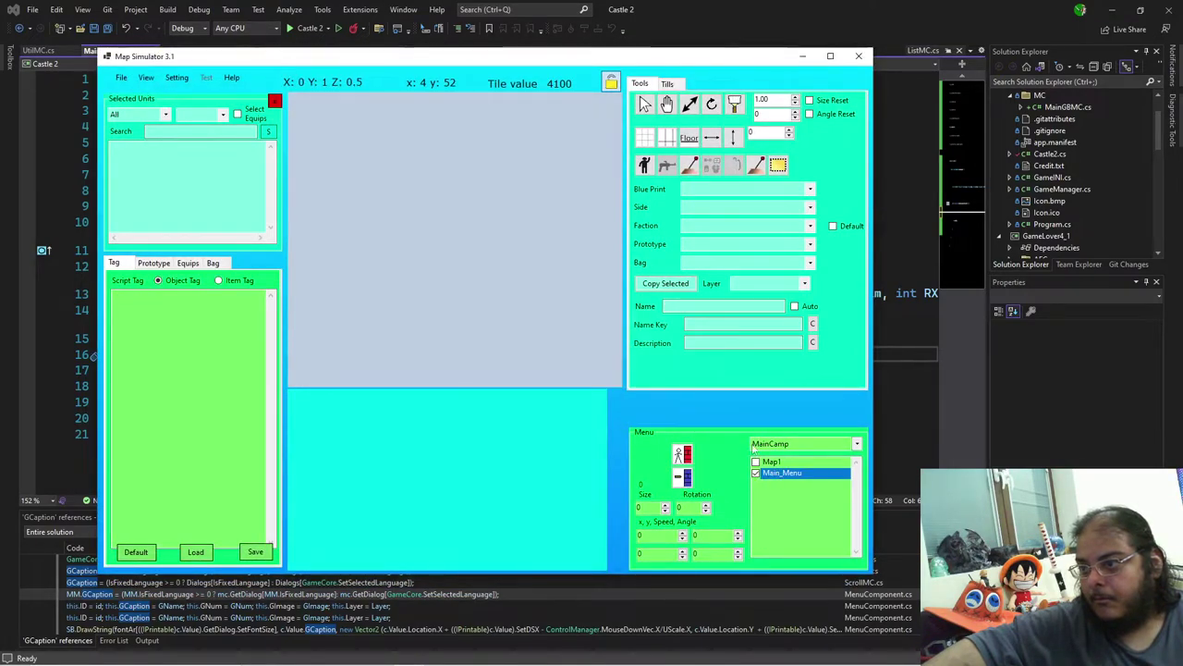
pyautogui.click(770, 473)
pyautogui.click(799, 444)
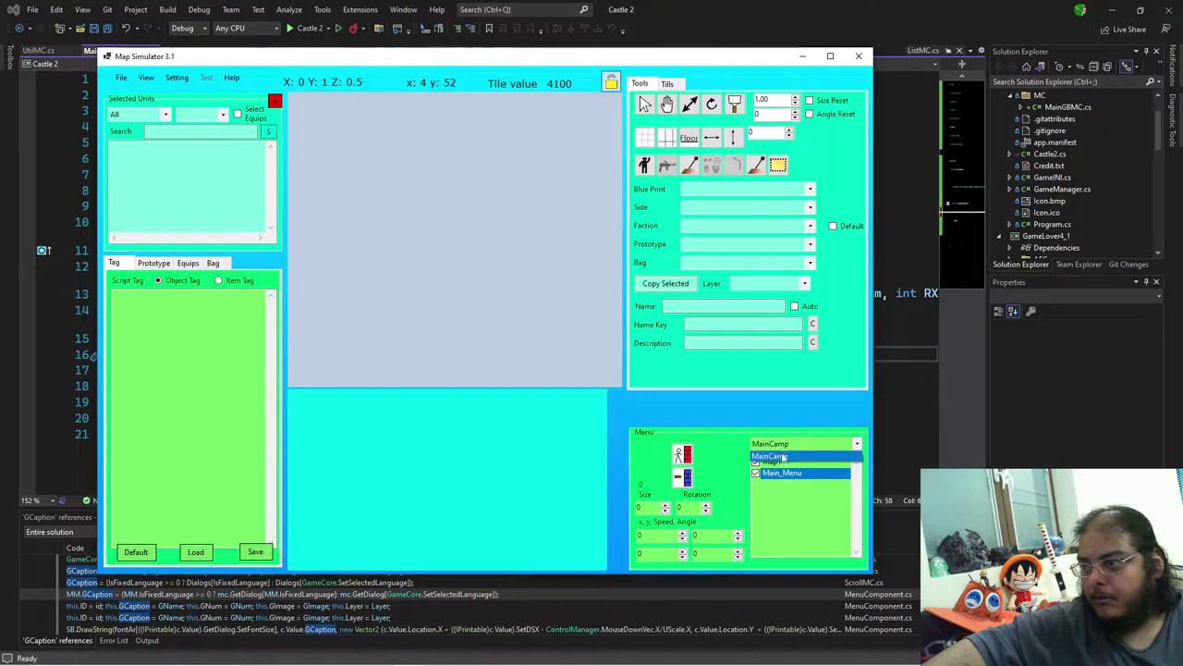
pyautogui.click(767, 457)
pyautogui.click(632, 378)
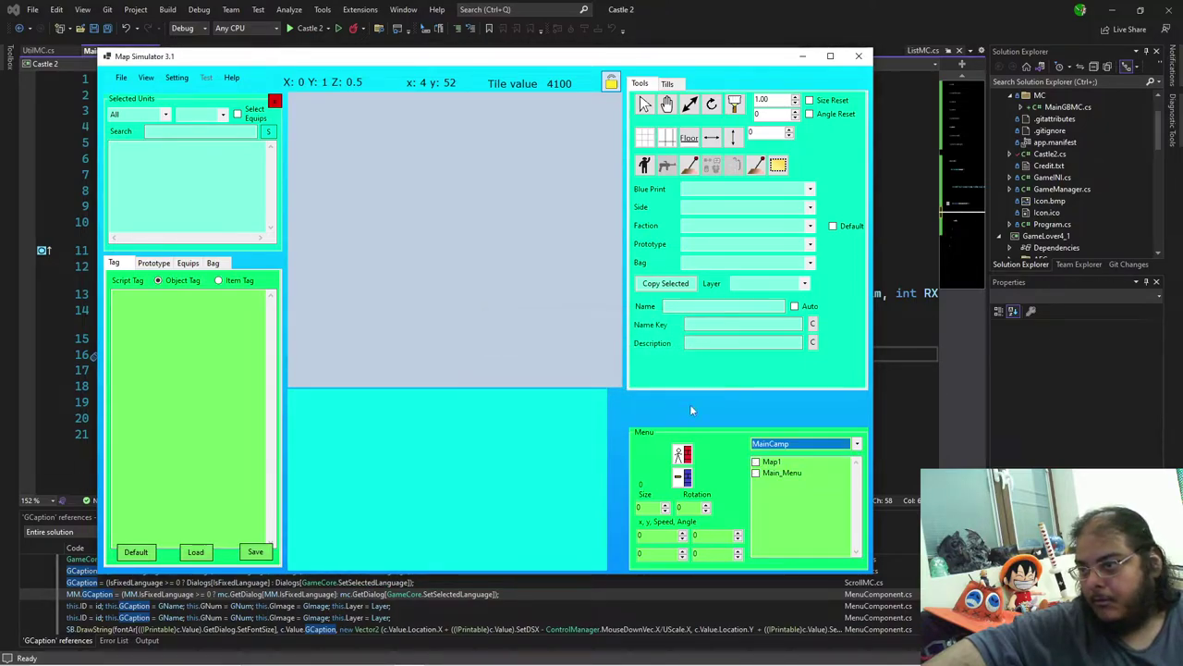
pyautogui.click(781, 473)
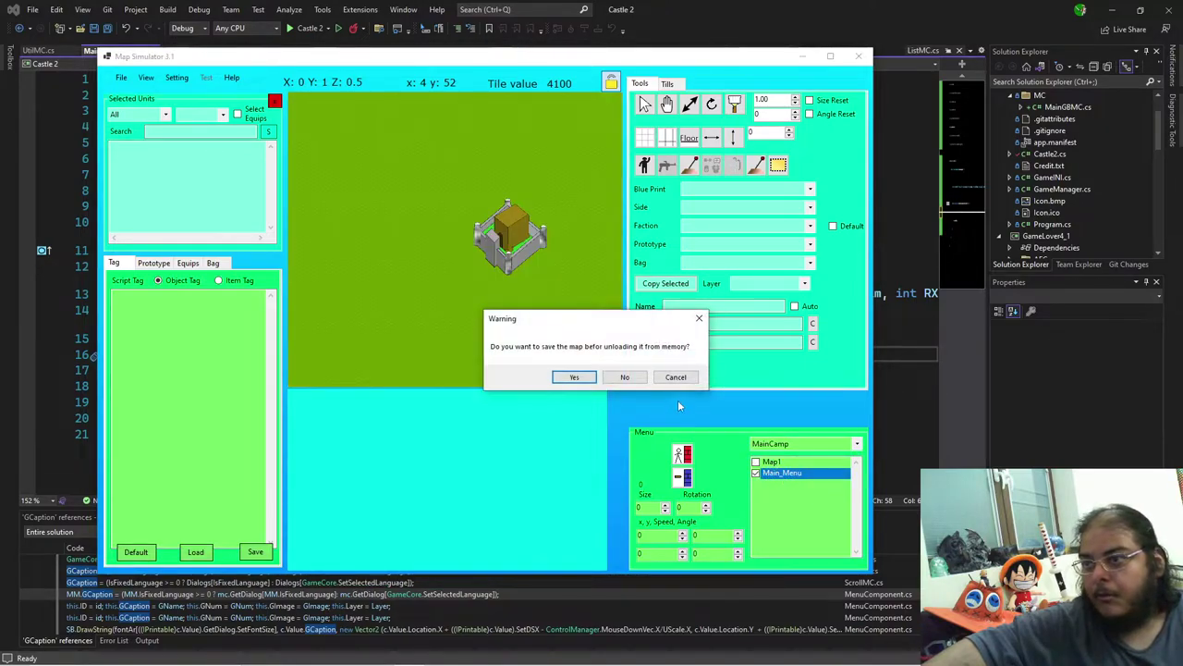
pyautogui.click(676, 379)
# Step: Open the Castle2 dialog file in the Script Wizard, inspect the MainGB dialog's English text, and close the wizard
pyautogui.click(177, 78)
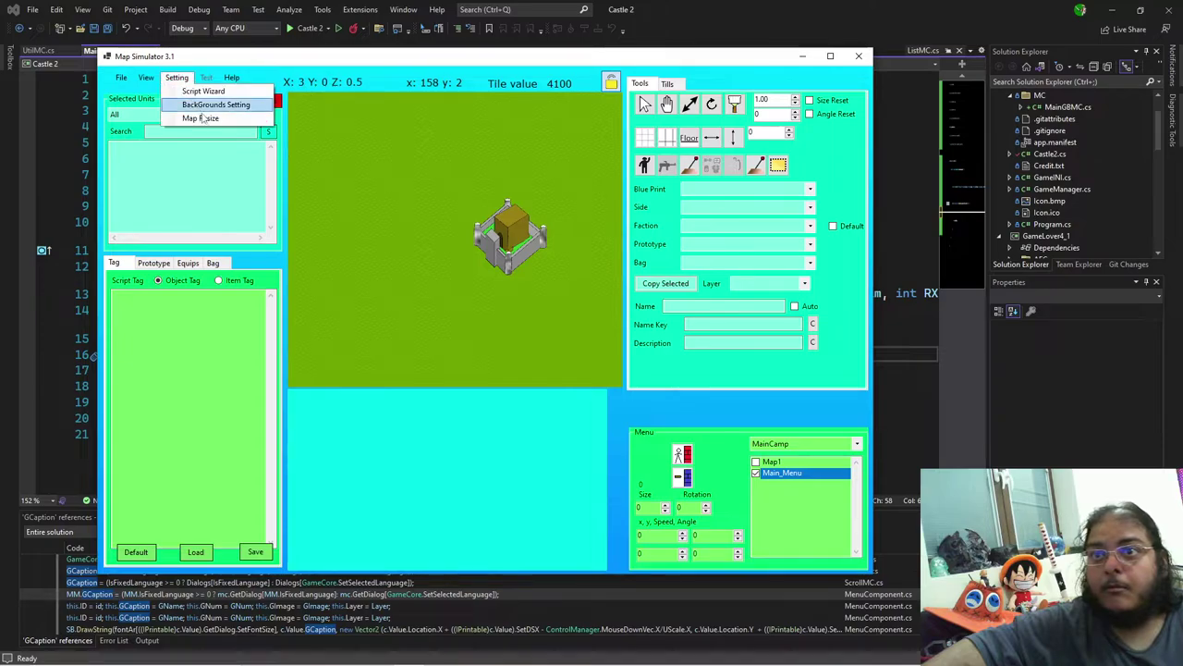
pyautogui.click(226, 91)
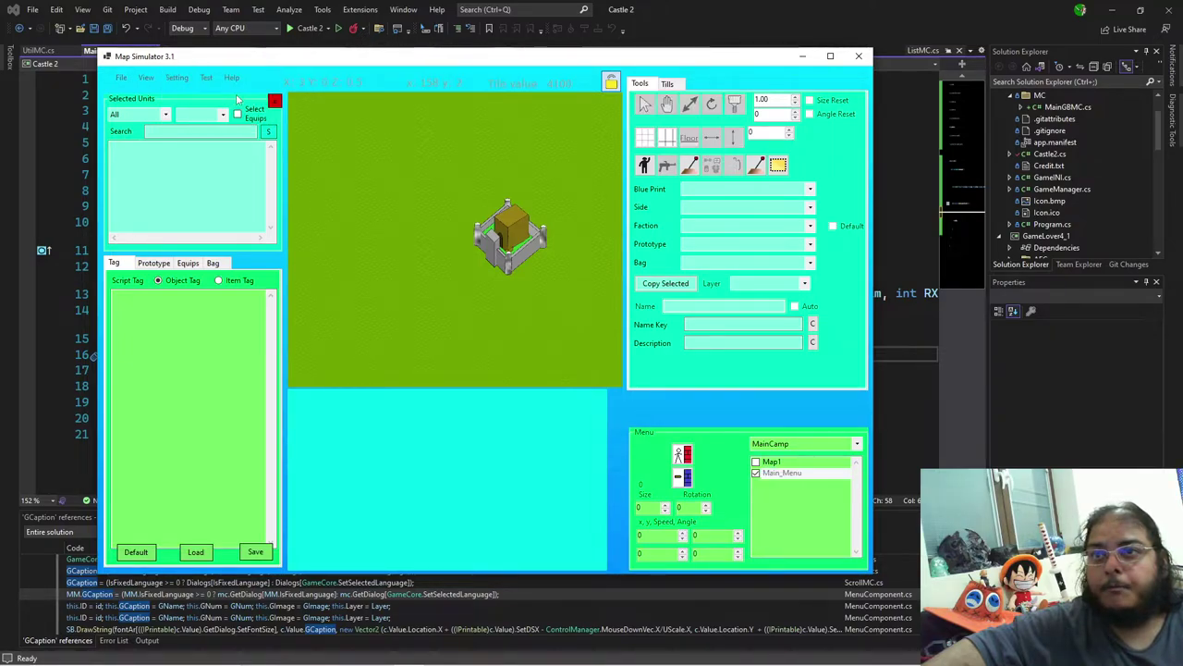
pyautogui.click(428, 115)
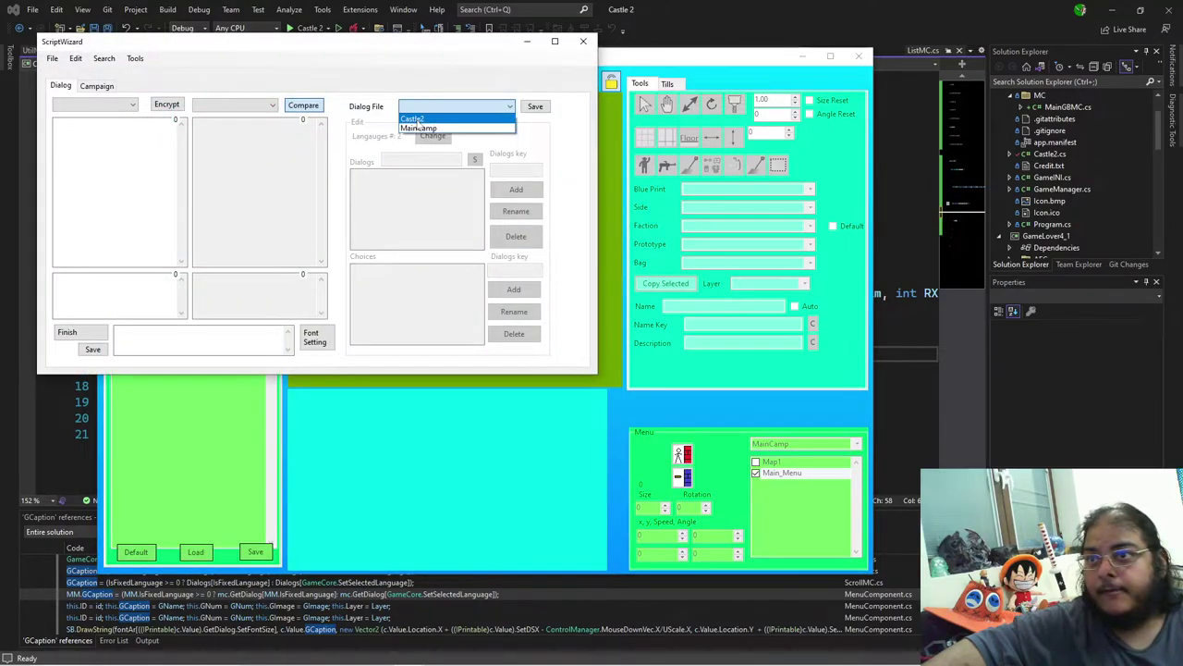
pyautogui.click(434, 117)
pyautogui.click(363, 183)
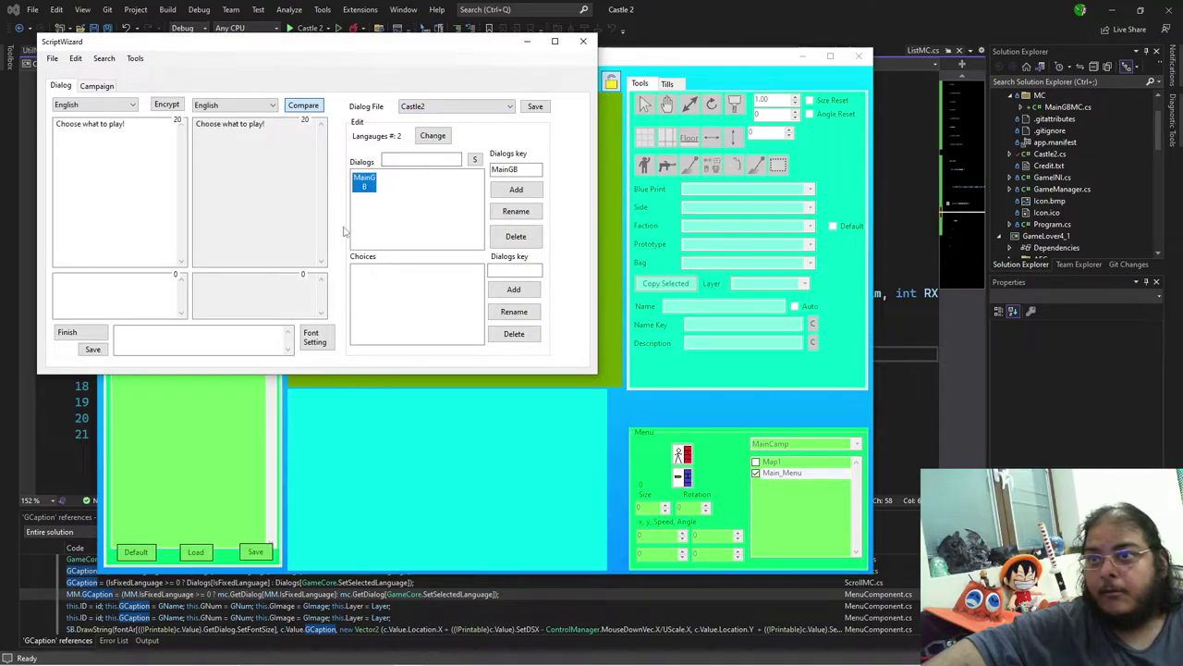
pyautogui.click(102, 104)
pyautogui.click(93, 116)
pyautogui.click(205, 177)
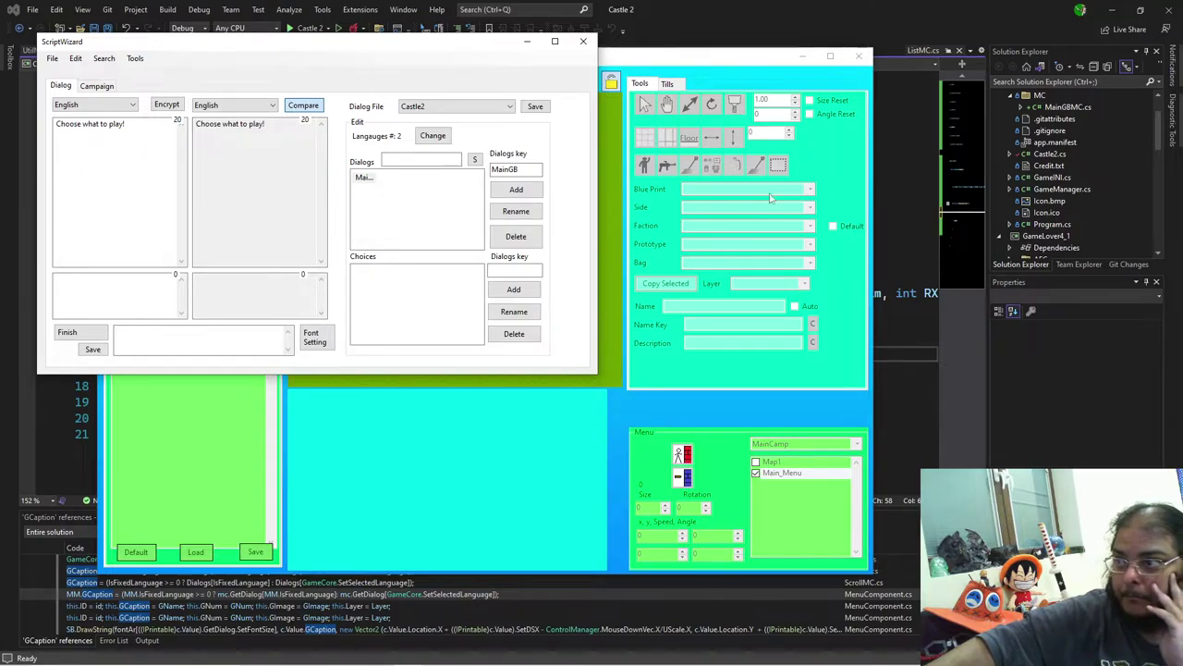
pyautogui.hotkey('alt', 'F4')
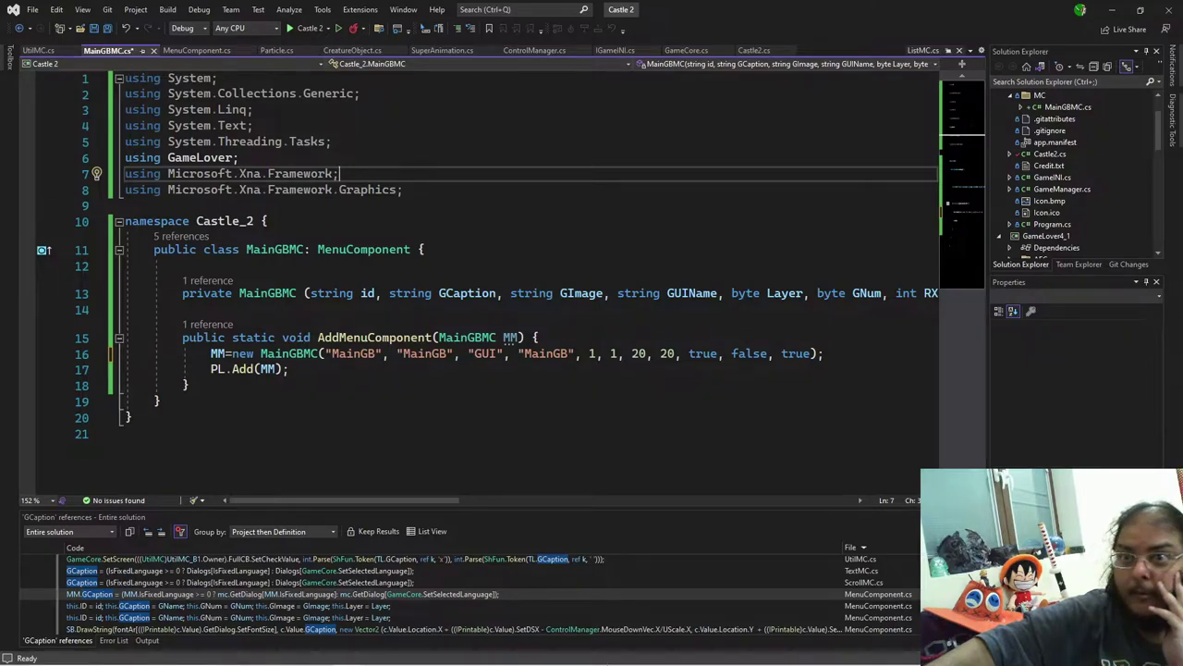
# Step: Switch to MainMenuMC.cs in Notepad and examine how AddMenuComponent sets up its buttons and text shifts
pyautogui.moveTo(469, 657)
pyautogui.click(552, 606)
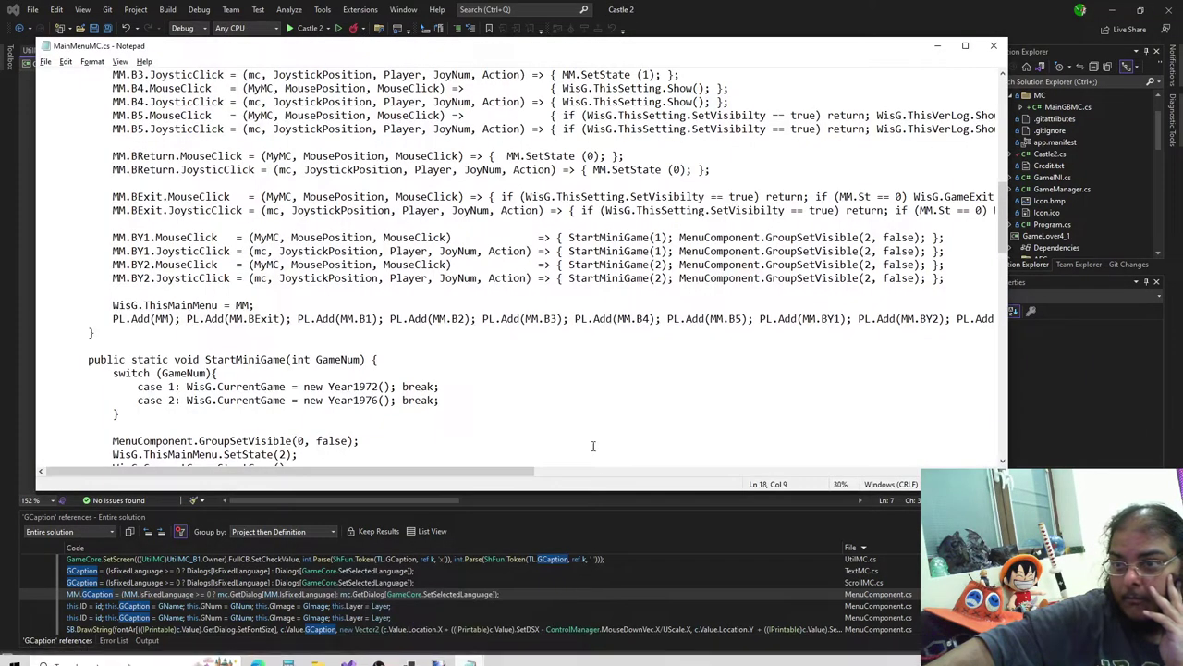
pyautogui.scroll(3, 594, 445)
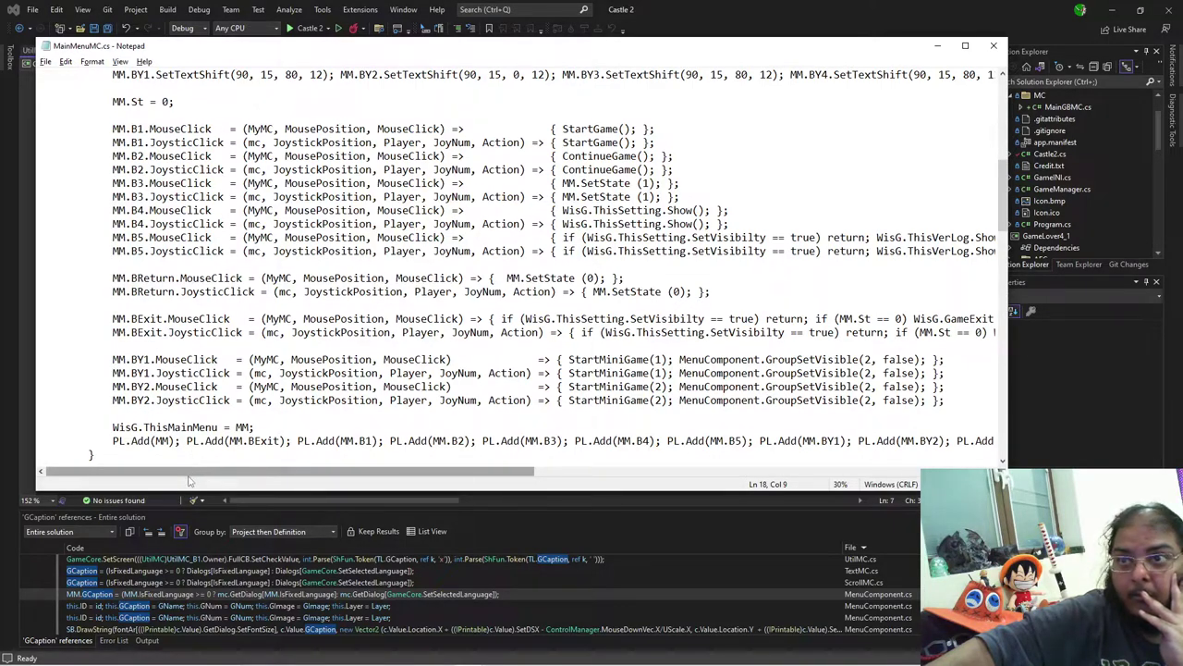
pyautogui.scroll(5, 376, 414)
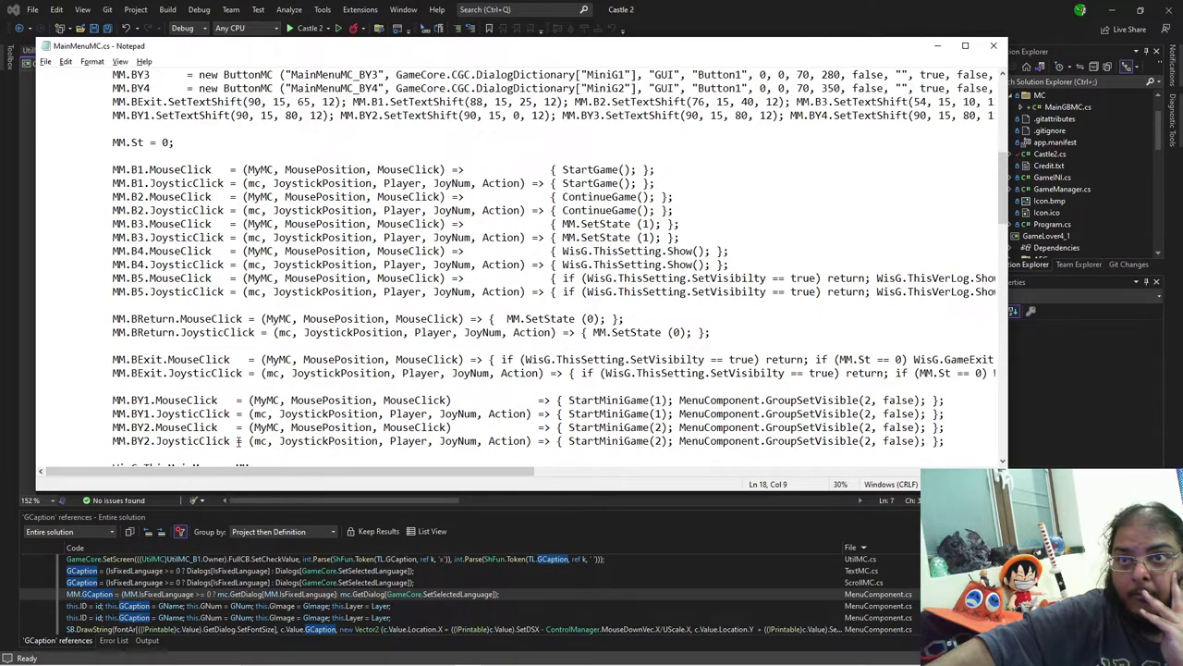
pyautogui.scroll(2, 376, 413)
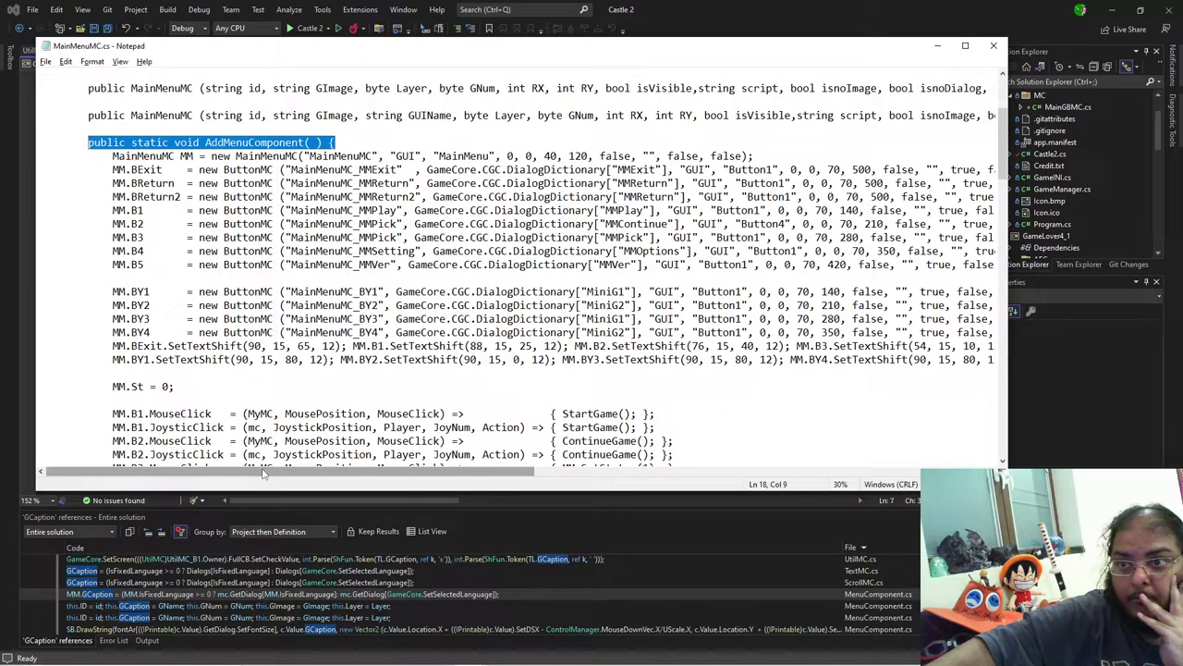
pyautogui.moveTo(262, 472); pyautogui.dragTo(278, 501)
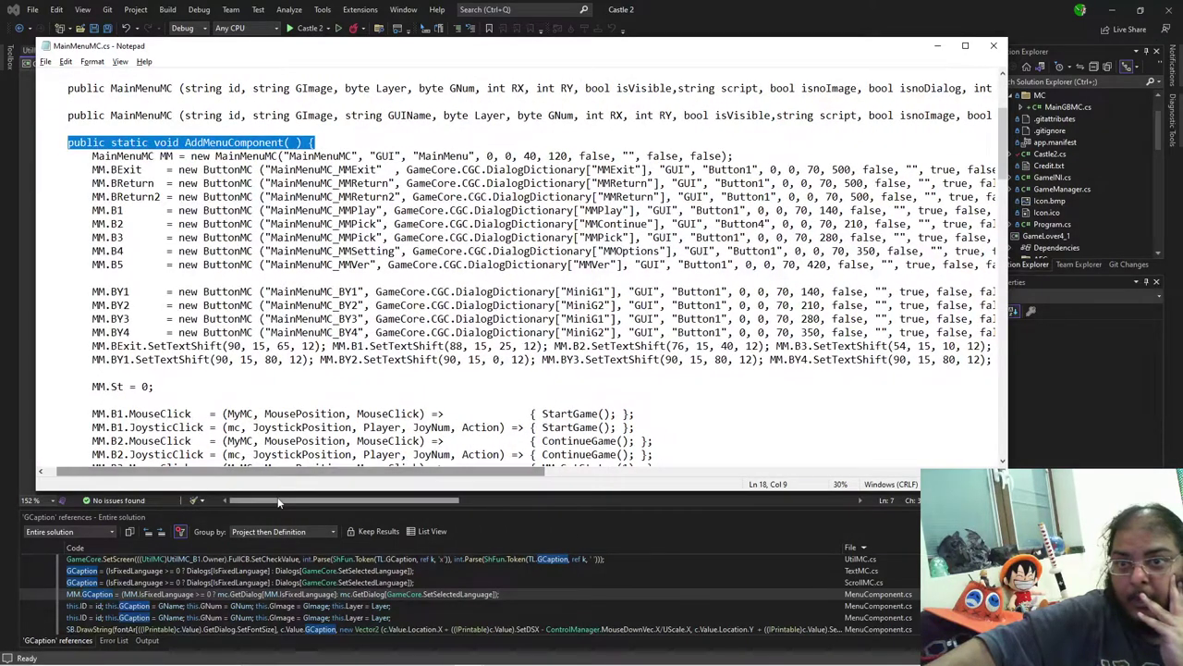
# Step: Return to Visual Studio and start a setText line above PL.Add(MM) in the AddMenuComponent method of MainGBMC.cs
pyautogui.click(700, 23)
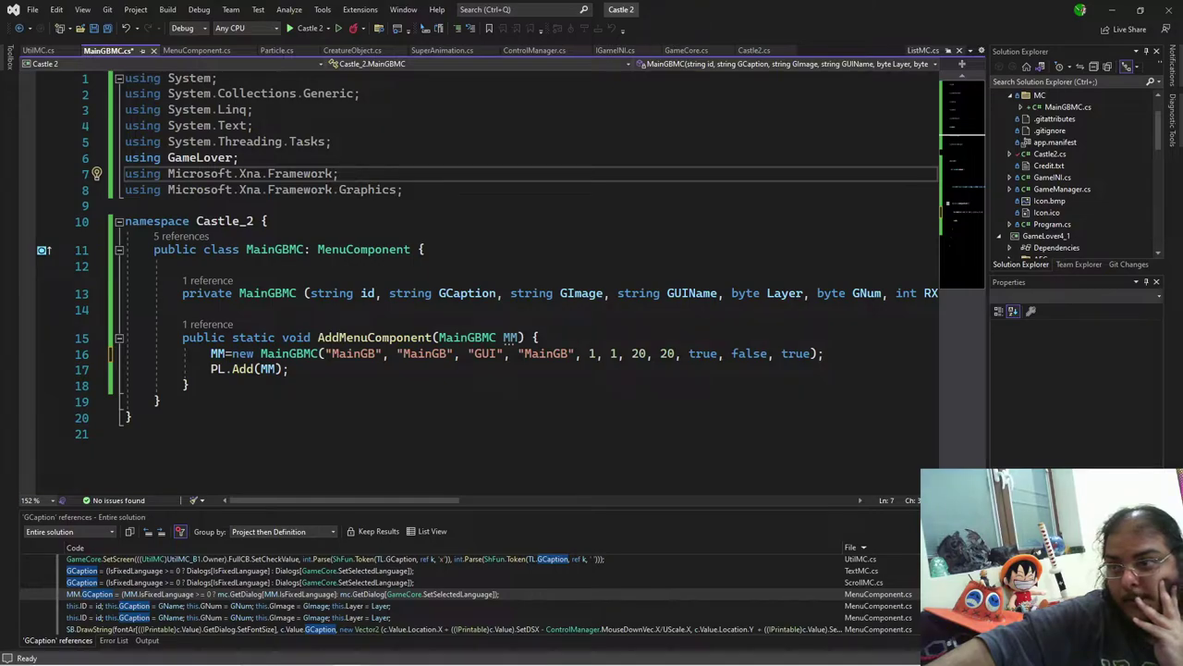
pyautogui.click(545, 338)
pyautogui.click(290, 369)
pyautogui.hotkey('ctrl', 'Return')
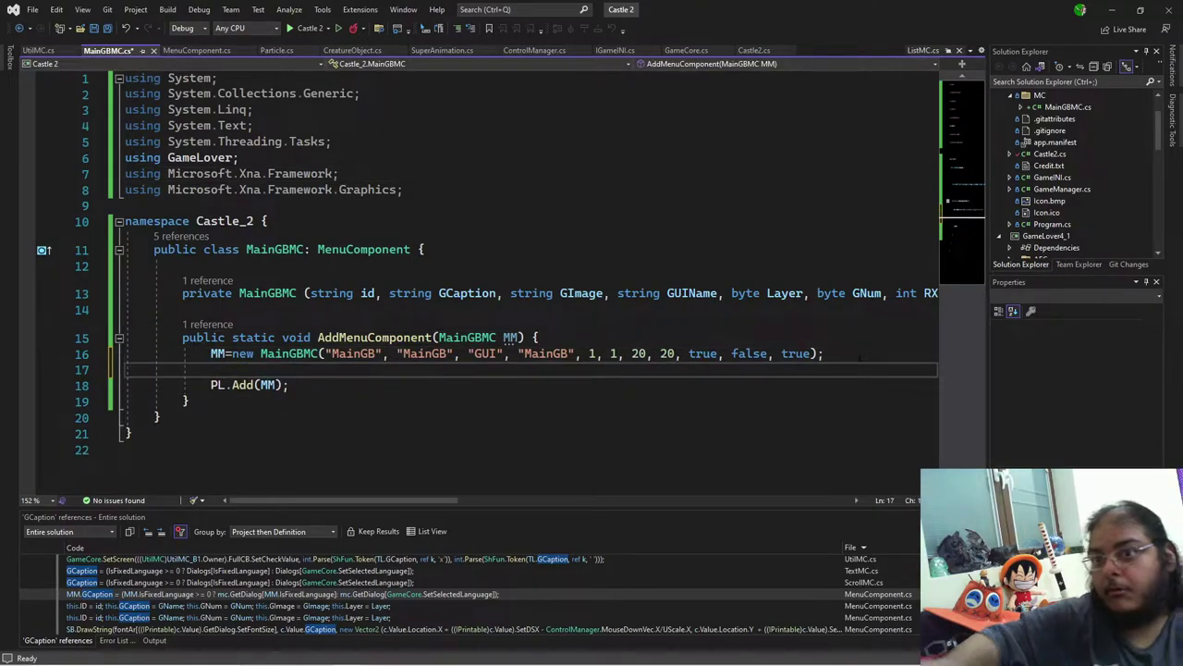
pyautogui.write('setText')
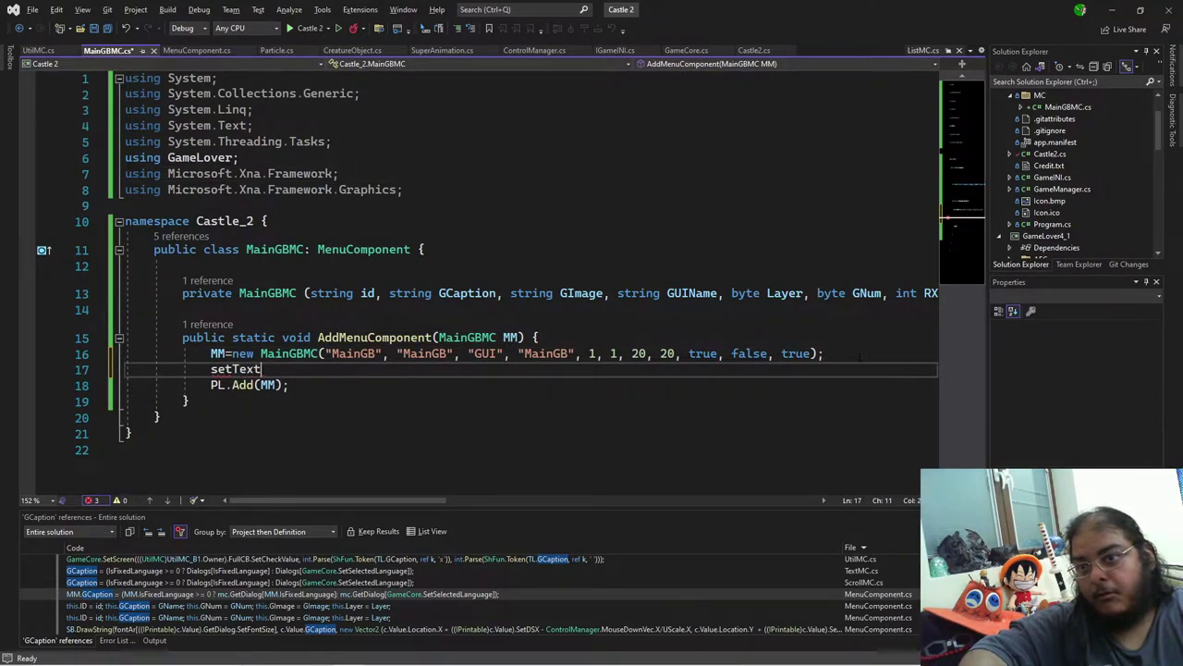
# Step: Take the SetTextShift method name from the MM.BExit line of MainMenuMC.cs in Notepad and use it for the new line
pyautogui.hotkey('alt', 'Tab')
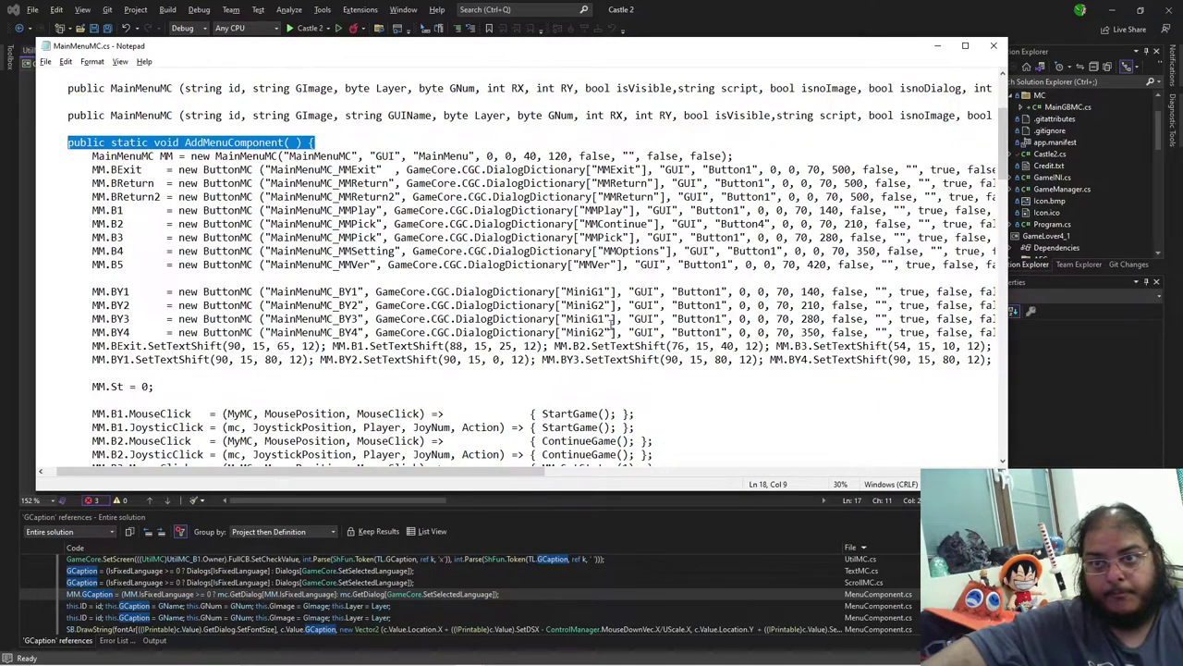
pyautogui.click(205, 345)
pyautogui.doubleClick(205, 345)
pyautogui.click(224, 346)
pyautogui.doubleClick(224, 346)
pyautogui.click(224, 346)
pyautogui.moveTo(224, 352); pyautogui.dragTo(148, 347)
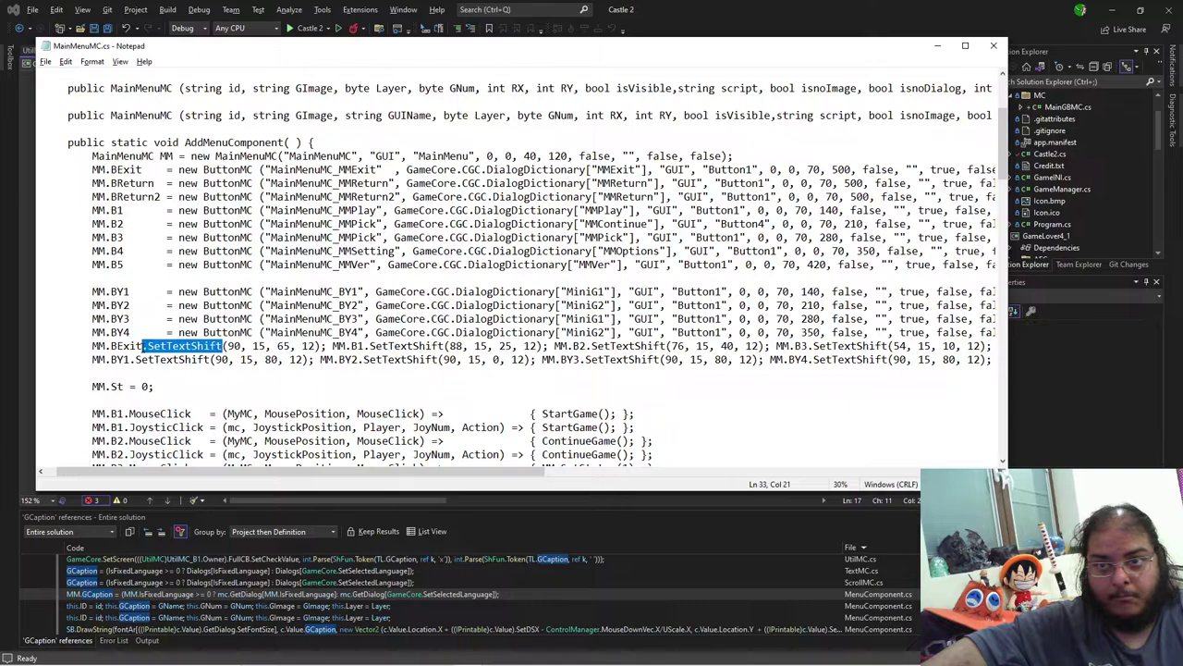
pyautogui.hotkey('alt', 'Tab')
pyautogui.hotkey('ctrl', 'space')
pyautogui.write('(')
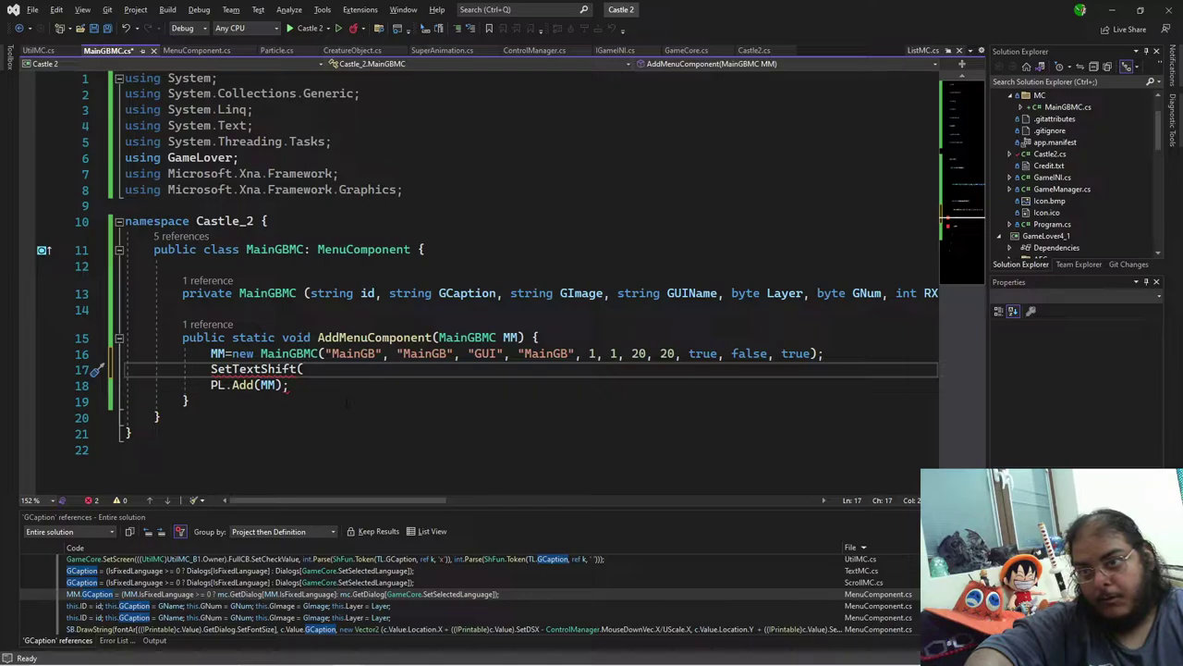
# Step: Rewrite the new line as MM.SetTextShift(0, 0, 0, 0); using the calls in MainMenuMC.cs as reference, and inspect its error
pyautogui.hotkey('ctrl', 'z')
pyautogui.hotkey('ctrl', 'z')
pyautogui.hotkey('ctrl', 'z')
pyautogui.write('MM.SetTextShift(')
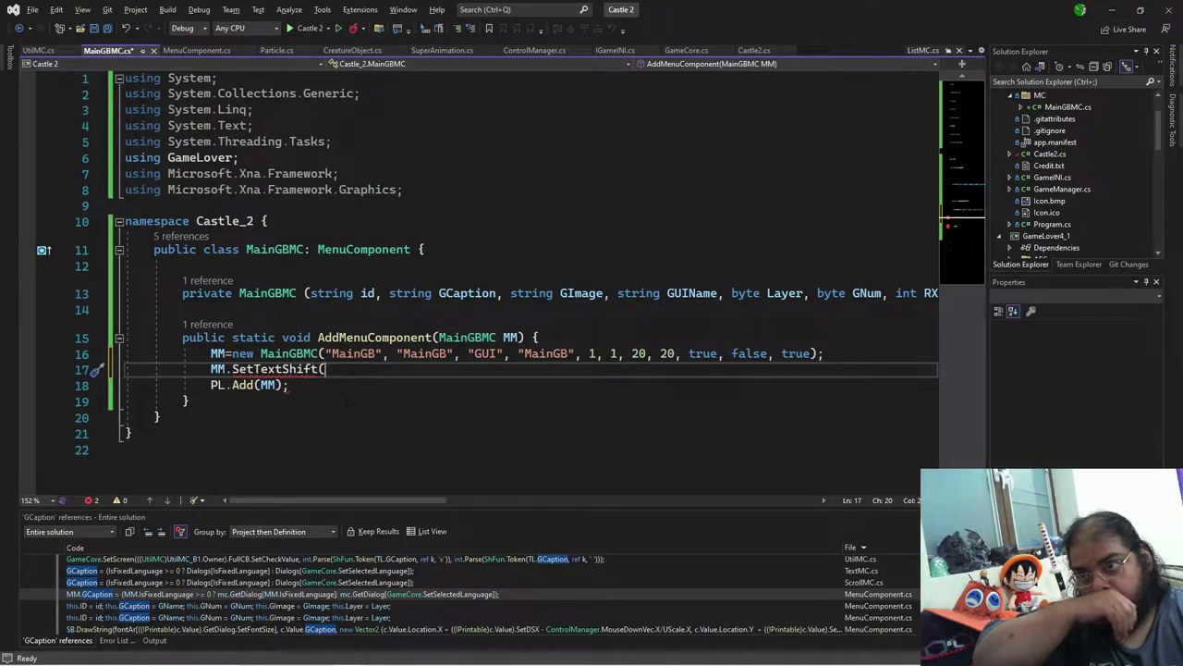
pyautogui.hotkey('alt', 'Tab')
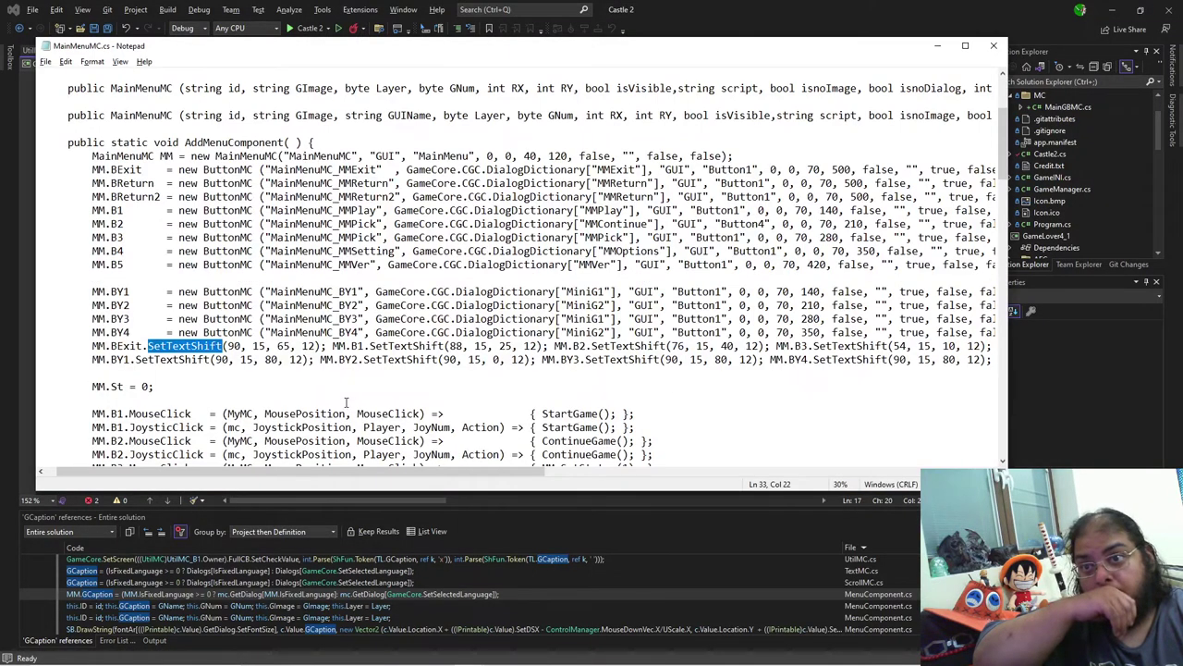
pyautogui.hotkey('alt', 'Tab')
pyautogui.press('BackSpace')
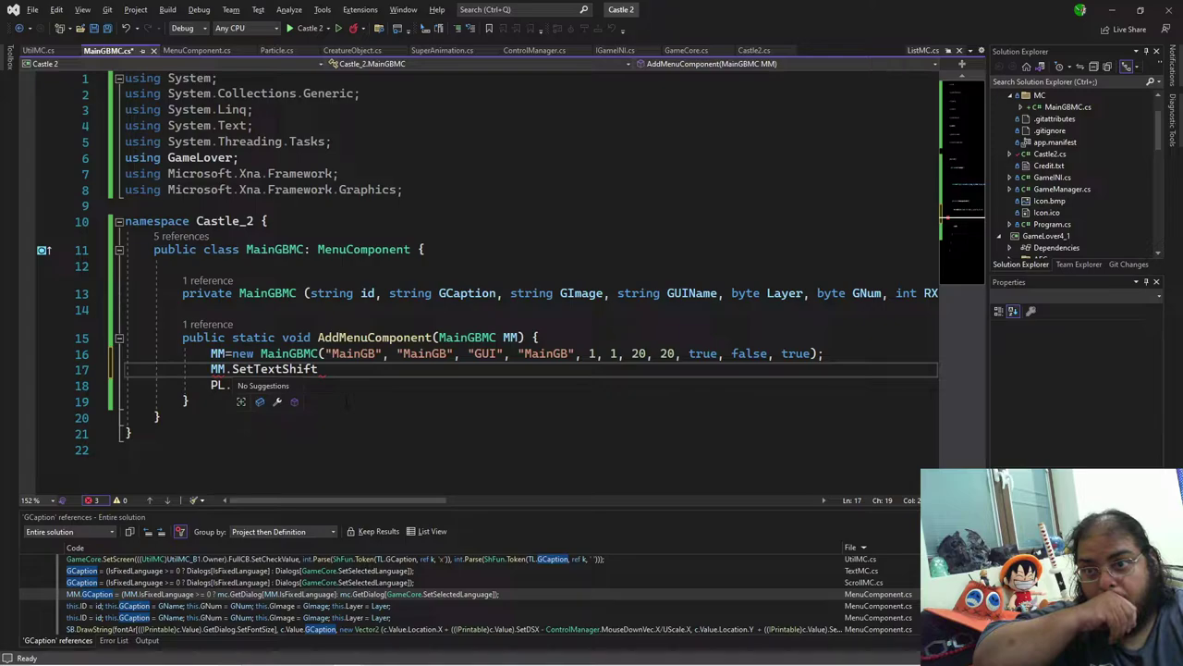
pyautogui.write('(')
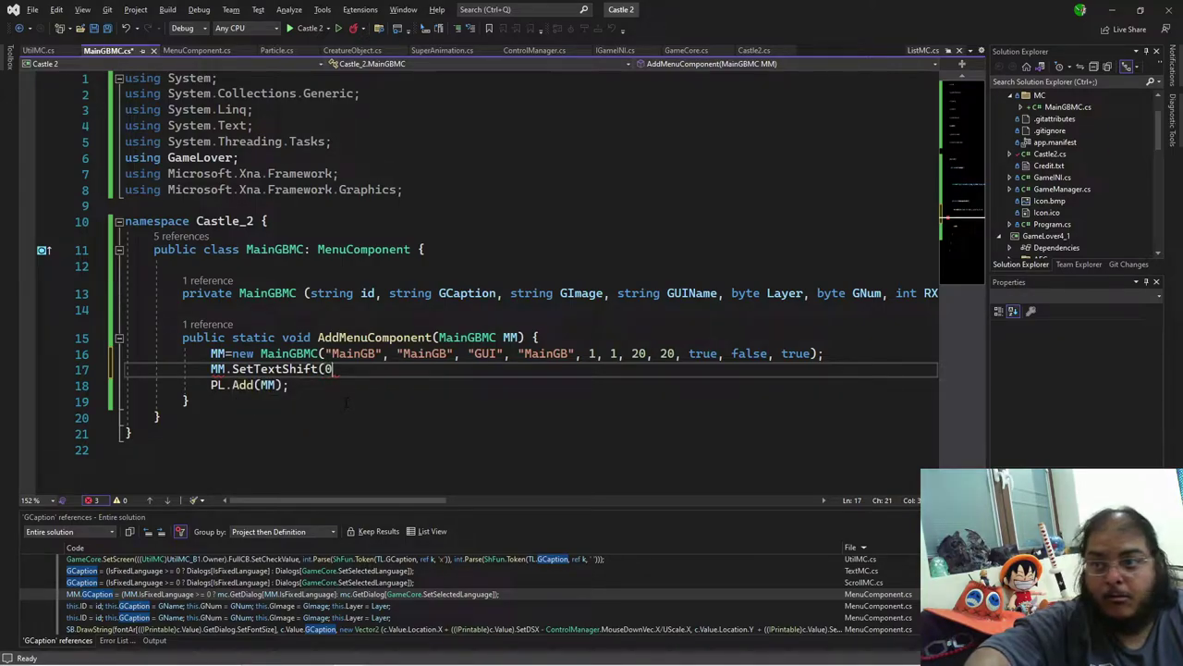
pyautogui.write('0, 0, 0, 0)')
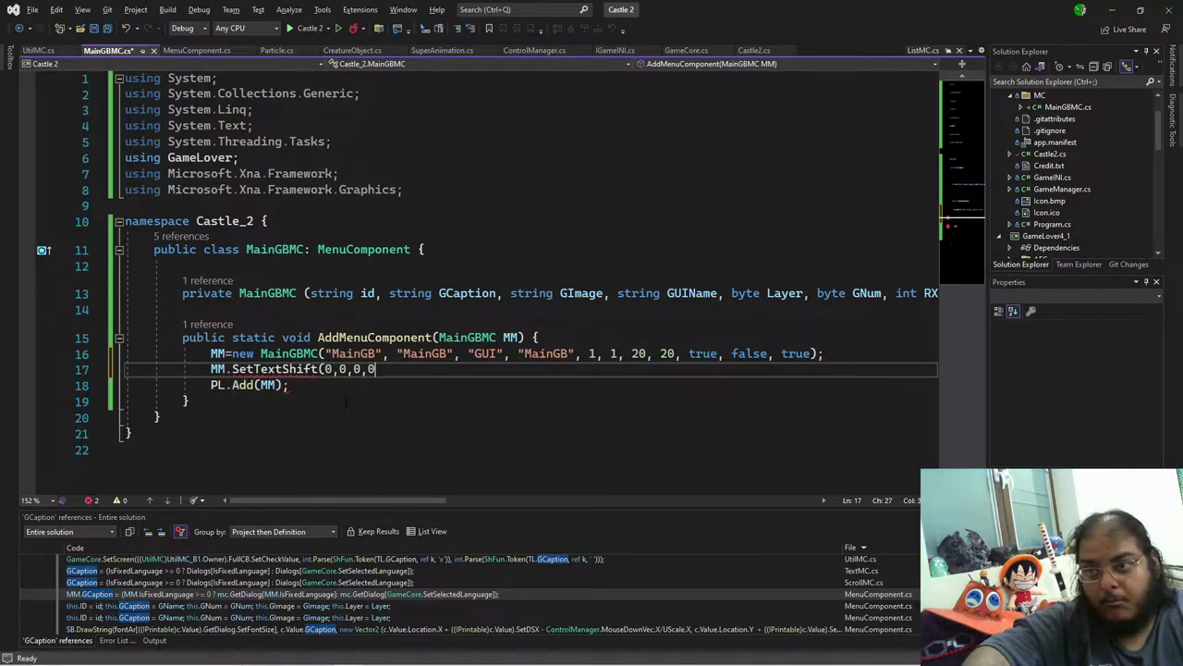
pyautogui.write(';')
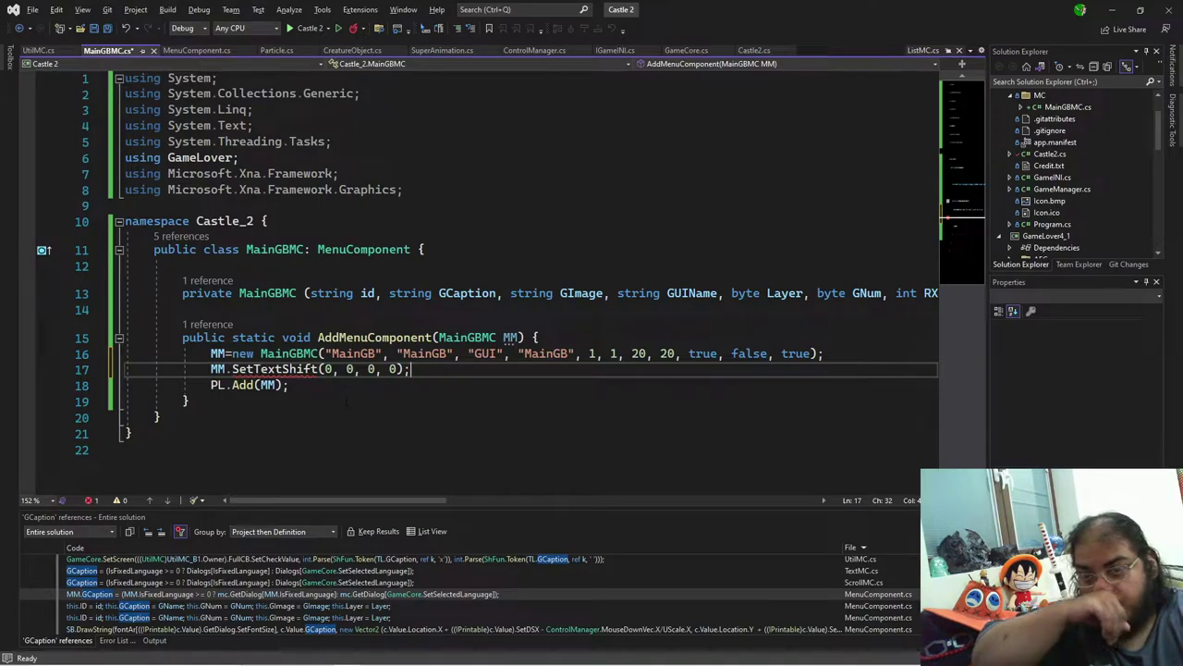
pyautogui.moveTo(300, 370)
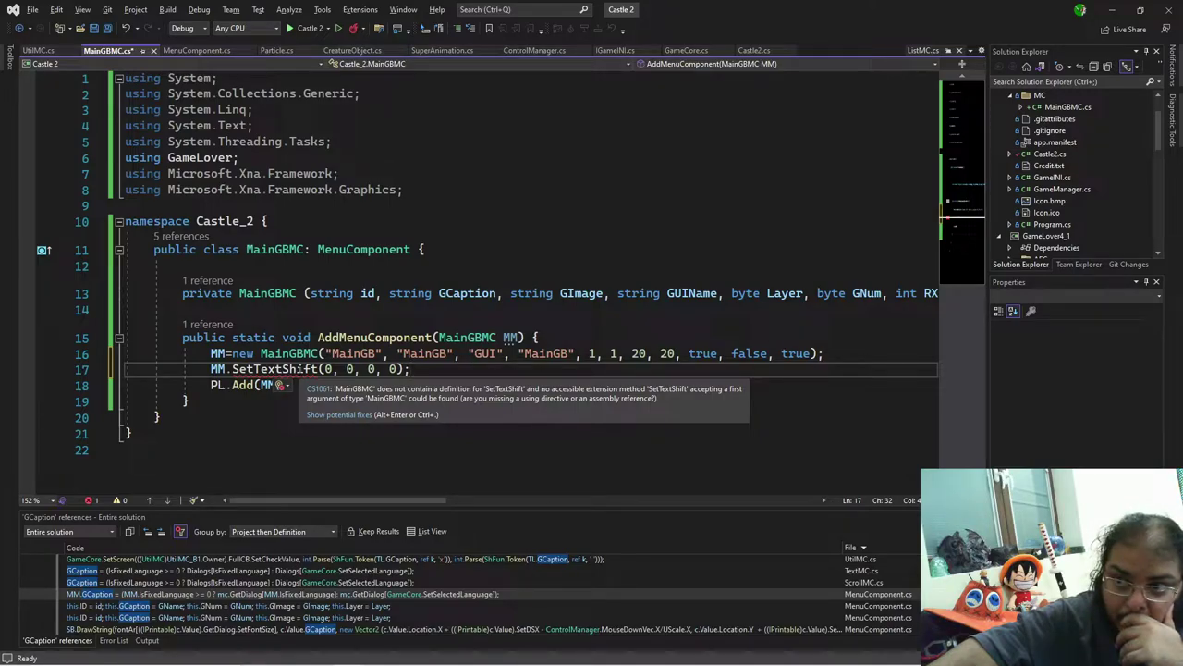
# Step: Inspect the suggested fix for the SetTextShift error and review the caption argument in the MainGBMC constructor call
pyautogui.click(286, 387)
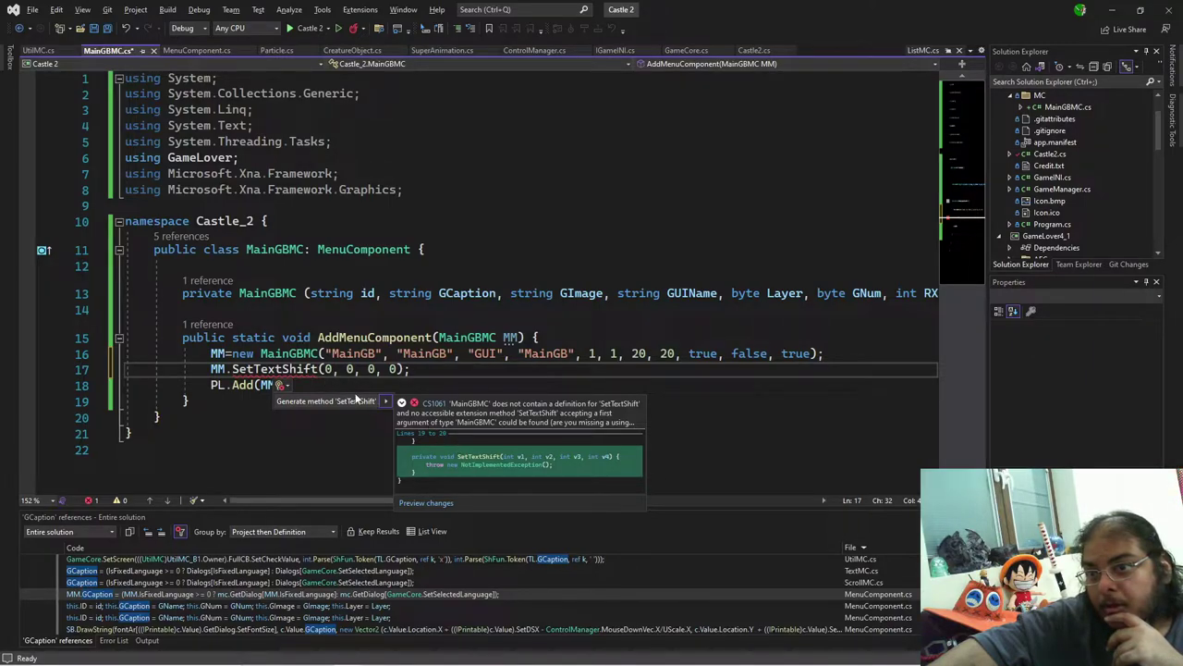
pyautogui.click(304, 372)
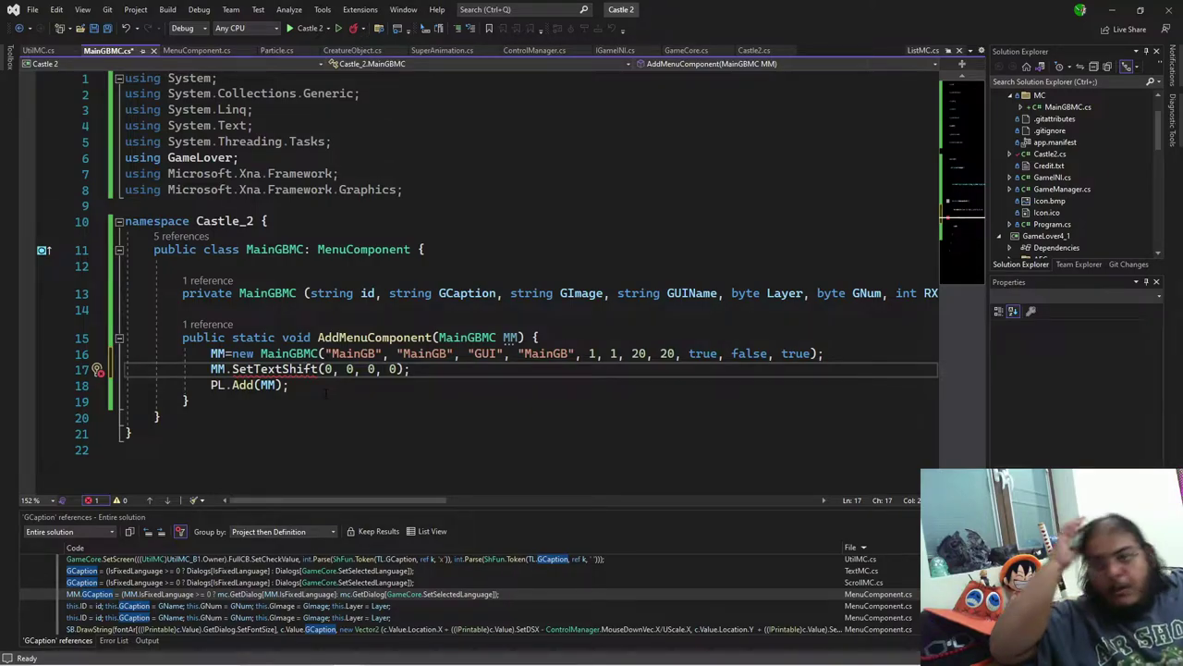
pyautogui.click(279, 354)
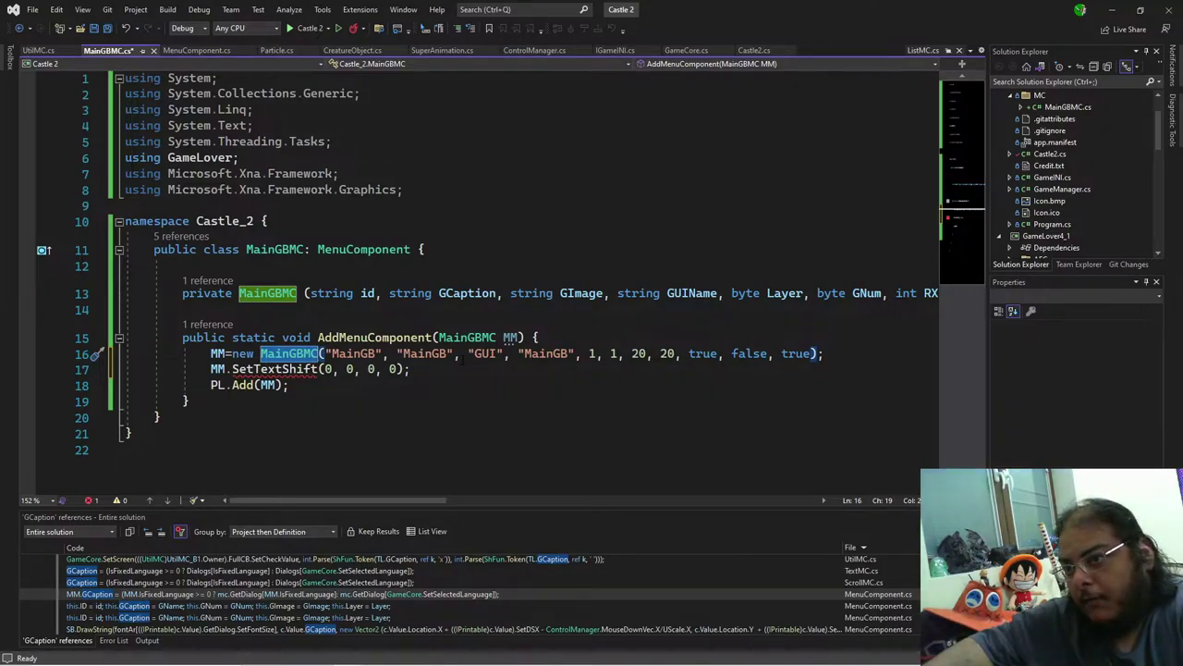
pyautogui.moveTo(454, 354); pyautogui.dragTo(402, 353)
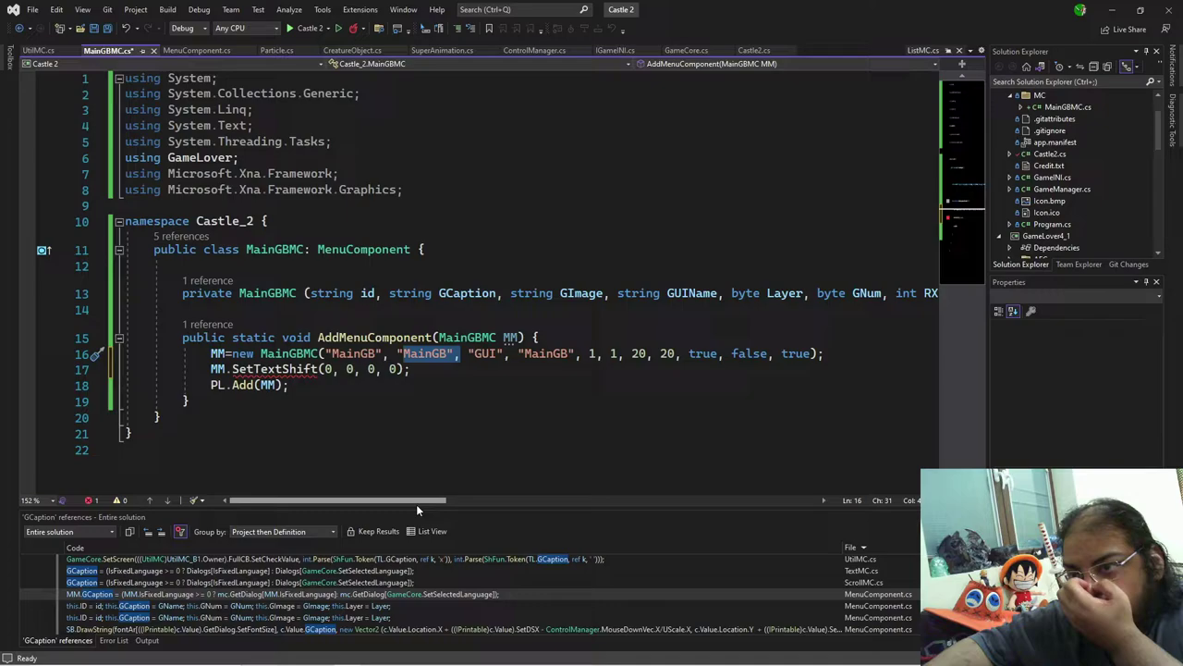
pyautogui.moveTo(417, 504)
pyautogui.mouseDown()
pyautogui.moveTo(748, 501)
pyautogui.moveTo(388, 532)
pyautogui.moveTo(402, 501)
pyautogui.mouseUp()
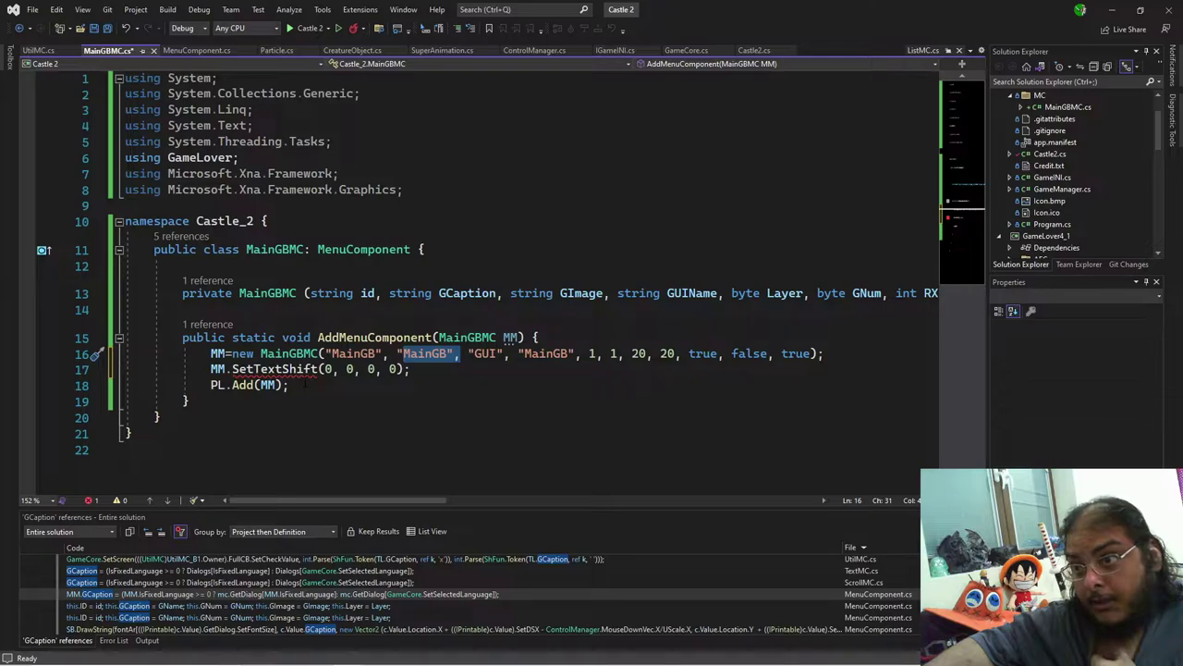
pyautogui.moveTo(305, 383)
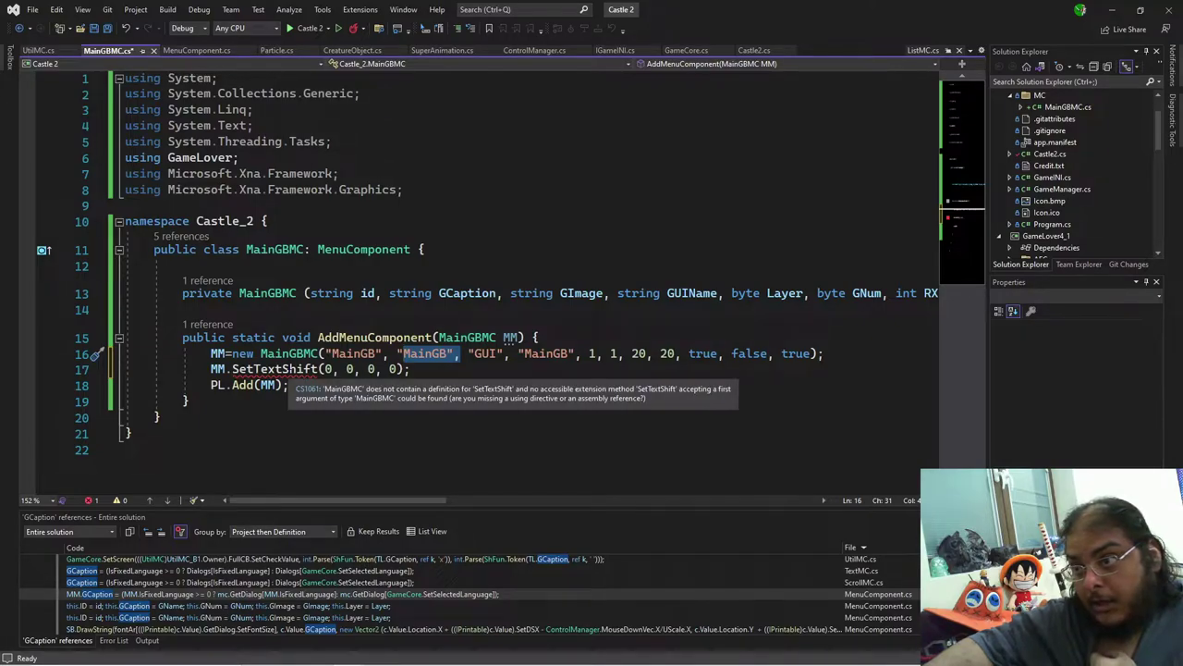
# Step: Switch to MainMenuMC.cs in Notepad and examine the arguments of the MainMenuMC and ButtonMC constructor calls in AddMenuComponent
pyautogui.moveTo(453, 656)
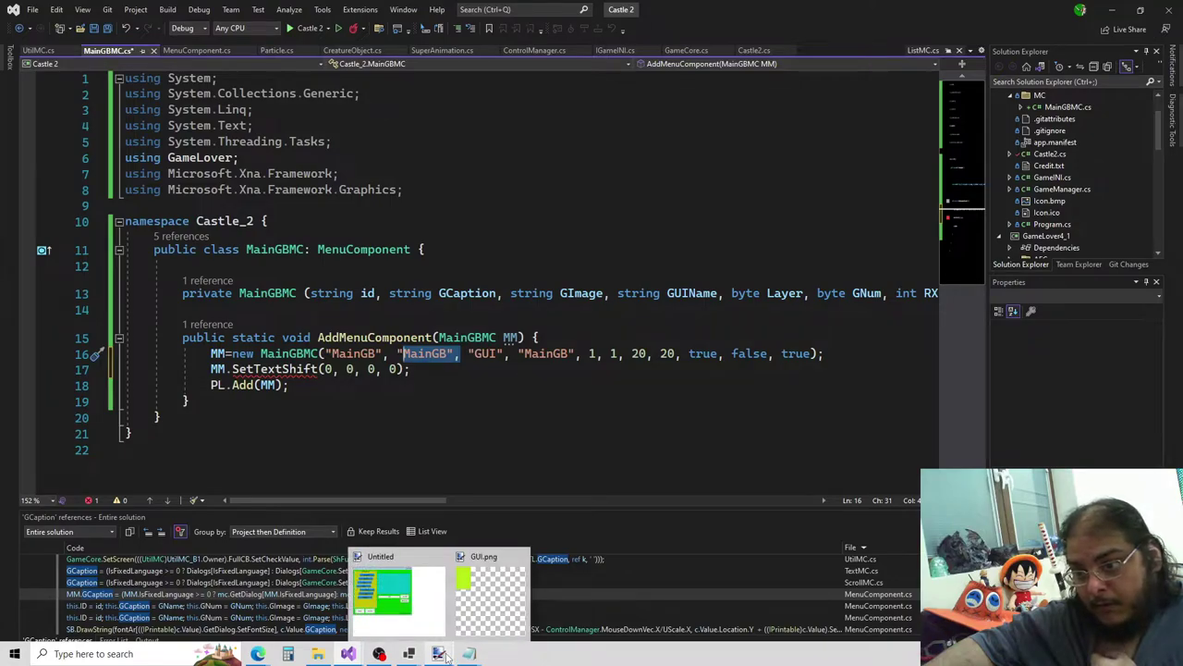
pyautogui.click(539, 588)
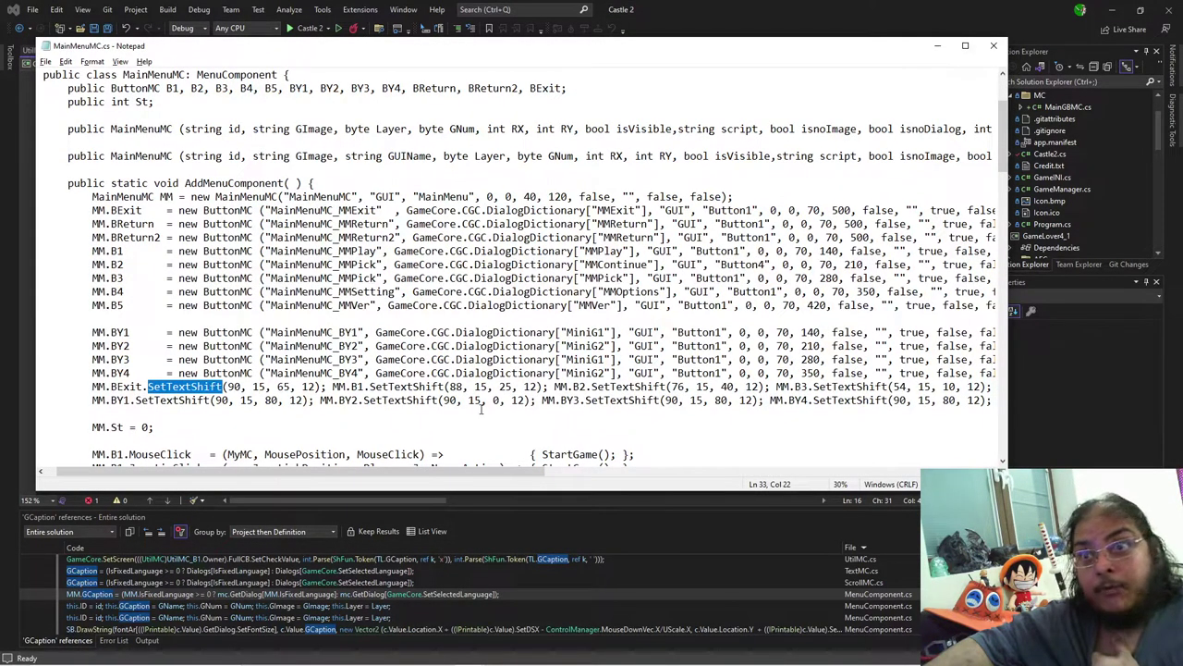
pyautogui.scroll(1, 481, 410)
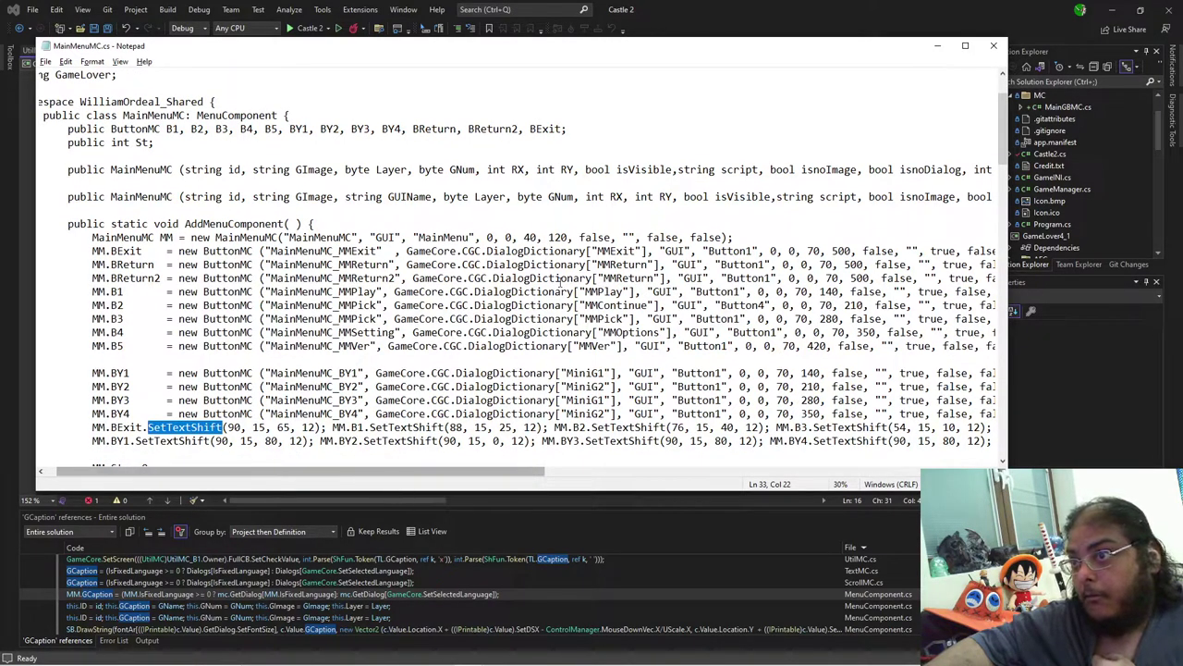
pyautogui.moveTo(568, 238); pyautogui.dragTo(487, 237)
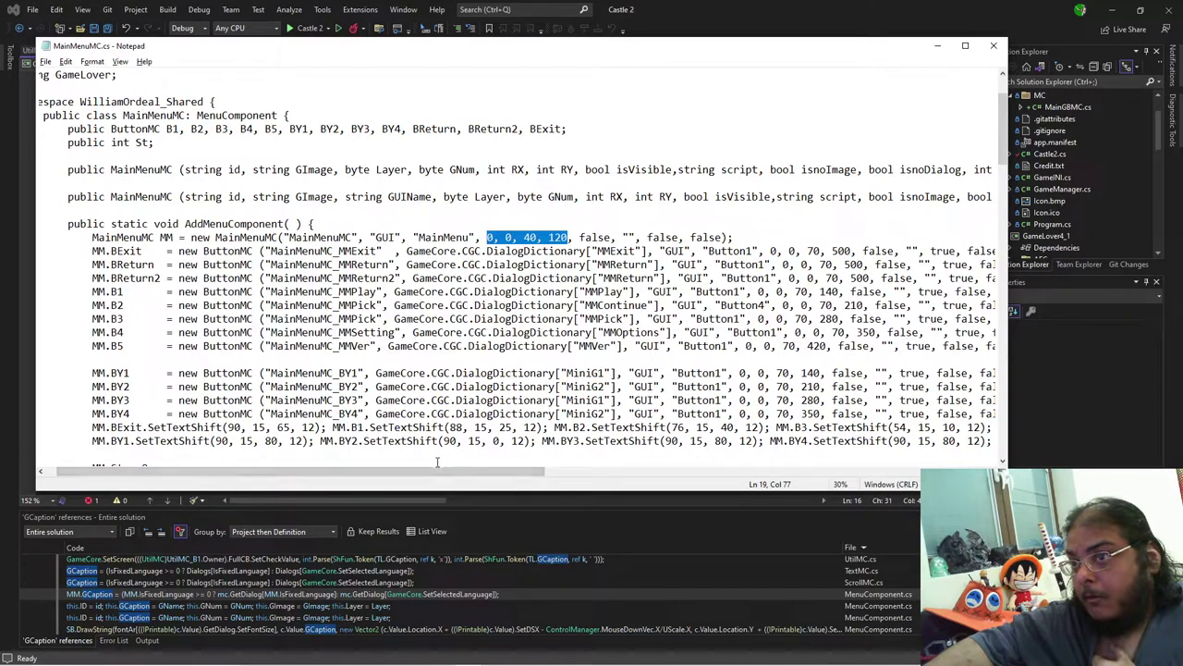
pyautogui.moveTo(422, 473); pyautogui.dragTo(517, 473)
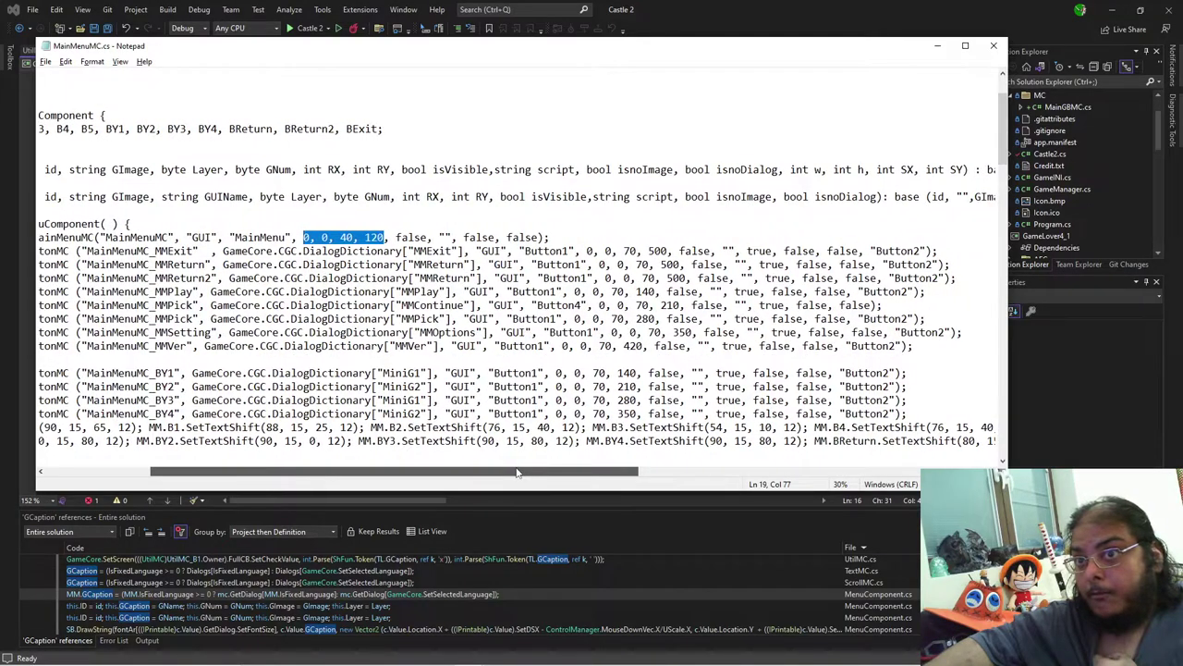
pyautogui.moveTo(517, 473); pyautogui.dragTo(413, 481)
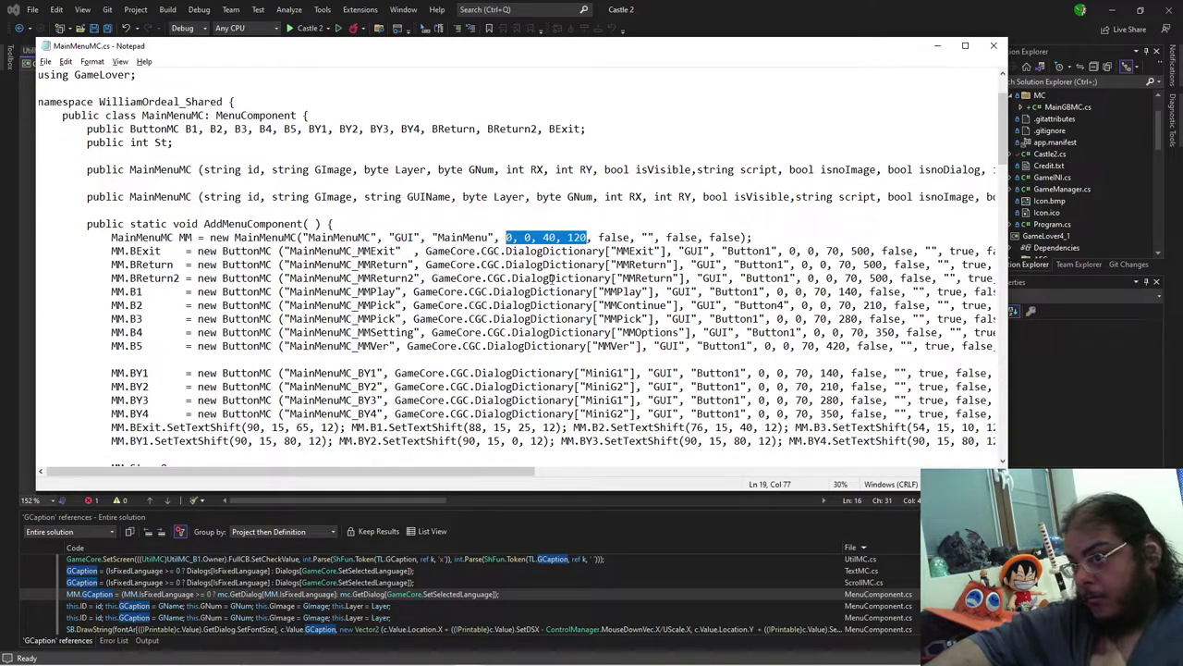
pyautogui.hscroll(1, 489, 477)
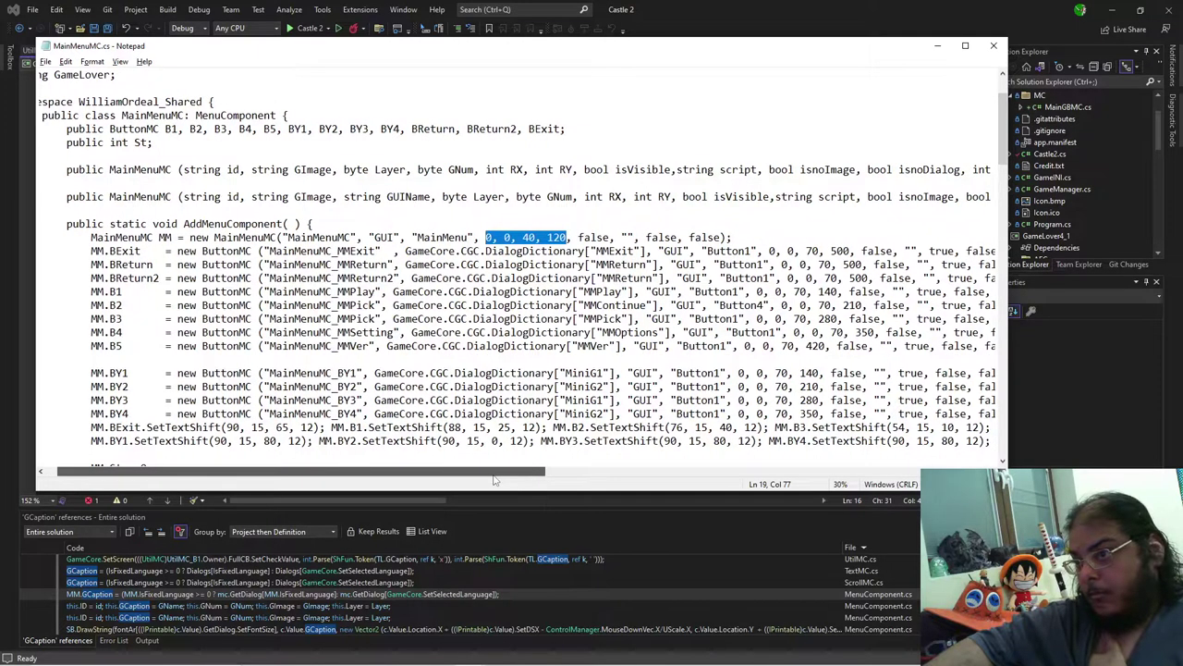
pyautogui.moveTo(494, 480); pyautogui.dragTo(521, 487)
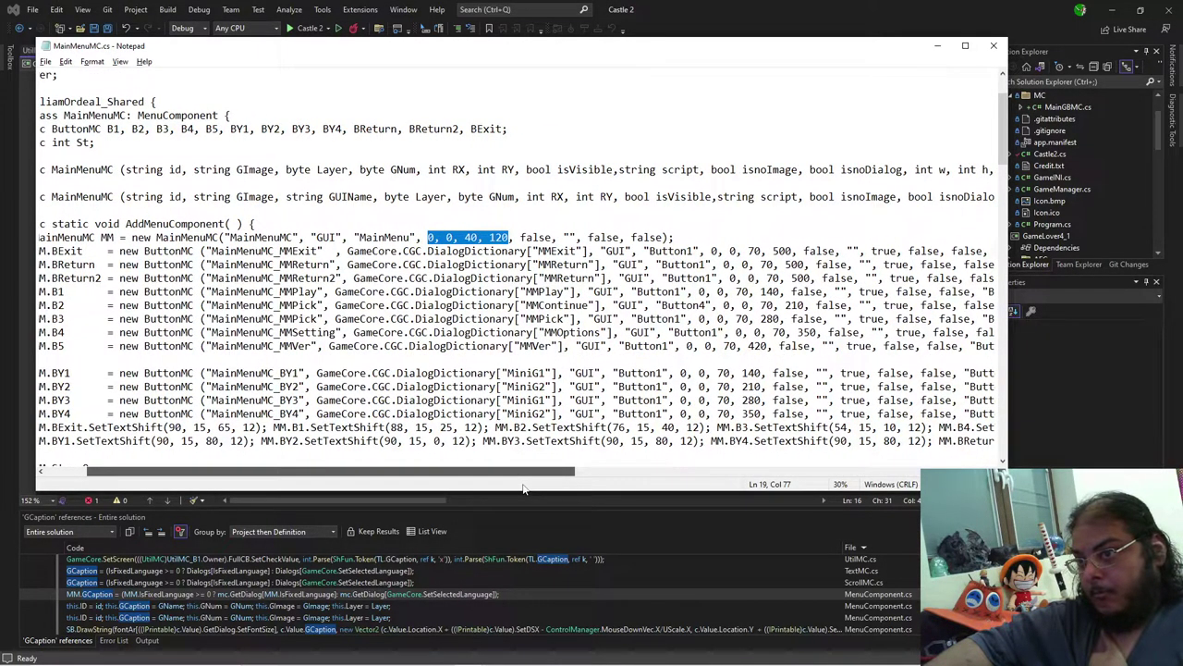
pyautogui.hscroll(-3, 522, 488)
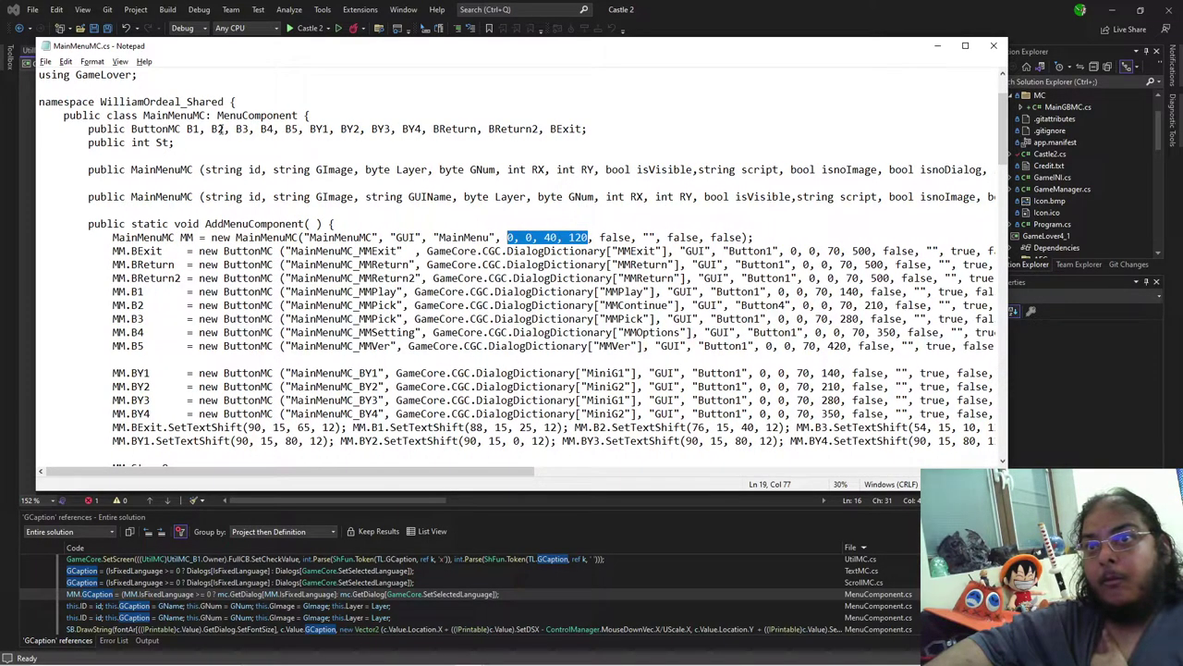
pyautogui.scroll(-2, 221, 134)
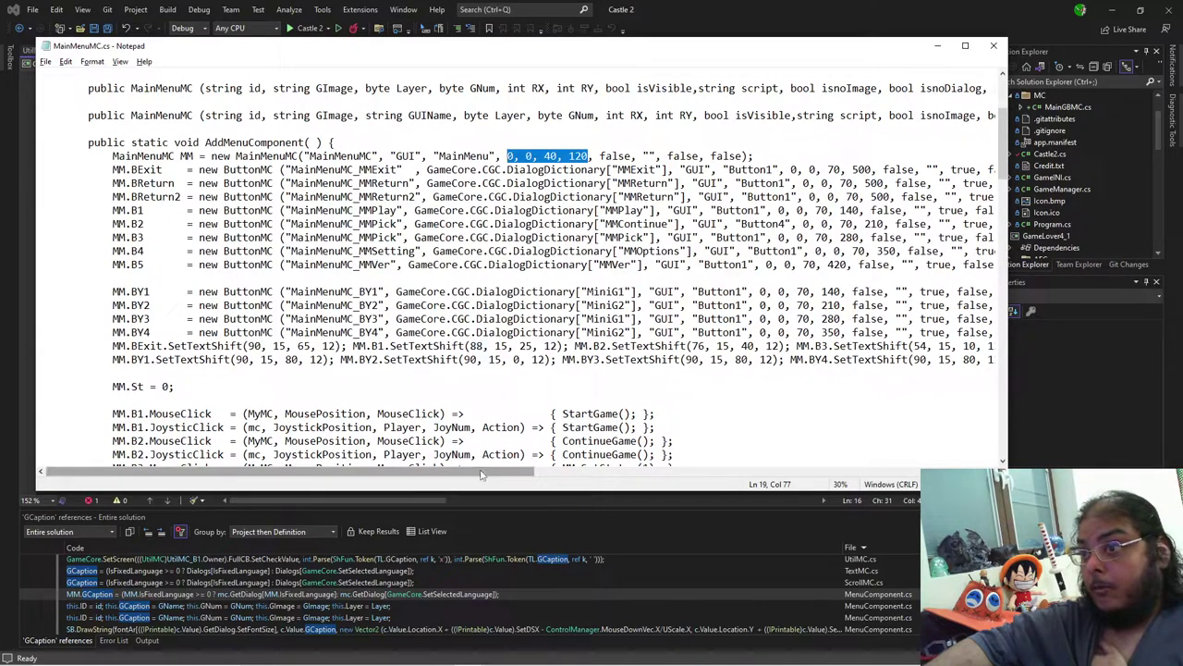
pyautogui.moveTo(482, 475)
pyautogui.mouseDown()
pyautogui.moveTo(598, 478)
pyautogui.moveTo(734, 460)
pyautogui.moveTo(477, 481)
pyautogui.mouseUp()
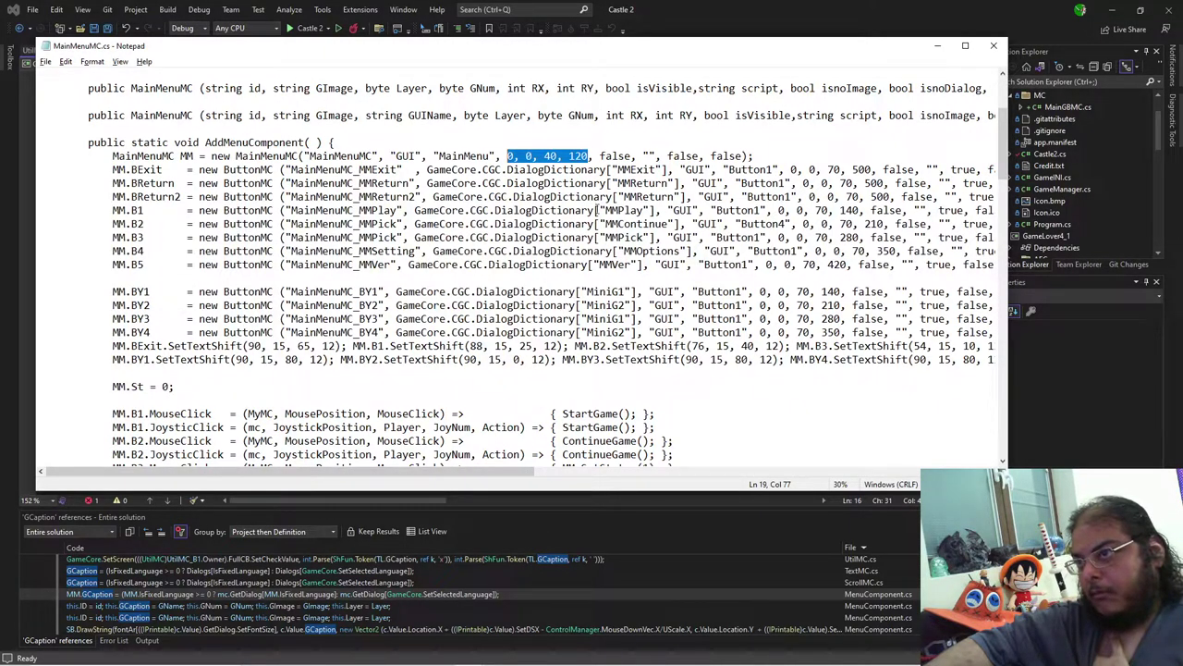
# Step: Try GameCore.CGC.DialogDictionary["MainGB"] as the caption argument of the MainGBMC call in Visual Studio, copying the expression from the MM.BExit line
pyautogui.moveTo(610, 170); pyautogui.dragTo(427, 170)
pyautogui.hotkey('ctrl', 'c')
pyautogui.hotkey('alt', 'Tab')
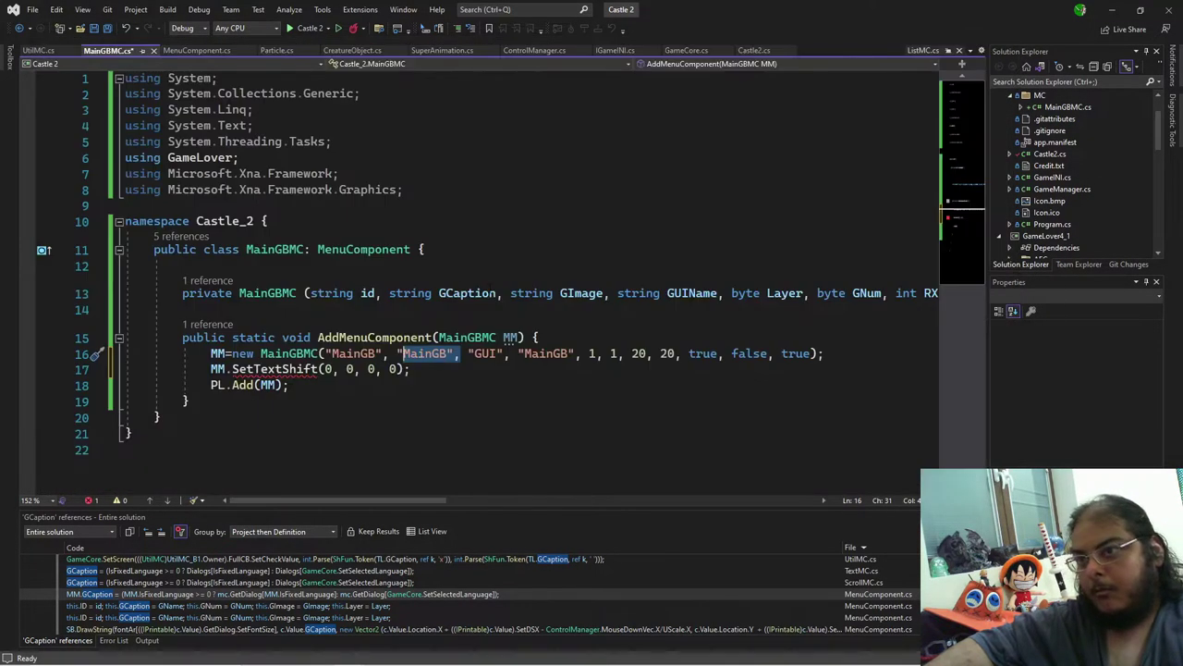
pyautogui.click(397, 354)
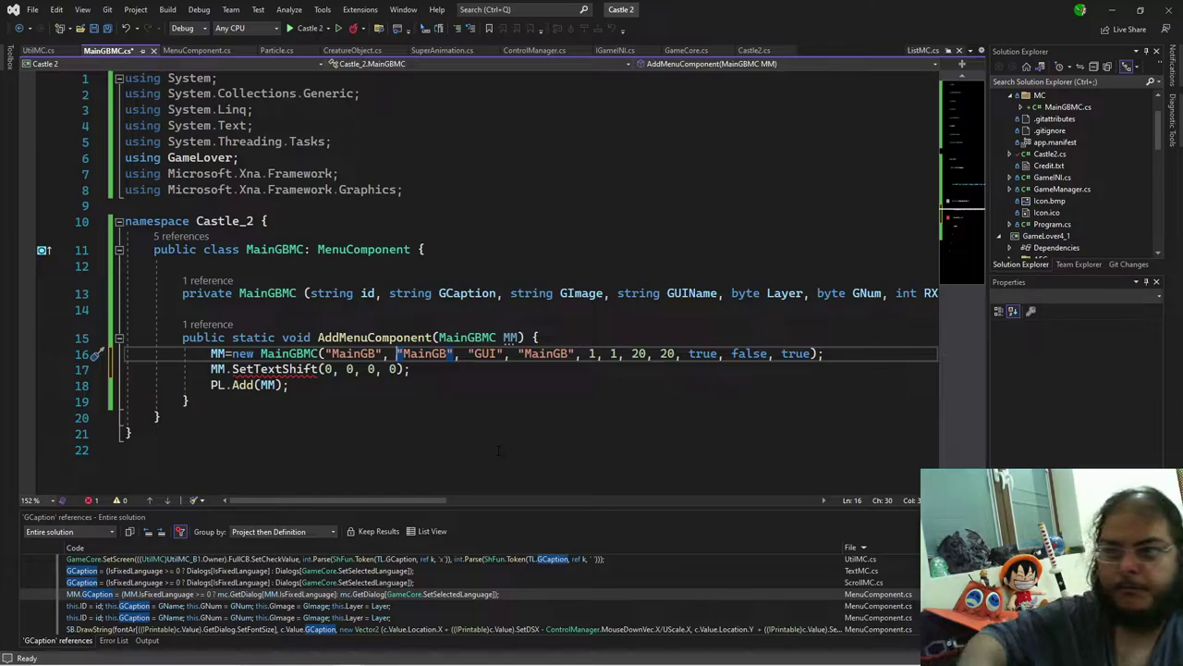
pyautogui.hotkey('ctrl', 'v')
pyautogui.click(665, 353)
pyautogui.write(']')
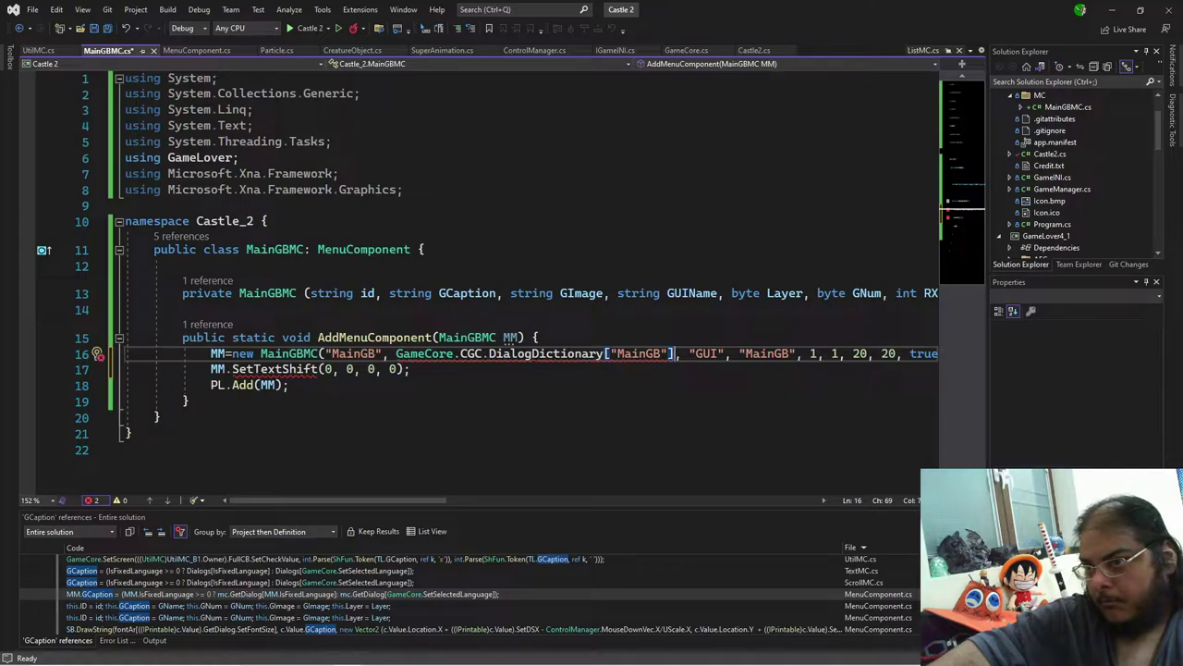
pyautogui.moveTo(546, 359)
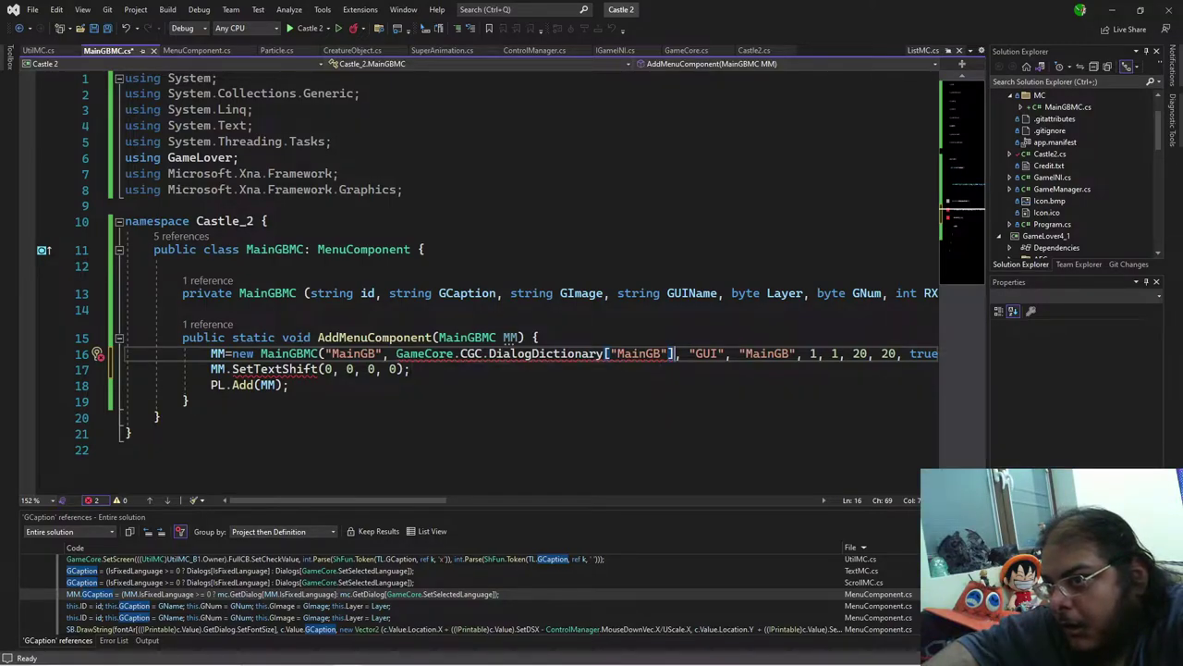
# Step: Delete the caption argument from the MainGBMC call and remove the MM.SetTextShift(0, 0, 0, 0); statement below it
pyautogui.moveTo(675, 354); pyautogui.dragTo(395, 354)
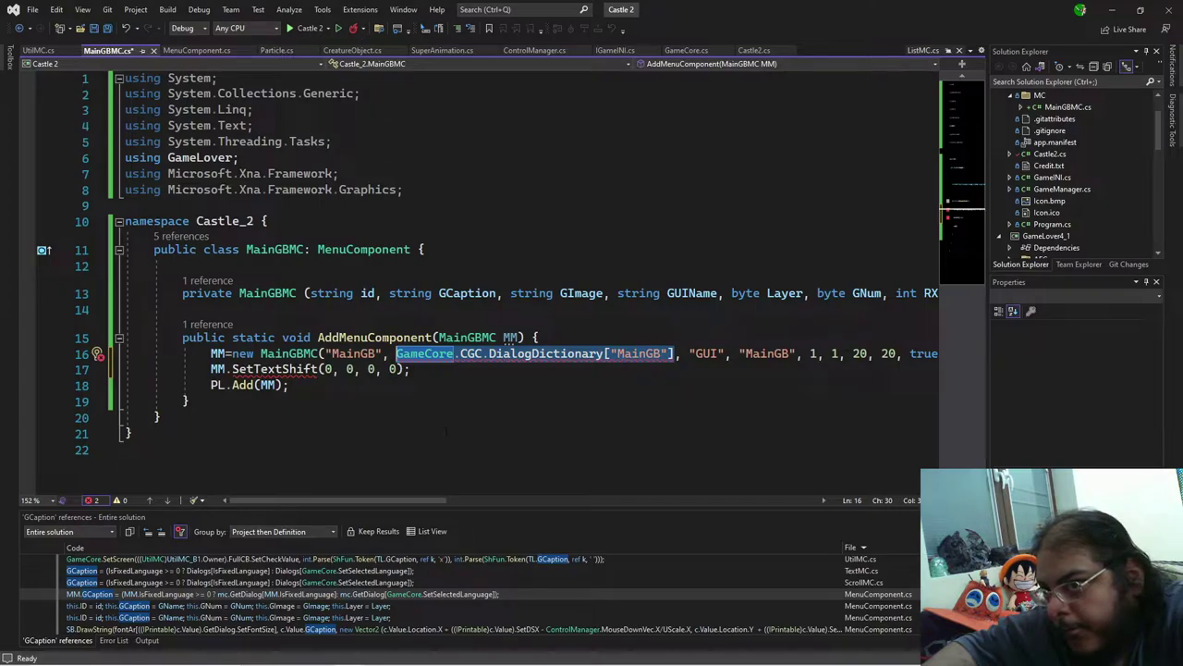
pyautogui.press('Delete')
pyautogui.press('BackSpace')
pyautogui.press('BackSpace')
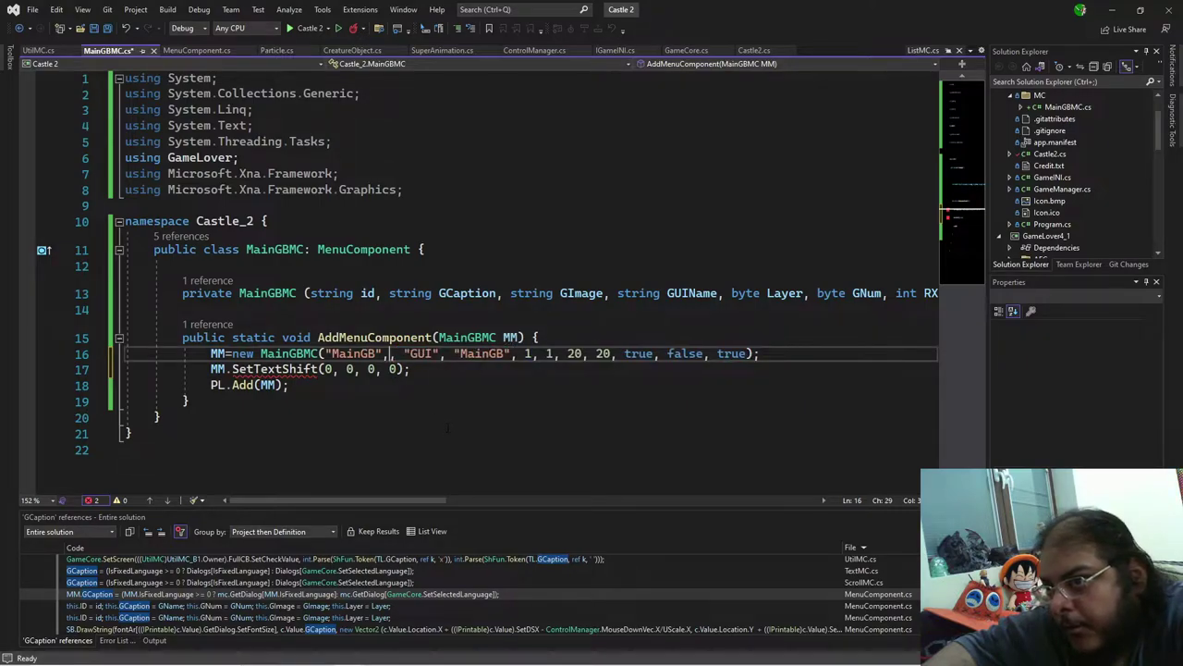
pyautogui.moveTo(411, 369); pyautogui.dragTo(211, 369)
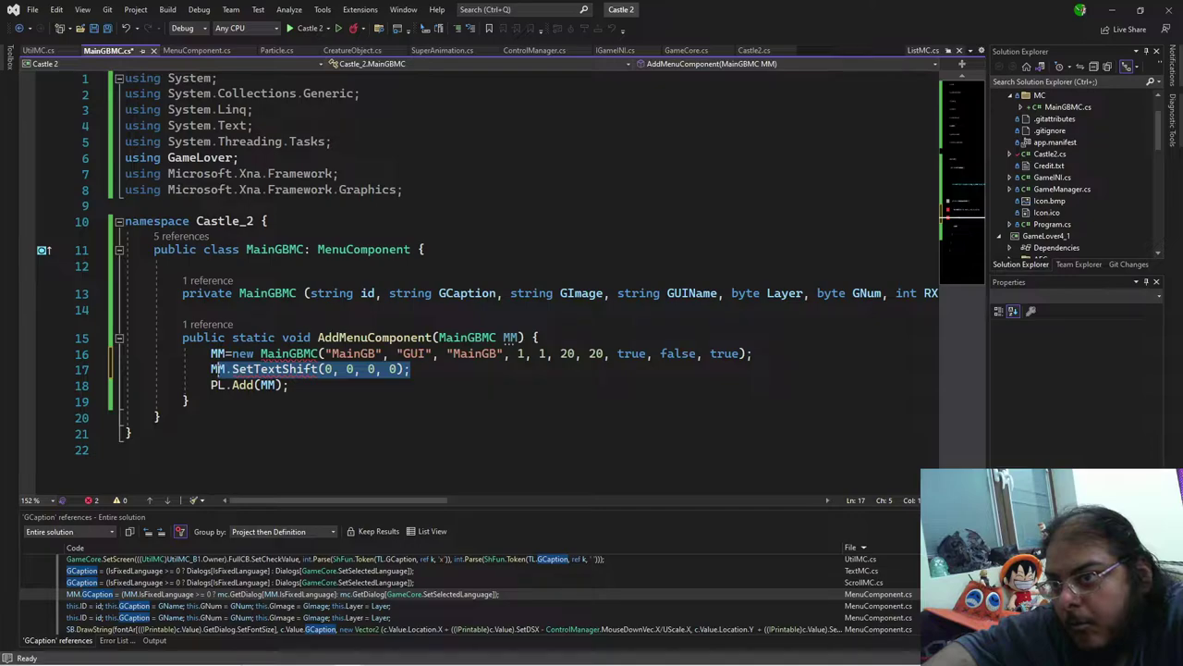
pyautogui.press('Delete')
# Step: Remove the string GCaption parameter from the MainGBMC constructor and GCaption from its base call
pyautogui.doubleClick(467, 293)
pyautogui.press('BackSpace')
pyautogui.press('BackSpace')
pyautogui.press('BackSpace')
pyautogui.press('BackSpace')
pyautogui.press('BackSpace')
pyautogui.press('BackSpace')
pyautogui.press('BackSpace')
pyautogui.press('BackSpace')
pyautogui.press('BackSpace')
pyautogui.press('BackSpace')
pyautogui.moveTo(388, 504); pyautogui.dragTo(611, 514)
pyautogui.doubleClick(534, 293)
pyautogui.press('BackSpace')
pyautogui.press('BackSpace')
pyautogui.press('BackSpace')
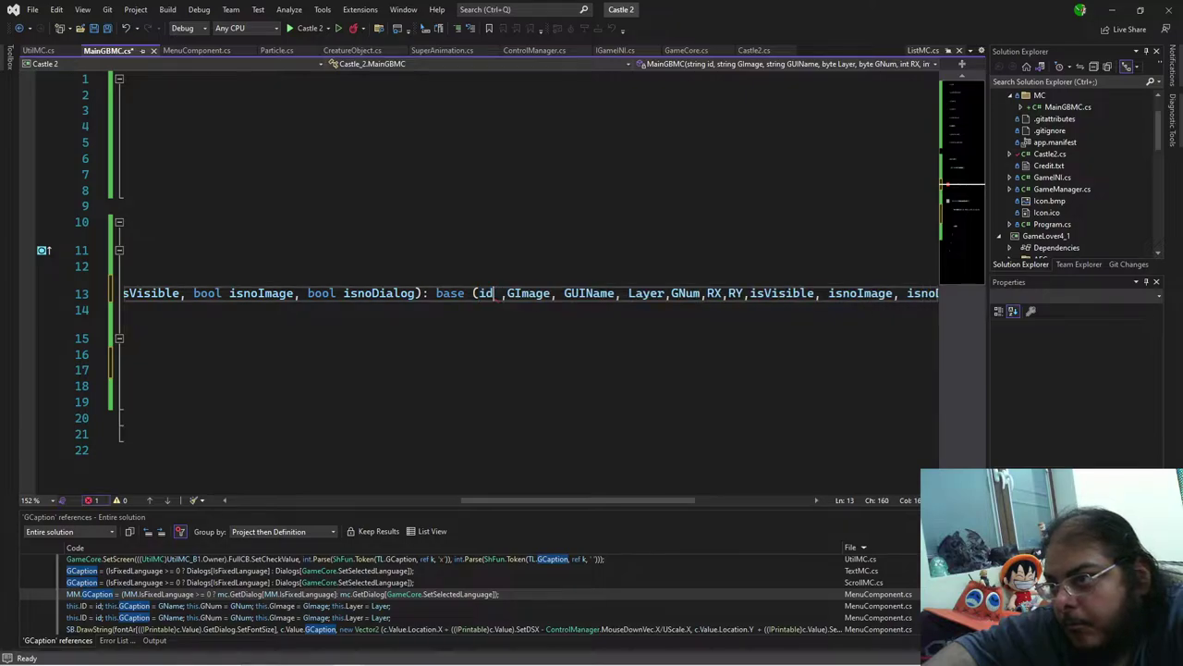
pyautogui.moveTo(578, 500); pyautogui.dragTo(347, 501)
# Step: Add a blank line below the MM assignment in AddMenuComponent and auto-format the document
pyautogui.click(754, 353)
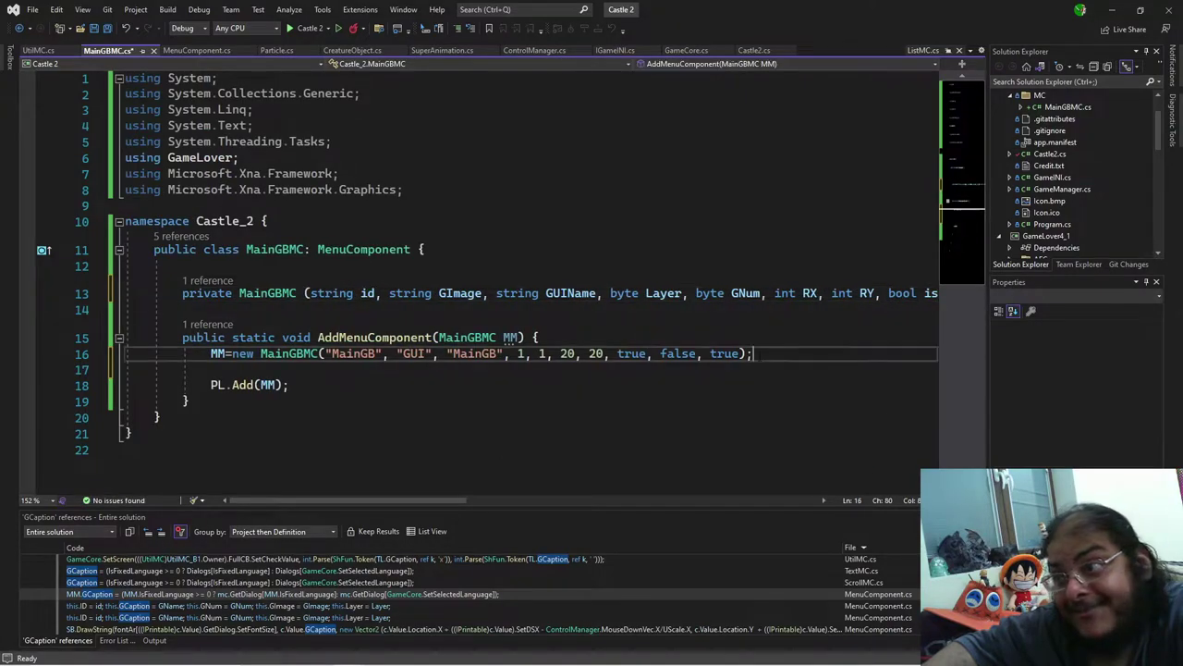
pyautogui.press('Return')
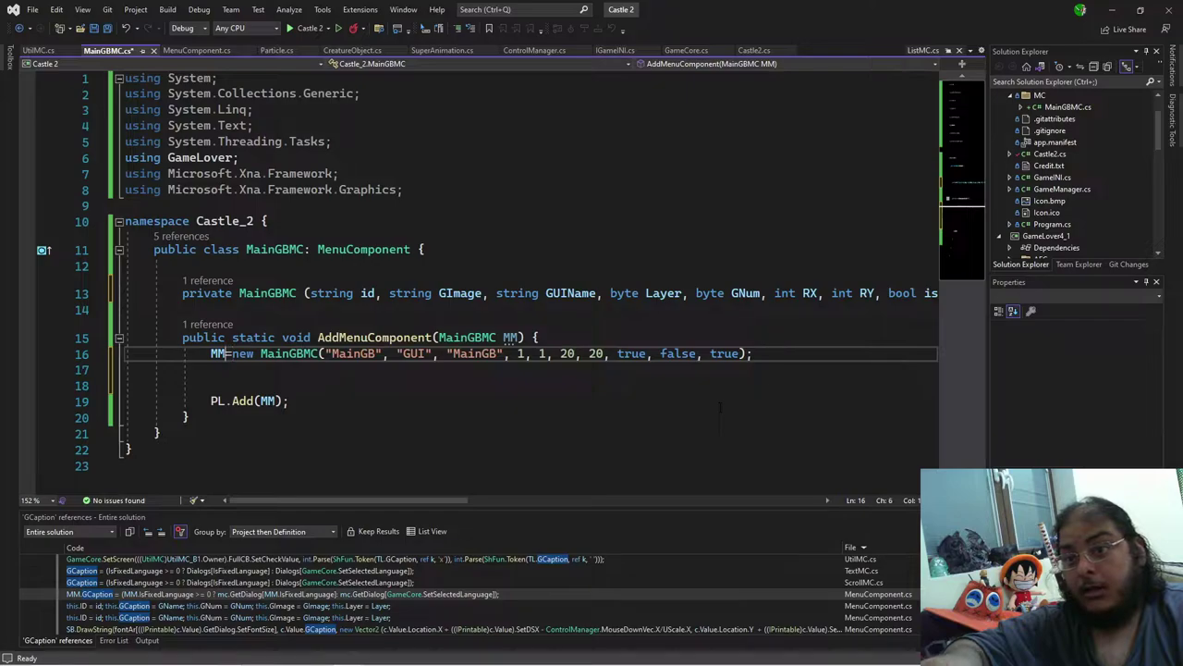
pyautogui.hotkey('ctrl', 'k')
pyautogui.hotkey('ctrl', 'd')
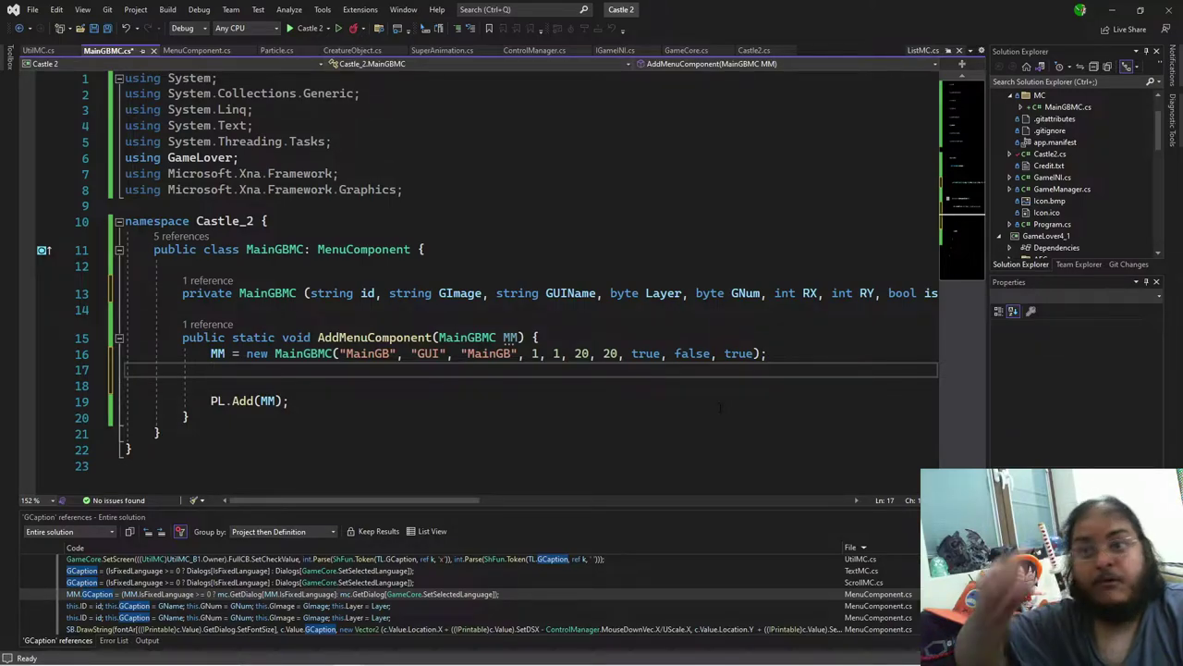
# Step: Start a field declaration public ButtonMC B1, on the empty line above the MainGBMC constructor, copied from MainMenuMC.cs in Notepad
pyautogui.press('Up')
pyautogui.press('Up')
pyautogui.press('Up')
pyautogui.press('Up')
pyautogui.press('Up')
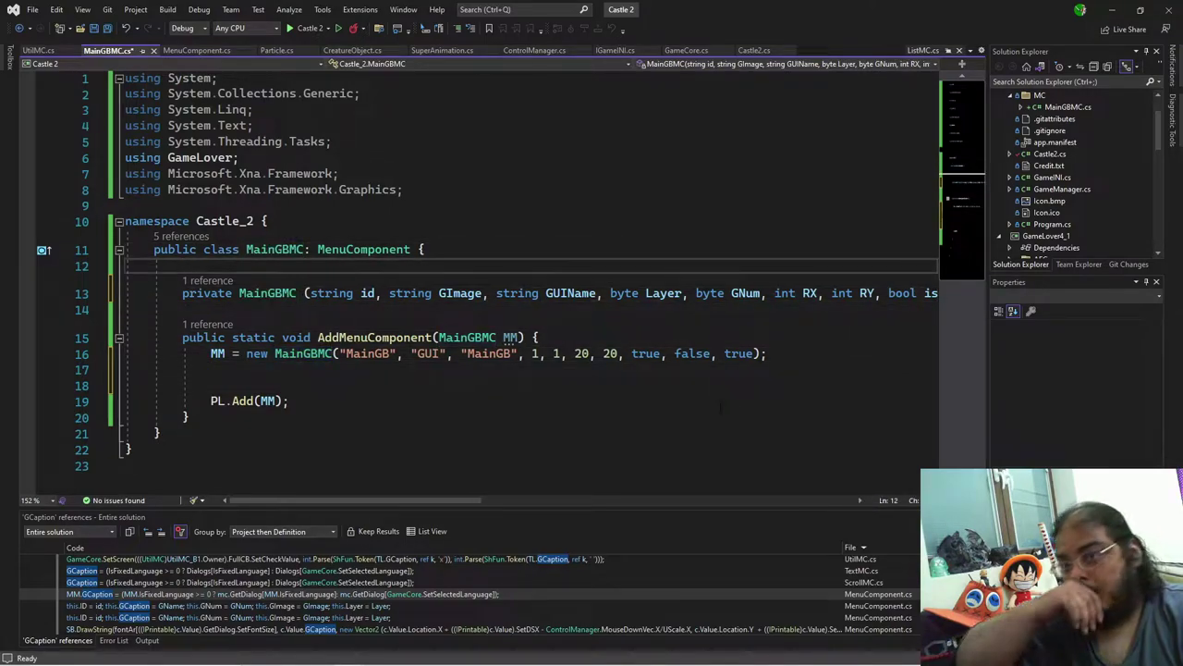
pyautogui.hotkey('alt', 'Tab')
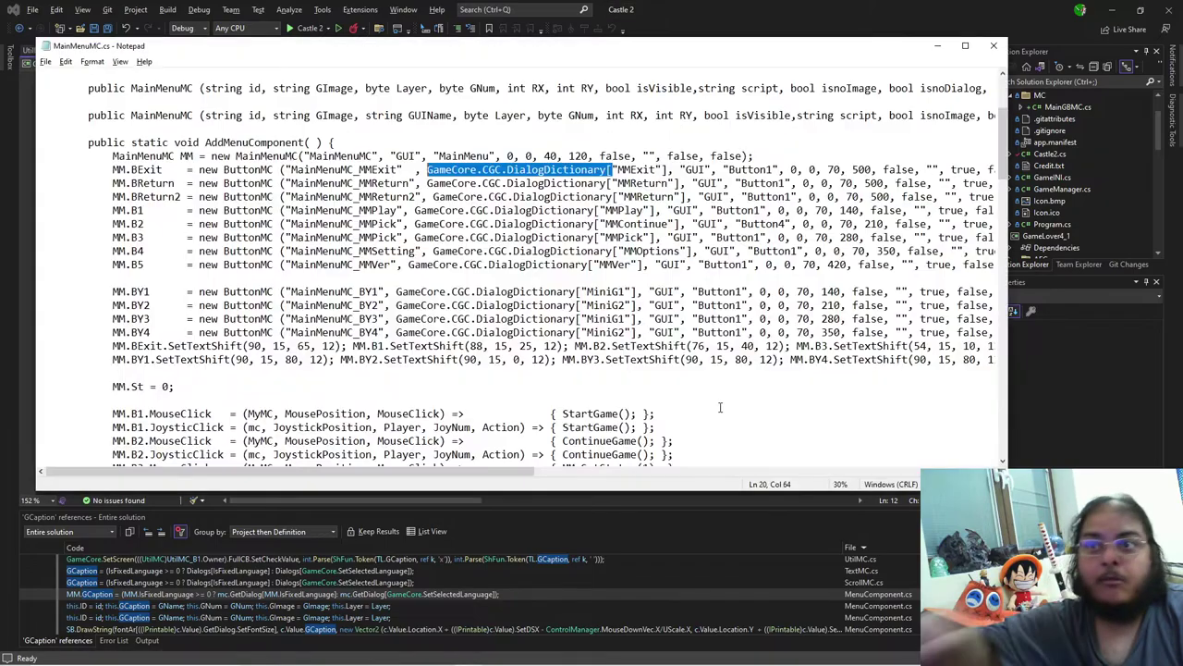
pyautogui.scroll(4, 306, 224)
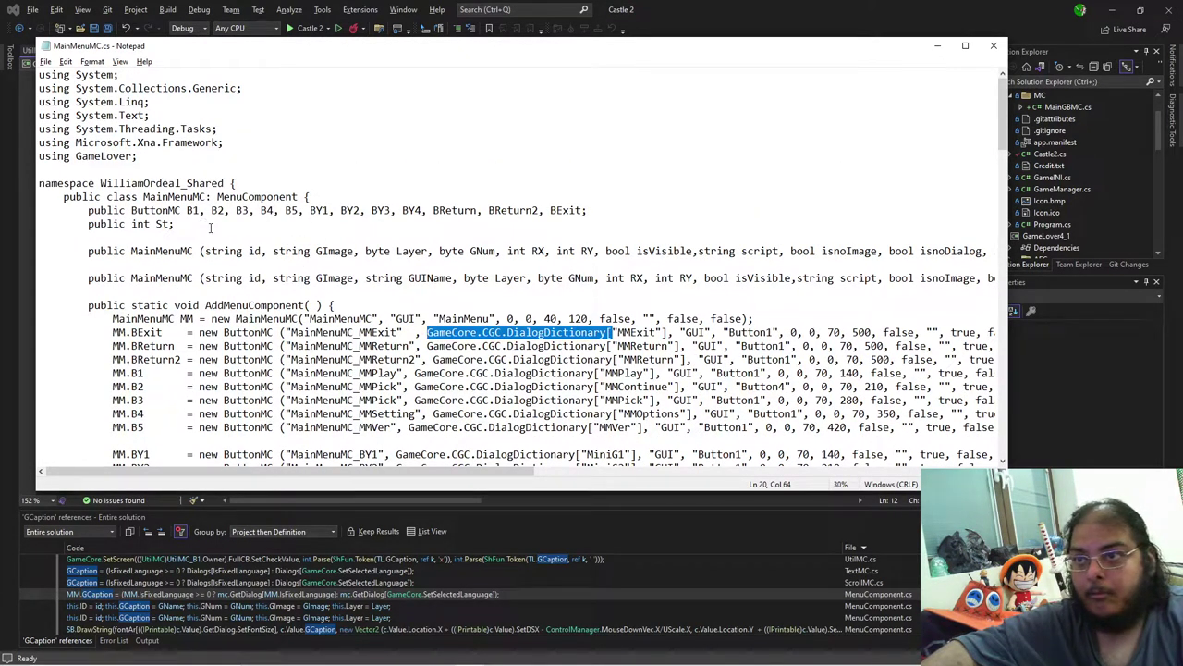
pyautogui.moveTo(204, 212); pyautogui.dragTo(89, 212)
pyautogui.hotkey('ctrl', 'c')
pyautogui.hotkey('alt', 'Tab')
pyautogui.hotkey('ctrl', 'v')
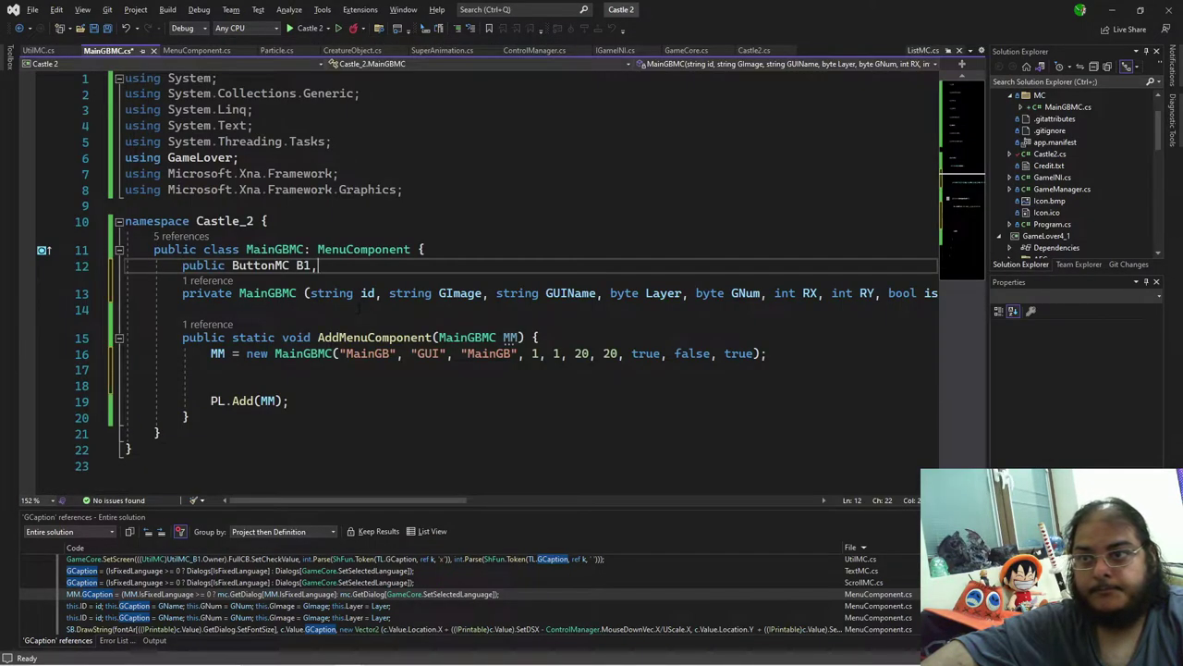
# Step: Complete the field declaration as public ButtonMC B1, BExit; with the ending copied from the ButtonMC field list in MainMenuMC.cs
pyautogui.hotkey('alt', 'Tab')
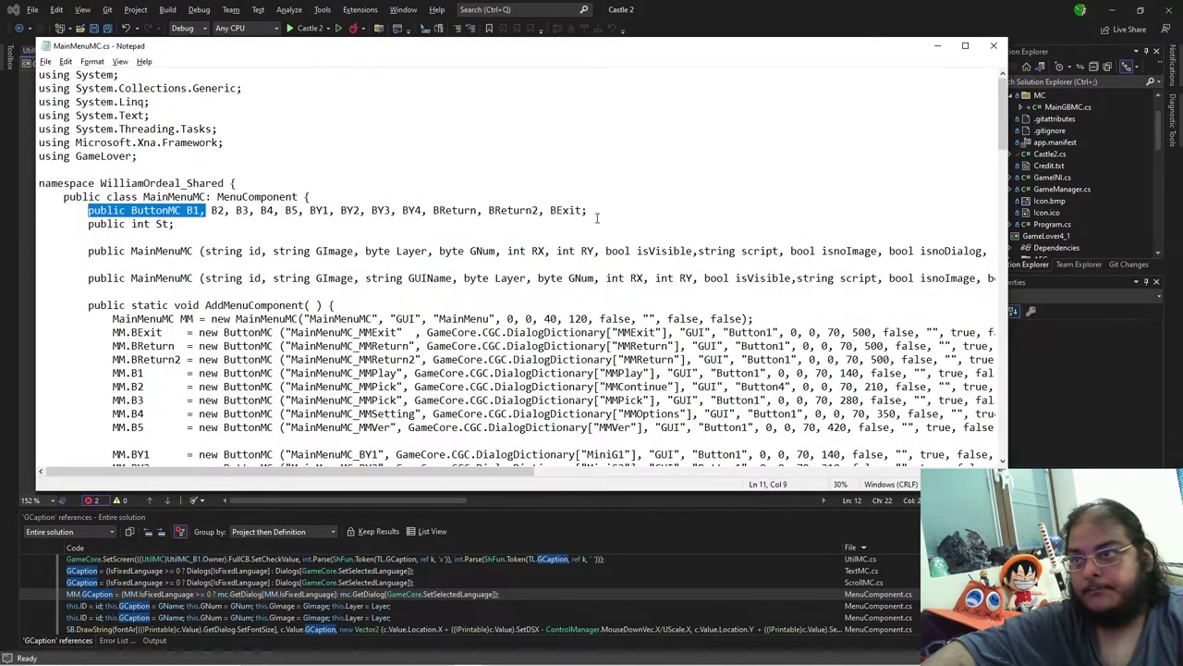
pyautogui.click(575, 211)
pyautogui.moveTo(588, 212); pyautogui.dragTo(540, 212)
pyautogui.hotkey('ctrl', 'c')
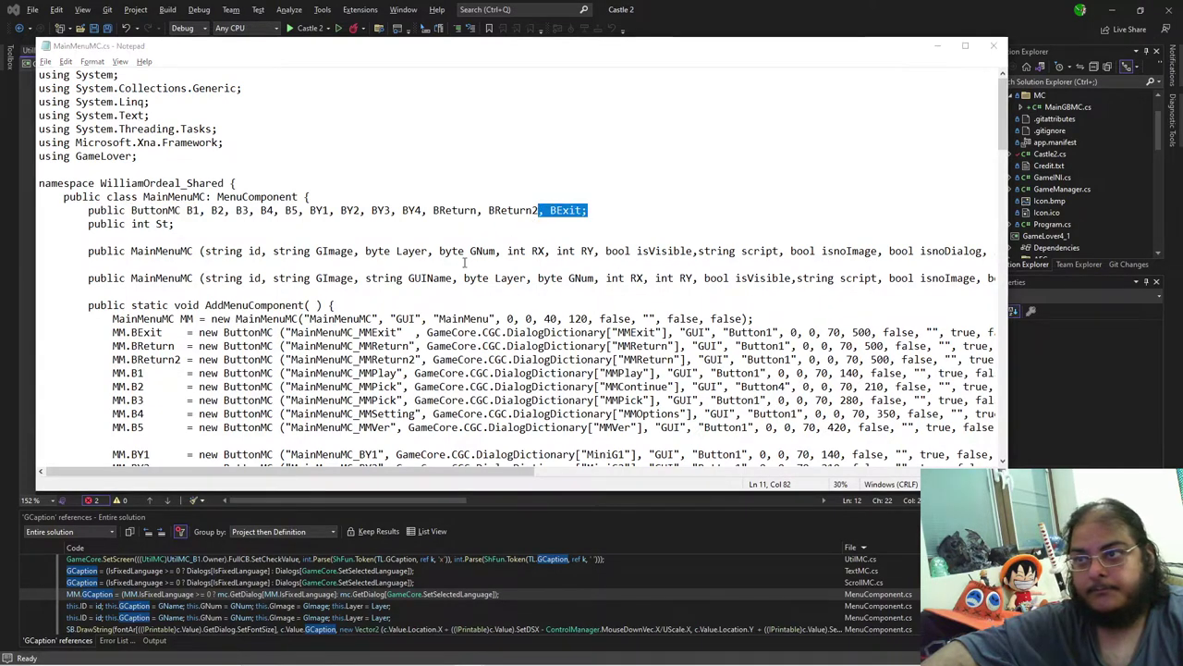
pyautogui.hotkey('alt', 'Tab')
pyautogui.hotkey('ctrl', 'v')
pyautogui.click(318, 266)
pyautogui.press('BackSpace')
pyautogui.click(211, 369)
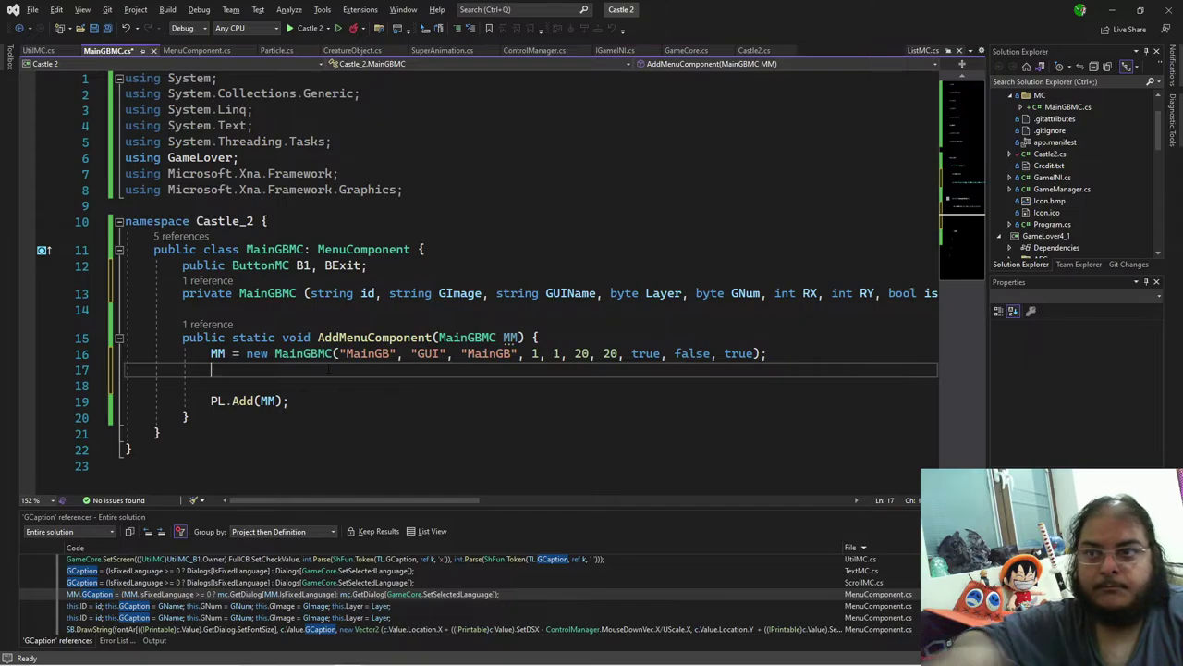
# Step: Copy the MM.B1 ButtonMC assignment from MainMenuMC.cs in Notepad onto the empty line below the MM assignment in MainGBMC.cs
pyautogui.hotkey('alt', 'Tab')
pyautogui.click(112, 378)
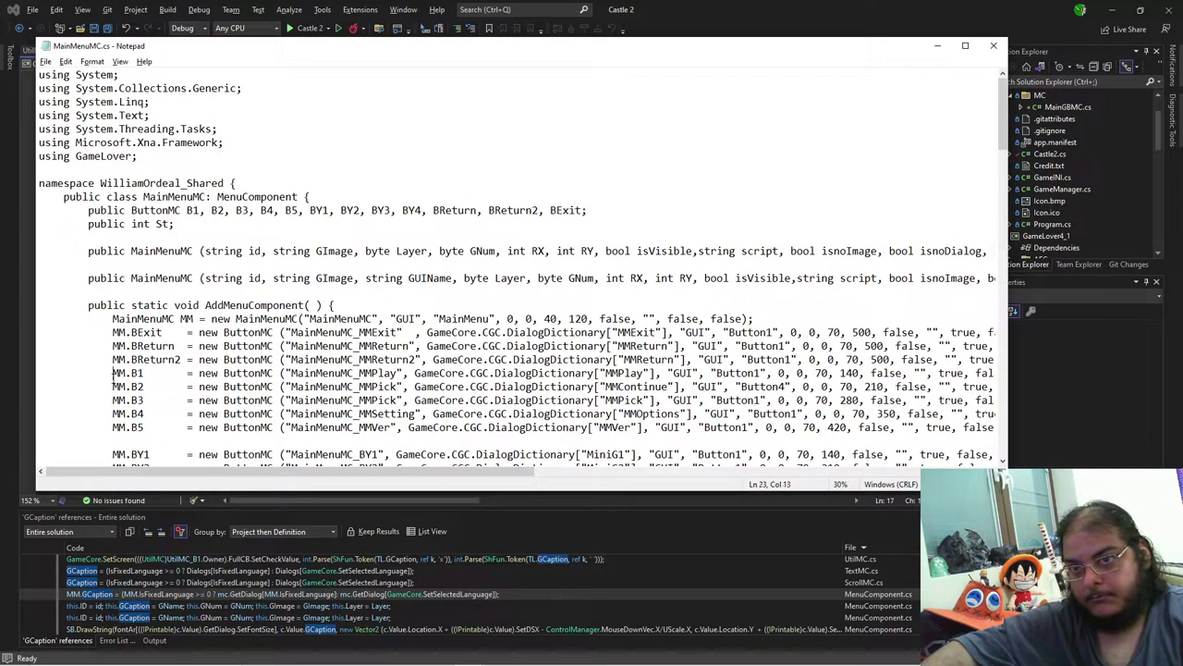
pyautogui.moveTo(318, 472); pyautogui.dragTo(536, 472)
pyautogui.hotkey('shift', 'End')
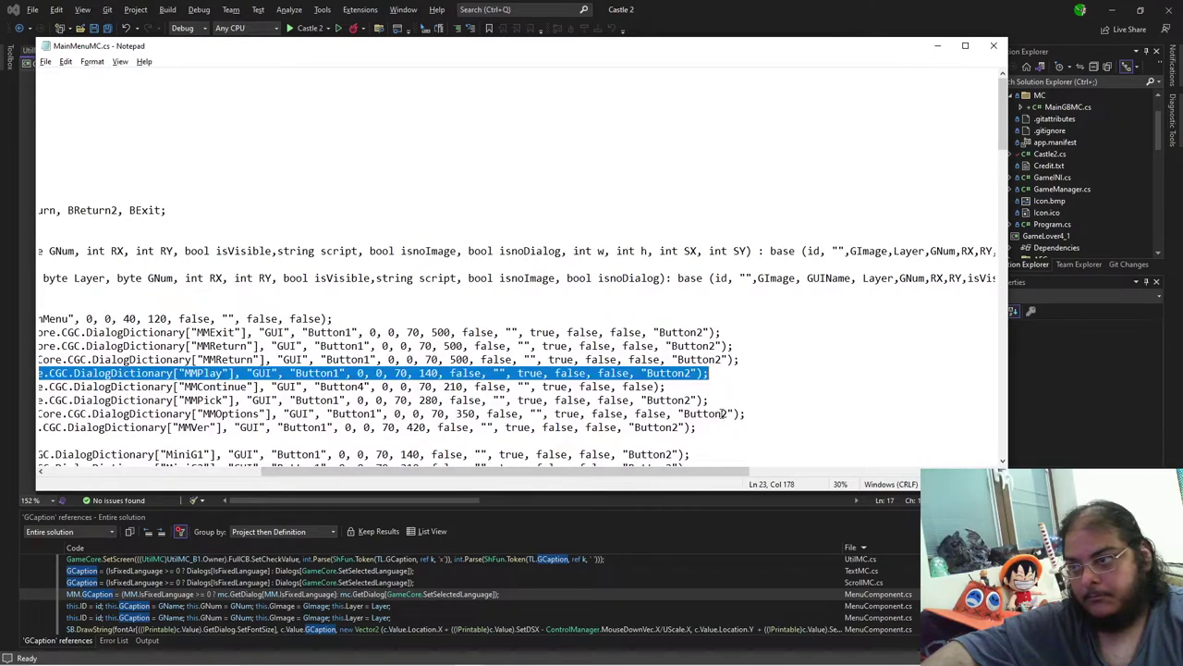
pyautogui.hotkey('alt', 'Tab')
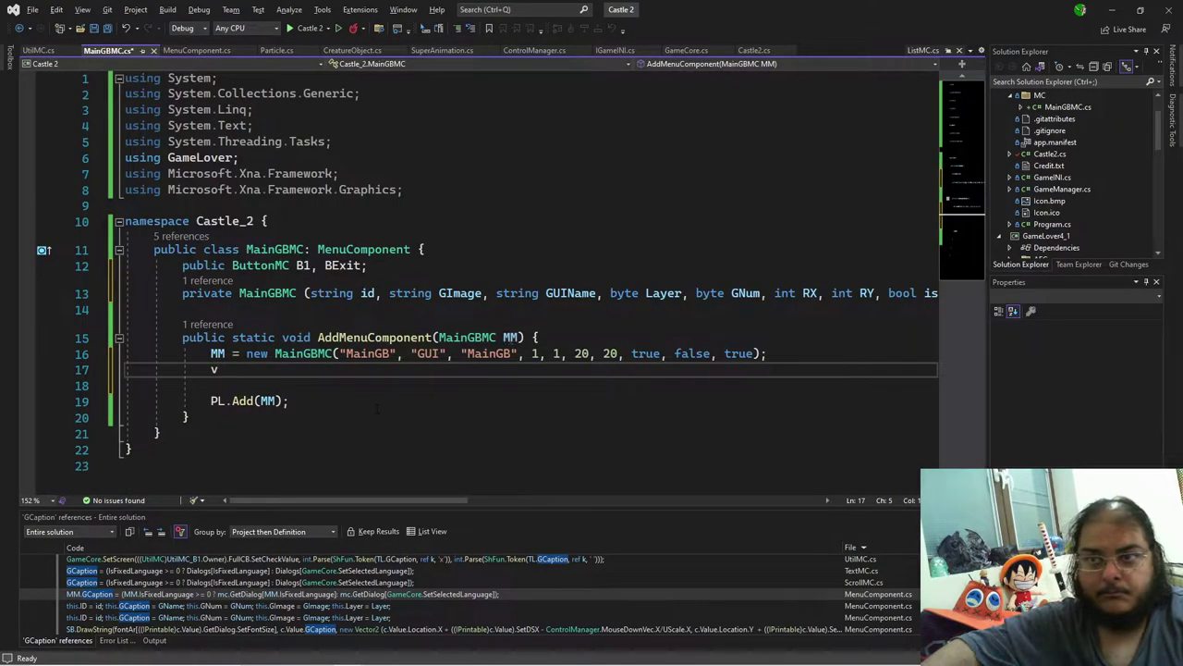
pyautogui.hotkey('ctrl', 'v')
pyautogui.moveTo(432, 502); pyautogui.dragTo(296, 505)
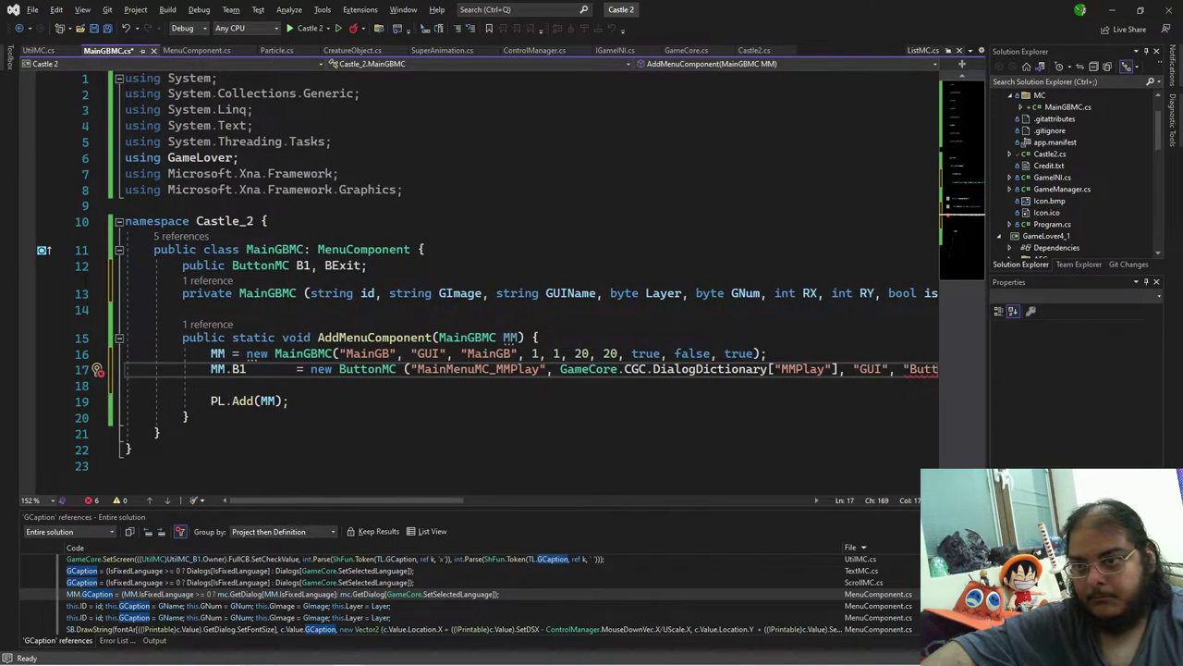
# Step: Remove the extra spaces between MM.B1 and the equals sign in the pasted assignment
pyautogui.click(254, 369)
pyautogui.press('Delete')
pyautogui.press('Delete')
pyautogui.press('Delete')
pyautogui.press('Delete')
pyautogui.press('Delete')
pyautogui.press('Delete')
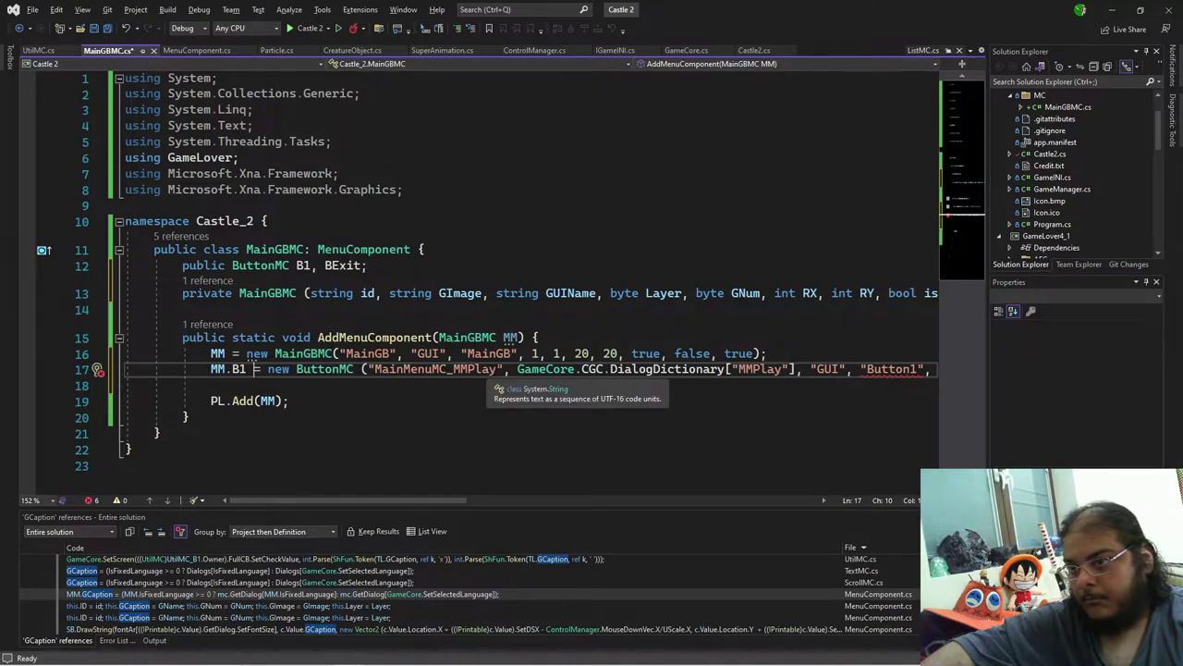
# Step: Change the B1 button's id string to "MainGB_NewCamp"
pyautogui.moveTo(447, 369); pyautogui.dragTo(403, 369)
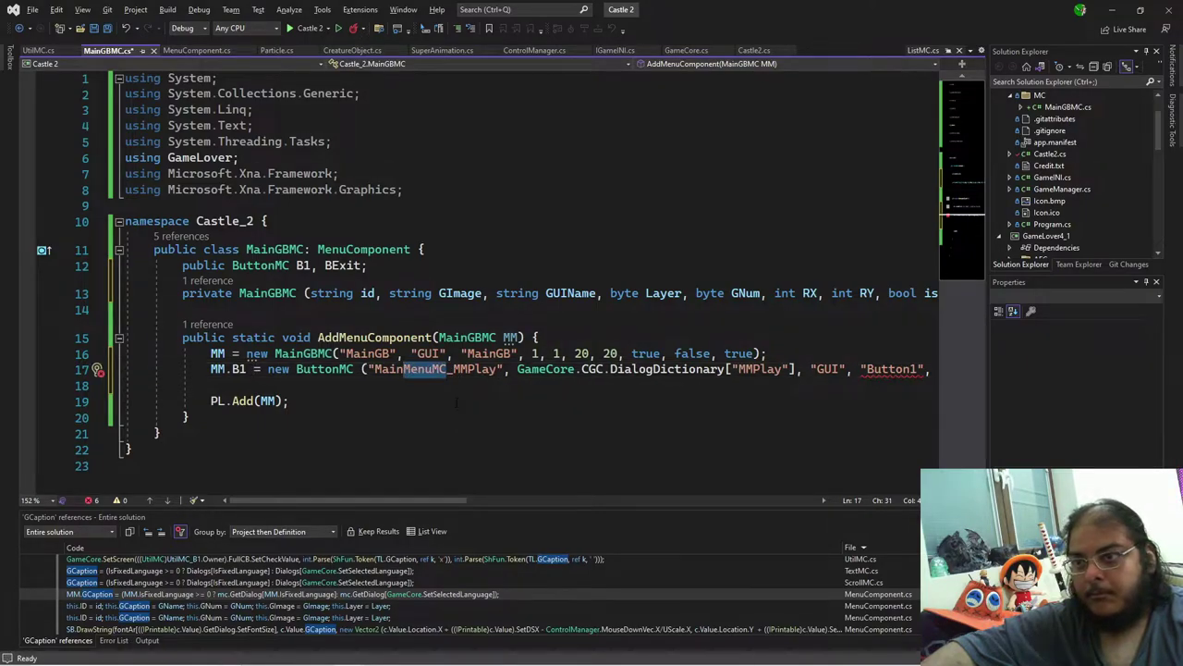
pyautogui.write('GB')
pyautogui.moveTo(467, 369); pyautogui.dragTo(431, 369)
pyautogui.click(445, 385)
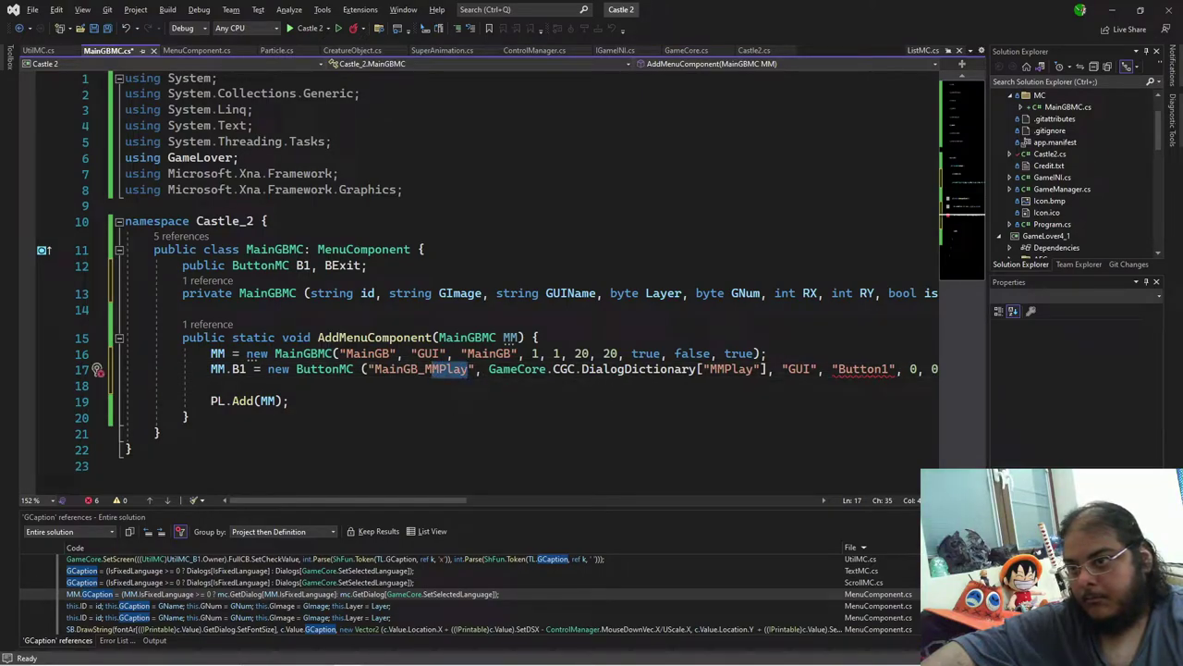
pyautogui.moveTo(449, 501); pyautogui.dragTo(495, 500)
pyautogui.moveTo(310, 369); pyautogui.dragTo(272, 369)
pyautogui.press('BackSpace')
pyautogui.press('BackSpace')
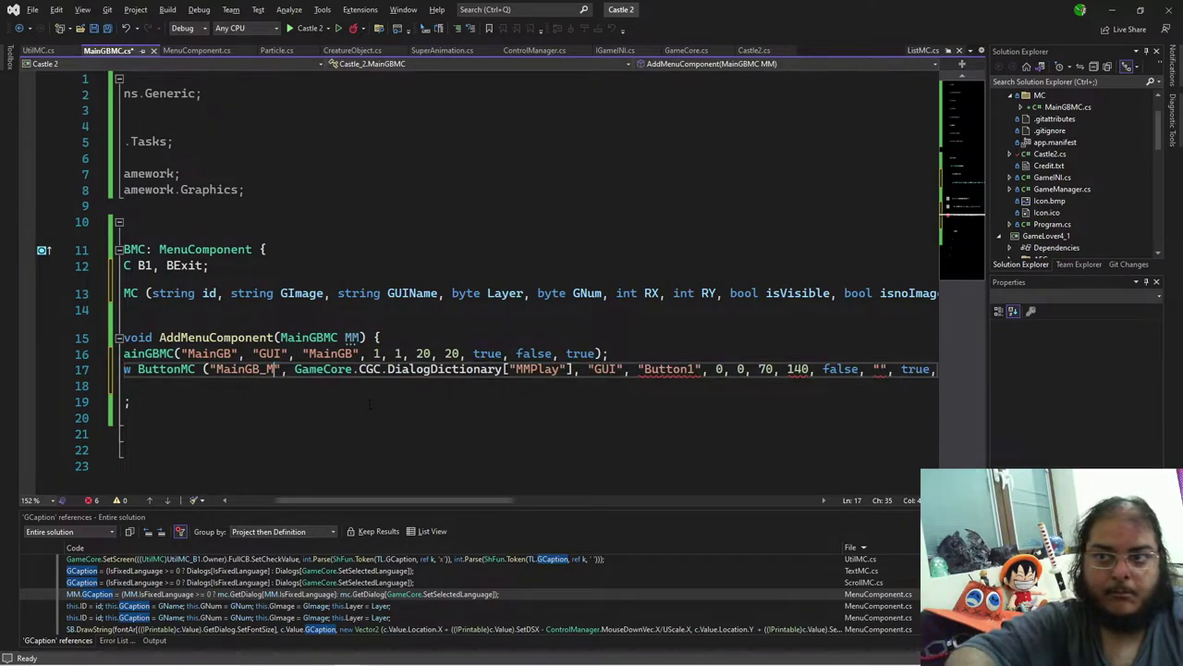
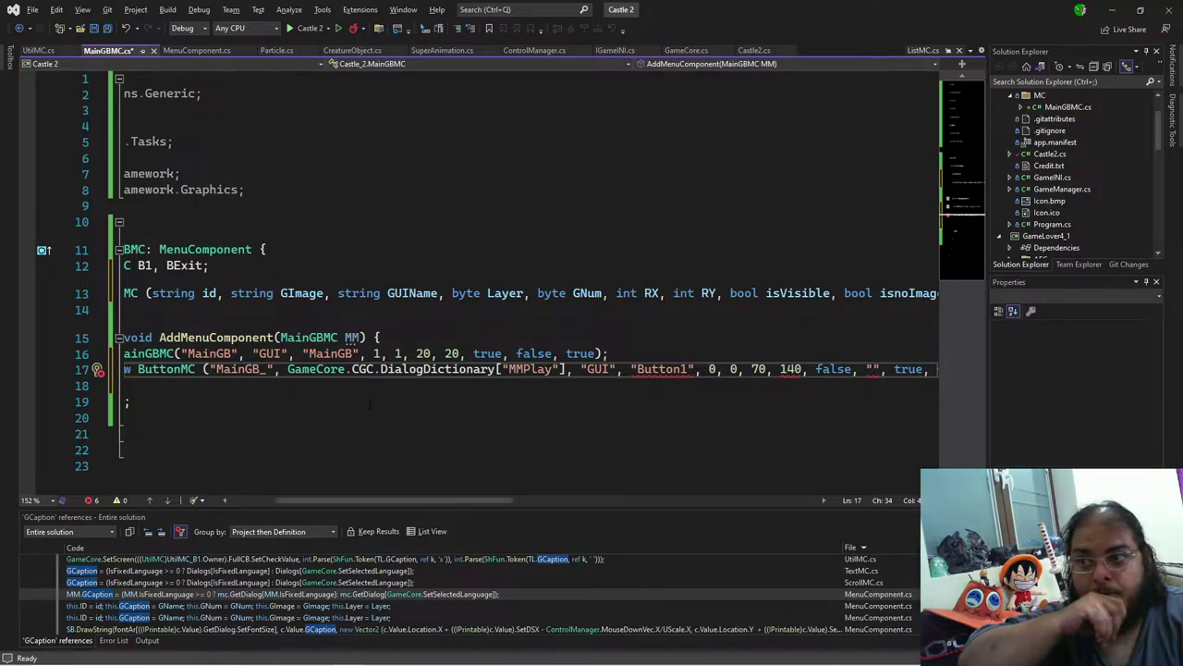
pyautogui.write('New')
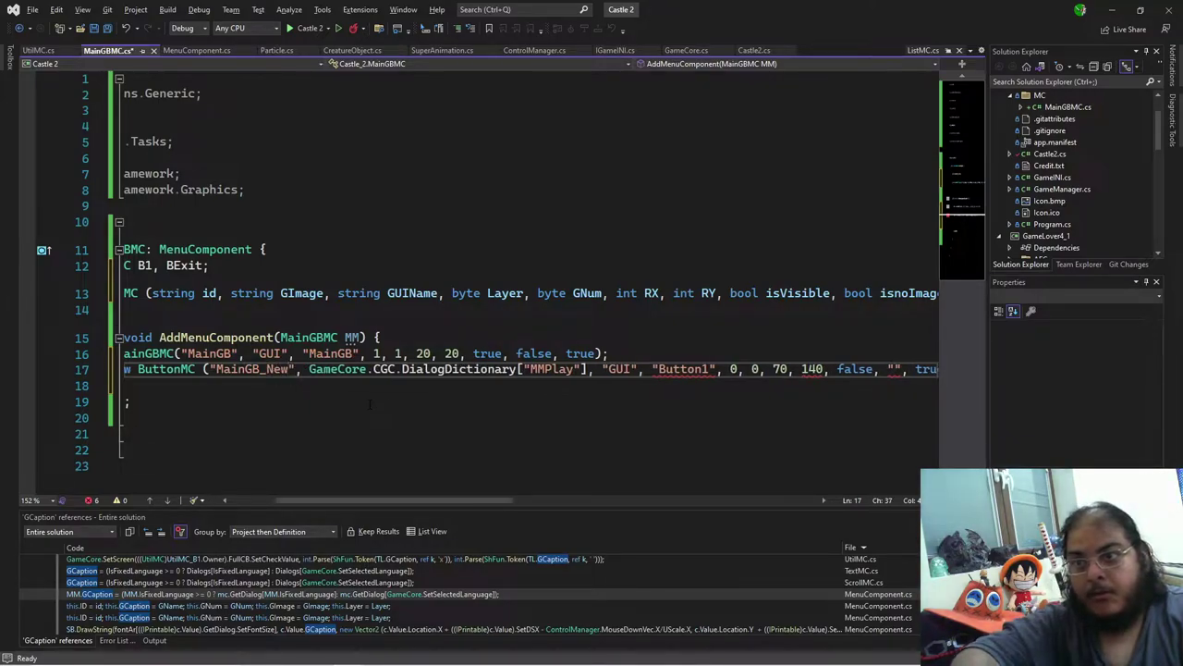
pyautogui.write('Camp')
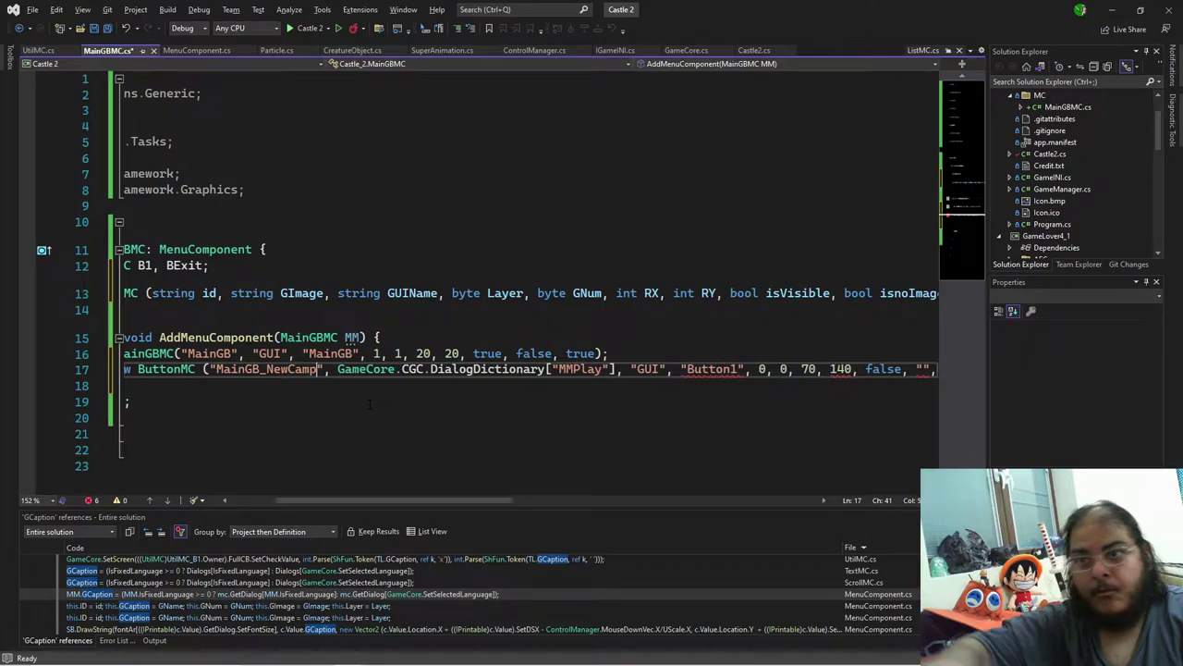
# Step: Change the DialogDictionary key in the B1 assignment to "MainGB_NewCamp"
pyautogui.doubleClick(574, 370)
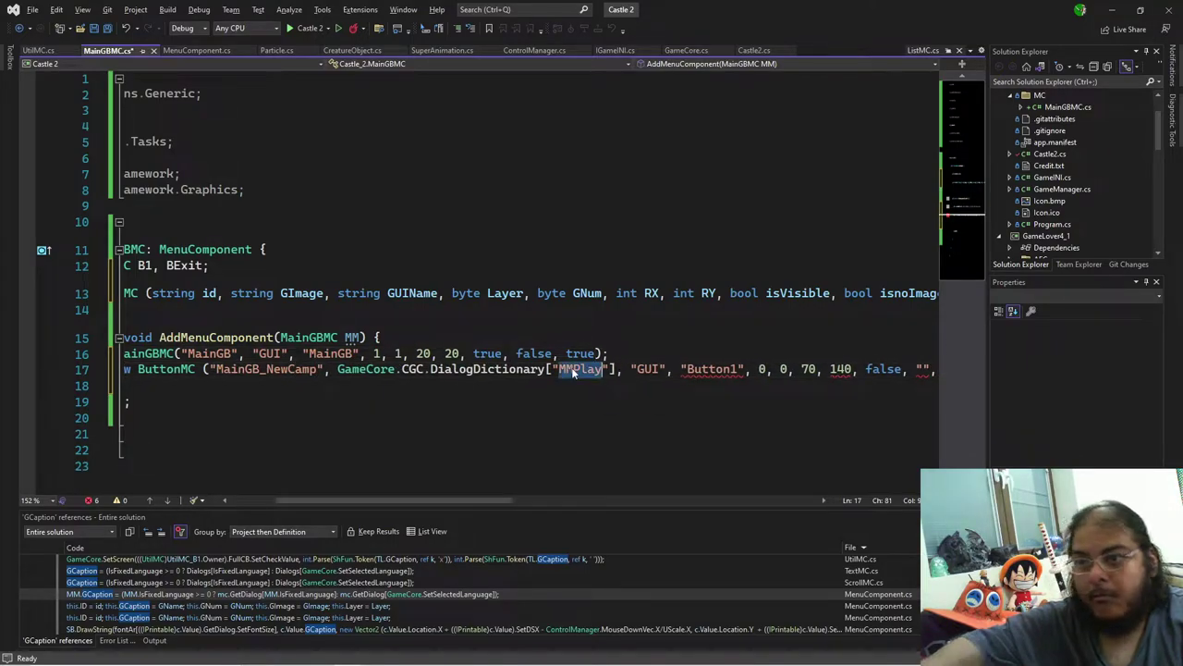
pyautogui.write('NewCamp')
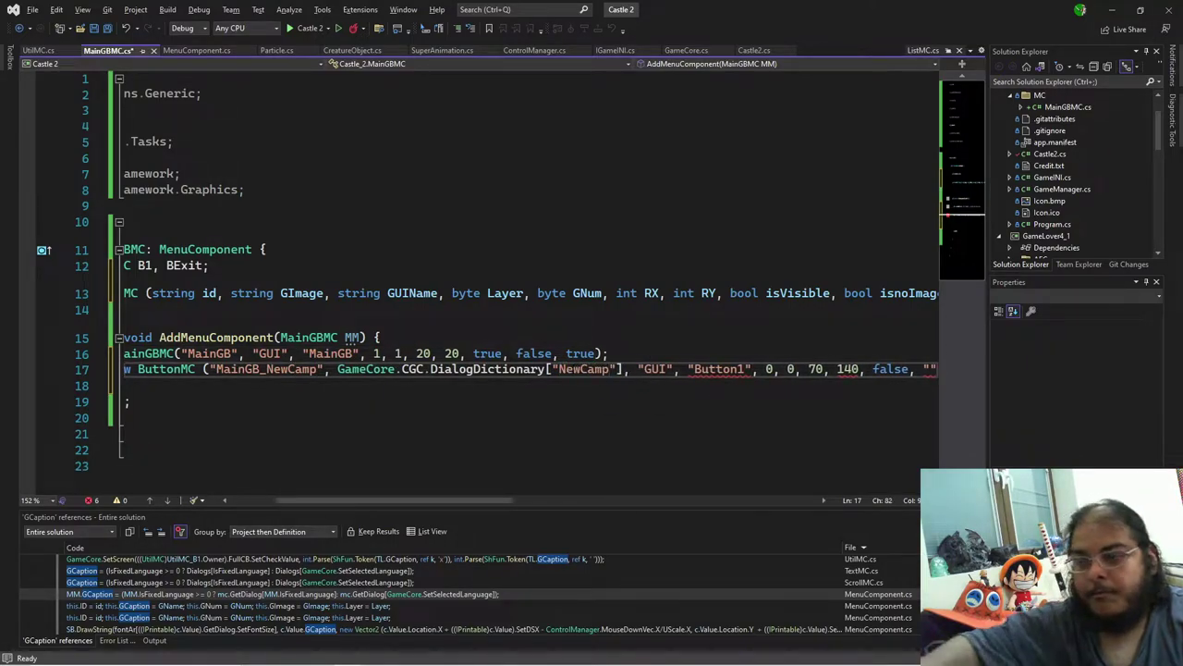
pyautogui.click(565, 370)
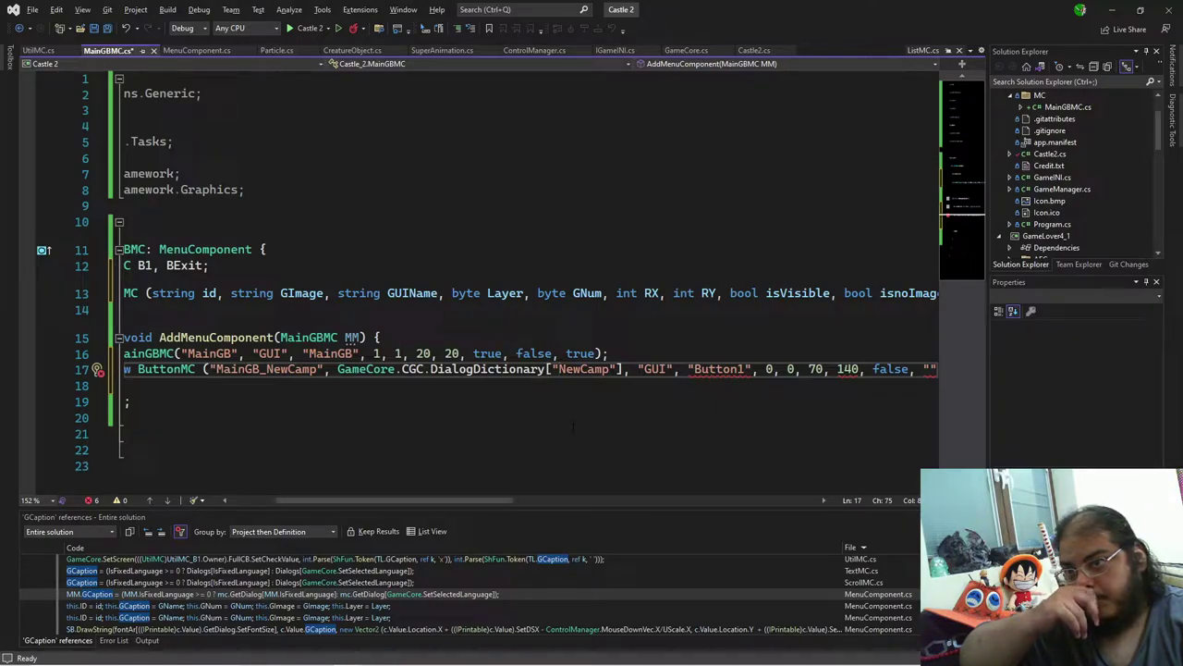
pyautogui.write('Main')
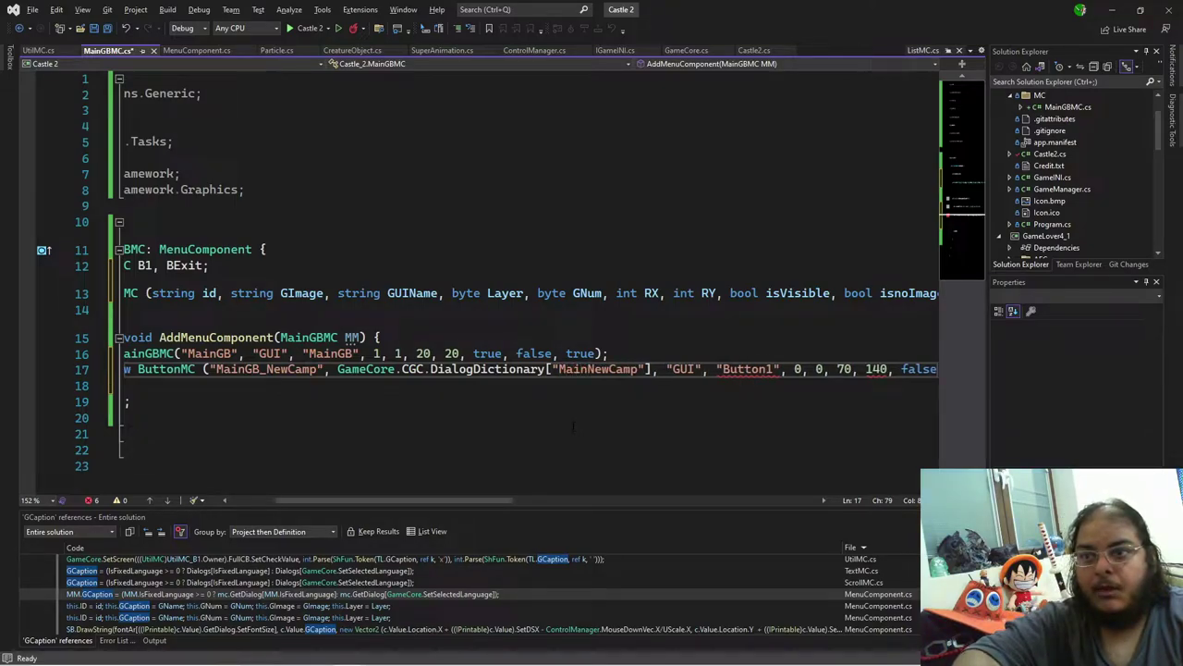
pyautogui.write('GB_')
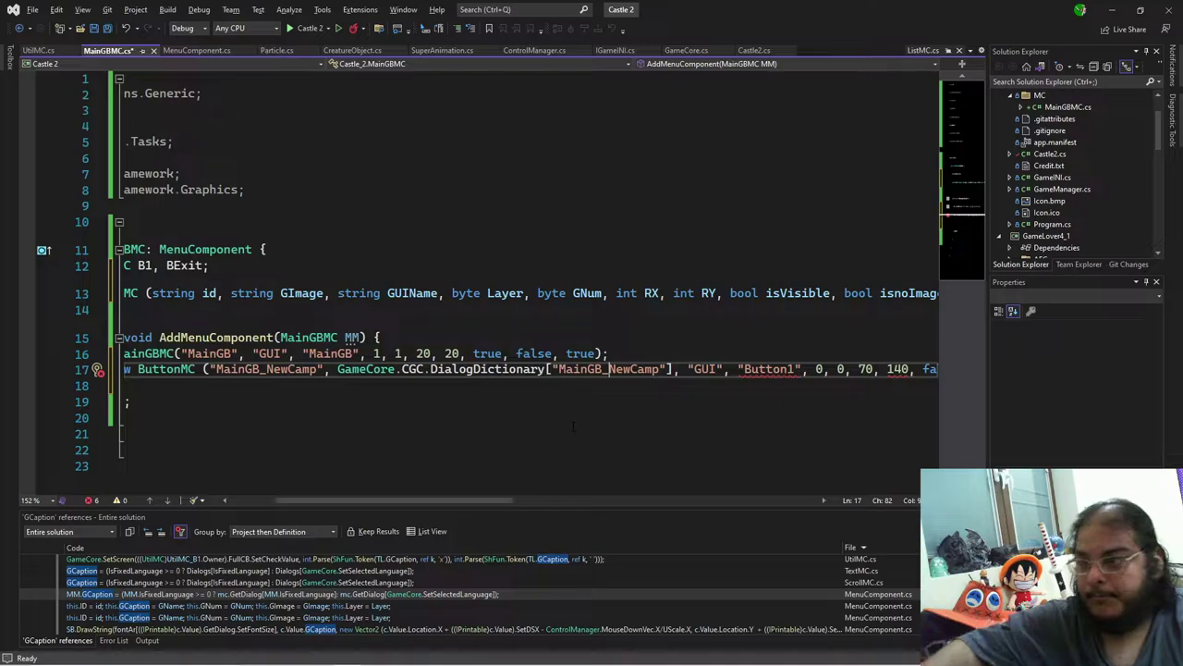
# Step: Examine the ButtonMC constructor overloads for the argument following "GUI" in the B1 assignment
pyautogui.moveTo(481, 500); pyautogui.dragTo(595, 504)
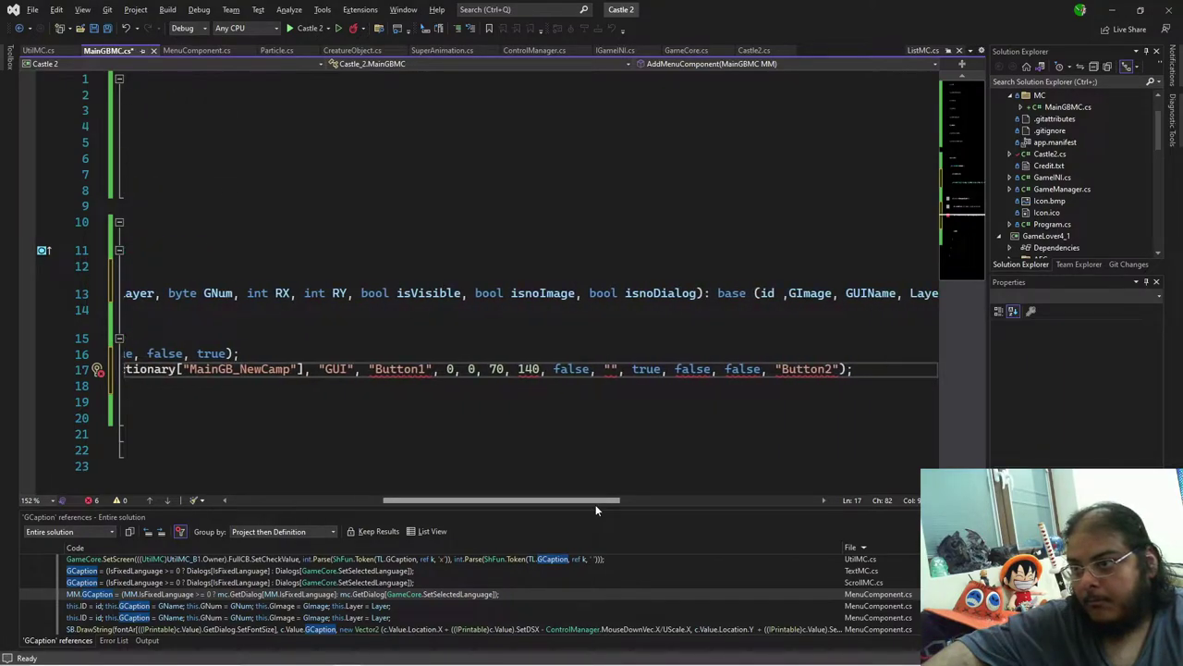
pyautogui.click(361, 369)
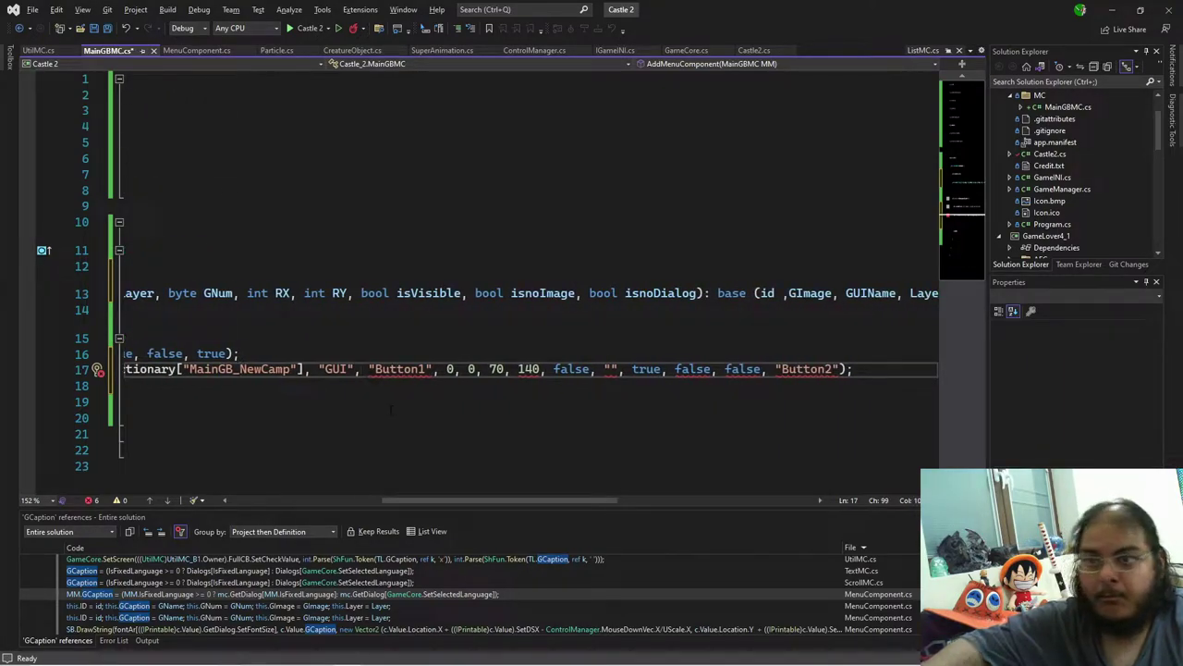
pyautogui.hotkey('ctrl', 'shift', 'space')
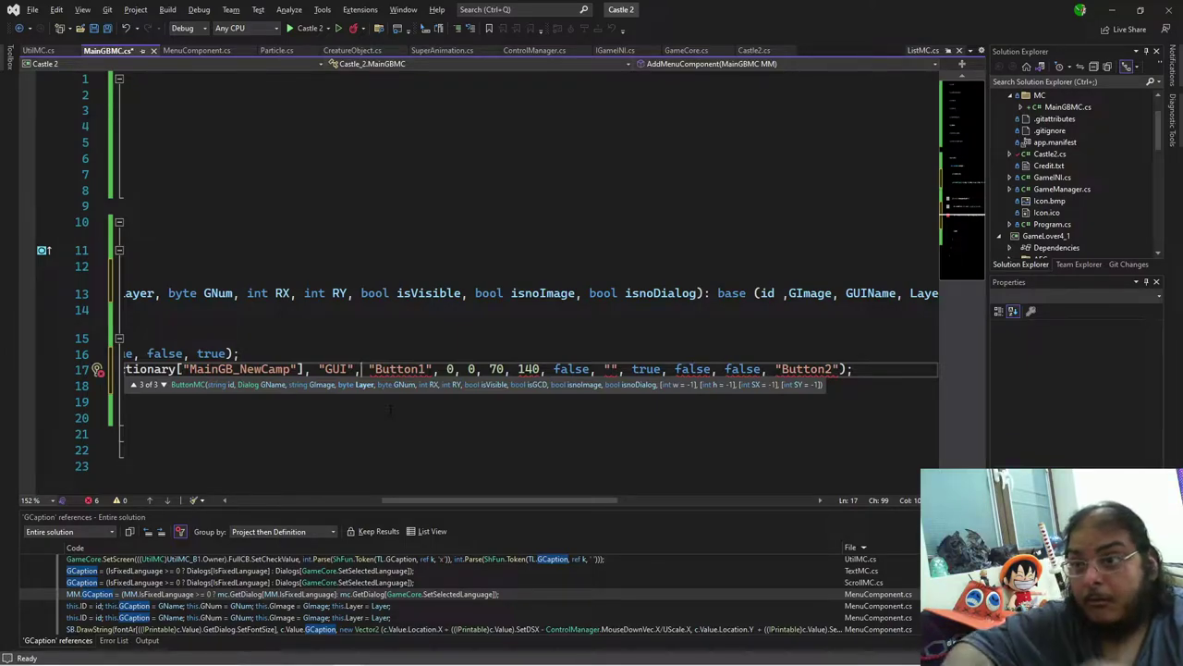
pyautogui.press('Right')
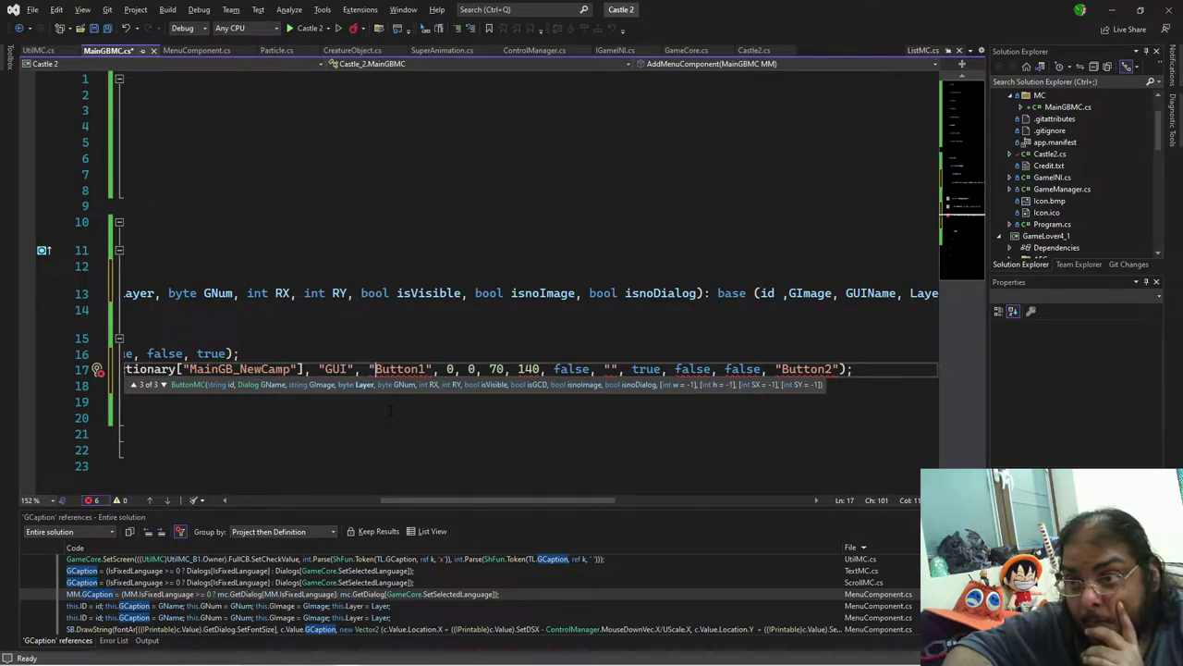
pyautogui.press('Left')
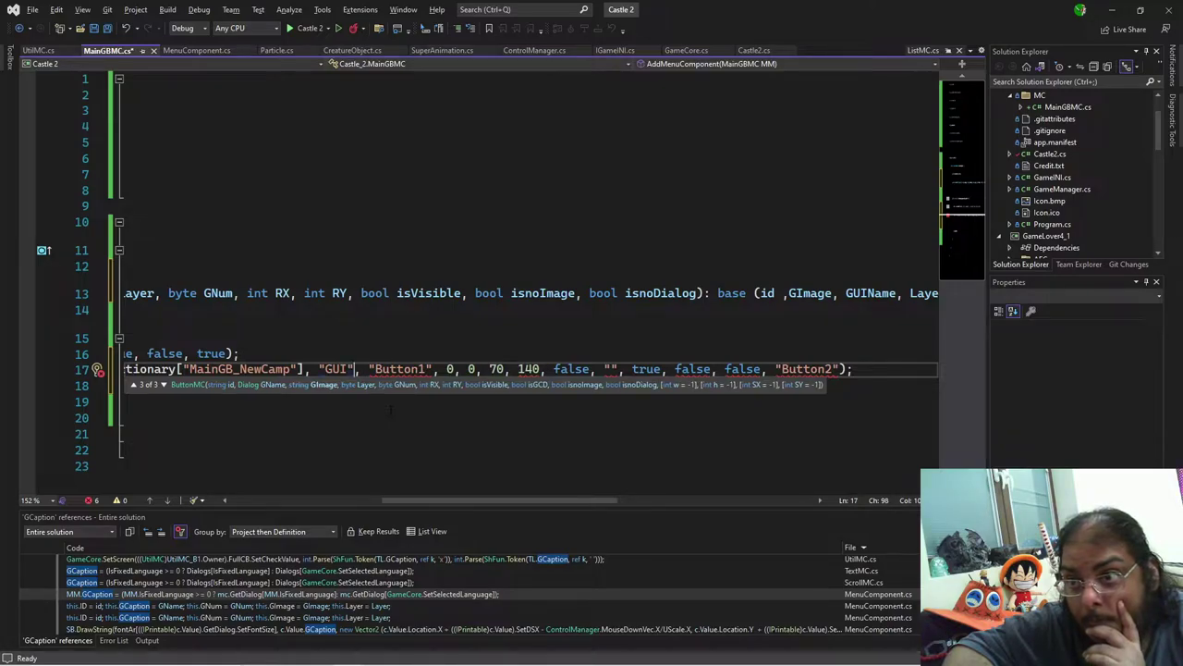
pyautogui.press('Down')
pyautogui.press('Down')
pyautogui.press('Down')
pyautogui.press('Down')
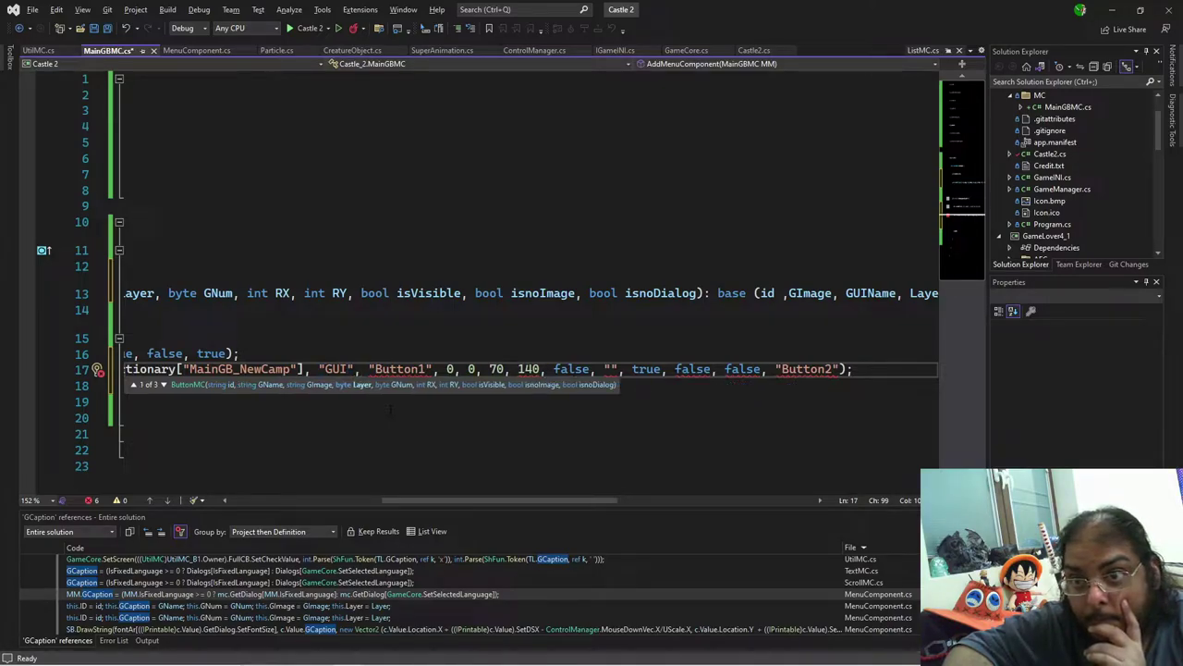
pyautogui.press('Down')
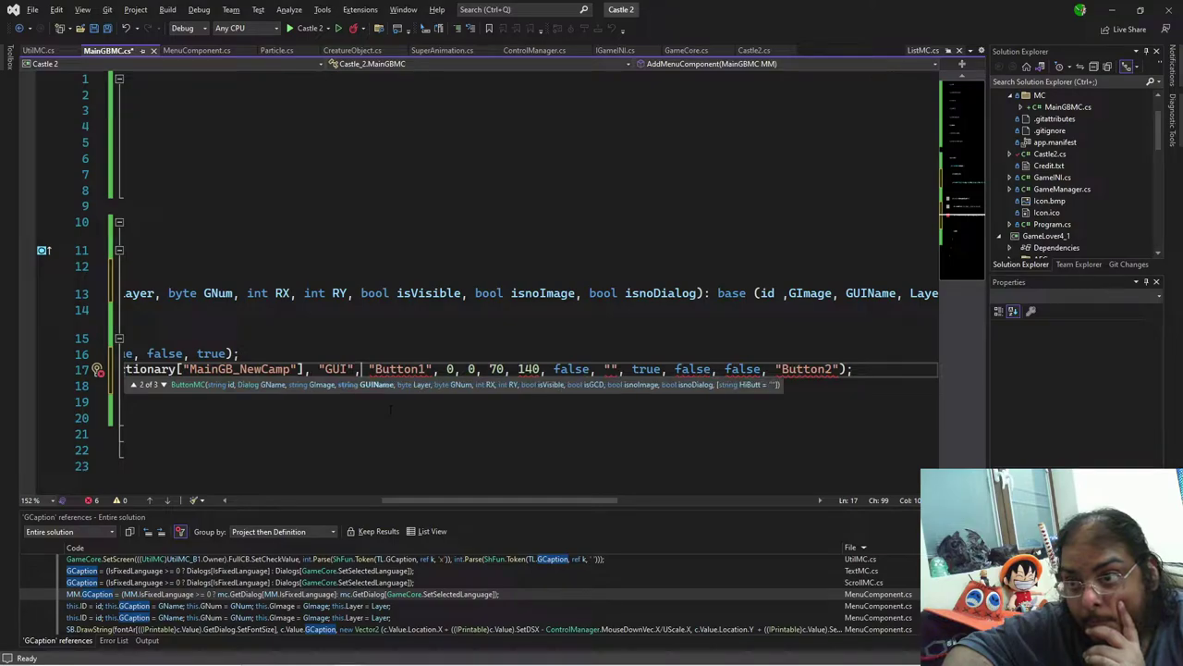
pyautogui.press('Down')
pyautogui.press('Left')
pyautogui.press('Right')
pyautogui.press('Right')
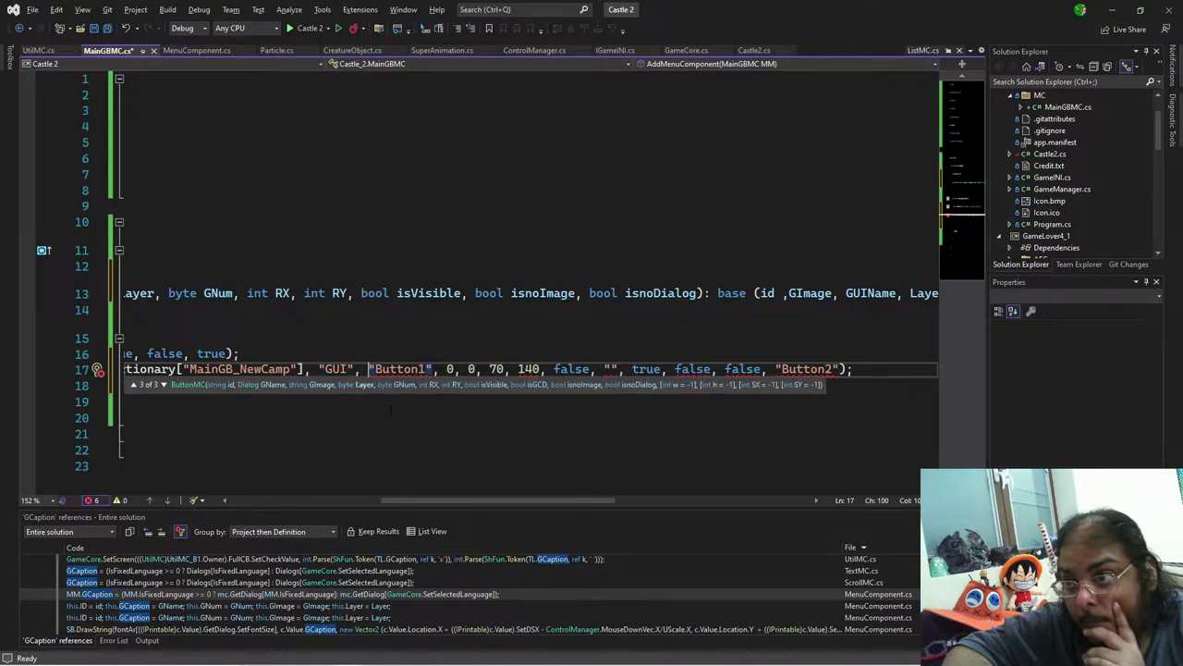
# Step: Remove the empty string argument between false and true in the B1 ButtonMC constructor call
pyautogui.press('Right')
pyautogui.press('Right')
pyautogui.press('Right')
pyautogui.press('Right')
pyautogui.press('Right')
pyautogui.press('Right')
pyautogui.press('Right')
pyautogui.press('Right')
pyautogui.press('Right')
pyautogui.press('Right')
pyautogui.press('Right')
pyautogui.press('Right')
pyautogui.press('Right')
pyautogui.press('Right')
pyautogui.press('Right')
pyautogui.press('Right')
pyautogui.press('Right')
pyautogui.press('Right')
pyautogui.press('Right')
pyautogui.press('Right')
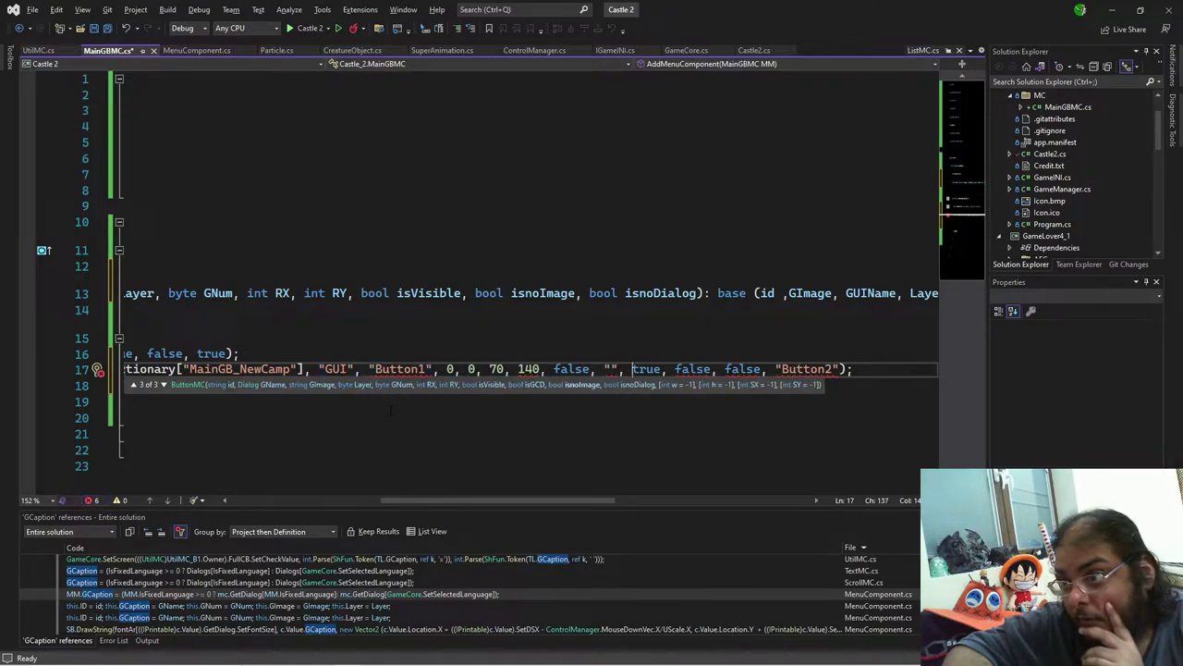
pyautogui.press('BackSpace')
pyautogui.press('BackSpace')
pyautogui.press('BackSpace')
pyautogui.press('BackSpace')
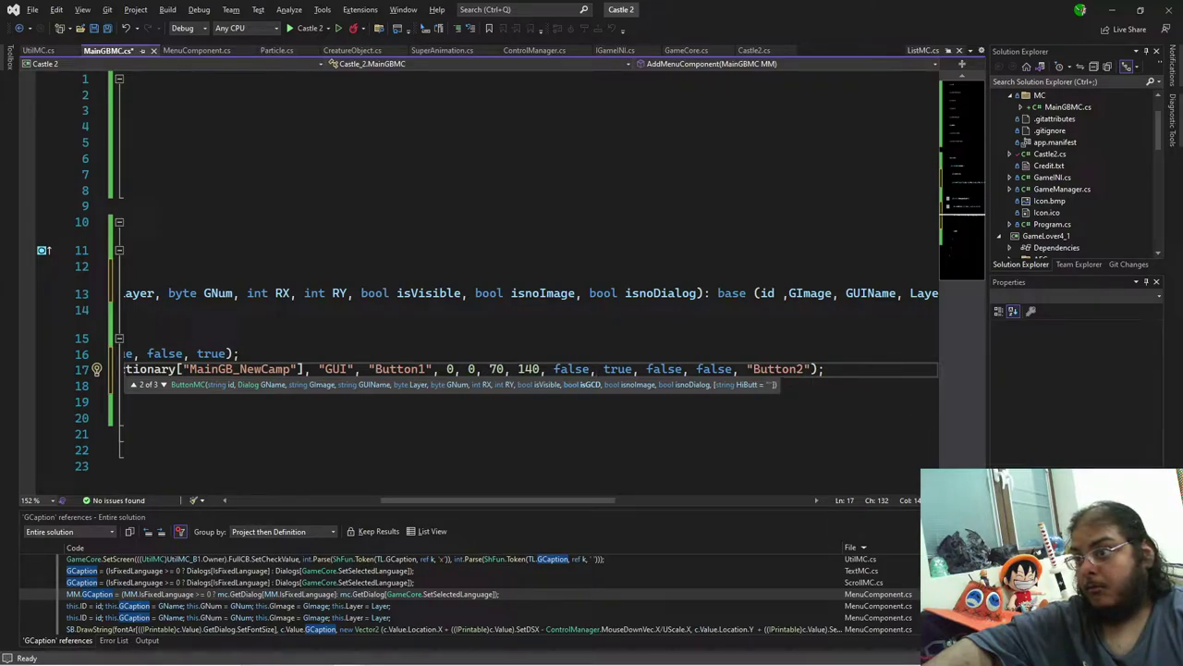
# Step: Duplicate the whole MM.B1 assignment onto the empty line directly below it
pyautogui.press('End')
pyautogui.hotkey('shift', 'Up')
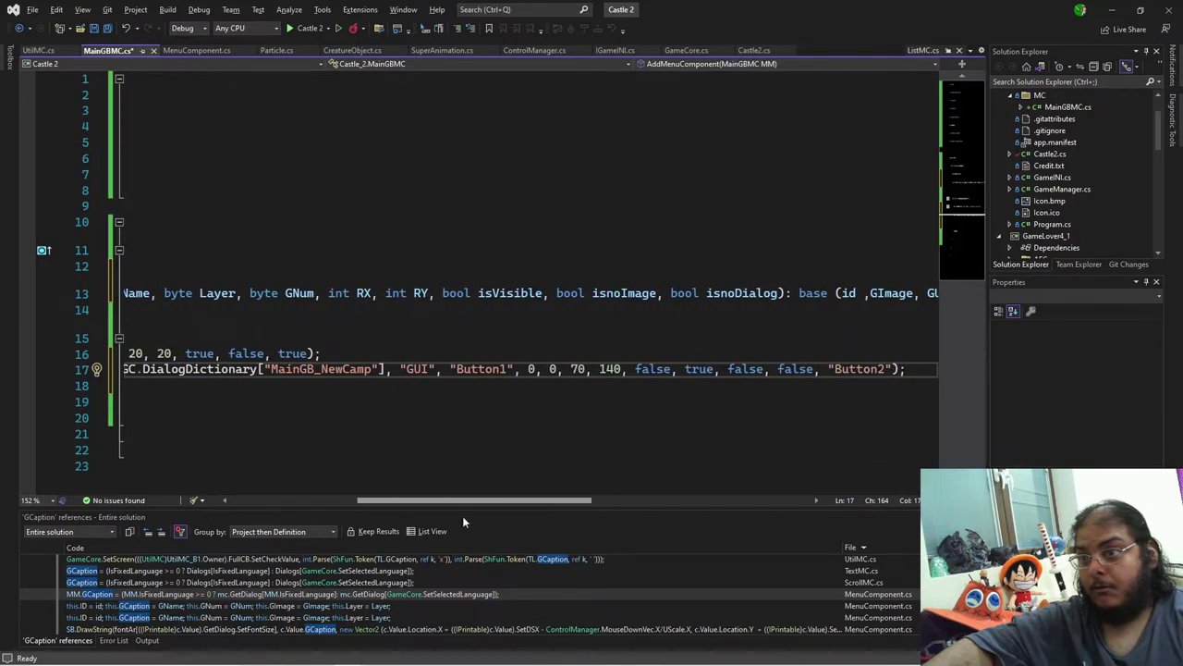
pyautogui.keyDown('shift'); pyautogui.click(184, 353); pyautogui.keyUp('shift')
pyautogui.hotkey('shift', 'Down')
pyautogui.hotkey('shift', 'Home')
pyautogui.hotkey('ctrl', 'c')
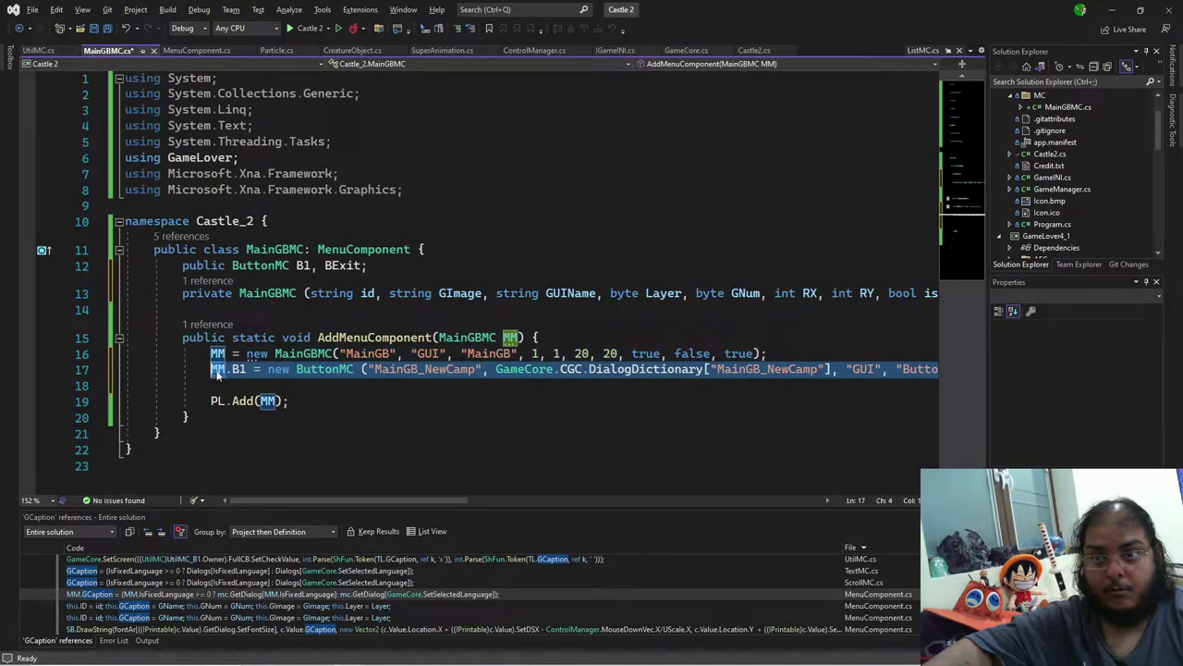
pyautogui.press('Down')
pyautogui.hotkey('ctrl', 'v')
pyautogui.moveTo(467, 500); pyautogui.dragTo(347, 500)
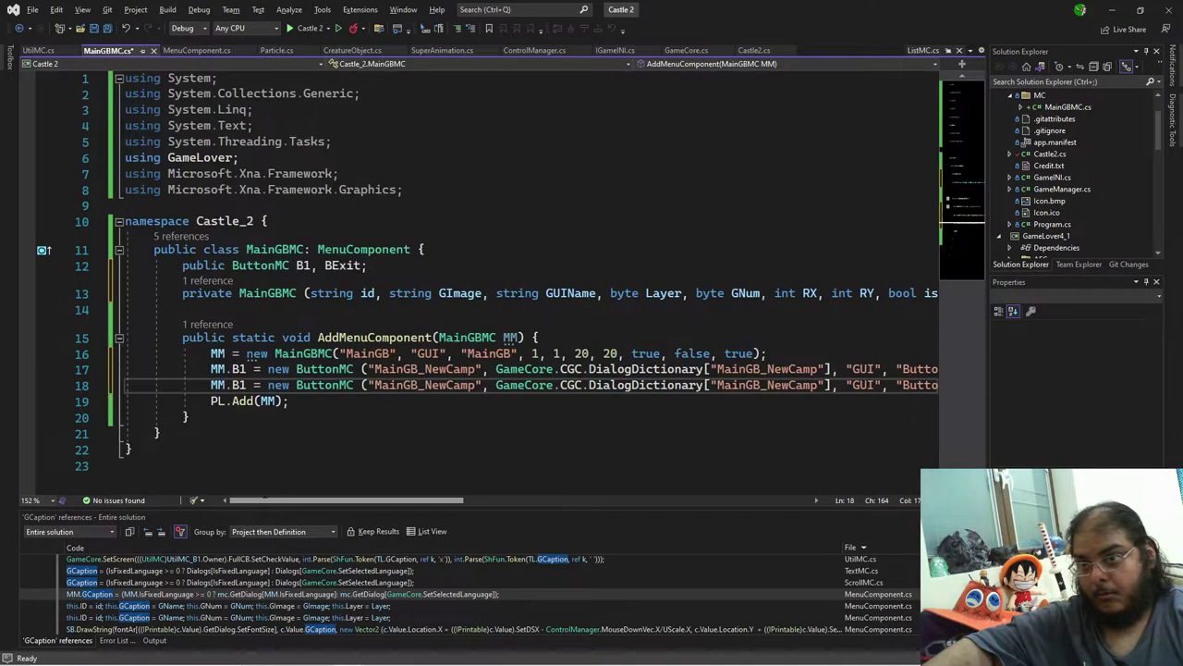
pyautogui.click(246, 385)
pyautogui.press('BackSpace')
pyautogui.write('2')
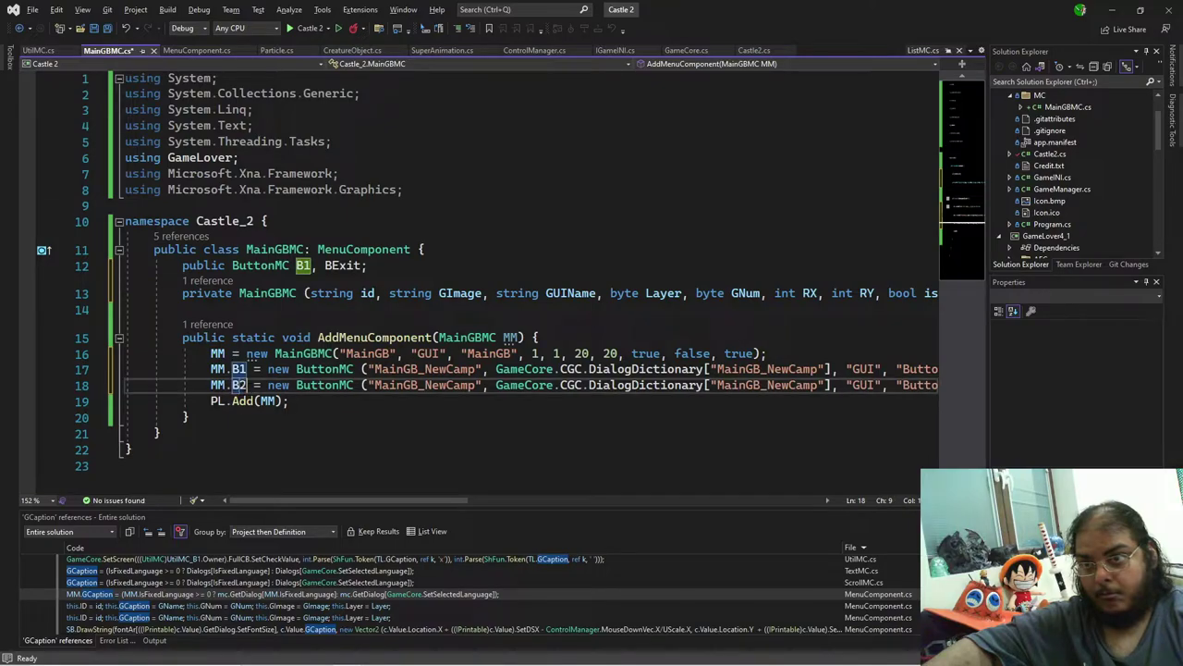
pyautogui.moveTo(337, 505)
pyautogui.mouseDown()
pyautogui.moveTo(464, 505)
pyautogui.moveTo(335, 505)
pyautogui.mouseUp()
# Step: Make the duplicated ButtonMC line assign to MM.BExit, matching the BExit field declaration
pyautogui.click(351, 265)
pyautogui.click(238, 386)
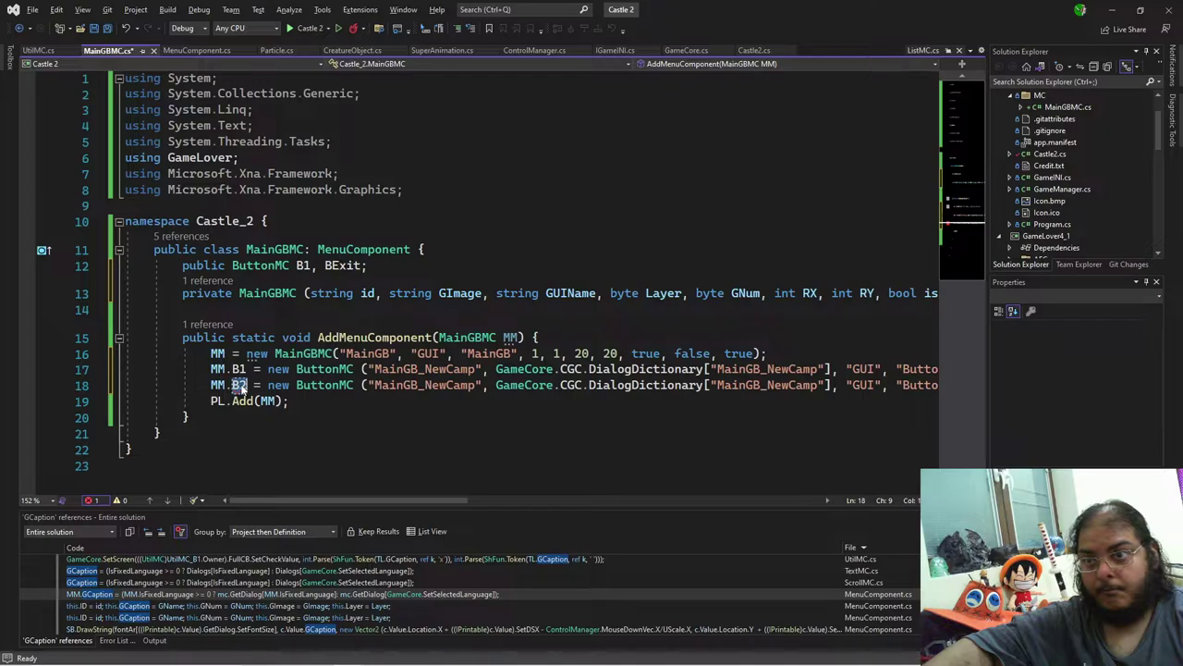
pyautogui.press('BackSpace')
pyautogui.write('Exit')
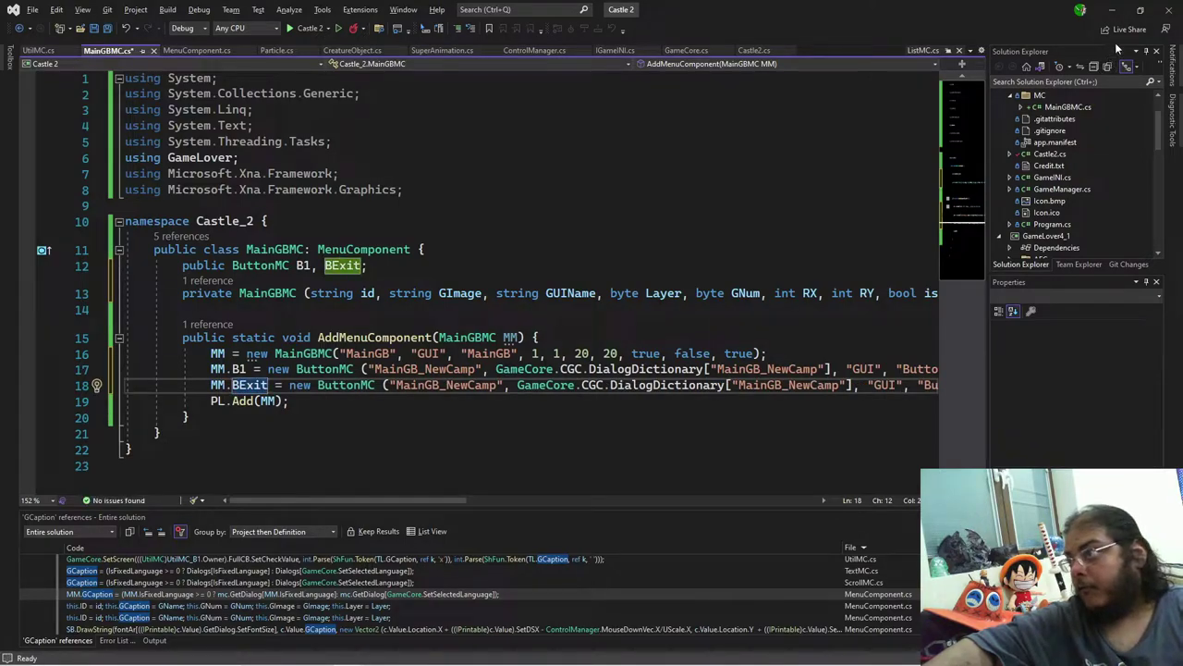
# Step: Set both the Layer and GNum arguments of the B1 ButtonMC call to 1
pyautogui.moveTo(386, 504); pyautogui.dragTo(559, 521)
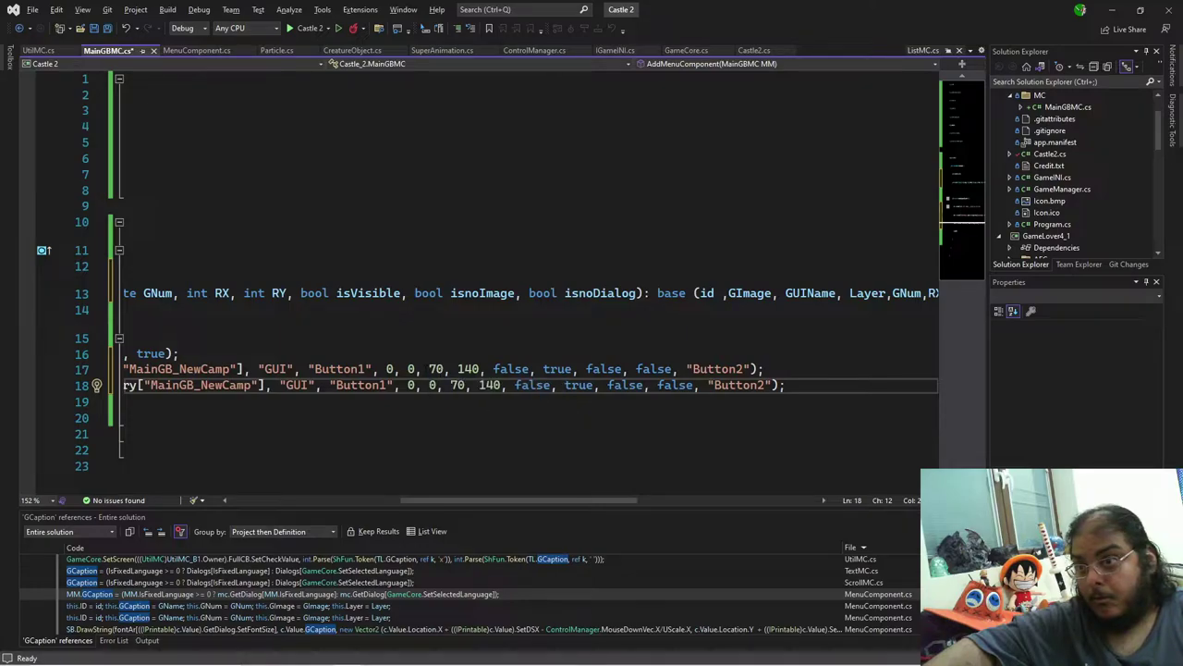
pyautogui.click(445, 369)
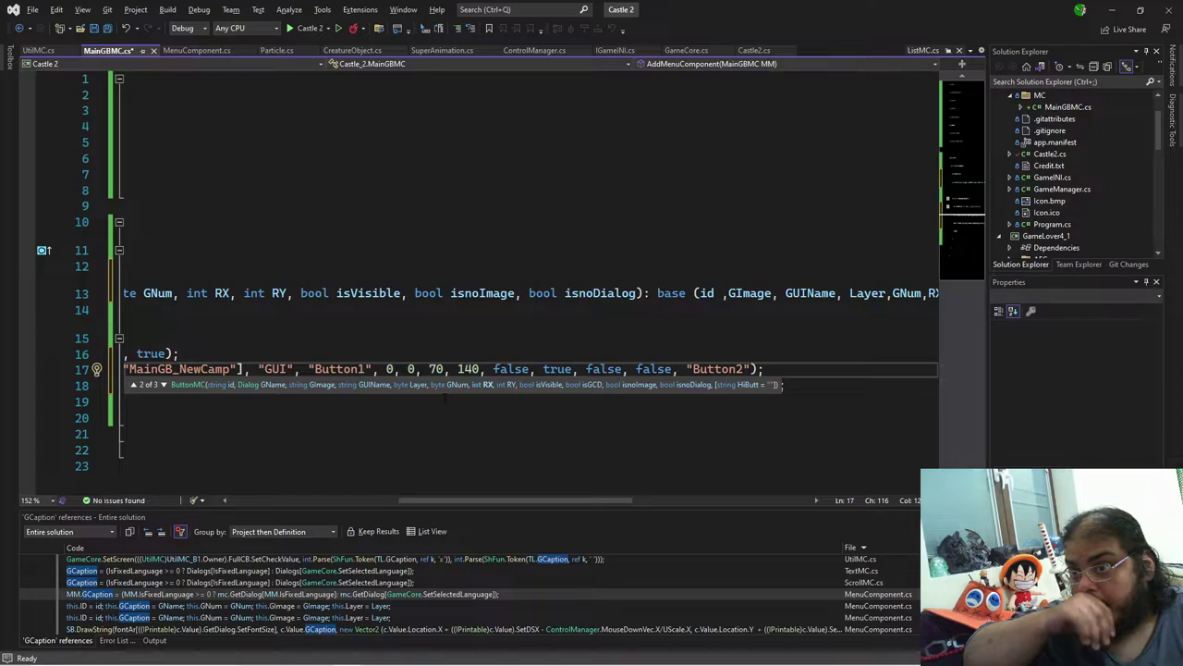
pyautogui.press('Left')
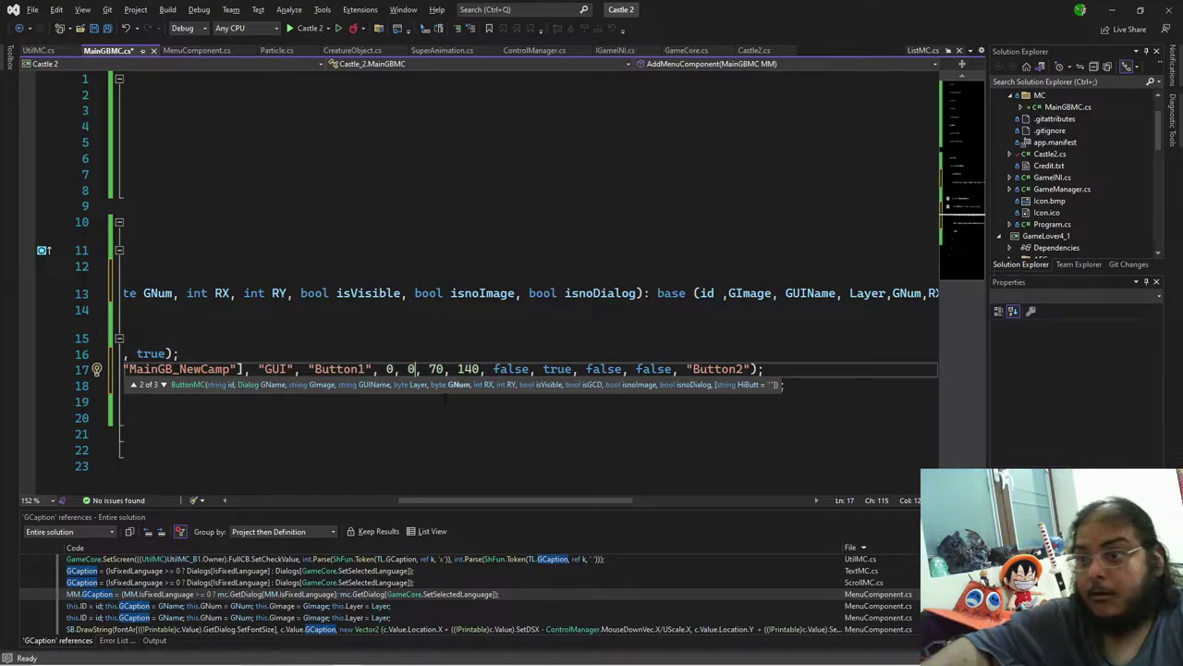
pyautogui.press('Escape')
pyautogui.press('BackSpace')
pyautogui.write('1')
pyautogui.click(388, 369)
pyautogui.doubleClick(388, 369)
pyautogui.write('1')
# Step: Set both the Layer and GNum arguments of the BExit ButtonMC call to 1
pyautogui.doubleClick(411, 385)
pyautogui.write('1')
pyautogui.doubleClick(432, 385)
pyautogui.write('1')
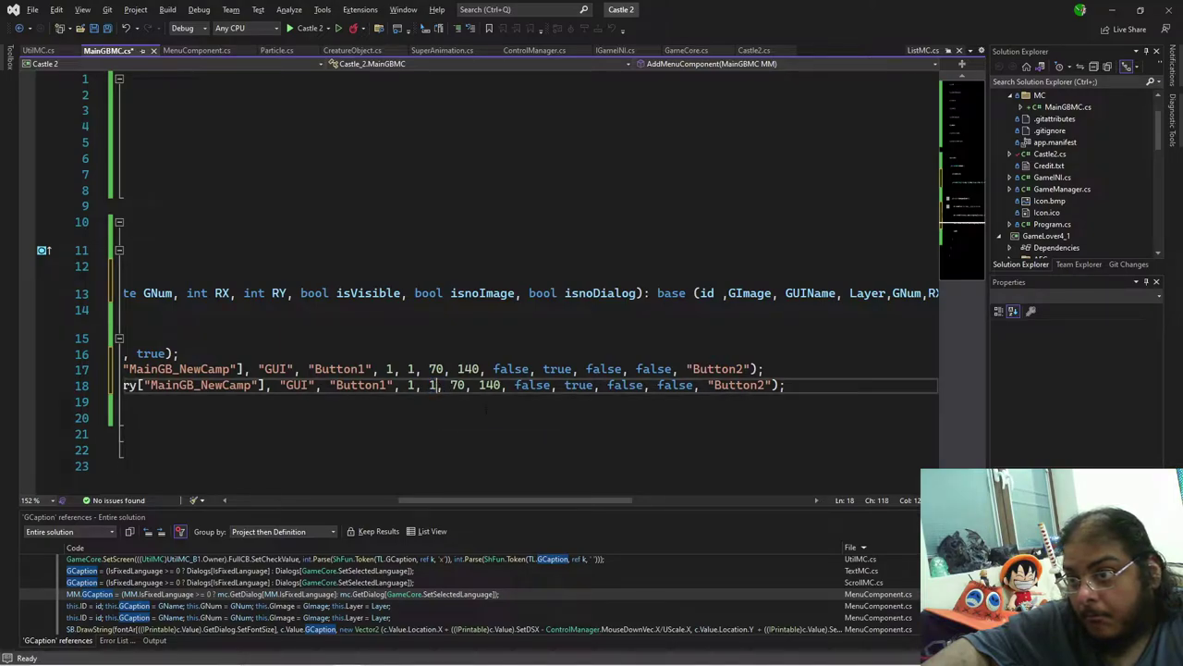
# Step: Set the RX argument to 20 in both the B1 and BExit ButtonMC calls
pyautogui.moveTo(552, 662)
pyautogui.moveTo(468, 654)
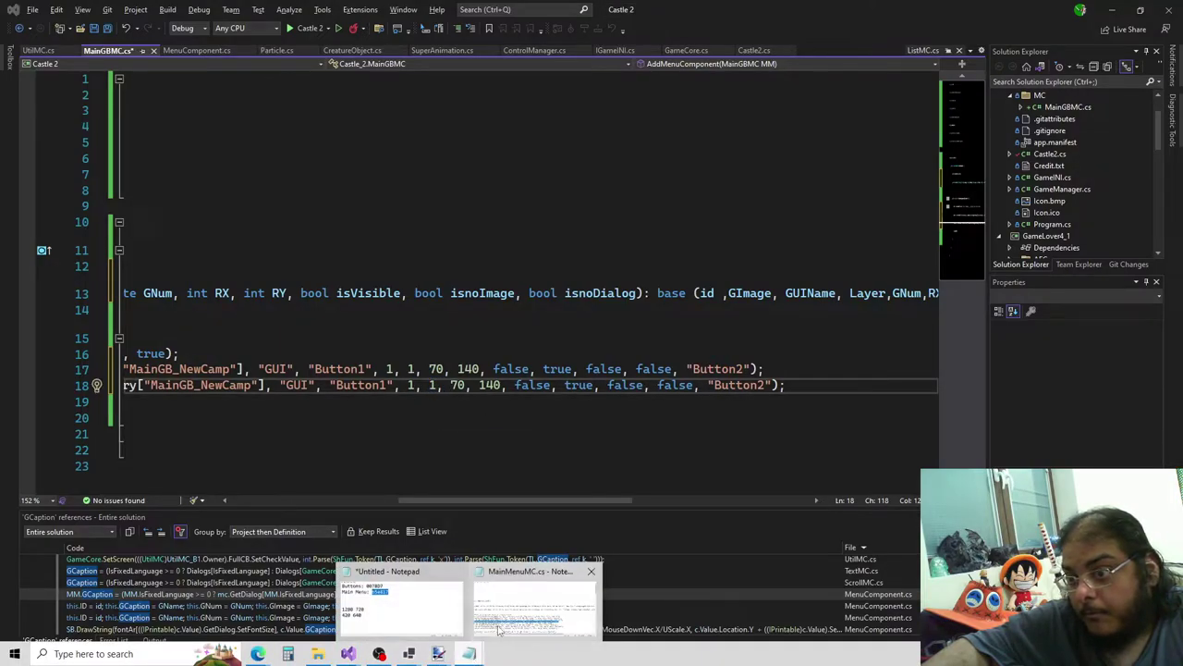
pyautogui.moveTo(407, 601)
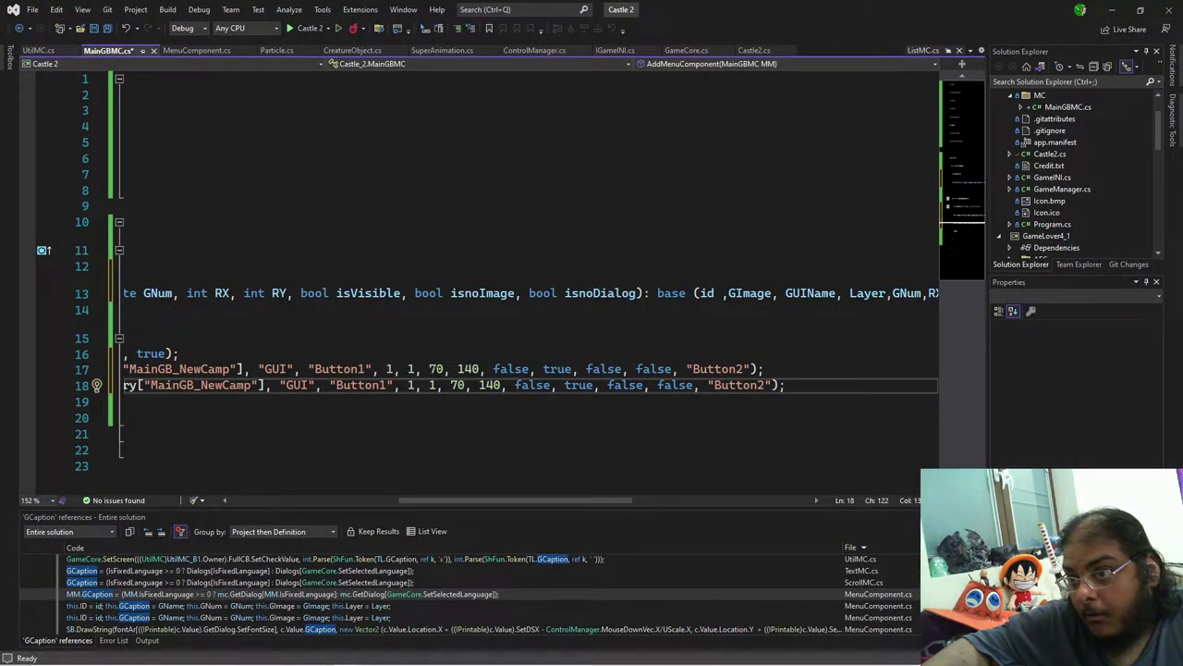
pyautogui.doubleClick(435, 369)
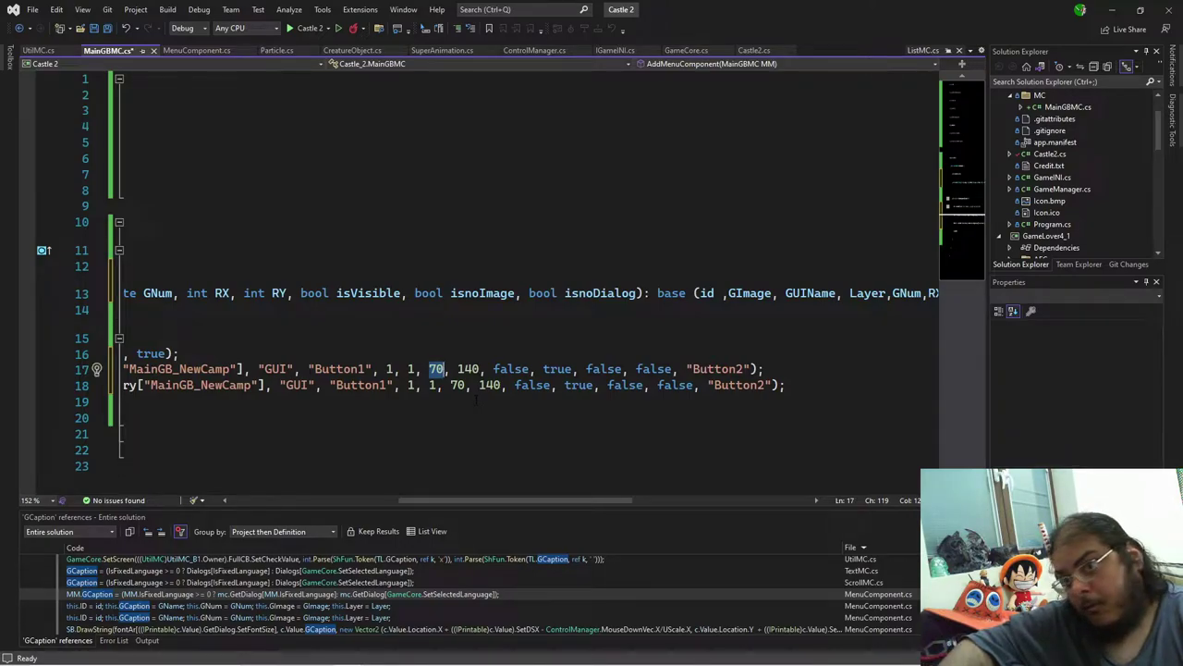
pyautogui.write('20')
pyautogui.press('Down')
pyautogui.hotkey('shift', 'Right')
pyautogui.hotkey('shift', 'Right')
pyautogui.write('20')
# Step: Set the RY argument of the B1 ButtonMC call to 15
pyautogui.press('Up')
pyautogui.hotkey('shift', 'Right')
pyautogui.hotkey('shift', 'Right')
pyautogui.hotkey('shift', 'Right')
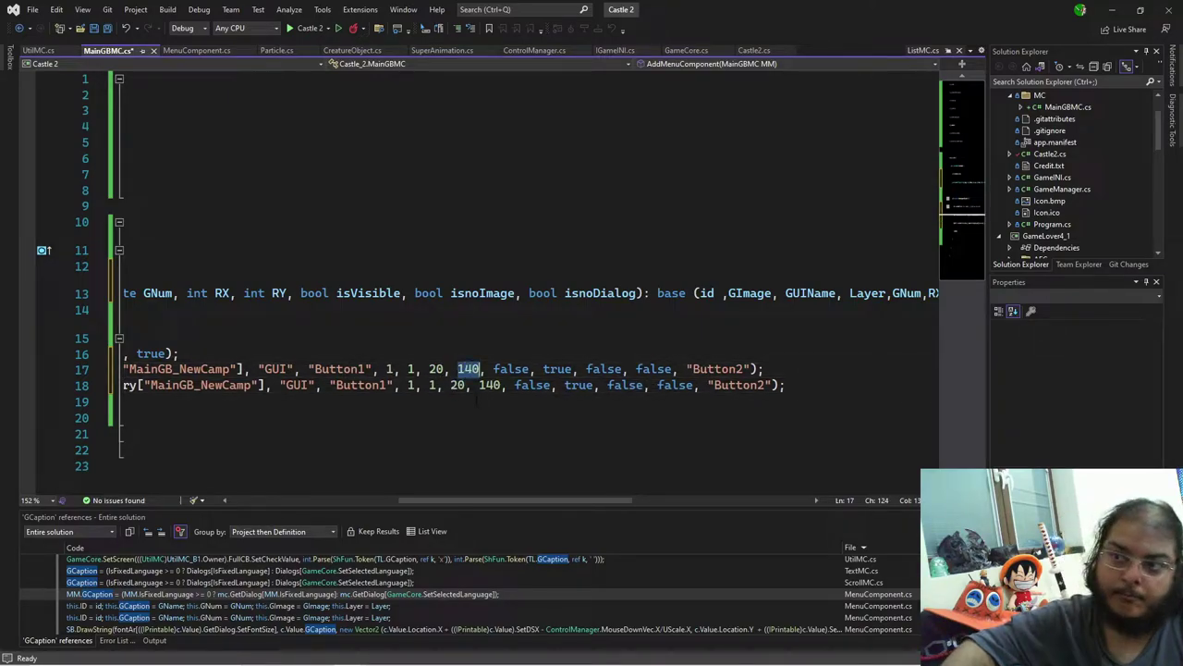
pyautogui.write('10')
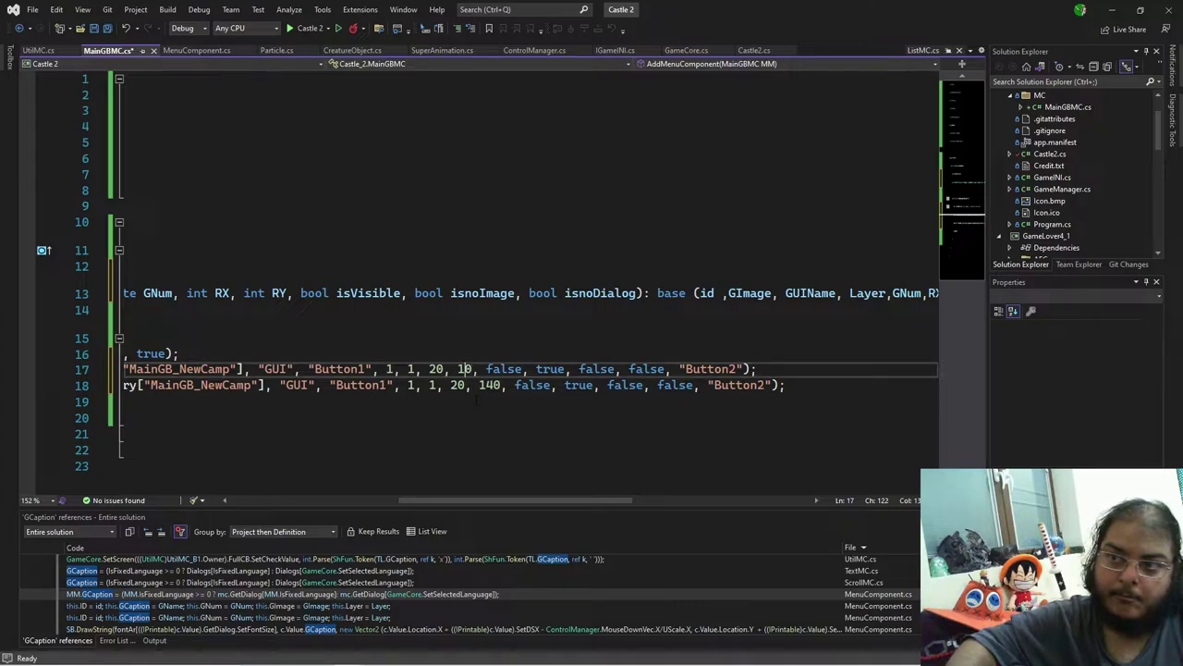
pyautogui.press('BackSpace')
pyautogui.write('3')
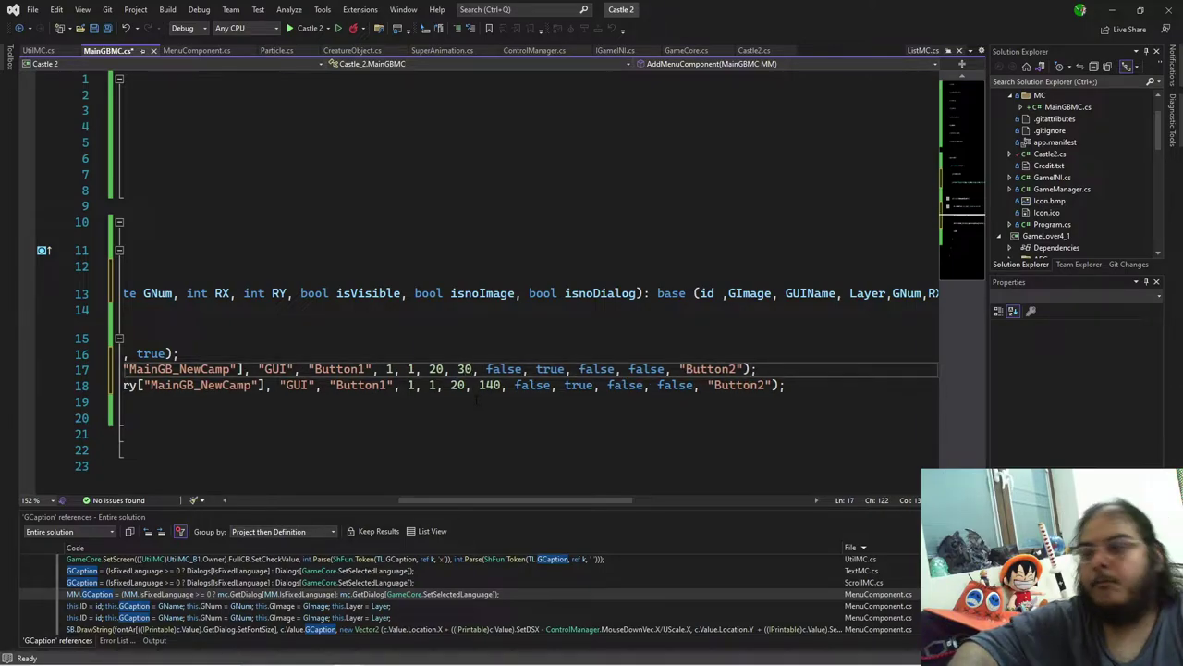
pyautogui.press('BackSpace')
pyautogui.press('Right')
pyautogui.press('BackSpace')
pyautogui.write('15')
# Step: Select the RY argument 140 in the BExit ButtonMC call
pyautogui.press('Down')
pyautogui.hotkey('shift', 'Right')
pyautogui.hotkey('shift', 'Right')
pyautogui.hotkey('shift', 'Right')
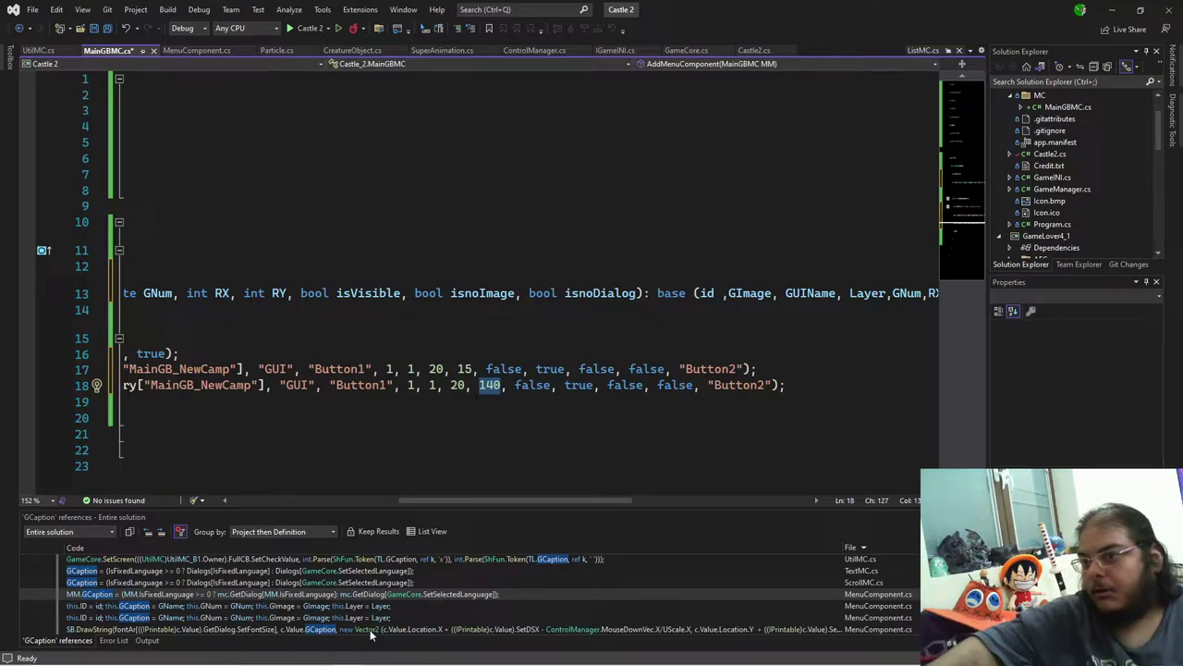
# Step: Switch to GUI.png in paint.net and add a new layer above the GUI layer
pyautogui.moveTo(416, 661)
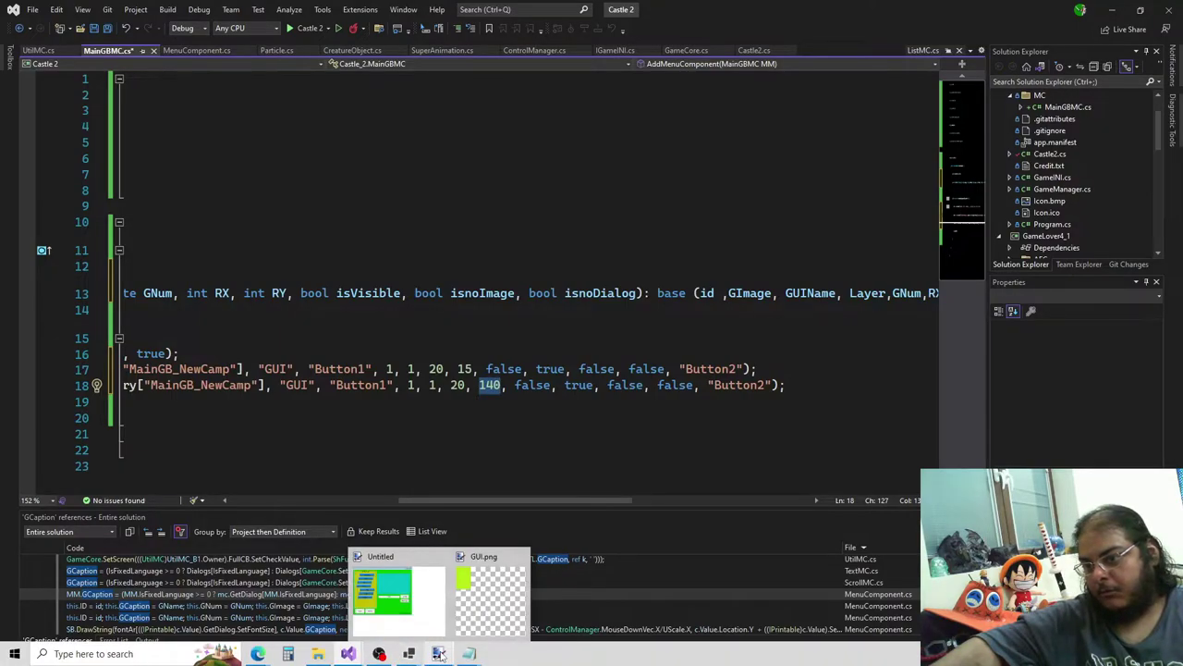
pyautogui.click(490, 592)
pyautogui.scroll(-4, 423, 308)
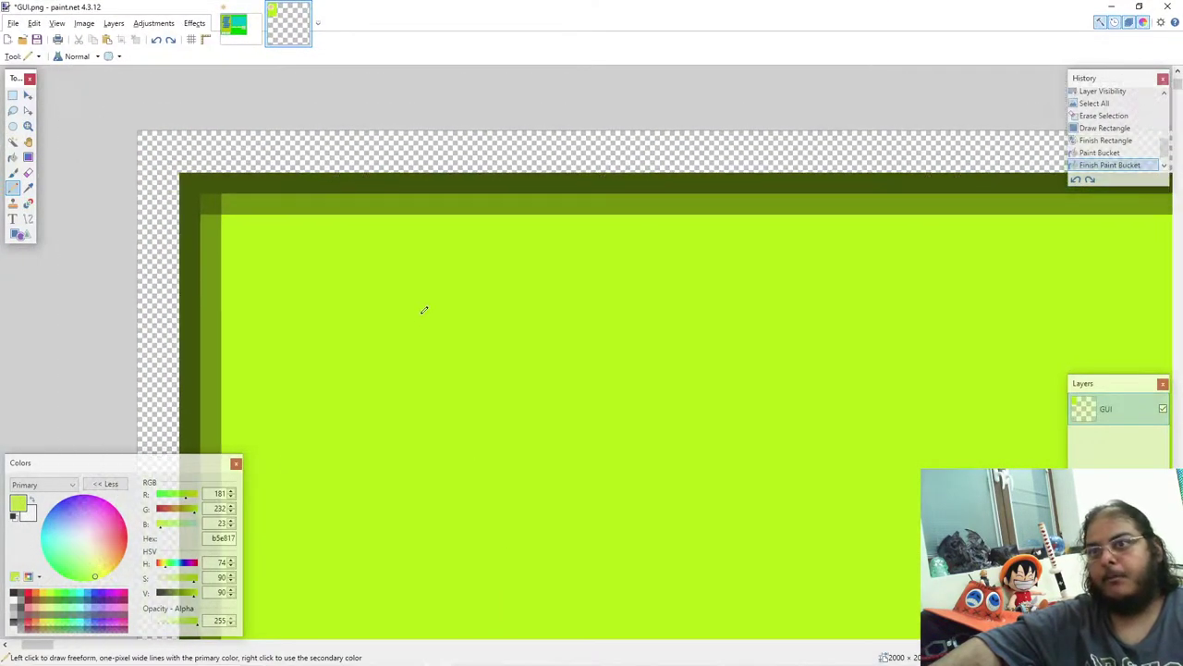
pyautogui.scroll(-3, 666, 347)
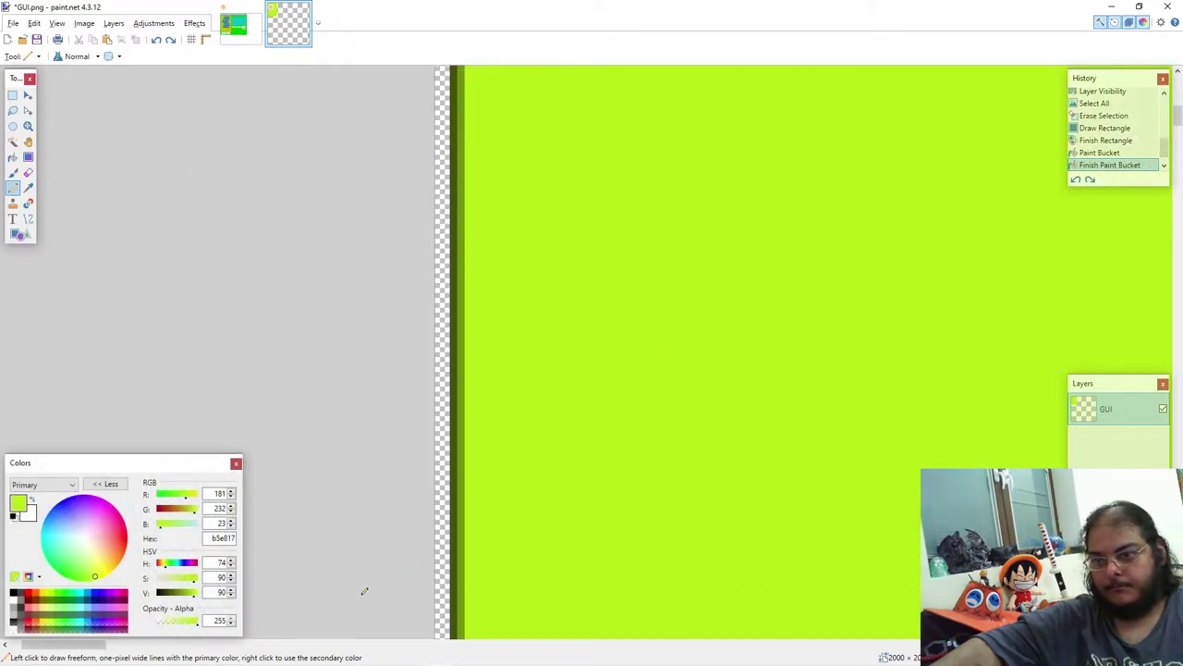
pyautogui.moveTo(66, 645); pyautogui.dragTo(189, 645)
pyautogui.scroll(-2, 404, 509)
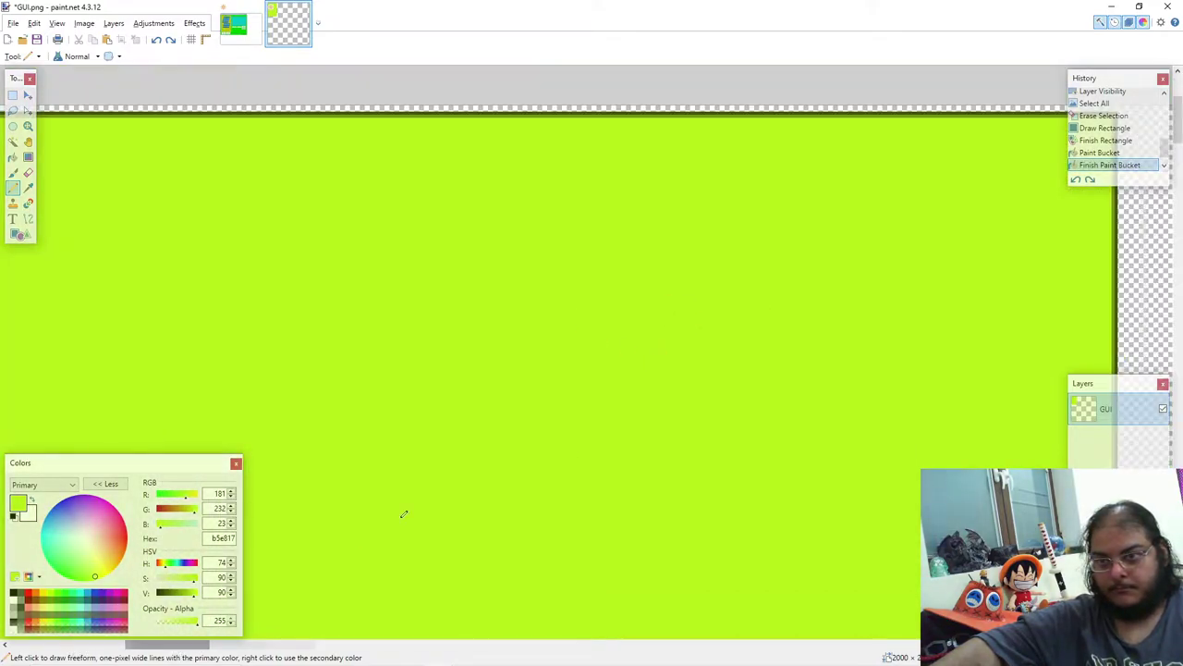
pyautogui.scroll(-3, 415, 496)
pyautogui.scroll(3, 391, 449)
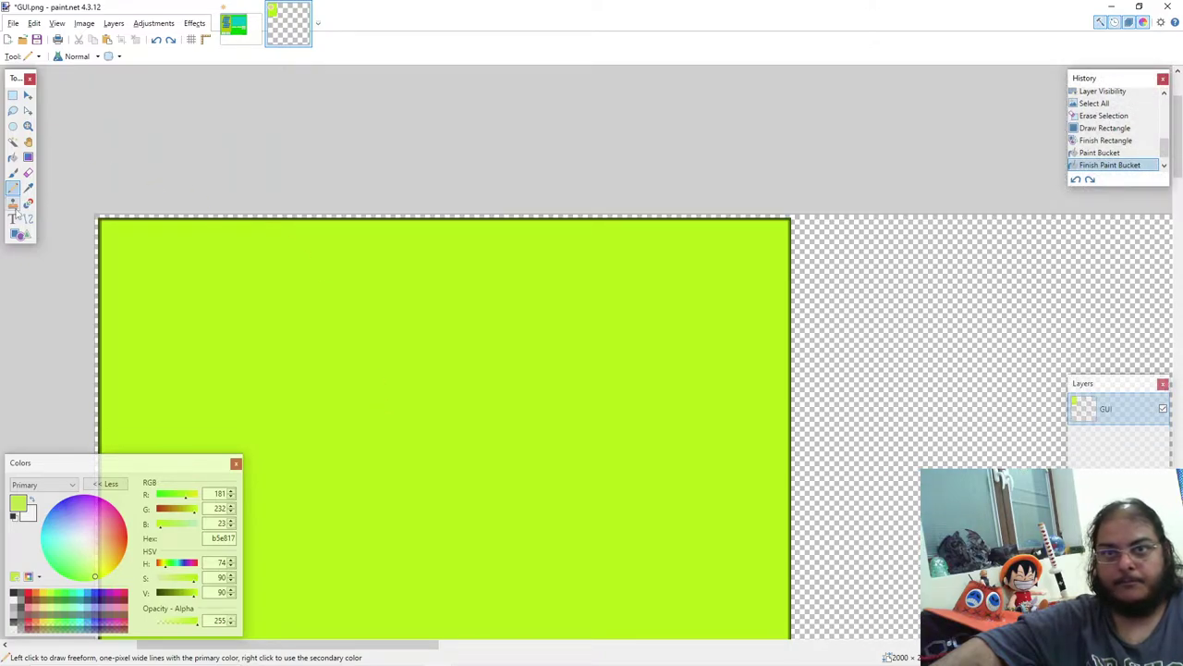
pyautogui.click(13, 95)
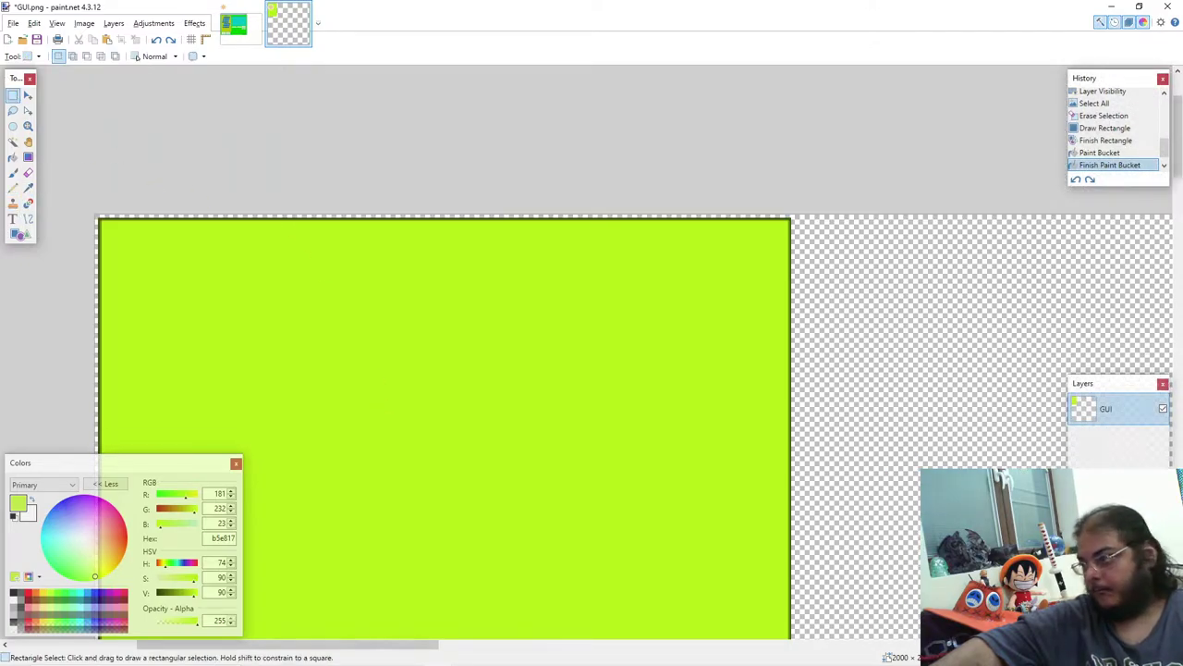
pyautogui.hotkey('ctrl', 'shift', 'n')
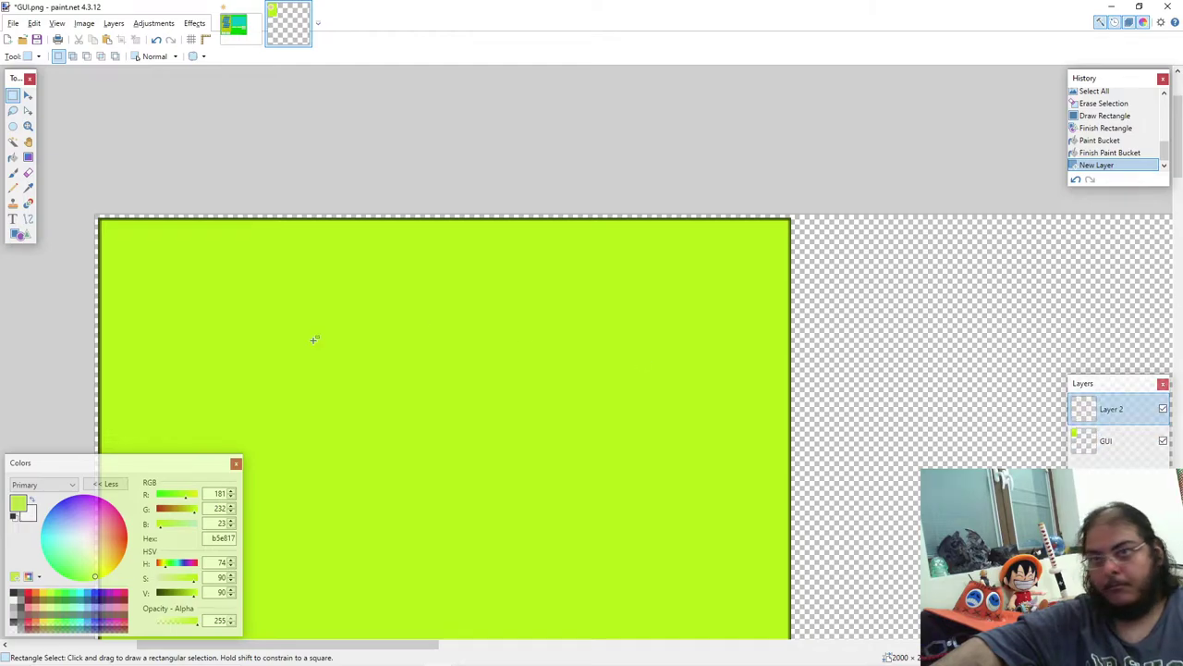
# Step: Draw a rounded rectangle about 292 × 105 px inside the green panel on Layer 2, using the Shapes tool
pyautogui.click(17, 234)
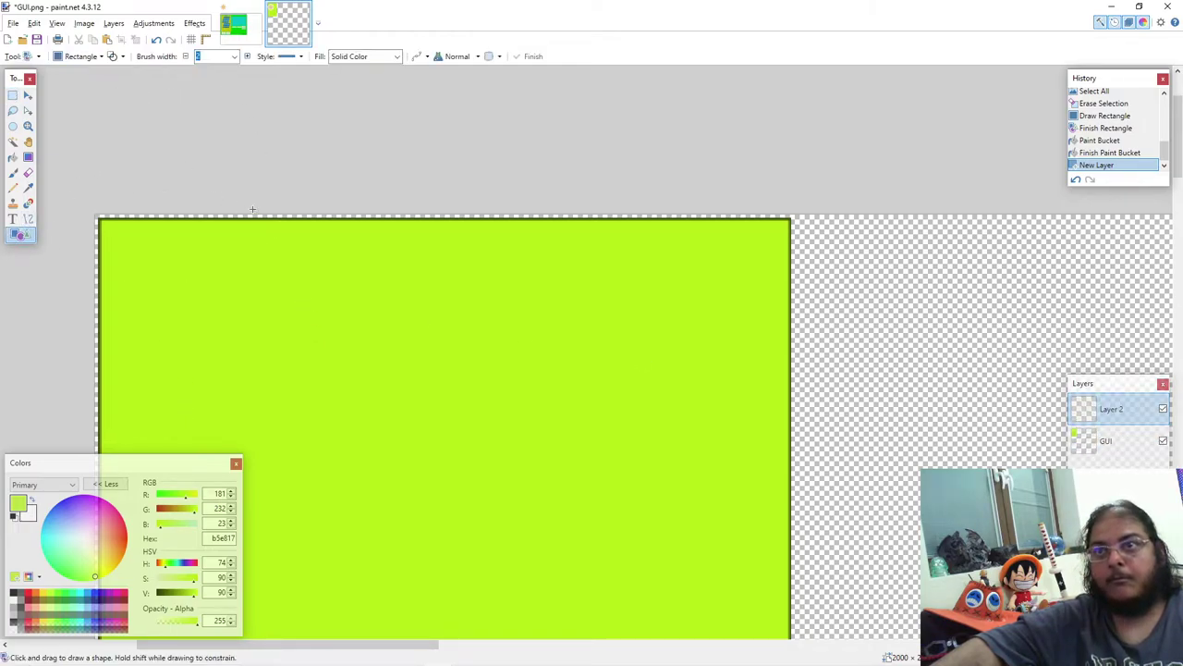
pyautogui.click(115, 56)
pyautogui.click(134, 73)
pyautogui.click(79, 56)
pyautogui.click(83, 87)
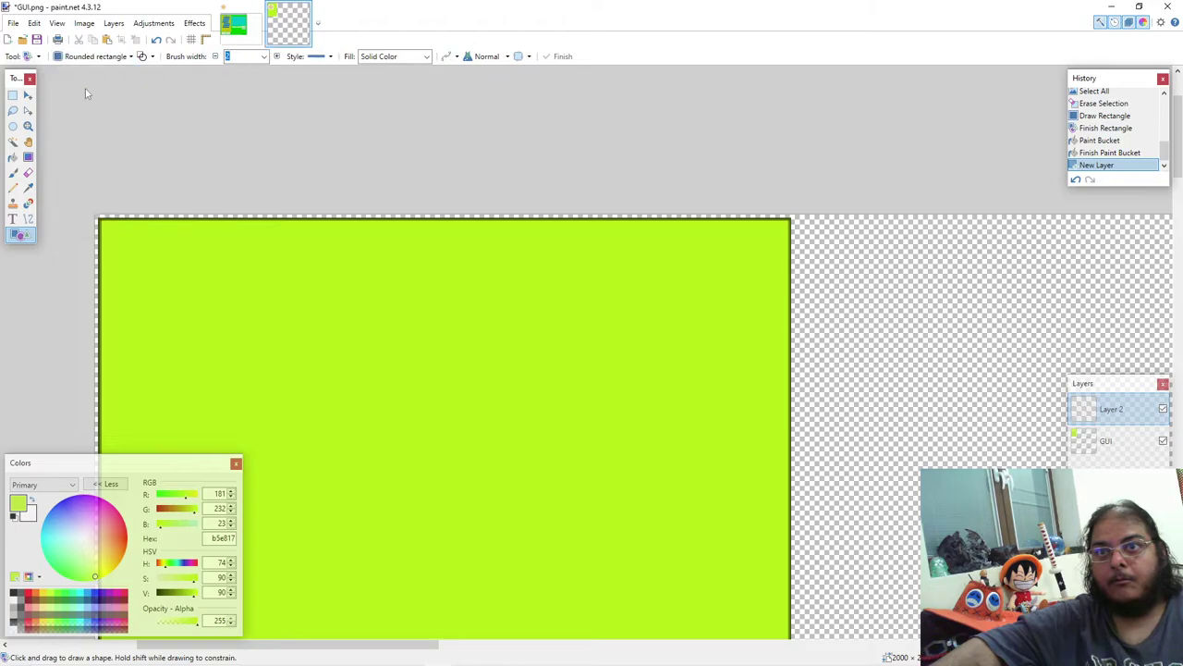
pyautogui.moveTo(153, 274)
pyautogui.mouseDown()
pyautogui.moveTo(654, 467)
pyautogui.moveTo(632, 449)
pyautogui.mouseUp()
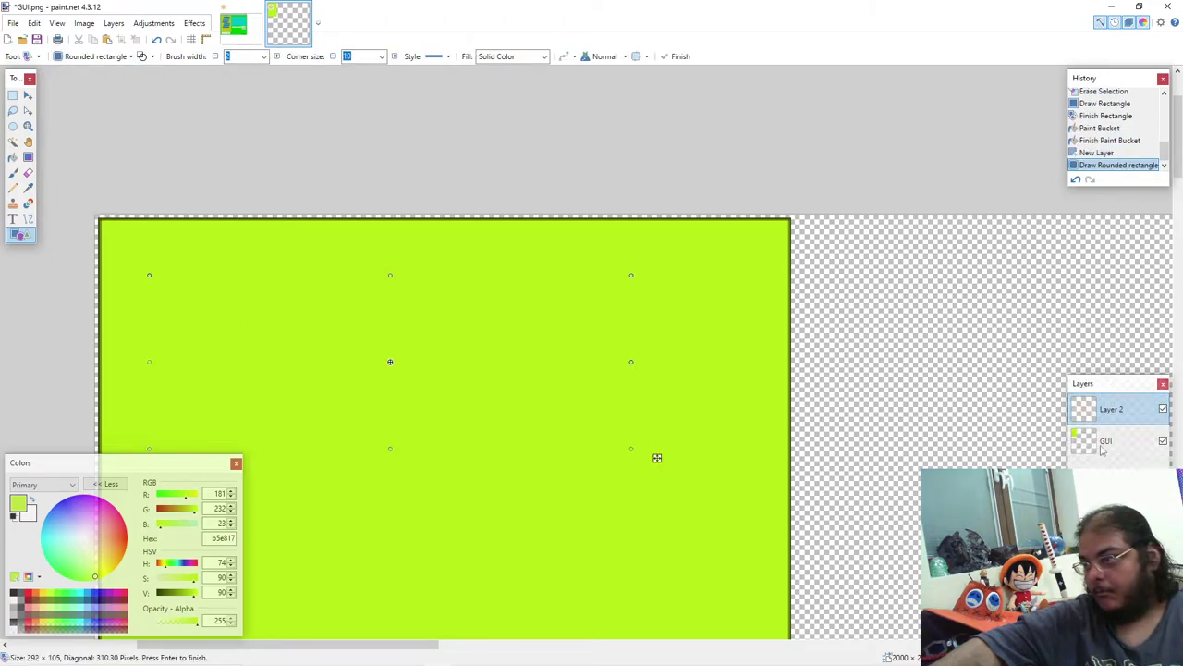
# Step: Try Layer 2 beneath the GUI layer with a small rounded rectangle beside the green panel, and undo both changes
pyautogui.moveTo(1101, 451); pyautogui.dragTo(1102, 418)
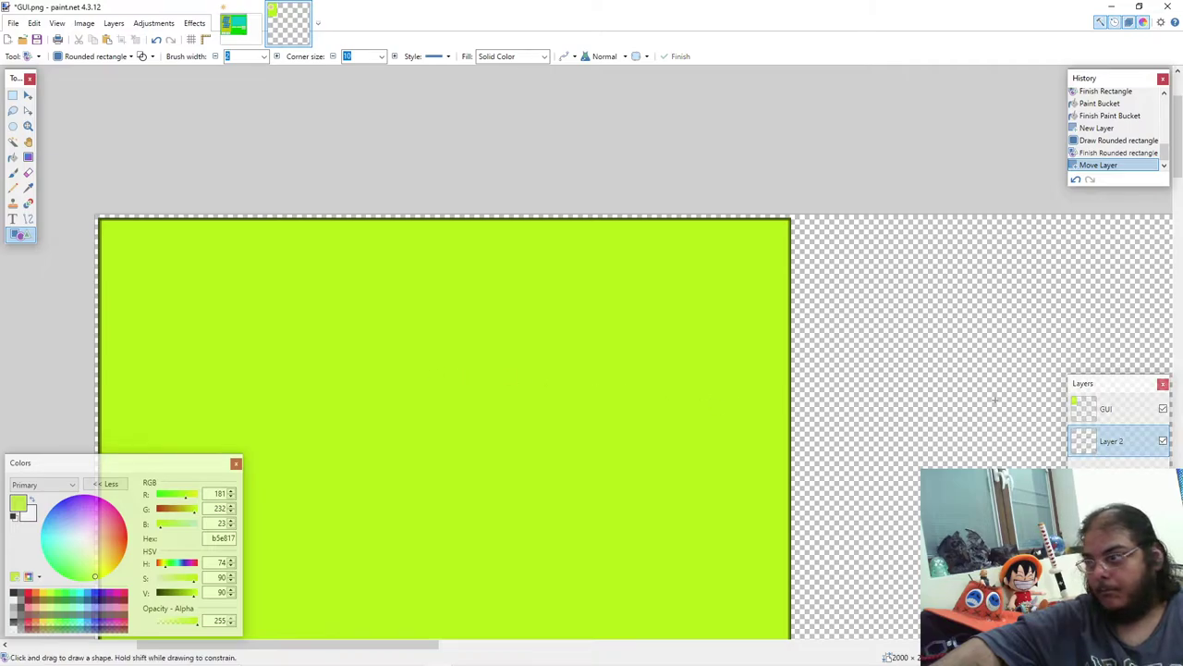
pyautogui.moveTo(831, 342)
pyautogui.mouseDown()
pyautogui.moveTo(832, 436)
pyautogui.moveTo(945, 382)
pyautogui.mouseUp()
pyautogui.press('Return')
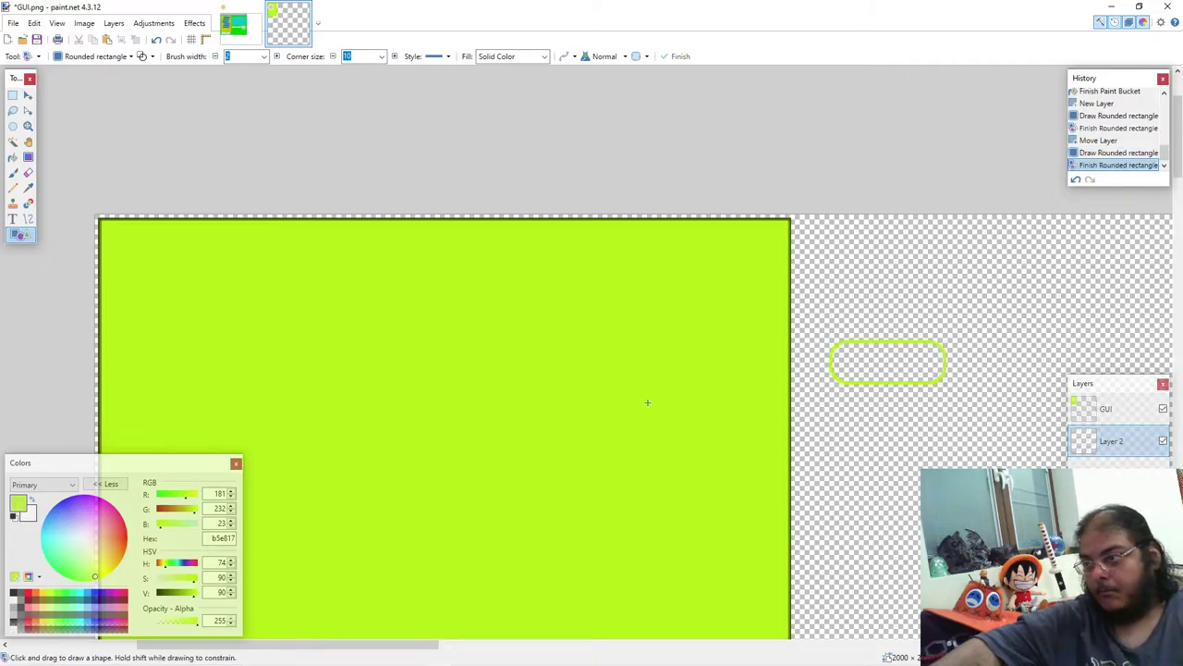
pyautogui.hotkey('ctrl', 'z')
pyautogui.hotkey('ctrl', 'z')
pyautogui.hotkey('ctrl', 'z')
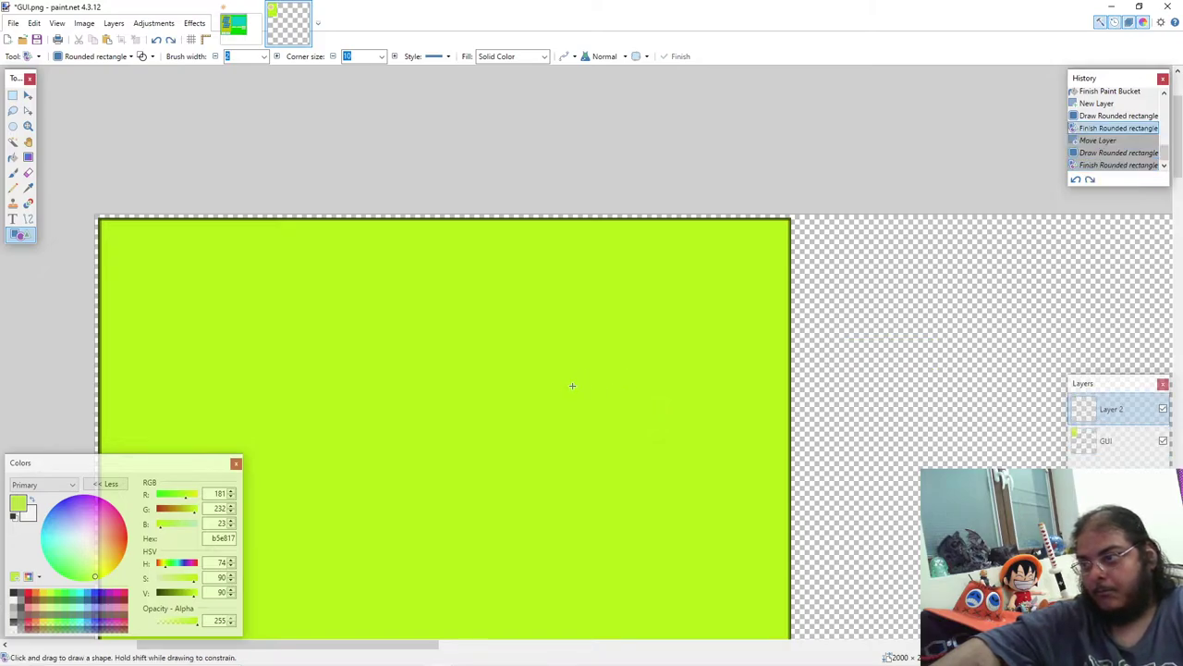
pyautogui.hotkey('ctrl', 'z')
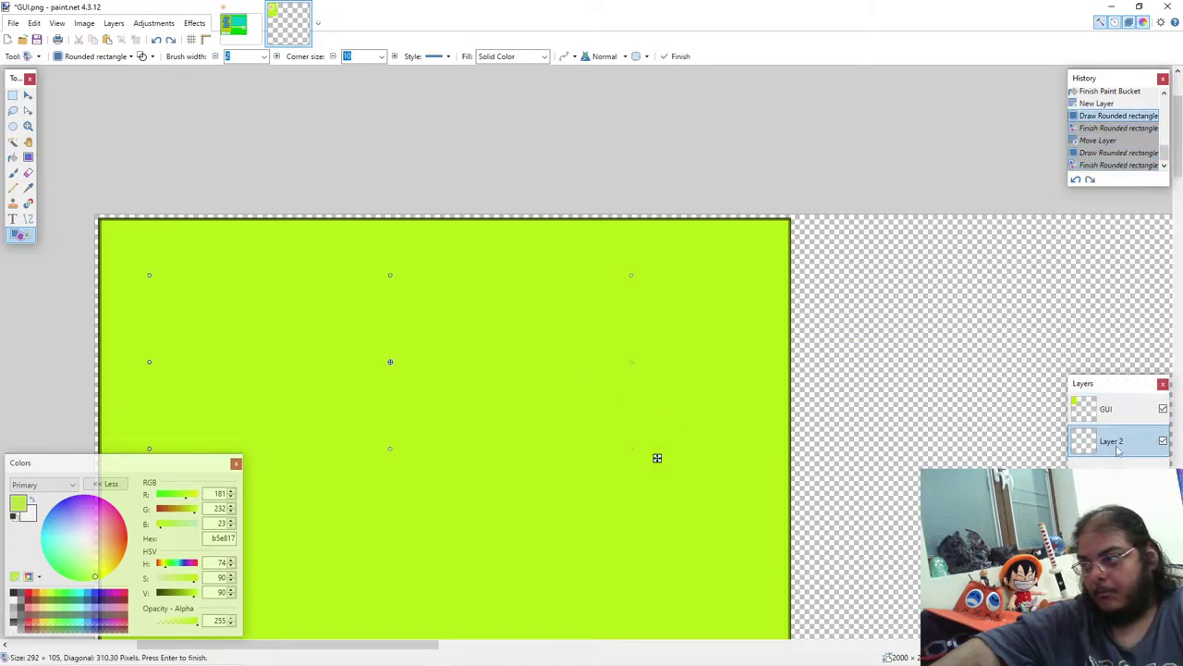
# Step: Try a rounded rectangle about 220 × 68 px across the panel's edge on Layer 2 beneath GUI, and move Layer 2 back on top
pyautogui.hotkey('ctrl', 'y')
pyautogui.hotkey('ctrl', 'y')
pyautogui.hotkey('ctrl', 'y')
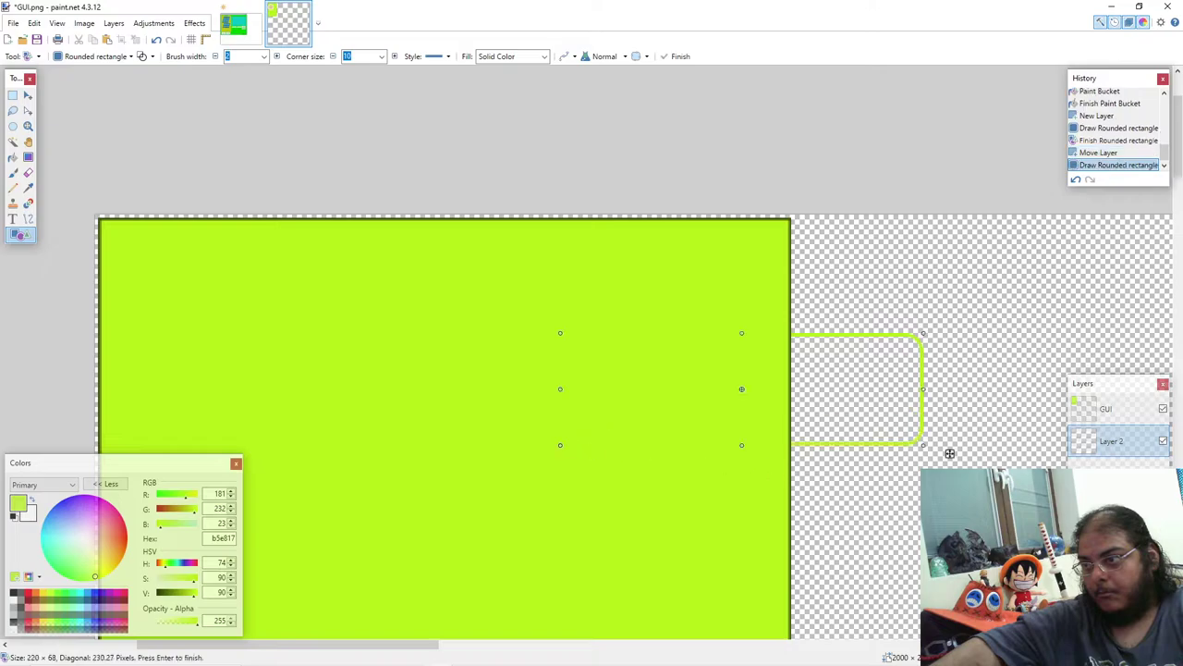
pyautogui.moveTo(1130, 443); pyautogui.dragTo(1123, 410)
# Step: Set the primary colour to E52A00 and try a rounded rectangle about 265 × 116 px across the panel's edge on the GUI layer
pyautogui.click(1102, 445)
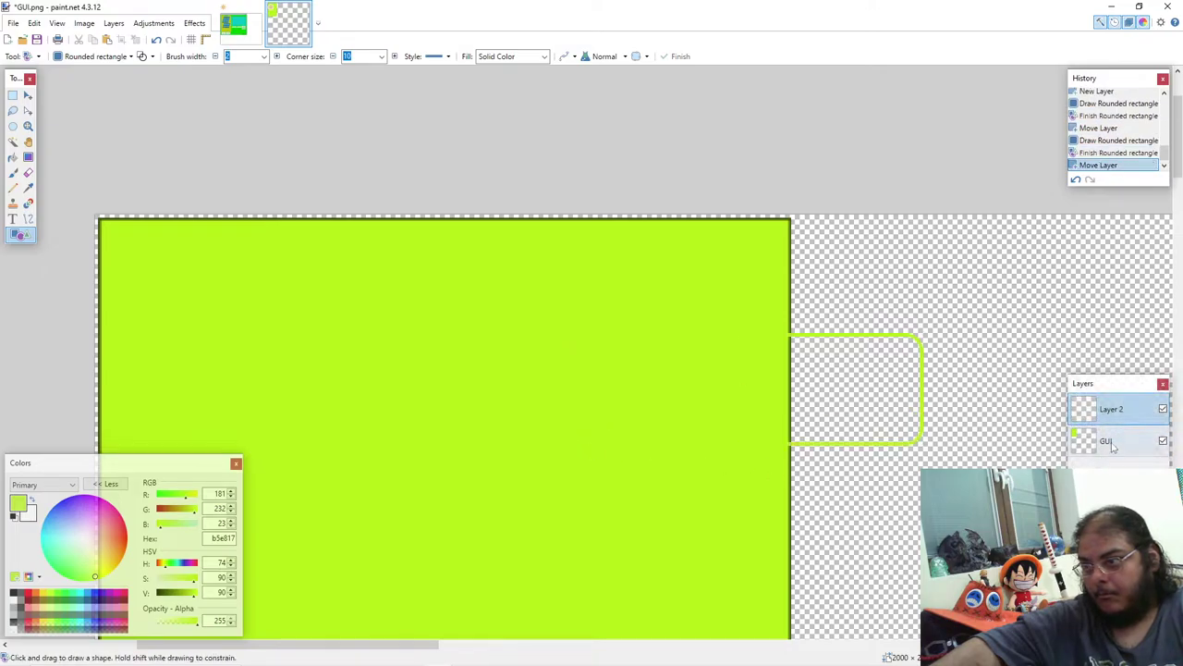
pyautogui.moveTo(102, 550); pyautogui.dragTo(126, 548)
pyautogui.moveTo(969, 280)
pyautogui.mouseDown()
pyautogui.moveTo(903, 323)
pyautogui.moveTo(538, 471)
pyautogui.mouseUp()
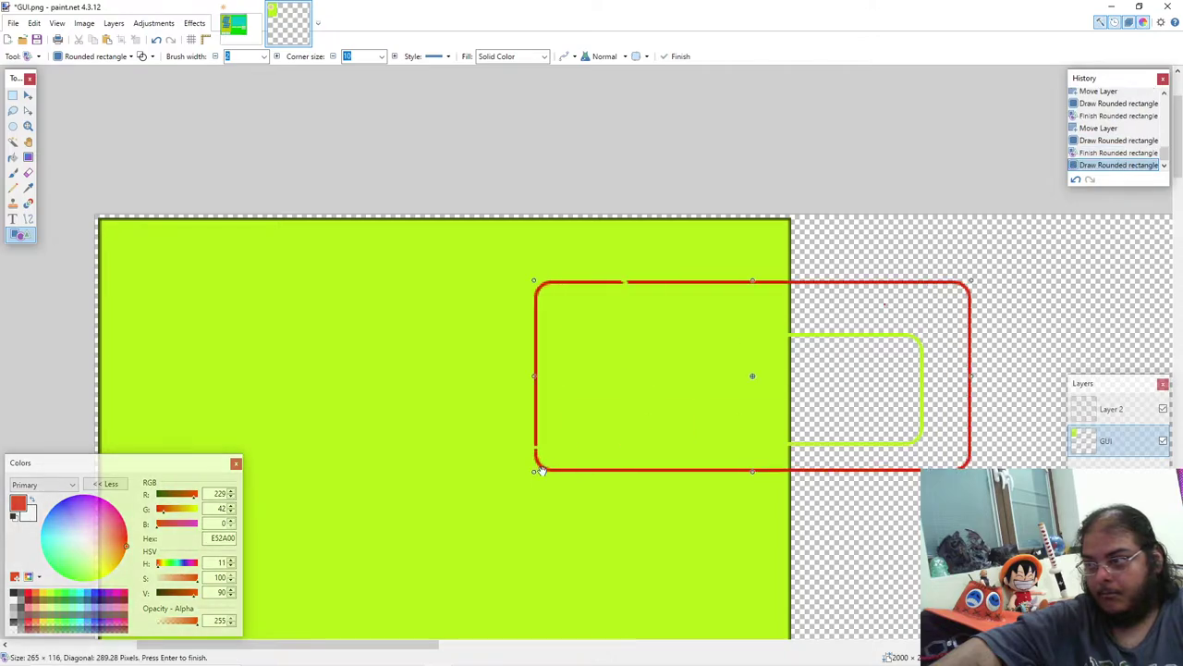
pyautogui.hotkey('ctrl', 'z')
pyautogui.hotkey('ctrl', 'z')
pyautogui.hotkey('ctrl', 'z')
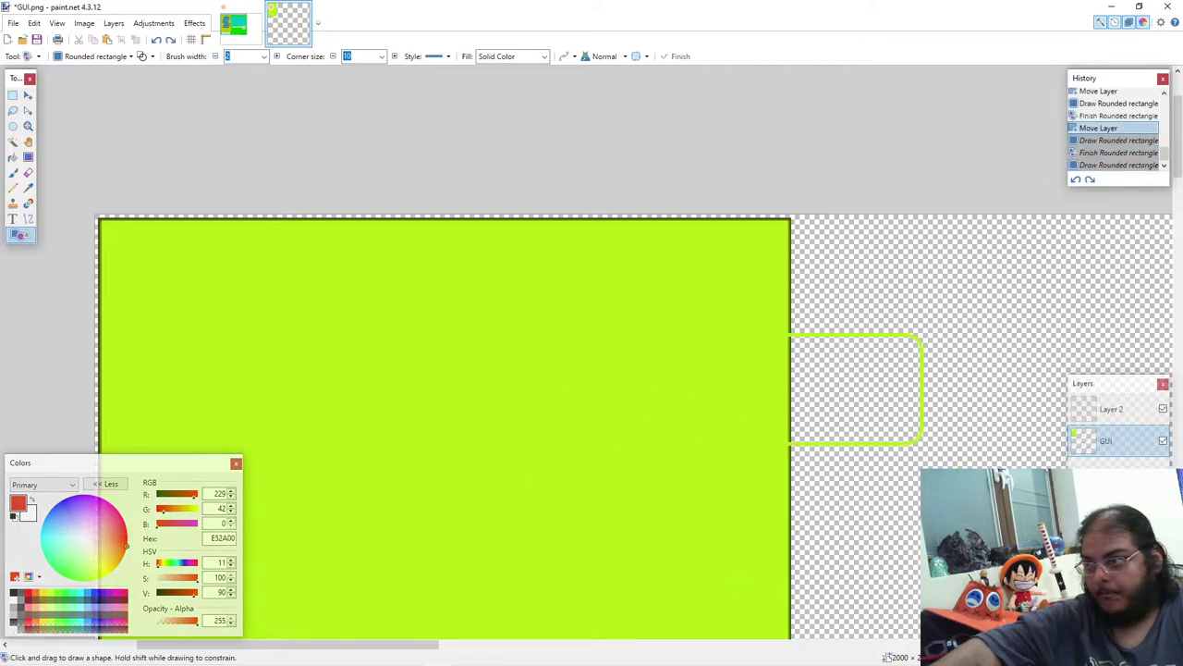
# Step: Undo the rounded rectangle crossing the panel's edge and the layer moves, and try a red rounded rectangle on Layer 2
pyautogui.hotkey('ctrl', 'a')
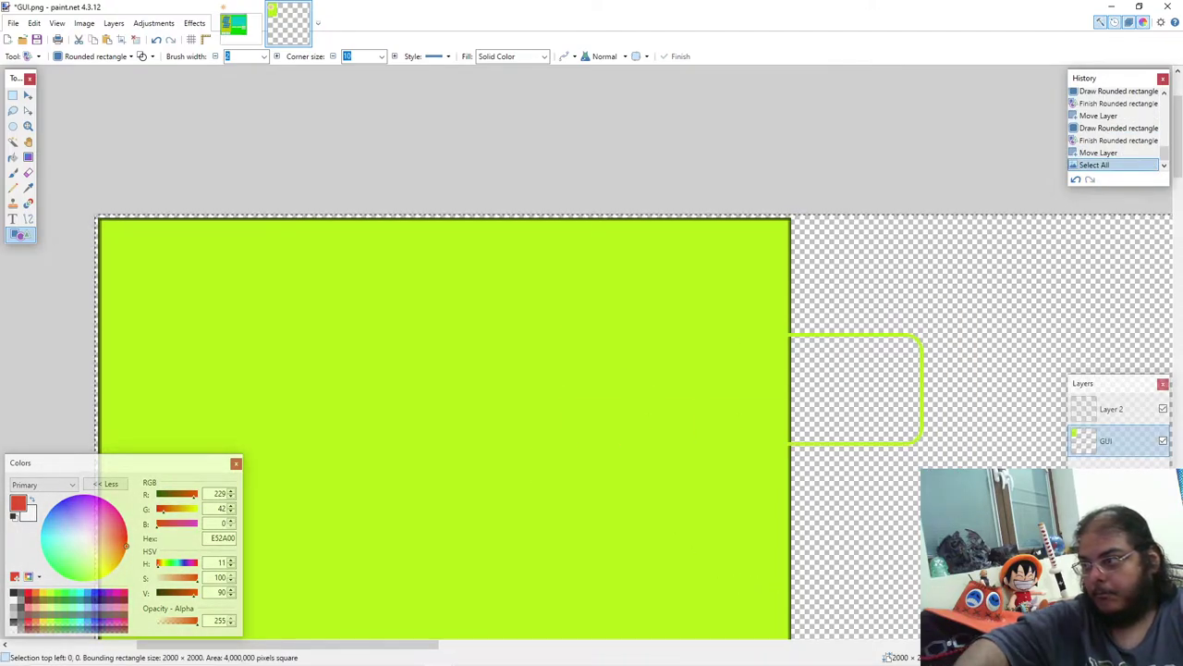
pyautogui.hotkey('ctrl', 'z')
pyautogui.hotkey('ctrl', 'z')
pyautogui.hotkey('ctrl', 'z')
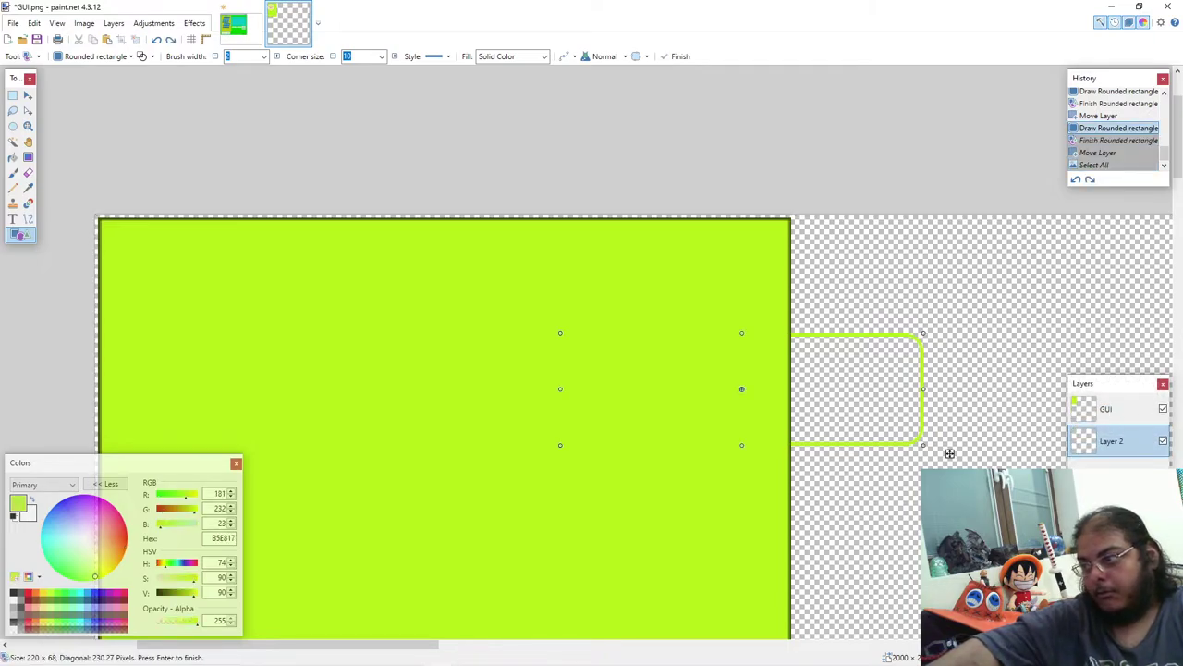
pyautogui.hotkey('ctrl', 'z')
pyautogui.hotkey('ctrl', 'z')
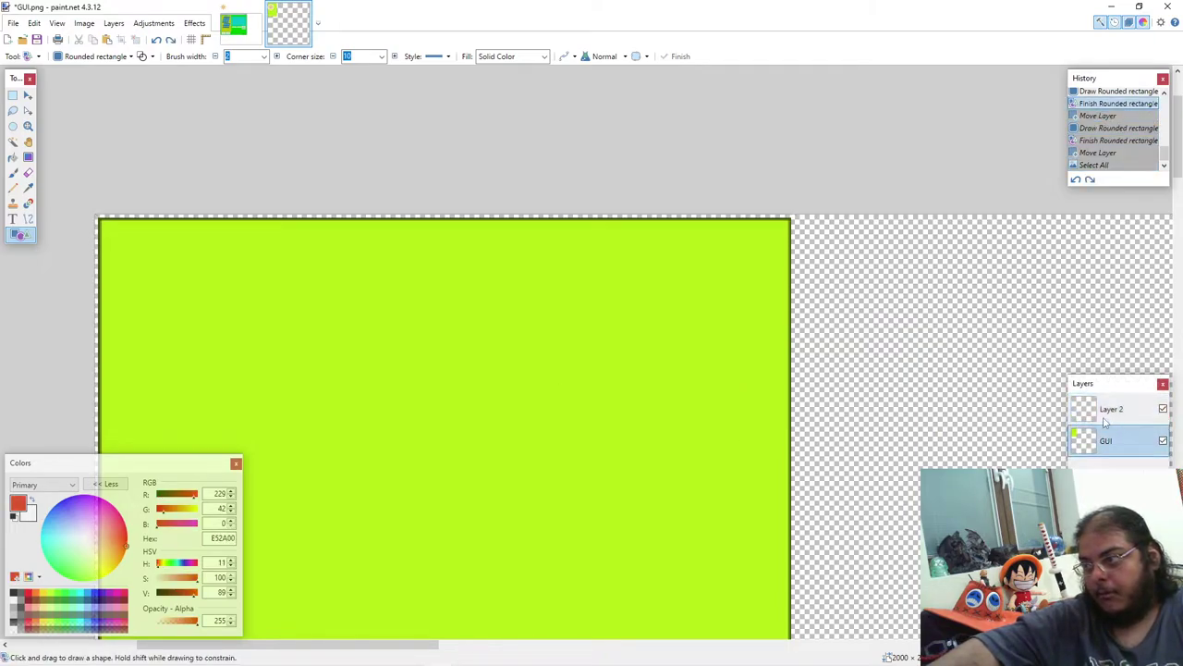
pyautogui.moveTo(864, 283); pyautogui.dragTo(425, 503)
pyautogui.hotkey('ctrl', 'z')
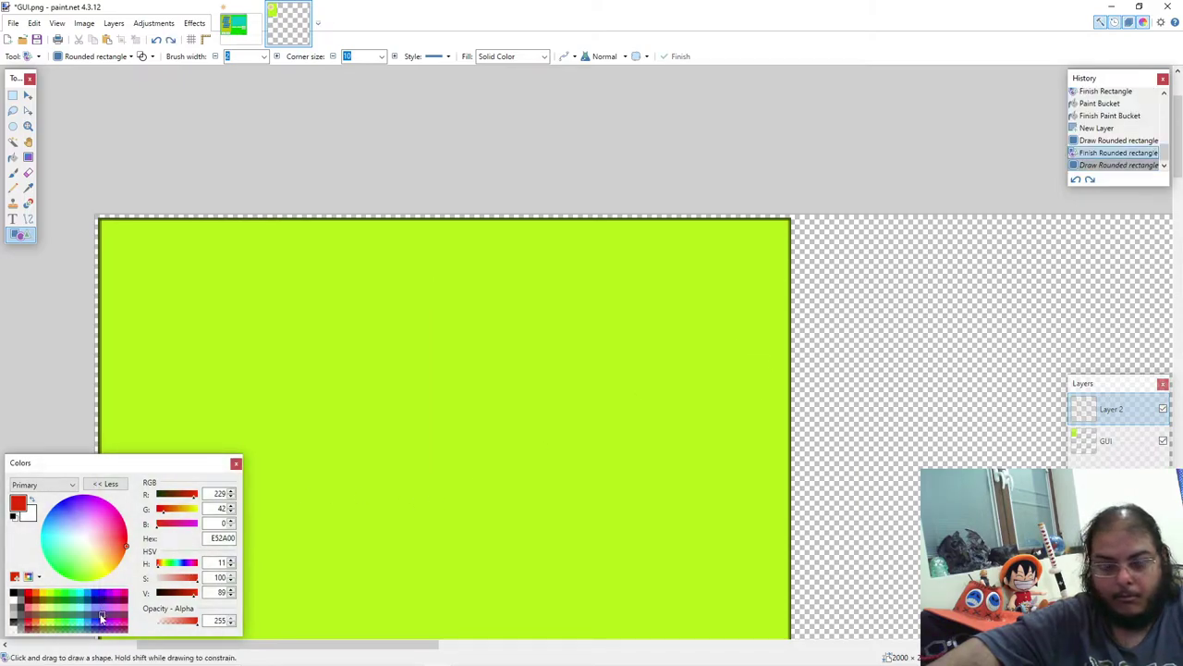
# Step: Copy the Main Menu colour code b5e817 from the Notepad notes and apply it as the primary colour in paint.net
pyautogui.moveTo(470, 655)
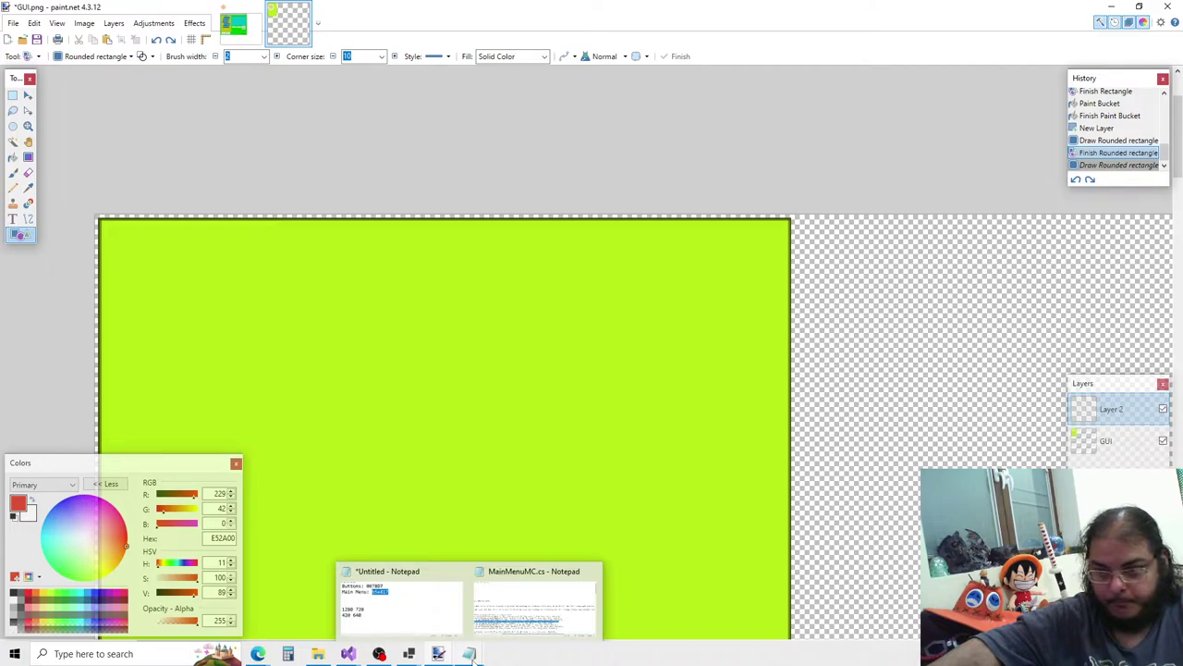
pyautogui.click(404, 626)
pyautogui.click(240, 368)
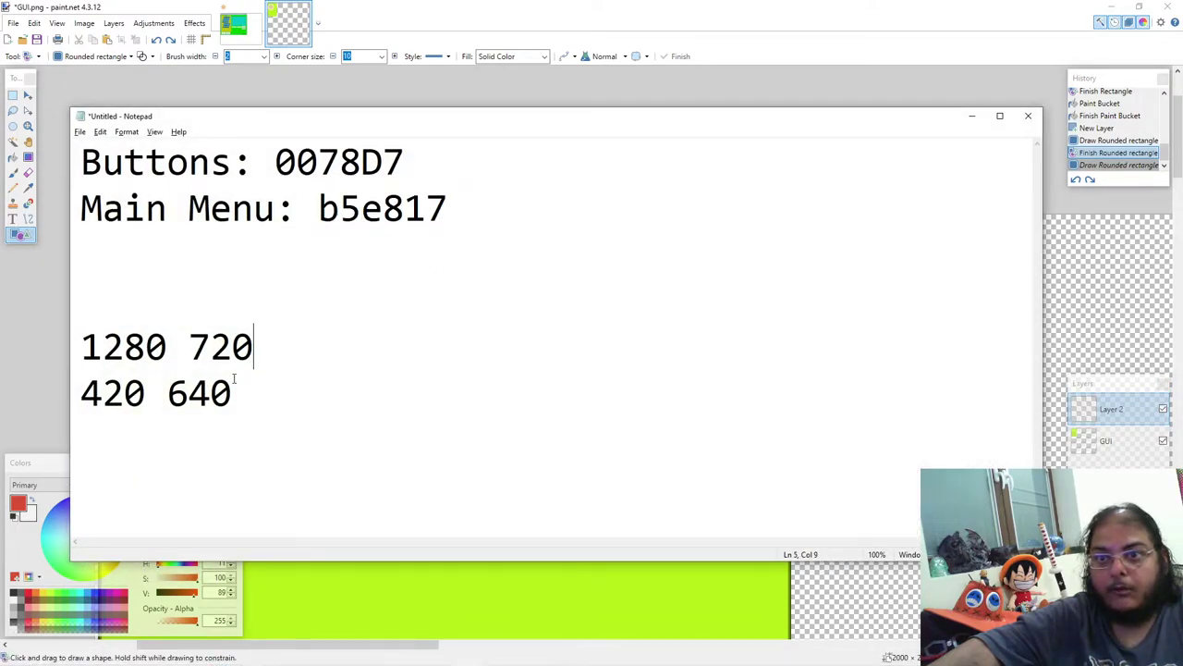
pyautogui.click(335, 212)
pyautogui.doubleClick(358, 210)
pyautogui.hotkey('ctrl', 'c')
pyautogui.click(52, 523)
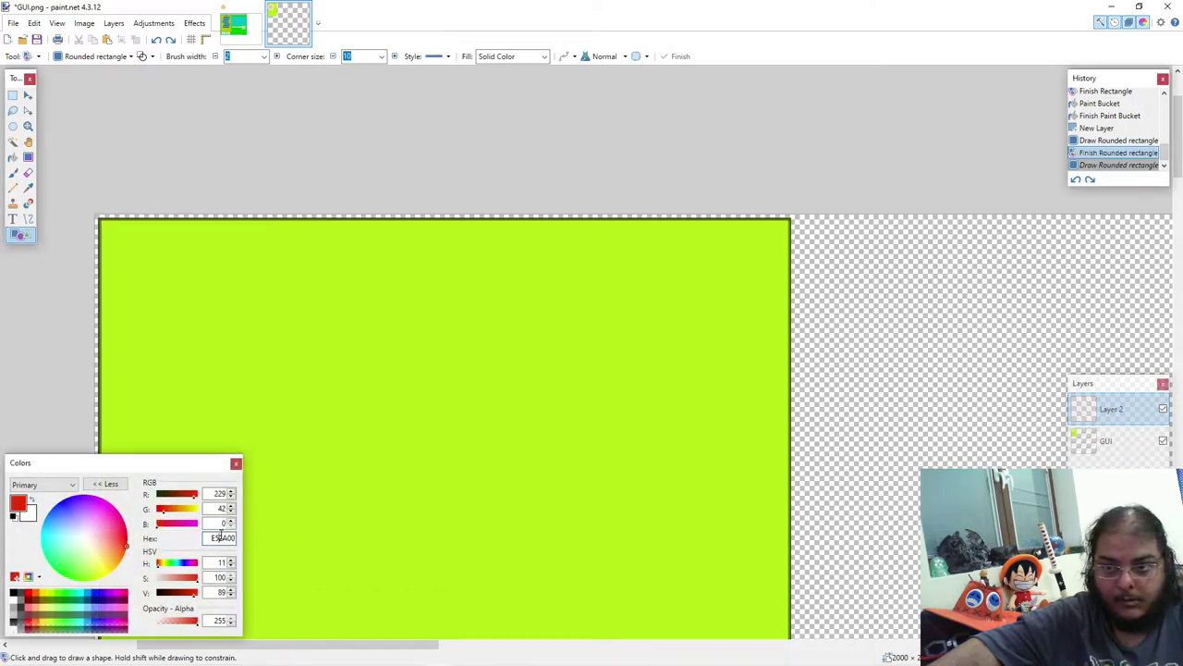
pyautogui.hotkey('ctrl', 'v')
# Step: Copy the Buttons colour code 0078D7 from the Notepad notes and set it as the secondary colour in paint.net
pyautogui.hotkey('alt', 'Tab')
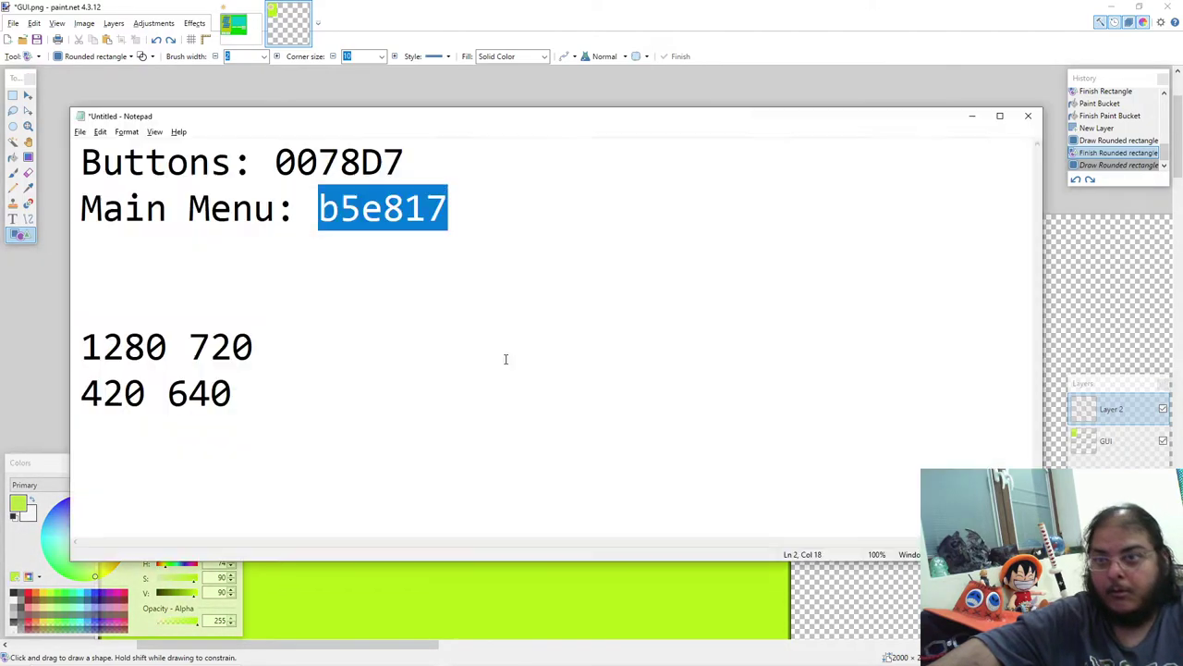
pyautogui.click(368, 160)
pyautogui.doubleClick(368, 160)
pyautogui.hotkey('ctrl', 'c')
pyautogui.hotkey('alt', 'Tab')
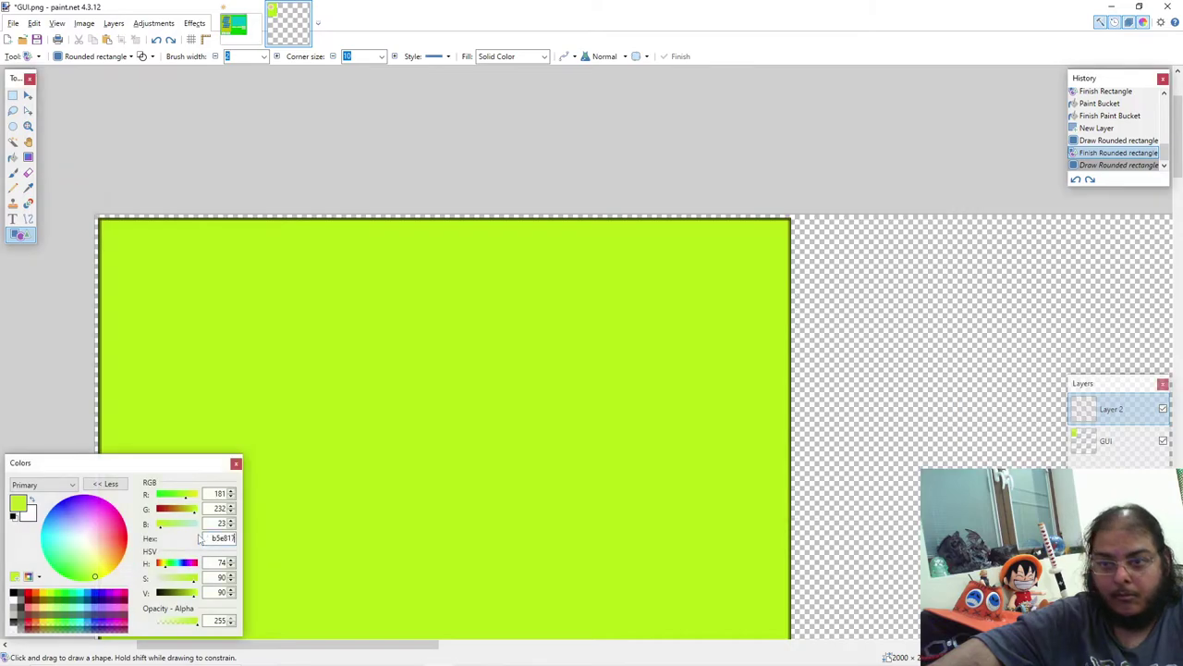
pyautogui.click(27, 519)
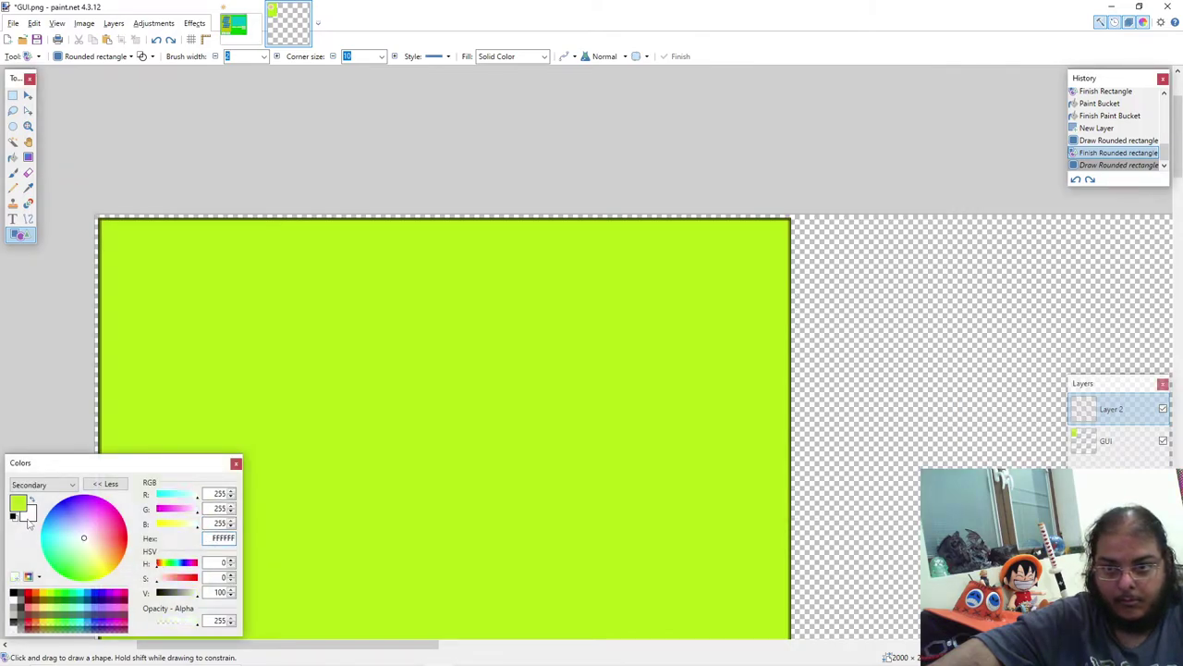
pyautogui.doubleClick(223, 541)
pyautogui.hotkey('ctrl', 'v')
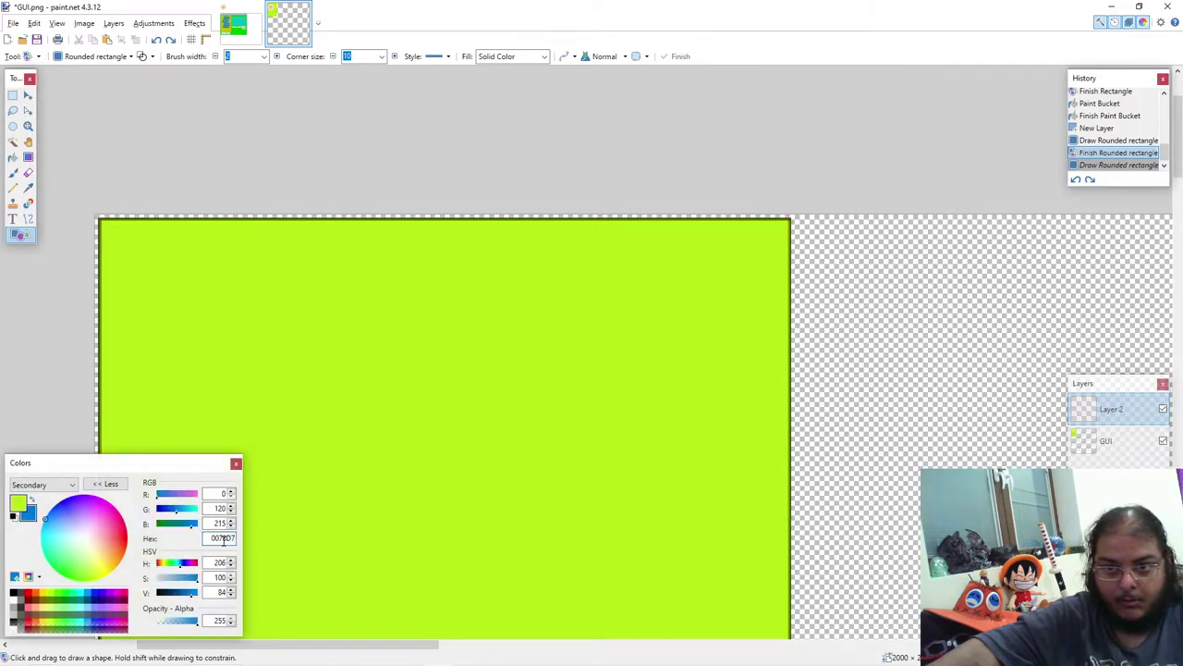
# Step: Set the primary colour to 0078D7 and darken it to a value of 29, giving 002949
pyautogui.click(16, 505)
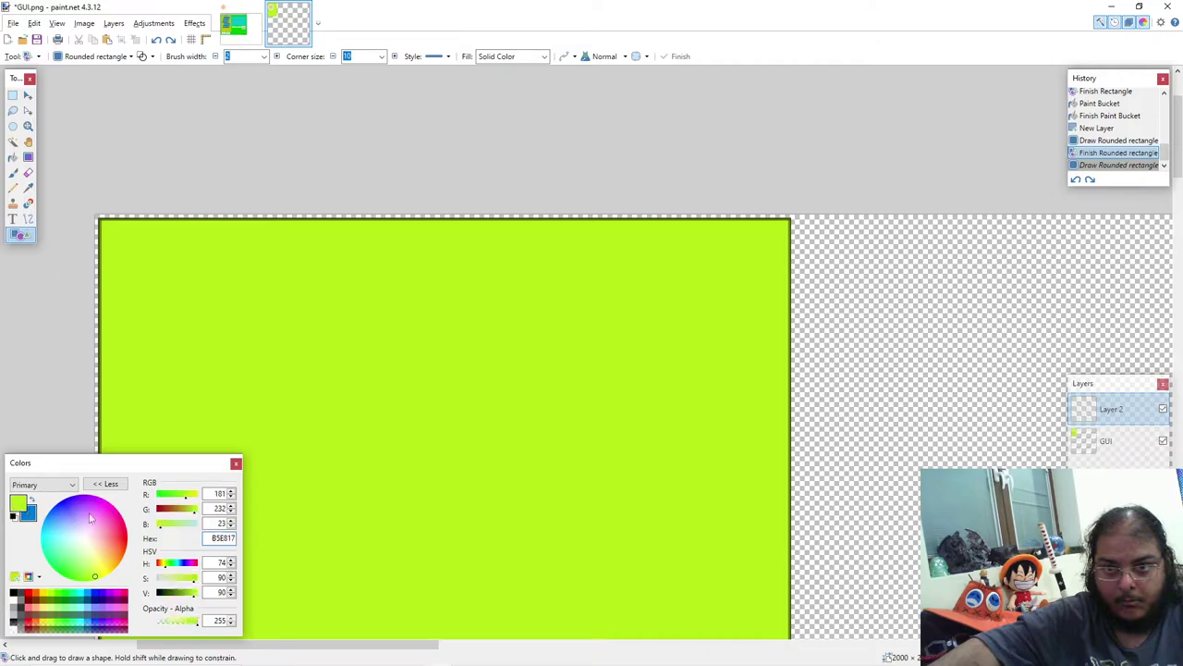
pyautogui.doubleClick(231, 538)
pyautogui.hotkey('ctrl', 'v')
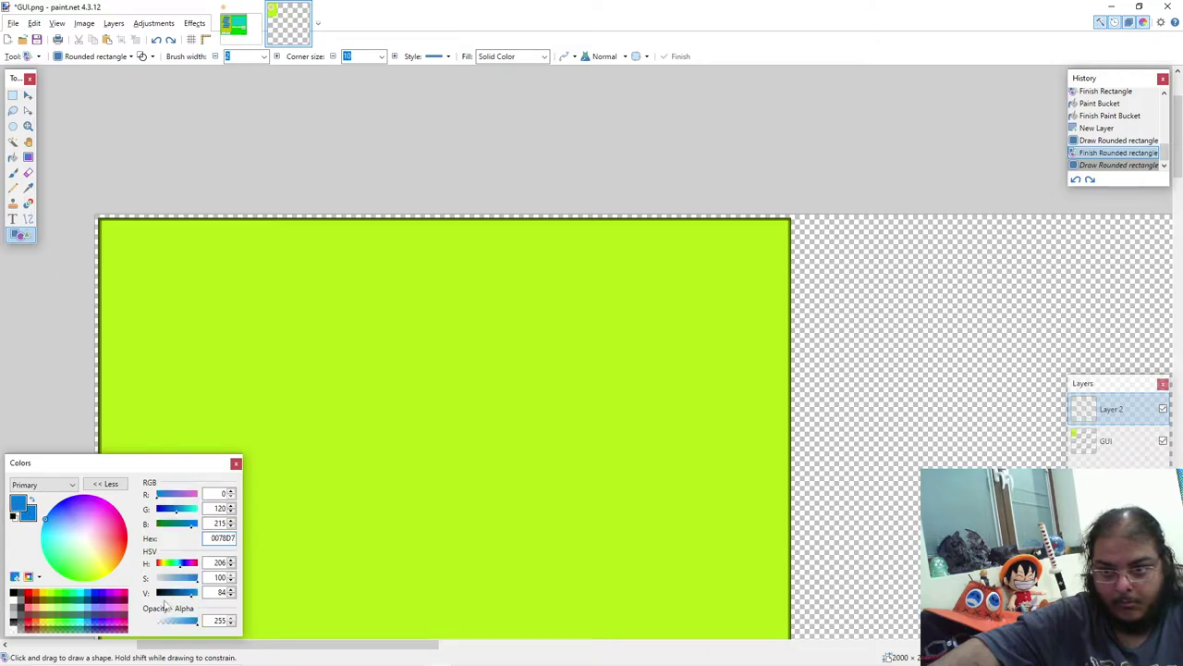
pyautogui.moveTo(195, 596); pyautogui.dragTo(169, 599)
pyautogui.click(294, 345)
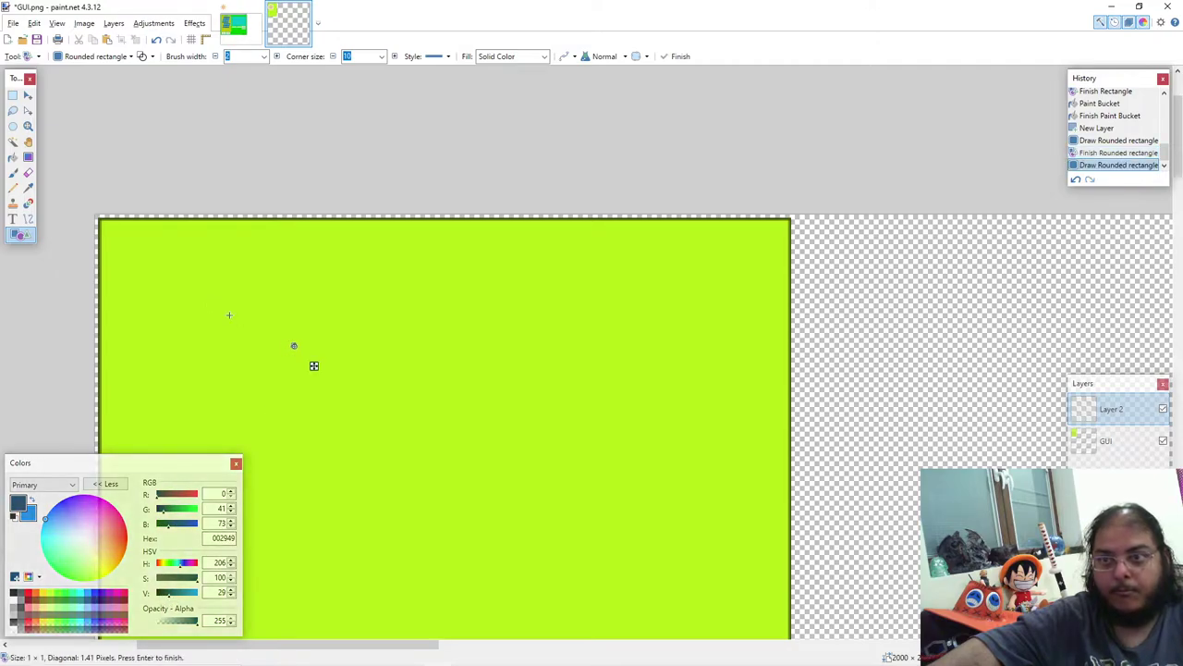
pyautogui.moveTo(259, 304); pyautogui.dragTo(281, 314)
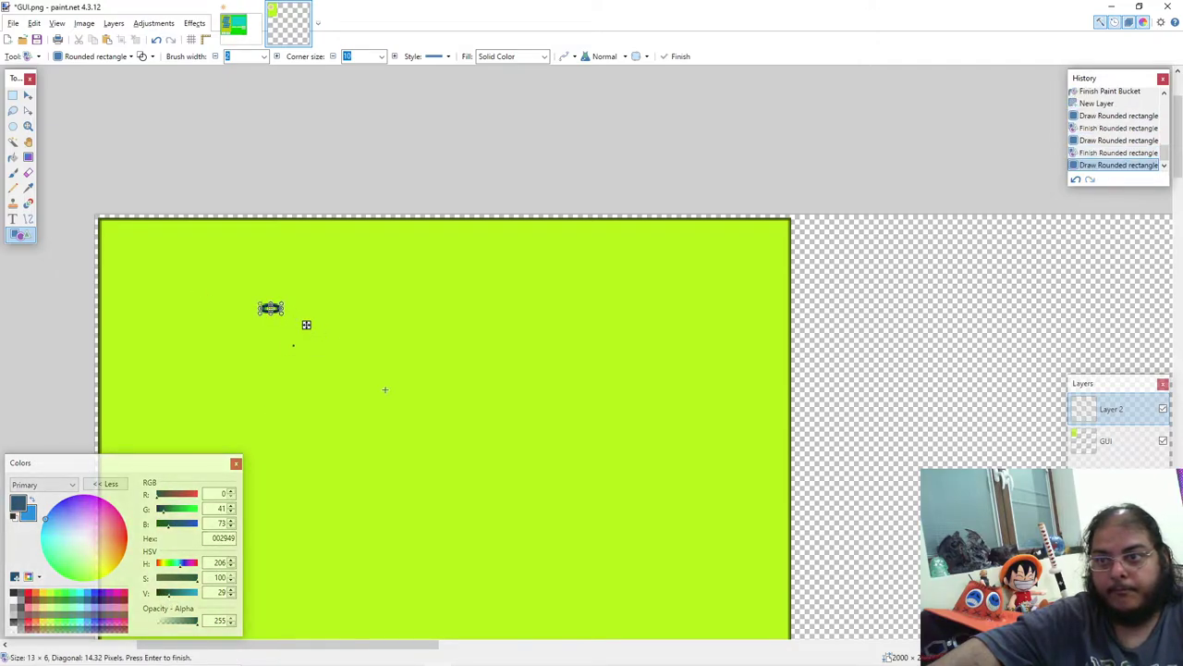
pyautogui.hotkey('ctrl', 'z')
pyautogui.hotkey('ctrl', 'z')
pyautogui.hotkey('ctrl', 'z')
# Step: Draw a rounded rectangle about 321 × 78 px near the top of the green panel, filled blue with a dark outline
pyautogui.moveTo(143, 266); pyautogui.dragTo(667, 388)
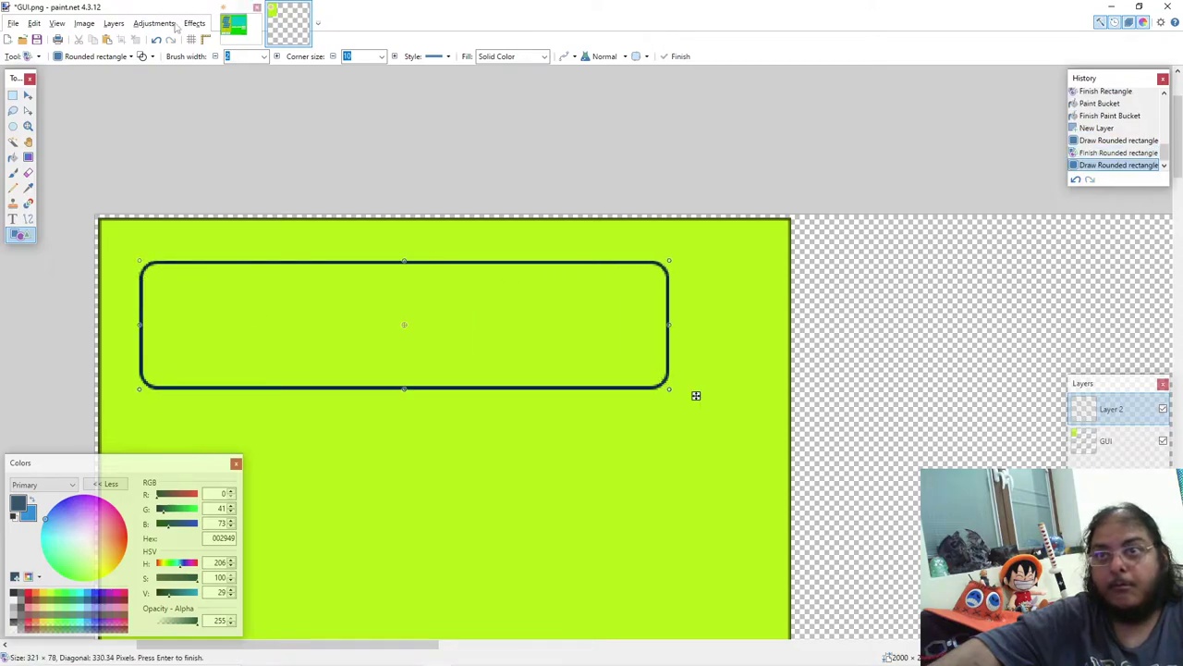
pyautogui.click(143, 56)
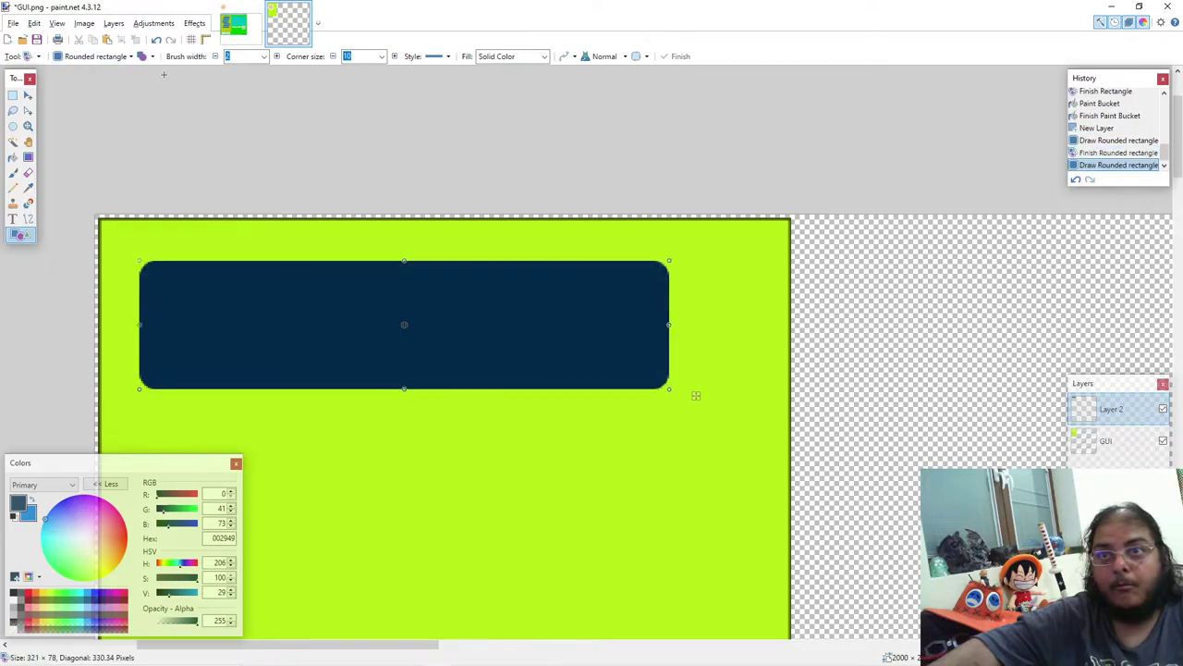
pyautogui.click(153, 57)
pyautogui.click(173, 107)
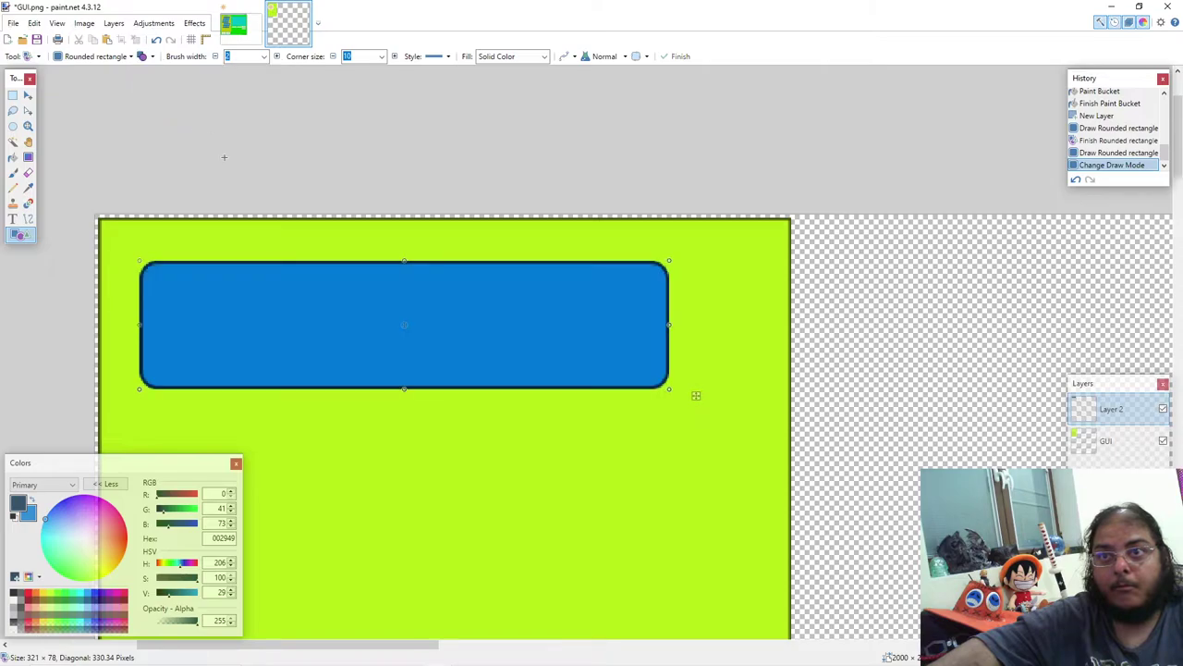
# Step: Align the blue rounded rectangle with the panel's left edge, try a 417 px width, and shorten it to roughly seven-tenths of the panel
pyautogui.moveTo(265, 320); pyautogui.dragTo(224, 322)
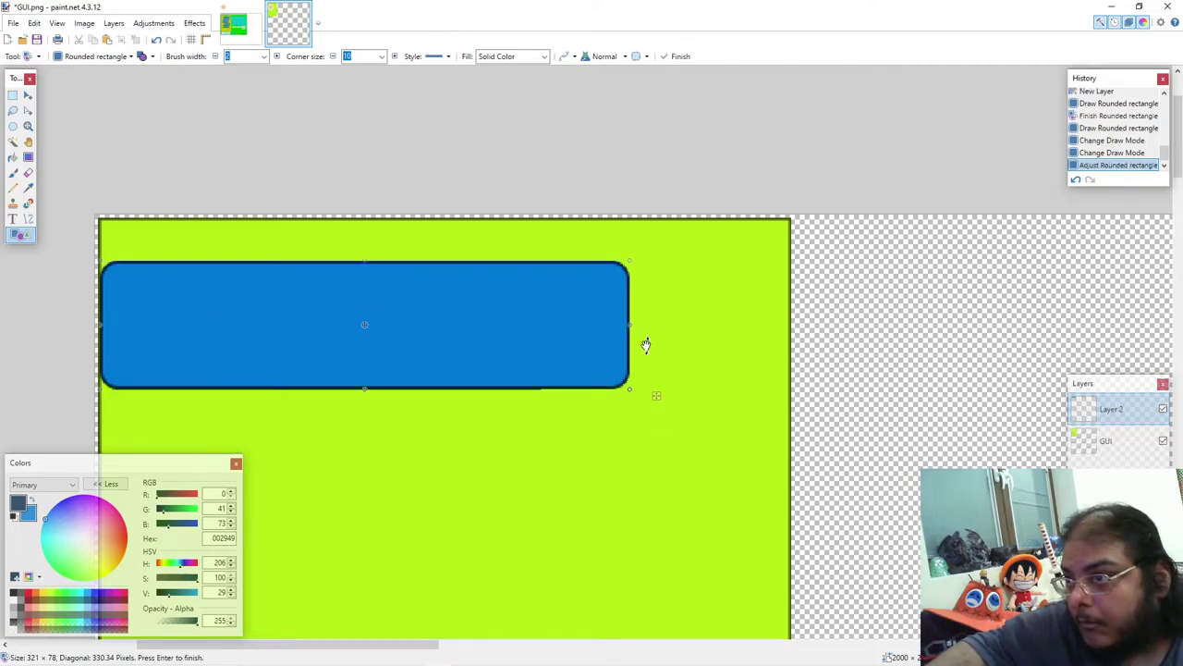
pyautogui.moveTo(628, 324); pyautogui.dragTo(789, 326)
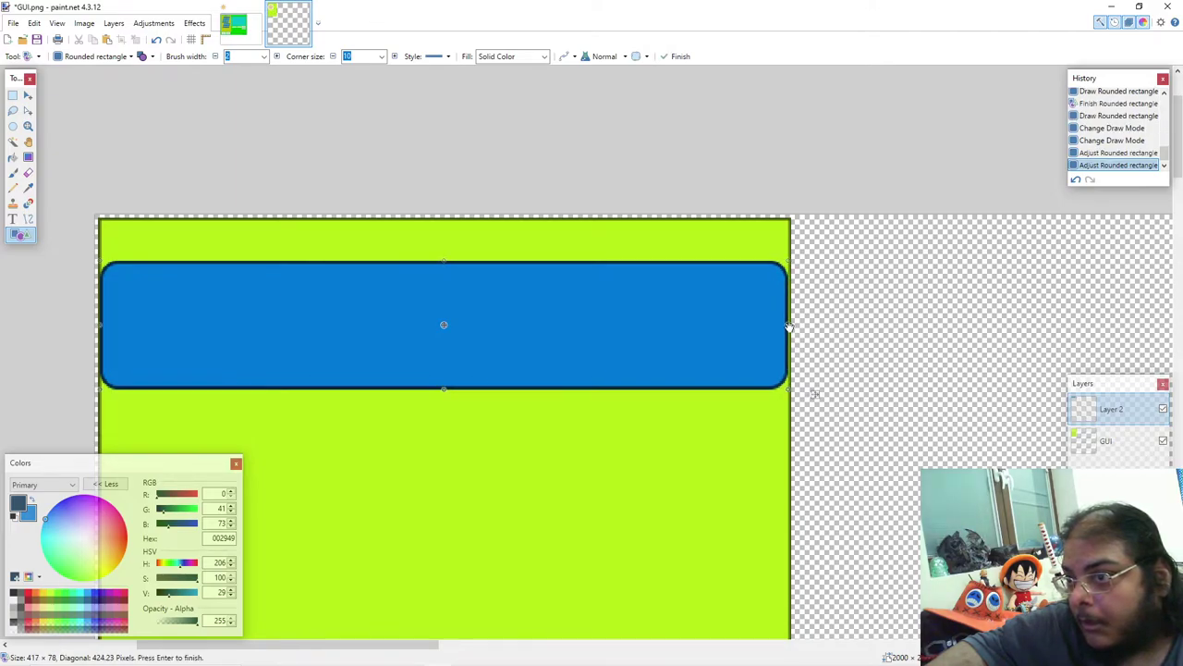
pyautogui.press('Return')
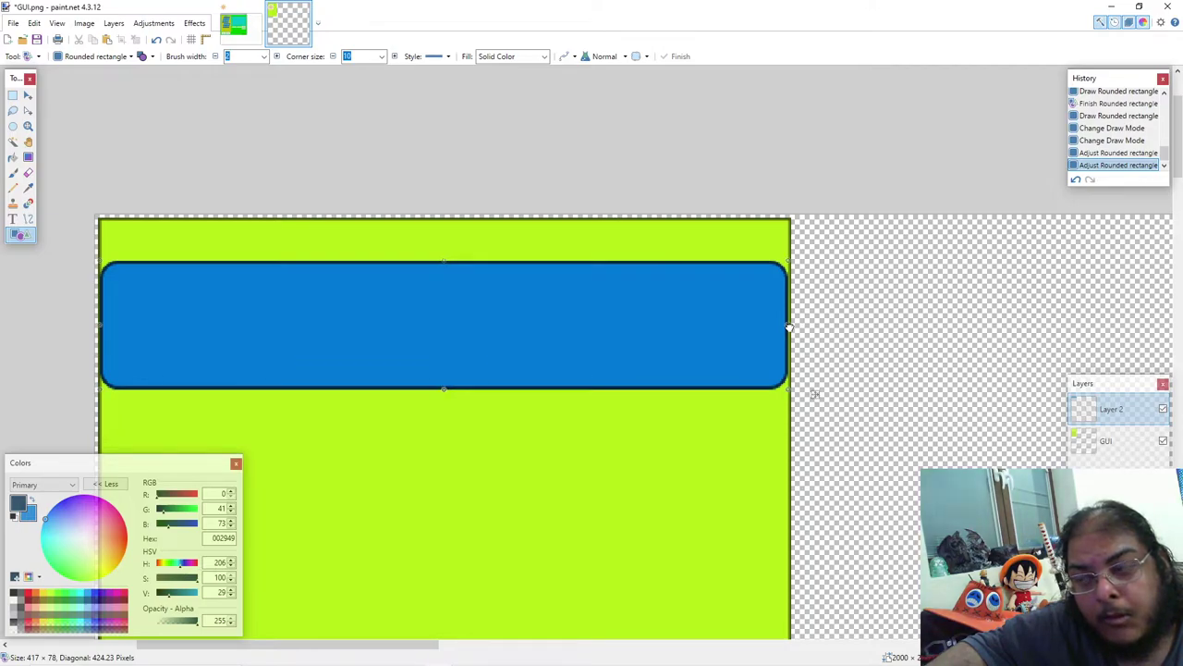
pyautogui.moveTo(789, 327); pyautogui.dragTo(596, 319)
# Step: Switch to the untitled mock-up image and make a 131 × 27 px rectangular selection around the معلومات button
pyautogui.moveTo(457, 656)
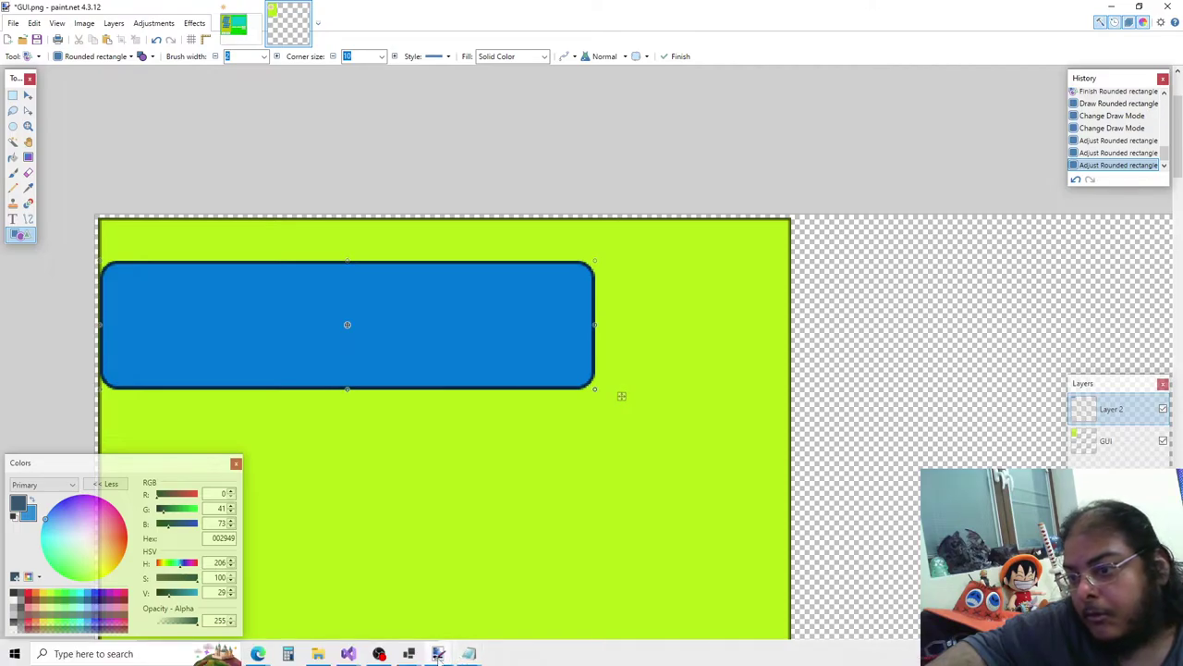
pyautogui.hotkey('ctrl', 'Tab')
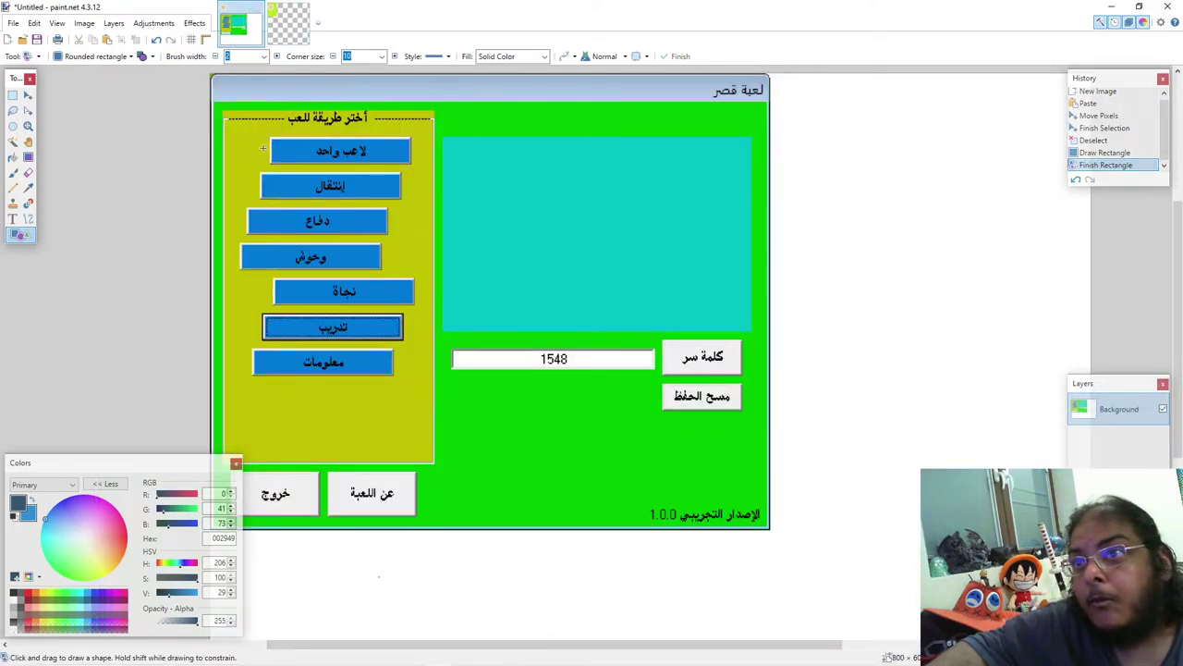
pyautogui.moveTo(435, 136); pyautogui.dragTo(413, 156)
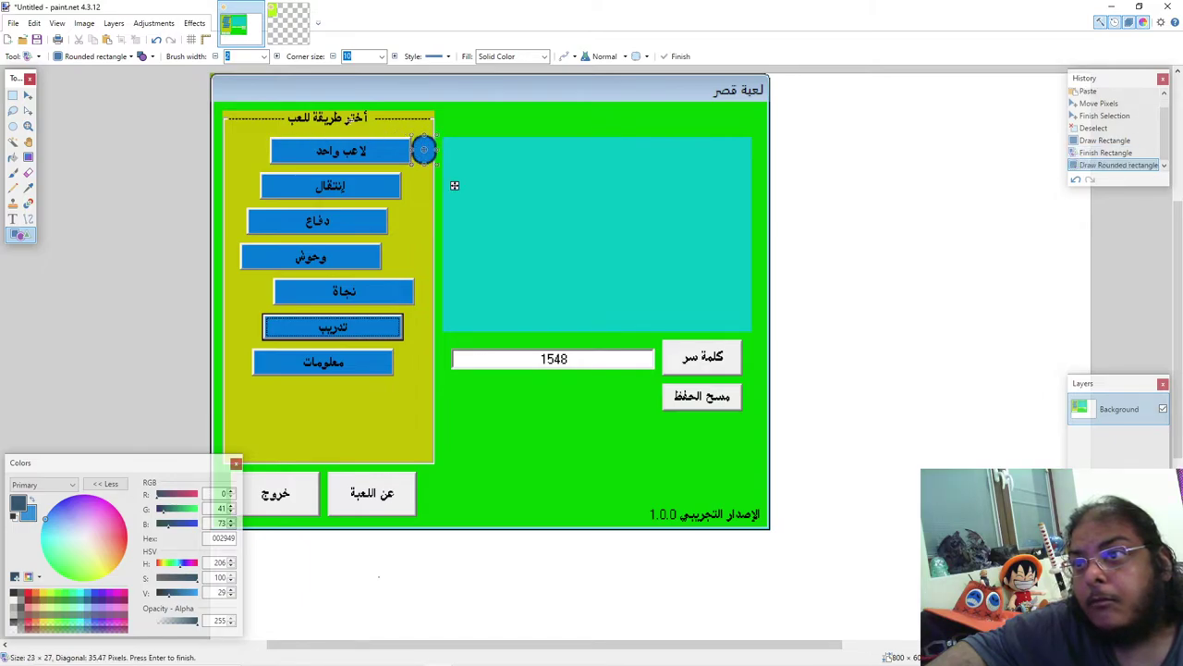
pyautogui.hotkey('ctrl', 'z')
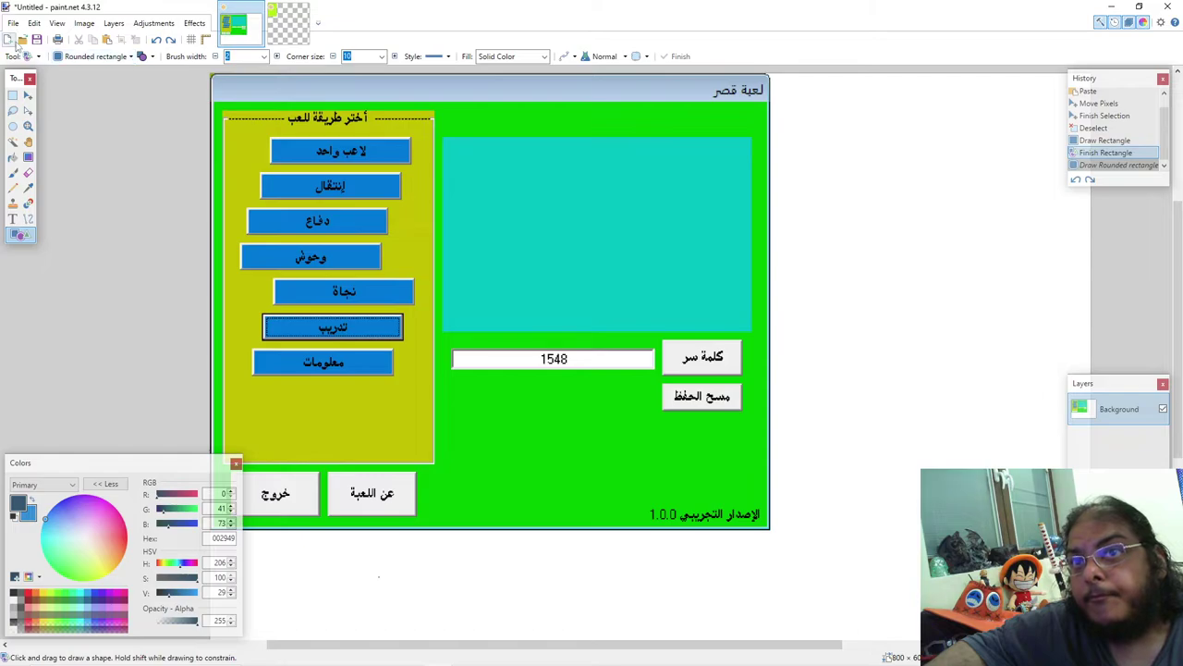
pyautogui.click(13, 95)
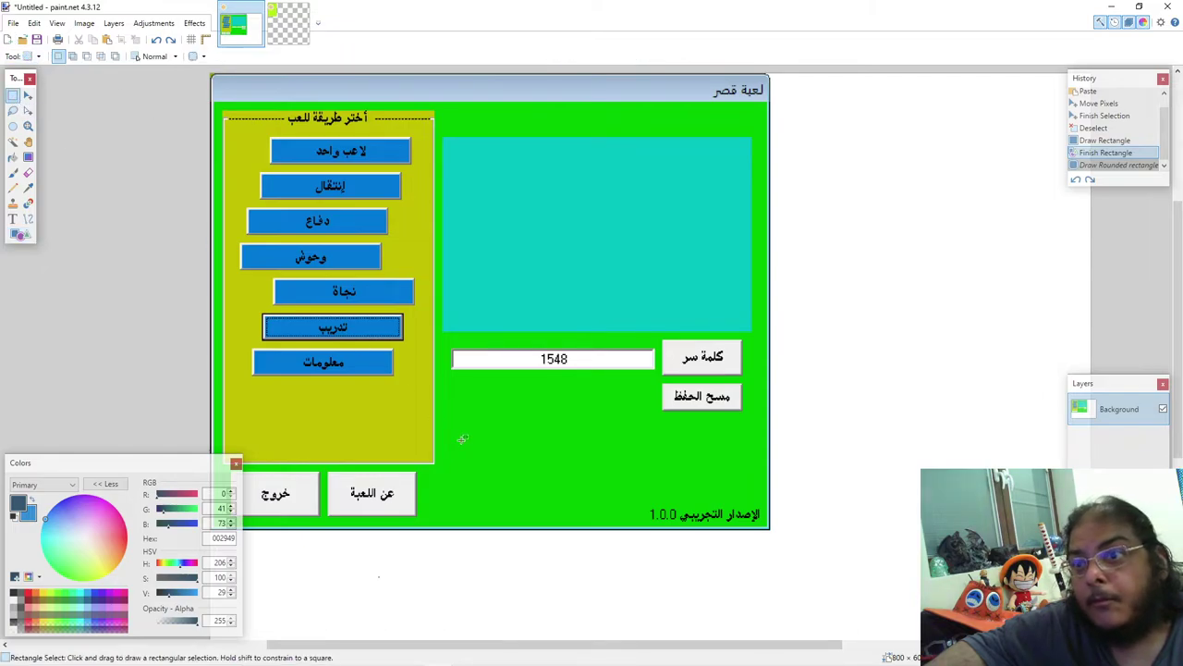
pyautogui.moveTo(394, 375); pyautogui.dragTo(251, 348)
pyautogui.hotkey('ctrl', 'z')
pyautogui.hotkey('ctrl', 'z')
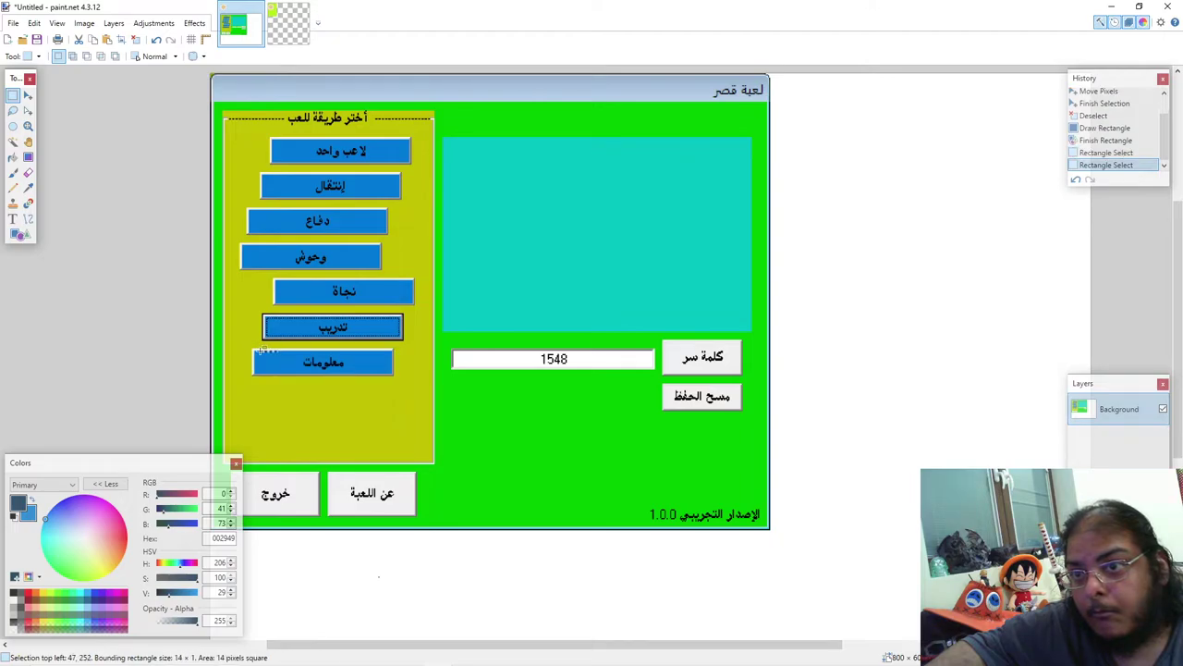
pyautogui.hotkey('ctrl', 'y')
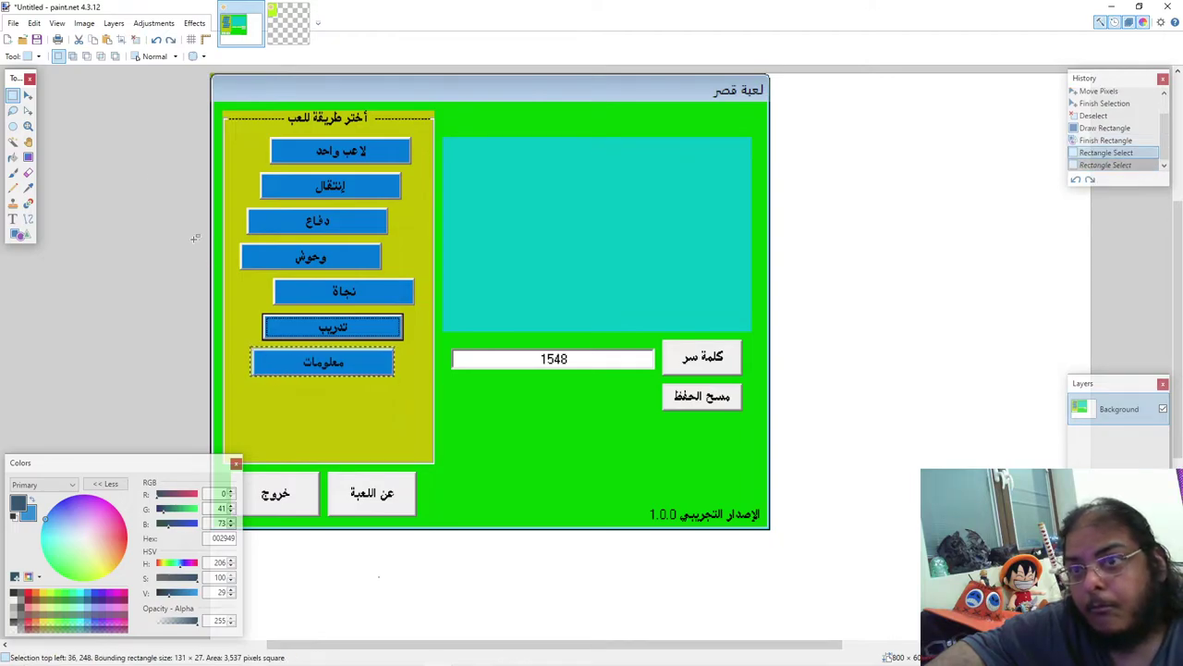
# Step: Move the selected معلومات button against the left edge of the yellow panel and finish the selection
pyautogui.click(27, 95)
pyautogui.moveTo(278, 362); pyautogui.dragTo(258, 359)
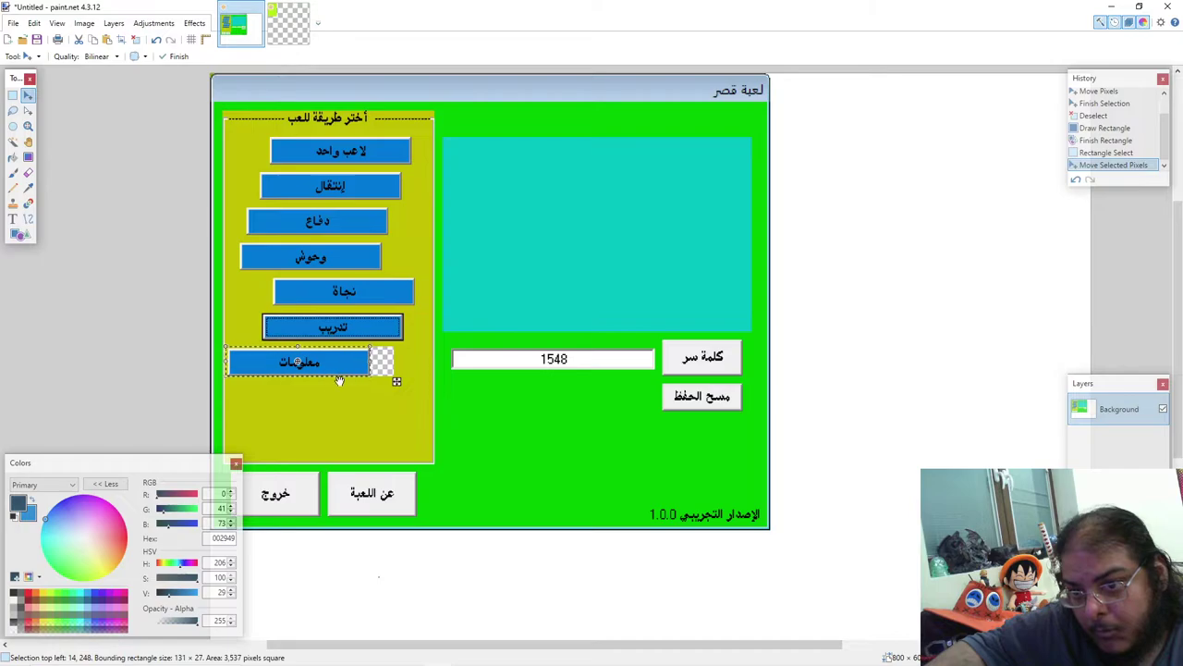
pyautogui.moveTo(340, 380); pyautogui.dragTo(396, 377)
pyautogui.click(229, 407)
# Step: Measure the yellow panel's width with a selection strip below the معلومات button, extended to 192 × 27 px
pyautogui.click(13, 95)
pyautogui.moveTo(229, 392); pyautogui.dragTo(432, 422)
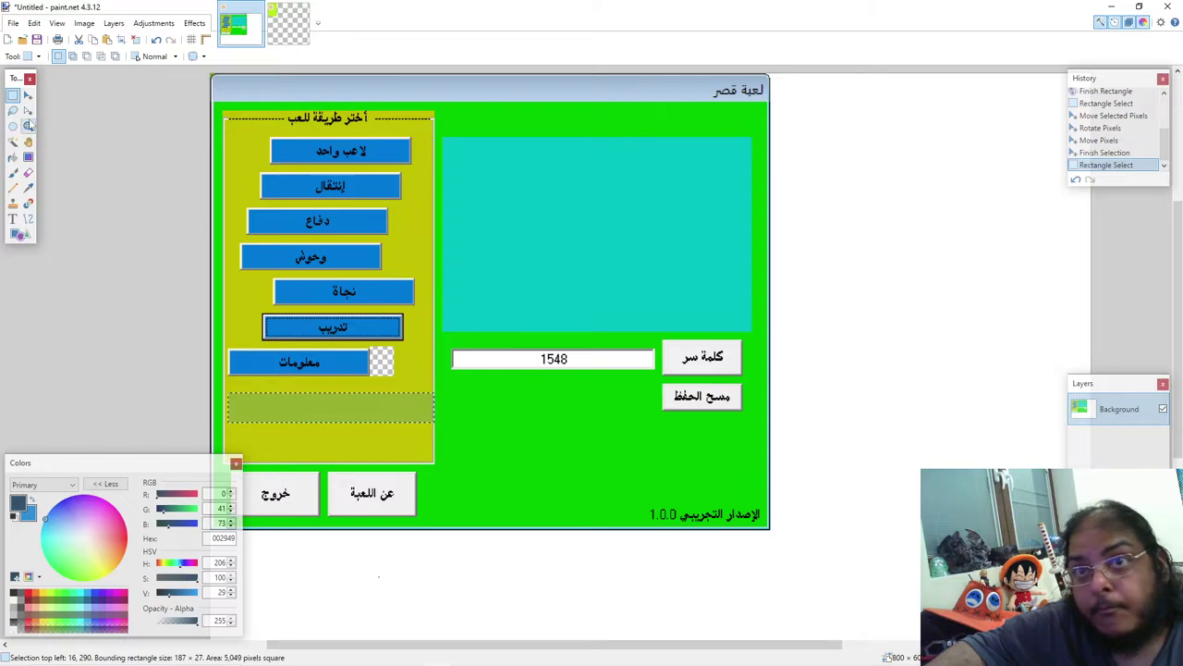
pyautogui.click(27, 110)
pyautogui.moveTo(233, 406); pyautogui.dragTo(221, 408)
# Step: Open Calculator and divide the panel width 190 by the button width 130
pyautogui.moveTo(294, 658)
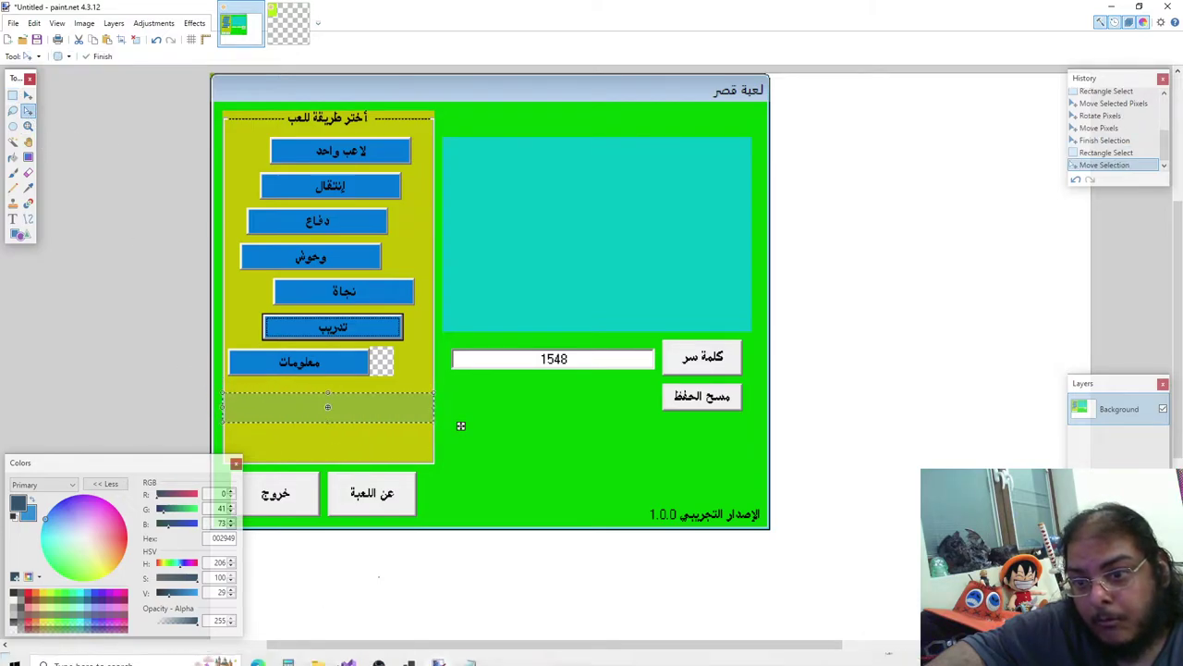
pyautogui.click(287, 654)
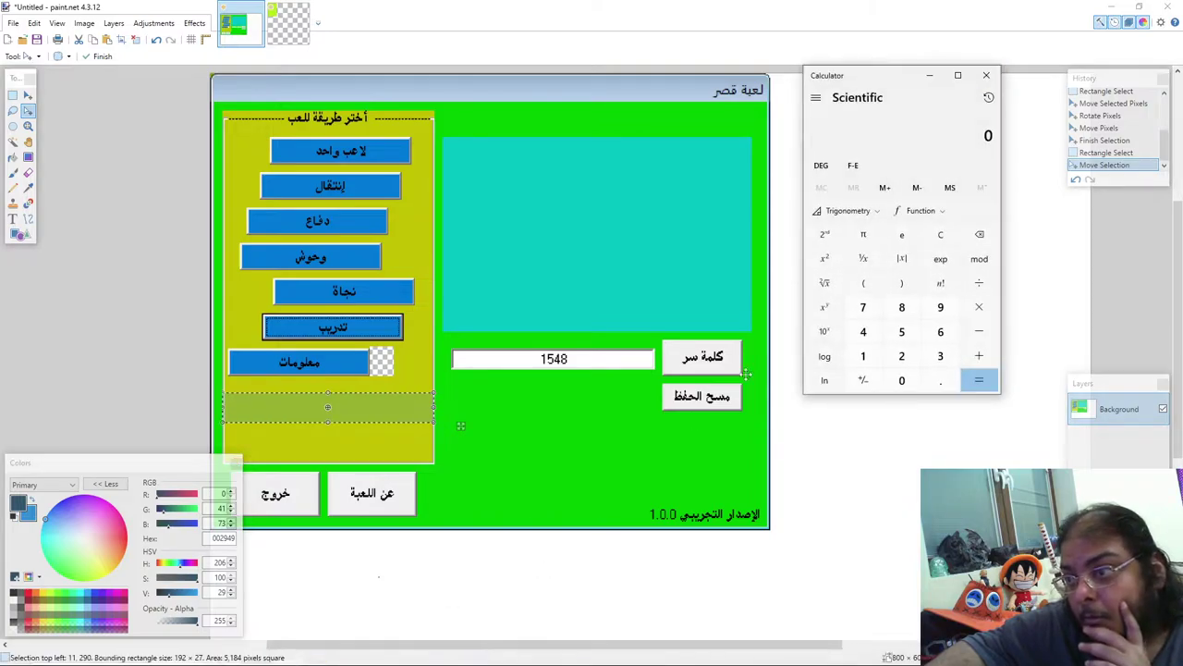
pyautogui.click(864, 356)
pyautogui.click(941, 308)
pyautogui.click(902, 356)
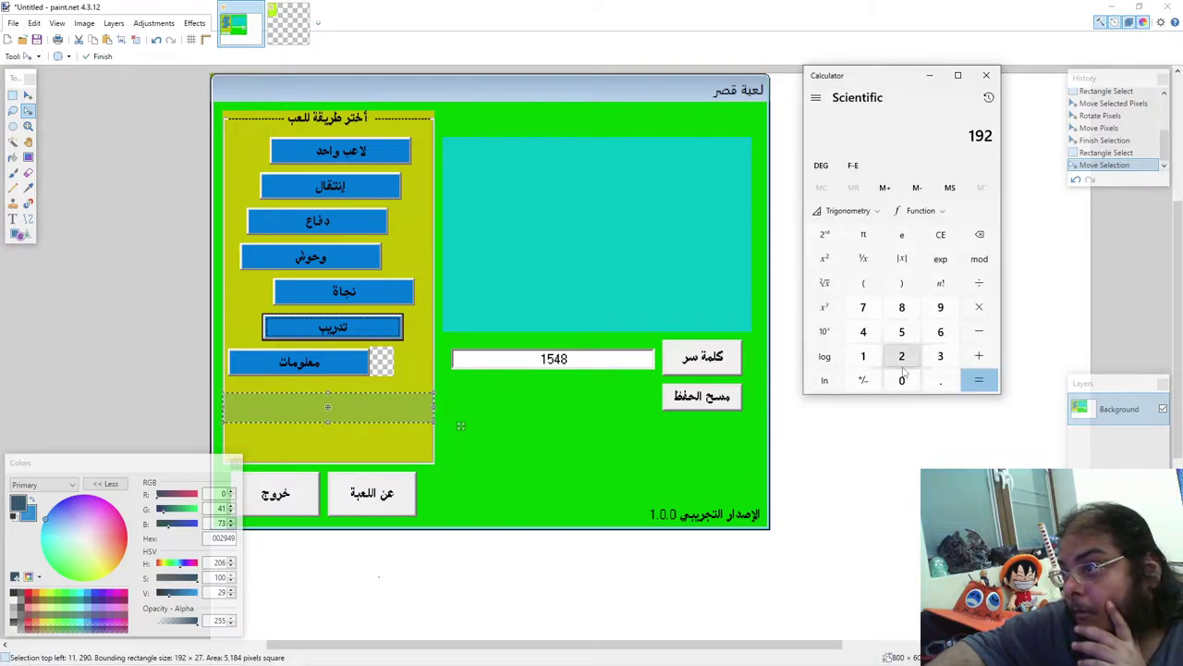
pyautogui.click(940, 234)
pyautogui.click(863, 356)
pyautogui.click(940, 307)
pyautogui.click(901, 380)
pyautogui.click(979, 331)
pyautogui.click(864, 356)
pyautogui.click(940, 356)
pyautogui.click(906, 380)
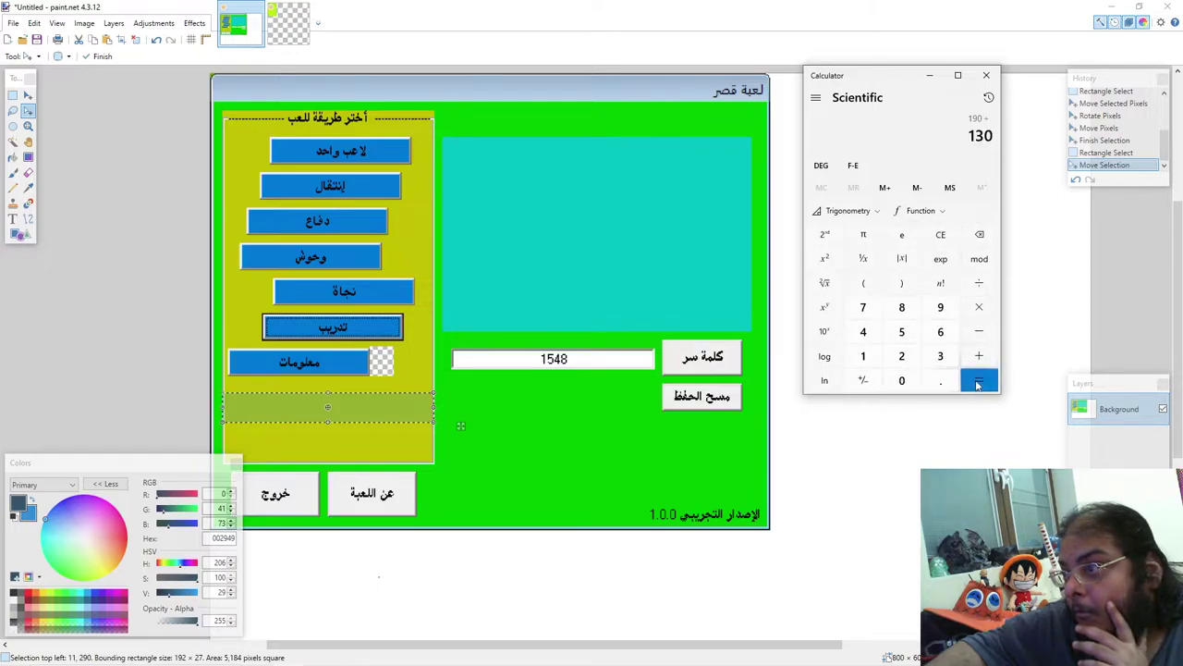
pyautogui.click(977, 382)
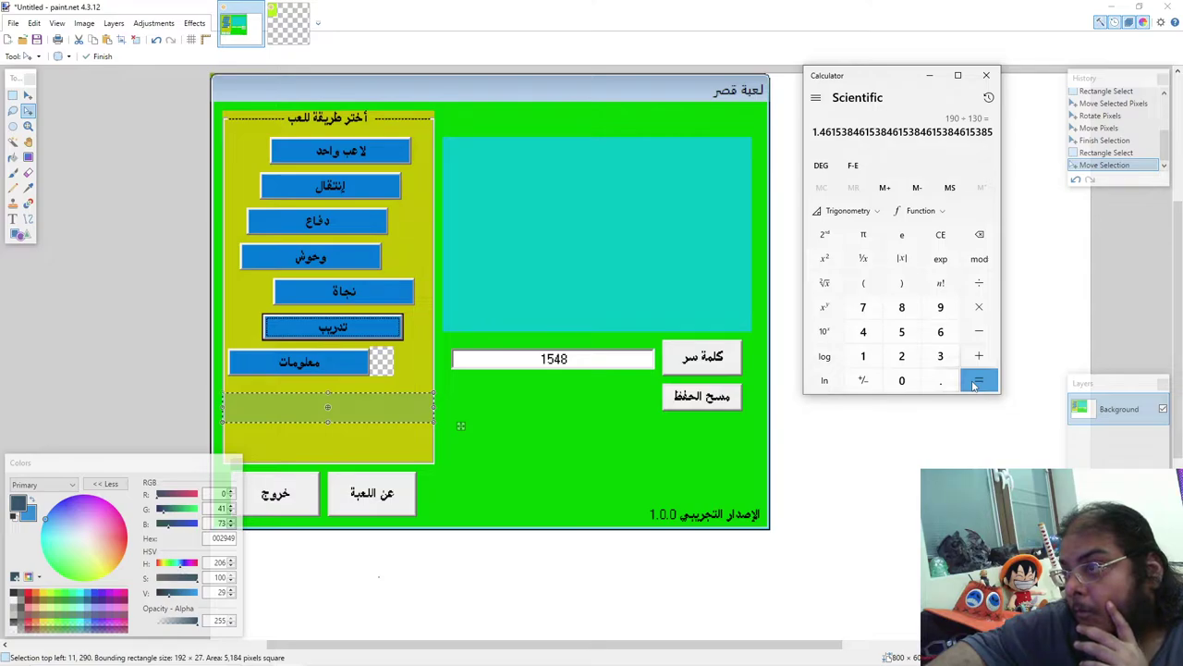
# Step: Divide the 420 px panel width by 1.4 to work out the proportional button width
pyautogui.click(938, 235)
pyautogui.click(863, 331)
pyautogui.click(901, 356)
pyautogui.click(901, 380)
pyautogui.click(979, 283)
pyautogui.click(862, 356)
pyautogui.click(940, 380)
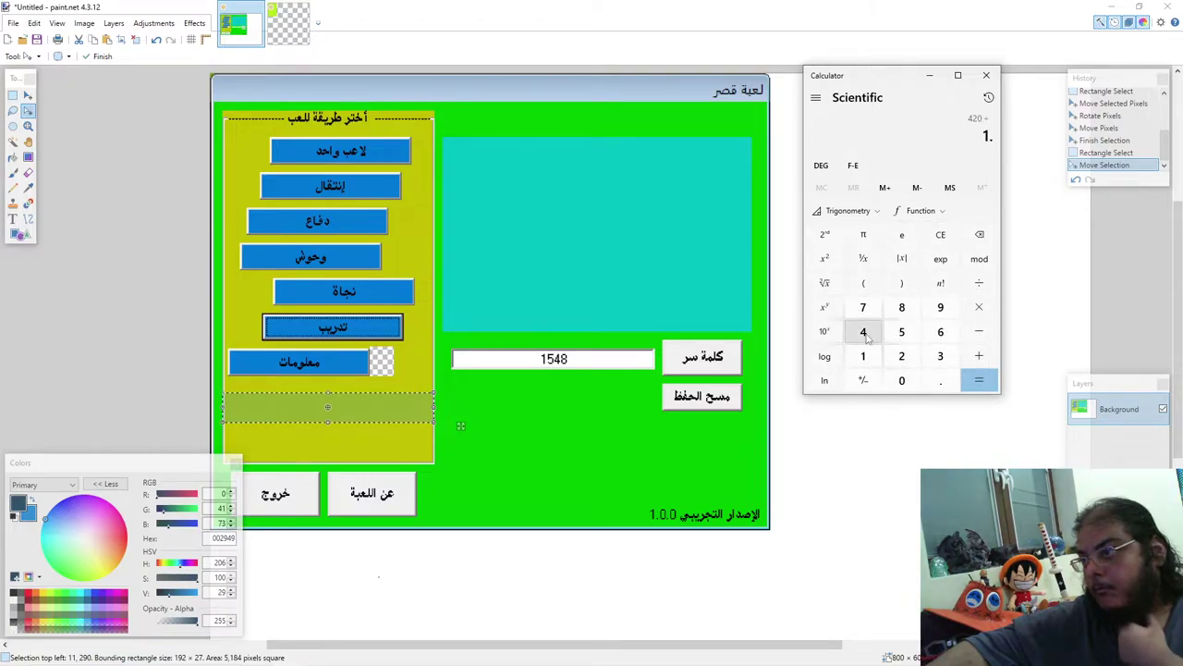
pyautogui.click(863, 331)
pyautogui.click(981, 381)
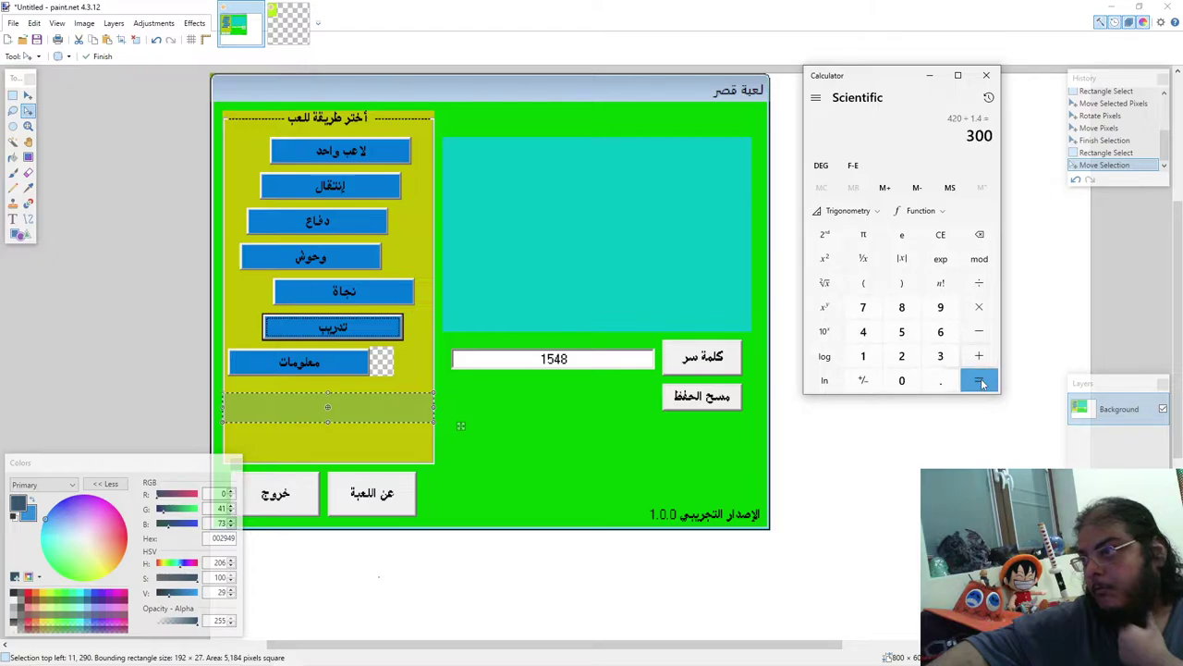
# Step: Switch to GUI.png, reopen the blue rounded rectangle for adjustment and move it just below the green panel, aligned with its left edge
pyautogui.click(293, 26)
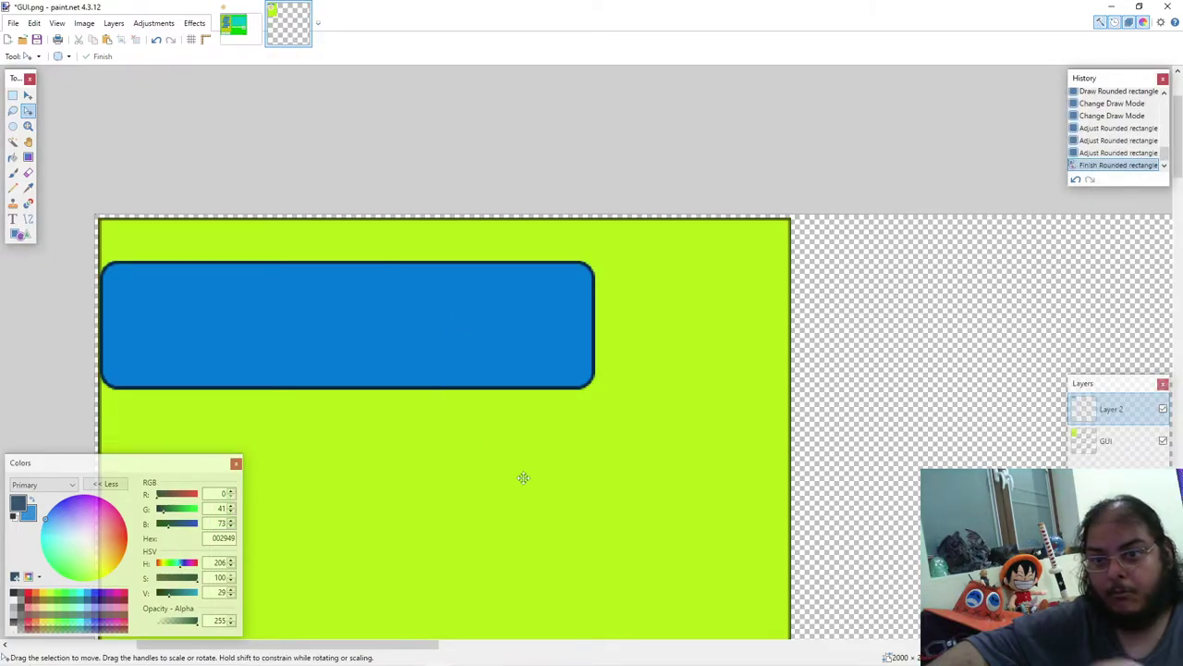
pyautogui.hotkey('alt', 'pagedown')
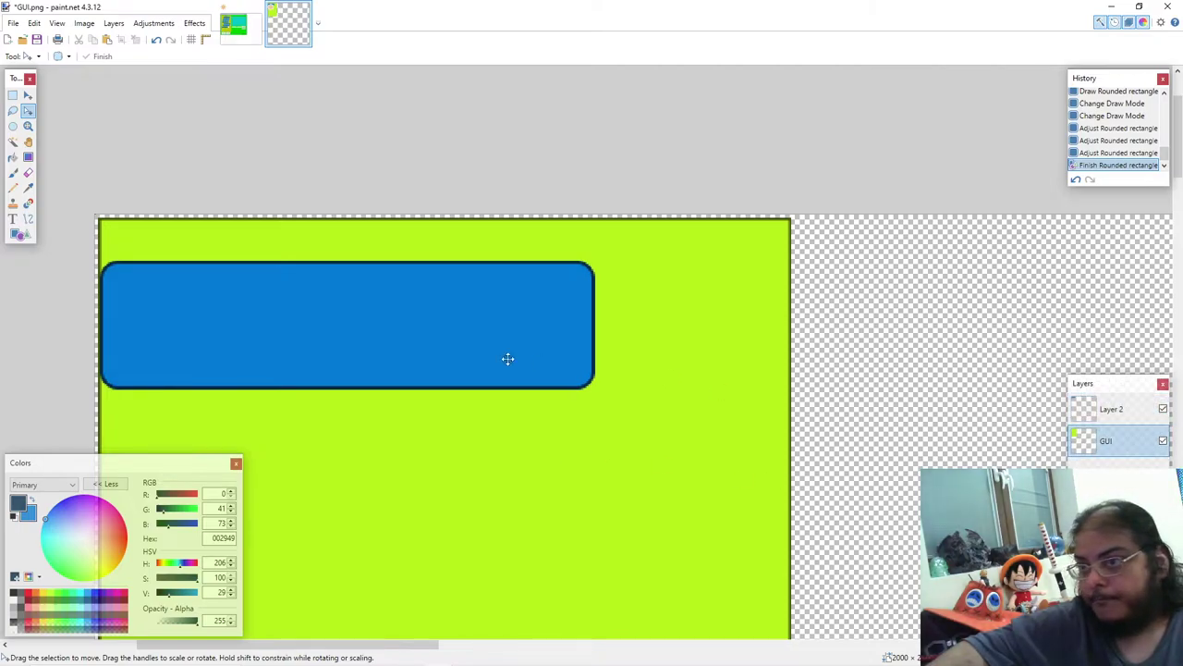
pyautogui.hotkey('ctrl', 'z')
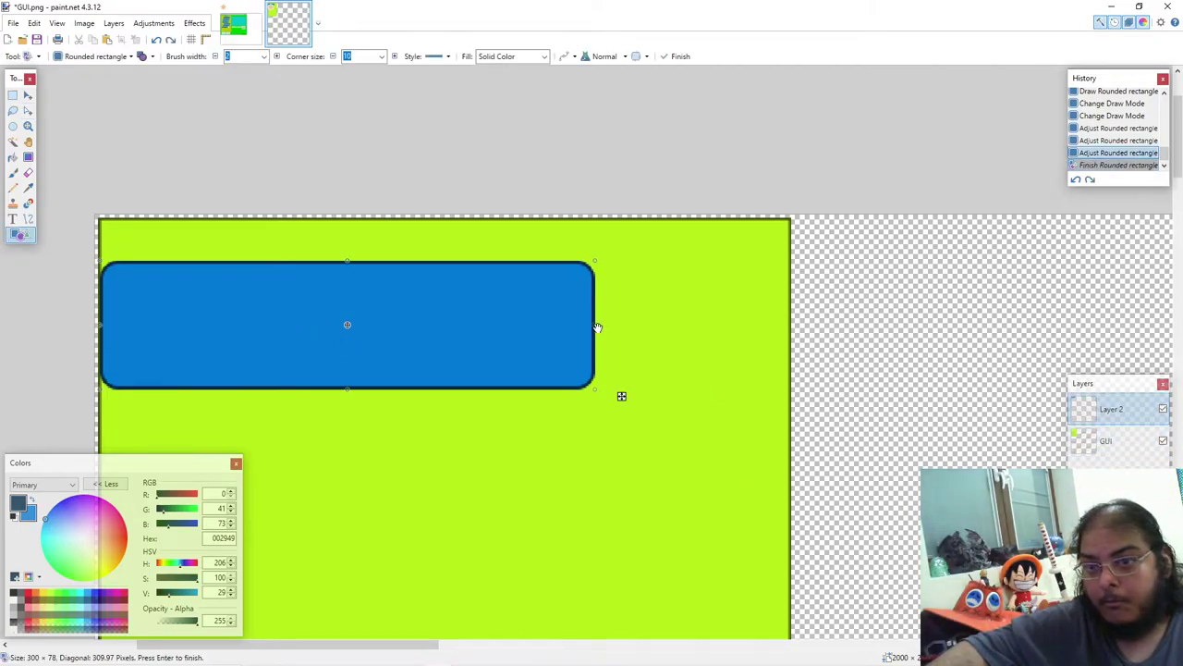
pyautogui.moveTo(597, 328)
pyautogui.mouseDown()
pyautogui.moveTo(564, 327)
pyautogui.moveTo(620, 332)
pyautogui.moveTo(599, 340)
pyautogui.mouseUp()
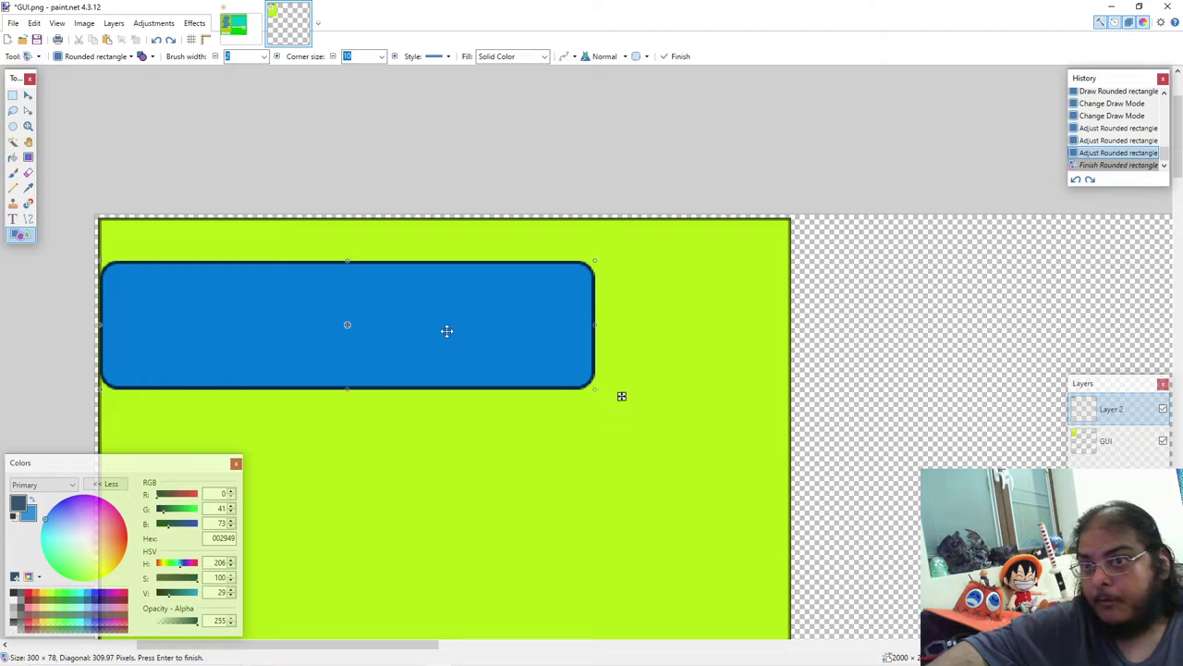
pyautogui.scroll(-2, 494, 328)
pyautogui.scroll(1, 388, 235)
pyautogui.moveTo(389, 235); pyautogui.dragTo(372, 201)
pyautogui.scroll(3, 148, 185)
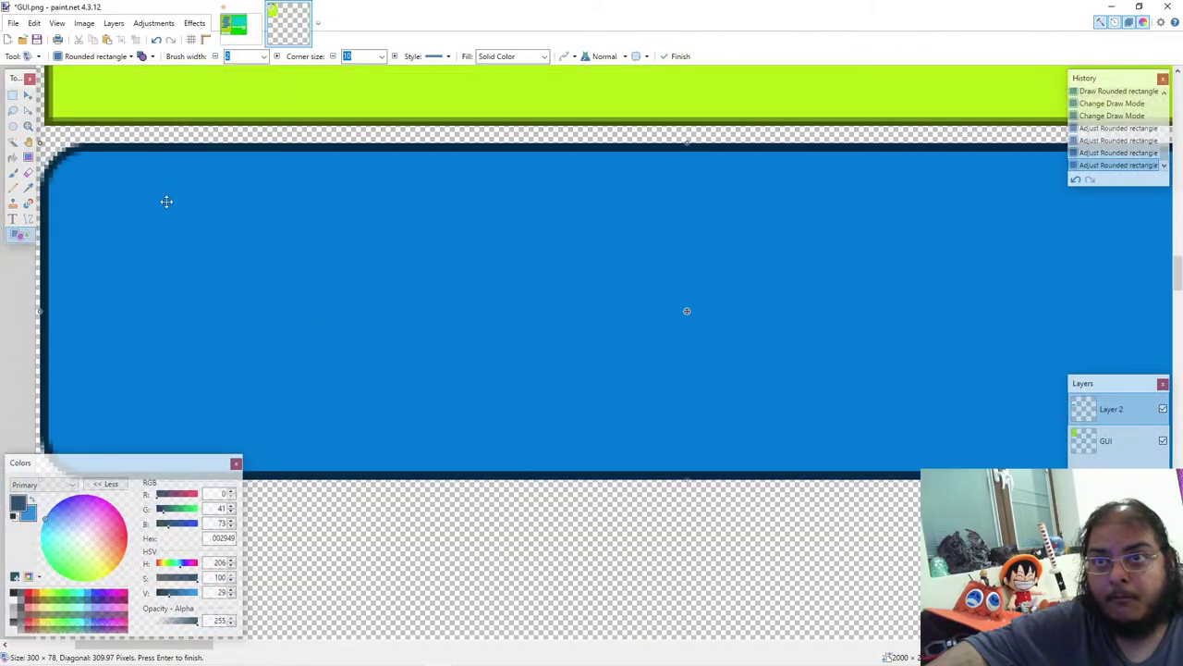
pyautogui.scroll(-2, 108, 219)
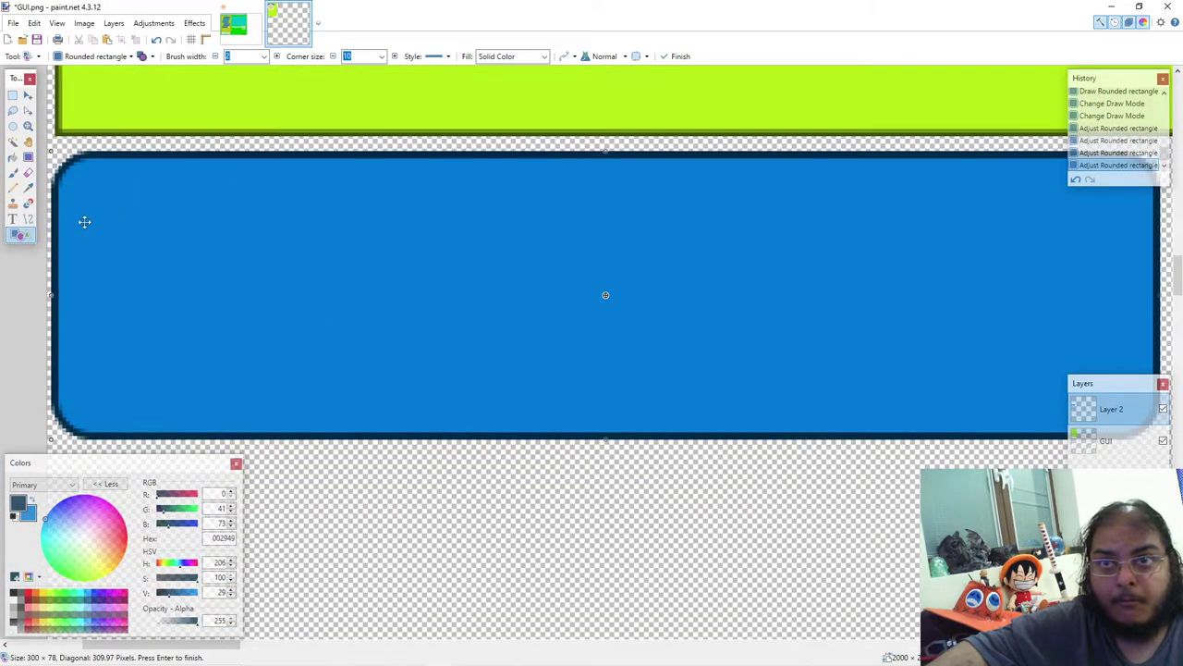
pyautogui.scroll(3, 108, 306)
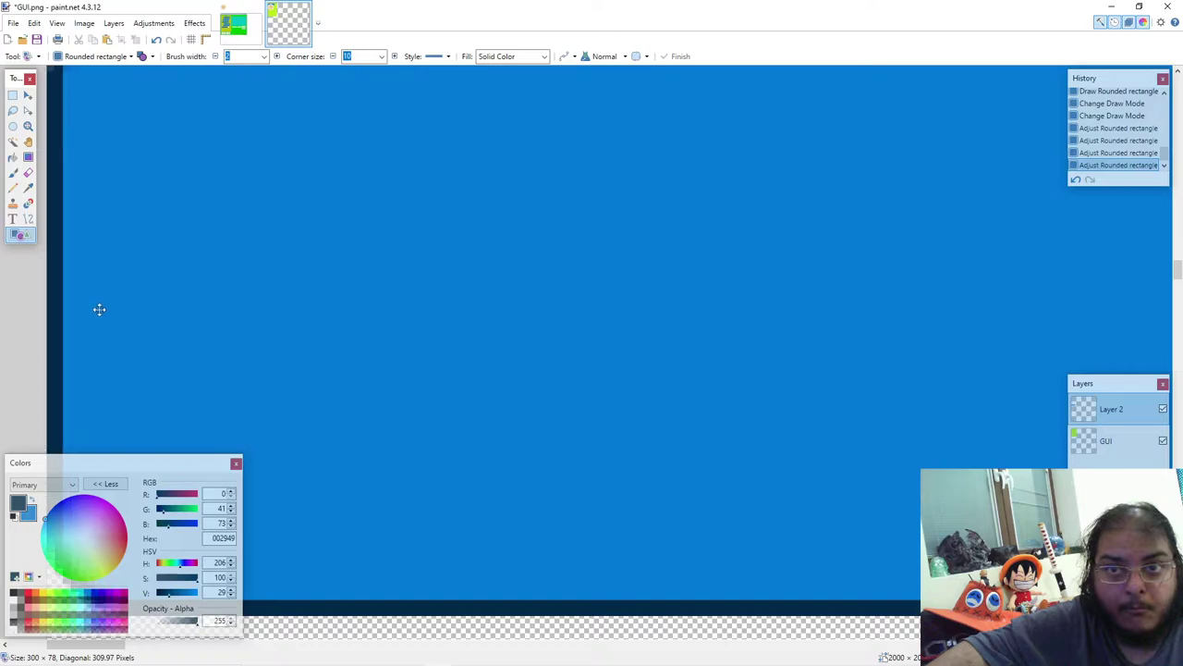
pyautogui.scroll(-3, 249, 280)
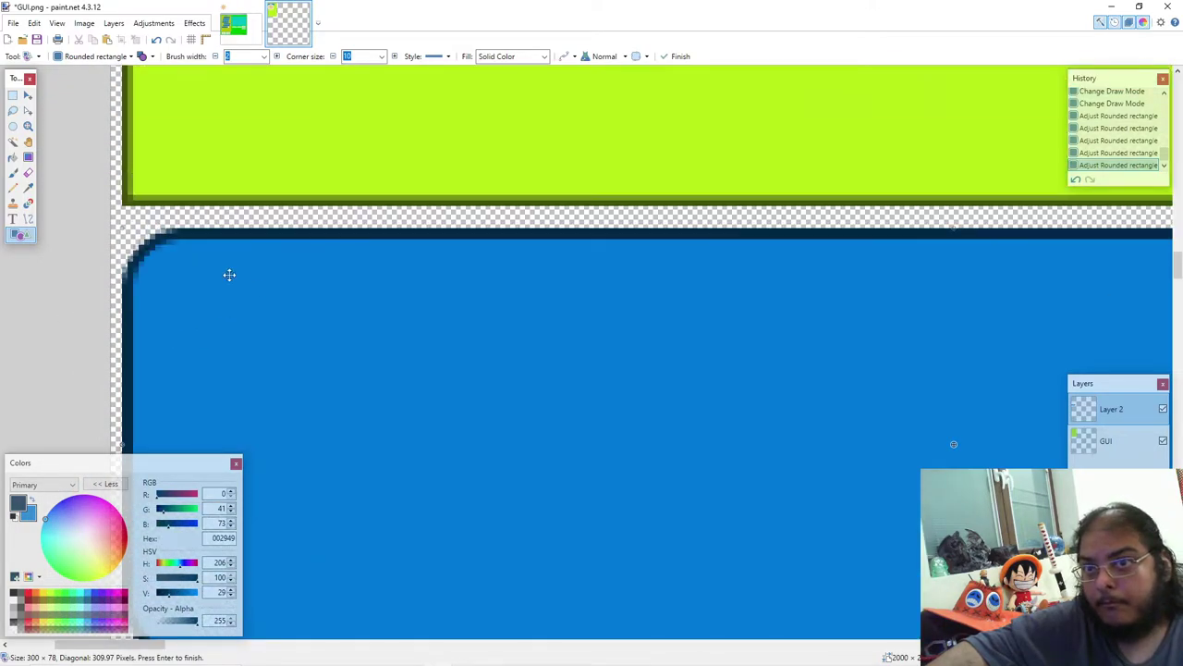
# Step: Mark the blue button's upper-left corner position with one Pencil pixel, then undo the mark
pyautogui.click(12, 187)
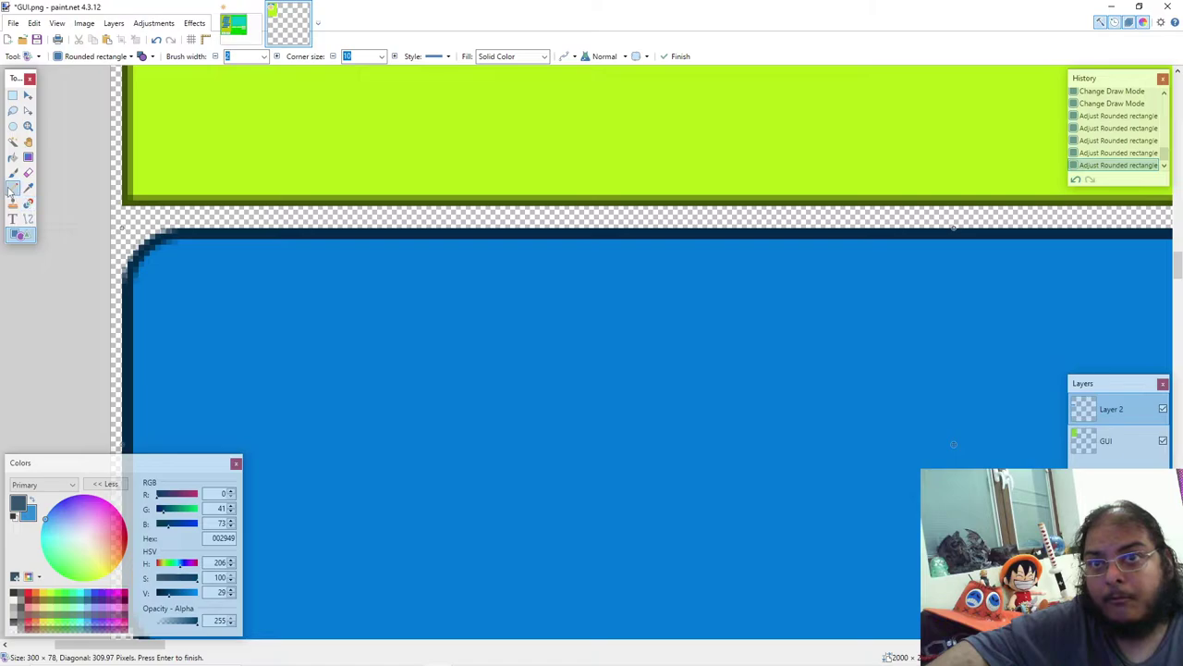
pyautogui.click(120, 223)
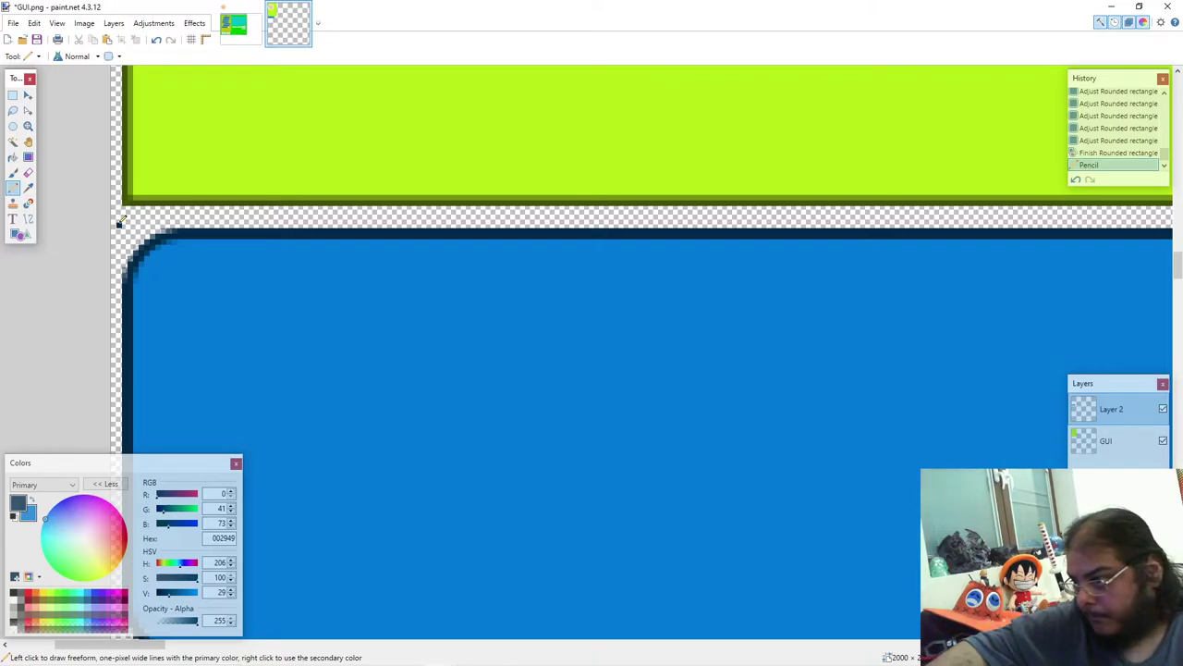
pyautogui.hotkey('ctrl', 'z')
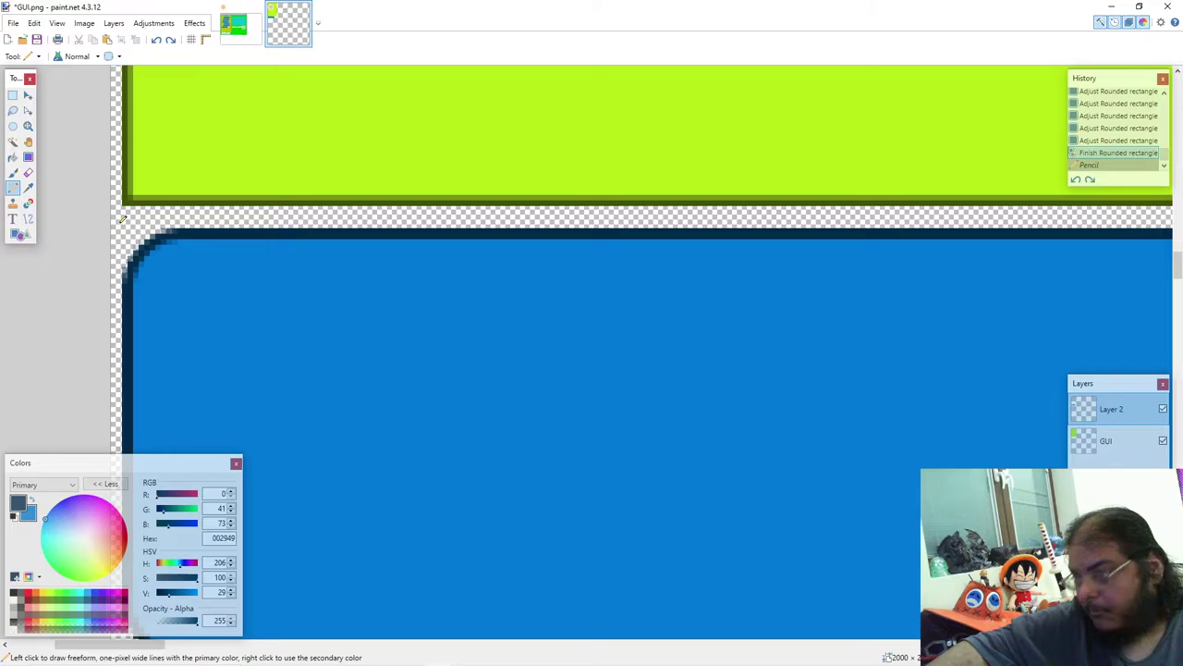
# Step: In the Notepad notes, start a Button1 line below the colour codes with the partial coordinates 1,6 and return to paint.net
pyautogui.moveTo(472, 652)
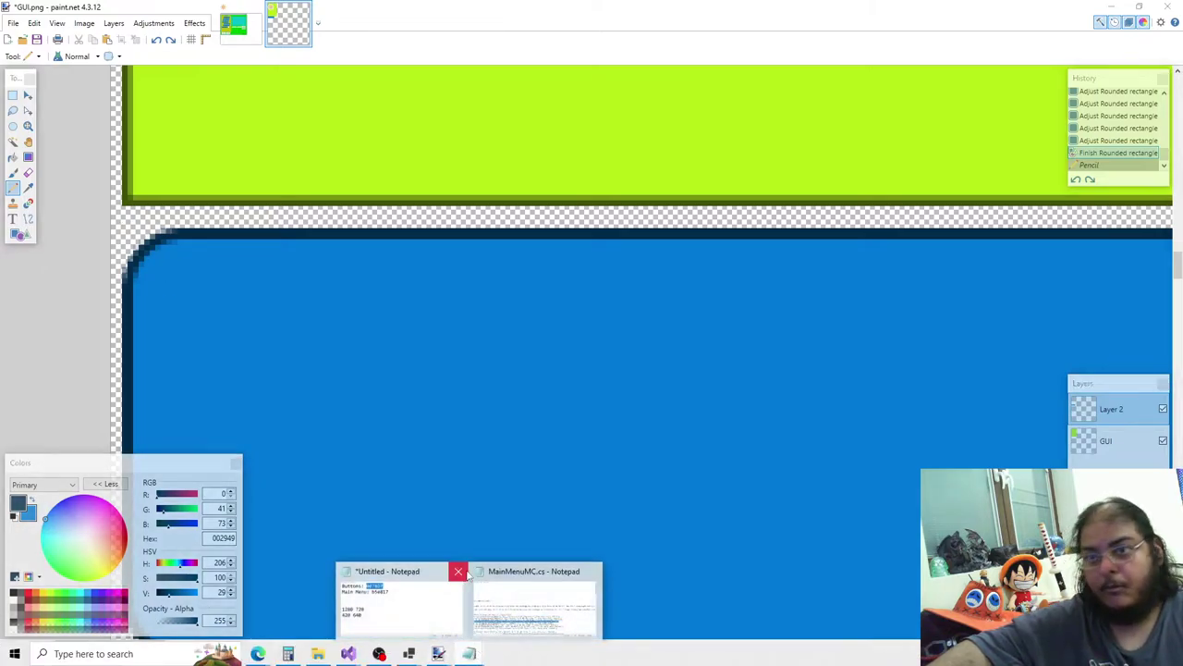
pyautogui.click(434, 592)
pyautogui.click(336, 299)
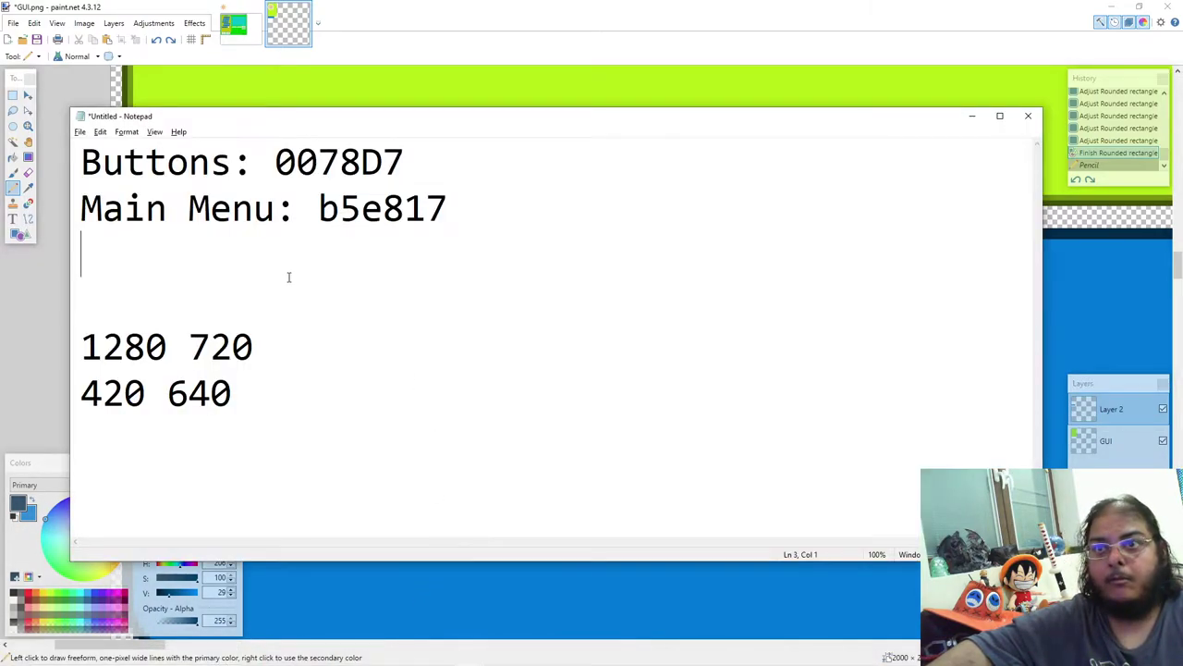
pyautogui.write('Butto')
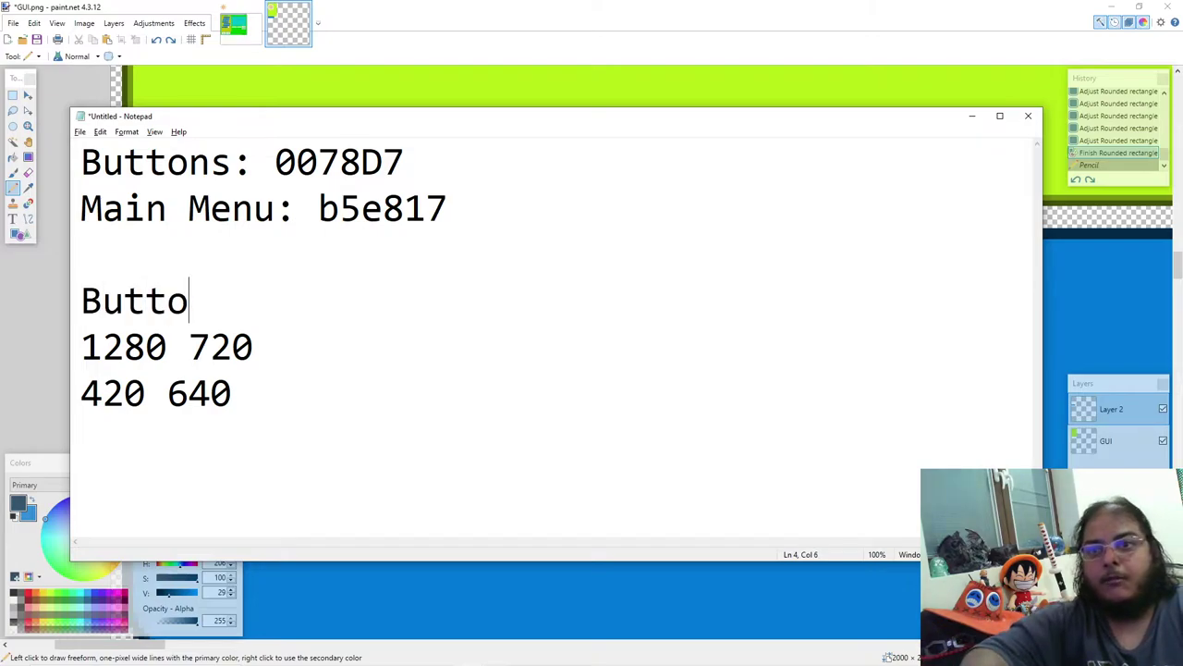
pyautogui.write('n1: 1,65')
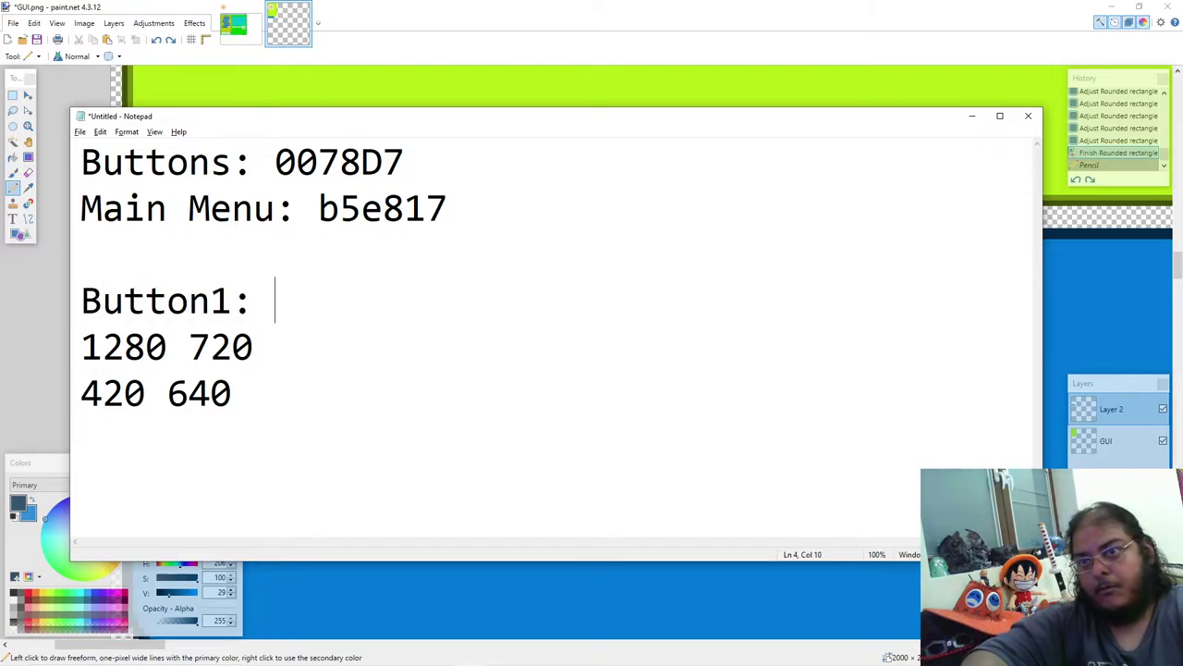
pyautogui.press('BackSpace')
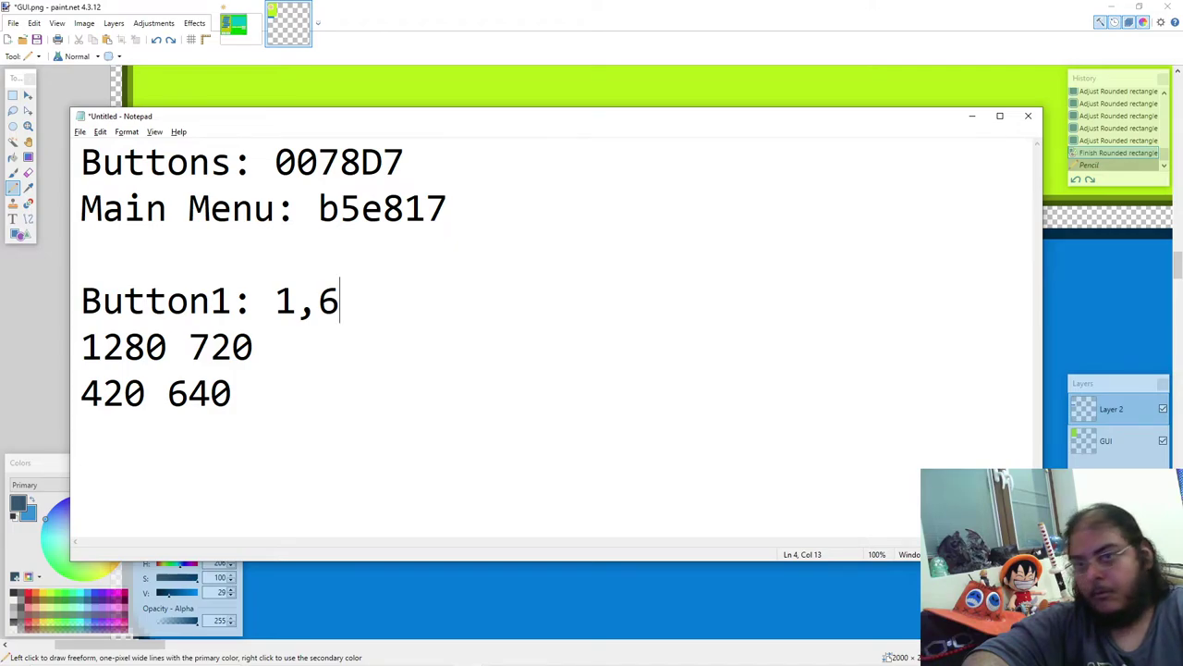
pyautogui.hotkey('alt', 'Tab')
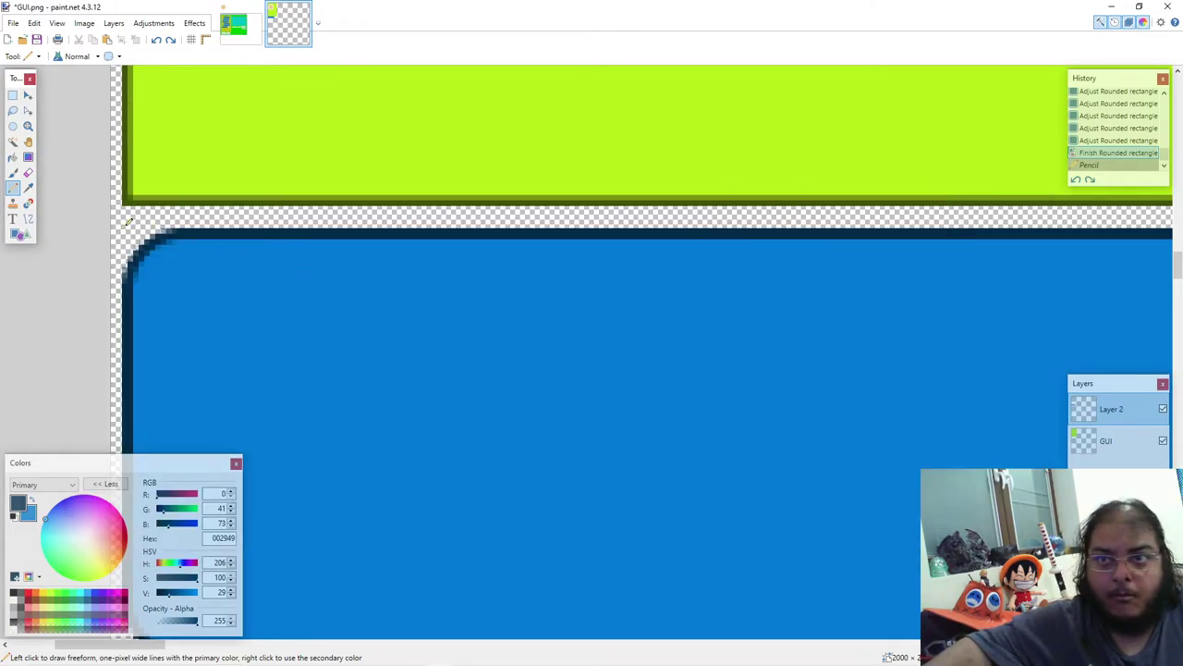
# Step: Redo the corner mark, recolour it blue, and try a 1 px wide line from it along the button's top edge before undoing the line
pyautogui.hotkey('ctrl', 'y')
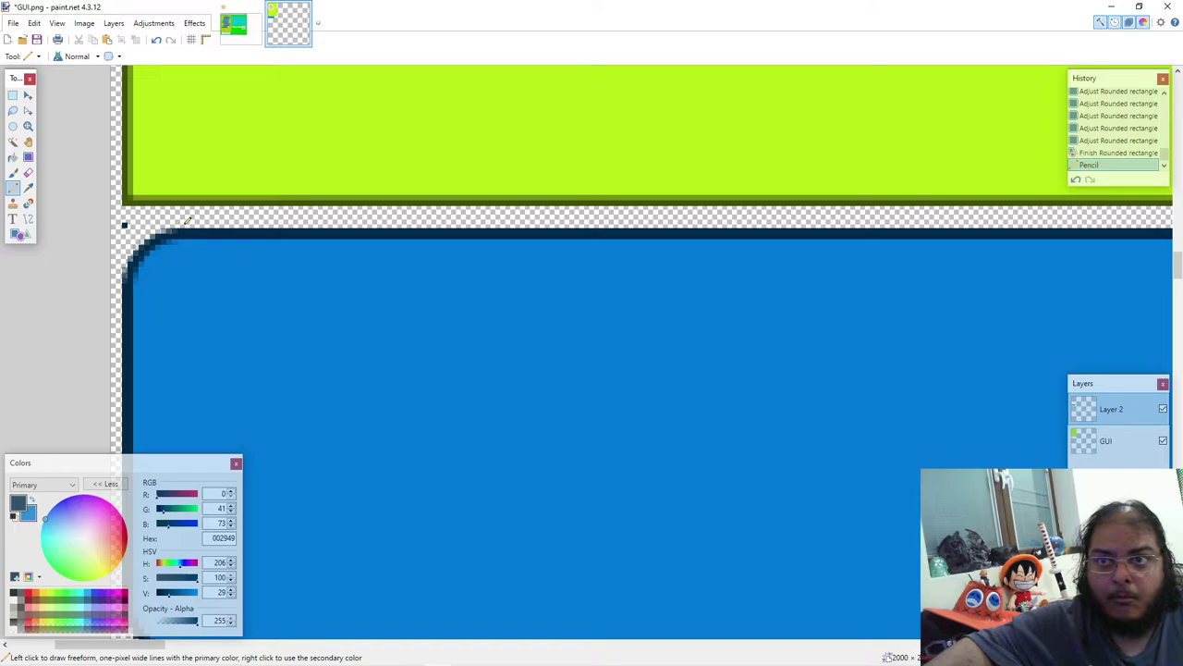
pyautogui.click(125, 223)
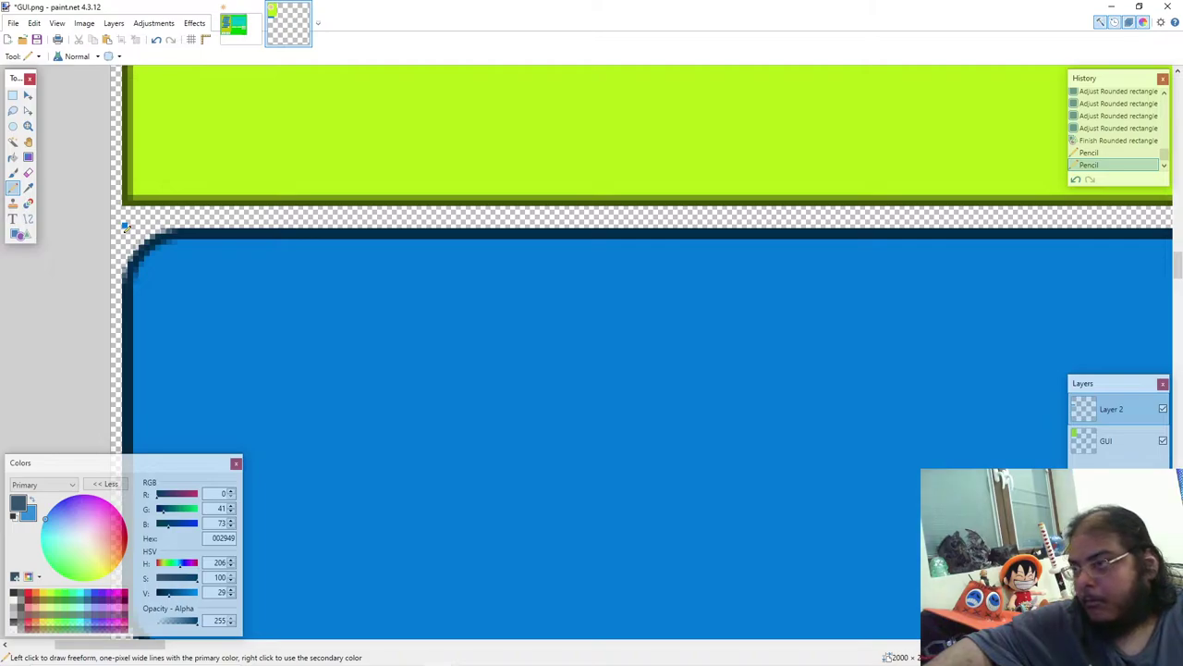
pyautogui.click(29, 219)
pyautogui.moveTo(125, 224); pyautogui.dragTo(211, 224)
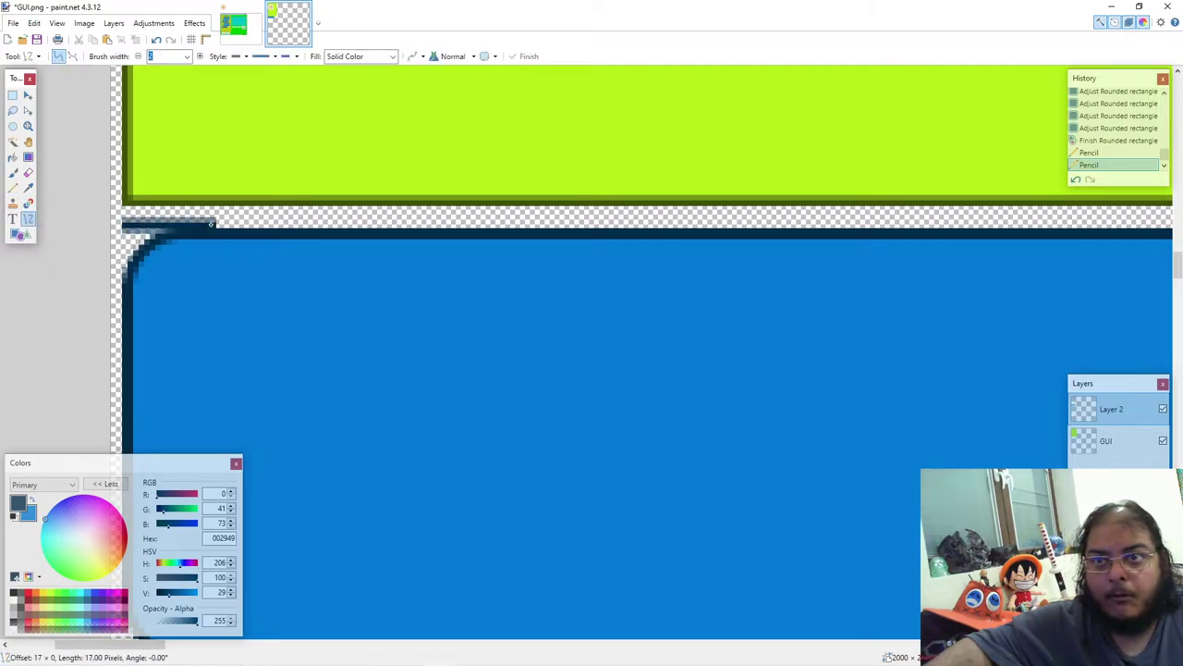
pyautogui.write('1')
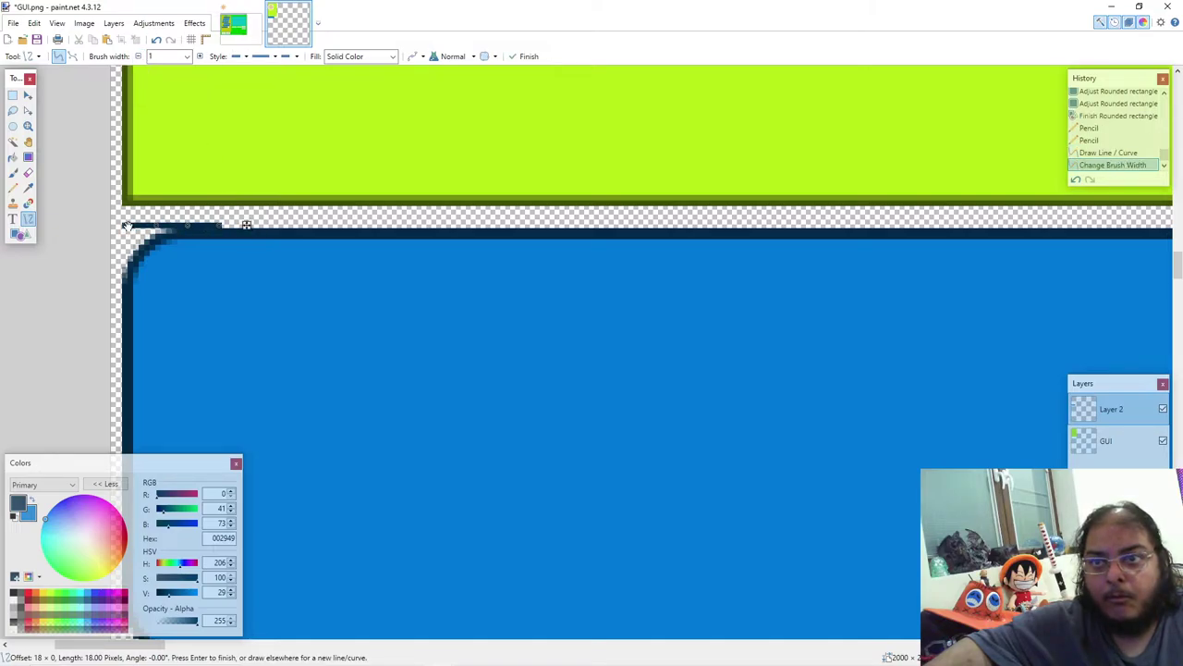
pyautogui.hotkey('ctrl', 'z')
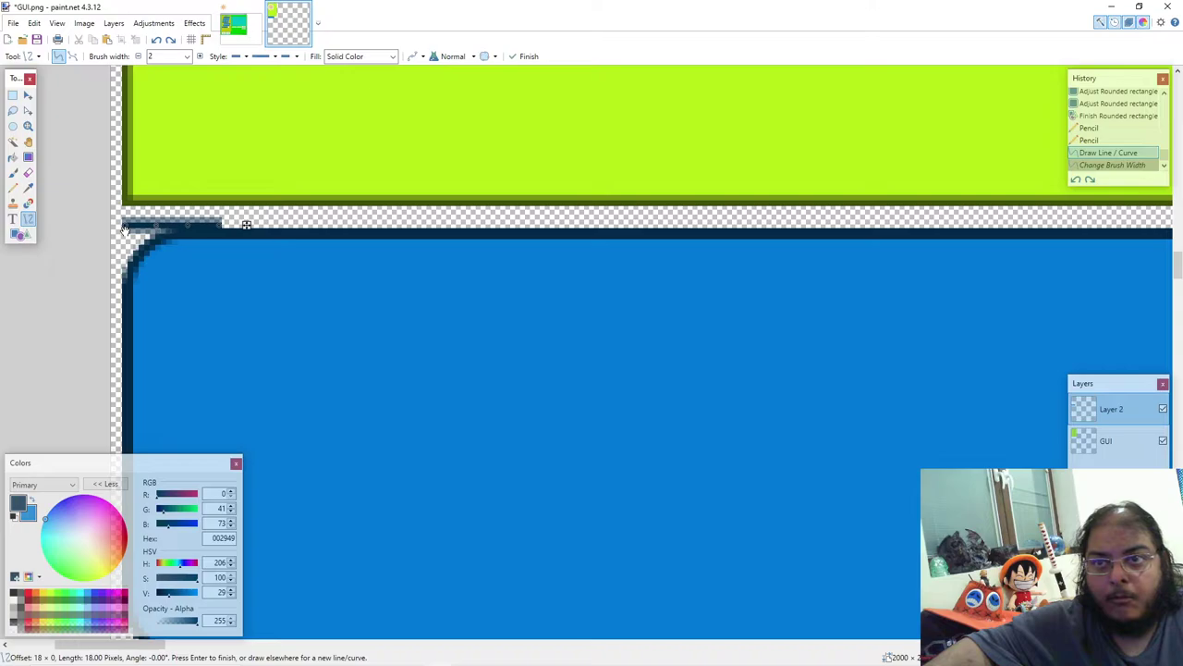
pyautogui.hotkey('ctrl', 'z')
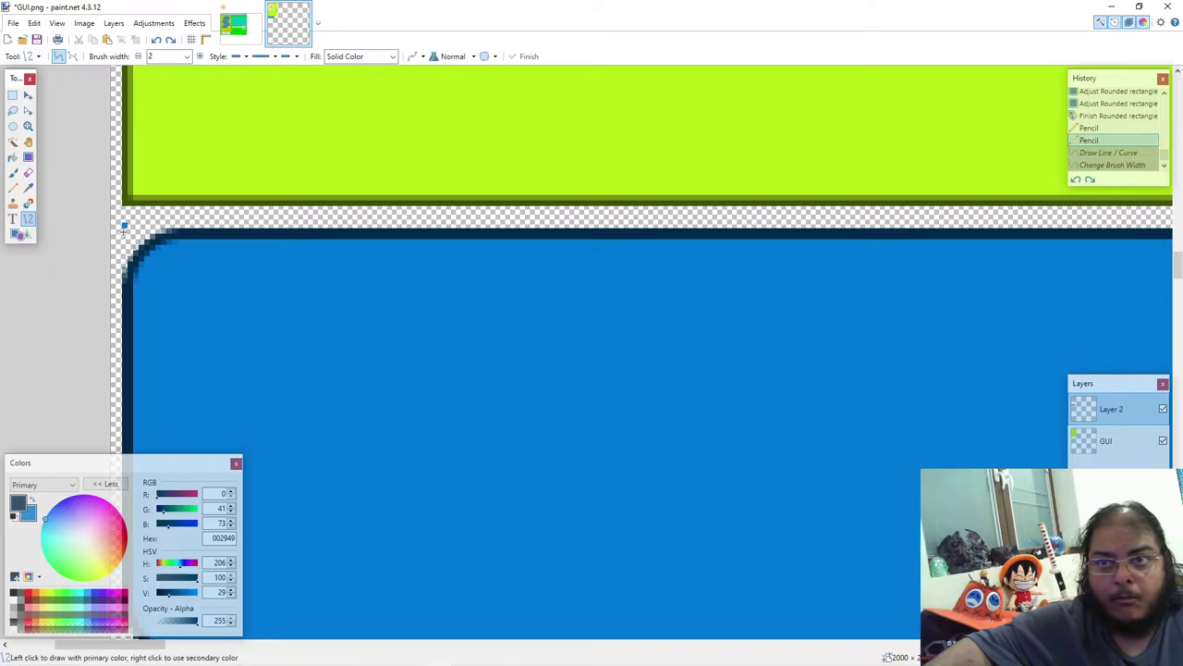
# Step: Complete the Button1 coordinates in the Notepad notes as 1,646 and return to the image
pyautogui.hotkey('alt', 'Tab')
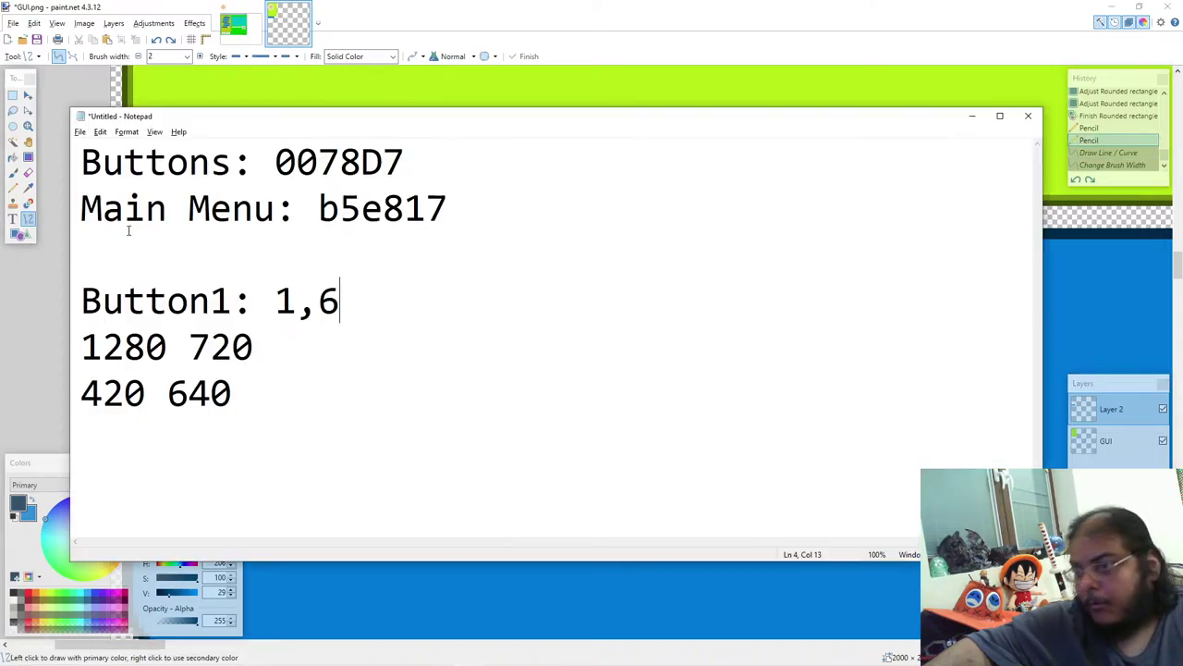
pyautogui.write('46')
pyautogui.hotkey('alt', 'Tab')
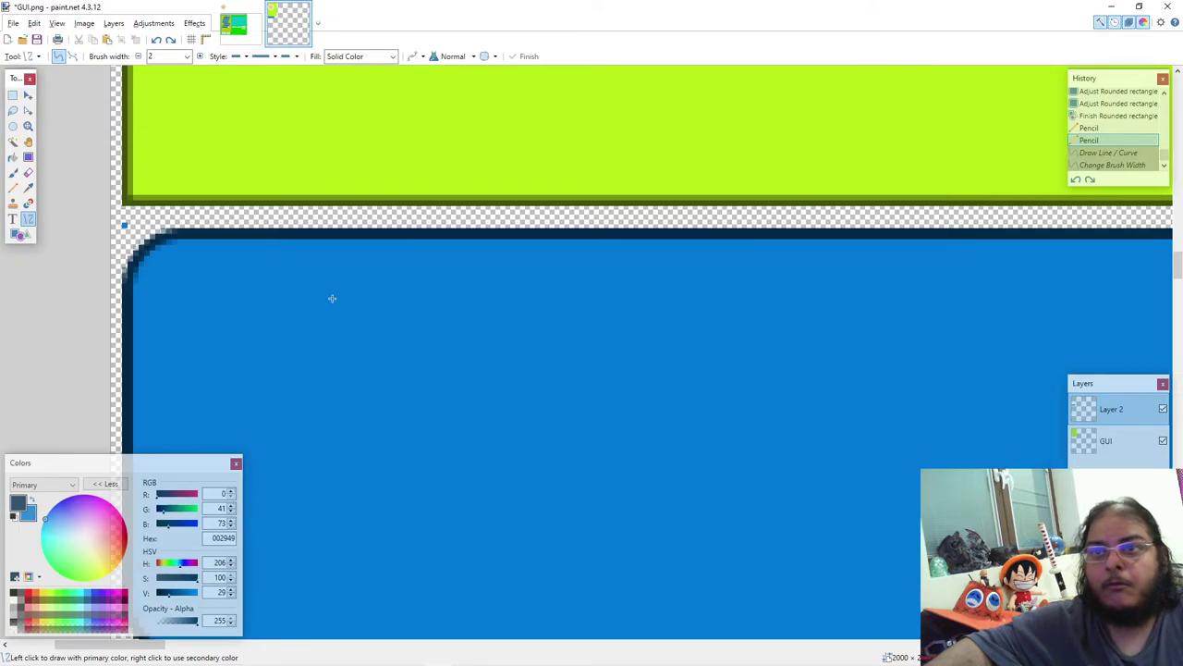
# Step: Select the small area around the marker pixel above the button's upper-left corner and erase it
pyautogui.click(12, 94)
pyautogui.moveTo(118, 223); pyautogui.dragTo(141, 242)
pyautogui.press('Delete')
pyautogui.moveTo(160, 286); pyautogui.dragTo(162, 287)
# Step: Measure the whole blue button with a 300 × 78 px rectangle selection and update the Button1 note to 2,646, 300, 78
pyautogui.click(126, 227)
pyautogui.moveTo(125, 227); pyautogui.dragTo(814, 513)
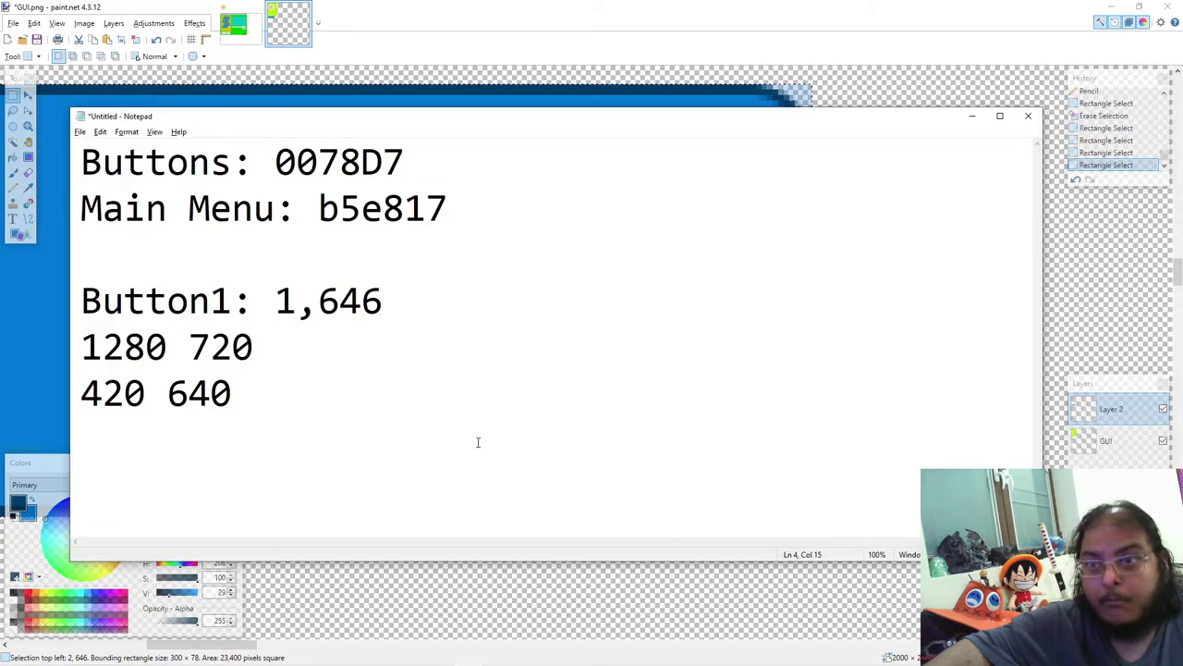
pyautogui.press('BackSpace')
pyautogui.write('2')
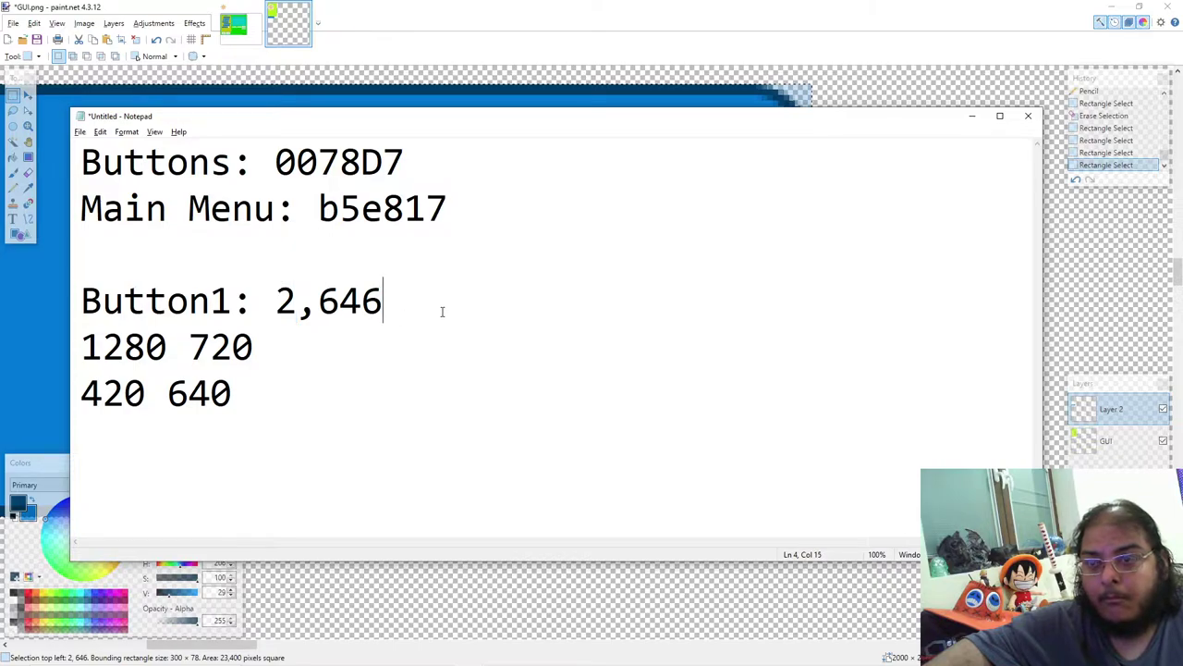
pyautogui.press('BackSpace')
pyautogui.write(', ')
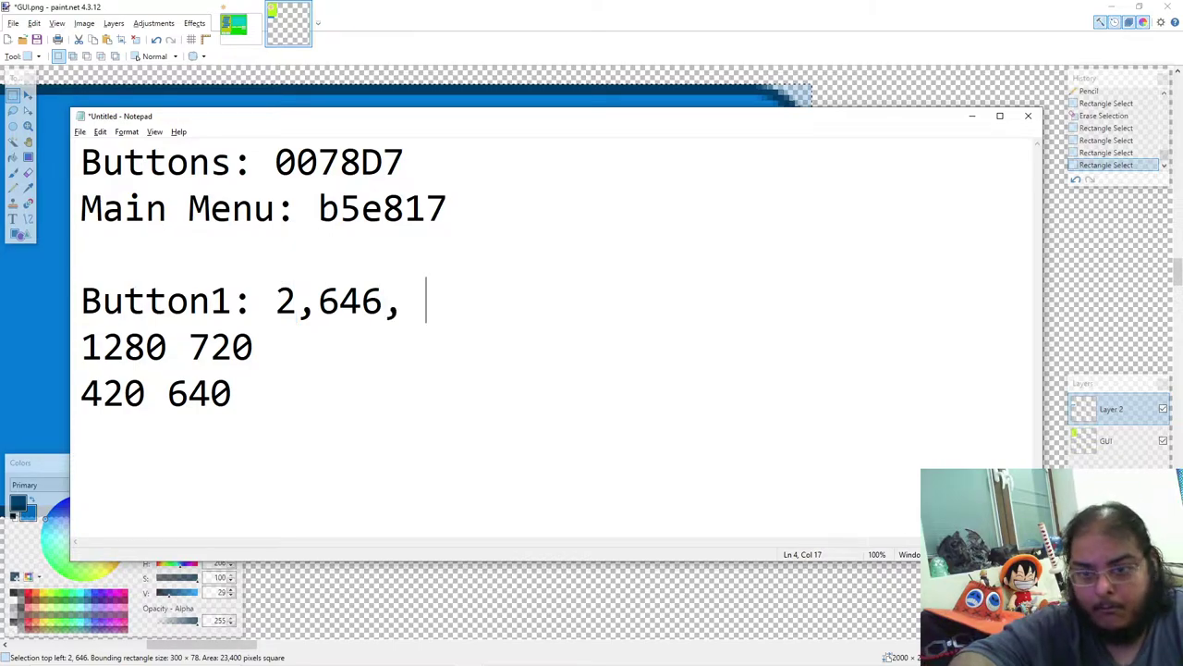
pyautogui.write('300, 78')
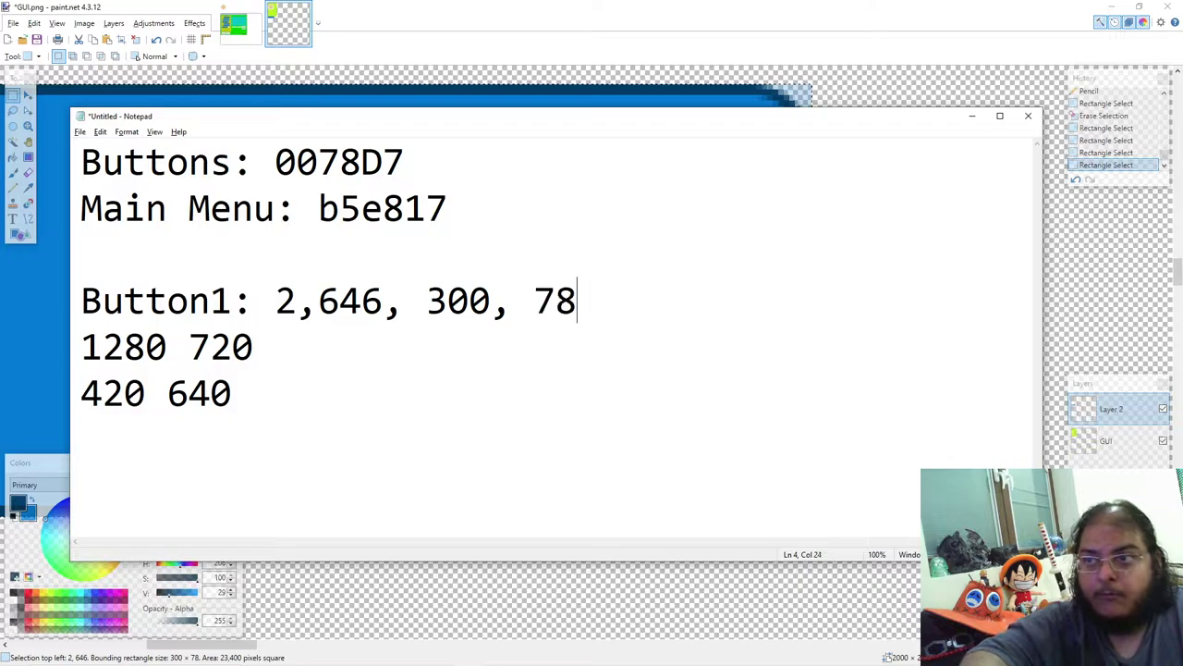
# Step: Duplicate the Button1 line in the notes, rename the copy Button2, and add a blank line below it
pyautogui.press('Return')
pyautogui.moveTo(610, 312); pyautogui.dragTo(69, 310)
pyautogui.hotkey('ctrl', 'c')
pyautogui.click(182, 348)
pyautogui.write('v')
pyautogui.doubleClick(109, 347)
pyautogui.hotkey('ctrl', 'v')
pyautogui.moveTo(232, 347); pyautogui.dragTo(220, 347)
pyautogui.write('2')
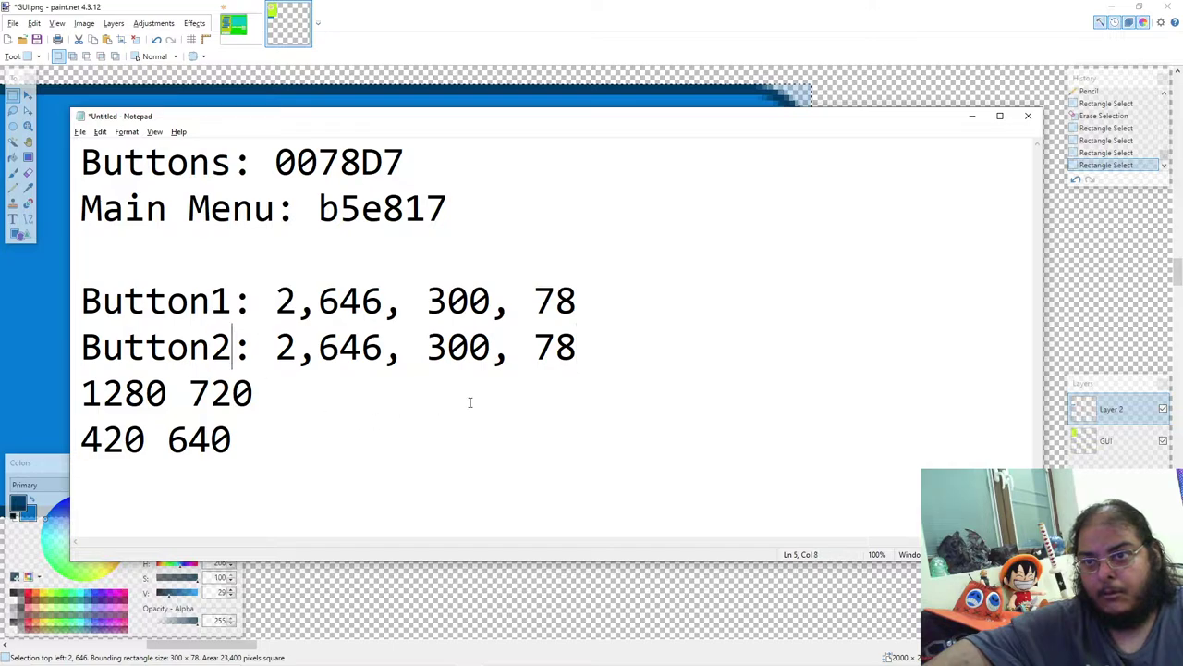
pyautogui.press('Return')
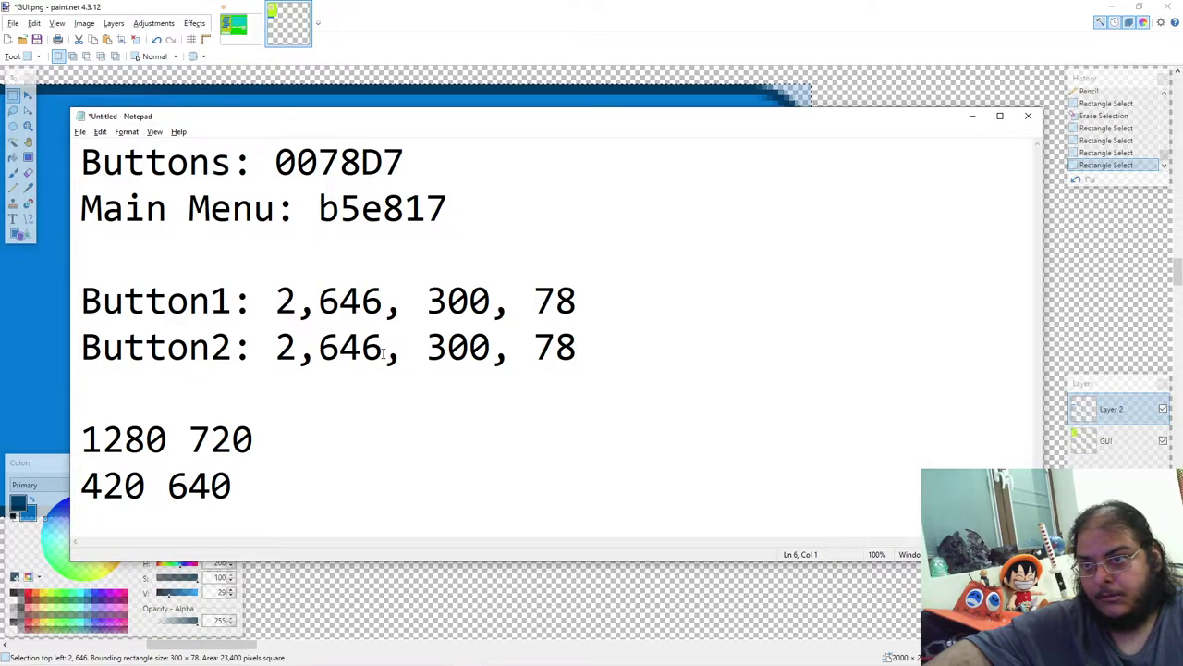
pyautogui.click(394, 93)
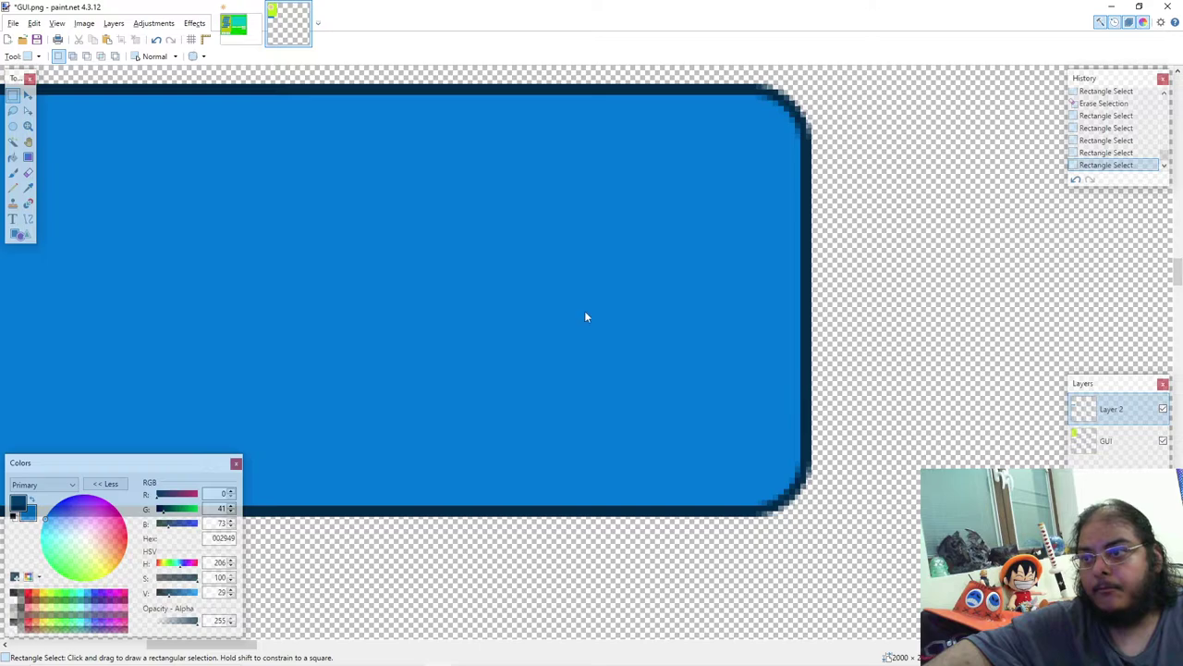
pyautogui.hotkey('ctrl', 'v')
pyautogui.moveTo(343, 370); pyautogui.dragTo(342, 358)
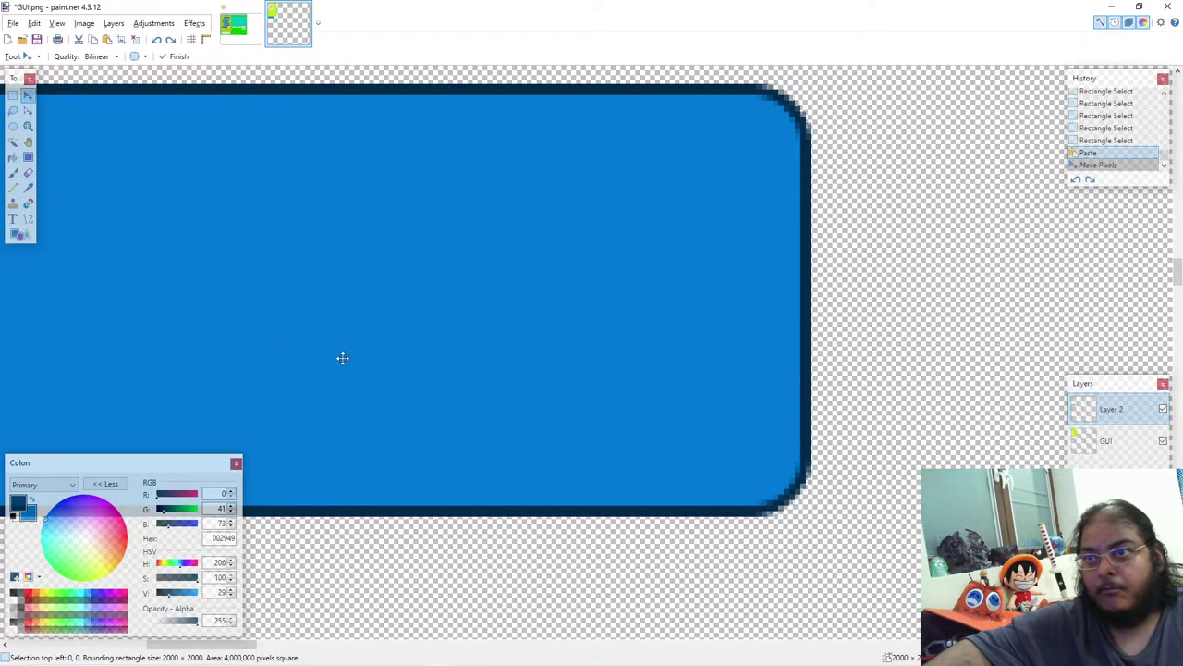
pyautogui.hotkey('ctrl', 'z')
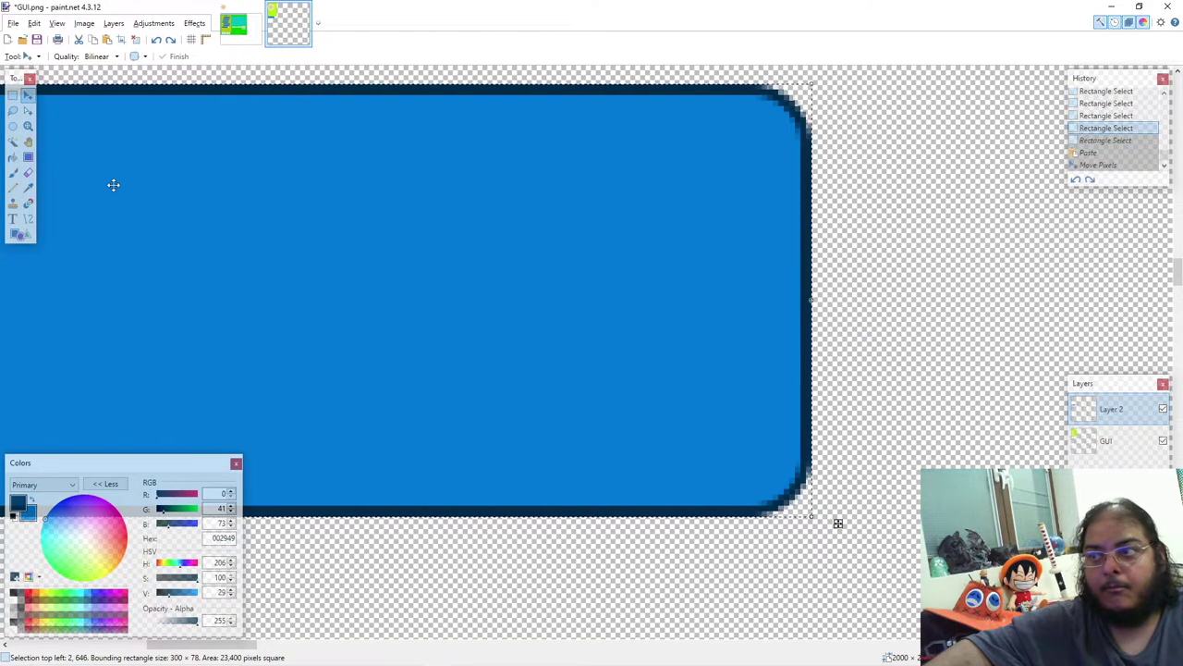
# Step: Paste a copy of the 300 × 78 px blue button and place it directly below the original at position 2, 726
pyautogui.moveTo(269, 213); pyautogui.dragTo(330, 431)
pyautogui.moveTo(236, 388); pyautogui.dragTo(235, 389)
pyautogui.scroll(-1, 234, 388)
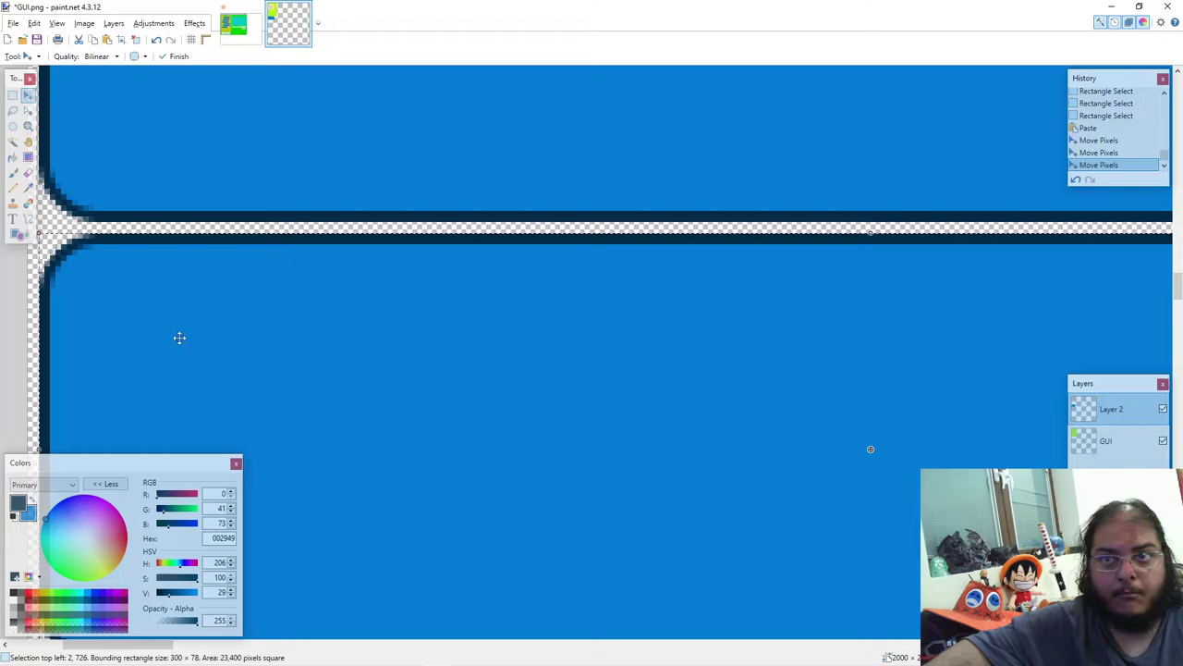
# Step: Move the pasted button copy down one pixel to position 2, 727 and commit its placement
pyautogui.moveTo(111, 254); pyautogui.dragTo(111, 262)
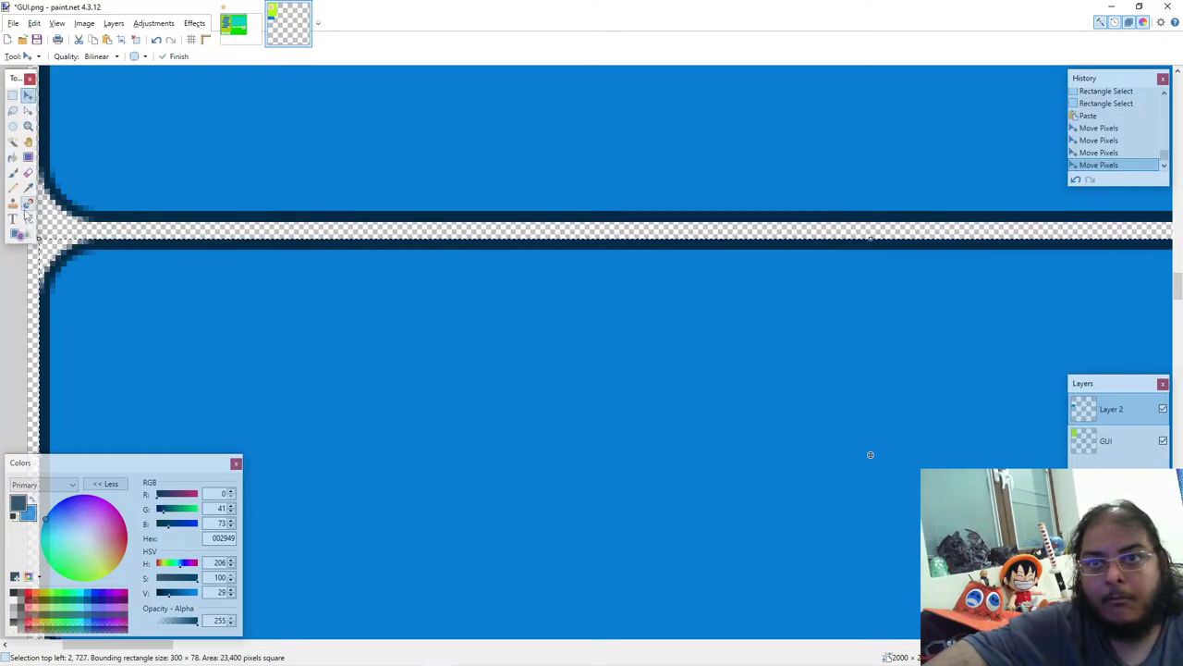
pyautogui.press('alt')
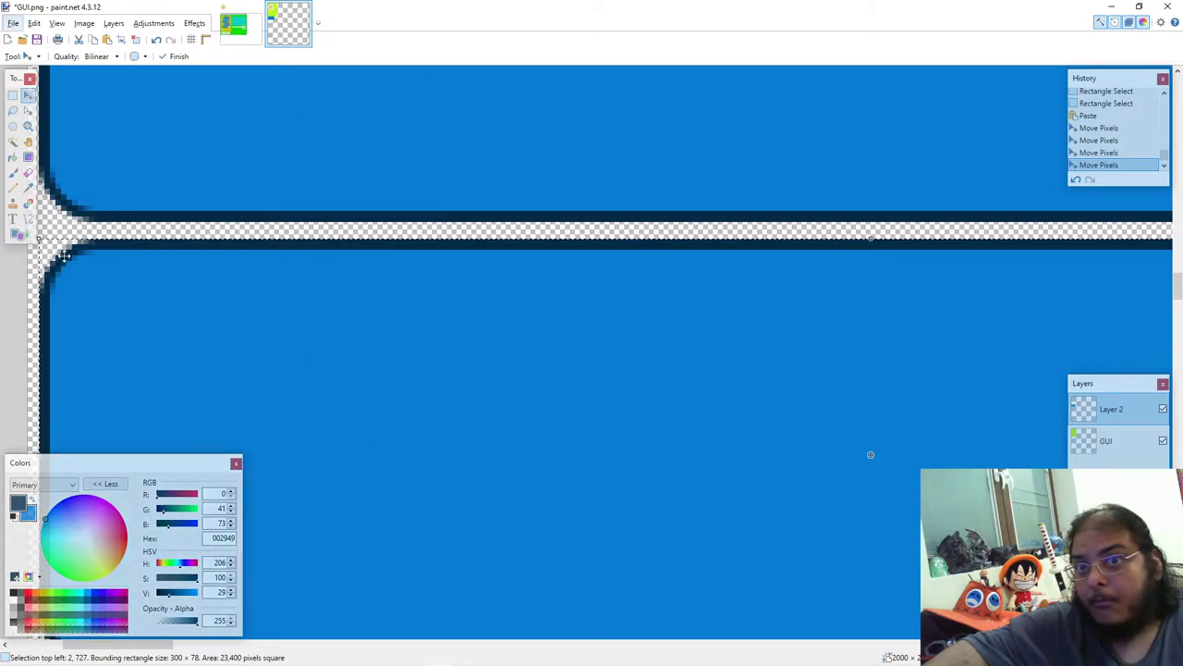
pyautogui.hotkey('alt', 'Tab')
pyautogui.hotkey('alt', 'Tab')
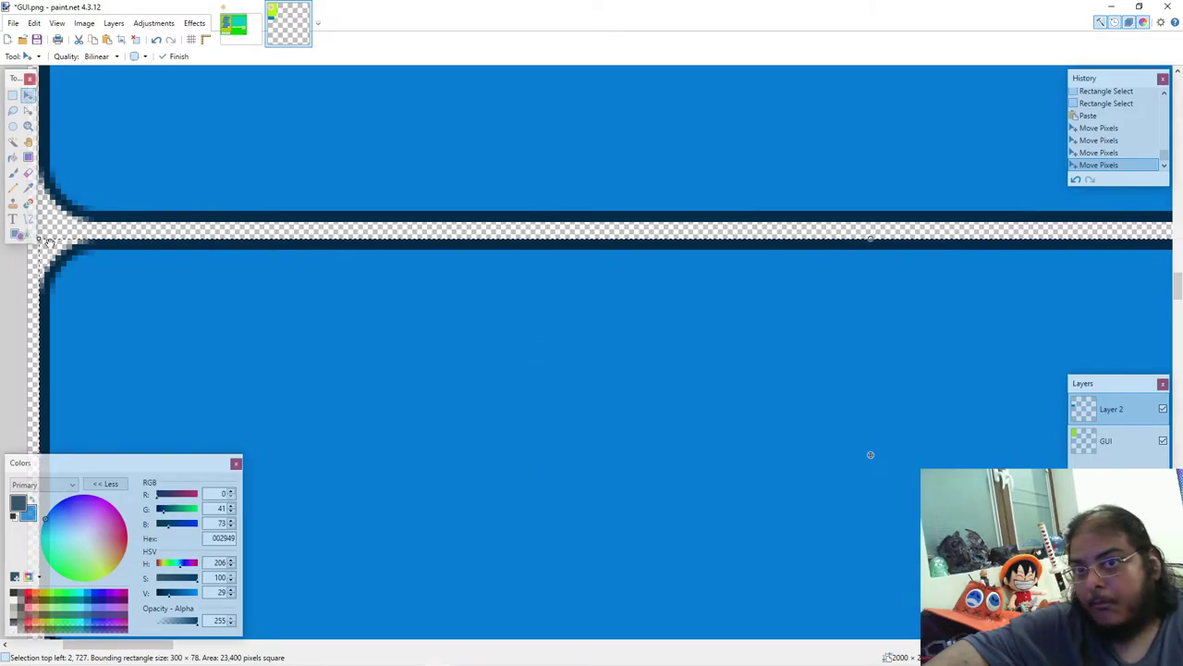
pyautogui.click(13, 187)
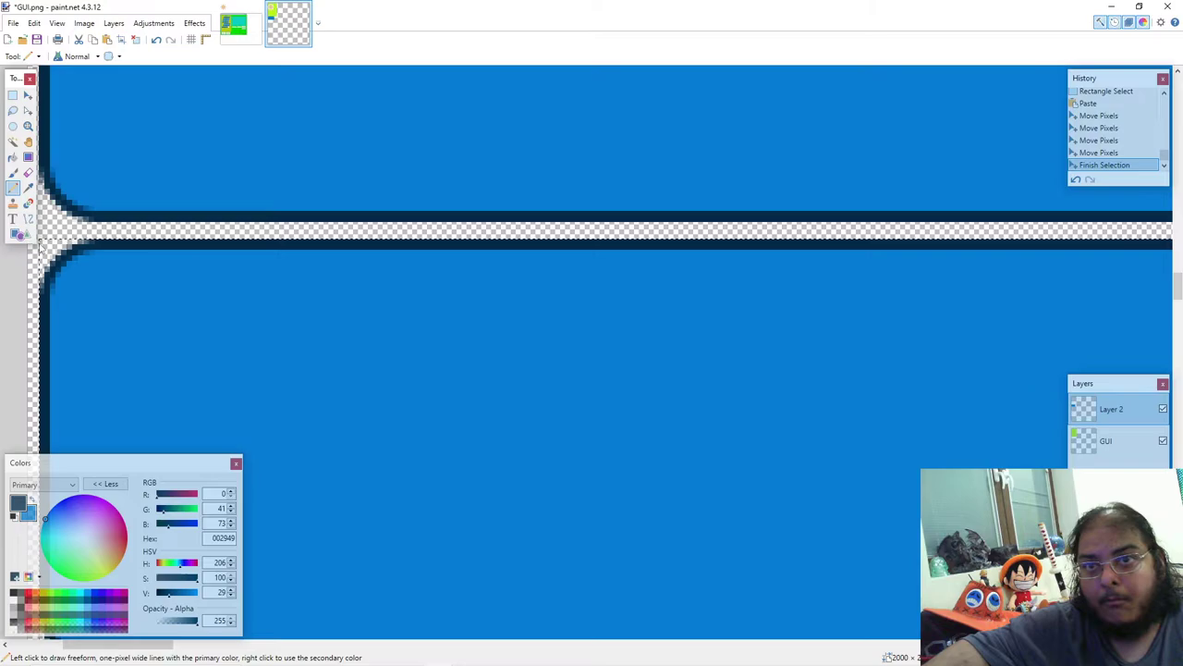
pyautogui.scroll(1, 46, 269)
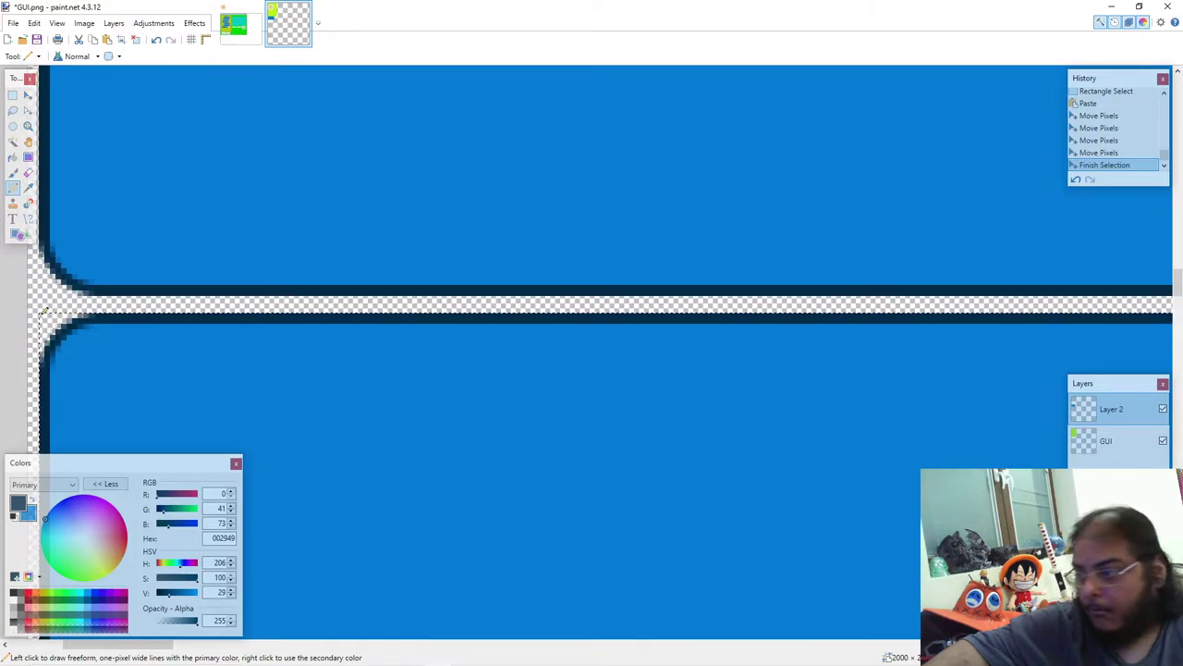
# Step: Switch to the Notepad notes and set the Button2 line's Y coordinate to 727
pyautogui.hotkey('alt', 'Tab')
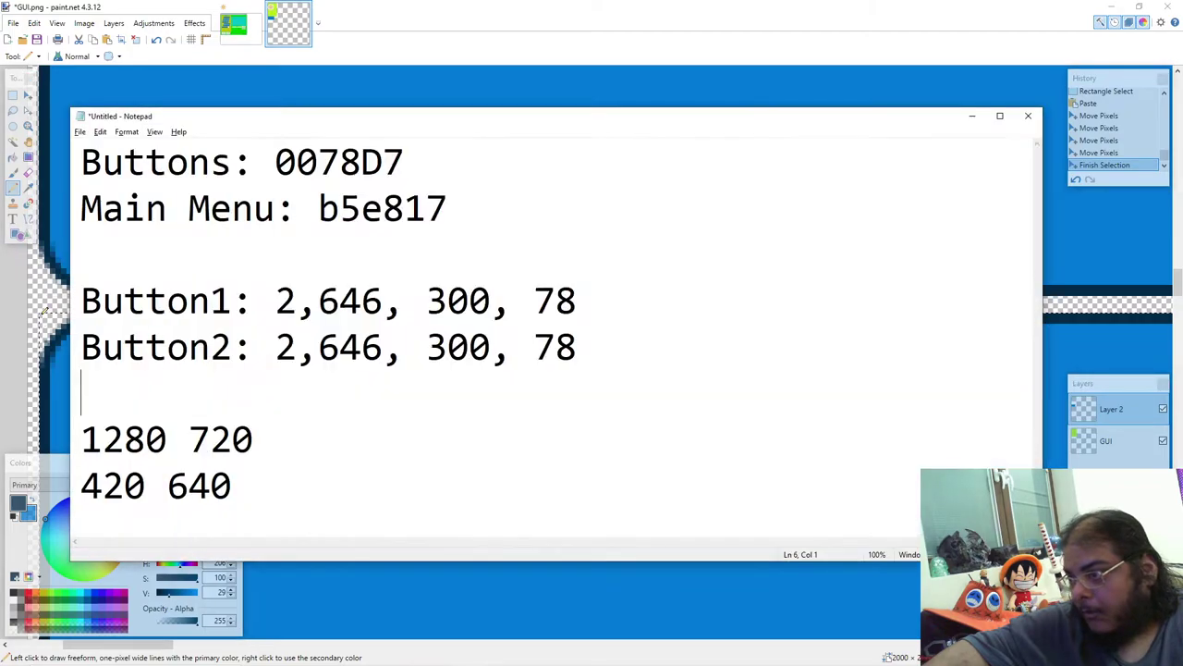
pyautogui.doubleClick(344, 346)
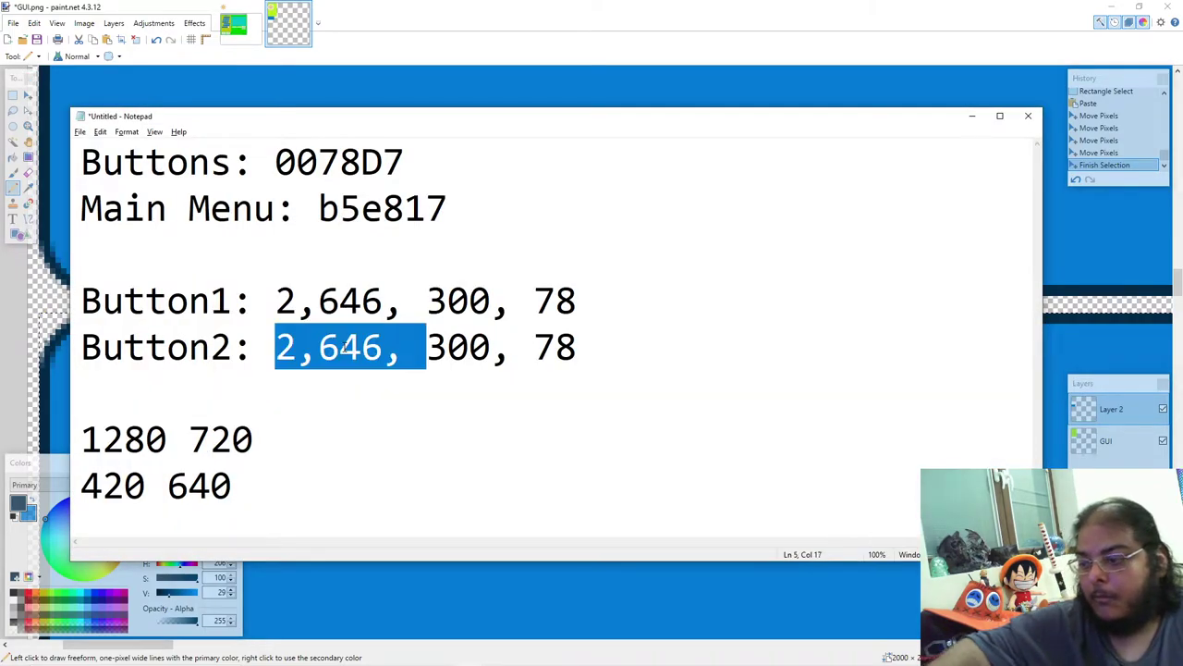
pyautogui.press('Right')
pyautogui.press('Left')
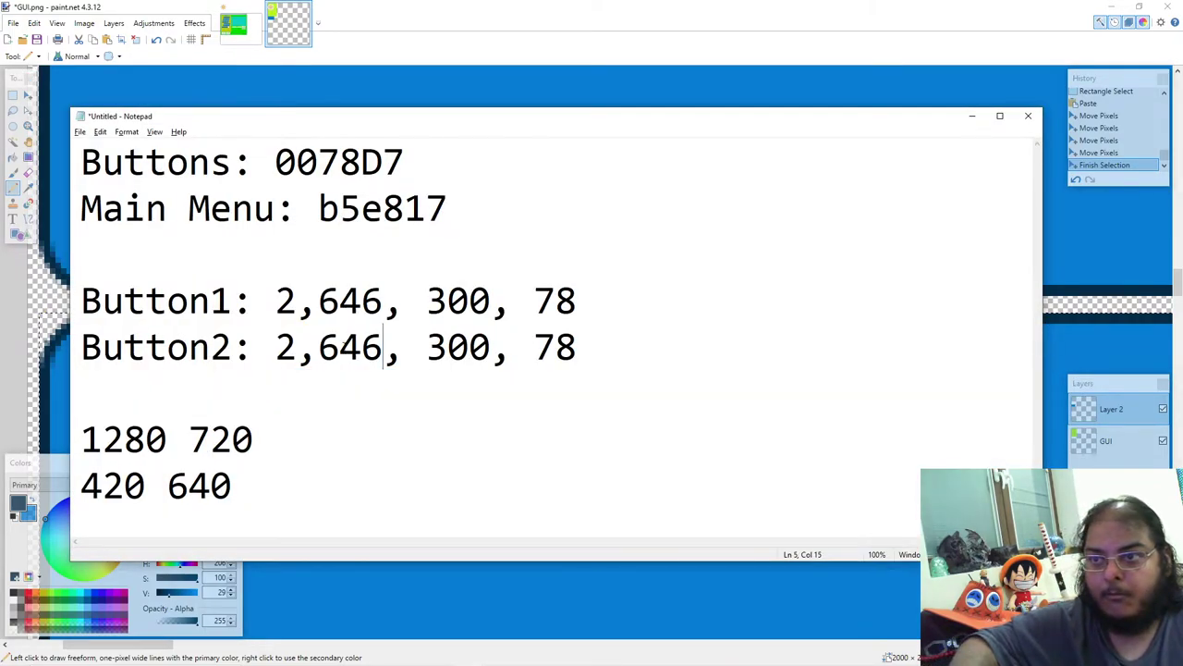
pyautogui.hotkey('shift', 'Left')
pyautogui.hotkey('shift', 'Left')
pyautogui.hotkey('shift', 'Left')
pyautogui.write('727')
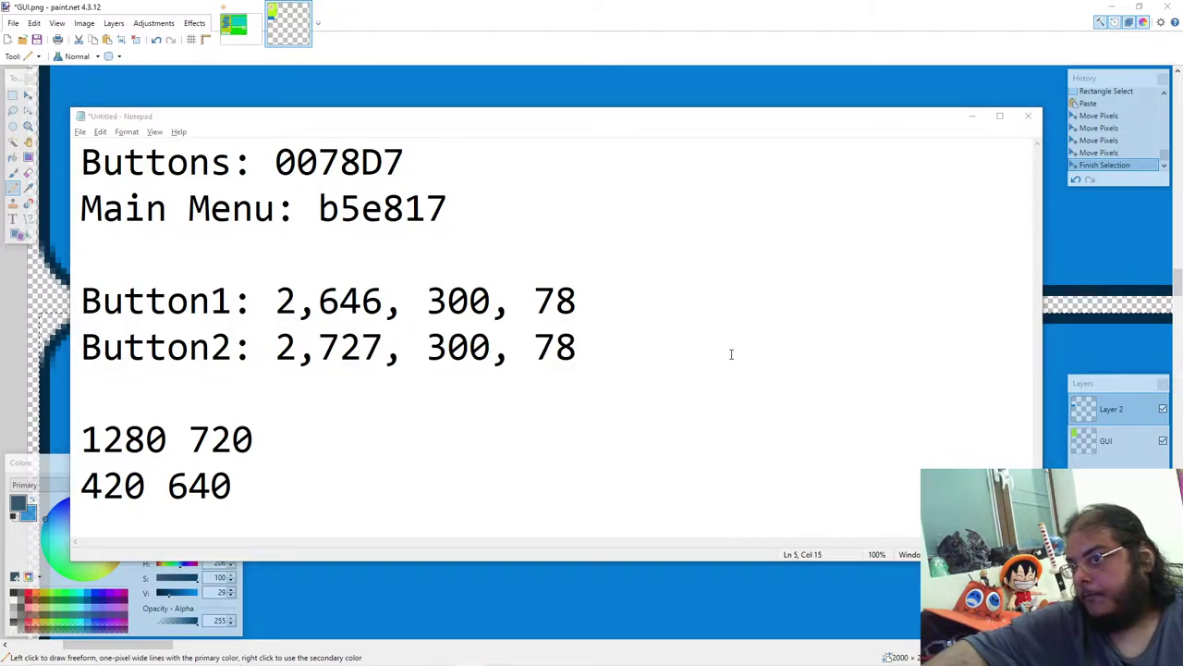
# Step: Back in paint.net, select the lower button's blue interior and try filling it with dark violet 2B2849
pyautogui.hotkey('alt', 'Tab')
pyautogui.scroll(-3, 726, 356)
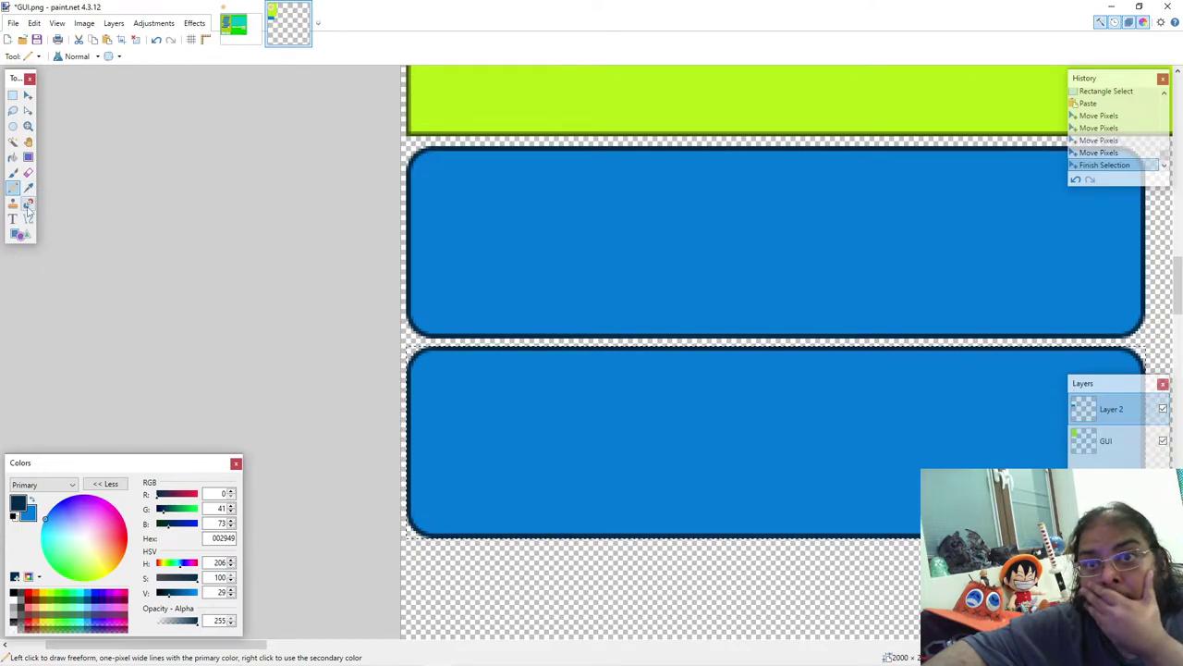
pyautogui.click(13, 142)
pyautogui.click(539, 470)
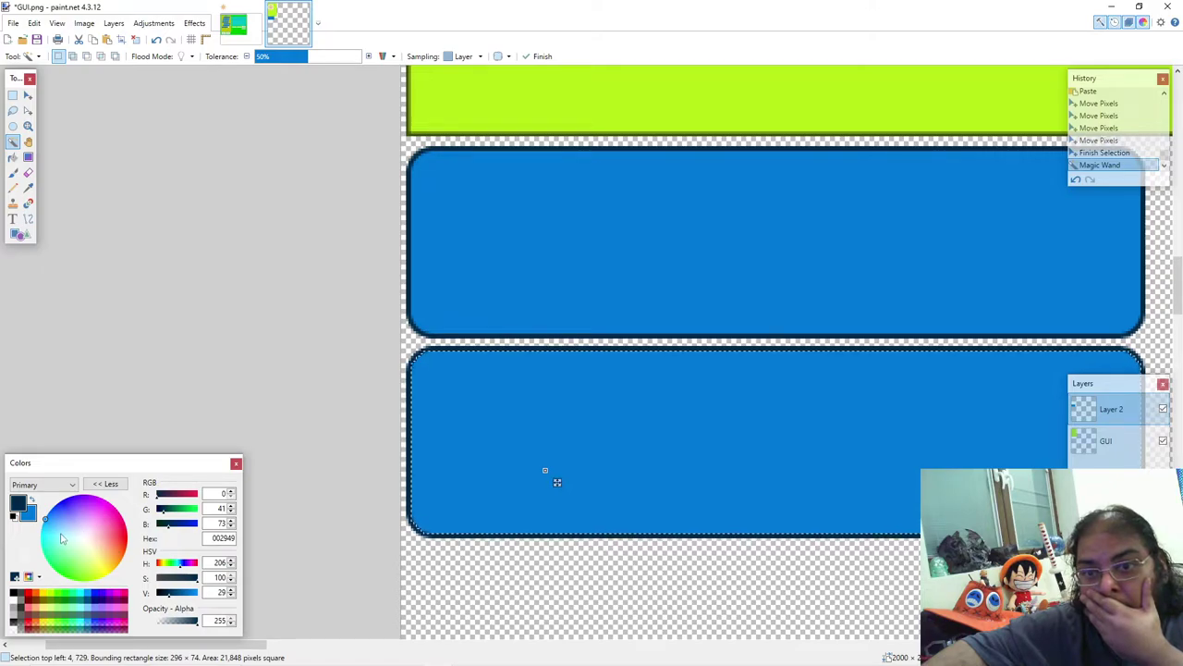
pyautogui.moveTo(49, 524); pyautogui.dragTo(83, 499)
pyautogui.press('f')
pyautogui.click(523, 471)
pyautogui.click(480, 421)
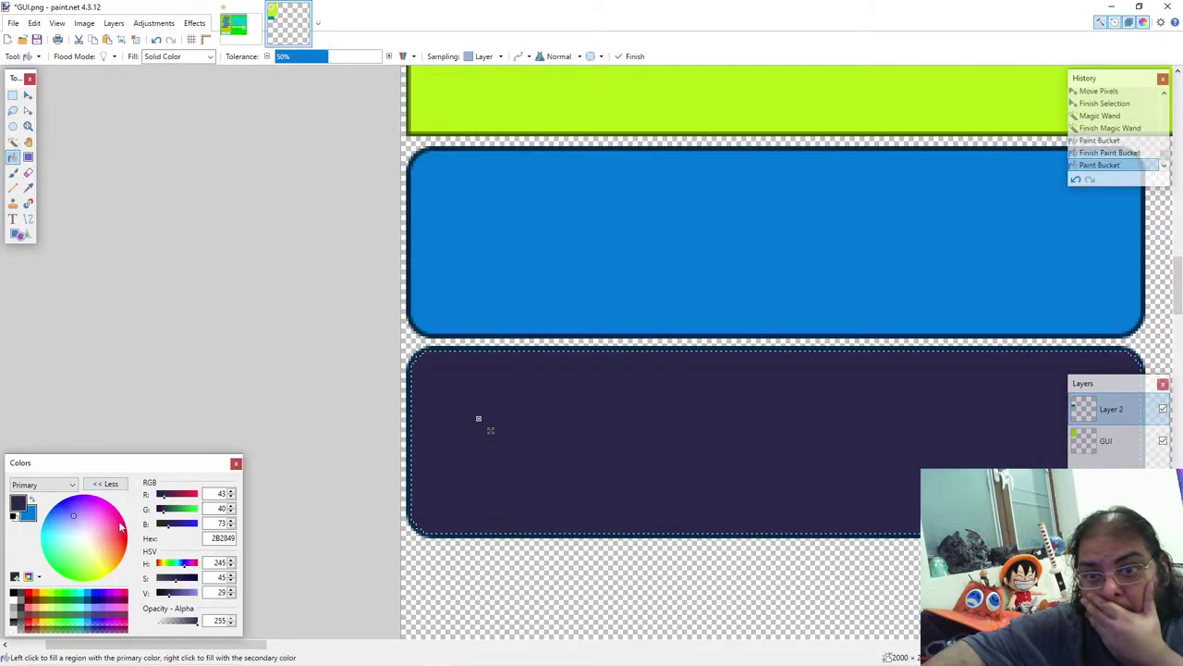
# Step: Try other fill shades on the lower button, including grey-teal 4B7C7F, slate 50777F, black and pale blue D1E8FF
pyautogui.moveTo(74, 517); pyautogui.dragTo(62, 539)
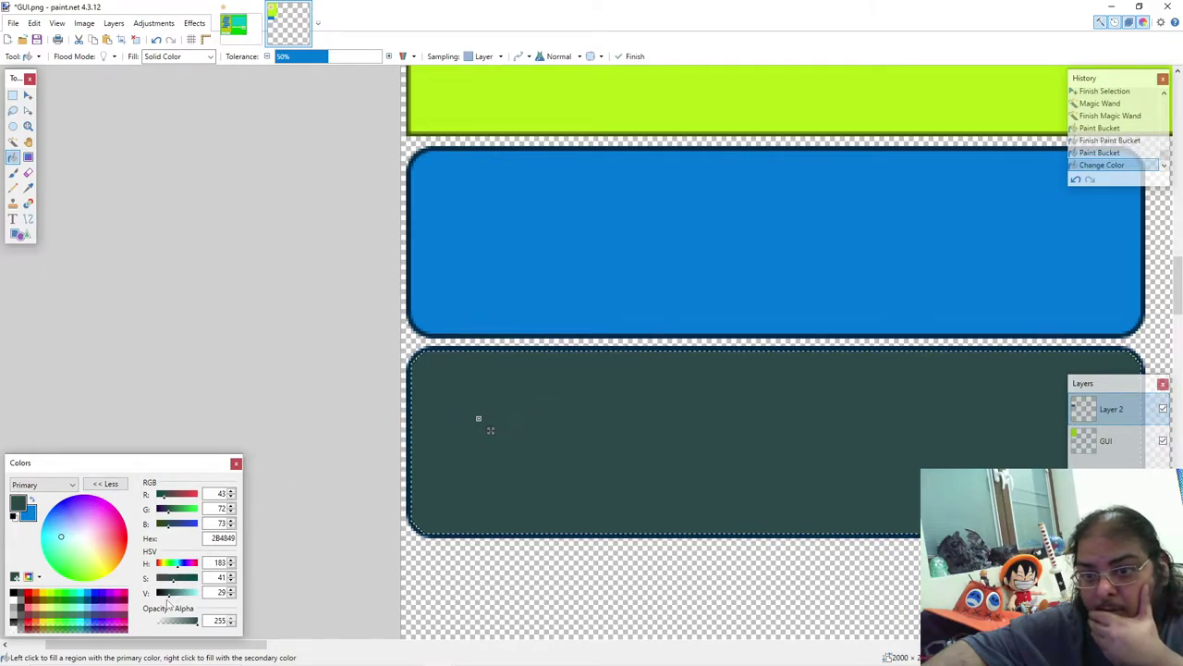
pyautogui.moveTo(168, 597)
pyautogui.mouseDown()
pyautogui.moveTo(196, 596)
pyautogui.moveTo(177, 607)
pyautogui.moveTo(188, 603)
pyautogui.mouseUp()
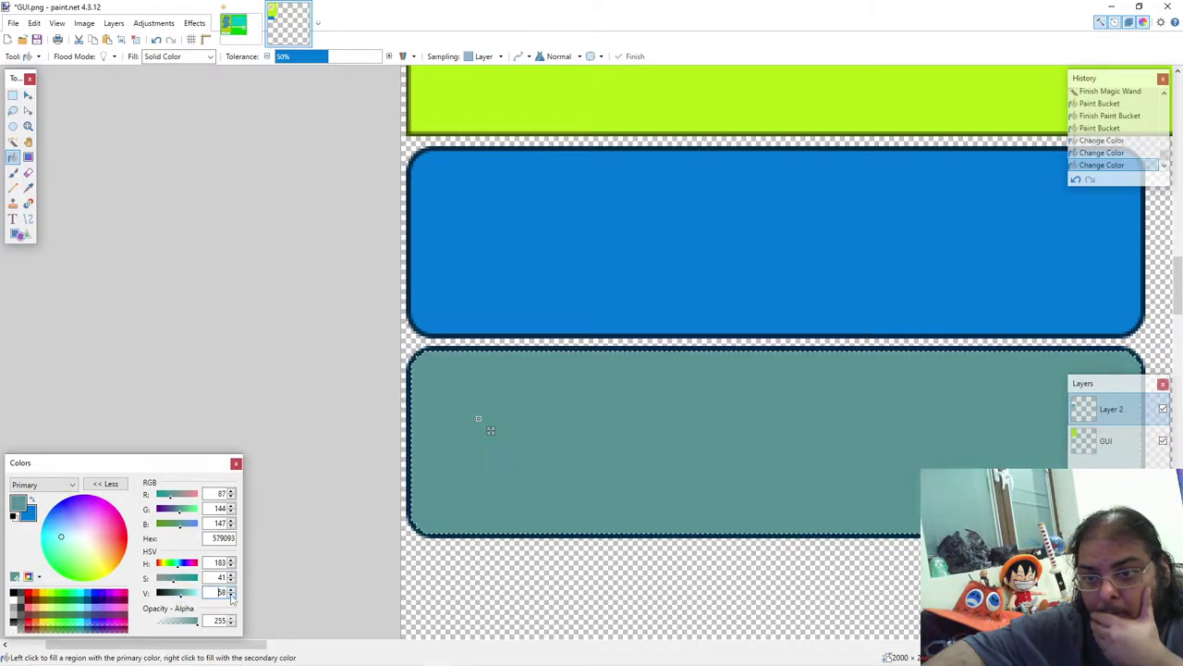
pyautogui.scroll(-1, 224, 594)
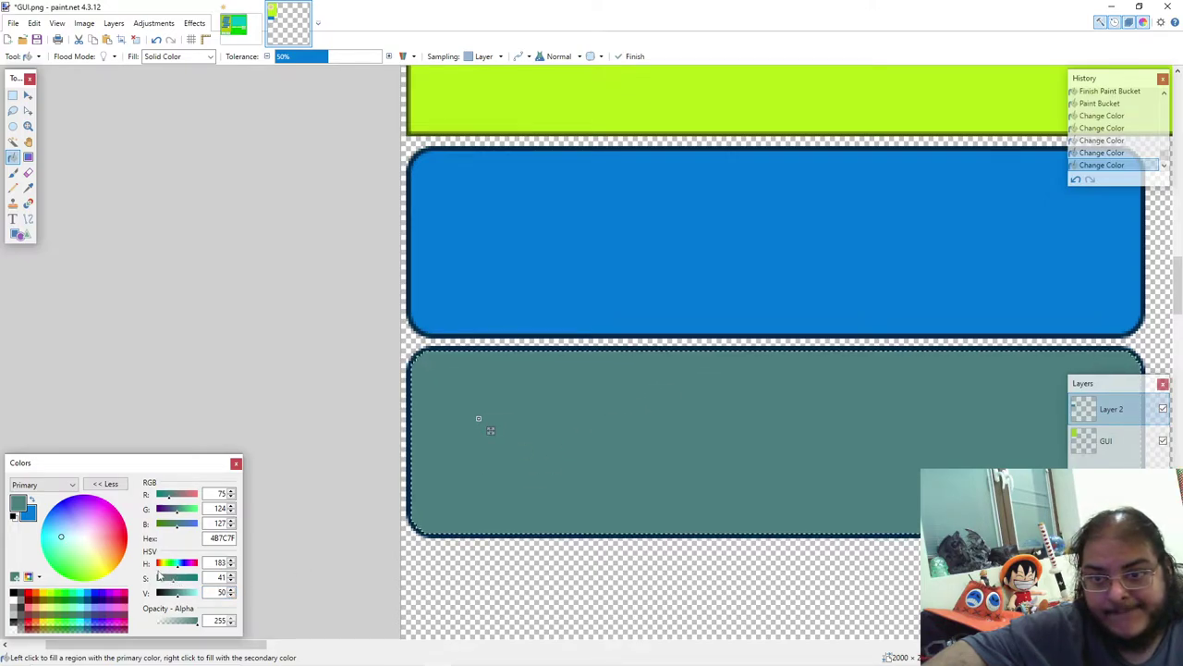
pyautogui.moveTo(54, 542); pyautogui.dragTo(62, 534)
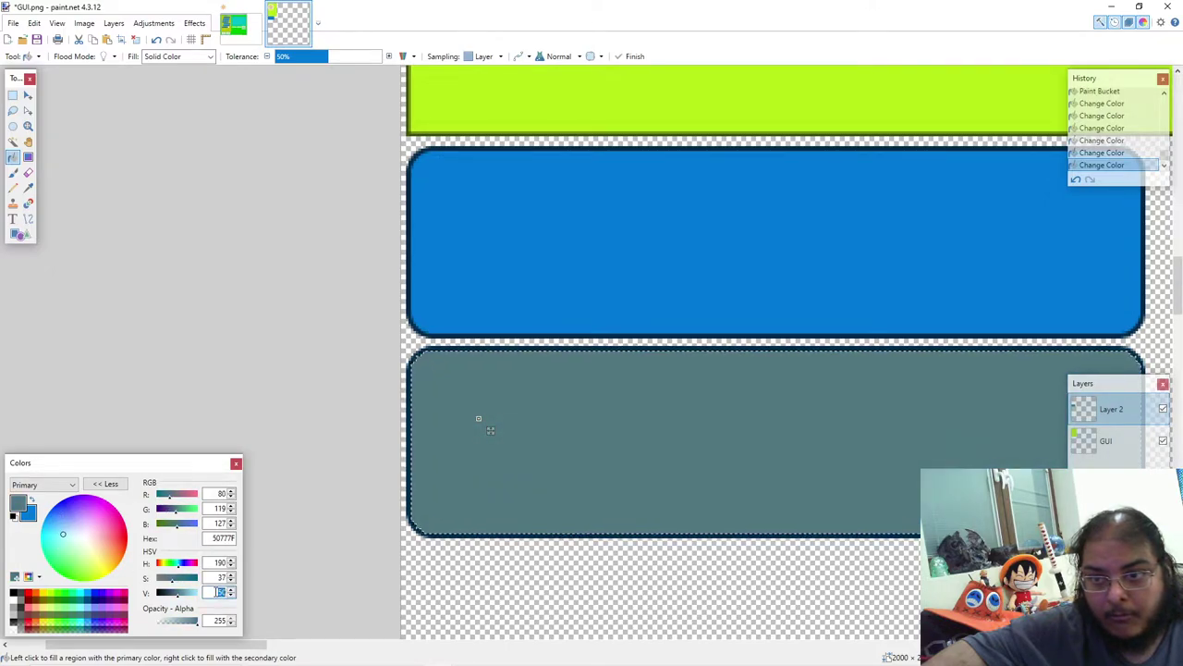
pyautogui.doubleClick(220, 538)
pyautogui.press('BackSpace')
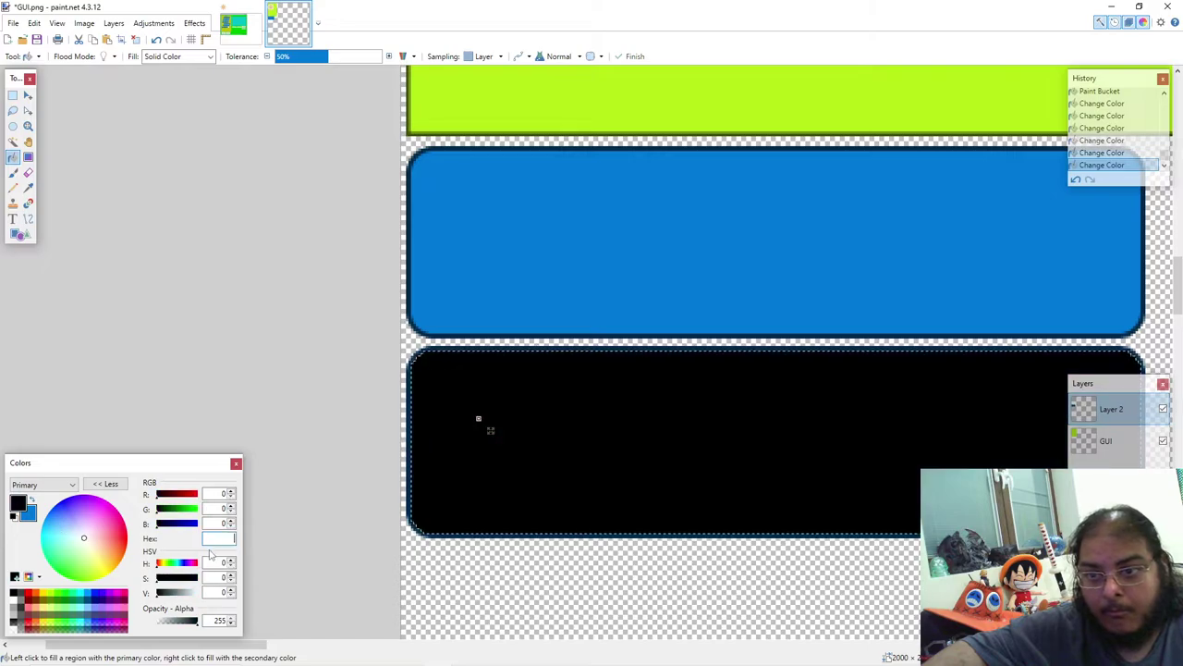
pyautogui.moveTo(93, 553); pyautogui.dragTo(74, 534)
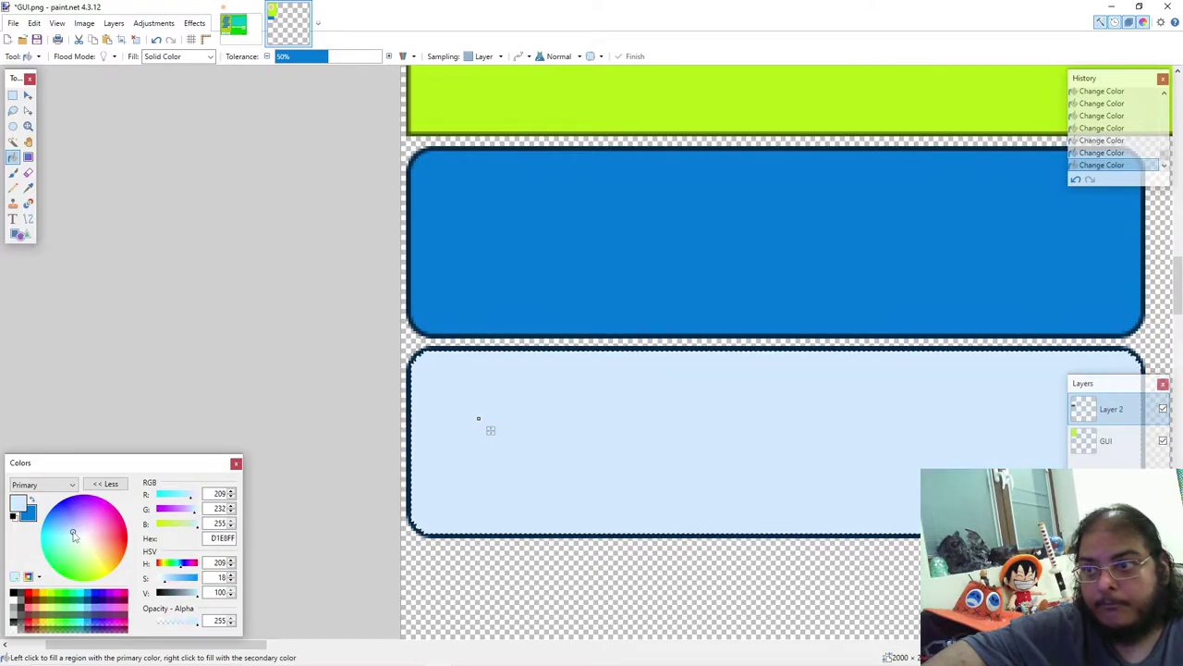
# Step: Undo the colour changes and the fill so the lower button is back to its blue interior
pyautogui.hotkey('ctrl', 'z')
pyautogui.hotkey('ctrl', 'z')
pyautogui.hotkey('ctrl', 'z')
pyautogui.hotkey('ctrl', 'z')
pyautogui.hotkey('ctrl', 'z')
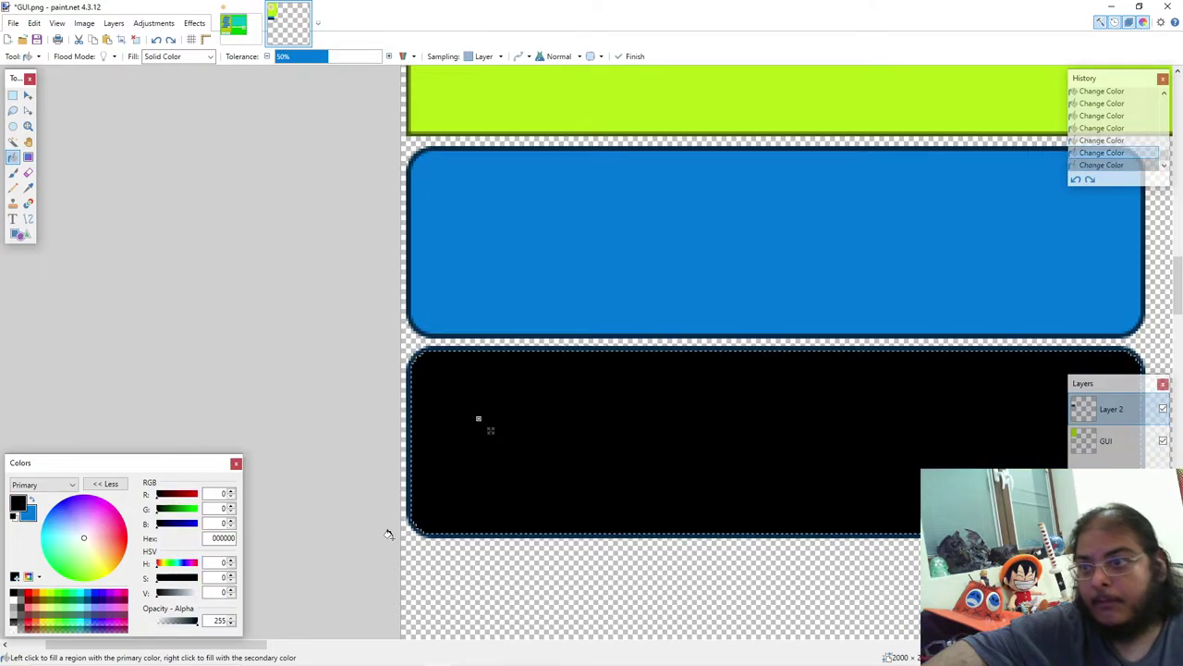
pyautogui.hotkey('ctrl', 'z')
pyautogui.hotkey('ctrl', 'z')
pyautogui.hotkey('ctrl', 'z')
pyautogui.hotkey('ctrl', 'z')
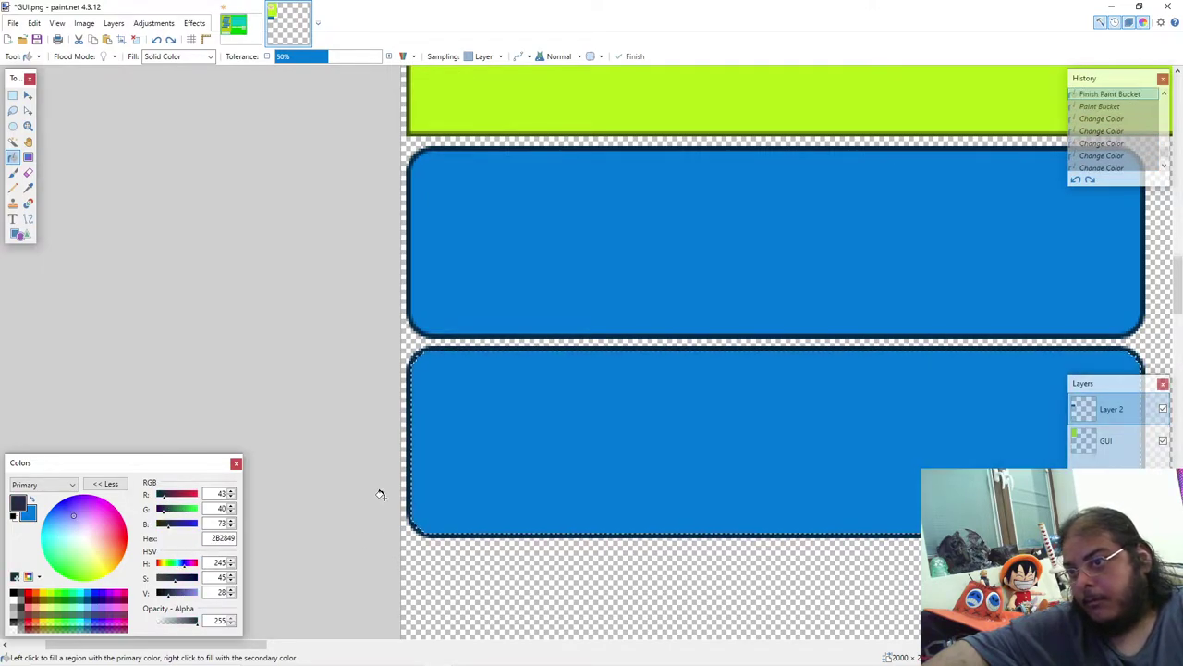
# Step: Select the entire lower button including its dark outline using the Magic Wand at 66% tolerance
pyautogui.click(13, 142)
pyautogui.click(507, 446)
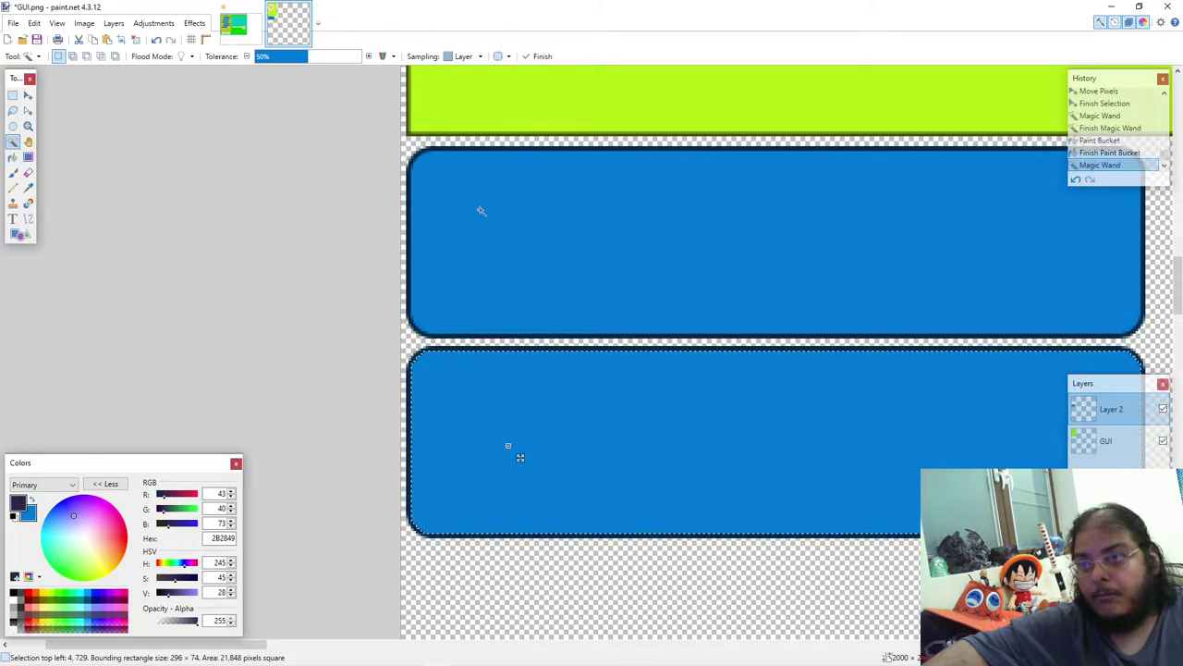
pyautogui.click(328, 59)
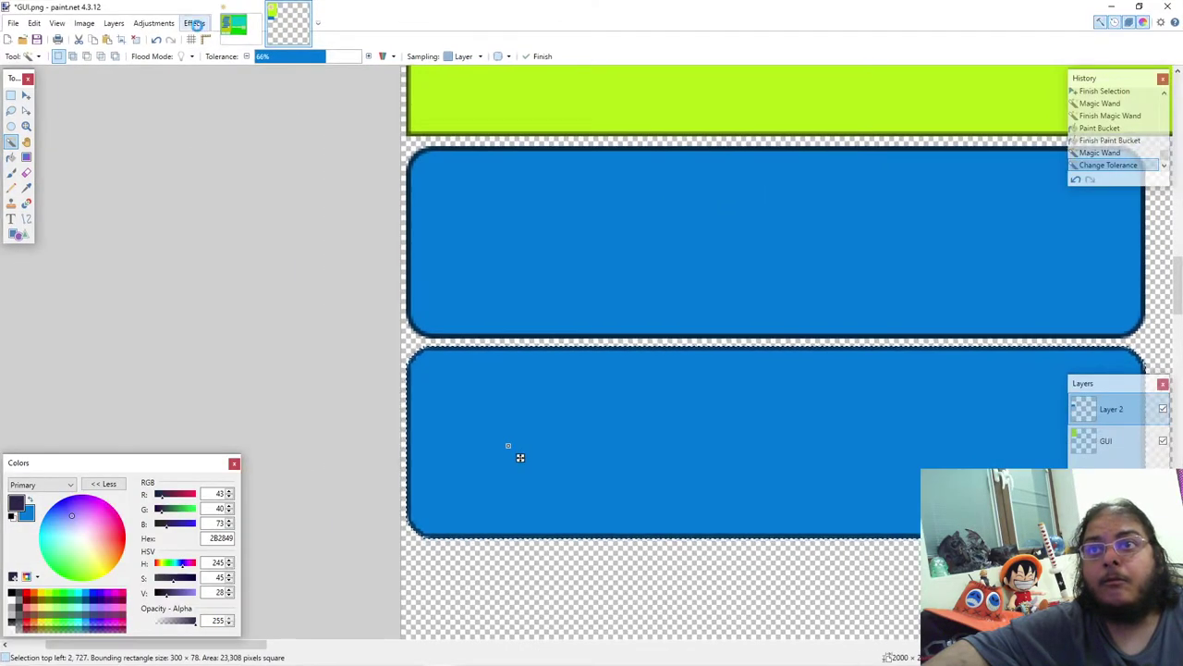
# Step: Lighten the selected lower button with a Curves adjustment that raises the middle of the luminosity curve, and clear the selection
pyautogui.click(197, 25)
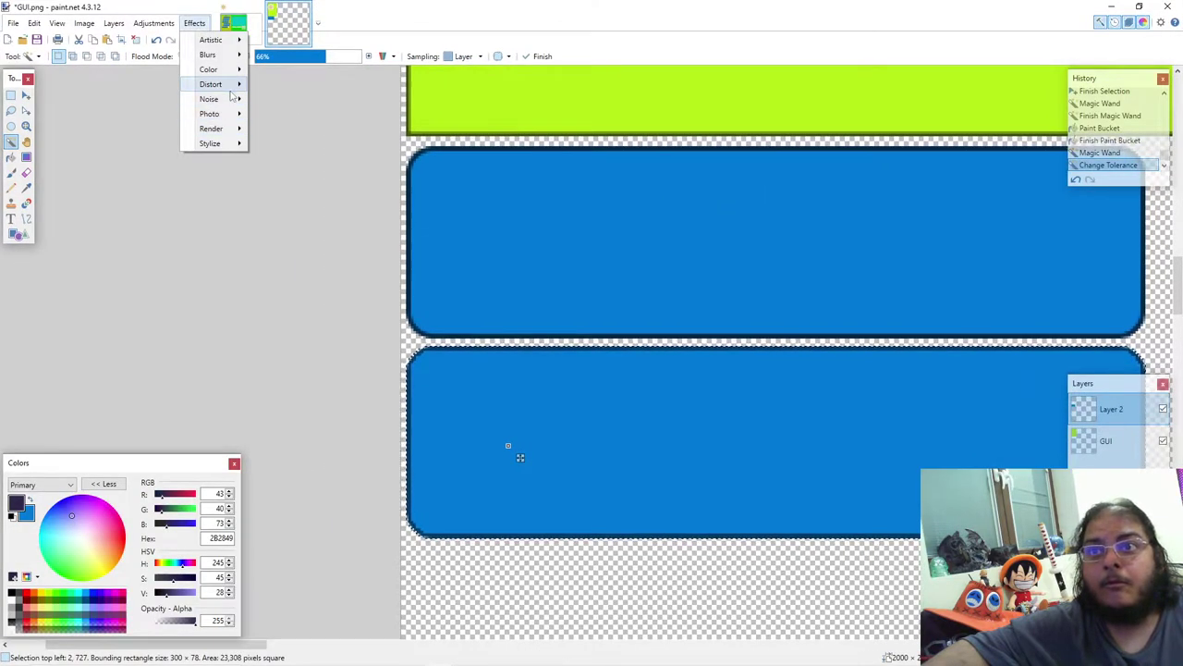
pyautogui.moveTo(231, 58)
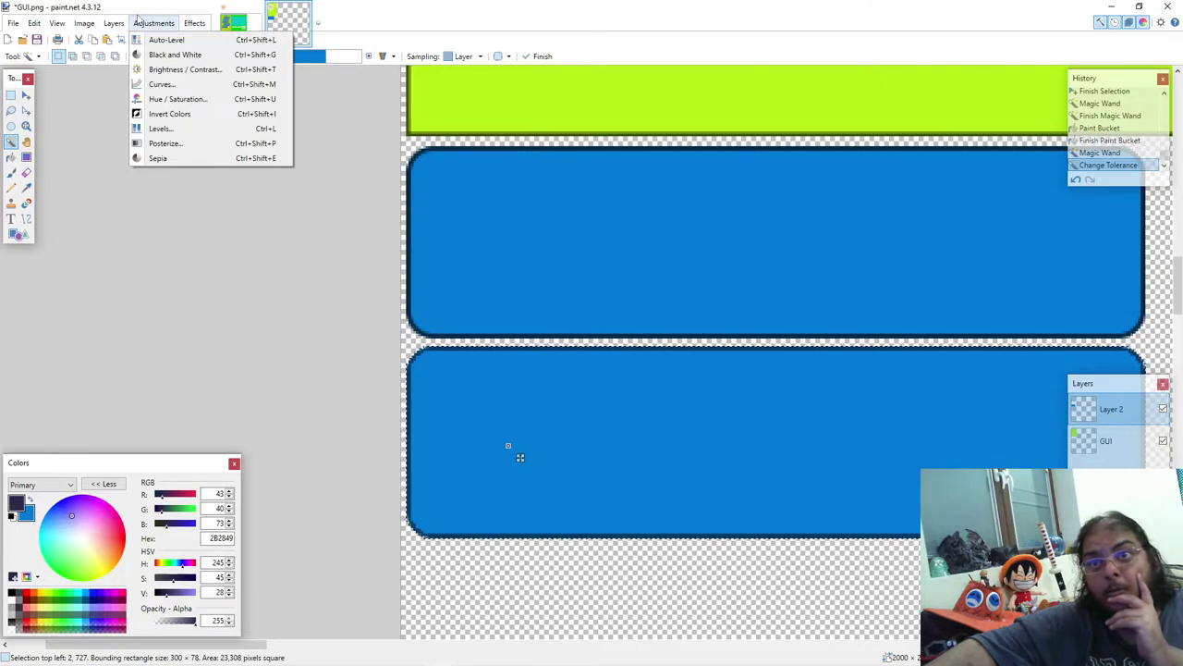
pyautogui.click(282, 173)
pyautogui.moveTo(586, 335); pyautogui.dragTo(542, 306)
pyautogui.moveTo(607, 337); pyautogui.dragTo(612, 268)
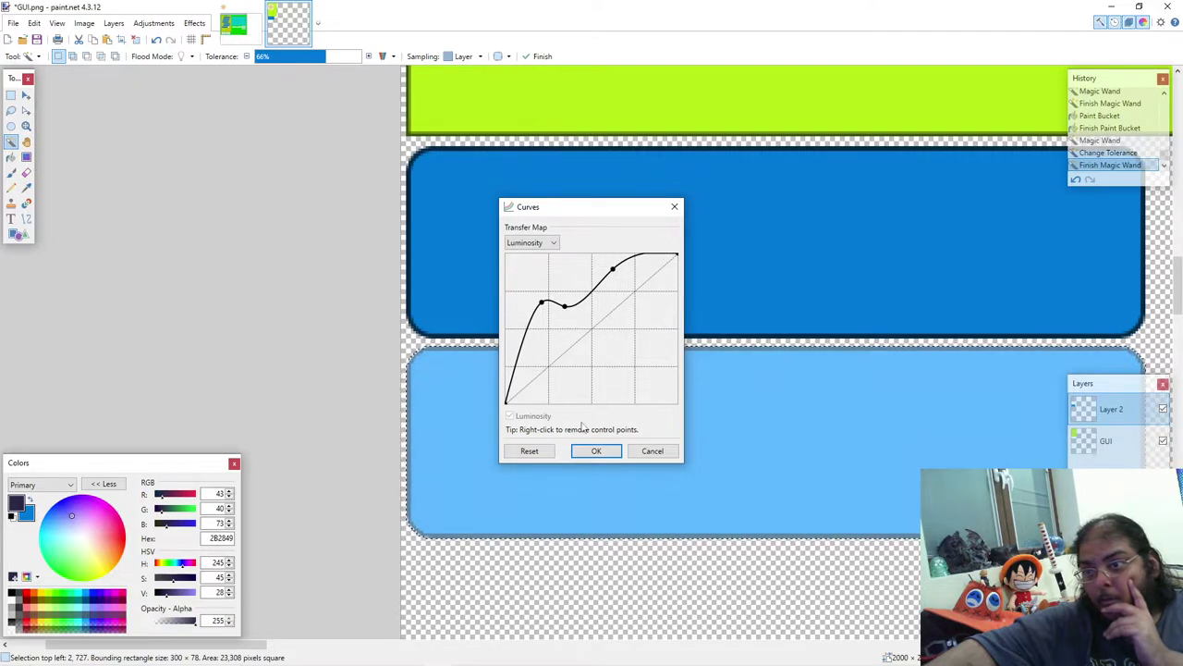
pyautogui.click(529, 450)
pyautogui.moveTo(583, 357); pyautogui.dragTo(597, 270)
pyautogui.click(596, 450)
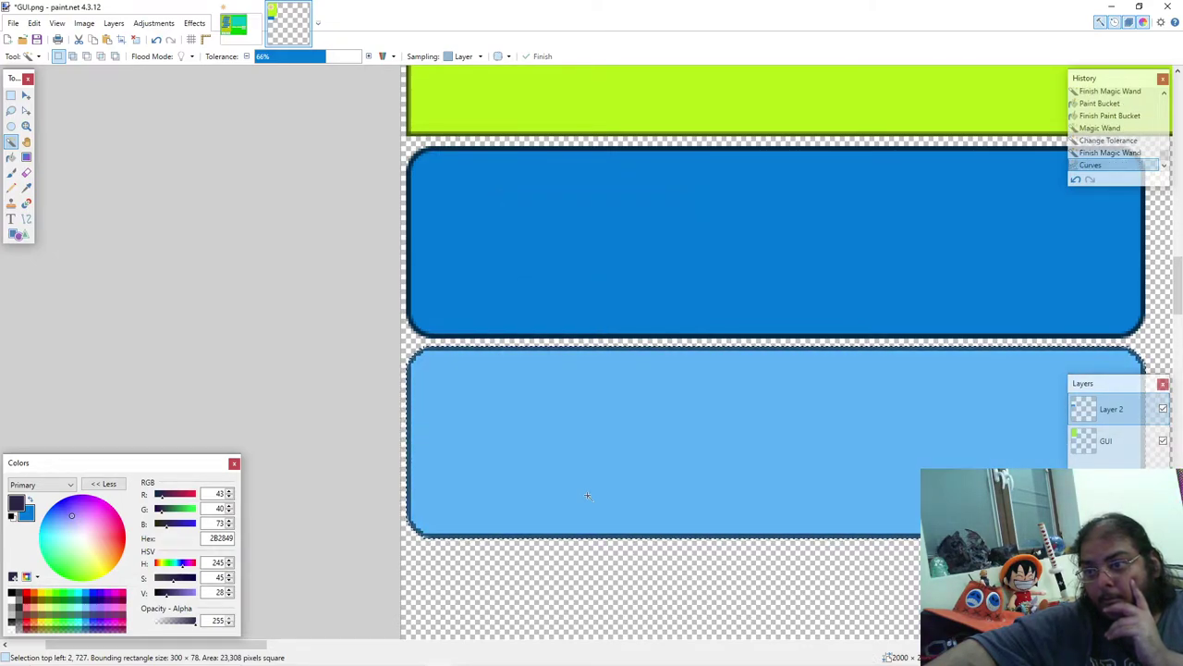
pyautogui.hotkey('ctrl', 'd')
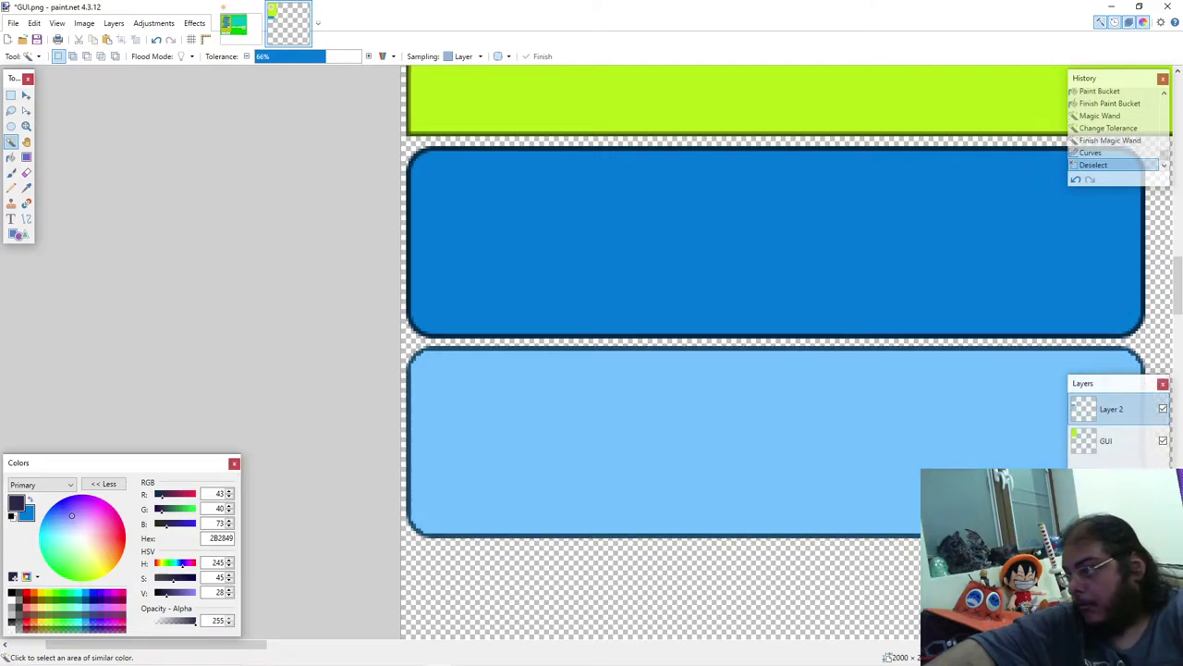
# Step: Merge Layer 2 down into the GUI layer and try to save GUI.png
pyautogui.hotkey('ctrl', 'm')
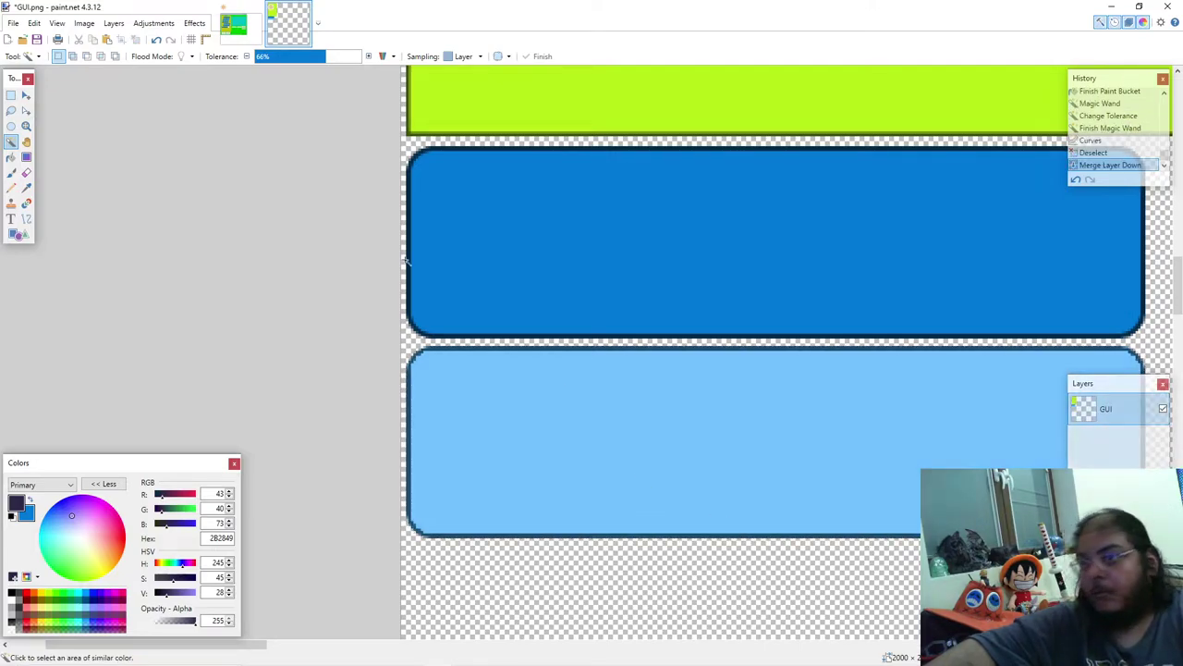
pyautogui.hotkey('ctrl', 's')
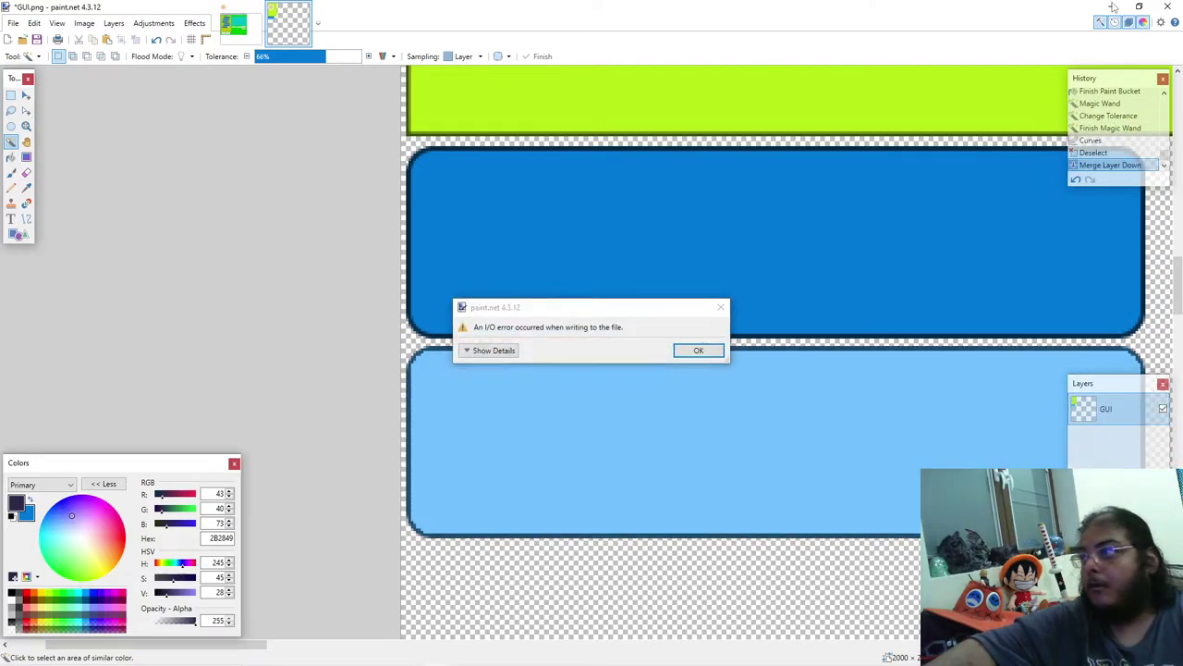
pyautogui.click(699, 351)
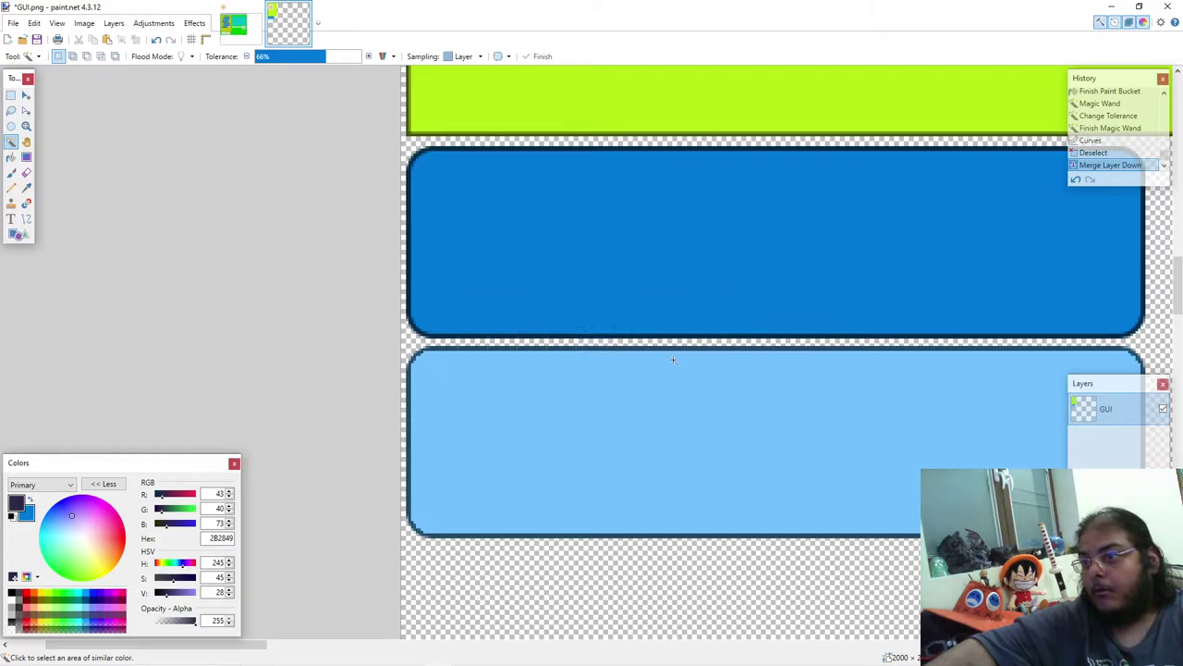
# Step: Switch to ScriptWizard, save the Castle2 dialog file, and close ScriptWizard
pyautogui.hotkey('alt', 'Tab')
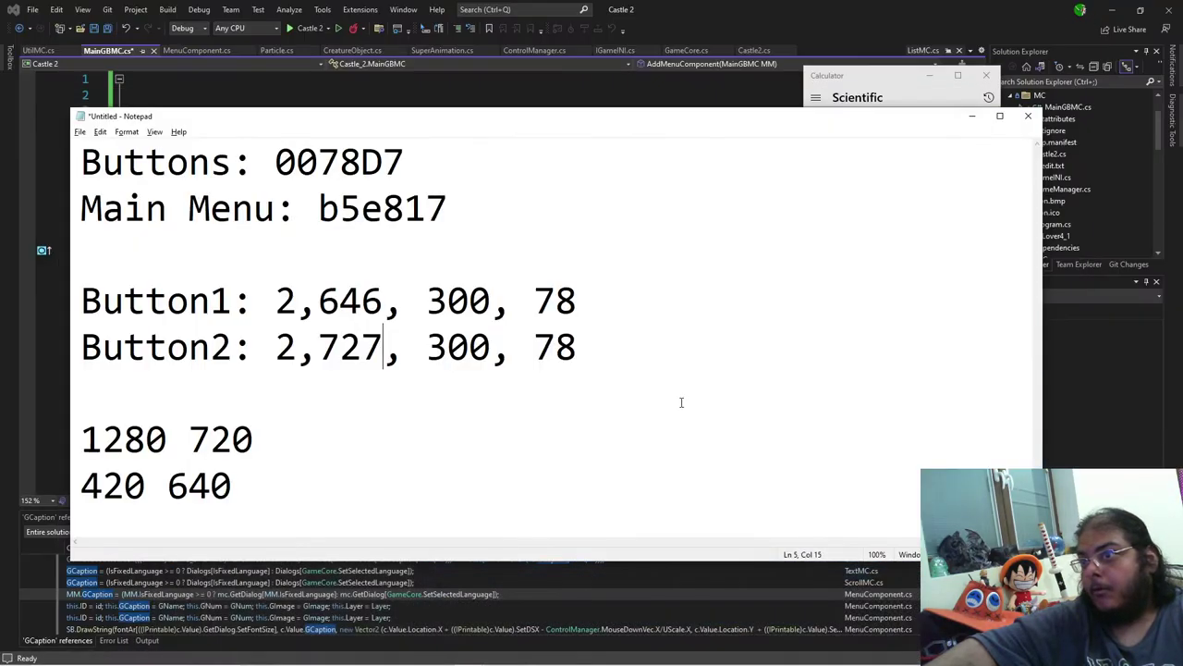
pyautogui.click(566, 80)
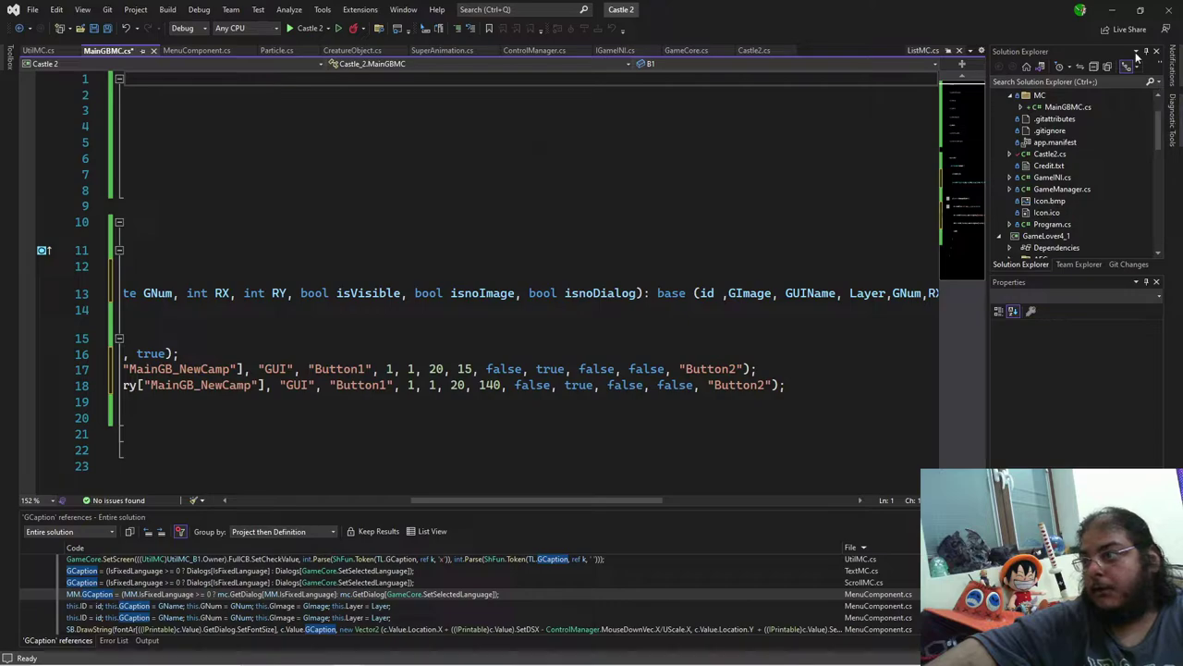
pyautogui.click(1114, 9)
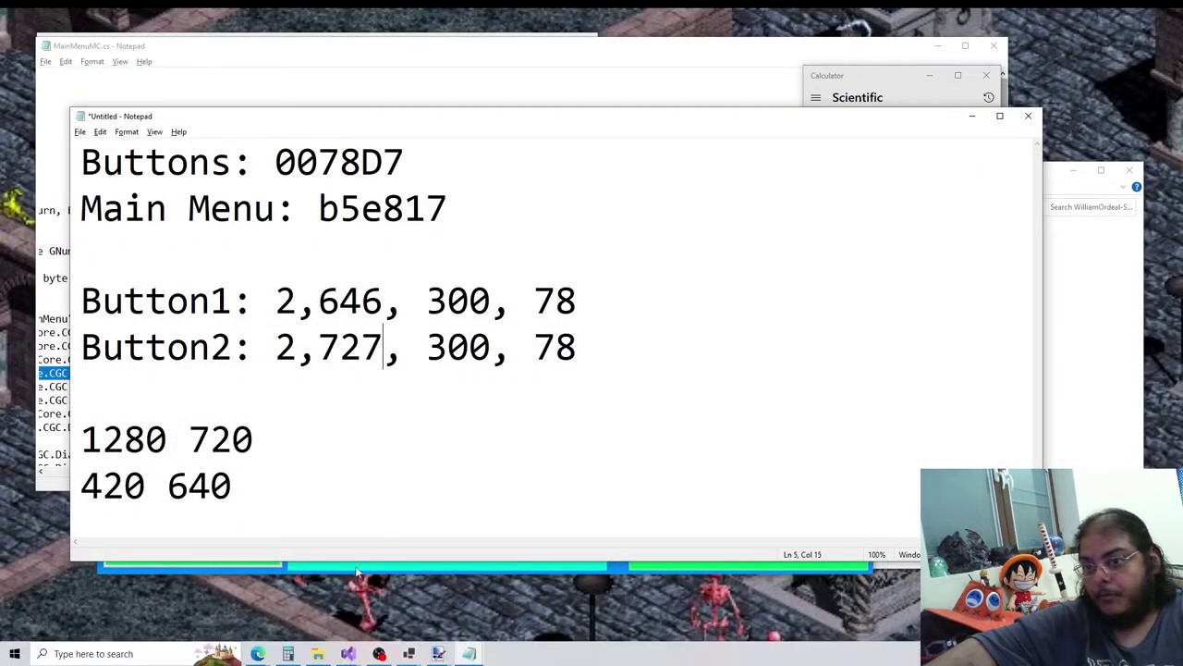
pyautogui.click(359, 570)
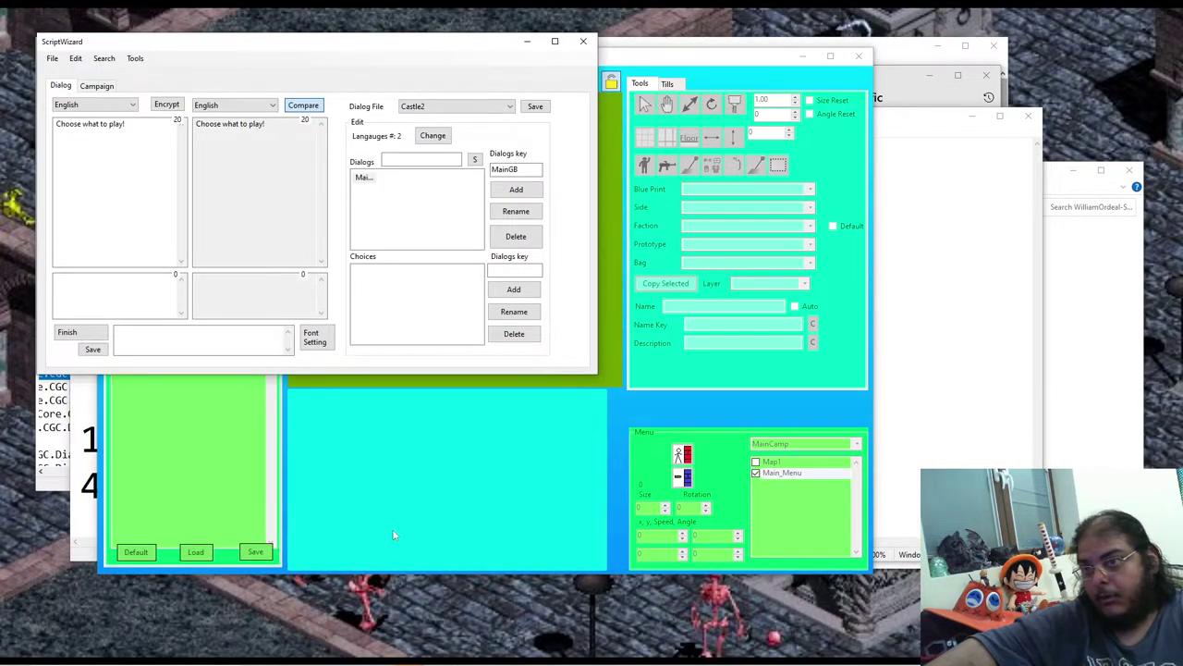
pyautogui.click(536, 107)
pyautogui.click(586, 42)
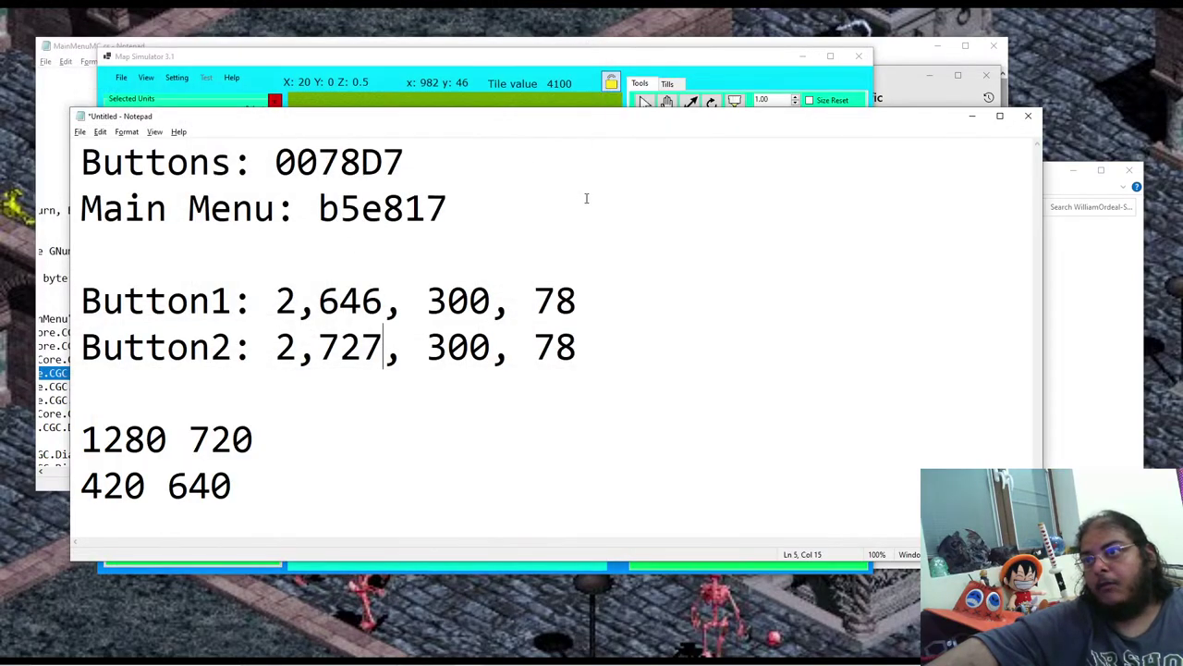
# Step: Close Map Simulator and switch to GUI.png in paint.net
pyautogui.click(488, 58)
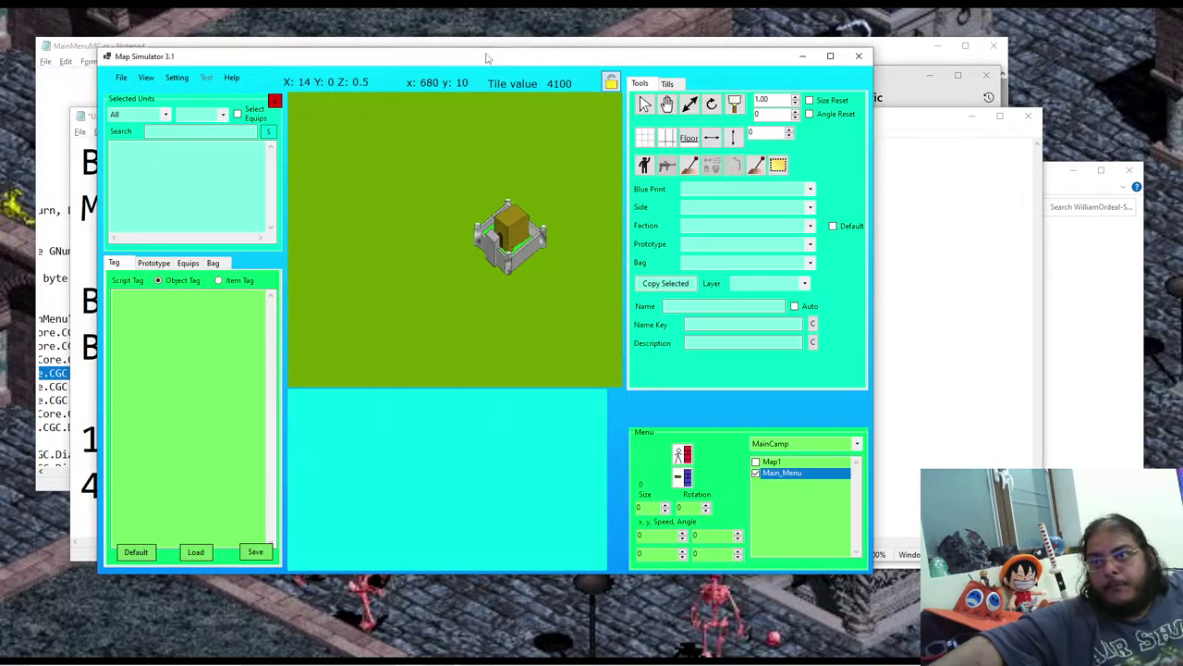
pyautogui.click(868, 54)
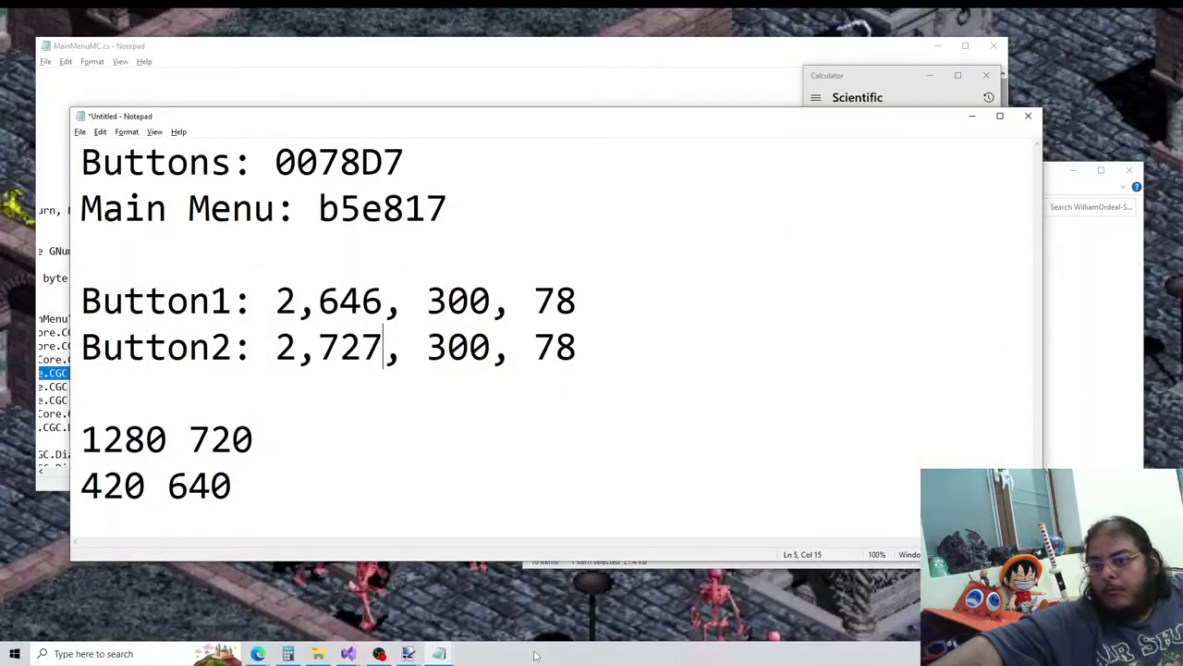
pyautogui.click(408, 653)
pyautogui.click(432, 624)
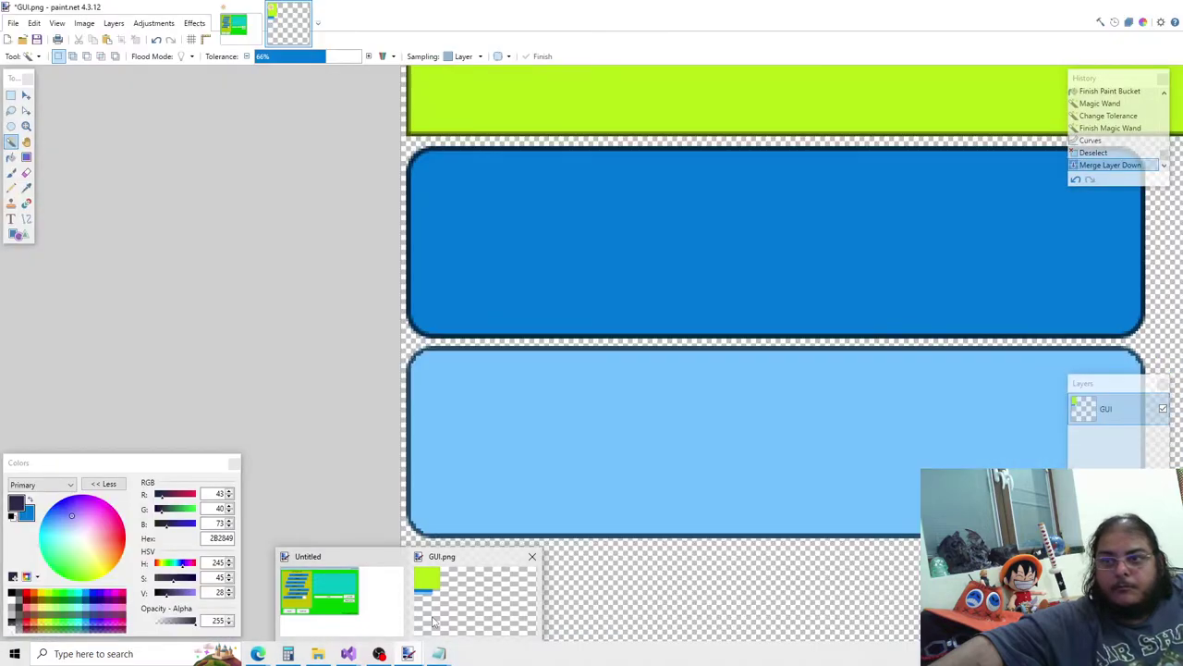
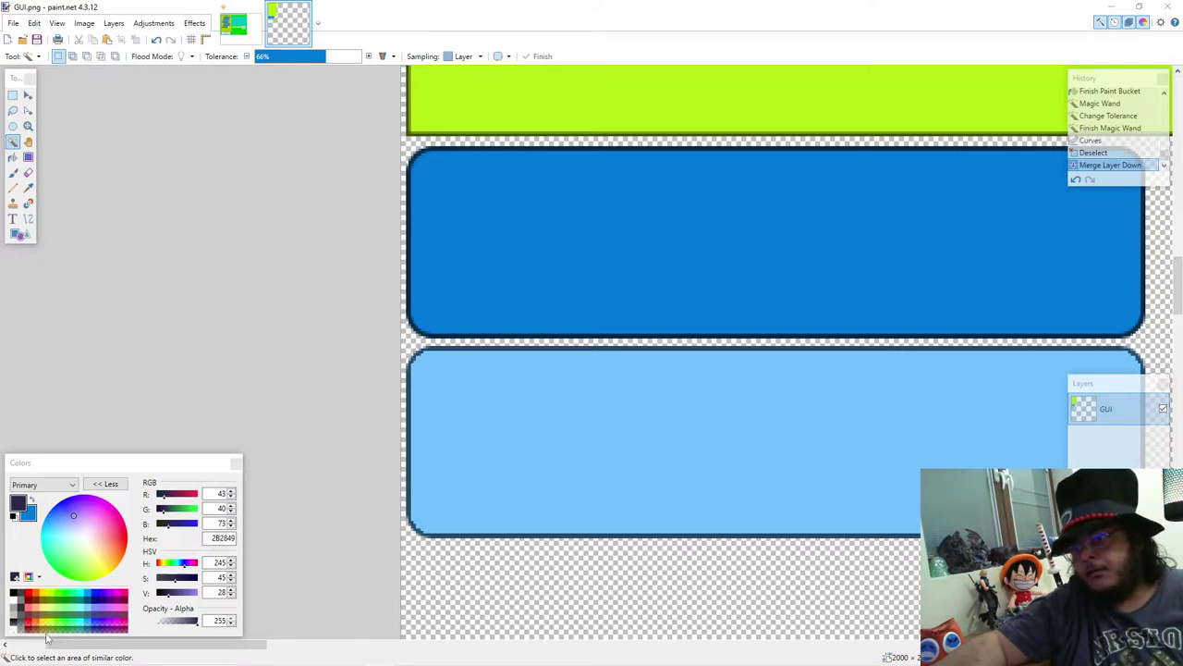
pyautogui.scroll(5, 384, 598)
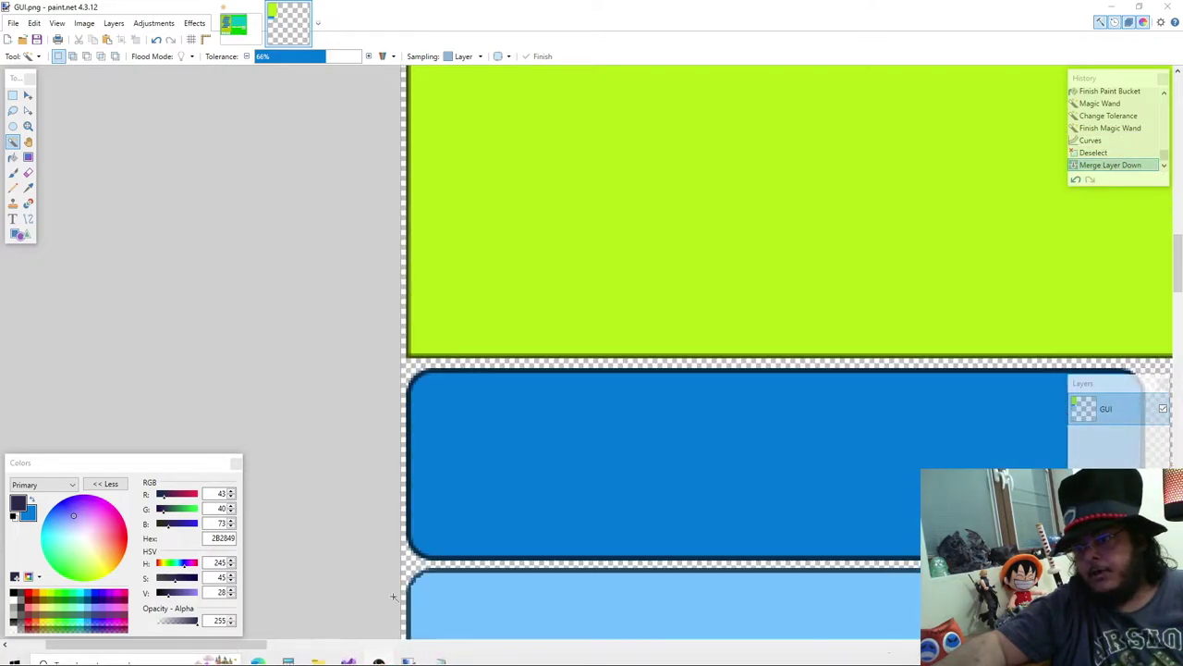
pyautogui.scroll(5, 385, 599)
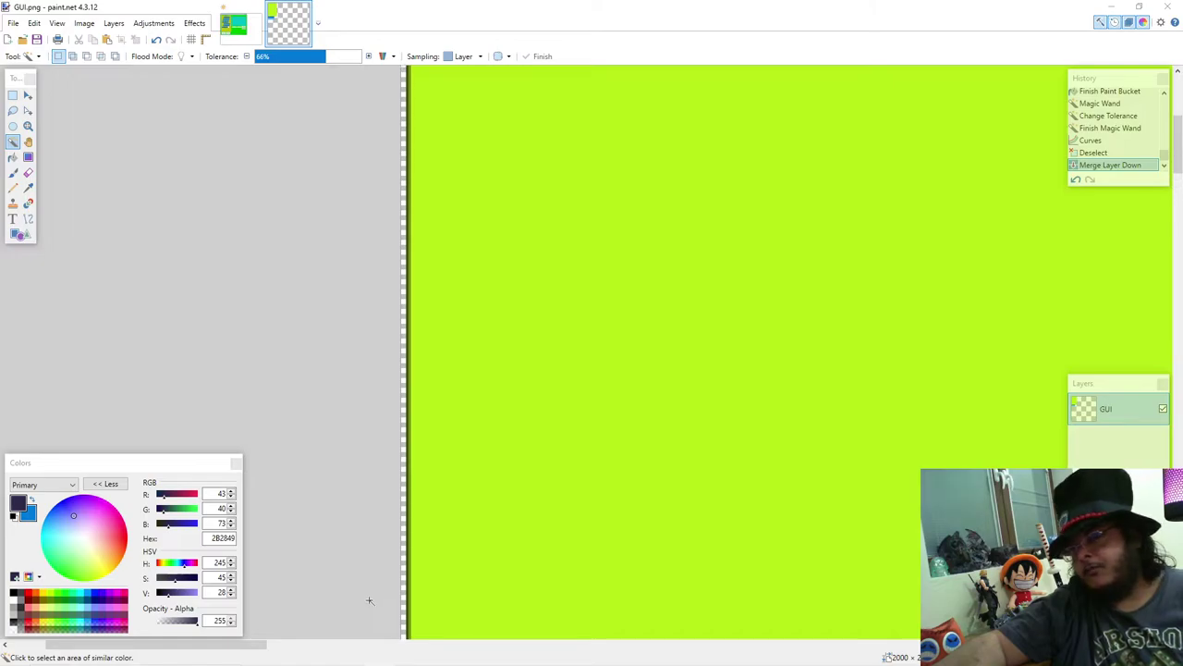
pyautogui.scroll(-10, 369, 600)
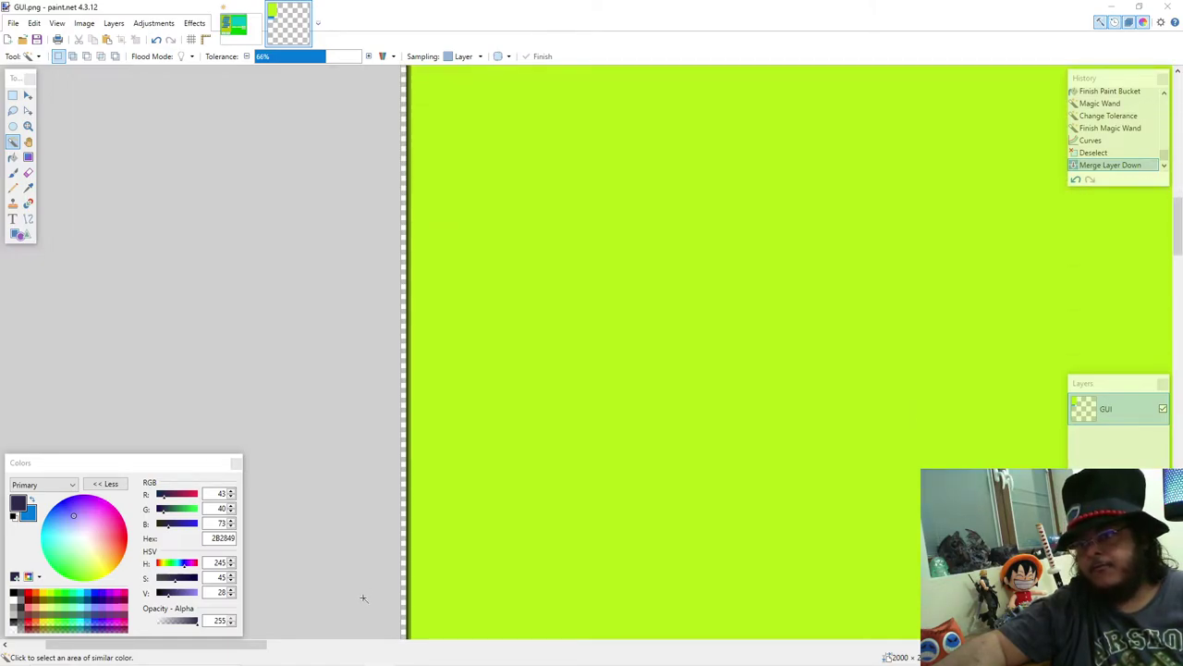
pyautogui.scroll(-2, 346, 573)
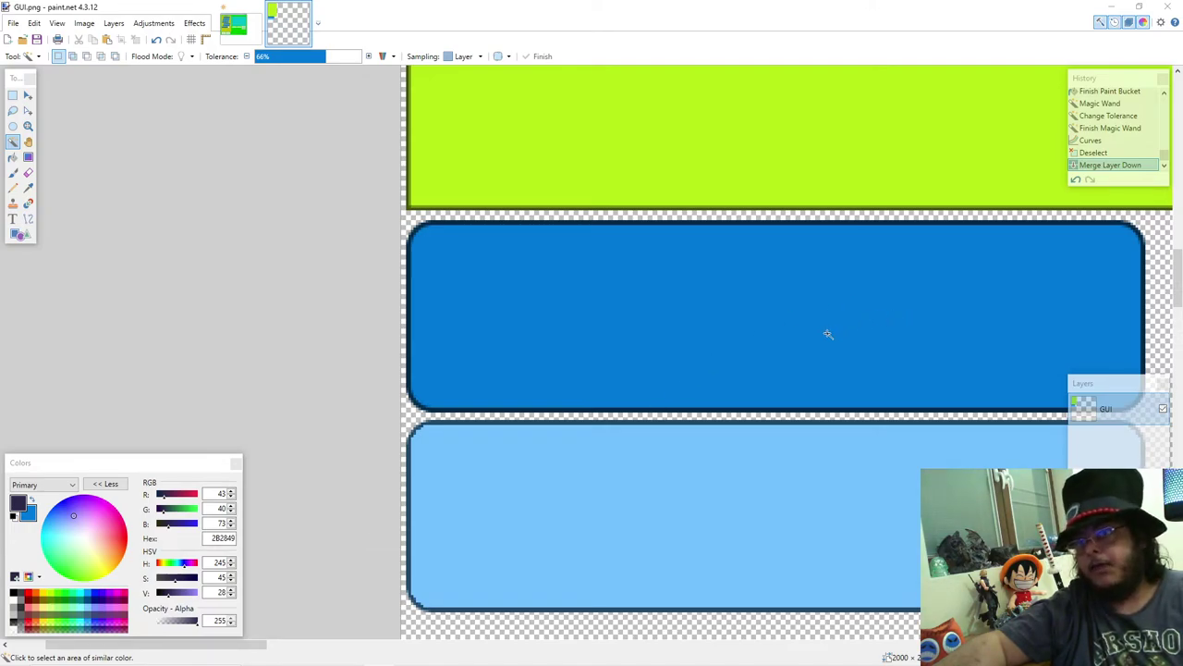
pyautogui.click(1115, 7)
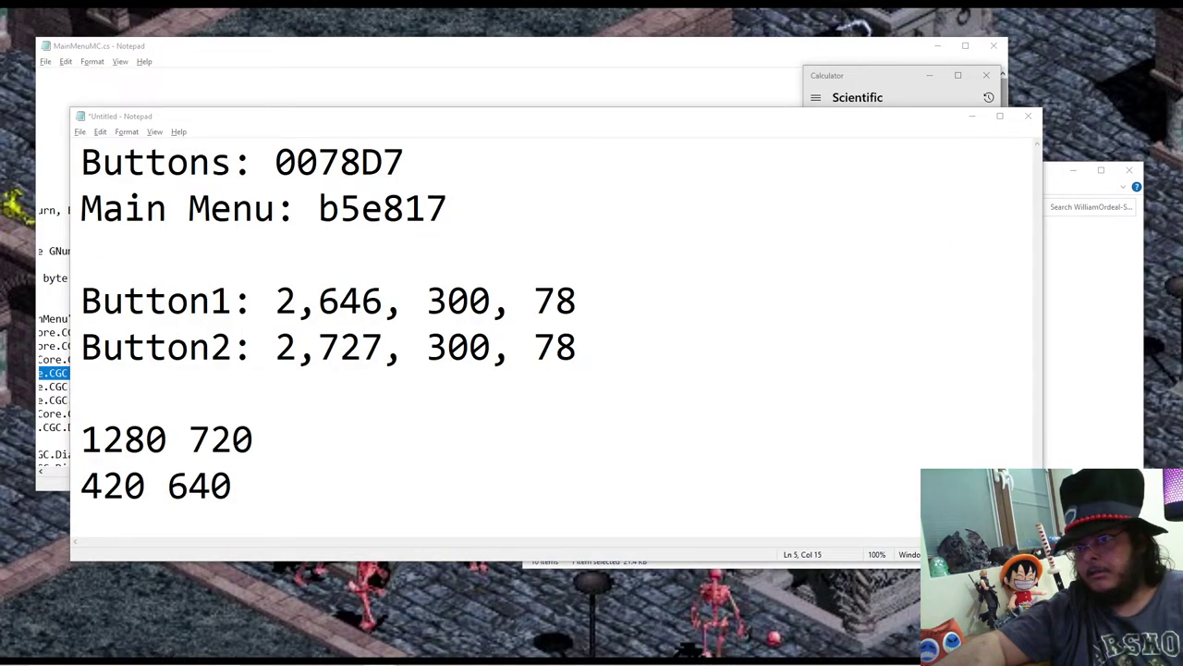
# Step: Bring GUI.png back up in paint.net, save the image, and minimize the editor
pyautogui.moveTo(358, 655)
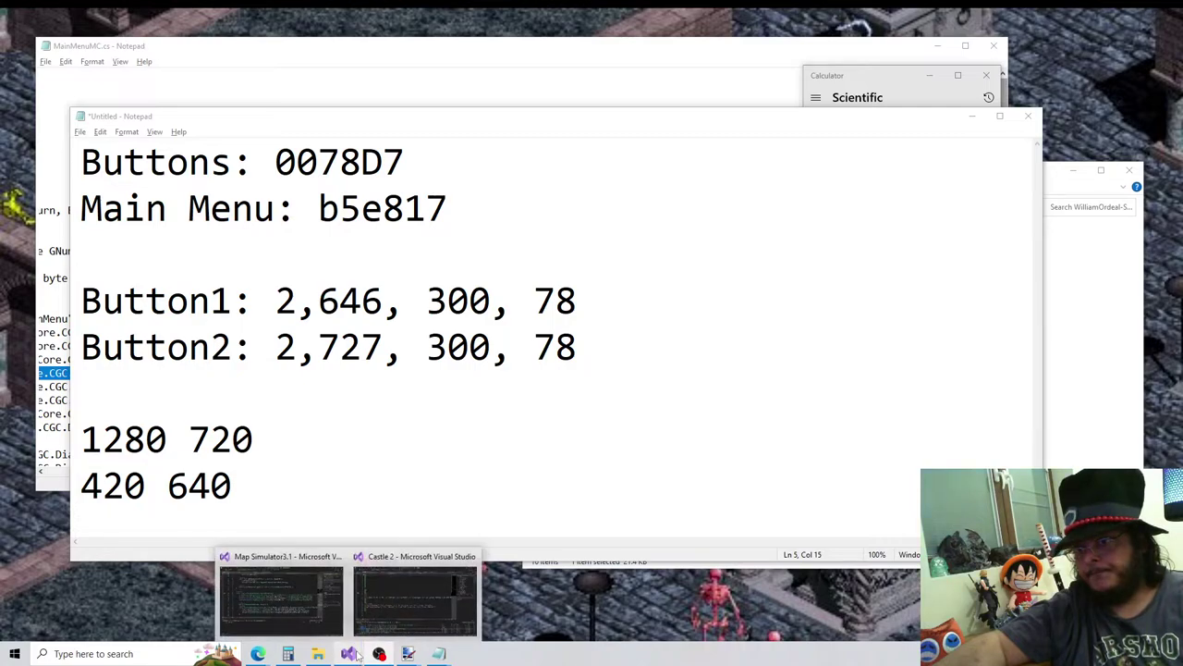
pyautogui.moveTo(409, 654)
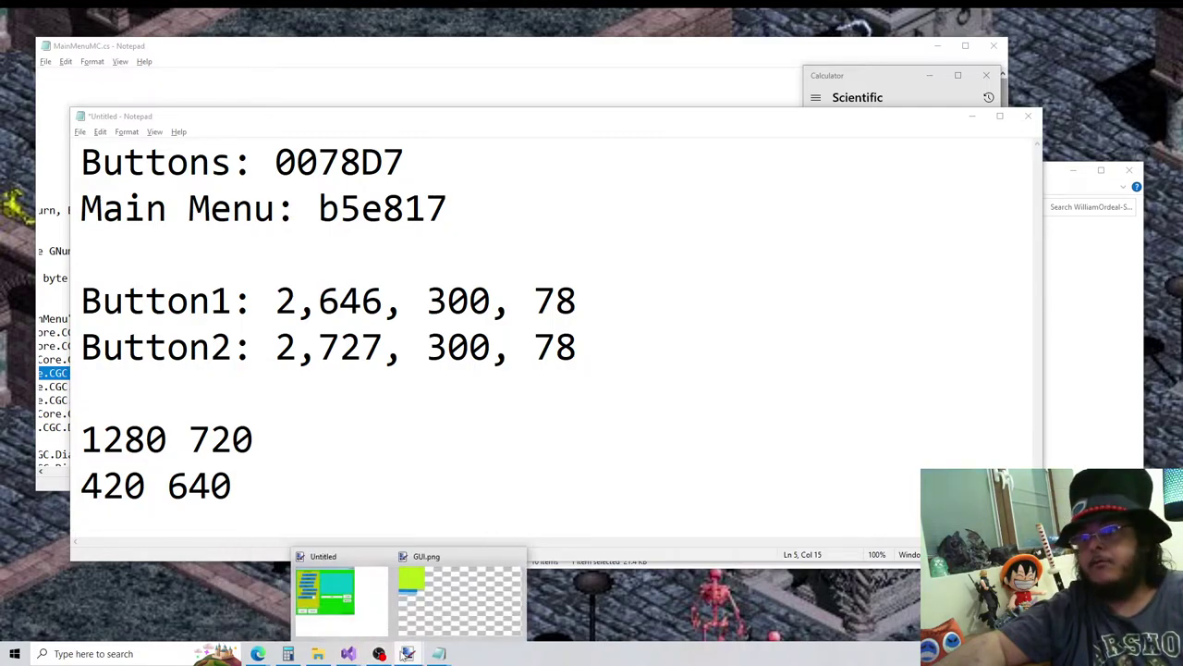
pyautogui.click(417, 610)
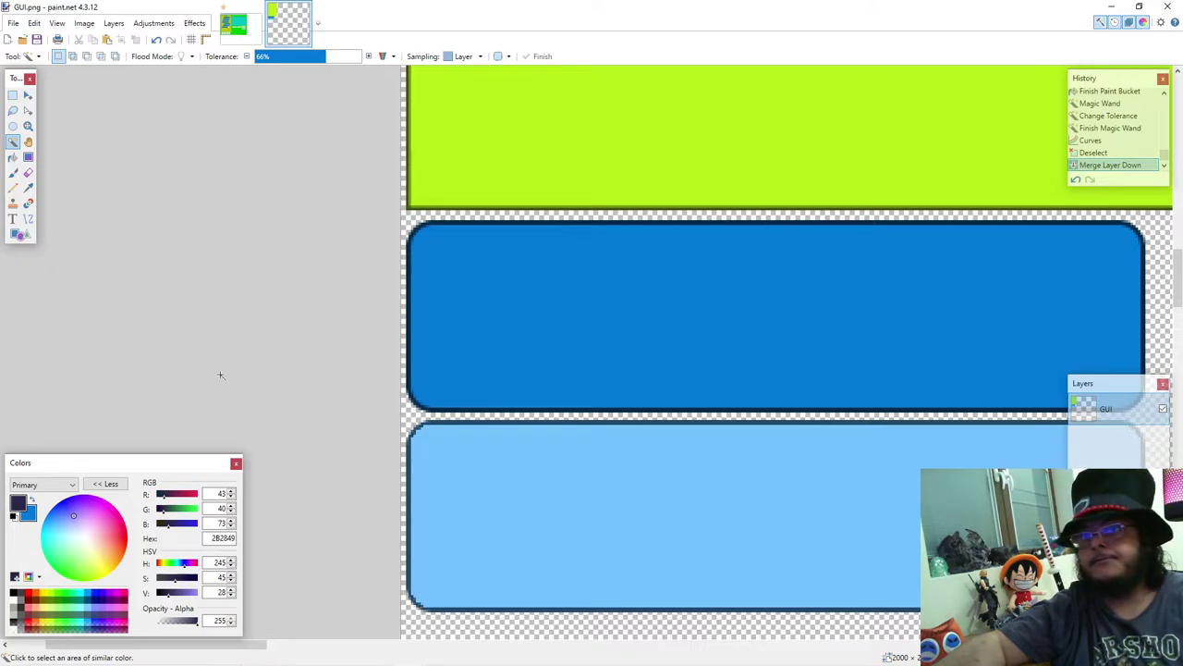
pyautogui.click(13, 23)
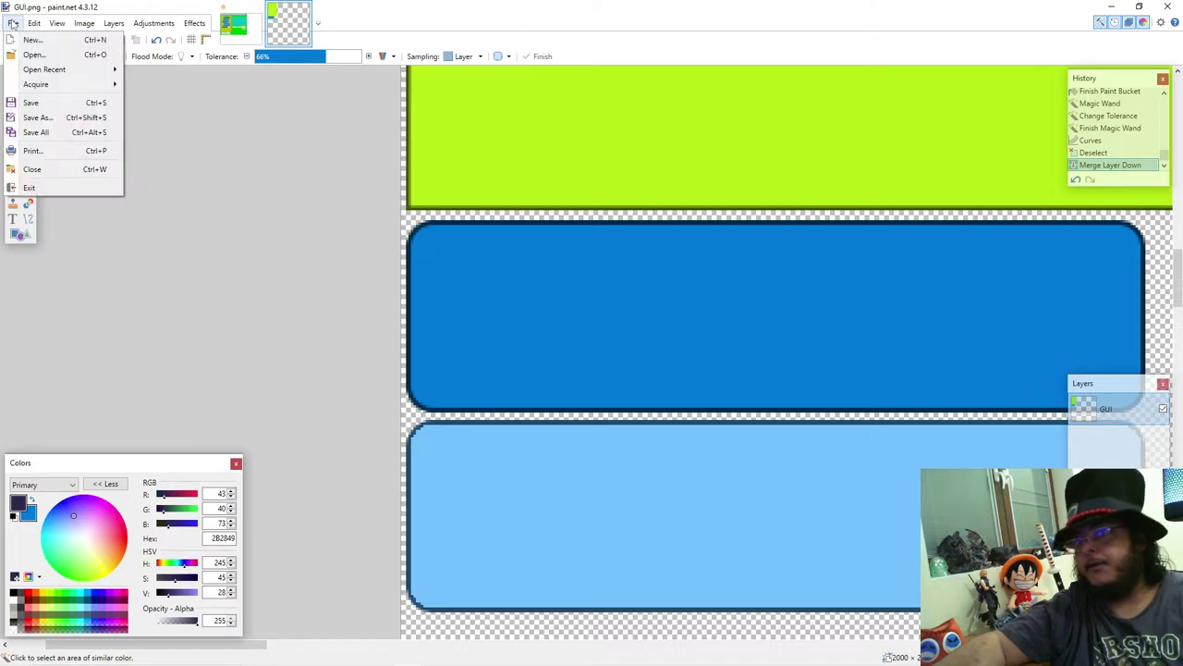
pyautogui.click(51, 110)
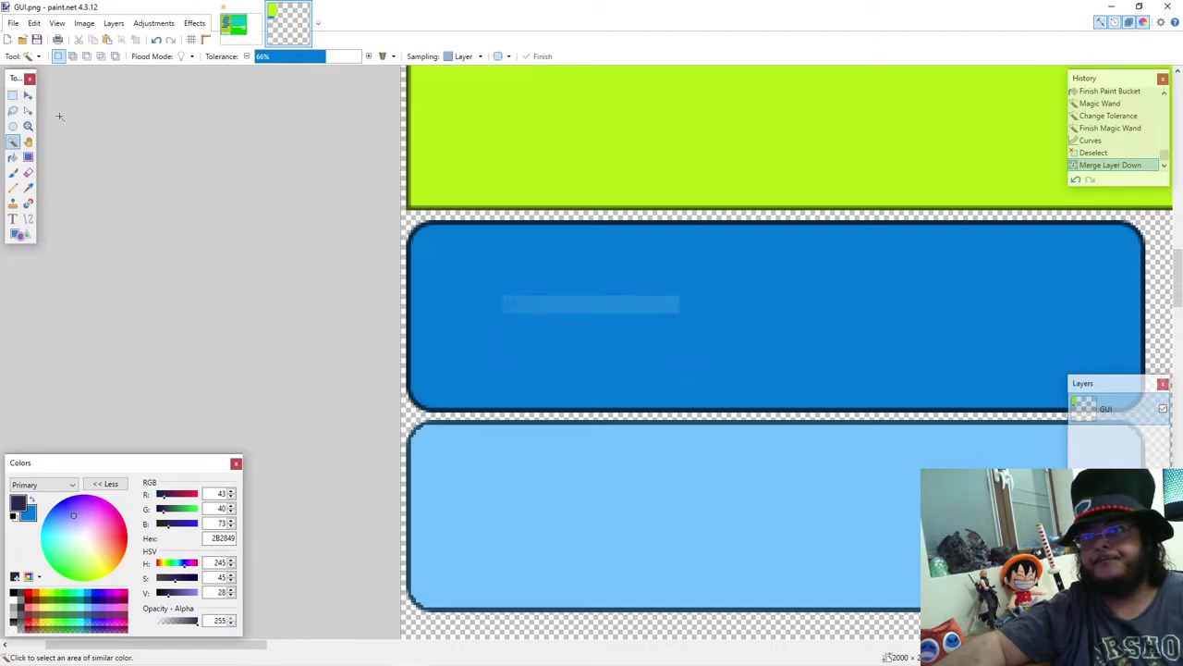
pyautogui.click(1113, 7)
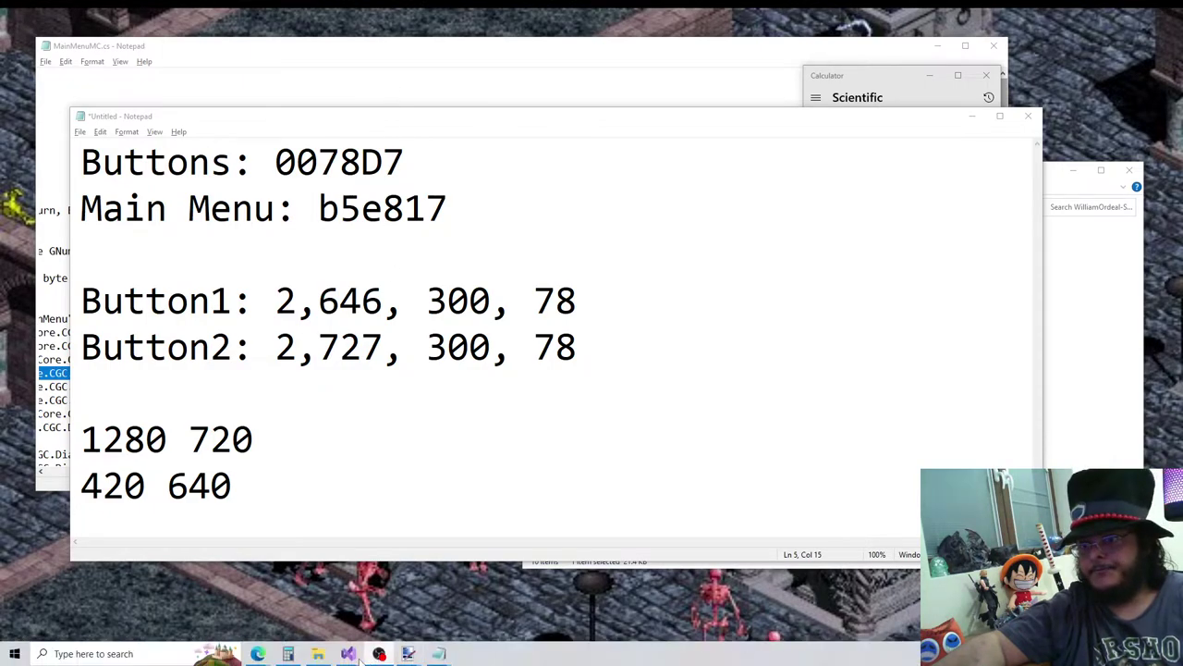
# Step: Start Map Simulator from its Visual Studio project and open the last edited Castle2 game file's Main Info editor
pyautogui.moveTo(348, 655)
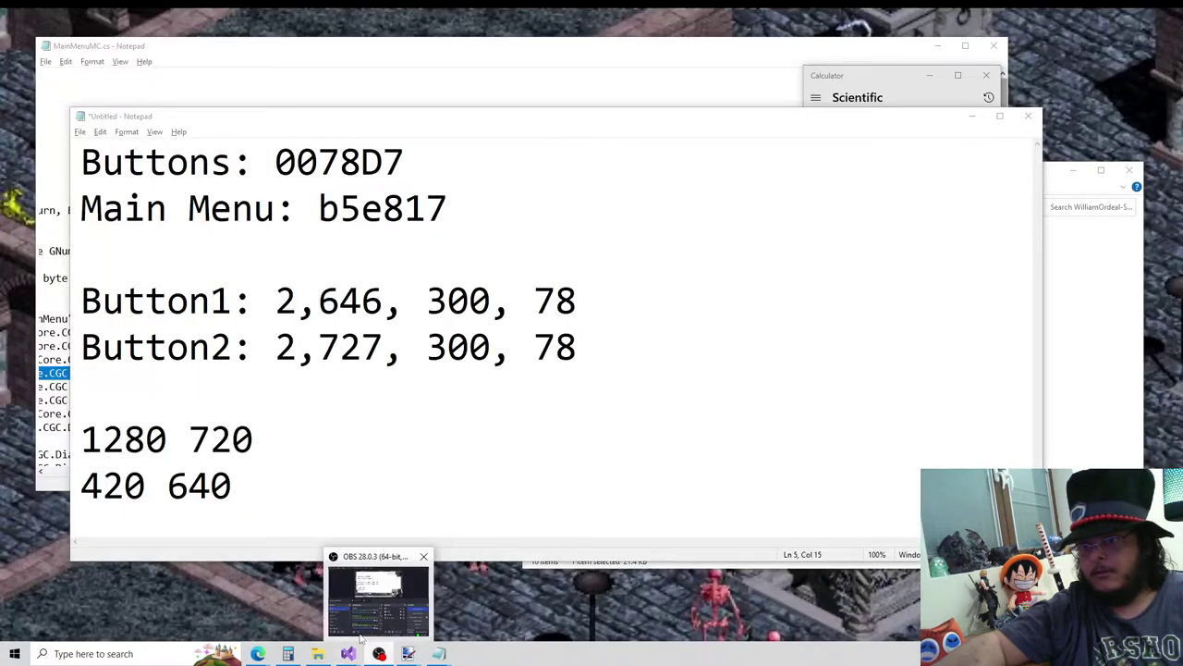
pyautogui.click(287, 601)
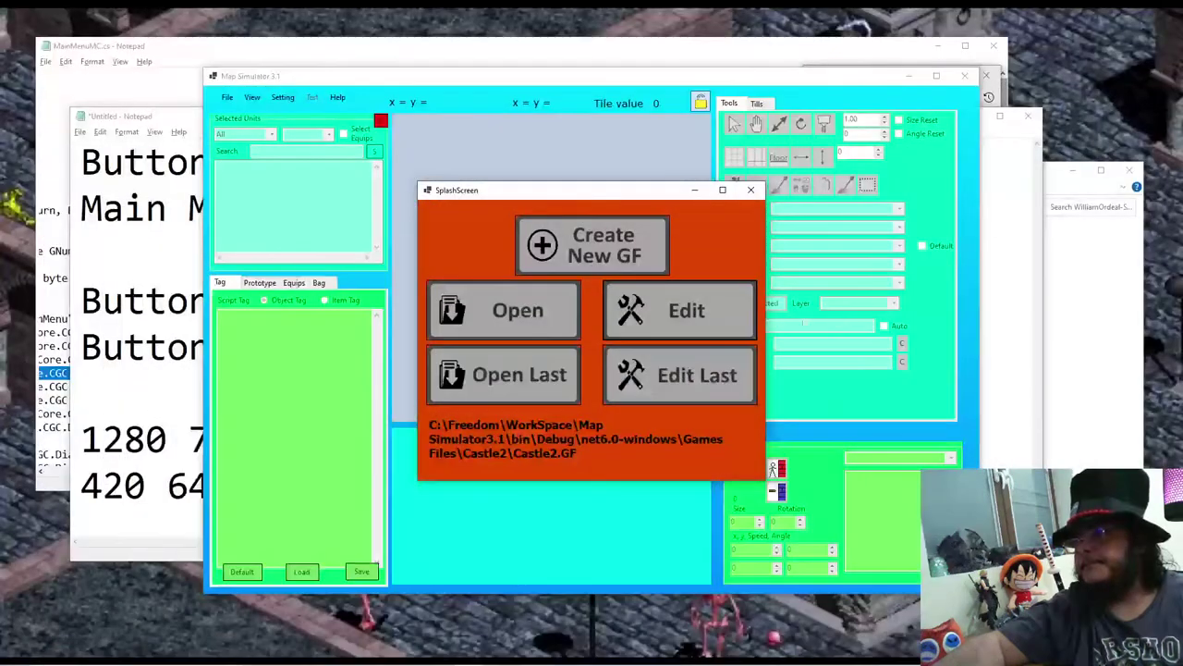
pyautogui.click(684, 374)
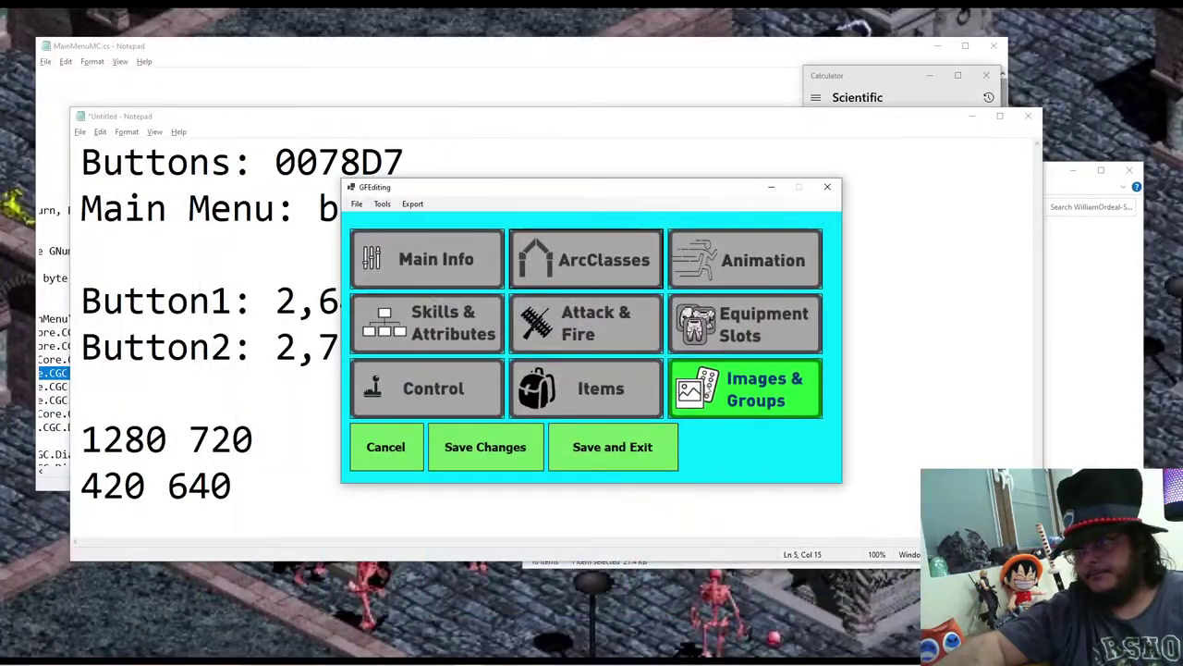
pyautogui.click(460, 256)
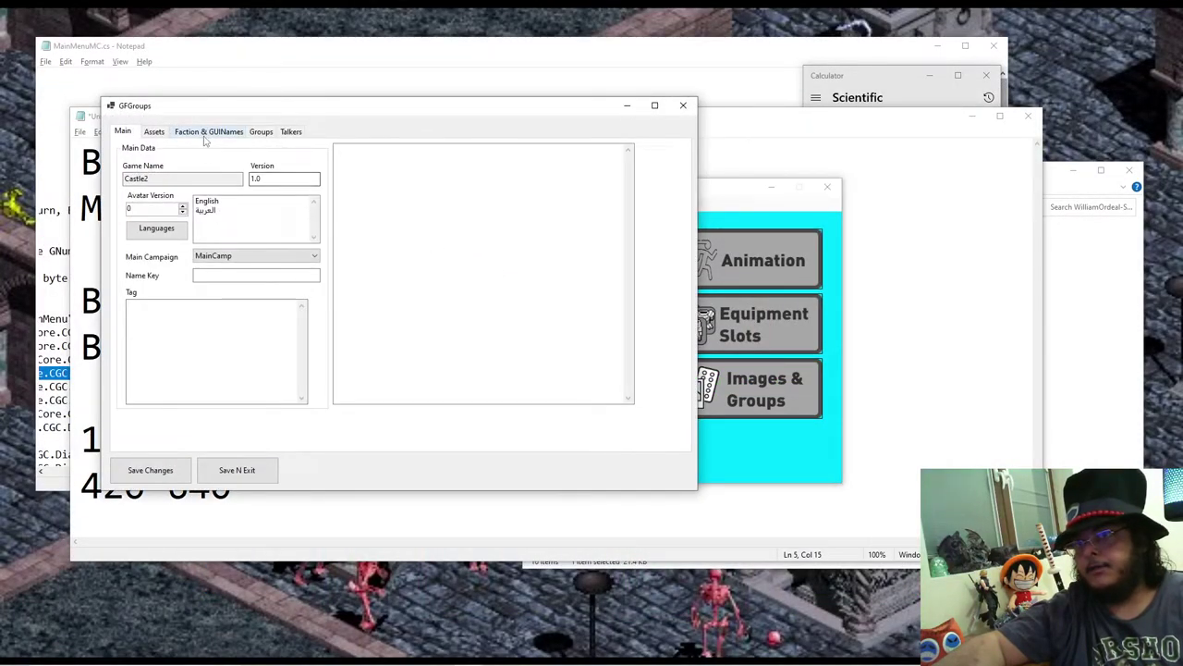
# Step: Add a GUI name Button1 on GUI.png with frame values 2, 646, 300, 78
pyautogui.click(209, 134)
pyautogui.click(398, 182)
pyautogui.click(379, 193)
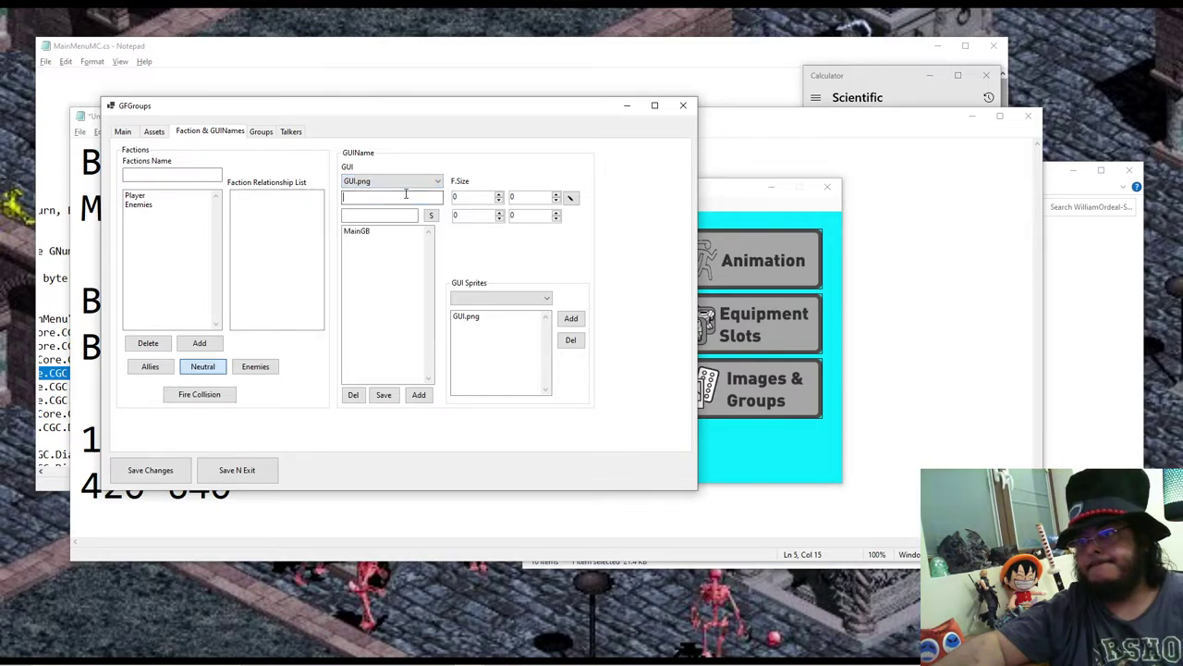
pyautogui.moveTo(401, 109); pyautogui.dragTo(836, 241)
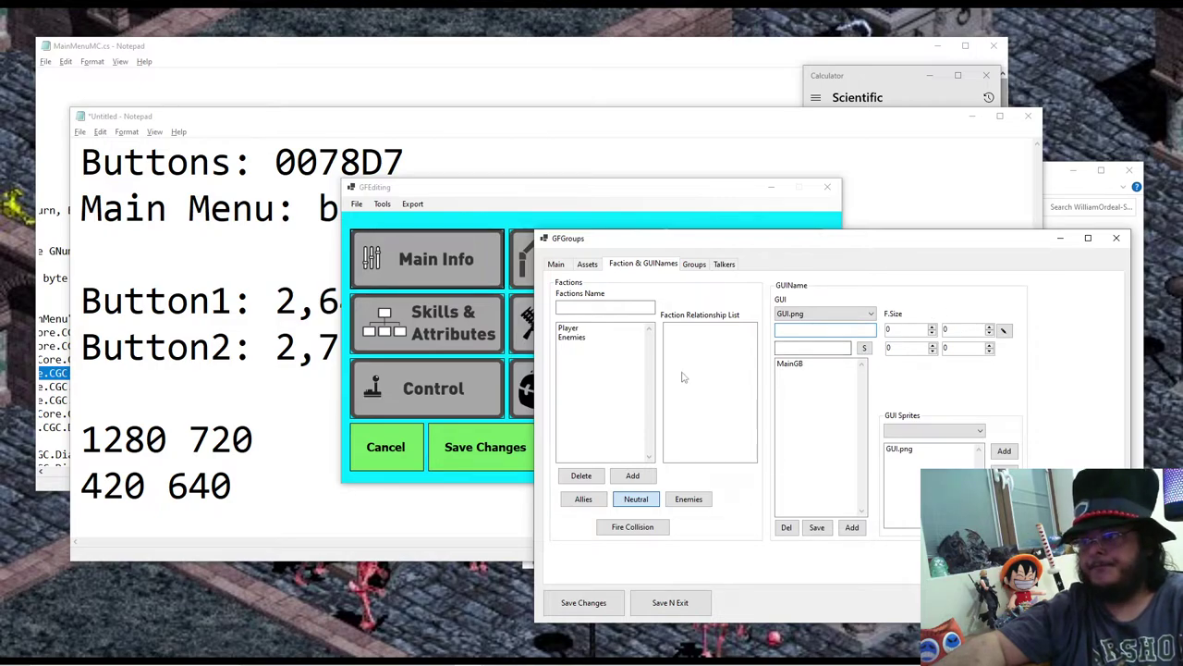
pyautogui.write('Button')
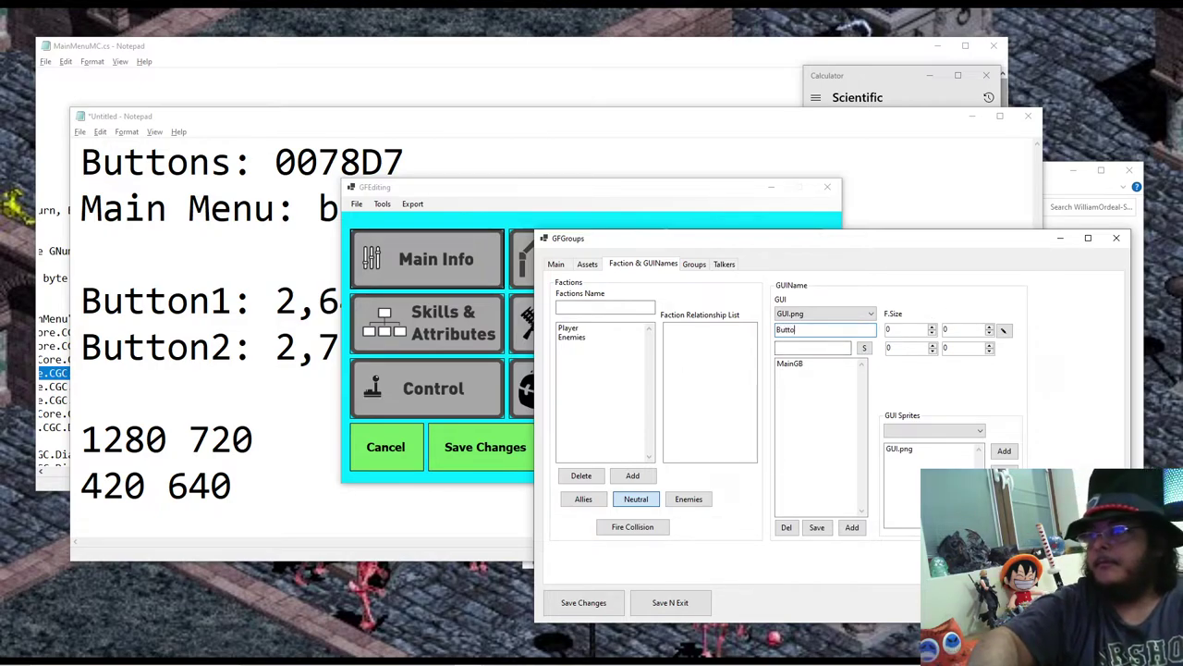
pyautogui.write('1')
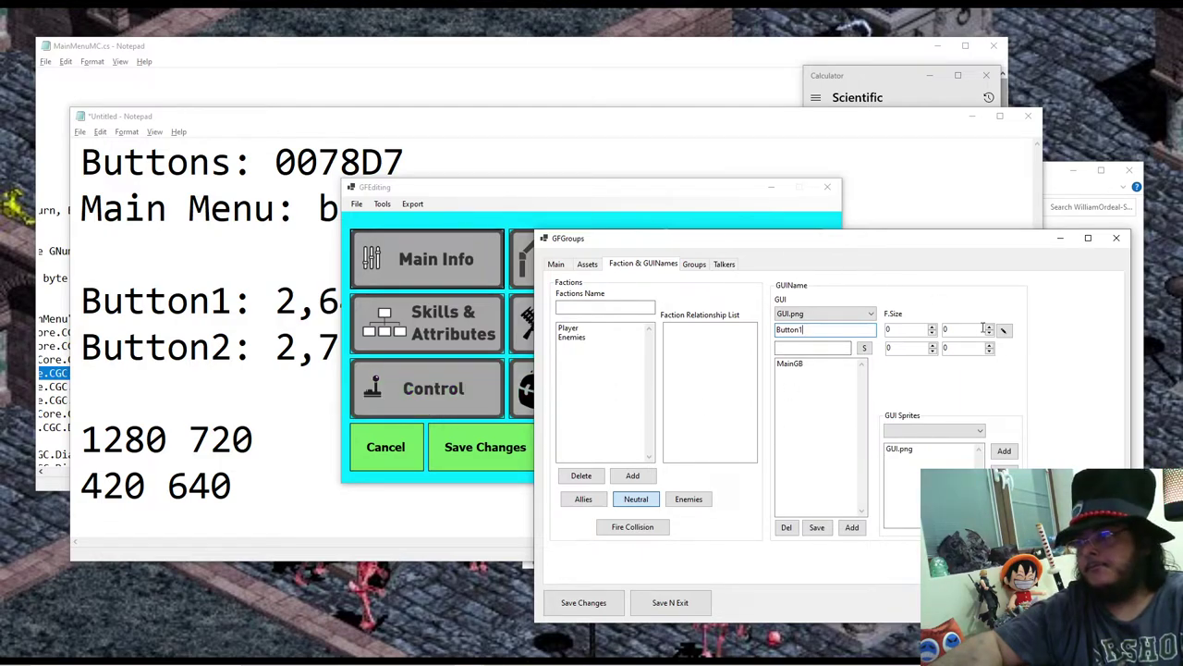
pyautogui.moveTo(504, 124); pyautogui.dragTo(426, 62)
pyautogui.click(1058, 329)
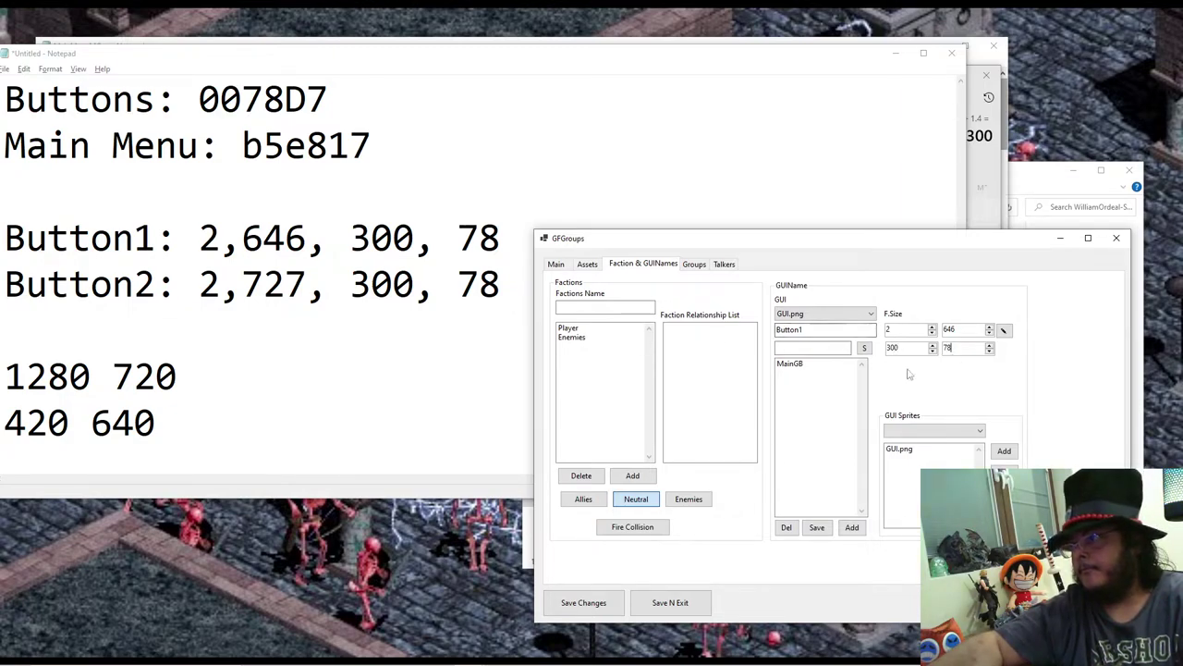
pyautogui.click(852, 527)
# Step: Add a second GUI name Button2 based on Button1, with the frame's Y value set to 727
pyautogui.click(807, 373)
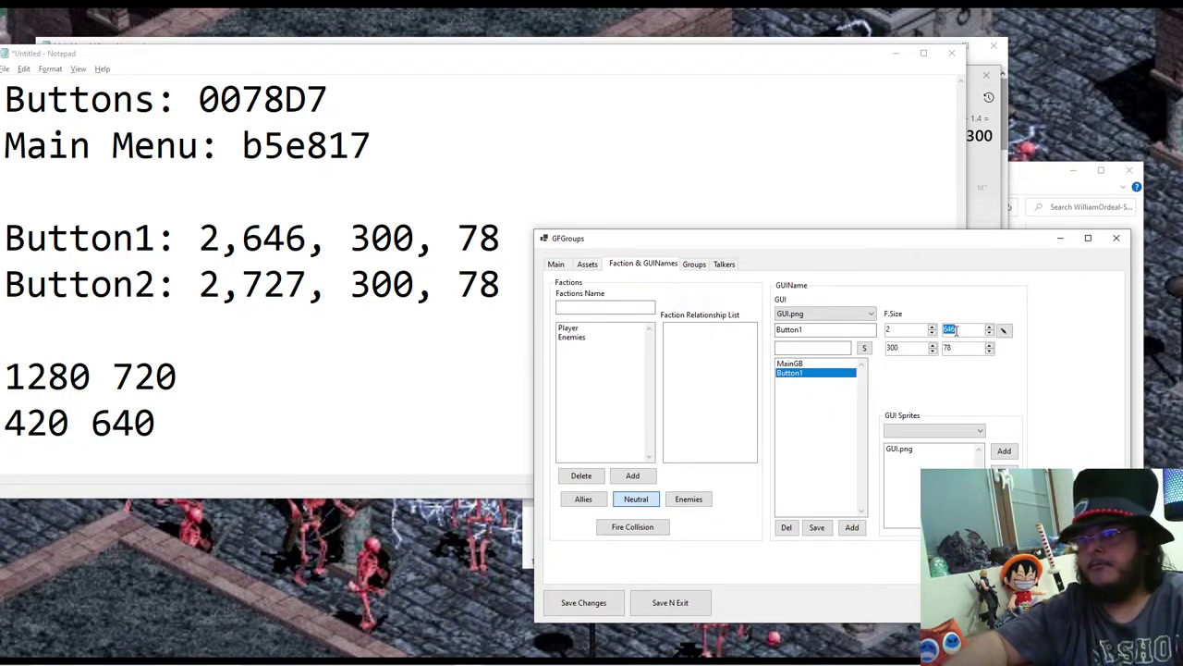
pyautogui.write('727')
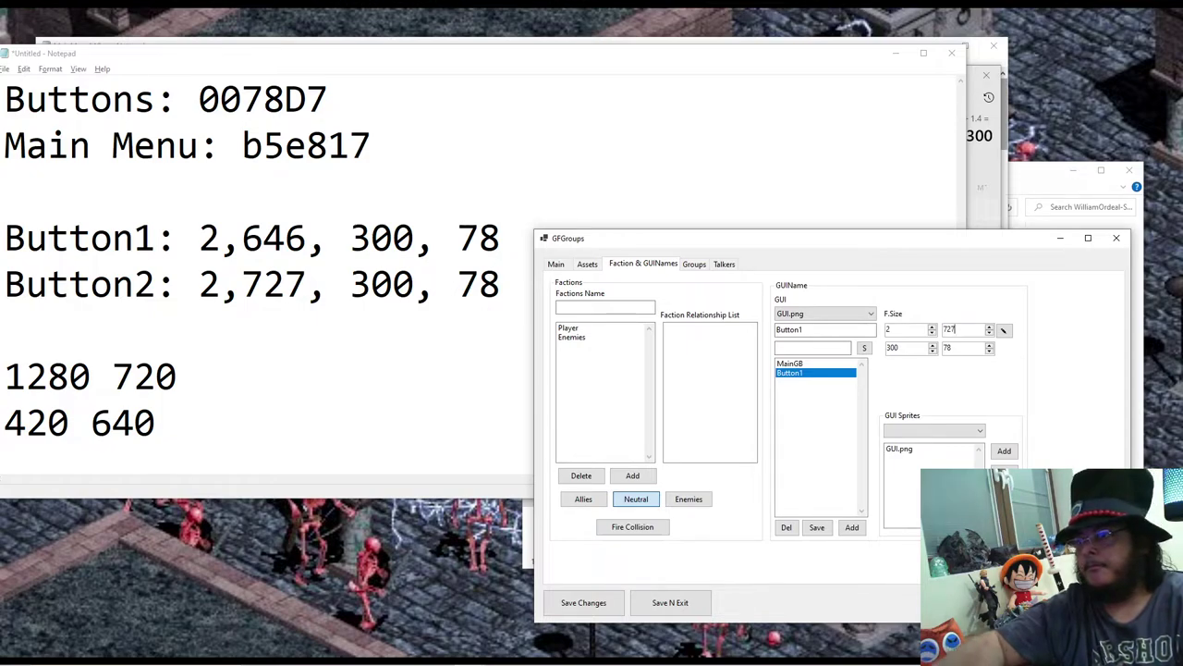
pyautogui.click(802, 330)
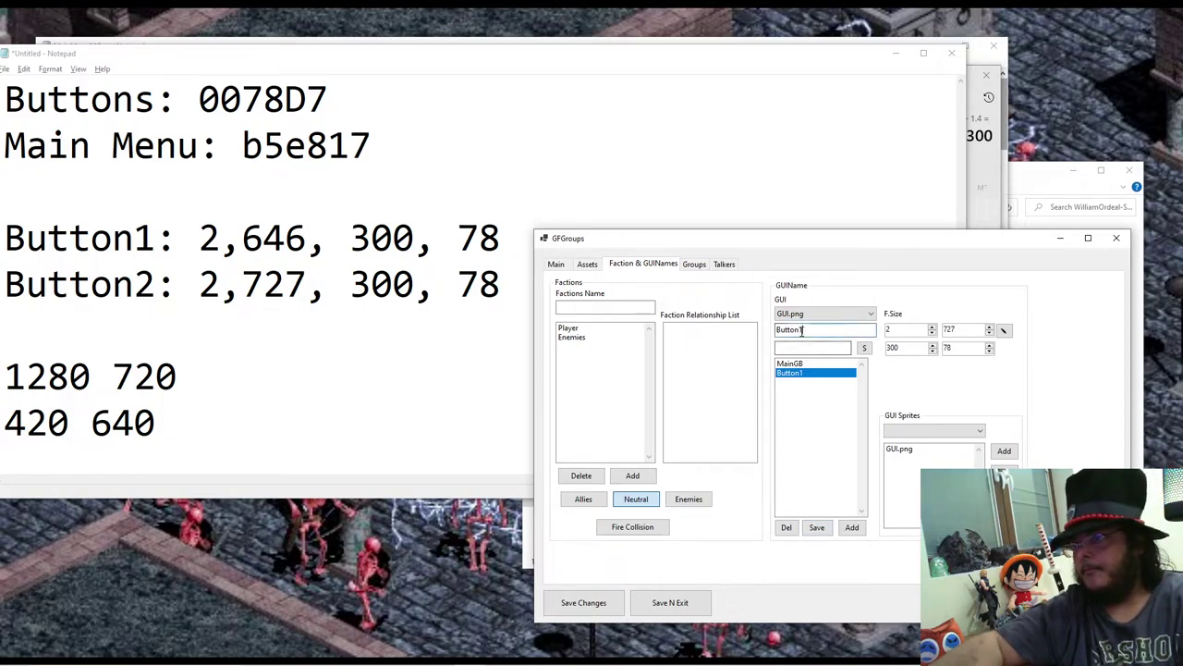
pyautogui.write('2')
pyautogui.click(851, 527)
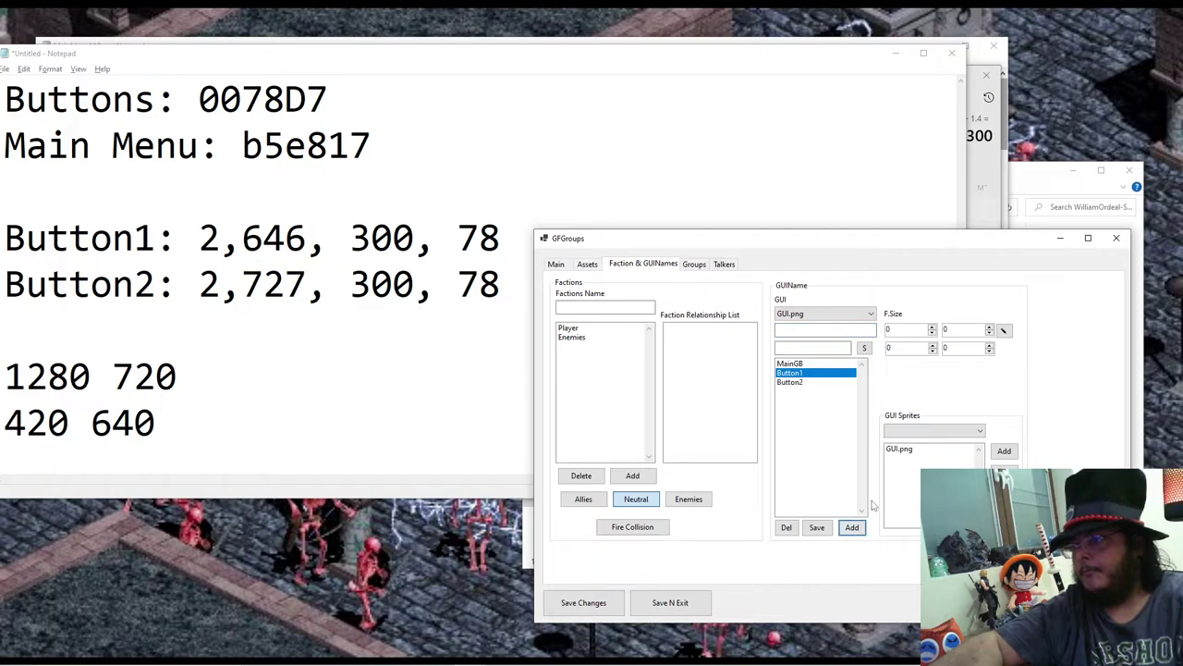
# Step: Save and close the GFGroups settings, save the Castle2 game file changes, and replace the GF
pyautogui.click(670, 602)
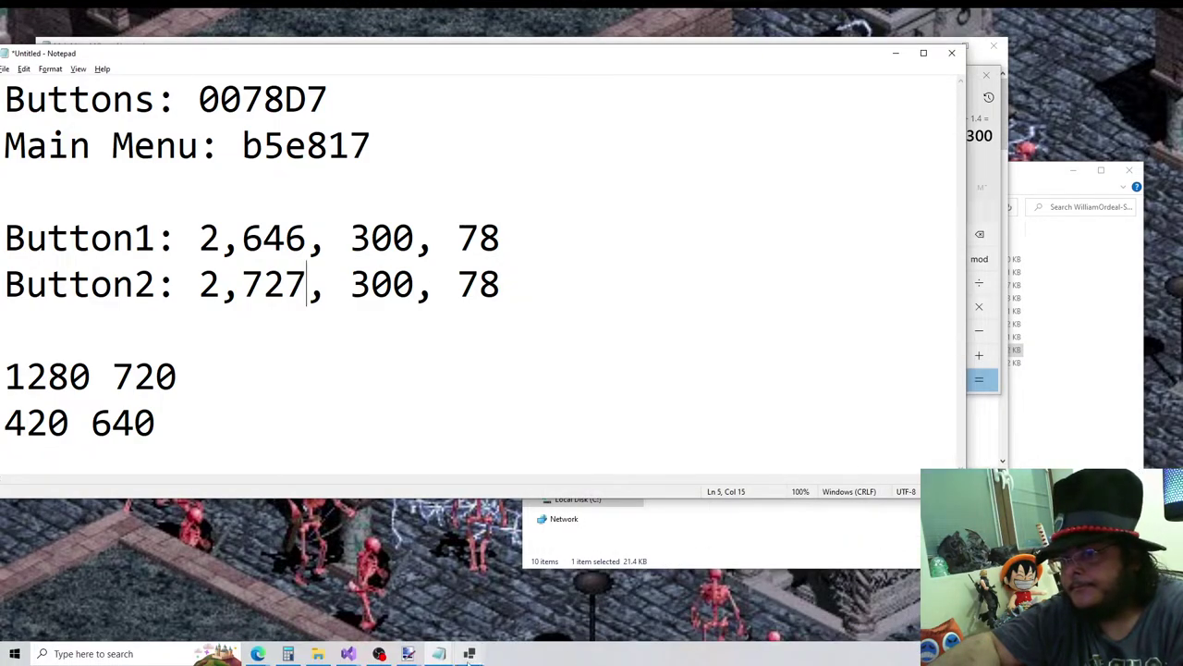
pyautogui.click(468, 654)
pyautogui.click(527, 599)
pyautogui.click(356, 204)
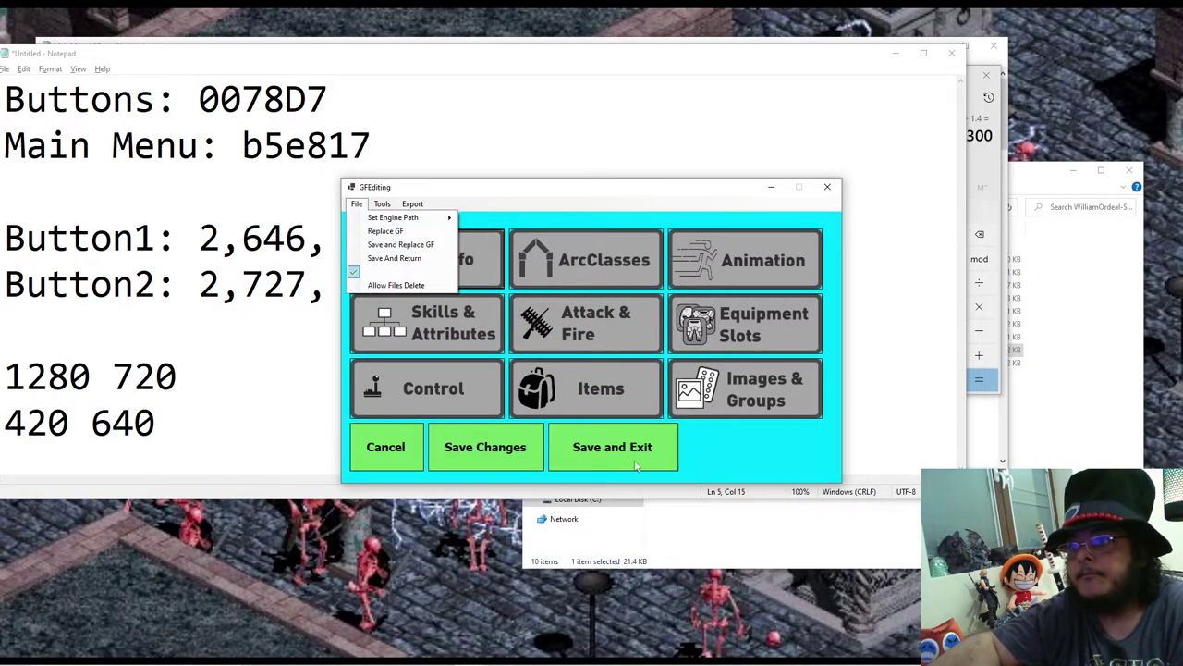
pyautogui.click(509, 459)
pyautogui.click(356, 203)
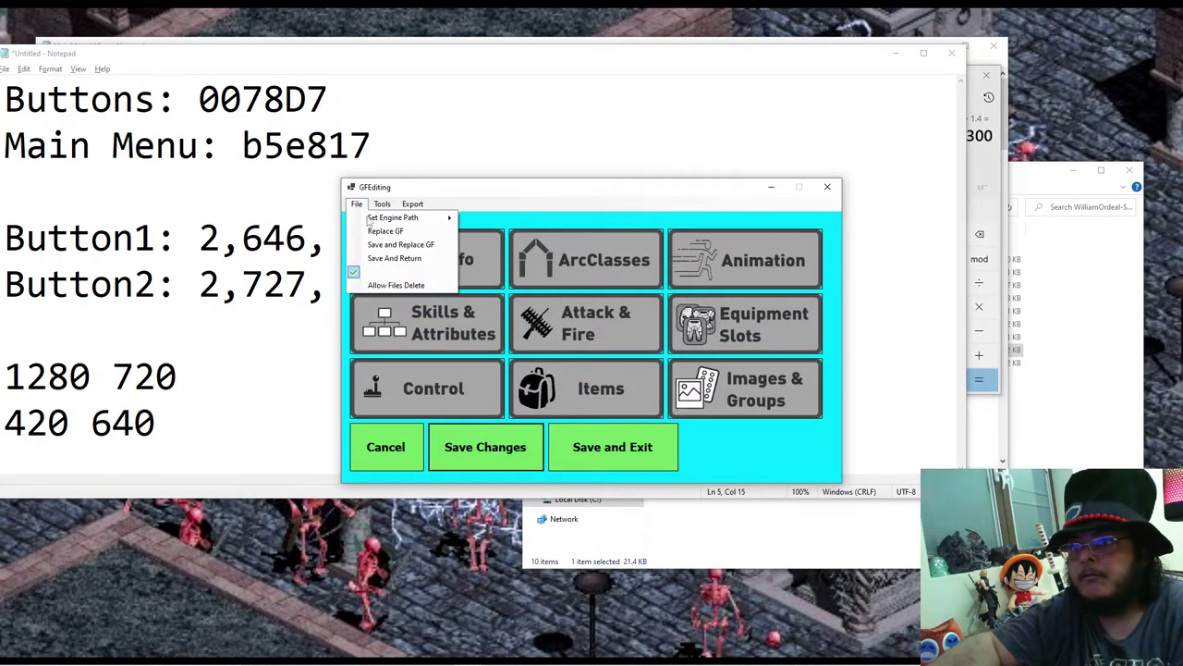
pyautogui.click(389, 231)
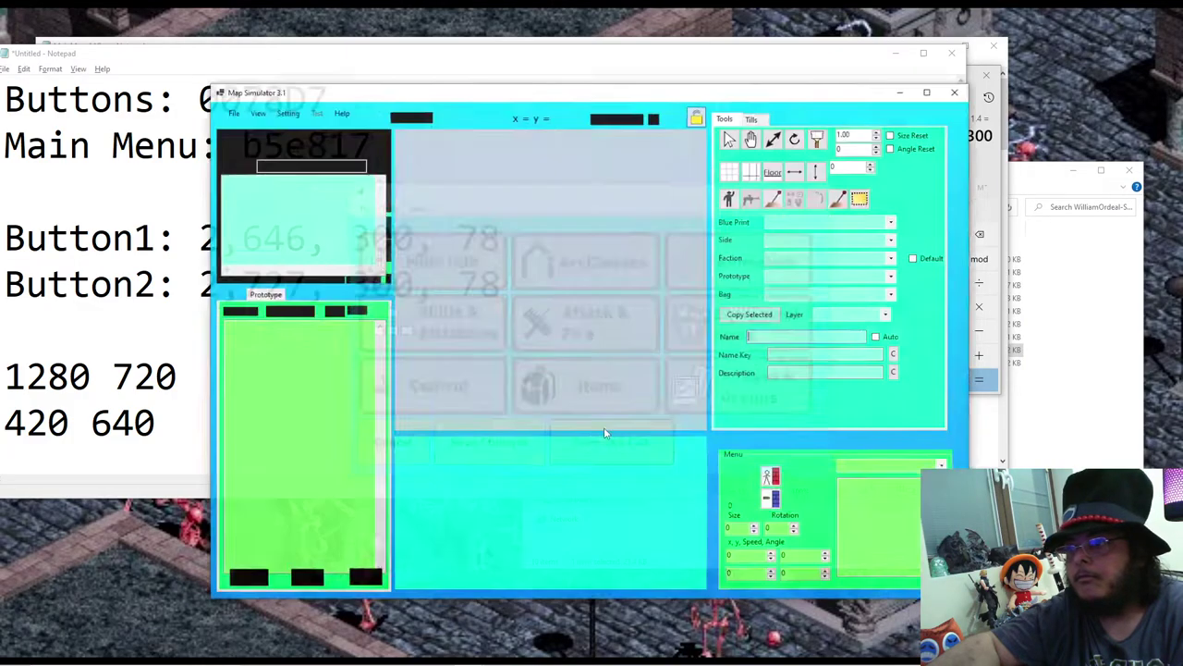
# Step: Load the MainCamp campaign in Map Simulator and open Map1
pyautogui.click(283, 97)
pyautogui.click(344, 135)
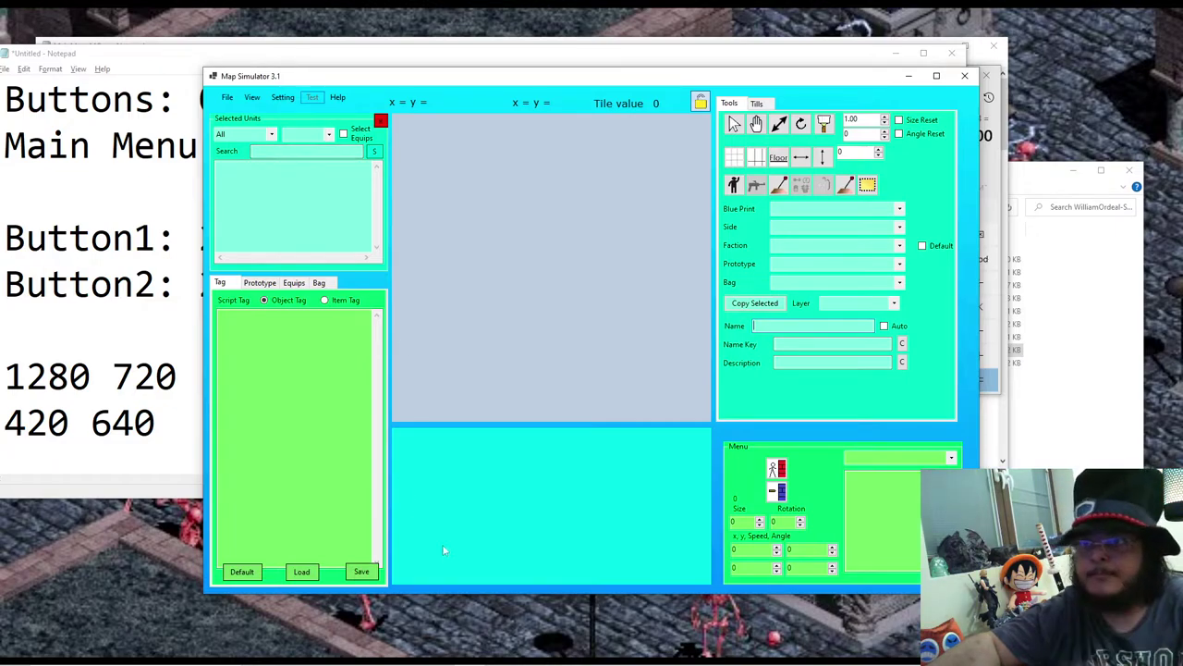
pyautogui.click(897, 457)
pyautogui.click(878, 472)
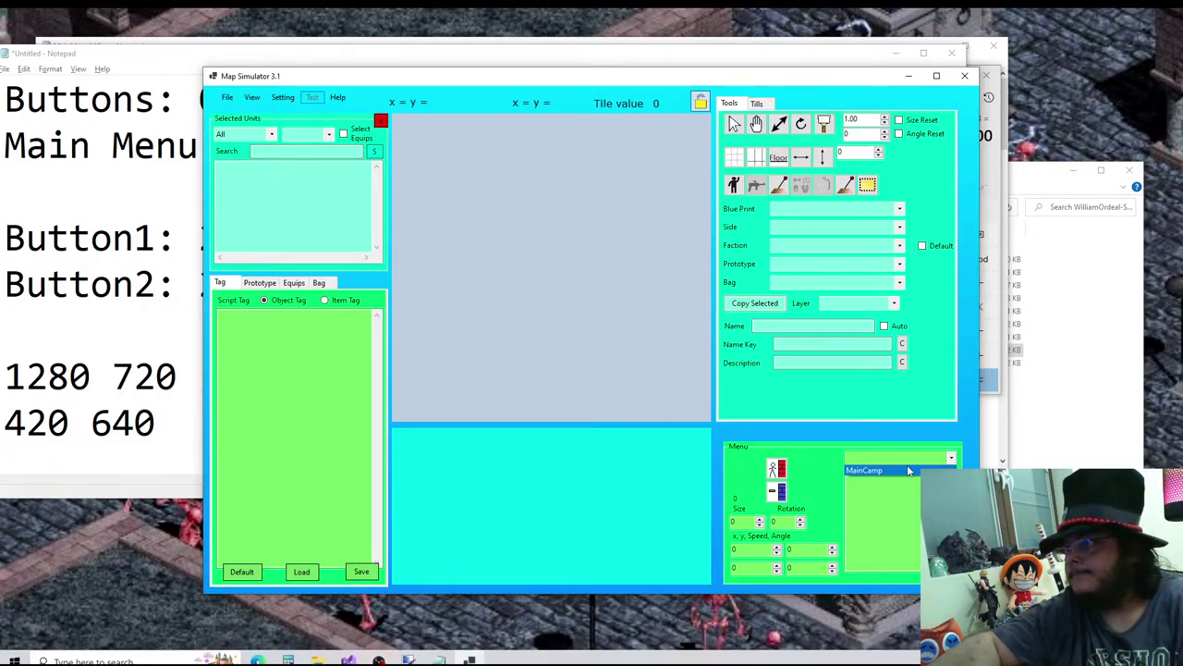
pyautogui.click(865, 477)
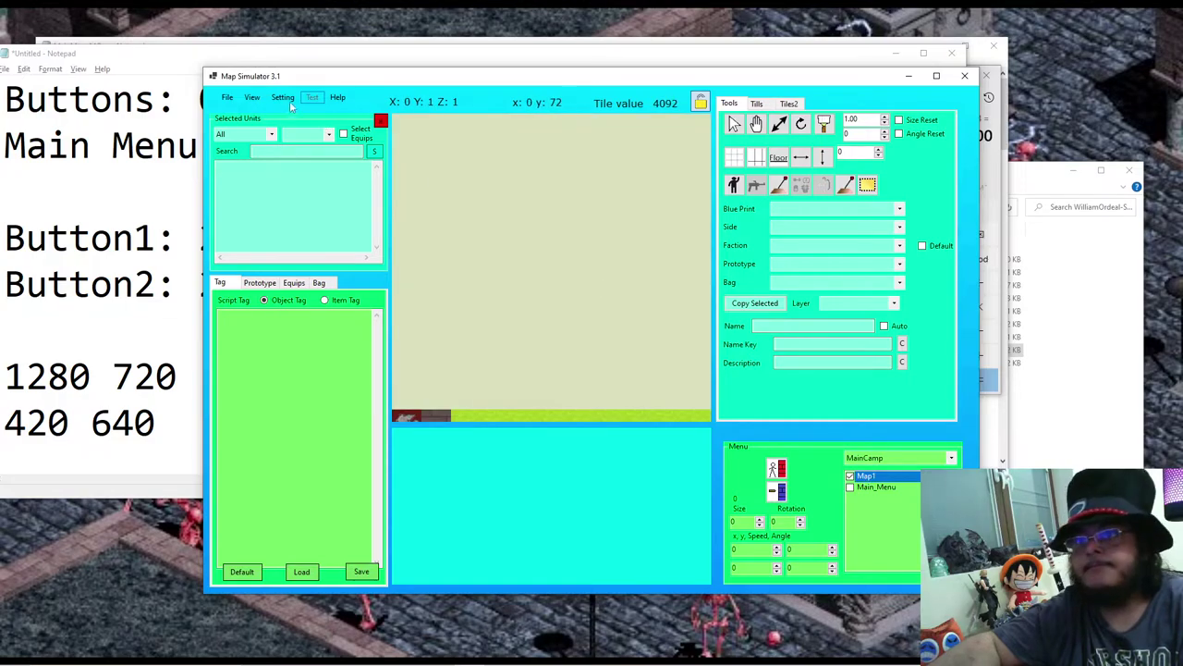
# Step: Open ScriptWizard and load the Castle2 dialog file
pyautogui.click(283, 97)
pyautogui.click(297, 112)
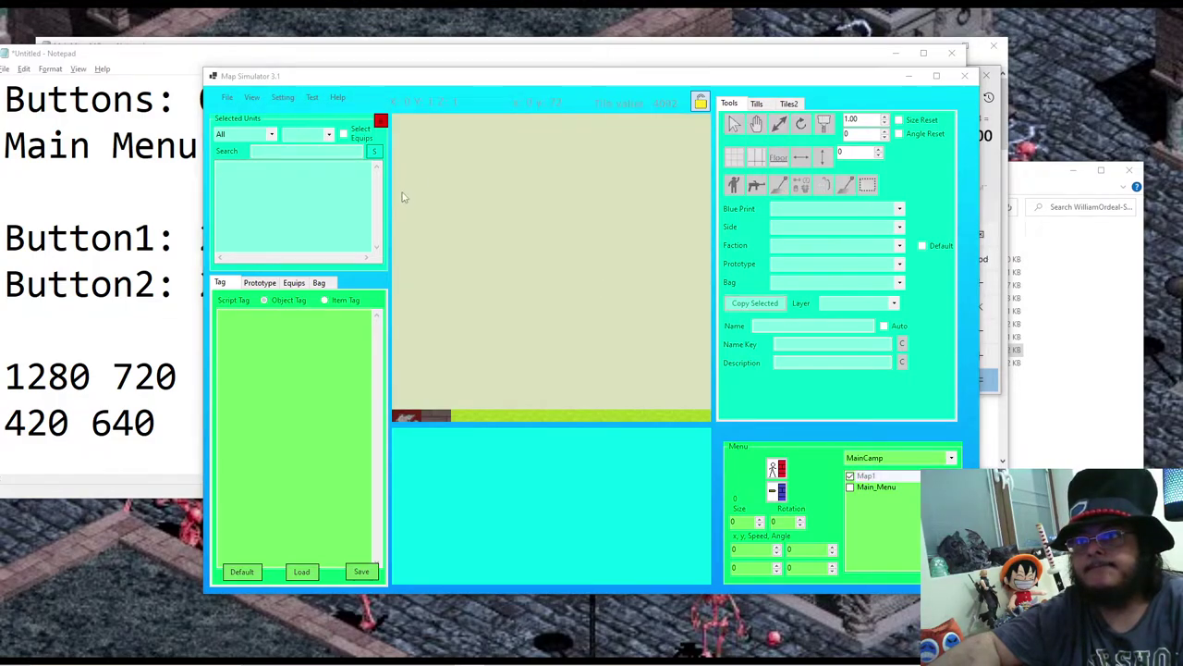
pyautogui.click(176, 166)
pyautogui.click(141, 166)
pyautogui.click(573, 186)
pyautogui.click(504, 197)
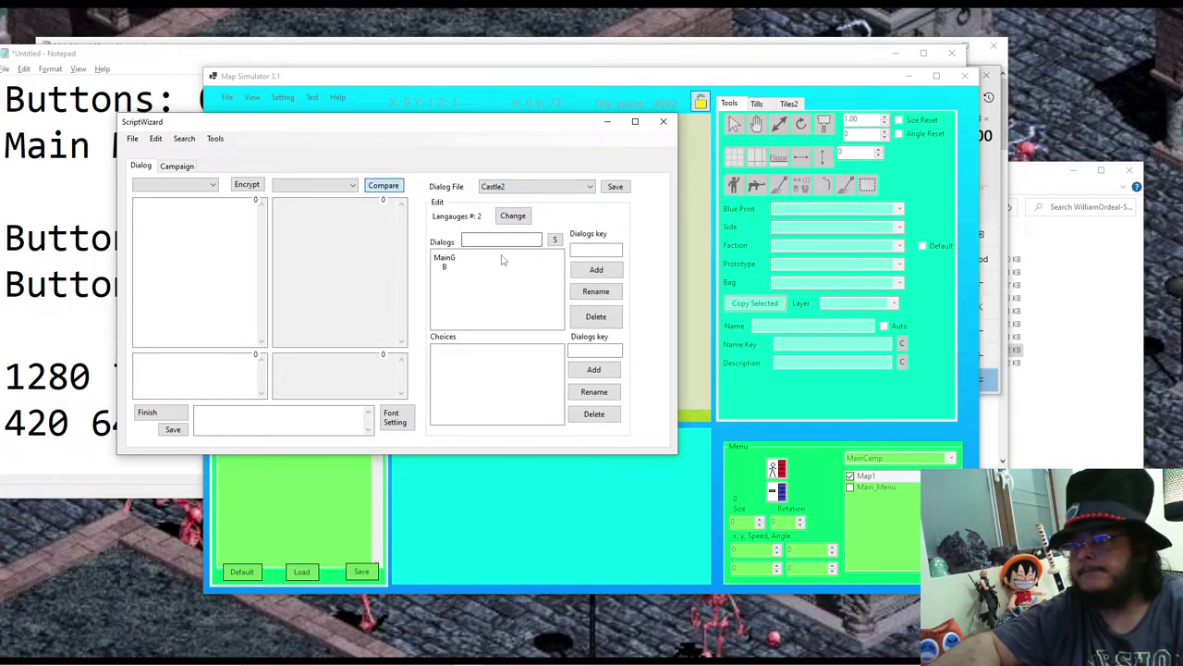
# Step: Switch to the Castle 2 project in Visual Studio
pyautogui.click(348, 654)
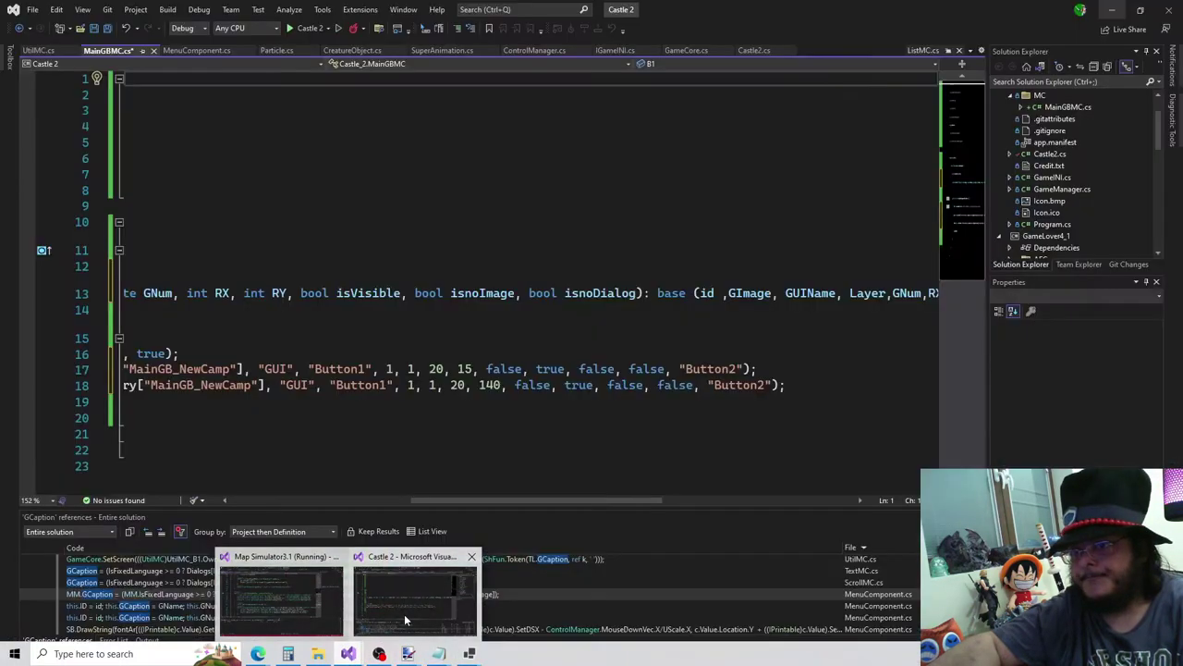
# Step: In the BExit button line of MainGBMC.cs, change both the button id and the dialog dictionary key to MainGB_Exit
pyautogui.moveTo(312, 608)
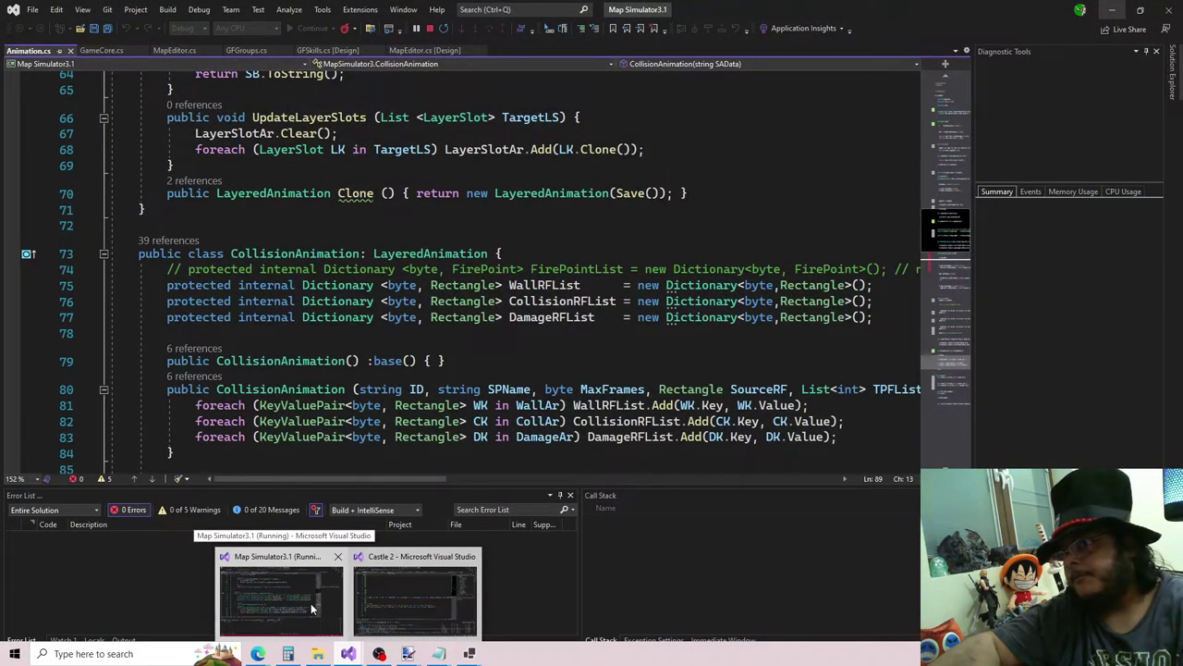
pyautogui.click(429, 612)
pyautogui.moveTo(453, 500); pyautogui.dragTo(301, 520)
pyautogui.click(387, 385)
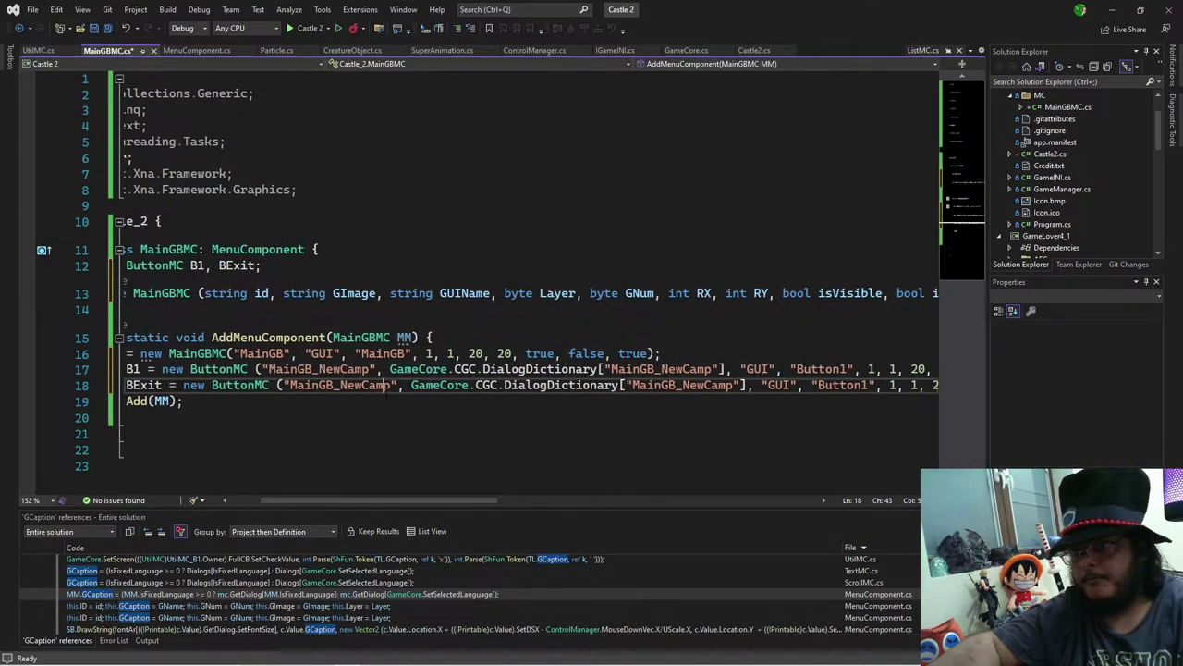
pyautogui.moveTo(389, 384); pyautogui.dragTo(347, 385)
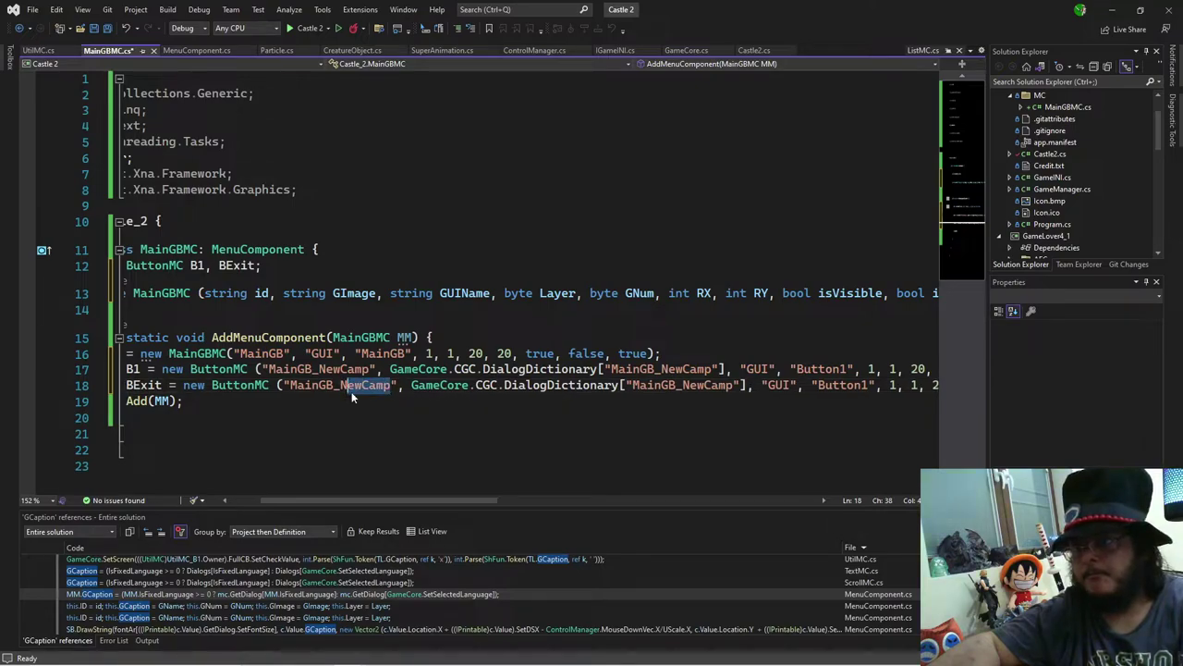
pyautogui.press('BackSpace')
pyautogui.press('BackSpace')
pyautogui.write('Exit')
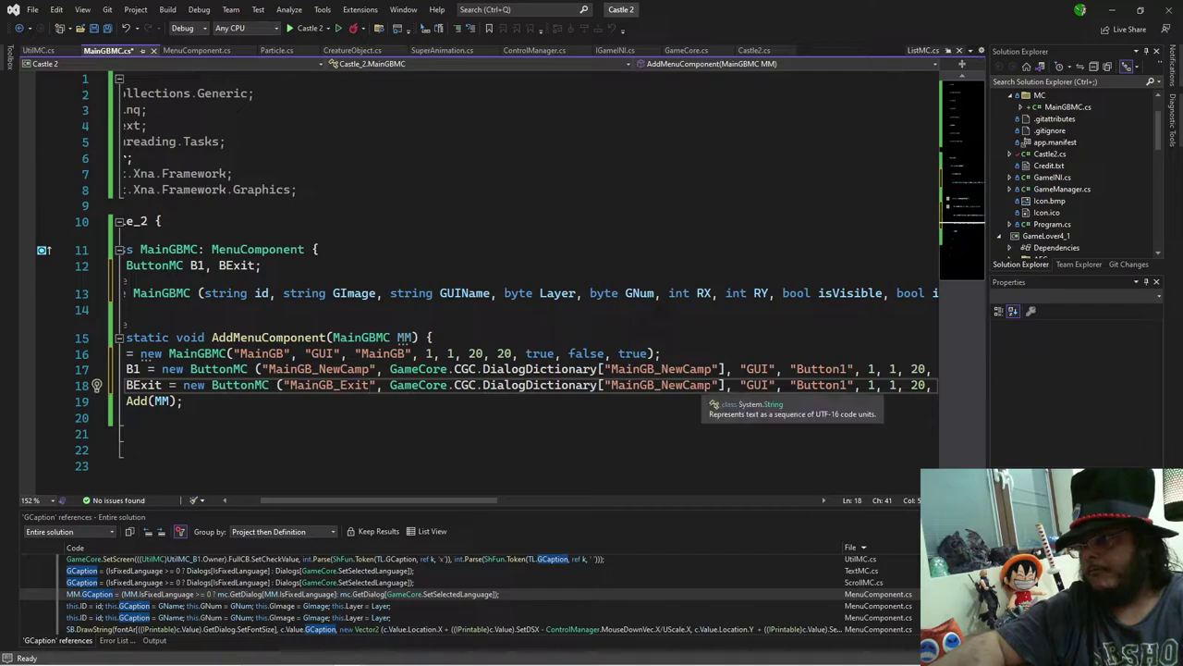
pyautogui.moveTo(713, 384); pyautogui.dragTo(660, 384)
pyautogui.write('Exit')
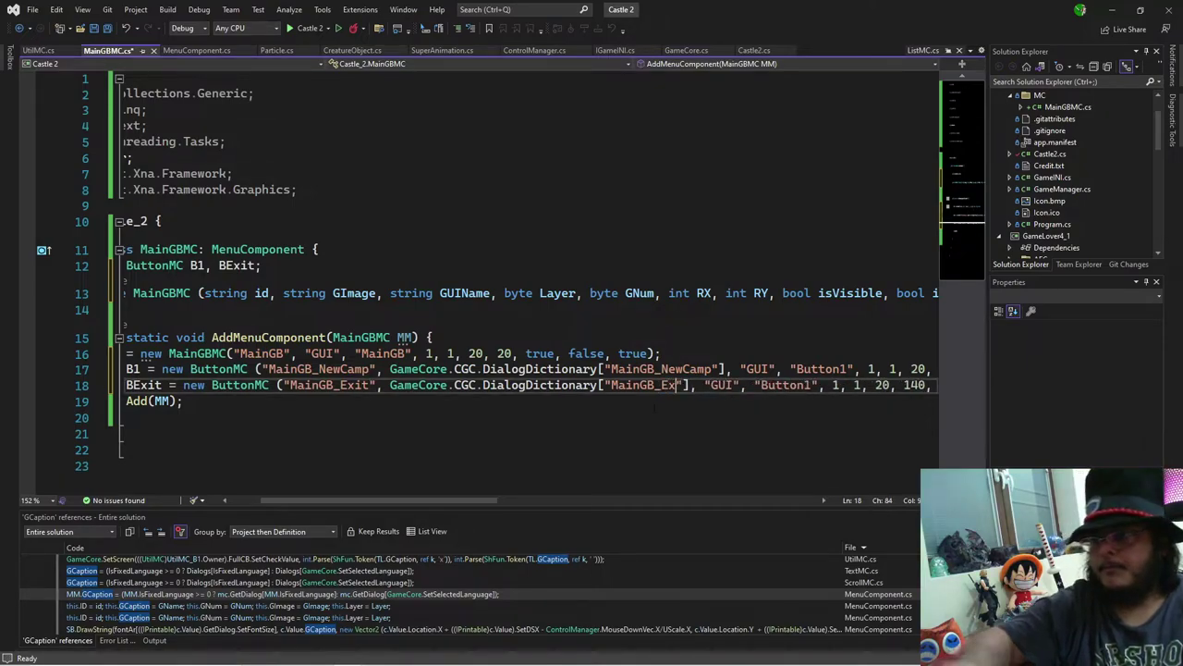
# Step: Copy the MainGB_NewCamp key from the B1 line and add it as a dialog key in Map Simulator's ScriptWizard
pyautogui.doubleClick(661, 369)
pyautogui.hotkey('ctrl', 'c')
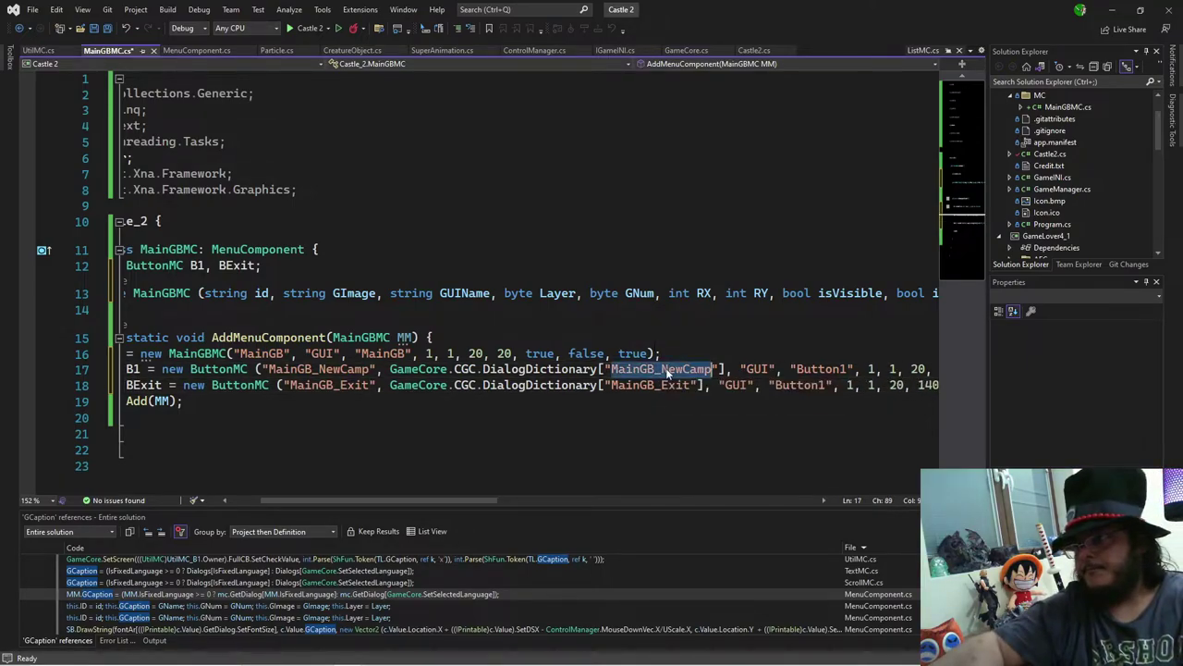
pyautogui.hotkey('alt', 'Tab')
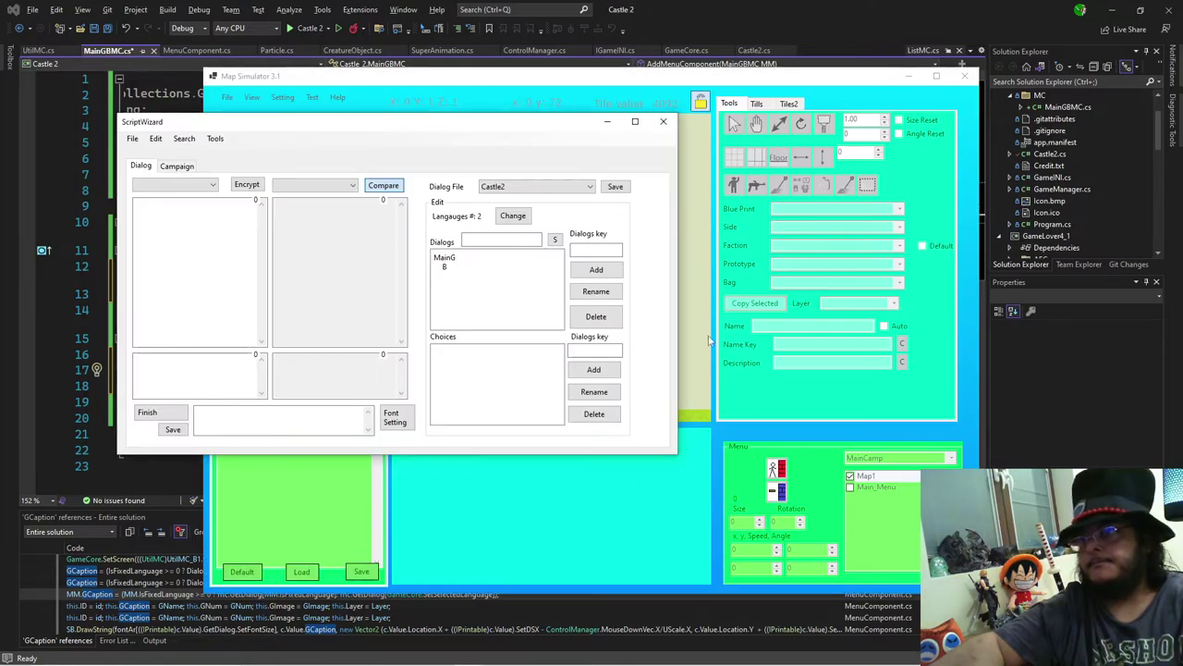
pyautogui.click(592, 250)
pyautogui.hotkey('ctrl', 'v')
pyautogui.click(596, 269)
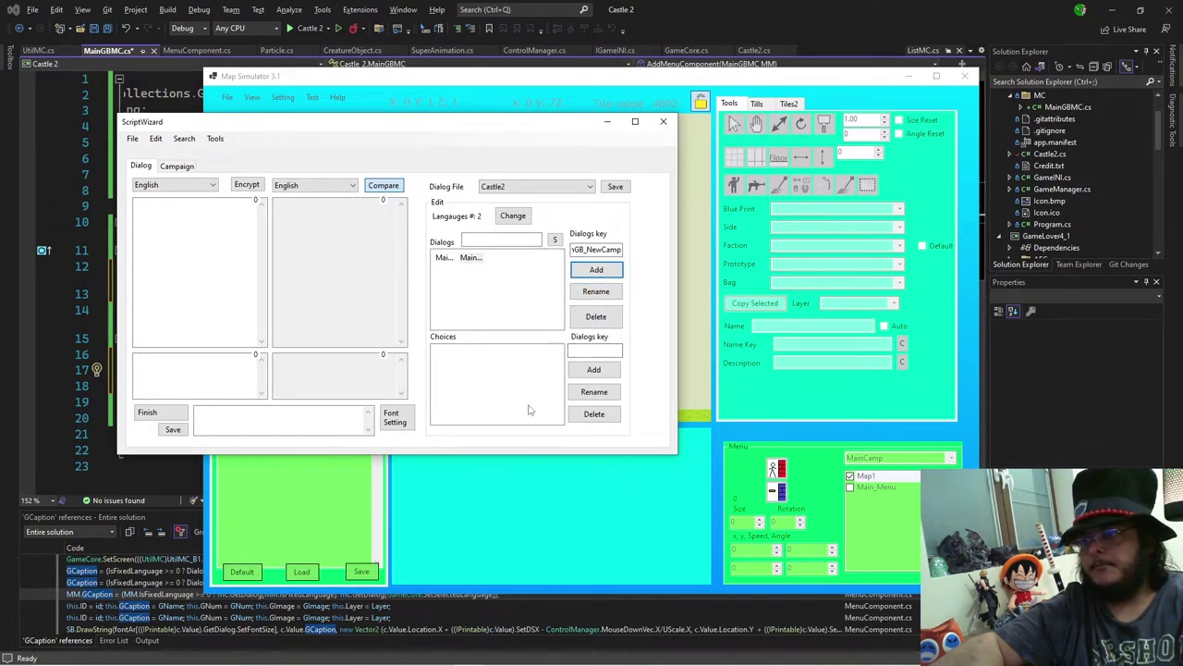
# Step: Copy MainGB_Exit from the BExit code line and add it as another dialog key in ScriptWizard's Castle2 file
pyautogui.hotkey('alt', 'Tab')
pyautogui.doubleClick(644, 385)
pyautogui.hotkey('ctrl', 'c')
pyautogui.hotkey('alt', 'Tab')
pyautogui.click(591, 250)
pyautogui.hotkey('ctrl', 'v')
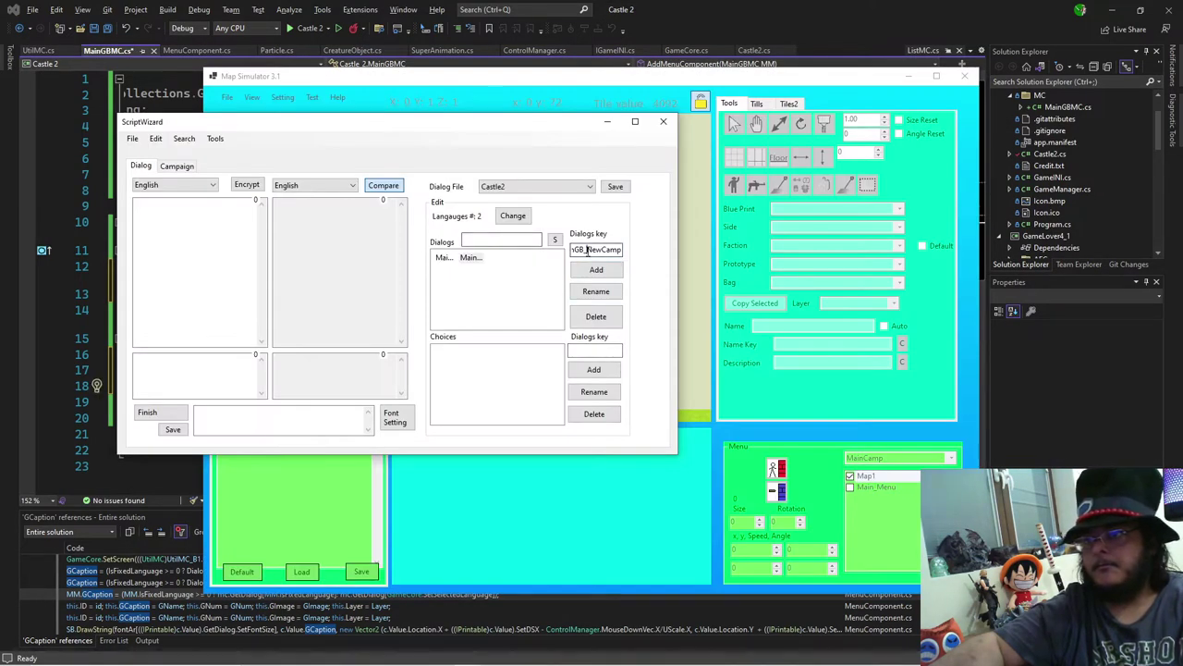
pyautogui.click(598, 270)
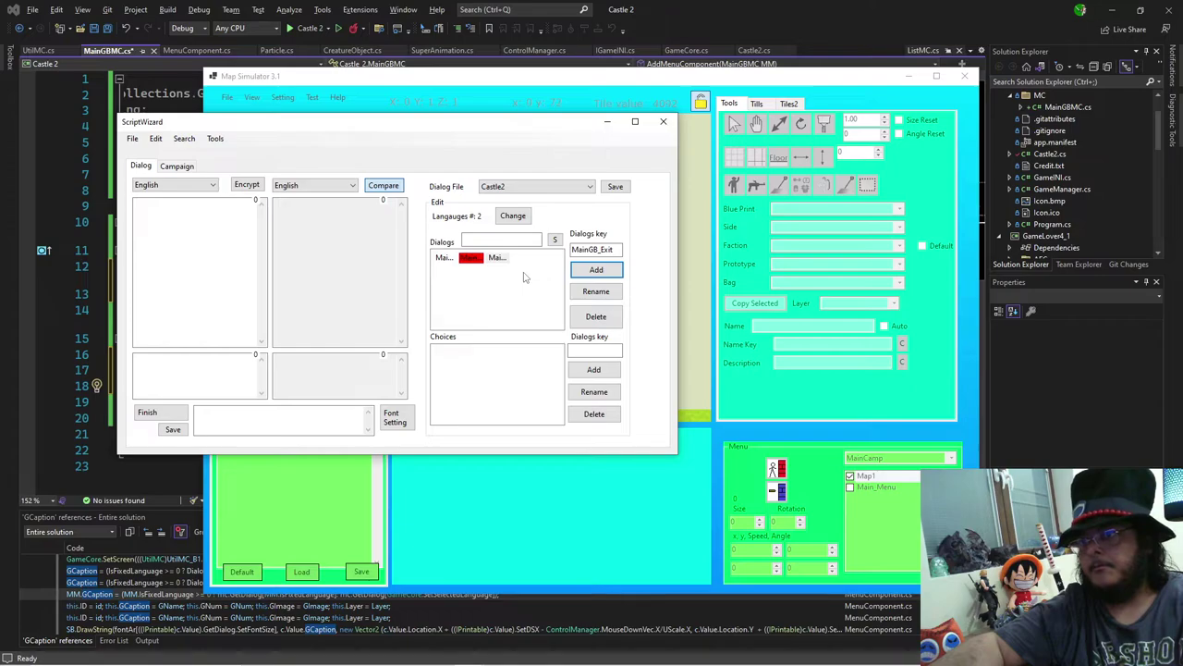
# Step: Enter "New Campaign" as the English text of the MainGB_NewCamp dialog
pyautogui.click(469, 257)
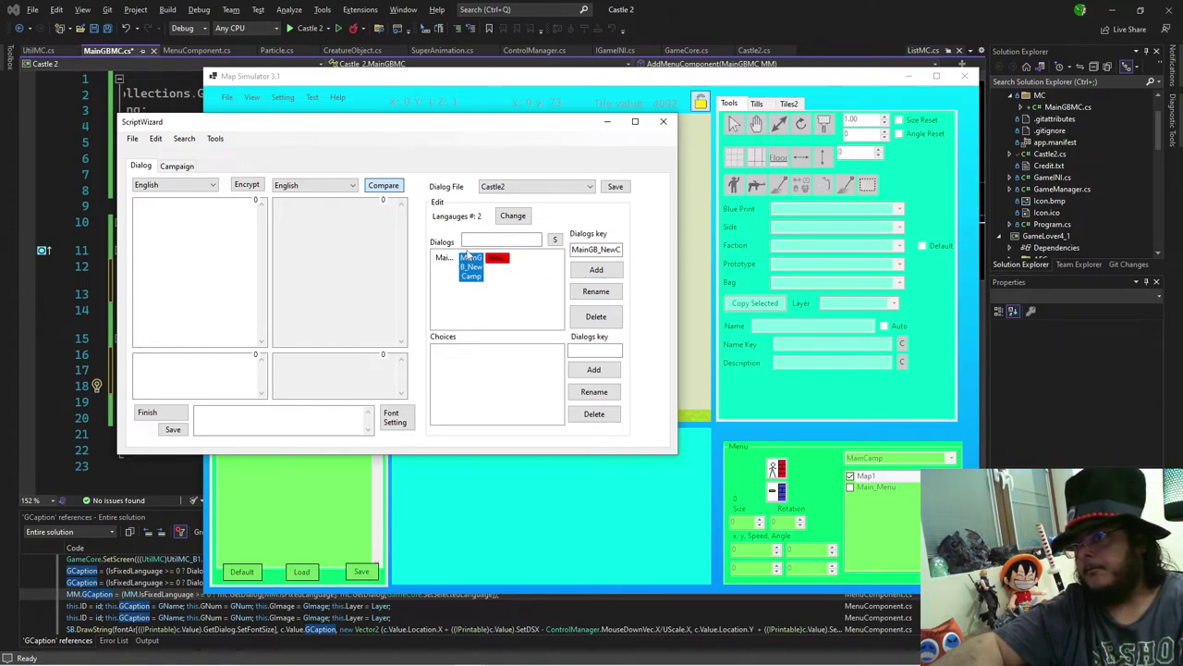
pyautogui.click(459, 259)
pyautogui.click(469, 266)
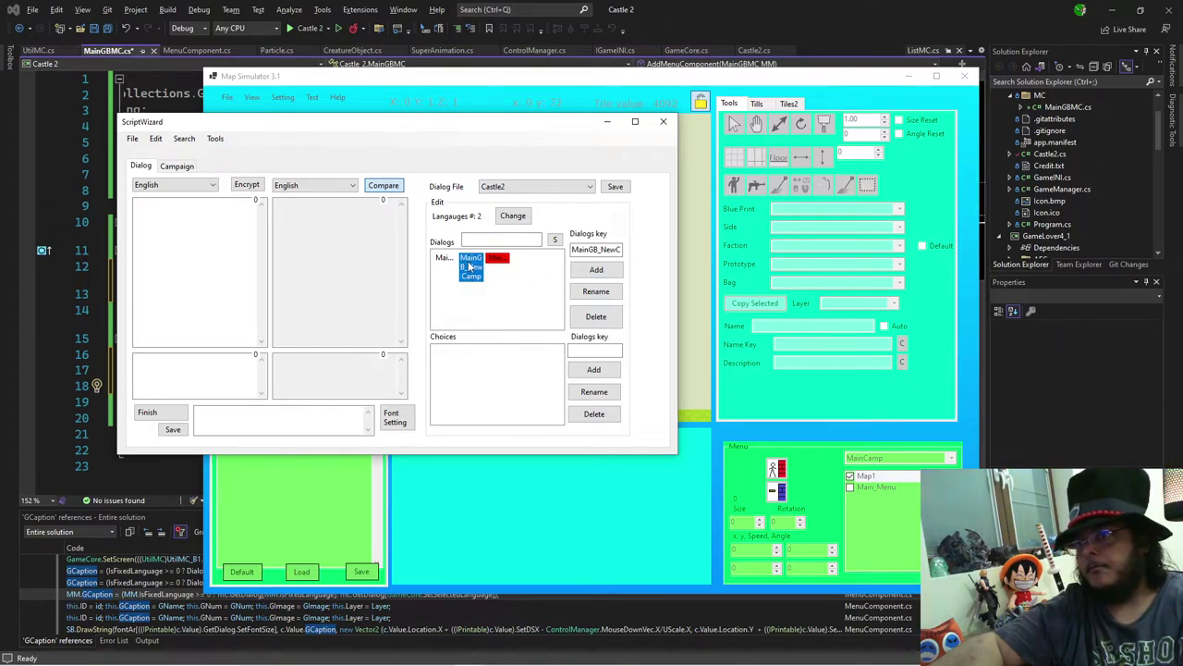
pyautogui.click(176, 251)
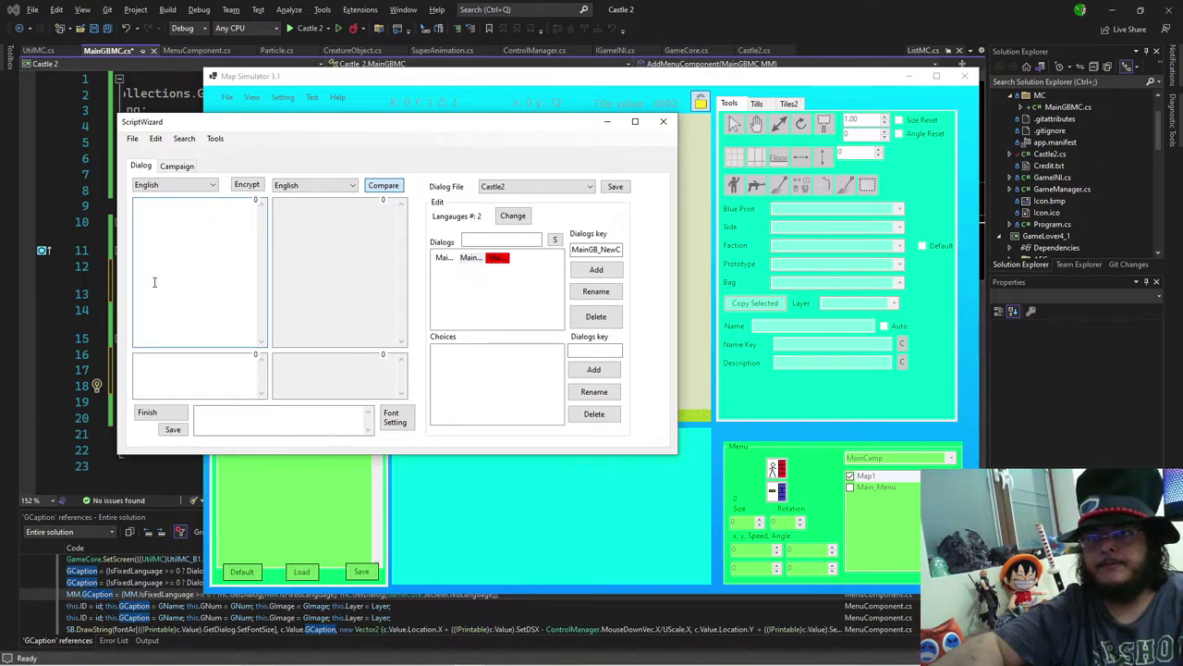
pyautogui.write('New Camp')
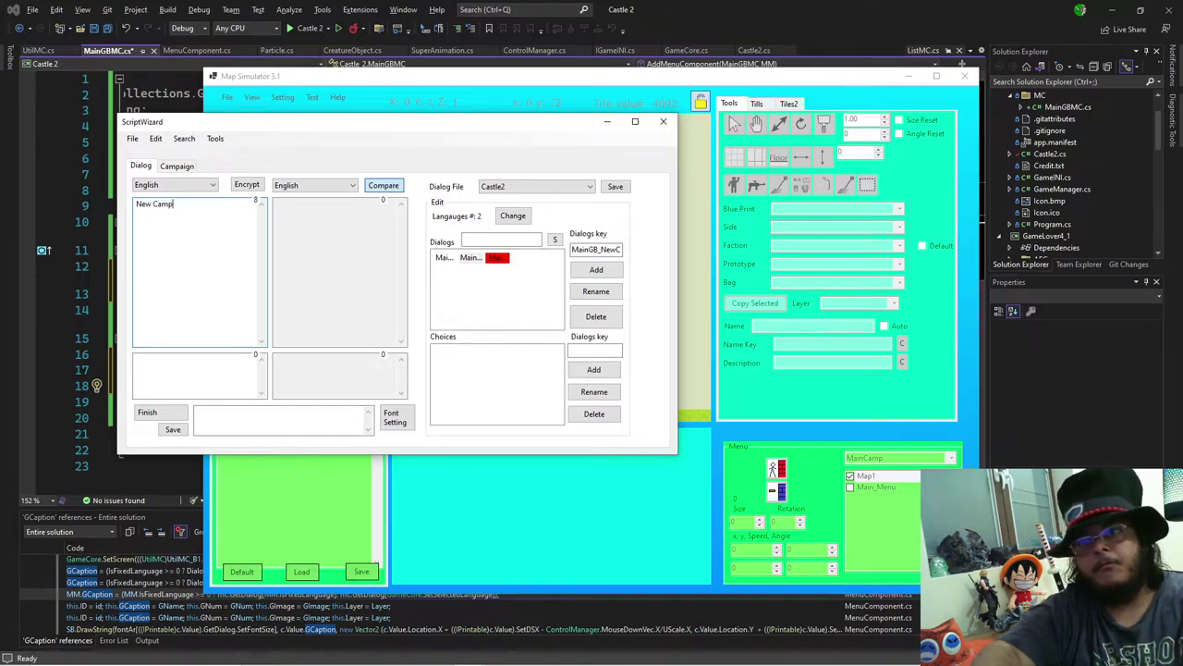
pyautogui.write('aign')
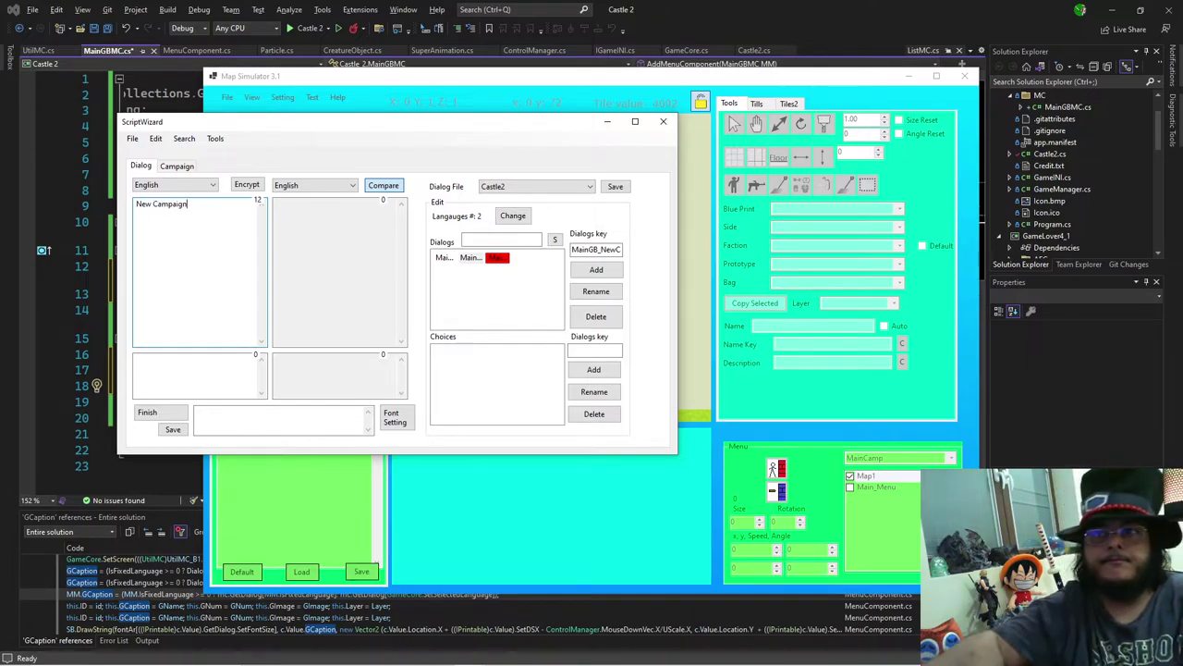
# Step: Switch the dialog language to Arabic and enter "لعبة جديدة" as the MainGB_NewCamp text
pyautogui.click(199, 184)
pyautogui.click(174, 212)
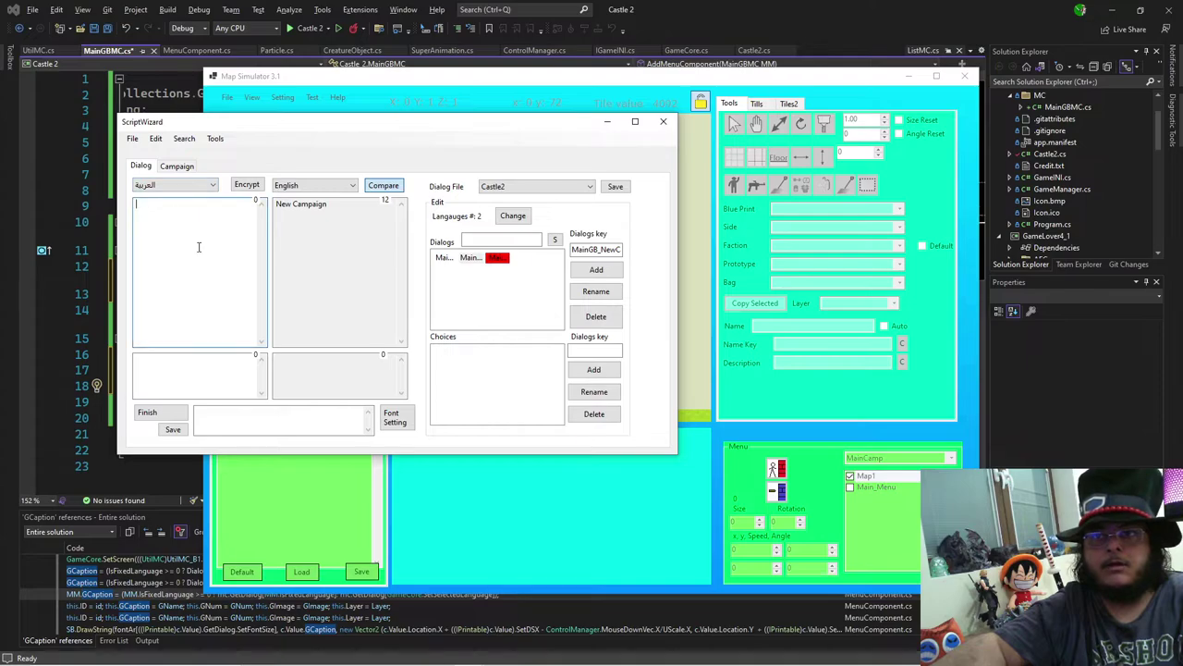
pyautogui.click(198, 247)
pyautogui.write('ك')
pyautogui.write('عبة ')
pyautogui.write('جديدة')
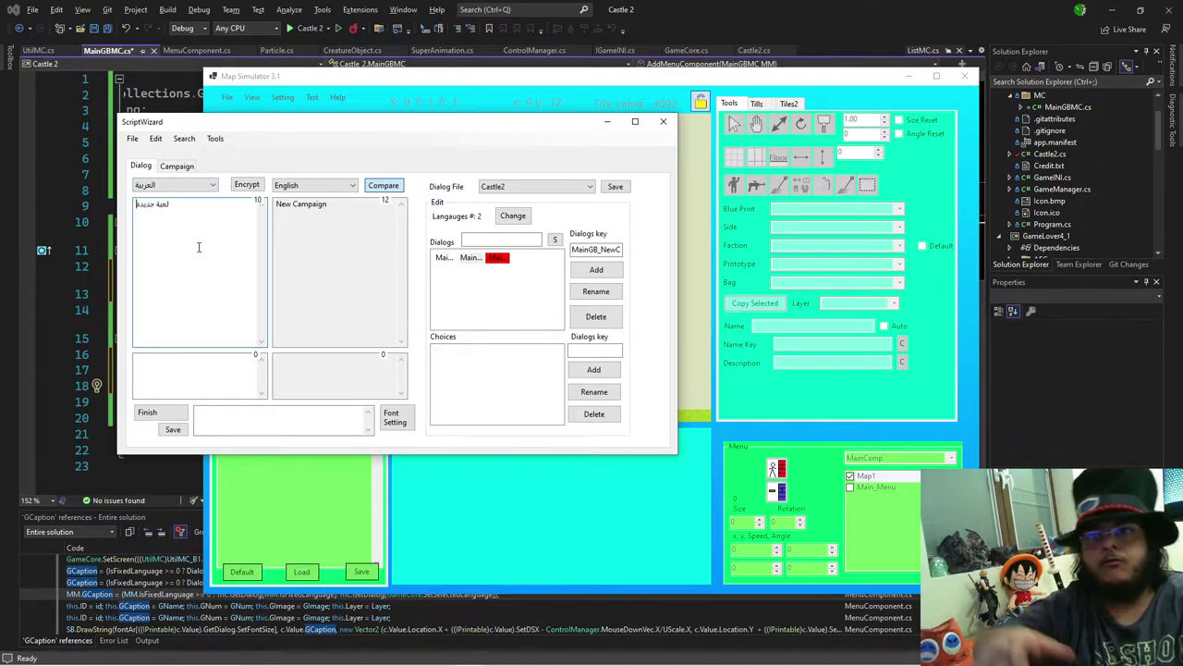
# Step: Return the dialog language to English and enter "Exit" as the text of the MainGB_Exit dialog
pyautogui.click(176, 185)
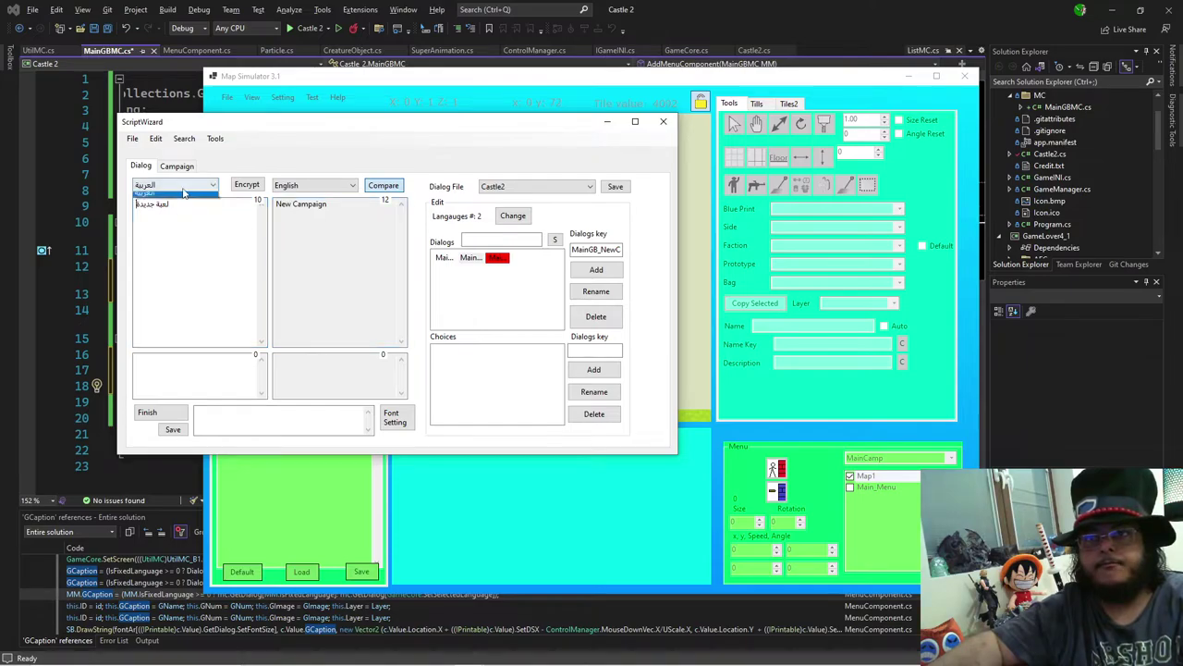
pyautogui.click(161, 206)
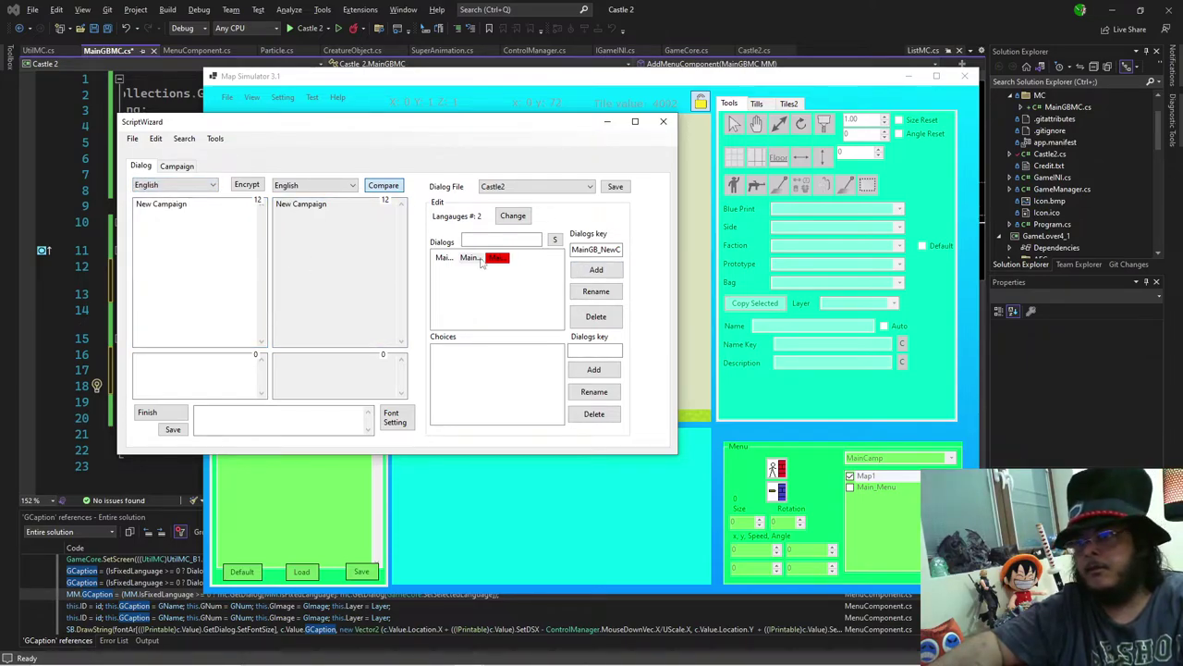
pyautogui.click(473, 259)
pyautogui.click(200, 242)
pyautogui.write('Exit')
pyautogui.click(295, 230)
# Step: Switch the MainGB_Exit dialog to Arabic and enter "خروج" as its text
pyautogui.click(171, 185)
pyautogui.click(171, 215)
pyautogui.write('خ')
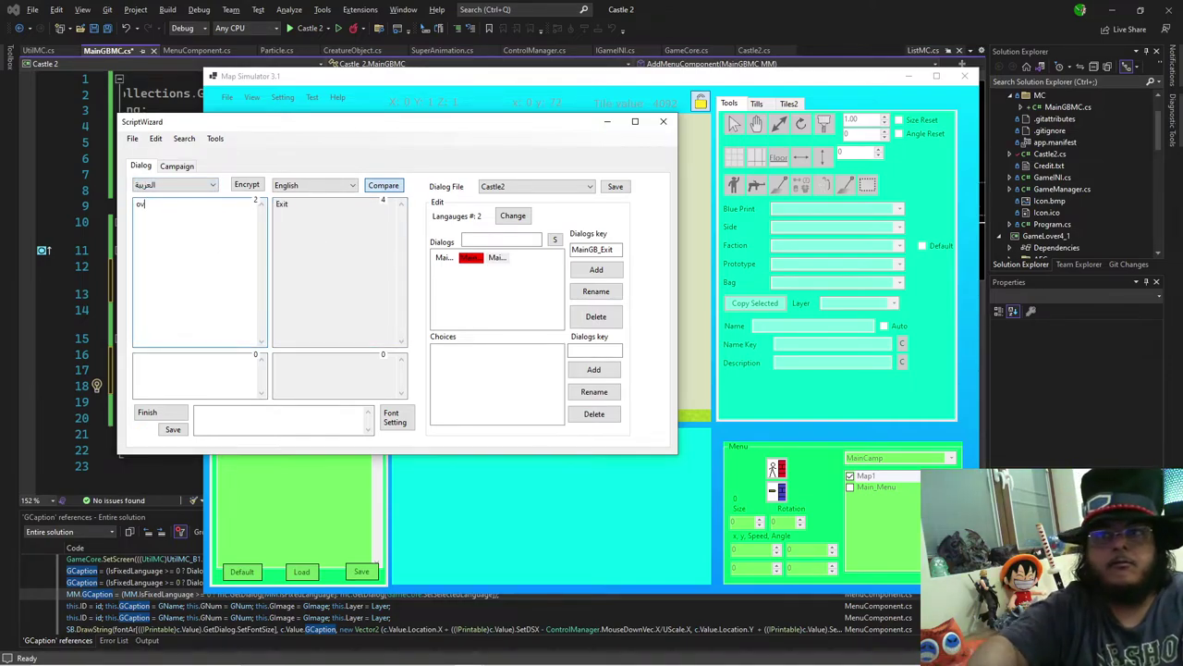
pyautogui.write('روج')
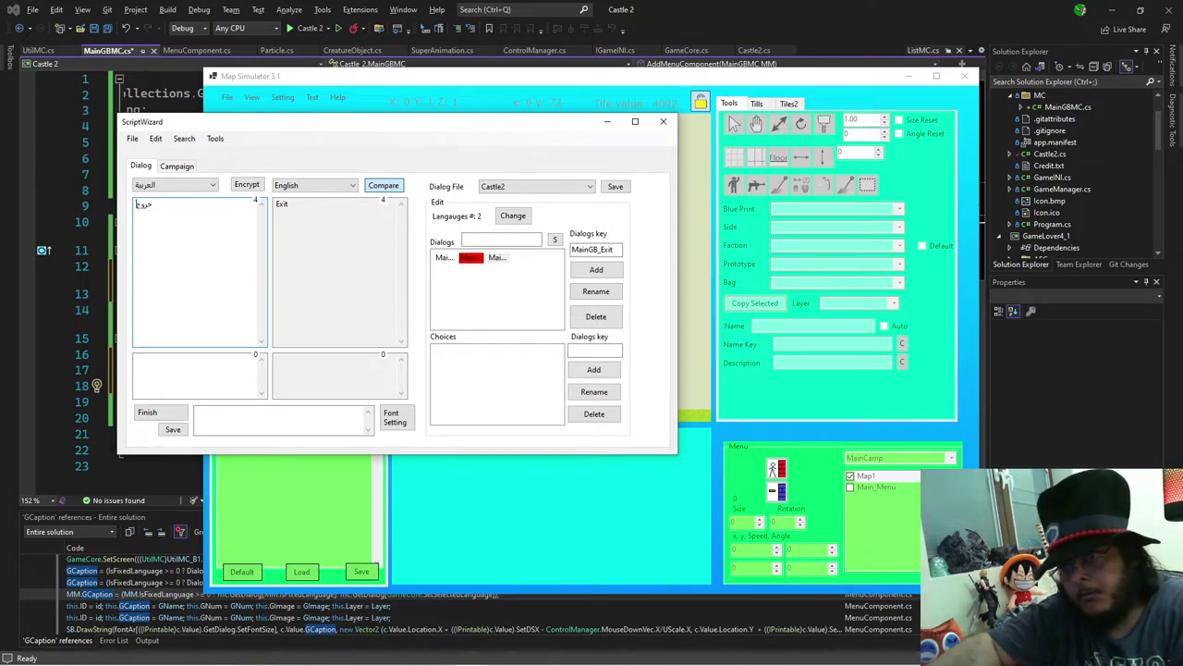
# Step: Save the Castle2 dialog file and run Replace GF file
pyautogui.click(303, 255)
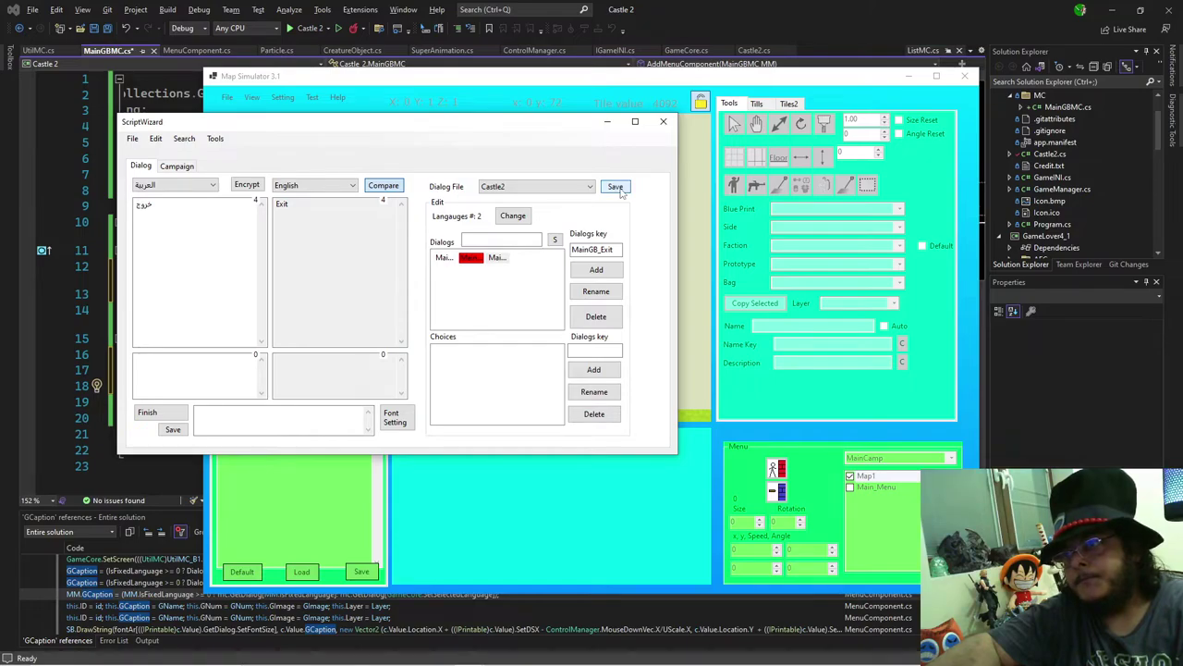
pyautogui.click(133, 139)
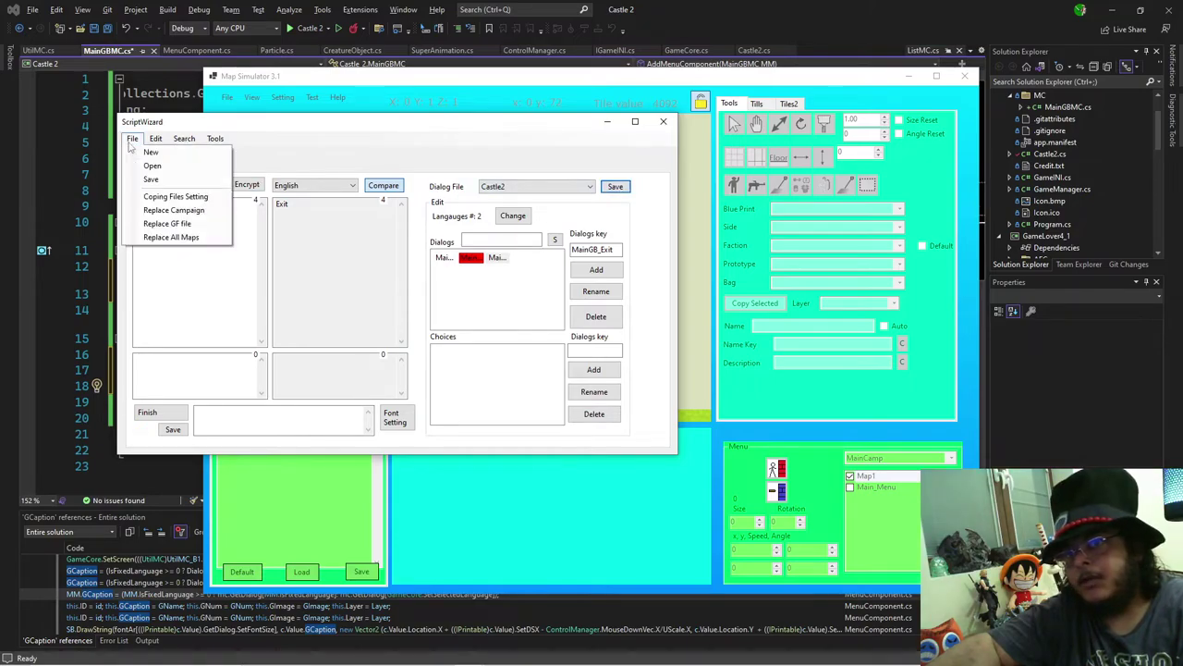
pyautogui.click(190, 224)
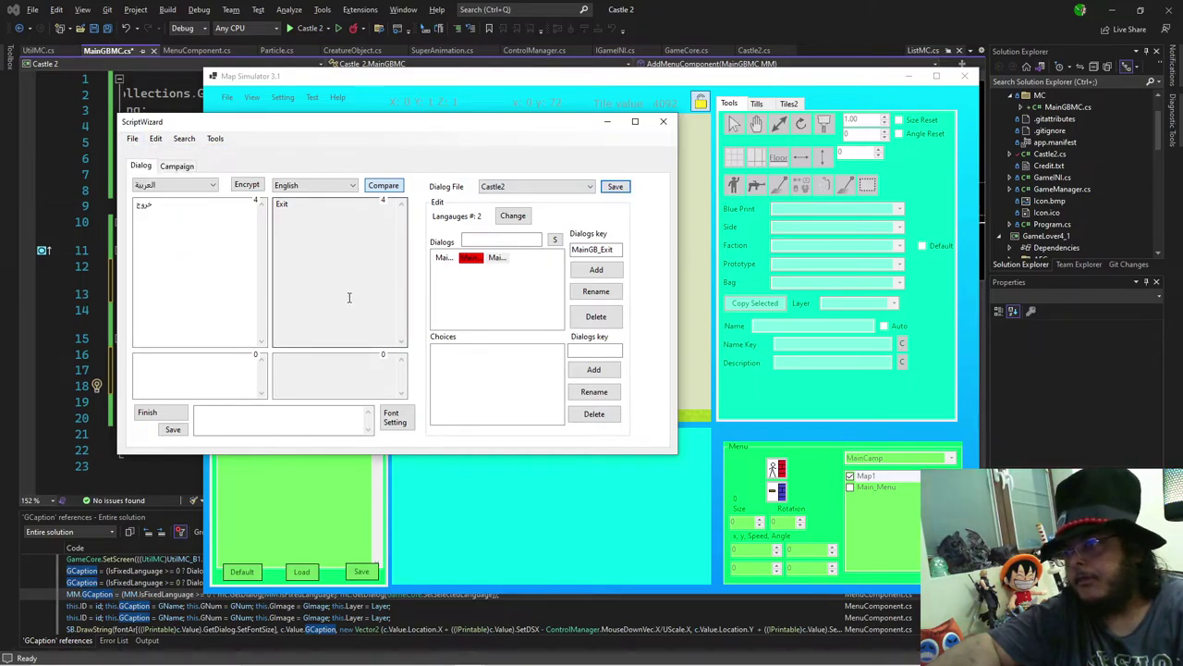
# Step: Check the Arabic and English texts of the MainGB_NewCamp and MainGB_Exit dialogs
pyautogui.click(496, 260)
pyautogui.click(471, 260)
pyautogui.click(474, 265)
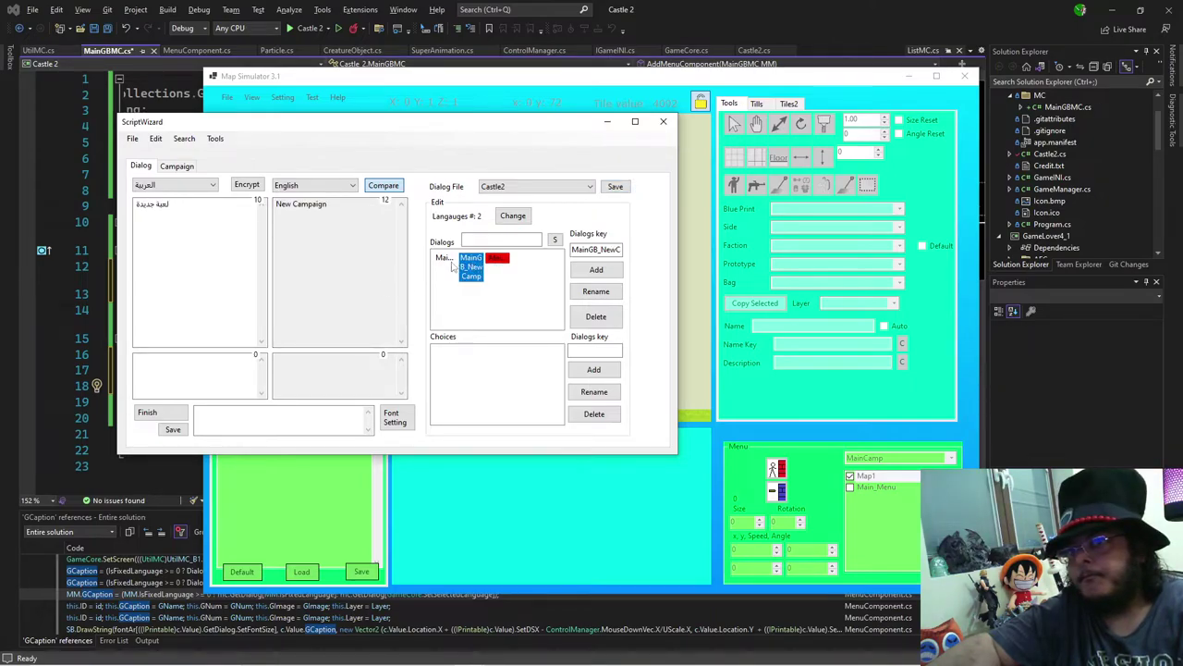
pyautogui.click(497, 264)
pyautogui.click(471, 263)
pyautogui.click(491, 262)
pyautogui.click(479, 270)
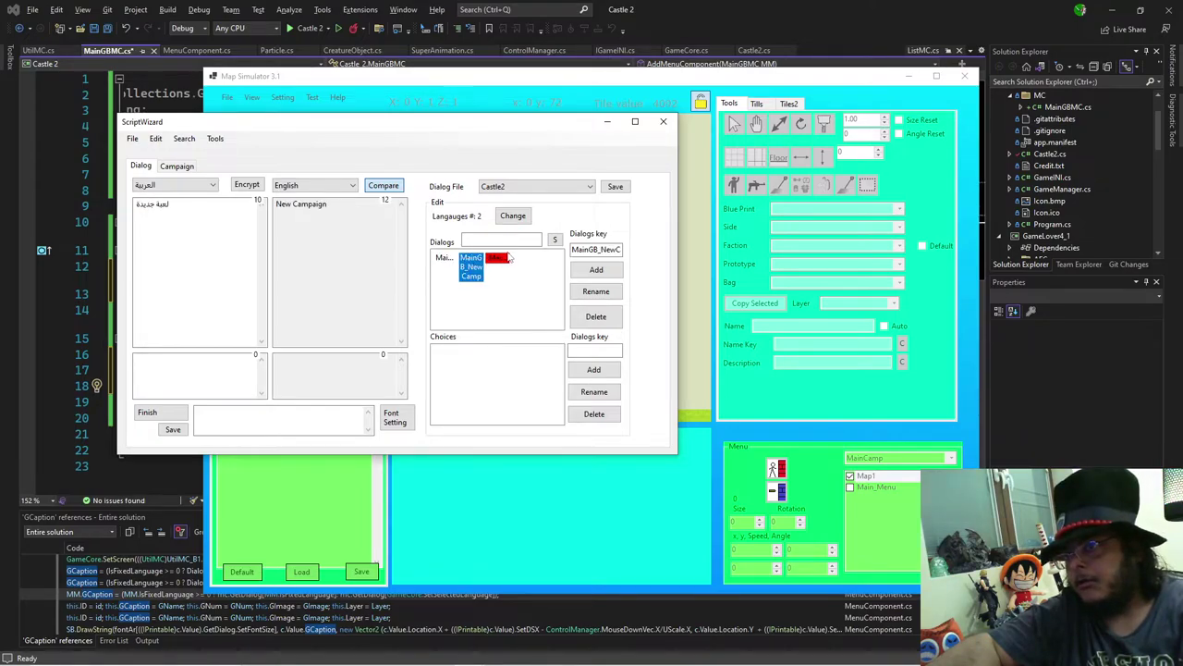
pyautogui.click(500, 260)
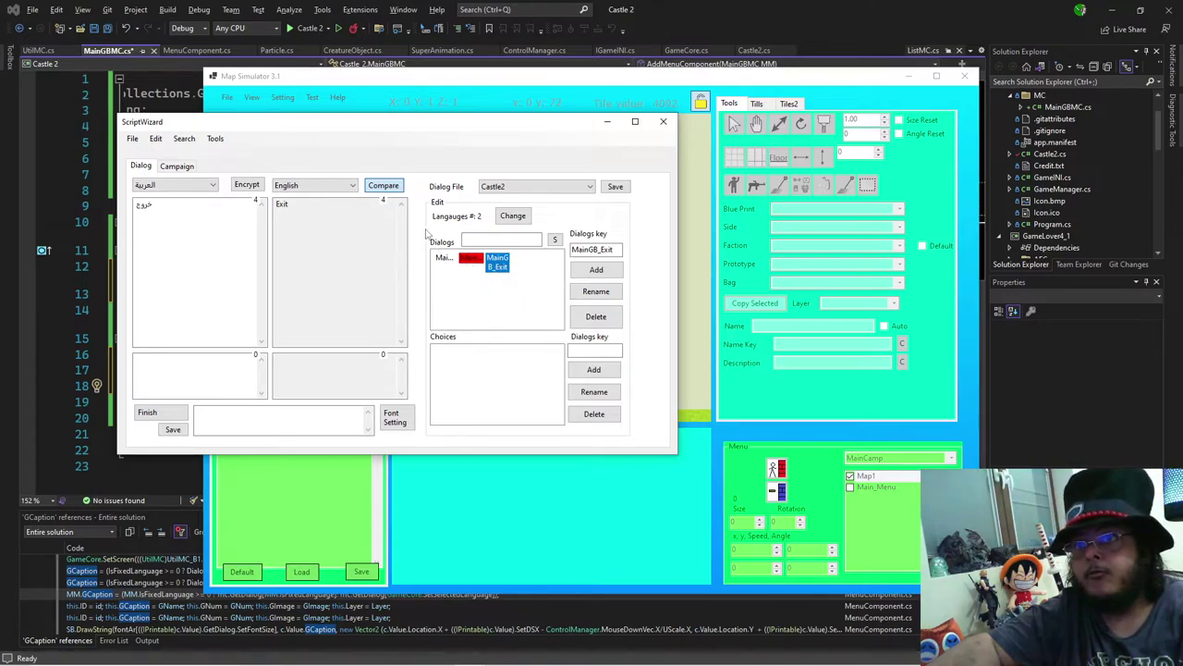
# Step: Save MainGBMC.cs in Visual Studio and open Content.mgcb from Castle 2's Content folder in the MGCB Editor
pyautogui.click(108, 28)
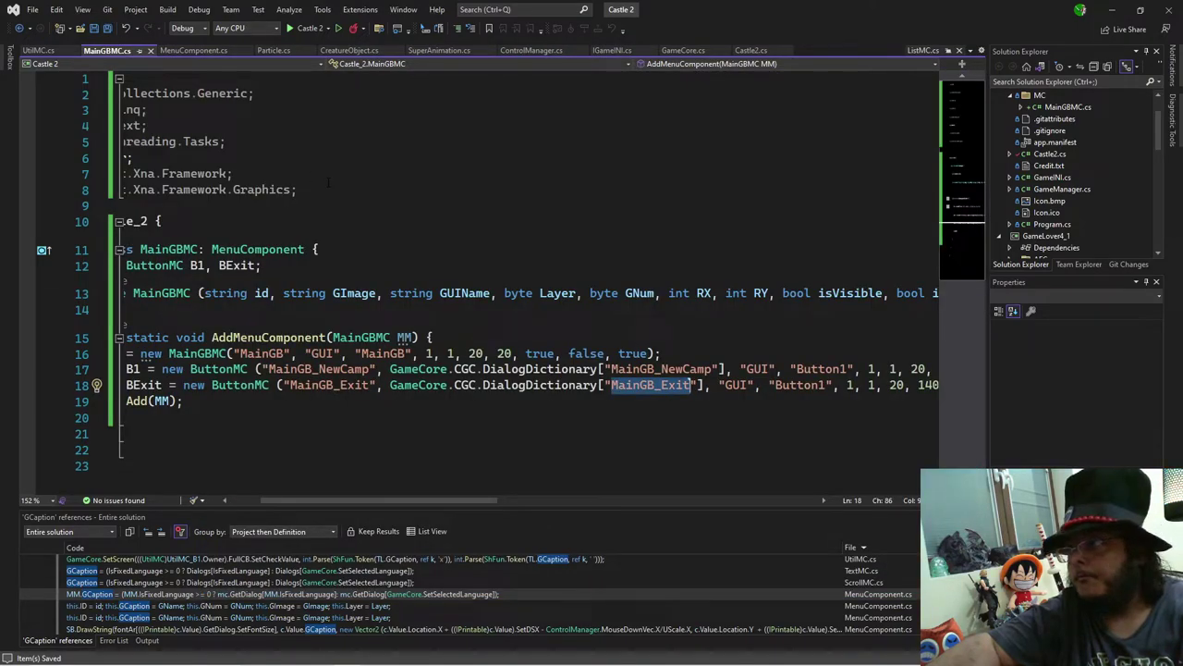
pyautogui.scroll(2, 1078, 193)
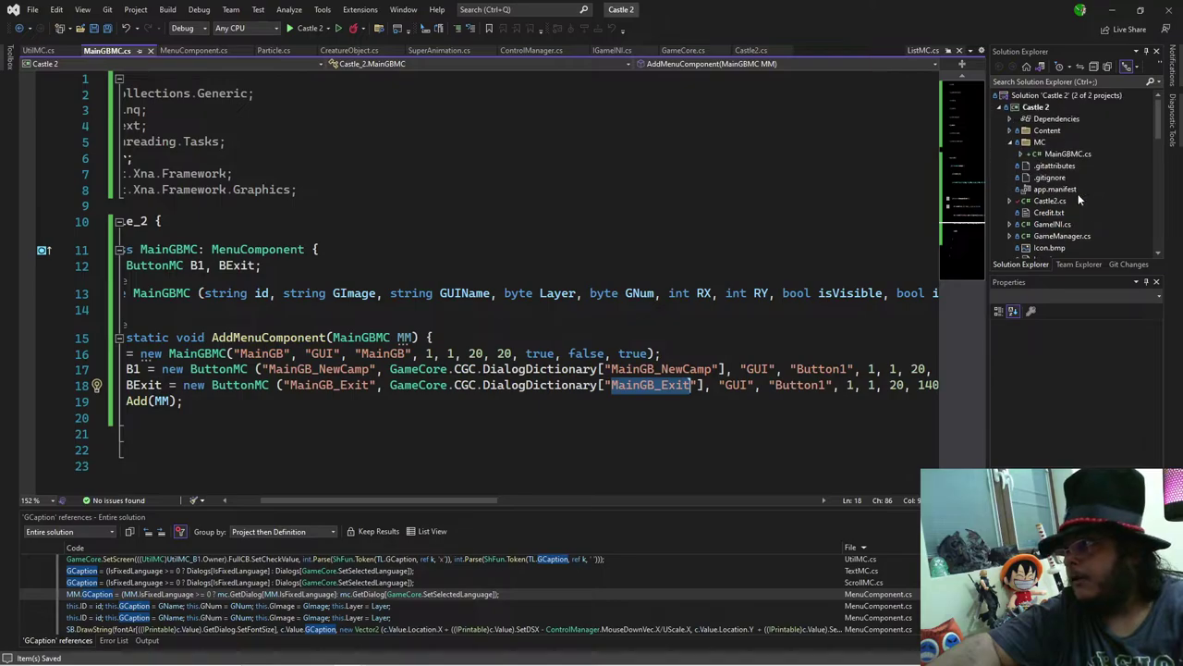
pyautogui.scroll(-2, 1017, 154)
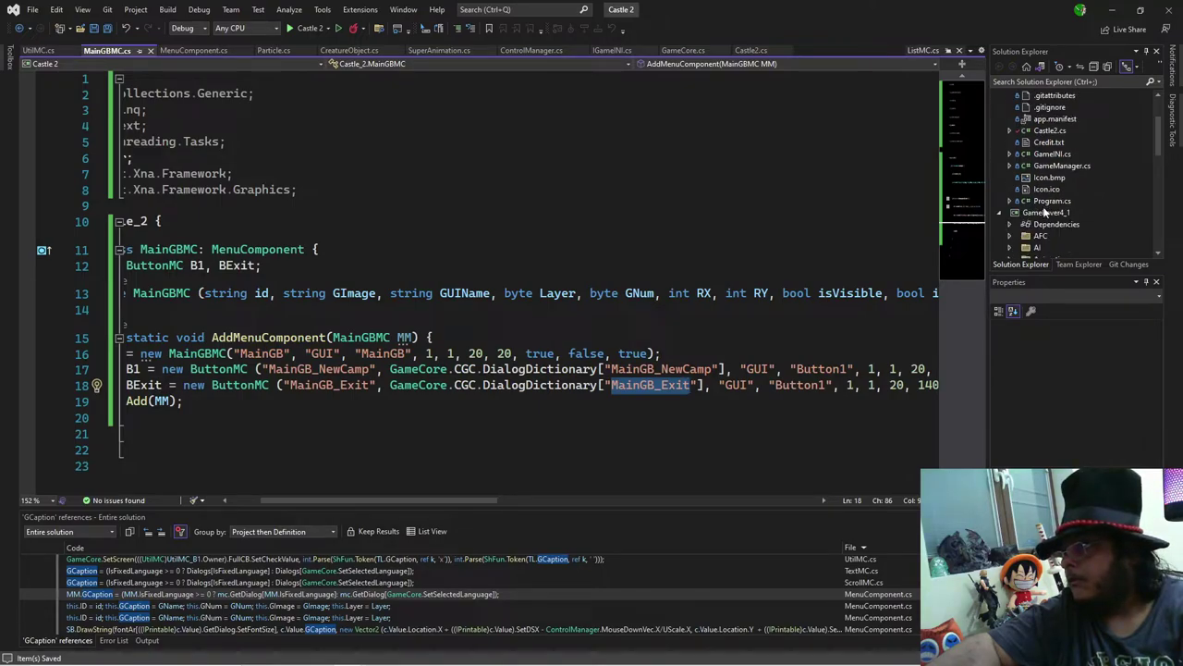
pyautogui.scroll(2, 1043, 220)
pyautogui.click(1010, 130)
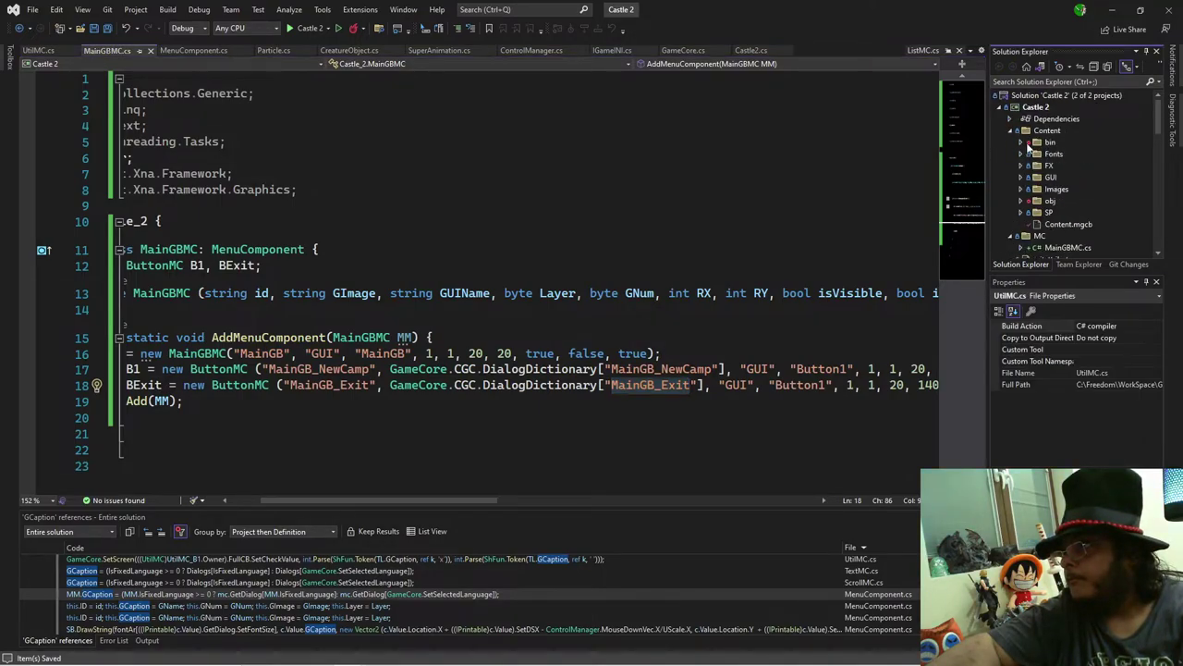
pyautogui.click(1061, 229)
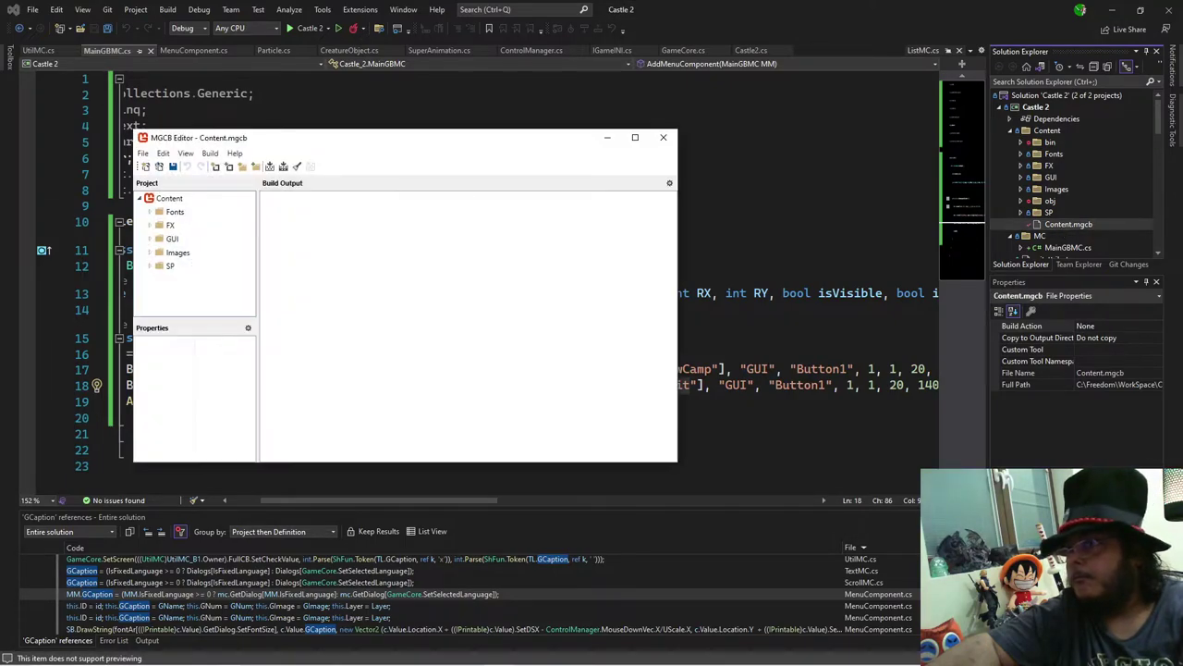
# Step: Expand the GUI folder in the content project, minimize Visual Studio and move the MGCB Editor window clear of the file windows
pyautogui.scroll(-2, 169, 279)
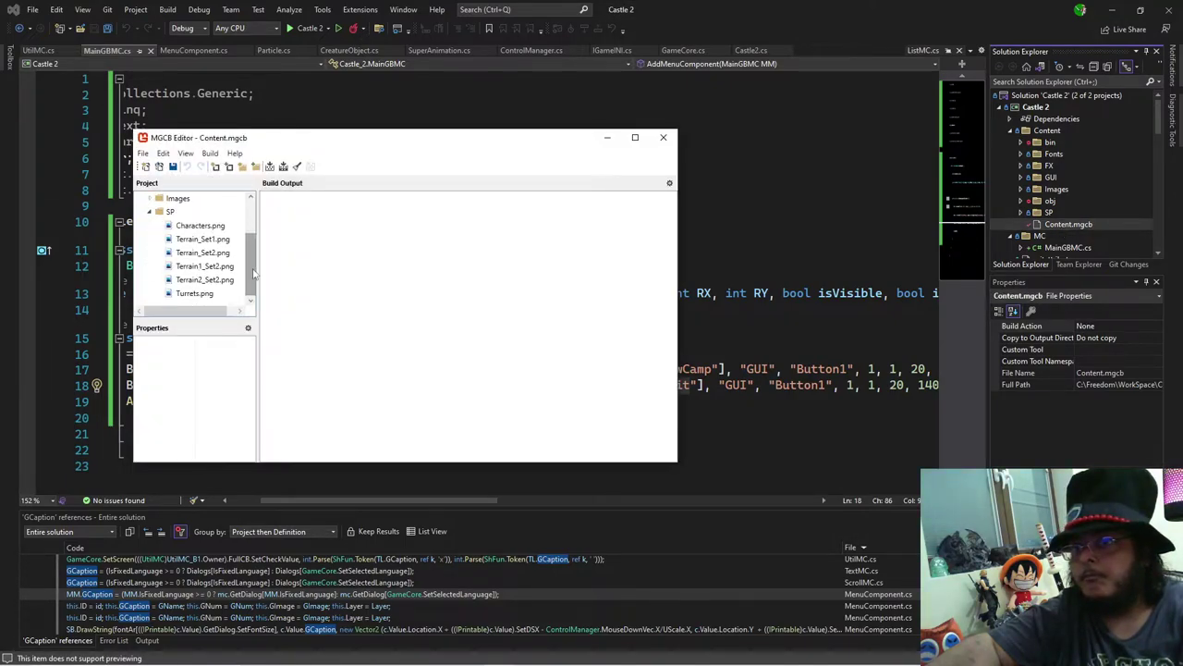
pyautogui.scroll(2, 169, 277)
pyautogui.click(149, 265)
pyautogui.click(149, 239)
pyautogui.click(186, 252)
pyautogui.rightClick(193, 255)
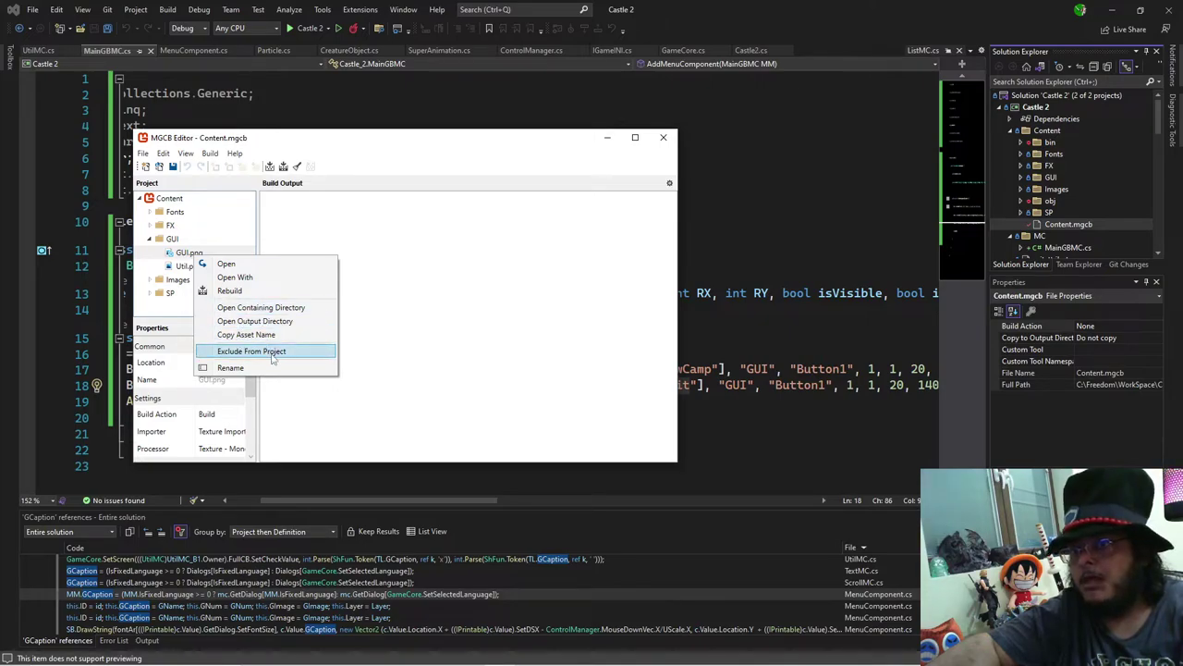
pyautogui.click(172, 239)
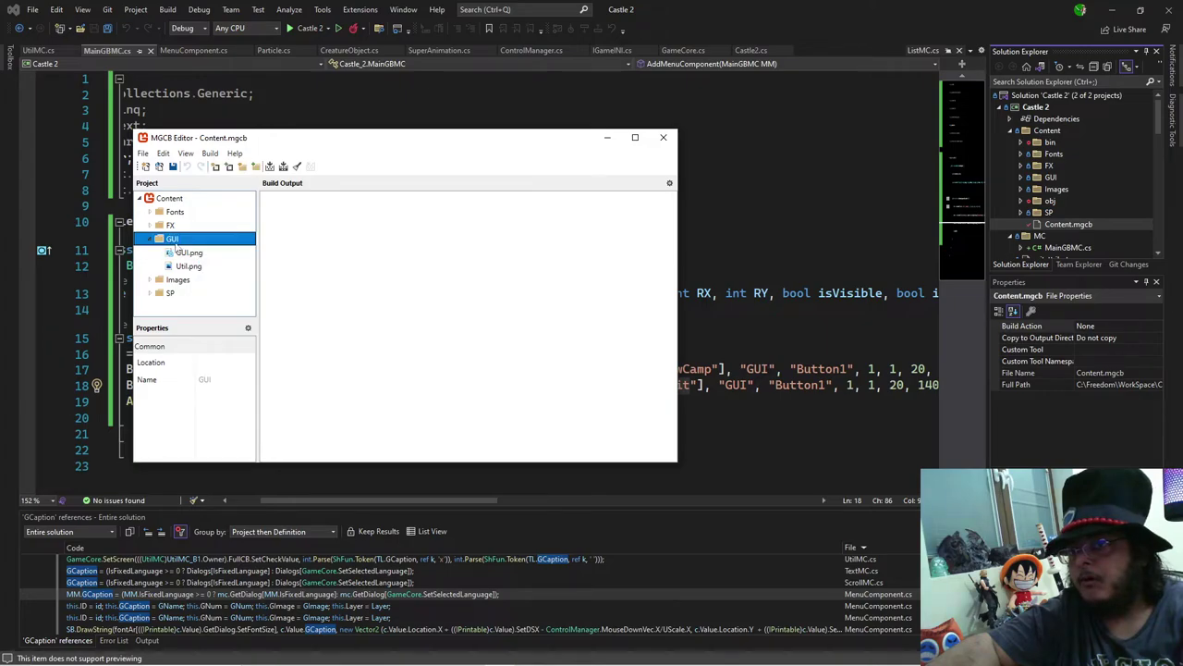
pyautogui.click(1113, 6)
pyautogui.click(1011, 396)
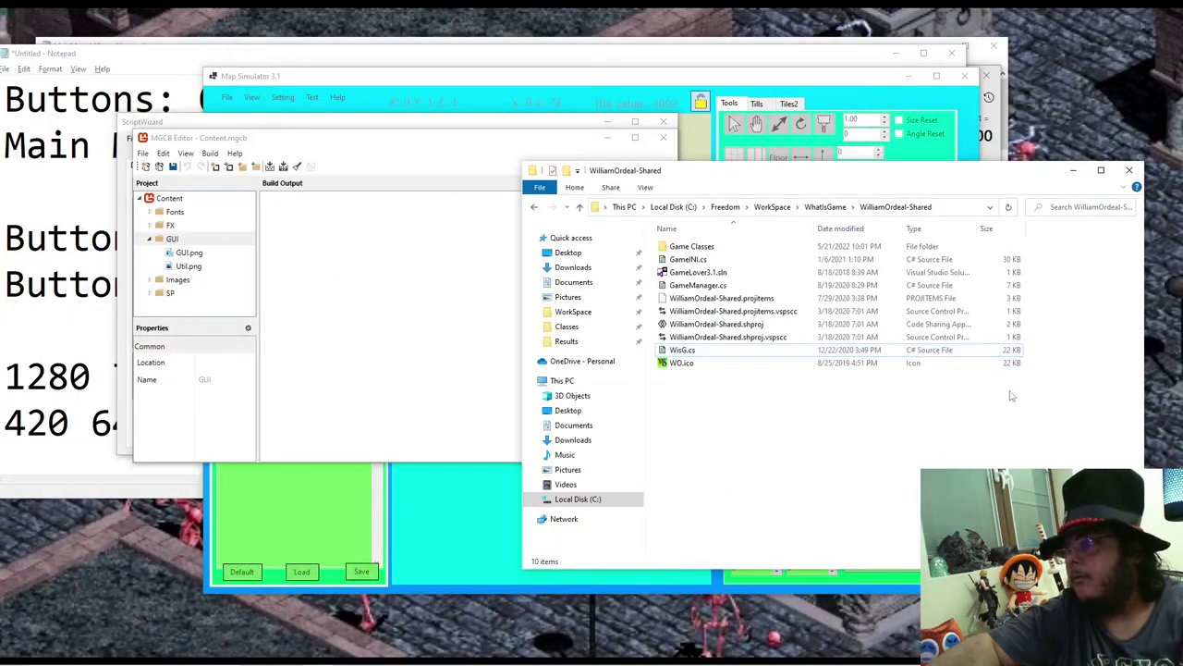
pyautogui.moveTo(340, 142); pyautogui.dragTo(259, 169)
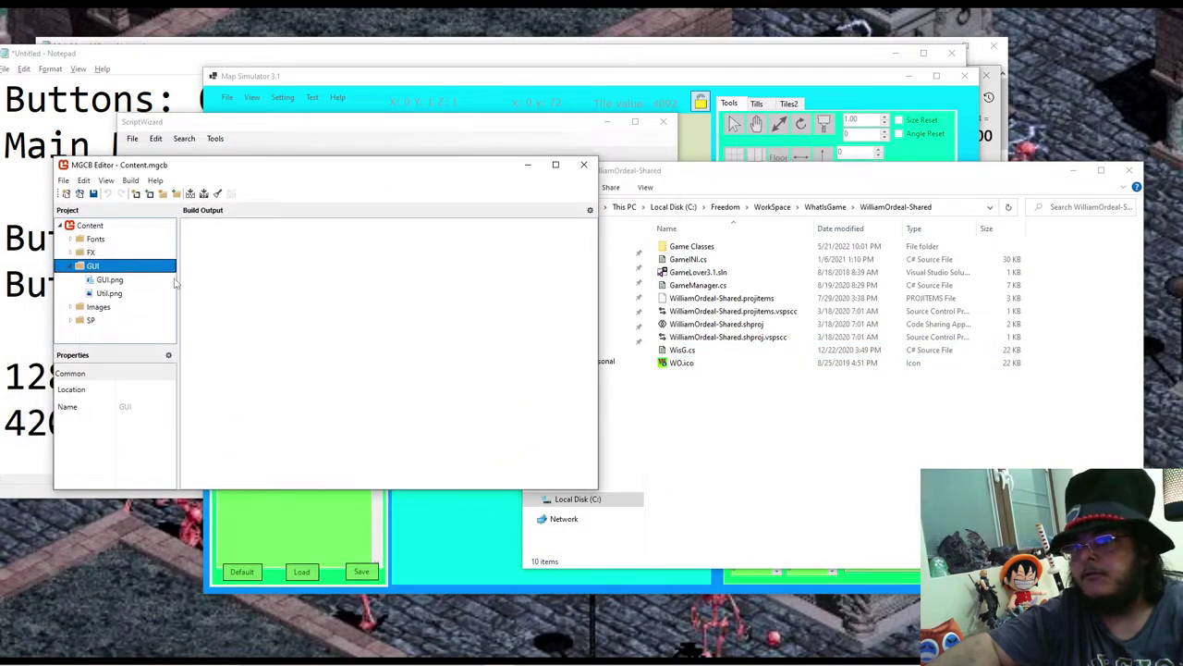
# Step: Begin adding an existing item to the GUI content folder, and copy the Castle2 editing folder path from paint.net's Save As dialog
pyautogui.rightClick(87, 267)
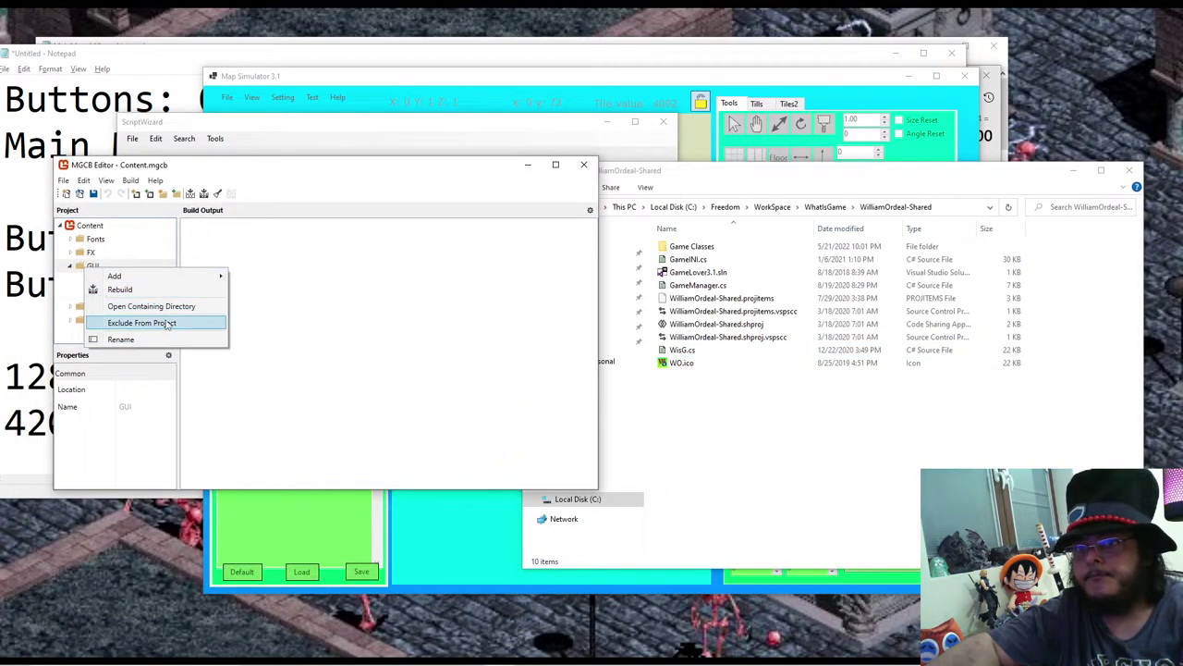
pyautogui.moveTo(145, 277)
pyautogui.click(278, 306)
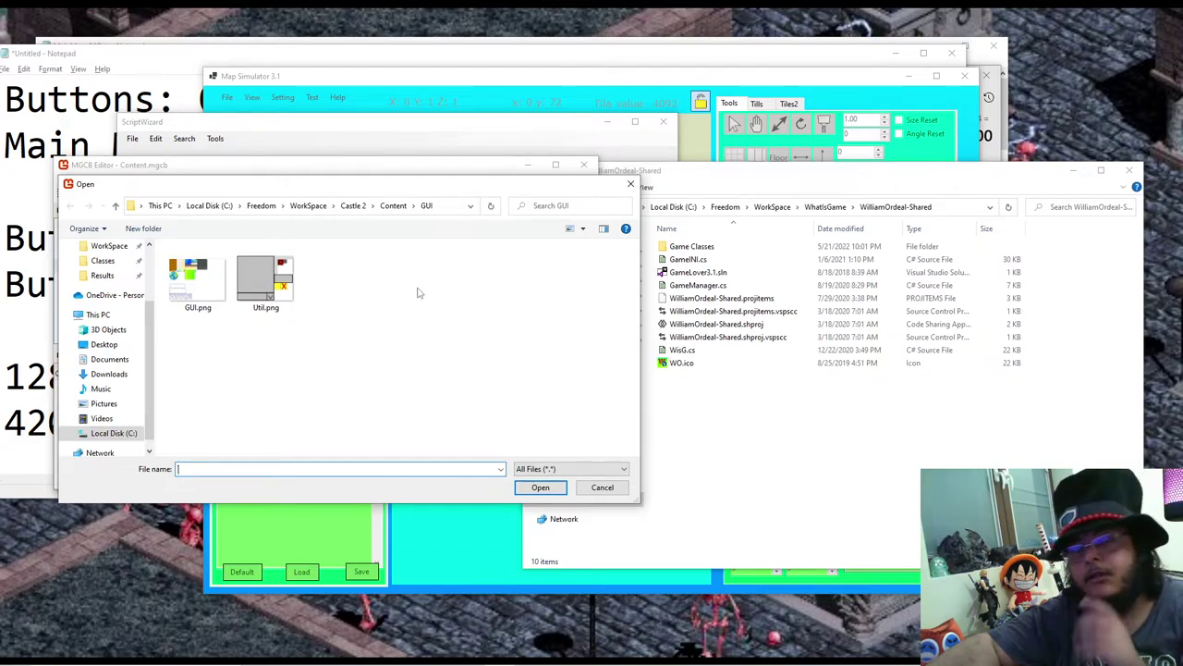
pyautogui.click(407, 653)
pyautogui.click(443, 621)
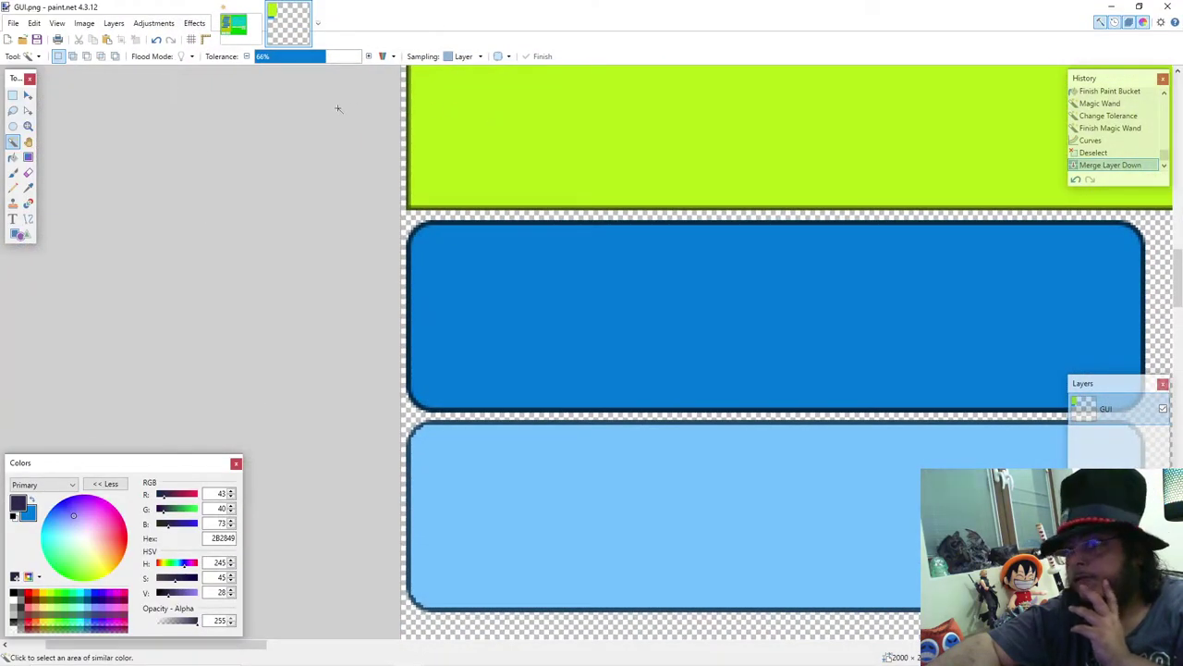
pyautogui.click(13, 23)
pyautogui.click(53, 117)
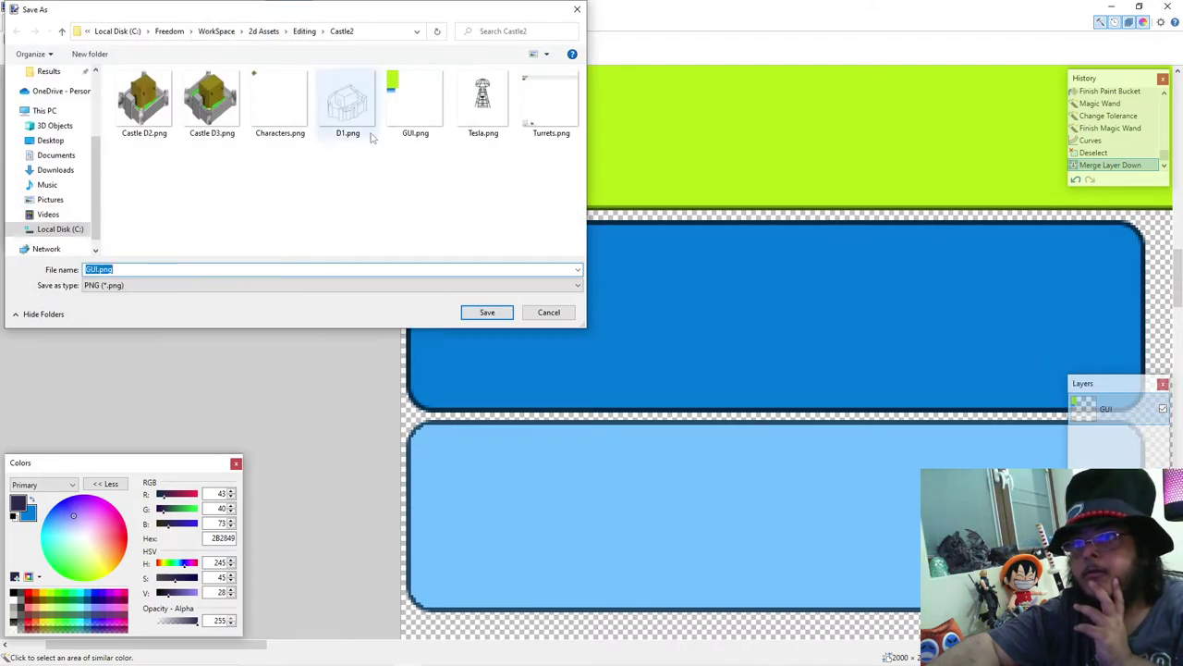
pyautogui.click(377, 31)
pyautogui.hotkey('ctrl', 'c')
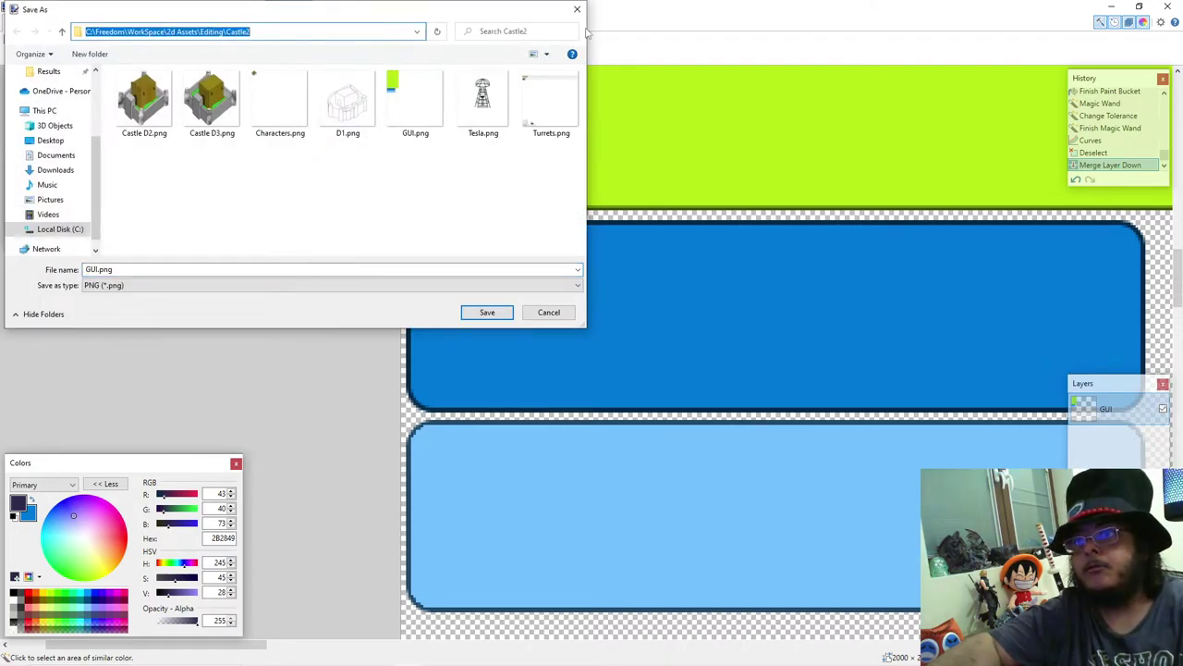
pyautogui.click(577, 10)
pyautogui.click(1111, 7)
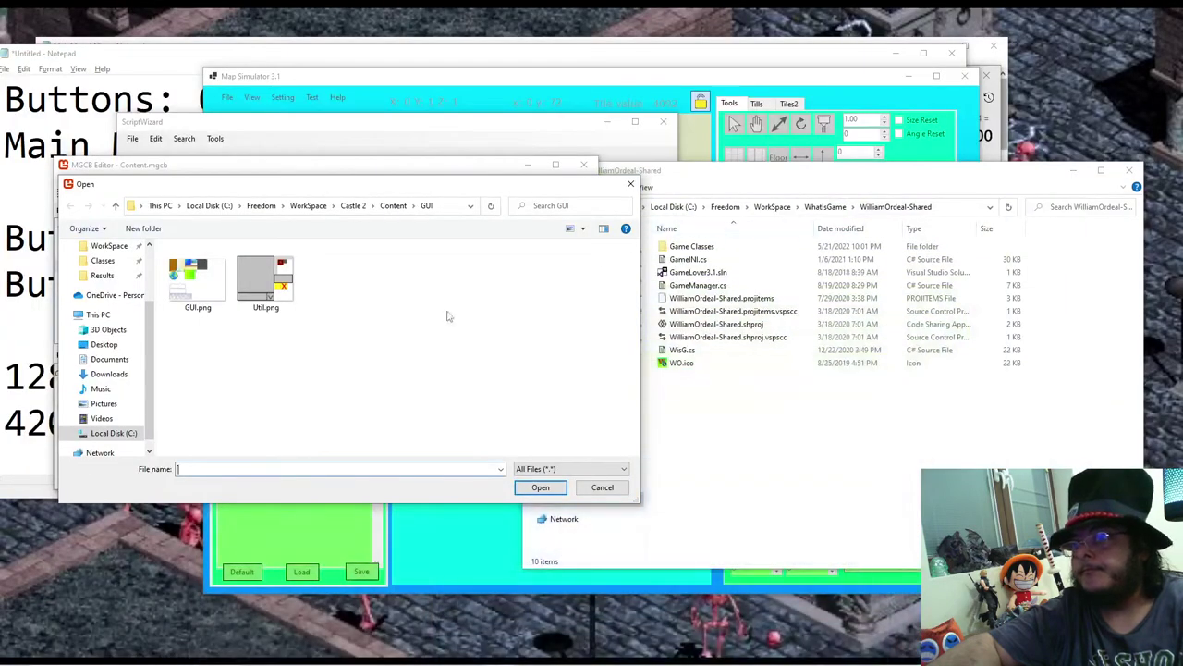
pyautogui.click(455, 207)
pyautogui.hotkey('ctrl', 'v')
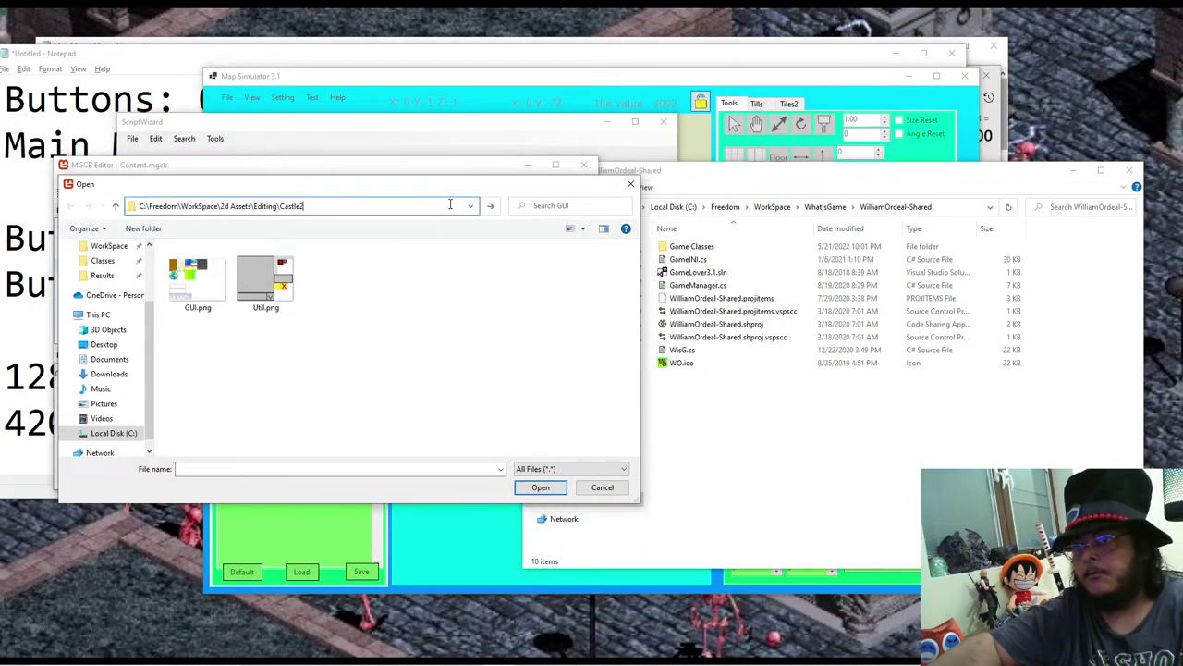
pyautogui.press('Return')
pyautogui.click(359, 368)
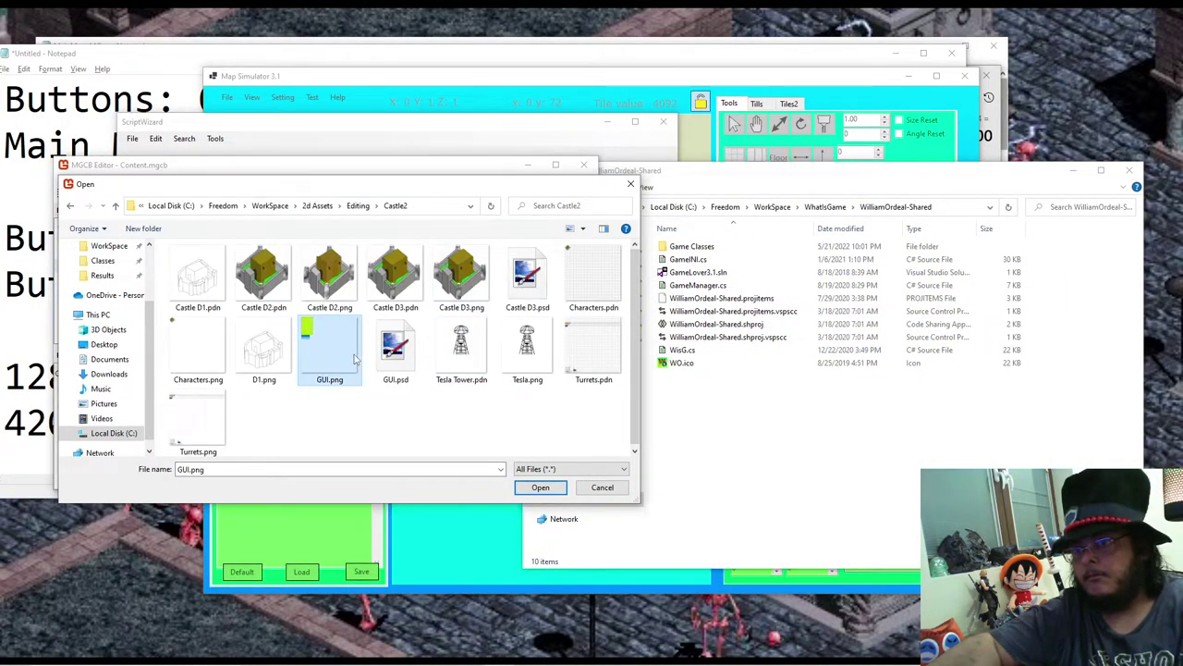
pyautogui.click(532, 484)
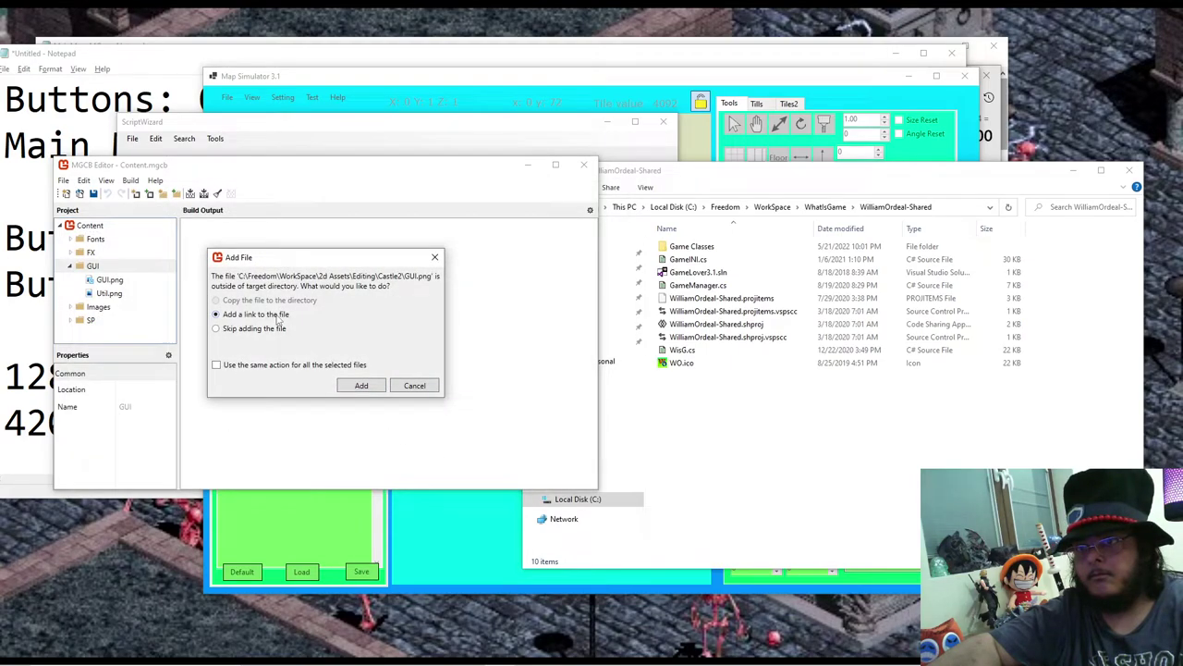
pyautogui.click(416, 388)
# Step: Exclude the existing GUI.png from the content project
pyautogui.rightClick(106, 279)
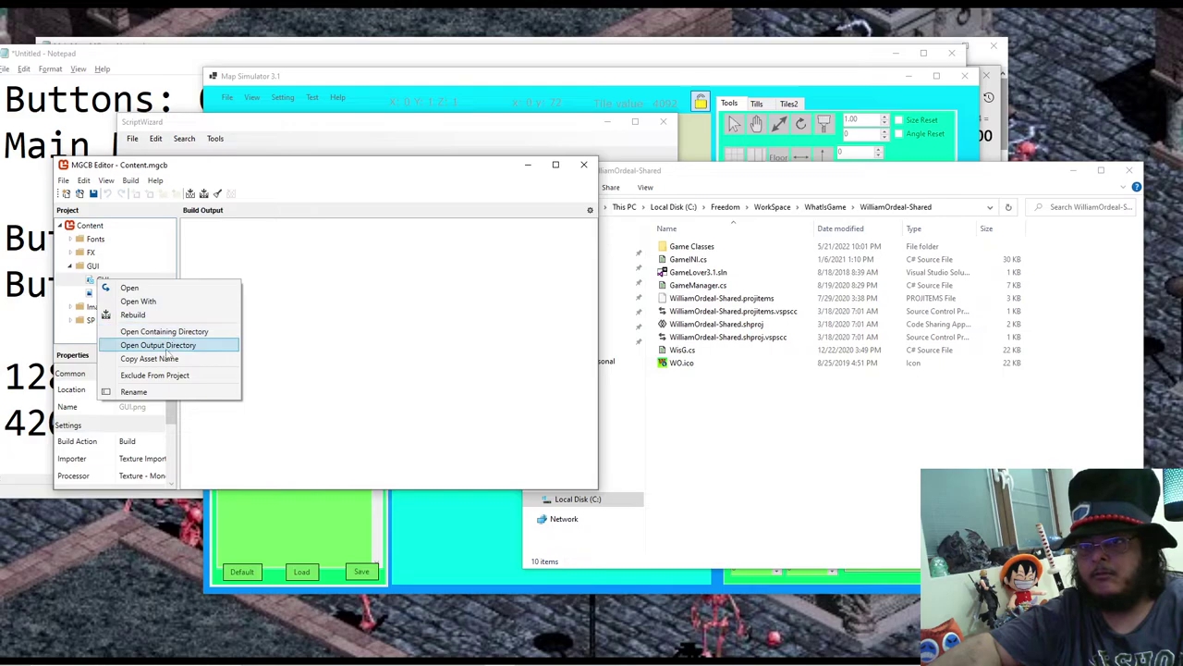
pyautogui.click(171, 375)
pyautogui.rightClick(88, 267)
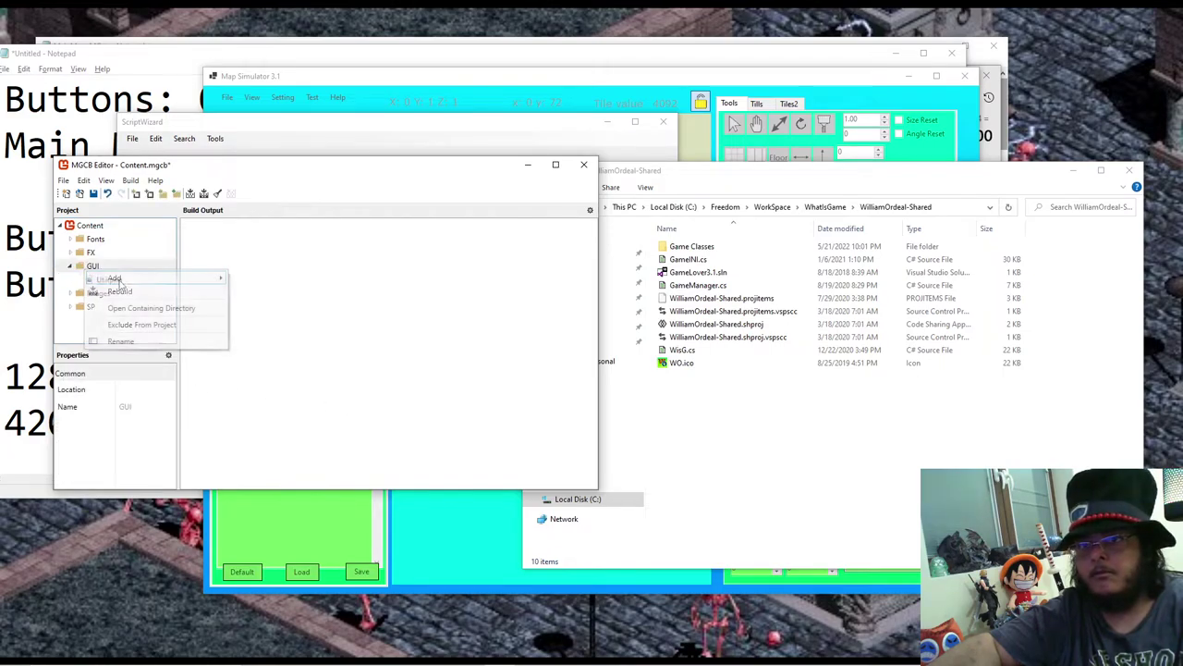
pyautogui.moveTo(125, 279)
pyautogui.click(270, 307)
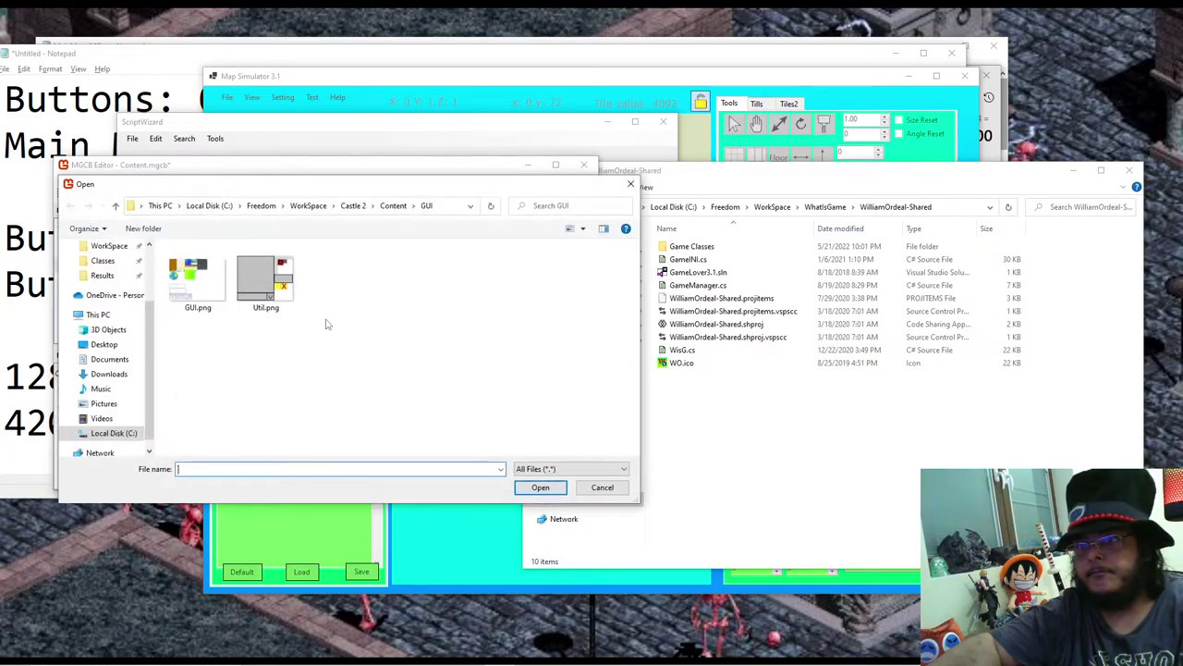
pyautogui.click(448, 205)
pyautogui.hotkey('ctrl', 'v')
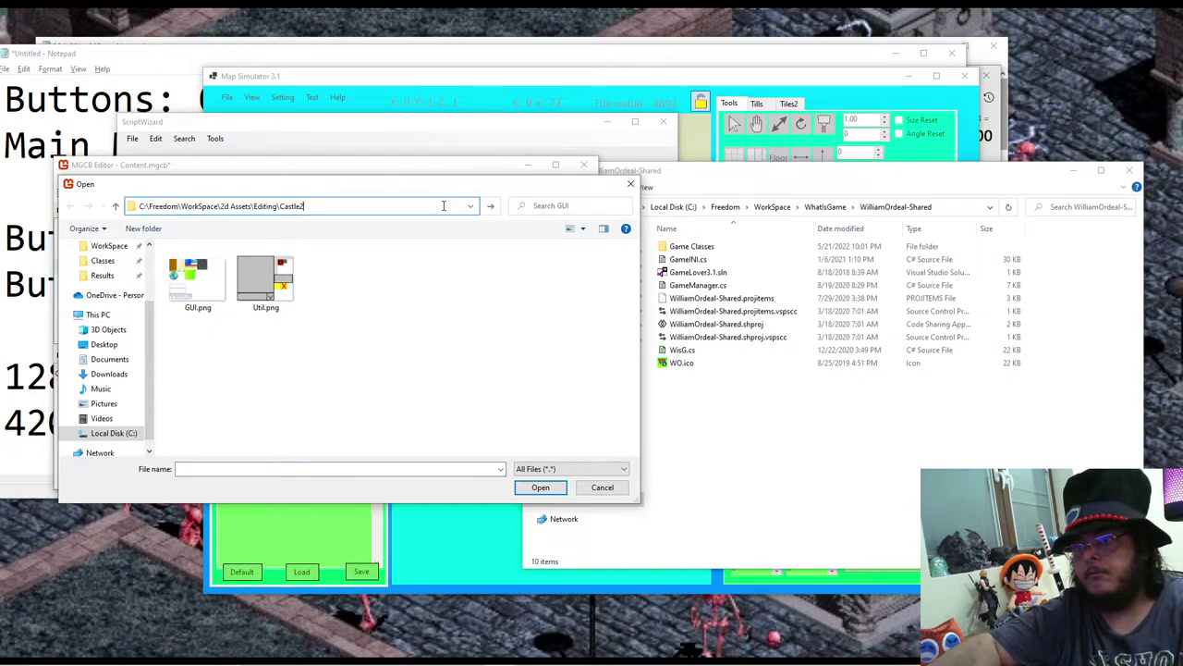
pyautogui.press('Return')
pyautogui.click(326, 355)
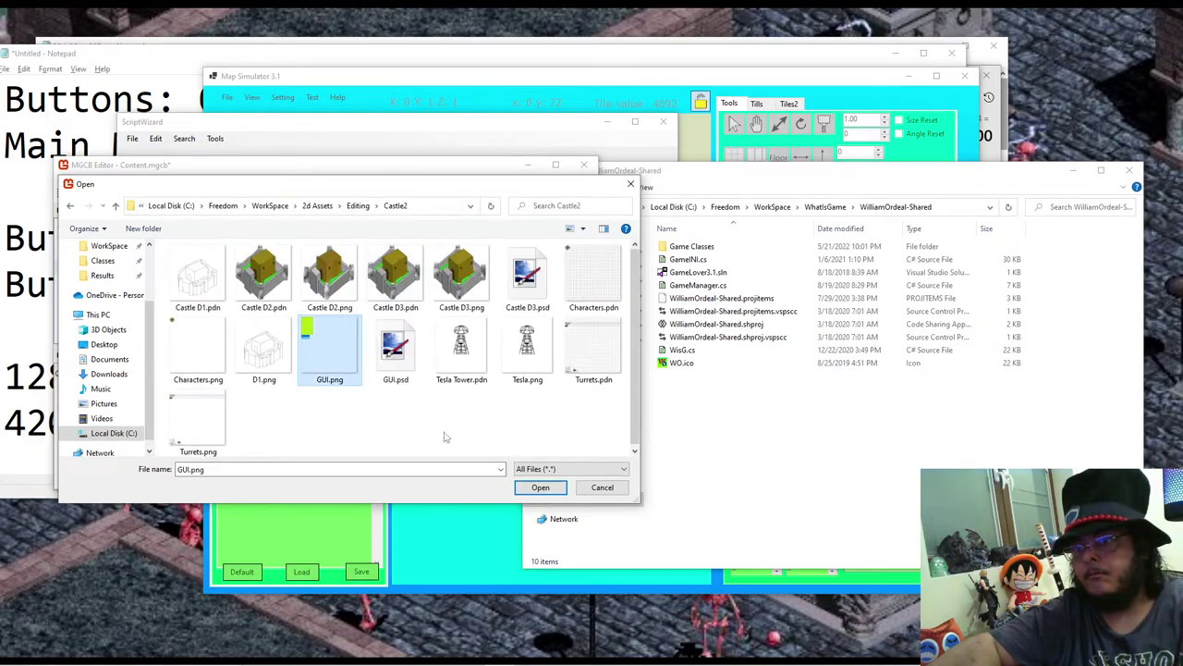
pyautogui.click(540, 488)
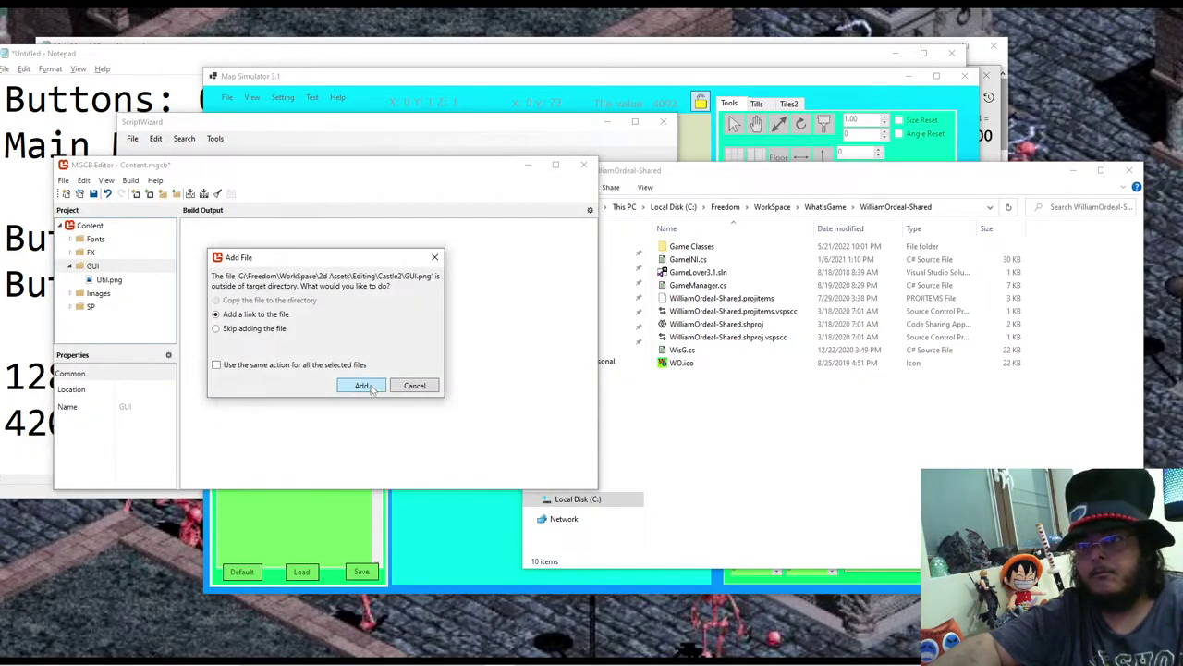
pyautogui.click(418, 386)
# Step: Open the GUI folder's containing directory and delete the old GUI.png from Castle 2's Content\GUI folder
pyautogui.rightClick(93, 267)
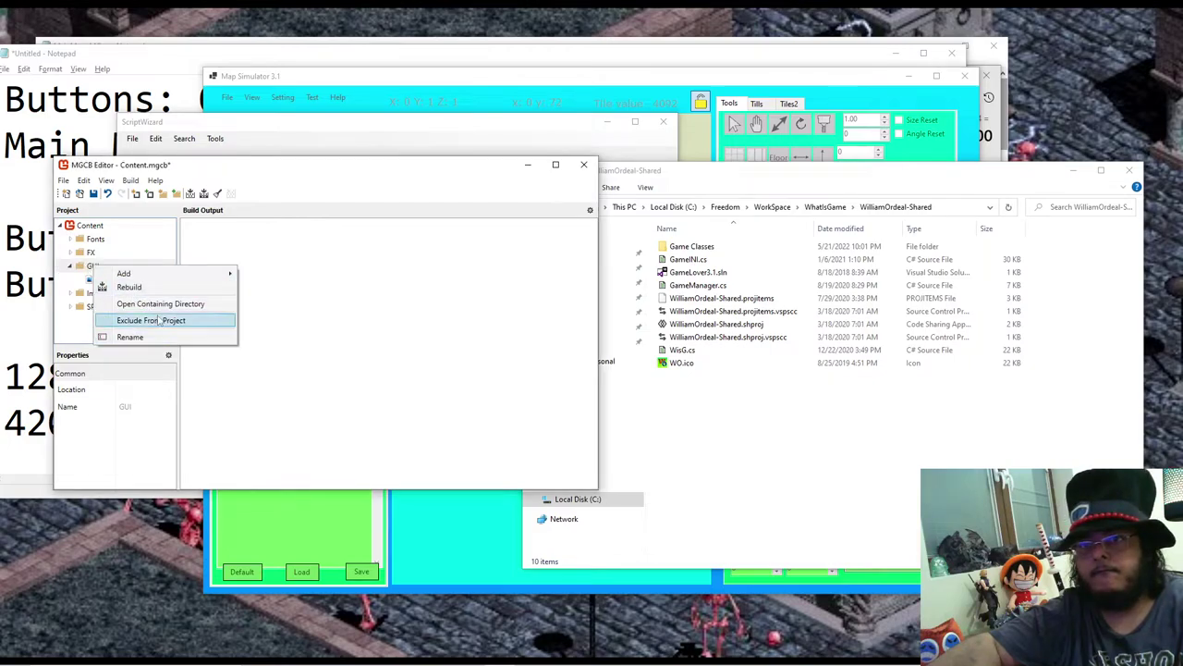
pyautogui.click(152, 304)
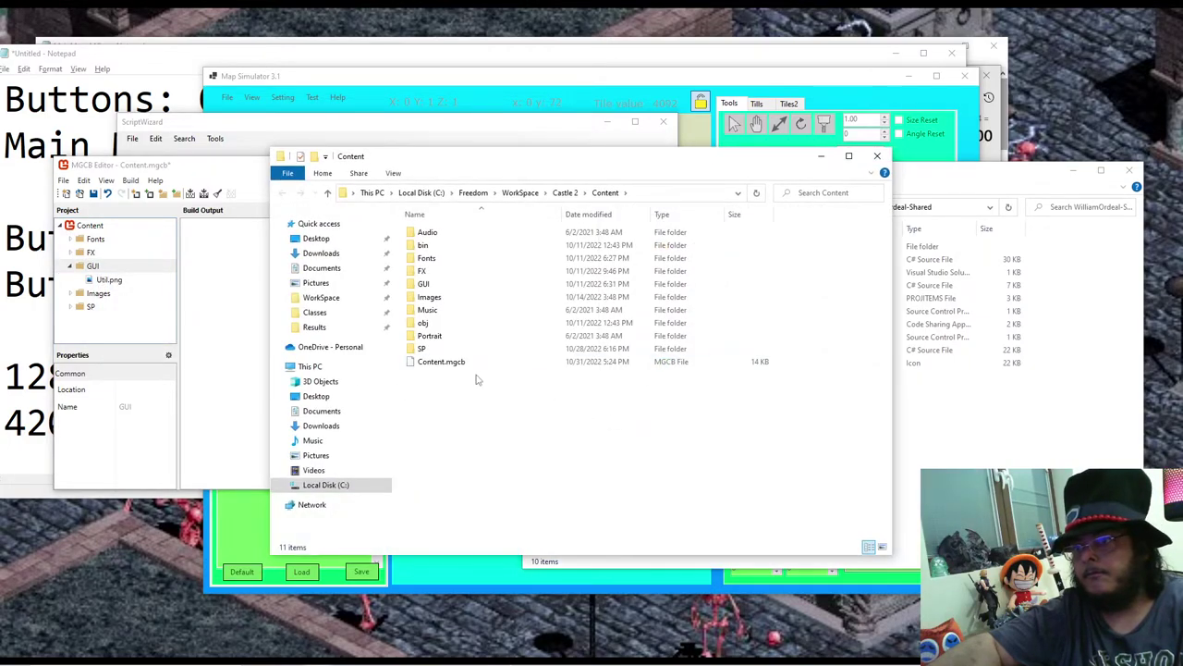
pyautogui.doubleClick(463, 283)
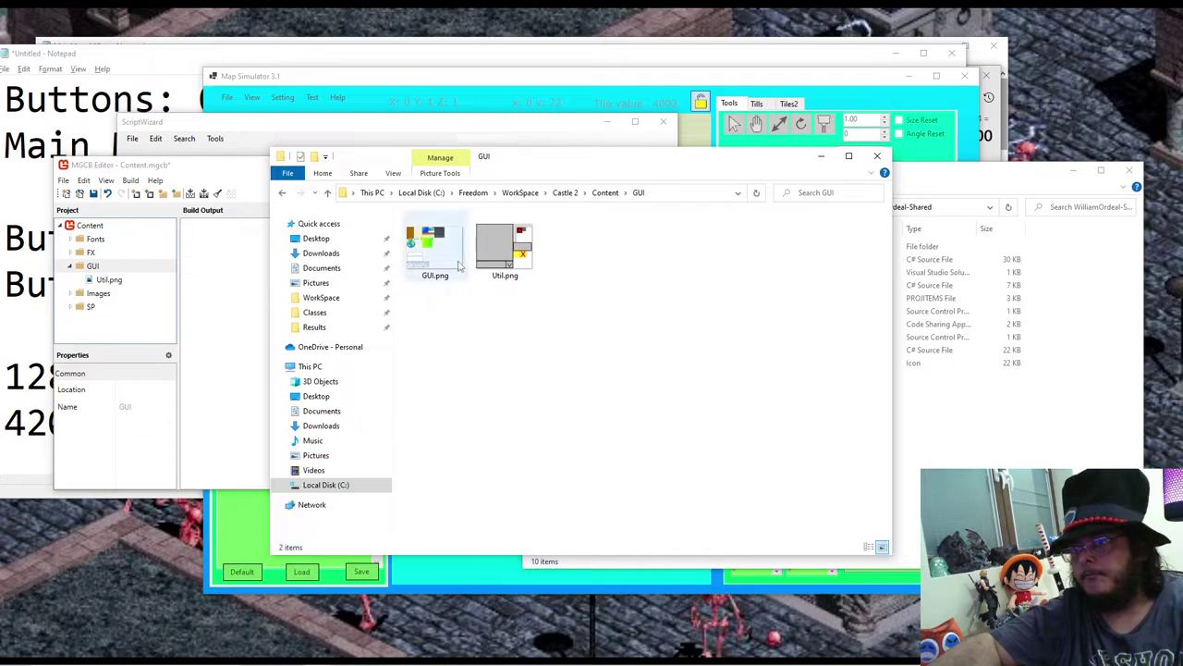
pyautogui.click(444, 245)
pyautogui.press('Delete')
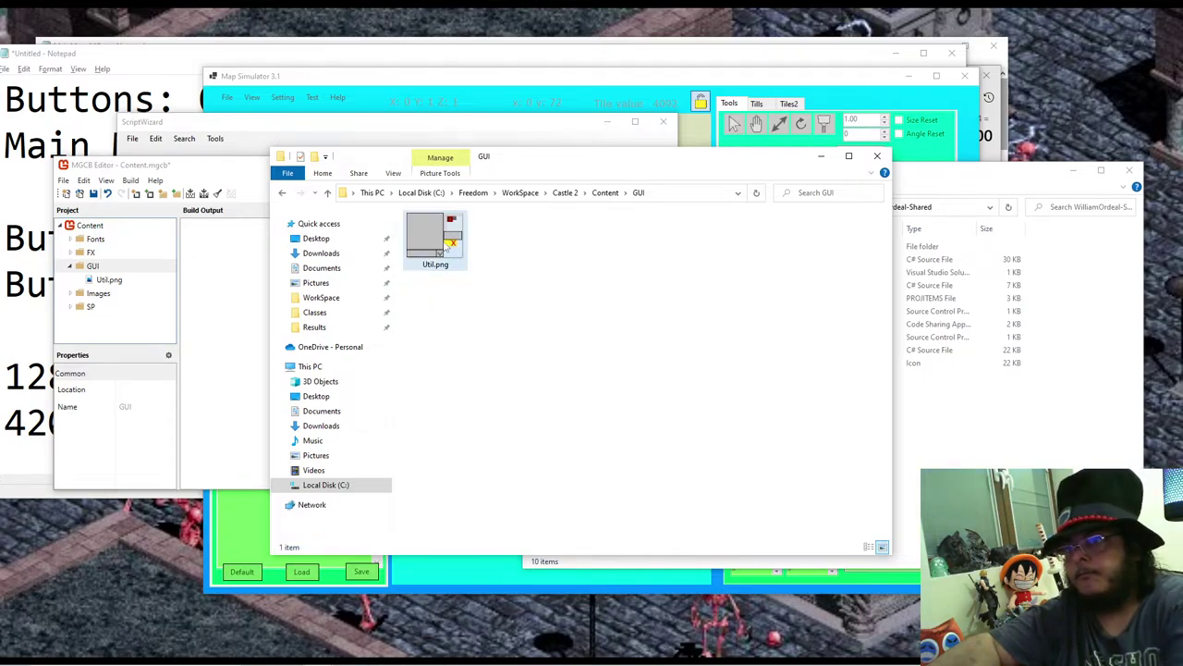
pyautogui.rightClick(93, 266)
pyautogui.moveTo(123, 275)
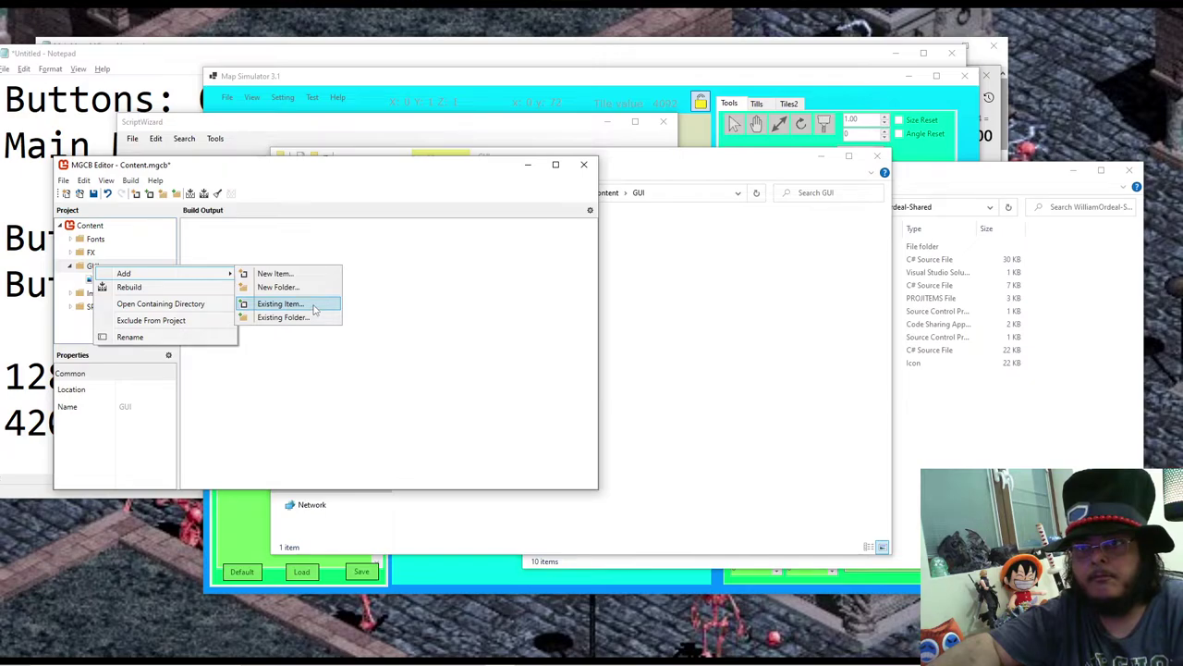
pyautogui.click(287, 274)
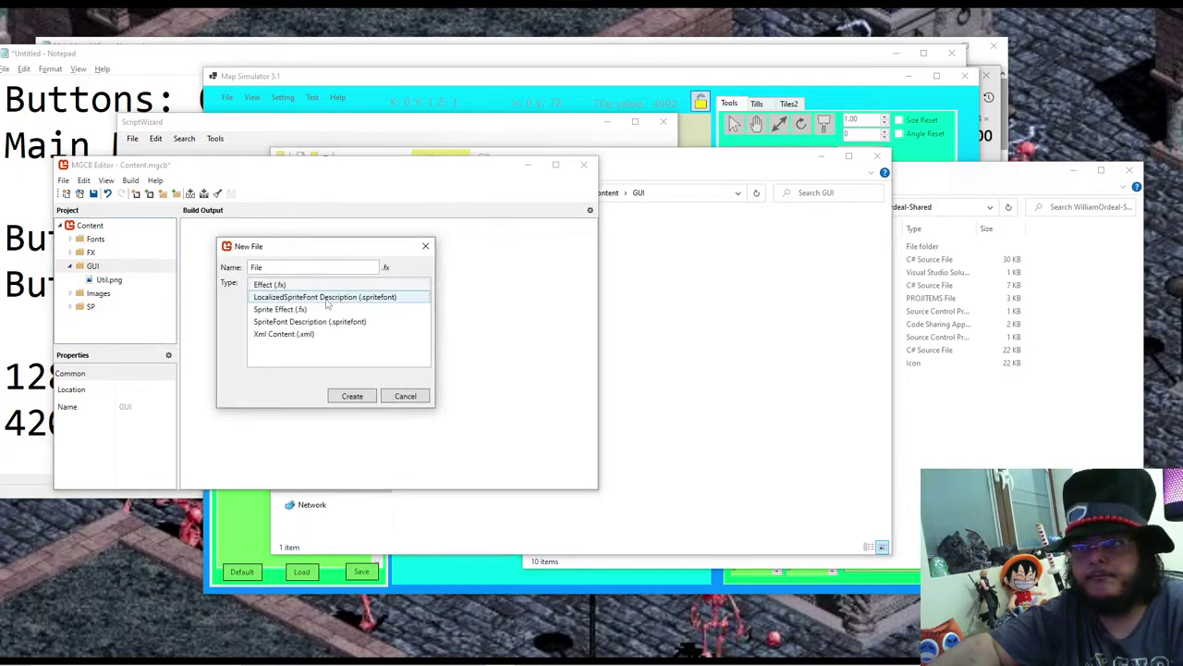
pyautogui.click(405, 396)
# Step: Add GUI.png from C:\Freedom\WorkSpace\2d Assets\Editing\Castle2 to the GUI content folder, copying it into the directory, and build the content
pyautogui.rightClick(137, 271)
pyautogui.moveTo(218, 278)
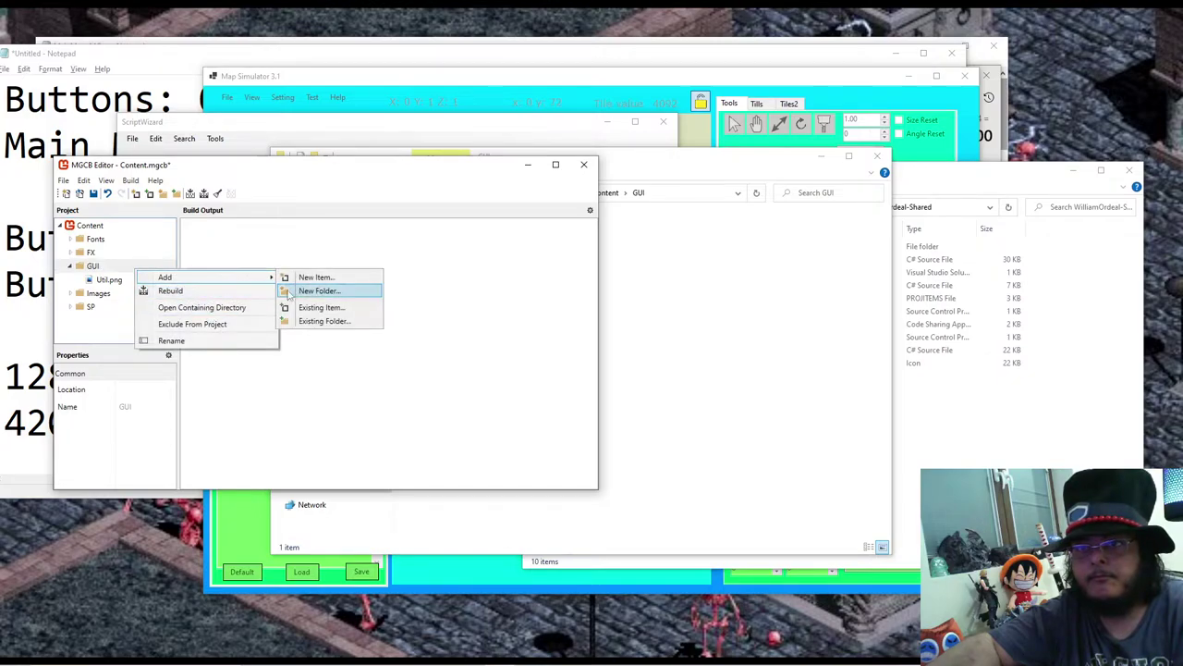
pyautogui.click(324, 311)
pyautogui.click(449, 207)
pyautogui.write('C:\\Freedom\\WorkSpace\\2d Assets\\Editing\\Castle2')
pyautogui.press('Return')
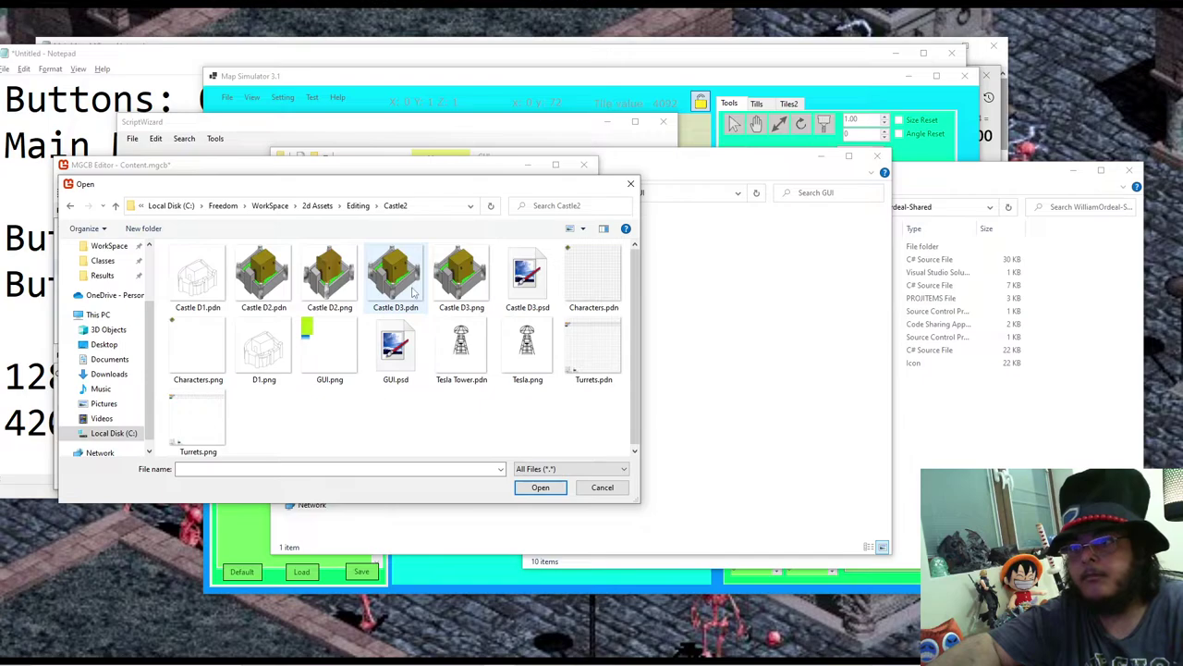
pyautogui.moveTo(388, 185); pyautogui.dragTo(513, 206)
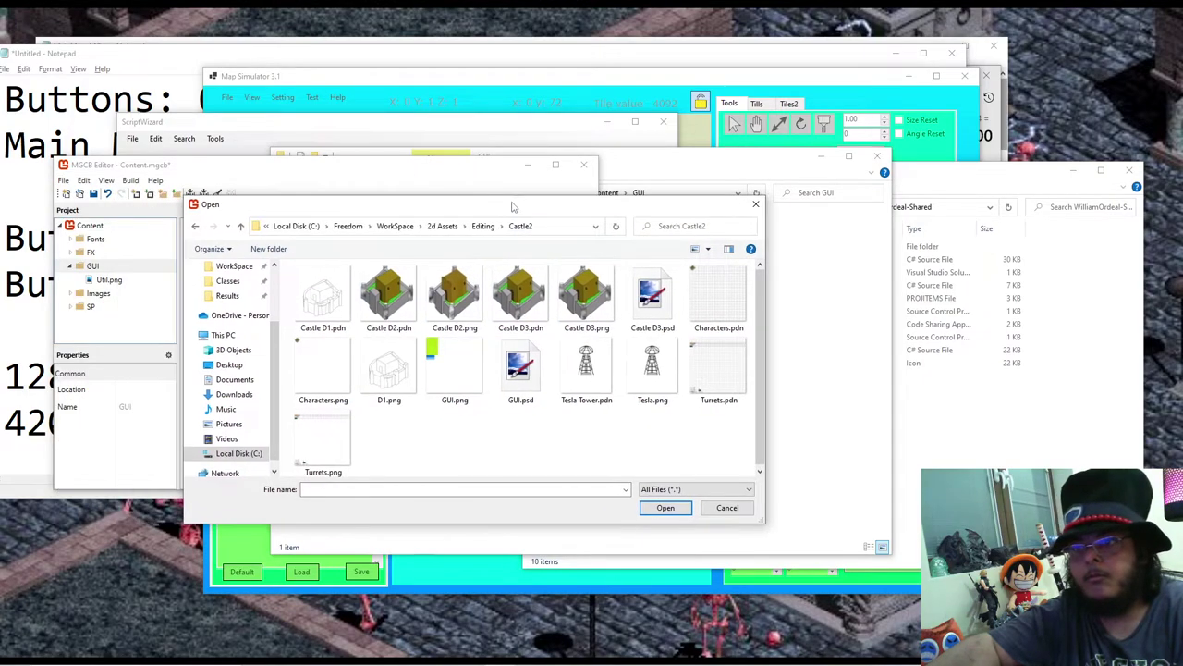
pyautogui.click(455, 387)
pyautogui.click(661, 507)
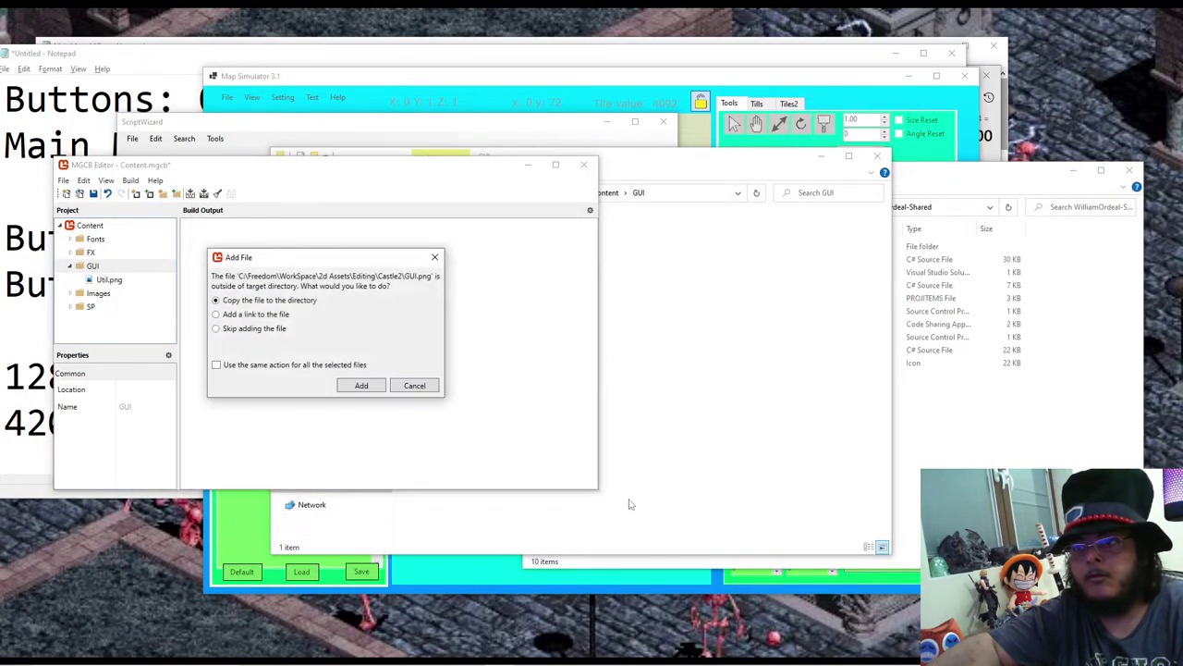
pyautogui.click(360, 386)
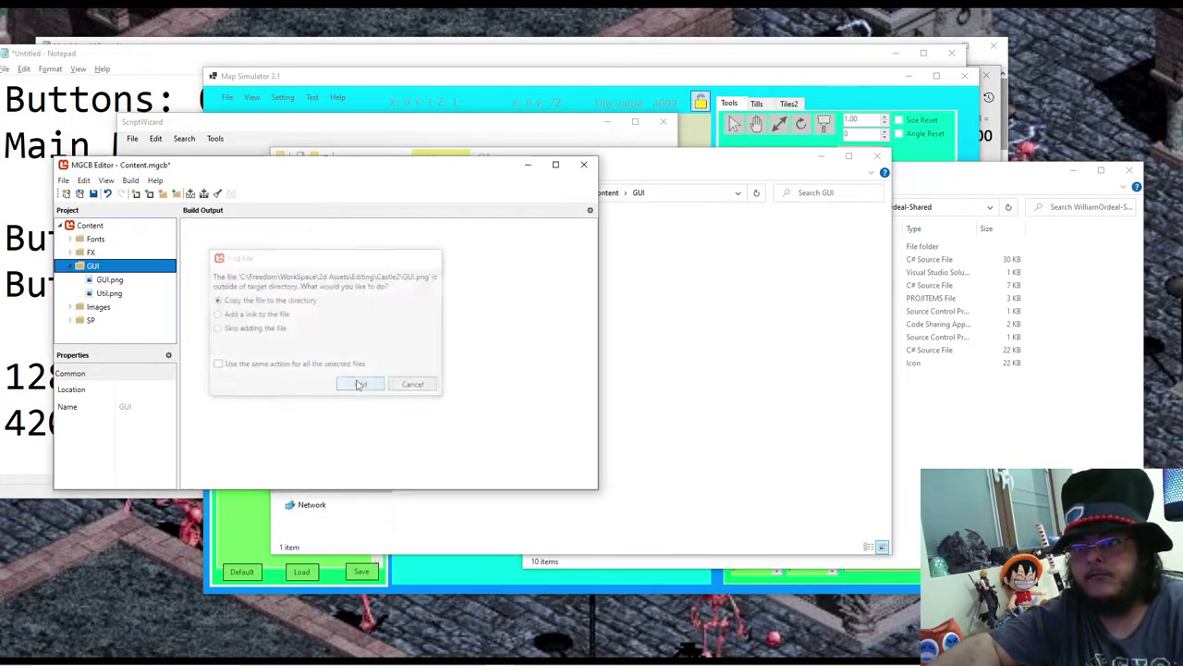
pyautogui.click(192, 194)
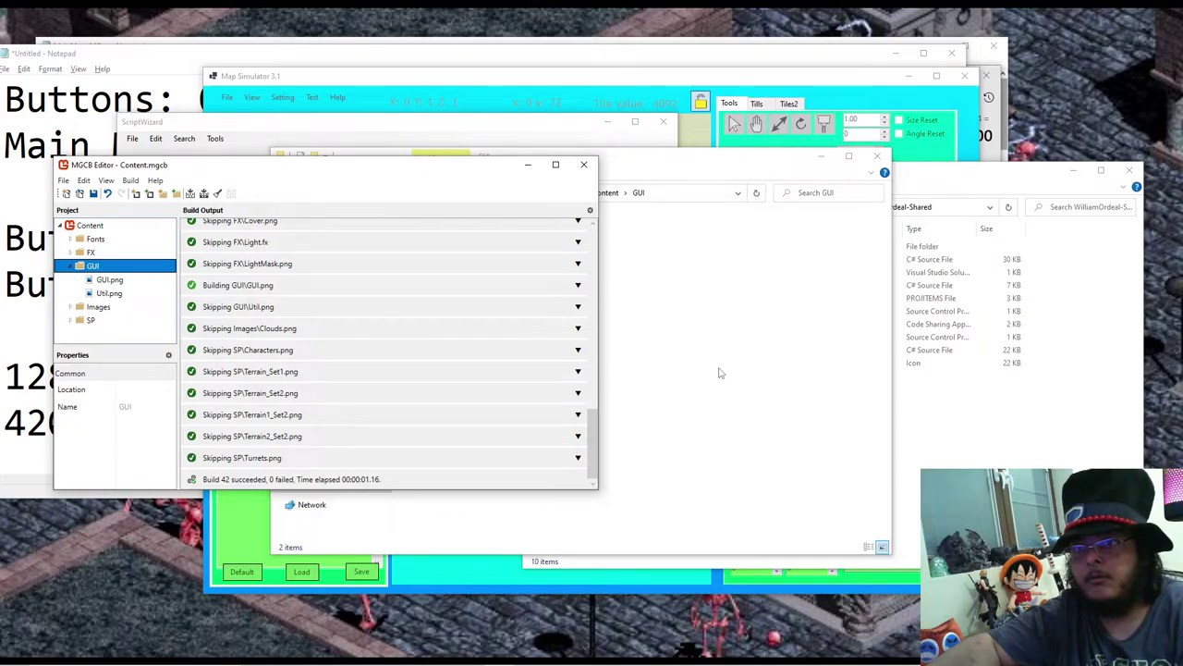
# Step: Switch to the Castle 2 solution in Visual Studio and run the game with debugging
pyautogui.moveTo(453, 658)
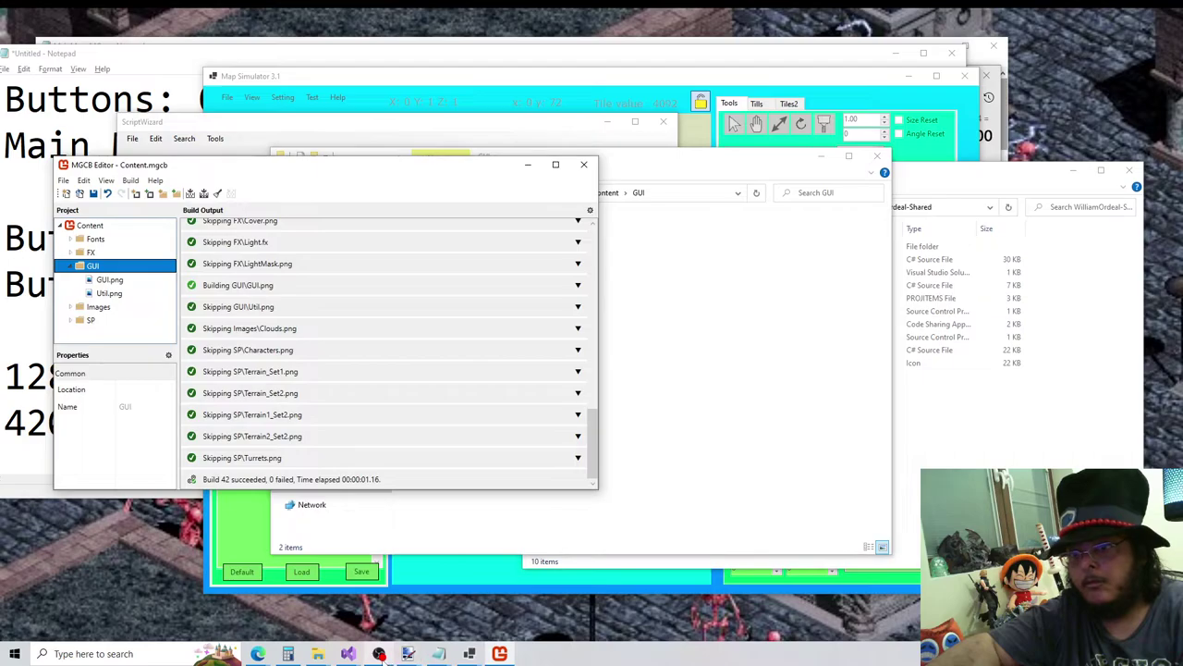
pyautogui.moveTo(348, 654)
pyautogui.click(397, 607)
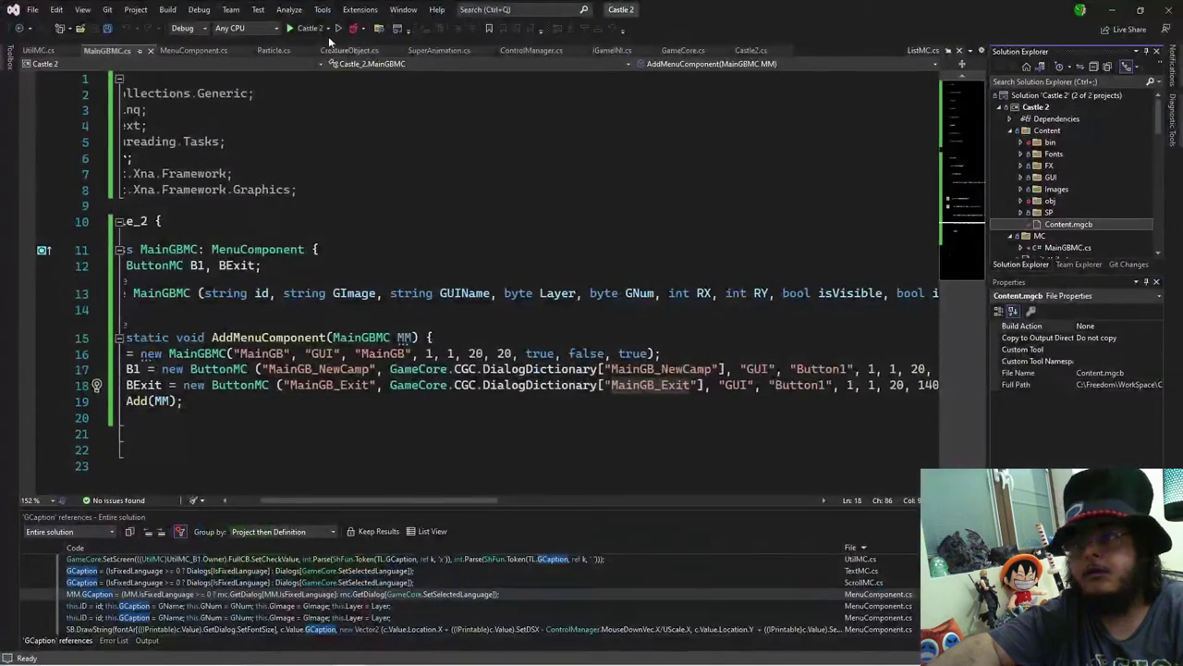
pyautogui.click(310, 28)
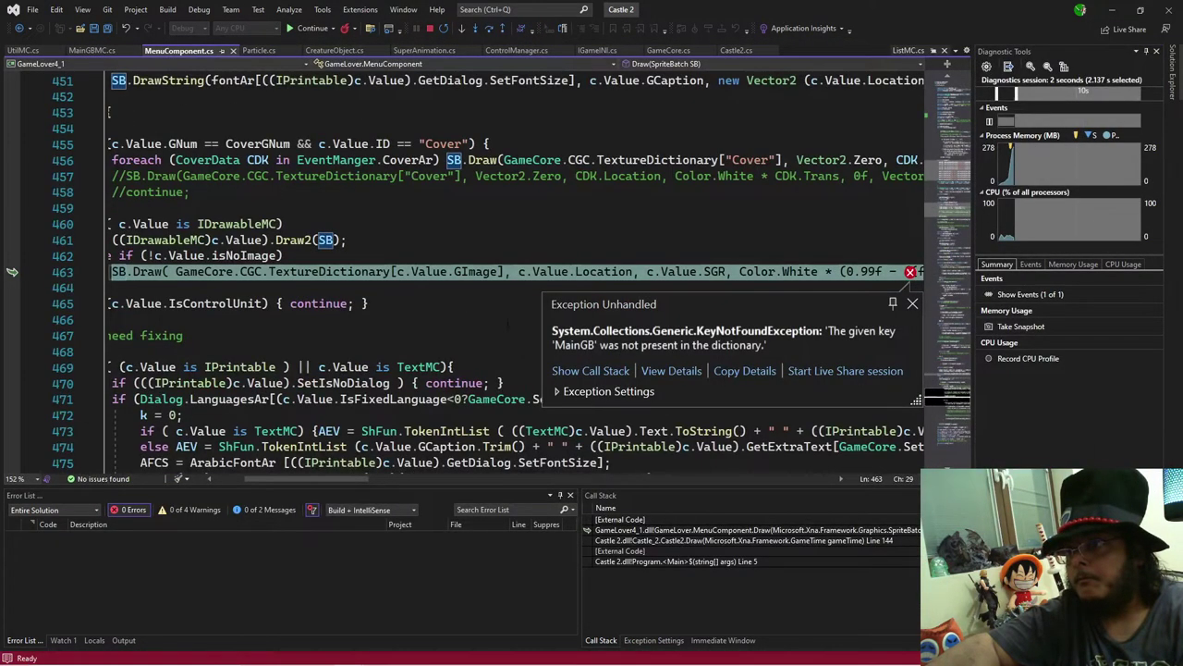
# Step: Examine the failing SB.Draw call on line 463 of MenuComponent.cs, its GImage key, and the Castle2.Draw frame that calls it
pyautogui.moveTo(476, 272)
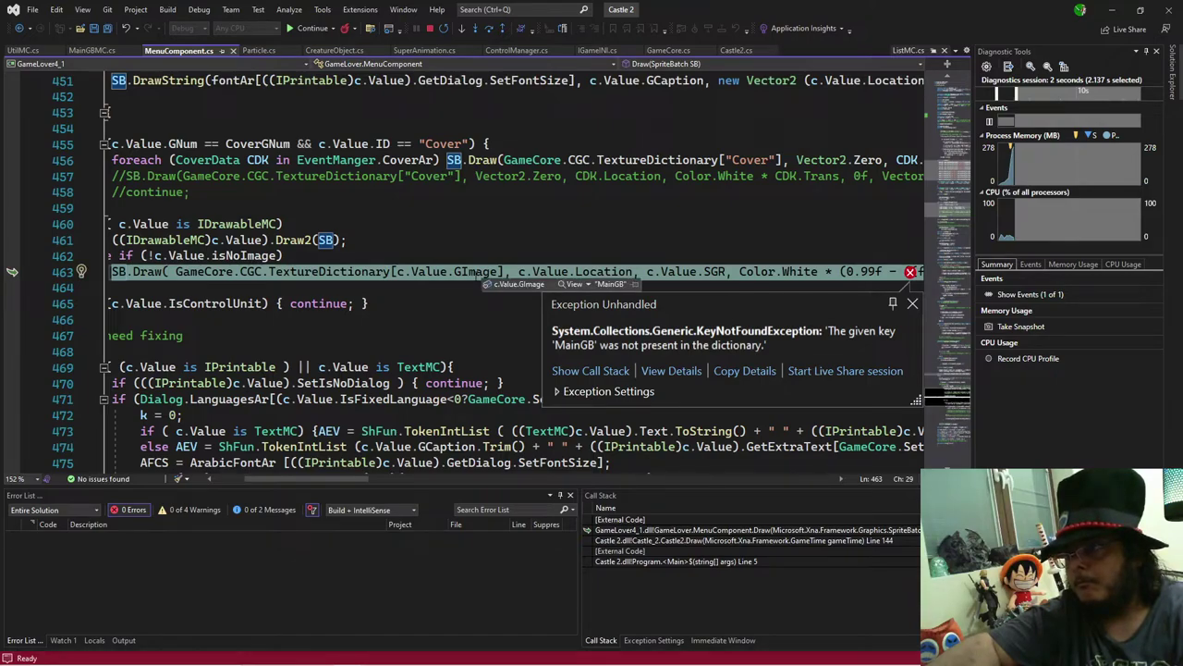
pyautogui.moveTo(433, 272)
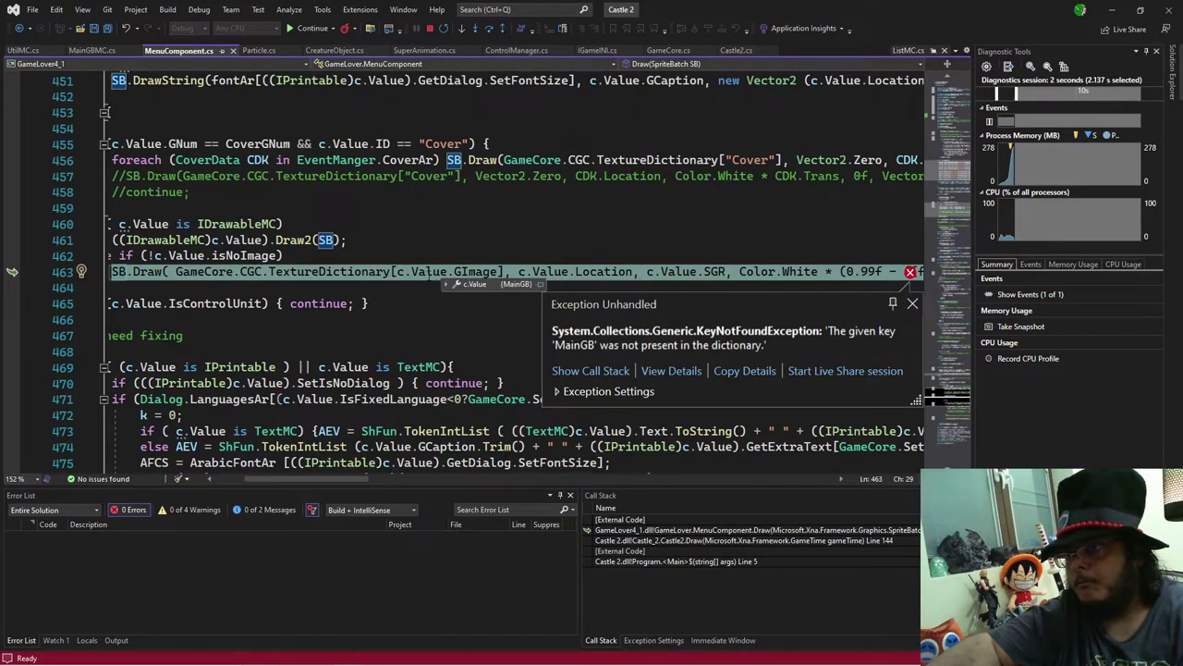
pyautogui.moveTo(389, 272)
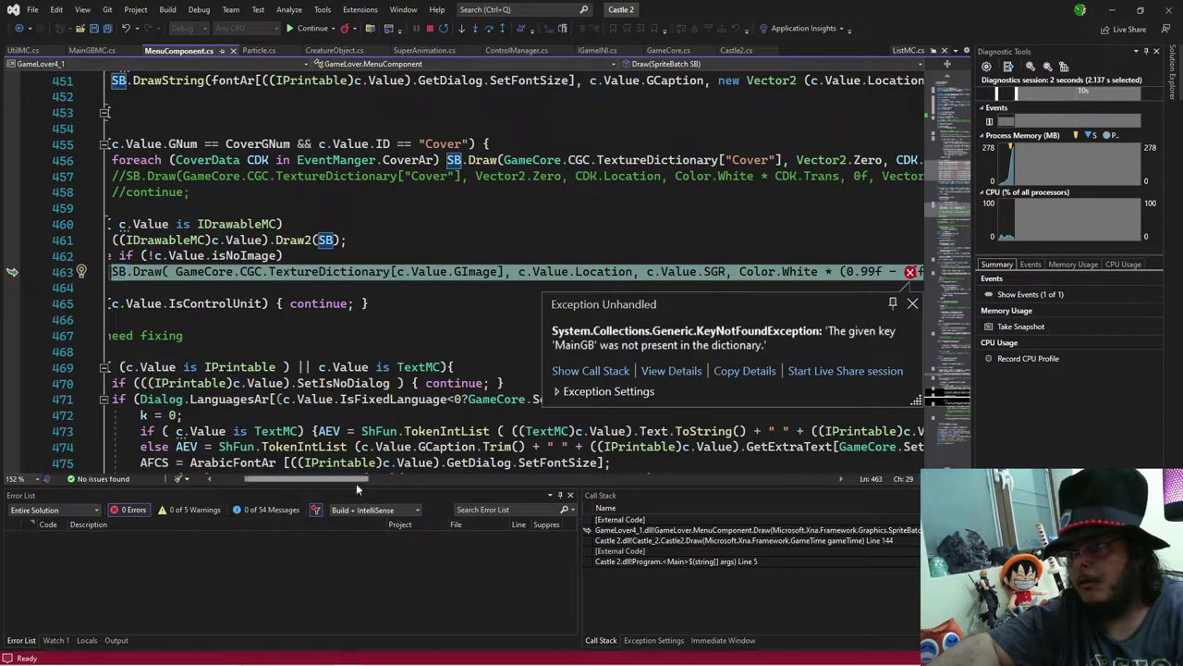
pyautogui.moveTo(341, 482); pyautogui.dragTo(296, 482)
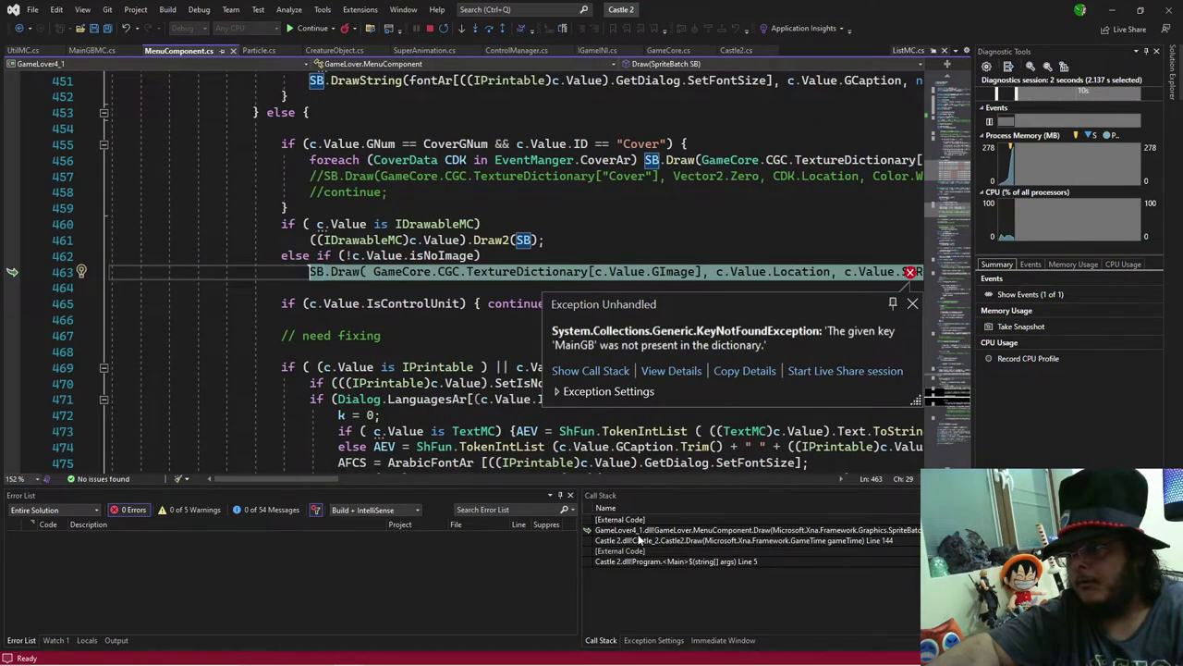
pyautogui.doubleClick(638, 540)
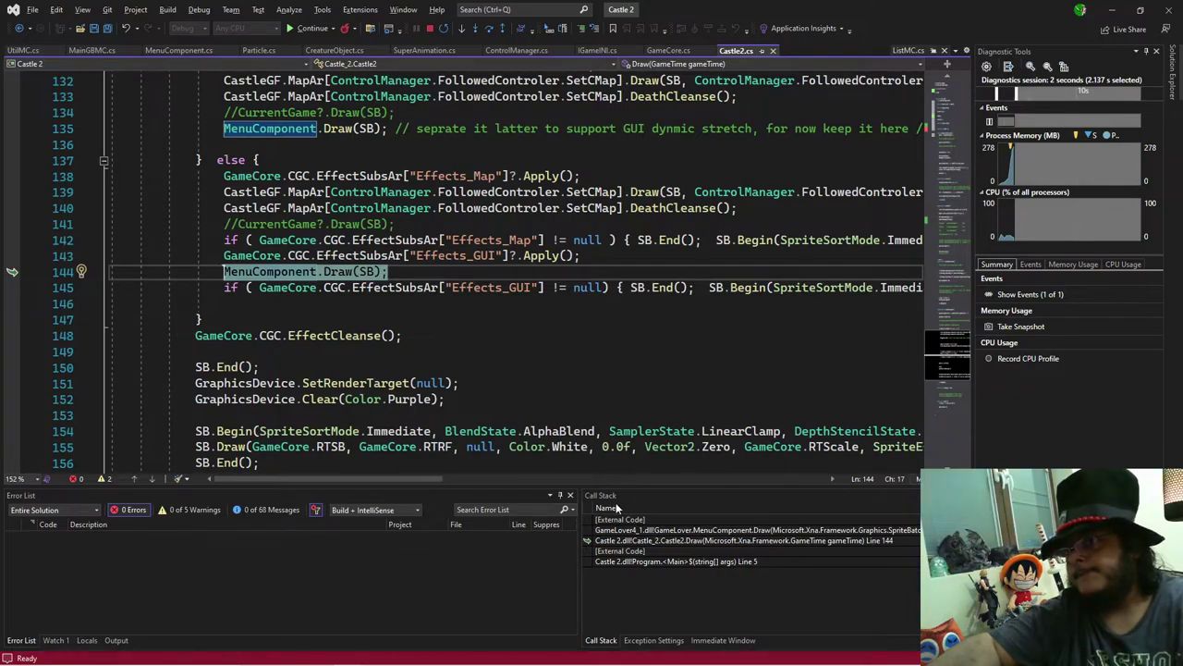
pyautogui.doubleClick(656, 531)
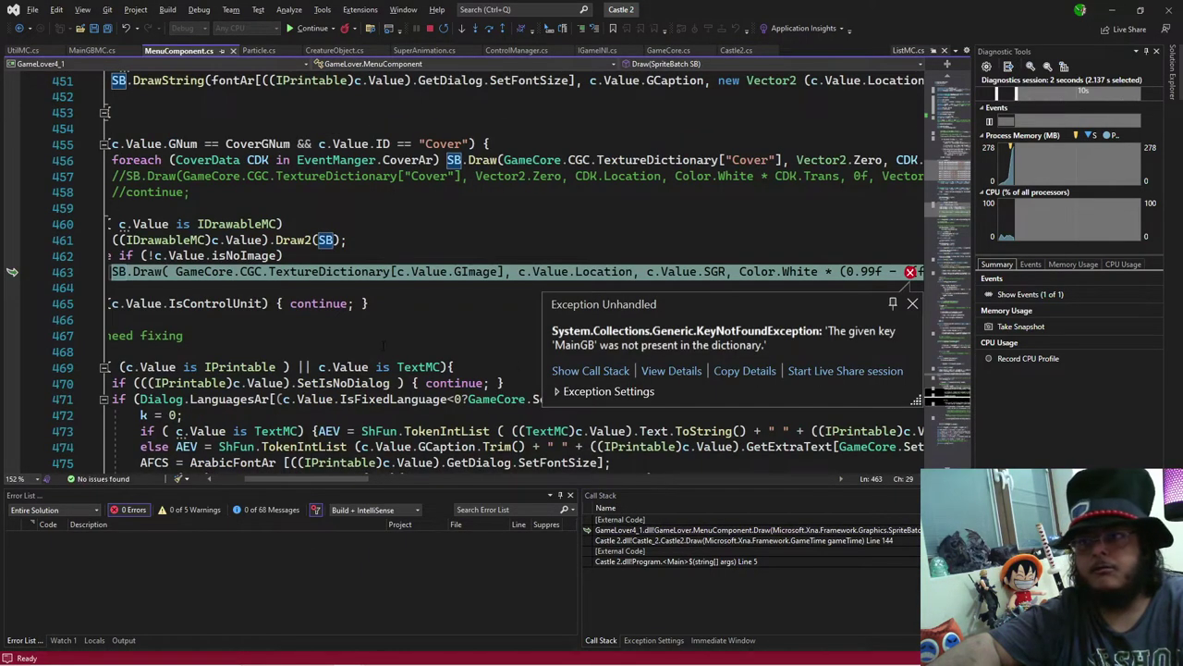
pyautogui.scroll(1, 384, 345)
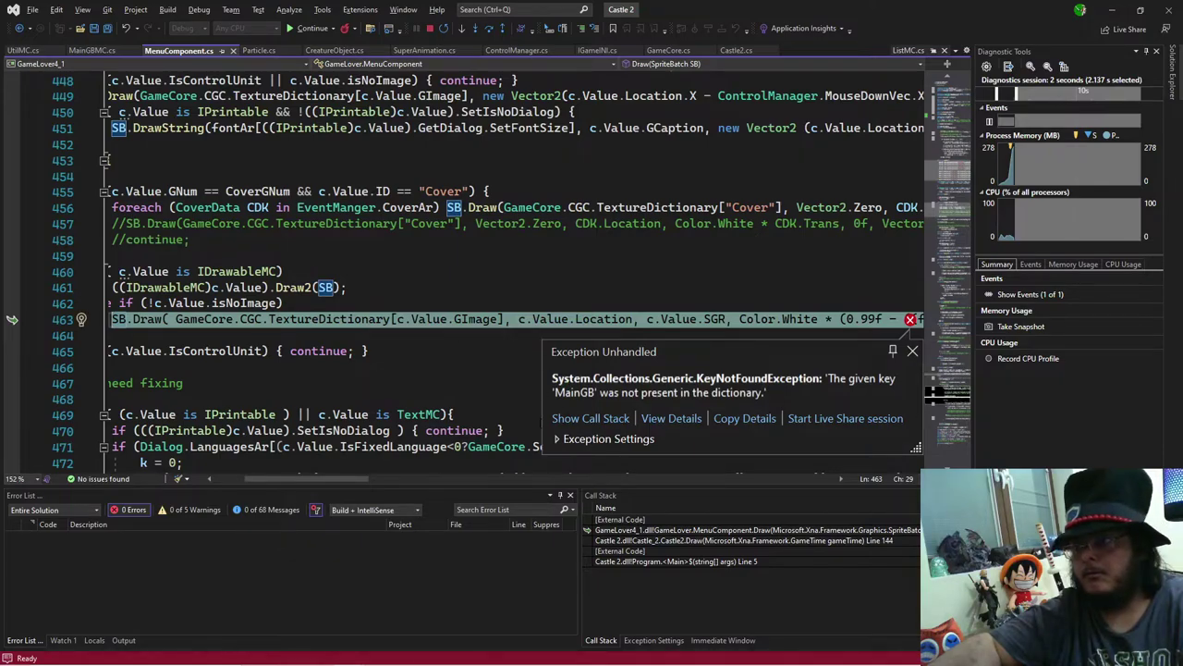
pyautogui.hscroll(-3, 283, 481)
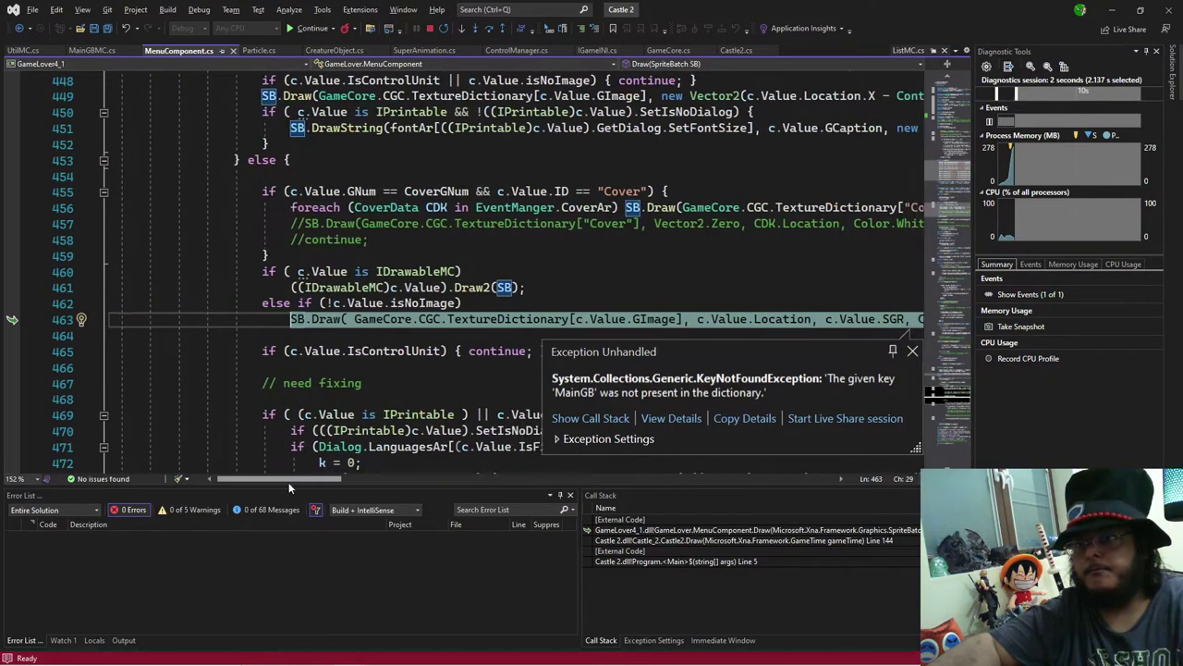
pyautogui.moveTo(305, 485)
pyautogui.mouseDown()
pyautogui.moveTo(484, 488)
pyautogui.moveTo(238, 478)
pyautogui.moveTo(310, 481)
pyautogui.mouseUp()
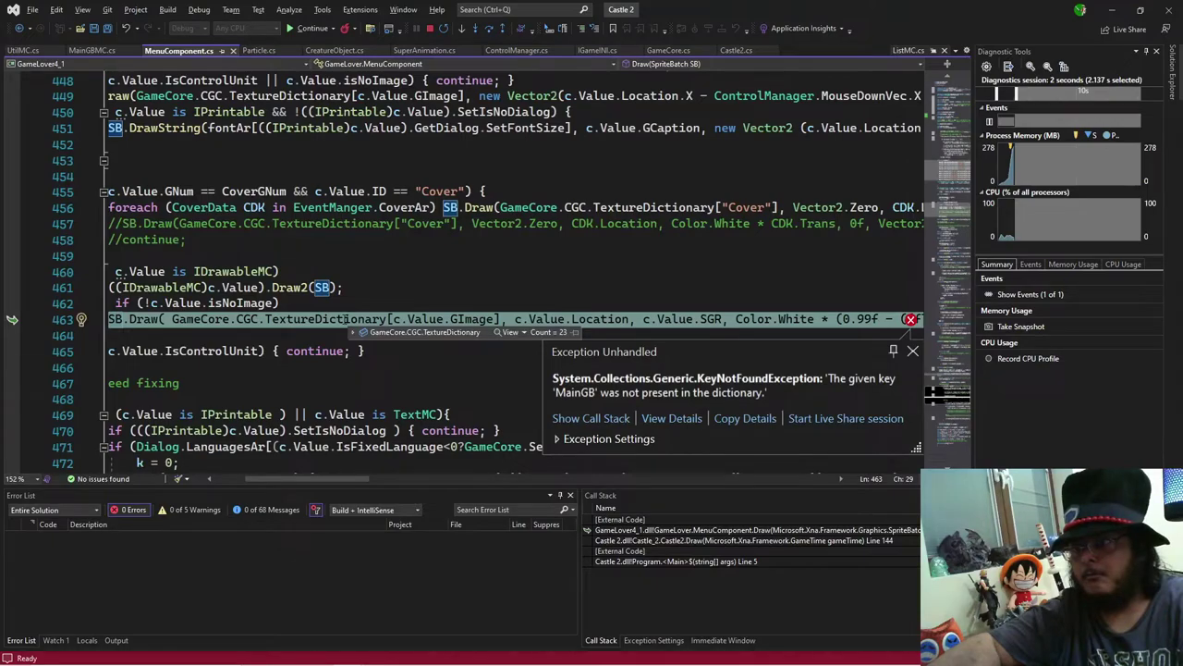
# Step: Inspect all entries of GameCore.CGC.TextureDictionary in the paused debugger and compare them with the c.Value.GImage key
pyautogui.moveTo(355, 335)
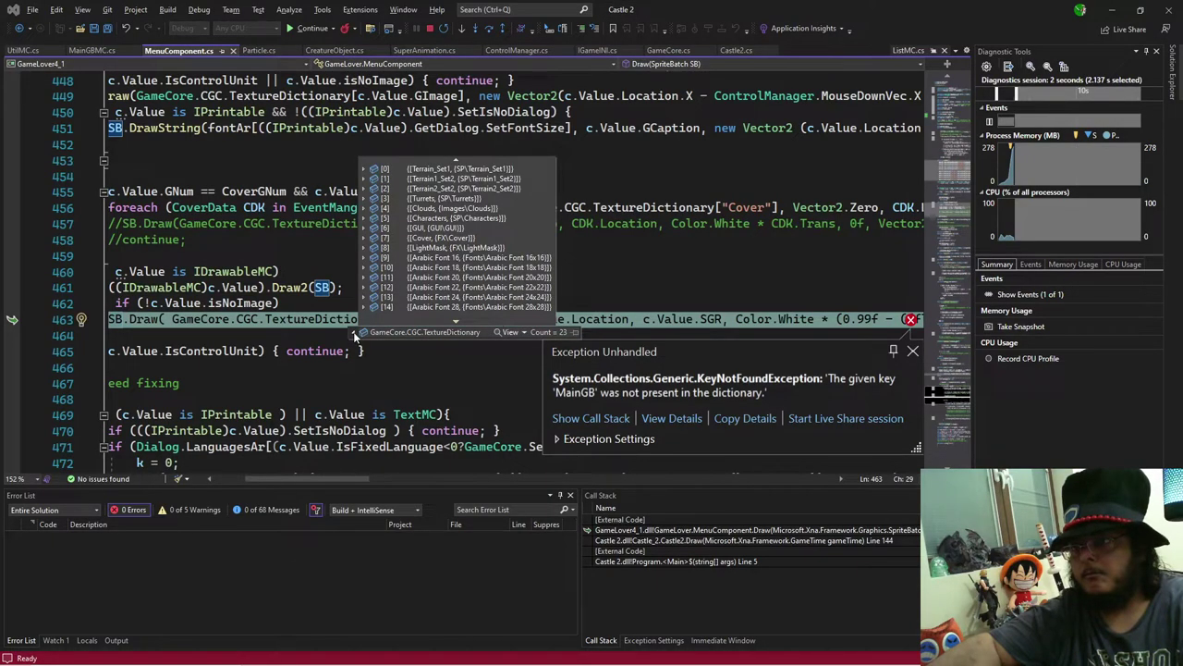
pyautogui.click(497, 319)
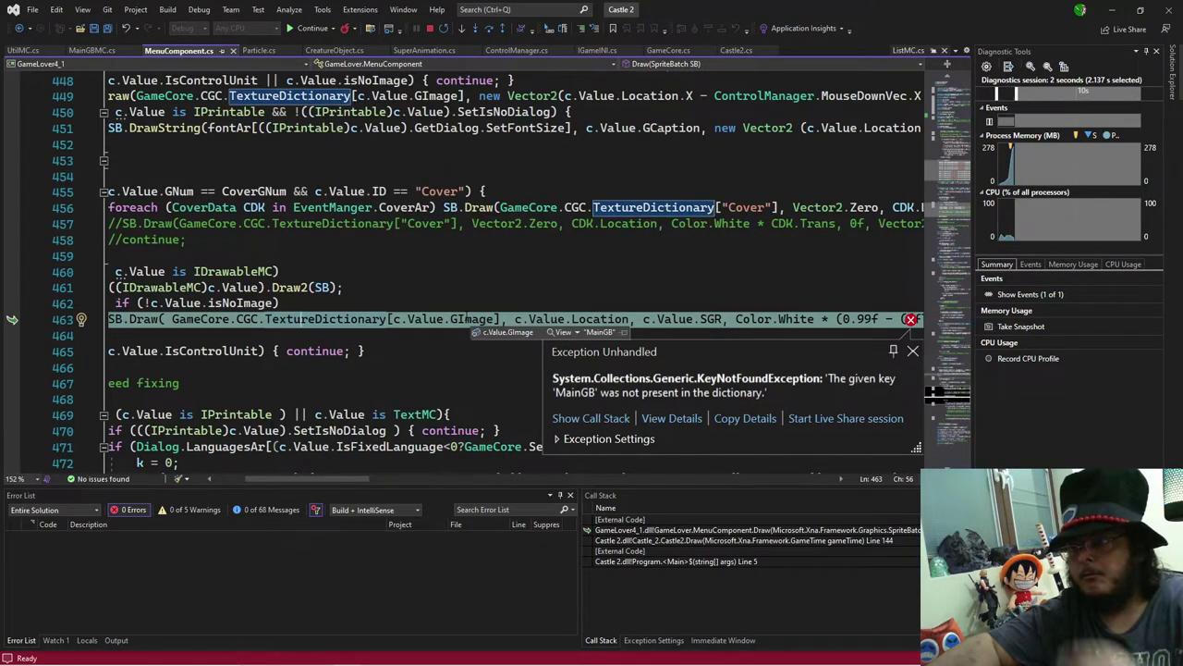
pyautogui.moveTo(367, 319)
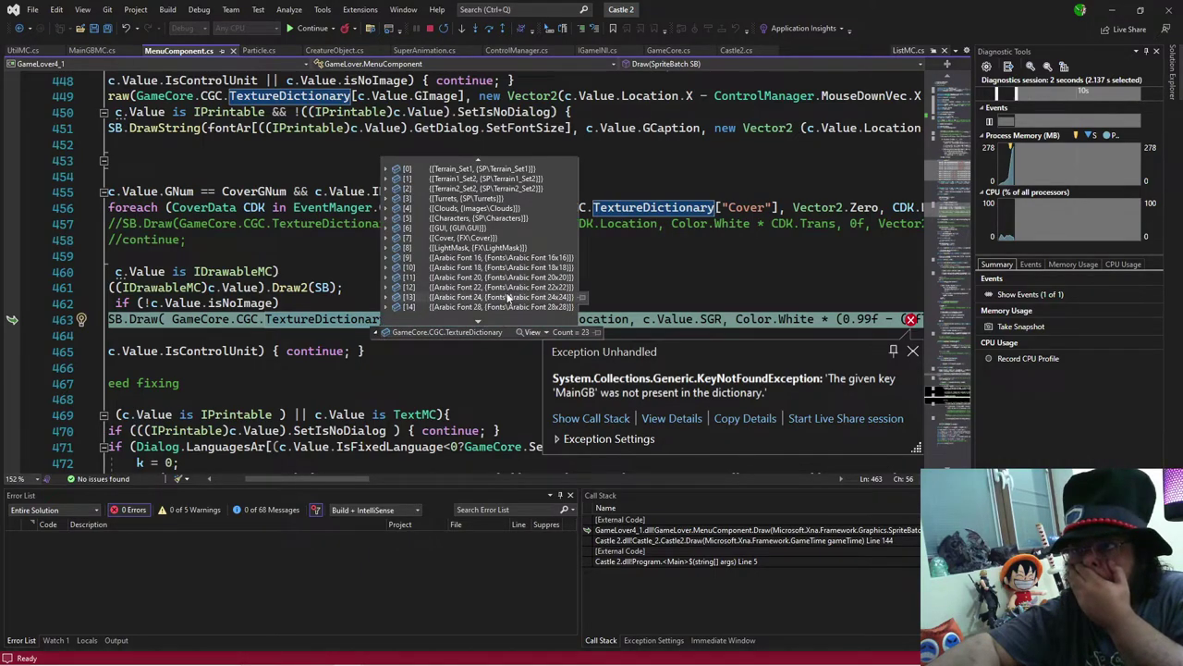
pyautogui.scroll(-2, 529, 282)
pyautogui.scroll(-1, 529, 287)
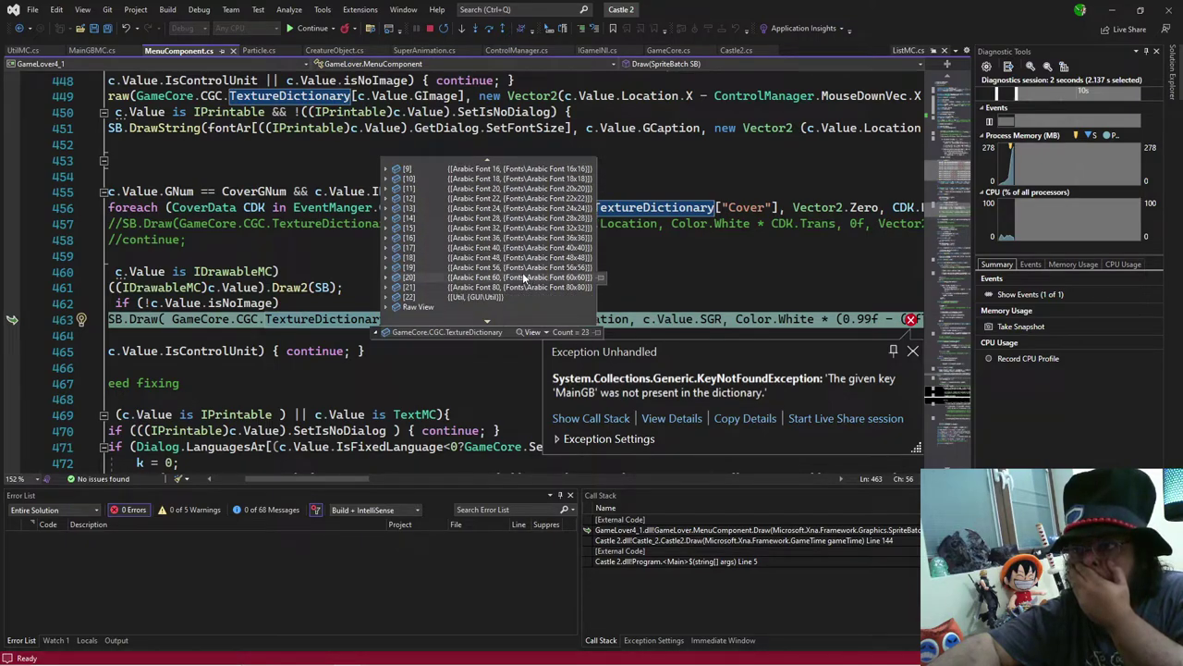
pyautogui.click(490, 336)
pyautogui.moveTo(487, 318)
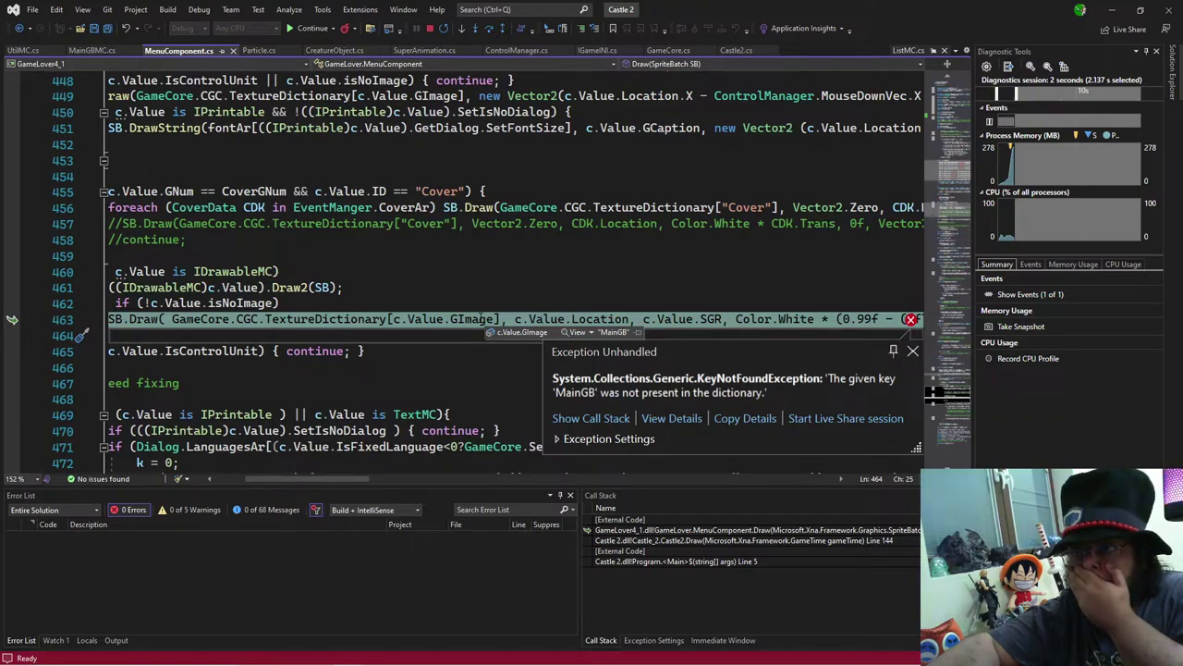
pyautogui.moveTo(428, 318)
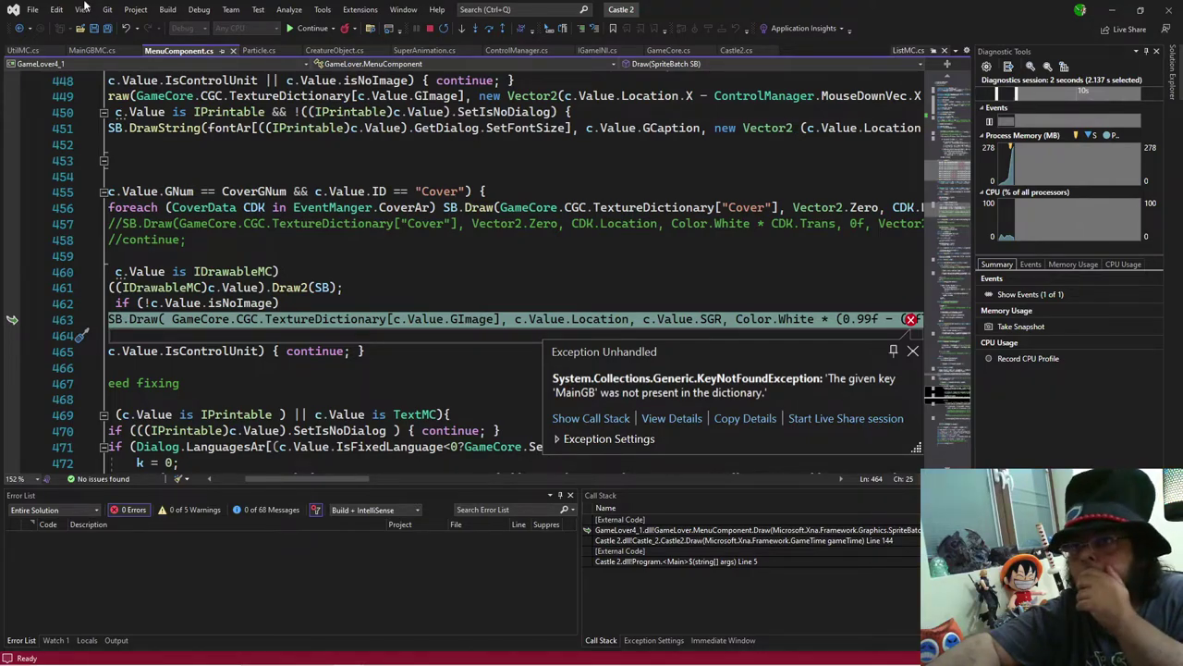
# Step: In MainGBMC.cs, check the arguments of the new MainGBMC call on line 16 against the constructor's parameter list
pyautogui.click(87, 52)
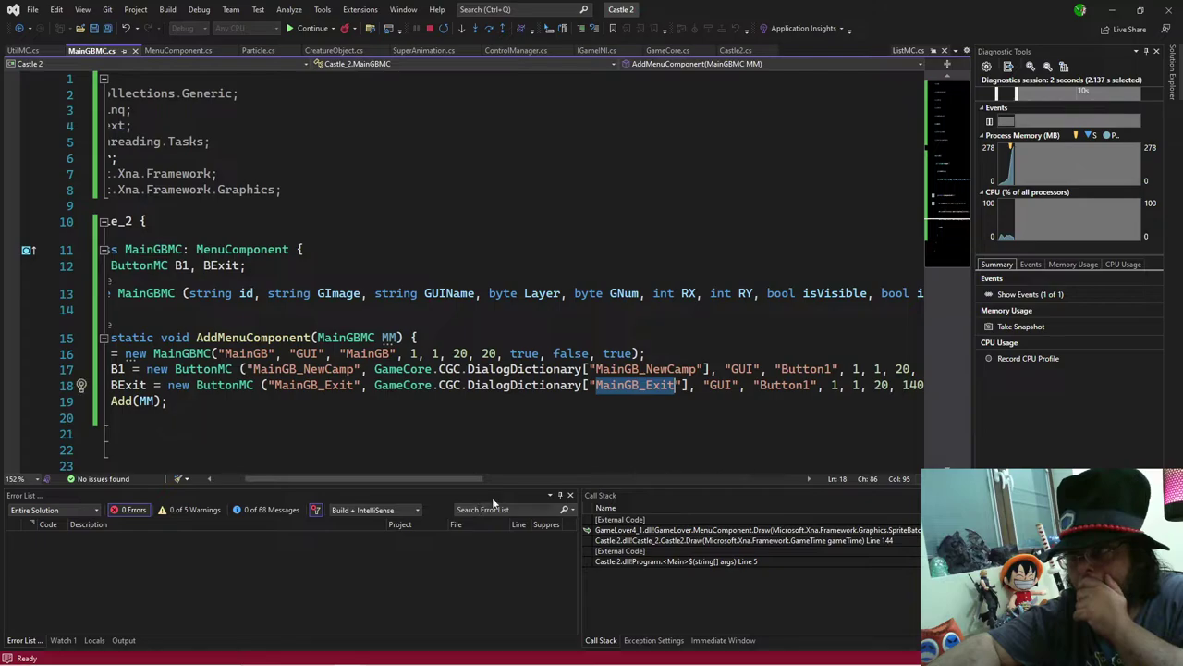
pyautogui.click(745, 384)
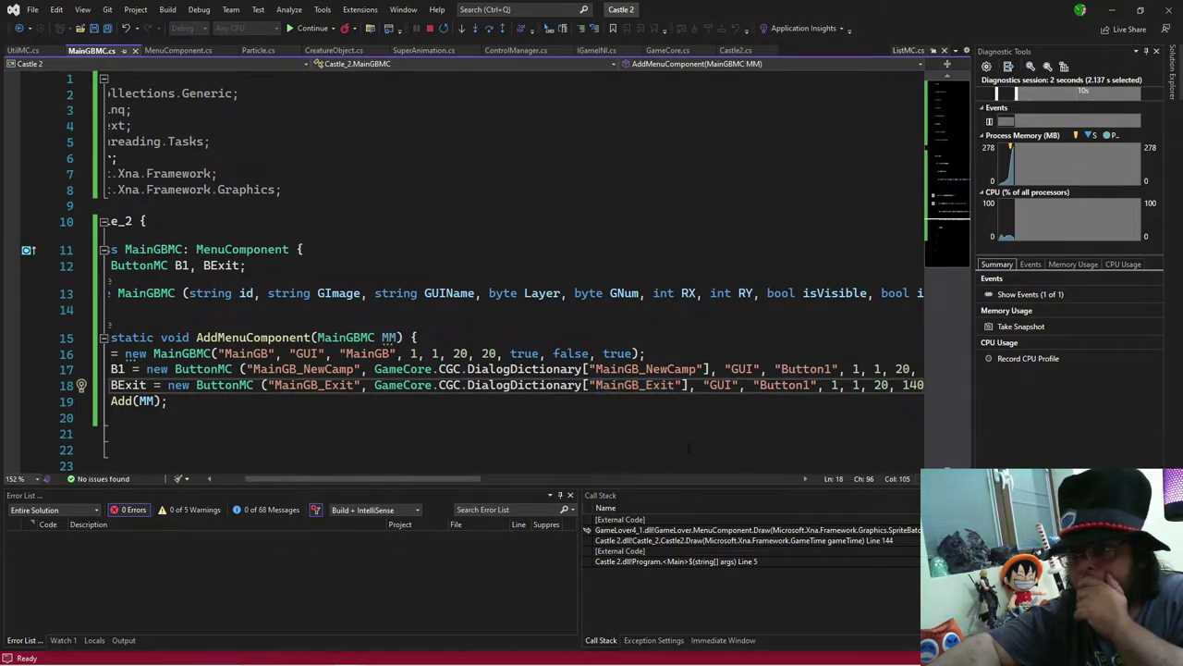
pyautogui.click(330, 353)
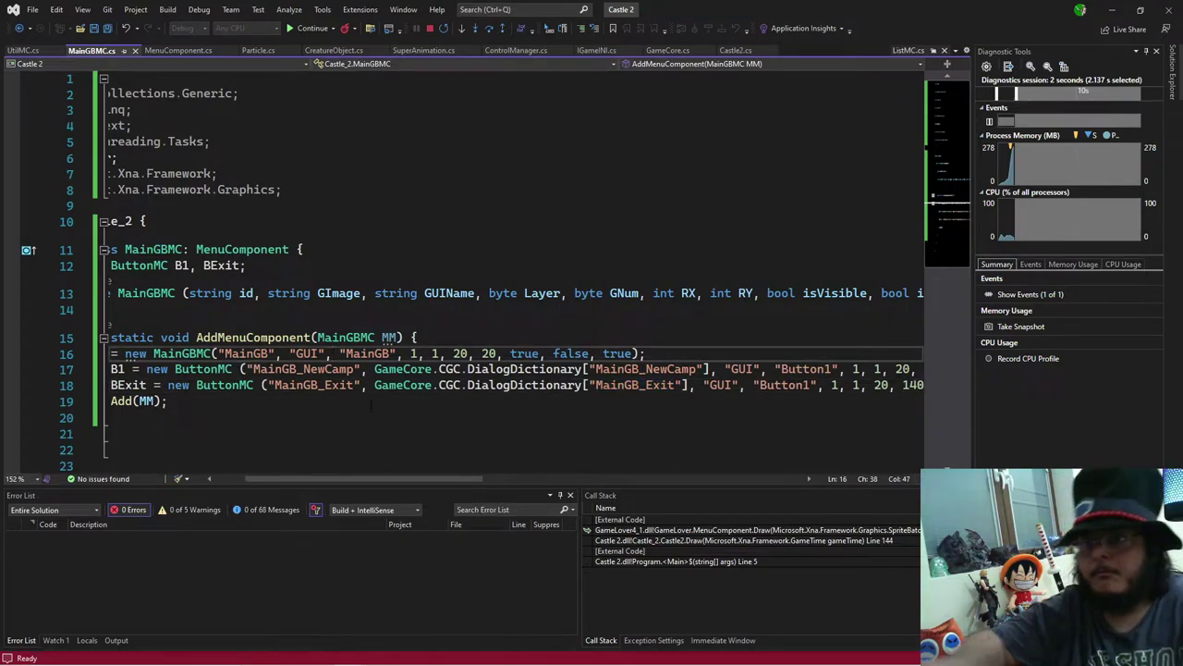
pyautogui.press('BackSpace')
pyautogui.write(',')
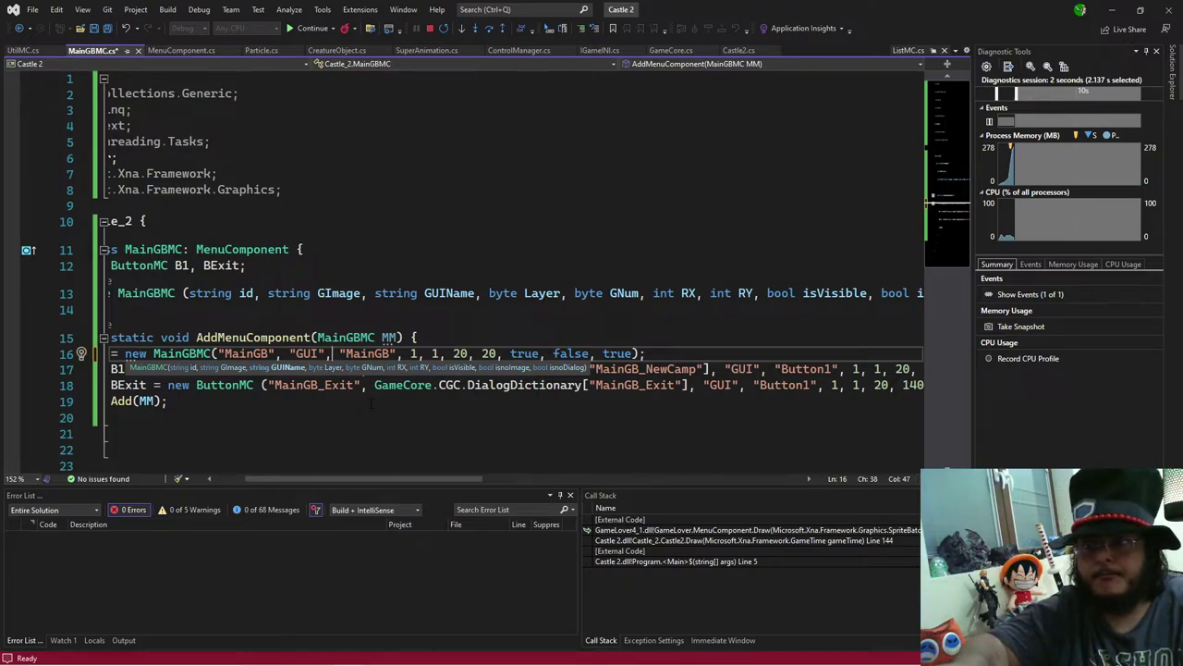
pyautogui.press('Escape')
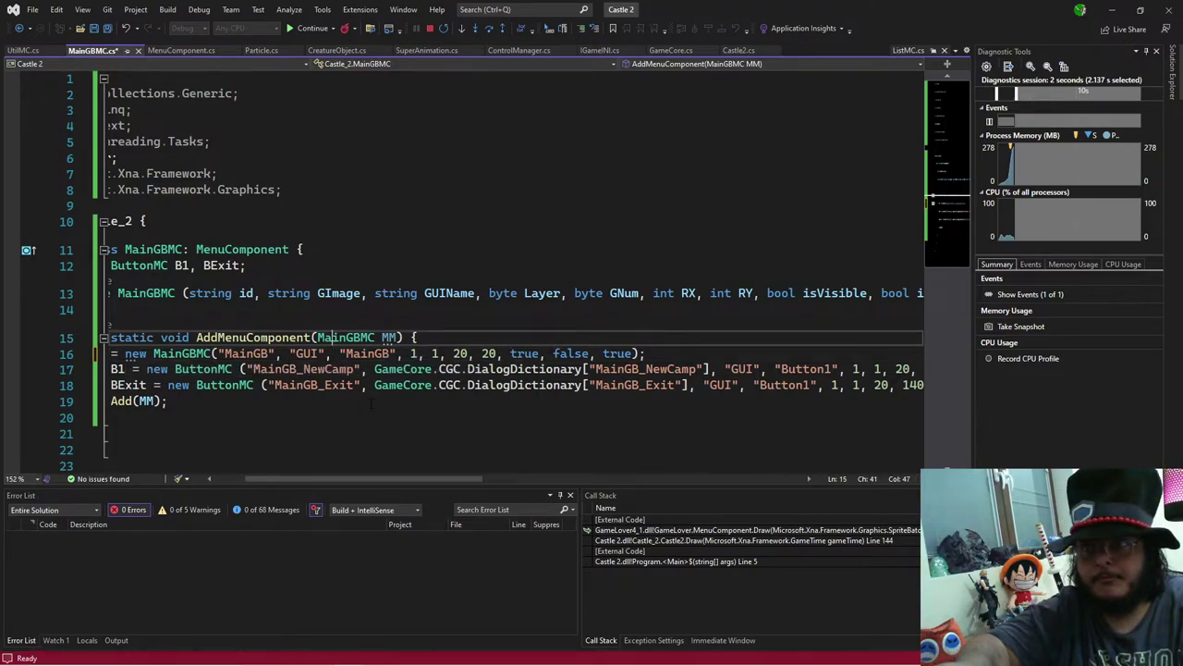
pyautogui.press('BackSpace')
pyautogui.write(',')
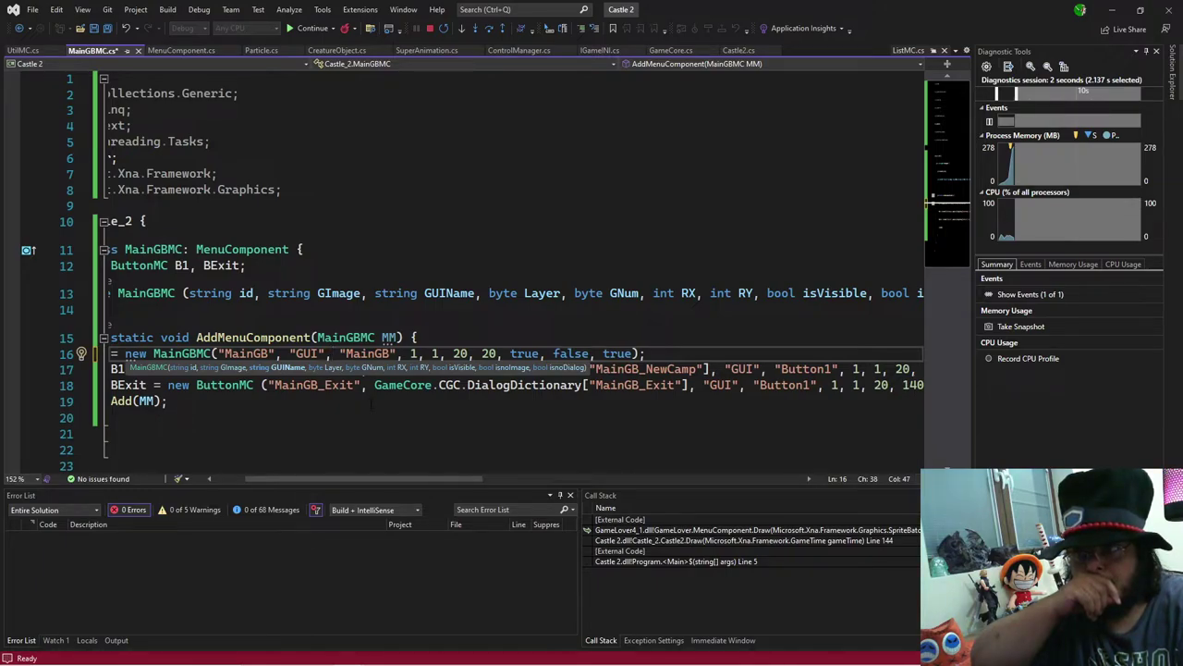
pyautogui.press('Left')
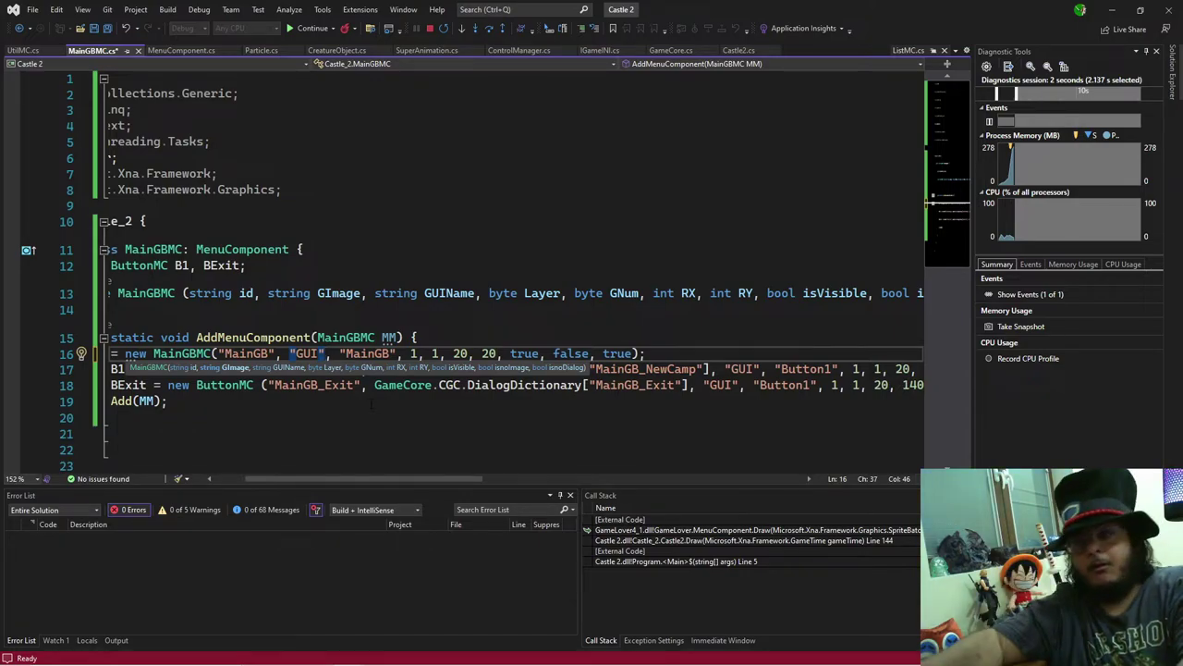
# Step: Switch to MainMenuMC.cs in Notepad and review its constructors and AddMenuComponent code for comparison
pyautogui.hotkey('alt', 'Tab')
pyautogui.hotkey('alt', 'Tab')
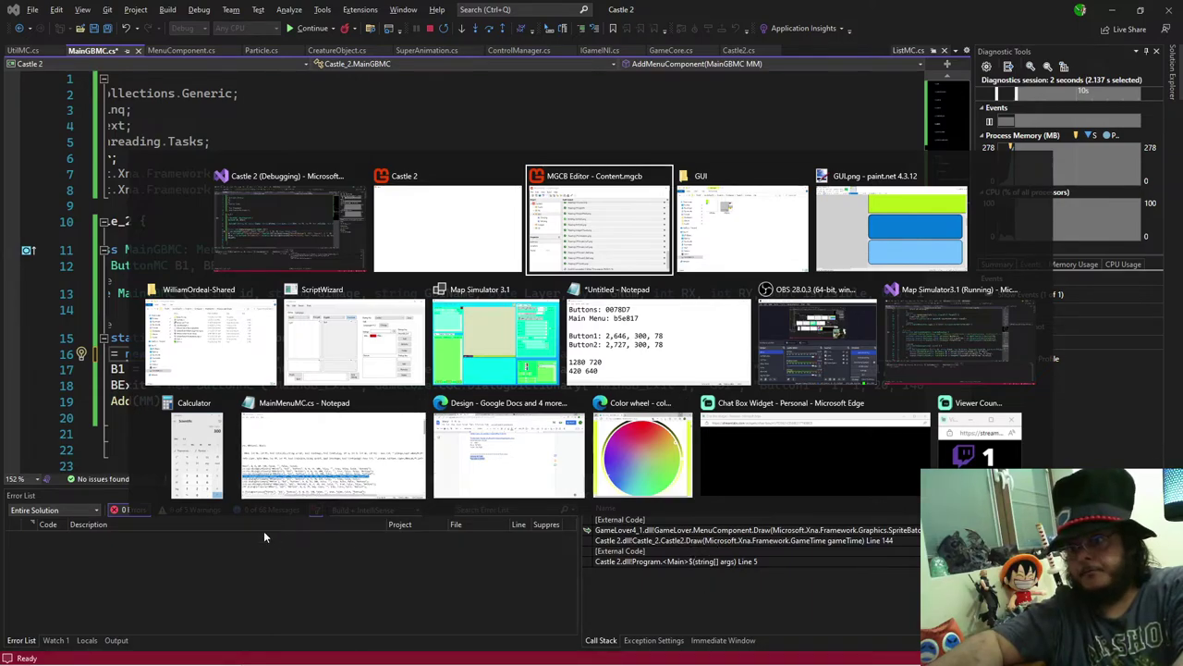
pyautogui.click(296, 457)
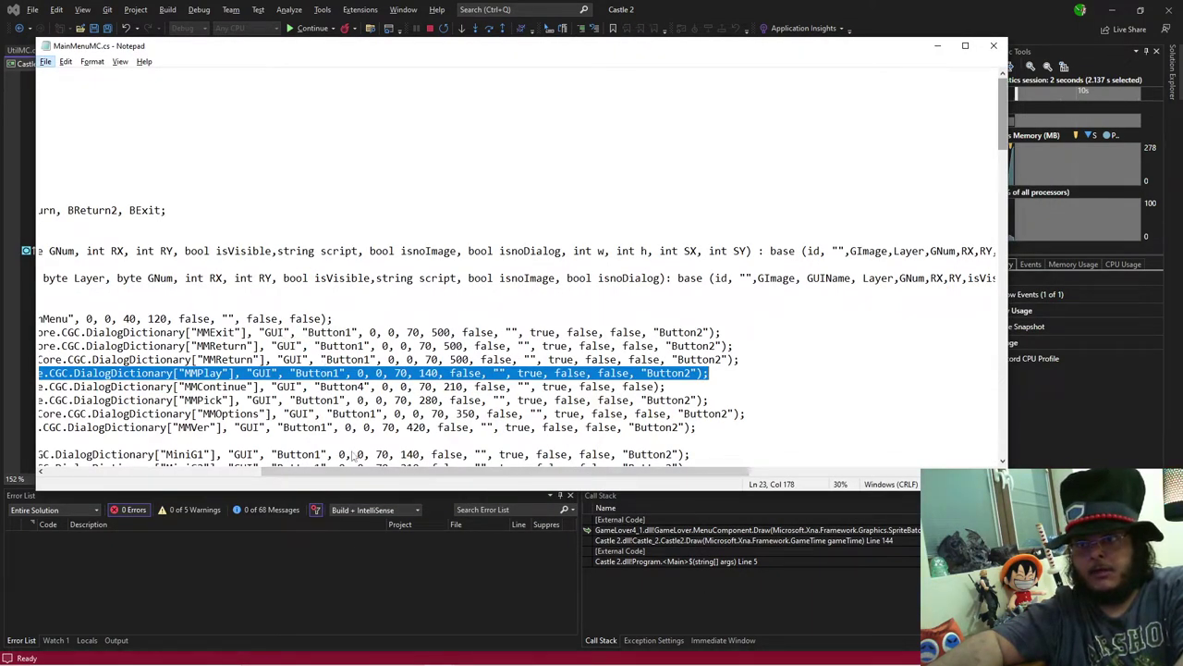
pyautogui.moveTo(345, 475); pyautogui.dragTo(141, 468)
pyautogui.scroll(-3, 447, 365)
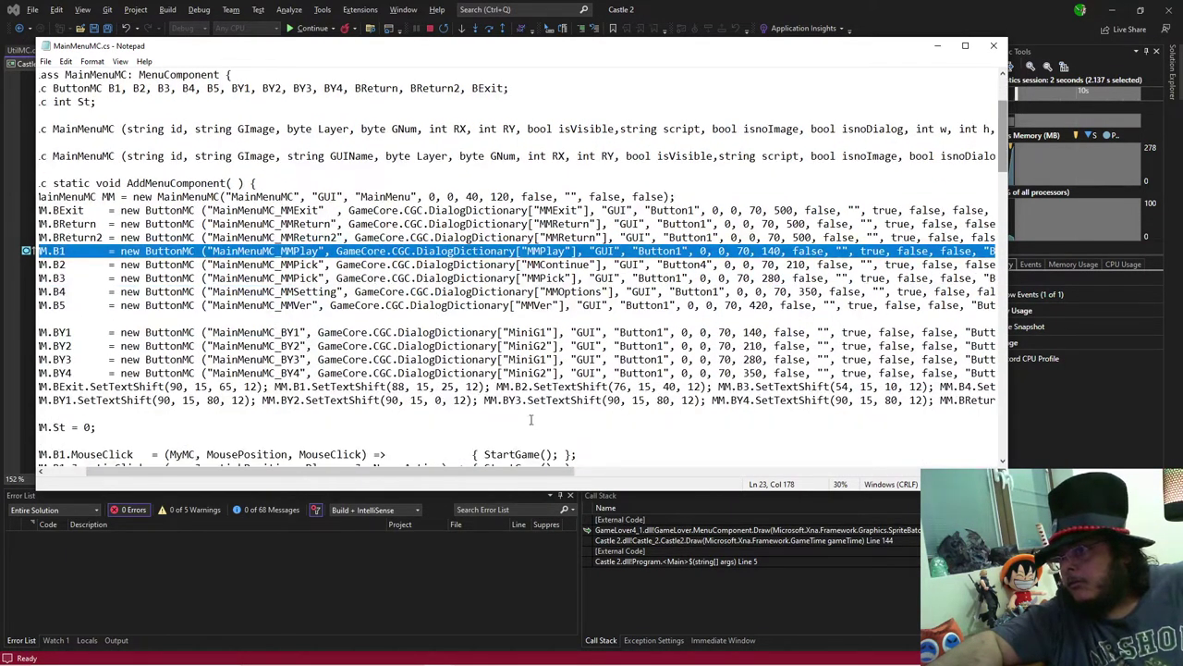
pyautogui.scroll(1, 623, 445)
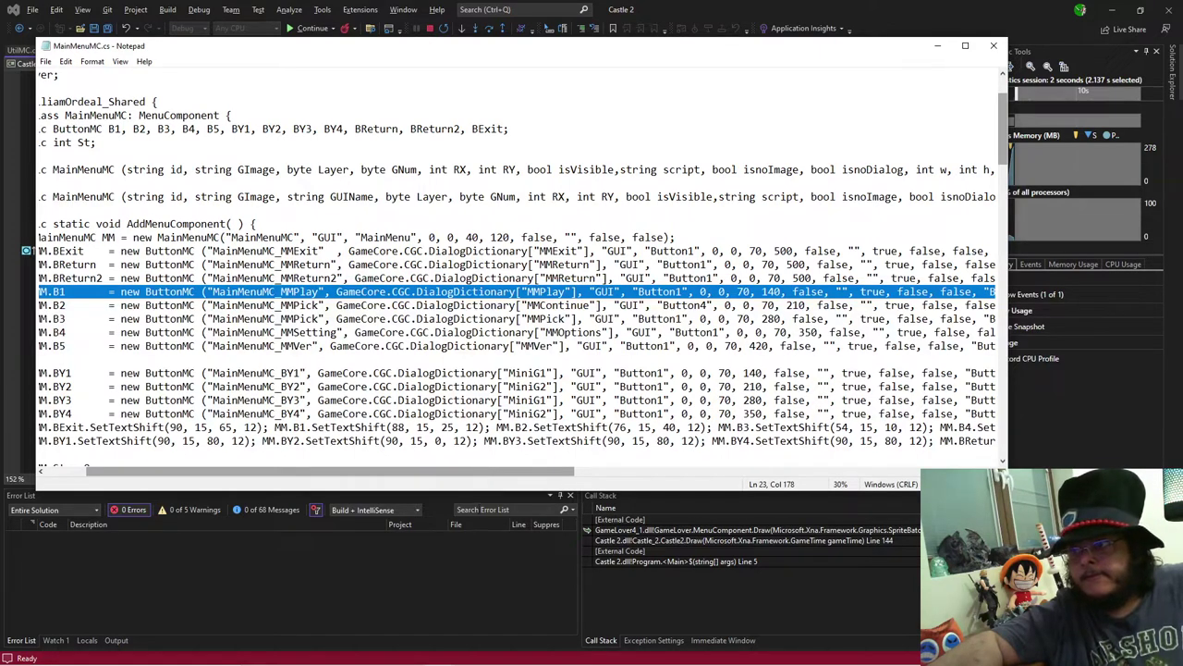
# Step: Return to the Castle 2 solution in Visual Studio and go to the MenuComponent.Draw frame in the call stack
pyautogui.click(530, 653)
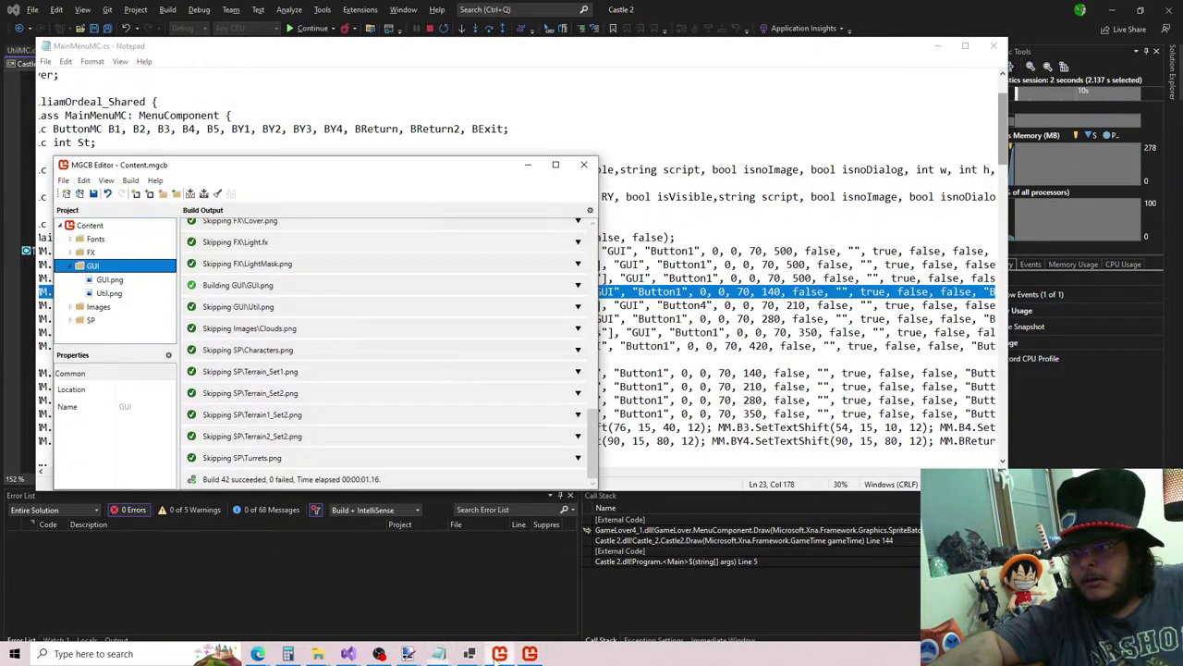
pyautogui.click(527, 165)
pyautogui.click(525, 611)
pyautogui.click(635, 532)
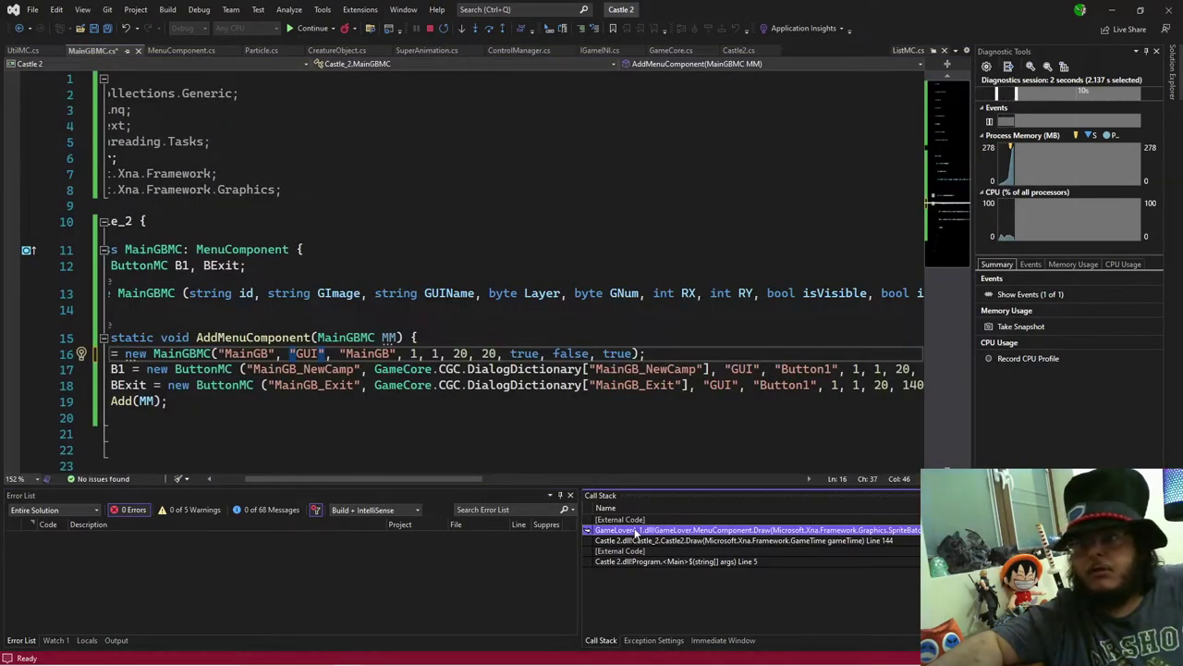
pyautogui.doubleClick(635, 533)
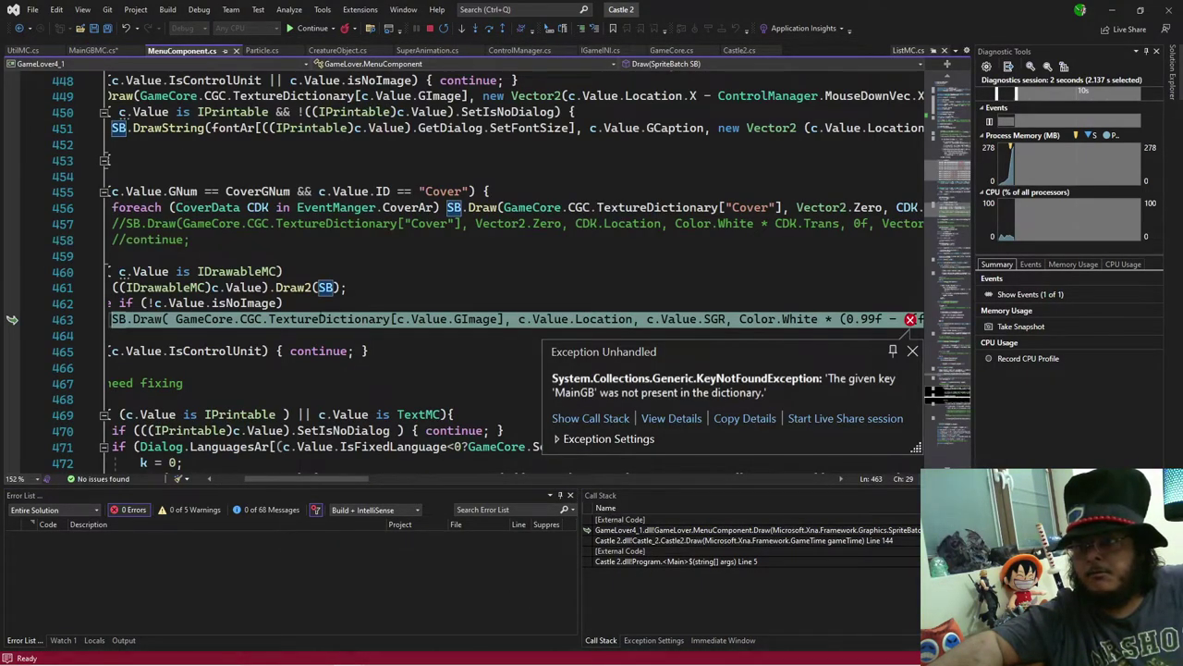
# Step: Recheck the TextureDictionary entries used by the draw call on line 463 for the missing texture key
pyautogui.click(398, 287)
pyautogui.moveTo(488, 319)
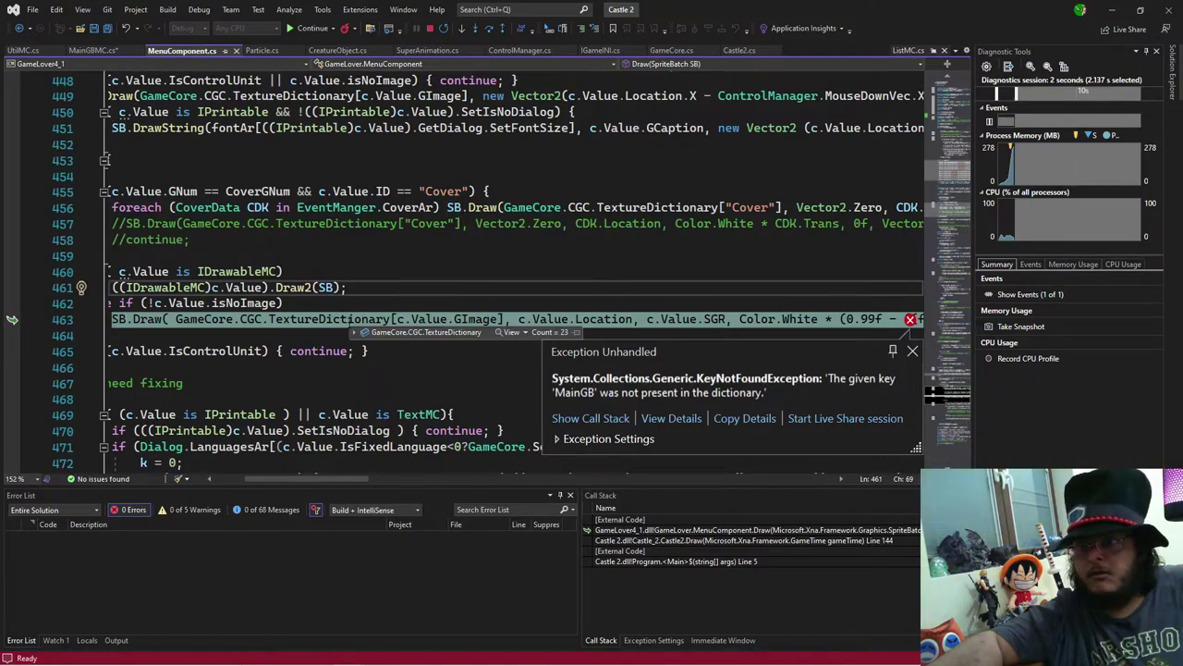
pyautogui.moveTo(356, 334)
pyautogui.scroll(-3, 446, 269)
pyautogui.scroll(3, 478, 300)
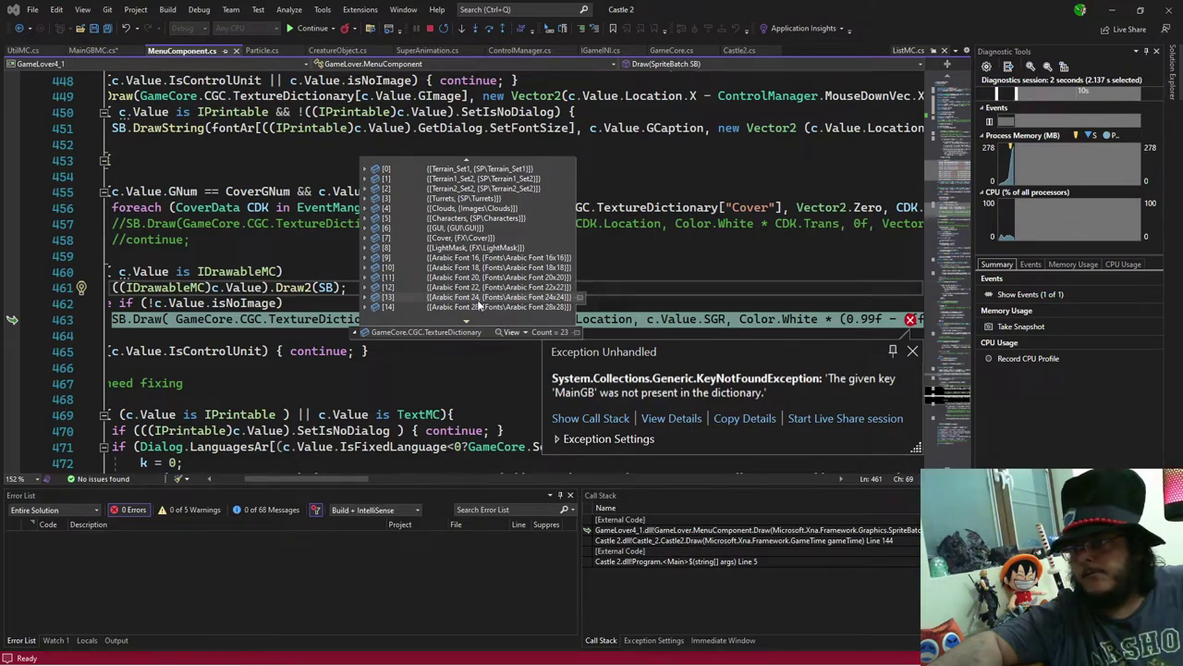
pyautogui.click(453, 367)
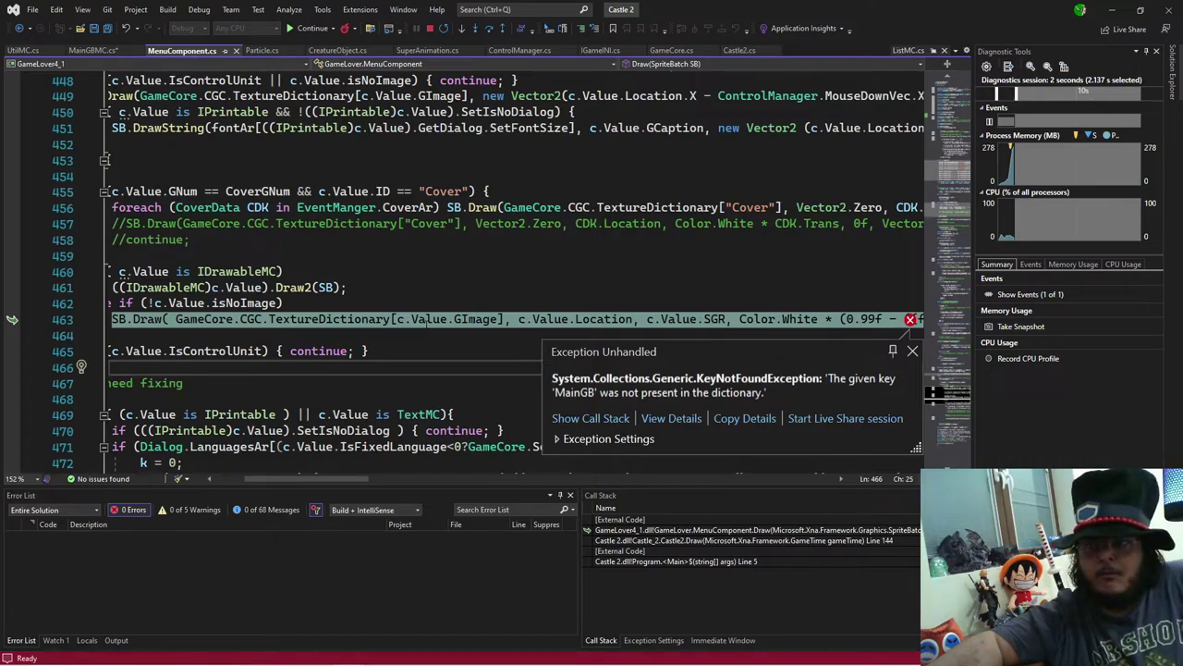
# Step: Inspect the linked-list node c and its Value in the failing draw code and its isNoImage condition
pyautogui.moveTo(418, 321)
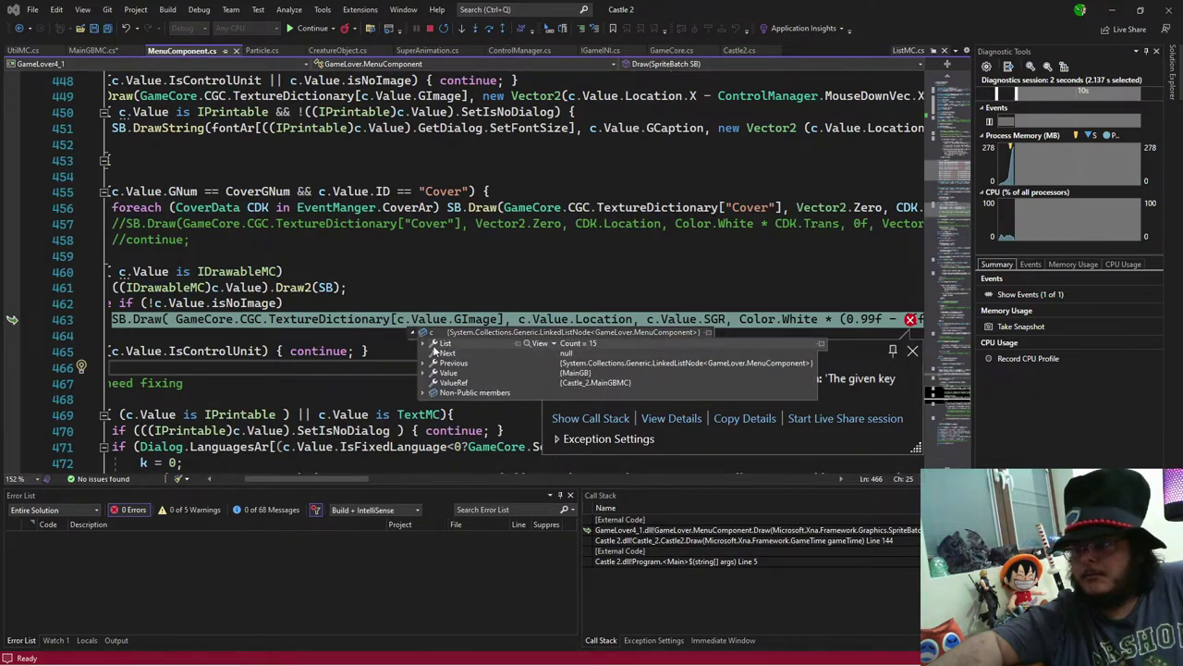
pyautogui.click(434, 303)
pyautogui.click(402, 320)
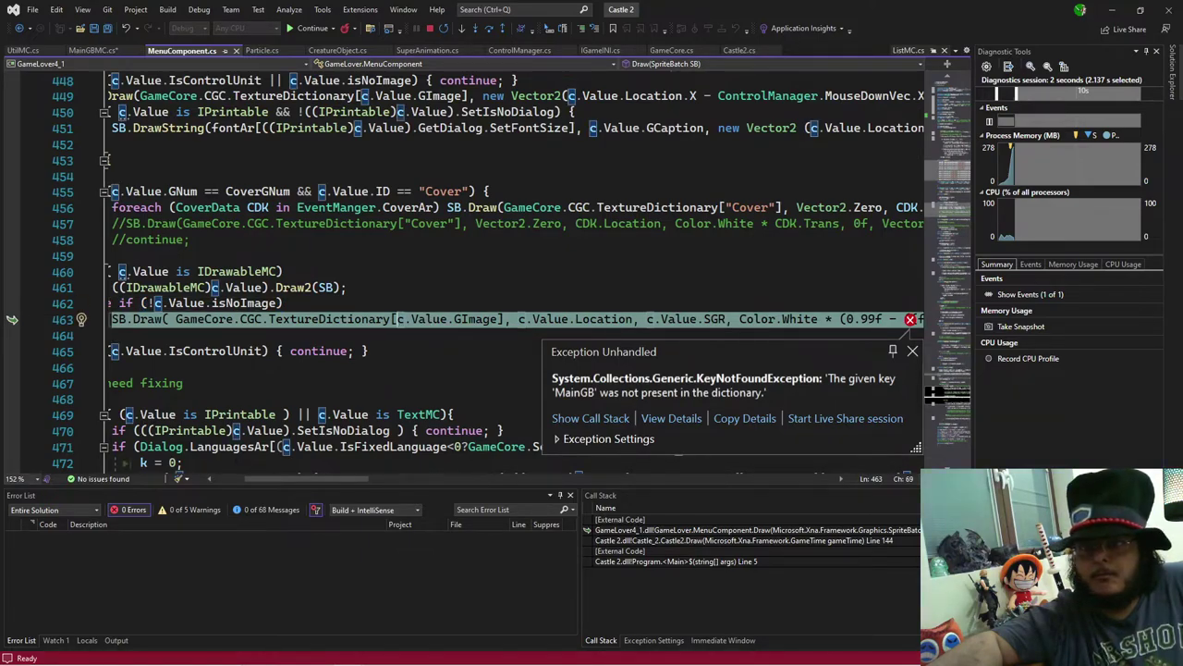
pyautogui.moveTo(272, 478); pyautogui.dragTo(243, 479)
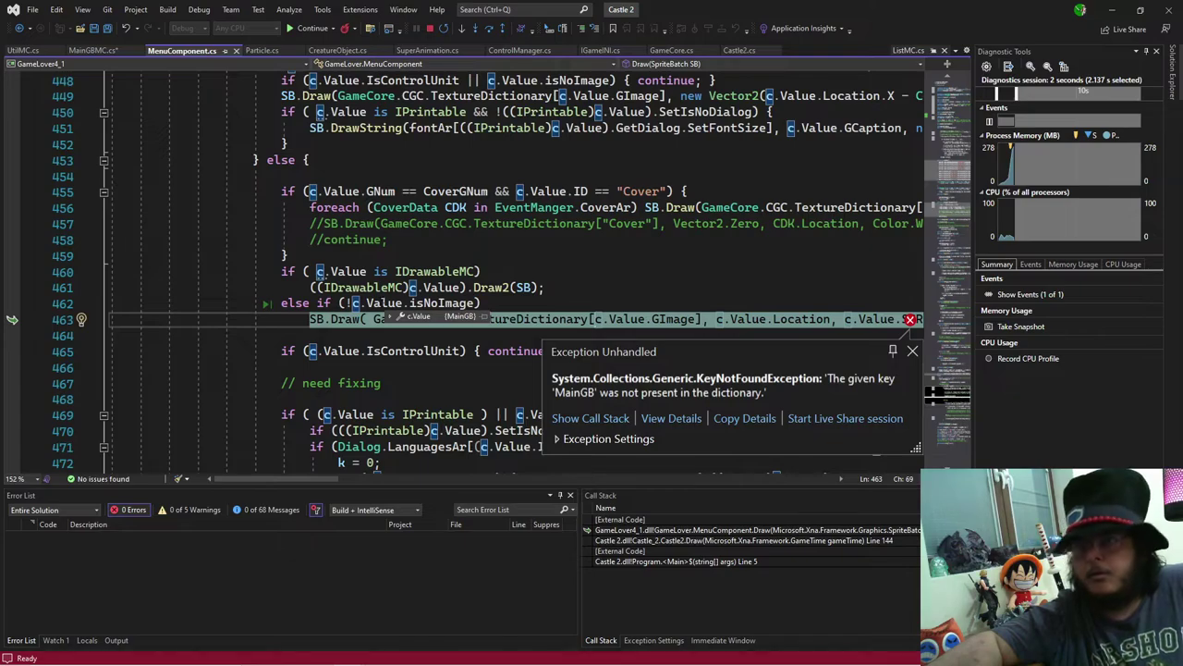
# Step: Go back to MainGBMC.cs and check the parameter list of the new MainGBMC call on line 16
pyautogui.click(88, 50)
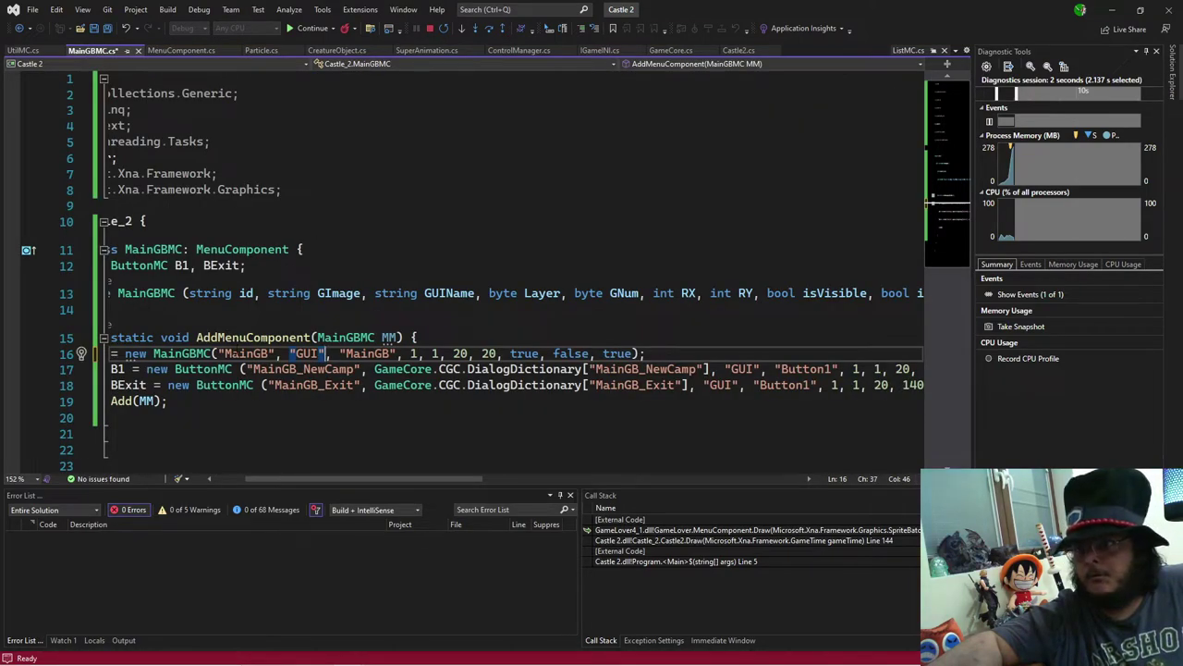
pyautogui.click(280, 354)
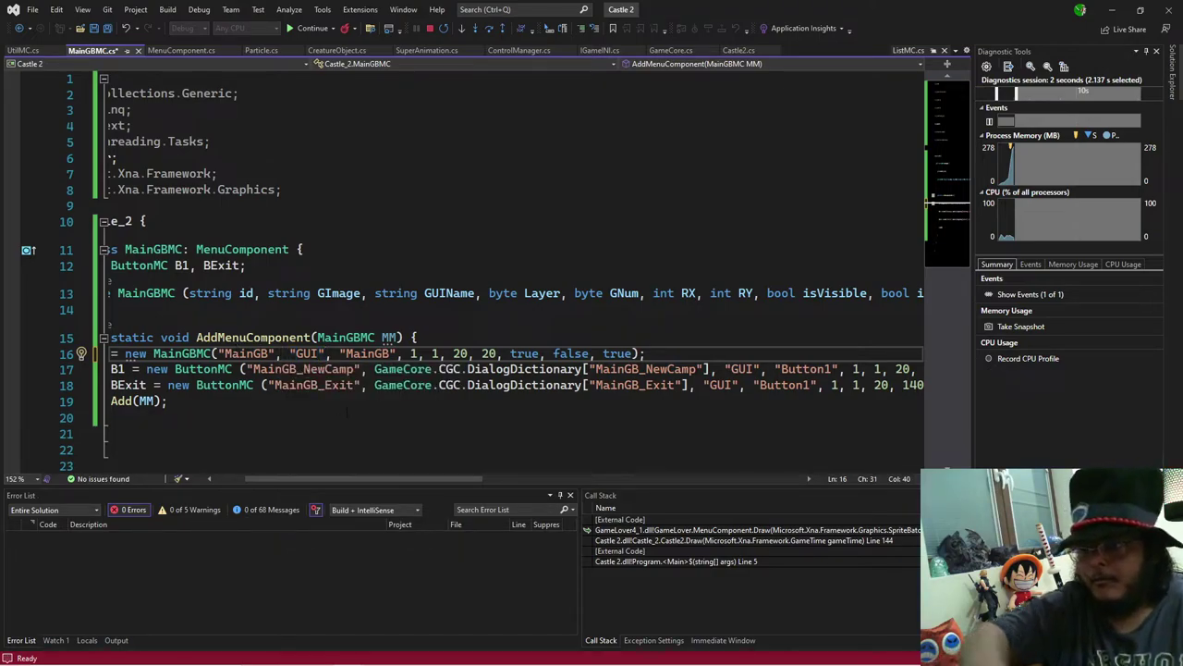
pyautogui.hotkey('ctrl', 'shift', 'space')
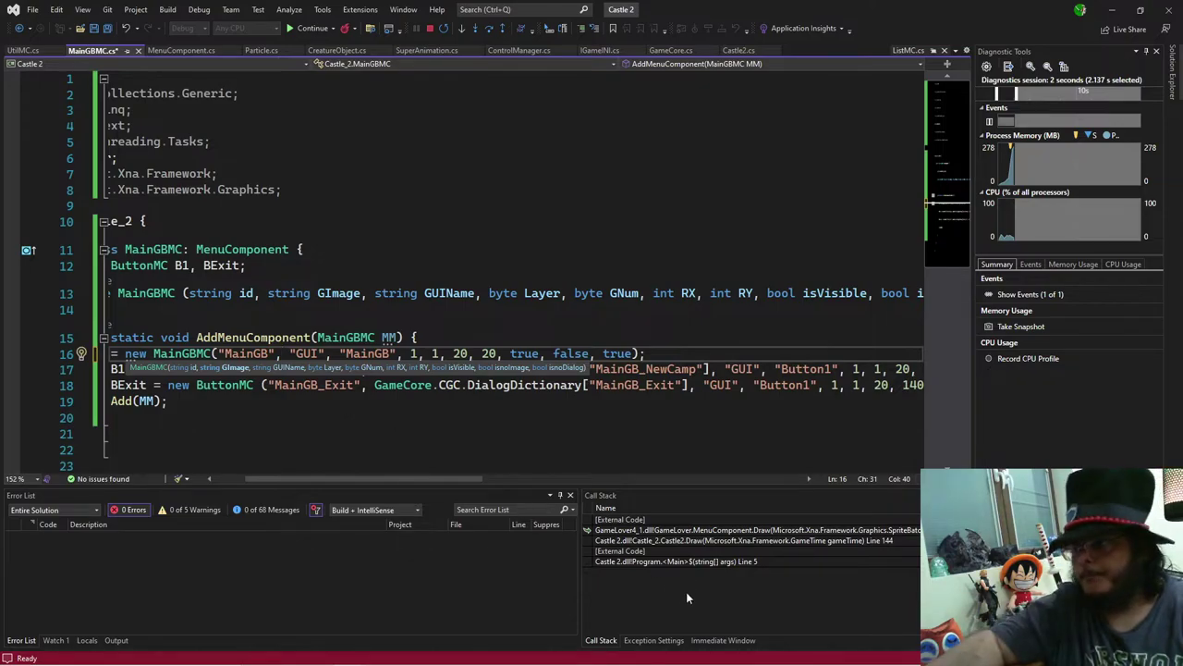
# Step: Review the Castle2.Draw and MenuComponent.Draw call stack frames and inspect the c.Value.GImage value on line 463
pyautogui.doubleClick(687, 540)
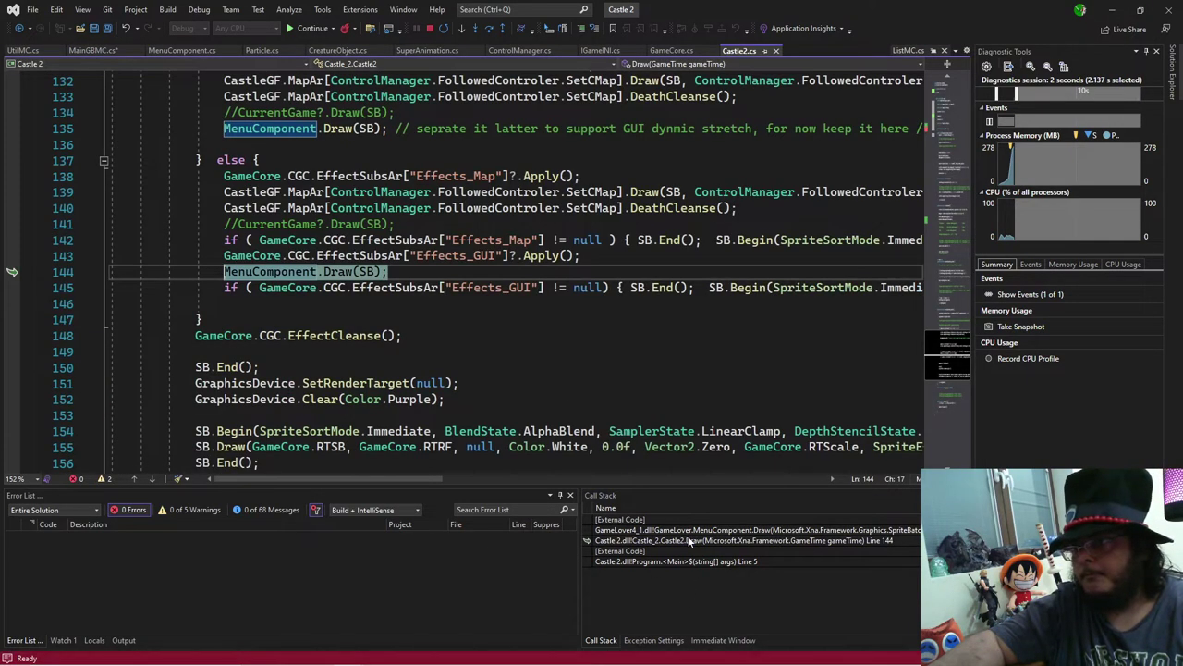
pyautogui.doubleClick(668, 529)
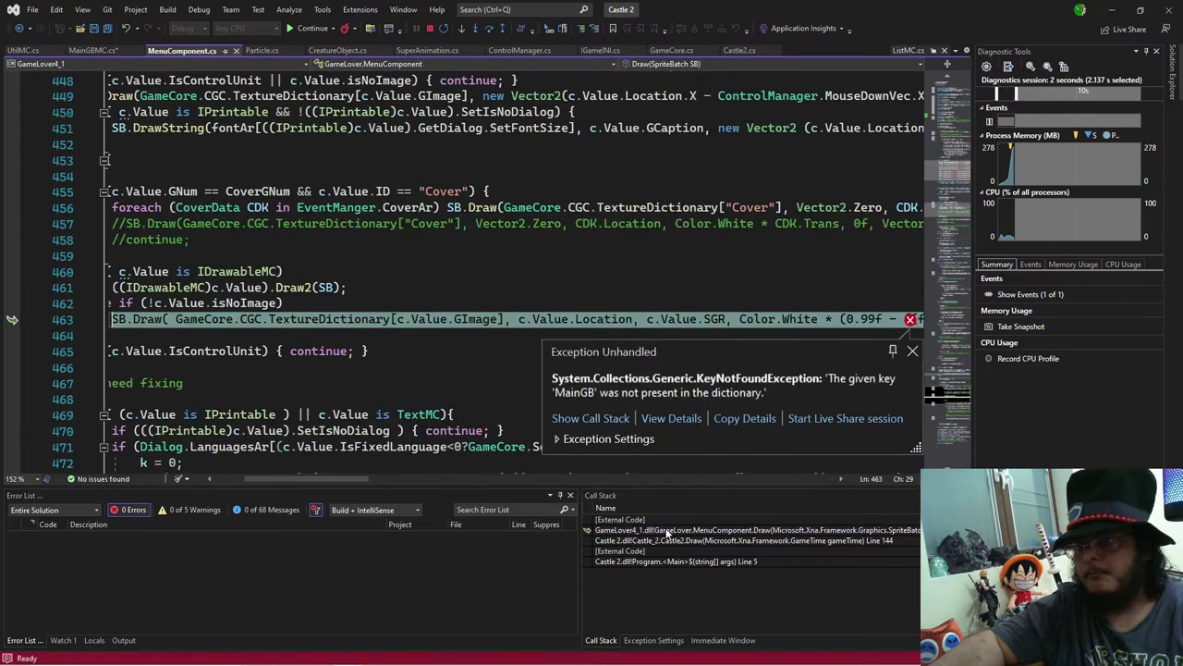
pyautogui.moveTo(481, 320)
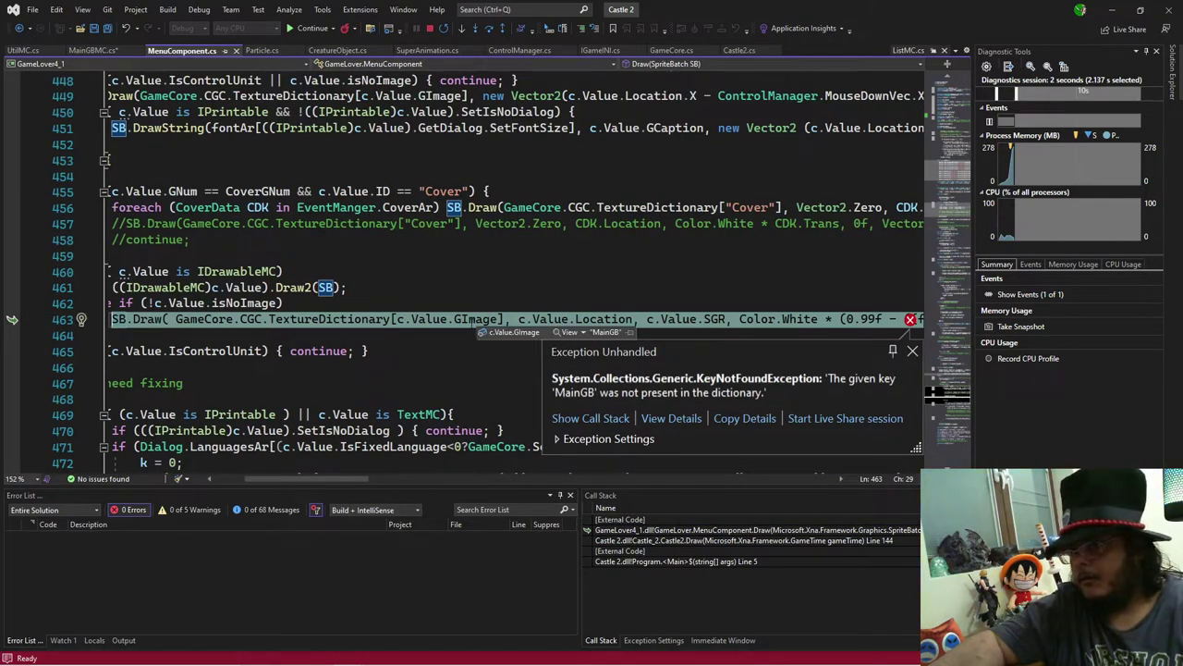
# Step: Insert an empty string "" as the GName argument after id in the MainGBMC constructor's base call
pyautogui.click(93, 50)
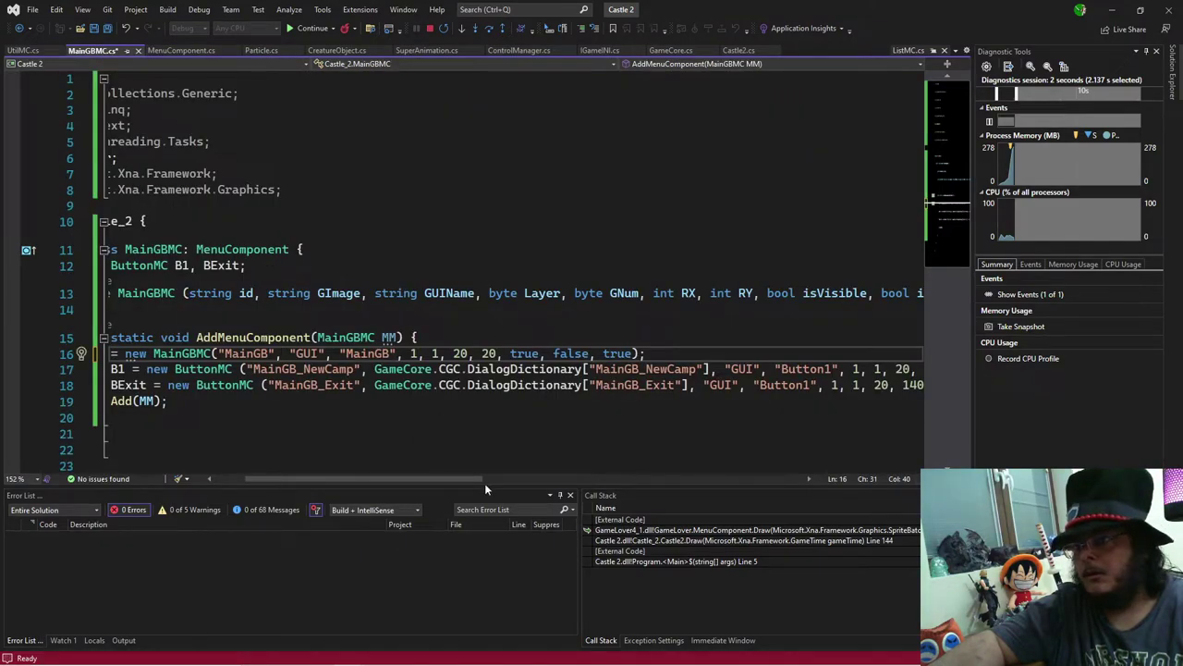
pyautogui.moveTo(417, 479); pyautogui.dragTo(641, 490)
pyautogui.click(477, 293)
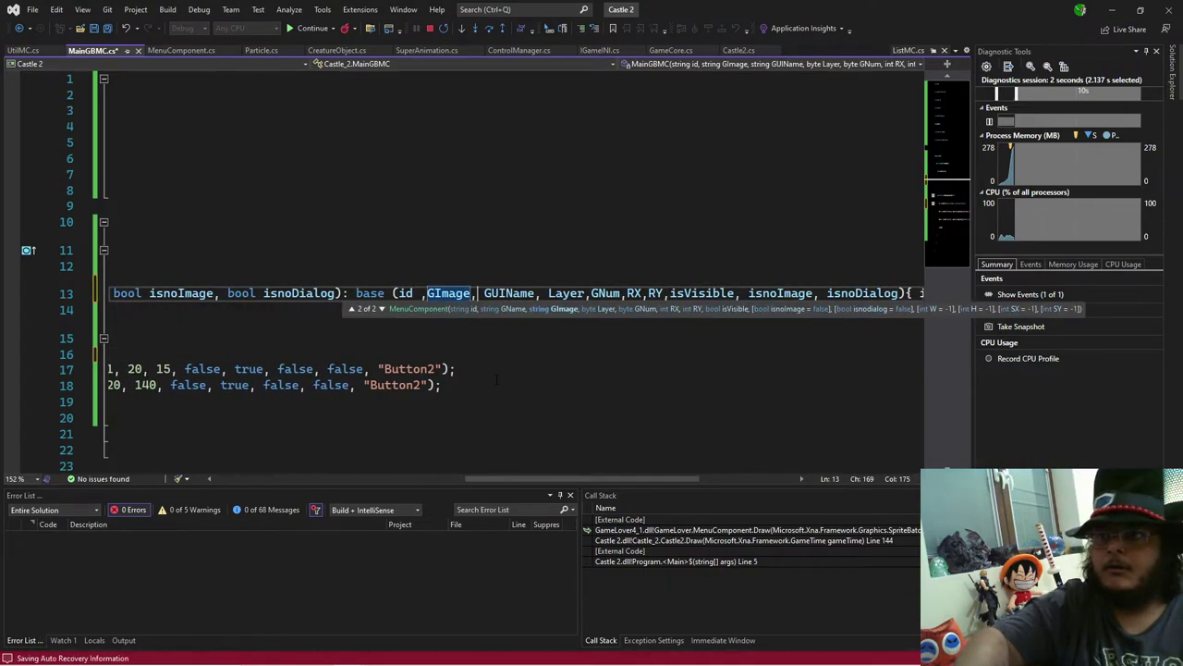
pyautogui.press('BackSpace')
pyautogui.press('Left')
pyautogui.press('Left')
pyautogui.press('Left')
pyautogui.press('Left')
pyautogui.press('Left')
pyautogui.press('Left')
pyautogui.press('Left')
pyautogui.press('Left')
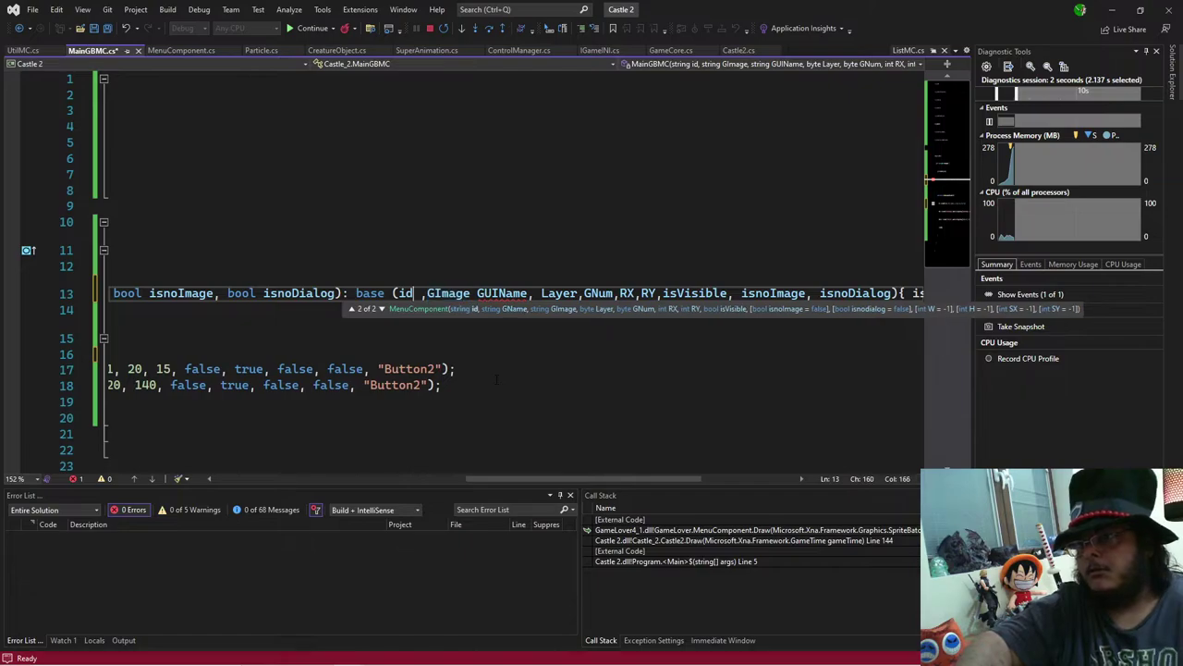
pyautogui.write(', ""')
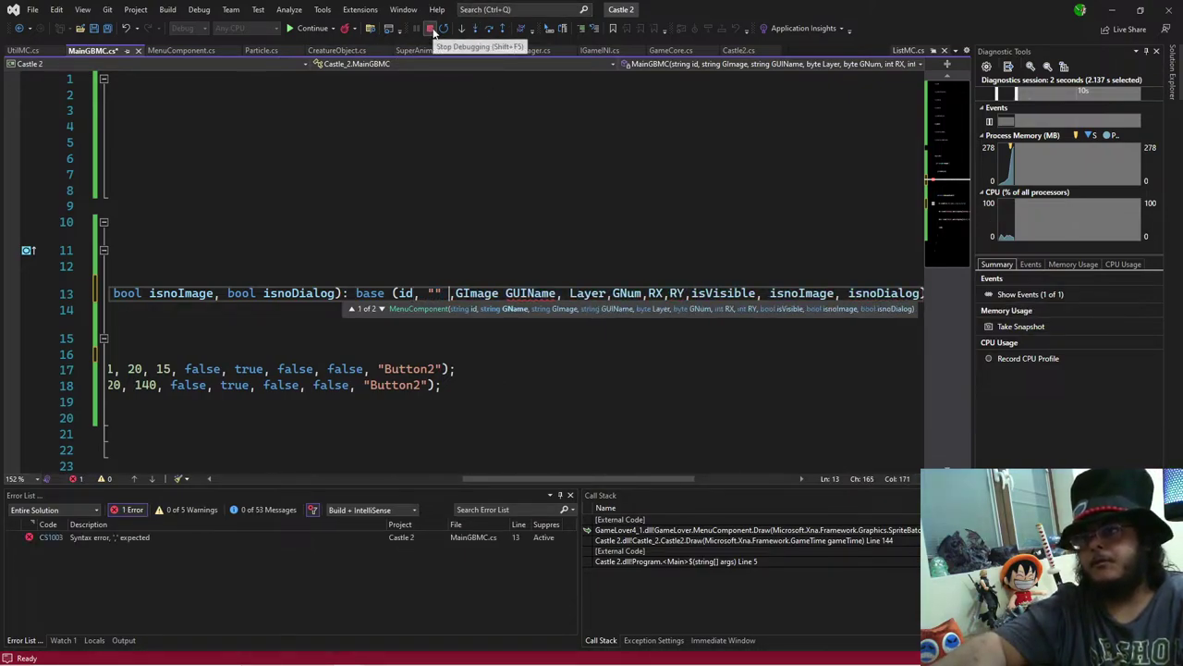
# Step: Stop debugging and fix the base call's separators, restoring the comma between GImage and GUIName
pyautogui.click(431, 29)
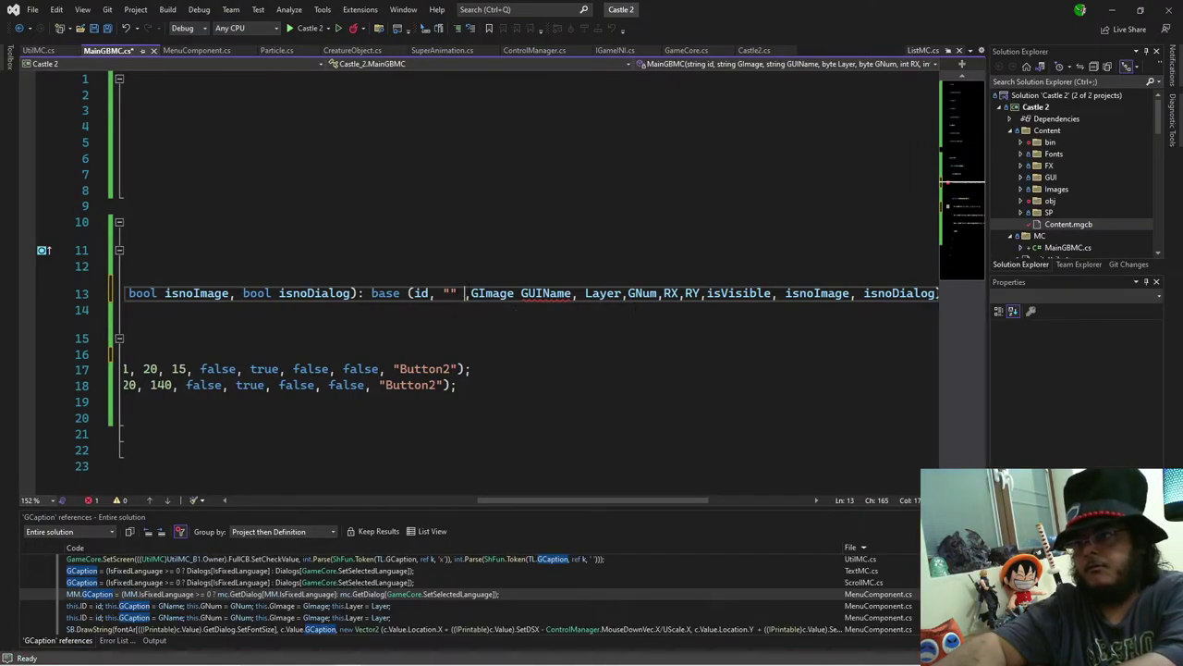
pyautogui.press('BackSpace')
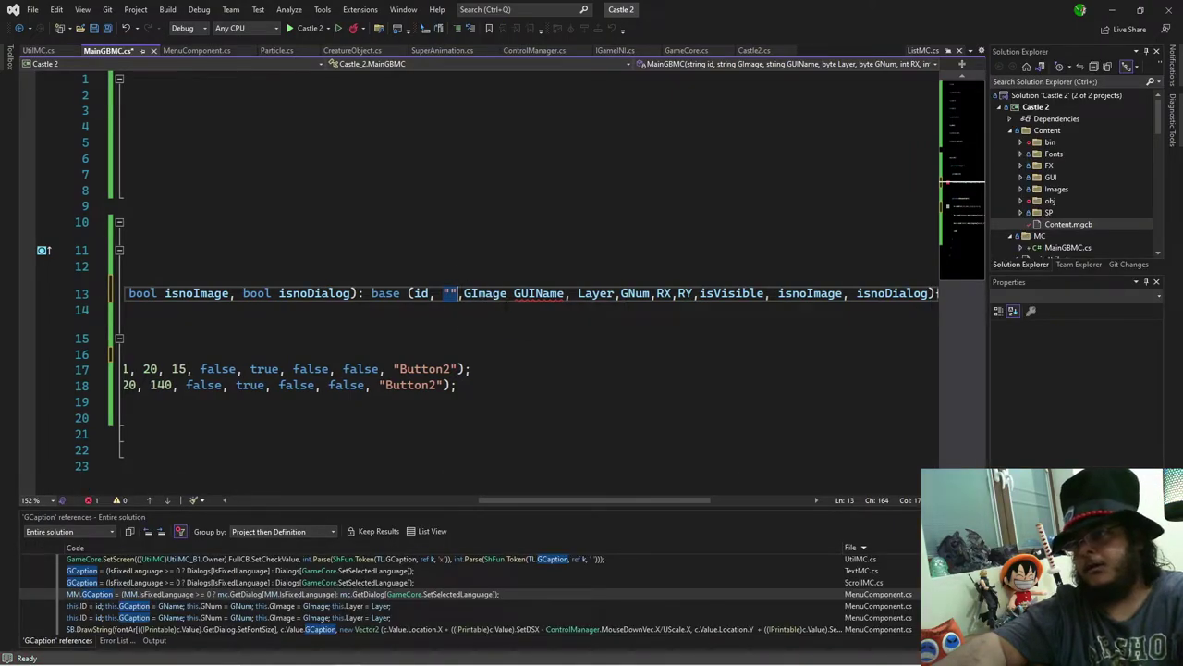
pyautogui.click(508, 293)
pyautogui.write(',')
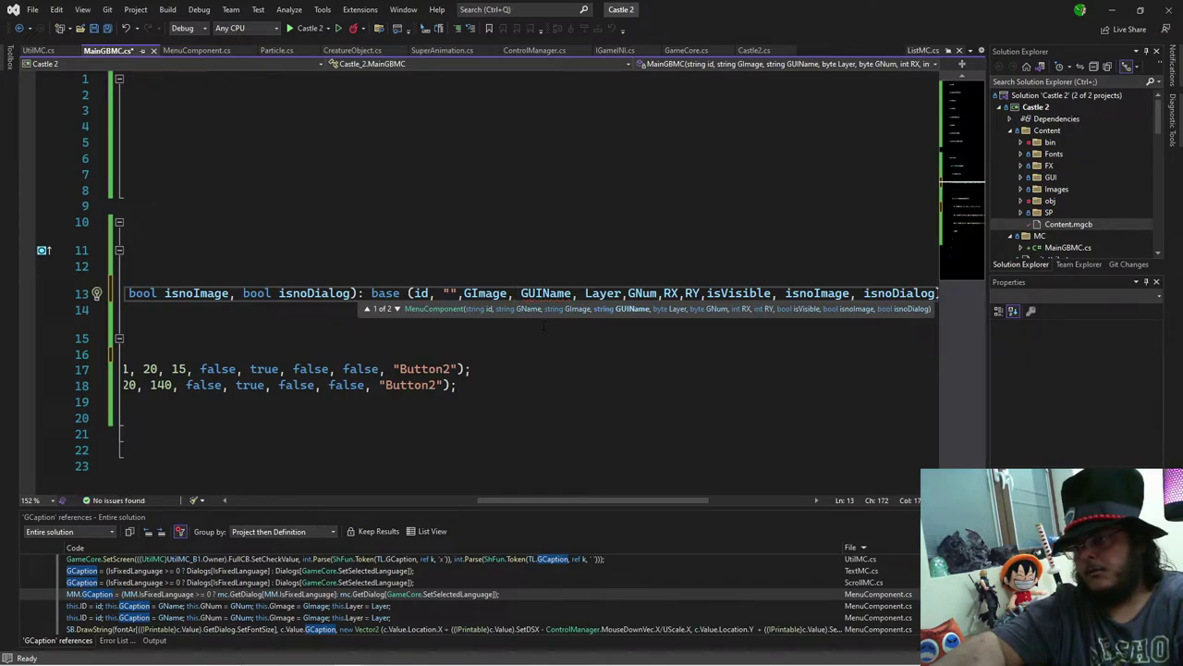
pyautogui.click(463, 293)
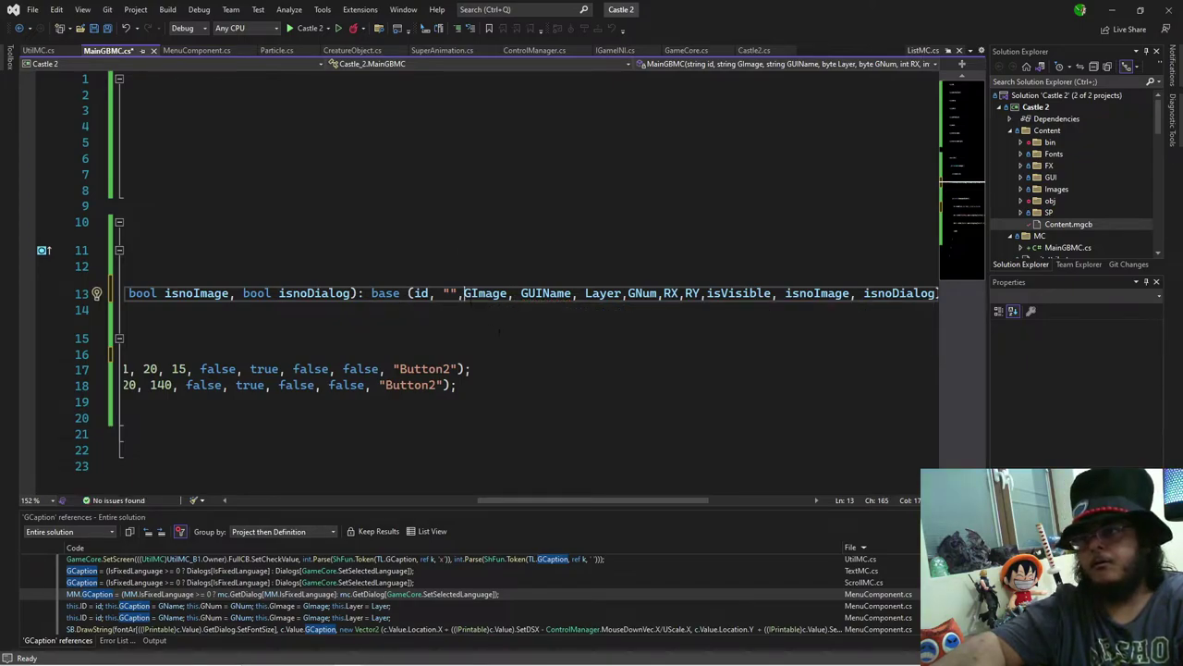
# Step: Run Castle 2 to test how the main menu panel draws and stop debugging
pyautogui.click(305, 27)
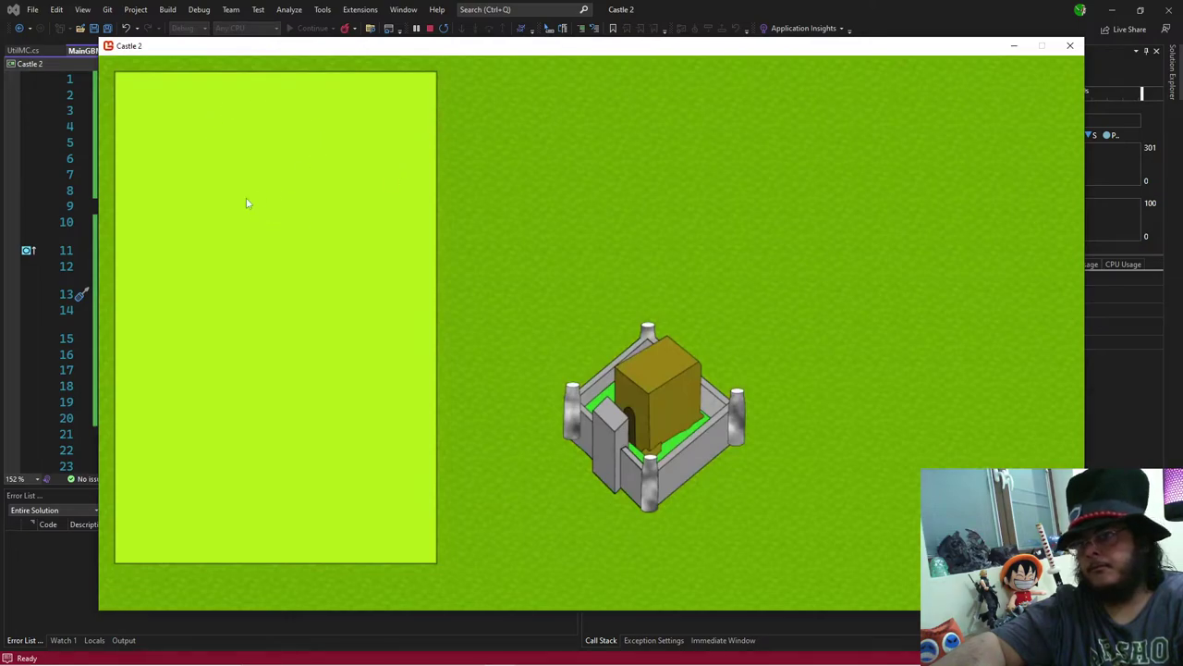
pyautogui.click(430, 28)
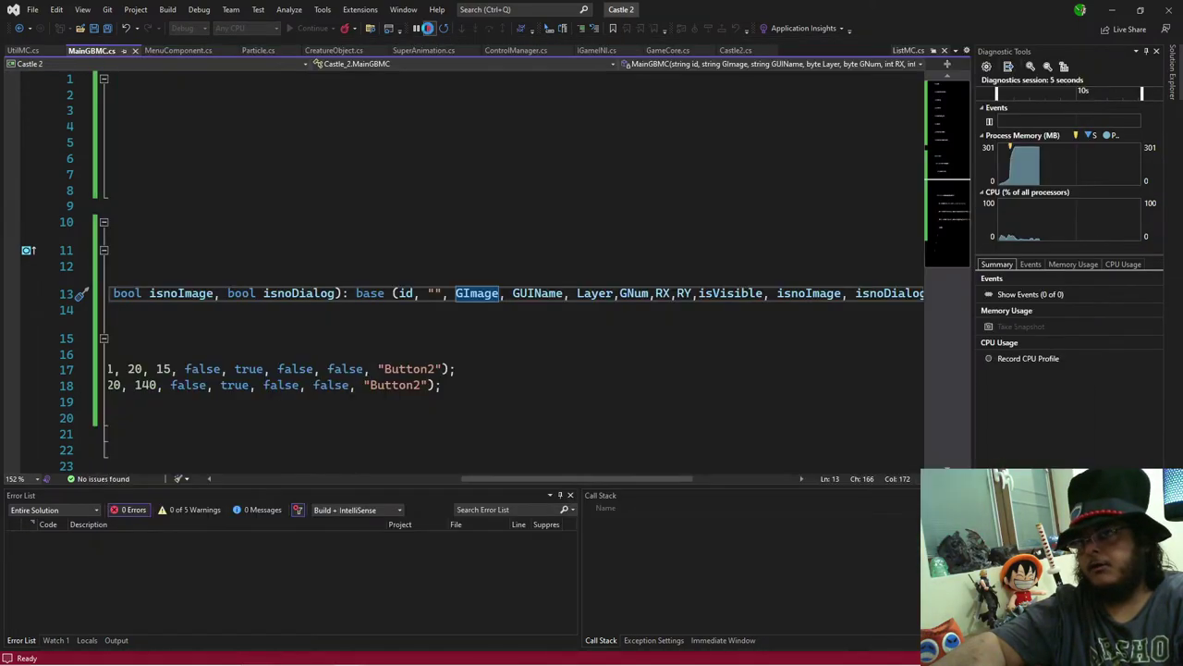
# Step: Append PL.Add(B1); and PL.Add(BExit); after PL.Add(MM); in MainGBMC's AddMenuComponent method
pyautogui.click(246, 500)
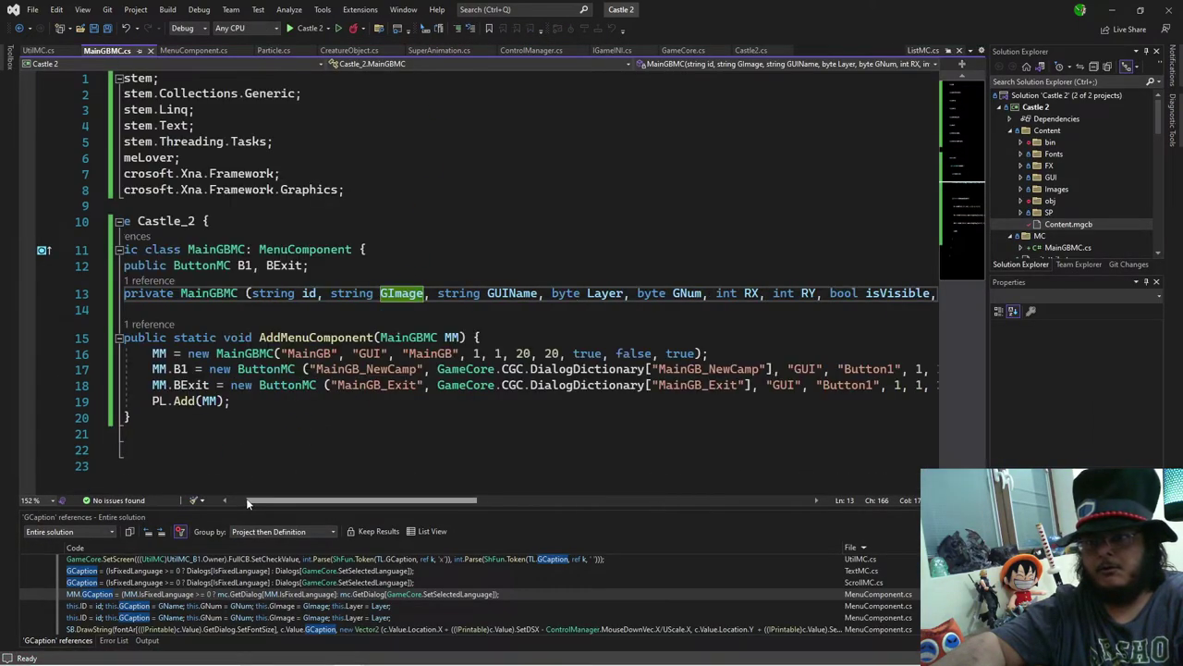
pyautogui.click(305, 400)
pyautogui.write('PL')
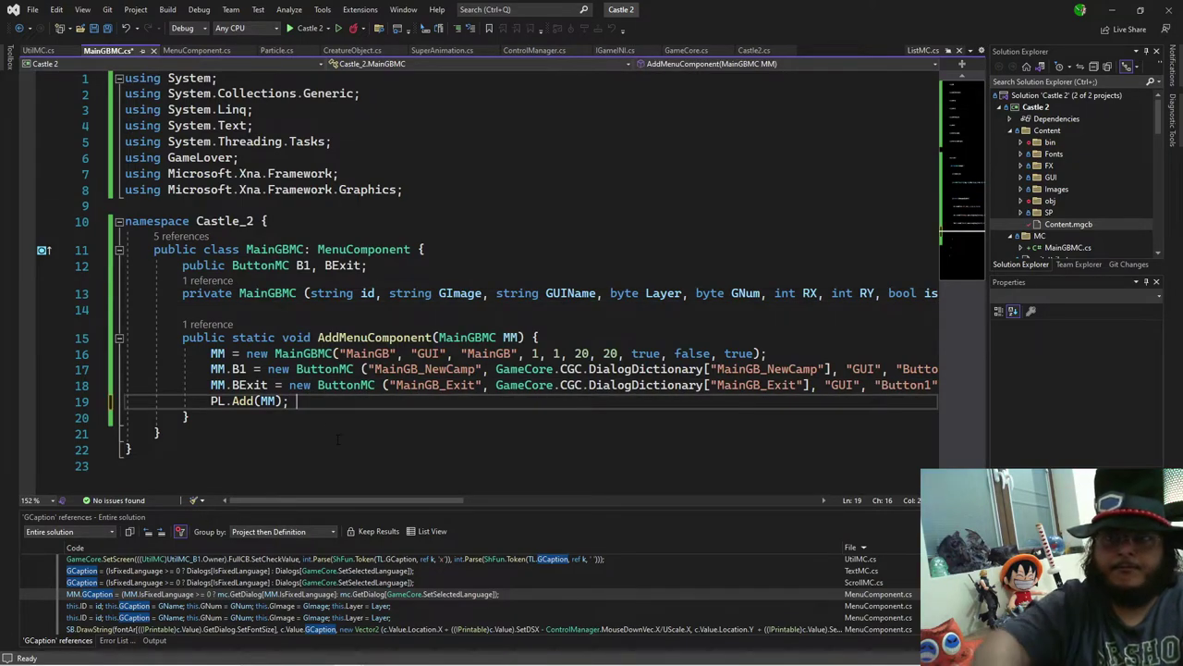
pyautogui.write('.Add')
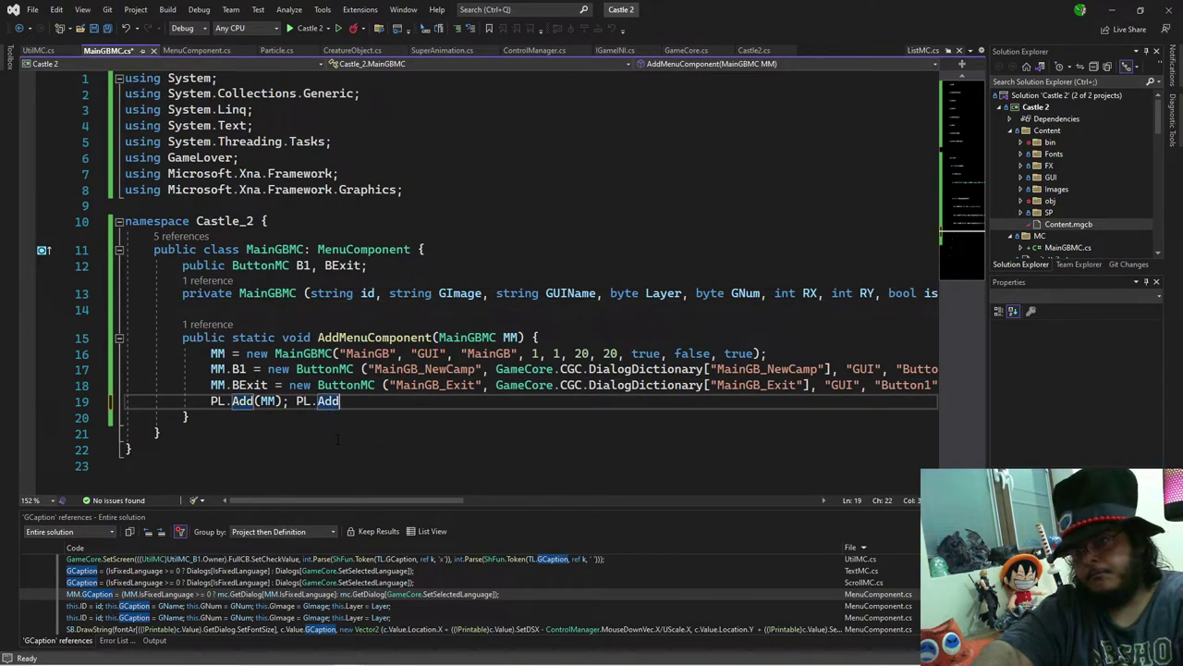
pyautogui.write('(B1); P')
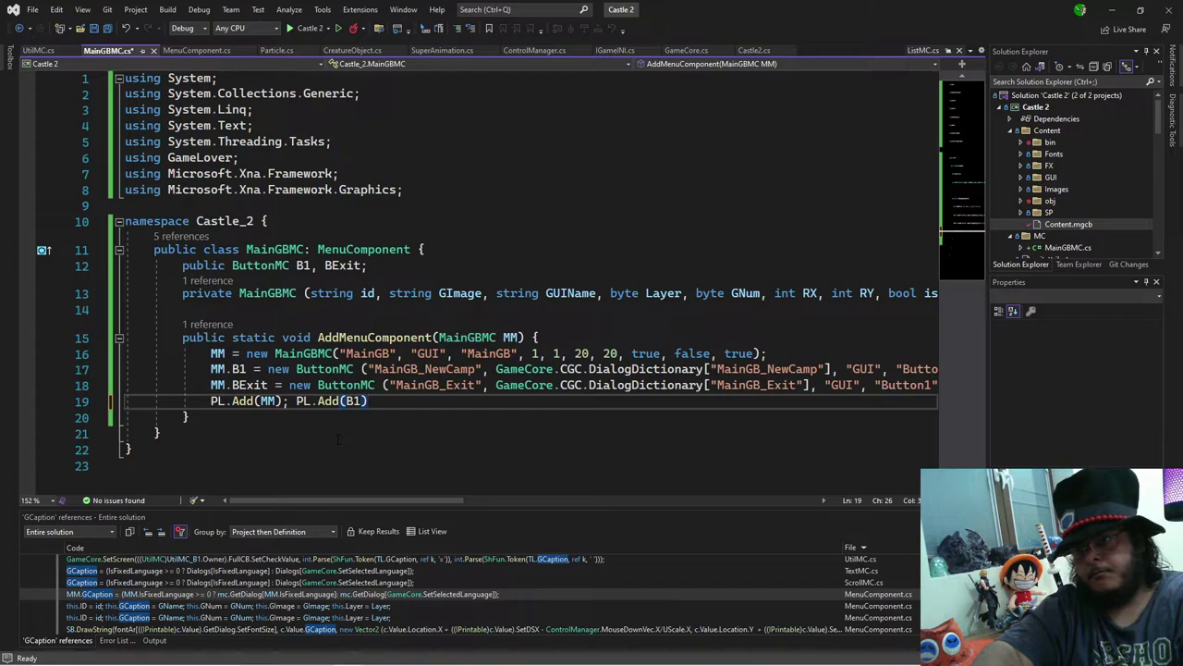
pyautogui.write('L.Add(')
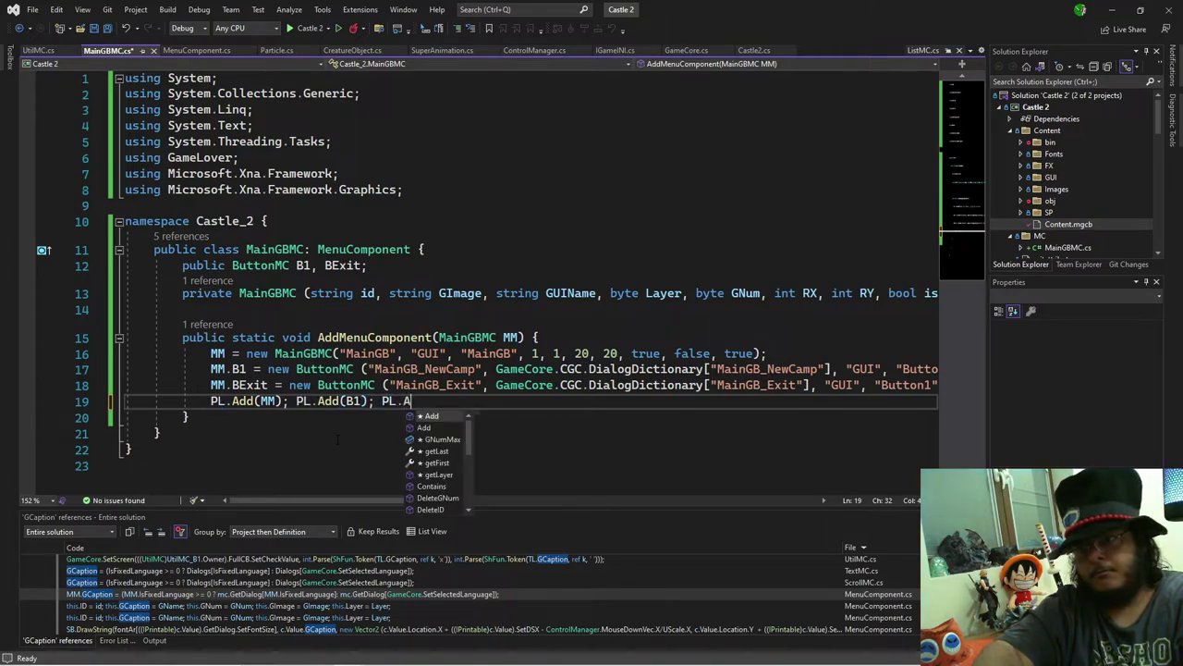
pyautogui.write('BExit);')
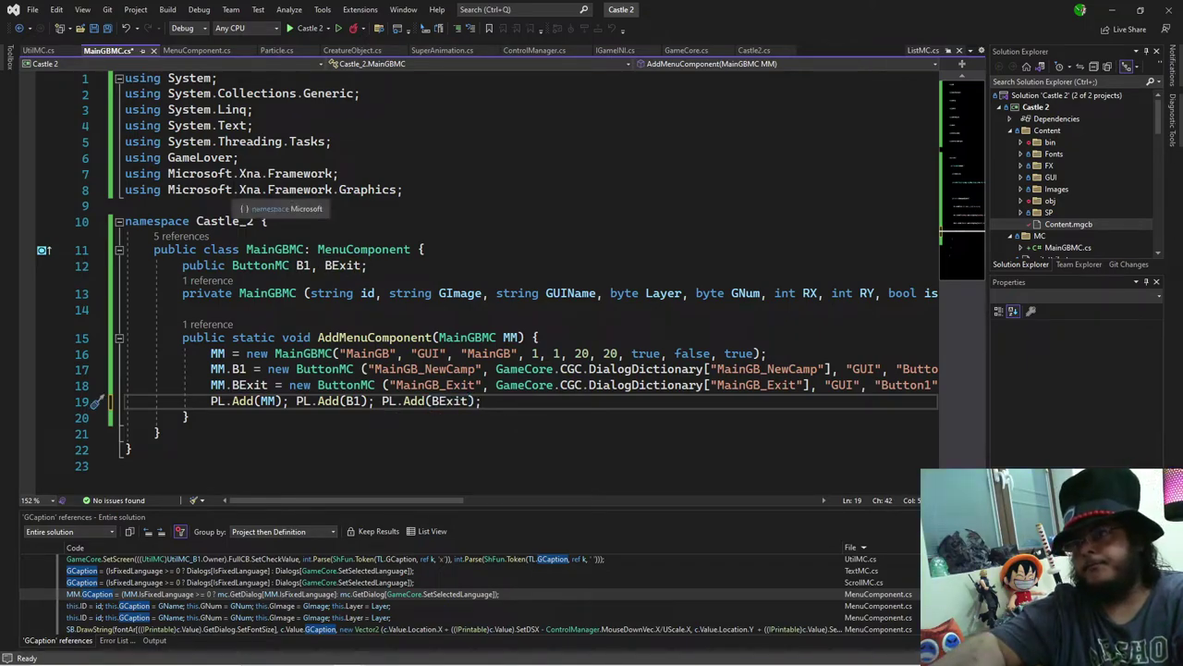
# Step: Qualify both button arguments with the menu instance so the calls read PL.Add(MM.B1) and PL.Add(MM.BExit)
pyautogui.click(210, 369)
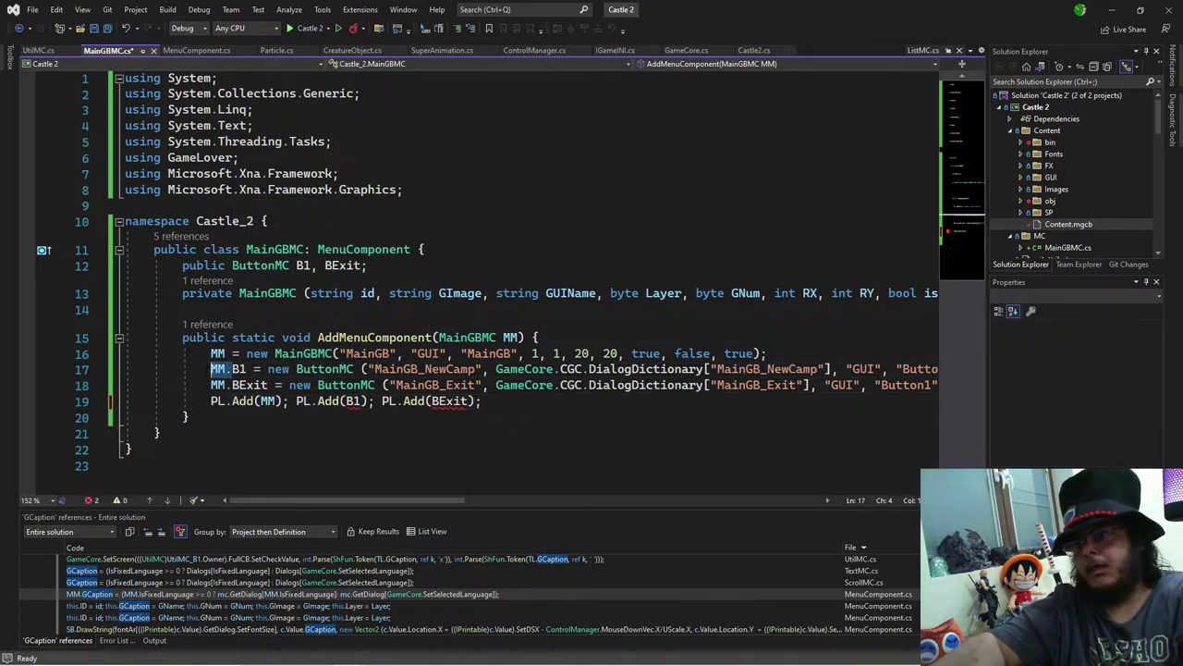
pyautogui.click(344, 401)
pyautogui.write('MM.')
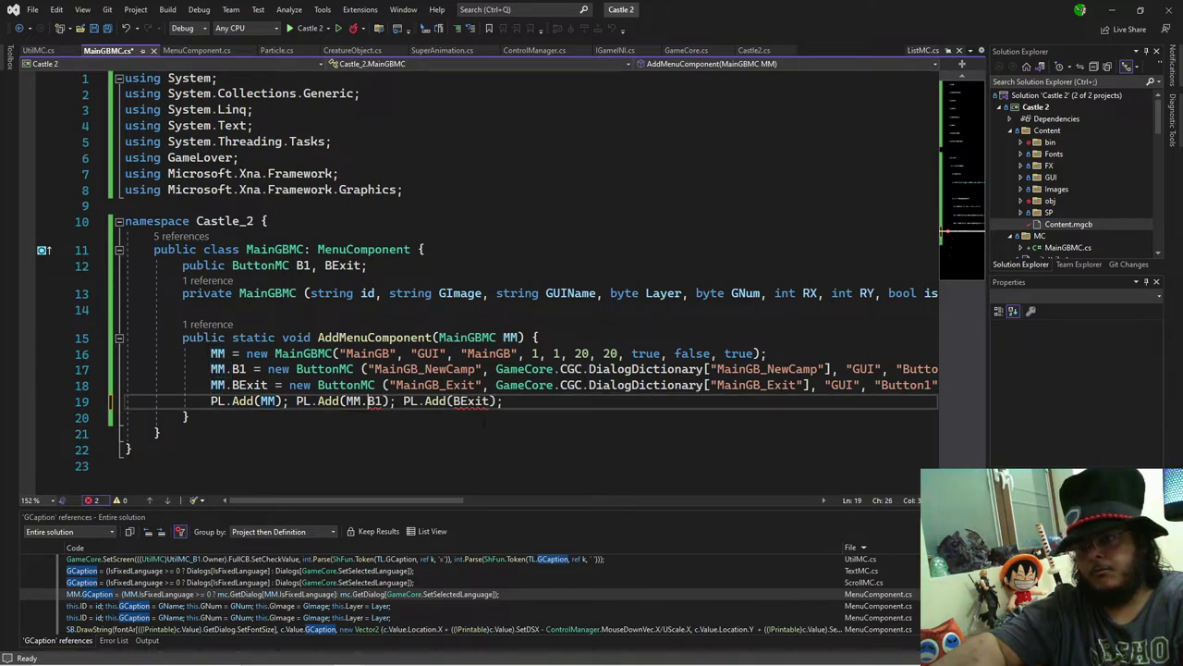
pyautogui.click(453, 401)
pyautogui.write('MM.')
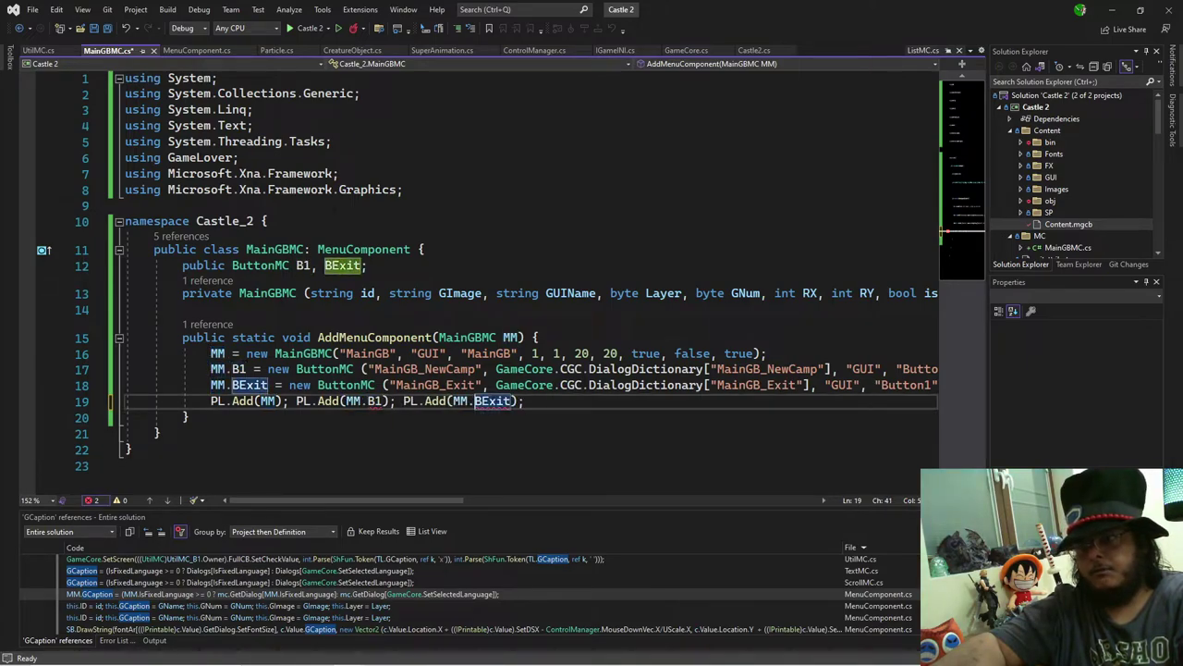
# Step: Run the game to check whether the menu buttons are drawn, and return to the MainGBMC code
pyautogui.click(297, 30)
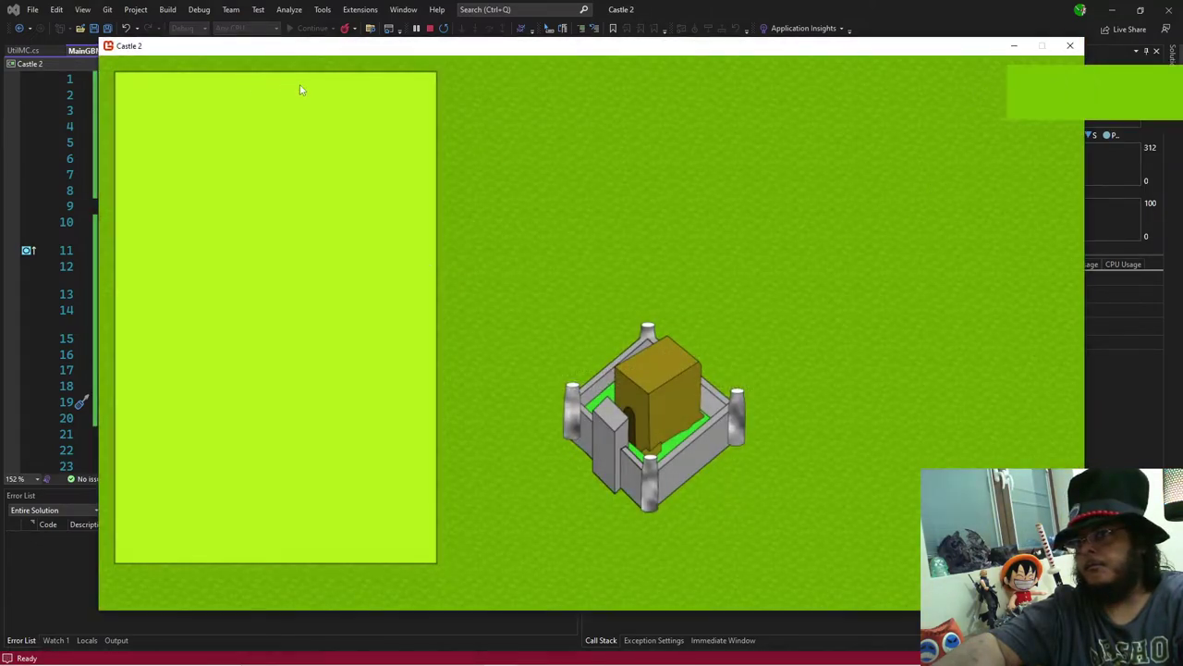
pyautogui.hotkey('alt', 'Tab')
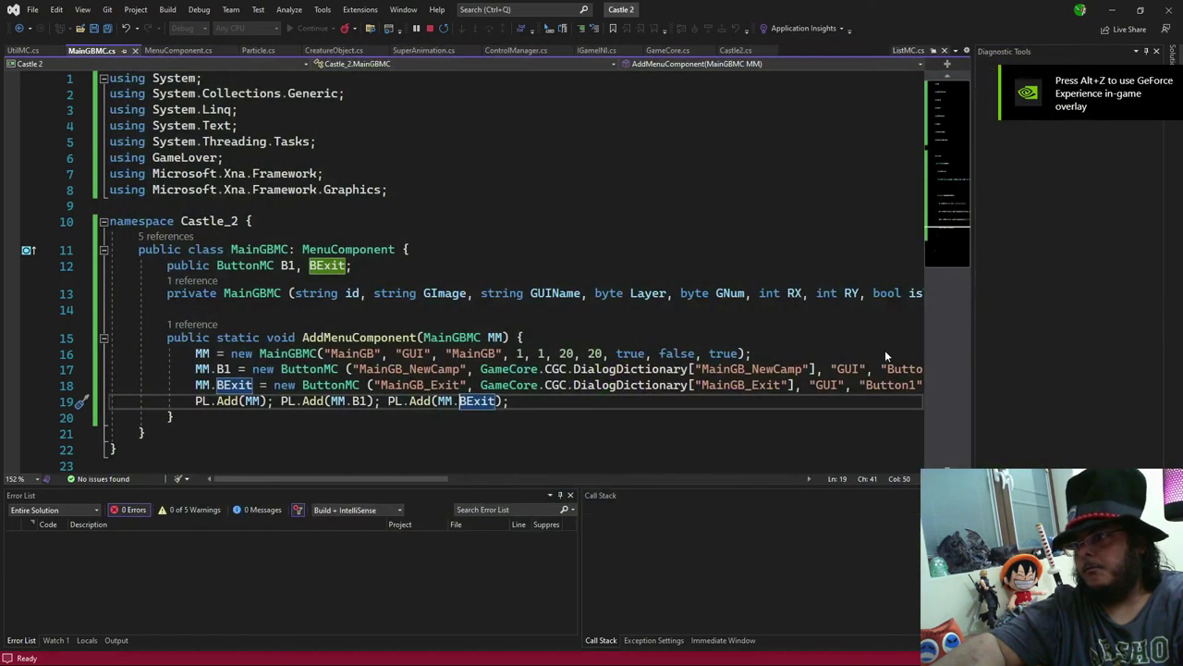
# Step: Set the isVisible argument to true for both the BExit and B1 ButtonMC constructors
pyautogui.moveTo(417, 501); pyautogui.dragTo(611, 514)
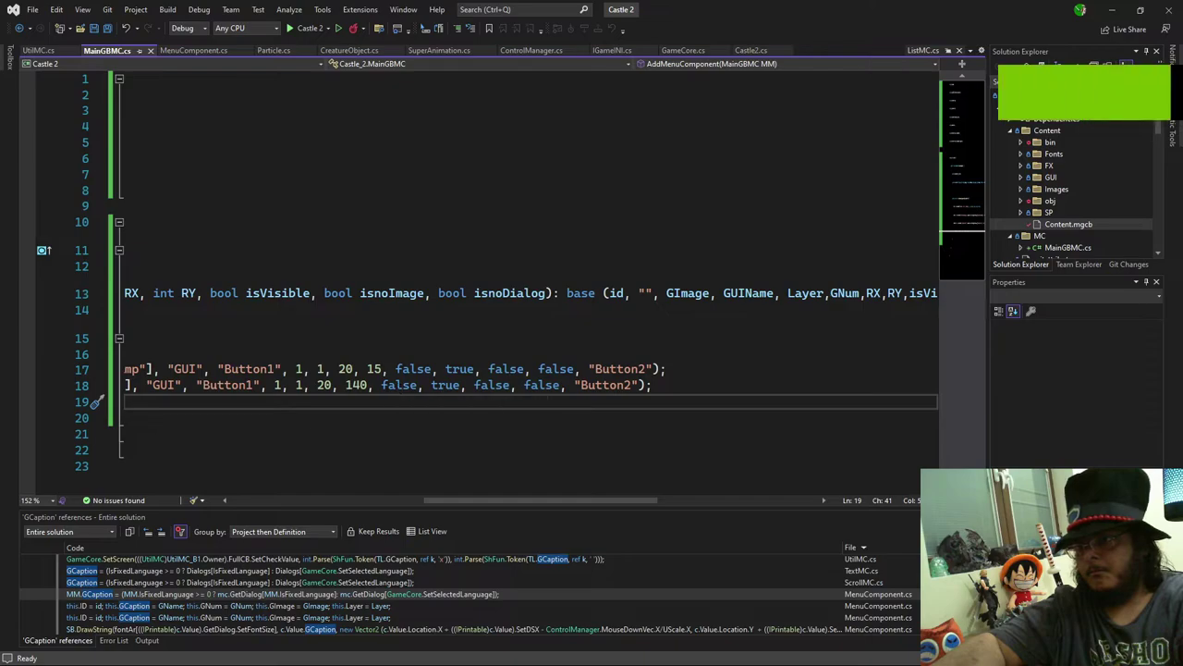
pyautogui.click(380, 386)
pyautogui.hotkey('ctrl', 'shift', 'space')
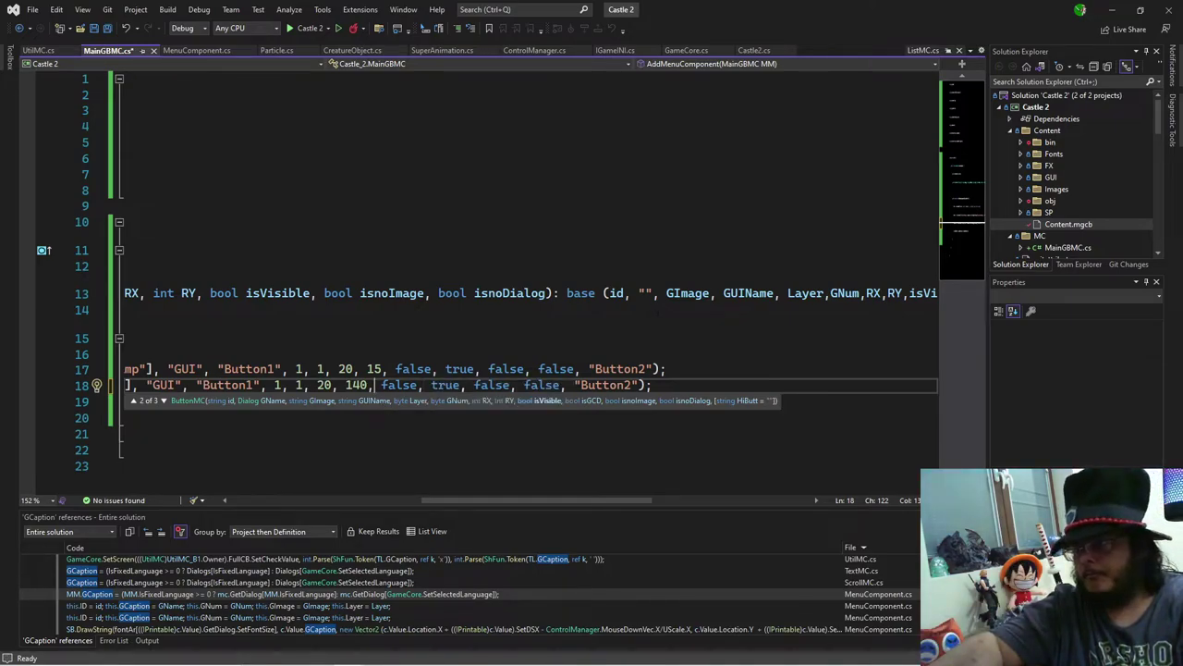
pyautogui.doubleClick(445, 385)
pyautogui.hotkey('ctrl', 'c')
pyautogui.doubleClick(399, 384)
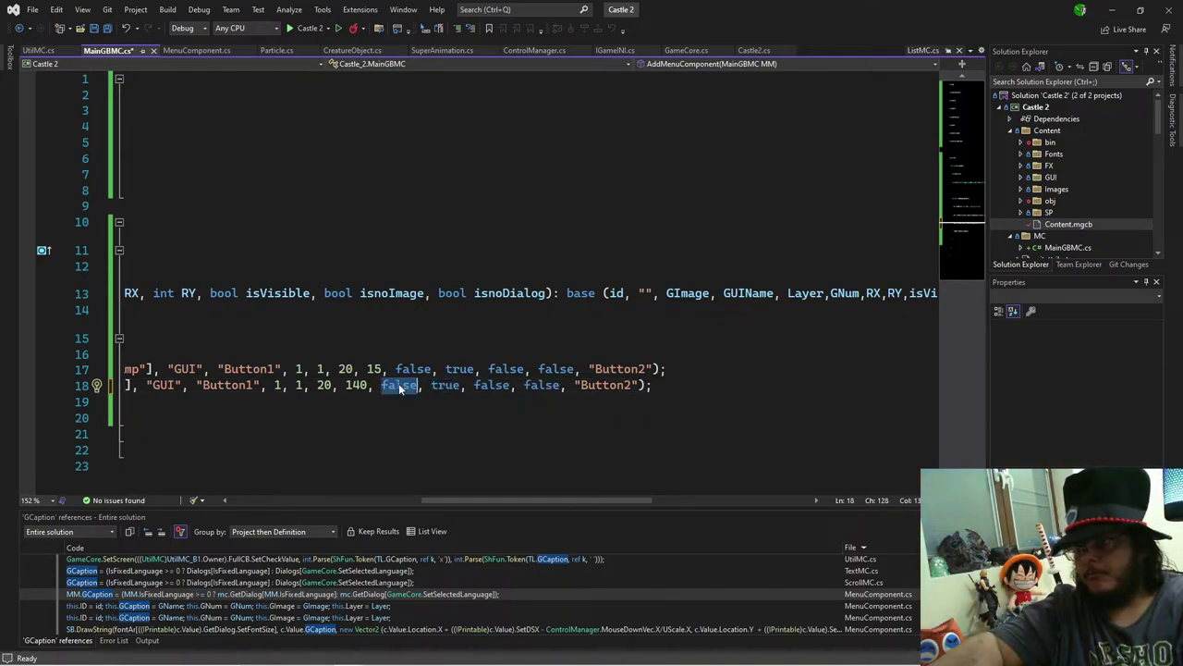
pyautogui.hotkey('ctrl', 'v')
pyautogui.doubleClick(409, 369)
pyautogui.hotkey('ctrl', 'v')
# Step: Run the game again to test the New Campaign and Exit buttons, moving its window clear of the code
pyautogui.click(305, 28)
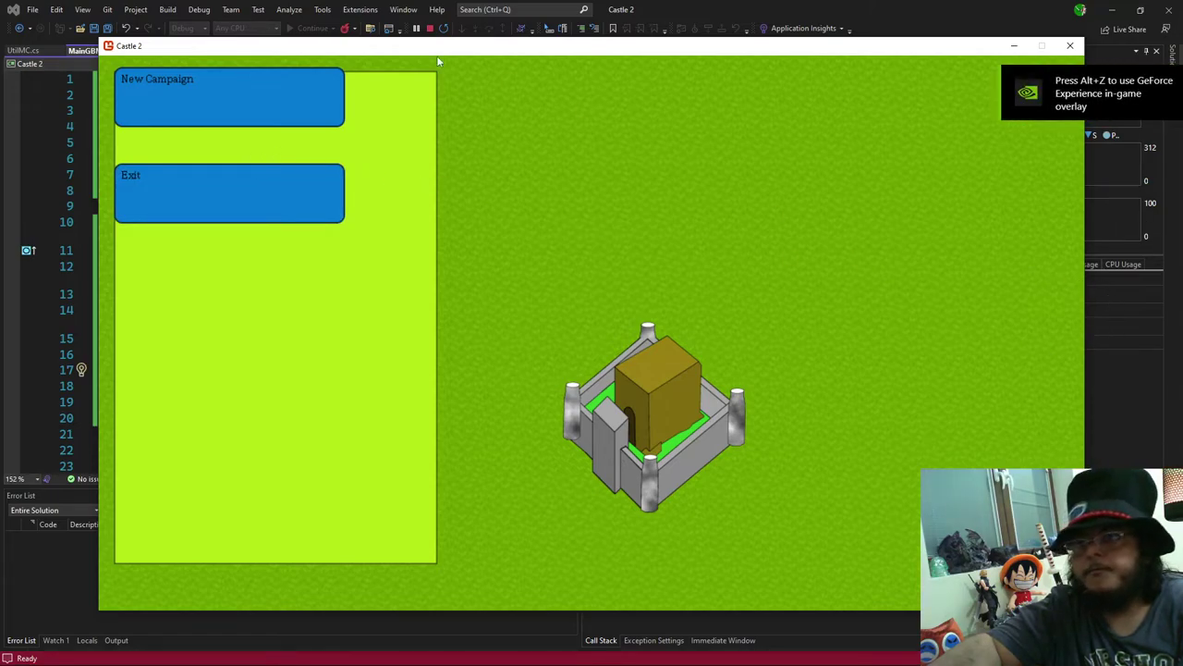
pyautogui.moveTo(395, 49); pyautogui.dragTo(940, 206)
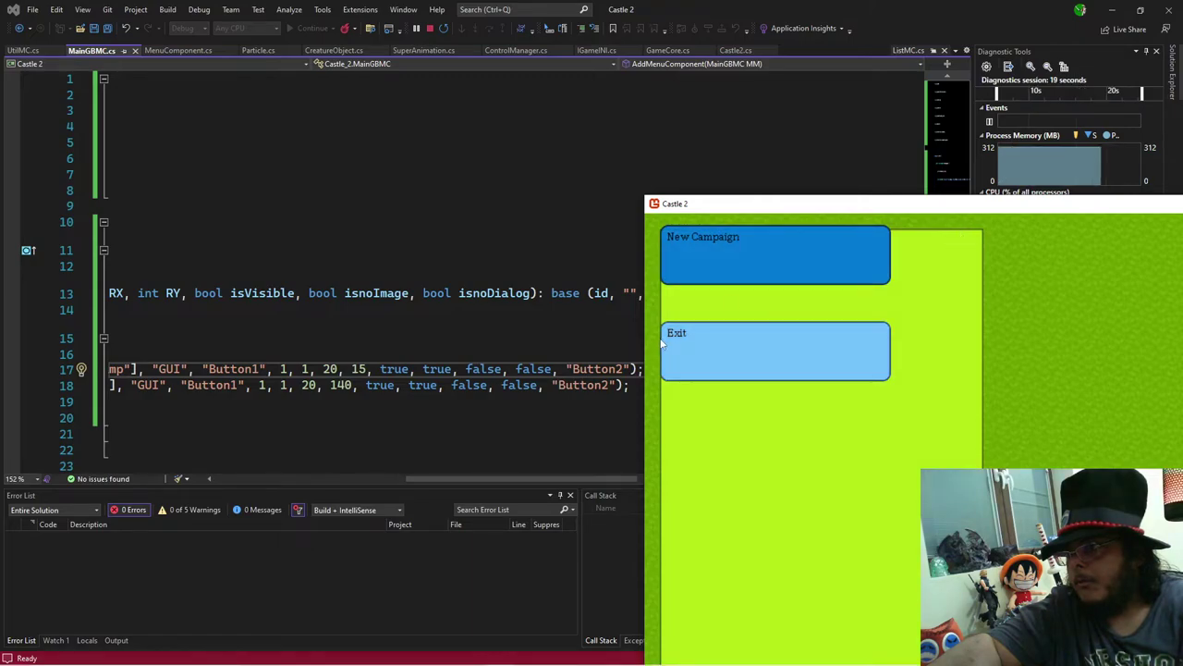
# Step: Set the RX position of both the New Campaign and Exit buttons to 40
pyautogui.click(513, 481)
pyautogui.moveTo(514, 481); pyautogui.dragTo(468, 483)
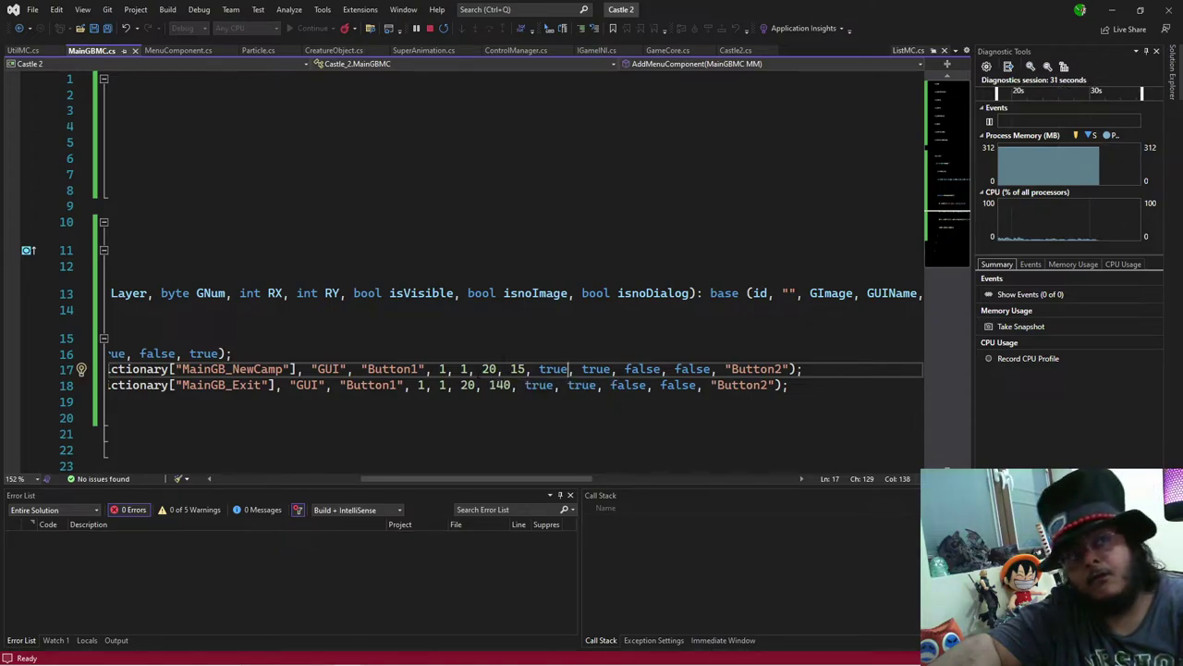
pyautogui.moveTo(482, 370); pyautogui.dragTo(488, 372)
pyautogui.write('4')
pyautogui.moveTo(454, 385); pyautogui.dragTo(468, 385)
pyautogui.write('4')
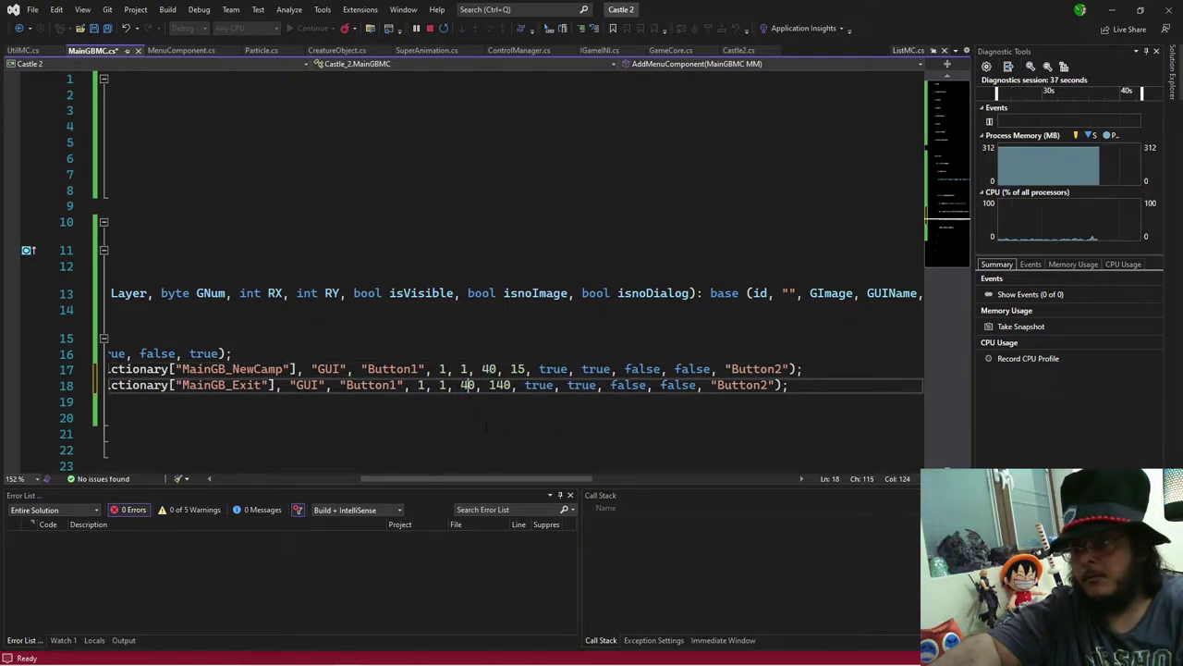
pyautogui.moveTo(439, 654)
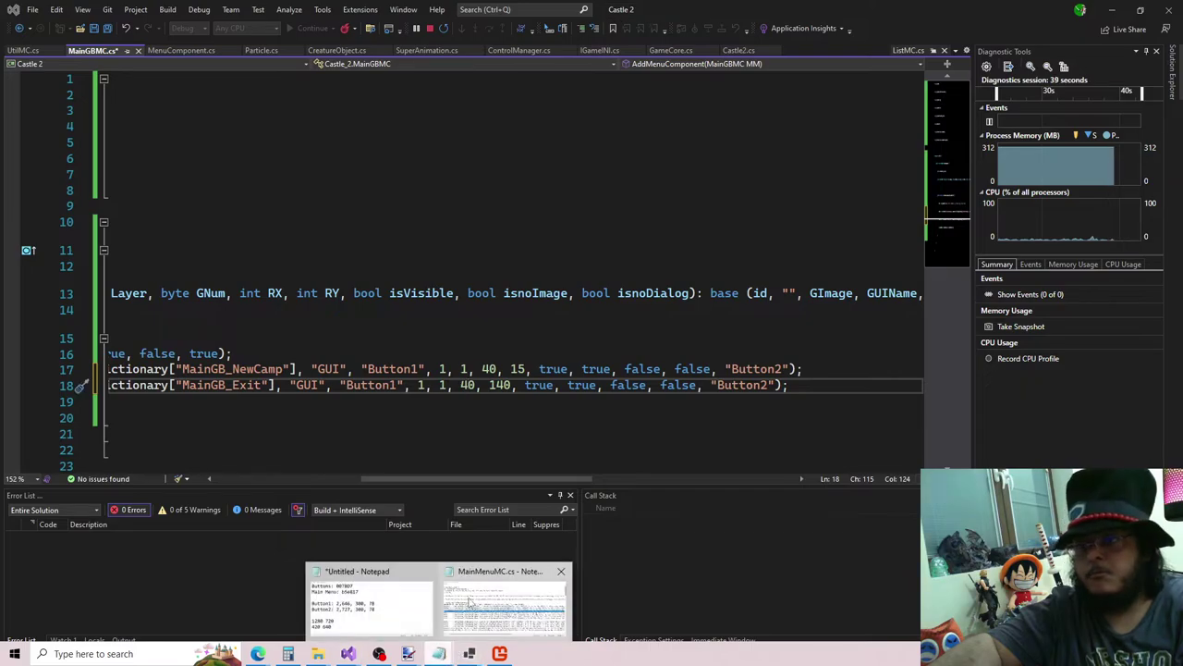
# Step: Check the noted button and menu dimensions in Notepad, and set the RX position of both the New Campaign and Exit buttons to 70
pyautogui.click(413, 606)
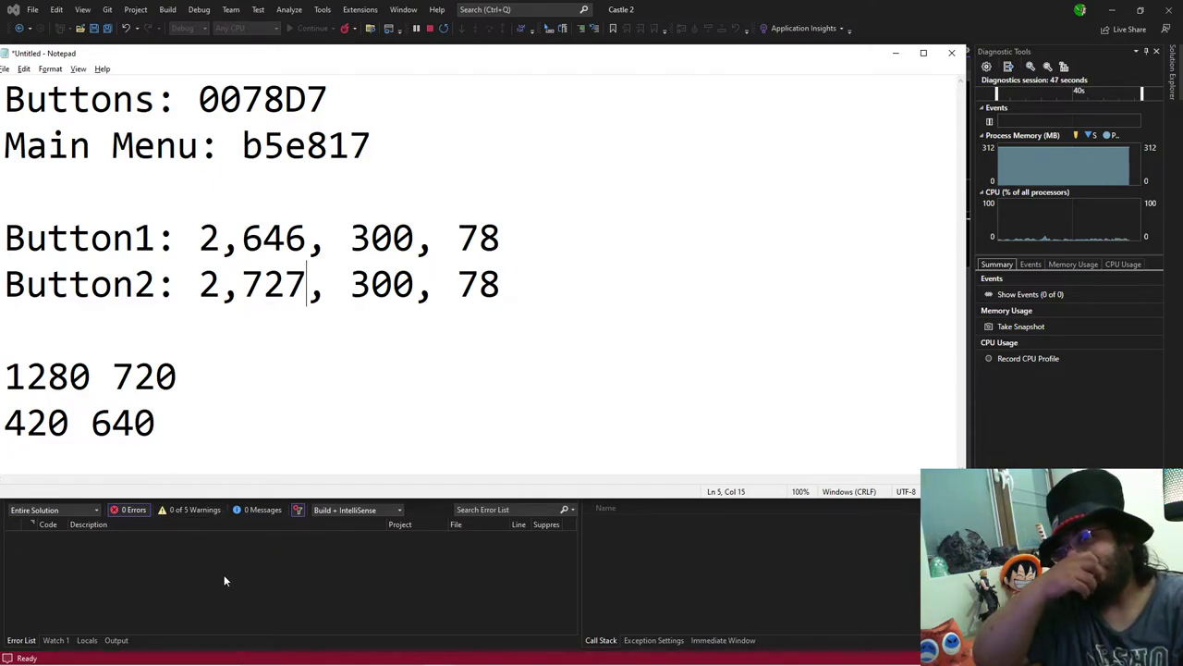
pyautogui.hotkey('alt', 'Tab')
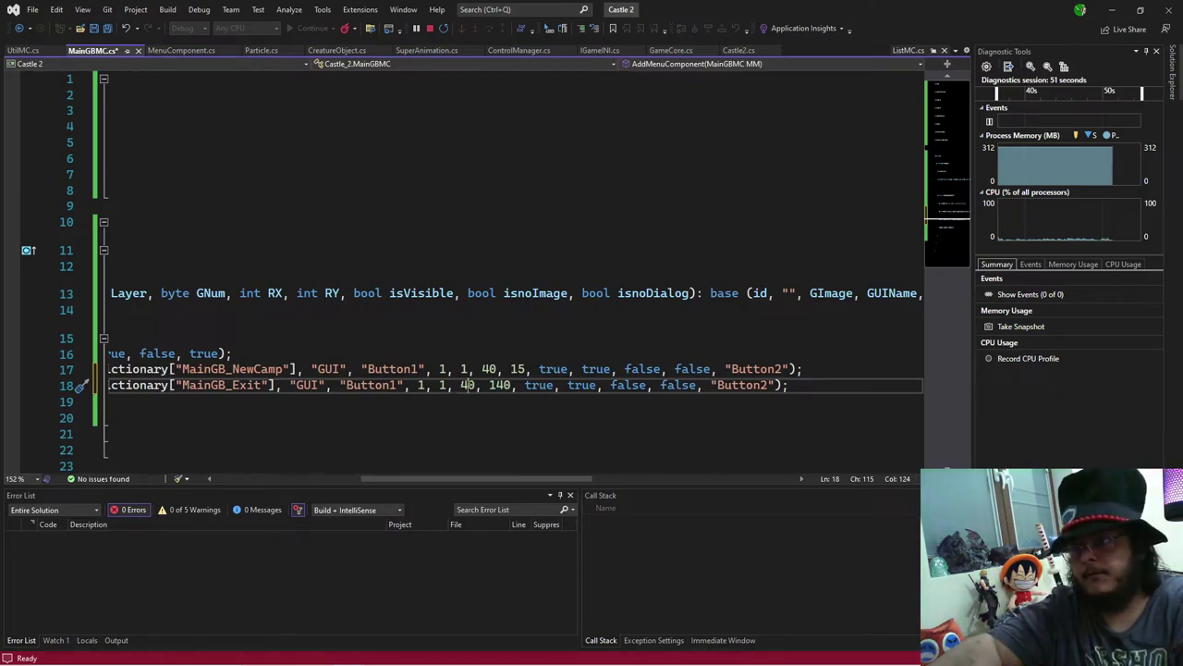
pyautogui.moveTo(467, 386)
pyautogui.moveTo(468, 386); pyautogui.dragTo(490, 369)
pyautogui.write('7')
pyautogui.write('7')
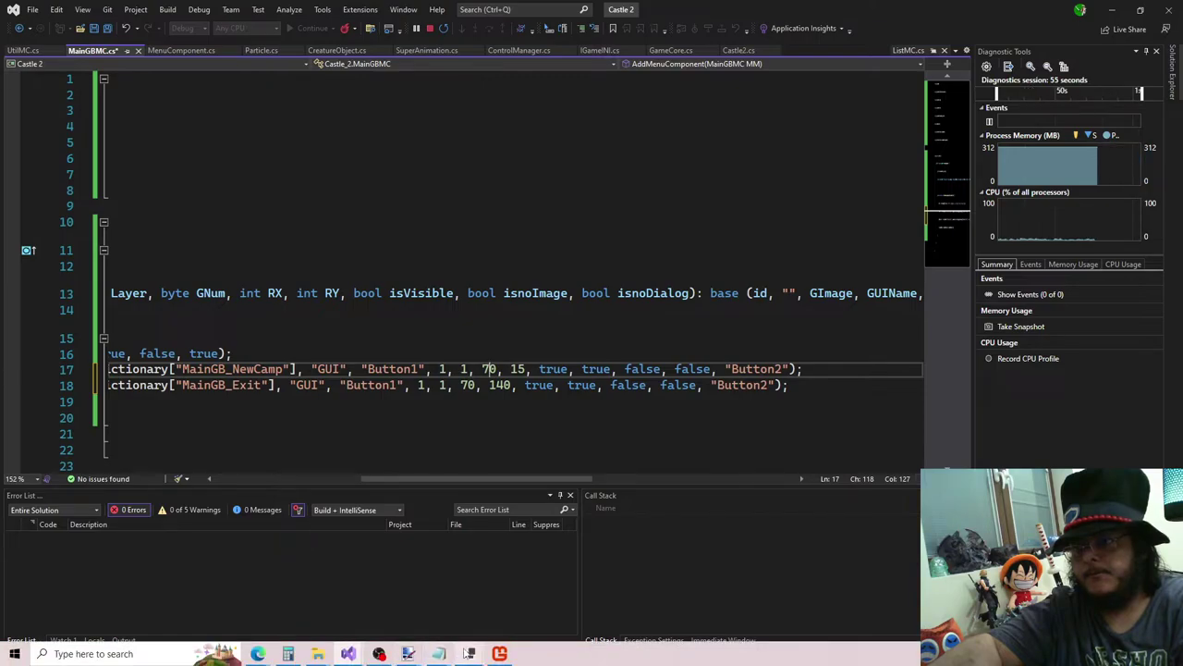
# Step: Compare the code with the running game's menu, moving its window up, and set the New Campaign button's RY position to 35
pyautogui.moveTo(469, 654)
pyautogui.click(499, 653)
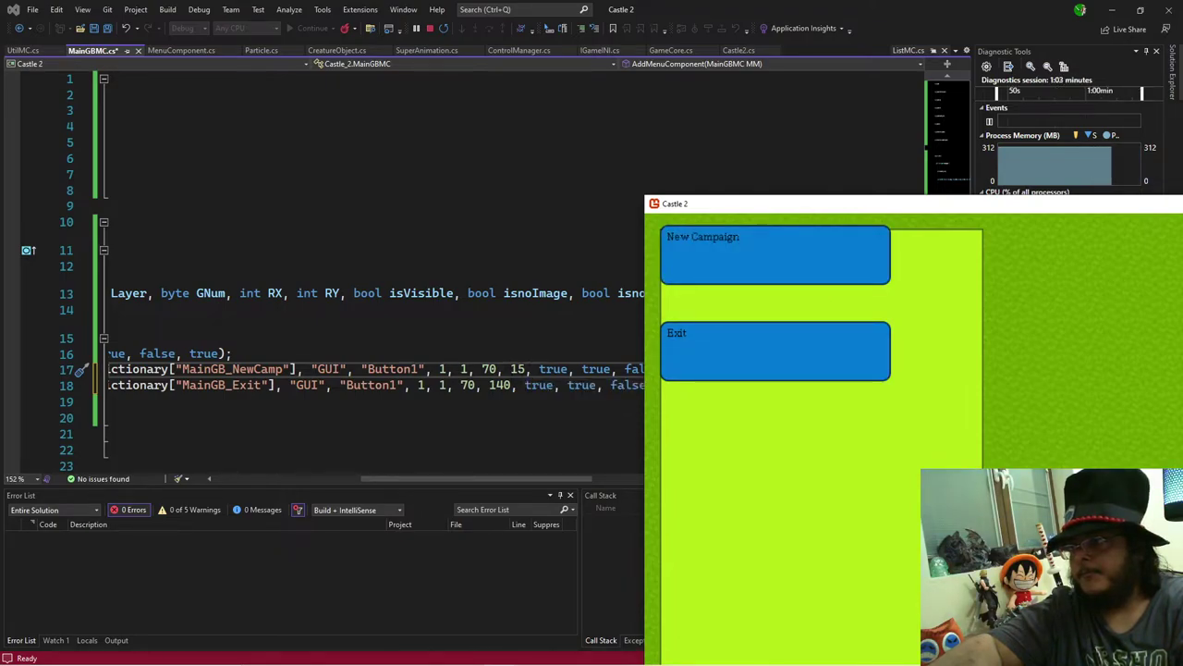
pyautogui.moveTo(733, 212); pyautogui.dragTo(745, 33)
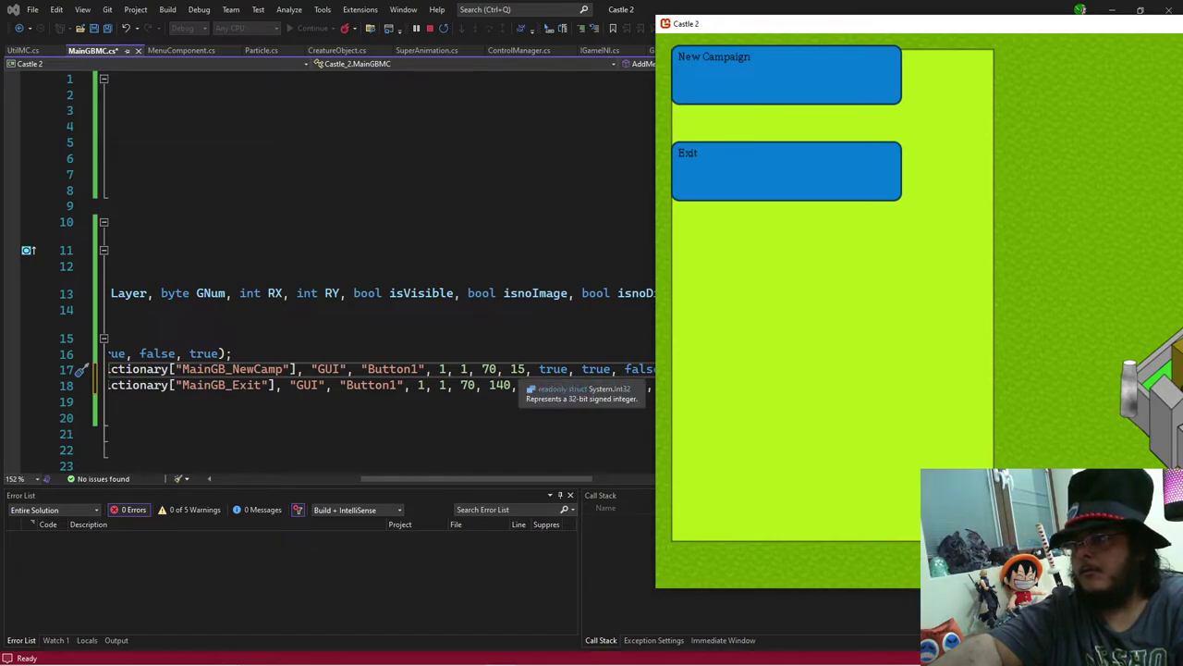
pyautogui.hotkey('alt', 'Tab')
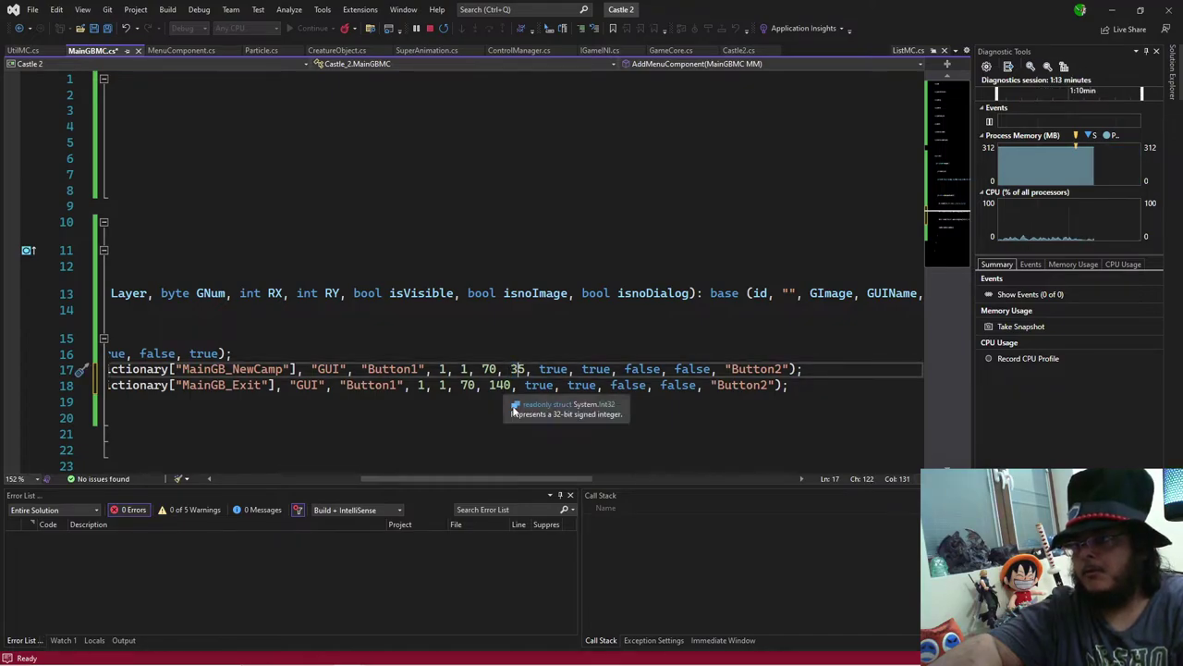
pyautogui.hotkey('alt', 'Tab')
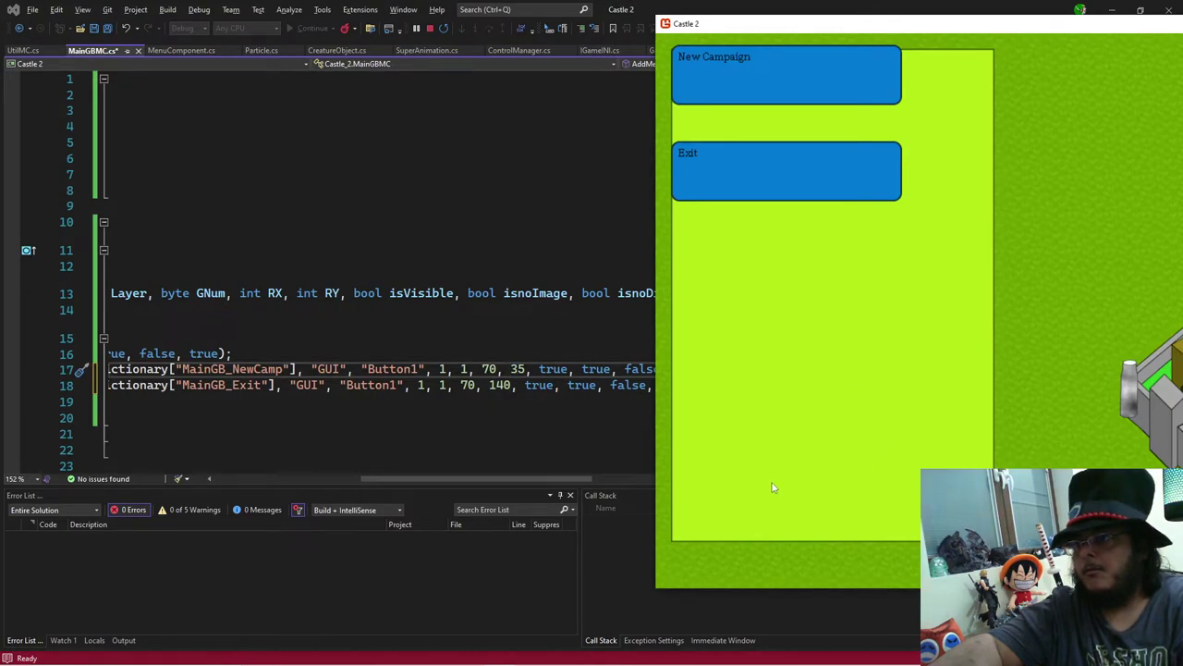
# Step: Set the Exit button's RY position to 600, restart the game to check its placement, and close the game
pyautogui.moveTo(101, 664)
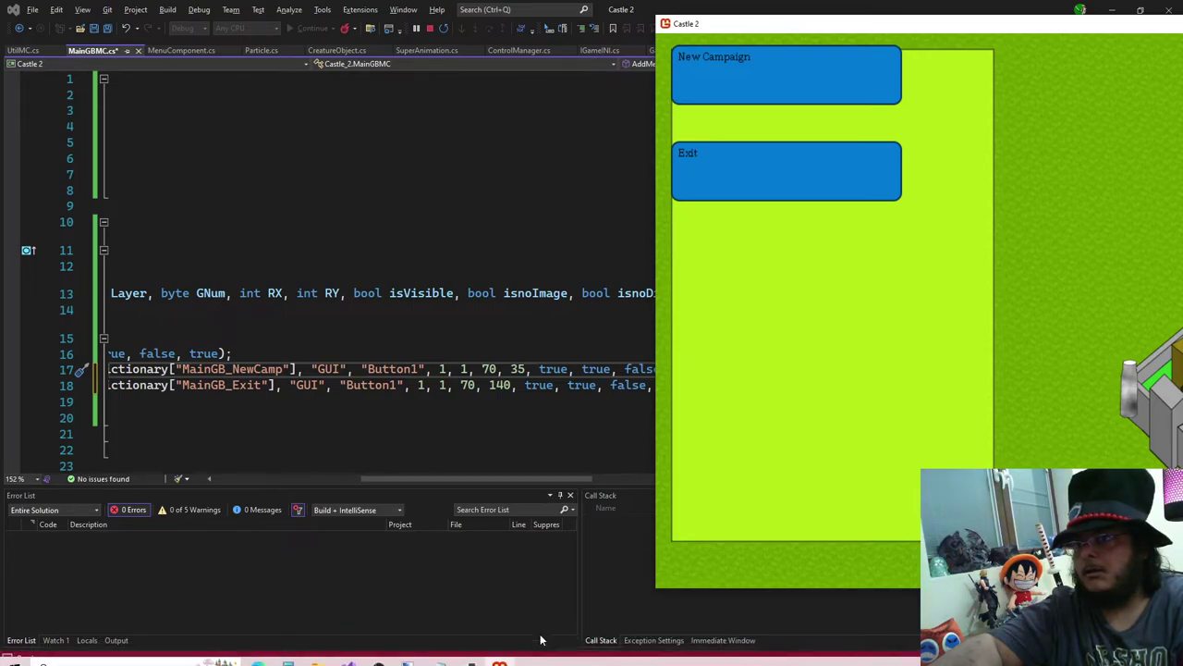
pyautogui.moveTo(439, 653)
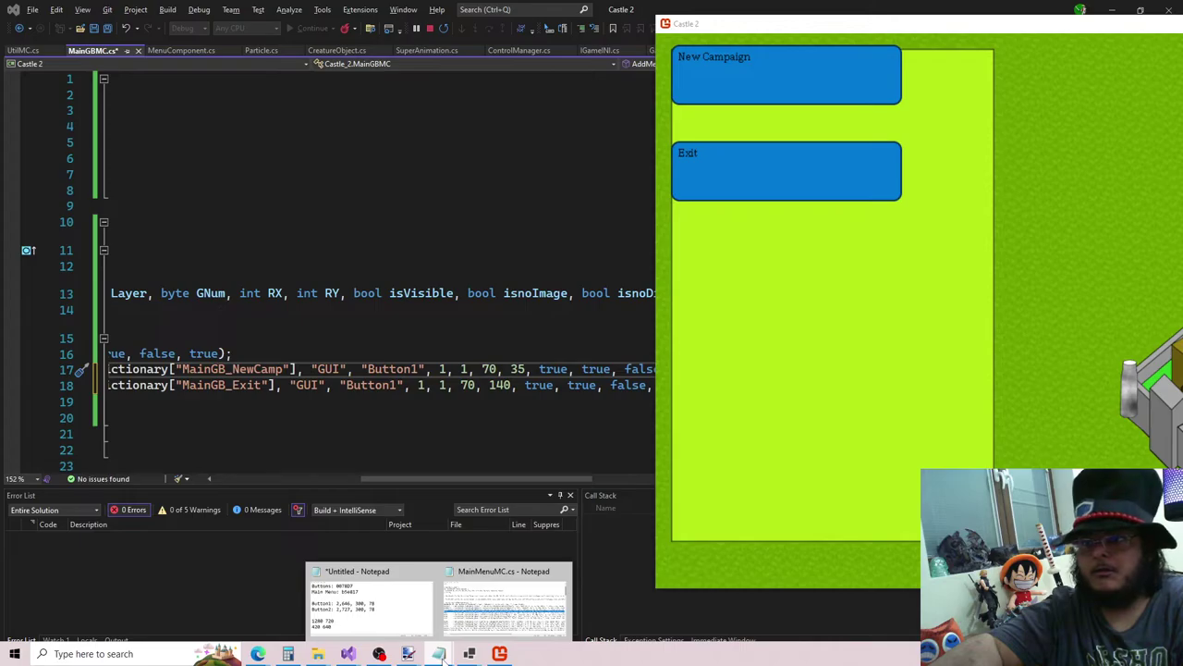
pyautogui.moveTo(400, 592)
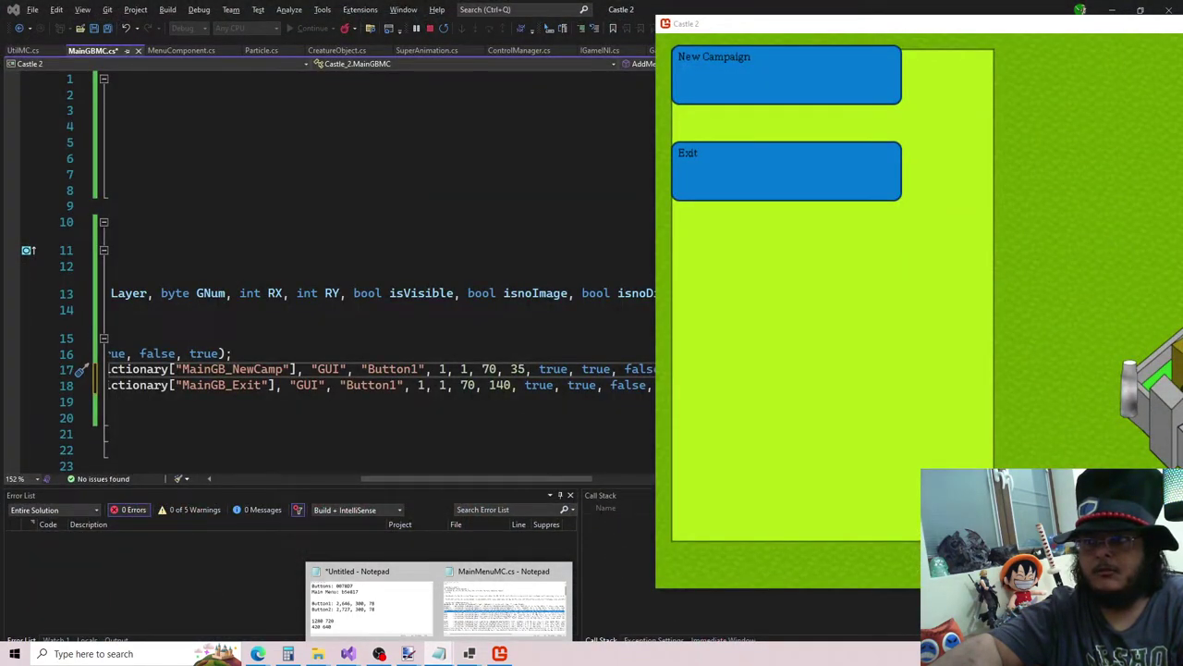
pyautogui.doubleClick(501, 384)
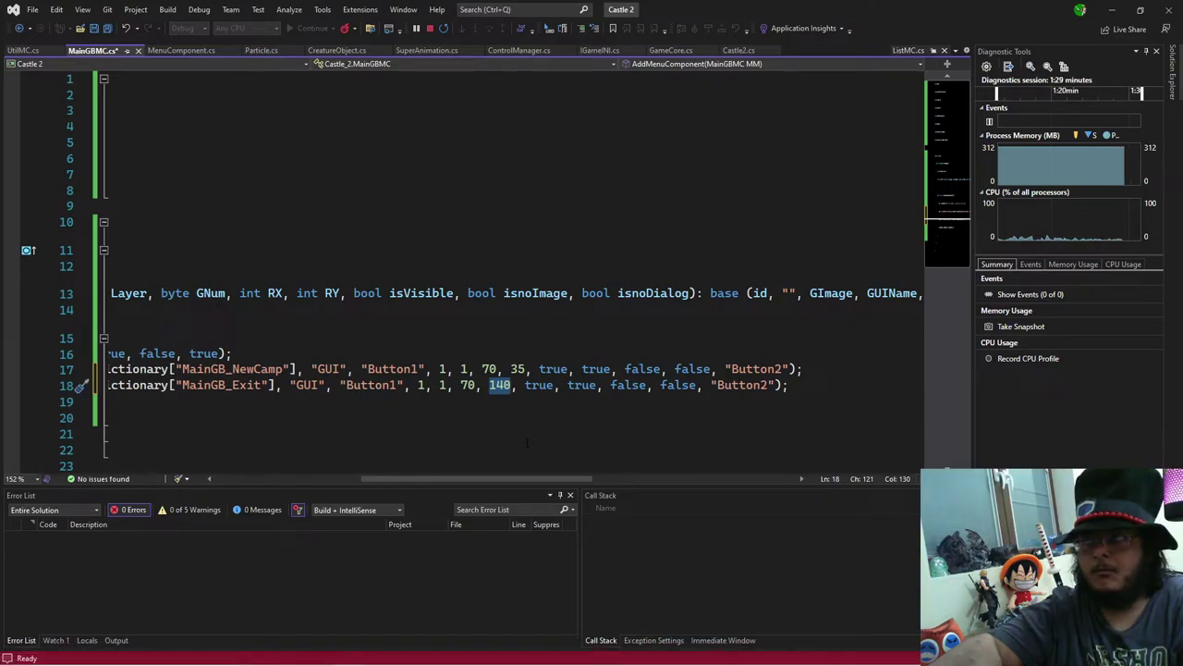
pyautogui.write('600')
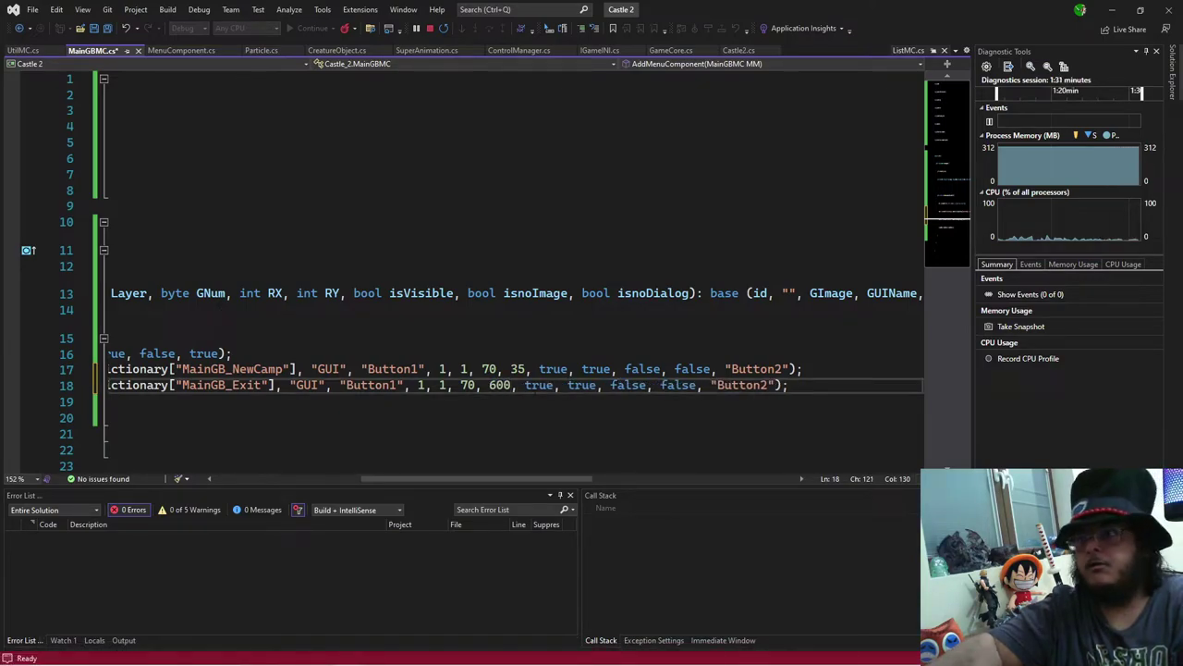
pyautogui.click(444, 29)
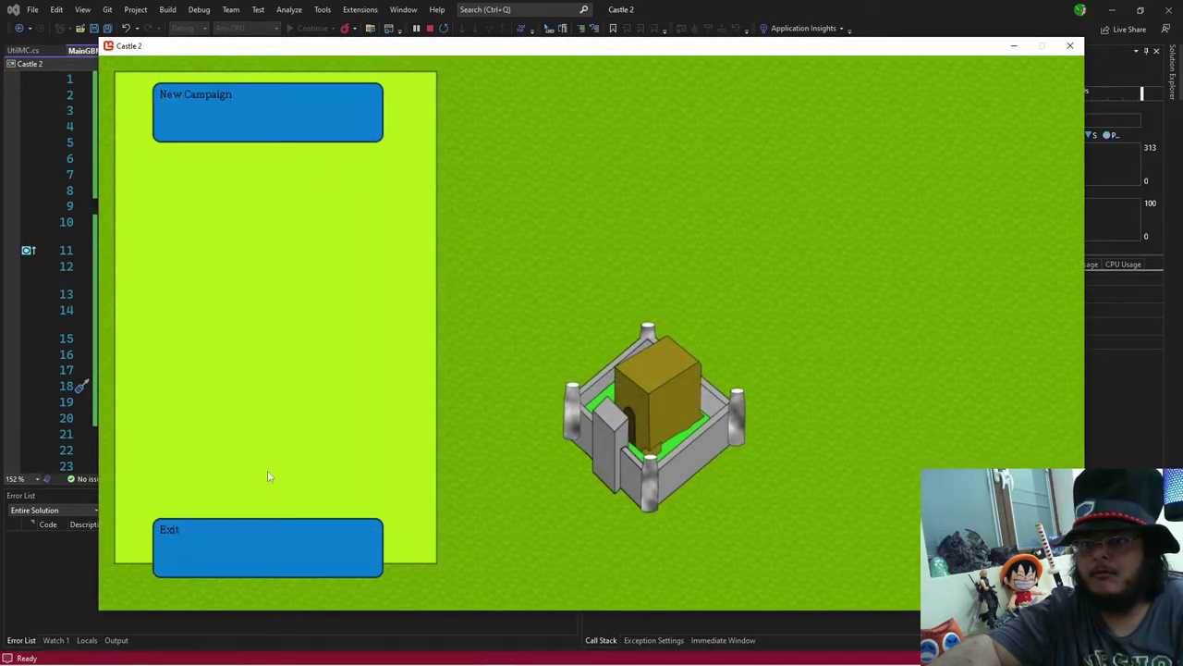
pyautogui.click(1070, 45)
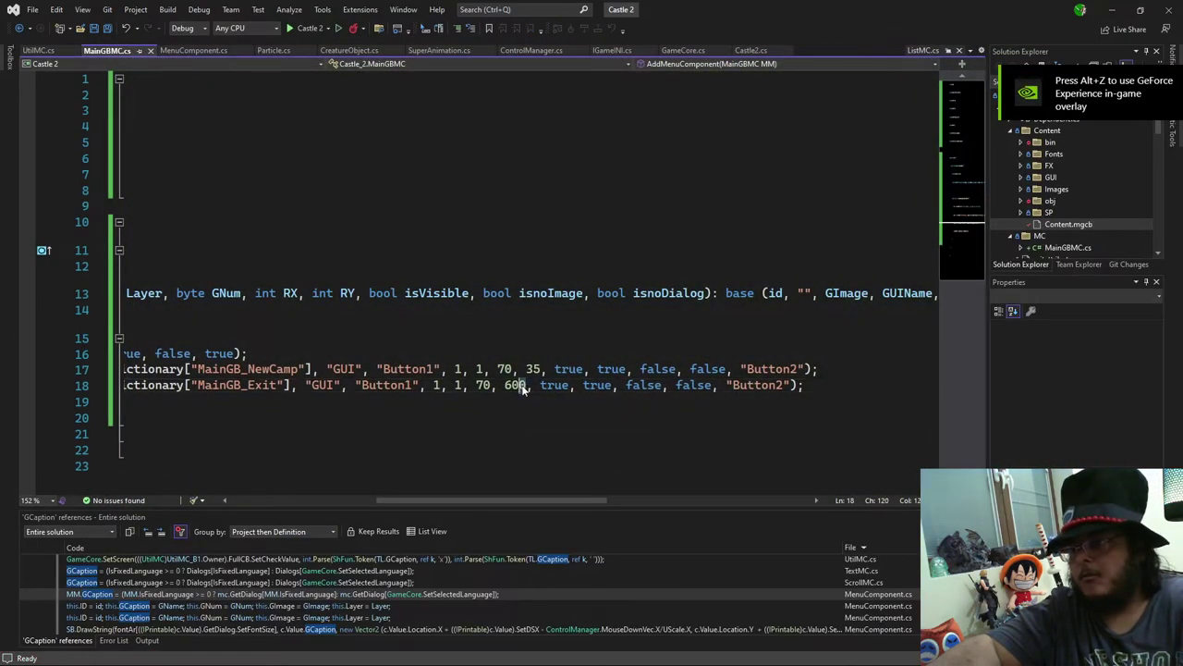
# Step: Set the Exit button's RY position to 560, run the game to check both buttons' placement, and stop debugging
pyautogui.doubleClick(515, 385)
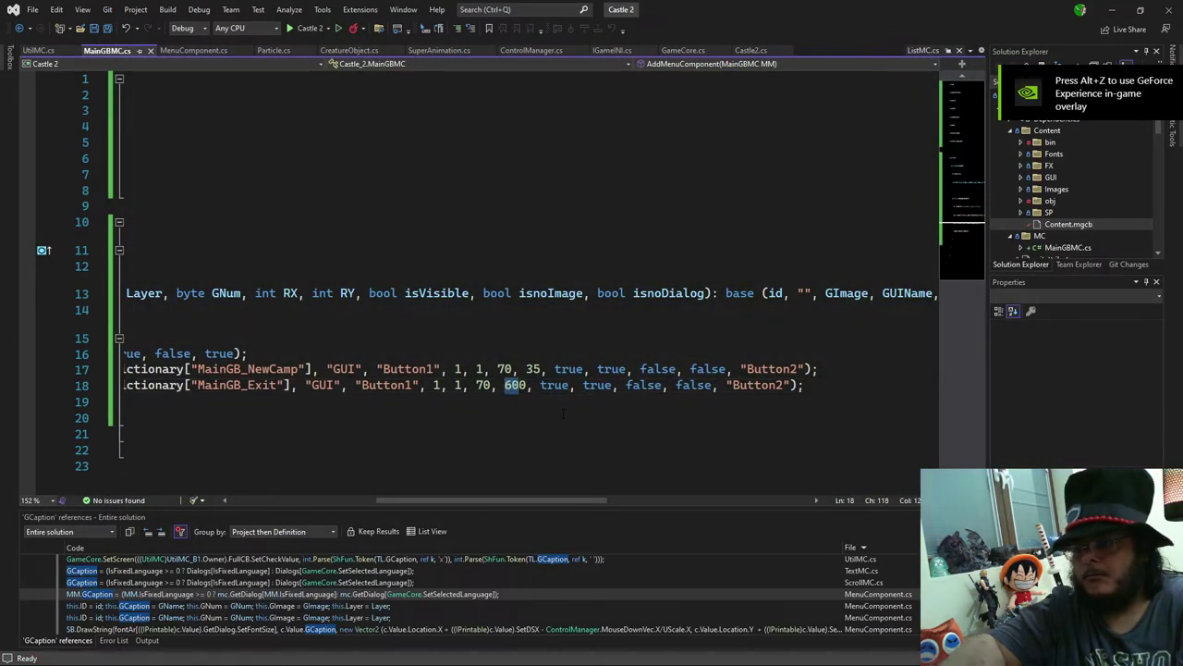
pyautogui.write('56')
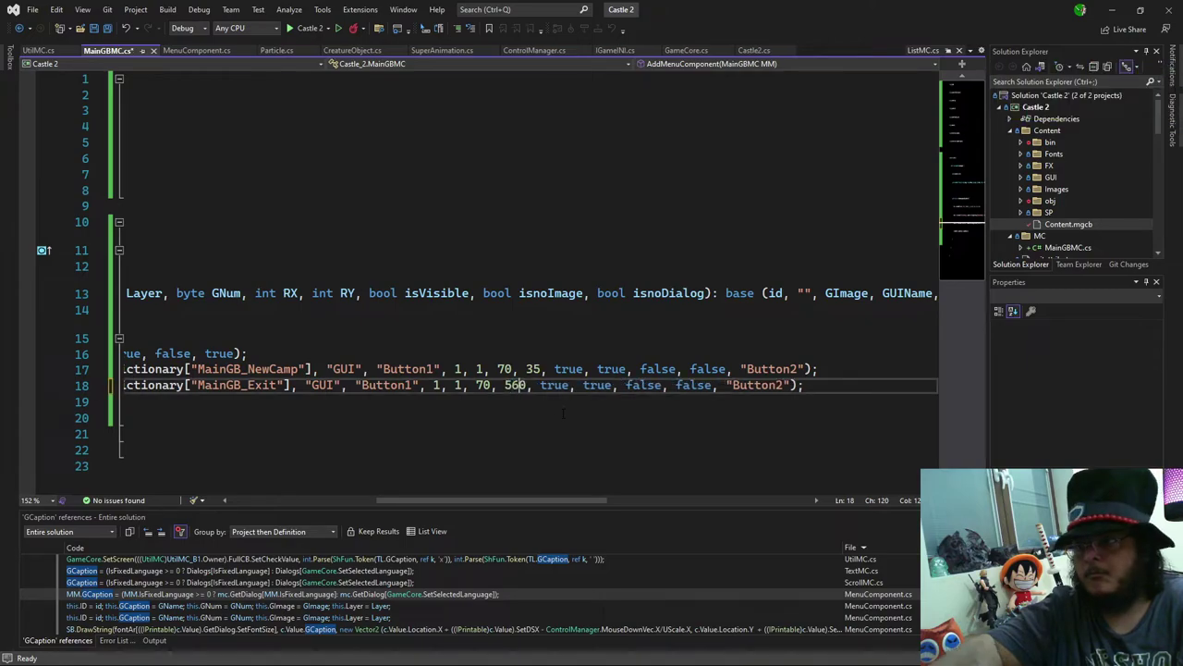
pyautogui.press('F5')
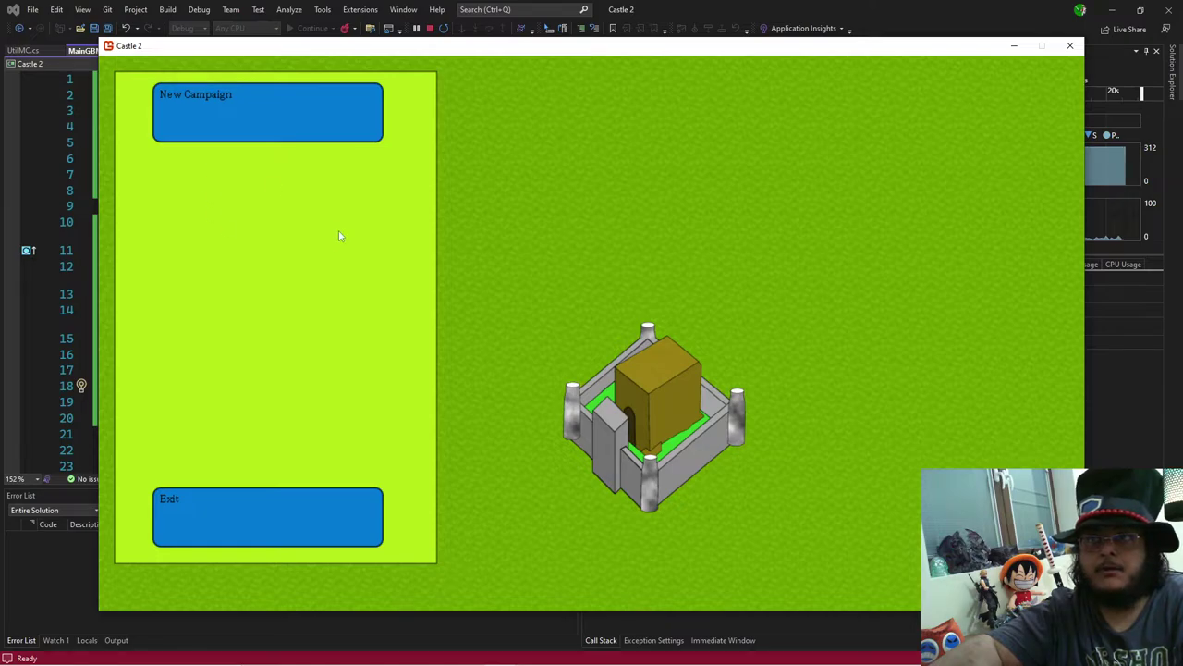
pyautogui.click(428, 28)
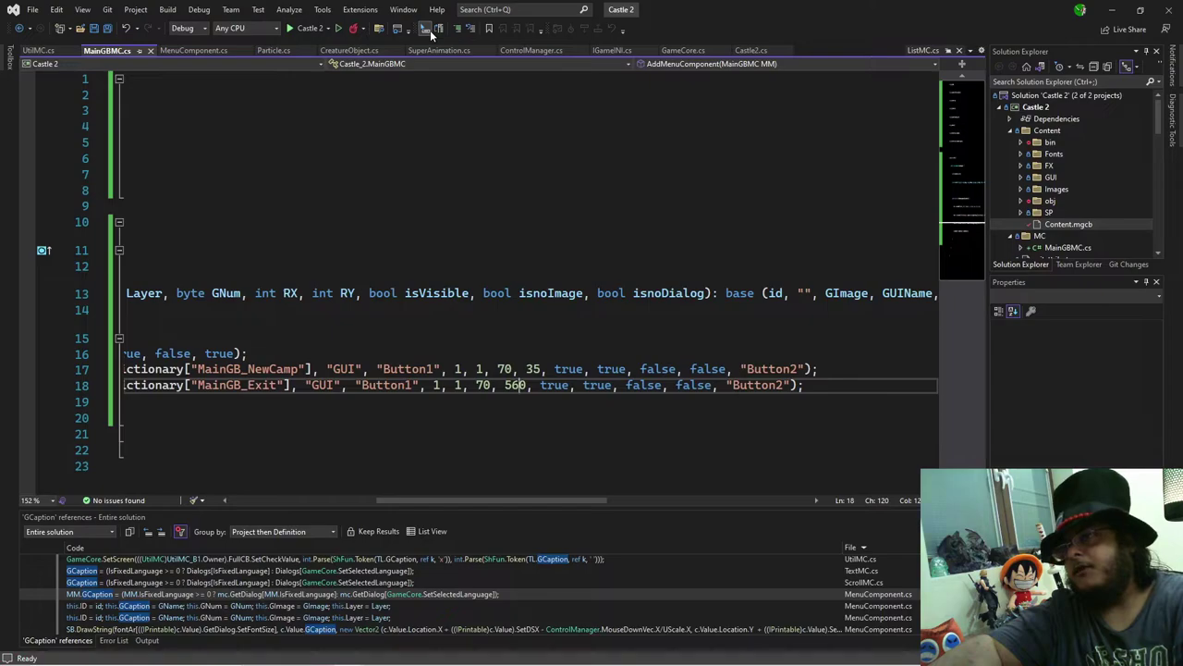
# Step: Switch to ScriptWizard, show the font settings, and set the MainGB dialog's font size to 16
pyautogui.moveTo(408, 654)
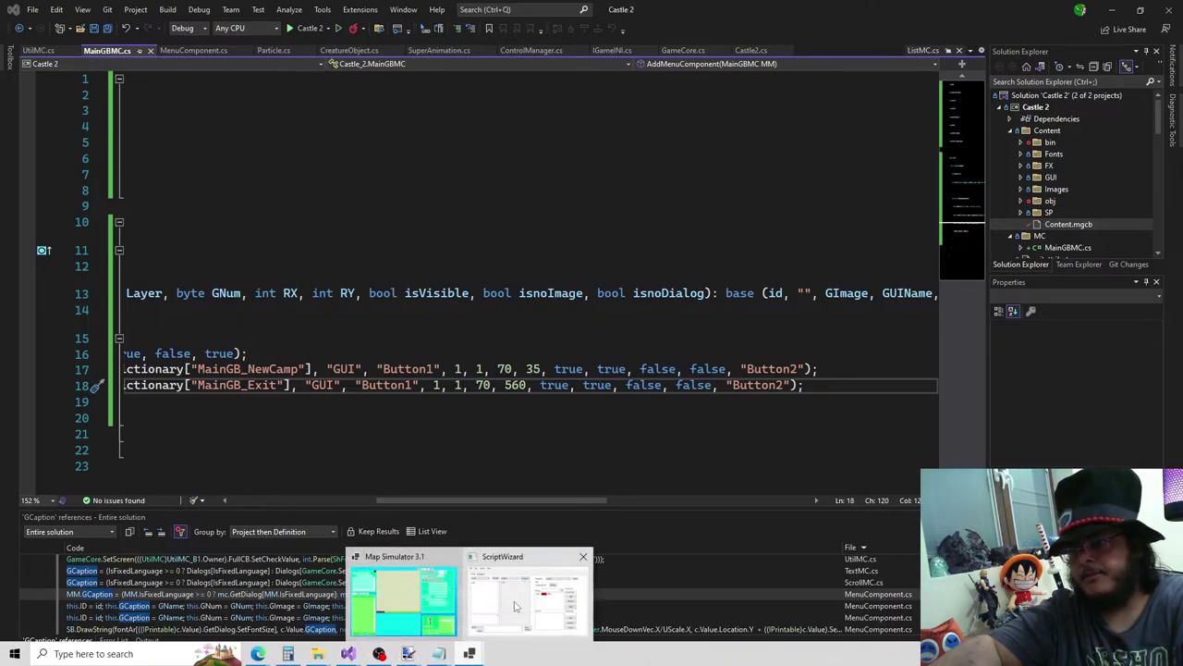
pyautogui.click(499, 610)
pyautogui.click(473, 262)
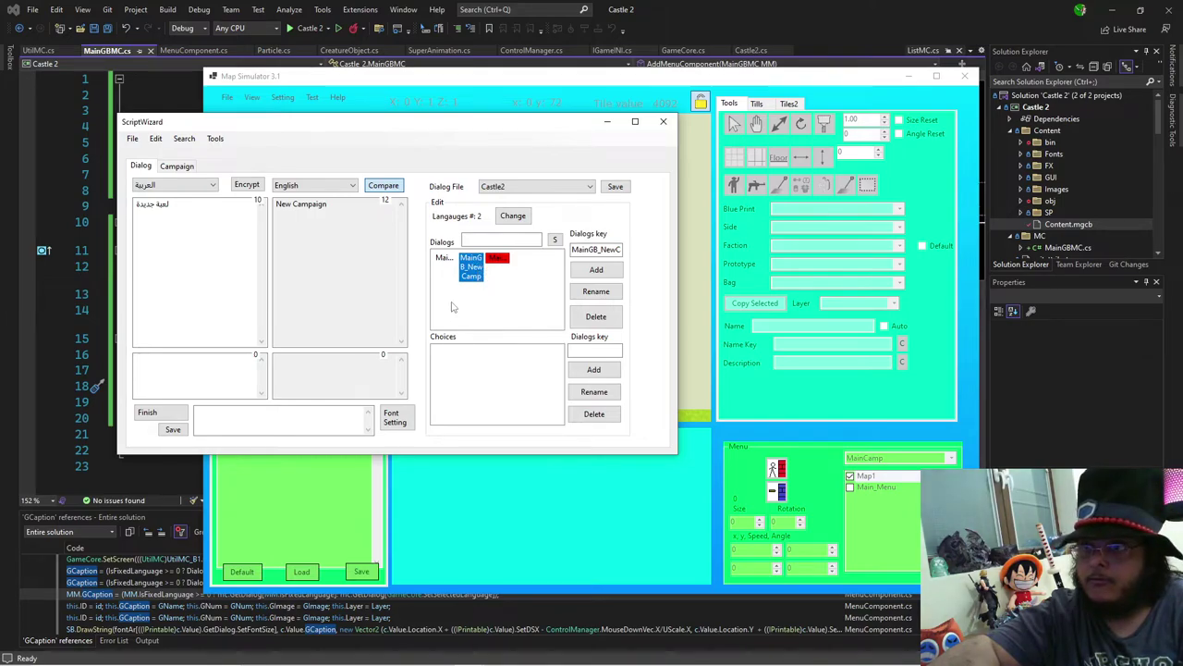
pyautogui.click(396, 417)
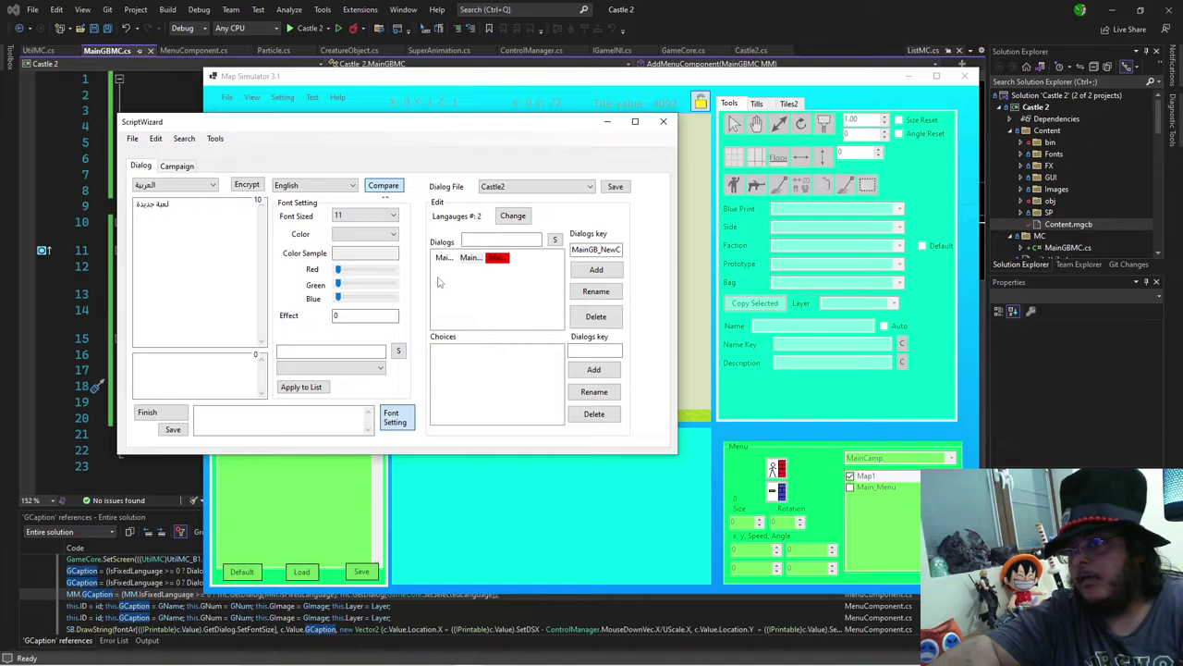
pyautogui.click(446, 261)
pyautogui.click(464, 263)
pyautogui.click(445, 264)
pyautogui.click(387, 215)
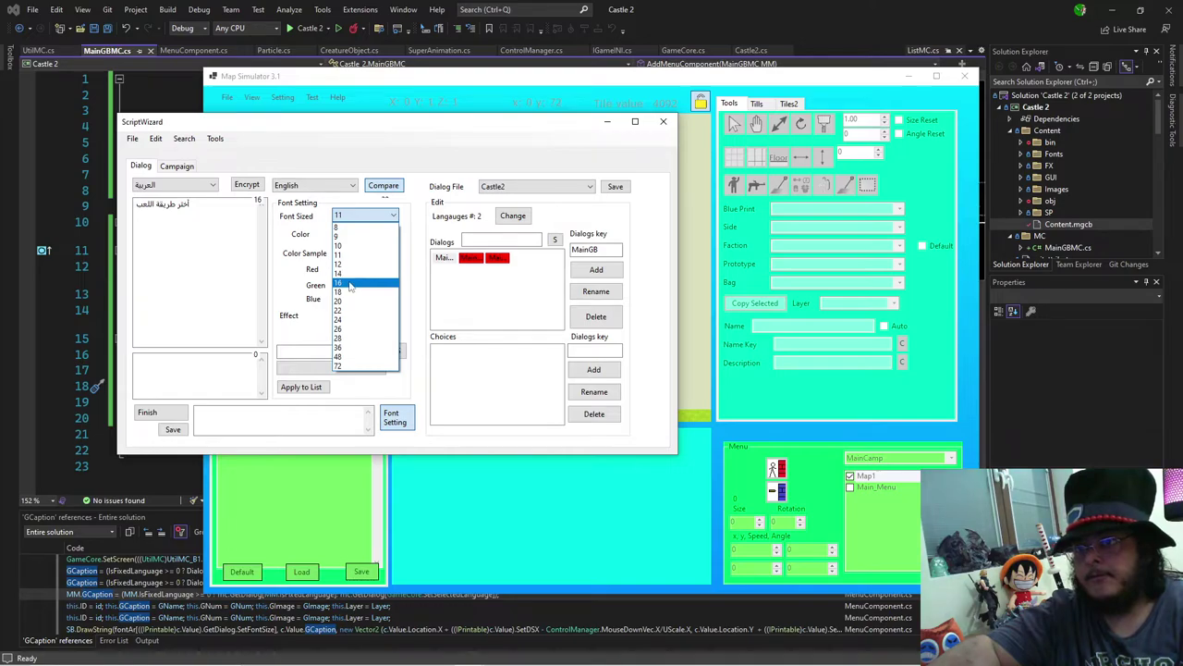
pyautogui.click(353, 283)
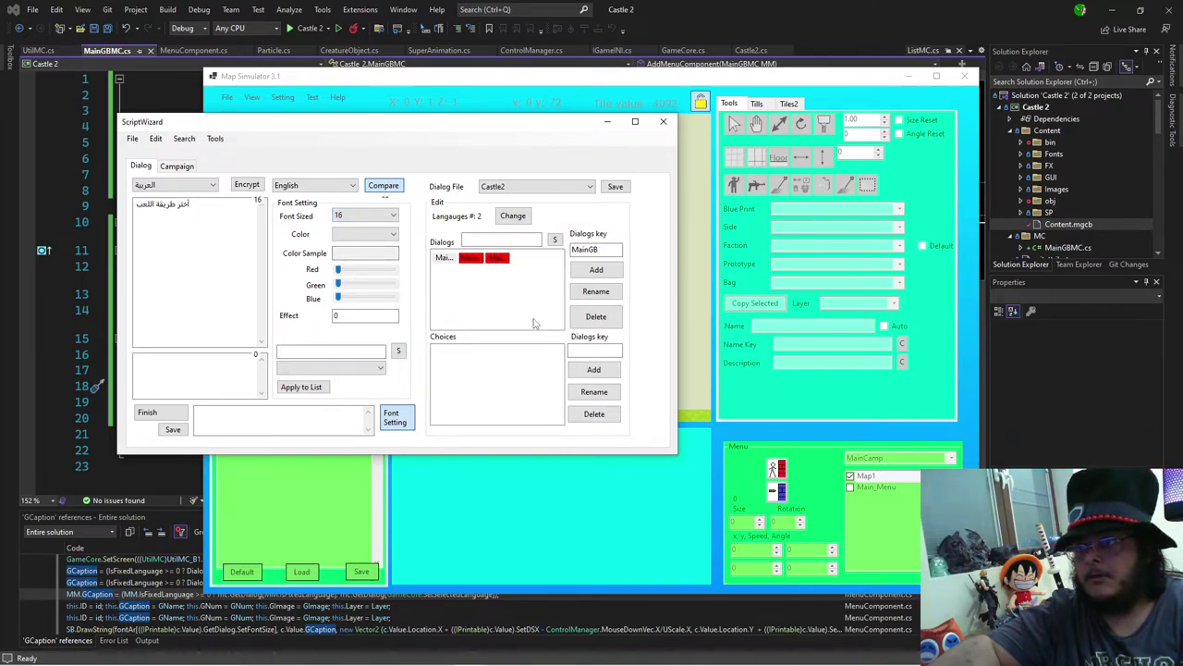
# Step: Set the font size of the MainGB_NewCamp and MainGB_Exit dialogs to 16, and save the Castle2 dialog file
pyautogui.click(472, 263)
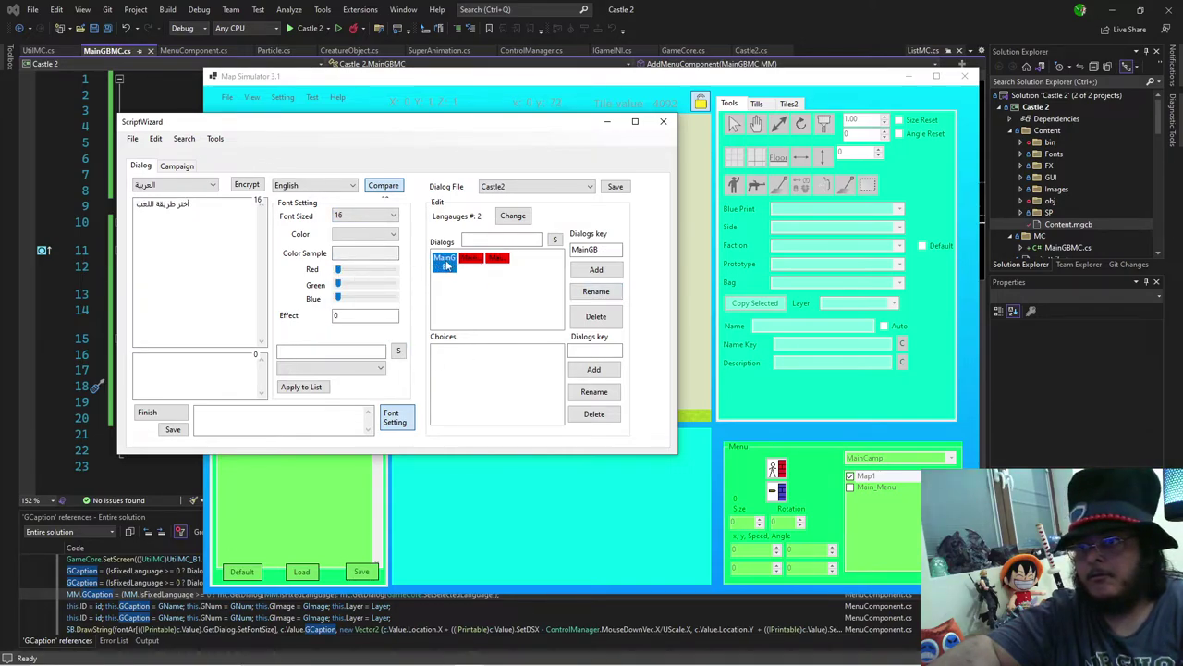
pyautogui.click(467, 259)
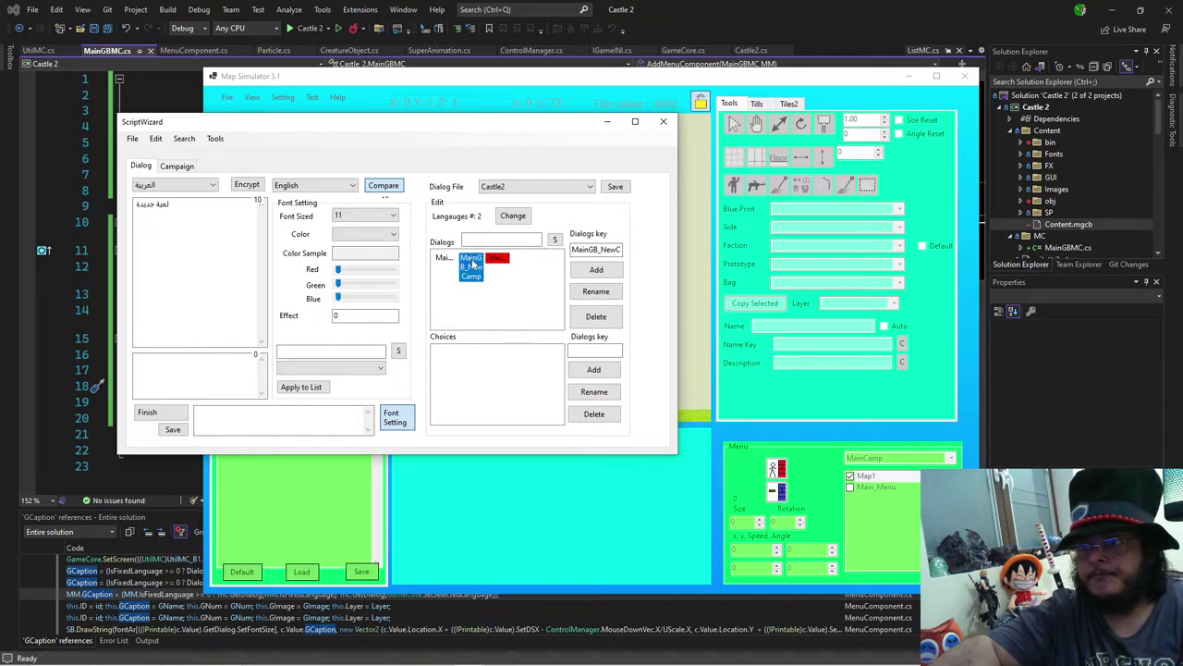
pyautogui.click(369, 215)
pyautogui.click(431, 262)
pyautogui.click(471, 257)
pyautogui.click(369, 216)
pyautogui.click(363, 275)
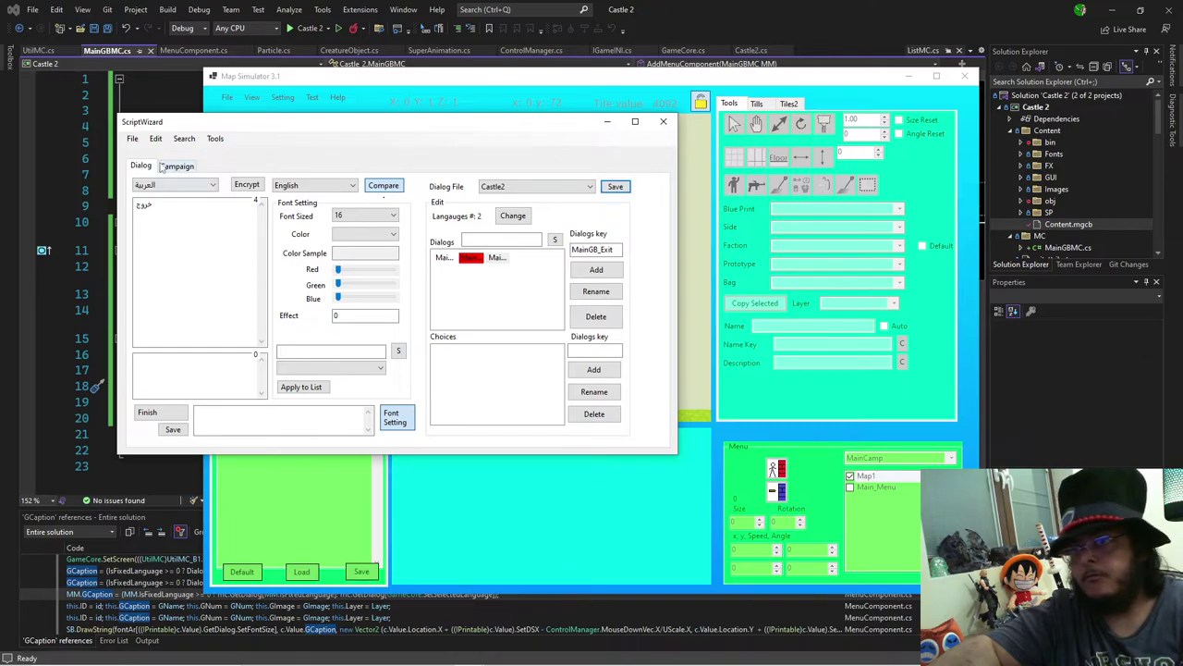
# Step: Replace the game's campaign from ScriptWizard, run the game to check the button captions, and stop debugging
pyautogui.click(133, 137)
pyautogui.click(199, 207)
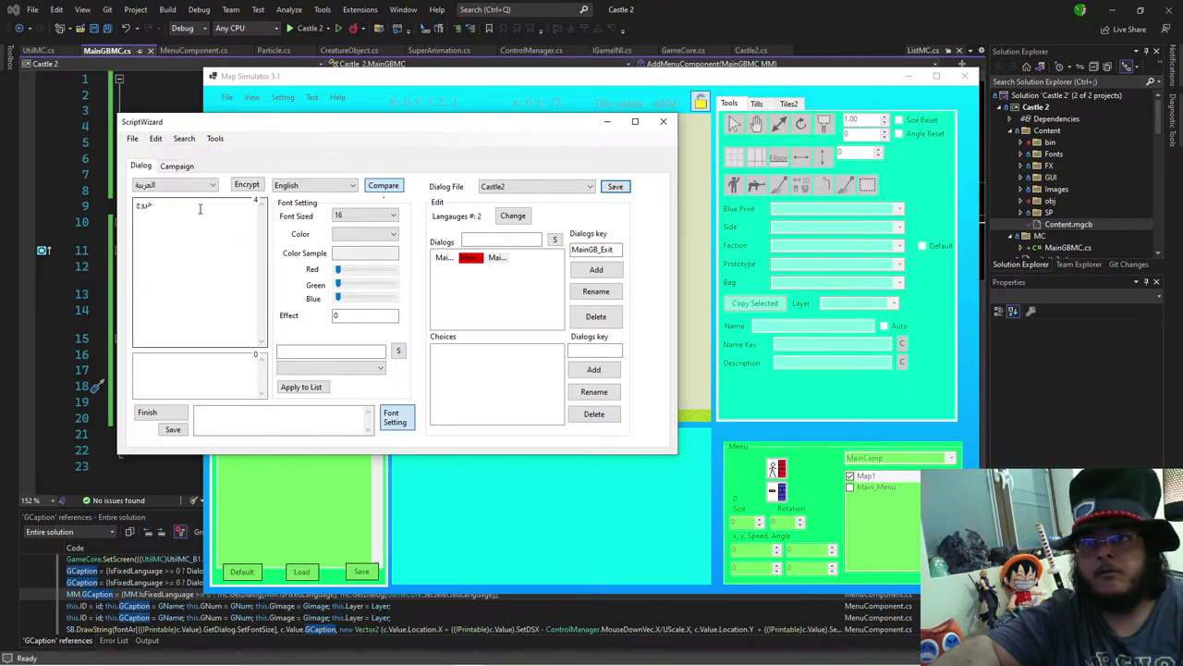
pyautogui.click(307, 30)
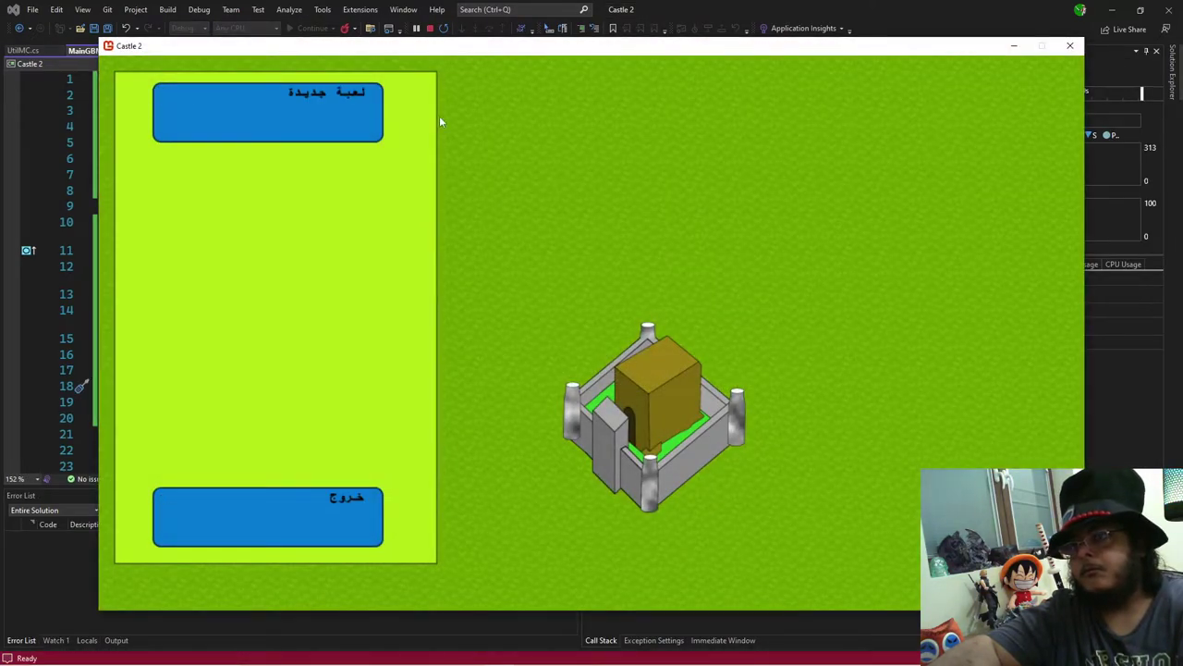
pyautogui.click(429, 32)
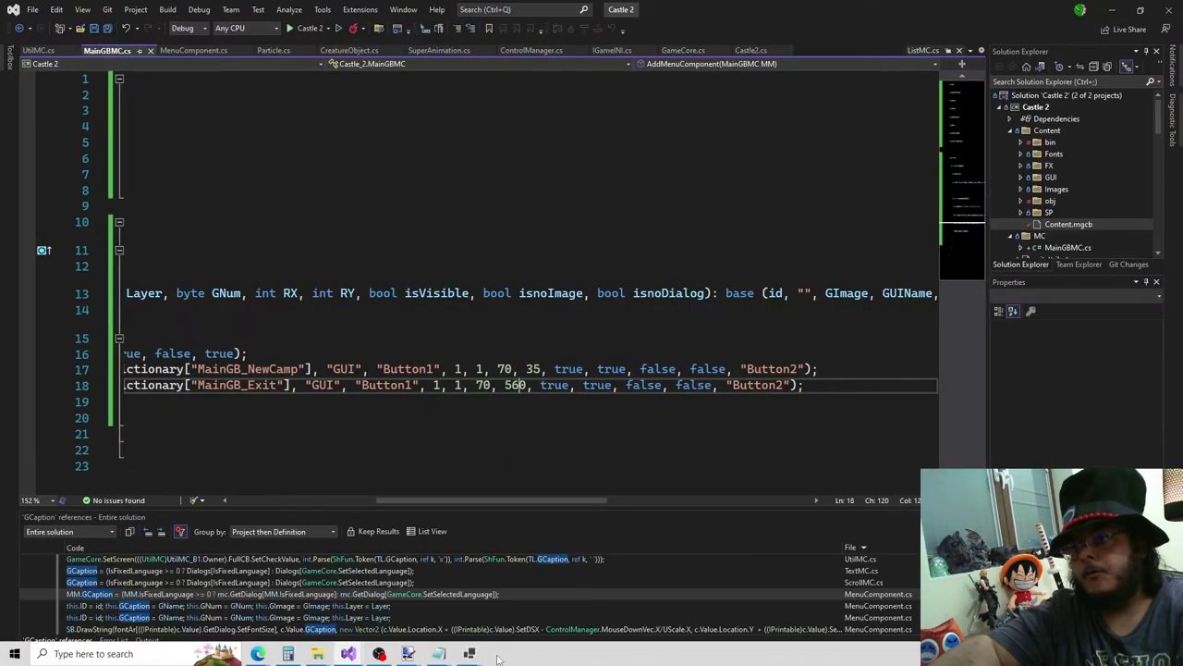
# Step: Replace the GF file from ScriptWizard, run the game again to check the caption size, and stop debugging
pyautogui.moveTo(469, 655)
pyautogui.click(527, 597)
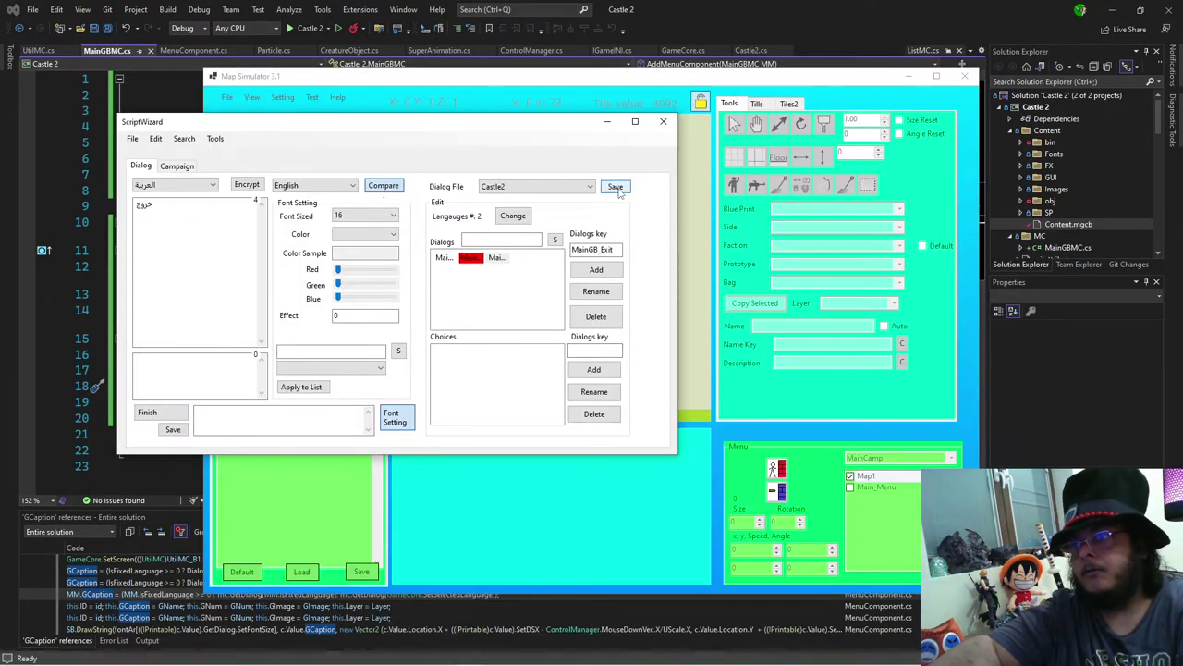
pyautogui.click(132, 138)
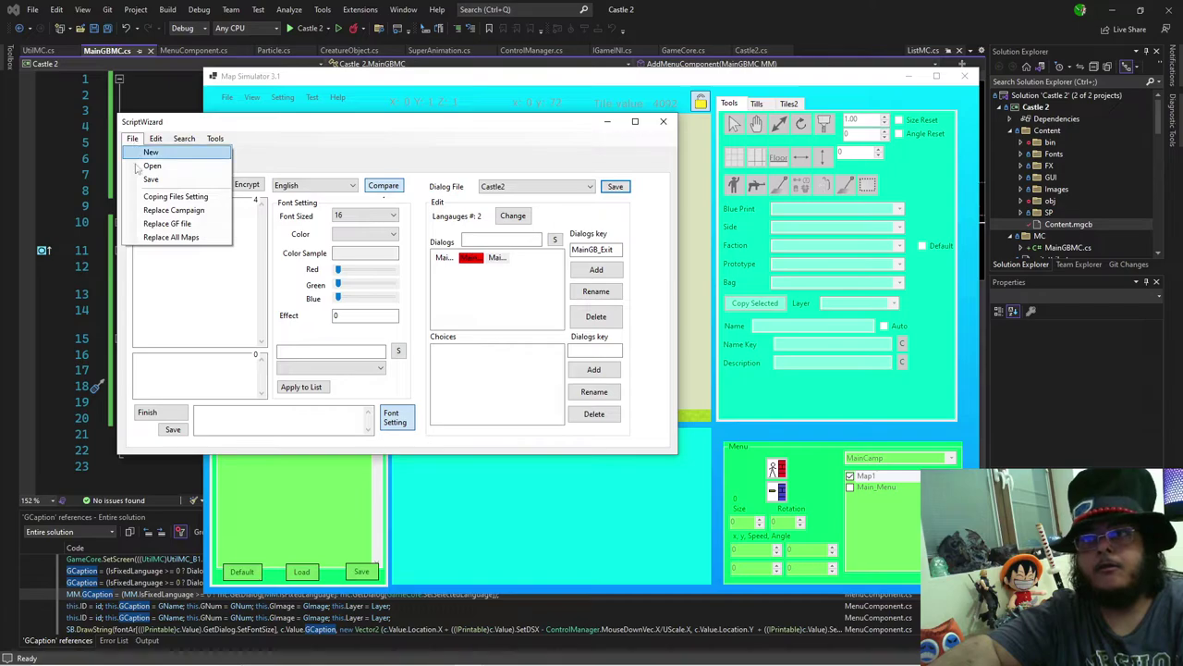
pyautogui.click(179, 226)
pyautogui.click(380, 29)
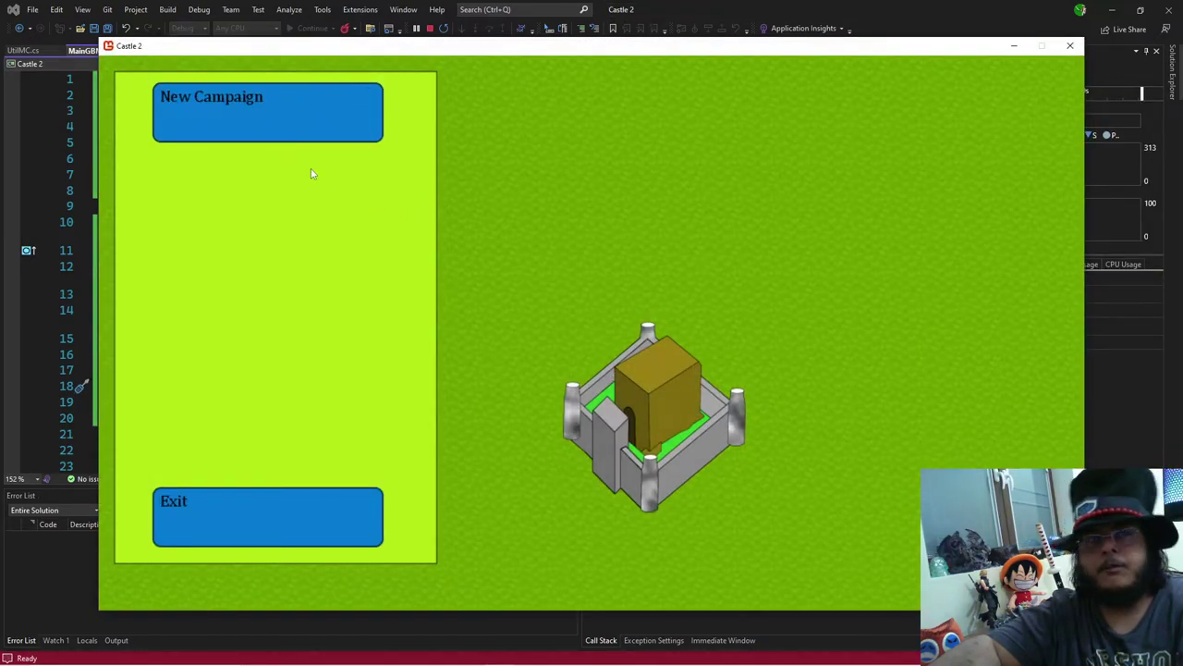
pyautogui.click(429, 28)
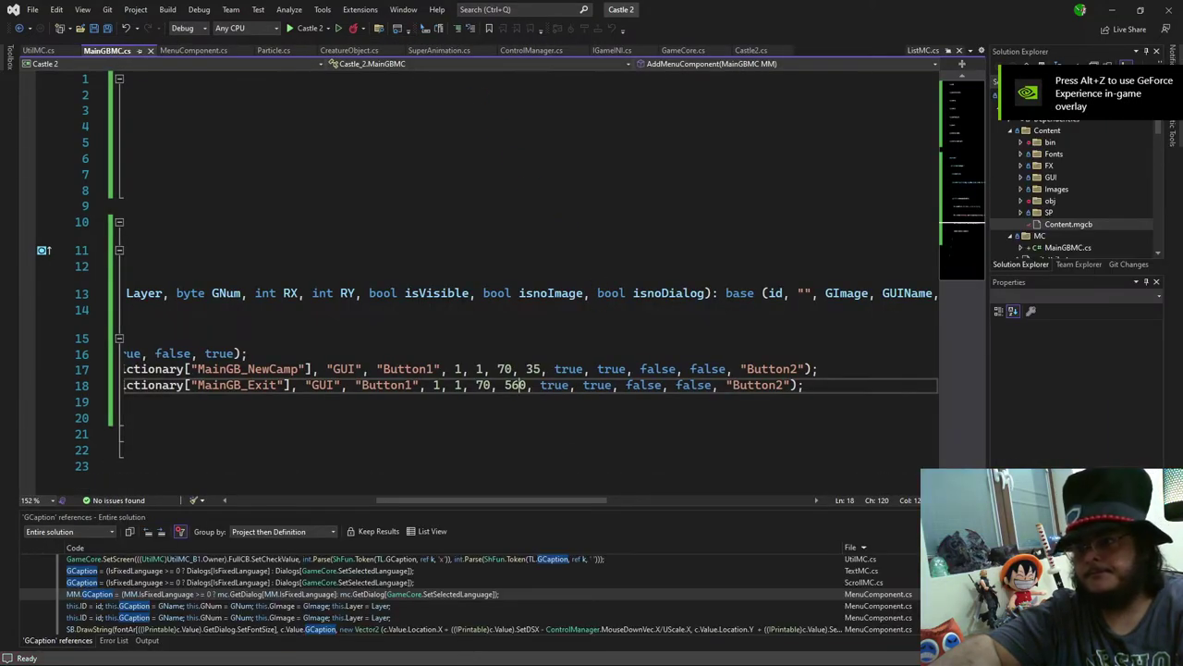
# Step: Switch to ScriptWizard and set the MainGB dialog's font size to 24
pyautogui.hotkey('alt', 'Tab')
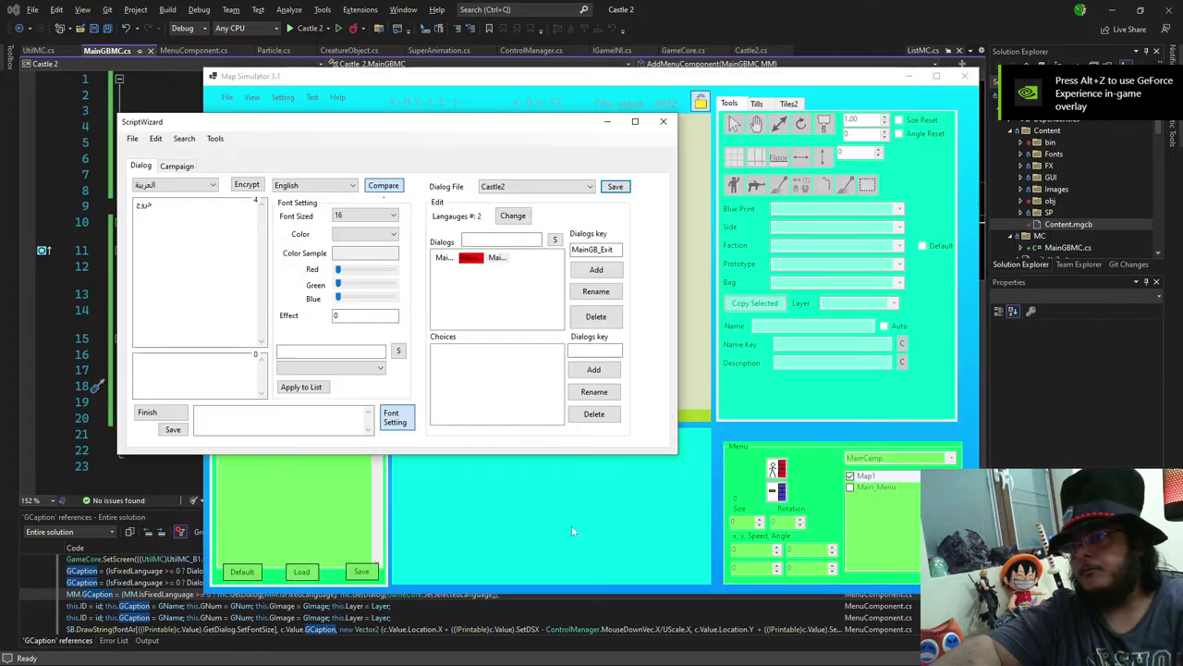
pyautogui.click(445, 258)
pyautogui.click(370, 216)
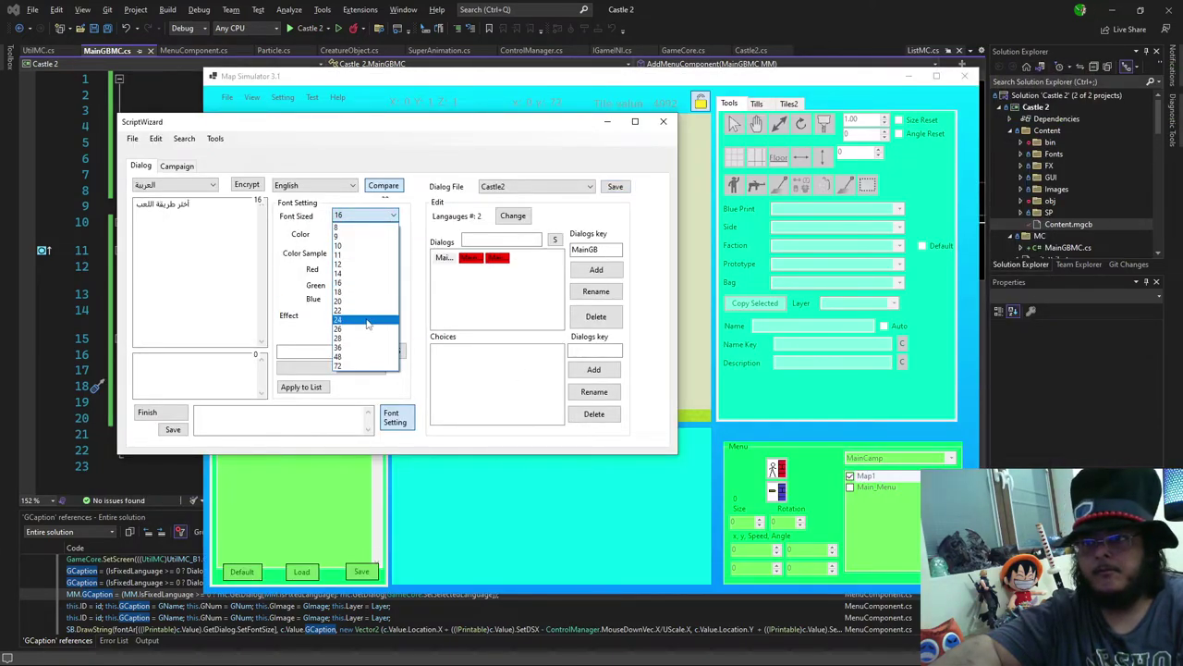
pyautogui.click(367, 322)
# Step: Set the font size of the MainGB_NewCamp and MainGB_Exit dialogs to 24, and save the Castle2 dialog file
pyautogui.click(469, 258)
pyautogui.click(370, 216)
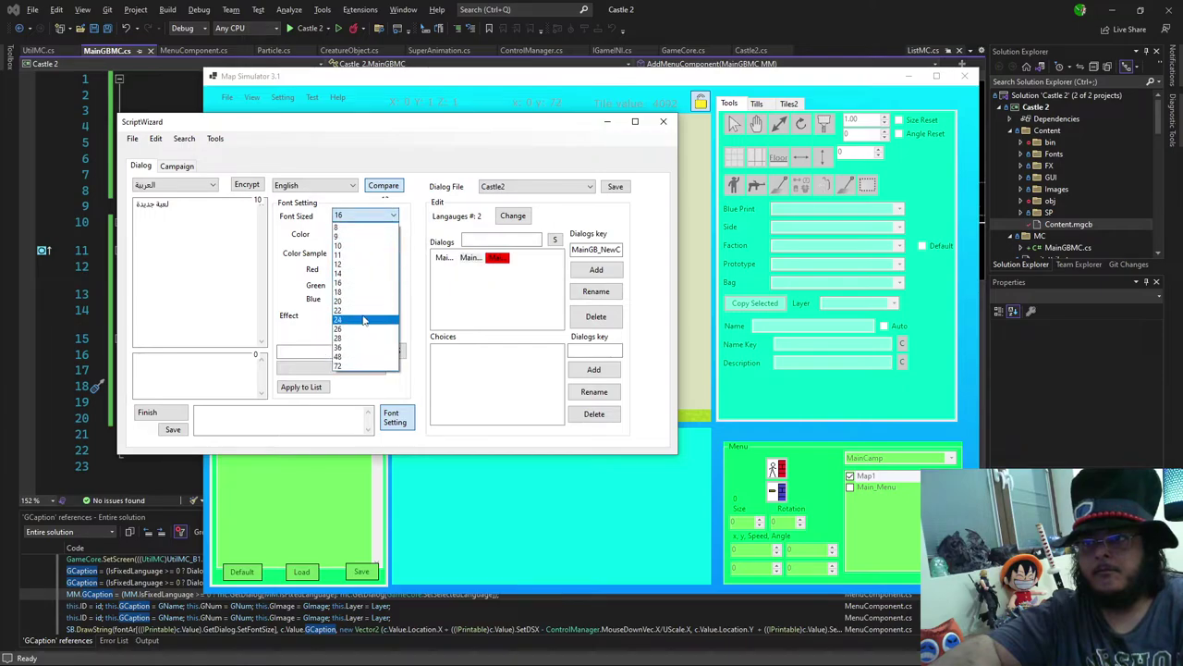
pyautogui.click(364, 320)
pyautogui.click(469, 258)
pyautogui.click(370, 216)
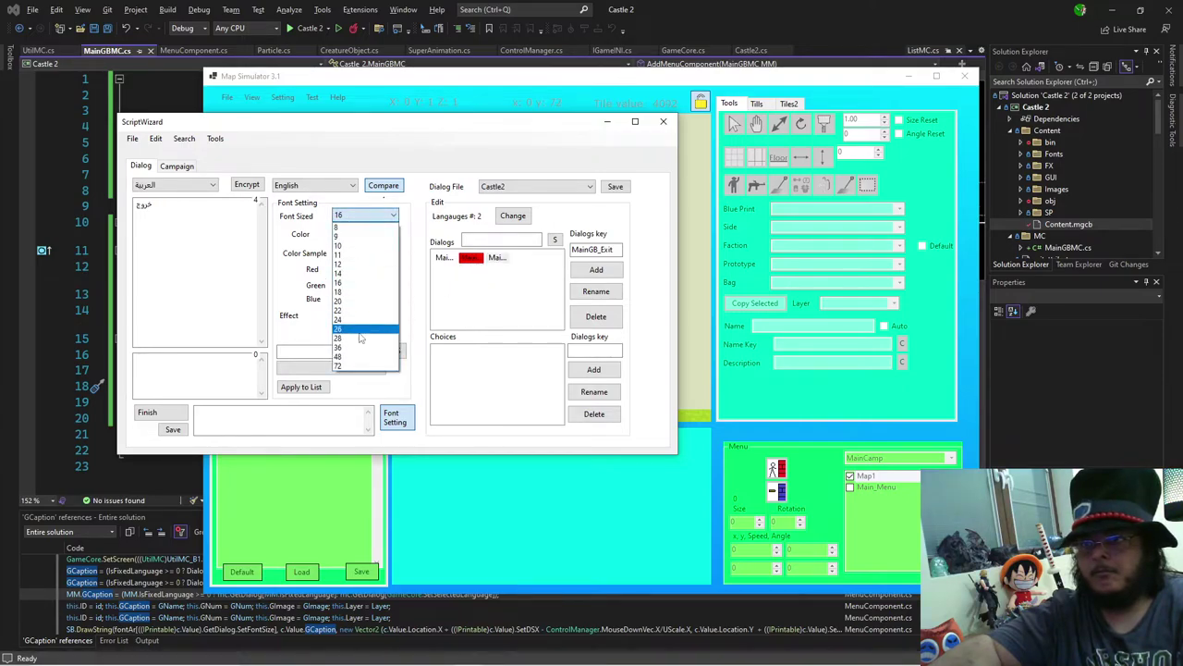
pyautogui.click(364, 320)
pyautogui.click(615, 186)
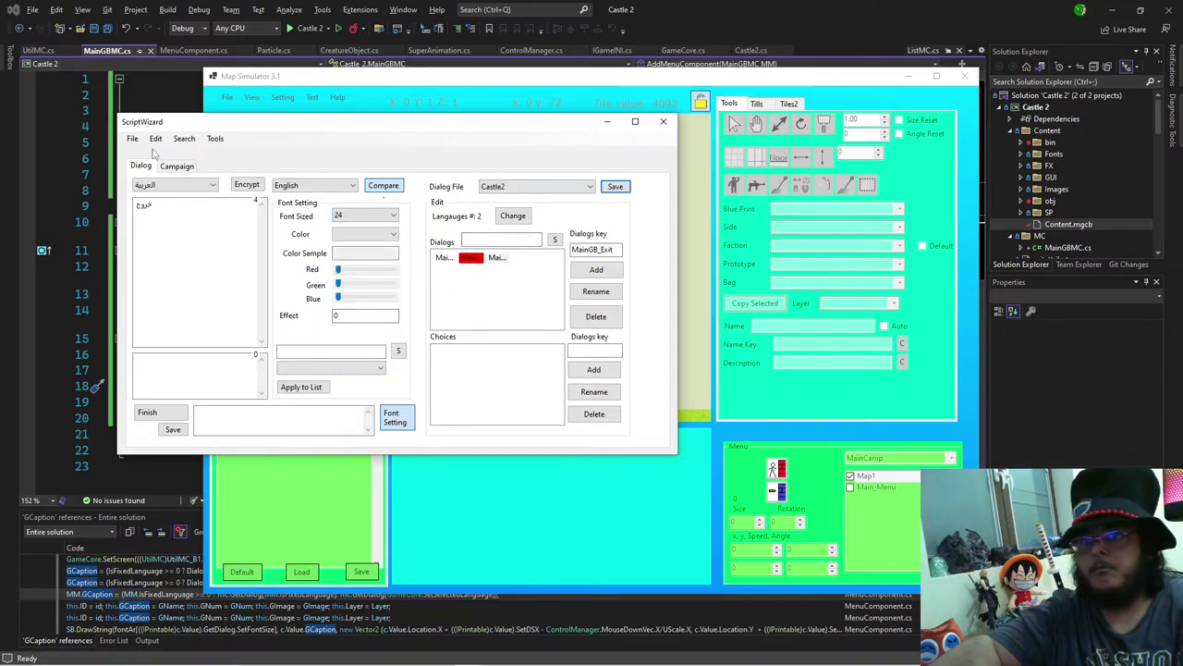
# Step: Replace the GF file from ScriptWizard, run the game to check the enlarged captions, and stop debugging
pyautogui.click(132, 138)
pyautogui.click(158, 225)
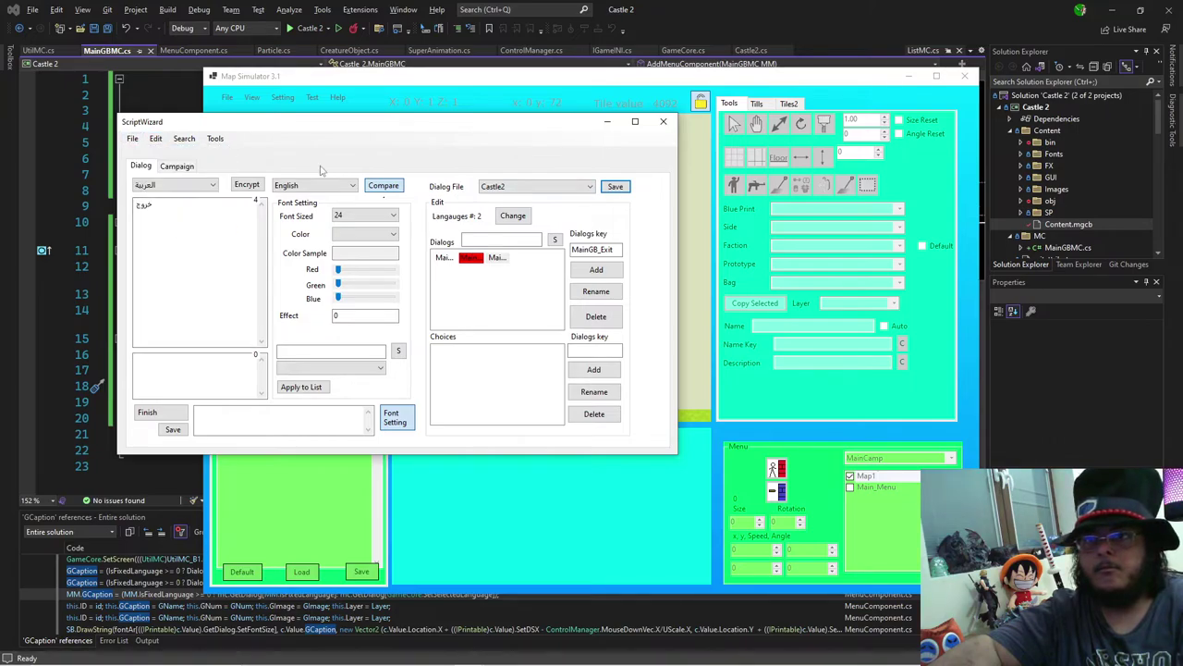
pyautogui.click(352, 28)
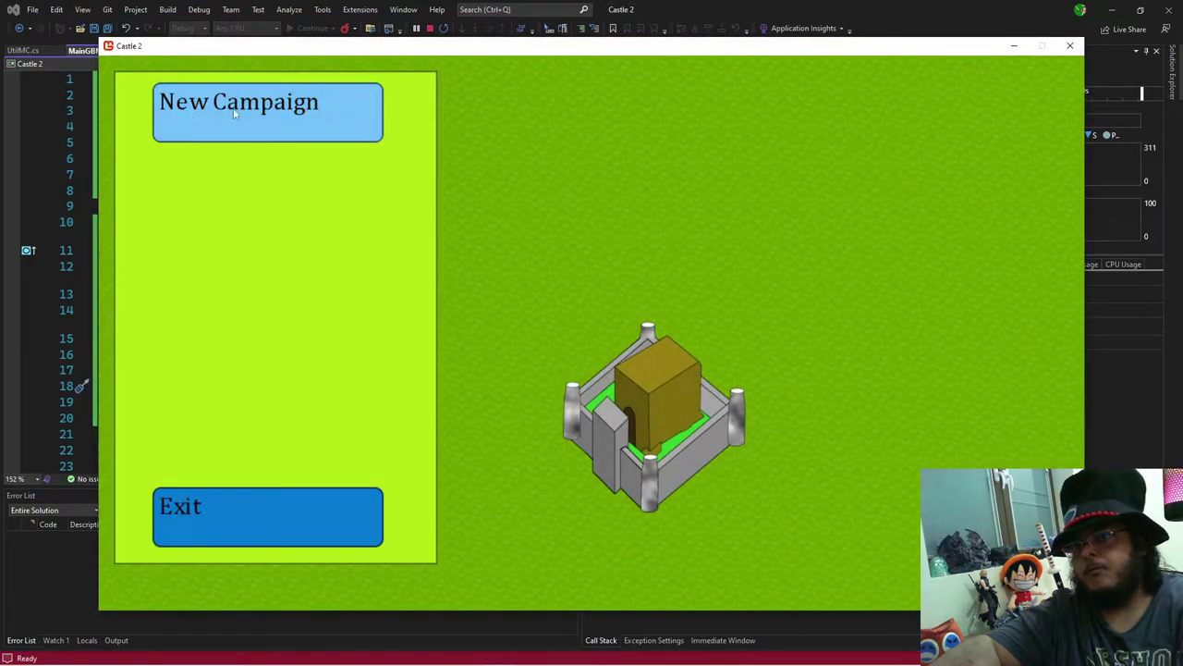
pyautogui.click(429, 28)
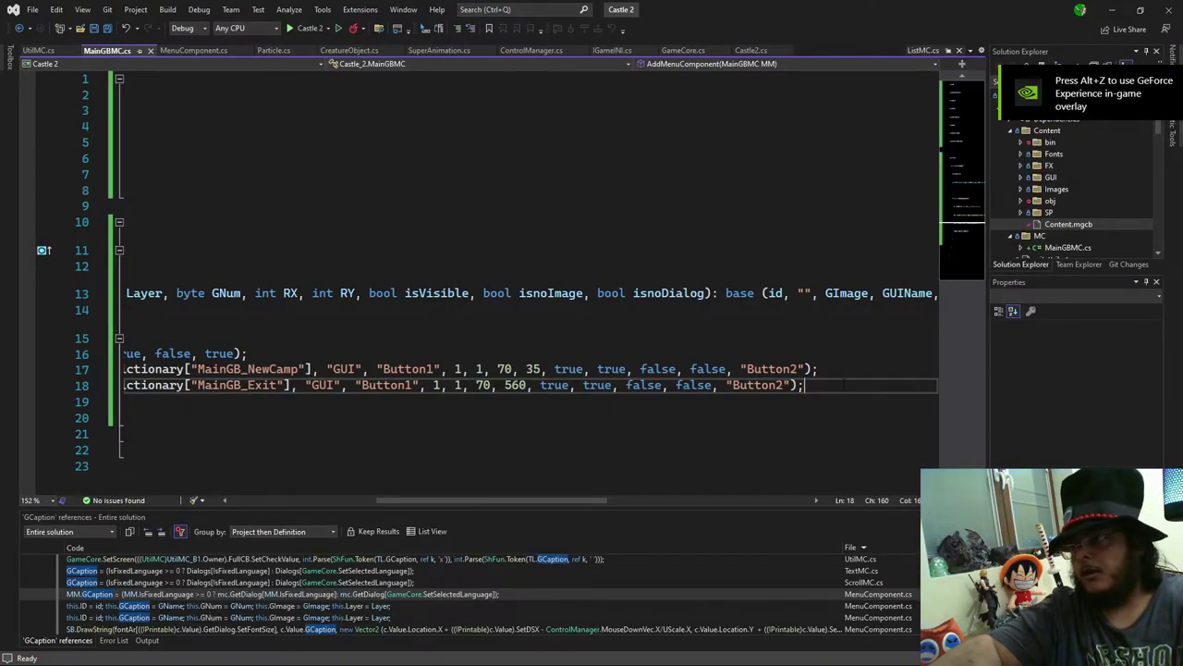
# Step: Add the line MM.B1.SetTextShift(10, 20, 60, 20); below the button definitions in AddMenuComponent
pyautogui.press('Return')
pyautogui.moveTo(461, 499); pyautogui.dragTo(436, 498)
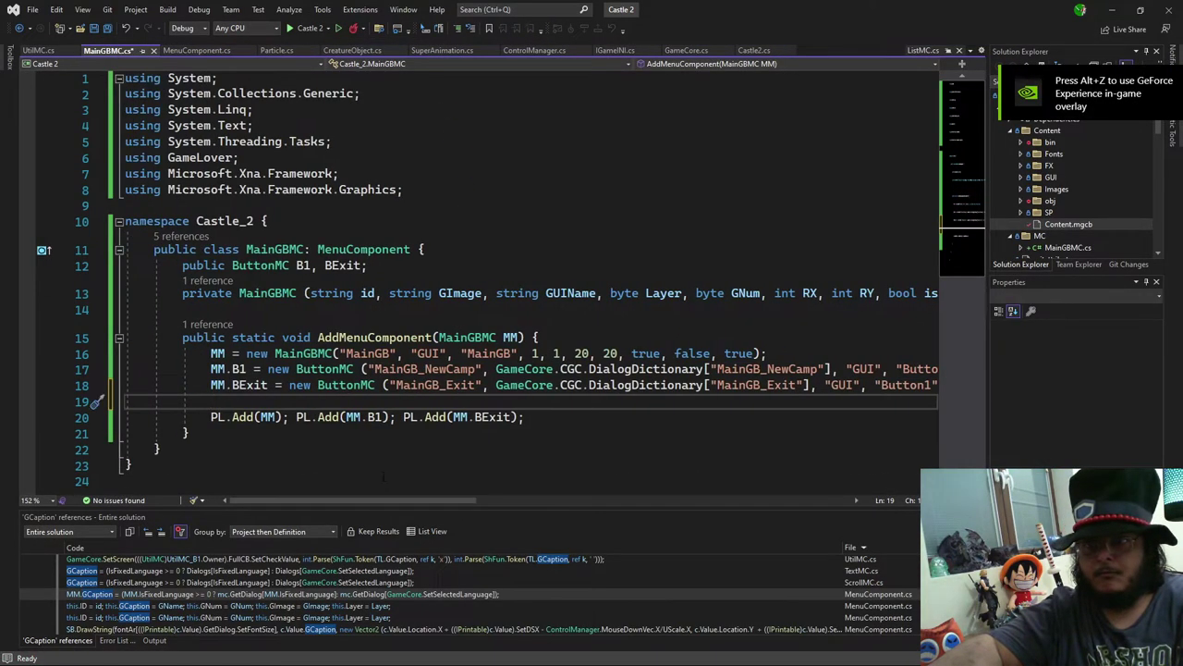
pyautogui.press('Return')
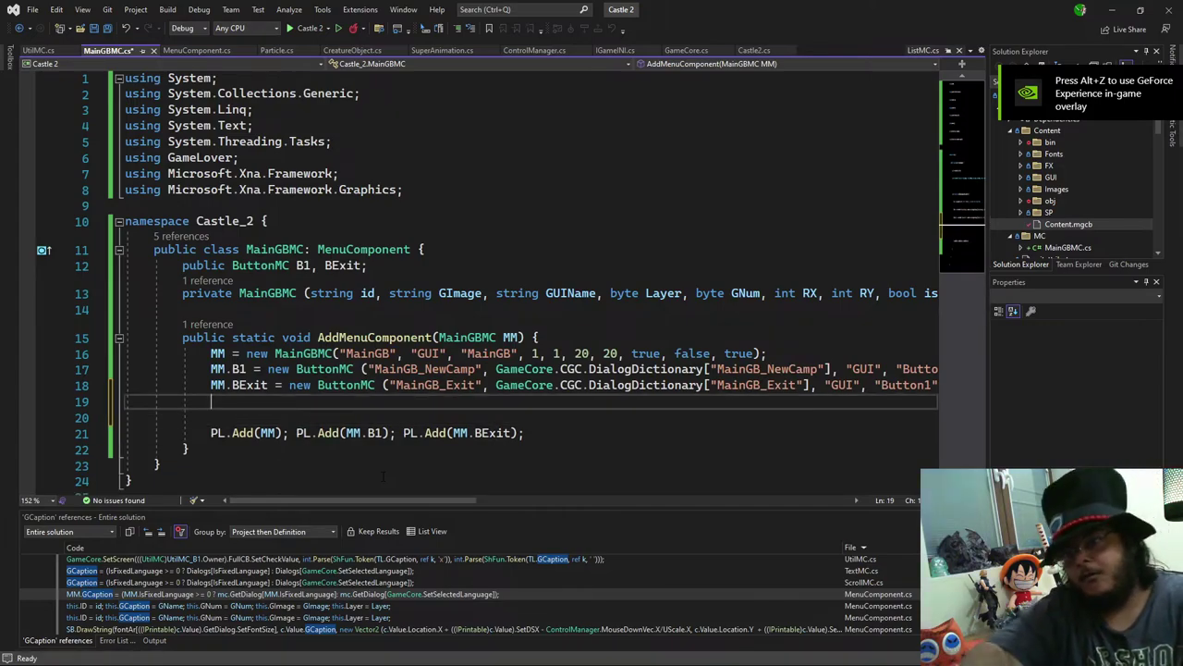
pyautogui.press('Return')
pyautogui.write('MM.')
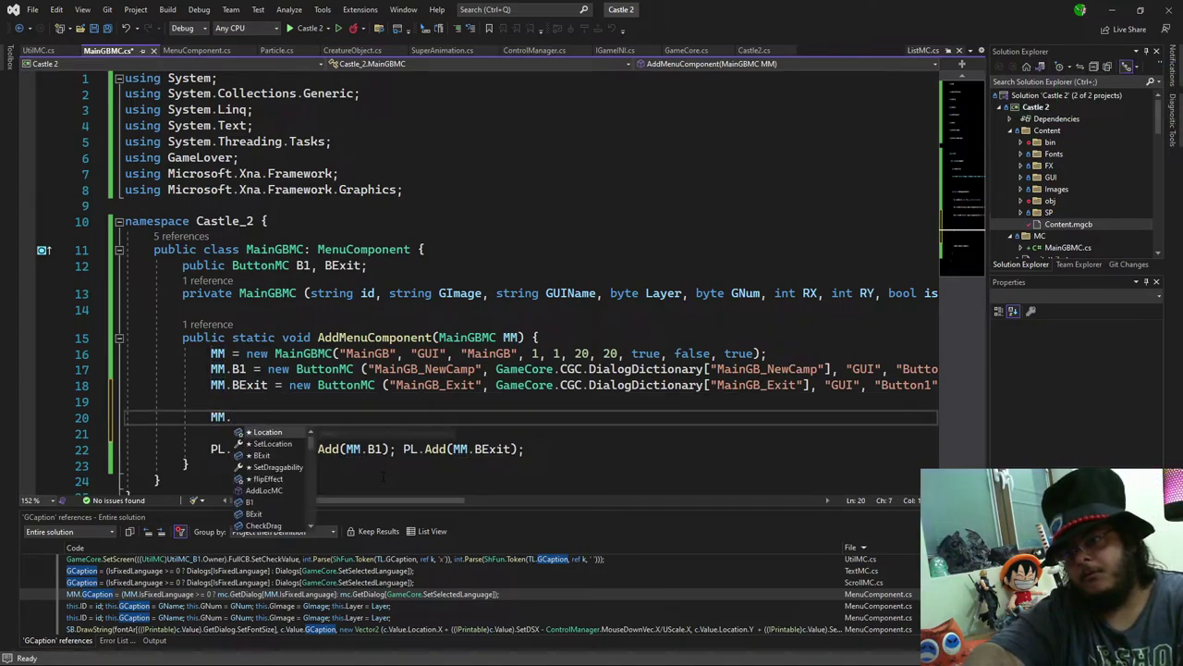
pyautogui.write('B1.settext')
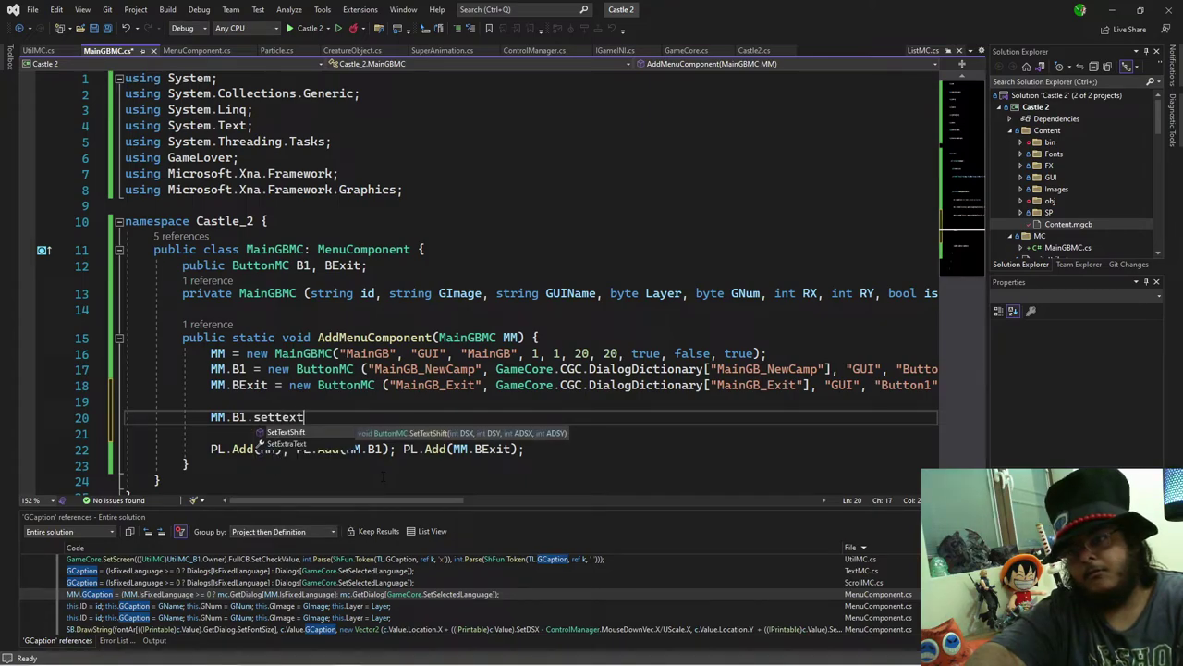
pyautogui.press('Tab')
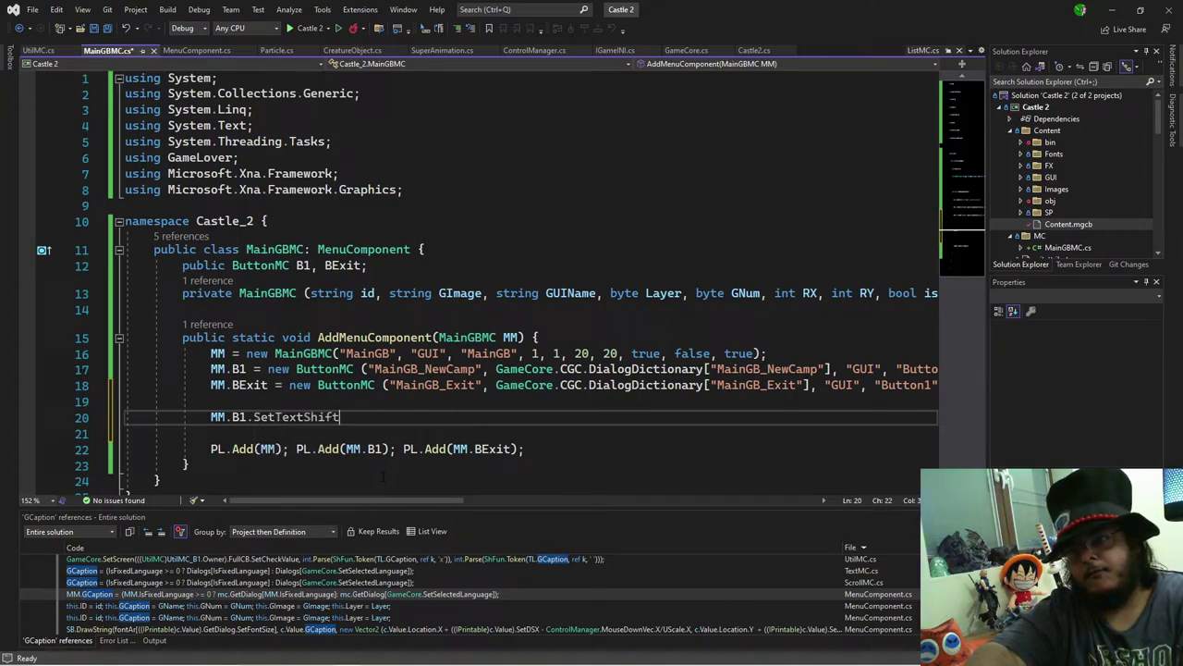
pyautogui.write('(')
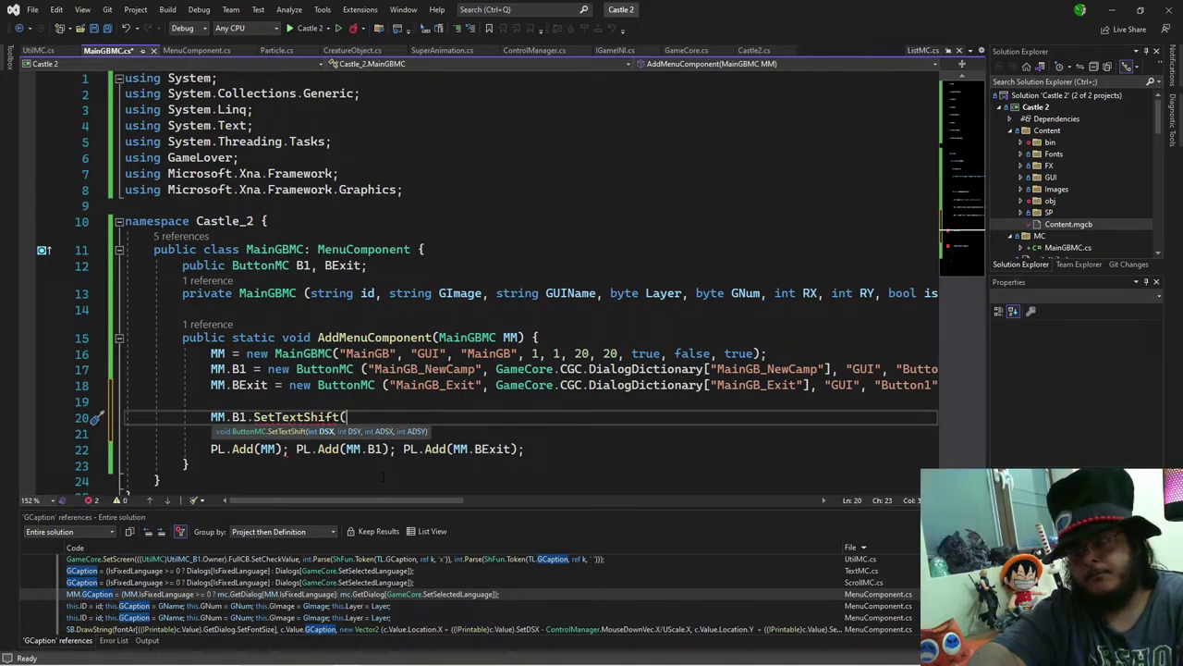
pyautogui.write('10')
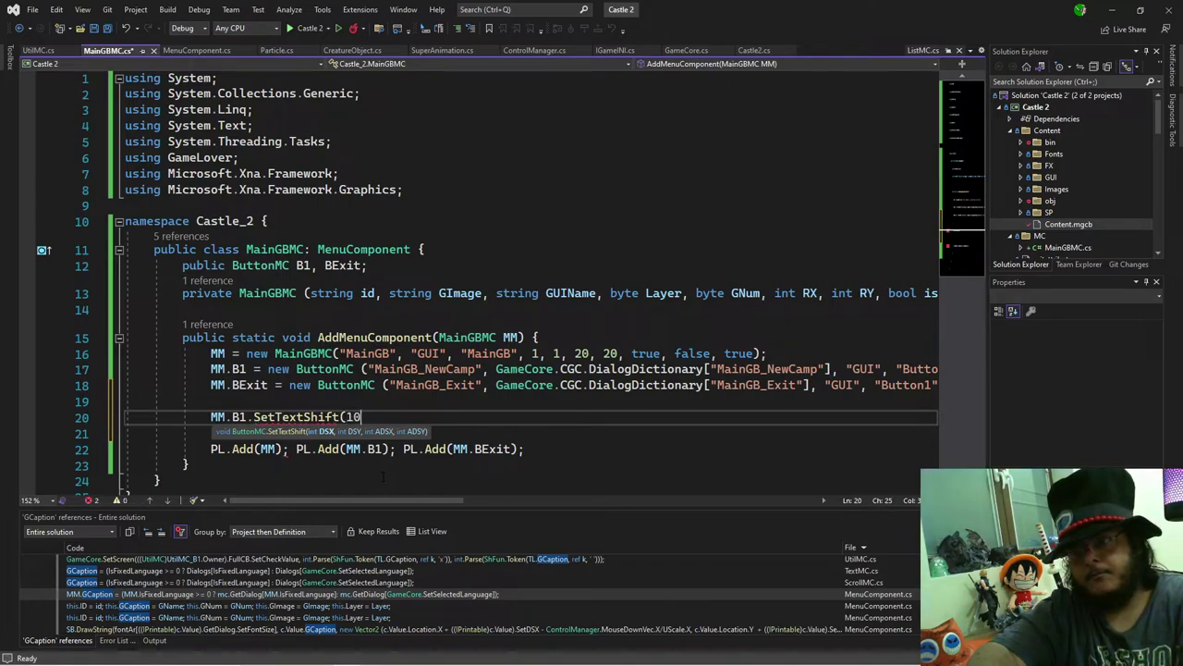
pyautogui.write(', 20, ')
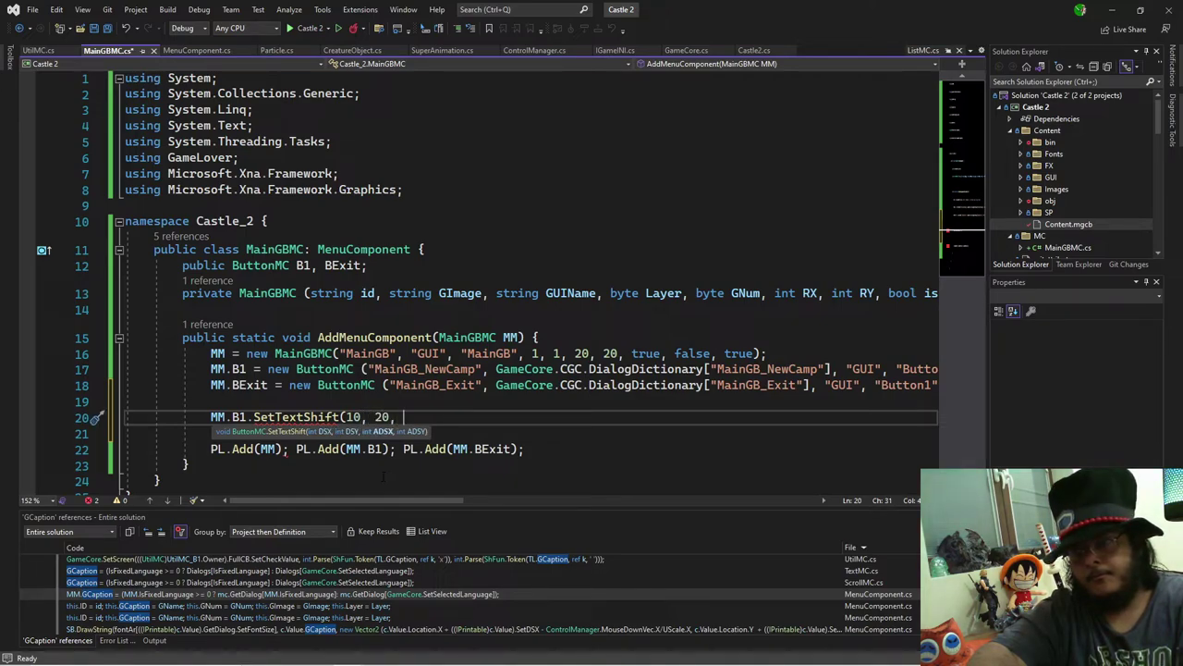
pyautogui.write('60, 20')
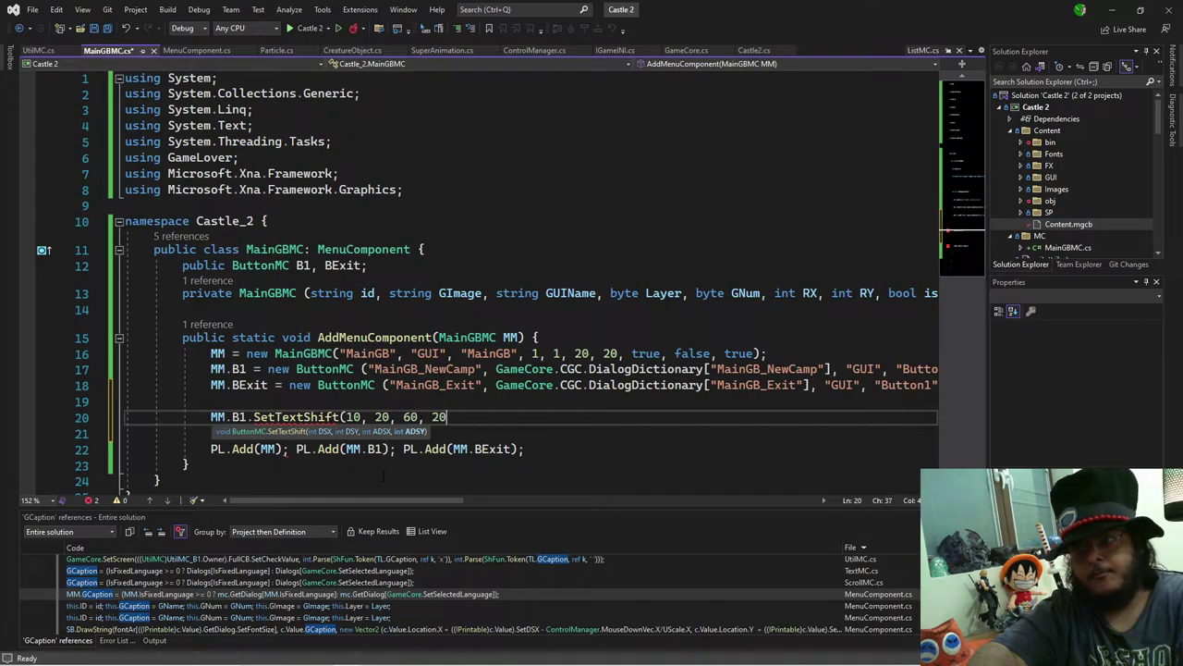
pyautogui.write(');')
pyautogui.press('Return')
# Step: Duplicate the SetTextShift line below itself and change the copy to MM.BExit.SetTextShift(60, 20, 60, 20);
pyautogui.click(471, 419)
pyautogui.hotkey('shift', 'Home')
pyautogui.hotkey('ctrl', 'c')
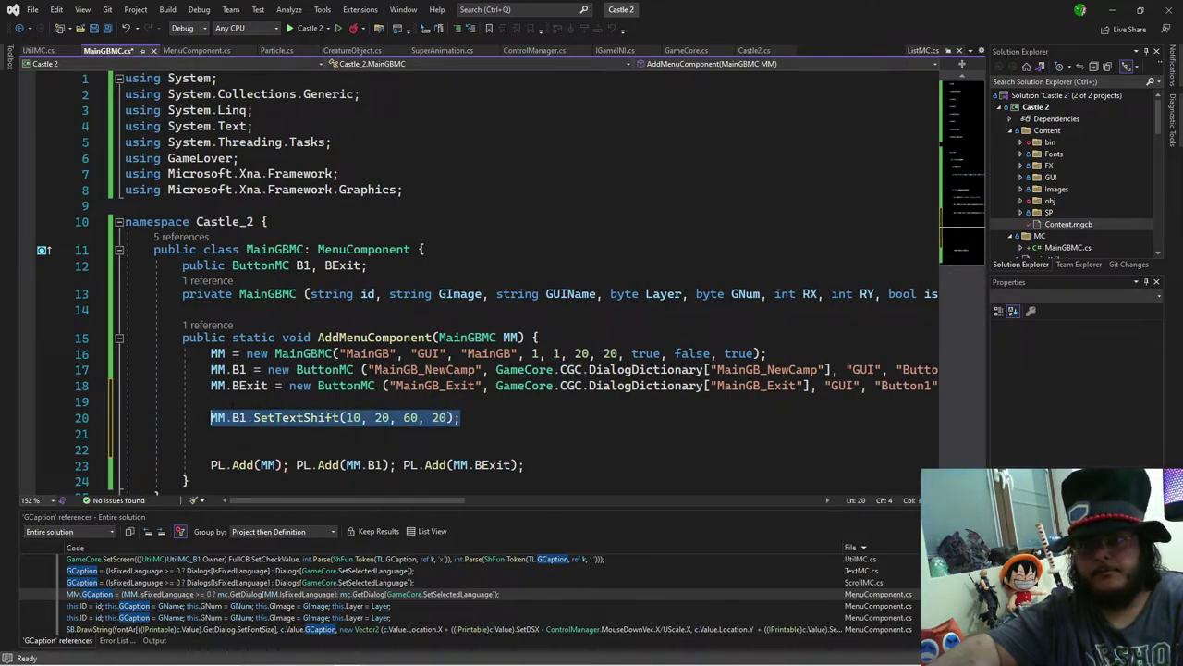
pyautogui.press('Down')
pyautogui.hotkey('ctrl', 'v')
pyautogui.doubleClick(250, 386)
pyautogui.hotkey('ctrl', 'c')
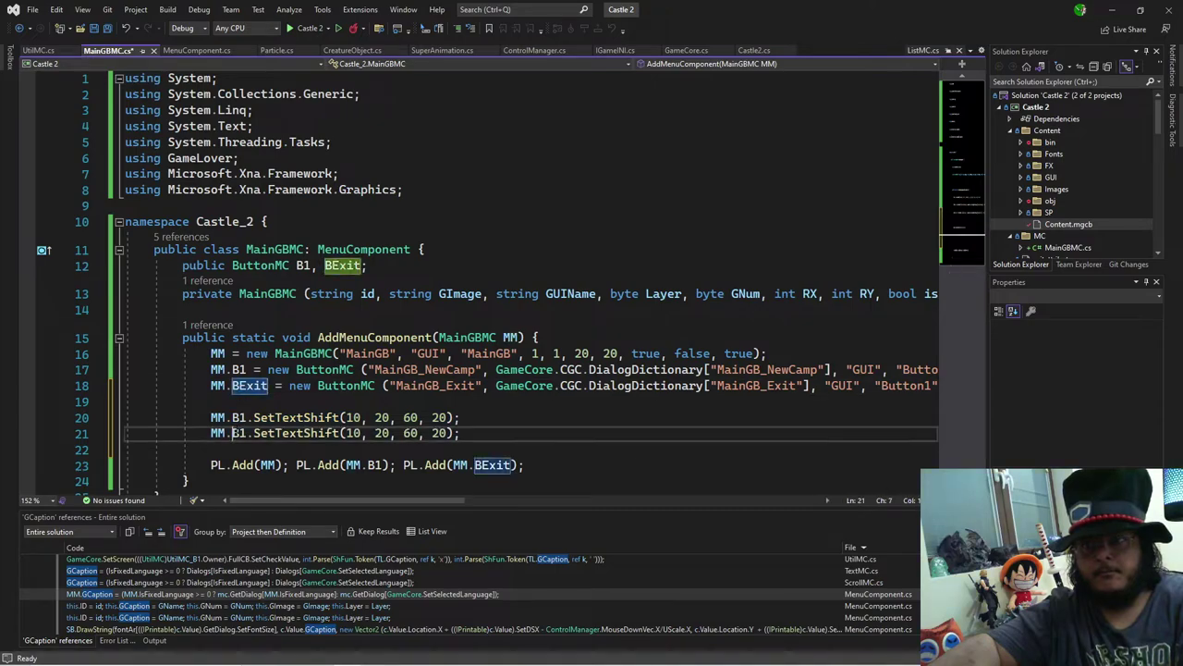
pyautogui.doubleClick(239, 432)
pyautogui.hotkey('ctrl', 'v')
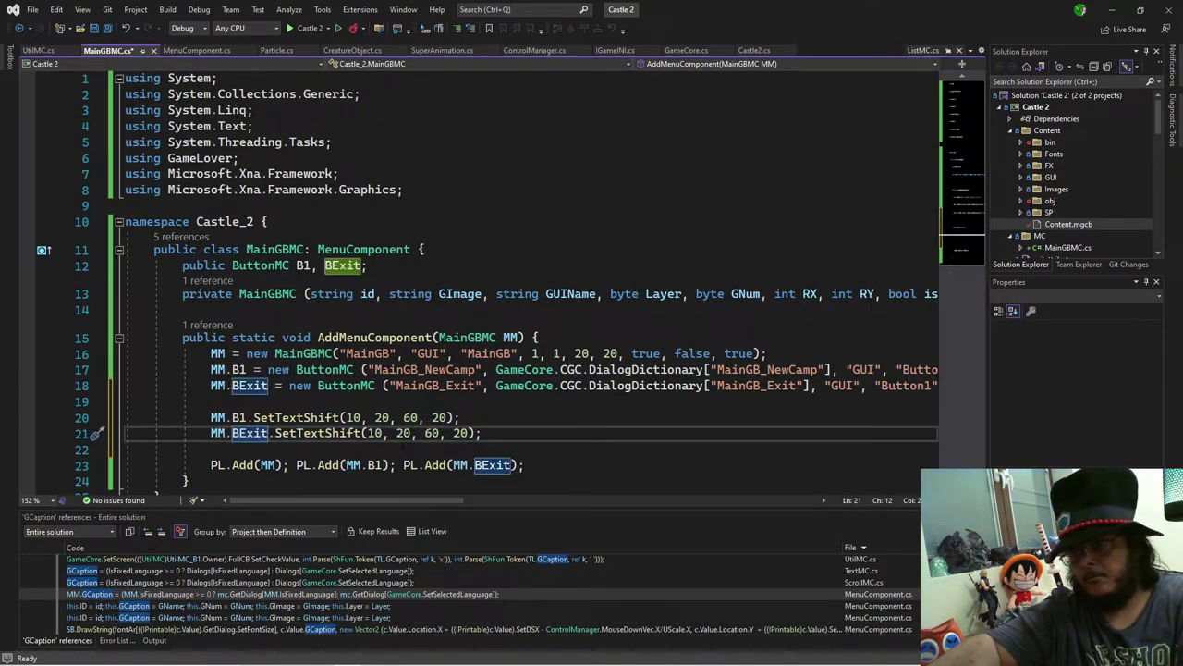
pyautogui.doubleClick(378, 435)
pyautogui.write('60')
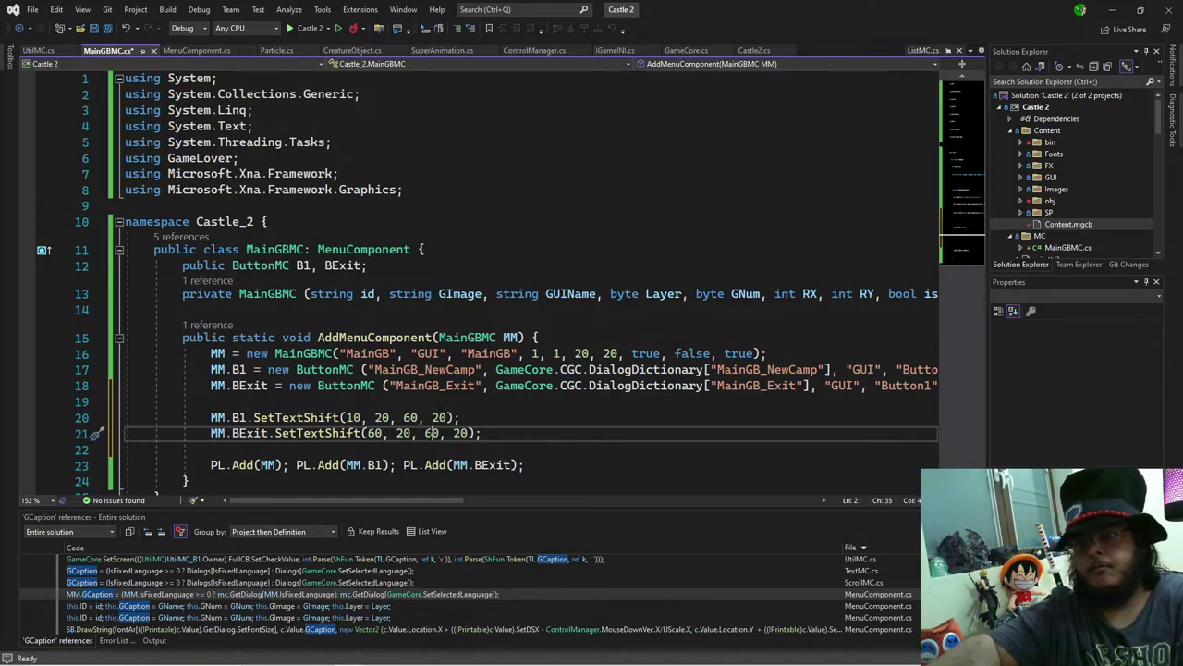
# Step: Run the game to check the caption positions, and set DSY and ADSY to 15 in both SetTextShift calls
pyautogui.click(302, 34)
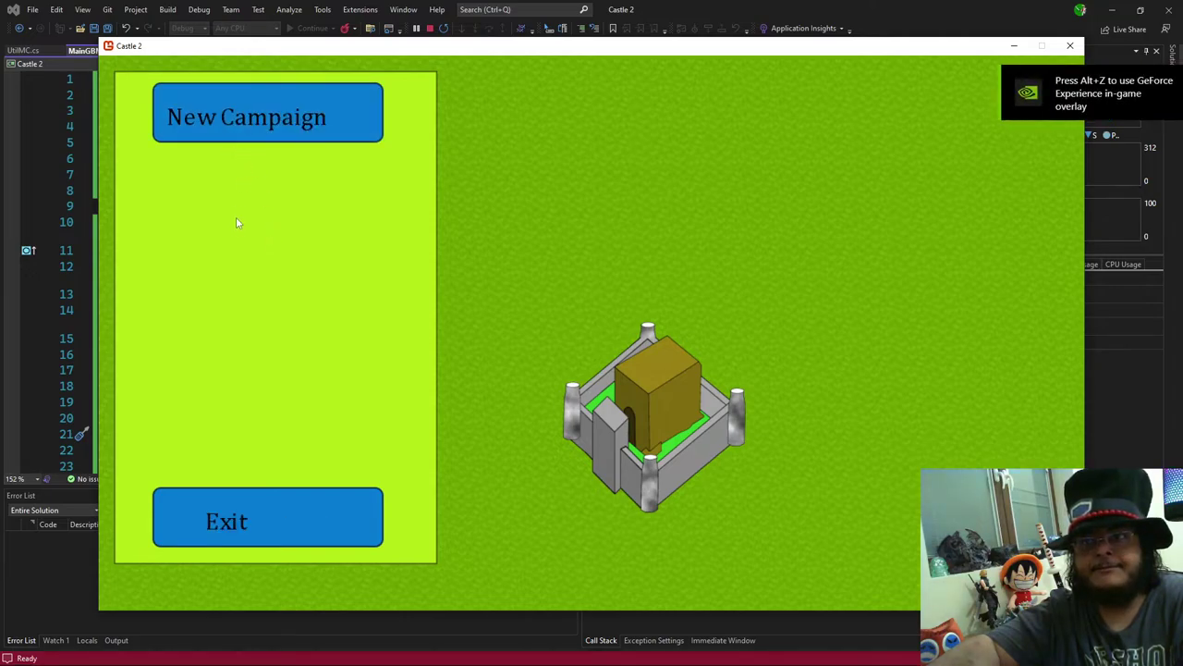
pyautogui.click(81, 207)
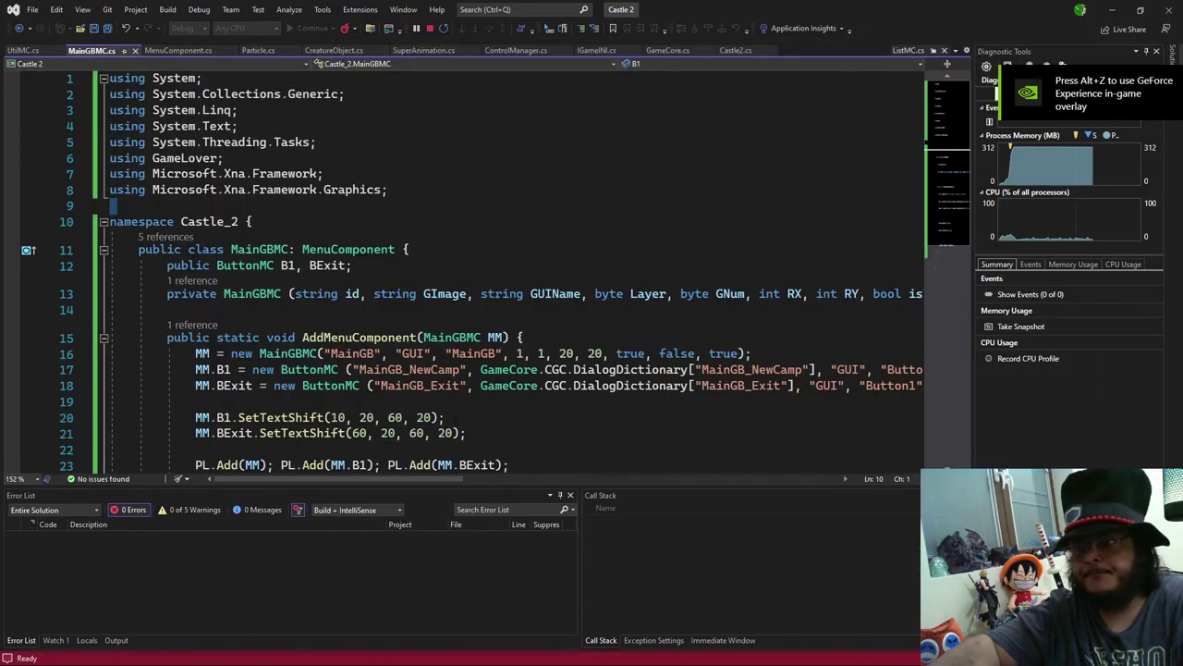
pyautogui.click(362, 418)
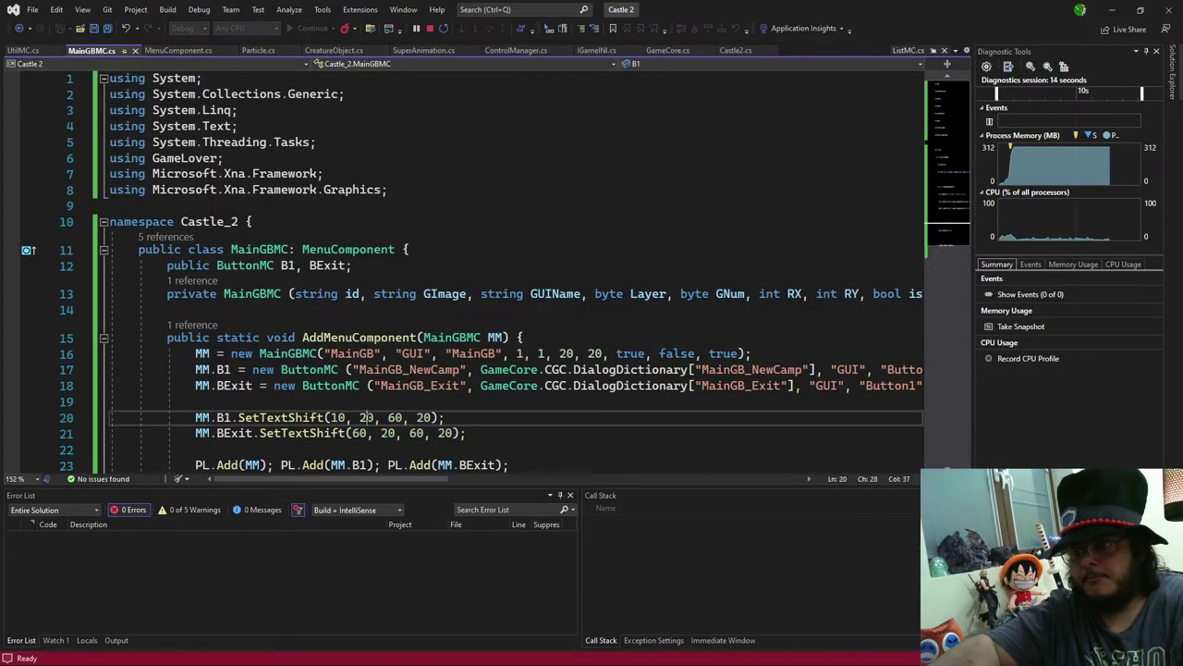
pyautogui.write('15')
pyautogui.doubleClick(388, 432)
pyautogui.write('15')
pyautogui.doubleClick(427, 417)
pyautogui.write('15')
pyautogui.doubleClick(447, 433)
pyautogui.write('15')
# Step: Check the Arabic button captions in the running game and set ADSX to 90 in the BExit SetTextShift call
pyautogui.hotkey('alt', 'Tab')
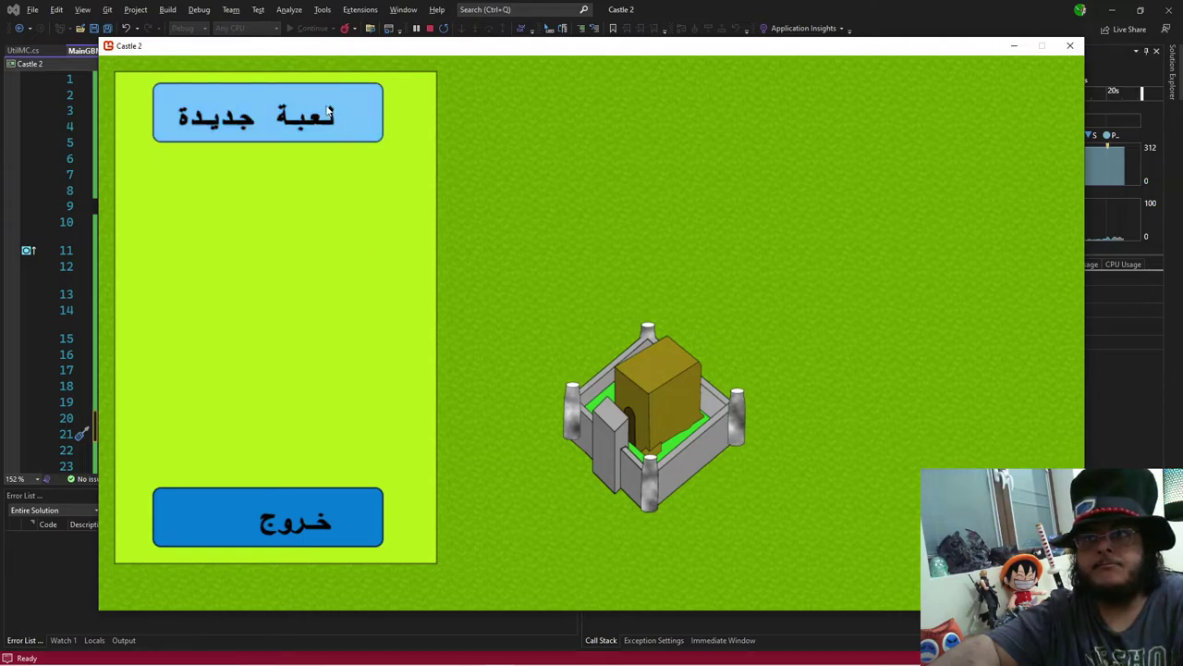
pyautogui.hotkey('alt', 'Tab')
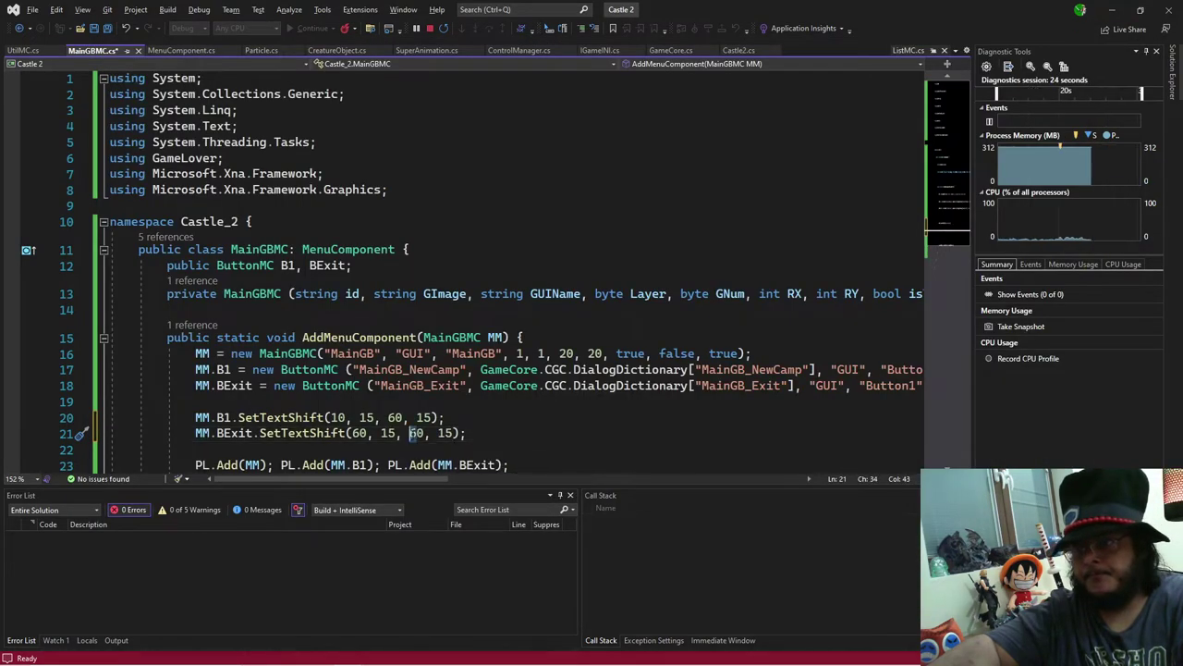
pyautogui.hotkey('alt', 'Tab')
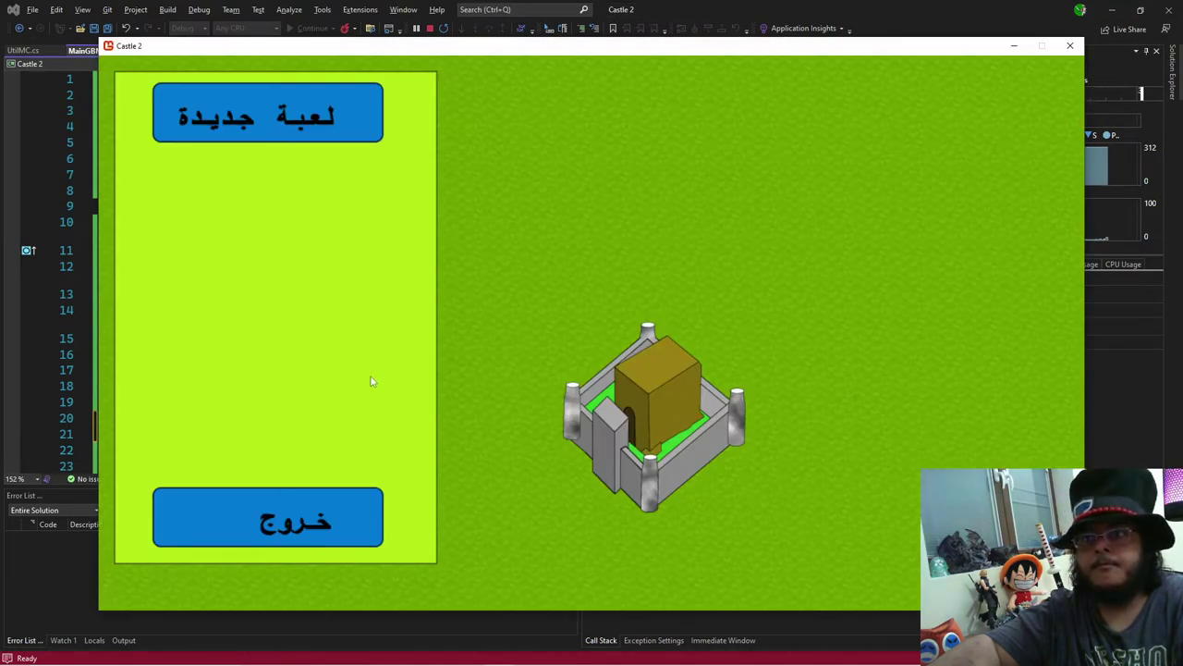
pyautogui.hotkey('alt', 'Tab')
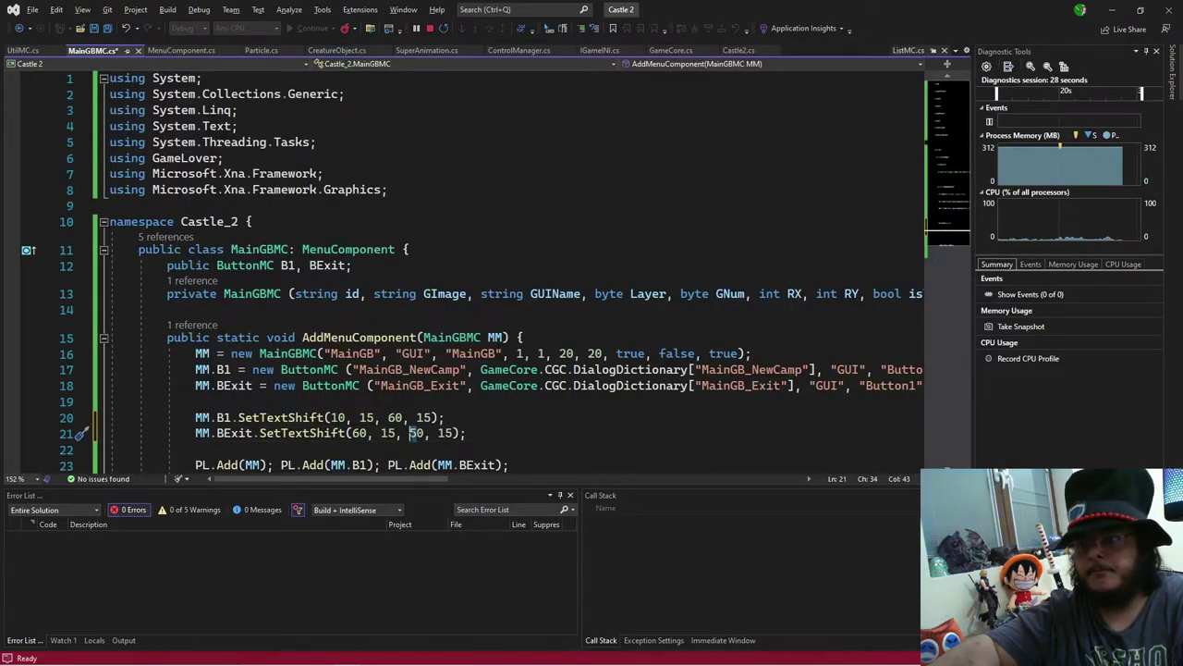
pyautogui.write('9')
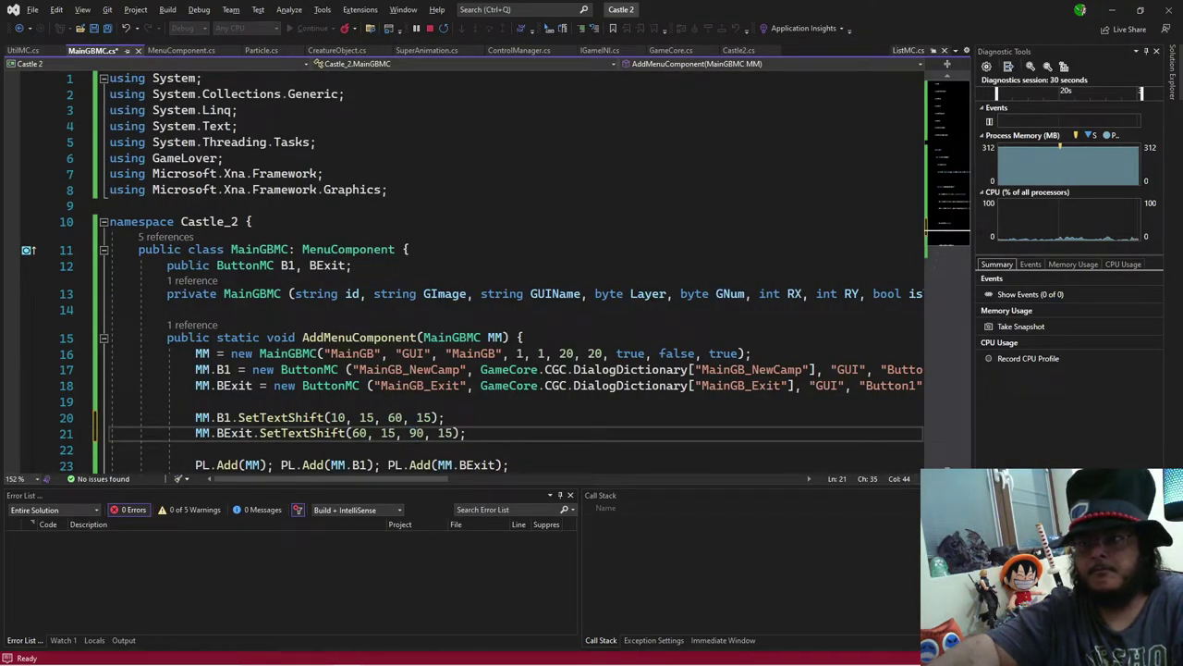
# Step: Check the English captions in the game, set DSX to 40 and ADSX to 50 in the B1 SetTextShift call, and rerun the game
pyautogui.hotkey('alt', 'Tab')
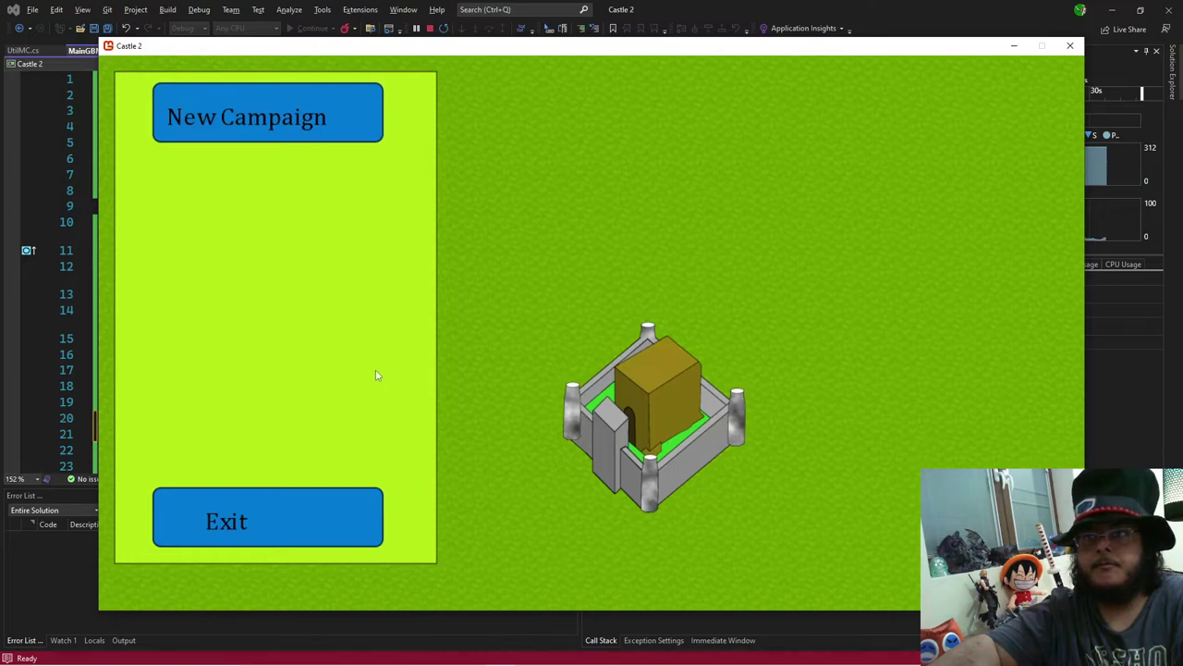
pyautogui.hotkey('alt', 'Tab')
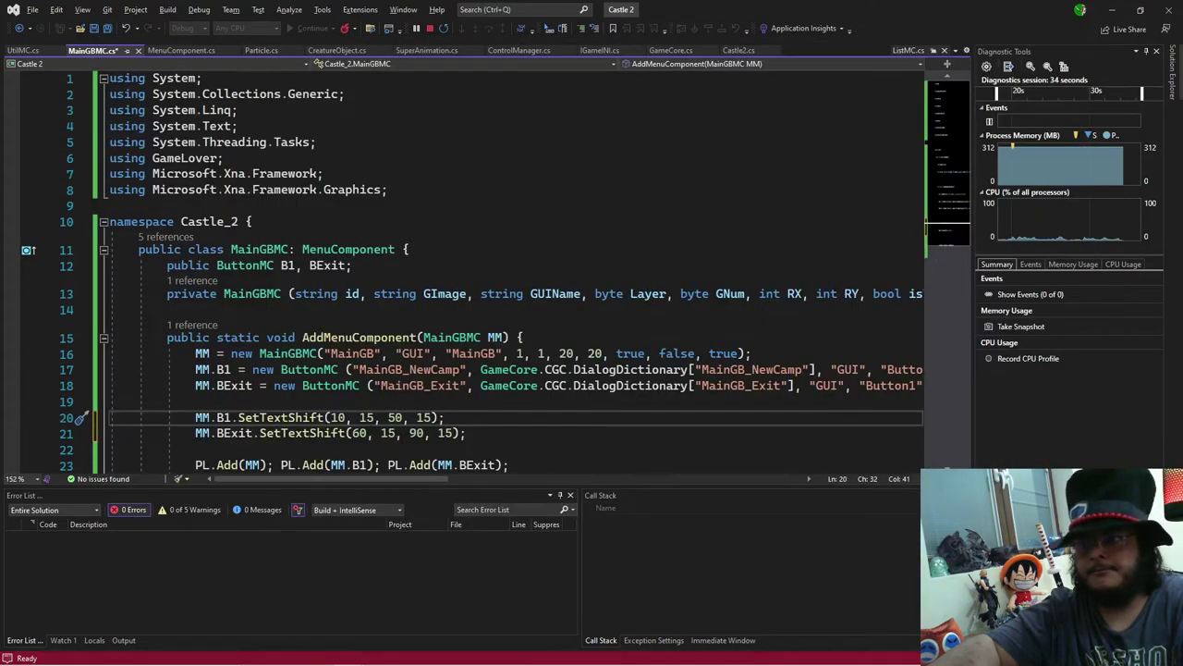
pyautogui.click(334, 418)
pyautogui.hotkey('shift', 'Right')
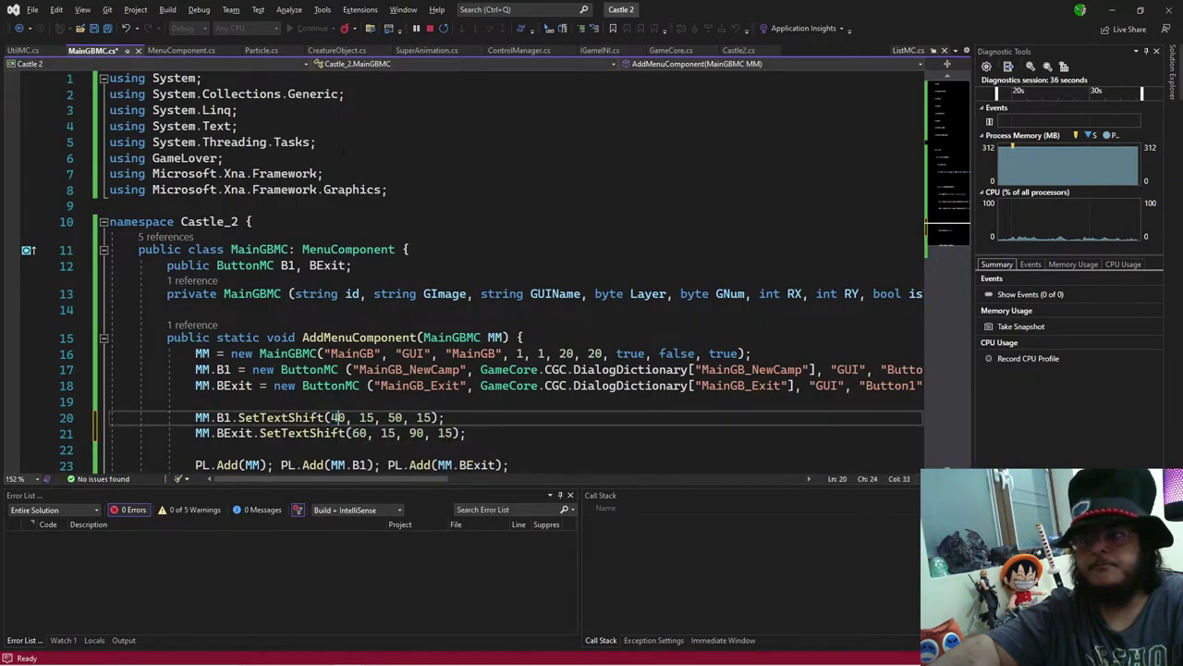
pyautogui.write('4')
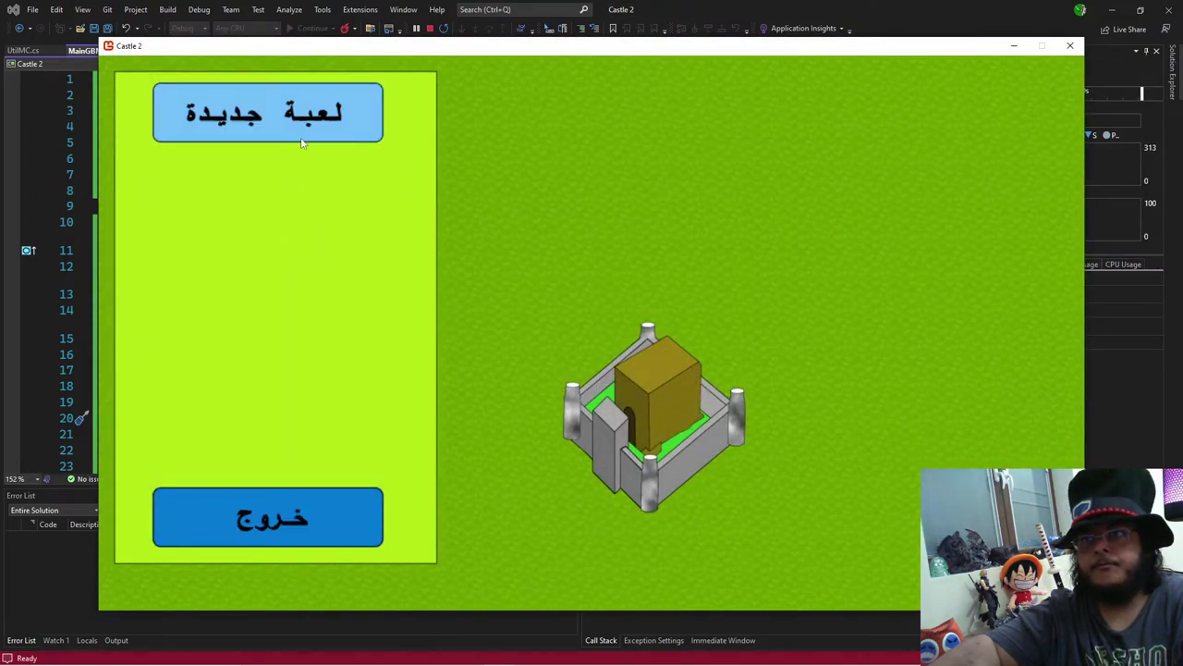
# Step: Check the Exit button in the rerun game and set DSX to 90 in the BExit SetTextShift call
pyautogui.click(311, 514)
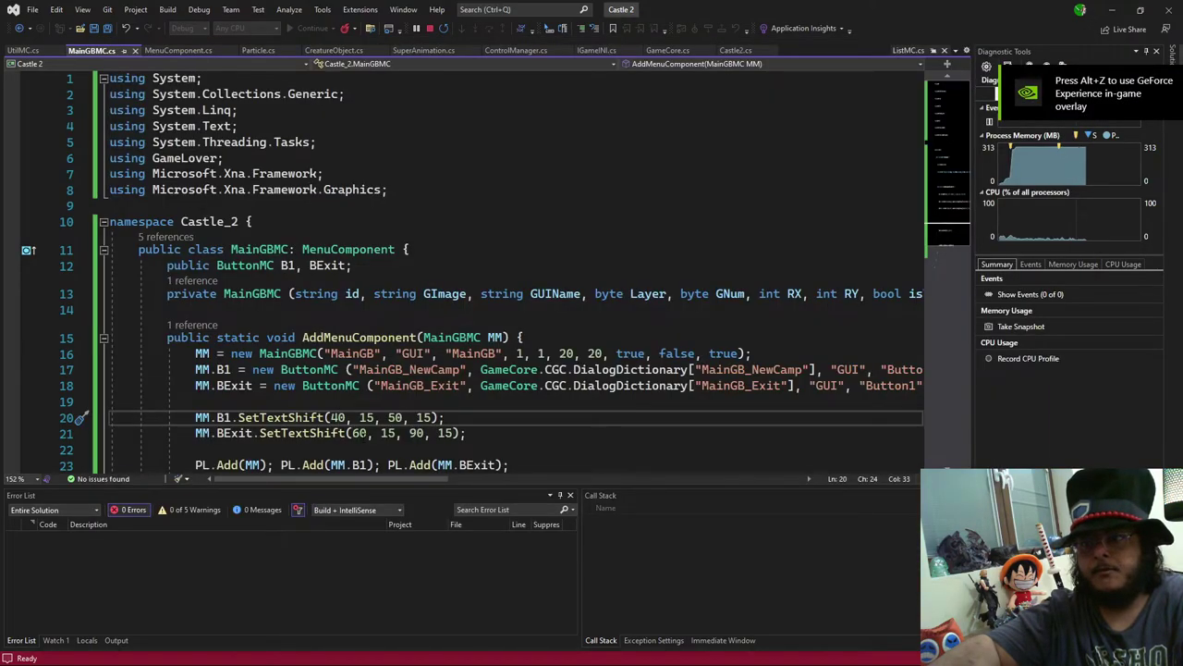
pyautogui.click(359, 432)
pyautogui.press('BackSpace')
pyautogui.write('9')
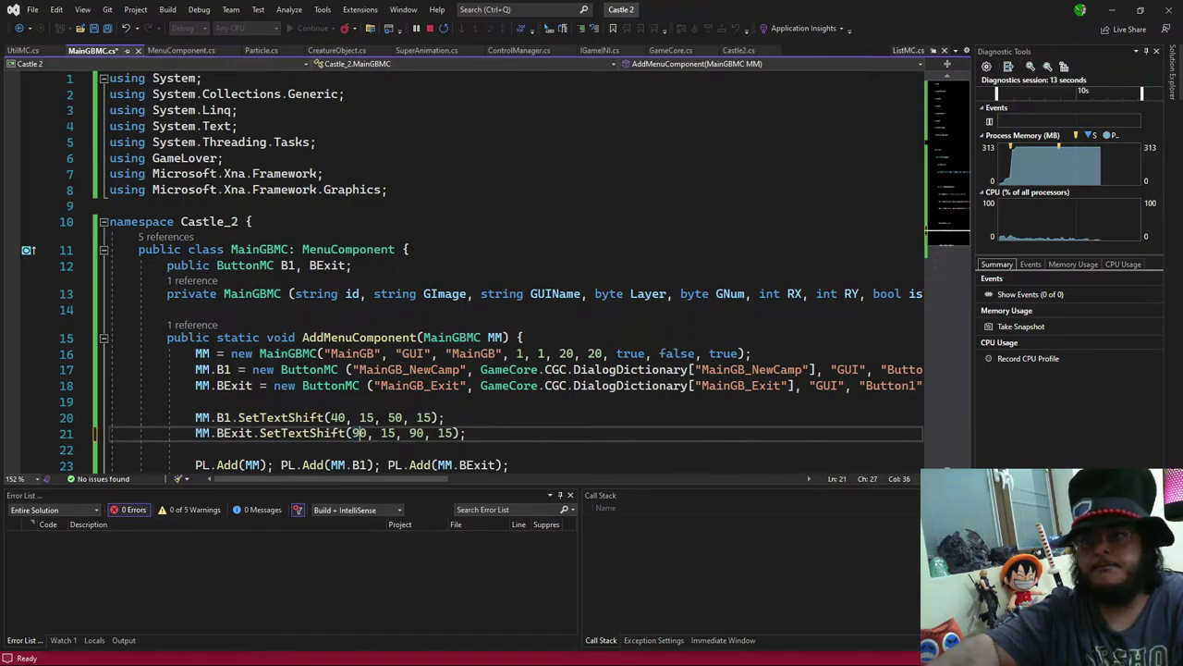
# Step: Check the Exit caption in the running game, set DSX to 120 in the BExit SetTextShift call, and restart the game
pyautogui.press('F5')
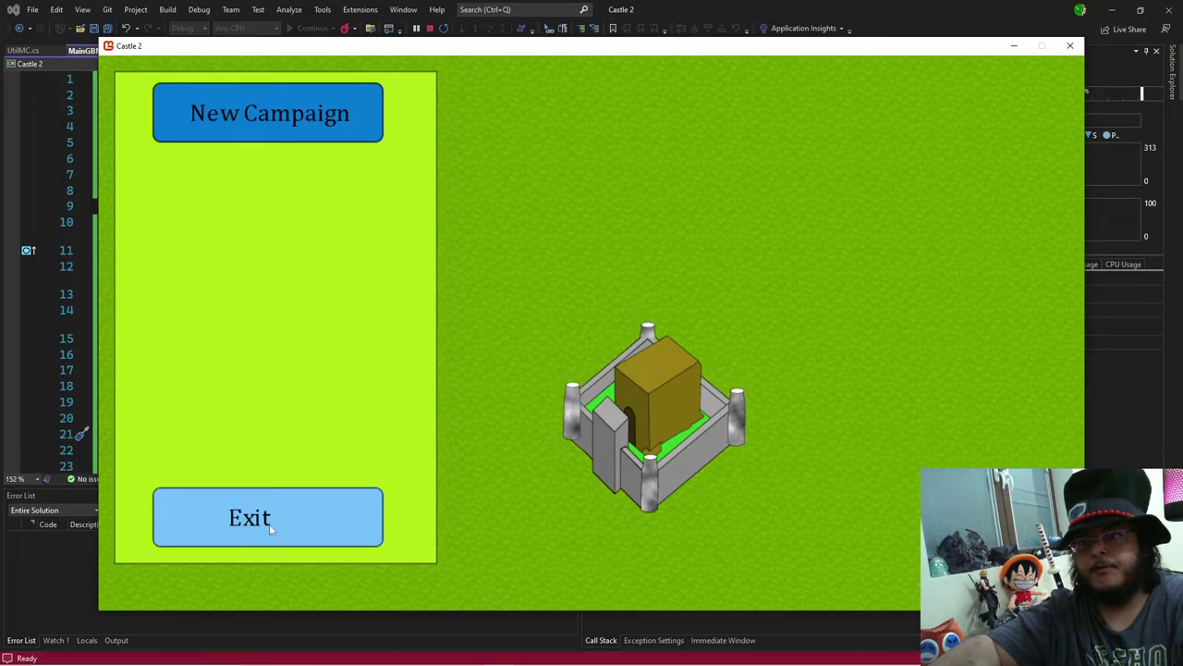
pyautogui.click(316, 513)
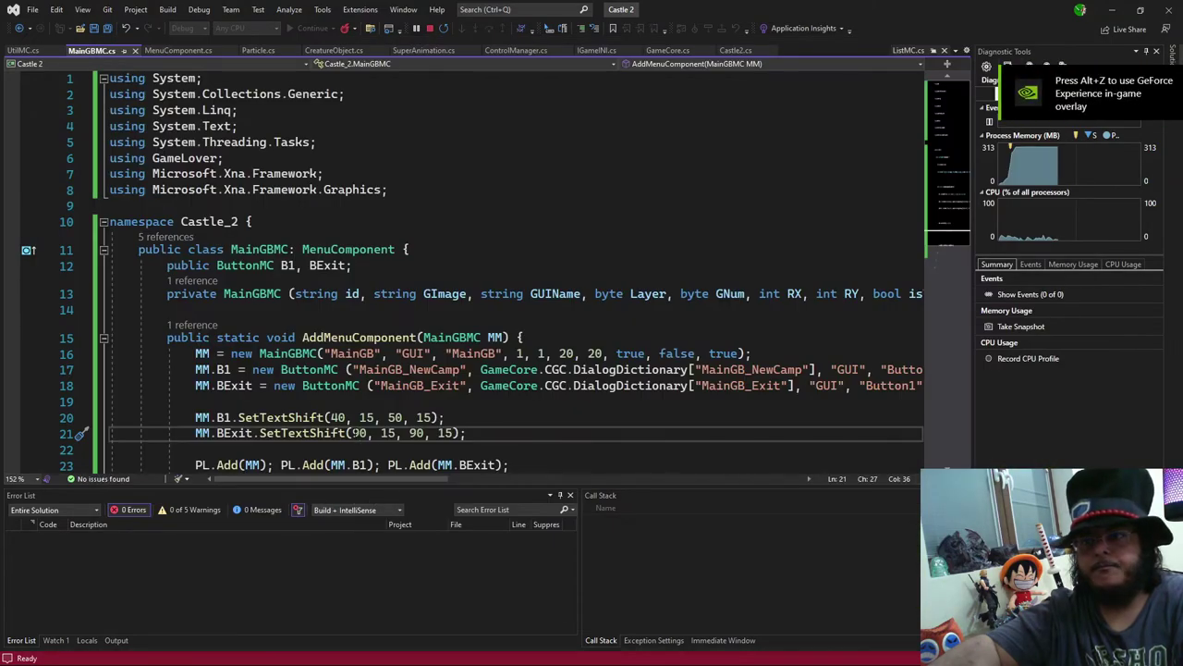
pyautogui.press('Delete')
pyautogui.write('12')
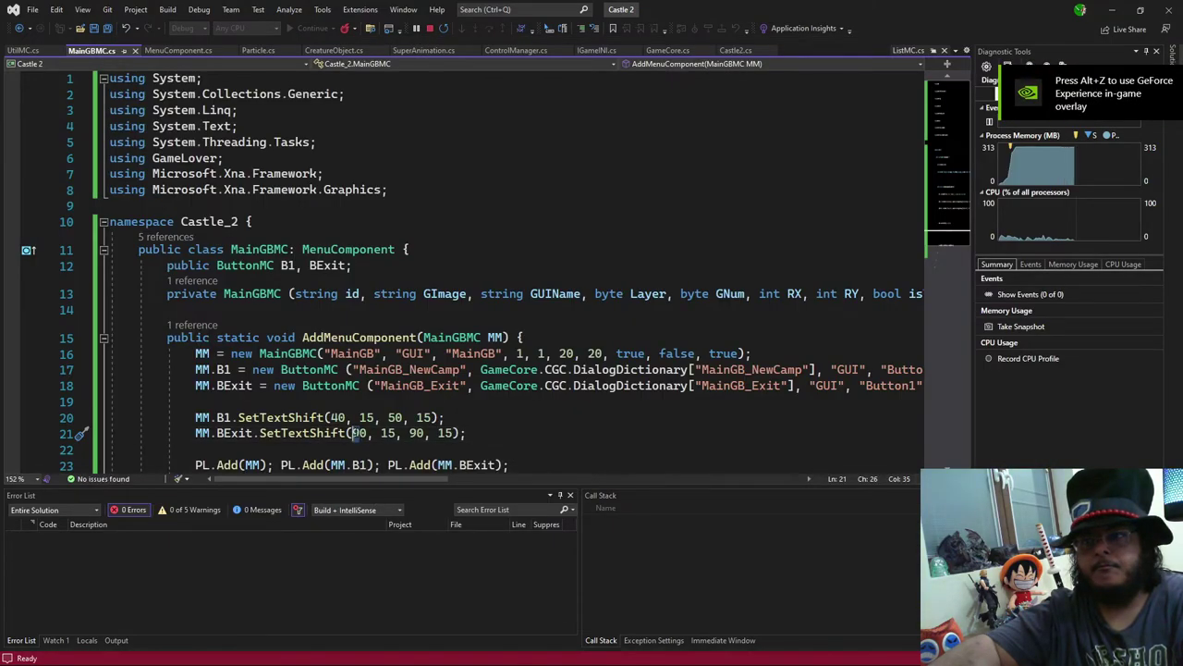
pyautogui.click(443, 28)
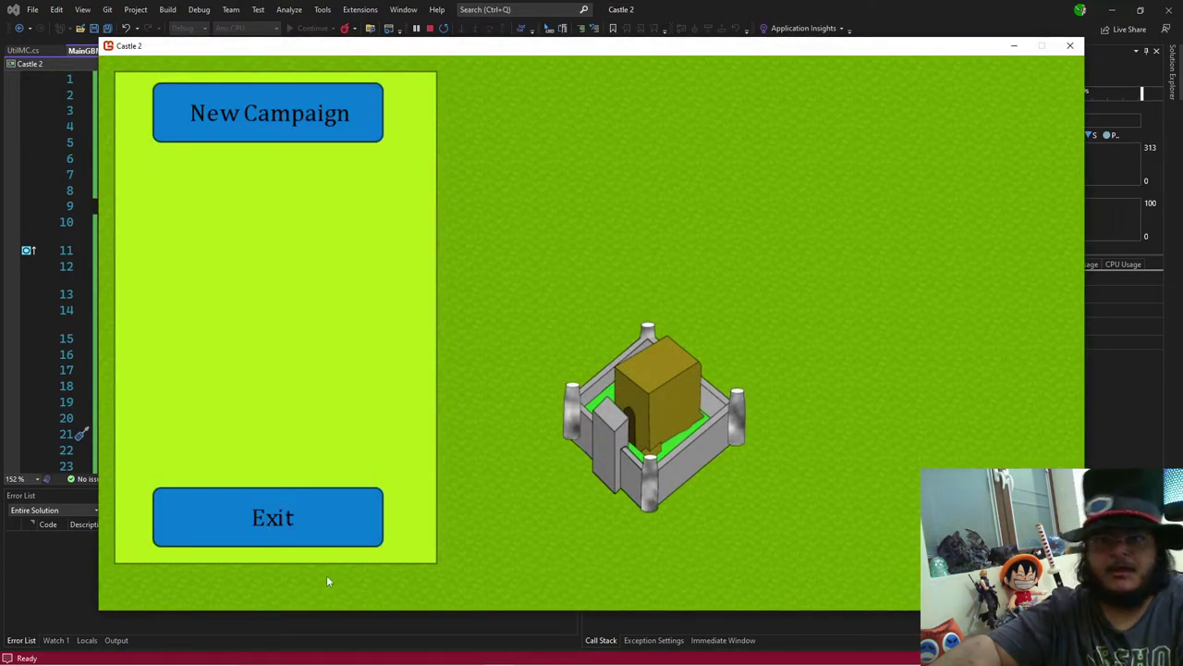
# Step: Check the Exit caption in the restarted game and set DSX to 115 in the BExit SetTextShift call
pyautogui.click(274, 540)
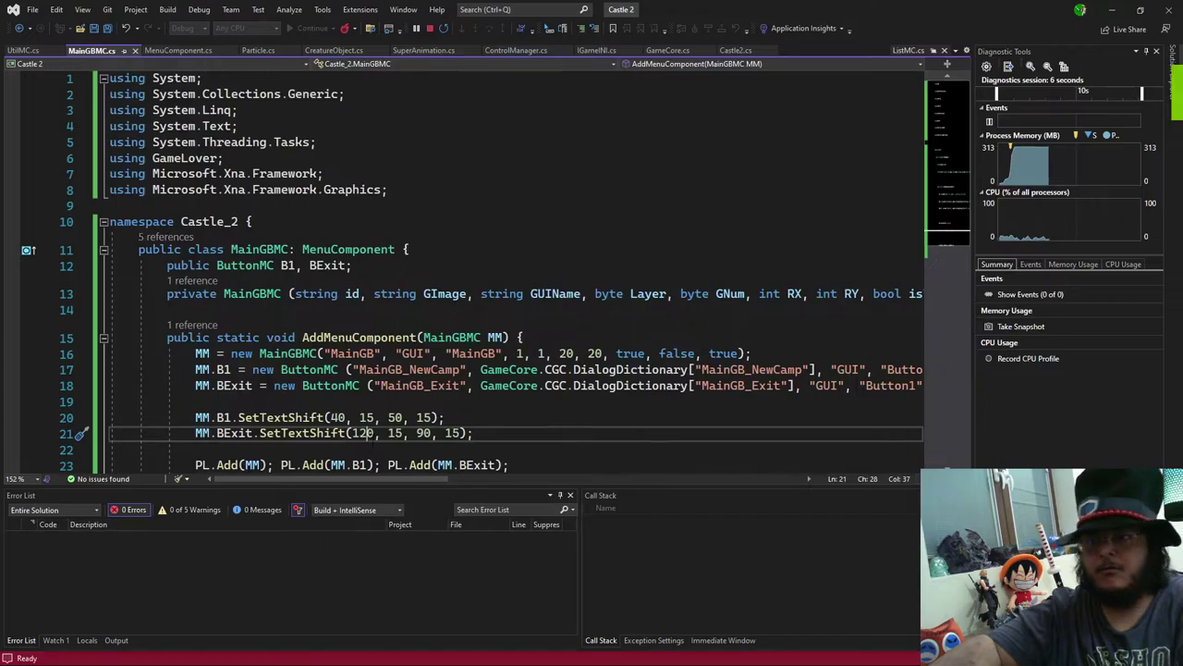
pyautogui.press('Delete')
pyautogui.press('Delete')
pyautogui.write('15')
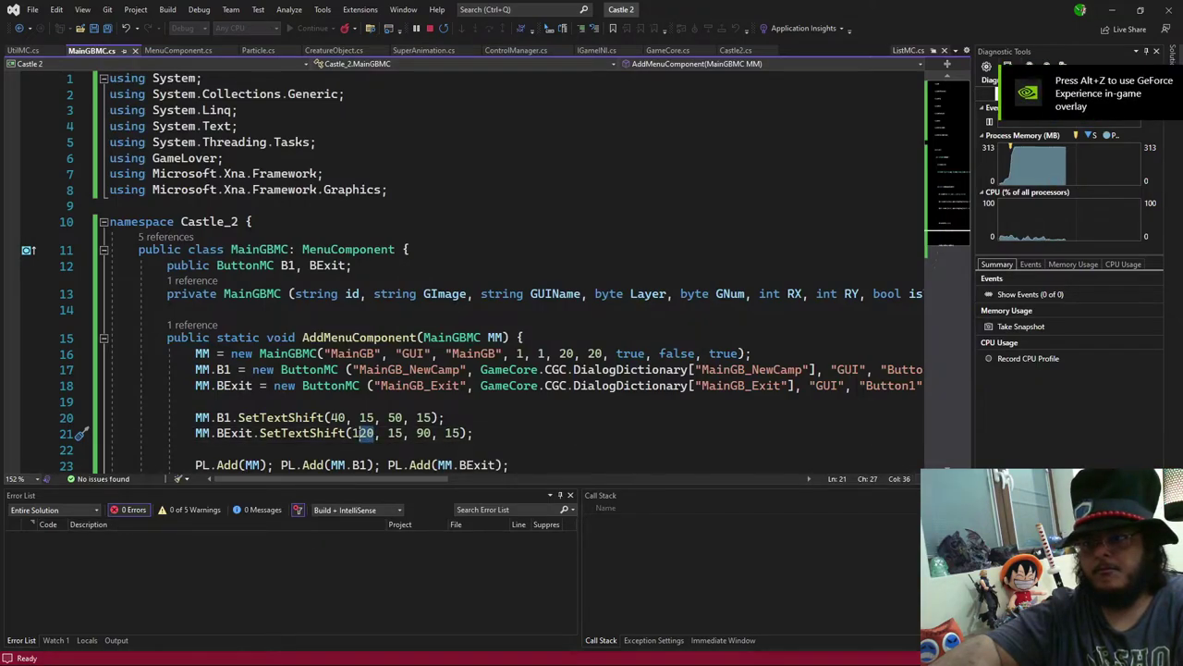
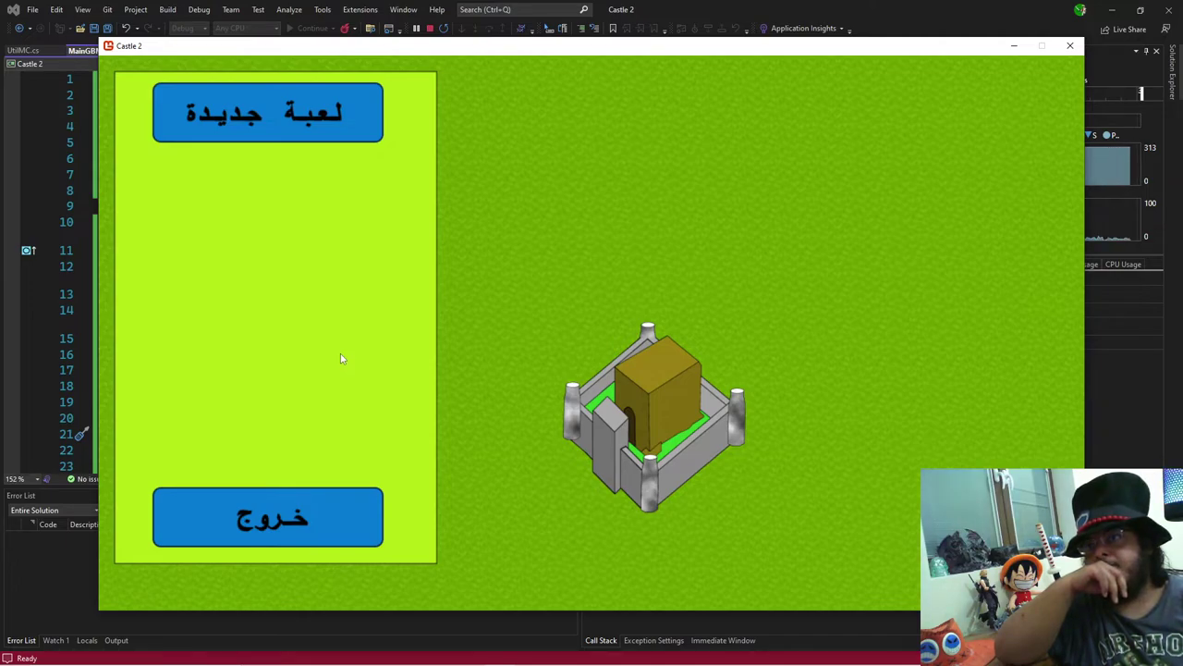
# Step: Switch to paint.net and place the Arabic menu mockup beside the running game to compare the button layouts
pyautogui.moveTo(408, 662)
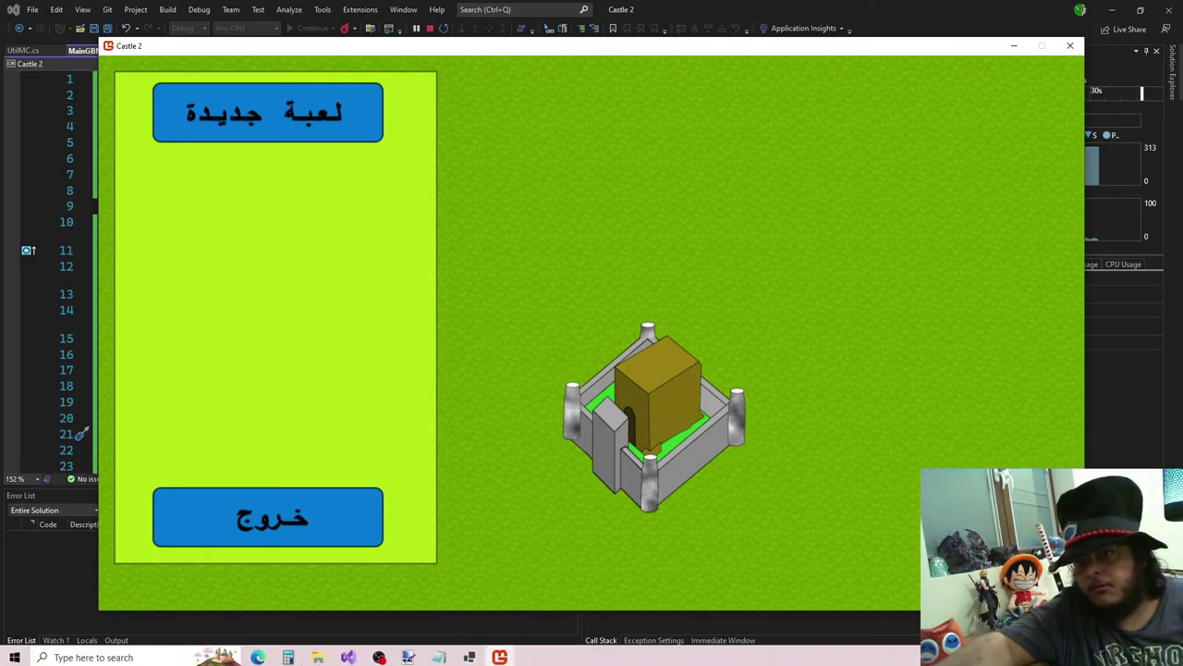
pyautogui.click(365, 594)
pyautogui.moveTo(383, 8); pyautogui.dragTo(605, 78)
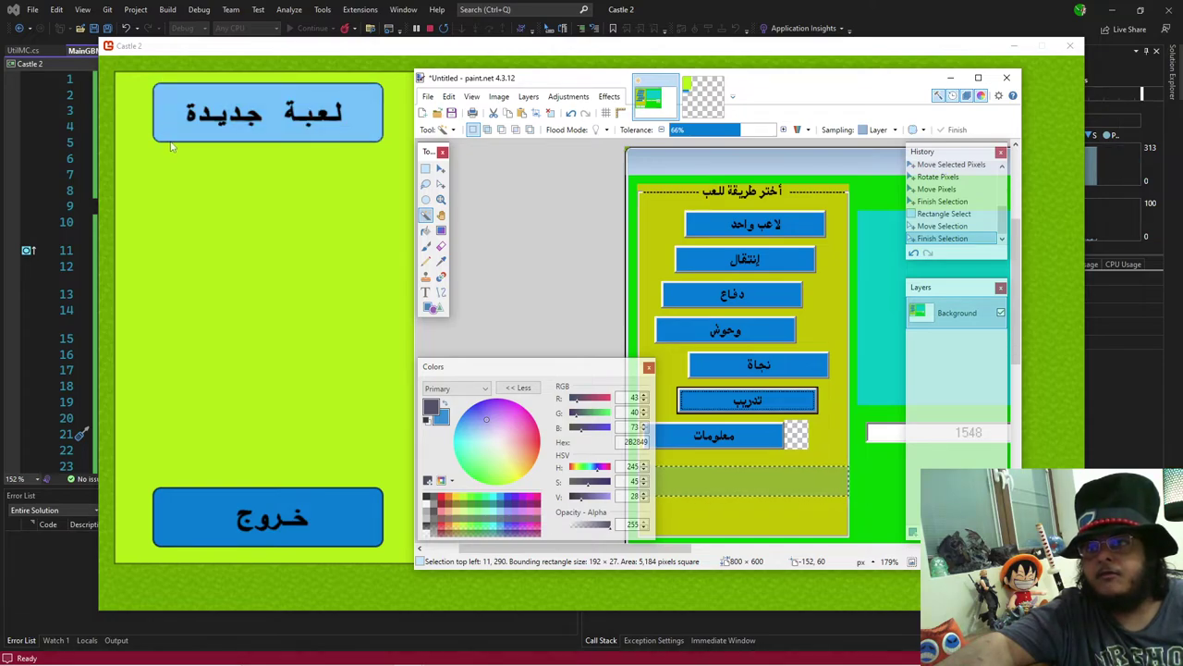
pyautogui.moveTo(462, 80); pyautogui.dragTo(517, 72)
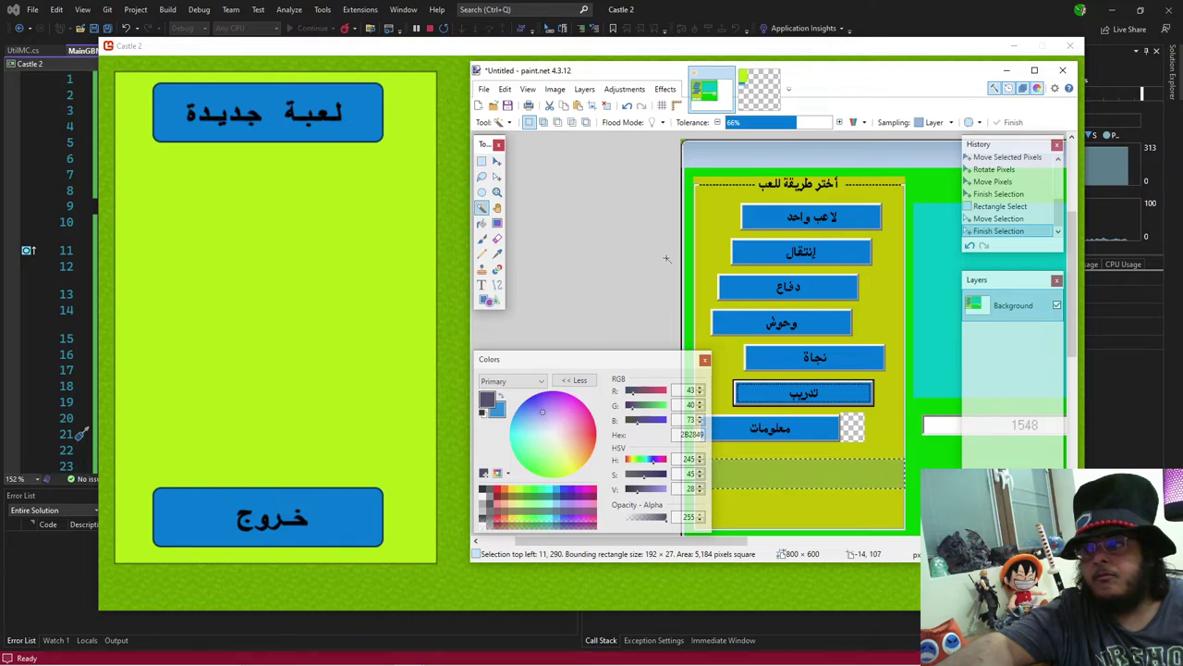
pyautogui.click(703, 264)
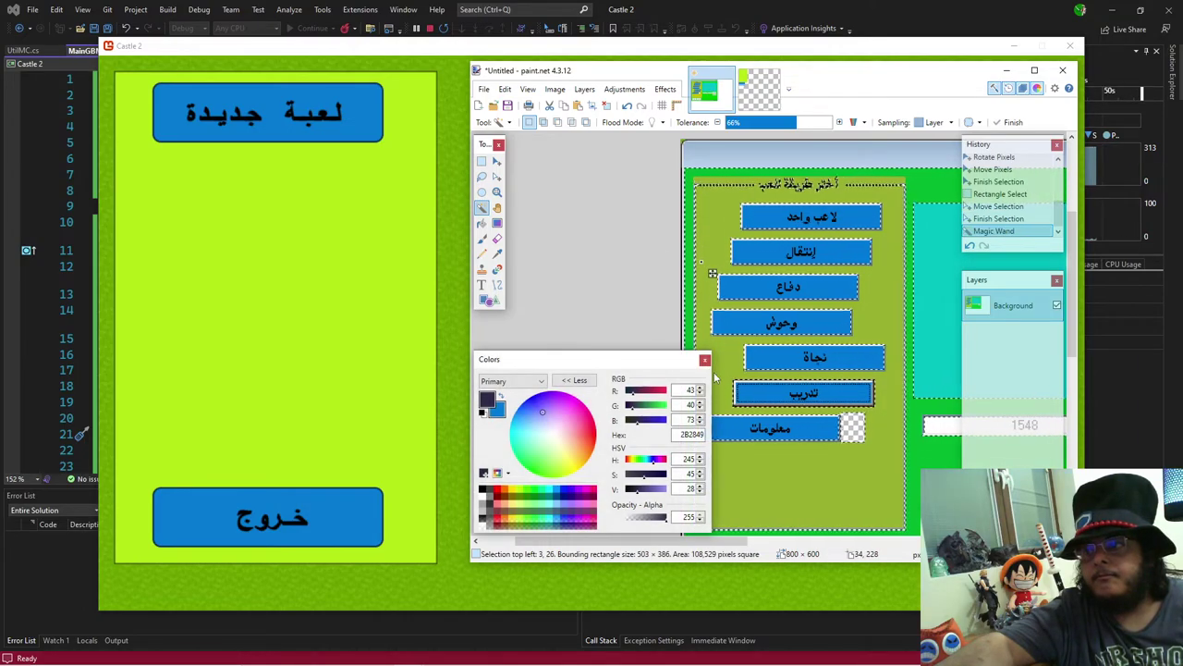
pyautogui.moveTo(467, 259); pyautogui.dragTo(388, 257)
pyautogui.click(718, 173)
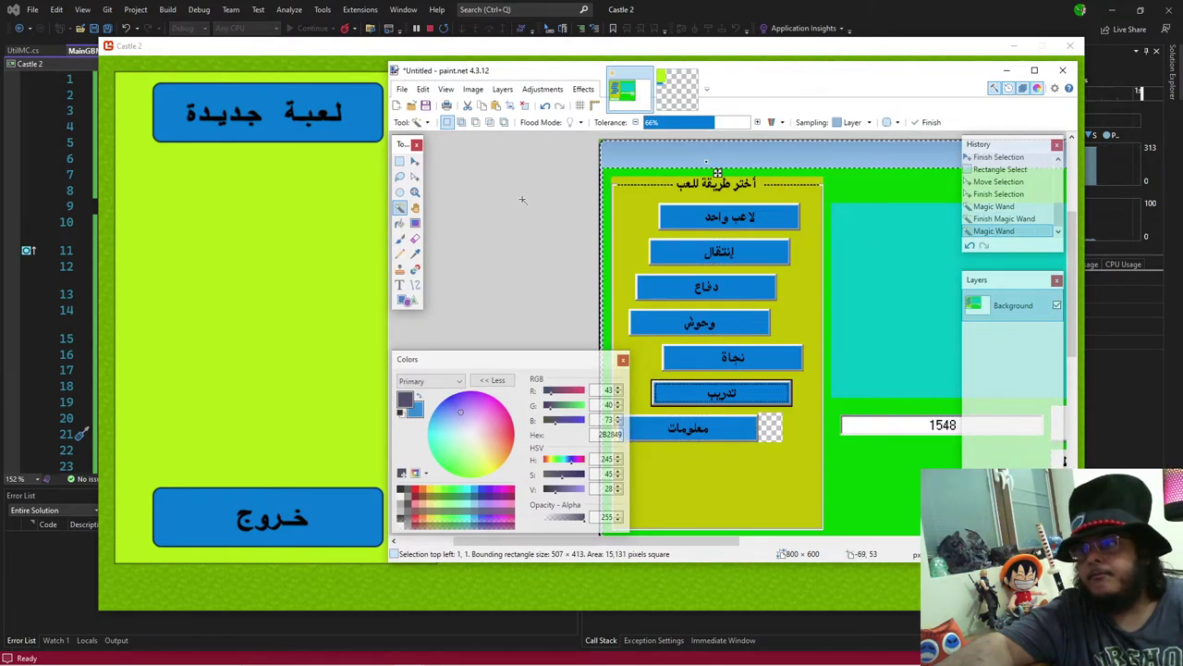
pyautogui.scroll(-1, 715, 239)
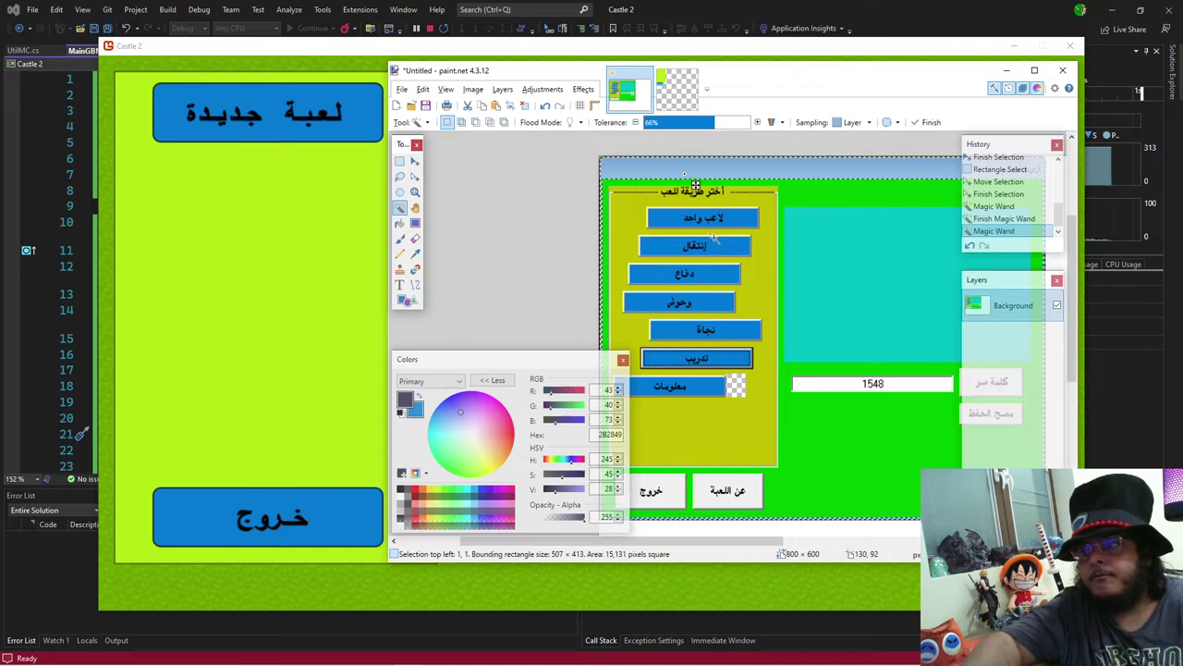
pyautogui.moveTo(668, 541)
pyautogui.mouseDown()
pyautogui.moveTo(560, 554)
pyautogui.moveTo(612, 564)
pyautogui.mouseUp()
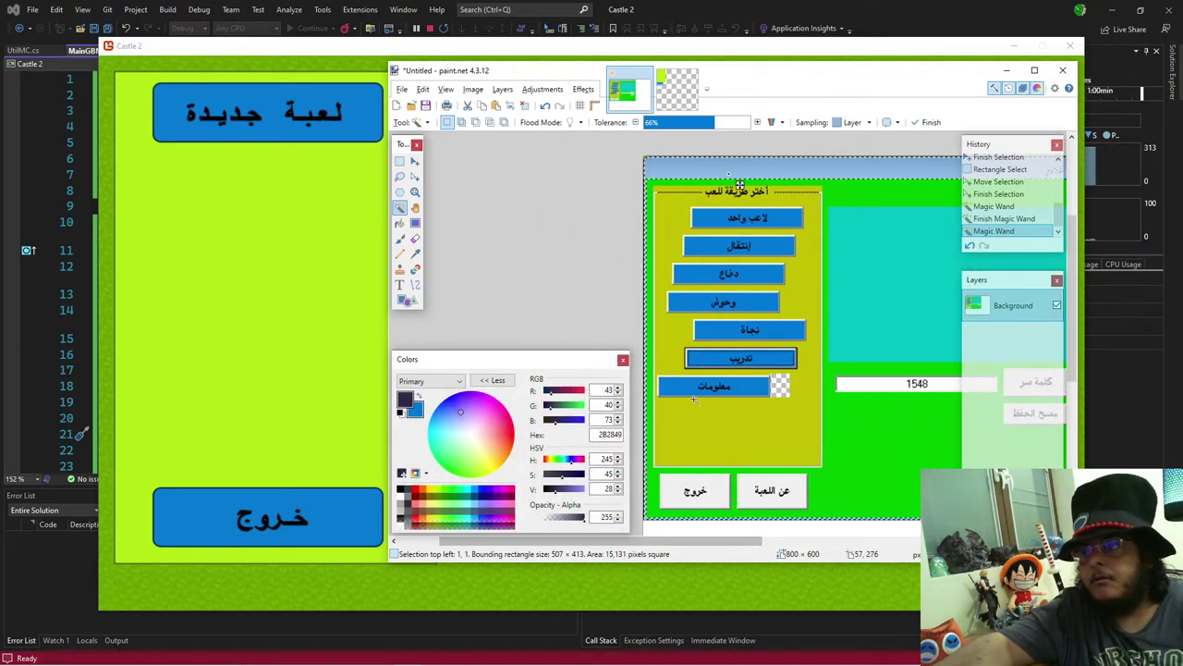
pyautogui.press('Return')
pyautogui.click(566, 263)
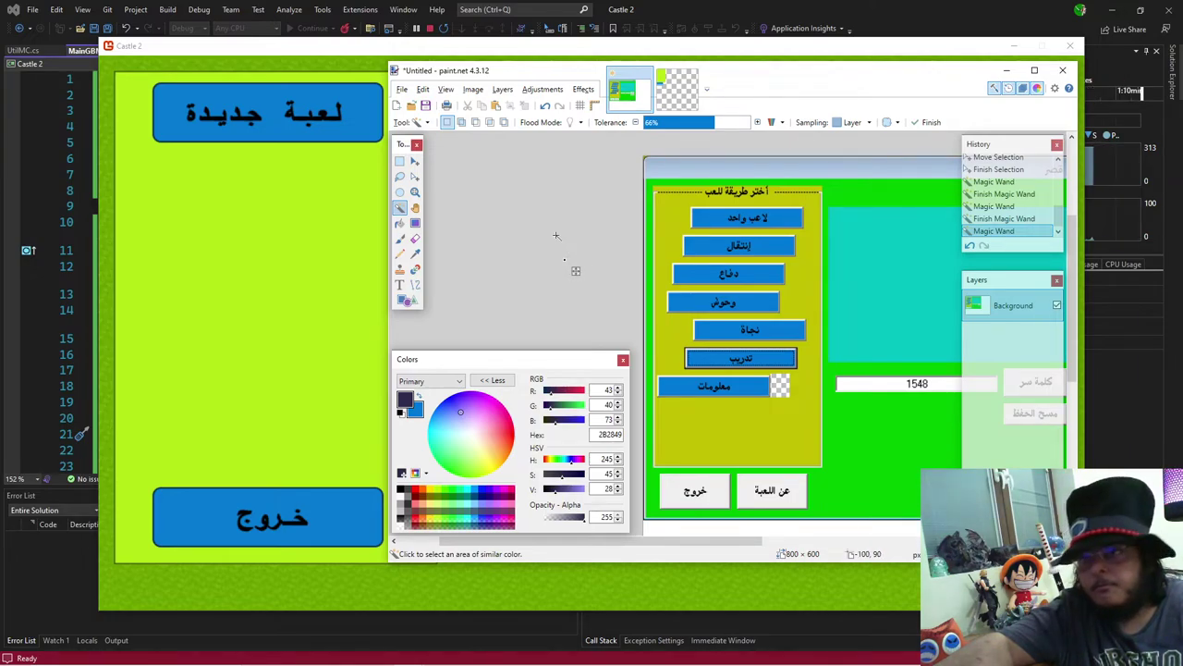
pyautogui.moveTo(578, 78)
pyautogui.mouseDown()
pyautogui.moveTo(590, 80)
pyautogui.moveTo(657, 239)
pyautogui.moveTo(628, 113)
pyautogui.moveTo(650, 88)
pyautogui.mouseUp()
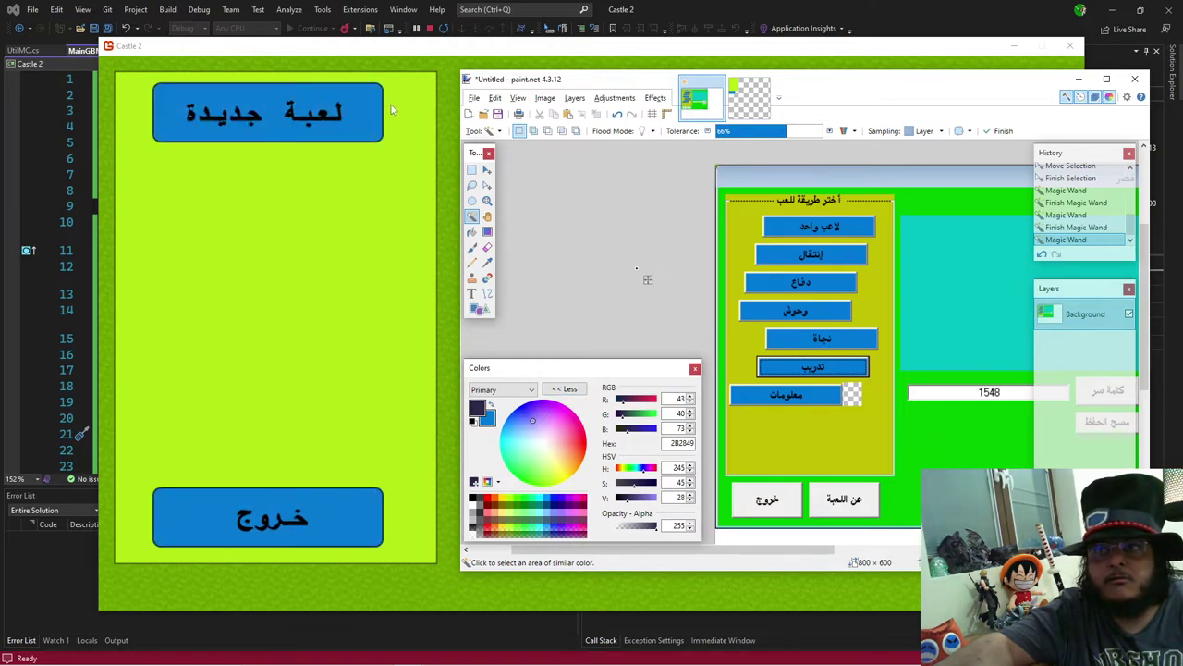
# Step: Stop the game, set the horizontal position of the New Campaign and Exit buttons to 80 in their constructors, and test the game again
pyautogui.click(429, 28)
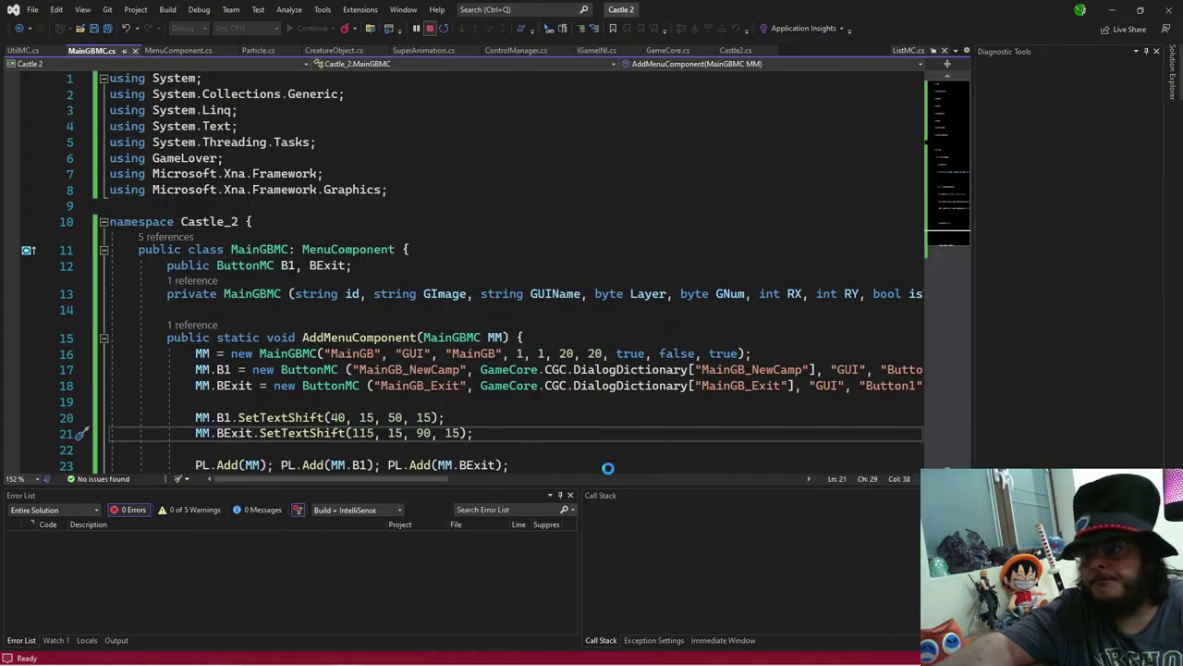
pyautogui.moveTo(428, 506); pyautogui.dragTo(536, 510)
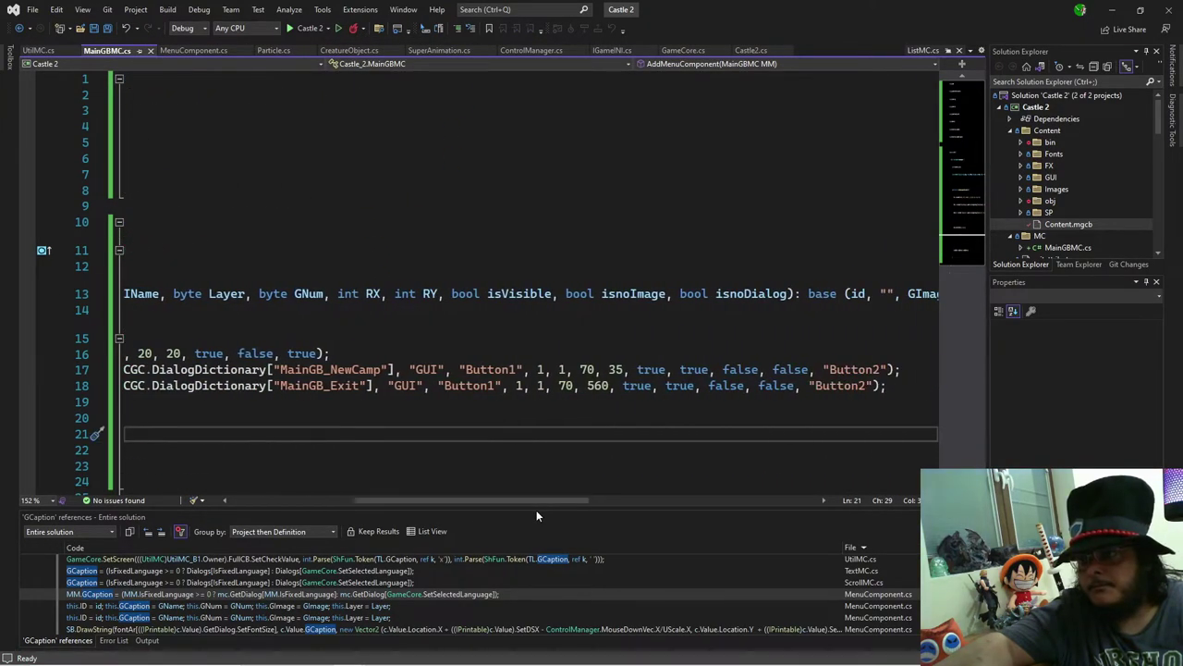
pyautogui.click(587, 370)
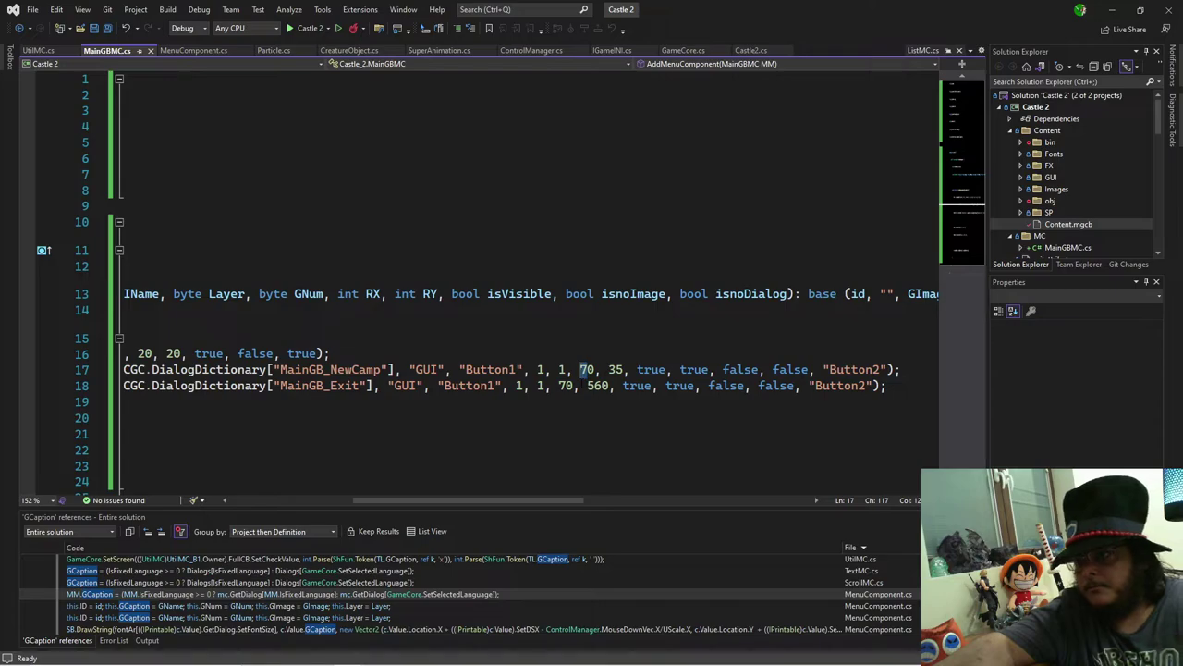
pyautogui.press('BackSpace')
pyautogui.write('8')
pyautogui.click(566, 386)
pyautogui.press('BackSpace')
pyautogui.write('8')
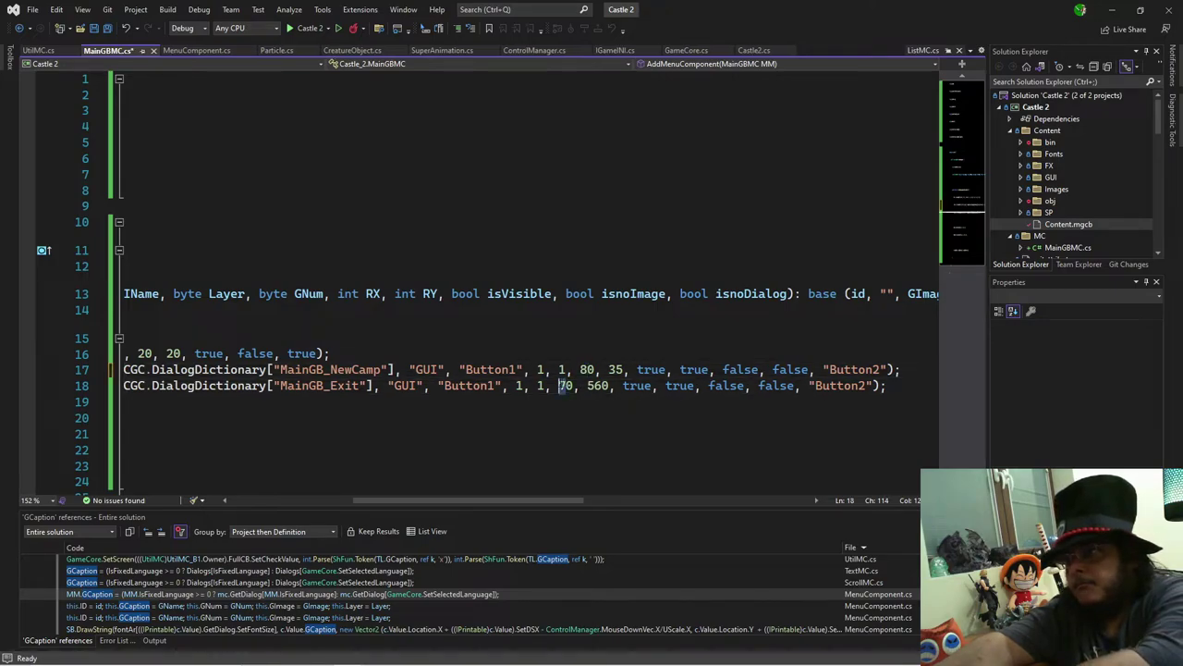
pyautogui.click(294, 30)
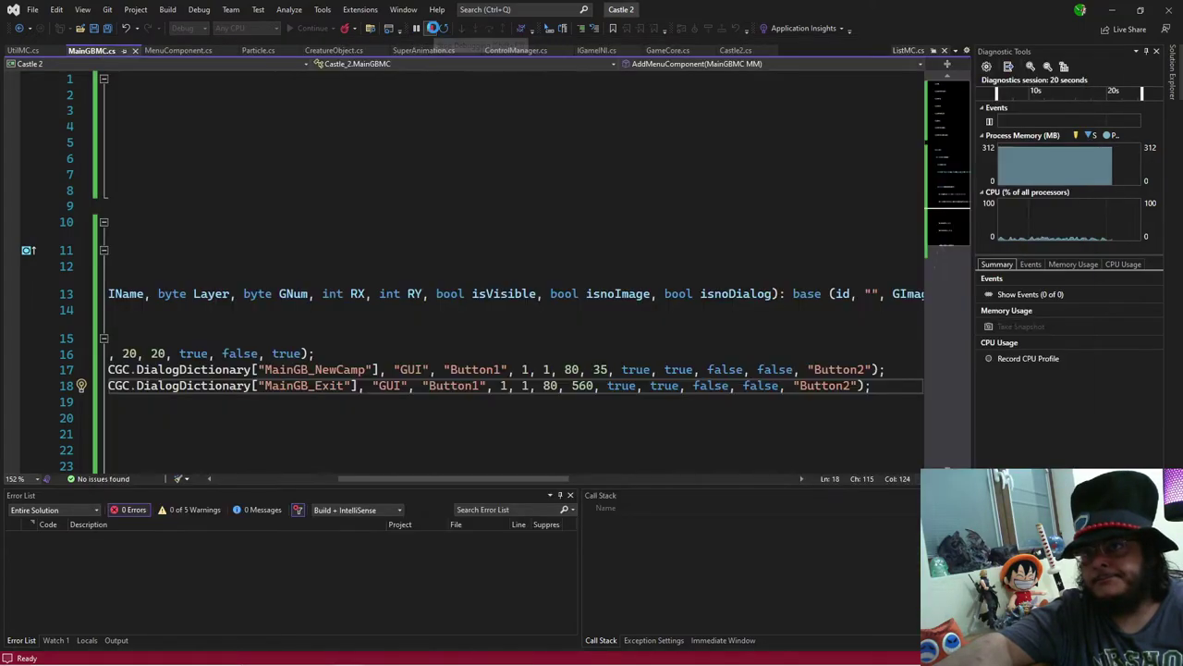
pyautogui.click(431, 29)
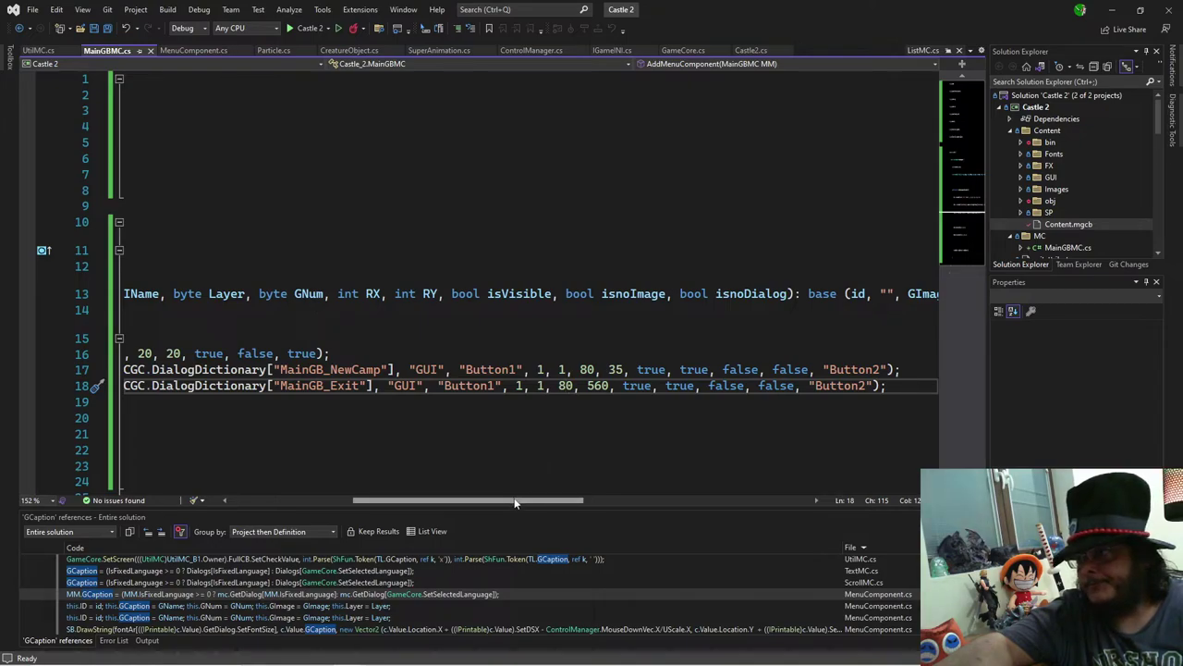
# Step: Review the AddMenuComponent code in MainGBMC.cs and consult the menu mockup in paint.net
pyautogui.moveTo(515, 503); pyautogui.dragTo(356, 520)
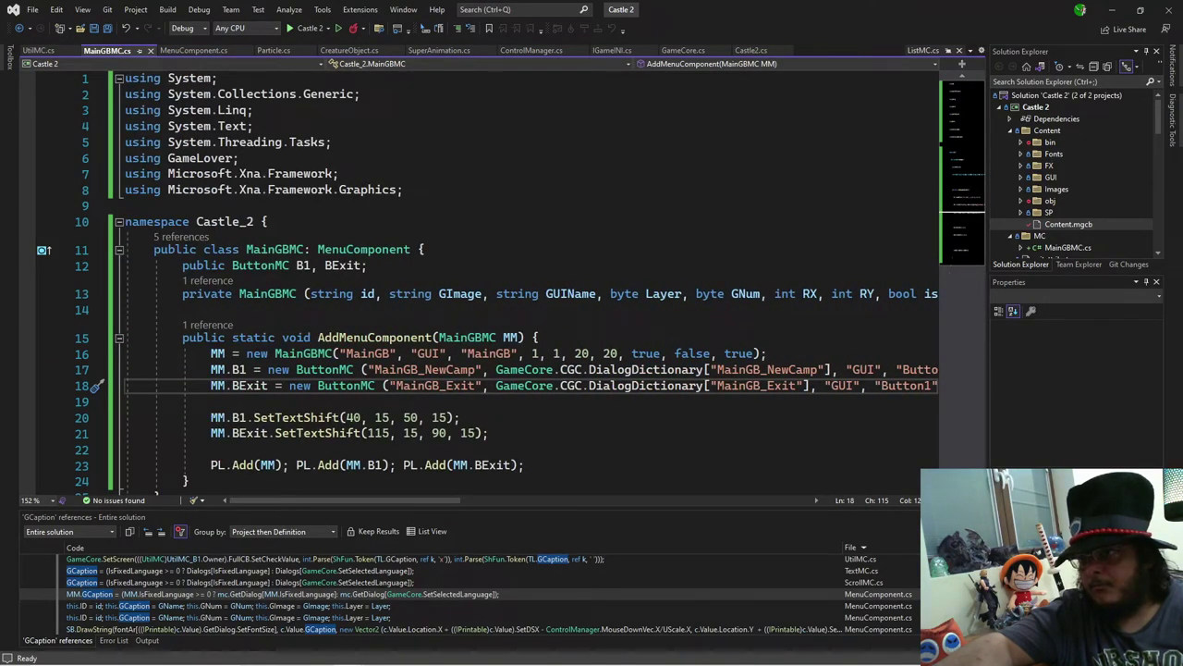
pyautogui.click(225, 353)
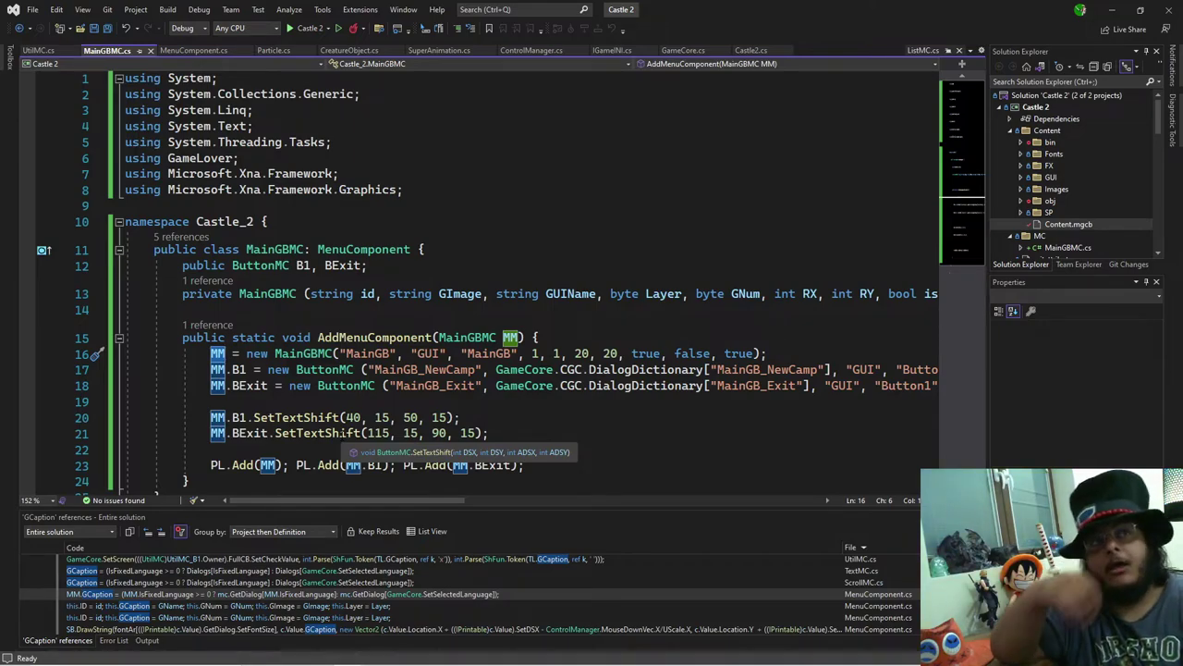
pyautogui.moveTo(520, 636)
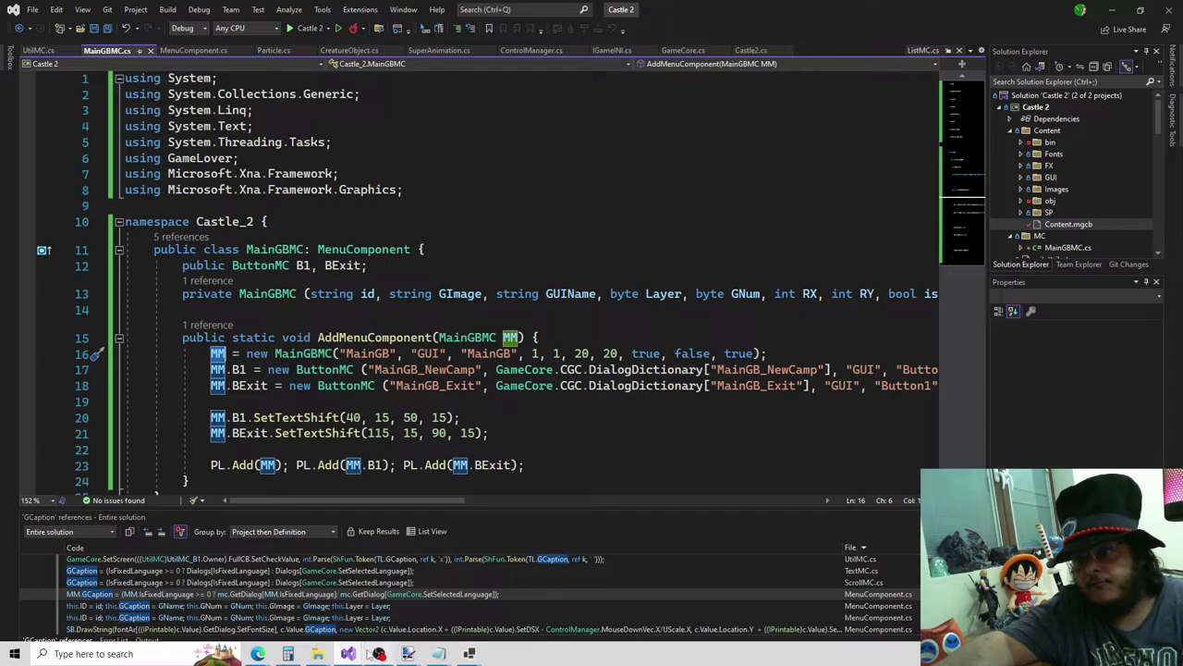
pyautogui.moveTo(409, 654)
pyautogui.click(392, 611)
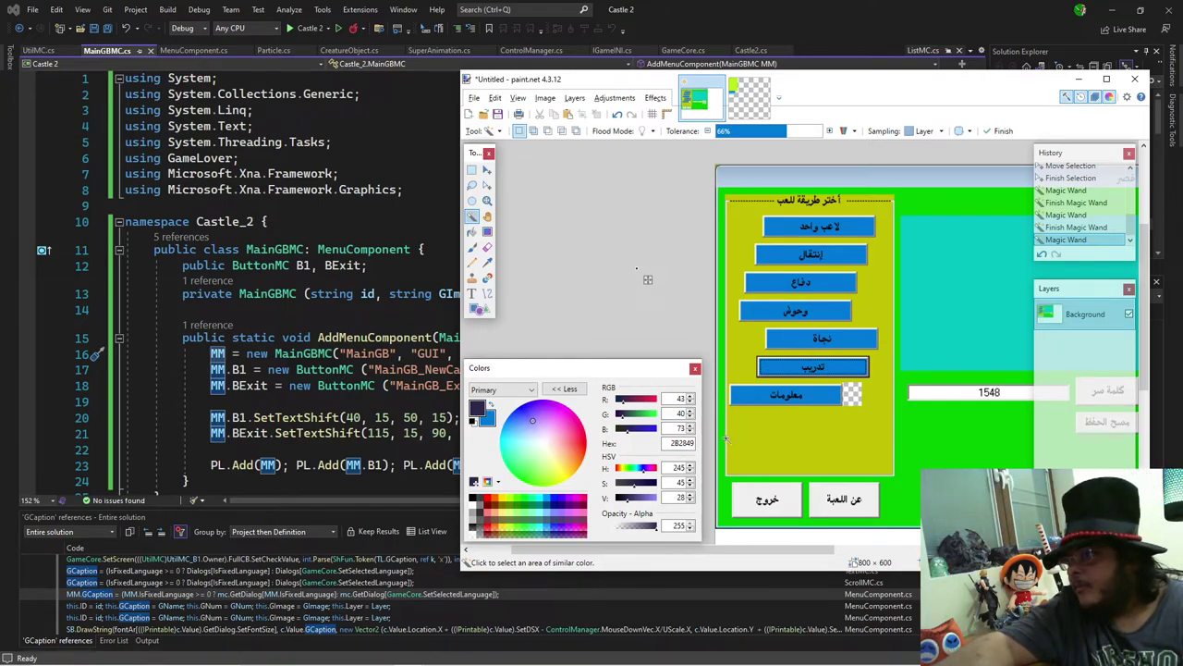
pyautogui.hotkey('alt', 'Tab')
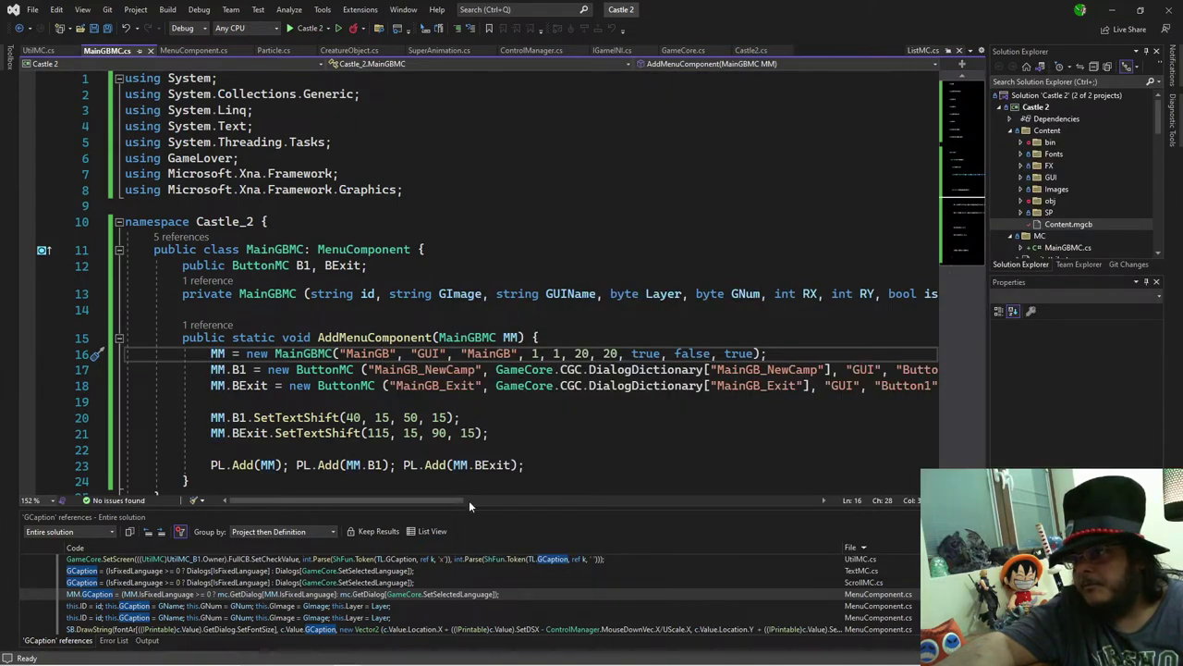
# Step: Check the position arguments of the New Campaign and Exit button constructors and save the code
pyautogui.hscroll(10, 469, 500)
pyautogui.hscroll(3, 490, 520)
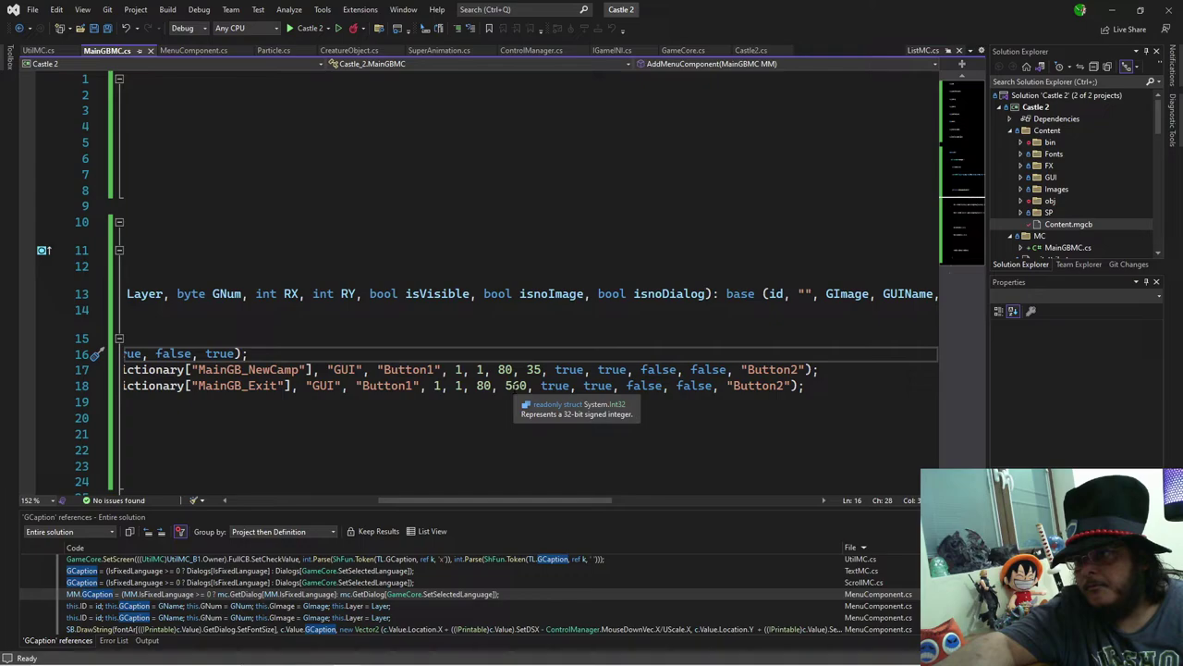
pyautogui.click(506, 386)
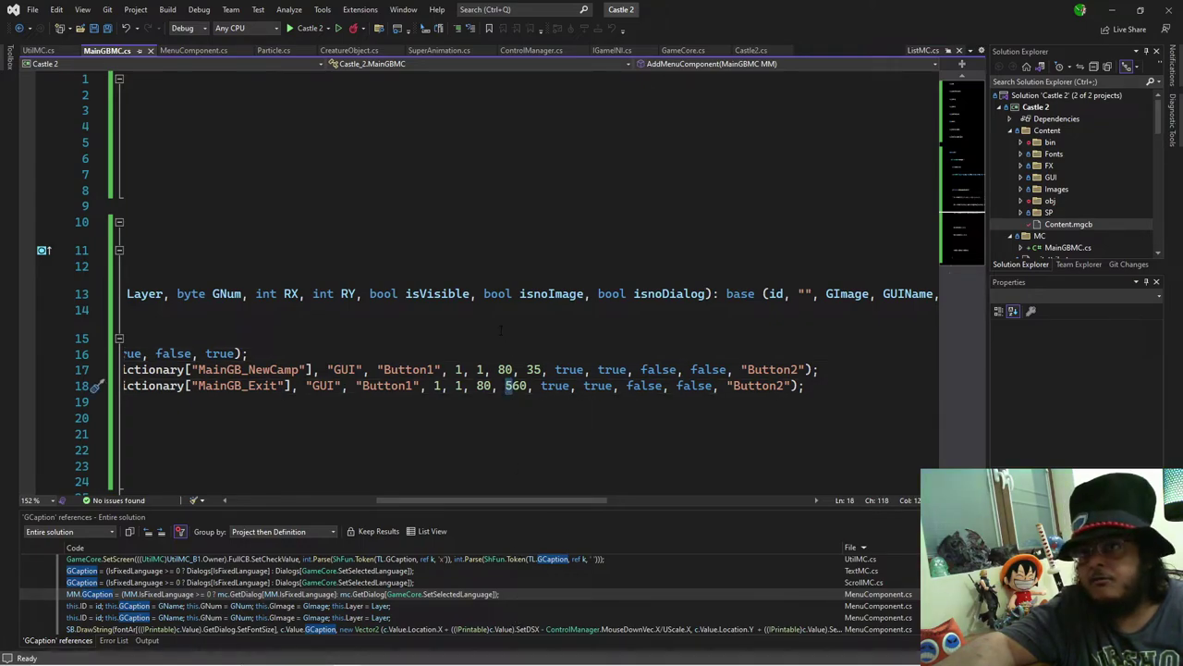
pyautogui.click(102, 28)
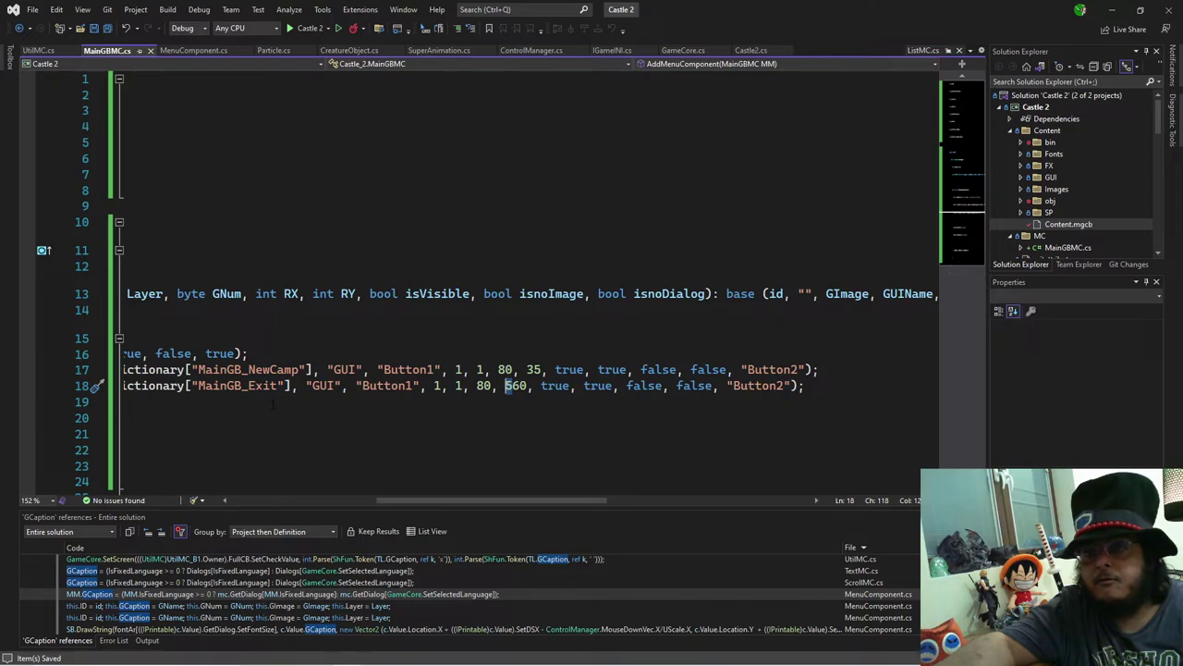
# Step: Switch to the browser and look through the Design document and the C# auto property search page
pyautogui.moveTo(349, 658)
pyautogui.moveTo(258, 654)
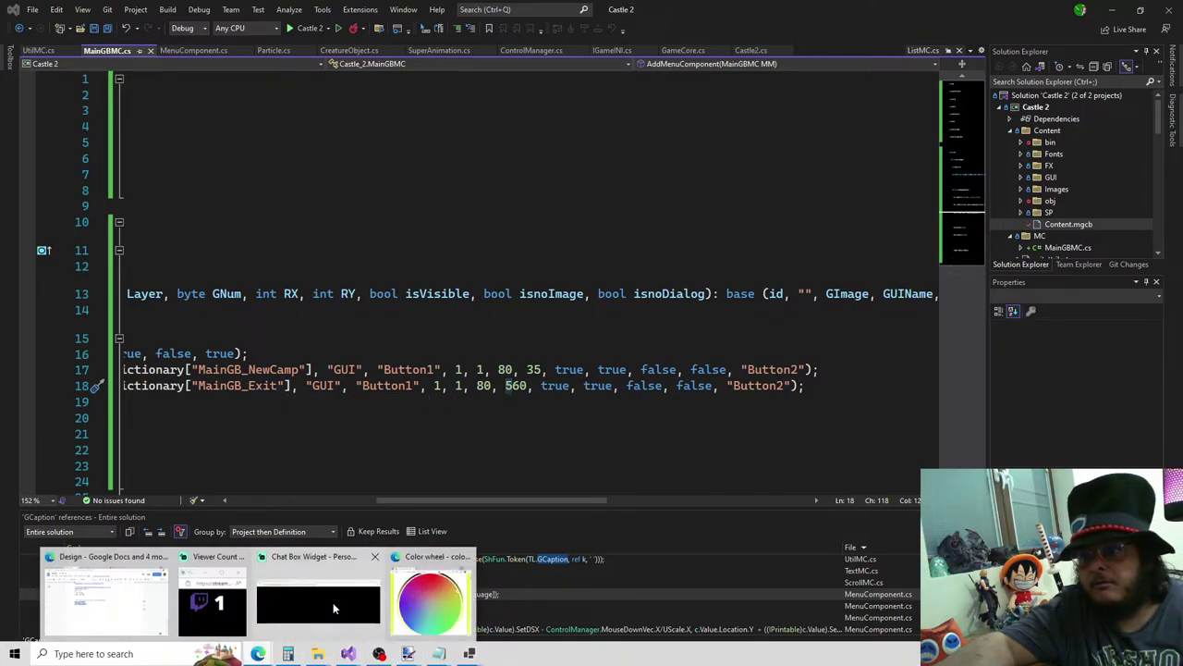
pyautogui.click(93, 592)
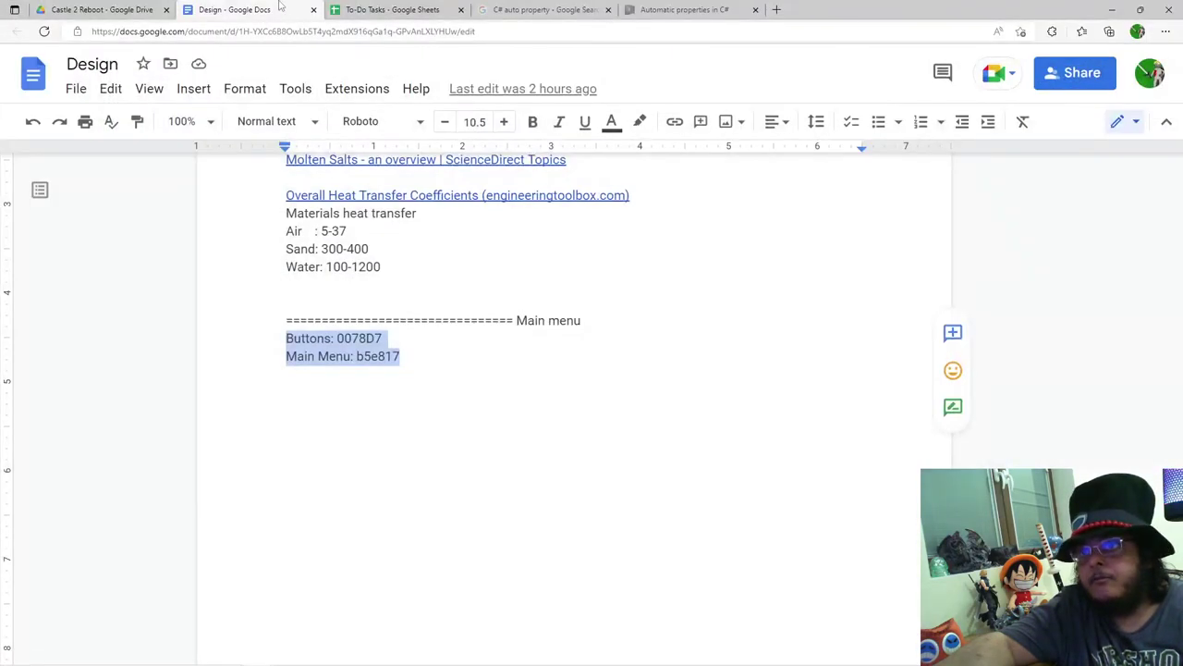
pyautogui.scroll(10, 492, 240)
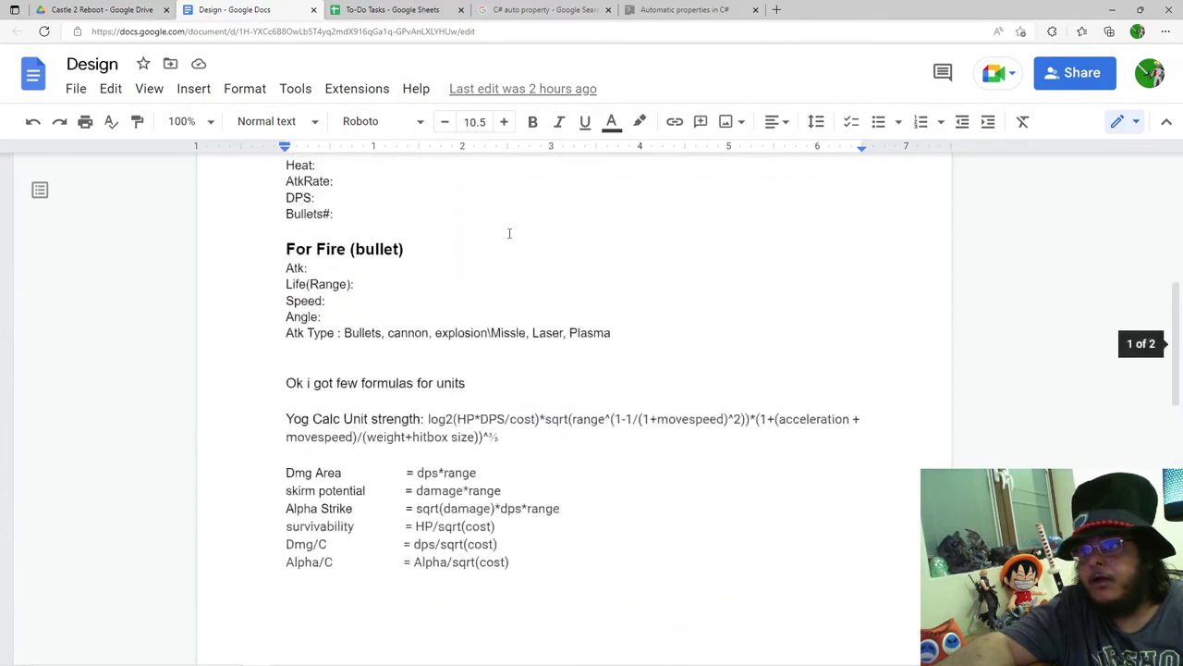
pyautogui.click(601, 8)
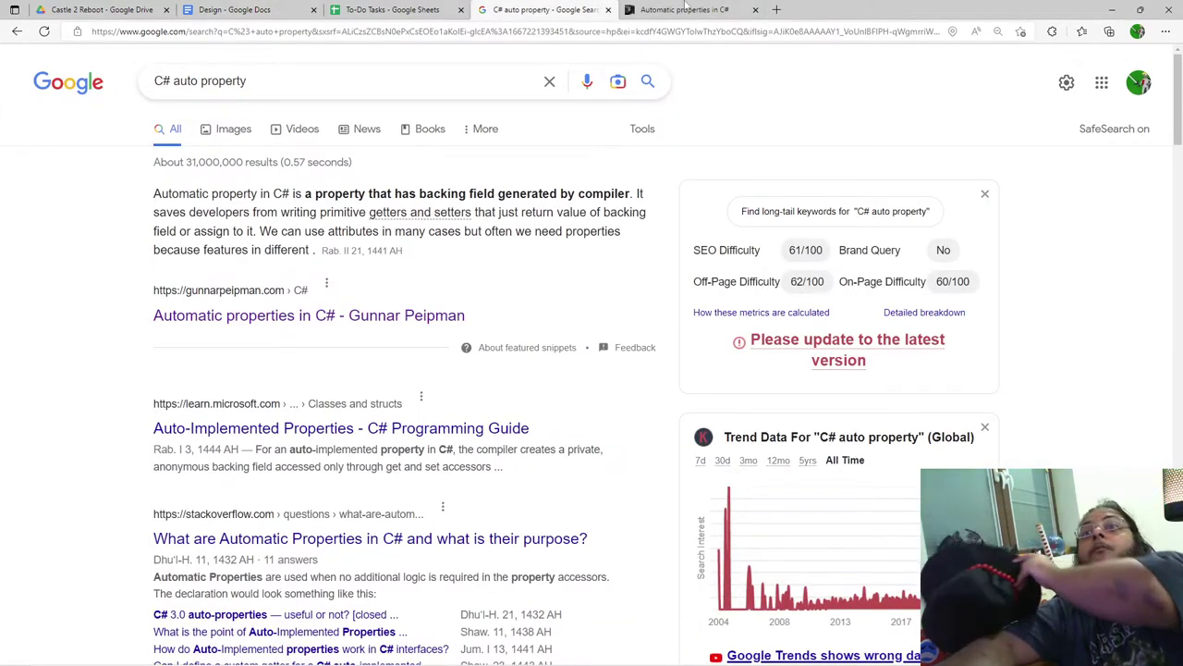
pyautogui.click(202, 9)
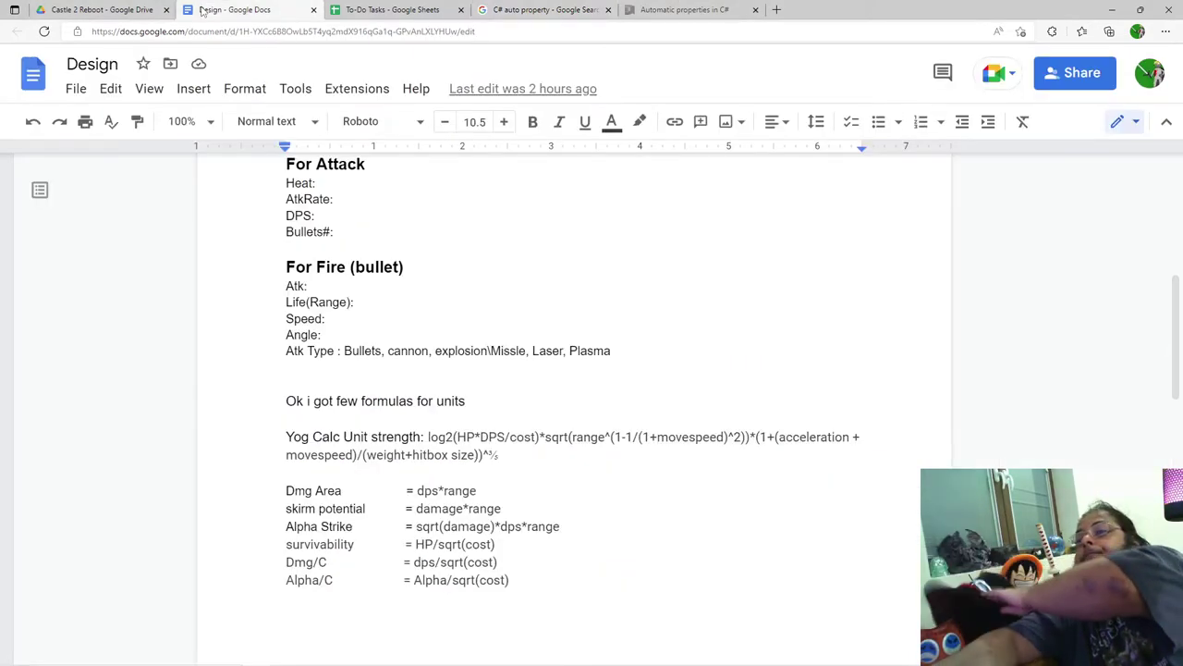
# Step: In the To-Do Tasks sheet, fill the game base resolution row B115:F115 with cyan and clear the priority numbers in B111:B115
pyautogui.click(375, 9)
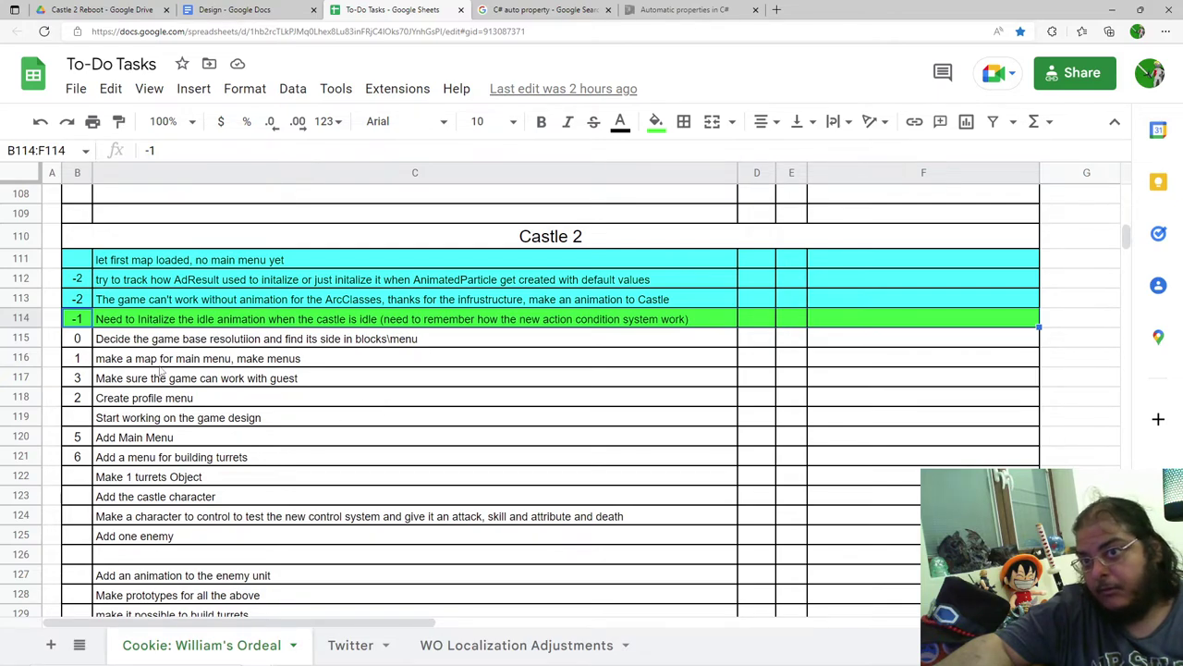
pyautogui.moveTo(79, 341); pyautogui.dragTo(848, 344)
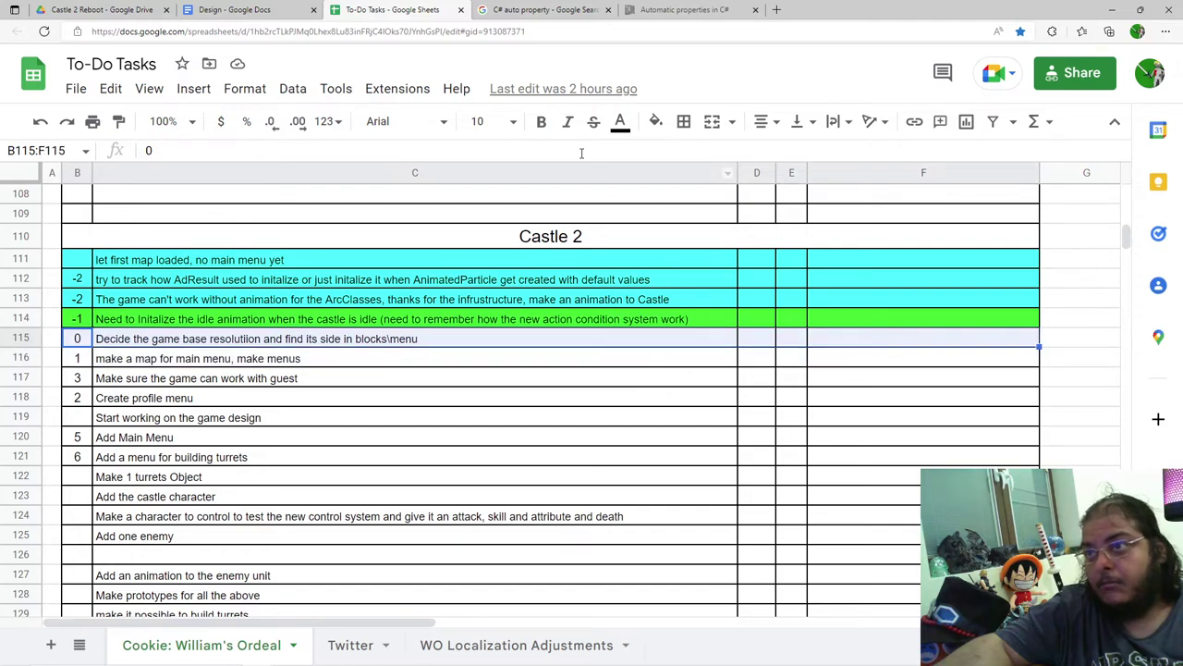
pyautogui.click(654, 121)
pyautogui.click(783, 204)
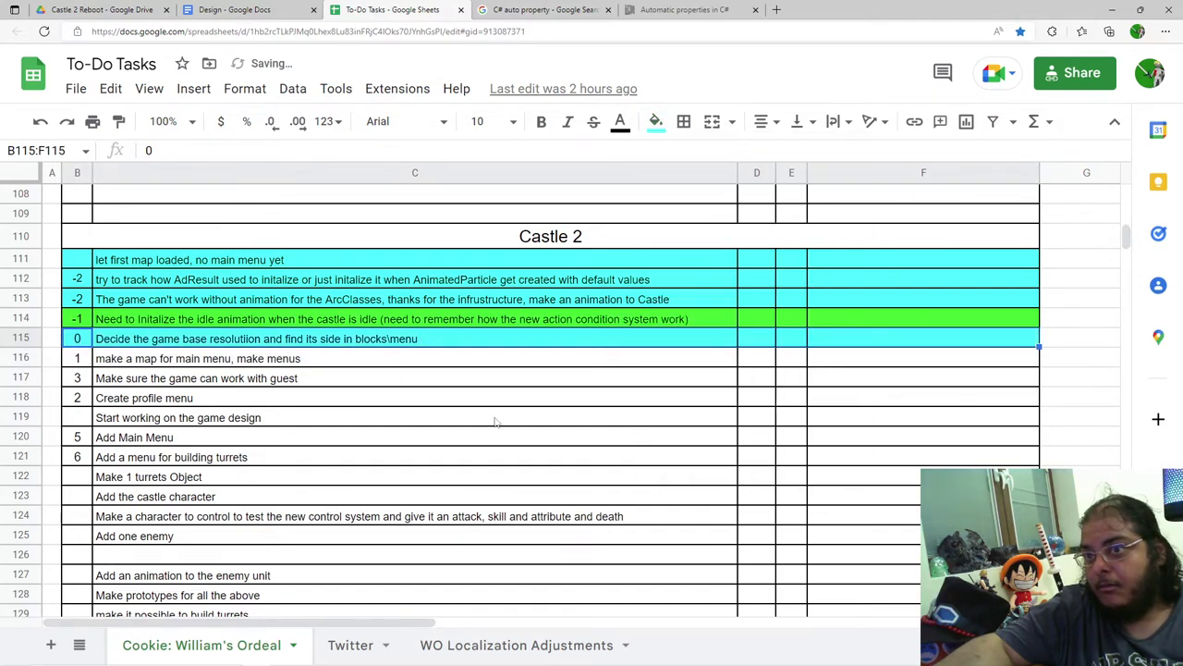
pyautogui.moveTo(78, 260); pyautogui.dragTo(89, 341)
pyautogui.press('Delete')
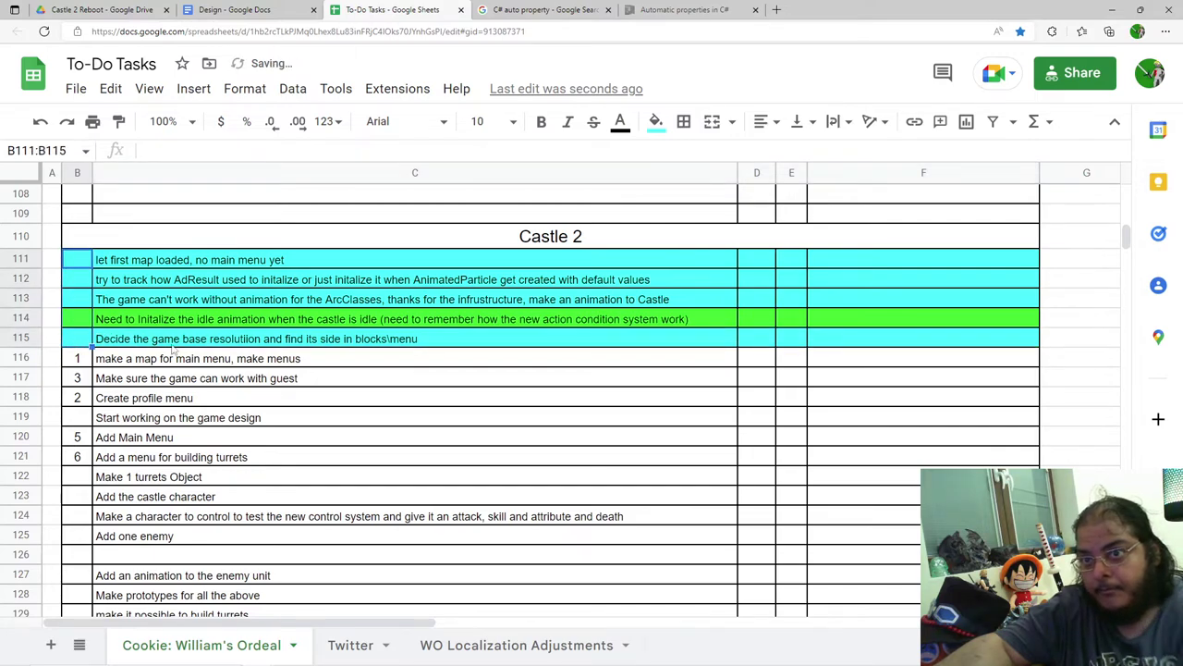
# Step: Fill the main menu map task row B116:F116 and the Add Main Menu row B120:F120 with cyan
pyautogui.moveTo(81, 365); pyautogui.dragTo(857, 356)
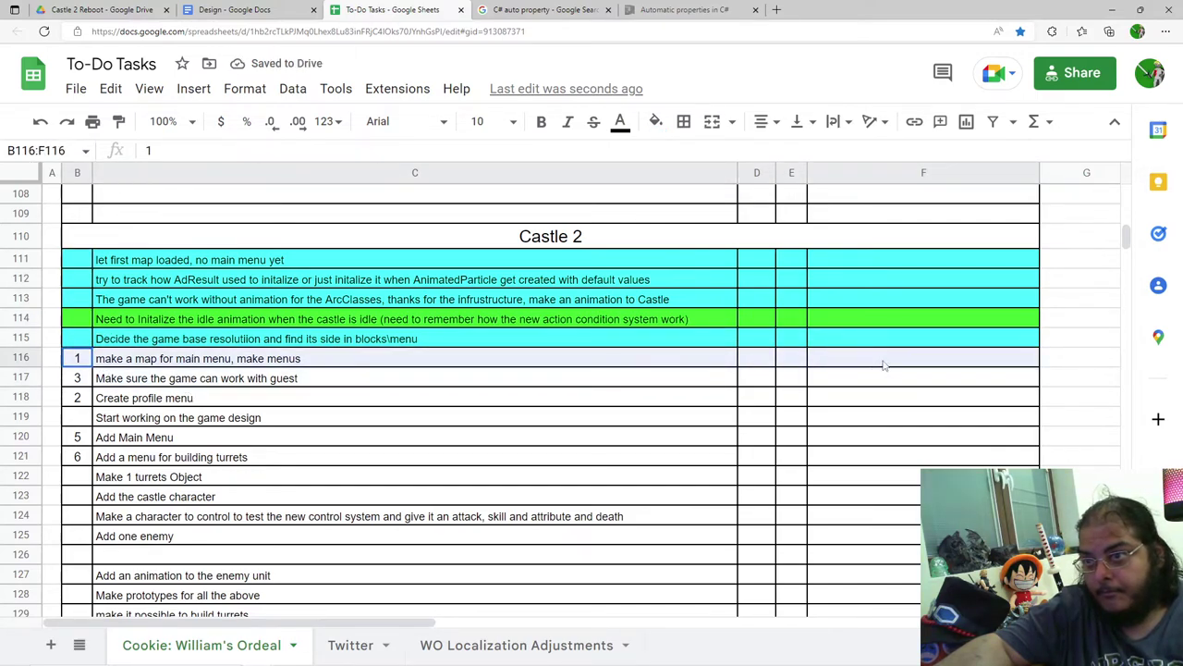
pyautogui.click(656, 121)
pyautogui.click(768, 205)
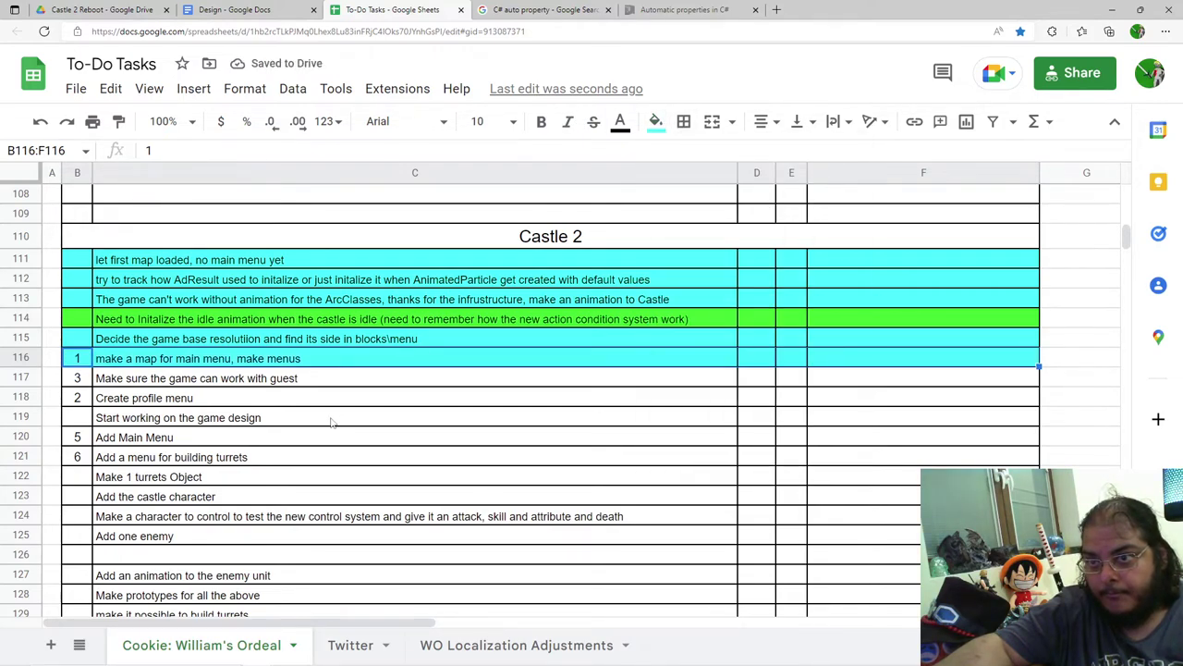
pyautogui.click(303, 383)
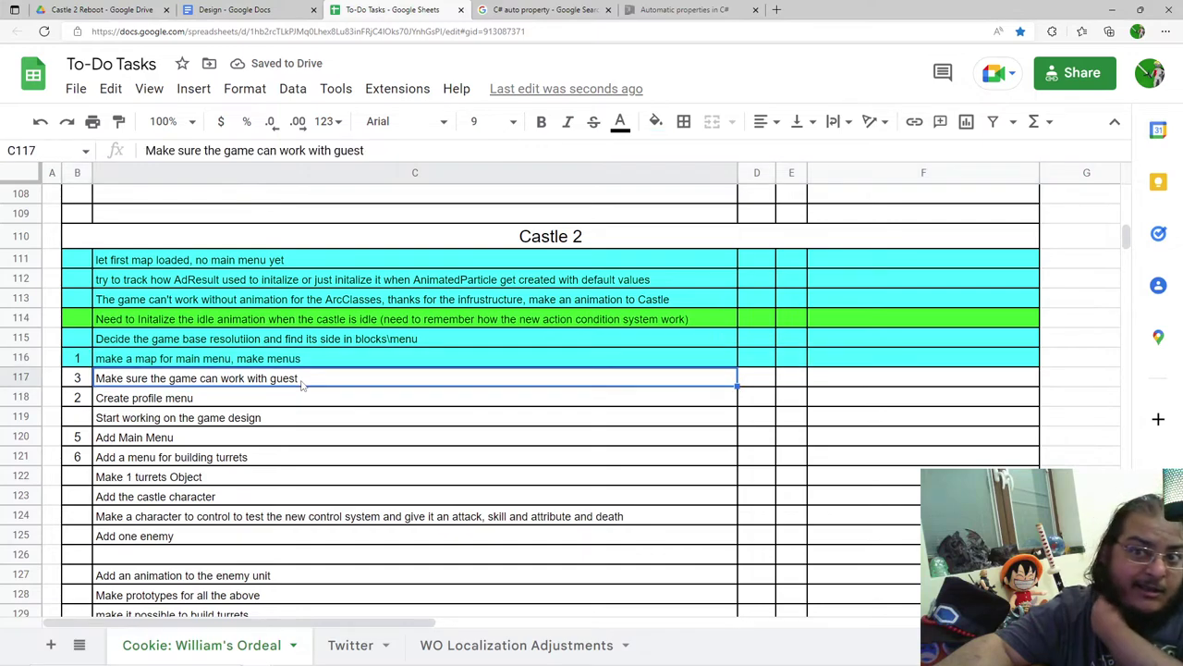
pyautogui.press('Down')
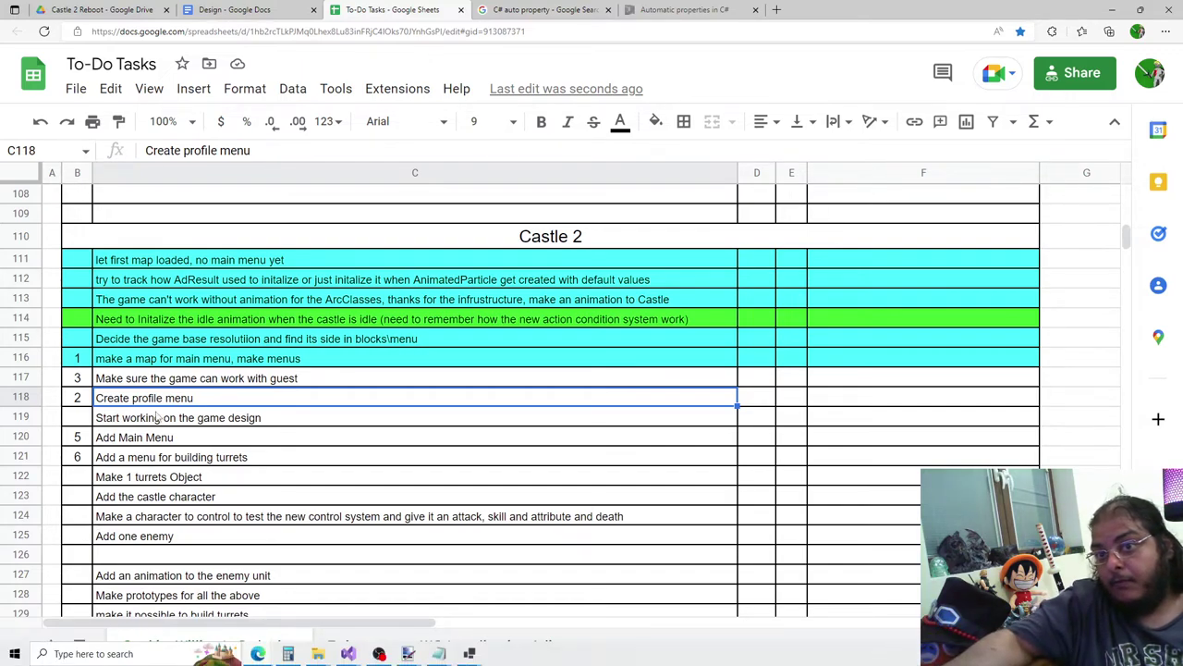
pyautogui.moveTo(77, 438); pyautogui.dragTo(918, 446)
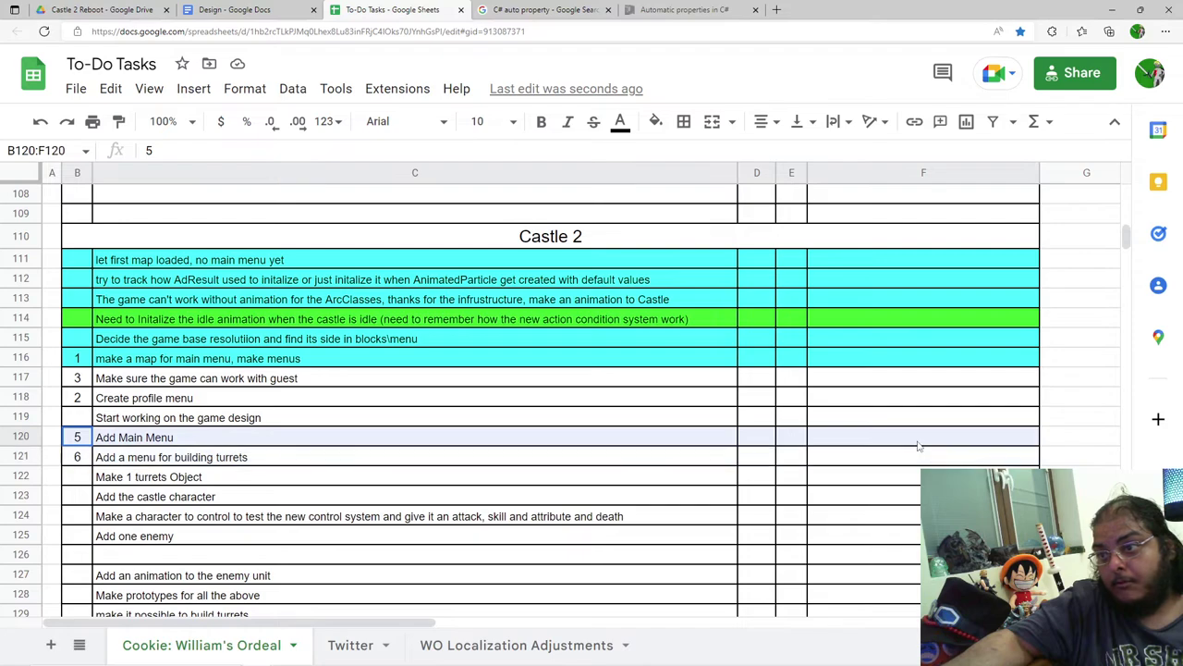
pyautogui.click(674, 130)
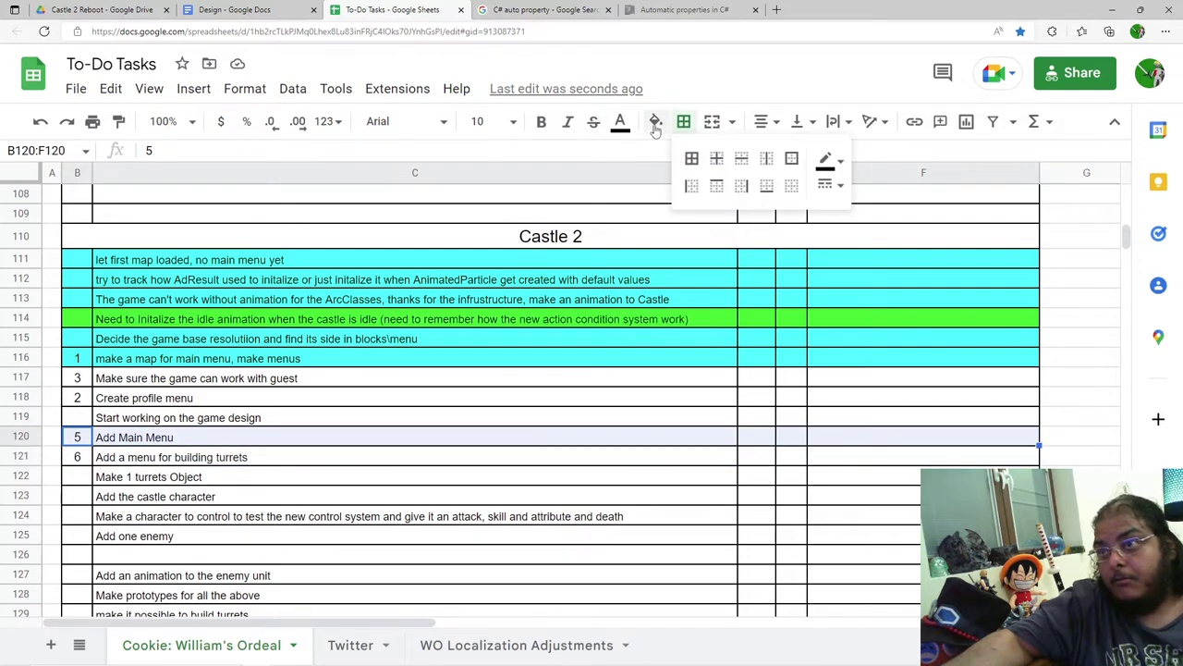
pyautogui.click(653, 130)
pyautogui.click(763, 205)
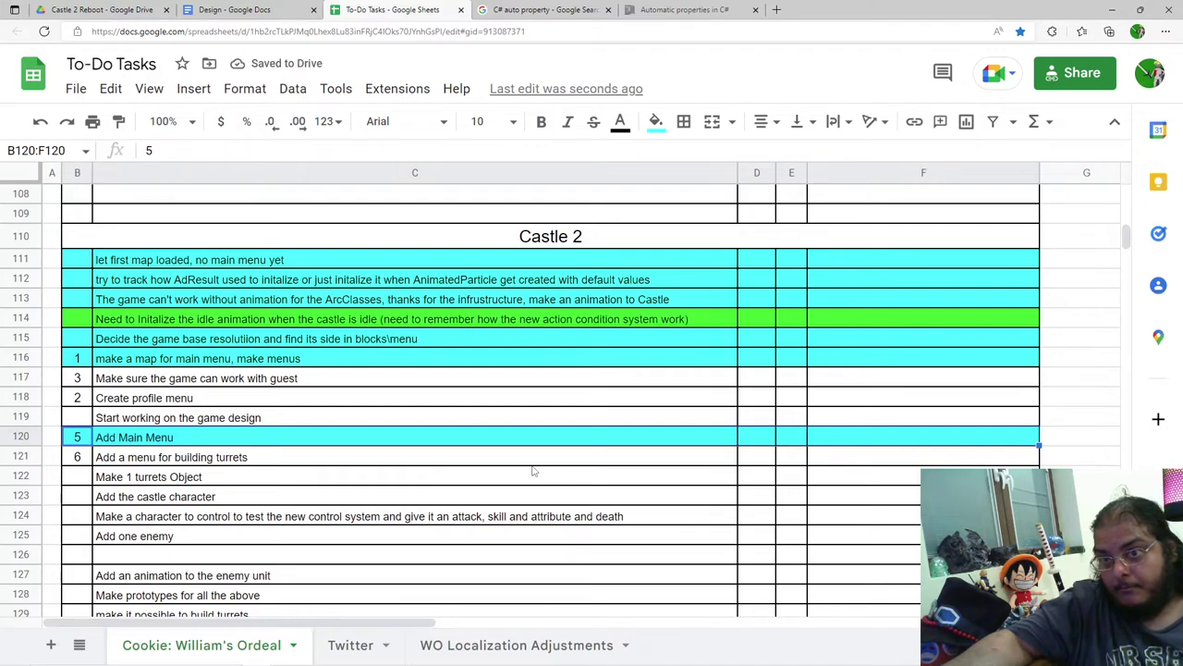
# Step: Shorten the task text in C116 to "make a map for main menu"
pyautogui.moveTo(72, 360); pyautogui.dragTo(365, 363)
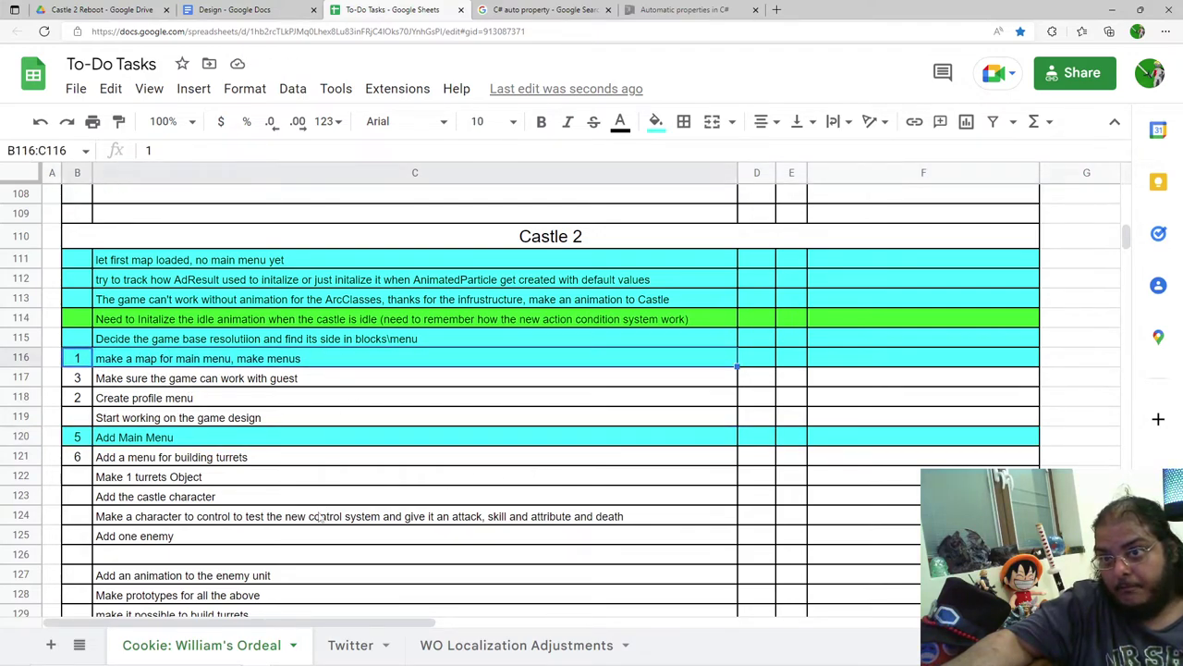
pyautogui.doubleClick(314, 360)
pyautogui.moveTo(303, 356); pyautogui.dragTo(238, 355)
pyautogui.press('BackSpace')
pyautogui.press('BackSpace')
pyautogui.press('BackSpace')
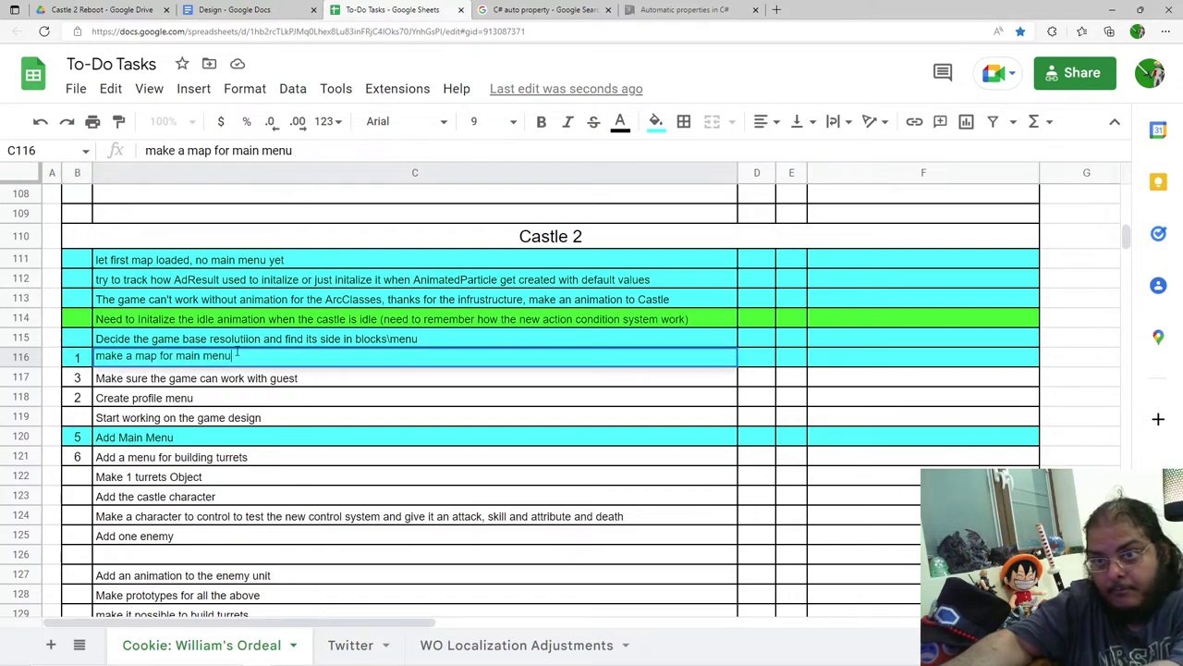
pyautogui.click(252, 478)
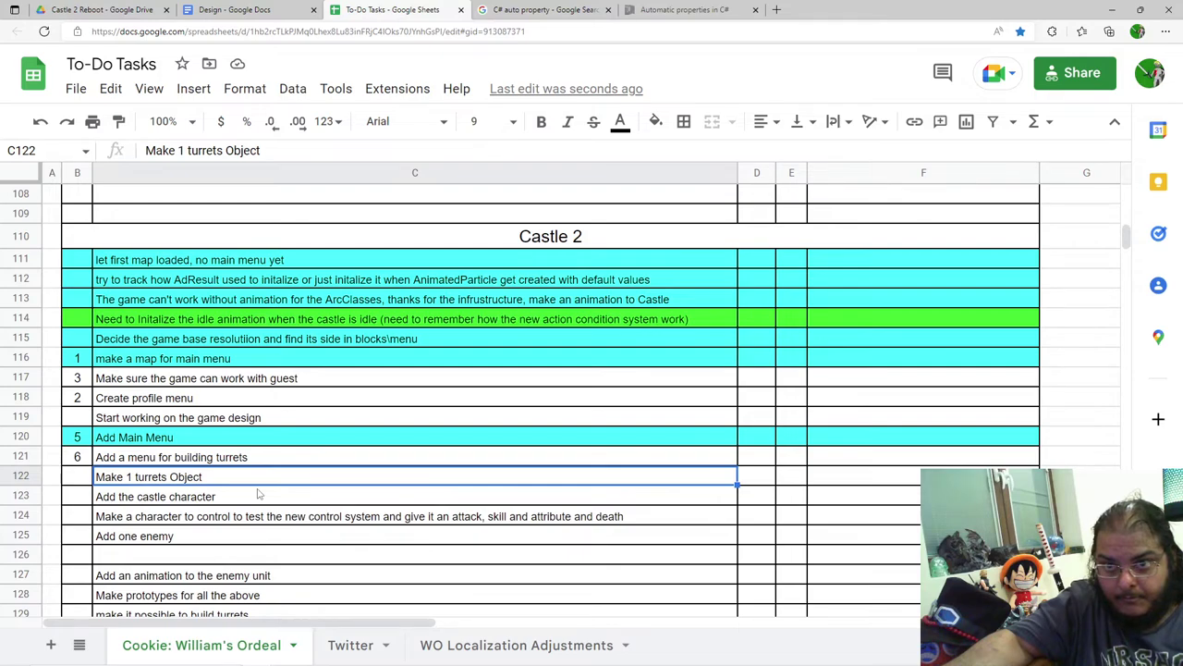
# Step: Insert a row above the turret-building menu task, clear that task's priority number, and enter "Add a map1 for testing the game" in C121
pyautogui.click(250, 464)
pyautogui.rightClick(250, 462)
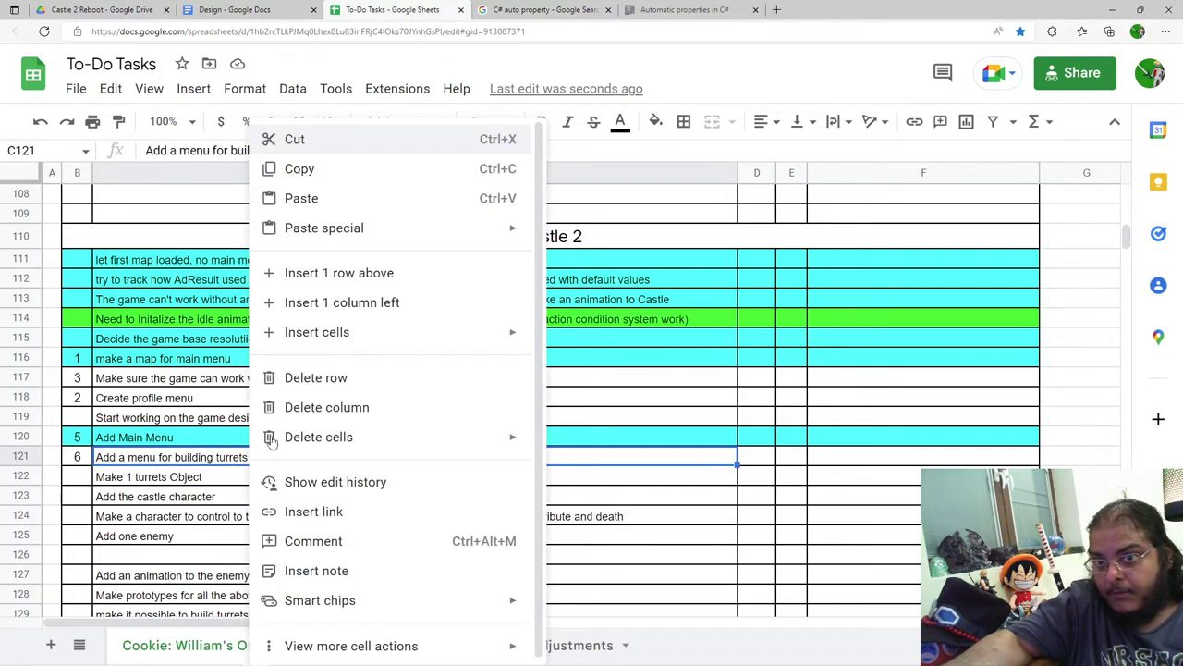
pyautogui.click(352, 272)
pyautogui.click(83, 481)
pyautogui.click(111, 456)
pyautogui.write('Adda a')
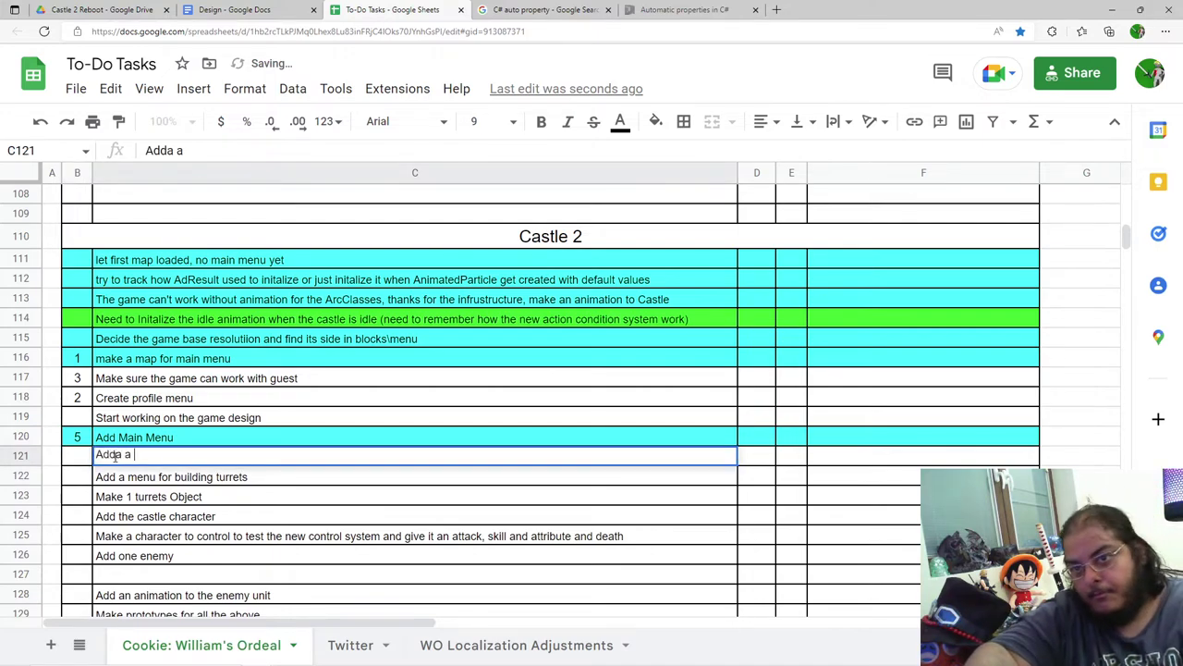
pyautogui.write(' map with')
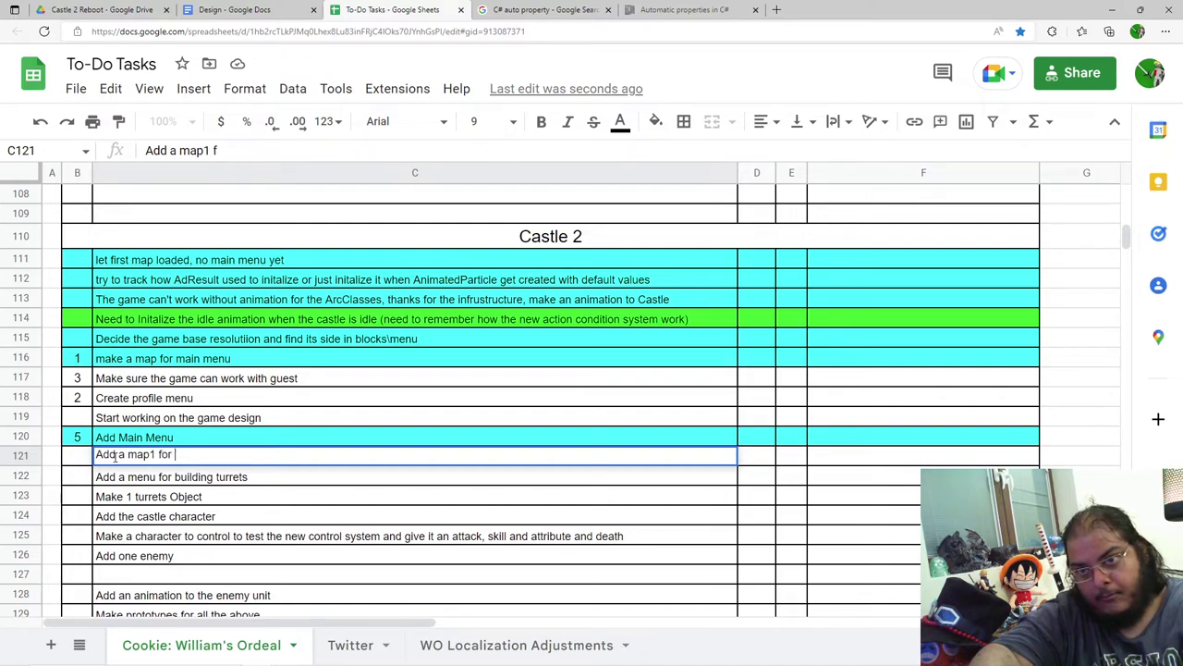
pyautogui.write('testing the game')
pyautogui.press('Return')
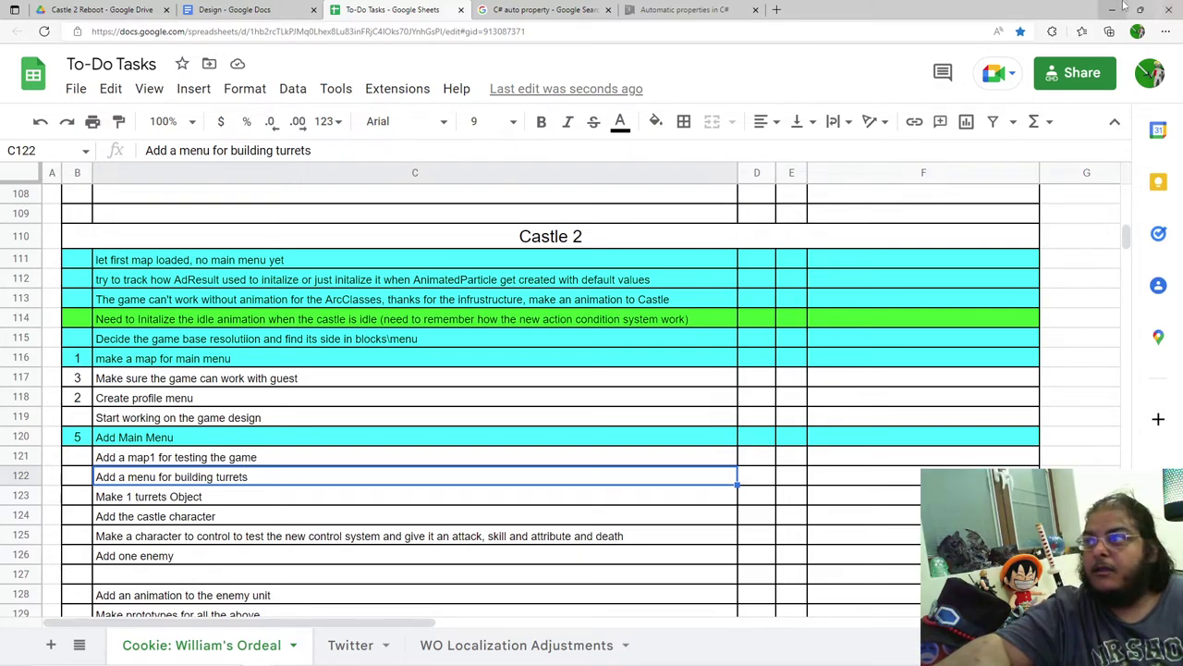
# Step: Put away the browser, Visual Studio and paint.net windows, and close ScriptWizard to return to Map Simulator
pyautogui.click(1172, 9)
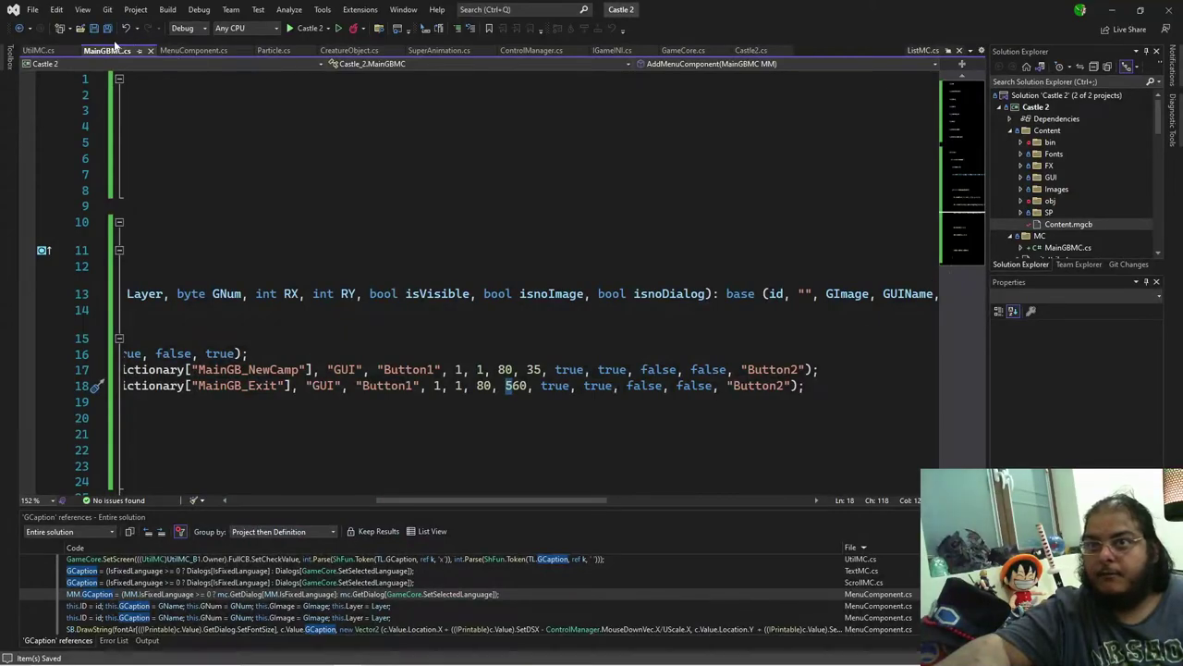
pyautogui.click(1112, 9)
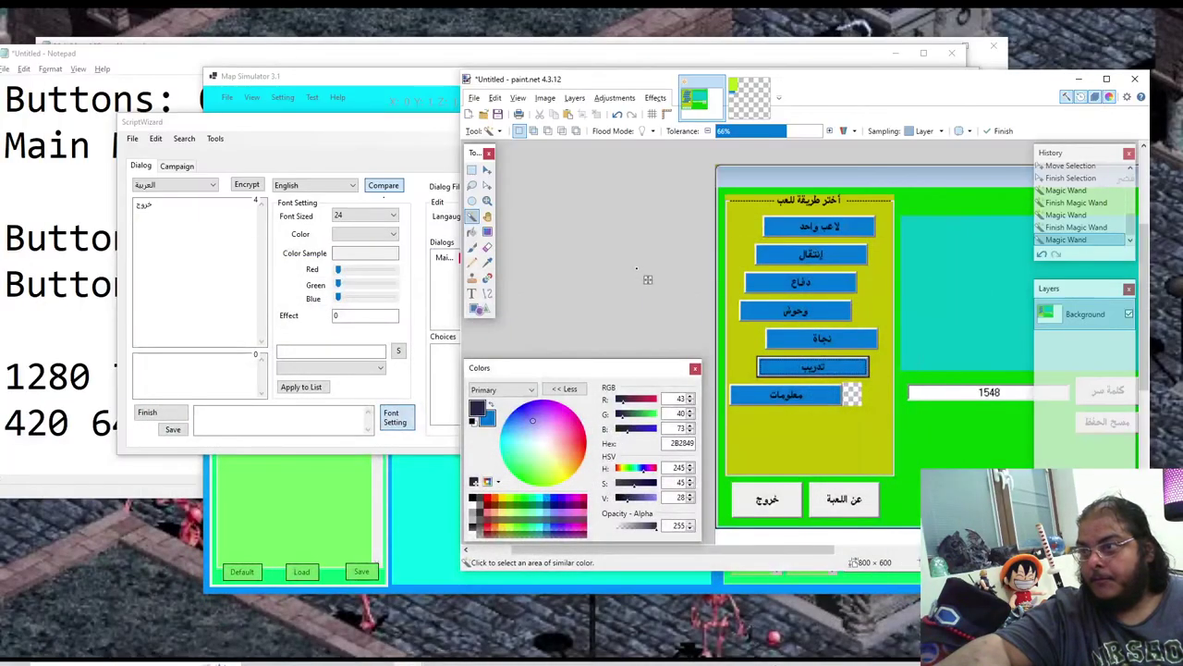
pyautogui.click(1078, 84)
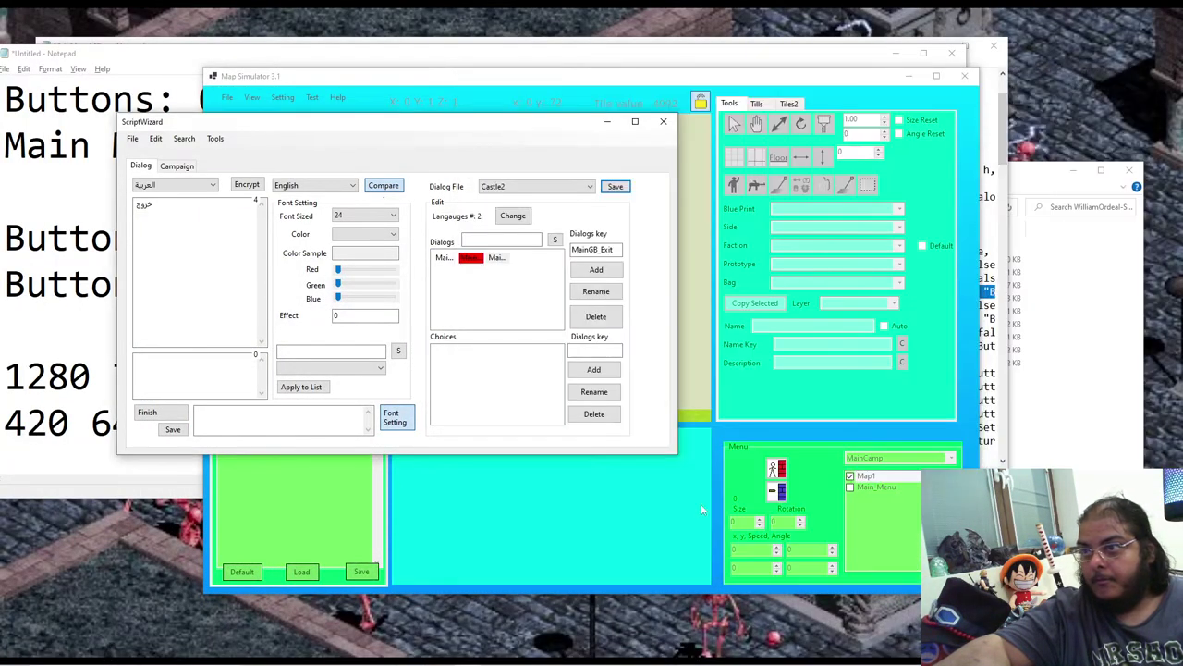
pyautogui.click(177, 166)
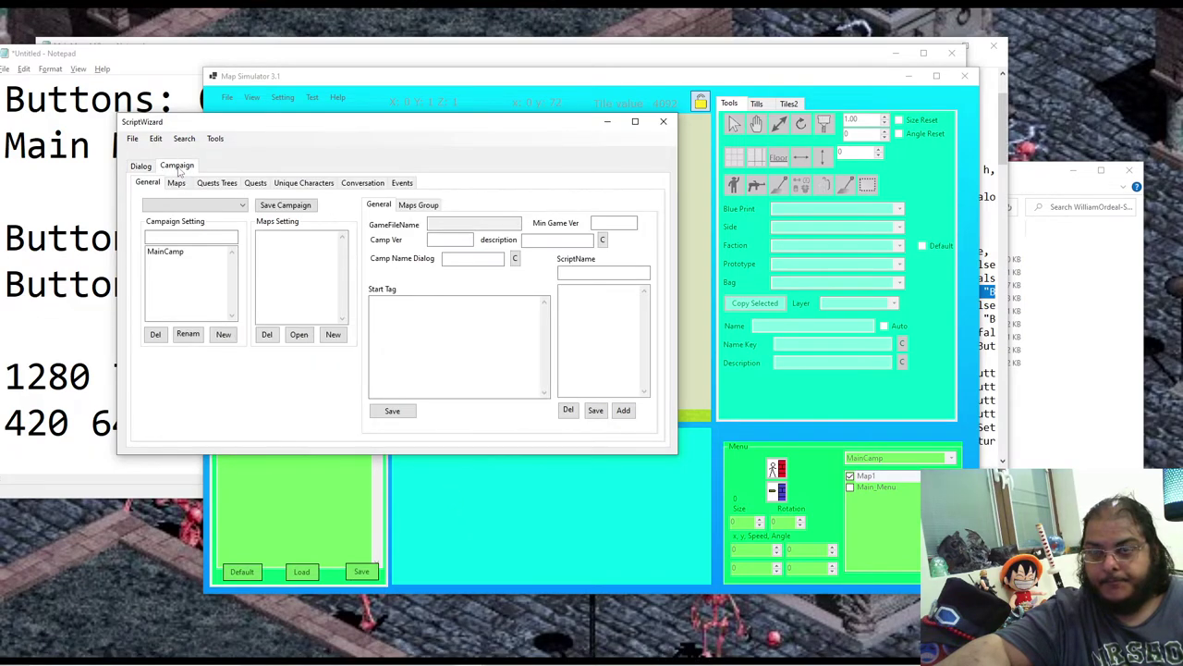
pyautogui.click(141, 165)
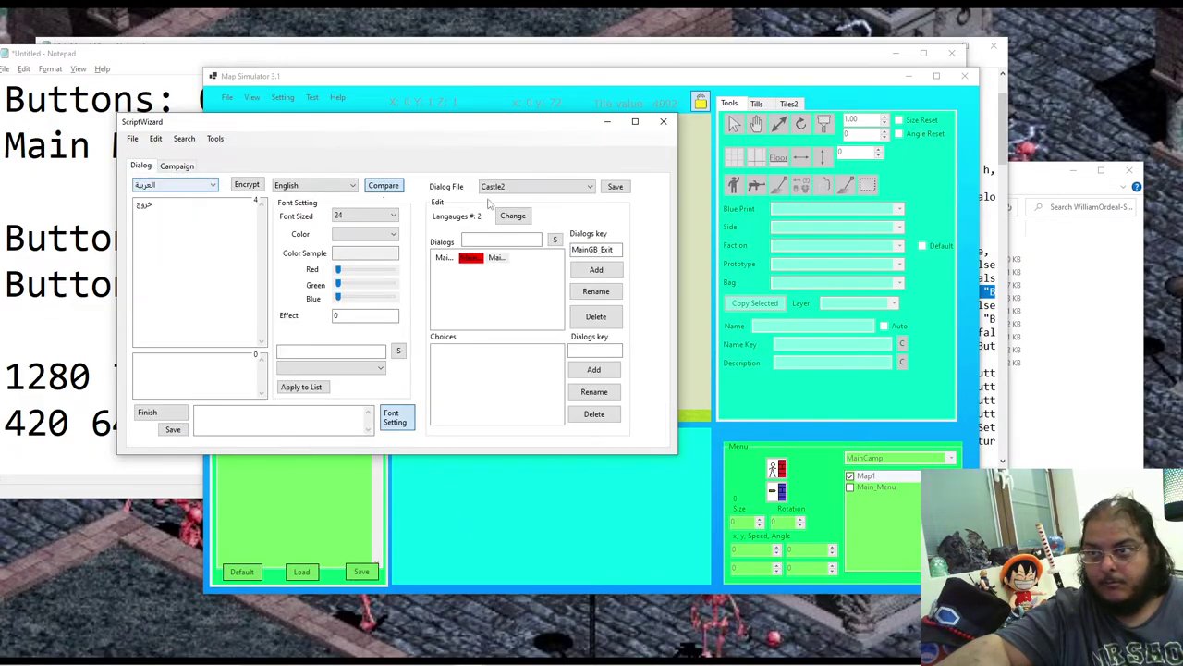
pyautogui.click(663, 121)
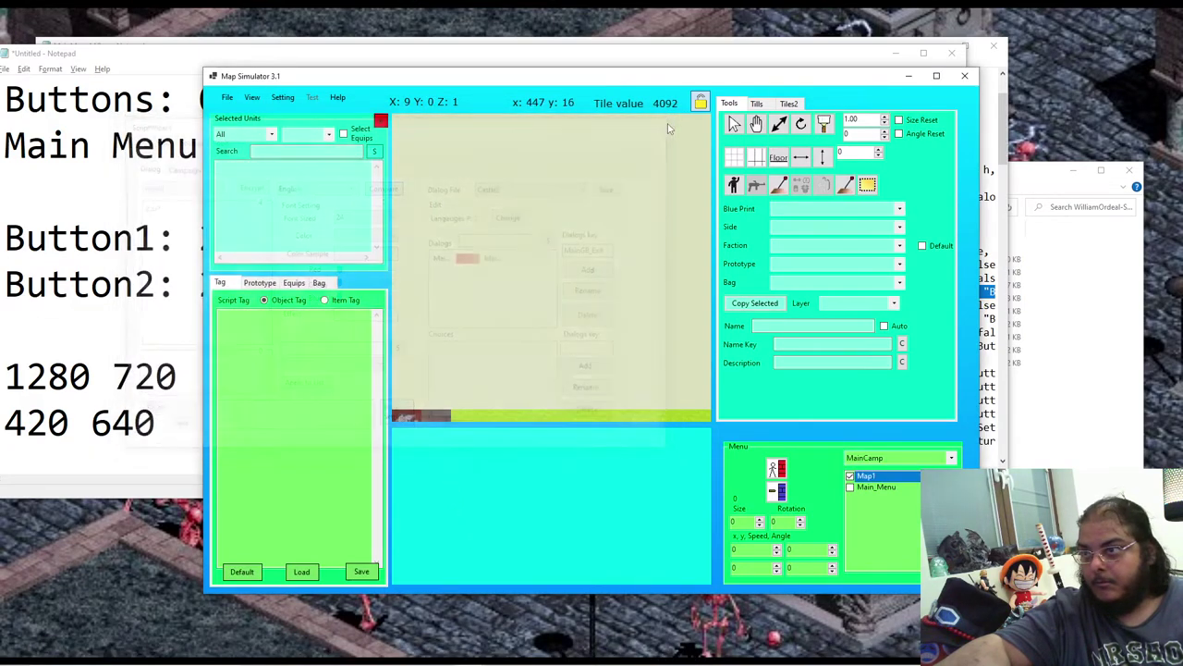
# Step: Open the game for editing from Map Simulator, put Notepad away, and arrange the sprite viewer beside the GFEditing window
pyautogui.click(226, 97)
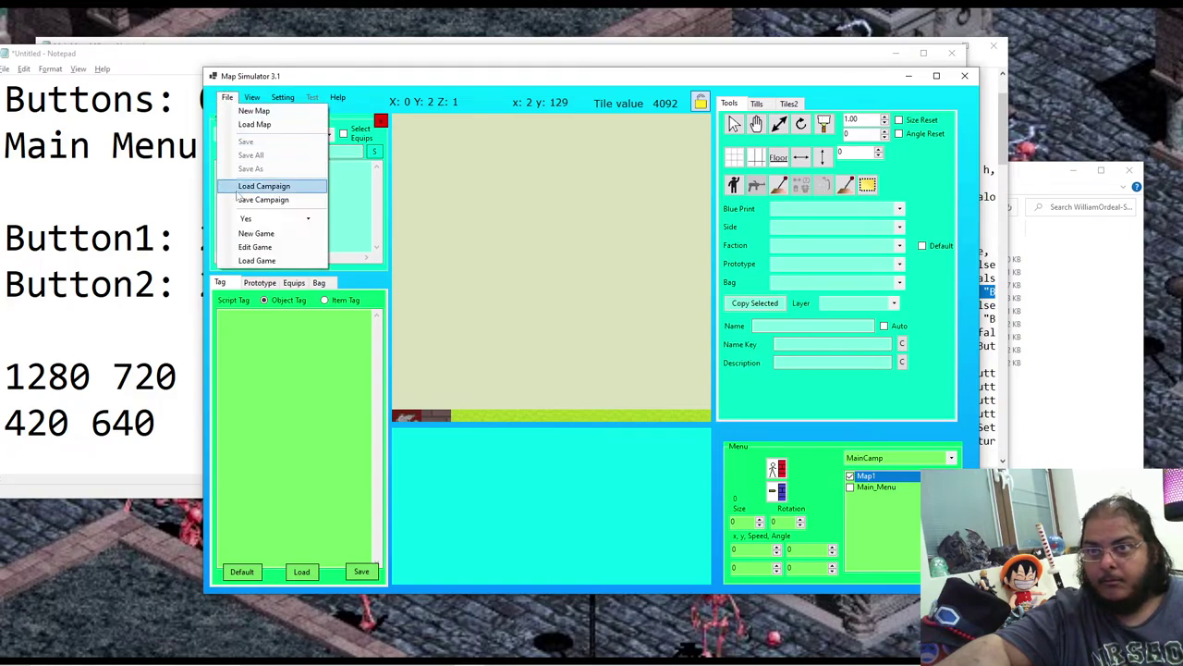
pyautogui.click(255, 247)
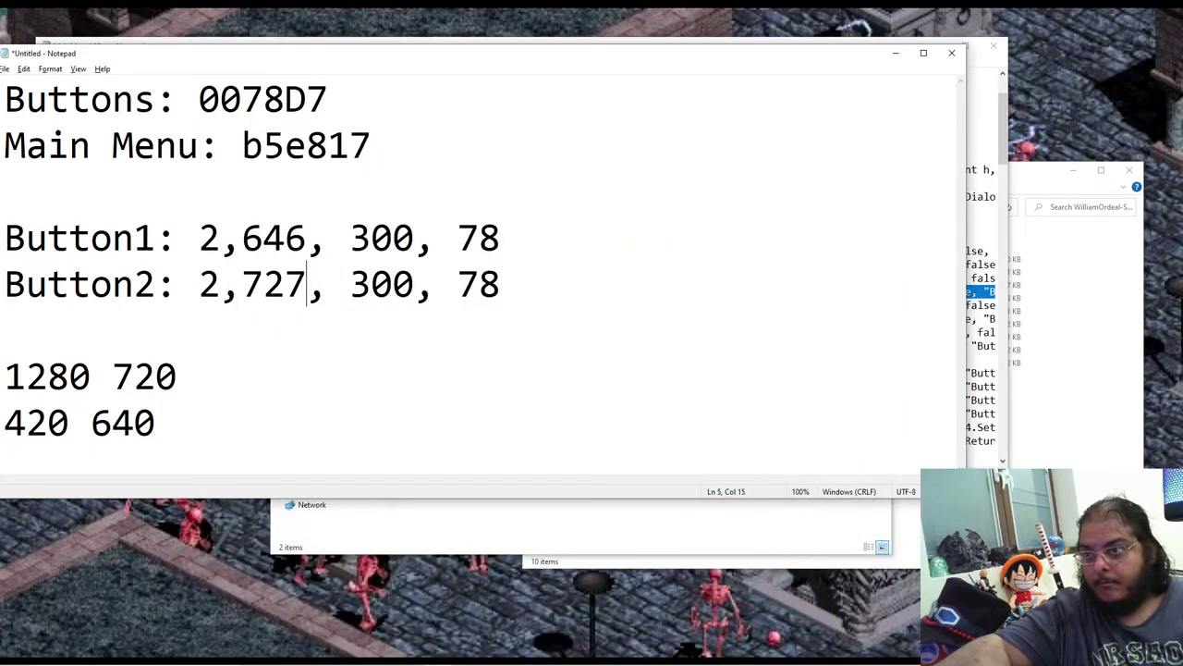
pyautogui.click(893, 54)
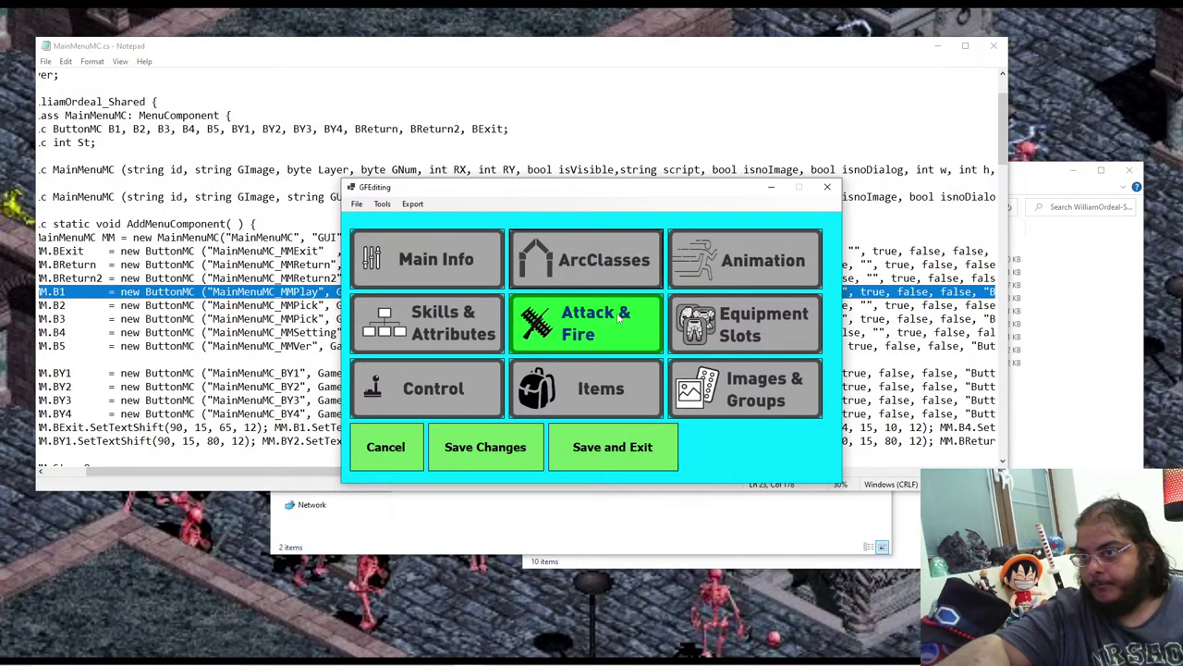
pyautogui.click(744, 389)
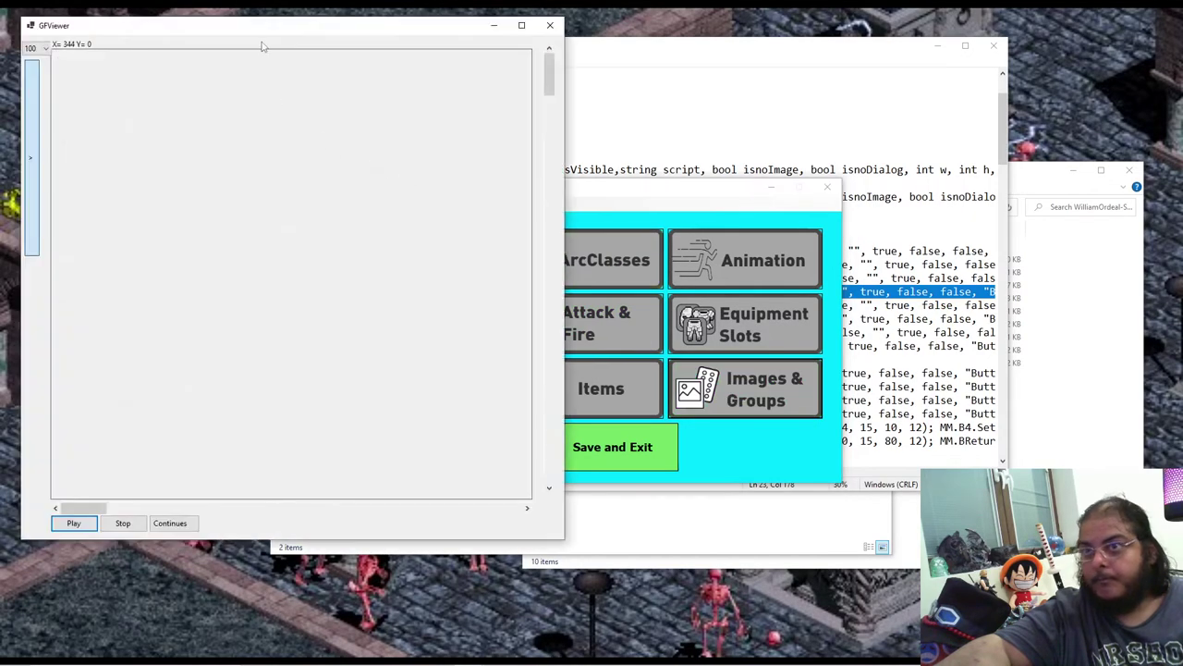
pyautogui.moveTo(311, 31); pyautogui.dragTo(853, 79)
pyautogui.moveTo(458, 189); pyautogui.dragTo(198, 184)
# Step: Open the ArcClasses editor and set the class type to Objects
pyautogui.click(323, 242)
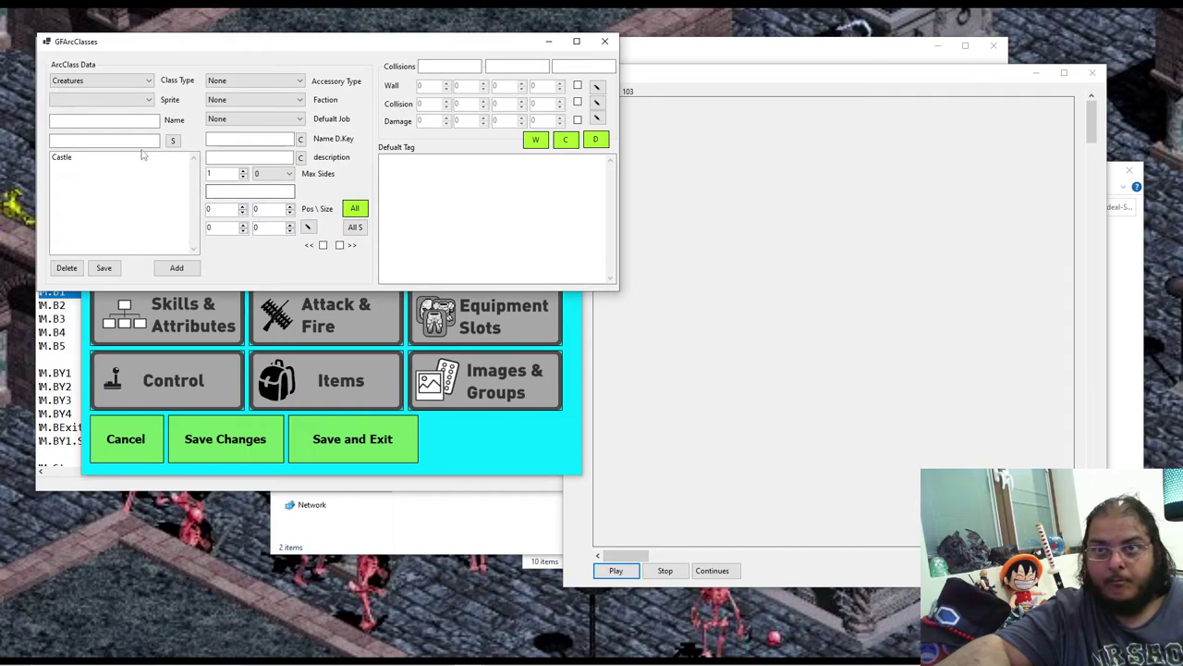
pyautogui.click(100, 81)
pyautogui.click(99, 107)
pyautogui.click(100, 80)
pyautogui.click(97, 109)
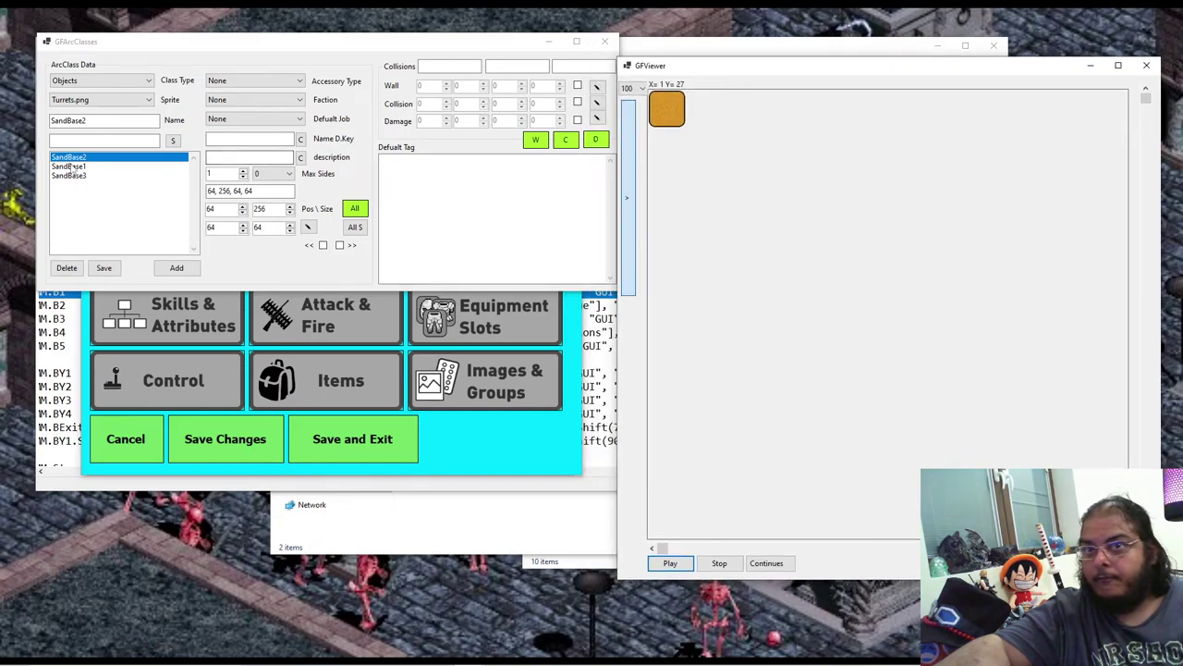
# Step: Add a RockBase1 object class using the data of SandBase3, delete SandBase3, and select RockBase1
pyautogui.click(90, 175)
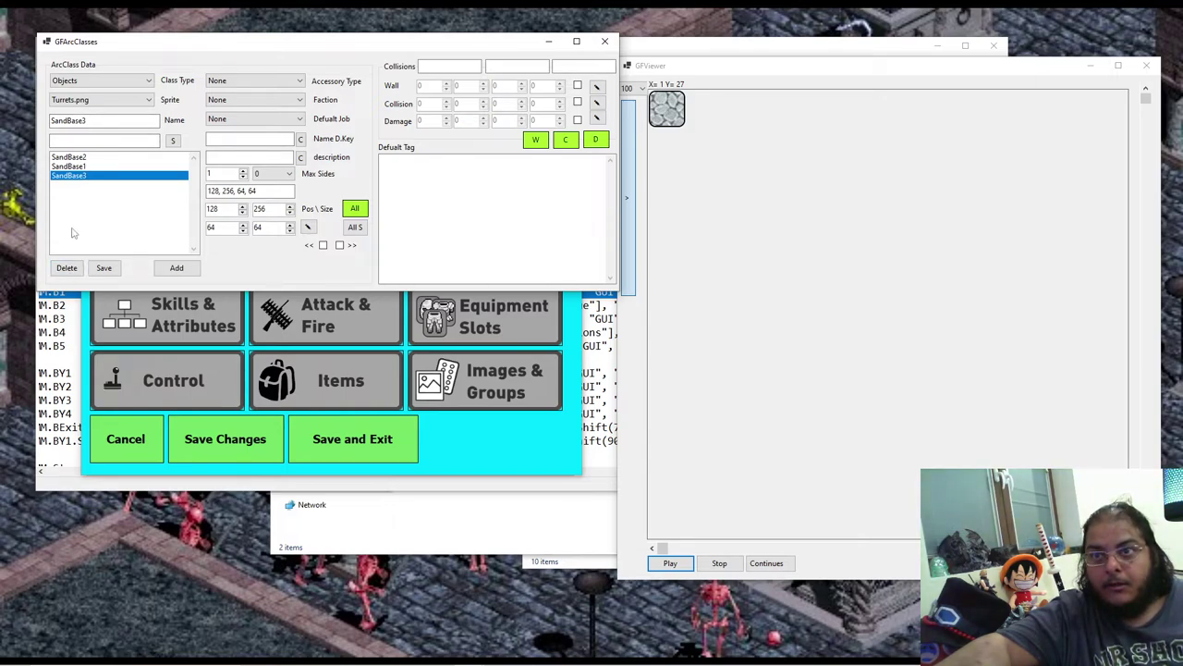
pyautogui.doubleClick(102, 122)
pyautogui.write('RockBase1')
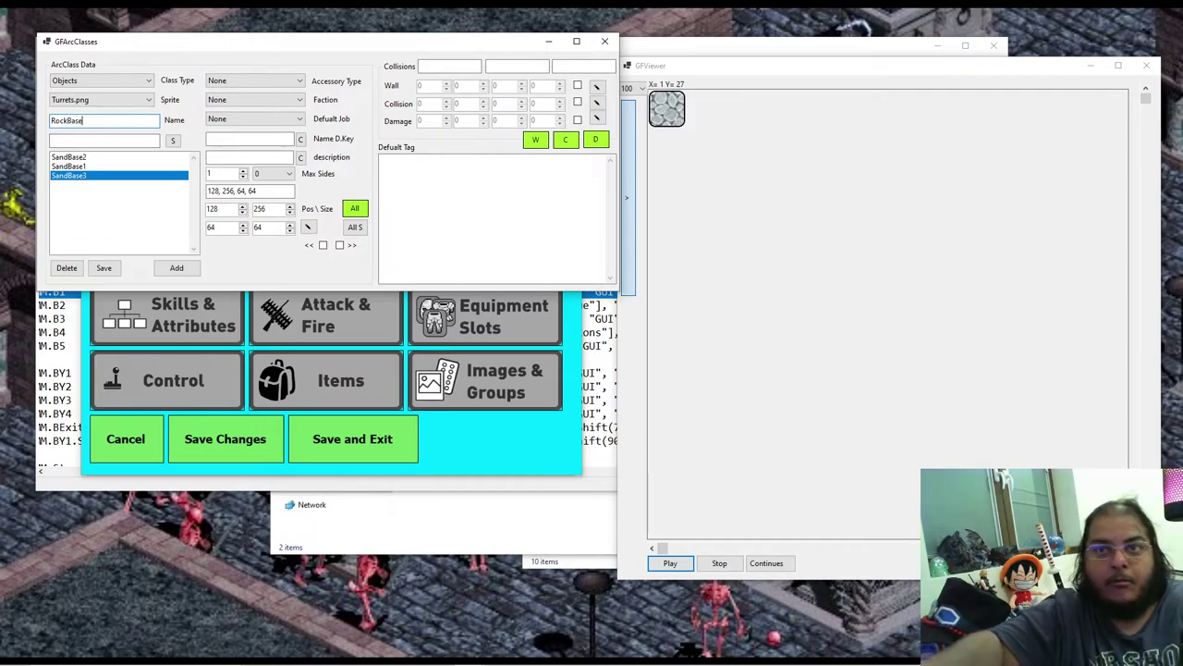
pyautogui.click(173, 268)
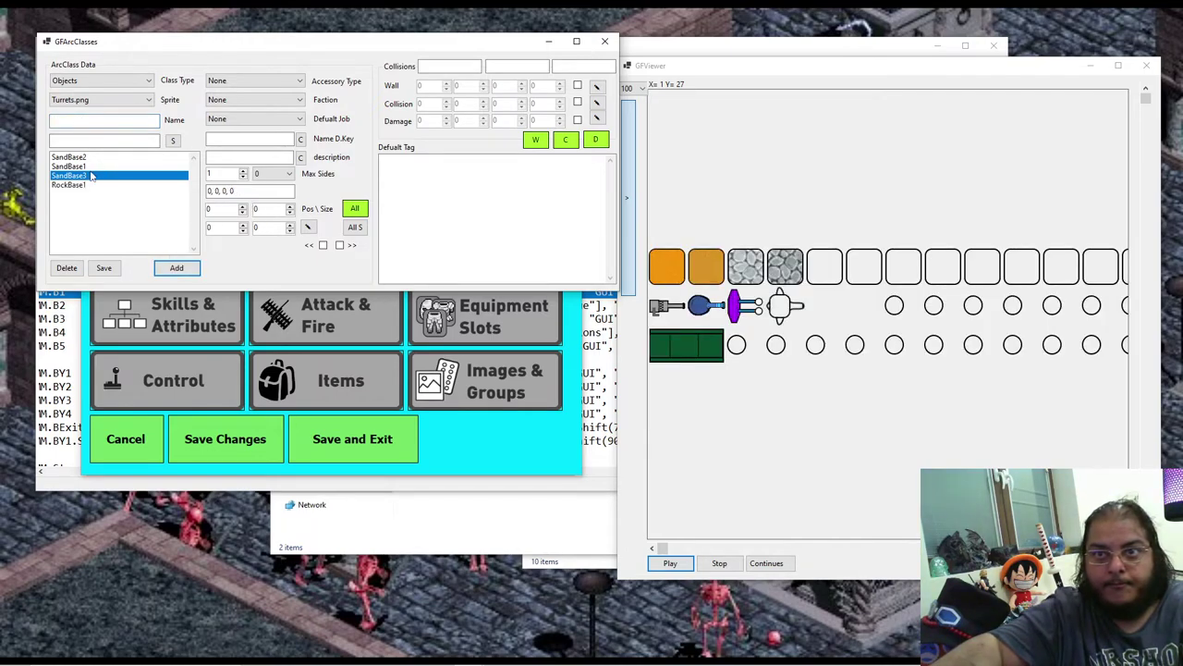
pyautogui.click(66, 268)
pyautogui.click(70, 175)
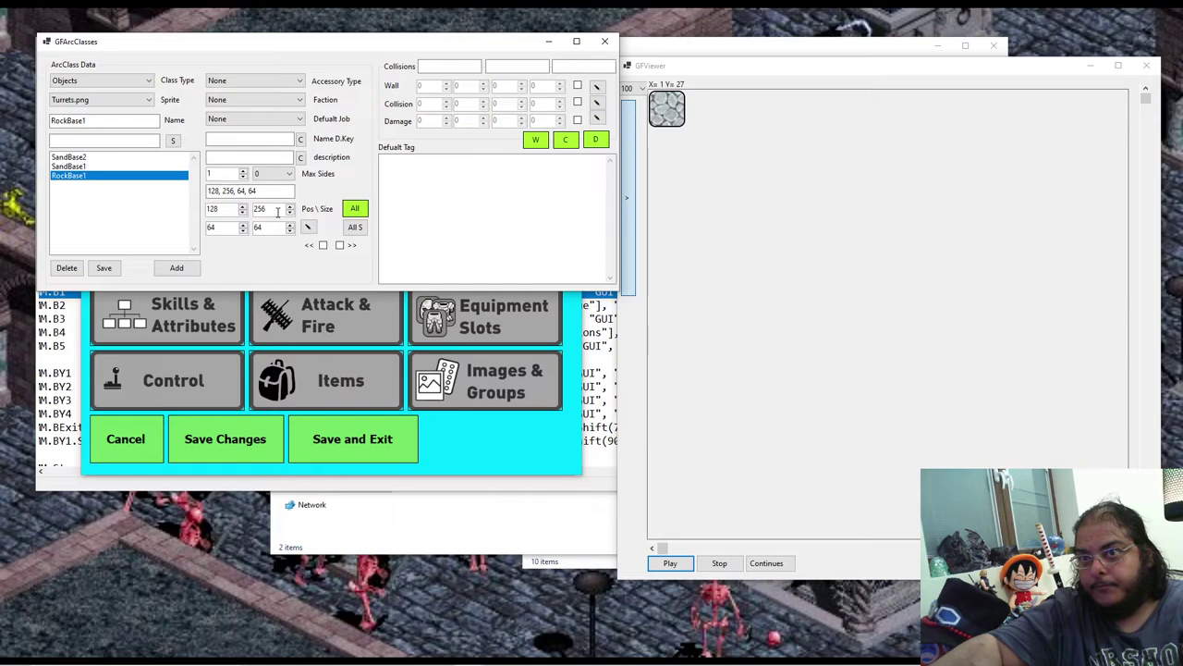
pyautogui.moveTo(288, 658)
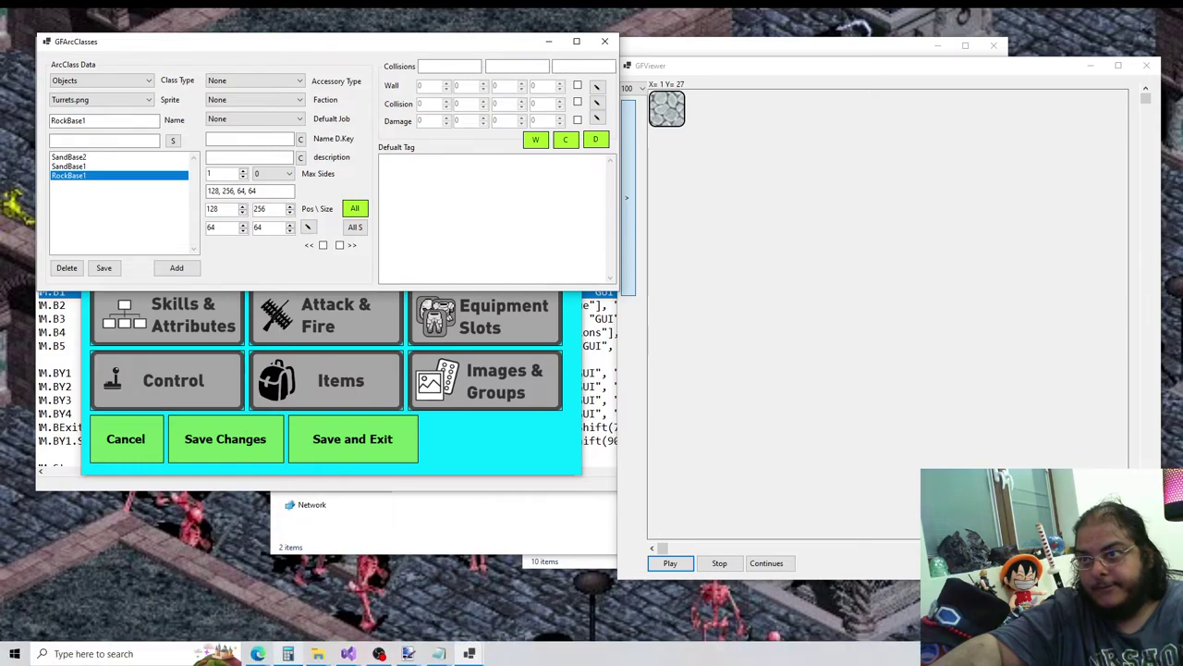
# Step: Open Calculator, add 64 to 256, and try 320 as RockBase1's vertical sprite position
pyautogui.click(288, 653)
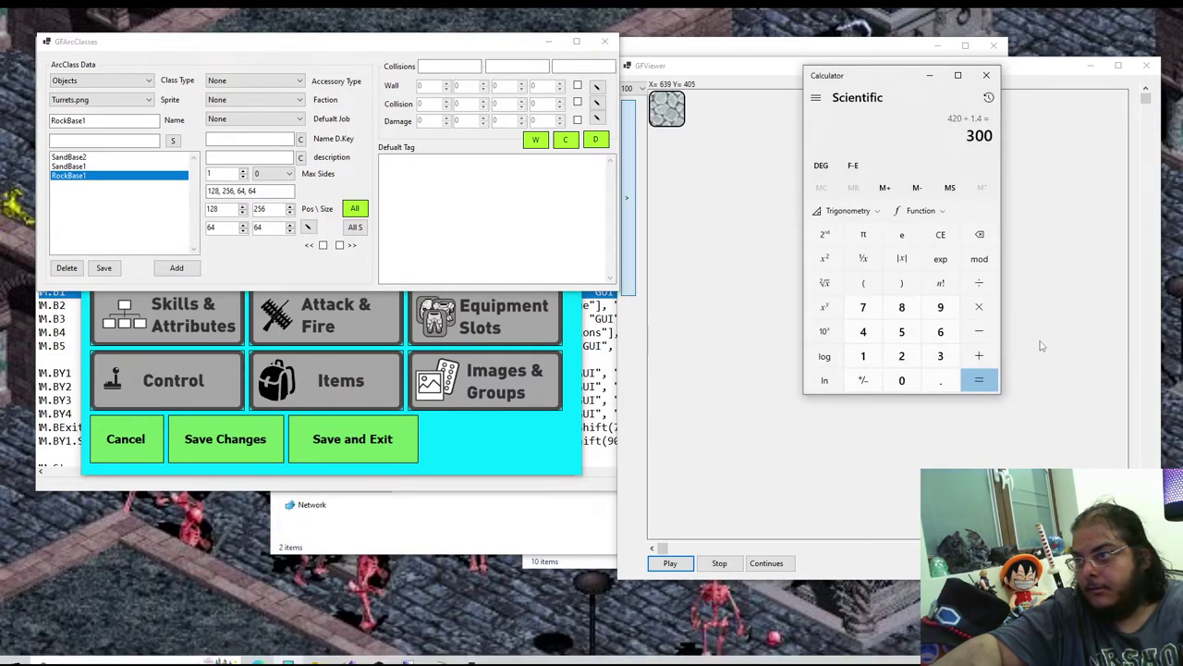
pyautogui.click(902, 356)
pyautogui.click(902, 331)
pyautogui.click(940, 331)
pyautogui.click(979, 356)
pyautogui.click(940, 331)
pyautogui.click(863, 331)
pyautogui.click(971, 379)
pyautogui.doubleClick(275, 211)
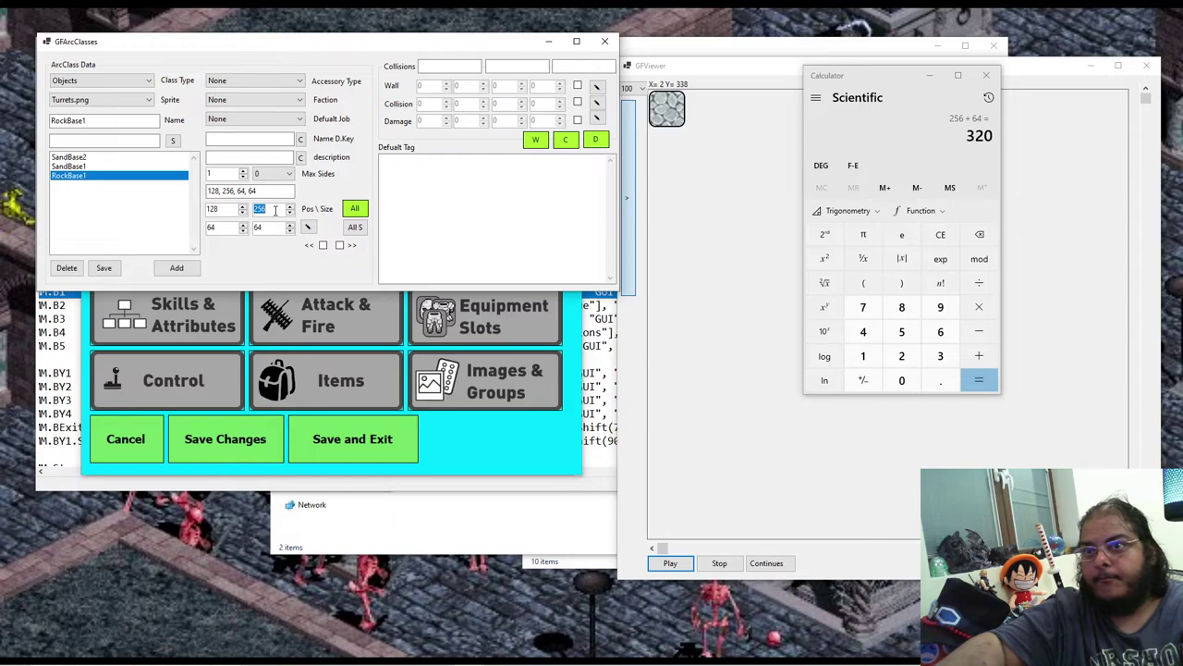
pyautogui.write('320')
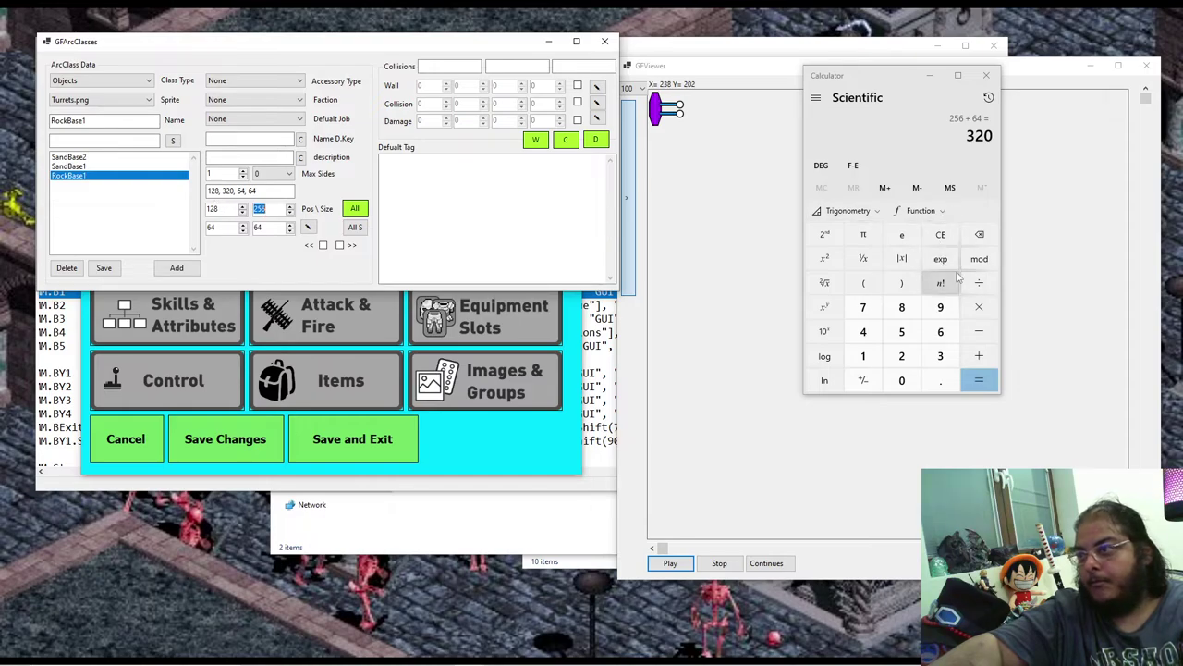
# Step: Calculate 128 + 64 and set the horizontal sprite position to 192 in the class data
pyautogui.click(940, 234)
pyautogui.click(862, 355)
pyautogui.click(901, 355)
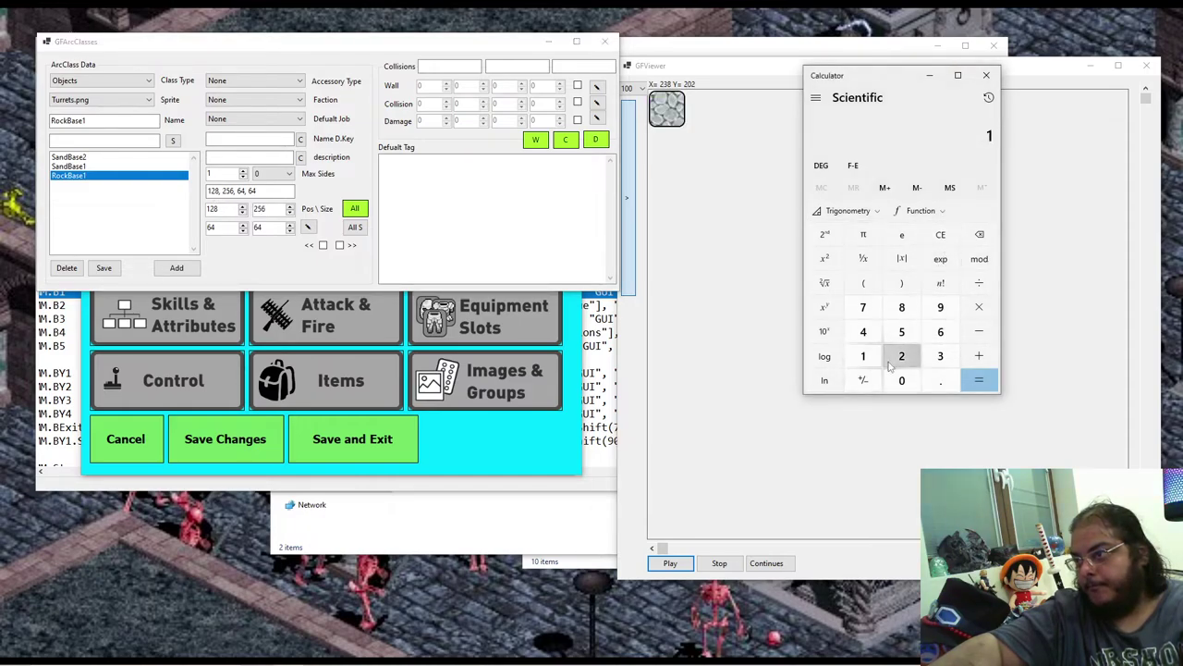
pyautogui.click(901, 306)
pyautogui.click(979, 355)
pyautogui.click(940, 331)
pyautogui.click(863, 331)
pyautogui.click(979, 380)
pyautogui.doubleClick(212, 208)
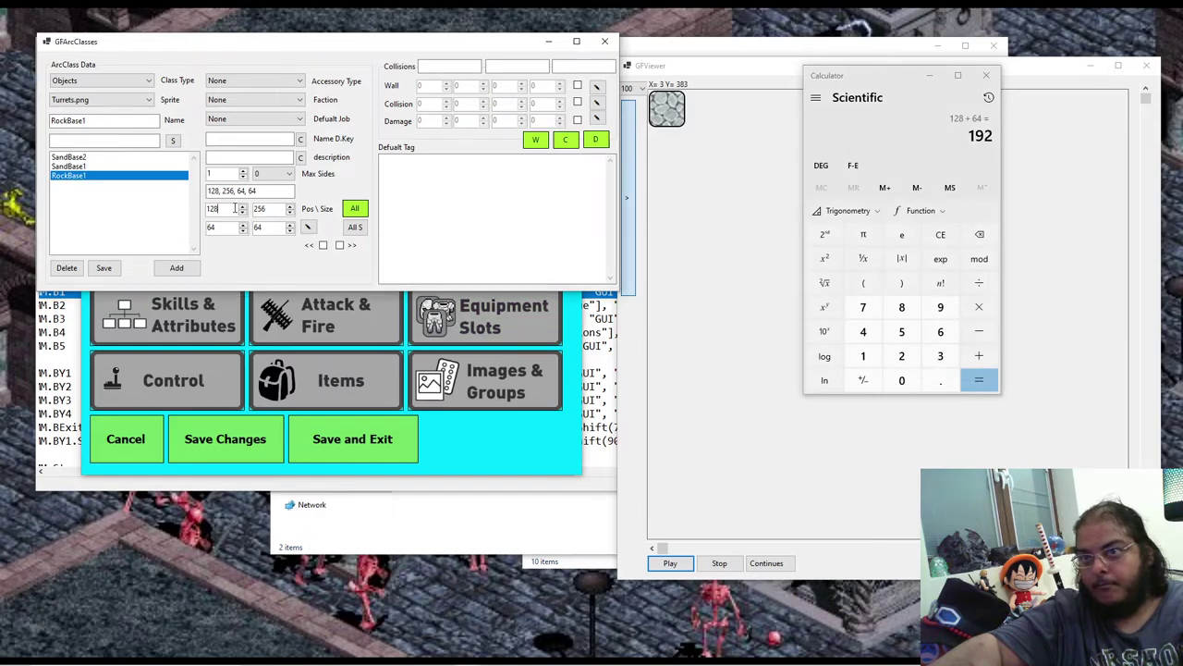
pyautogui.write('19')
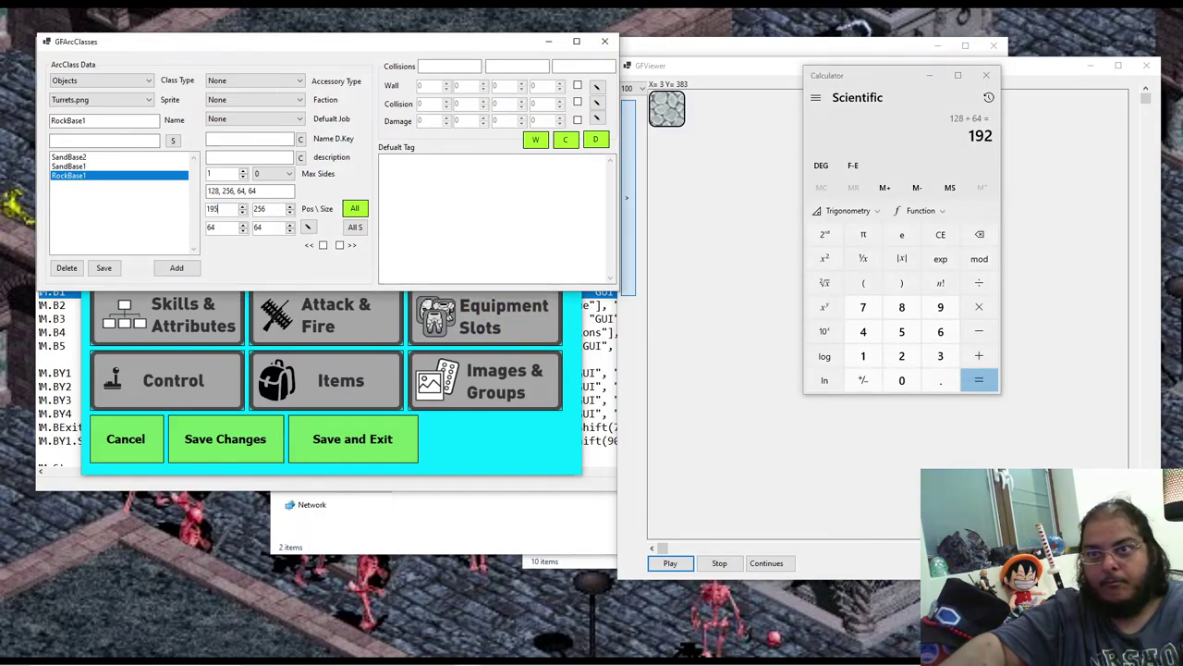
pyautogui.write('2')
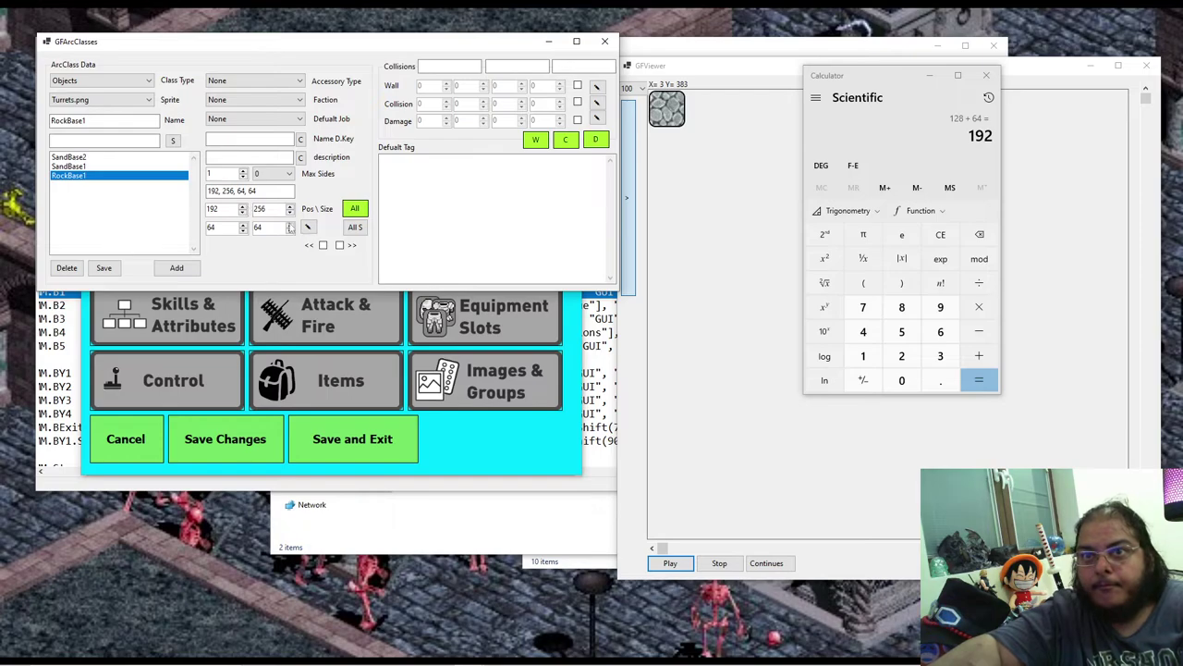
# Step: Change the class name to RockBase2 and add it as a new object class
pyautogui.click(86, 121)
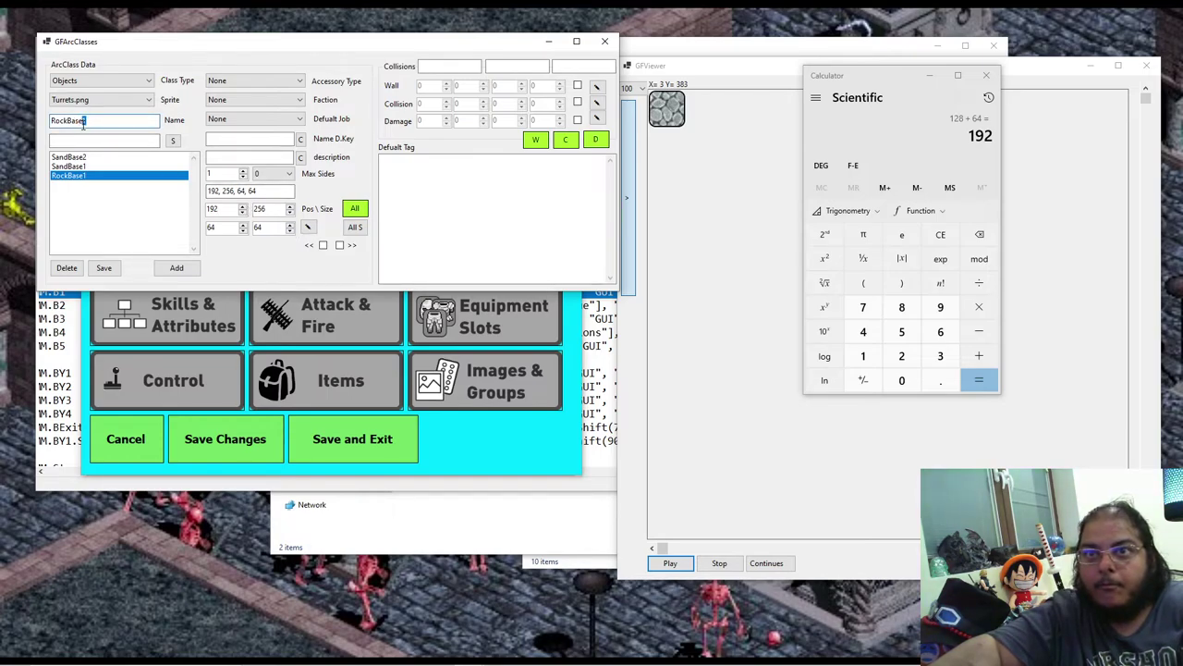
pyautogui.press('BackSpace')
pyautogui.write('2')
pyautogui.click(176, 267)
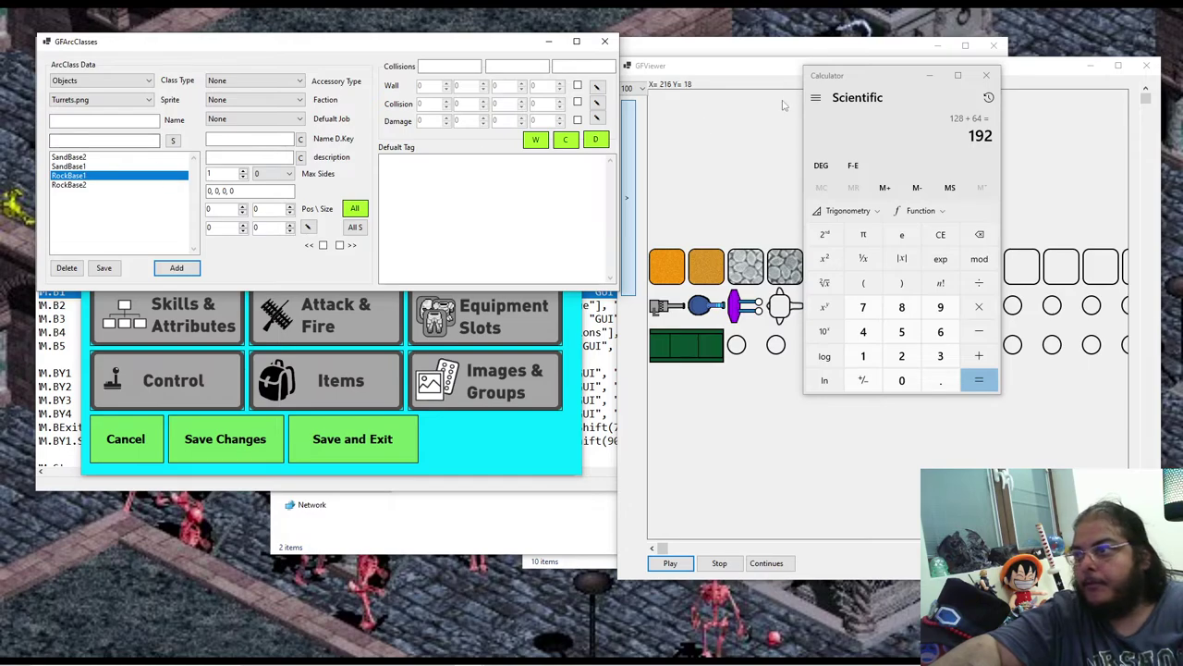
# Step: Move Calculator off the sprite viewer and check the sprites of the rock and sand base classes
pyautogui.moveTo(890, 75); pyautogui.dragTo(215, 380)
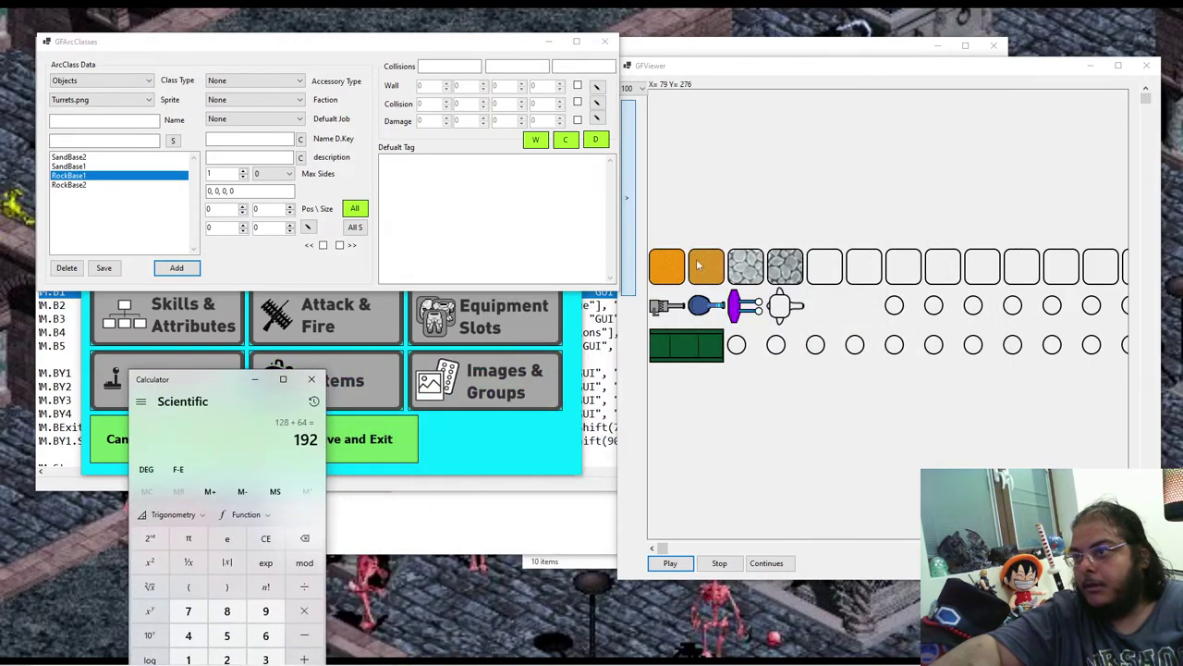
pyautogui.click(111, 175)
pyautogui.click(100, 185)
pyautogui.click(109, 166)
pyautogui.click(109, 157)
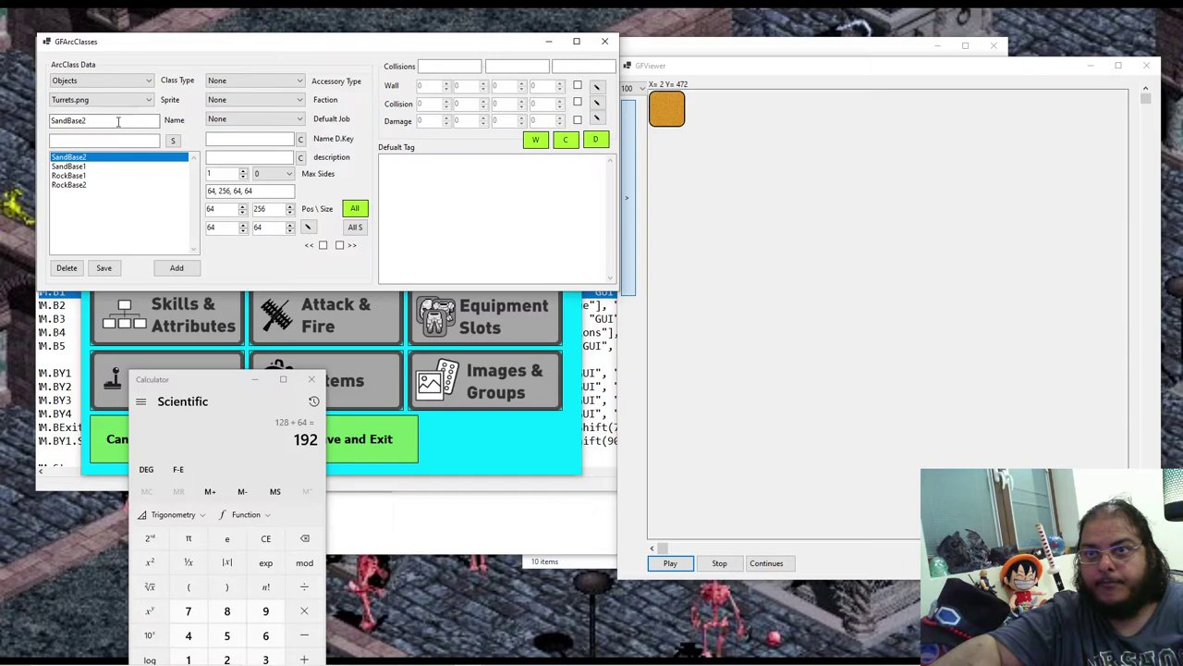
# Step: Check the other class types, return to Objects, and look over the turret sprite sheet in the viewer
pyautogui.click(102, 80)
pyautogui.click(105, 94)
pyautogui.click(102, 81)
pyautogui.click(103, 102)
pyautogui.click(102, 81)
pyautogui.click(105, 112)
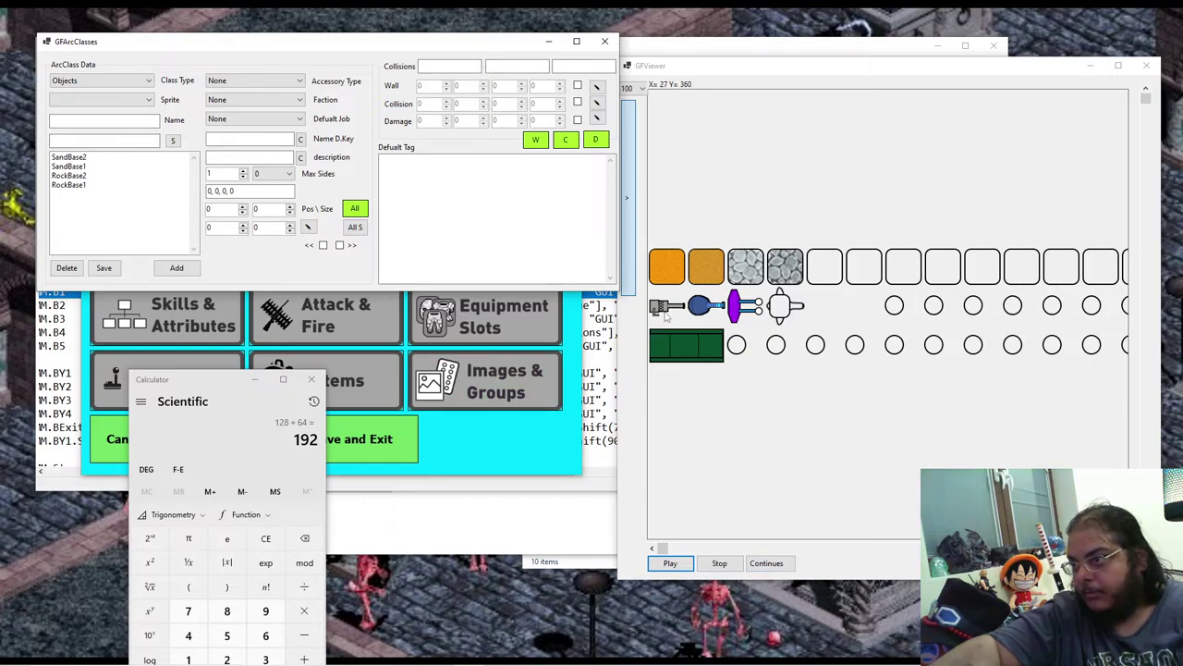
pyautogui.click(662, 549)
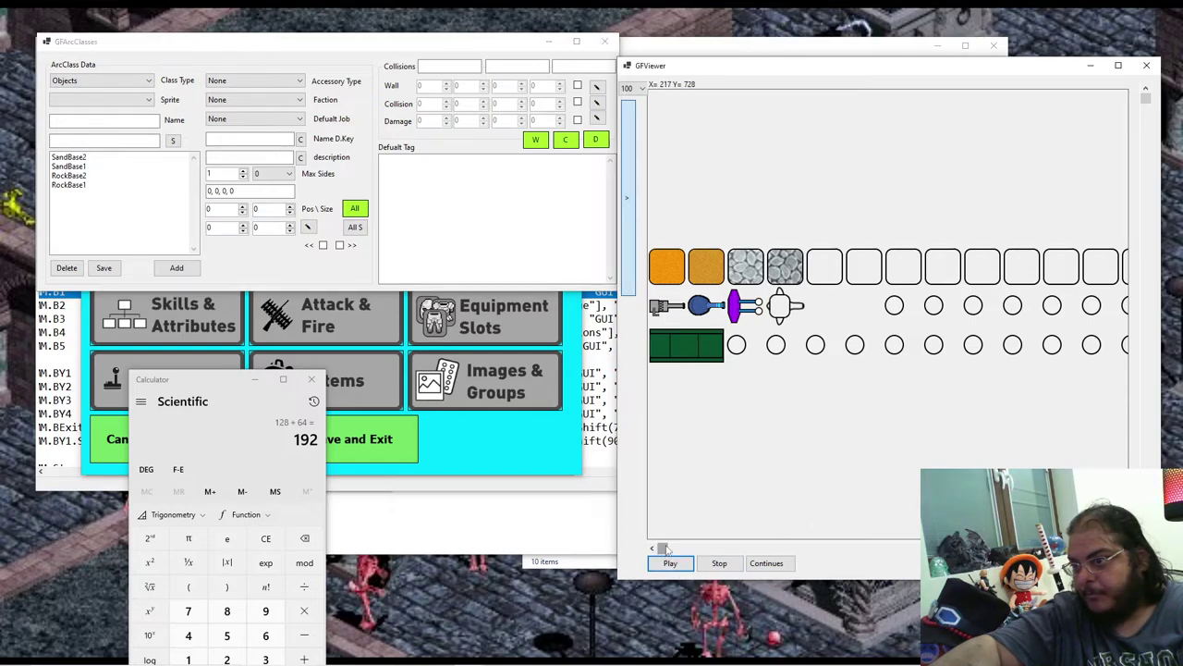
pyautogui.moveTo(662, 549)
pyautogui.mouseDown()
pyautogui.moveTo(675, 549)
pyautogui.moveTo(657, 547)
pyautogui.mouseUp()
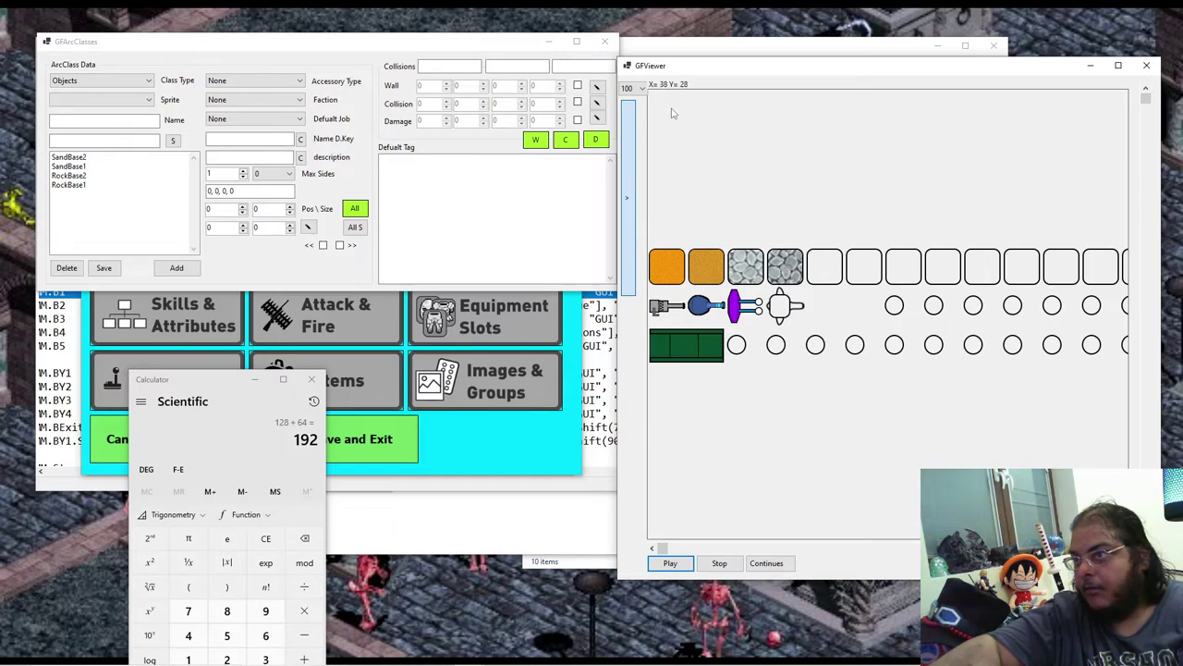
pyautogui.scroll(-3, 1146, 104)
pyautogui.scroll(6, 1146, 104)
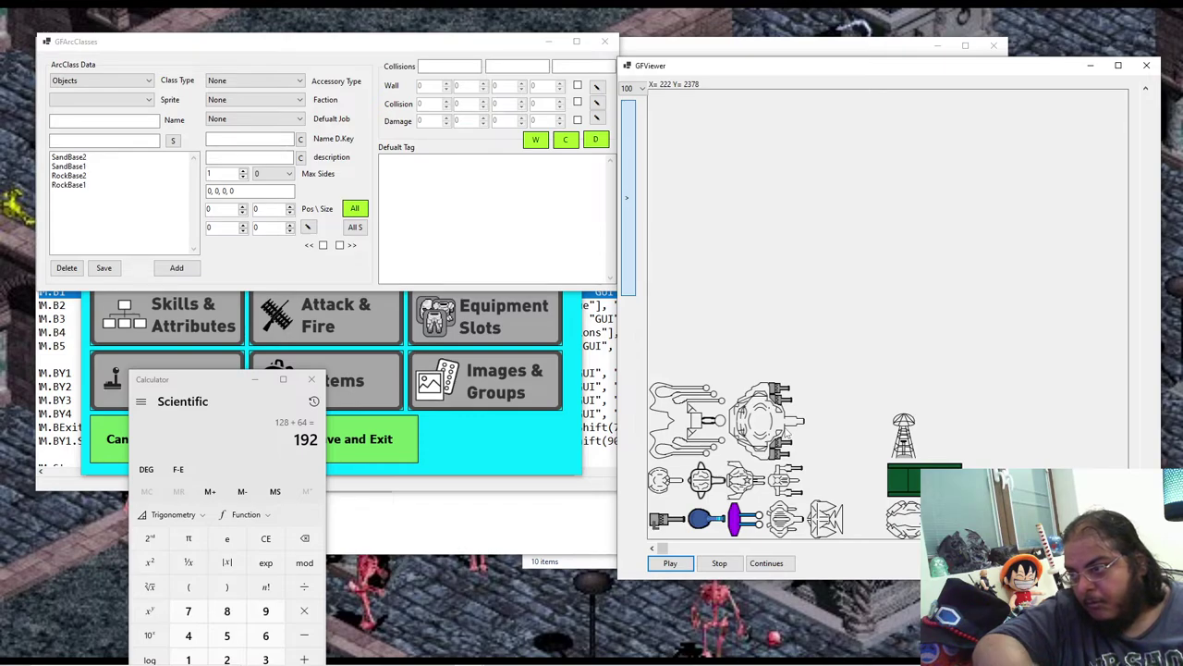
pyautogui.scroll(10, 888, 314)
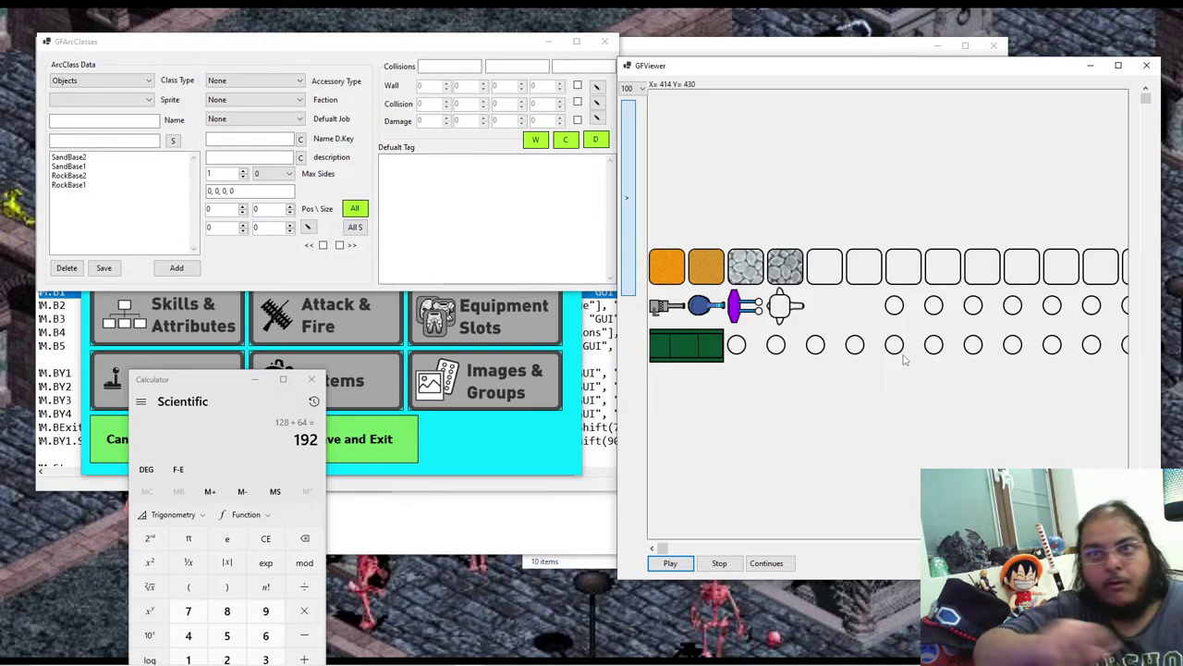
# Step: Open the Equipment Slots editor and list the objects available under the Objects ArcClass for accessories
pyautogui.click(485, 452)
pyautogui.click(485, 314)
pyautogui.click(123, 105)
pyautogui.click(136, 125)
pyautogui.click(124, 154)
pyautogui.click(121, 142)
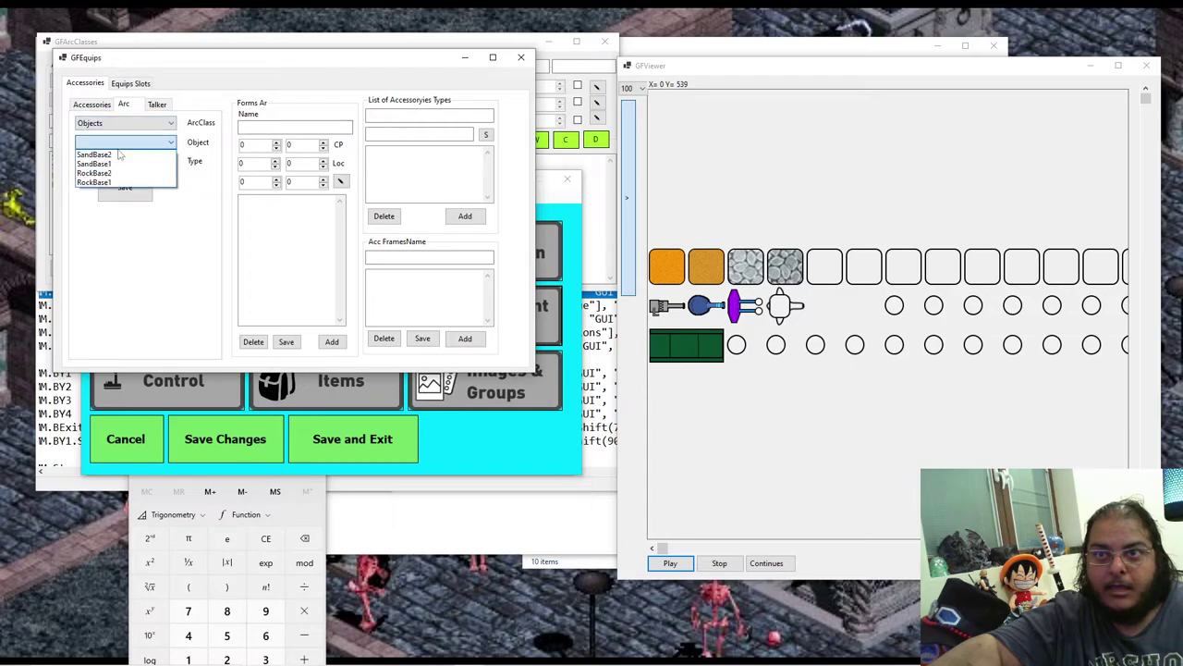
pyautogui.click(128, 145)
pyautogui.click(129, 146)
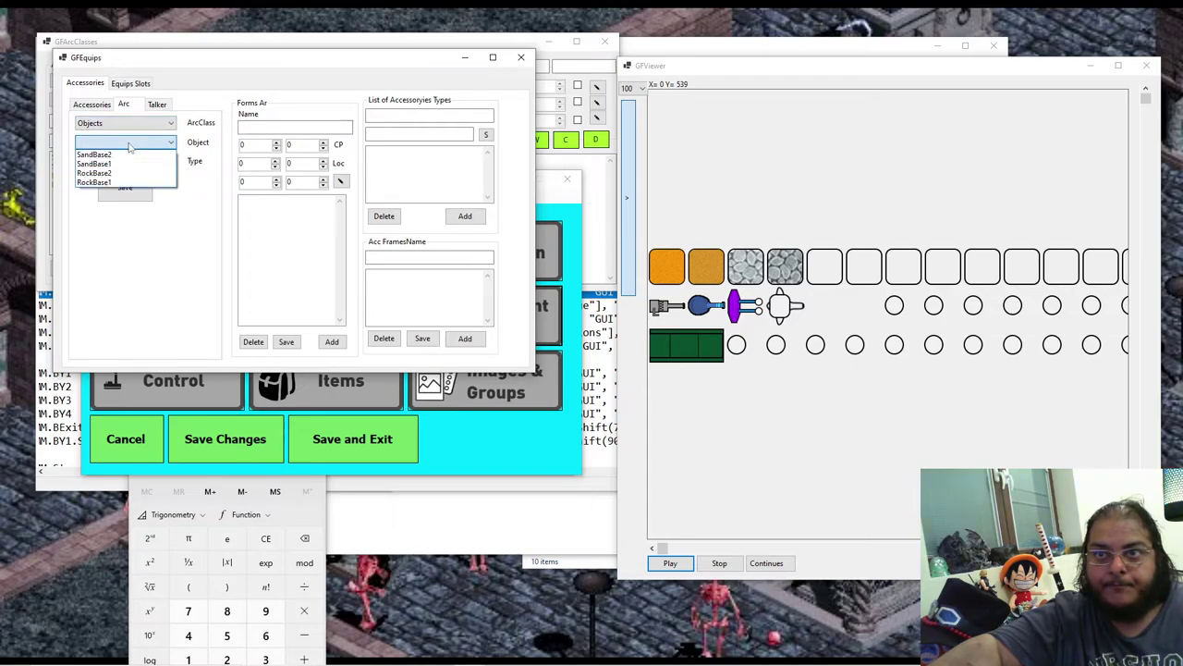
# Step: Examine the accessory Arc and Talker settings, comparing the Objects and Weapons ArcClass choices
pyautogui.click(129, 146)
pyautogui.click(125, 160)
pyautogui.click(159, 104)
pyautogui.click(130, 106)
pyautogui.click(135, 143)
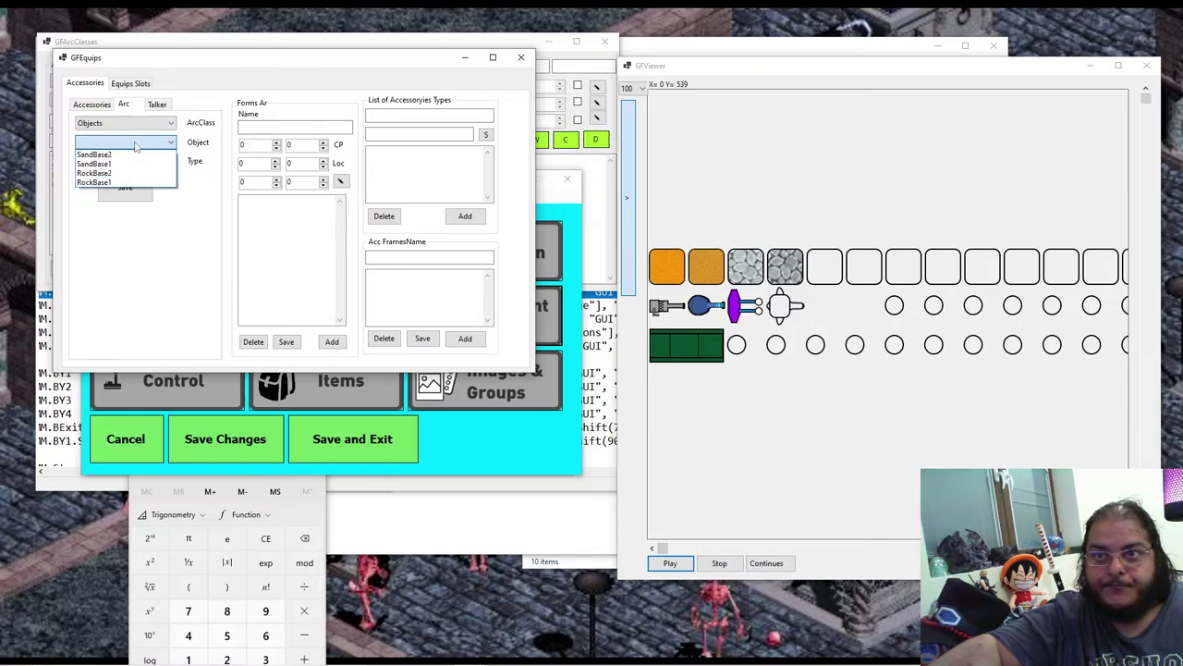
pyautogui.click(135, 144)
pyautogui.click(134, 124)
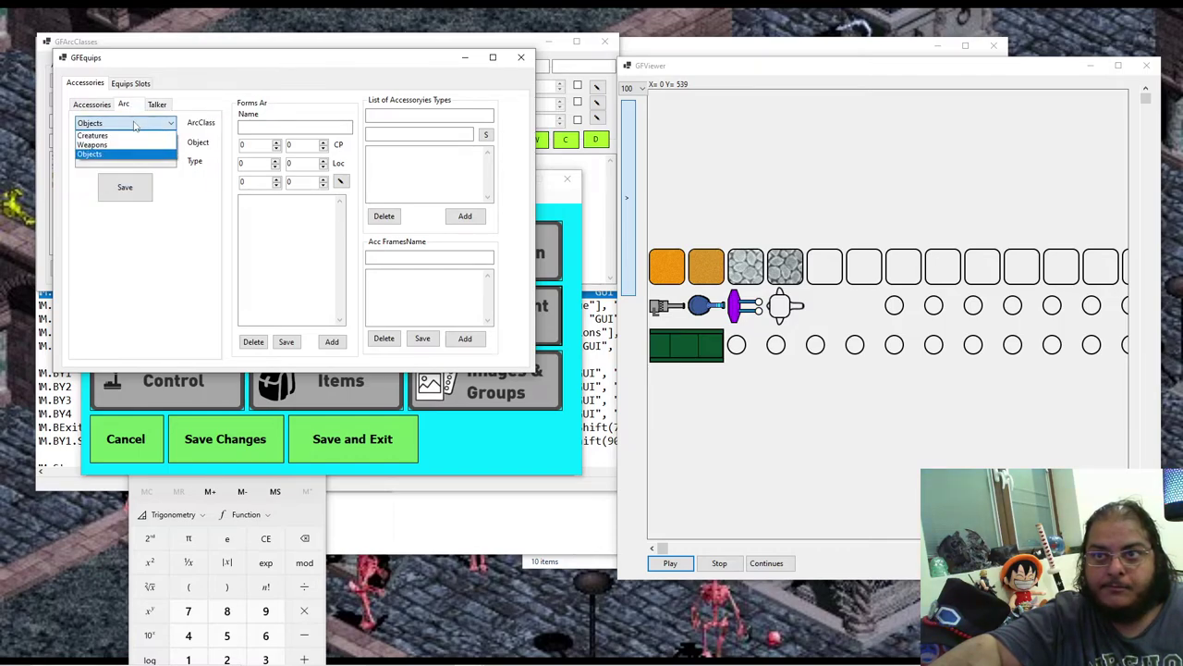
pyautogui.click(135, 124)
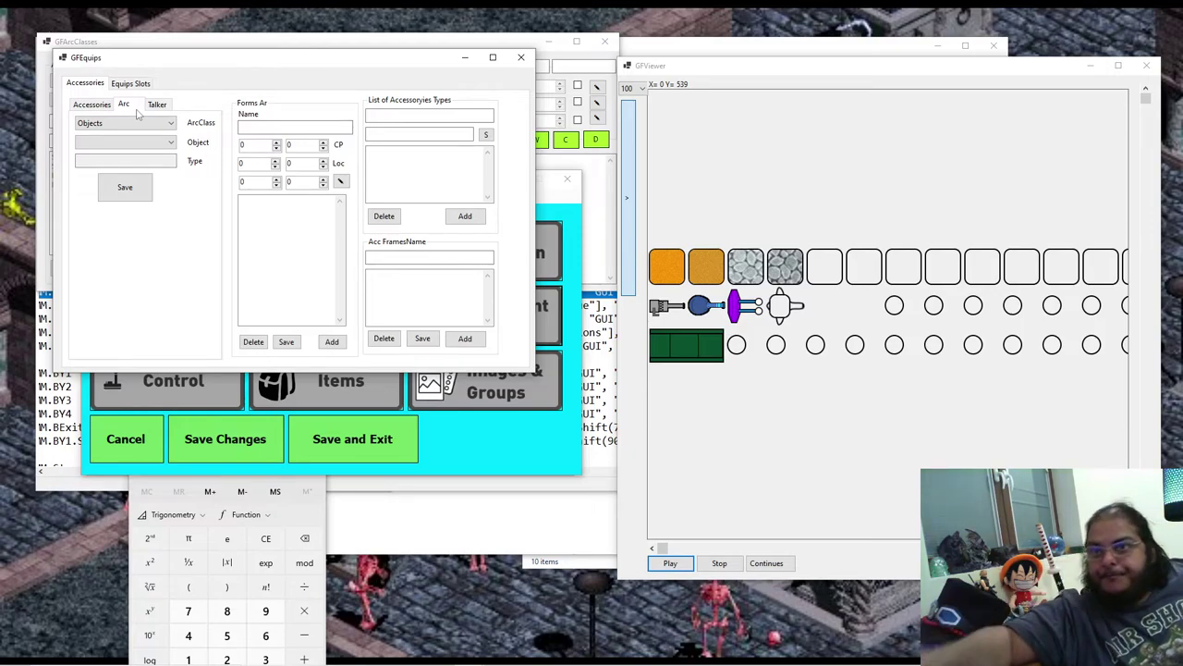
pyautogui.click(139, 127)
pyautogui.click(139, 130)
pyautogui.click(139, 129)
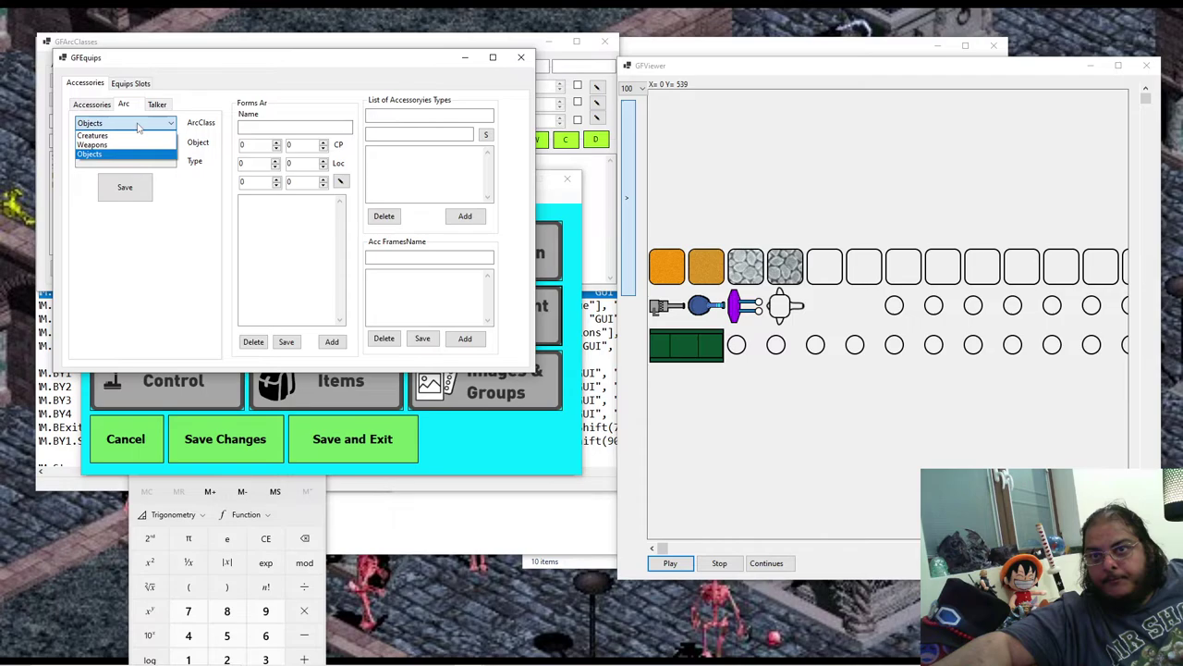
pyautogui.click(129, 146)
pyautogui.click(139, 188)
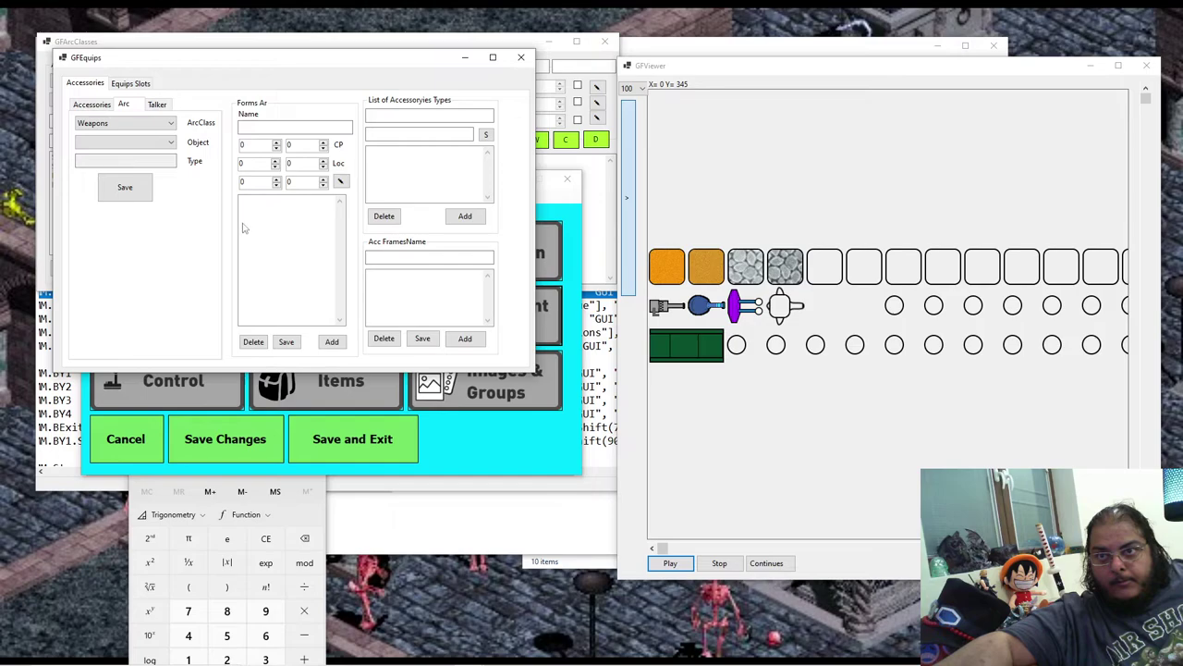
# Step: Check the accessory type list and the equipment slot settings for Objects, and close the equipment editor
pyautogui.click(91, 106)
pyautogui.click(108, 144)
pyautogui.click(108, 143)
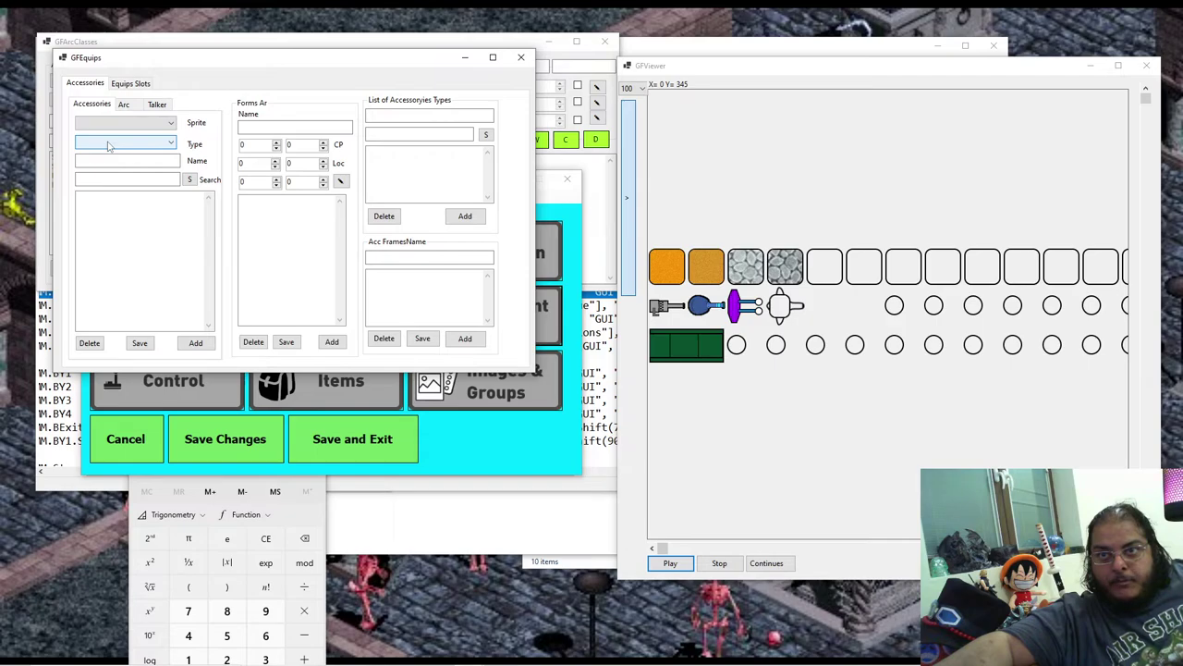
pyautogui.click(117, 85)
pyautogui.click(117, 115)
pyautogui.click(106, 146)
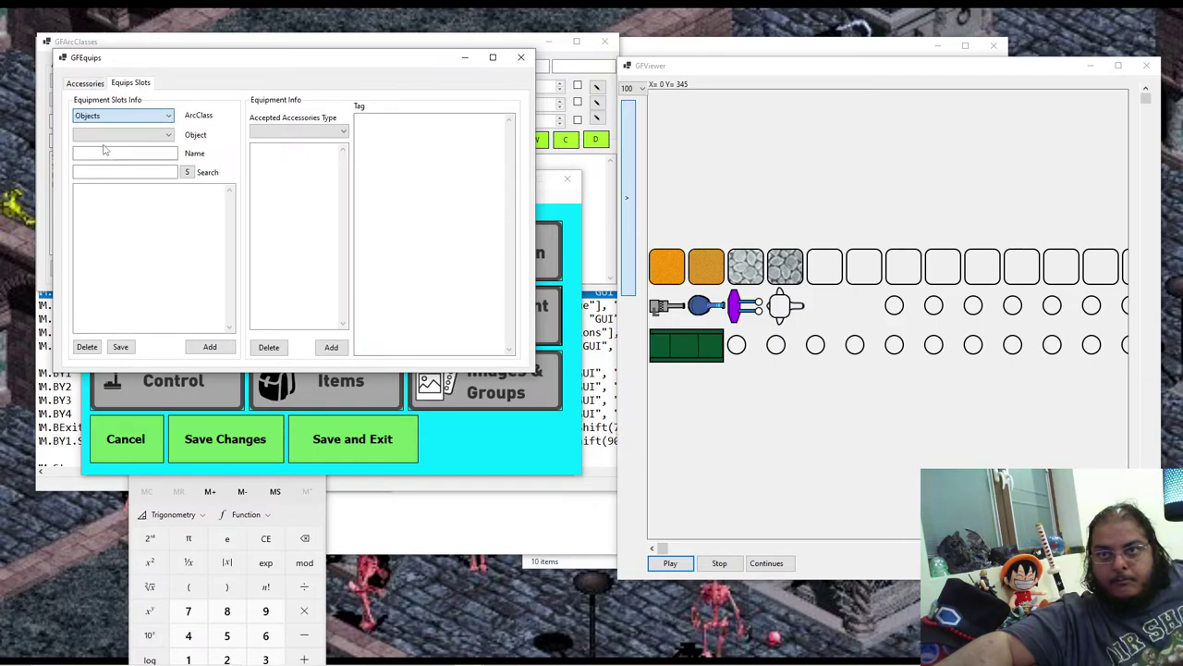
pyautogui.click(117, 136)
pyautogui.click(117, 136)
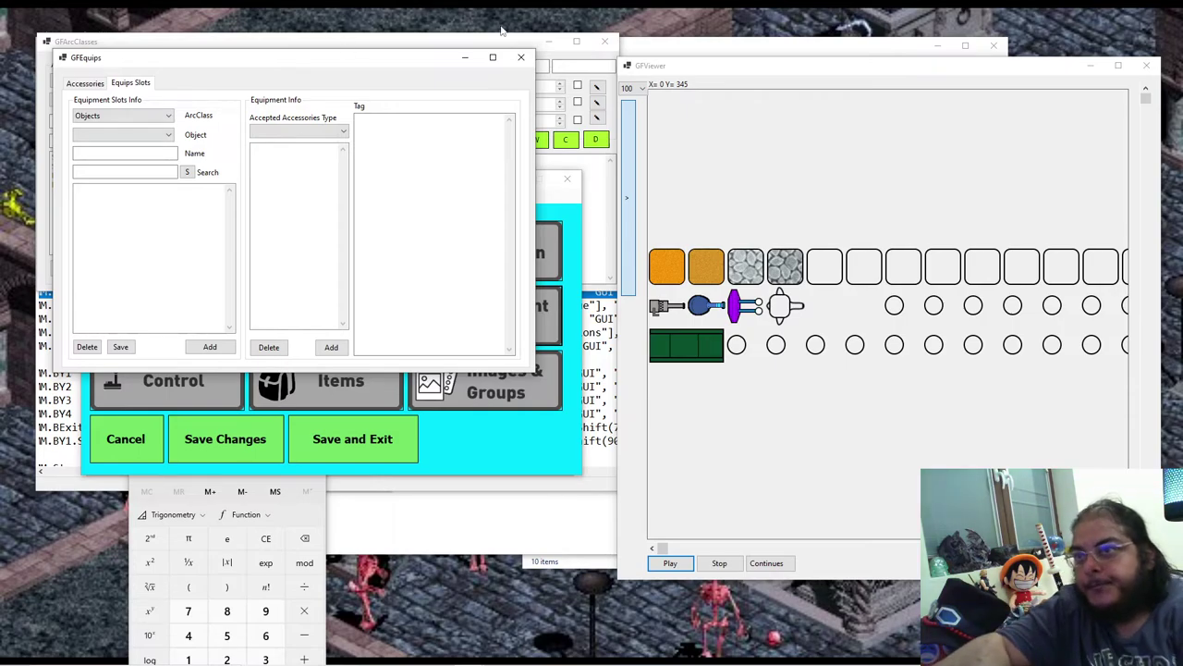
pyautogui.click(522, 59)
# Step: Check the sprite choices for the Objects and Weapons class types, and close the ArcClasses editor
pyautogui.click(335, 246)
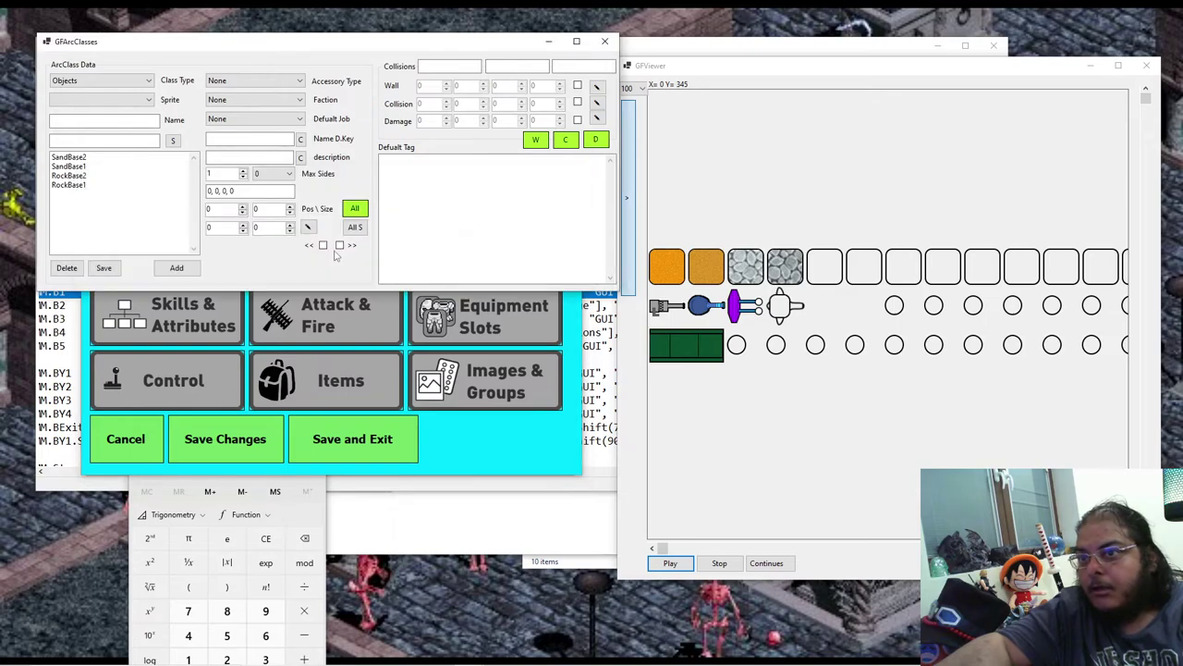
pyautogui.click(103, 100)
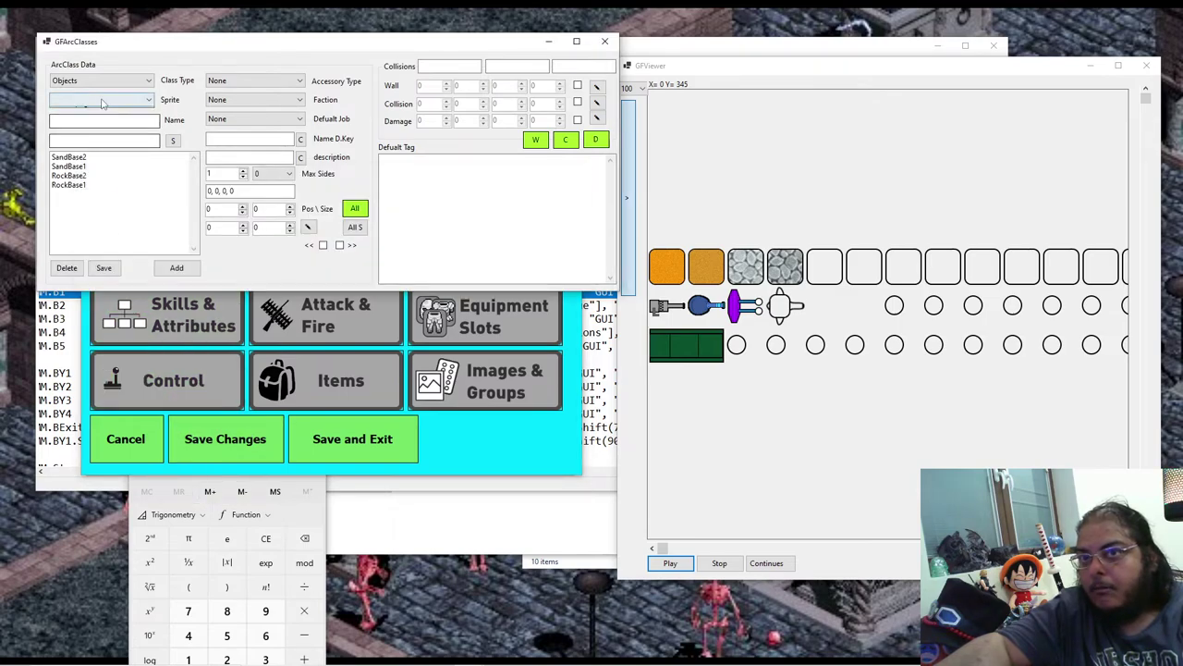
pyautogui.click(101, 112)
pyautogui.click(105, 83)
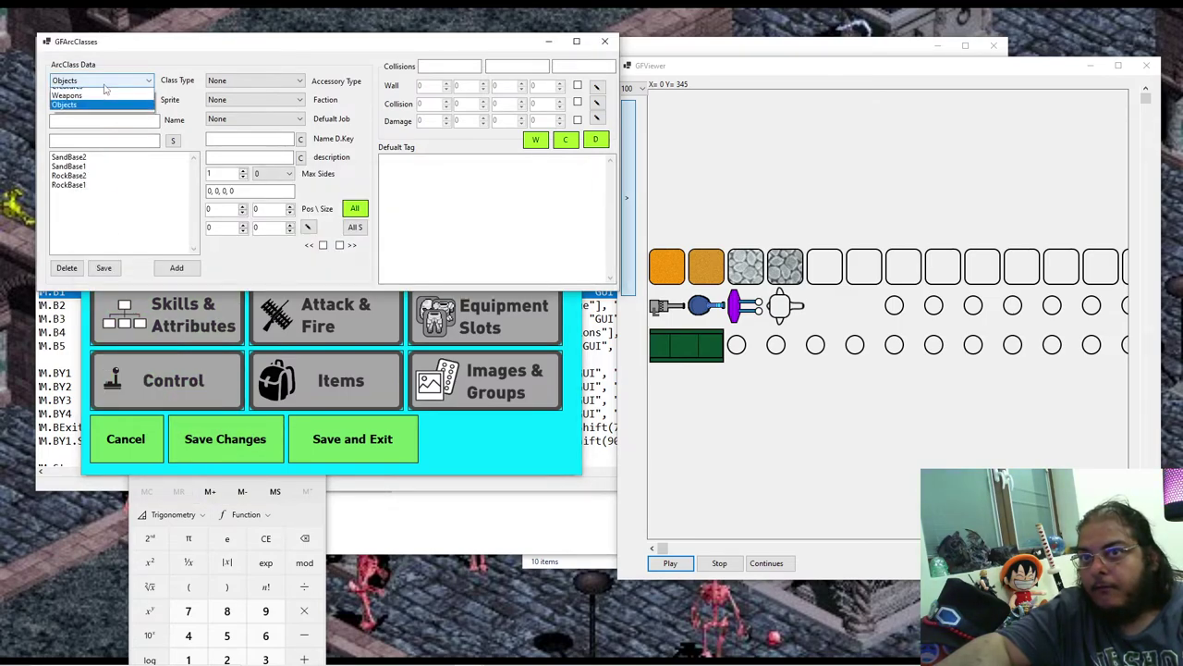
pyautogui.click(67, 102)
pyautogui.click(98, 100)
pyautogui.click(93, 105)
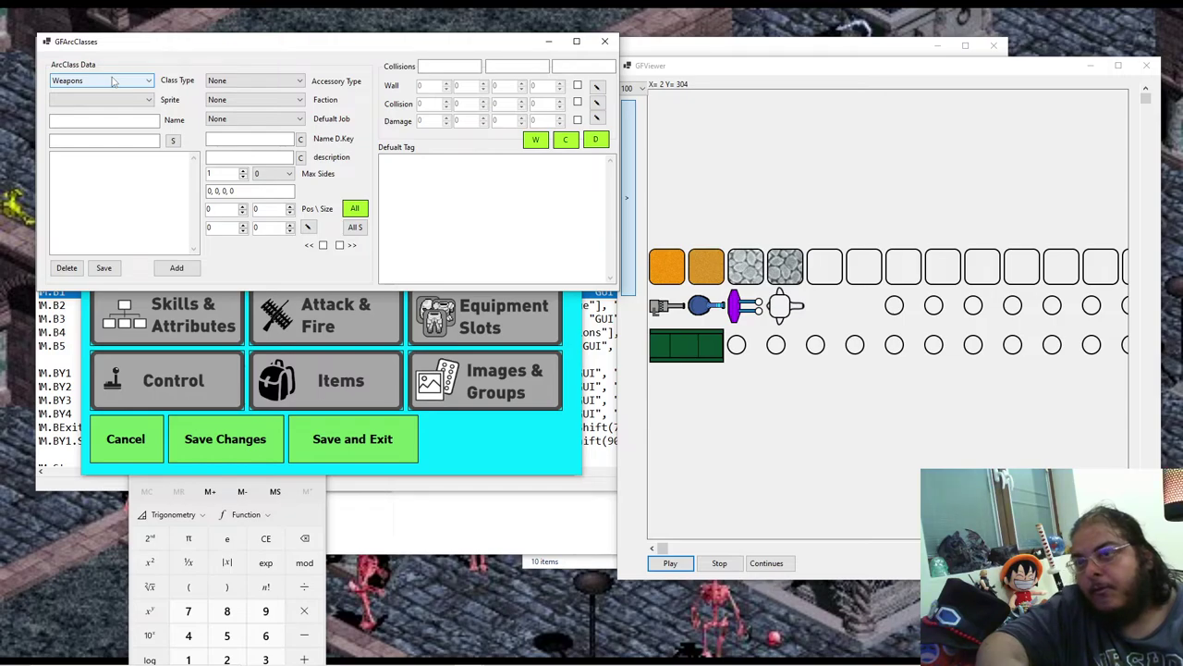
pyautogui.click(606, 42)
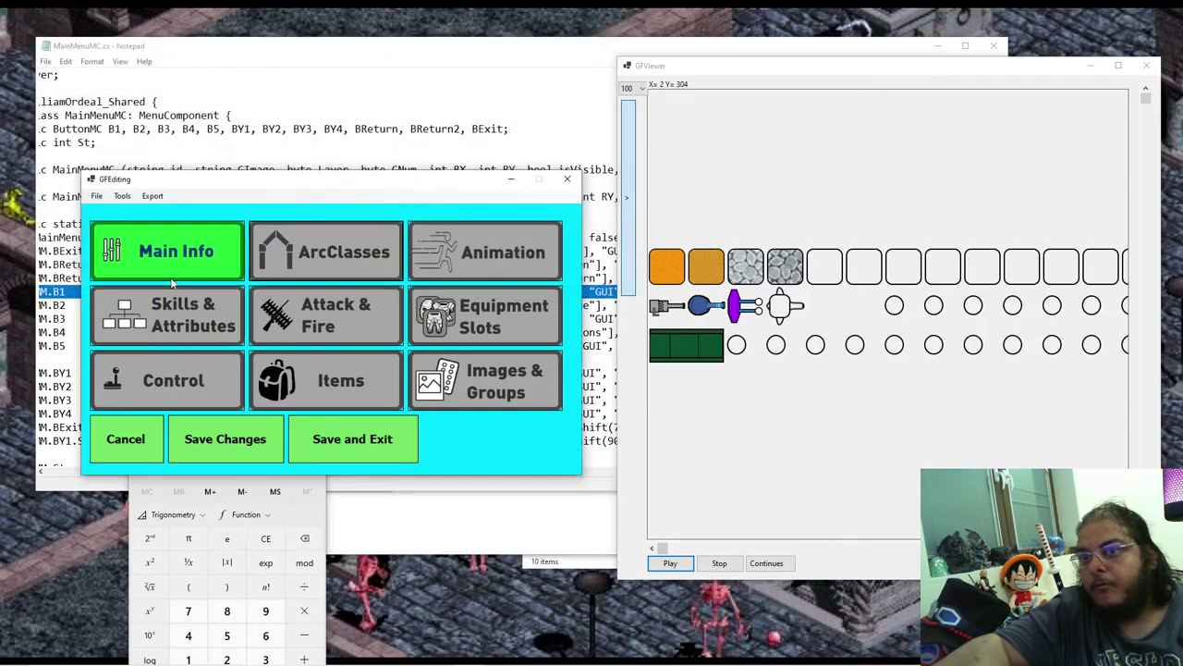
# Step: Try to add Turrets.pdn to the Weapon sprites in the game's Main Info assets
pyautogui.click(168, 250)
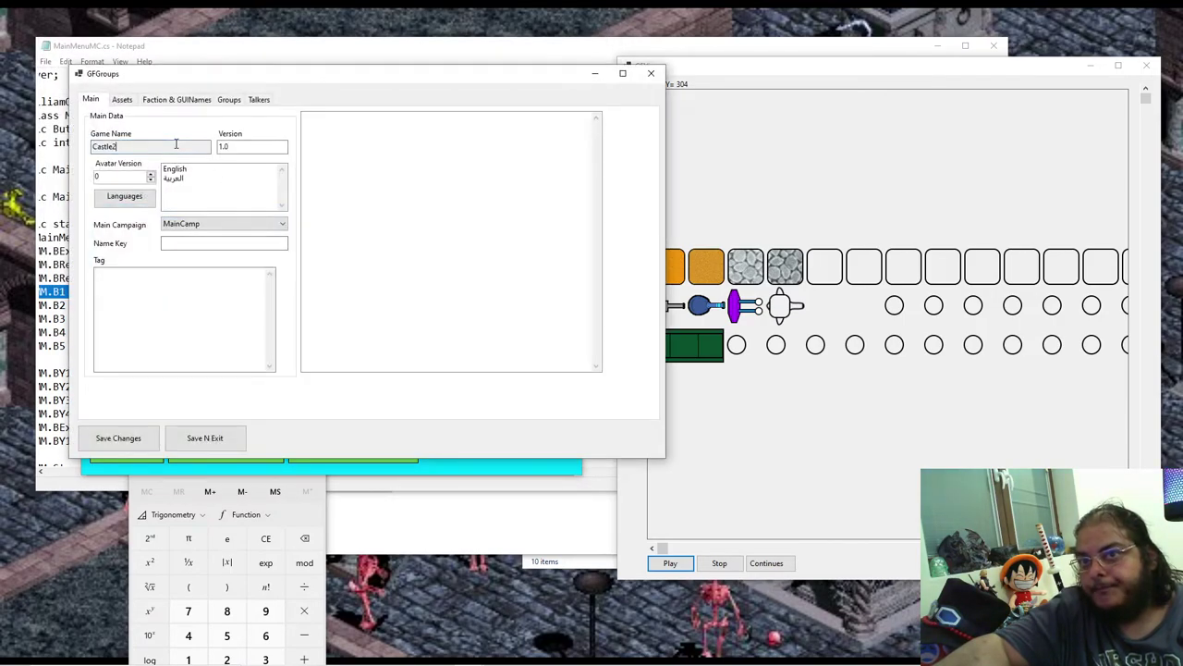
pyautogui.click(123, 100)
pyautogui.click(138, 145)
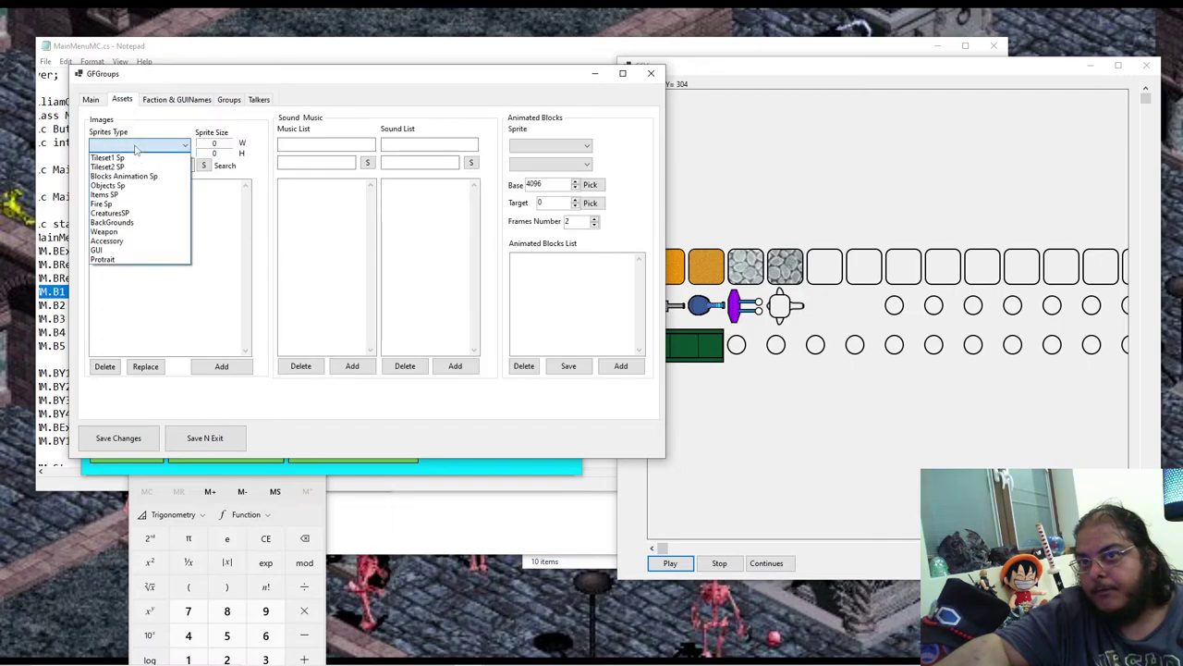
pyautogui.click(136, 214)
pyautogui.click(162, 148)
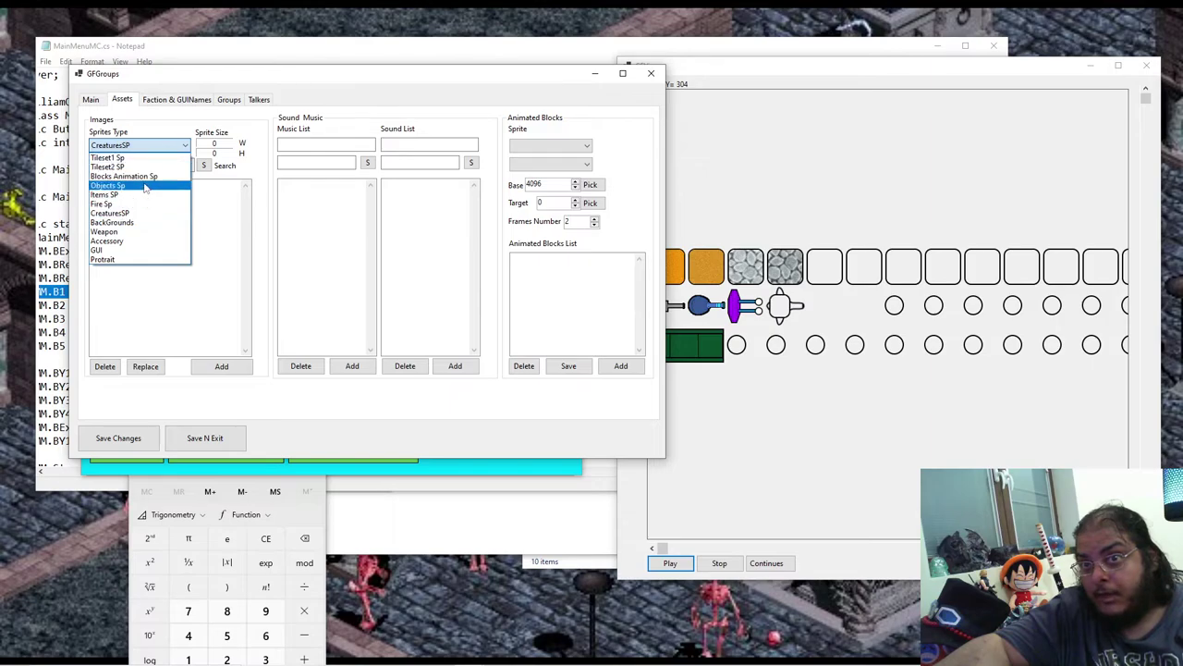
pyautogui.click(150, 232)
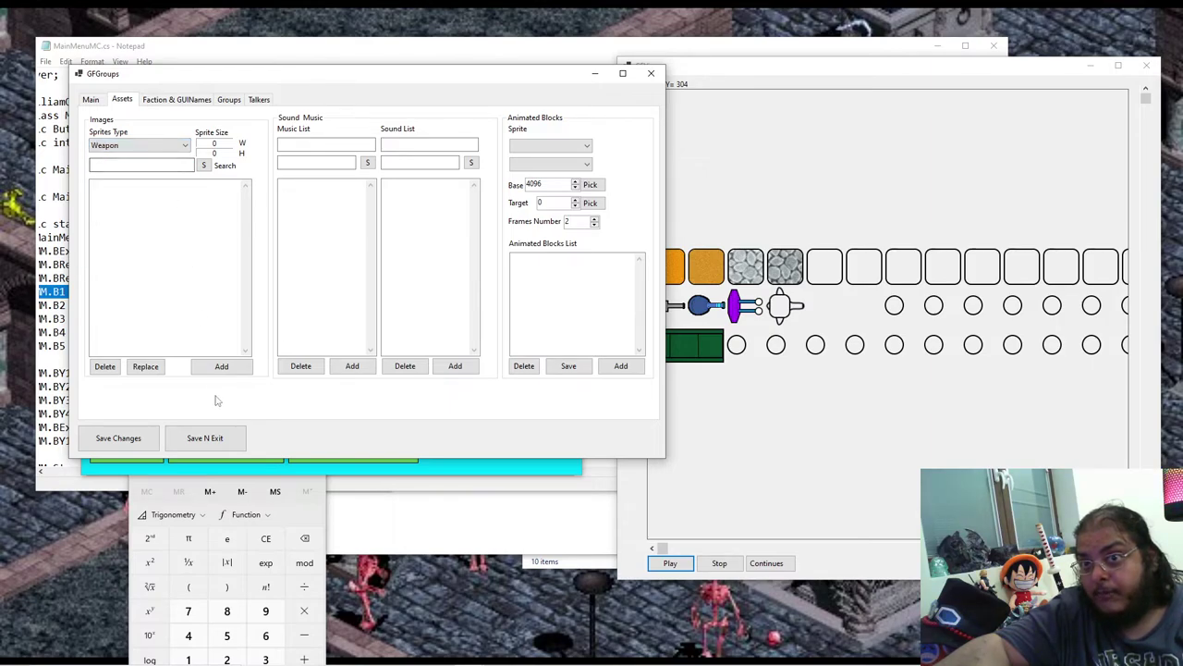
pyautogui.click(220, 366)
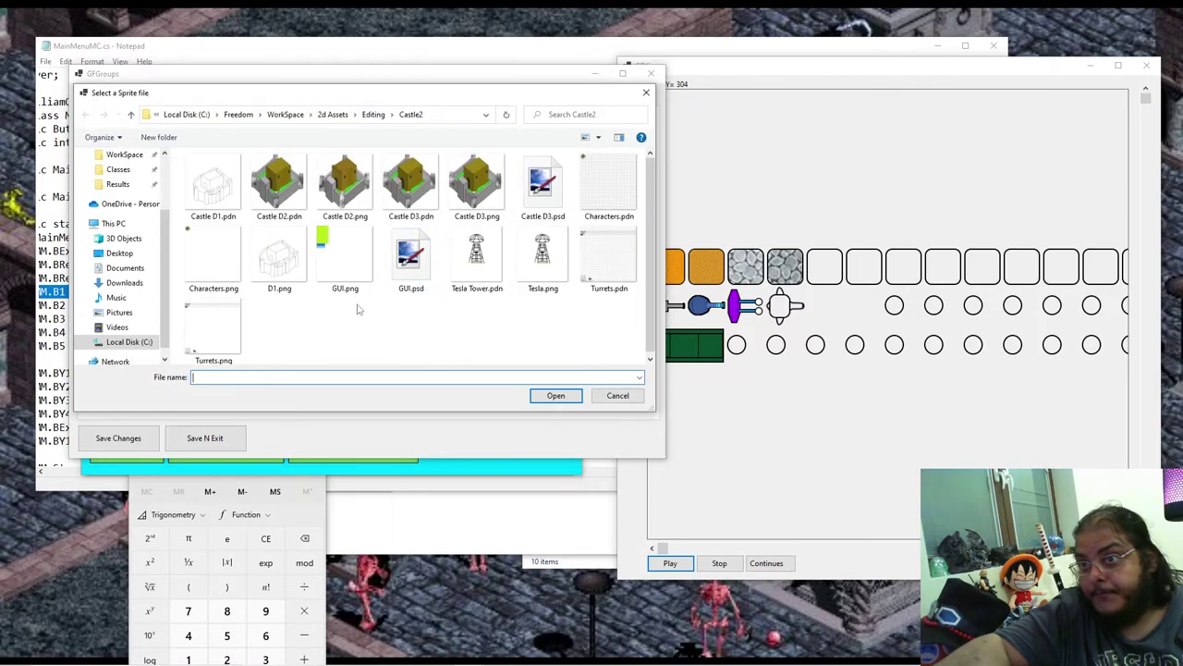
pyautogui.click(592, 266)
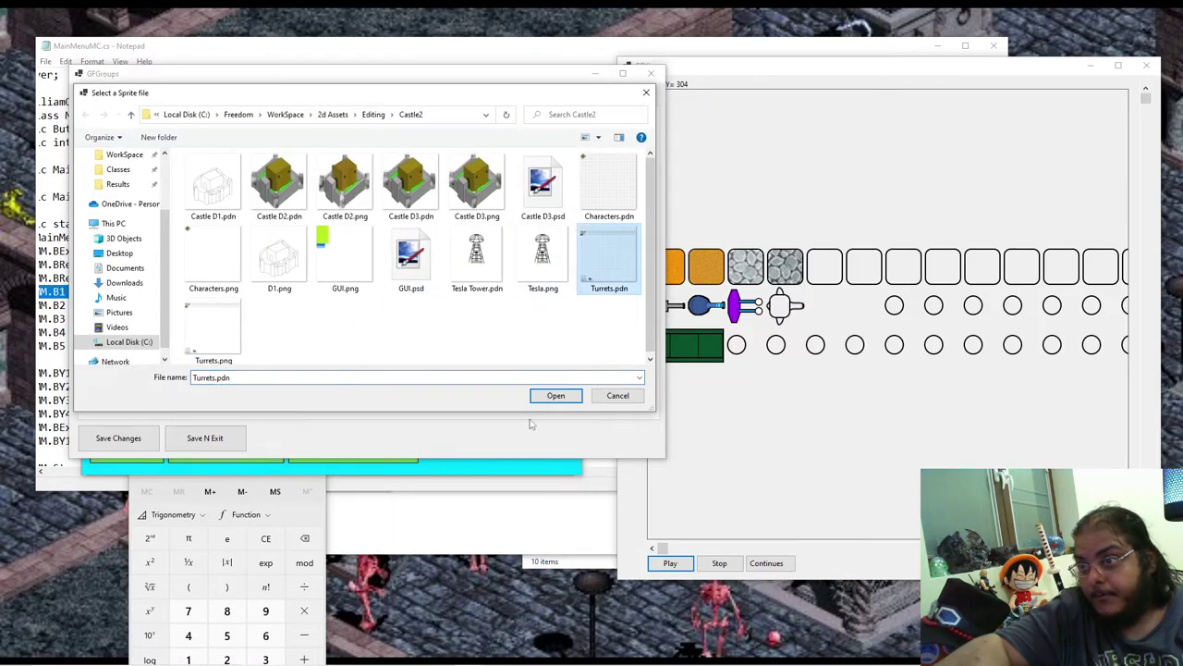
pyautogui.click(555, 396)
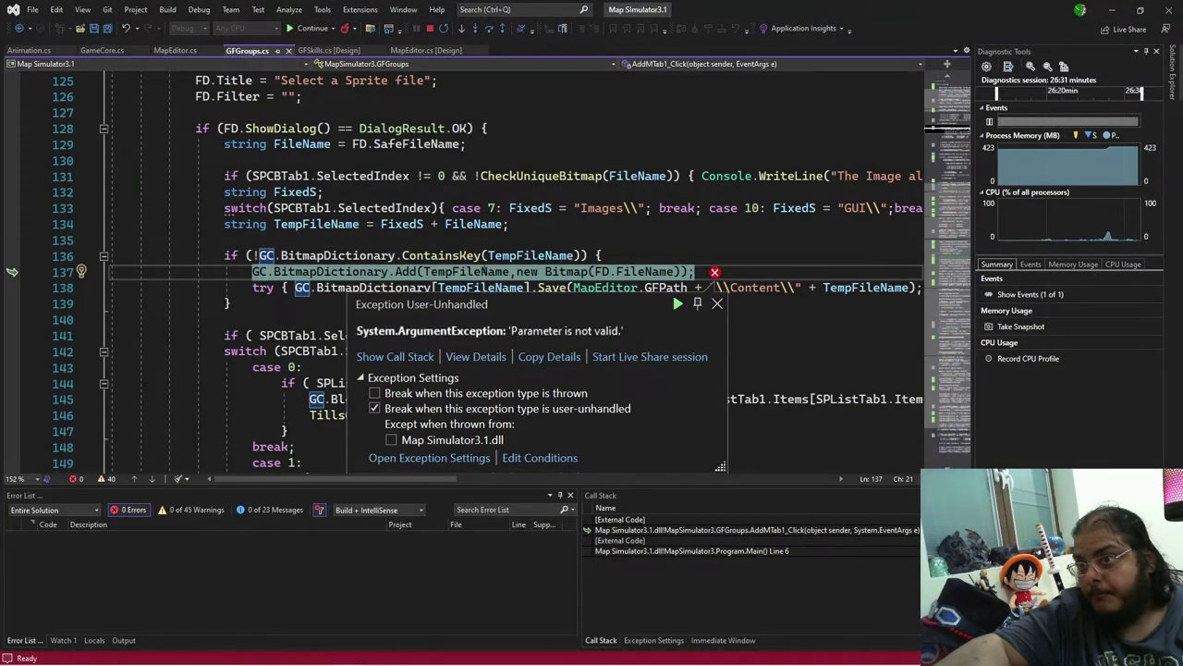
# Step: Stop and restart the map simulator's debug session, reopen the last edited game file, Castle2, and open its Main Info
pyautogui.moveTo(640, 273)
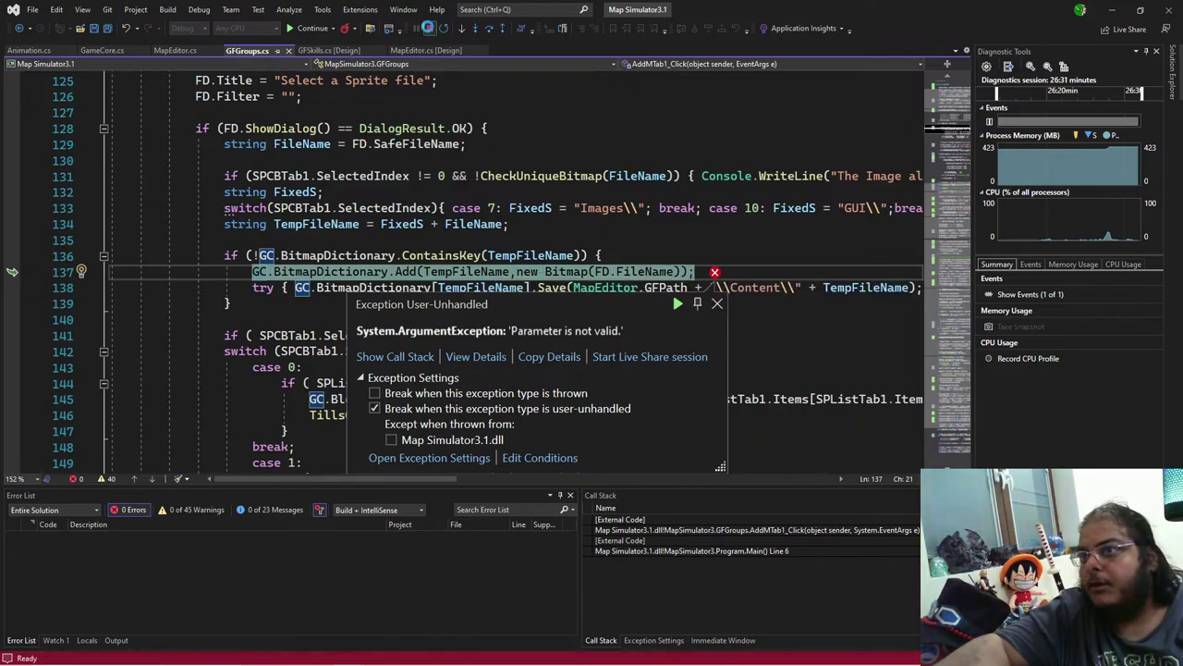
pyautogui.hotkey('shift', 'F5')
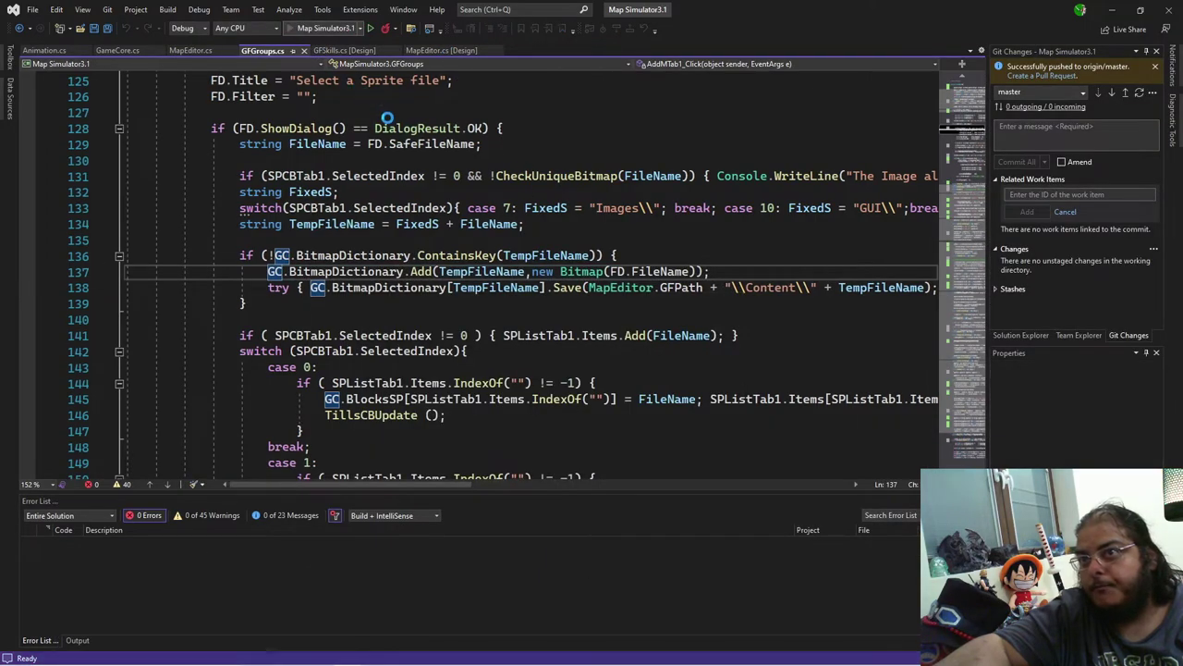
pyautogui.press('F5')
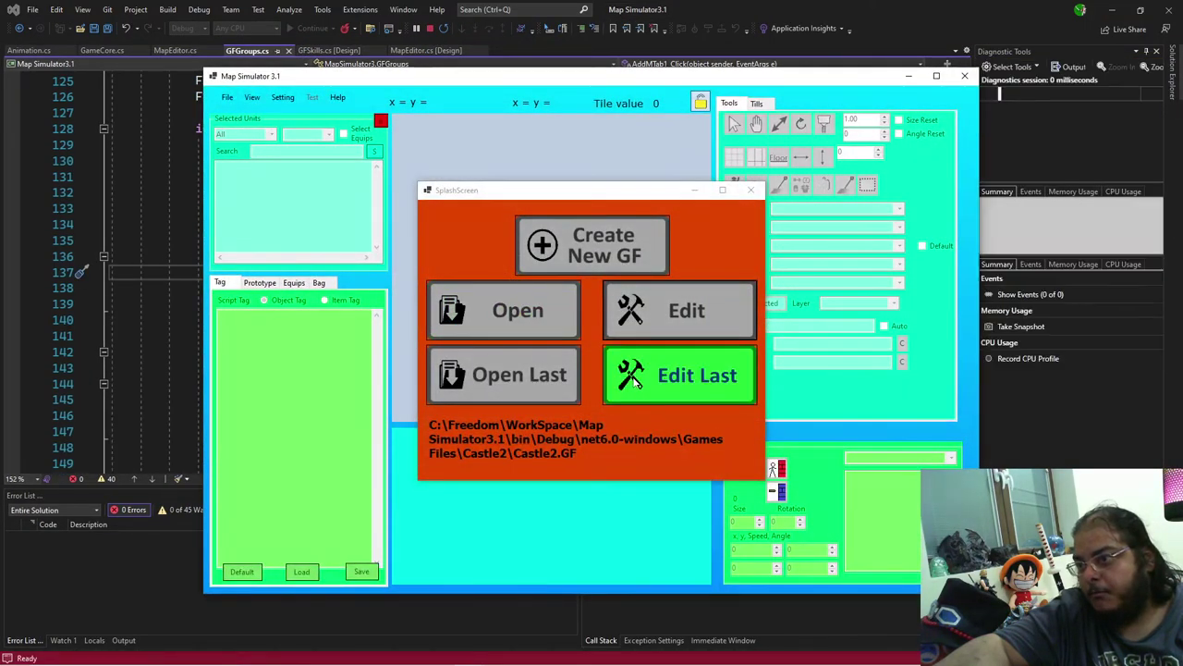
pyautogui.click(634, 381)
pyautogui.click(445, 259)
pyautogui.click(744, 388)
pyautogui.moveTo(305, 37); pyautogui.dragTo(876, 98)
pyautogui.click(250, 202)
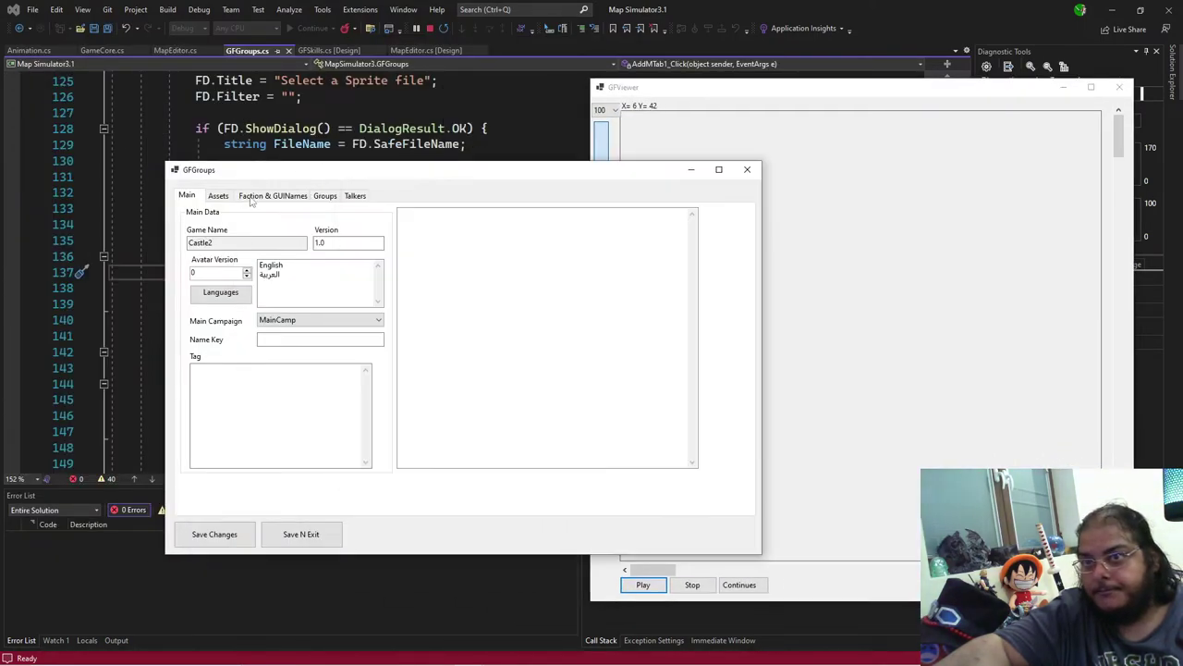
# Step: Choose the Weapon sprite type in the assets and start adding a sprite file, selecting Turrets.png
pyautogui.click(219, 195)
pyautogui.click(236, 241)
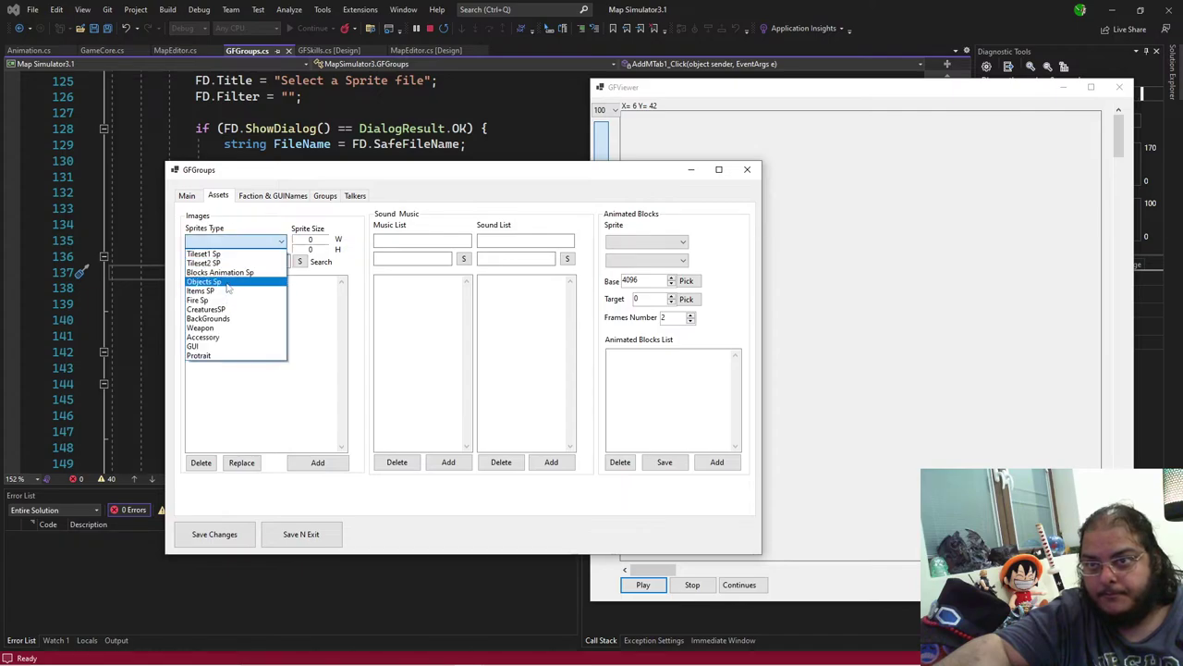
pyautogui.click(245, 329)
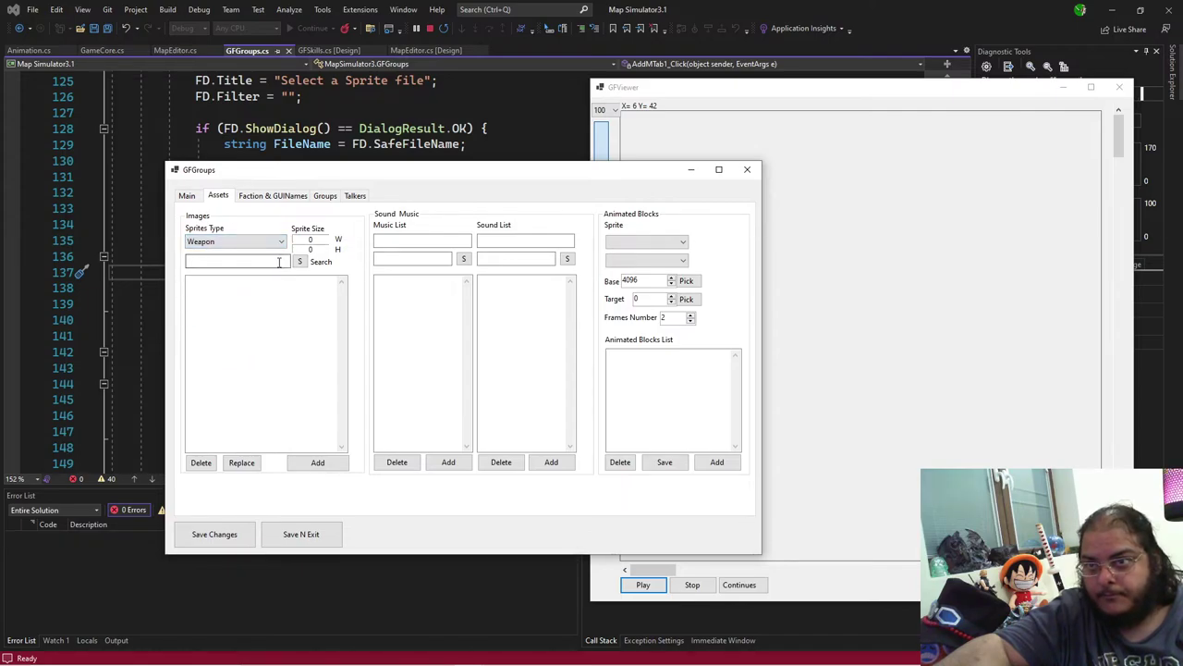
pyautogui.click(317, 462)
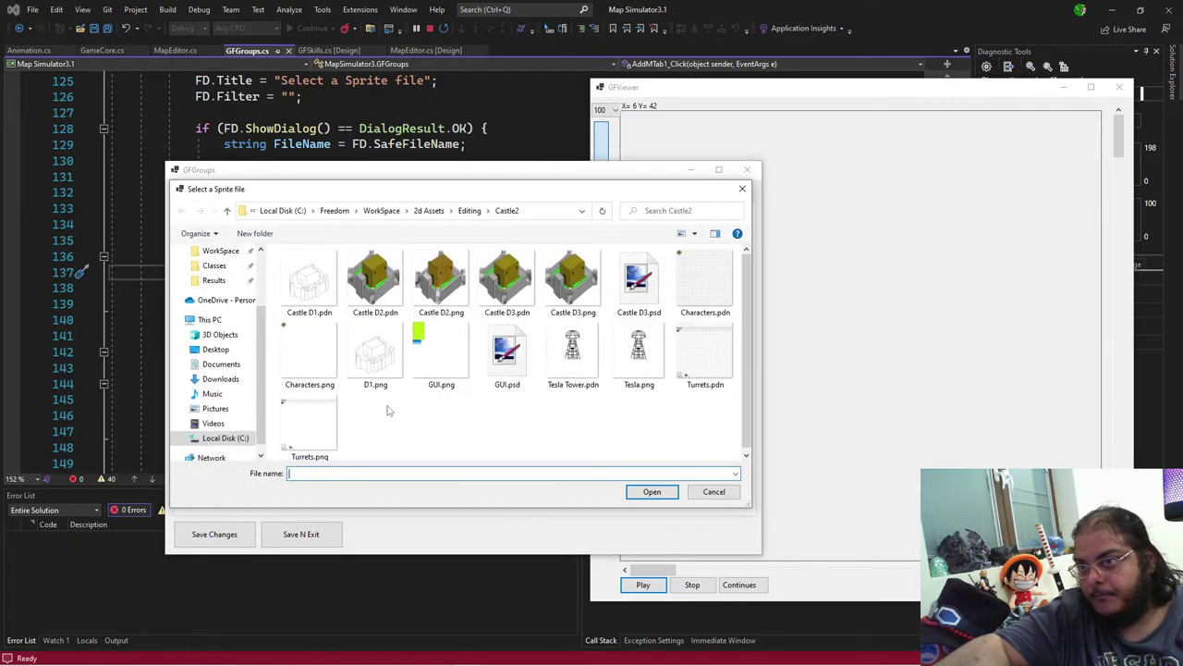
pyautogui.click(694, 356)
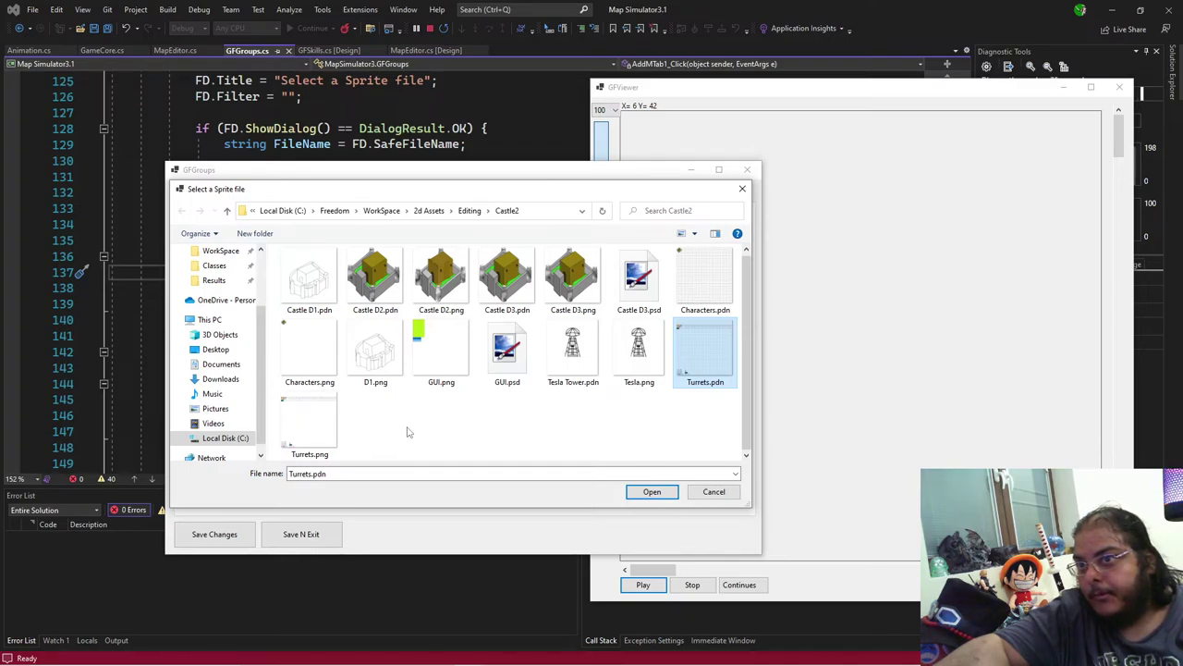
pyautogui.click(305, 415)
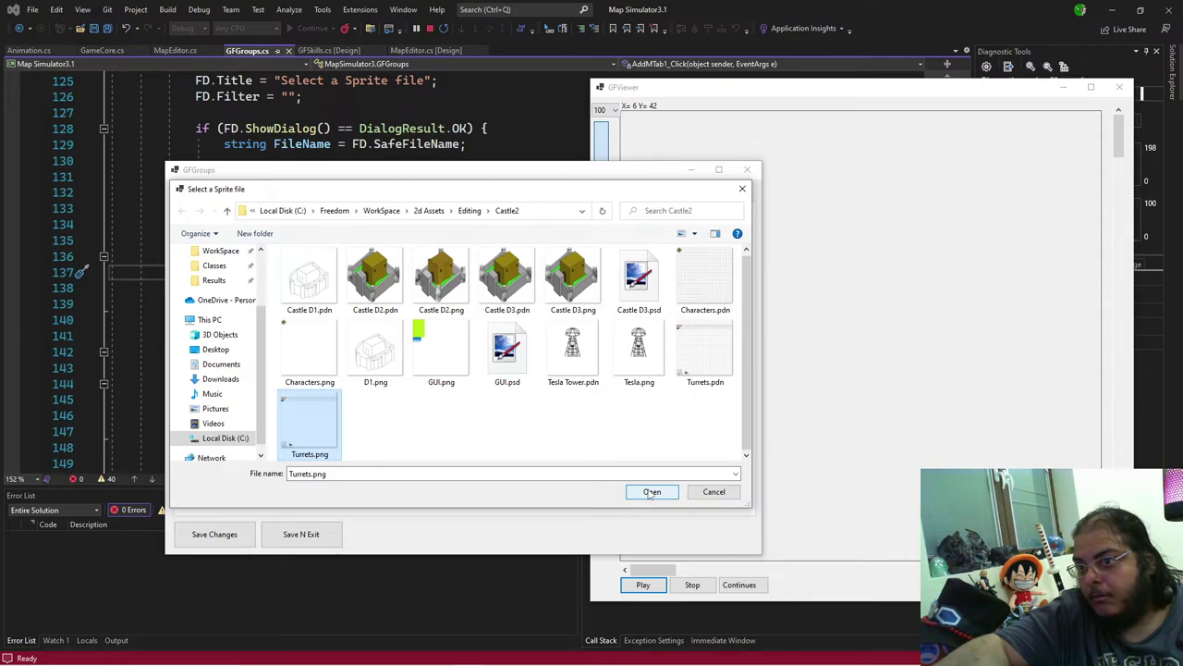
pyautogui.rightClick(325, 433)
pyautogui.scroll(2, 261, 282)
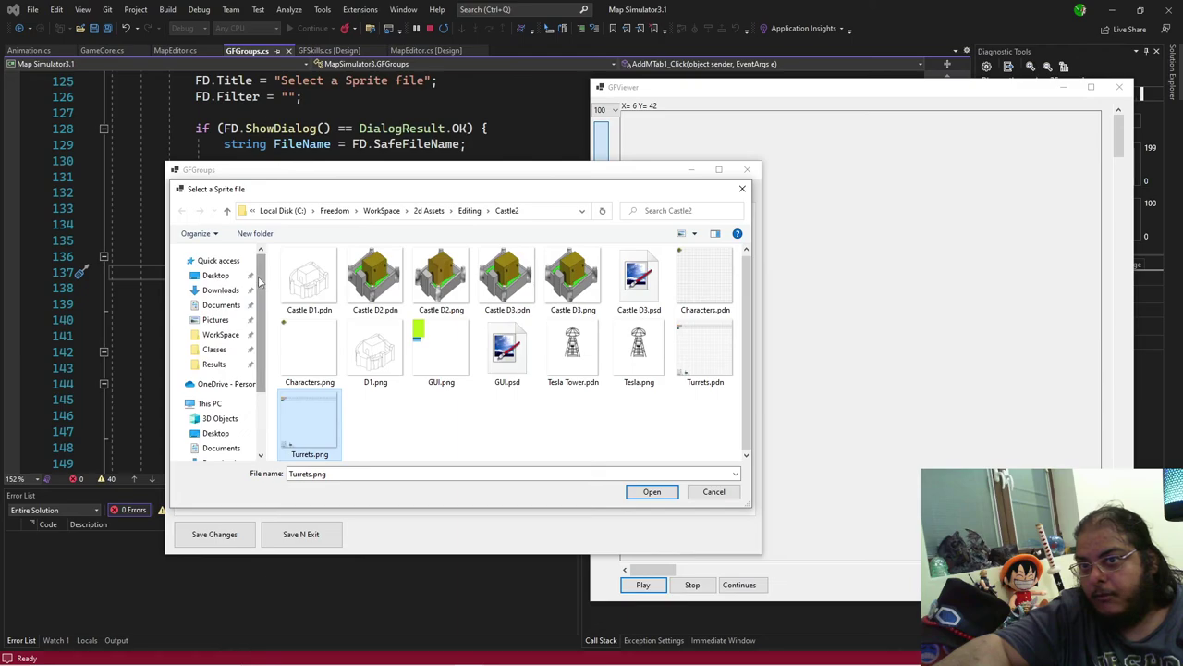
# Step: Browse the Classes, Results, WorkSpace and Castle 2 folders for the turret sprite's location, and return to WorkSpace
pyautogui.click(215, 349)
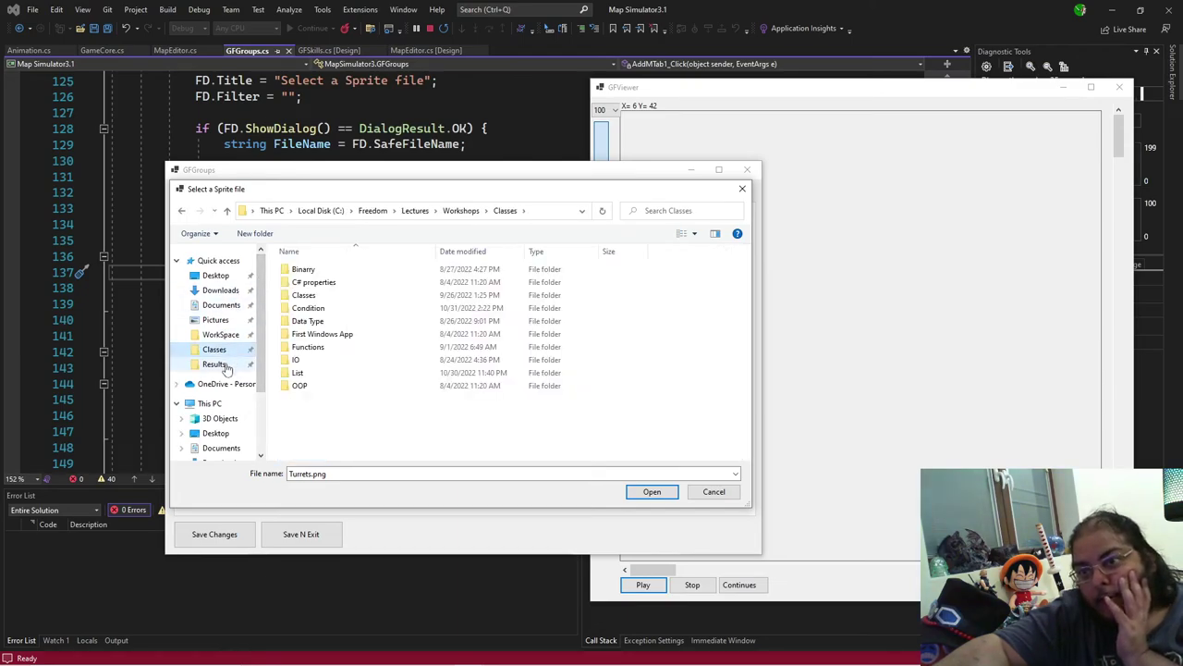
pyautogui.click(215, 365)
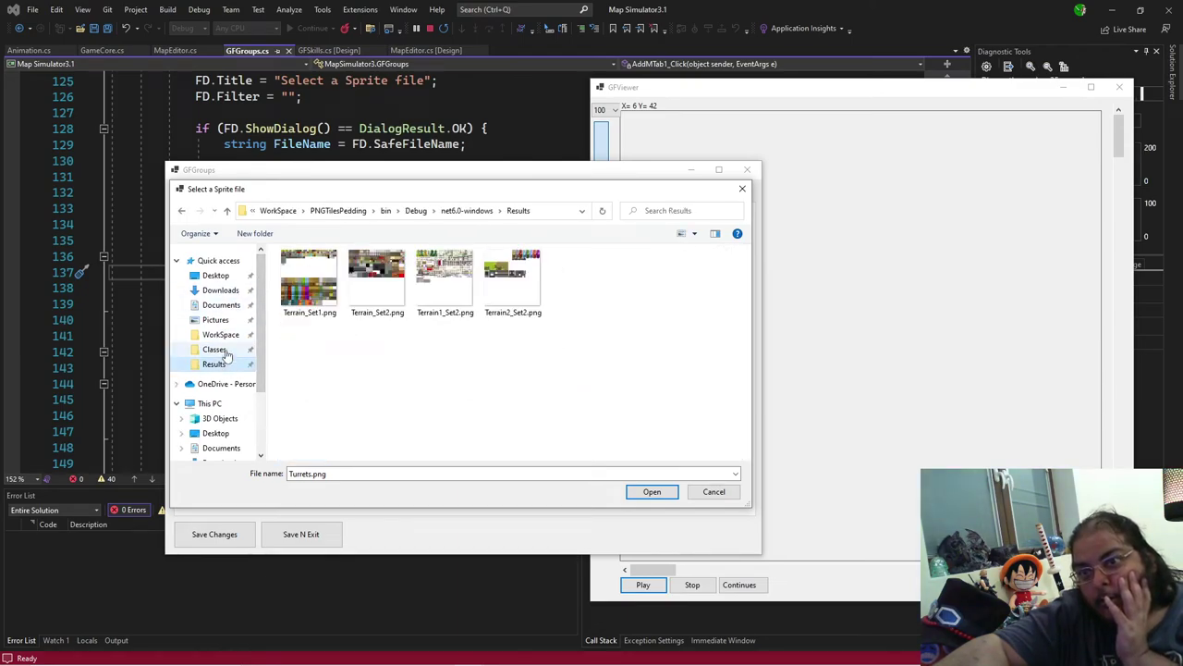
pyautogui.click(215, 350)
pyautogui.click(220, 334)
pyautogui.scroll(-5, 466, 399)
pyautogui.scroll(-2, 466, 400)
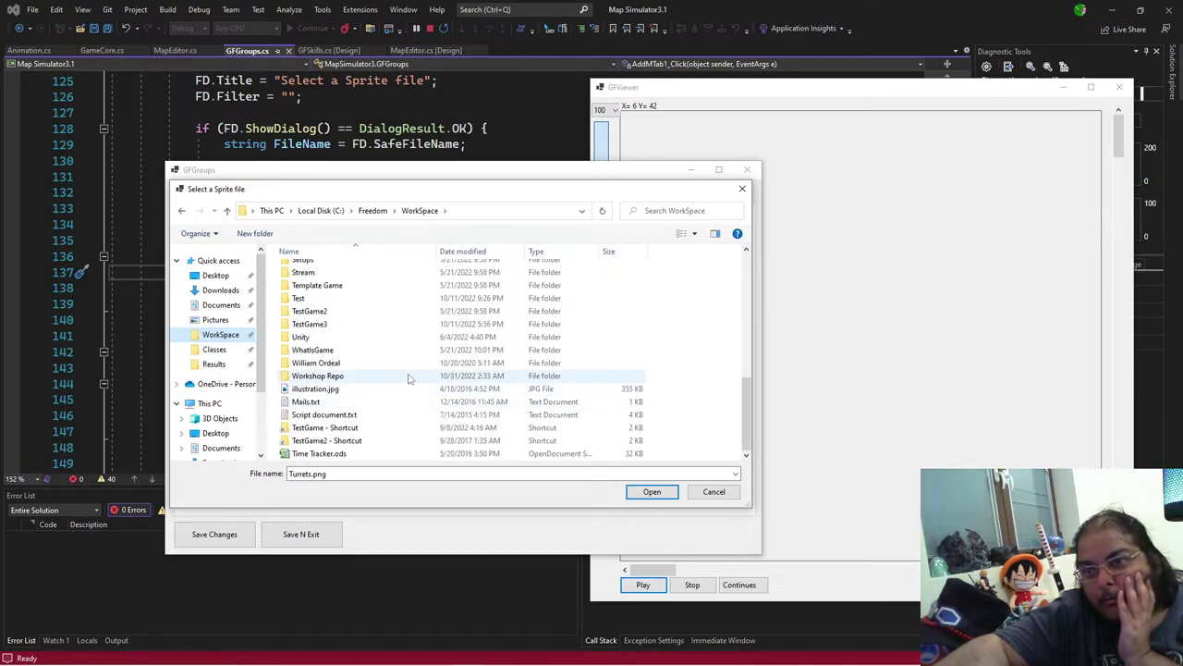
pyautogui.scroll(5, 405, 379)
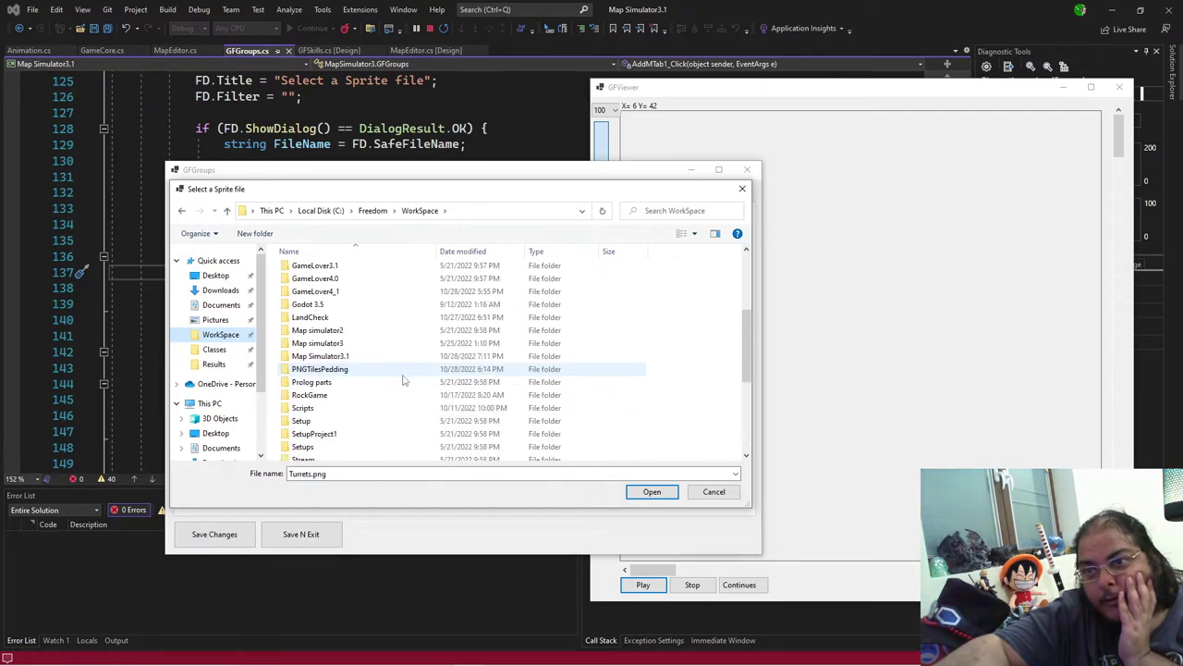
pyautogui.scroll(3, 404, 379)
pyautogui.click(359, 294)
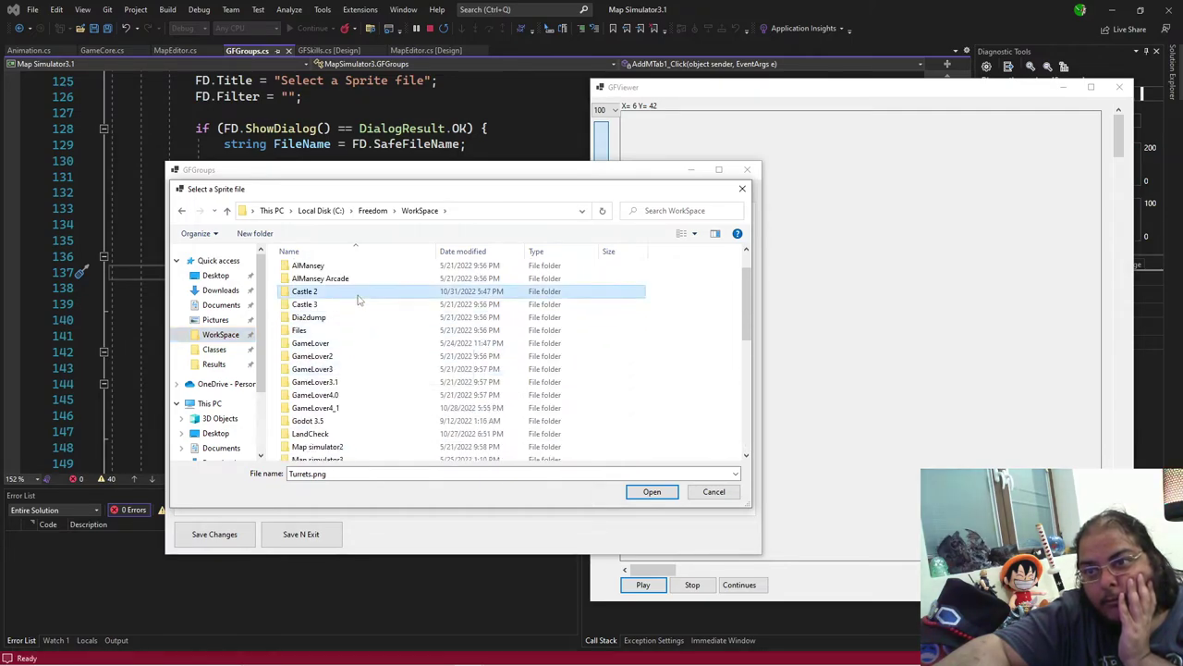
pyautogui.doubleClick(358, 296)
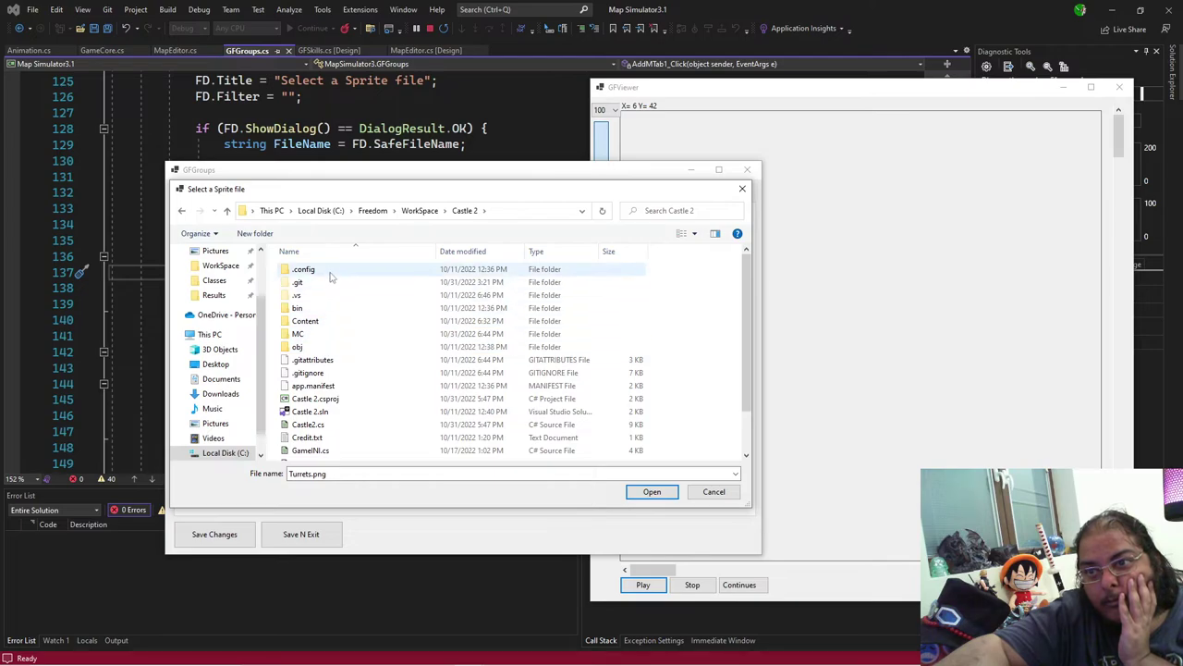
pyautogui.click(420, 211)
# Step: Go through Map Simulator3.1\bin\Debug\net6.0-windows\Games Files\Castle2 to its Content folder and look in GUI
pyautogui.scroll(-2, 388, 376)
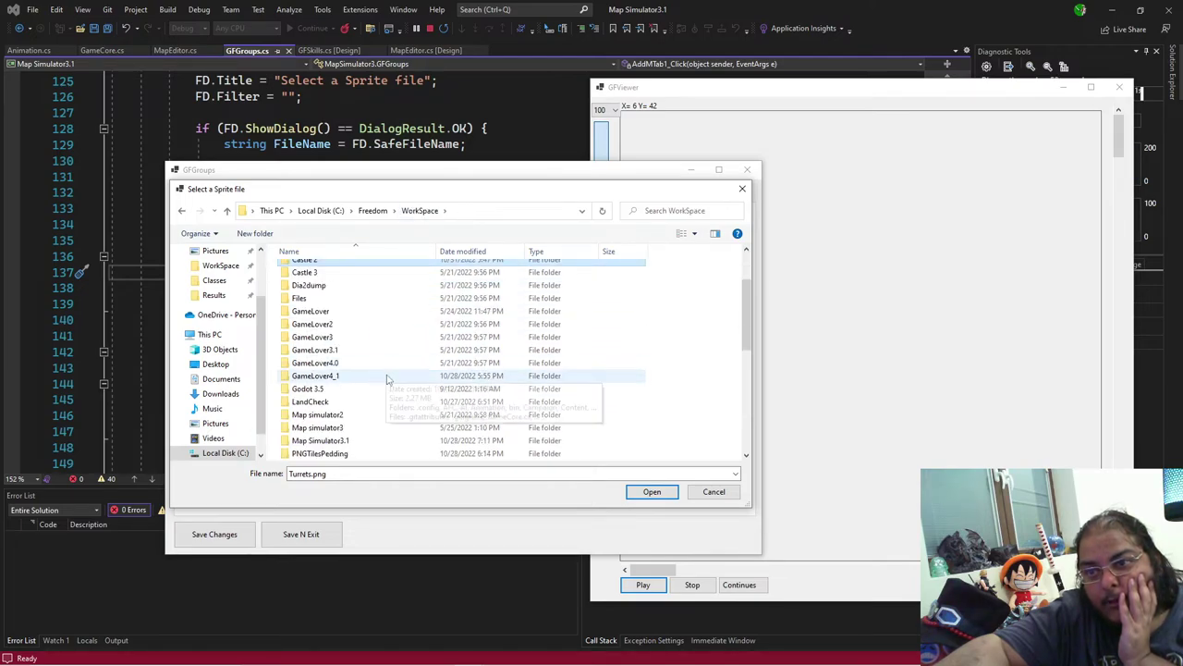
pyautogui.scroll(-2, 382, 378)
pyautogui.doubleClick(373, 362)
pyautogui.doubleClick(320, 296)
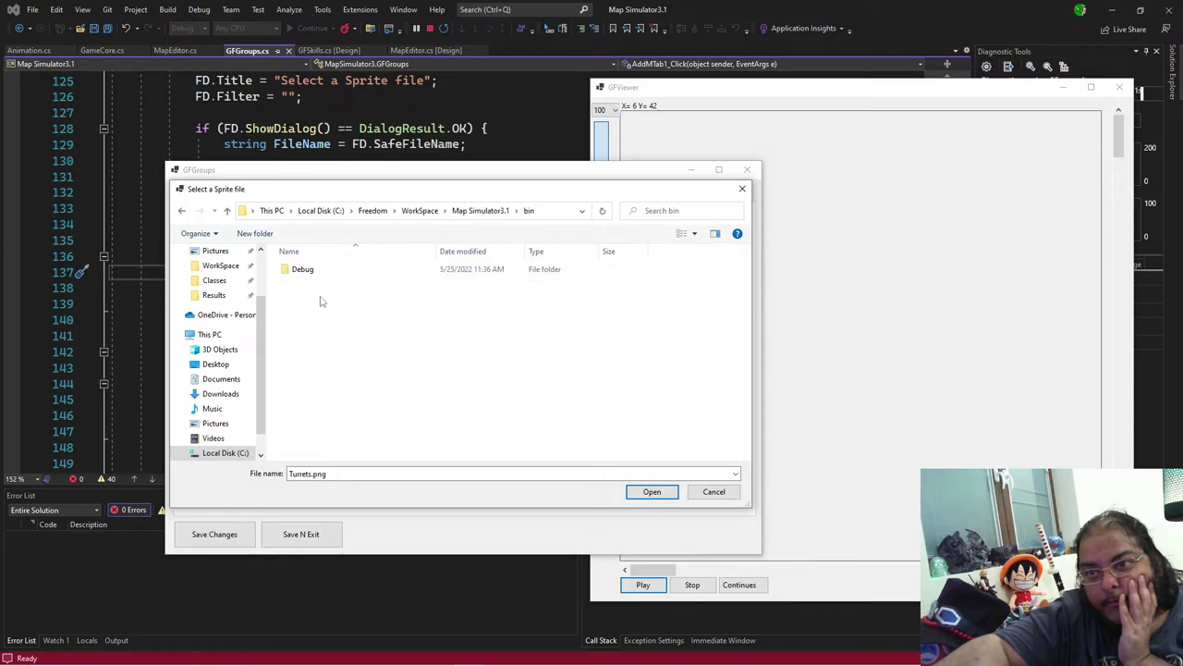
pyautogui.doubleClick(322, 269)
pyautogui.doubleClick(324, 269)
pyautogui.doubleClick(324, 269)
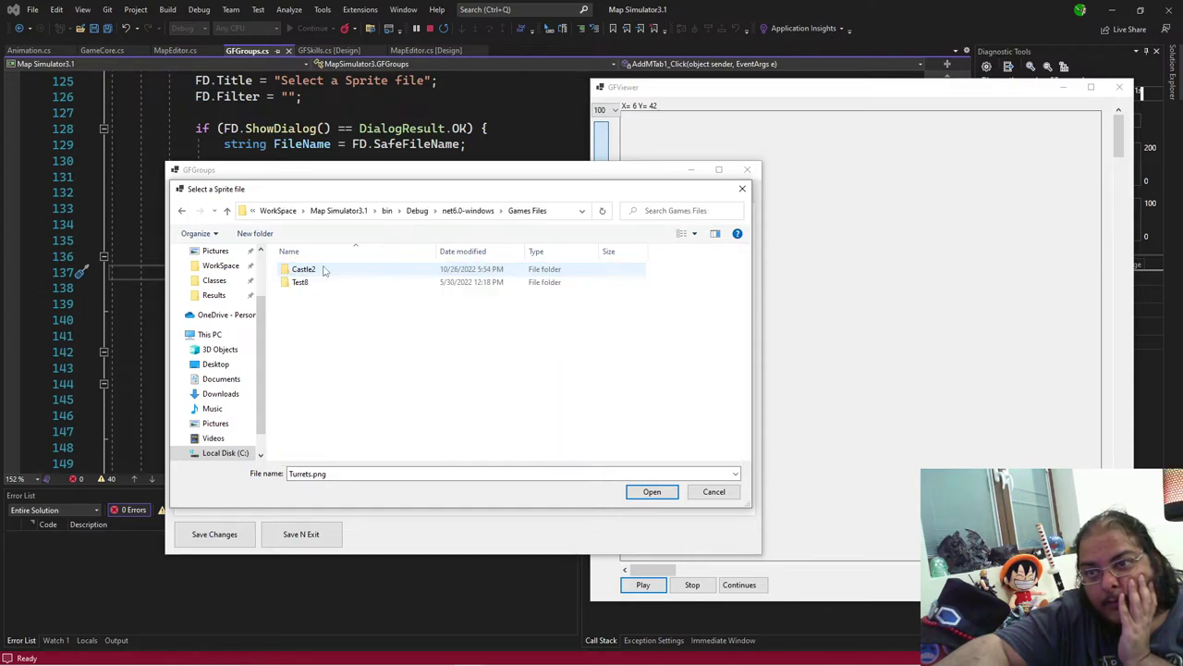
pyautogui.doubleClick(324, 269)
pyautogui.click(319, 296)
pyautogui.doubleClick(319, 296)
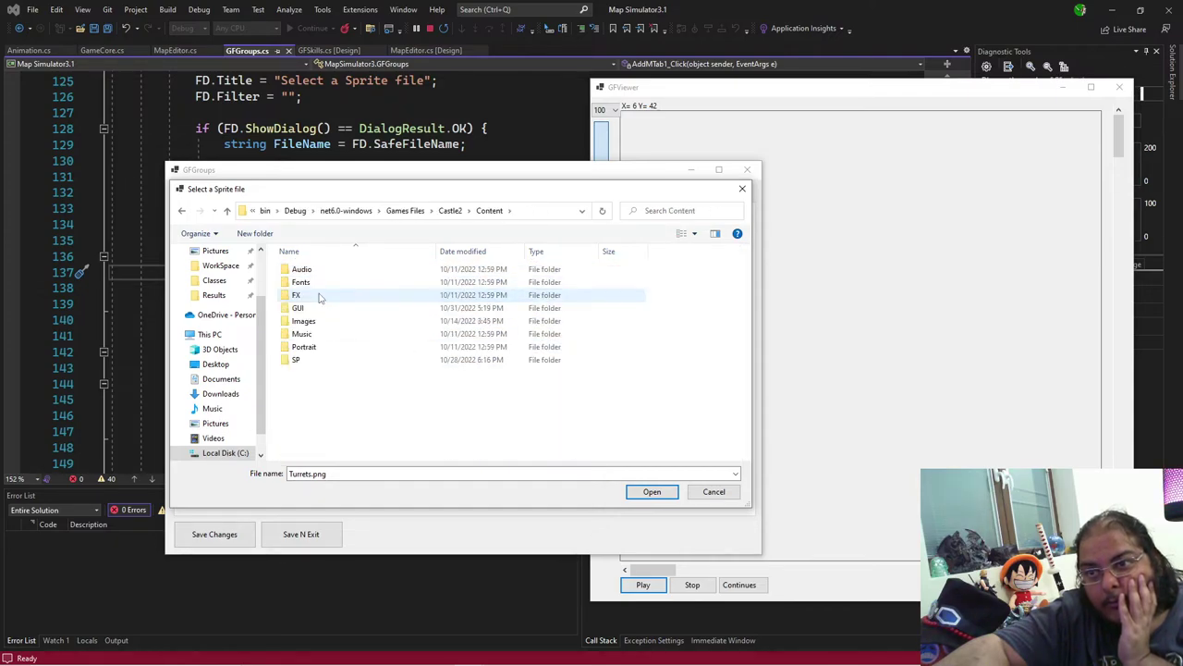
pyautogui.doubleClick(309, 308)
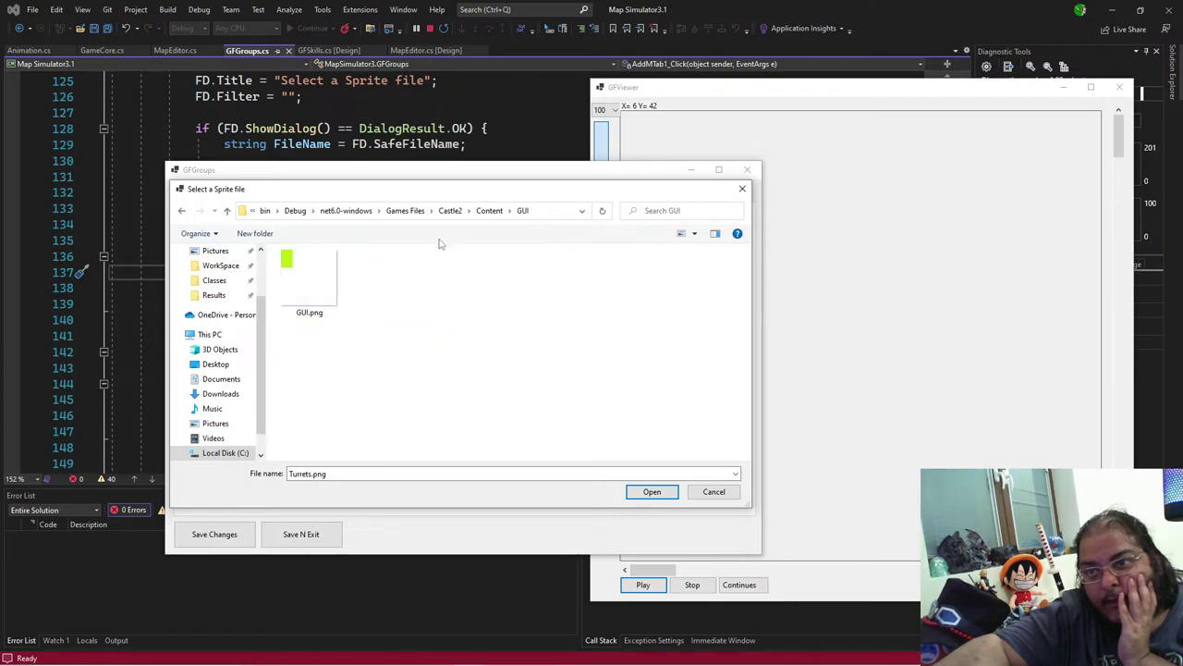
# Step: Add Turrets.png from the Content\SP folder to the Weapon sprites, and save the assets and the game file
pyautogui.click(489, 212)
pyautogui.doubleClick(322, 356)
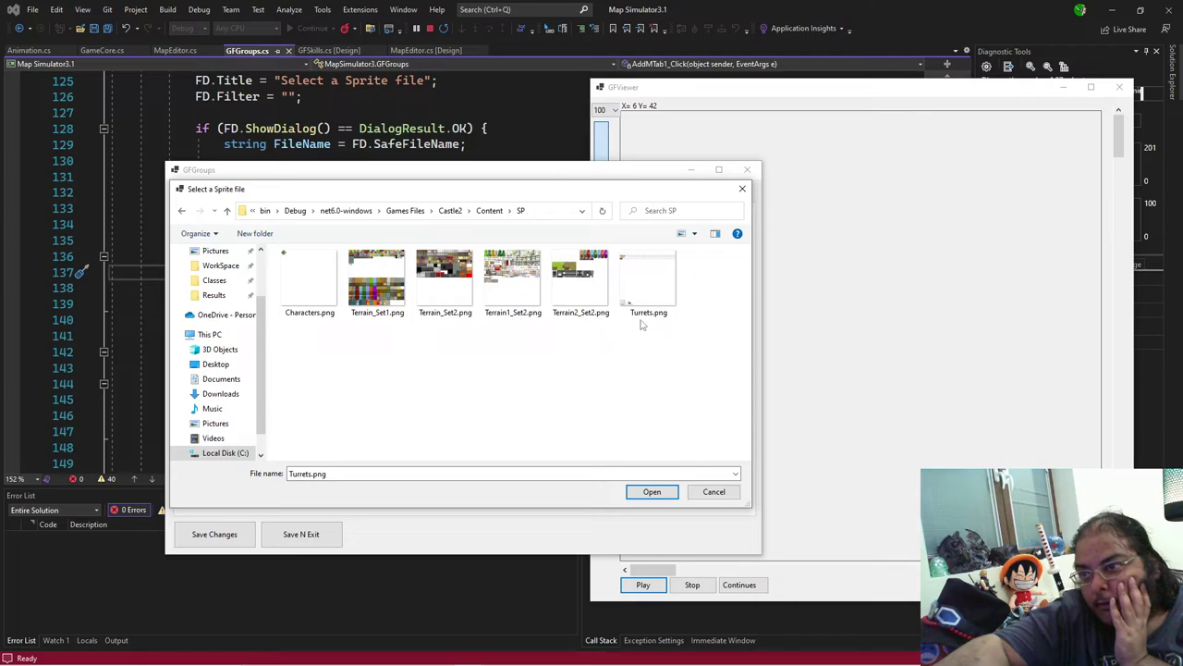
pyautogui.click(647, 292)
pyautogui.click(652, 491)
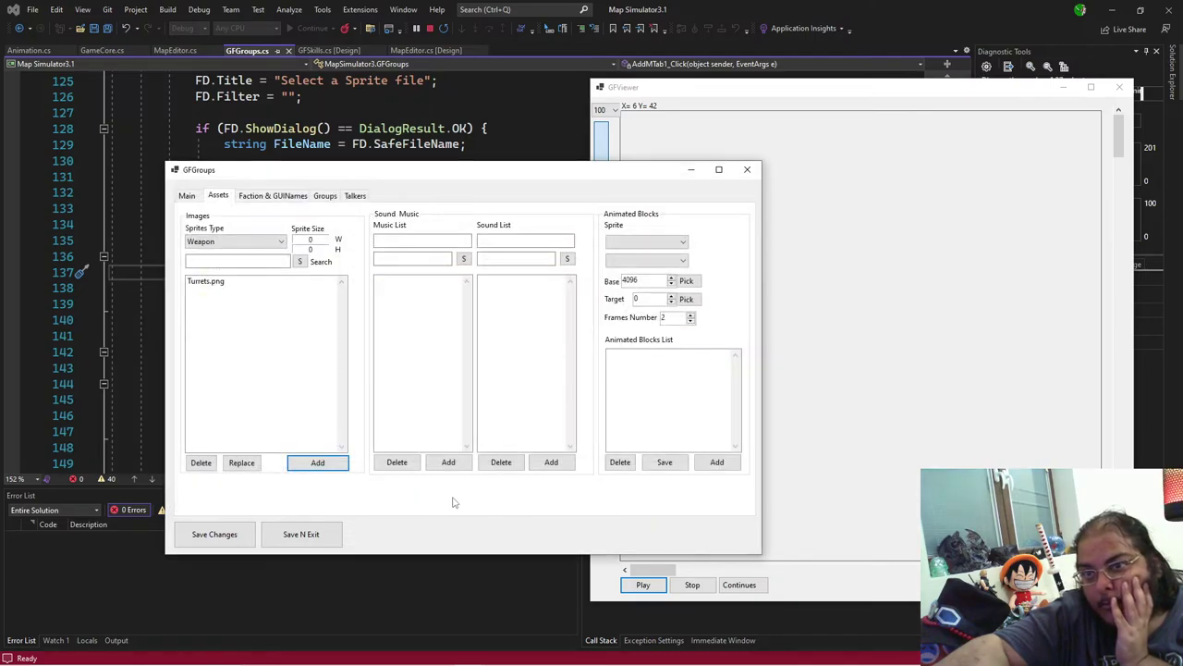
pyautogui.click(300, 533)
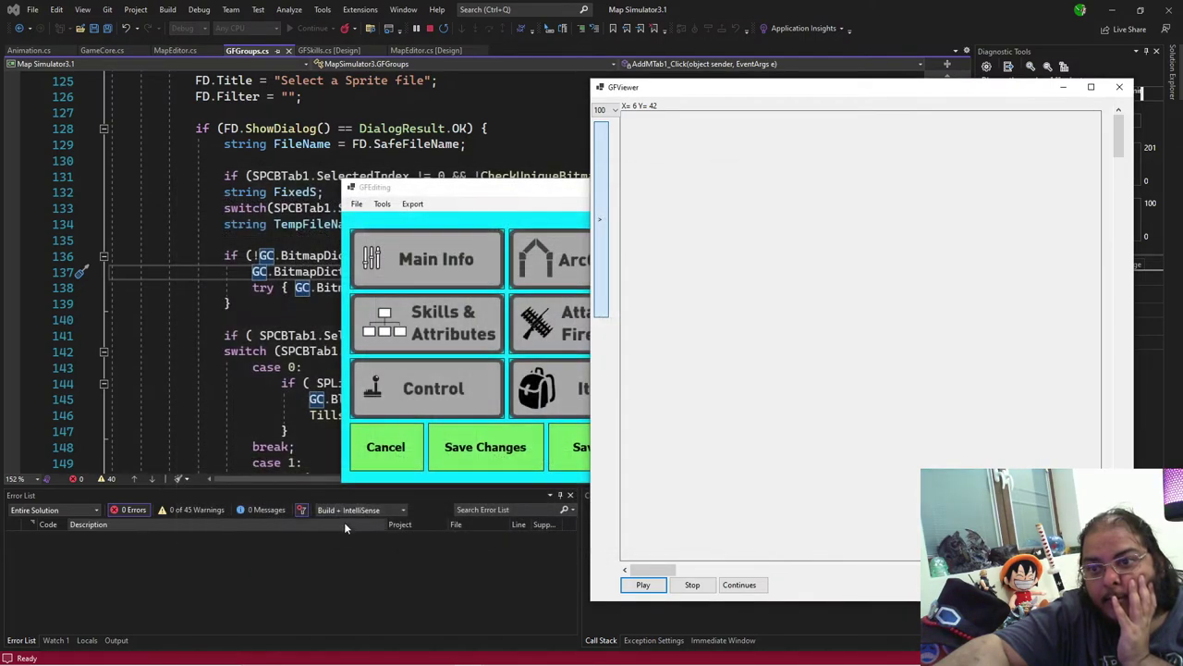
pyautogui.click(485, 447)
# Step: Open the ArcClasses editor and set the class type to Weapons with the Turrets.png sprite
pyautogui.click(642, 265)
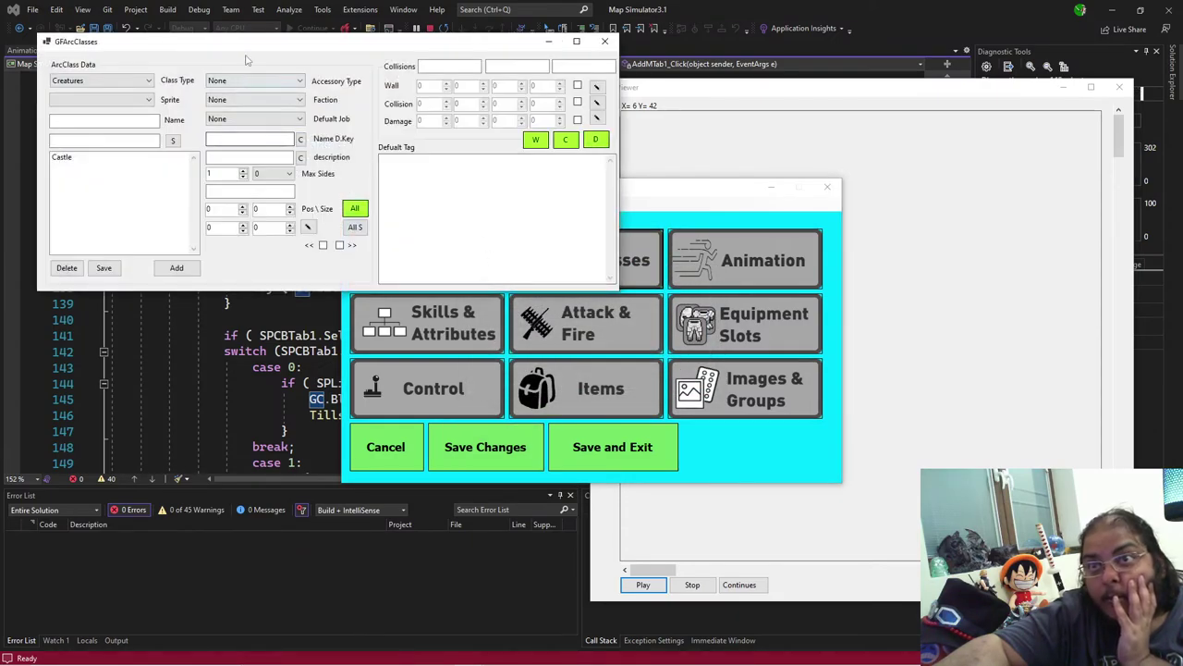
pyautogui.click(143, 139)
pyautogui.click(139, 163)
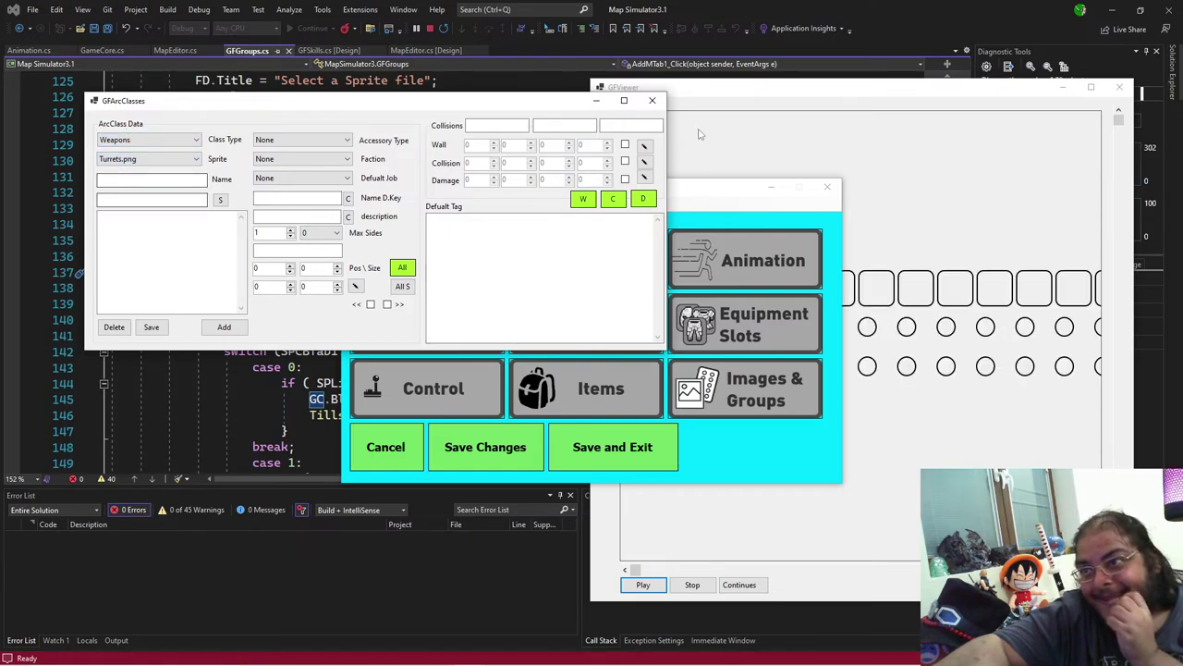
# Step: Show the 64 by 64 grid over the turret sprite sheet in GFViewer, and collapse its settings
pyautogui.click(703, 89)
pyautogui.click(599, 199)
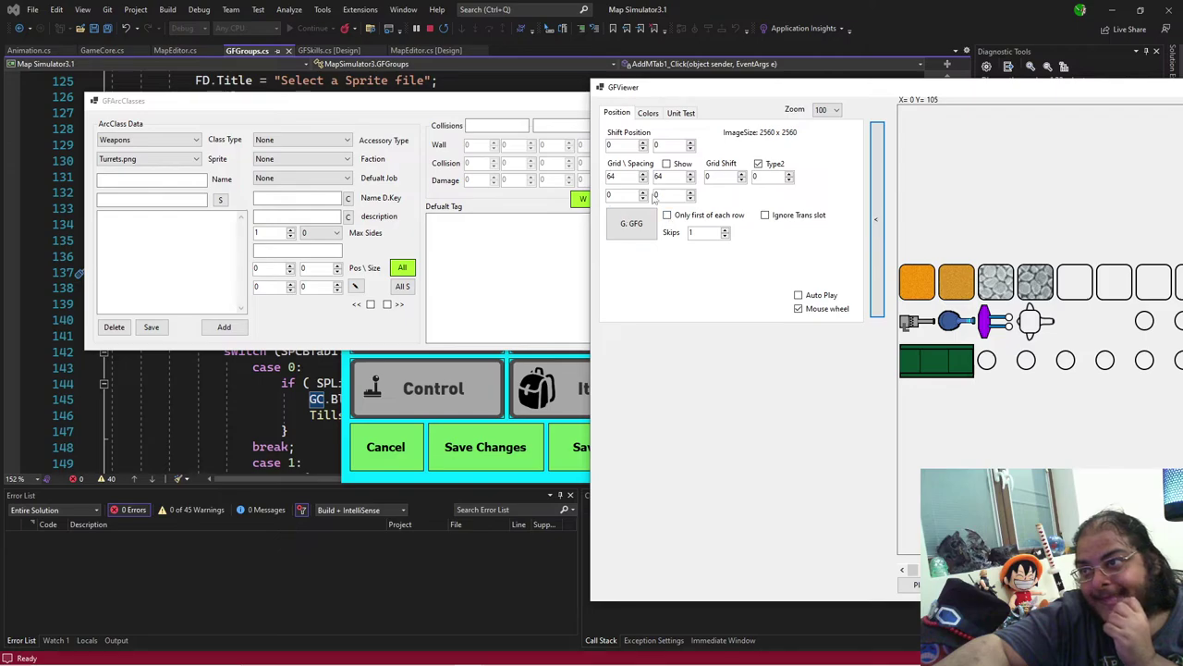
pyautogui.click(667, 165)
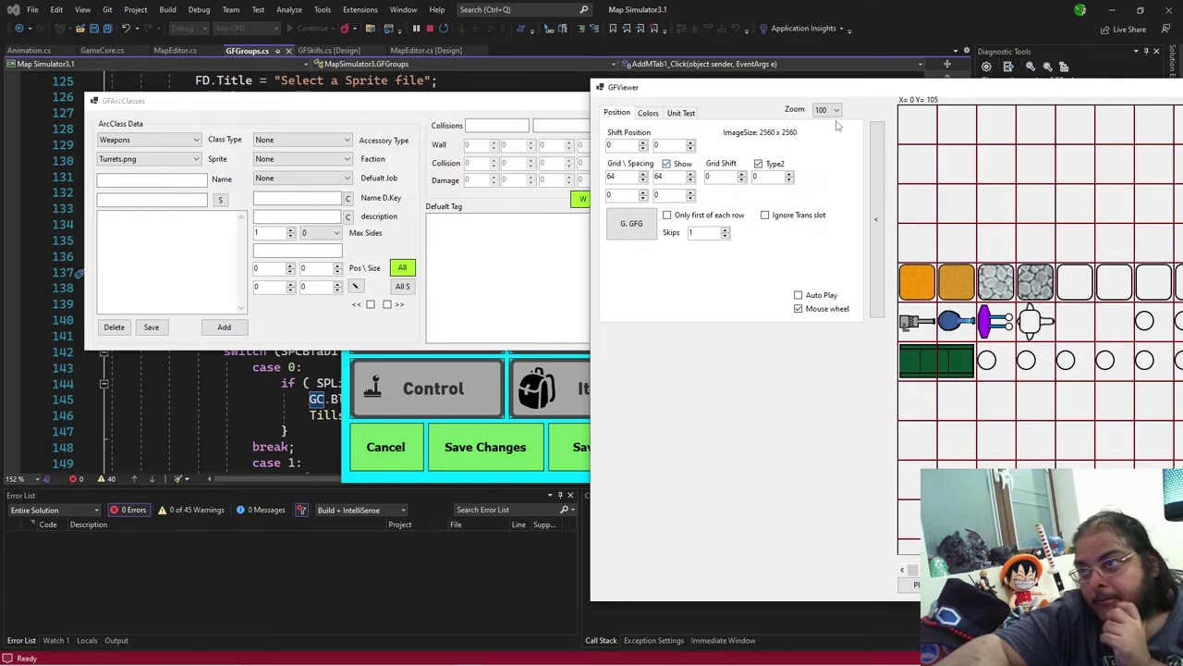
pyautogui.click(877, 139)
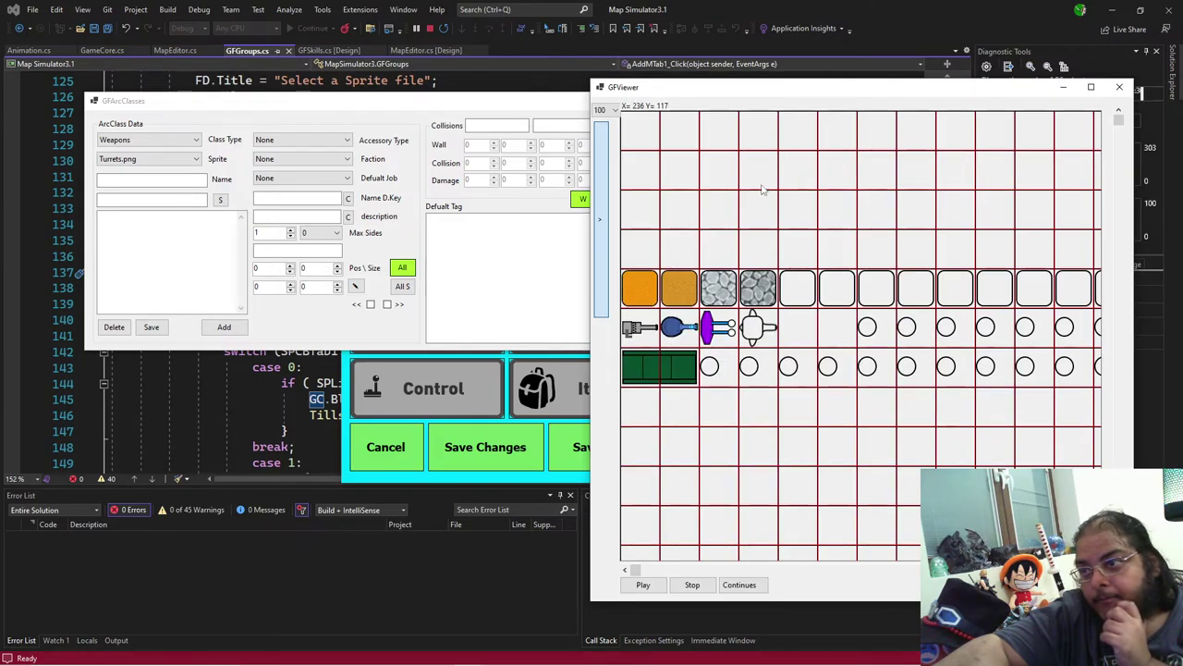
# Step: Name the new weapon class MiniGun and pick the minigun's cell on the sprite sheet for its position
pyautogui.click(173, 183)
pyautogui.moveTo(282, 105); pyautogui.dragTo(212, 90)
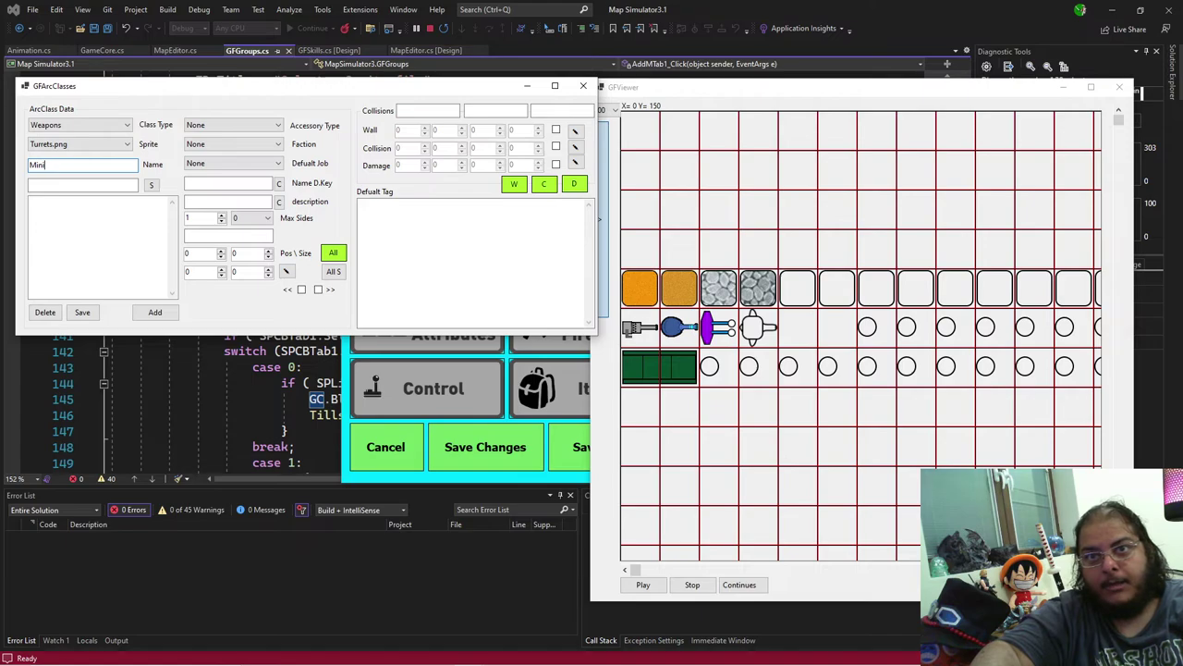
pyautogui.write('n')
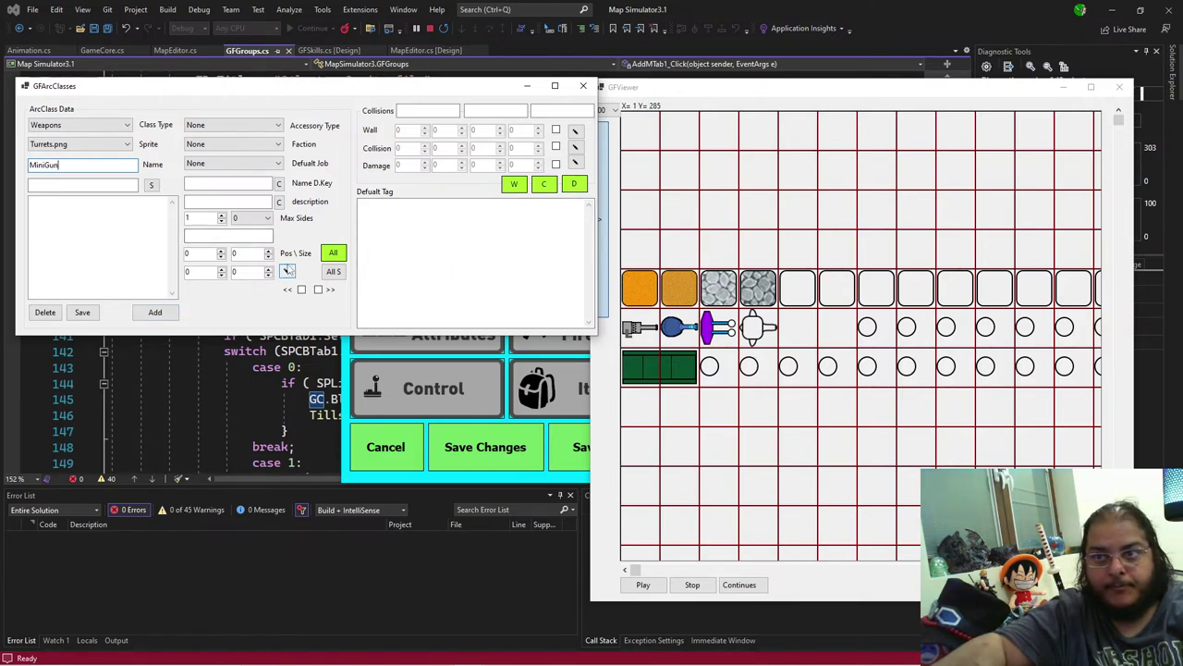
pyautogui.click(641, 334)
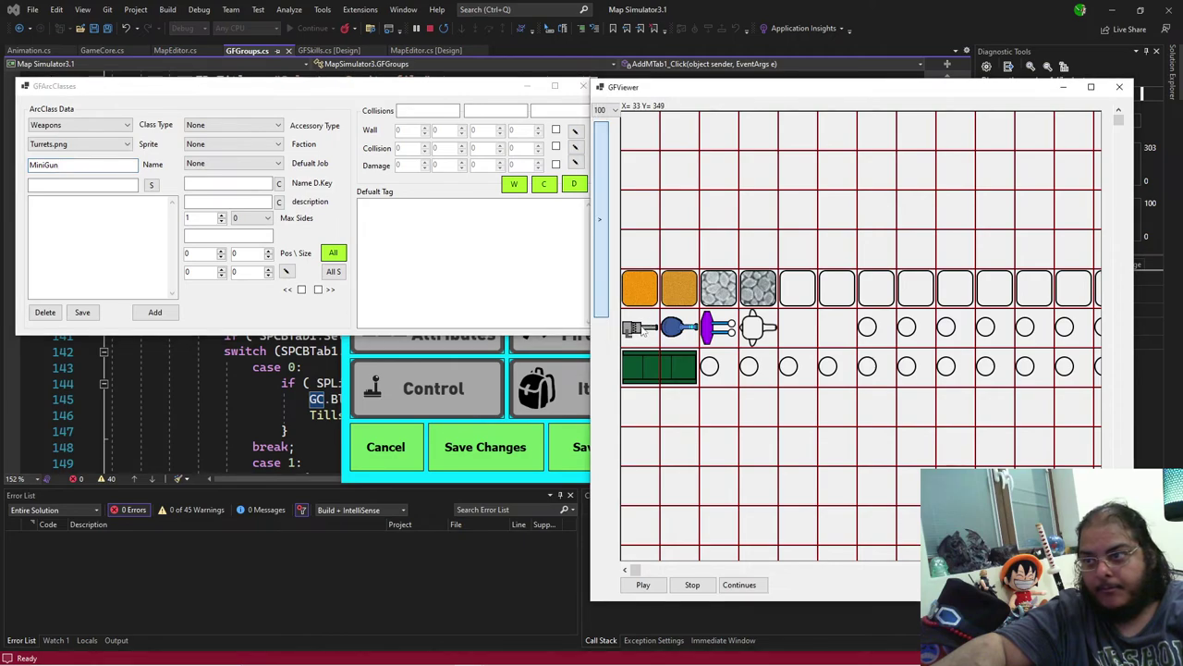